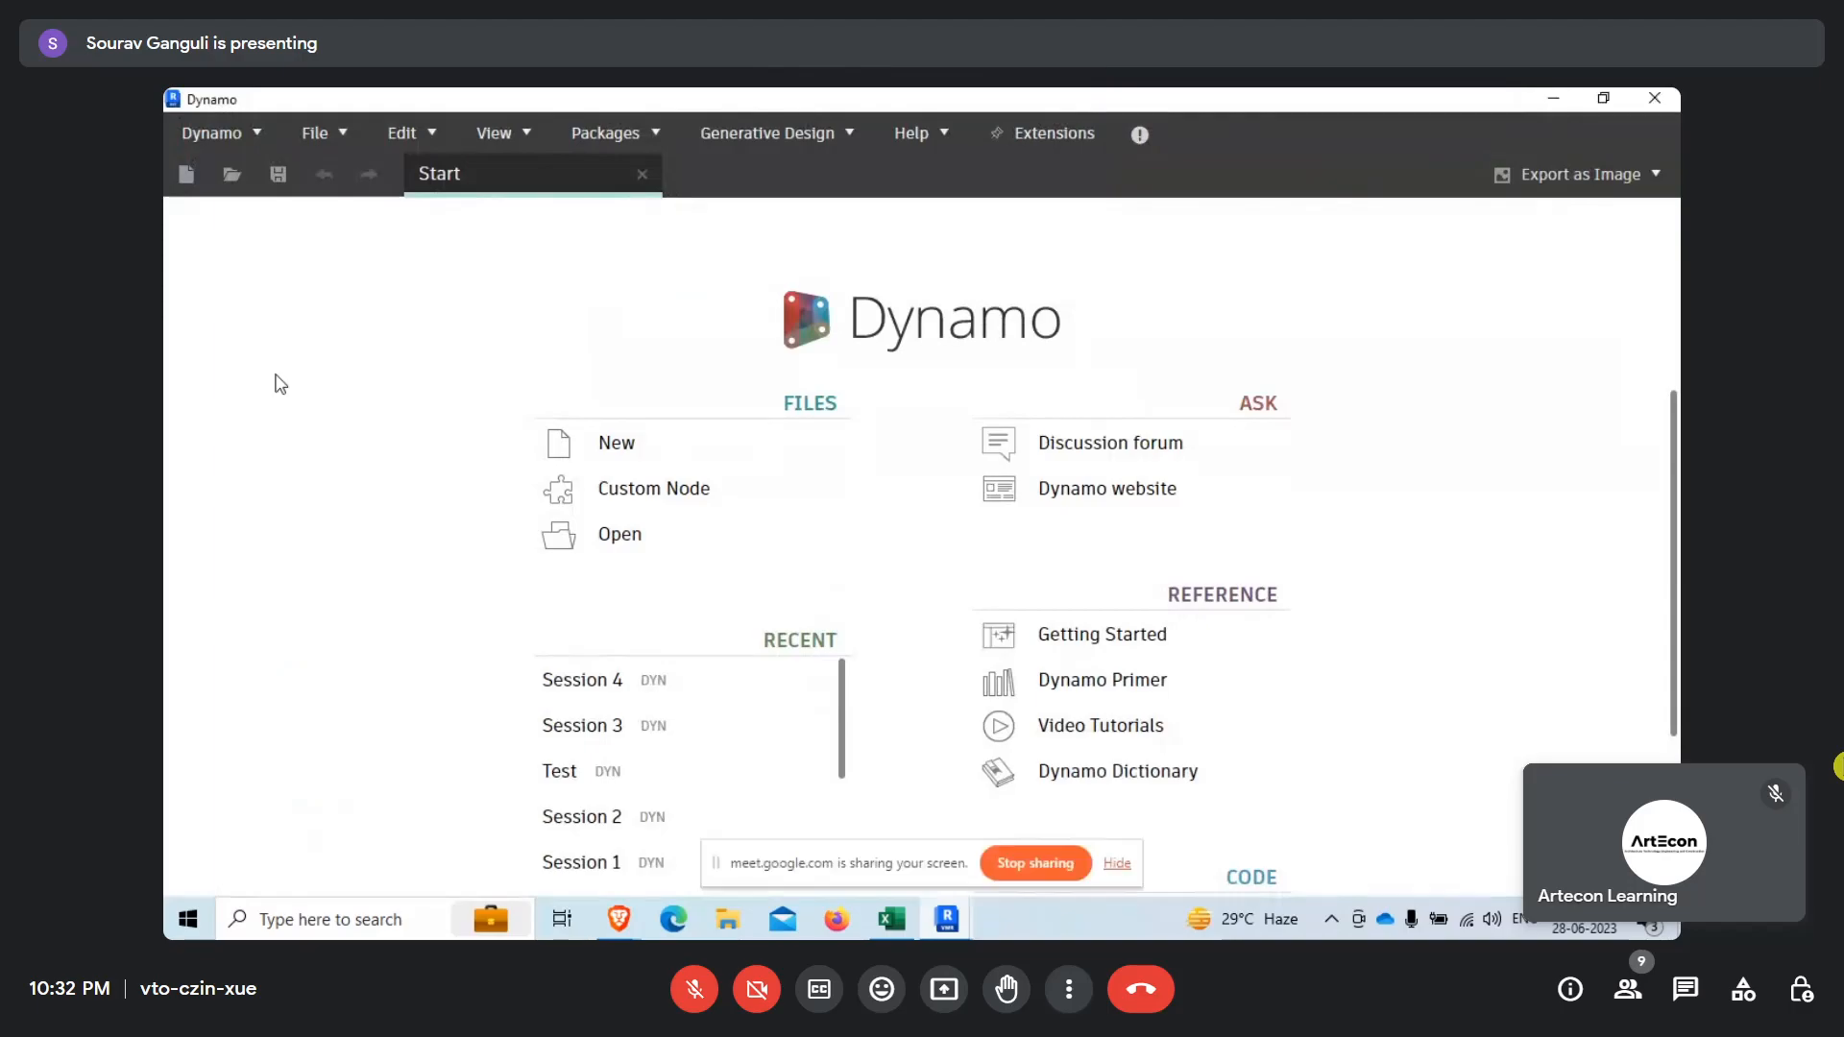
Create a new graph, clear the old library search and expand the Revit Selection node group.
{"action": "left_click", "coordinate": [615, 445]}
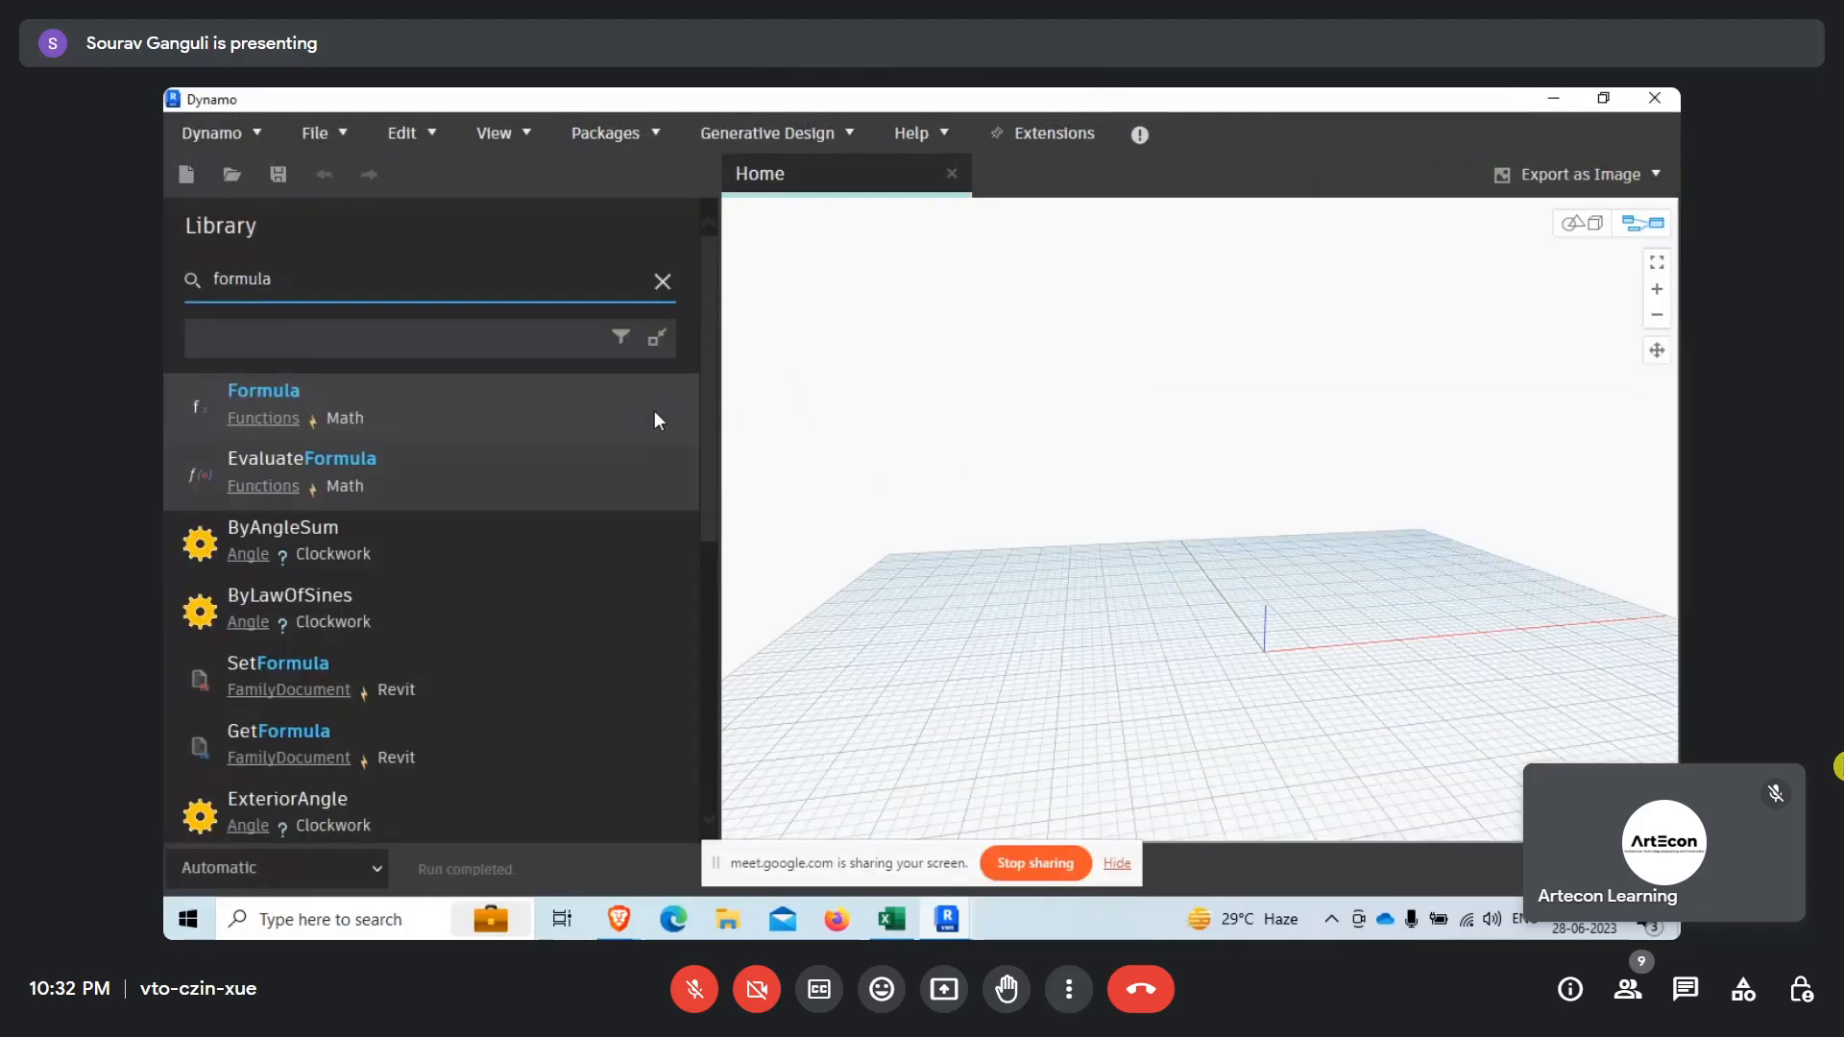
{"action": "left_click", "coordinate": [663, 281]}
{"action": "scroll", "coordinate": [544, 500], "scroll_direction": "up", "scroll_amount": 10}
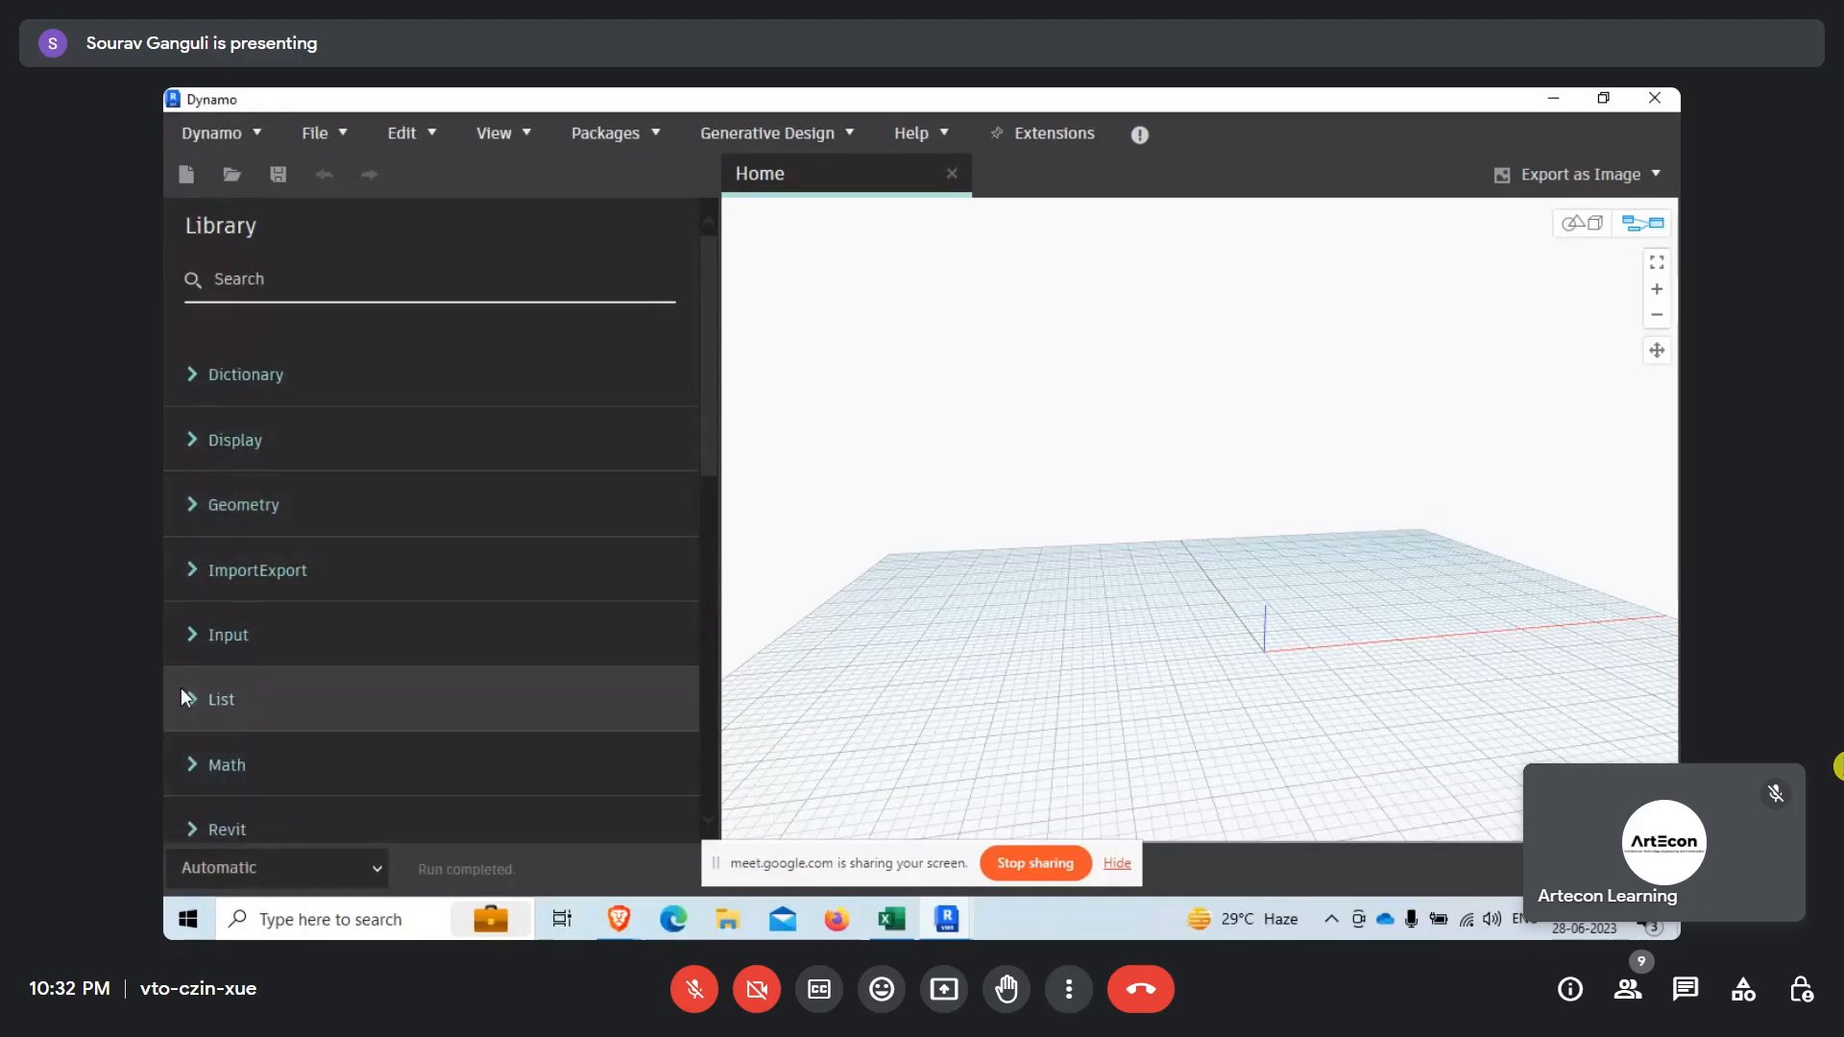
{"action": "scroll", "coordinate": [439, 619], "scroll_direction": "down", "scroll_amount": 3}
{"action": "left_click", "coordinate": [192, 638]}
{"action": "scroll", "coordinate": [501, 327], "scroll_direction": "down", "scroll_amount": 3}
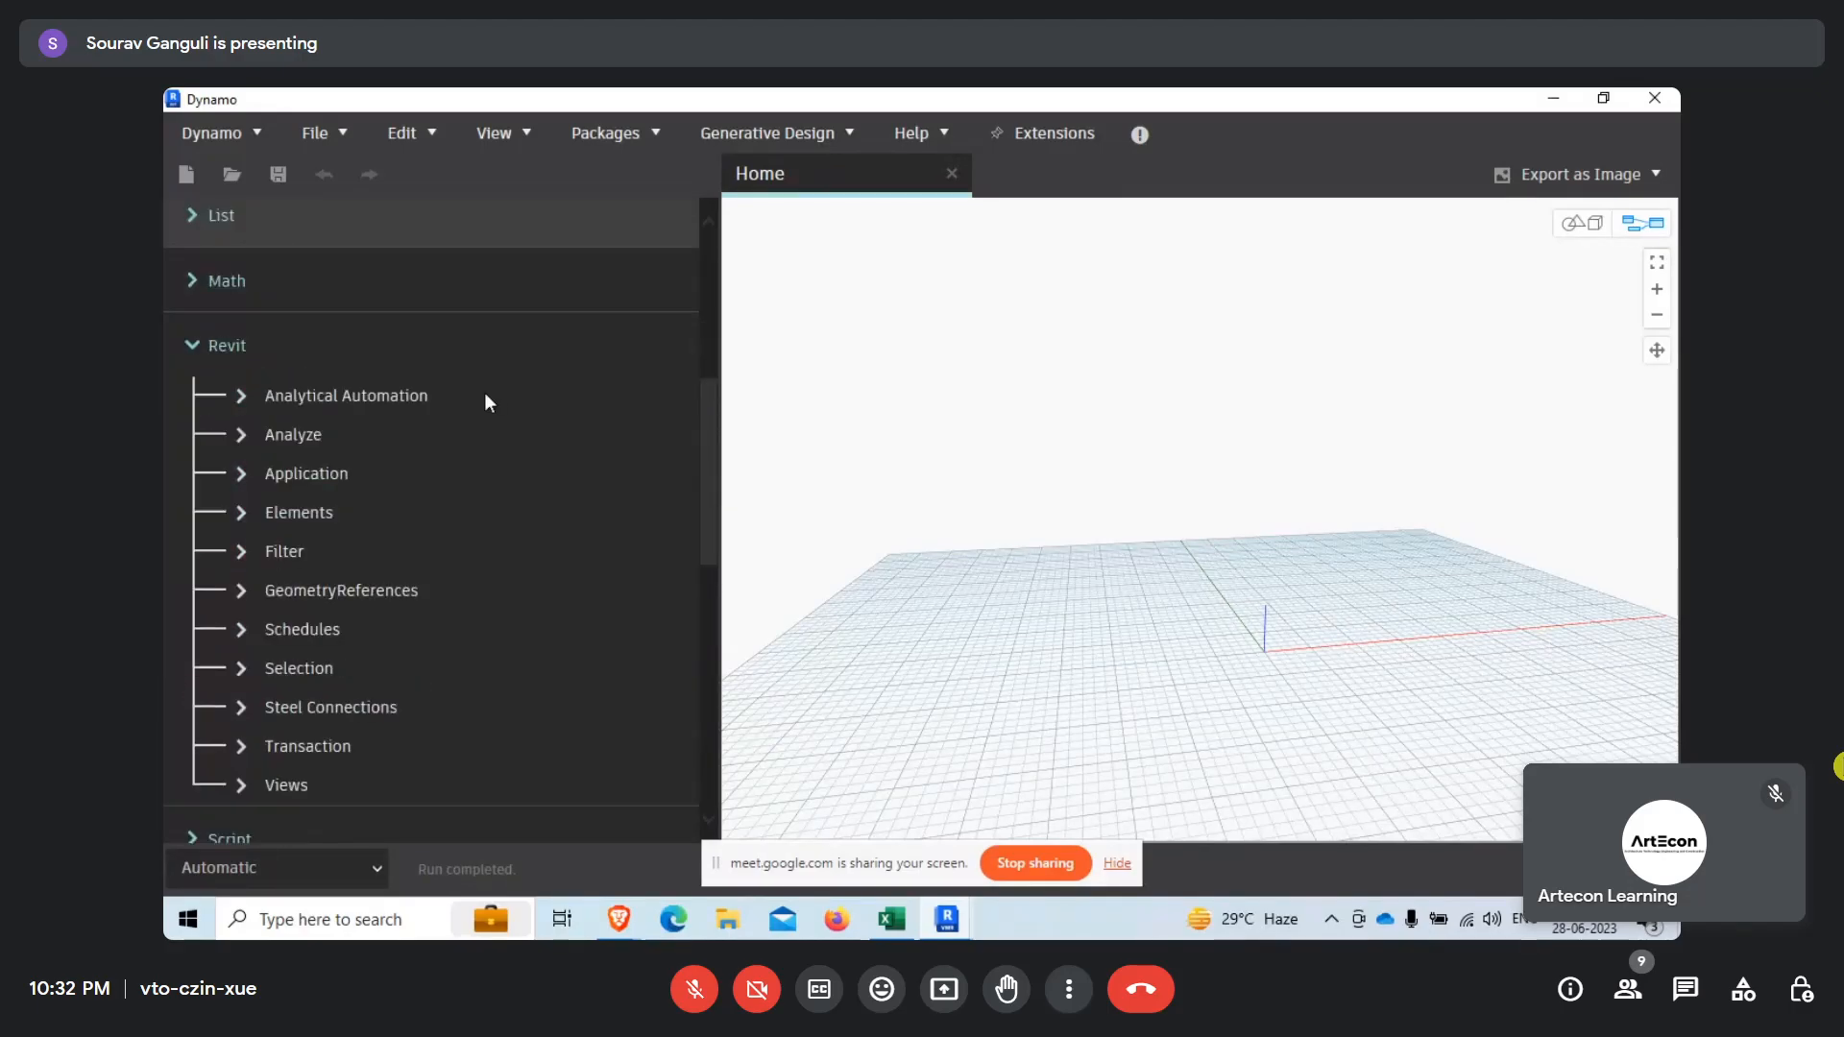
{"action": "left_click", "coordinate": [244, 669]}
{"action": "scroll", "coordinate": [424, 520], "scroll_direction": "down", "scroll_amount": 3}
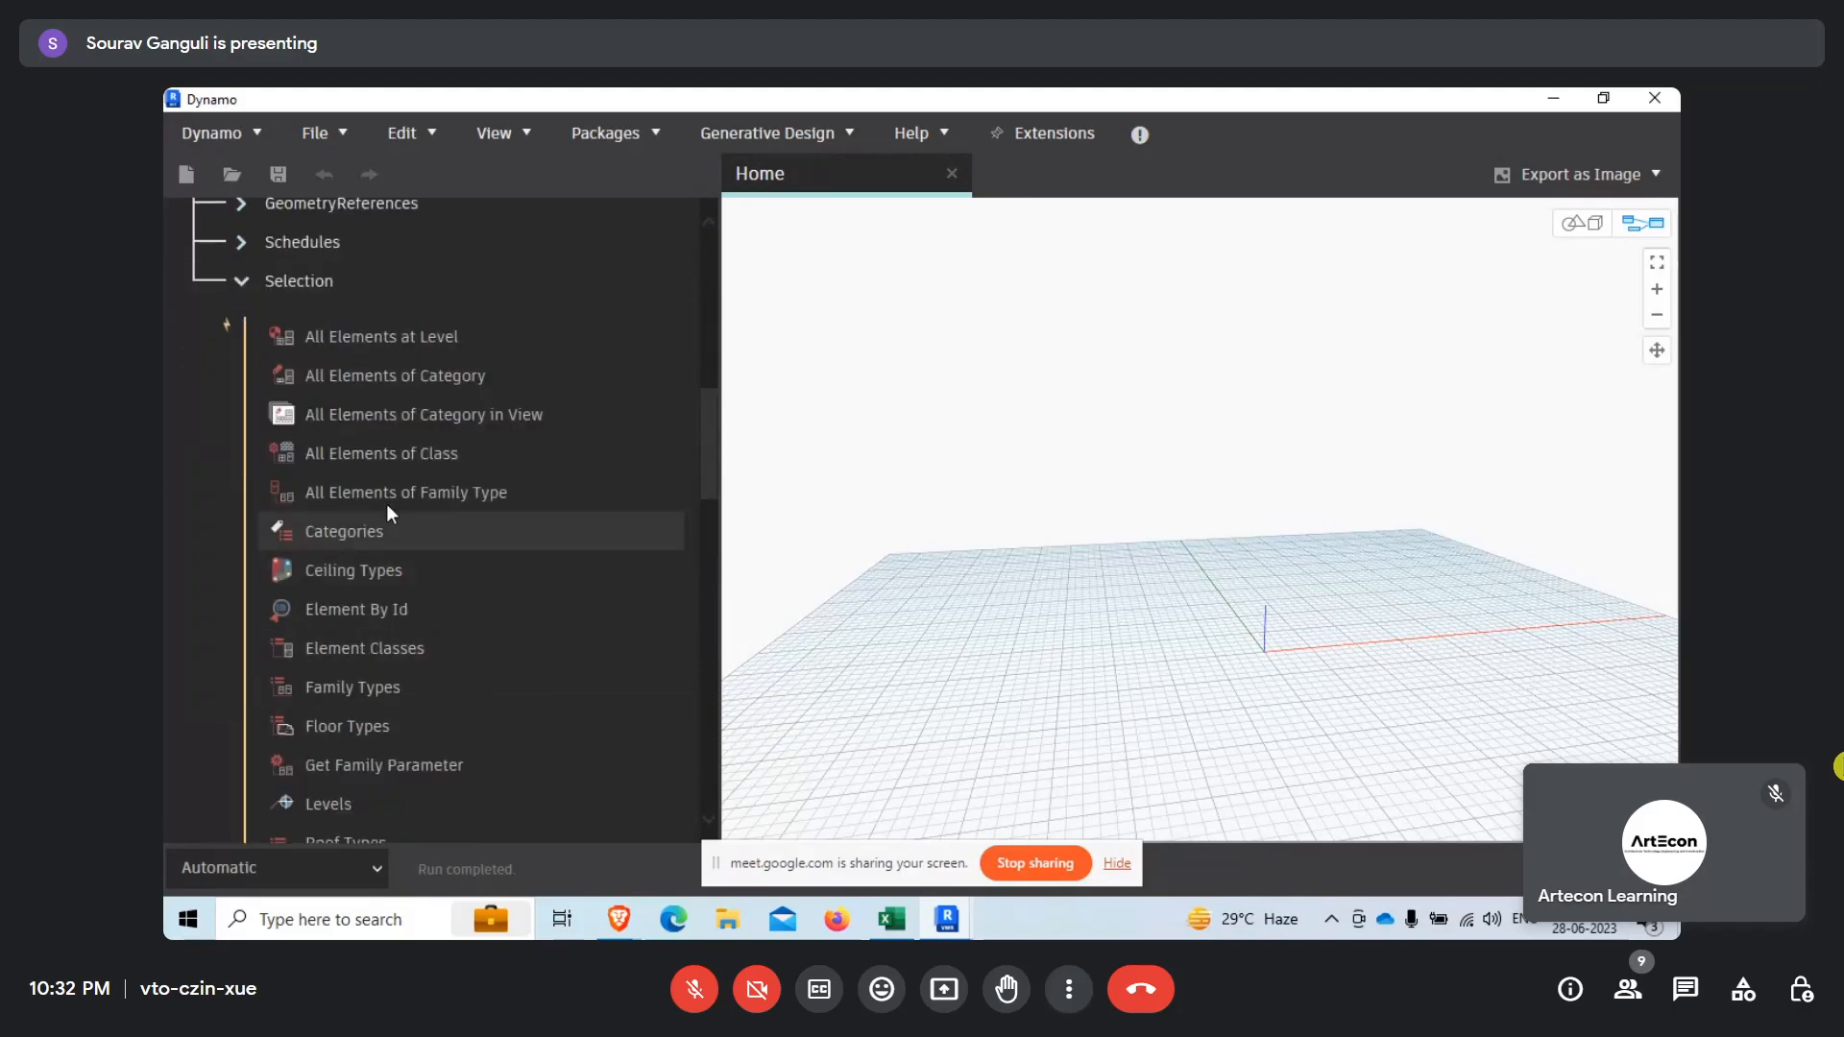
Add the All Elements of Category and Categories nodes to the graph, placing Categories ahead of the other node.
{"action": "left_click", "coordinate": [436, 386]}
{"action": "left_click", "coordinate": [375, 531]}
{"action": "left_click_drag", "start_coordinate": [1285, 496], "coordinate": [1109, 390]}
{"action": "scroll", "coordinate": [1256, 352], "scroll_direction": "down", "scroll_amount": 6}
{"action": "scroll", "coordinate": [1109, 390], "scroll_direction": "up", "scroll_amount": 6}
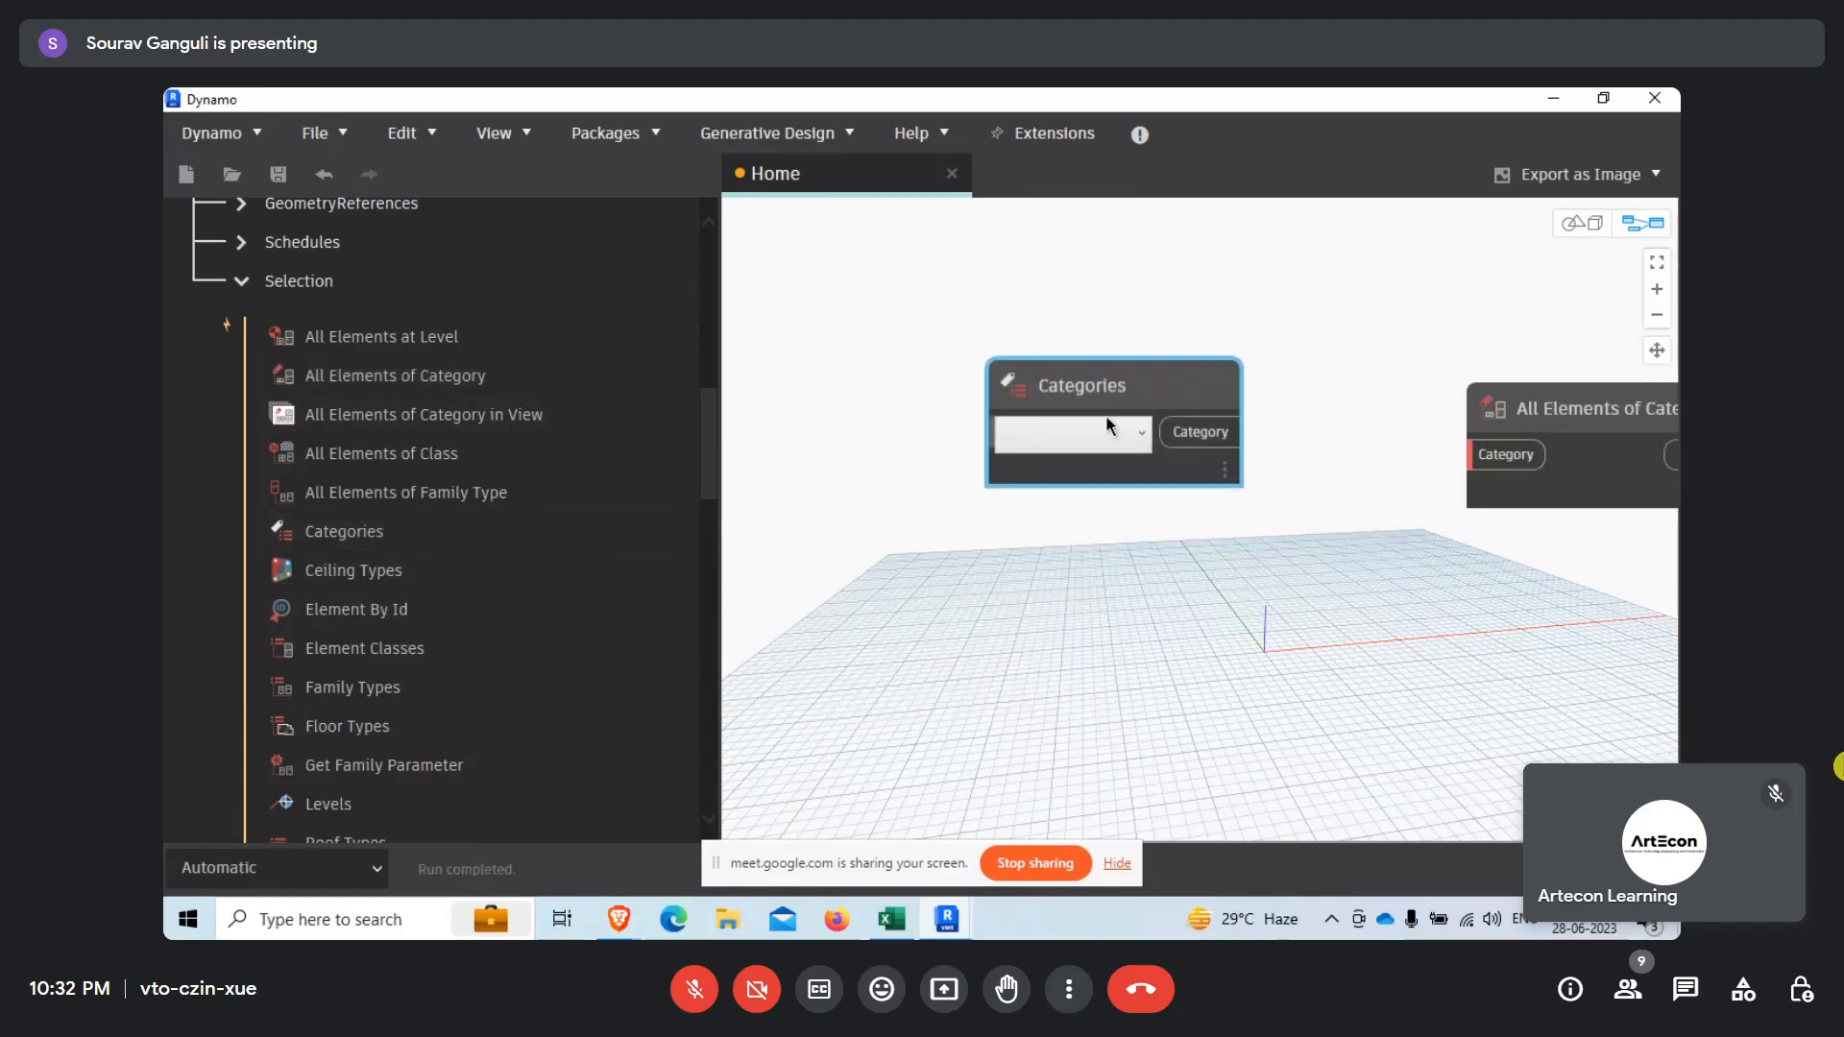
Set the Categories node to Rooms and connect its Category output to the All Elements of Category node.
{"action": "left_click", "coordinate": [1108, 434]}
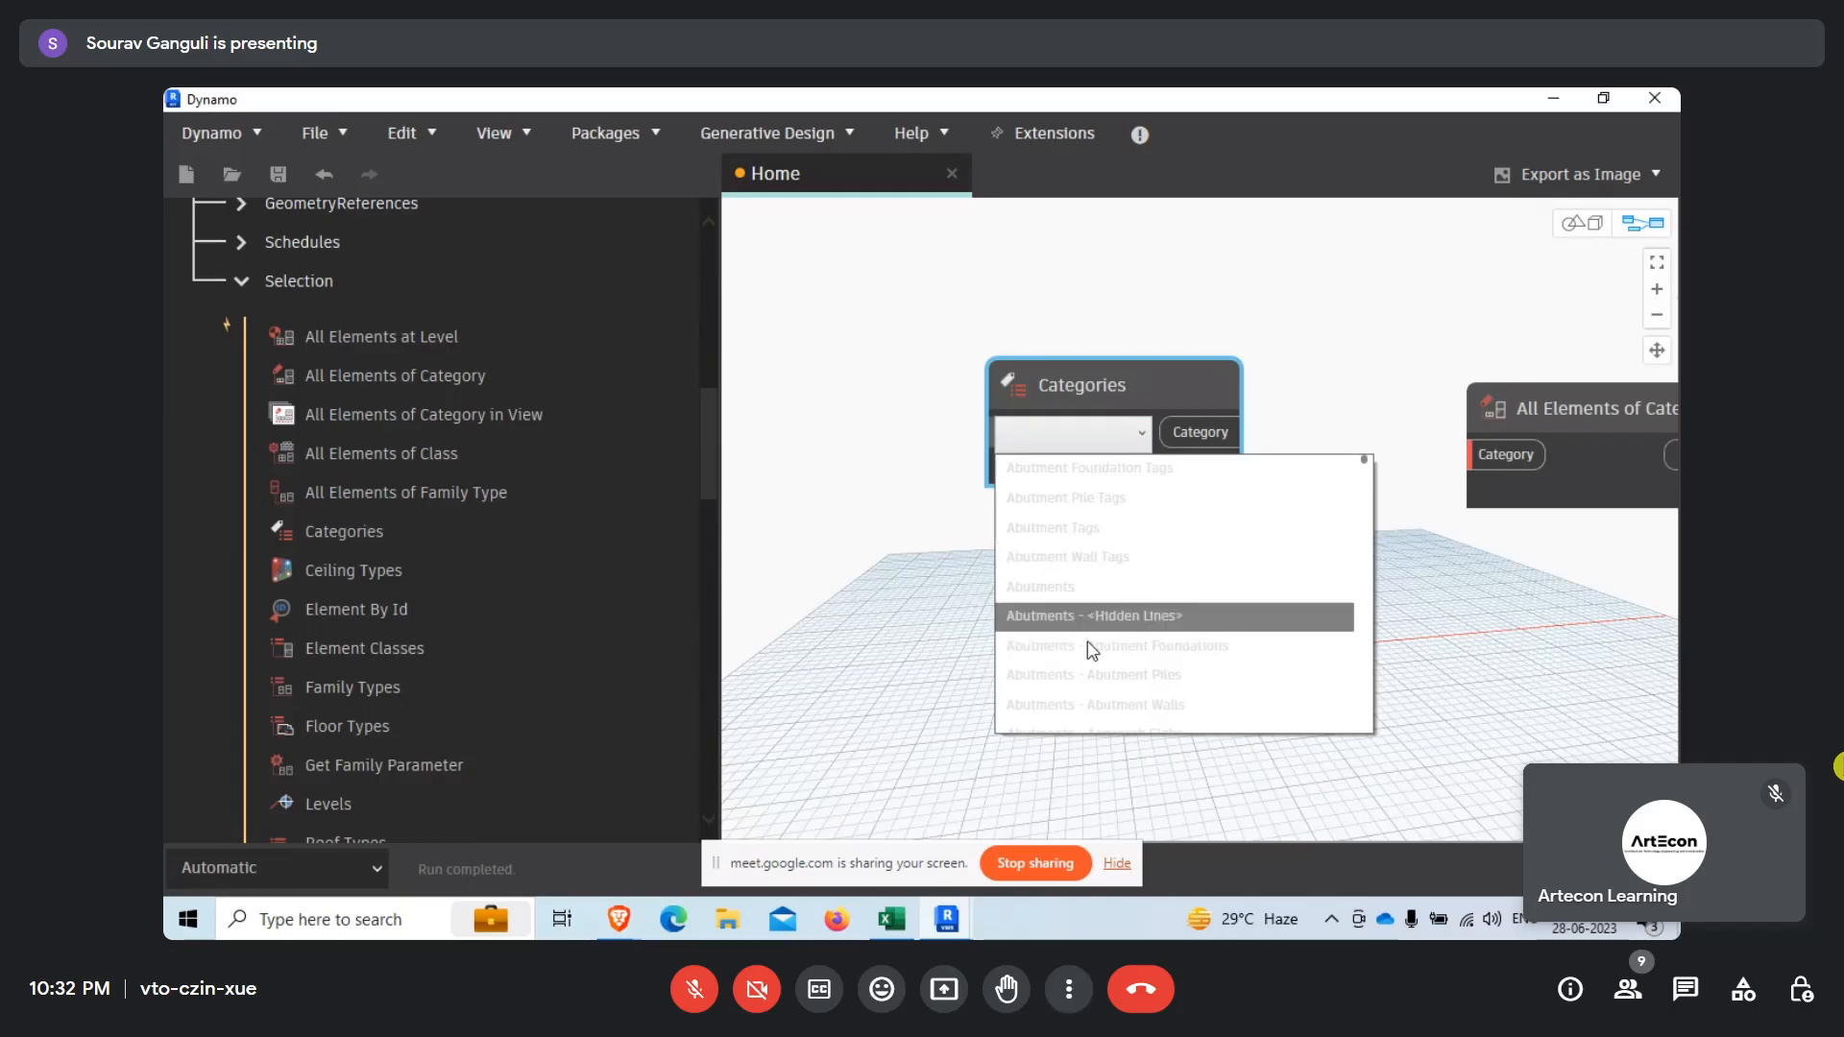
{"action": "scroll", "coordinate": [1092, 663], "scroll_direction": "down", "scroll_amount": 20}
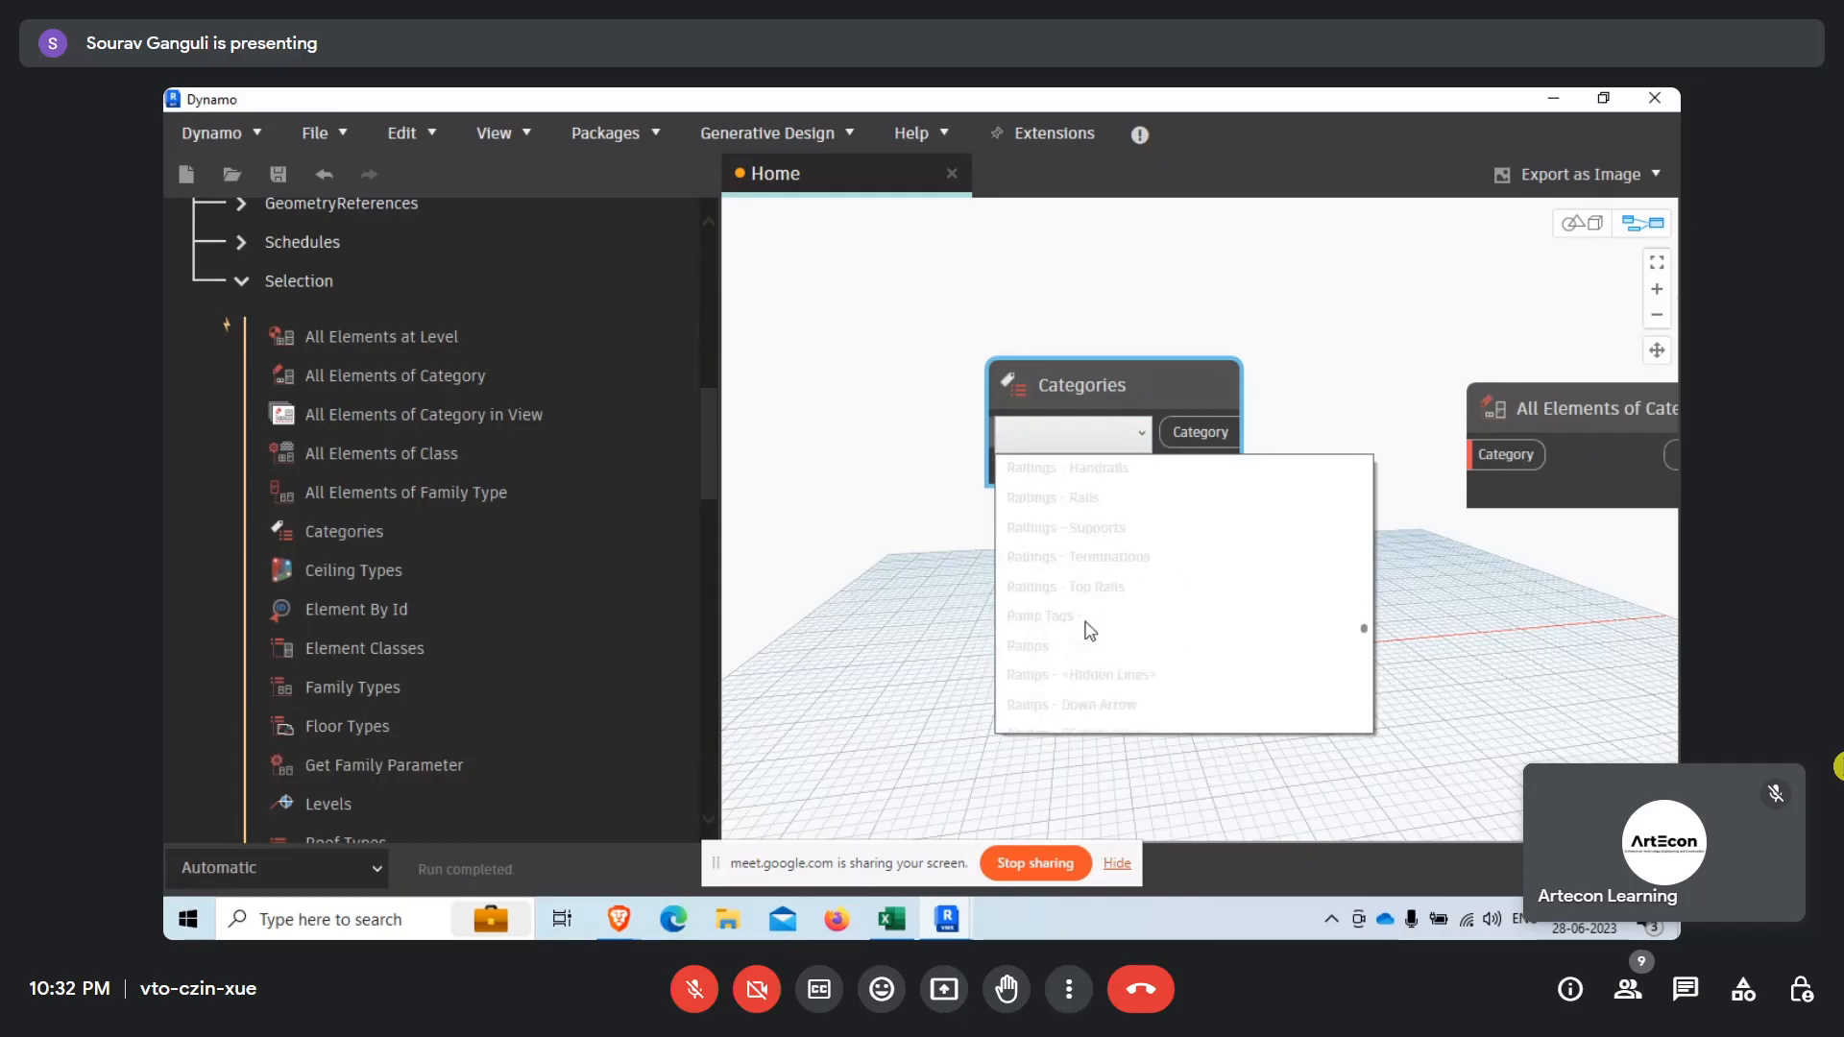
{"action": "scroll", "coordinate": [1088, 630], "scroll_direction": "down", "scroll_amount": 5}
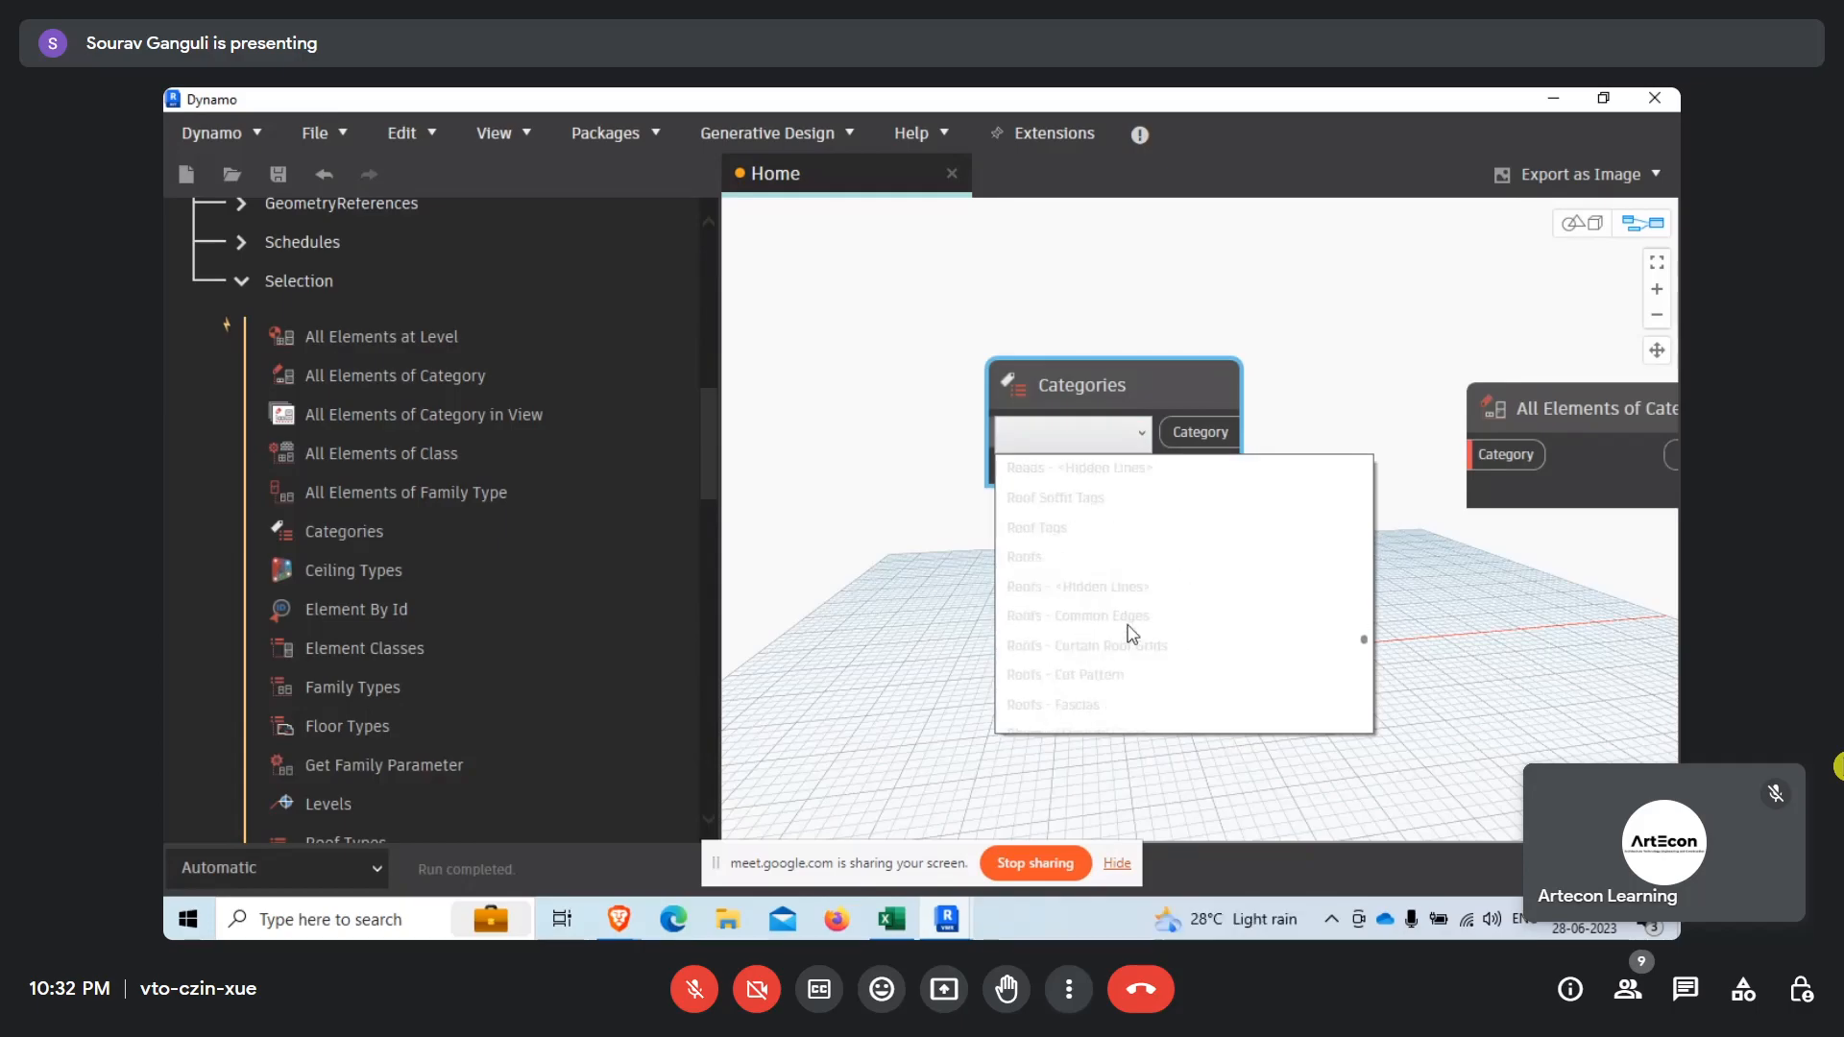
{"action": "scroll", "coordinate": [1103, 657], "scroll_direction": "down", "scroll_amount": 3}
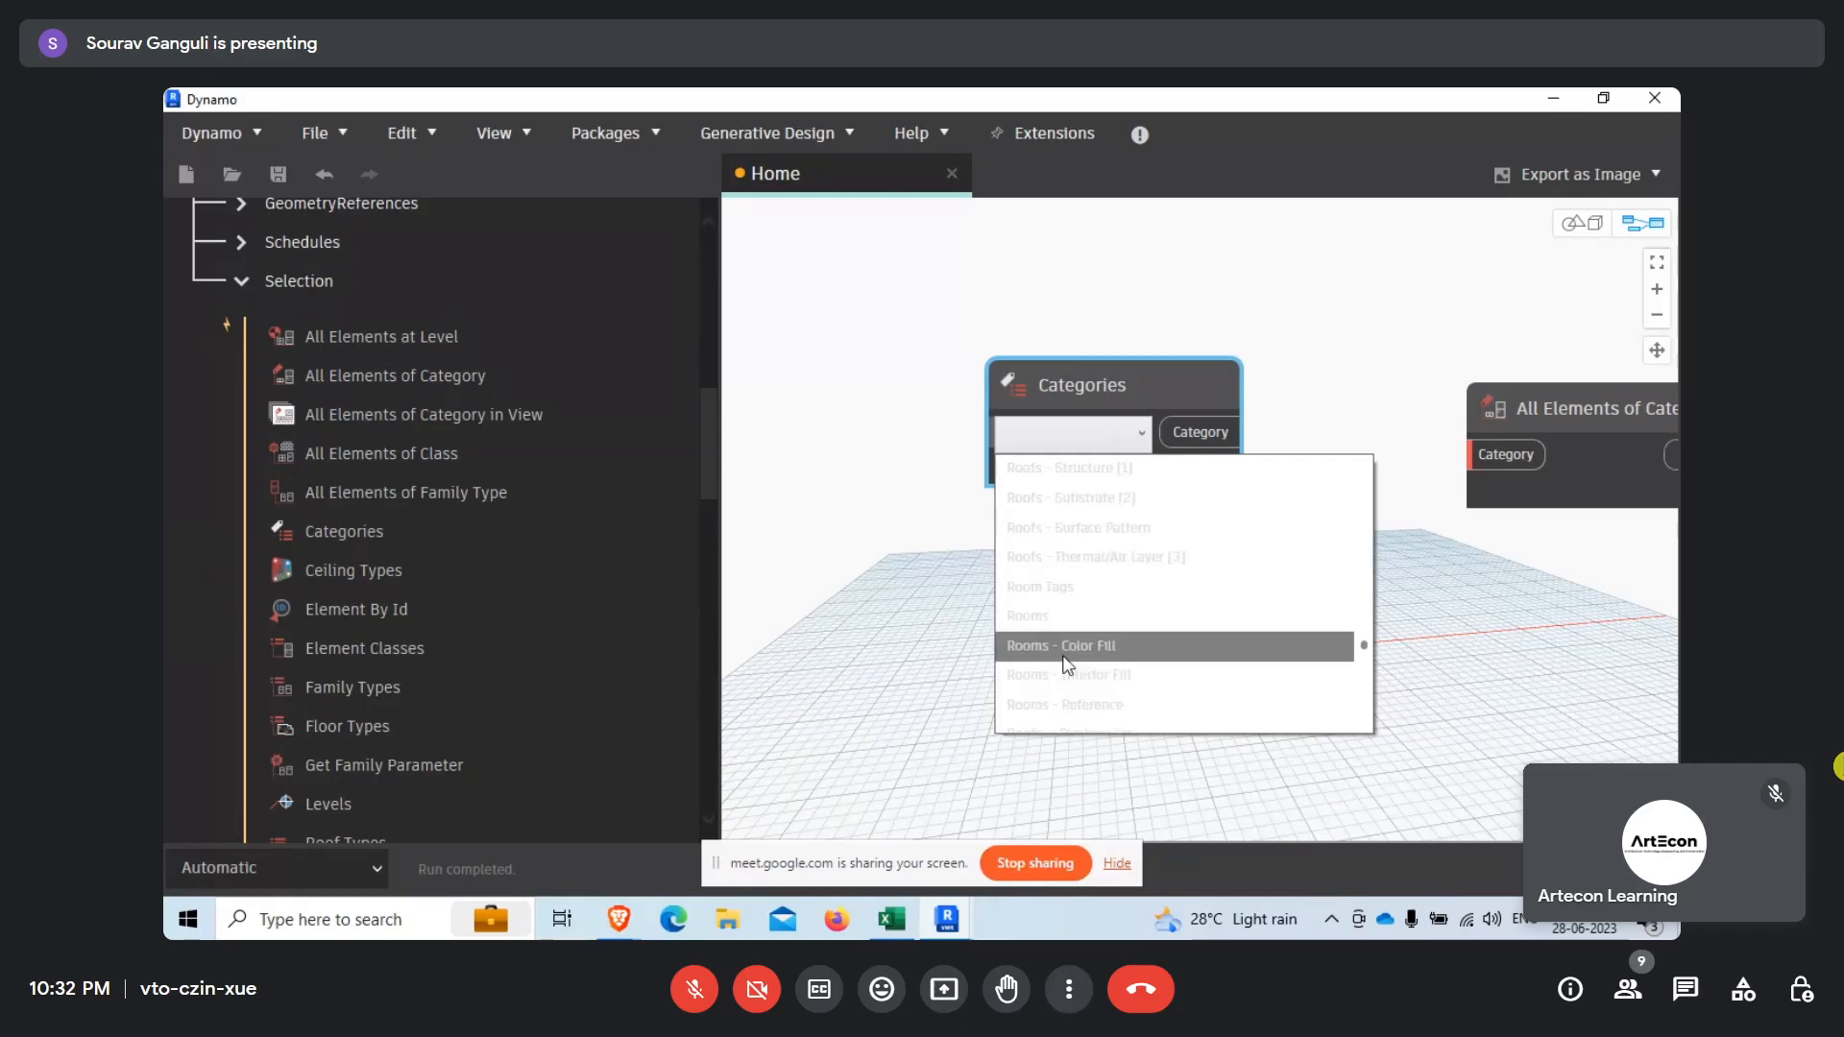
{"action": "left_click", "coordinate": [1057, 620]}
{"action": "left_click_drag", "start_coordinate": [1200, 432], "coordinate": [1323, 467]}
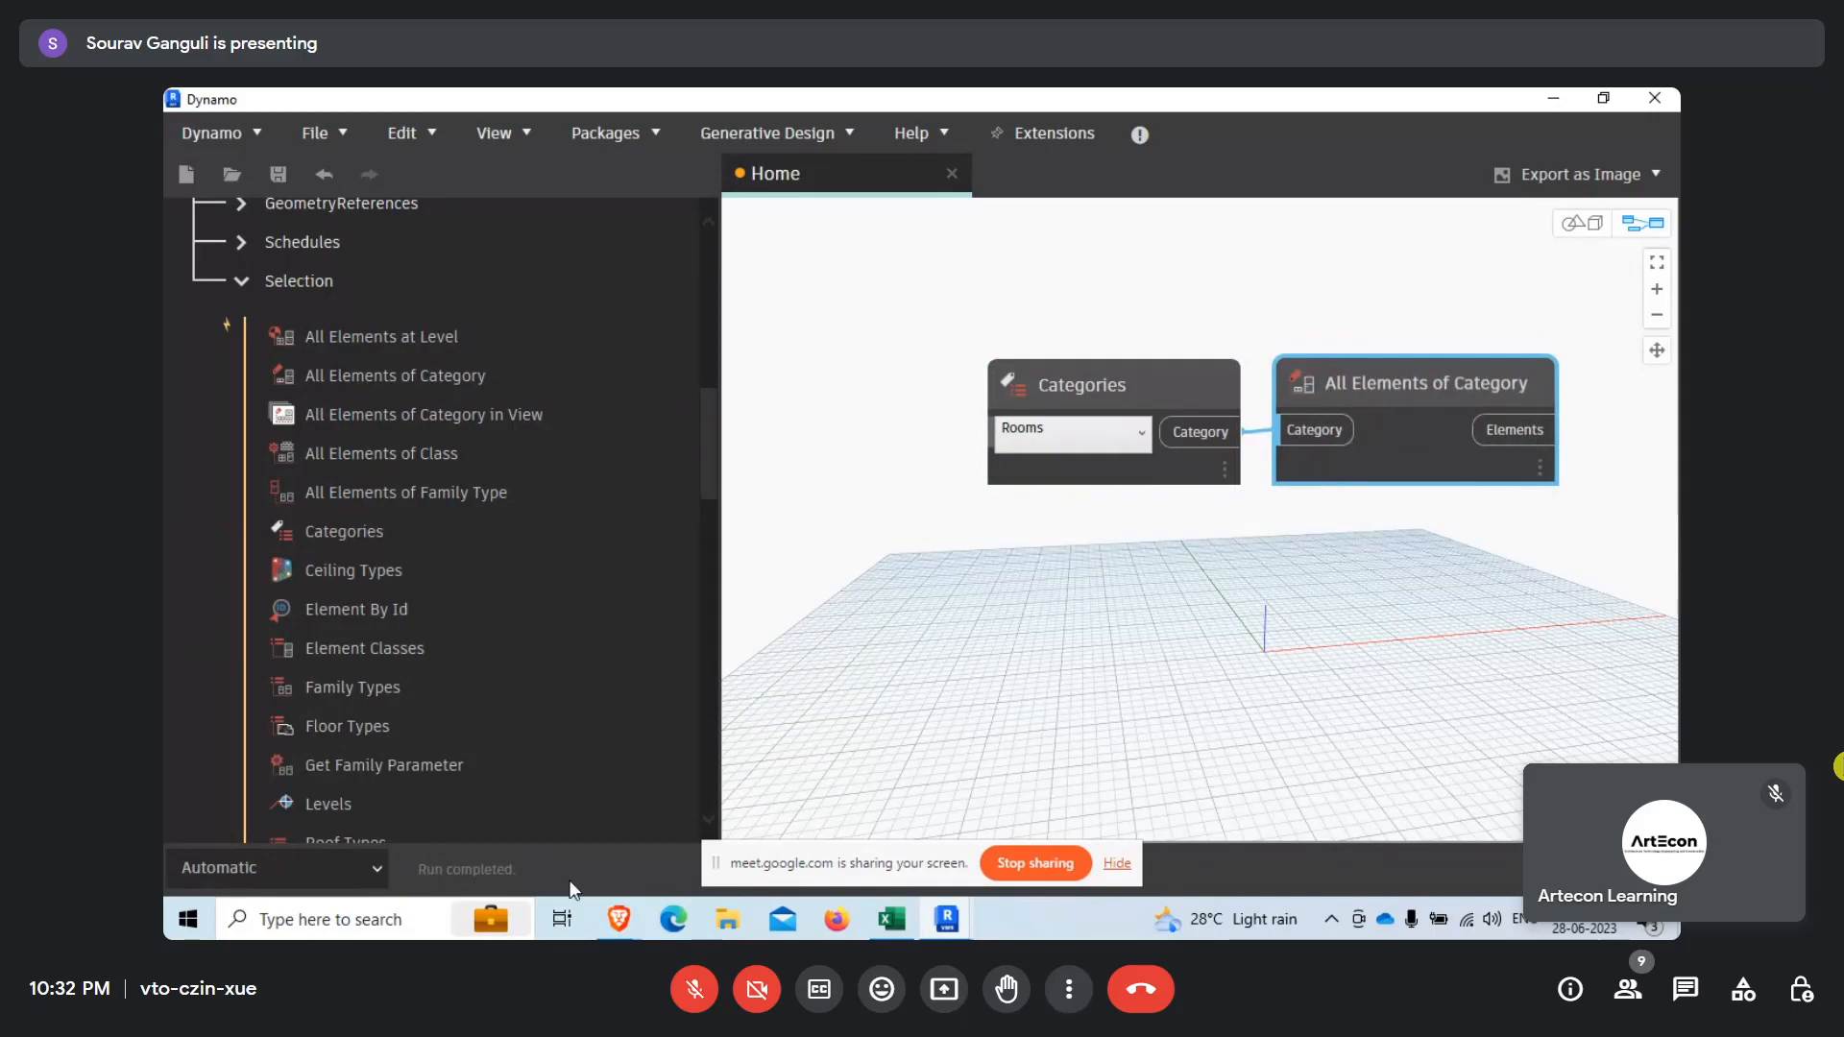
Change the graph's run mode to Manual and preview the output of All Elements of Category.
{"action": "left_click", "coordinate": [285, 867]}
{"action": "left_click", "coordinate": [279, 759]}
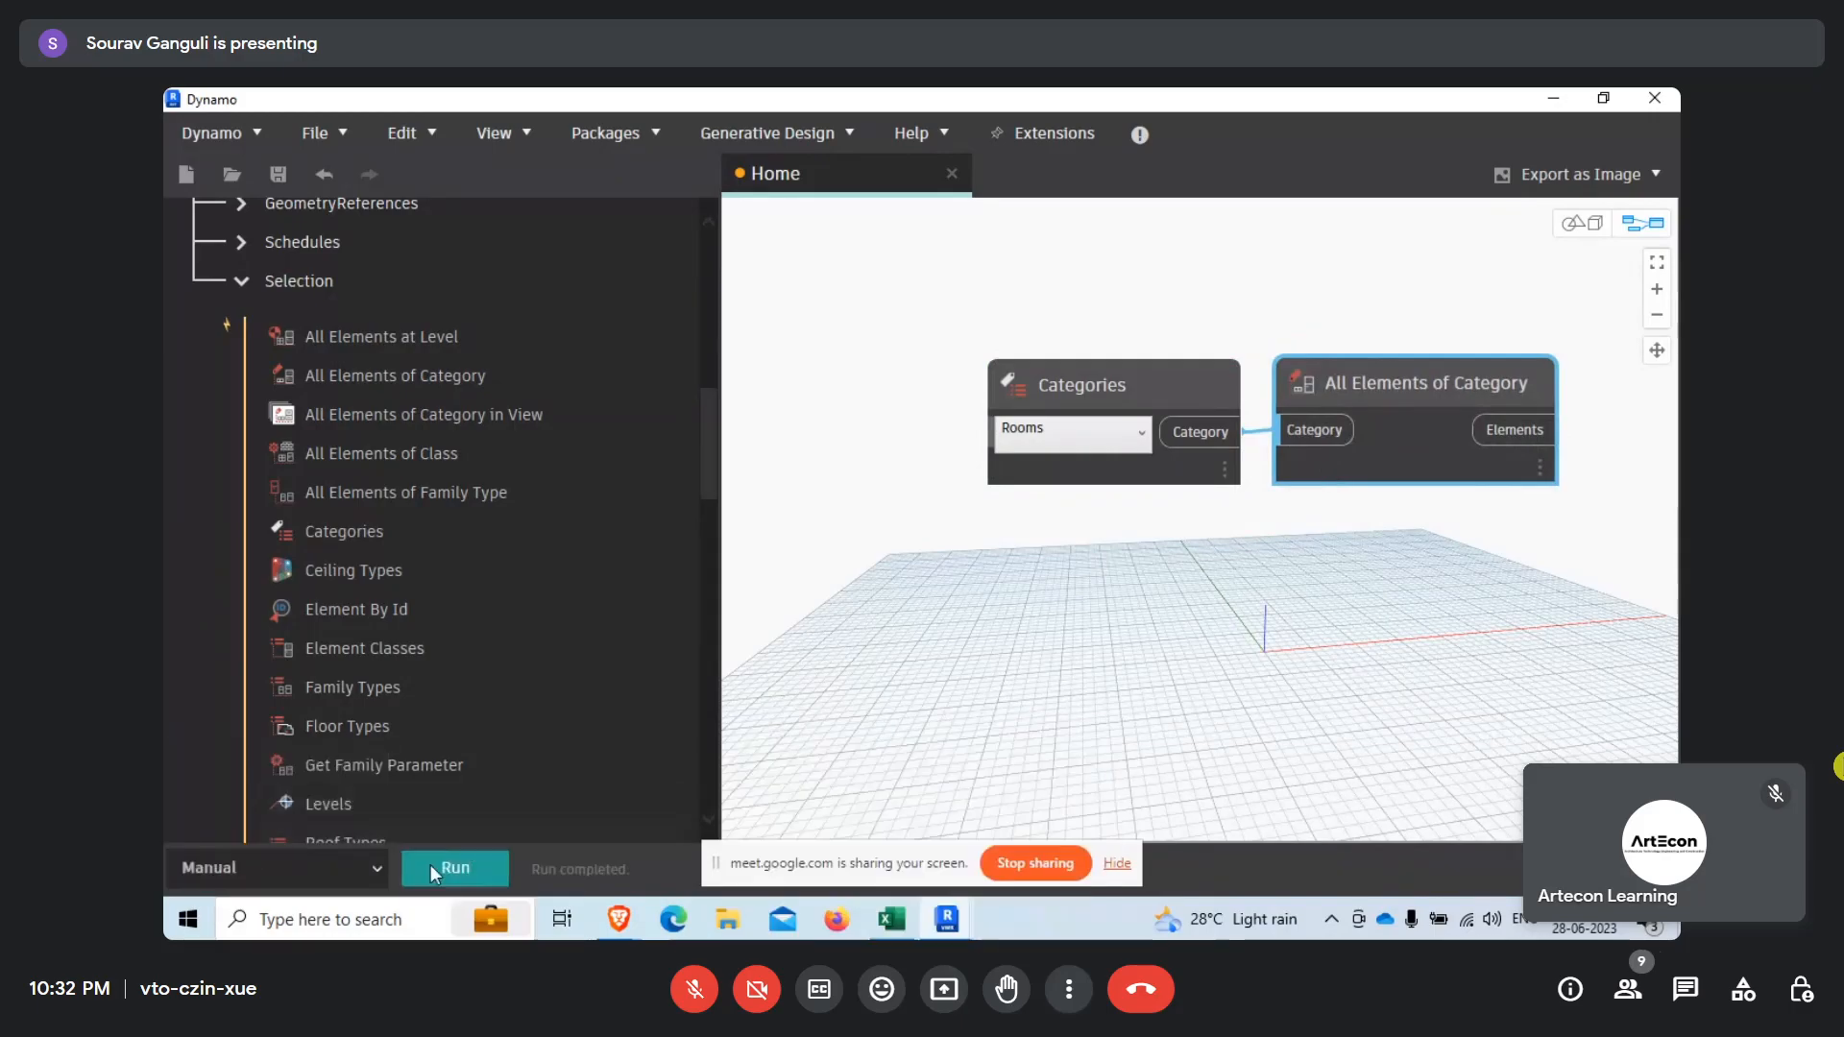
{"action": "middle_click_drag", "start_coordinate": [1284, 605], "coordinate": [949, 686]}
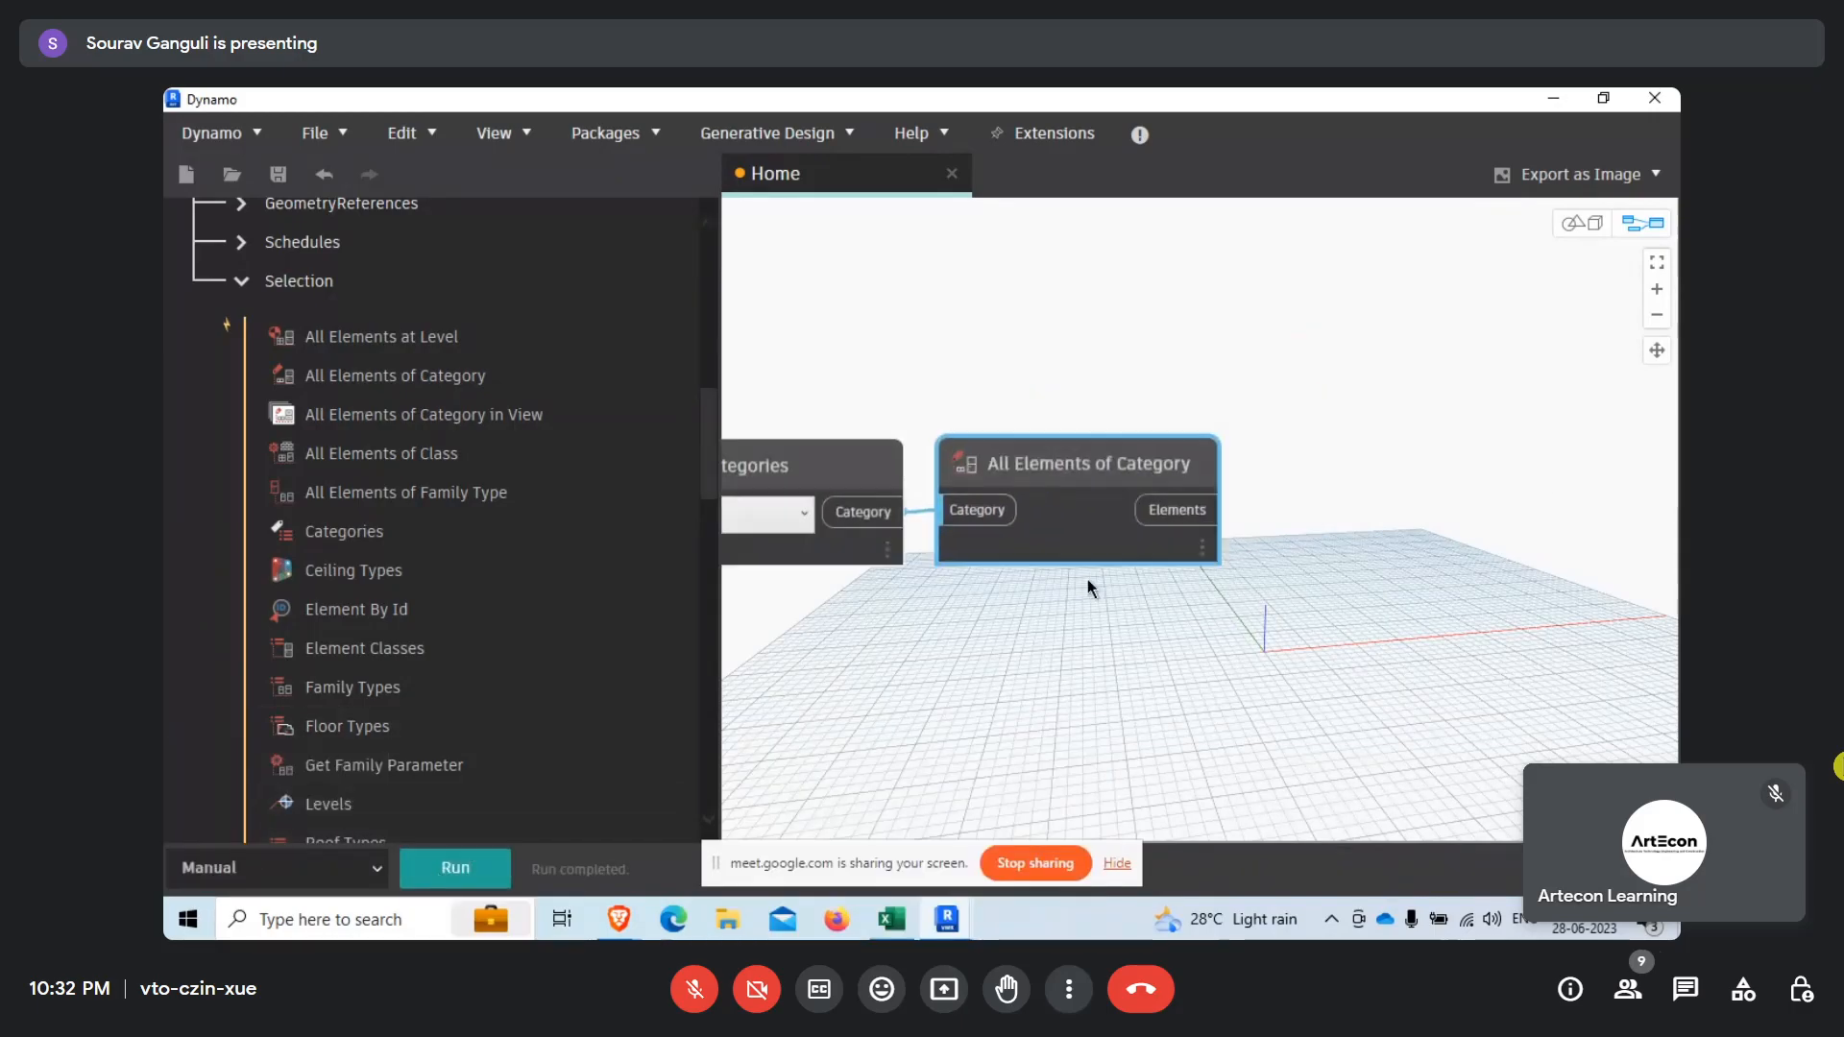
{"action": "scroll", "coordinate": [1088, 588], "scroll_direction": "up", "scroll_amount": 1}
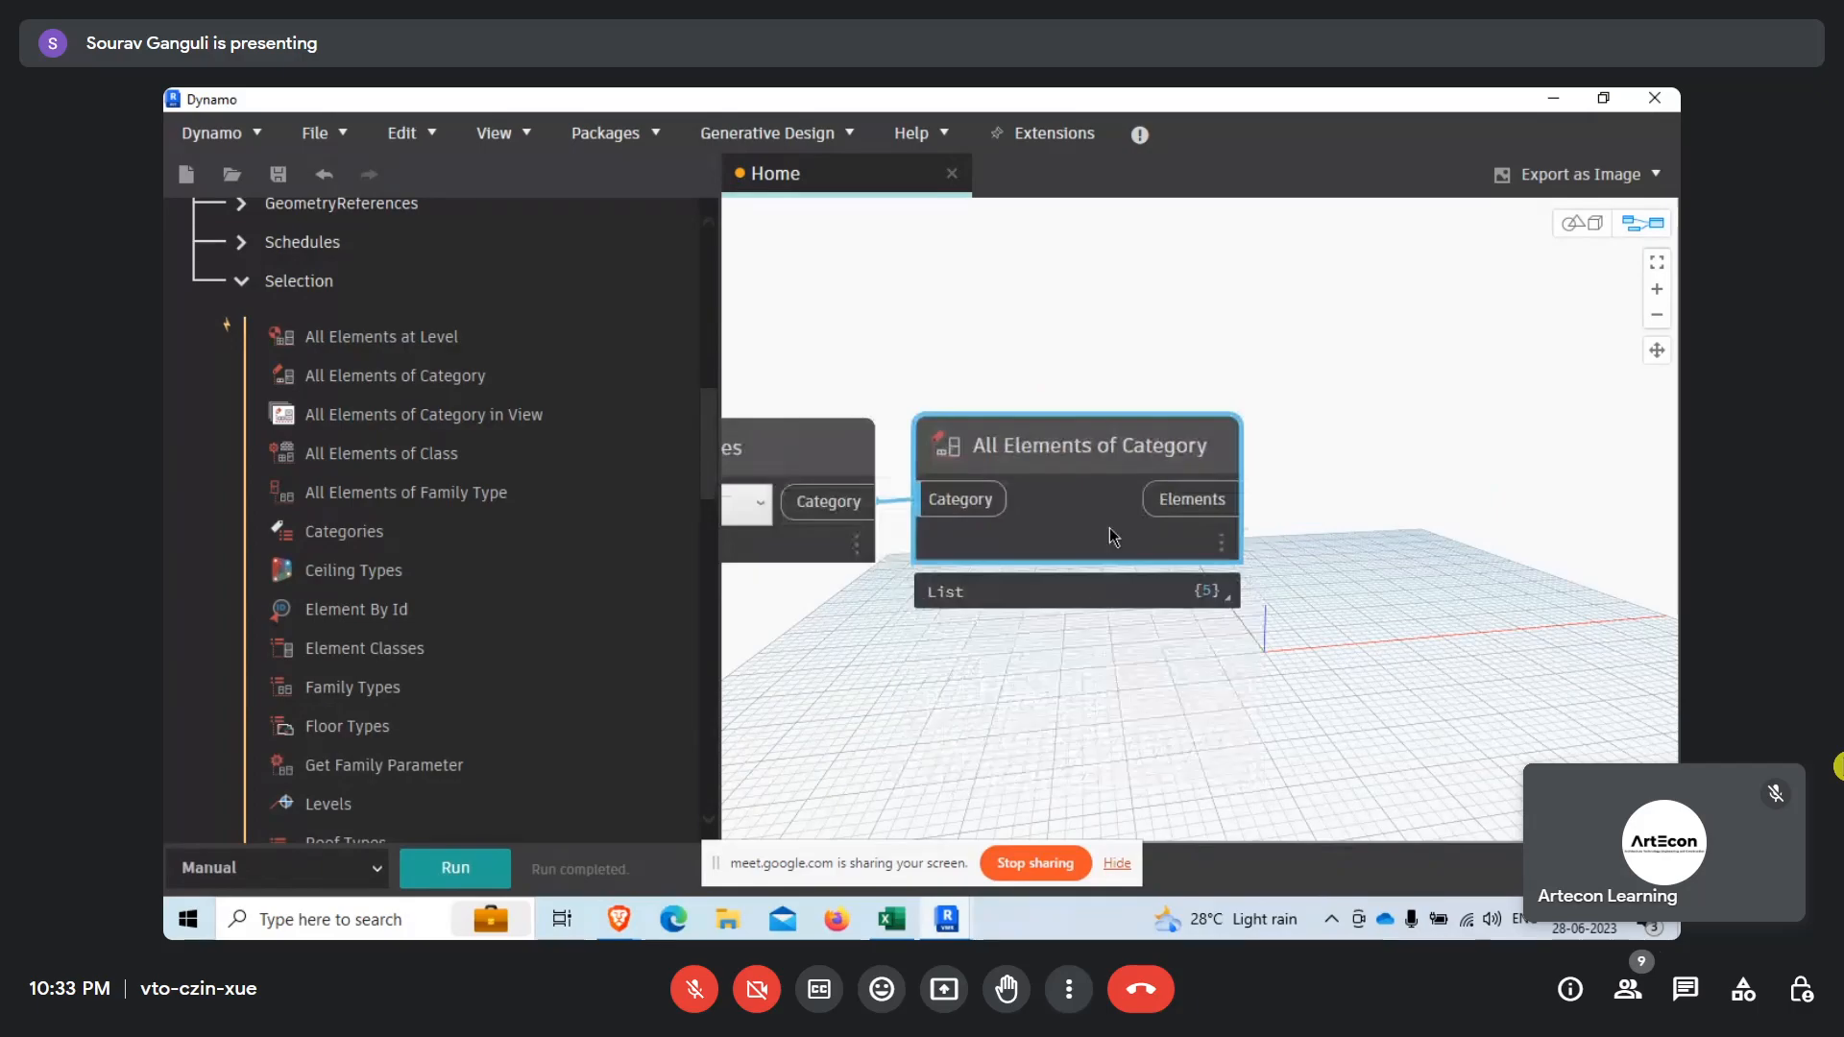
Search the library for element.geom and add the Revit Element.Geometry node.
{"action": "middle_click_drag", "start_coordinate": [1425, 573], "coordinate": [1272, 675]}
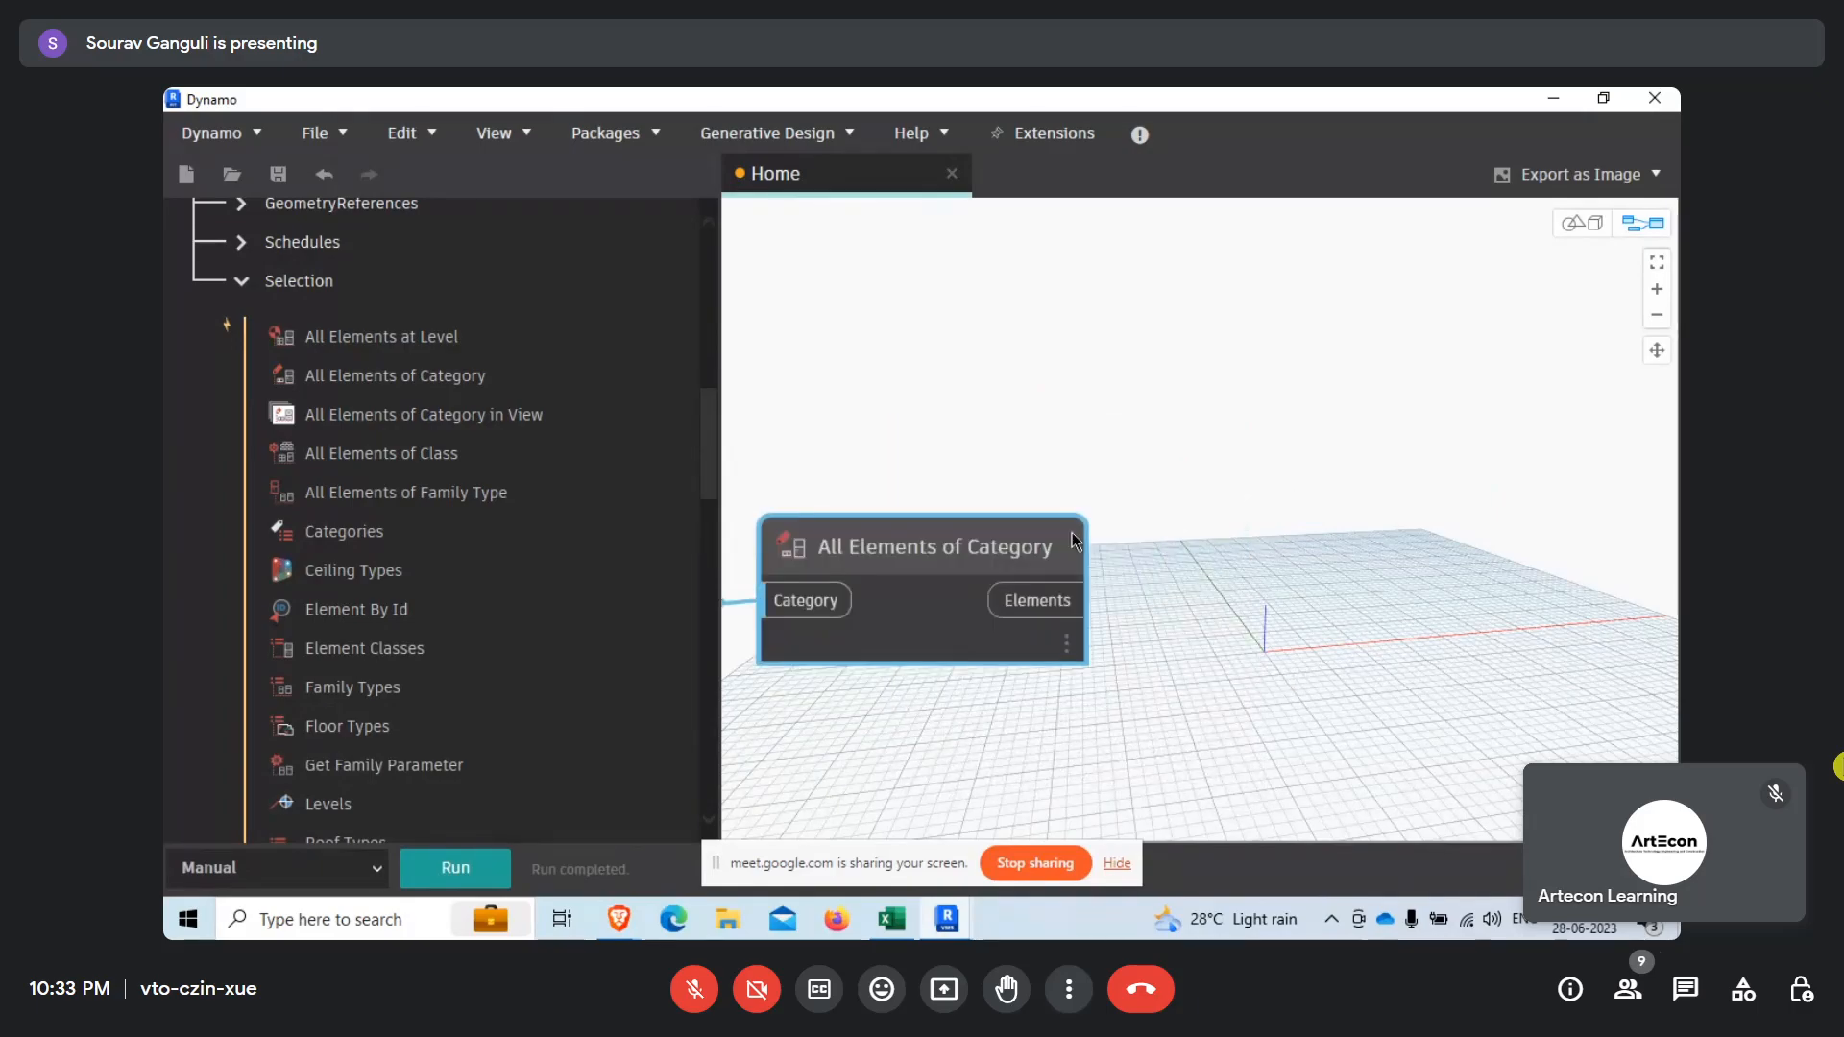
{"action": "scroll", "coordinate": [369, 296], "scroll_direction": "up", "scroll_amount": 10}
{"action": "left_click", "coordinate": [301, 288]}
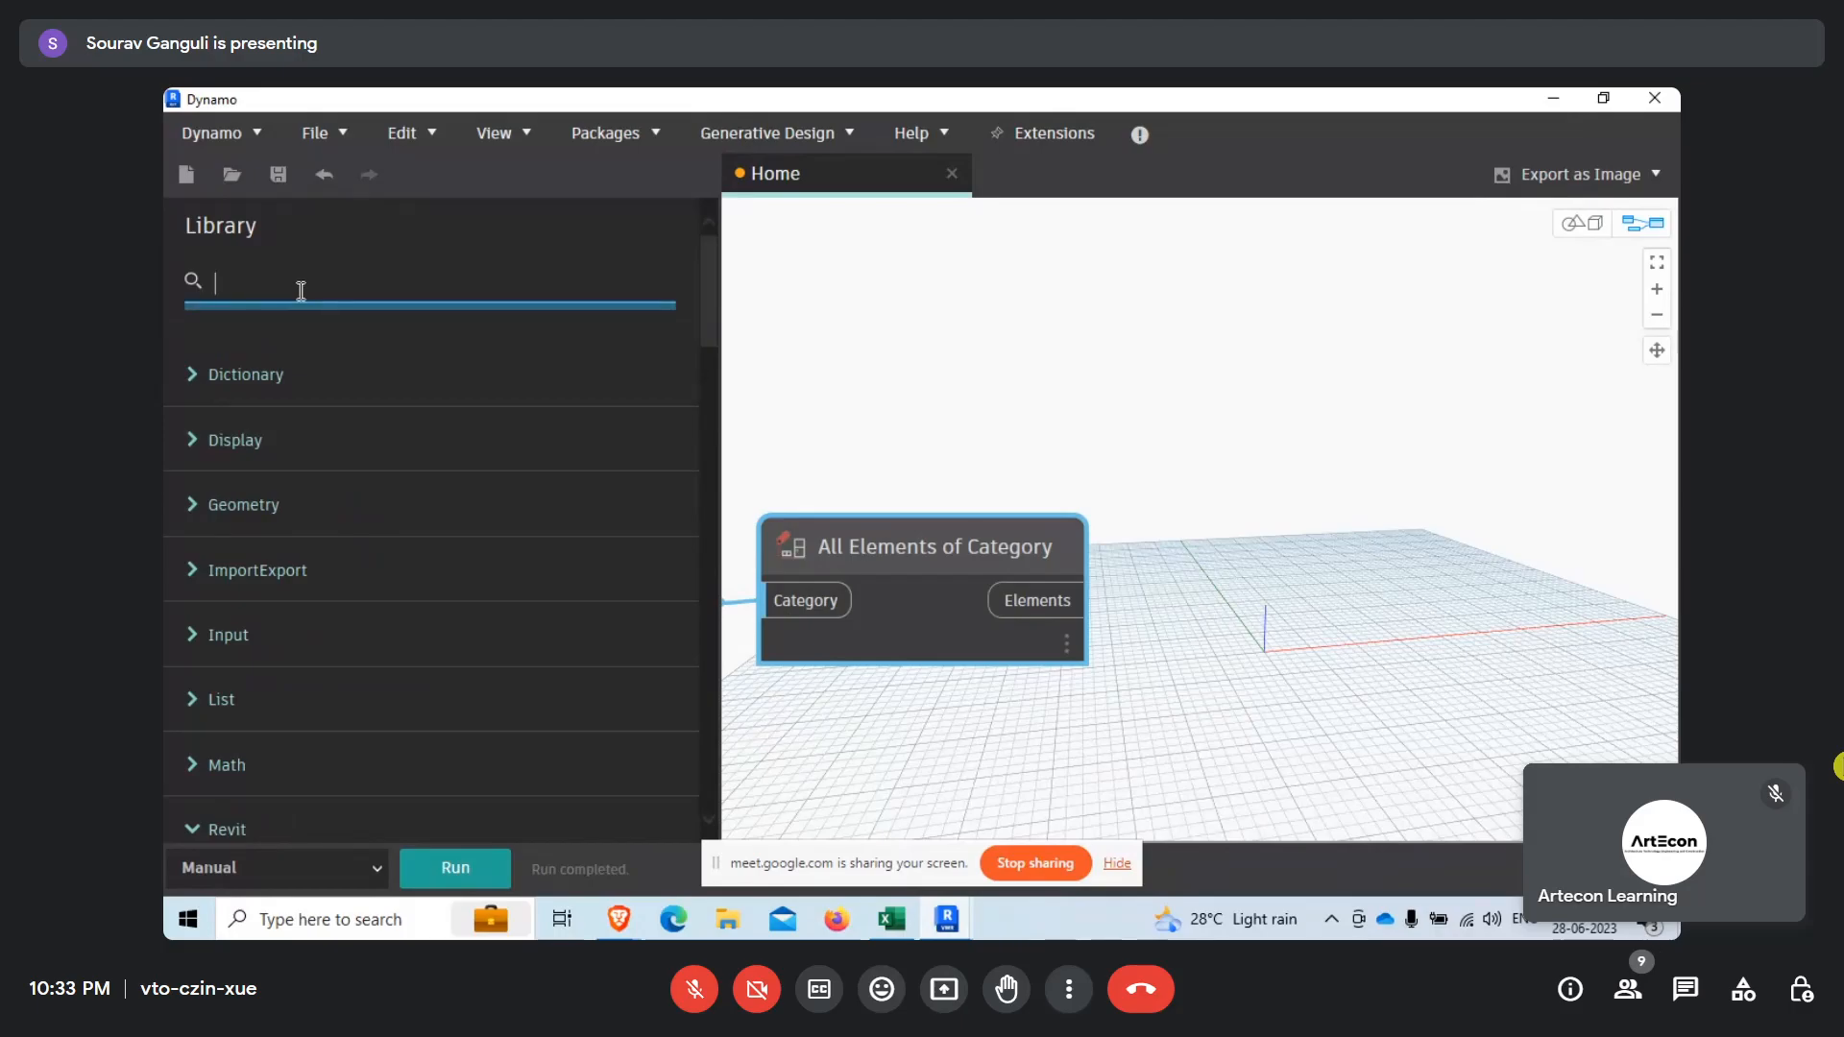
{"action": "type", "text": "elemen"}
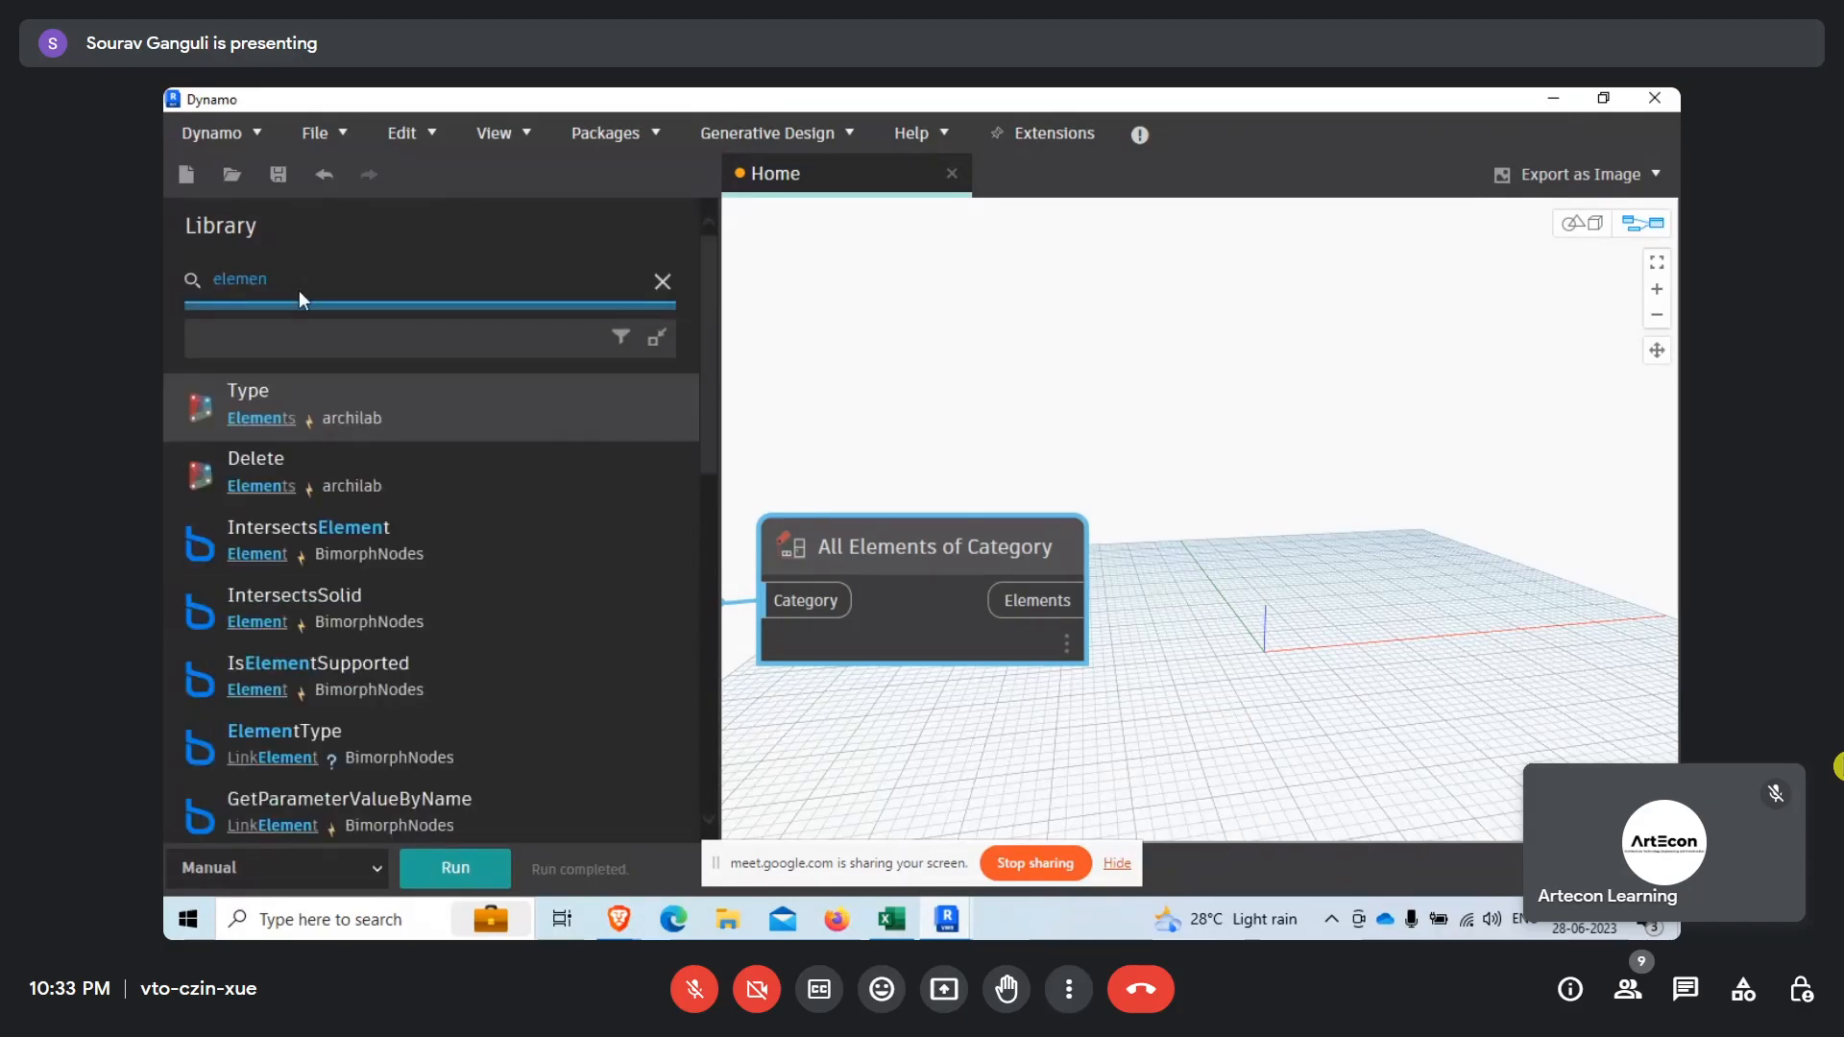
{"action": "type", "text": "t.geom"}
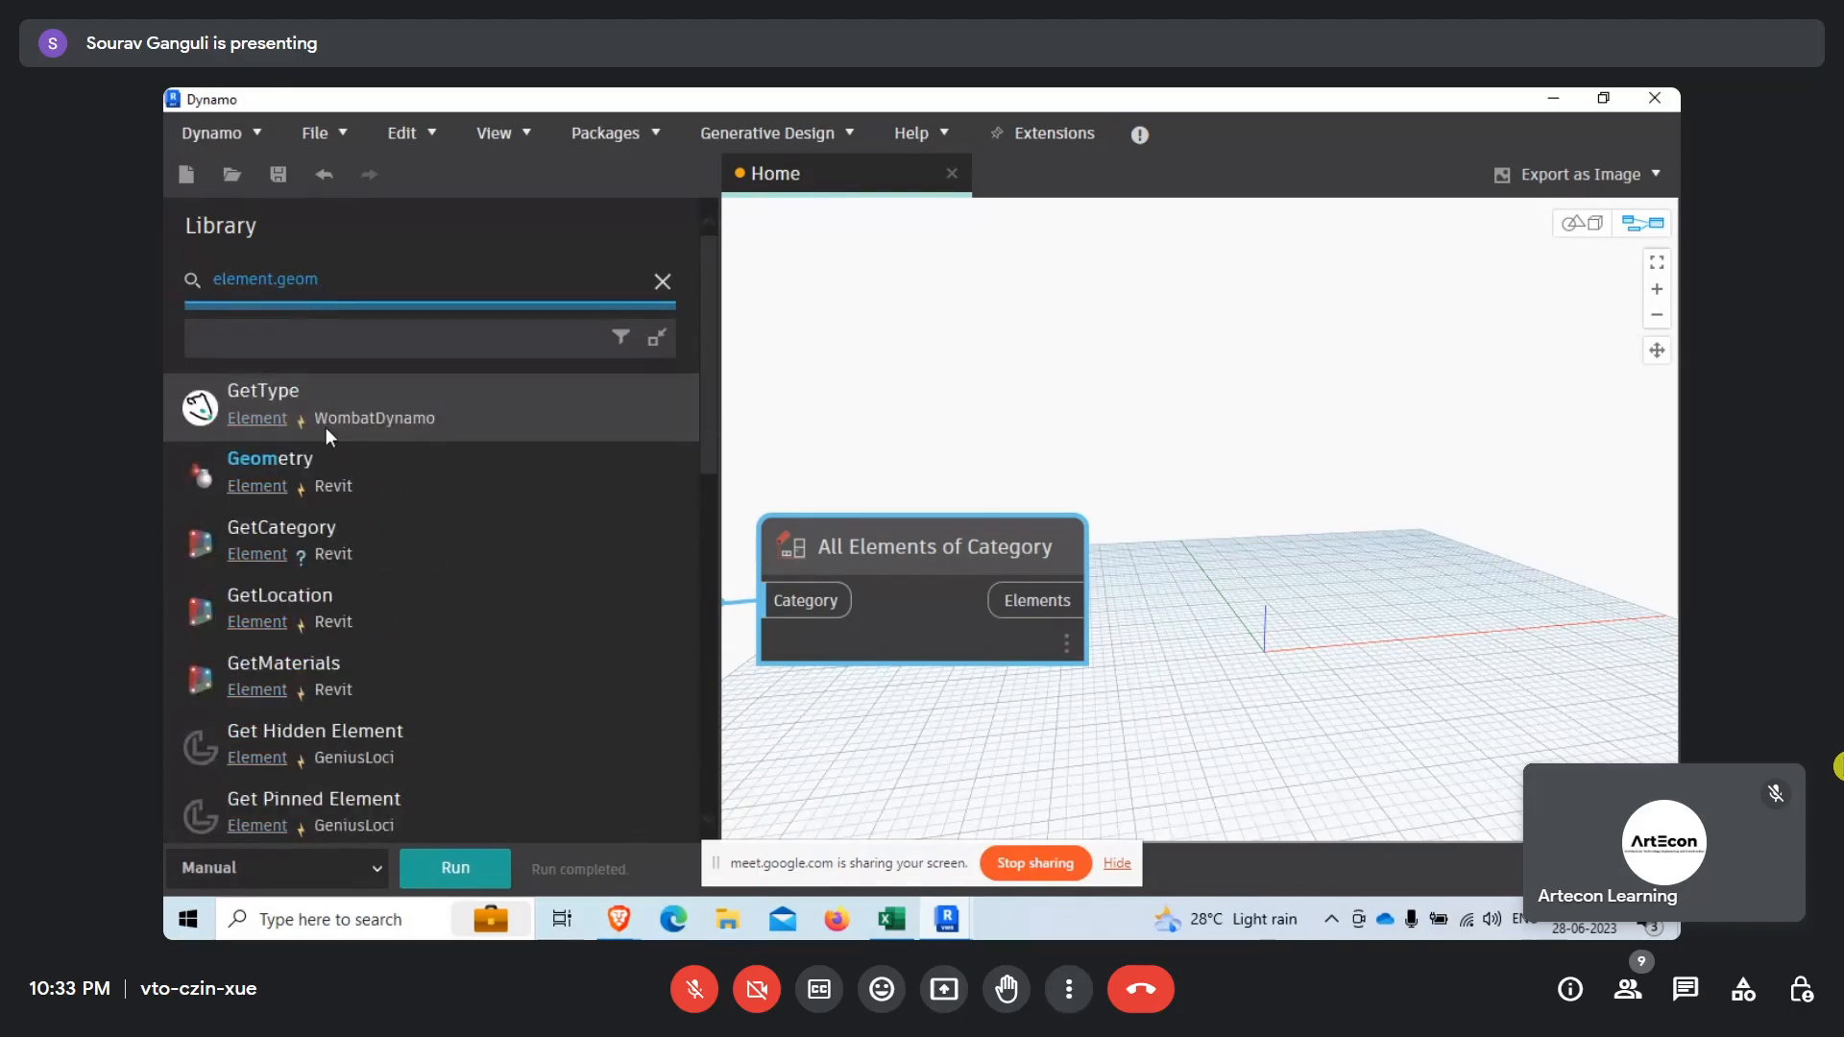
{"action": "left_click", "coordinate": [475, 482]}
Connect the Elements output of All Elements of Category to Element.Geometry's element input and run the graph.
{"action": "left_click_drag", "start_coordinate": [1292, 545], "coordinate": [1265, 538]}
{"action": "left_click_drag", "start_coordinate": [1082, 603], "coordinate": [1189, 590]}
{"action": "left_click", "coordinate": [485, 868]}
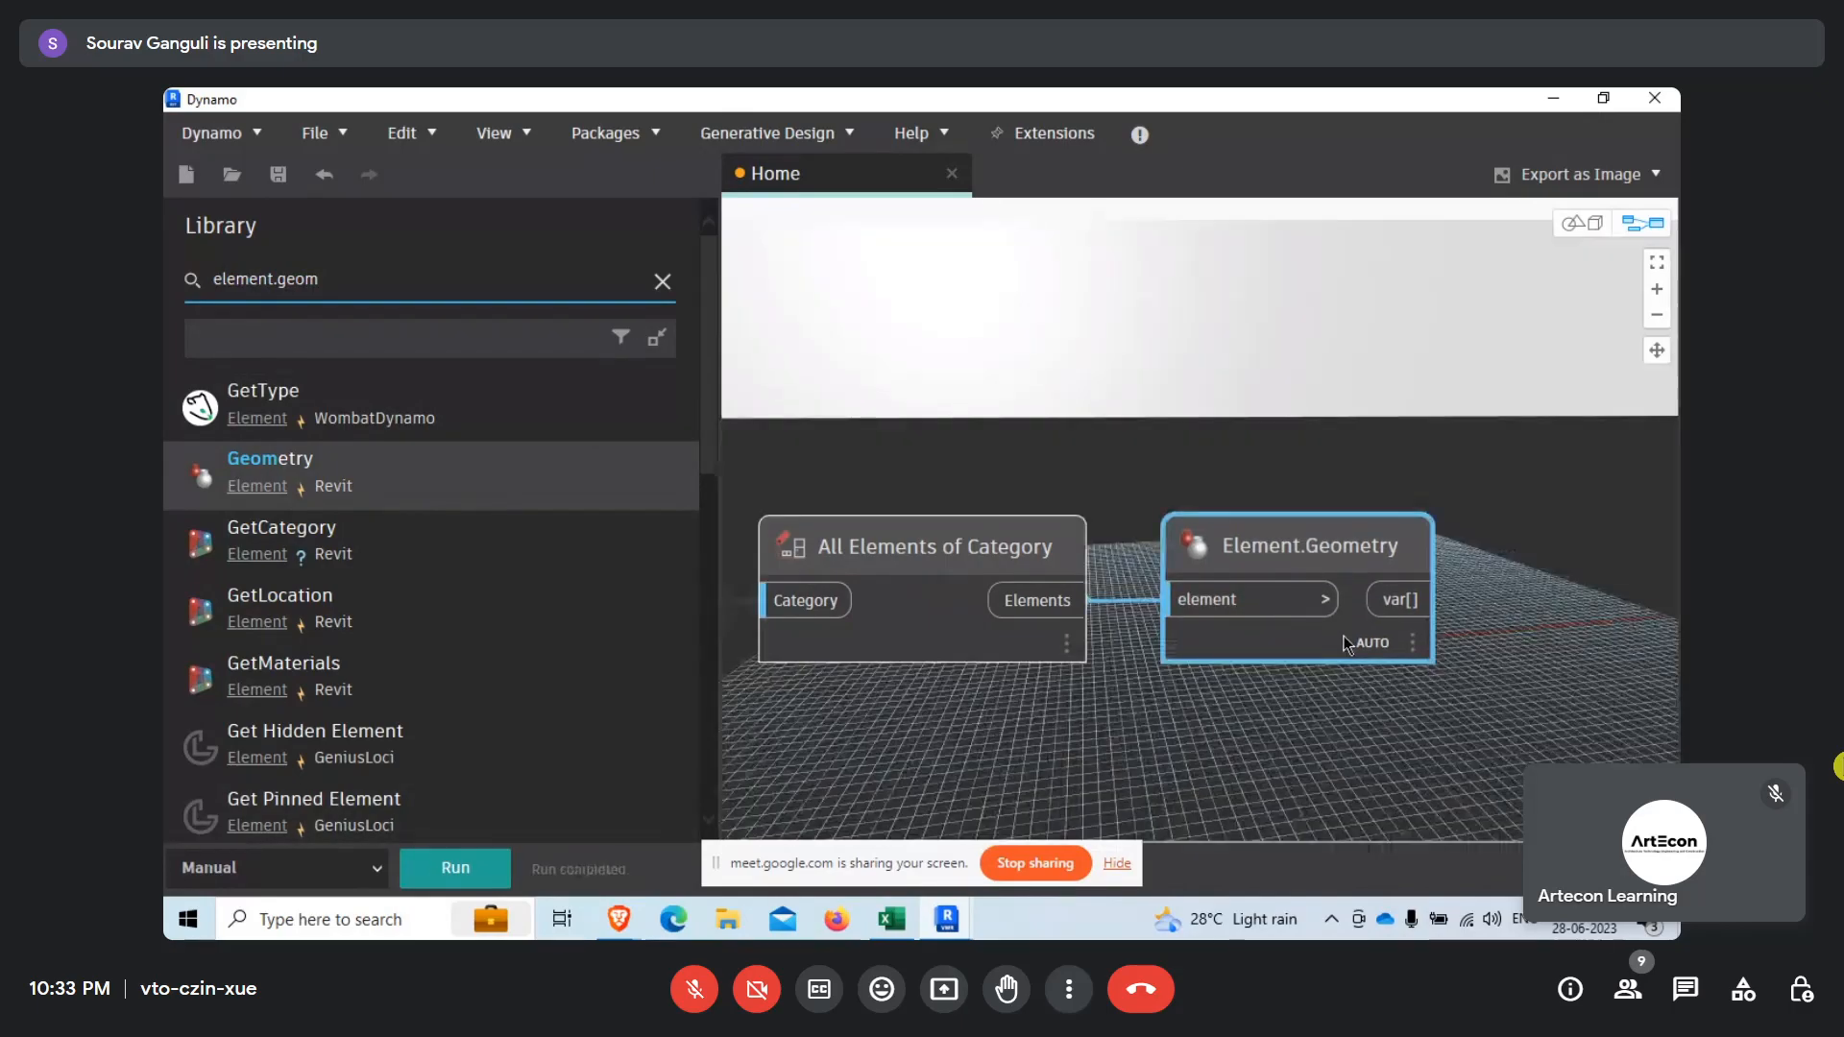
Examine the room solids in the 3D geometry preview.
{"action": "right_click", "coordinate": [1244, 416]}
{"action": "left_click", "coordinate": [1329, 768]}
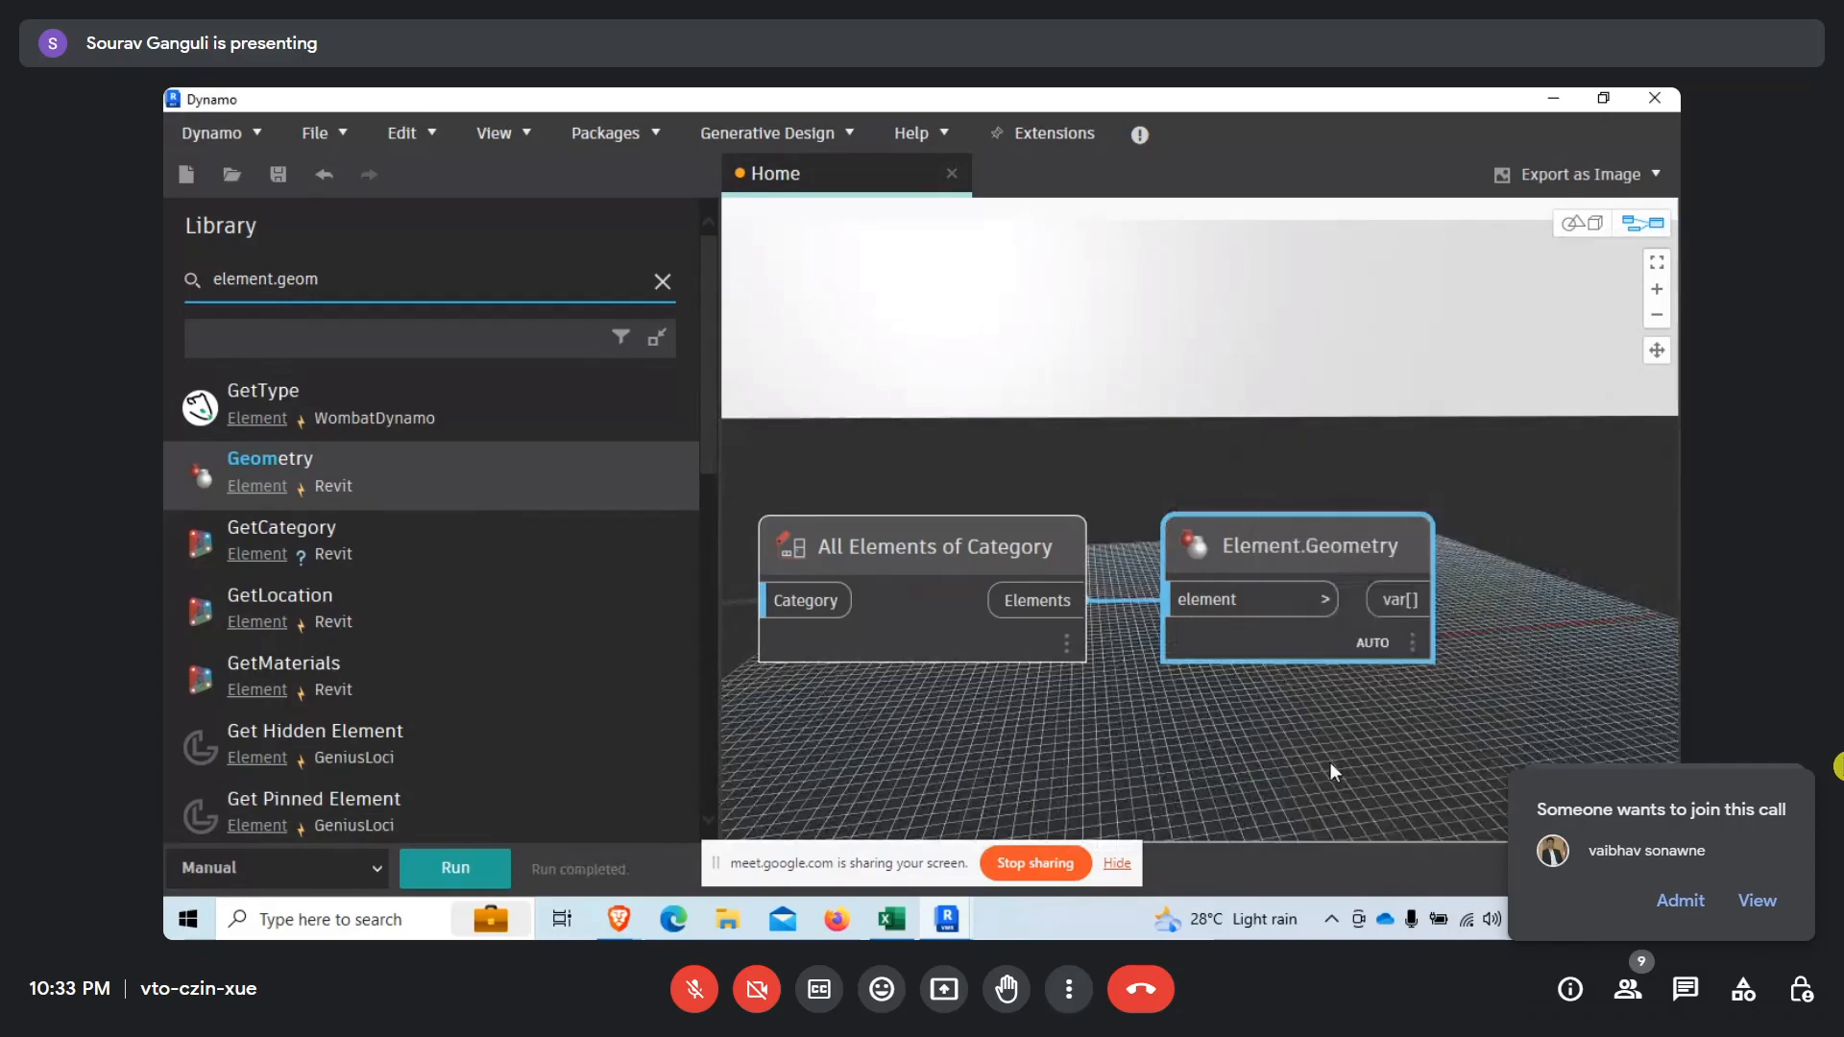
{"action": "scroll", "coordinate": [1078, 565], "scroll_direction": "down", "scroll_amount": 10}
{"action": "scroll", "coordinate": [1265, 540], "scroll_direction": "down", "scroll_amount": 8}
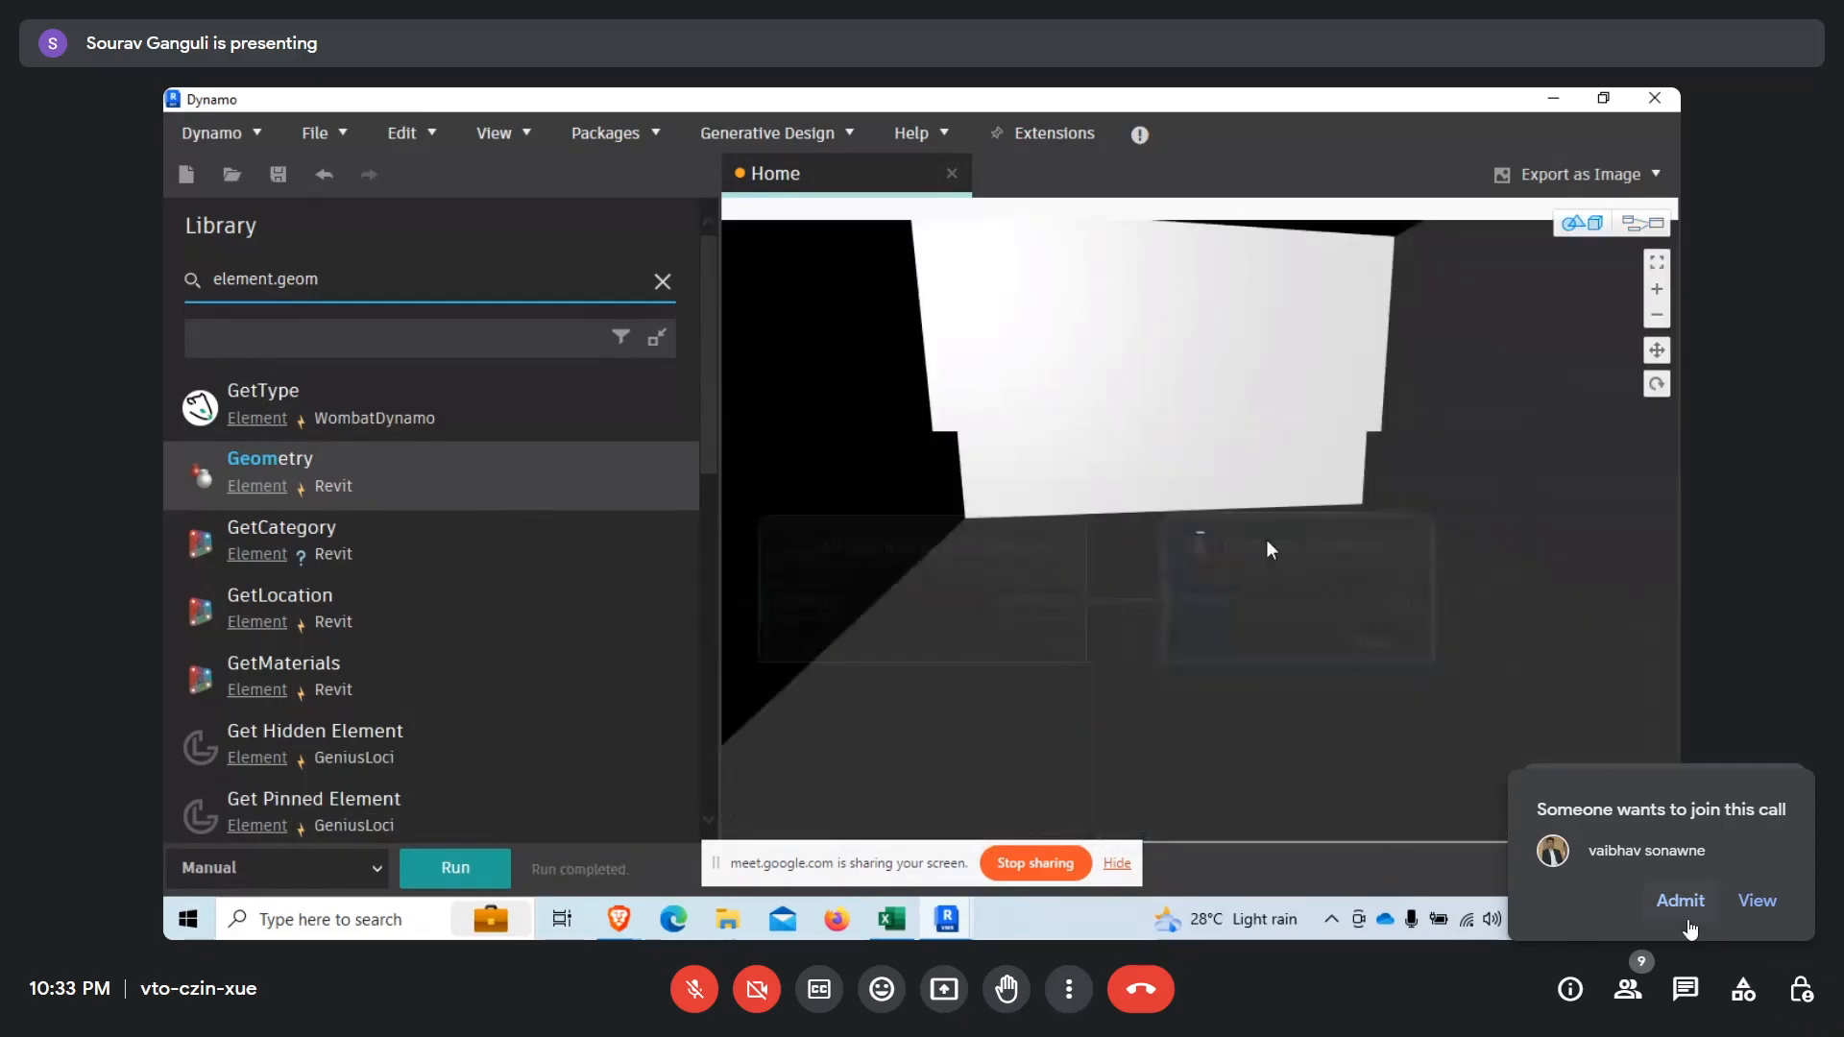
{"action": "left_click", "coordinate": [1684, 908]}
{"action": "right_click_drag", "start_coordinate": [1229, 458], "coordinate": [1296, 456]}
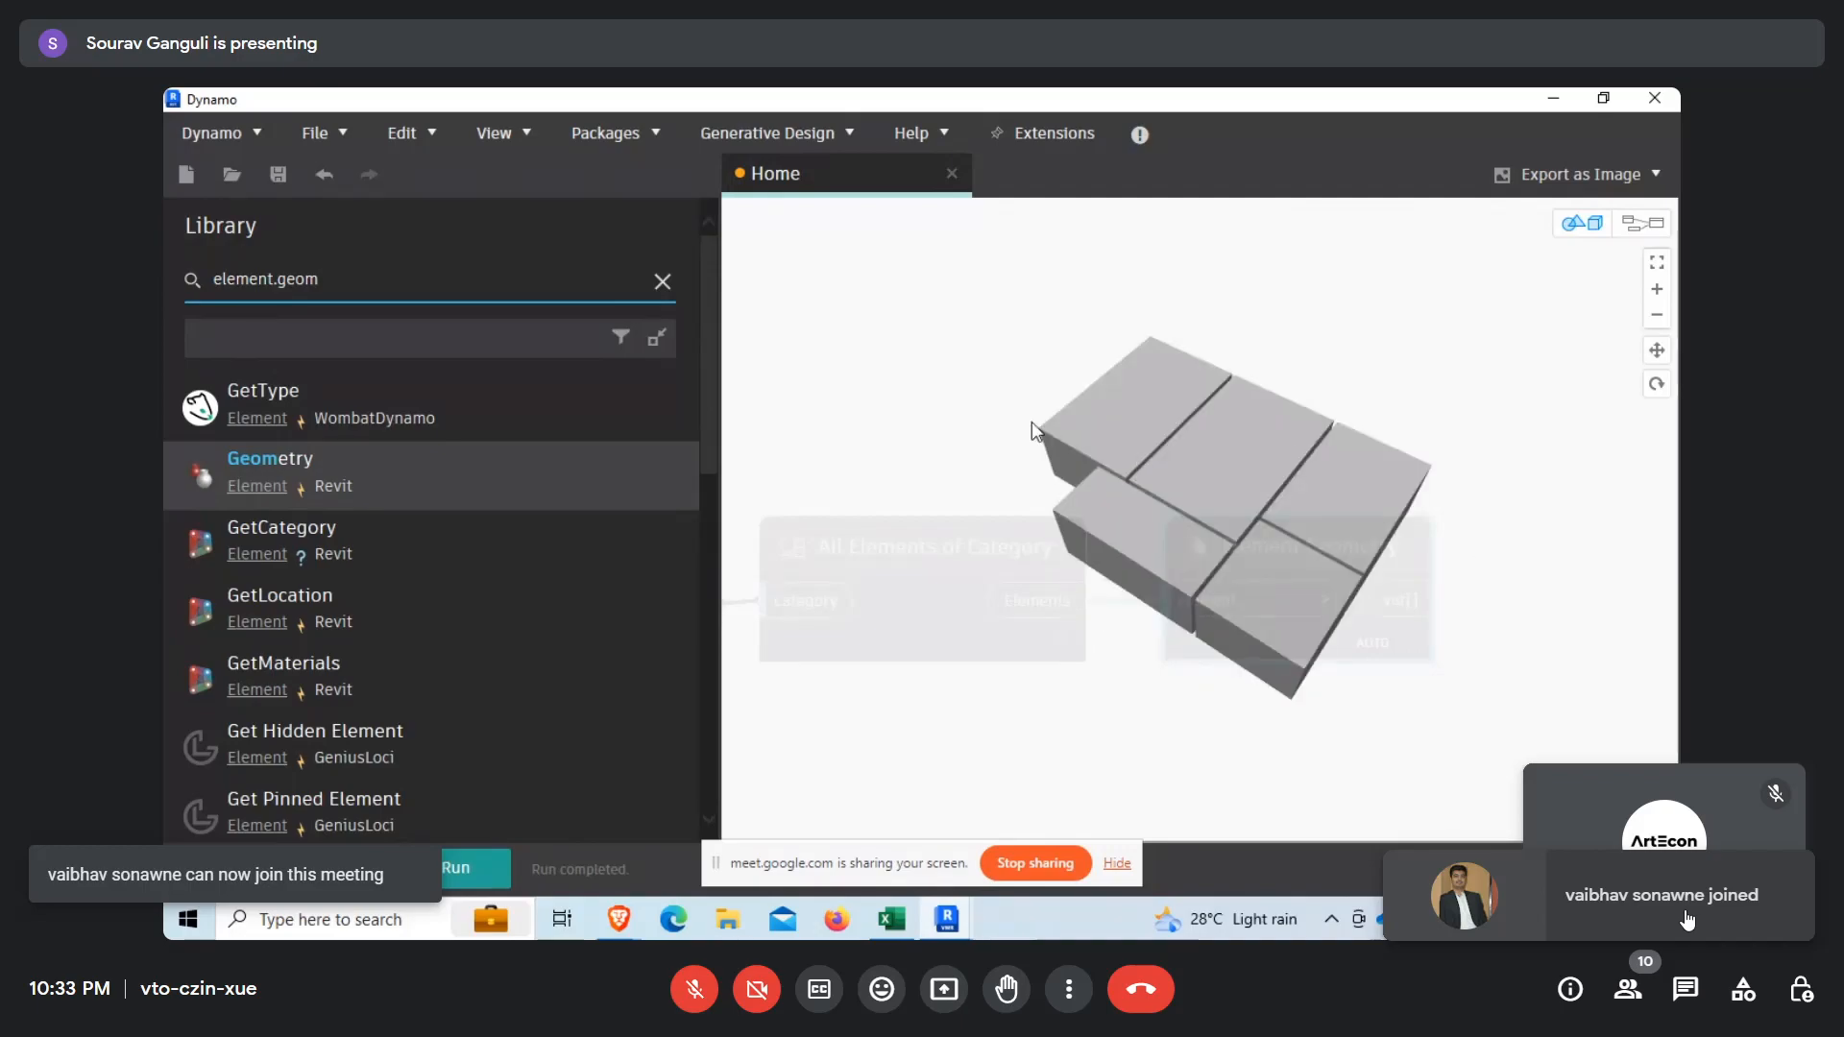
{"action": "scroll", "coordinate": [1033, 424], "scroll_direction": "up", "scroll_amount": 3}
{"action": "right_click_drag", "start_coordinate": [1314, 288], "coordinate": [1313, 299]}
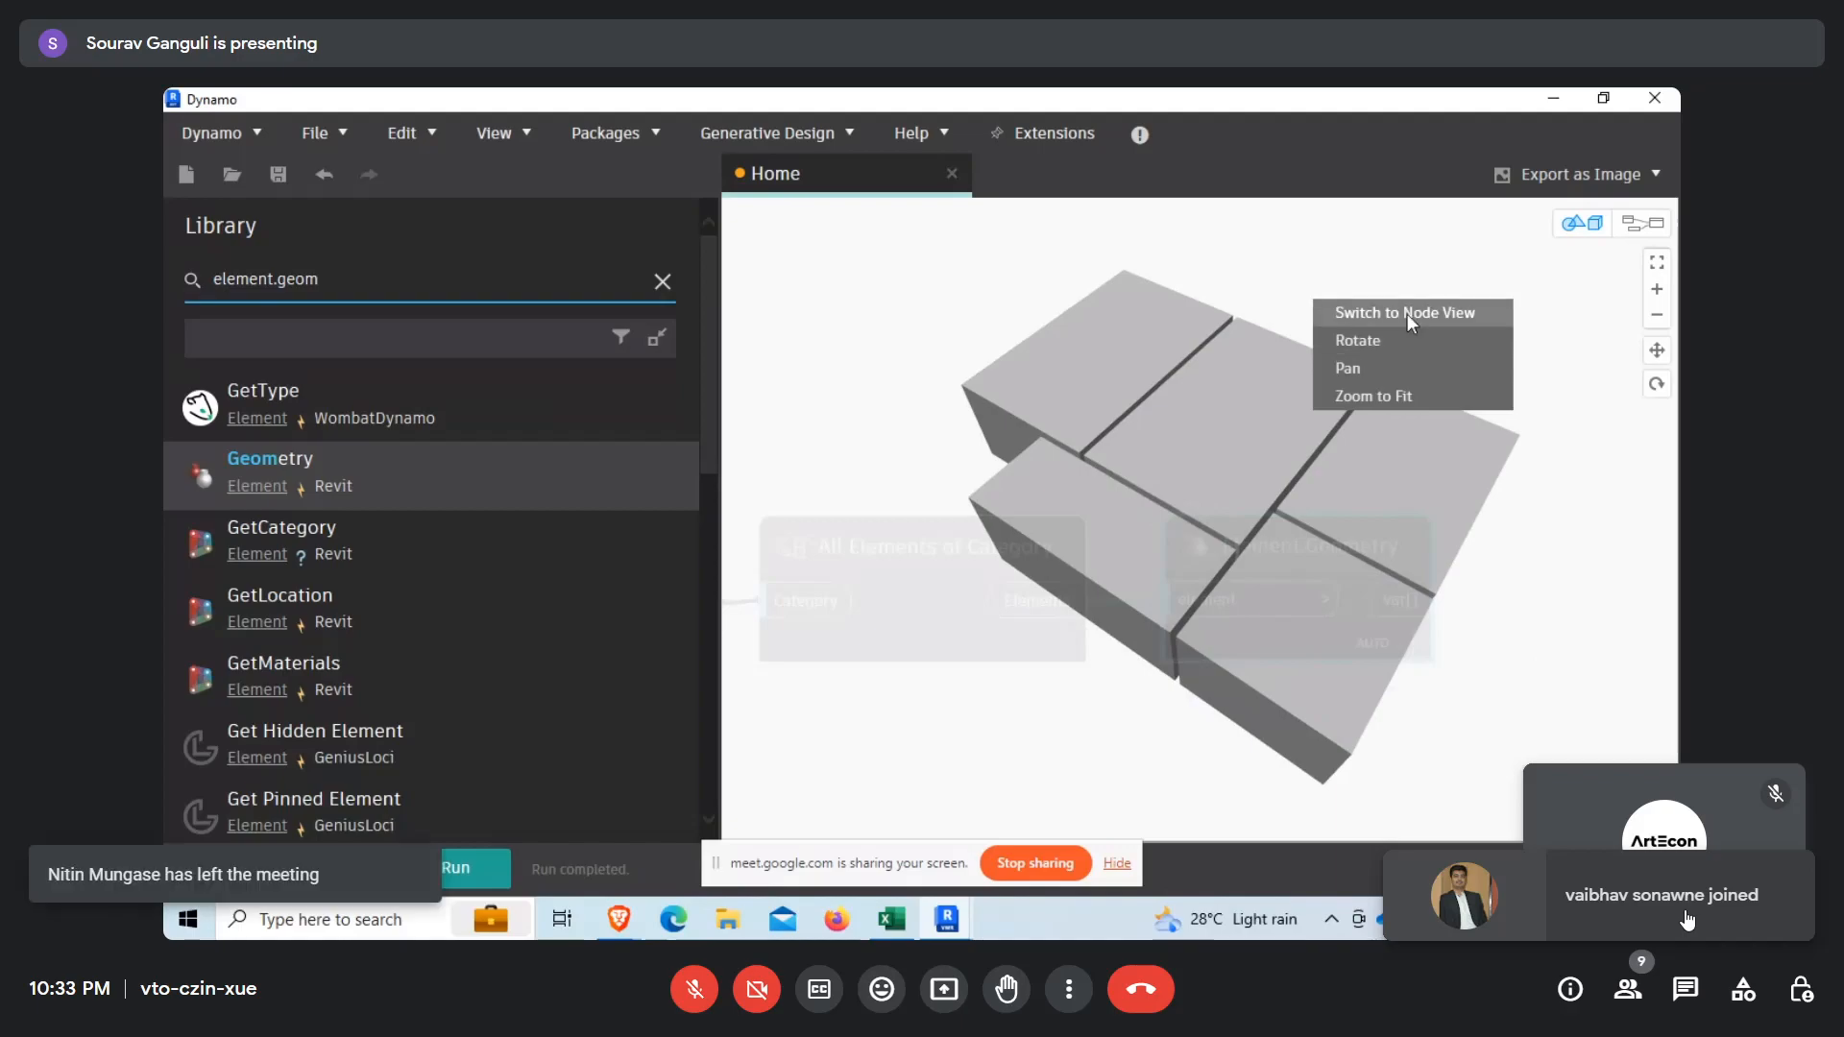
Return to the node view and inspect the nested list output of the Element.Geometry node.
{"action": "left_click", "coordinate": [1408, 314]}
{"action": "mouse_move", "coordinate": [1323, 571]}
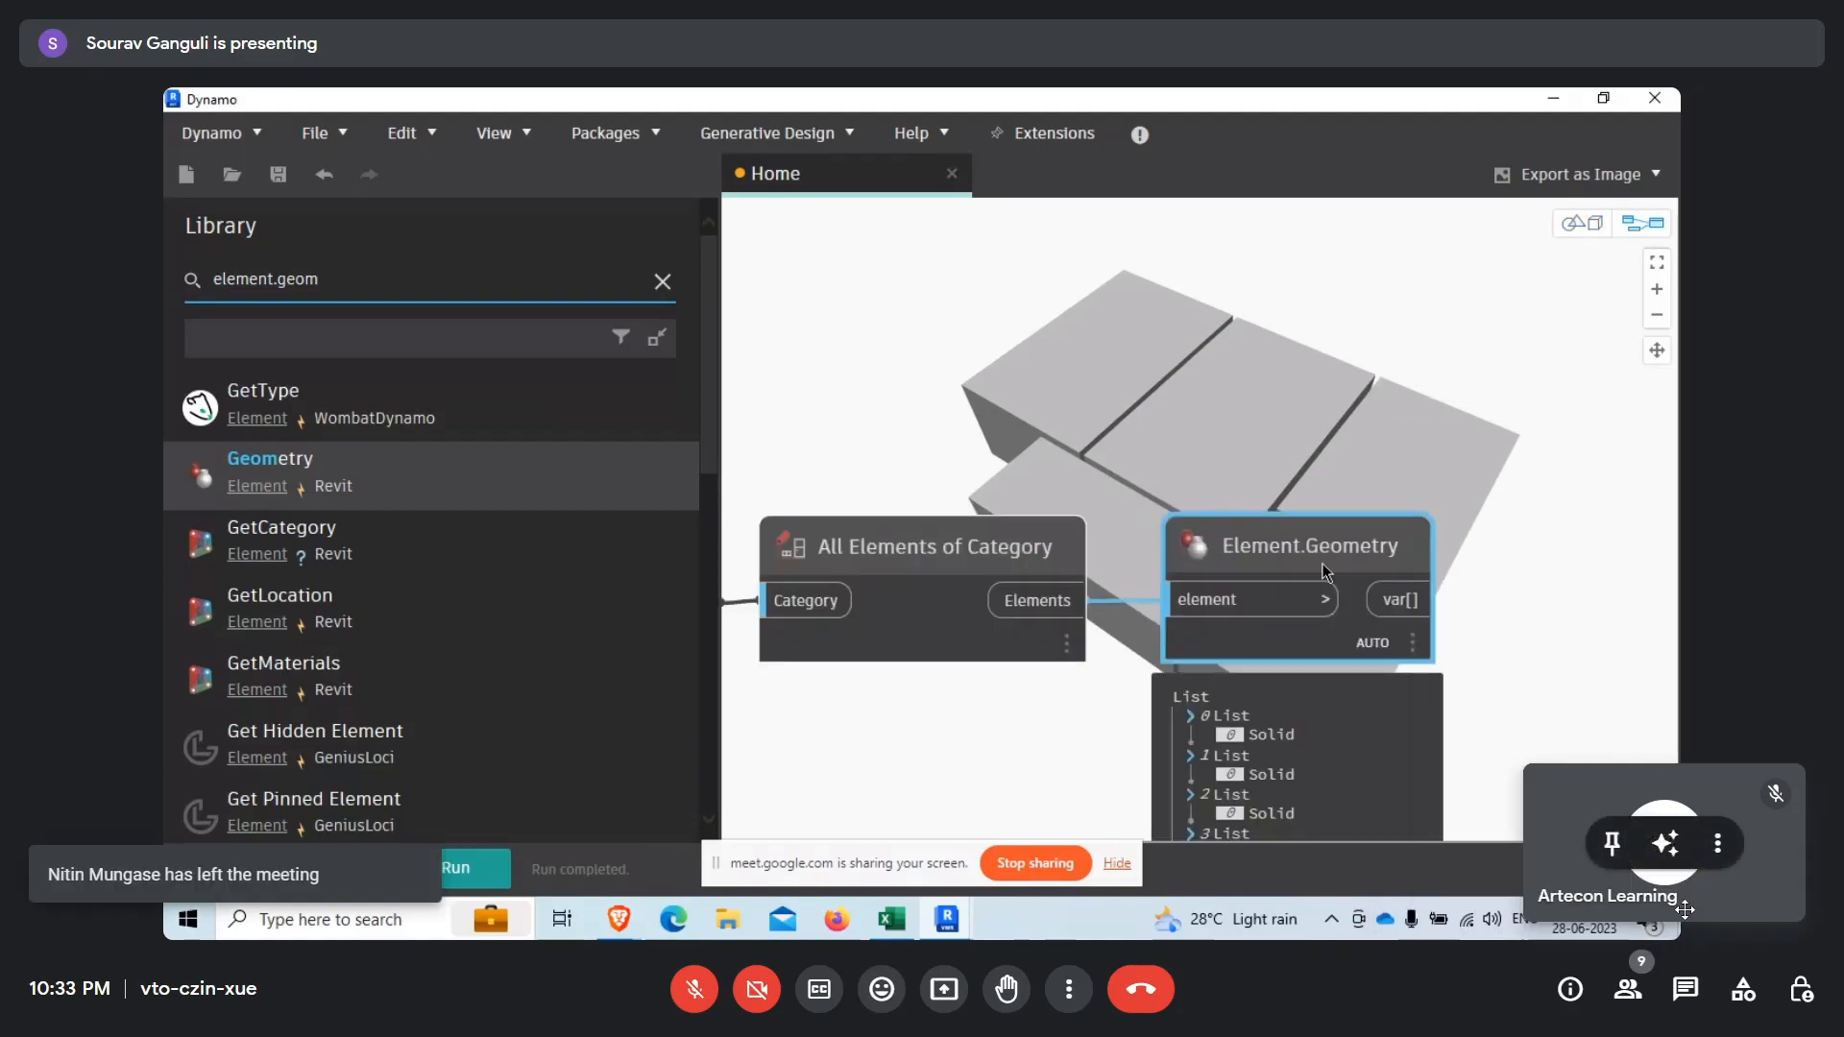
{"action": "scroll", "coordinate": [1323, 567], "scroll_direction": "down", "scroll_amount": 5}
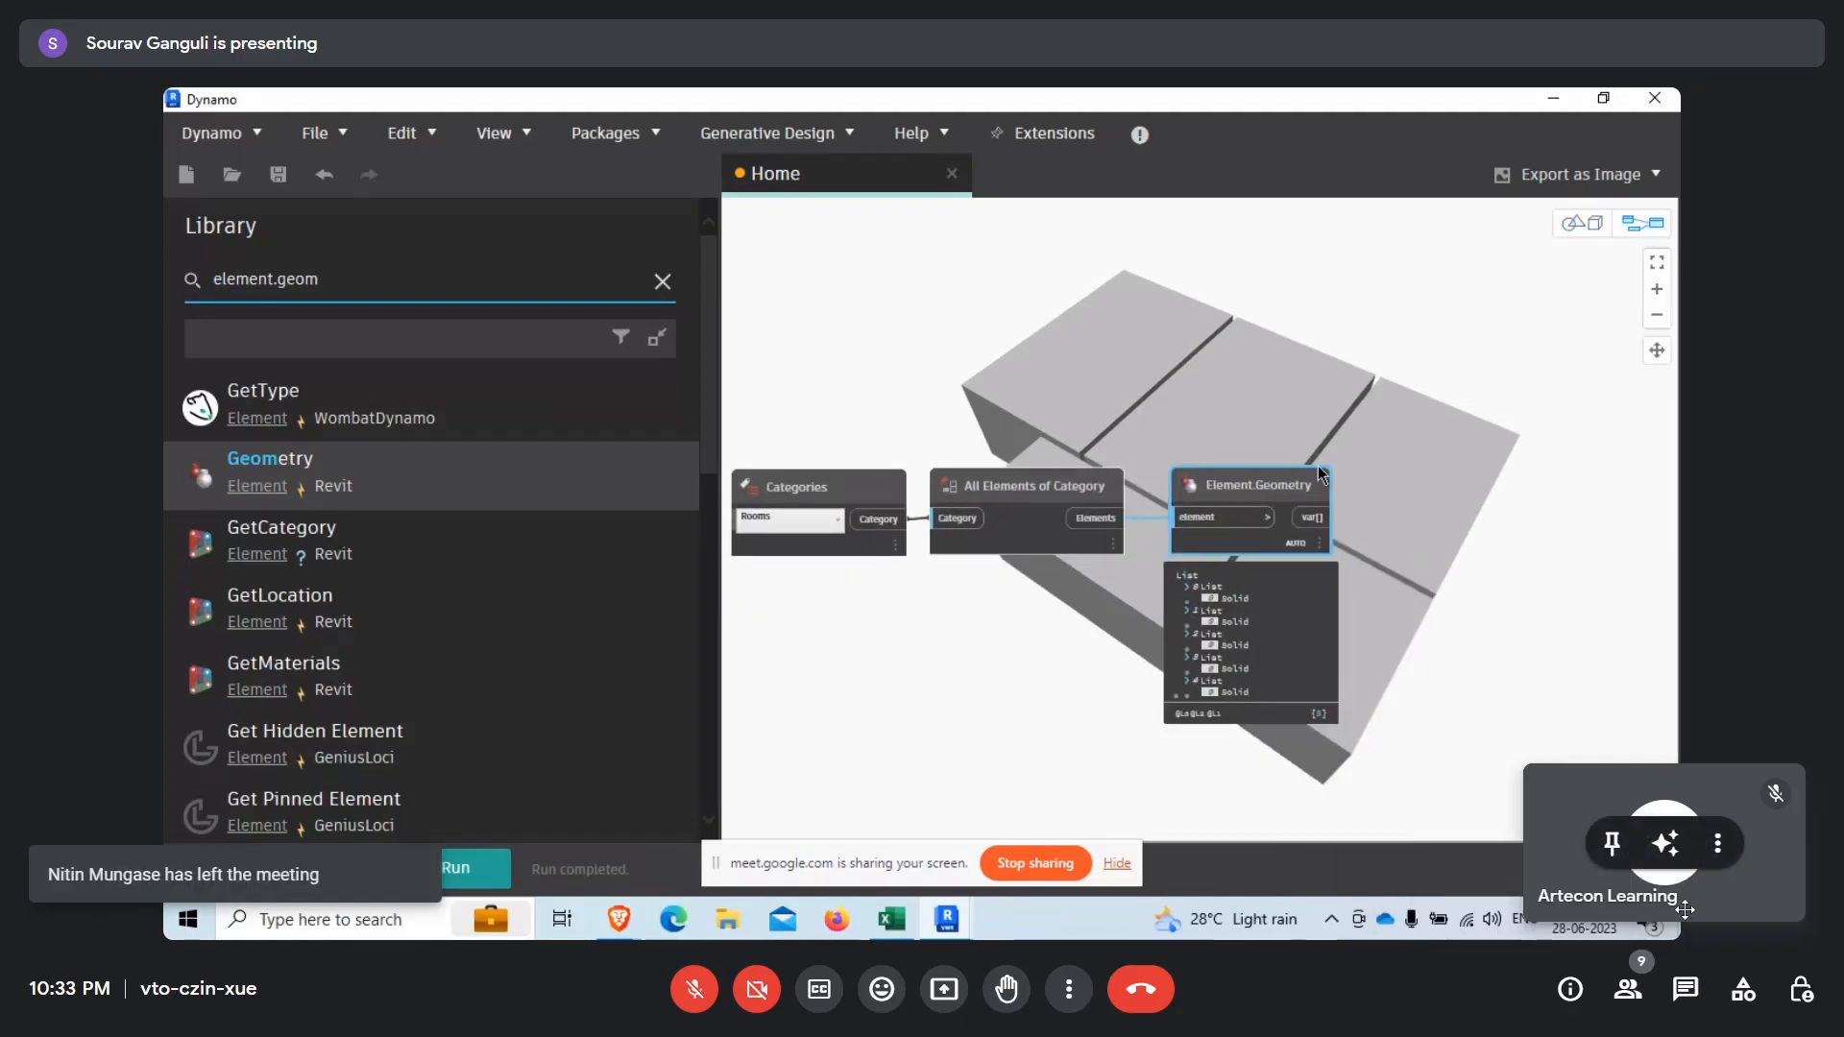
{"action": "middle_click_drag", "start_coordinate": [1320, 470], "coordinate": [1100, 498]}
{"action": "scroll", "coordinate": [1060, 711], "scroll_direction": "up", "scroll_amount": 2}
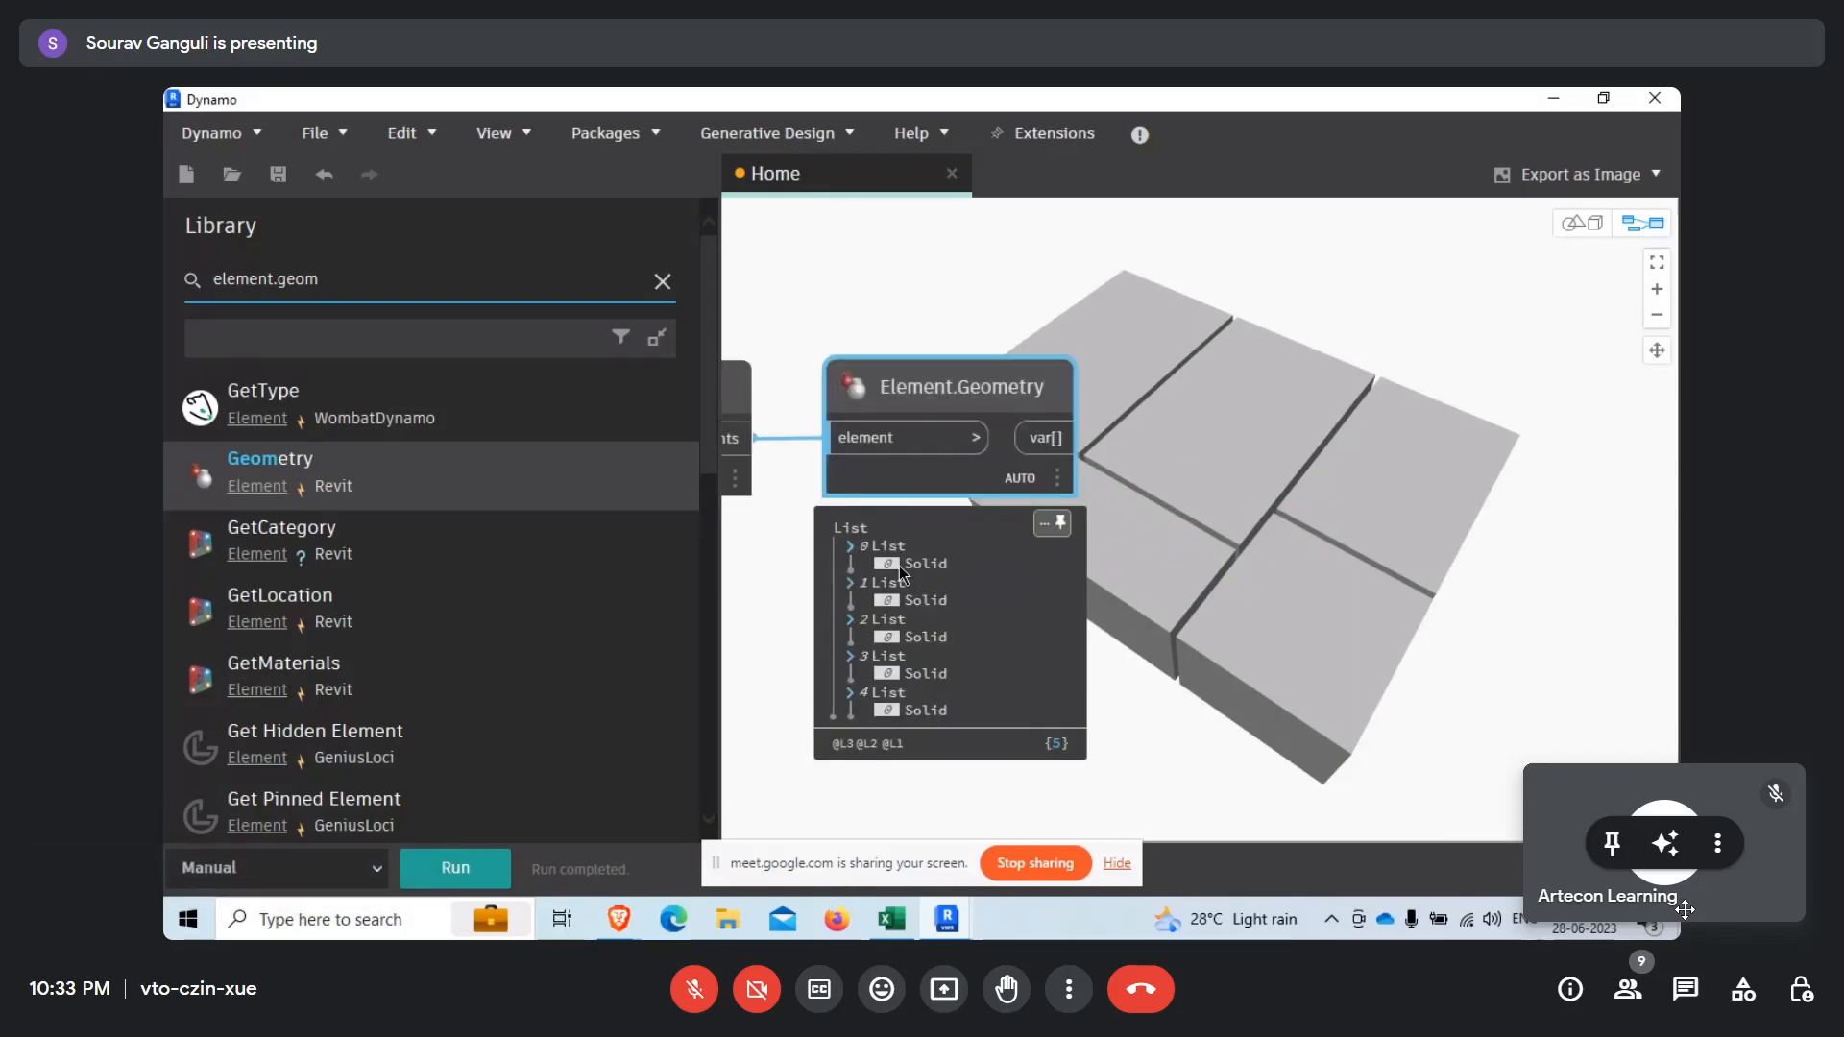
Search the library for flatten and add the List.Flatten node.
{"action": "left_click_drag", "start_coordinate": [350, 281], "coordinate": [177, 265]}
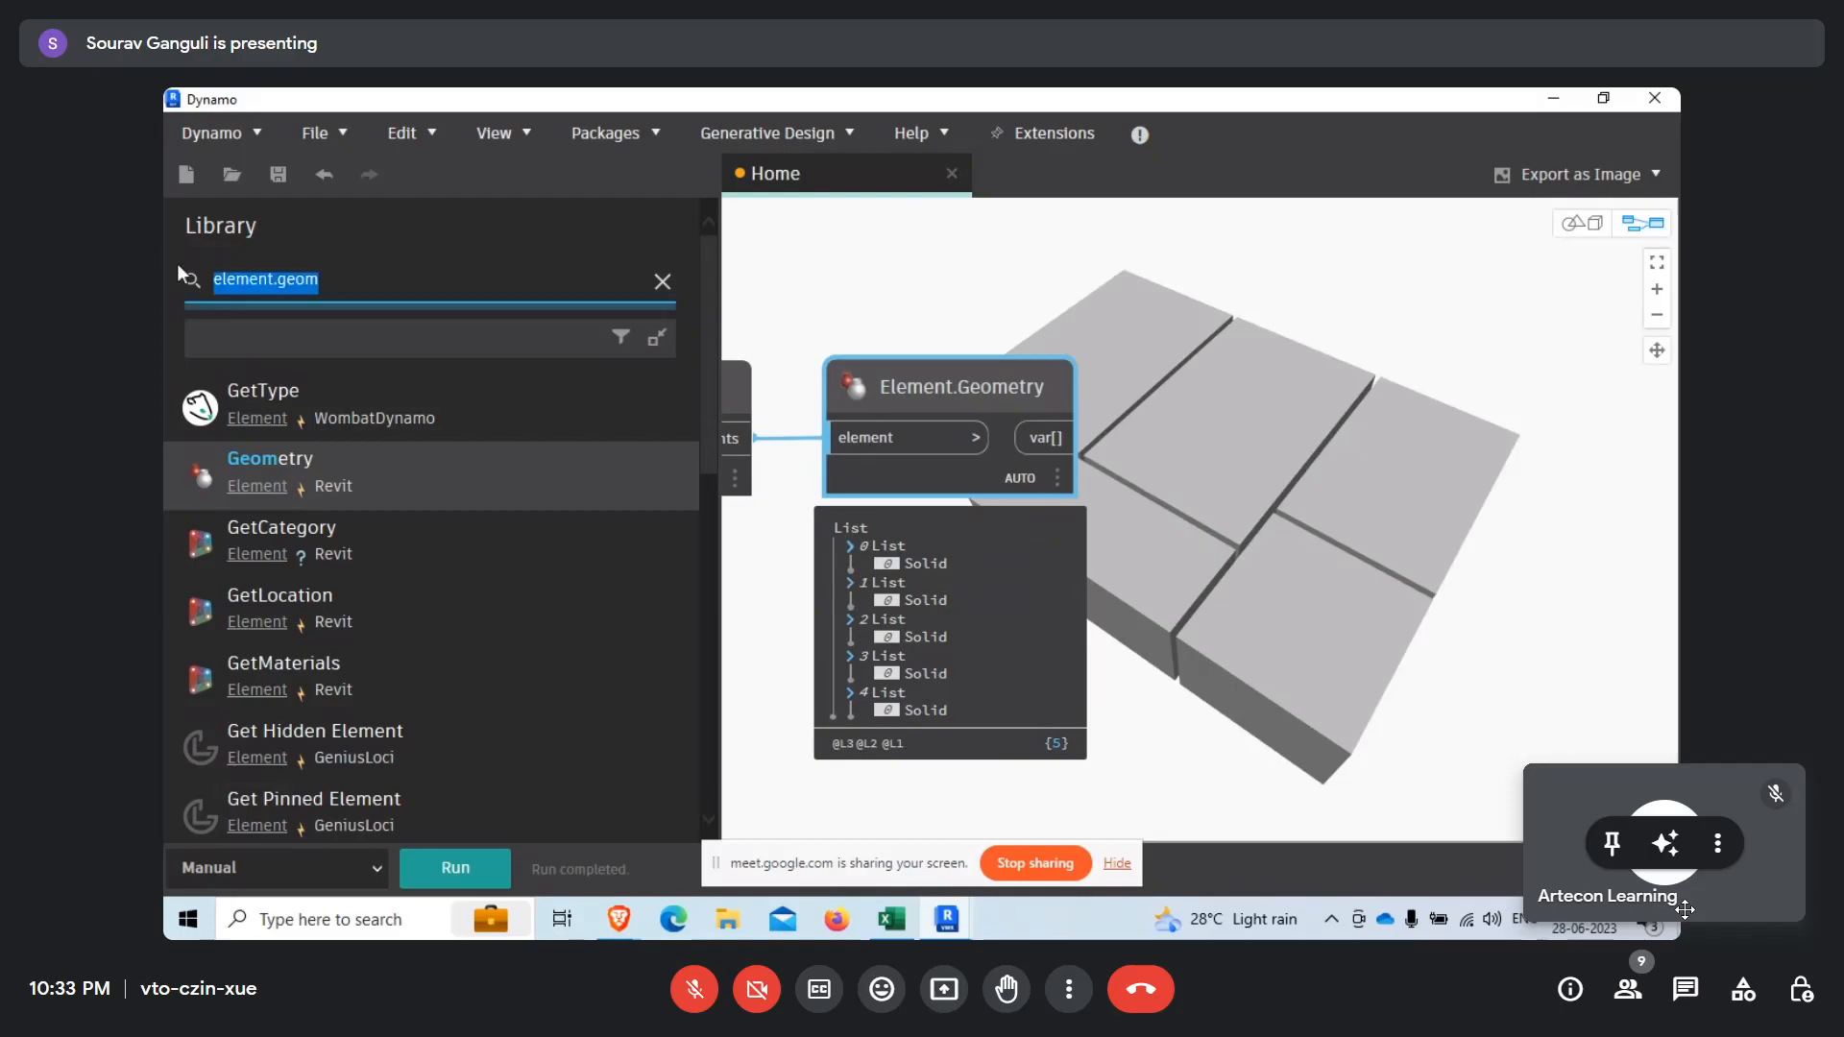
{"action": "type", "text": "fla"}
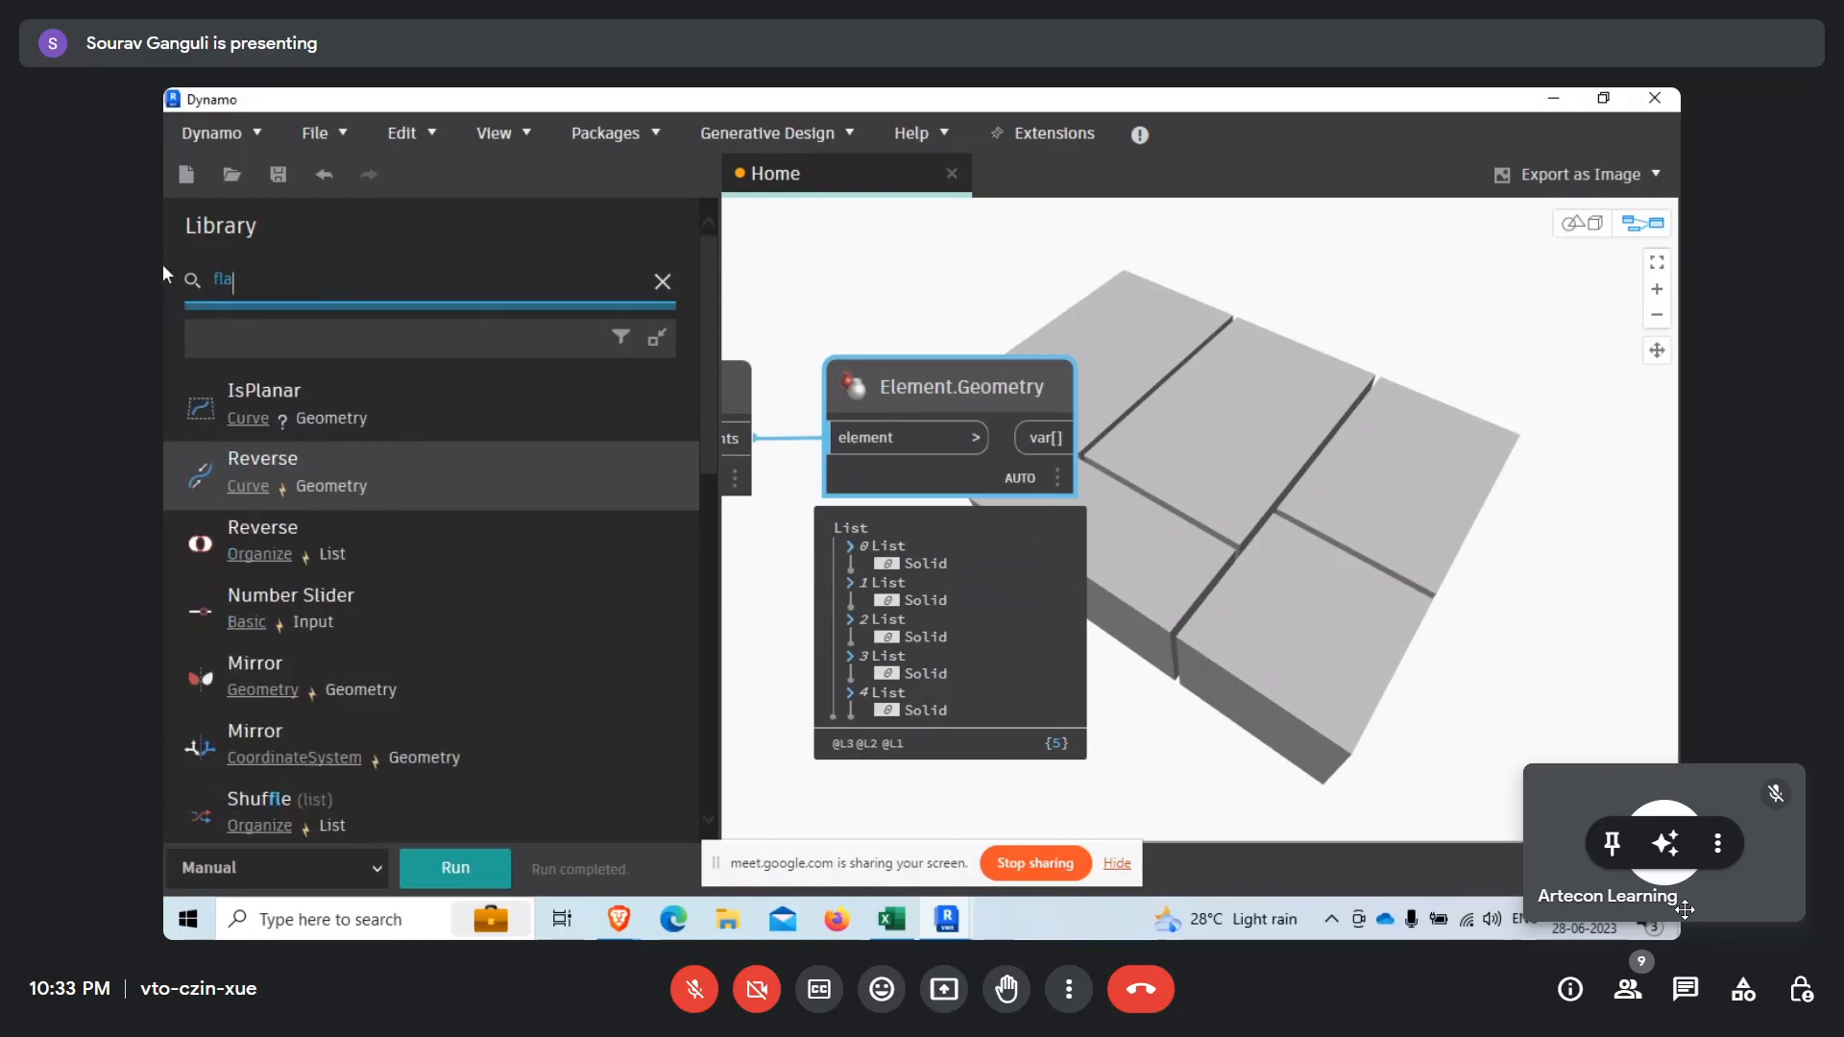
{"action": "type", "text": "tte"}
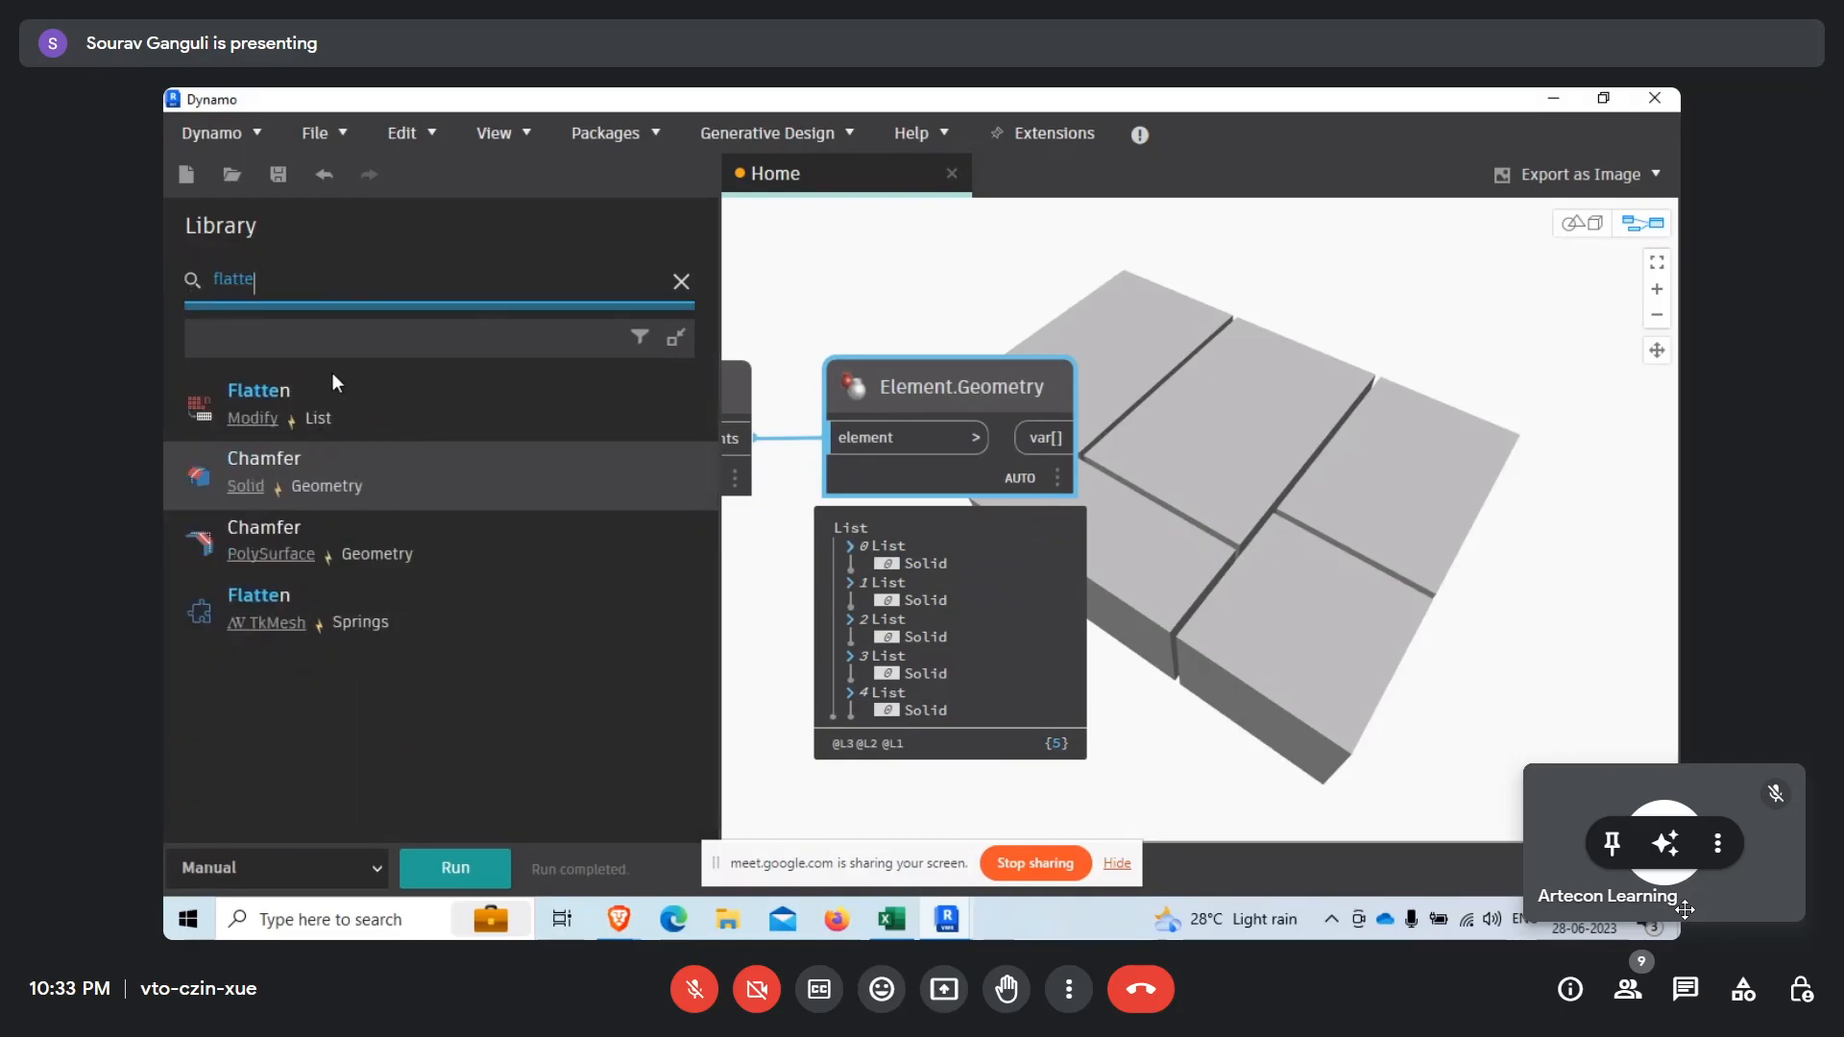
{"action": "left_click", "coordinate": [394, 401]}
Place List.Flatten beside Element.Geometry, connect the var[] output to its list input and run the graph.
{"action": "left_click_drag", "start_coordinate": [1311, 565], "coordinate": [1279, 379]}
{"action": "left_click", "coordinate": [1059, 438]}
{"action": "left_click", "coordinate": [1225, 464]}
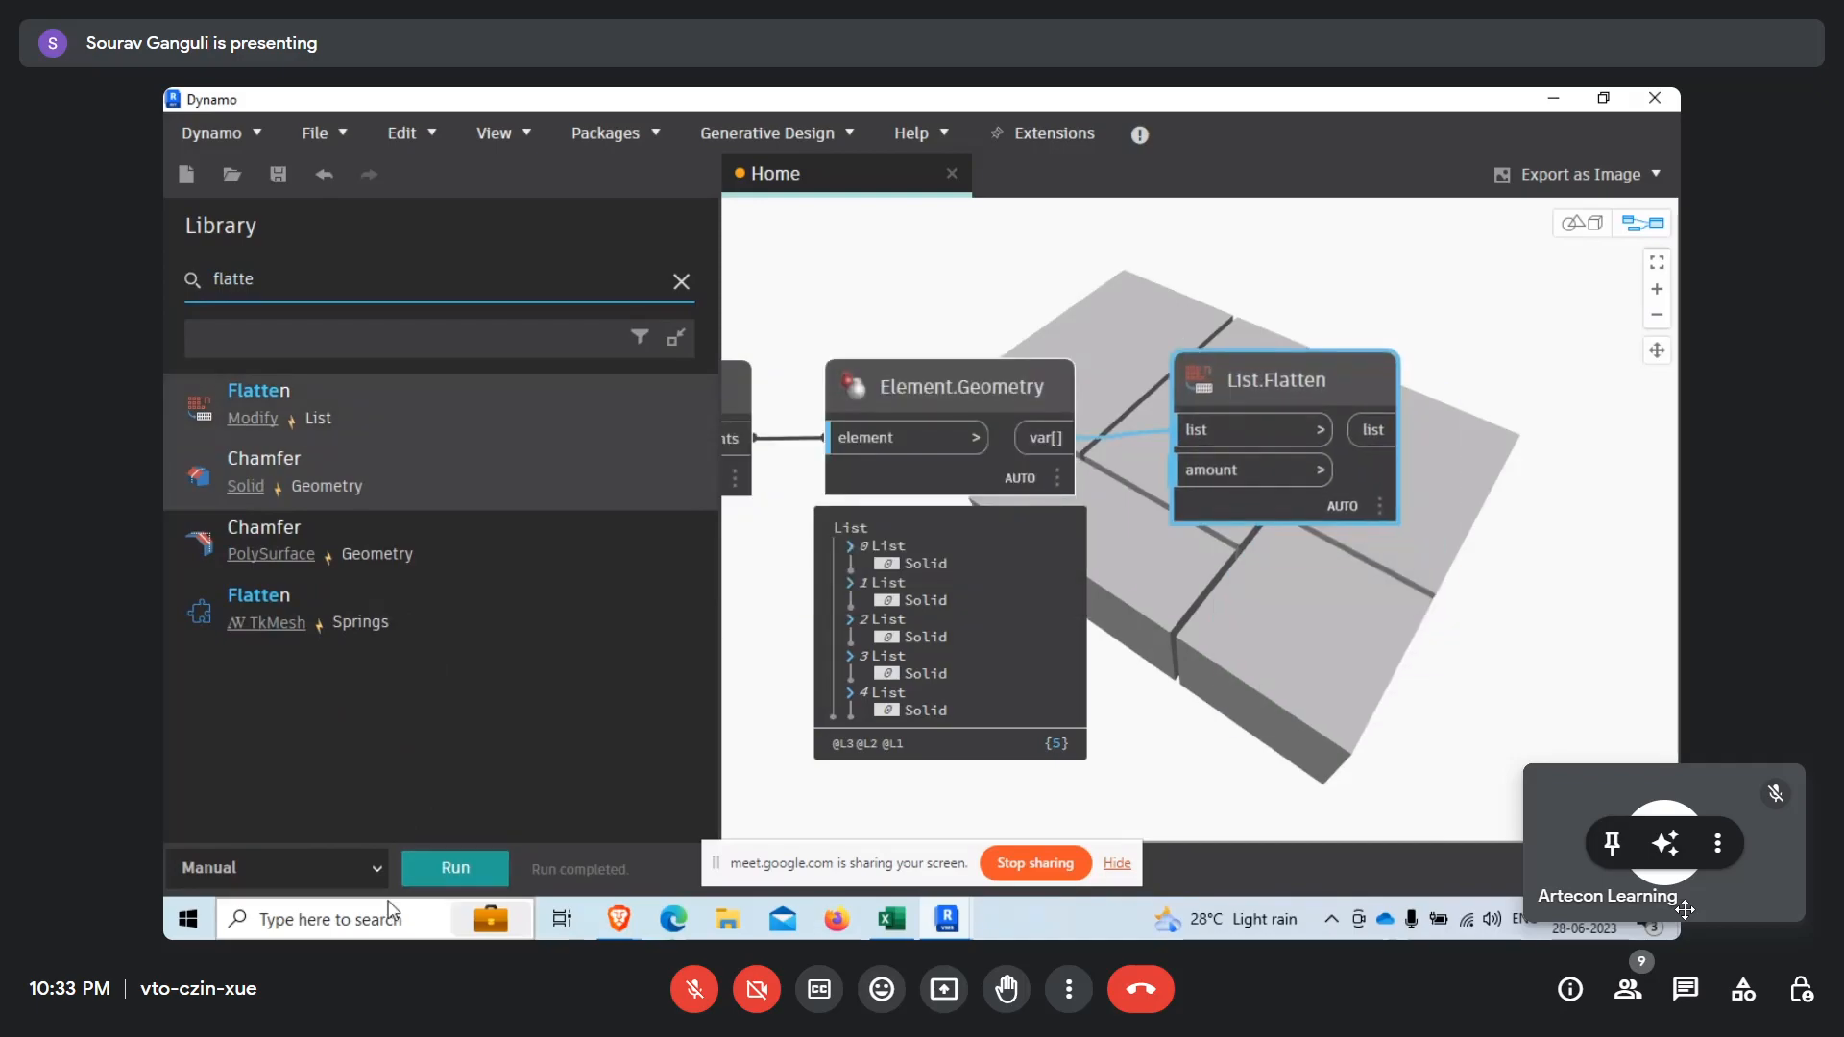
{"action": "left_click", "coordinate": [469, 869]}
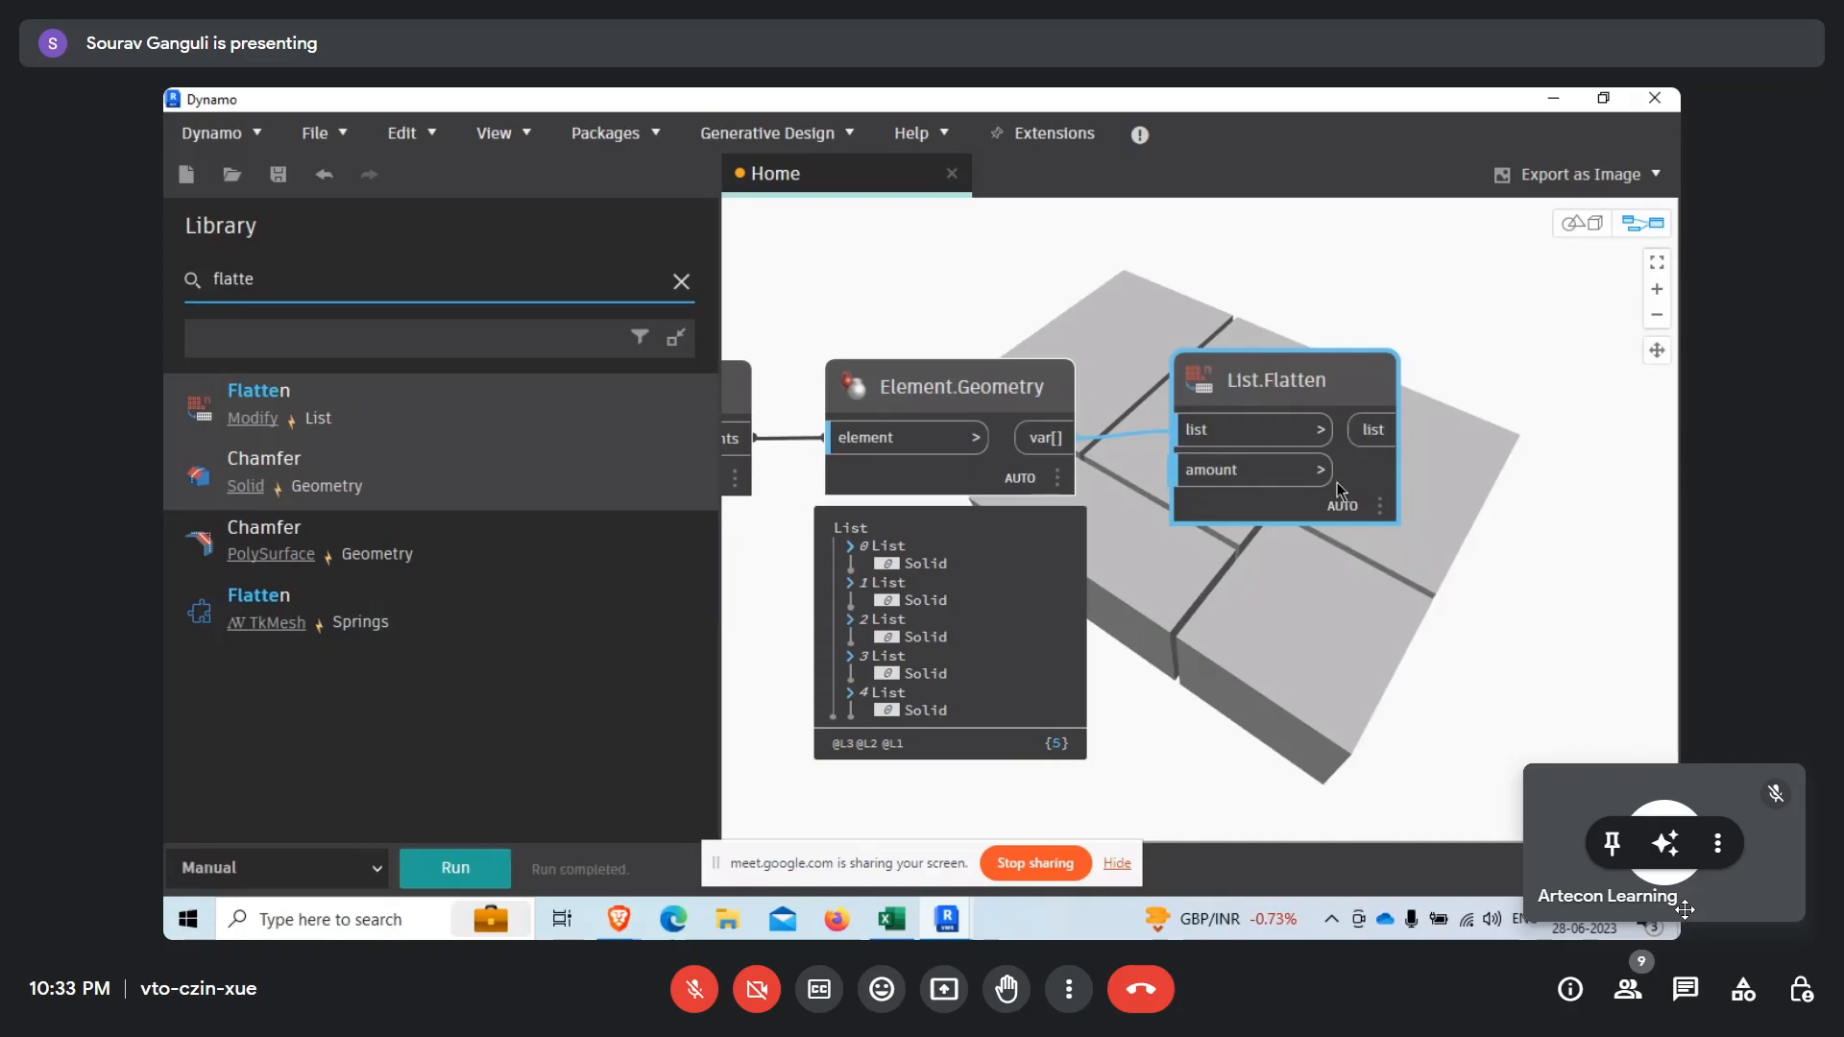
Search the library for volume and add the Solid.Volume node from the Geometry nodes.
{"action": "mouse_move", "coordinate": [1336, 486]}
{"action": "middle_click_drag", "start_coordinate": [1123, 640], "coordinate": [739, 749]}
{"action": "scroll", "coordinate": [1020, 552], "scroll_direction": "down", "scroll_amount": 3}
{"action": "scroll", "coordinate": [1085, 579], "scroll_direction": "up", "scroll_amount": 5}
{"action": "middle_click_drag", "start_coordinate": [983, 642], "coordinate": [966, 659]}
{"action": "scroll", "coordinate": [1335, 591], "scroll_direction": "down", "scroll_amount": 4}
{"action": "scroll", "coordinate": [983, 483], "scroll_direction": "up", "scroll_amount": 2}
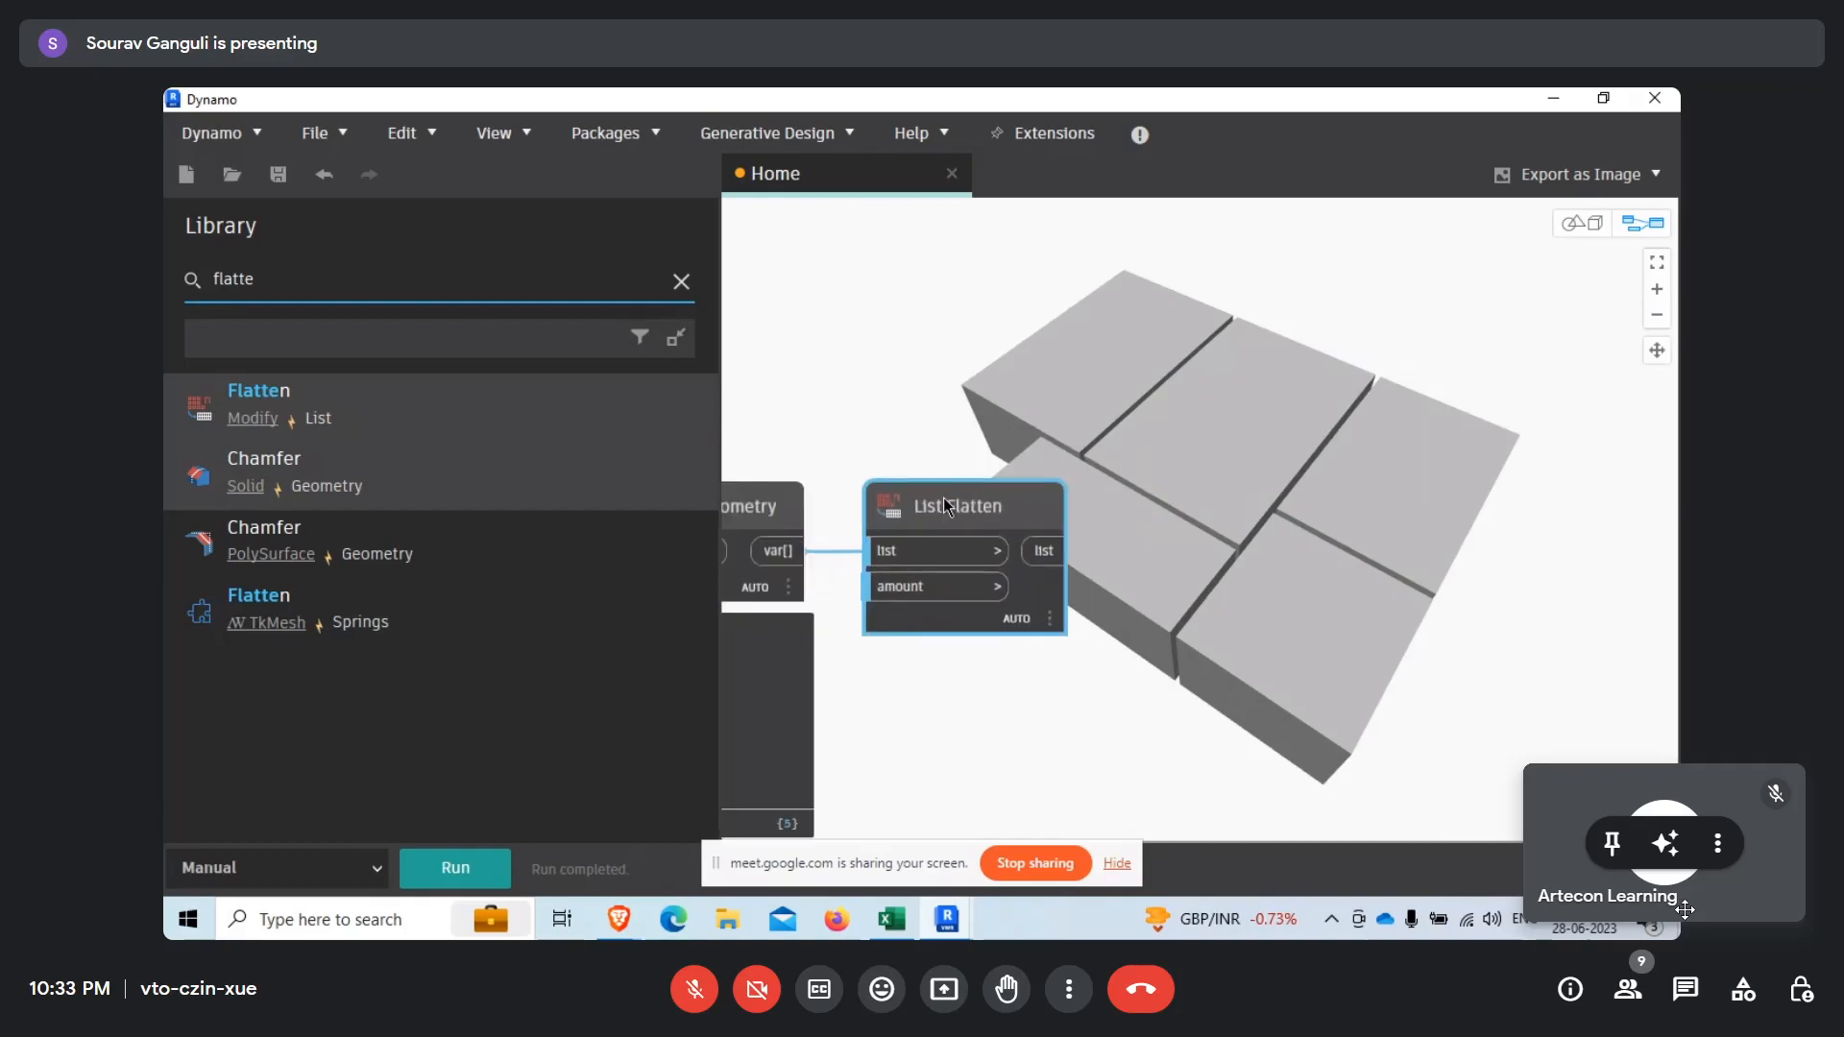
{"action": "double_click", "coordinate": [354, 279]}
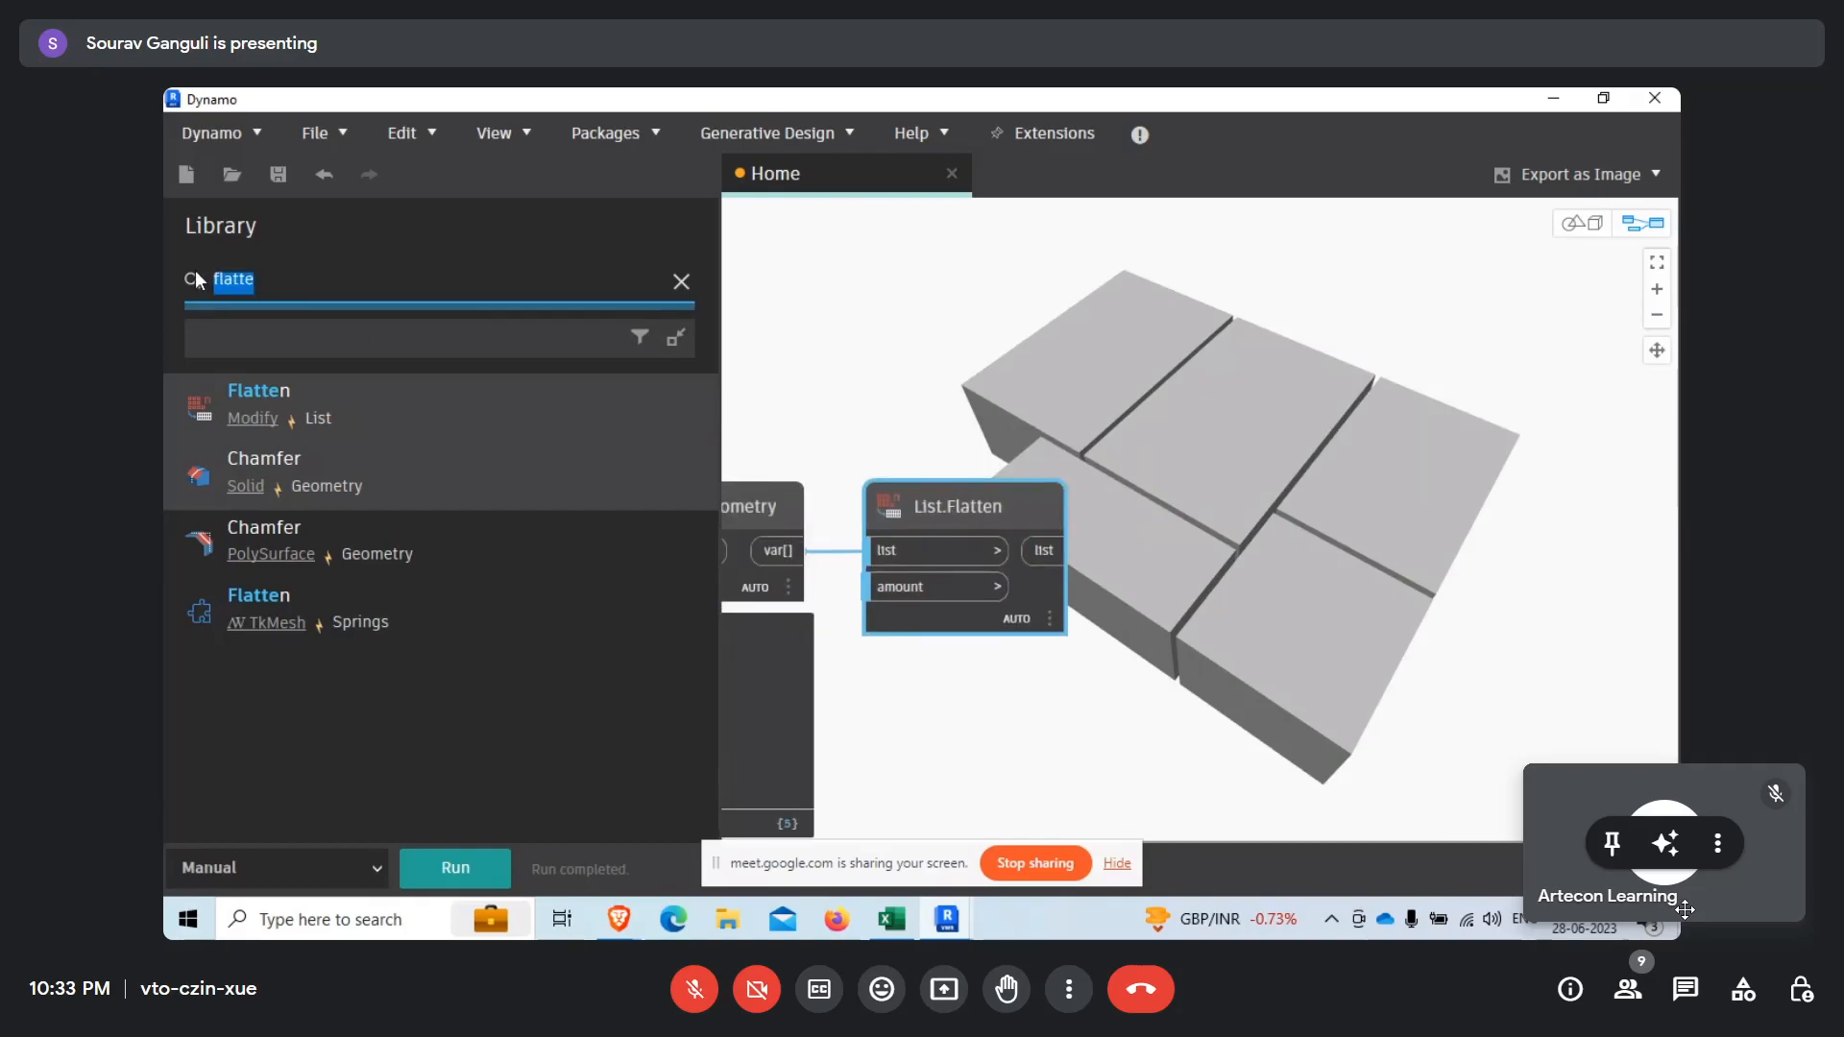
{"action": "type", "text": "volum"}
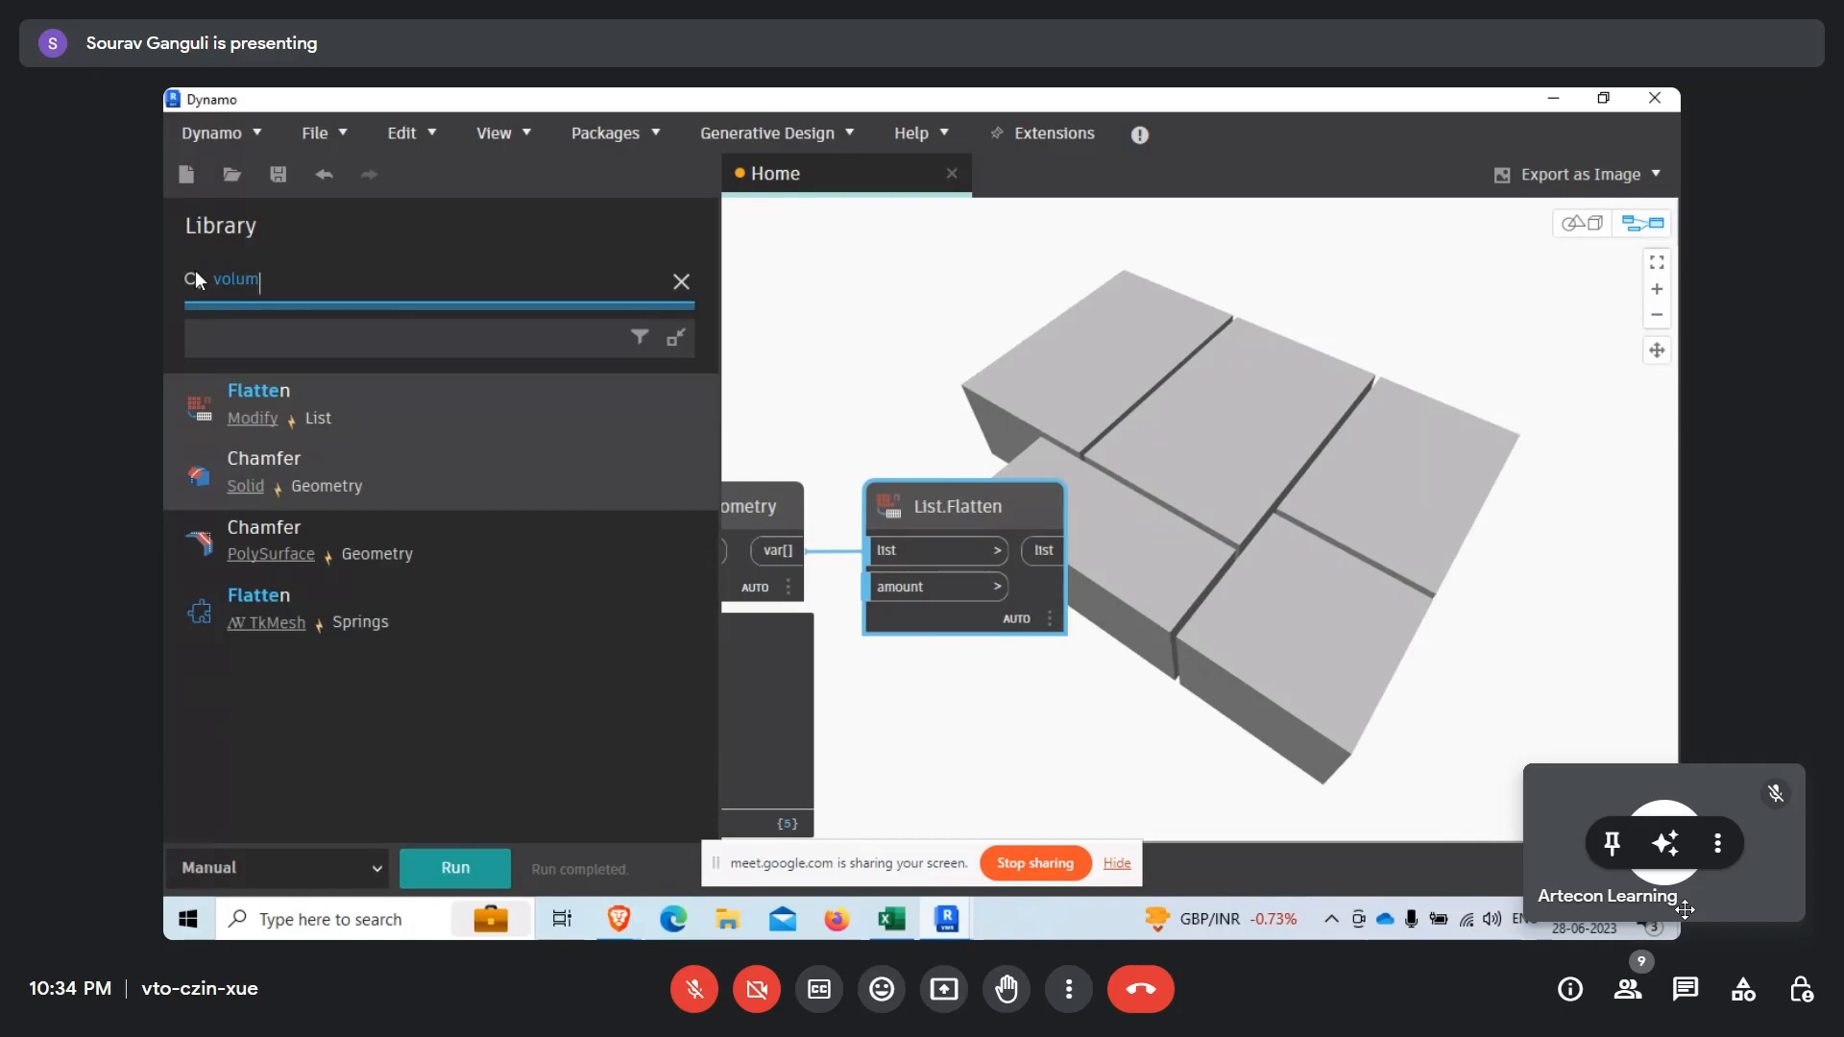
{"action": "type", "text": "e"}
{"action": "left_click", "coordinate": [278, 395]}
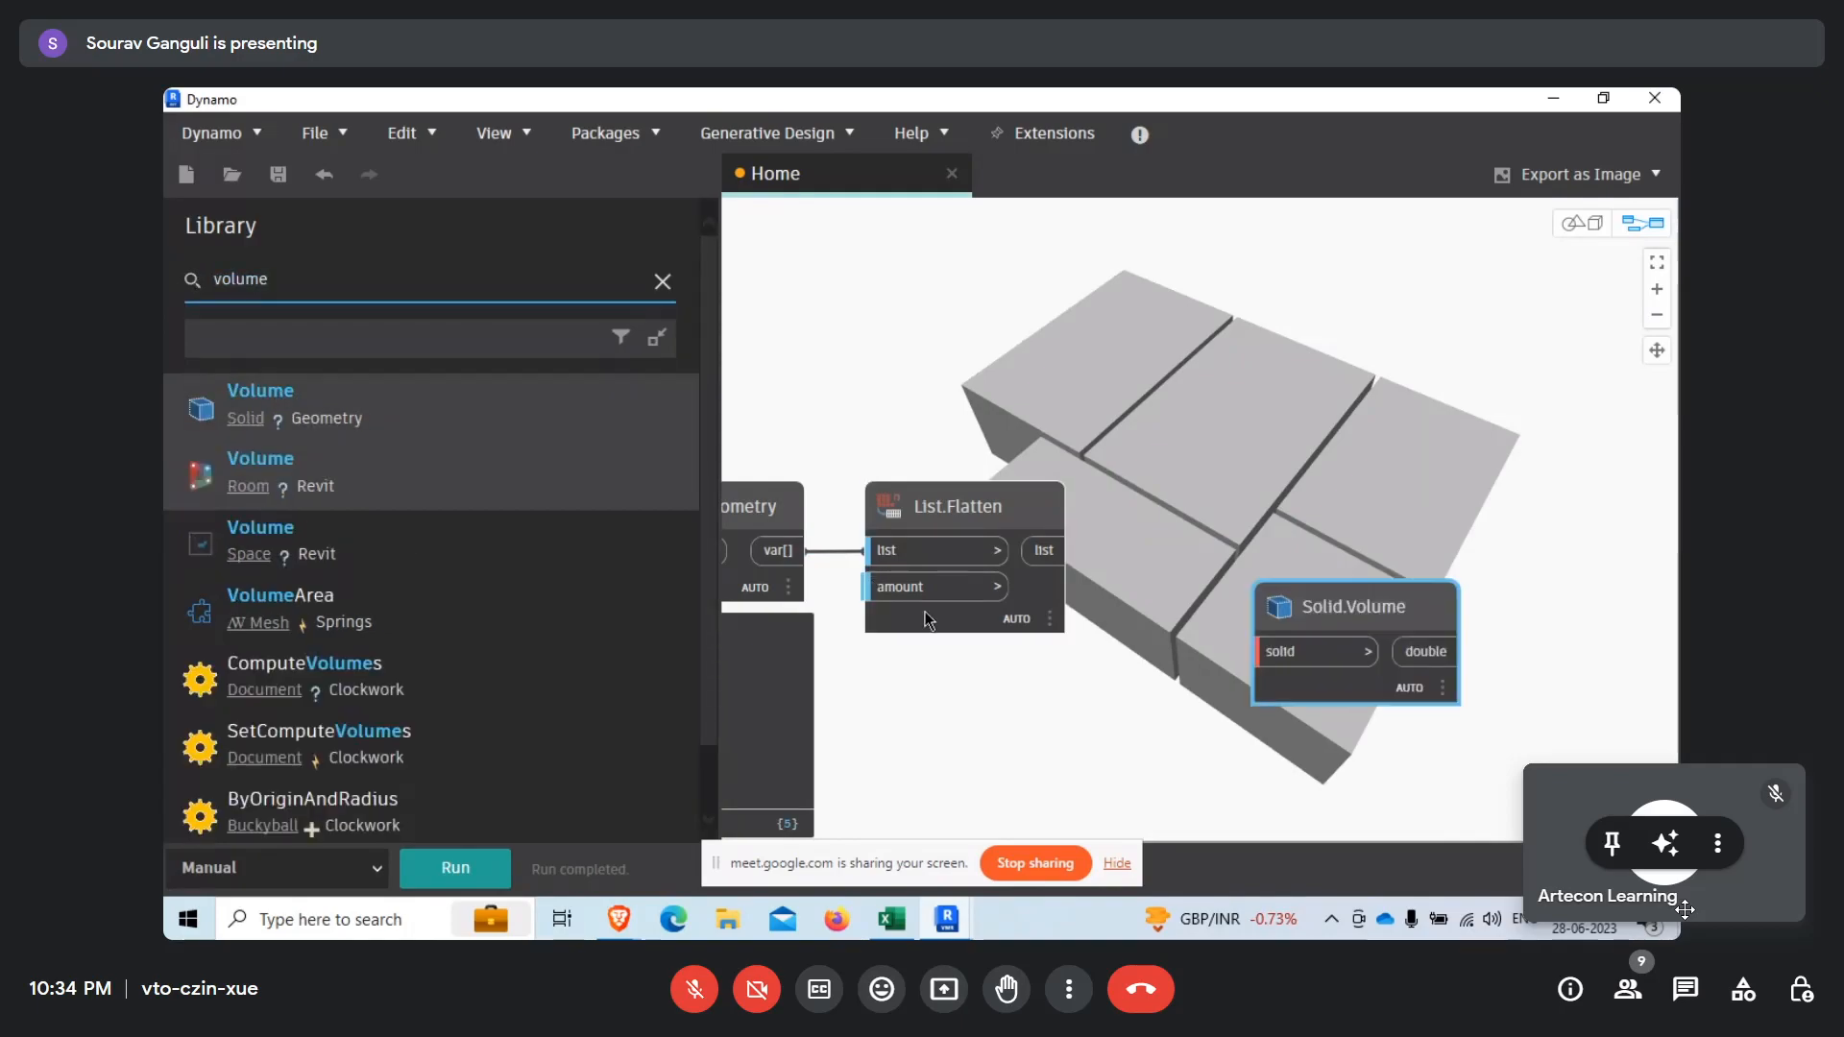
Connect List.Flatten's list output to the solid input of Solid.Volume and position the node beside it.
{"action": "left_click_drag", "start_coordinate": [1151, 650], "coordinate": [1100, 582]}
{"action": "left_click", "coordinate": [912, 584]}
{"action": "left_click", "coordinate": [1091, 616]}
{"action": "left_click_drag", "start_coordinate": [1154, 645], "coordinate": [1129, 632]}
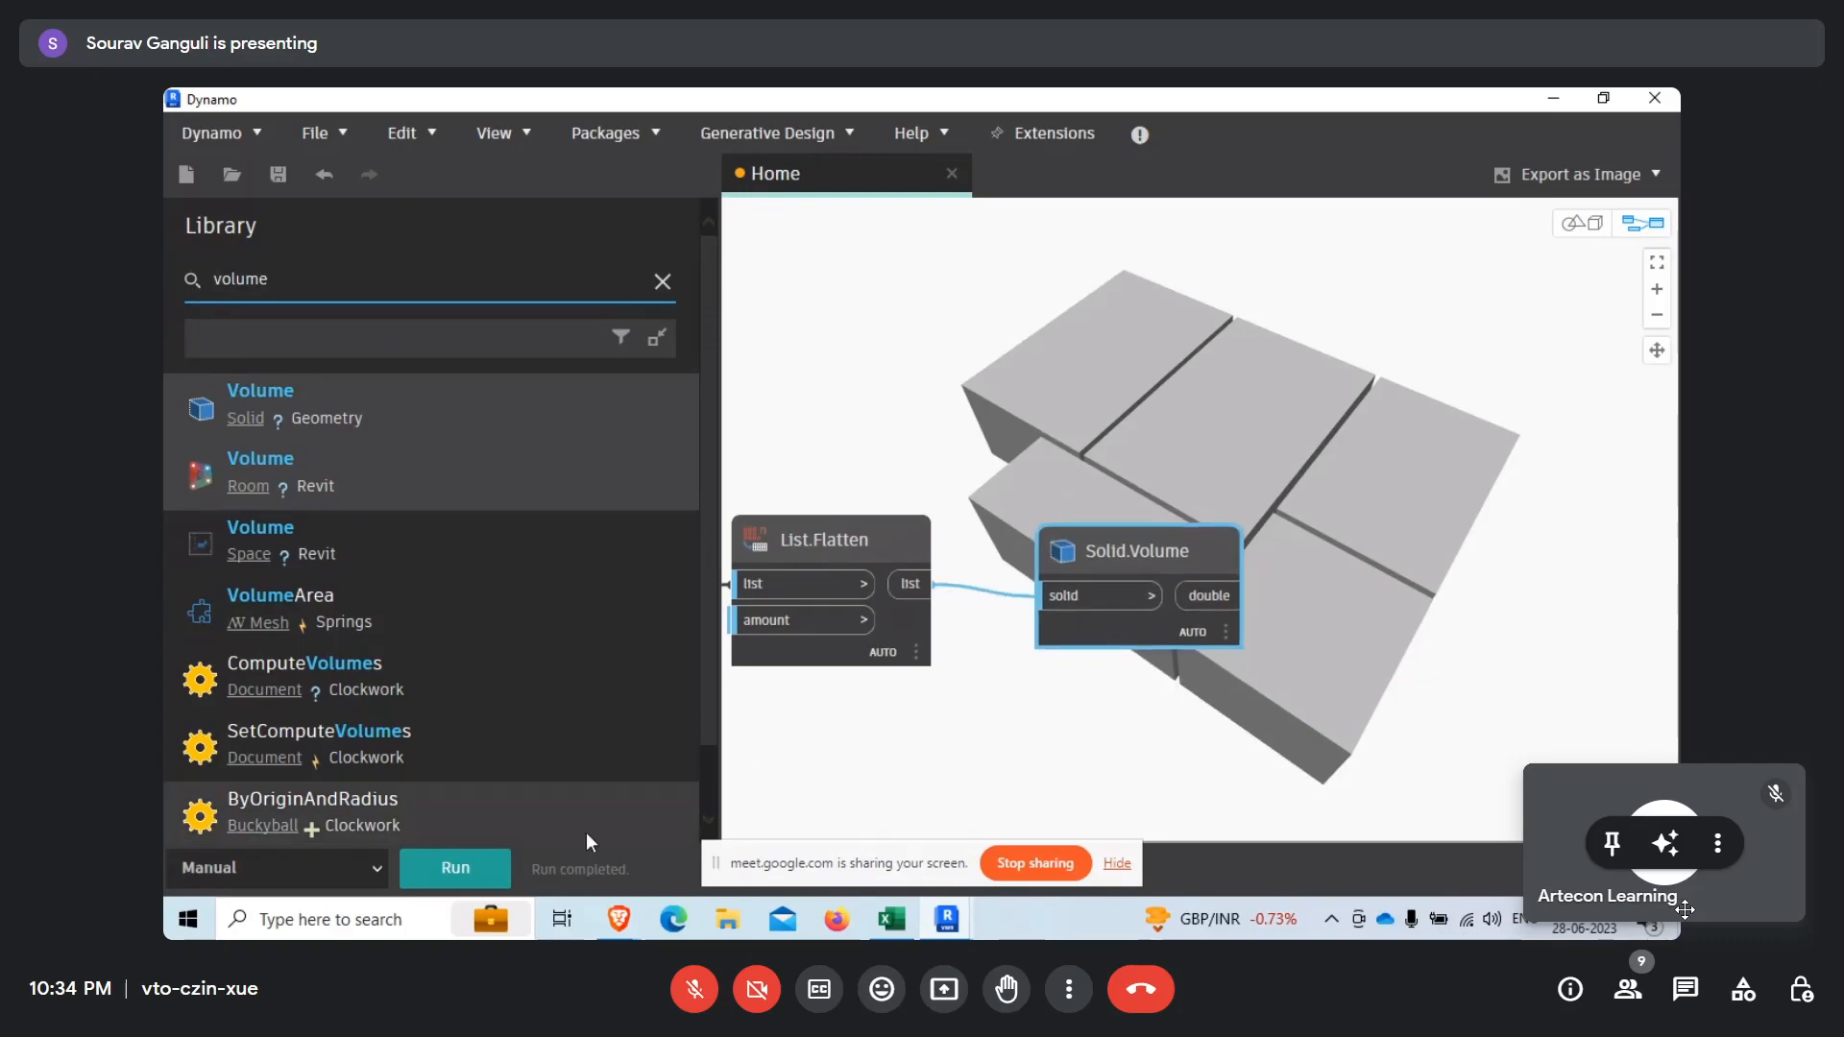
Search the library for max and add the List.MaximumItem node.
{"action": "mouse_move", "coordinate": [1196, 629]}
{"action": "mouse_move", "coordinate": [1239, 684]}
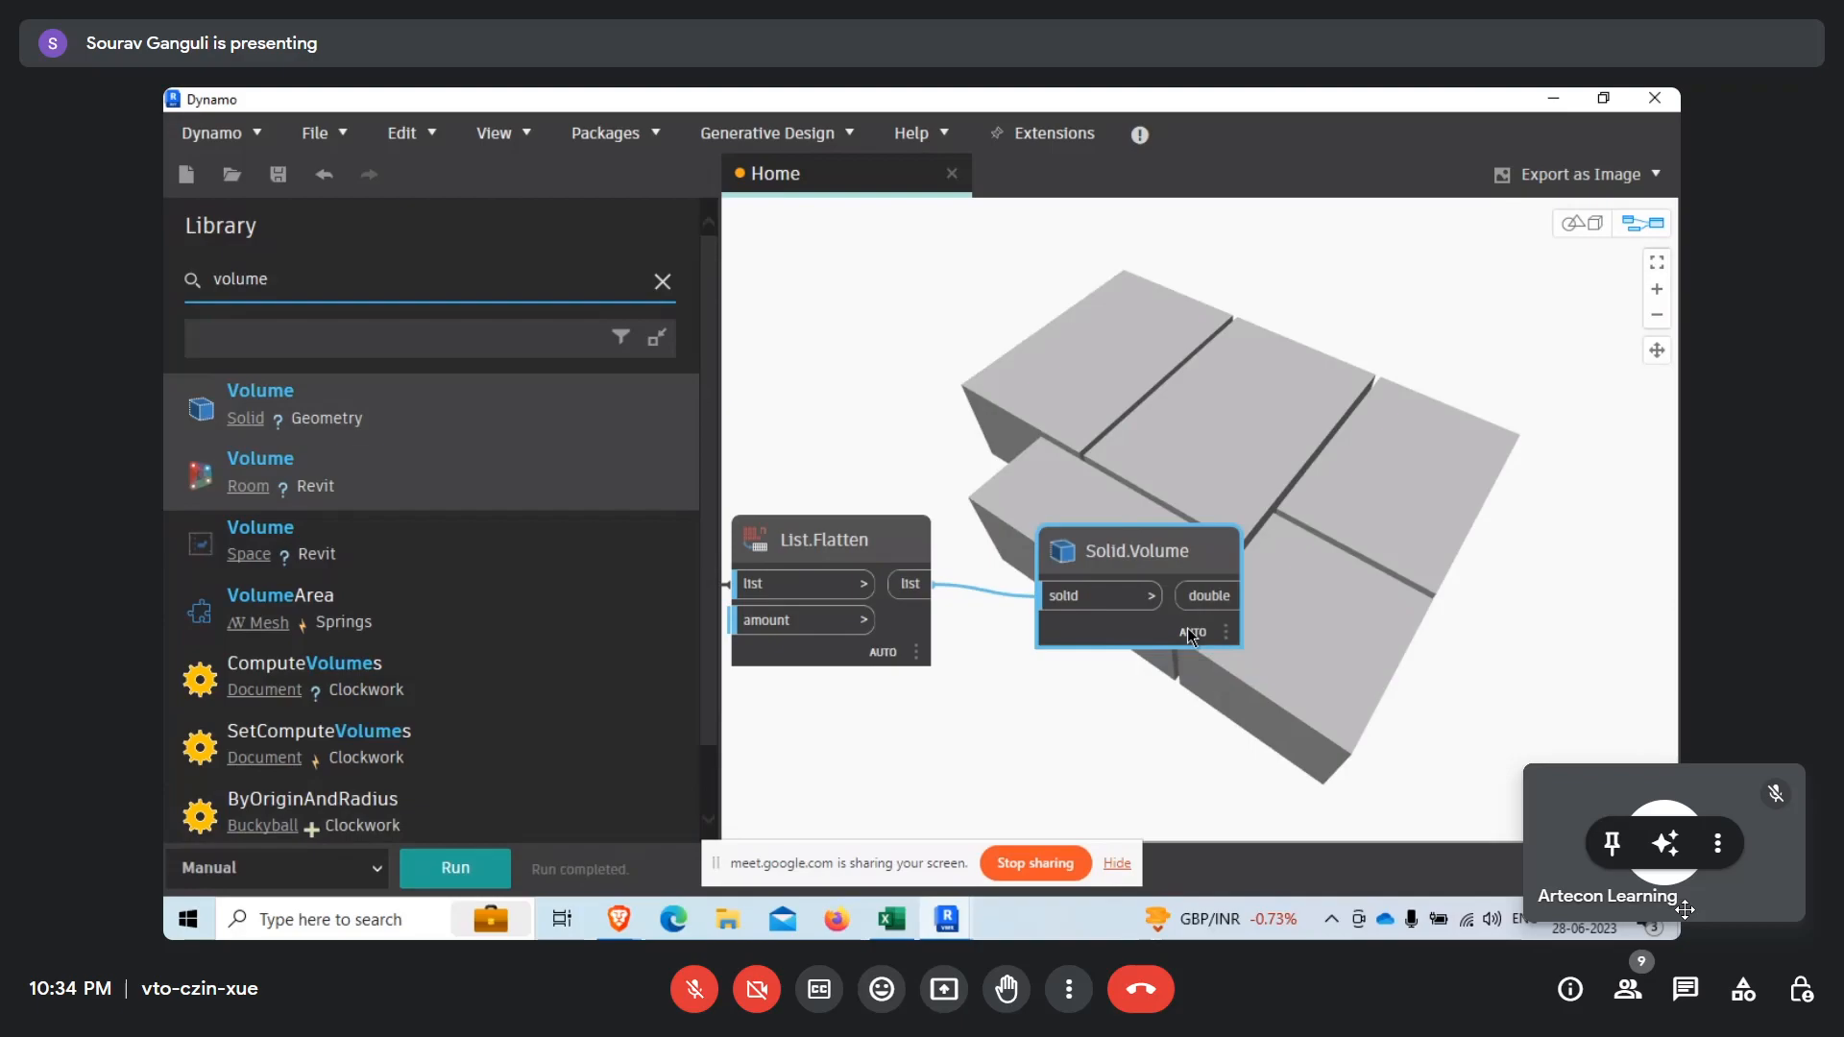
{"action": "left_click_drag", "start_coordinate": [1195, 637], "coordinate": [1162, 634]}
{"action": "middle_click_drag", "start_coordinate": [1162, 633], "coordinate": [939, 640]}
{"action": "scroll", "coordinate": [988, 575], "scroll_direction": "down", "scroll_amount": 3}
{"action": "middle_click_drag", "start_coordinate": [957, 531], "coordinate": [989, 501]}
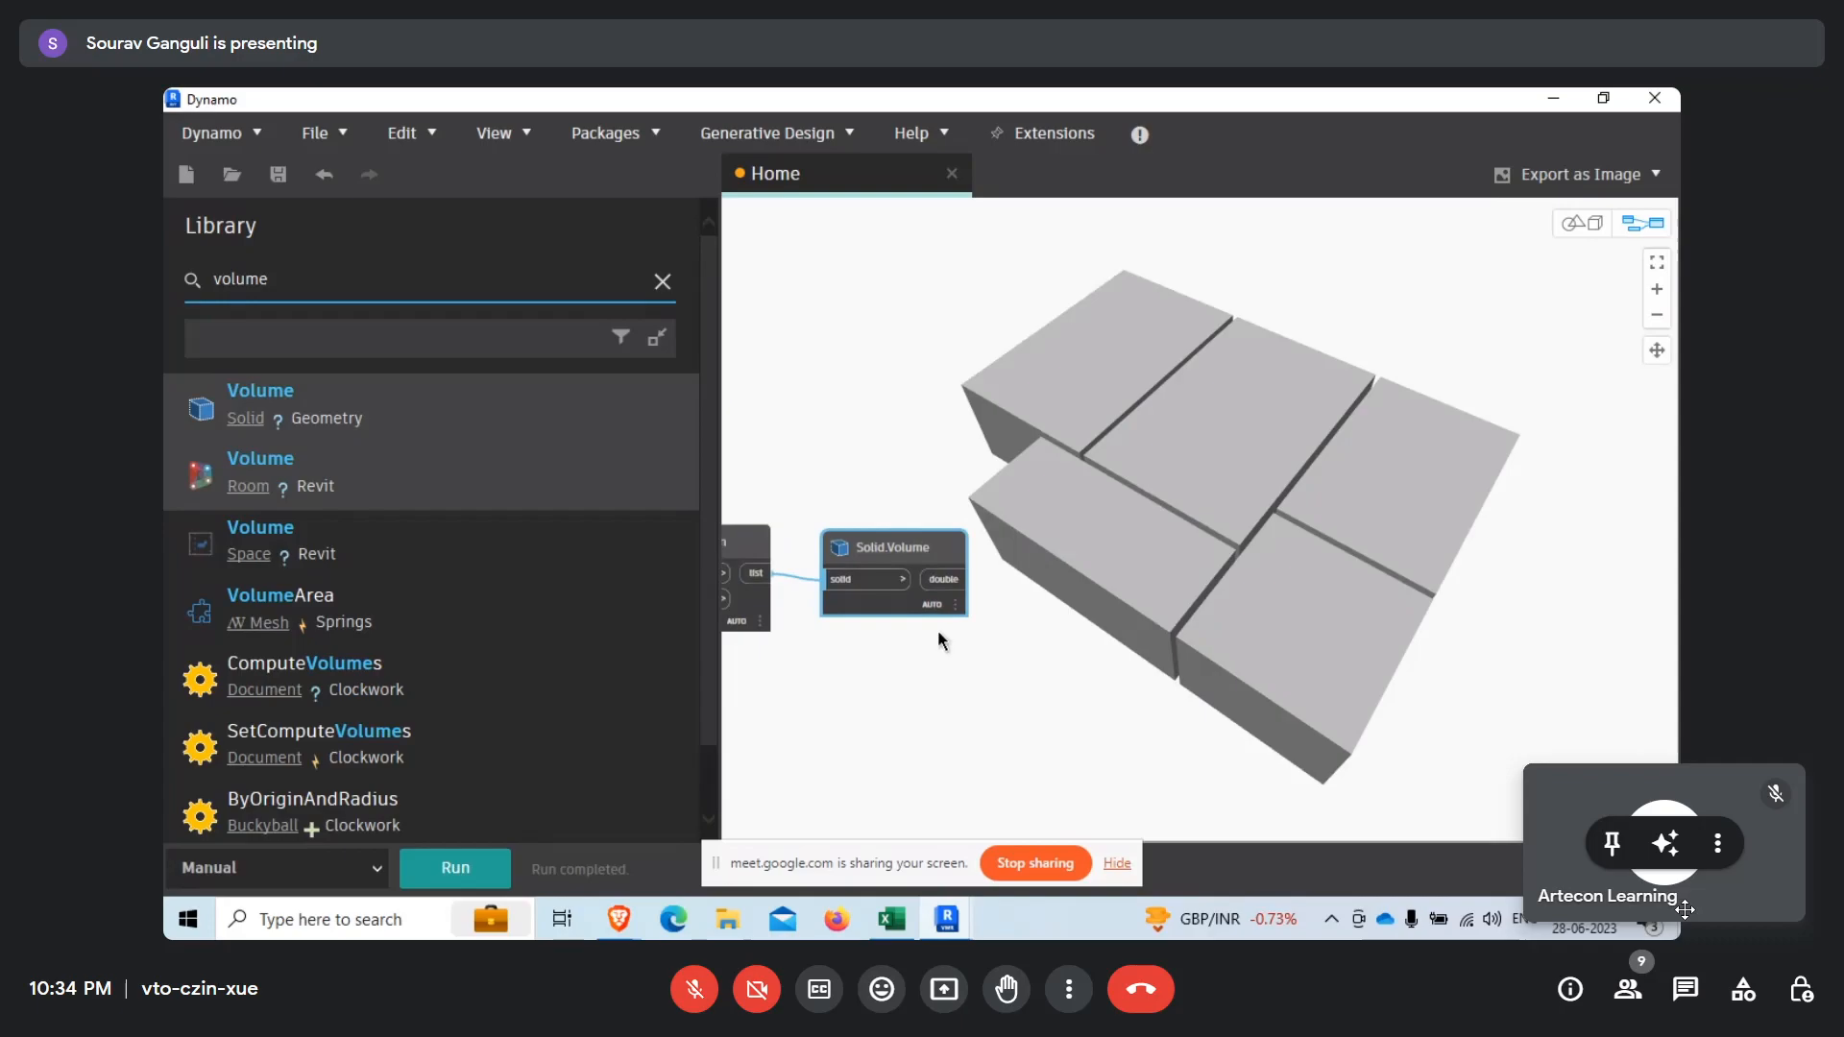
{"action": "scroll", "coordinate": [857, 621], "scroll_direction": "up", "scroll_amount": 3}
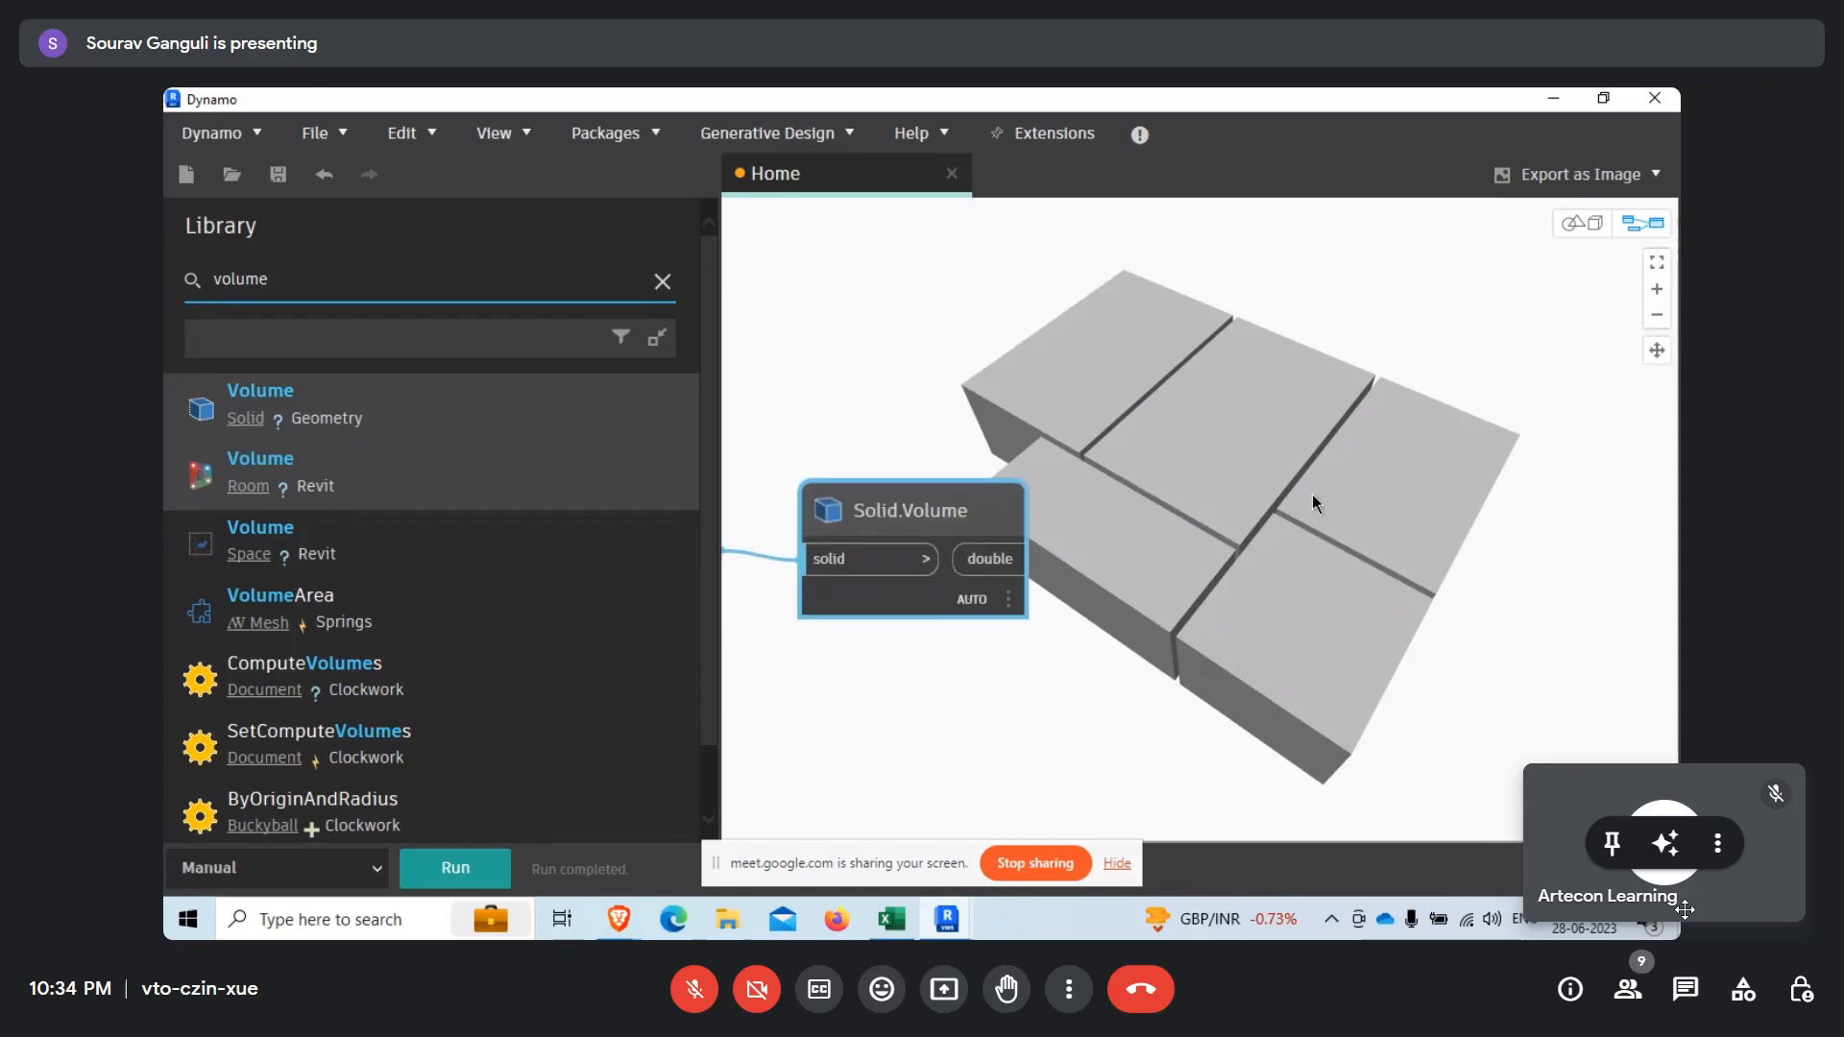
{"action": "left_click_drag", "start_coordinate": [310, 288], "coordinate": [165, 286]}
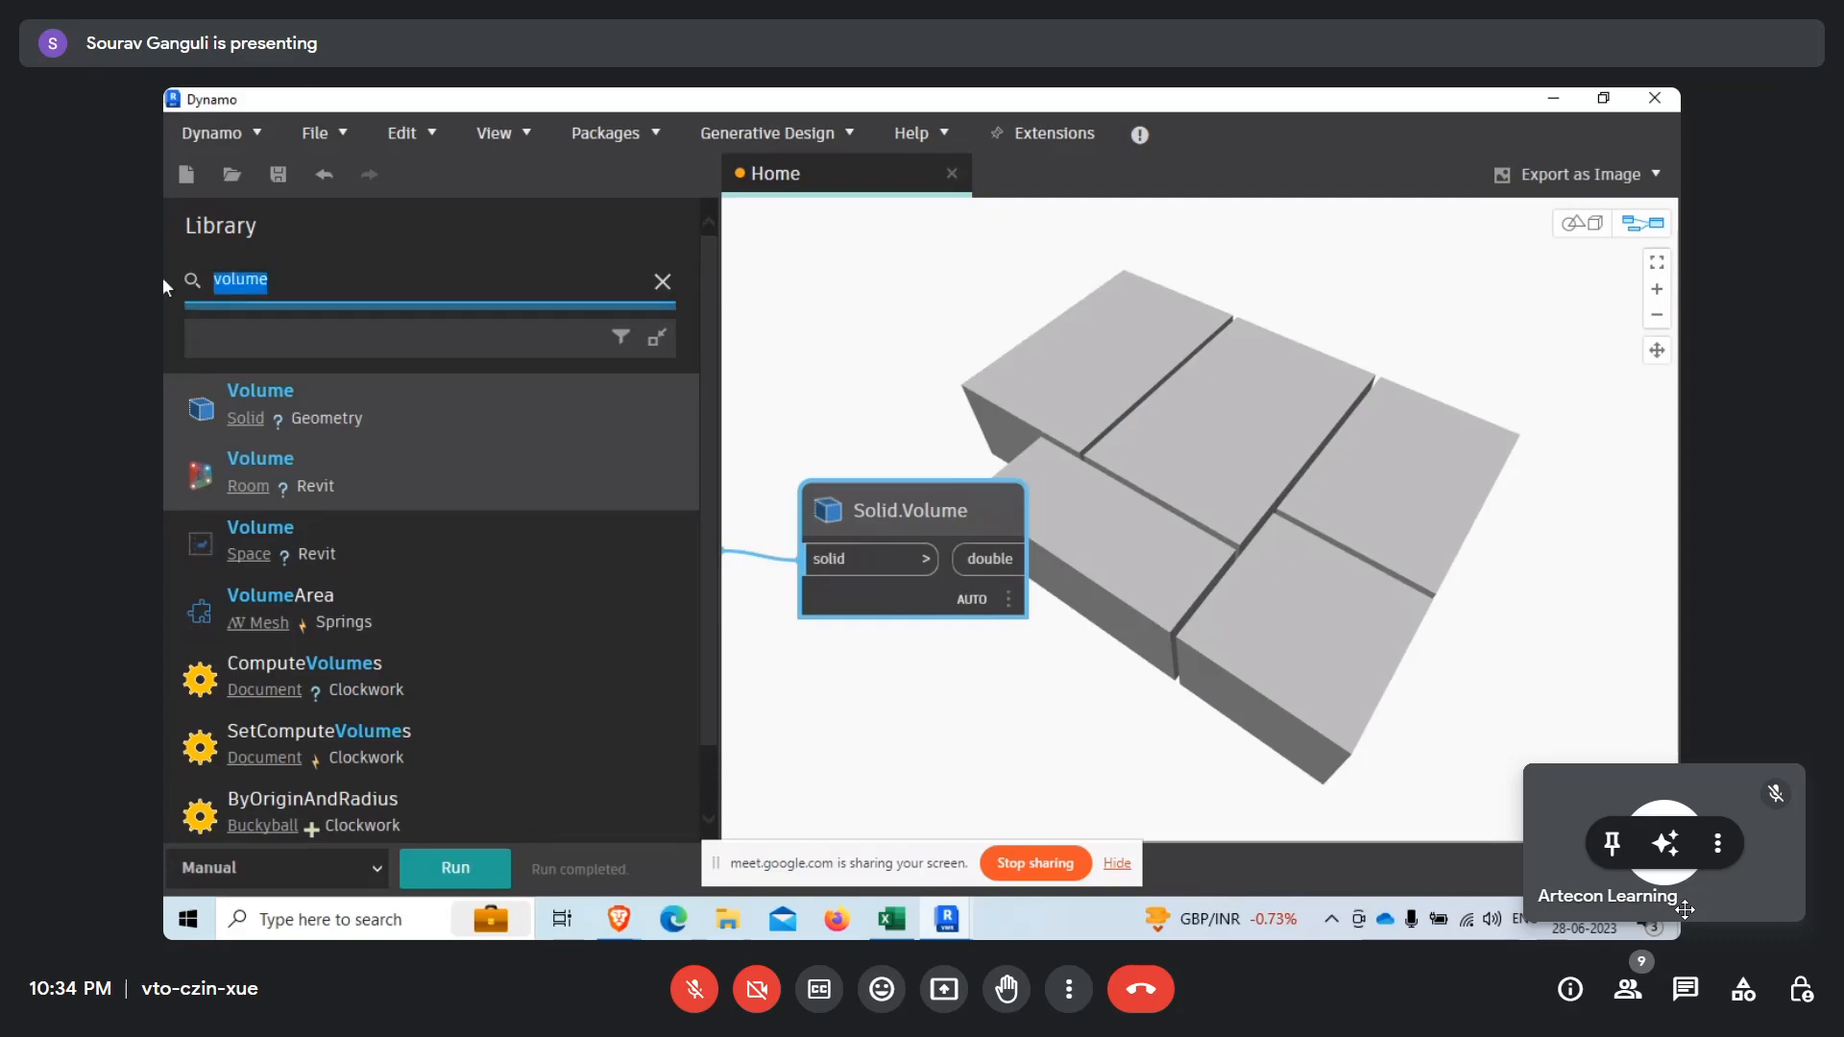
{"action": "type", "text": "max"}
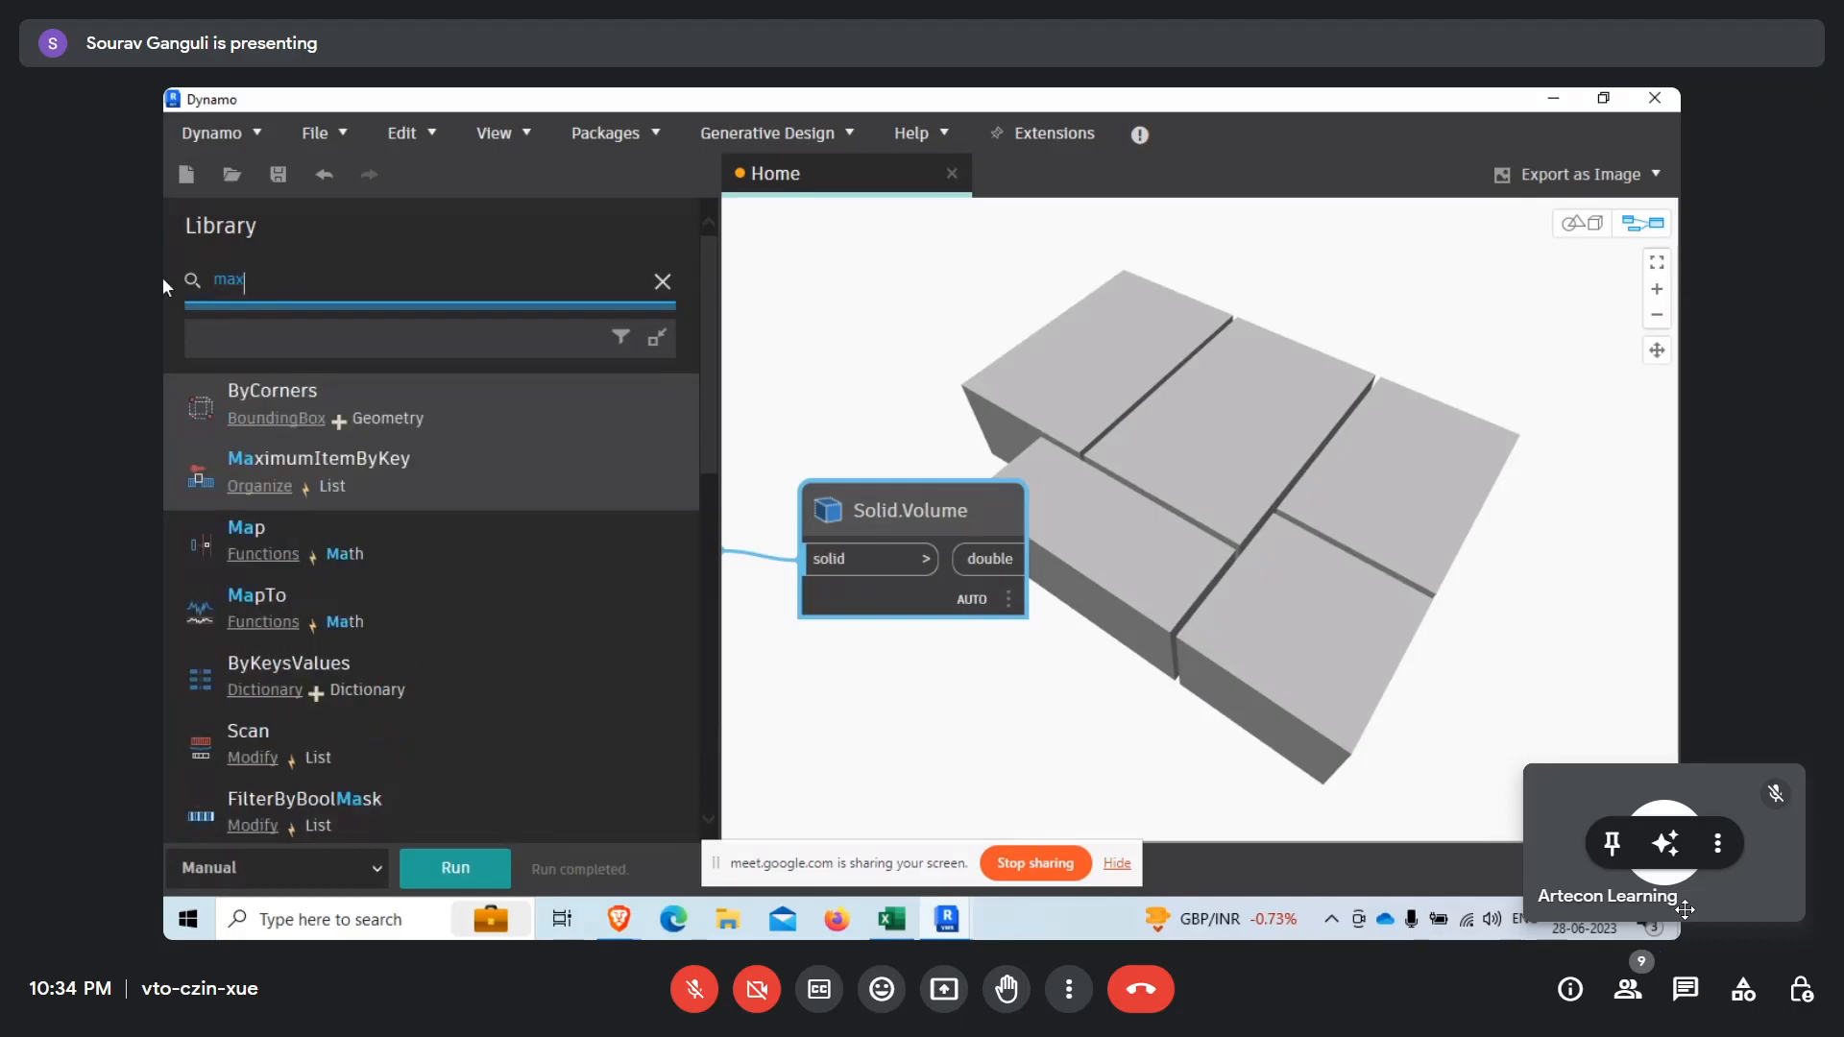
{"action": "scroll", "coordinate": [366, 606], "scroll_direction": "down", "scroll_amount": 2}
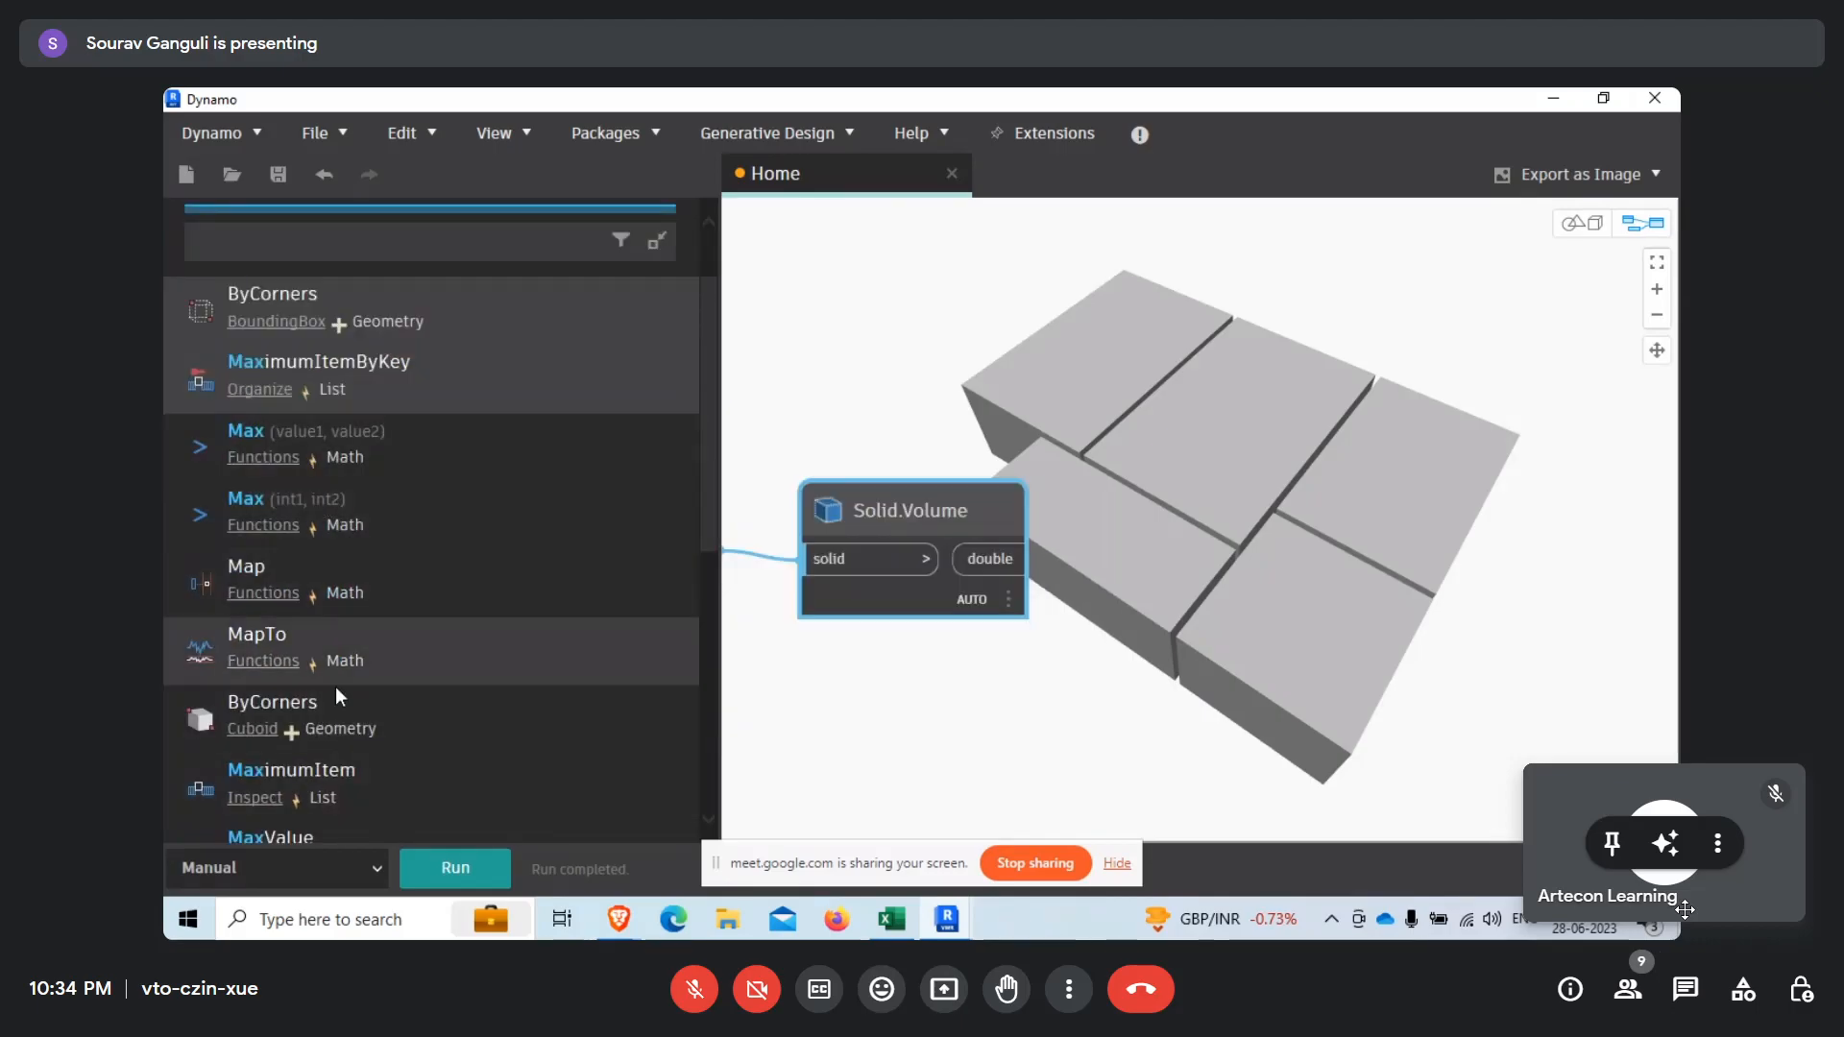
{"action": "scroll", "coordinate": [334, 691], "scroll_direction": "down", "scroll_amount": 2}
{"action": "left_click", "coordinate": [394, 701]}
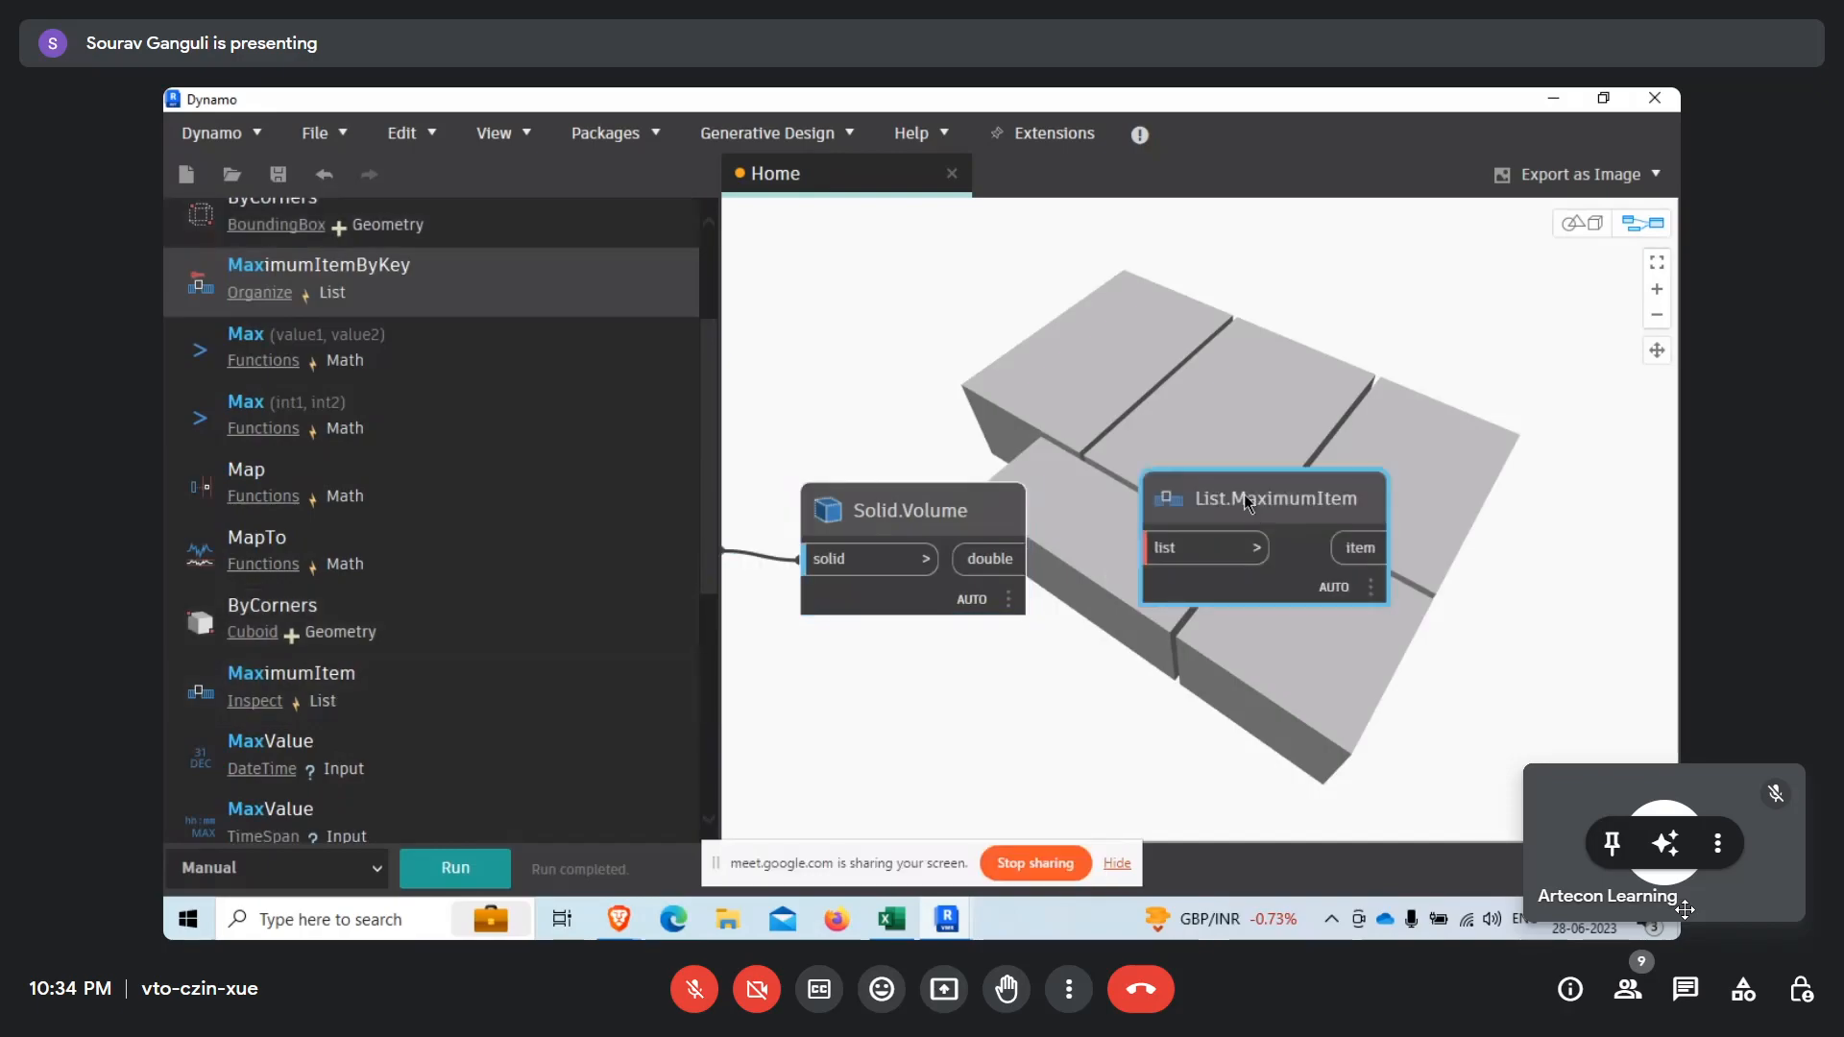
Place List.MaximumItem below Solid.Volume and connect the volume's double output to its list input.
{"action": "left_click_drag", "start_coordinate": [1163, 481], "coordinate": [1134, 587]}
{"action": "left_click_drag", "start_coordinate": [1034, 559], "coordinate": [1038, 719]}
{"action": "middle_click_drag", "start_coordinate": [826, 742], "coordinate": [611, 680]}
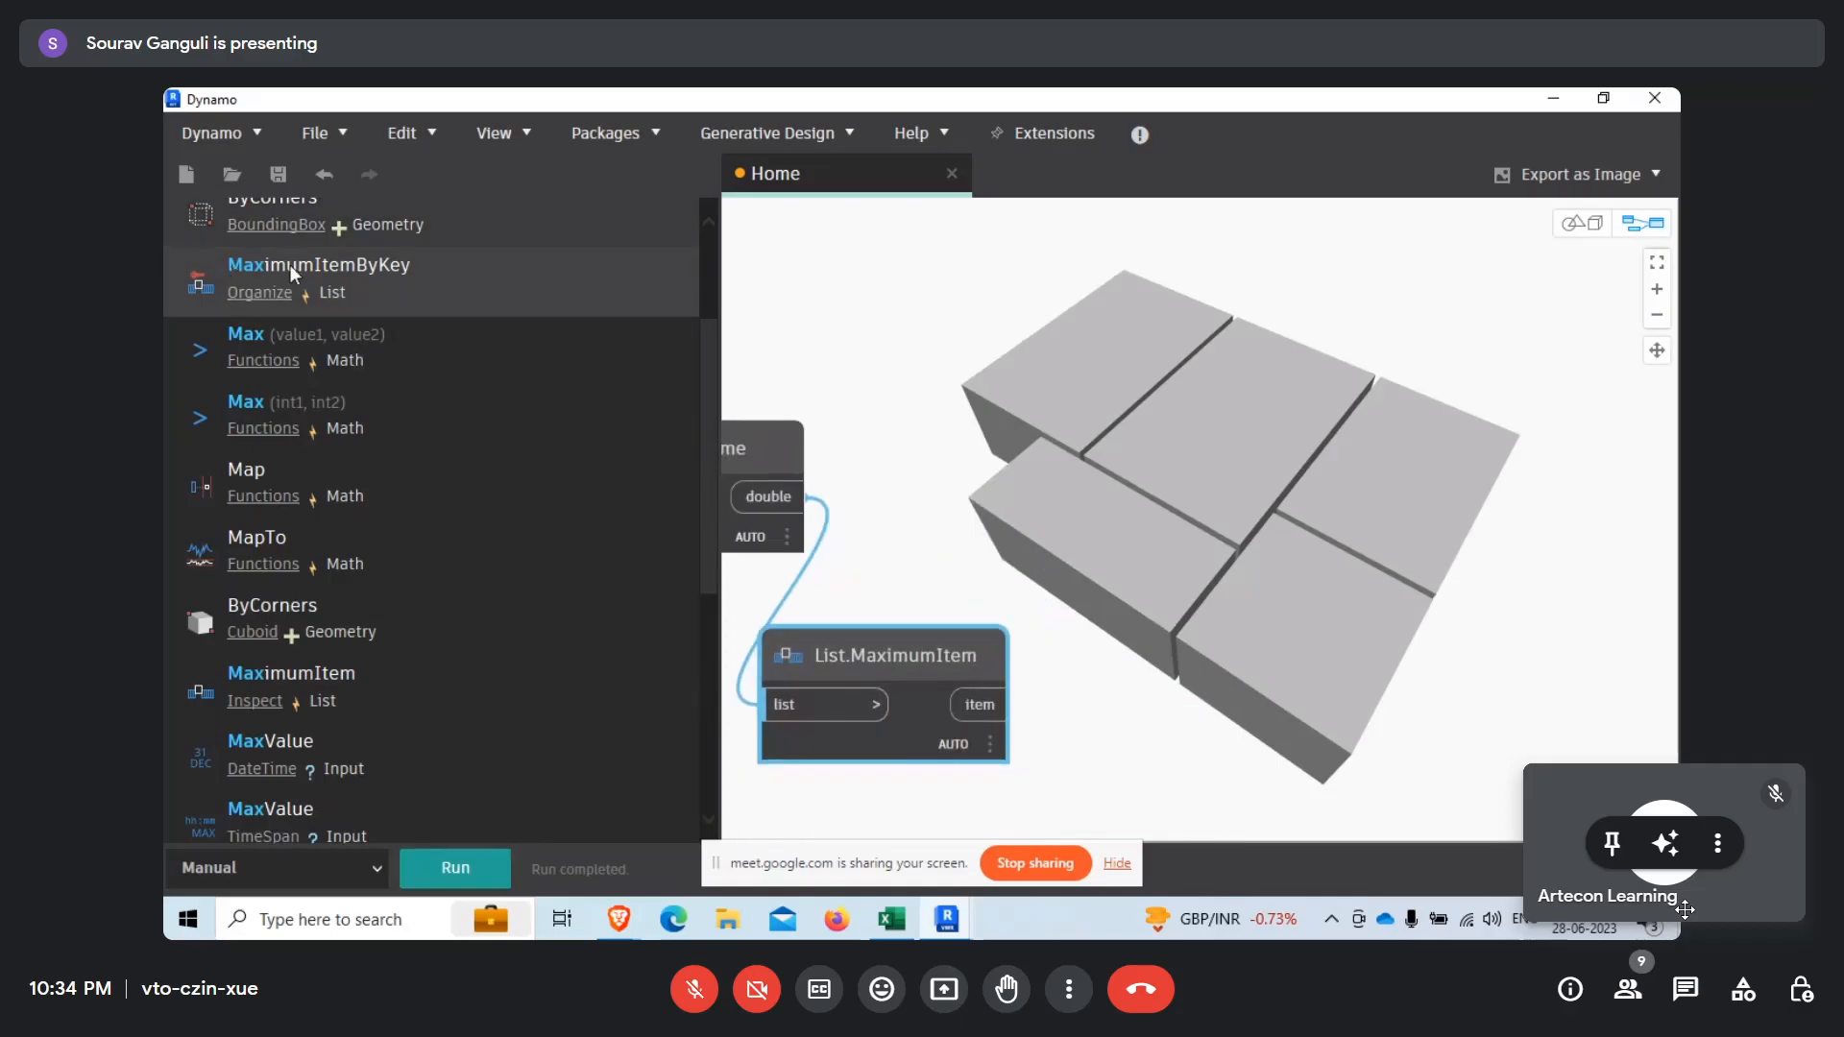
Search the library for divide and add the / operator node from the Math nodes.
{"action": "scroll", "coordinate": [288, 278], "scroll_direction": "up", "scroll_amount": 3}
{"action": "left_click_drag", "start_coordinate": [278, 279], "coordinate": [198, 291]}
{"action": "type", "text": "devid"}
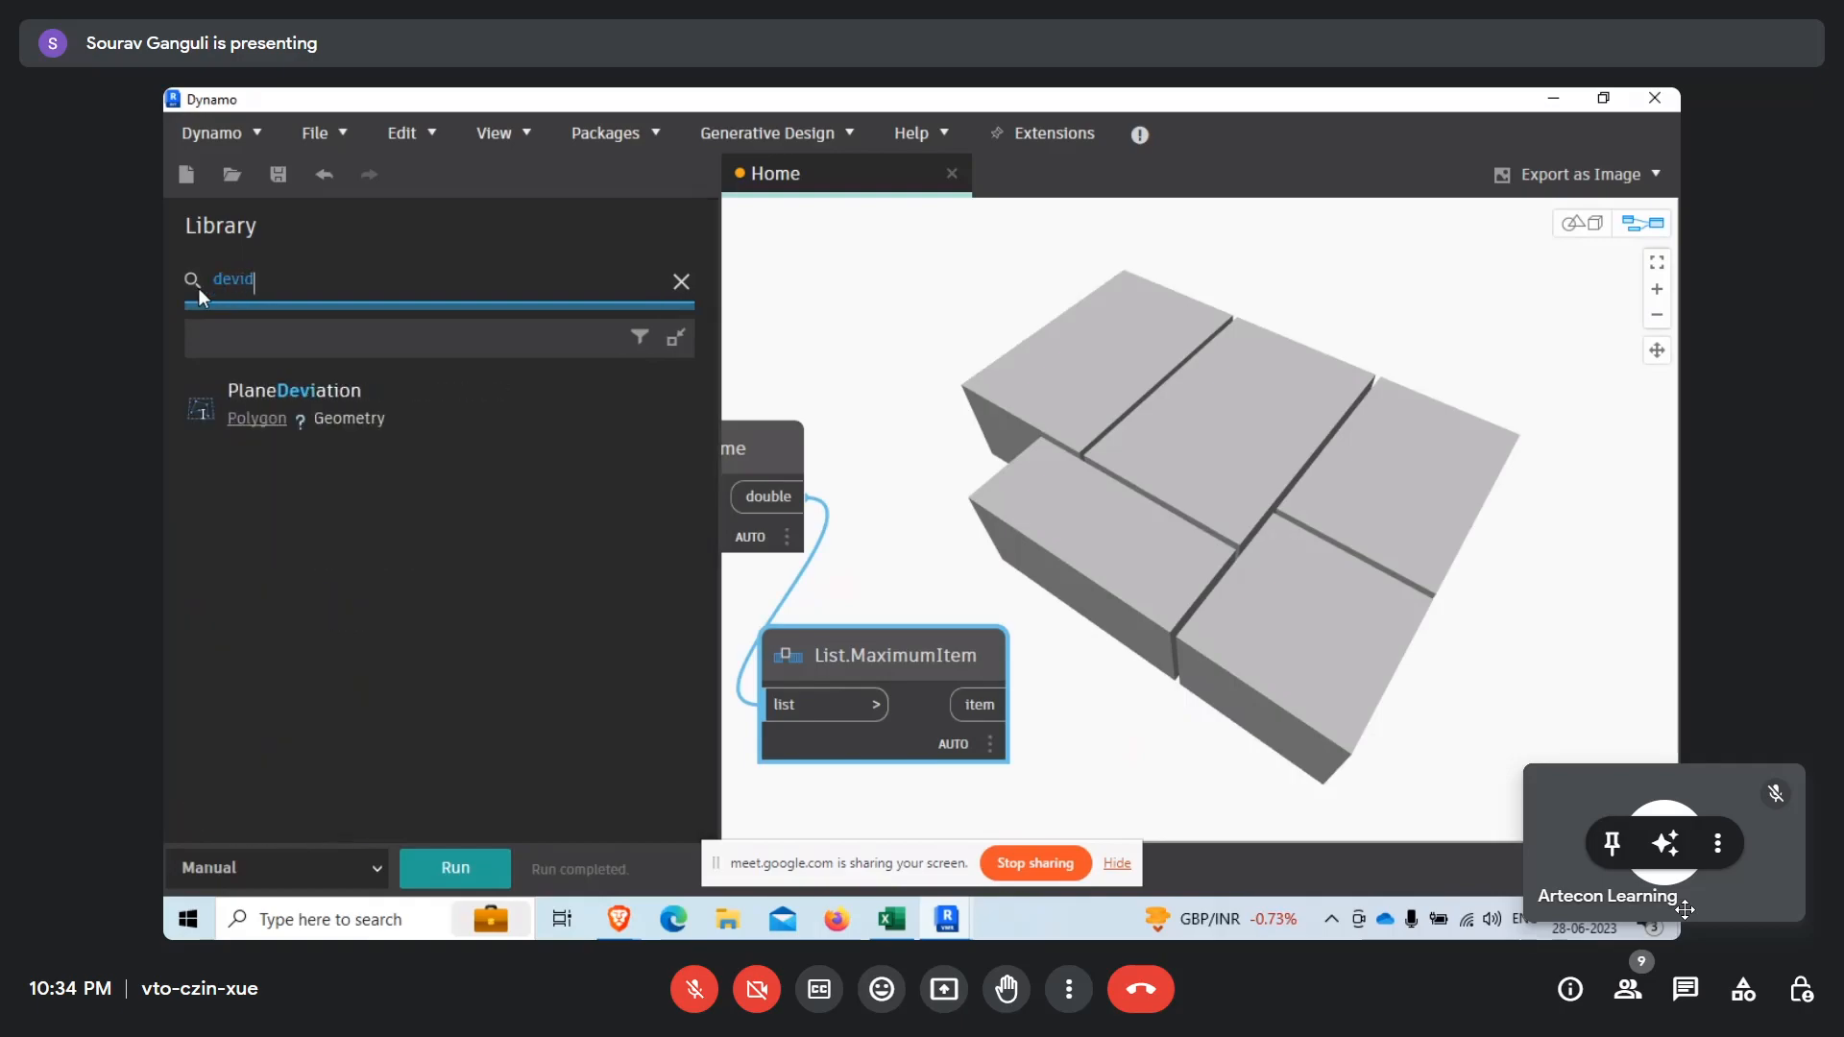
{"action": "left_click_drag", "start_coordinate": [217, 287], "coordinate": [223, 296]}
{"action": "type", "text": "iv"}
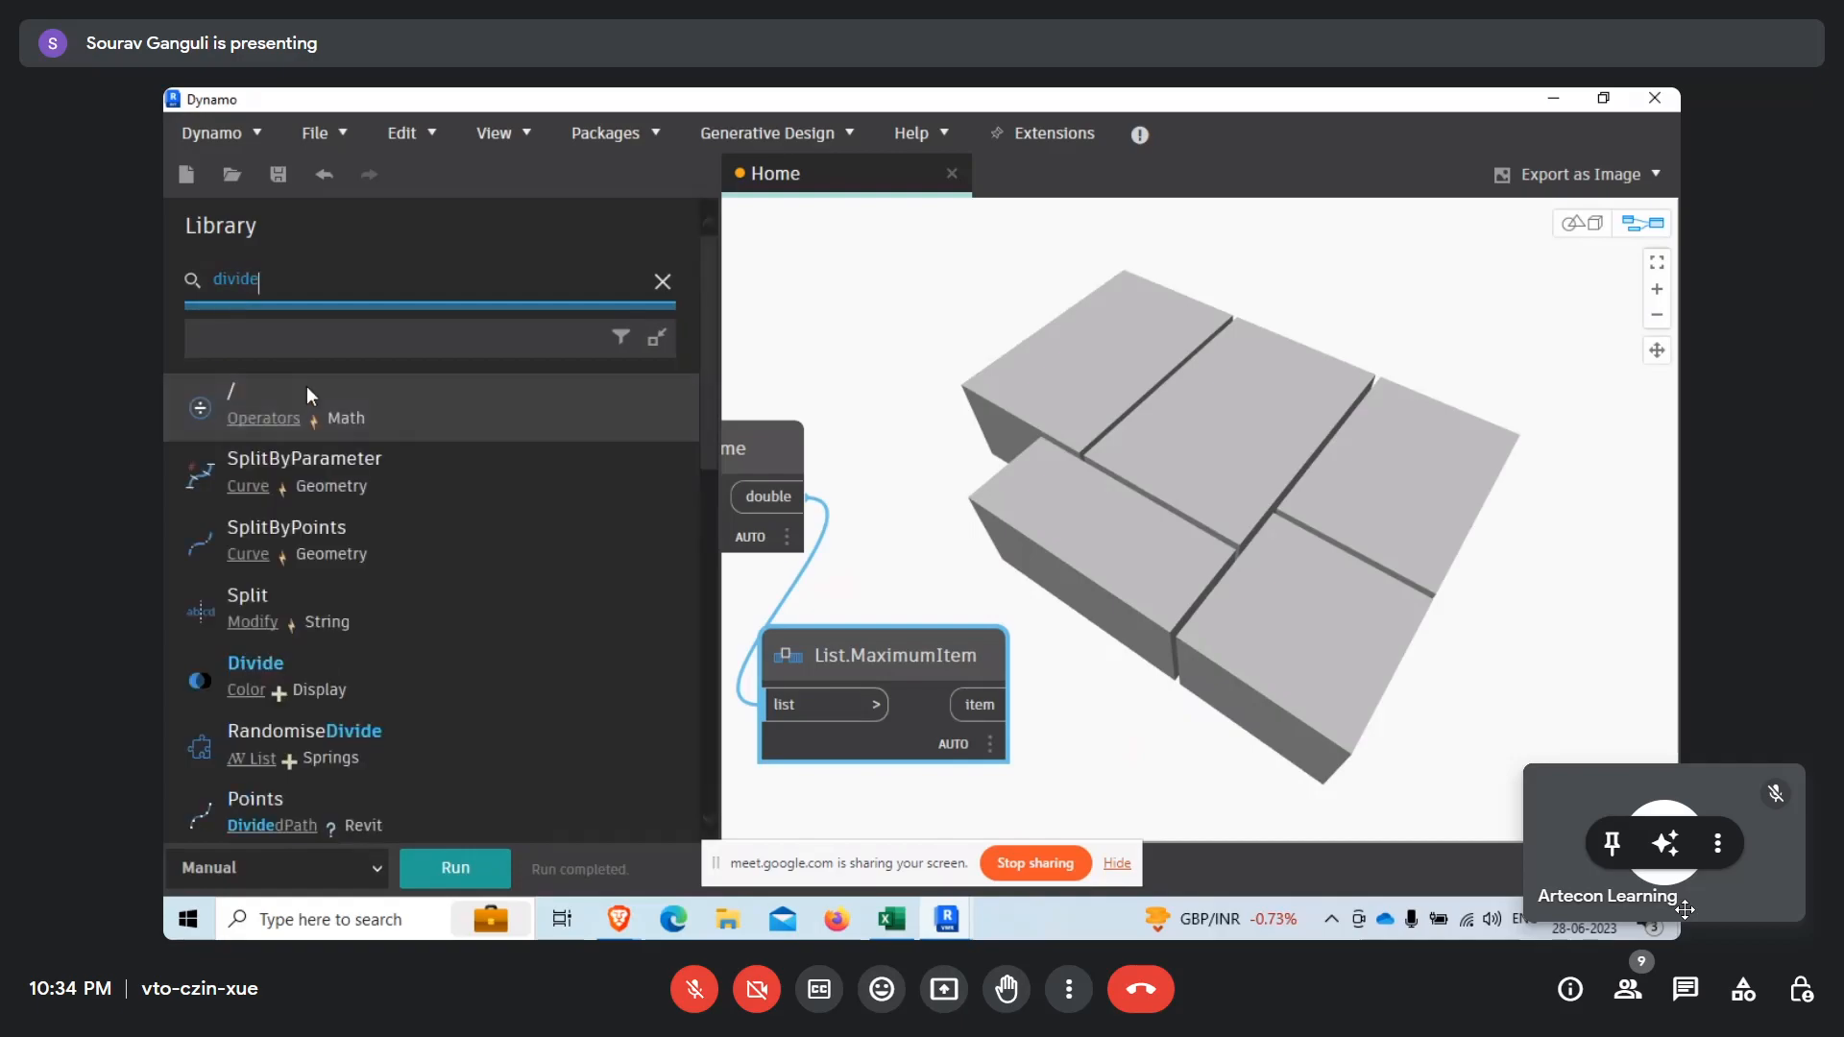
{"action": "left_click", "coordinate": [307, 386]}
Connect List.MaximumItem's item output to y and Solid.Volume's double output to x of the division node, and run the graph.
{"action": "left_click_drag", "start_coordinate": [1008, 704], "coordinate": [1138, 554]}
{"action": "left_click_drag", "start_coordinate": [808, 496], "coordinate": [1144, 515]}
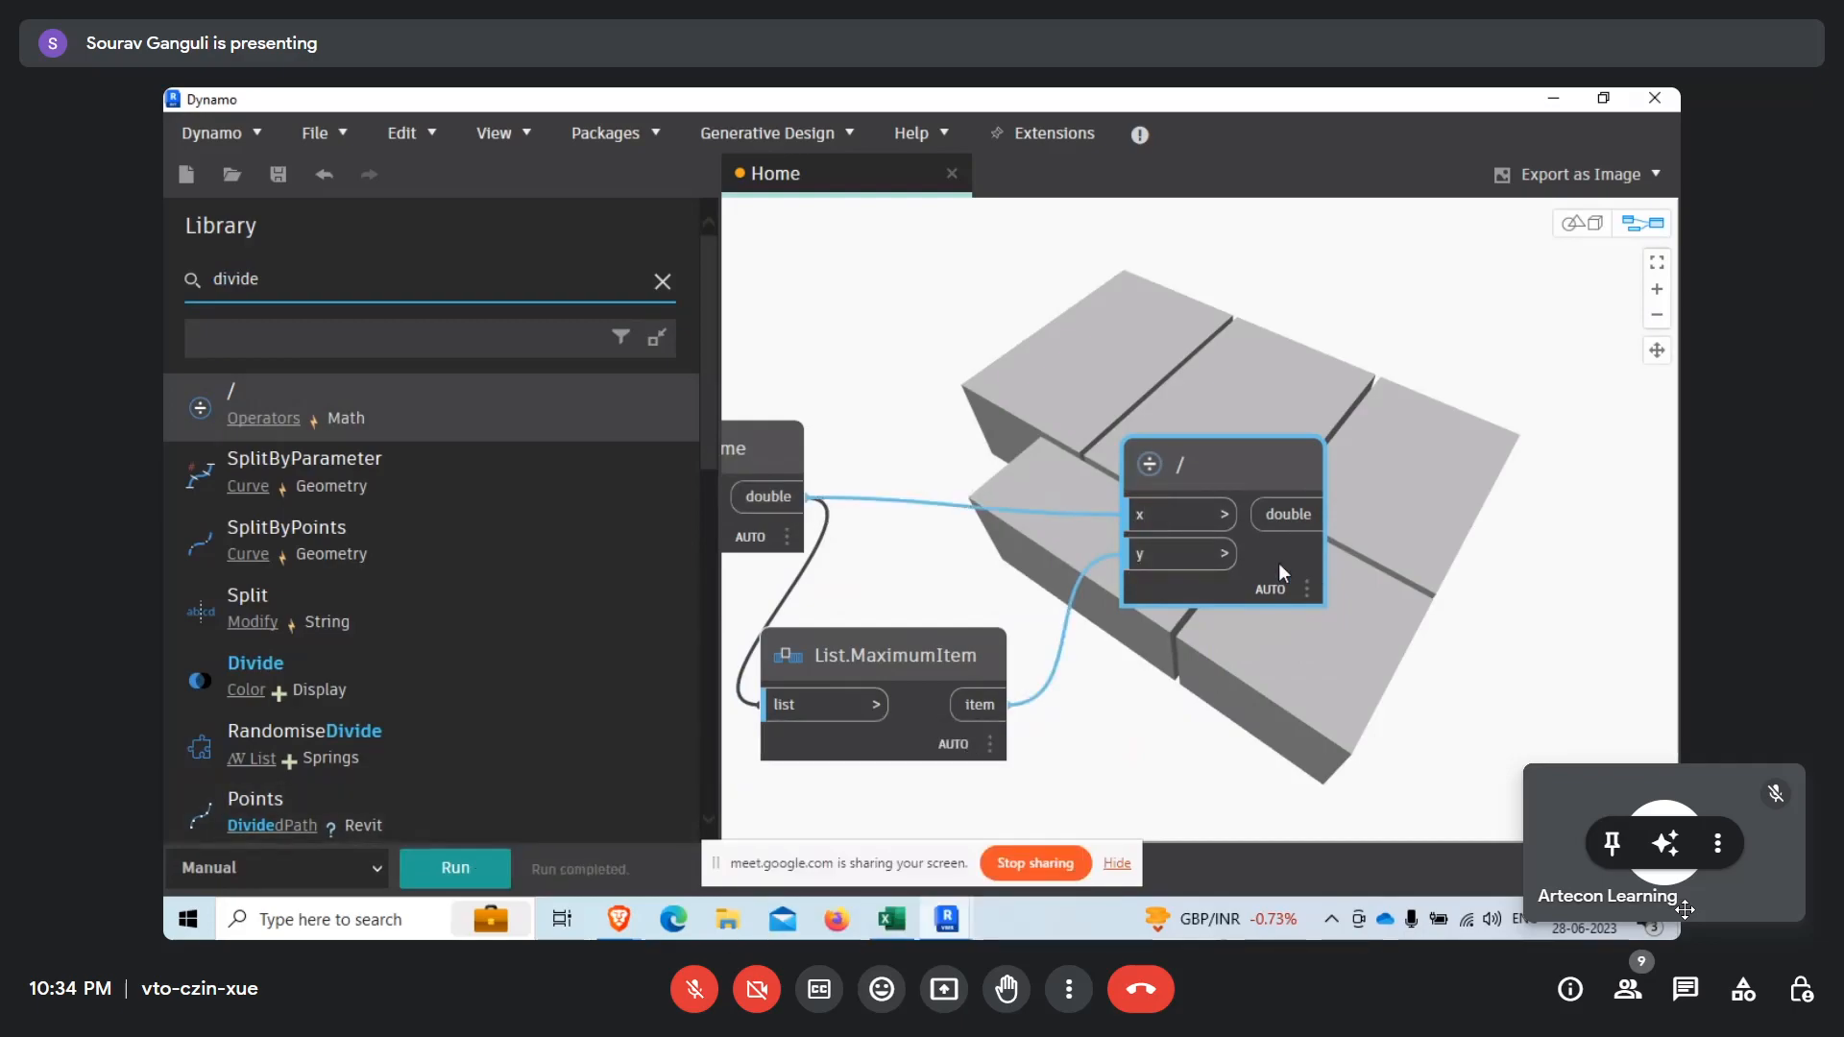
{"action": "mouse_move", "coordinate": [1277, 563]}
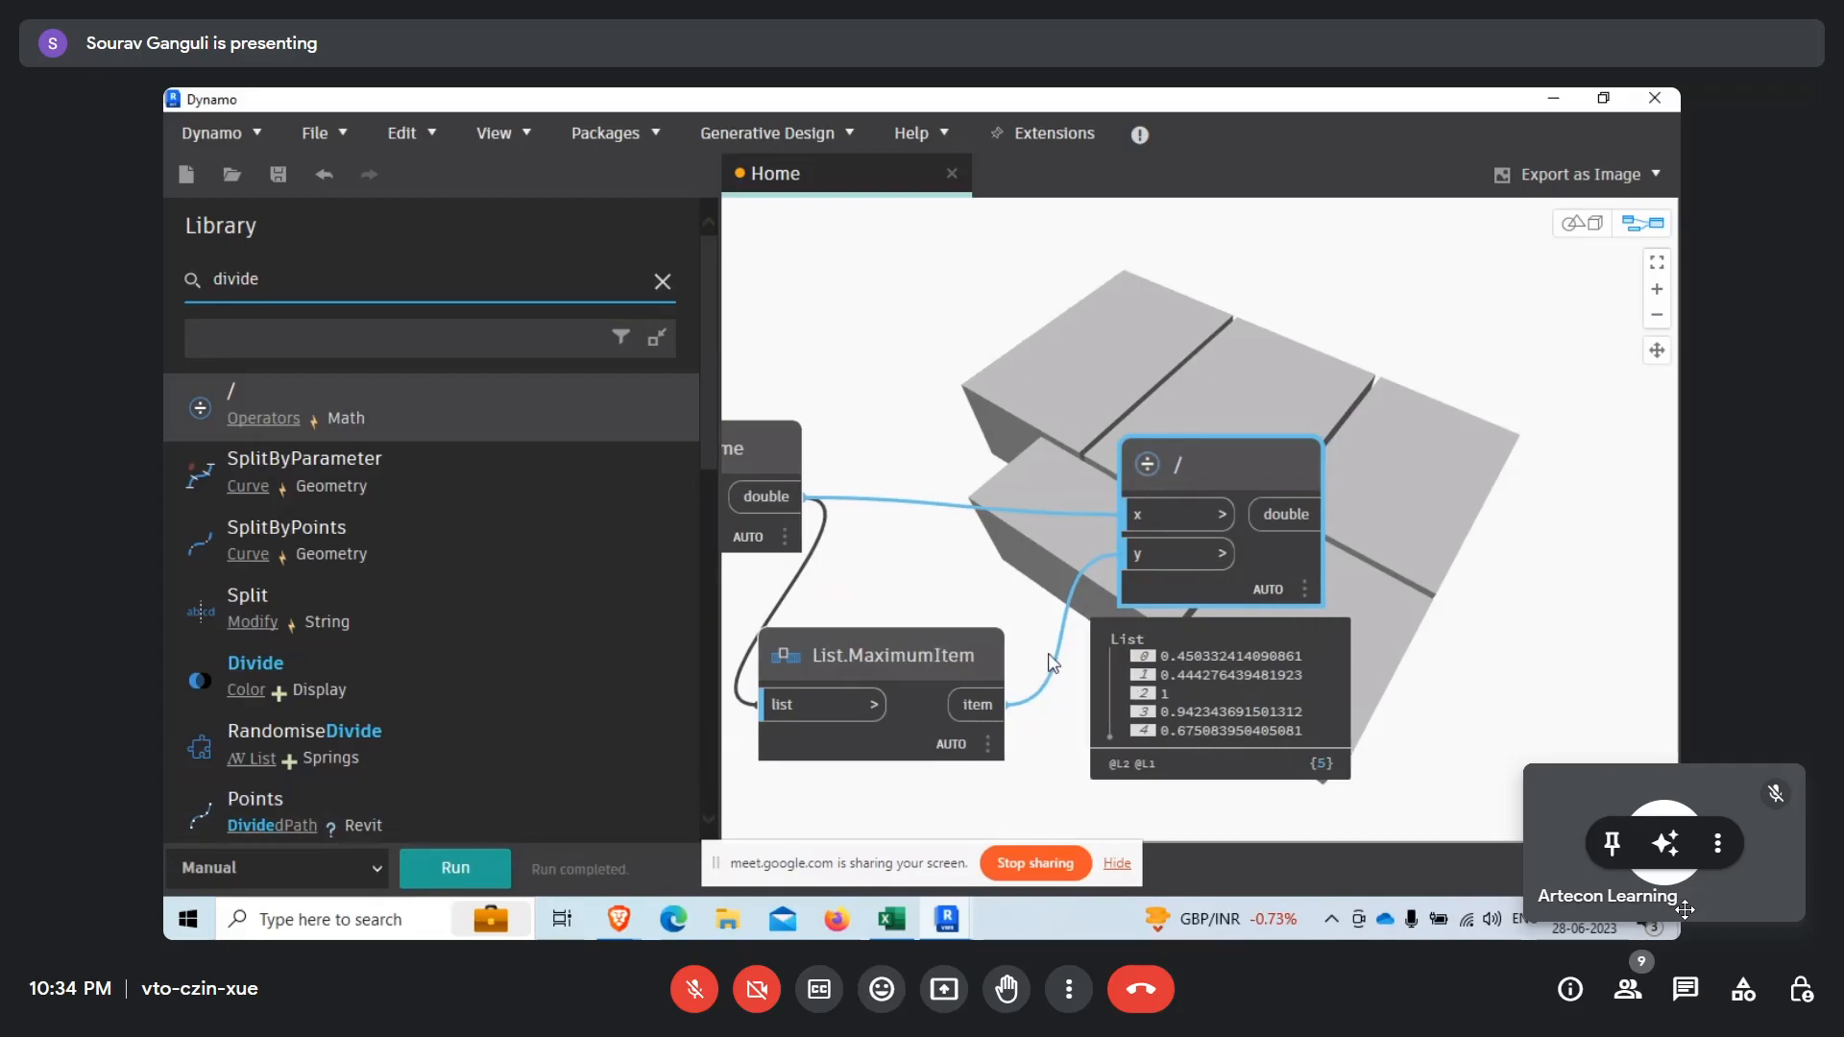
Rearrange the List.MaximumItem and division nodes side by side below Solid.Volume.
{"action": "middle_click_drag", "start_coordinate": [1327, 308], "coordinate": [1069, 405]}
{"action": "scroll", "coordinate": [1069, 405], "scroll_direction": "down", "scroll_amount": 3}
{"action": "scroll", "coordinate": [1268, 426], "scroll_direction": "down", "scroll_amount": 2}
{"action": "scroll", "coordinate": [944, 595], "scroll_direction": "up", "scroll_amount": 3}
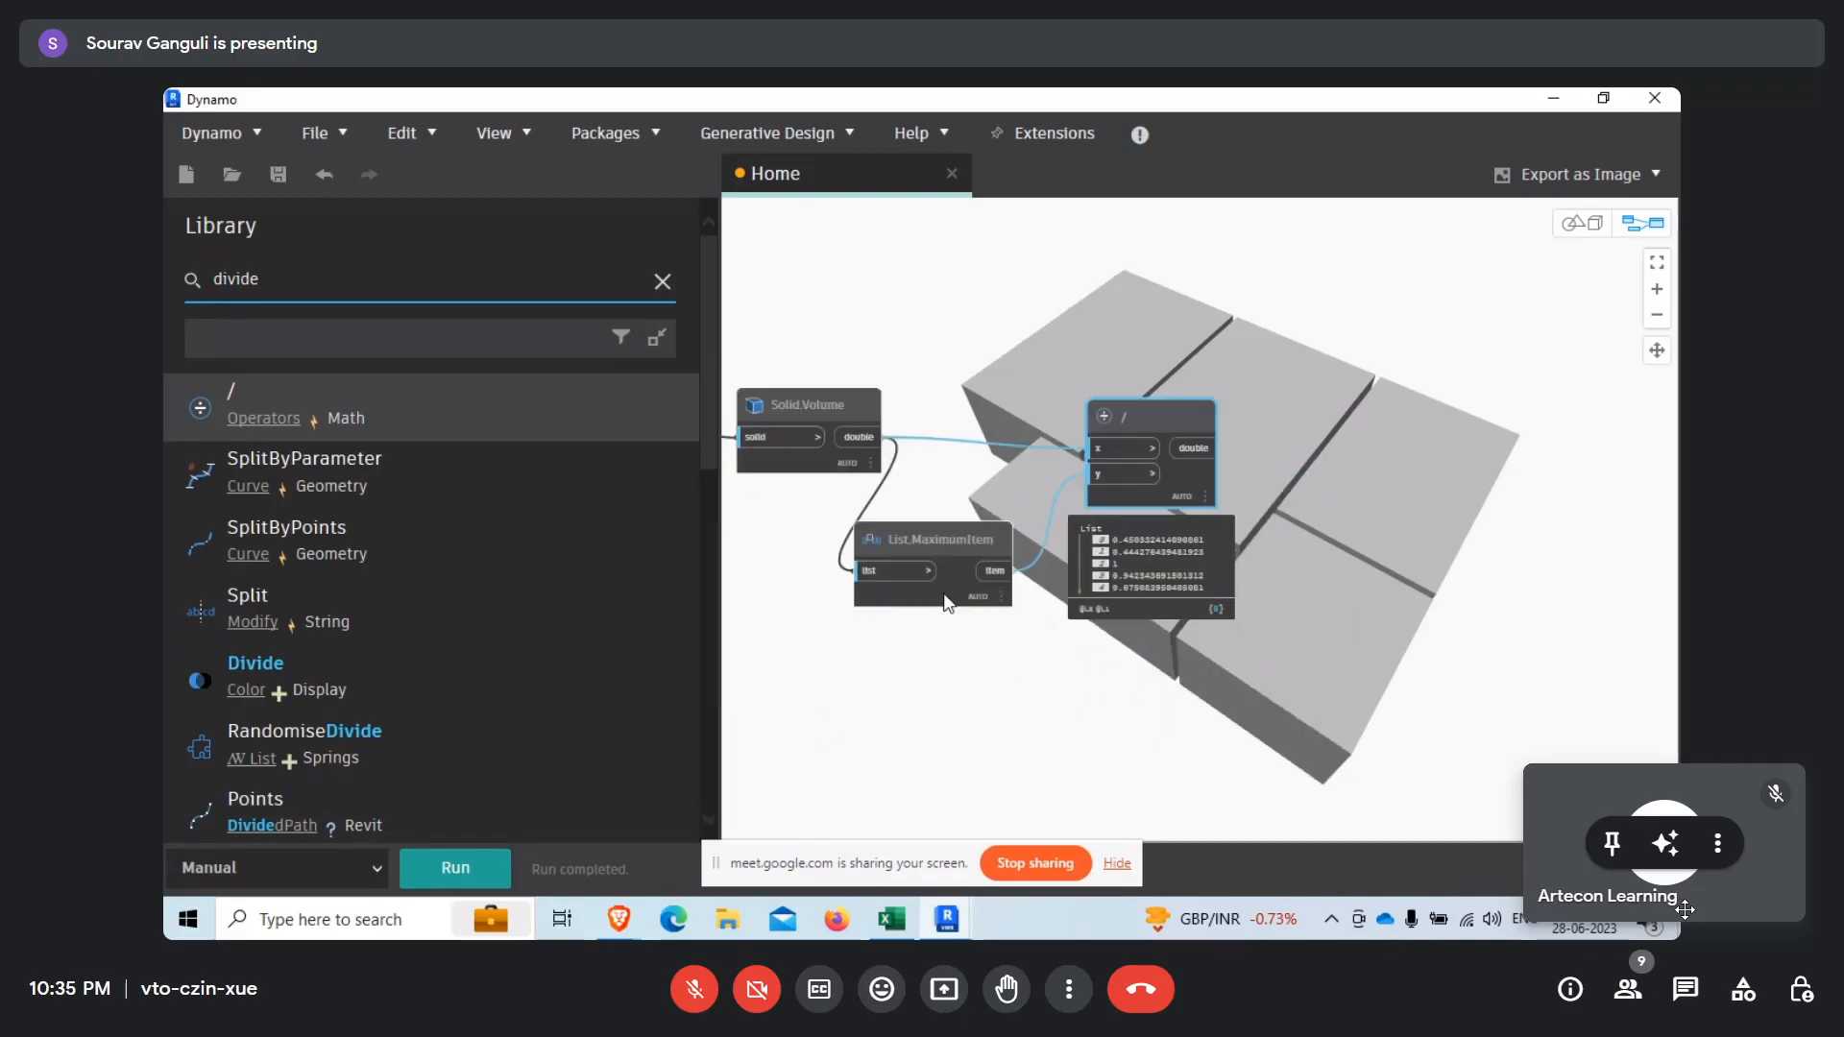
{"action": "left_click_drag", "start_coordinate": [993, 534], "coordinate": [967, 600]}
{"action": "left_click_drag", "start_coordinate": [1119, 422], "coordinate": [1070, 543]}
Search the library for color range, add the Color Range node and place it beside the division node.
{"action": "left_click_drag", "start_coordinate": [367, 281], "coordinate": [194, 284]}
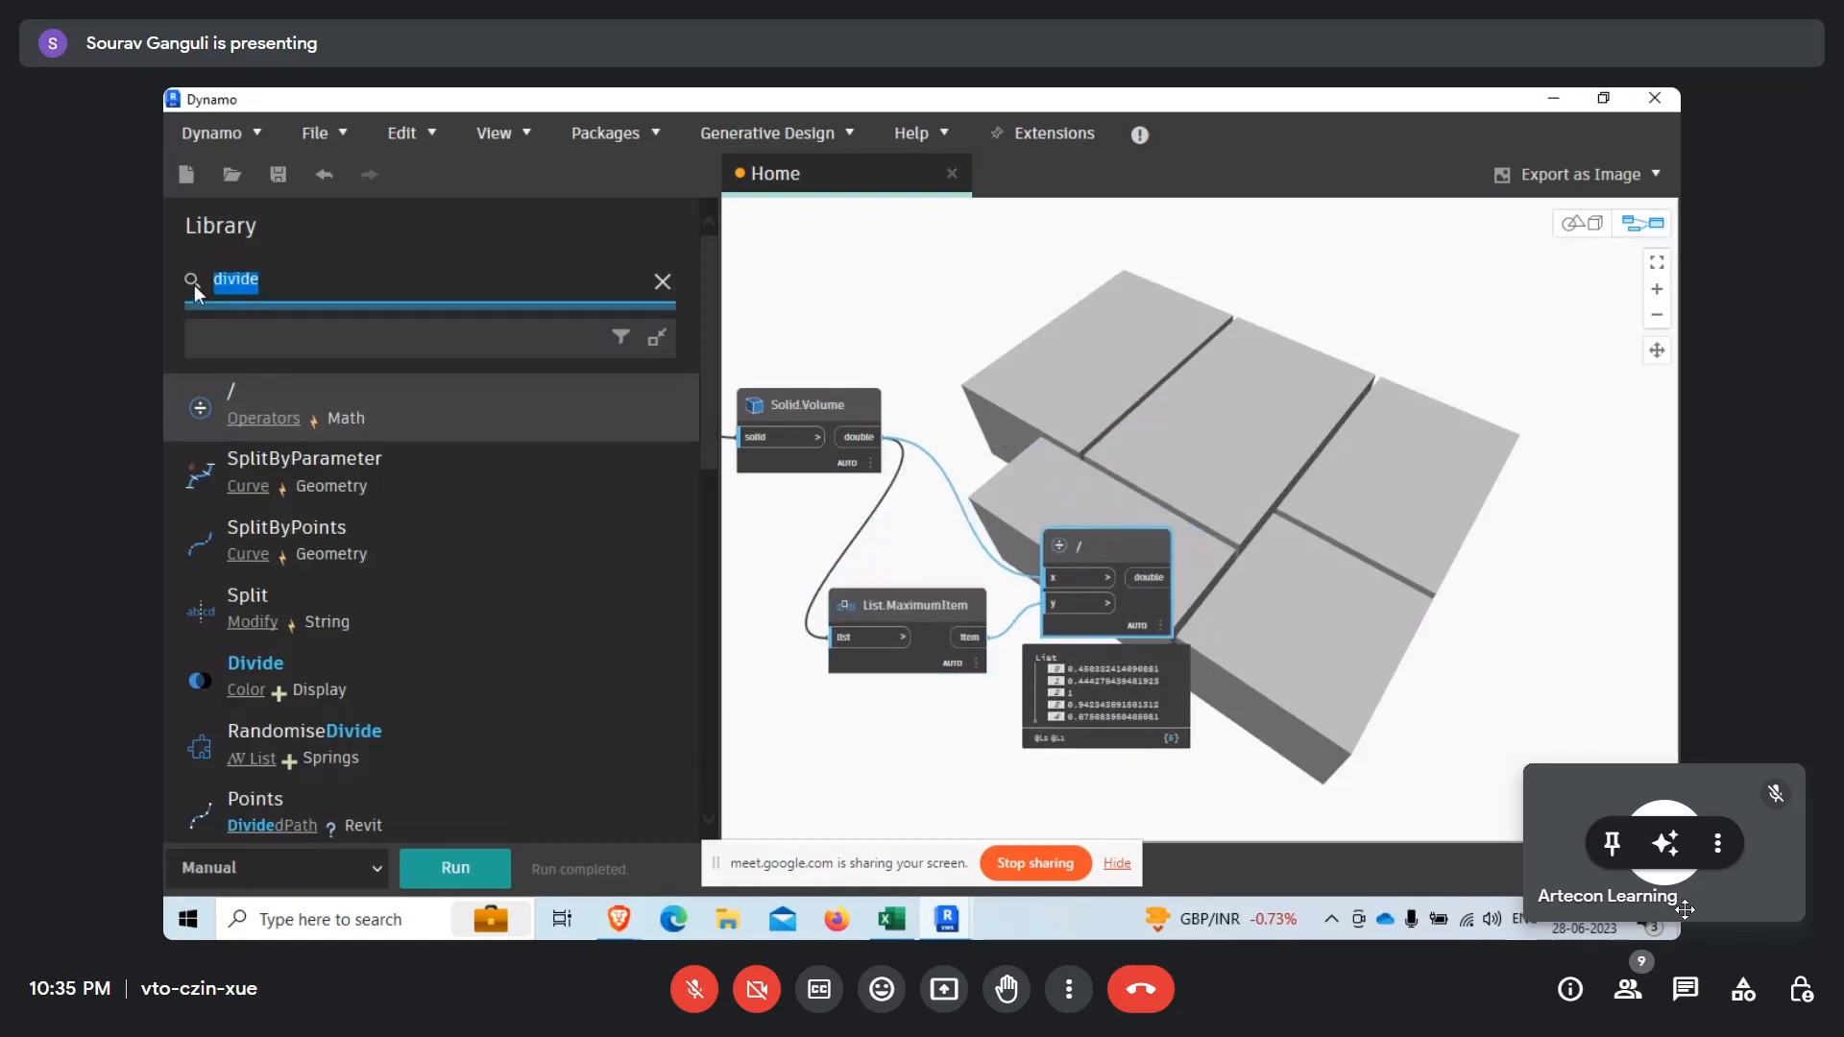
{"action": "key", "text": "BackSpace"}
{"action": "type", "text": "color ran"}
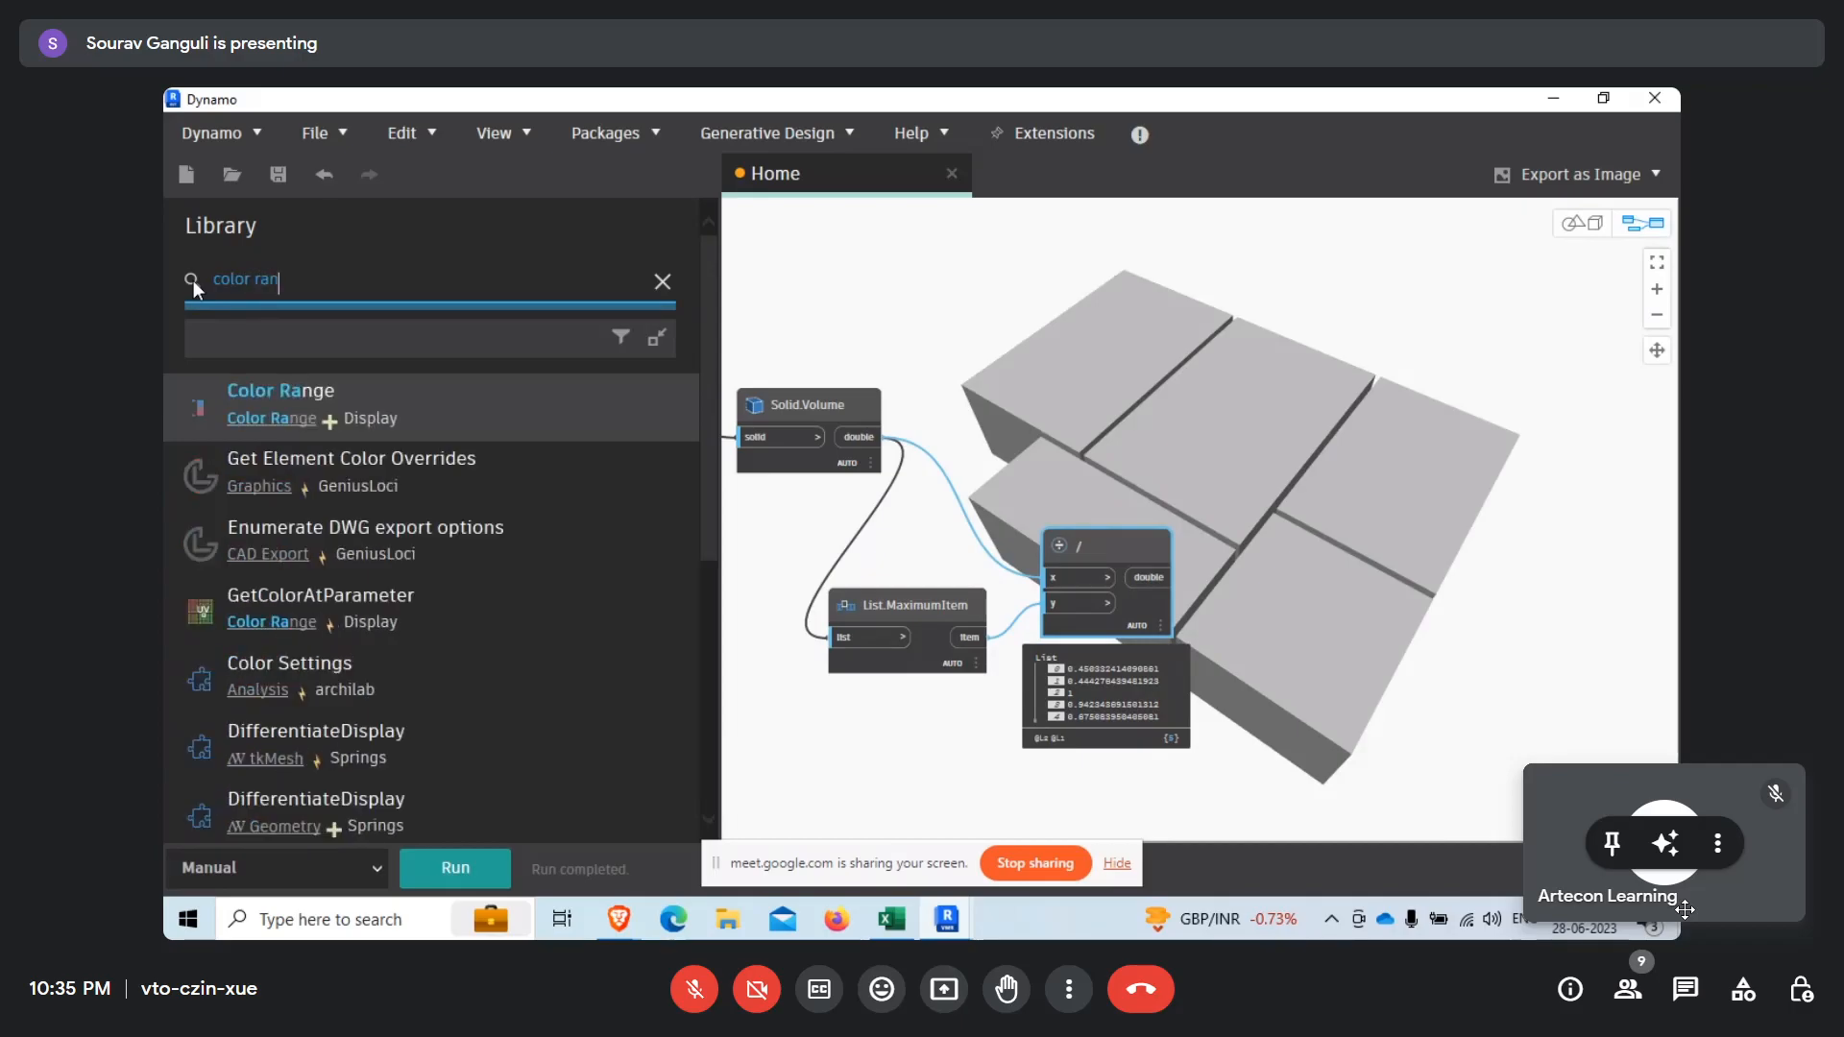
{"action": "left_click", "coordinate": [444, 407]}
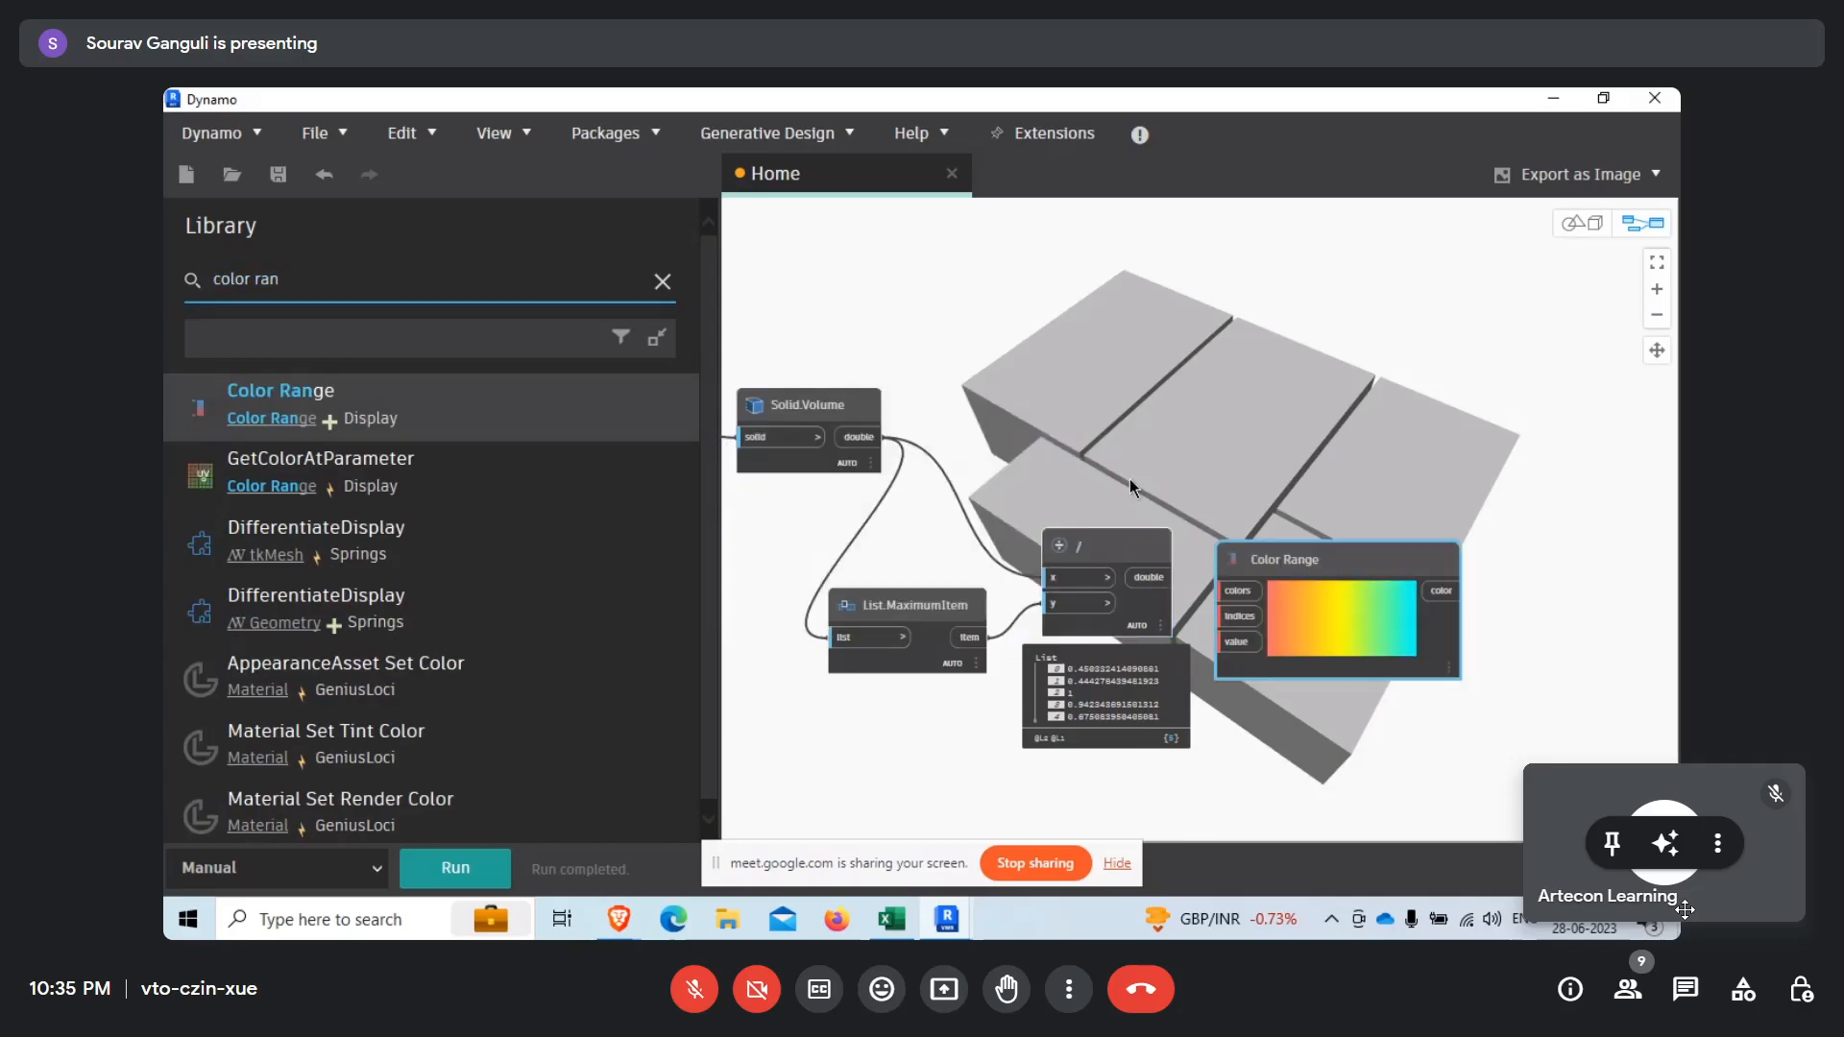
{"action": "scroll", "coordinate": [1020, 603], "scroll_direction": "up", "scroll_amount": 3}
{"action": "left_click_drag", "start_coordinate": [1020, 603], "coordinate": [1361, 433]}
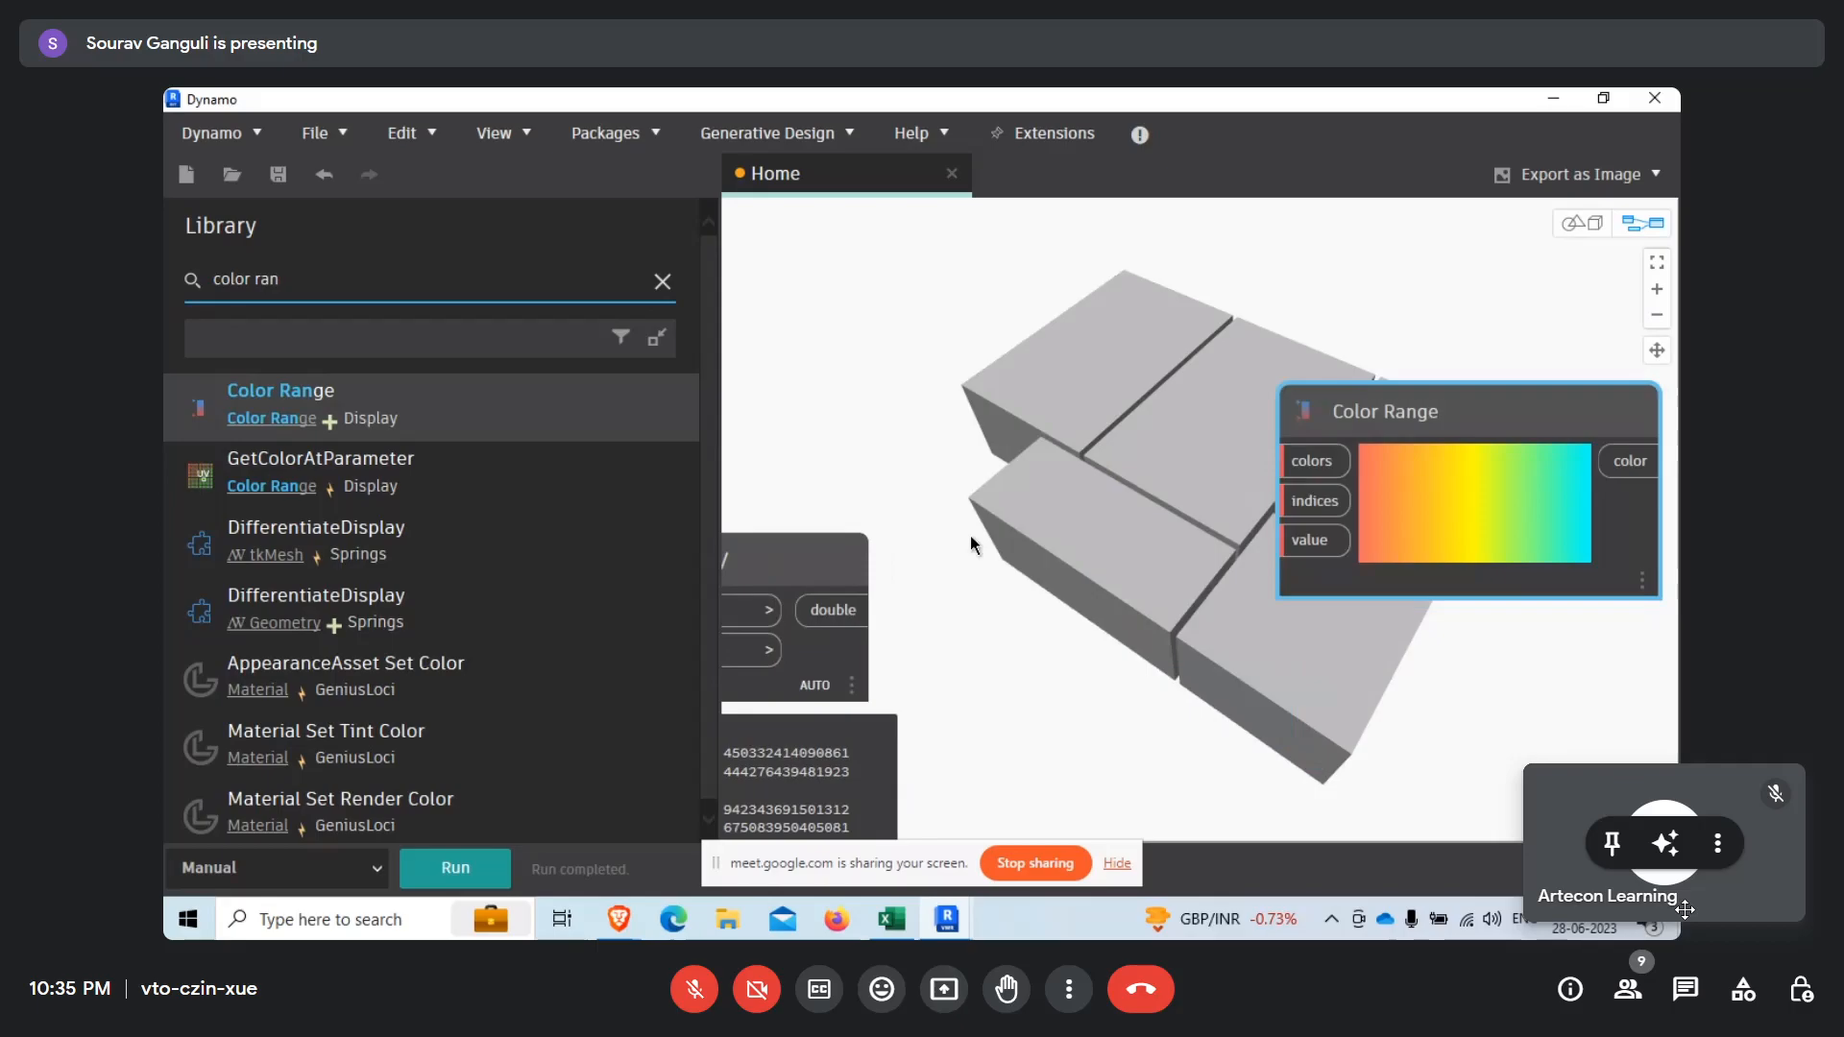
{"action": "scroll", "coordinate": [1229, 490], "scroll_direction": "up", "scroll_amount": 2}
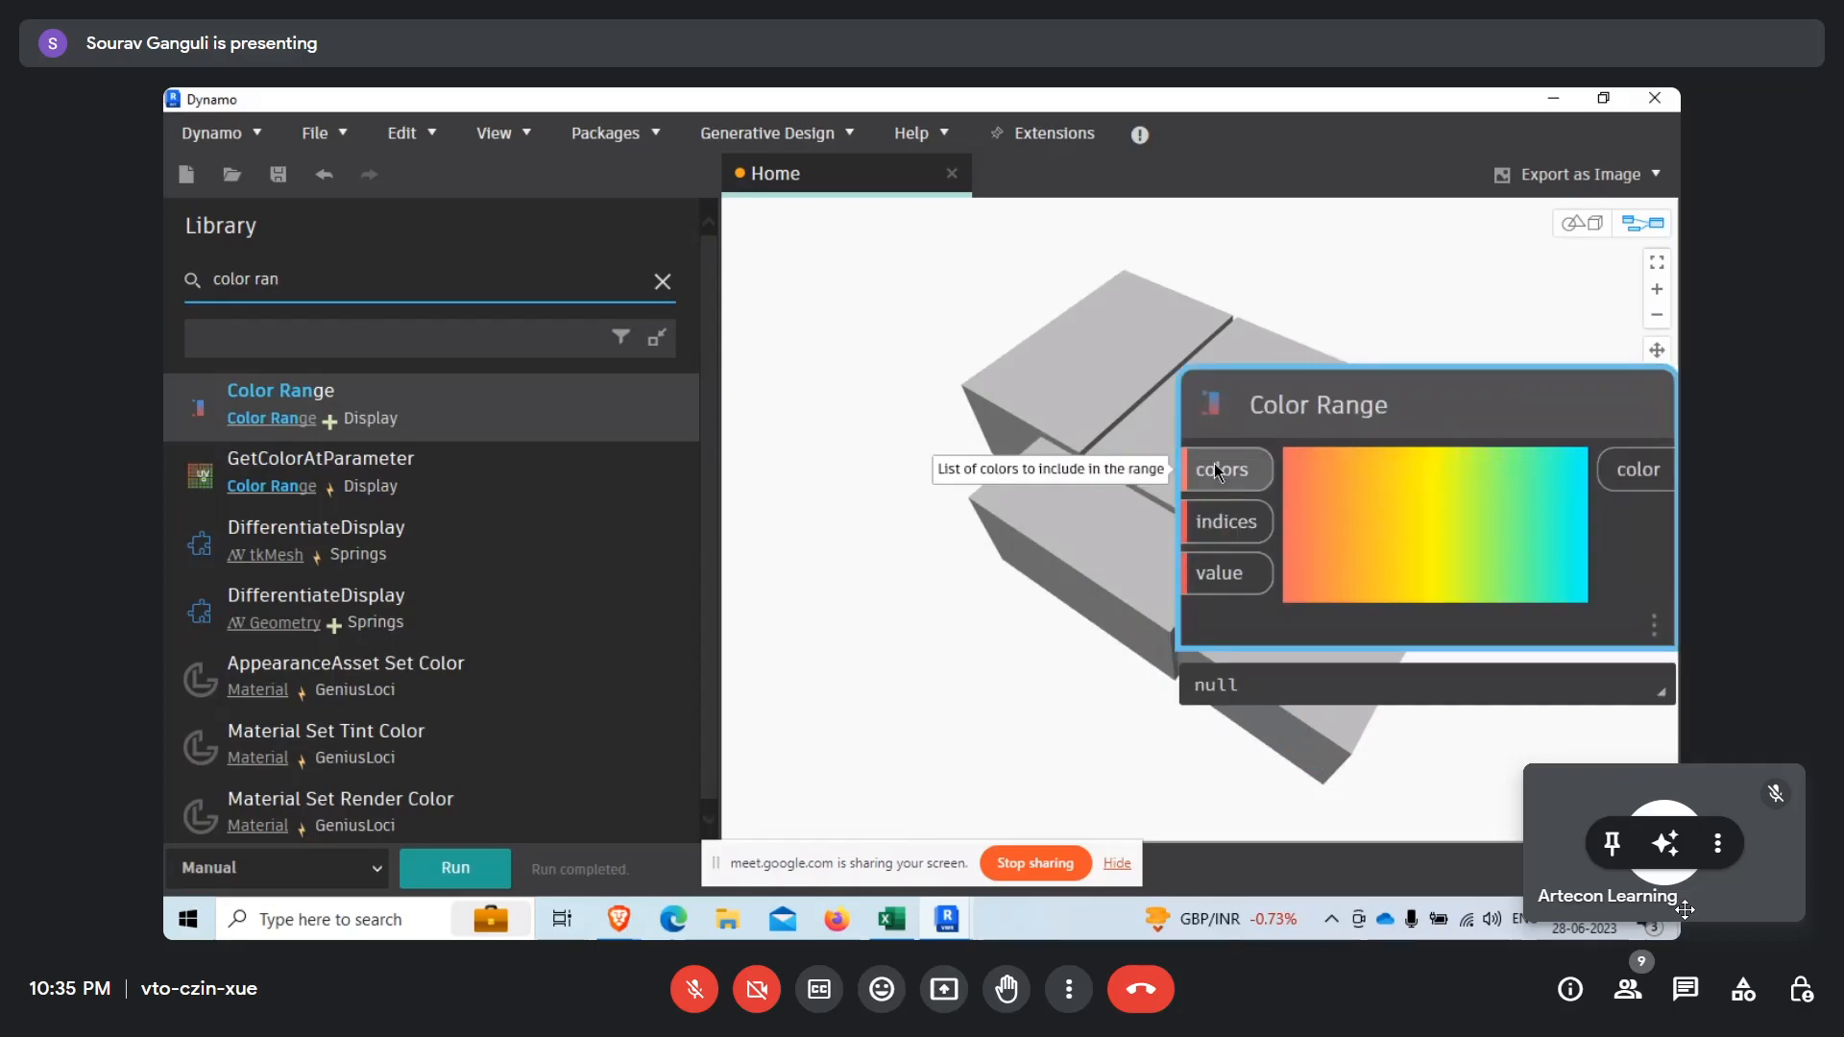
Search the library for list and add a List Create node beside Color Range.
{"action": "left_click", "coordinate": [411, 282]}
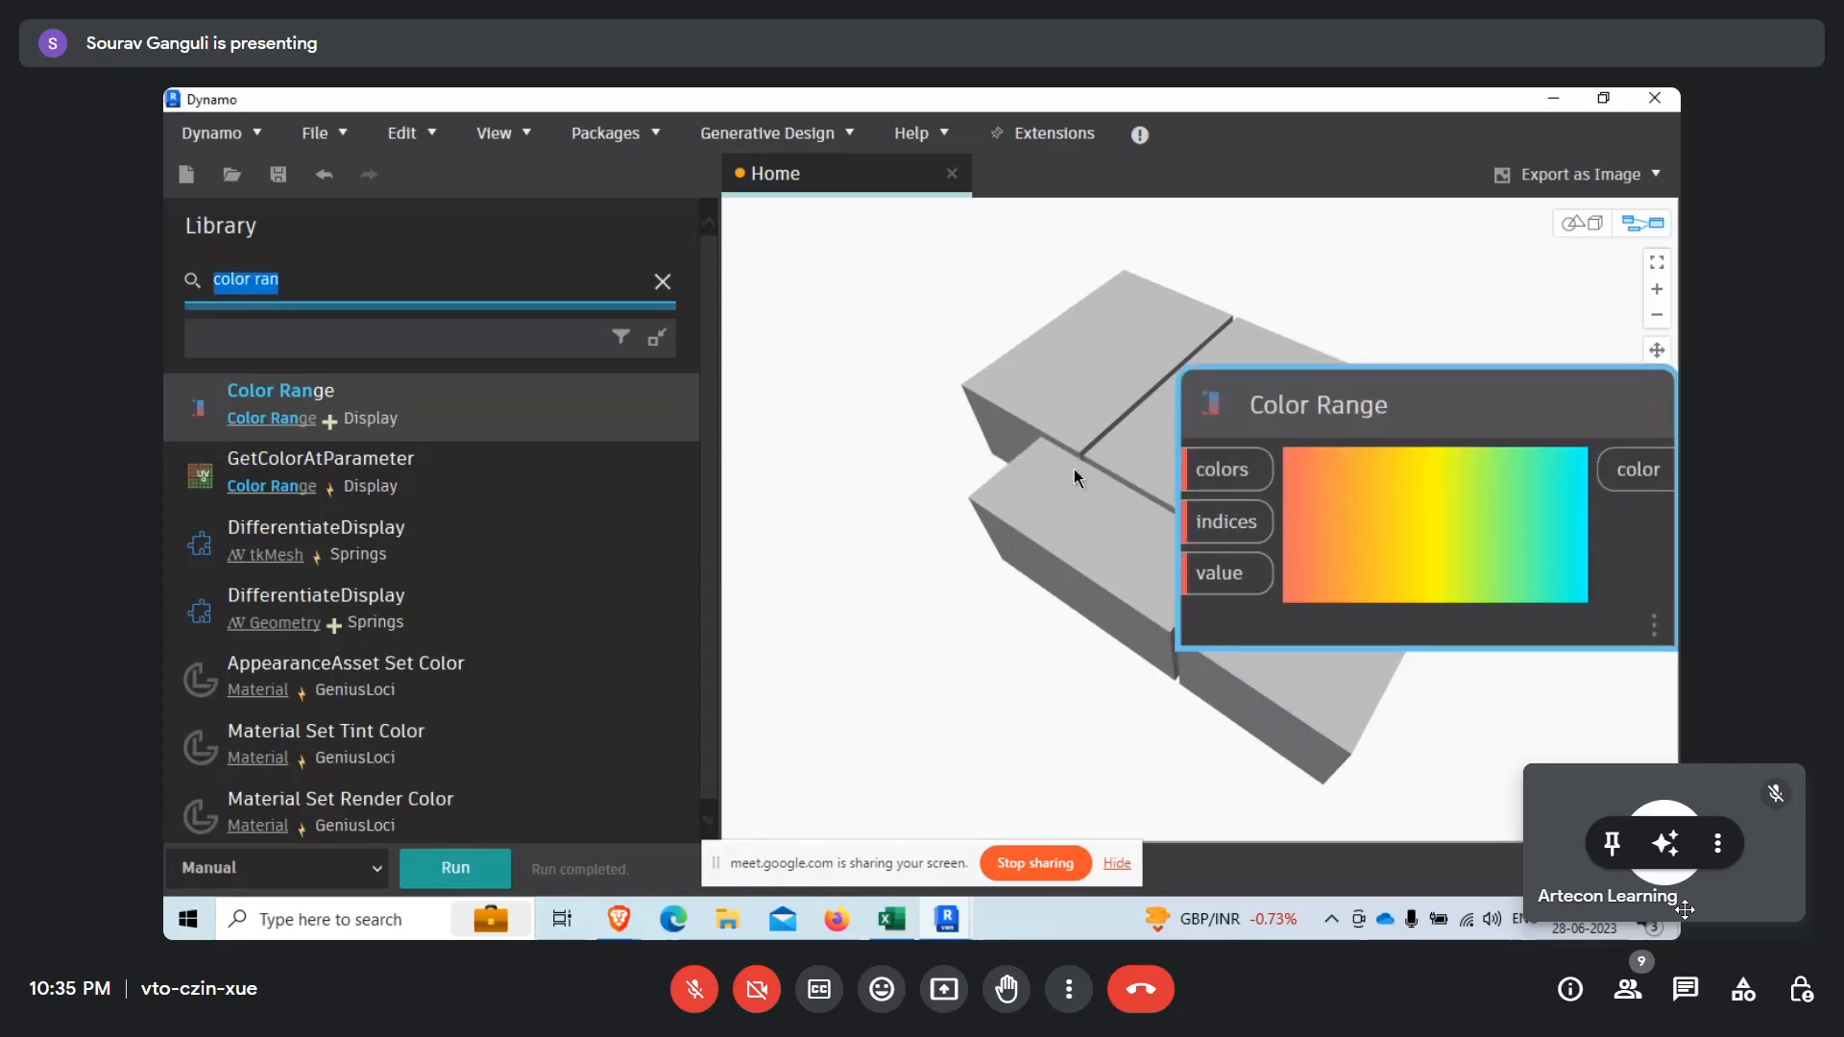
{"action": "type", "text": "l"}
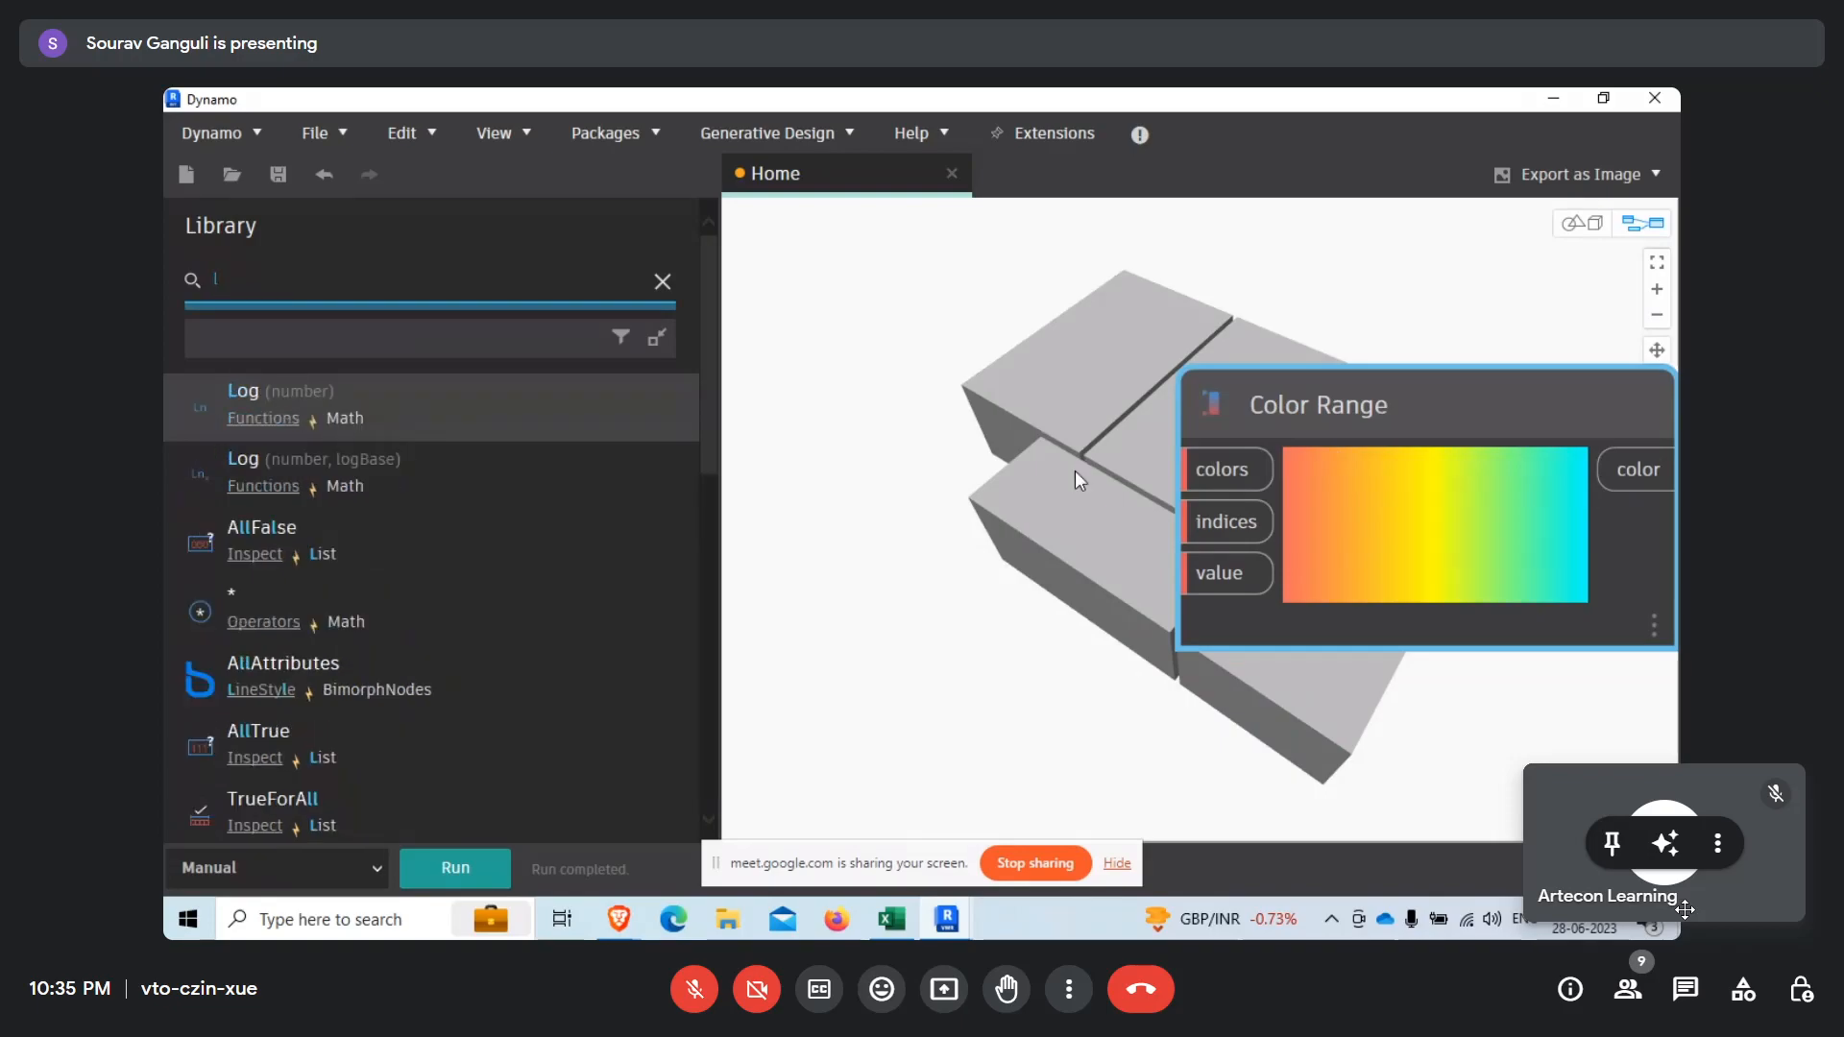
{"action": "type", "text": "ist"}
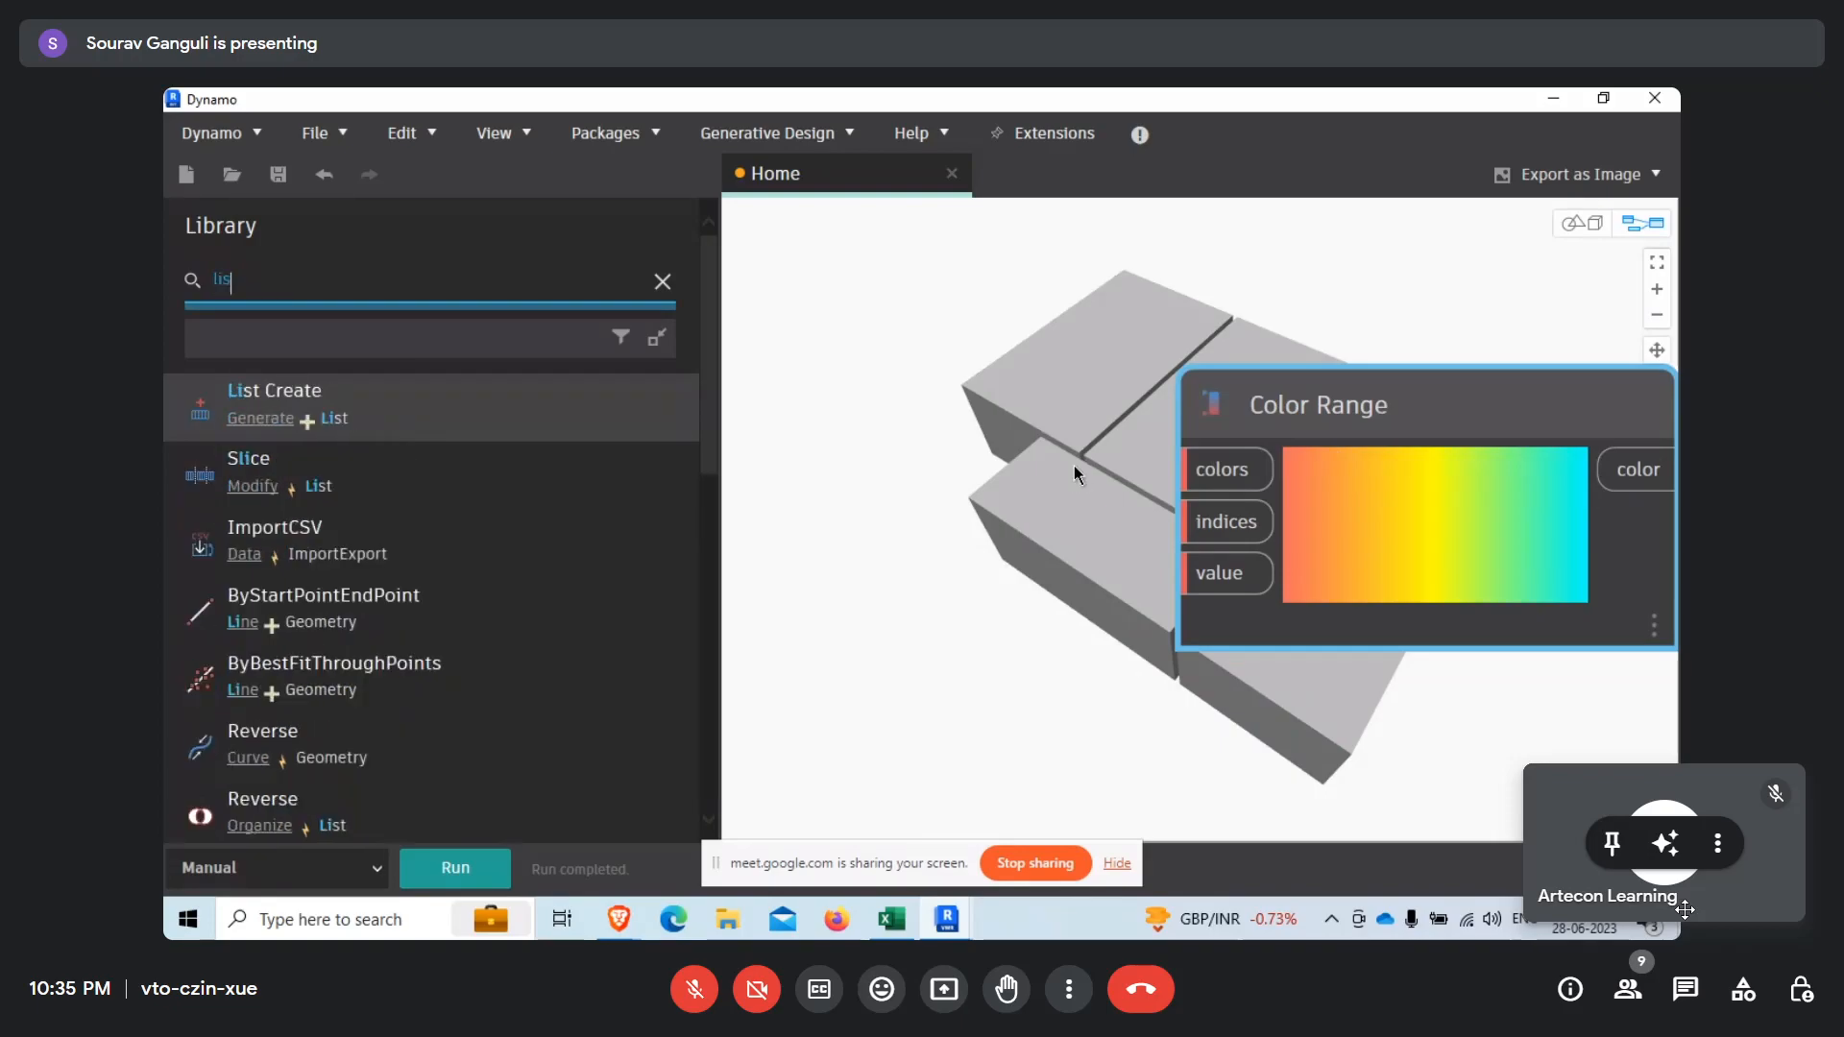
{"action": "left_click", "coordinate": [588, 399]}
{"action": "left_click_drag", "start_coordinate": [1168, 557], "coordinate": [1478, 701]}
{"action": "left_click", "coordinate": [953, 456]}
{"action": "scroll", "coordinate": [1125, 458], "scroll_direction": "down", "scroll_amount": 3}
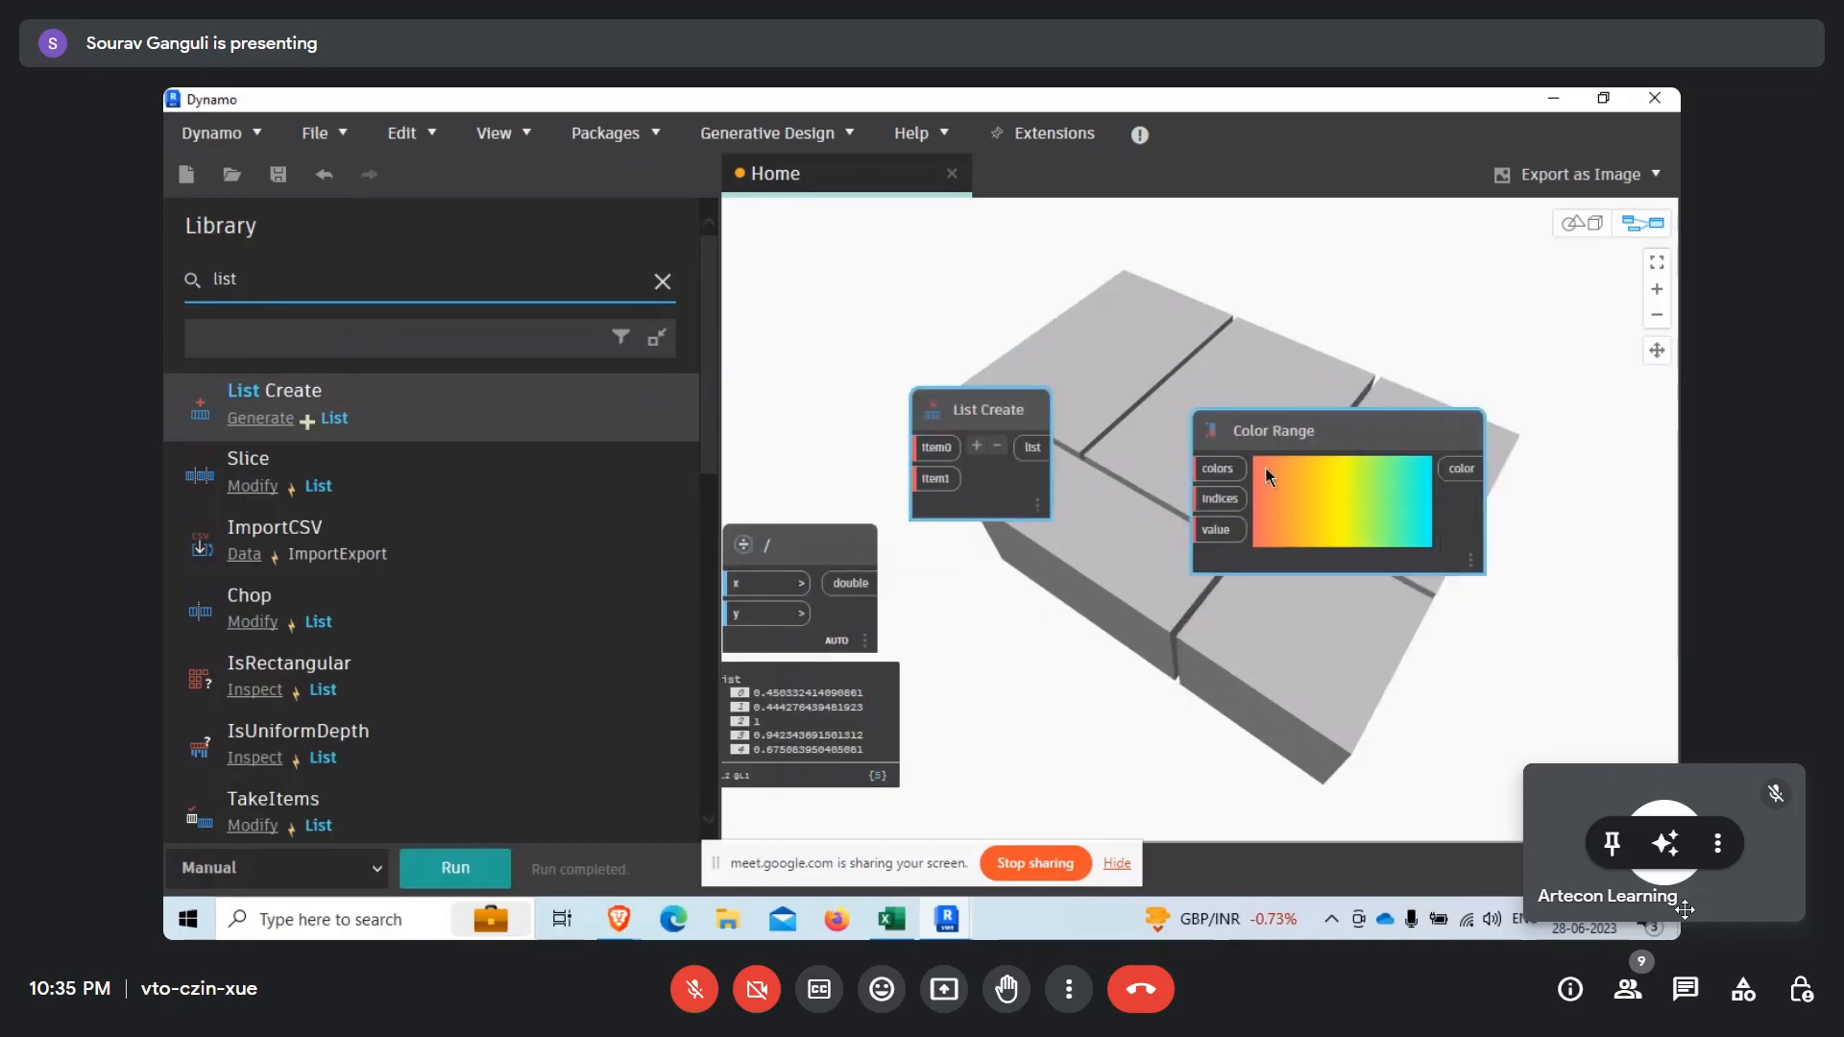
Move the List Create and Color Range nodes together to the free canvas area below the volume nodes.
{"action": "scroll", "coordinate": [1252, 522], "scroll_direction": "down", "scroll_amount": 5}
{"action": "left_click_drag", "start_coordinate": [1265, 467], "coordinate": [1415, 646]}
{"action": "scroll", "coordinate": [1223, 321], "scroll_direction": "up", "scroll_amount": 2}
{"action": "scroll", "coordinate": [1068, 308], "scroll_direction": "down", "scroll_amount": 3}
{"action": "scroll", "coordinate": [1200, 632], "scroll_direction": "up", "scroll_amount": 2}
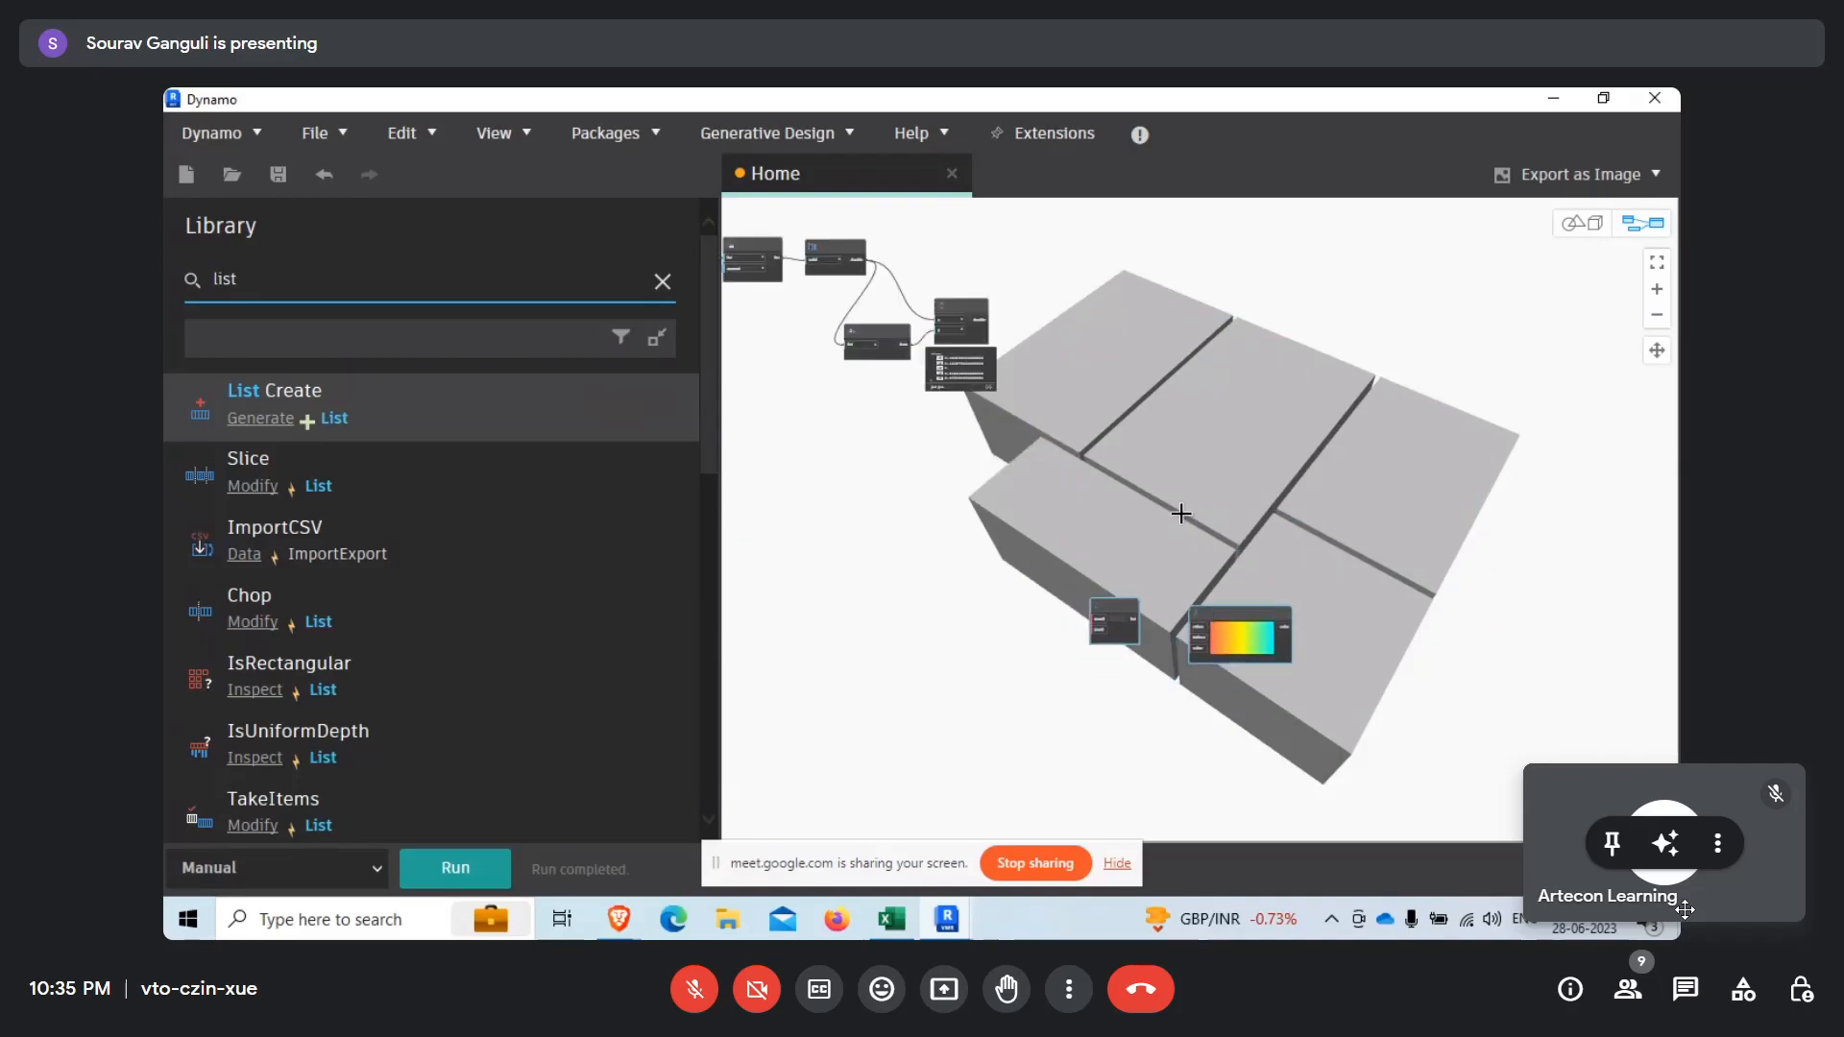
{"action": "scroll", "coordinate": [1167, 637], "scroll_direction": "up", "scroll_amount": 3}
{"action": "left_click", "coordinate": [1075, 578]}
Search the library for color, add a Color Palette node and place it beside List Create.
{"action": "left_click", "coordinate": [382, 299]}
{"action": "type", "text": "colo"}
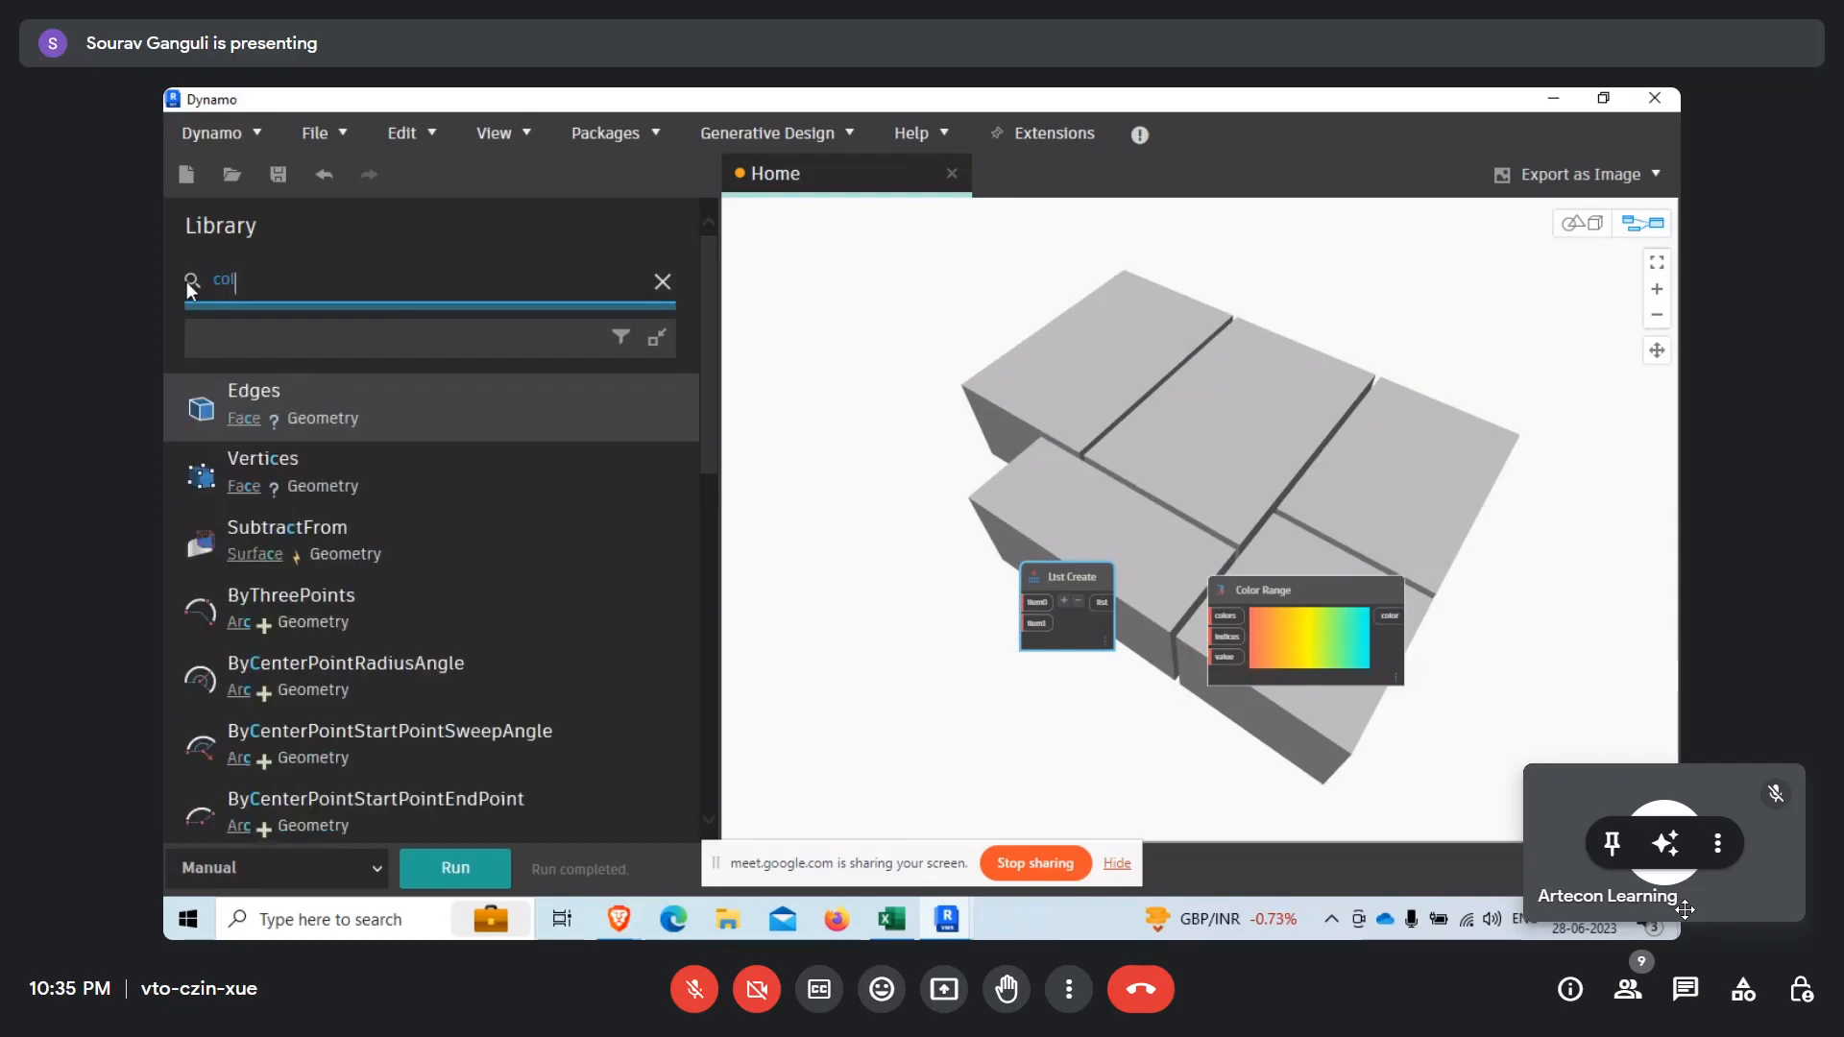
{"action": "scroll", "coordinate": [328, 590], "scroll_direction": "down", "scroll_amount": 5}
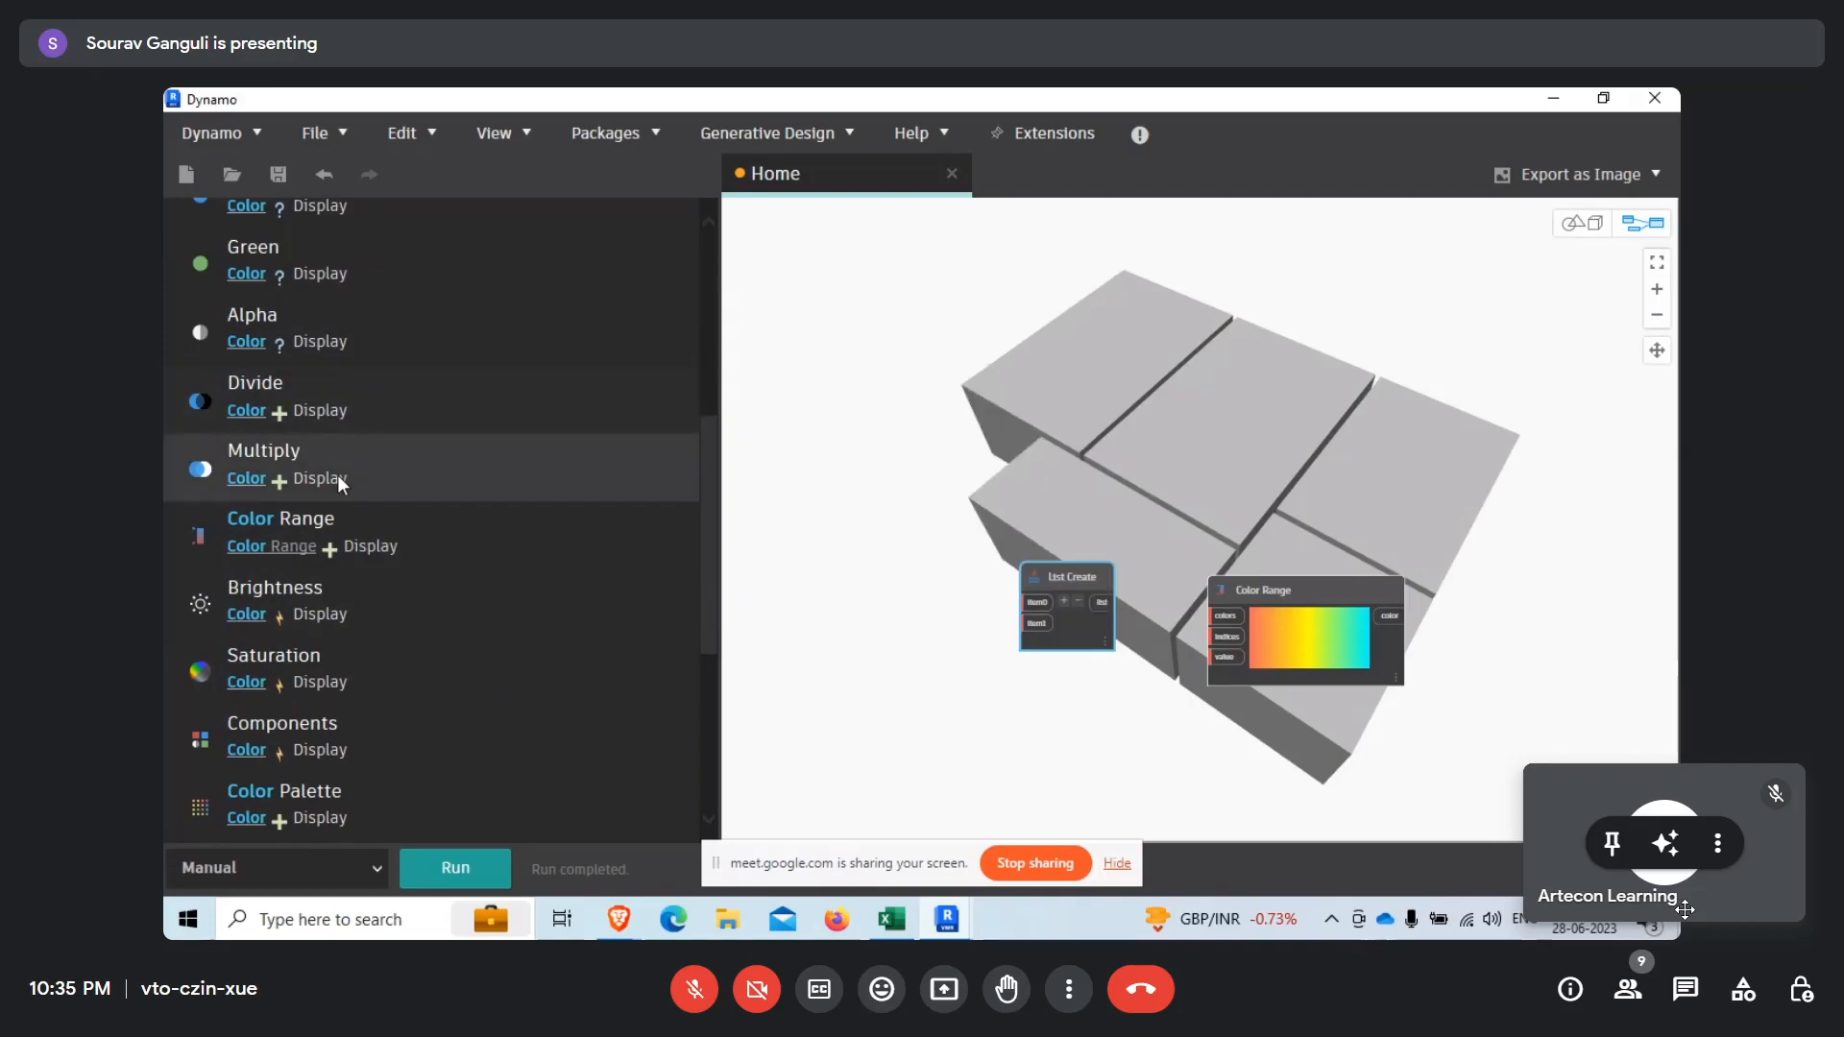
{"action": "mouse_move", "coordinate": [323, 565]}
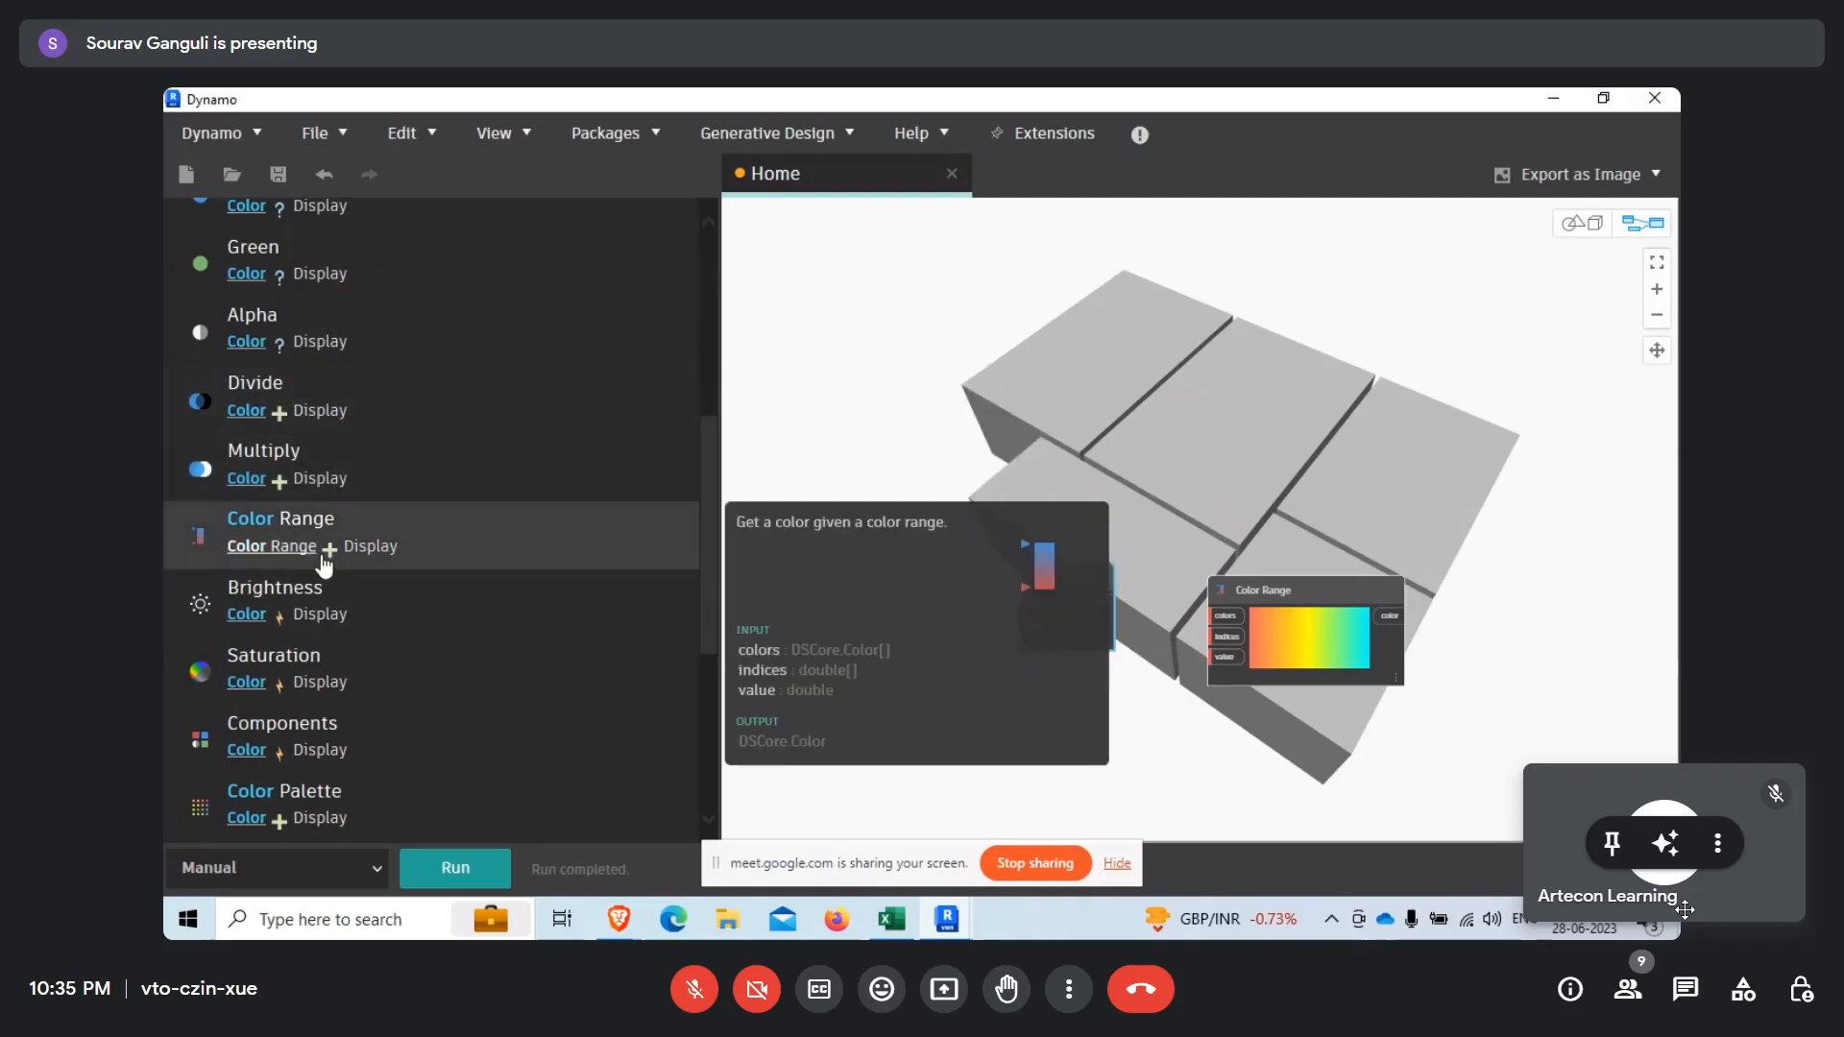
{"action": "left_click", "coordinate": [350, 799]}
{"action": "left_click_drag", "start_coordinate": [1339, 611], "coordinate": [989, 604]}
{"action": "scroll", "coordinate": [960, 576], "scroll_direction": "up", "scroll_amount": 4}
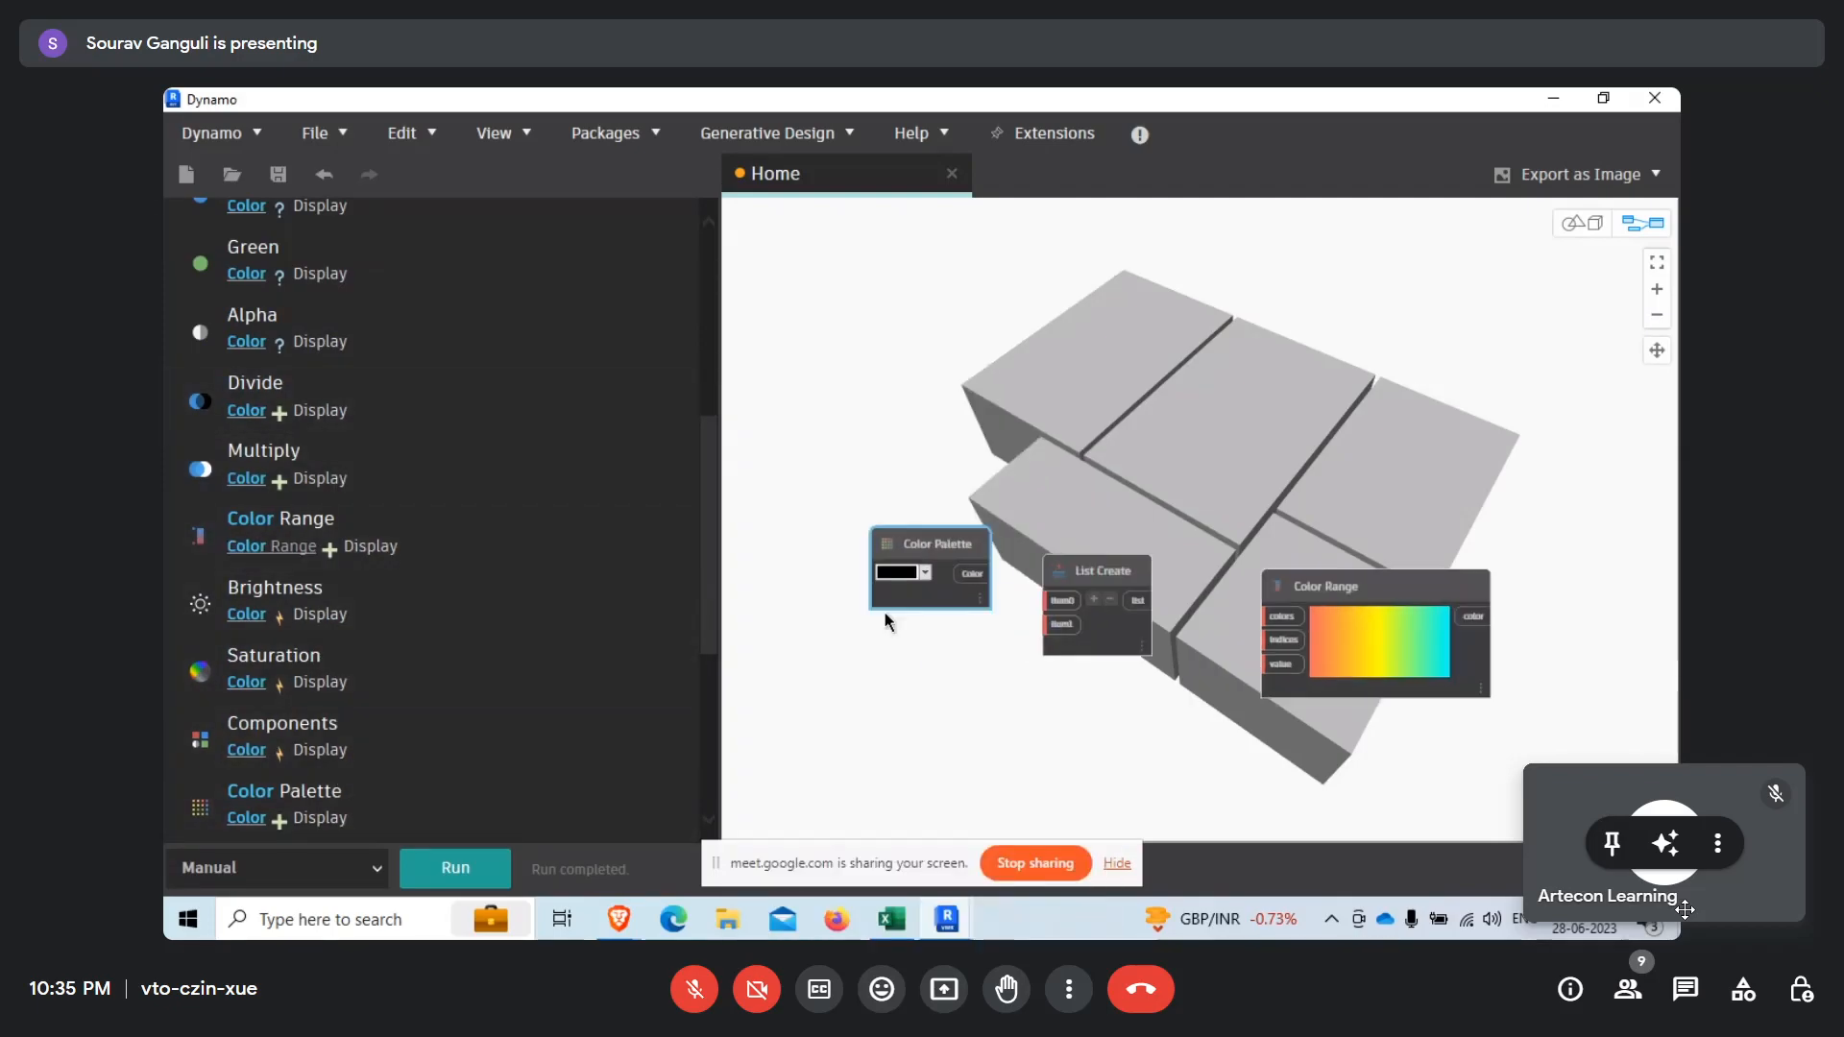
Set the Color Palette to bright green and move the node up, clear of List Create.
{"action": "left_click", "coordinate": [925, 550]}
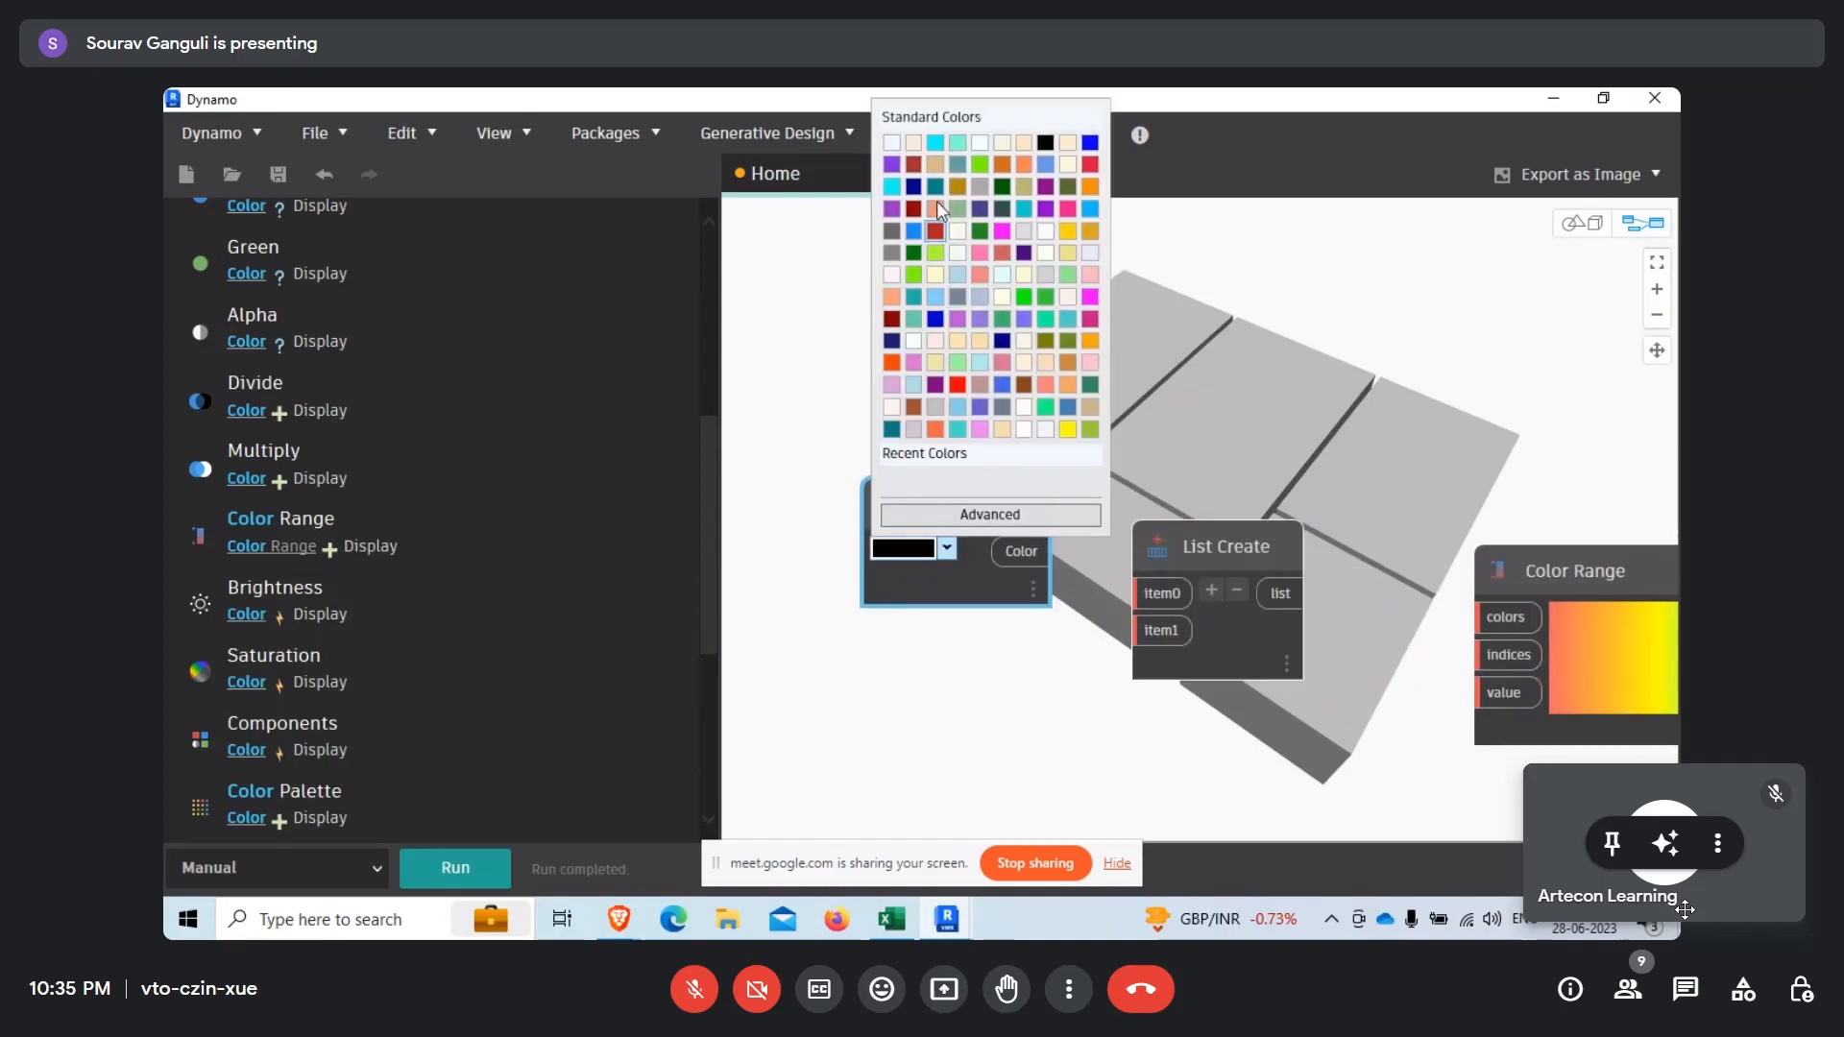
{"action": "left_click", "coordinate": [912, 279]}
{"action": "left_click_drag", "start_coordinate": [949, 513], "coordinate": [899, 447]}
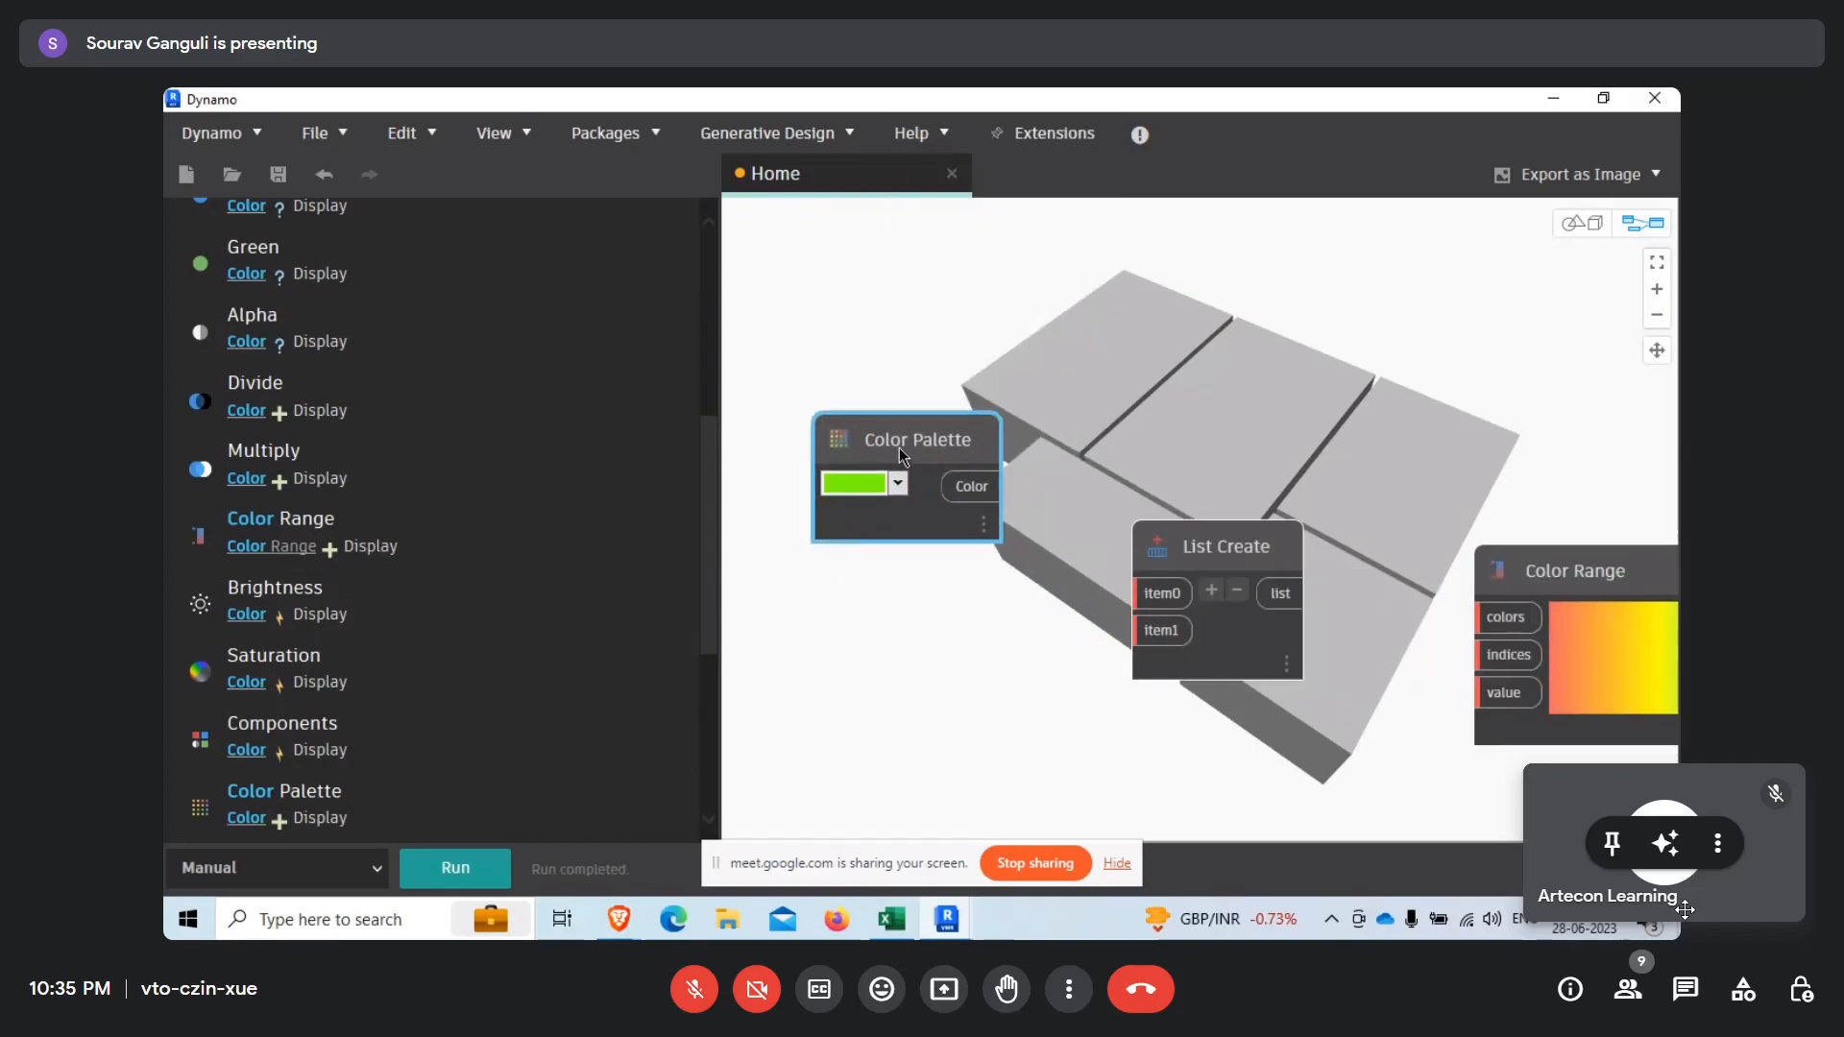
Duplicate the green Color Palette node, place the copy beneath it and set its color to red.
{"action": "left_click", "coordinate": [882, 672]}
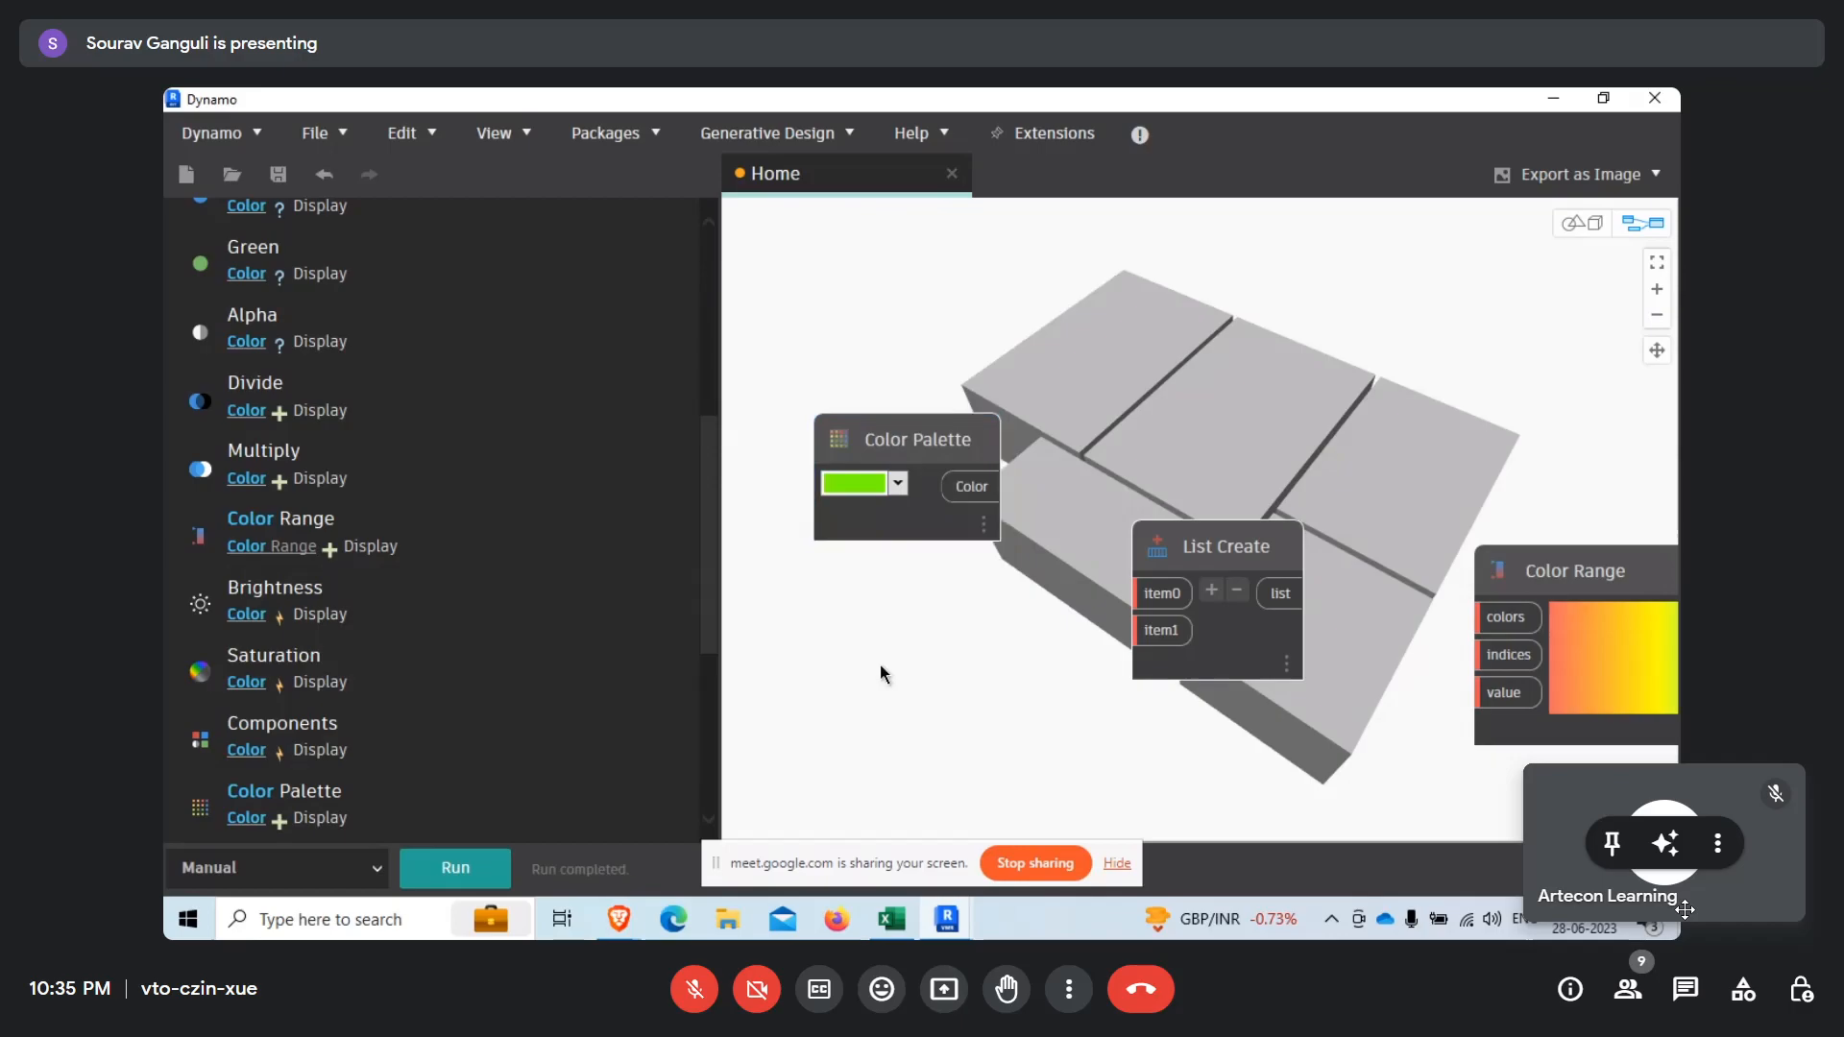
{"action": "key", "text": "ctrl+v"}
{"action": "left_click_drag", "start_coordinate": [1104, 515], "coordinate": [930, 661]}
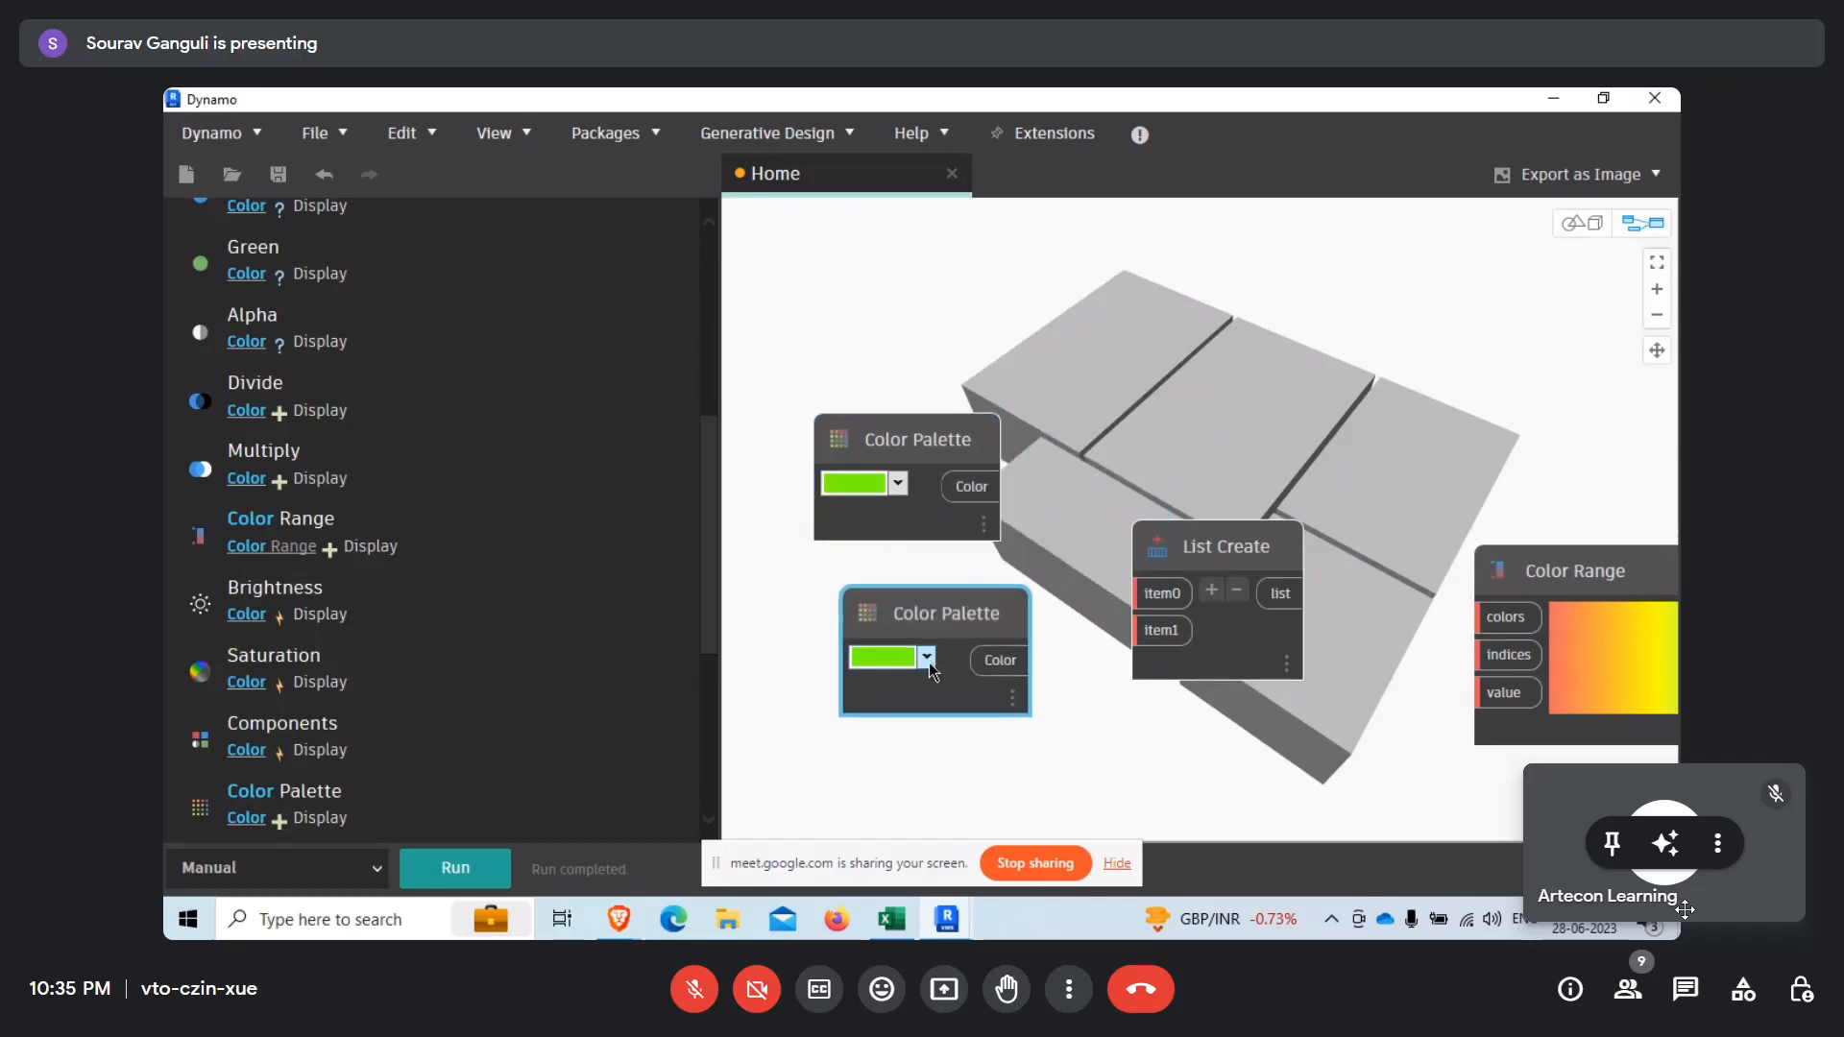
{"action": "left_click", "coordinate": [928, 659]}
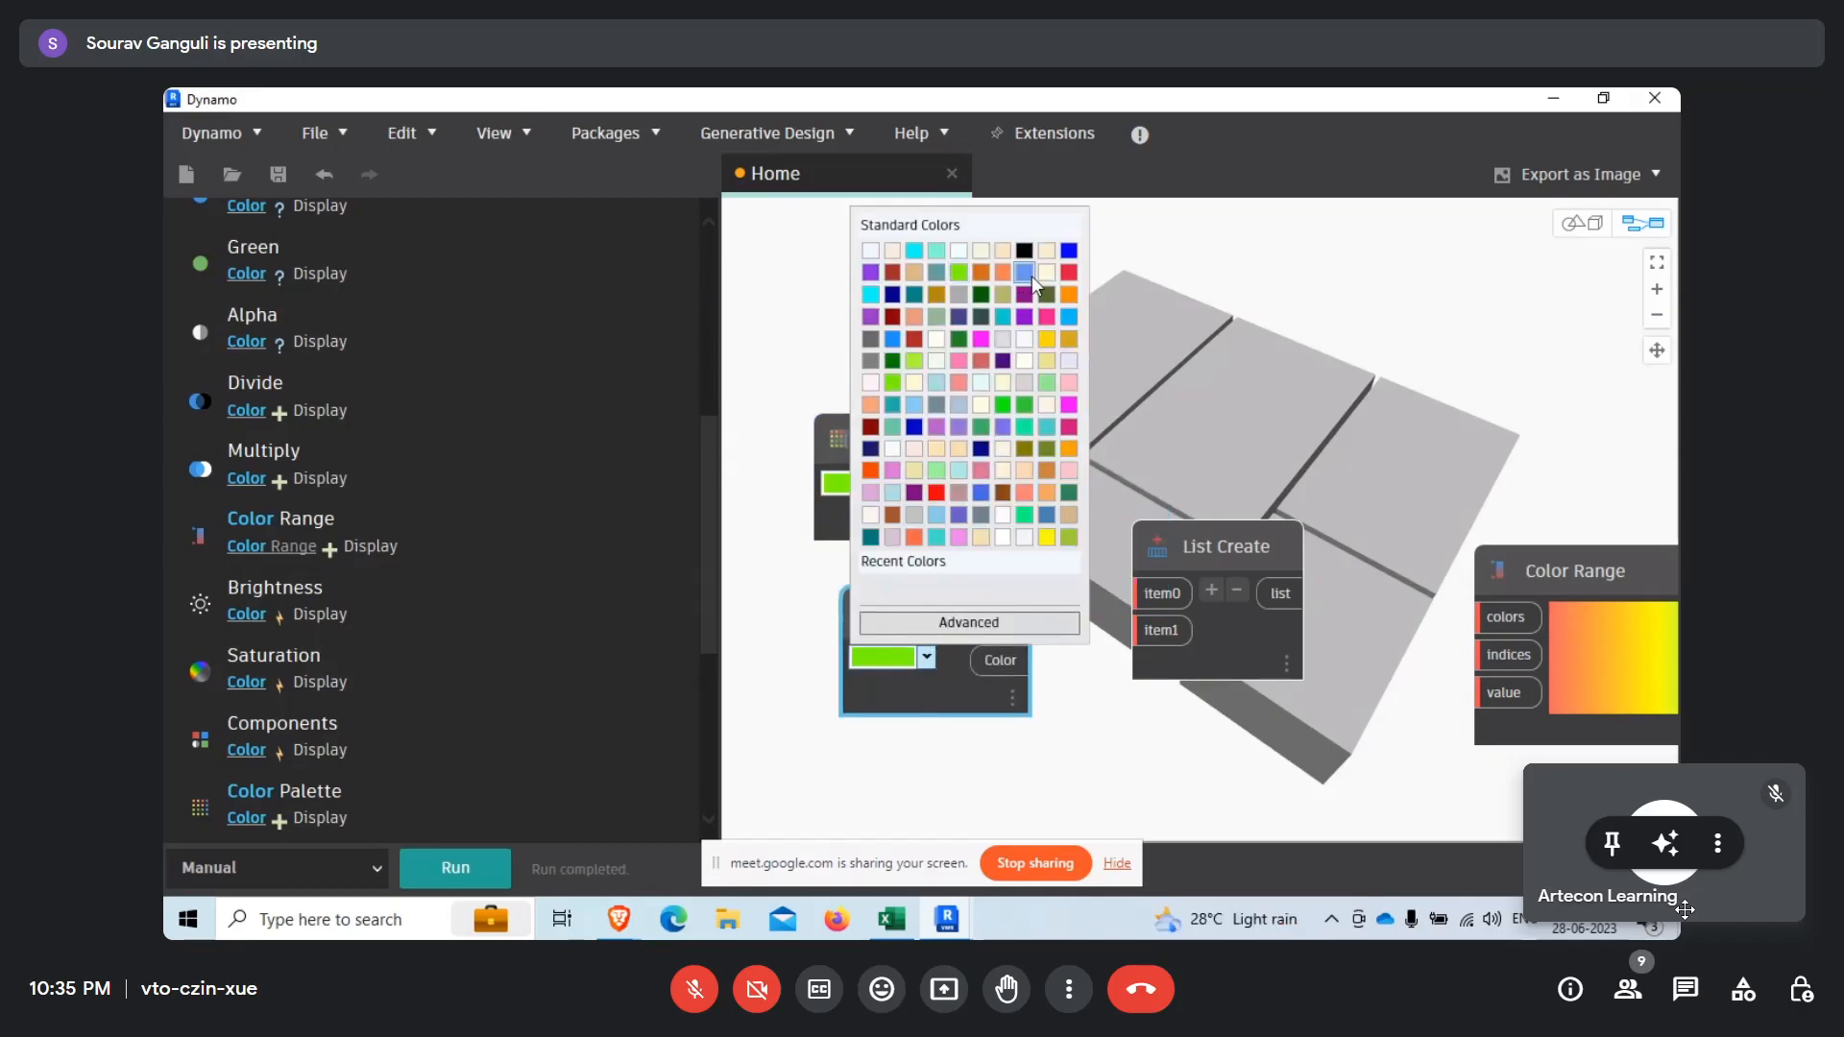
{"action": "left_click", "coordinate": [936, 491]}
Connect the green palette to item0 and the red palette to item1 of List Create, and its list output to Color Range's colors input.
{"action": "left_click_drag", "start_coordinate": [1029, 661], "coordinate": [1144, 641]}
{"action": "left_click_drag", "start_coordinate": [972, 485], "coordinate": [1158, 597]}
{"action": "left_click_drag", "start_coordinate": [1408, 609], "coordinate": [1490, 617]}
{"action": "middle_click_drag", "start_coordinate": [1356, 732], "coordinate": [1089, 625]}
{"action": "scroll", "coordinate": [1197, 556], "scroll_direction": "up", "scroll_amount": 1}
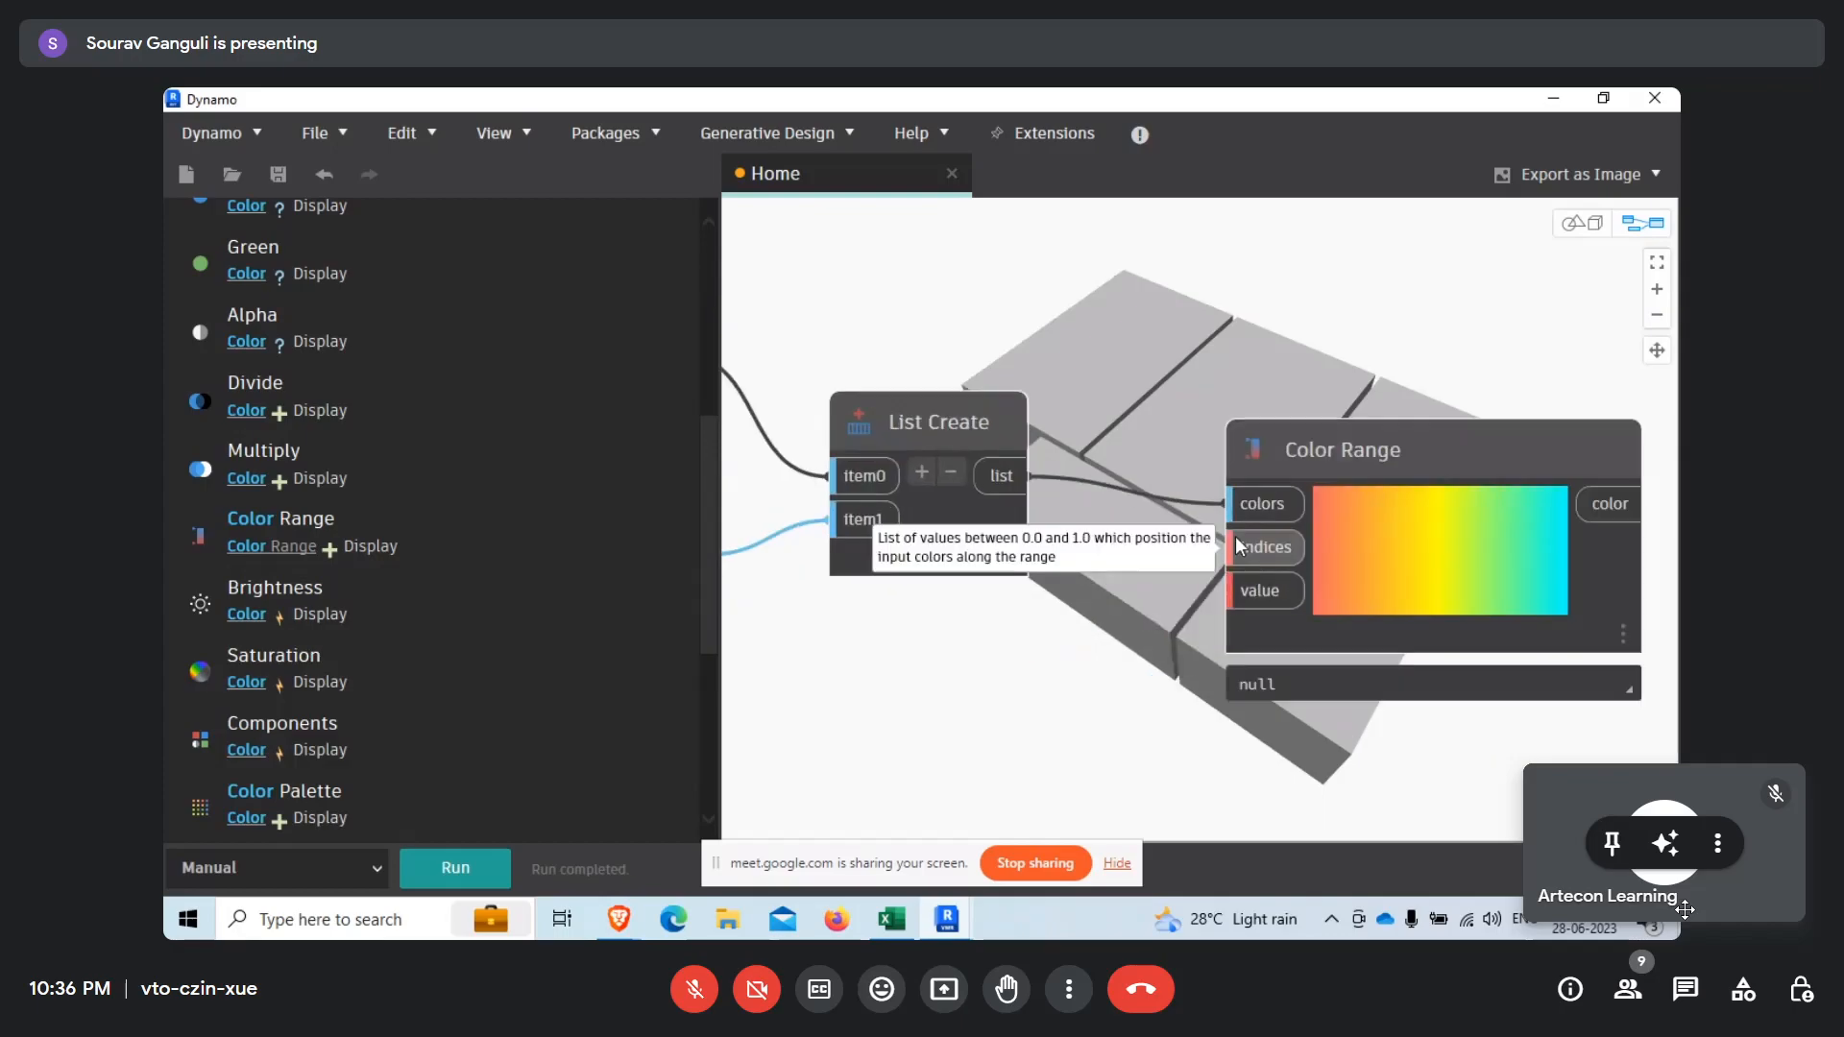
Duplicate the two Color Palette nodes with their List Create node and place the copies below the originals.
{"action": "scroll", "coordinate": [1298, 503], "scroll_direction": "down", "scroll_amount": 2}
{"action": "left_click_drag", "start_coordinate": [781, 308], "coordinate": [1179, 662]}
{"action": "left_click_drag", "start_coordinate": [1069, 525], "coordinate": [1024, 440]}
{"action": "left_click", "coordinate": [955, 667]}
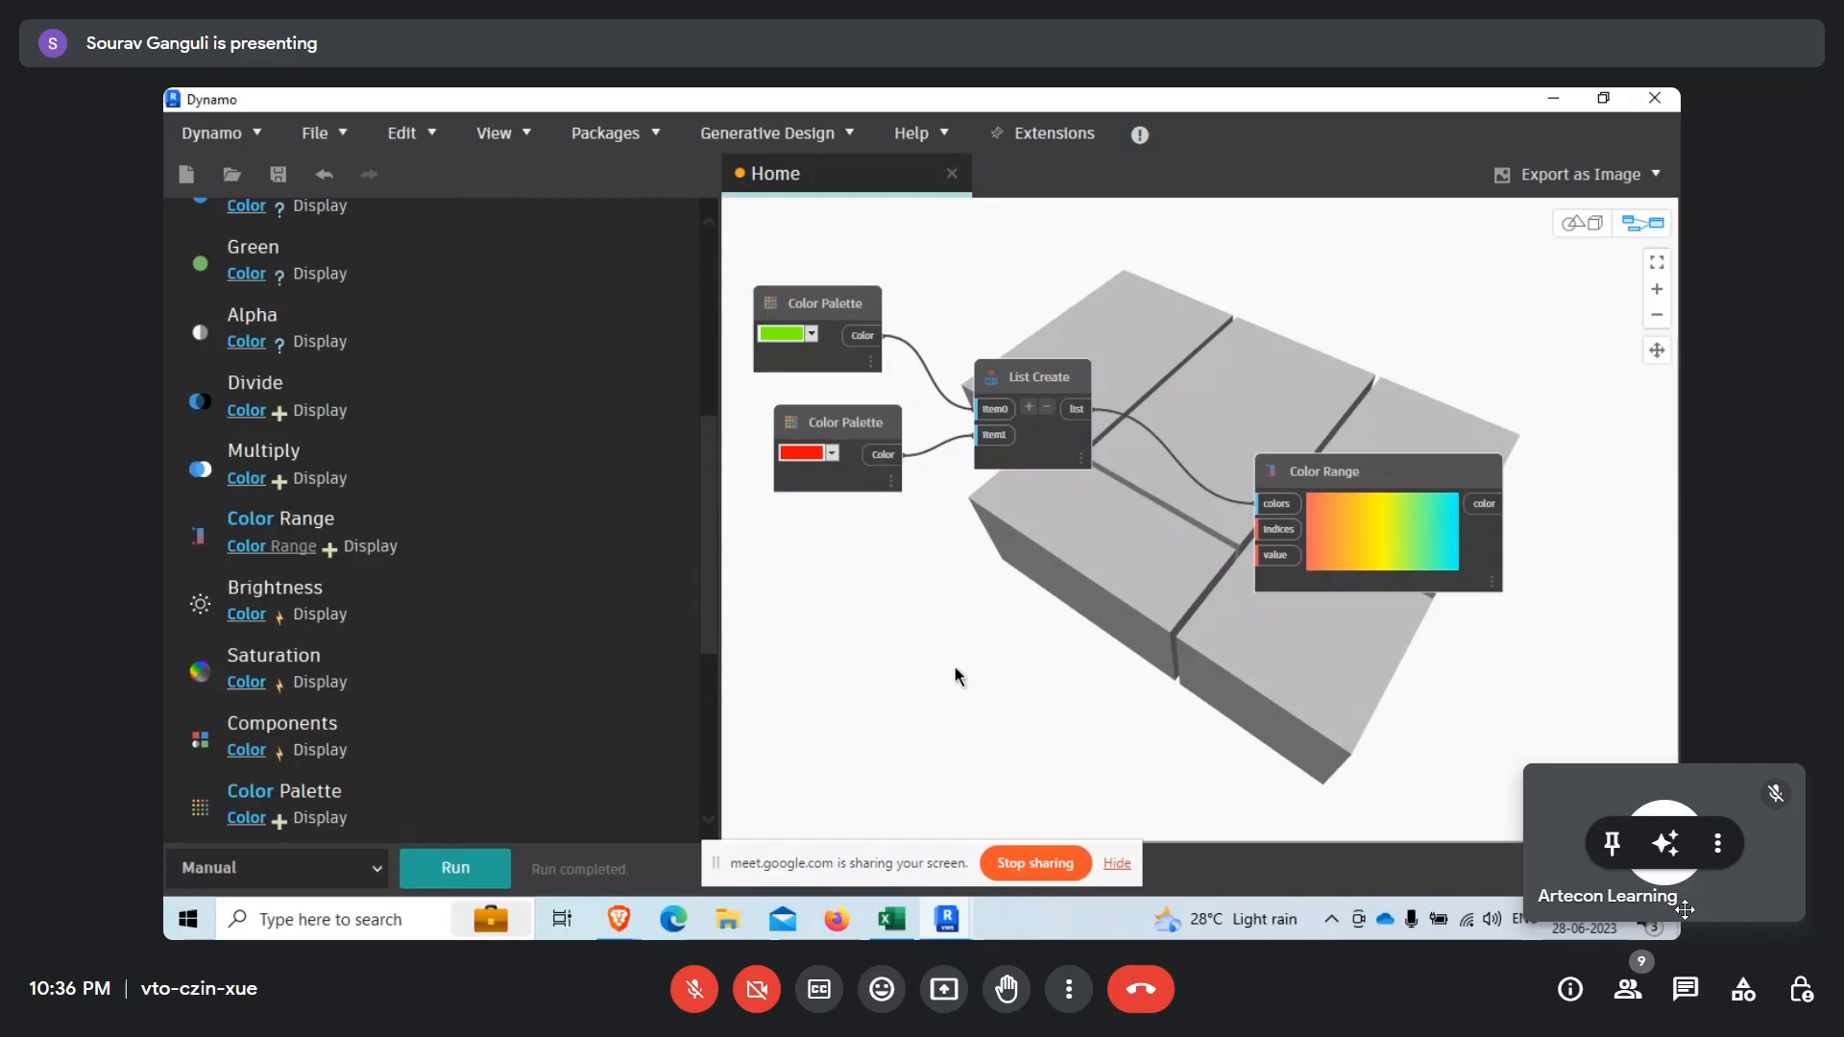
{"action": "key", "text": "ctrl+v"}
{"action": "left_click_drag", "start_coordinate": [1391, 476], "coordinate": [1004, 597]}
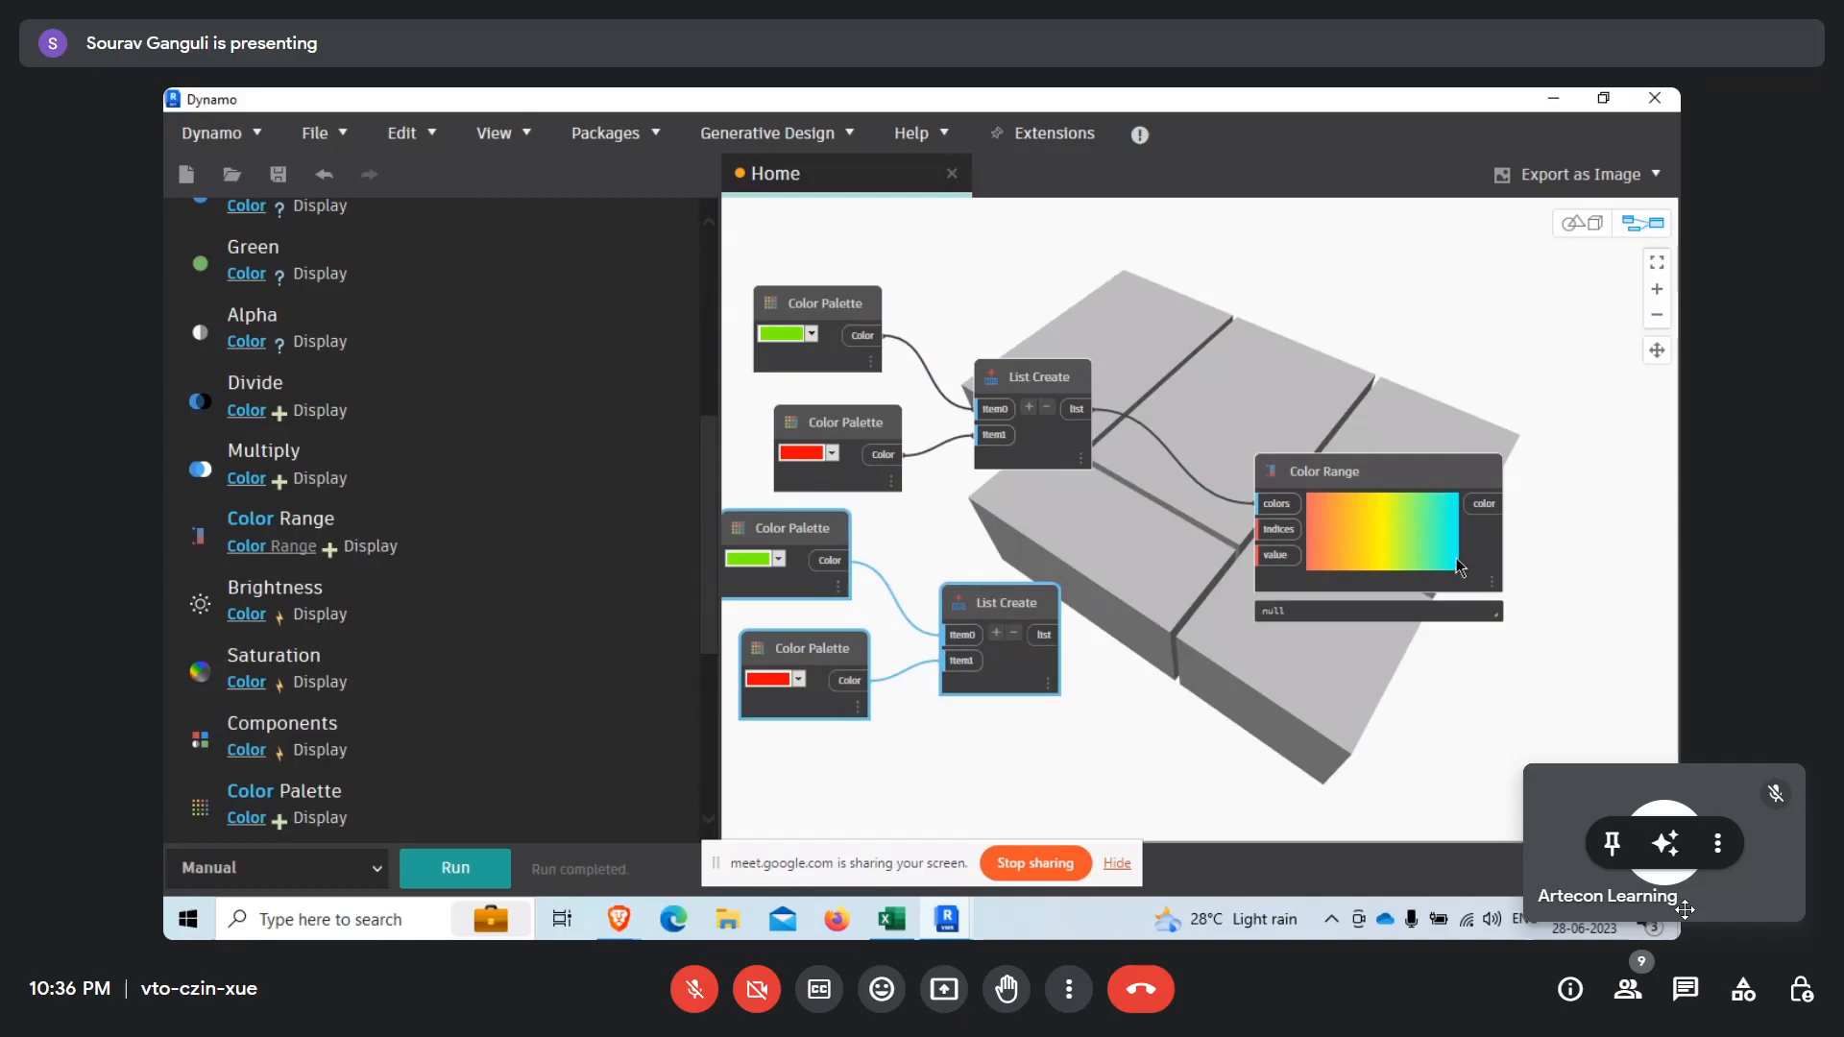
Delete the duplicated green and red Color Palette nodes, keeping the copied List Create node.
{"action": "middle_click_drag", "start_coordinate": [964, 516], "coordinate": [1034, 486]}
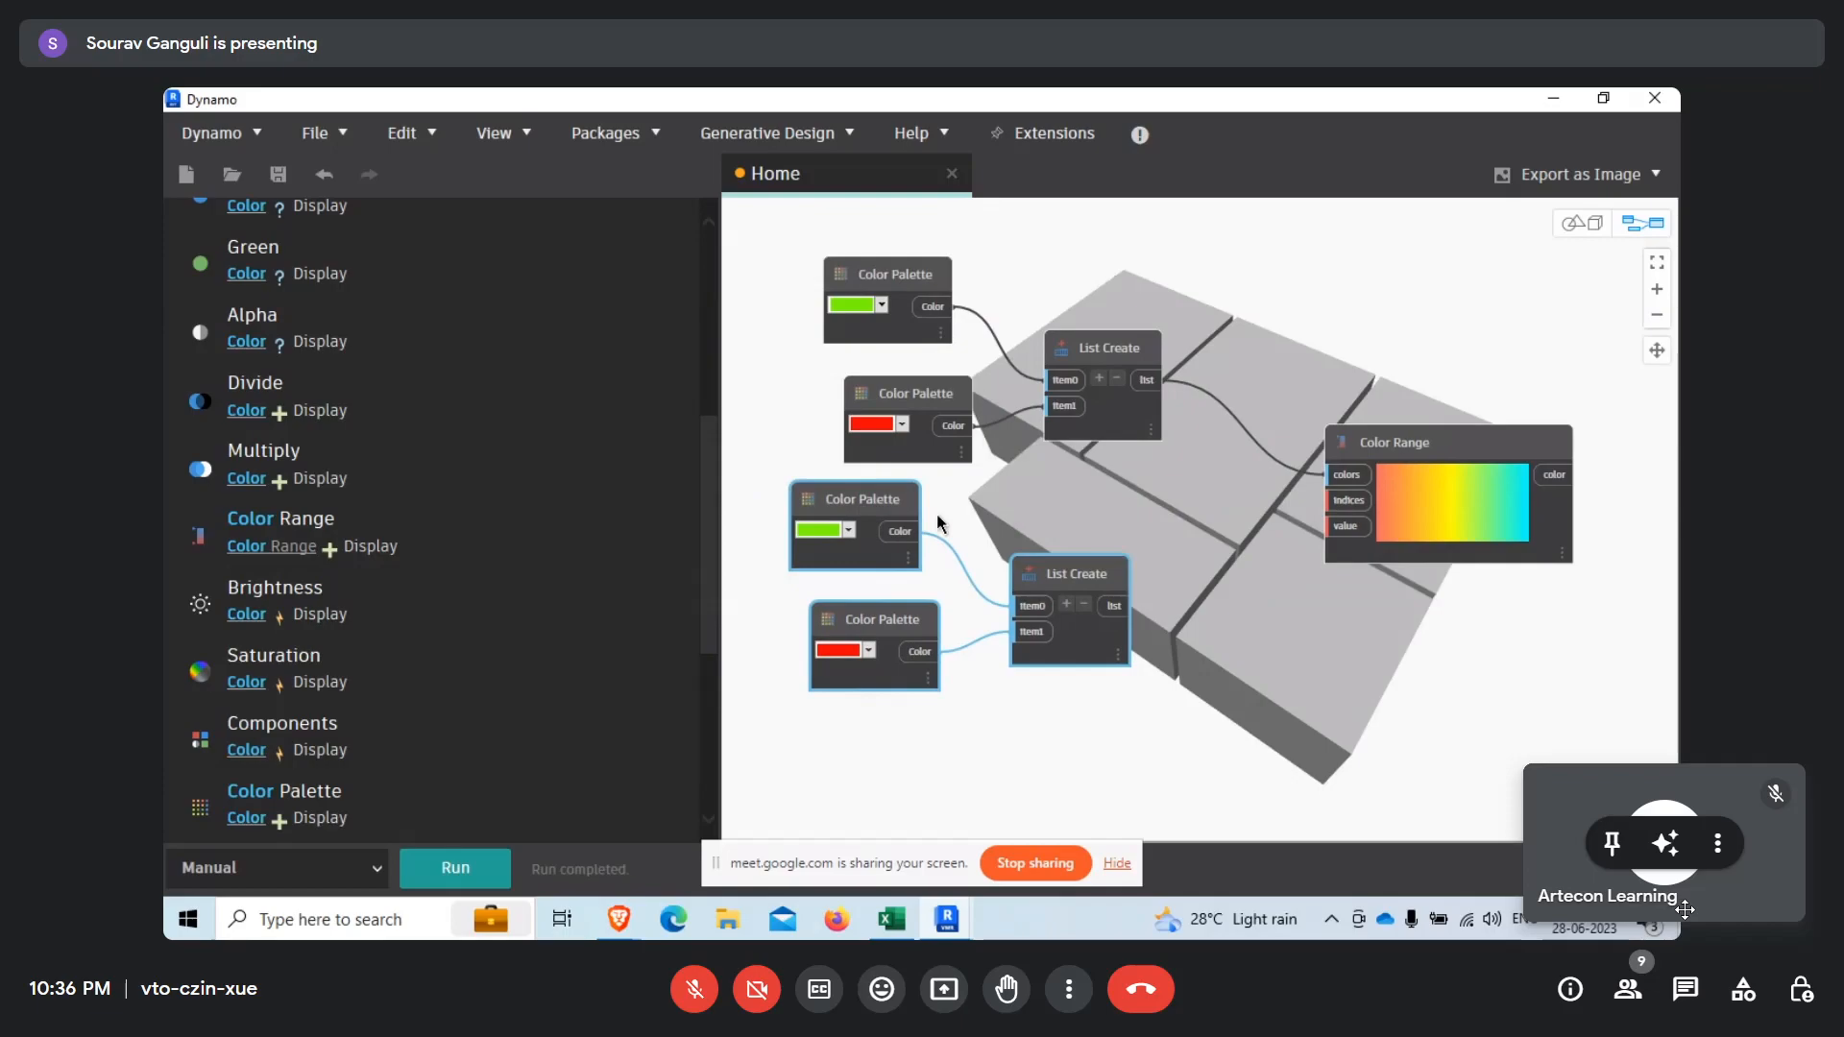
{"action": "key", "text": "Delete"}
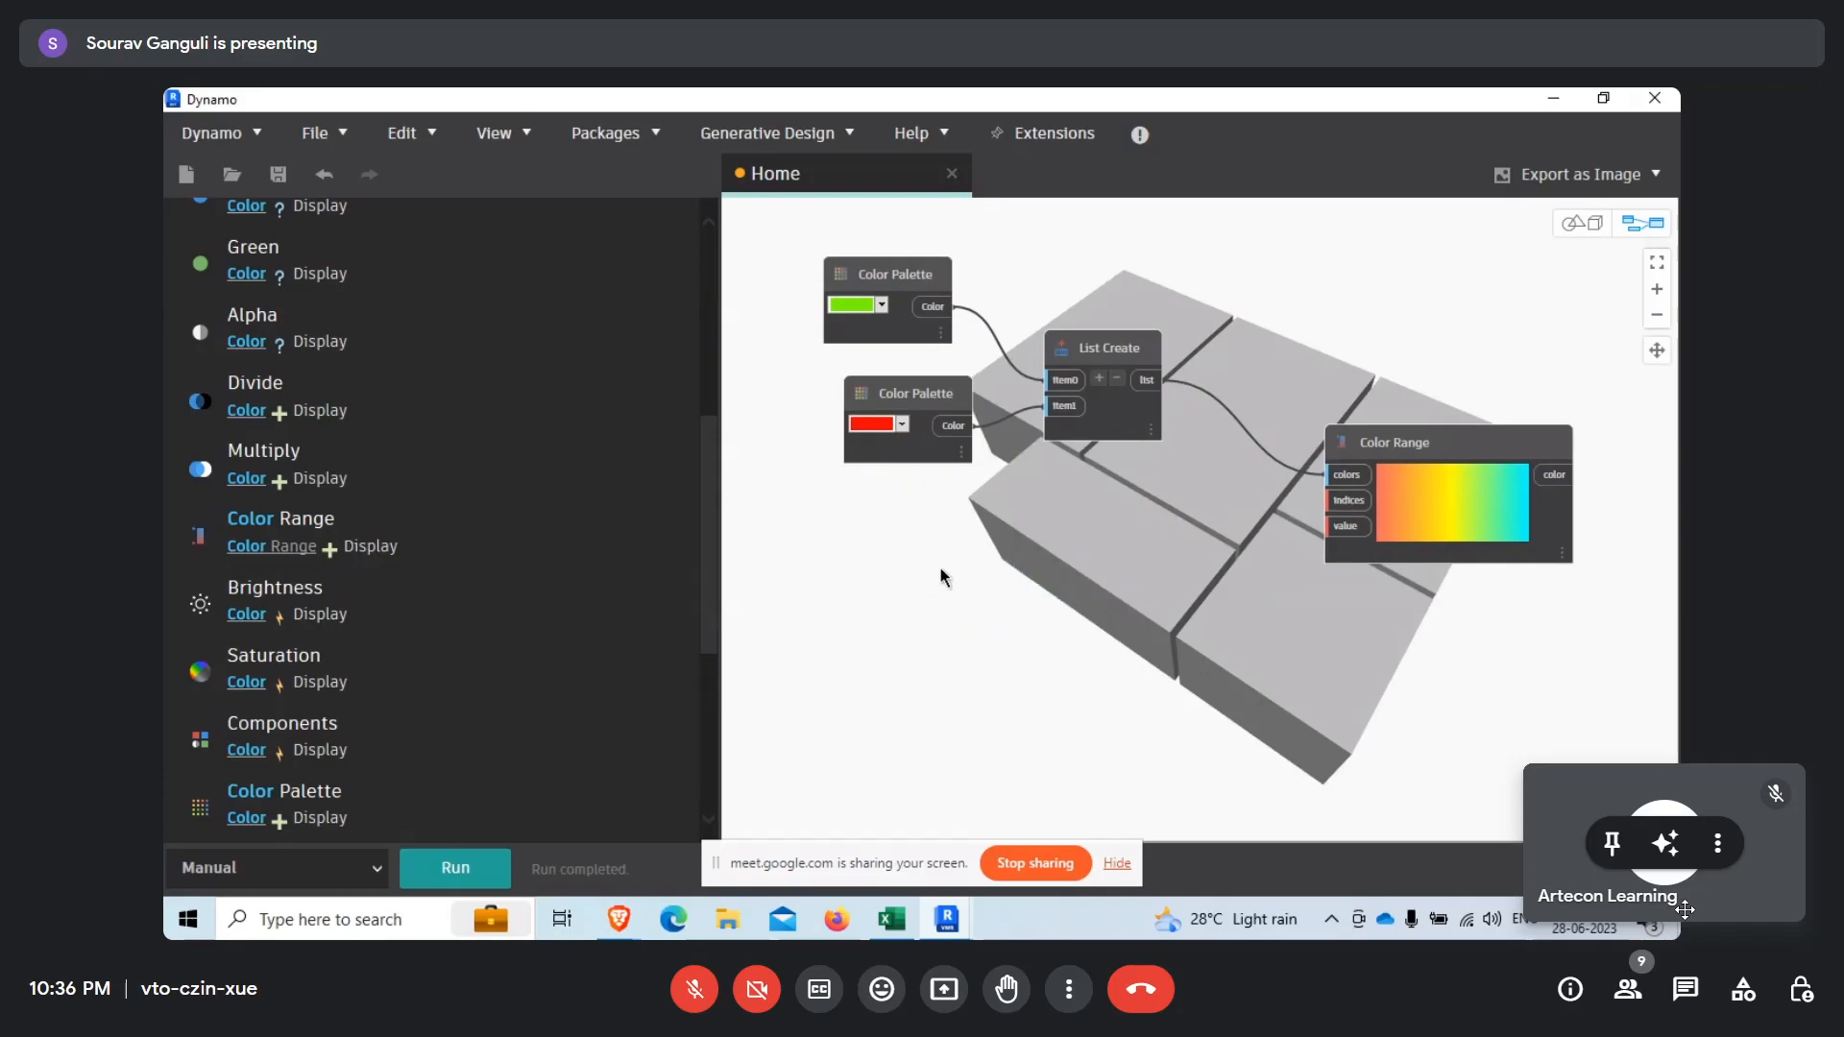
{"action": "key", "text": "ctrl+v"}
{"action": "left_click", "coordinate": [880, 499]}
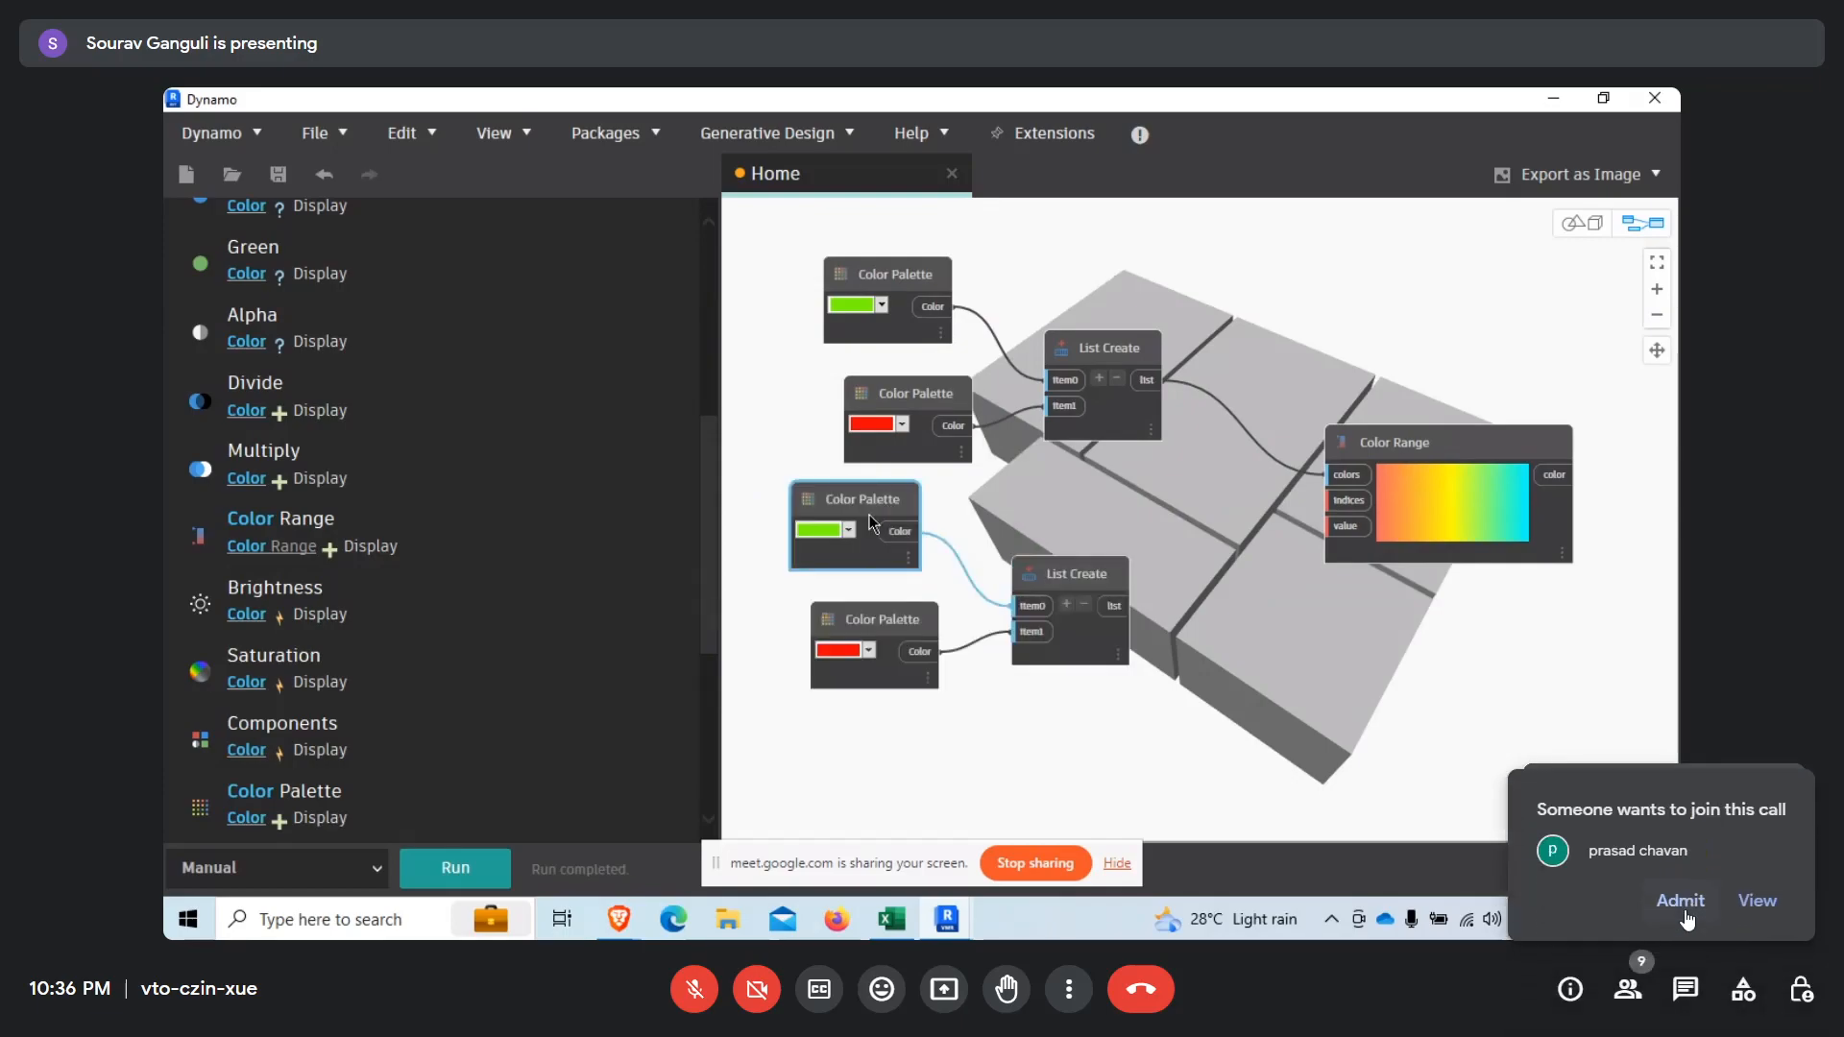
{"action": "left_click", "coordinate": [1681, 908]}
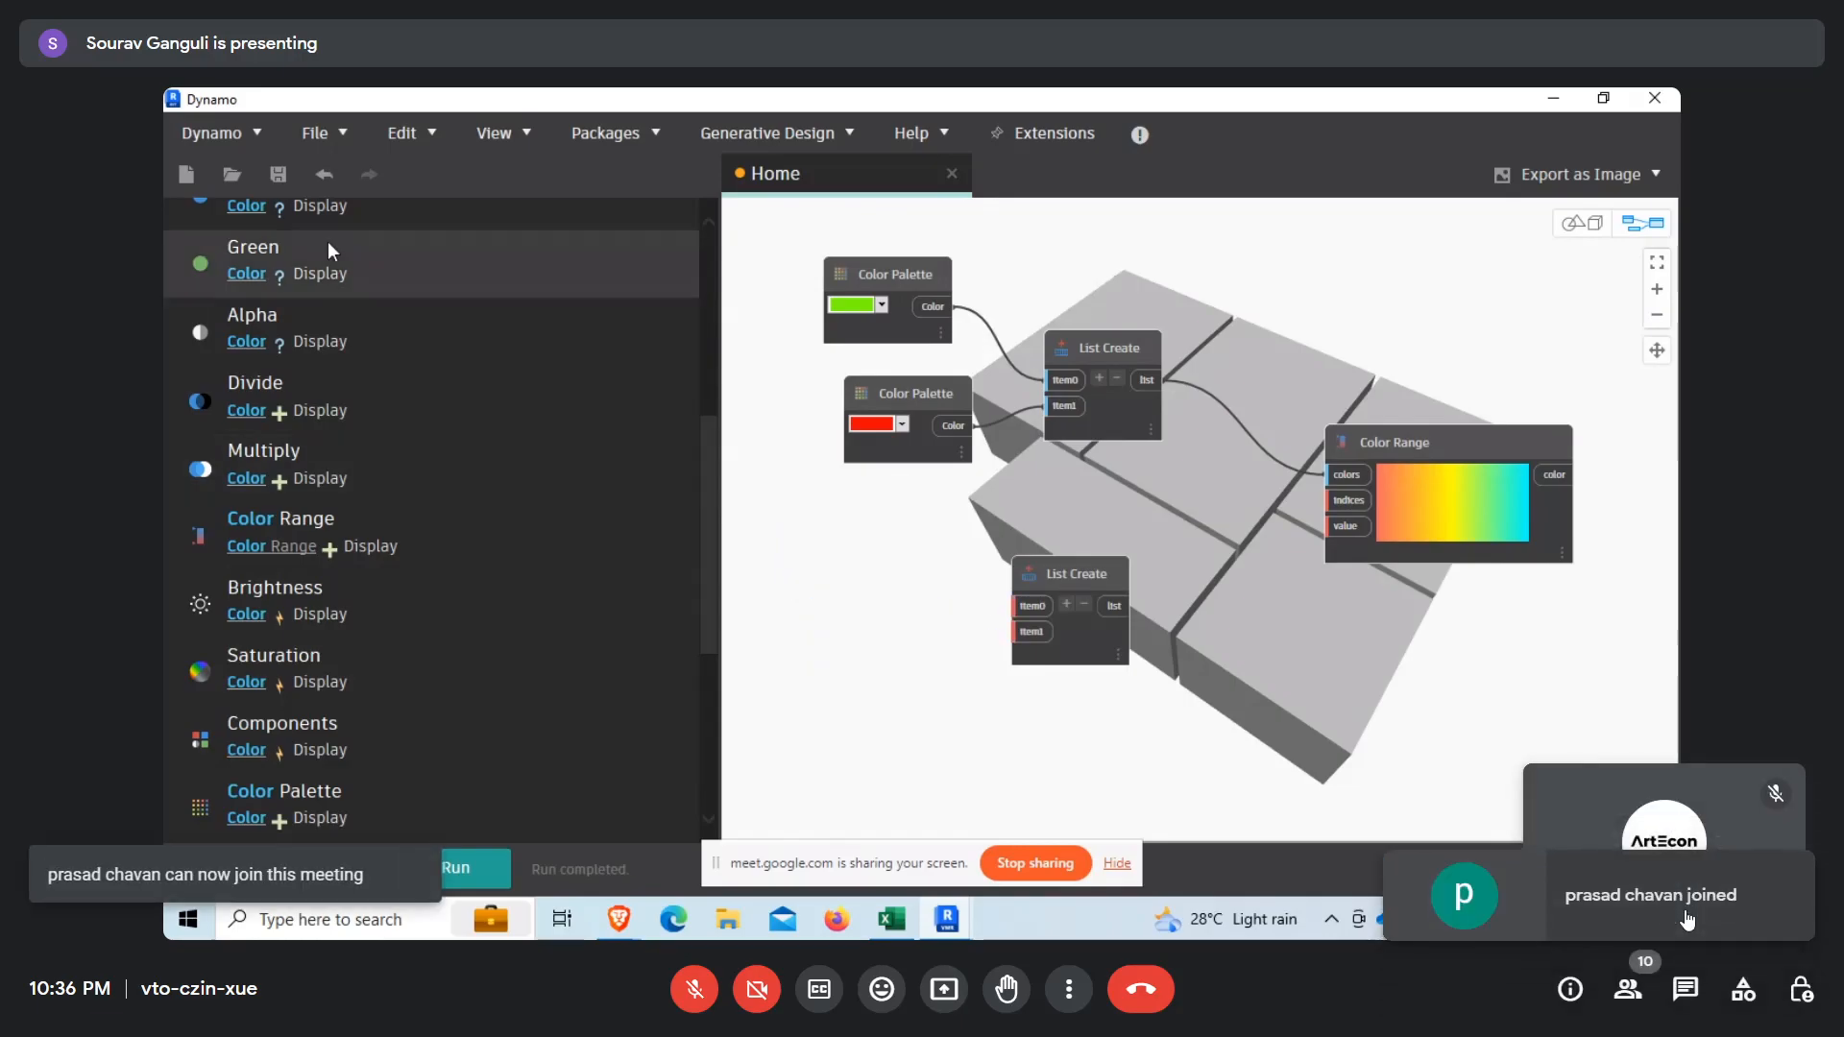
Add two Number nodes and place one of them beside the copied List Create node.
{"action": "scroll", "coordinate": [329, 251], "scroll_direction": "up", "scroll_amount": 5}
{"action": "left_click", "coordinate": [205, 284]}
{"action": "type", "text": "number"}
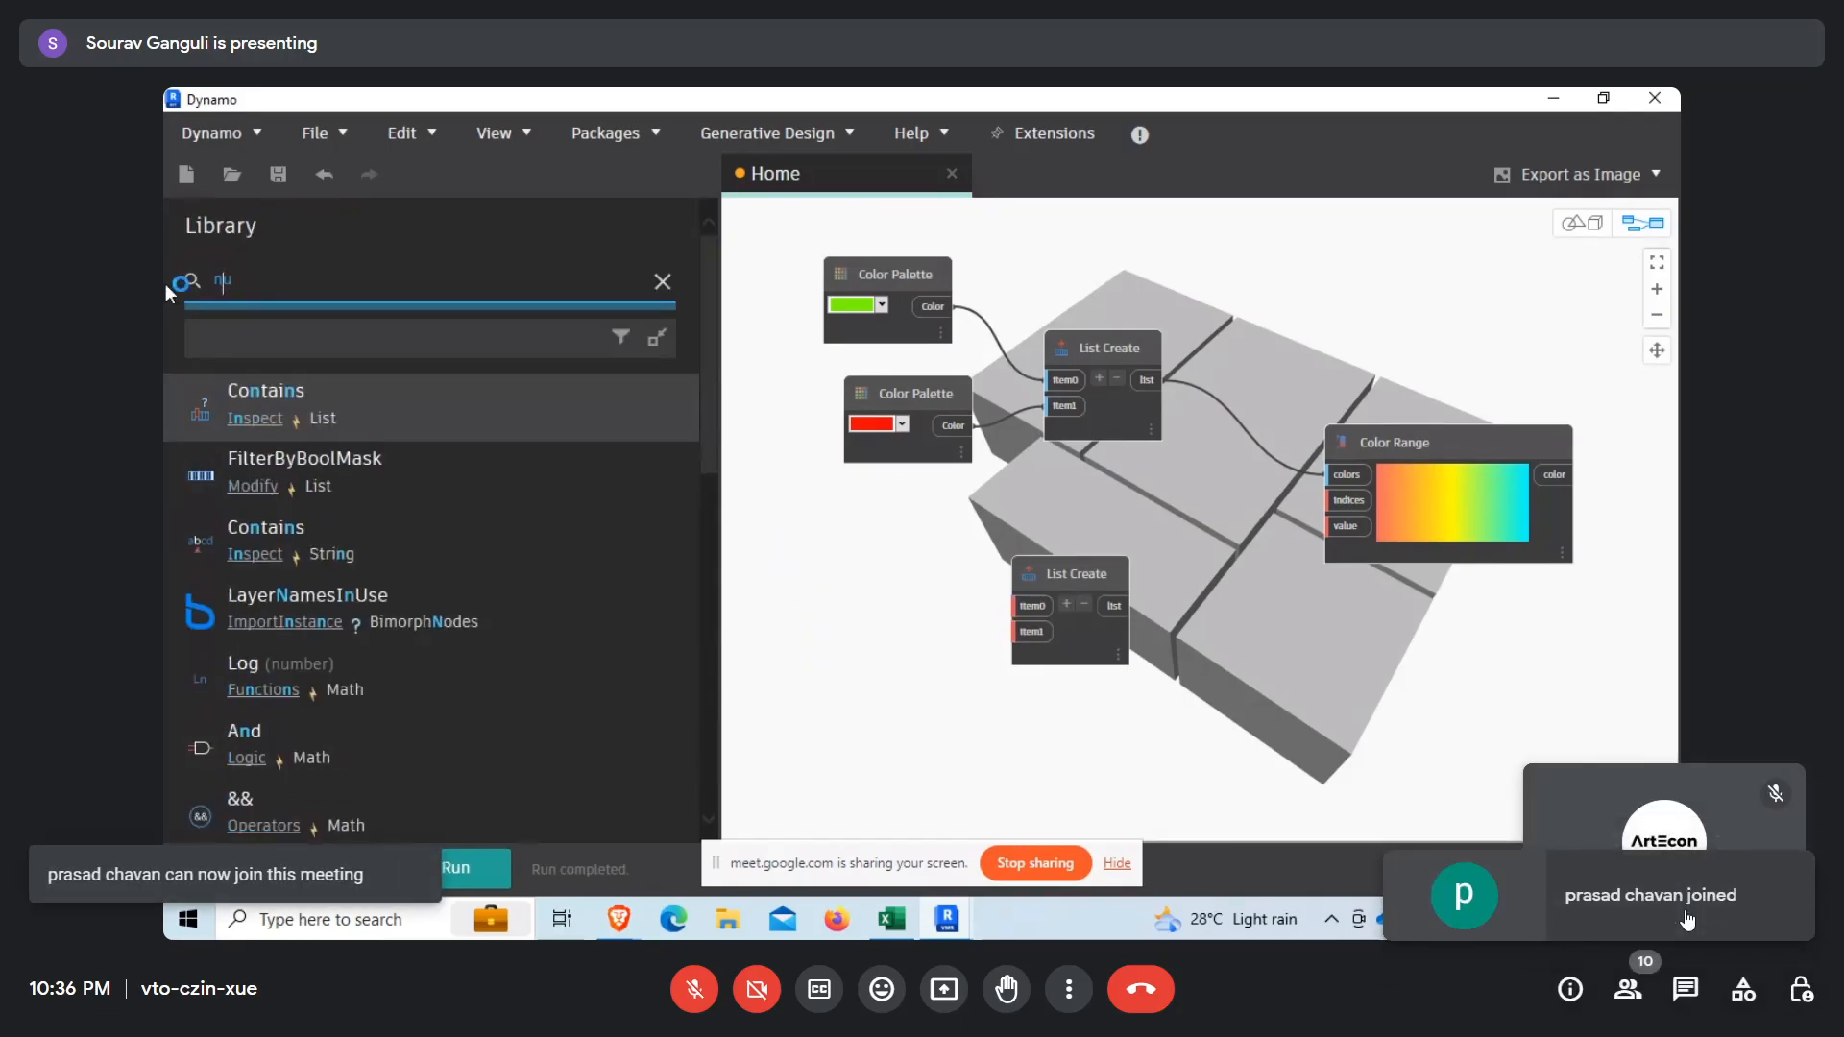
{"action": "left_click", "coordinate": [417, 408]}
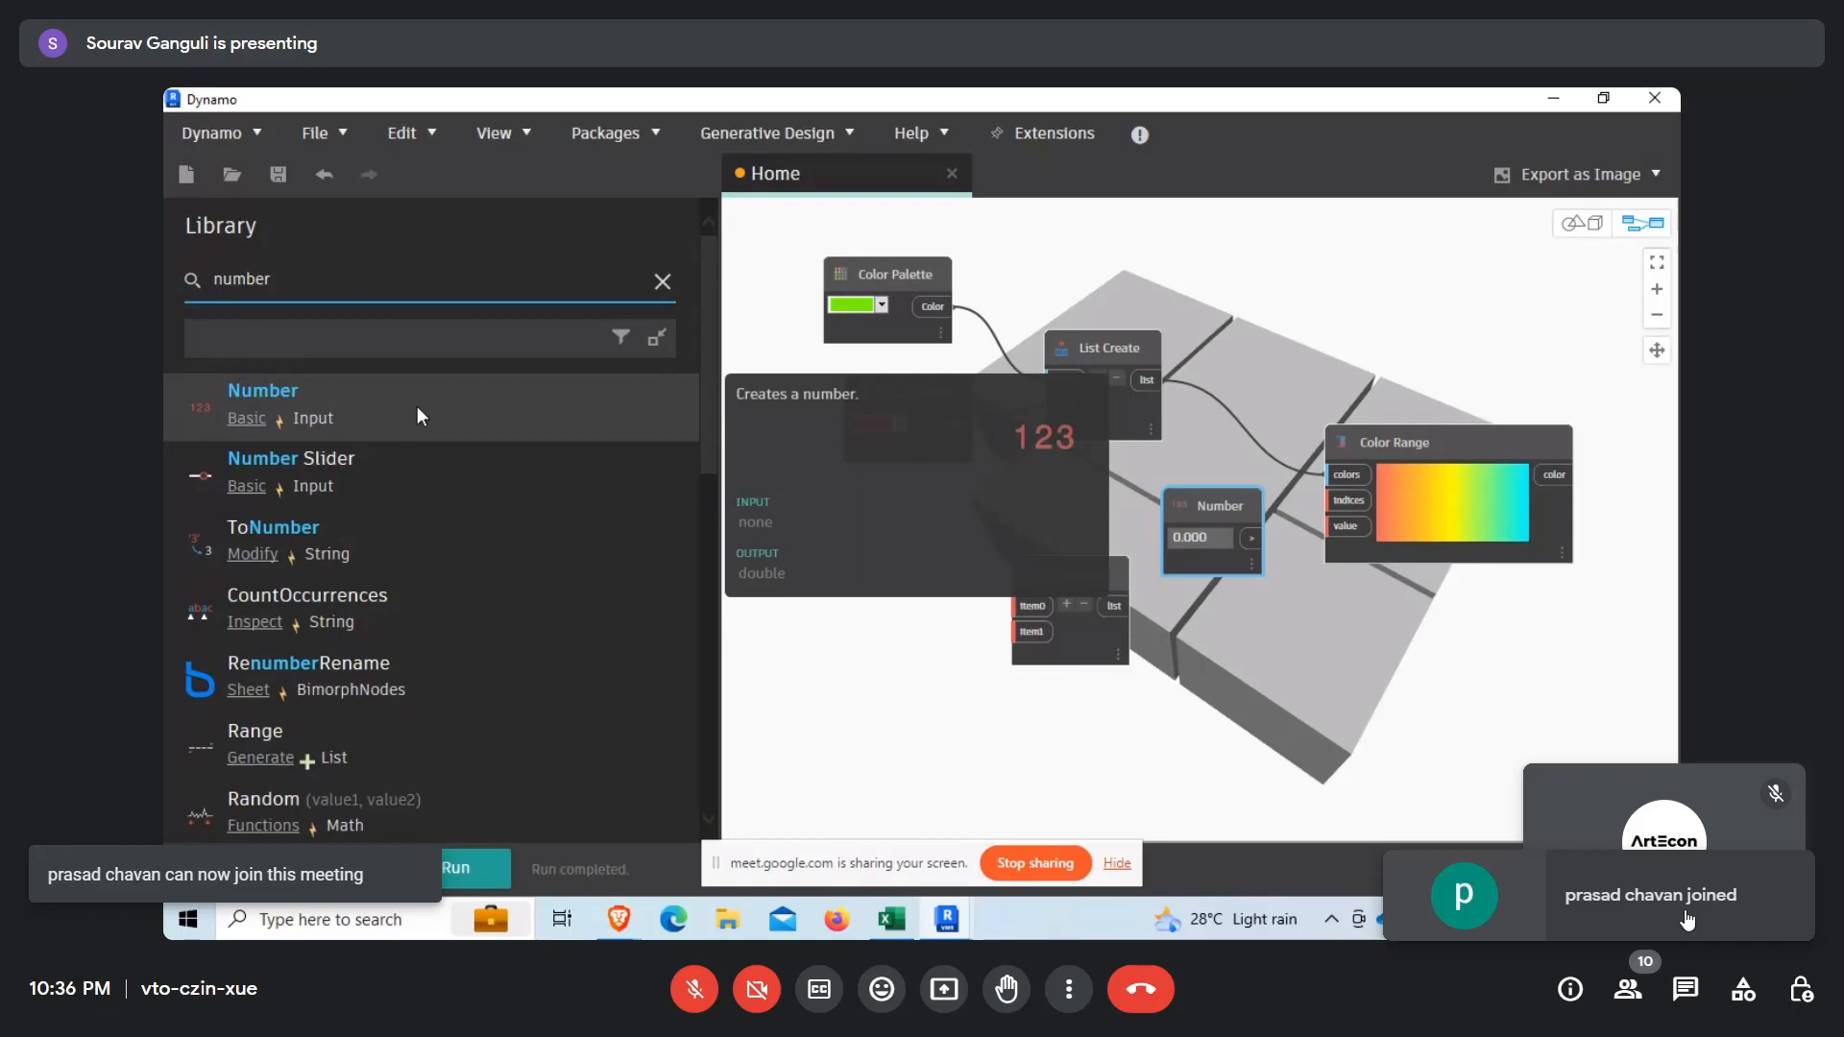
{"action": "left_click", "coordinate": [417, 408]}
{"action": "left_click_drag", "start_coordinate": [1232, 508], "coordinate": [920, 544]}
Connect the first Number to item0 of the lower List Create, and the second, placed beneath it, to item1.
{"action": "scroll", "coordinate": [949, 588], "scroll_direction": "up", "scroll_amount": 3}
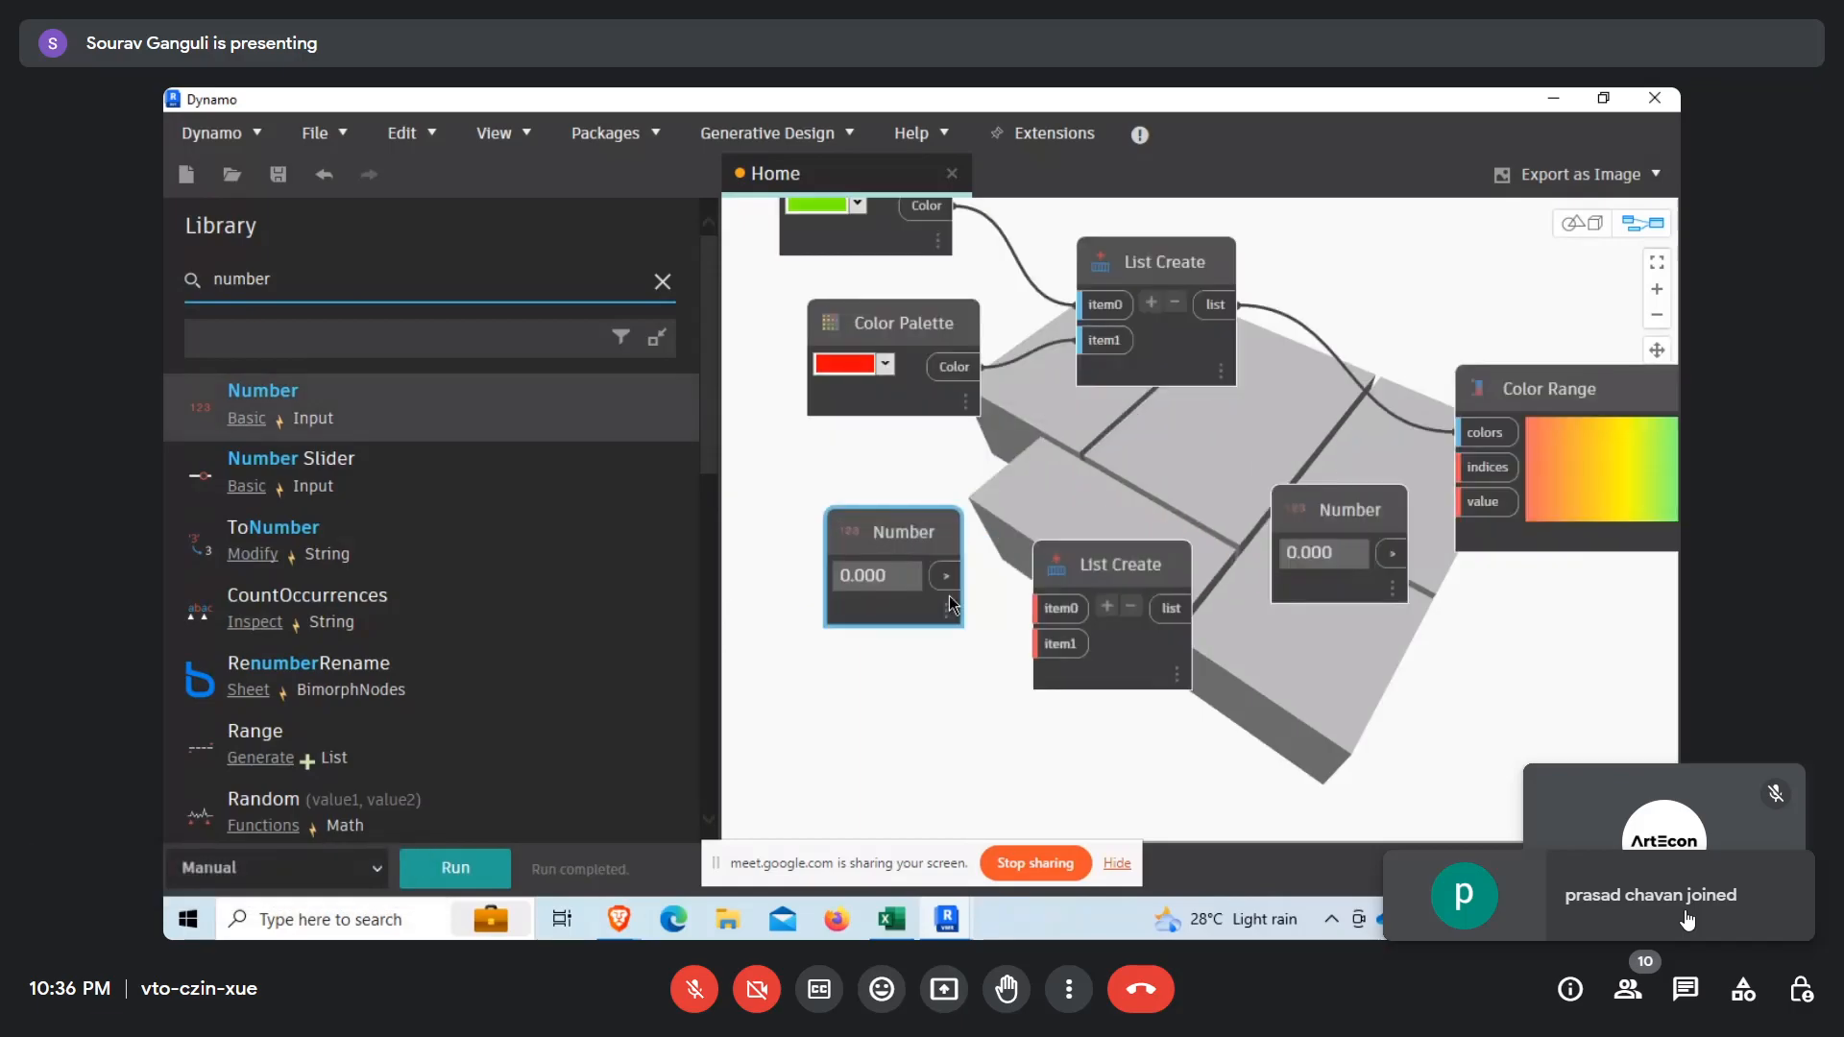
{"action": "left_click", "coordinate": [946, 577]}
{"action": "left_click", "coordinate": [1072, 620]}
{"action": "left_click_drag", "start_coordinate": [1369, 501], "coordinate": [866, 681]}
{"action": "left_click", "coordinate": [946, 730]}
{"action": "left_click", "coordinate": [1051, 651]}
Set the lower Number to 1 and connect the lower List Create's list output to Color Range's indices input.
{"action": "double_click", "coordinate": [849, 732]}
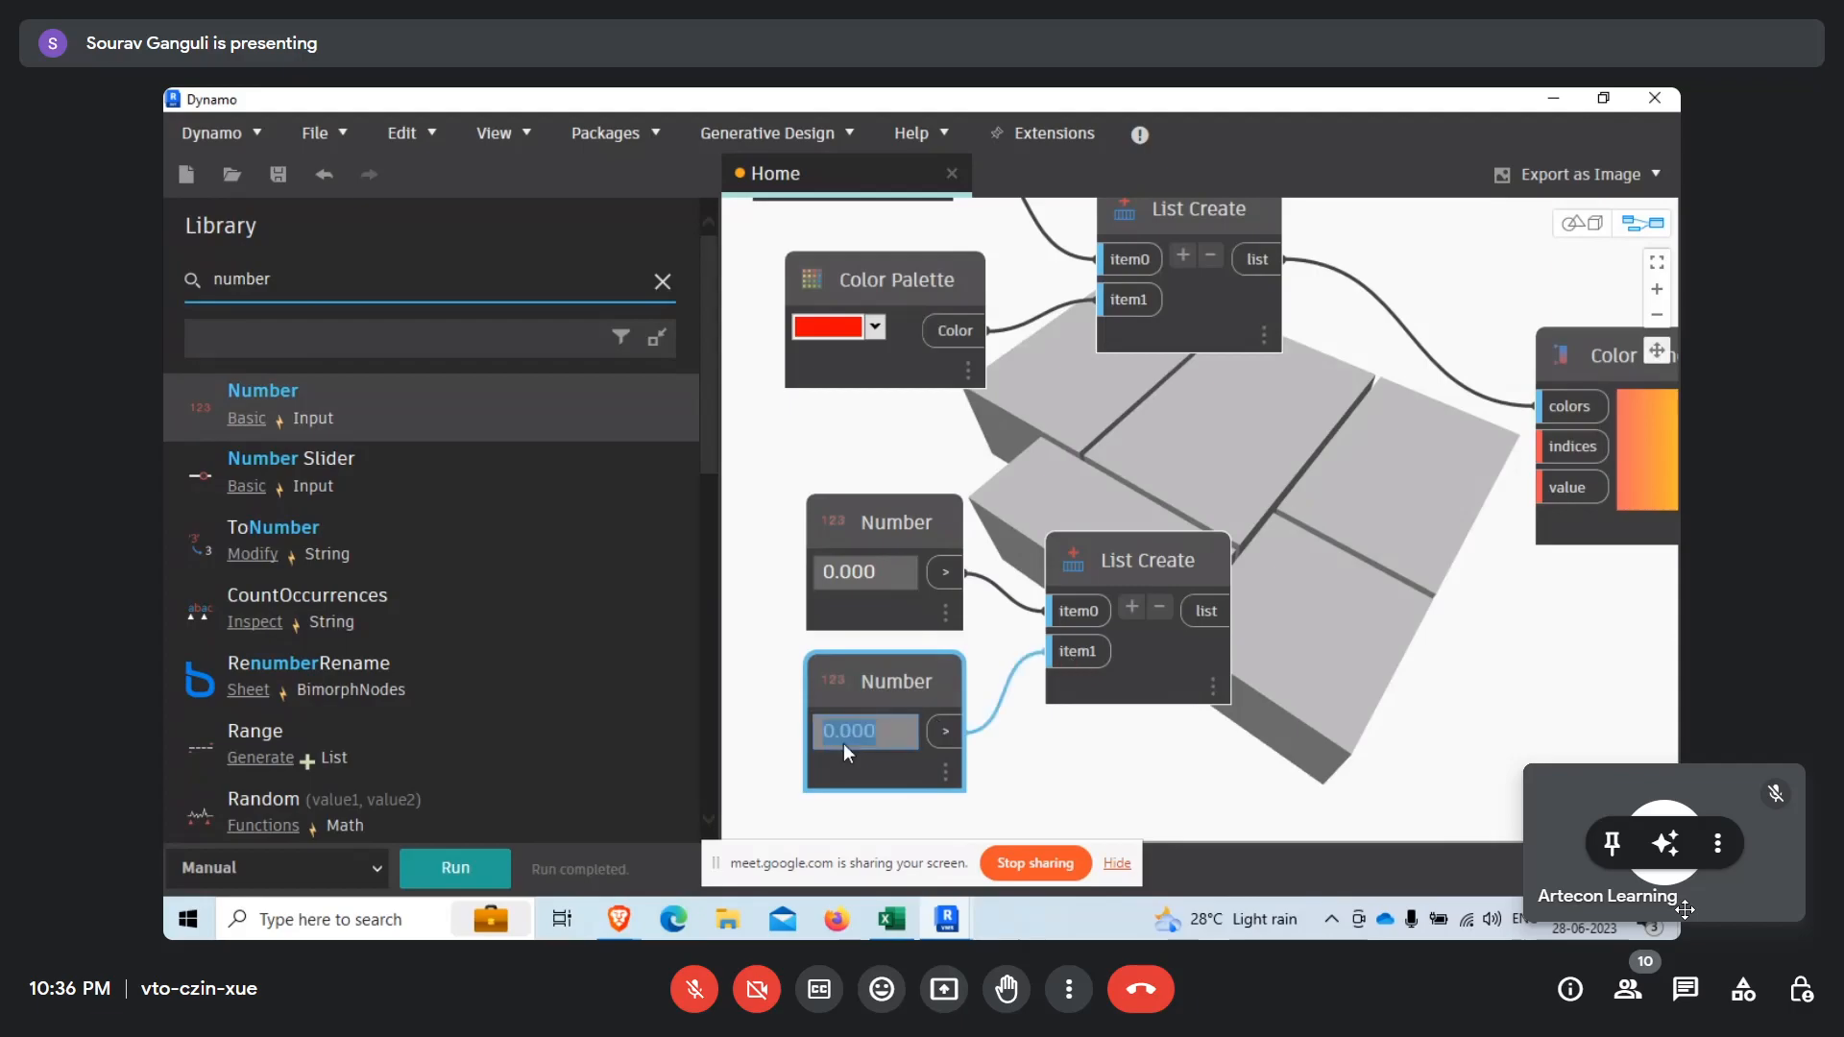
{"action": "left_click", "coordinate": [905, 535]}
{"action": "scroll", "coordinate": [636, 545], "scroll_direction": "down", "scroll_amount": 3}
{"action": "left_click", "coordinate": [1225, 611]}
{"action": "left_click", "coordinate": [1573, 447]}
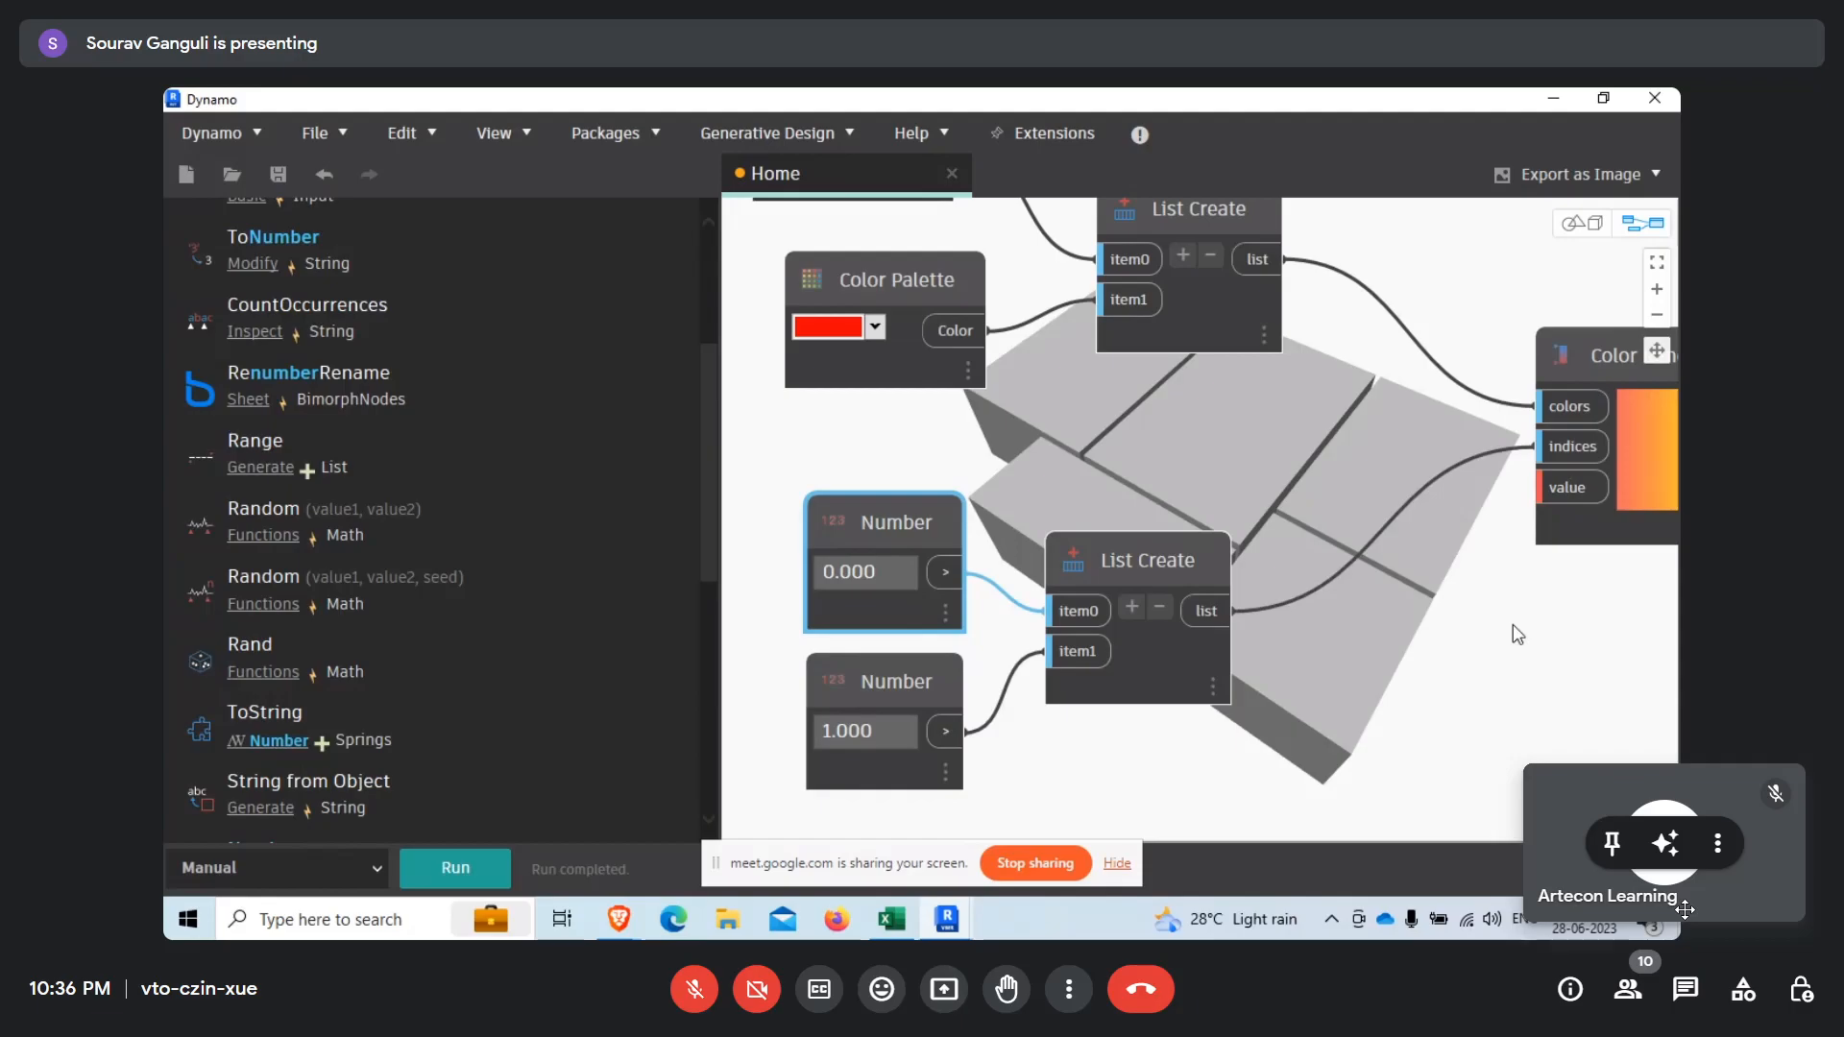
Run the graph and read what kind of list Color Range's value input expects.
{"action": "middle_click_drag", "start_coordinate": [1514, 638], "coordinate": [1068, 668]}
{"action": "left_click", "coordinate": [456, 867]}
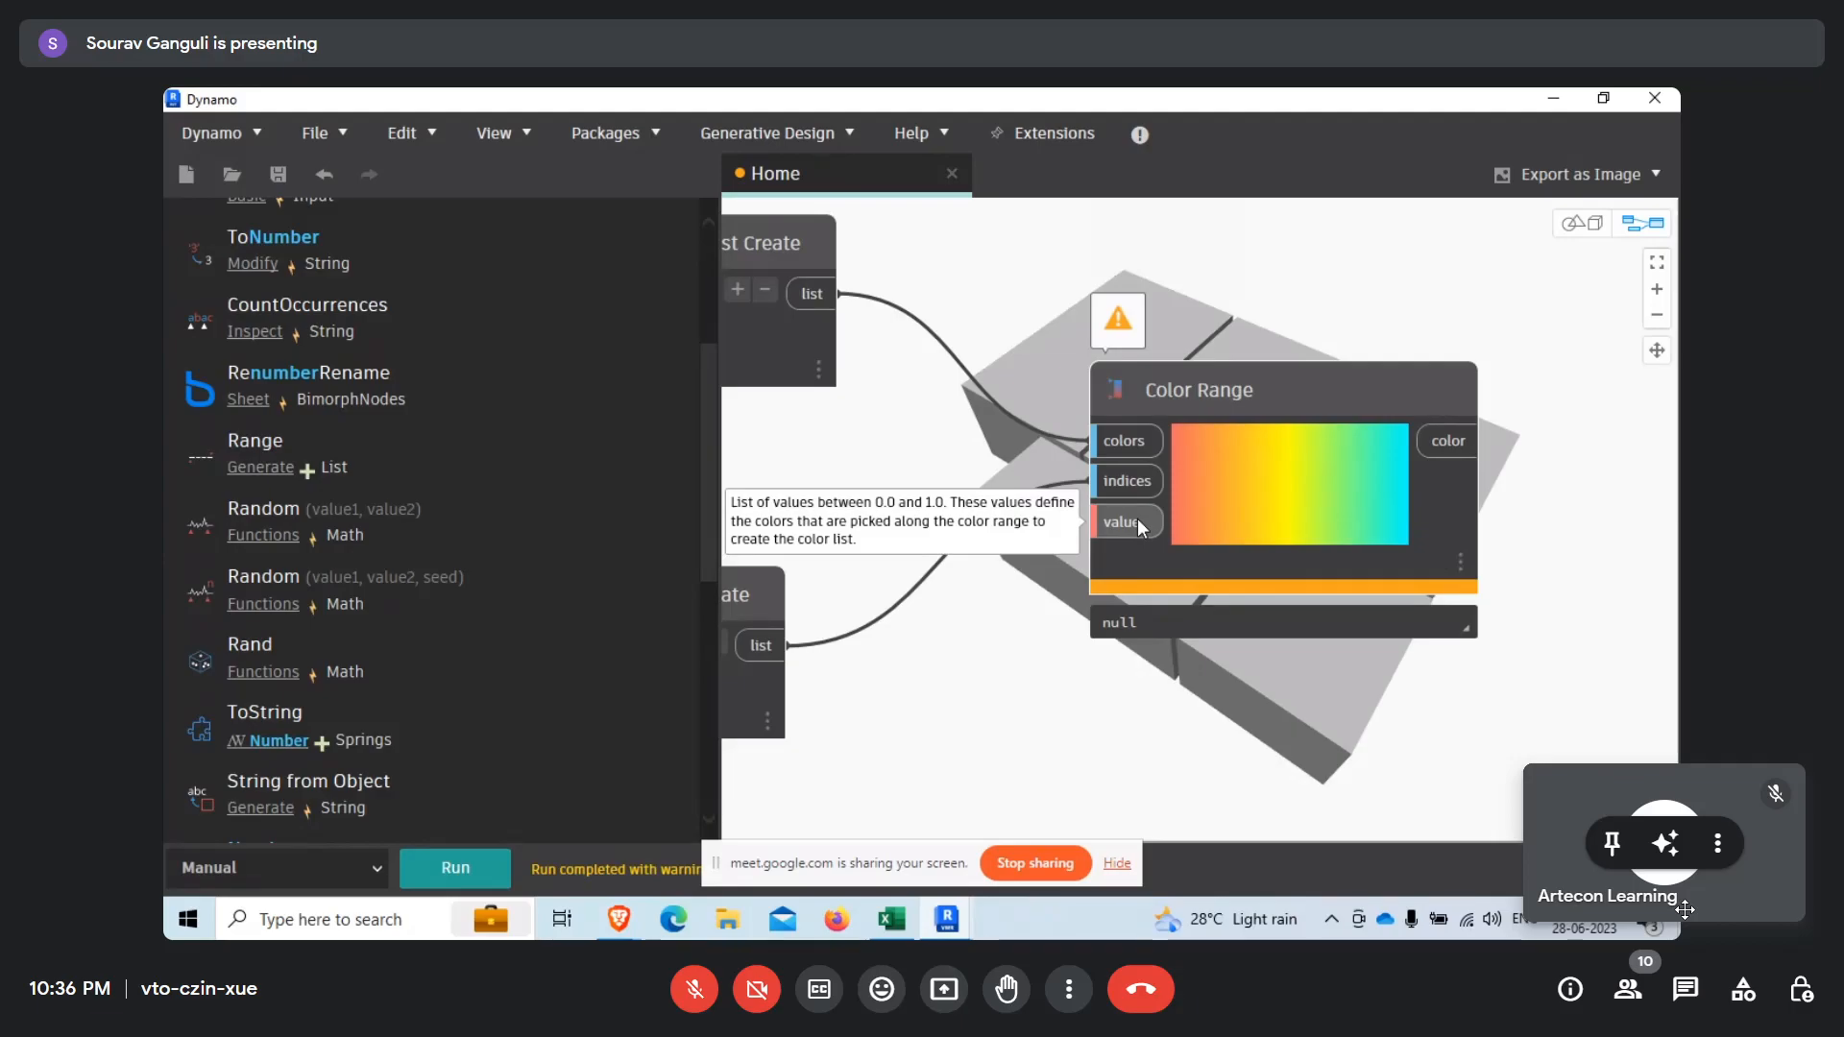
{"action": "scroll", "coordinate": [1356, 534], "scroll_direction": "down", "scroll_amount": 5}
{"action": "scroll", "coordinate": [1356, 534], "scroll_direction": "up", "scroll_amount": 5}
{"action": "mouse_move", "coordinate": [1282, 670]}
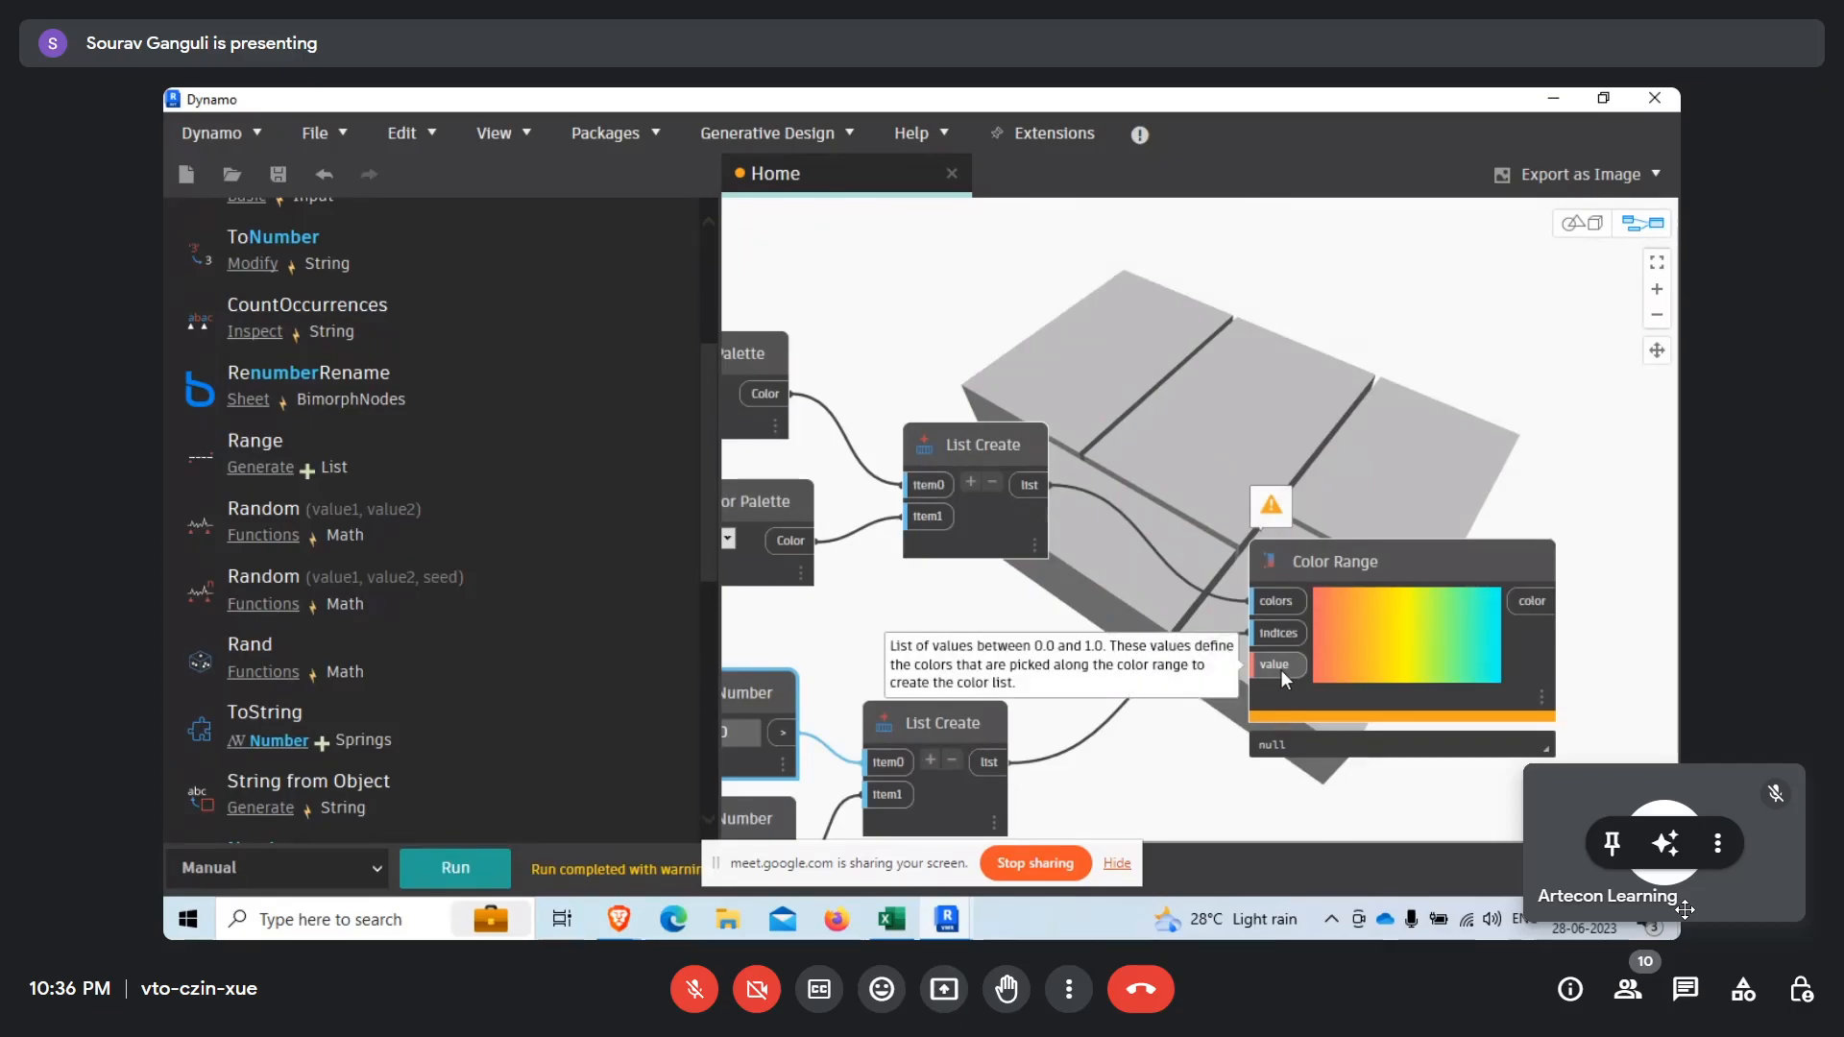
Connect the division node's output of normalized volumes to Color Range's value input.
{"action": "scroll", "coordinate": [1282, 670], "scroll_direction": "down", "scroll_amount": 4}
{"action": "scroll", "coordinate": [1051, 353], "scroll_direction": "up", "scroll_amount": 3}
{"action": "scroll", "coordinate": [1089, 296], "scroll_direction": "up", "scroll_amount": 2}
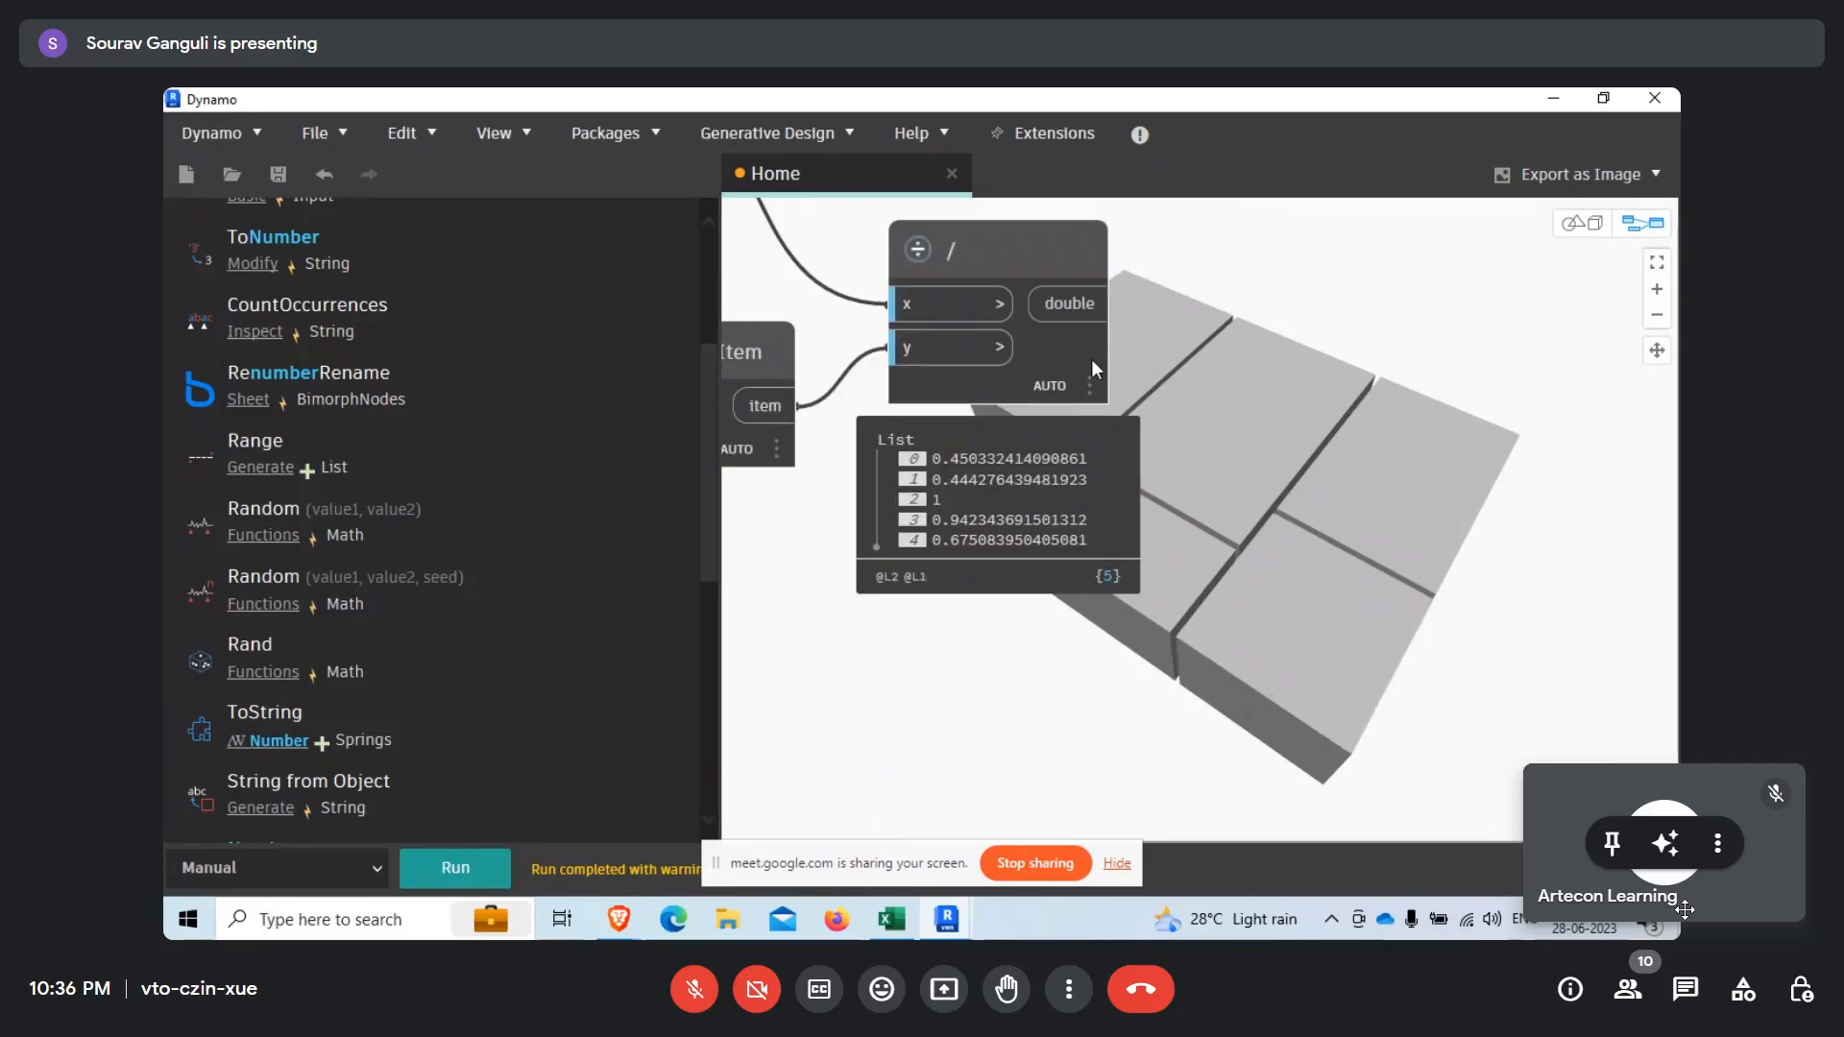
{"action": "left_click", "coordinate": [1082, 306]}
{"action": "scroll", "coordinate": [1199, 307], "scroll_direction": "down", "scroll_amount": 1}
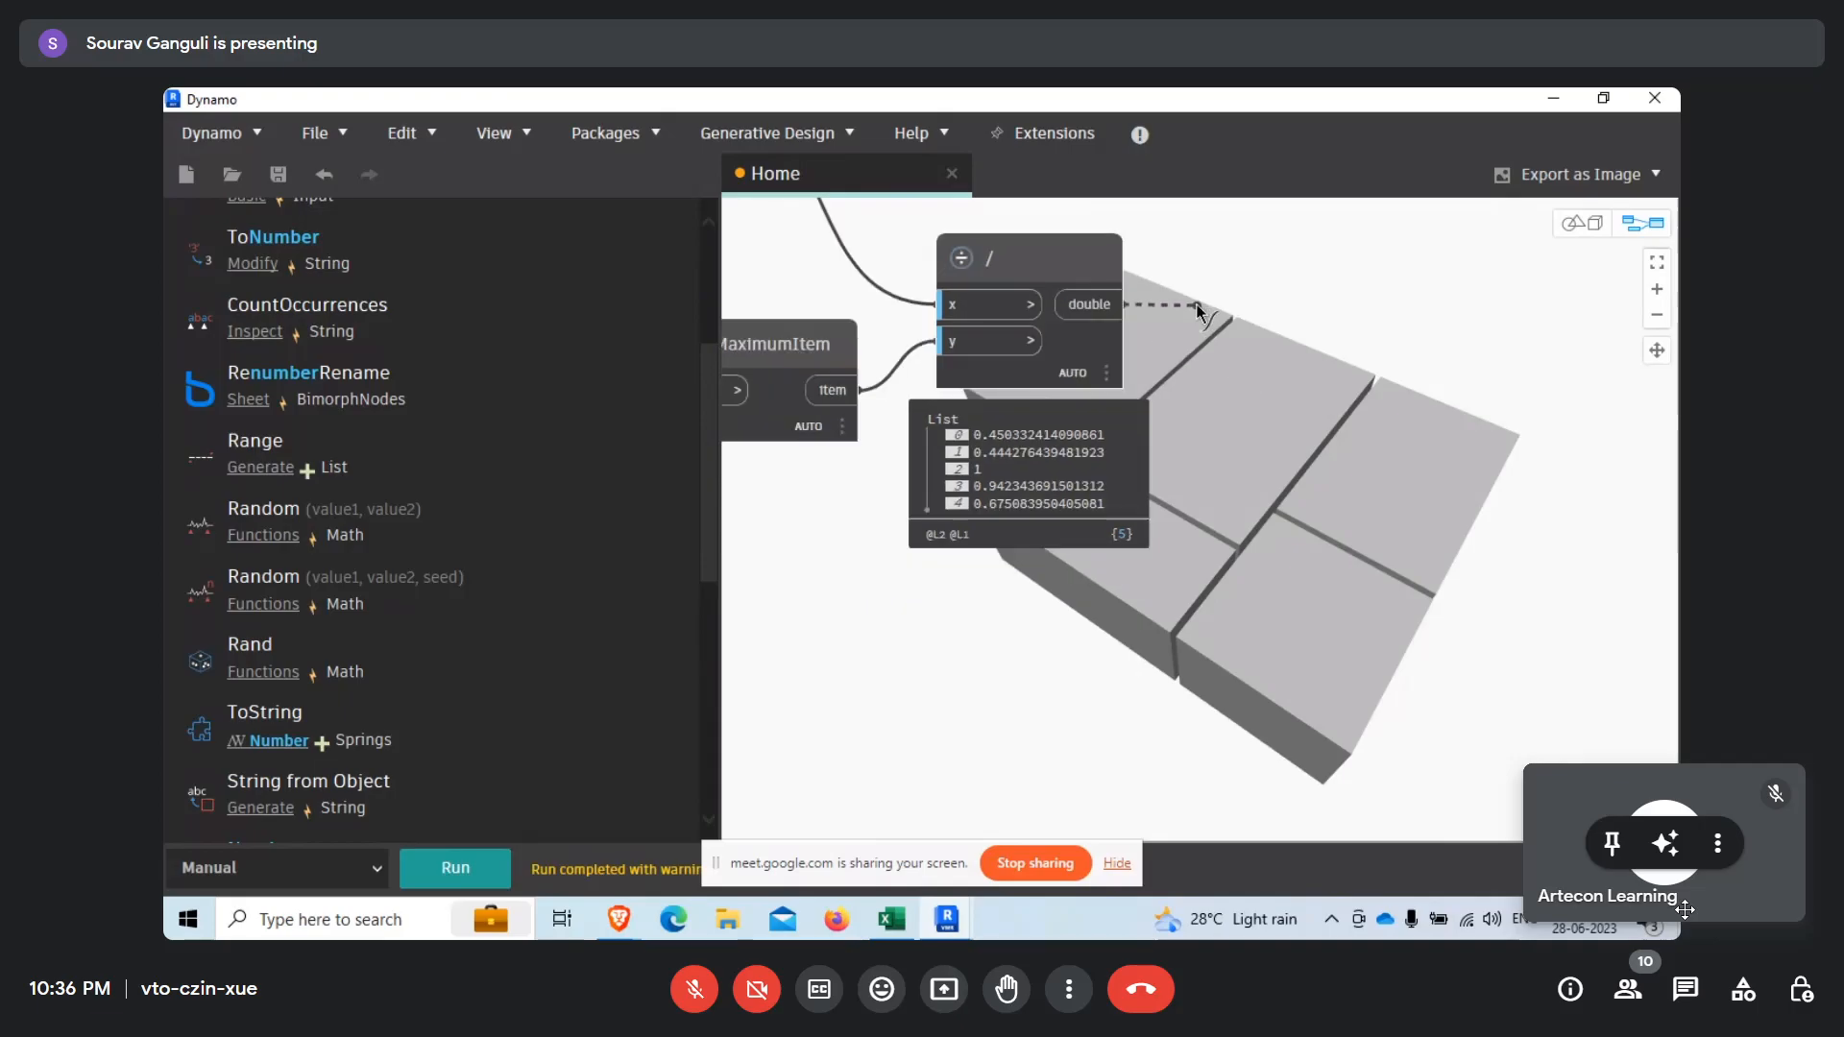
{"action": "scroll", "coordinate": [1198, 307], "scroll_direction": "down", "scroll_amount": 4}
{"action": "scroll", "coordinate": [1431, 683], "scroll_direction": "up", "scroll_amount": 4}
{"action": "left_click", "coordinate": [1381, 709]}
{"action": "middle_click_drag", "start_coordinate": [1287, 726], "coordinate": [969, 659]}
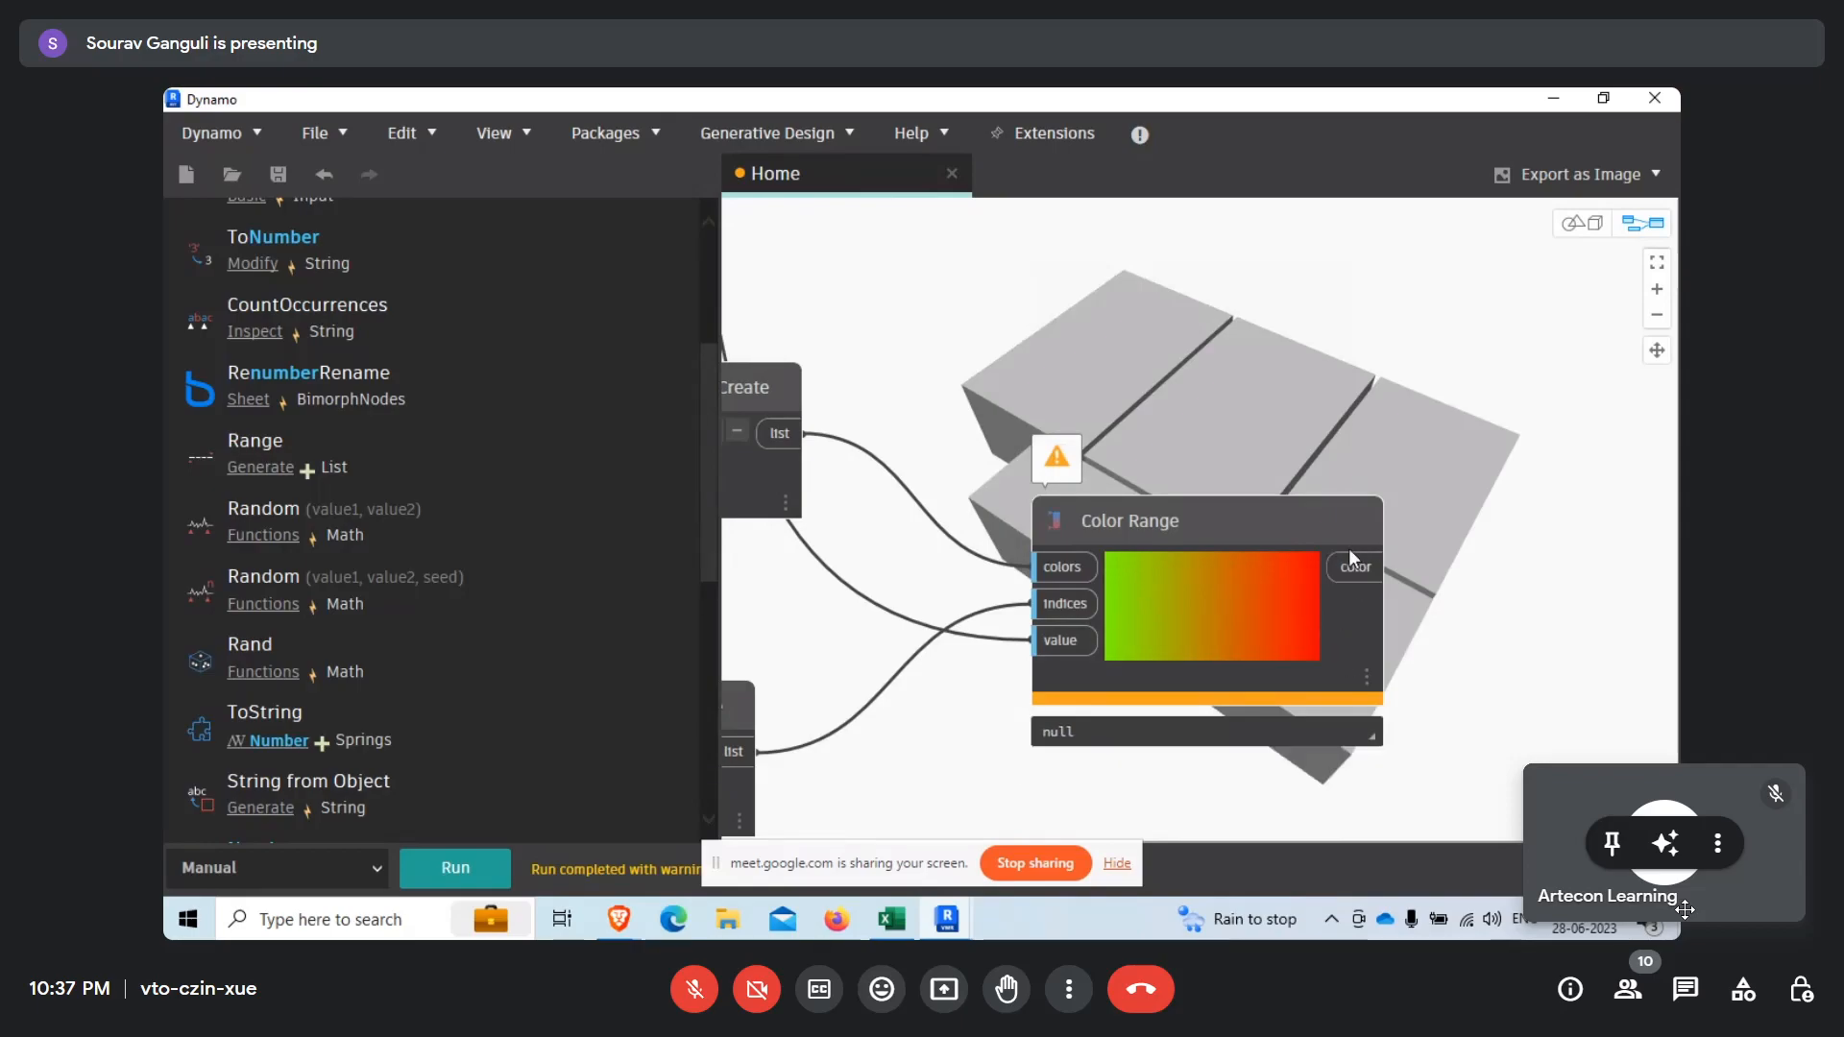
Move the Color Range node up, closer to the division node.
{"action": "scroll", "coordinate": [1137, 619], "scroll_direction": "down", "scroll_amount": 10}
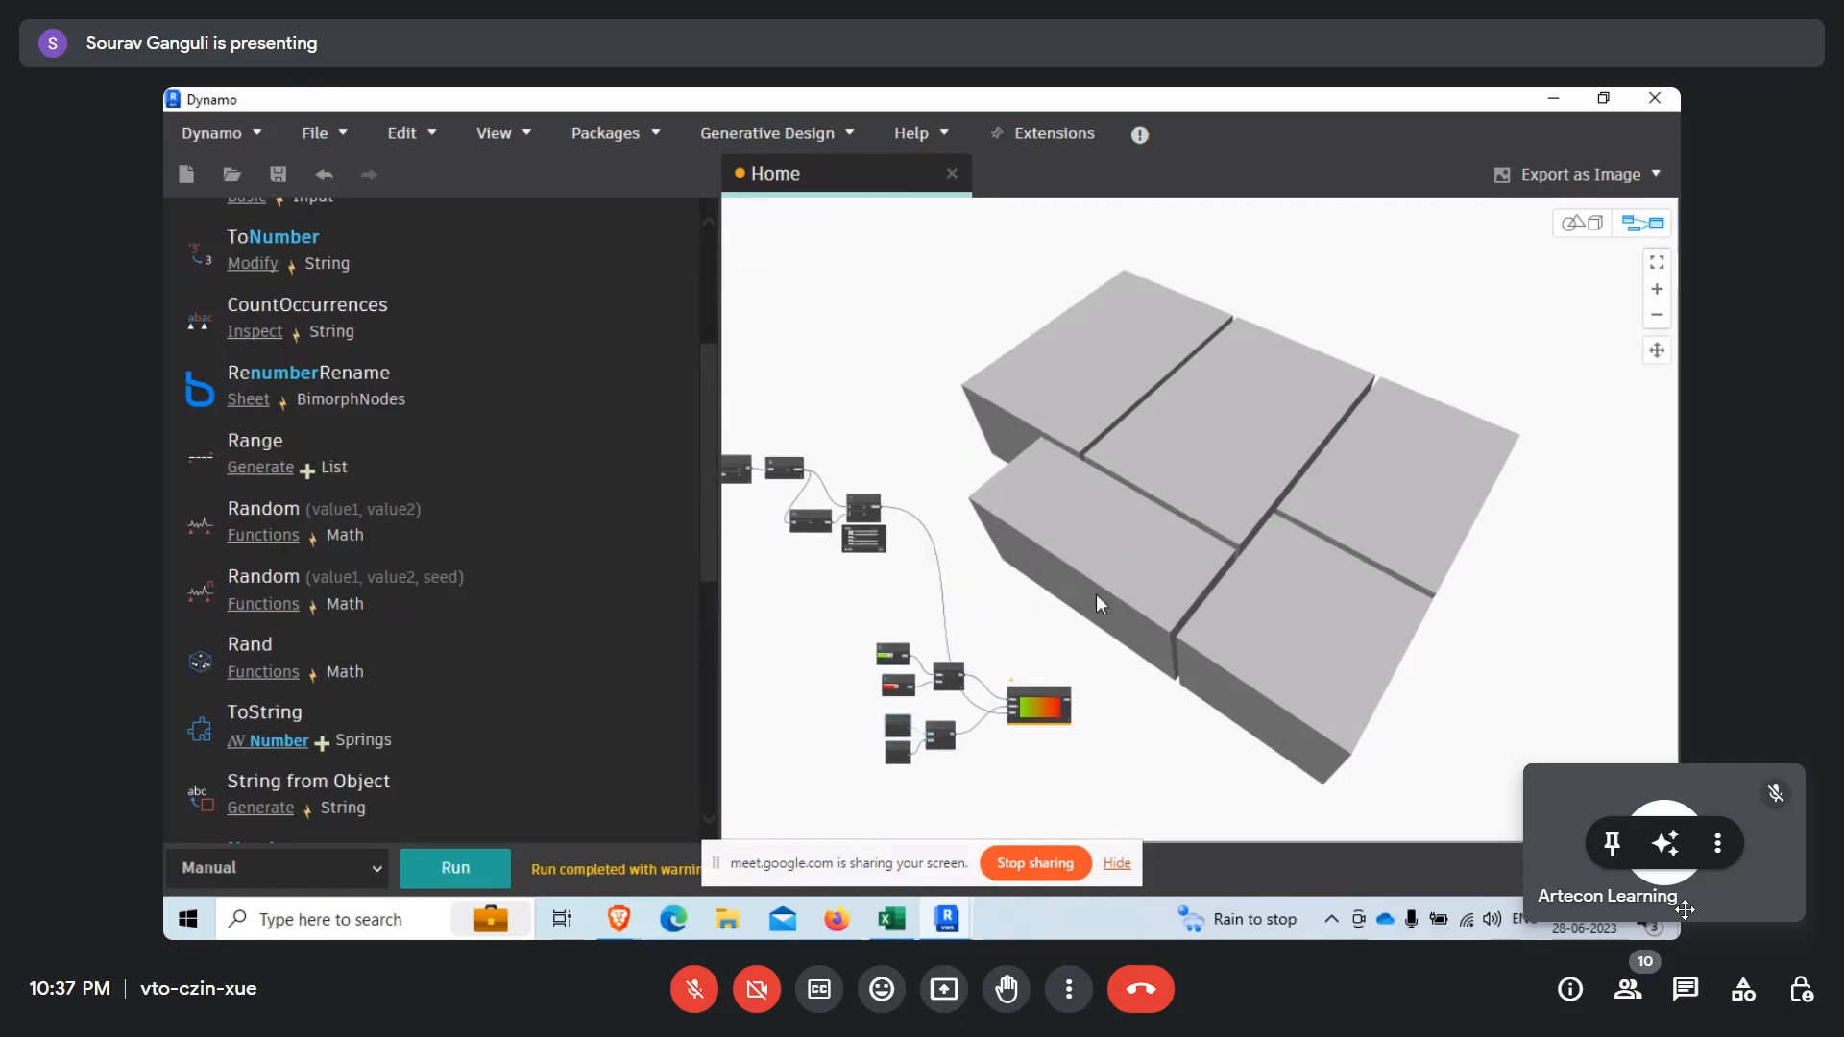
{"action": "left_click_drag", "start_coordinate": [1040, 701], "coordinate": [1043, 626]}
{"action": "scroll", "coordinate": [1035, 608], "scroll_direction": "up", "scroll_amount": 3}
Search the node library for "color by geo" and clear the search.
{"action": "scroll", "coordinate": [303, 291], "scroll_direction": "up", "scroll_amount": 5}
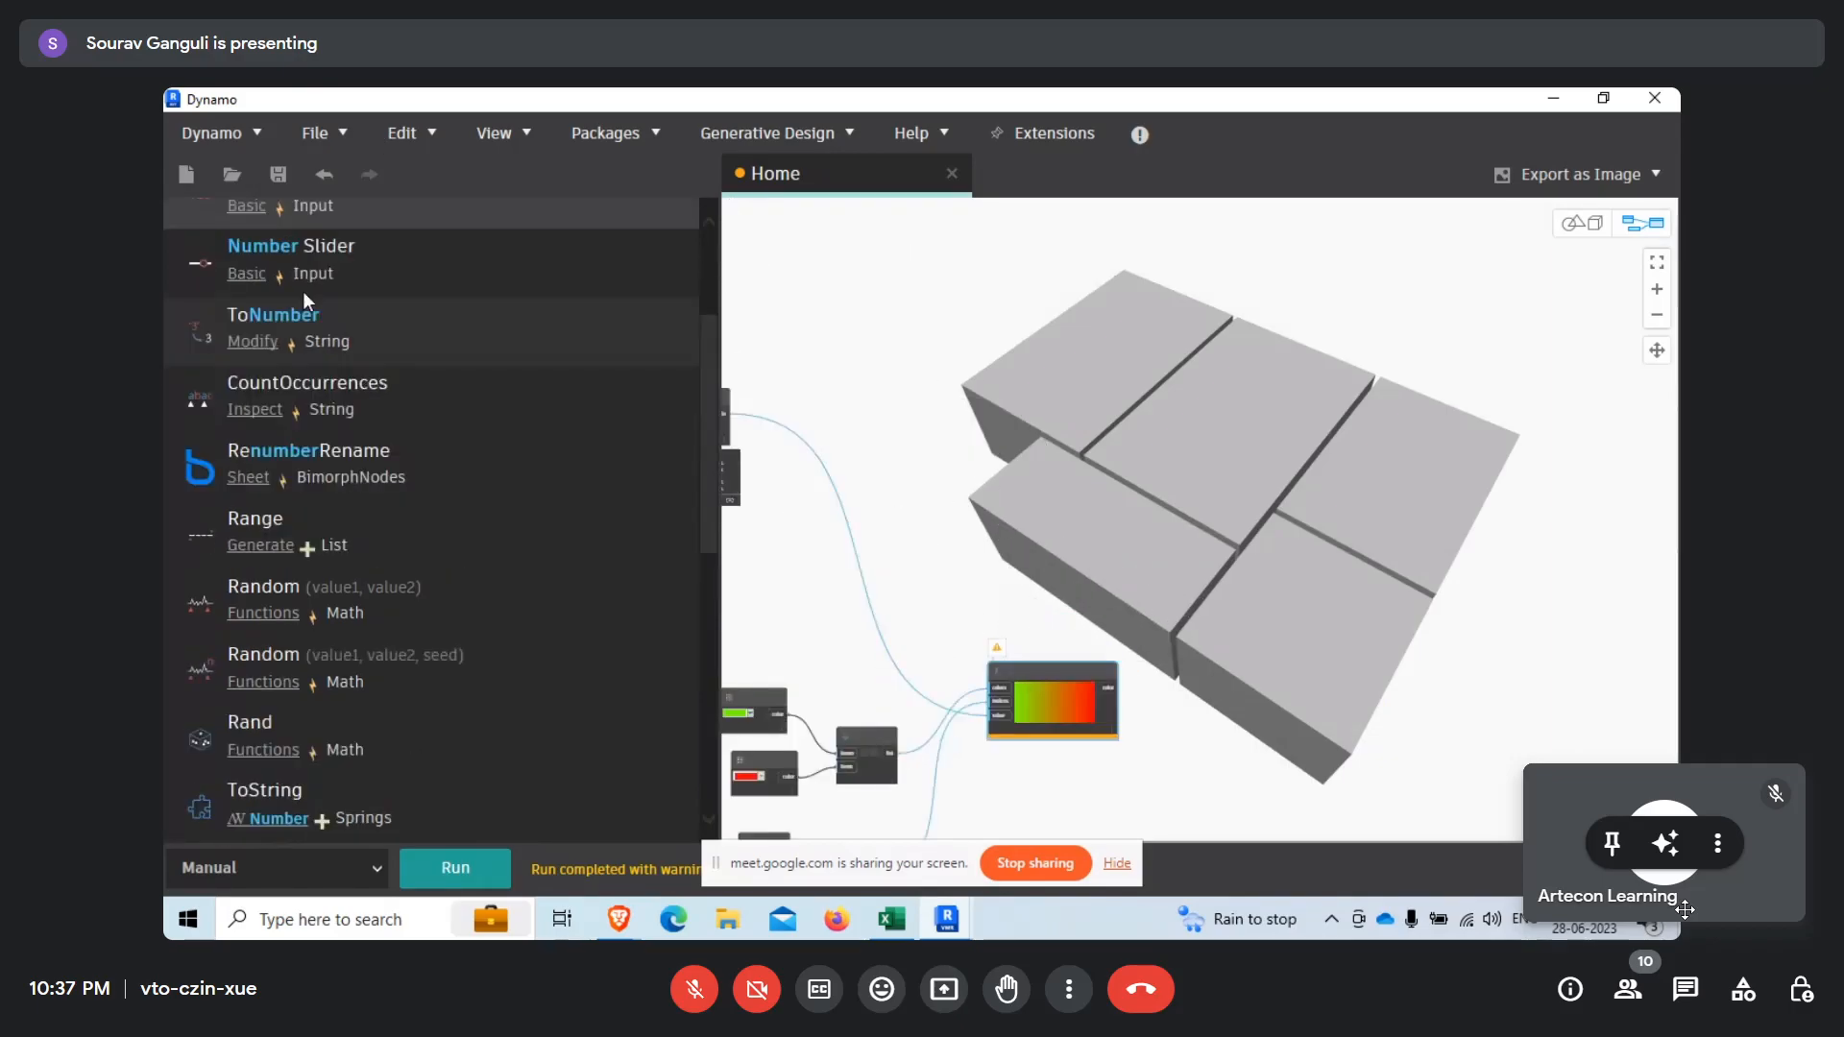
{"action": "left_click_drag", "start_coordinate": [299, 281], "coordinate": [164, 272]}
{"action": "type", "text": "colo"}
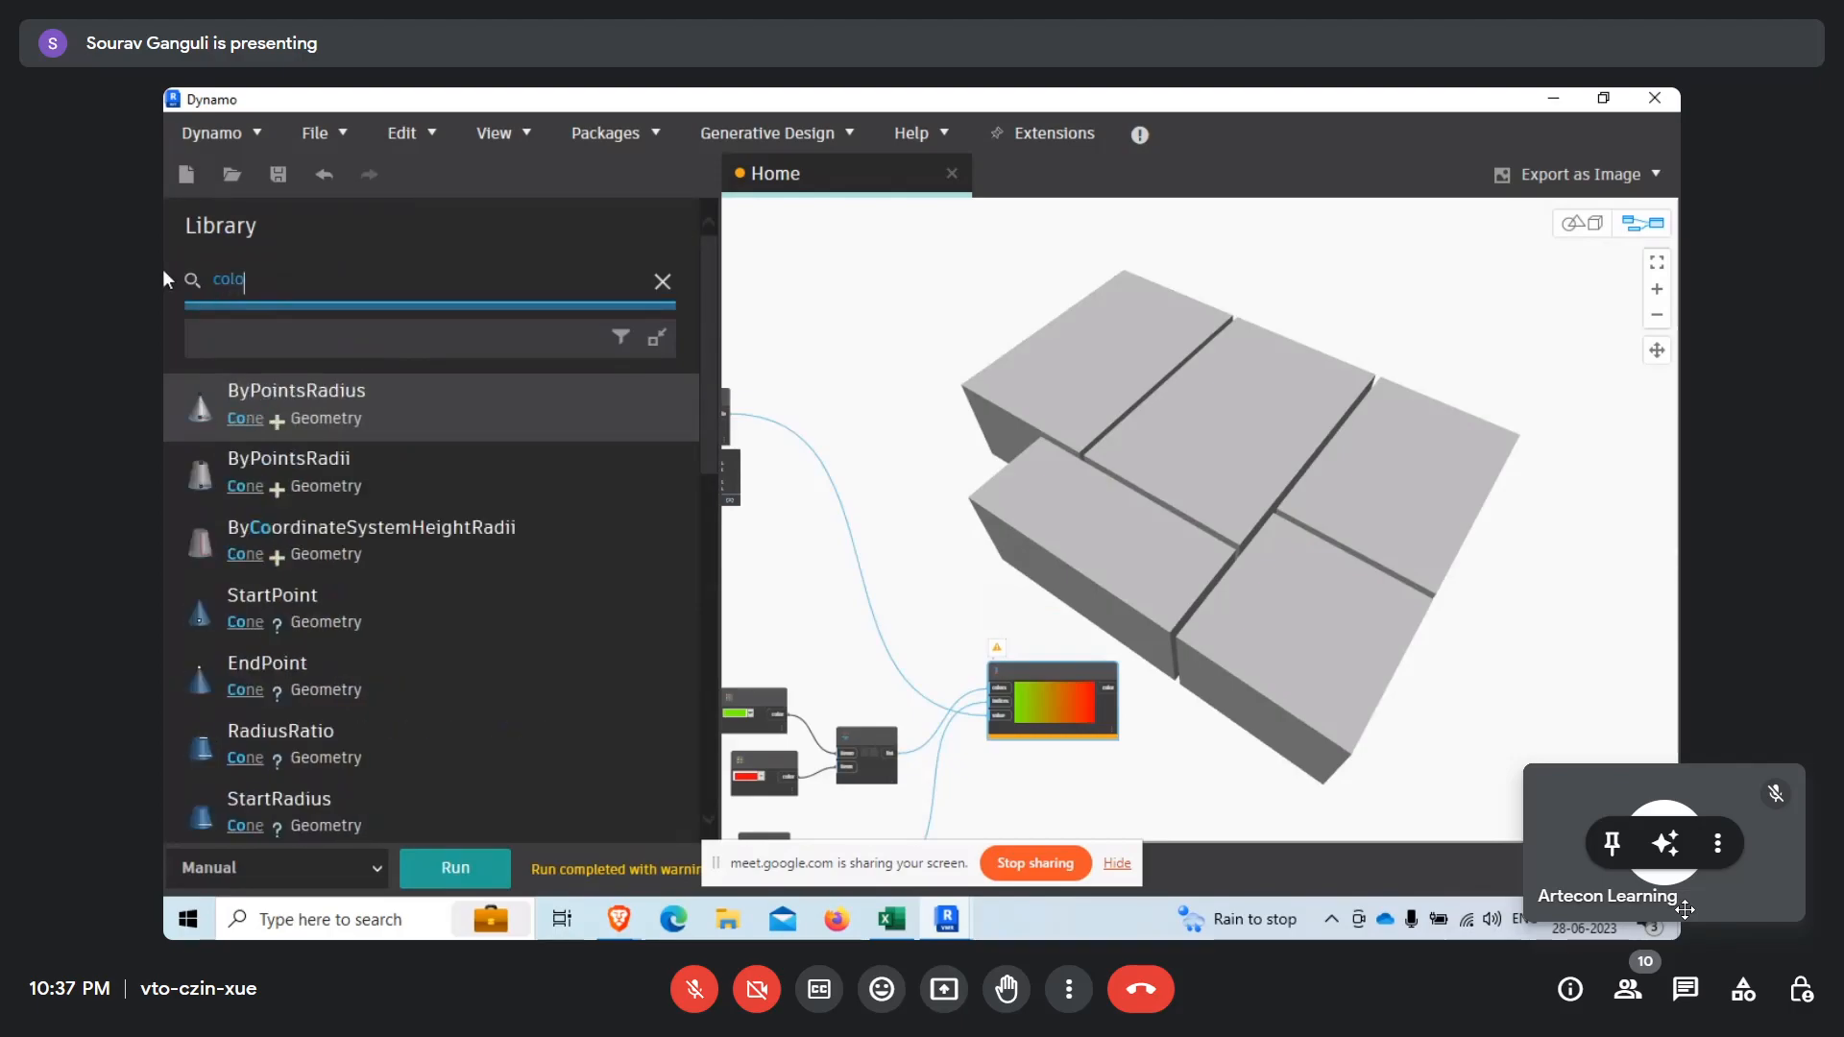
{"action": "type", "text": "r"}
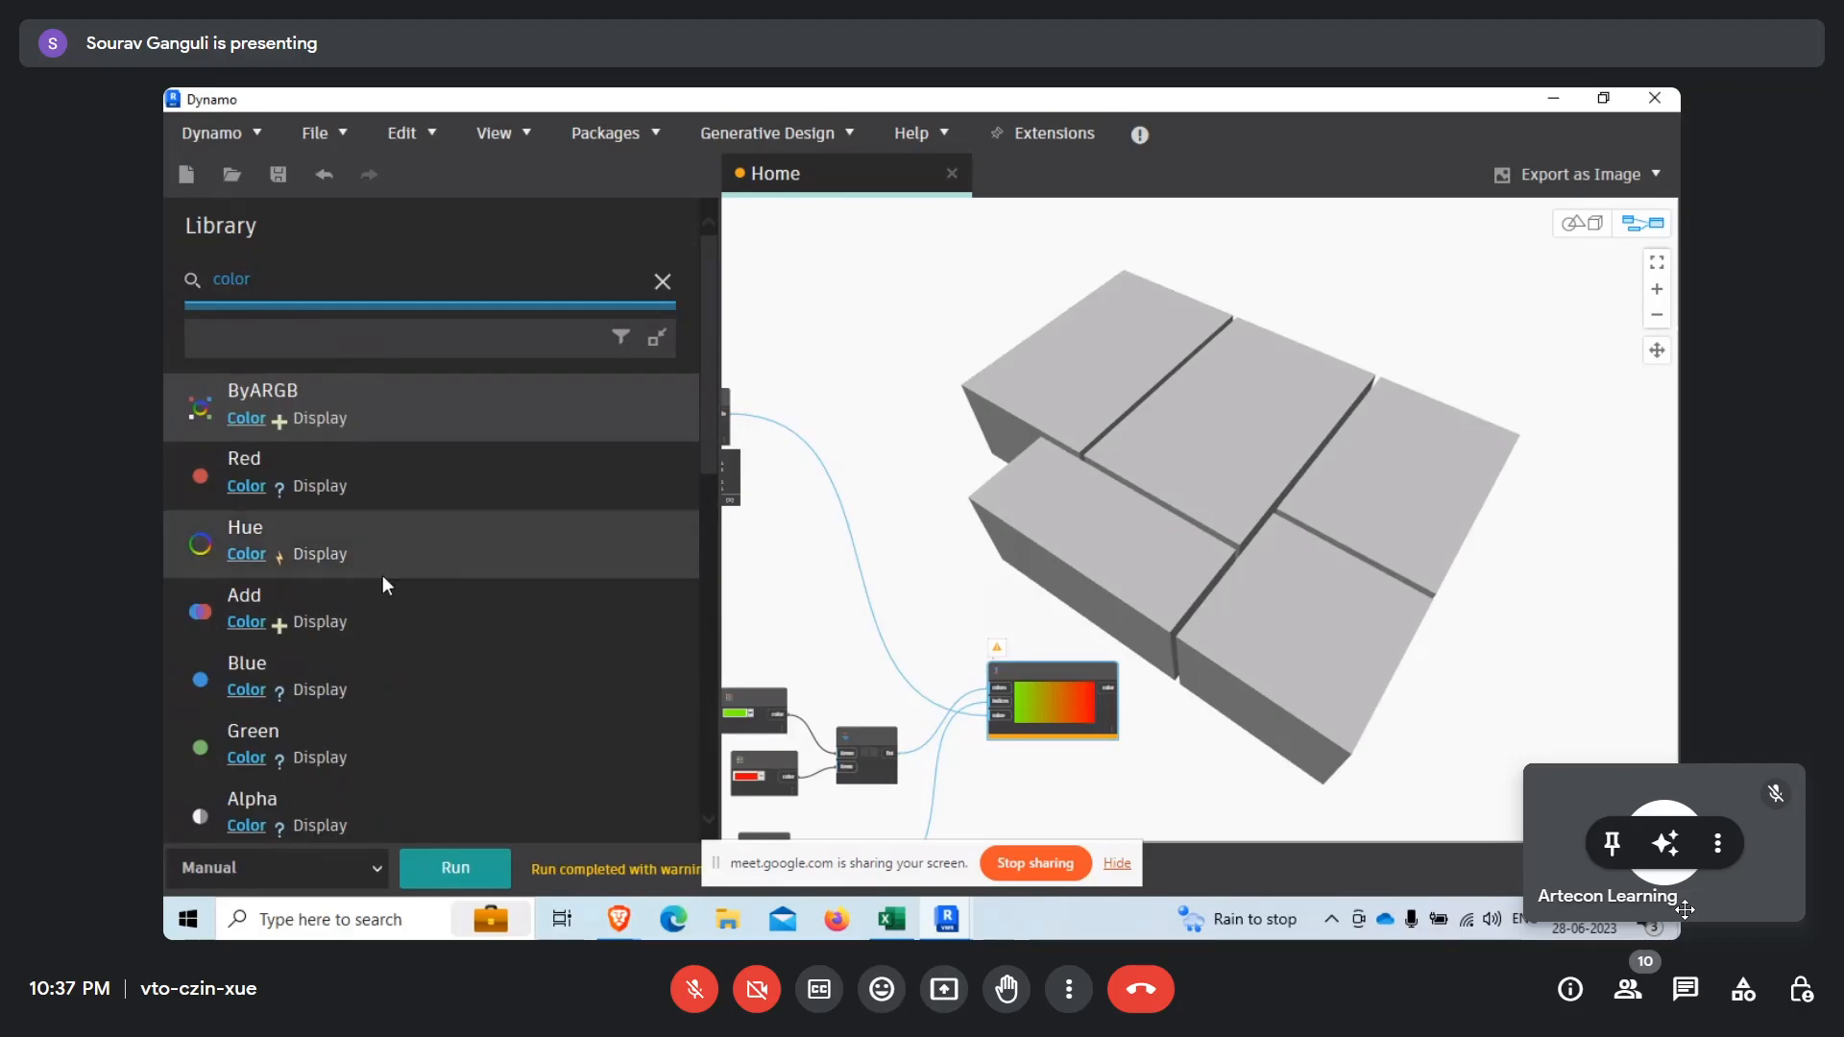
{"action": "scroll", "coordinate": [382, 585], "scroll_direction": "down", "scroll_amount": 10}
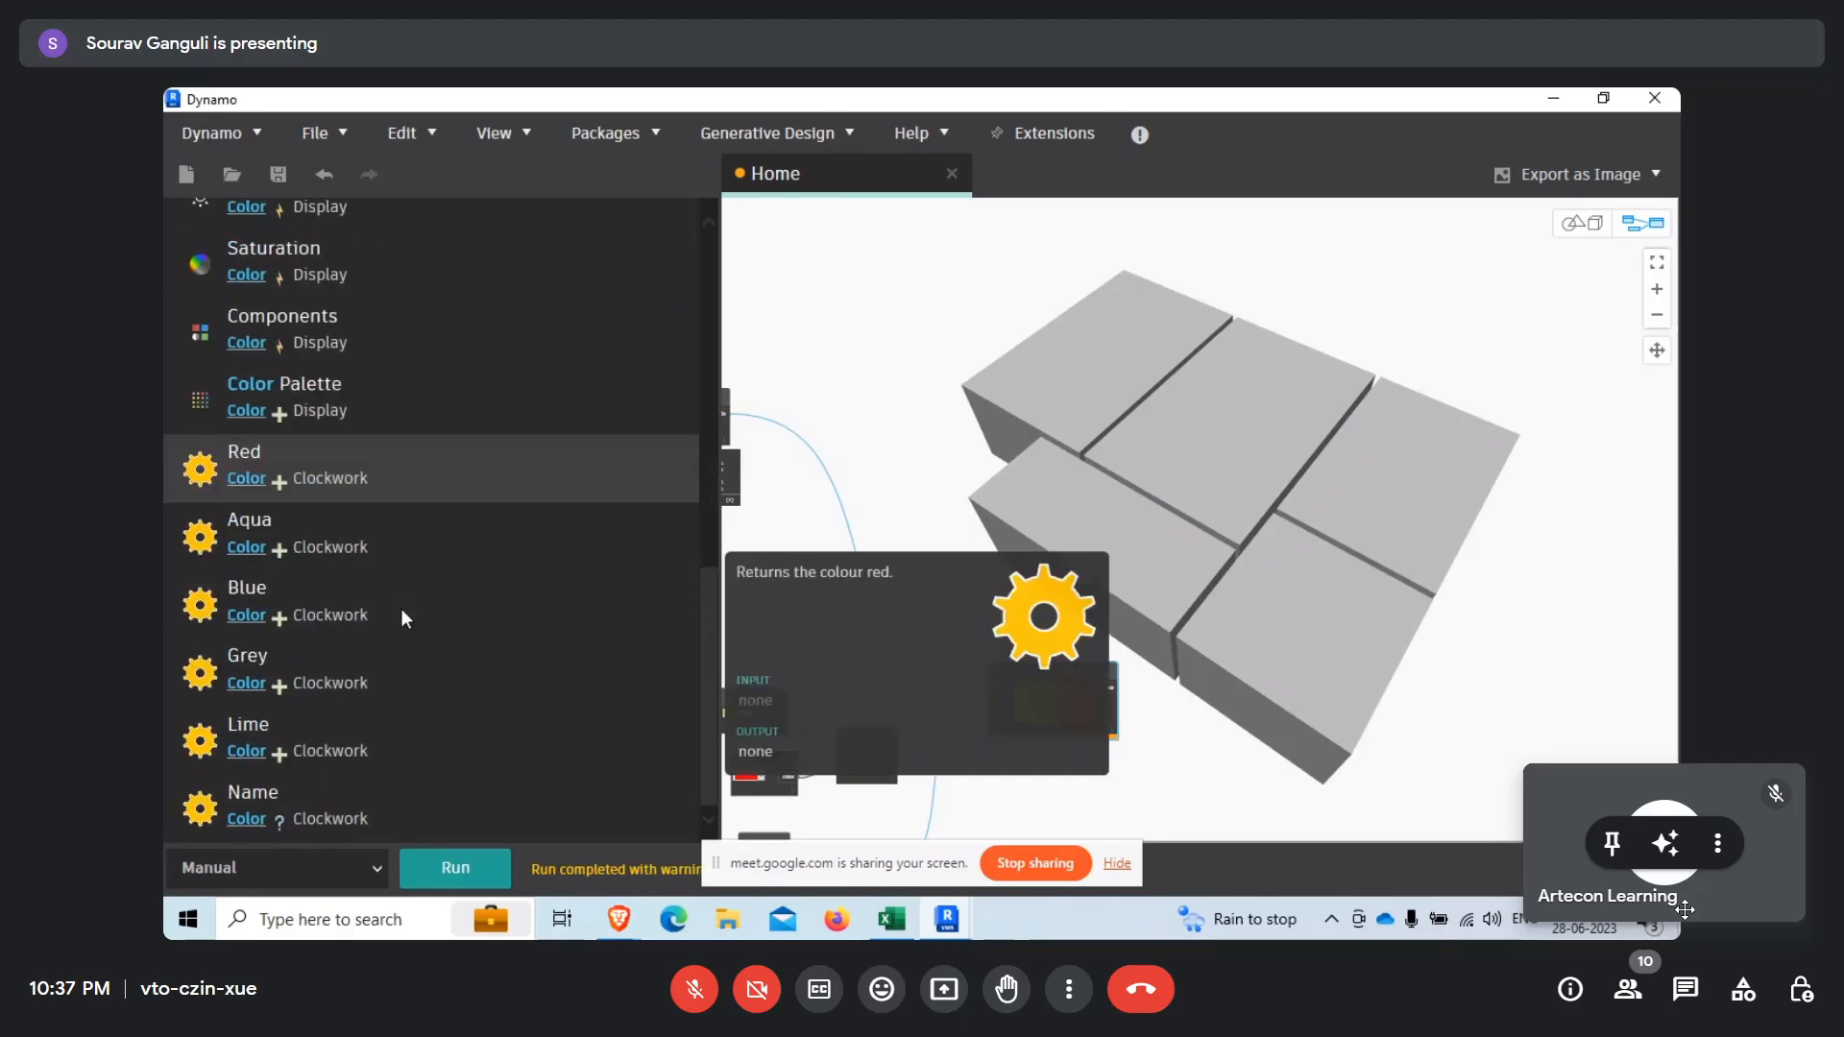
{"action": "scroll", "coordinate": [401, 607], "scroll_direction": "up", "scroll_amount": 10}
{"action": "type", "text": "by geo"}
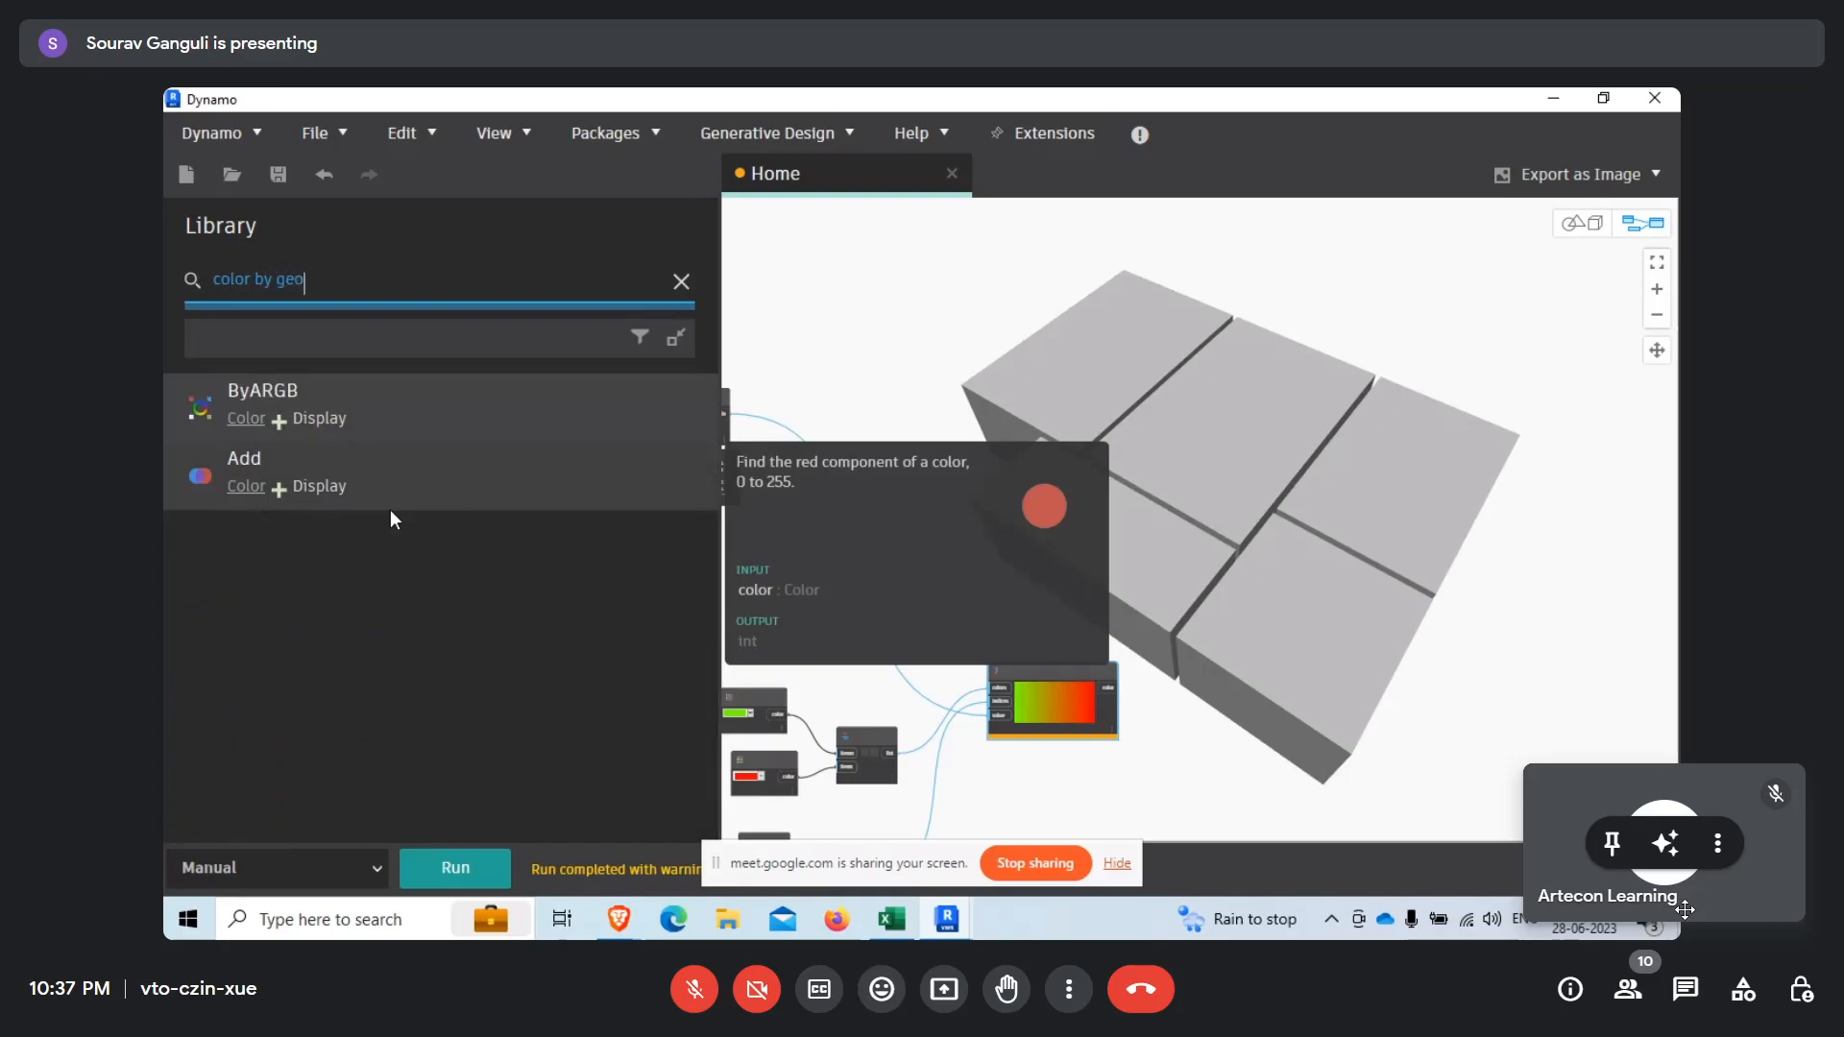
{"action": "left_click", "coordinate": [682, 281]}
Add a GeometryColor.ByGeometryColor node from the Geometry modifiers and place it beyond the Color Range node.
{"action": "scroll", "coordinate": [274, 682], "scroll_direction": "up", "scroll_amount": 6}
{"action": "scroll", "coordinate": [256, 658], "scroll_direction": "up", "scroll_amount": 4}
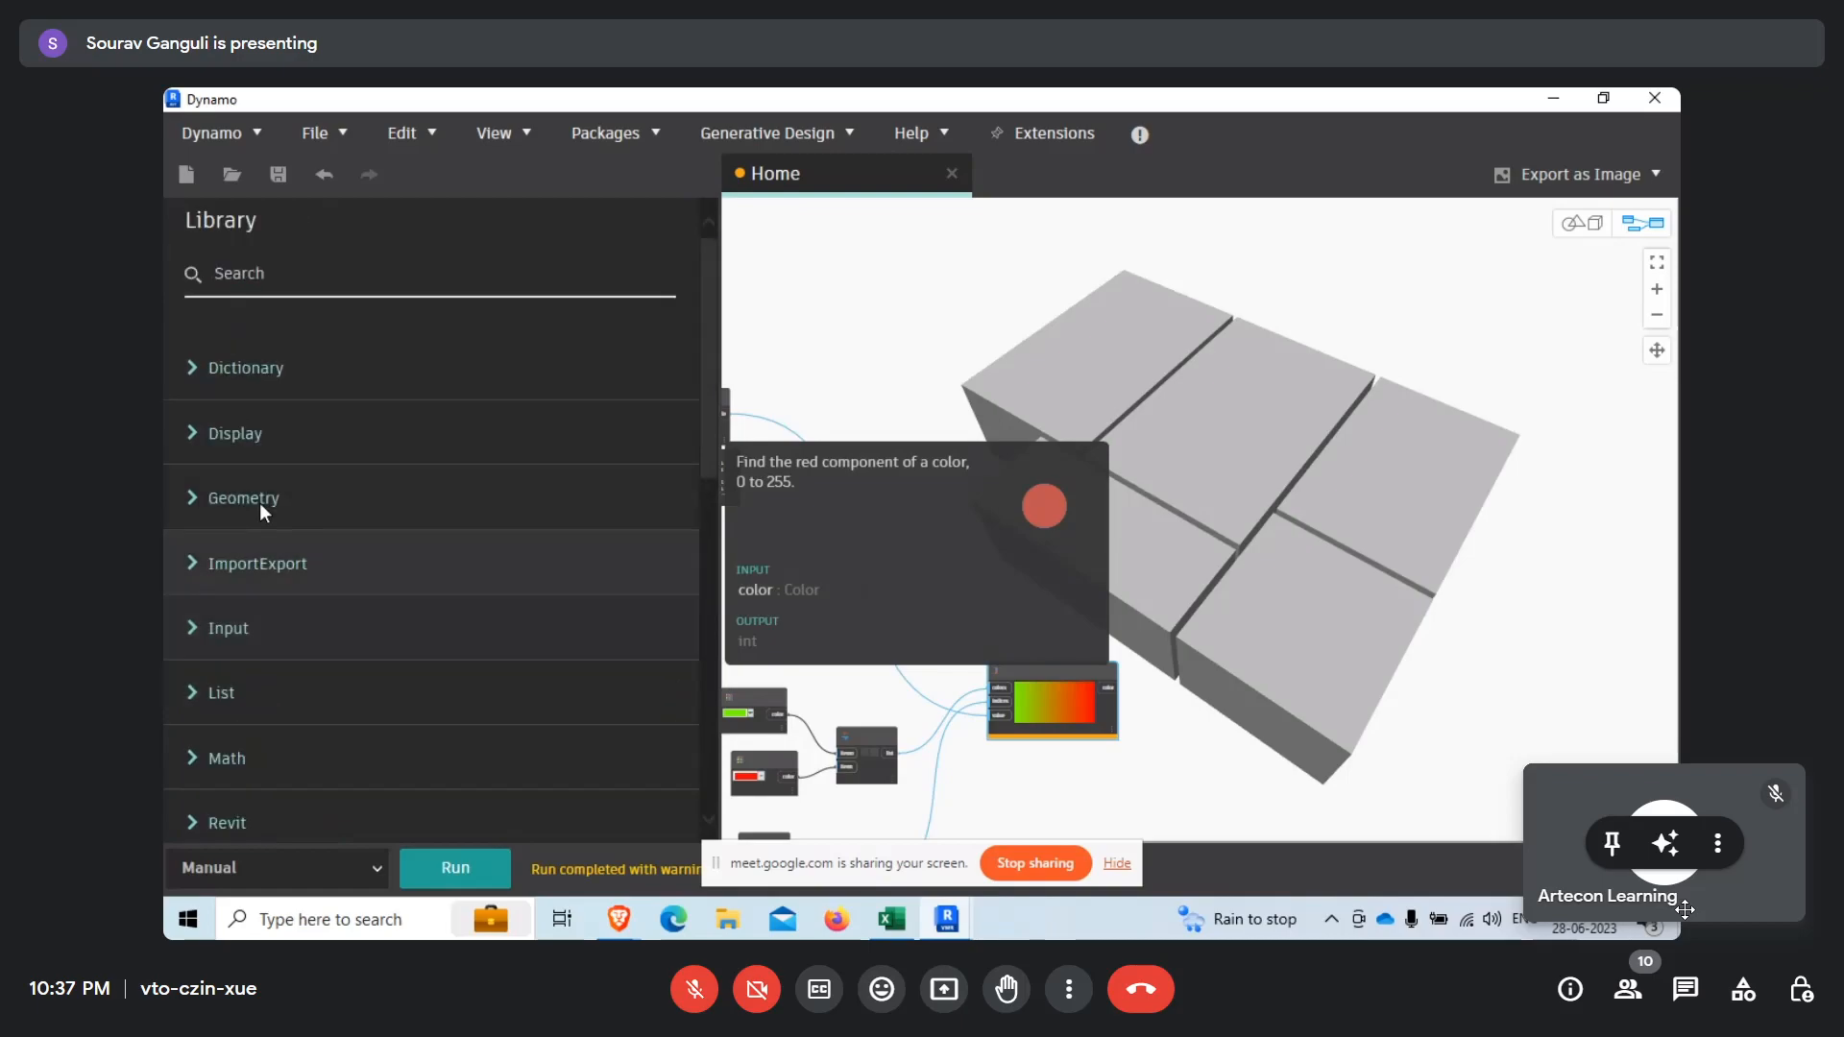
{"action": "left_click", "coordinate": [193, 498]}
{"action": "scroll", "coordinate": [355, 505], "scroll_direction": "down", "scroll_amount": 1}
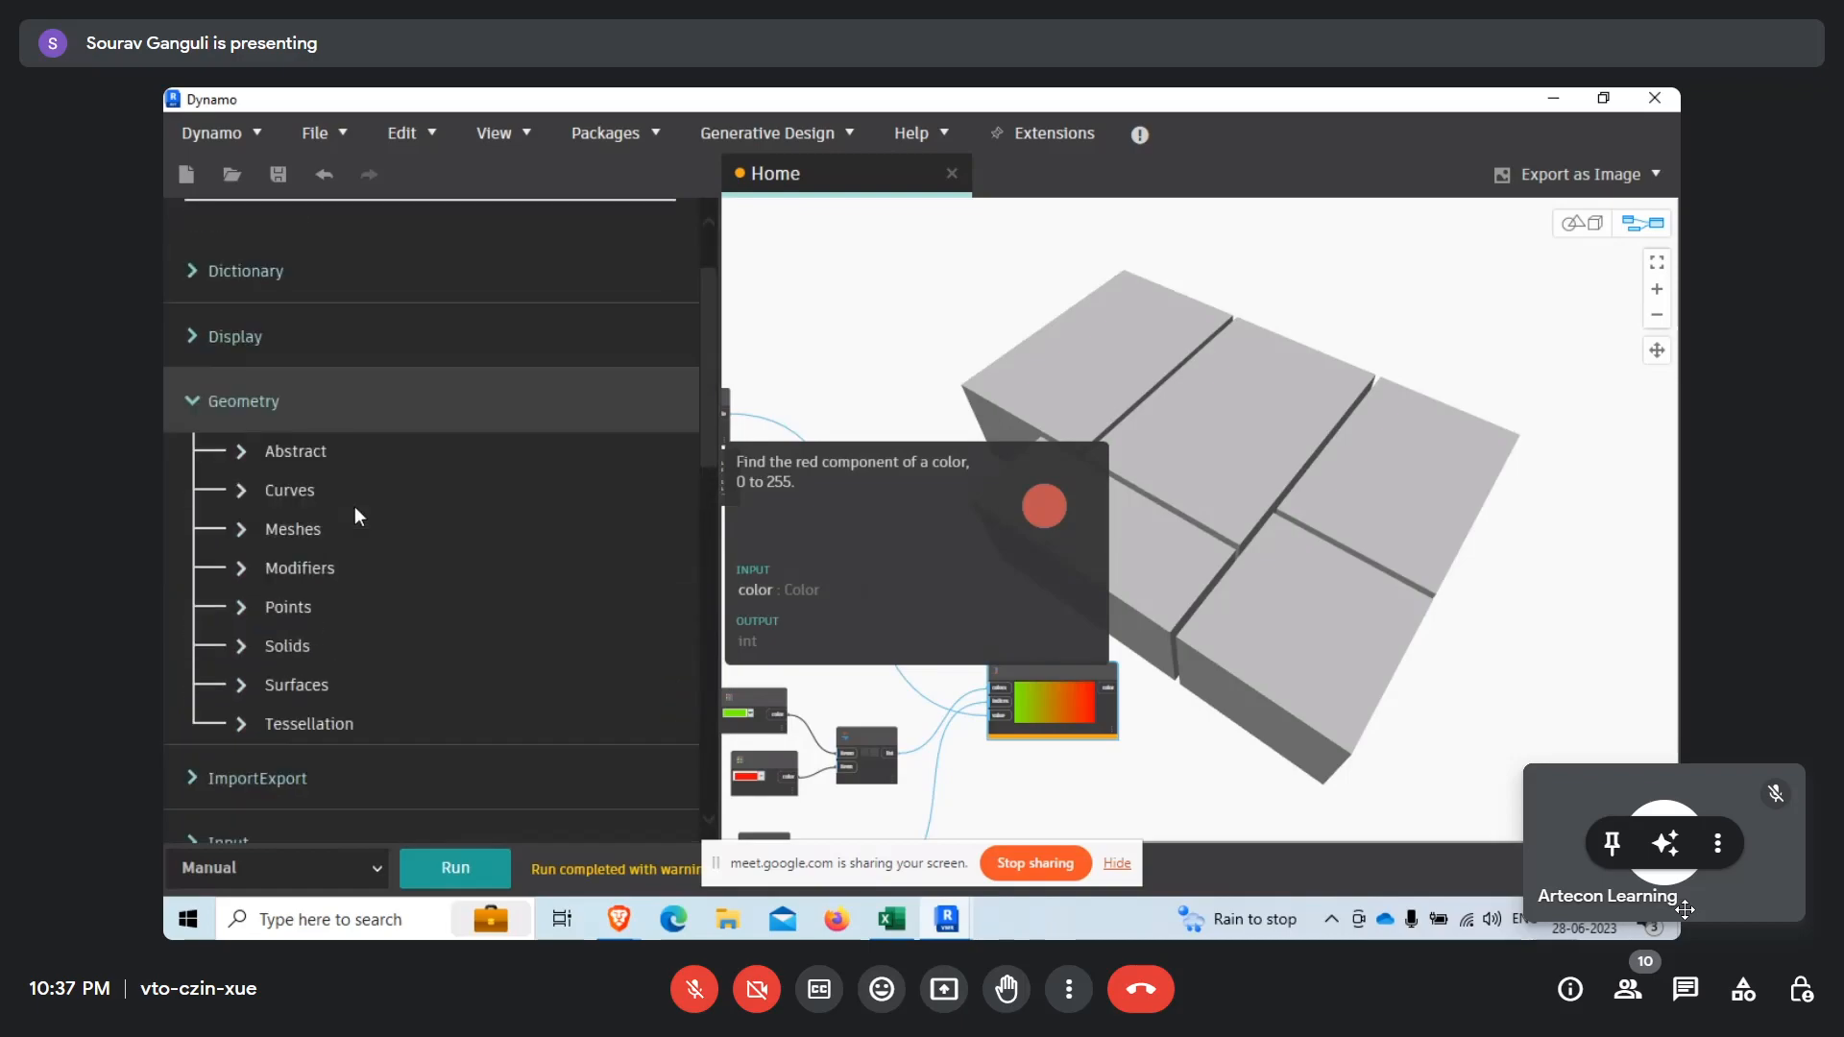
{"action": "left_click", "coordinate": [235, 576]}
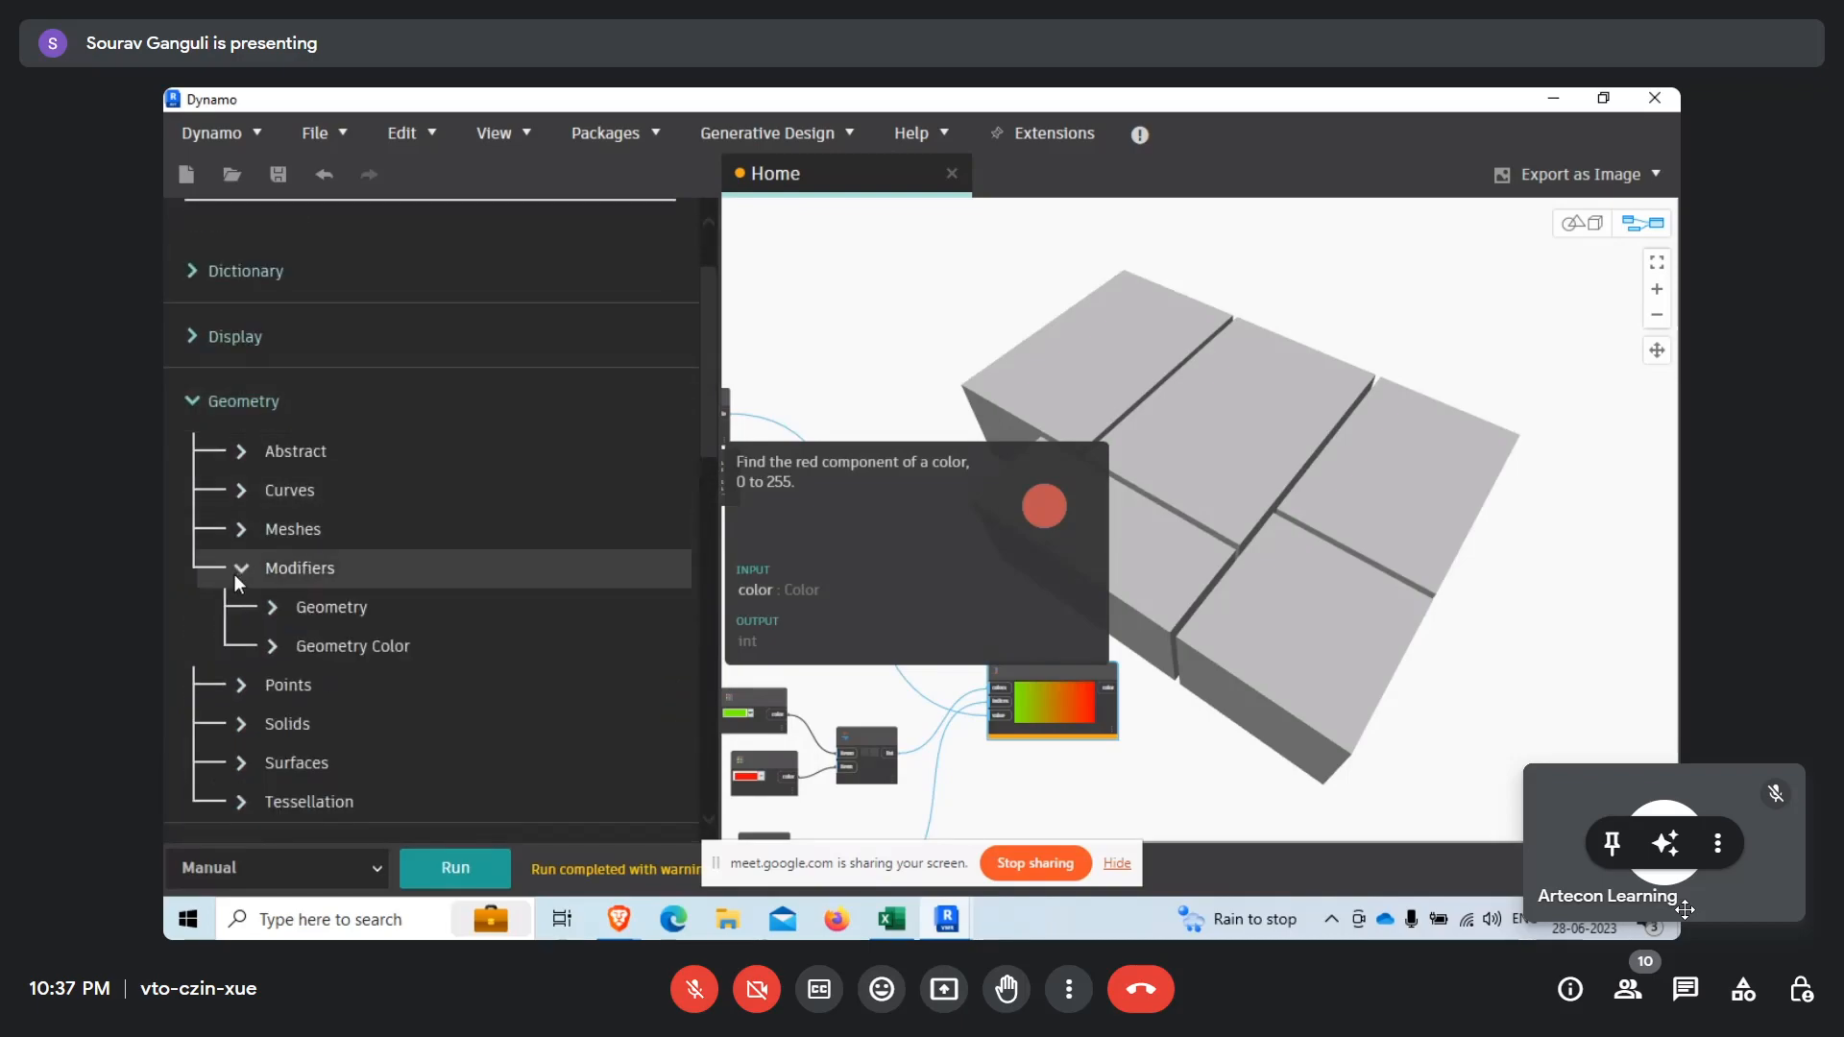
{"action": "left_click", "coordinate": [272, 647]}
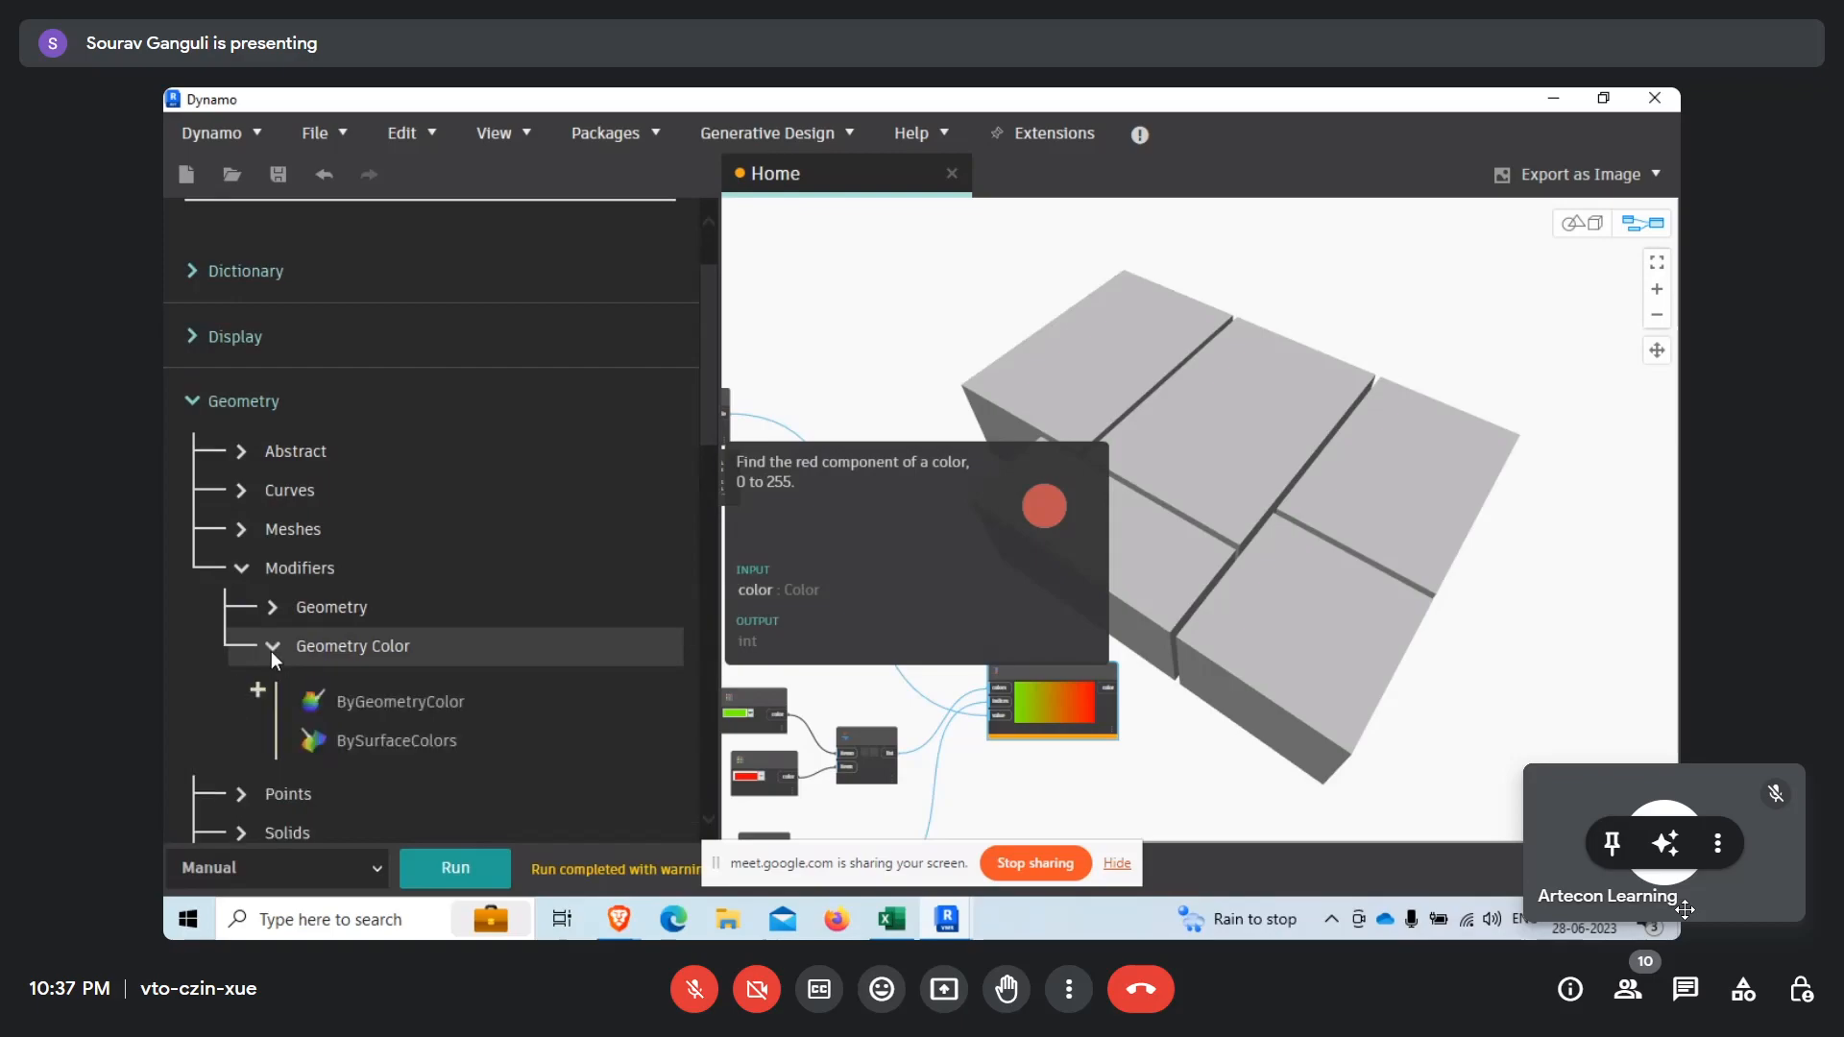
{"action": "left_click", "coordinate": [400, 700]}
{"action": "scroll", "coordinate": [1098, 730], "scroll_direction": "up", "scroll_amount": 3}
{"action": "left_click_drag", "start_coordinate": [1095, 709], "coordinate": [1334, 536]}
Connect the division output to ByGeometryColor's geometry input and Color Range's color output to its color input.
{"action": "scroll", "coordinate": [1018, 542], "scroll_direction": "down", "scroll_amount": 3}
{"action": "left_click", "coordinate": [774, 441]}
{"action": "scroll", "coordinate": [1511, 635], "scroll_direction": "up", "scroll_amount": 3}
{"action": "left_click", "coordinate": [1337, 658]}
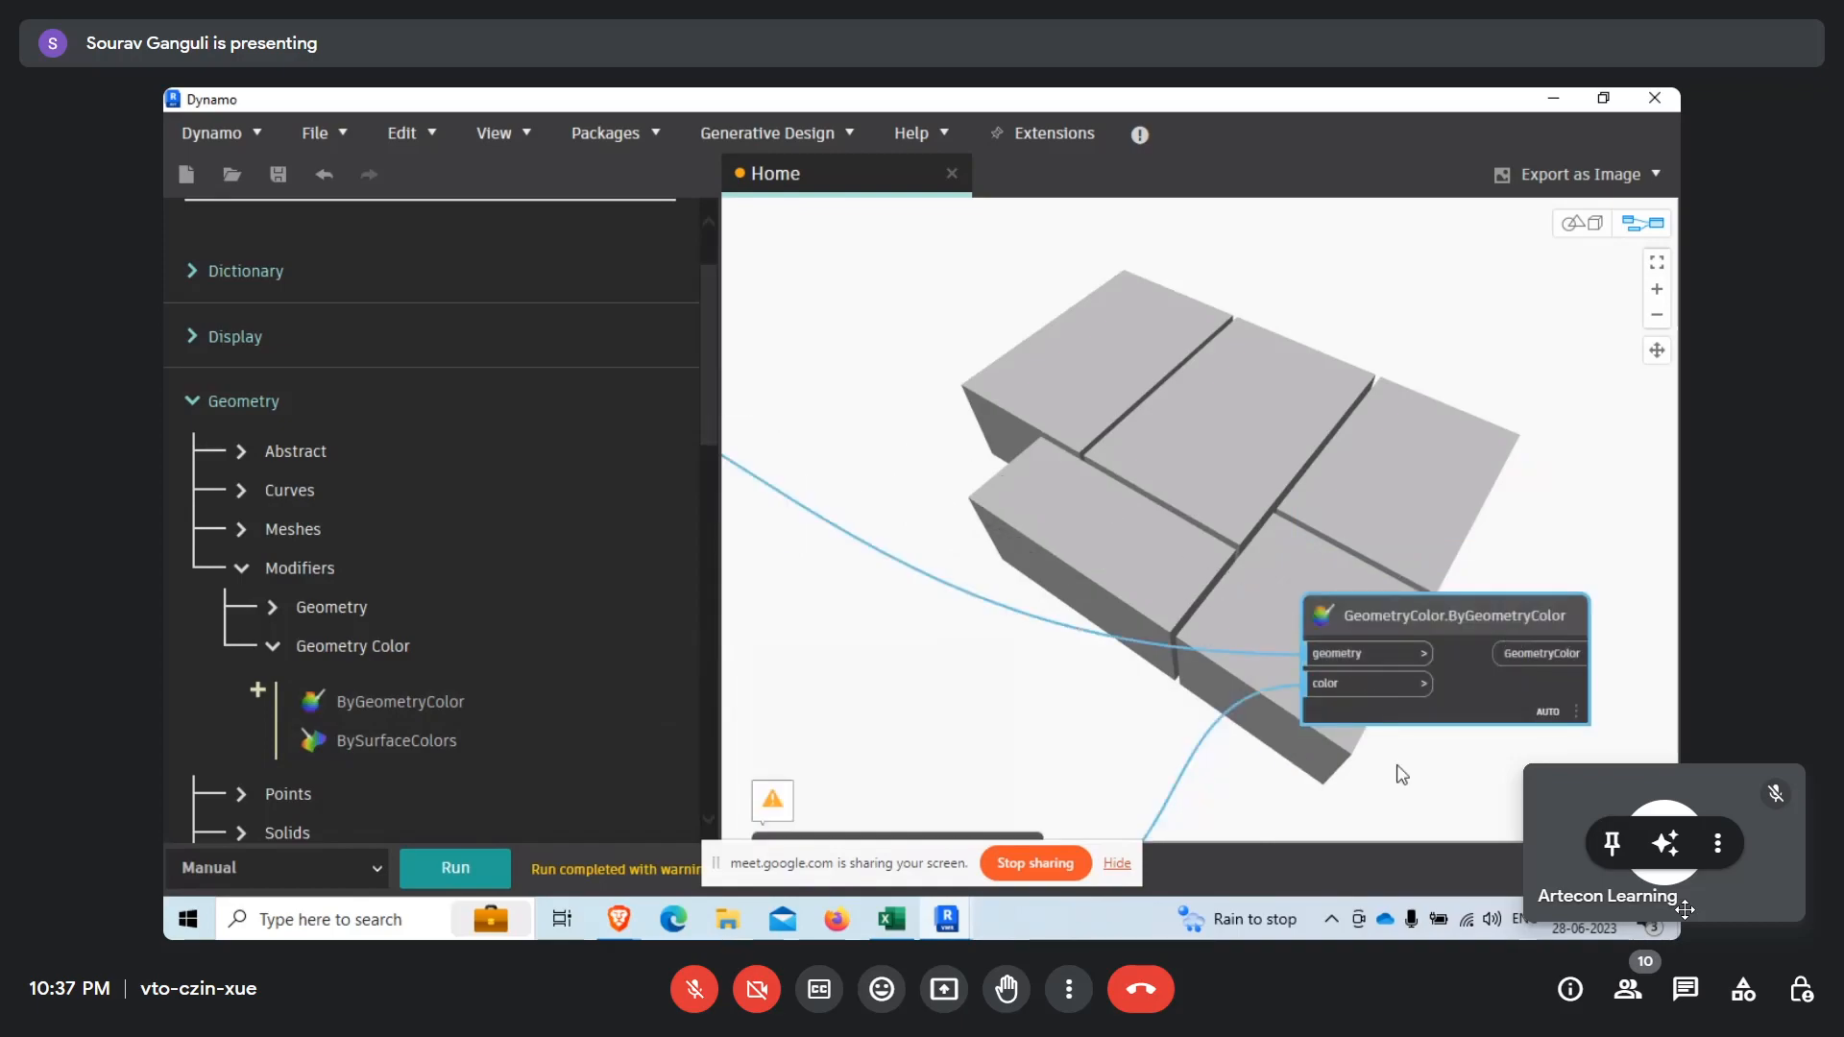
Run the graph and open the warning on the GeometryColor.ByGeometryColor node.
{"action": "middle_click_drag", "start_coordinate": [1393, 765], "coordinate": [1224, 707]}
{"action": "left_click", "coordinate": [494, 864]}
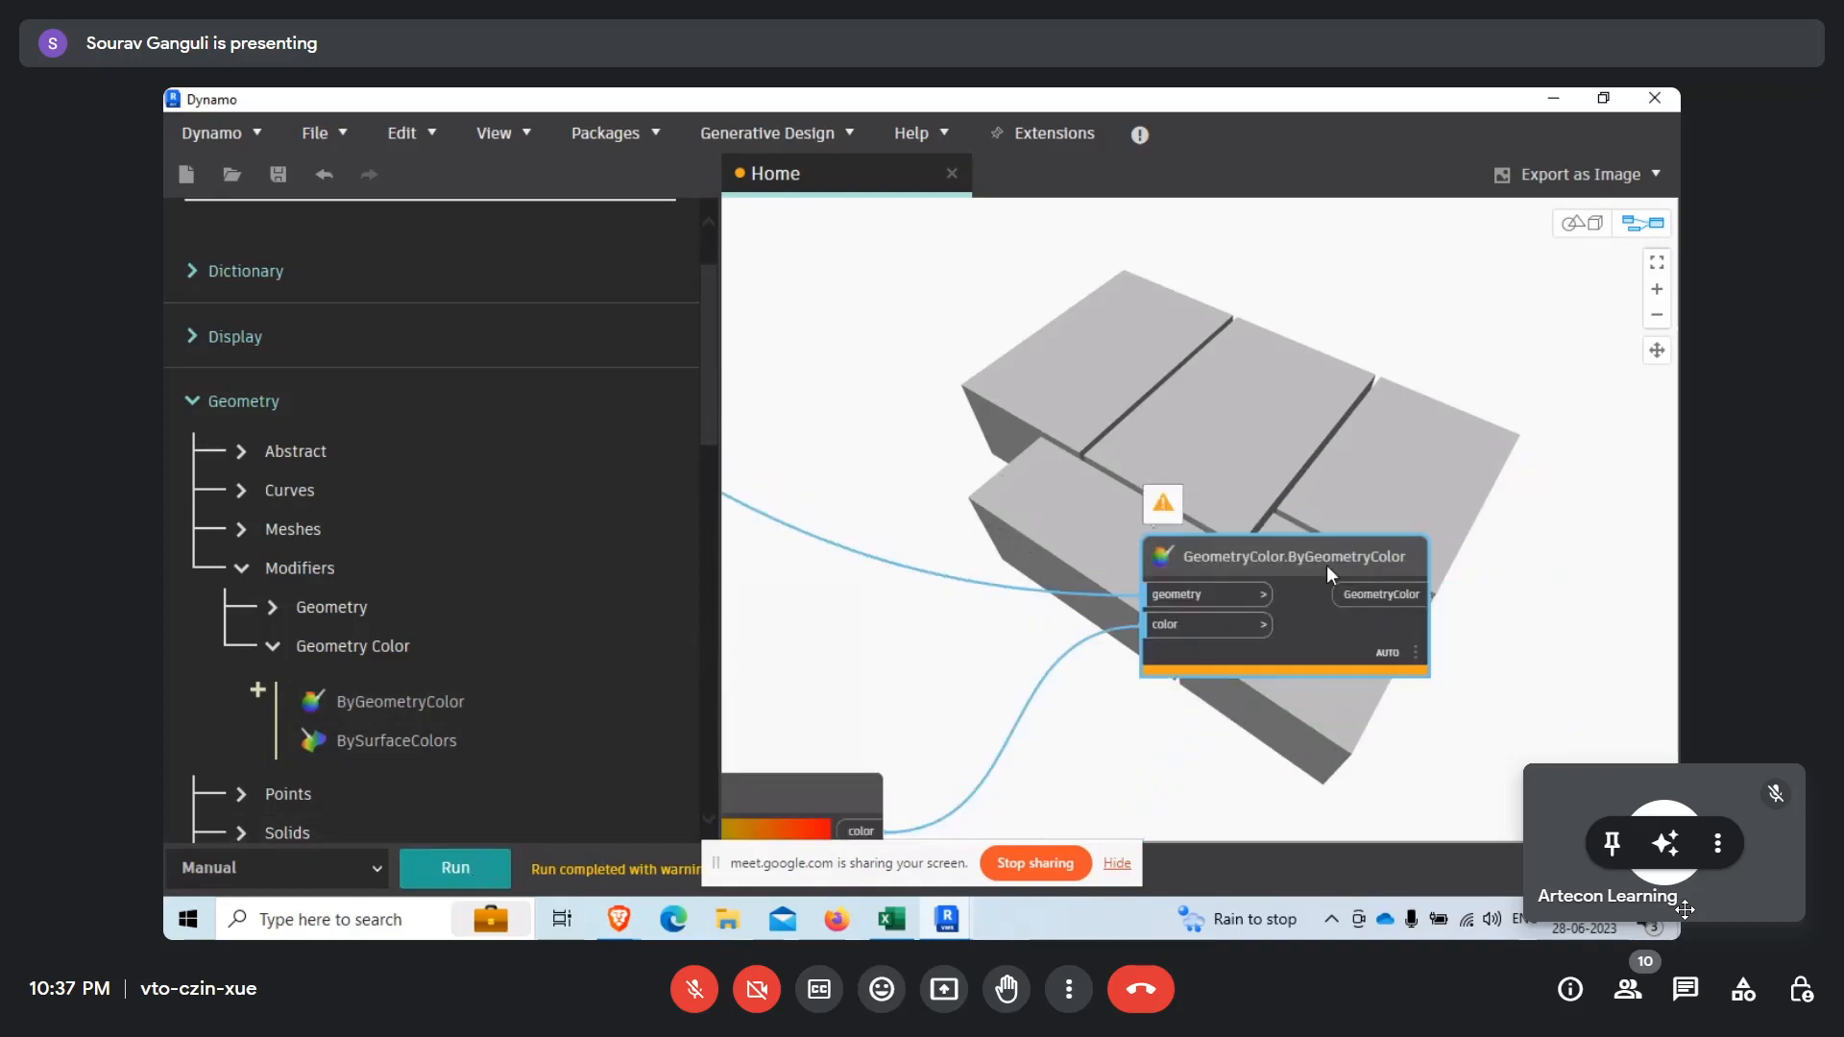
{"action": "scroll", "coordinate": [1316, 548], "scroll_direction": "up", "scroll_amount": 2}
{"action": "left_click", "coordinate": [1082, 494]}
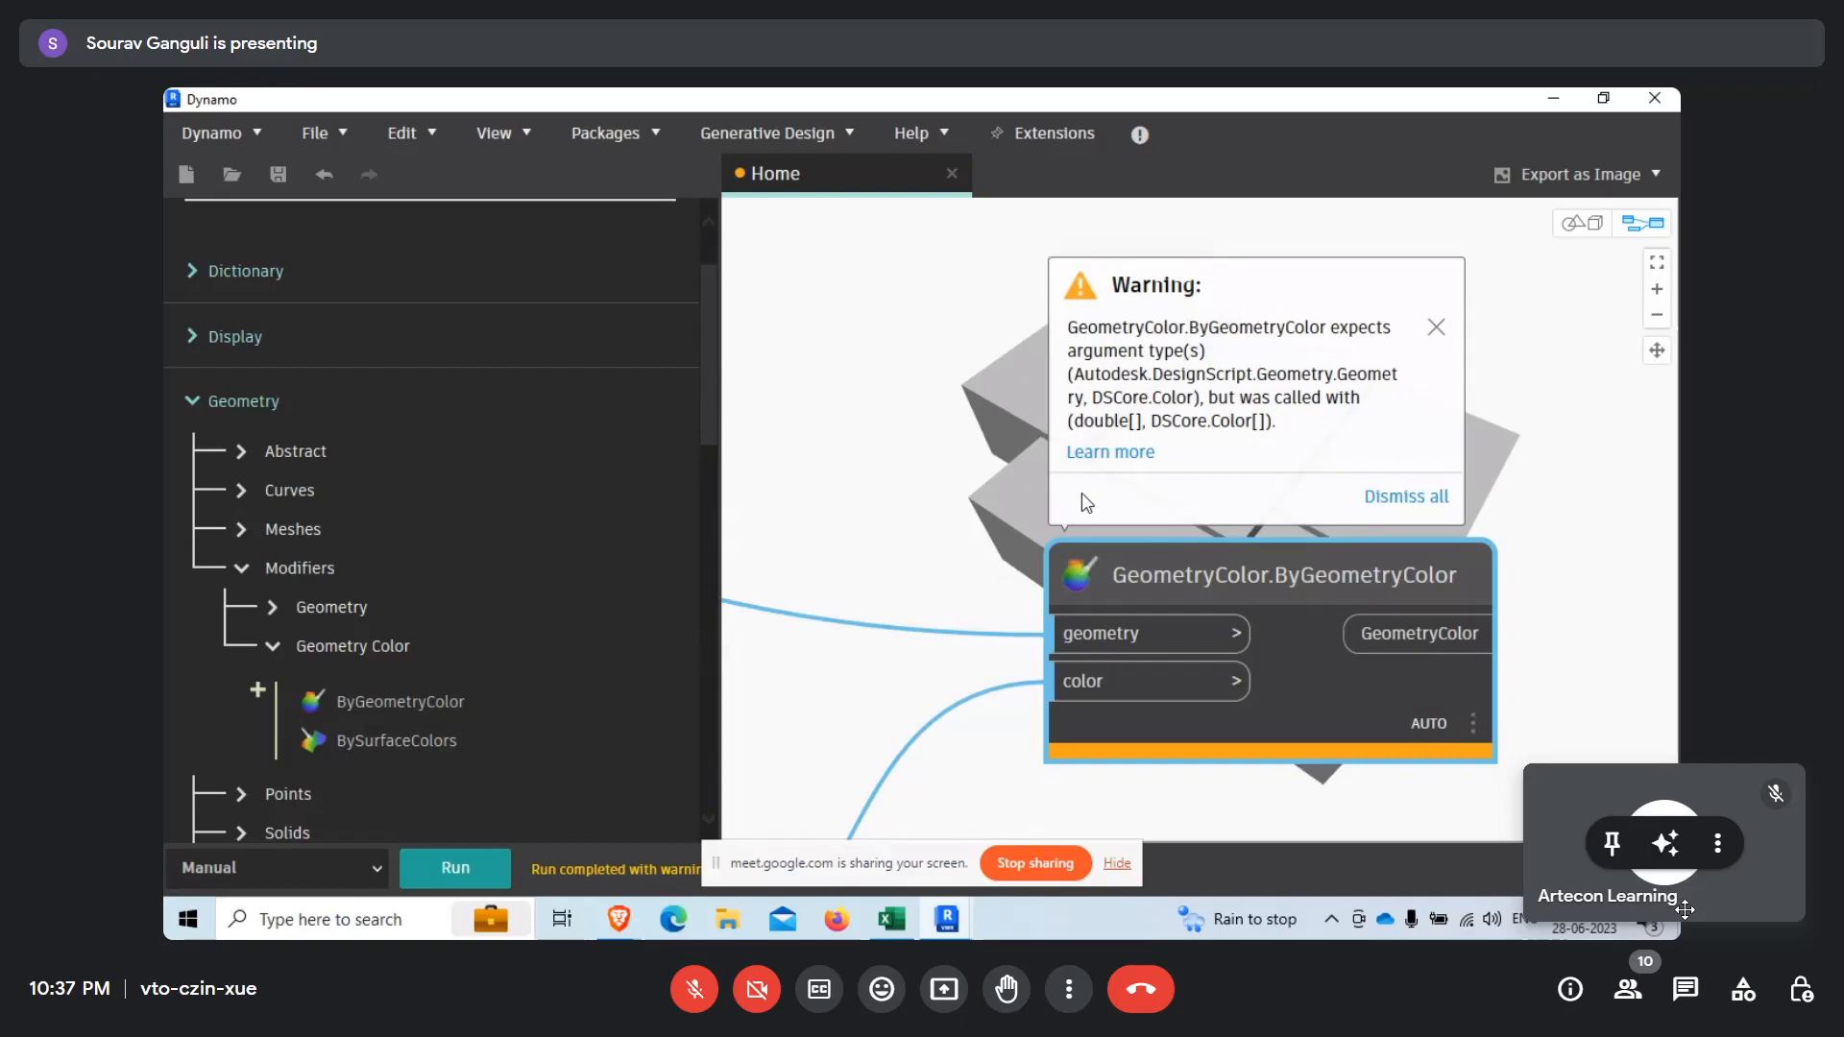
Check the Color Range node's connections and read which argument types the ByGeometryColor warning asks for.
{"action": "scroll", "coordinate": [1225, 349], "scroll_direction": "down", "scroll_amount": 8}
{"action": "scroll", "coordinate": [826, 681], "scroll_direction": "up", "scroll_amount": 7}
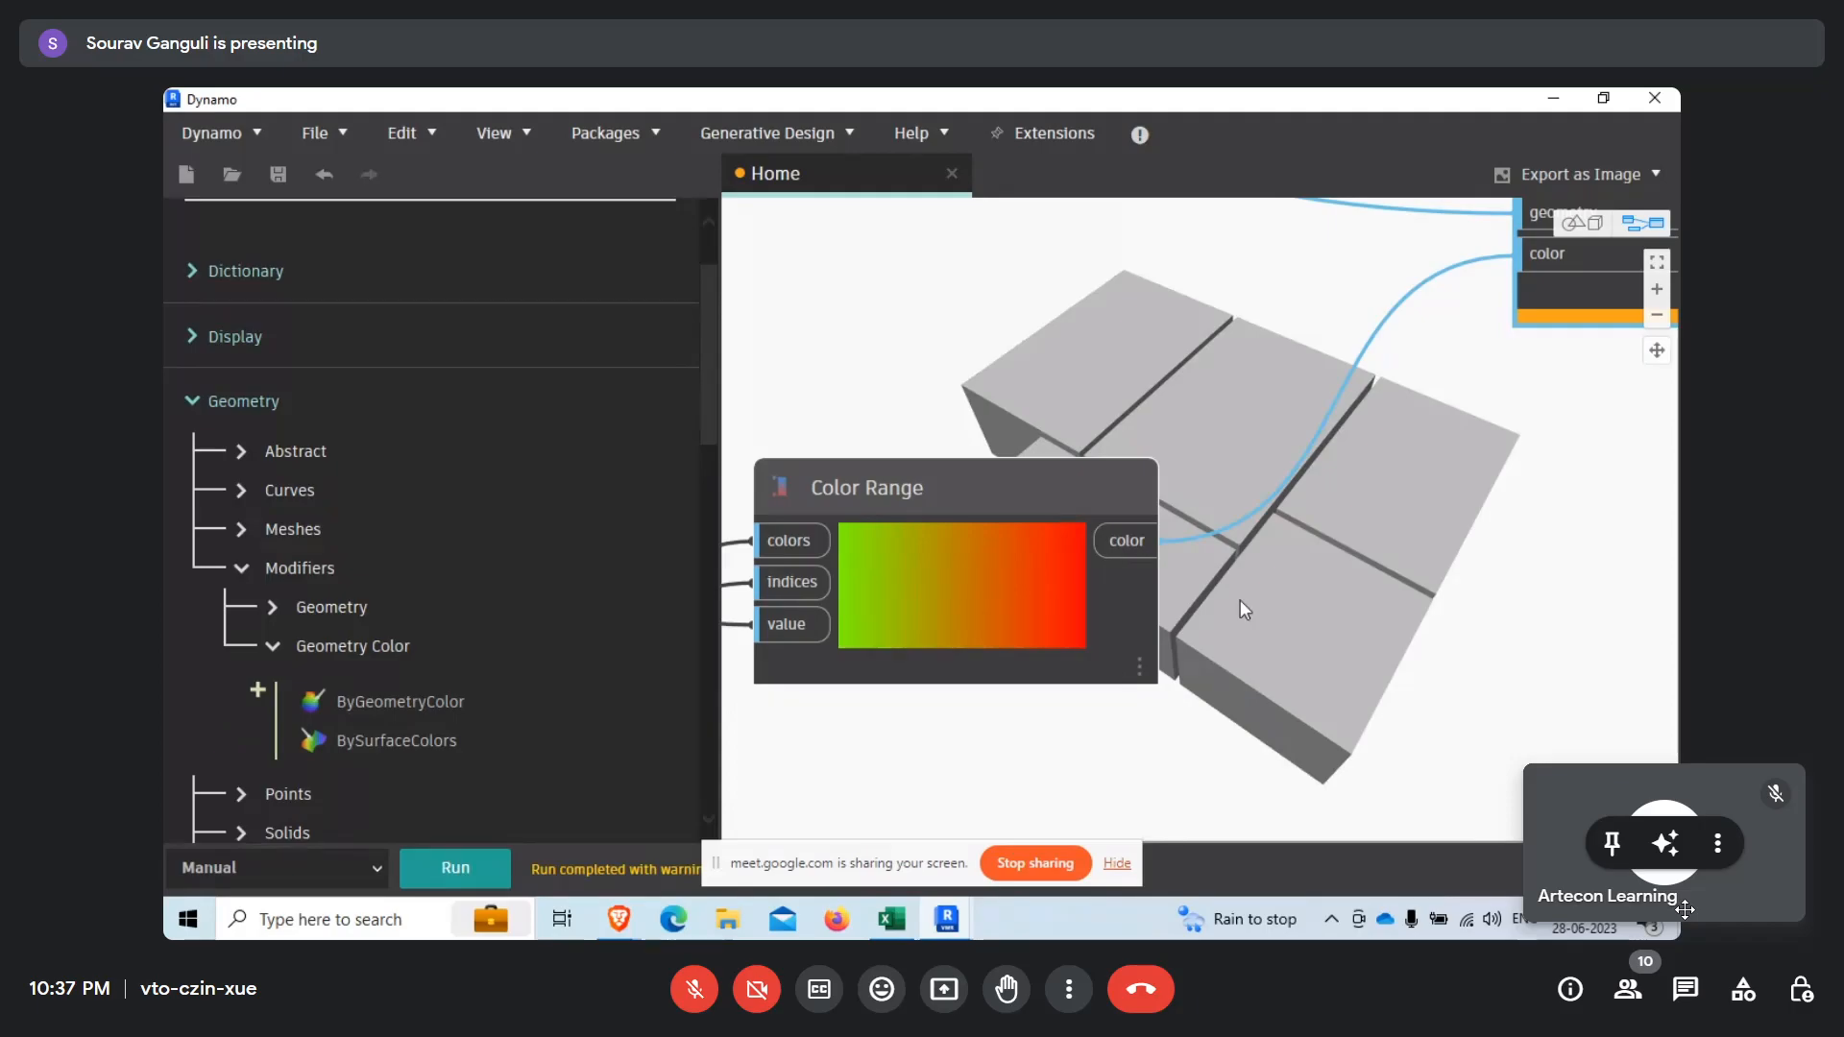
{"action": "middle_click_drag", "start_coordinate": [1241, 600], "coordinate": [1030, 816]}
{"action": "middle_click_drag", "start_coordinate": [1302, 429], "coordinate": [1130, 560]}
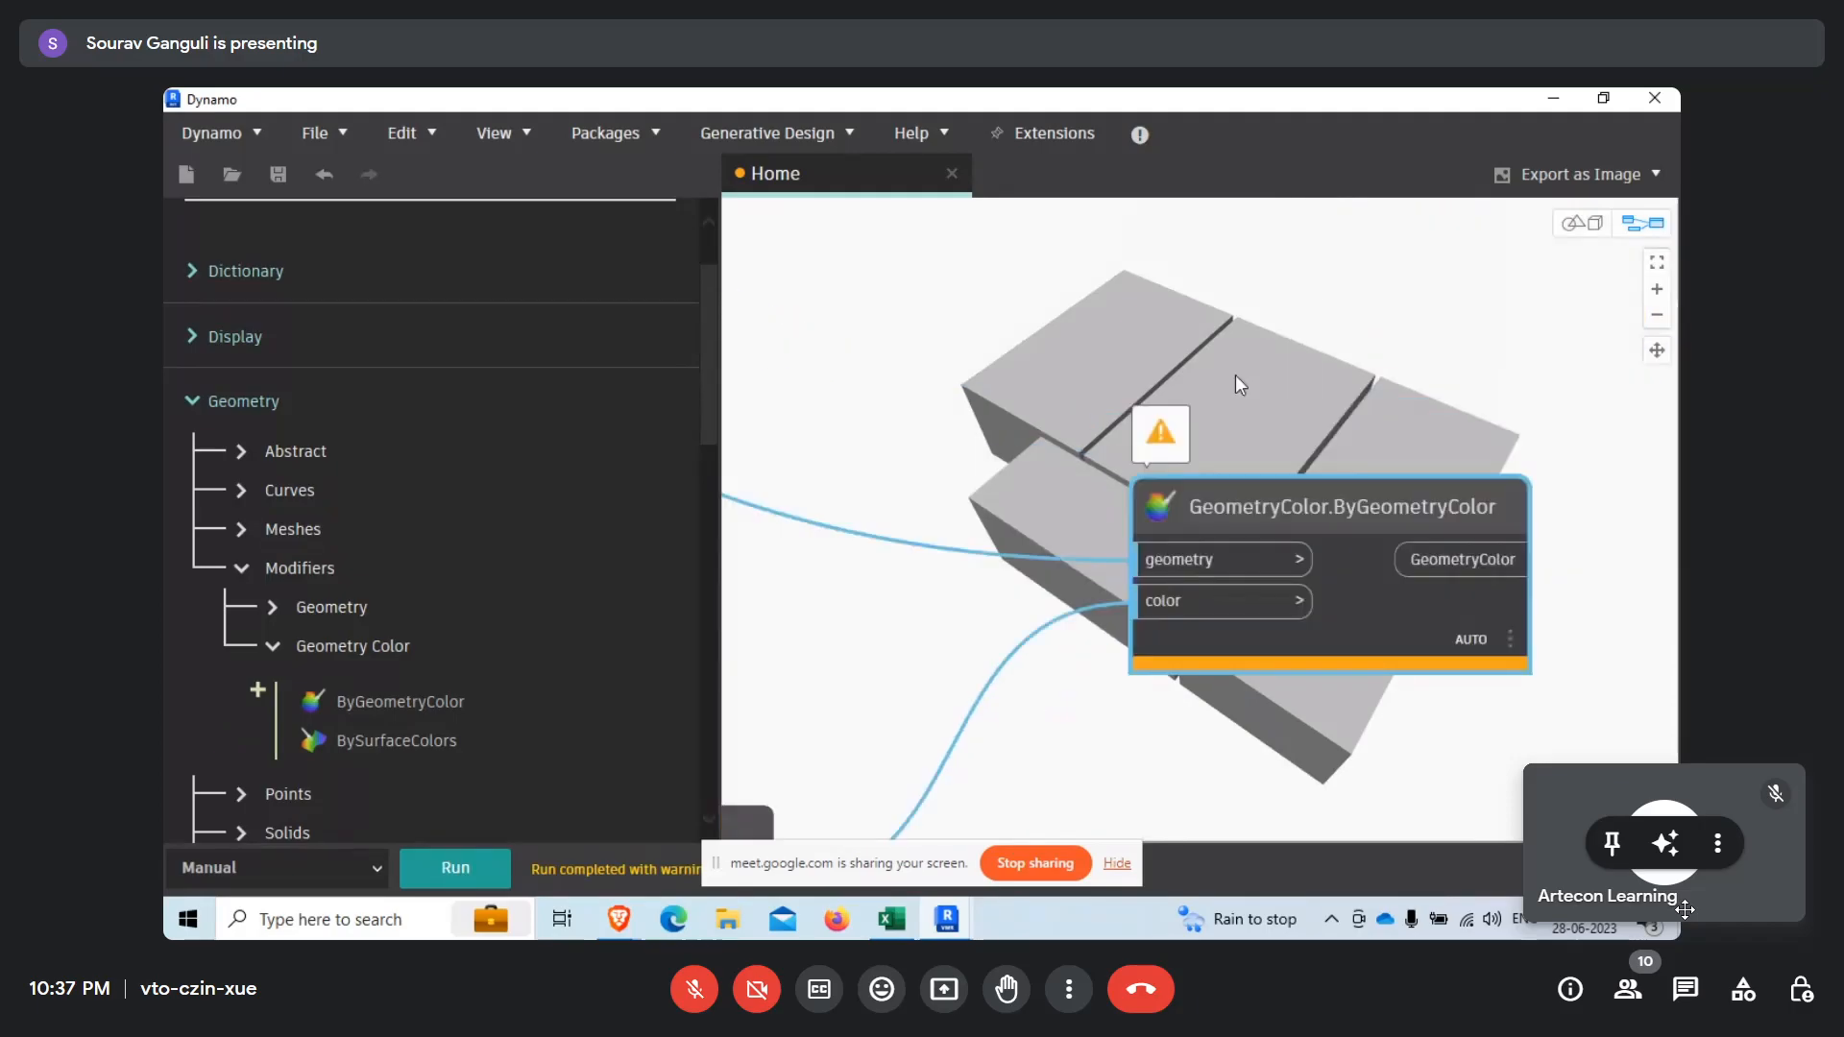
{"action": "scroll", "coordinate": [1235, 374], "scroll_direction": "up", "scroll_amount": 3}
{"action": "mouse_move", "coordinate": [1135, 440]}
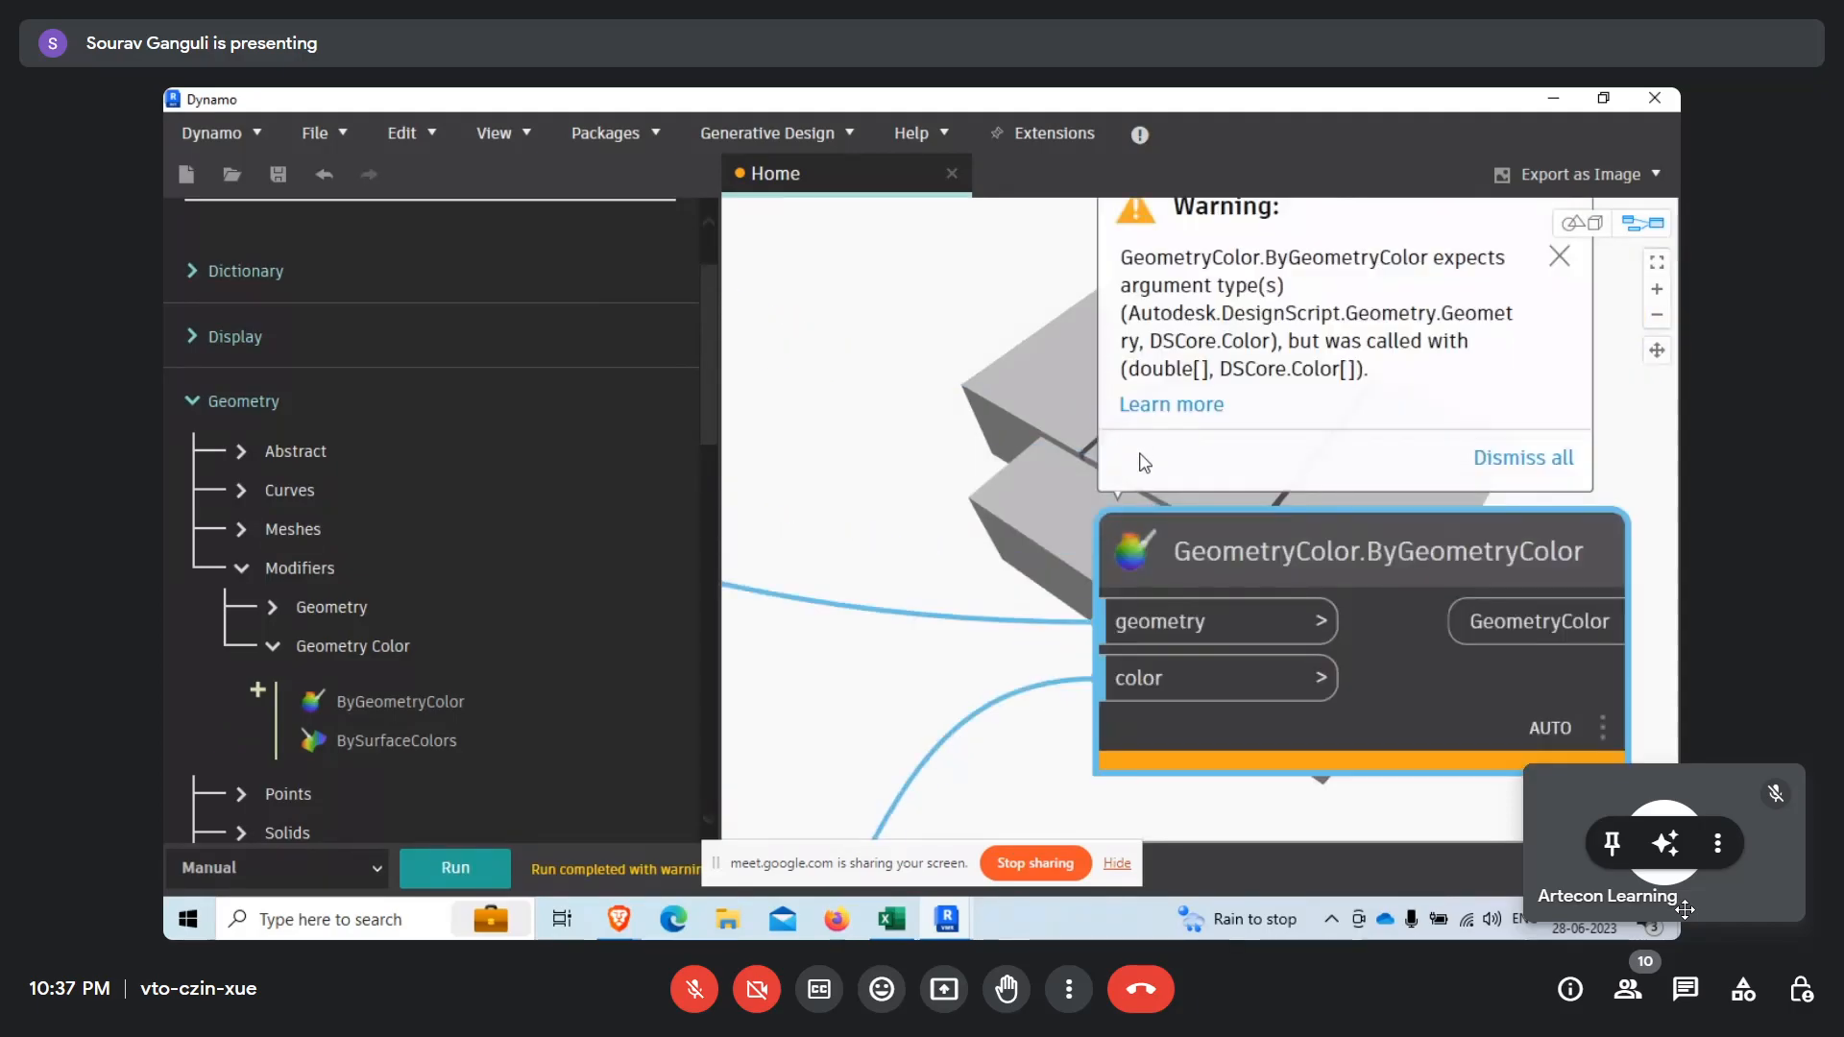
{"action": "middle_click_drag", "start_coordinate": [1140, 456], "coordinate": [1125, 459]}
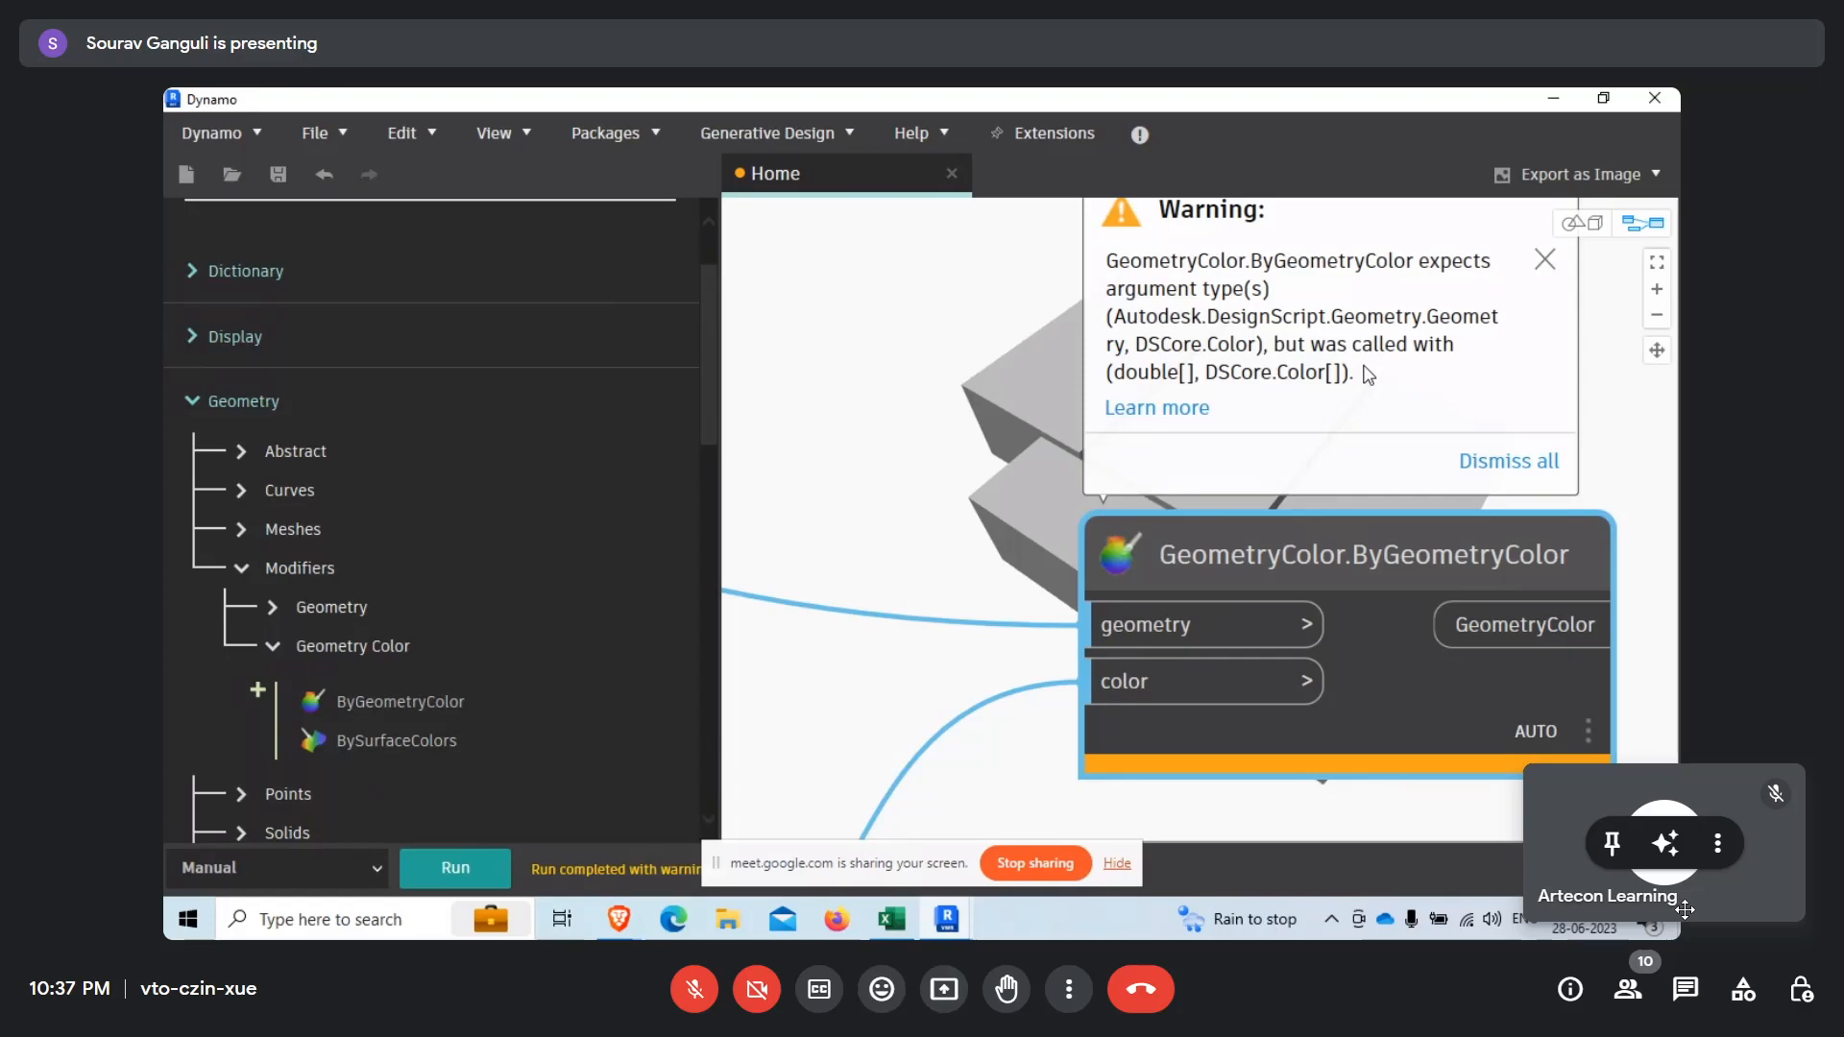
Move the division node and the Solid.Volume node down to make room in the node chain.
{"action": "scroll", "coordinate": [1479, 601], "scroll_direction": "down", "scroll_amount": 7}
{"action": "scroll", "coordinate": [816, 420], "scroll_direction": "up", "scroll_amount": 3}
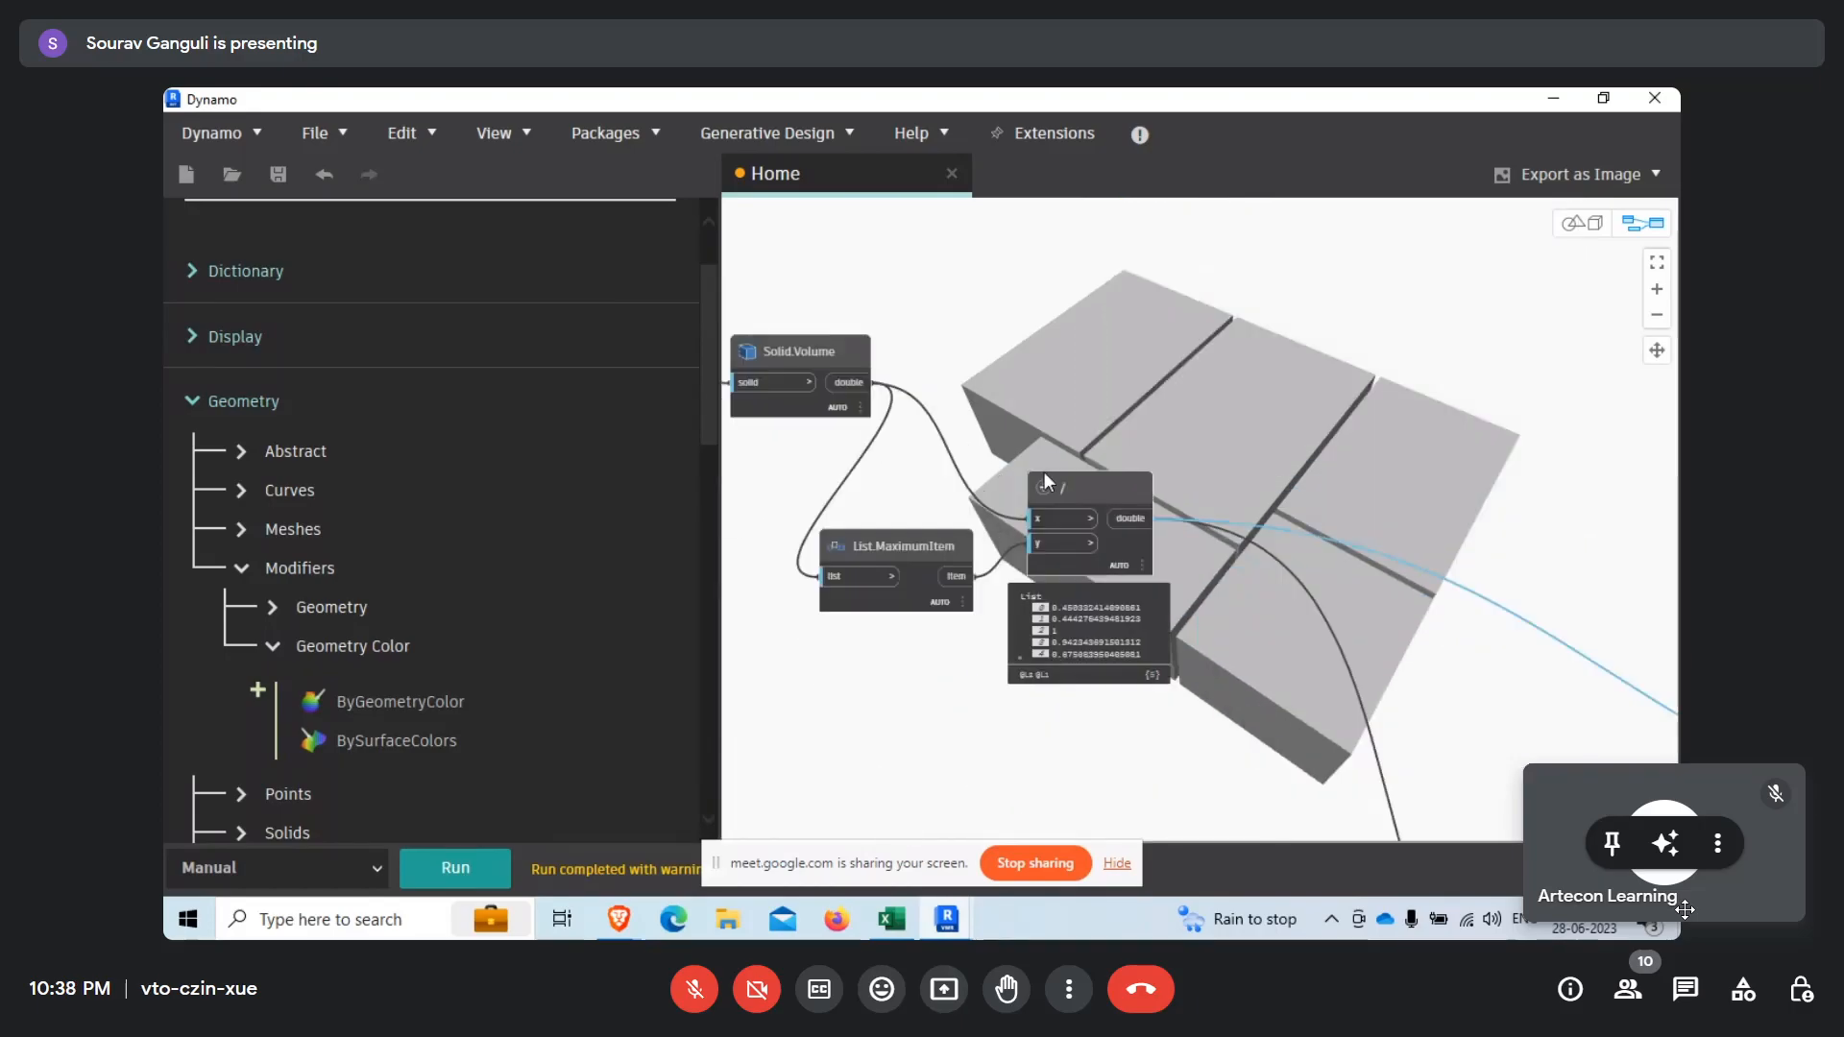
{"action": "scroll", "coordinate": [1103, 474], "scroll_direction": "up", "scroll_amount": 2}
{"action": "left_click_drag", "start_coordinate": [1103, 499], "coordinate": [1070, 547]}
{"action": "scroll", "coordinate": [1173, 494], "scroll_direction": "down", "scroll_amount": 3}
{"action": "scroll", "coordinate": [917, 360], "scroll_direction": "up", "scroll_amount": 3}
{"action": "left_click", "coordinate": [936, 482]}
{"action": "left_click_drag", "start_coordinate": [937, 482], "coordinate": [923, 558]}
Raise the List.Flatten node above its neighbors and lower Solid.Volume further.
{"action": "scroll", "coordinate": [1197, 459], "scroll_direction": "down", "scroll_amount": 3}
{"action": "scroll", "coordinate": [941, 453], "scroll_direction": "up", "scroll_amount": 2}
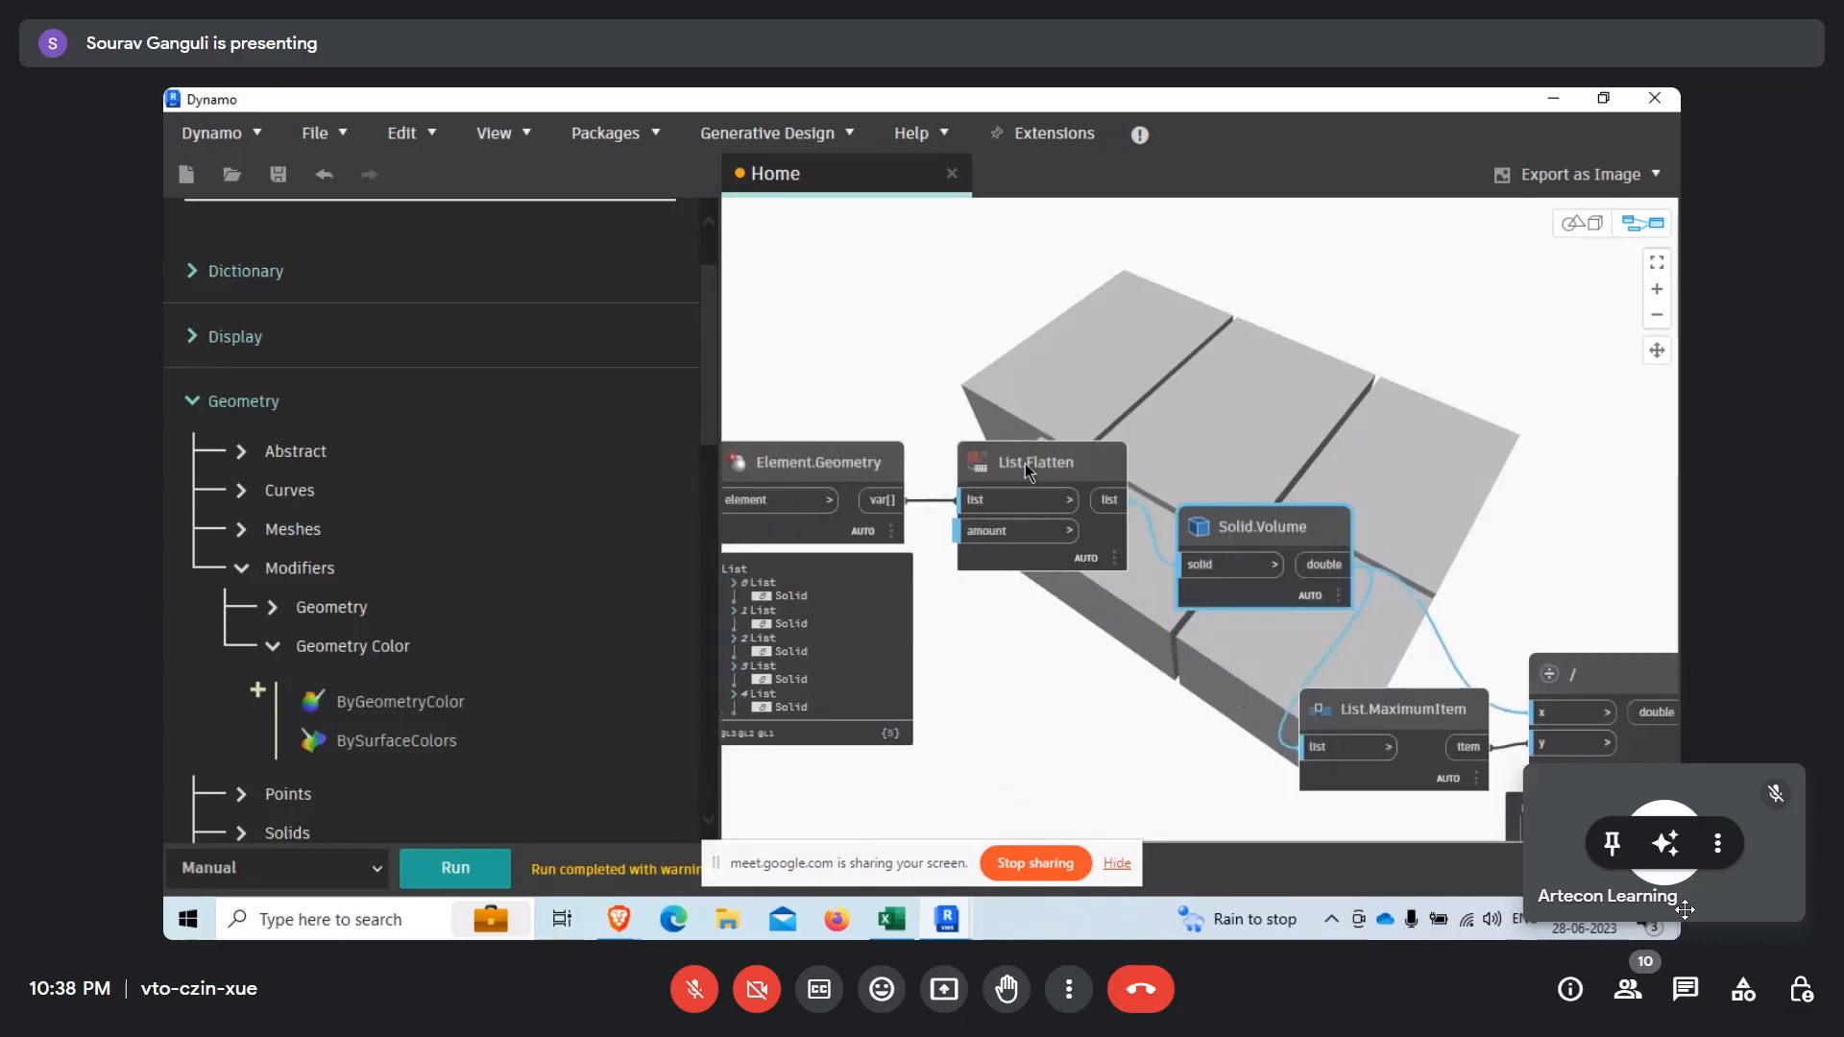
{"action": "left_click_drag", "start_coordinate": [1017, 463], "coordinate": [1032, 367]}
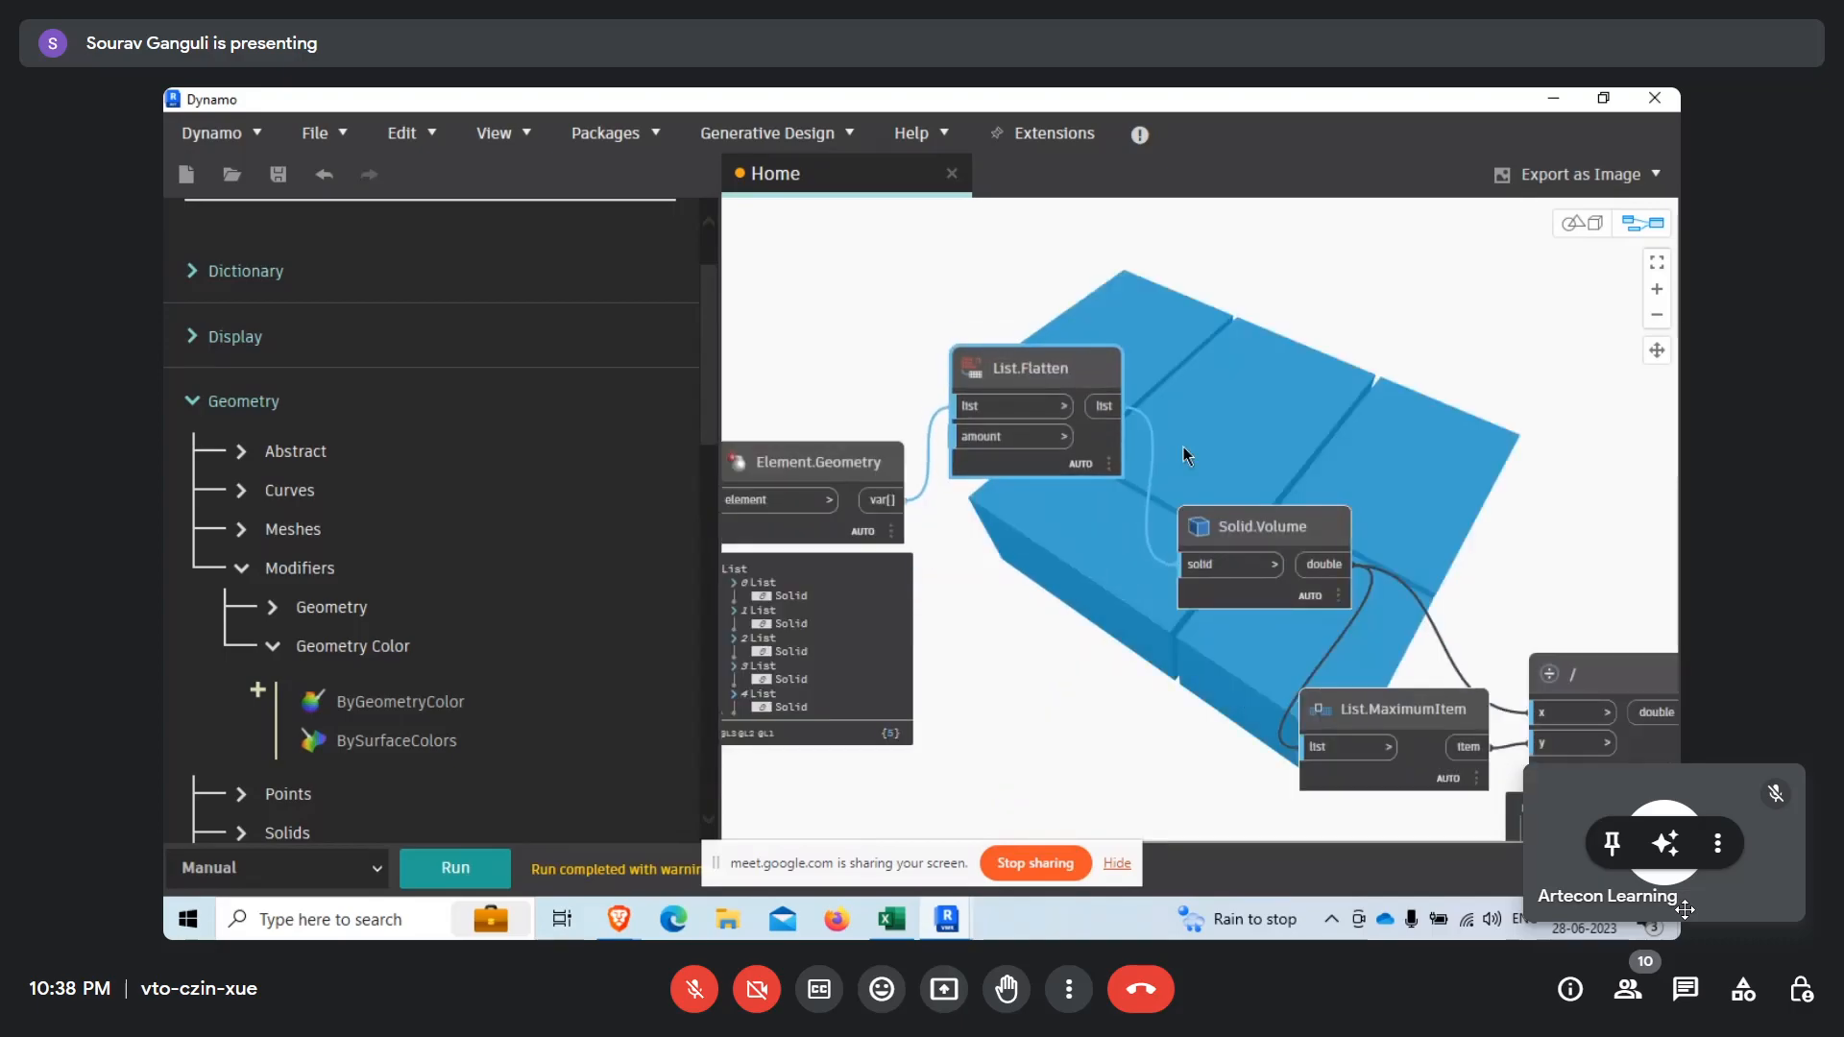
{"action": "left_click_drag", "start_coordinate": [1272, 539], "coordinate": [1254, 595]}
Connect the List.Flatten output to the geometry input of GeometryColor.ByGeometryColor and run the graph.
{"action": "scroll", "coordinate": [1094, 408], "scroll_direction": "down", "scroll_amount": 5}
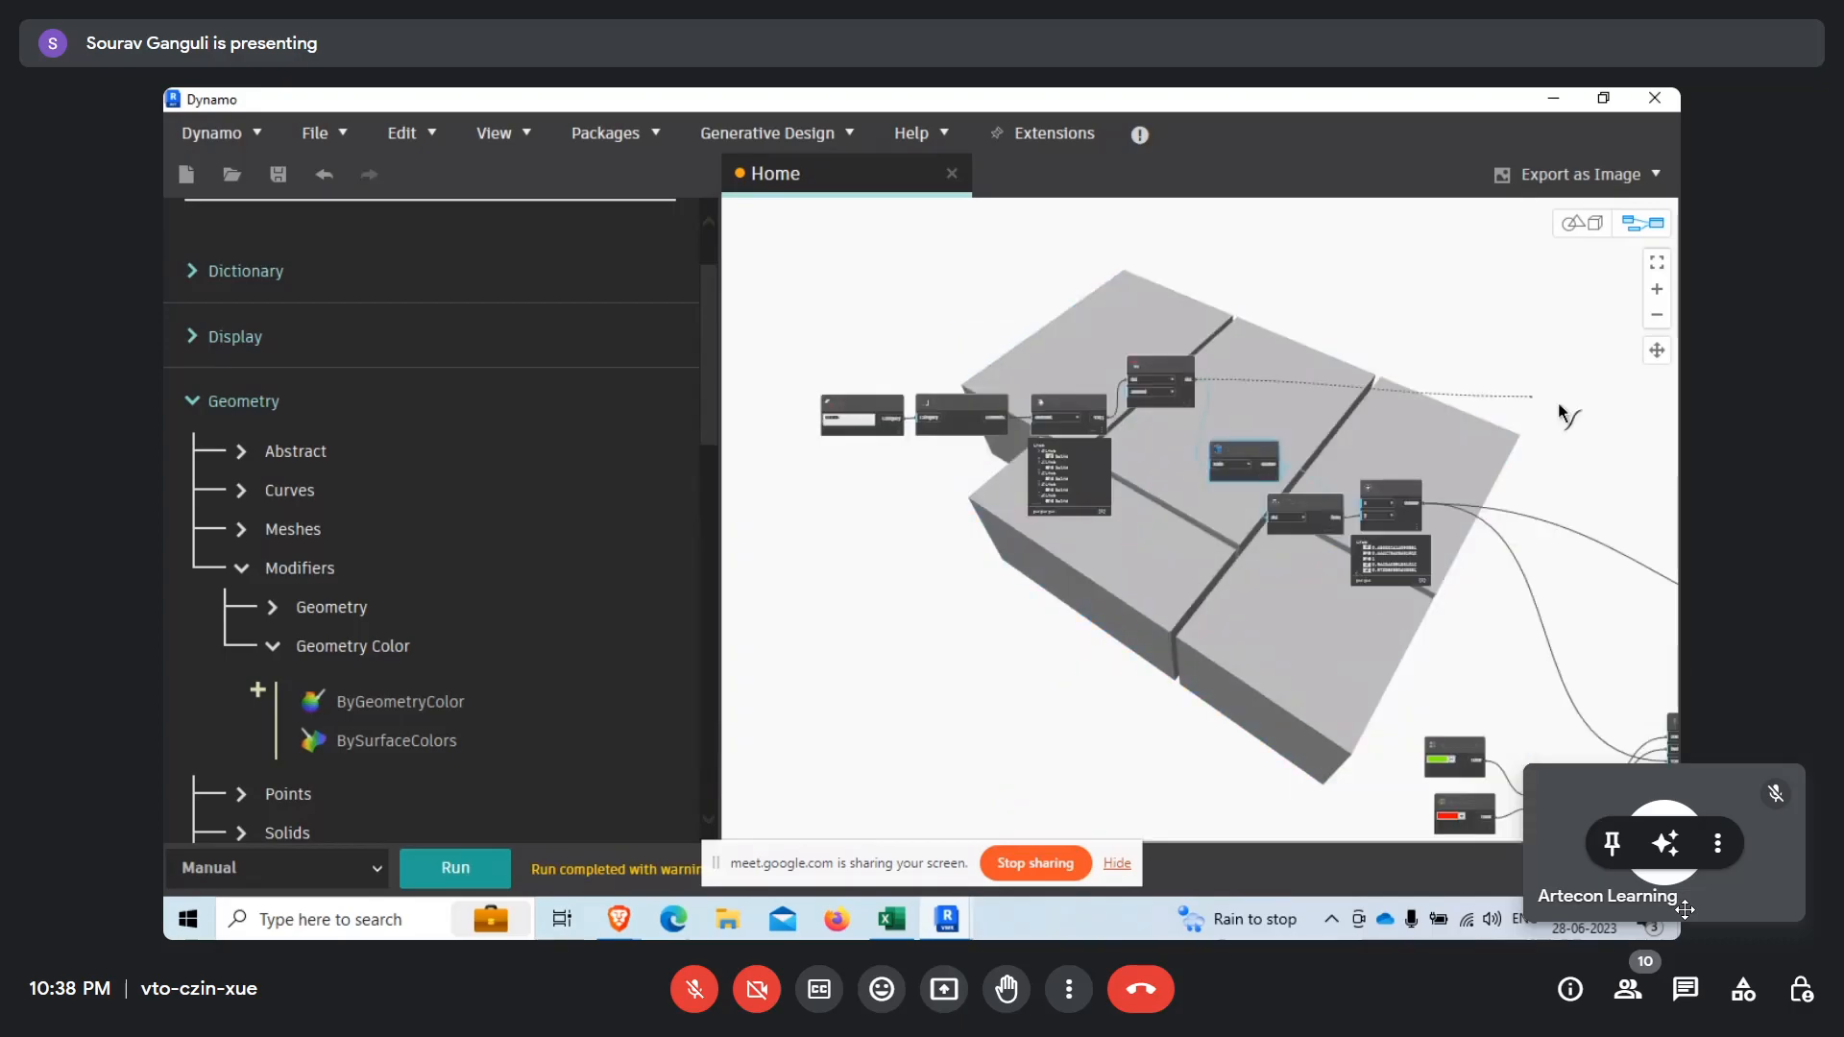
{"action": "middle_click_drag", "start_coordinate": [1421, 461], "coordinate": [1018, 417]}
{"action": "scroll", "coordinate": [1408, 593], "scroll_direction": "up", "scroll_amount": 5}
{"action": "left_click", "coordinate": [1392, 606]}
{"action": "left_click_drag", "start_coordinate": [1410, 584], "coordinate": [1389, 335]}
{"action": "left_click", "coordinate": [465, 870]}
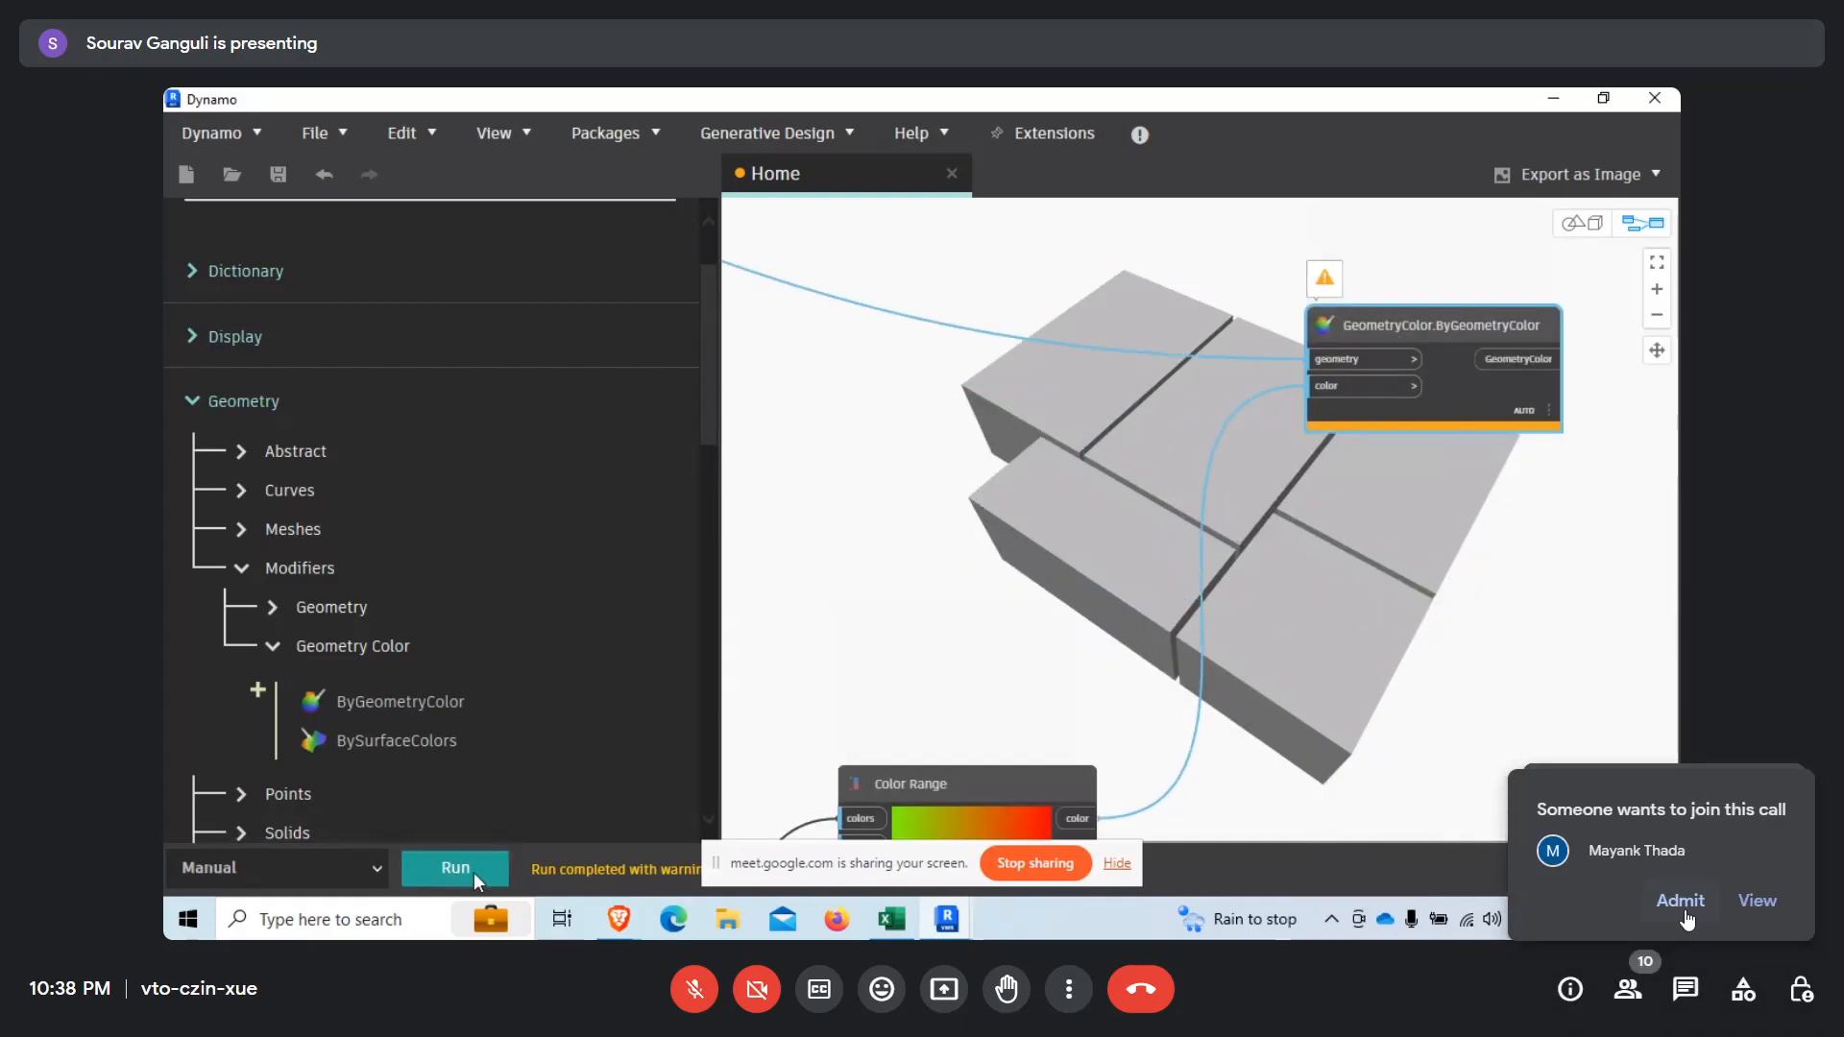
{"action": "scroll", "coordinate": [936, 639], "scroll_direction": "up", "scroll_amount": 5}
{"action": "left_click", "coordinate": [1679, 902]}
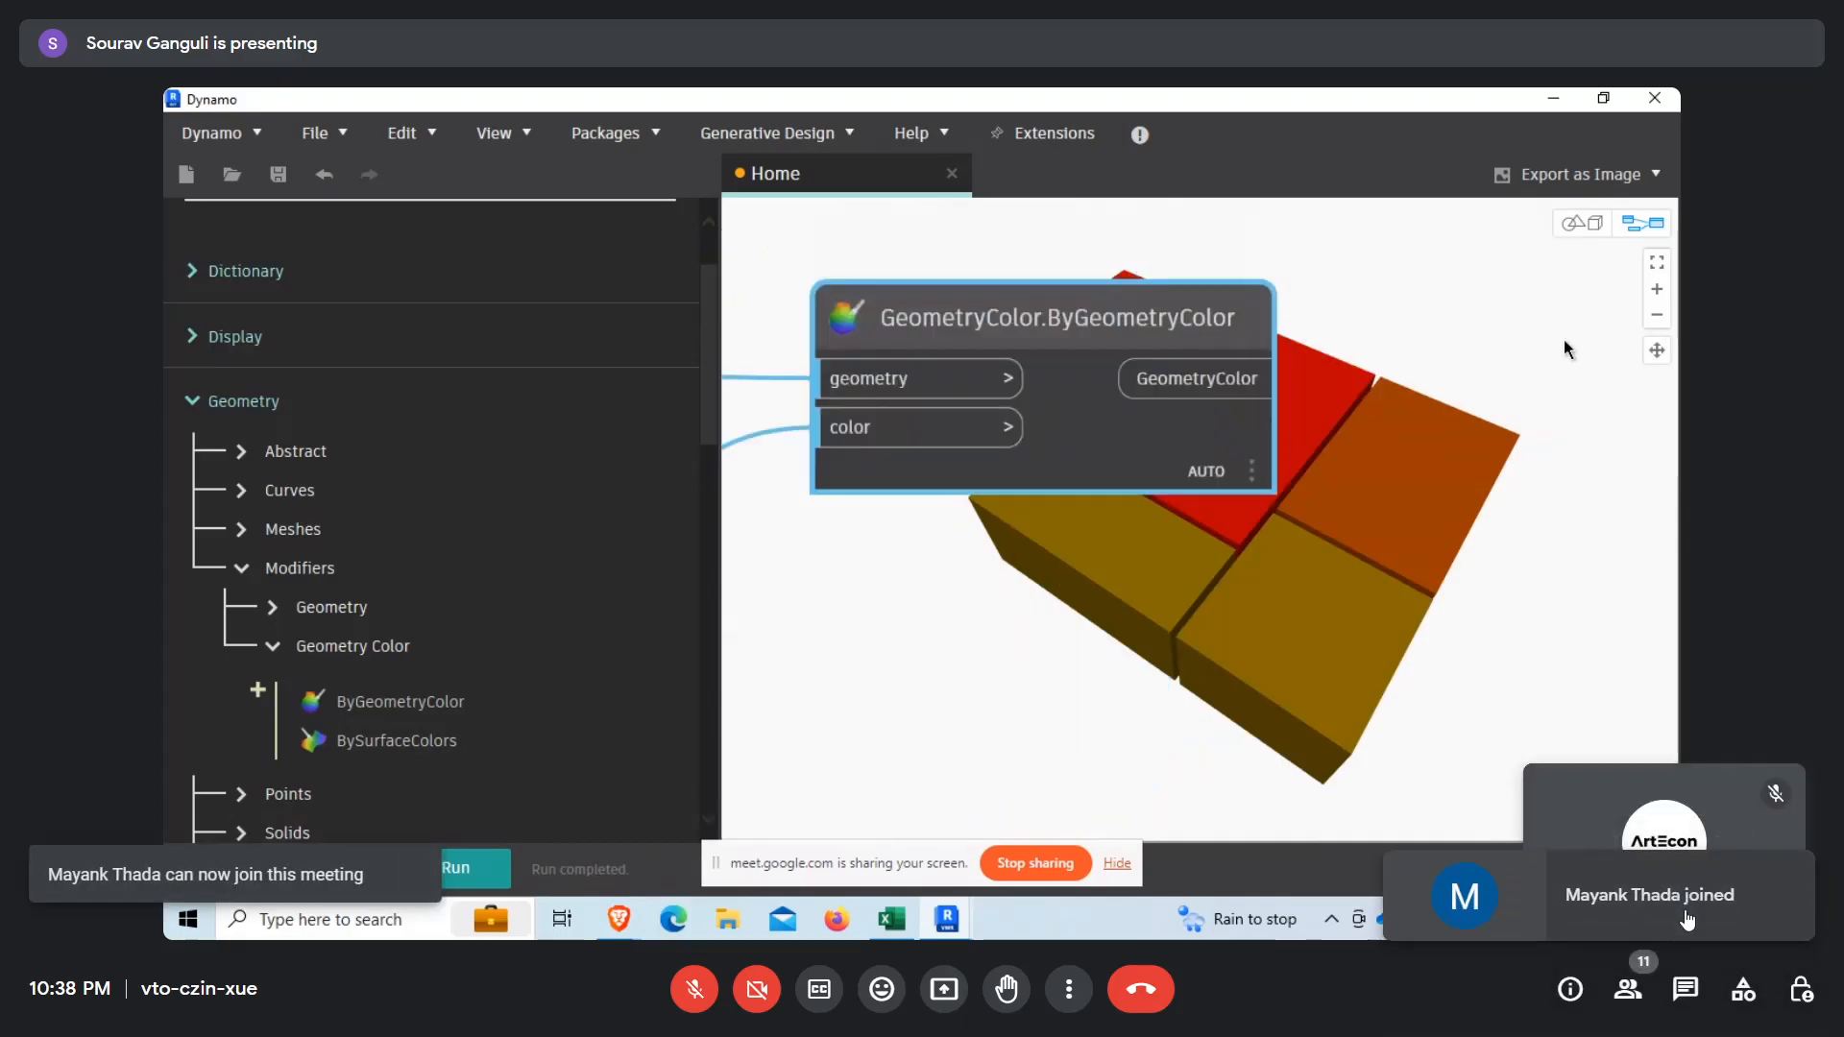
Keep the output preview of the GeometryColor.ByGeometryColor node open below the node.
{"action": "mouse_move", "coordinate": [1172, 452]}
{"action": "left_click", "coordinate": [1246, 523]}
{"action": "middle_click_drag", "start_coordinate": [1156, 449], "coordinate": [1098, 399]}
{"action": "middle_click_drag", "start_coordinate": [1426, 544], "coordinate": [1253, 578]}
{"action": "scroll", "coordinate": [1366, 409], "scroll_direction": "down", "scroll_amount": 6}
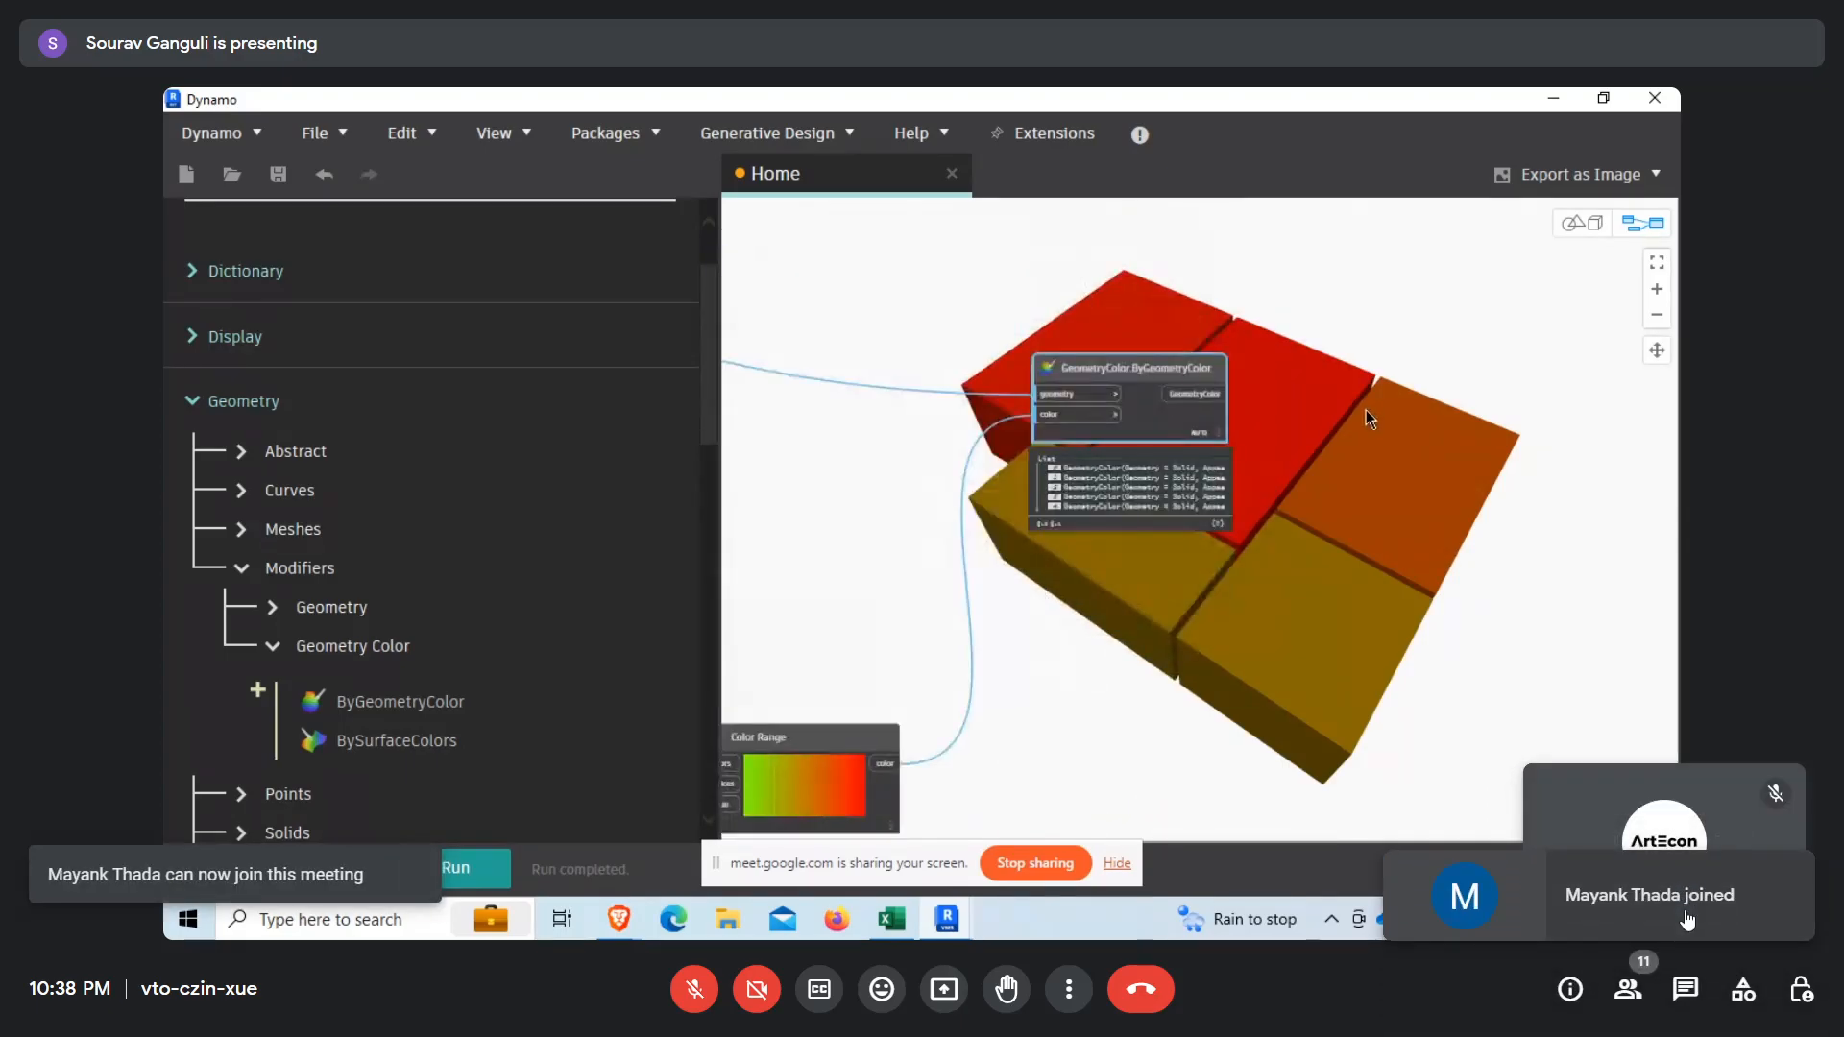
Compare the colors of the room solids with the gradient shown in the Color Range node.
{"action": "middle_click_drag", "start_coordinate": [1005, 456], "coordinate": [953, 568]}
{"action": "scroll", "coordinate": [1059, 706], "scroll_direction": "up", "scroll_amount": 5}
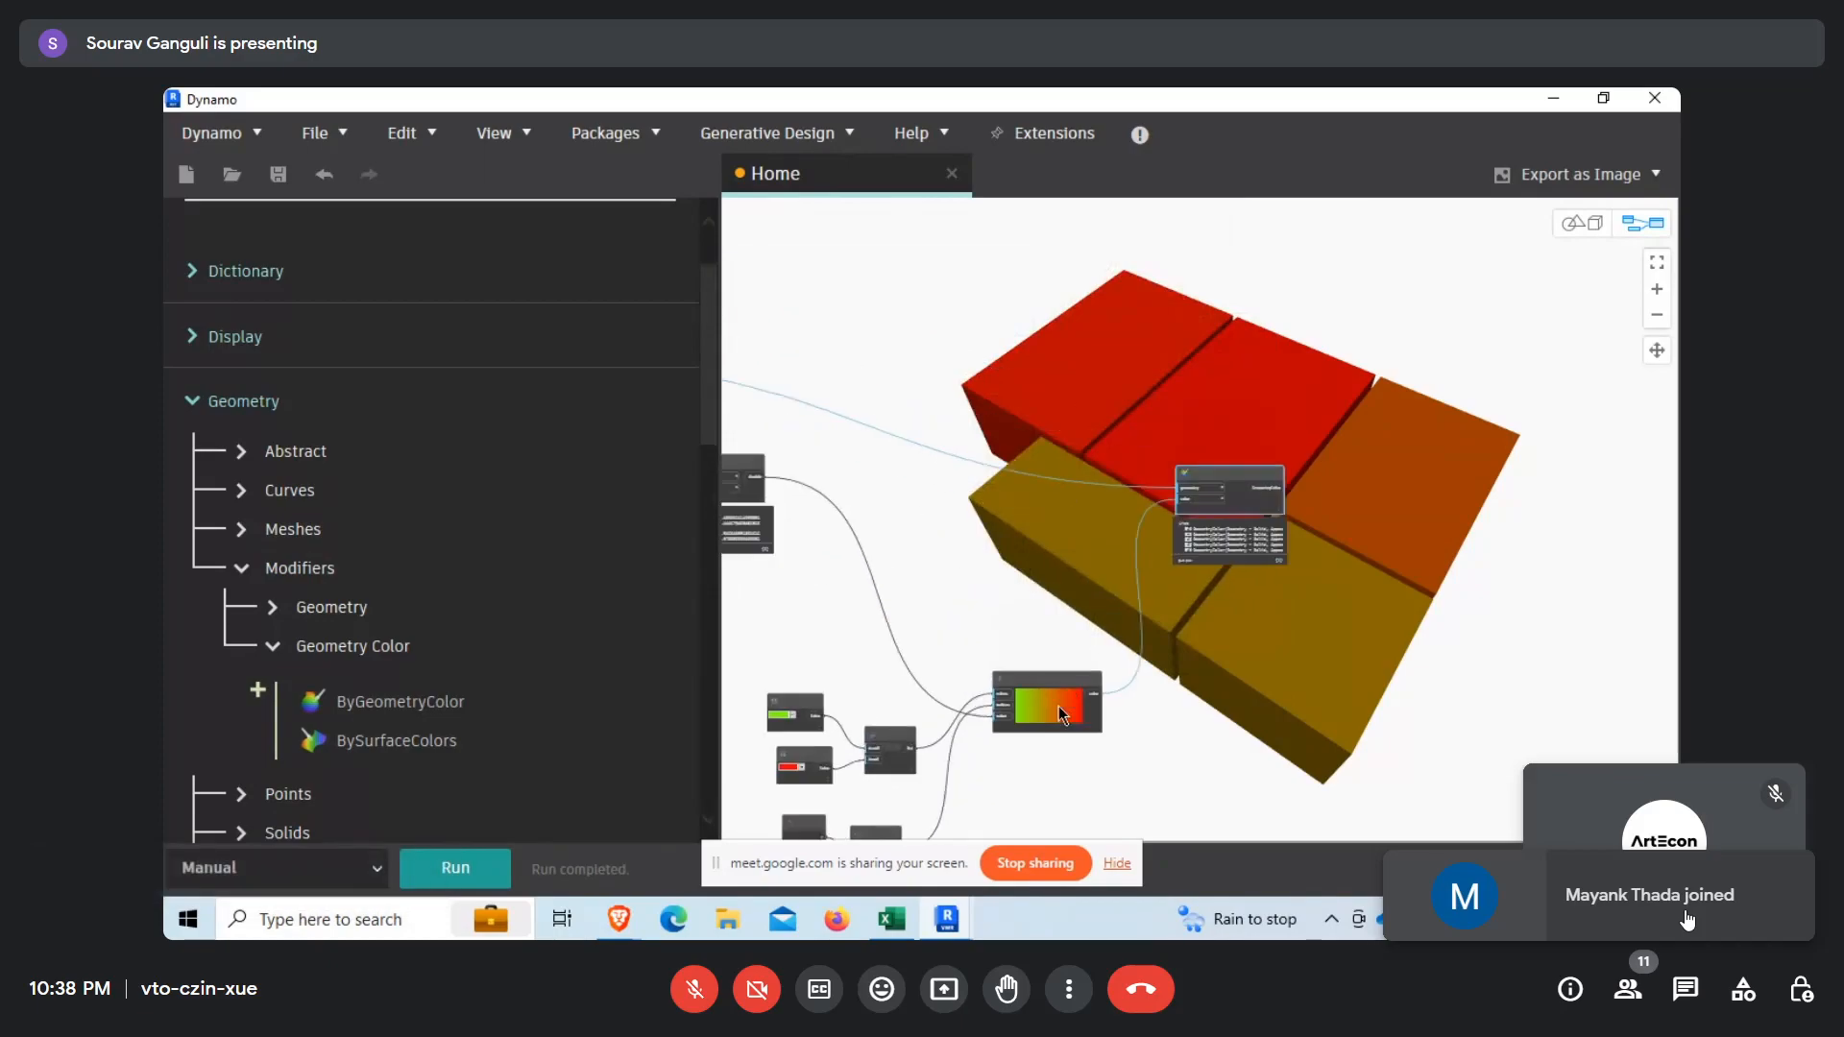
{"action": "middle_click_drag", "start_coordinate": [1102, 532], "coordinate": [1116, 638]}
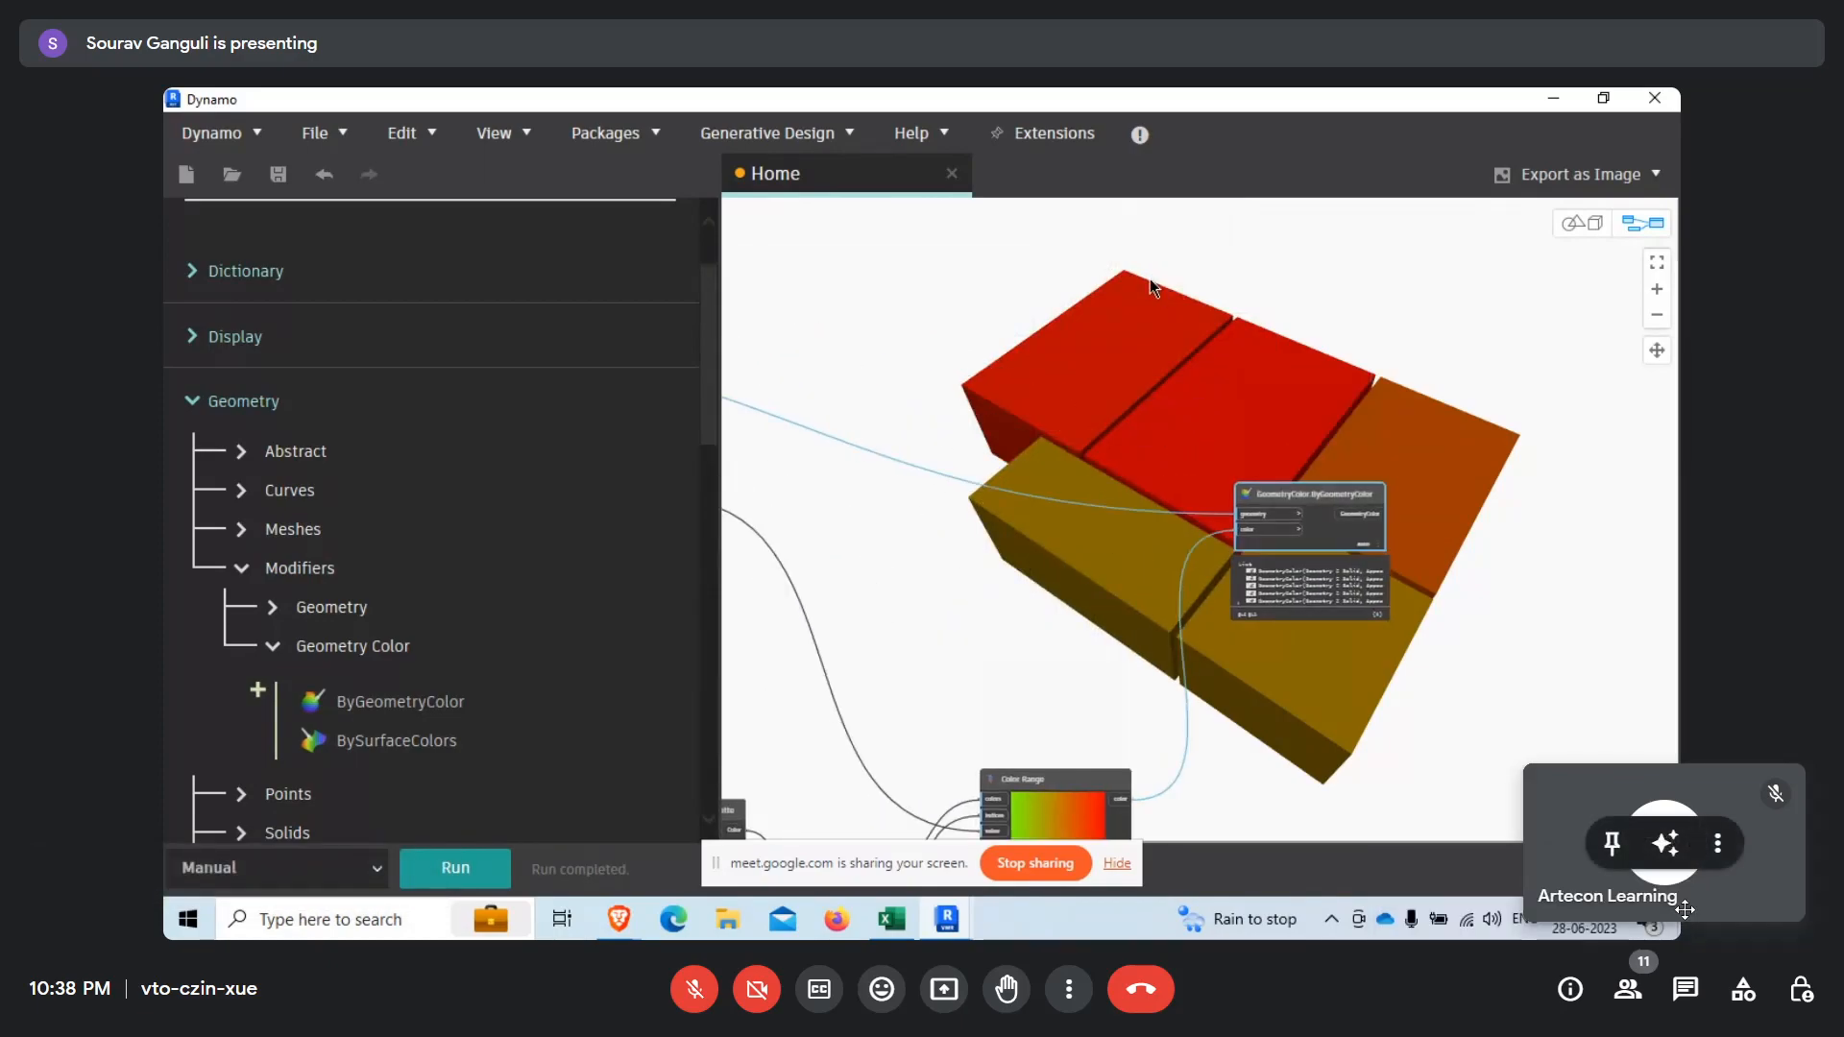
{"action": "middle_click_drag", "start_coordinate": [1129, 534], "coordinate": [1107, 520]}
{"action": "middle_click_drag", "start_coordinate": [1197, 698], "coordinate": [987, 528]}
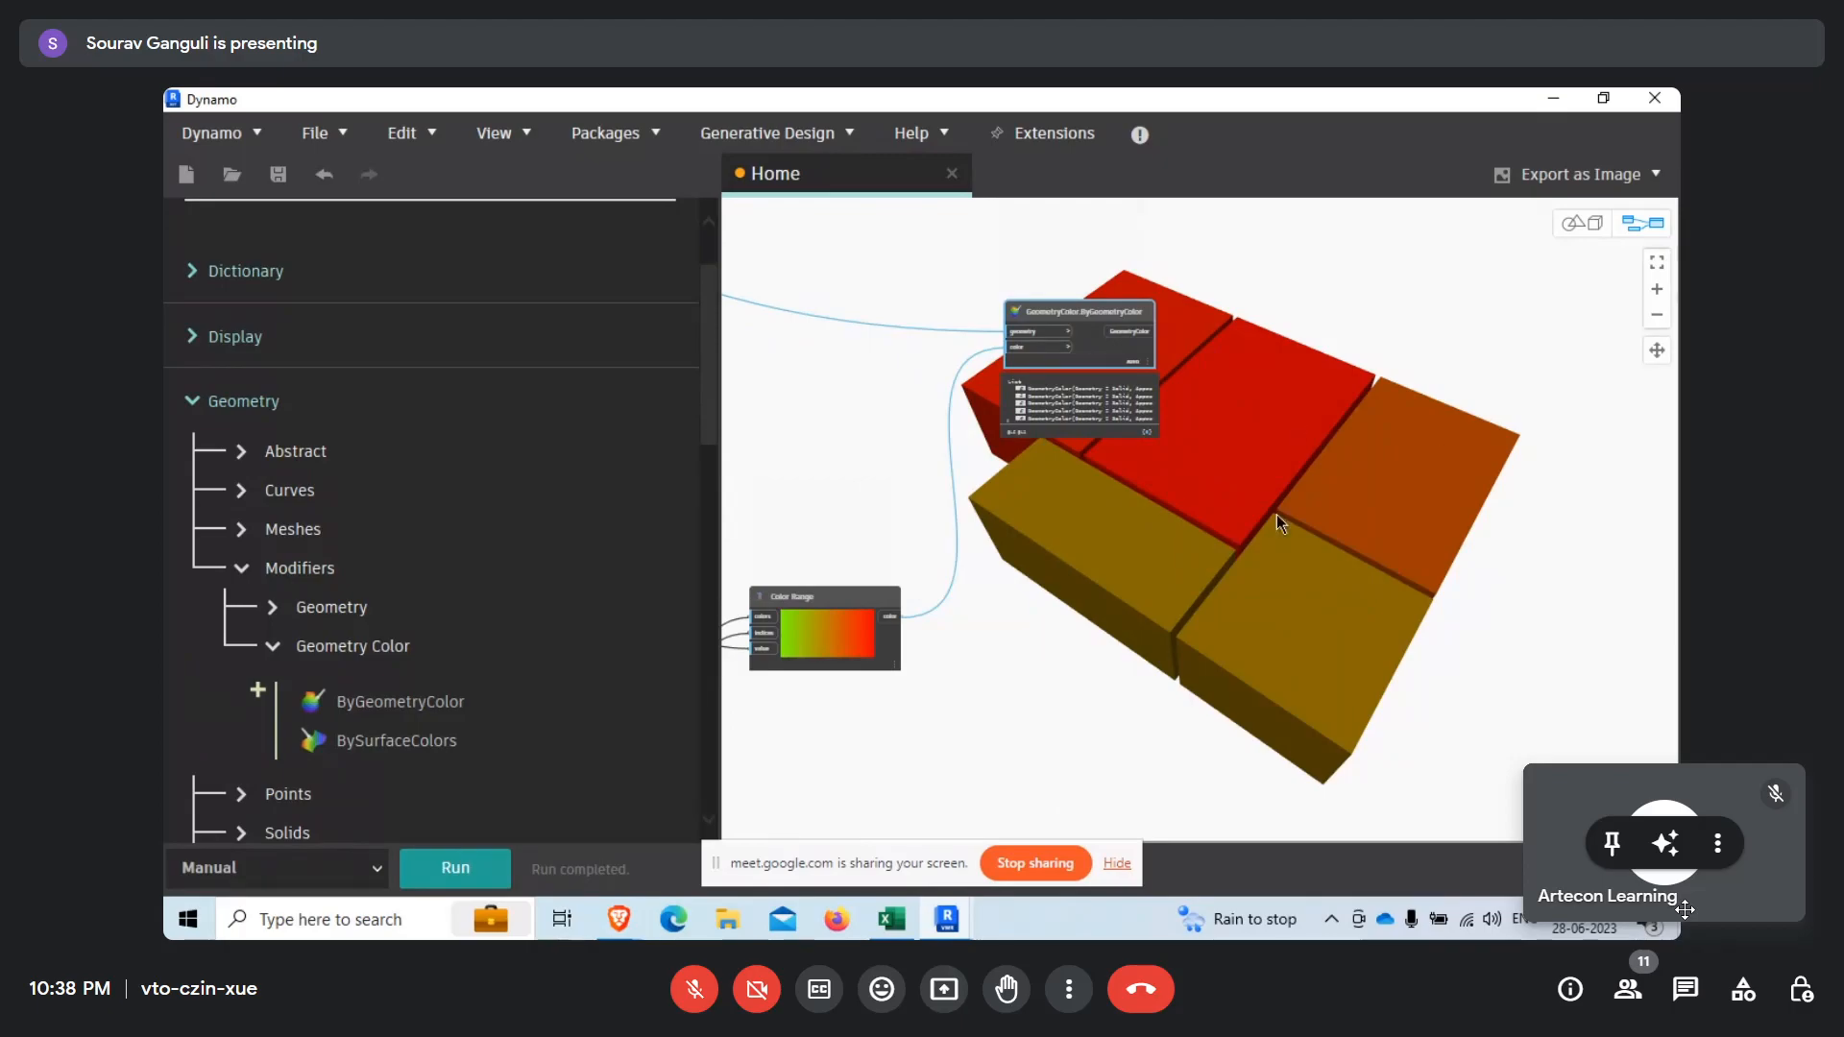
{"action": "scroll", "coordinate": [1276, 515], "scroll_direction": "down", "scroll_amount": 5}
{"action": "scroll", "coordinate": [965, 539], "scroll_direction": "up", "scroll_amount": 5}
{"action": "middle_click_drag", "start_coordinate": [975, 285], "coordinate": [1102, 456]}
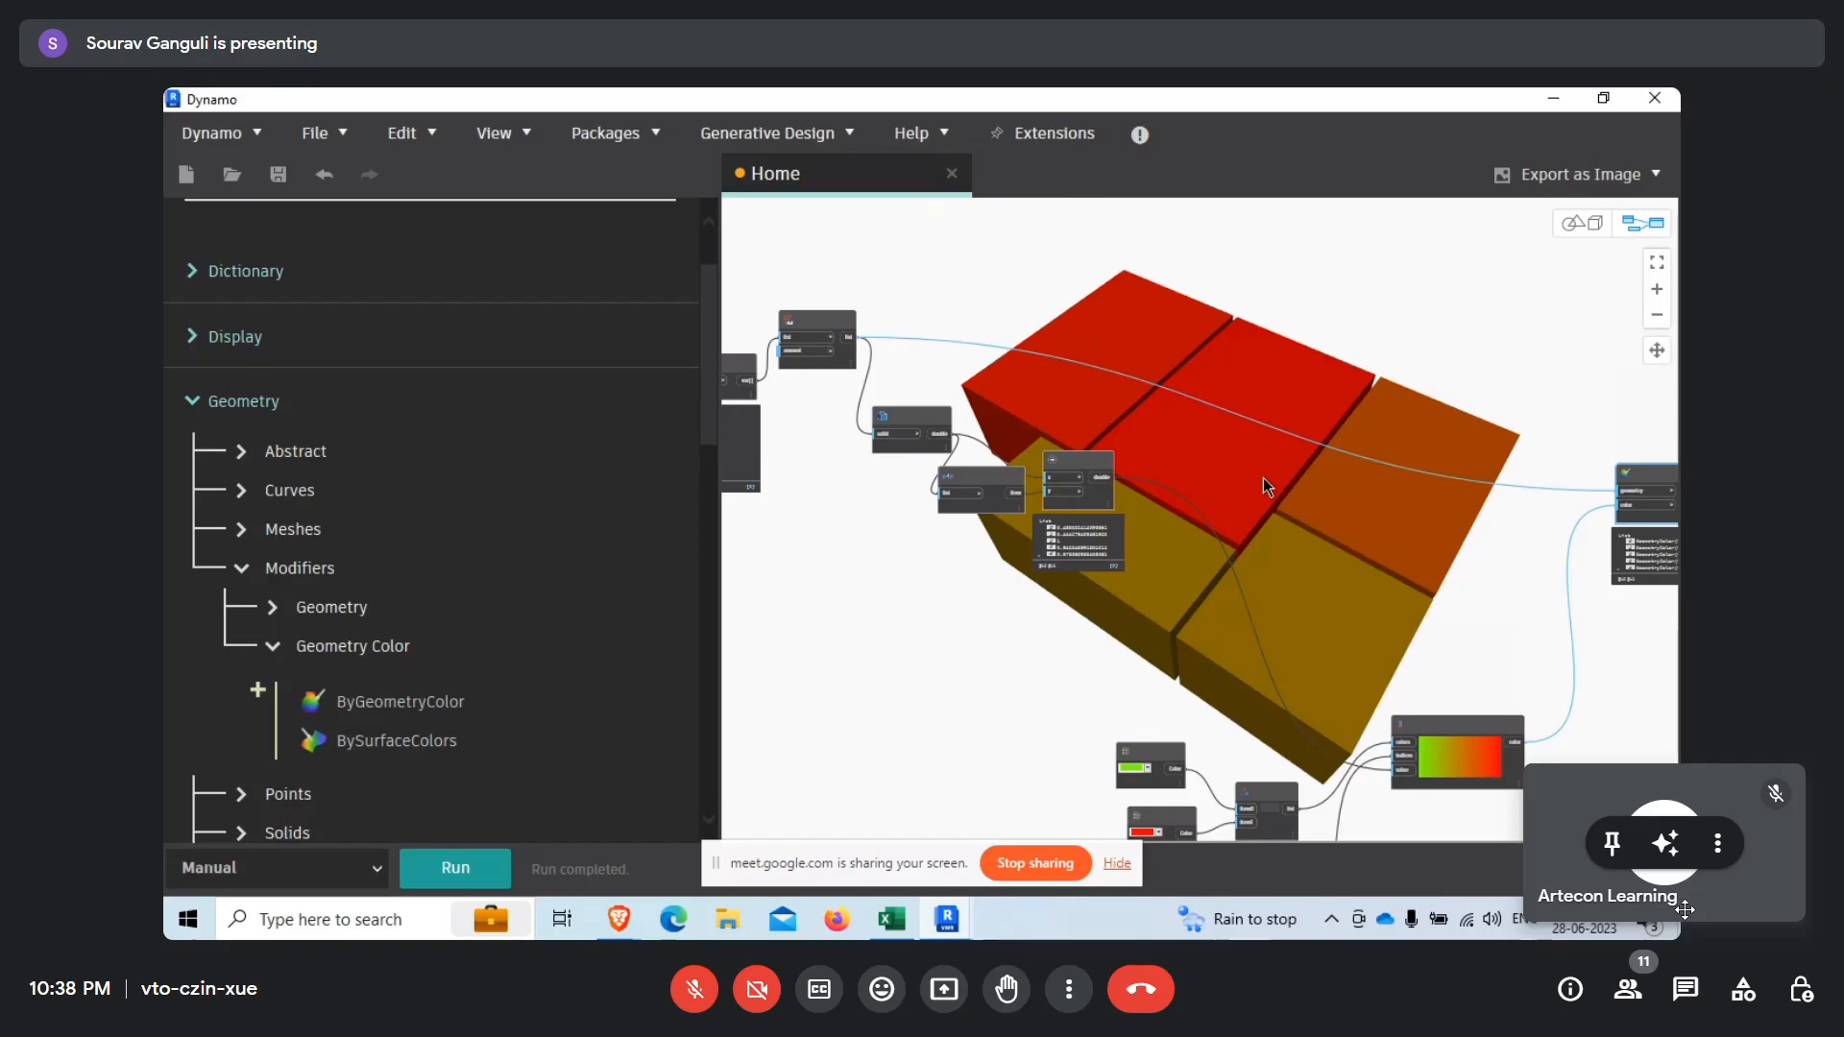
Trace how the division results, Color Palette nodes and both List Create nodes feed the Color Range node.
{"action": "middle_click_drag", "start_coordinate": [1370, 775], "coordinate": [1288, 707]}
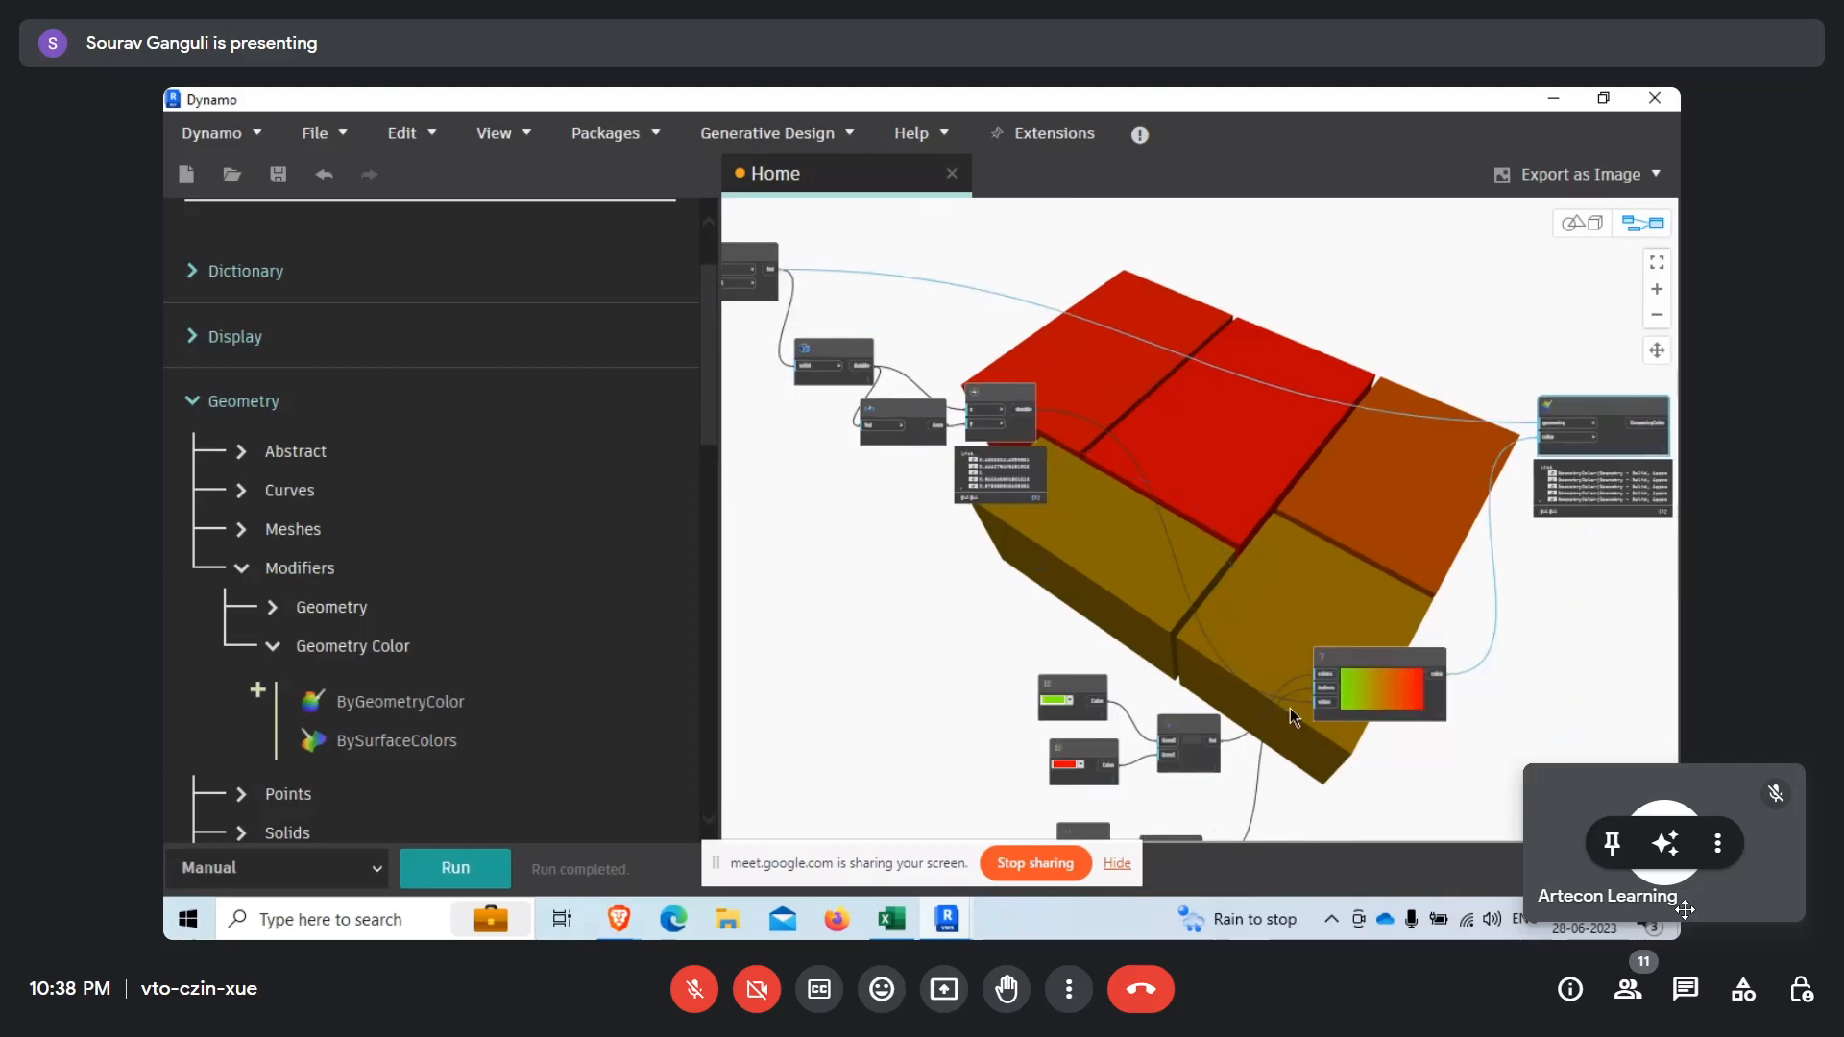
{"action": "scroll", "coordinate": [1289, 707], "scroll_direction": "up", "scroll_amount": 3}
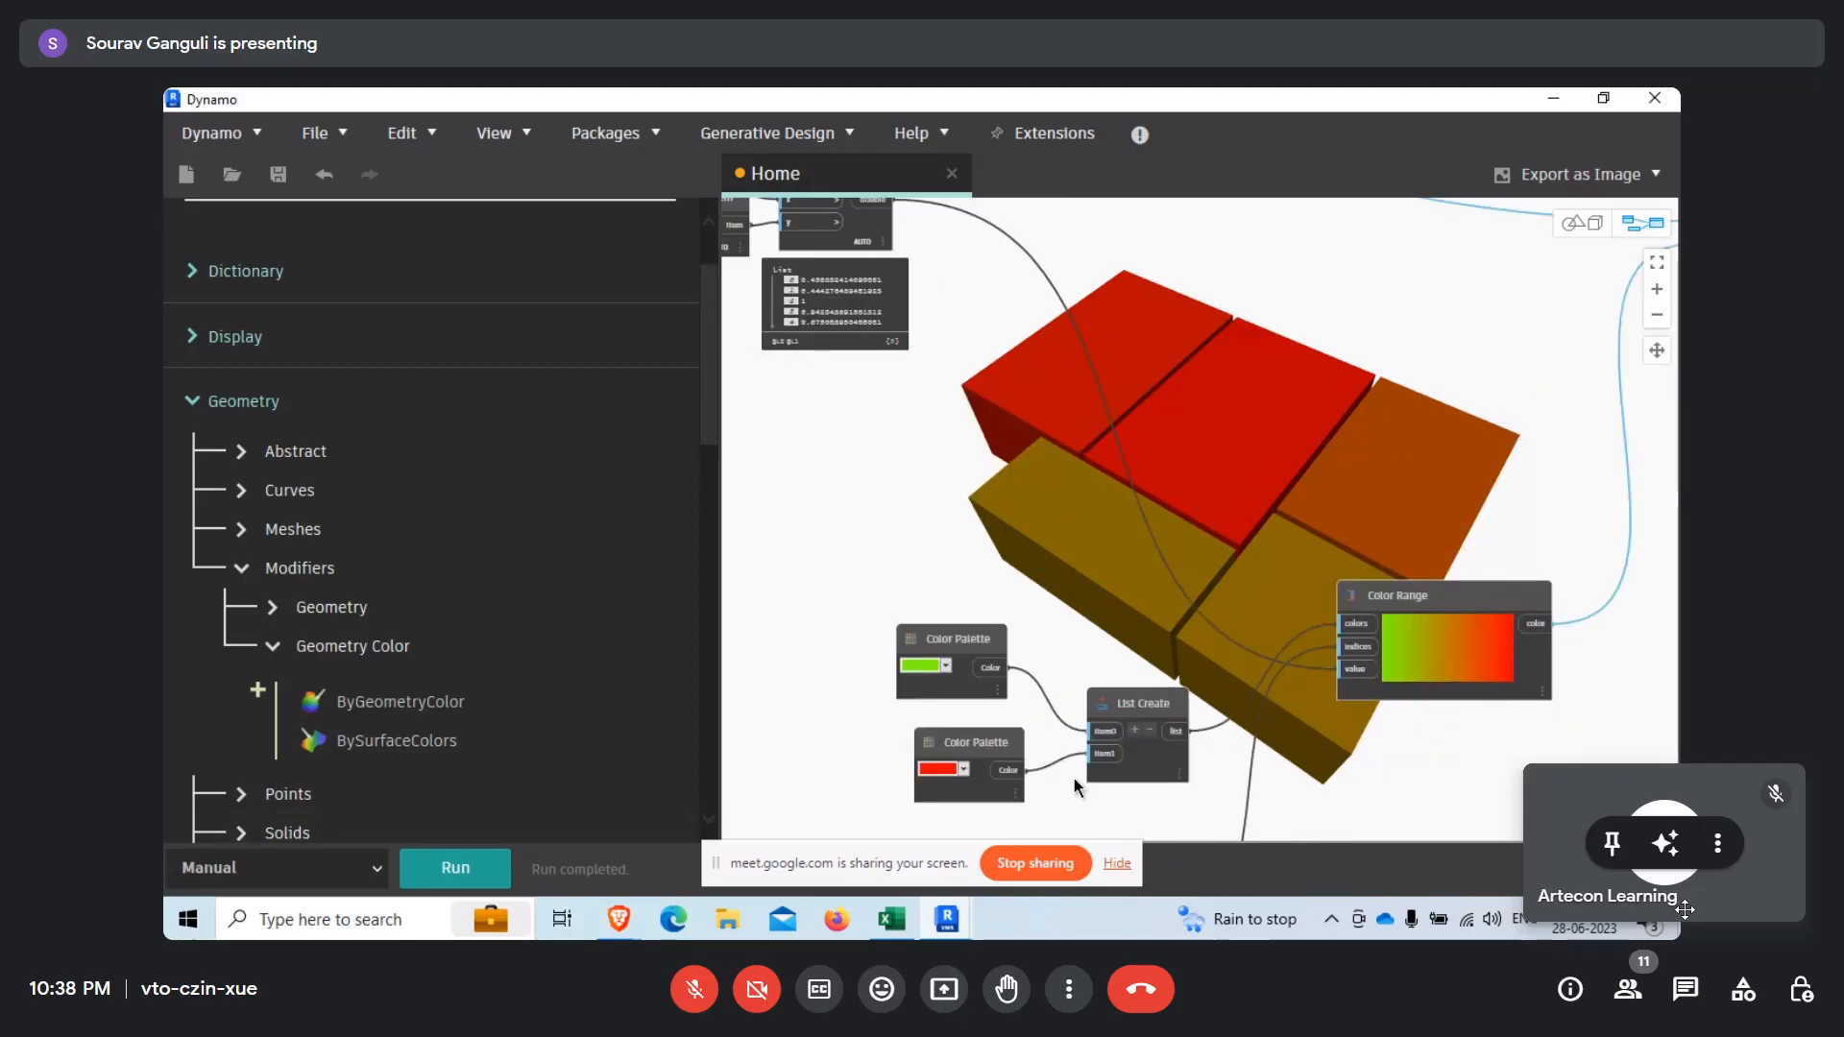
{"action": "middle_click_drag", "start_coordinate": [948, 592], "coordinate": [936, 499]}
{"action": "left_click_drag", "start_coordinate": [851, 482], "coordinate": [1071, 590]}
{"action": "left_click", "coordinate": [1144, 779]}
{"action": "middle_click_drag", "start_coordinate": [1087, 785], "coordinate": [1091, 632]}
{"action": "left_click_drag", "start_coordinate": [845, 577], "coordinate": [1136, 784]}
{"action": "left_click_drag", "start_coordinate": [1118, 716], "coordinate": [1056, 613]}
{"action": "left_click", "coordinate": [1212, 689]}
{"action": "scroll", "coordinate": [1023, 582], "scroll_direction": "down", "scroll_amount": 6}
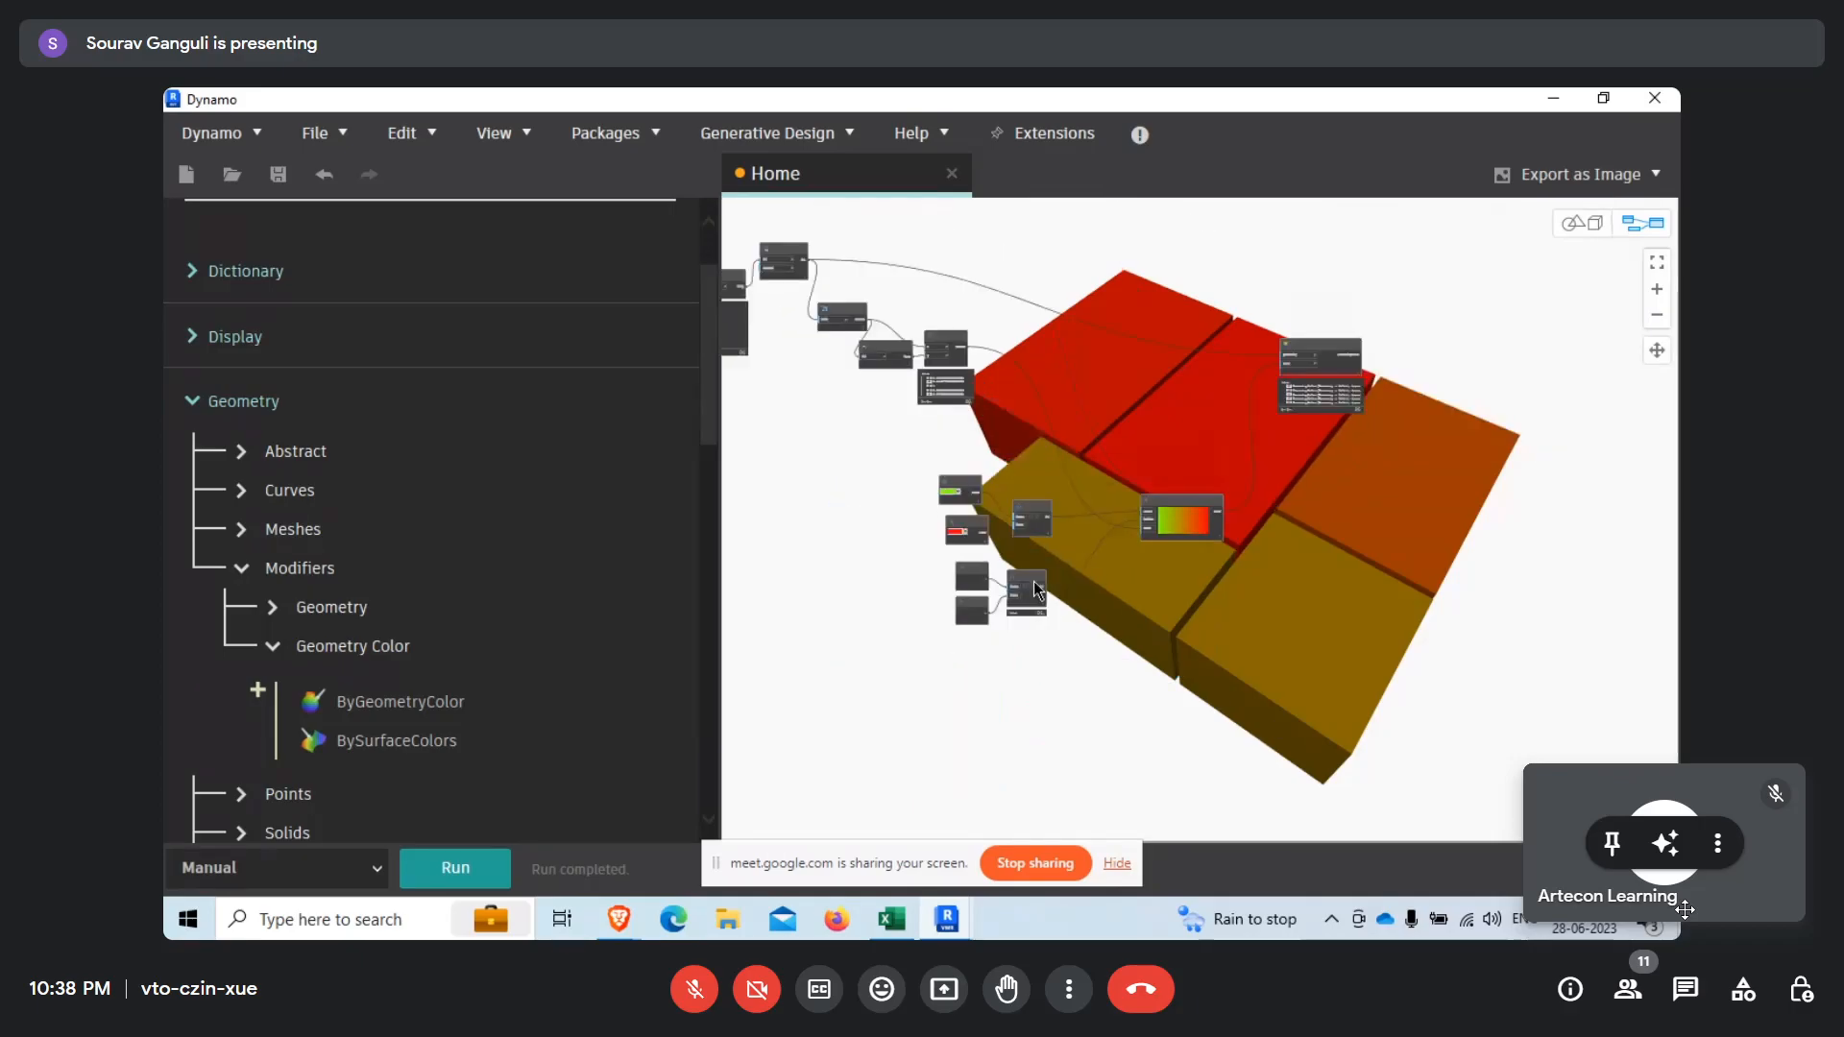
{"action": "scroll", "coordinate": [1179, 455], "scroll_direction": "up", "scroll_amount": 4}
{"action": "left_click_drag", "start_coordinate": [1236, 428], "coordinate": [1256, 367]}
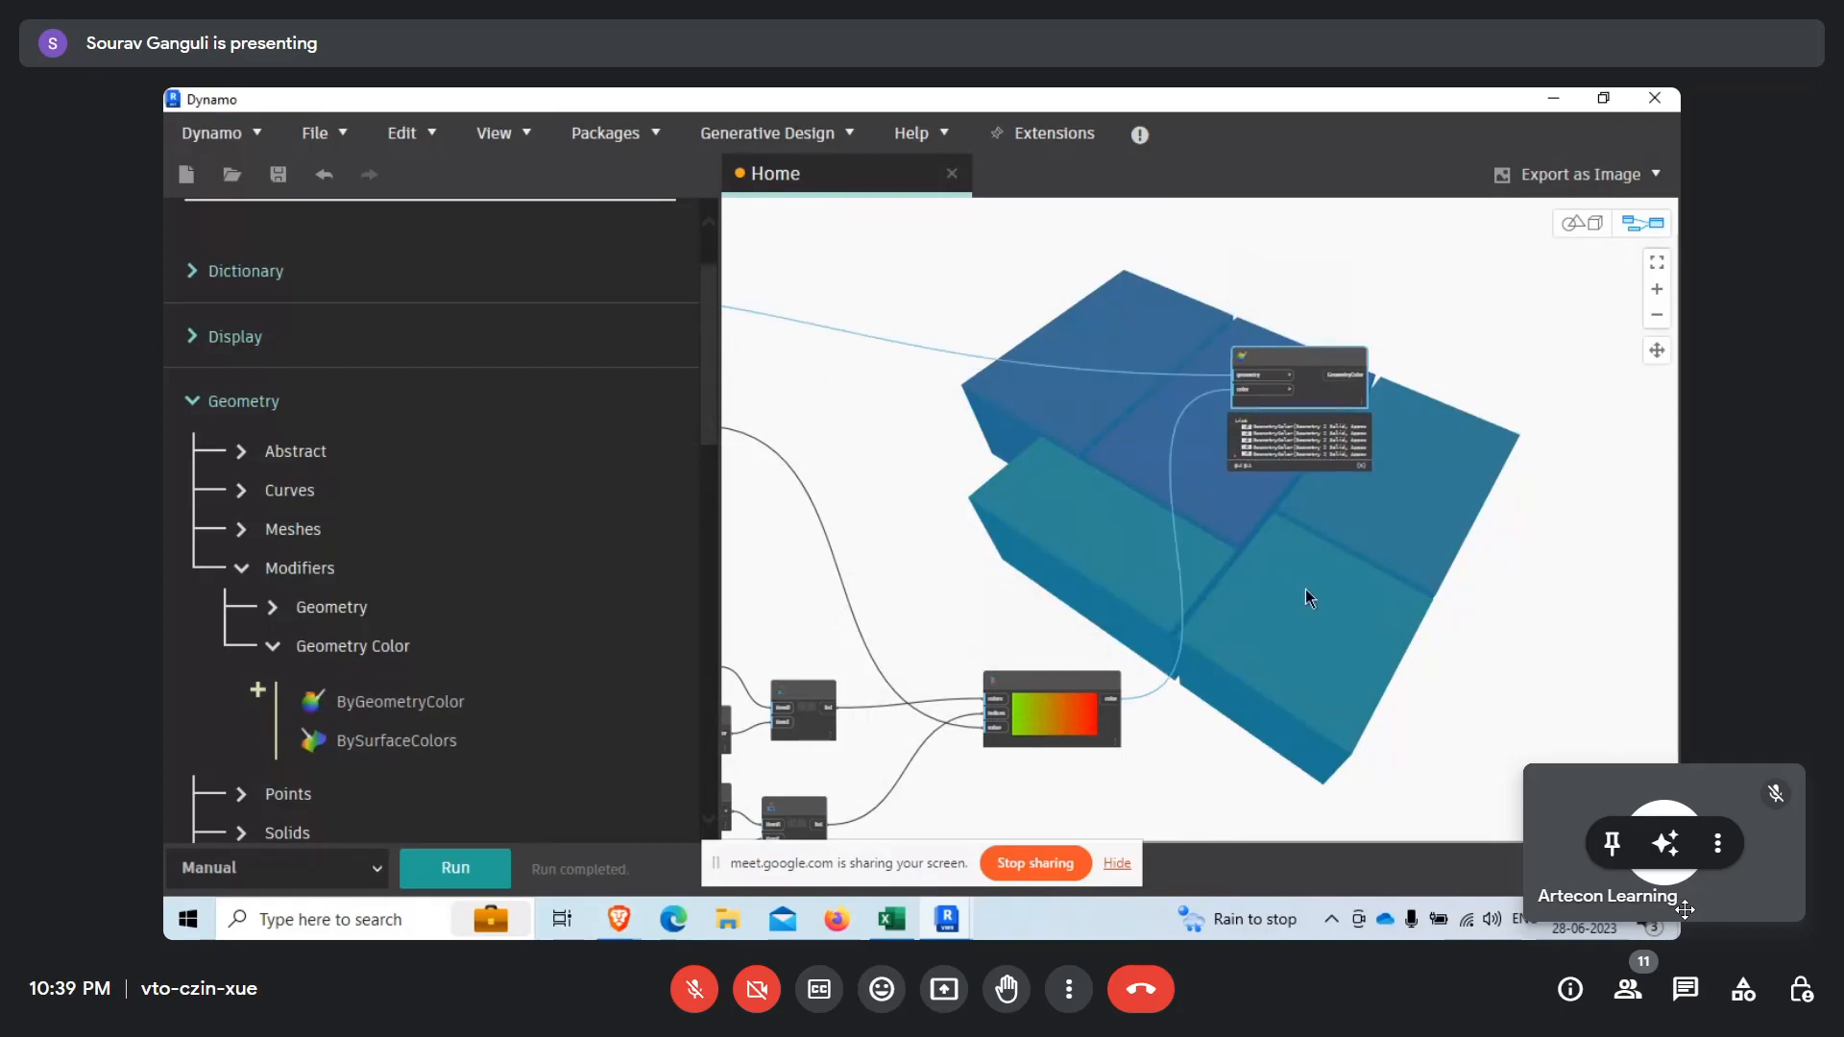
Select every node in the Home workspace and delete them all.
{"action": "scroll", "coordinate": [1305, 589], "scroll_direction": "down", "scroll_amount": 5}
{"action": "left_click", "coordinate": [1136, 475]}
{"action": "scroll", "coordinate": [991, 535], "scroll_direction": "up", "scroll_amount": 3}
{"action": "left_click", "coordinate": [959, 592]}
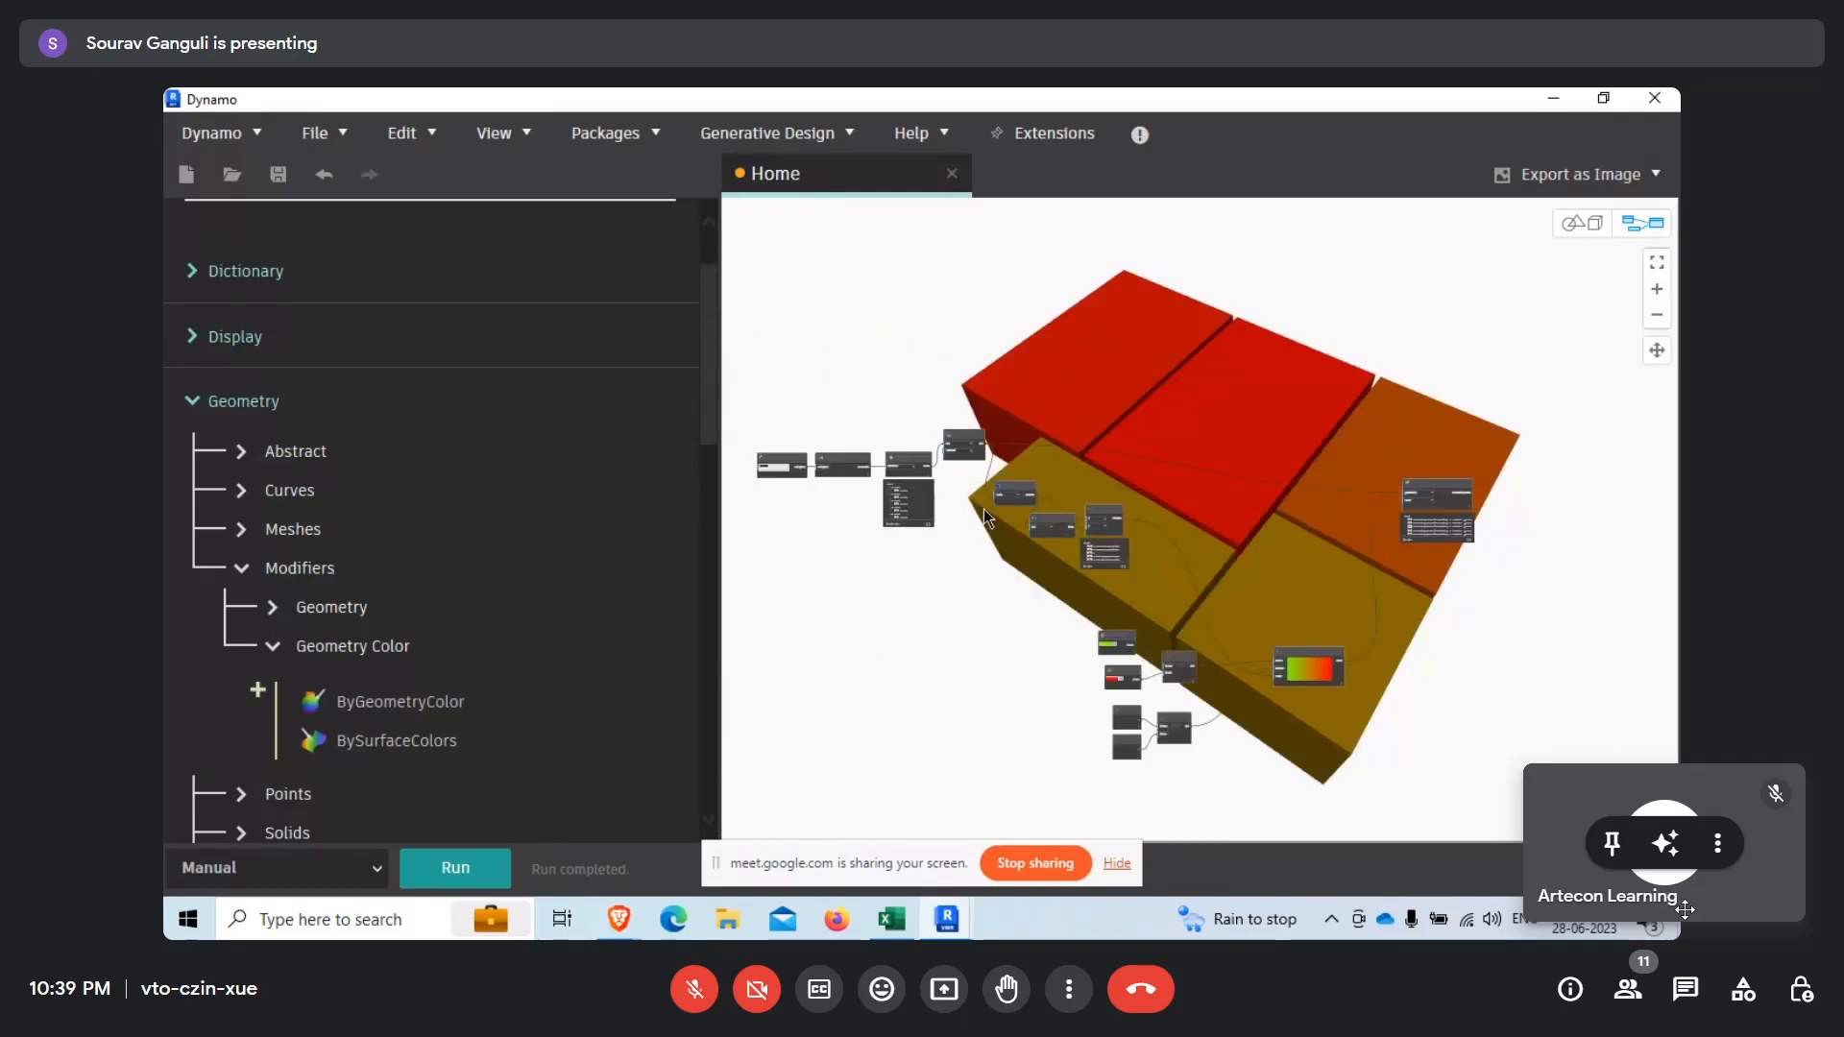
{"action": "scroll", "coordinate": [984, 509], "scroll_direction": "down", "scroll_amount": 6}
{"action": "left_click_drag", "start_coordinate": [822, 418], "coordinate": [1386, 681]}
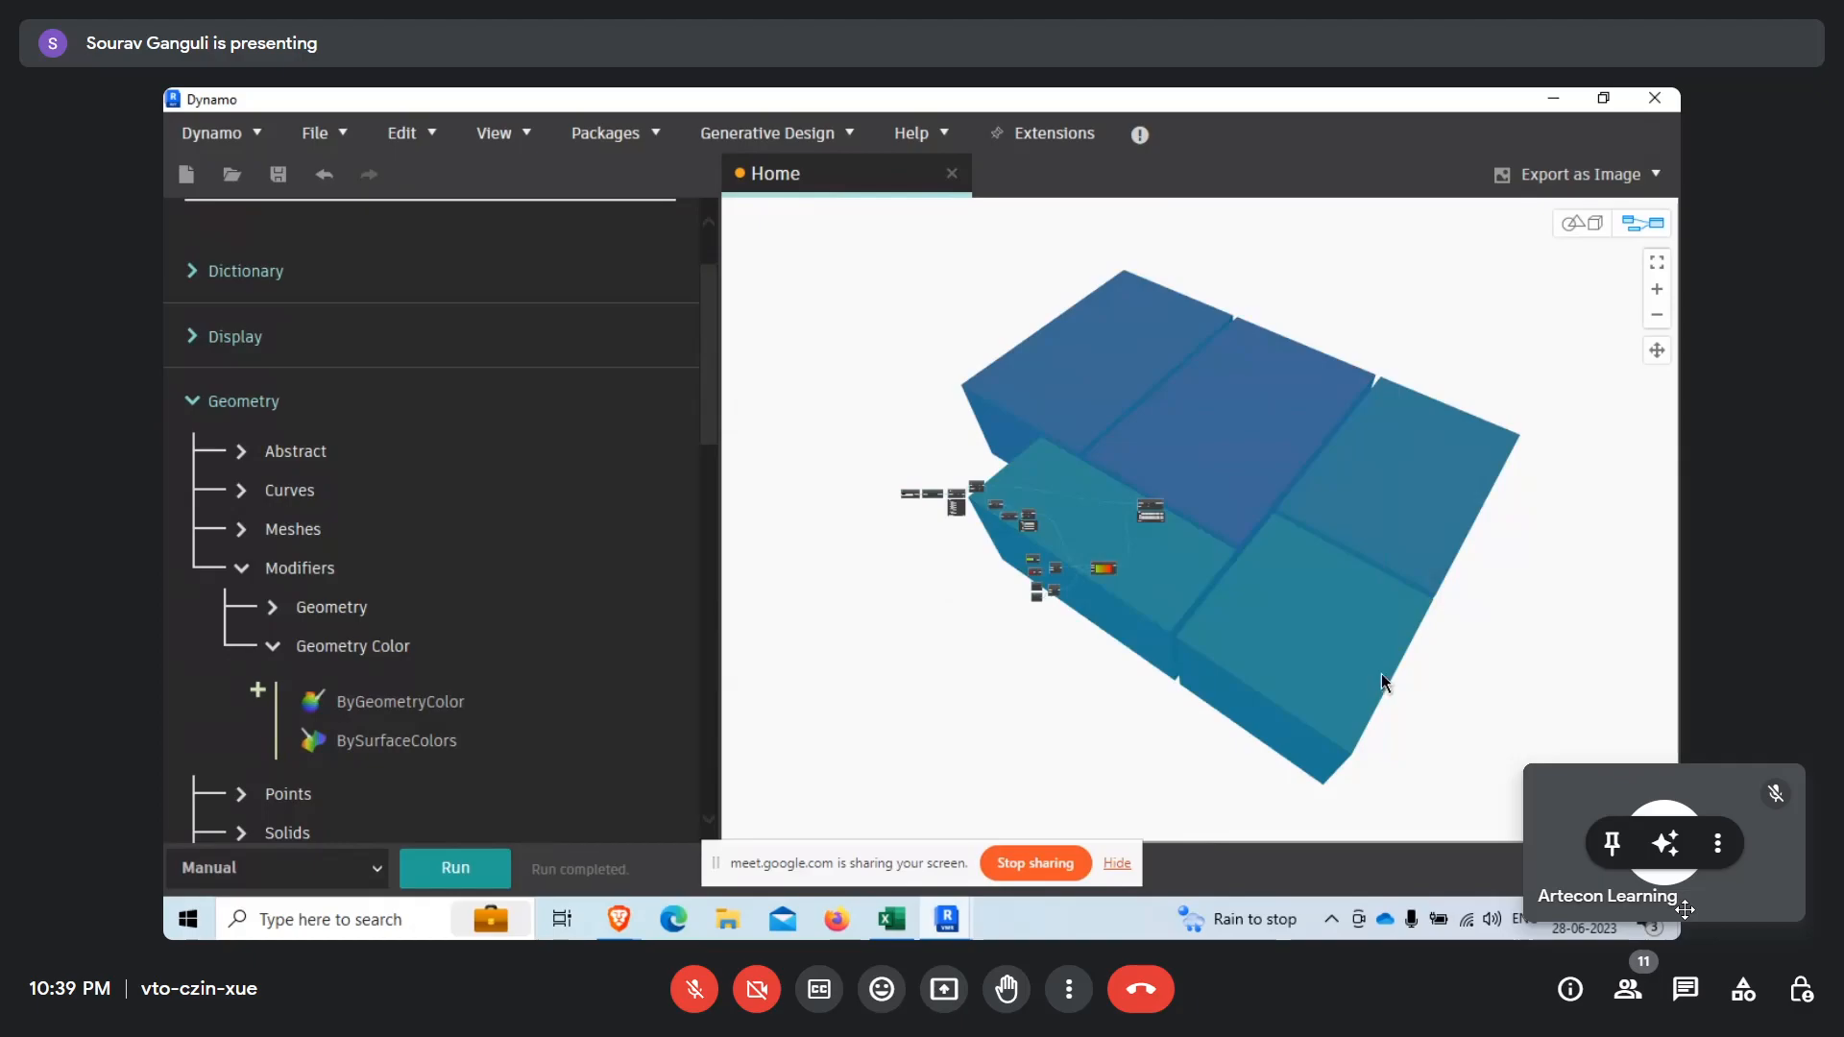
{"action": "key", "text": "Delete"}
Switch to Revit, select all instances of the Wall-Ext_215Bwk wall type in the Level 0 plan, and clear the selection.
{"action": "left_click", "coordinate": [1550, 100]}
{"action": "left_click", "coordinate": [1242, 410]}
{"action": "scroll", "coordinate": [1240, 411], "scroll_direction": "down", "scroll_amount": 2}
{"action": "scroll", "coordinate": [1112, 408], "scroll_direction": "up", "scroll_amount": 3}
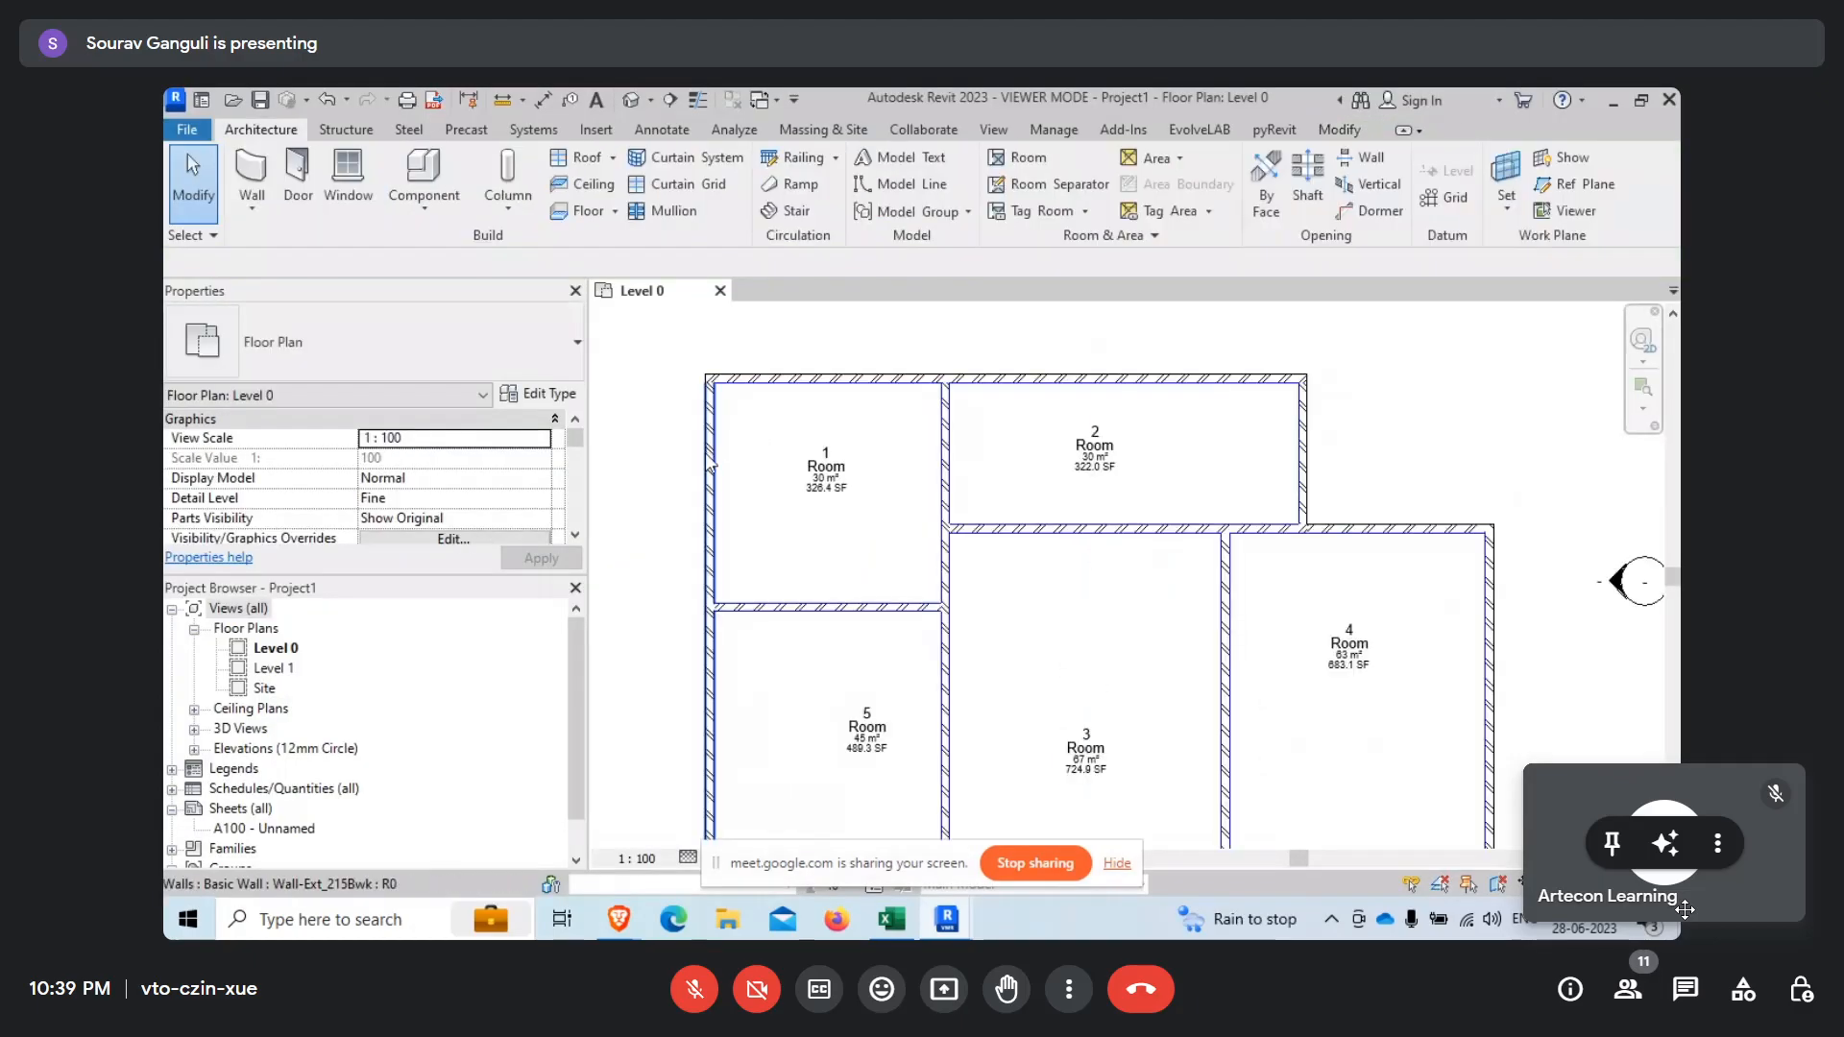
{"action": "left_click", "coordinate": [707, 451]}
{"action": "right_click", "coordinate": [707, 452]}
{"action": "mouse_move", "coordinate": [901, 604]}
{"action": "left_click", "coordinate": [1026, 630]}
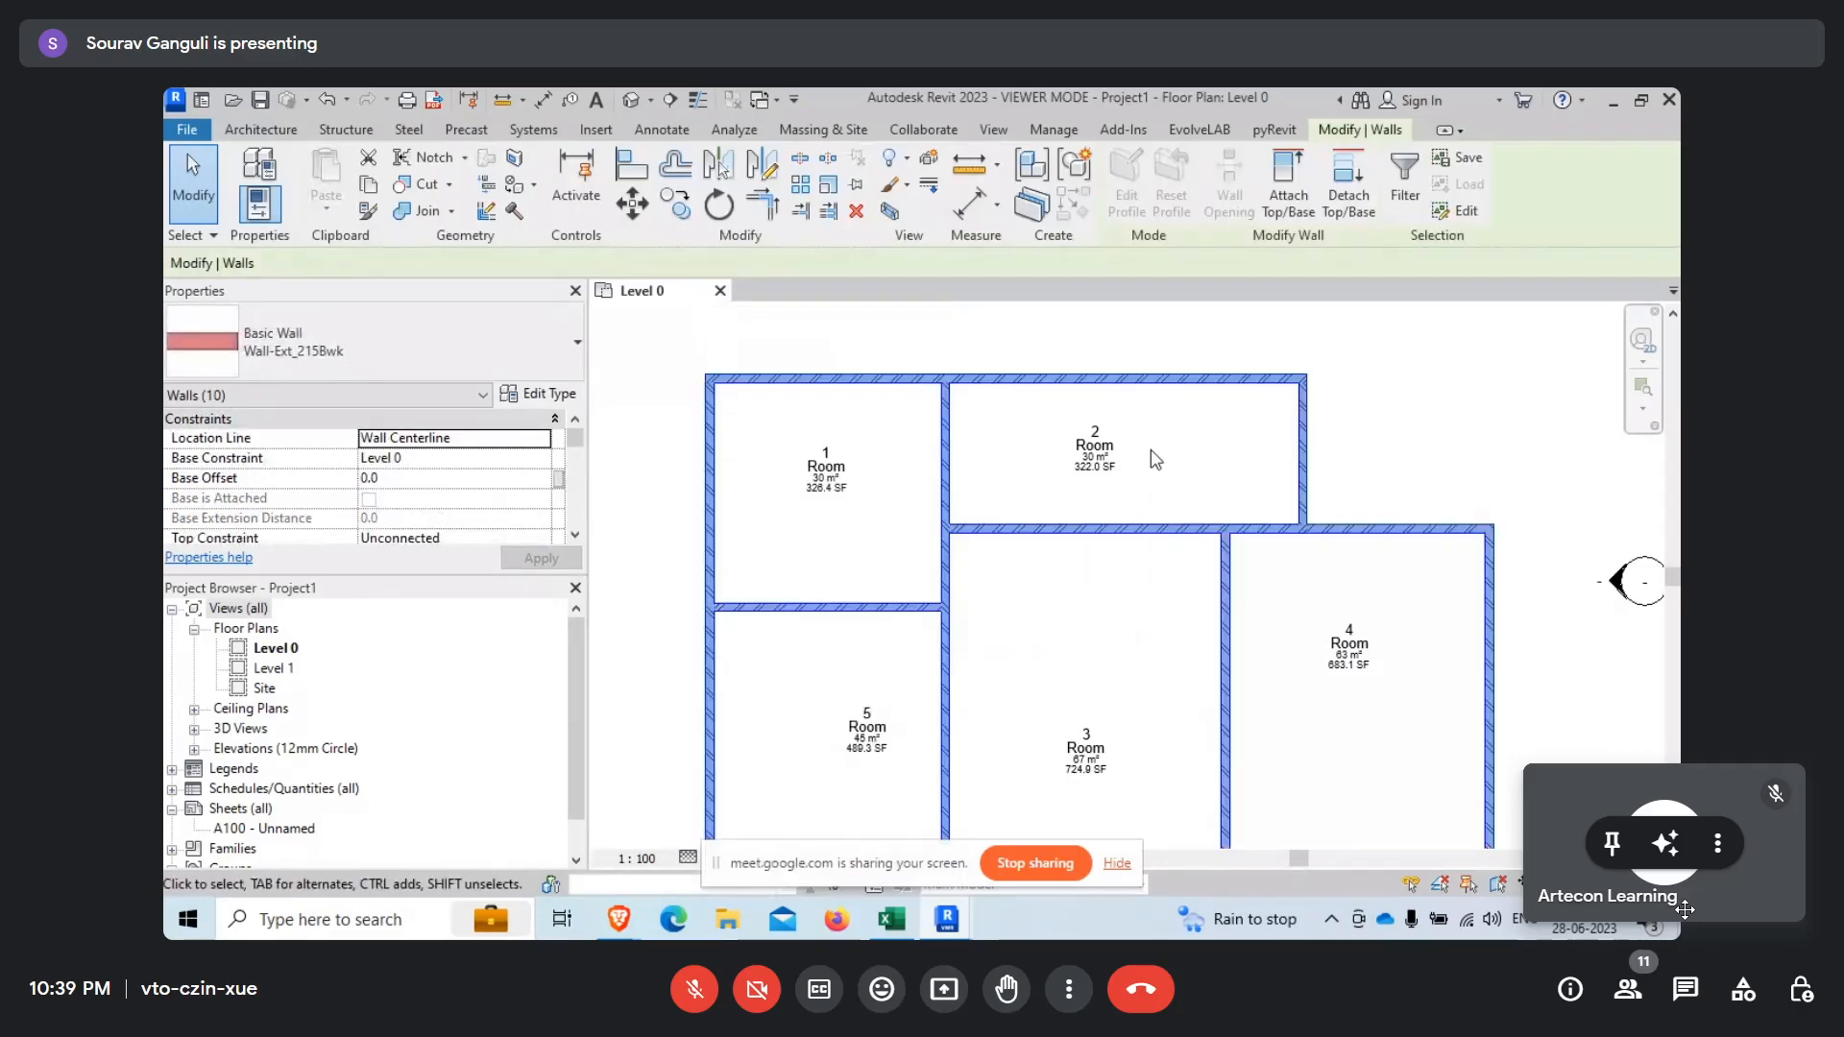
{"action": "scroll", "coordinate": [1151, 450], "scroll_direction": "down", "scroll_amount": 3}
{"action": "scroll", "coordinate": [1056, 548], "scroll_direction": "up", "scroll_amount": 2}
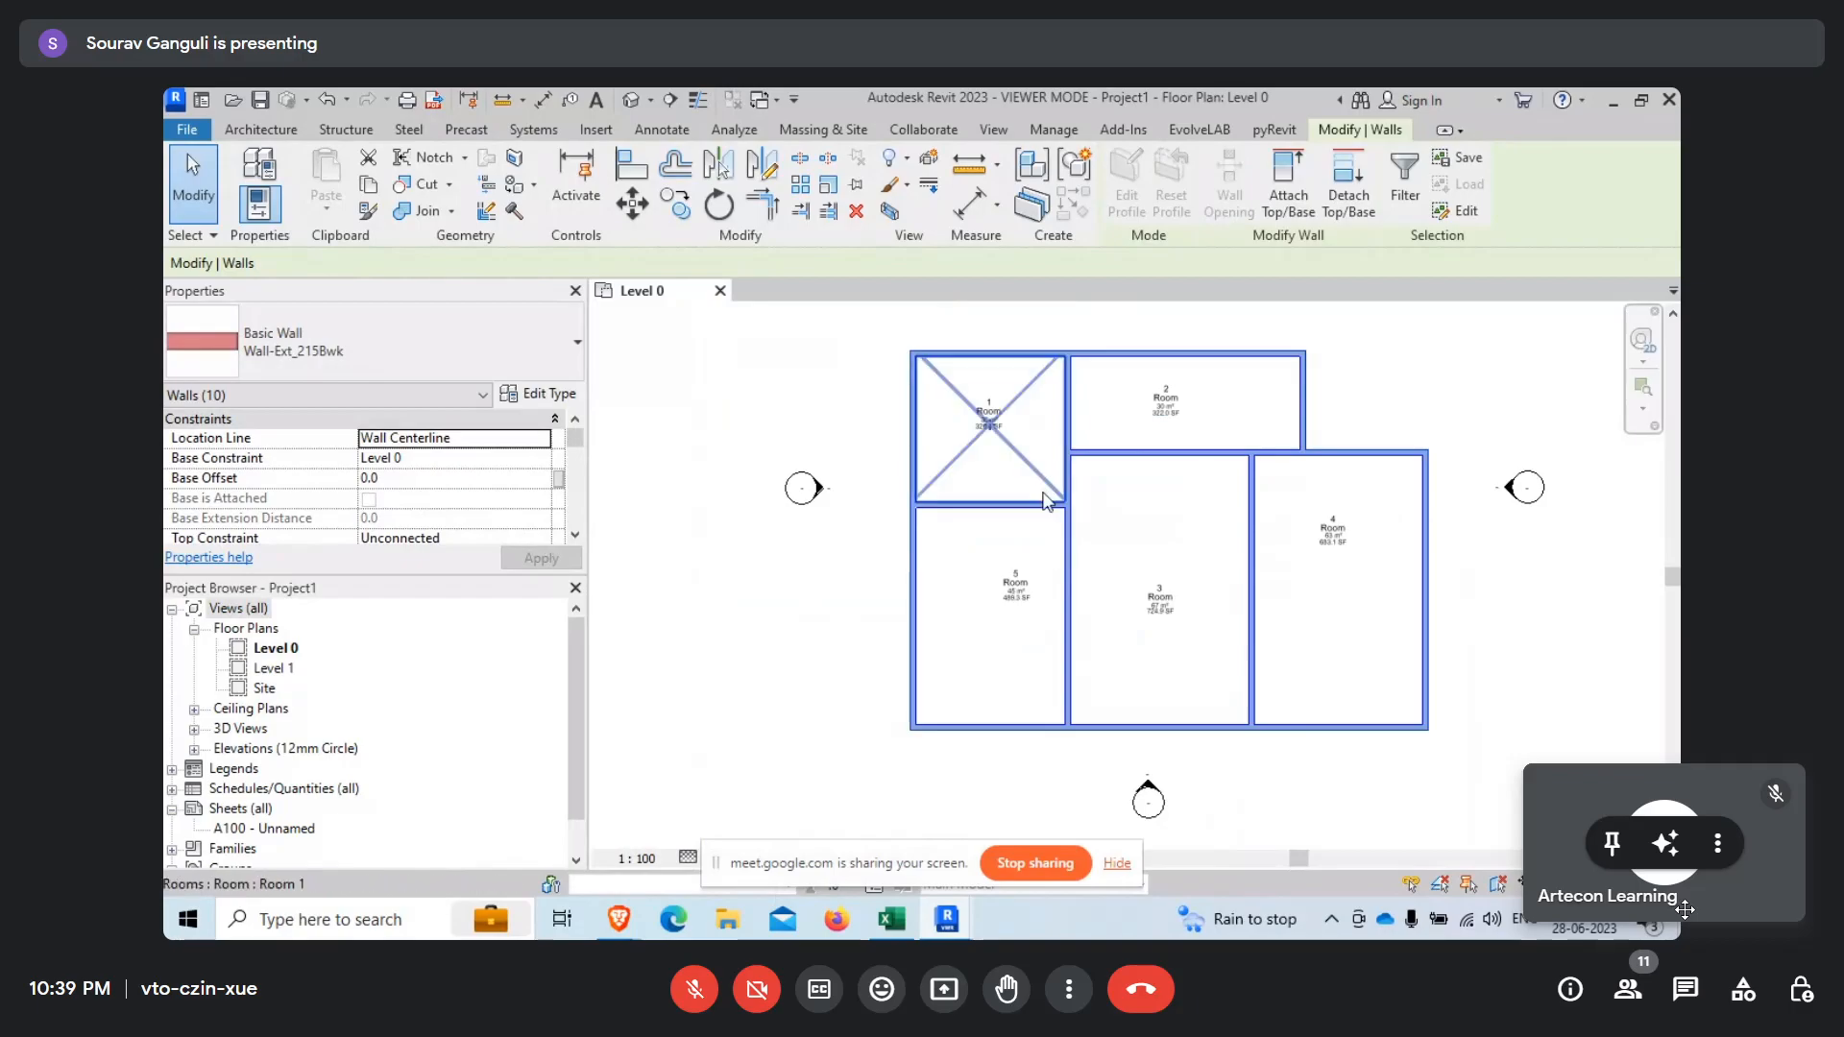
{"action": "left_click", "coordinate": [852, 679]}
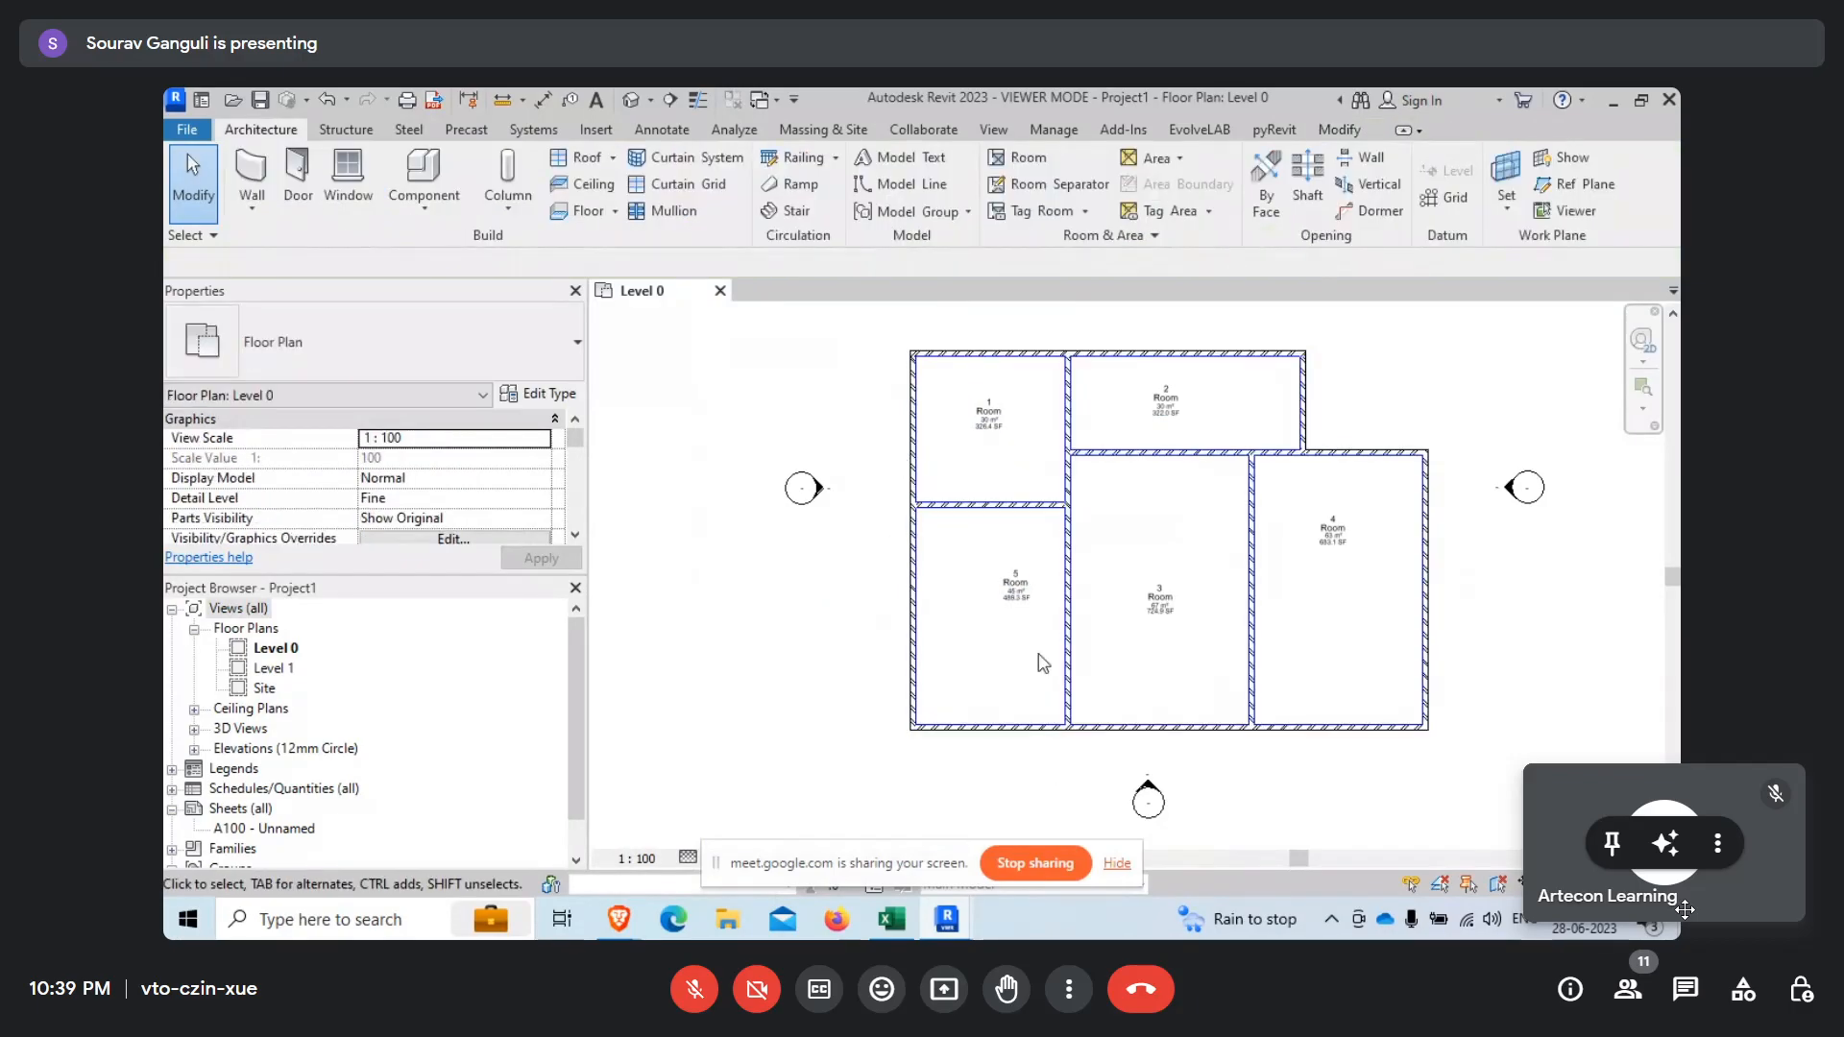
Select only the long interior wall separating rooms 1 and 5 from rooms 2 and 3, and clear the selection.
{"action": "left_click", "coordinate": [1067, 656]}
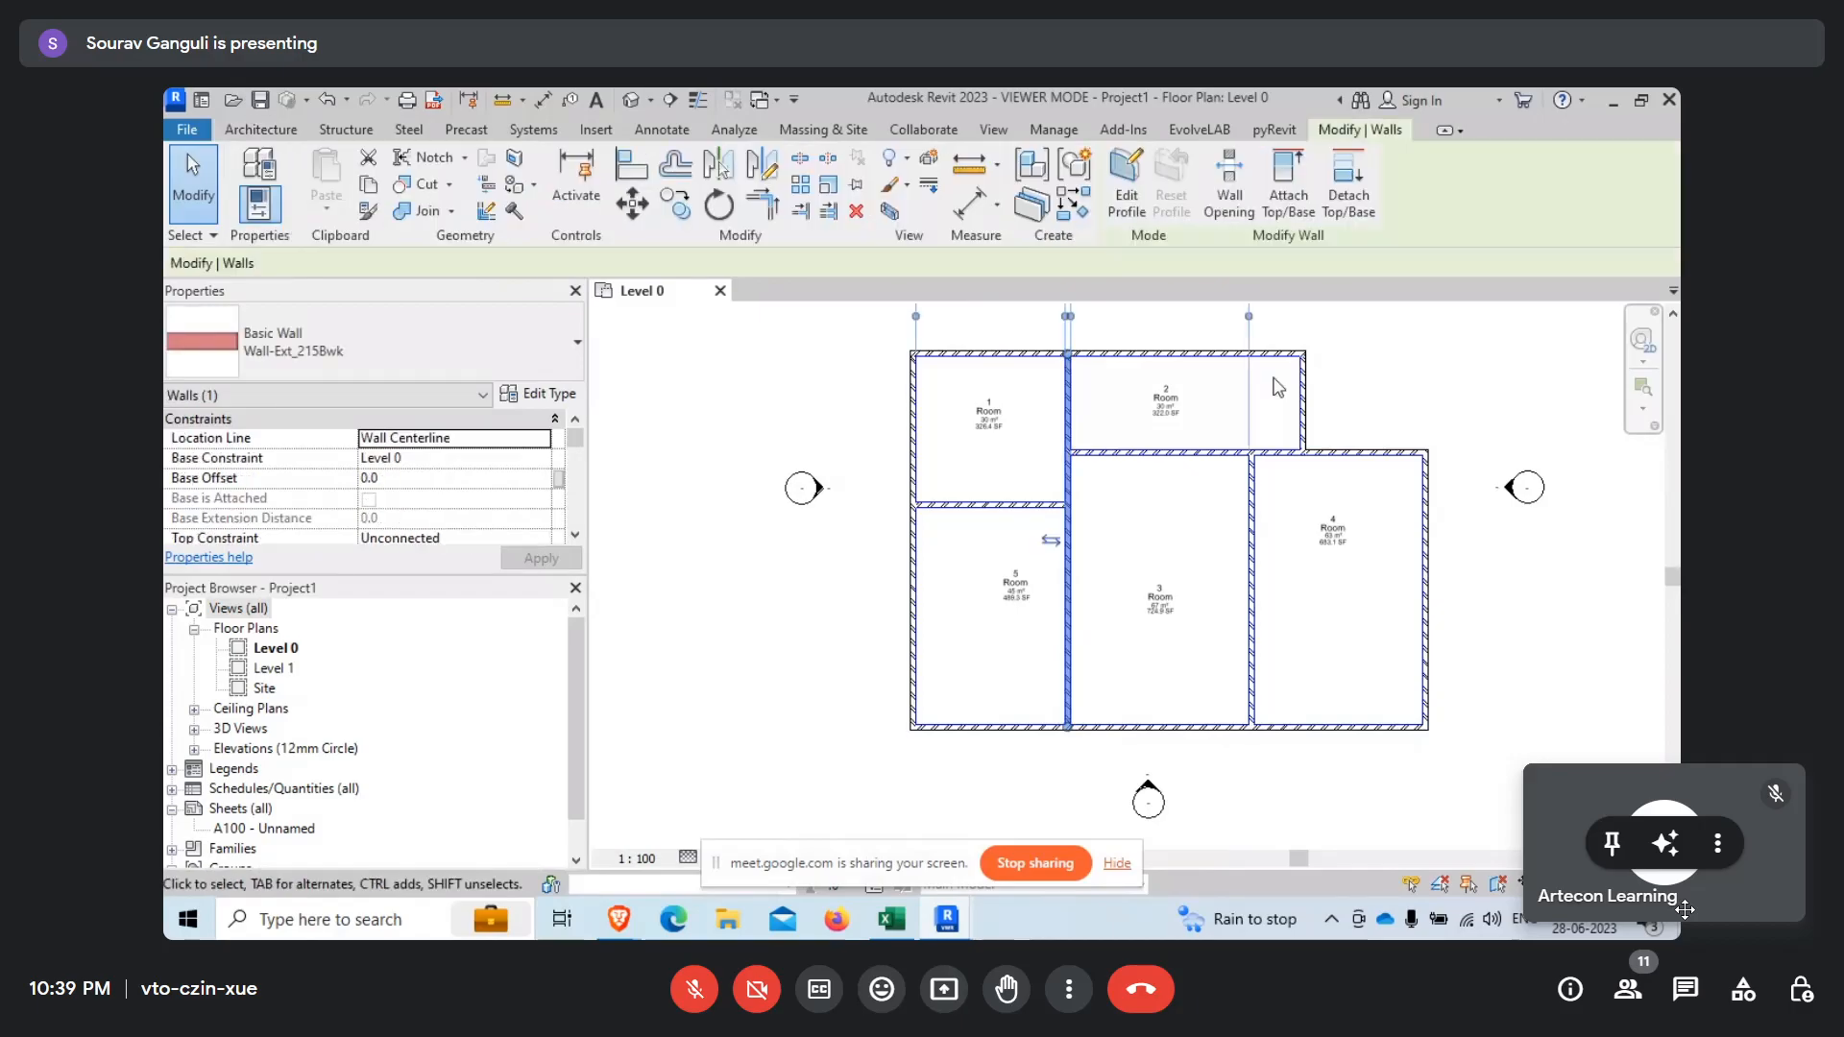
{"action": "mouse_move", "coordinate": [957, 922]}
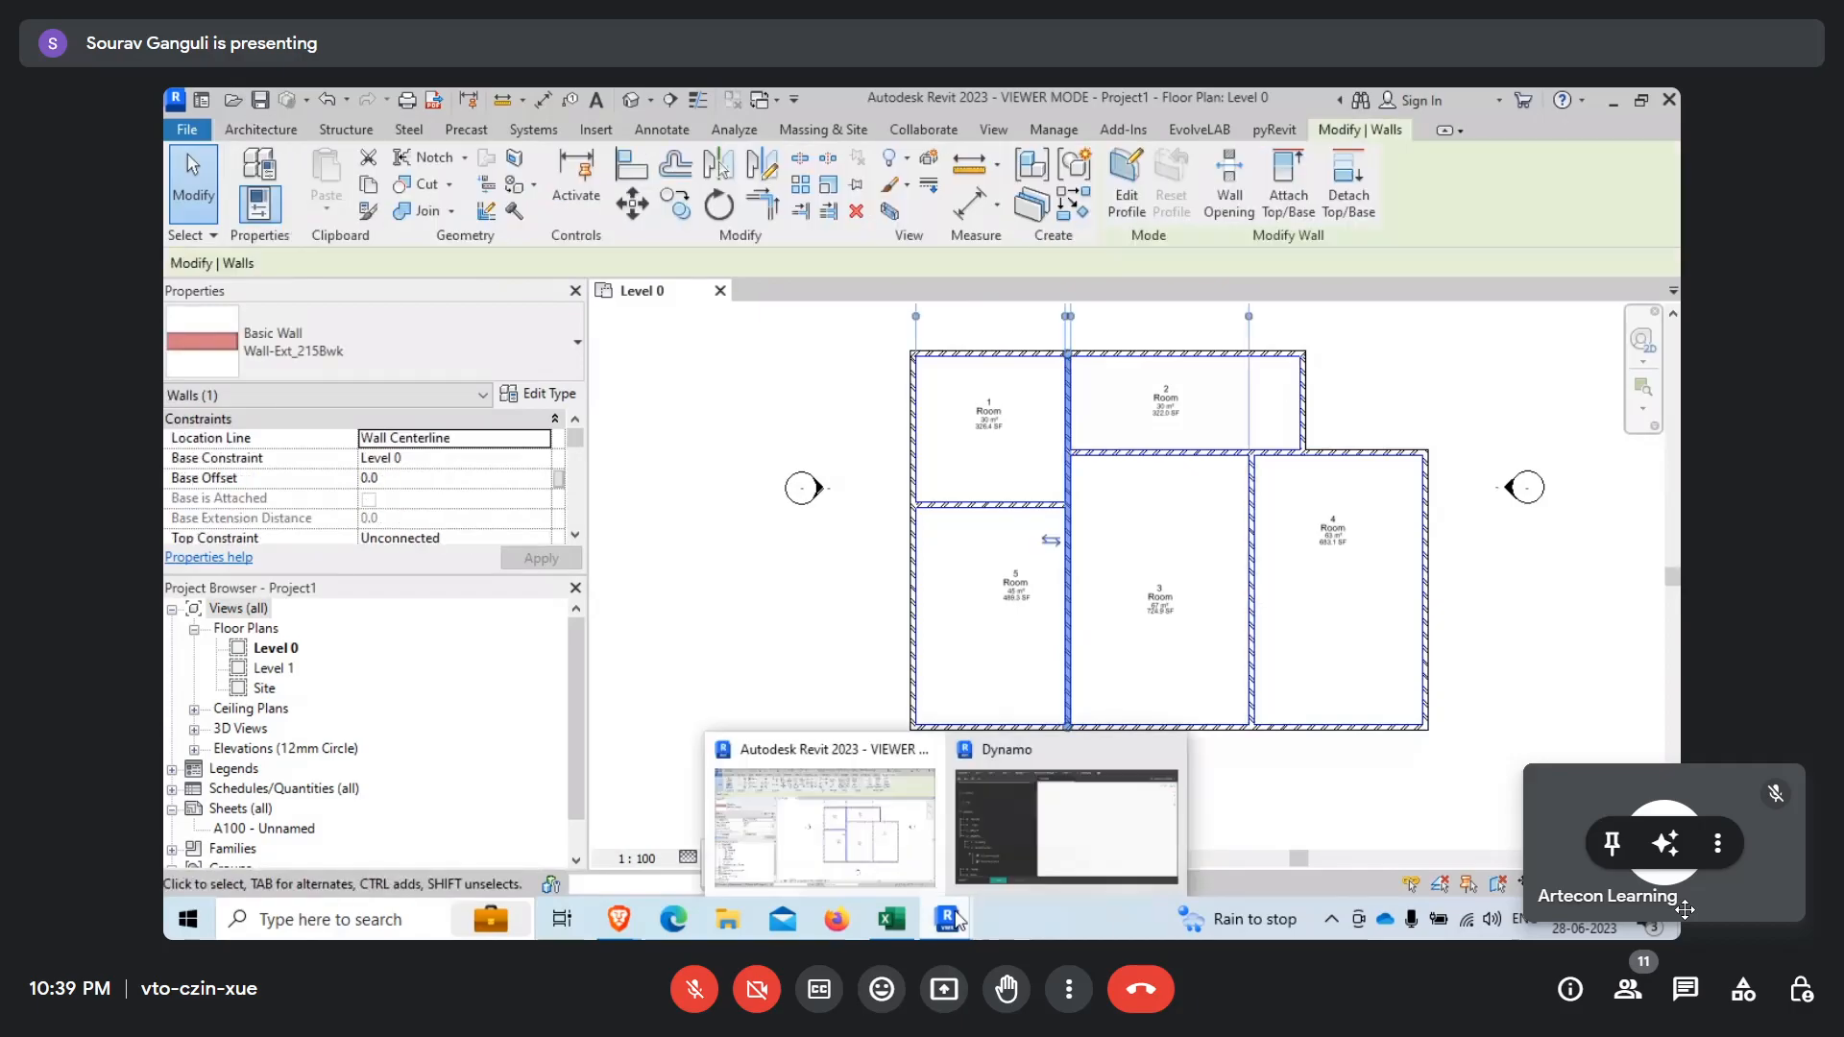
{"action": "mouse_move", "coordinate": [1056, 832]}
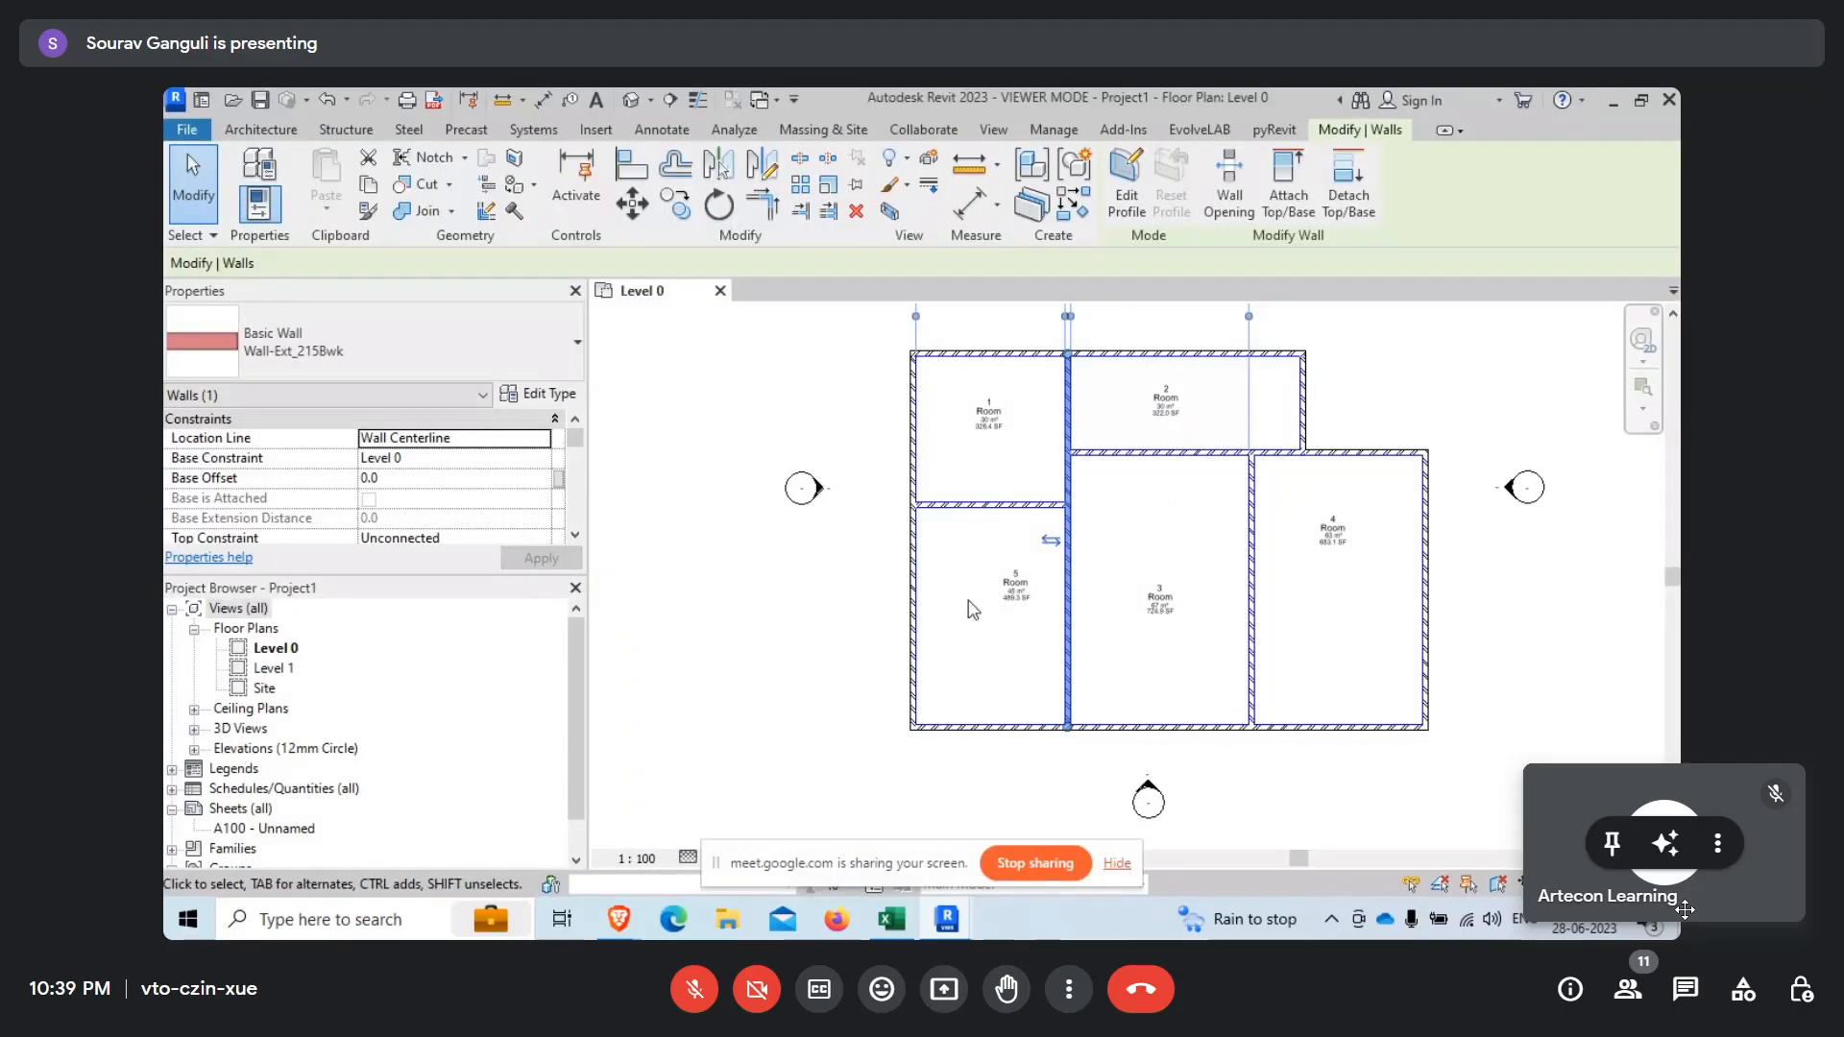
{"action": "middle_click_drag", "start_coordinate": [1351, 363], "coordinate": [1227, 432]}
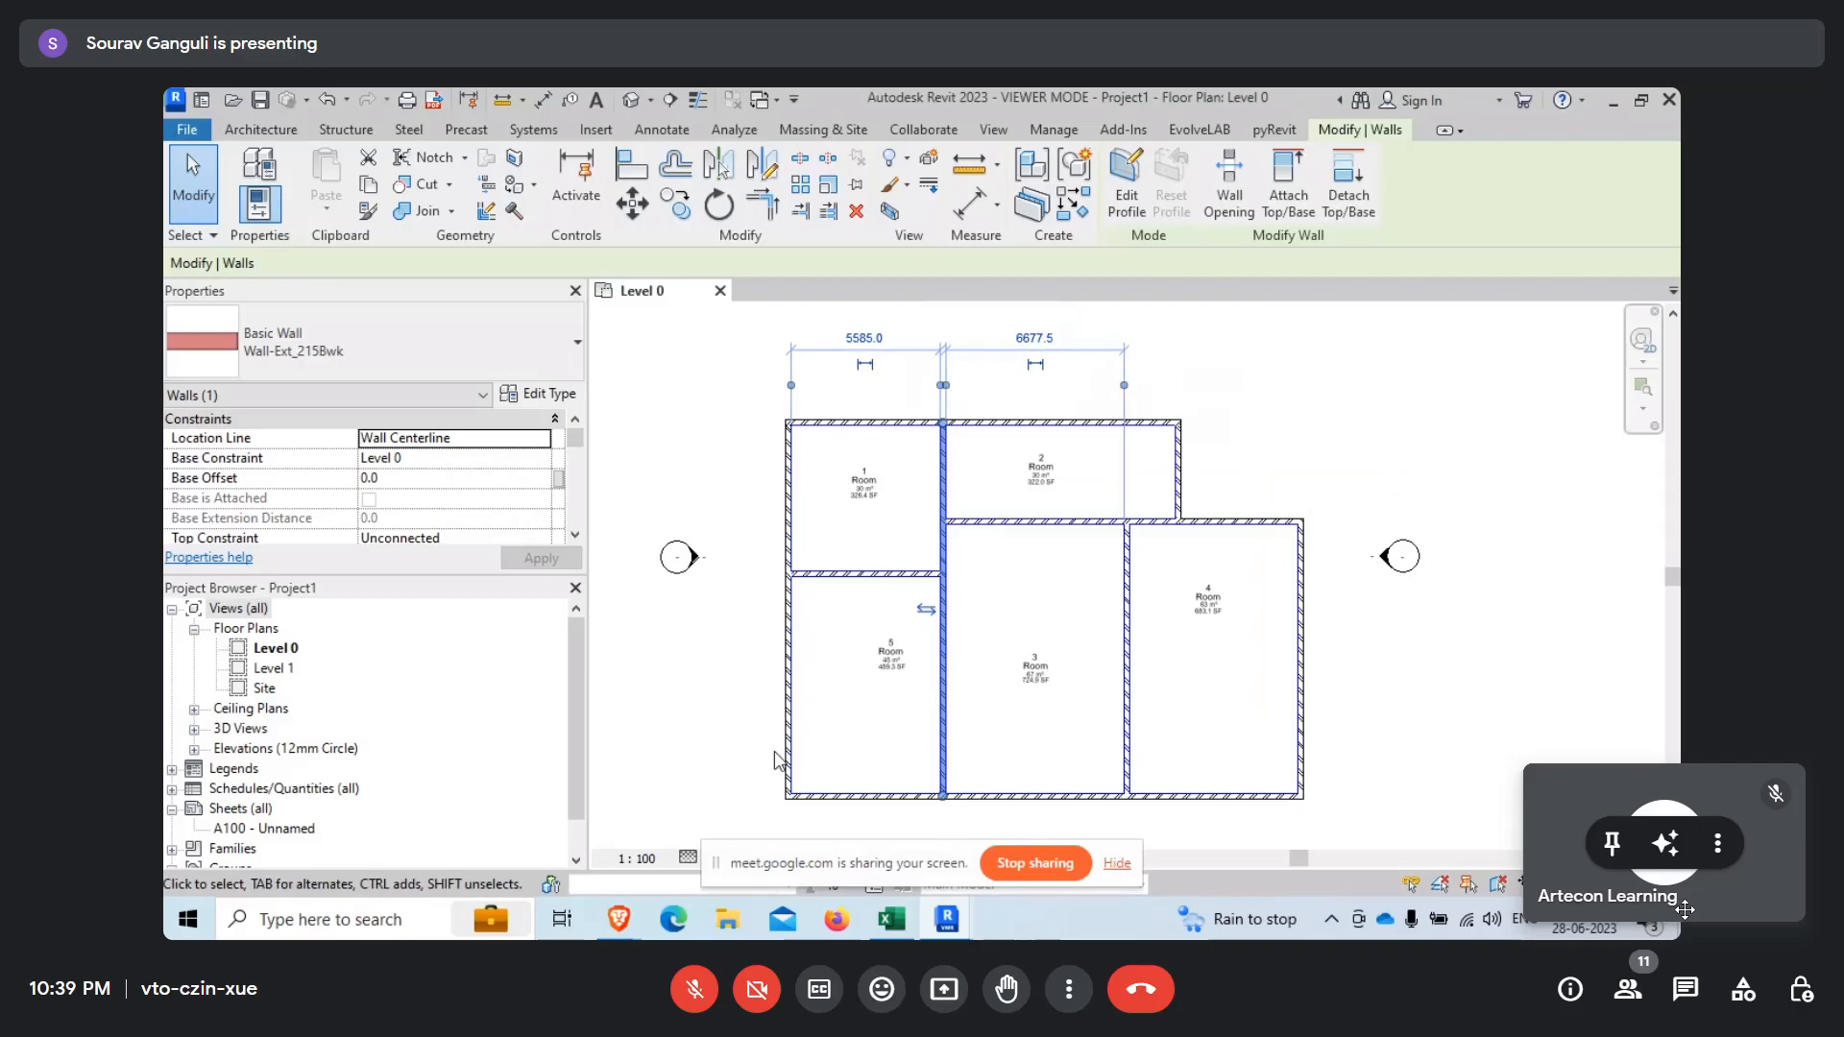
{"action": "left_click", "coordinate": [910, 411]}
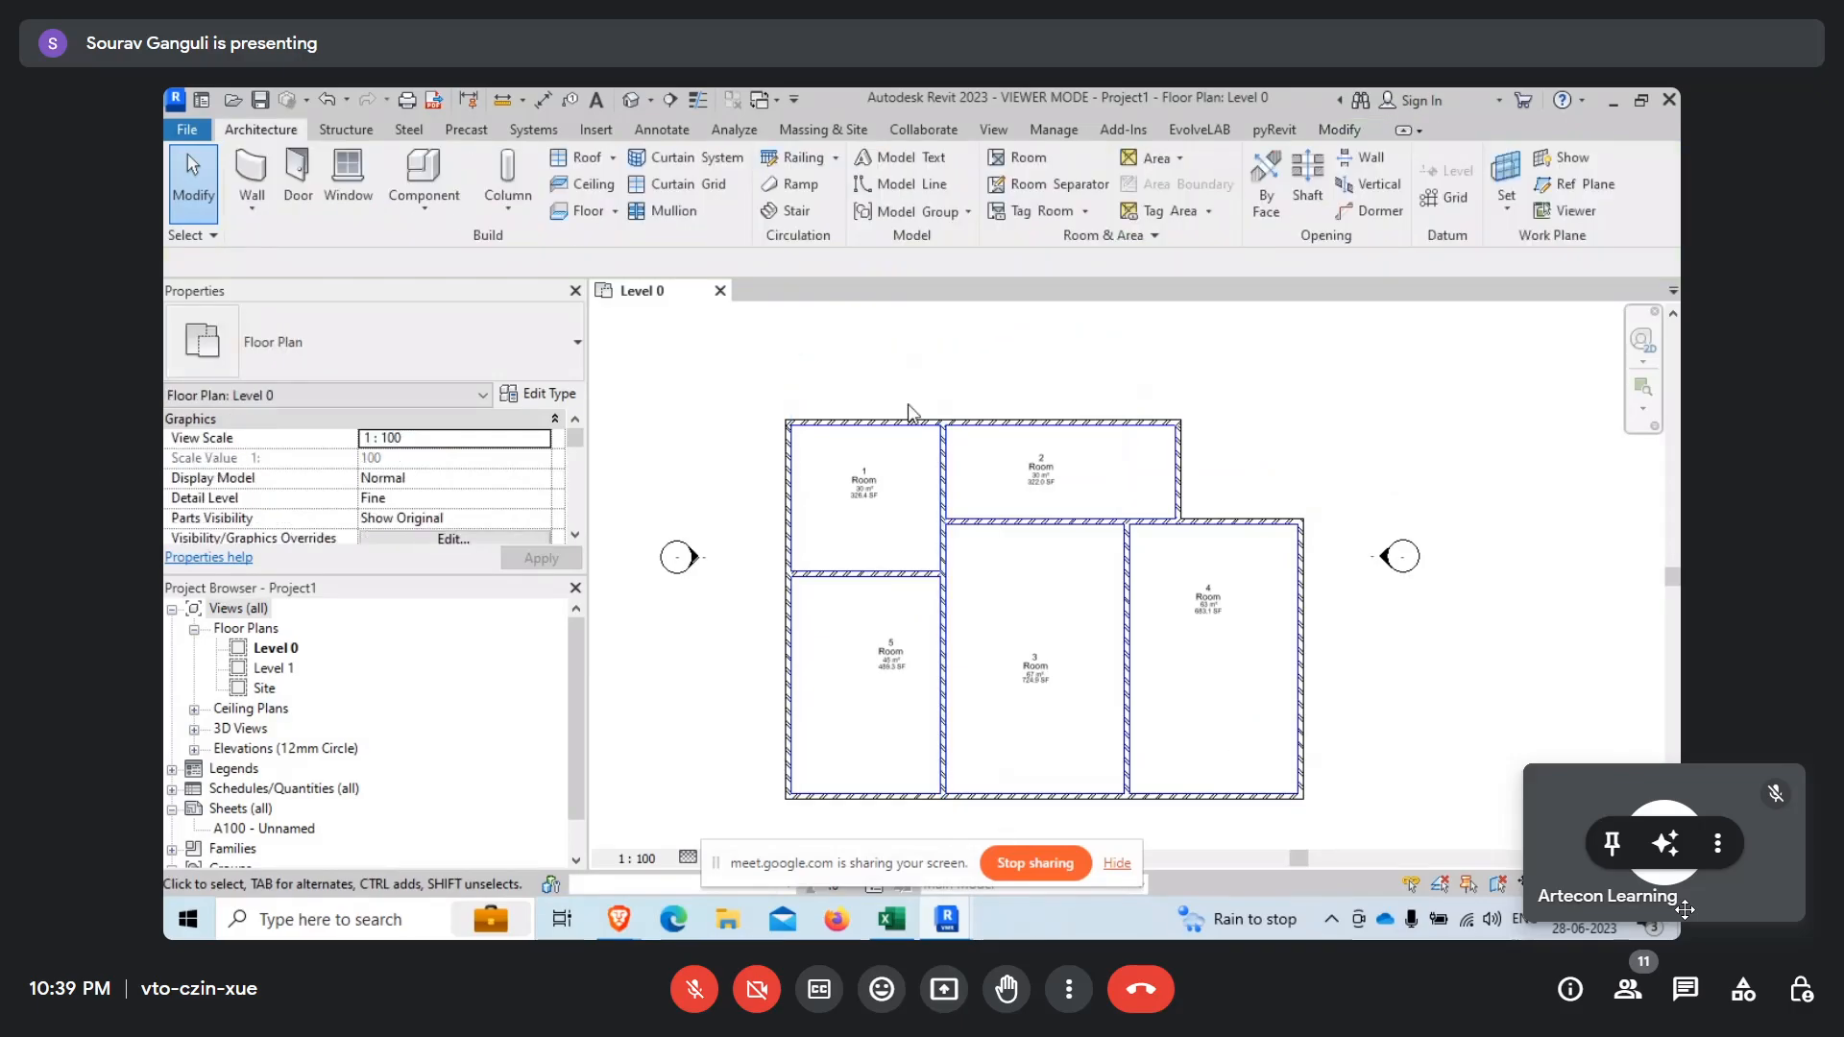
Select the six outer walls of the floor plan together and clear the selection.
{"action": "left_click", "coordinate": [911, 417]}
{"action": "left_click", "coordinate": [1180, 486], "text": "ctrl"}
{"action": "left_click", "coordinate": [1263, 524], "text": "ctrl"}
{"action": "left_click", "coordinate": [1301, 595], "text": "ctrl"}
{"action": "left_click", "coordinate": [1207, 796], "text": "ctrl"}
{"action": "left_click", "coordinate": [788, 684], "text": "ctrl"}
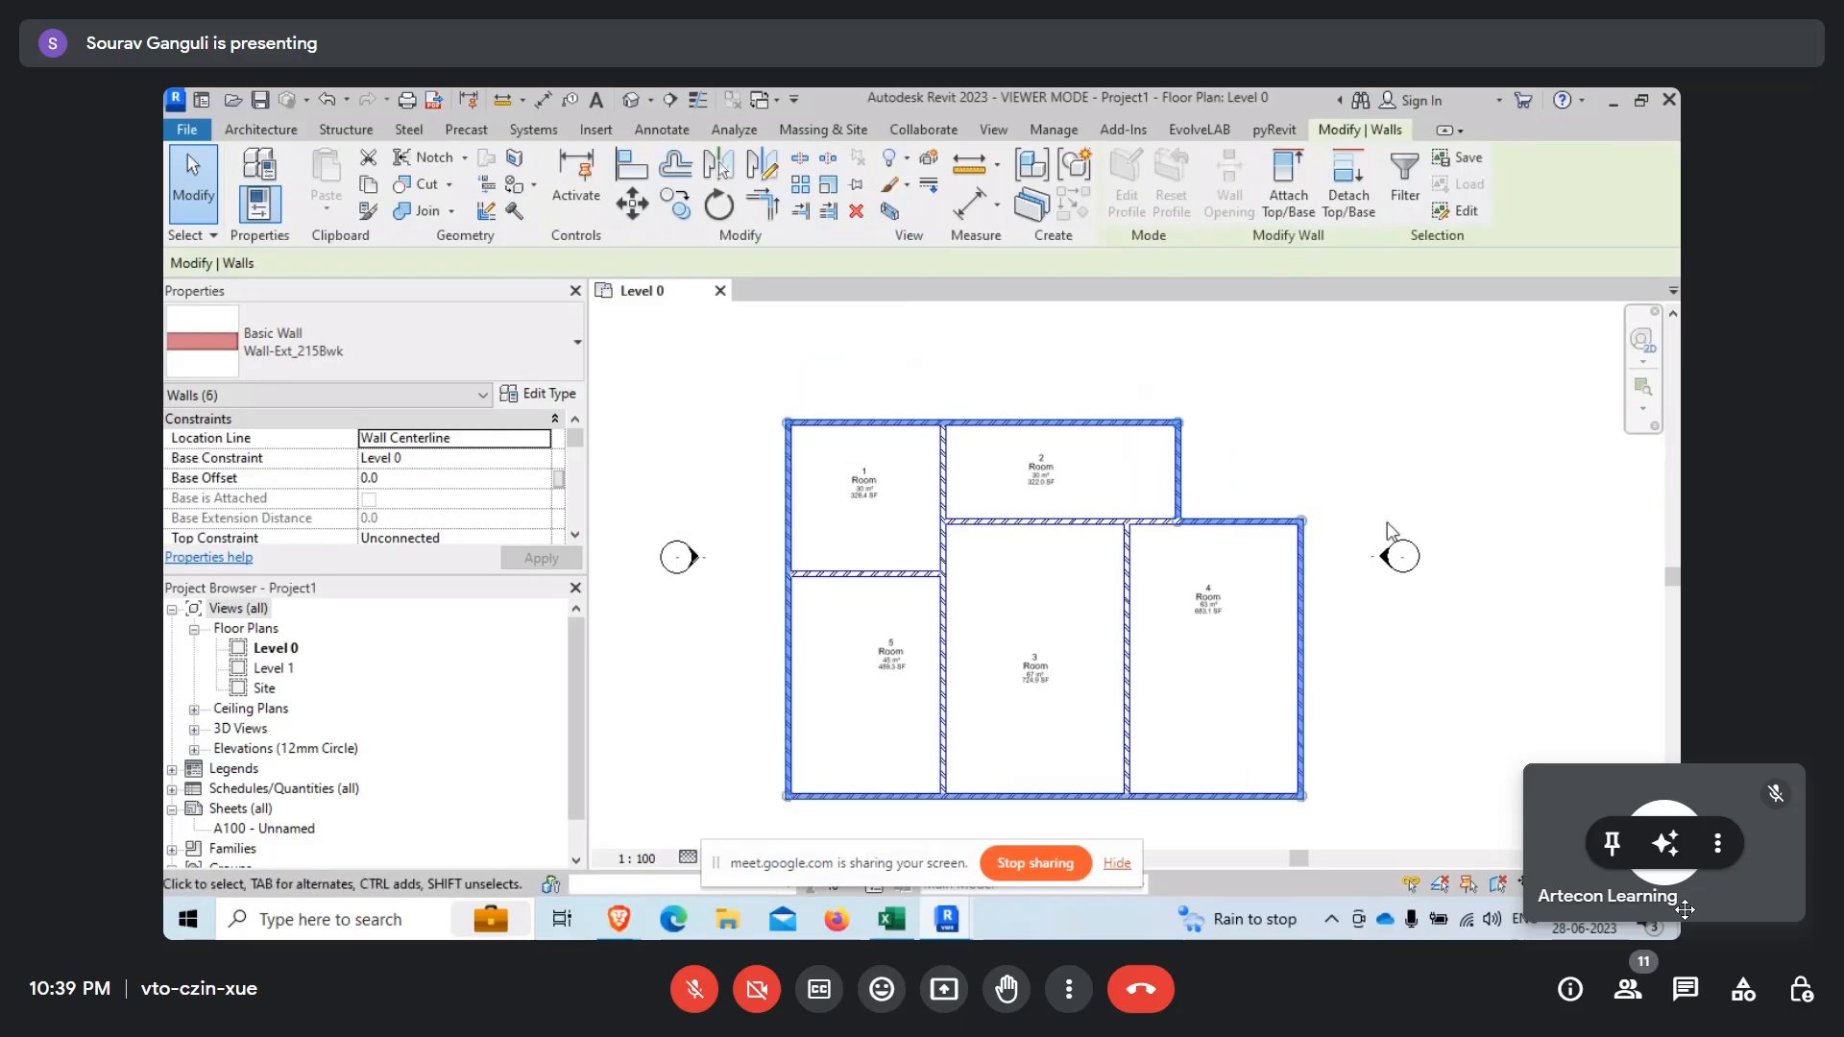
{"action": "left_click", "coordinate": [1296, 439]}
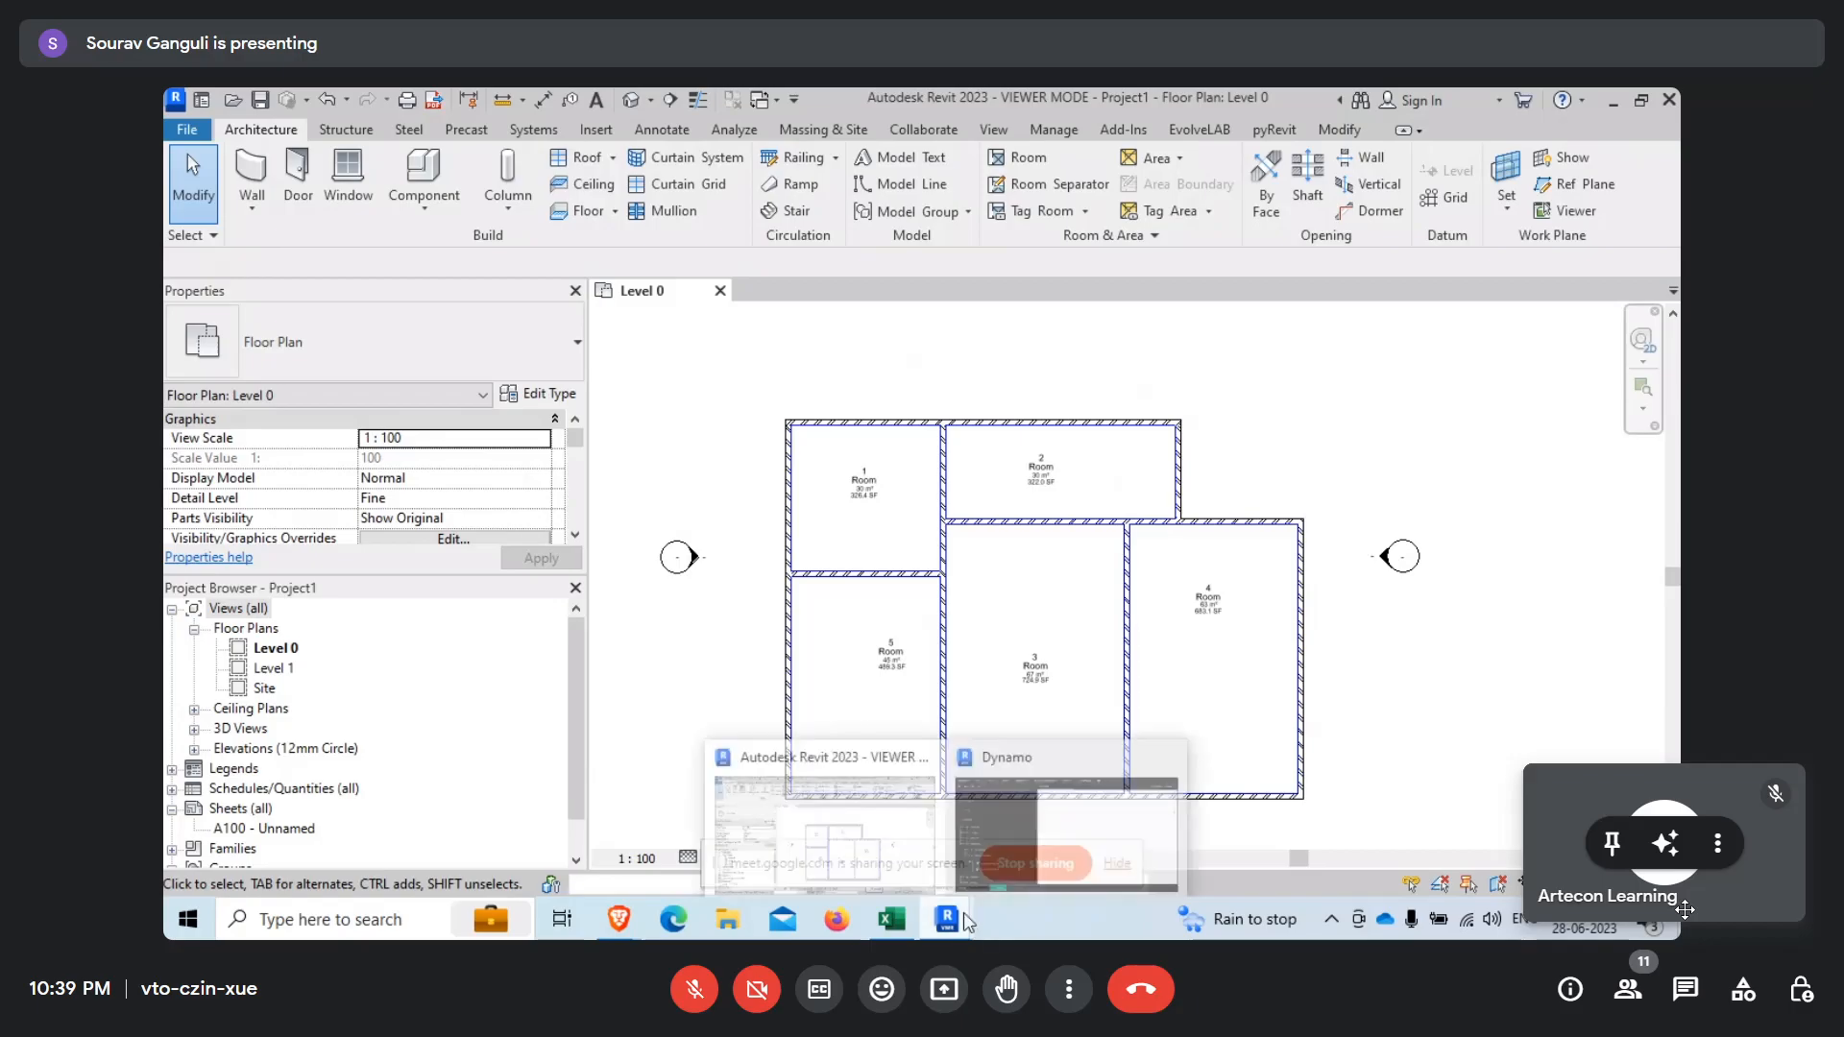
Switch back to Dynamo and close the Home workspace without saving its changes.
{"action": "left_click", "coordinate": [1131, 834]}
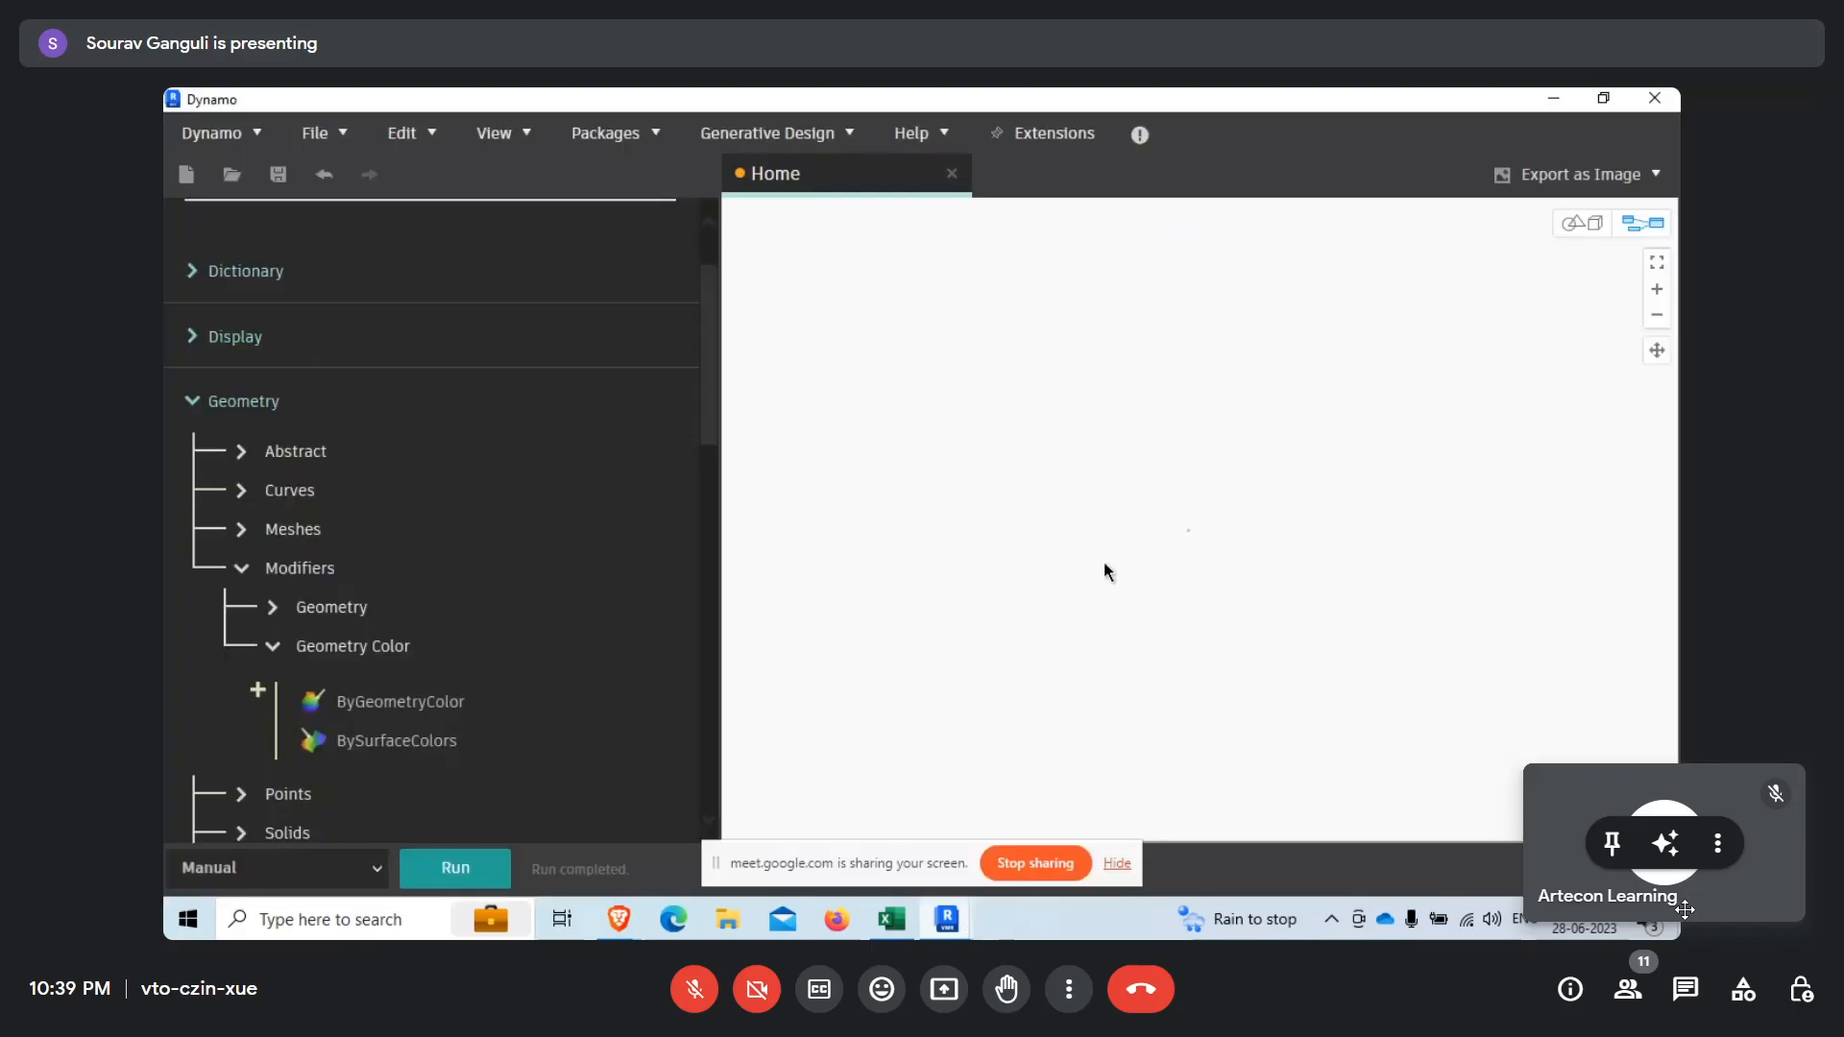
{"action": "right_click", "coordinate": [1005, 527]}
{"action": "left_click", "coordinate": [781, 196]}
{"action": "left_click", "coordinate": [951, 176]}
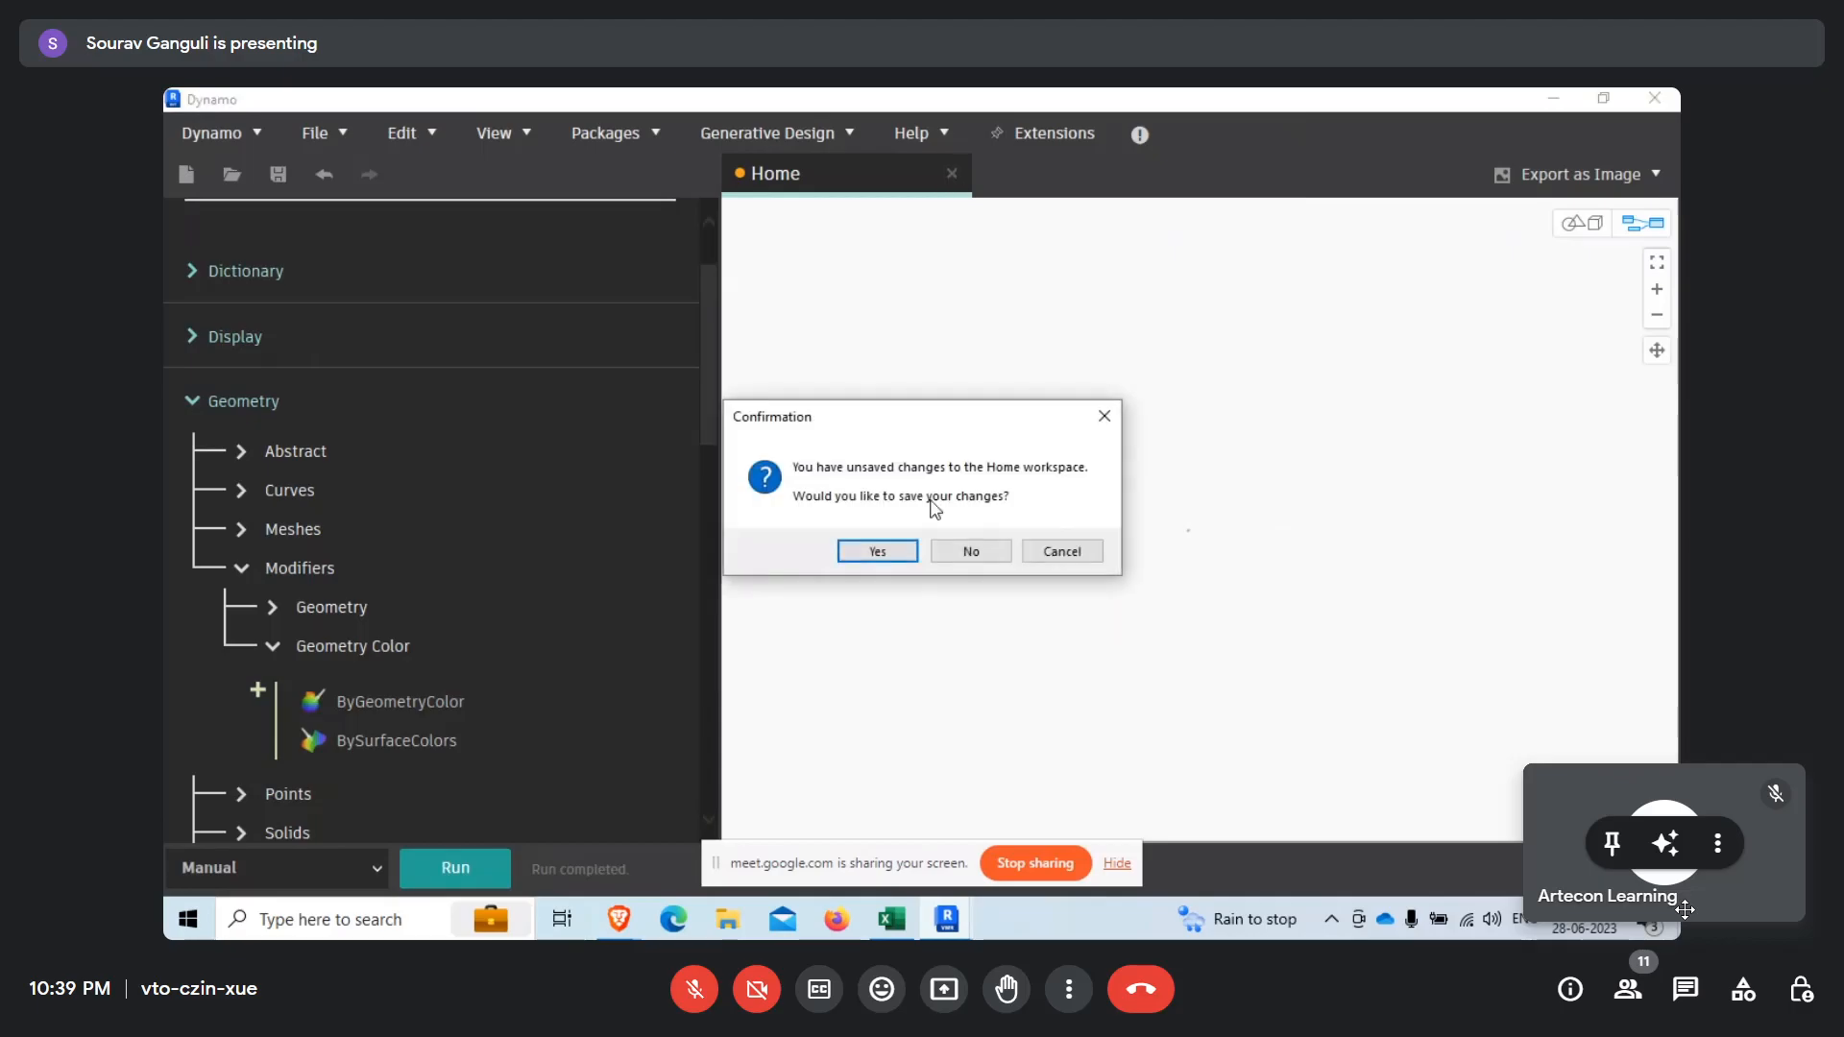
{"action": "left_click", "coordinate": [968, 550]}
{"action": "left_click", "coordinate": [591, 453]}
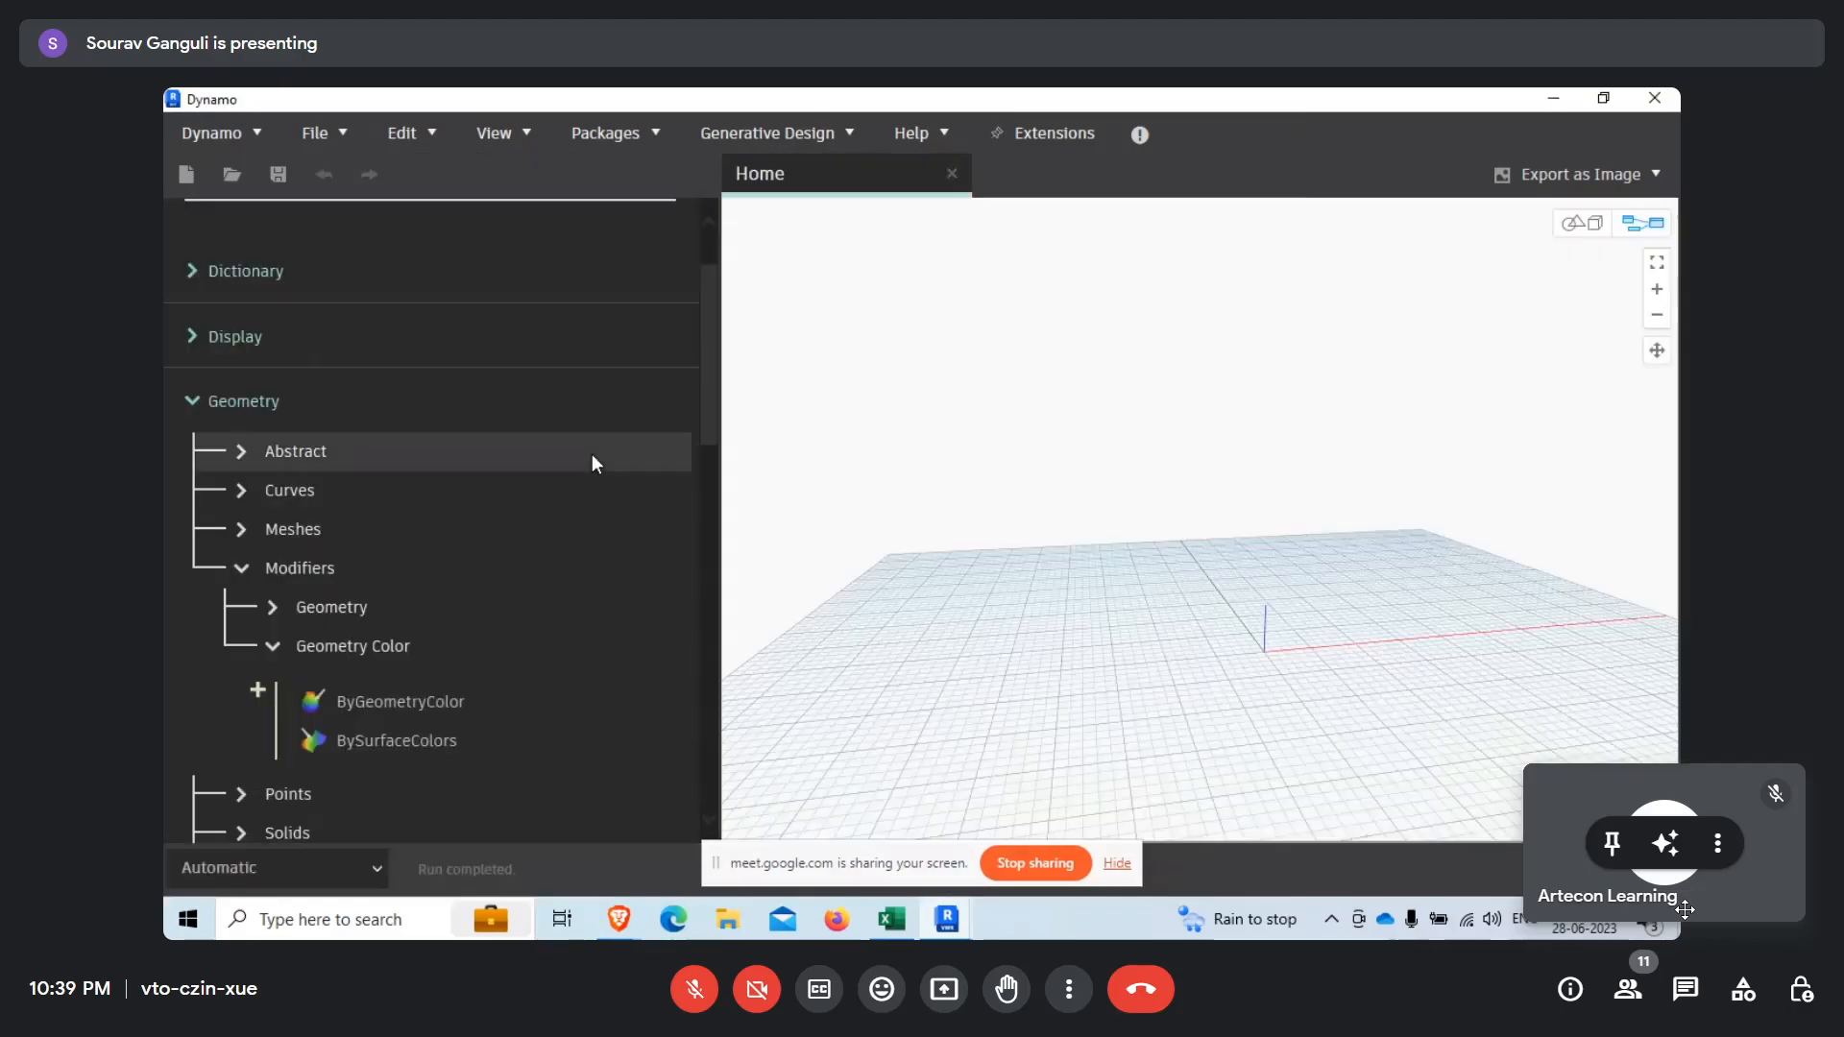
Collapse the Geometry category in the node library and expand the Revit category.
{"action": "scroll", "coordinate": [337, 479], "scroll_direction": "up", "scroll_amount": 2}
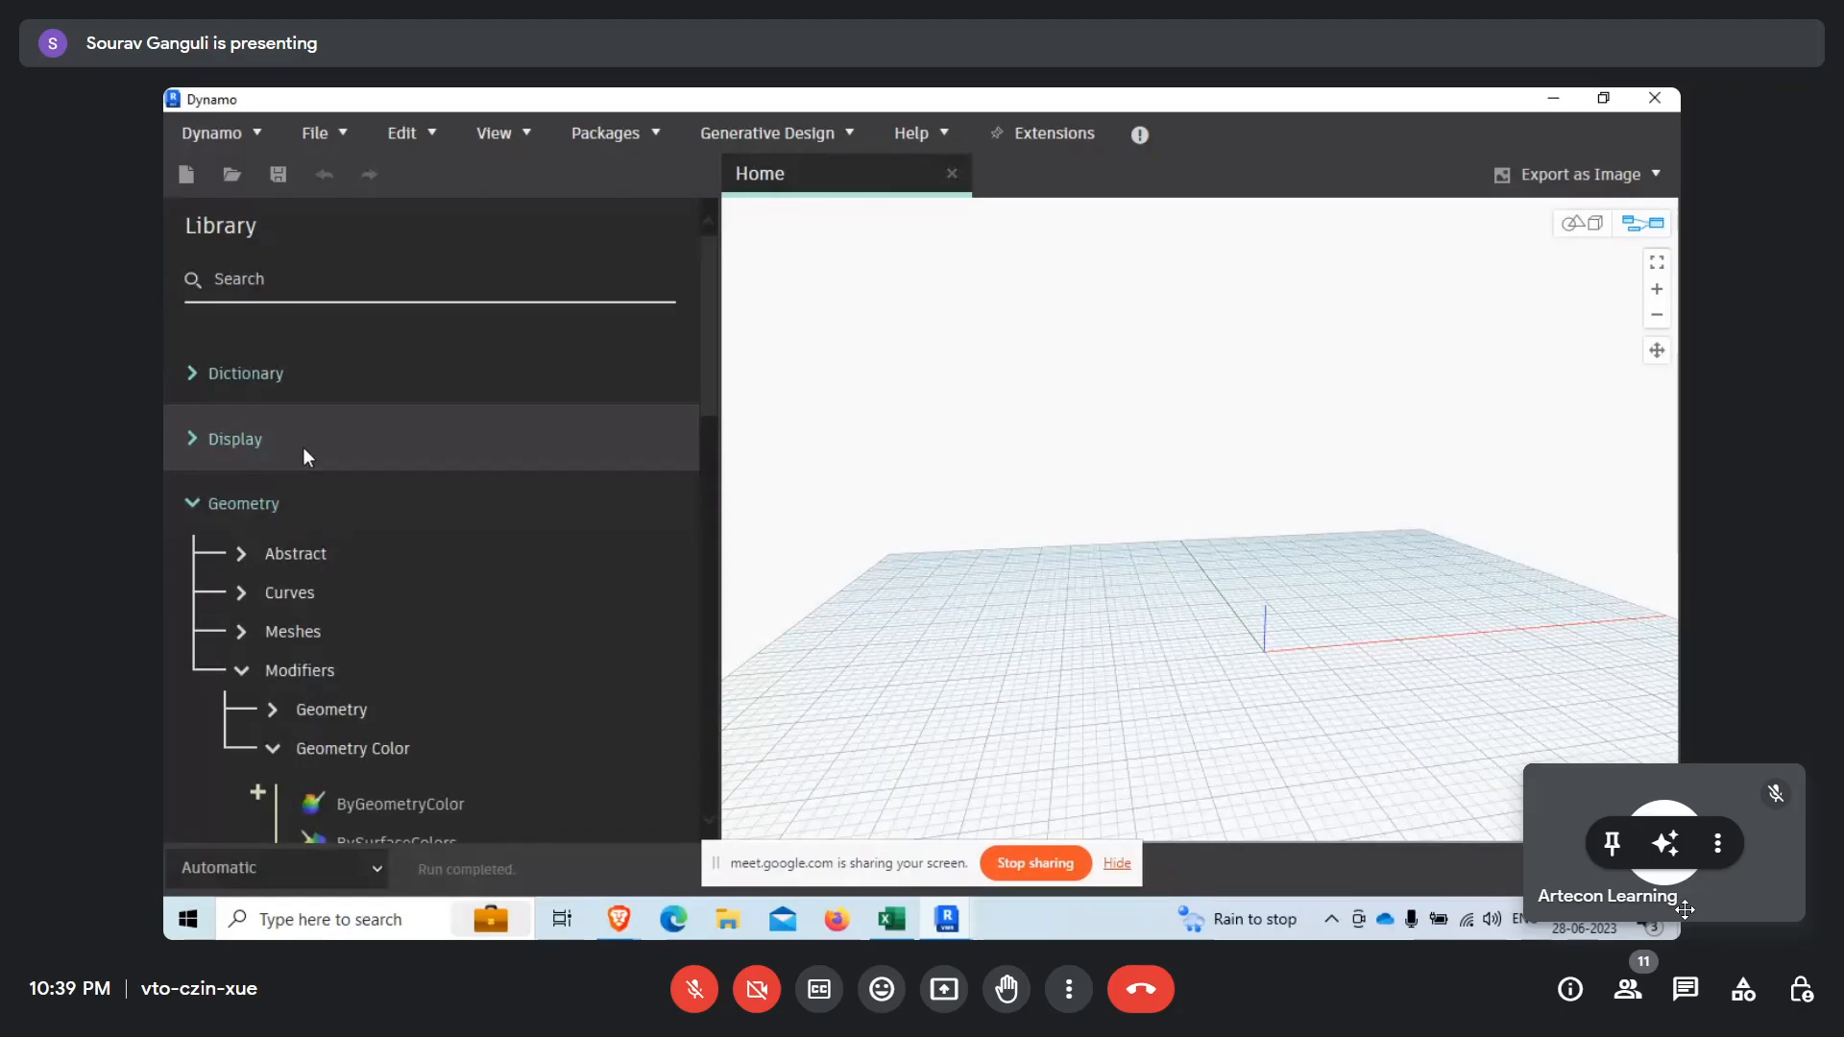
{"action": "left_click", "coordinate": [334, 280]}
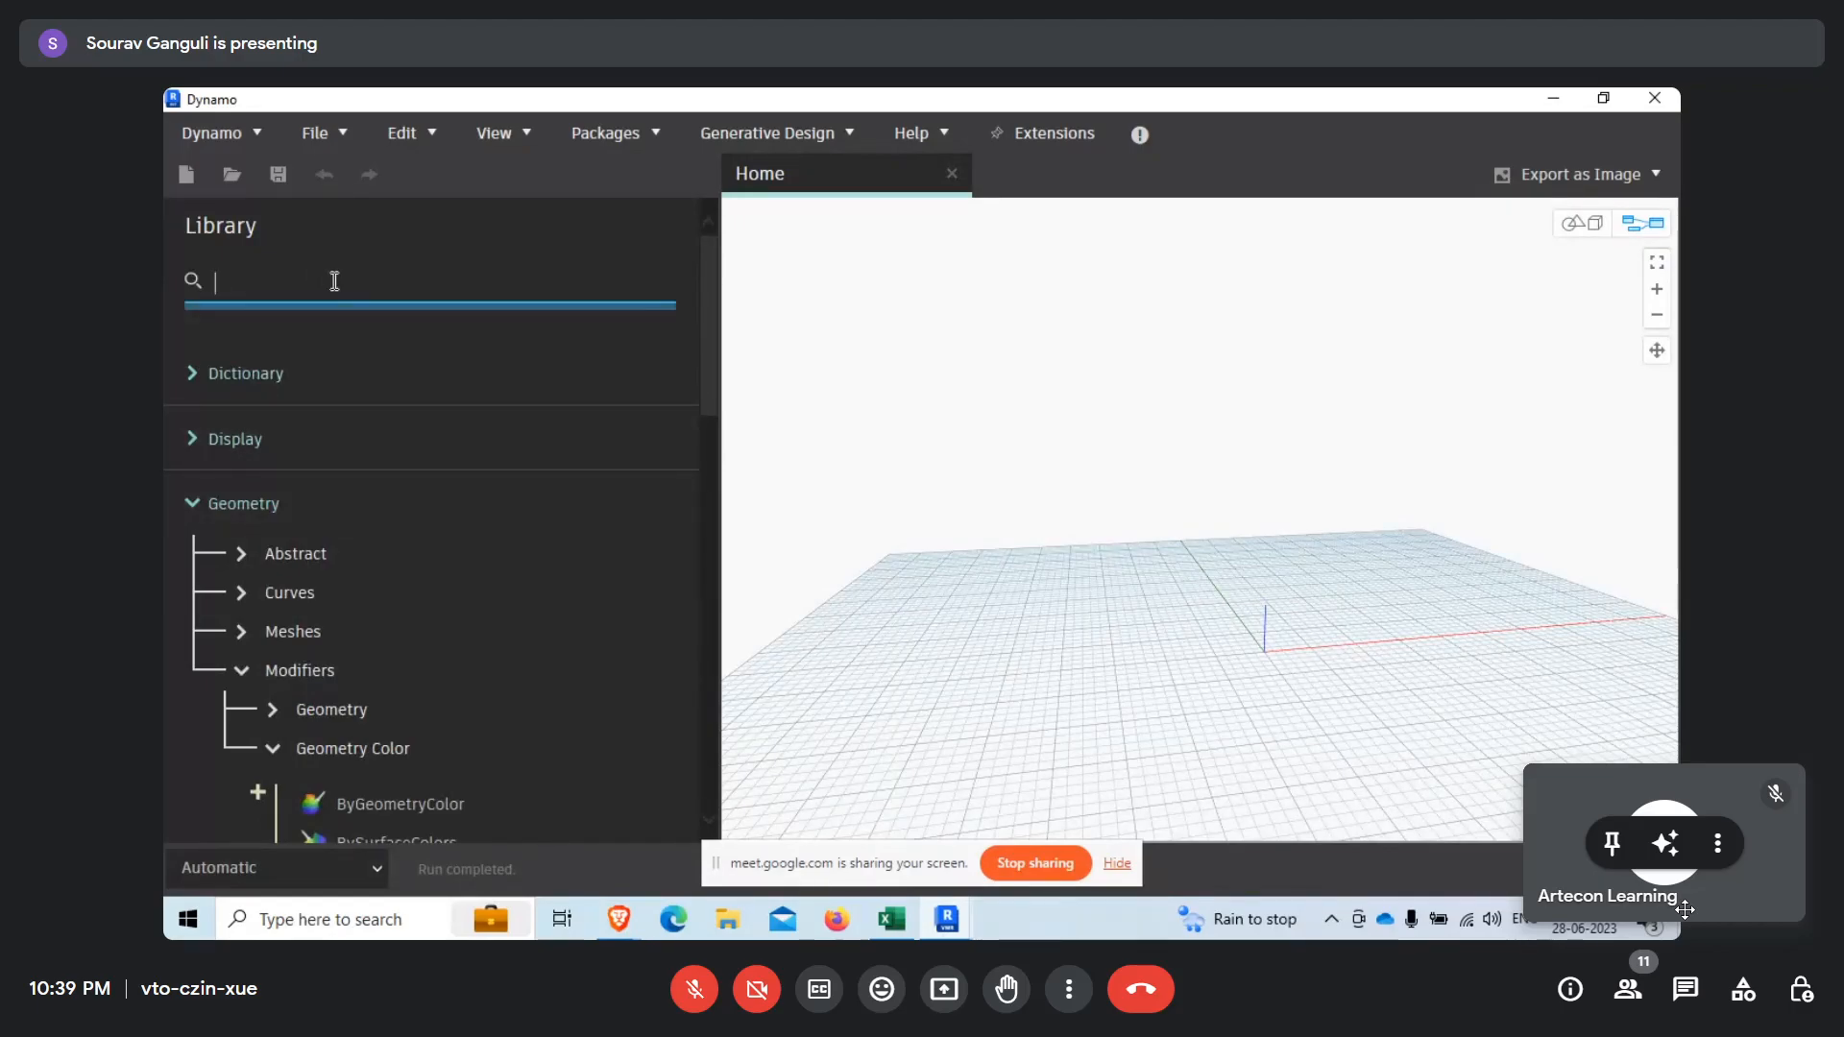
{"action": "left_click", "coordinate": [190, 503]}
{"action": "scroll", "coordinate": [260, 711], "scroll_direction": "down", "scroll_amount": 2}
{"action": "left_click", "coordinate": [202, 638]}
{"action": "scroll", "coordinate": [254, 653], "scroll_direction": "down", "scroll_amount": 3}
{"action": "left_click", "coordinate": [238, 515]}
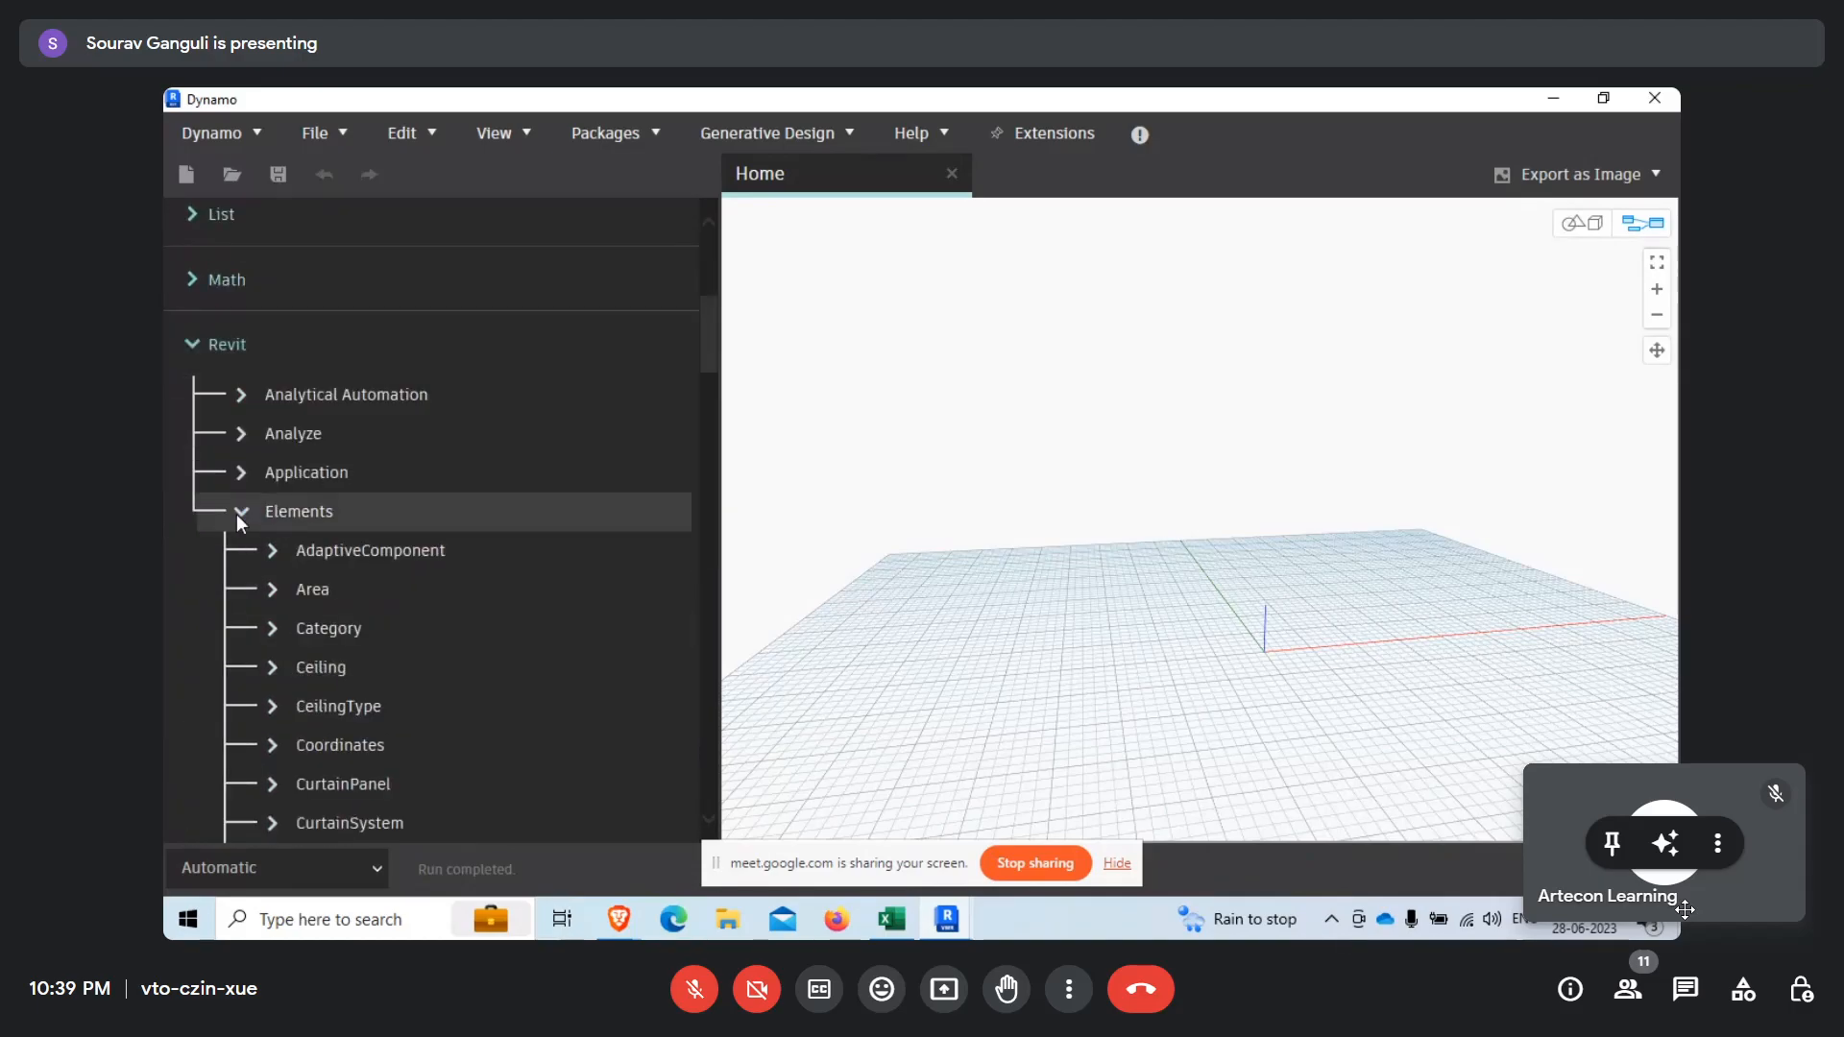
{"action": "scroll", "coordinate": [338, 574], "scroll_direction": "down", "scroll_amount": 3}
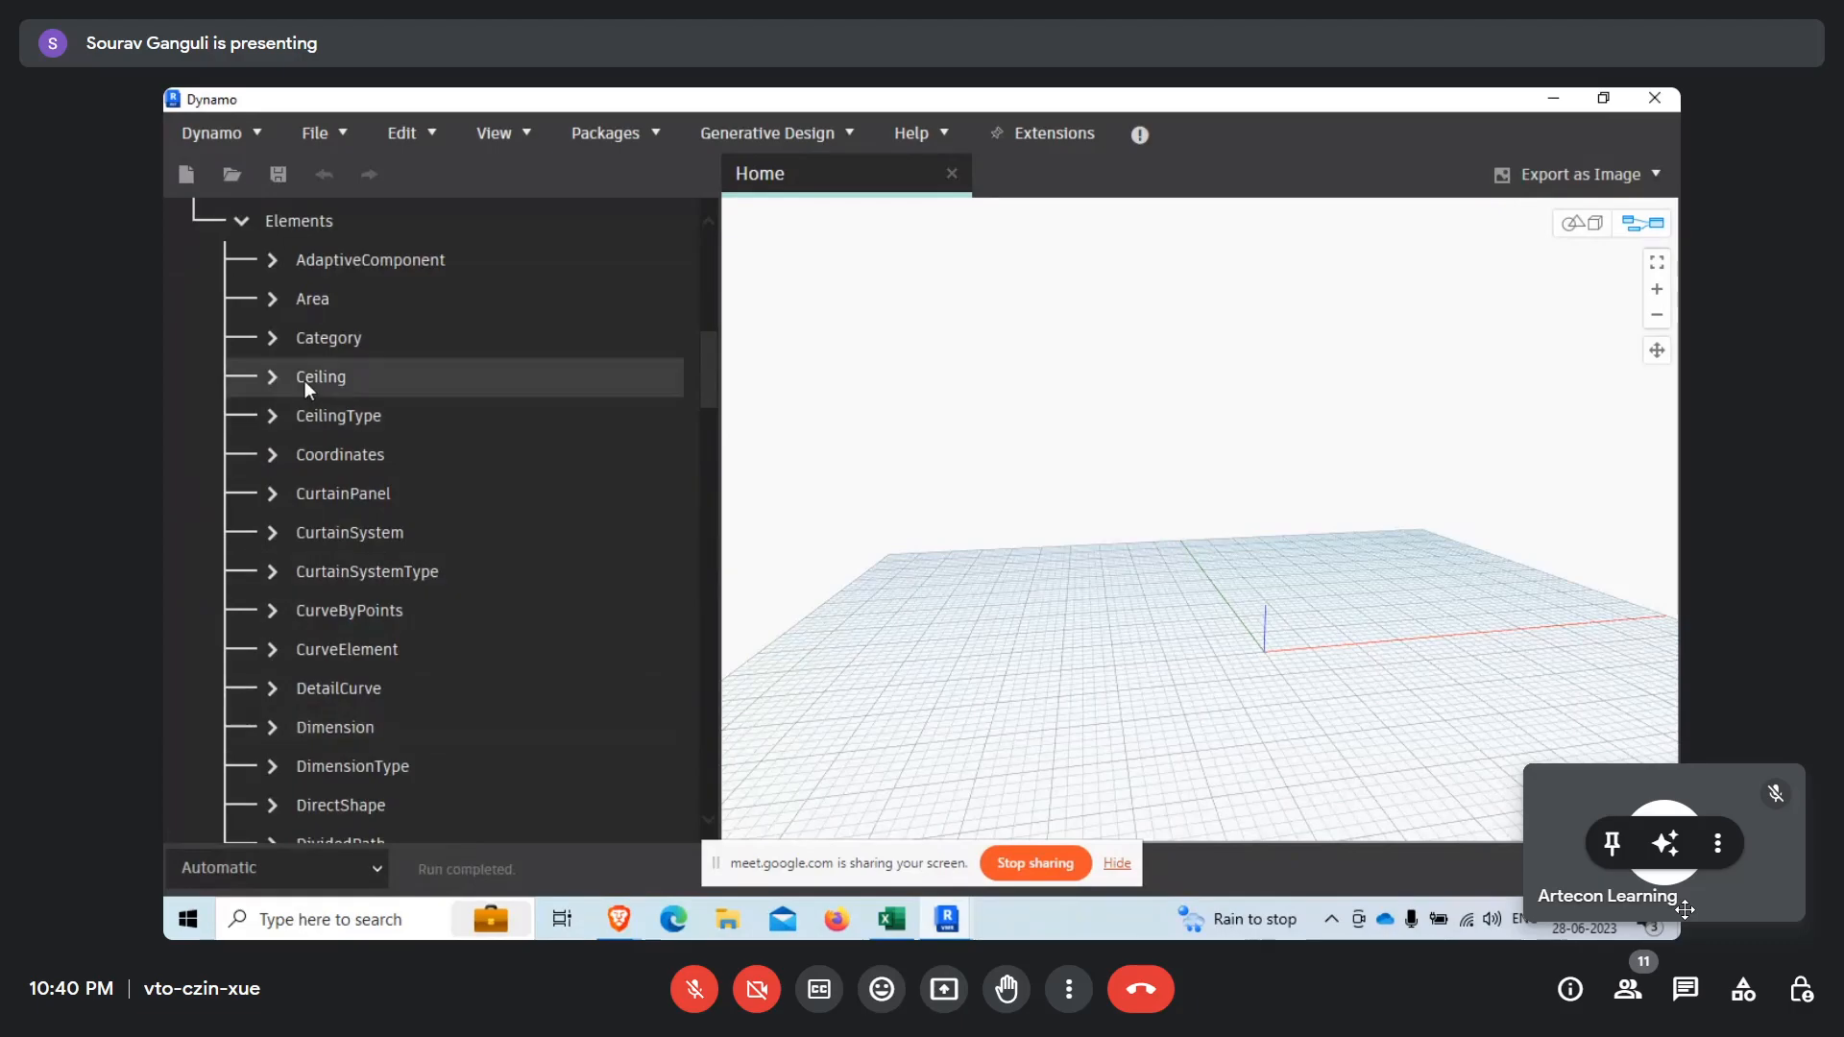
{"action": "scroll", "coordinate": [304, 380], "scroll_direction": "down", "scroll_amount": 3}
{"action": "left_click", "coordinate": [271, 633]}
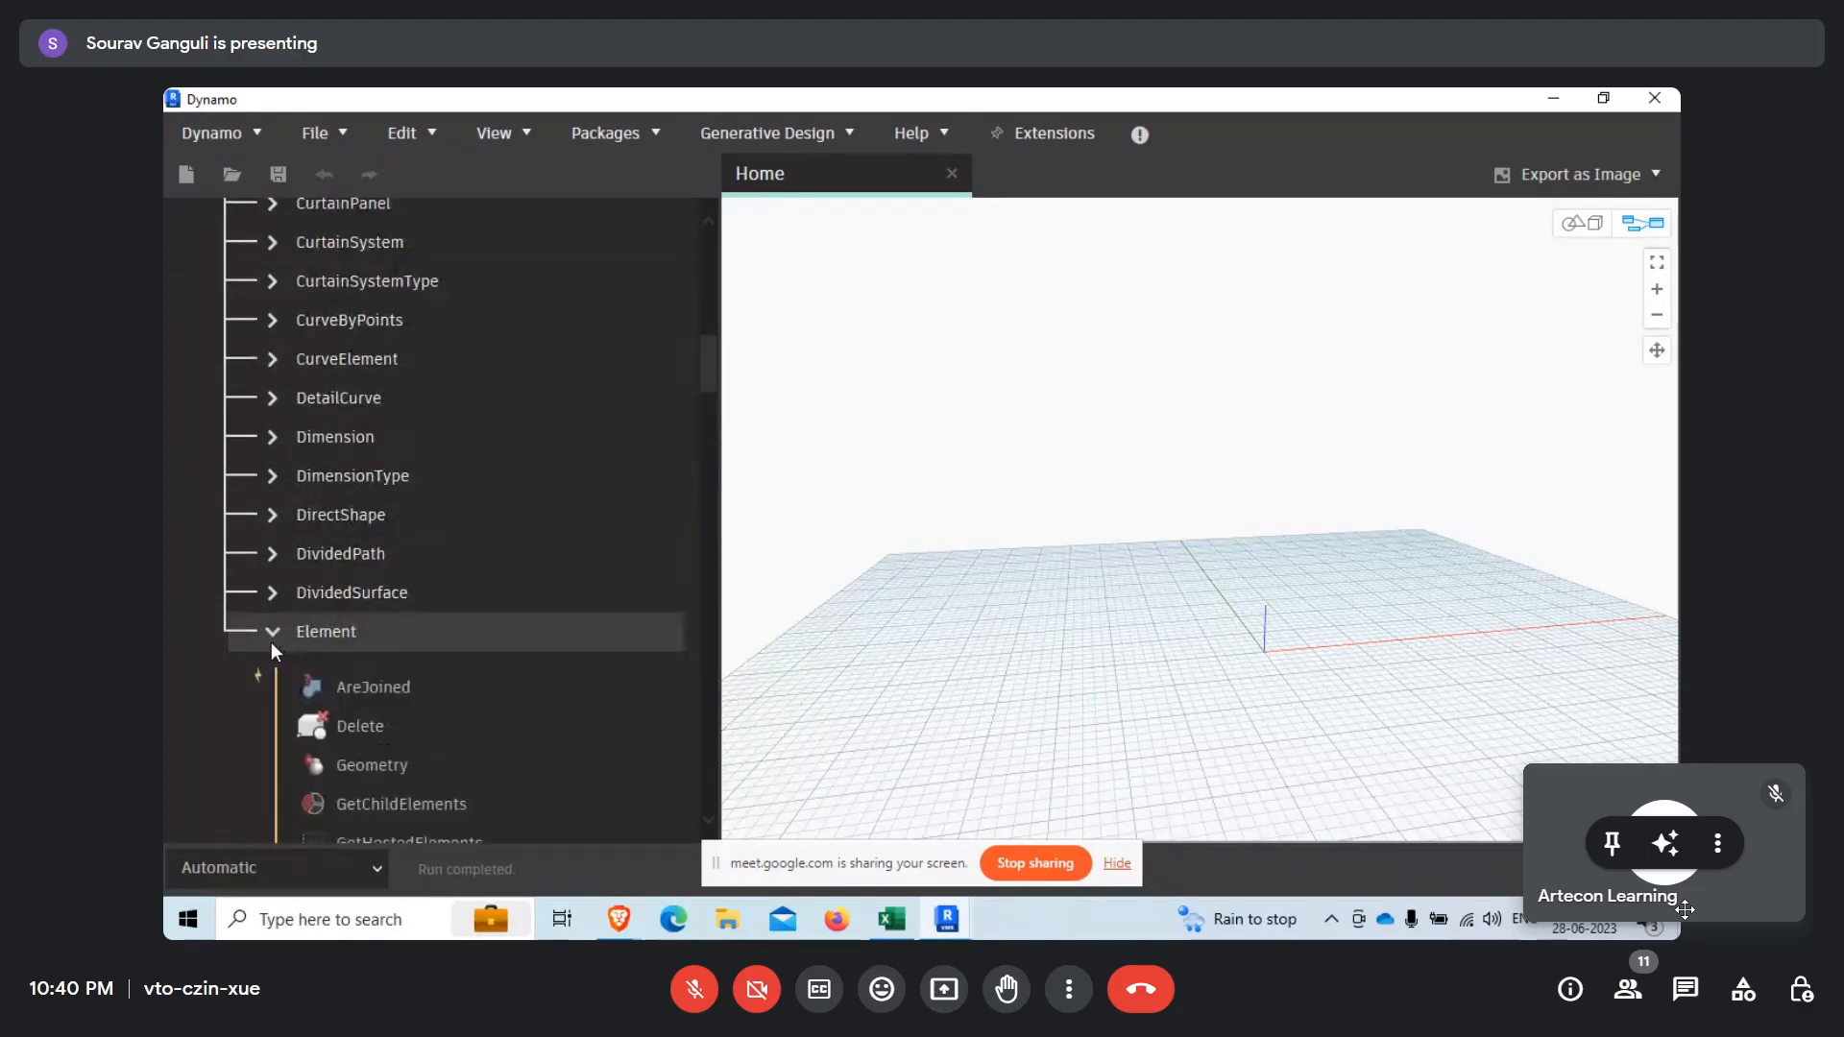
{"action": "left_click", "coordinate": [272, 633]}
{"action": "scroll", "coordinate": [275, 634], "scroll_direction": "up", "scroll_amount": 7}
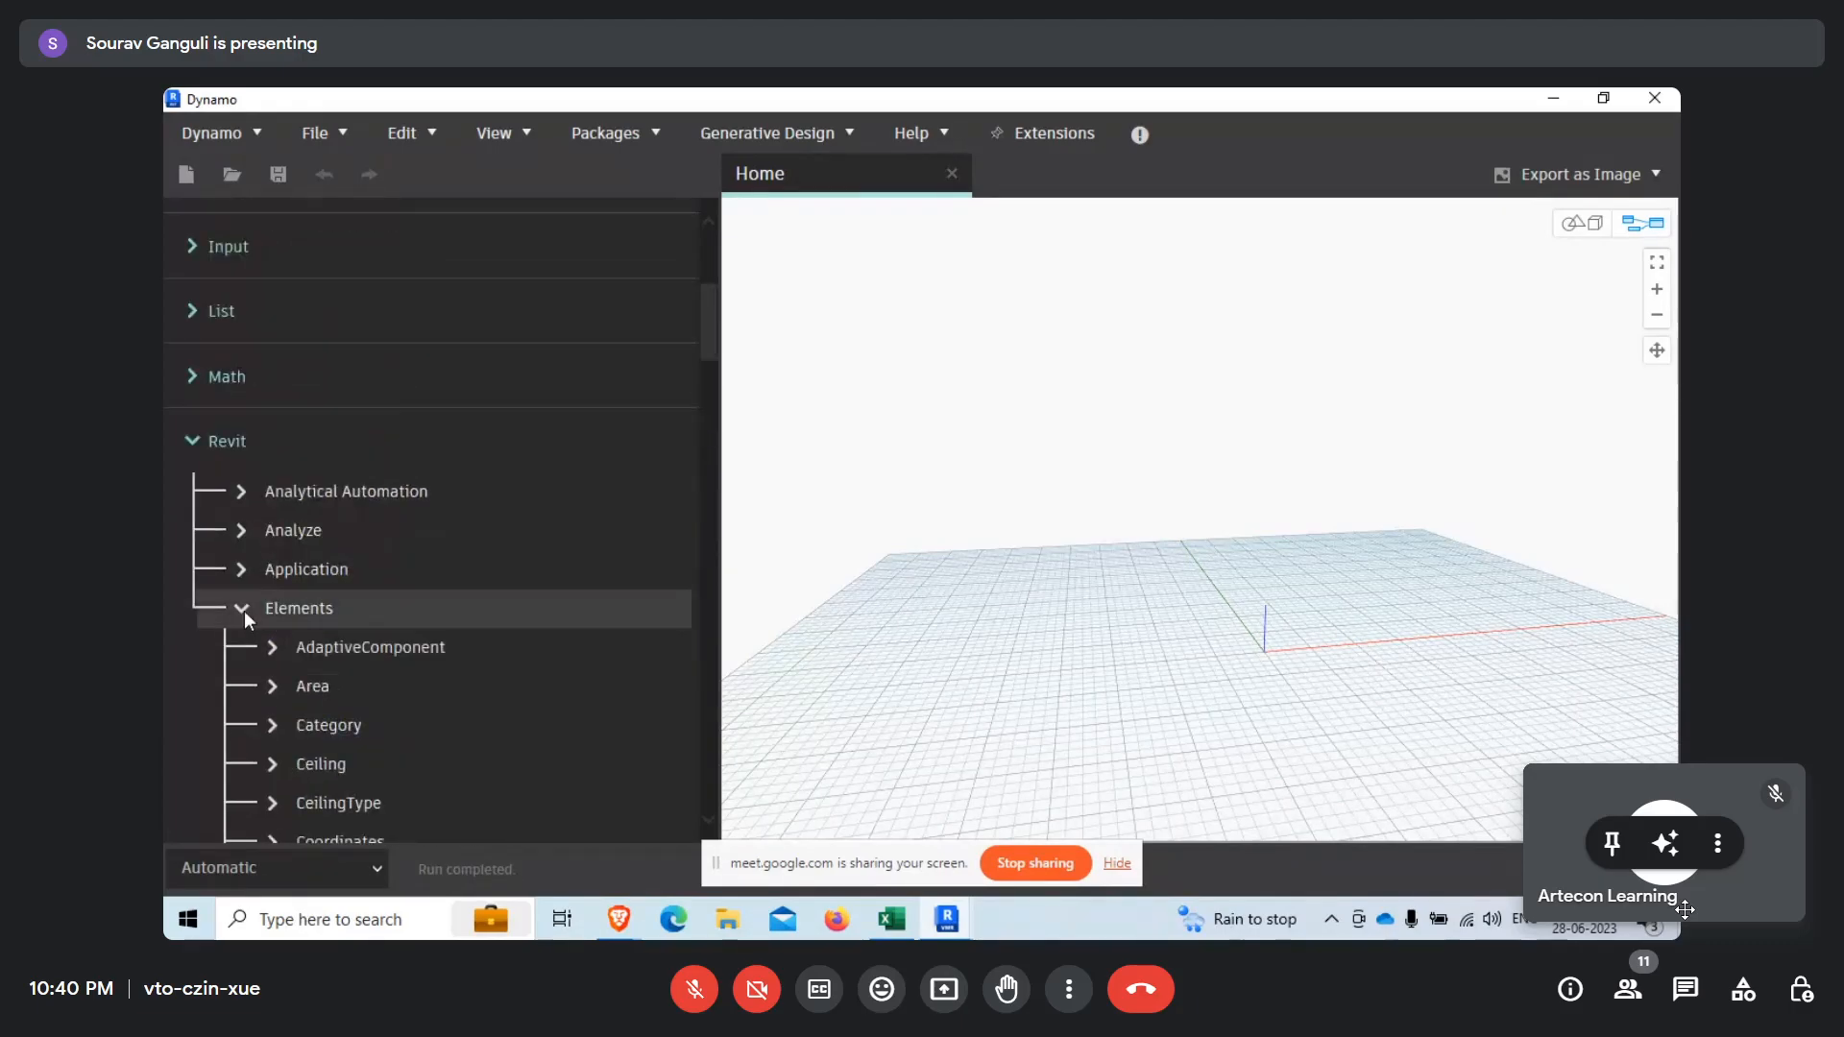
{"action": "left_click", "coordinate": [244, 611]}
Add an All Elements of Category node from the Revit Selection nodes to the empty graph.
{"action": "scroll", "coordinate": [288, 658], "scroll_direction": "down", "scroll_amount": 1}
{"action": "left_click", "coordinate": [246, 667]}
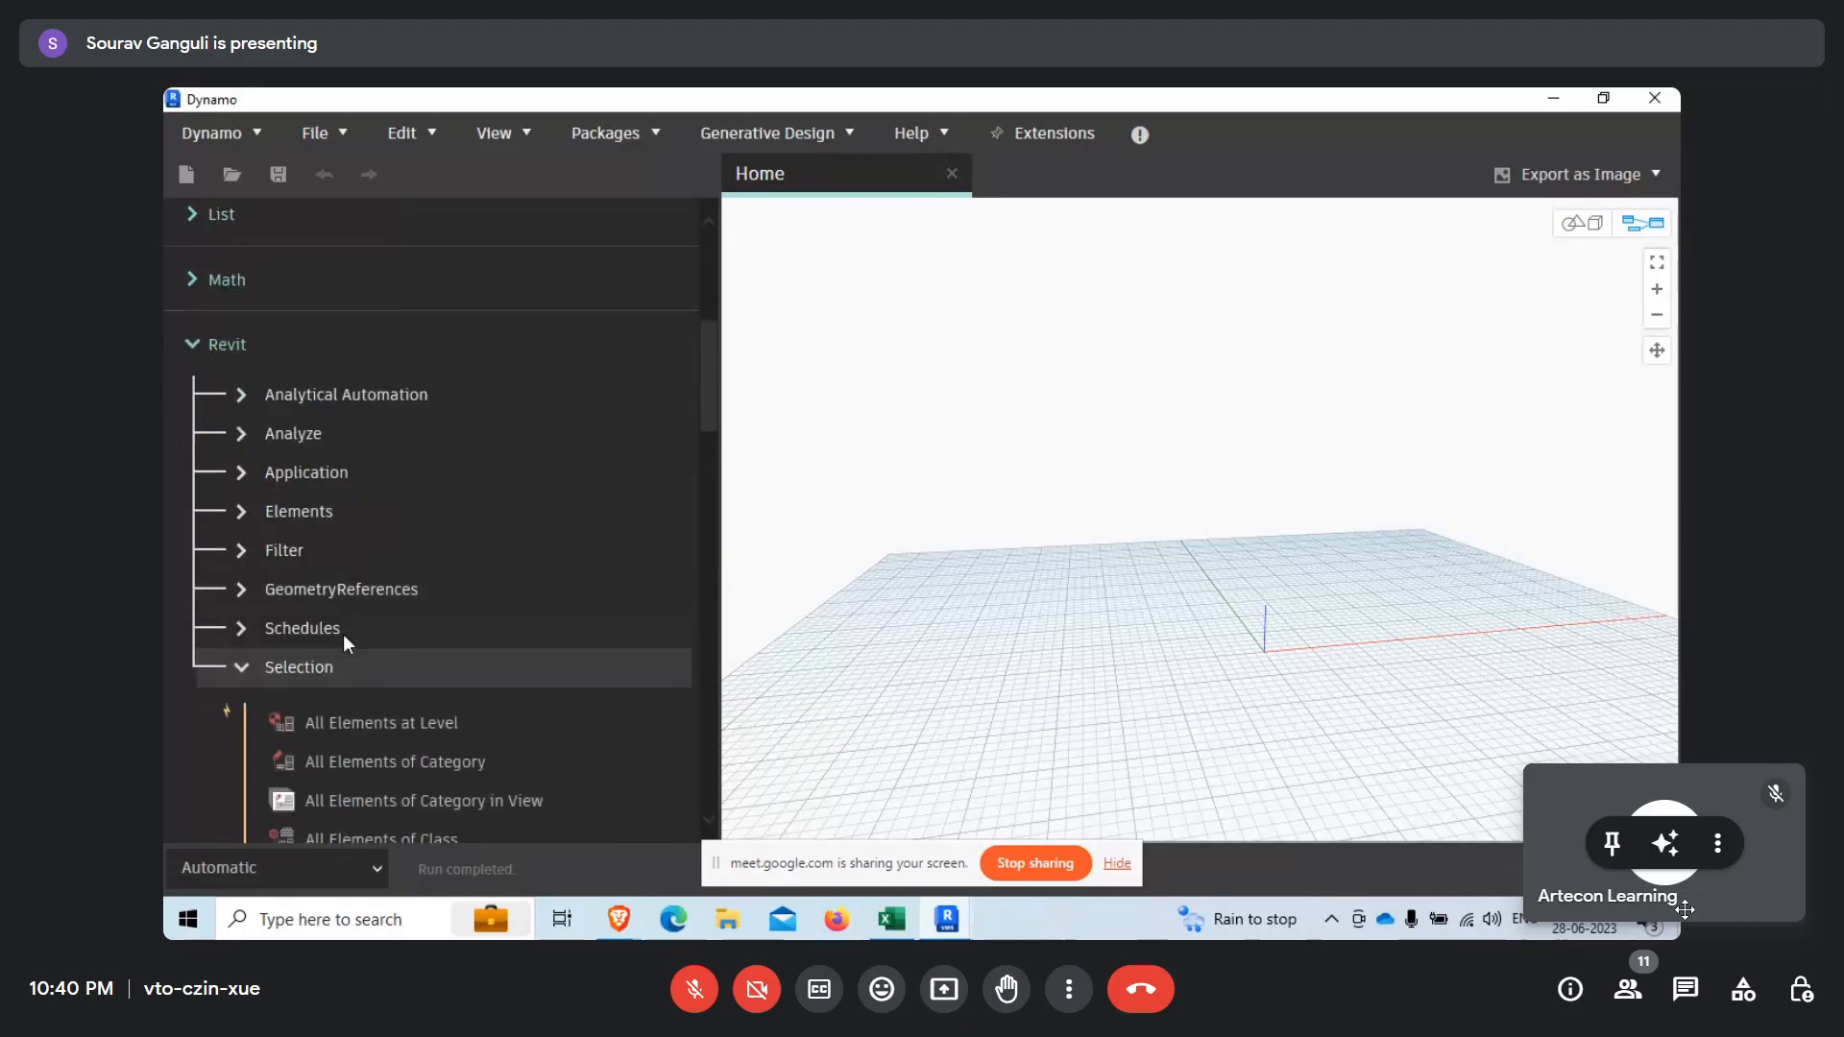
{"action": "left_click", "coordinate": [428, 472]}
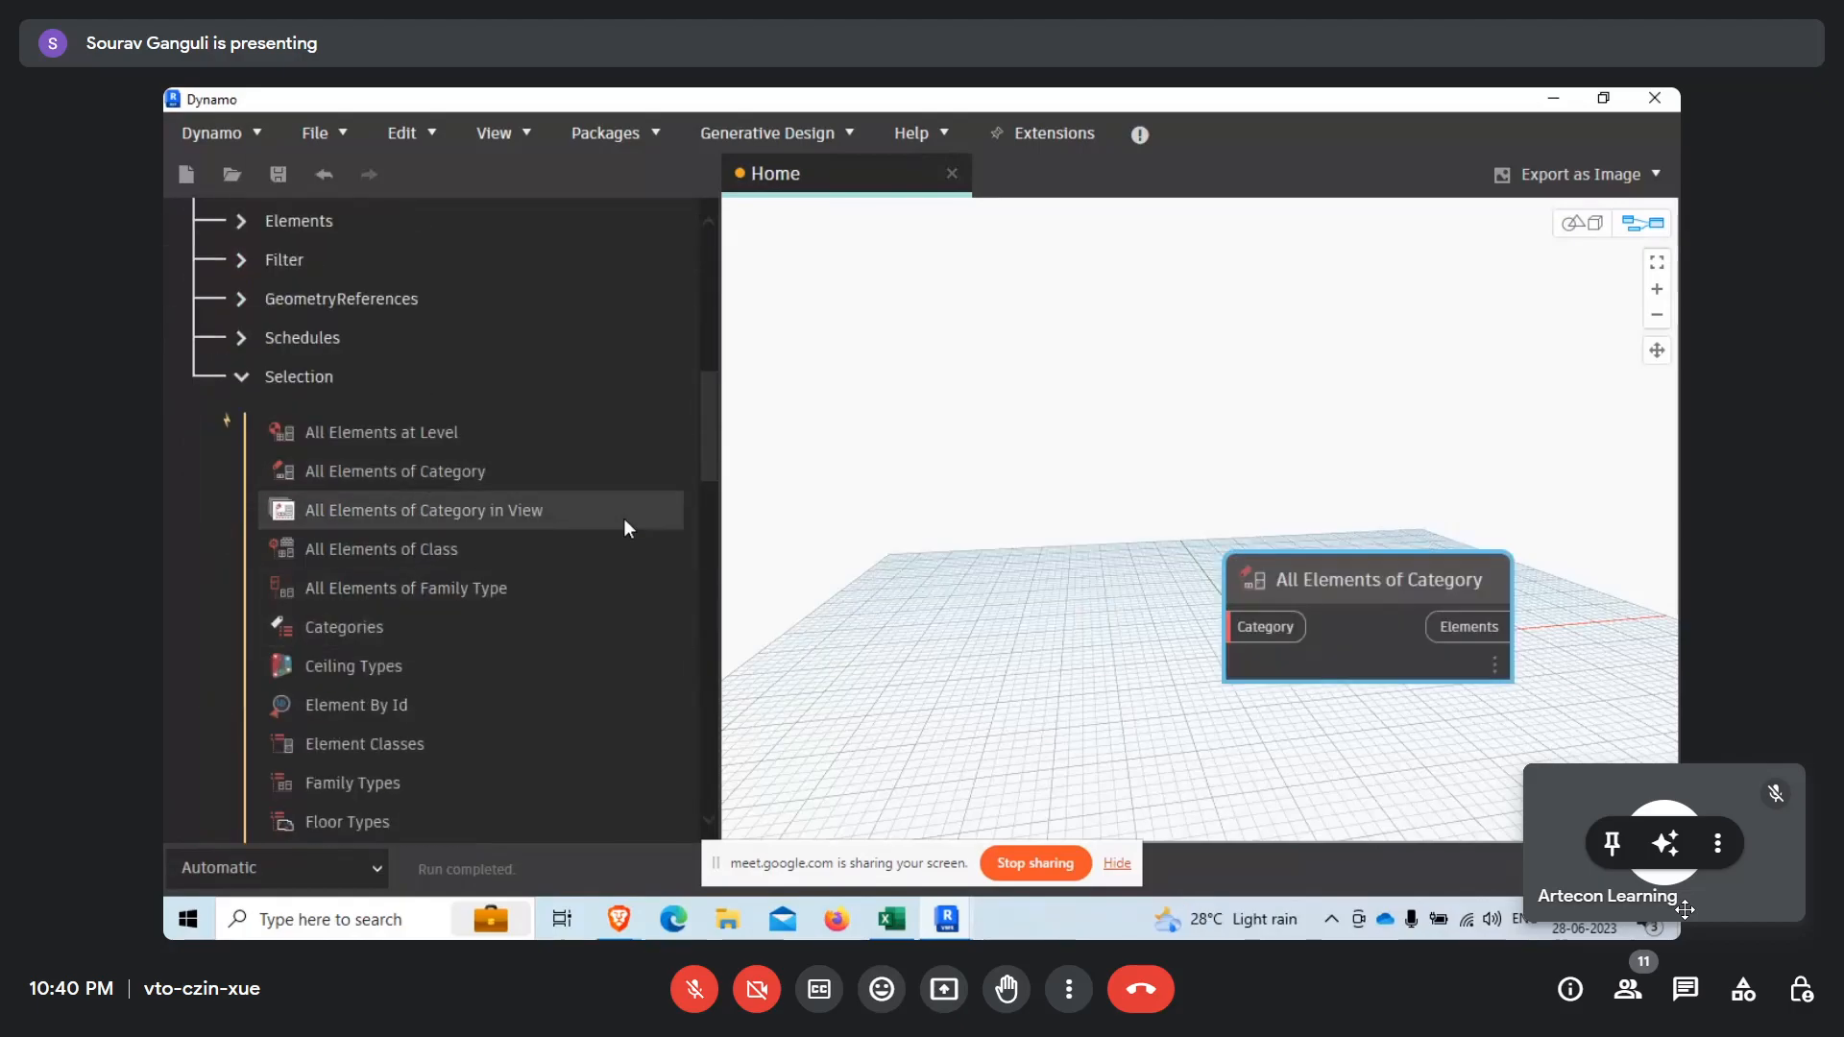
Search the node library for "category" and place a Categories node beside the All Elements of Category node.
{"action": "scroll", "coordinate": [434, 347], "scroll_direction": "up", "scroll_amount": 10}
{"action": "left_click", "coordinate": [280, 284]}
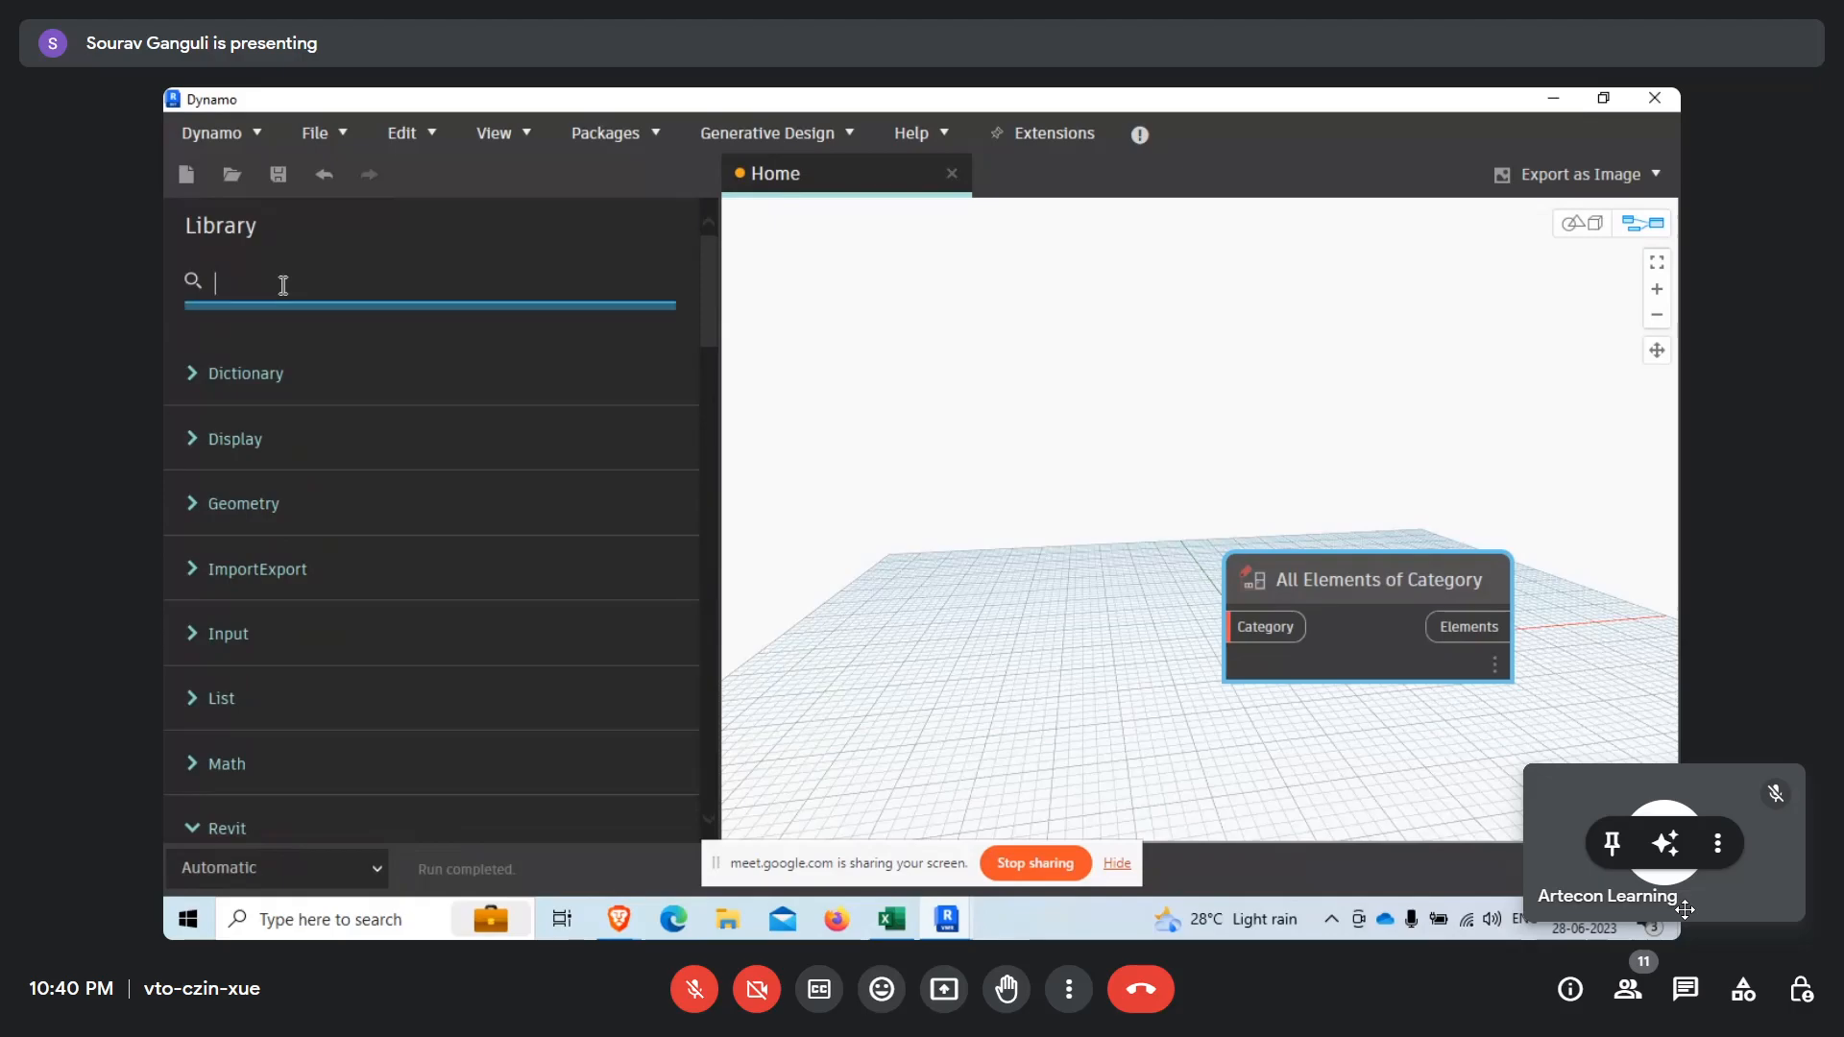
{"action": "type", "text": "category"}
{"action": "left_click", "coordinate": [431, 467]}
{"action": "left_click_drag", "start_coordinate": [1331, 592], "coordinate": [913, 543]}
{"action": "left_click", "coordinate": [1685, 910]}
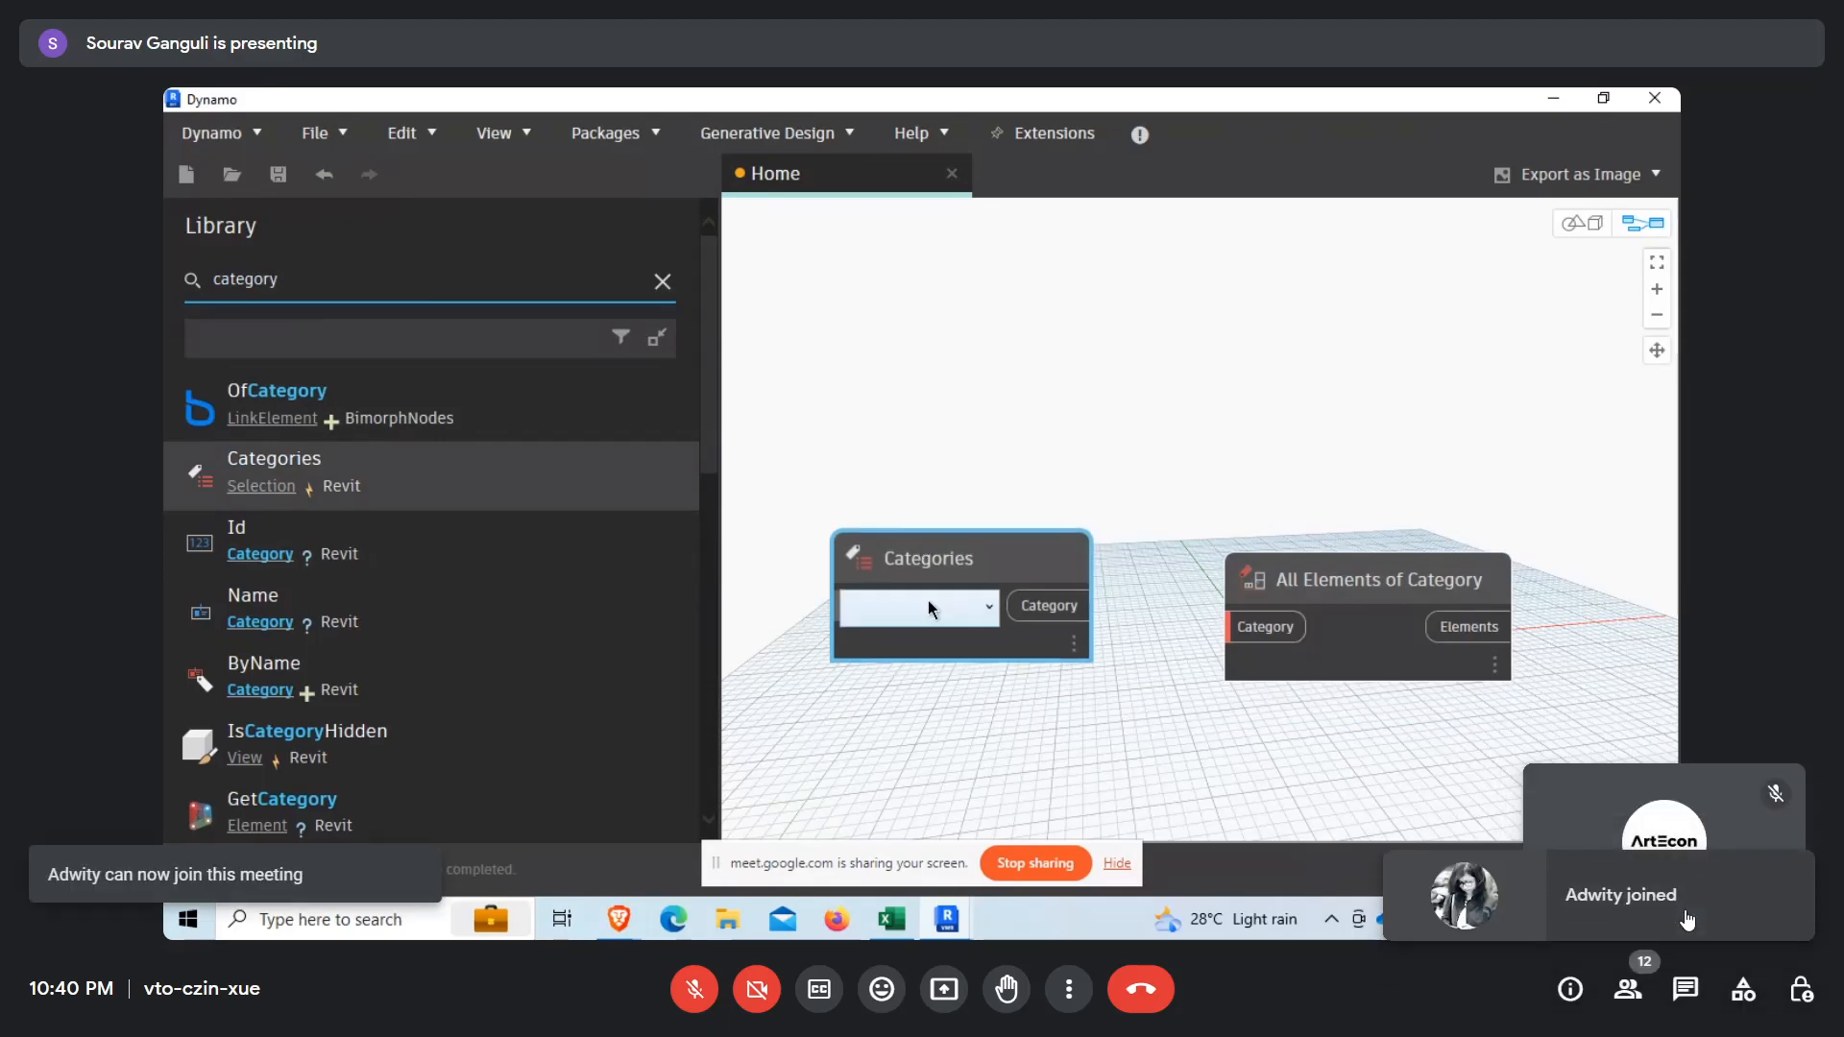
Feed the Walls category from the Categories node into All Elements of Category and set the run mode to Manual.
{"action": "left_click", "coordinate": [932, 608]}
{"action": "scroll", "coordinate": [940, 809], "scroll_direction": "down", "scroll_amount": 1}
{"action": "left_click", "coordinate": [916, 856]}
{"action": "left_click_drag", "start_coordinate": [1069, 618], "coordinate": [1191, 640]}
{"action": "left_click", "coordinate": [331, 857]}
{"action": "left_click", "coordinate": [209, 752]}
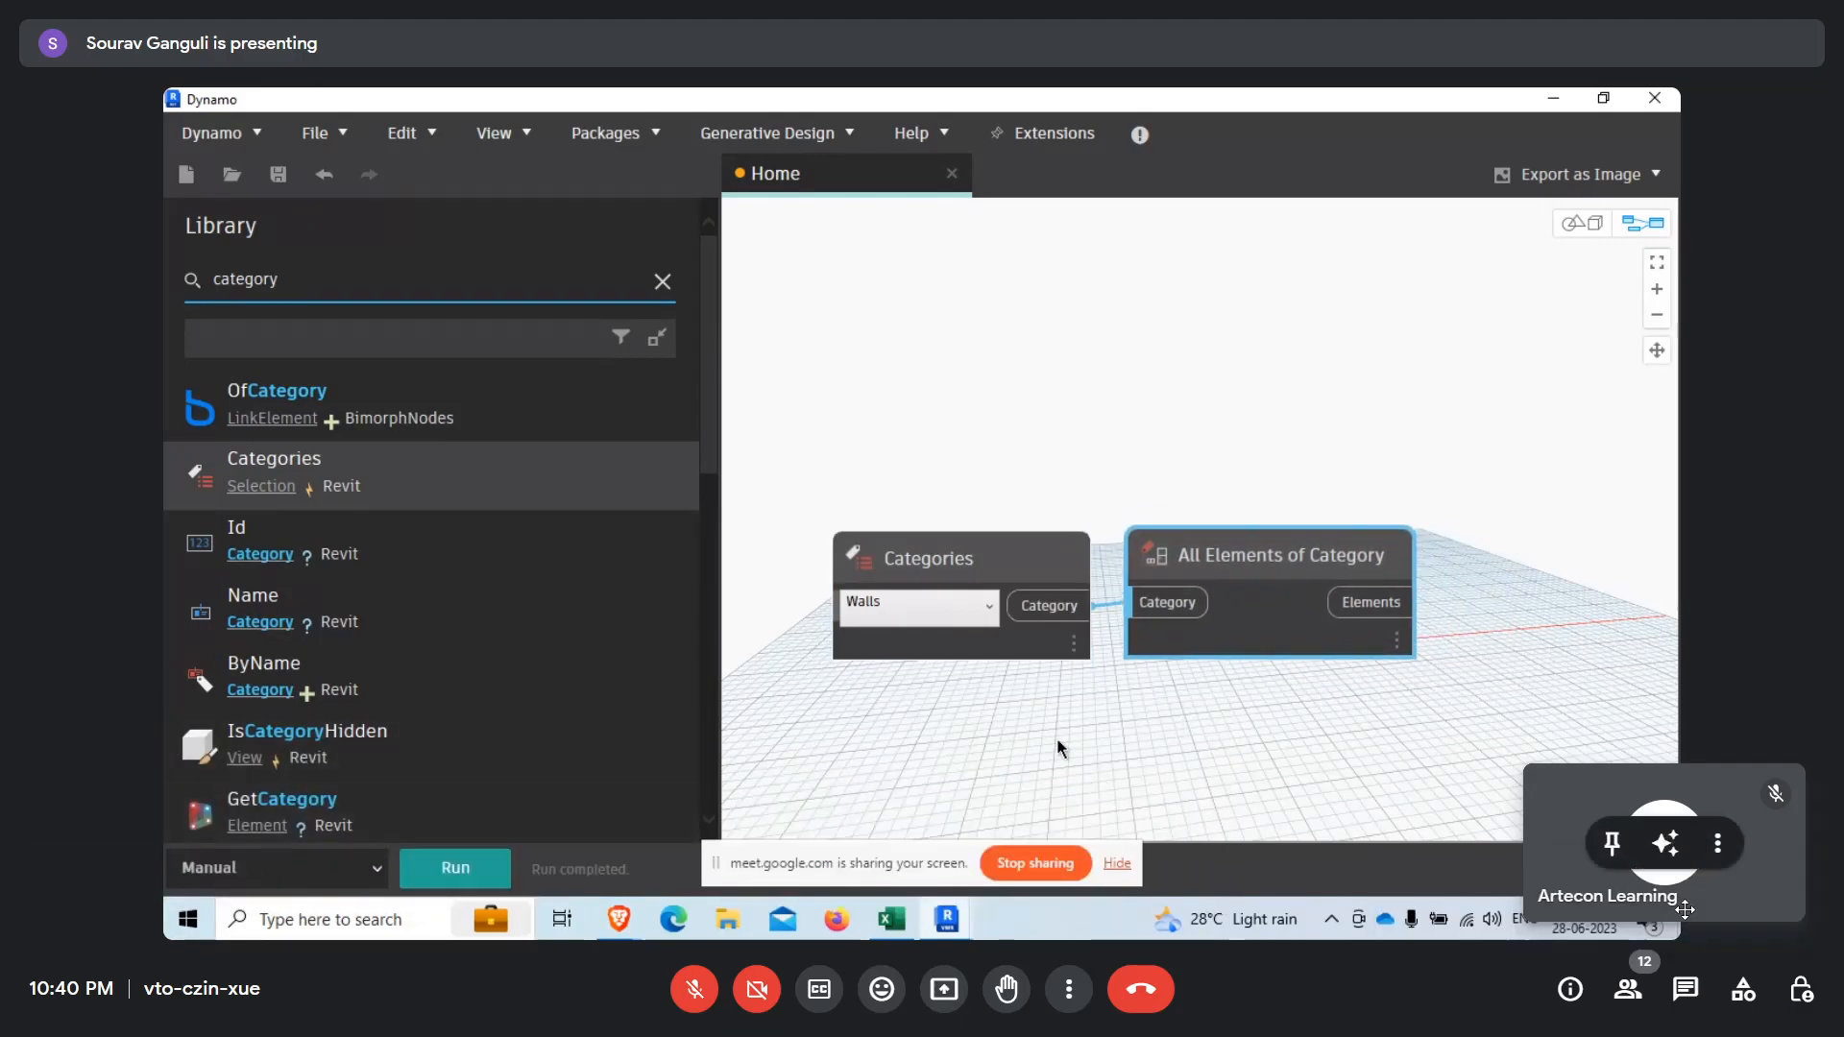
Search the library for "element.geometr" and add the Revit Element.Geometry node to the graph.
{"action": "left_click_drag", "start_coordinate": [282, 282], "coordinate": [163, 291]}
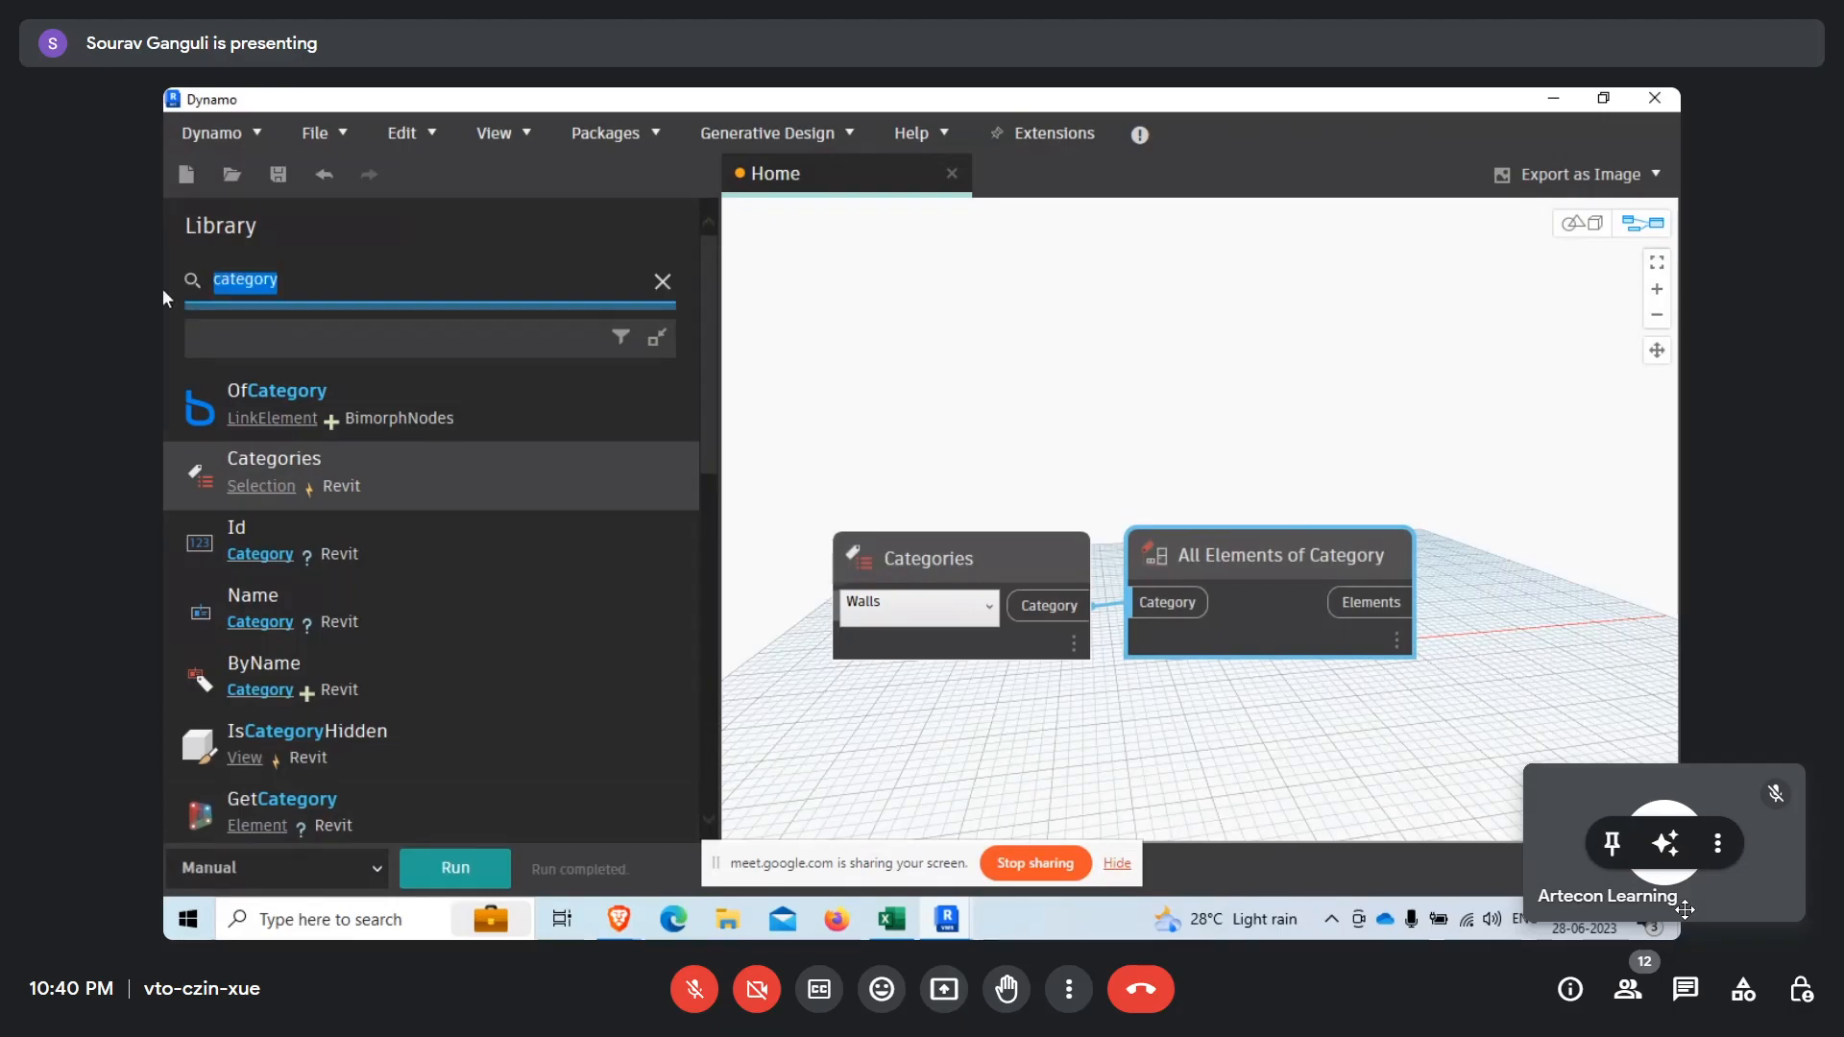
{"action": "type", "text": "elemen"}
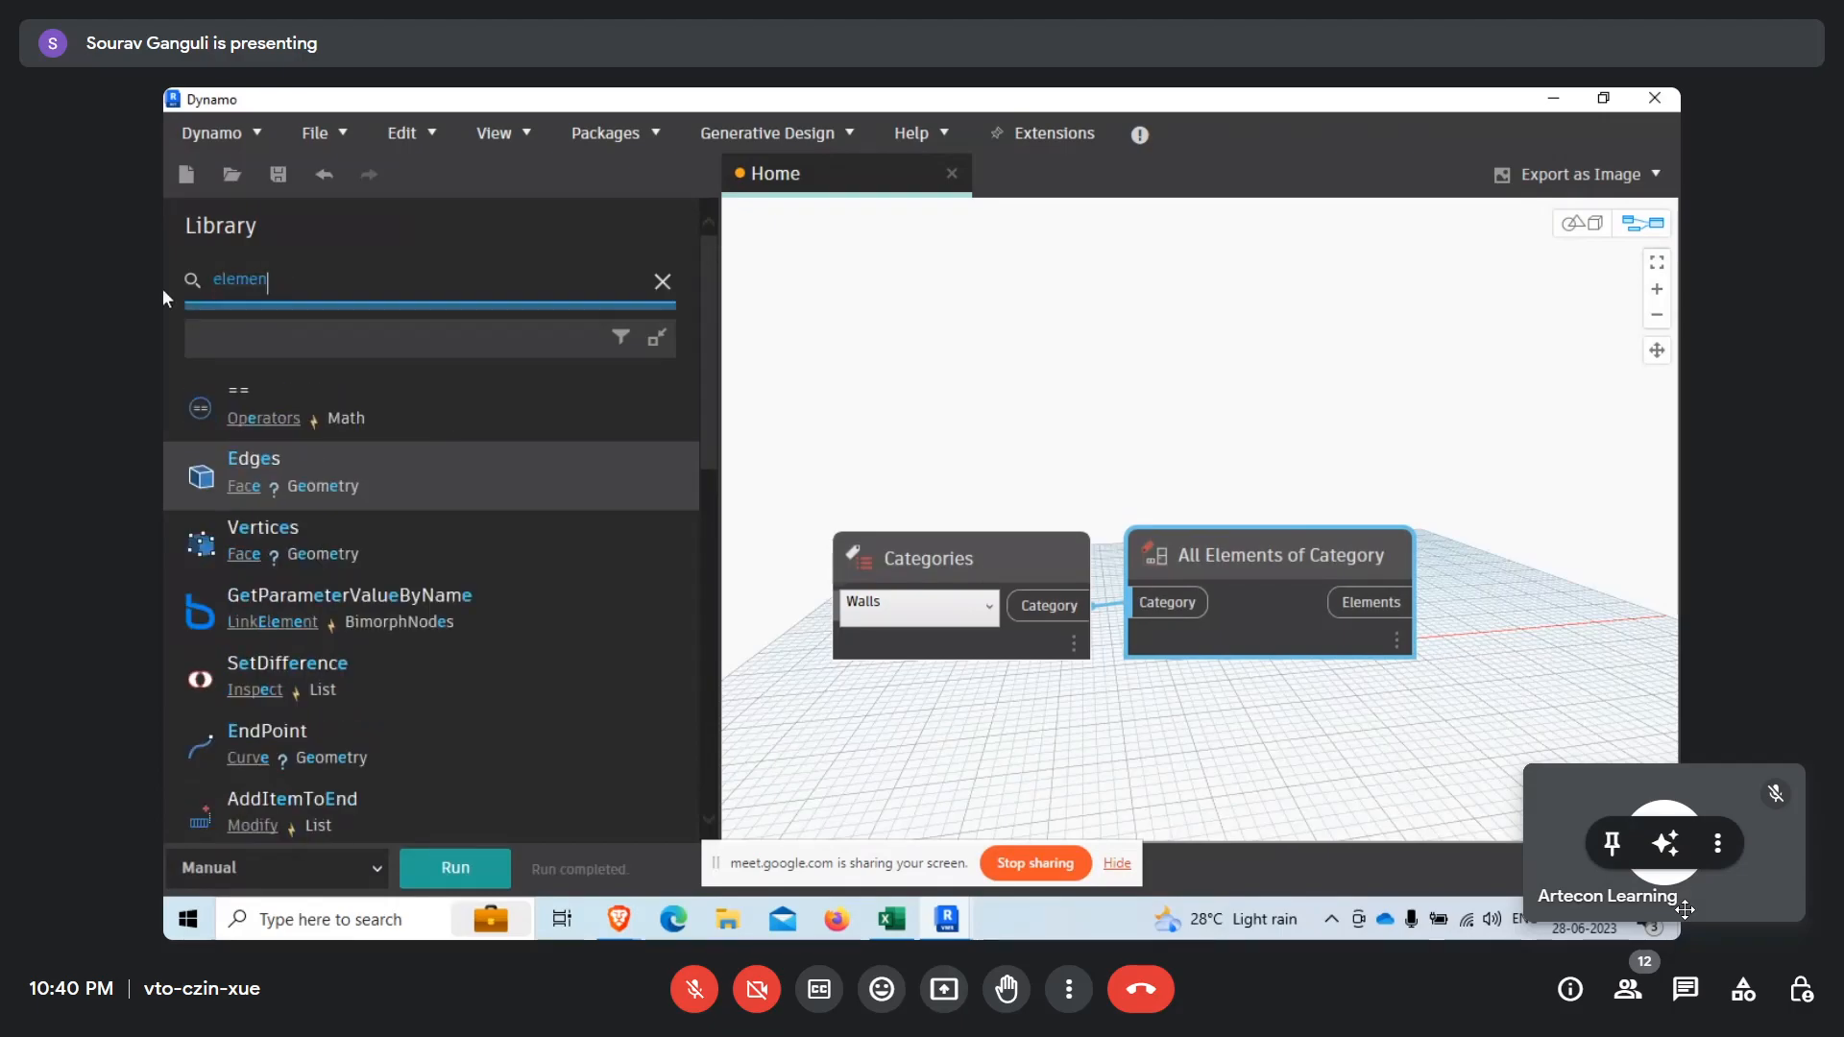
{"action": "type", "text": "t.geometr"}
{"action": "left_click_drag", "start_coordinate": [320, 423], "coordinate": [1179, 533]}
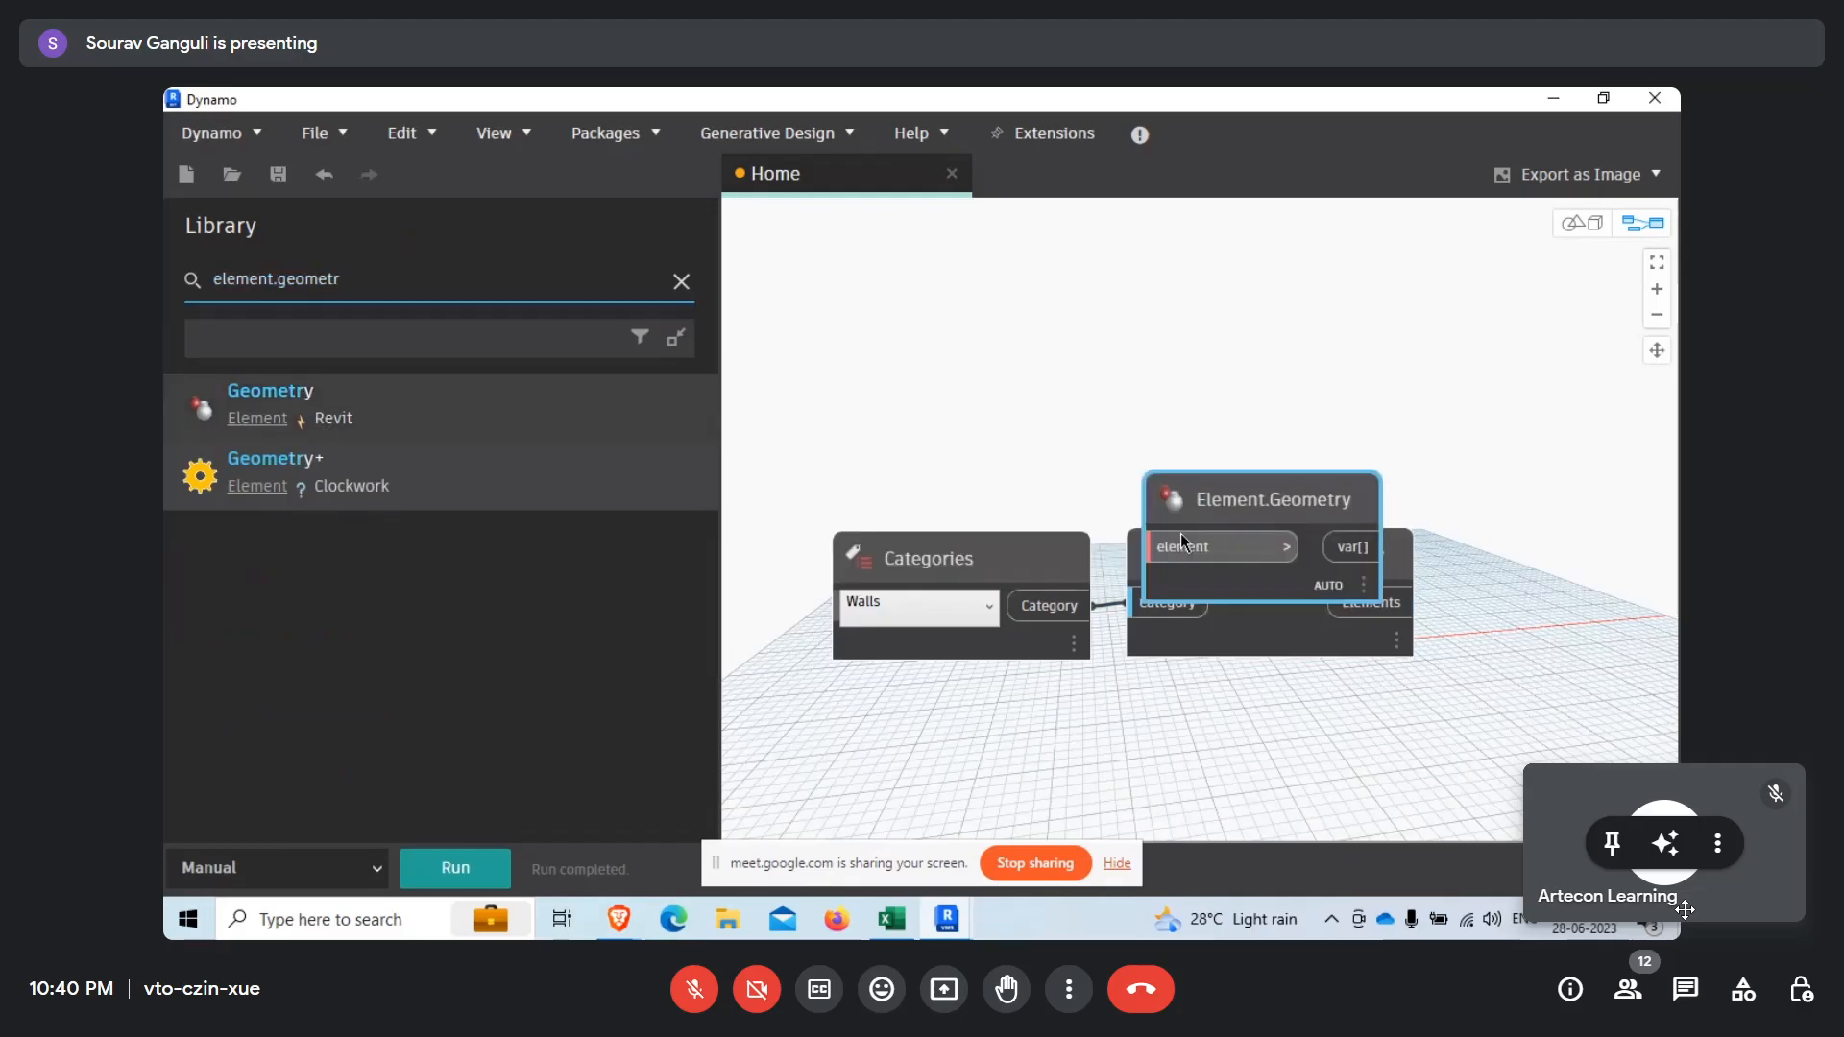
Connect the Elements output of All Elements of Category to Element.Geometry's element input and run the graph.
{"action": "middle_click_drag", "start_coordinate": [1241, 413], "coordinate": [953, 475]}
{"action": "left_click_drag", "start_coordinate": [960, 559], "coordinate": [1383, 610]}
{"action": "mouse_move", "coordinate": [1074, 671]}
{"action": "left_mouse_down"}
{"action": "mouse_move", "coordinate": [1325, 656]}
{"action": "mouse_move", "coordinate": [1269, 690]}
{"action": "left_mouse_up"}
{"action": "left_click", "coordinate": [480, 872]}
Examine the wall solids from several angles in the 3D background preview and return to the graph view.
{"action": "middle_click_drag", "start_coordinate": [1206, 528], "coordinate": [1054, 690]}
{"action": "right_click", "coordinate": [1148, 530]}
{"action": "left_click", "coordinate": [1249, 444]}
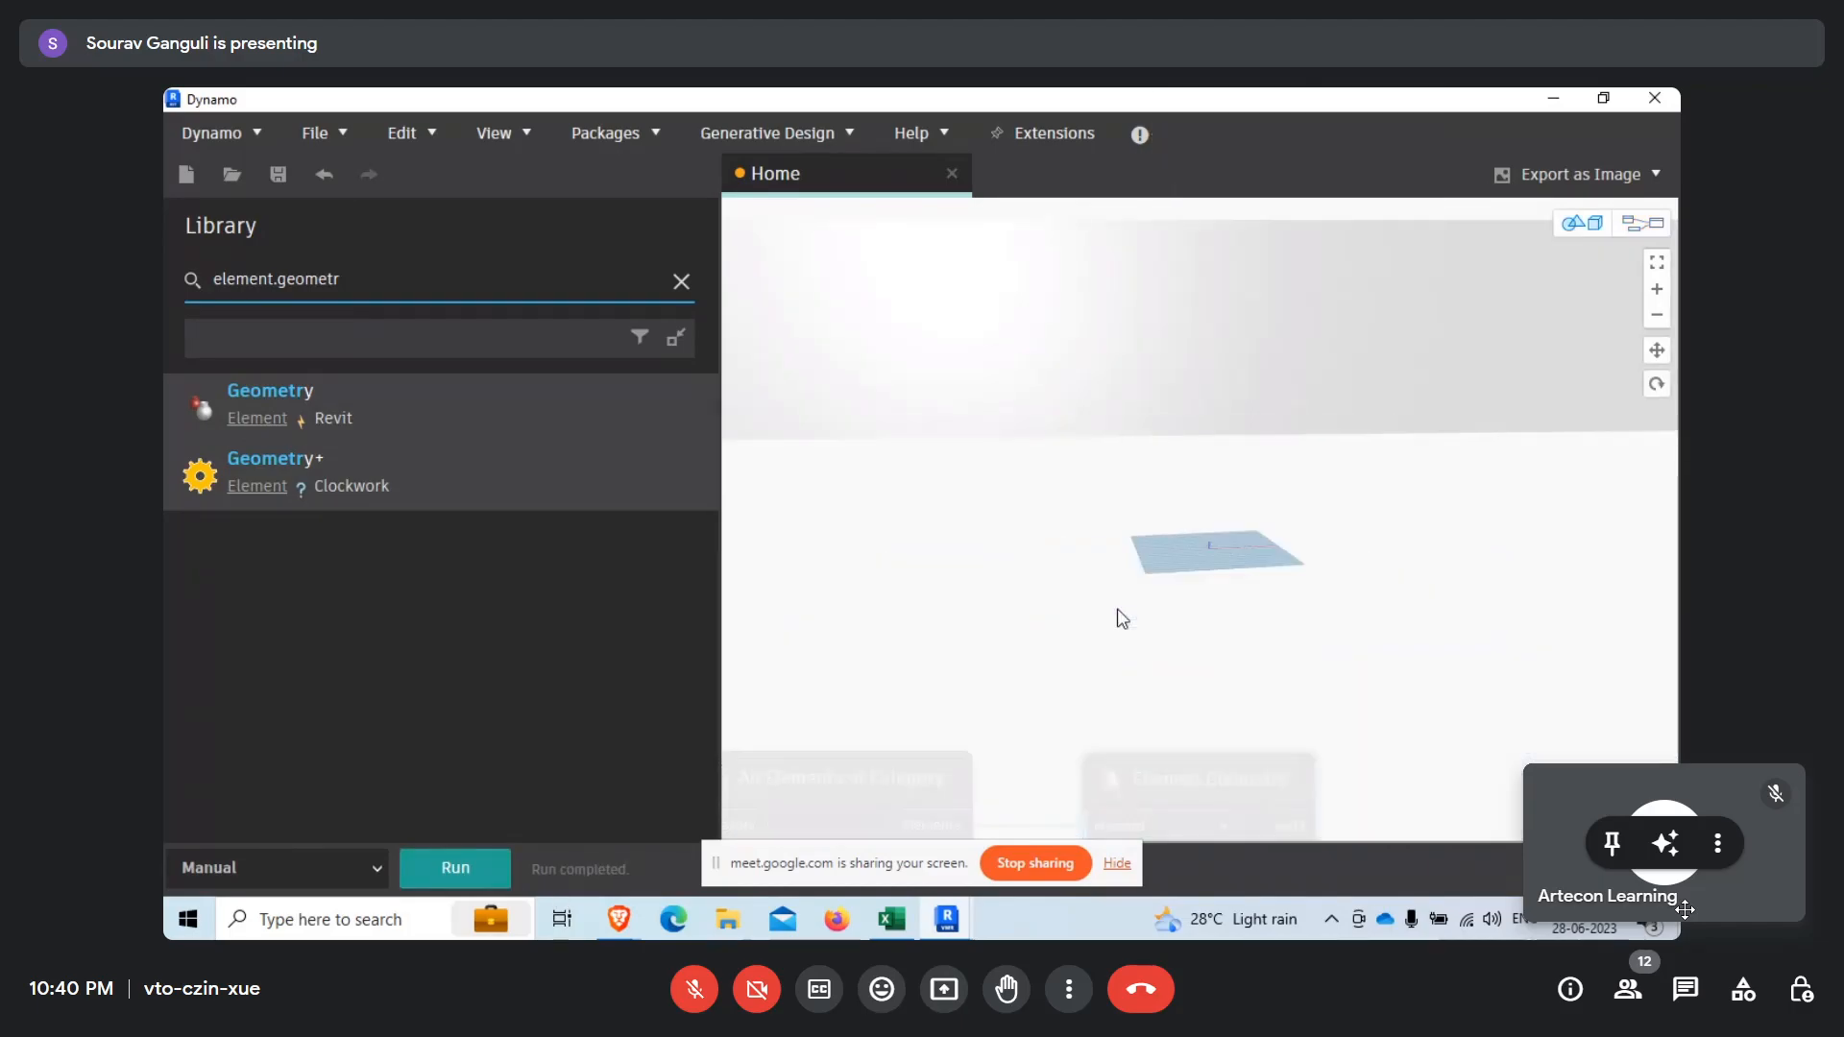
{"action": "scroll", "coordinate": [1118, 613], "scroll_direction": "down", "scroll_amount": 10}
{"action": "scroll", "coordinate": [1198, 408], "scroll_direction": "up", "scroll_amount": 3}
{"action": "right_click_drag", "start_coordinate": [1197, 408], "coordinate": [1108, 491]}
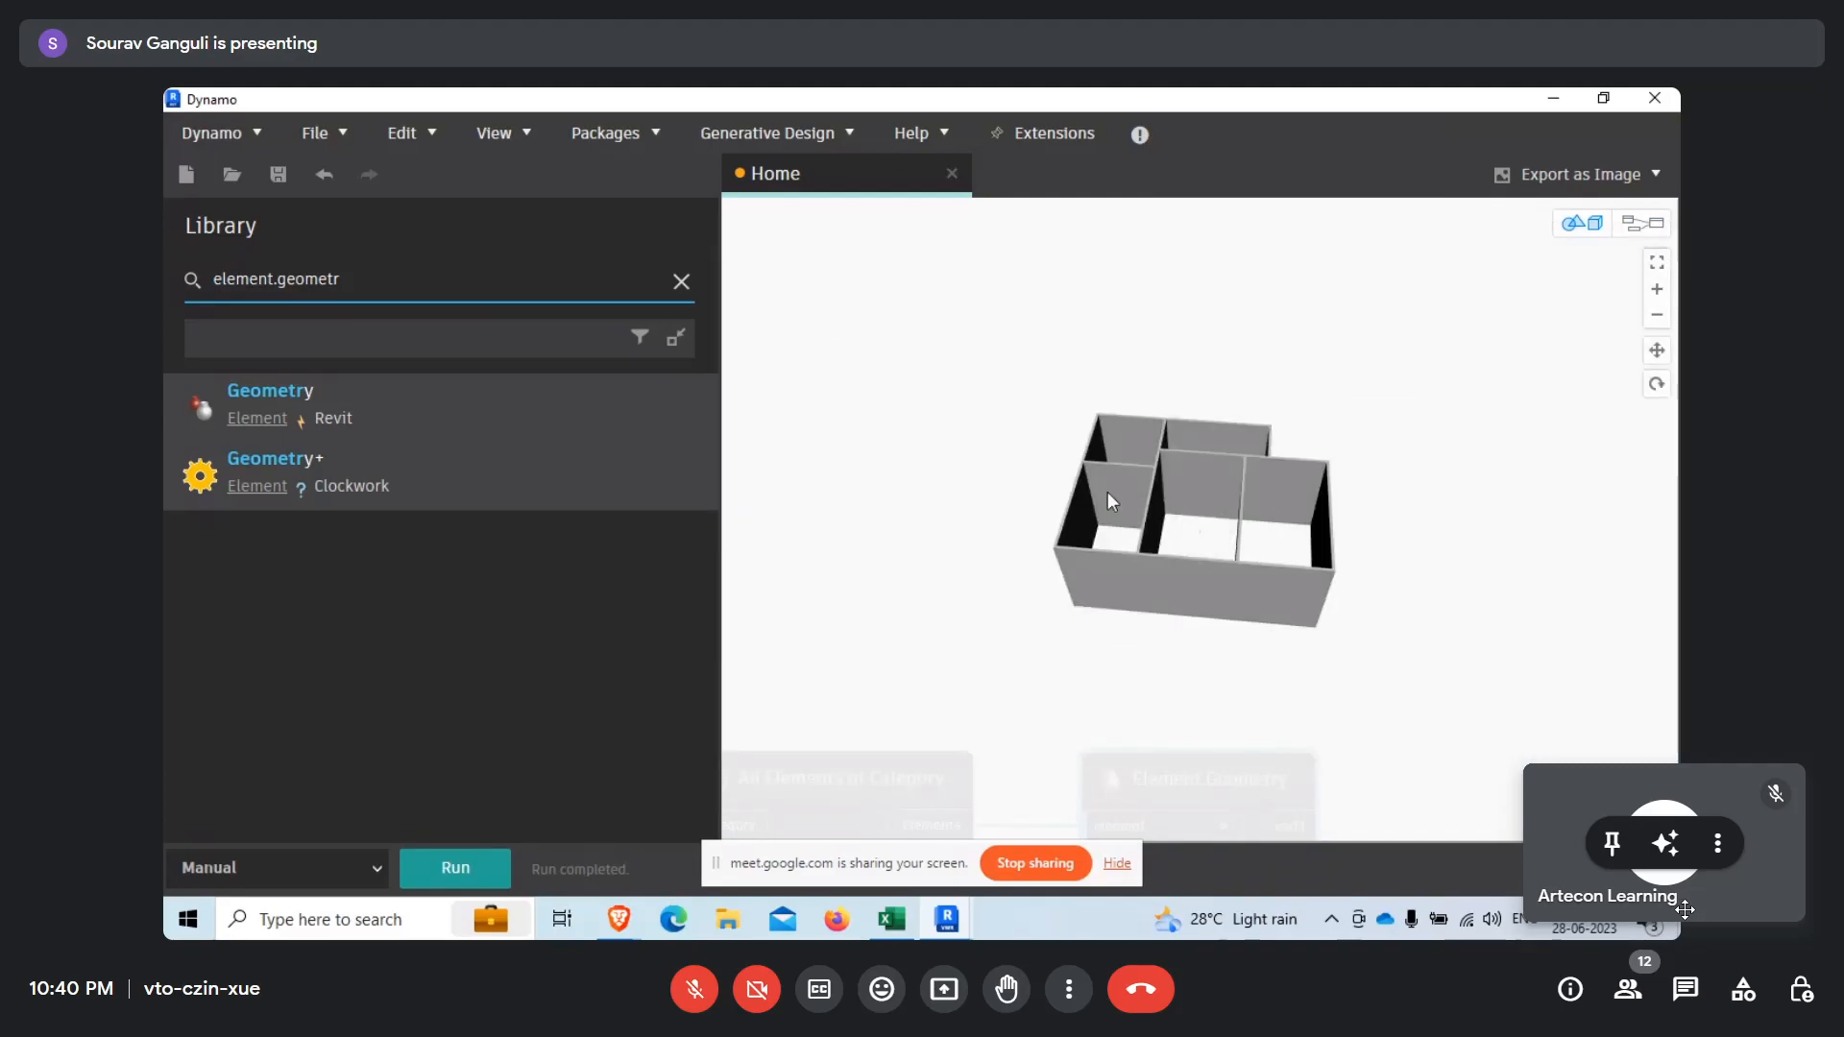
{"action": "scroll", "coordinate": [1105, 493], "scroll_direction": "up", "scroll_amount": 5}
{"action": "right_click", "coordinate": [1066, 480]}
{"action": "left_click", "coordinate": [1113, 496]}
{"action": "middle_click_drag", "start_coordinate": [1193, 711], "coordinate": [936, 552]}
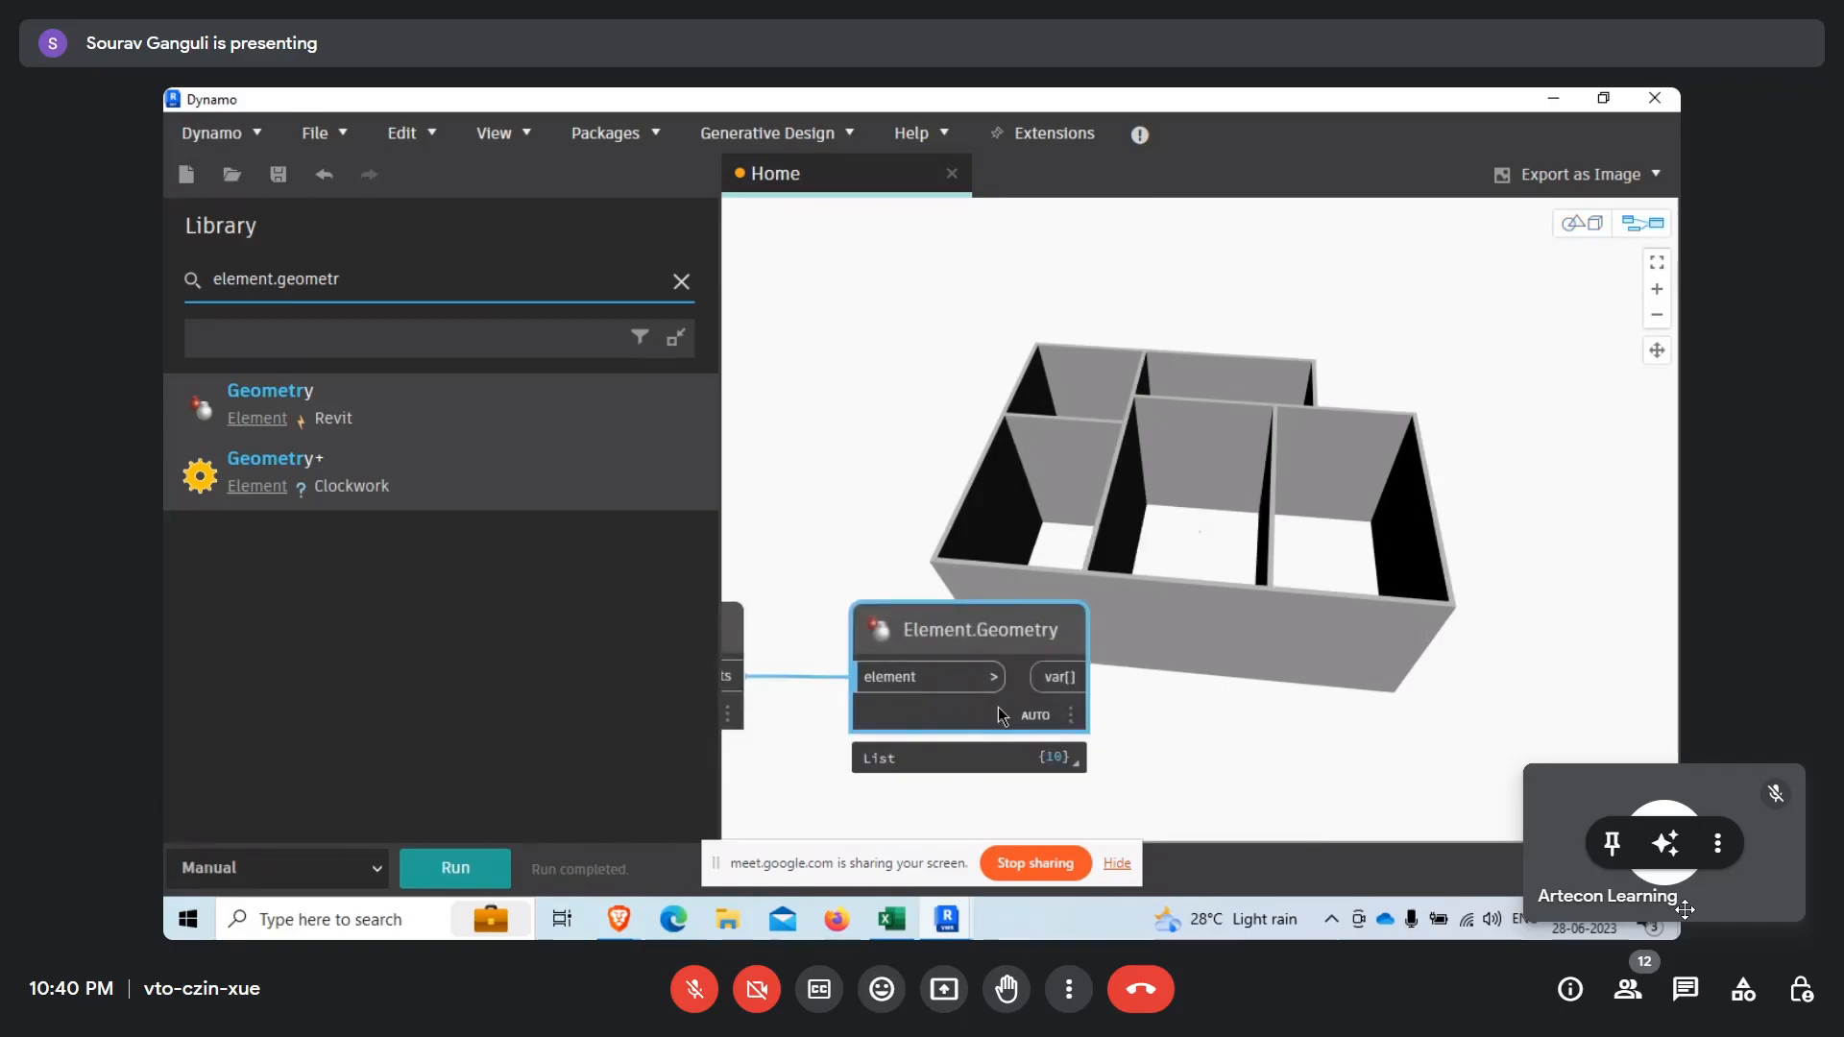
Show the full output list of the Element.Geometry node and keep its preview pinned.
{"action": "mouse_move", "coordinate": [1052, 751]}
{"action": "middle_click_drag", "start_coordinate": [1235, 775], "coordinate": [1124, 661]}
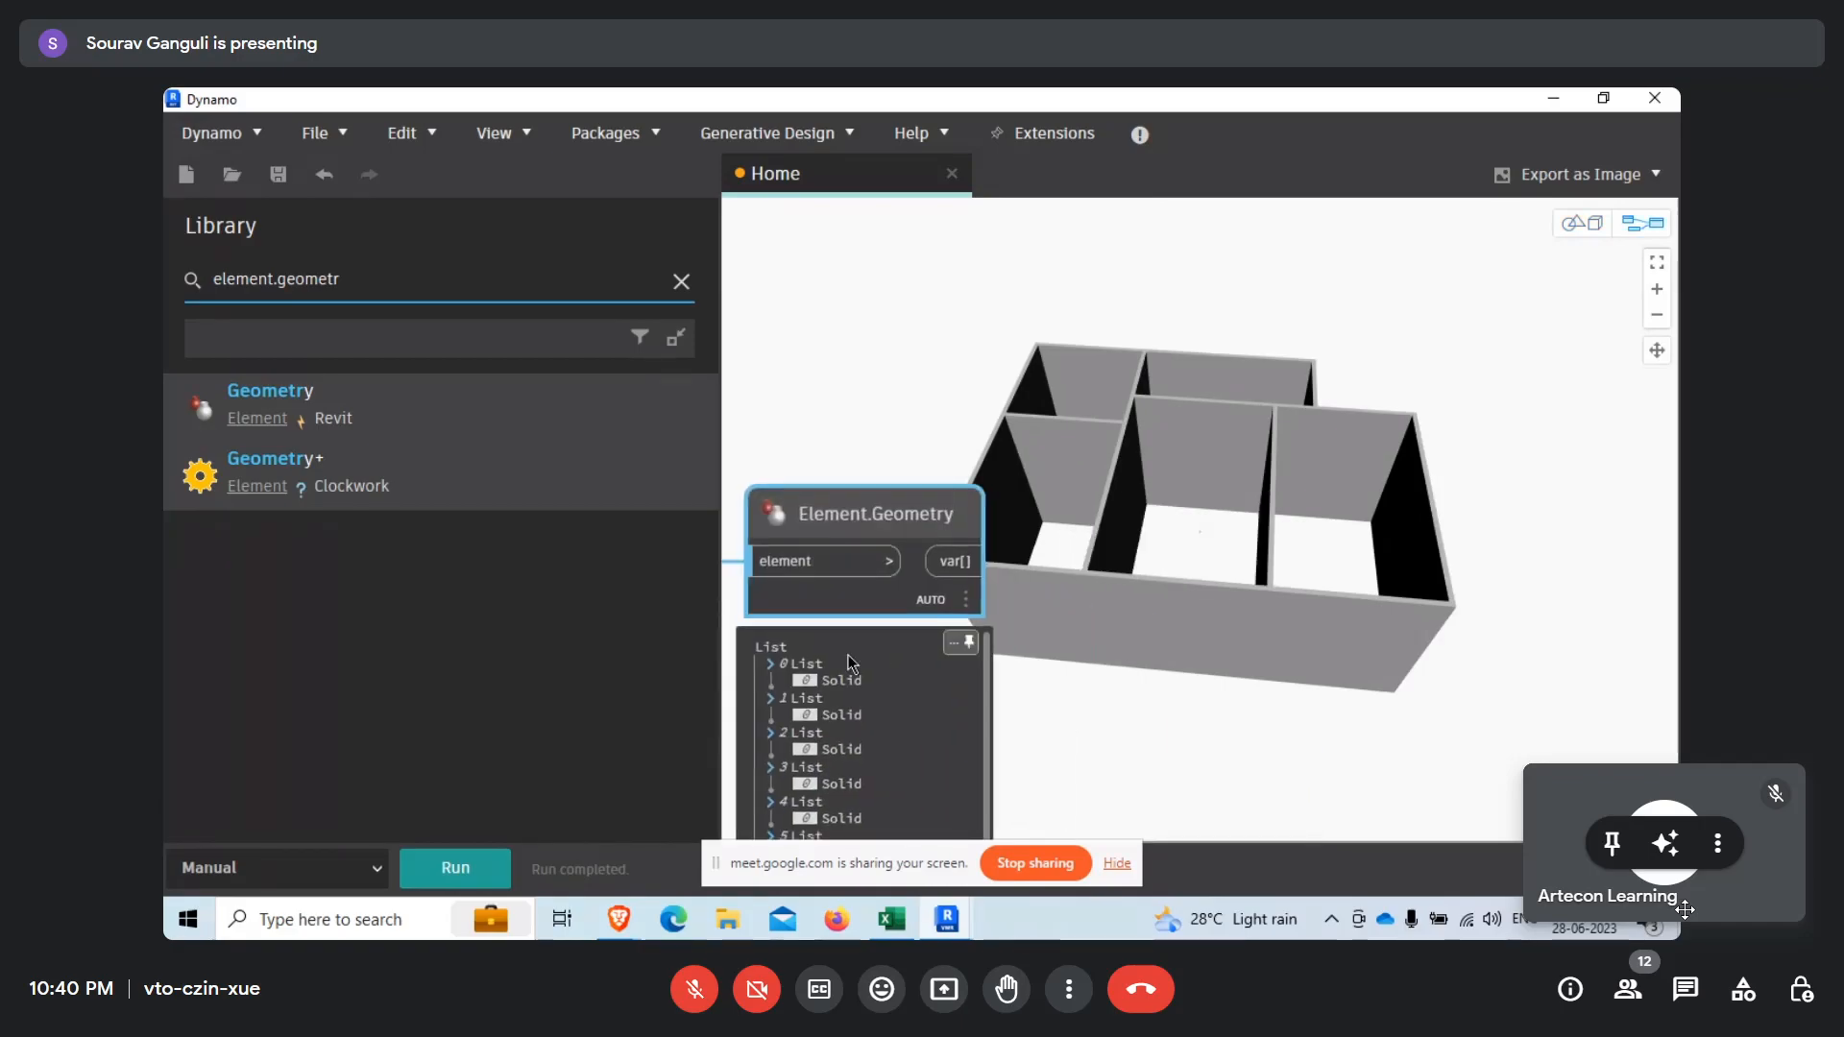
{"action": "scroll", "coordinate": [1010, 679], "scroll_direction": "down", "scroll_amount": 3}
{"action": "middle_click_drag", "start_coordinate": [1034, 714], "coordinate": [967, 718]}
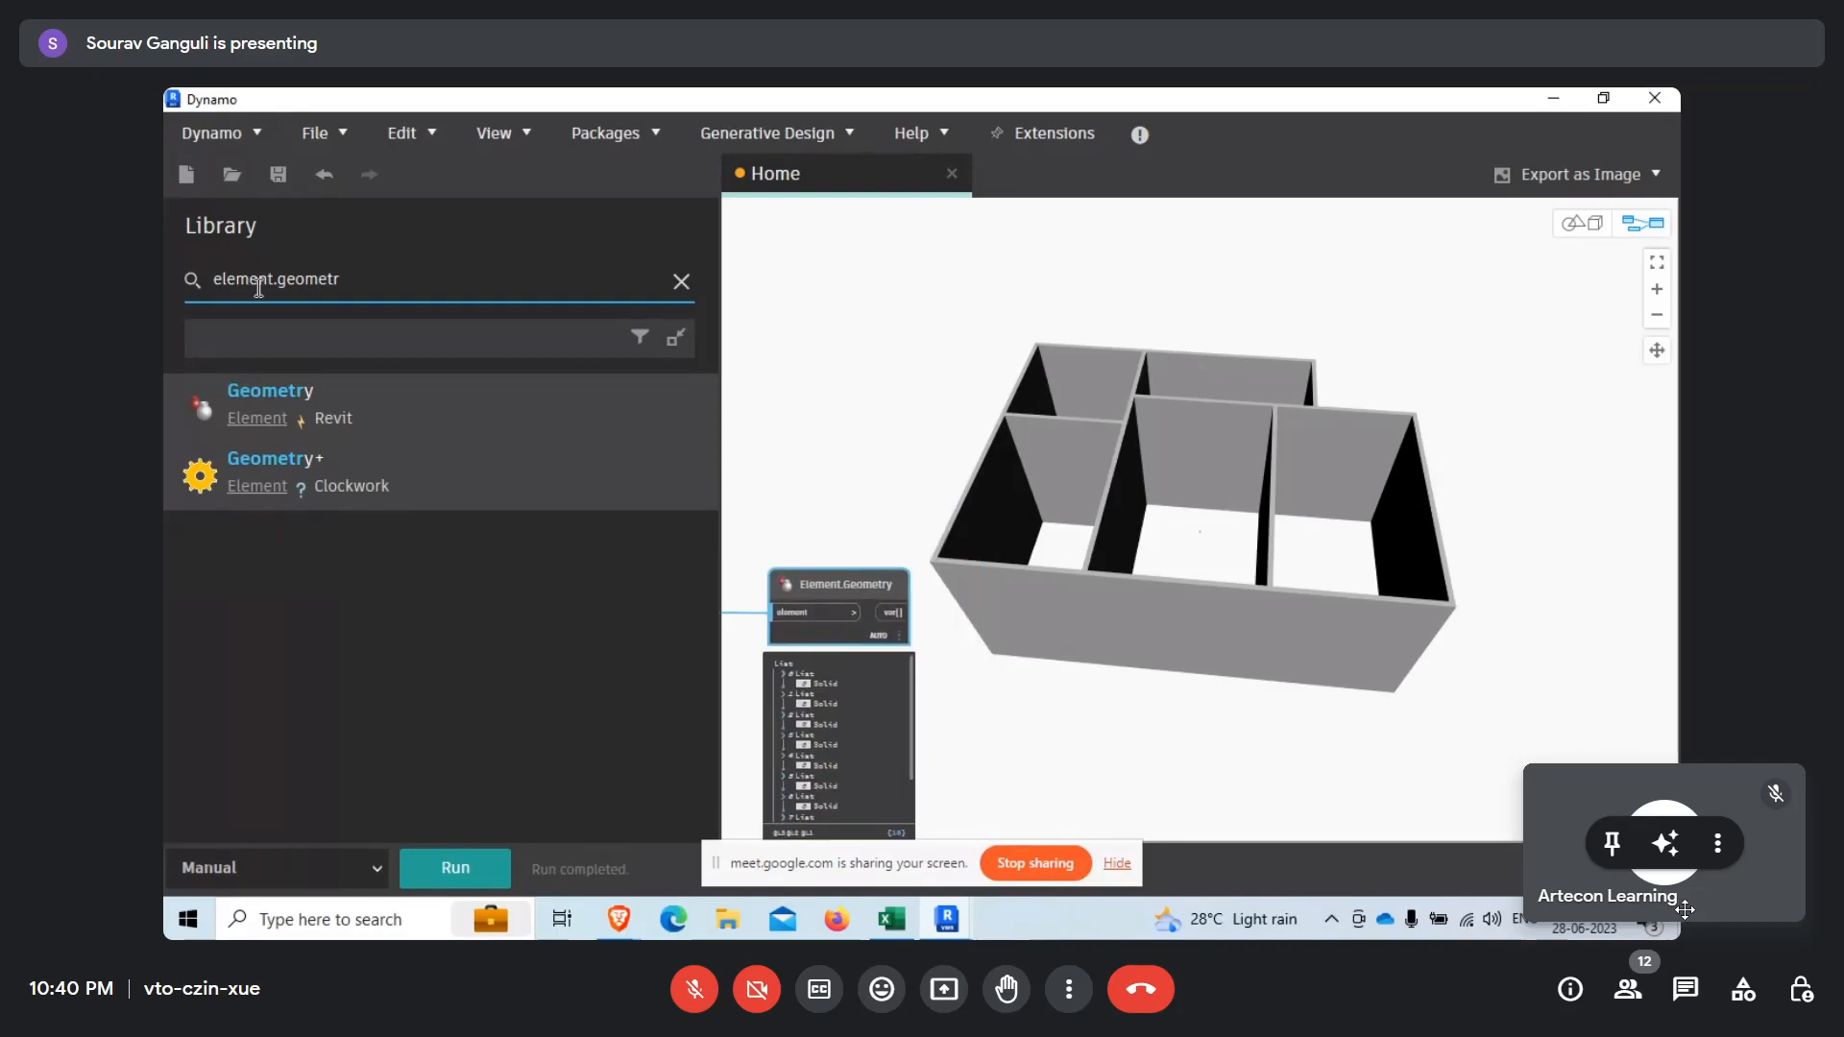
Search the library for "explode" and place a Geometry.Explode node after Element.Geometry.
{"action": "double_click", "coordinate": [244, 278]}
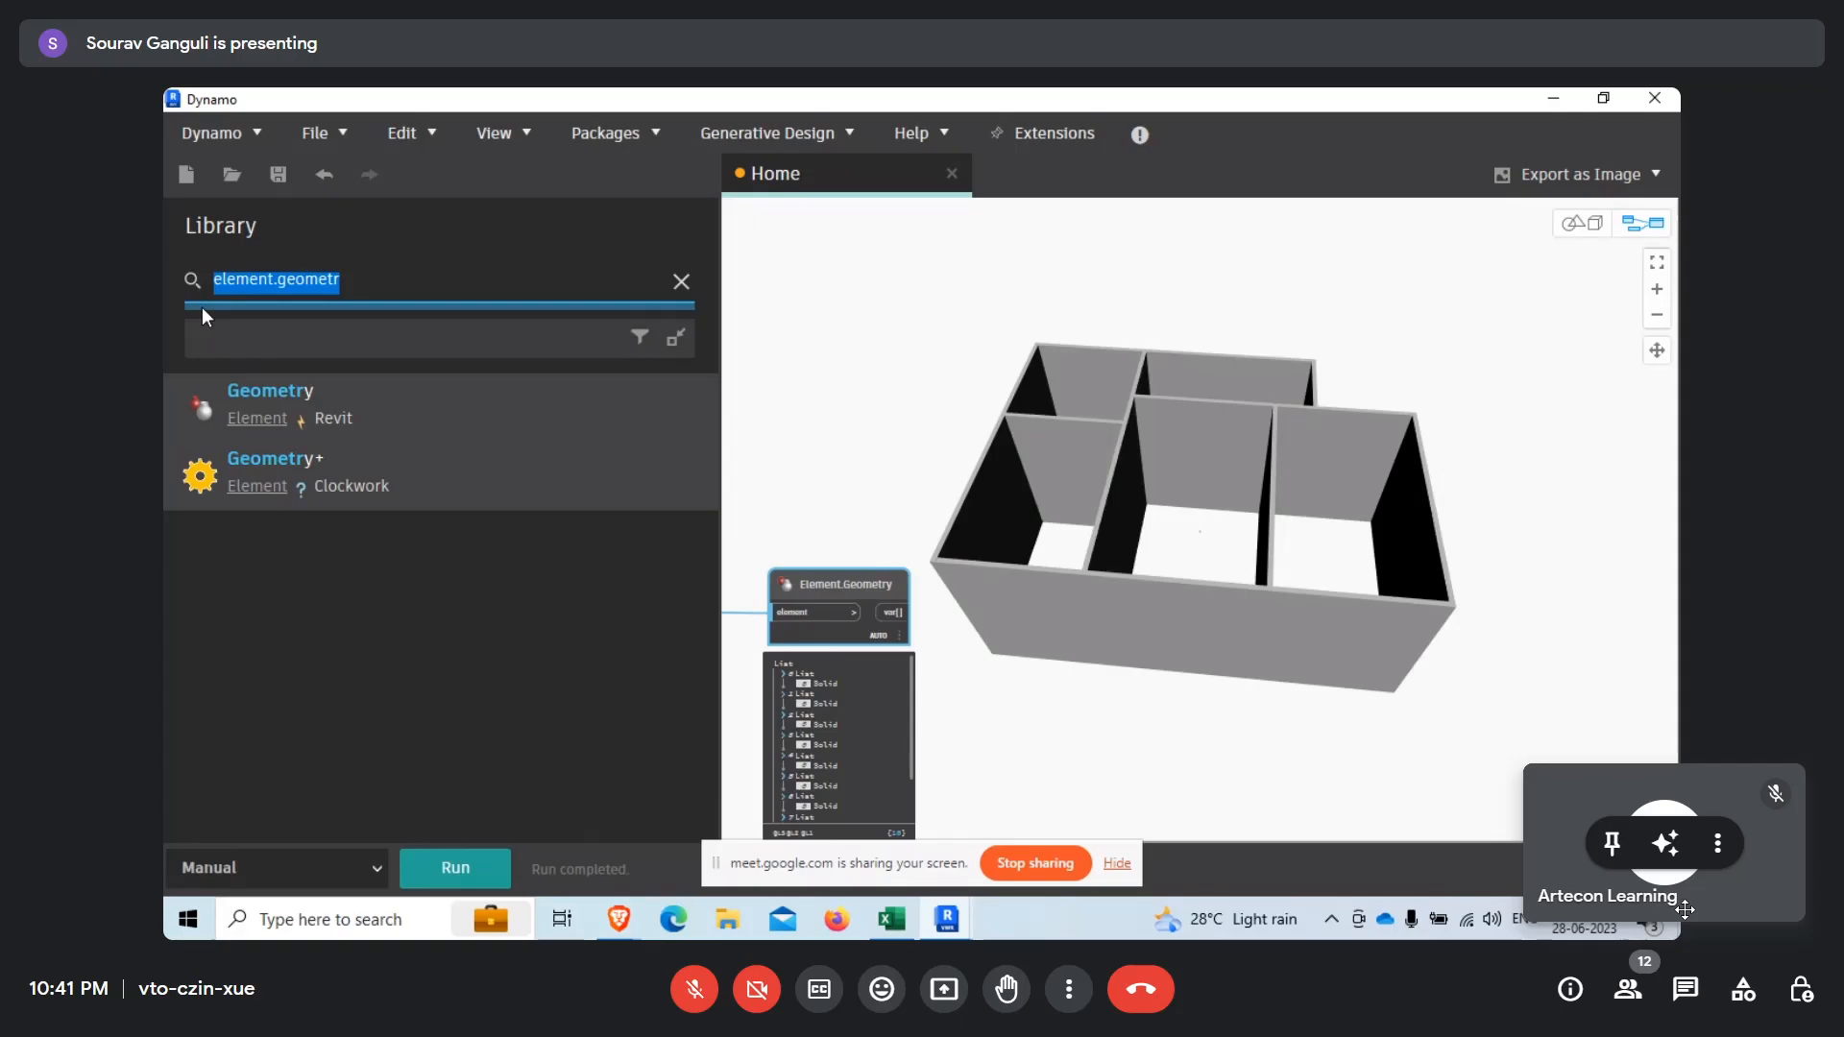
{"action": "type", "text": "expl"}
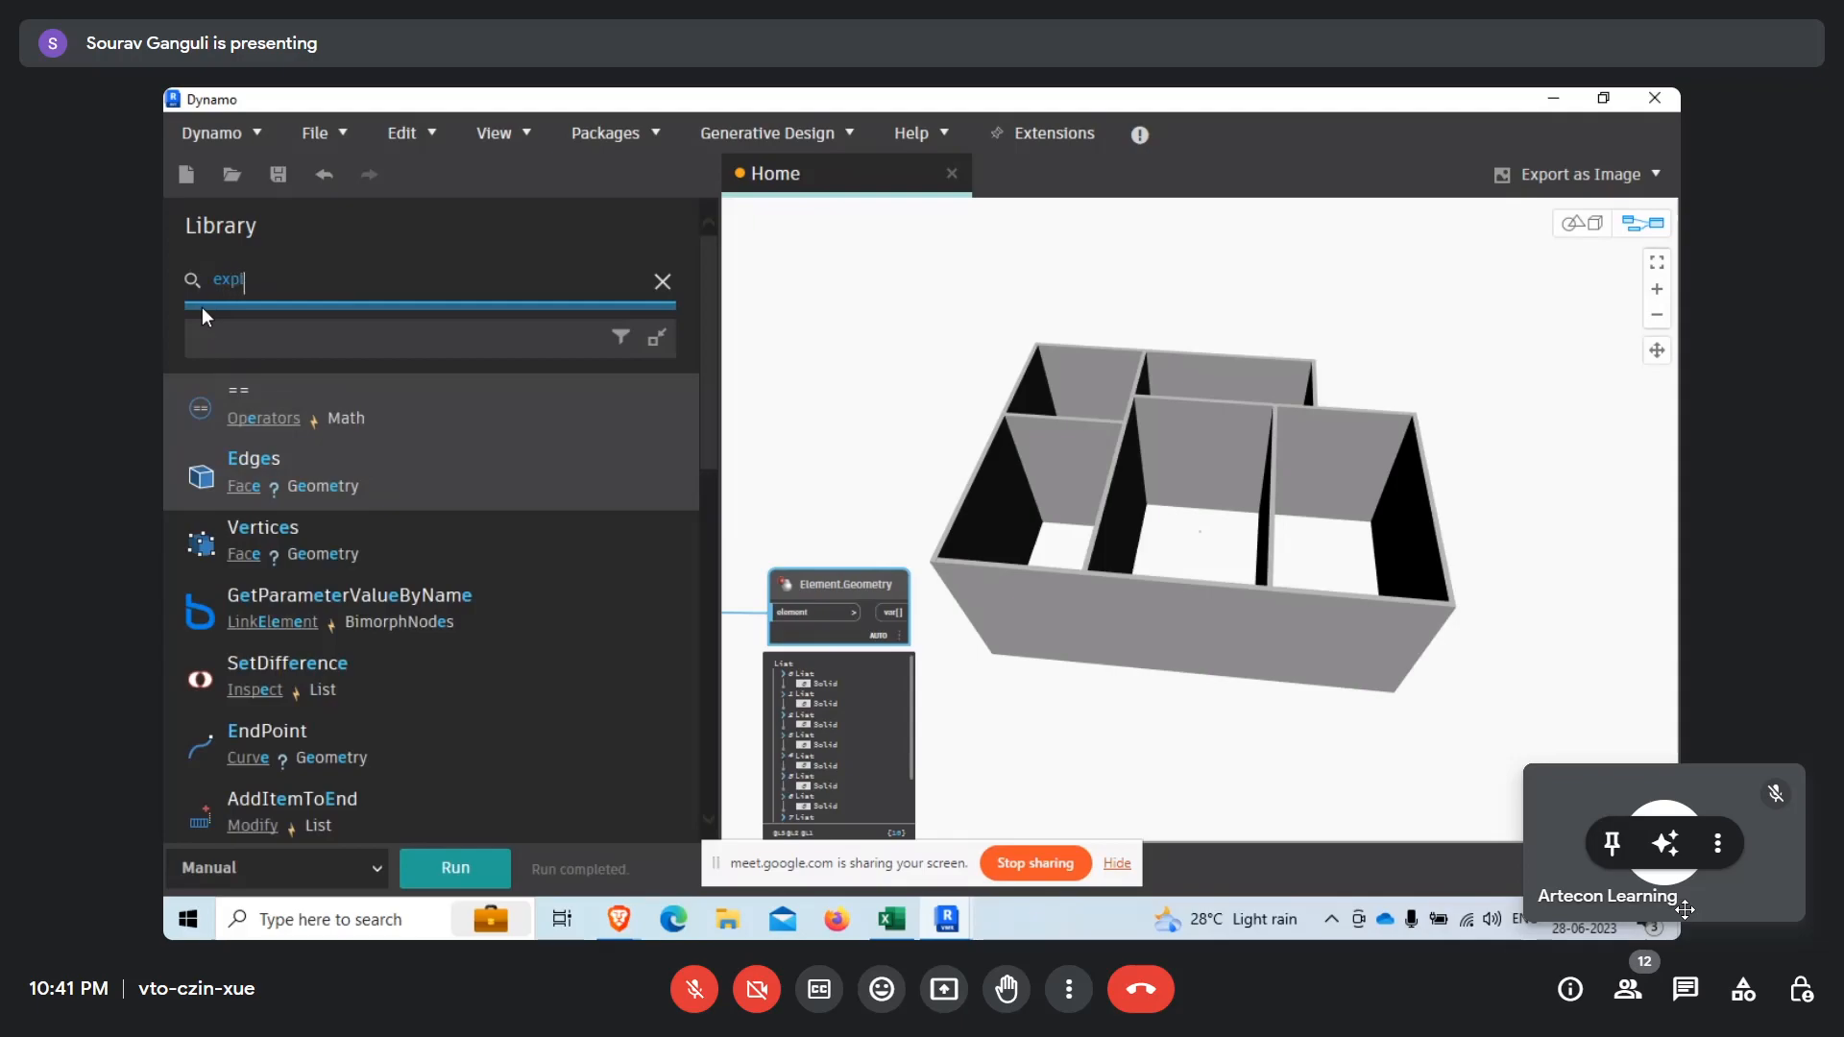
{"action": "type", "text": "ode"}
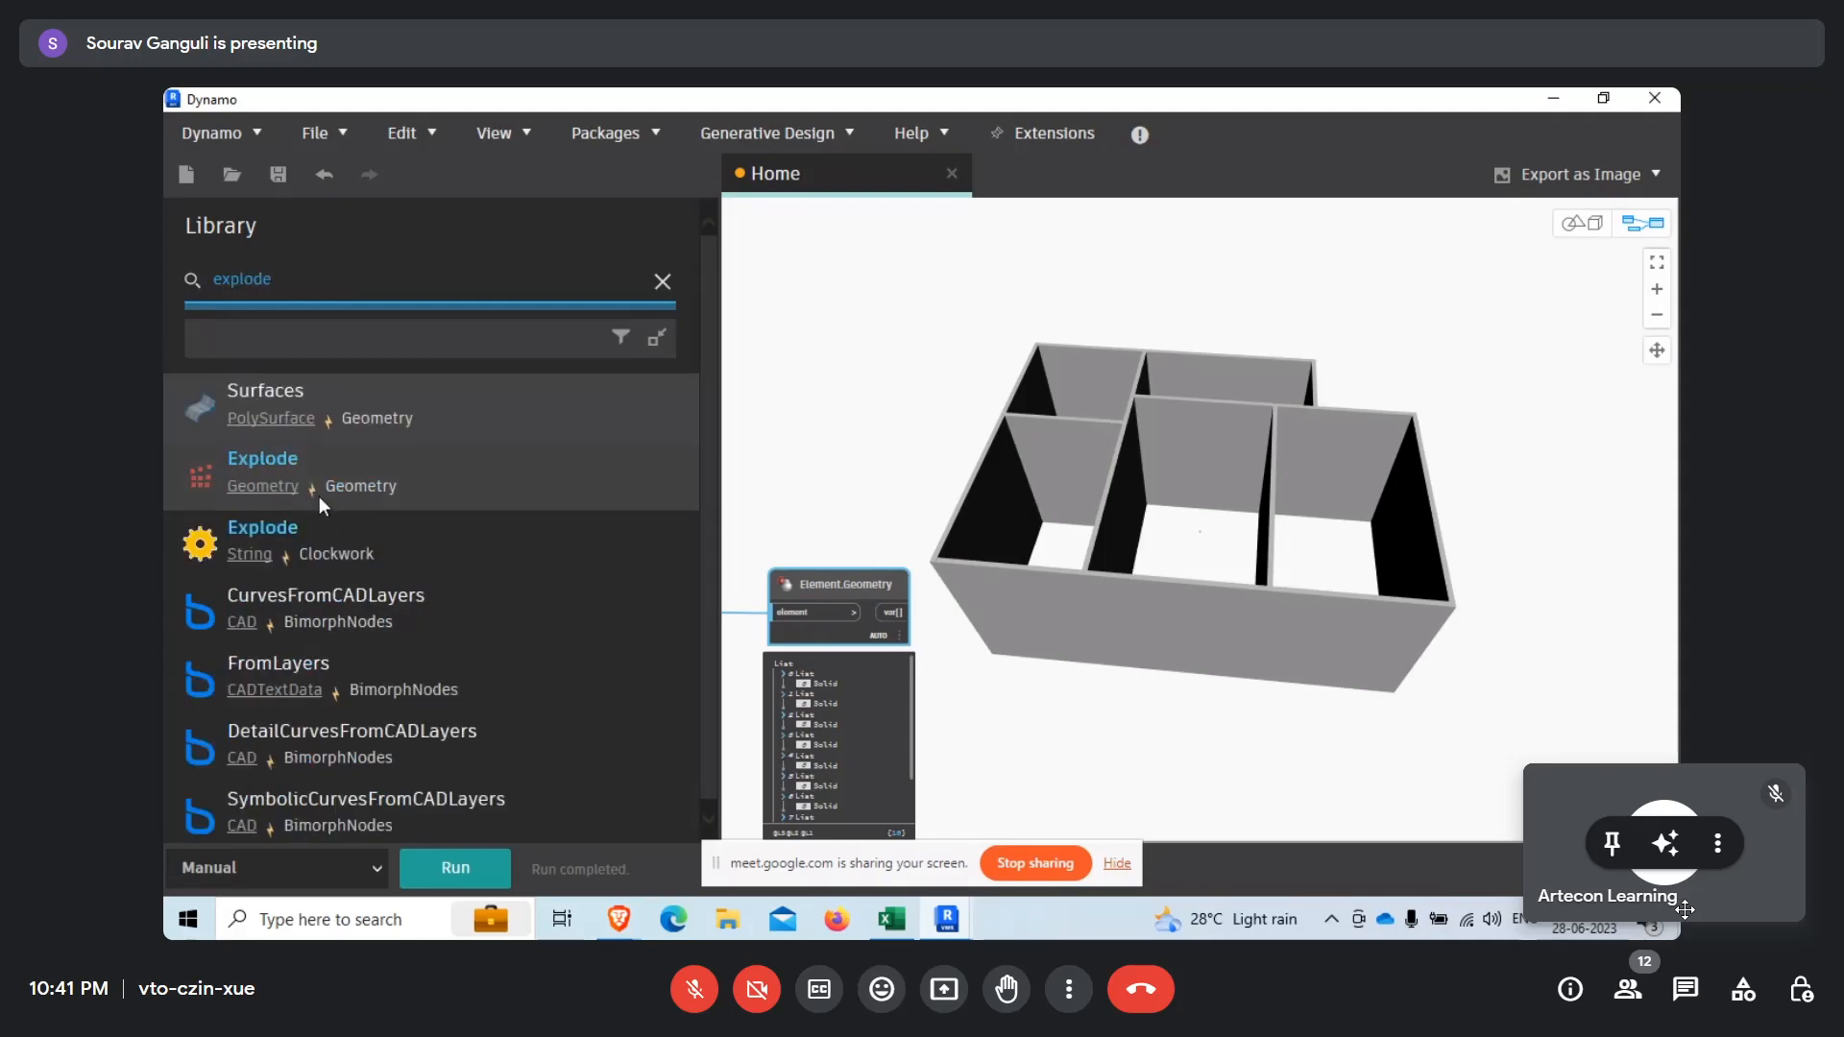
{"action": "left_click", "coordinate": [378, 475]}
{"action": "middle_click_drag", "start_coordinate": [1155, 734], "coordinate": [1022, 756]}
{"action": "left_click_drag", "start_coordinate": [1095, 588], "coordinate": [922, 635]}
Connect Element.Geometry's output to the geometry input of Geometry.Explode and run the graph.
{"action": "scroll", "coordinate": [756, 633], "scroll_direction": "up", "scroll_amount": 3}
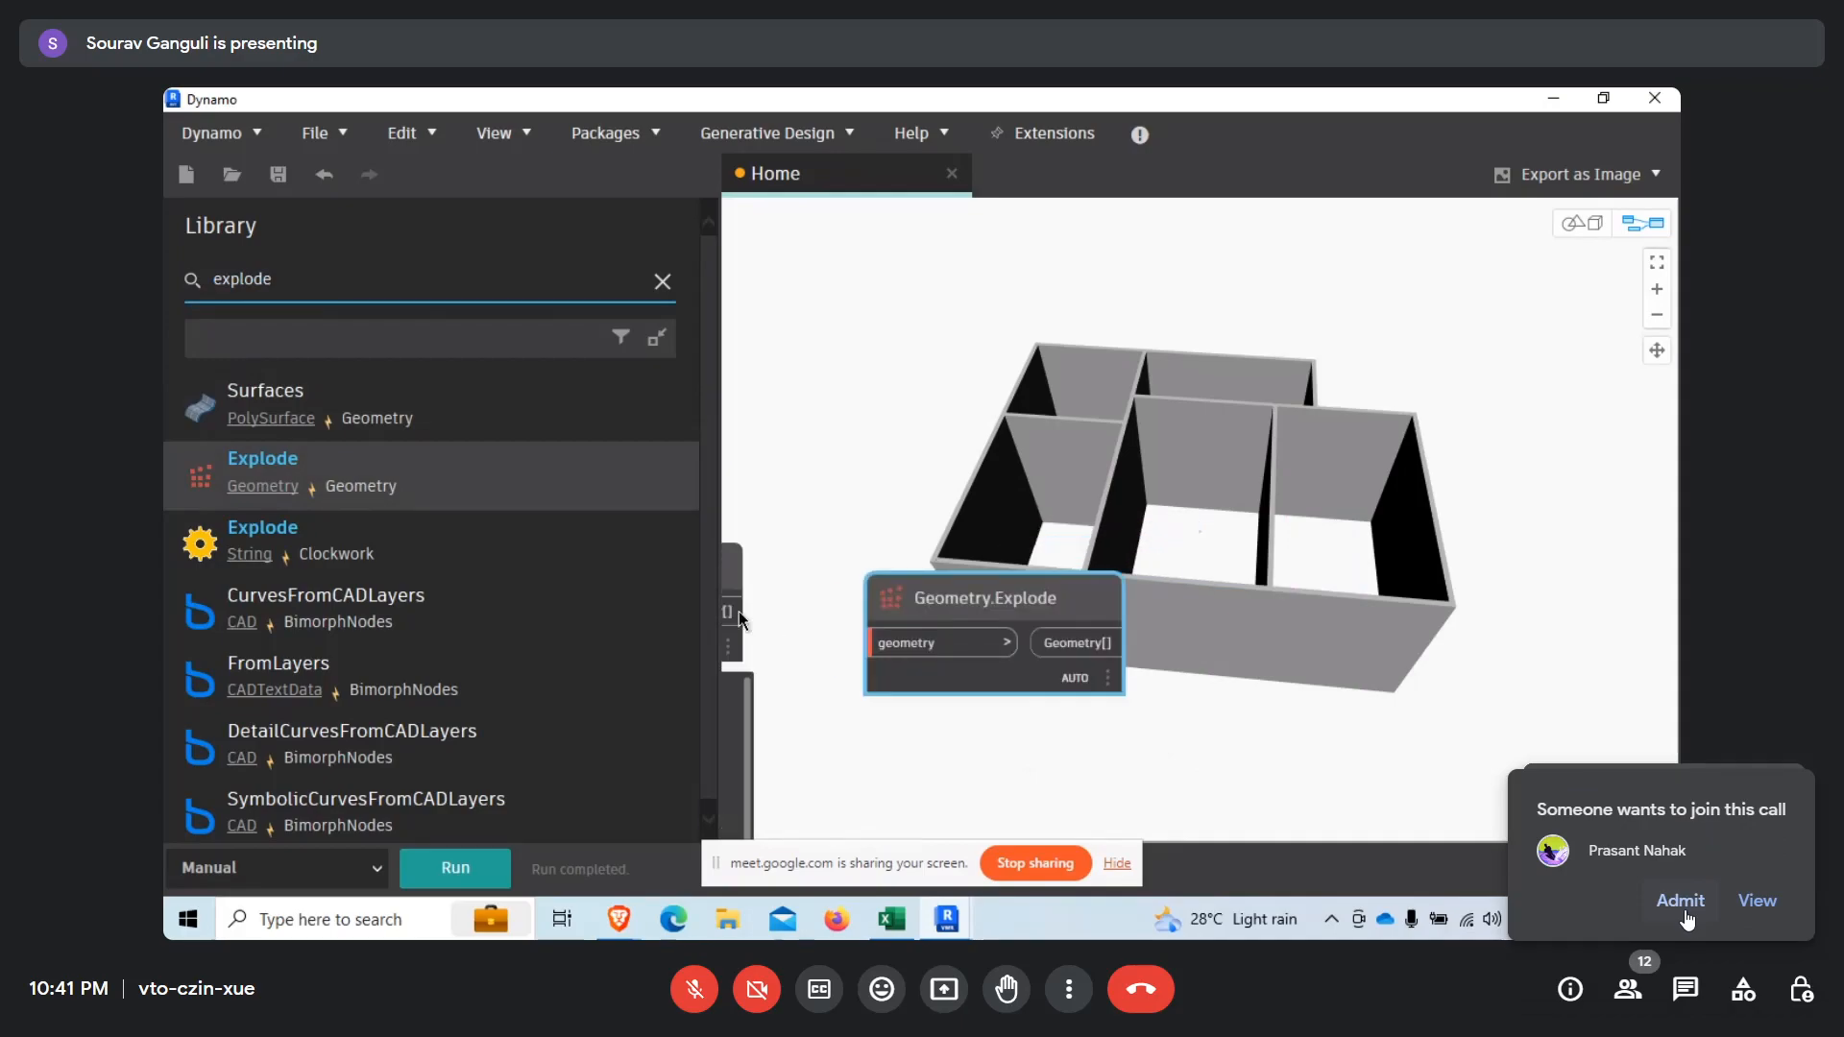
{"action": "left_click", "coordinate": [1679, 901]}
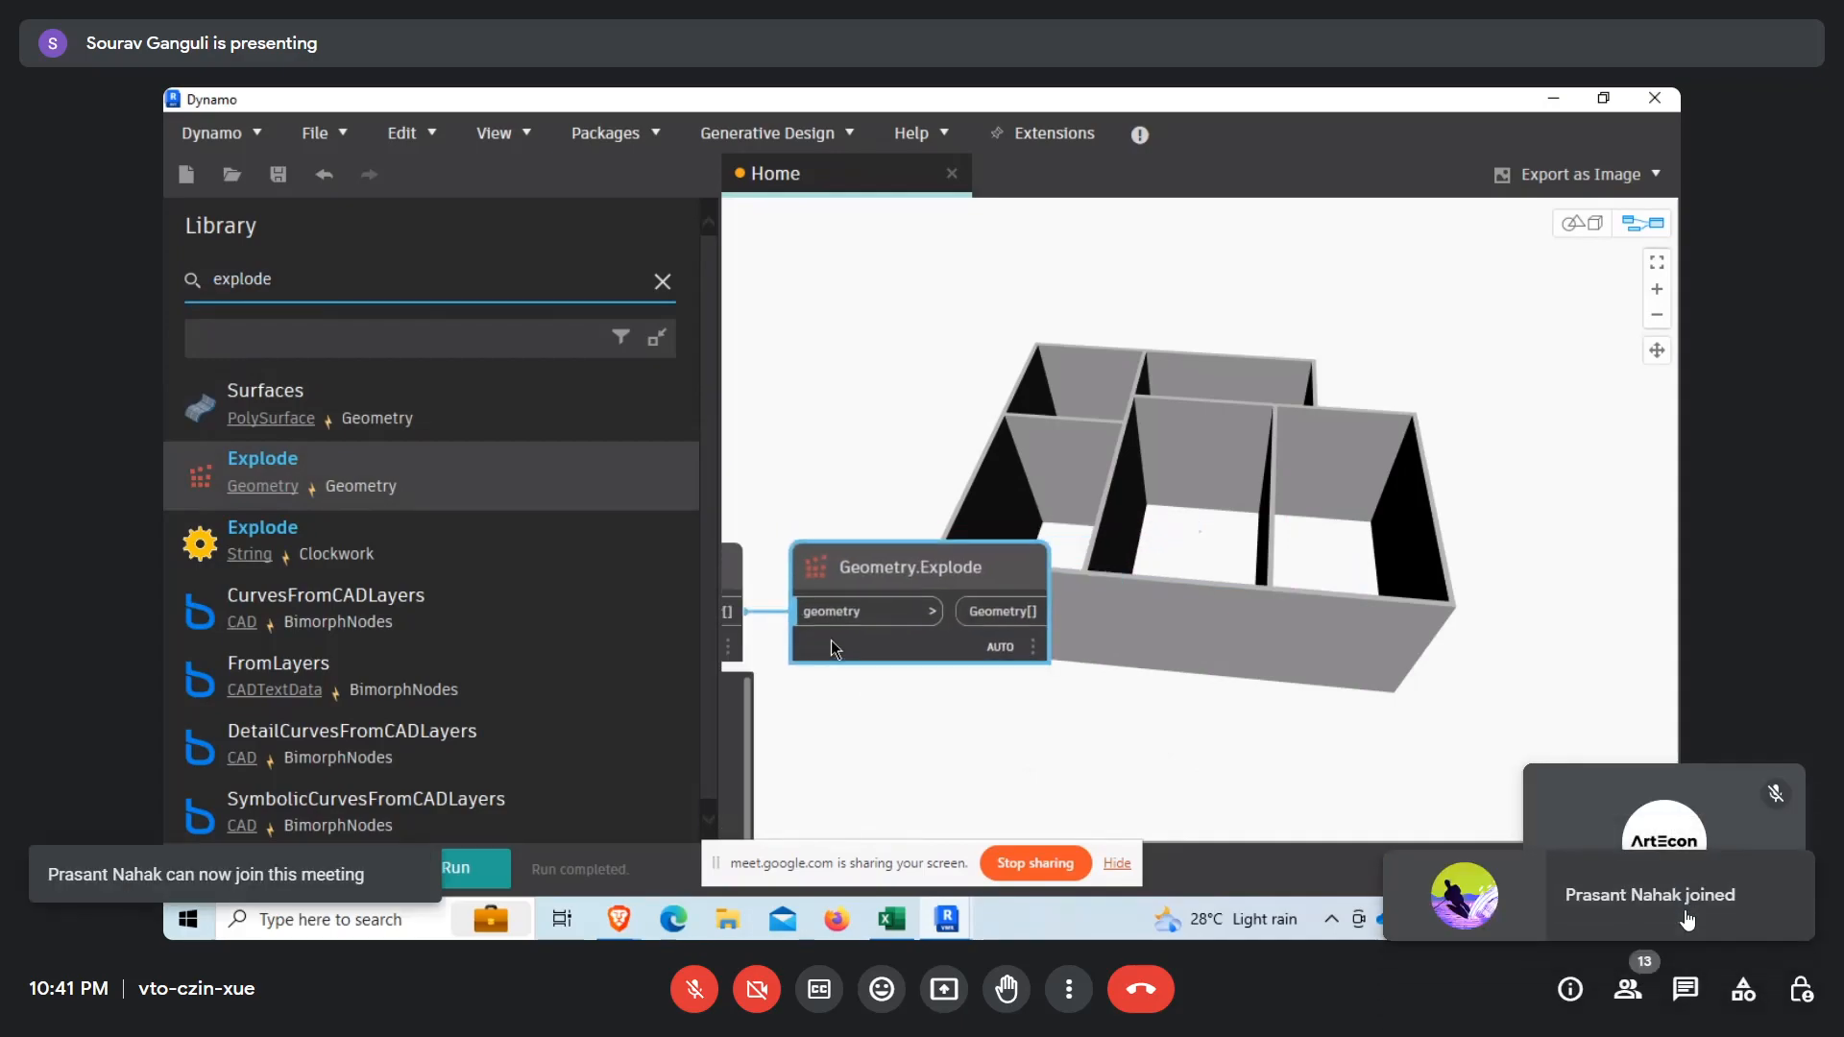
{"action": "scroll", "coordinate": [1104, 741], "scroll_direction": "down", "scroll_amount": 2}
{"action": "left_click", "coordinate": [475, 867]}
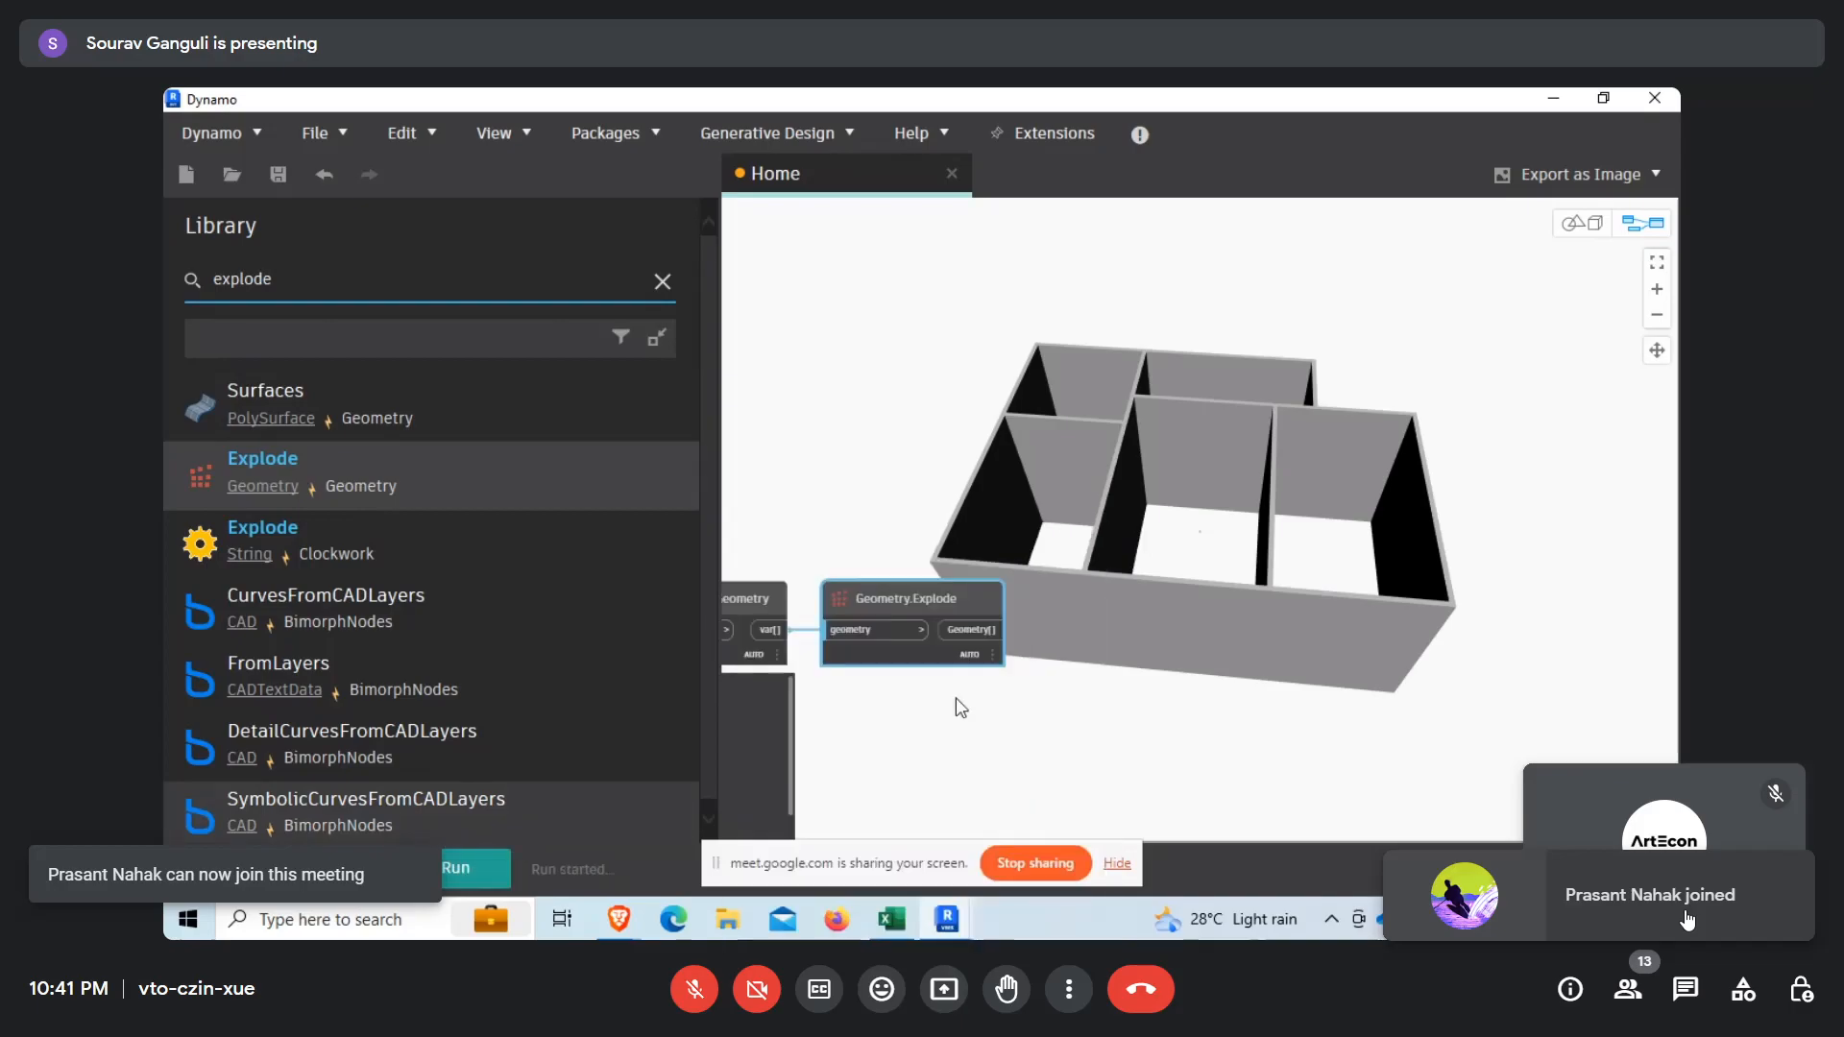
Pin the Geometry.Explode output preview and examine how the surfaces are nested in sublists for each wall.
{"action": "scroll", "coordinate": [953, 643], "scroll_direction": "up", "scroll_amount": 2}
{"action": "mouse_move", "coordinate": [1004, 696]}
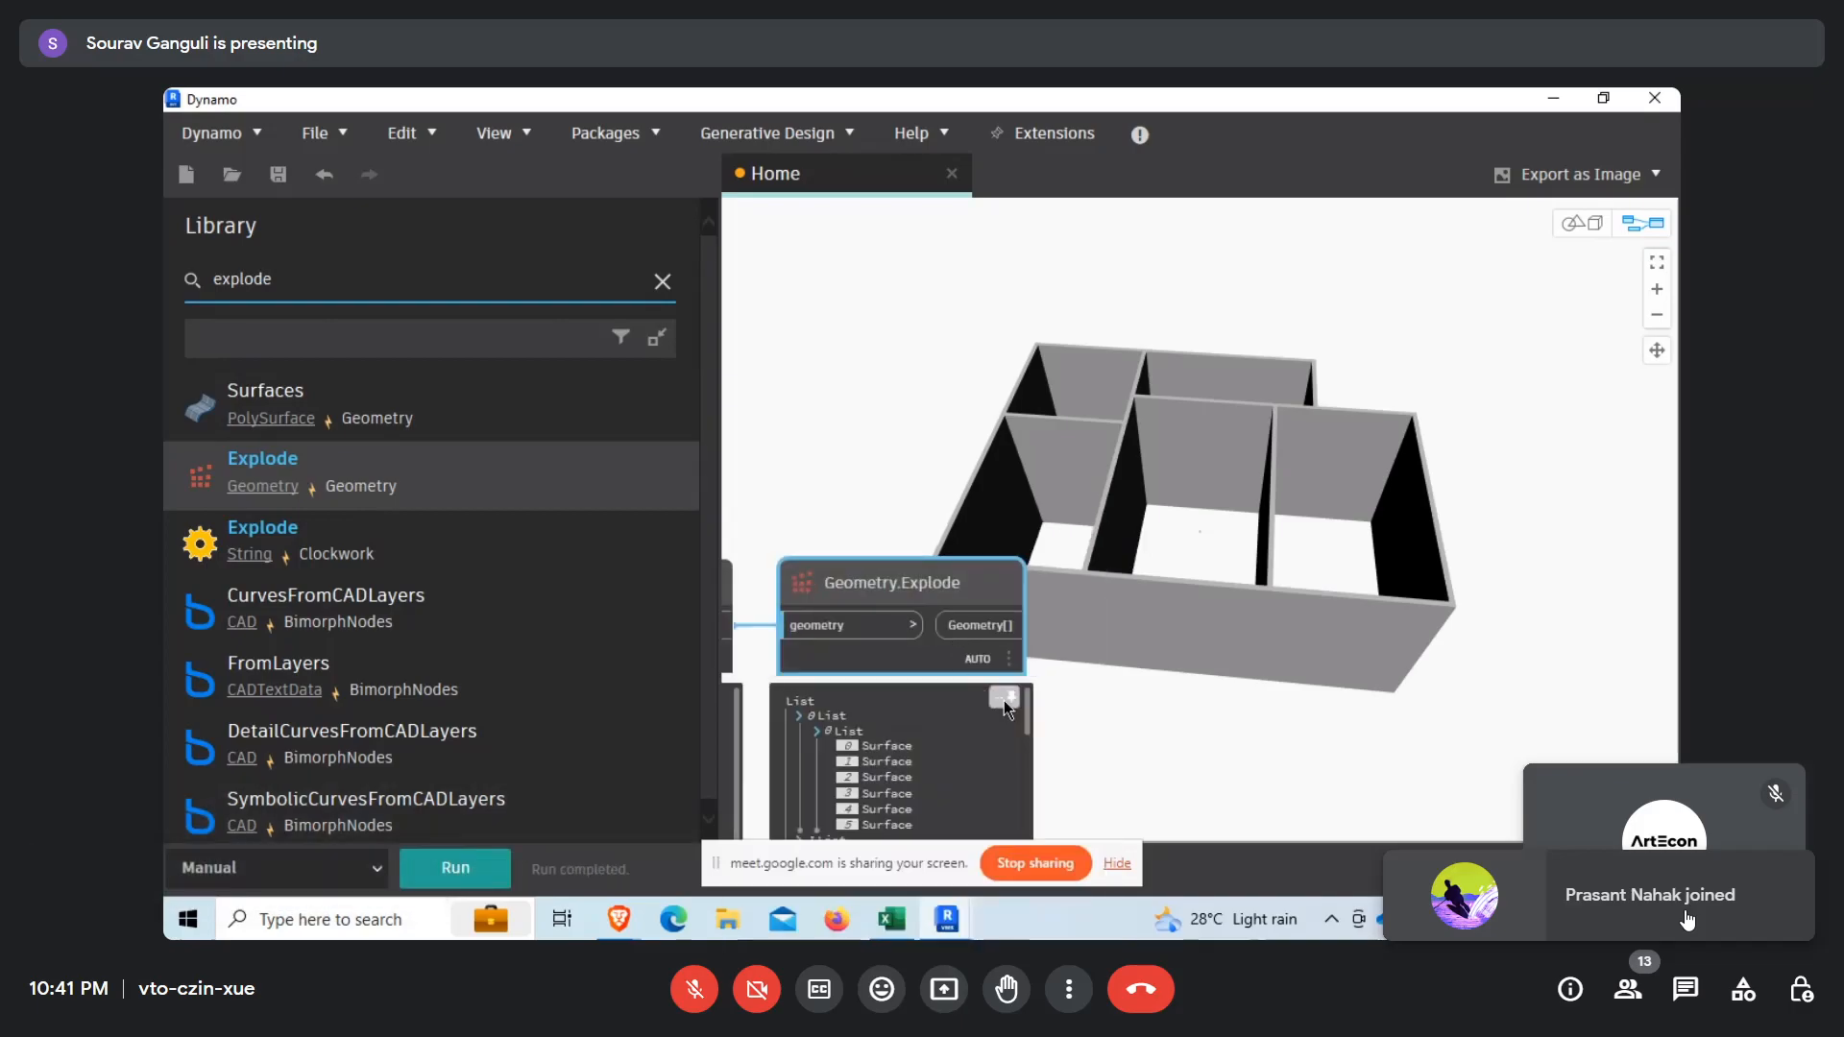
{"action": "middle_click_drag", "start_coordinate": [866, 730], "coordinate": [824, 504]}
{"action": "scroll", "coordinate": [824, 504], "scroll_direction": "down", "scroll_amount": 6}
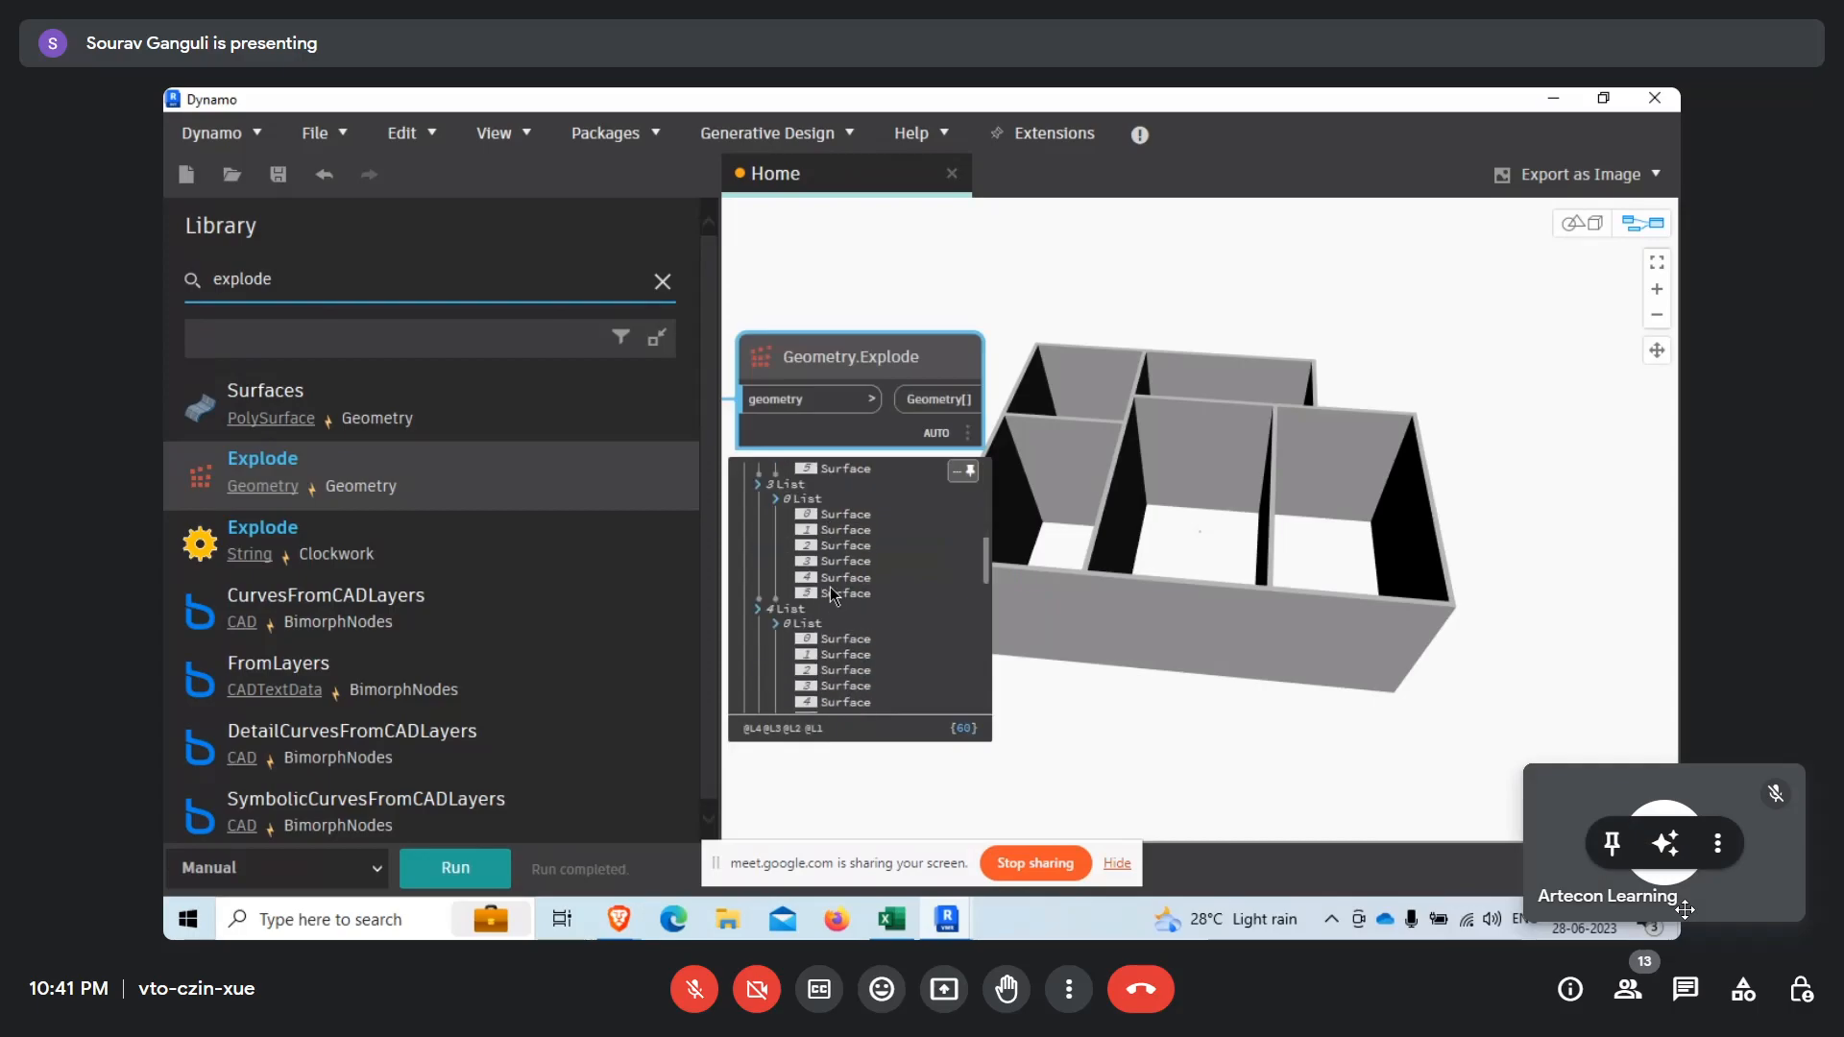
{"action": "scroll", "coordinate": [837, 649], "scroll_direction": "up", "scroll_amount": 2}
{"action": "scroll", "coordinate": [837, 642], "scroll_direction": "up", "scroll_amount": 3}
{"action": "left_click_drag", "start_coordinate": [822, 544], "coordinate": [829, 645]}
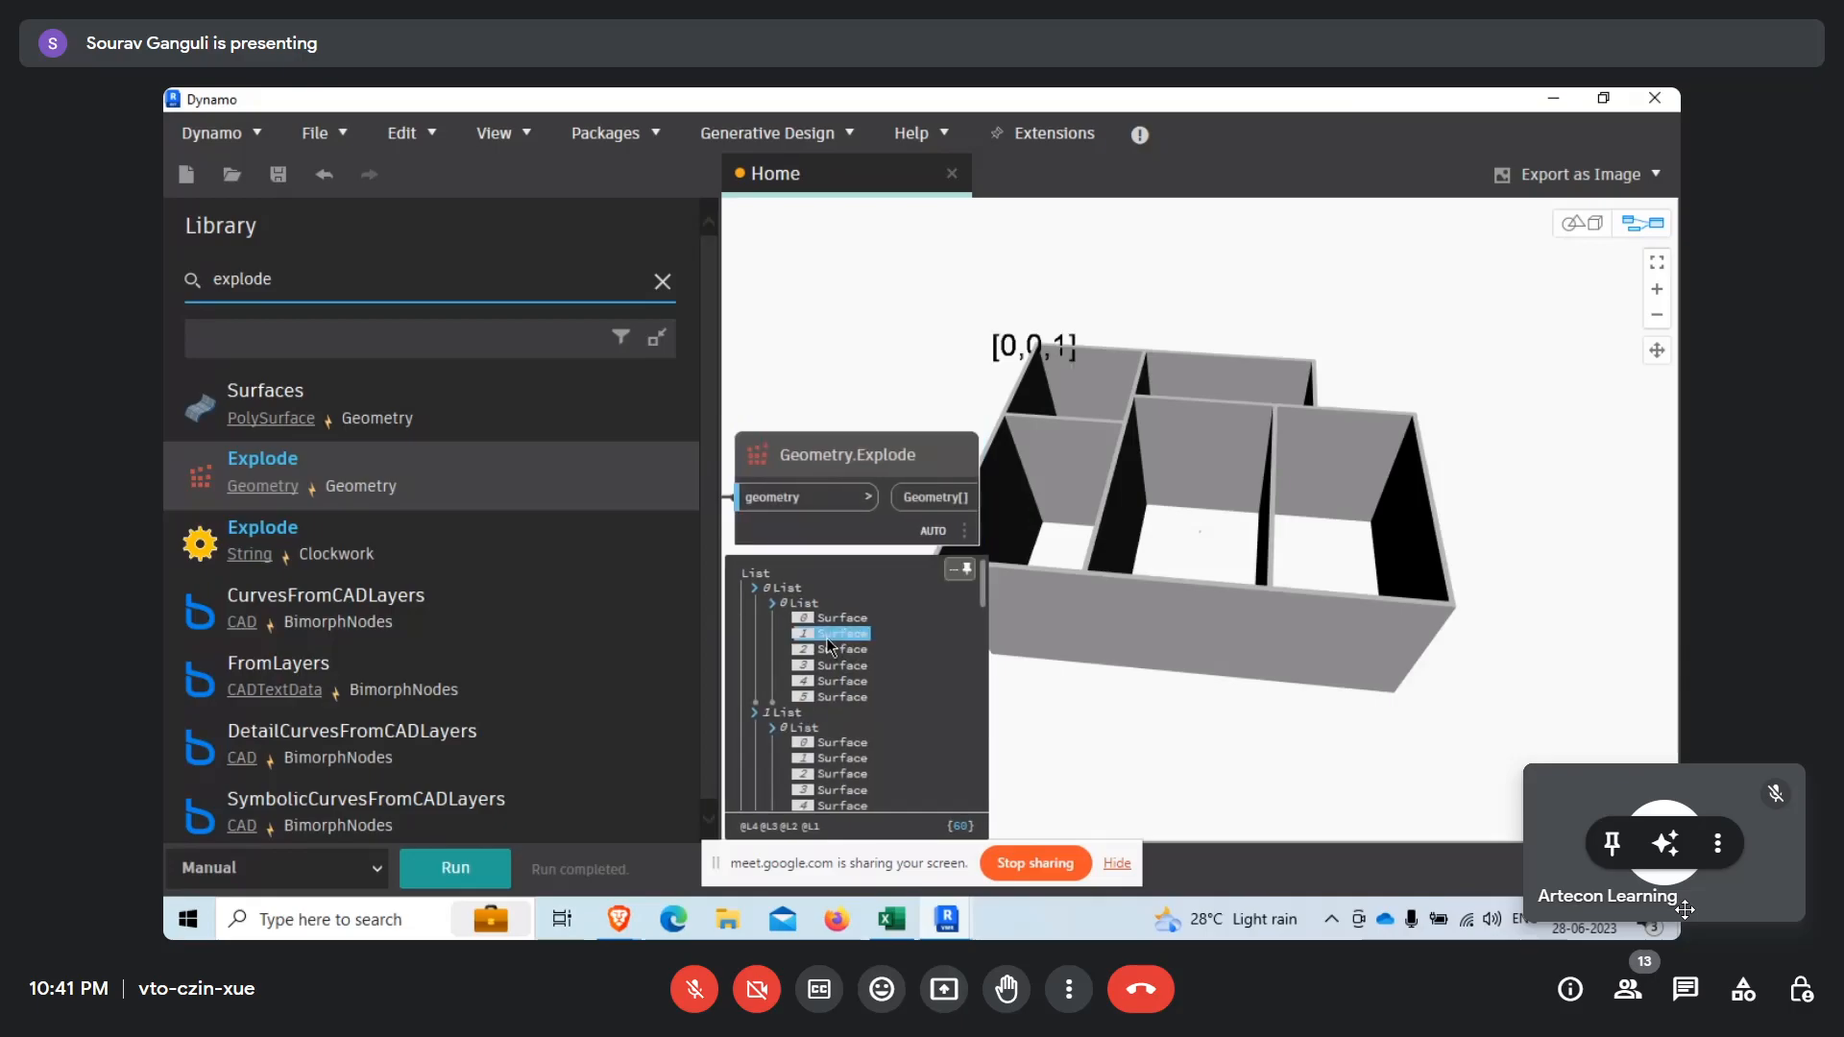
{"action": "left_click", "coordinate": [833, 650]}
{"action": "left_click", "coordinate": [832, 654]}
{"action": "left_click", "coordinate": [774, 605]}
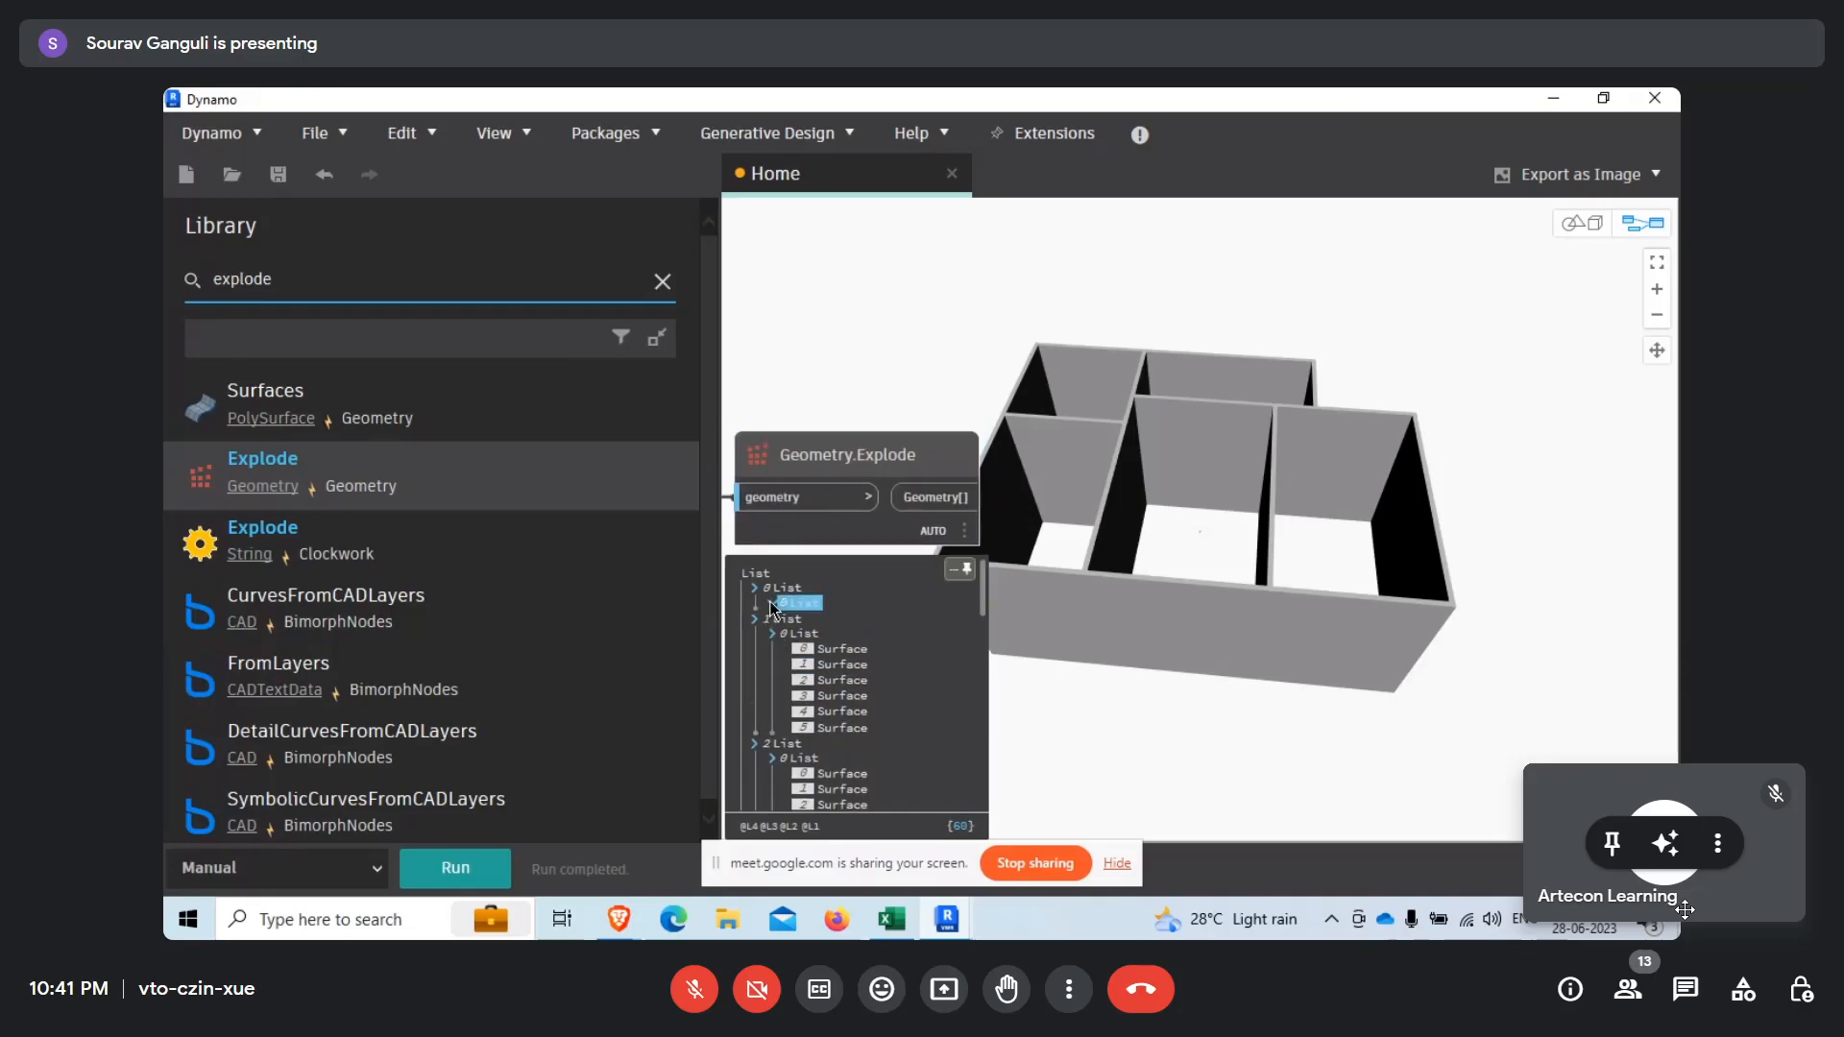
{"action": "left_click", "coordinate": [772, 605]}
Find the List.Flatten node with the search "flat", add it, and connect Geometry.Explode's output to its list input.
{"action": "left_click_drag", "start_coordinate": [278, 279], "coordinate": [164, 286]}
{"action": "type", "text": "flat"}
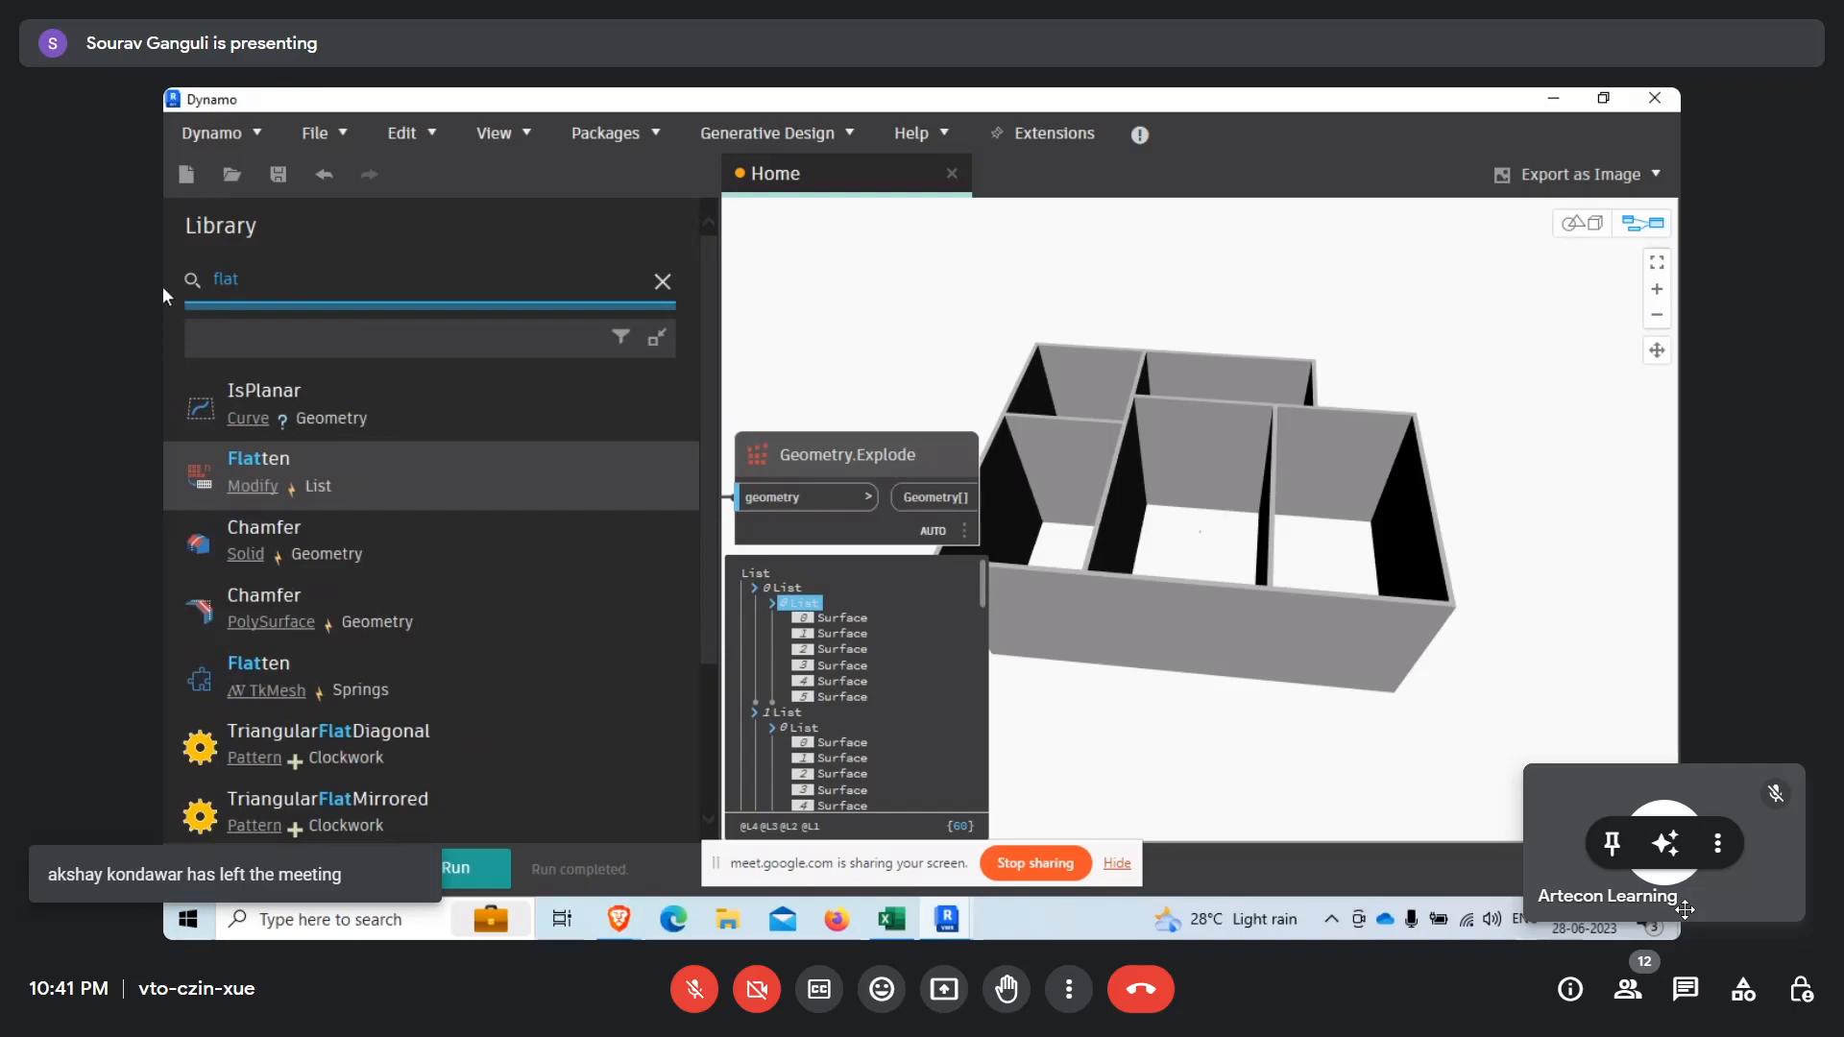
{"action": "left_click", "coordinate": [444, 478]}
{"action": "middle_click_drag", "start_coordinate": [1078, 682], "coordinate": [956, 730]}
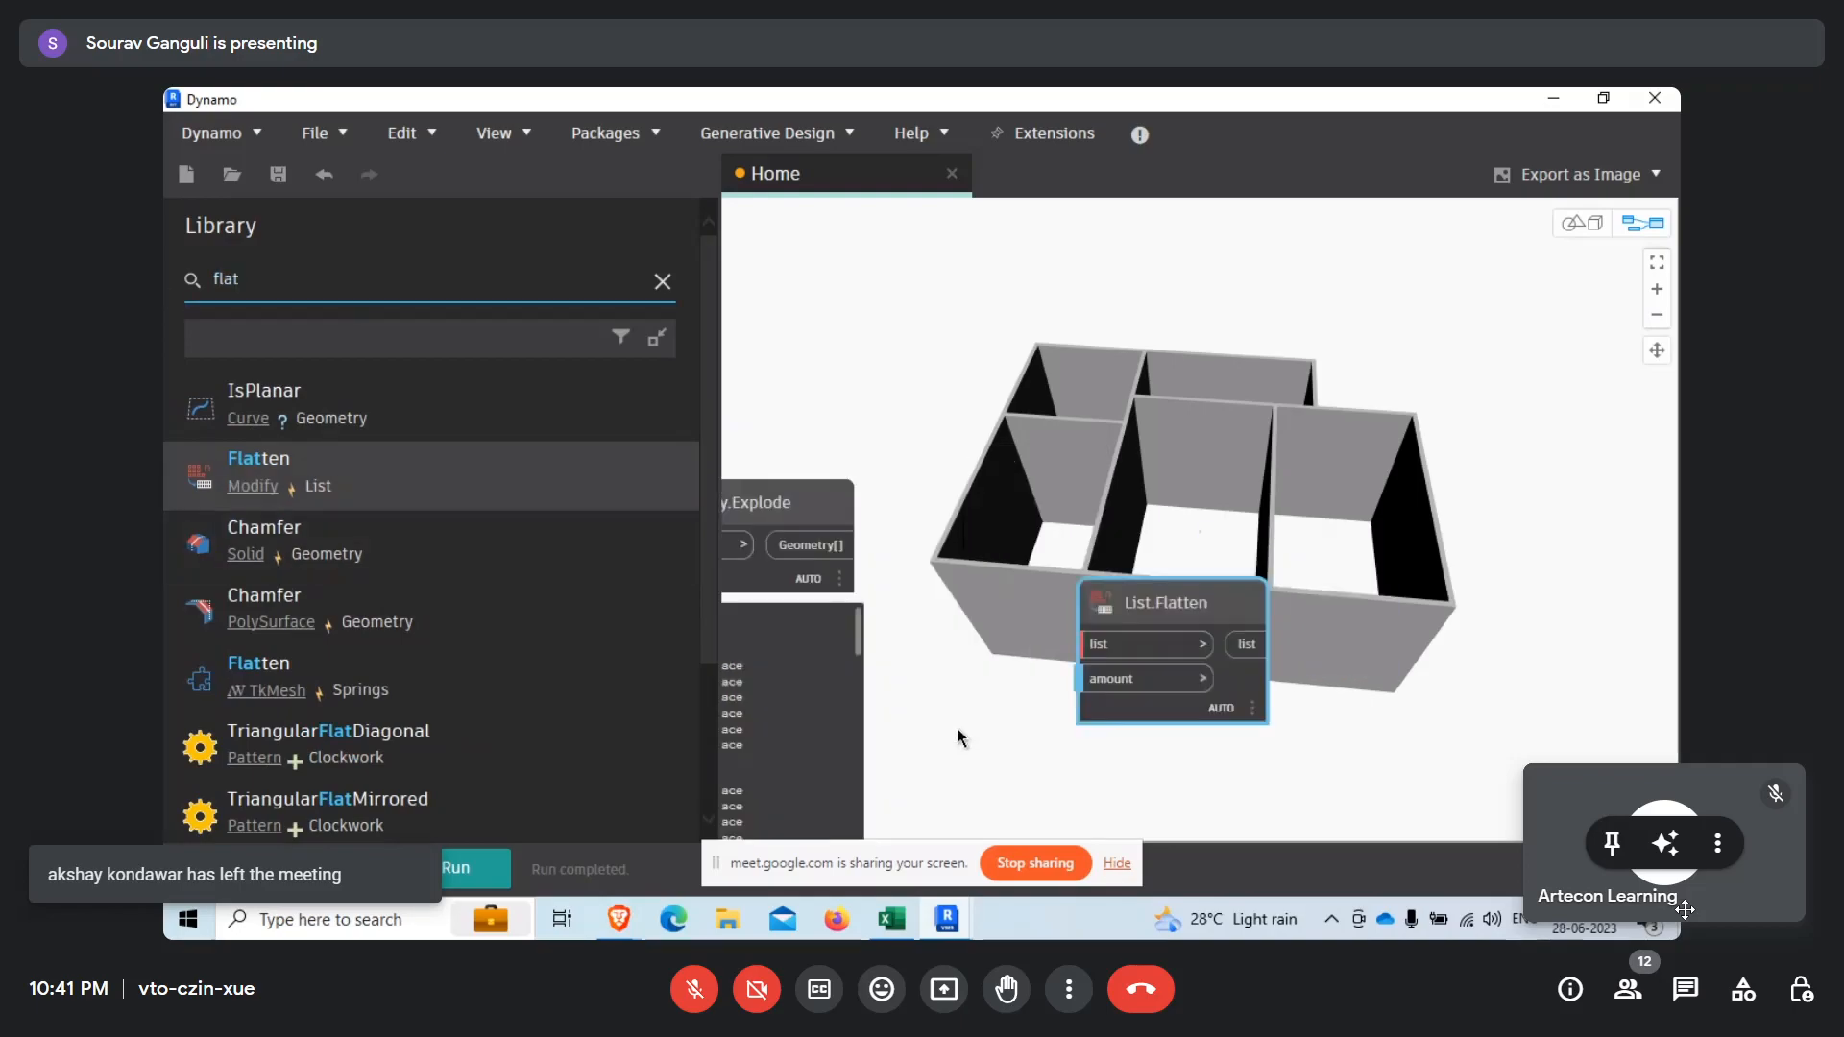
{"action": "left_click_drag", "start_coordinate": [1161, 617], "coordinate": [1075, 543]}
{"action": "left_click", "coordinate": [811, 546]}
{"action": "left_click", "coordinate": [1035, 574]}
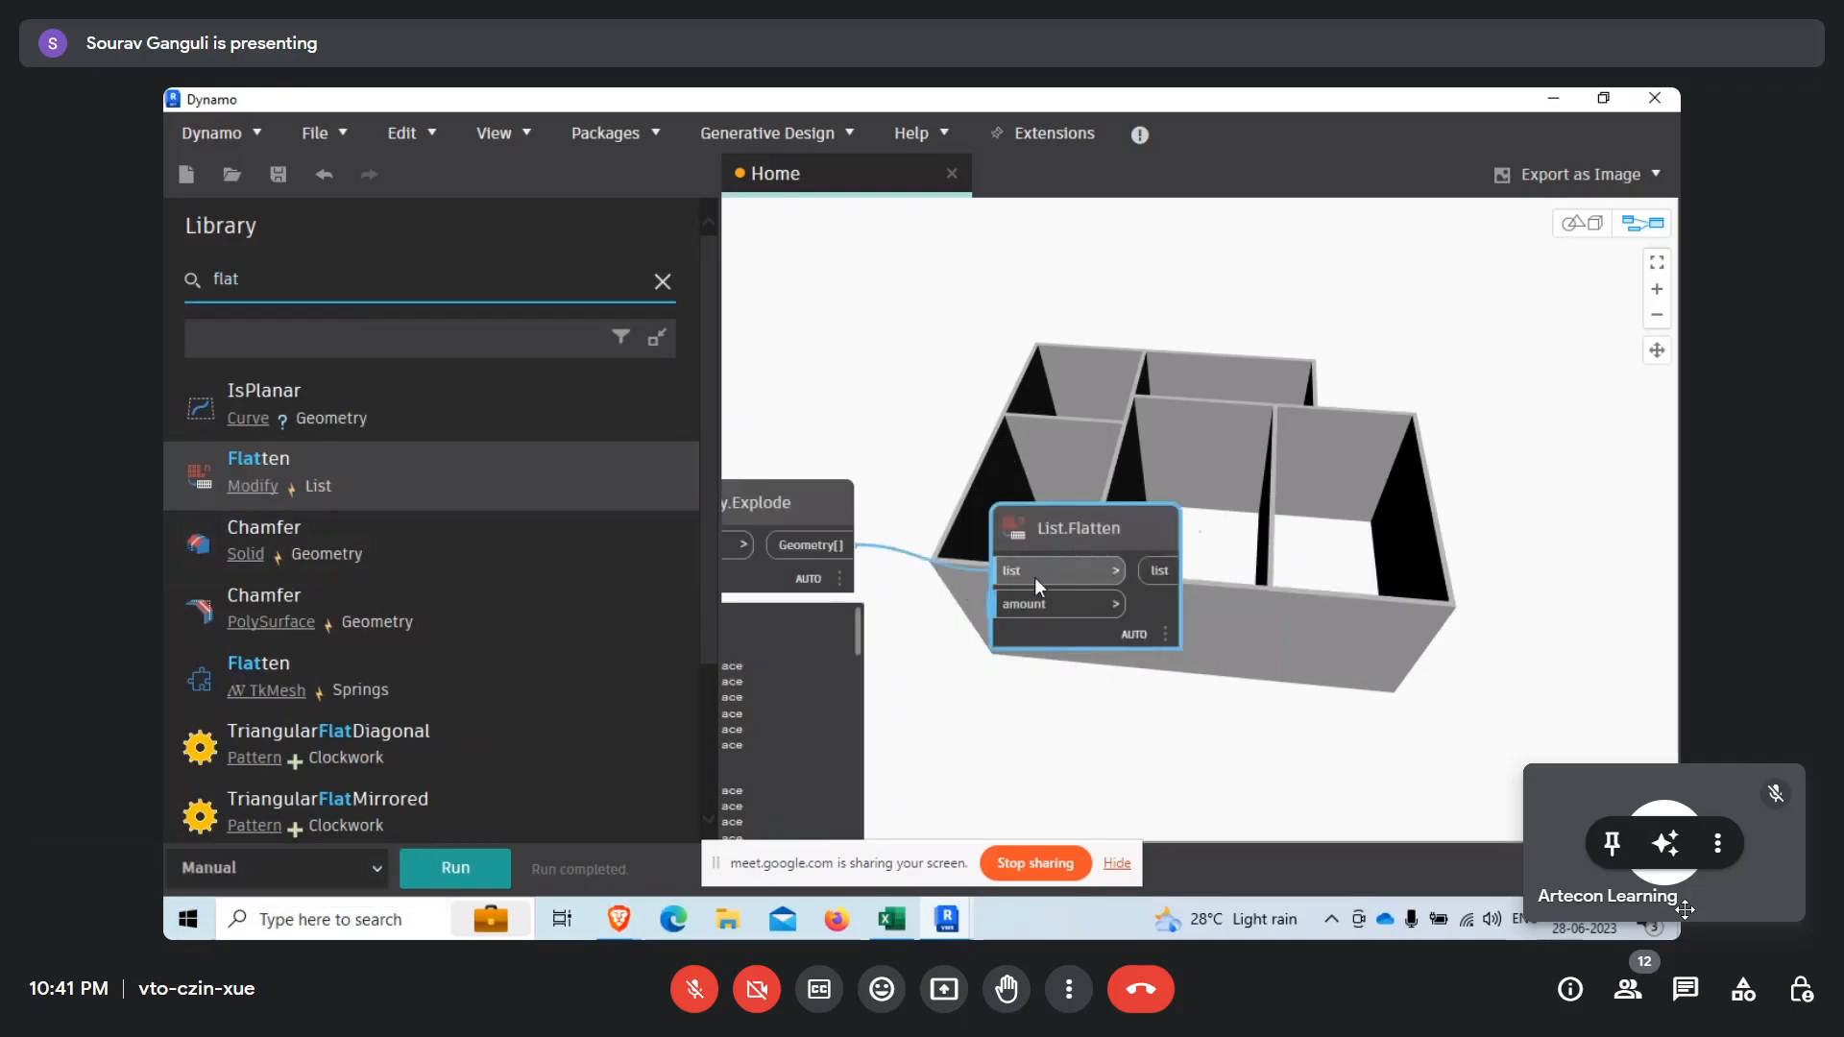
Expand the List.Flatten output preview and compare its list structure with the nested list of Geometry.Explode.
{"action": "mouse_move", "coordinate": [1142, 613]}
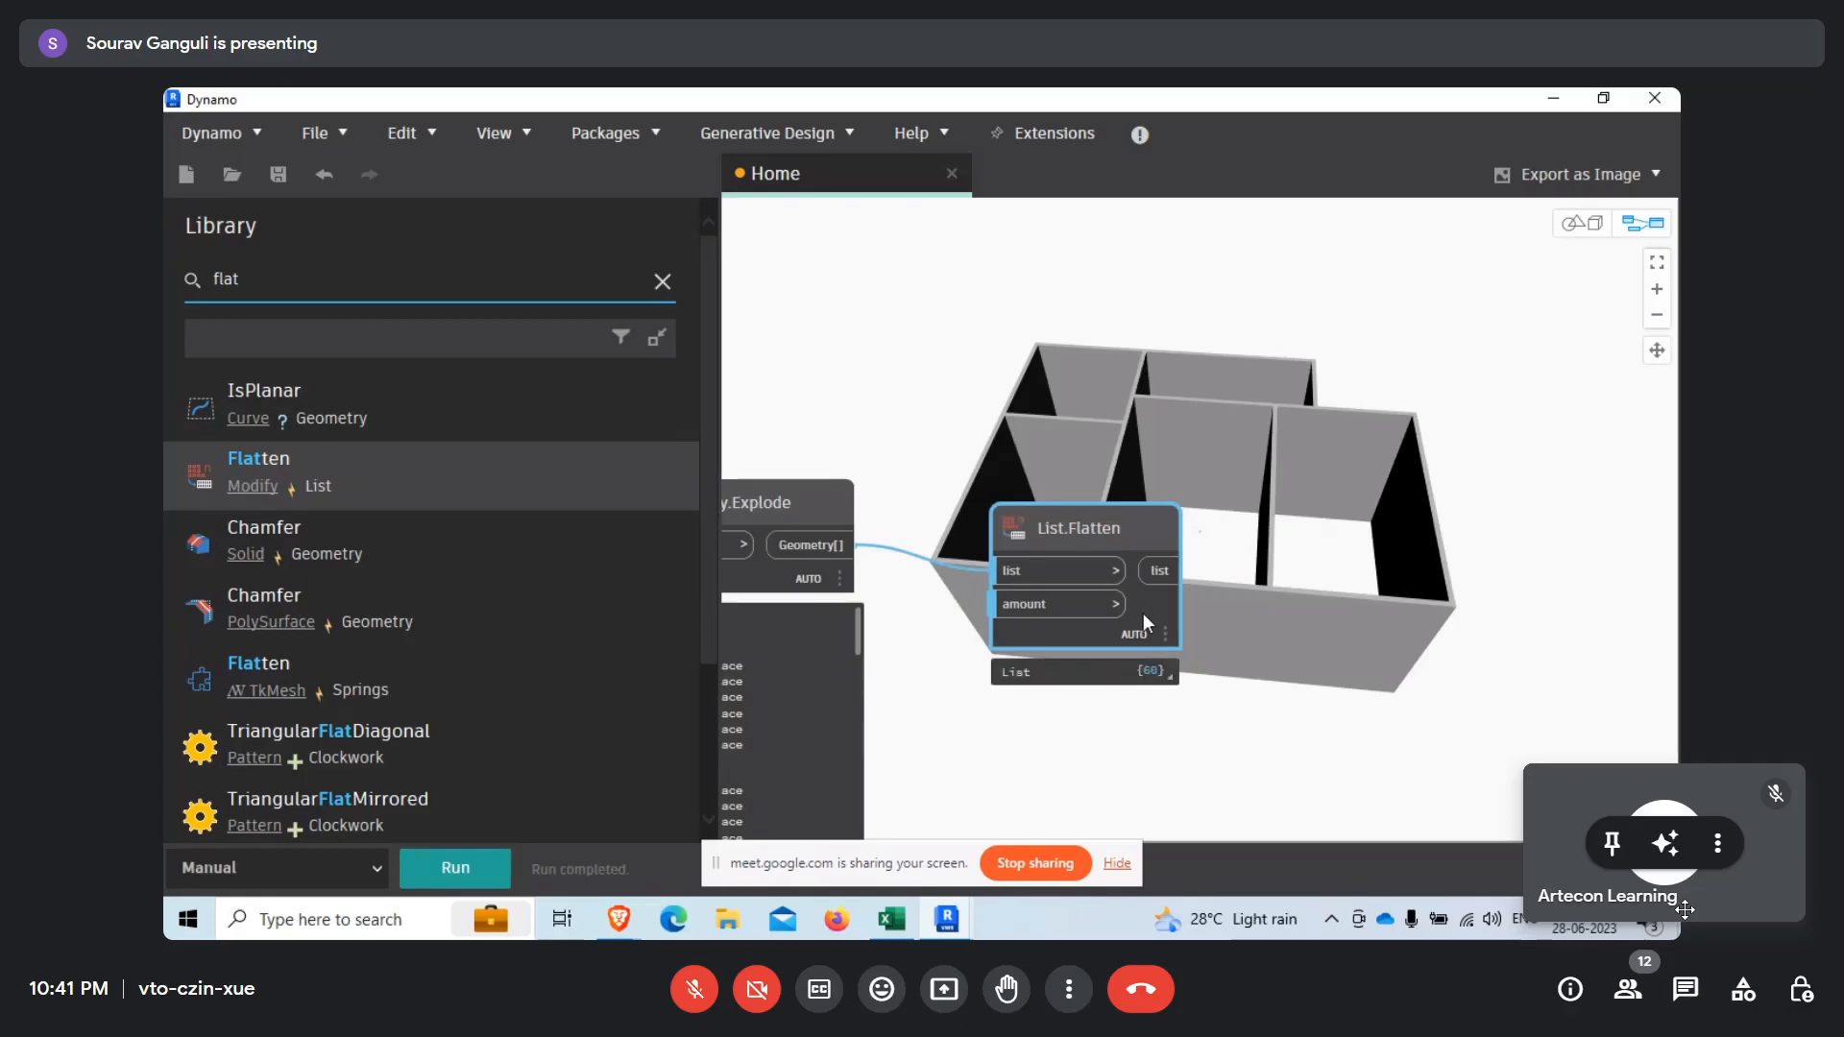
{"action": "left_click", "coordinate": [1161, 670]}
{"action": "middle_click_drag", "start_coordinate": [1249, 748], "coordinate": [1187, 530]}
{"action": "scroll", "coordinate": [1191, 541], "scroll_direction": "down", "scroll_amount": 4}
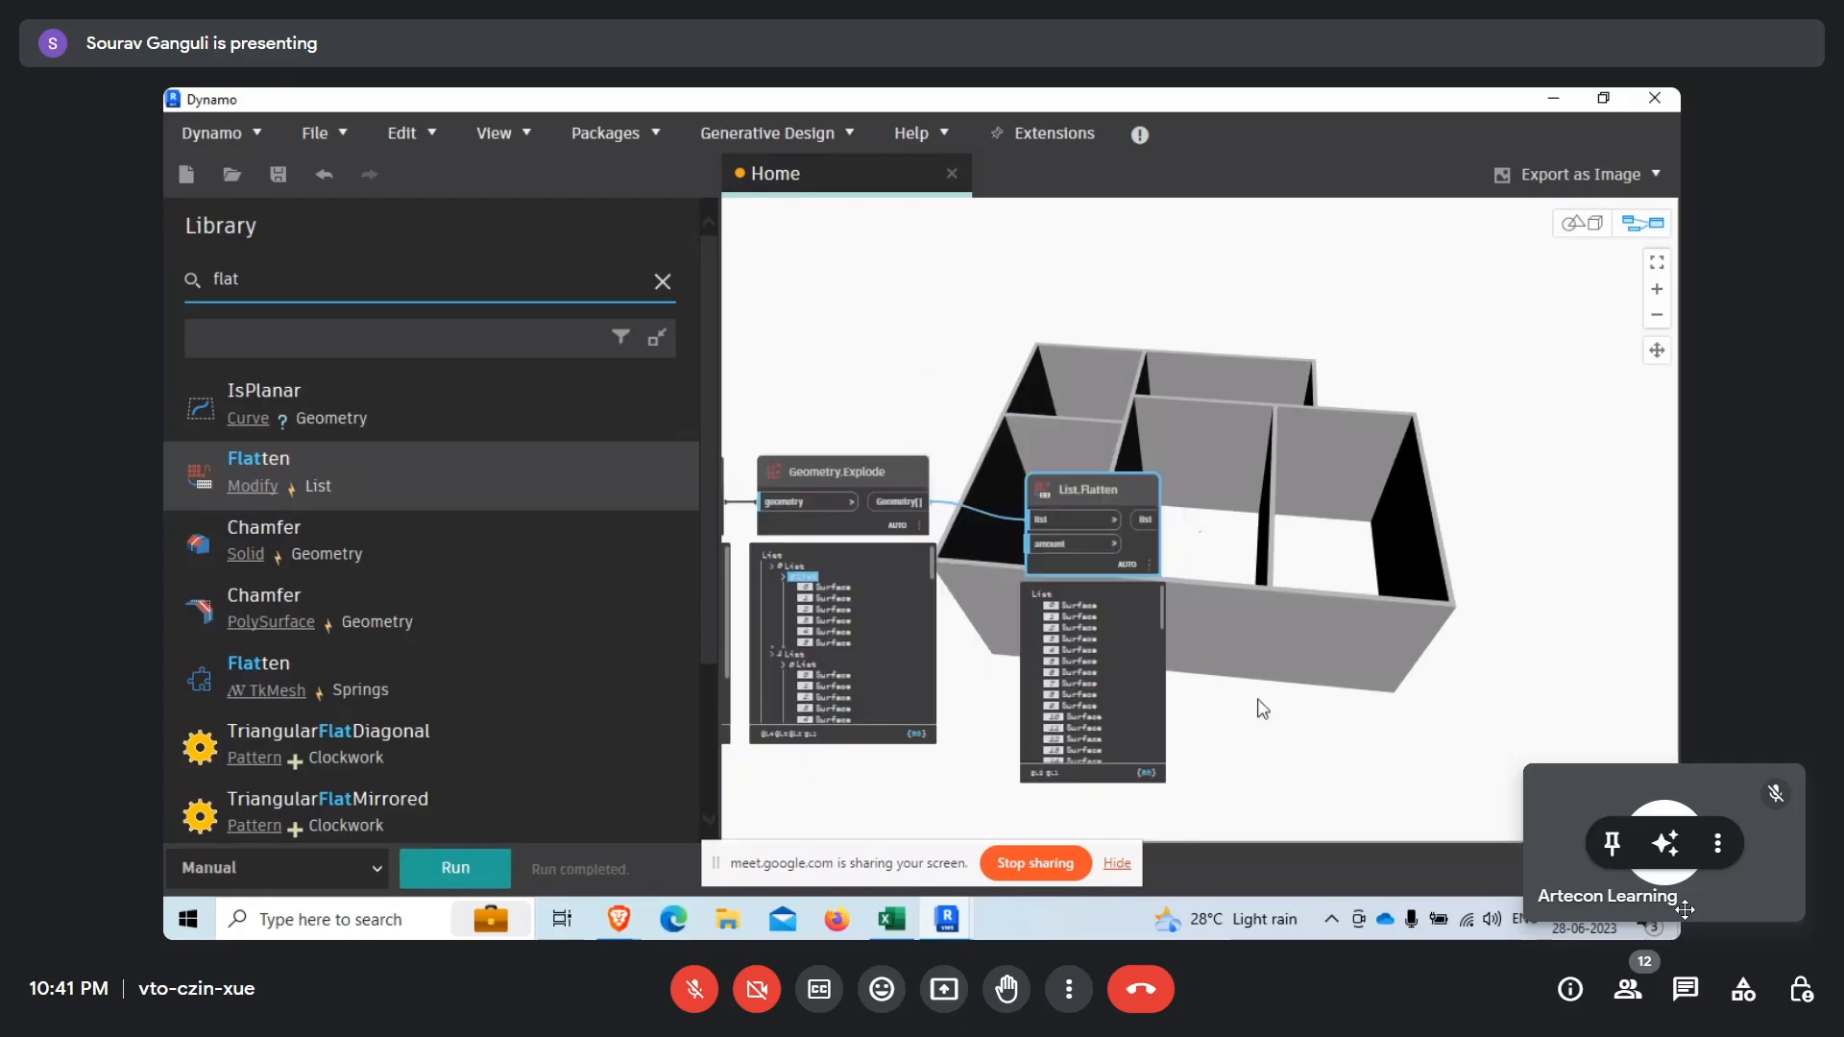
{"action": "scroll", "coordinate": [1029, 626], "scroll_direction": "up", "scroll_amount": 3}
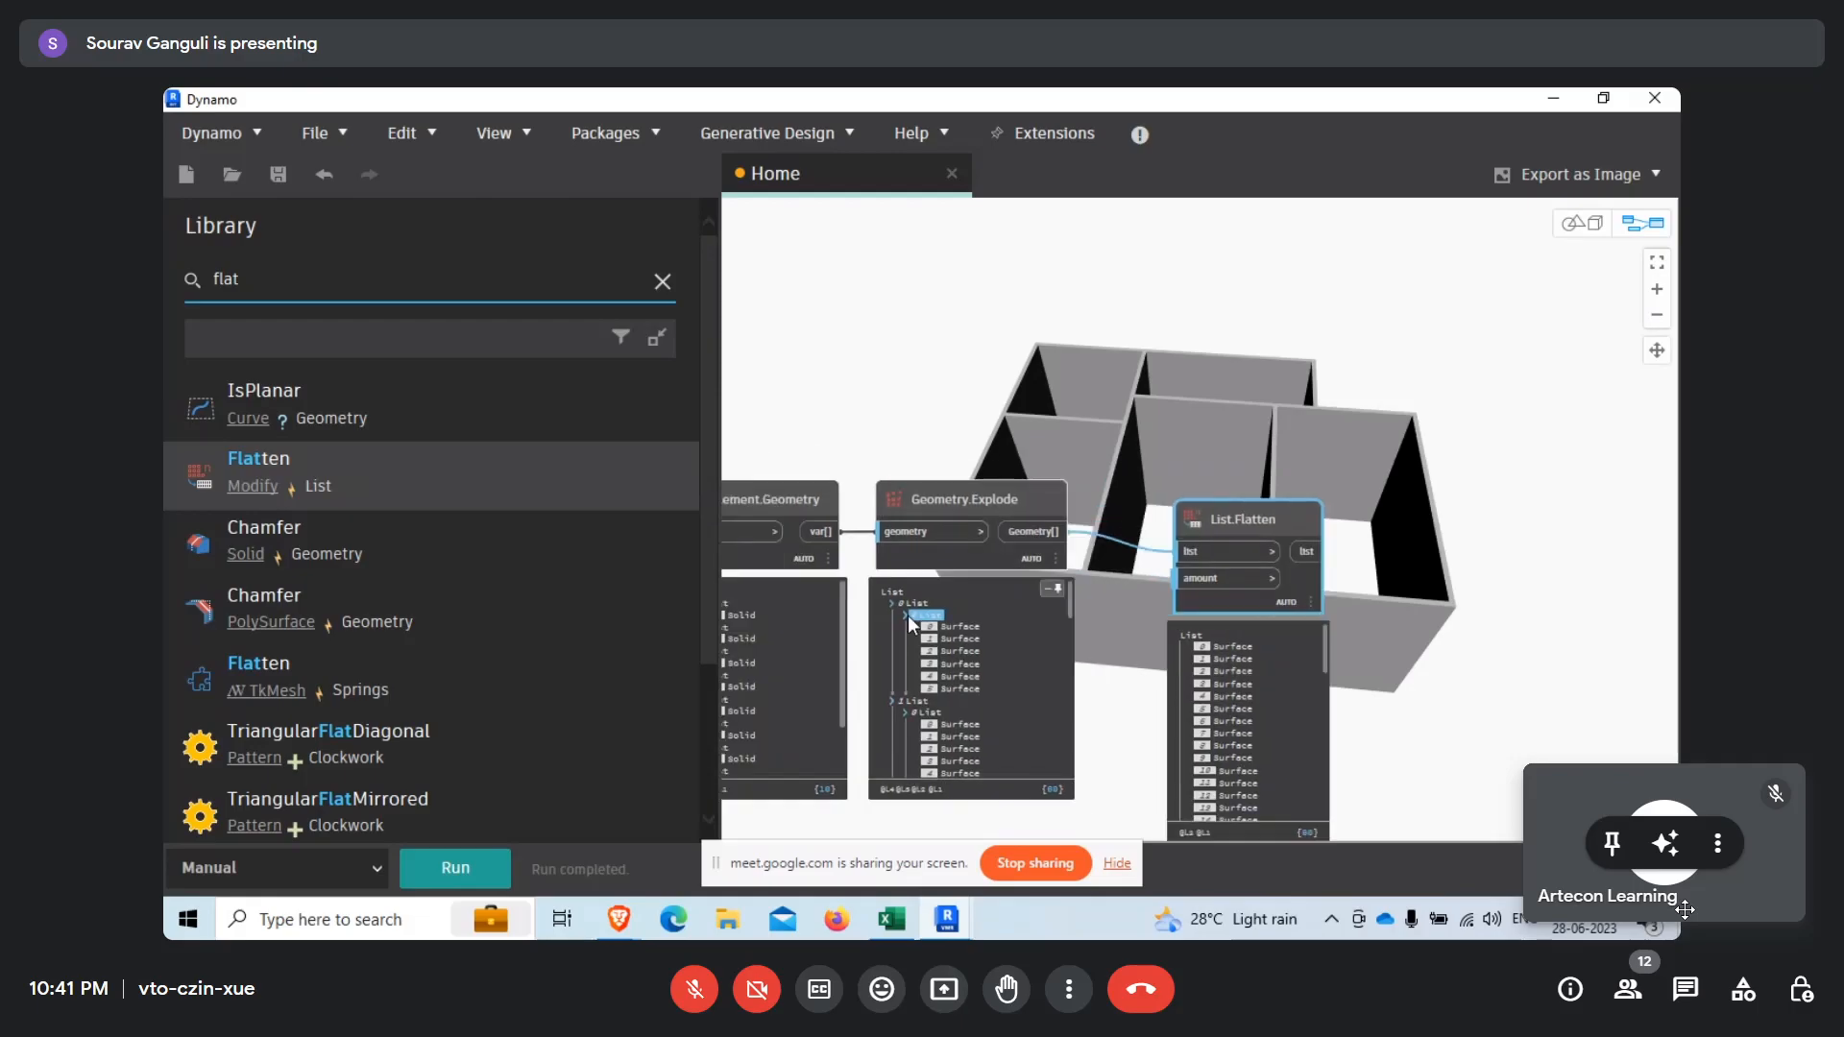
{"action": "left_click", "coordinate": [907, 615]}
{"action": "scroll", "coordinate": [842, 818], "scroll_direction": "up", "scroll_amount": 3}
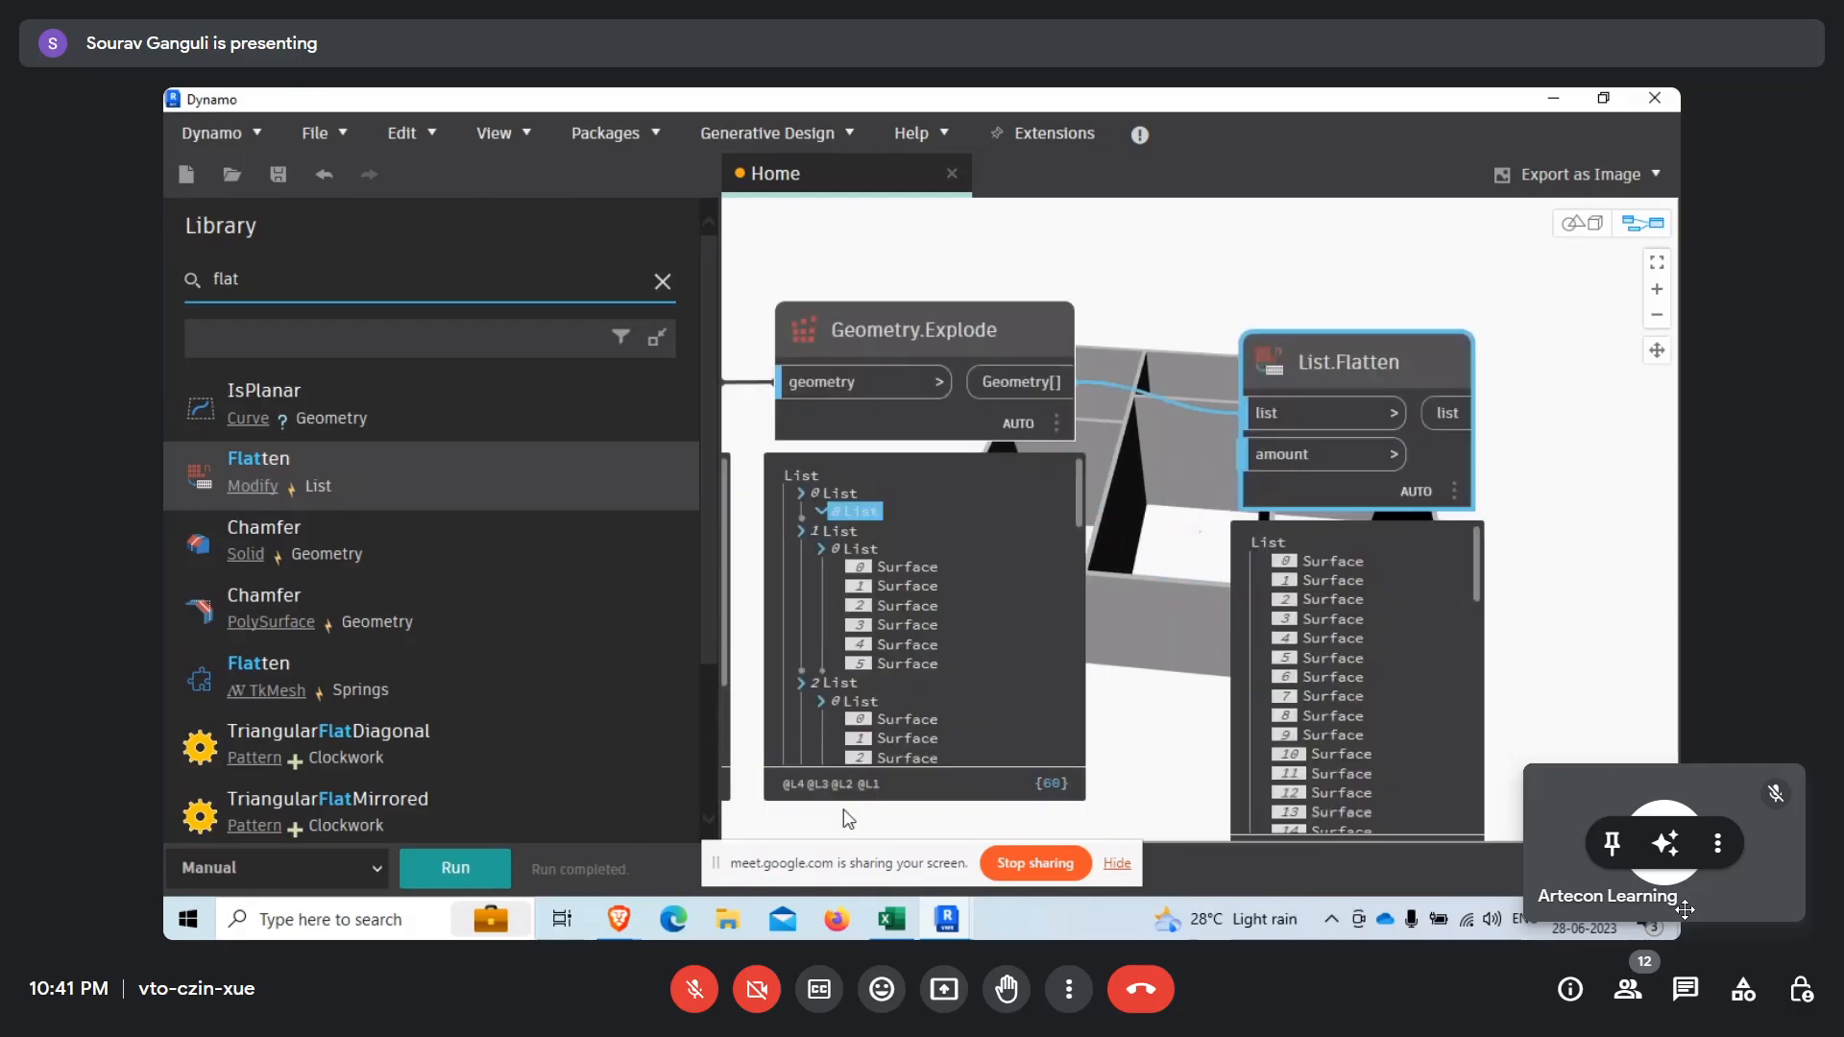
{"action": "middle_click_drag", "start_coordinate": [848, 818], "coordinate": [892, 819]}
{"action": "left_click", "coordinate": [1438, 413]}
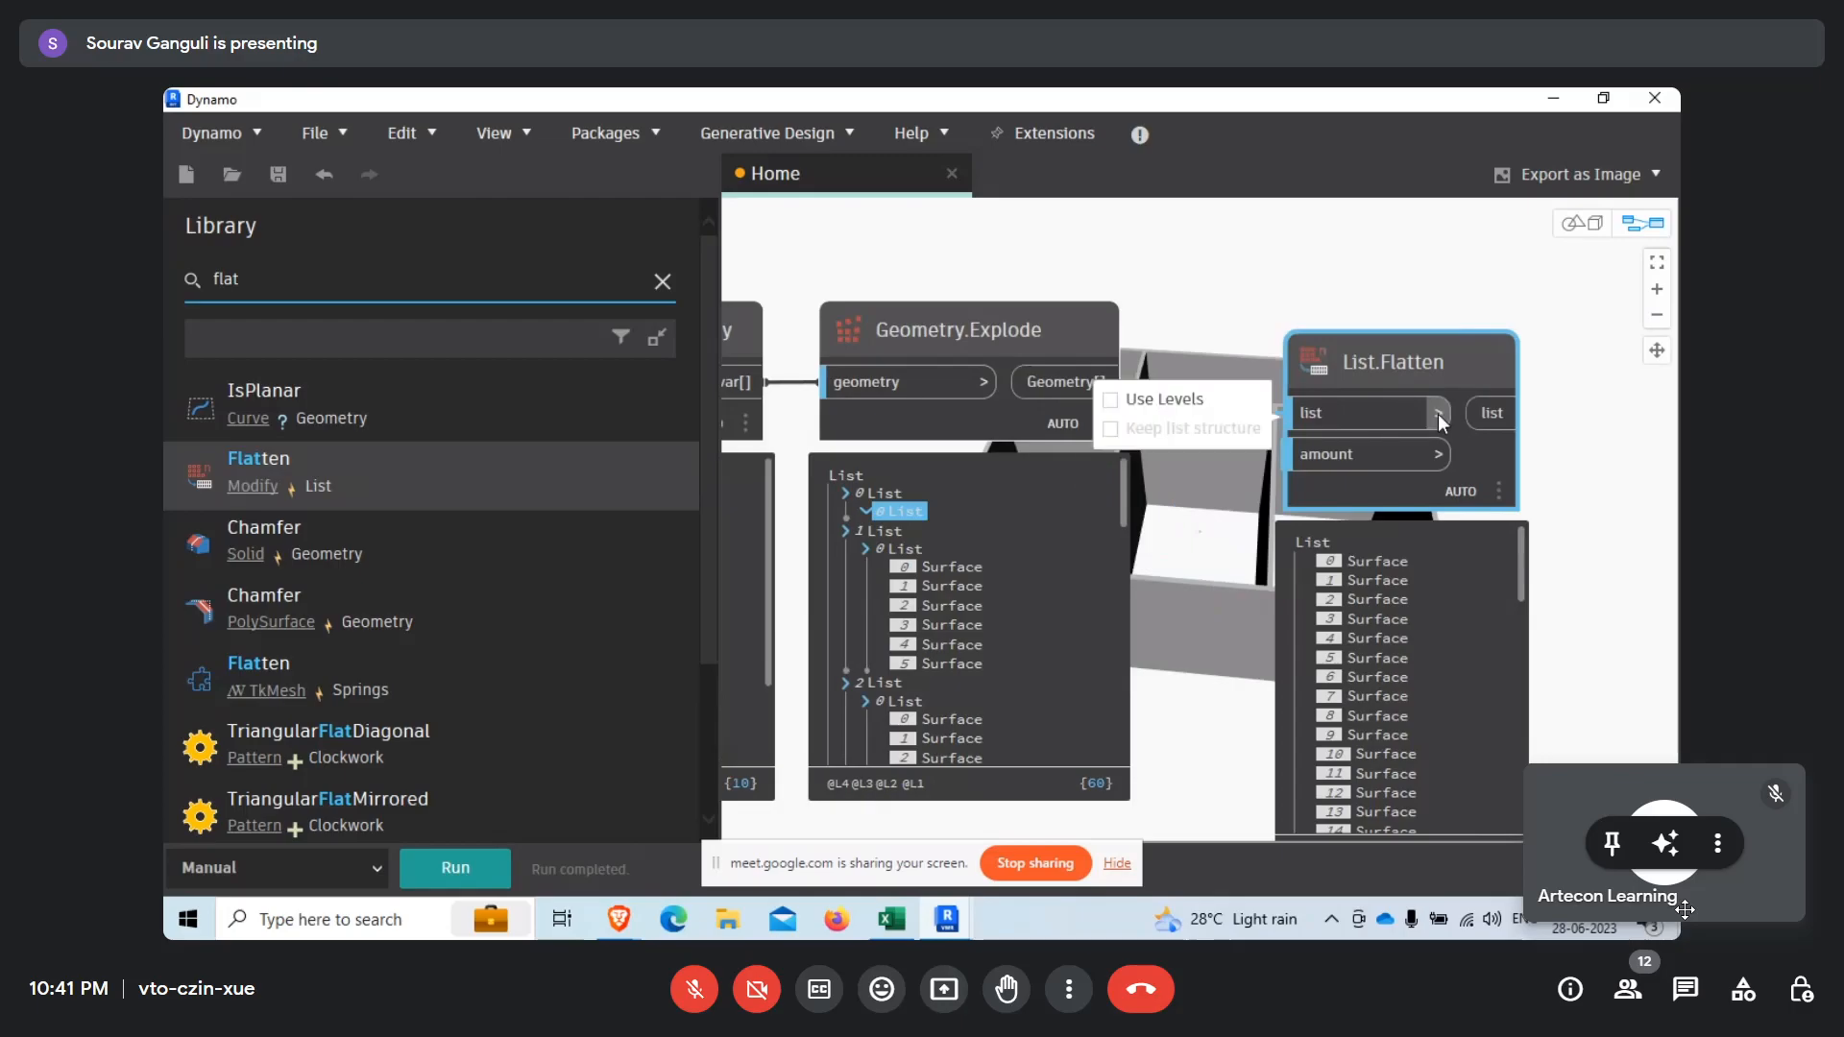
{"action": "left_click", "coordinate": [1162, 401]}
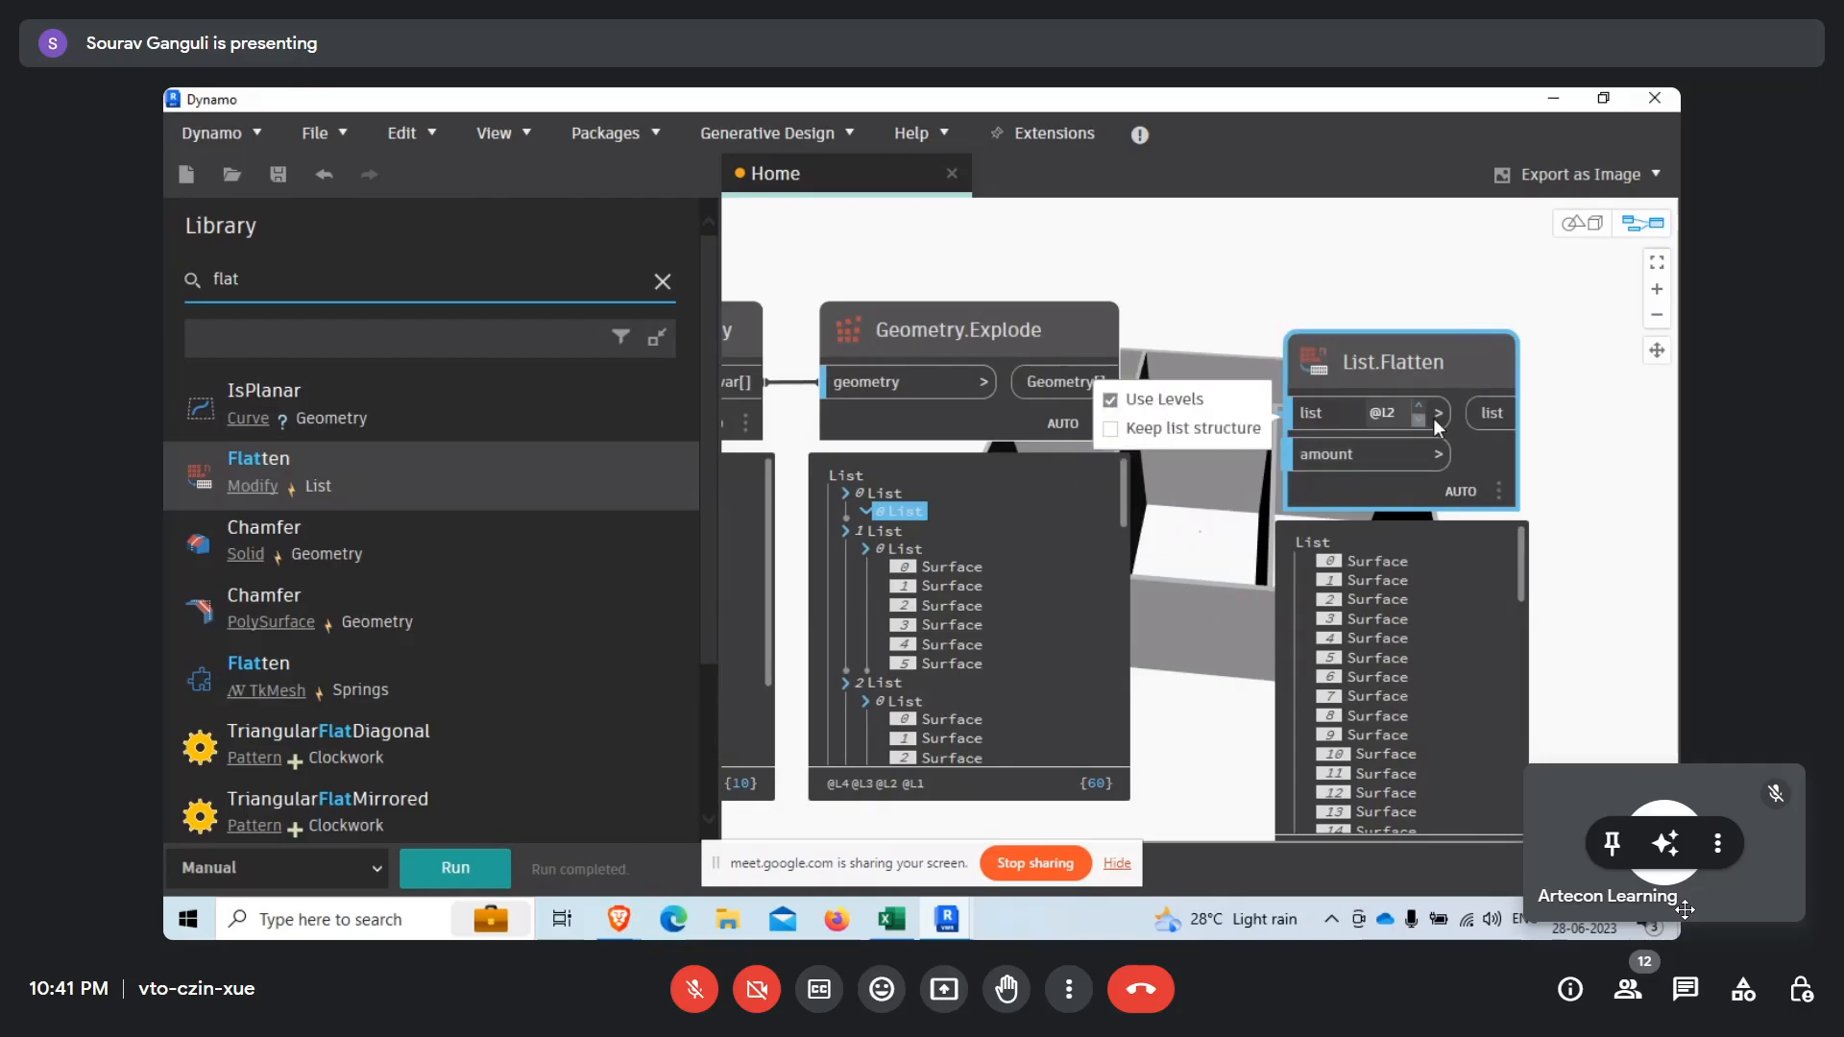
{"action": "left_click", "coordinate": [1200, 602]}
{"action": "middle_click_drag", "start_coordinate": [1201, 602], "coordinate": [1119, 679]}
{"action": "left_click", "coordinate": [1252, 407]}
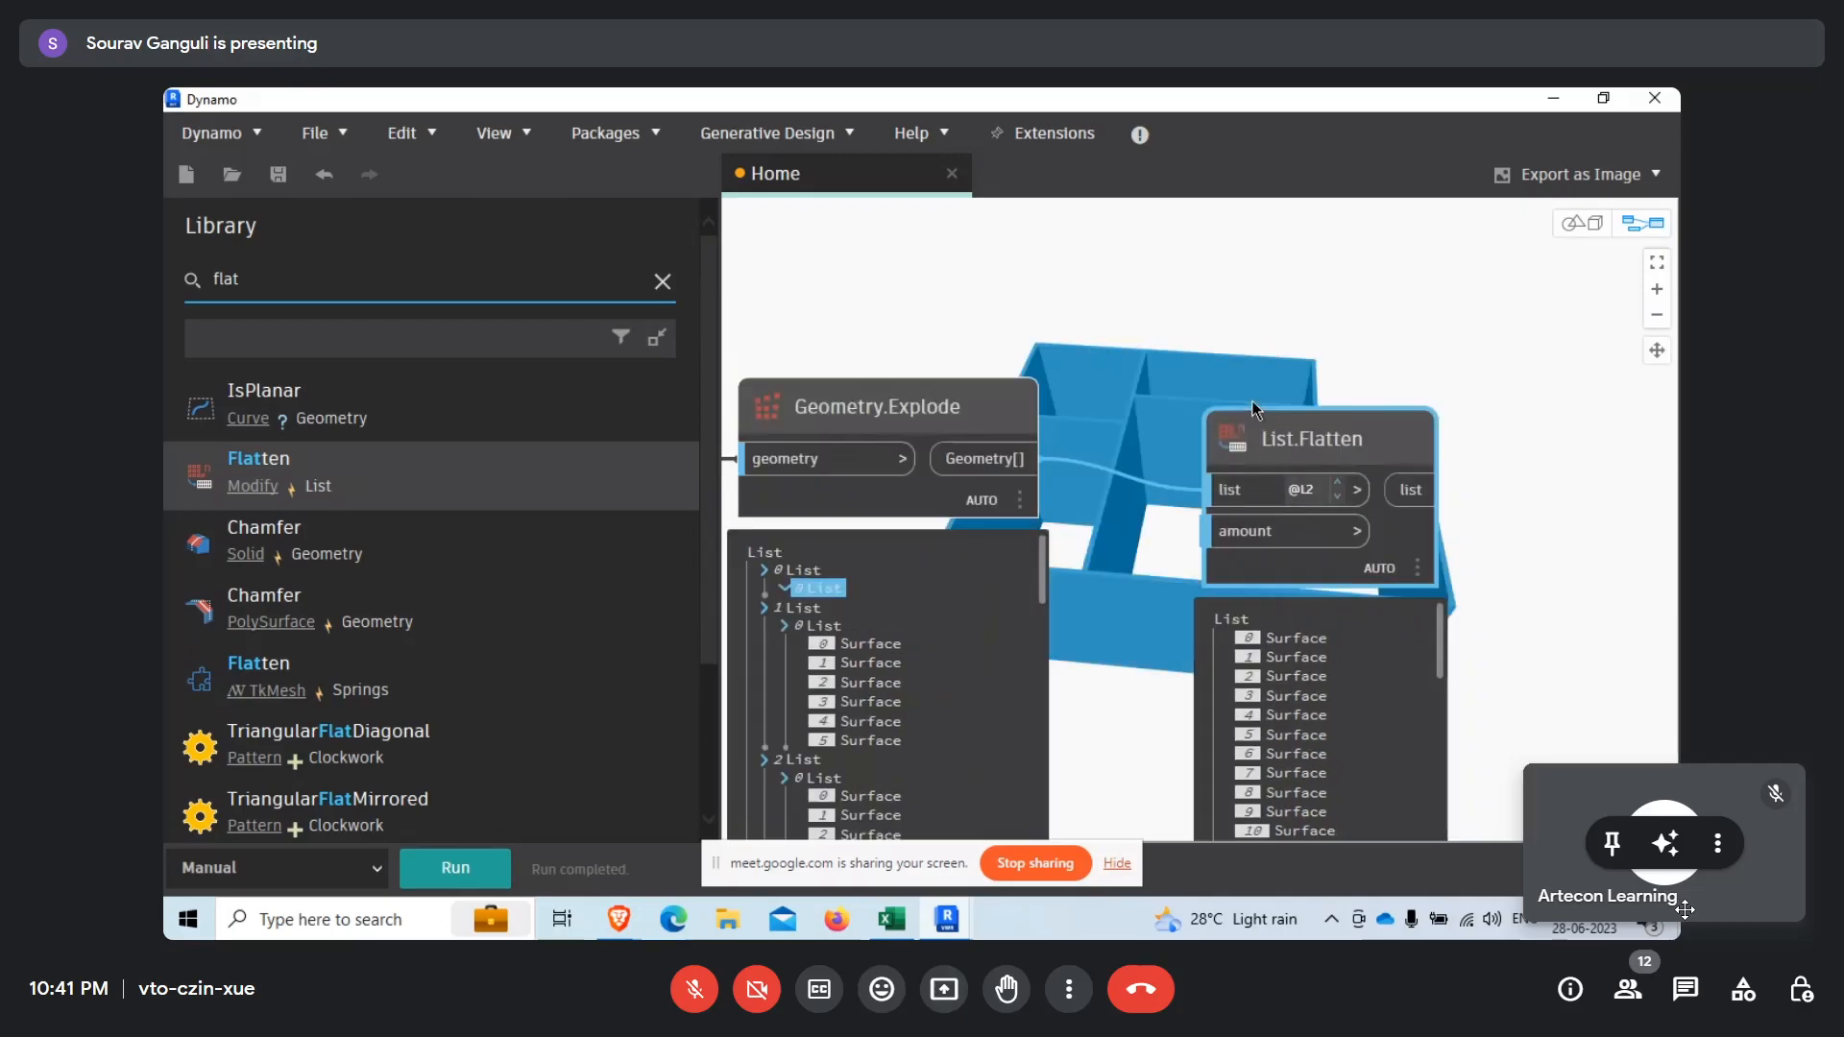
{"action": "left_click_drag", "start_coordinate": [1252, 408], "coordinate": [1230, 358]}
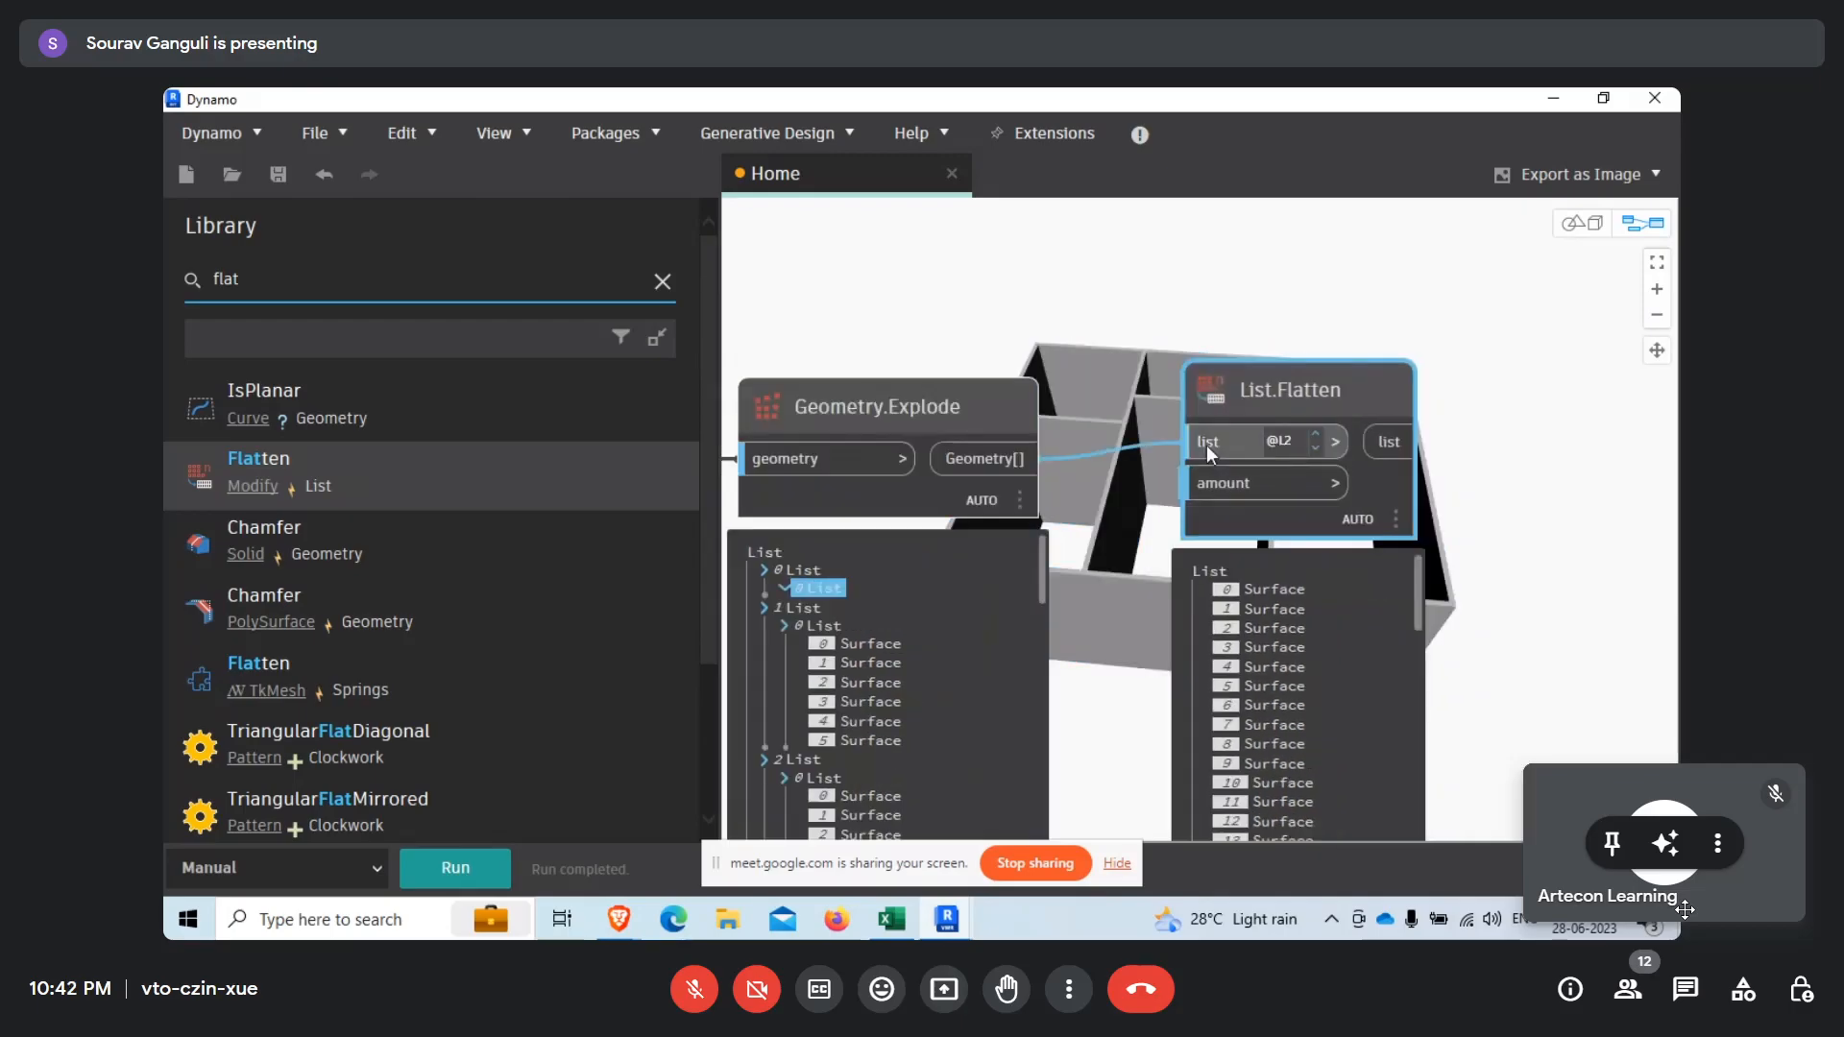
{"action": "left_click", "coordinate": [504, 872]}
{"action": "middle_click_drag", "start_coordinate": [1555, 634], "coordinate": [1444, 589]}
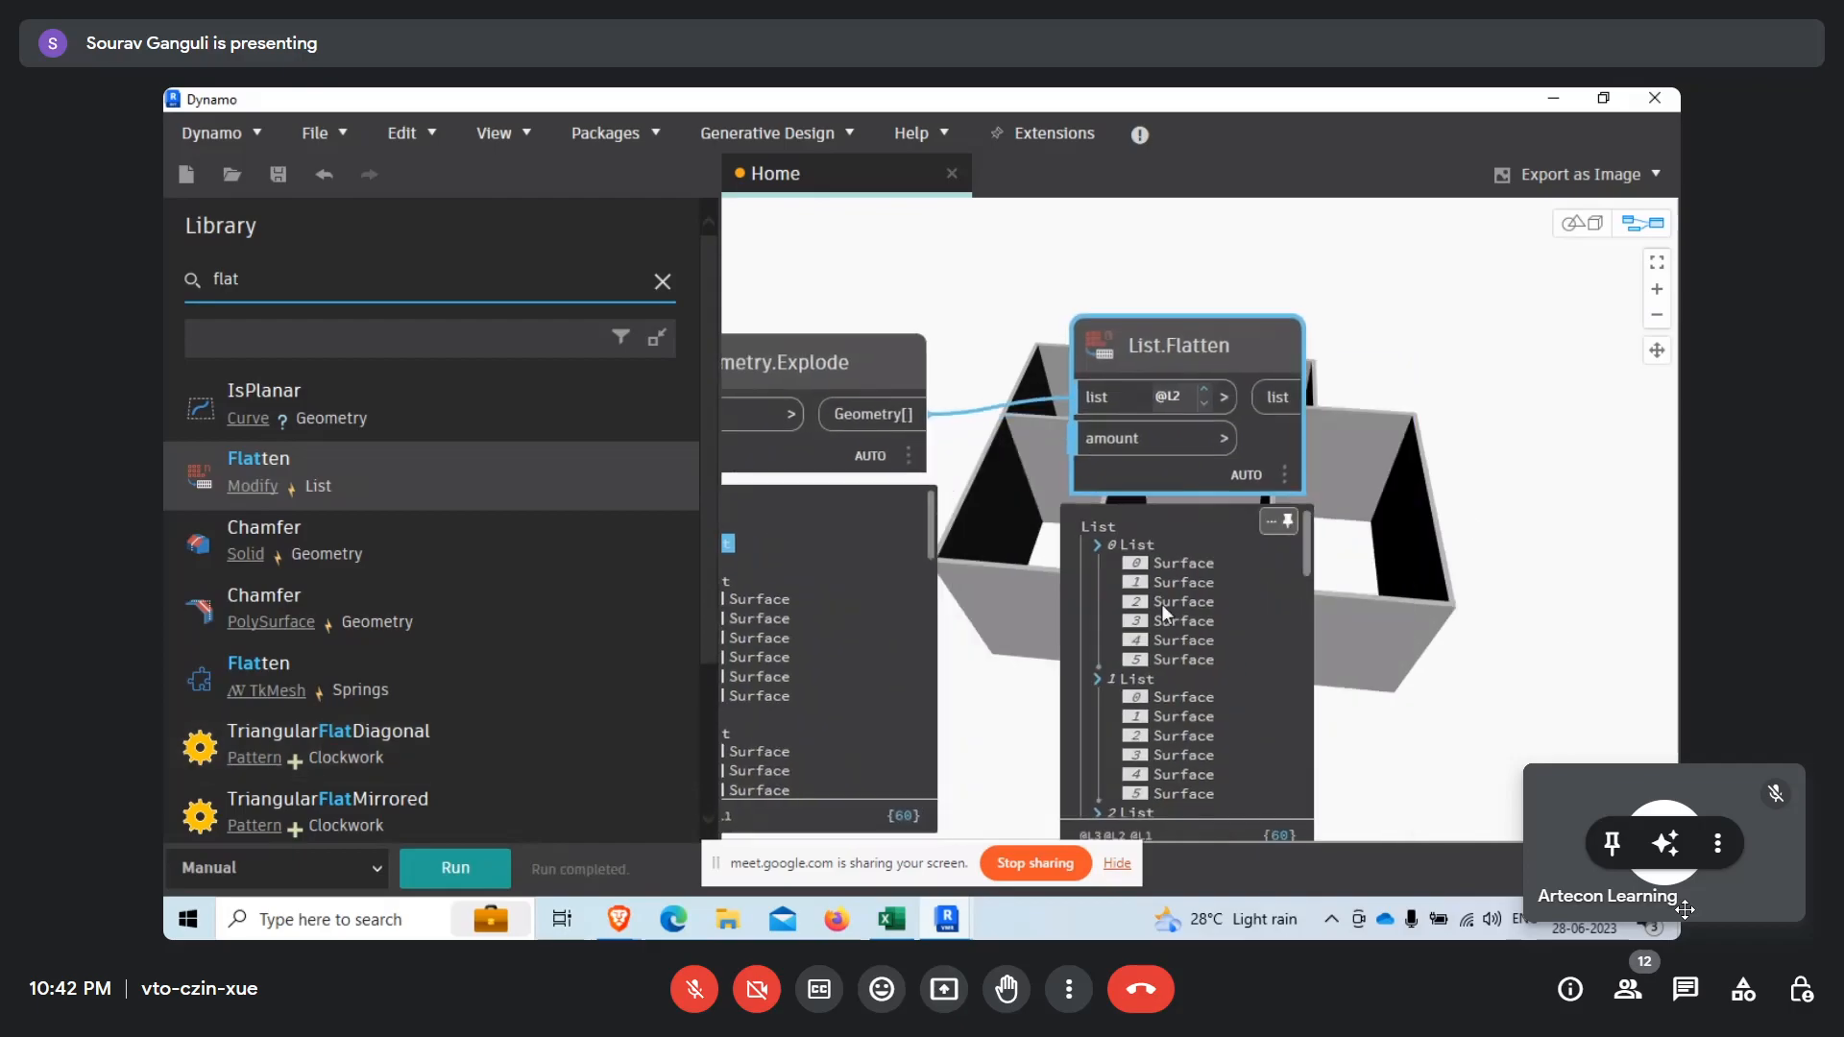
Collapse all ten sublists in the List.Flatten output preview to review how the surfaces are grouped per wall.
{"action": "left_click", "coordinate": [1099, 546]}
{"action": "left_click", "coordinate": [1100, 568]}
{"action": "left_click", "coordinate": [1097, 584]}
{"action": "left_click", "coordinate": [1098, 603]}
{"action": "left_click", "coordinate": [1098, 621]}
{"action": "left_click", "coordinate": [1098, 642]}
{"action": "left_click", "coordinate": [1097, 661]}
{"action": "left_click", "coordinate": [1097, 679]}
{"action": "left_click", "coordinate": [1096, 699]}
{"action": "left_click", "coordinate": [1097, 719]}
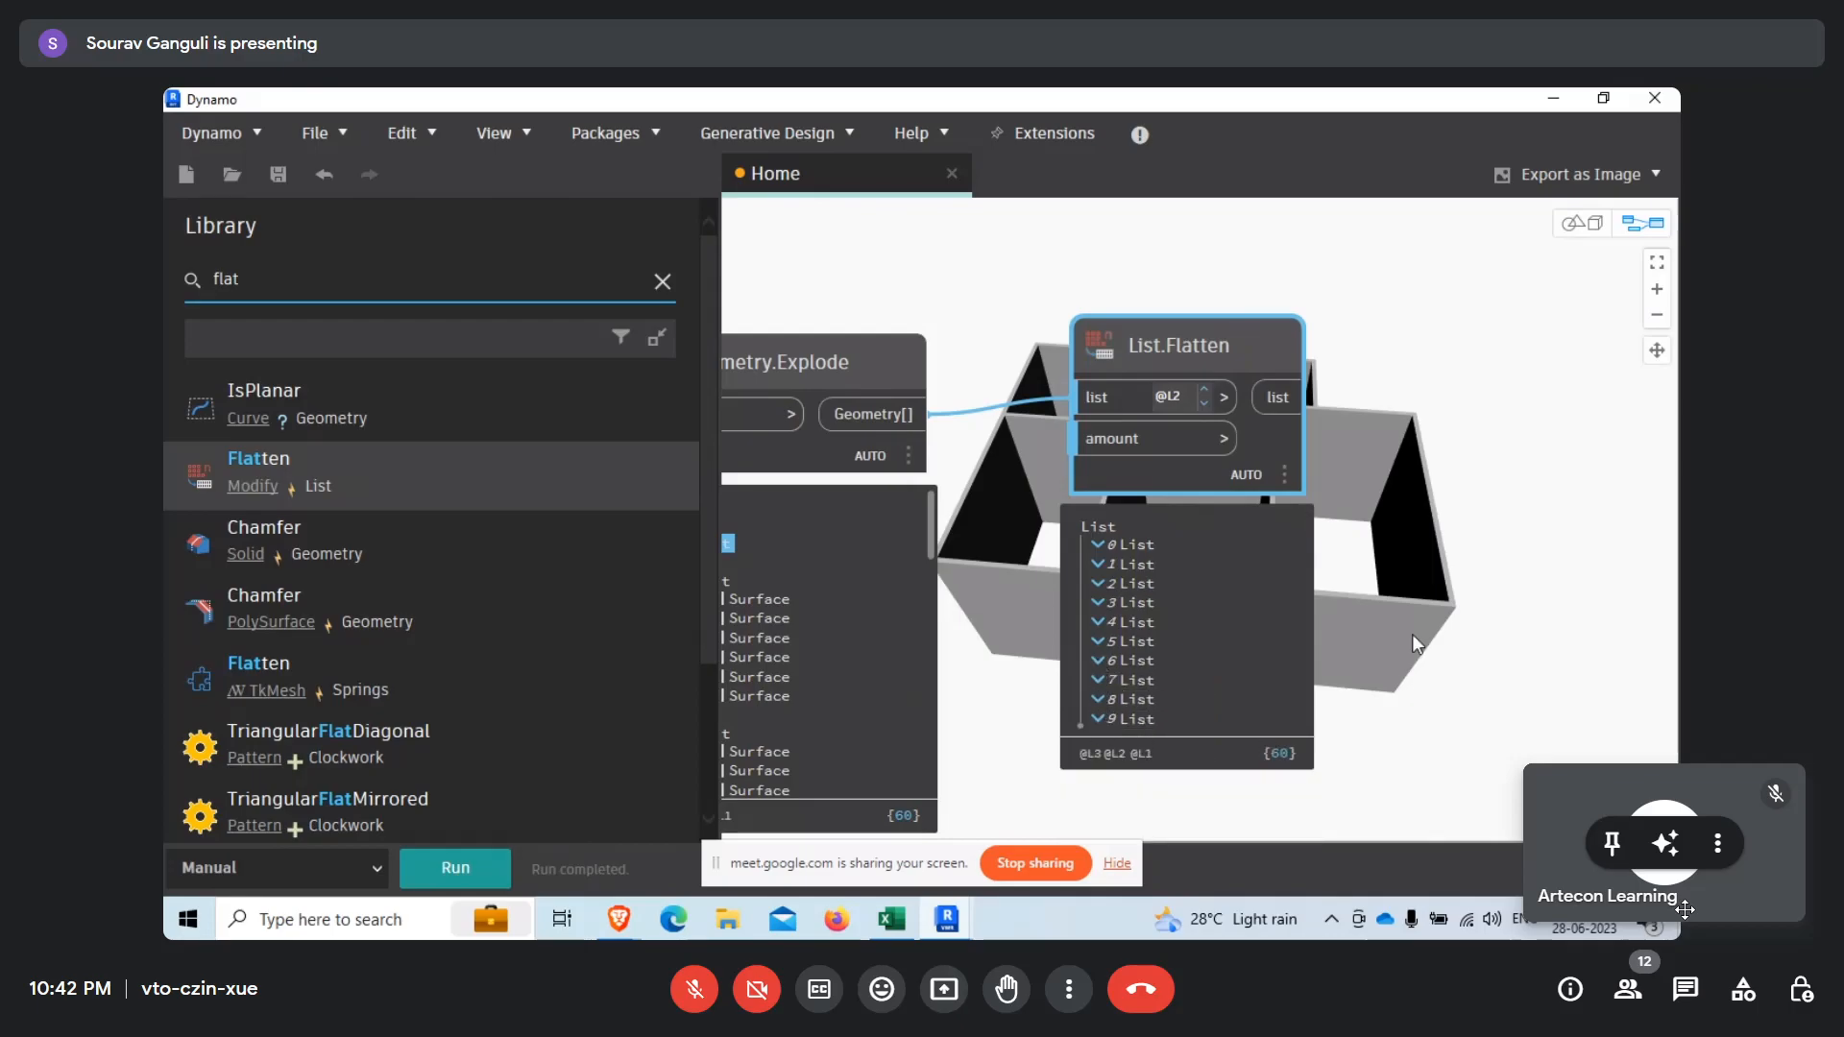
Expand the All Elements of Category output preview and compare its wall list with the sublists of List.Flatten.
{"action": "middle_click_drag", "start_coordinate": [1421, 666], "coordinate": [1375, 707]}
{"action": "scroll", "coordinate": [1374, 708], "scroll_direction": "down", "scroll_amount": 7}
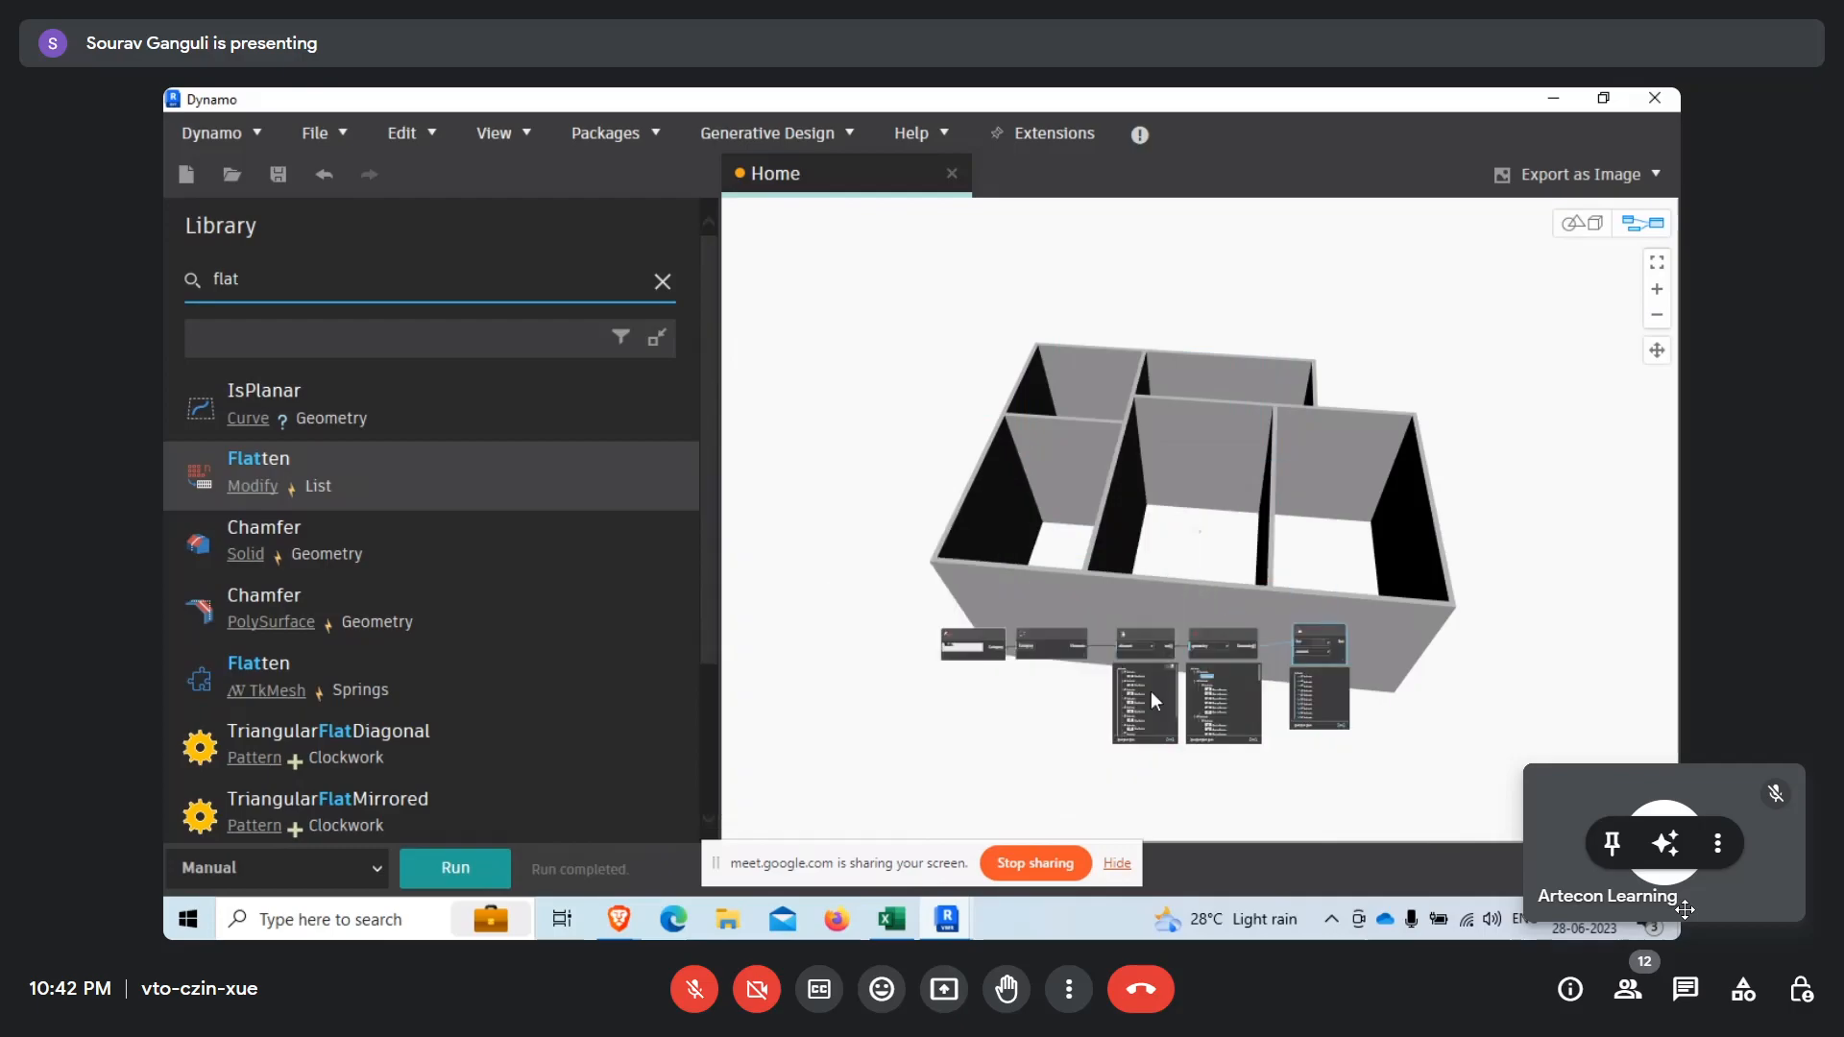
{"action": "scroll", "coordinate": [1066, 689], "scroll_direction": "up", "scroll_amount": 8}
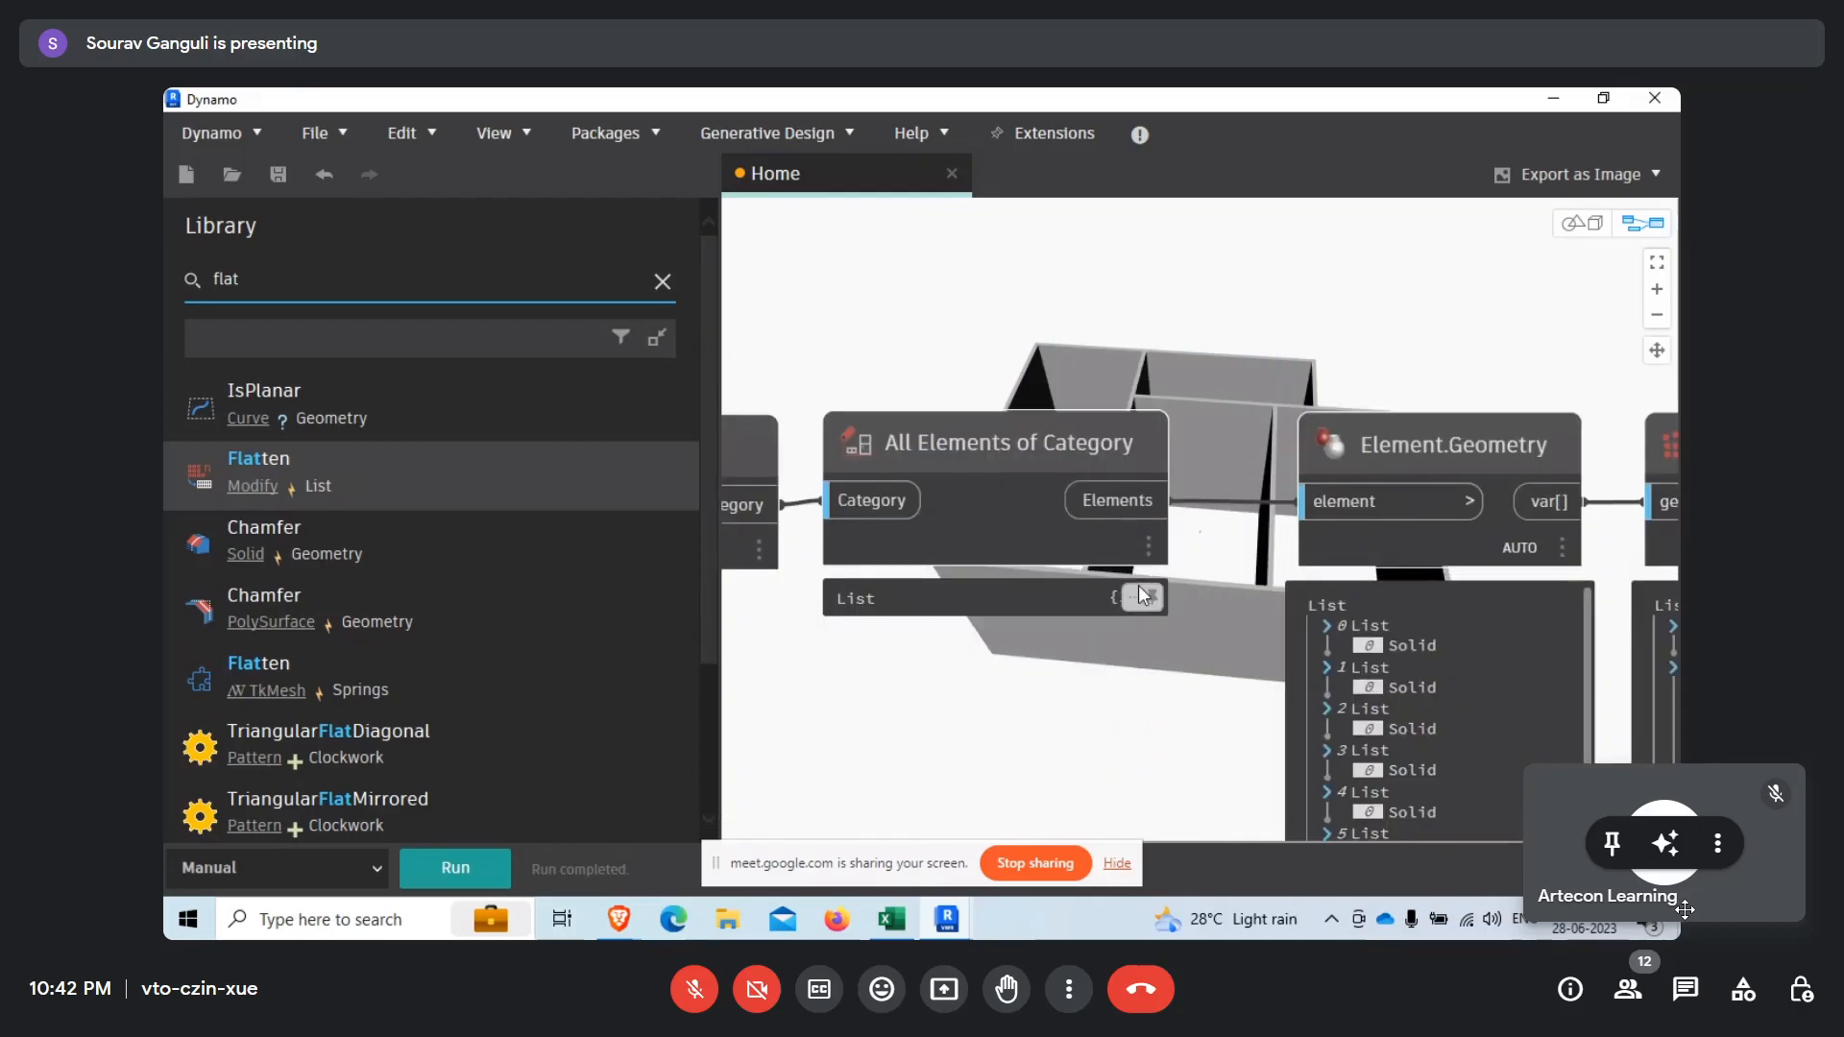
{"action": "left_click", "coordinate": [1138, 585]}
{"action": "middle_click_drag", "start_coordinate": [1166, 701], "coordinate": [1143, 544]}
{"action": "mouse_move", "coordinate": [1144, 442]}
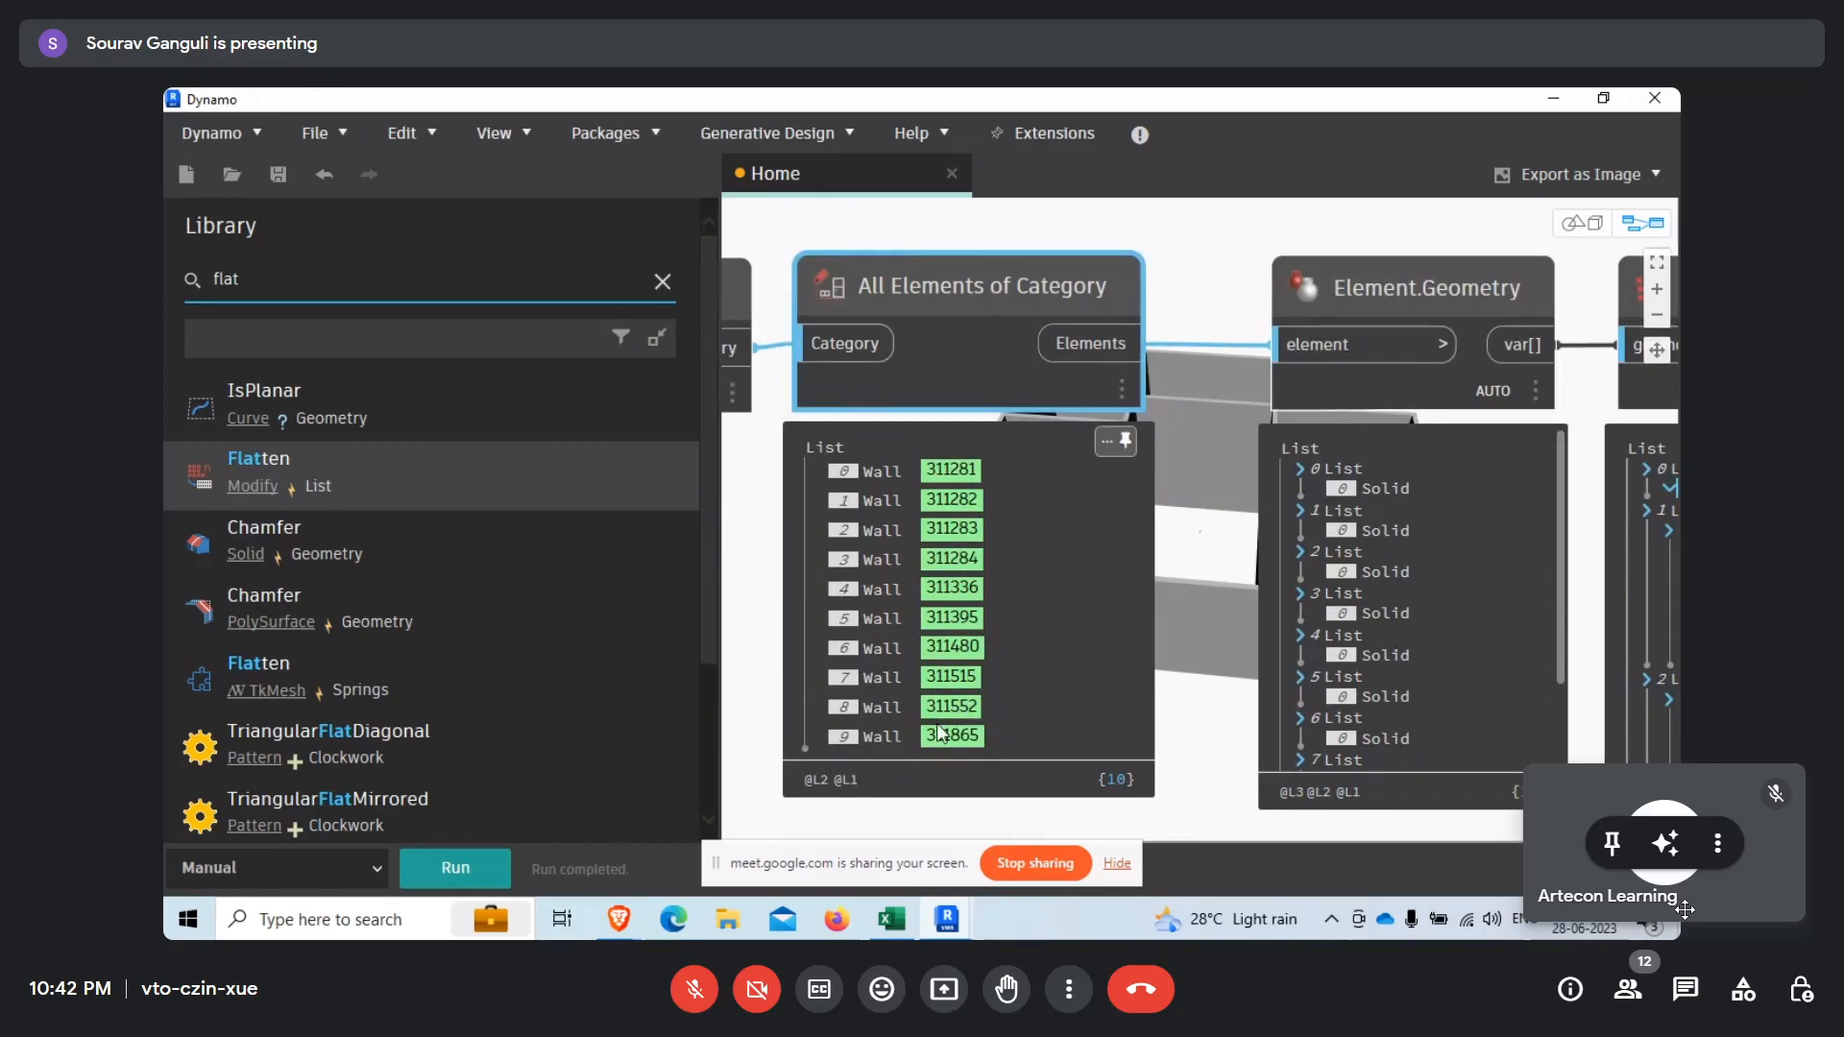
{"action": "scroll", "coordinate": [1127, 418], "scroll_direction": "down", "scroll_amount": 7}
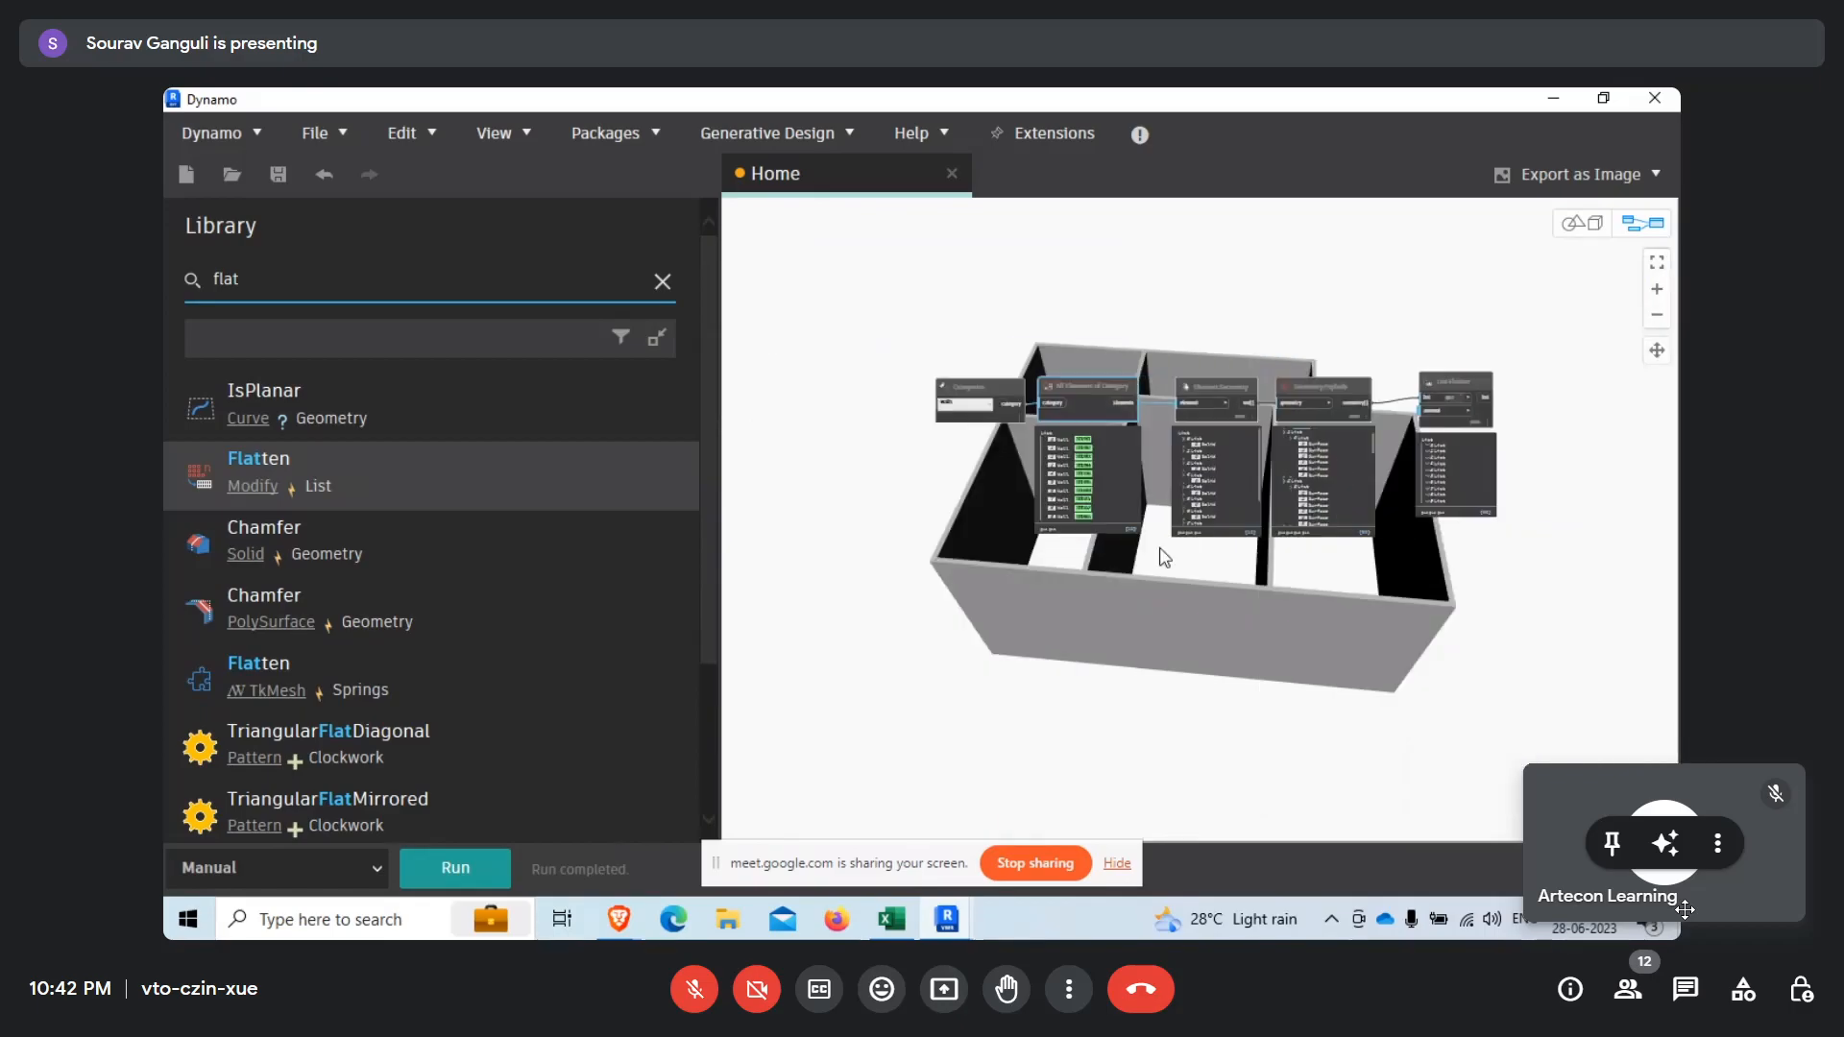
{"action": "scroll", "coordinate": [1566, 426], "scroll_direction": "up", "scroll_amount": 6}
{"action": "middle_click_drag", "start_coordinate": [1500, 444], "coordinate": [1156, 562]}
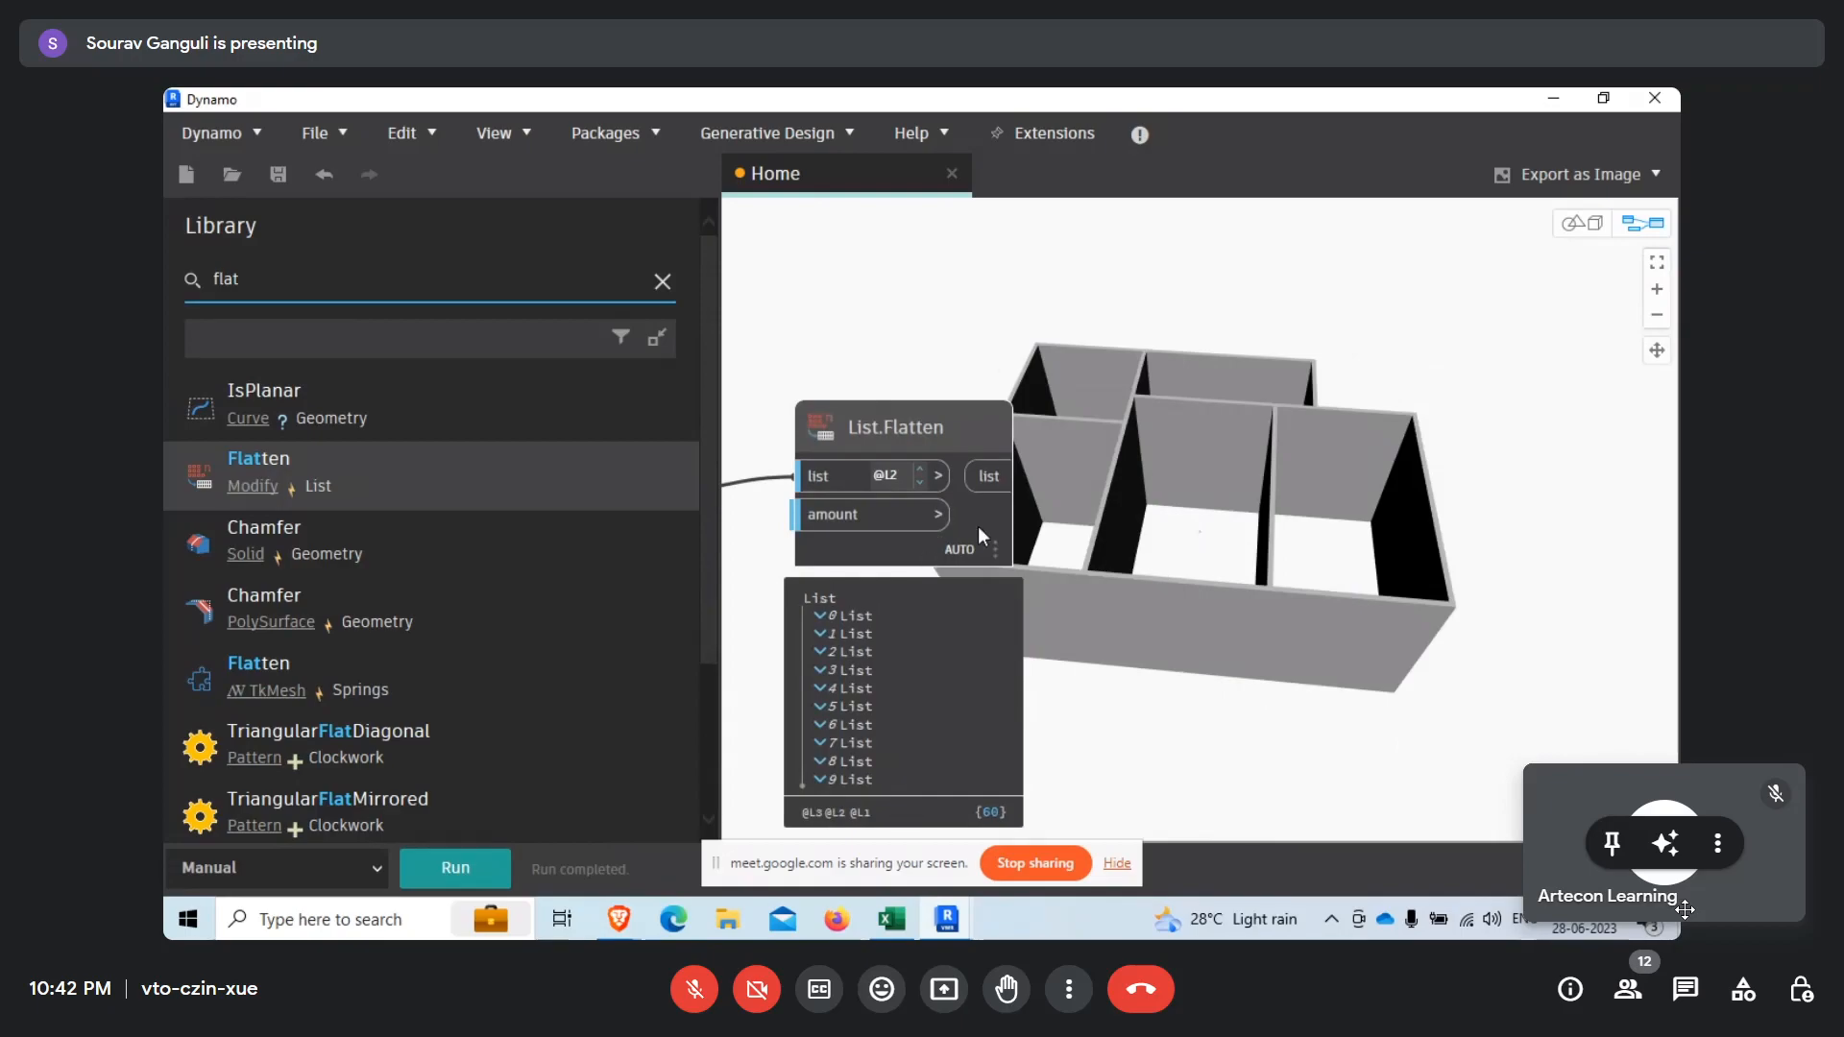
Expand the first sublist in the List.Flatten output preview and examine the surfaces belonging to that wall.
{"action": "middle_click_drag", "start_coordinate": [1219, 644], "coordinate": [1158, 692]}
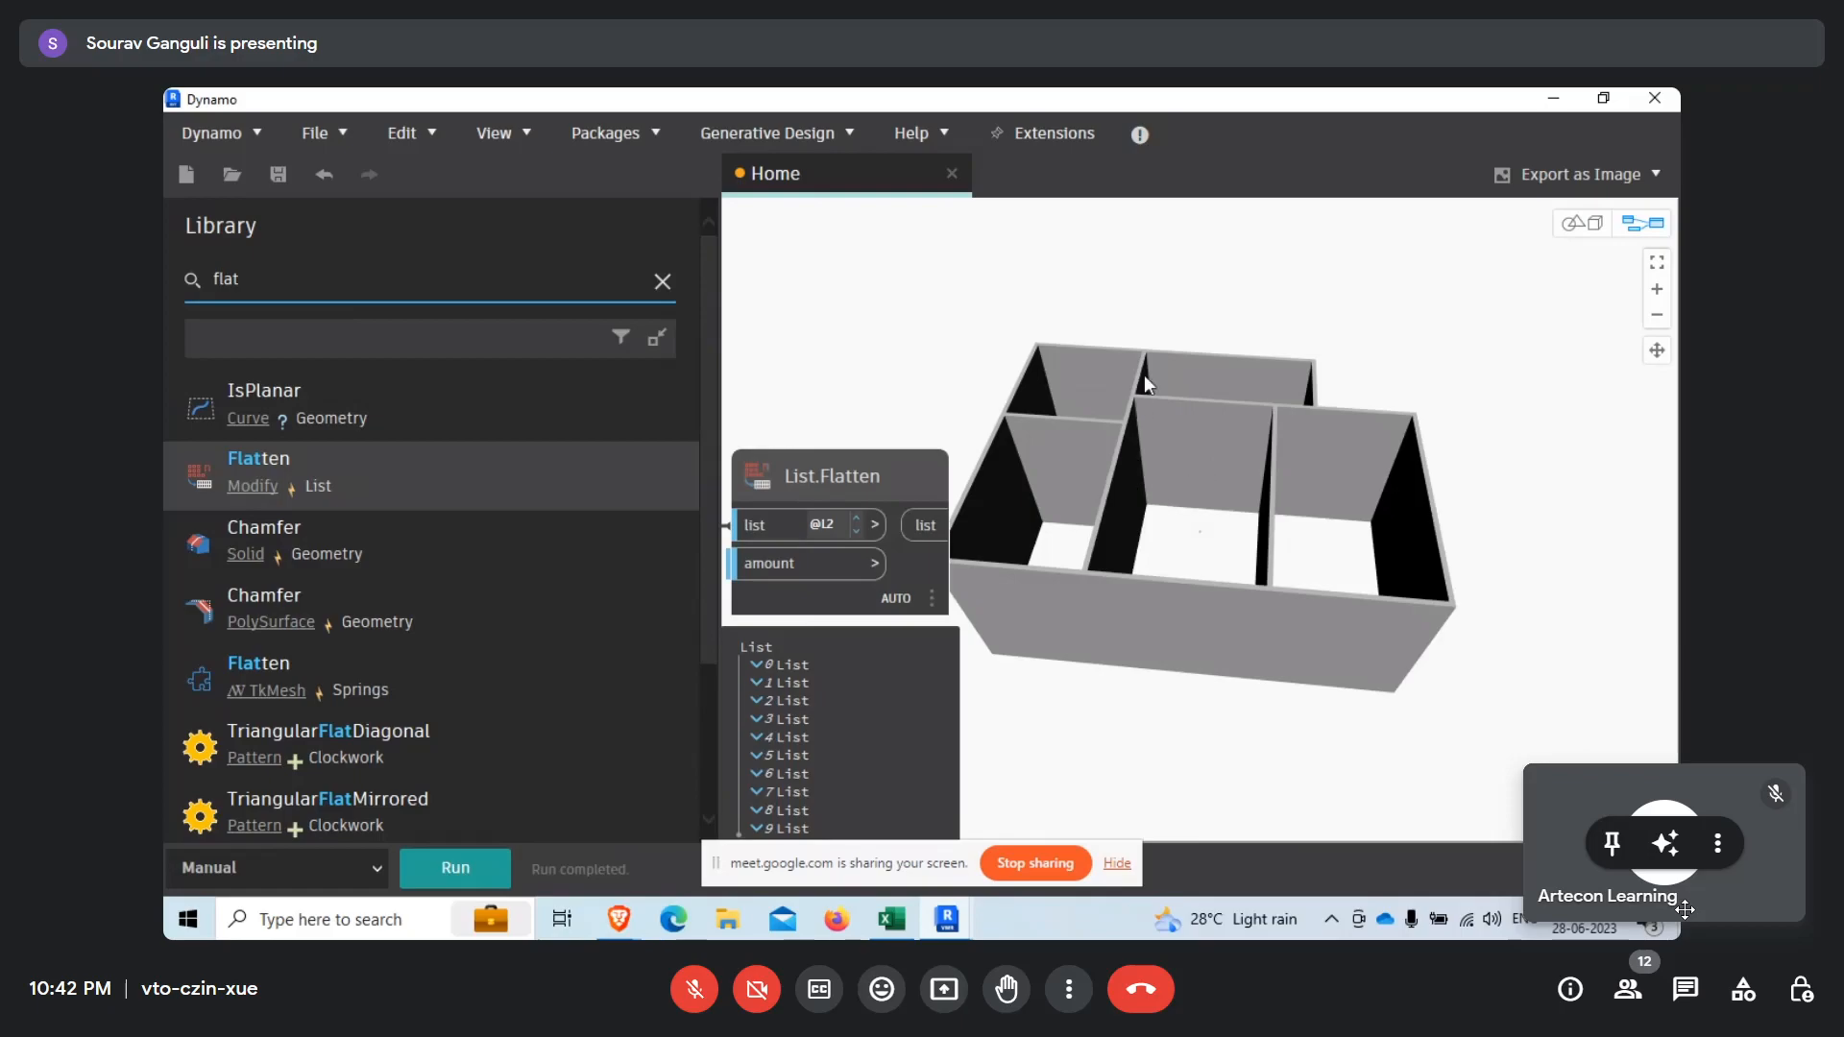
{"action": "left_click", "coordinate": [757, 664]}
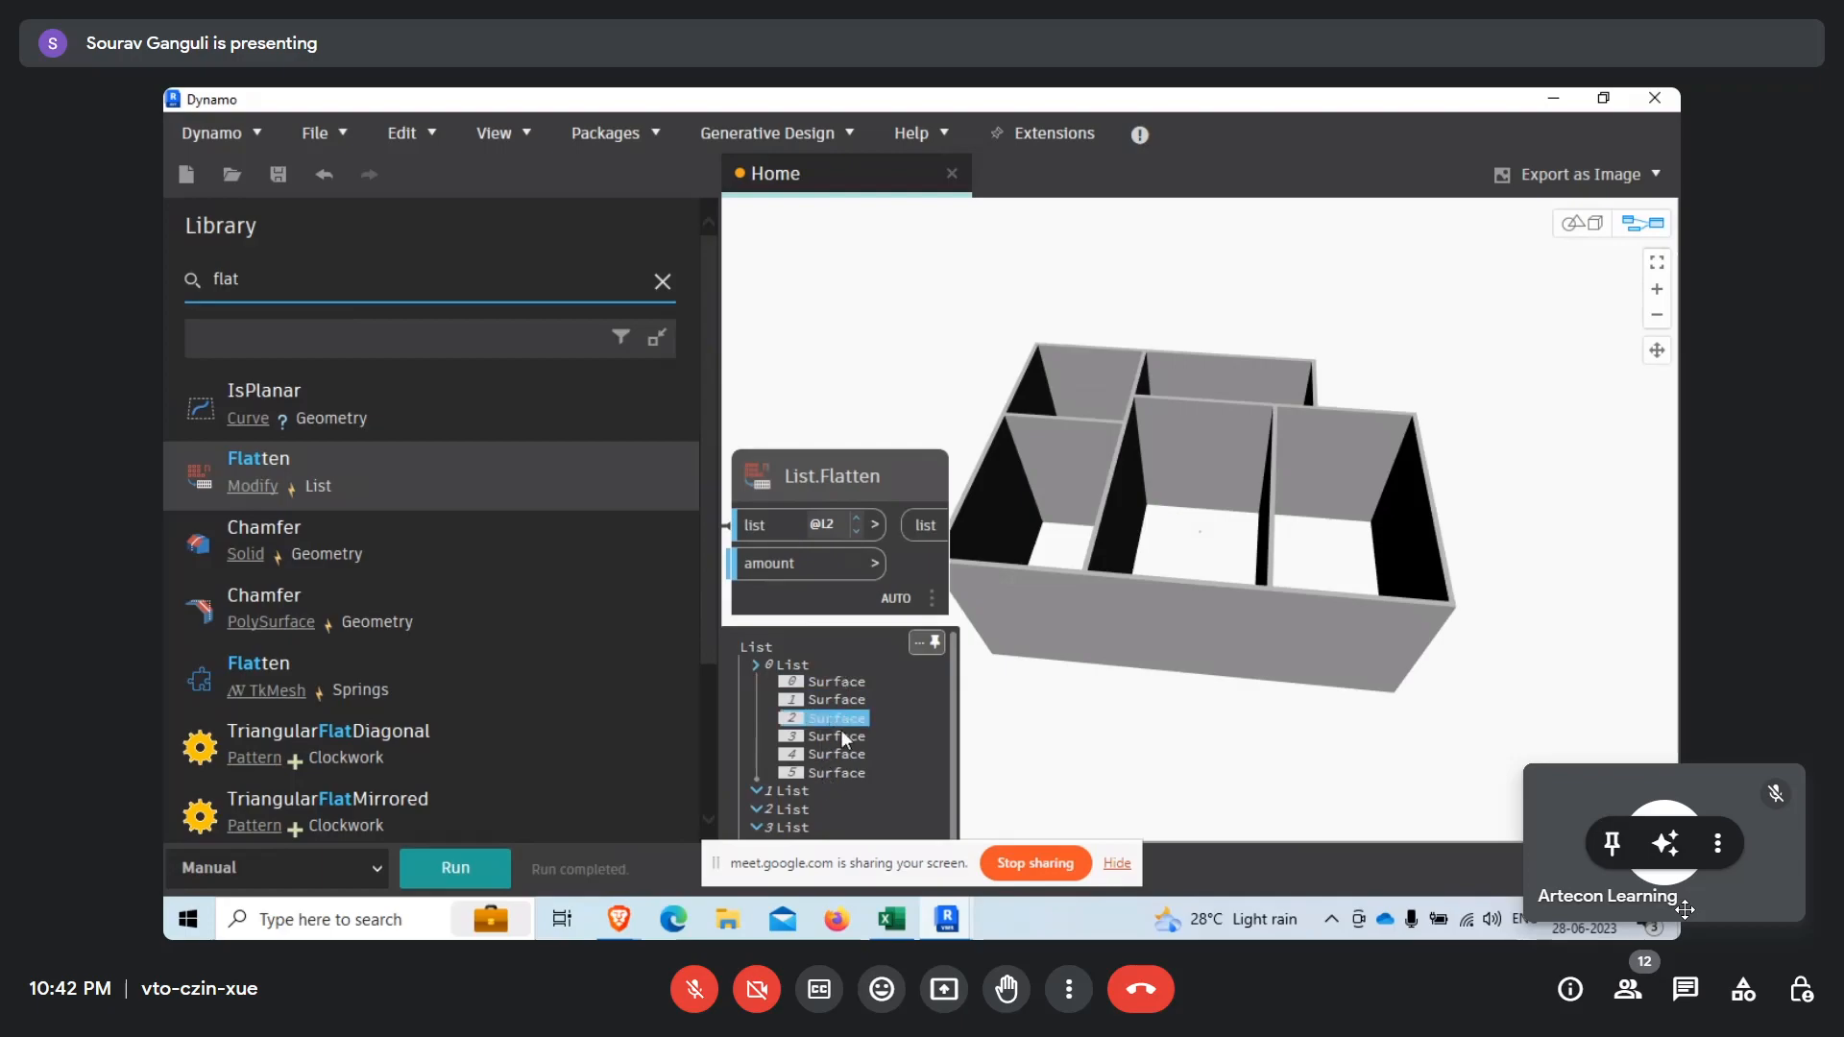
{"action": "middle_click_drag", "start_coordinate": [1138, 672], "coordinate": [1102, 697]}
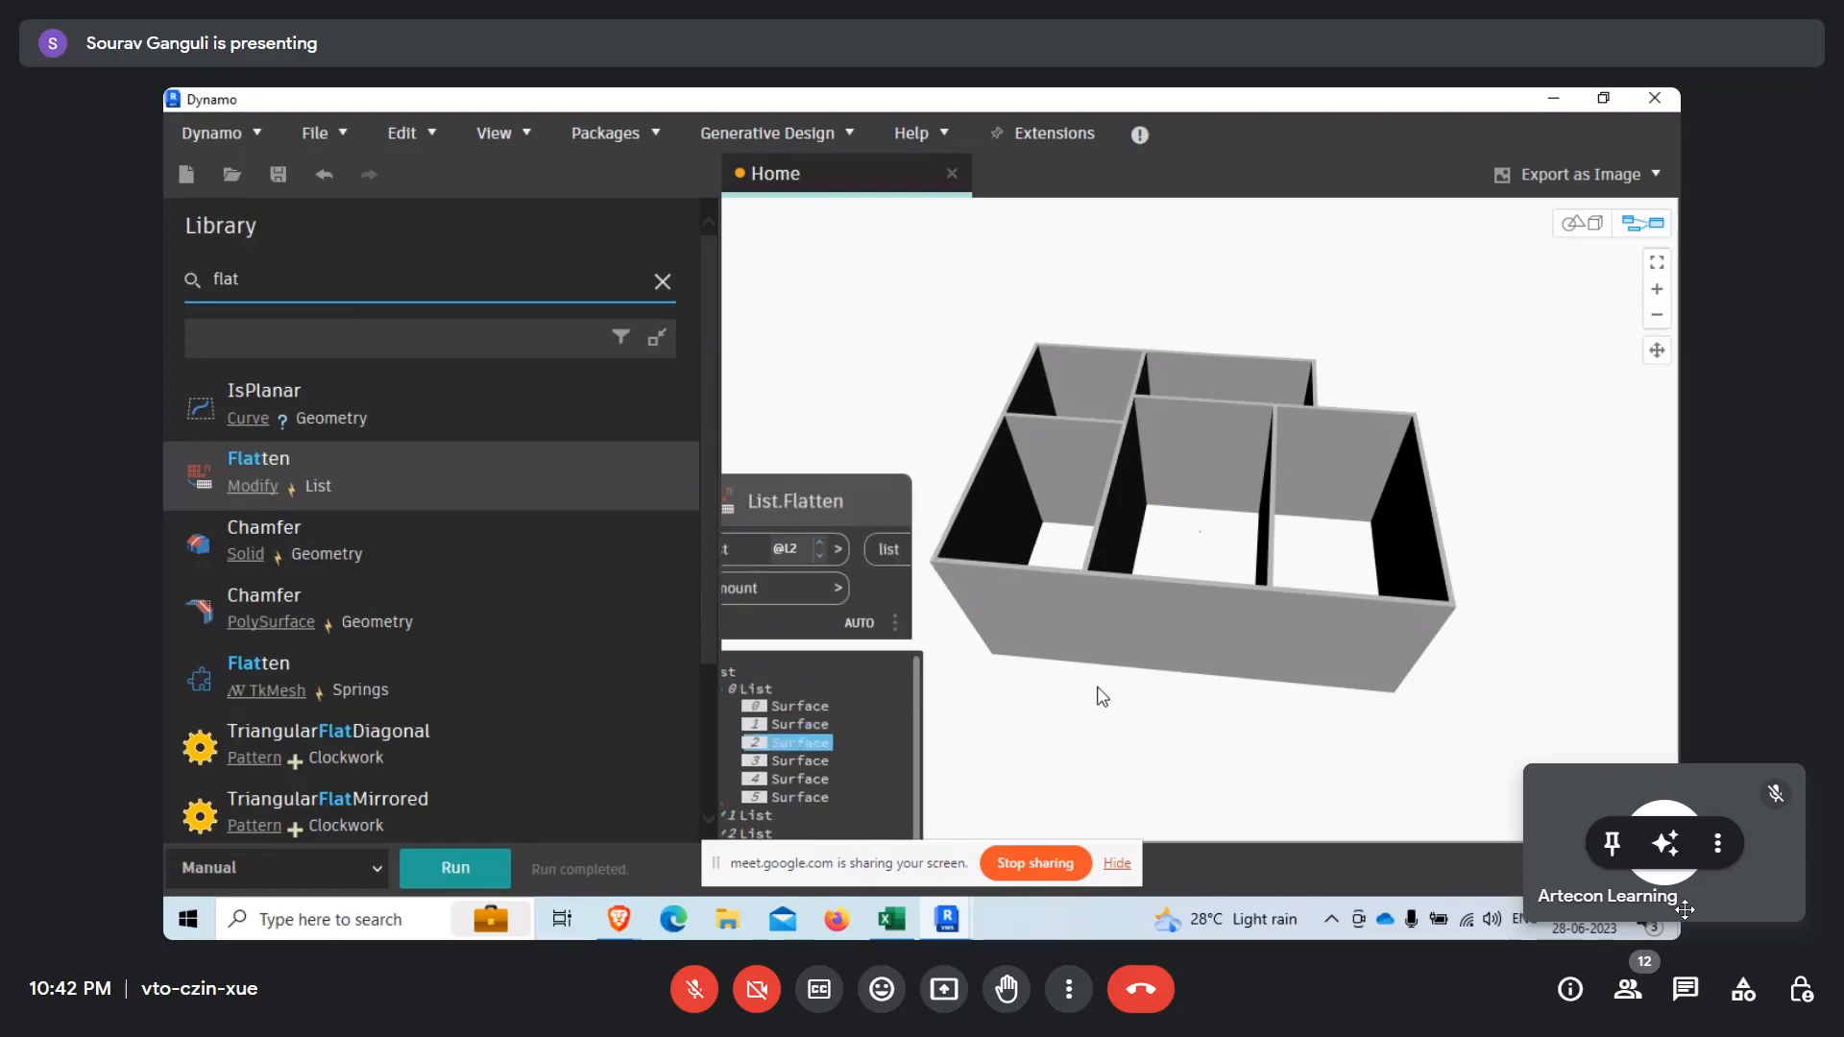
{"action": "scroll", "coordinate": [1191, 645], "scroll_direction": "down", "scroll_amount": 3}
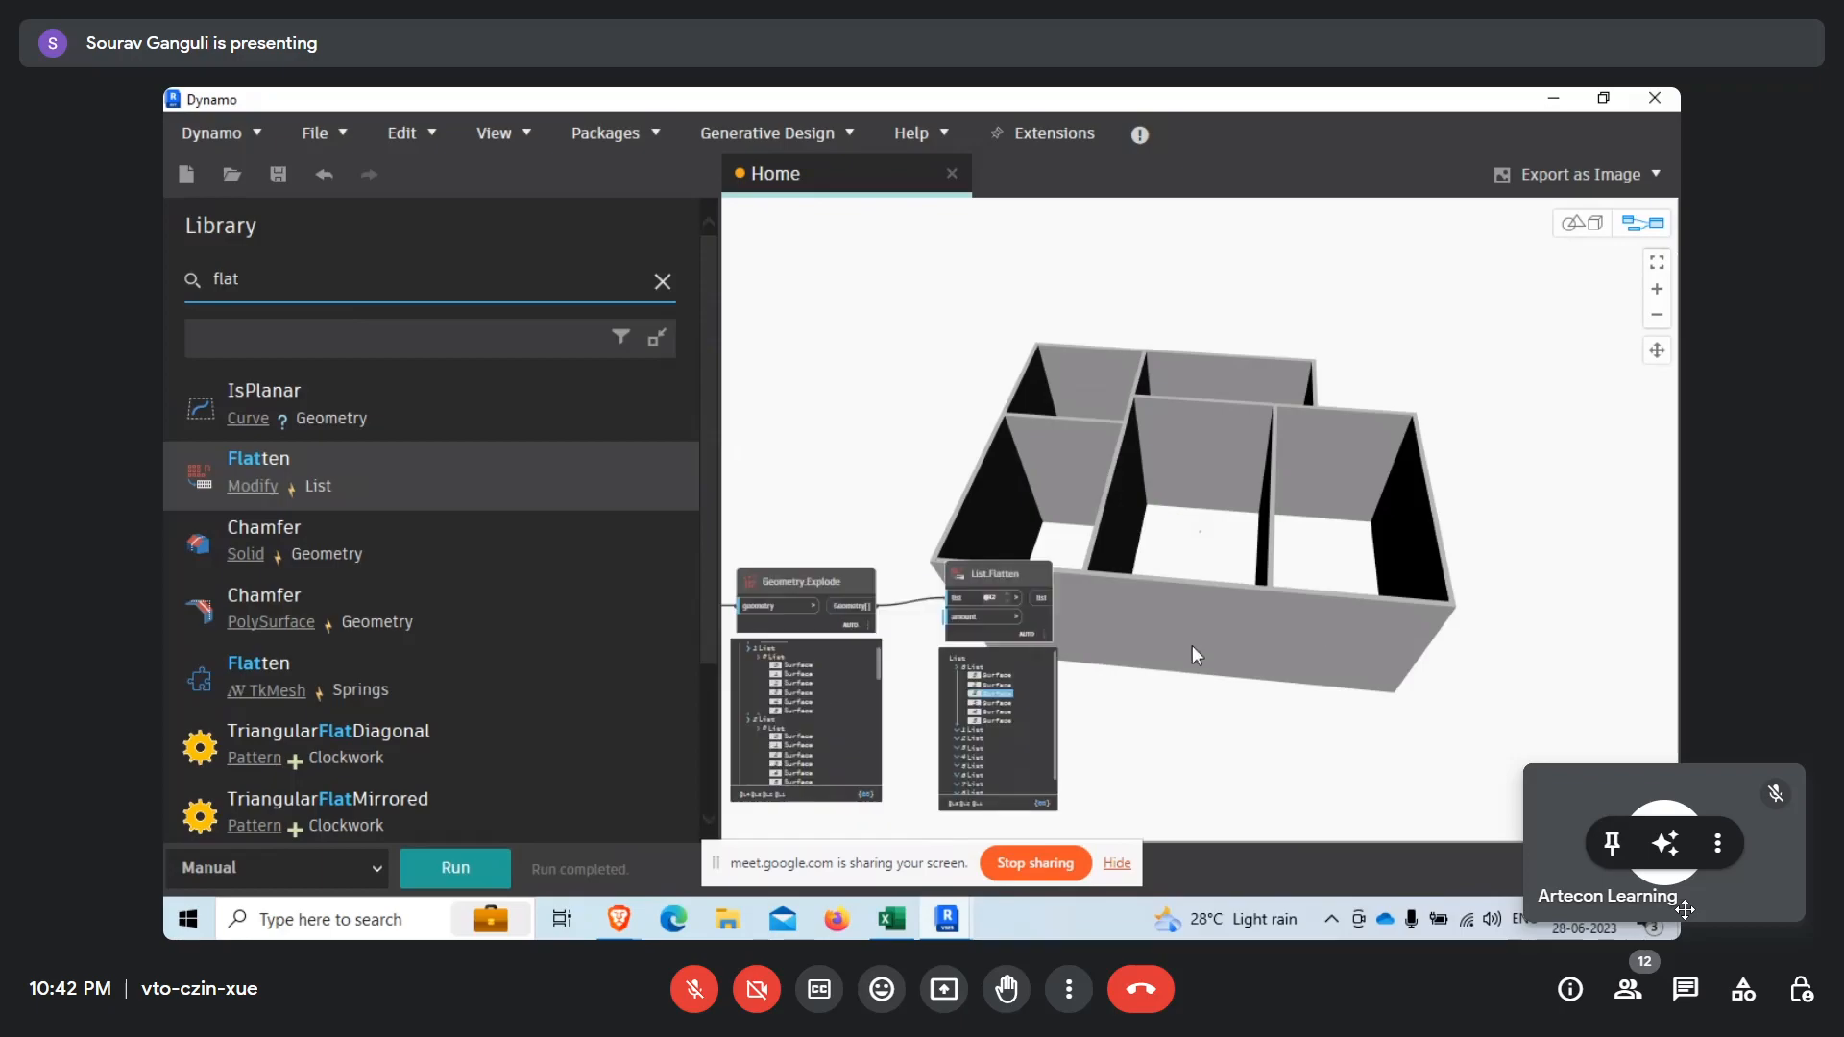
Find the List.GetItemAtIndex node with the search "get", add it, and connect List.Flatten's output to its list input.
{"action": "scroll", "coordinate": [1200, 701], "scroll_direction": "down", "scroll_amount": 2}
{"action": "left_click_drag", "start_coordinate": [274, 286], "coordinate": [183, 291]}
{"action": "type", "text": "get"}
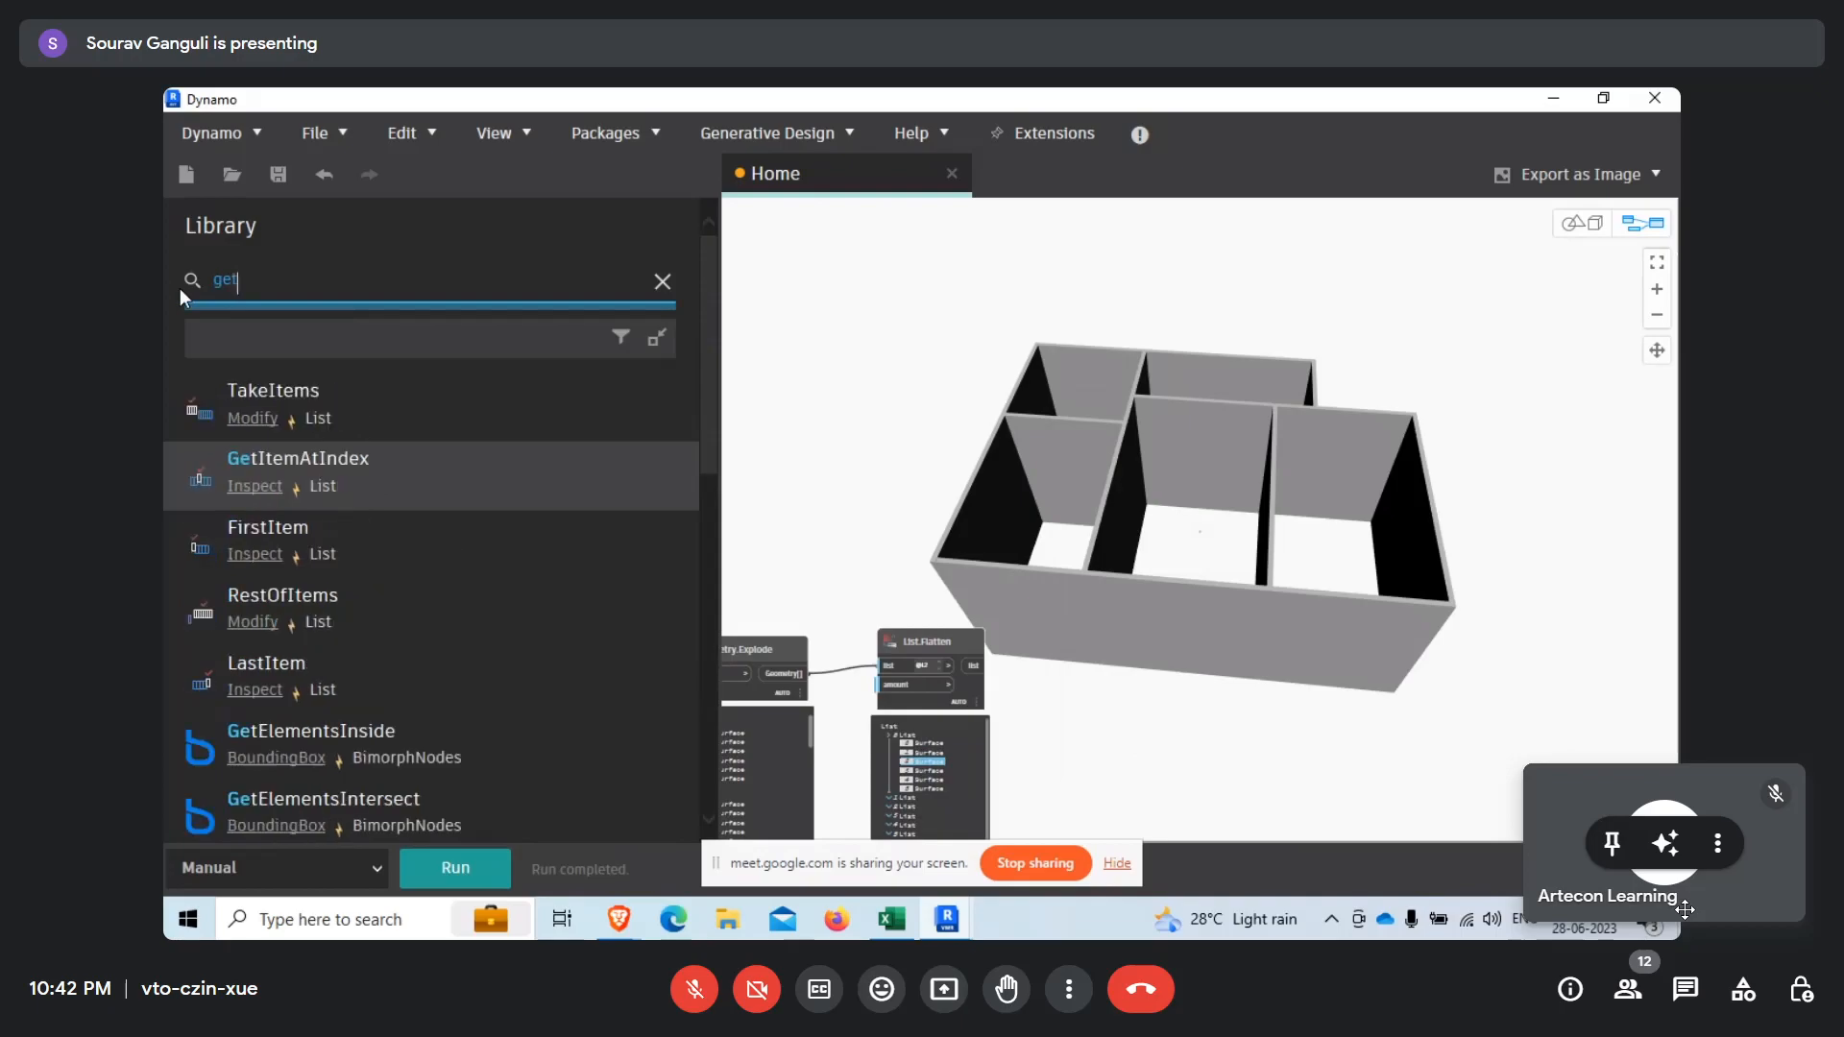
{"action": "left_click", "coordinate": [356, 475]}
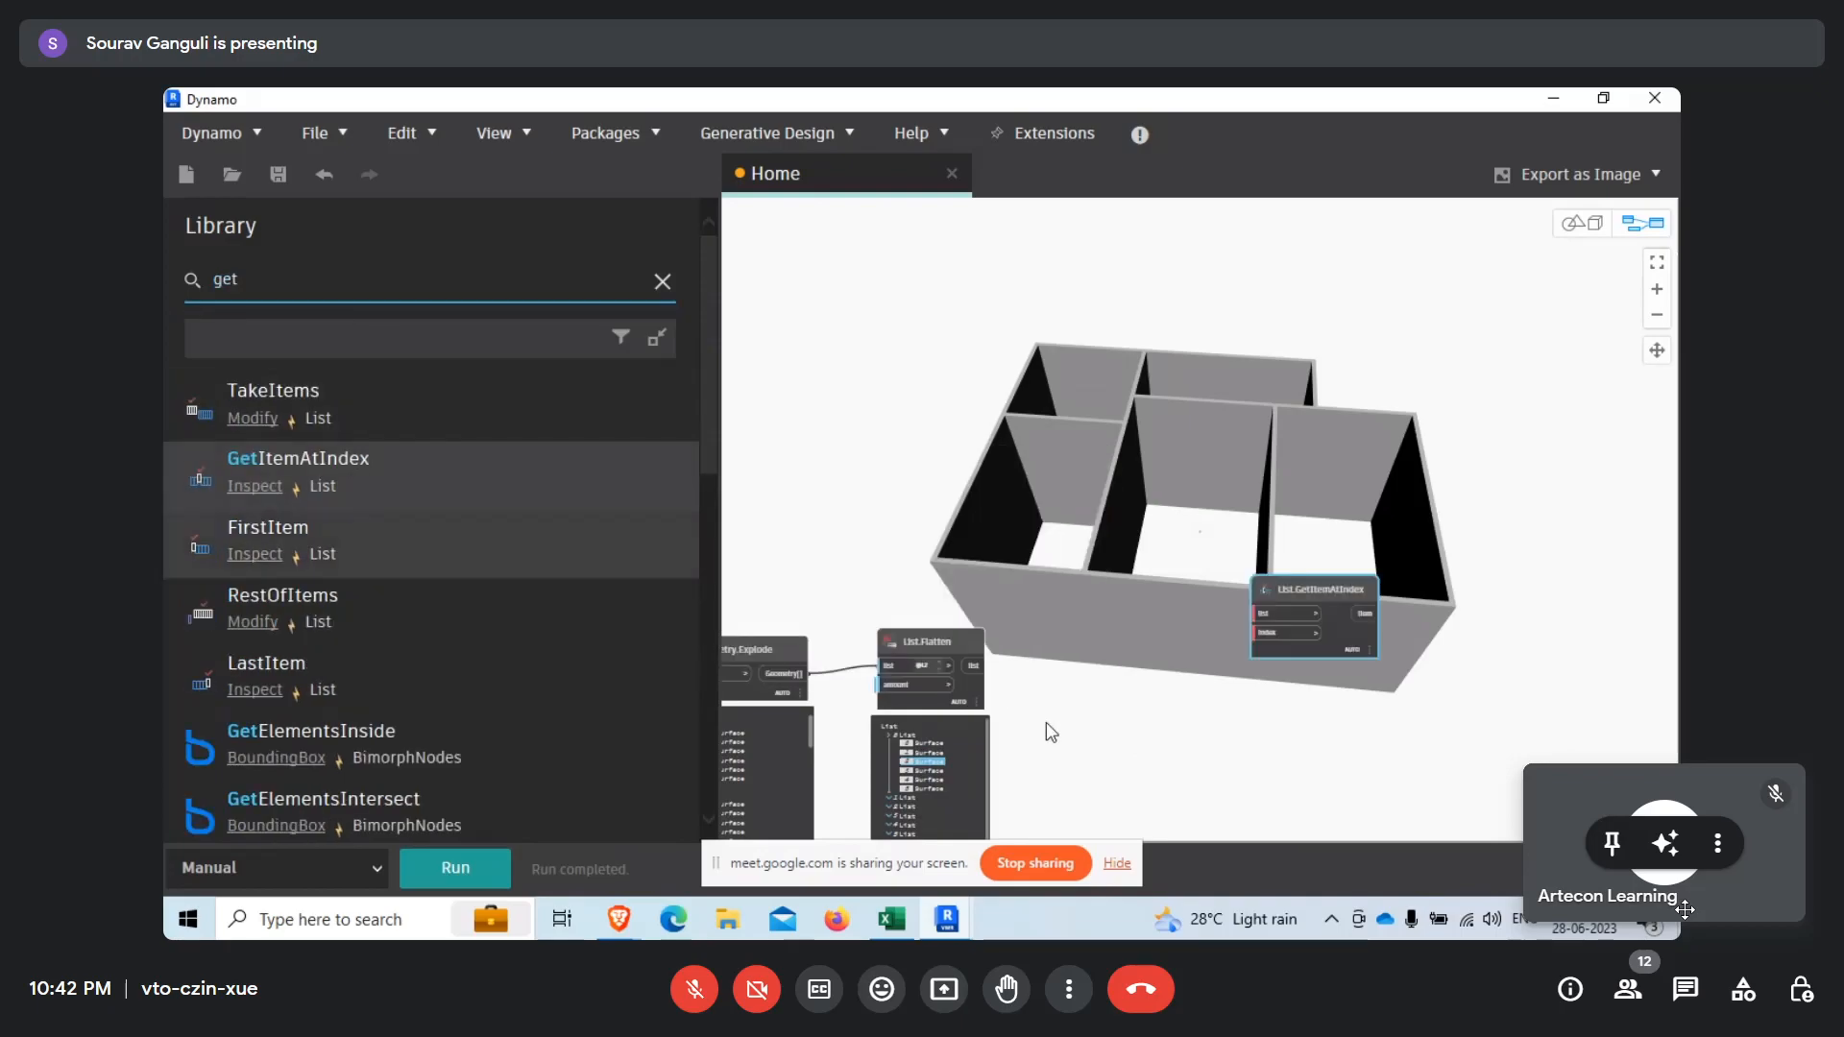
{"action": "left_click_drag", "start_coordinate": [1216, 582], "coordinate": [1135, 671]}
{"action": "scroll", "coordinate": [928, 694], "scroll_direction": "up", "scroll_amount": 3}
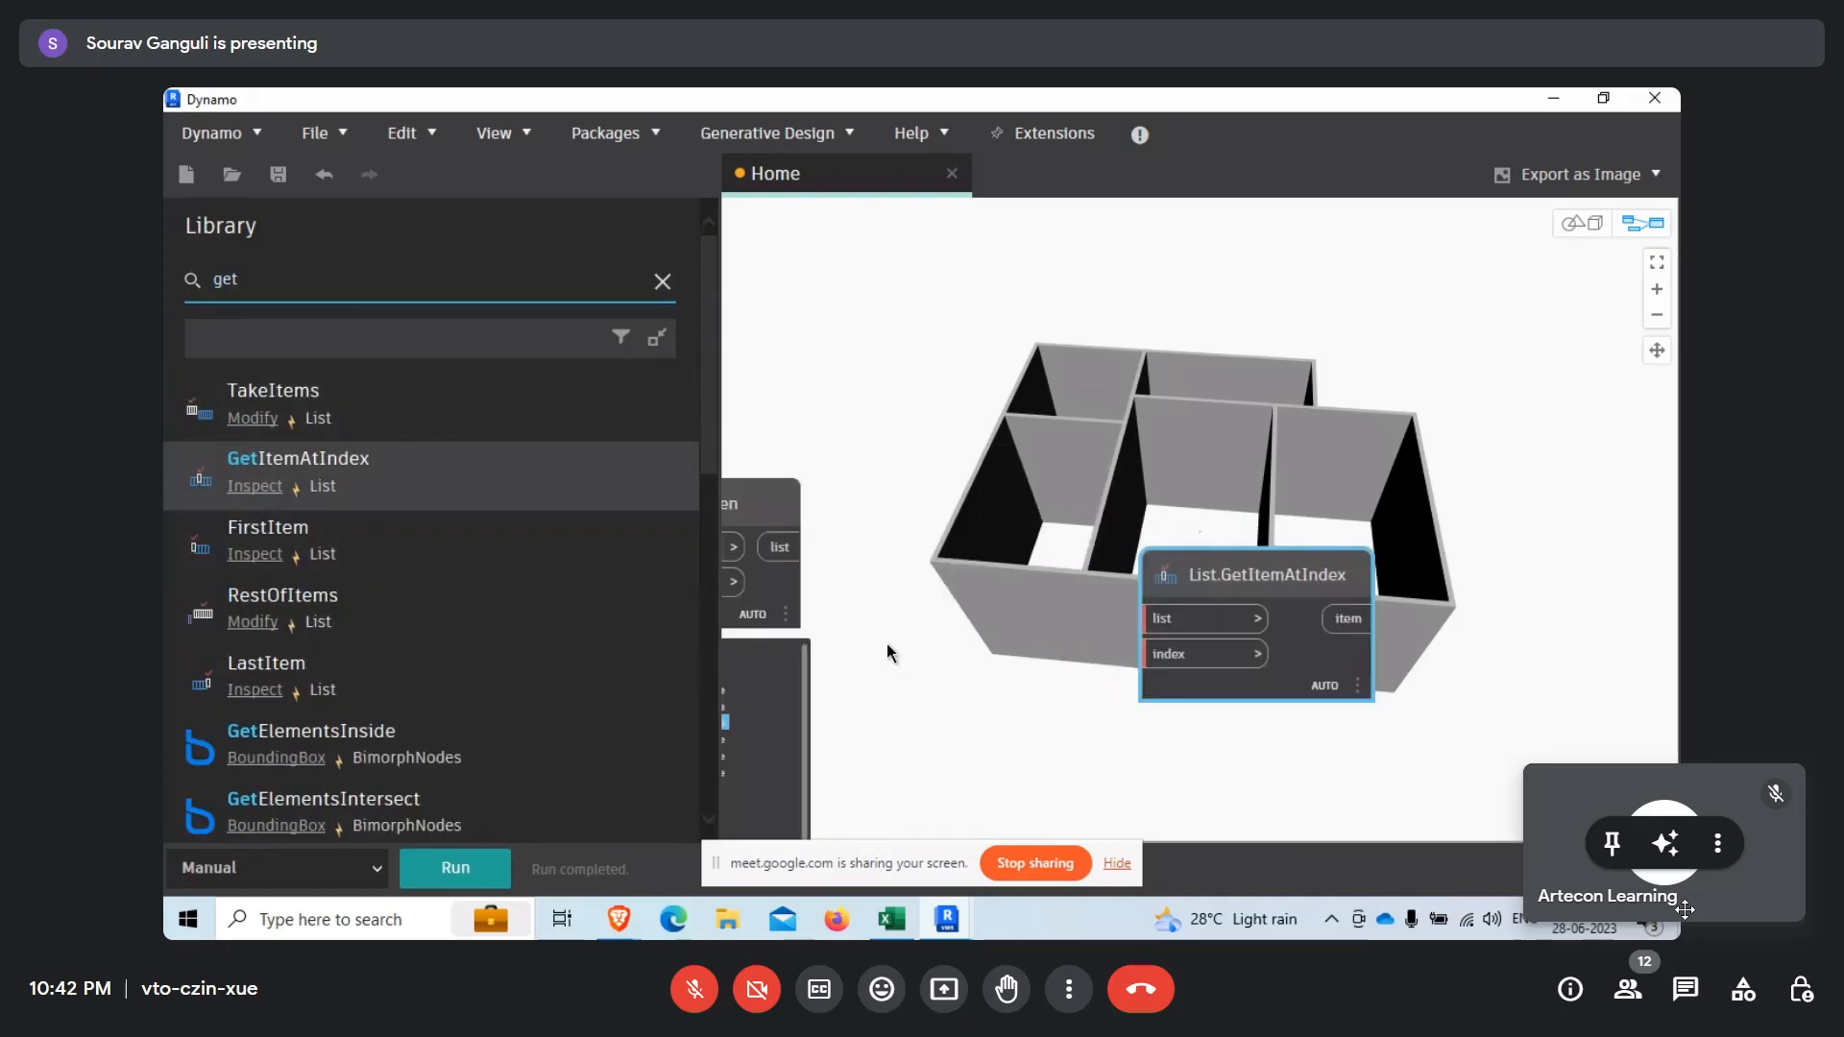
{"action": "left_click", "coordinate": [787, 552]}
{"action": "left_click", "coordinate": [1152, 619]}
Add a Number node set to 1, connect it to the index input of List.GetItemAtIndex, and run the graph.
{"action": "left_click_drag", "start_coordinate": [245, 277], "coordinate": [176, 279]}
{"action": "type", "text": "number"}
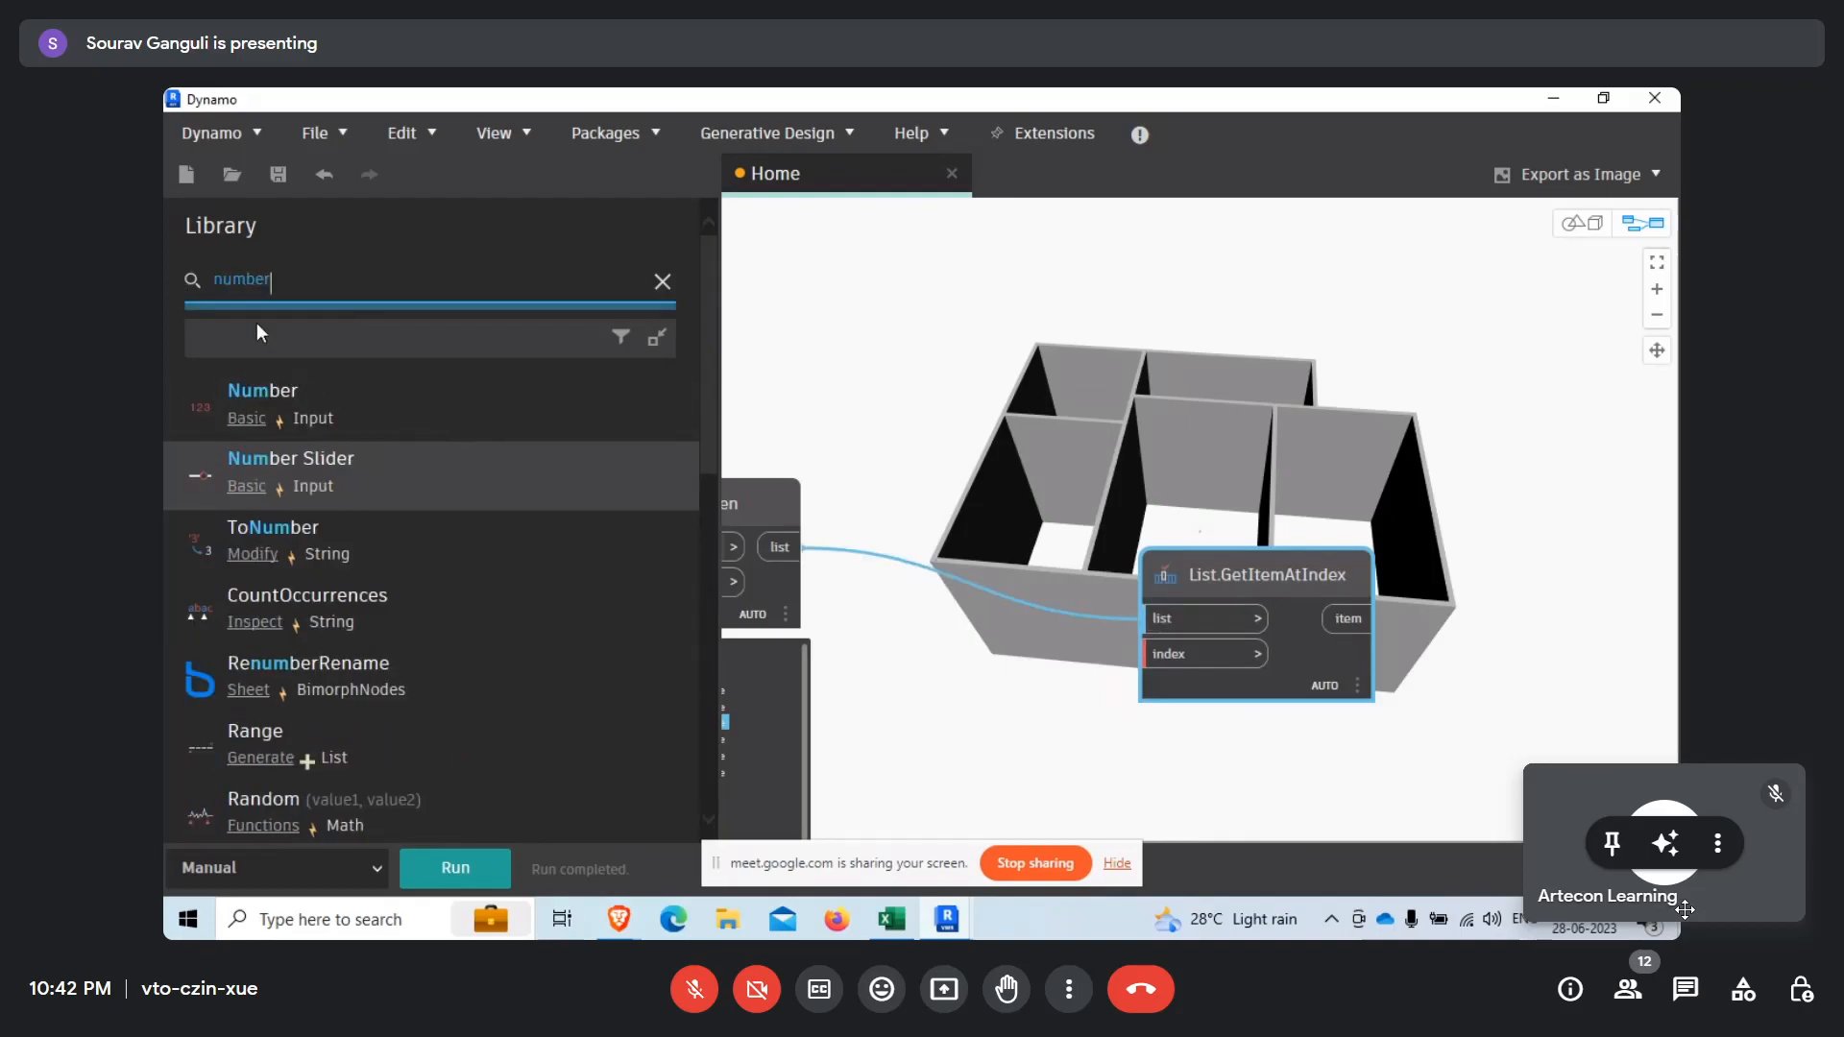
{"action": "left_click", "coordinate": [435, 417]}
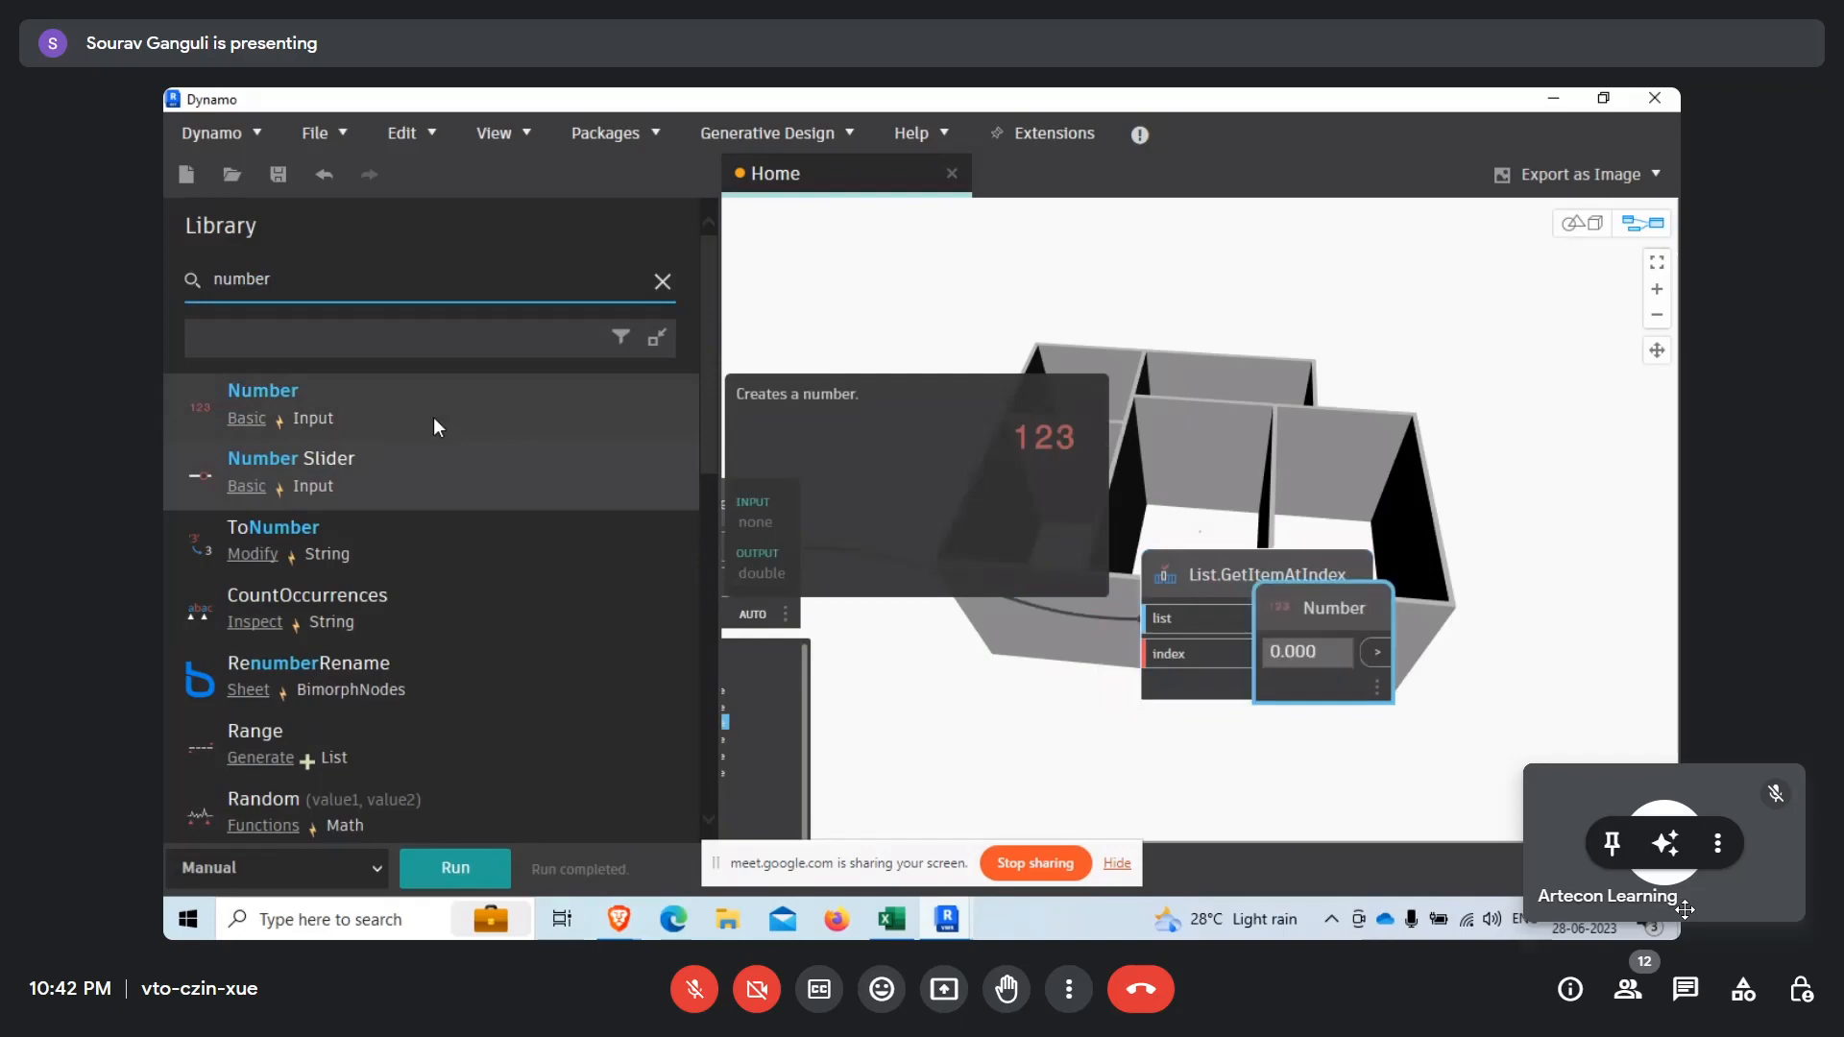
{"action": "left_click_drag", "start_coordinate": [1330, 624], "coordinate": [1157, 654]}
{"action": "left_click", "coordinate": [985, 737]}
{"action": "type", "text": "1"}
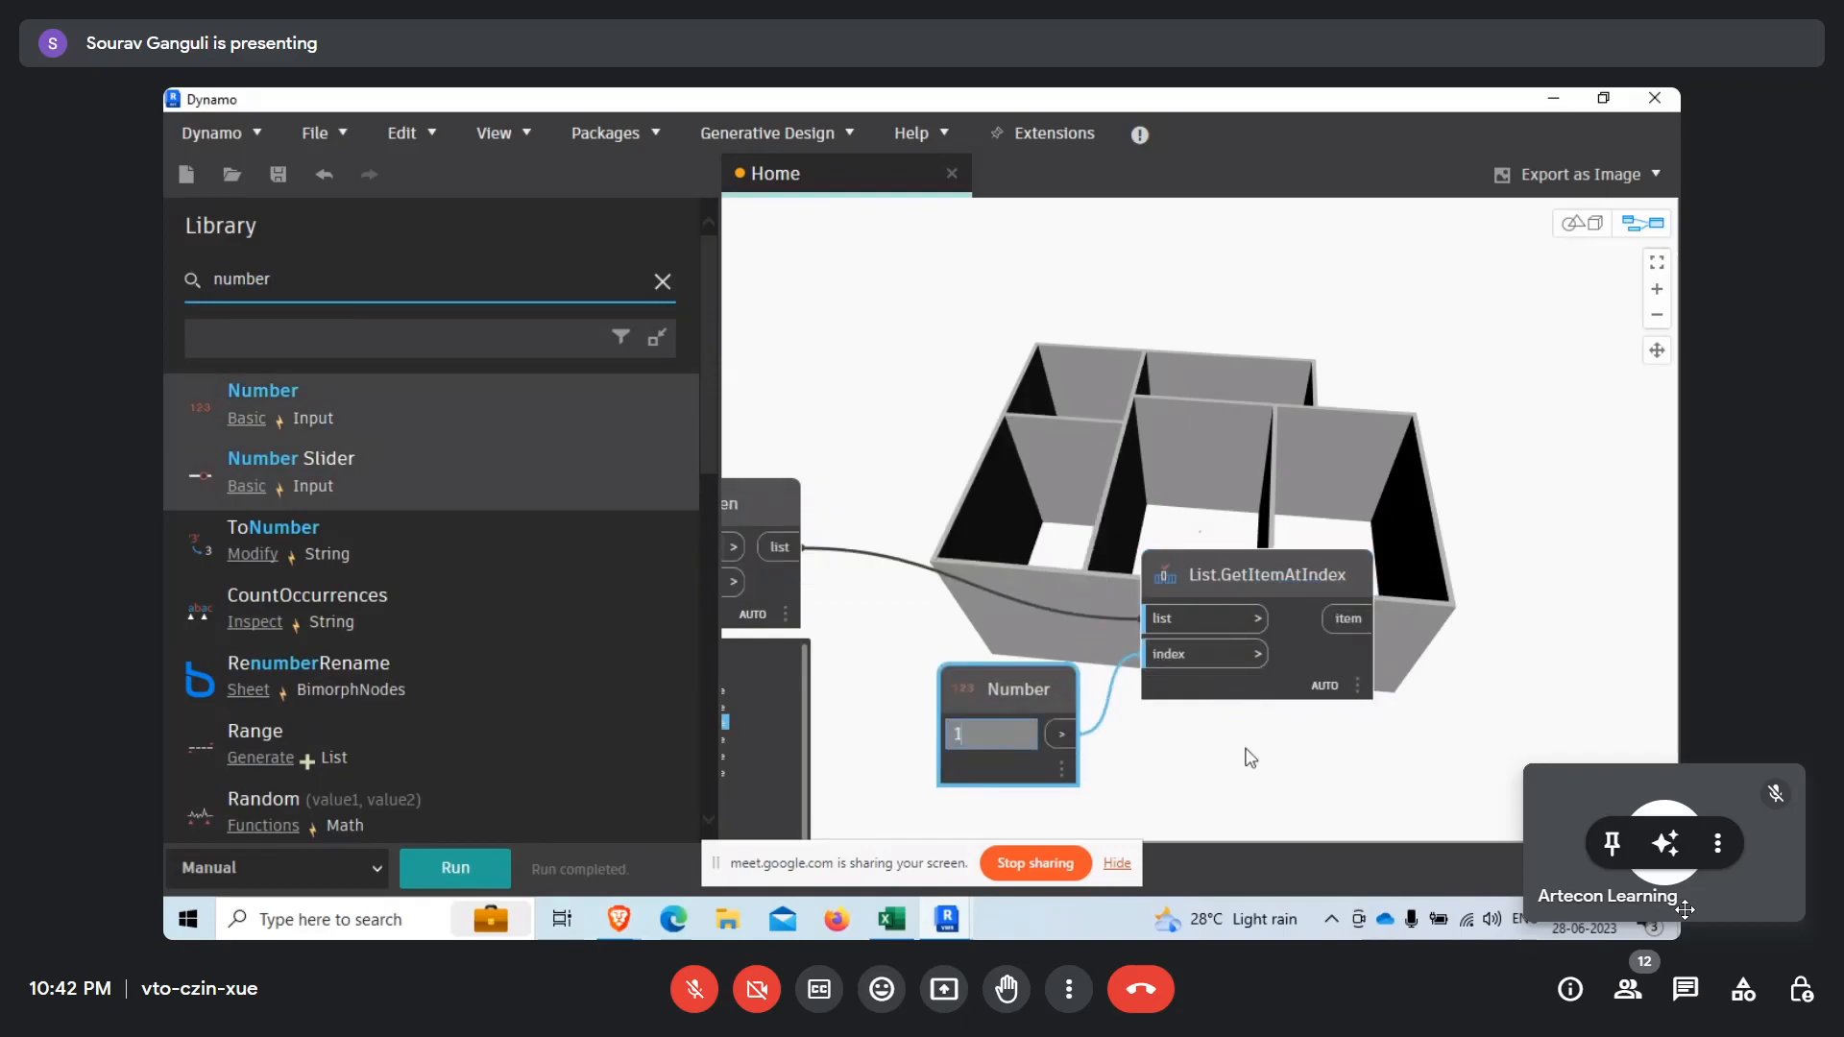
{"action": "left_click", "coordinate": [1233, 771]}
{"action": "left_click", "coordinate": [455, 869]}
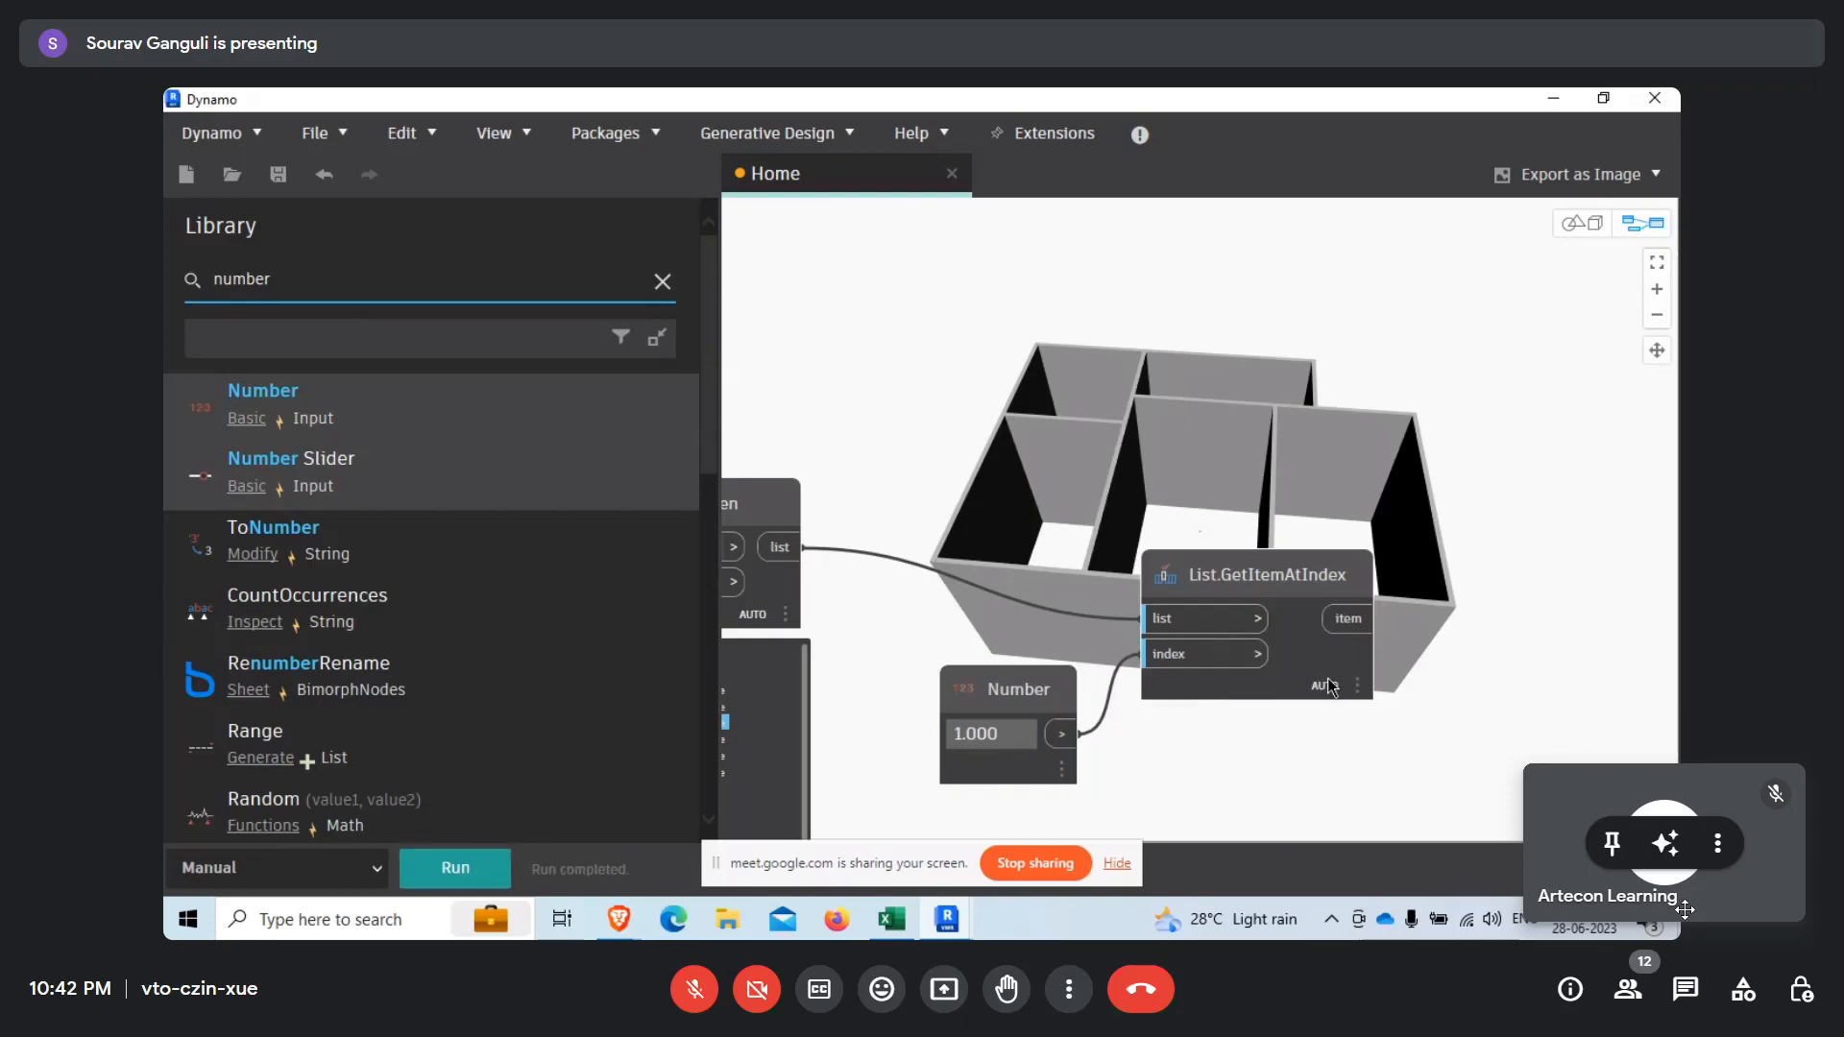
Collapse the first sublist in the List.Flatten output preview to check the index order of the wall sublists.
{"action": "mouse_move", "coordinate": [1333, 687]}
{"action": "middle_click_drag", "start_coordinate": [1460, 764], "coordinate": [1495, 655]}
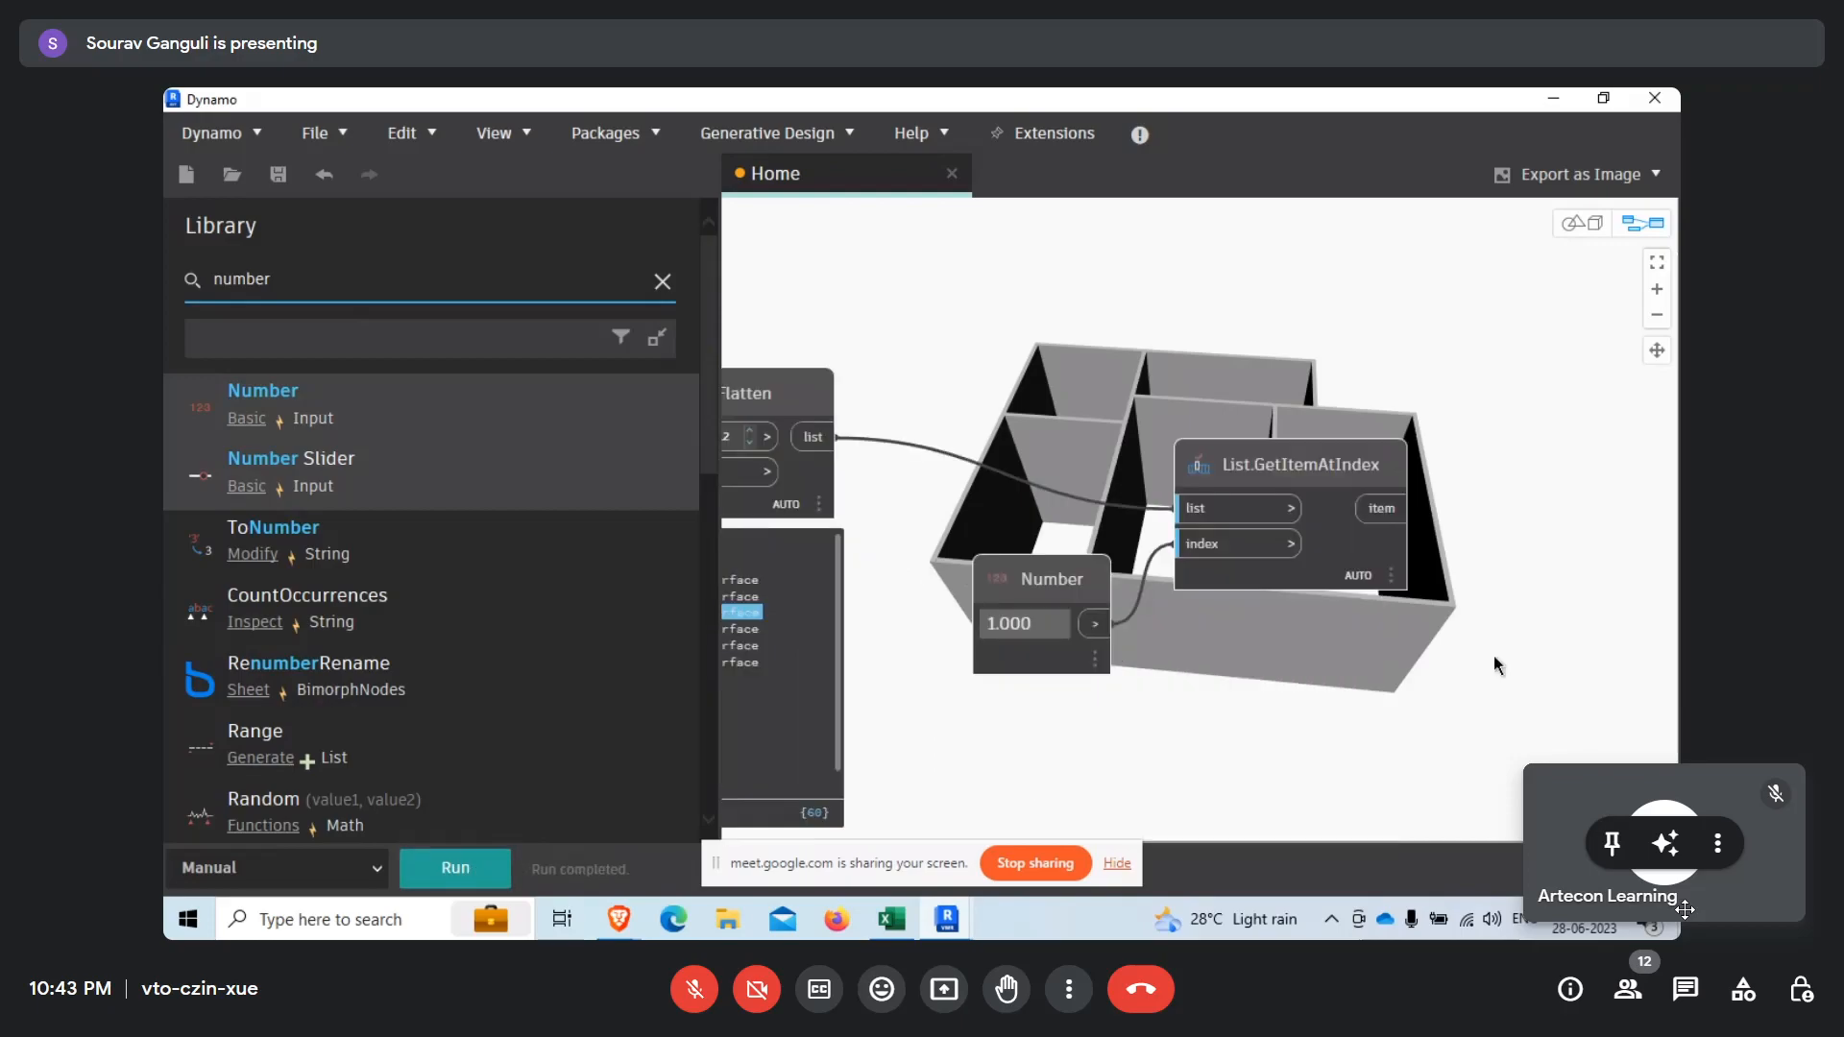
{"action": "scroll", "coordinate": [1495, 655], "scroll_direction": "down", "scroll_amount": 3}
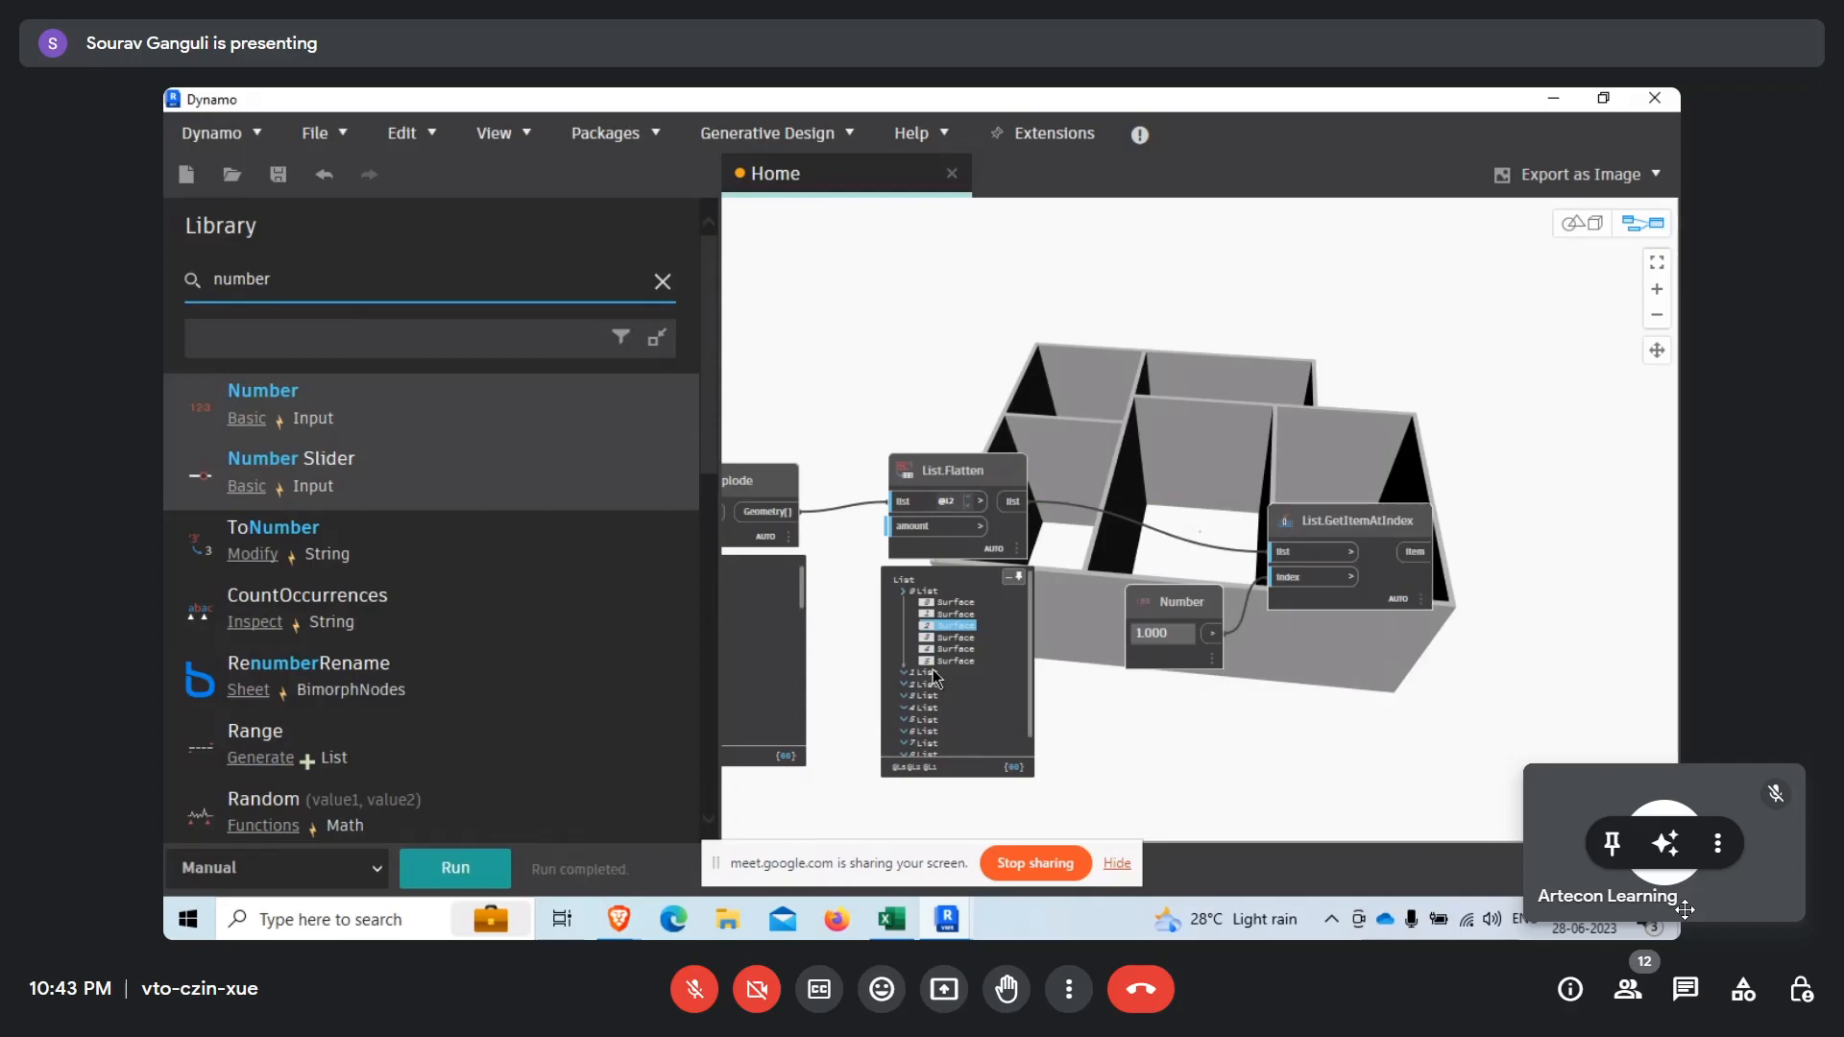
{"action": "left_click", "coordinate": [909, 591]}
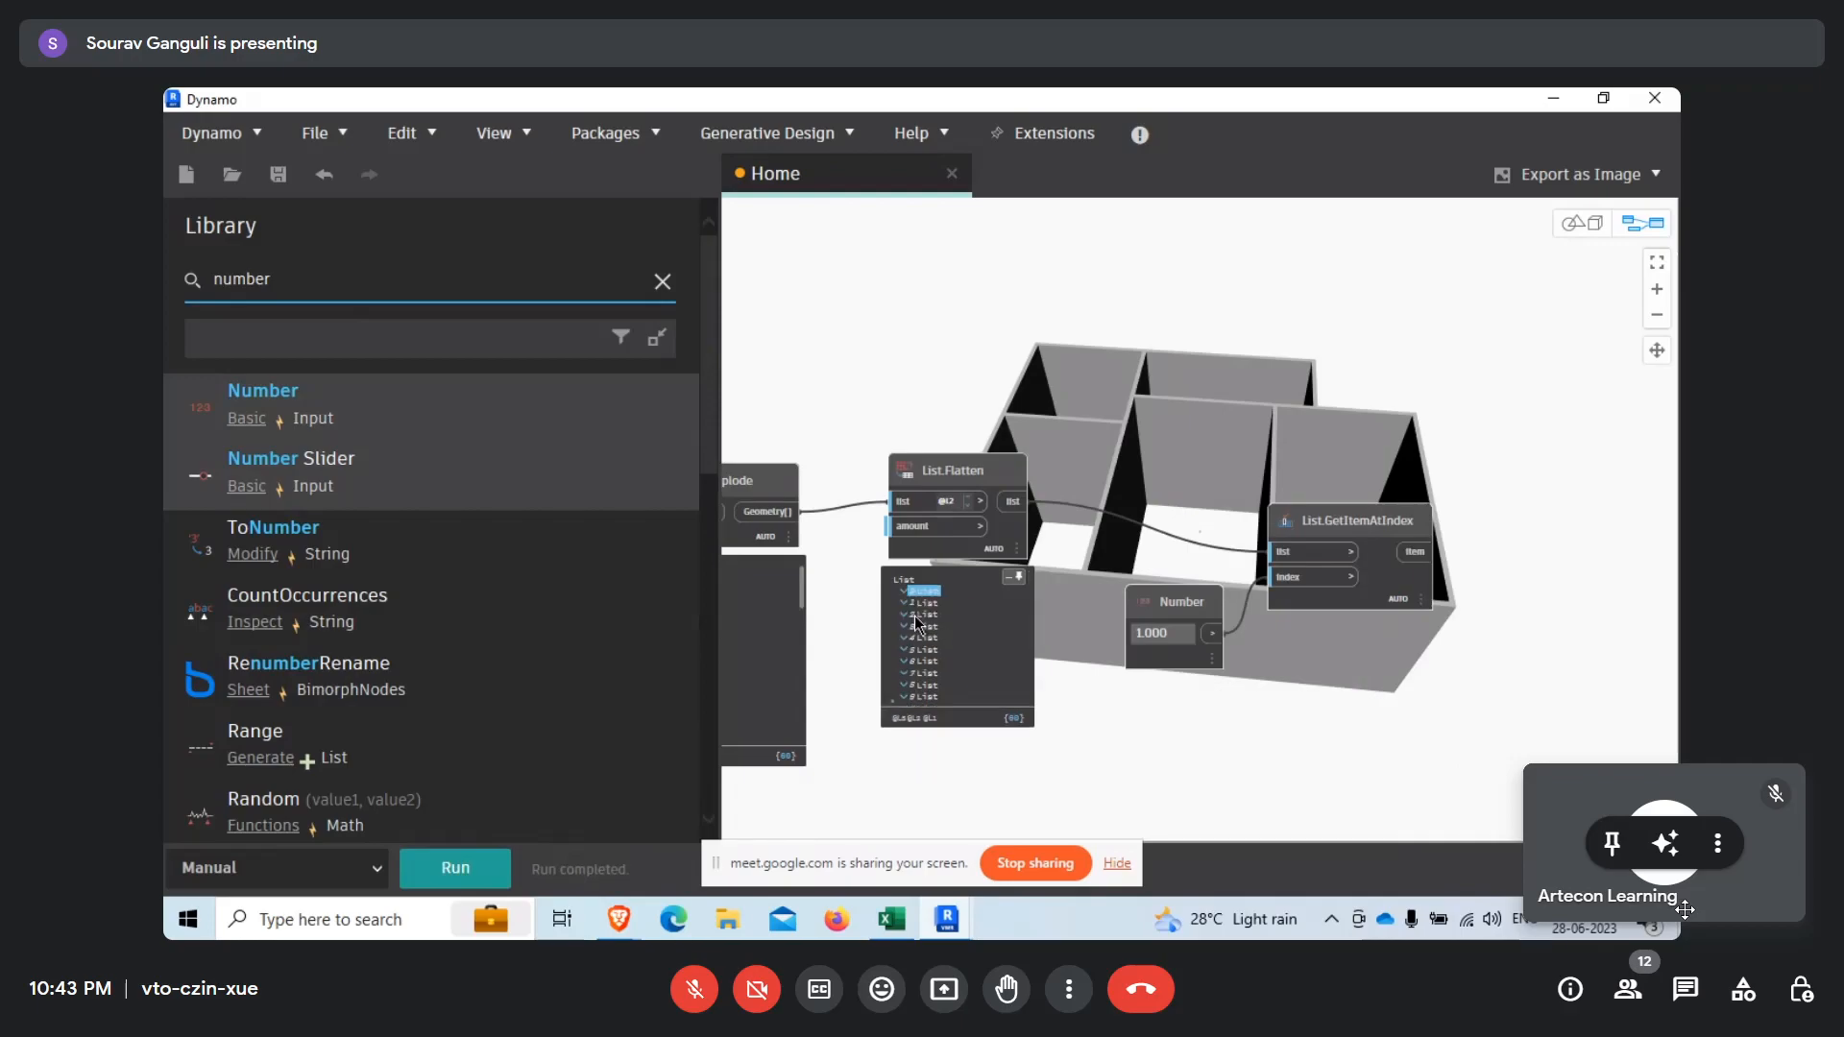
{"action": "scroll", "coordinate": [1342, 549], "scroll_direction": "up", "scroll_amount": 5}
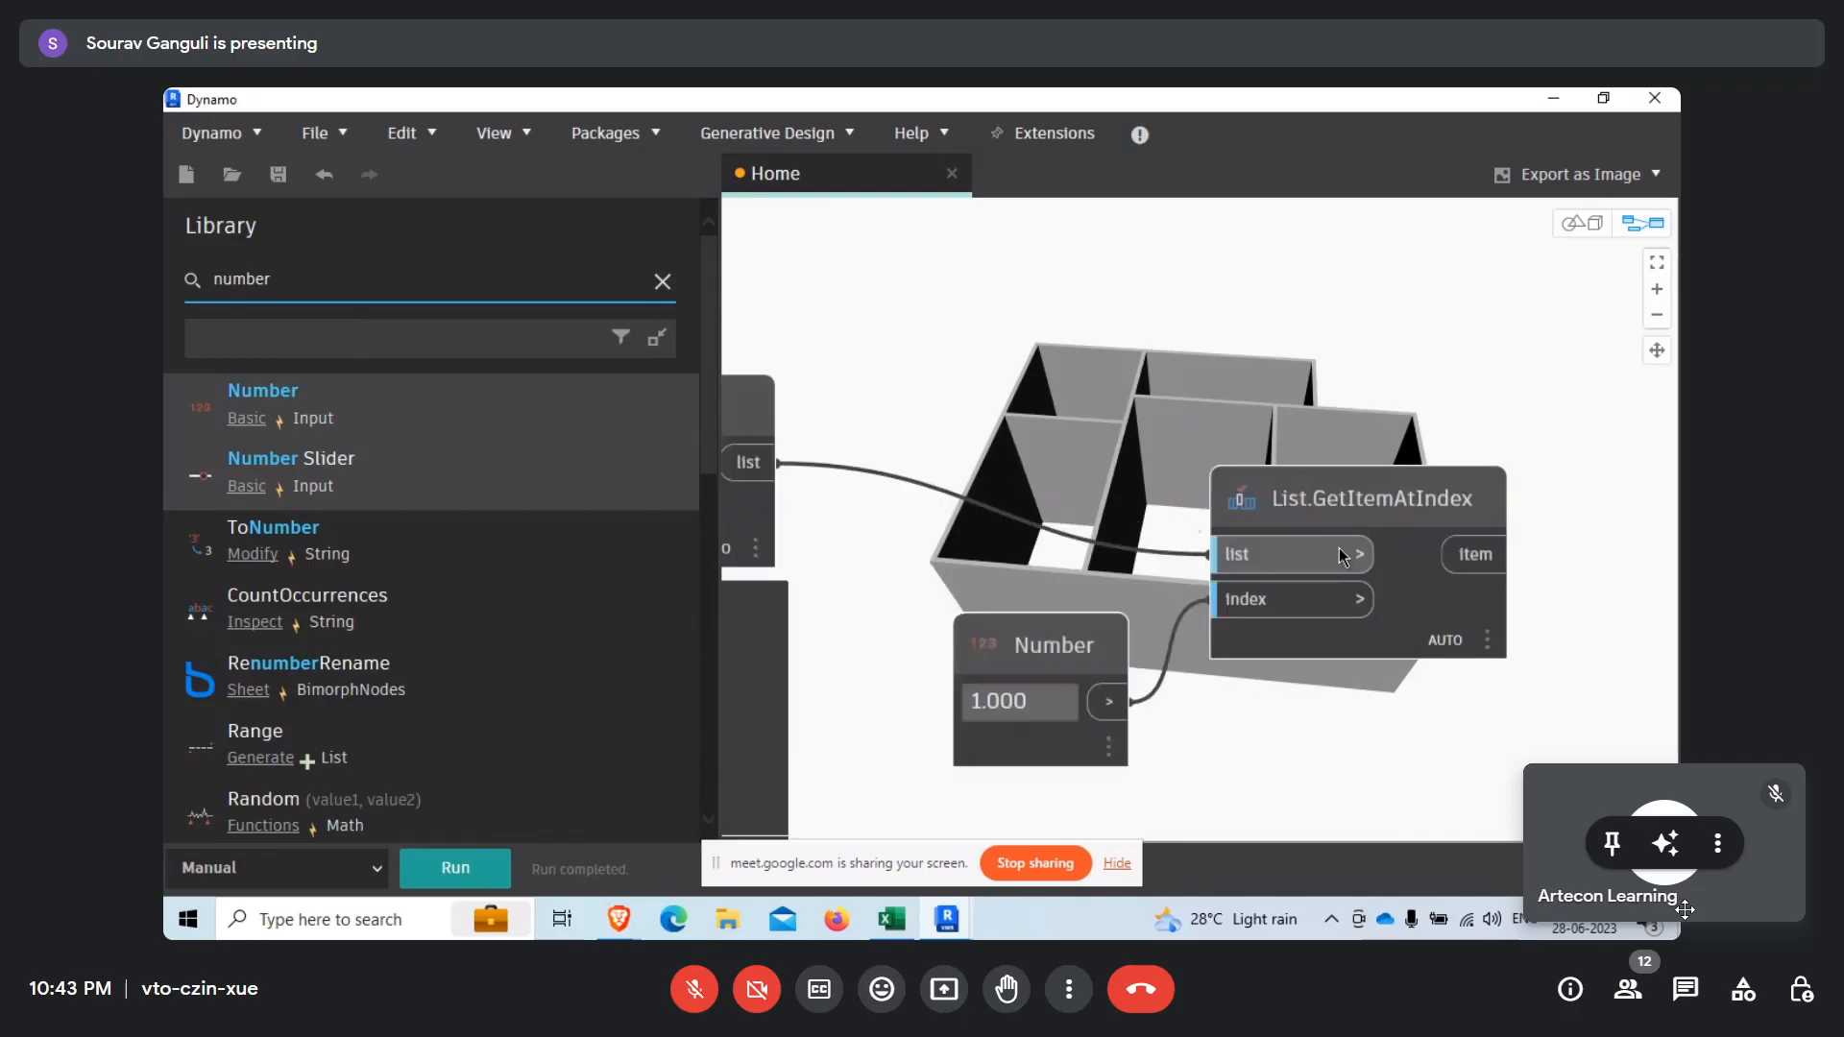
{"action": "left_click", "coordinate": [1367, 558]}
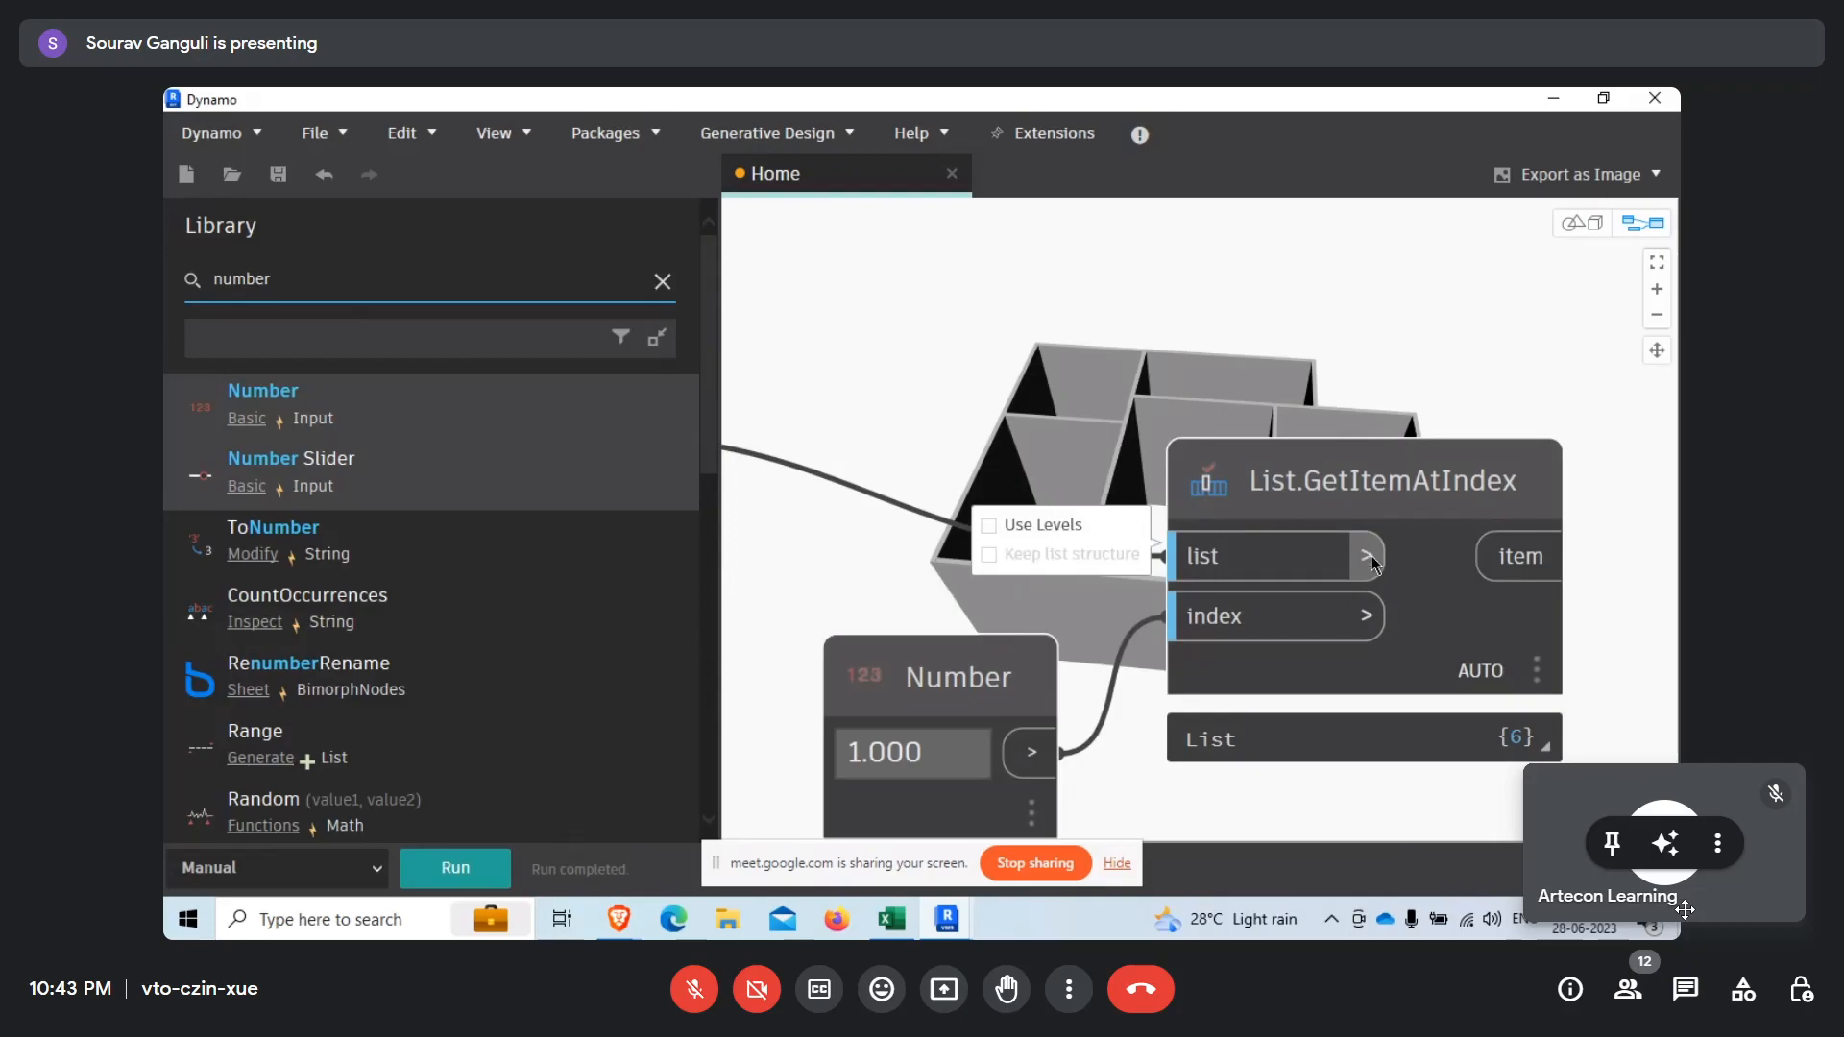
{"action": "left_click", "coordinate": [1050, 535]}
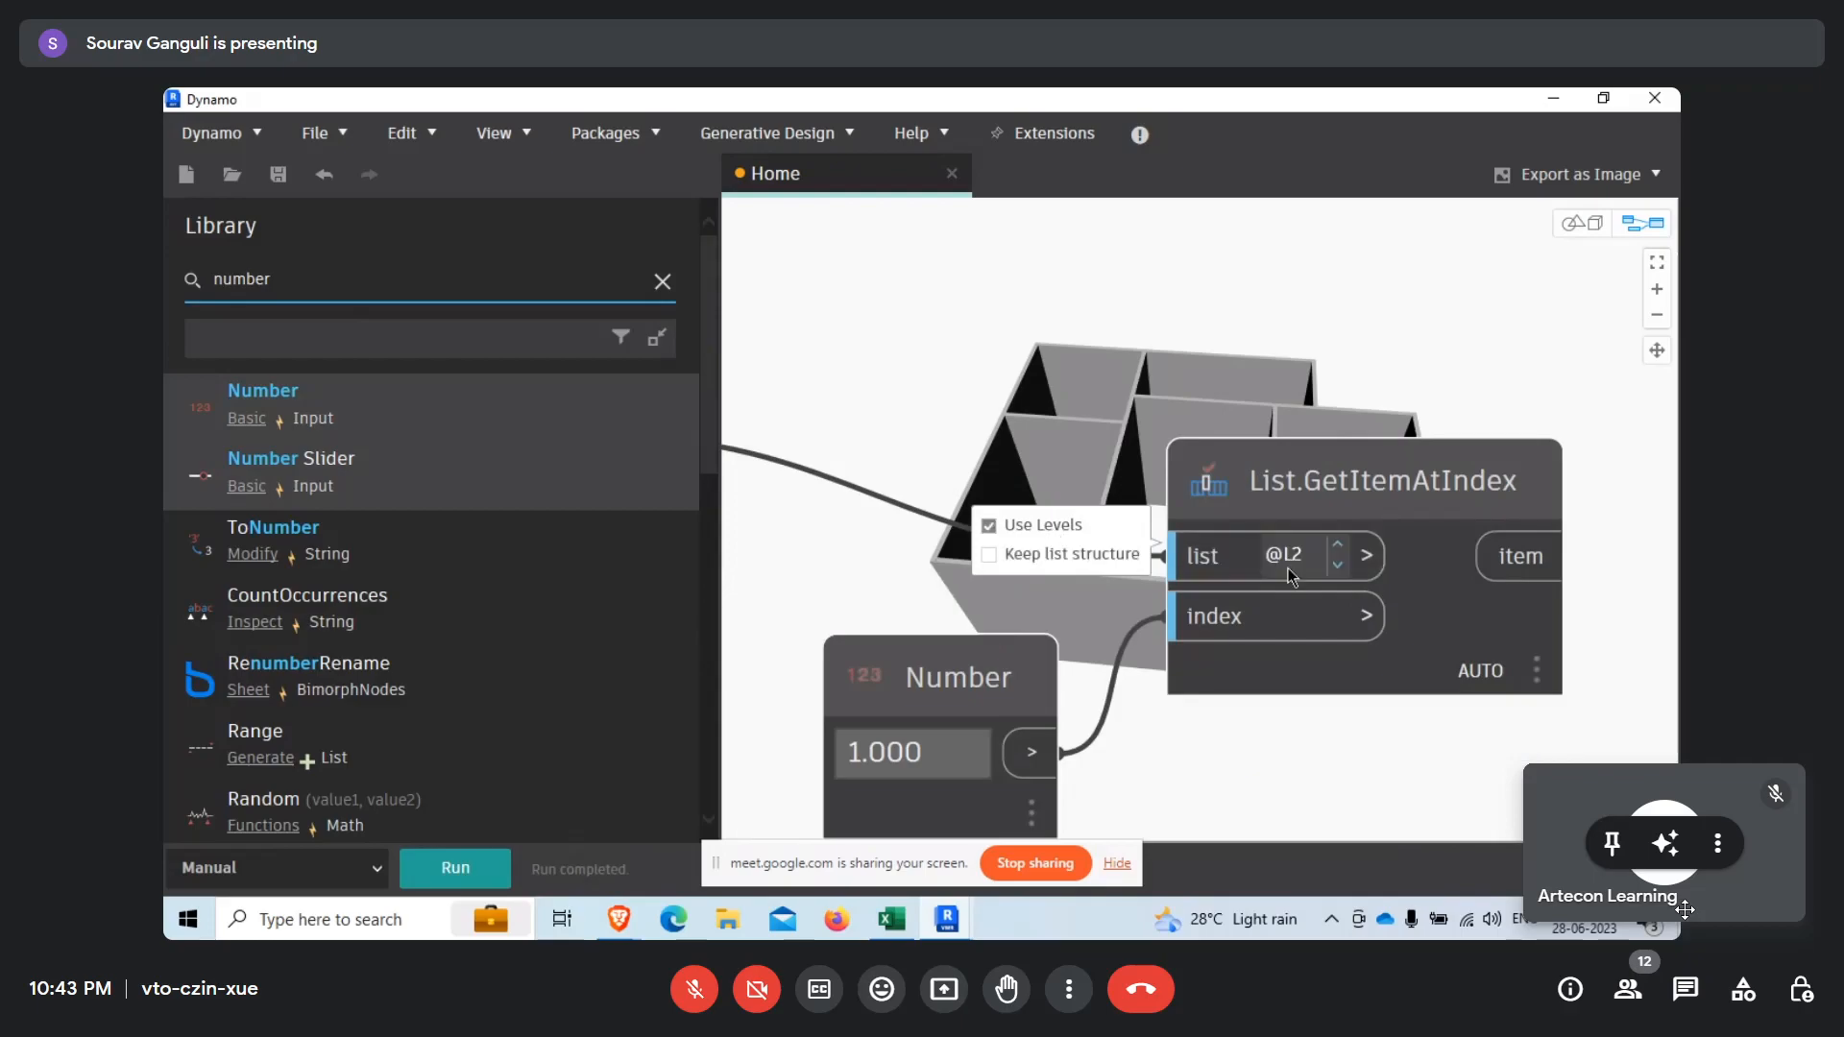
{"action": "middle_click_drag", "start_coordinate": [1177, 745], "coordinate": [1123, 658]}
{"action": "left_click", "coordinate": [470, 856]}
{"action": "mouse_move", "coordinate": [1441, 565]}
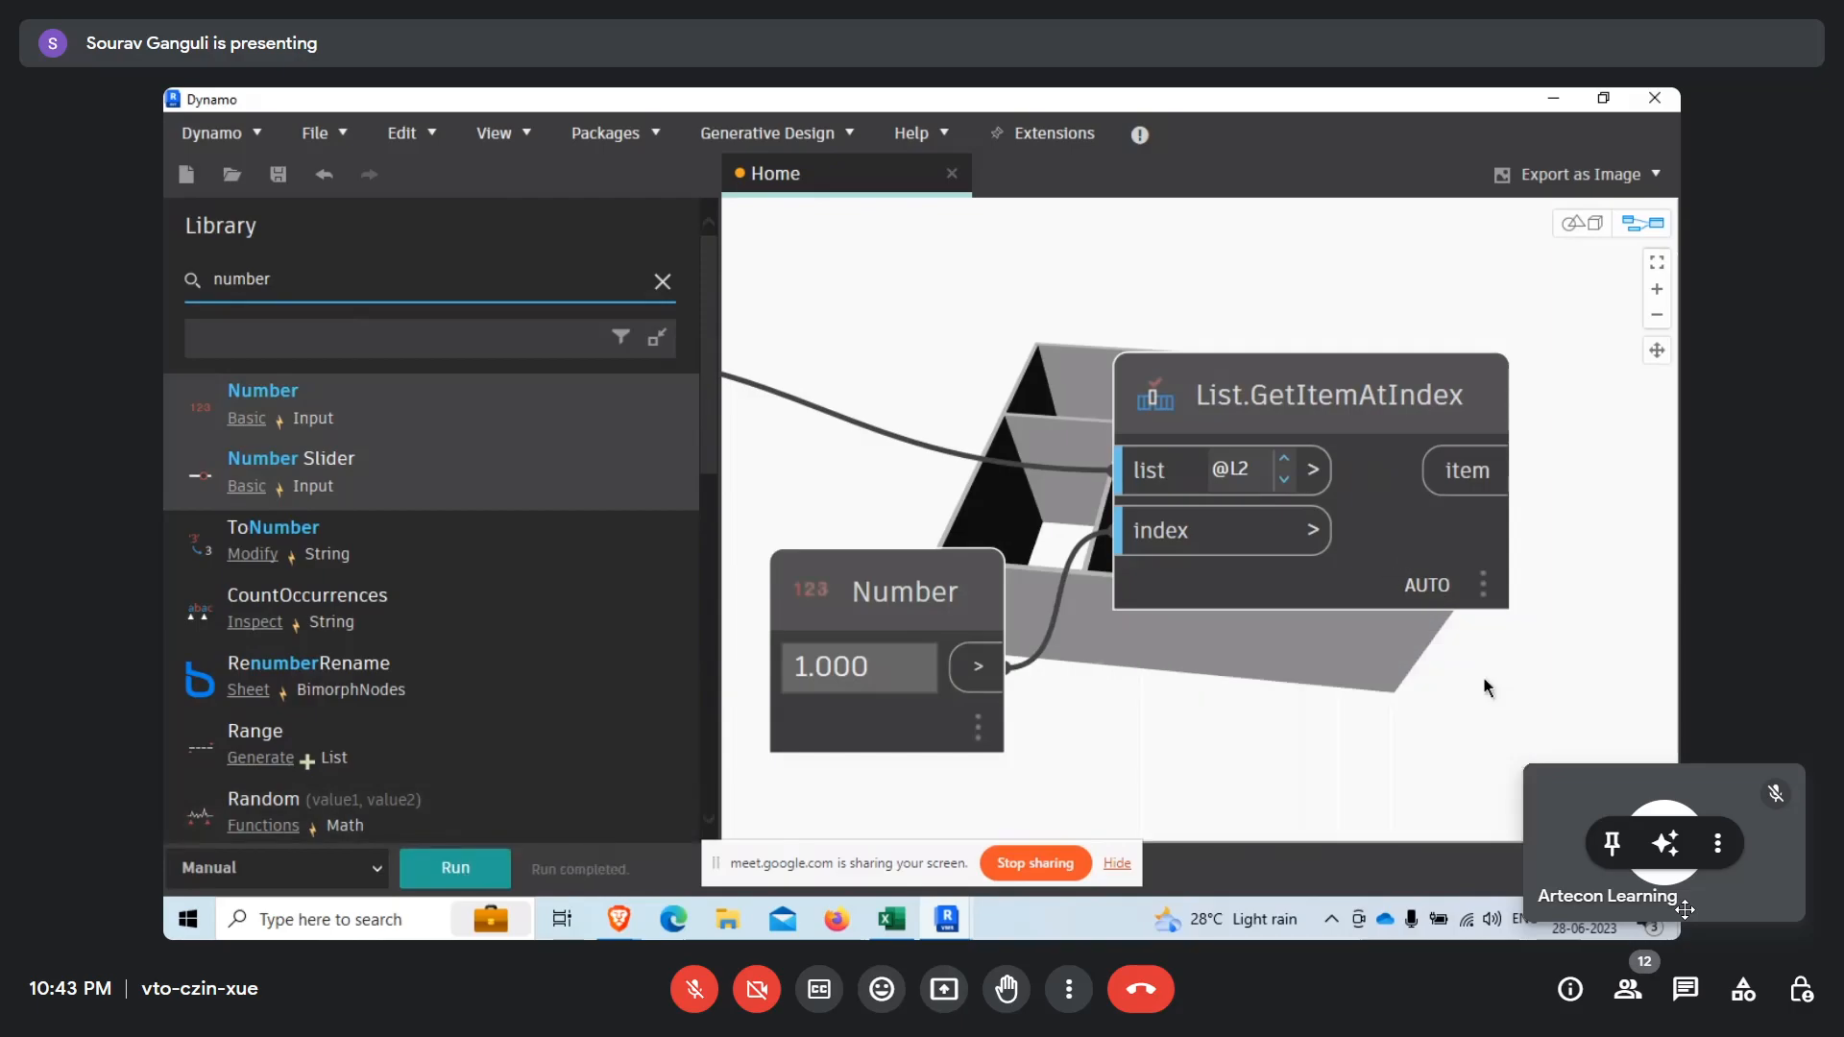
{"action": "left_click", "coordinate": [1477, 654]}
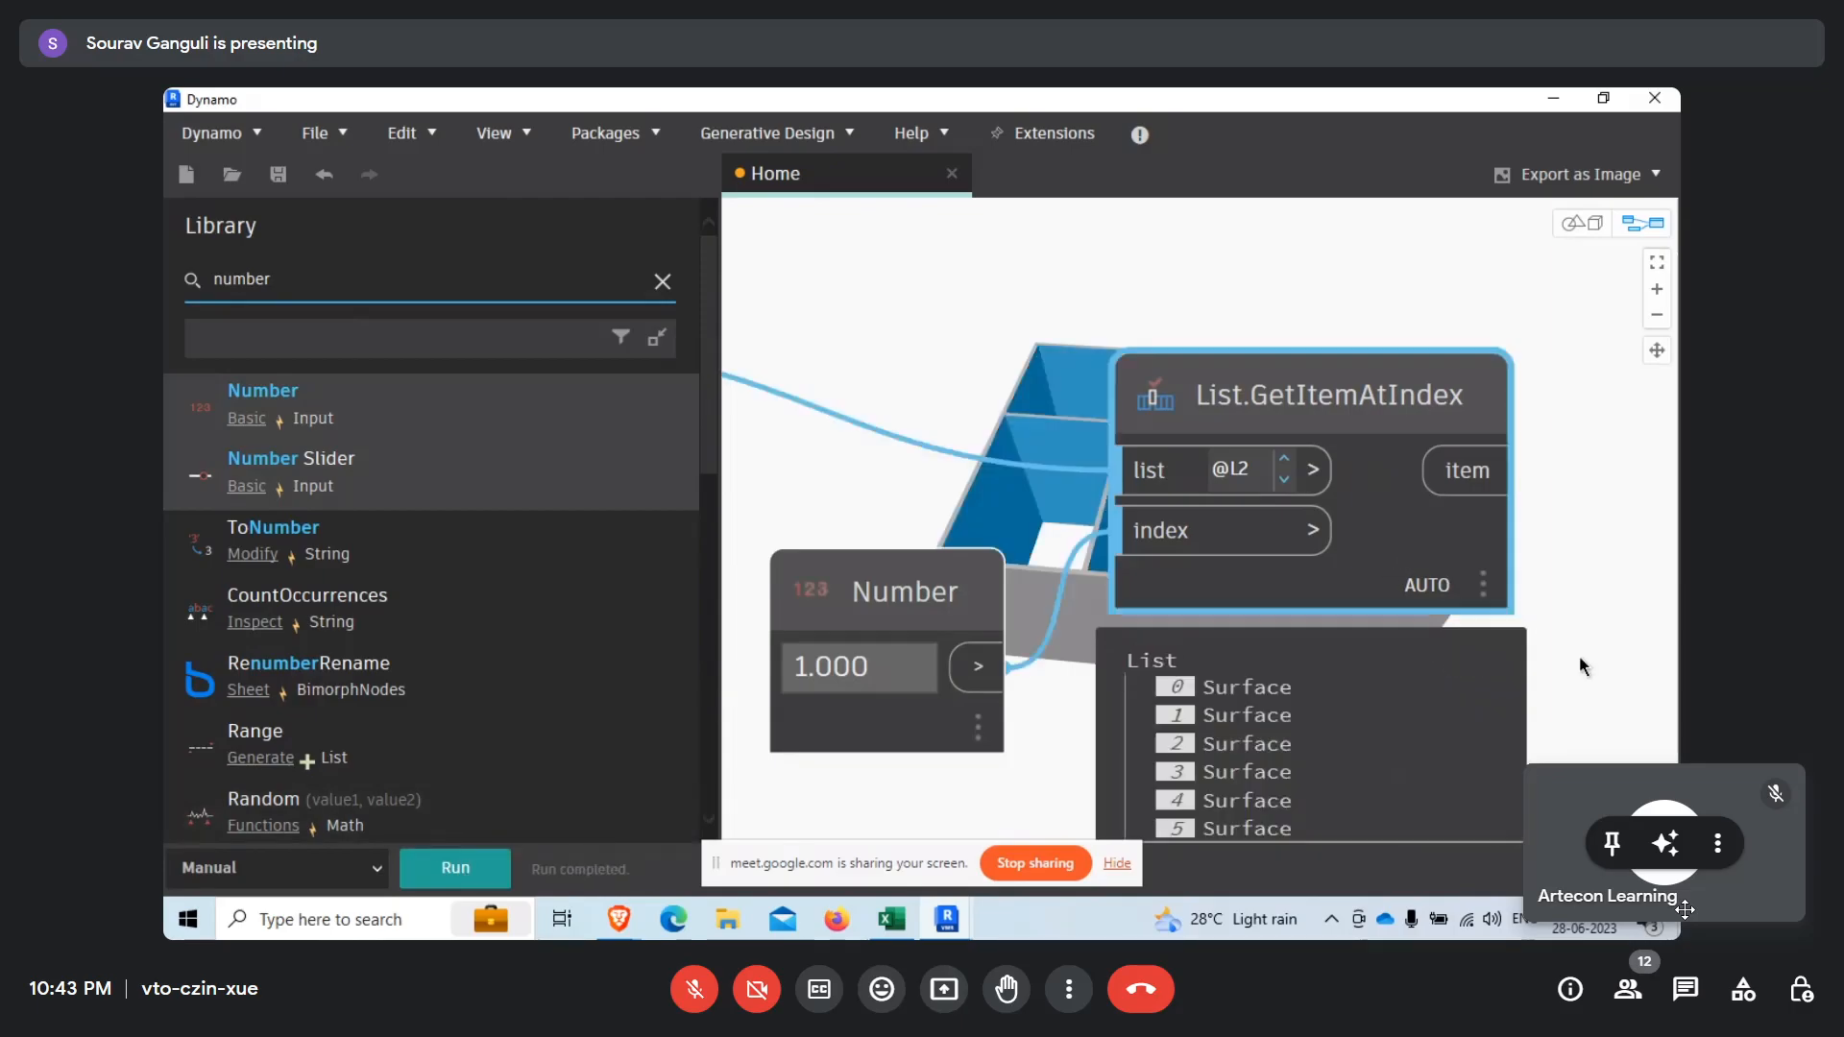
Select List.GetItemAtIndex and inspect its highlighted wall surfaces in the geometry view before returning to the graph view.
{"action": "middle_click_drag", "start_coordinate": [1578, 655], "coordinate": [1016, 741]}
{"action": "scroll", "coordinate": [1136, 674], "scroll_direction": "down", "scroll_amount": 6}
{"action": "left_click", "coordinate": [1275, 717]}
{"action": "left_click", "coordinate": [1131, 668]}
{"action": "right_click", "coordinate": [1207, 500]}
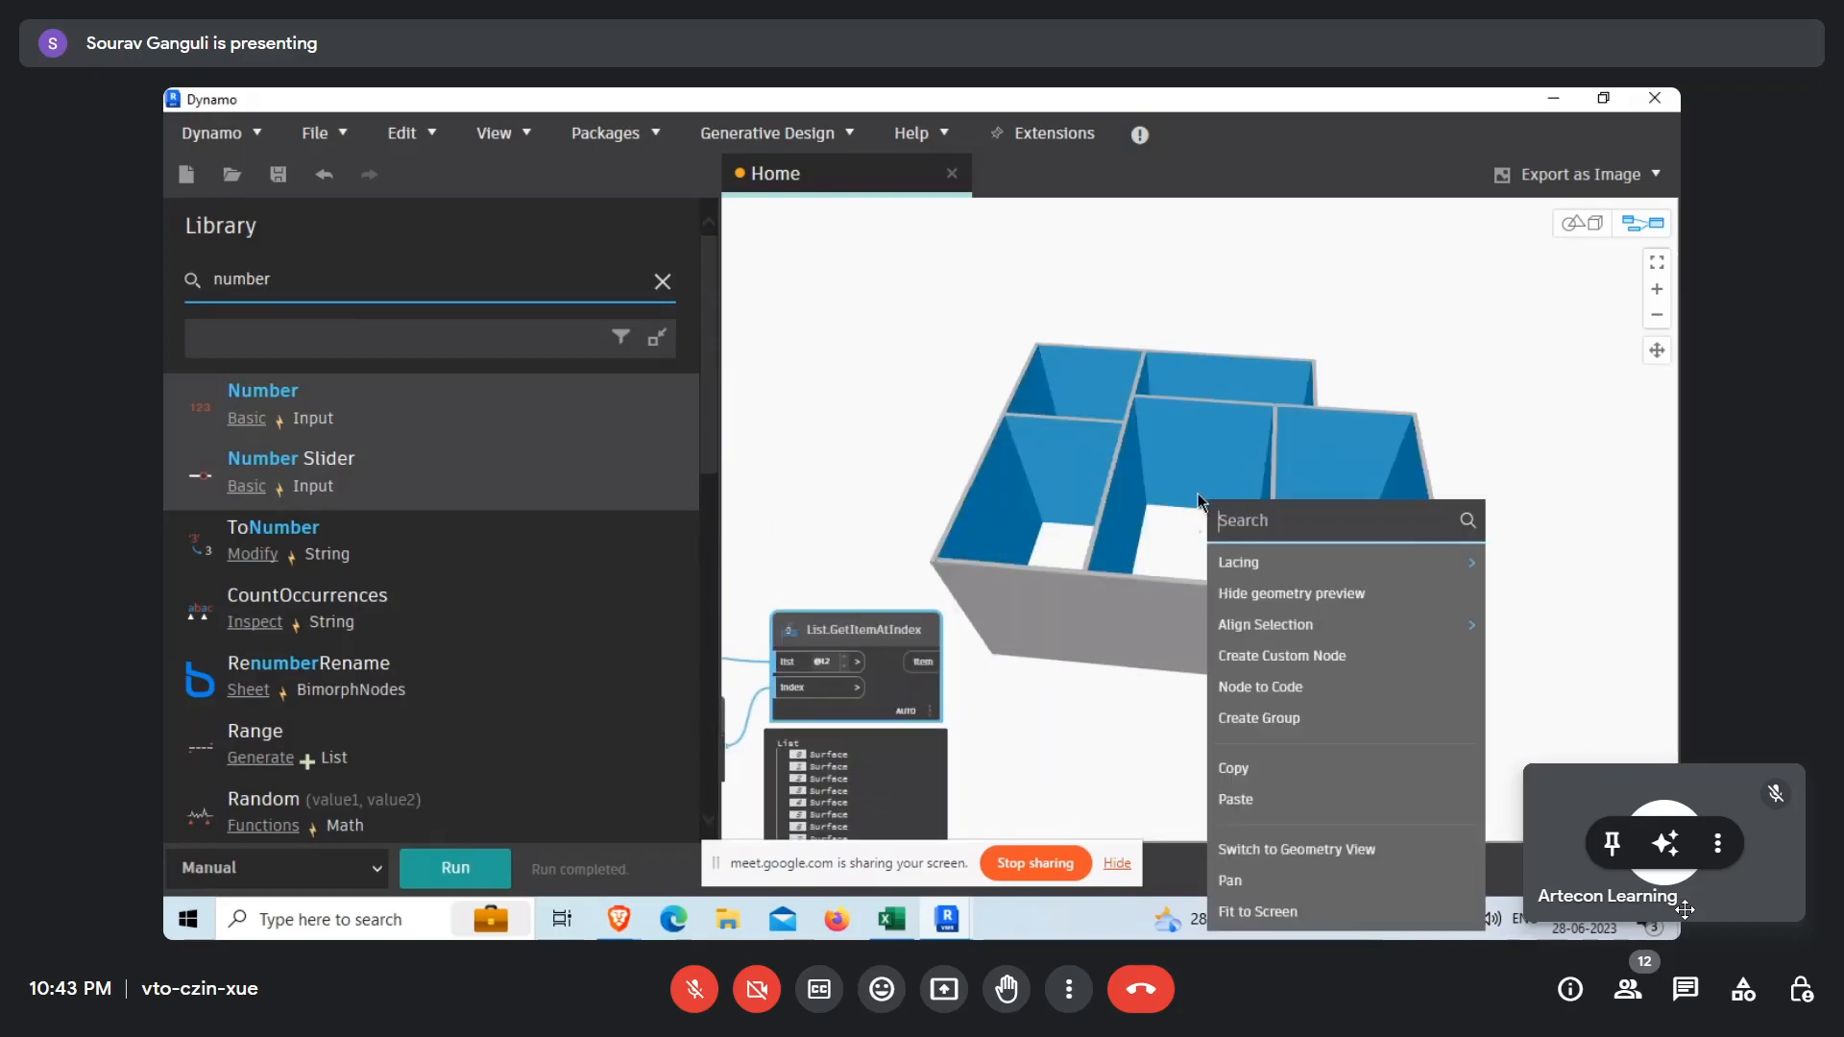
{"action": "left_click", "coordinate": [1298, 849]}
{"action": "right_click_drag", "start_coordinate": [1164, 531], "coordinate": [1142, 420]}
{"action": "key", "text": "ctrl+b"}
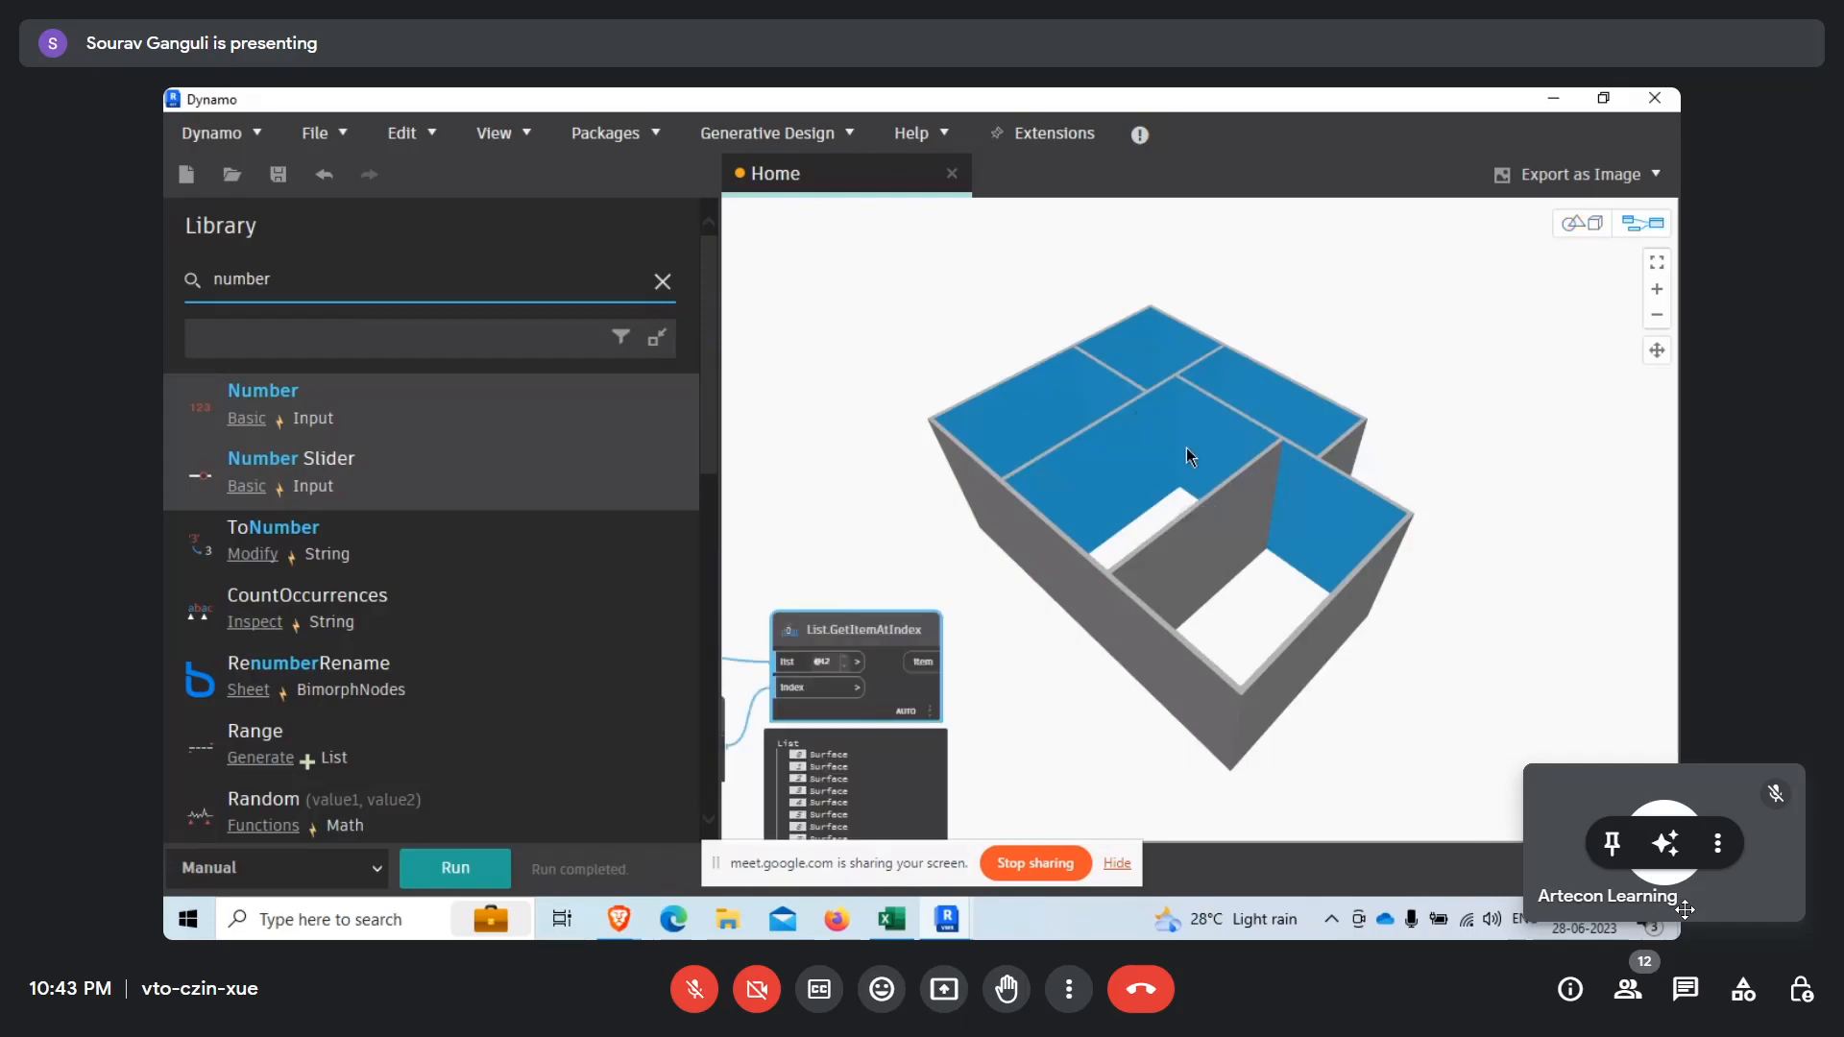
Select the Number and List.GetItemAtIndex nodes together and move them up to free space below.
{"action": "middle_click_drag", "start_coordinate": [1191, 457], "coordinate": [1306, 134]}
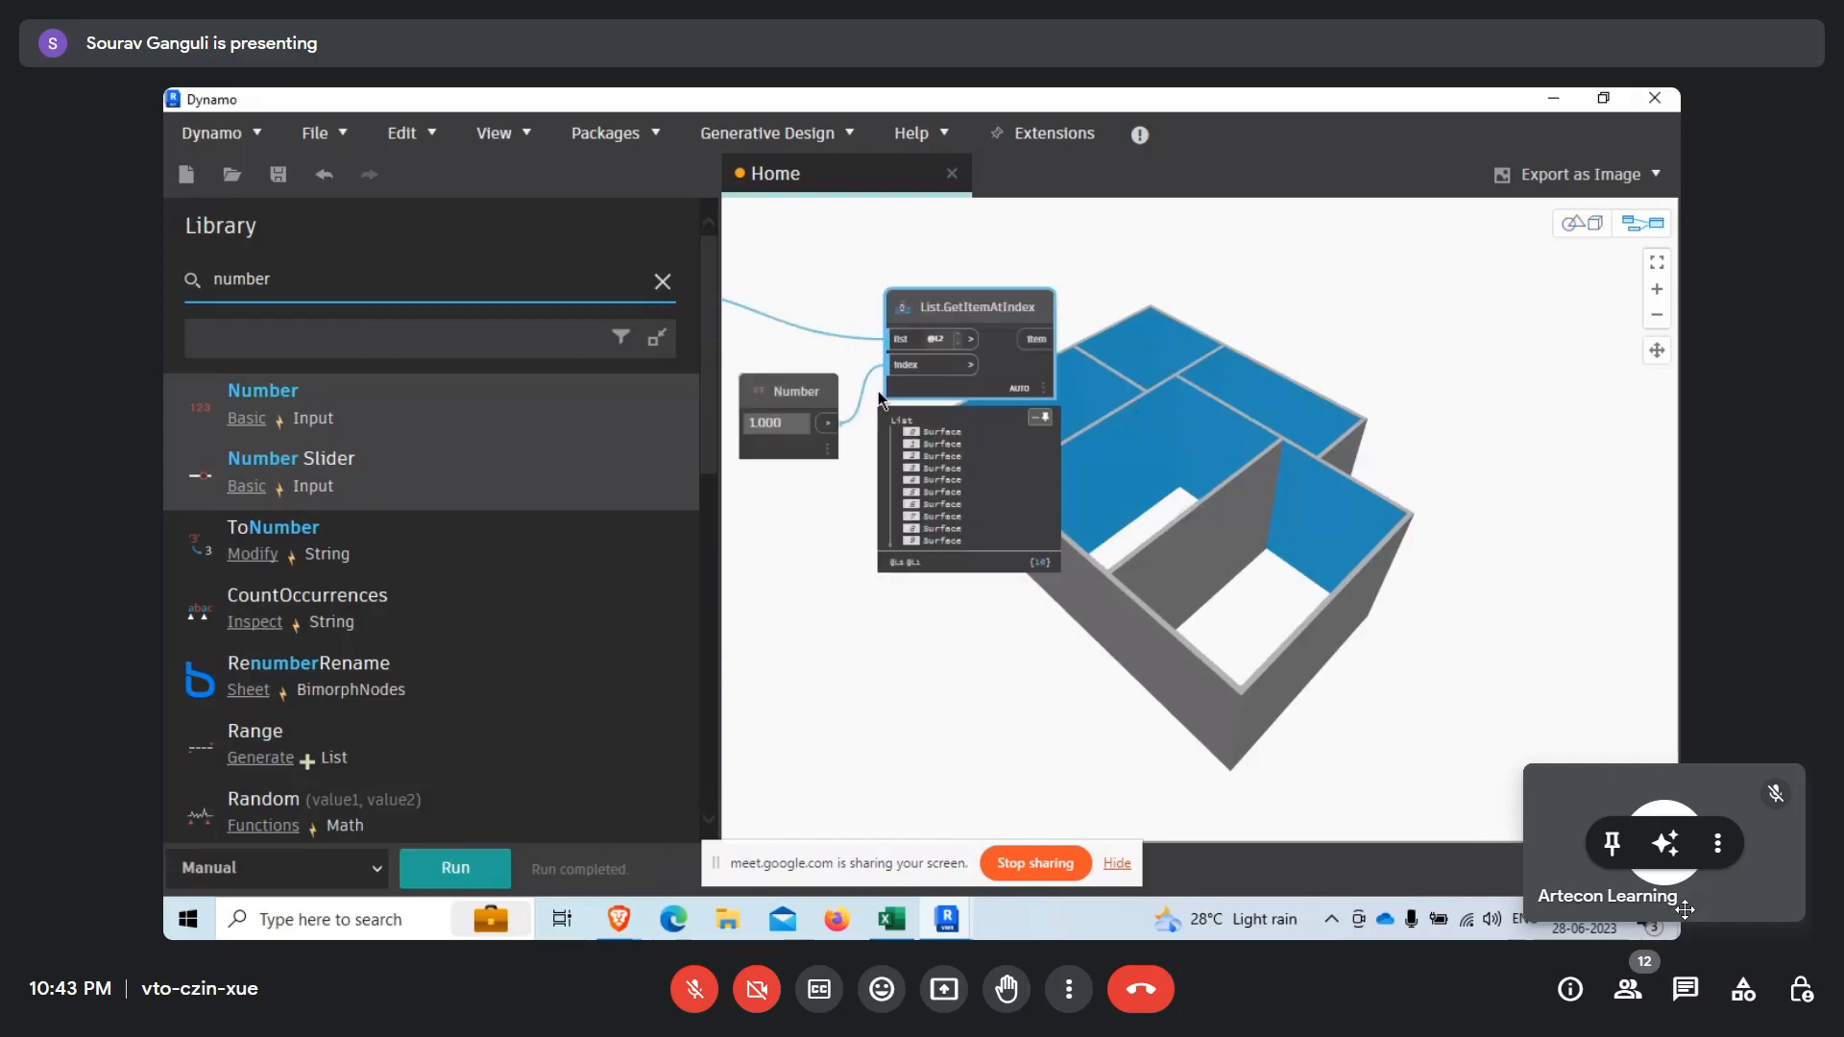
{"action": "middle_click_drag", "start_coordinate": [882, 401], "coordinate": [1094, 502]}
{"action": "left_click_drag", "start_coordinate": [898, 338], "coordinate": [1411, 708]}
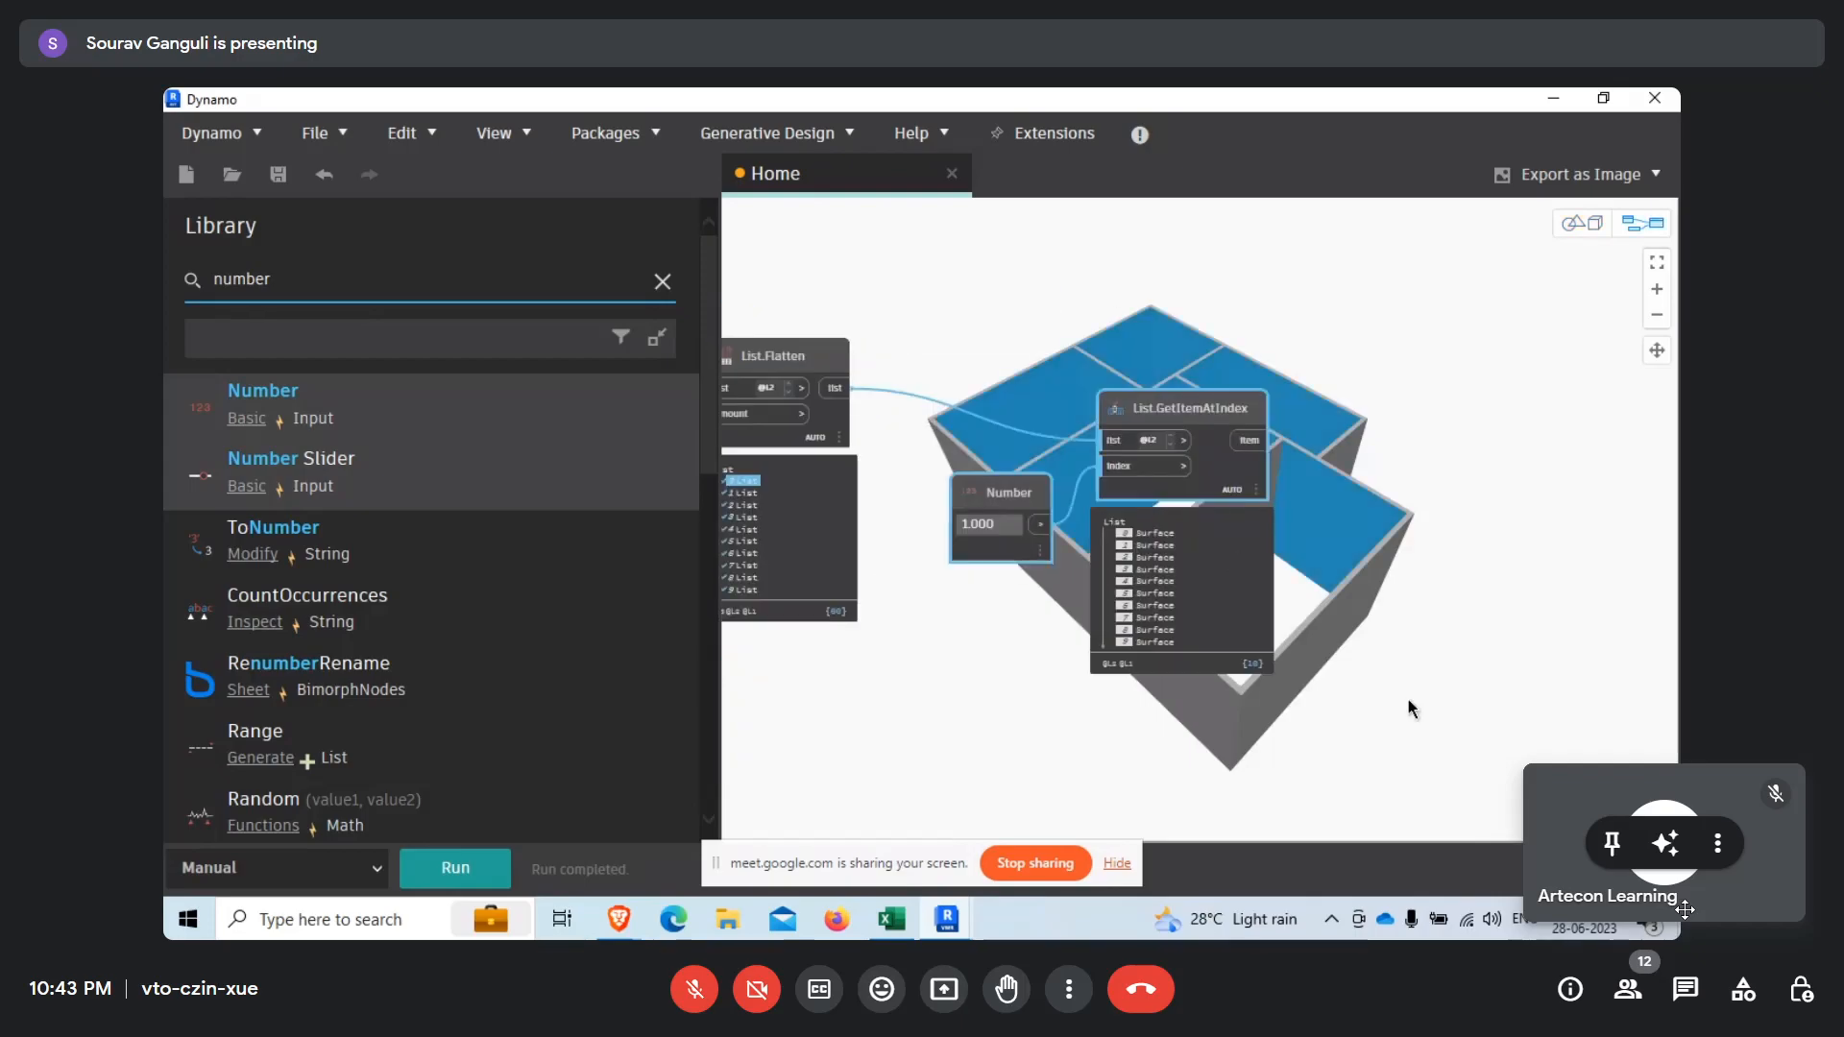
{"action": "left_click_drag", "start_coordinate": [1217, 483], "coordinate": [1237, 375]}
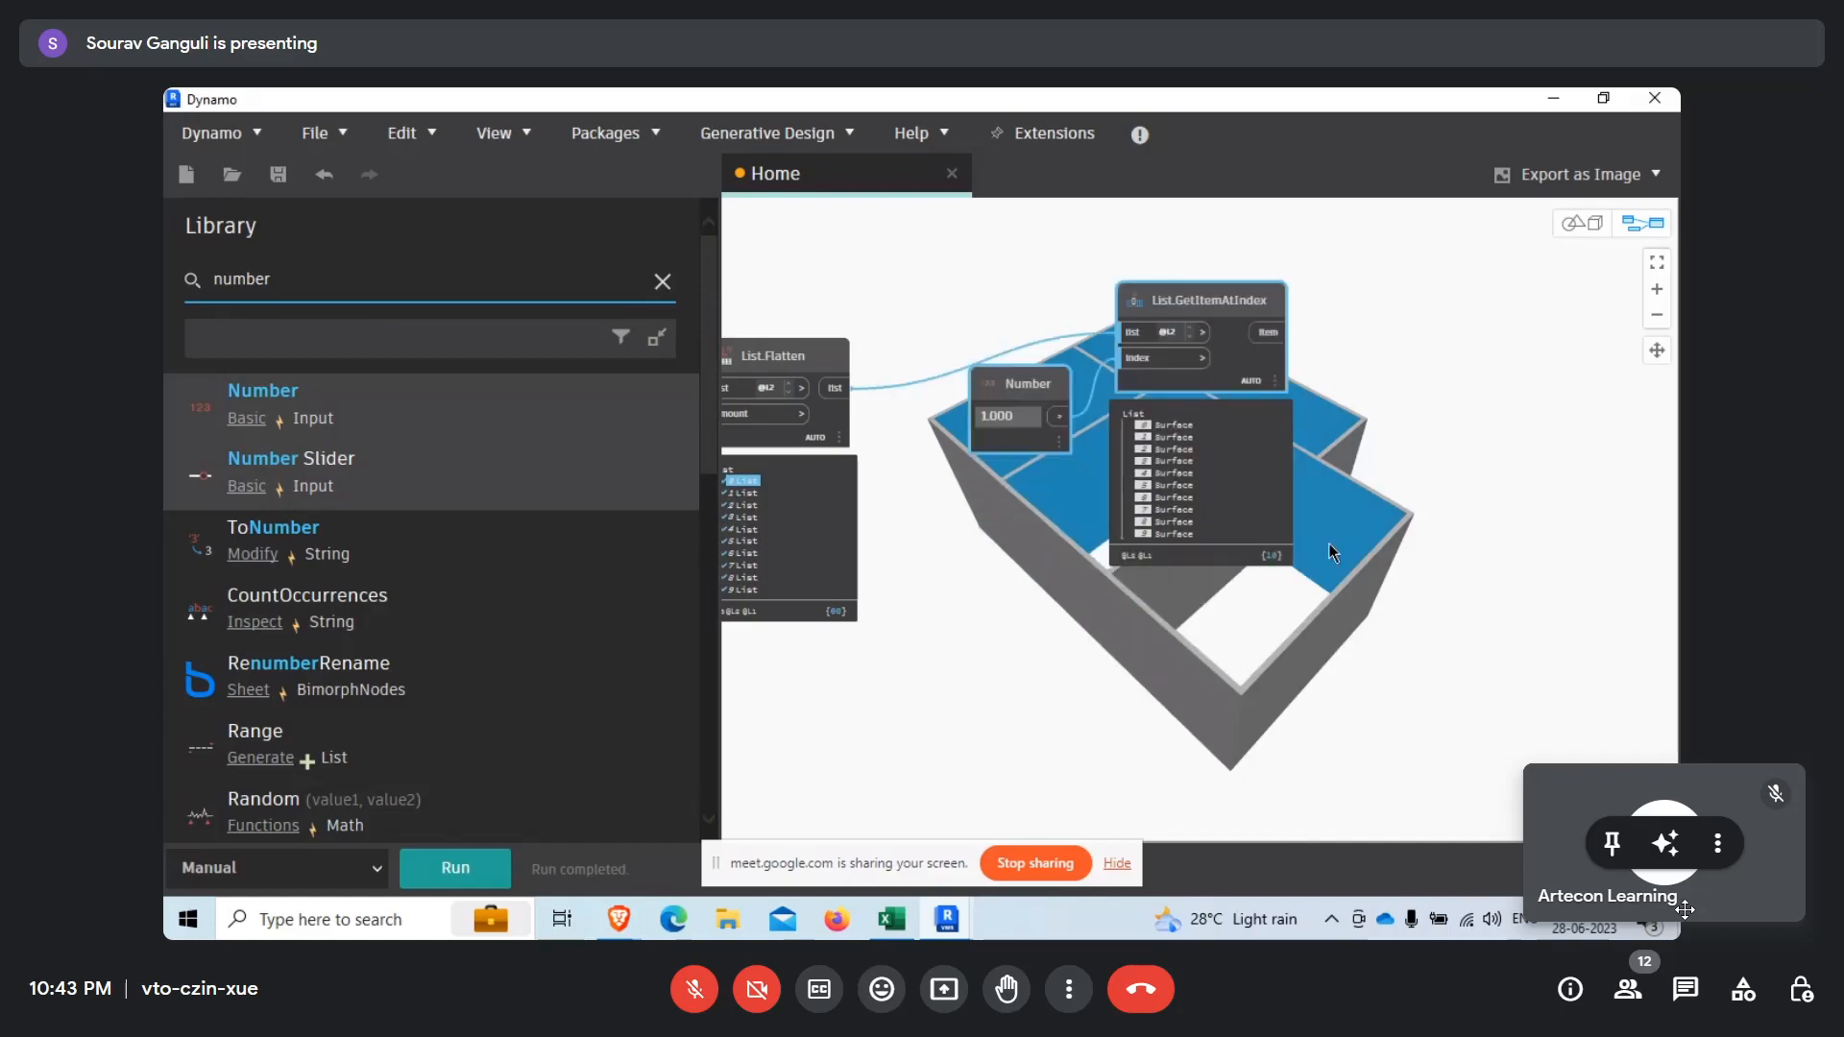
{"action": "middle_click_drag", "start_coordinate": [1333, 552], "coordinate": [1224, 543]}
Duplicate the Number and List.GetItemAtIndex pair below the originals, set the copied Number to 4, and run the graph.
{"action": "left_click", "coordinate": [975, 746]}
{"action": "key", "text": "ctrl+v"}
{"action": "left_click_drag", "start_coordinate": [1411, 240], "coordinate": [1036, 723]}
{"action": "middle_click_drag", "start_coordinate": [853, 783], "coordinate": [990, 633]}
{"action": "scroll", "coordinate": [990, 708], "scroll_direction": "up", "scroll_amount": 3}
{"action": "left_click", "coordinate": [990, 682]}
{"action": "type", "text": "4"}
{"action": "left_click", "coordinate": [839, 576]}
{"action": "left_click", "coordinate": [455, 867]}
{"action": "left_click", "coordinate": [1269, 523]}
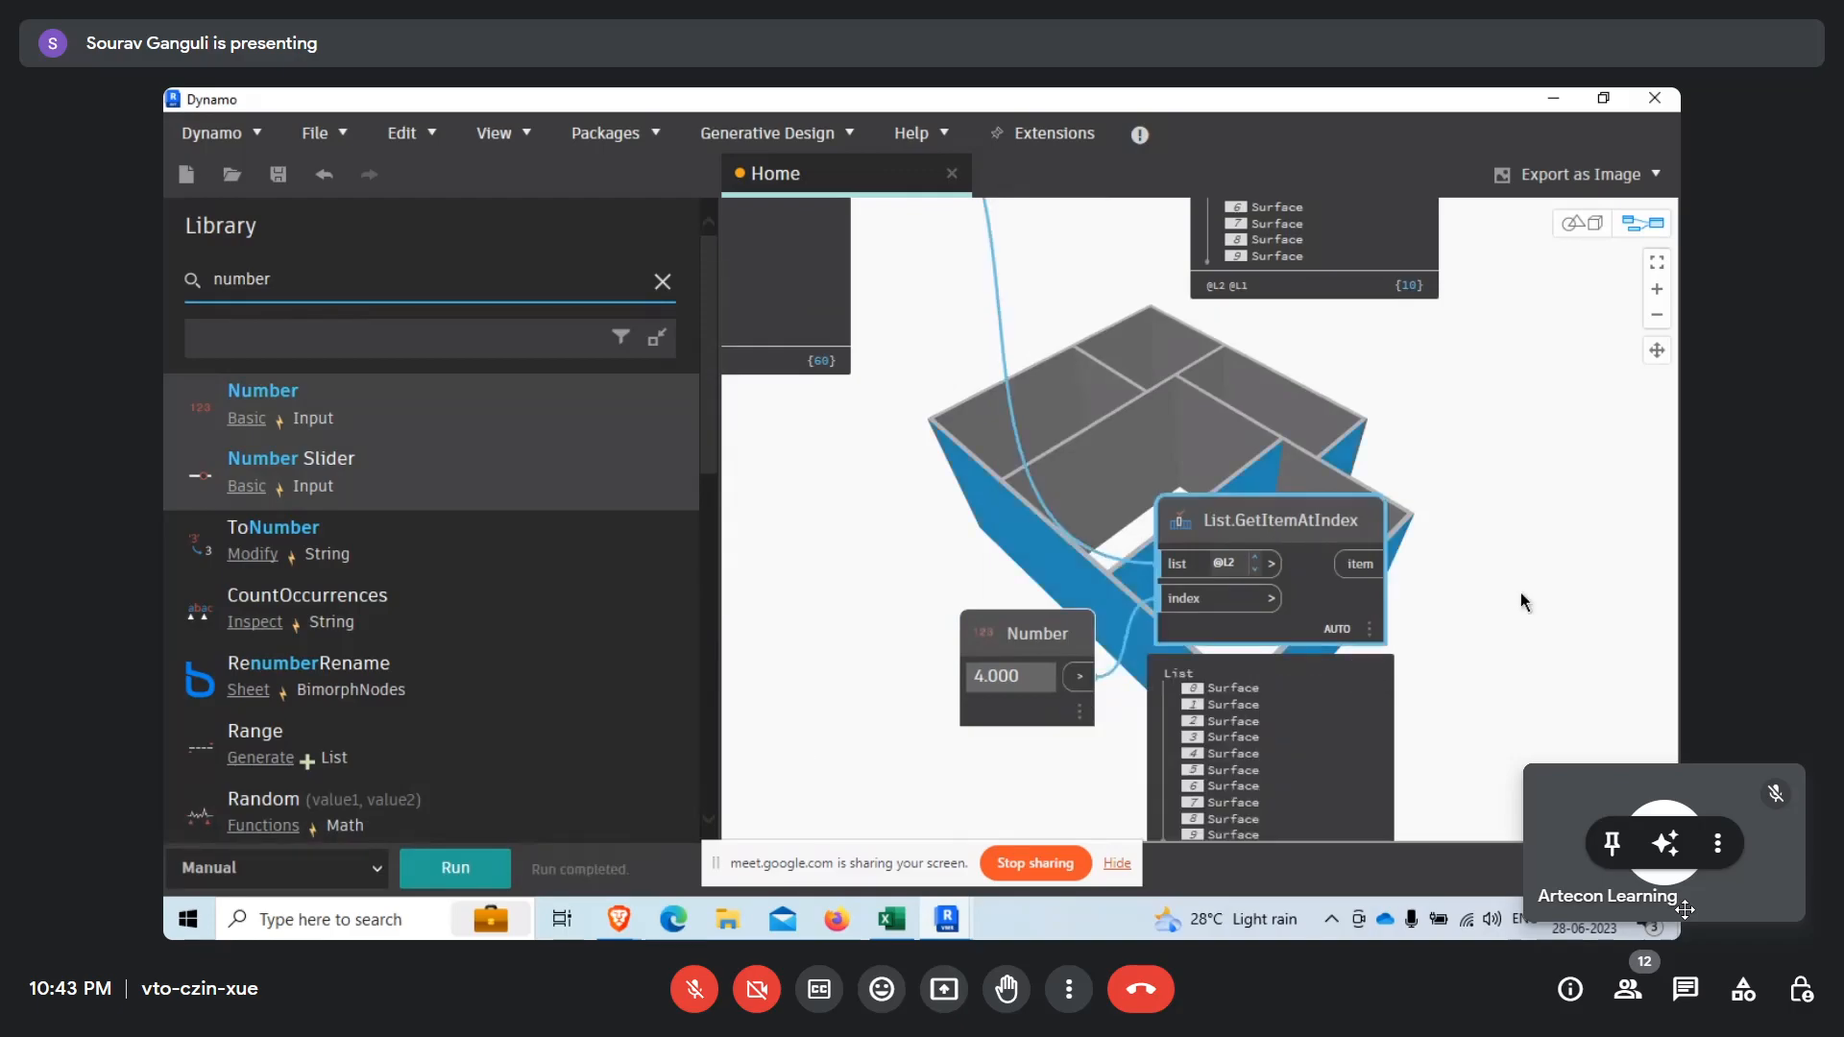
Switch to the geometry view and examine the wall surfaces highlighted by the copied List.GetItemAtIndex node from several angles.
{"action": "middle_click_drag", "start_coordinate": [1521, 597], "coordinate": [1023, 570]}
{"action": "right_click", "coordinate": [1425, 651]}
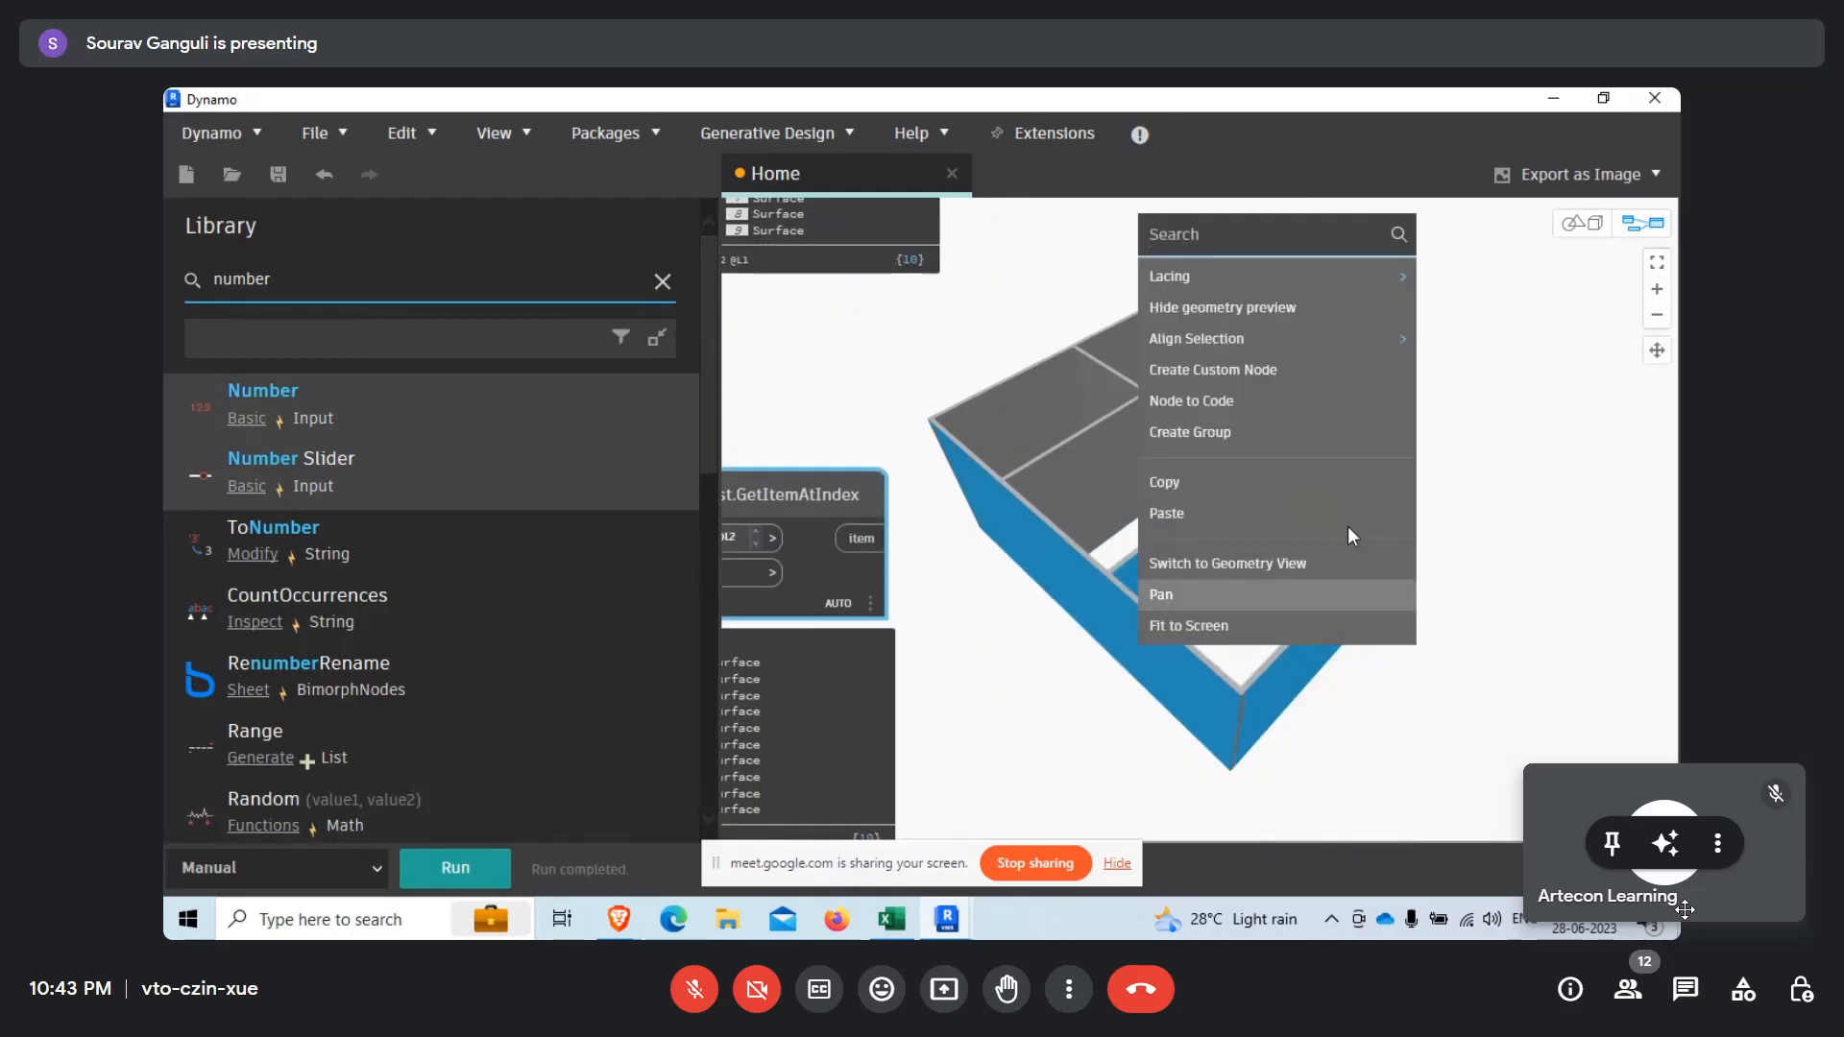
{"action": "left_click", "coordinate": [1223, 567]}
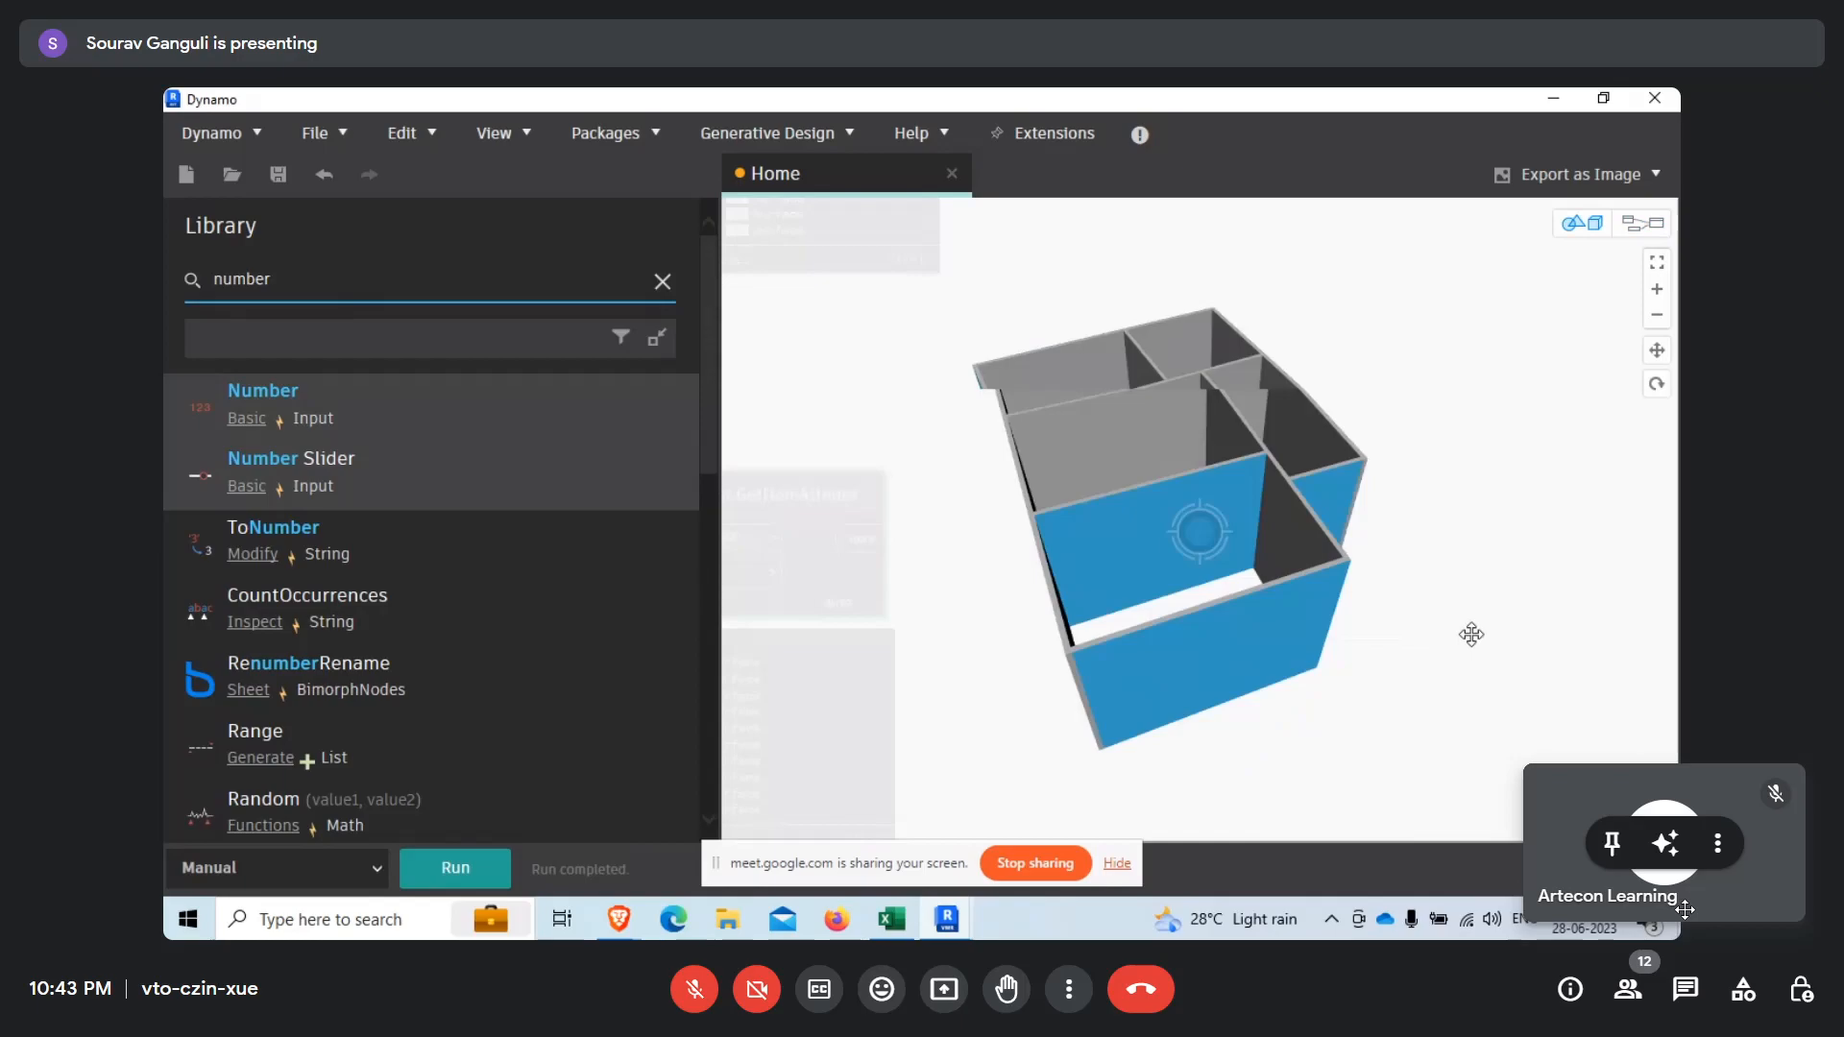
{"action": "right_click_drag", "start_coordinate": [1306, 629], "coordinate": [1337, 607]}
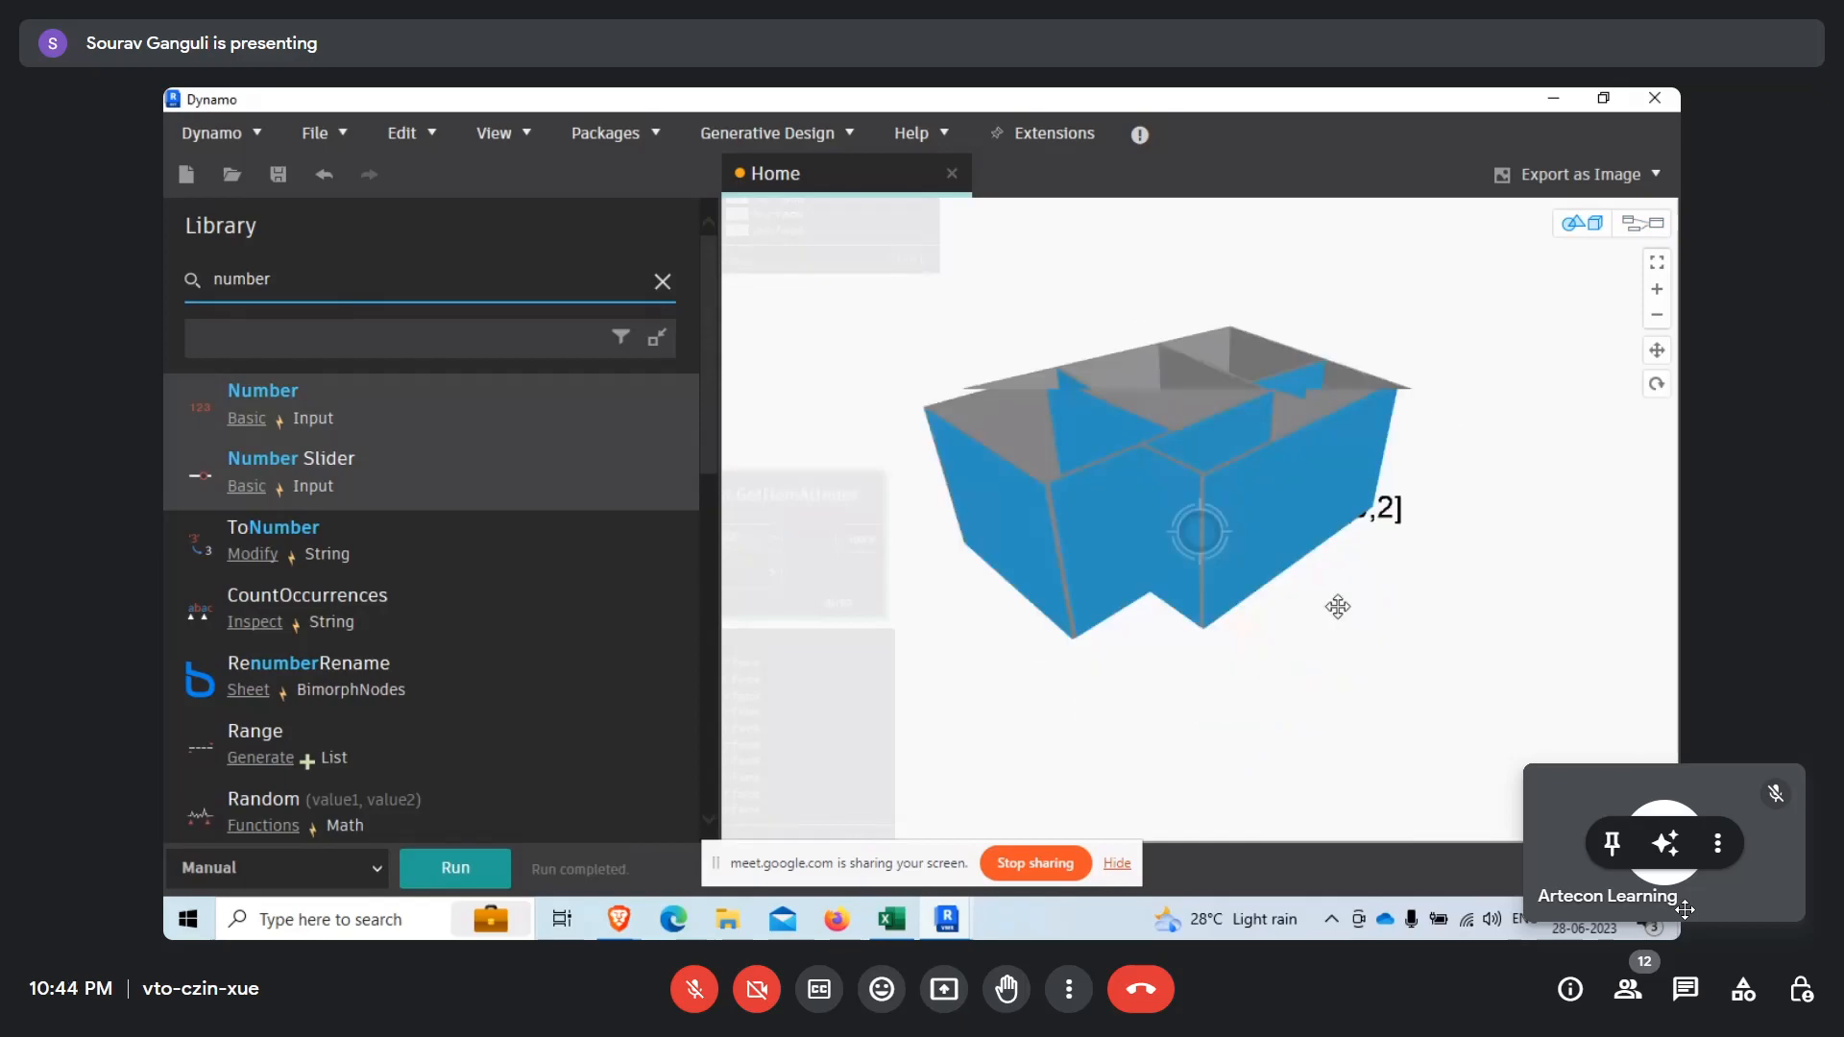
{"action": "scroll", "coordinate": [1421, 672], "scroll_direction": "down", "scroll_amount": 5}
{"action": "right_click", "coordinate": [1116, 664]}
{"action": "left_click", "coordinate": [1115, 664]}
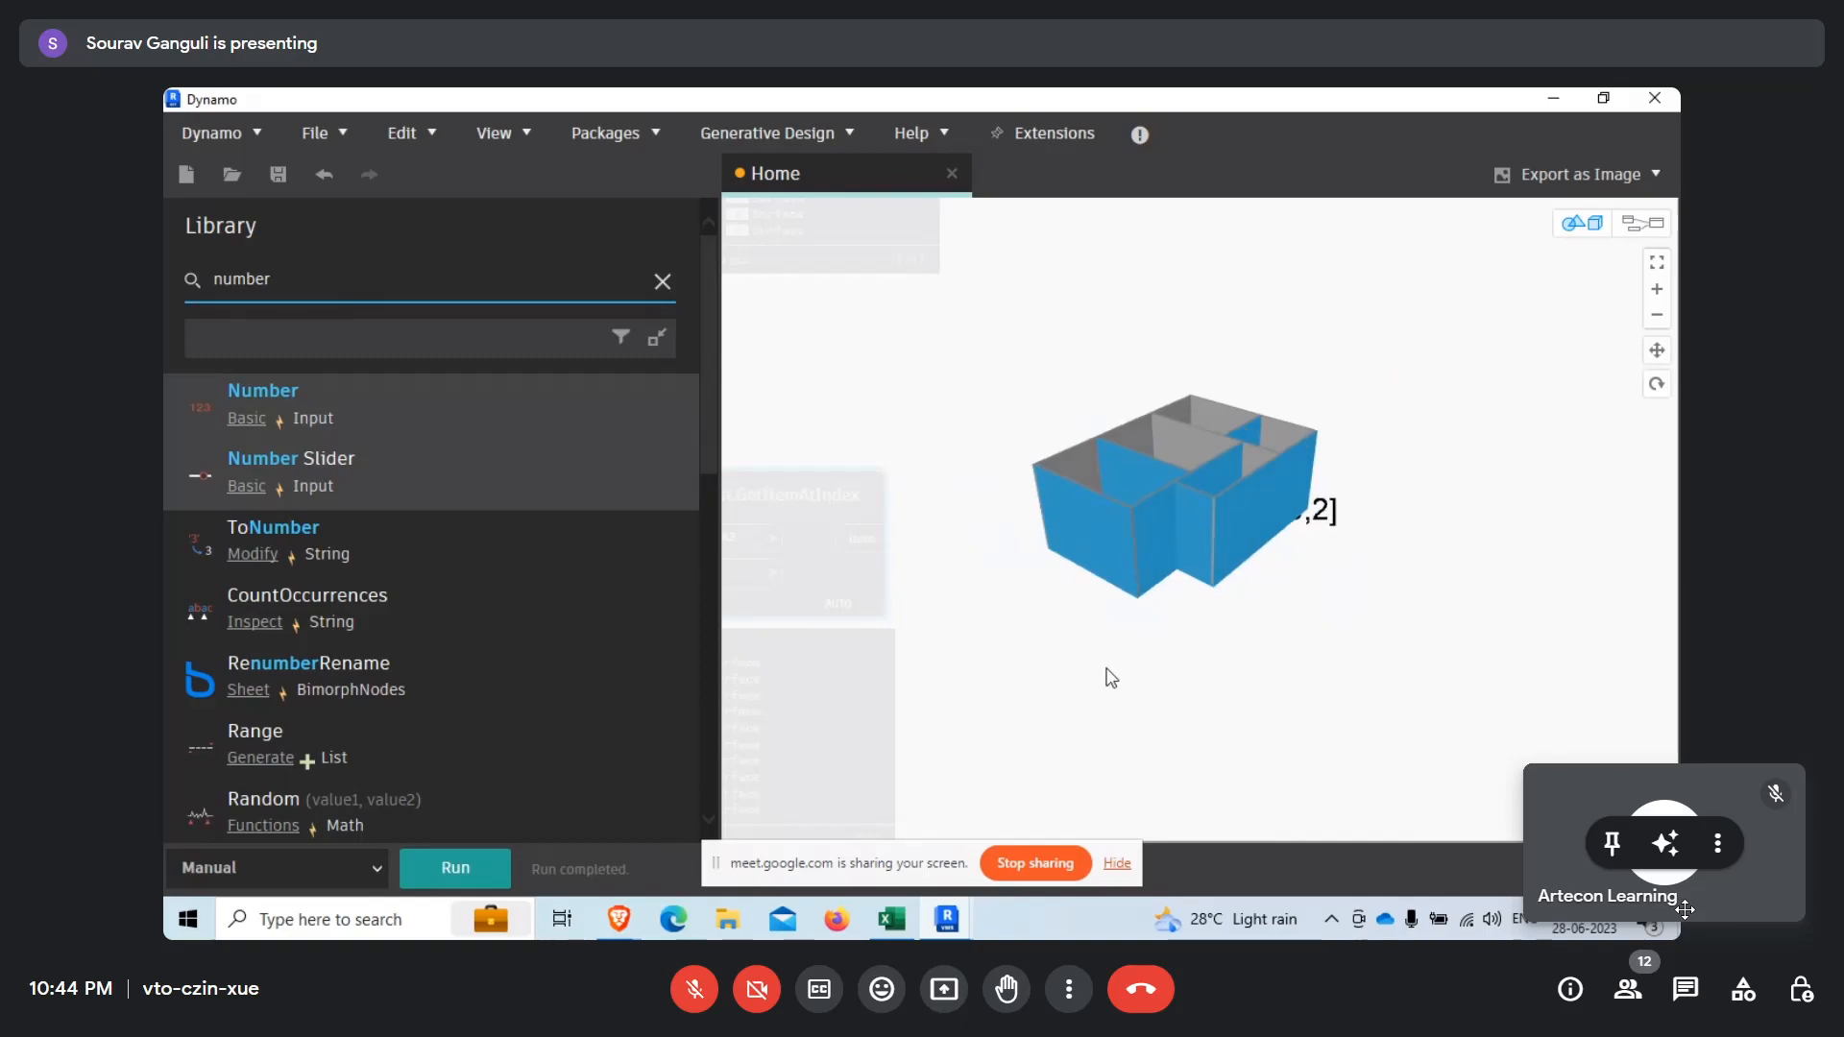
Return to the graph view and move the Number node set to 4 up beside its List.GetItemAtIndex node.
{"action": "right_click", "coordinate": [1111, 678]}
{"action": "left_click", "coordinate": [1147, 694]}
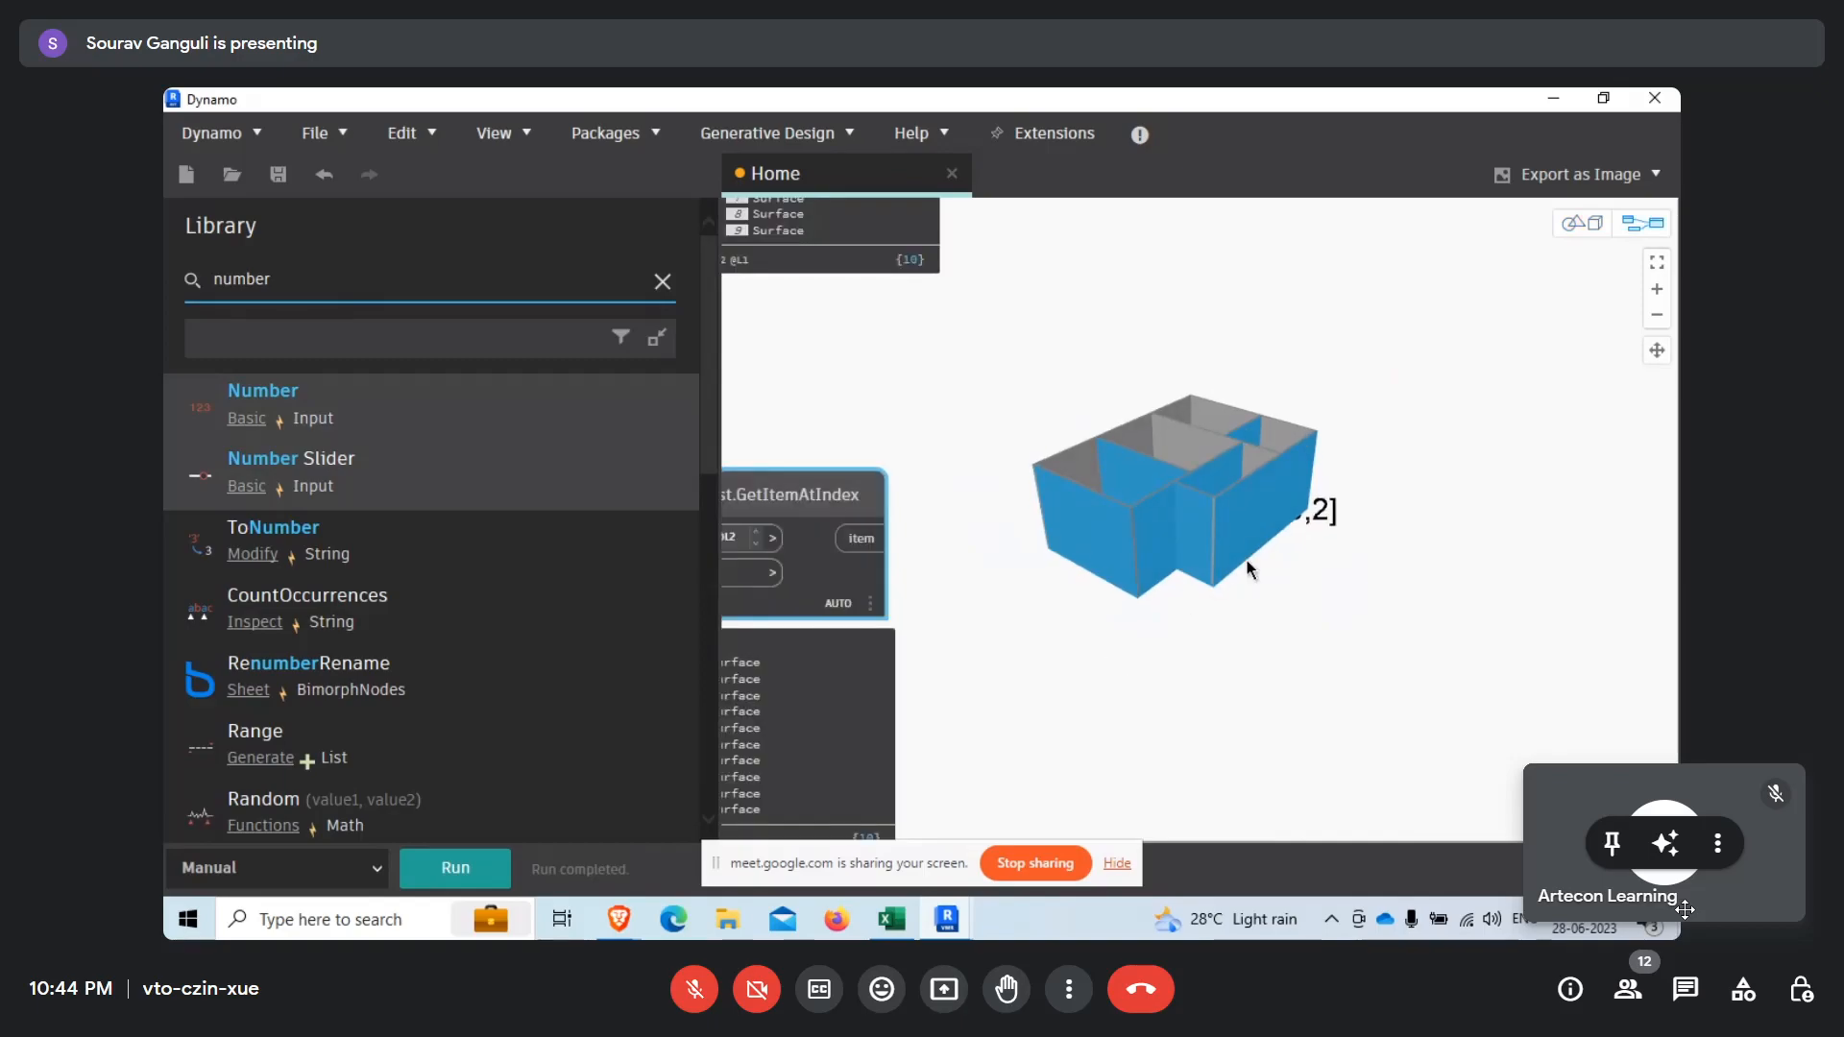
{"action": "scroll", "coordinate": [1026, 528], "scroll_direction": "up", "scroll_amount": 3}
{"action": "left_click_drag", "start_coordinate": [1027, 534], "coordinate": [1079, 519]}
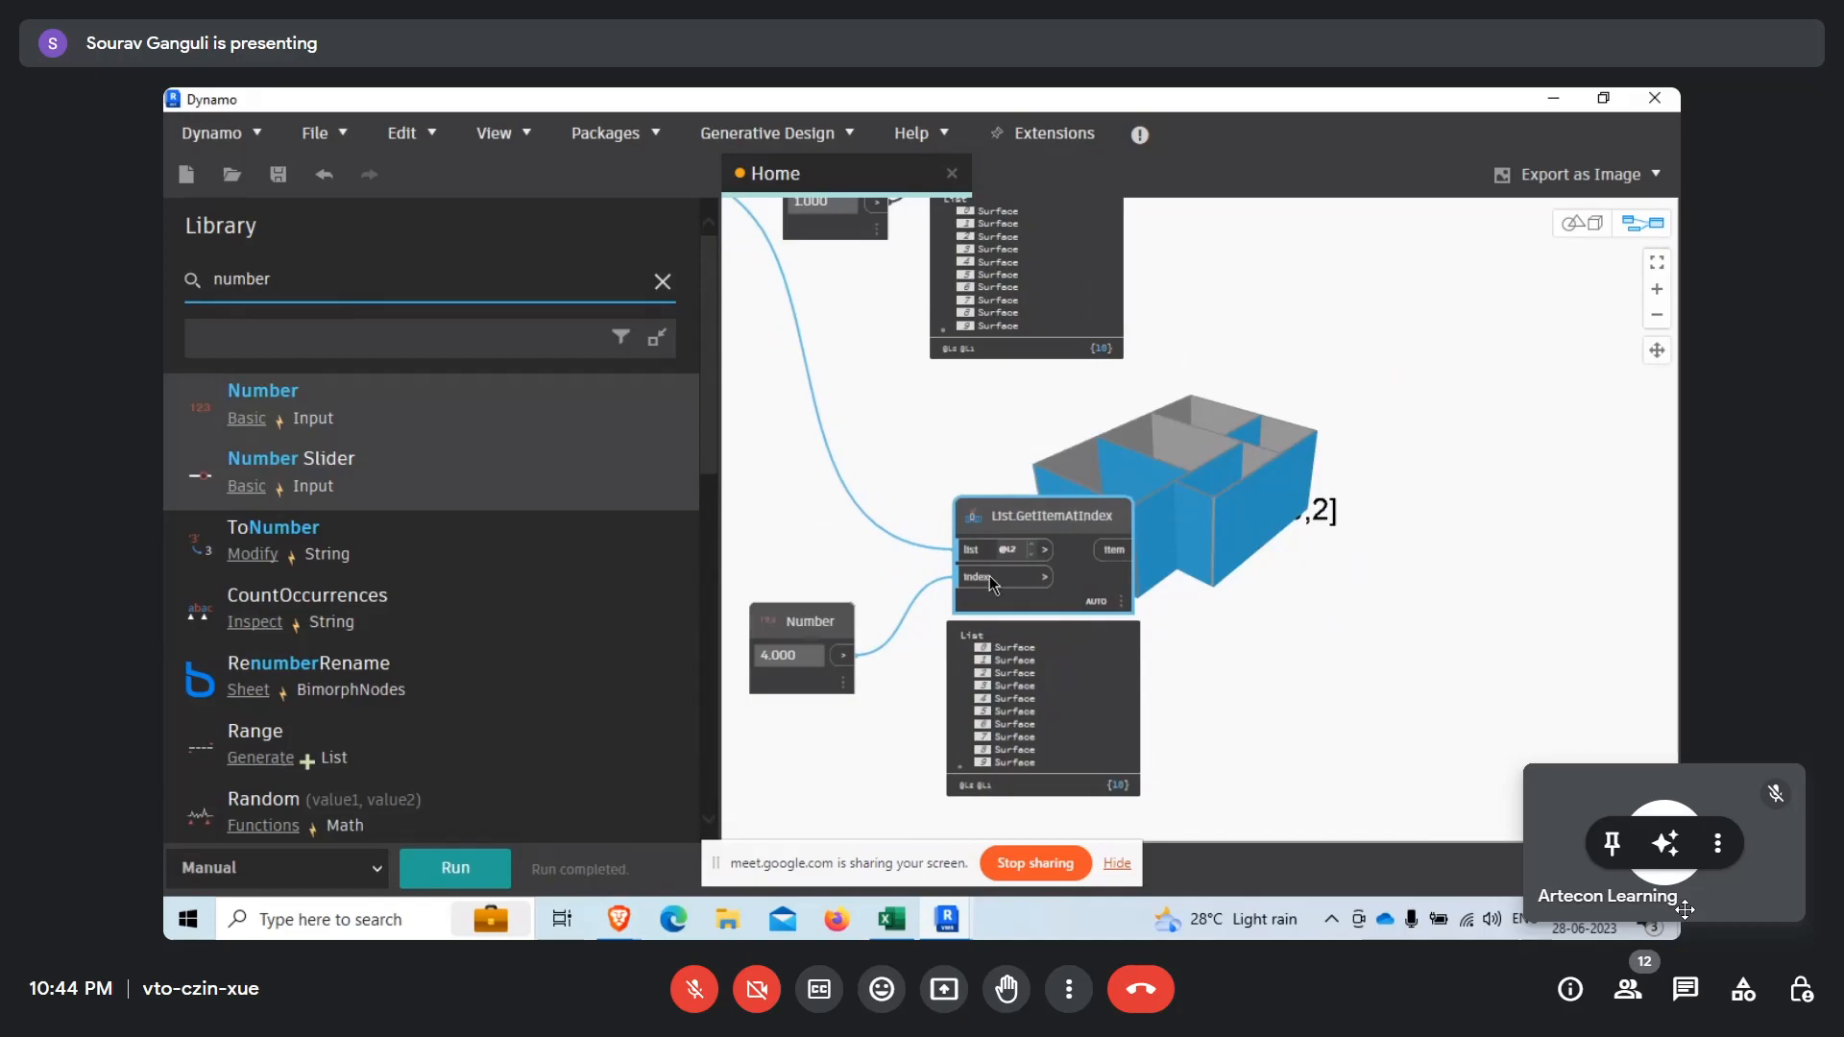
{"action": "left_click", "coordinate": [841, 624]}
{"action": "left_click_drag", "start_coordinate": [841, 624], "coordinate": [823, 562]}
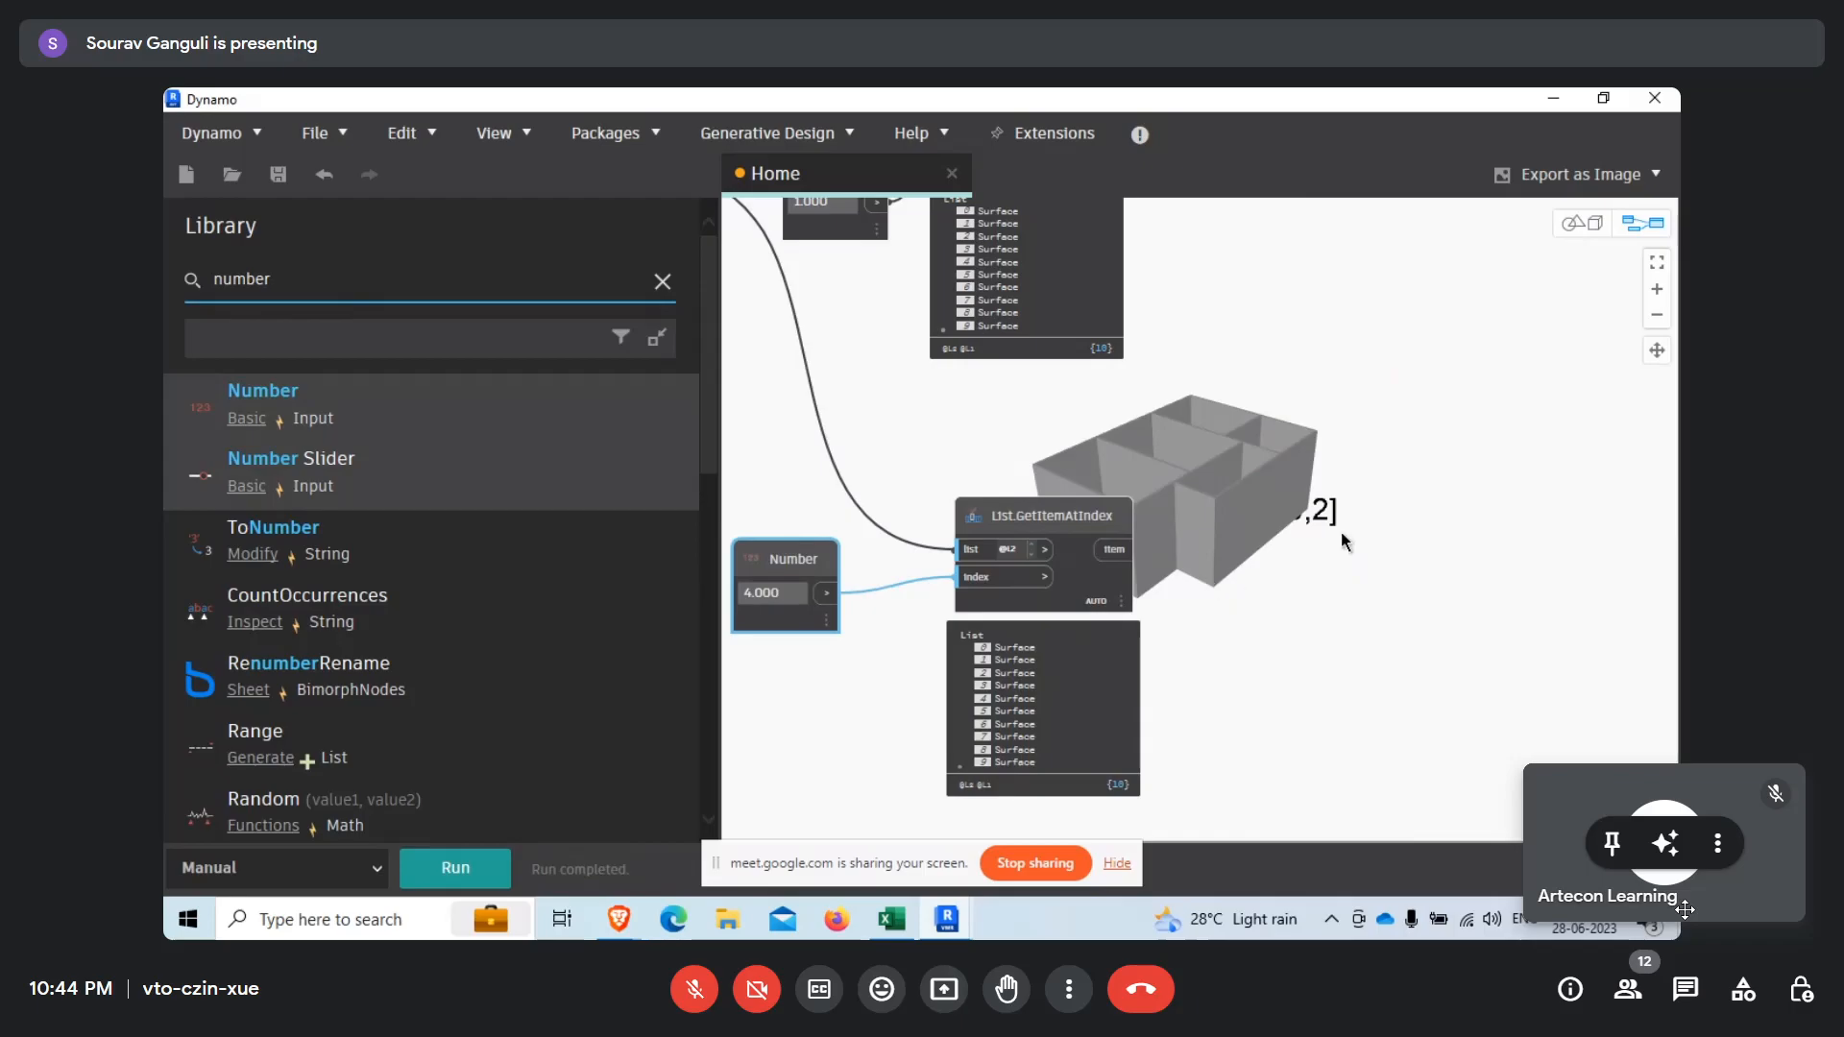
{"action": "scroll", "coordinate": [1162, 449], "scroll_direction": "down", "scroll_amount": 3}
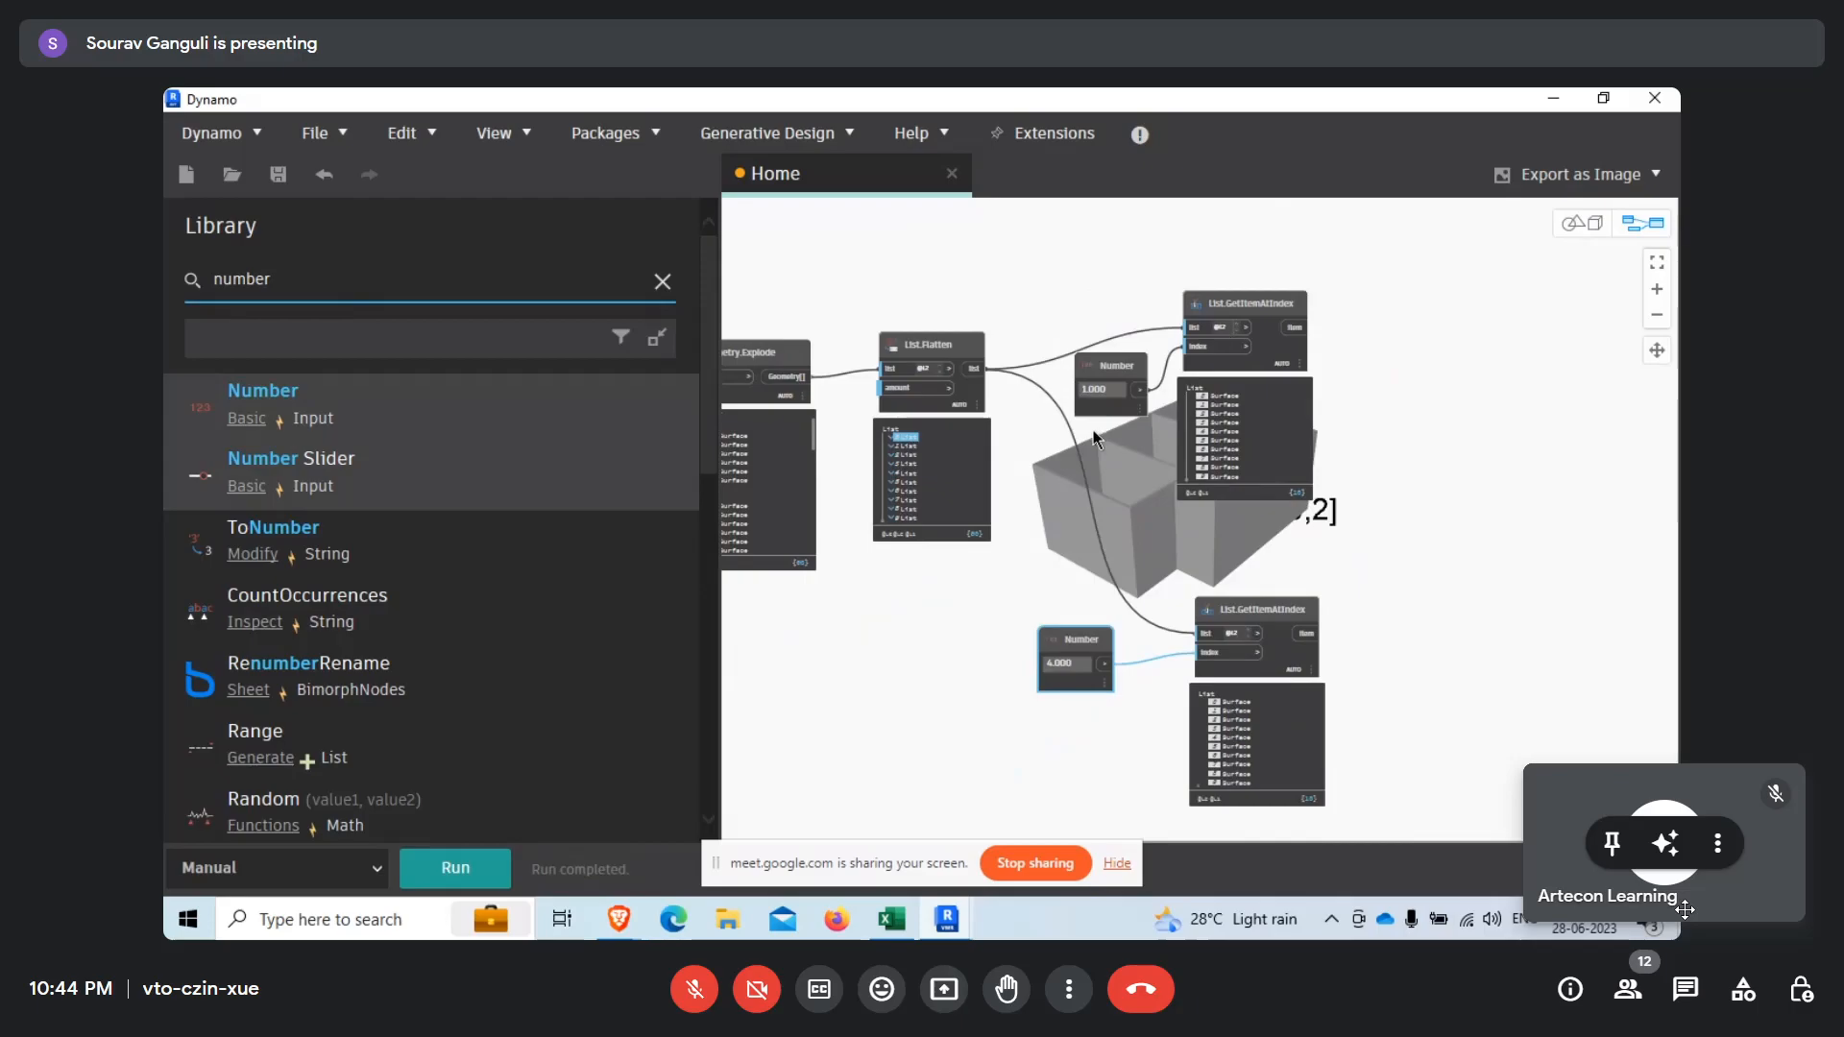
{"action": "scroll", "coordinate": [1104, 413], "scroll_direction": "up", "scroll_amount": 3}
{"action": "middle_click_drag", "start_coordinate": [1198, 522], "coordinate": [1178, 517]}
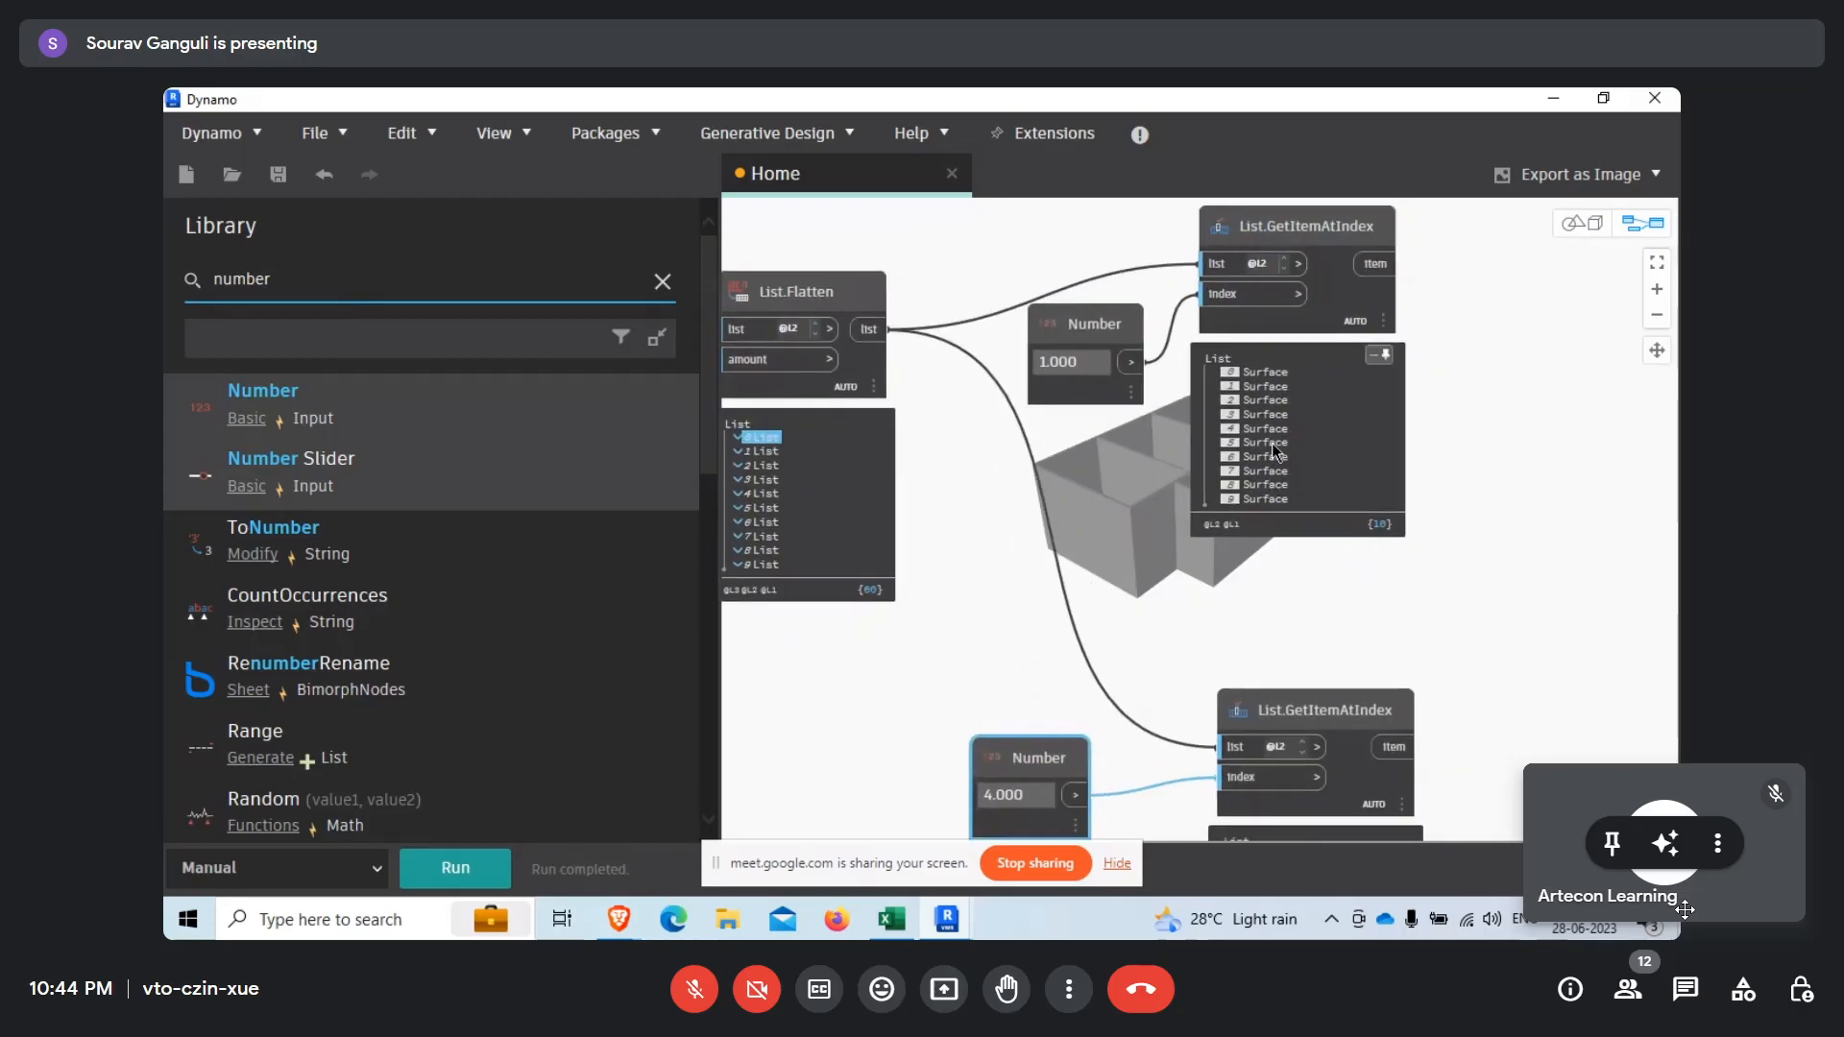
{"action": "middle_click_drag", "start_coordinate": [1250, 659], "coordinate": [1120, 499]}
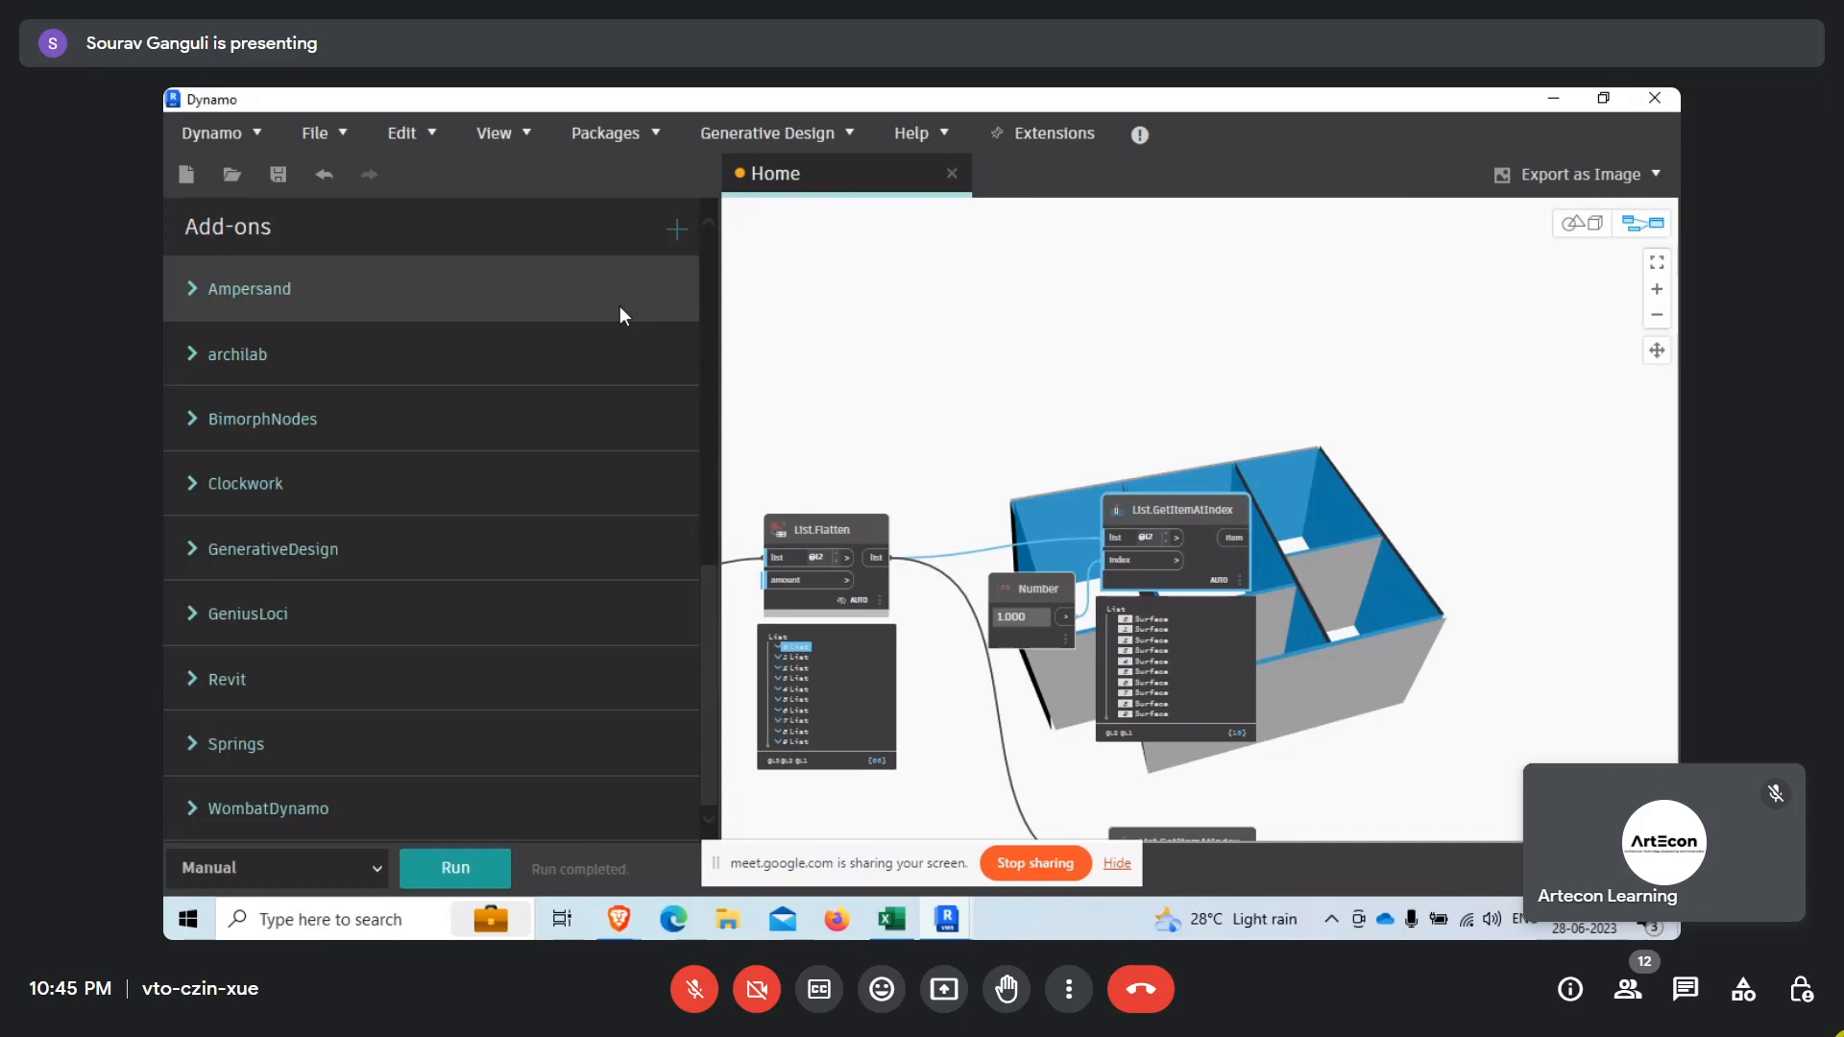
Add a Surface.NormalAtParameter node from the library's Geometry > Surfaces > Surface category.
{"action": "scroll", "coordinate": [355, 577], "scroll_direction": "up", "scroll_amount": 10}
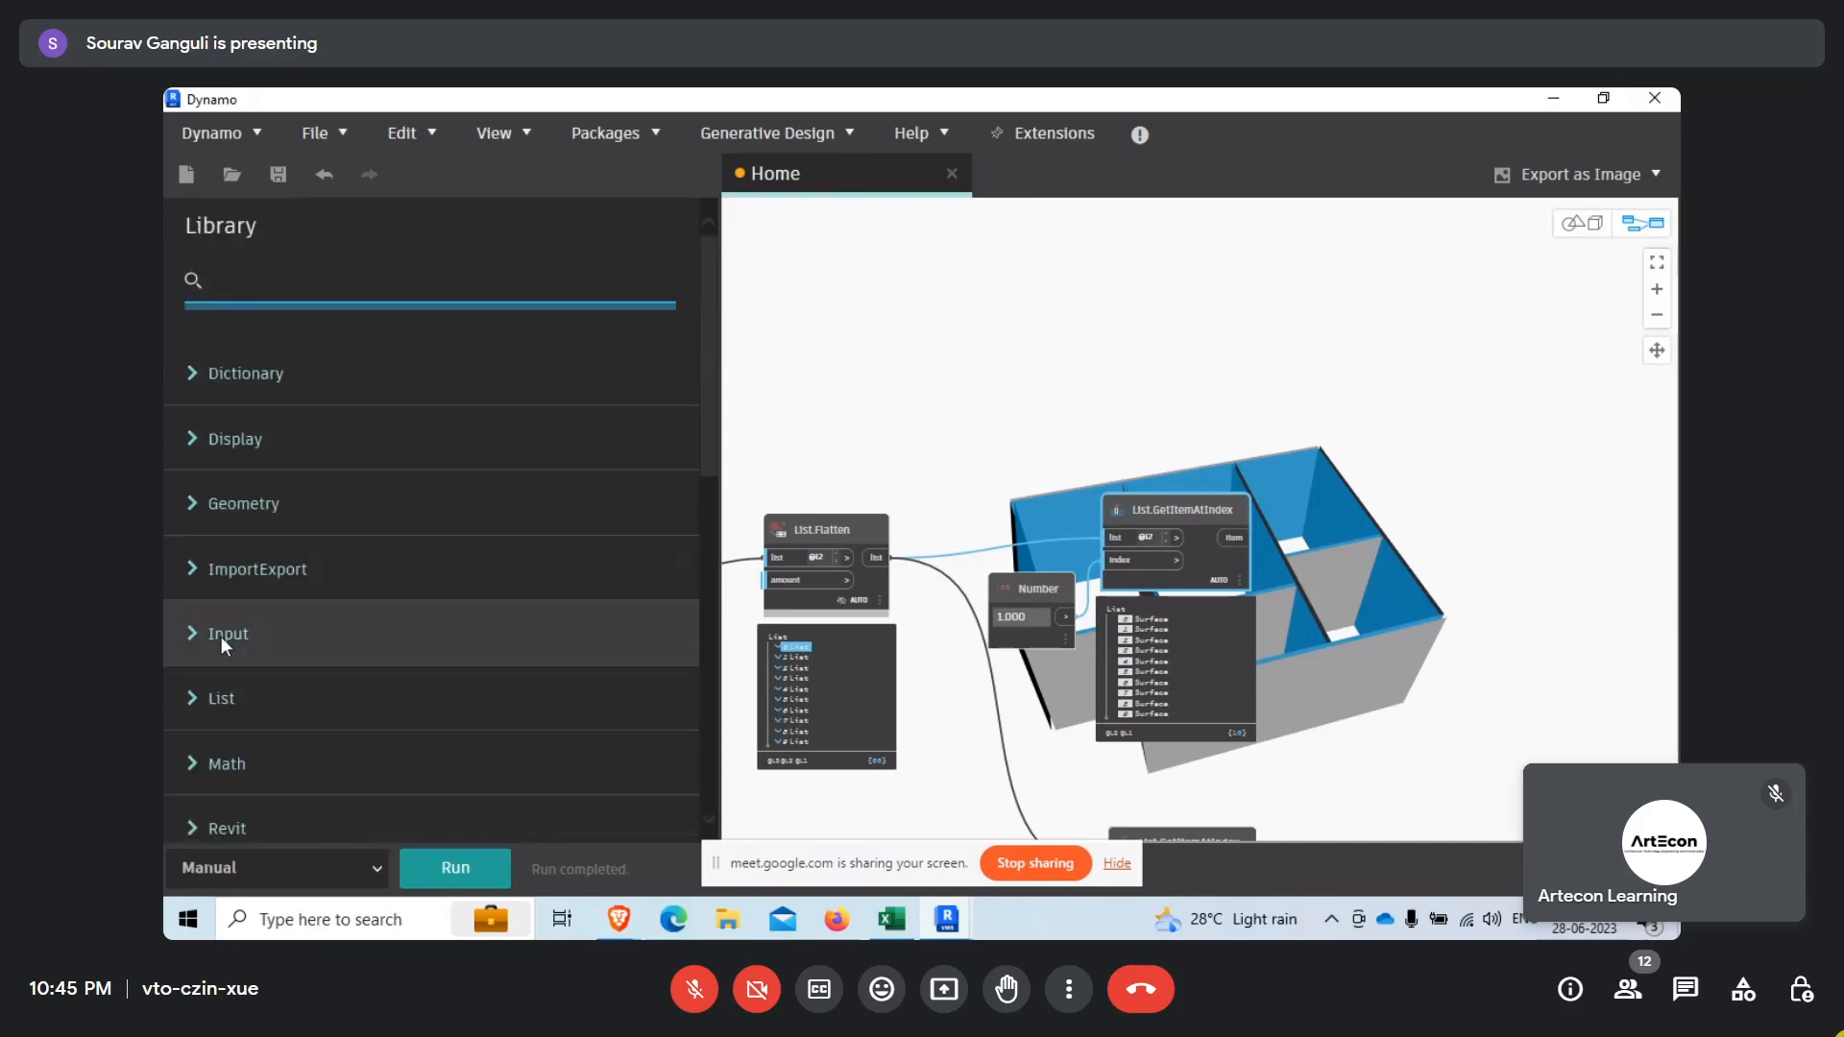
{"action": "left_click", "coordinate": [194, 505]}
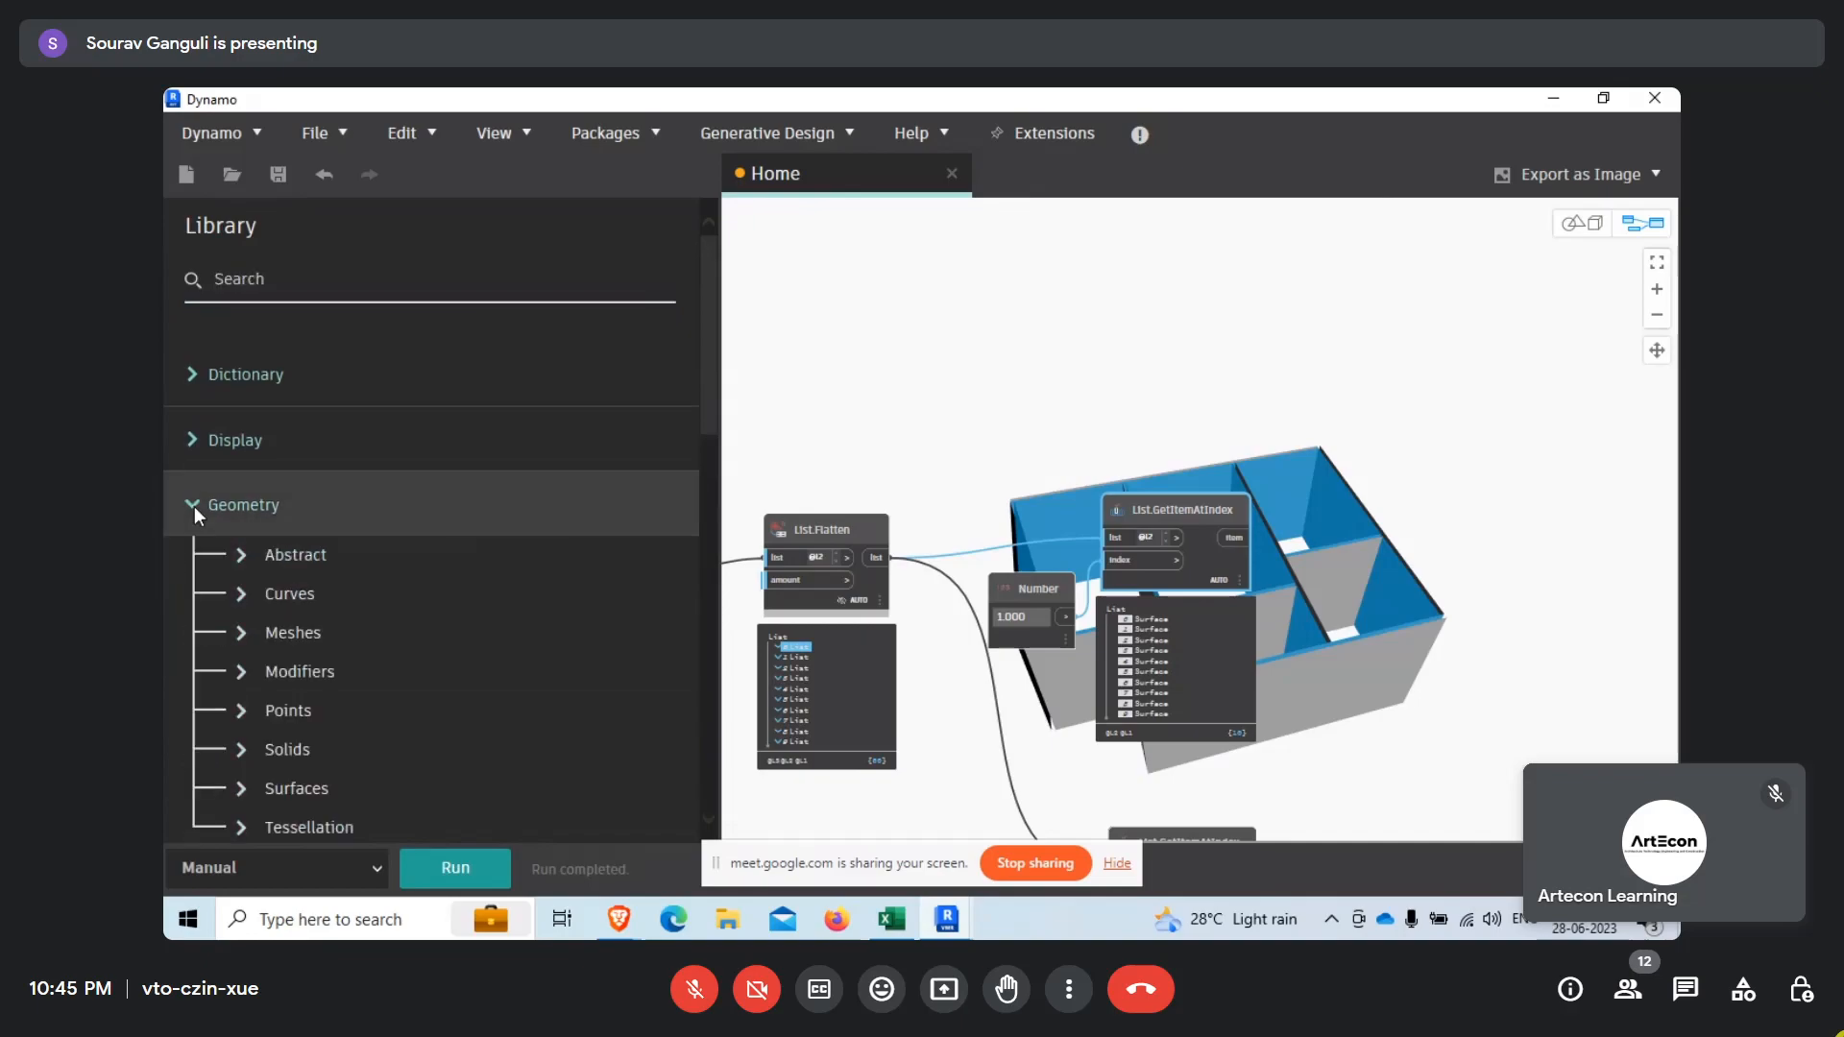
{"action": "left_click", "coordinate": [244, 782]}
{"action": "scroll", "coordinate": [396, 619], "scroll_direction": "down", "scroll_amount": 5}
{"action": "scroll", "coordinate": [395, 619], "scroll_direction": "up", "scroll_amount": 5}
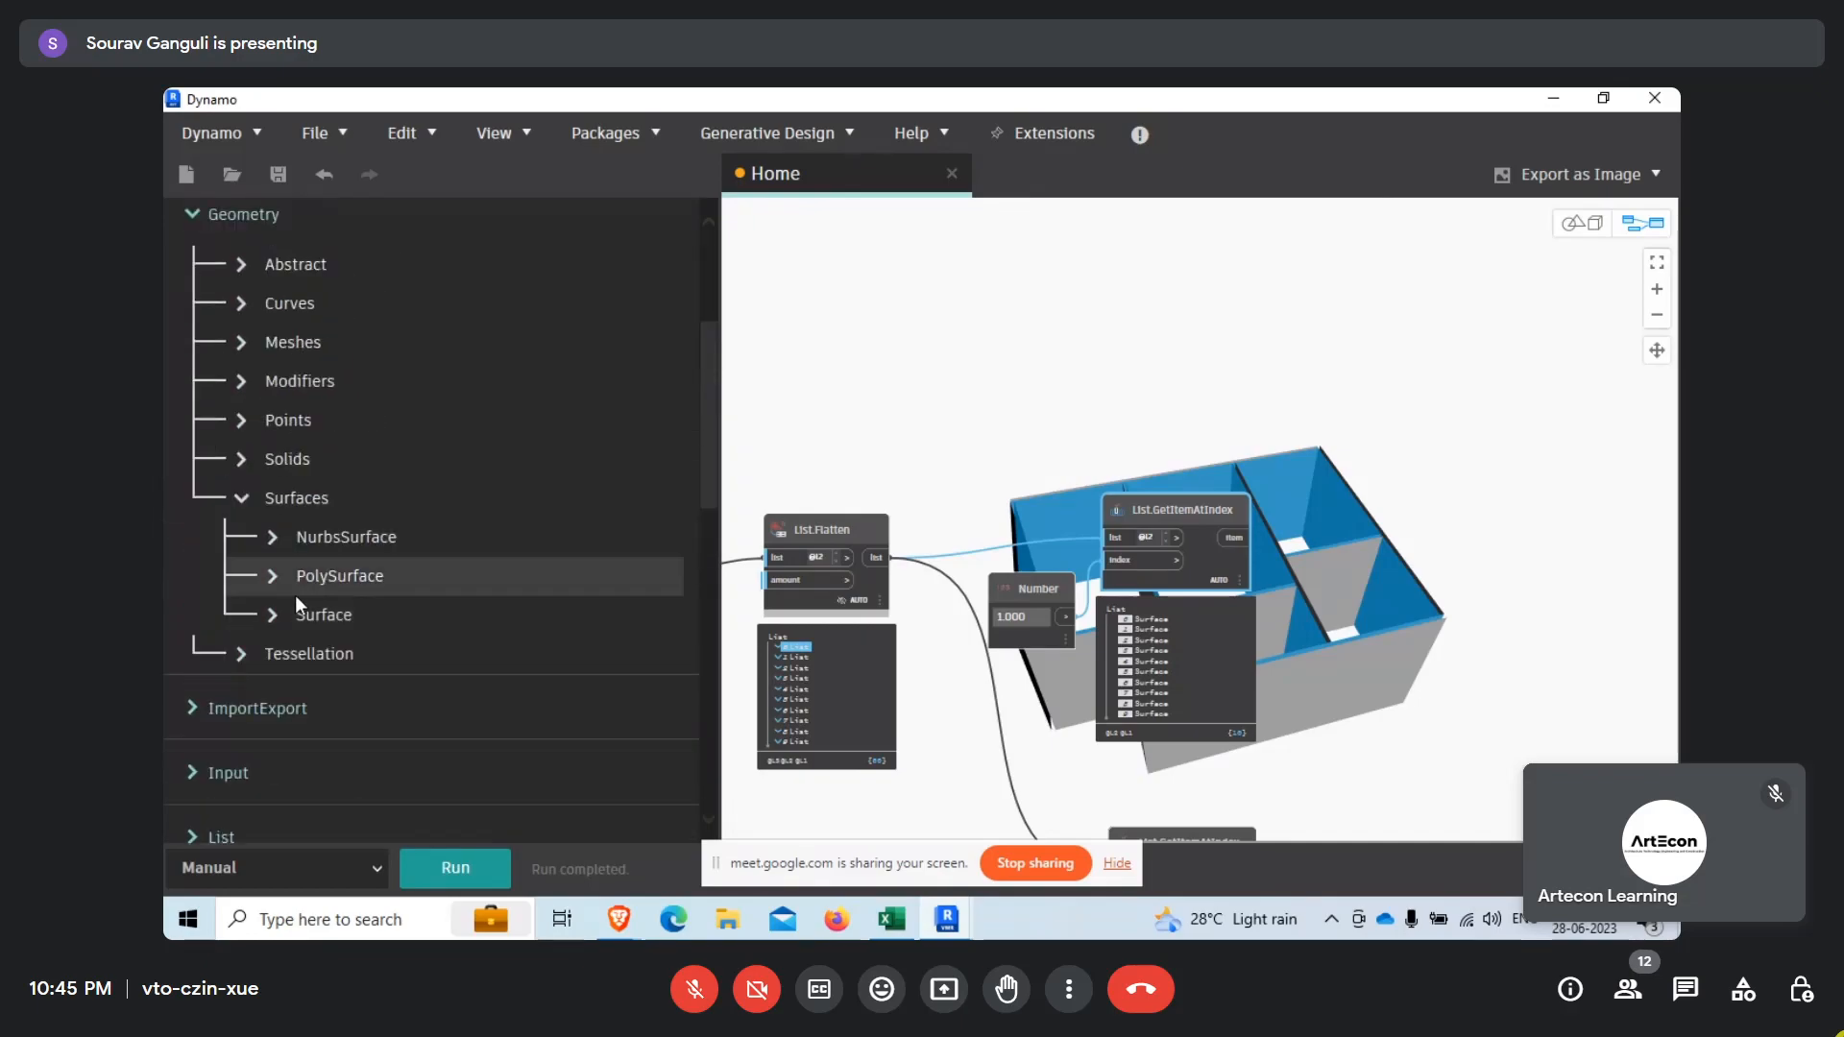
{"action": "left_click", "coordinate": [268, 612]}
{"action": "scroll", "coordinate": [434, 525], "scroll_direction": "down", "scroll_amount": 4}
{"action": "scroll", "coordinate": [440, 521], "scroll_direction": "down", "scroll_amount": 5}
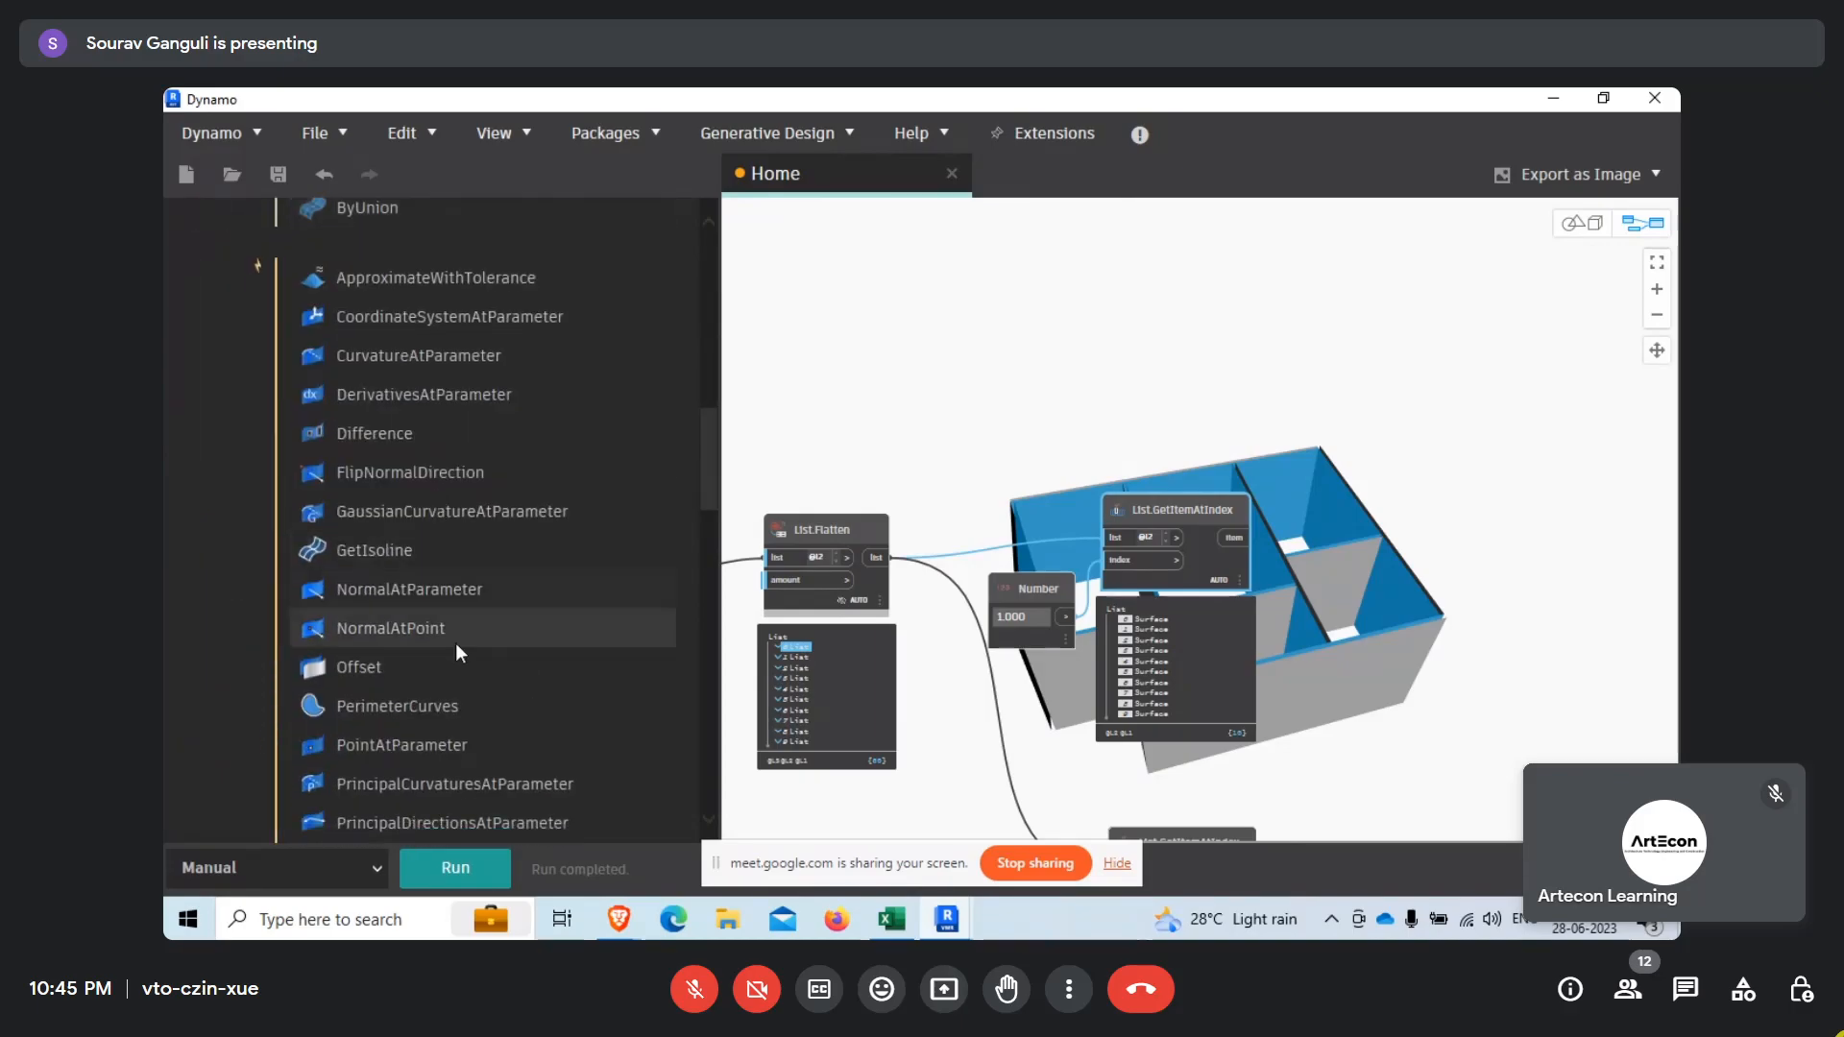
{"action": "mouse_move", "coordinate": [319, 603]}
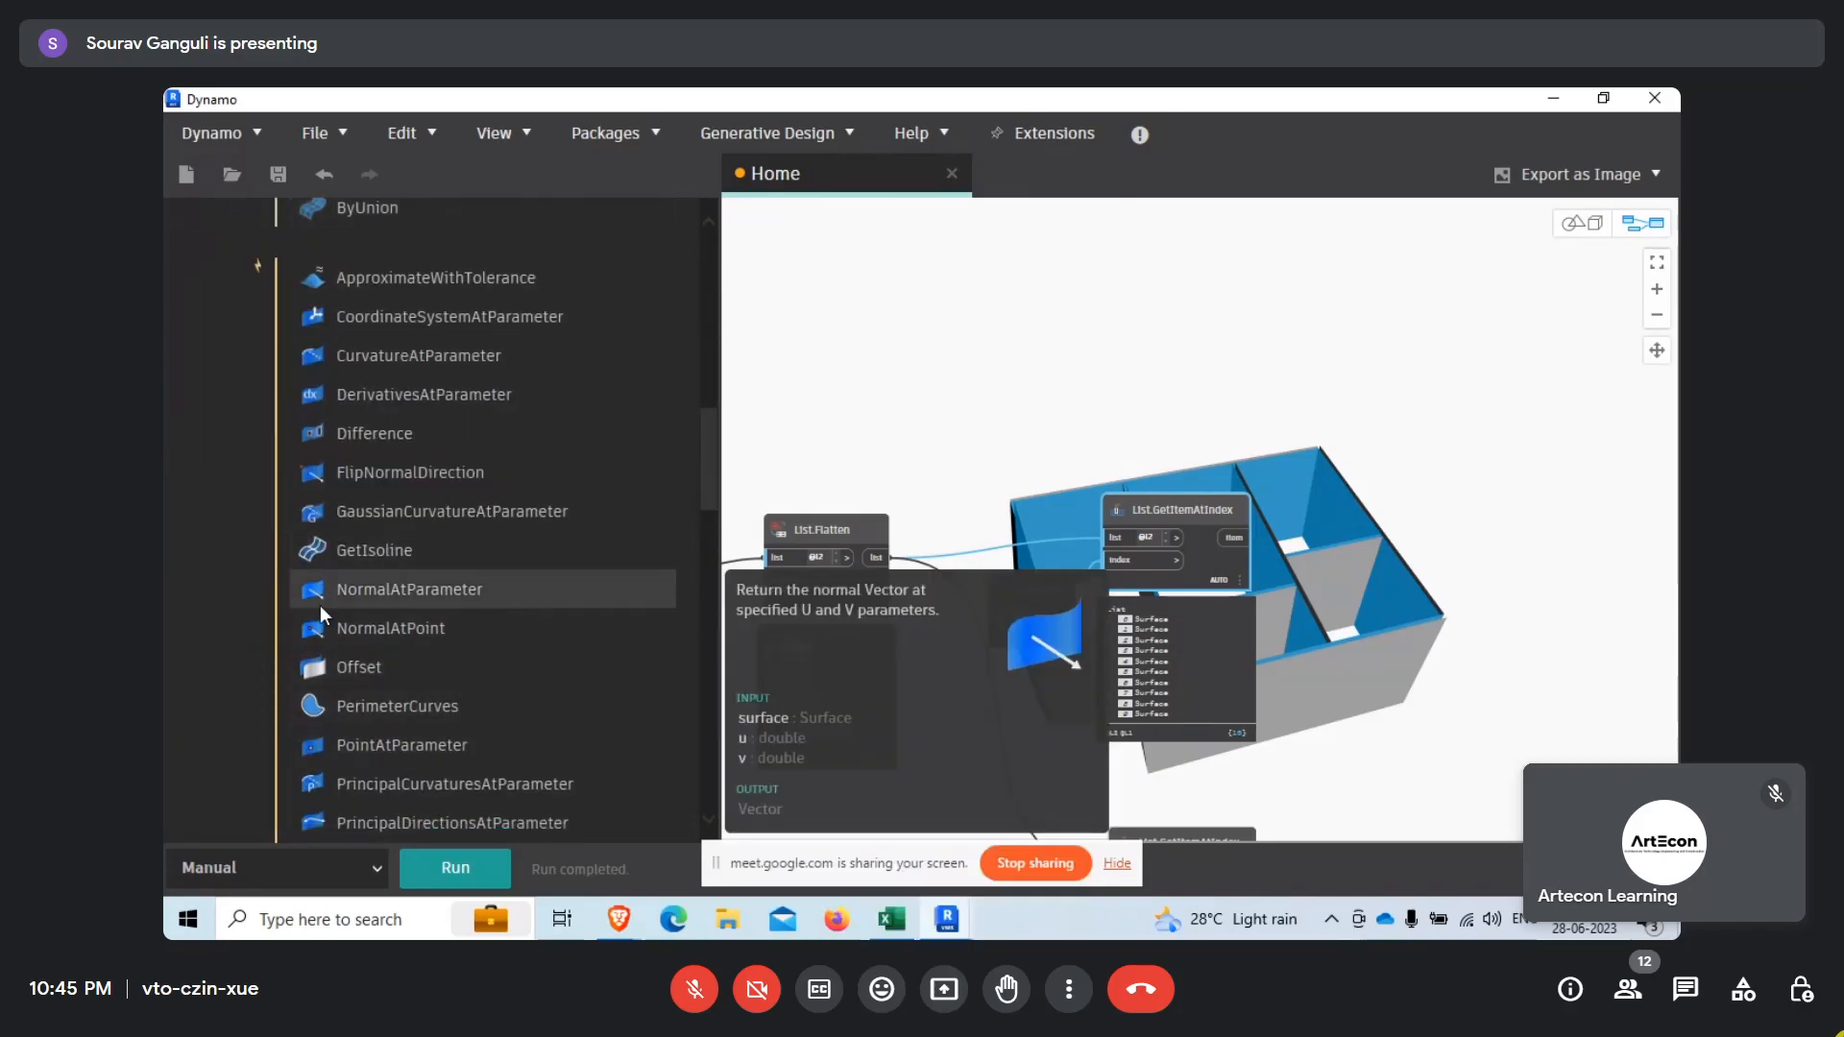
{"action": "left_click", "coordinate": [392, 597]}
Place Surface.NormalAtParameter beside the upper List.GetItemAtIndex node and connect that node's item output to its surface input.
{"action": "middle_click_drag", "start_coordinate": [1197, 712], "coordinate": [769, 667]}
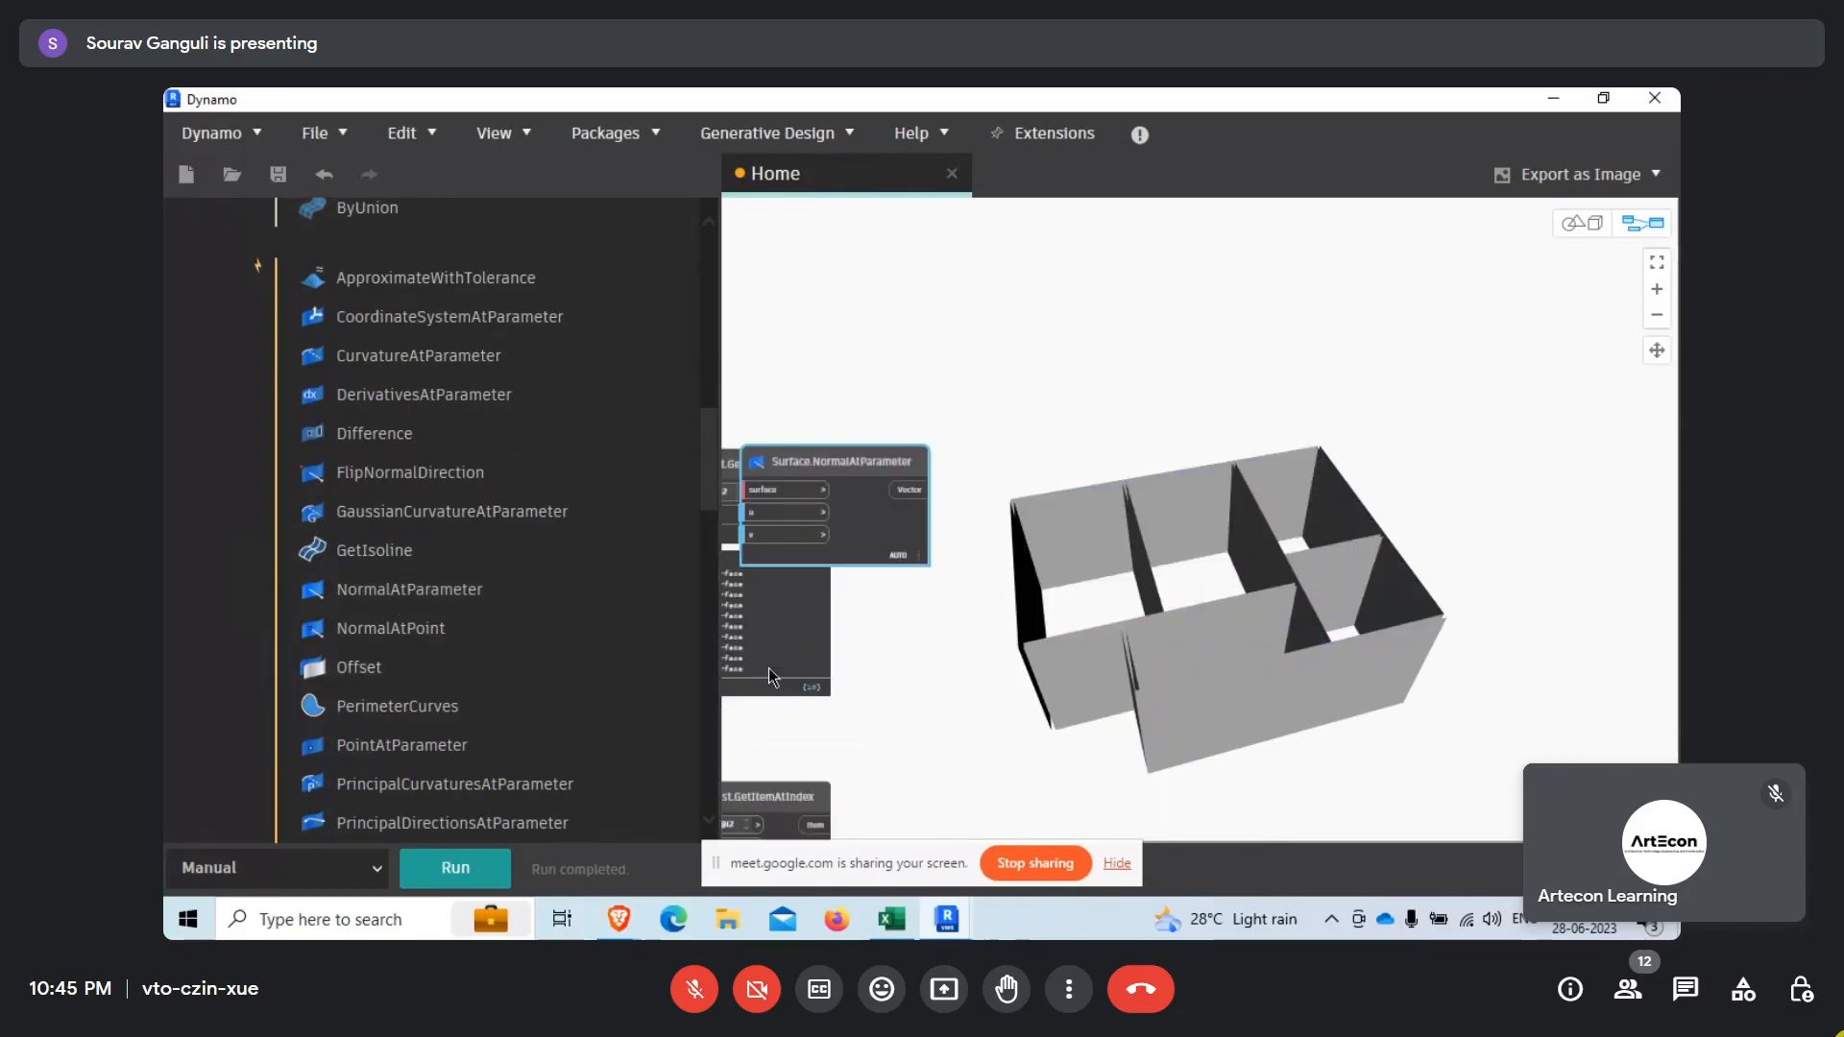
{"action": "left_click_drag", "start_coordinate": [853, 447], "coordinate": [996, 437]}
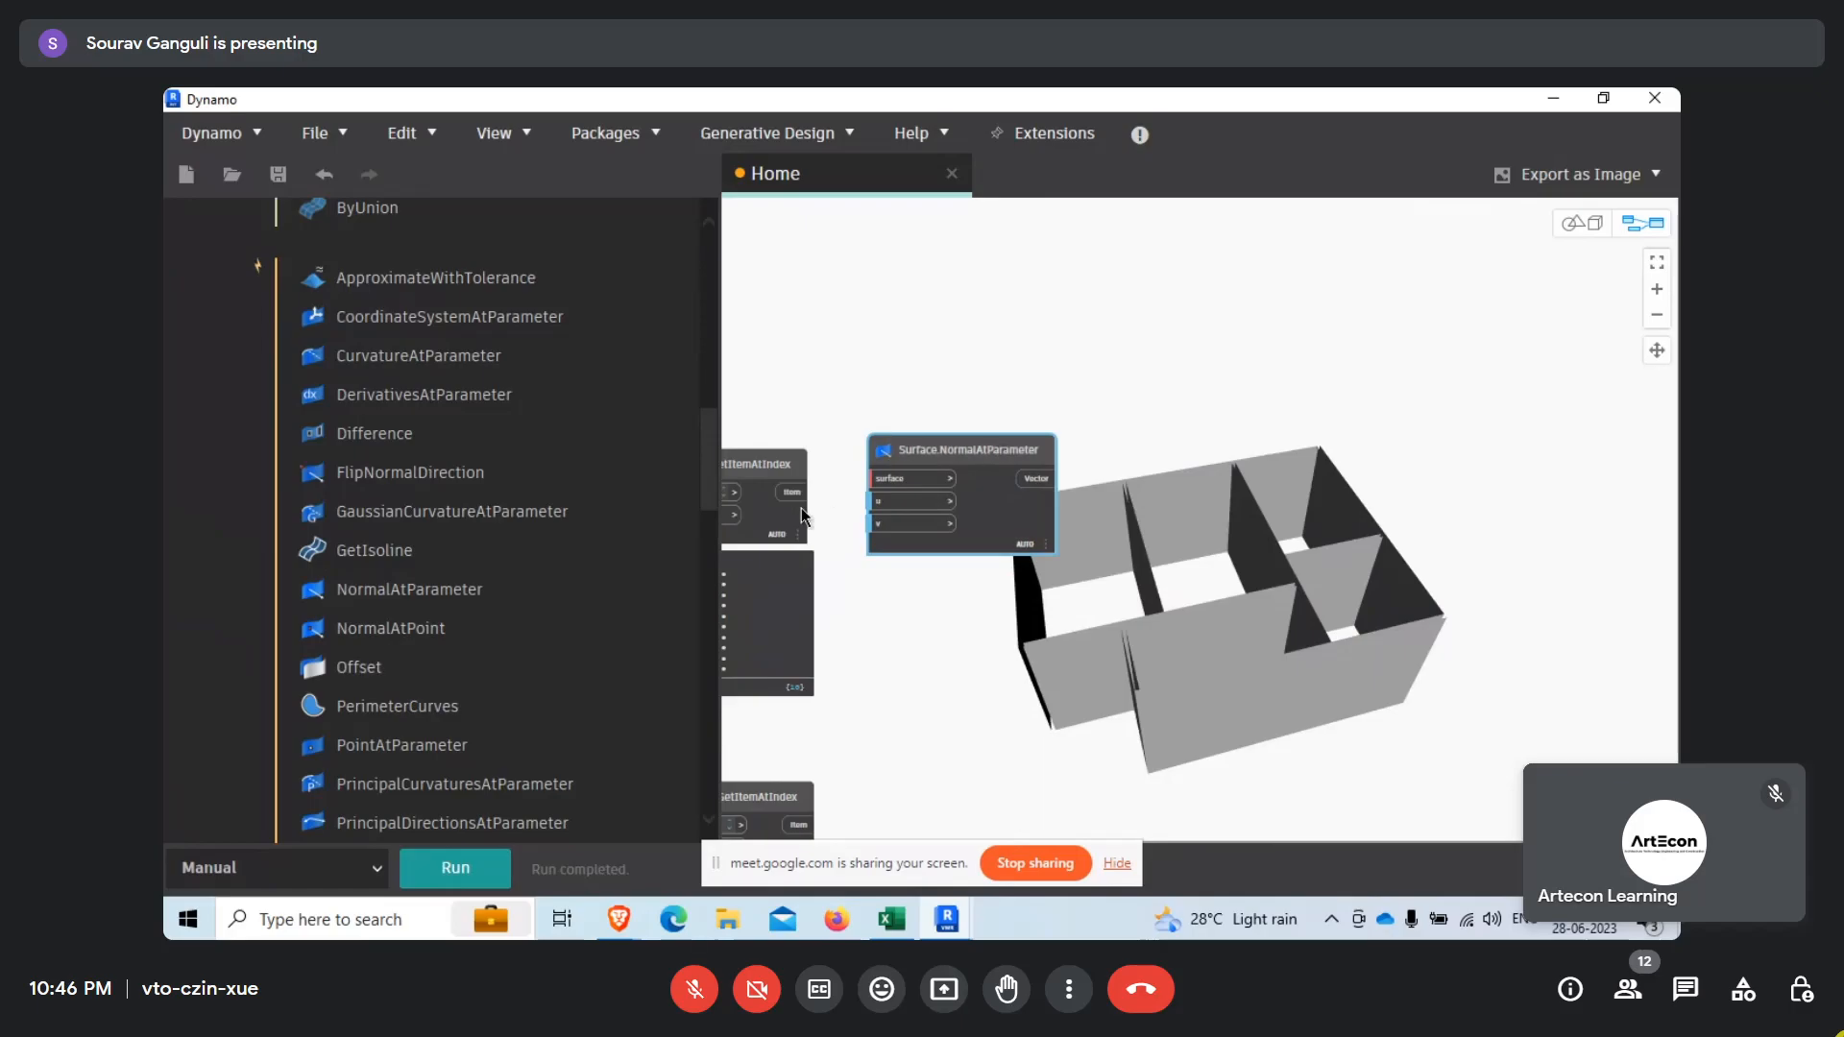
{"action": "scroll", "coordinate": [801, 507], "scroll_direction": "up", "scroll_amount": 2}
{"action": "left_click_drag", "start_coordinate": [838, 487], "coordinate": [931, 469]}
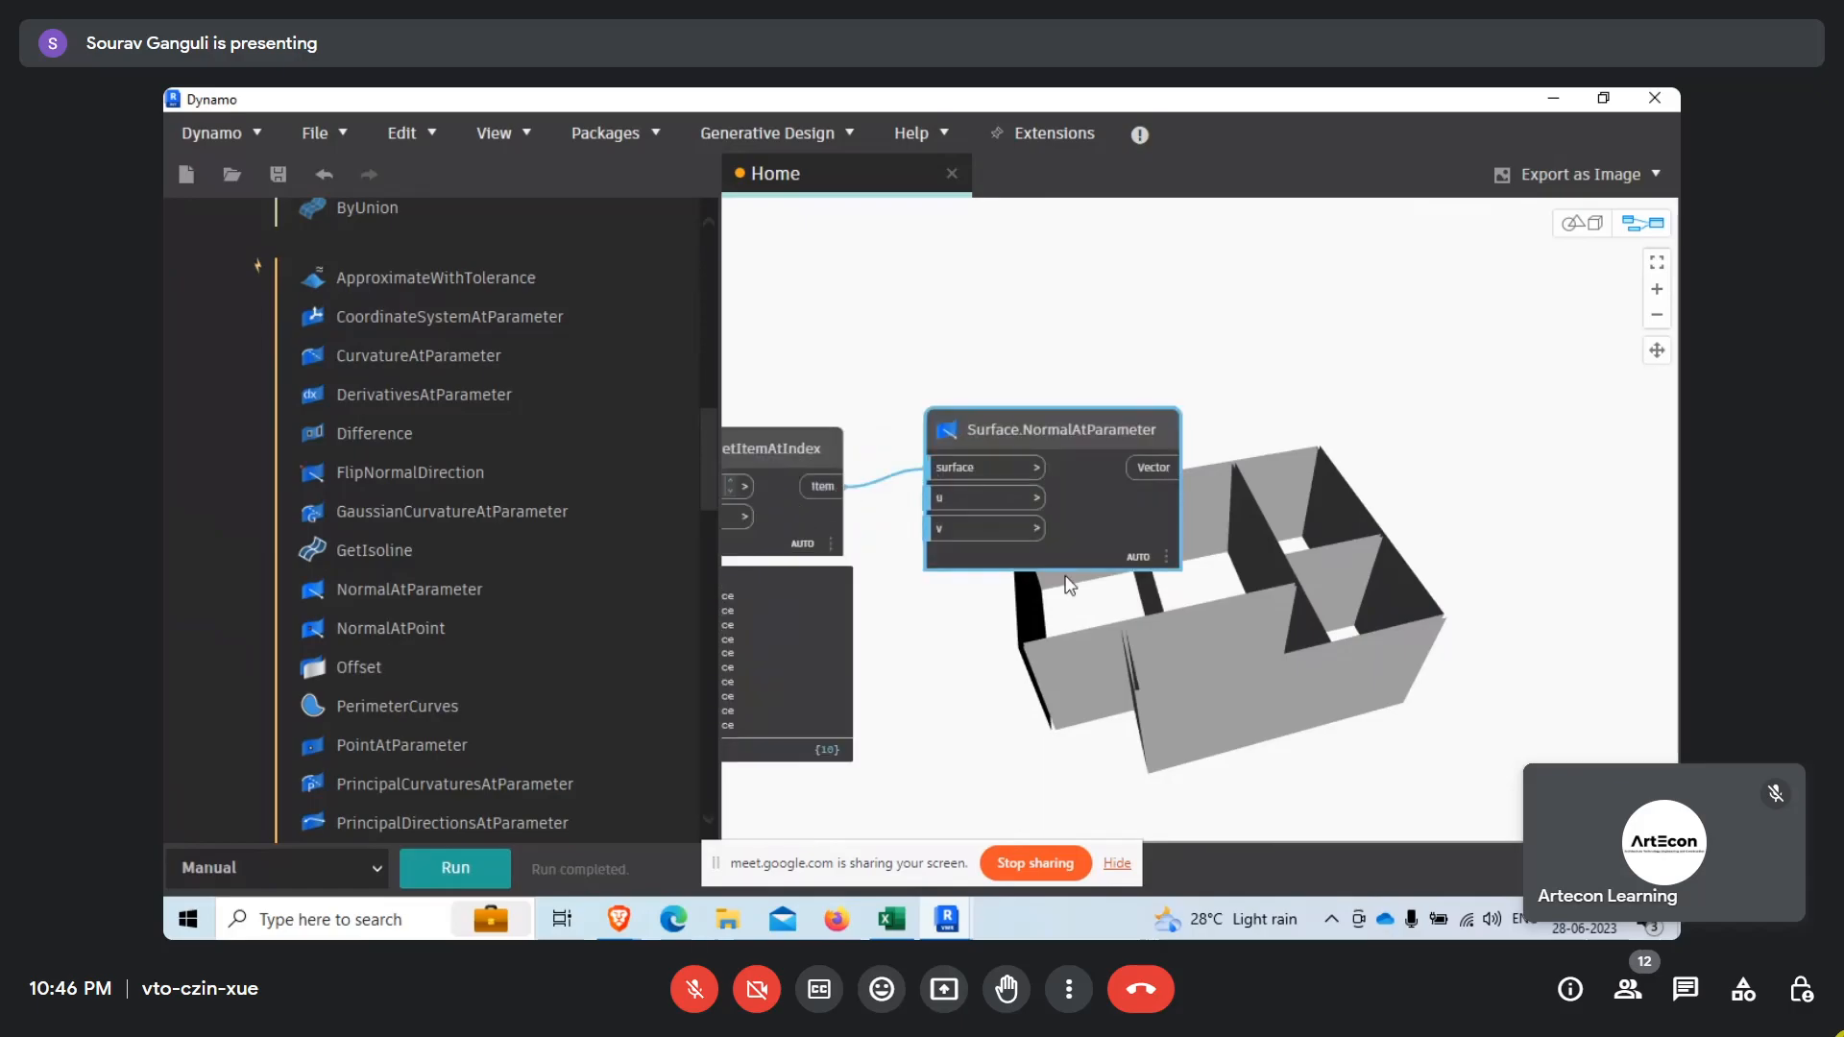
{"action": "left_click_drag", "start_coordinate": [1081, 516], "coordinate": [1123, 528]}
Start a new node search in the library.
{"action": "scroll", "coordinate": [369, 321], "scroll_direction": "up", "scroll_amount": 10}
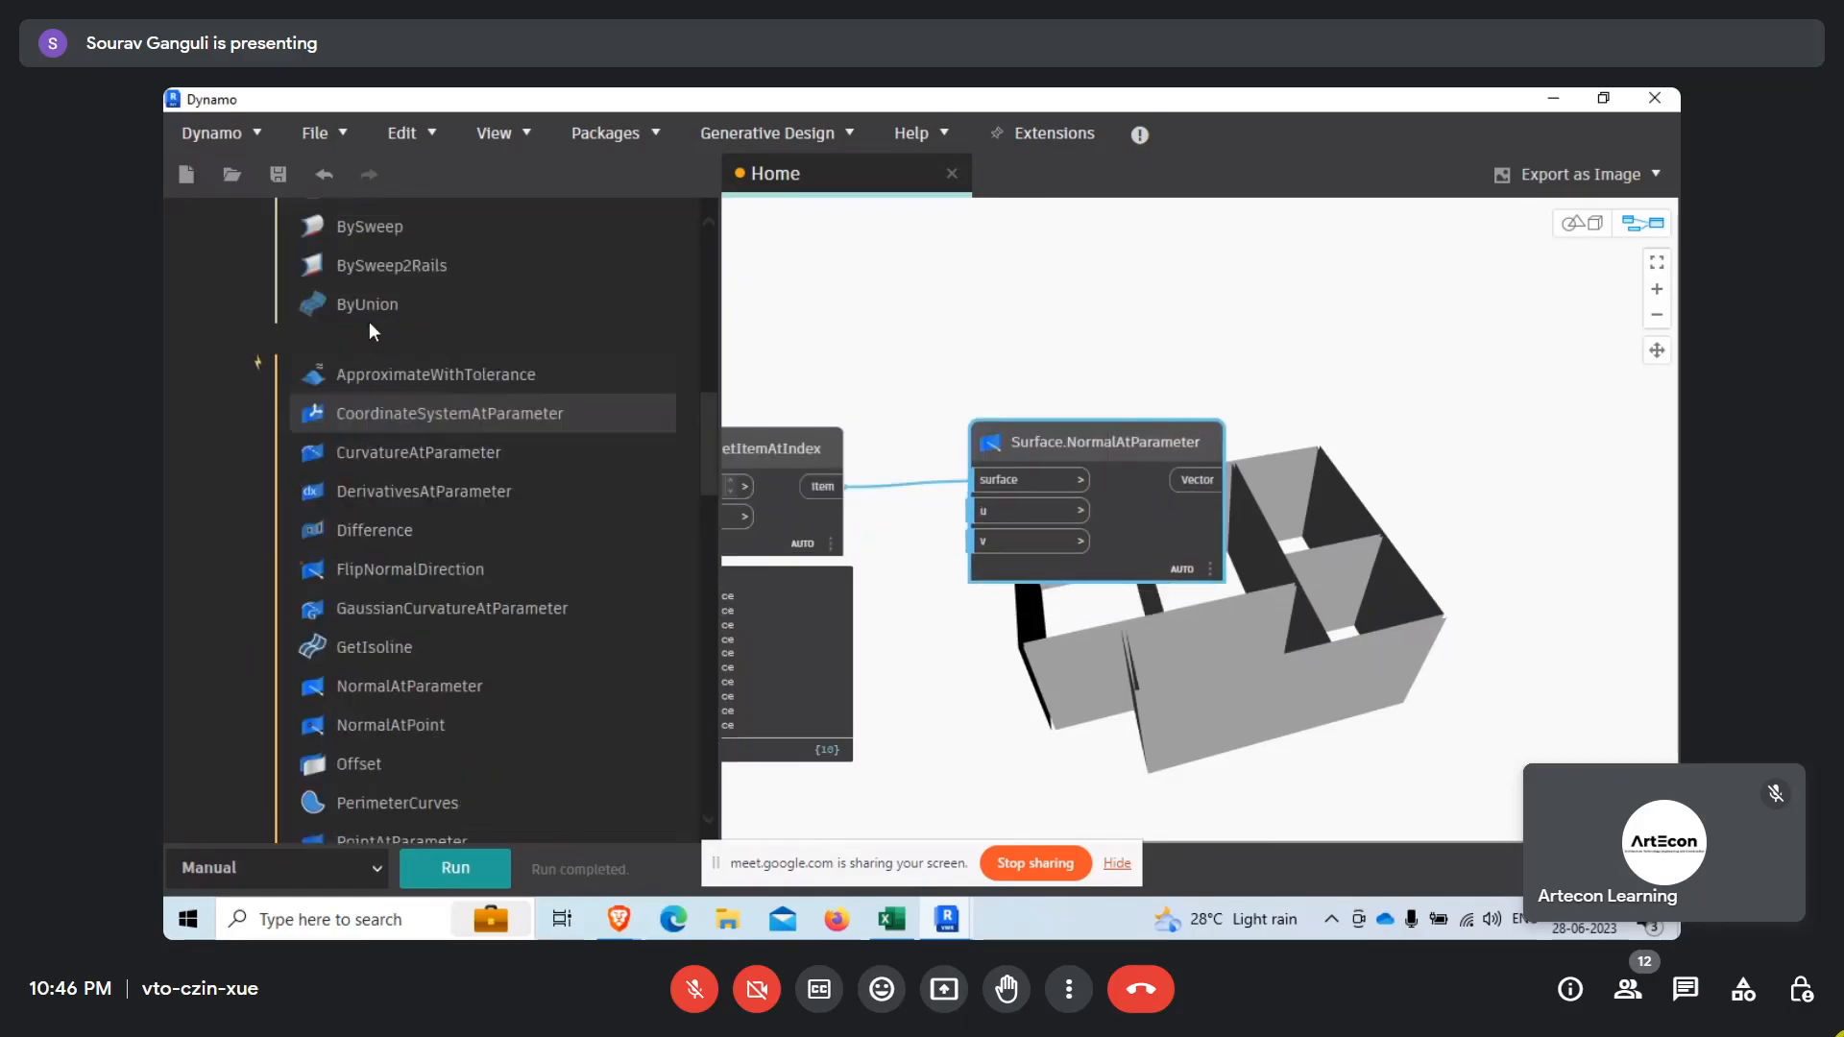
{"action": "left_click", "coordinate": [340, 284]}
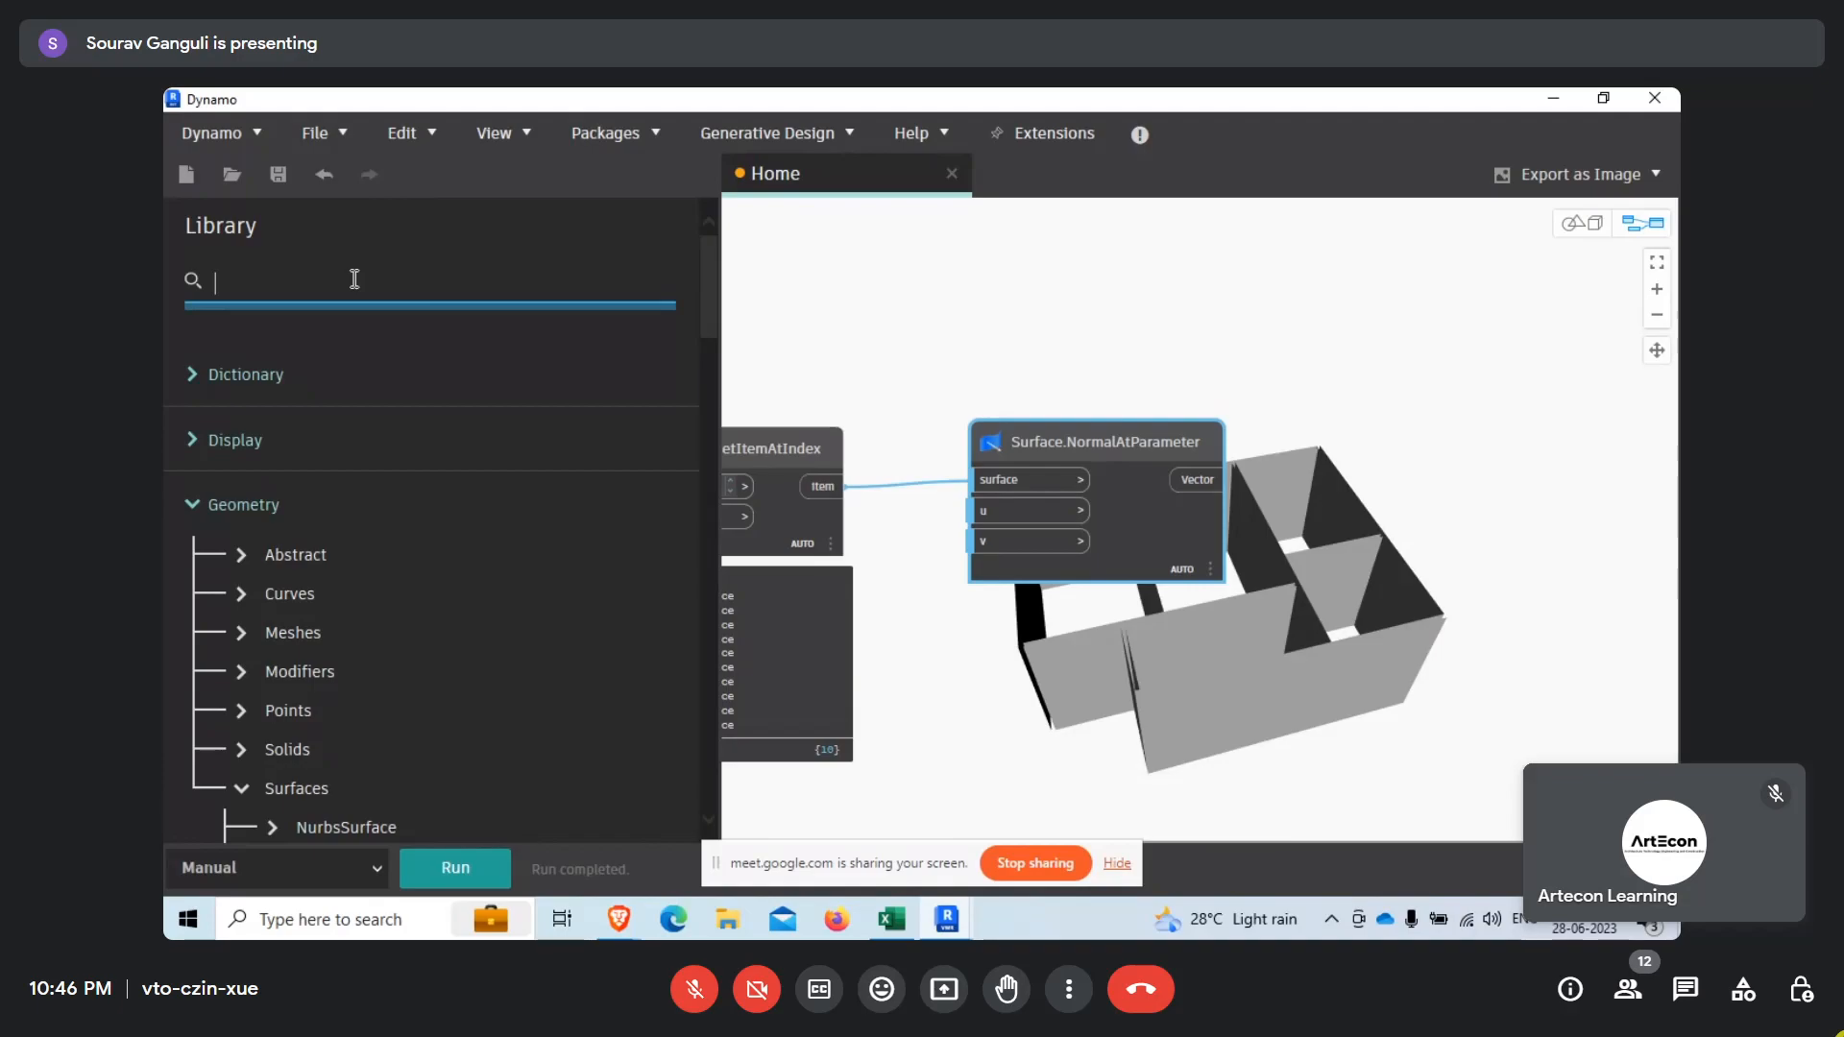
Add a Number node from the library and set its value to 0.5.
{"action": "type", "text": "number"}
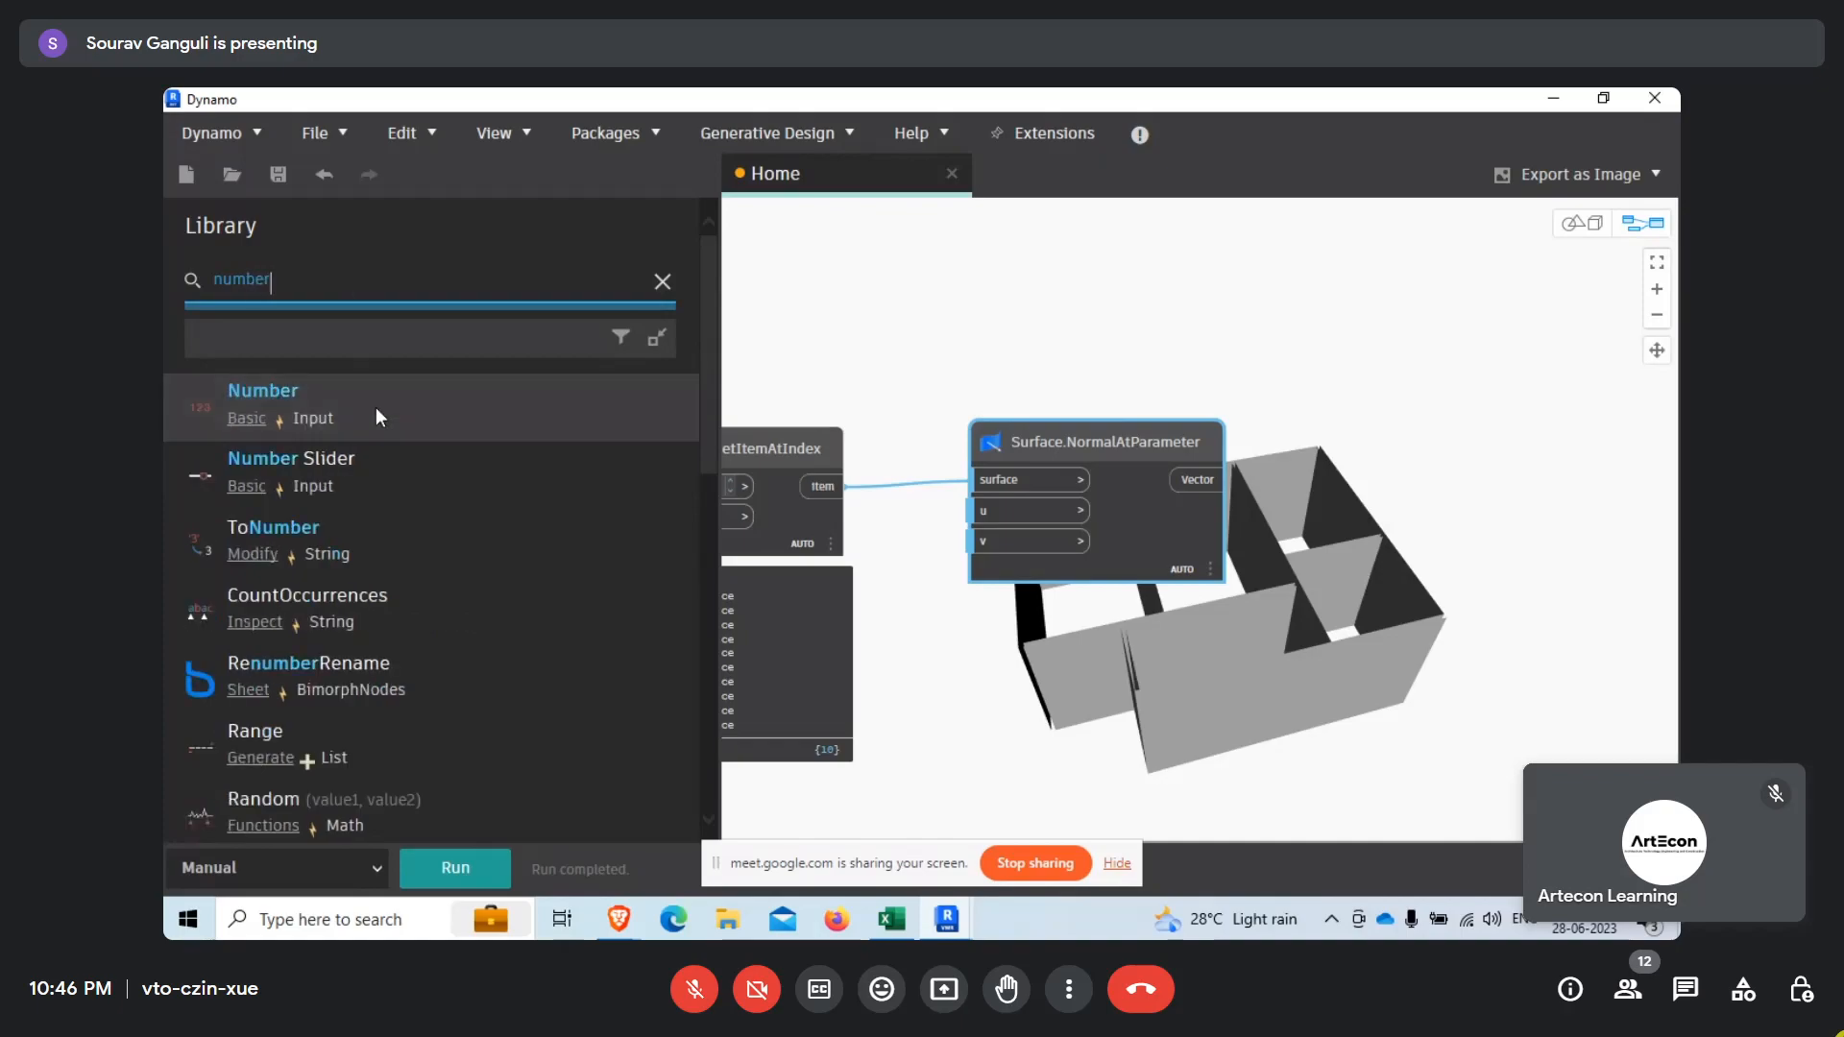
{"action": "left_click", "coordinate": [376, 407]}
{"action": "double_click", "coordinate": [1203, 568]}
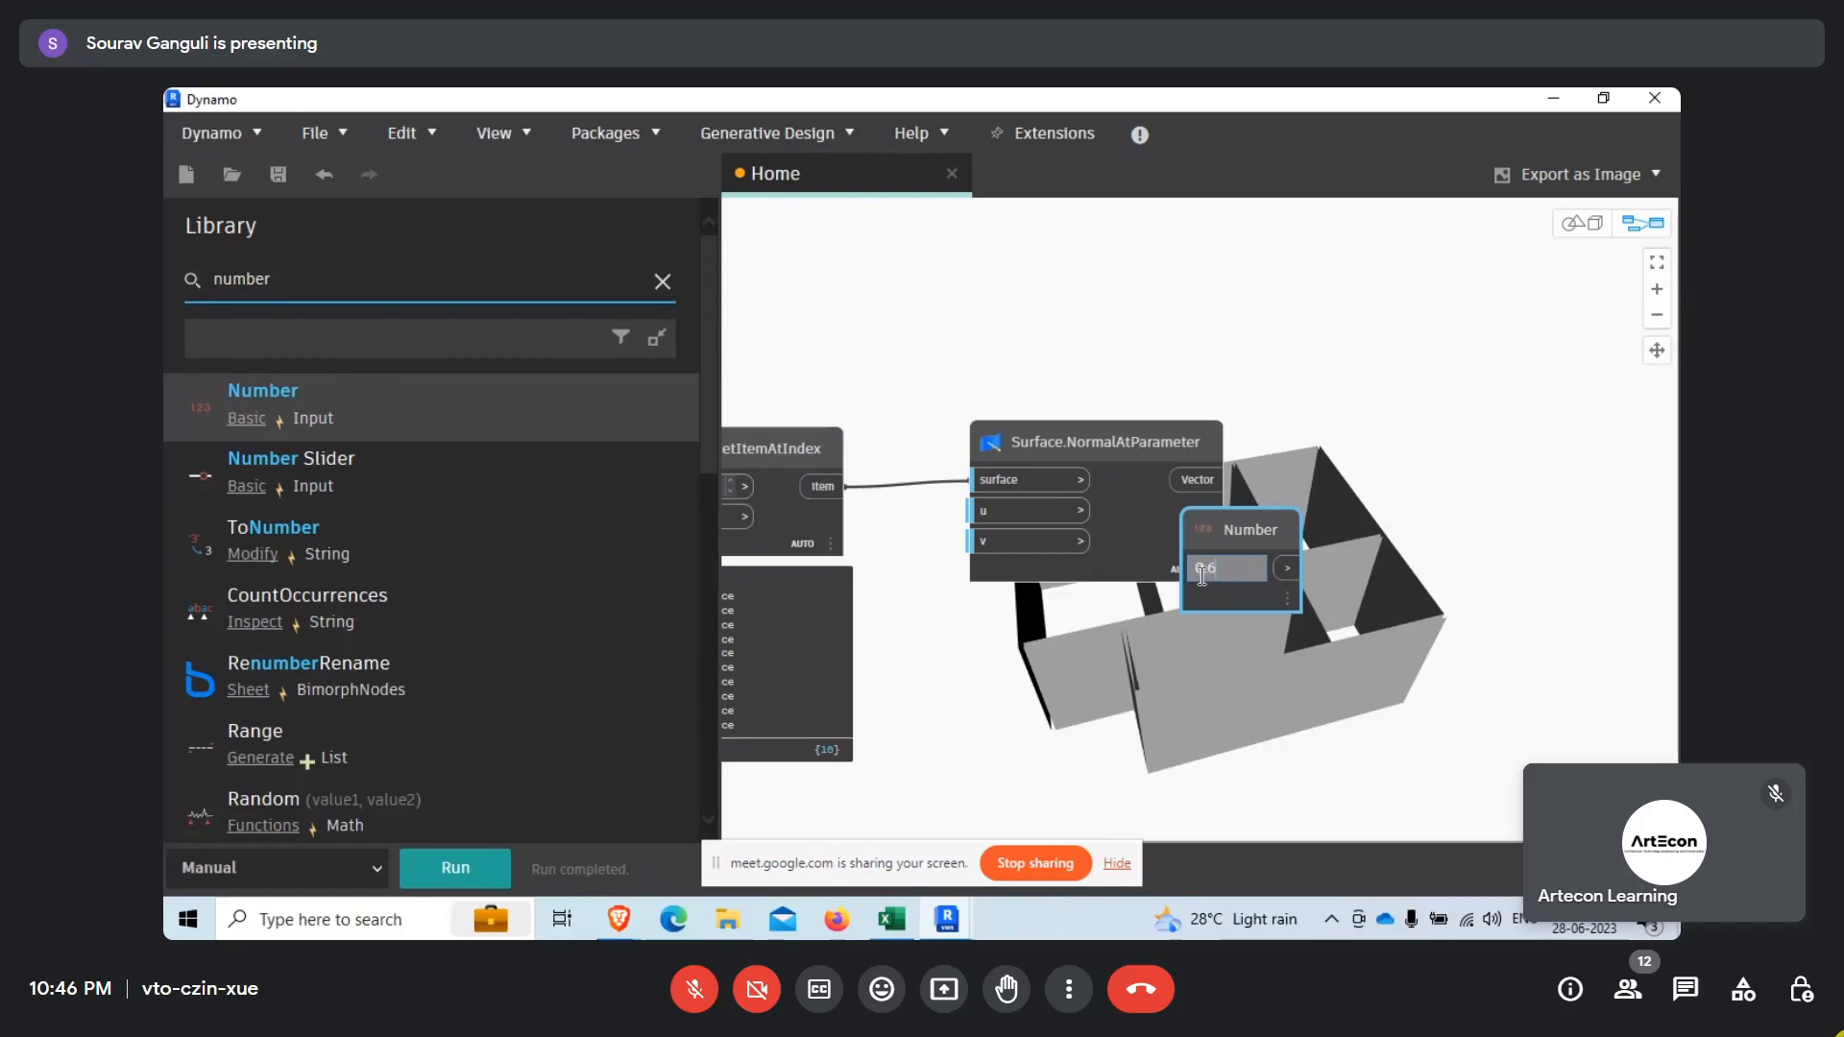
Connect the Number node to the u and v inputs of Surface.NormalAtParameter and arrange both nodes beside the upper List.GetItemAtIndex.
{"action": "mouse_move", "coordinate": [1215, 548]}
{"action": "left_mouse_down"}
{"action": "mouse_move", "coordinate": [1076, 626]}
{"action": "mouse_move", "coordinate": [943, 663]}
{"action": "mouse_move", "coordinate": [946, 519]}
{"action": "mouse_move", "coordinate": [967, 511]}
{"action": "left_mouse_up"}
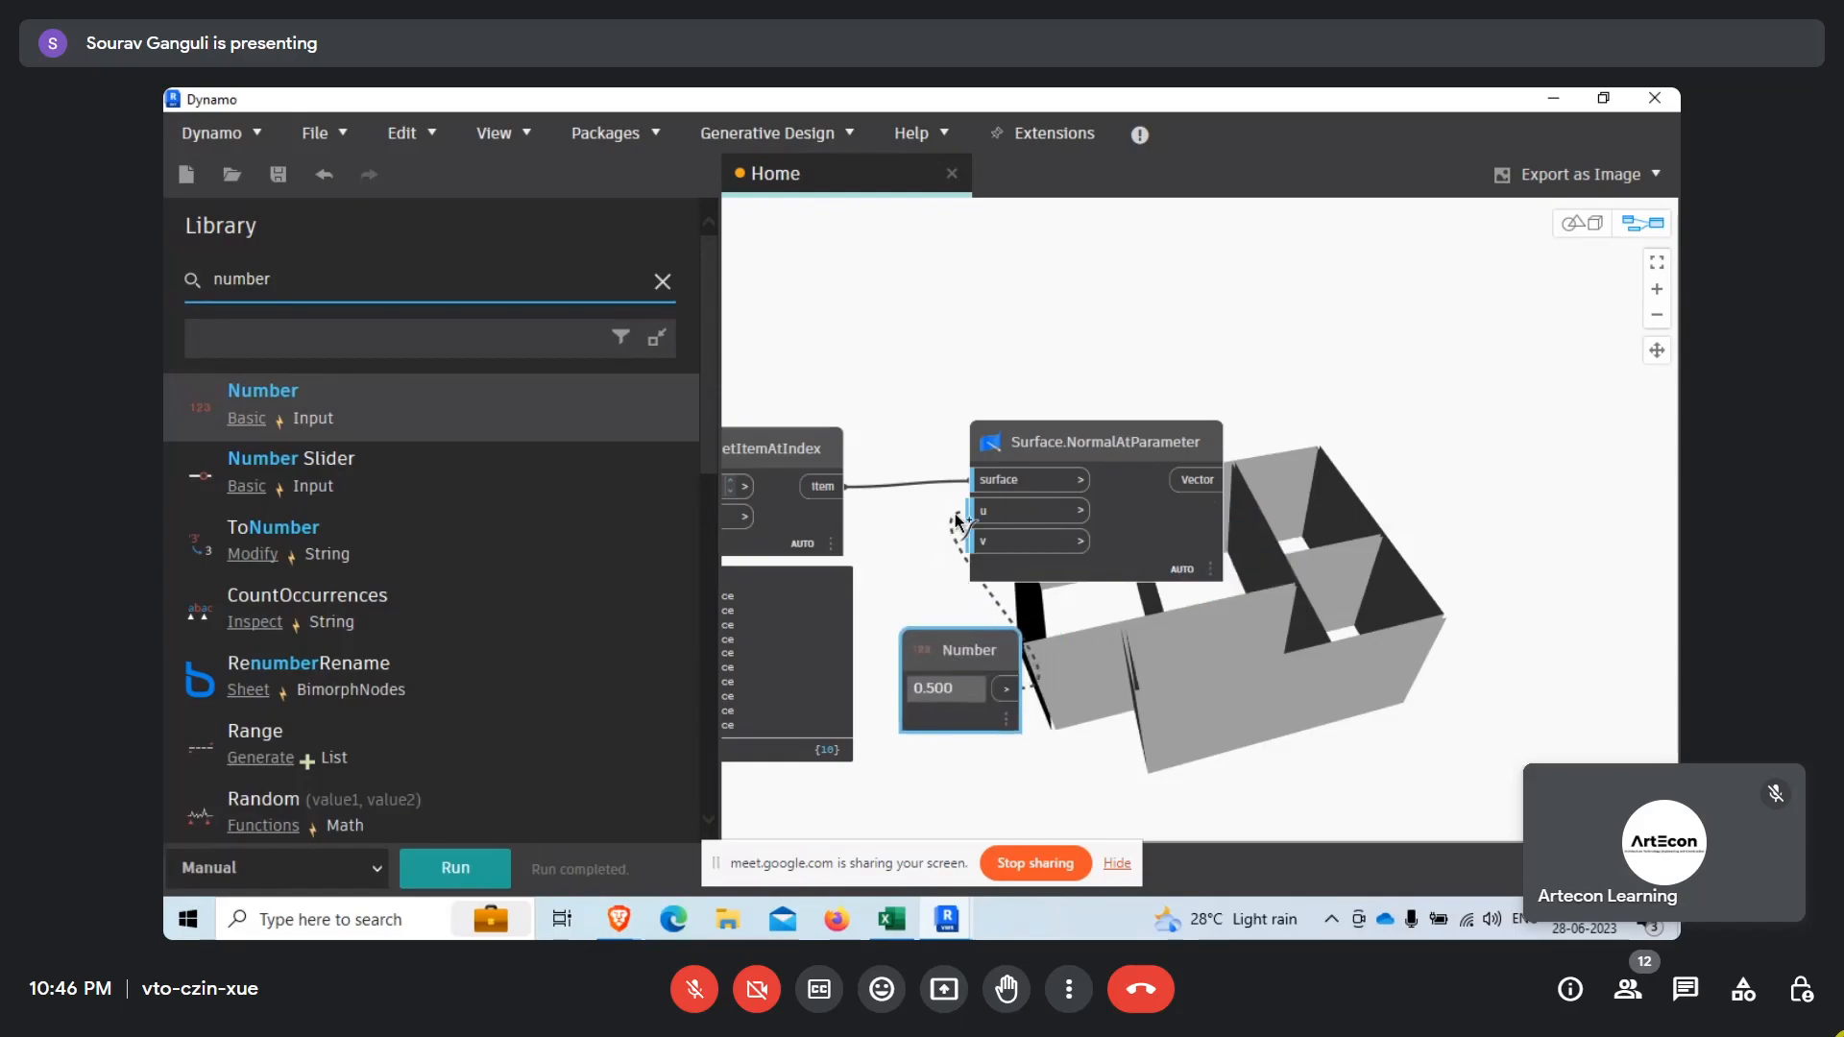
{"action": "left_click_drag", "start_coordinate": [1148, 561], "coordinate": [1266, 534]}
{"action": "mouse_move", "coordinate": [1008, 691]}
{"action": "left_mouse_down"}
{"action": "mouse_move", "coordinate": [1128, 543]}
{"action": "mouse_move", "coordinate": [1118, 515]}
{"action": "left_mouse_up"}
{"action": "left_click_drag", "start_coordinate": [970, 647], "coordinate": [943, 532]}
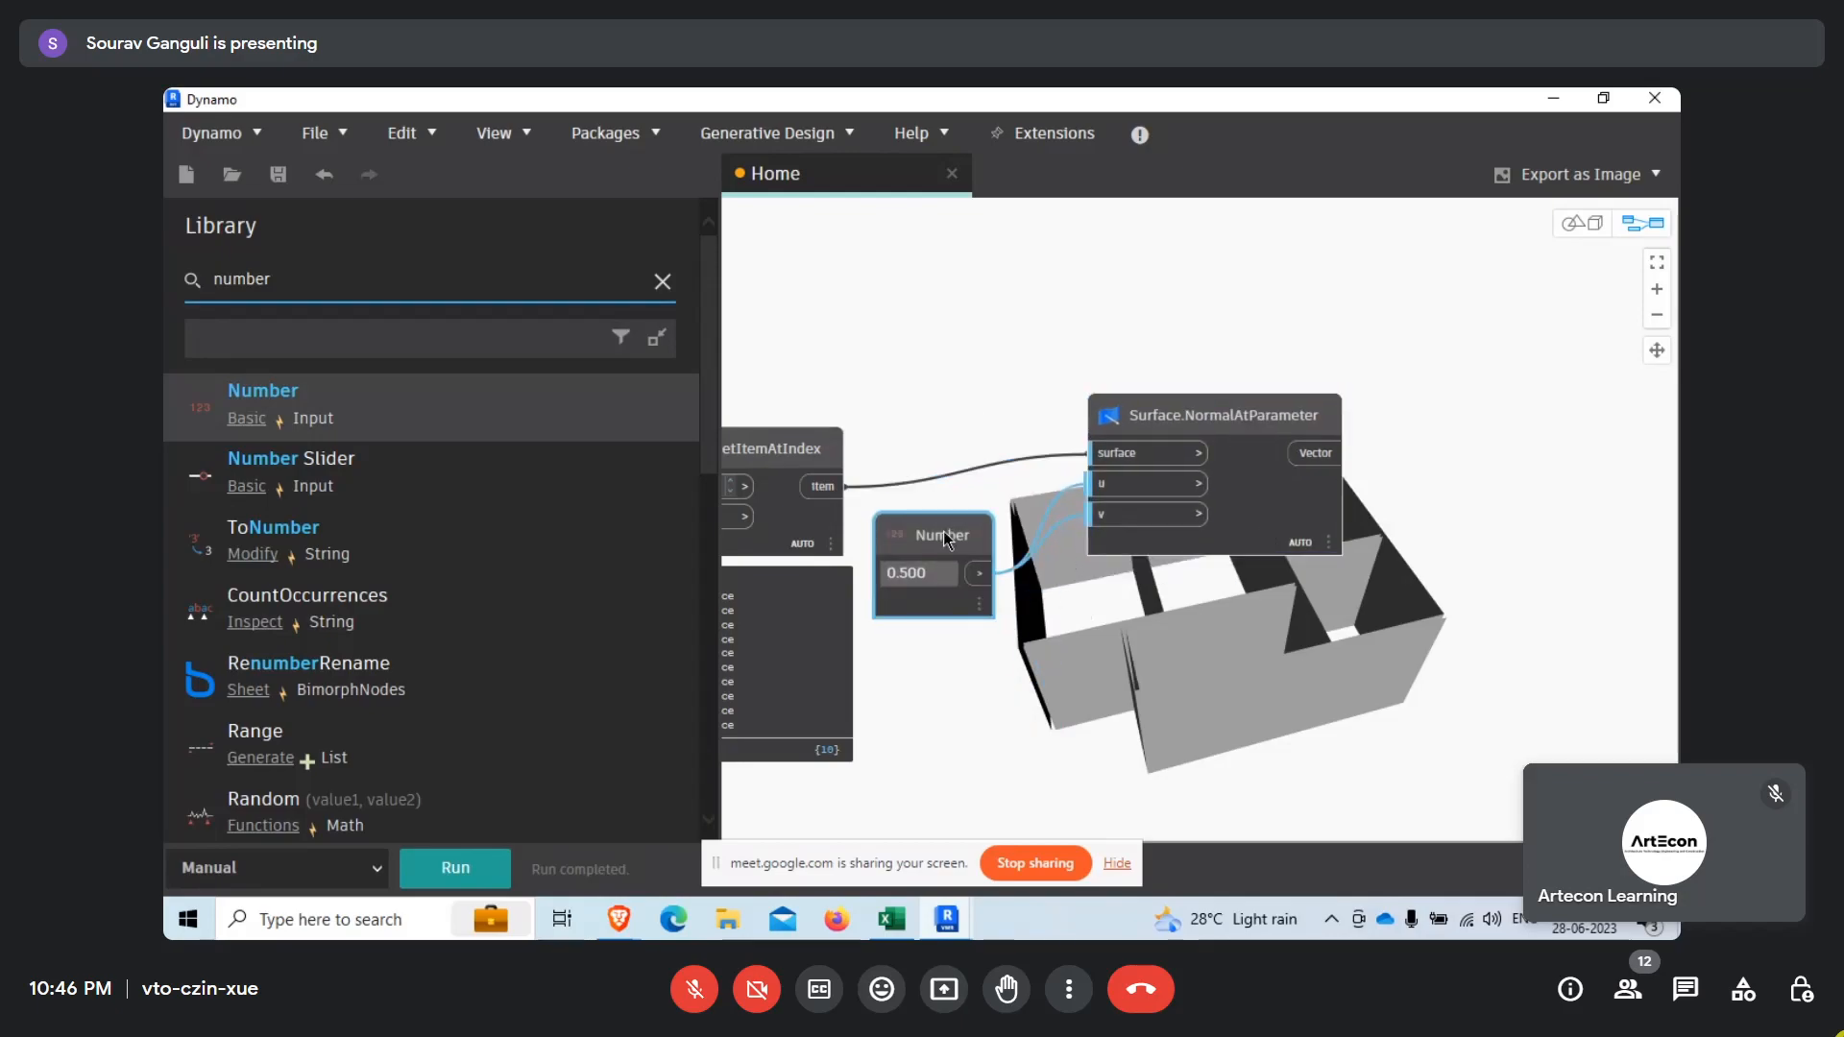
Run the graph and show the output preview of Surface.NormalAtParameter.
{"action": "left_click", "coordinate": [457, 868]}
{"action": "left_click", "coordinate": [1317, 573]}
{"action": "middle_click_drag", "start_coordinate": [1225, 716], "coordinate": [1167, 690]}
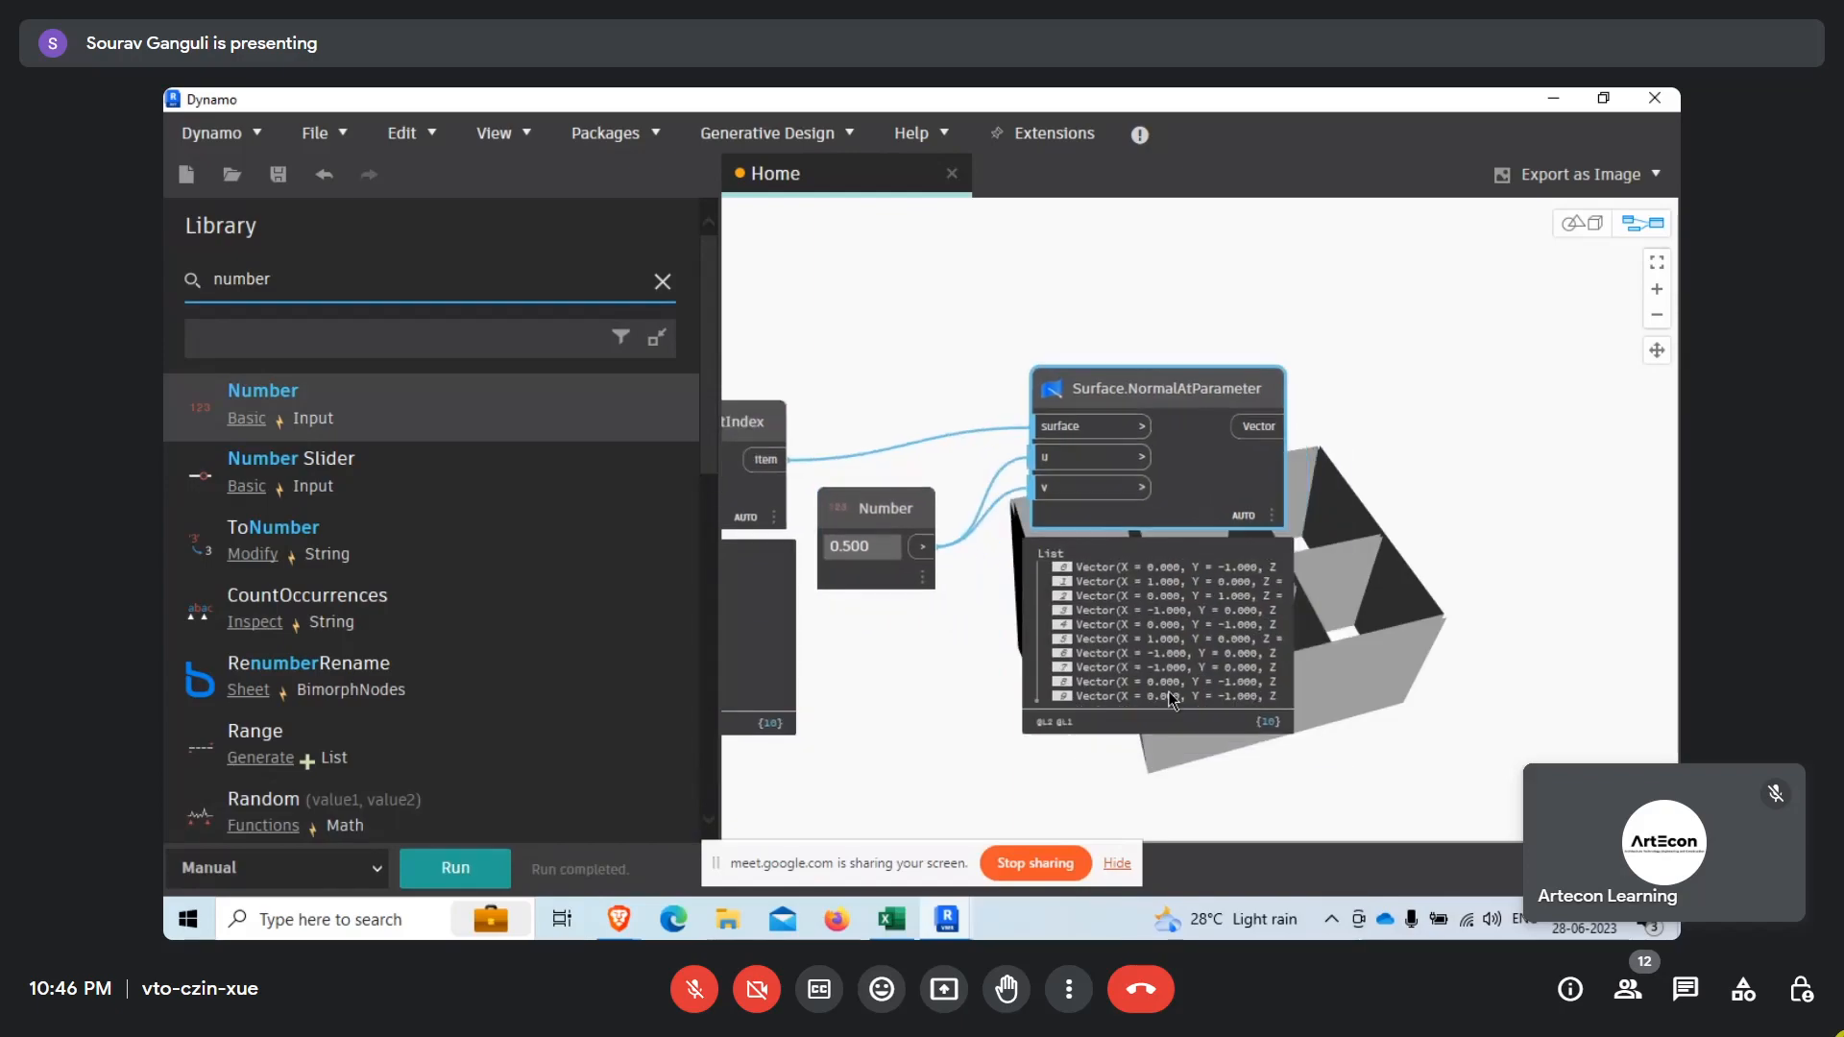
Duplicate the 0.500 Number and Surface.NormalAtParameter pair lower down, connecting the lower List.GetItemAtIndex item output to the copy's surface input.
{"action": "left_click", "coordinate": [845, 319]}
{"action": "left_click_drag", "start_coordinate": [1328, 327], "coordinate": [912, 622]}
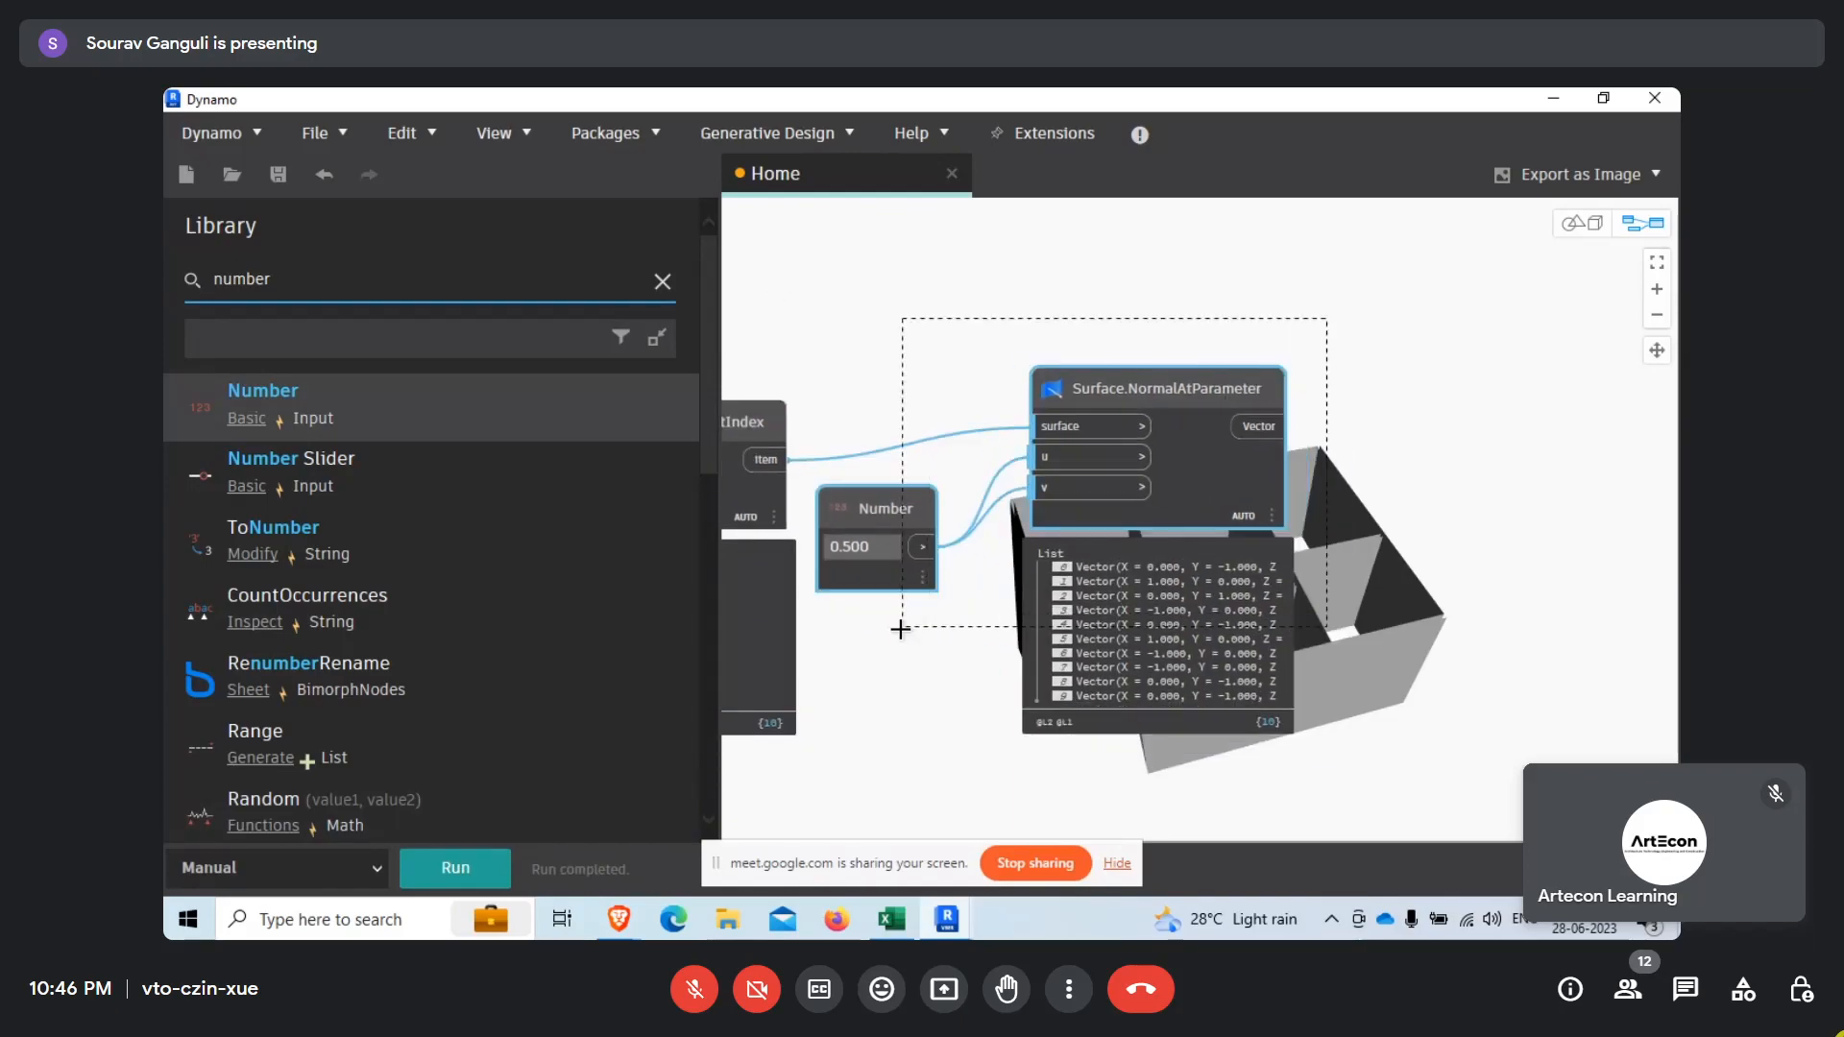
{"action": "scroll", "coordinate": [925, 352], "scroll_direction": "down", "scroll_amount": 5}
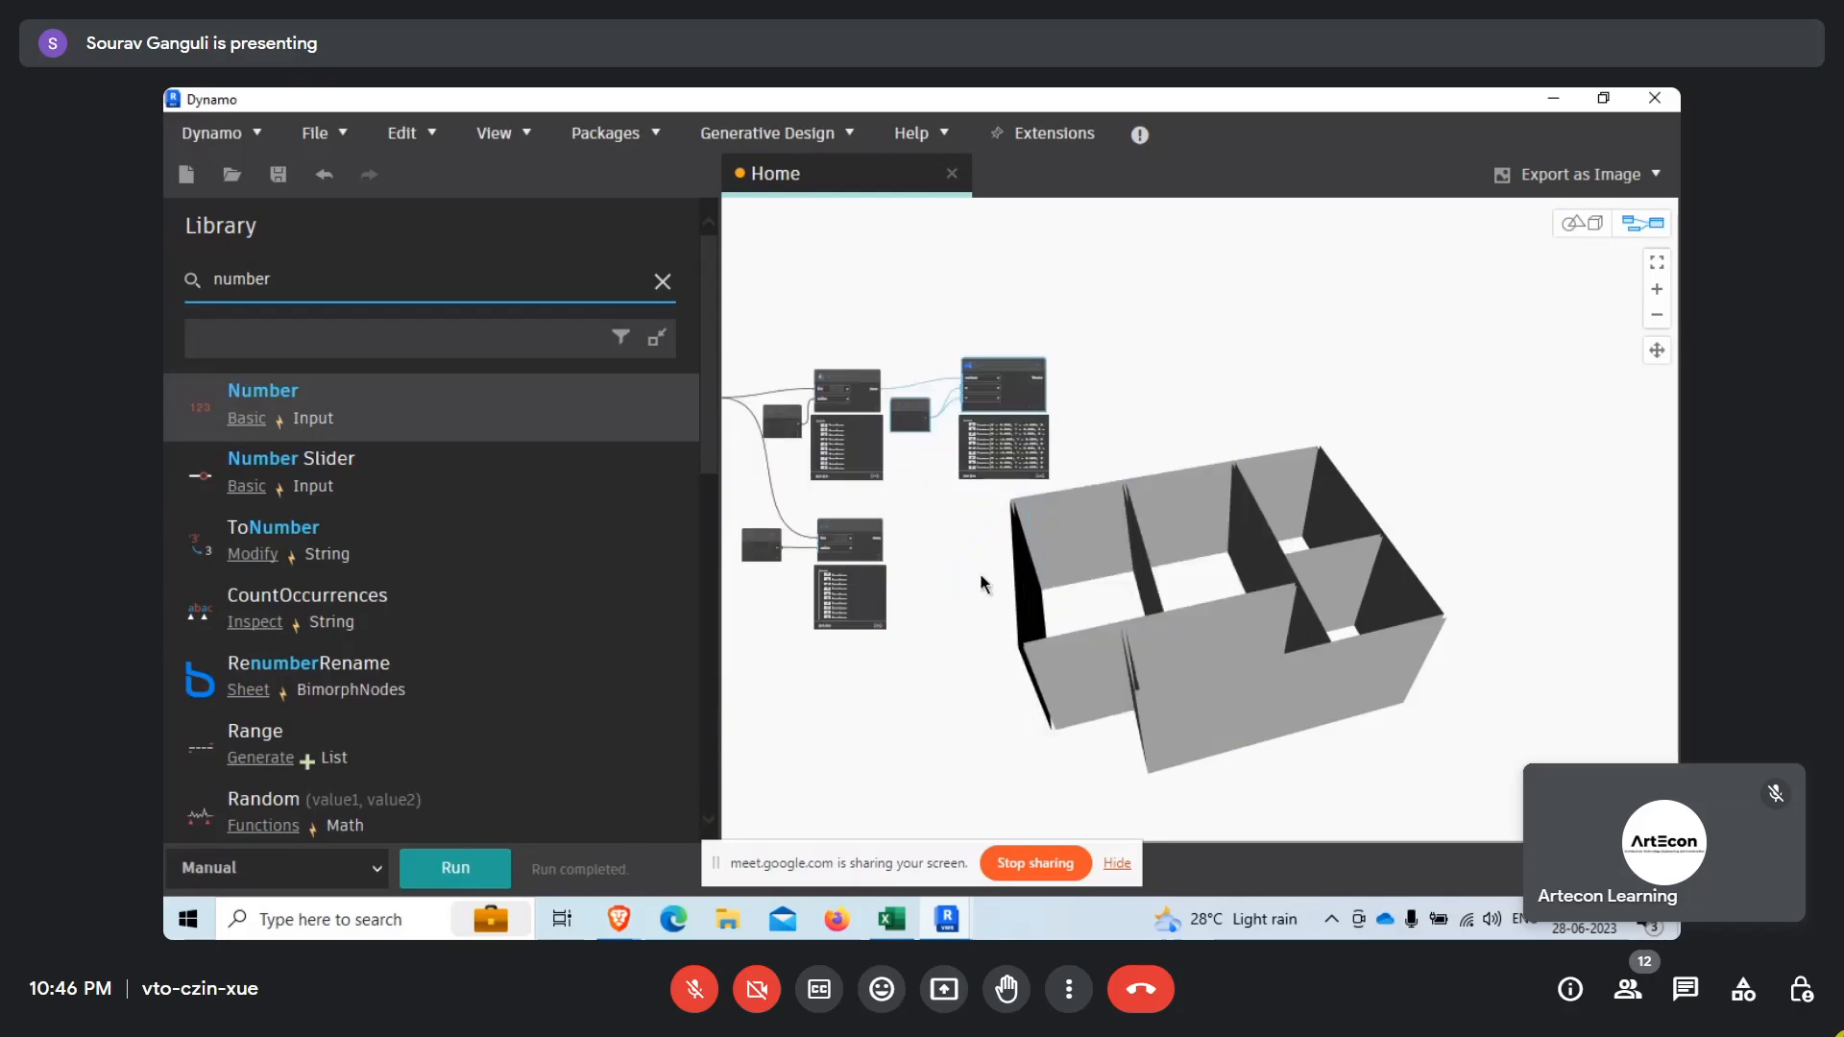
{"action": "scroll", "coordinate": [977, 581], "scroll_direction": "up", "scroll_amount": 2}
{"action": "left_click", "coordinate": [959, 603]}
{"action": "key", "text": "ctrl+v"}
{"action": "left_click_drag", "start_coordinate": [1247, 583], "coordinate": [1018, 522]}
{"action": "scroll", "coordinate": [886, 506], "scroll_direction": "up", "scroll_amount": 2}
{"action": "left_click_drag", "start_coordinate": [774, 518], "coordinate": [1018, 508]}
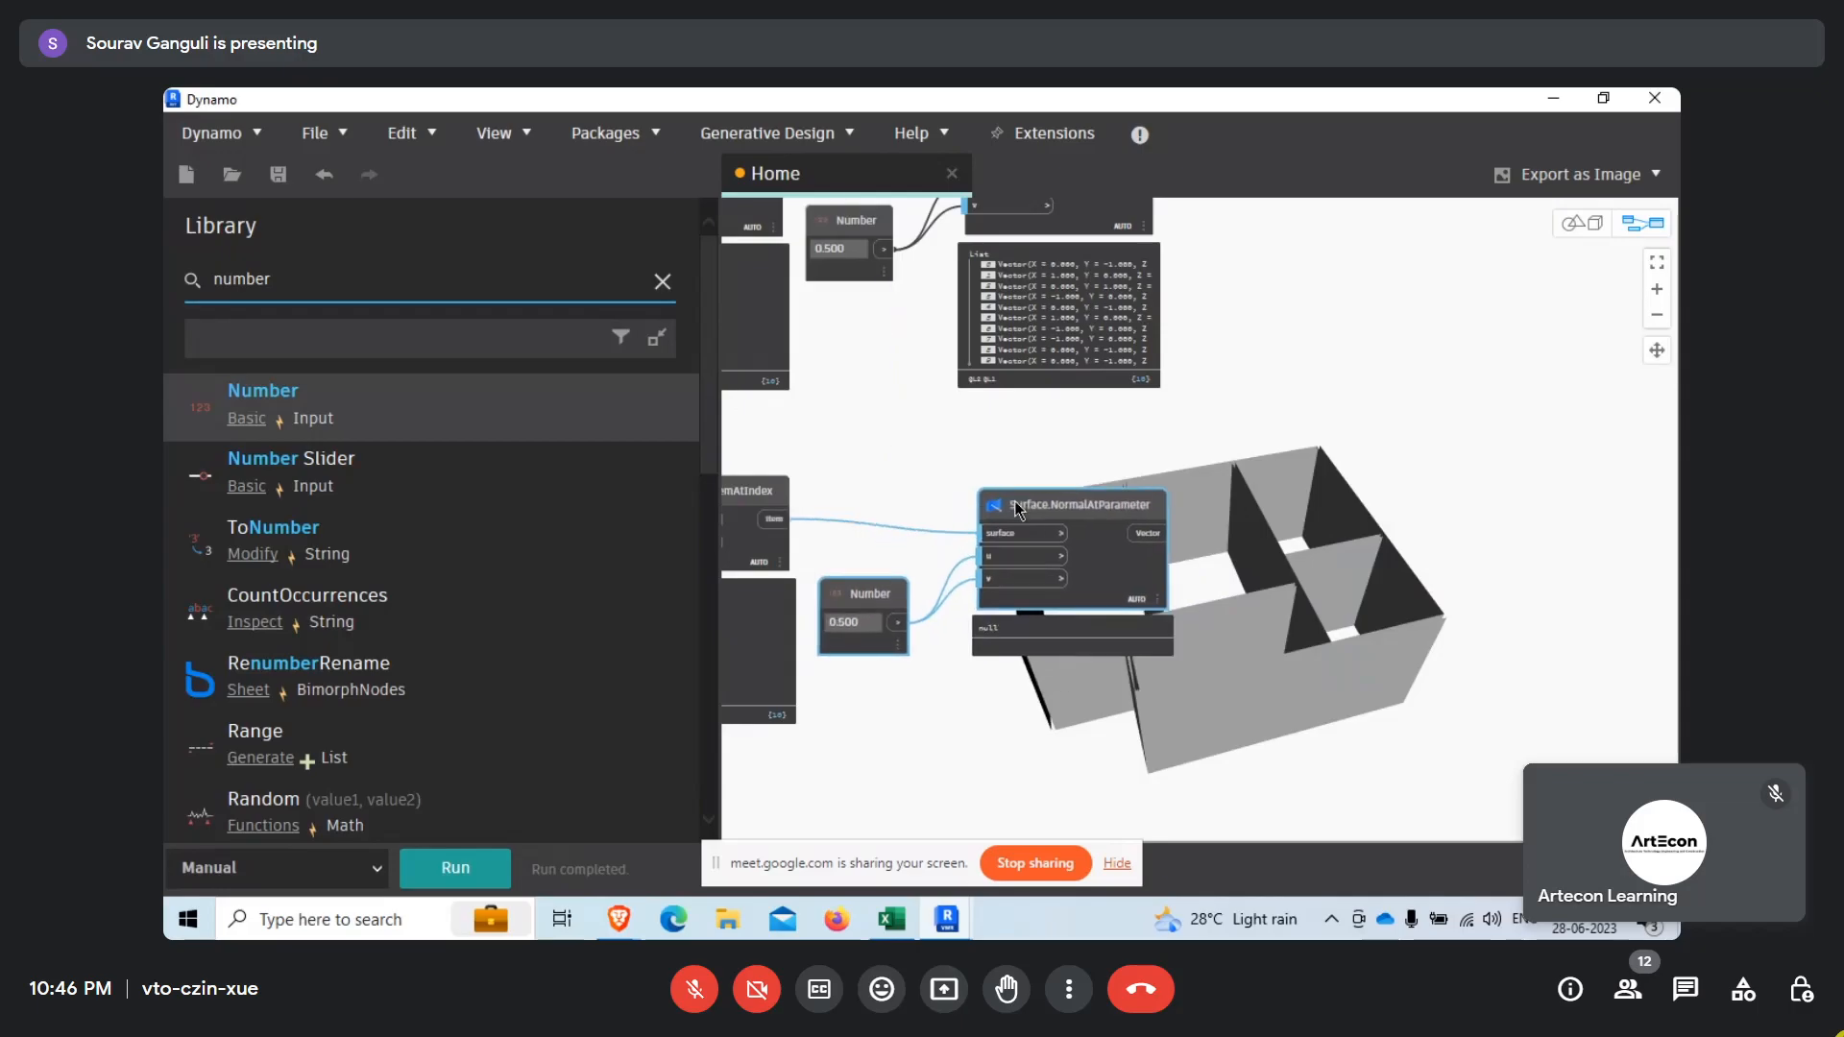
Tidy the copied Number node's position and run the graph to get the normals of the lower set of surfaces.
{"action": "mouse_move", "coordinate": [883, 587]}
{"action": "left_mouse_down"}
{"action": "mouse_move", "coordinate": [886, 546]}
{"action": "mouse_move", "coordinate": [879, 561]}
{"action": "left_mouse_up"}
{"action": "left_click", "coordinate": [916, 536]}
{"action": "left_click", "coordinate": [443, 856]}
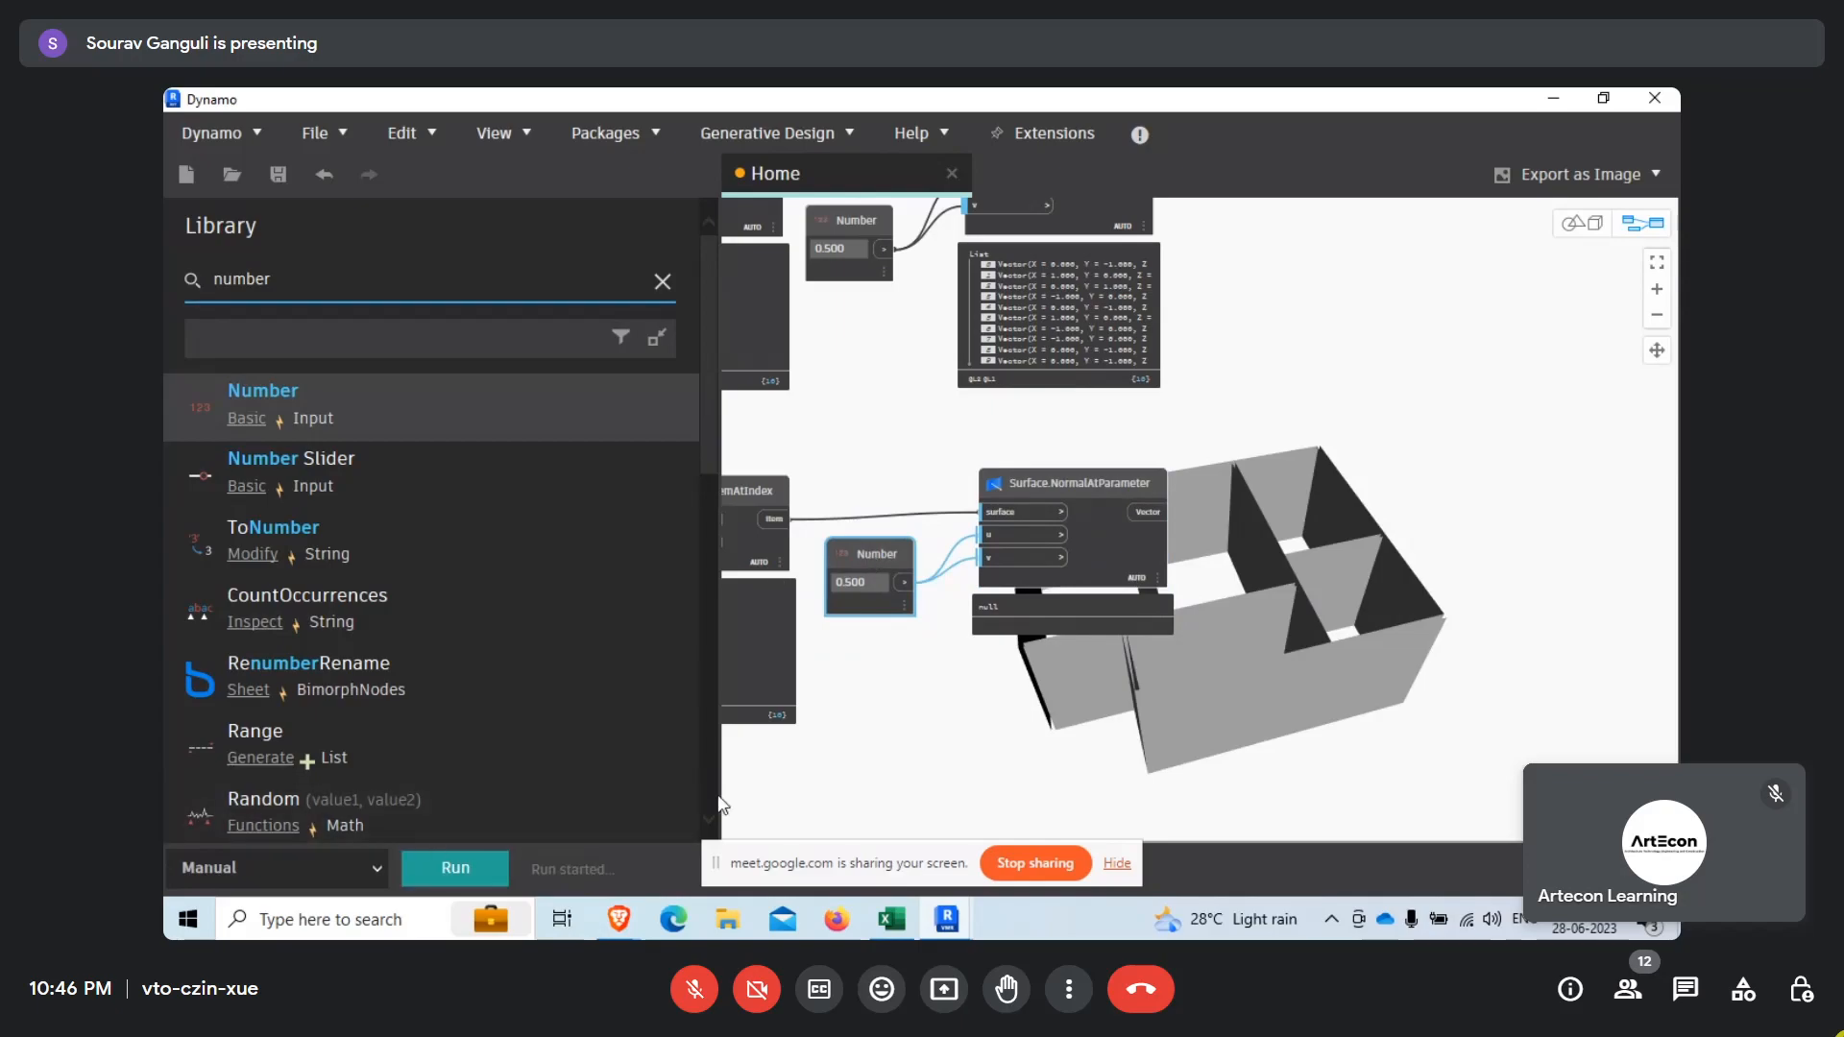
{"action": "middle_click_drag", "start_coordinate": [835, 768], "coordinate": [672, 823]}
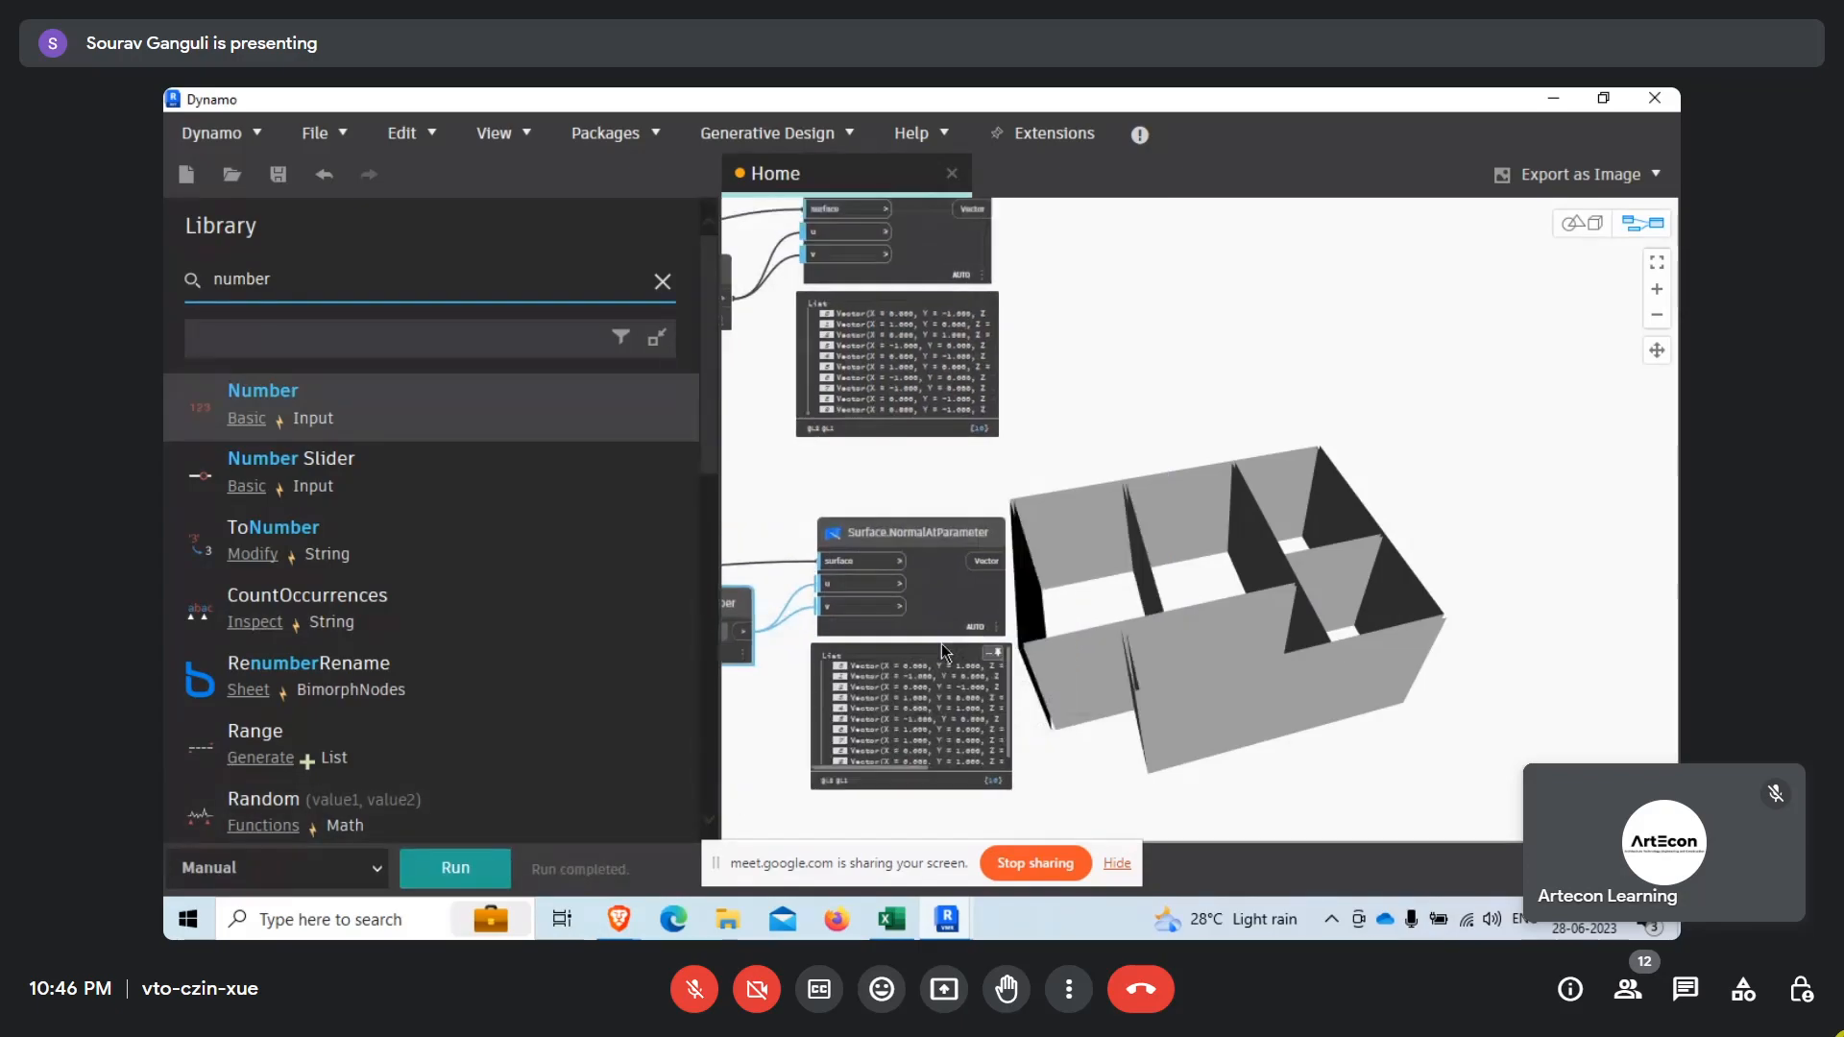
{"action": "middle_click_drag", "start_coordinate": [1081, 690], "coordinate": [1075, 724]}
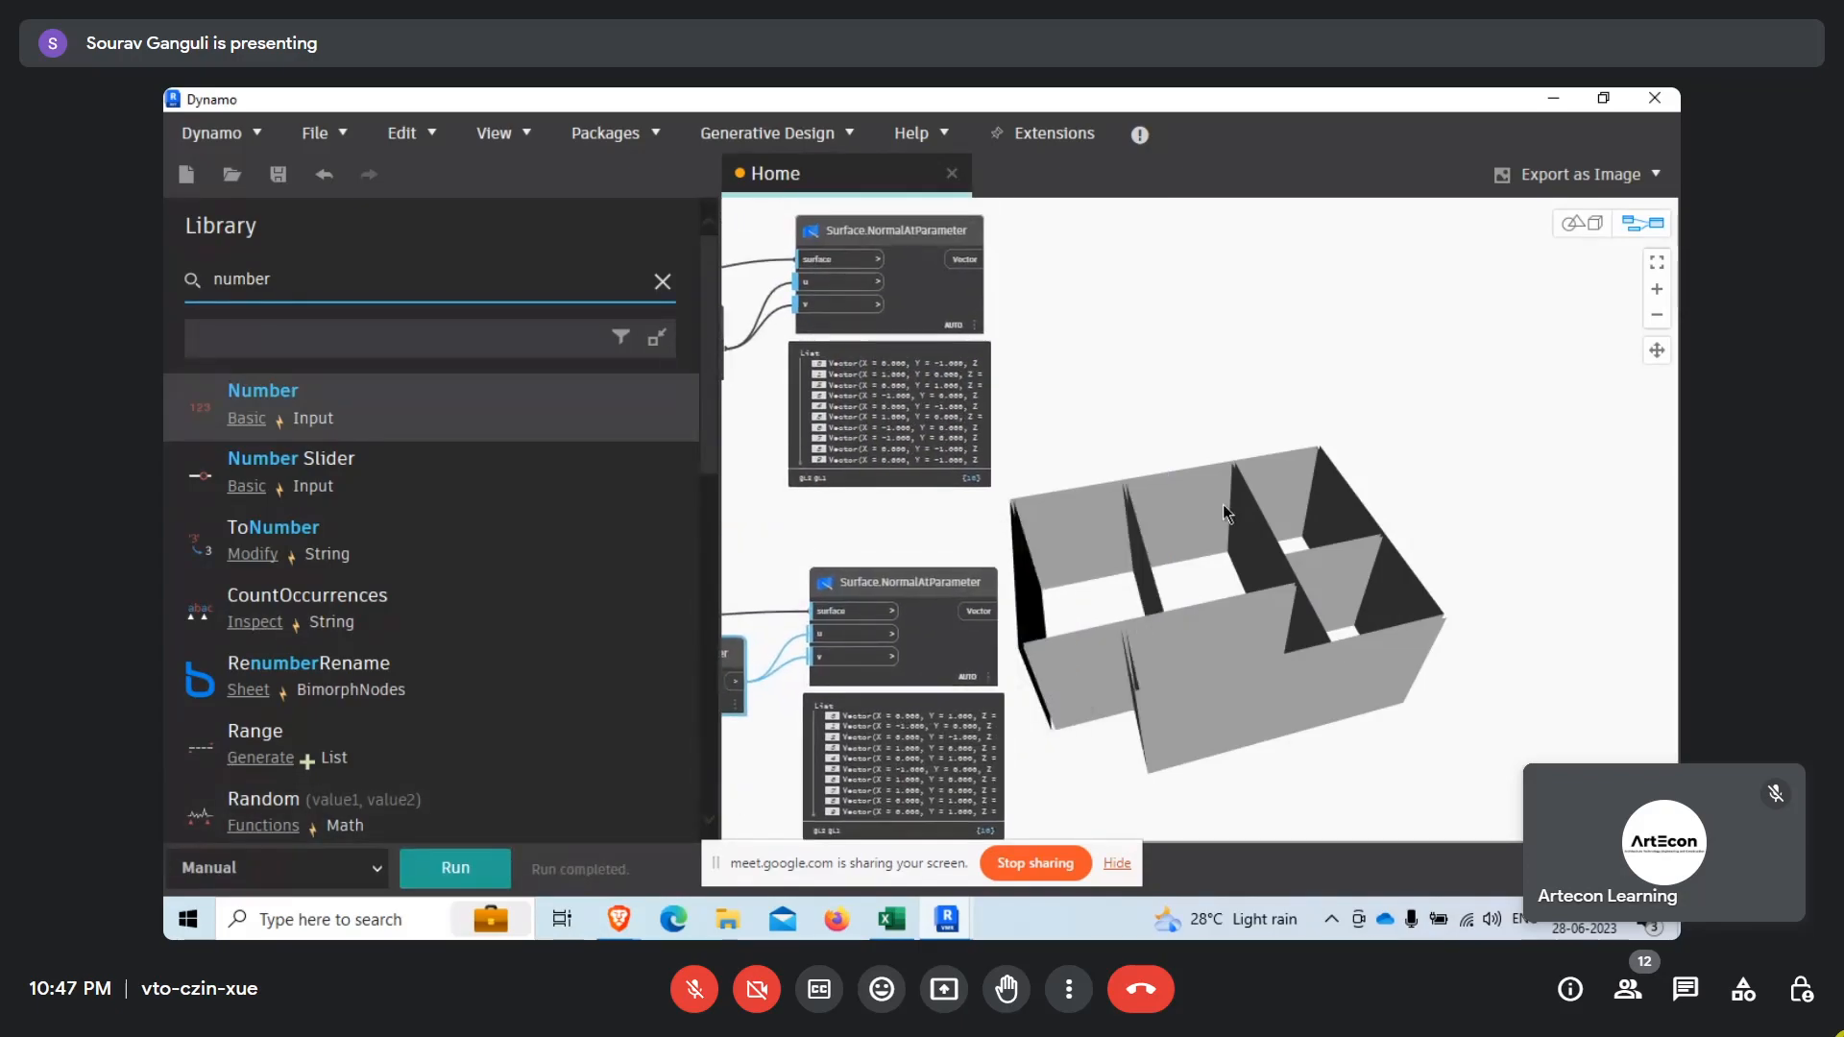
Orbit the wall surfaces in the geometry view to inspect them, and return to the node view.
{"action": "right_click", "coordinate": [1159, 587]}
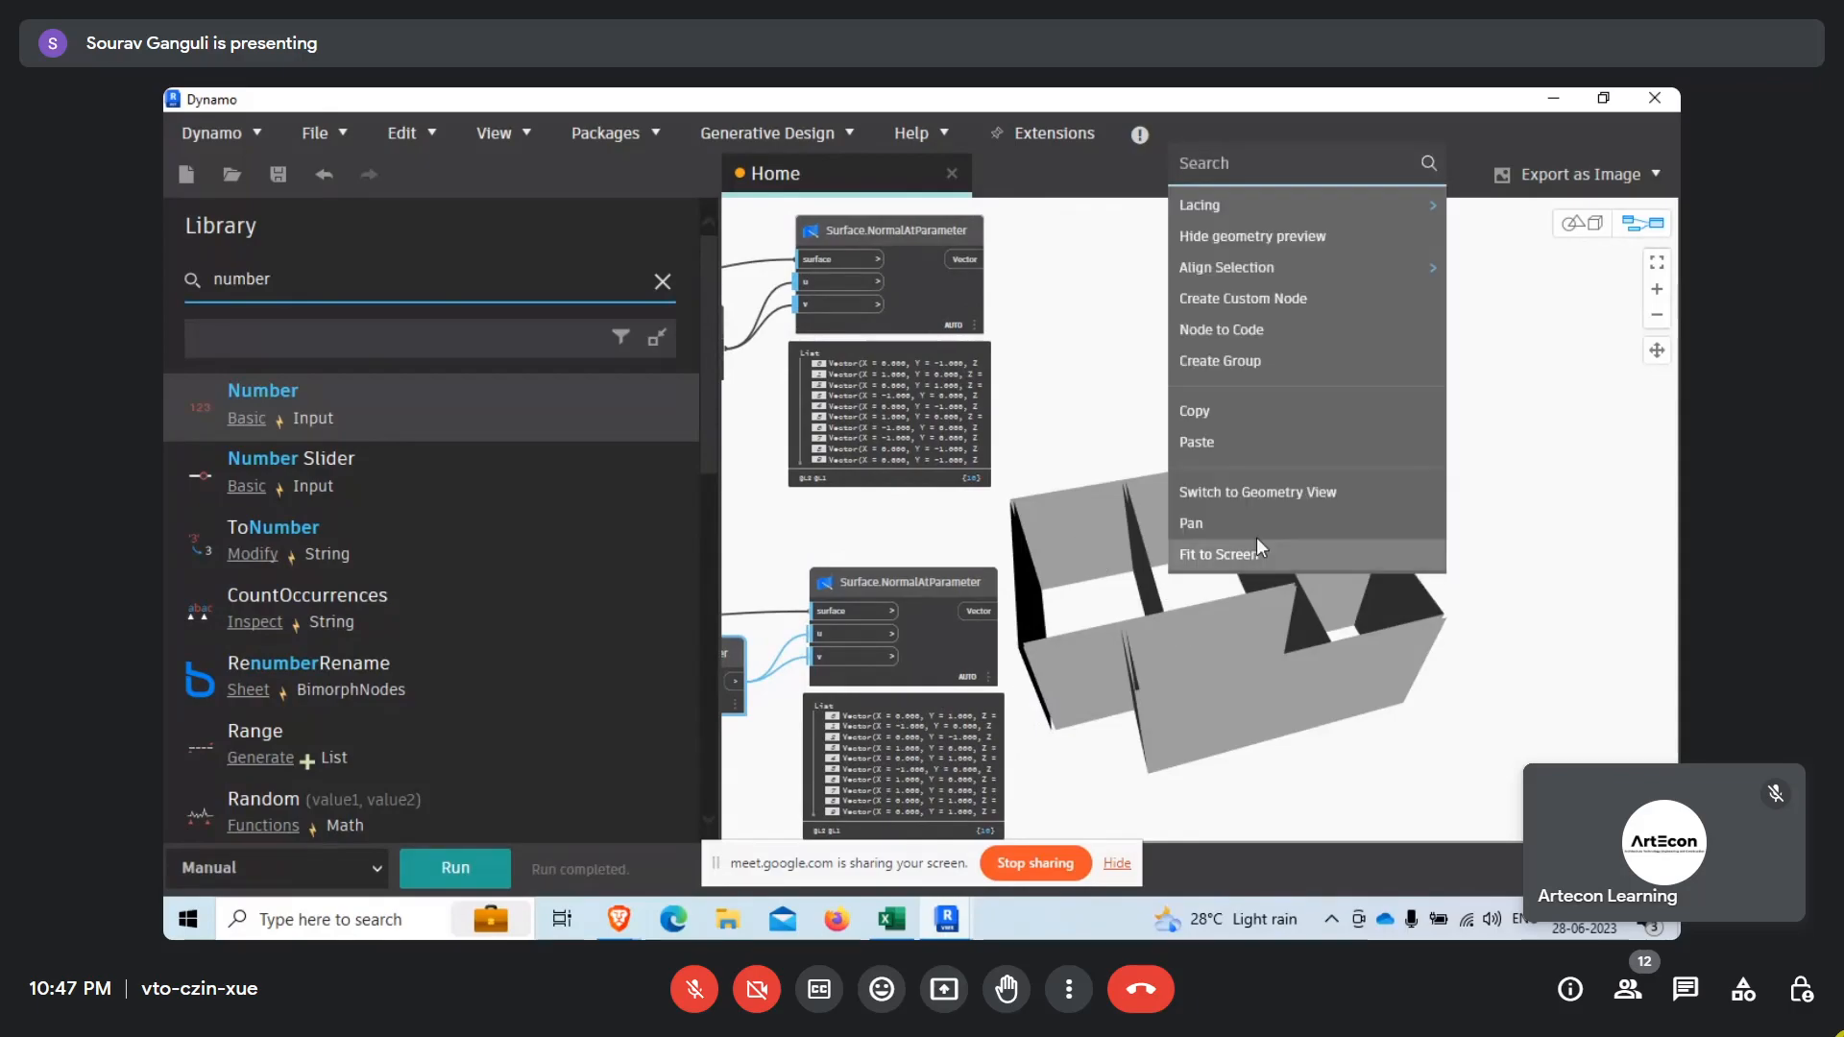
{"action": "left_click", "coordinate": [1257, 493]}
{"action": "right_click_drag", "start_coordinate": [1258, 494], "coordinate": [1277, 537]}
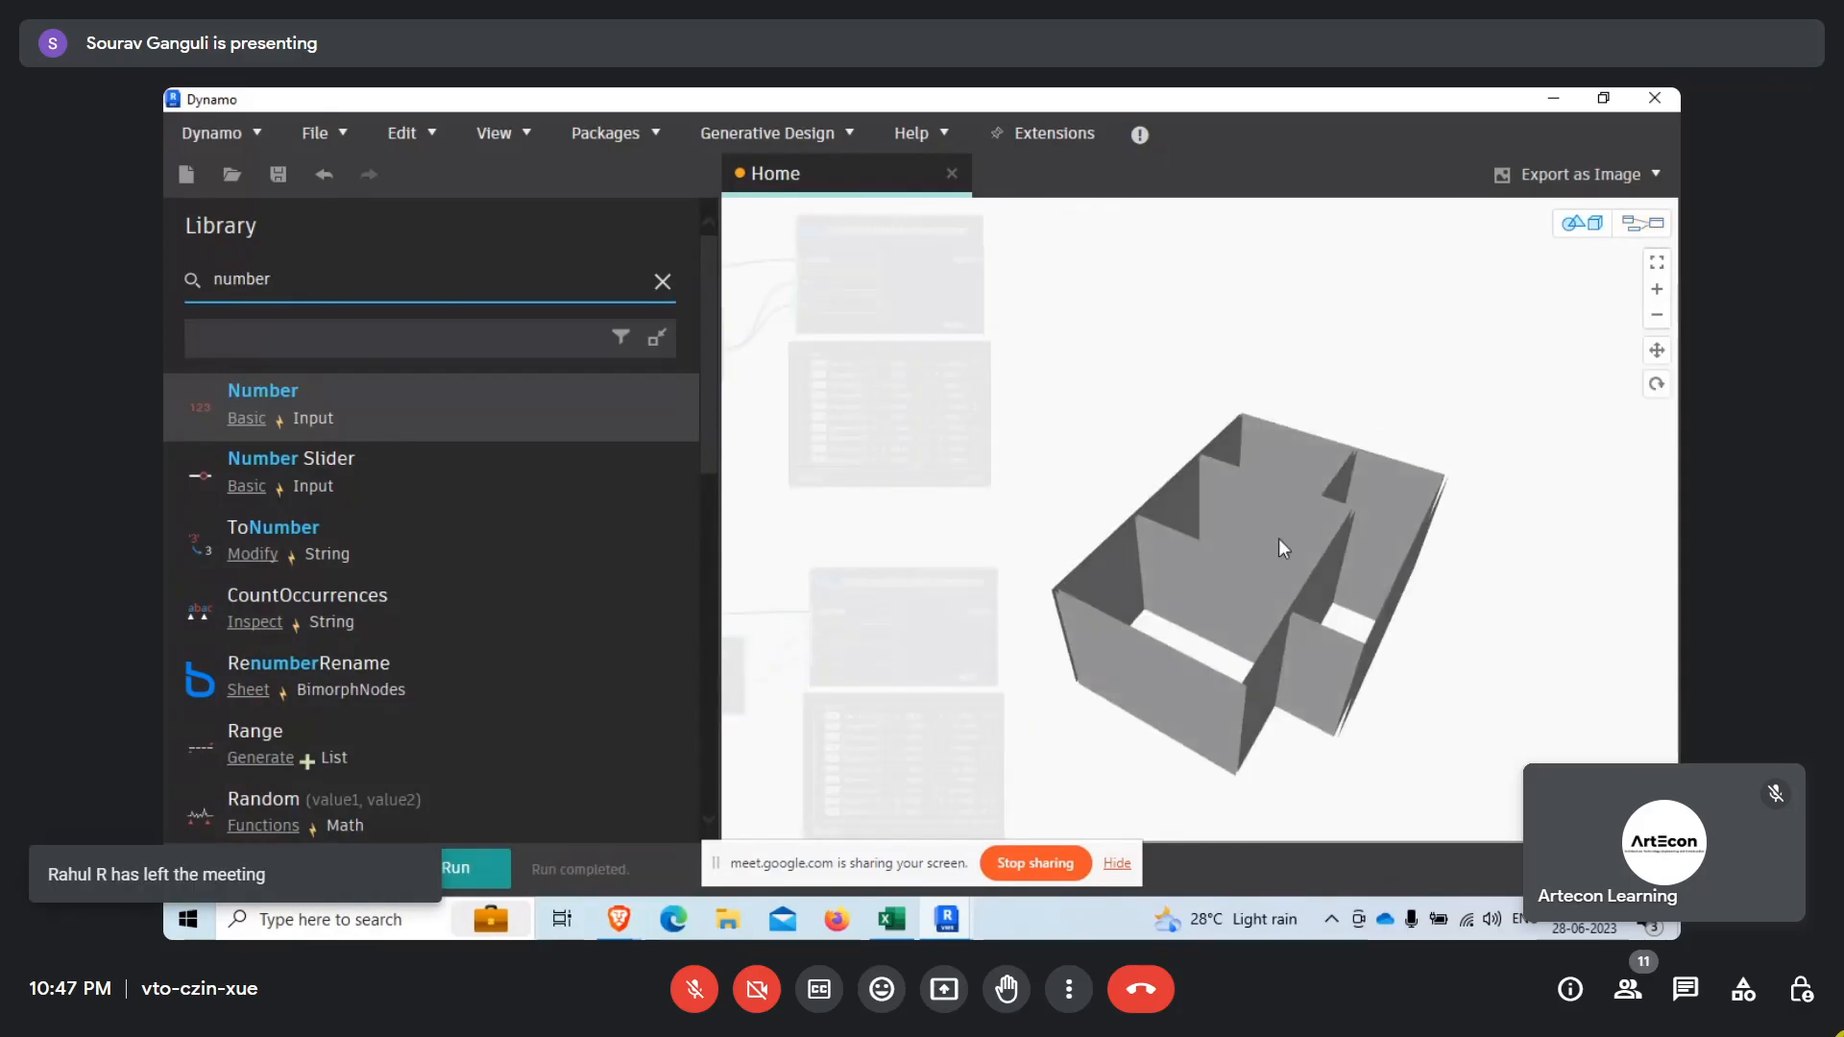
{"action": "right_click", "coordinate": [1288, 485]}
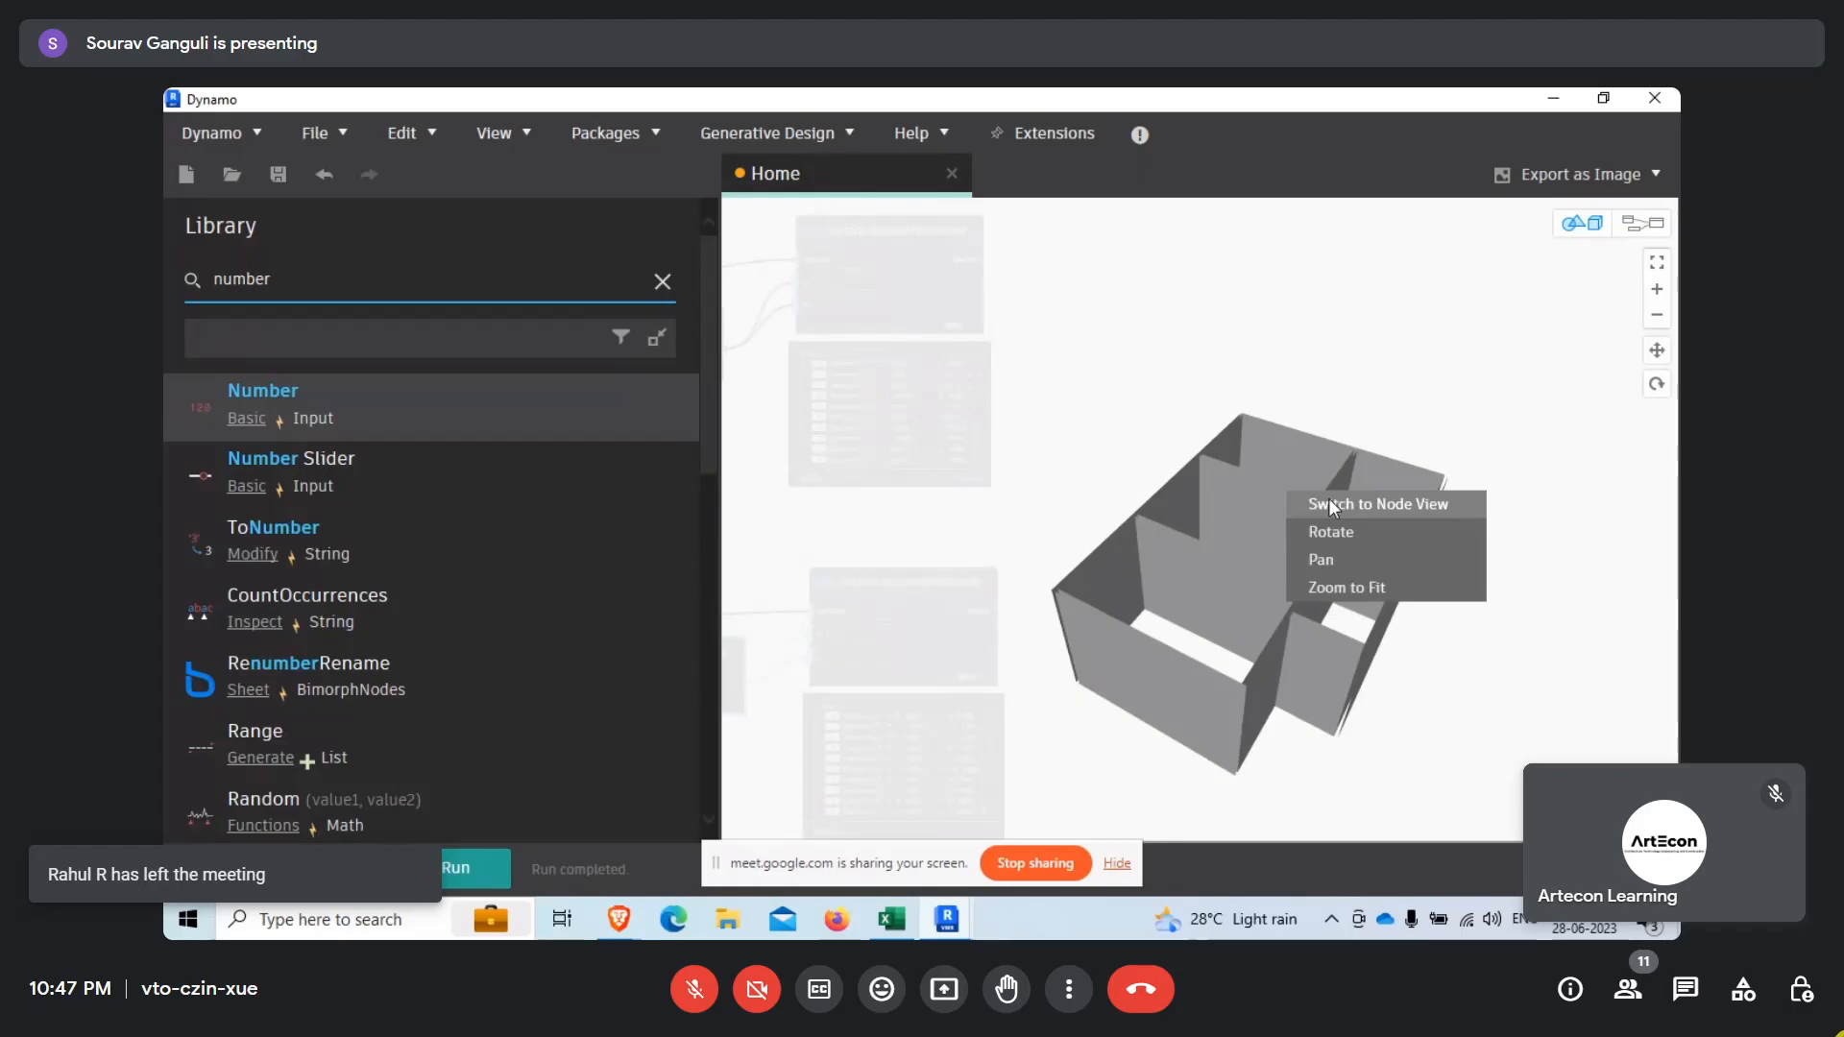
{"action": "left_click", "coordinate": [1330, 506]}
{"action": "scroll", "coordinate": [1172, 521], "scroll_direction": "down", "scroll_amount": 2}
{"action": "scroll", "coordinate": [1173, 521], "scroll_direction": "up", "scroll_amount": 3}
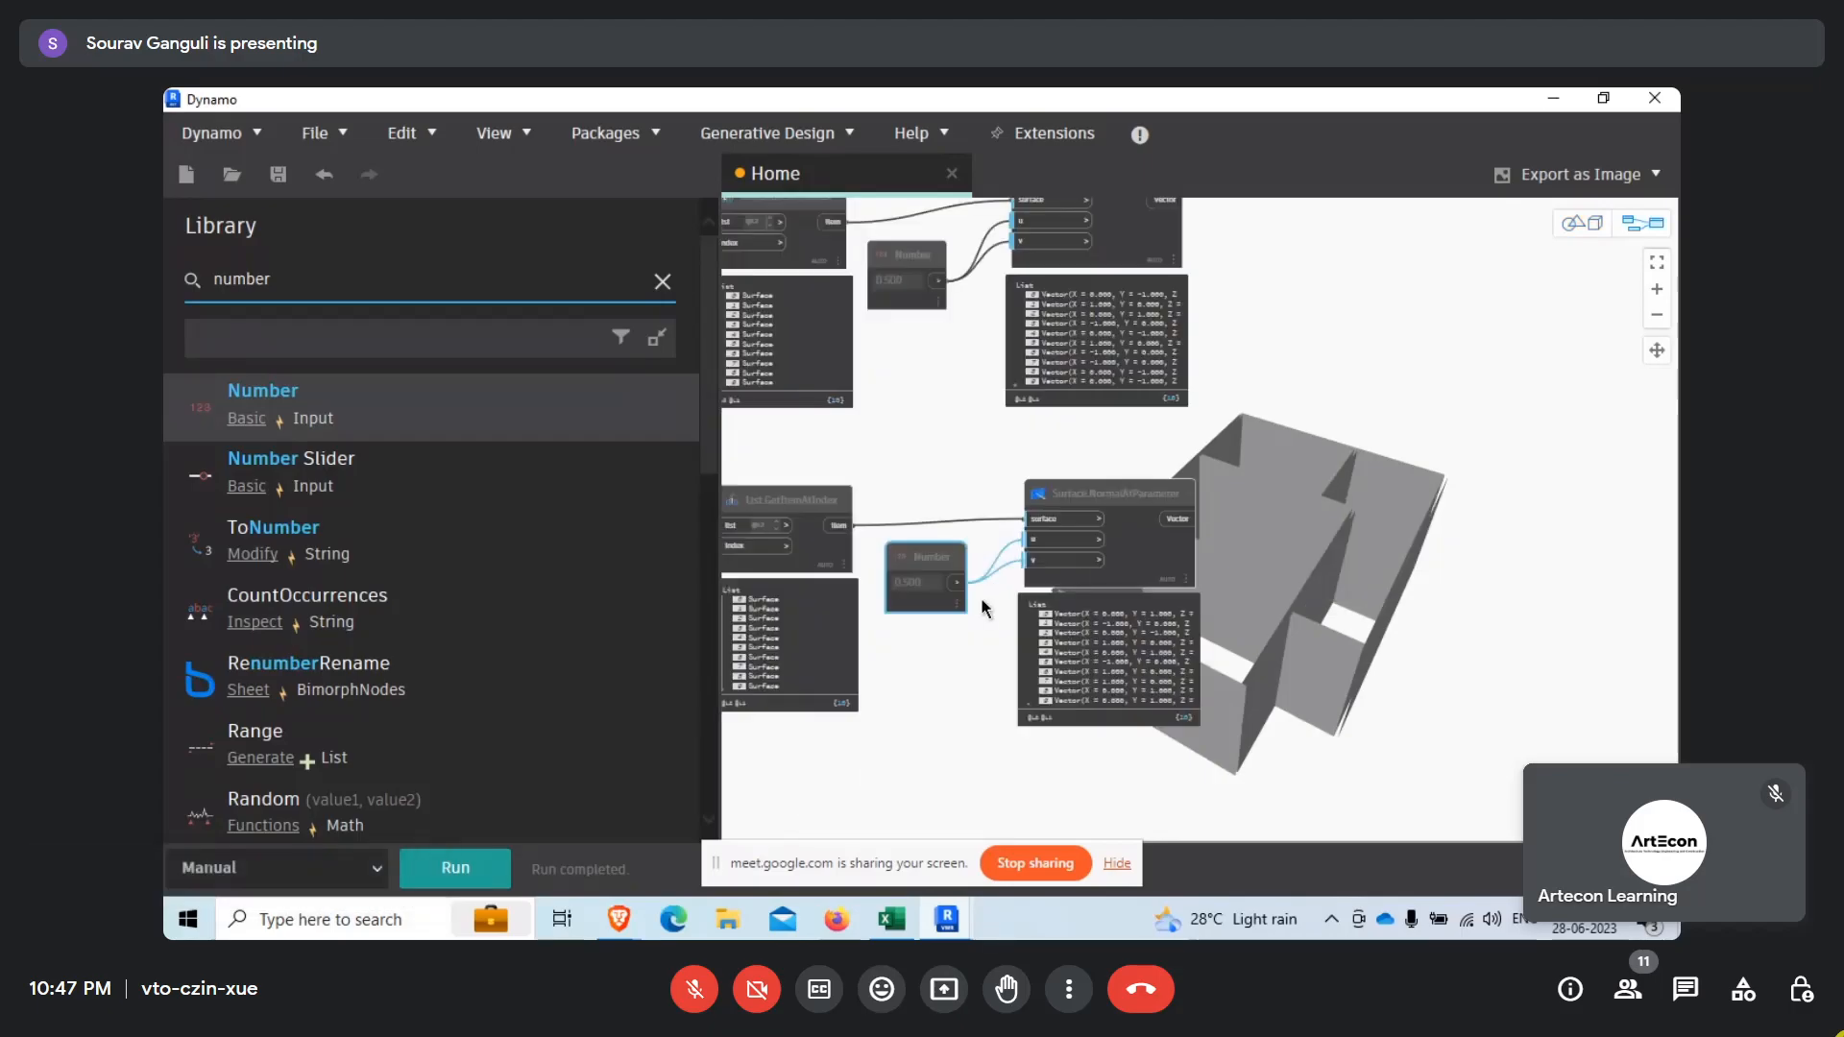
Search the node library for "surface", look through the matching nodes and clear the search.
{"action": "left_click", "coordinate": [662, 282]}
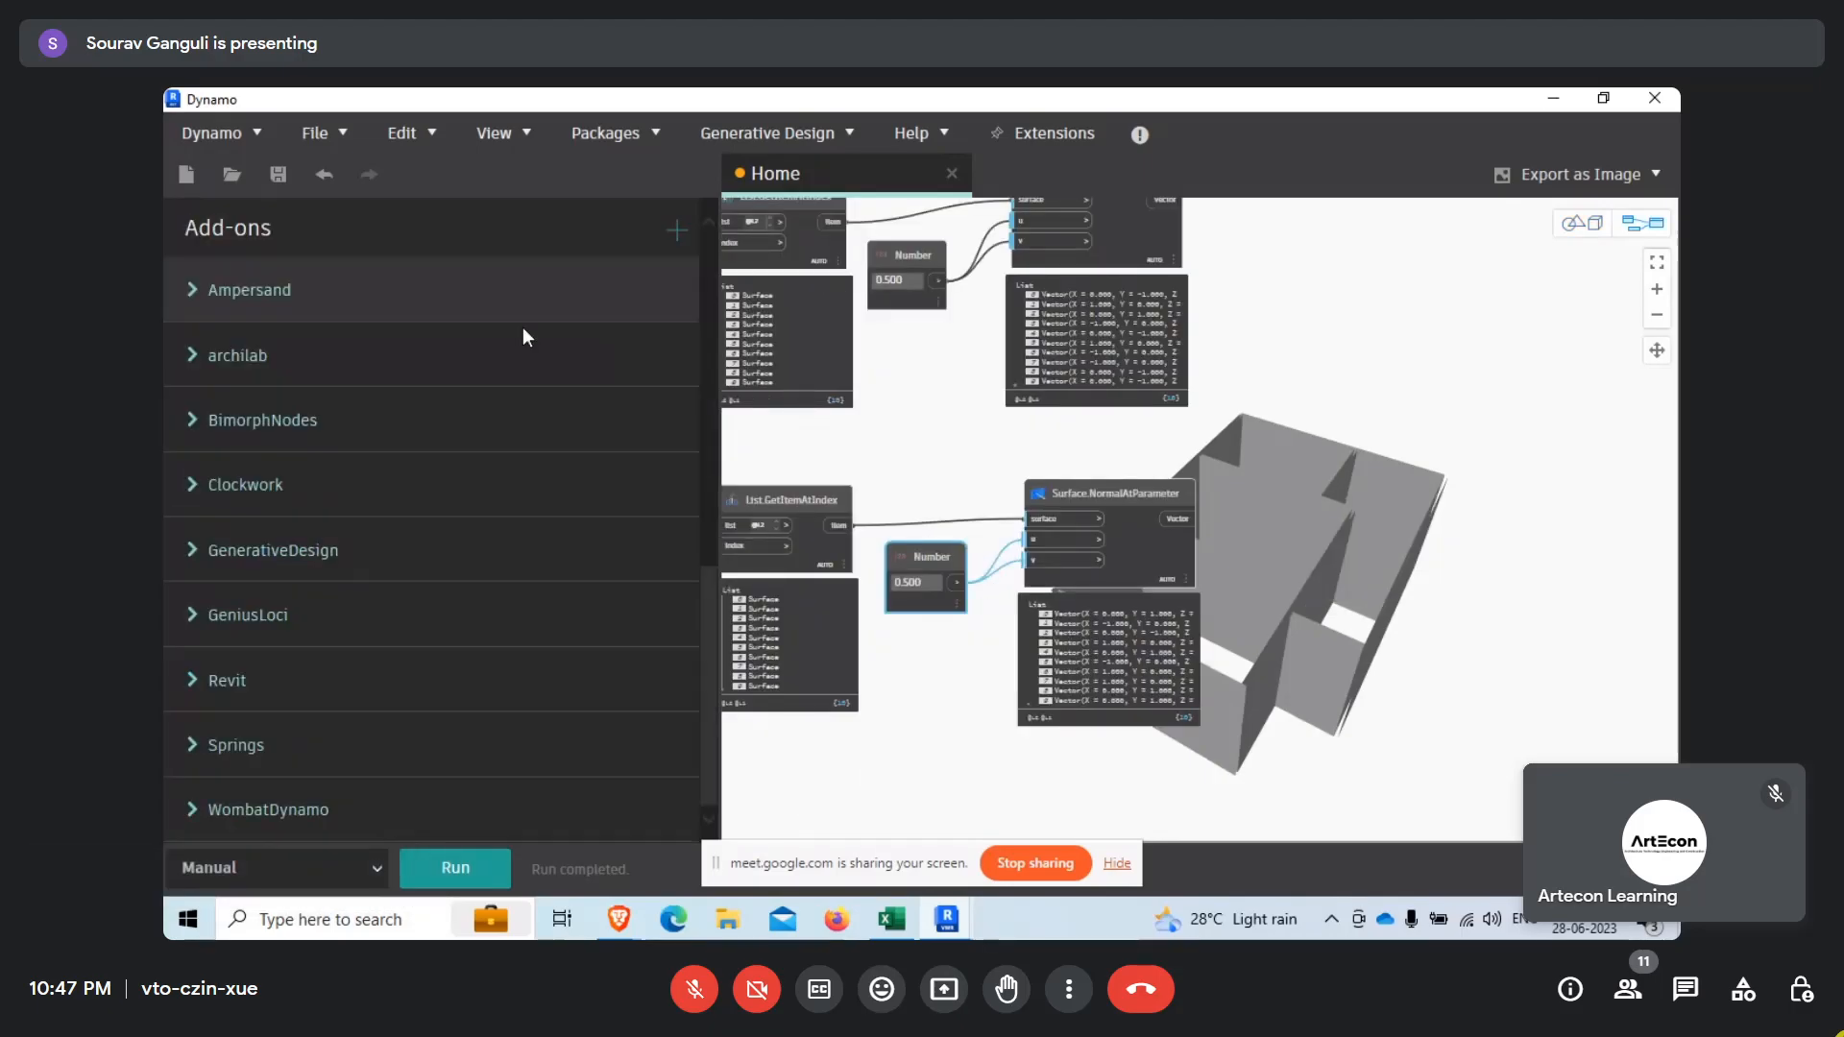
{"action": "scroll", "coordinate": [301, 565], "scroll_direction": "up", "scroll_amount": 5}
{"action": "left_click", "coordinate": [235, 281]}
{"action": "type", "text": "surf"}
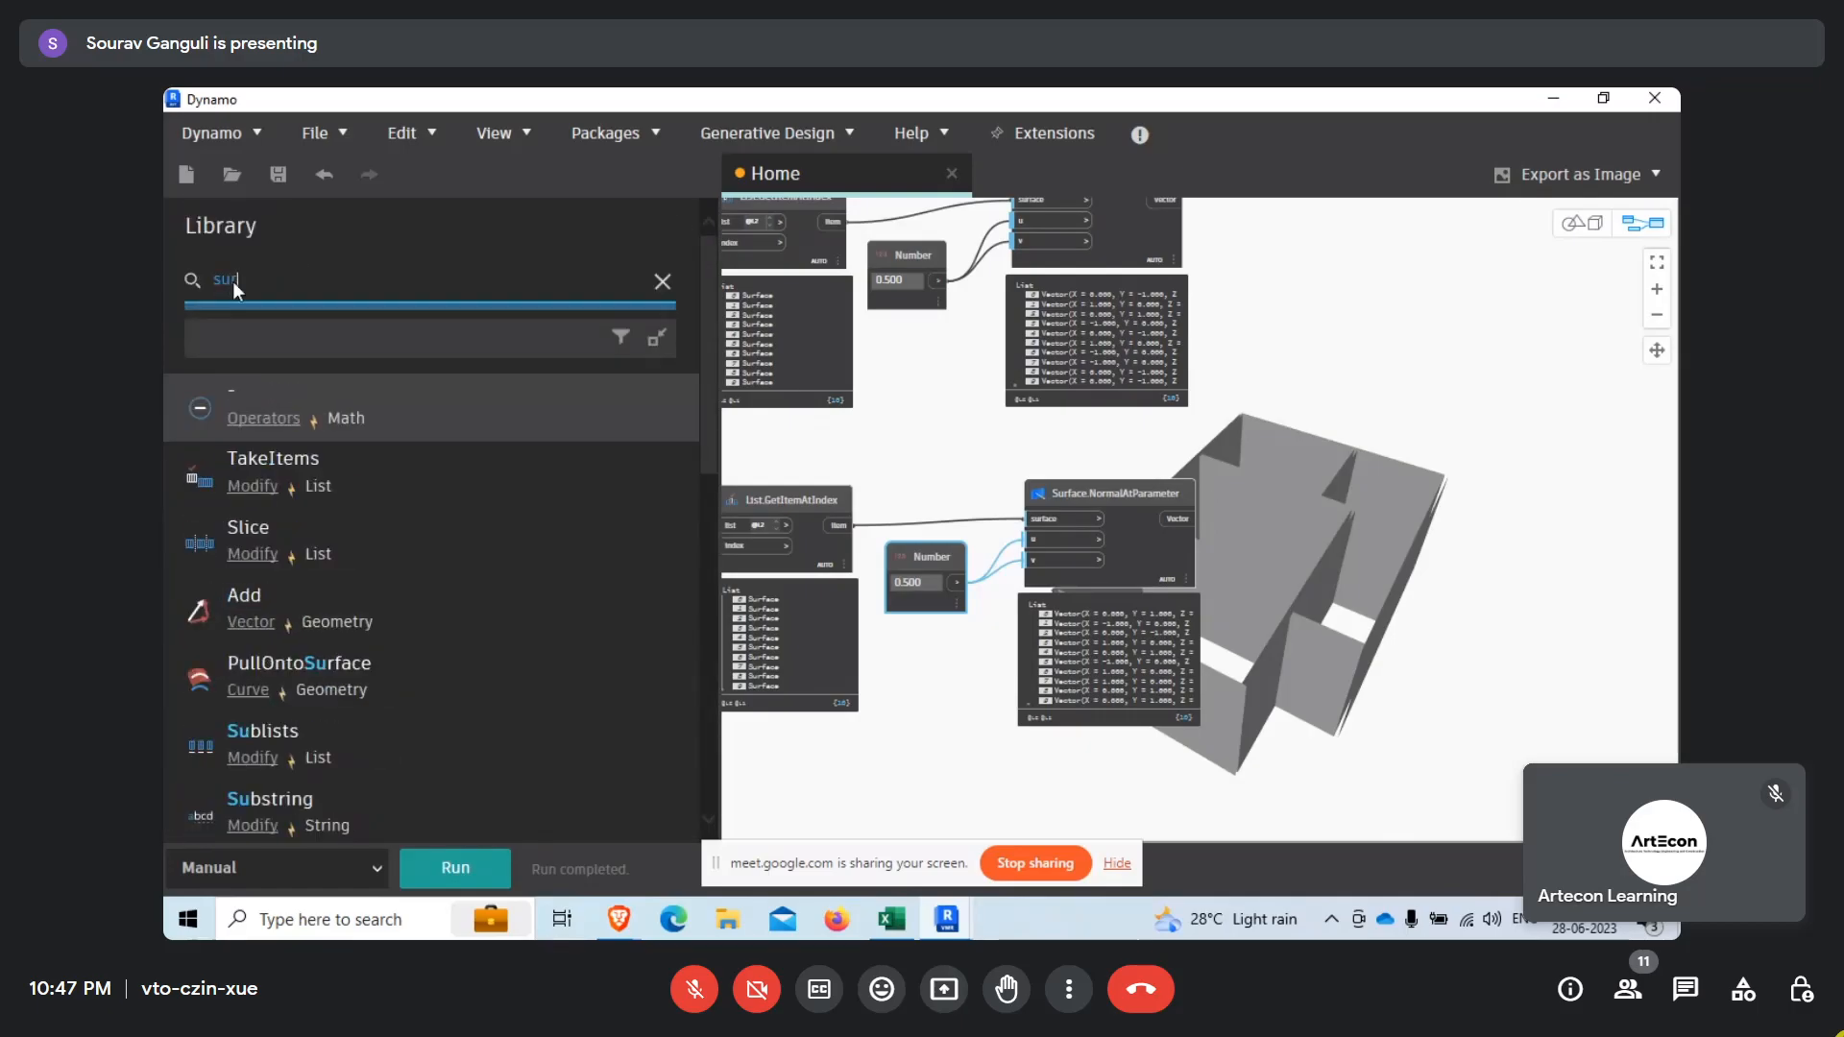
{"action": "type", "text": "ace"}
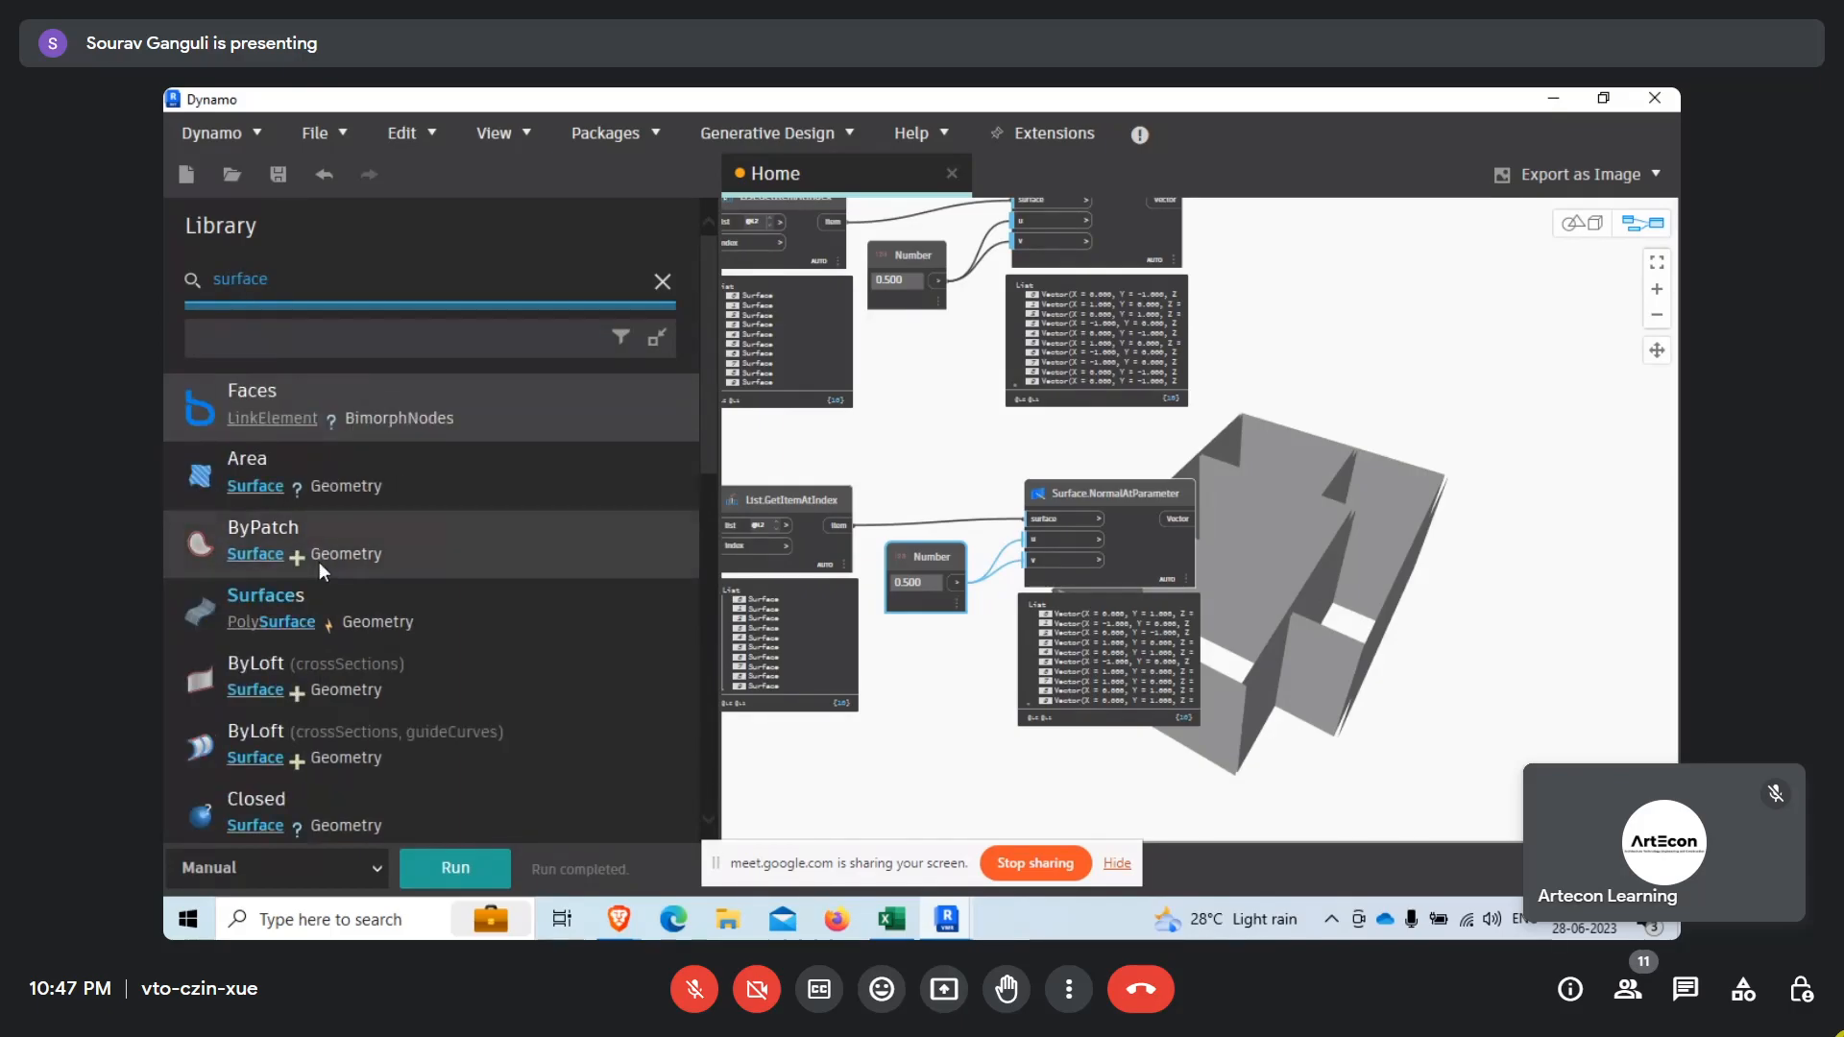
{"action": "scroll", "coordinate": [382, 620], "scroll_direction": "down", "scroll_amount": 10}
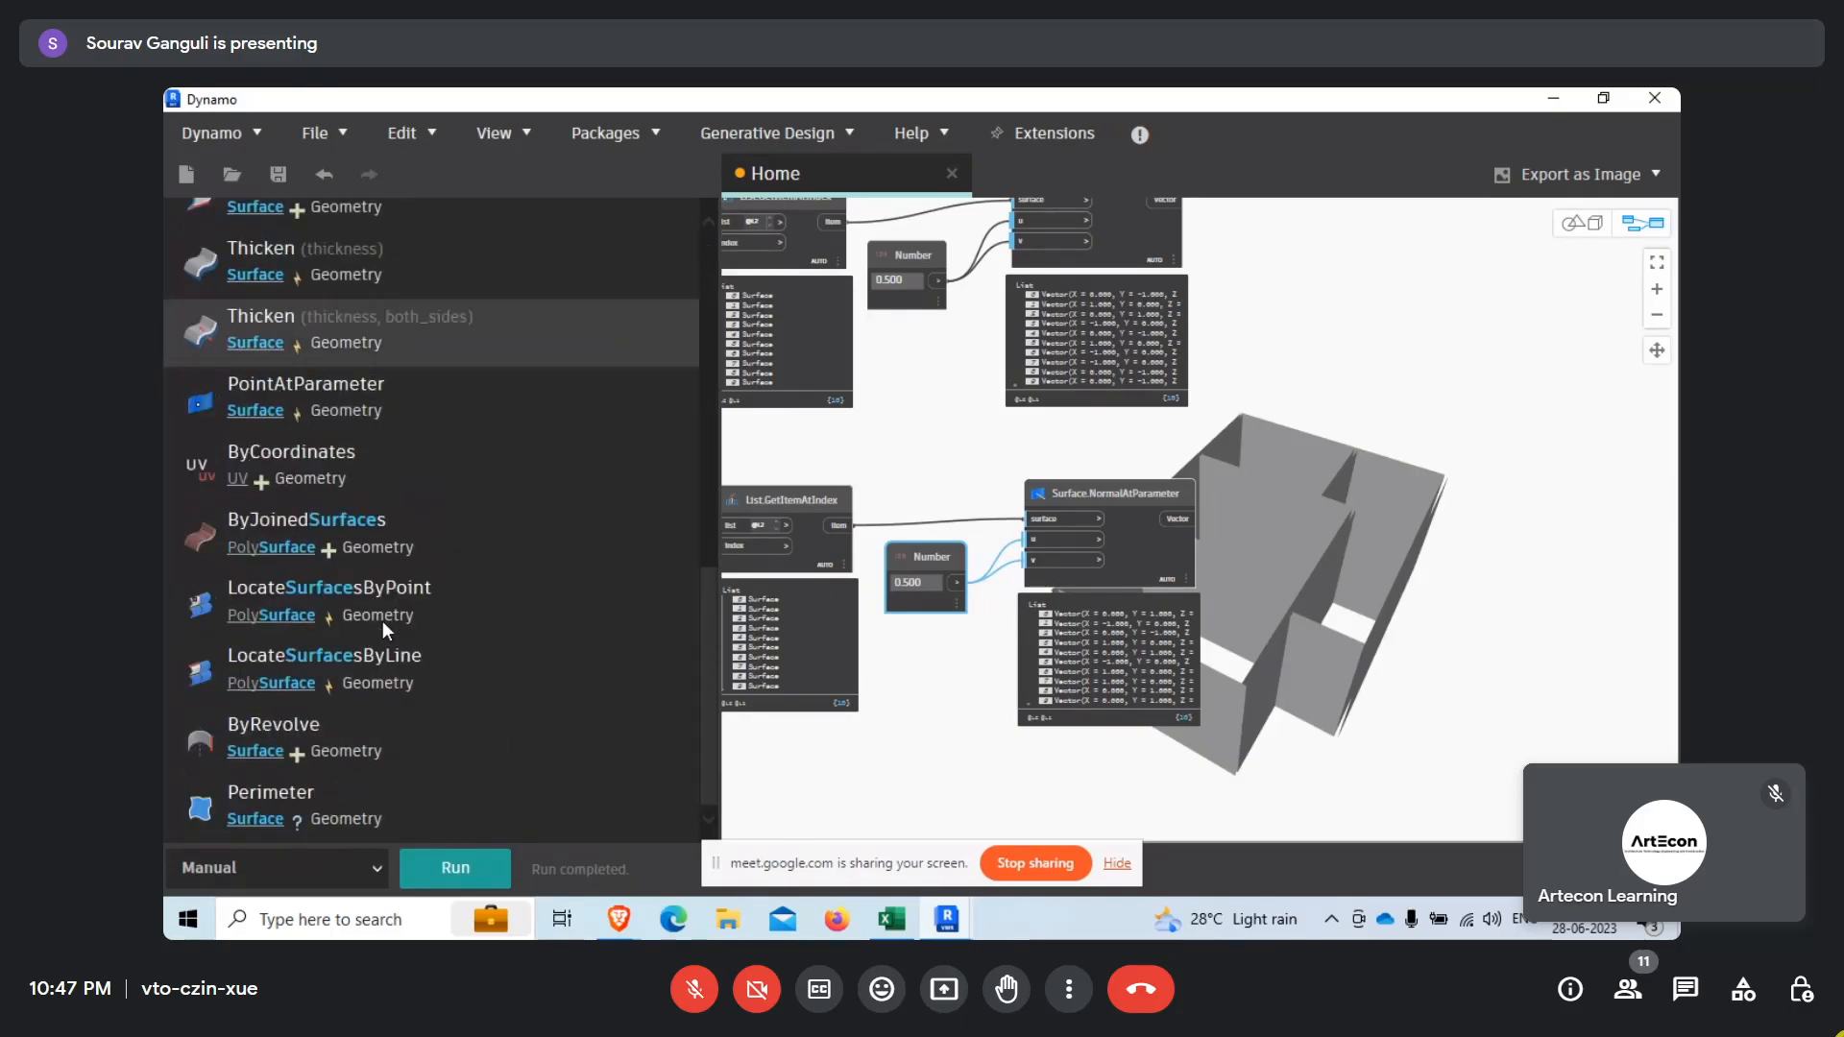
{"action": "scroll", "coordinate": [382, 621], "scroll_direction": "up", "scroll_amount": 10}
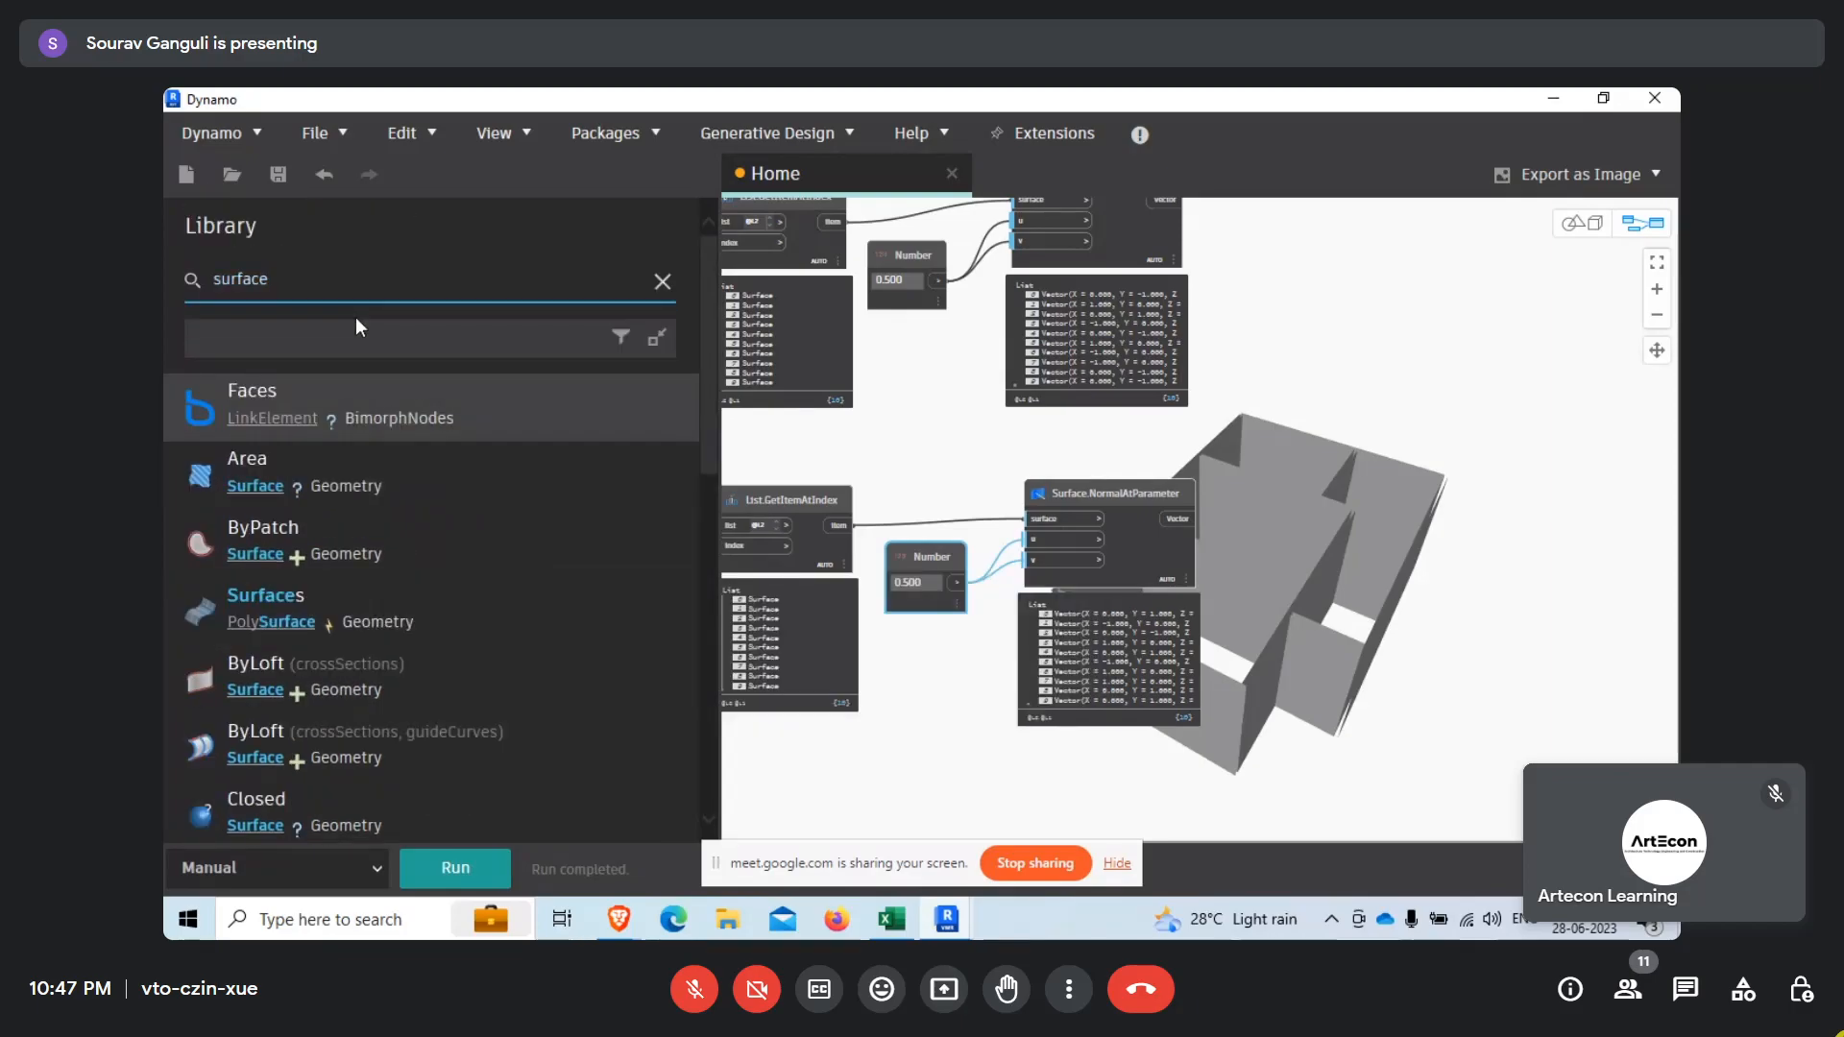
{"action": "scroll", "coordinate": [356, 327], "scroll_direction": "down", "scroll_amount": 5}
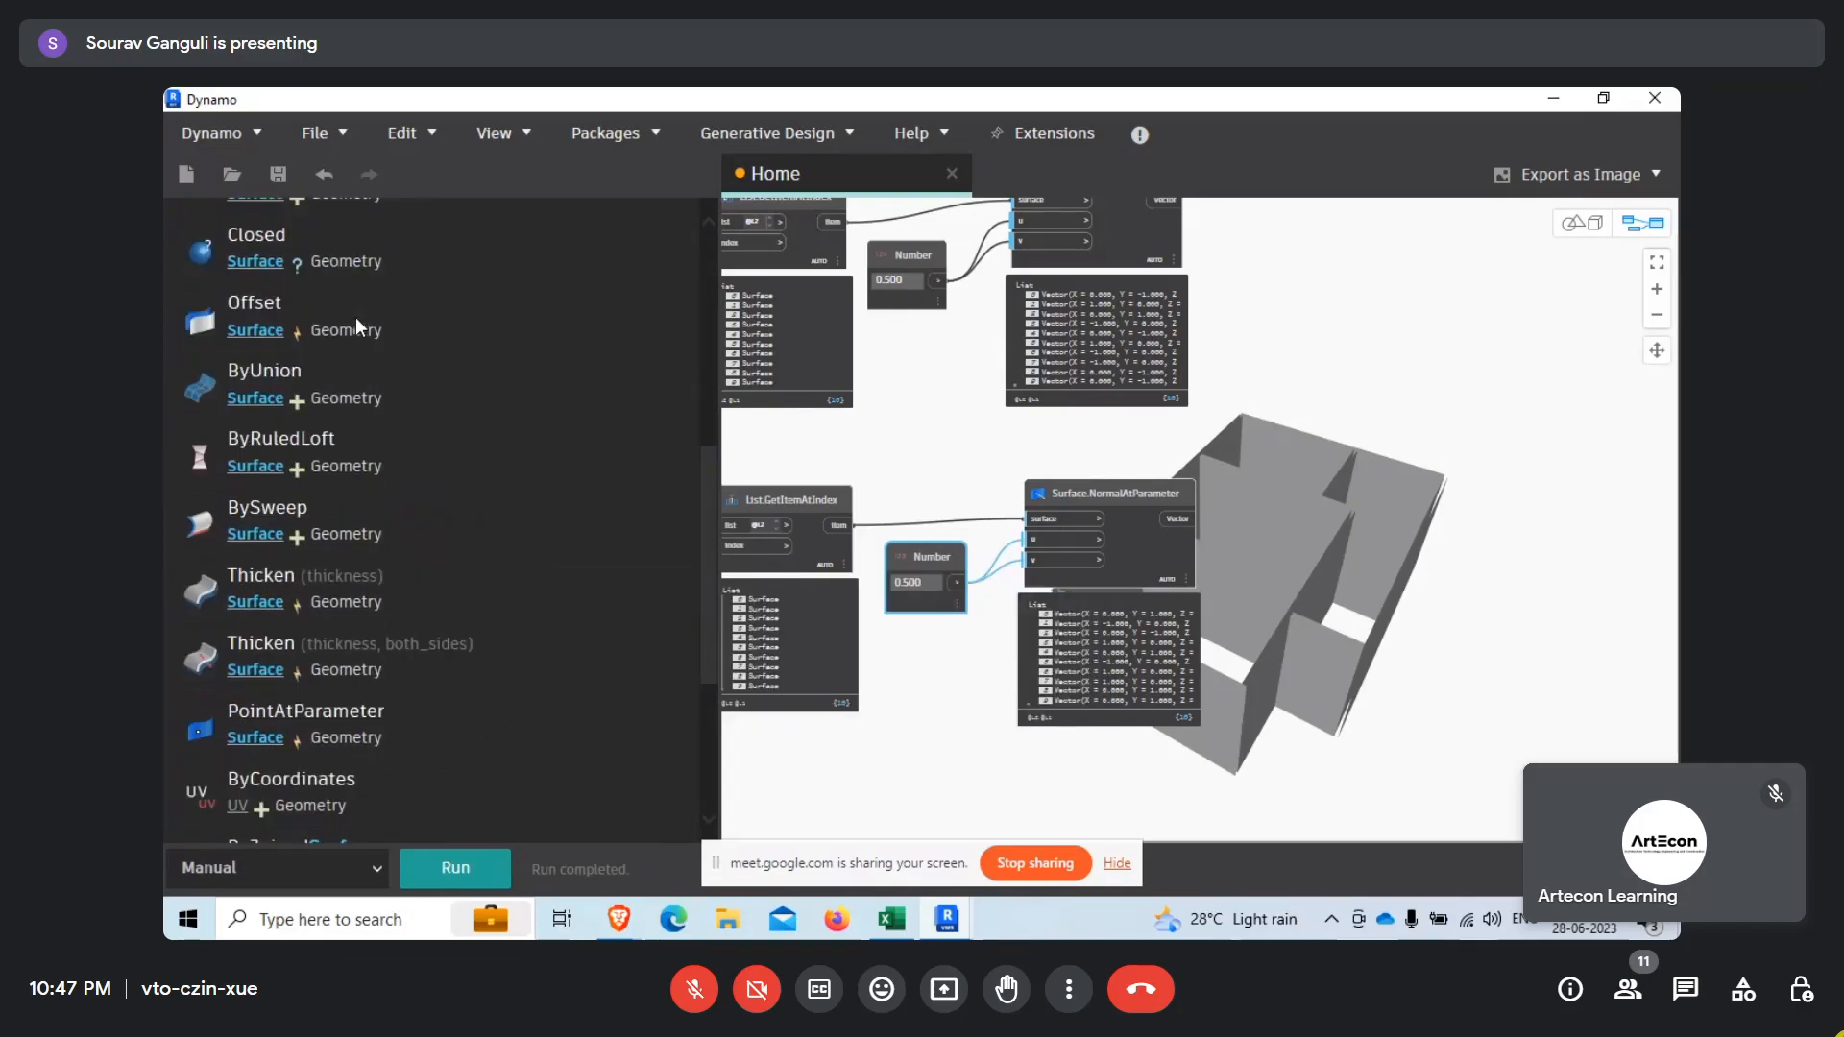
{"action": "scroll", "coordinate": [288, 384], "scroll_direction": "up", "scroll_amount": 5}
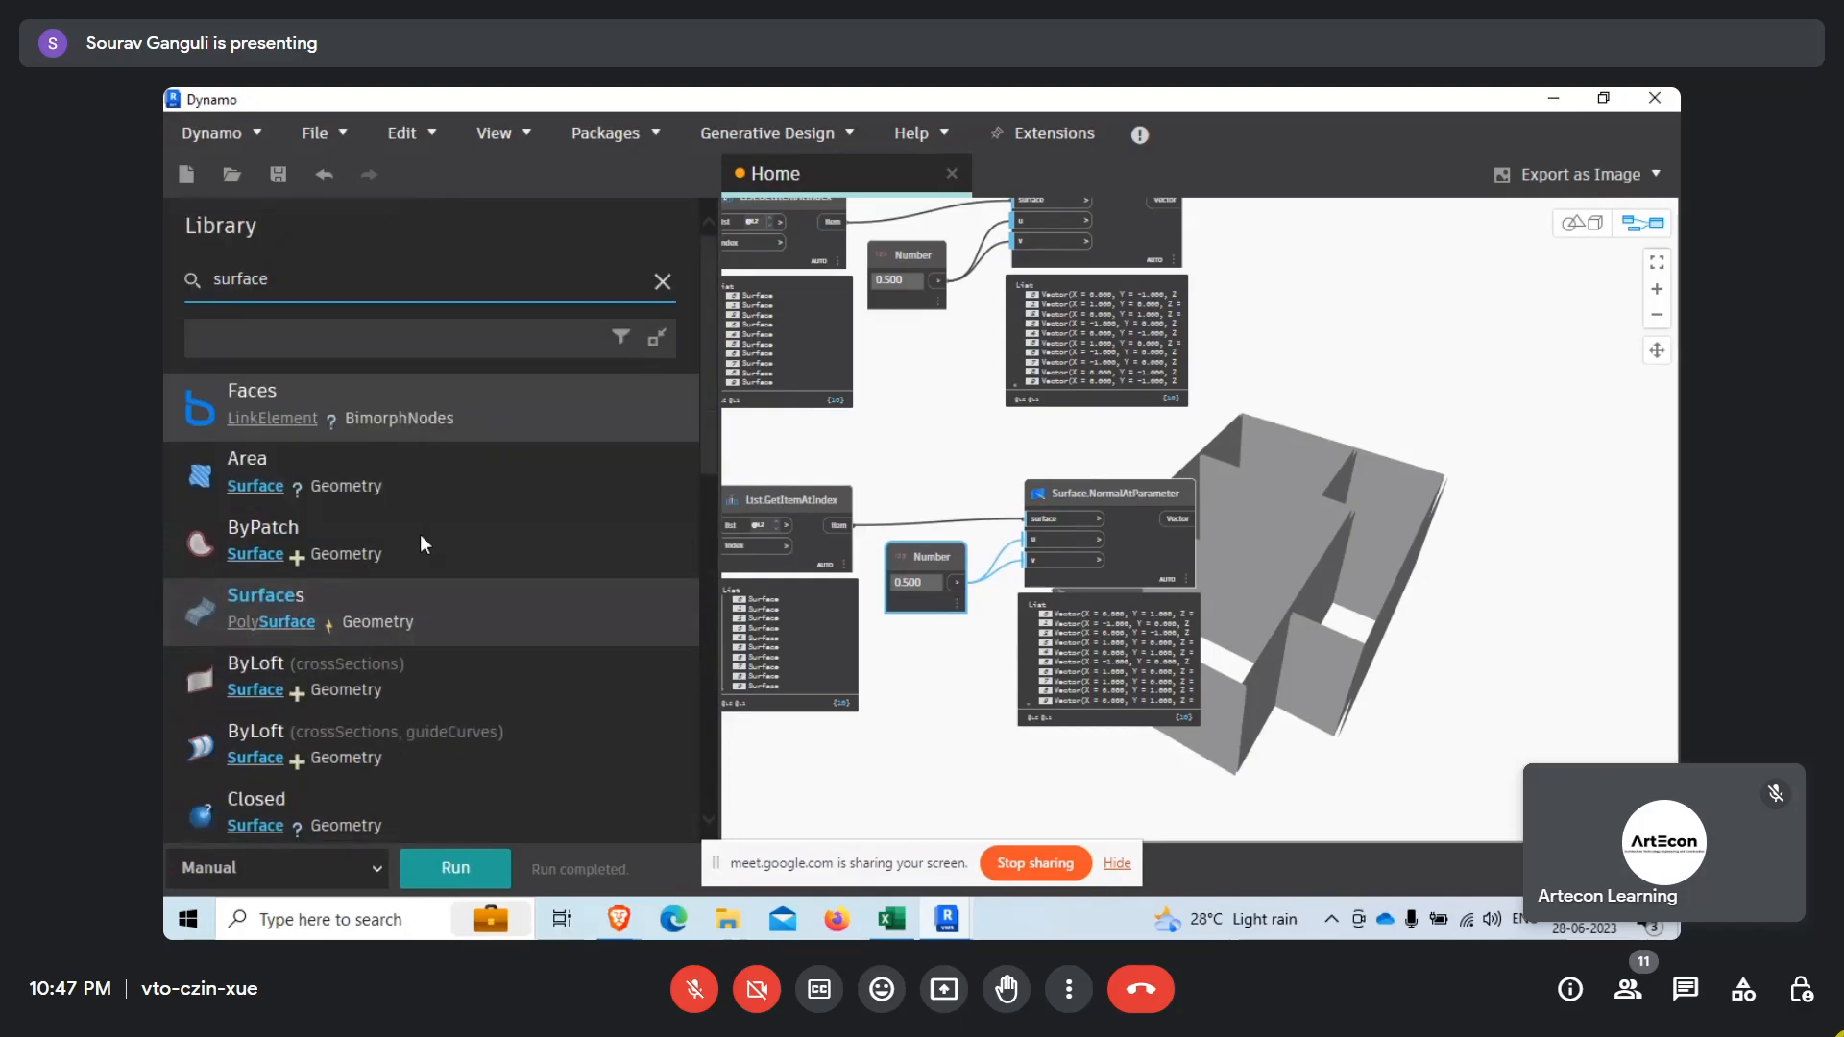
{"action": "left_click", "coordinate": [662, 282]}
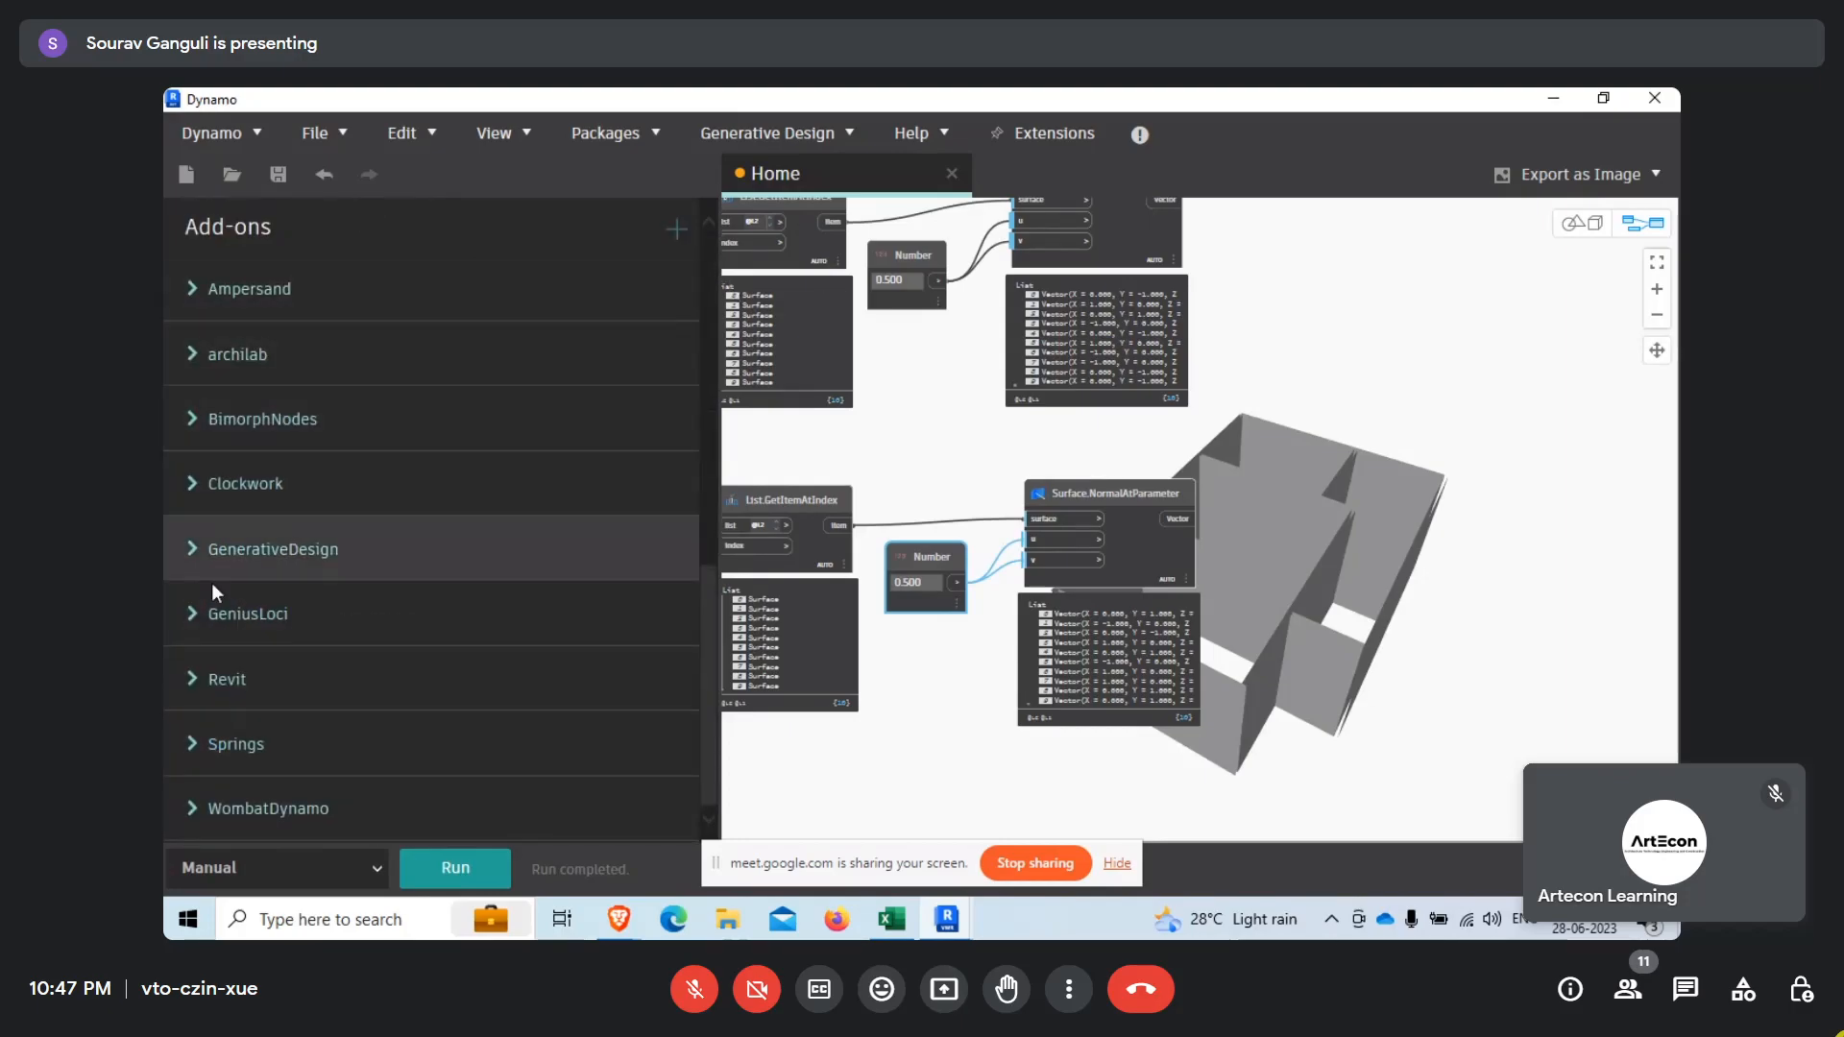
Add a Surface.PointAtParameter node from the library's Geometry > Surfaces > Surface category.
{"action": "scroll", "coordinate": [211, 584], "scroll_direction": "down", "scroll_amount": 6}
{"action": "scroll", "coordinate": [205, 480], "scroll_direction": "up", "scroll_amount": 5}
{"action": "left_click", "coordinate": [195, 507]}
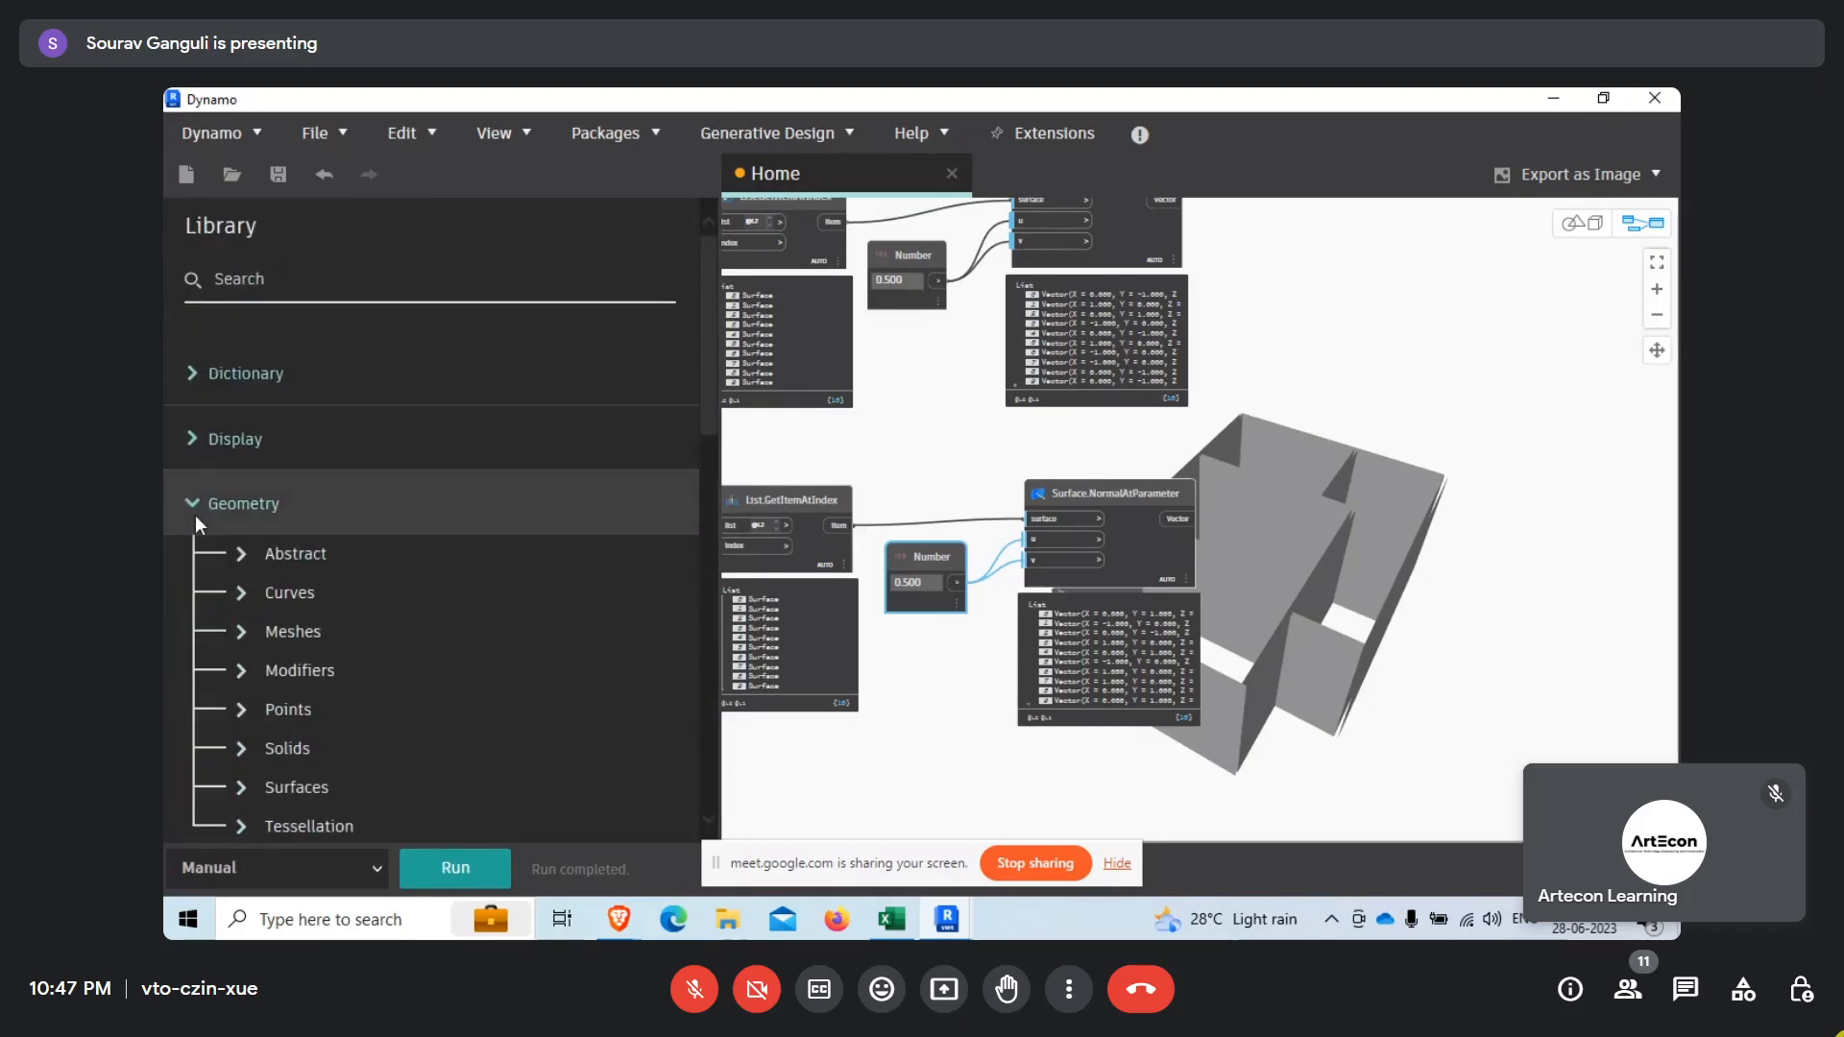
{"action": "left_click", "coordinate": [246, 787]}
{"action": "scroll", "coordinate": [440, 634], "scroll_direction": "down", "scroll_amount": 5}
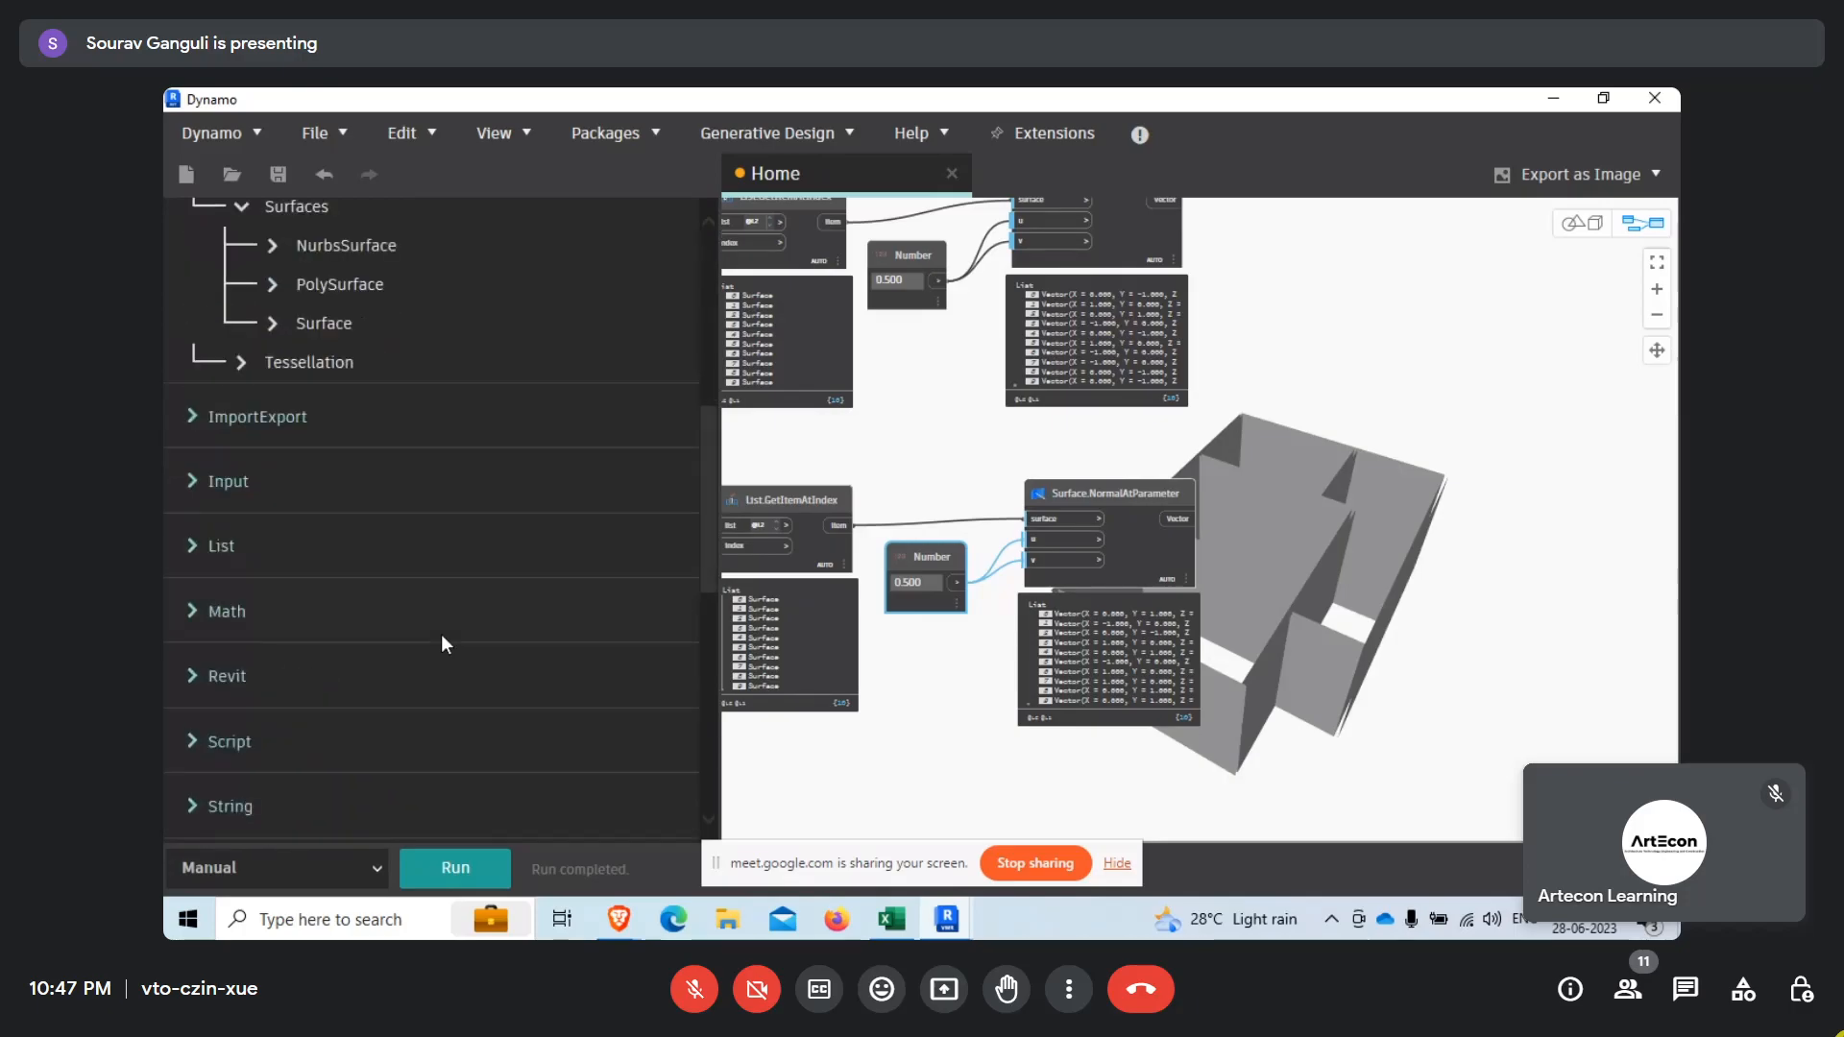
{"action": "scroll", "coordinate": [417, 609], "scroll_direction": "up", "scroll_amount": 2}
{"action": "left_click", "coordinate": [269, 516]}
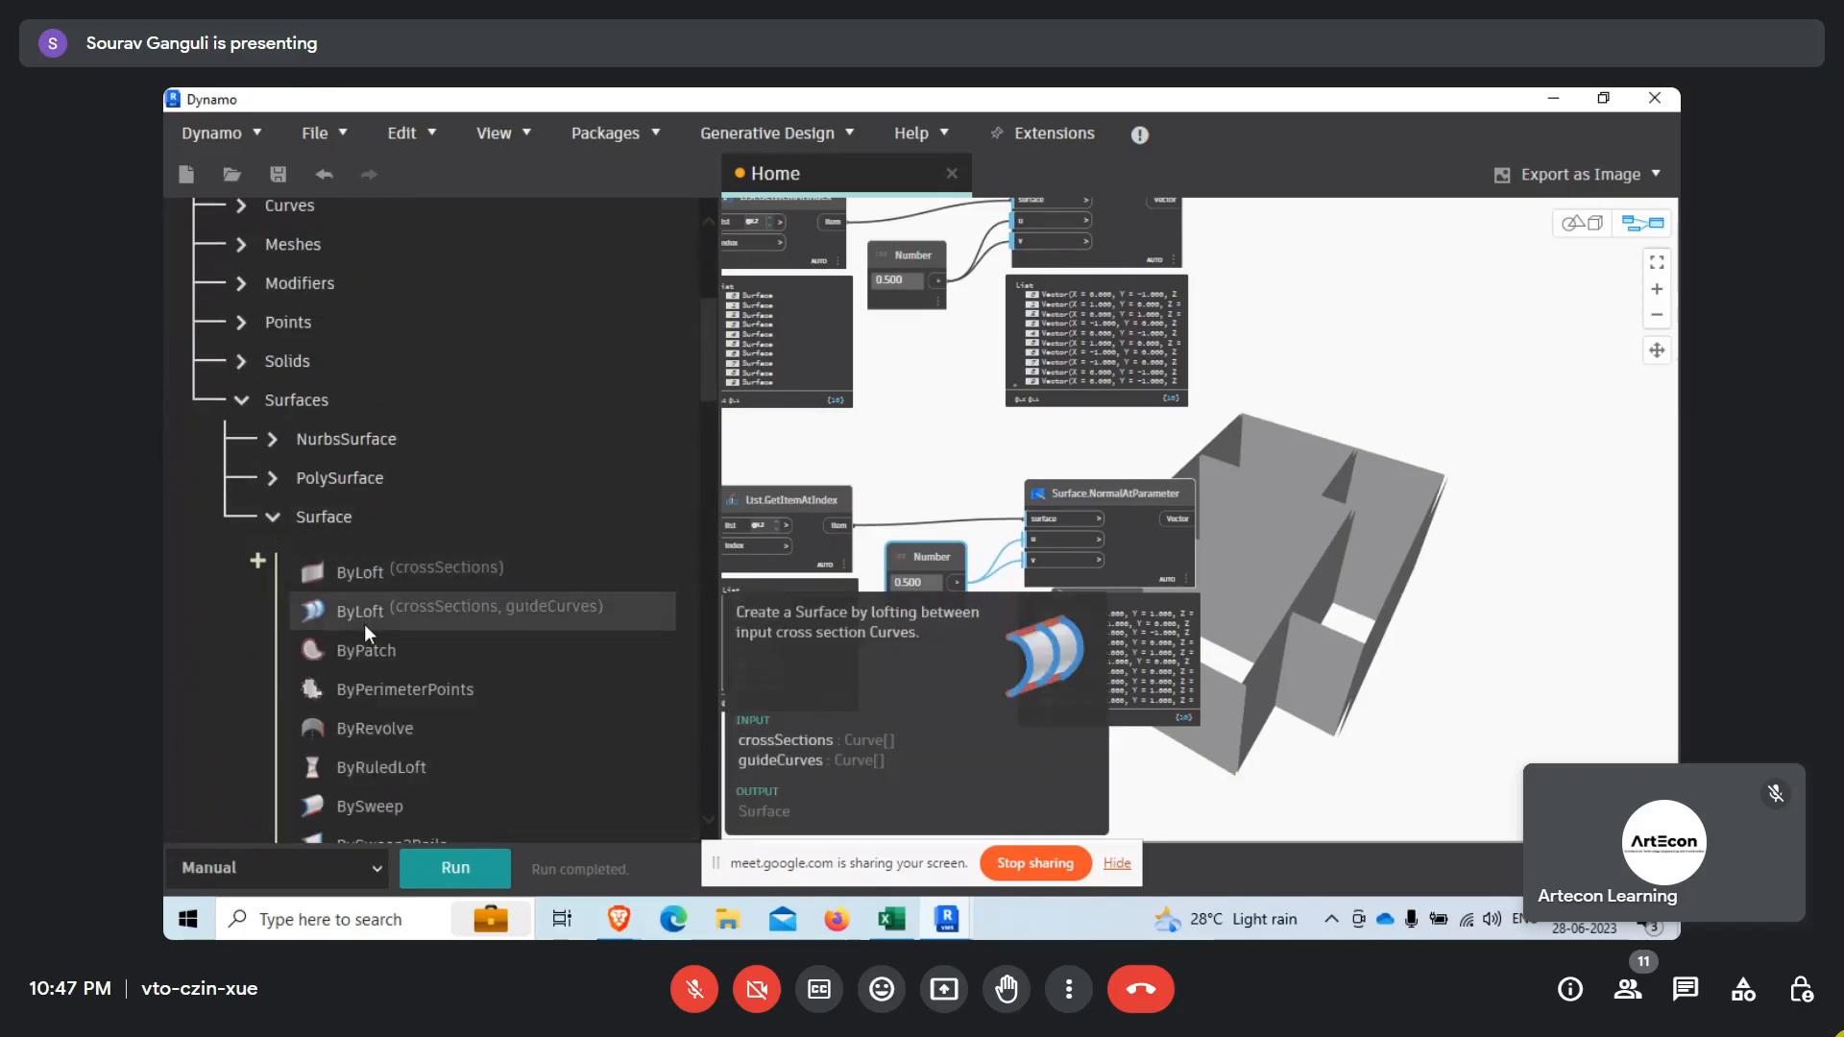
{"action": "scroll", "coordinate": [365, 624], "scroll_direction": "down", "scroll_amount": 5}
{"action": "scroll", "coordinate": [383, 747], "scroll_direction": "down", "scroll_amount": 3}
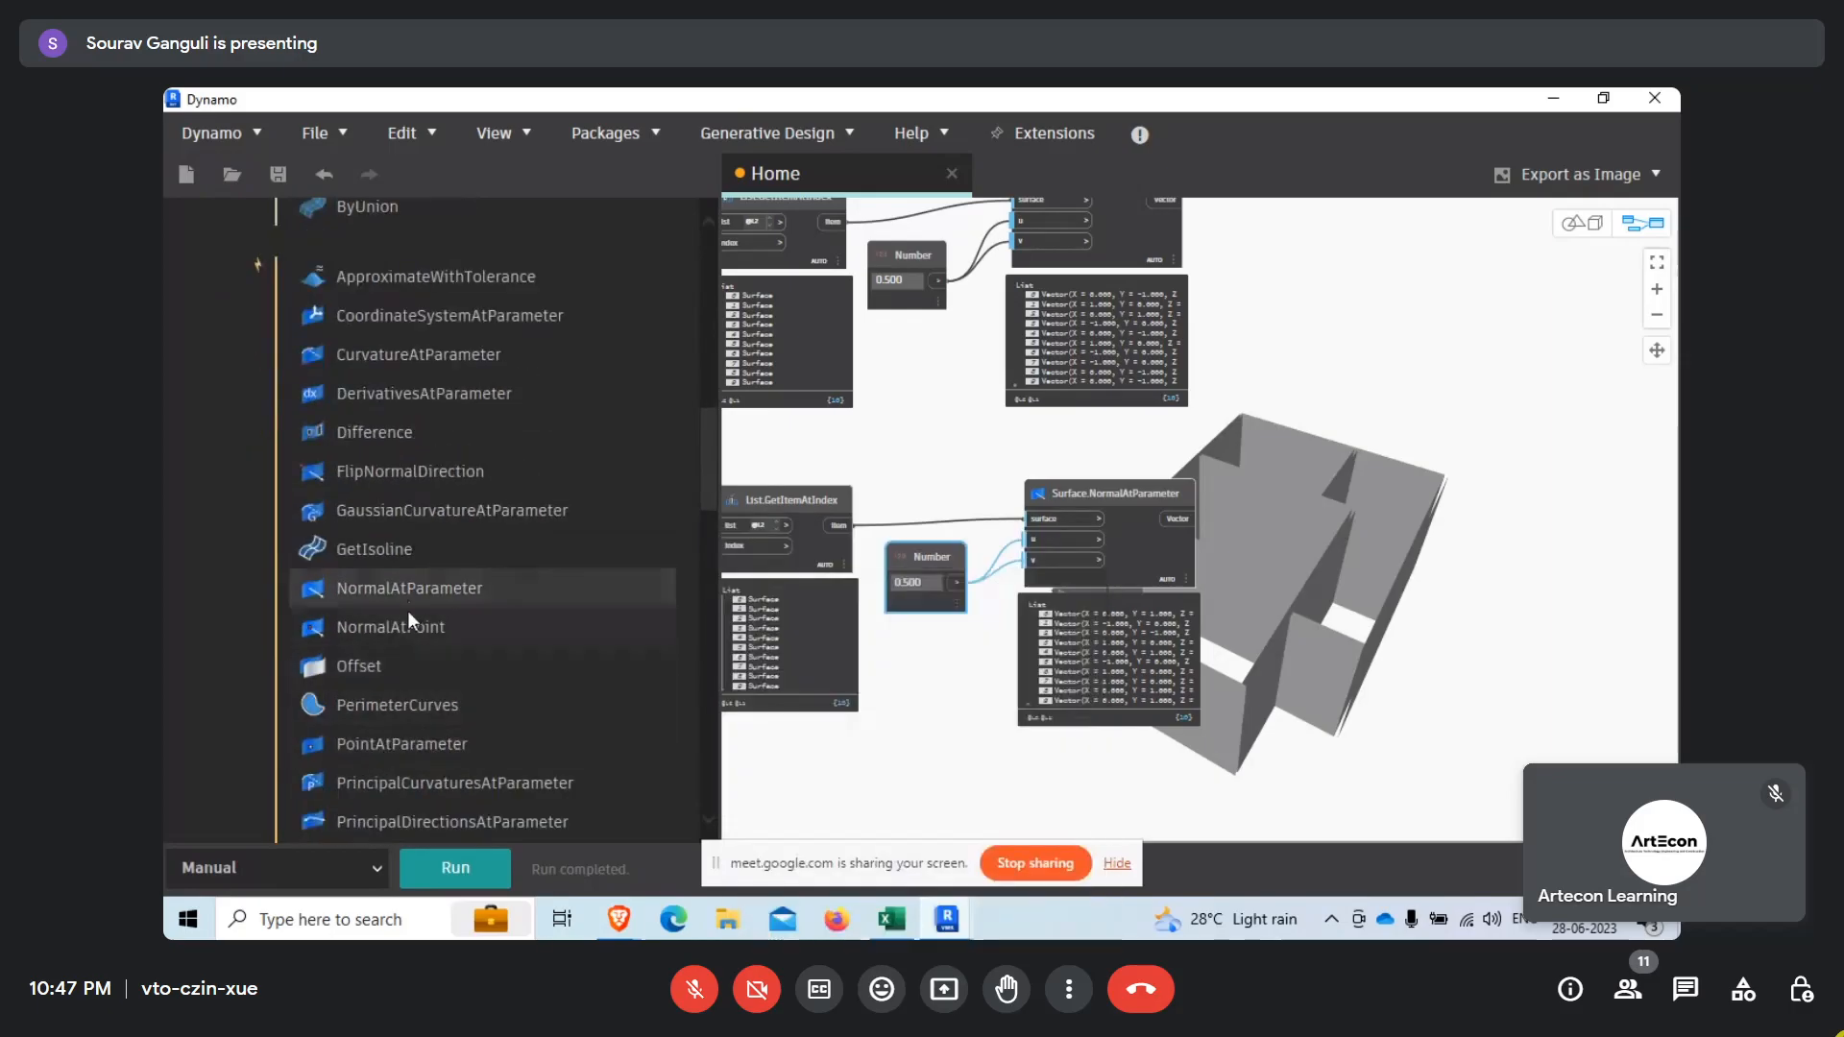
{"action": "left_click", "coordinate": [438, 746]}
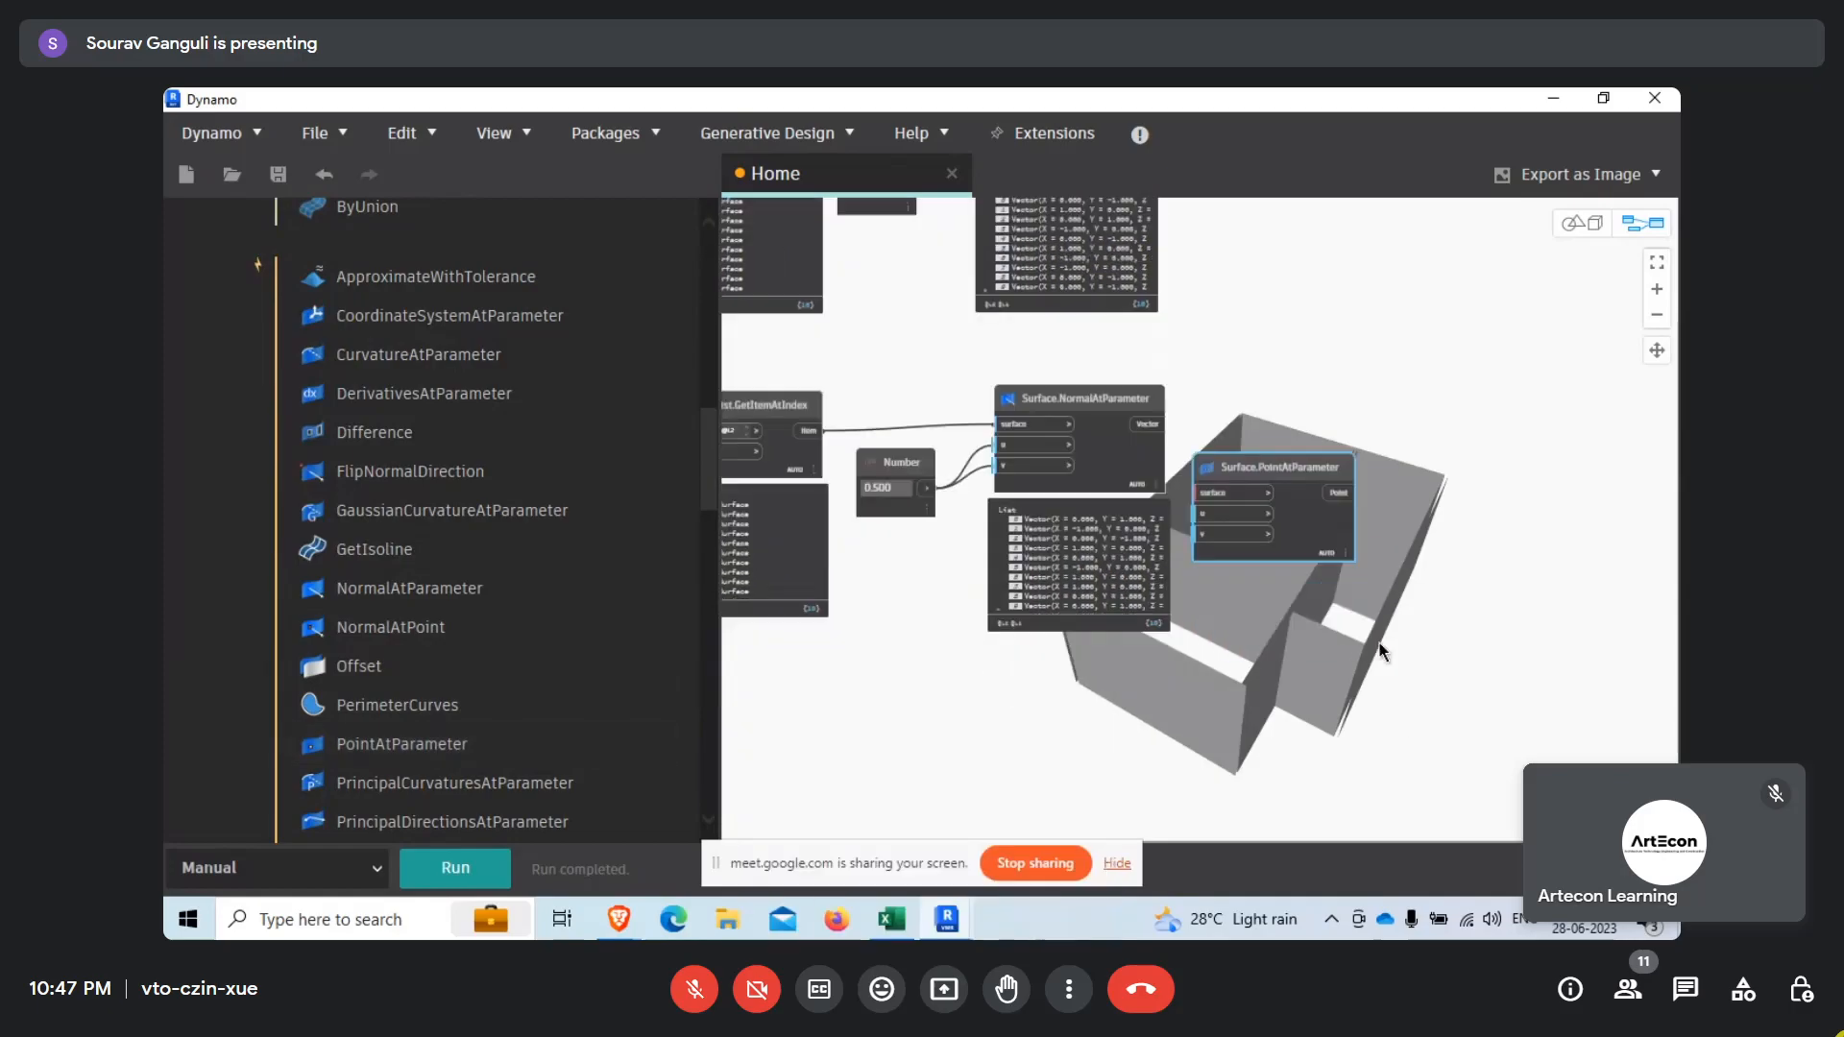
Place Surface.PointAtParameter below the lower Surface.NormalAtParameter and connect the lower List.GetItemAtIndex item to surface and the 0.500 Number to u and v.
{"action": "left_click_drag", "start_coordinate": [1225, 421], "coordinate": [1035, 534]}
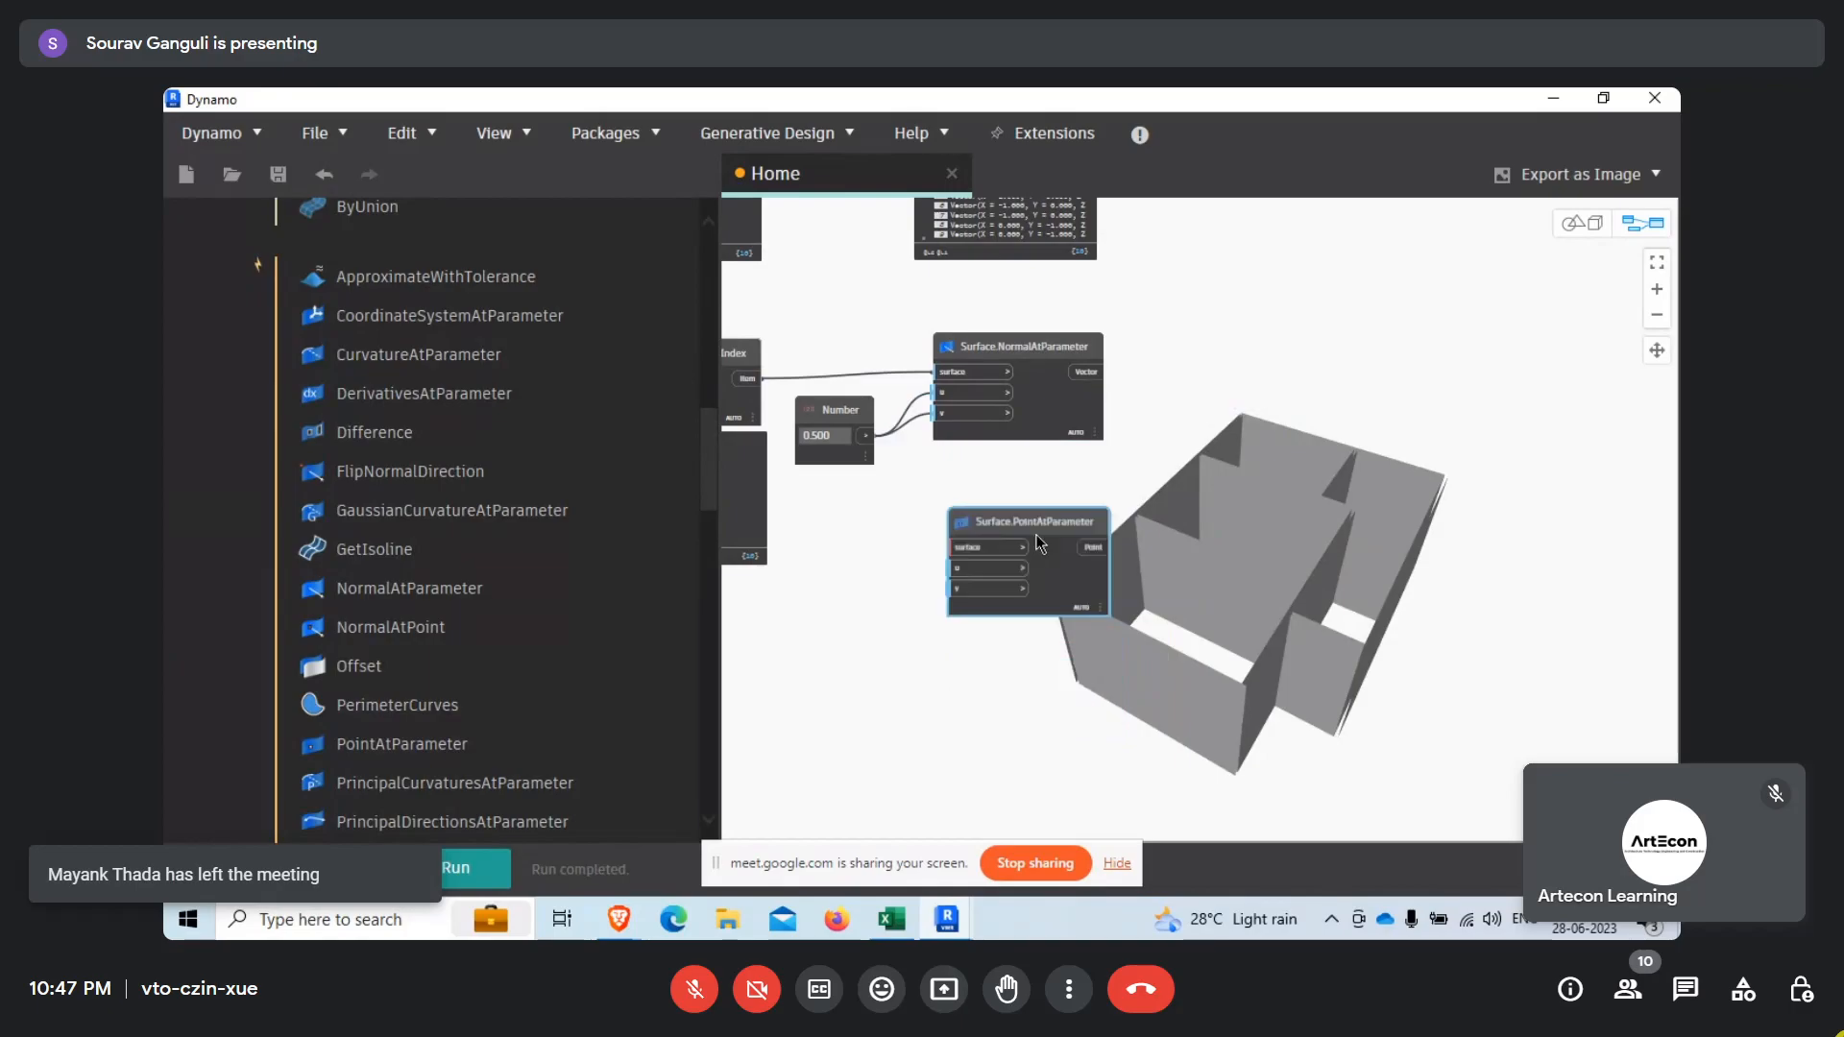
{"action": "left_click_drag", "start_coordinate": [754, 379], "coordinate": [951, 569]}
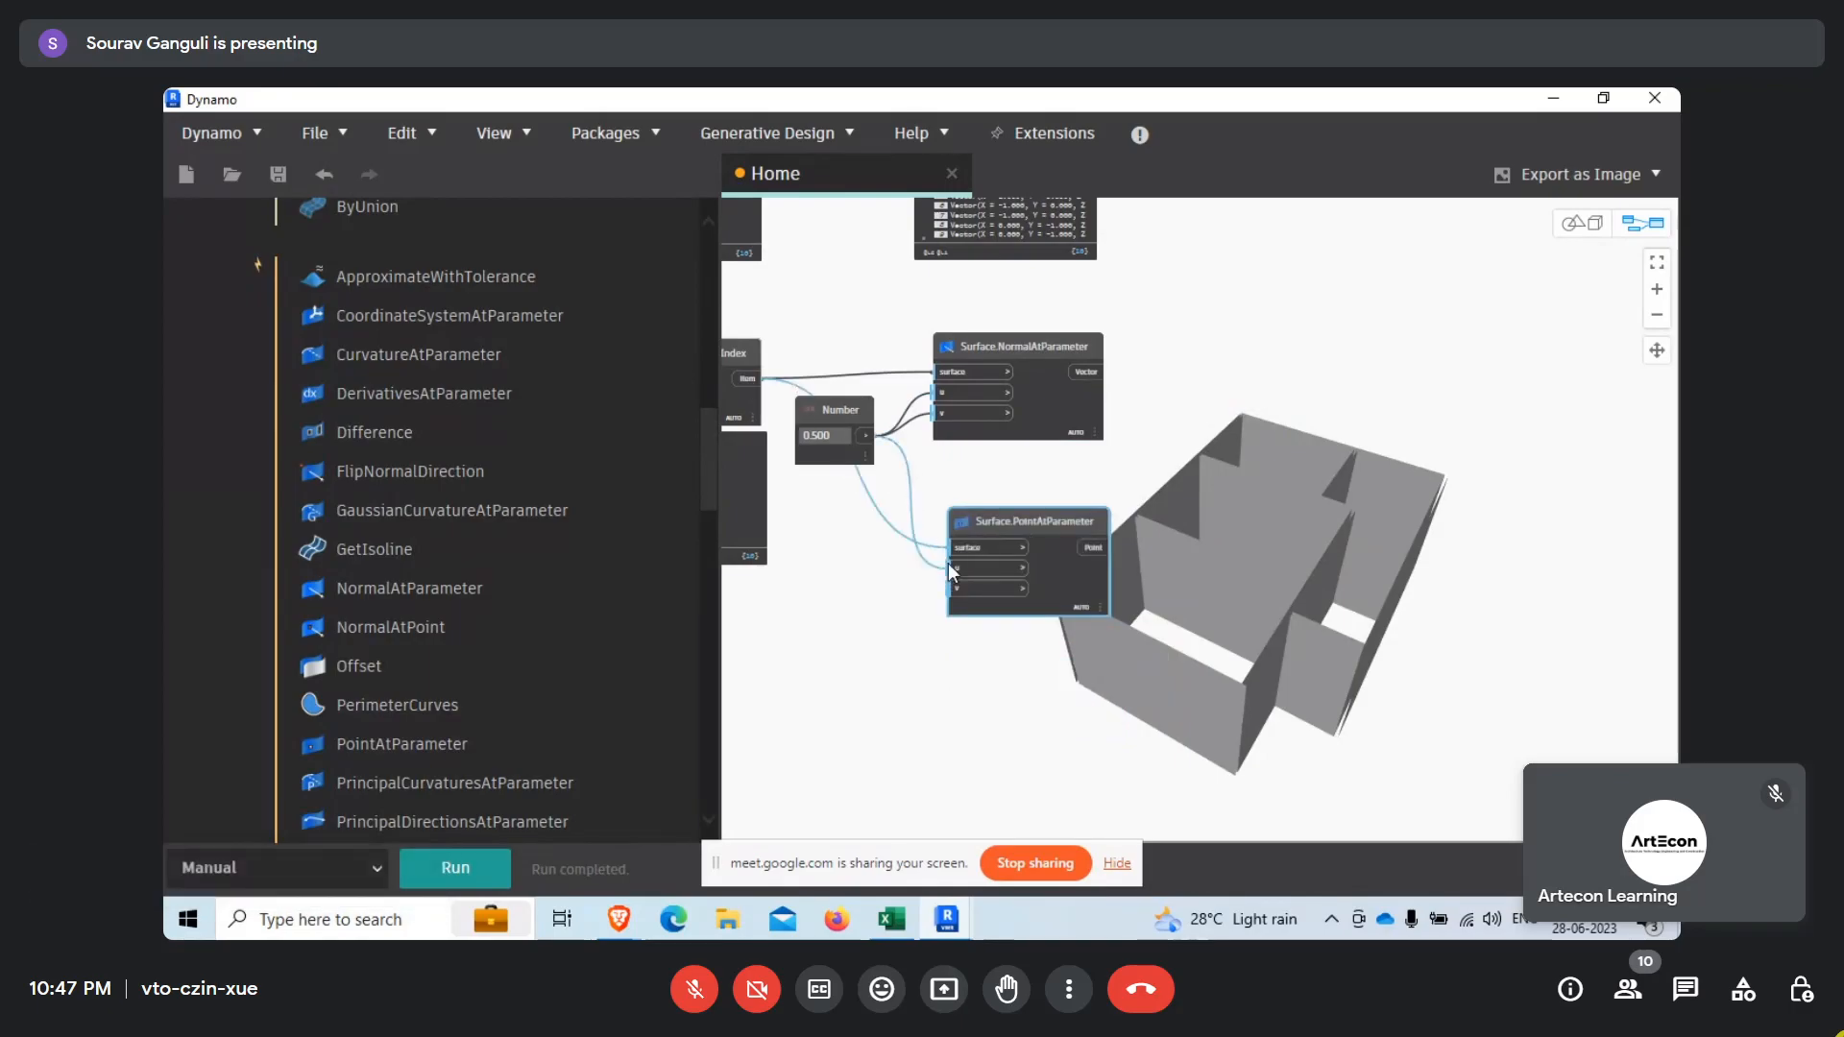
{"action": "left_click_drag", "start_coordinate": [864, 437], "coordinate": [955, 587]}
Collapse the upper Surface.NormalAtParameter's output preview and place a copy of Surface.PointAtParameter below that node.
{"action": "middle_click_drag", "start_coordinate": [1185, 267], "coordinate": [1213, 610]}
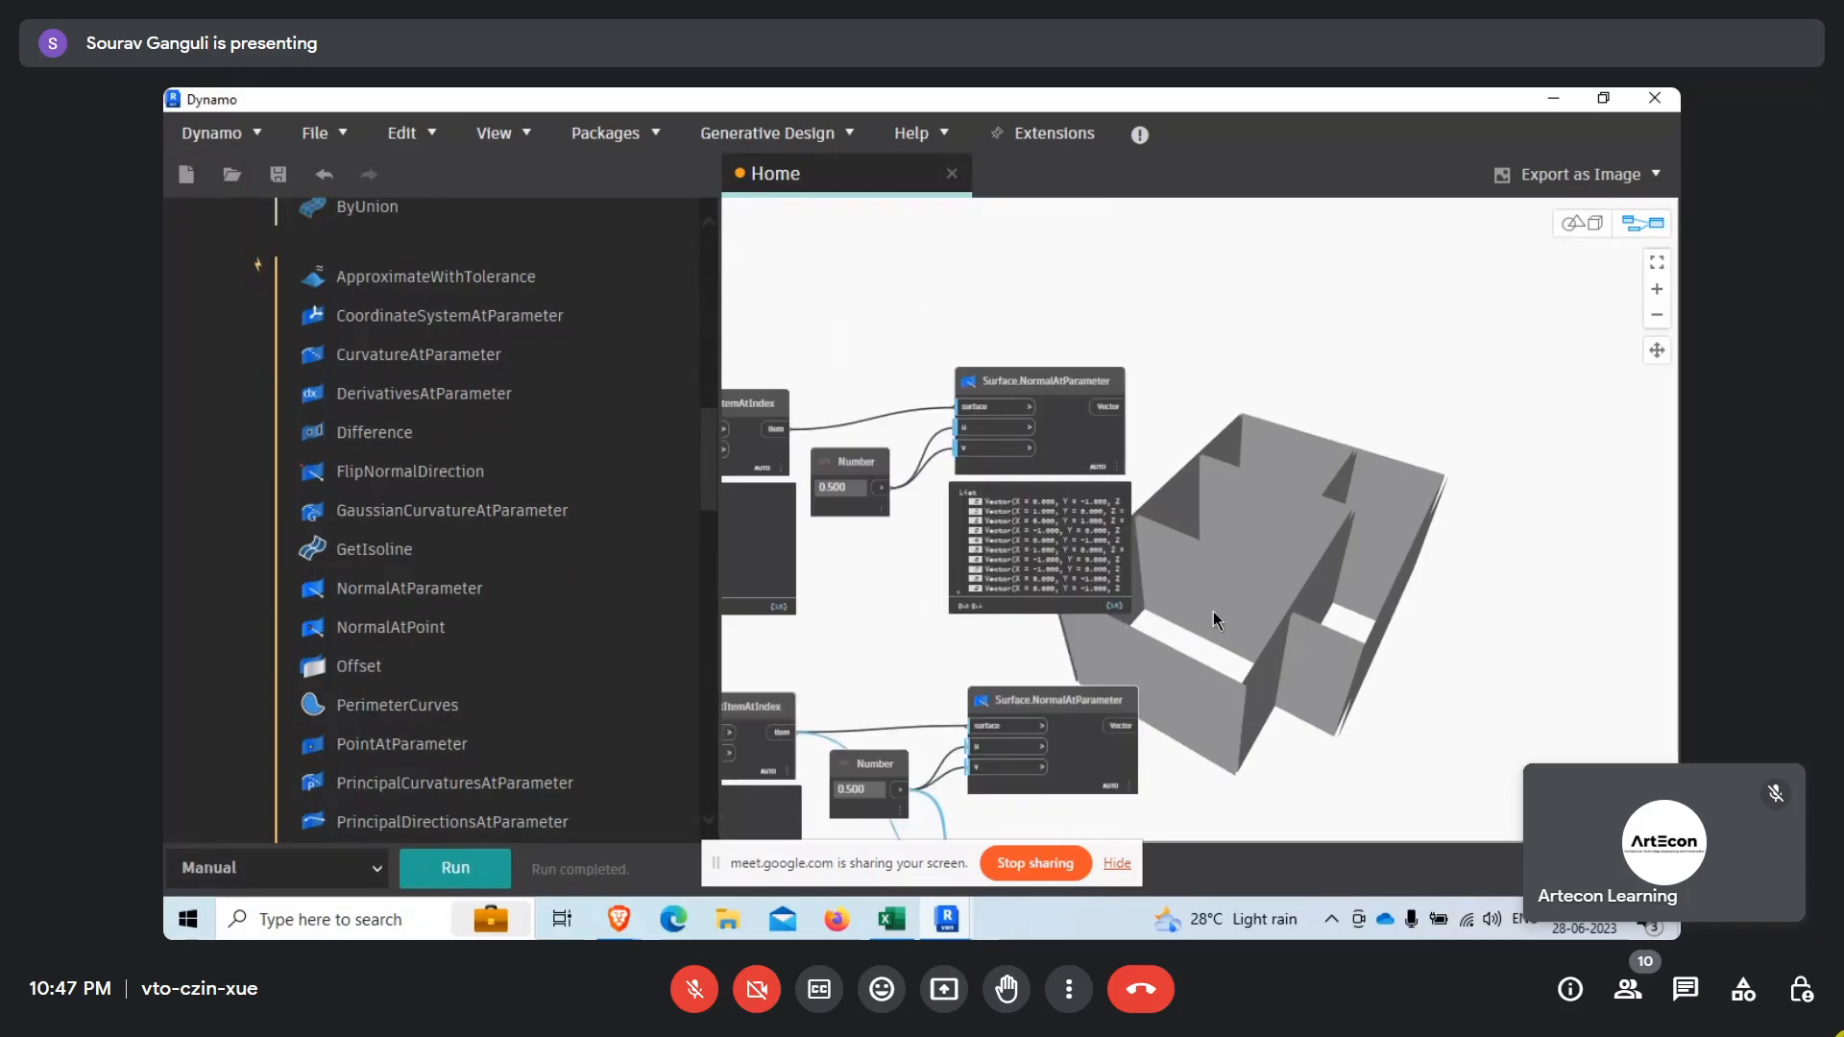
{"action": "left_click", "coordinate": [1107, 472]}
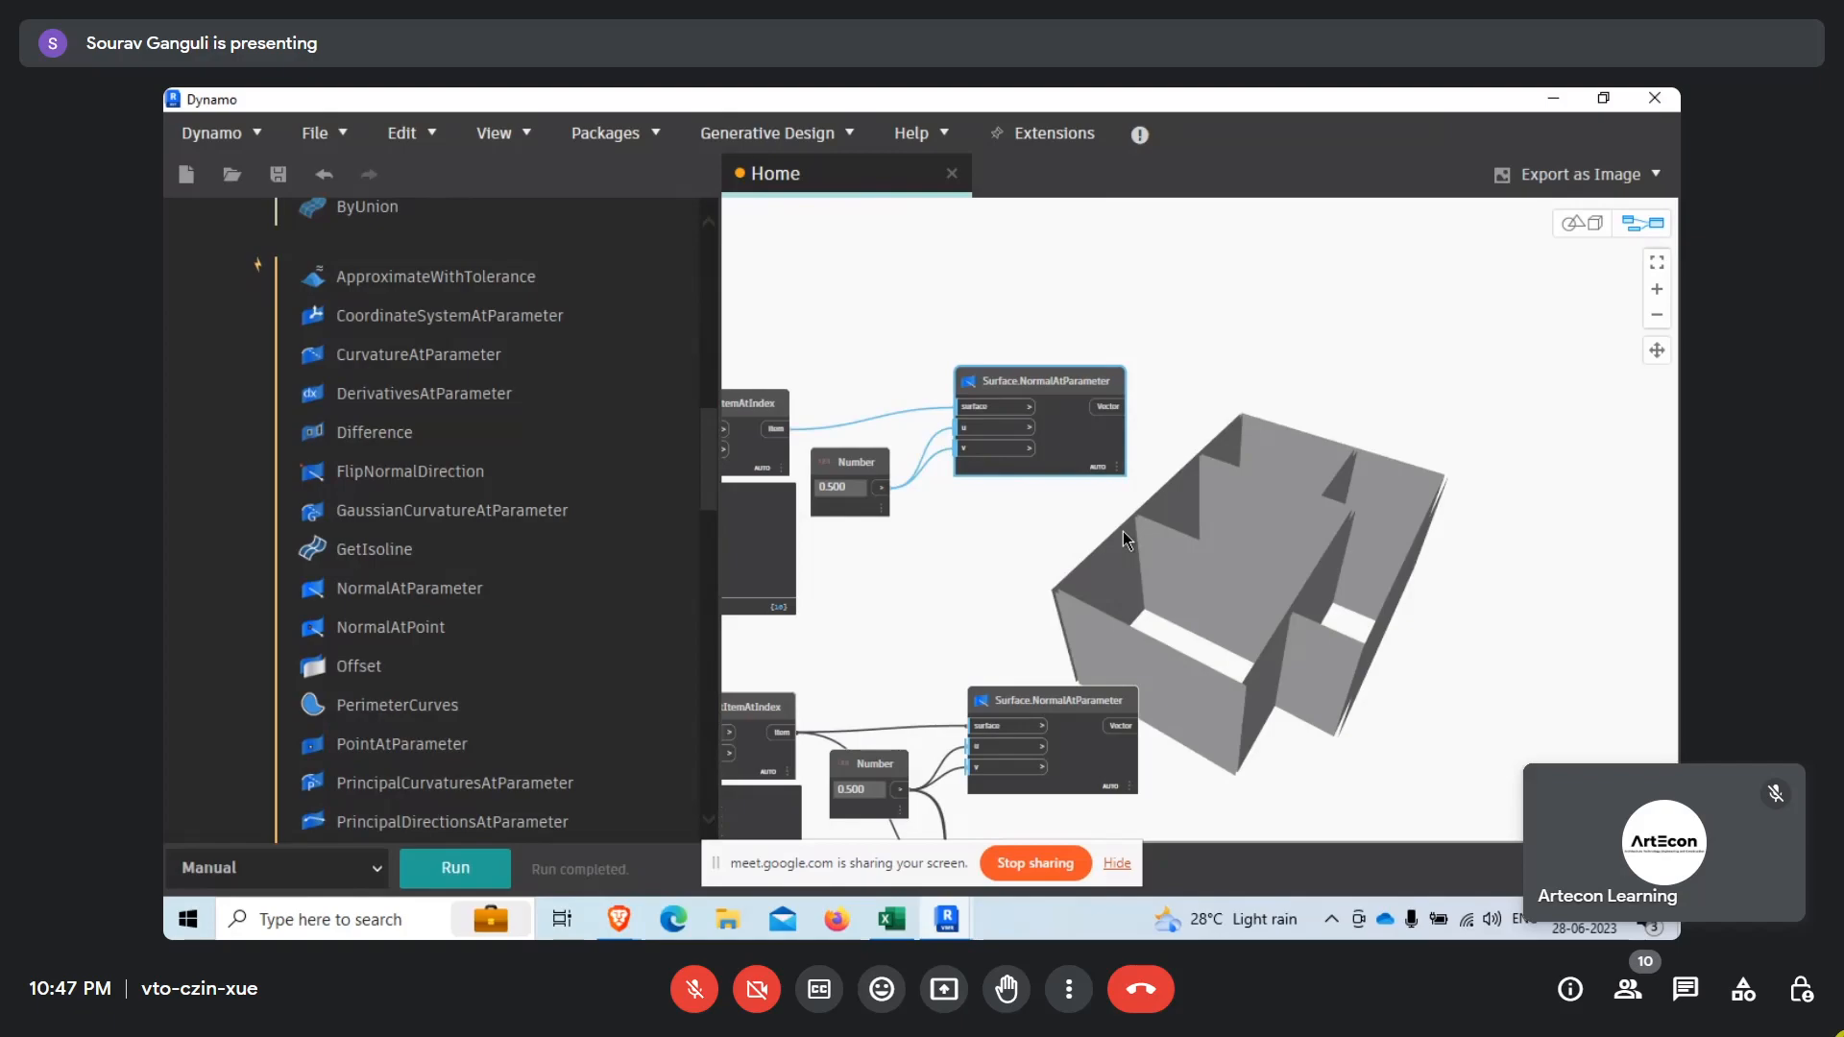
{"action": "key", "text": "ctrl+v"}
{"action": "left_click_drag", "start_coordinate": [1185, 551], "coordinate": [877, 494]}
Rewire the copied Surface.PointAtParameter to the upper List.GetItemAtIndex item and the upper 0.500 Number for u and v, moving the Number node down.
{"action": "left_click", "coordinate": [878, 489]}
{"action": "left_click", "coordinate": [984, 563]}
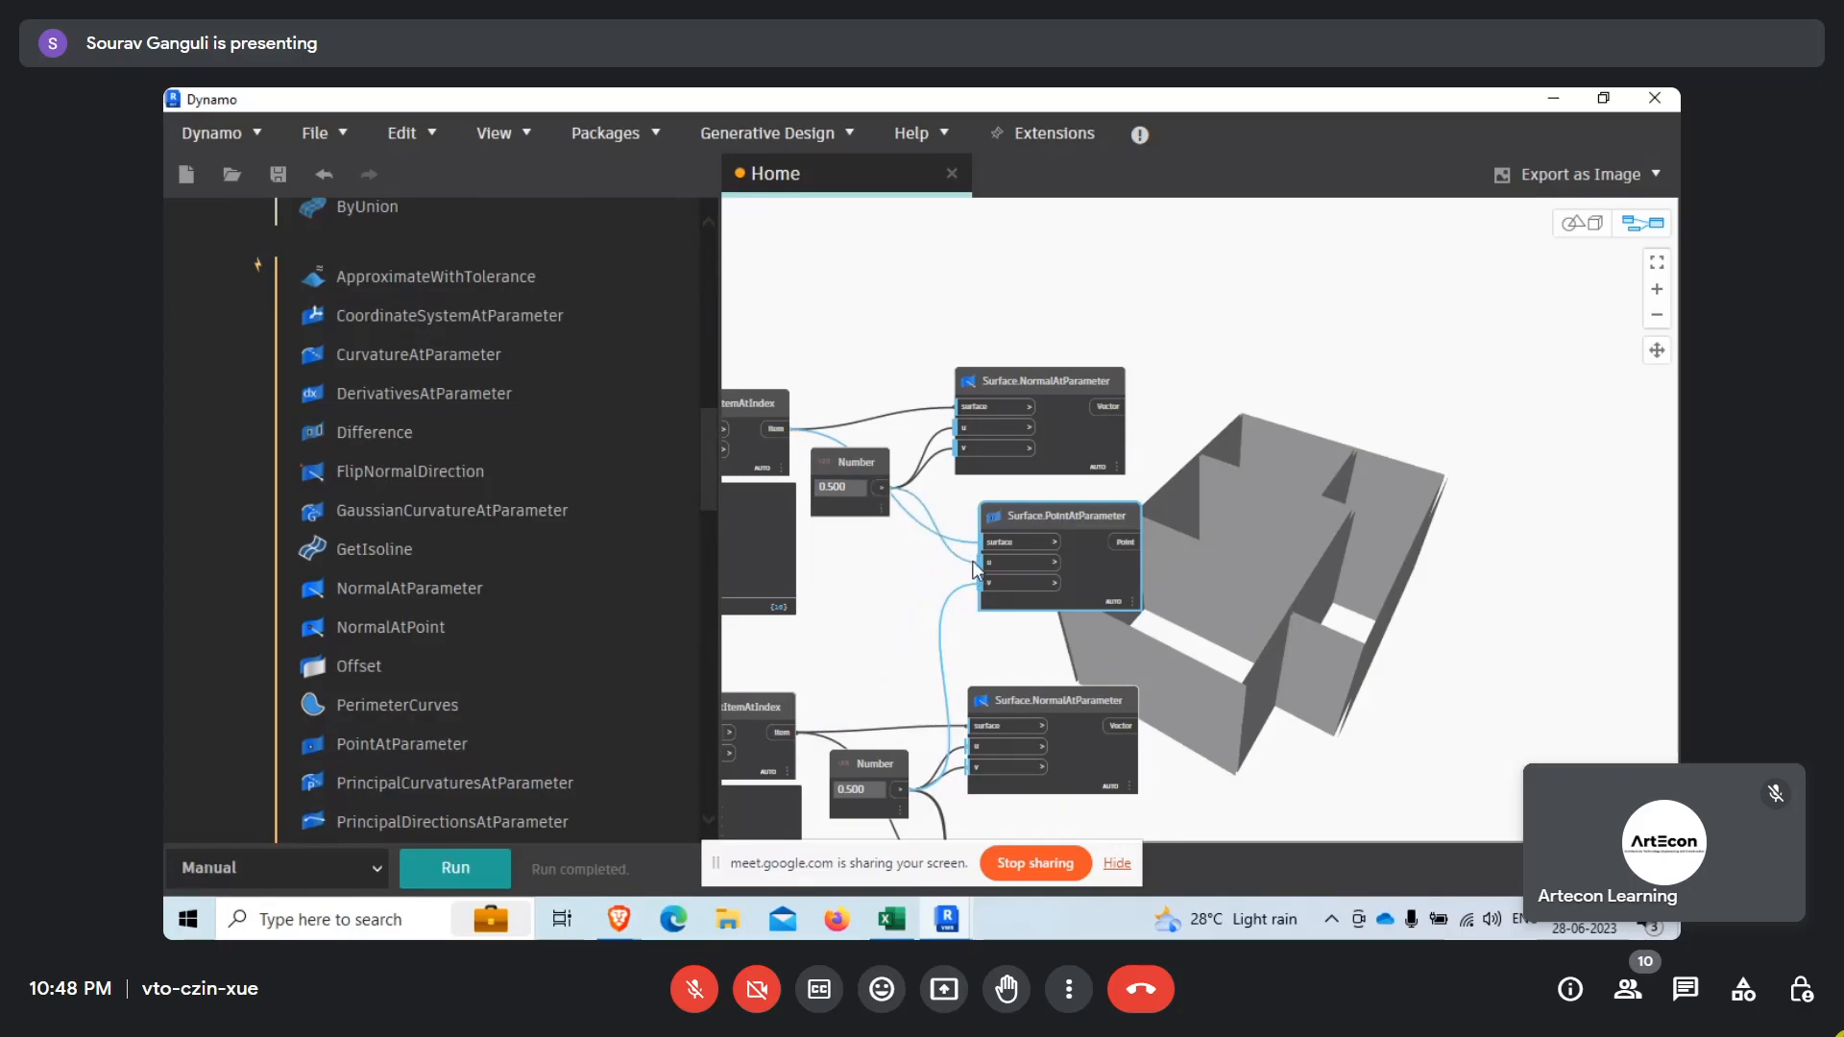
{"action": "left_click", "coordinate": [878, 489]}
{"action": "left_click", "coordinate": [984, 583]}
{"action": "left_click_drag", "start_coordinate": [874, 468], "coordinate": [885, 519]}
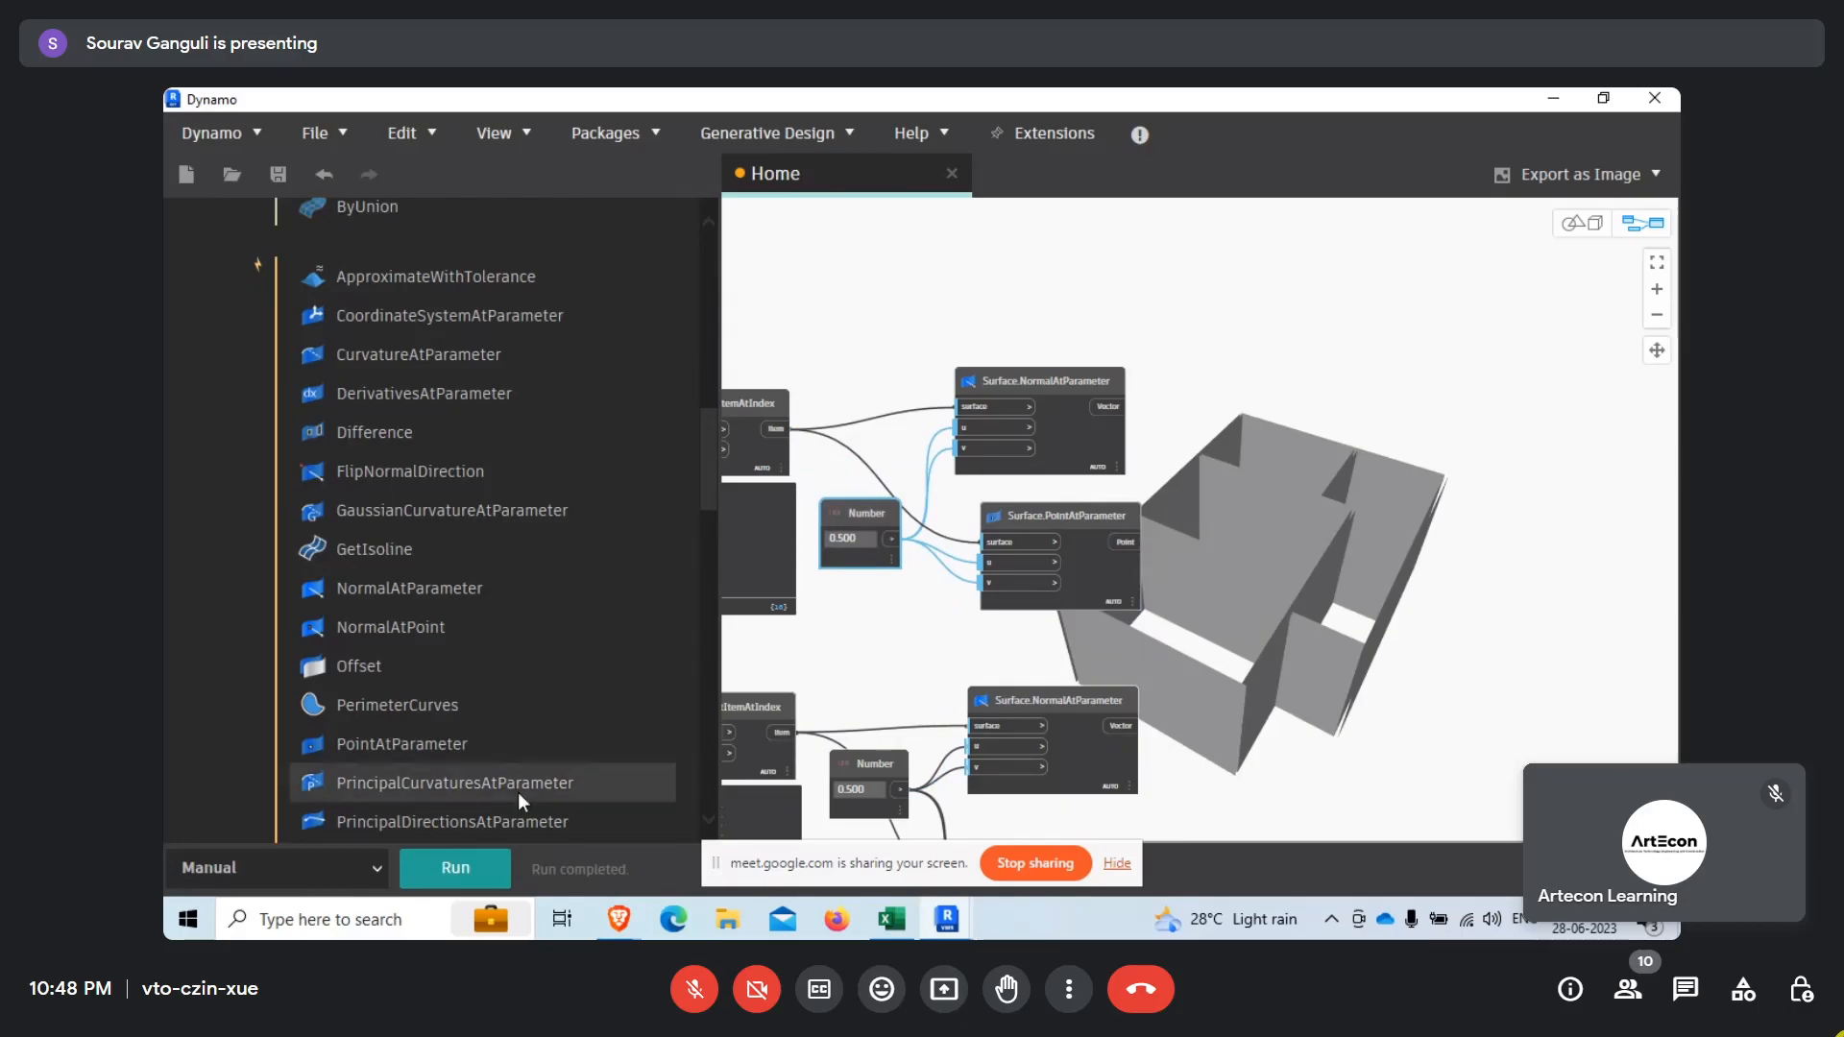
Run the graph to generate the surface points and check the upper Surface.PointAtParameter node.
{"action": "left_click", "coordinate": [455, 867]}
{"action": "scroll", "coordinate": [1100, 555], "scroll_direction": "up", "scroll_amount": 1}
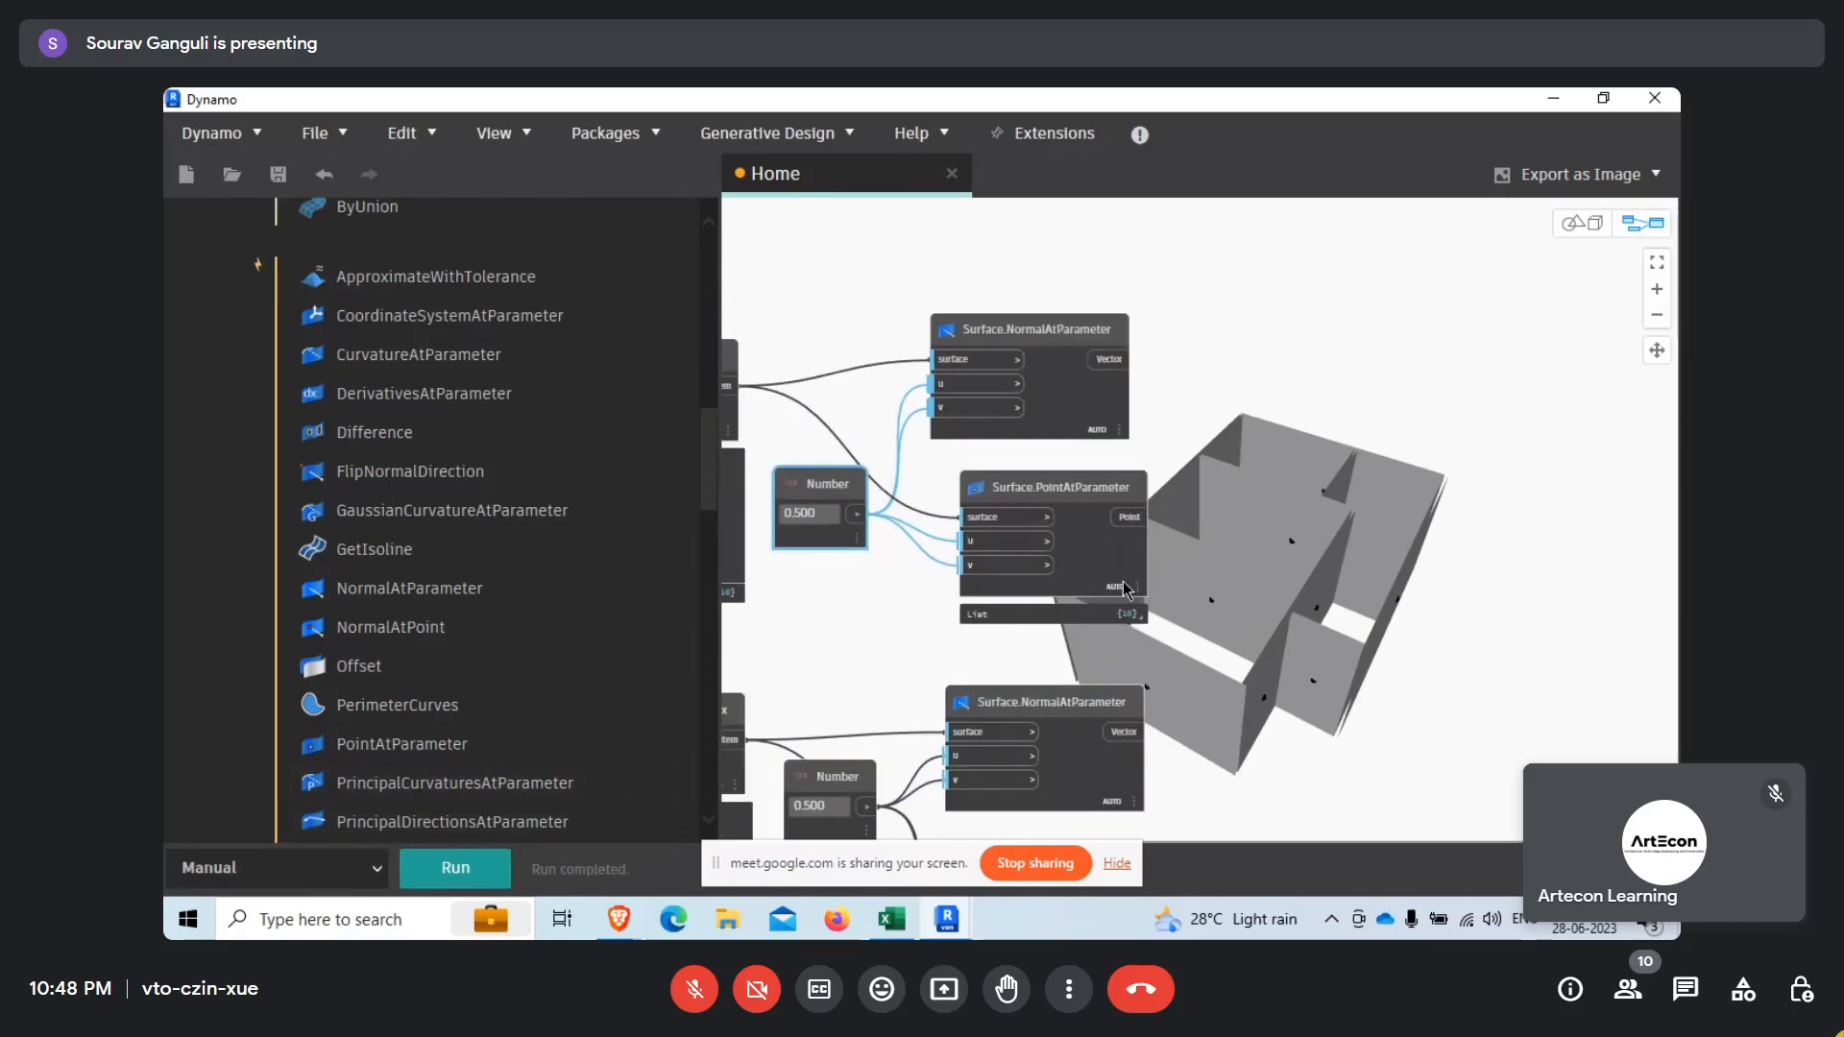
Inspect the generated midpoints on the wall surfaces in the 3D preview, and return to graph navigation.
{"action": "middle_click_drag", "start_coordinate": [1334, 597], "coordinate": [1089, 575]}
{"action": "right_click", "coordinate": [1186, 558]}
{"action": "left_click", "coordinate": [1292, 474]}
{"action": "right_click_drag", "start_coordinate": [1265, 519], "coordinate": [1172, 541]}
{"action": "scroll", "coordinate": [1375, 632], "scroll_direction": "up", "scroll_amount": 3}
{"action": "scroll", "coordinate": [1373, 626], "scroll_direction": "up", "scroll_amount": 2}
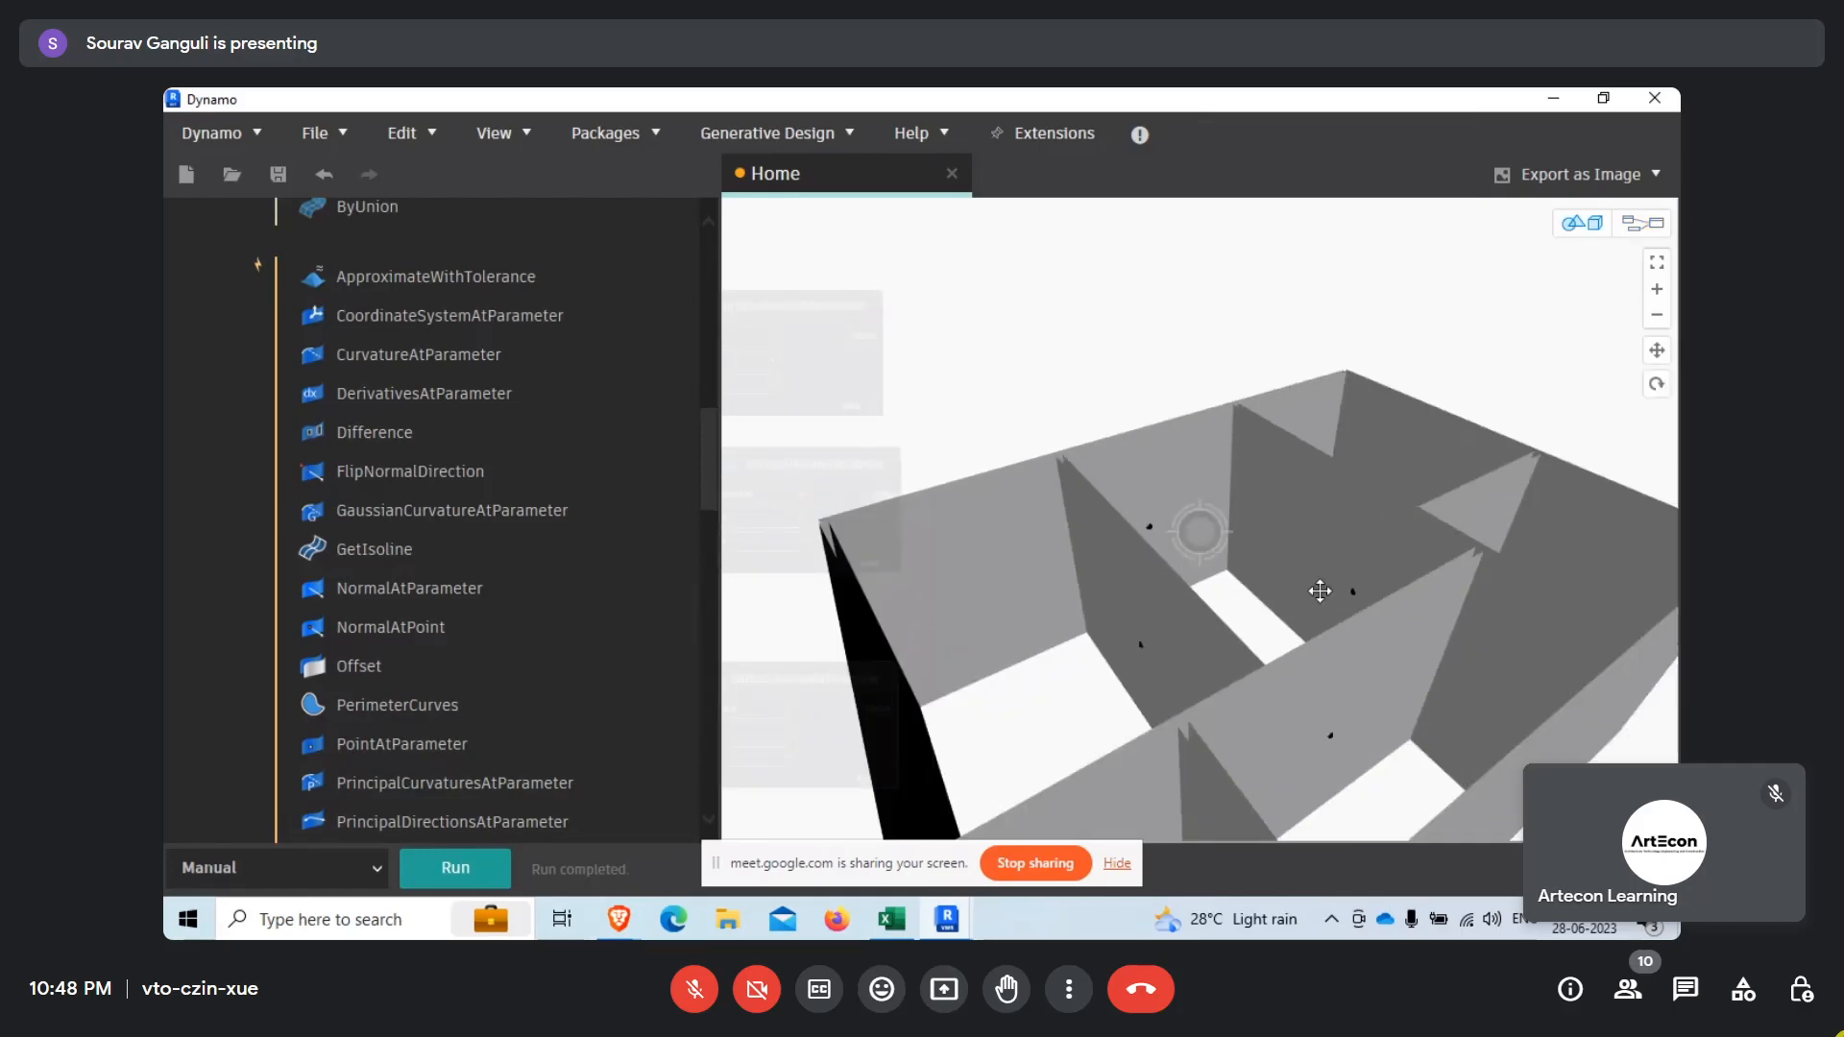
{"action": "right_click", "coordinate": [1326, 592]}
{"action": "left_click", "coordinate": [1369, 613]}
Find the Line.ByStartPointDirectionLength node by searching the library for "line" and place it beside the upper Surface.NormalAtParameter and Surface.PointAtParameter nodes.
{"action": "scroll", "coordinate": [1237, 460], "scroll_direction": "up", "scroll_amount": 2}
{"action": "scroll", "coordinate": [364, 384], "scroll_direction": "up", "scroll_amount": 10}
{"action": "left_click", "coordinate": [364, 286]}
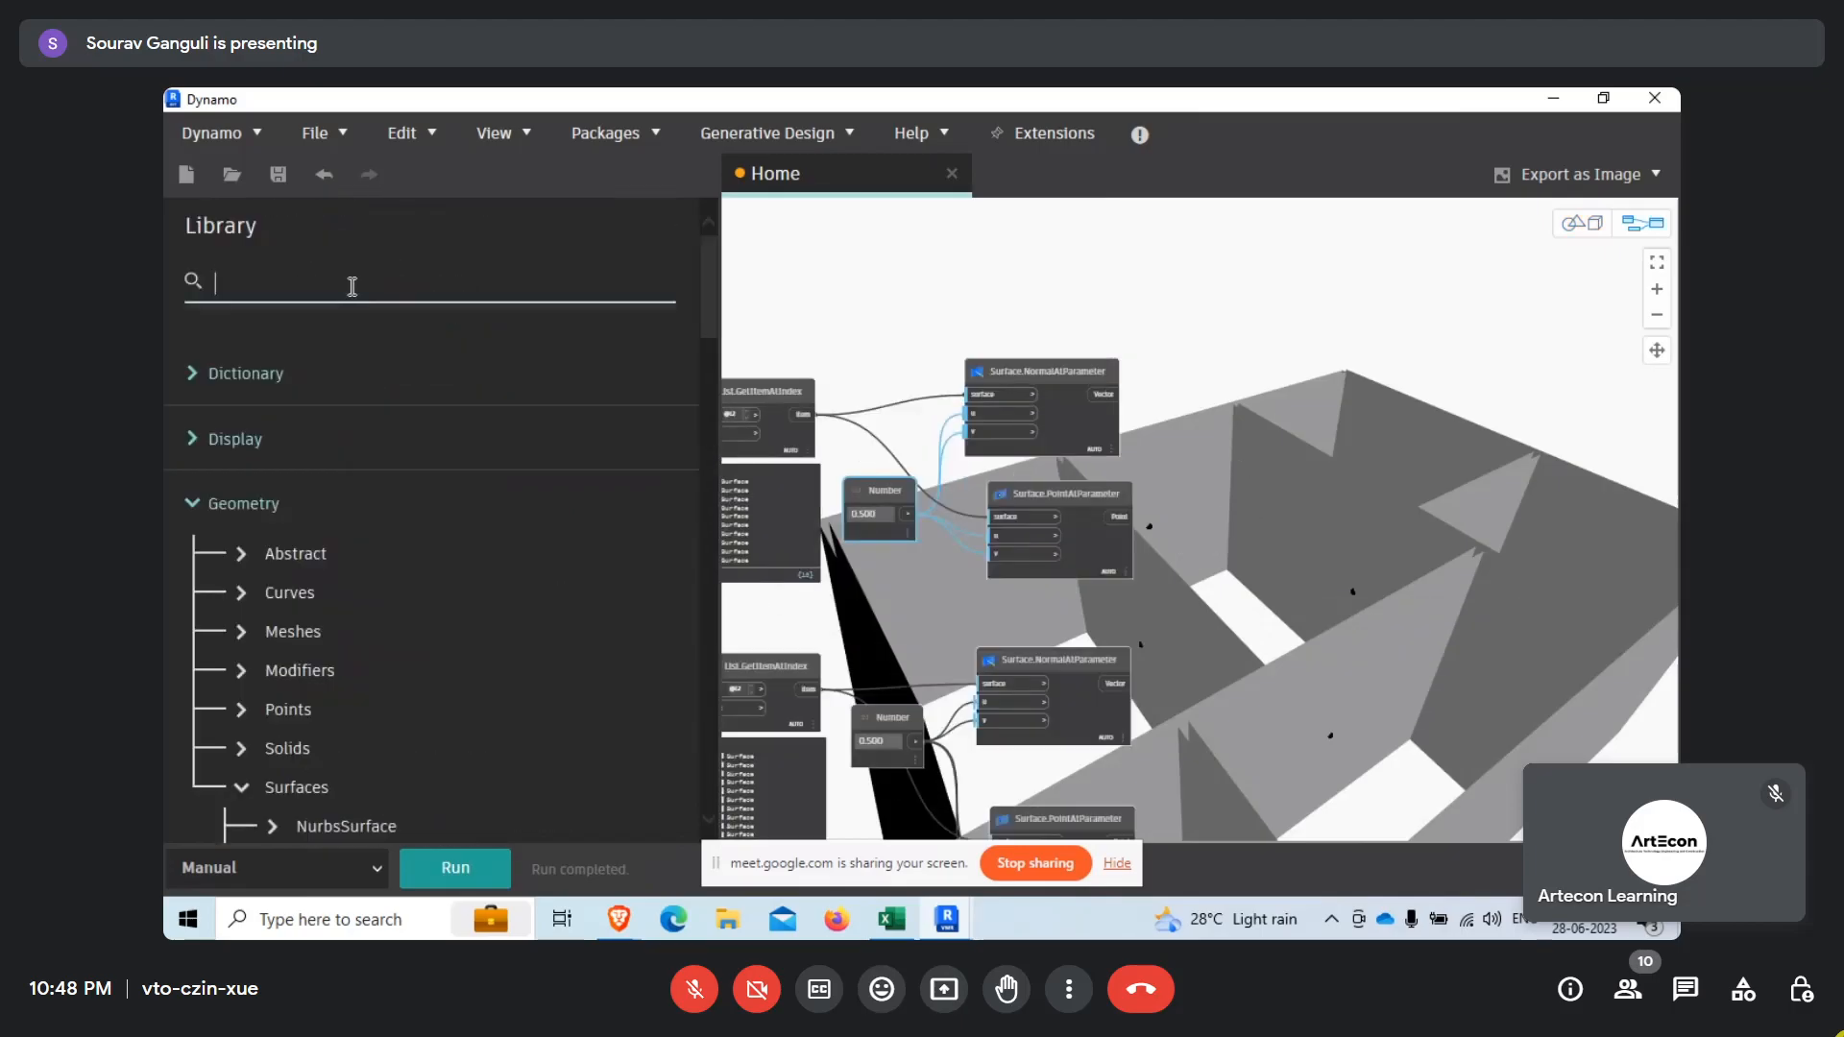
{"action": "type", "text": "linr"}
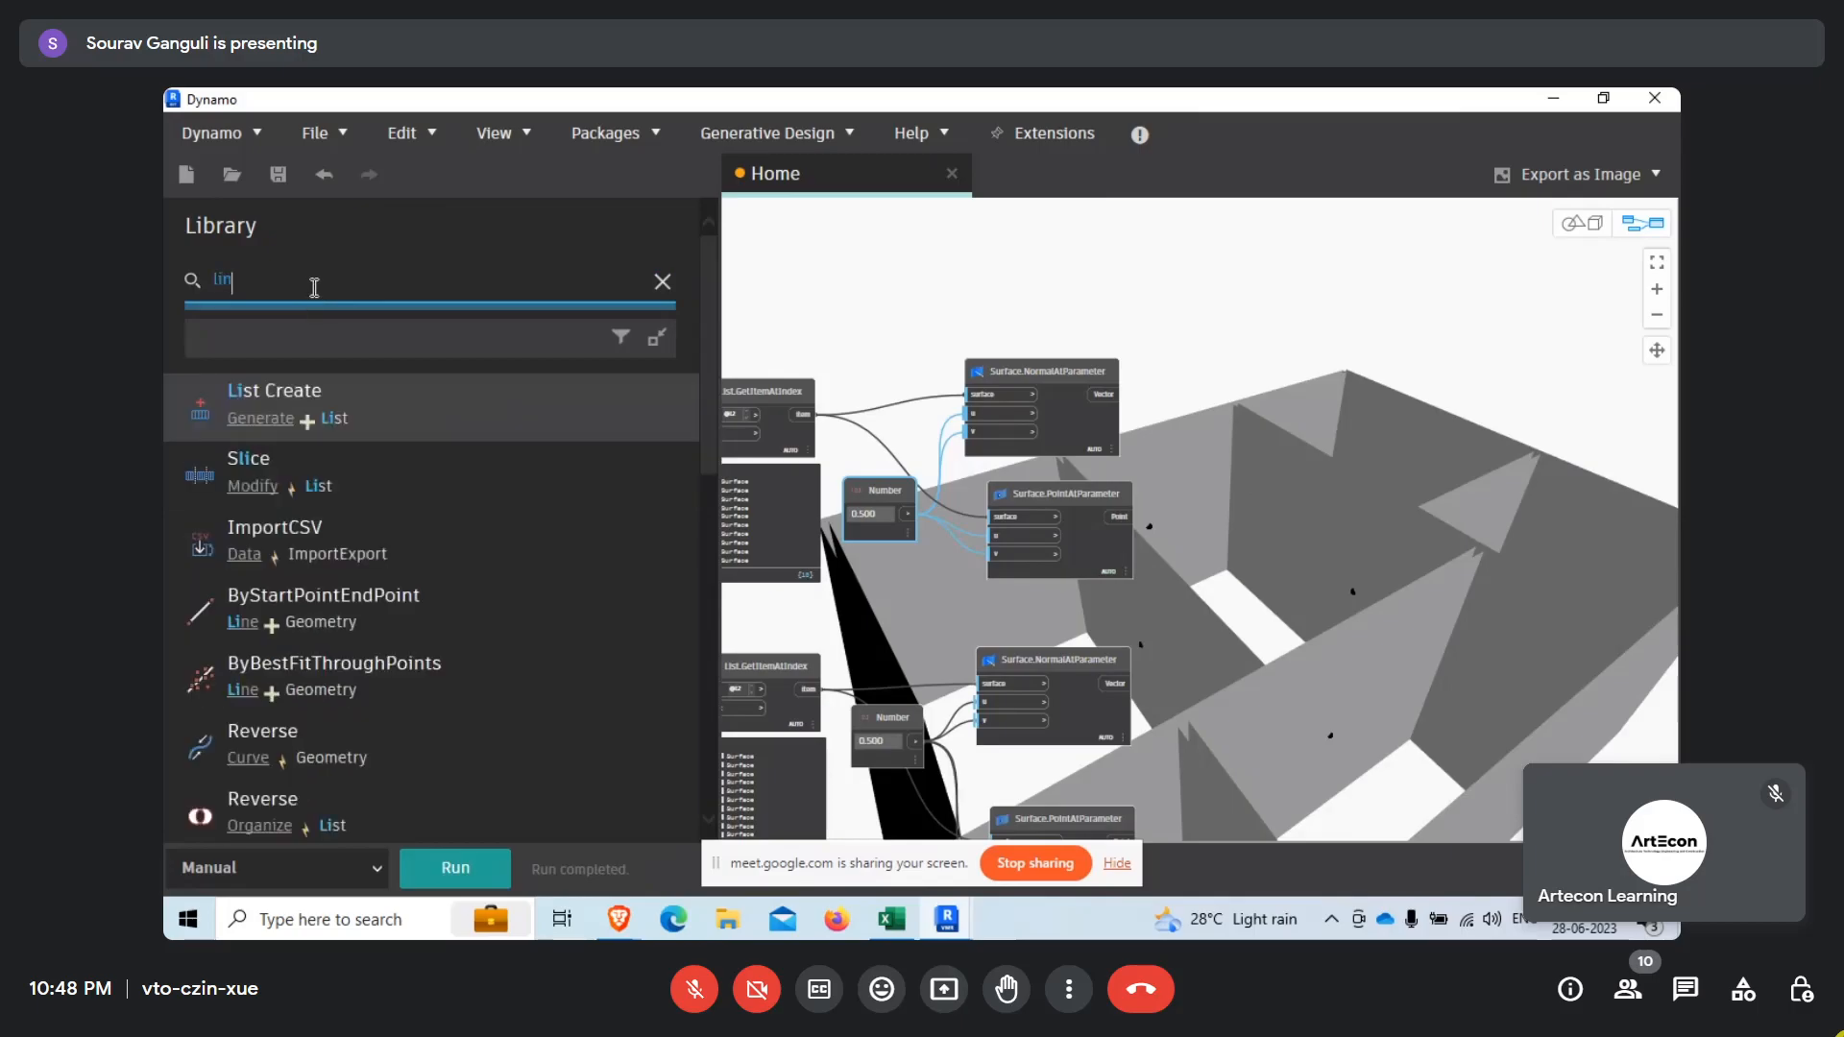
{"action": "key", "text": "BackSpace"}
{"action": "type", "text": "e"}
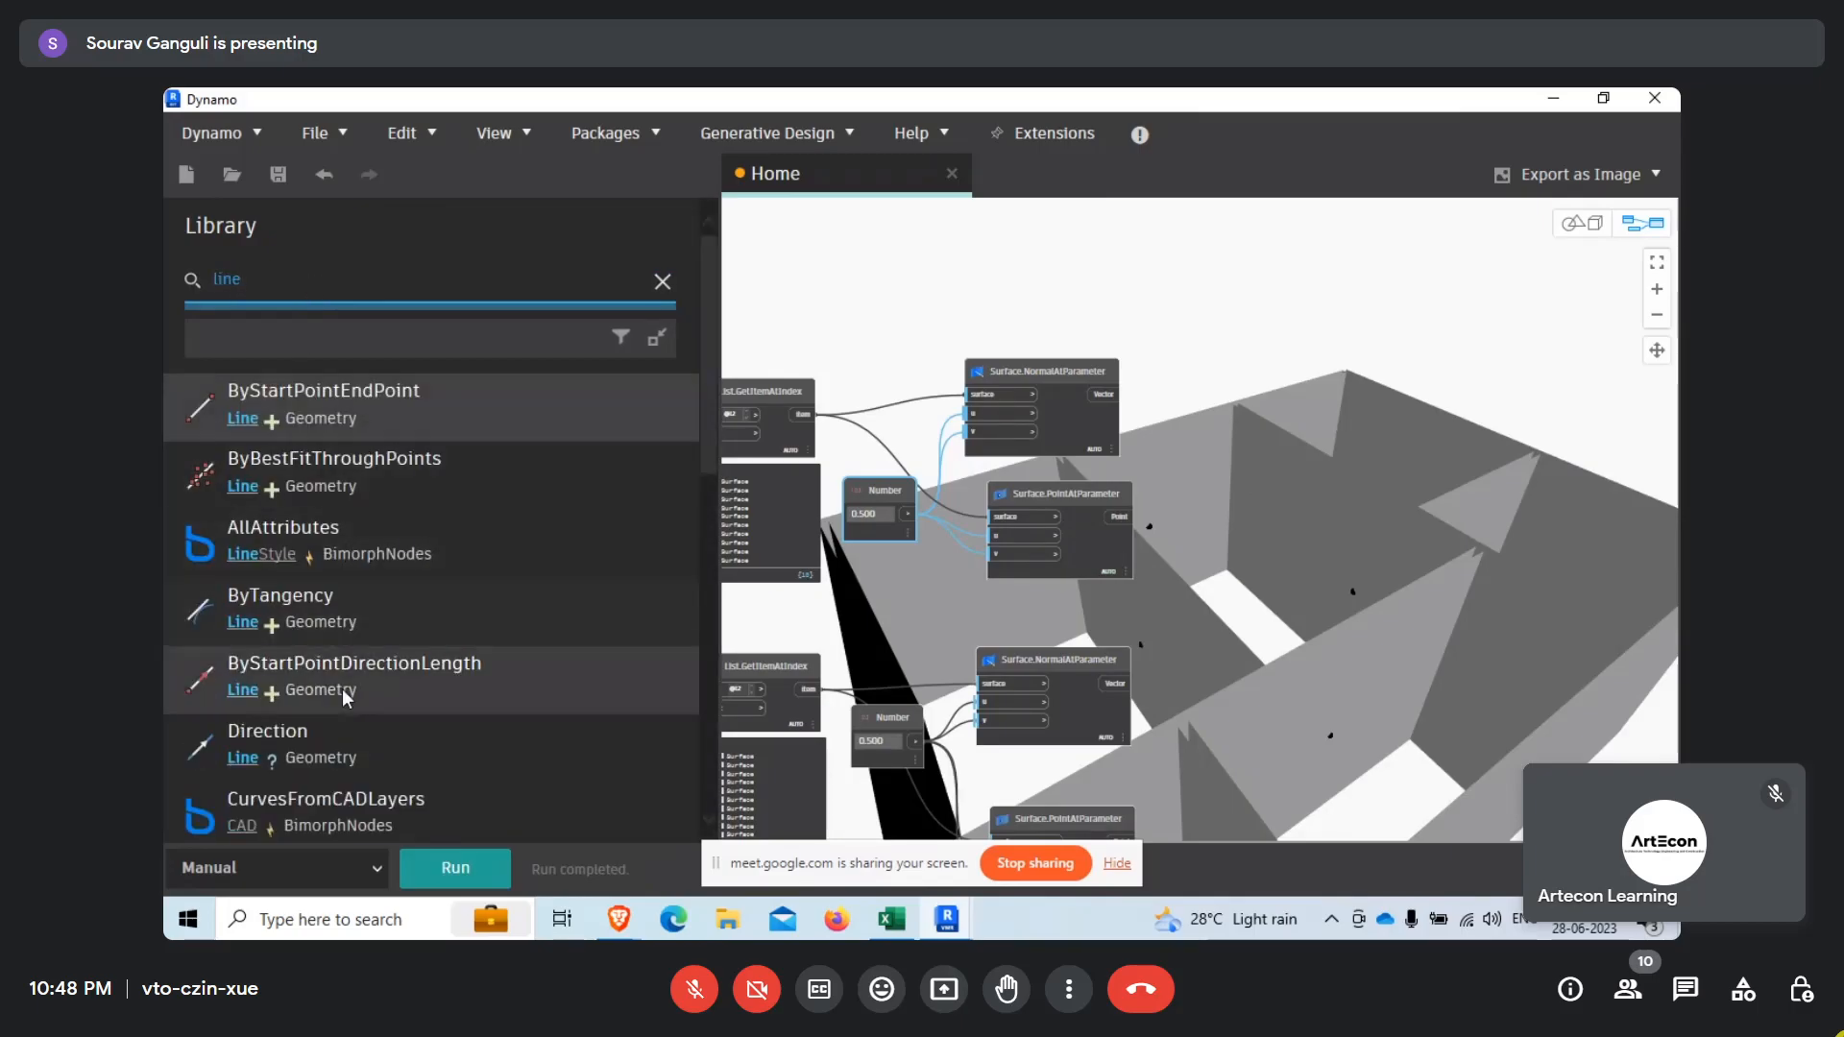
{"action": "mouse_move", "coordinate": [405, 692]}
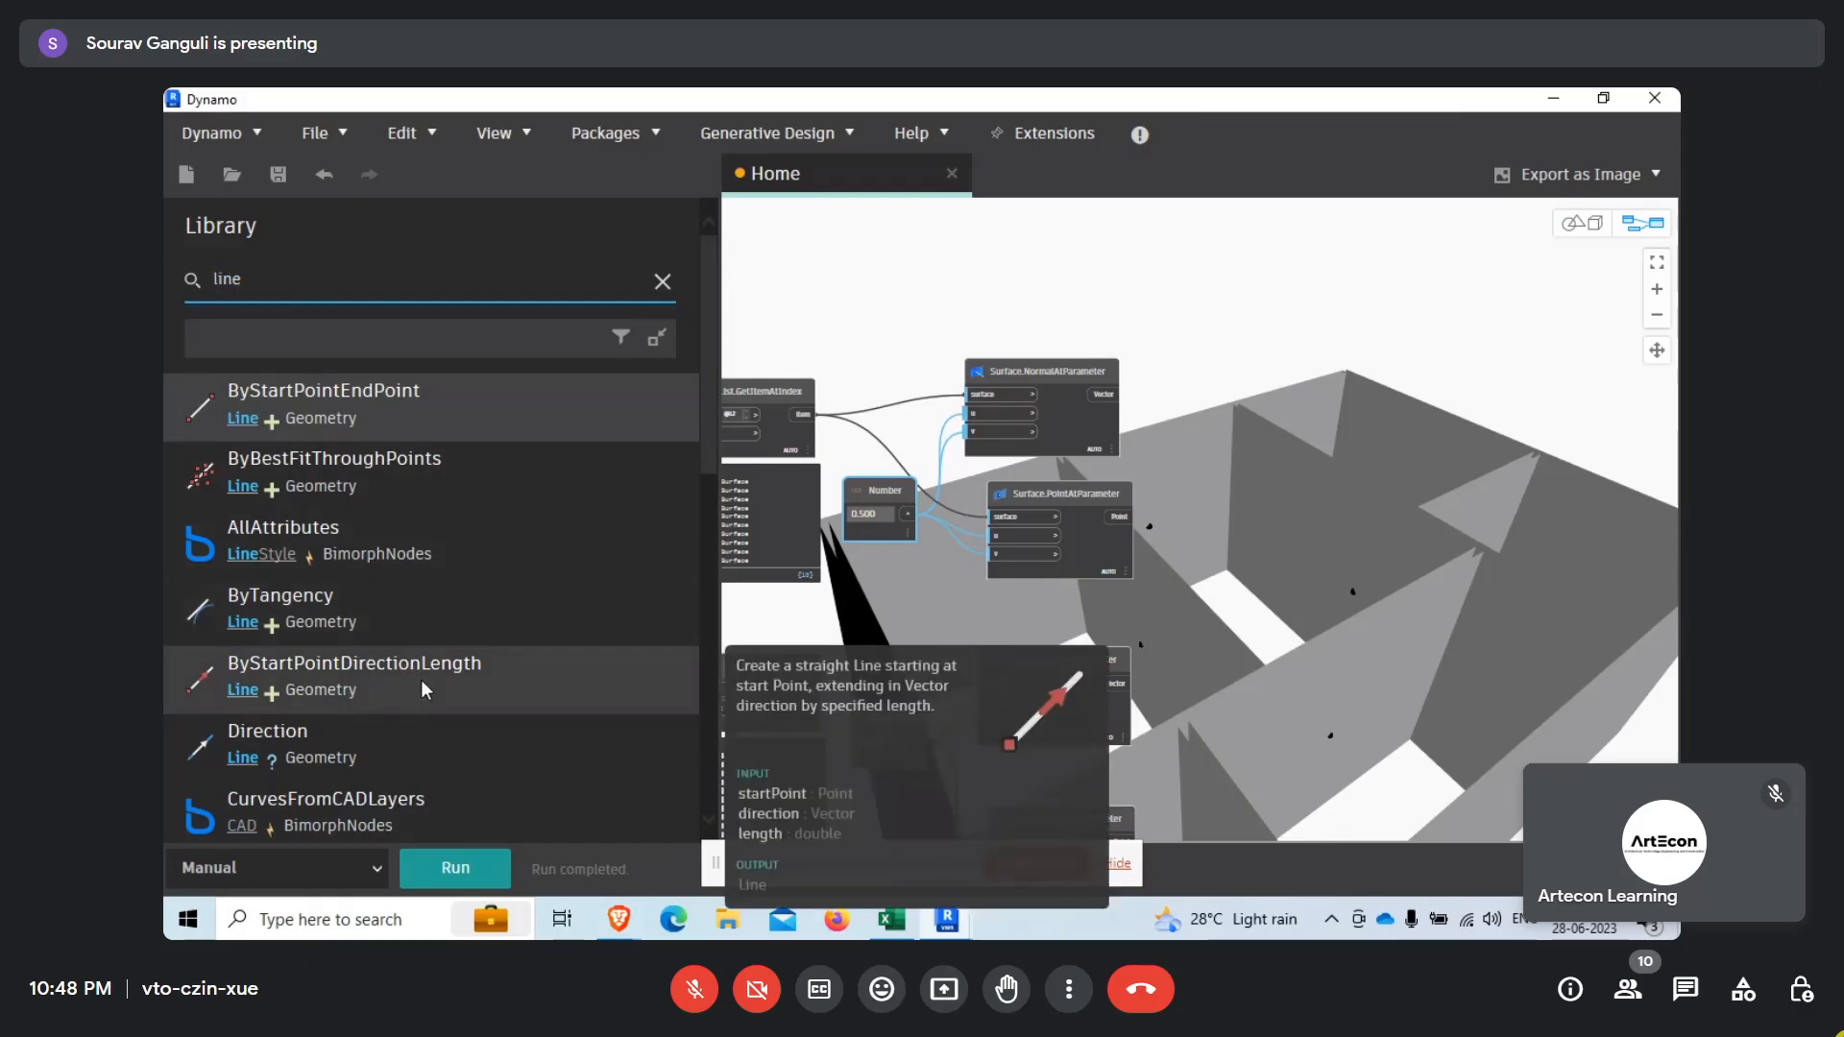
{"action": "left_click", "coordinate": [421, 682]}
{"action": "scroll", "coordinate": [1317, 654], "scroll_direction": "up", "scroll_amount": 3}
{"action": "left_click_drag", "start_coordinate": [1380, 624], "coordinate": [1358, 592]}
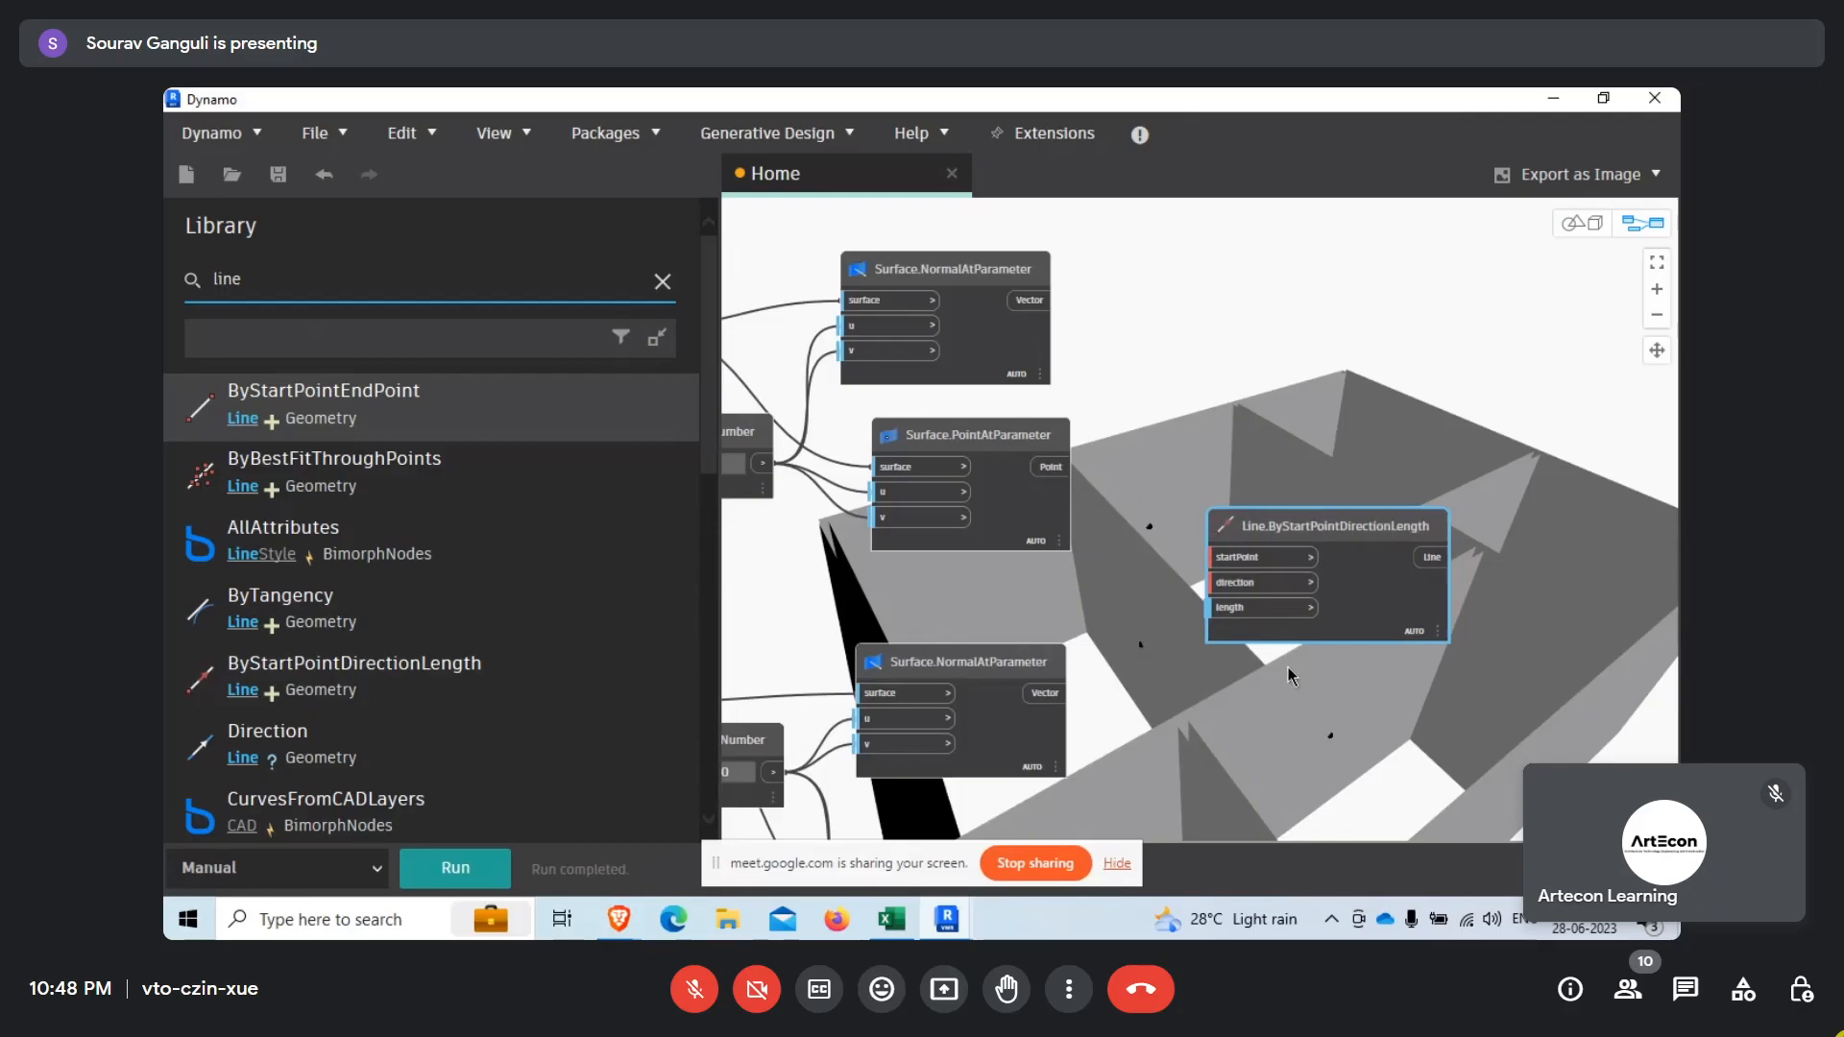
{"action": "middle_click_drag", "start_coordinate": [1159, 646], "coordinate": [1022, 740]}
{"action": "left_click_drag", "start_coordinate": [1133, 635], "coordinate": [1142, 428]}
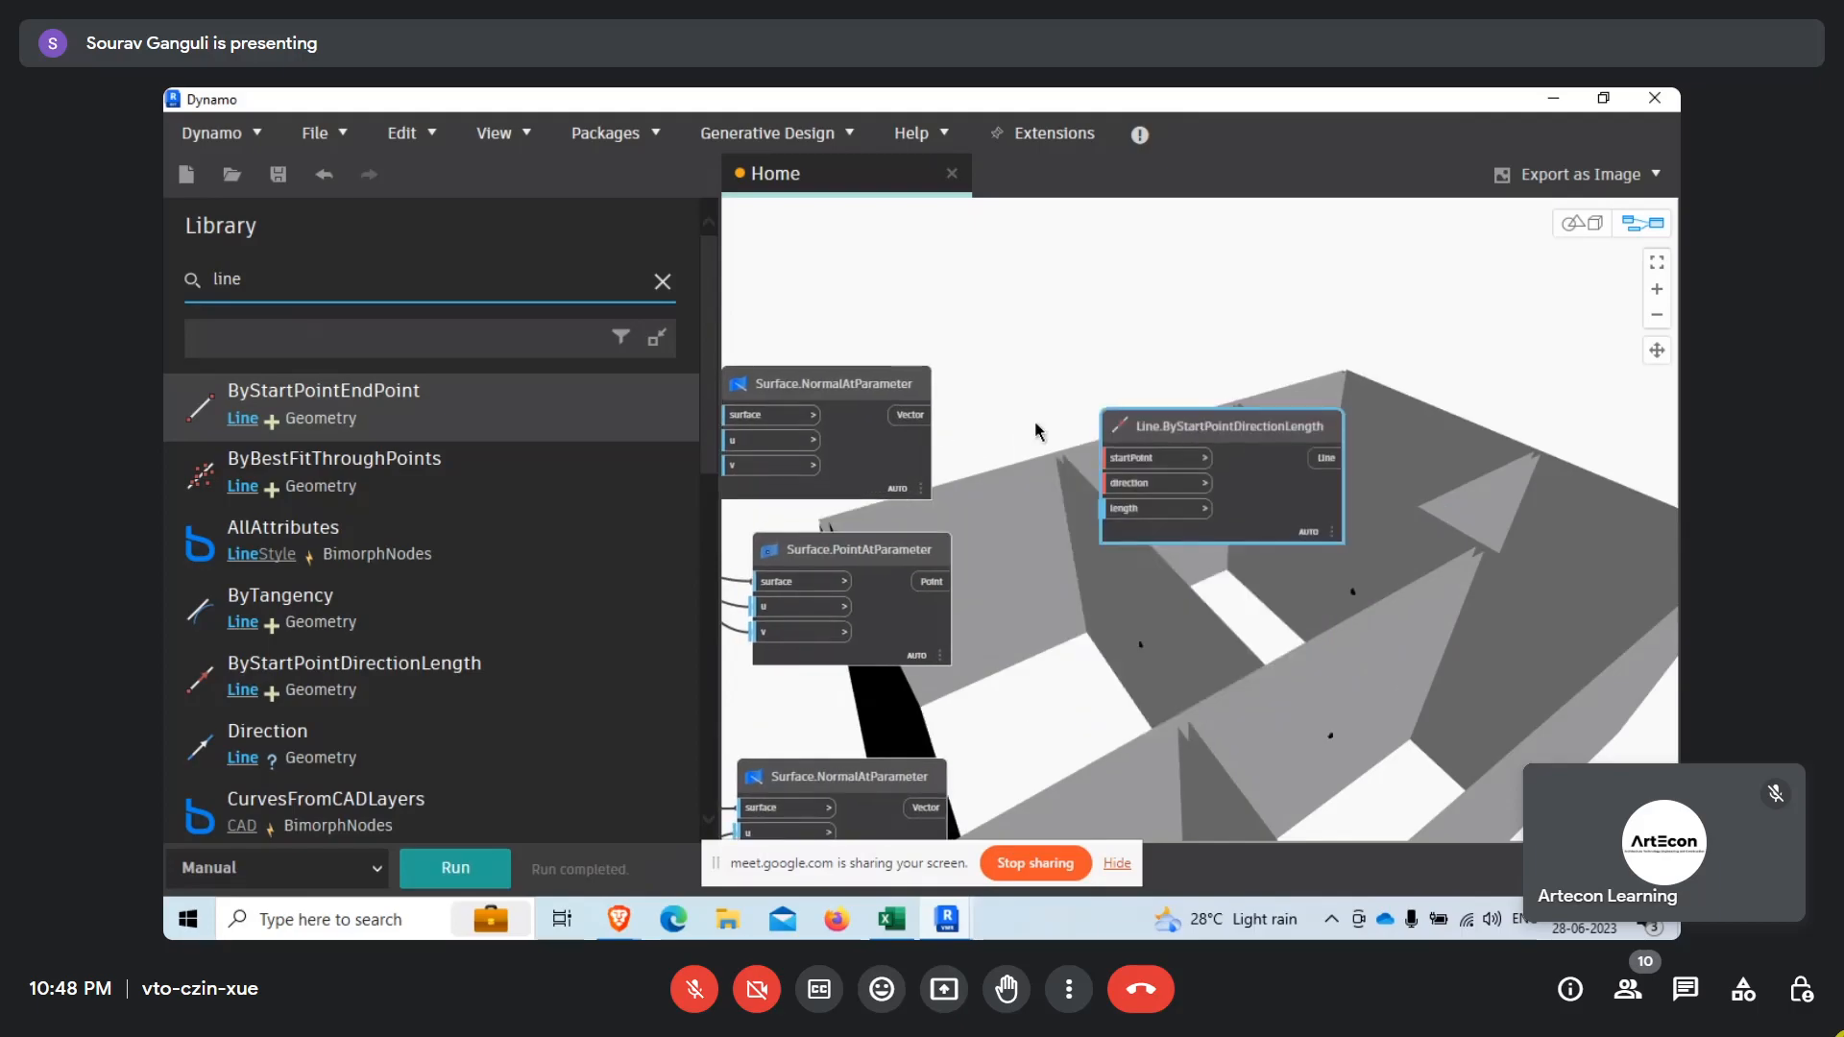
Connect the upper Surface.NormalAtParameter Vector to the line node's direction and the upper Surface.PointAtParameter Point to its startPoint.
{"action": "scroll", "coordinate": [970, 442], "scroll_direction": "up", "scroll_amount": 2}
{"action": "left_click_drag", "start_coordinate": [889, 408], "coordinate": [1160, 507]}
{"action": "left_click_drag", "start_coordinate": [920, 634], "coordinate": [1150, 471]}
Add a Number node set to 500 below Line.ByStartPointDirectionLength and connect it to the length input.
{"action": "left_click_drag", "start_coordinate": [319, 289], "coordinate": [163, 280]}
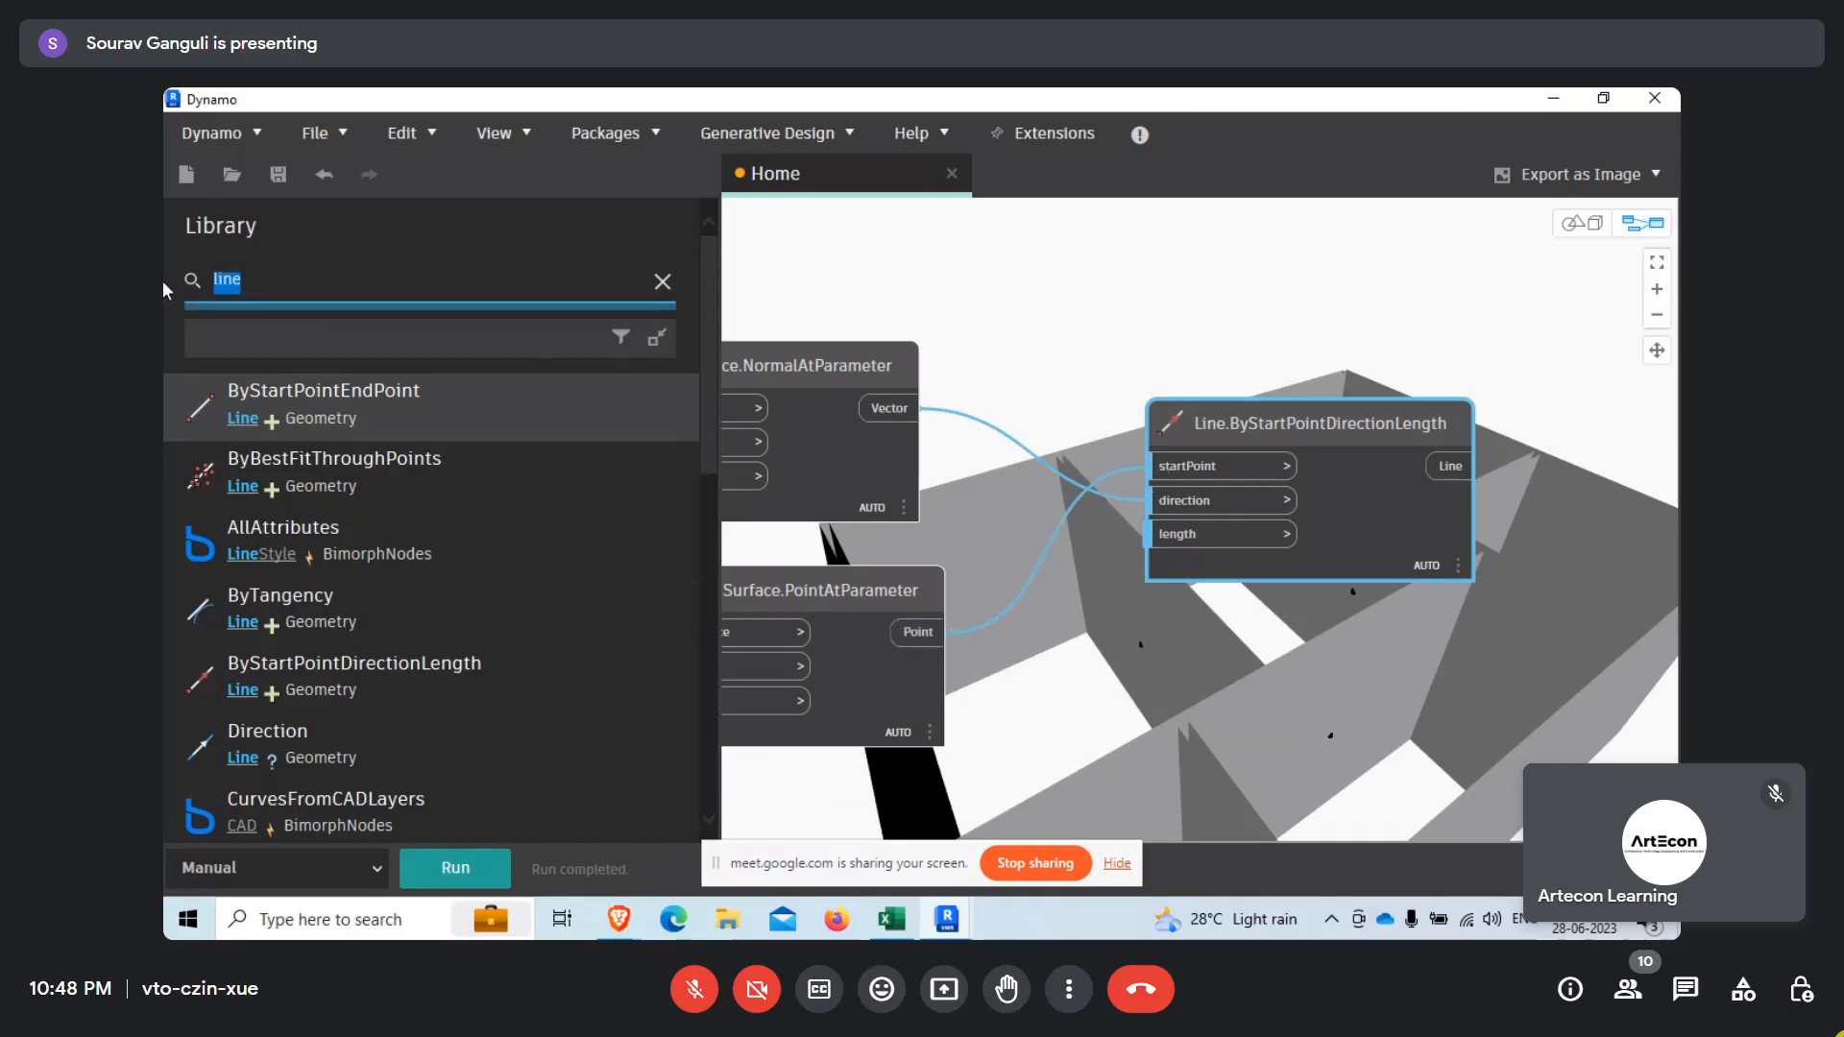
{"action": "type", "text": "number"}
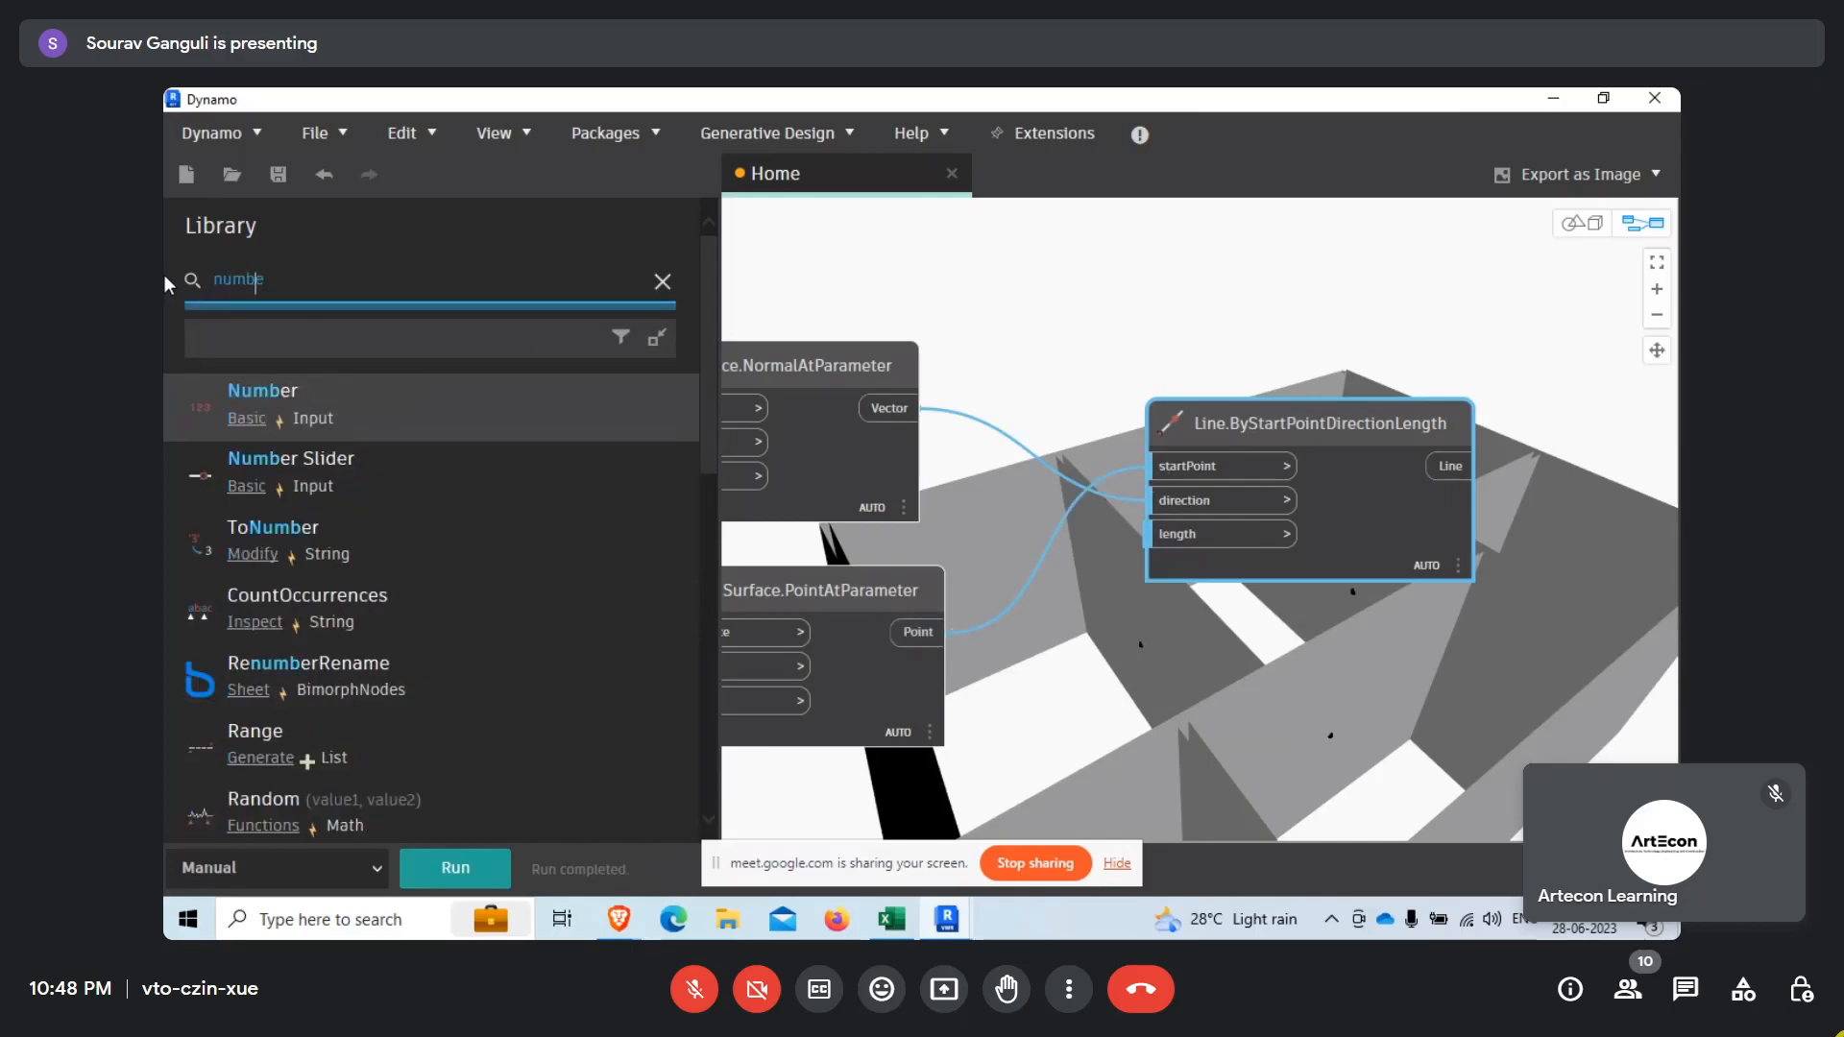
{"action": "left_click", "coordinate": [297, 395]}
{"action": "double_click", "coordinate": [1309, 650]}
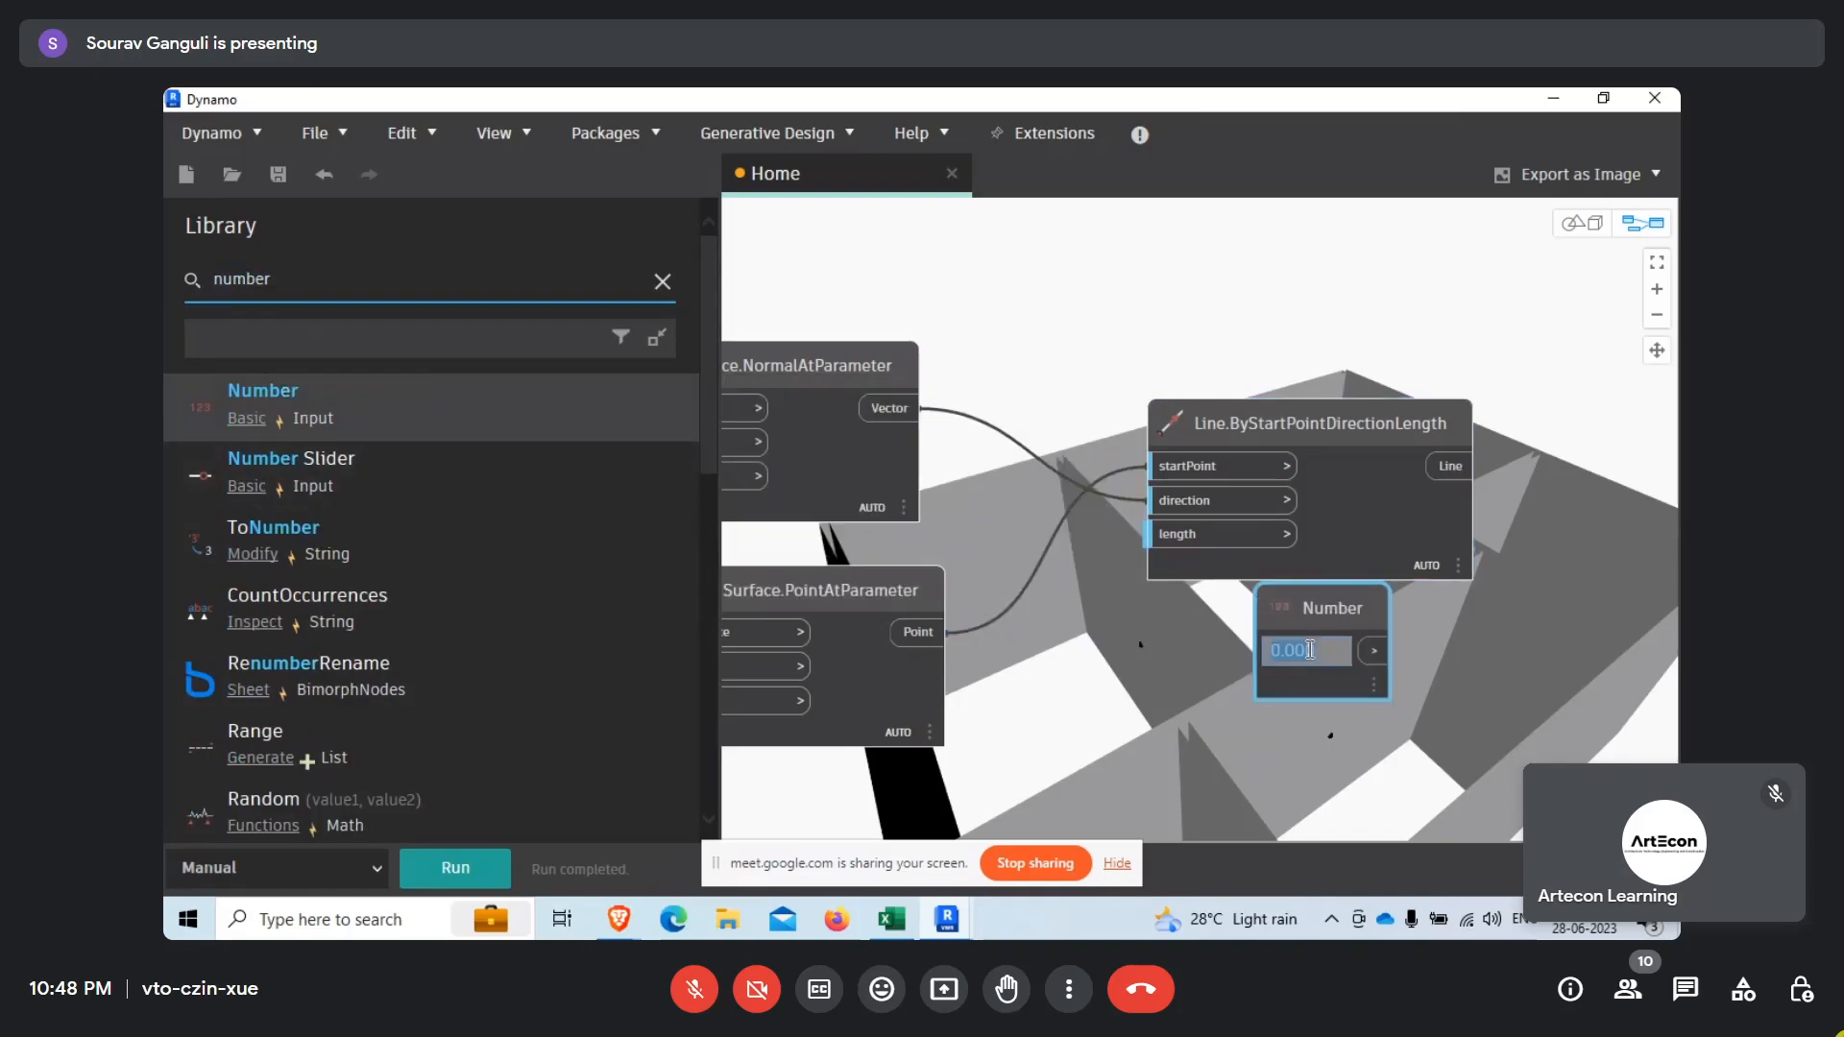
{"action": "left_click_drag", "start_coordinate": [1296, 610], "coordinate": [1107, 648]}
{"action": "left_click", "coordinate": [1184, 689]}
{"action": "scroll", "coordinate": [939, 556], "scroll_direction": "down", "scroll_amount": 5}
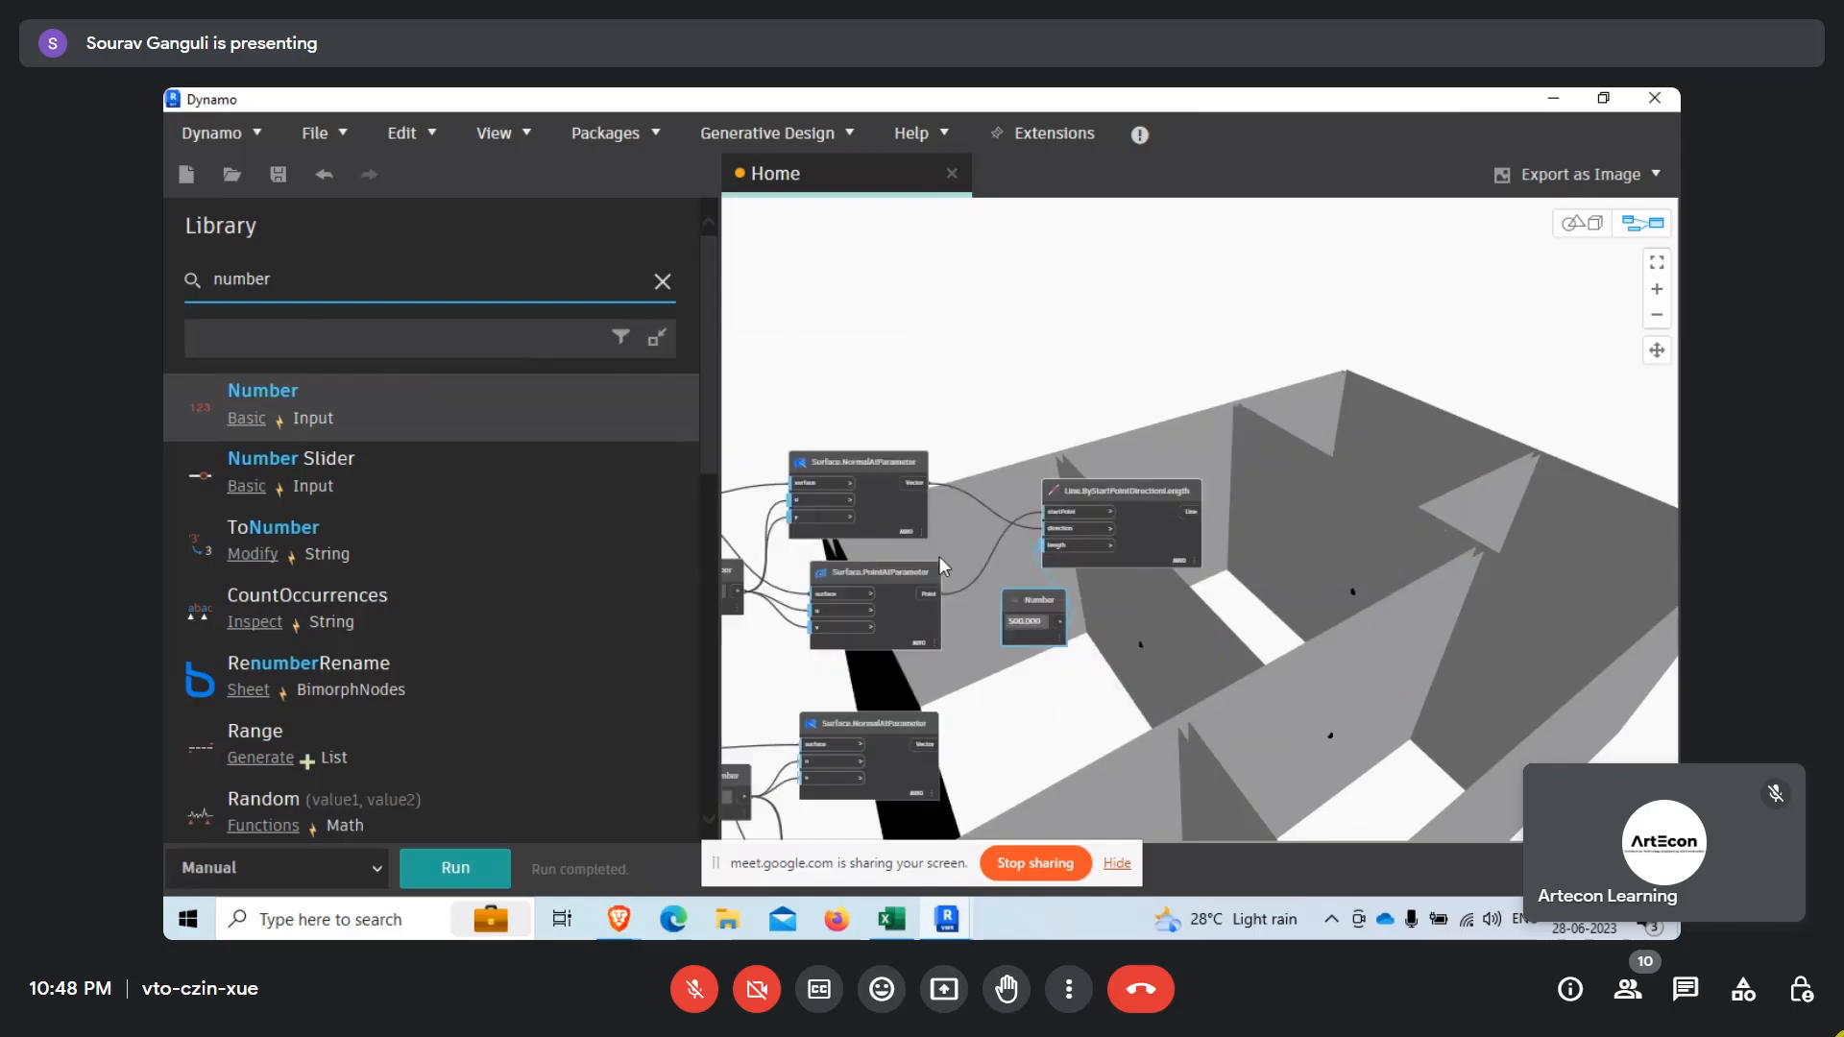
{"action": "scroll", "coordinate": [1143, 554], "scroll_direction": "up", "scroll_amount": 4}
{"action": "left_click_drag", "start_coordinate": [1116, 555], "coordinate": [1191, 533]}
Run the graph to generate the upper set of lines and check the line node's output preview.
{"action": "left_click", "coordinate": [455, 867]}
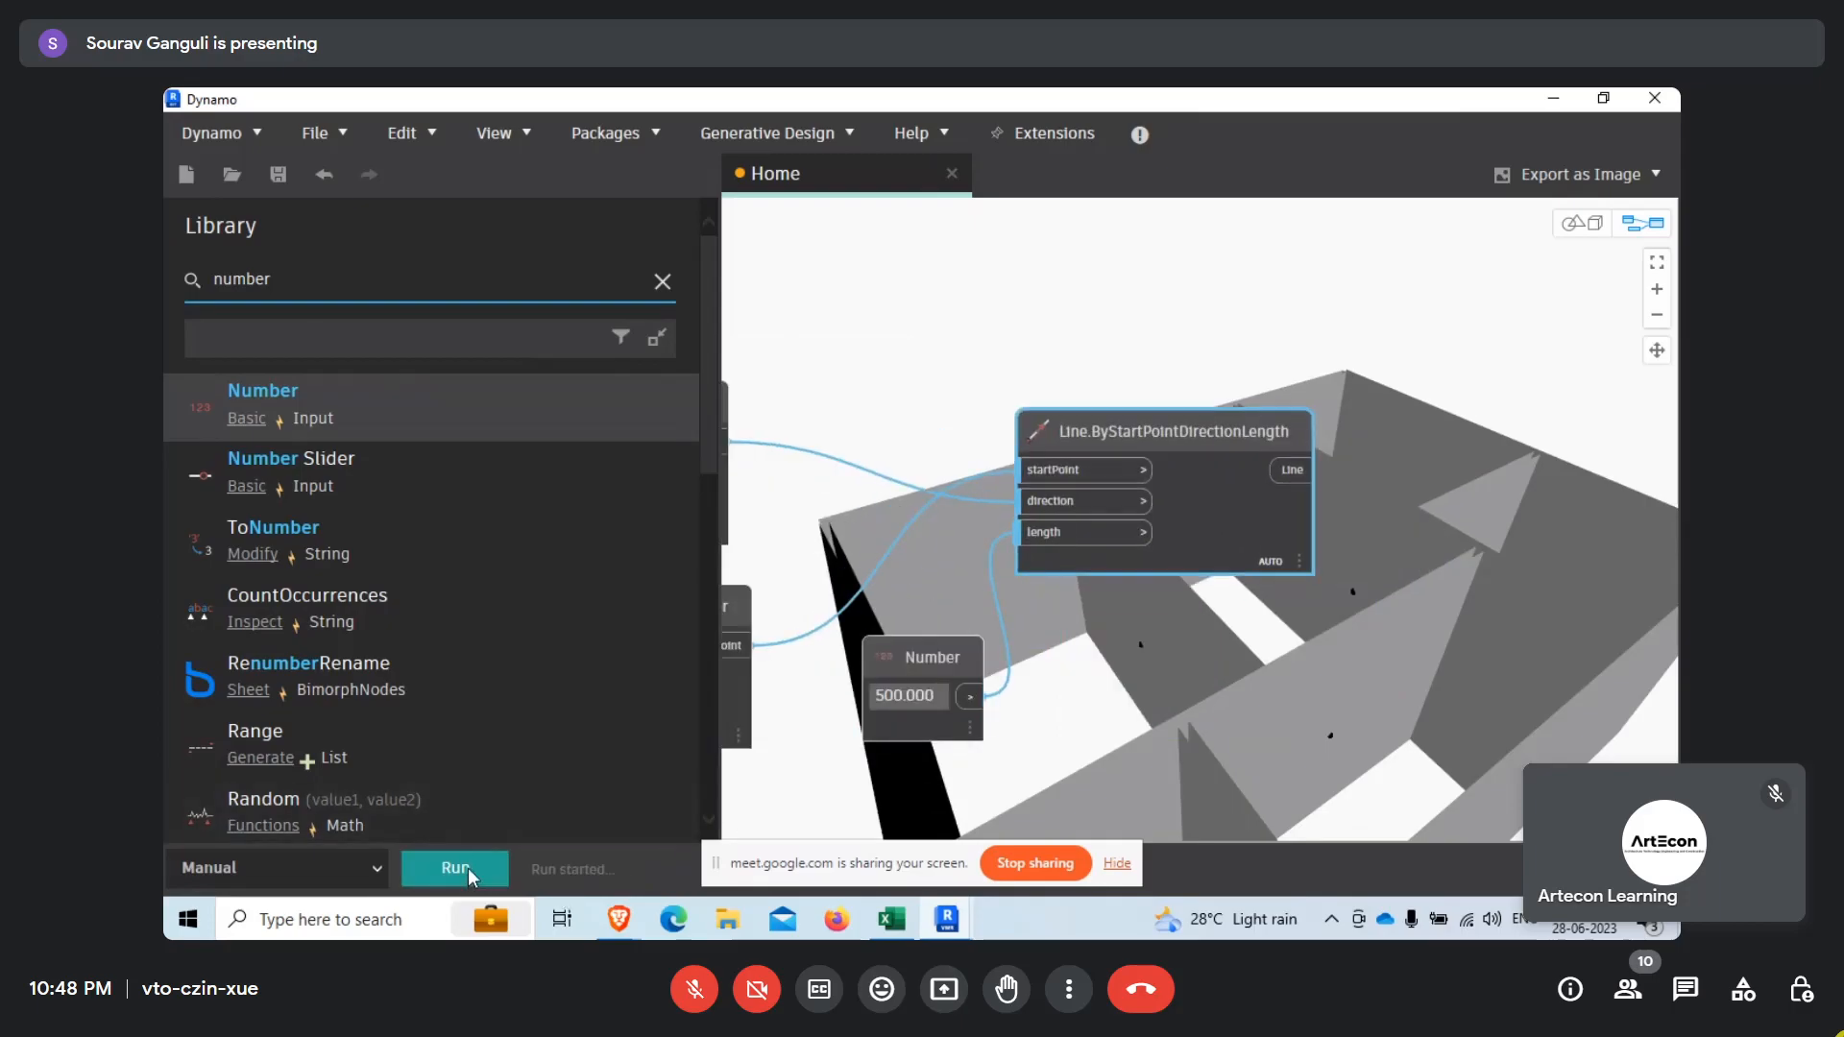
{"action": "mouse_move", "coordinate": [1288, 553]}
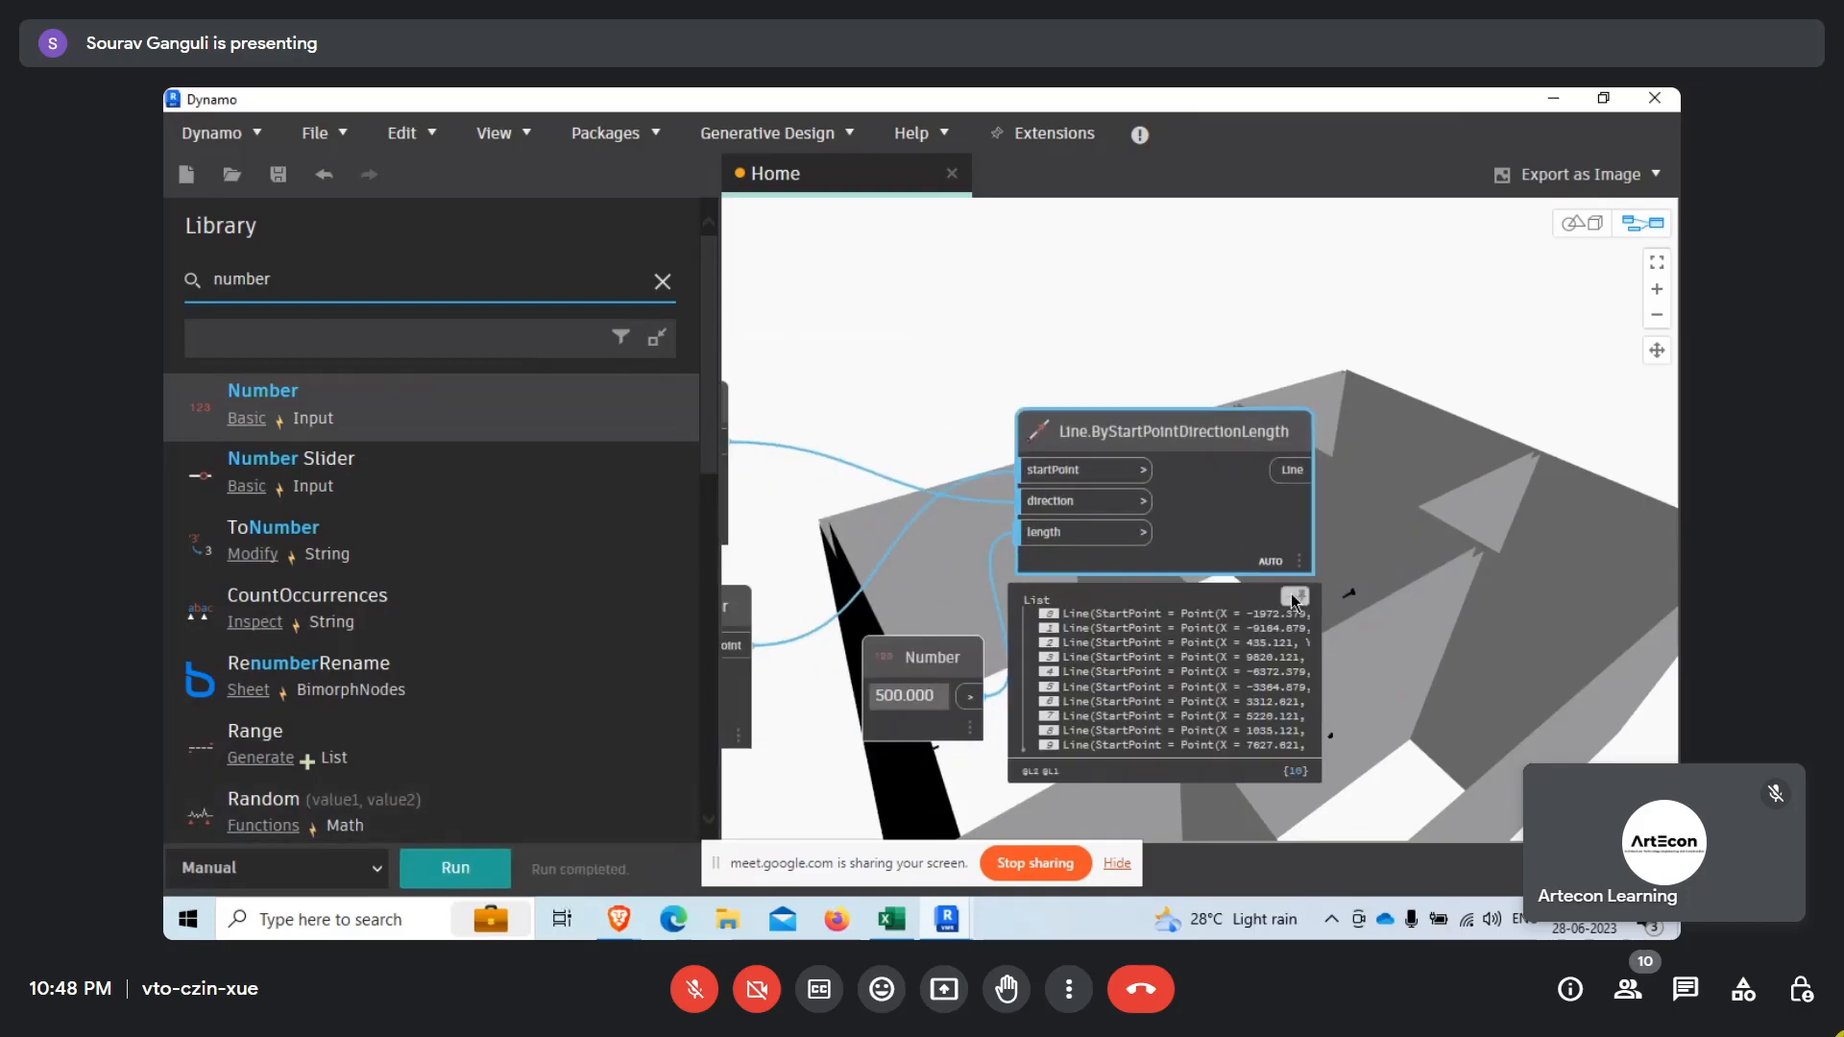
{"action": "middle_click_drag", "start_coordinate": [1183, 712], "coordinate": [1106, 676]}
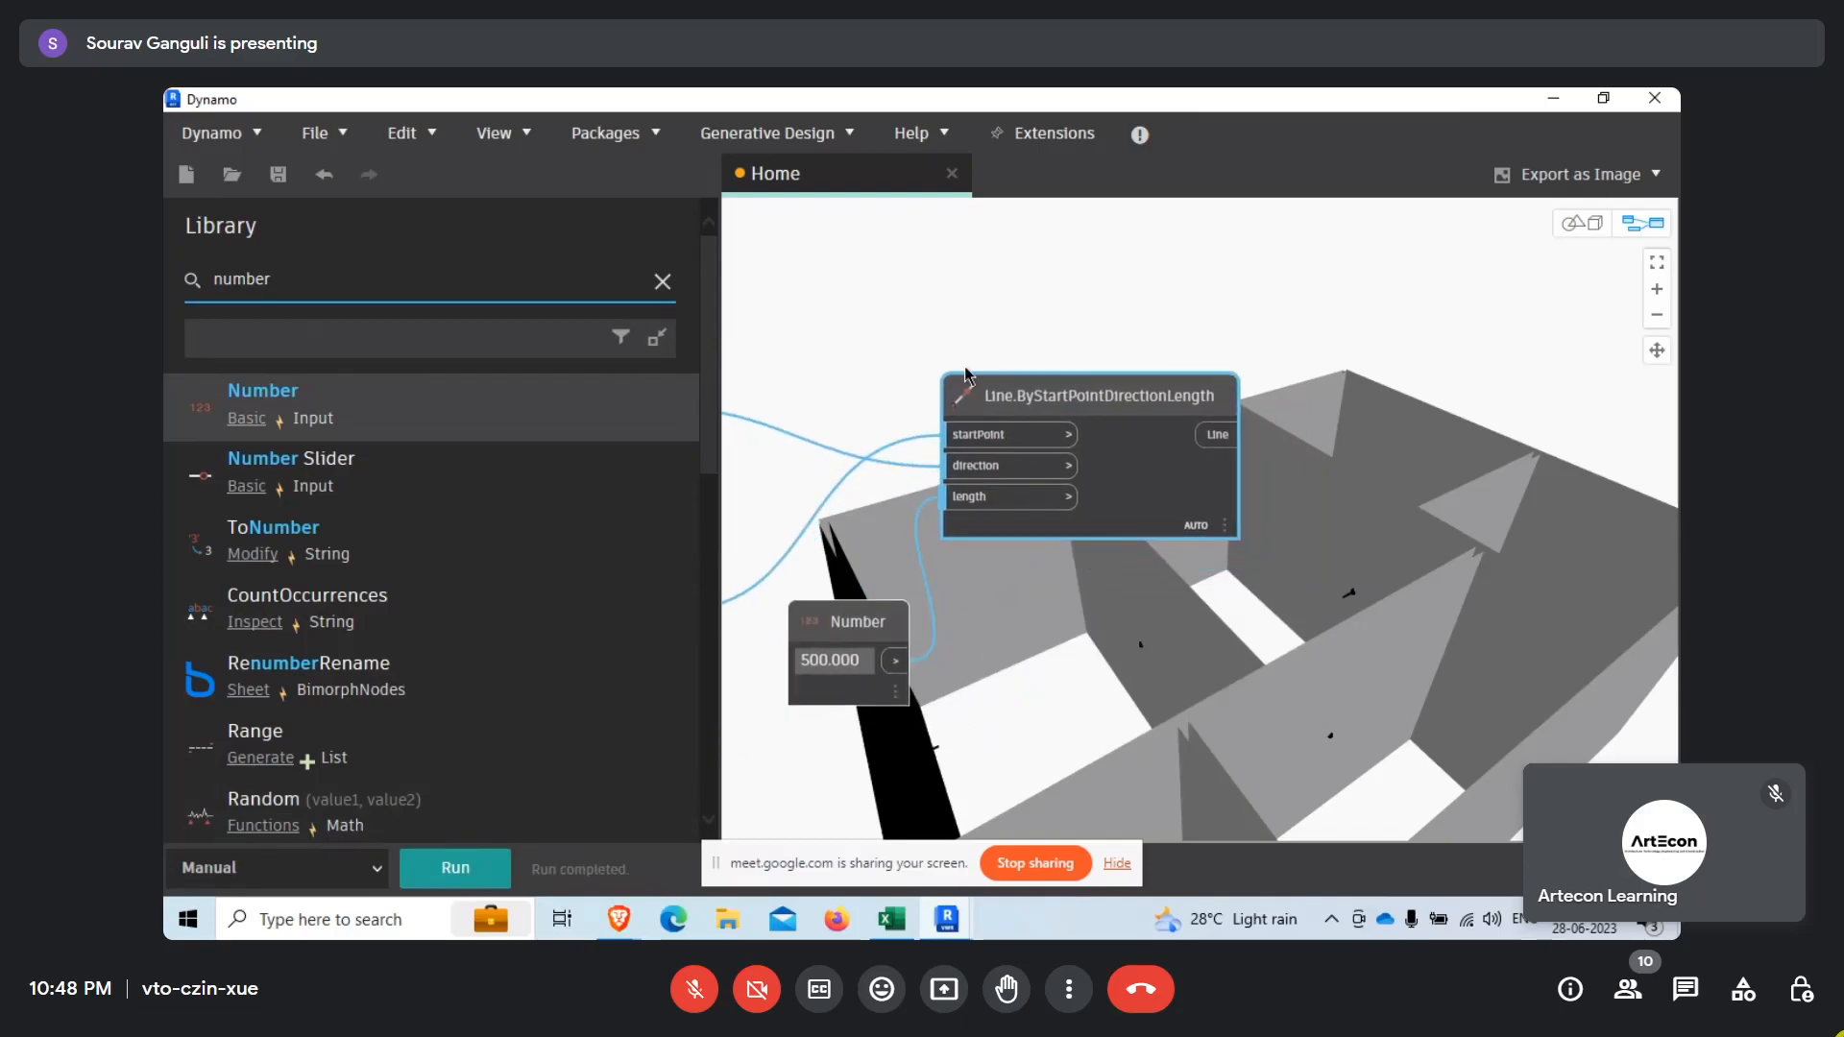
Copy Line.ByStartPointDirectionLength with its 500 Number node and place the copies beside the lower Surface nodes.
{"action": "scroll", "coordinate": [966, 374], "scroll_direction": "down", "scroll_amount": 5}
{"action": "left_click_drag", "start_coordinate": [940, 324], "coordinate": [1266, 598]}
{"action": "left_click", "coordinate": [1033, 701]}
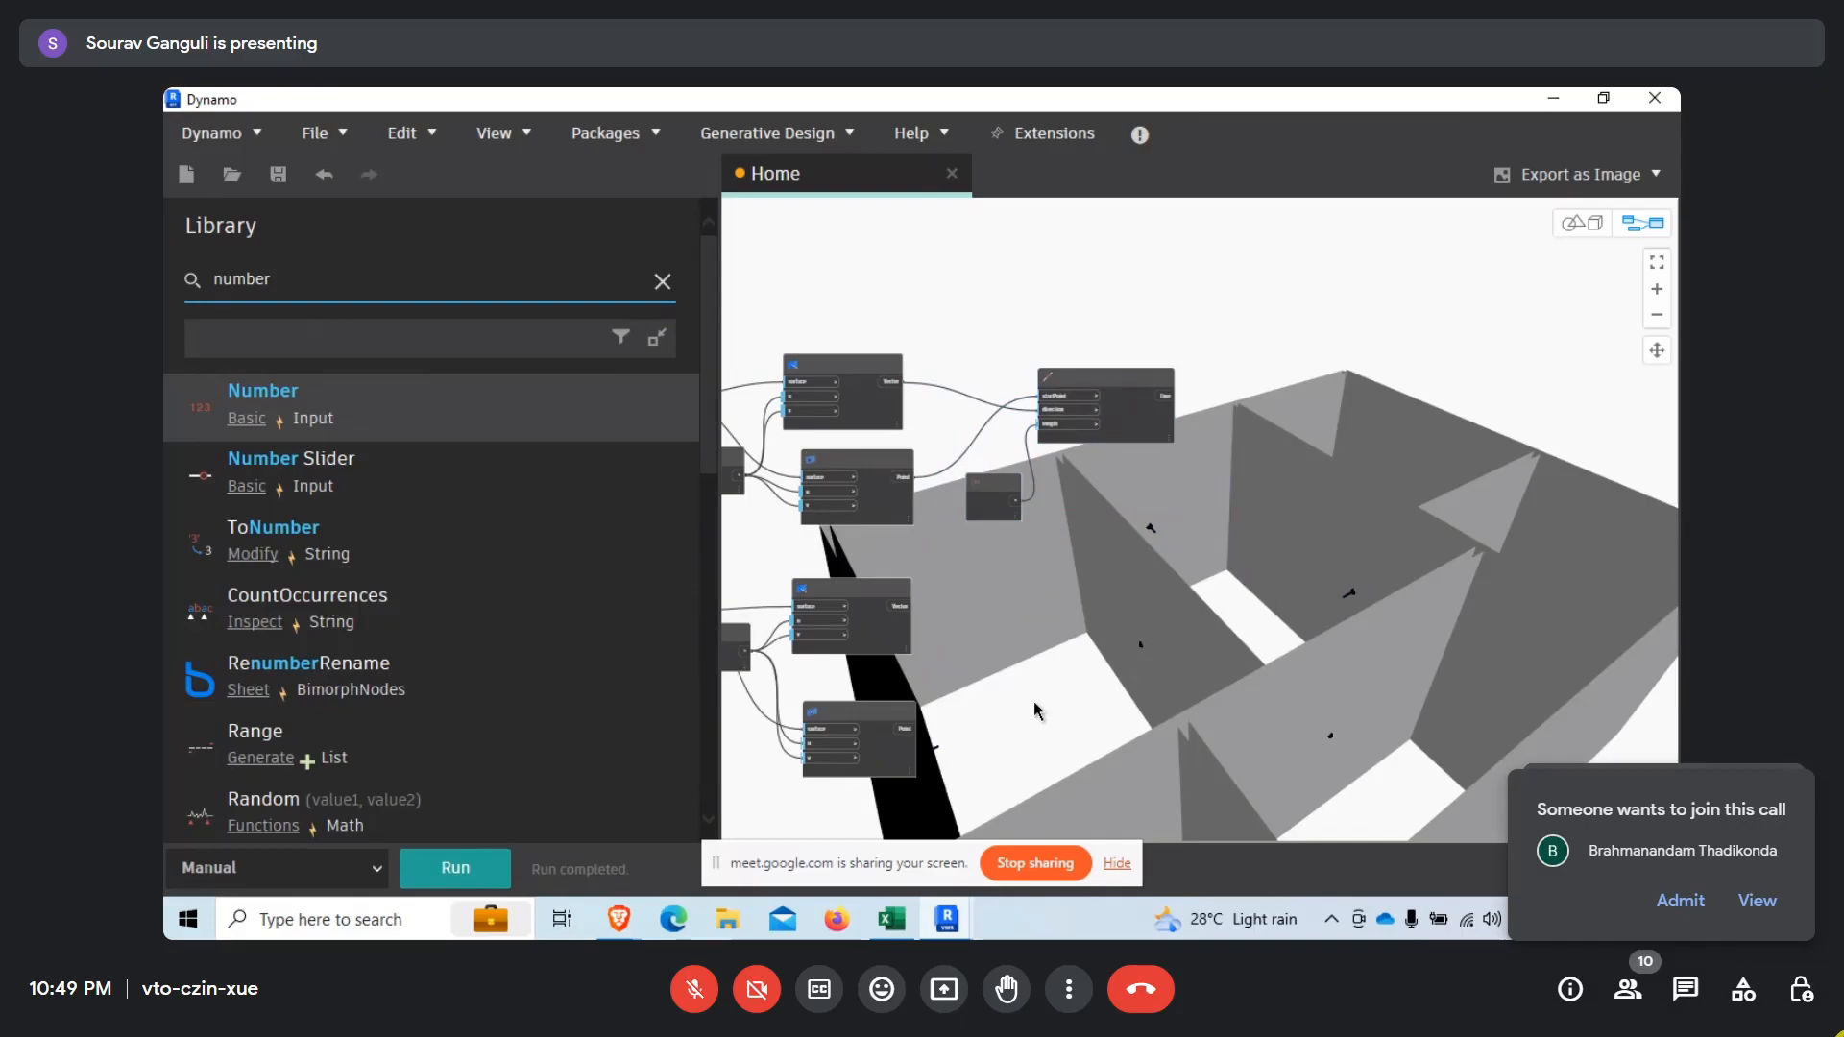
{"action": "key", "text": "ctrl+v"}
{"action": "left_click_drag", "start_coordinate": [1338, 316], "coordinate": [1089, 660]}
Rewire the copied line node to the lower Surface.PointAtParameter Point for startPoint and the lower Surface.NormalAtParameter Vector for direction.
{"action": "scroll", "coordinate": [928, 737], "scroll_direction": "up", "scroll_amount": 2}
{"action": "scroll", "coordinate": [928, 738], "scroll_direction": "up", "scroll_amount": 1}
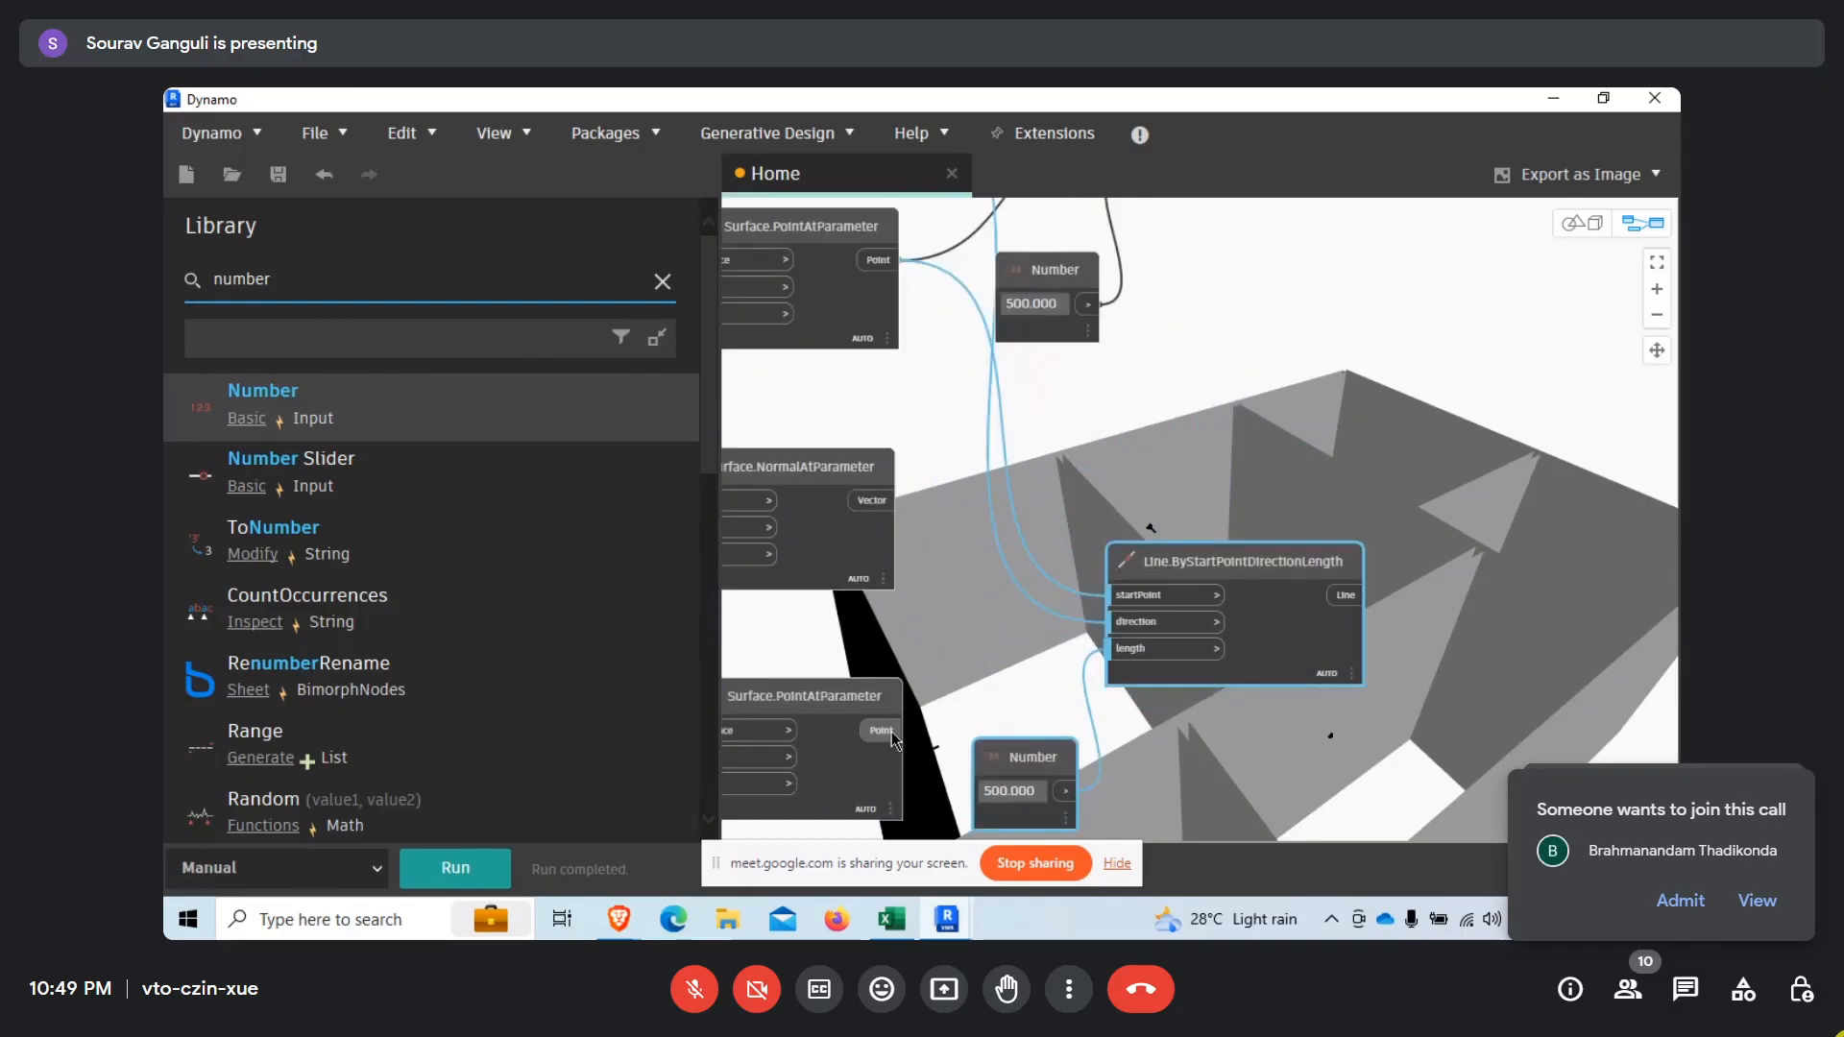
{"action": "left_click", "coordinate": [891, 500]}
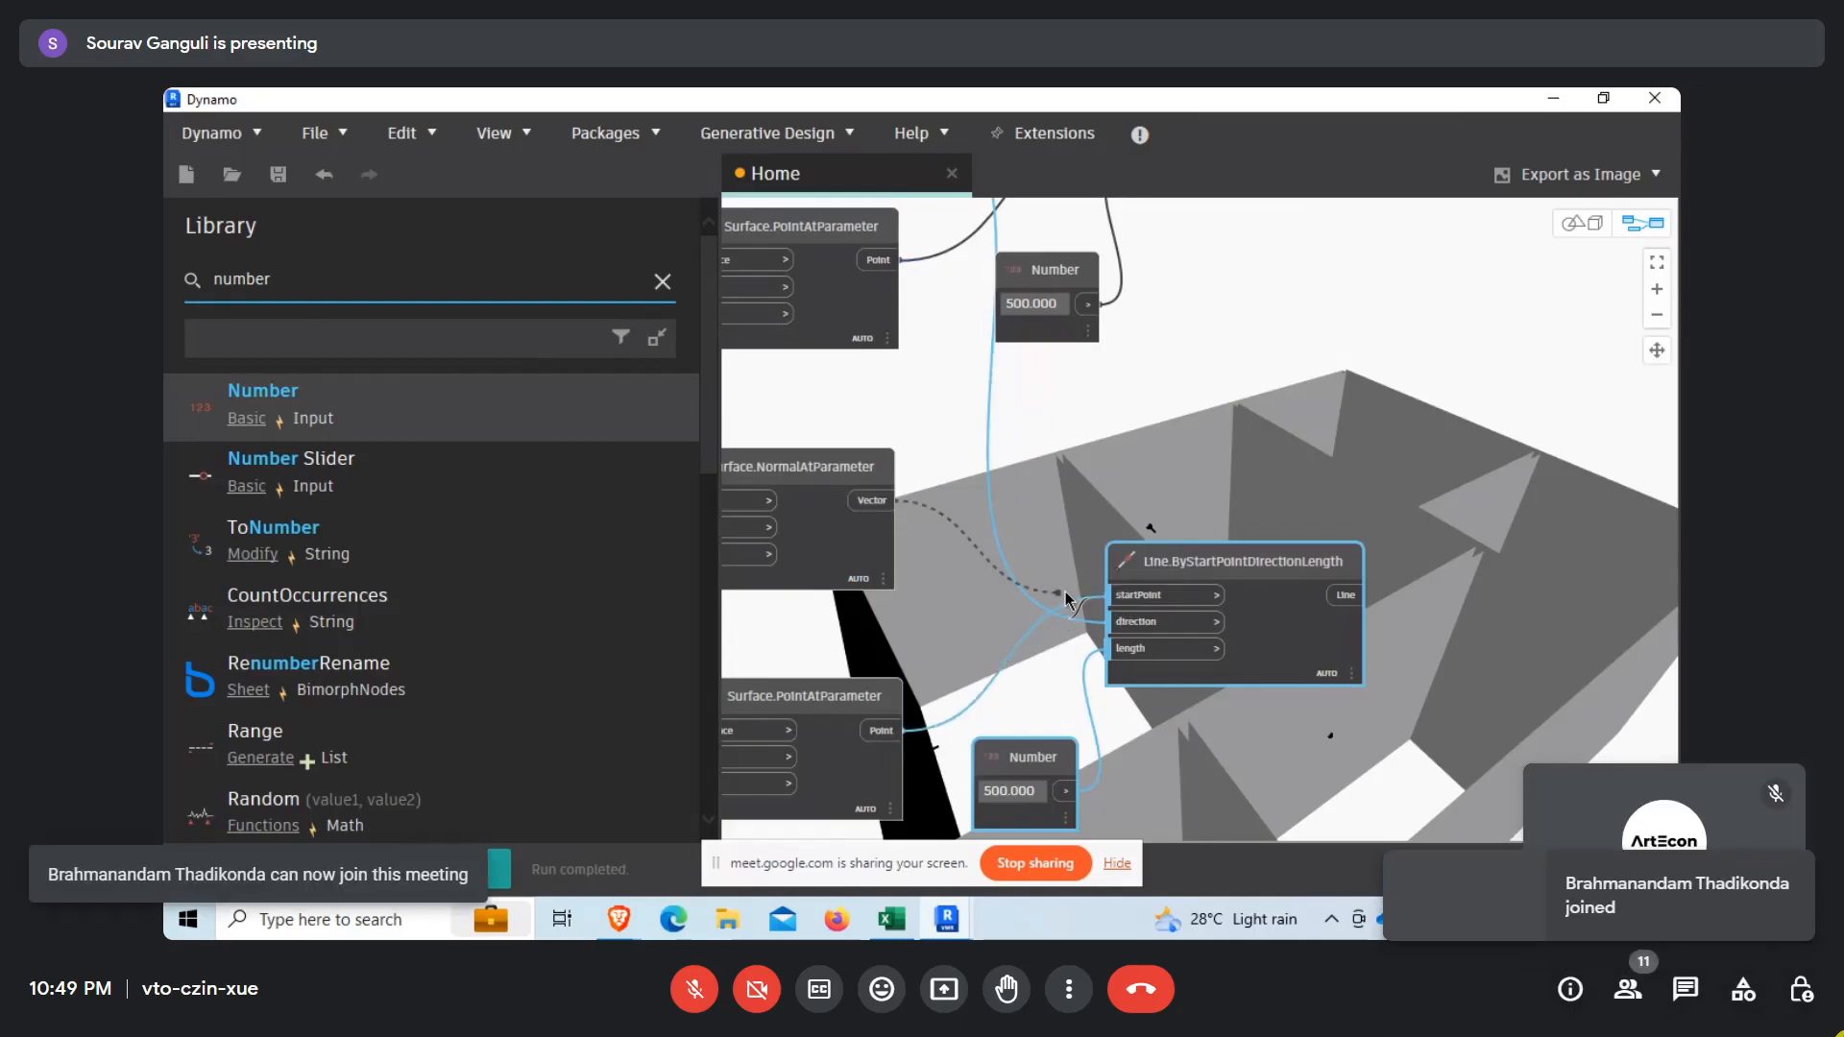
{"action": "left_click", "coordinate": [1152, 621]}
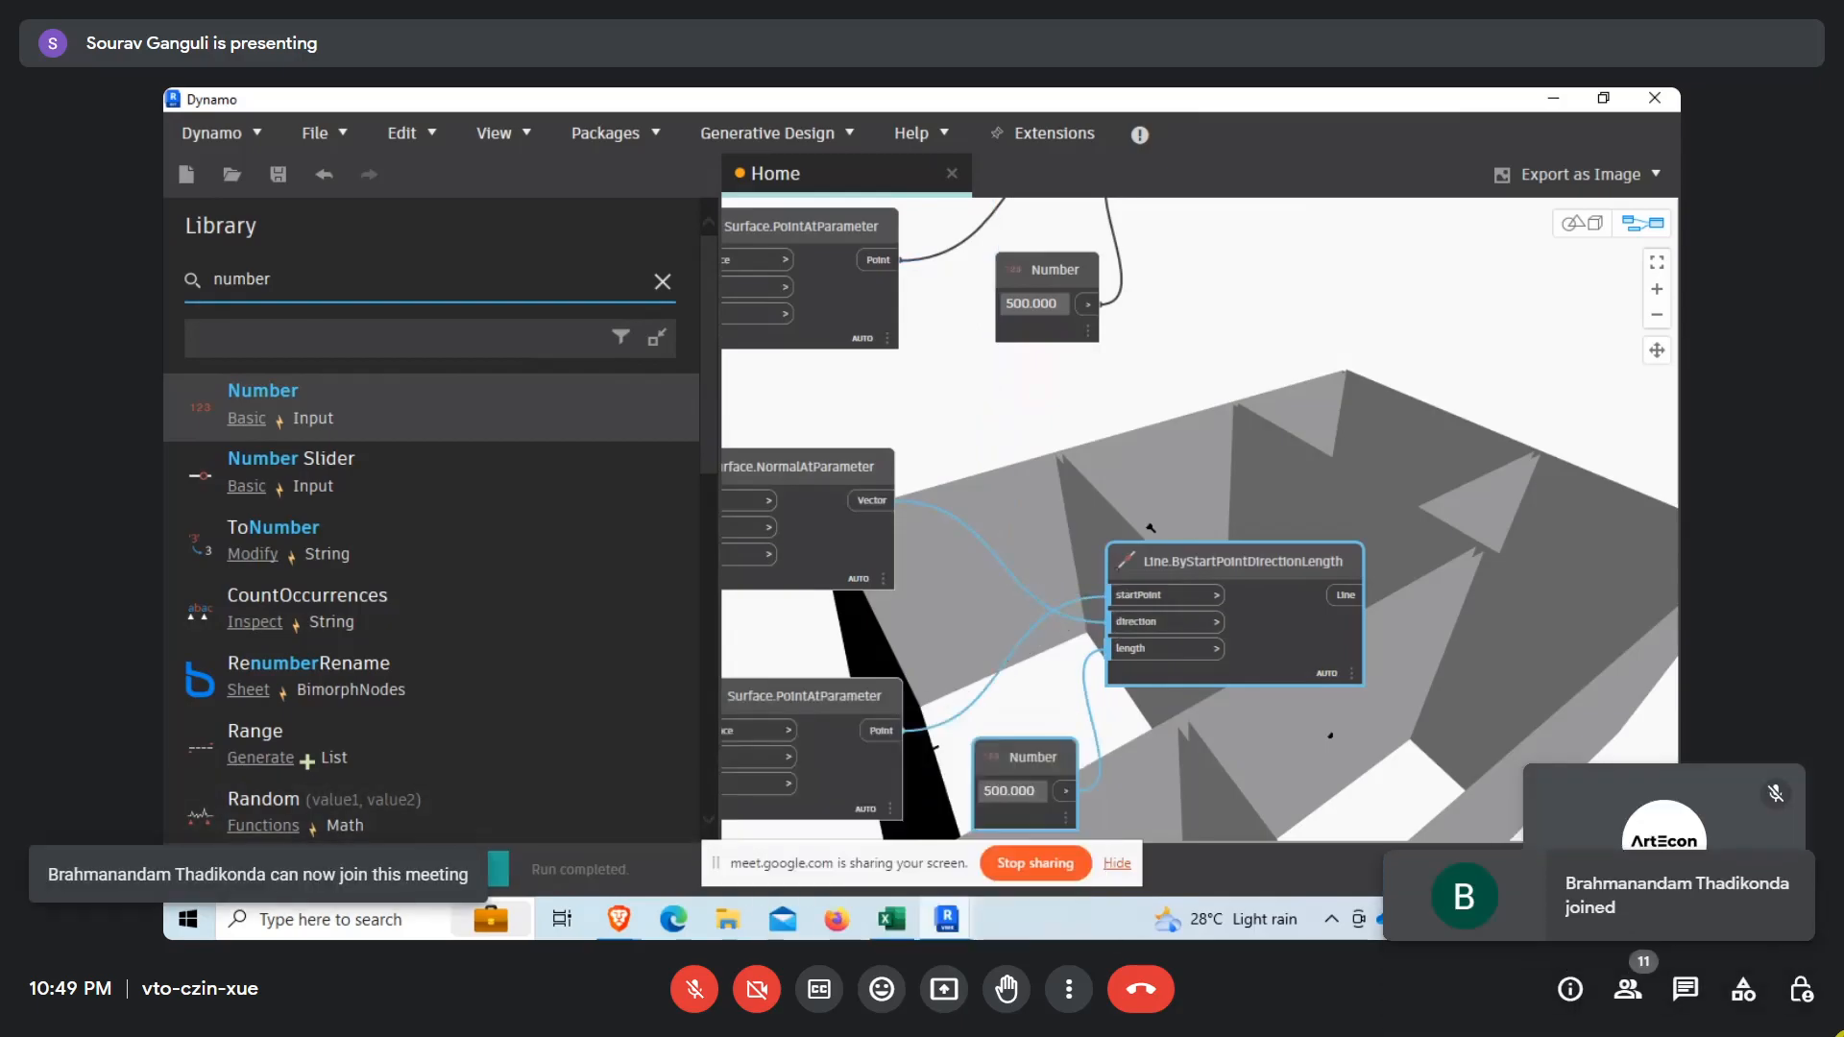
Run the graph to generate the lower set of lines.
{"action": "middle_click_drag", "start_coordinate": [1173, 719], "coordinate": [978, 696]}
{"action": "mouse_move", "coordinate": [846, 725]}
{"action": "left_mouse_down"}
{"action": "mouse_move", "coordinate": [865, 709]}
{"action": "mouse_move", "coordinate": [848, 724]}
{"action": "left_mouse_up"}
{"action": "left_click", "coordinate": [1031, 702]}
{"action": "middle_click_drag", "start_coordinate": [1237, 723], "coordinate": [940, 750]}
Examine in the 3D preview which way the normal lines point from the opposing wall faces, from several angles.
{"action": "right_click", "coordinate": [1220, 554]}
{"action": "left_click", "coordinate": [1314, 463]}
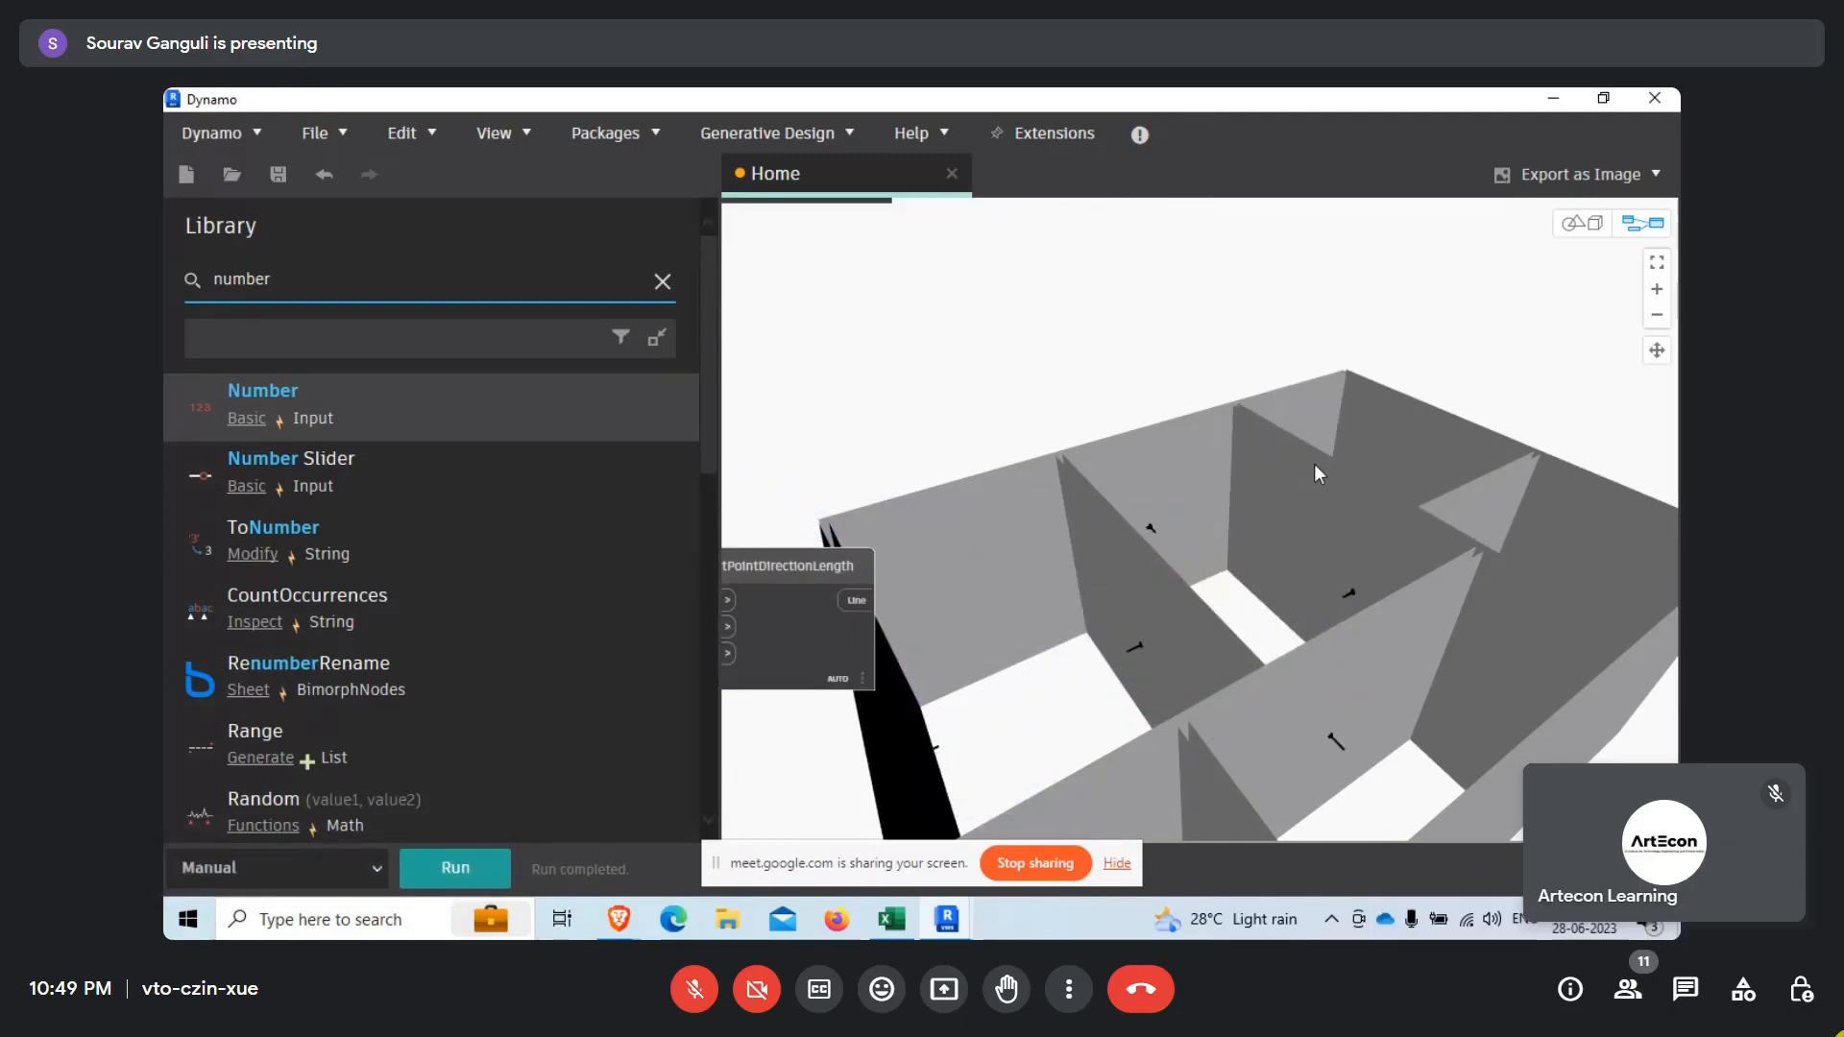
{"action": "right_click_drag", "start_coordinate": [1179, 559], "coordinate": [1187, 628]}
{"action": "scroll", "coordinate": [1534, 534], "scroll_direction": "up", "scroll_amount": 3}
{"action": "middle_click_drag", "start_coordinate": [1534, 534], "coordinate": [1171, 554]}
{"action": "scroll", "coordinate": [1490, 655], "scroll_direction": "up", "scroll_amount": 2}
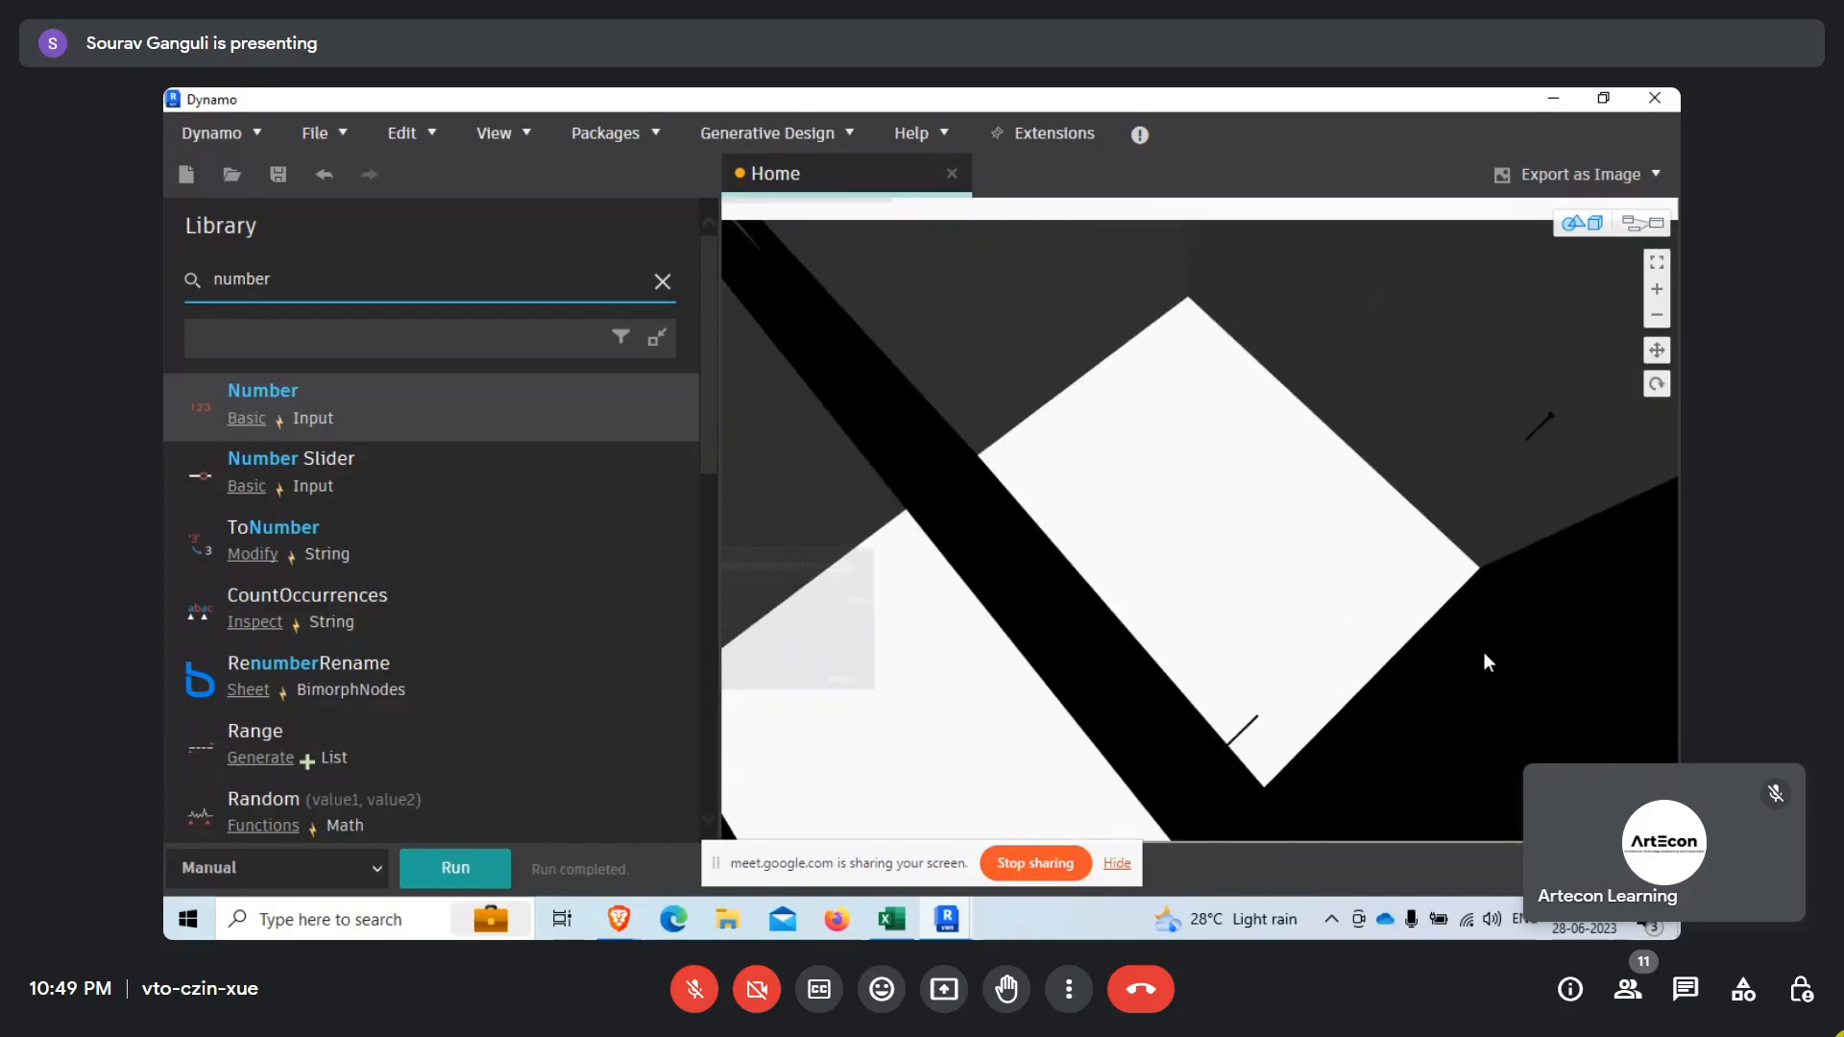
{"action": "scroll", "coordinate": [961, 572], "scroll_direction": "down", "scroll_amount": 5}
{"action": "right_click_drag", "start_coordinate": [1136, 662], "coordinate": [891, 676]}
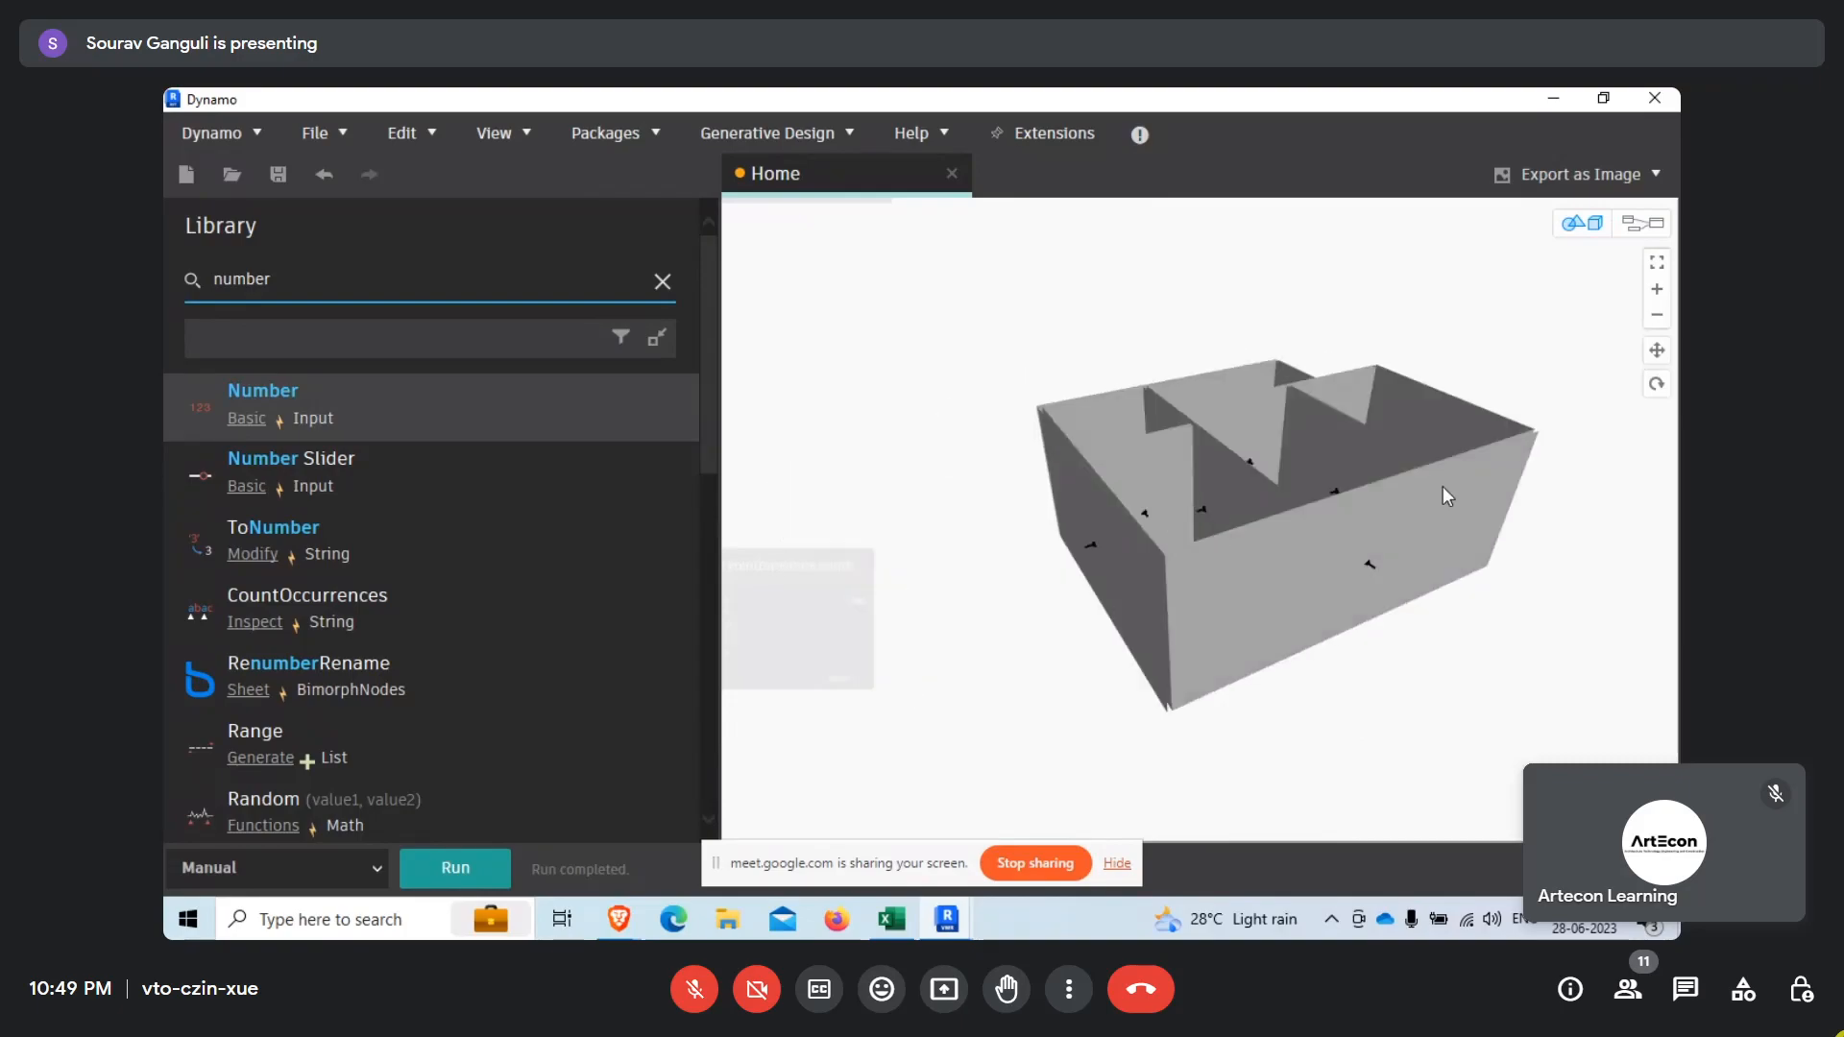
{"action": "scroll", "coordinate": [1443, 488], "scroll_direction": "up", "scroll_amount": 2}
{"action": "right_click_drag", "start_coordinate": [1442, 488], "coordinate": [1321, 532]}
{"action": "scroll", "coordinate": [1312, 576], "scroll_direction": "up", "scroll_amount": 3}
{"action": "right_click_drag", "start_coordinate": [1225, 791], "coordinate": [1032, 619]}
{"action": "scroll", "coordinate": [1316, 451], "scroll_direction": "down", "scroll_amount": 4}
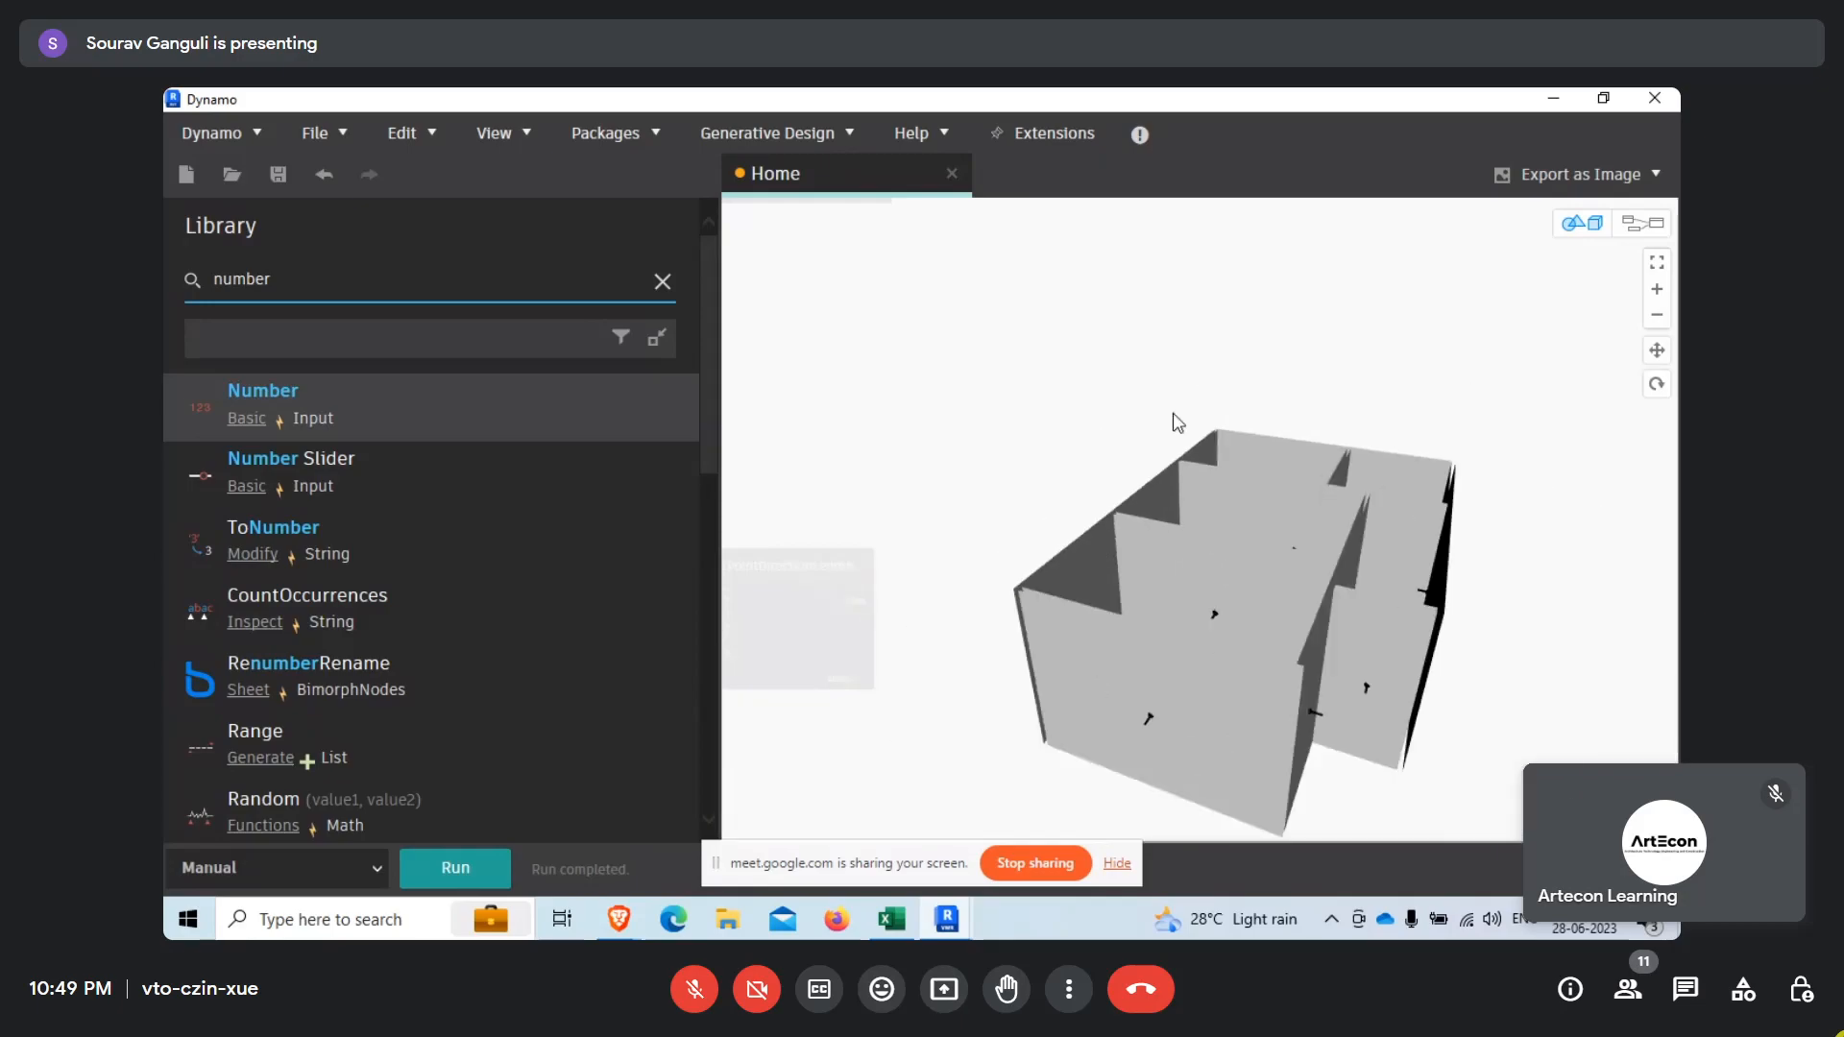
{"action": "right_click_drag", "start_coordinate": [1253, 568], "coordinate": [1315, 418]}
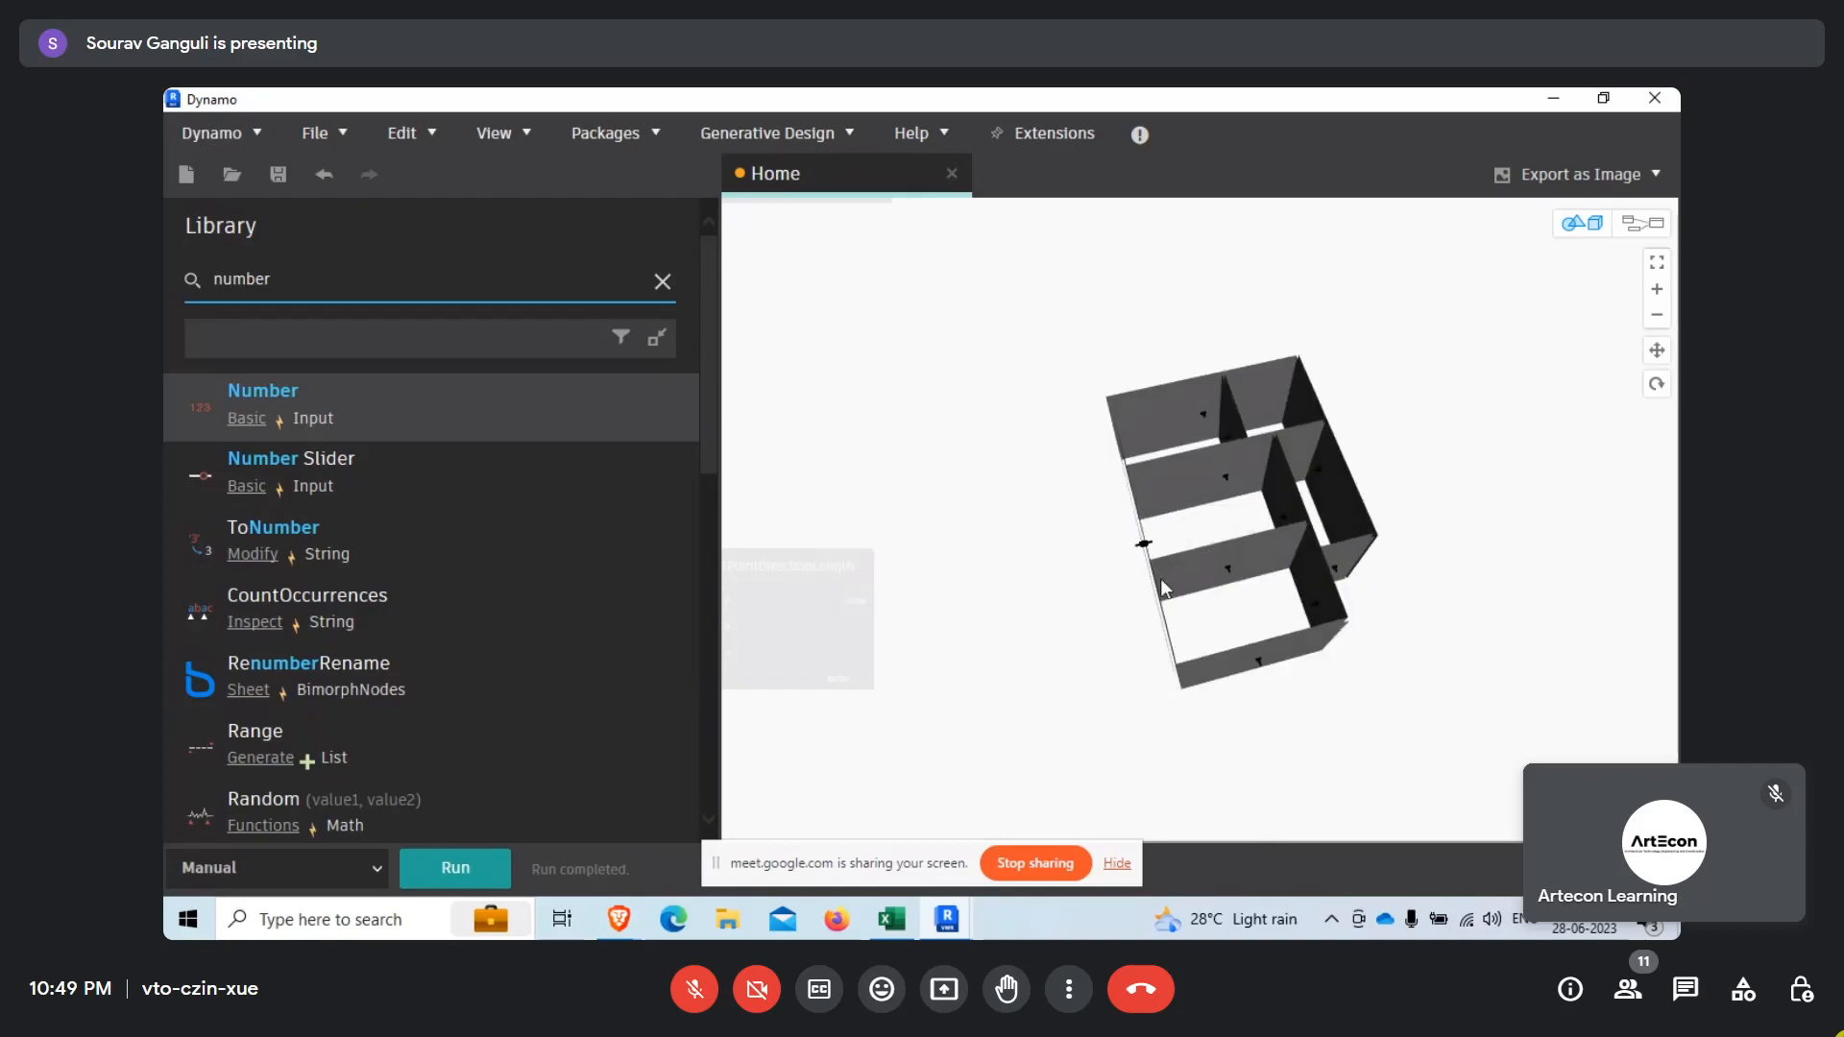
{"action": "scroll", "coordinate": [1137, 547], "scroll_direction": "up", "scroll_amount": 4}
{"action": "right_click_drag", "start_coordinate": [1093, 555], "coordinate": [1226, 543]}
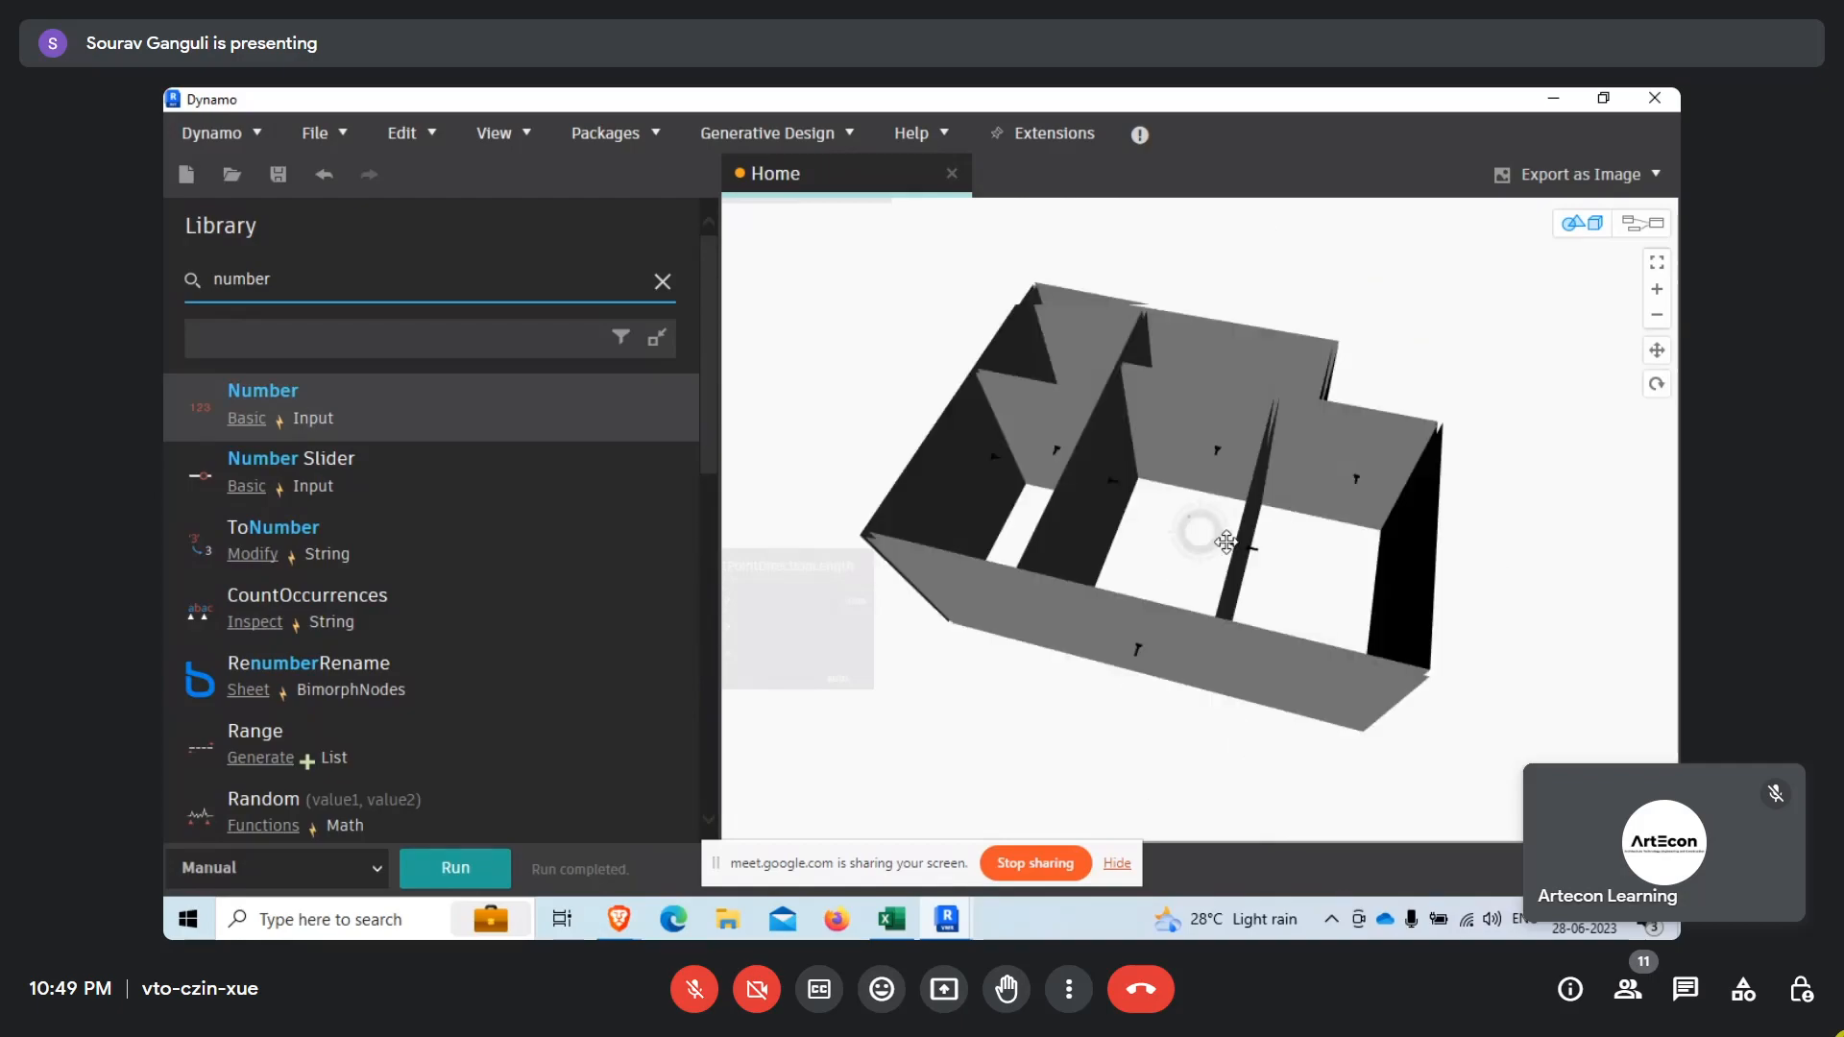
{"action": "scroll", "coordinate": [1133, 648], "scroll_direction": "up", "scroll_amount": 5}
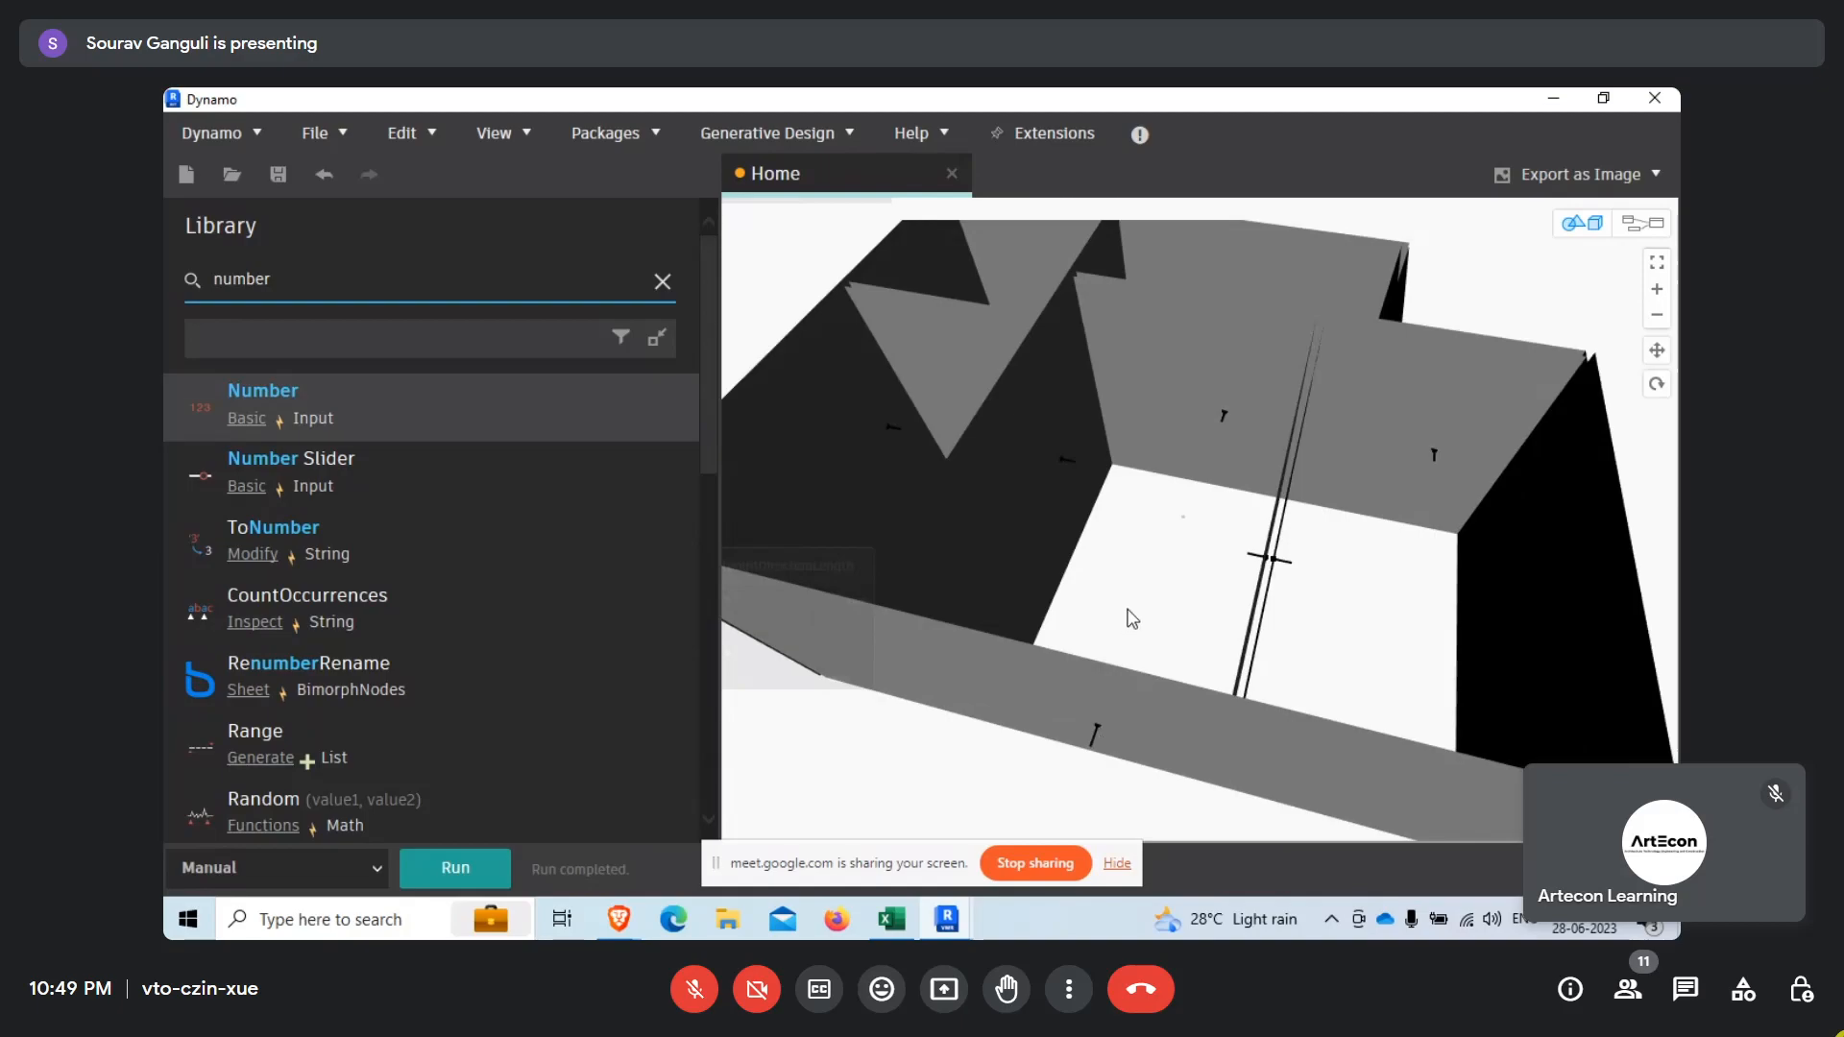
{"action": "right_click_drag", "start_coordinate": [1152, 689], "coordinate": [1103, 694]}
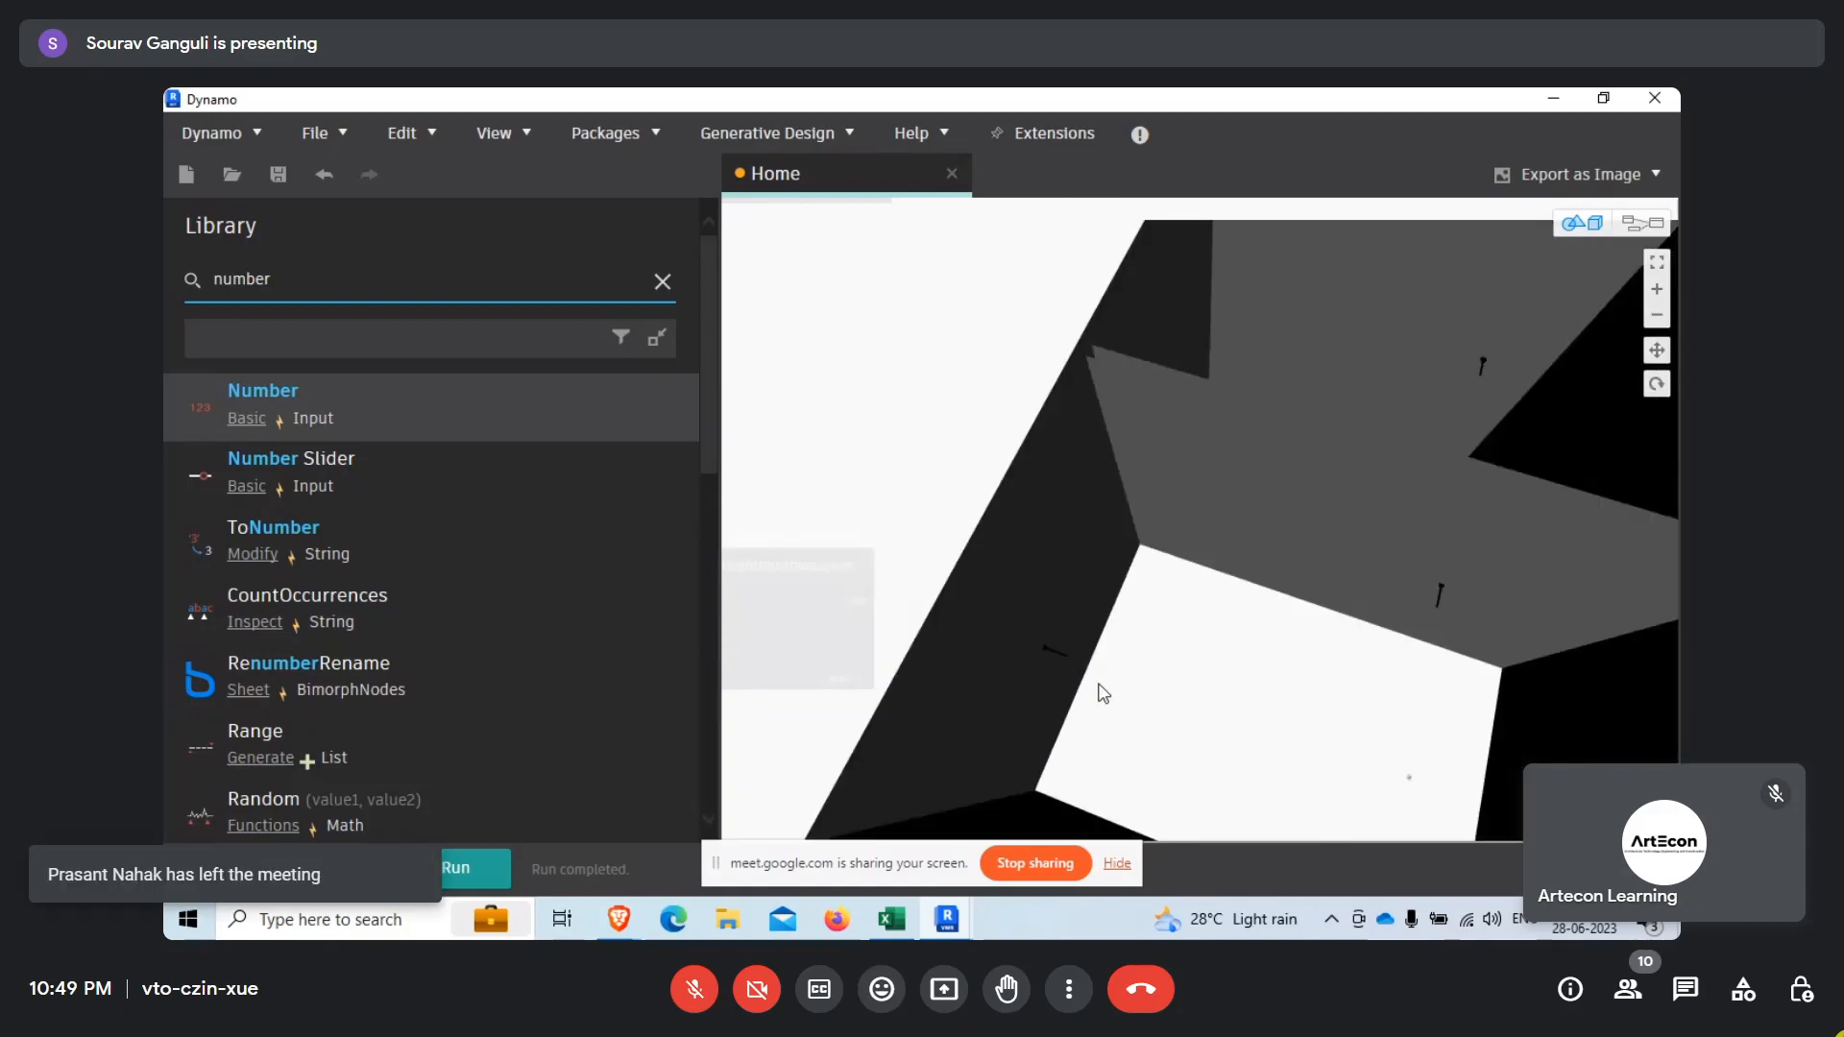
{"action": "scroll", "coordinate": [1275, 633], "scroll_direction": "down", "scroll_amount": 3}
{"action": "right_click_drag", "start_coordinate": [1274, 632], "coordinate": [1021, 605]}
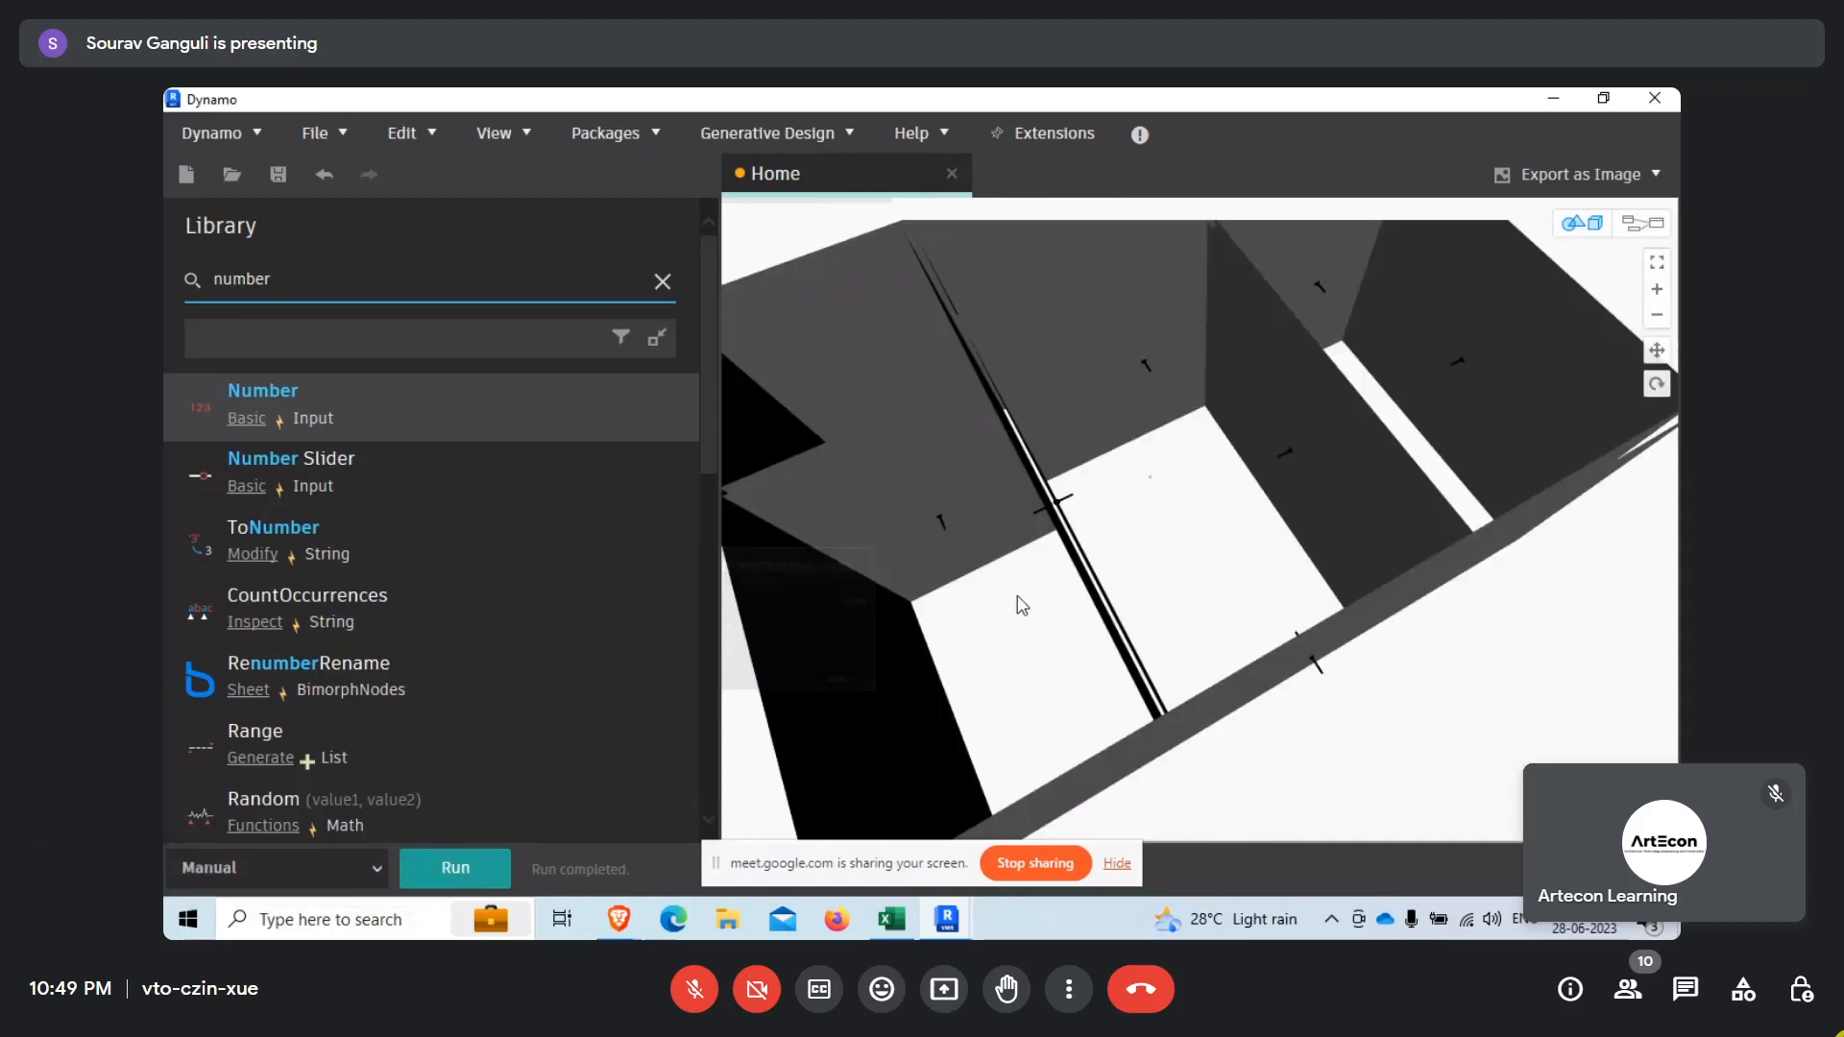
{"action": "middle_click_drag", "start_coordinate": [1021, 605], "coordinate": [1311, 541]}
{"action": "scroll", "coordinate": [1164, 492], "scroll_direction": "up", "scroll_amount": 2}
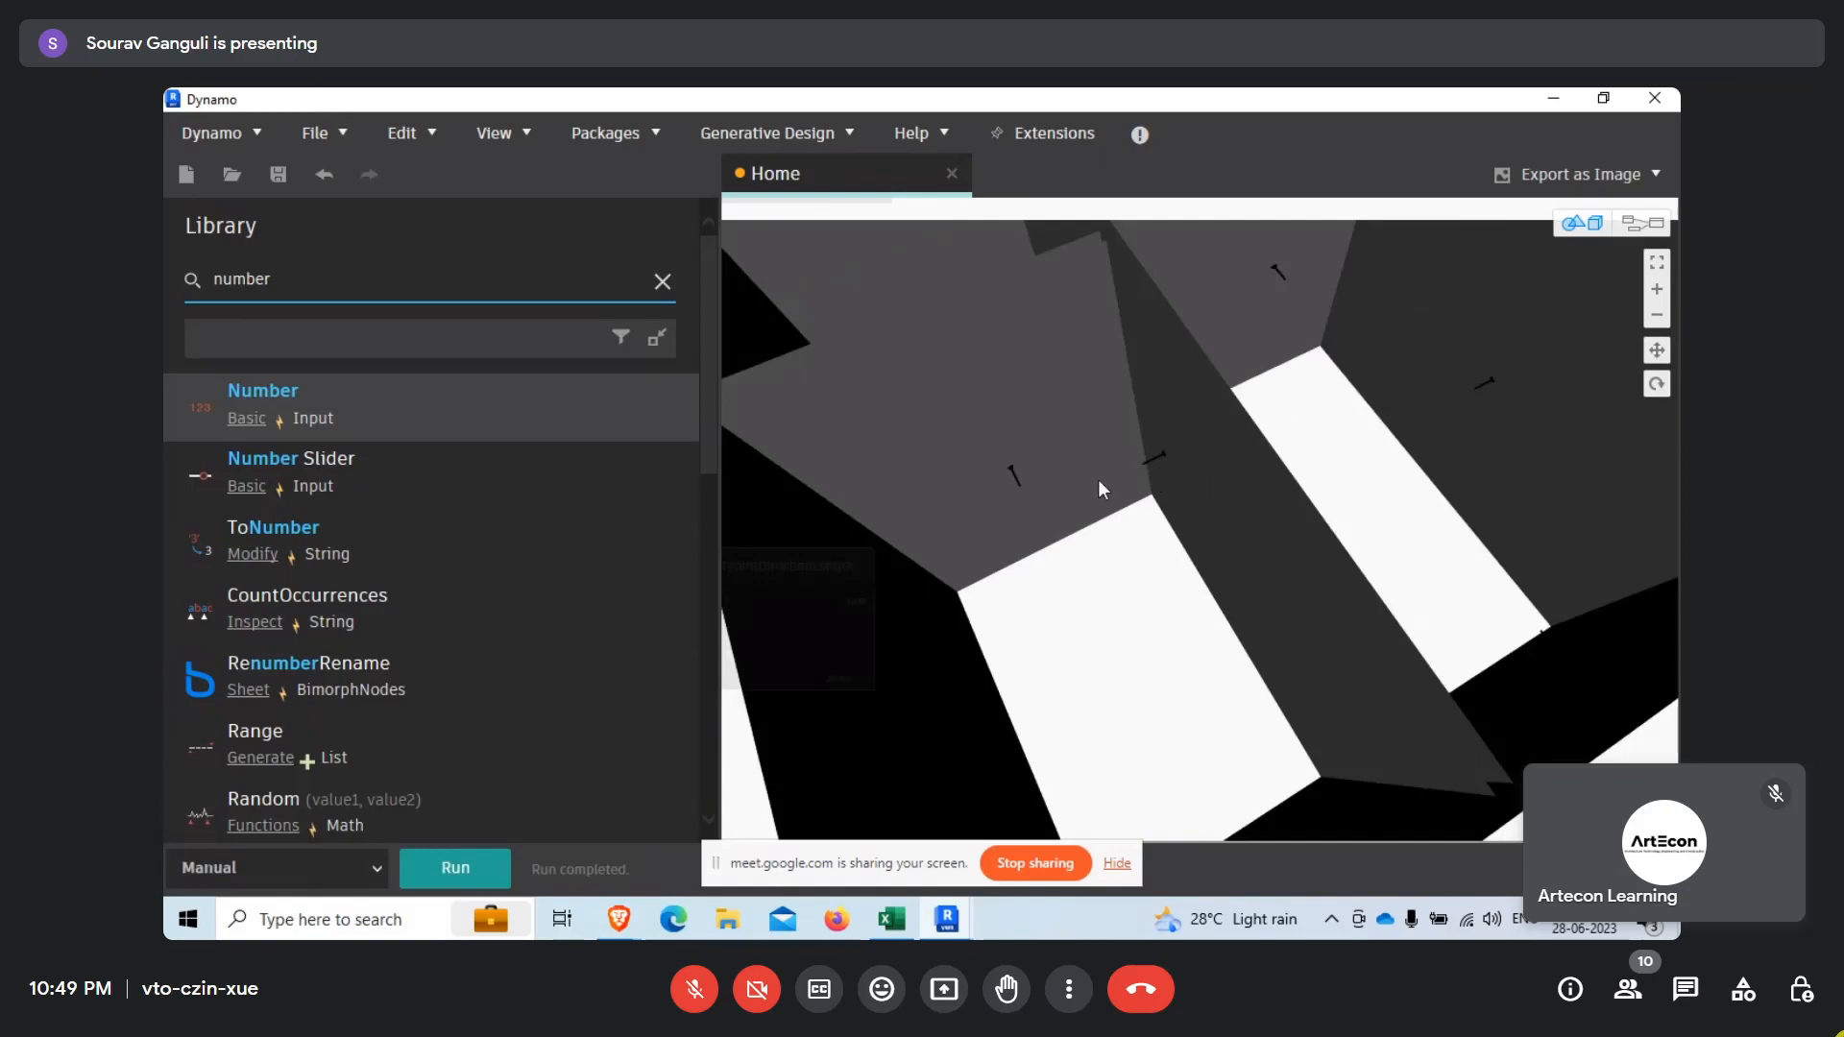
{"action": "scroll", "coordinate": [1098, 482], "scroll_direction": "down", "scroll_amount": 2}
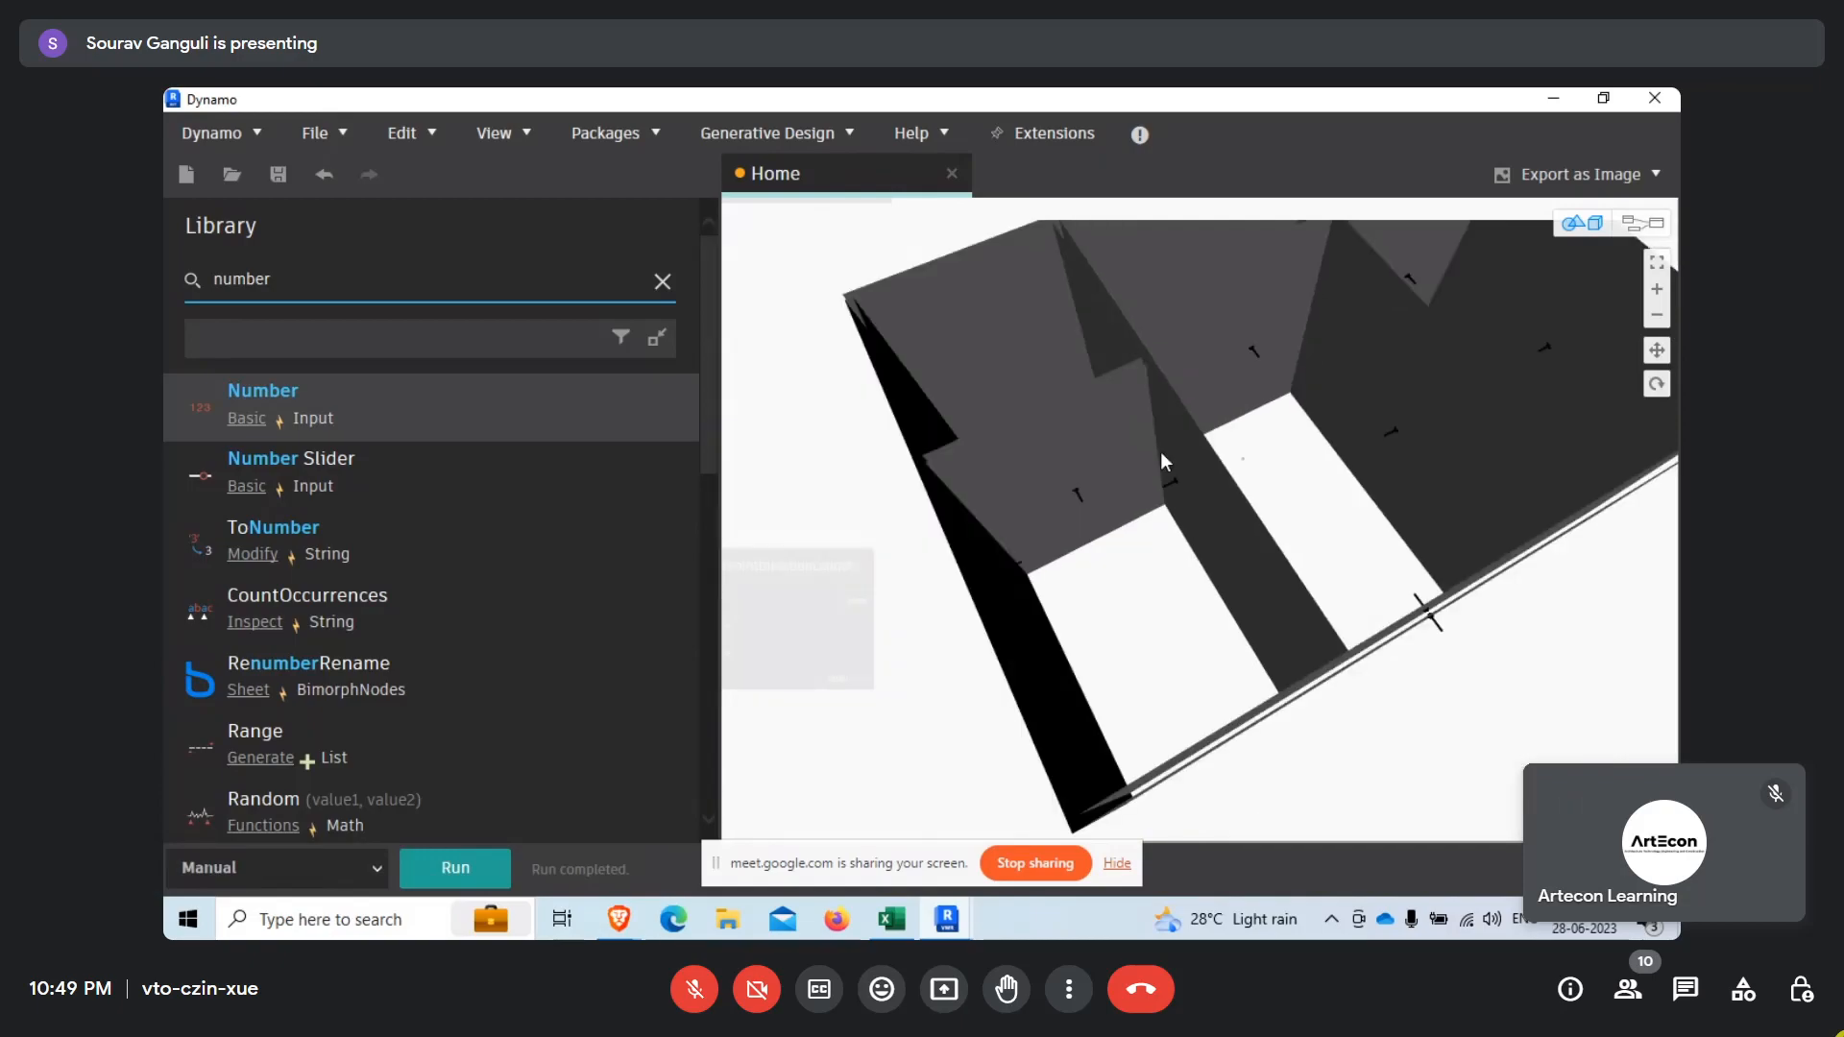
{"action": "middle_click_drag", "start_coordinate": [1342, 601], "coordinate": [1108, 551]}
{"action": "scroll", "coordinate": [1236, 597], "scroll_direction": "up", "scroll_amount": 2}
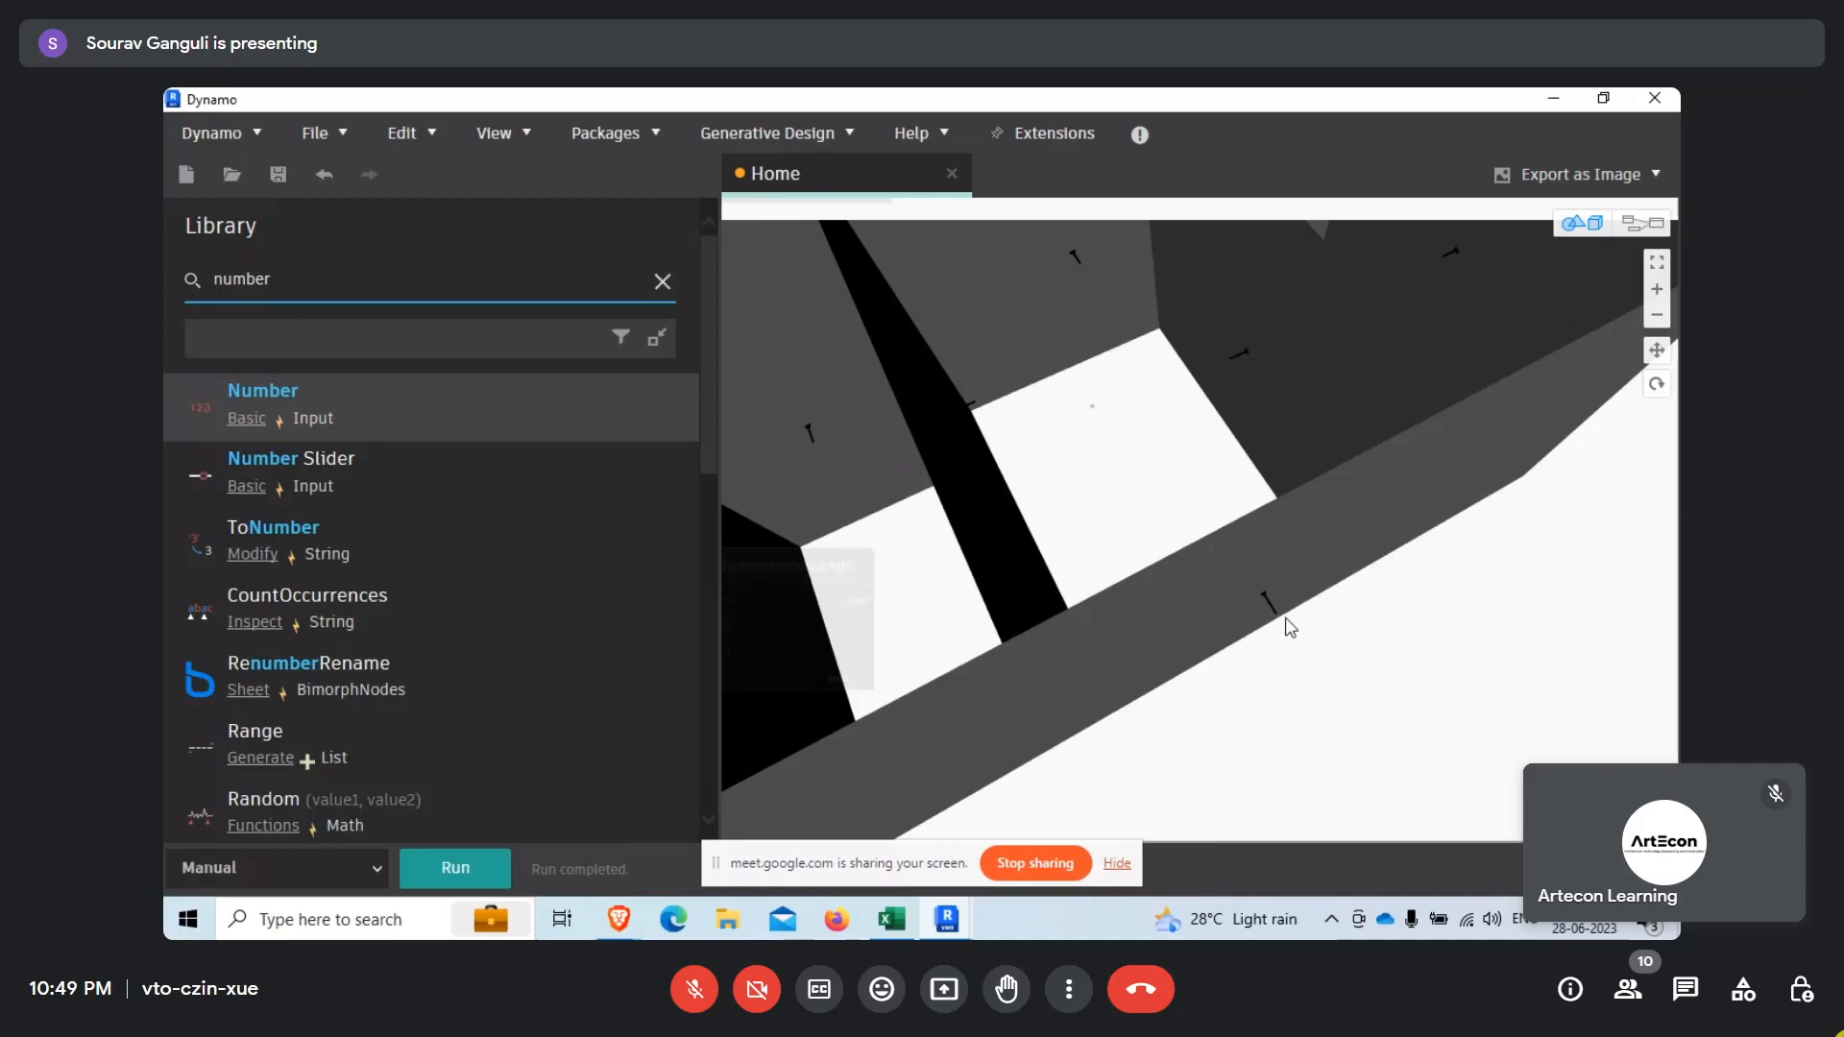
{"action": "scroll", "coordinate": [1269, 601], "scroll_direction": "down", "scroll_amount": 3}
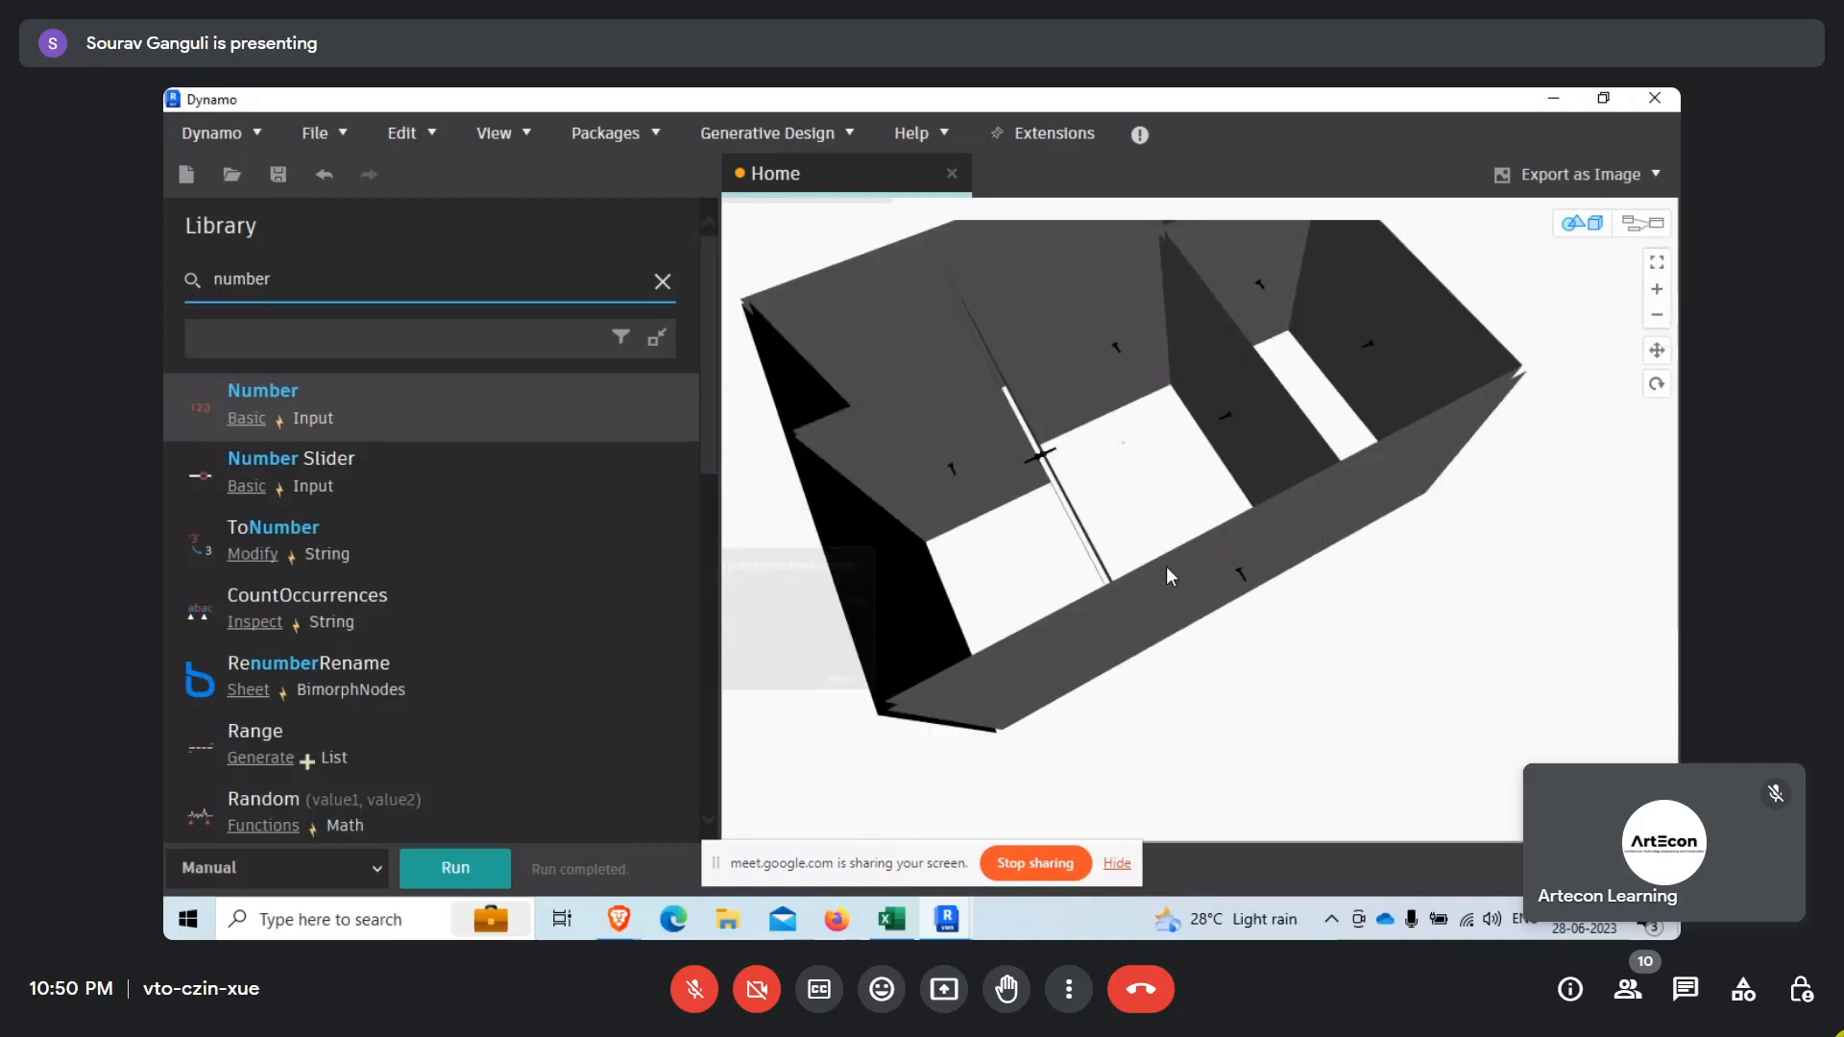
{"action": "scroll", "coordinate": [1360, 588], "scroll_direction": "down", "scroll_amount": 4}
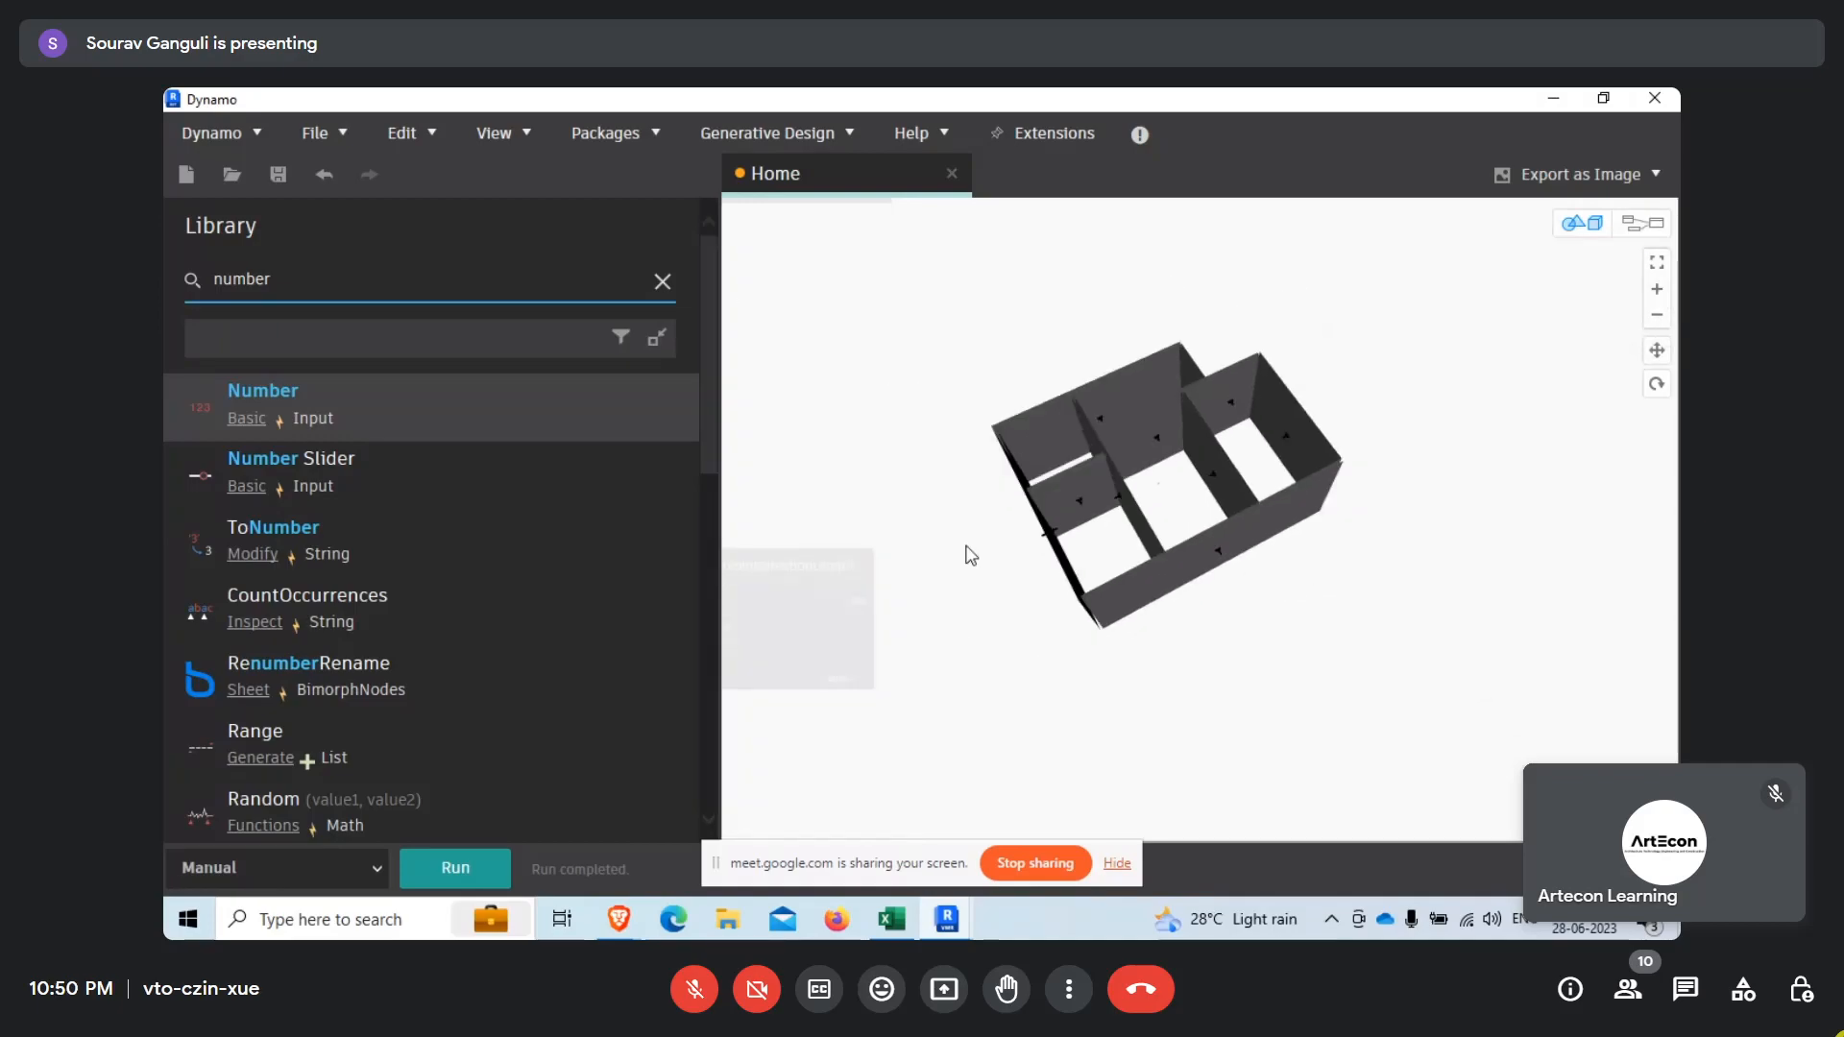
Return to graph navigation and review both Line.ByStartPointDirectionLength branches.
{"action": "right_click", "coordinate": [1008, 535]}
{"action": "left_click", "coordinate": [1105, 563]}
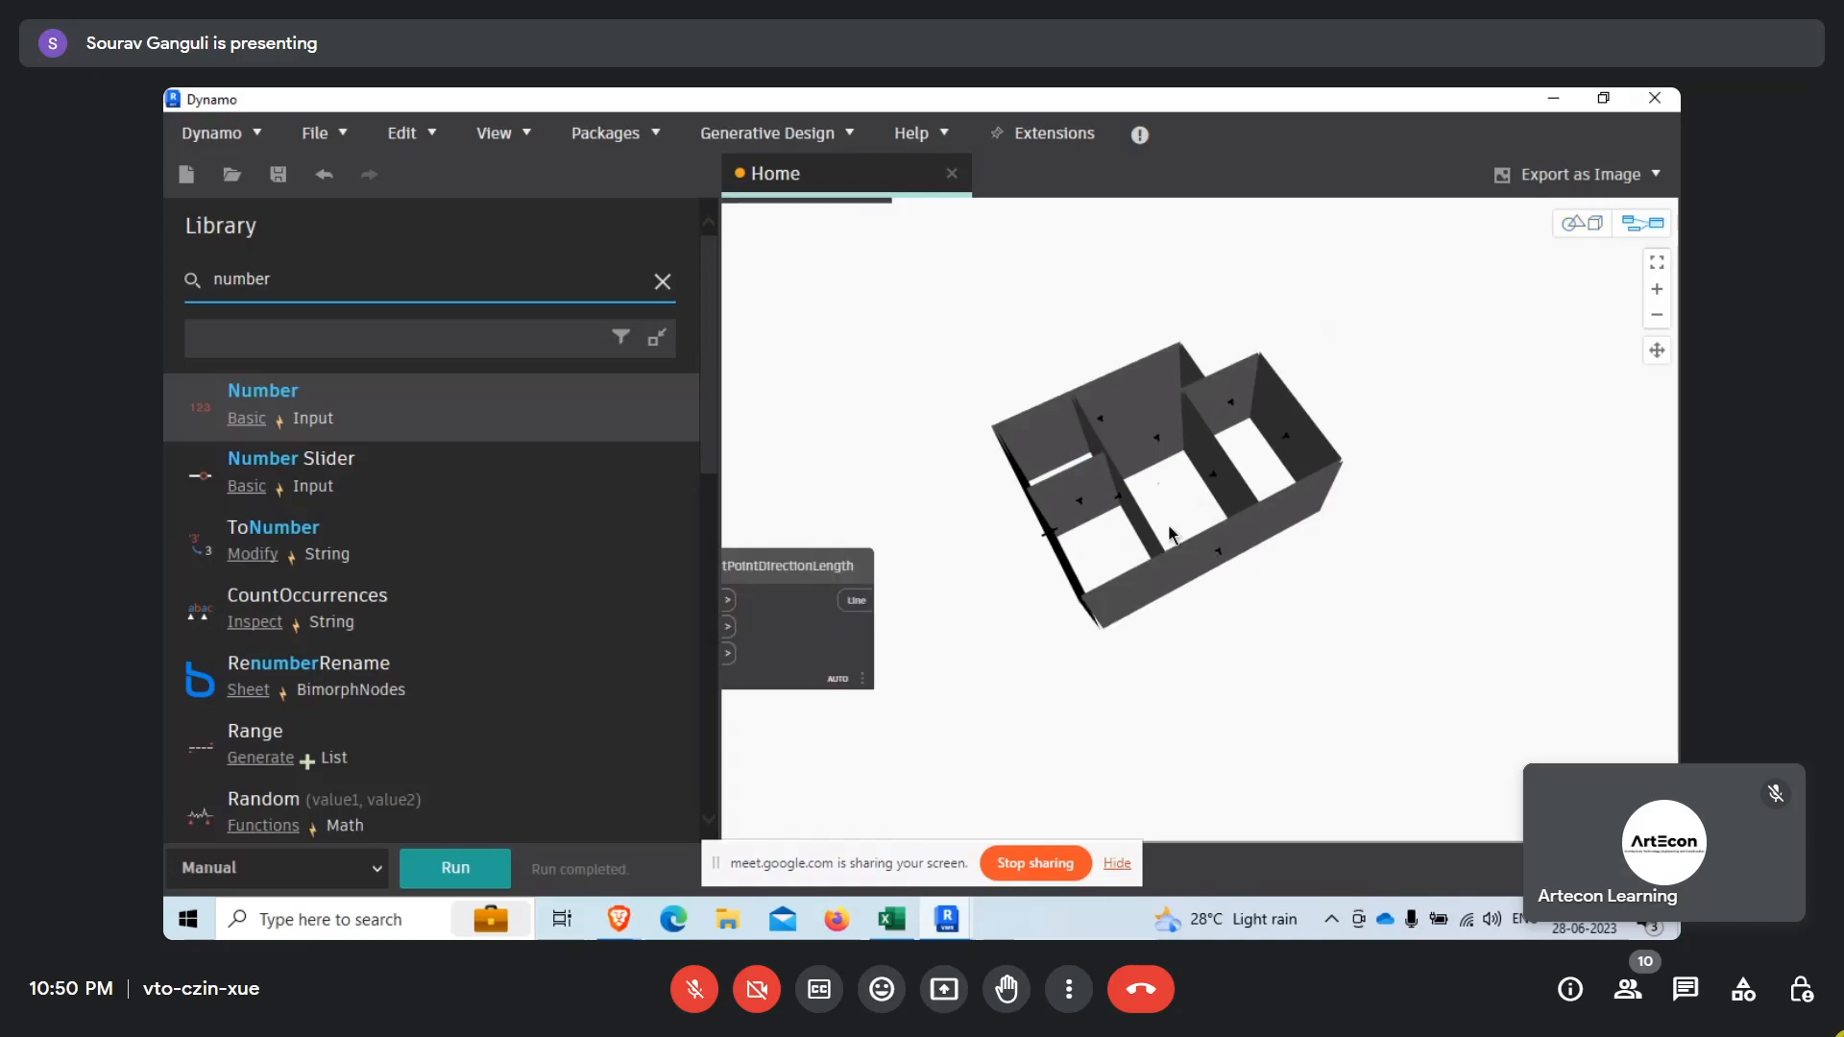
{"action": "scroll", "coordinate": [1268, 531], "scroll_direction": "down", "scroll_amount": 6}
{"action": "scroll", "coordinate": [1146, 494], "scroll_direction": "up", "scroll_amount": 2}
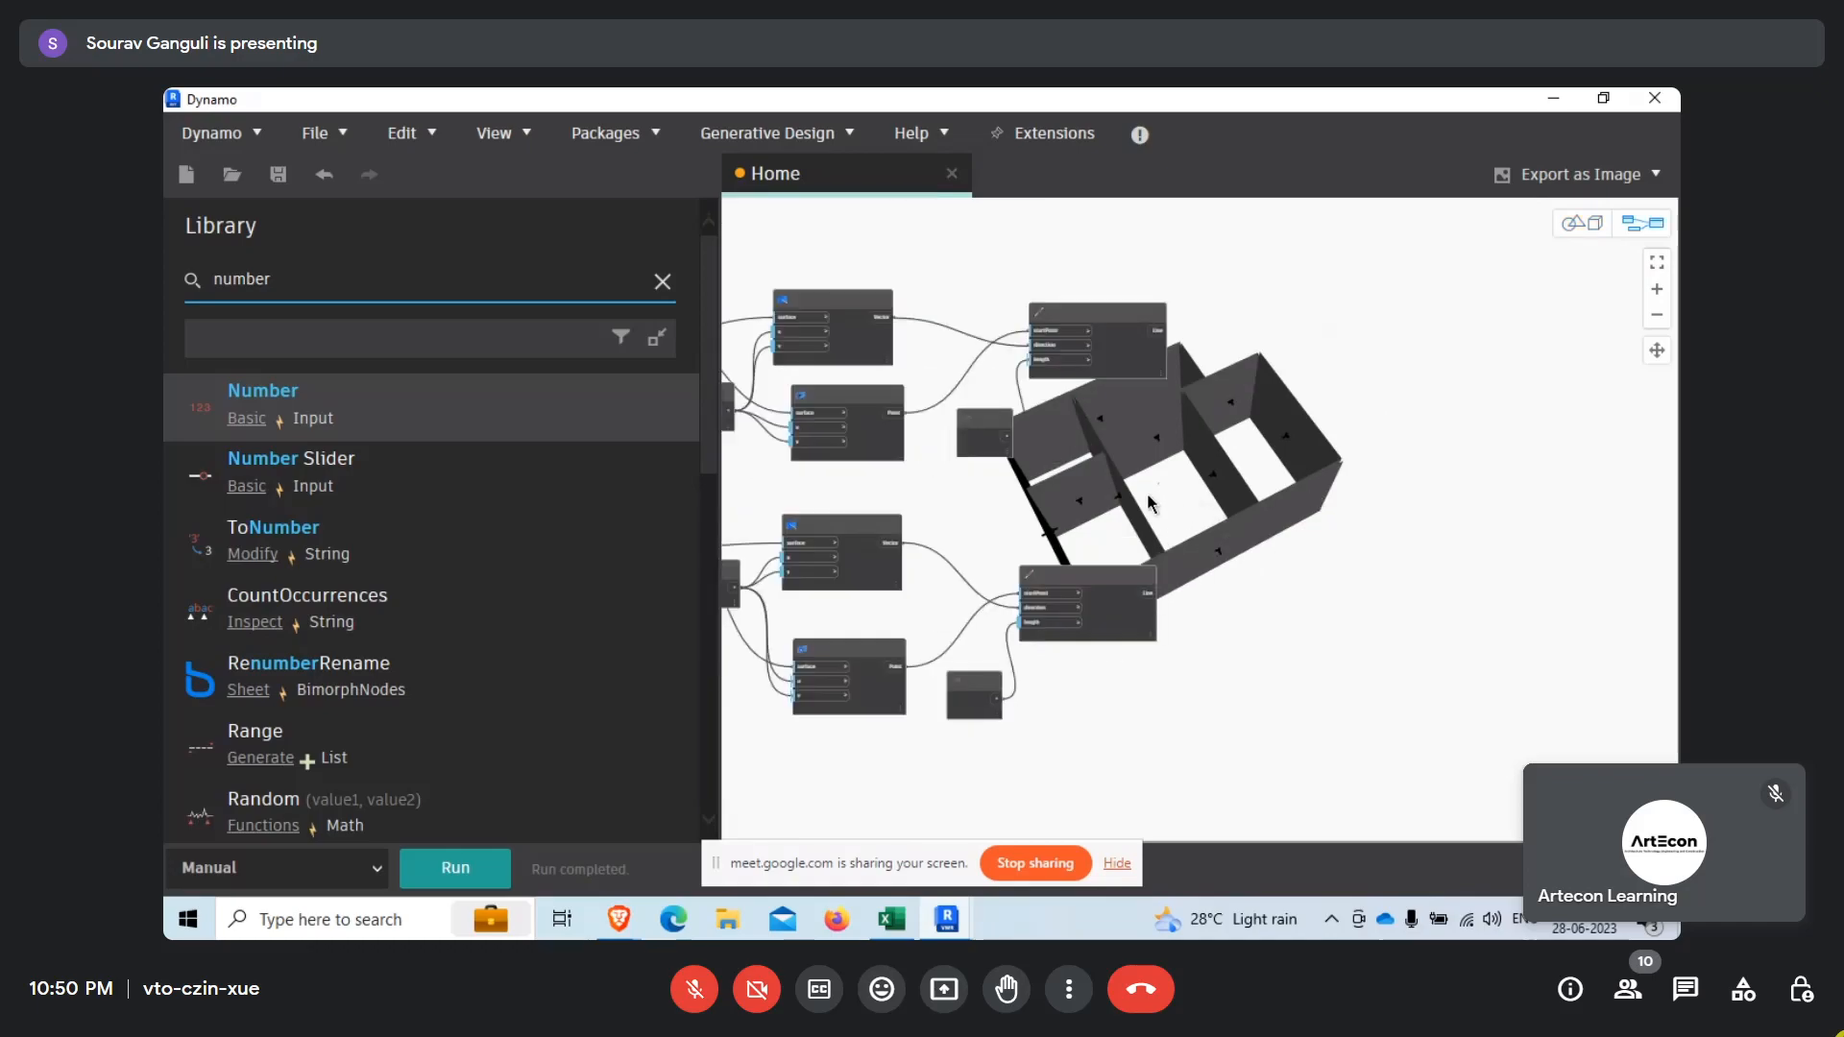
{"action": "scroll", "coordinate": [1147, 492], "scroll_direction": "up", "scroll_amount": 1}
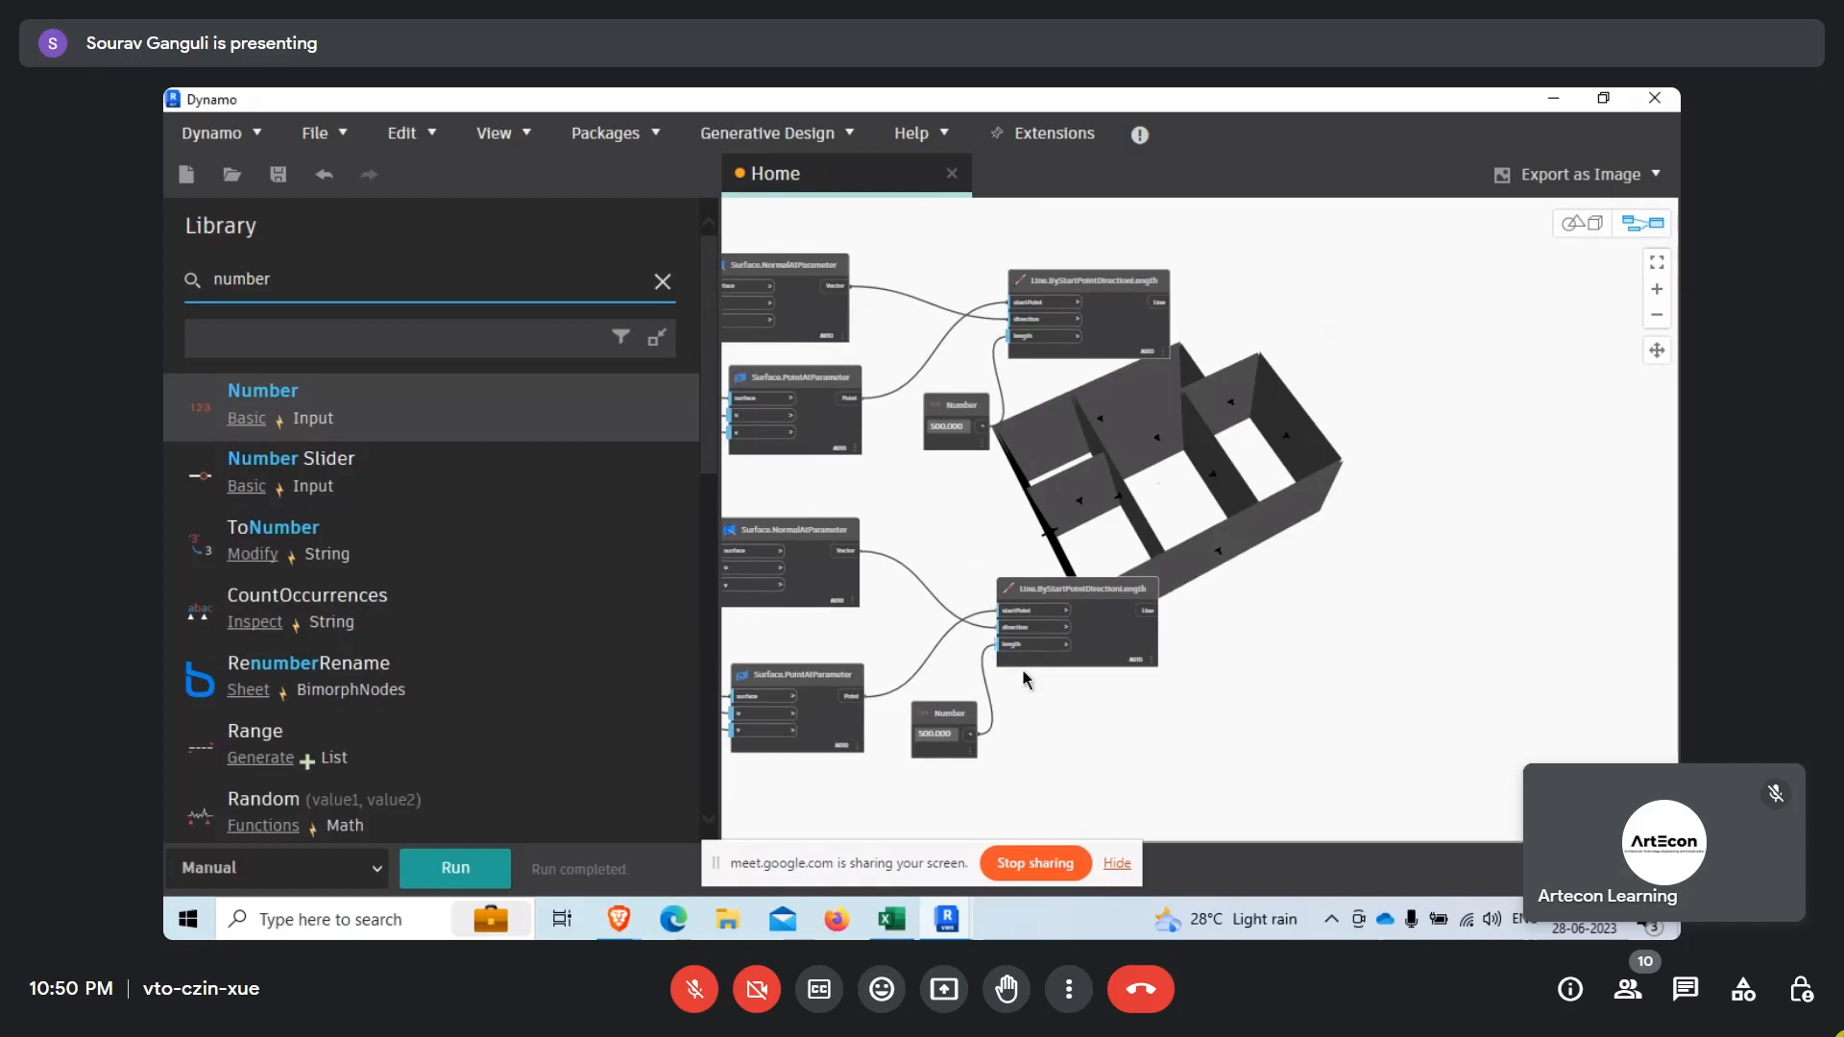
Search the library for "end", add a Curve.EndPoint node and place it beside the lower Line.ByStartPointDirectionLength node.
{"action": "scroll", "coordinate": [1128, 658], "scroll_direction": "up", "scroll_amount": 1}
{"action": "scroll", "coordinate": [1131, 646], "scroll_direction": "up", "scroll_amount": 1}
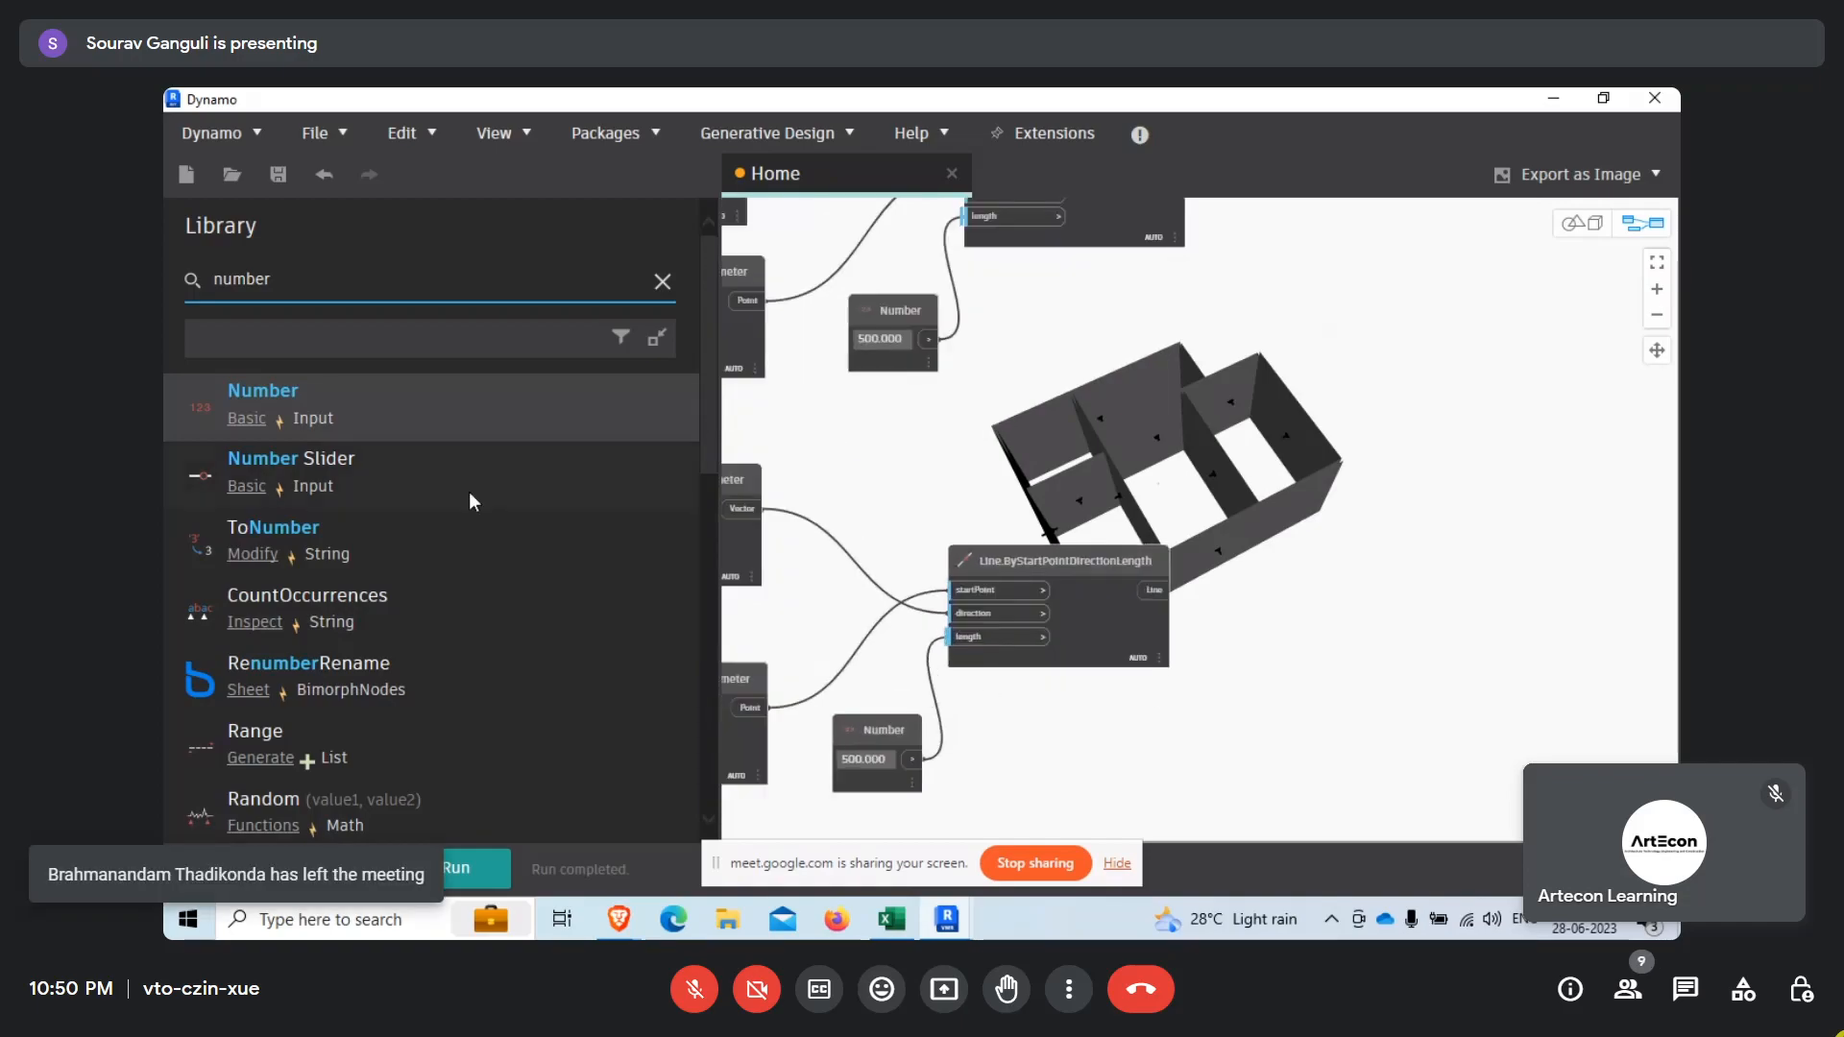
{"action": "double_click", "coordinate": [314, 288]}
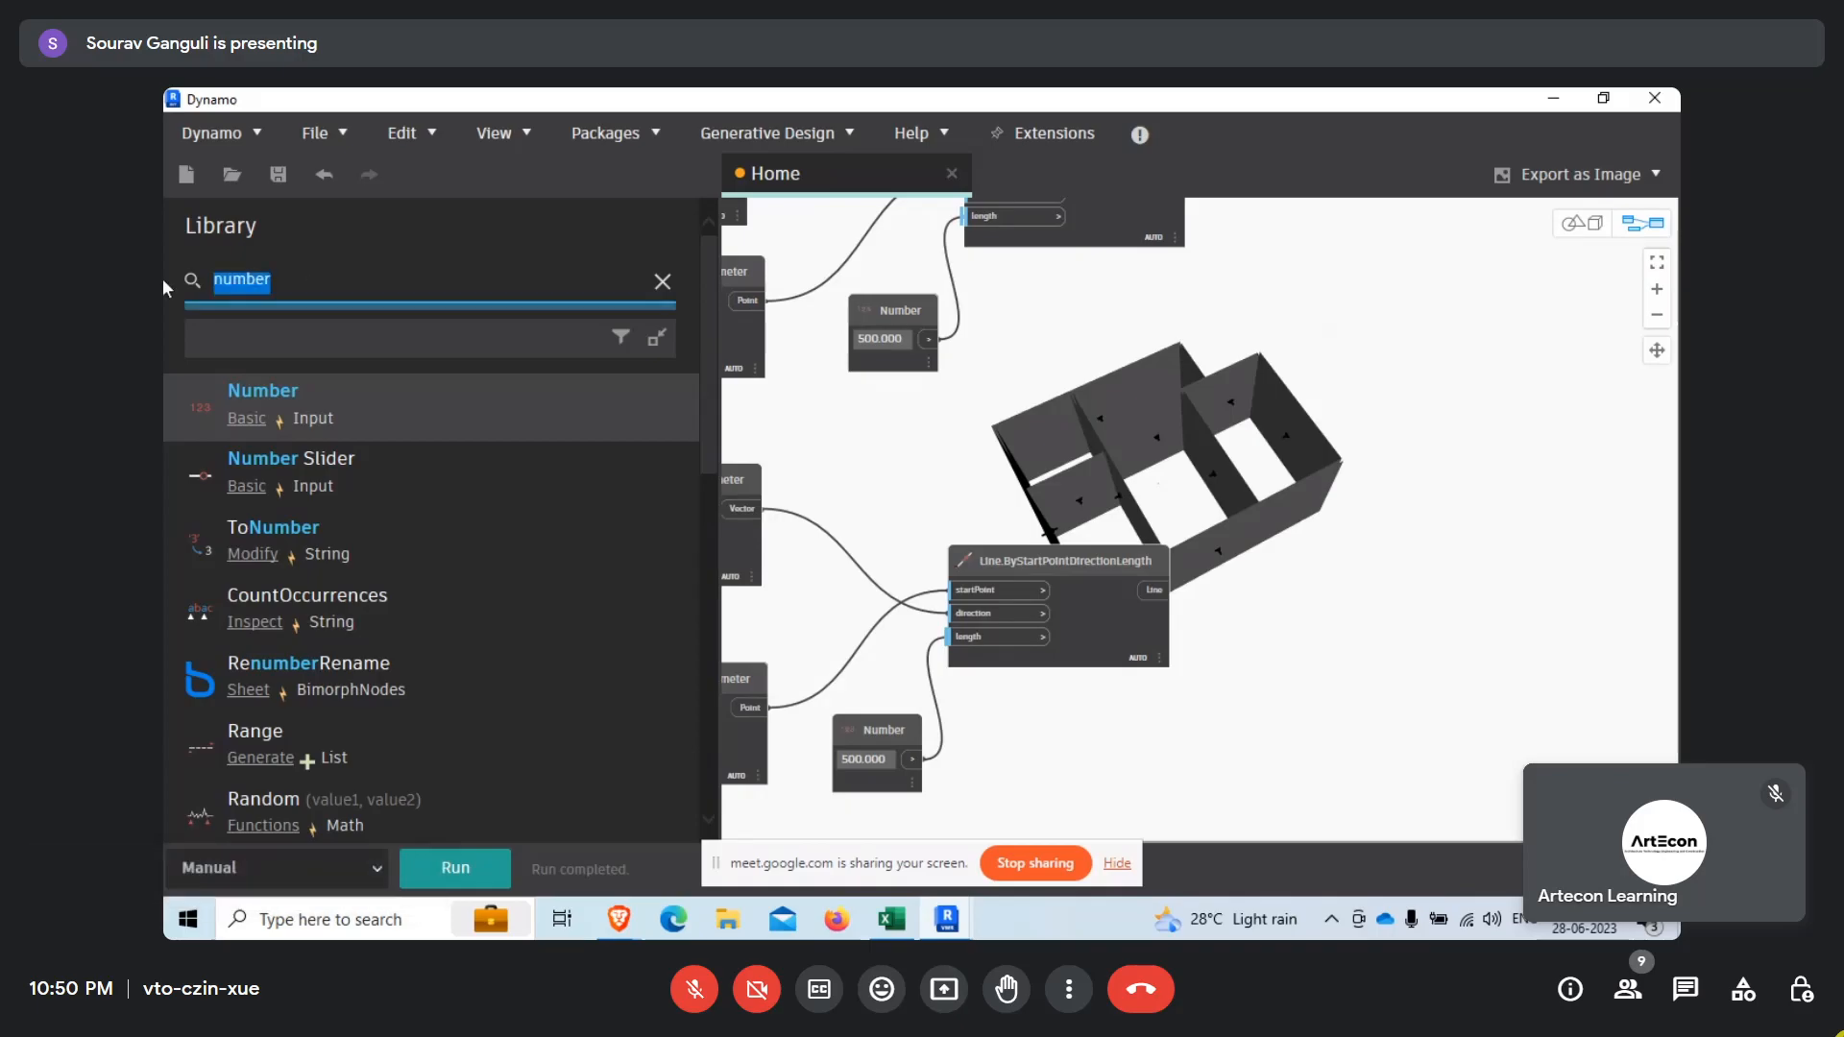
{"action": "key", "text": "BackSpace"}
{"action": "type", "text": "en"}
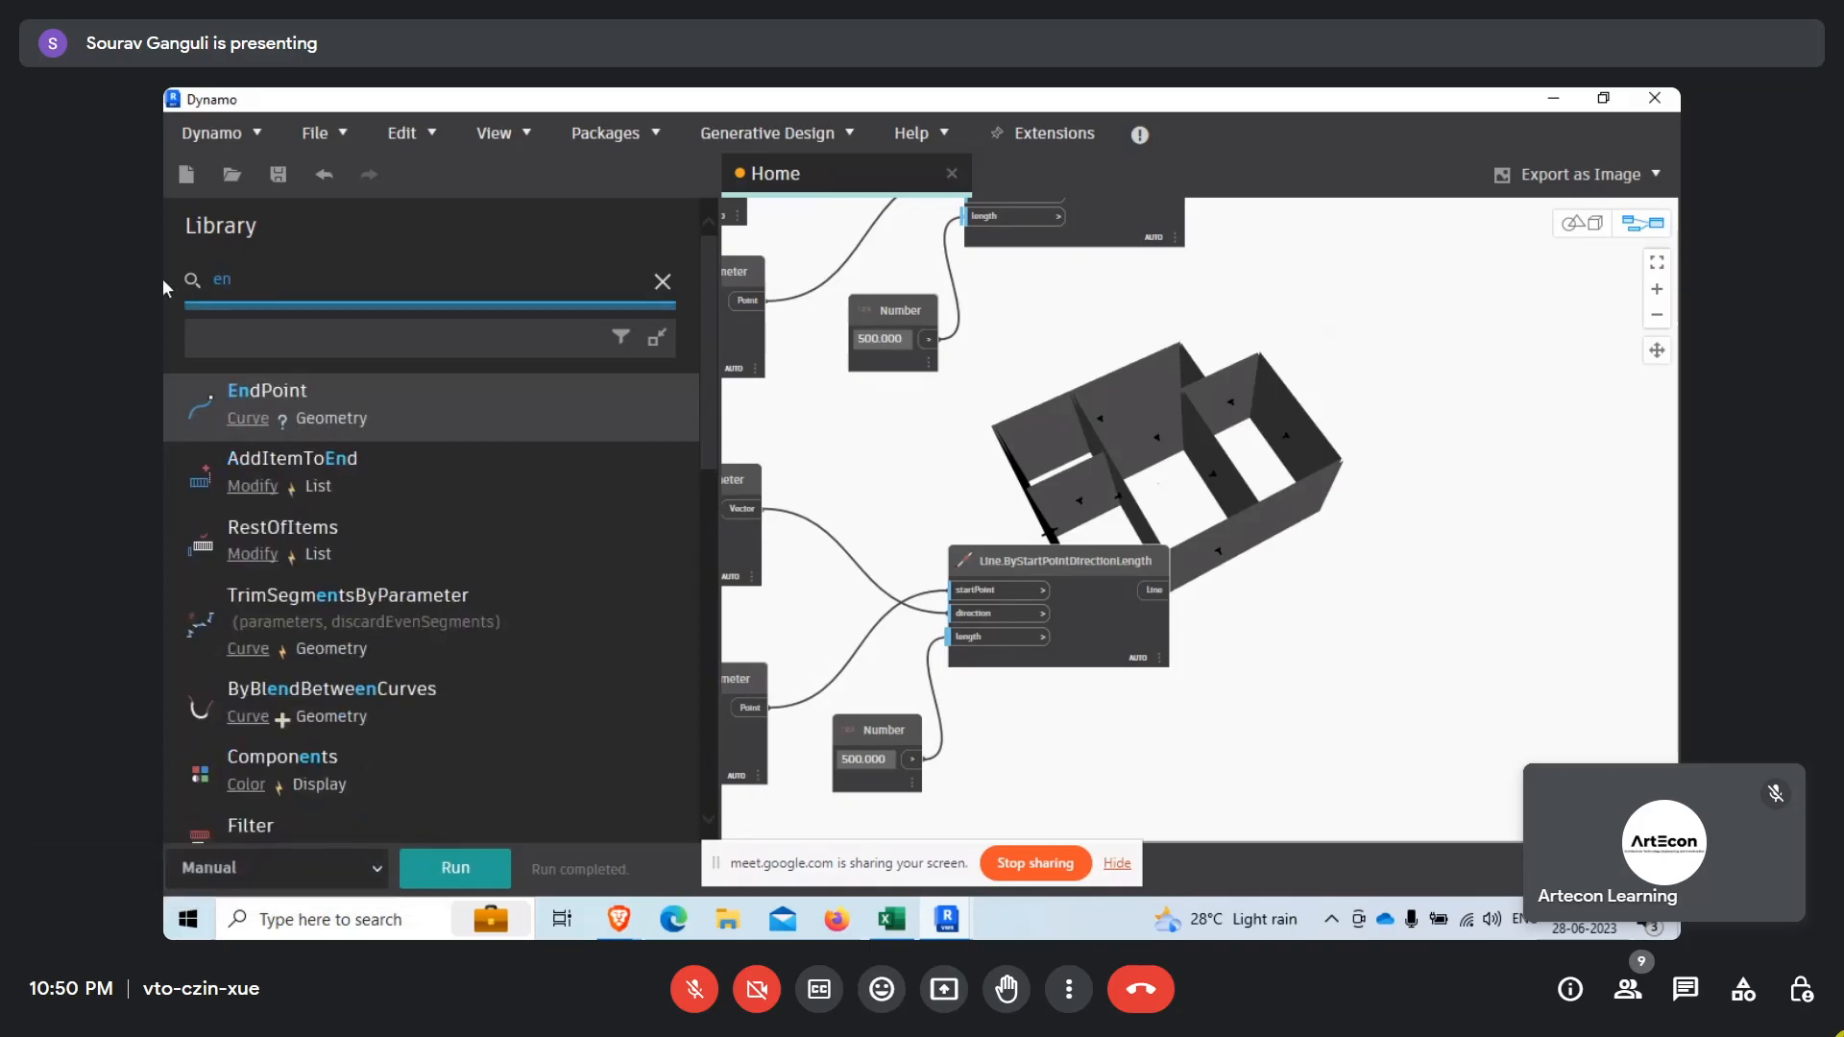
{"action": "type", "text": "d"}
{"action": "left_click", "coordinate": [373, 403]}
{"action": "scroll", "coordinate": [1249, 610], "scroll_direction": "up", "scroll_amount": 2}
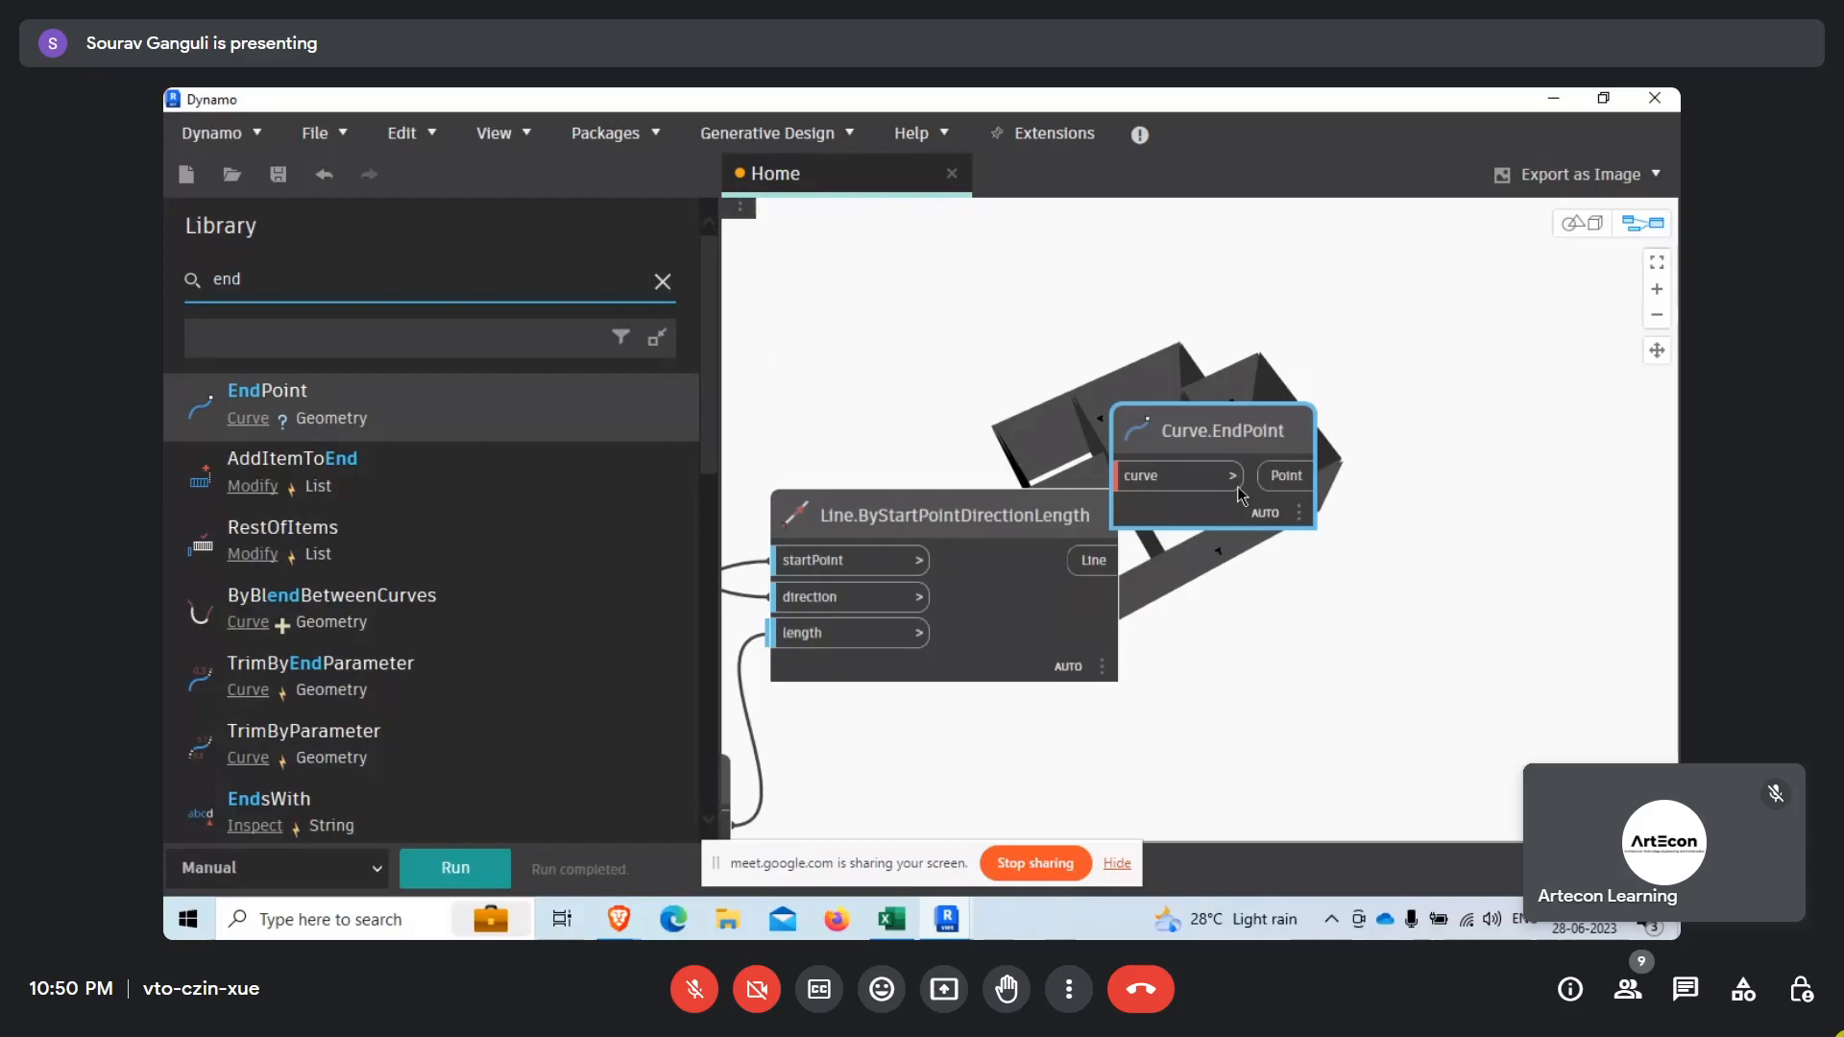
{"action": "left_click_drag", "start_coordinate": [1258, 517], "coordinate": [1347, 619]}
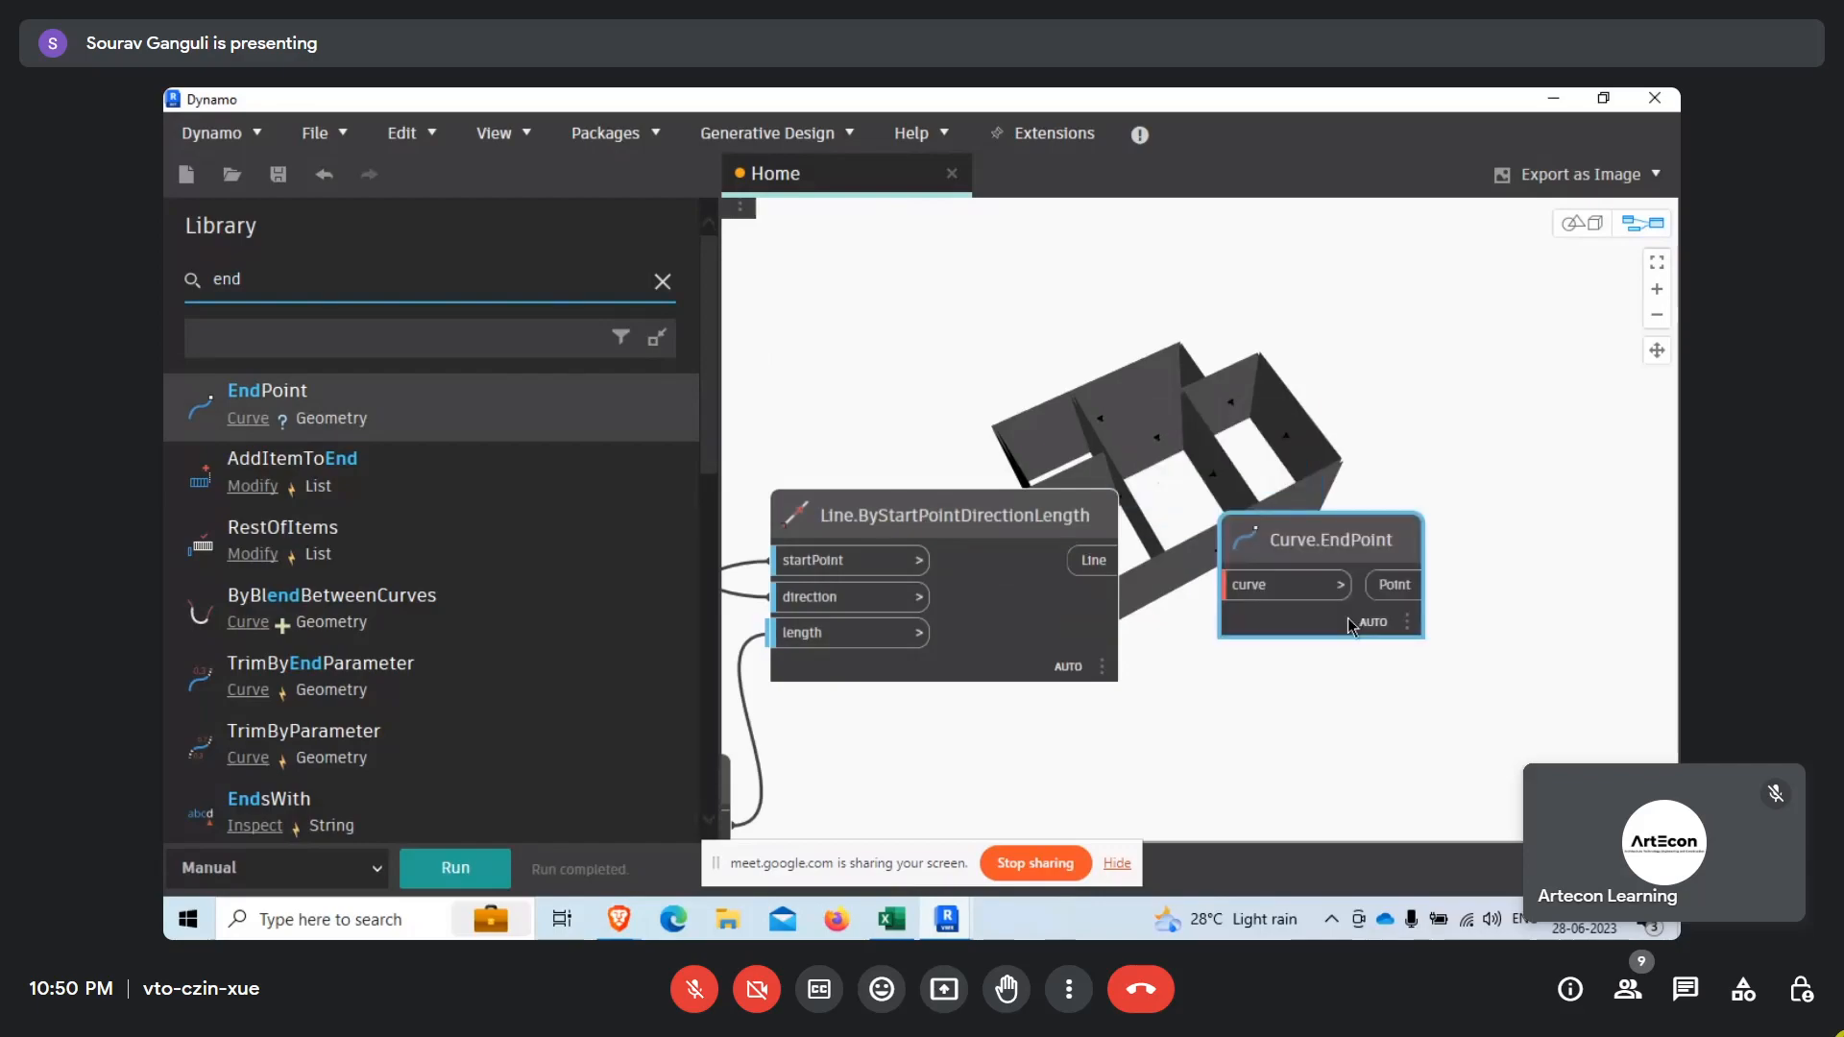
Move the Curve.EndPoint node beside the upper Line.ByStartPointDirectionLength node and connect that node's Line output to curve.
{"action": "scroll", "coordinate": [1139, 740], "scroll_direction": "down", "scroll_amount": 3}
{"action": "scroll", "coordinate": [1196, 536], "scroll_direction": "up", "scroll_amount": 2}
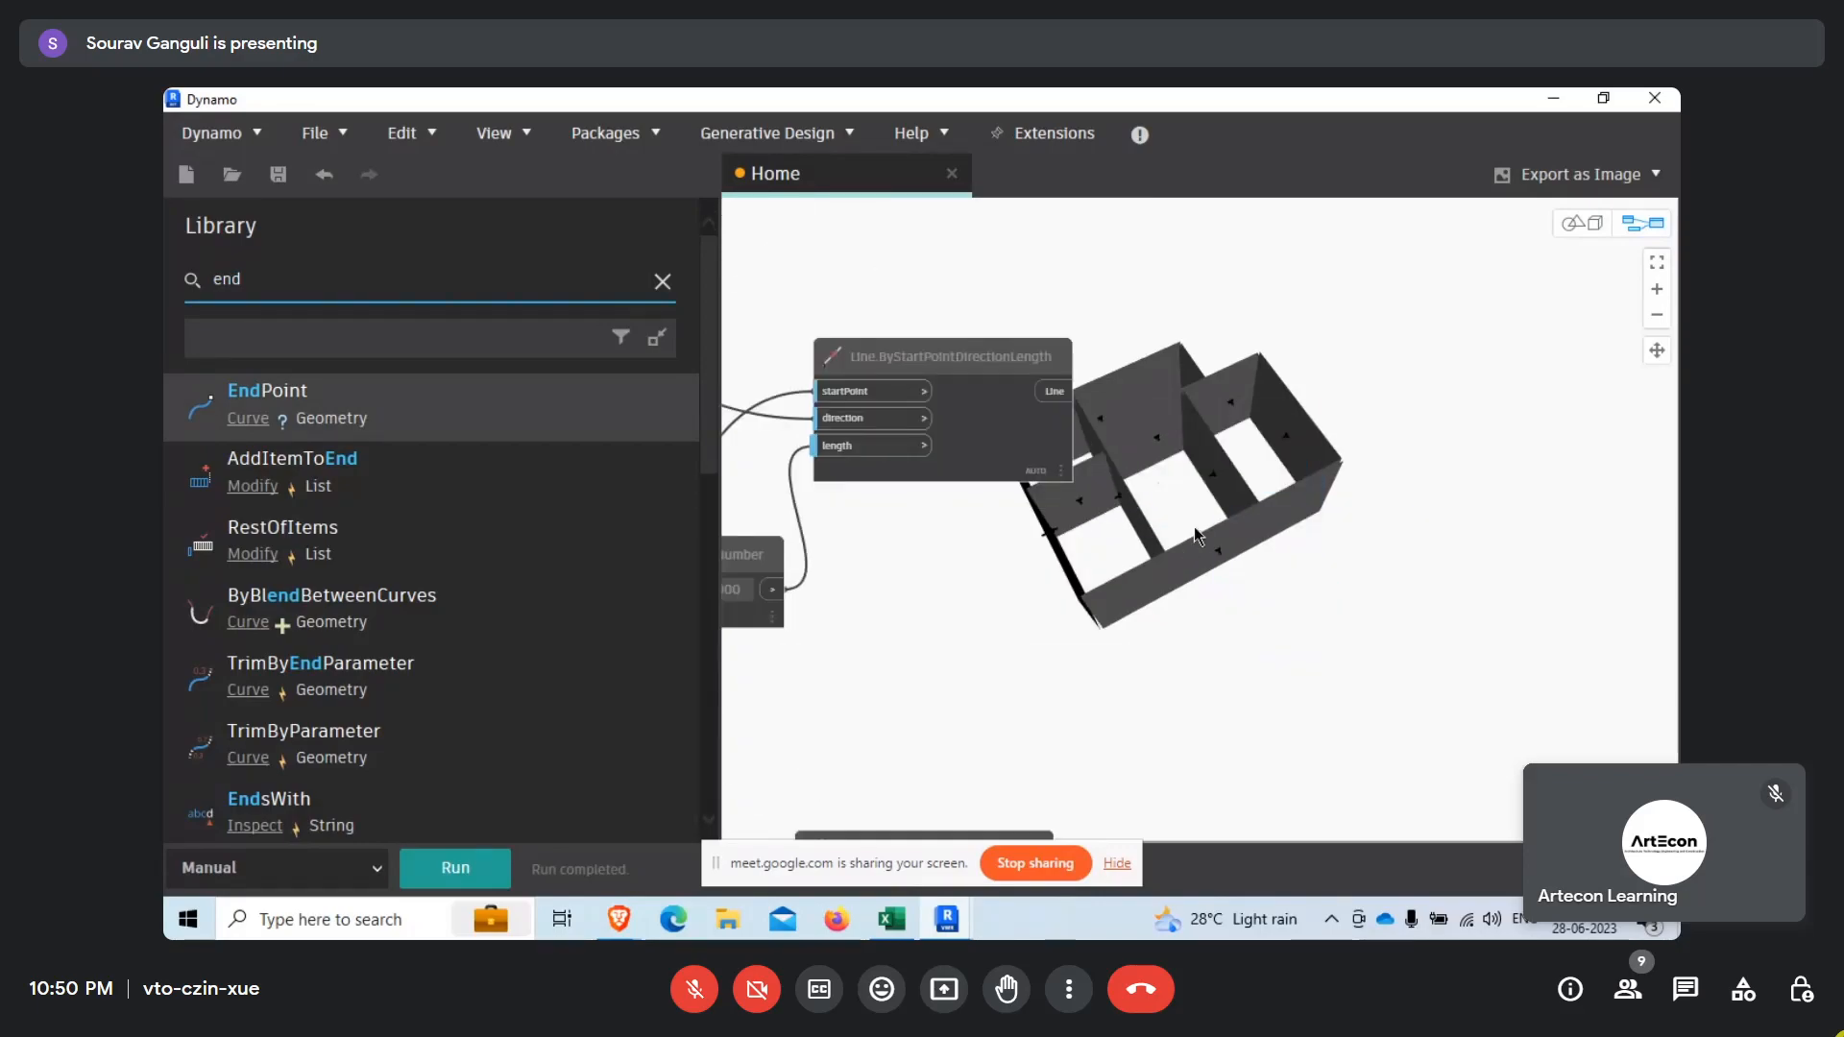
{"action": "left_click_drag", "start_coordinate": [1265, 557], "coordinate": [1213, 353]}
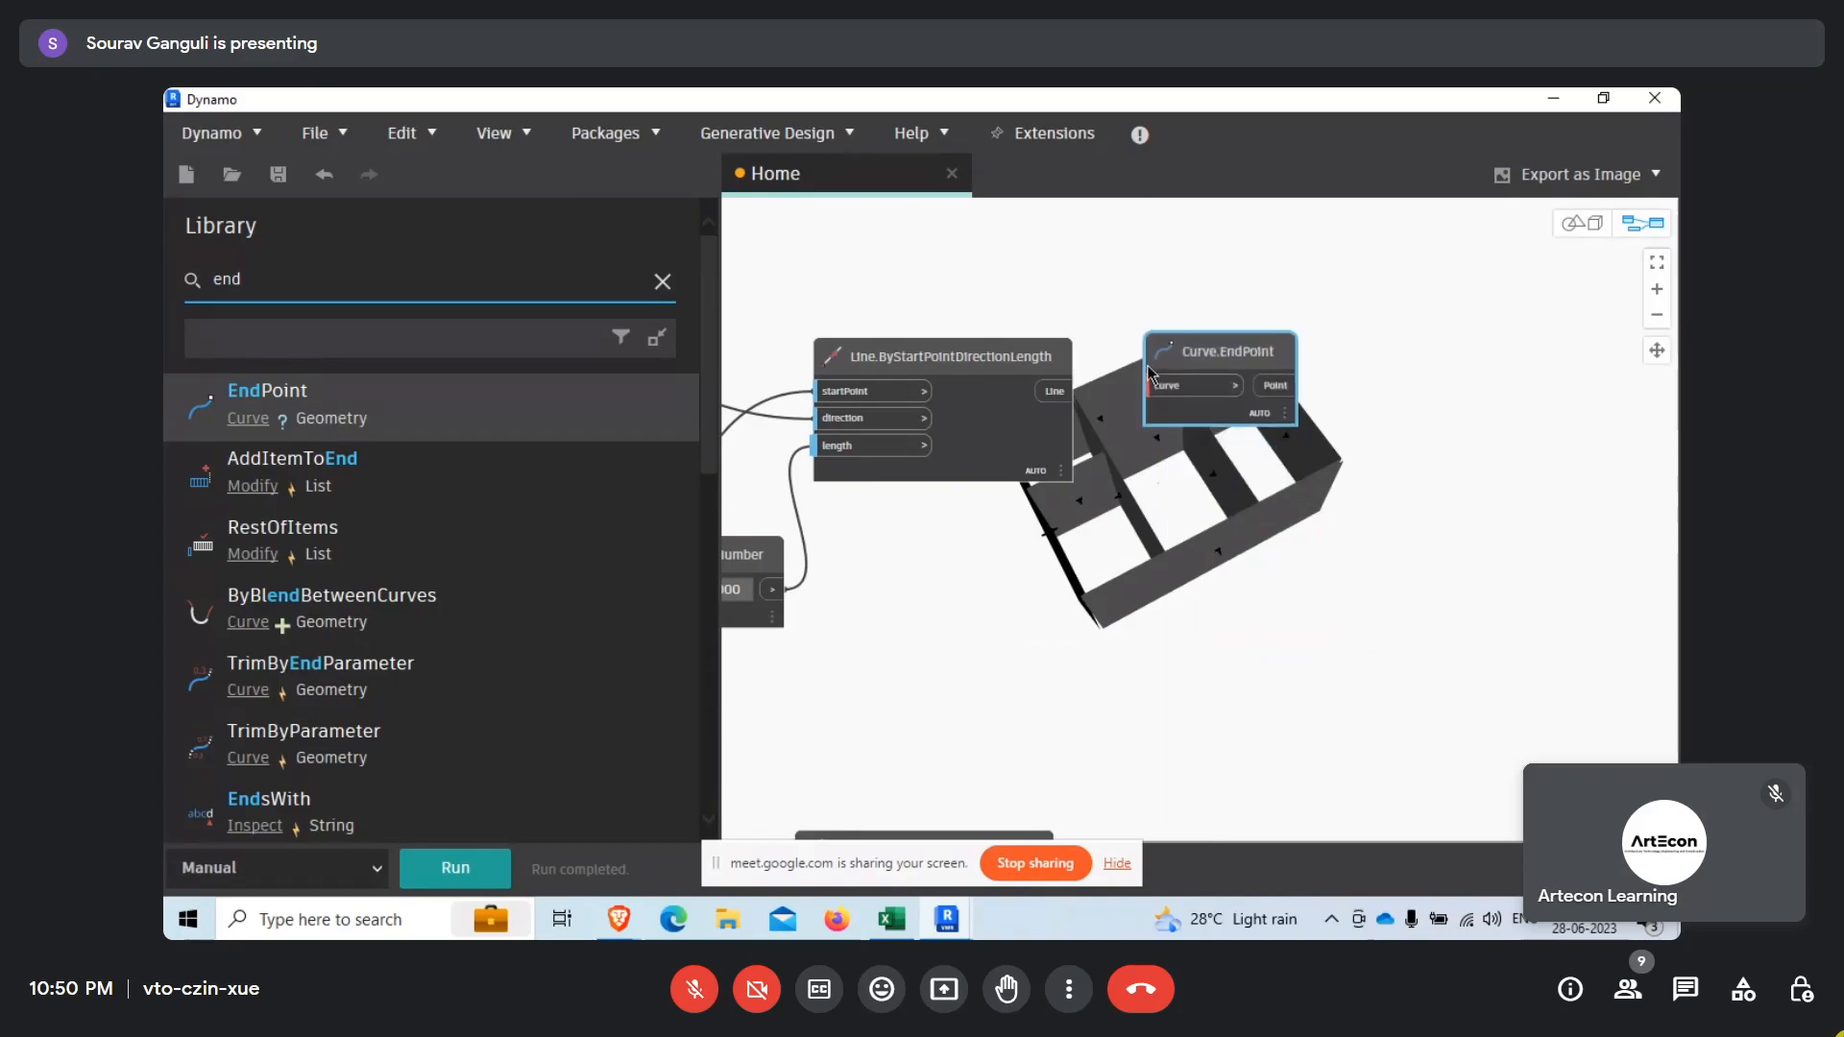
{"action": "scroll", "coordinate": [1133, 370], "scroll_direction": "up", "scroll_amount": 2}
{"action": "left_click", "coordinate": [1012, 401]}
{"action": "left_click", "coordinate": [1181, 398]}
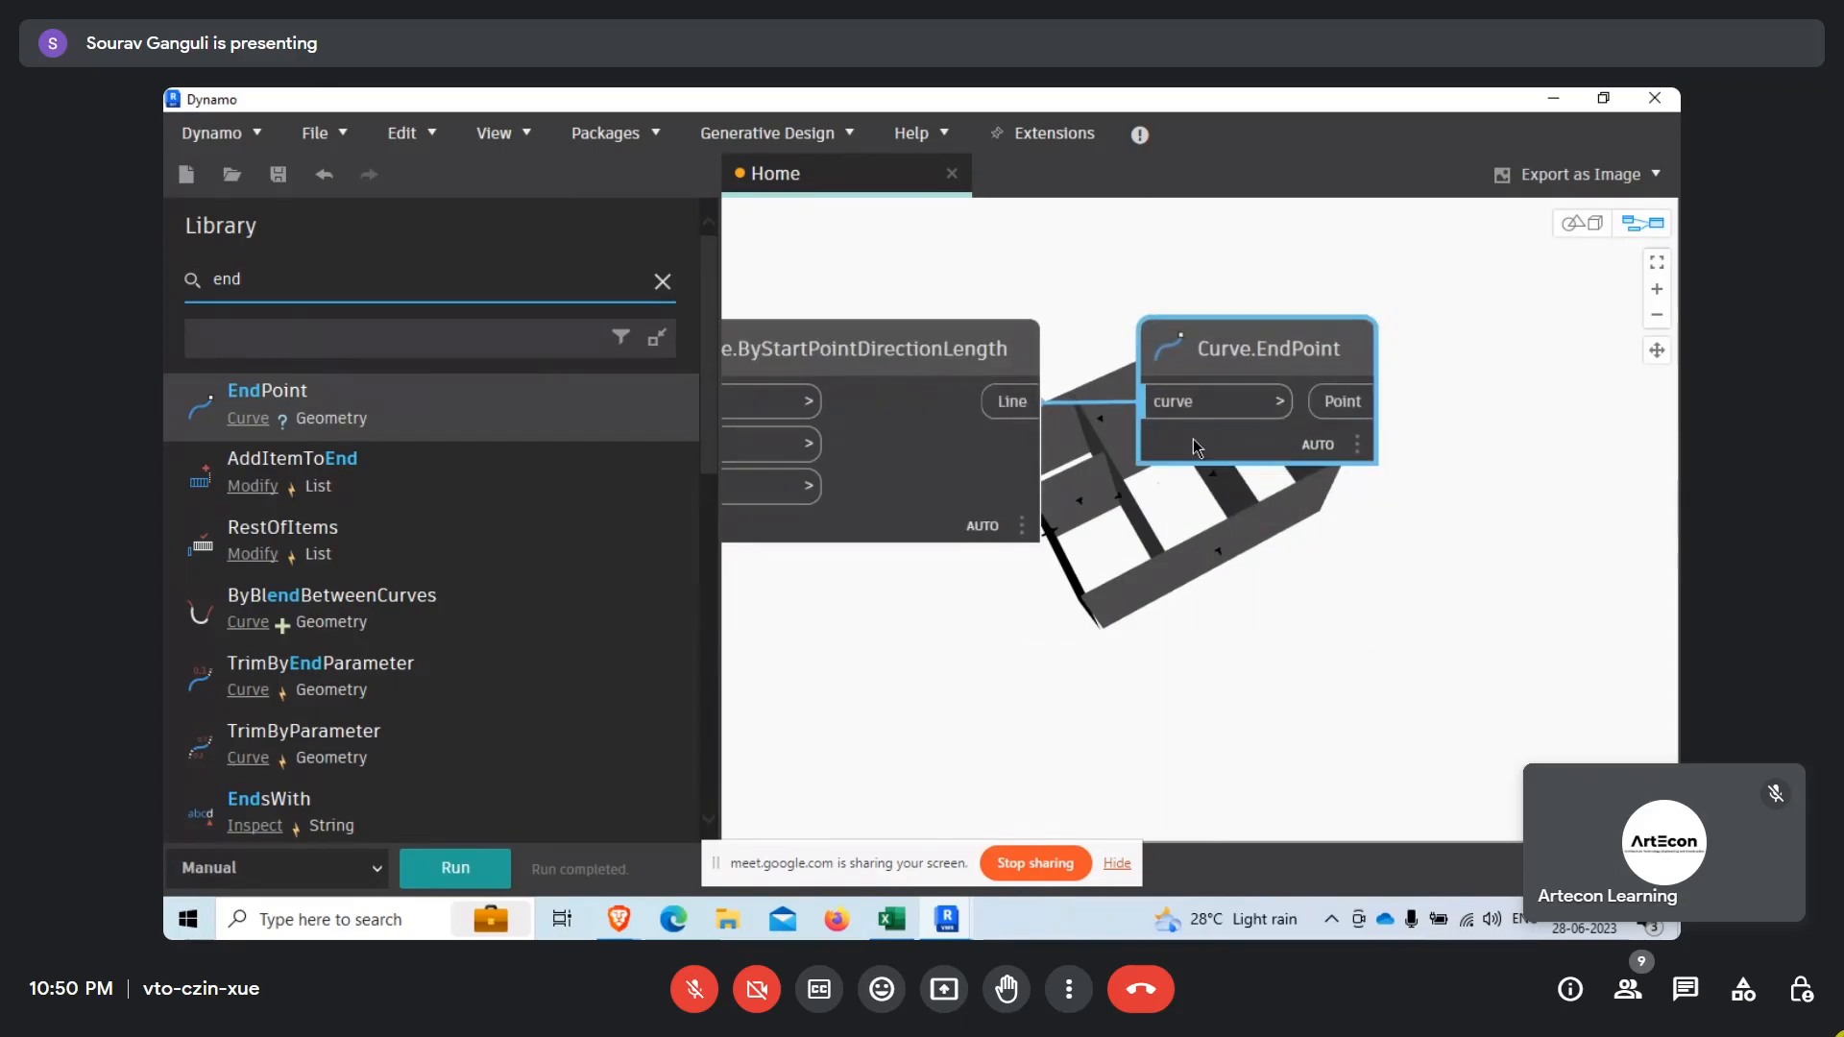
Duplicate Curve.EndPoint beside the lower Line.ByStartPointDirectionLength node and connect its Line output to the copy's curve input.
{"action": "scroll", "coordinate": [1185, 441], "scroll_direction": "down", "scroll_amount": 3}
{"action": "left_click", "coordinate": [988, 723]}
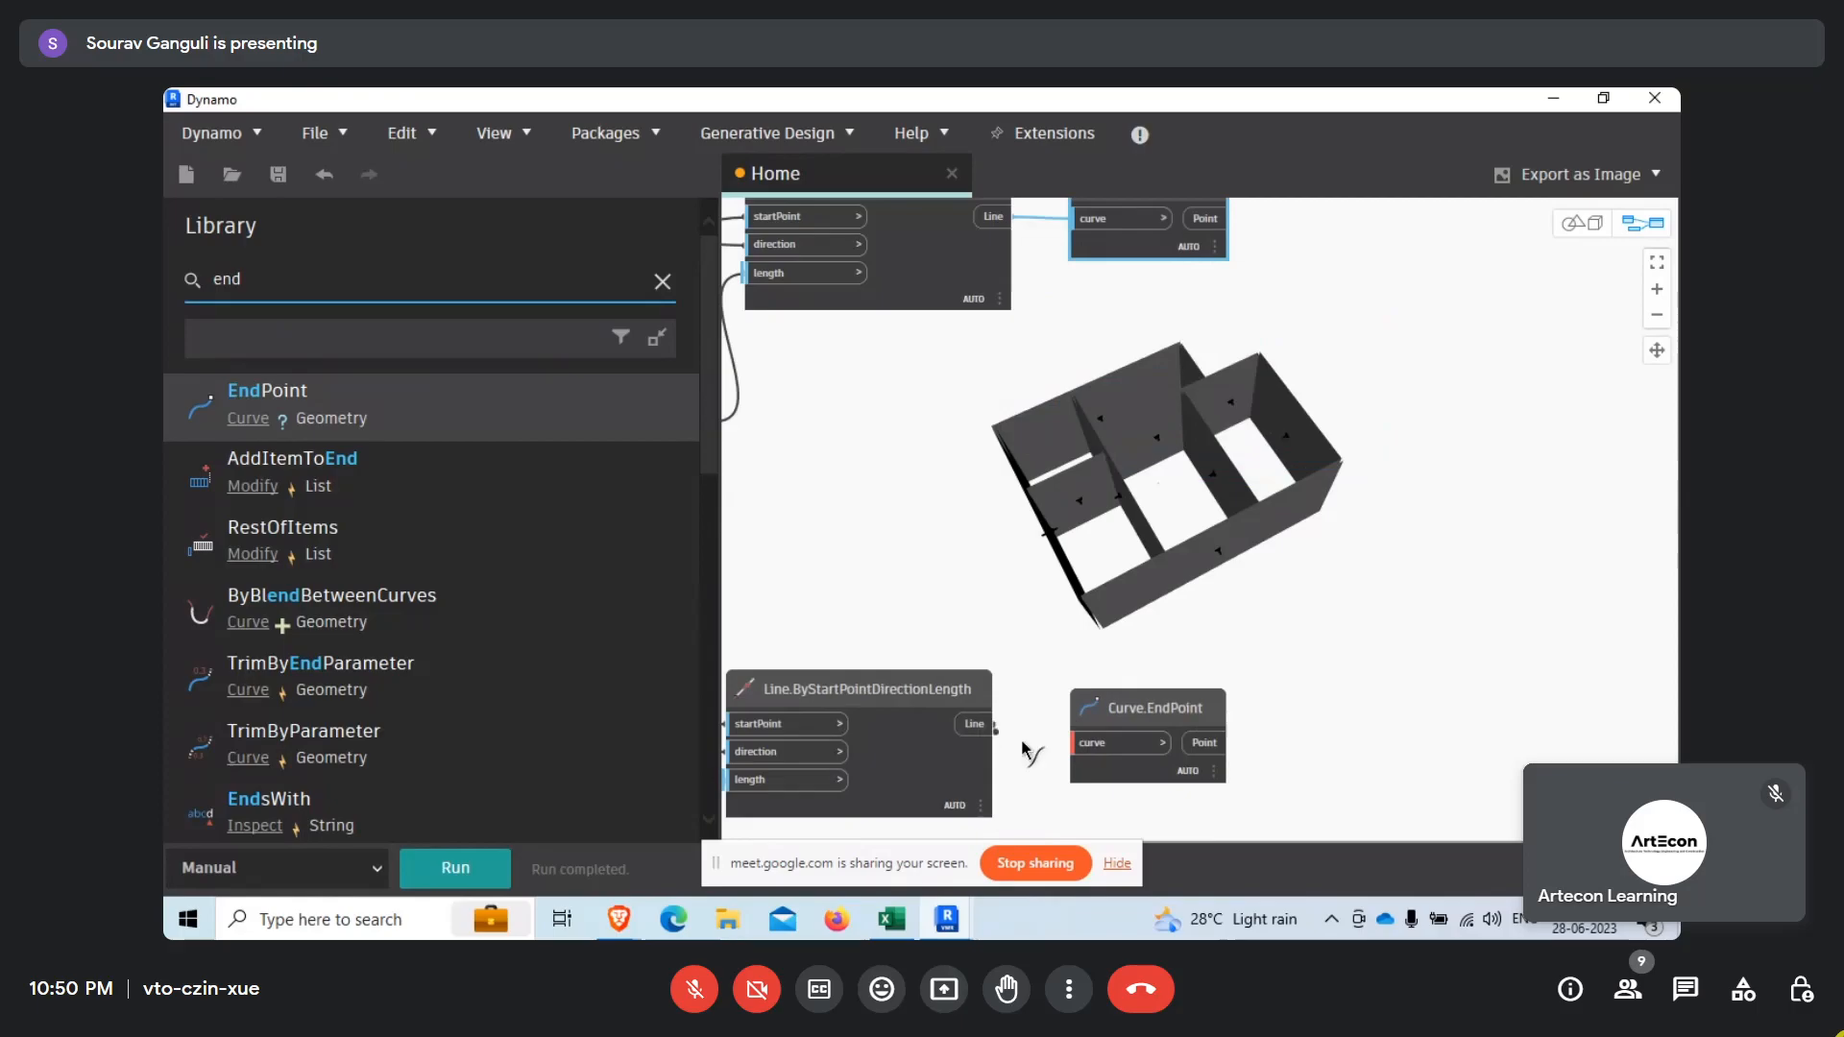
{"action": "left_click", "coordinate": [1083, 739]}
Run the graph and review the lower Curve.EndPoint point list and the end points in the model preview.
{"action": "scroll", "coordinate": [1088, 754], "scroll_direction": "up", "scroll_amount": 2}
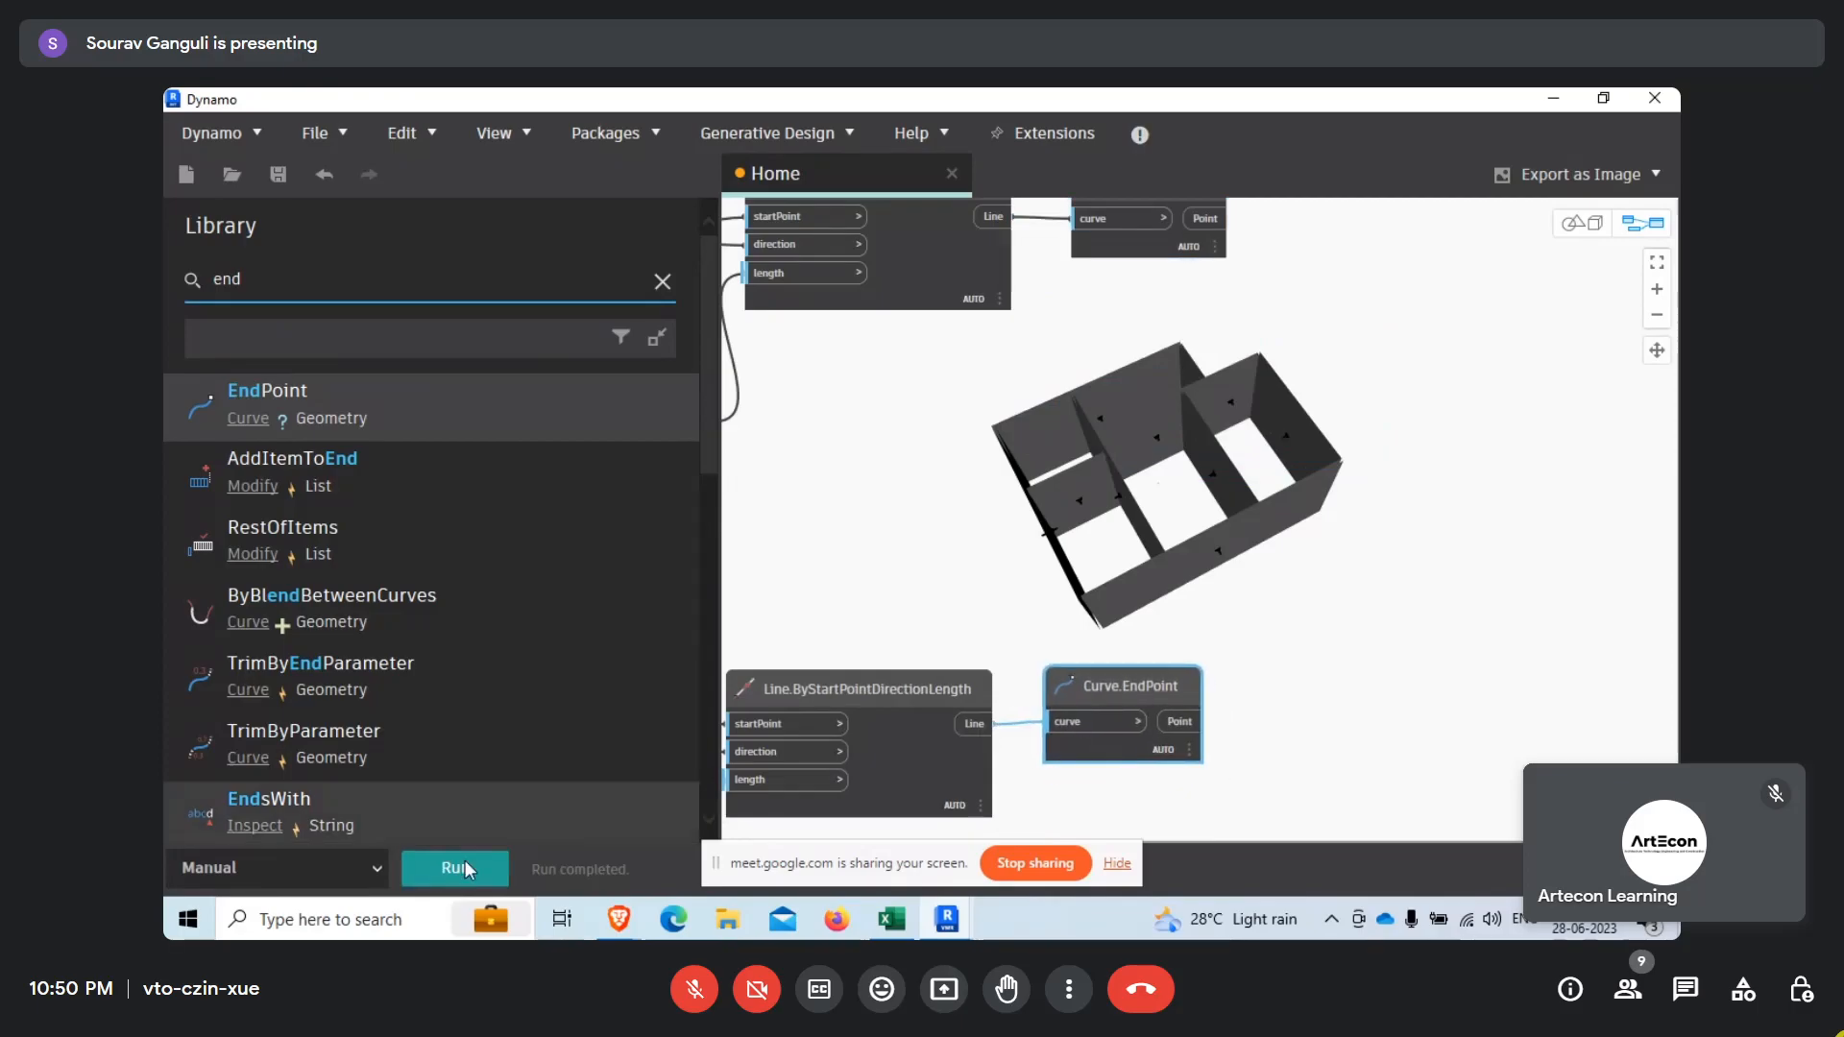
{"action": "scroll", "coordinate": [1144, 764], "scroll_direction": "up", "scroll_amount": 3}
{"action": "left_click", "coordinate": [1210, 794]}
{"action": "middle_click_drag", "start_coordinate": [1408, 810], "coordinate": [1327, 569]}
{"action": "middle_click_drag", "start_coordinate": [1395, 630], "coordinate": [1228, 764]}
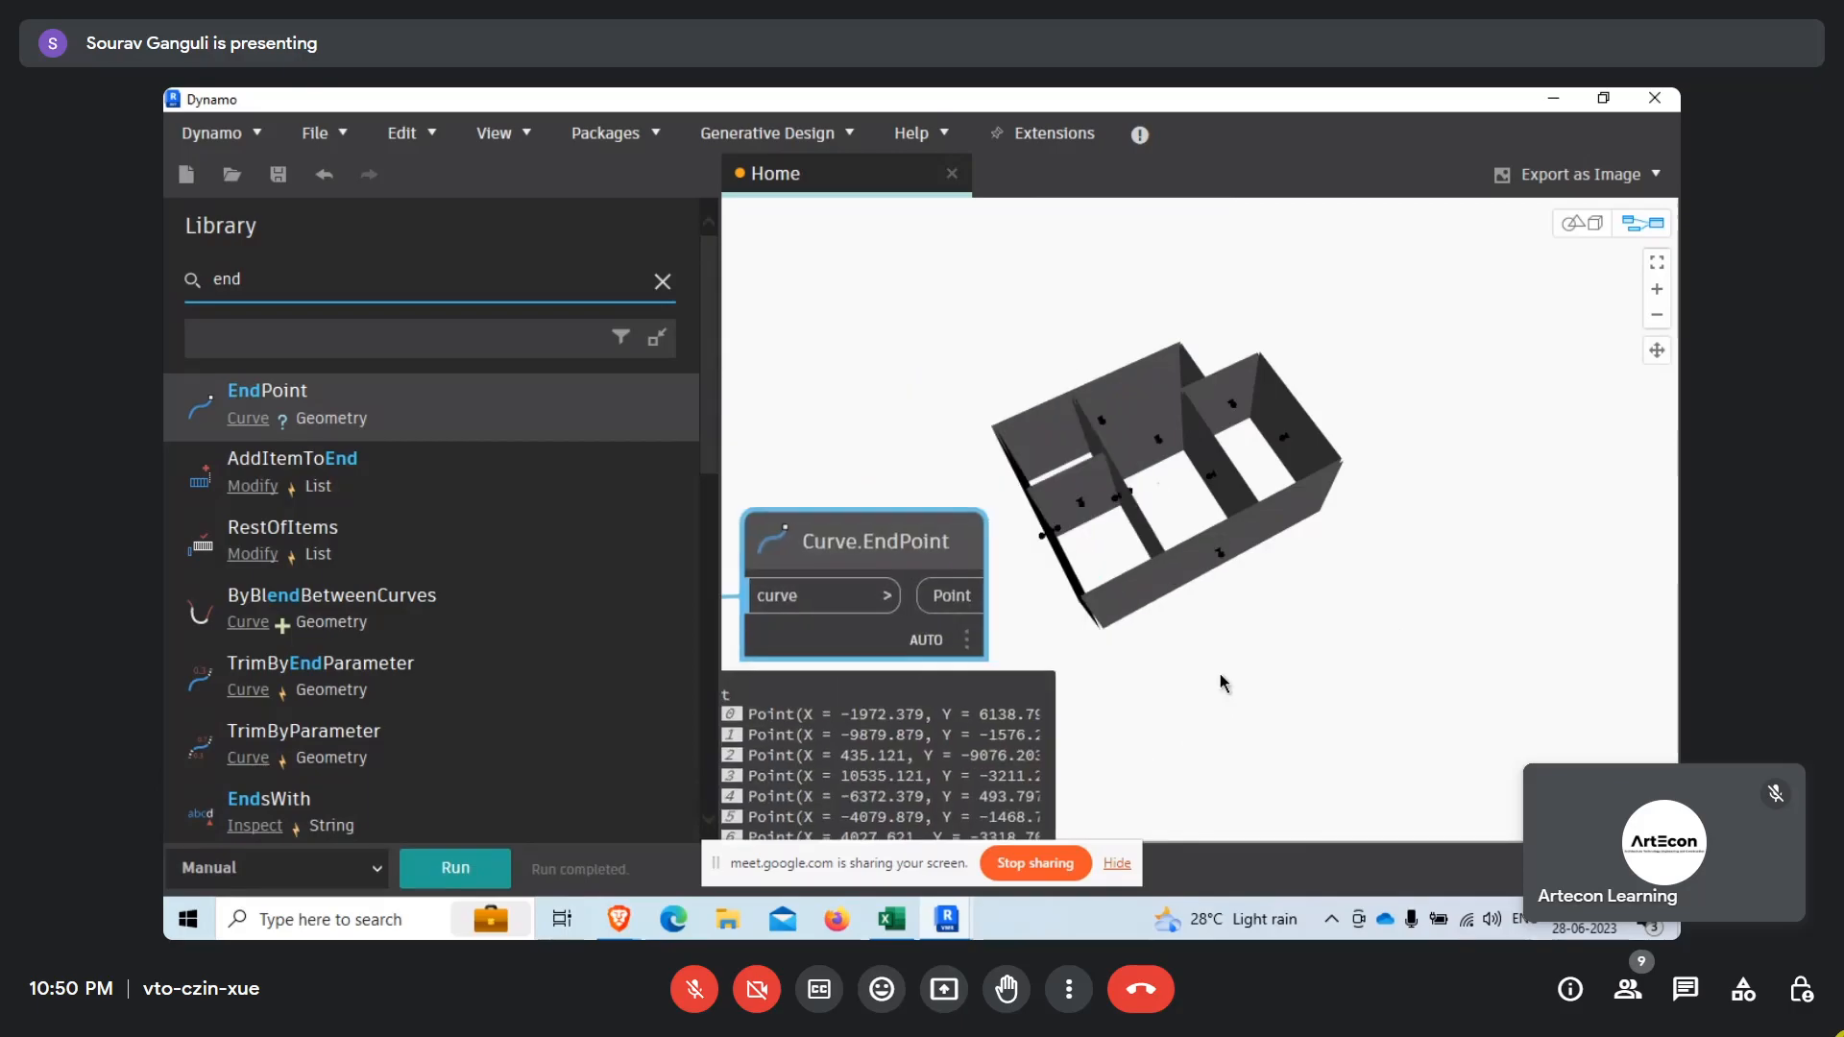
{"action": "scroll", "coordinate": [1189, 515], "scroll_direction": "up", "scroll_amount": 3}
{"action": "scroll", "coordinate": [1335, 677], "scroll_direction": "down", "scroll_amount": 3}
{"action": "scroll", "coordinate": [1162, 597], "scroll_direction": "down", "scroll_amount": 5}
{"action": "middle_click_drag", "start_coordinate": [1150, 575], "coordinate": [1141, 680]}
{"action": "scroll", "coordinate": [1036, 420], "scroll_direction": "up", "scroll_amount": 1}
{"action": "left_click", "coordinate": [1111, 508]}
Clear the library search and copy the Categories and All Elements of Category nodes to the area beyond the Curve.EndPoint nodes.
{"action": "left_click_drag", "start_coordinate": [305, 288], "coordinate": [164, 279]}
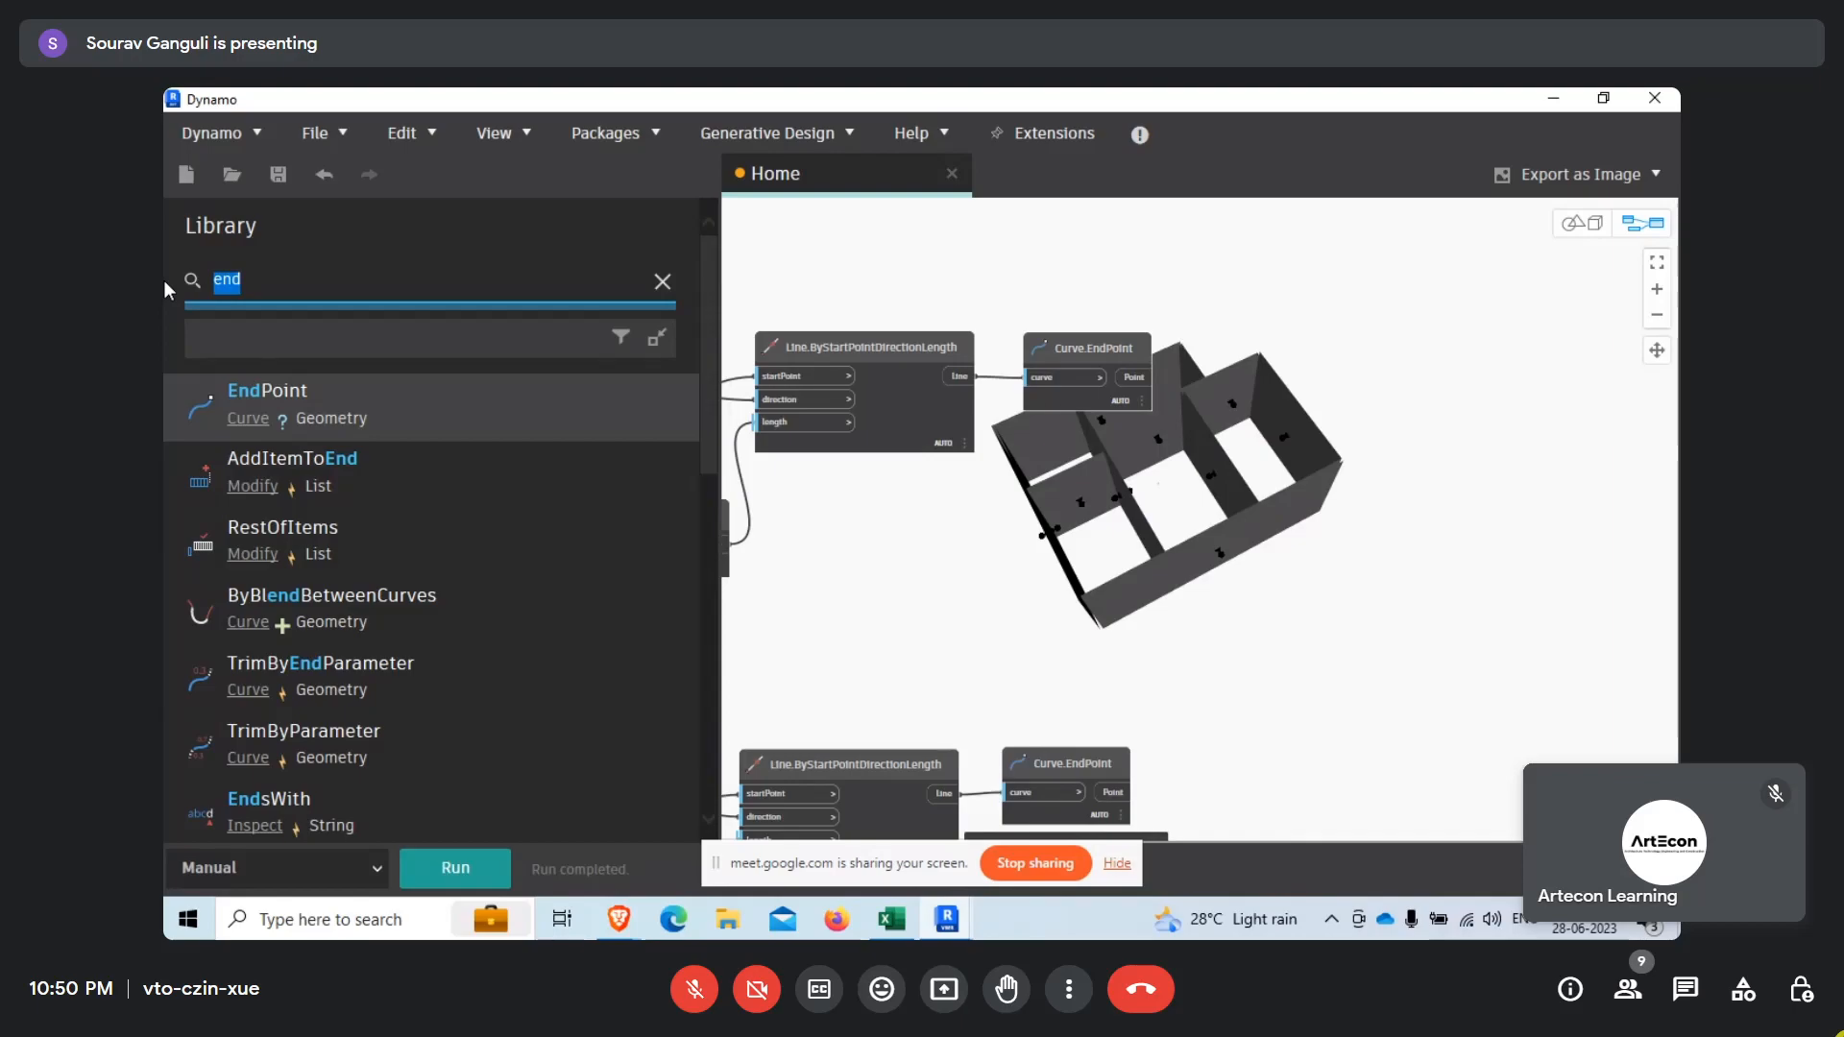
{"action": "key", "text": "BackSpace"}
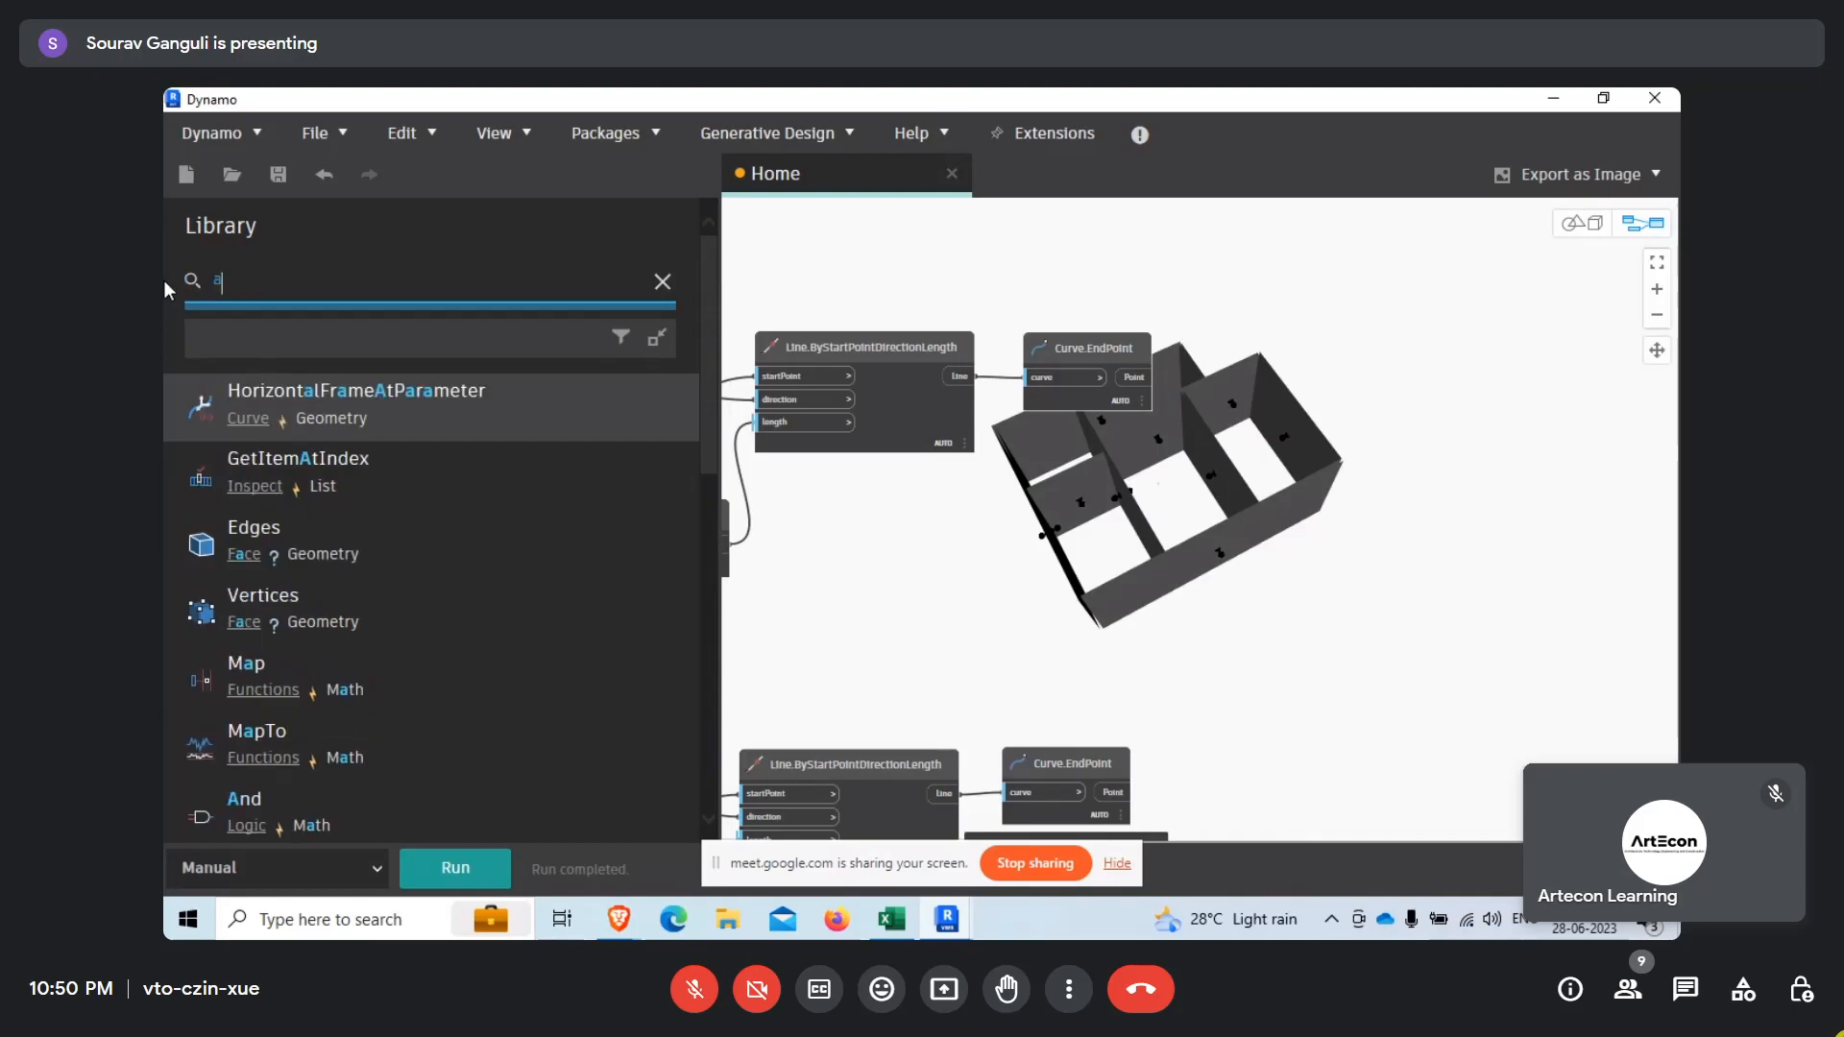
{"action": "scroll", "coordinate": [1316, 538], "scroll_direction": "down", "scroll_amount": 8}
{"action": "middle_click_drag", "start_coordinate": [854, 539], "coordinate": [1025, 539]}
{"action": "scroll", "coordinate": [1025, 538], "scroll_direction": "up", "scroll_amount": 7}
{"action": "left_click_drag", "start_coordinate": [915, 474], "coordinate": [1243, 746]}
{"action": "scroll", "coordinate": [843, 642], "scroll_direction": "down", "scroll_amount": 9}
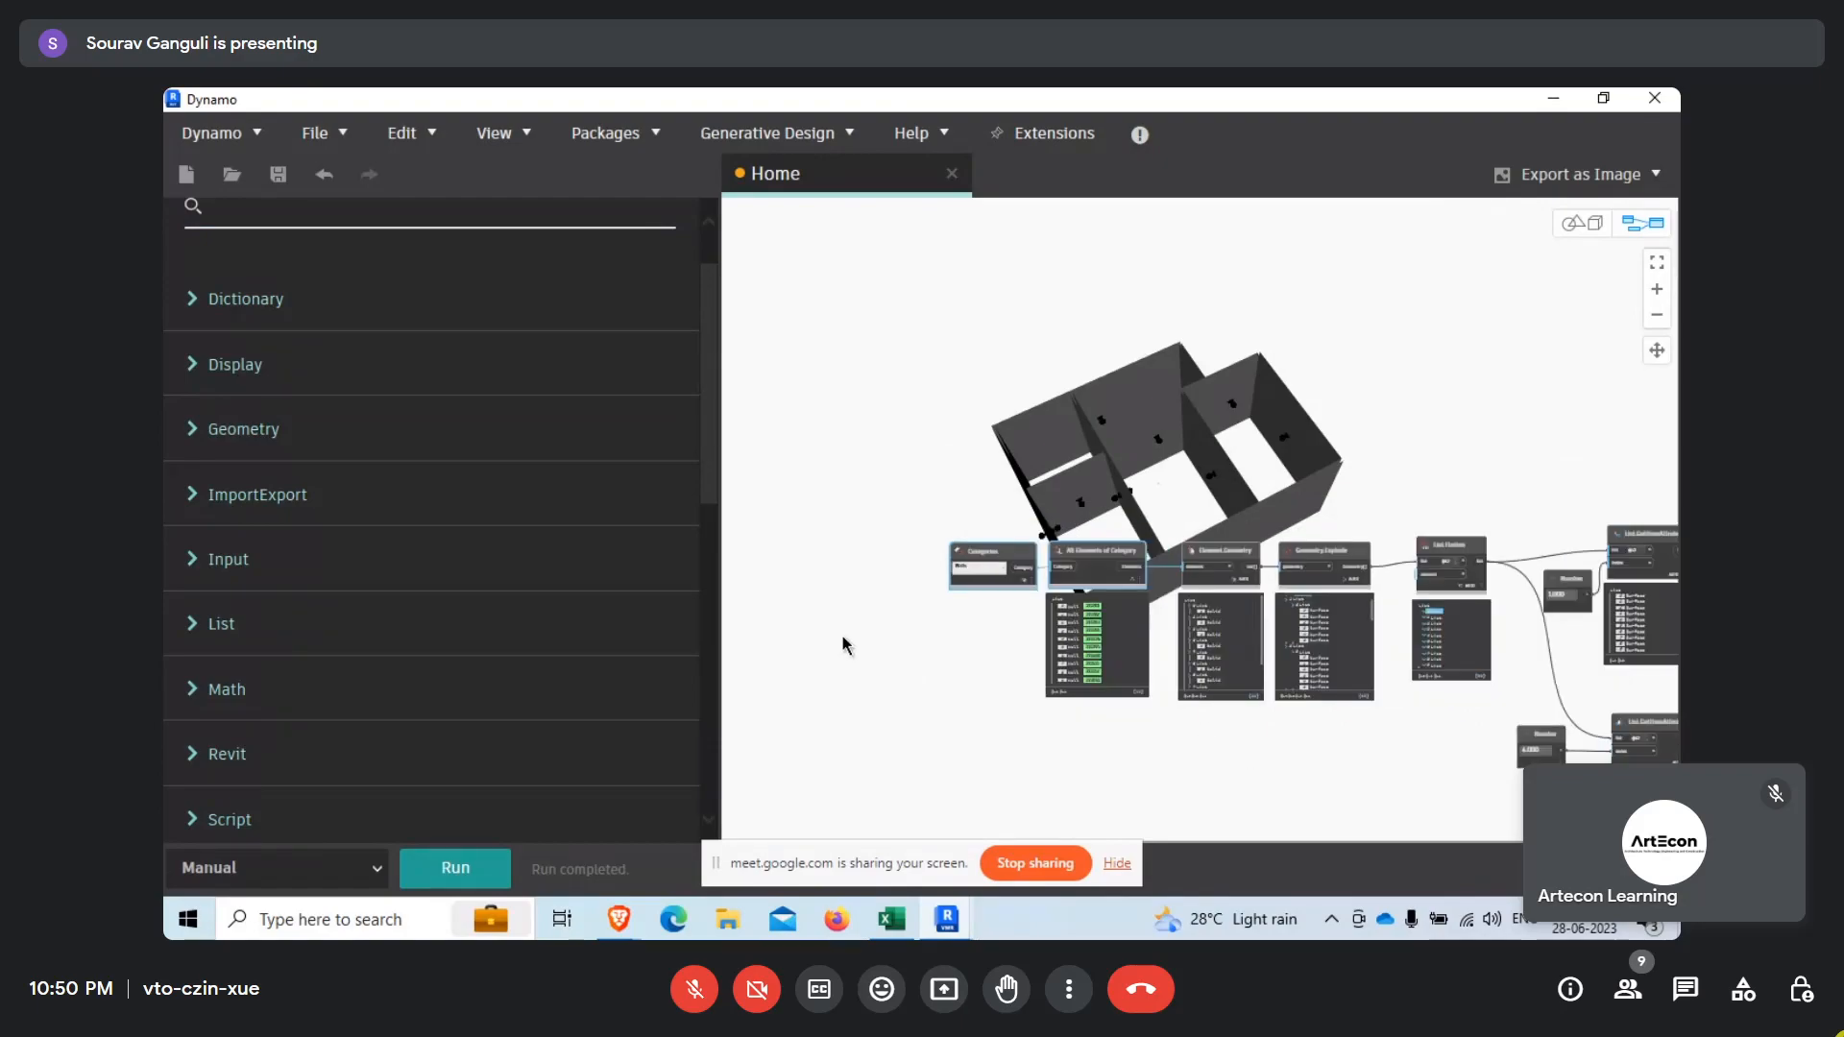
{"action": "scroll", "coordinate": [1322, 673], "scroll_direction": "up", "scroll_amount": 5}
{"action": "scroll", "coordinate": [821, 591], "scroll_direction": "up", "scroll_amount": 1}
{"action": "scroll", "coordinate": [1017, 608], "scroll_direction": "up", "scroll_amount": 2}
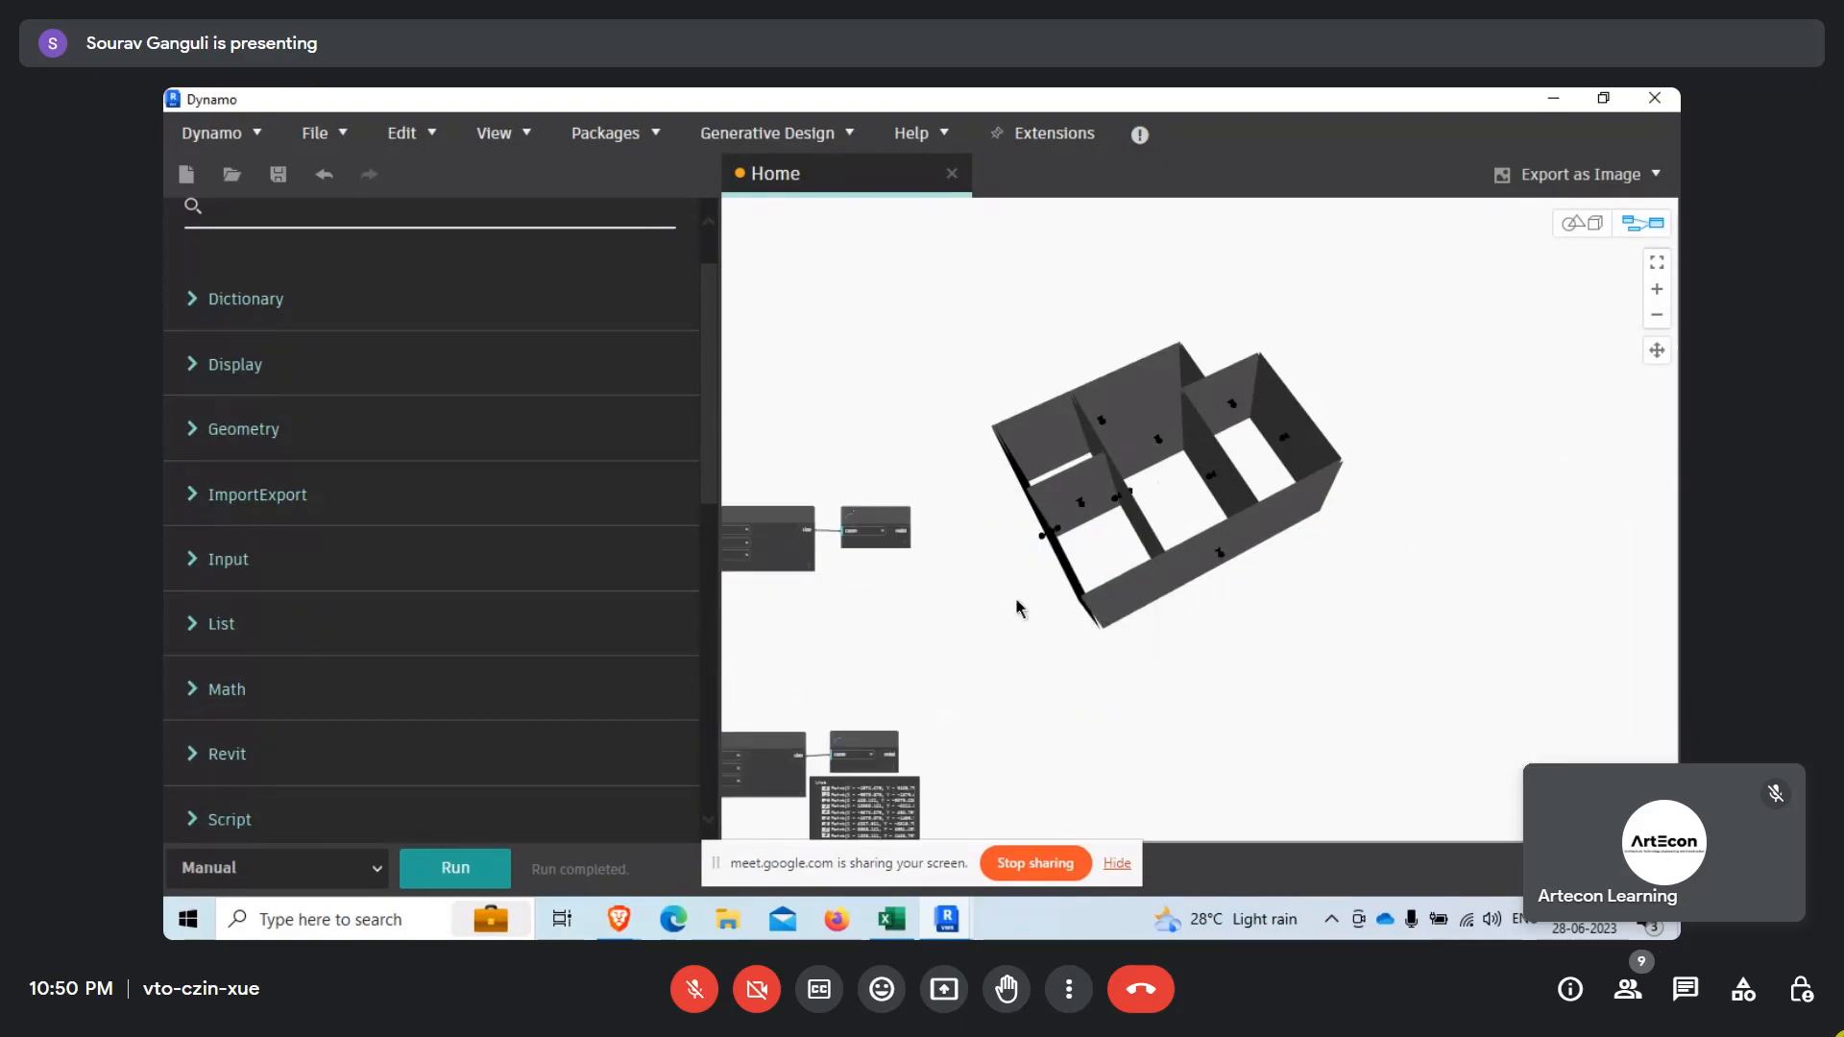
{"action": "scroll", "coordinate": [994, 661], "scroll_direction": "up", "scroll_amount": 6}
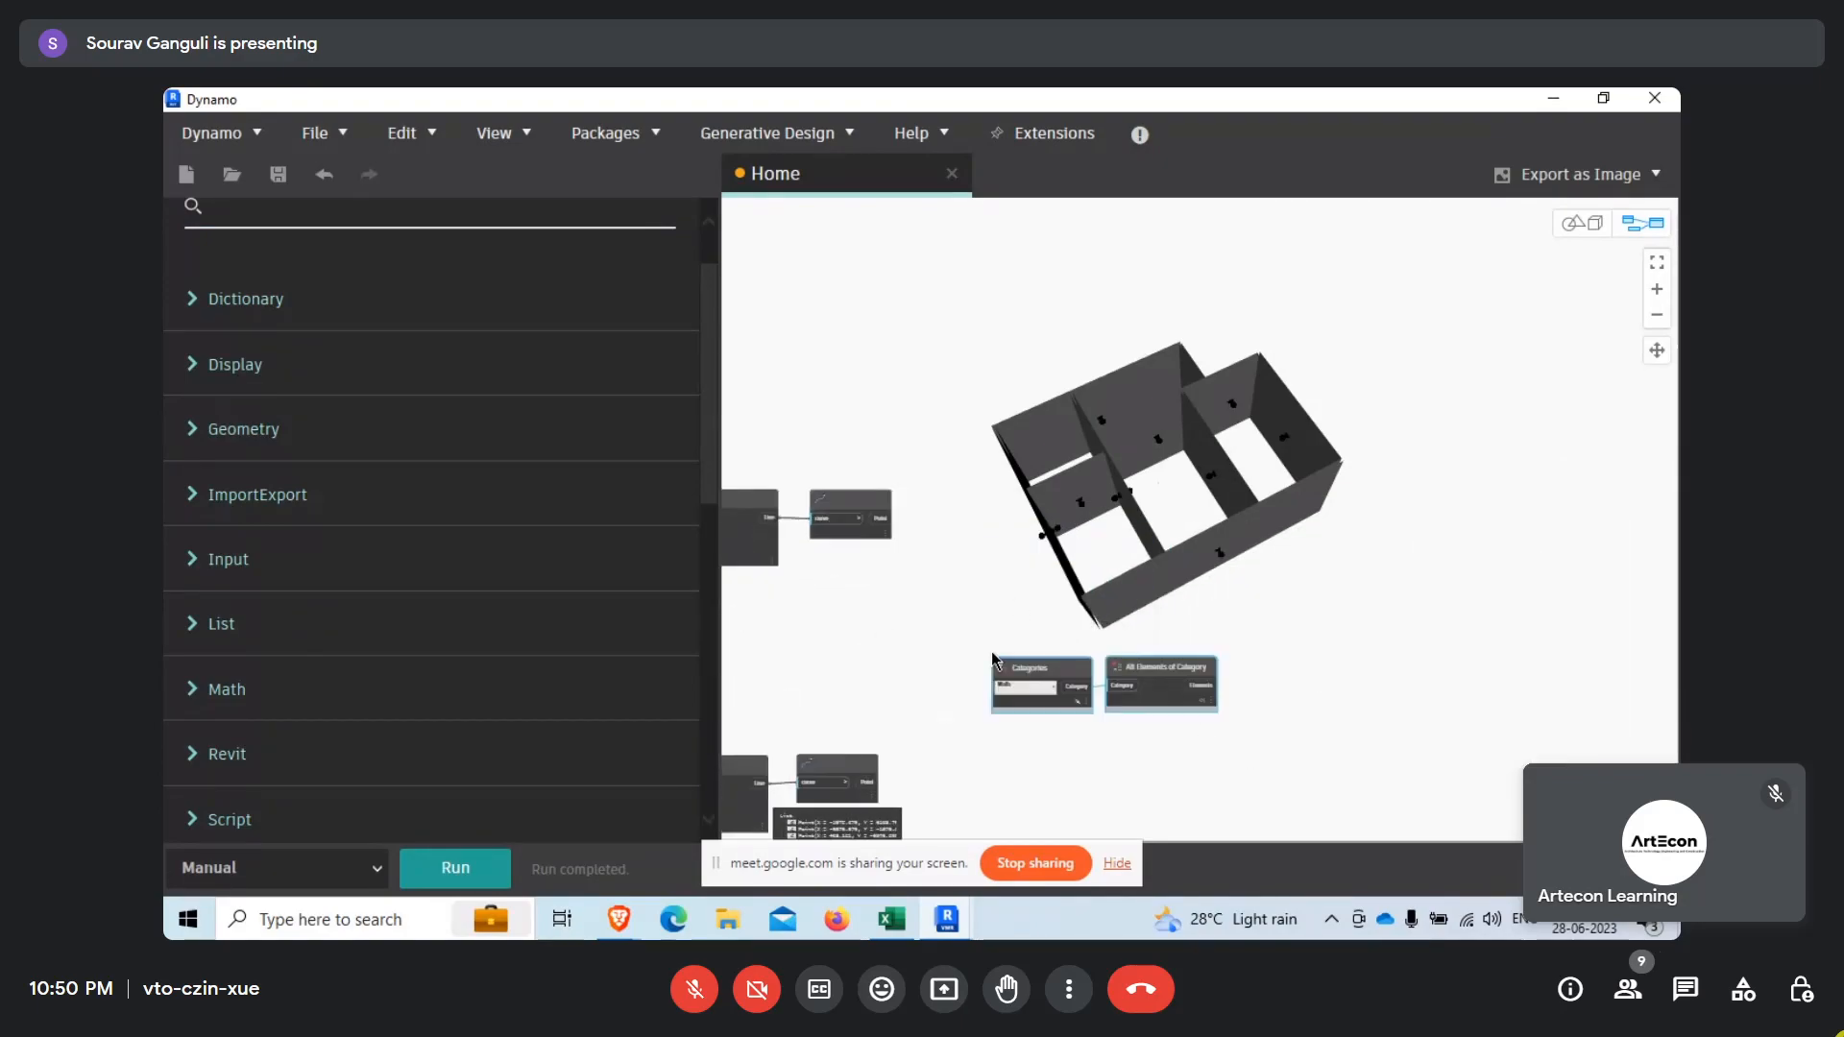
Set the copied Categories node to Rooms and position the copied pair below and beyond the lower Curve.EndPoint node.
{"action": "left_click", "coordinate": [1053, 688]}
{"action": "scroll", "coordinate": [1086, 458], "scroll_direction": "up", "scroll_amount": 10}
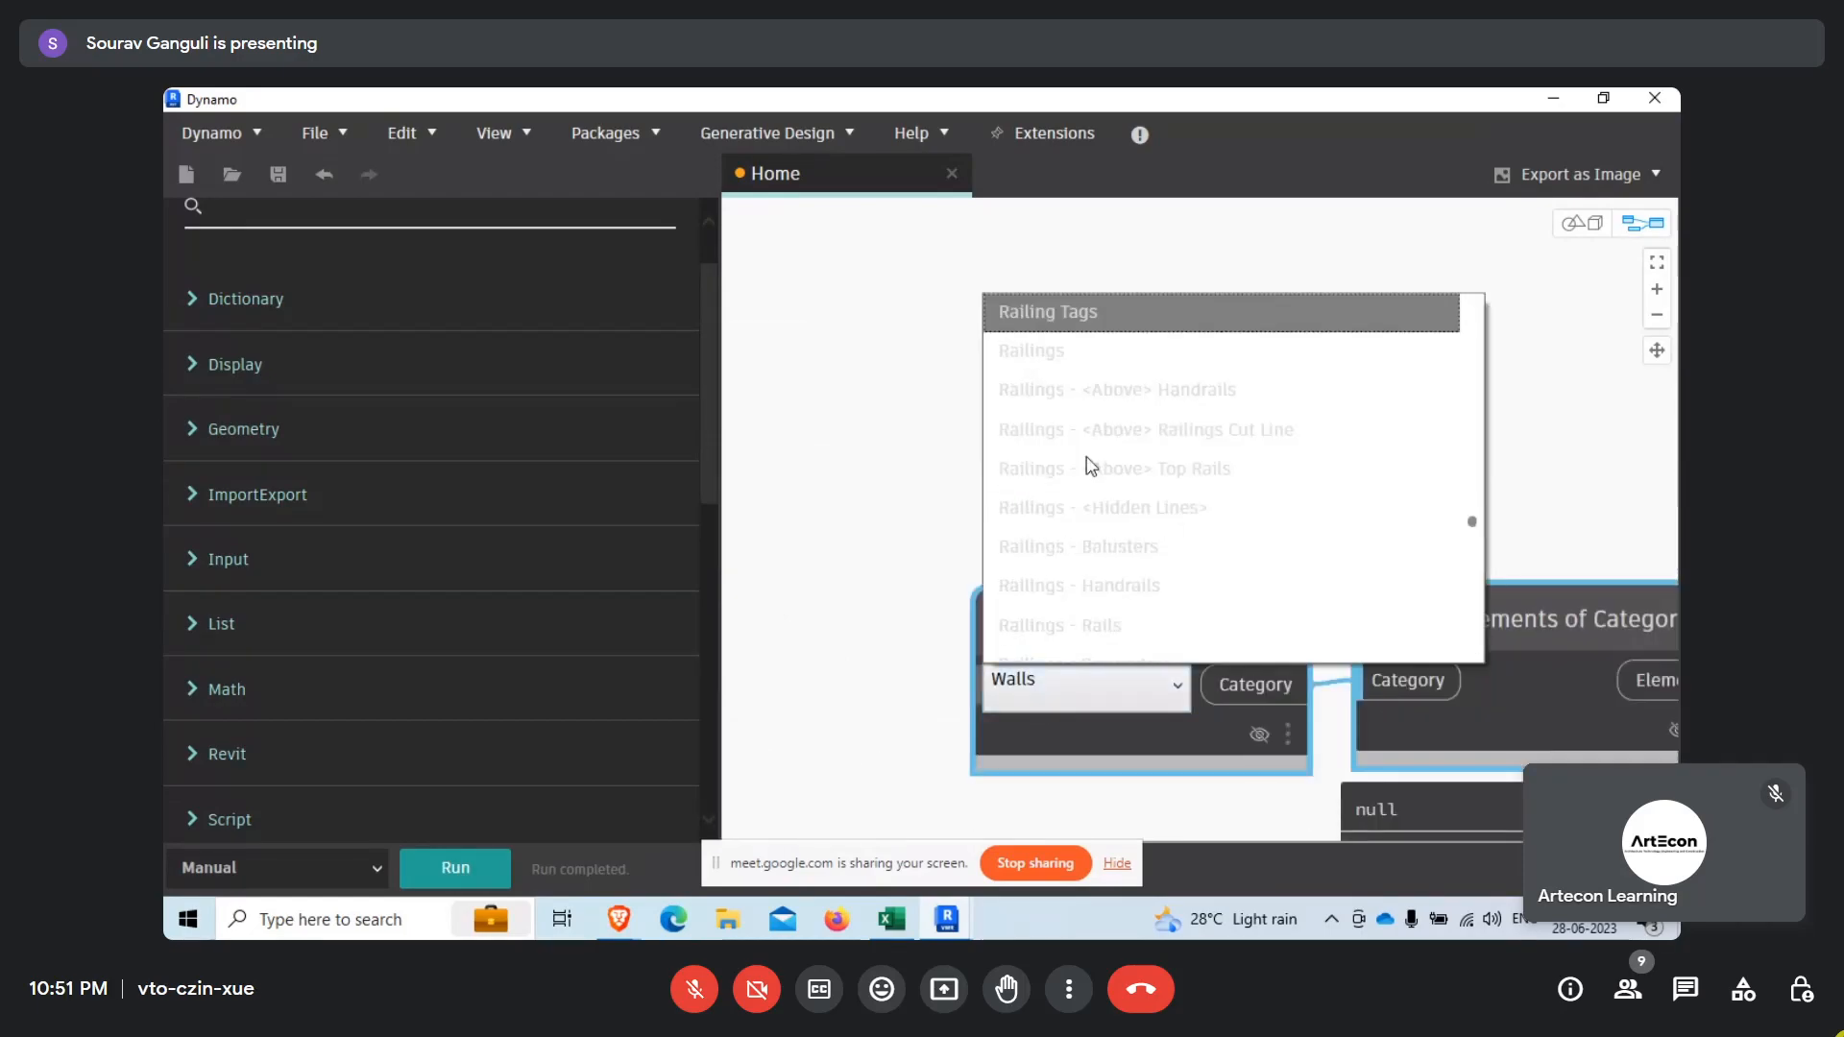
{"action": "scroll", "coordinate": [1070, 559], "scroll_direction": "down", "scroll_amount": 5}
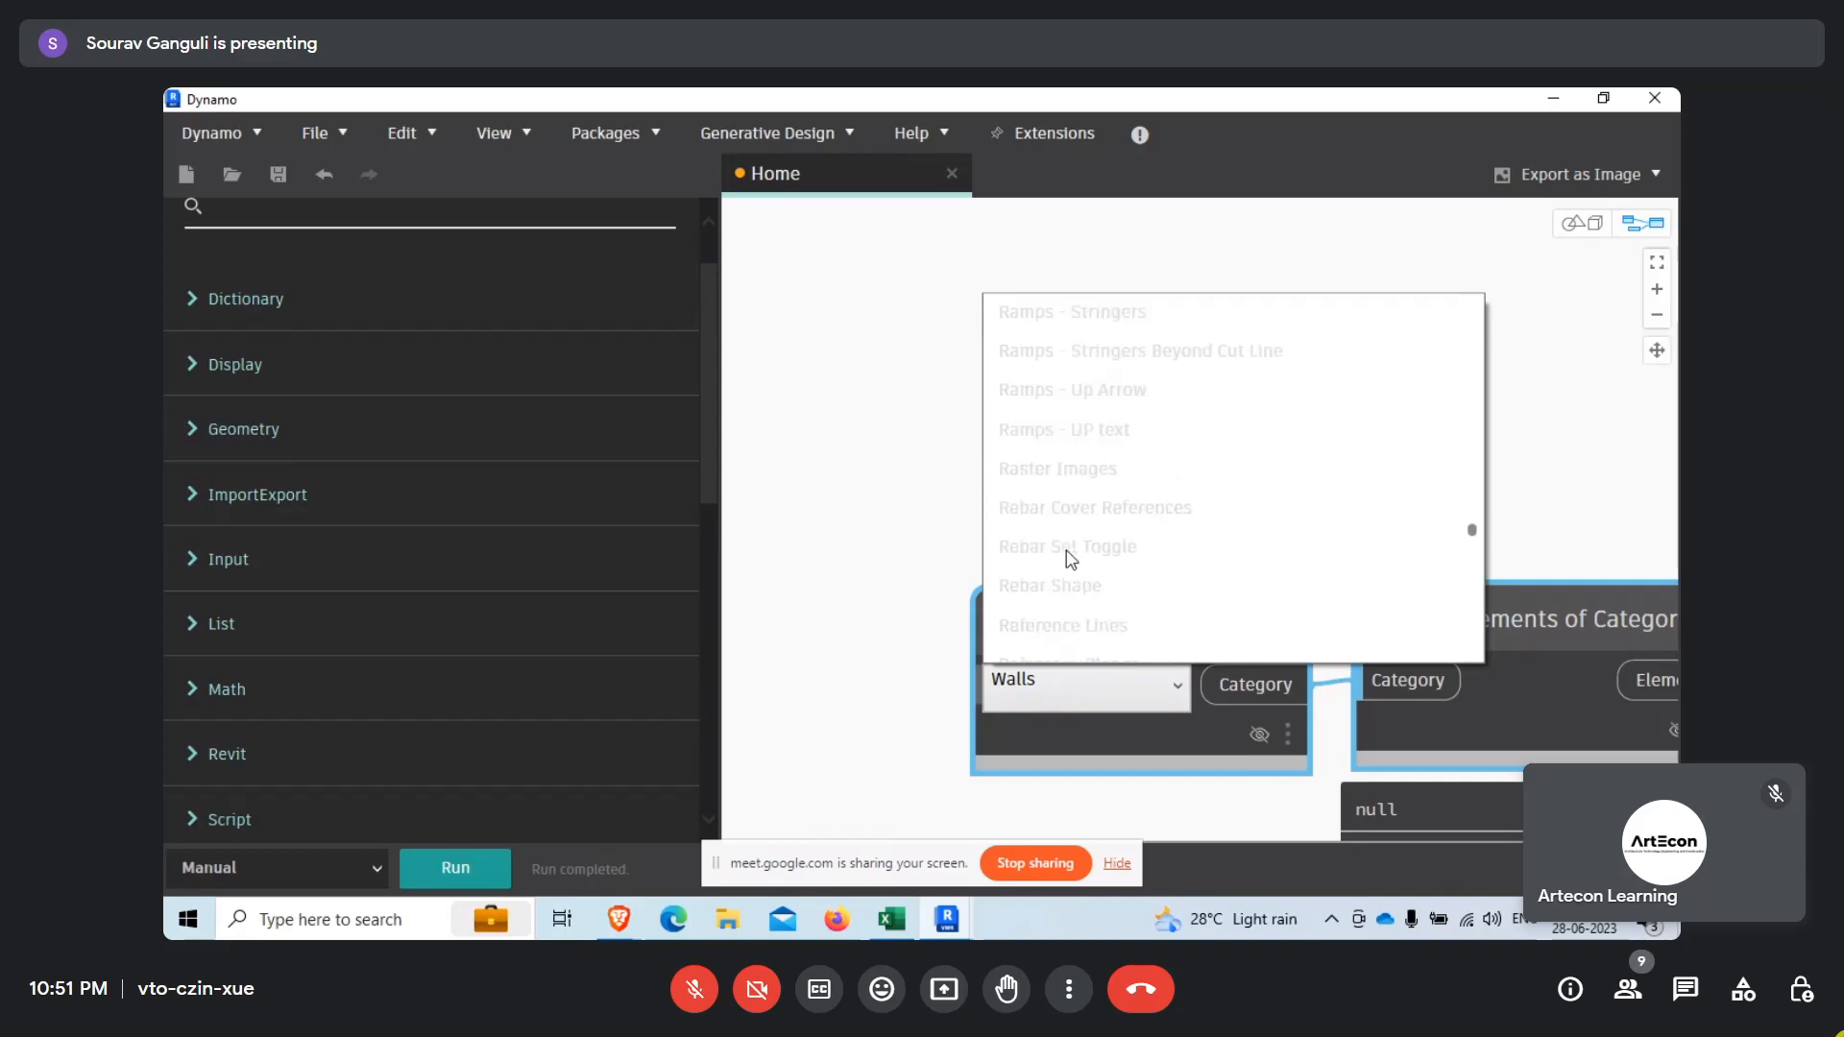
{"action": "scroll", "coordinate": [1071, 609], "scroll_direction": "down", "scroll_amount": 4}
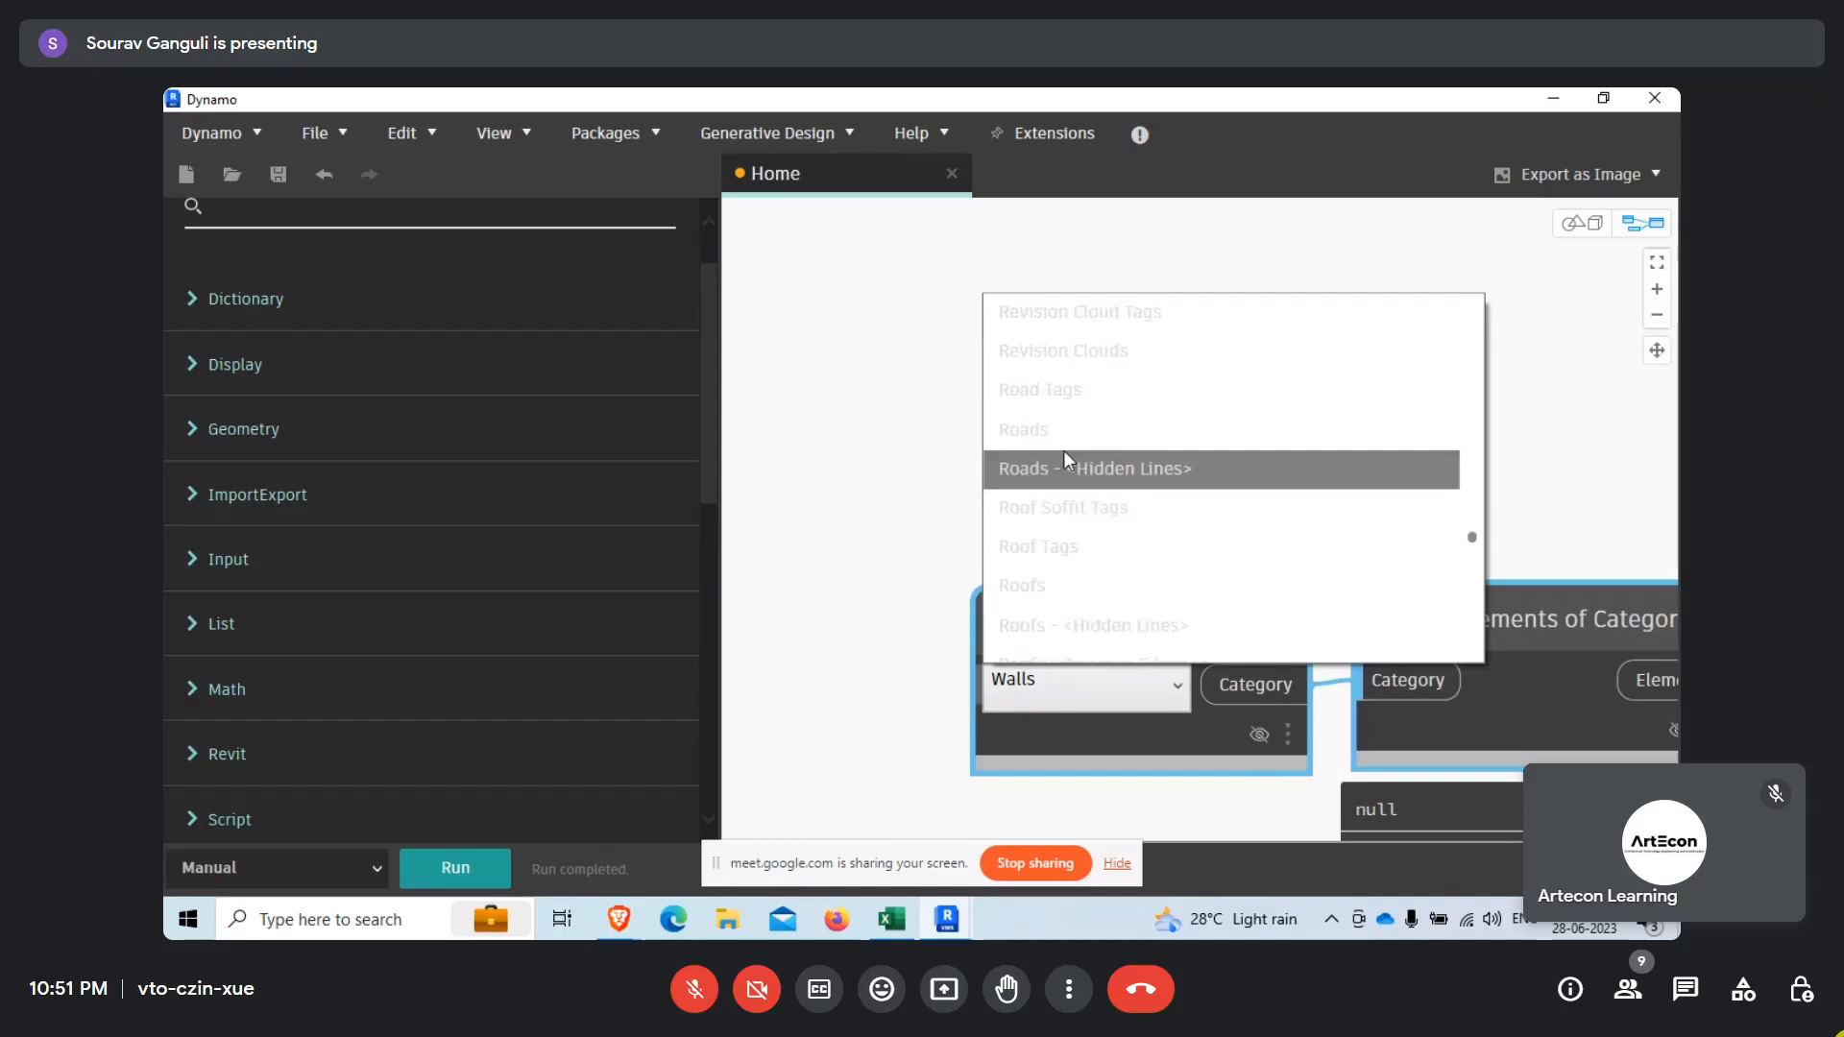
{"action": "scroll", "coordinate": [1064, 609], "scroll_direction": "down", "scroll_amount": 1}
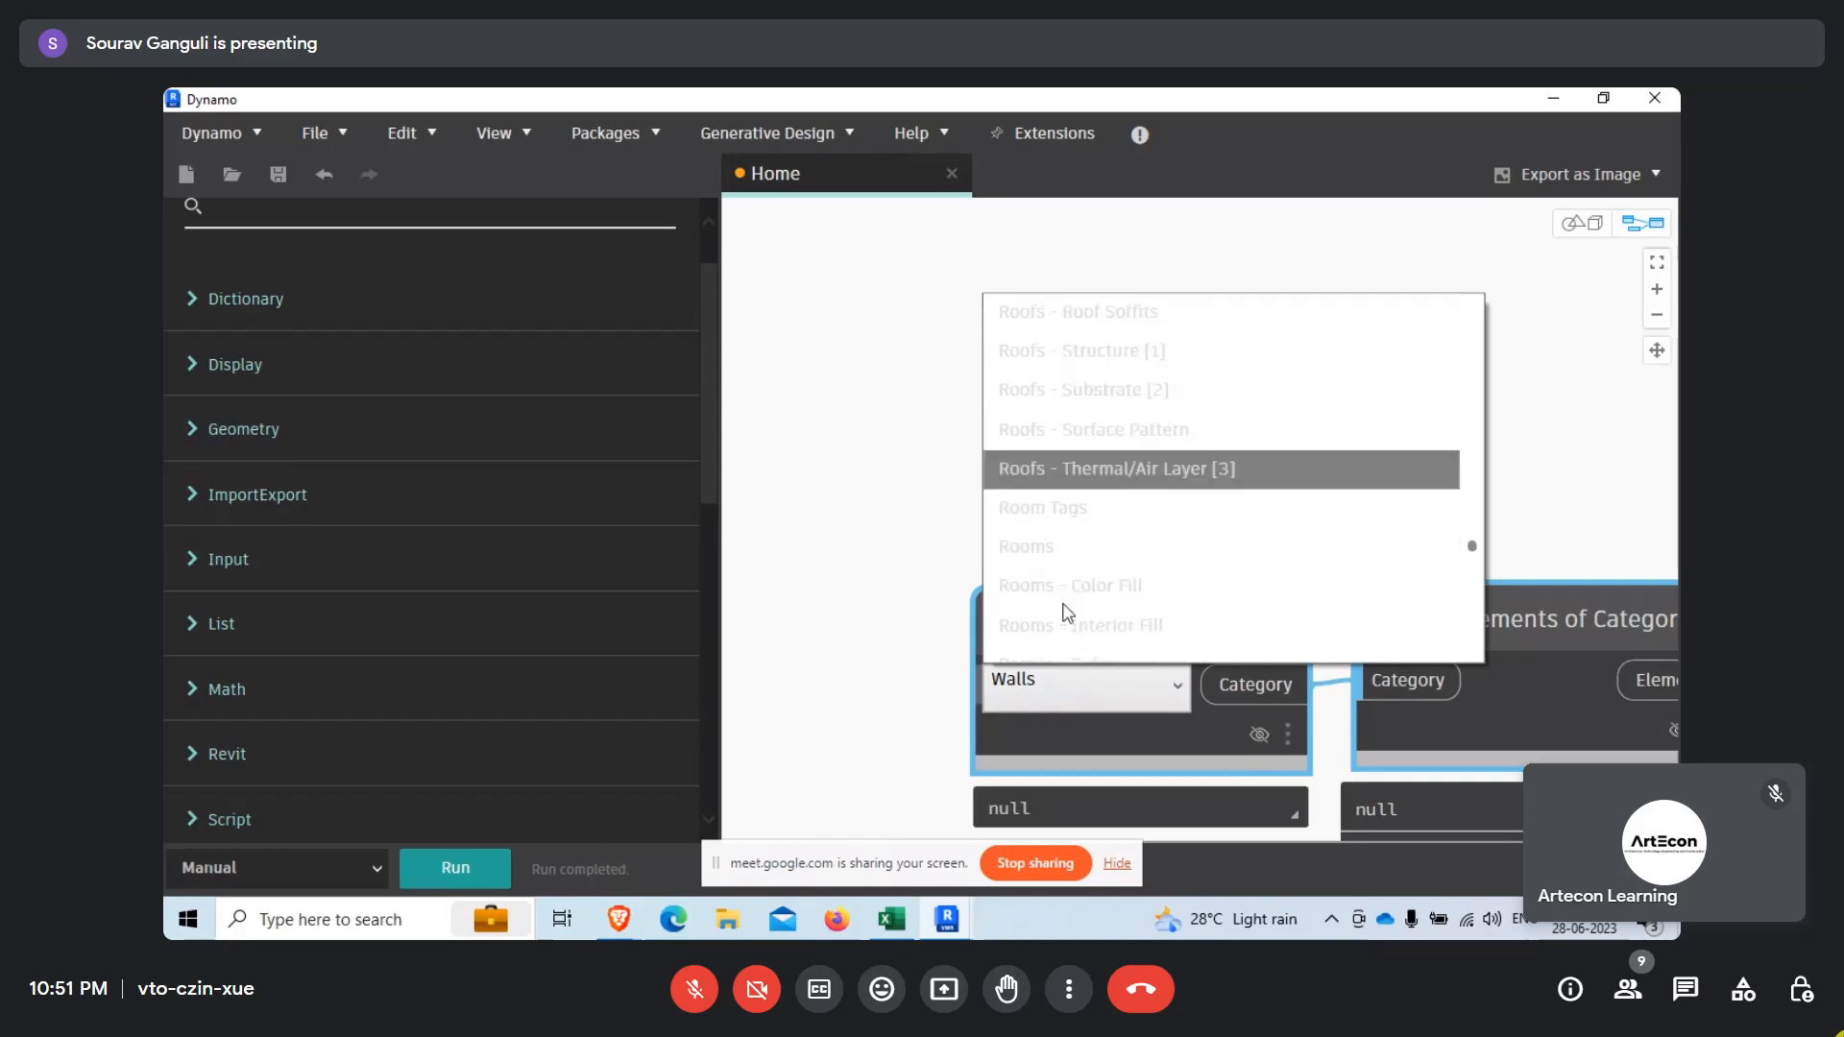
{"action": "left_click", "coordinate": [1062, 541]}
{"action": "scroll", "coordinate": [1079, 470], "scroll_direction": "down", "scroll_amount": 5}
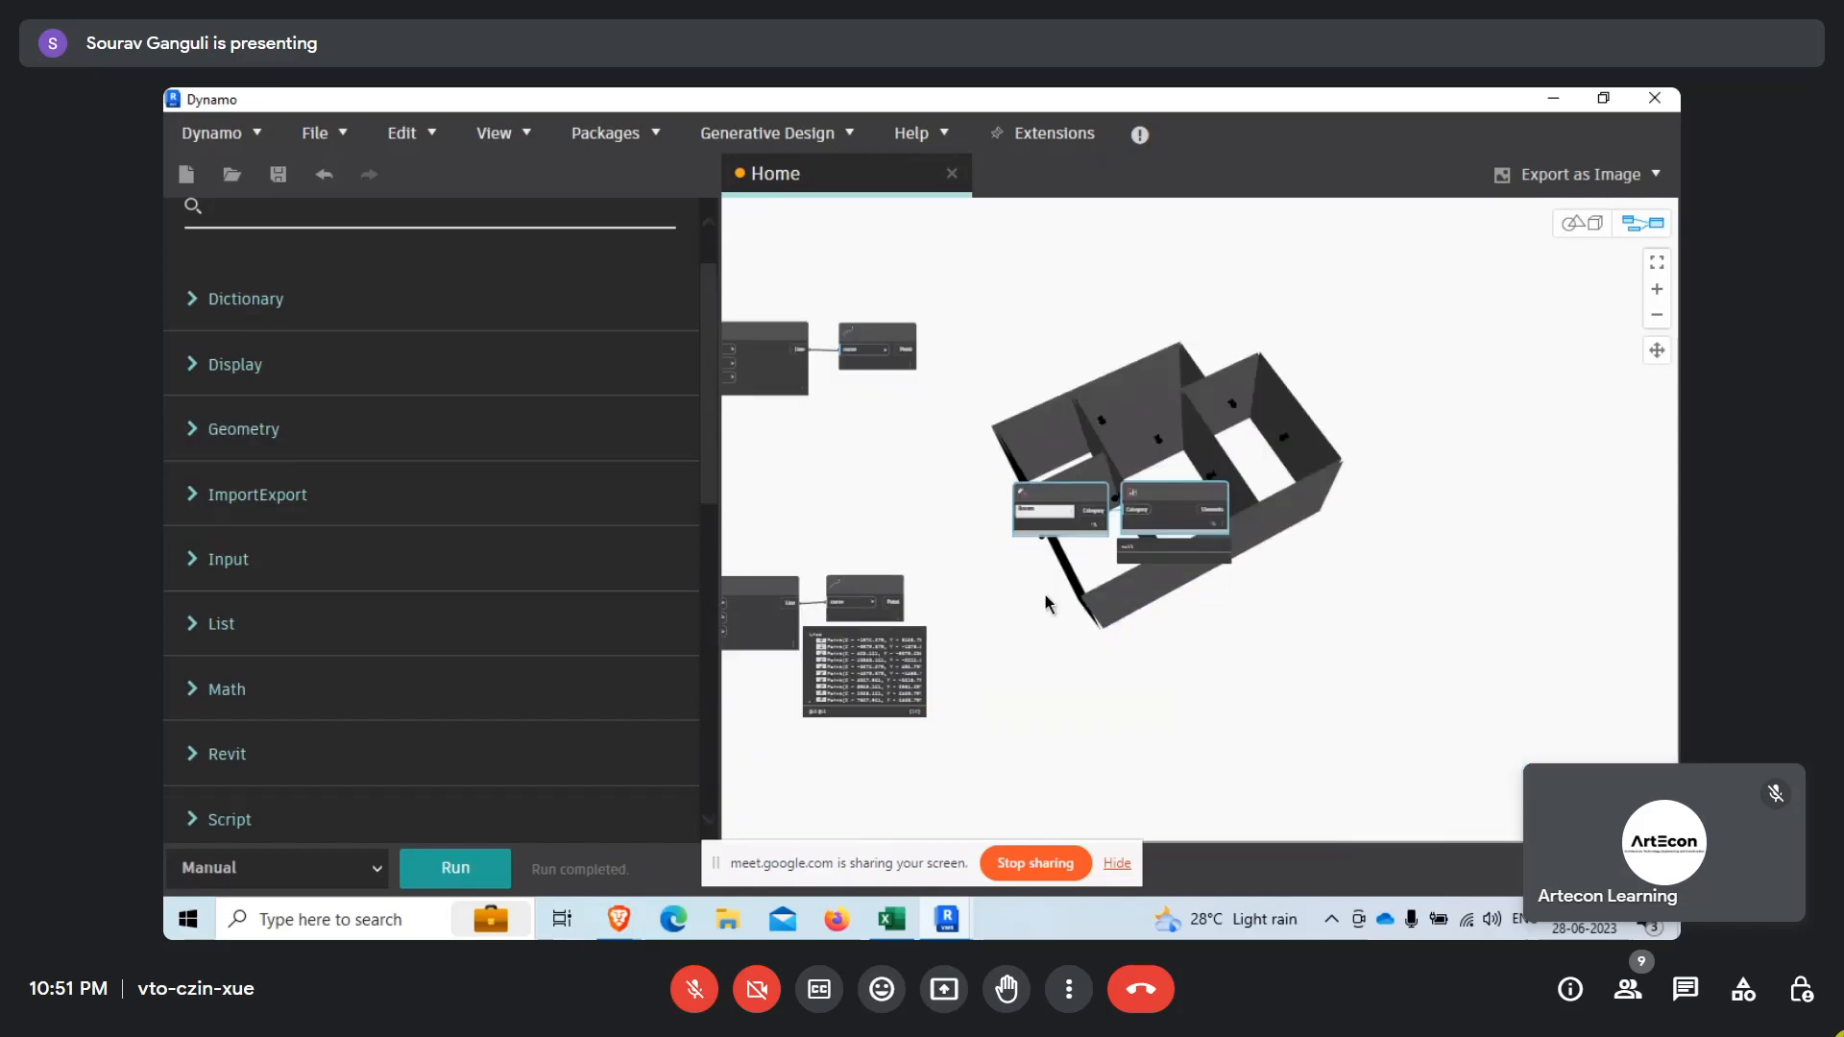
{"action": "scroll", "coordinate": [1045, 601], "scroll_direction": "up", "scroll_amount": 2}
{"action": "left_click_drag", "start_coordinate": [1236, 488], "coordinate": [1193, 751]}
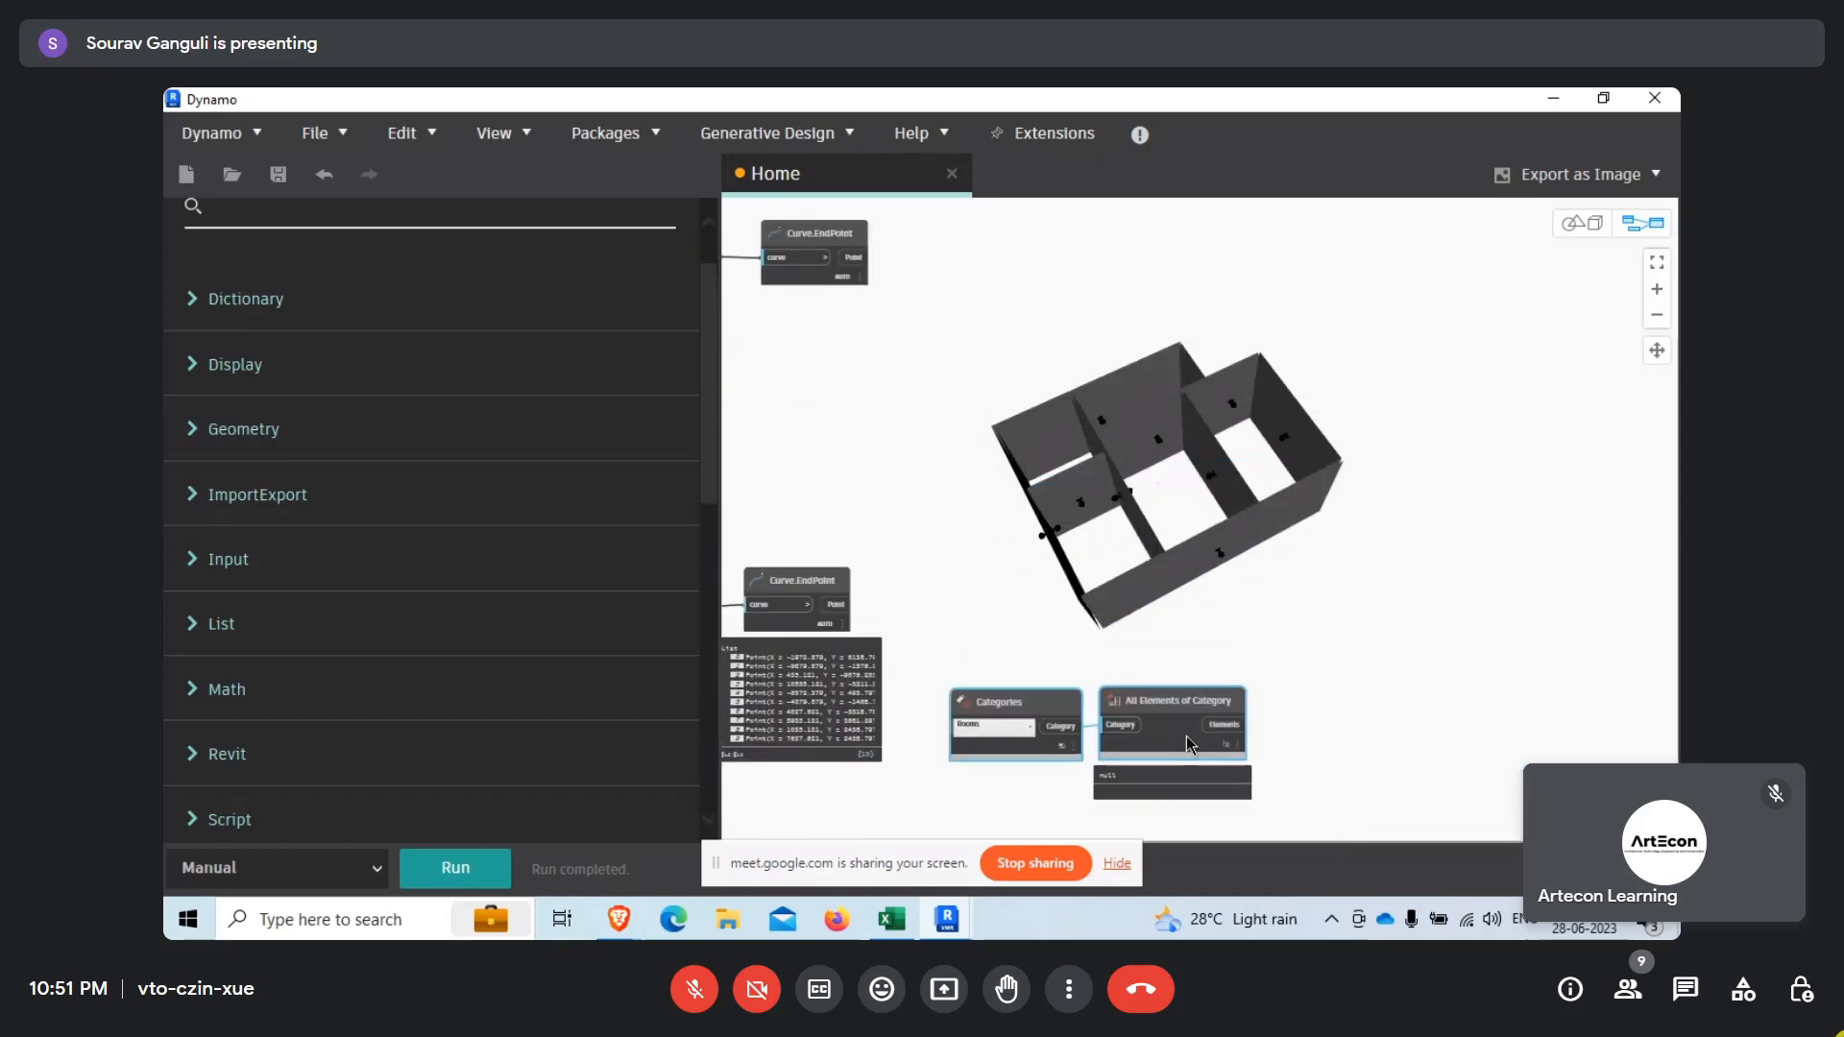
Search the library for "room" and add the Revit Room.IsInsideRoom node.
{"action": "scroll", "coordinate": [308, 317], "scroll_direction": "up", "scroll_amount": 1}
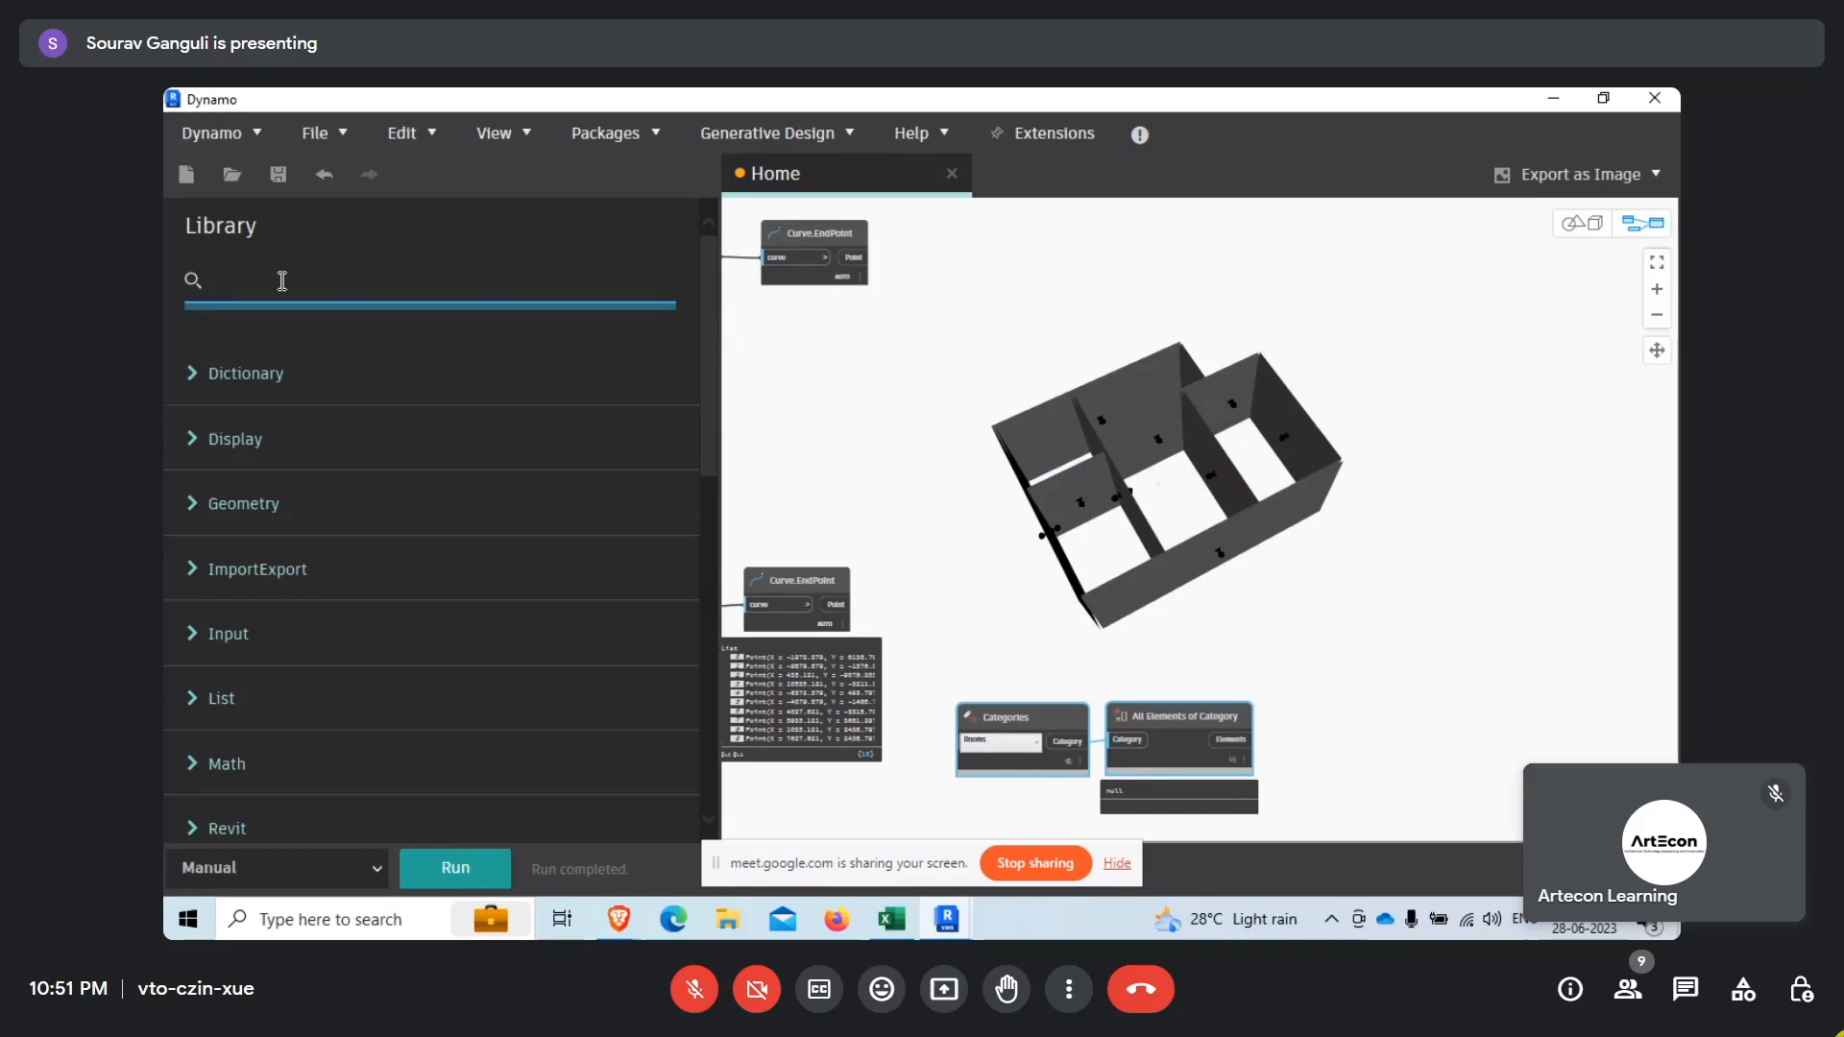
{"action": "type", "text": "room"}
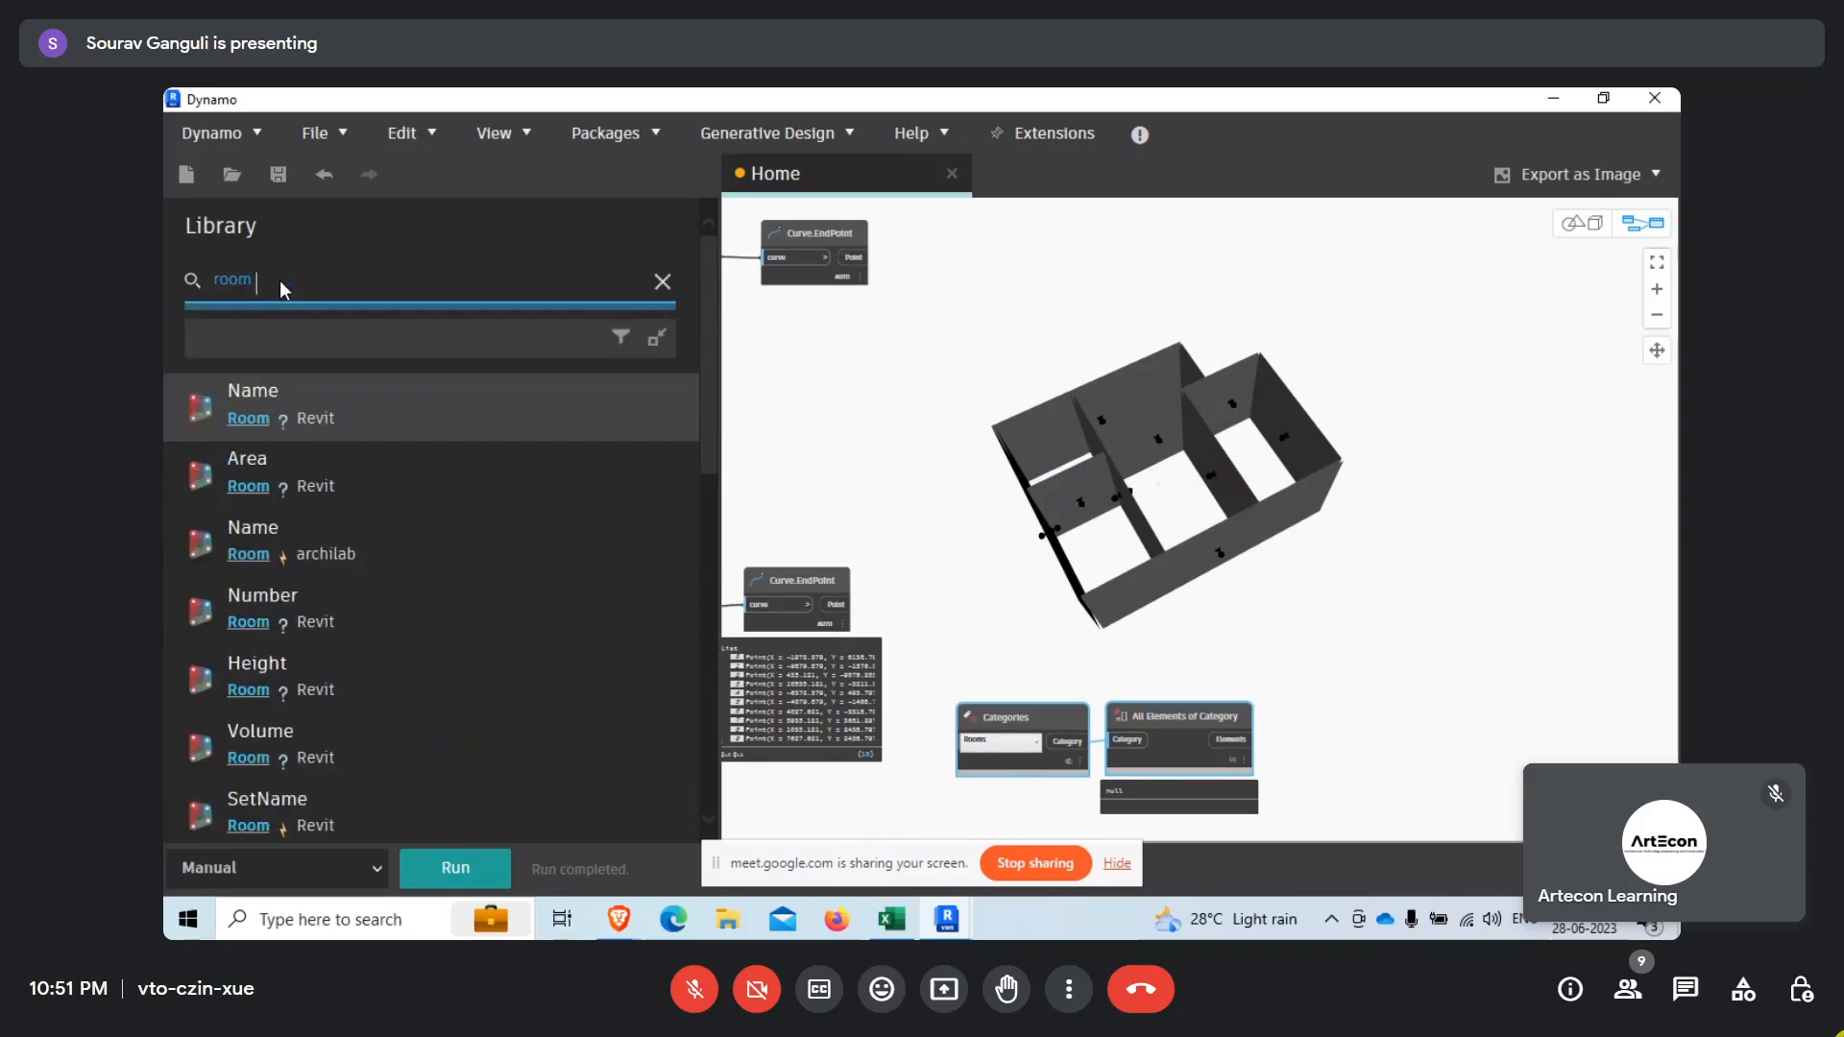
{"action": "type", "text": " insid"}
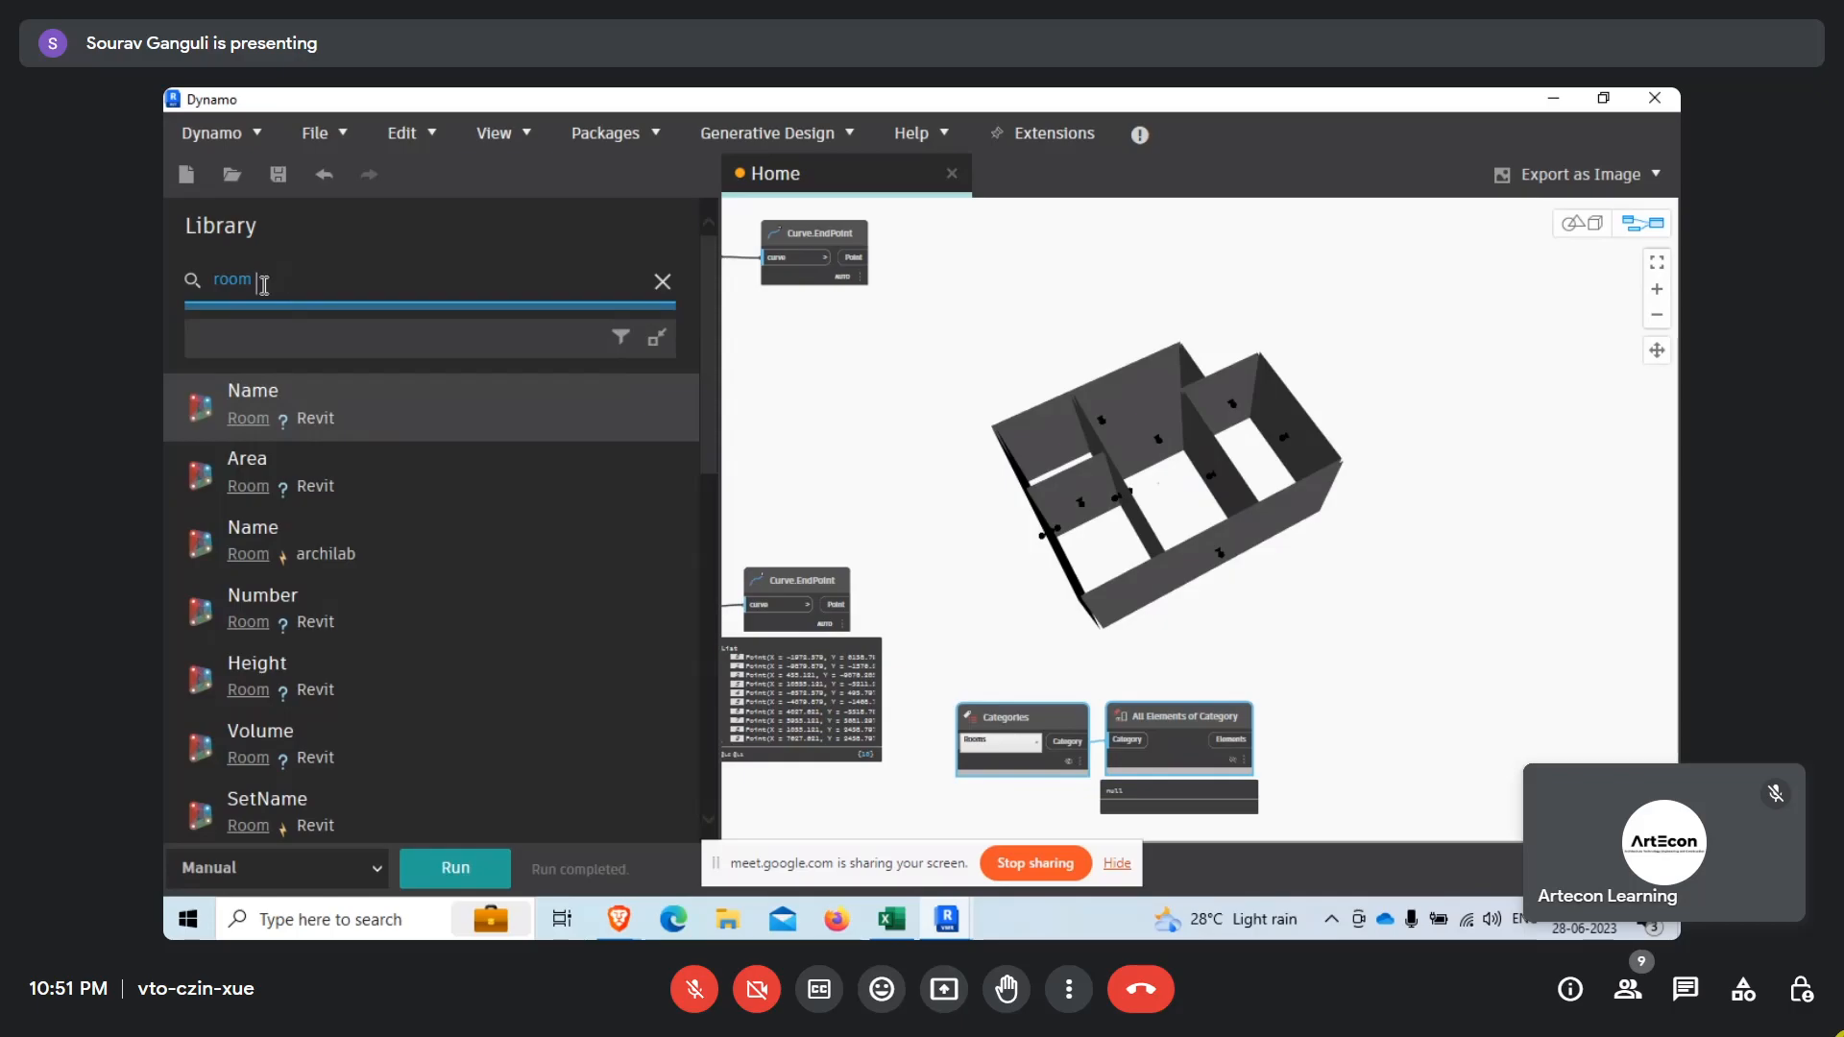
{"action": "scroll", "coordinate": [326, 481], "scroll_direction": "down", "scroll_amount": 2}
{"action": "scroll", "coordinate": [331, 595], "scroll_direction": "down", "scroll_amount": 3}
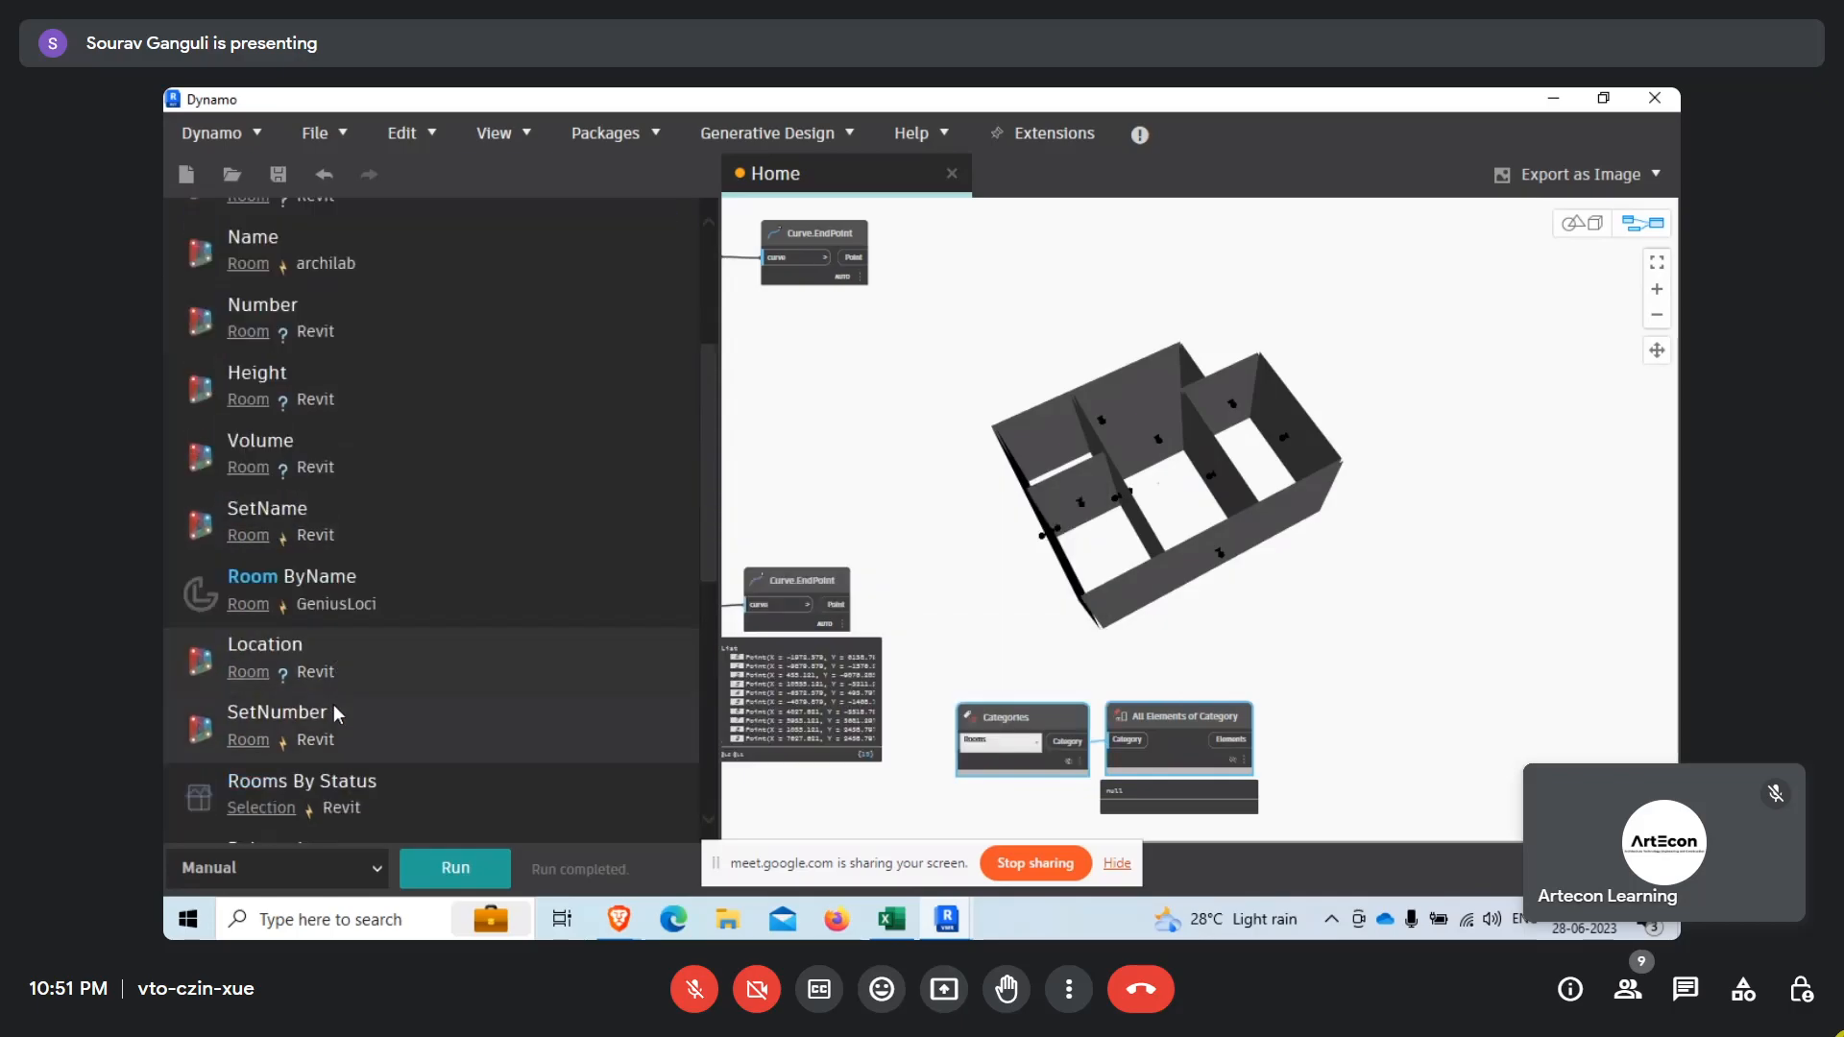
{"action": "scroll", "coordinate": [332, 711], "scroll_direction": "down", "scroll_amount": 3}
{"action": "scroll", "coordinate": [372, 745], "scroll_direction": "down", "scroll_amount": 5}
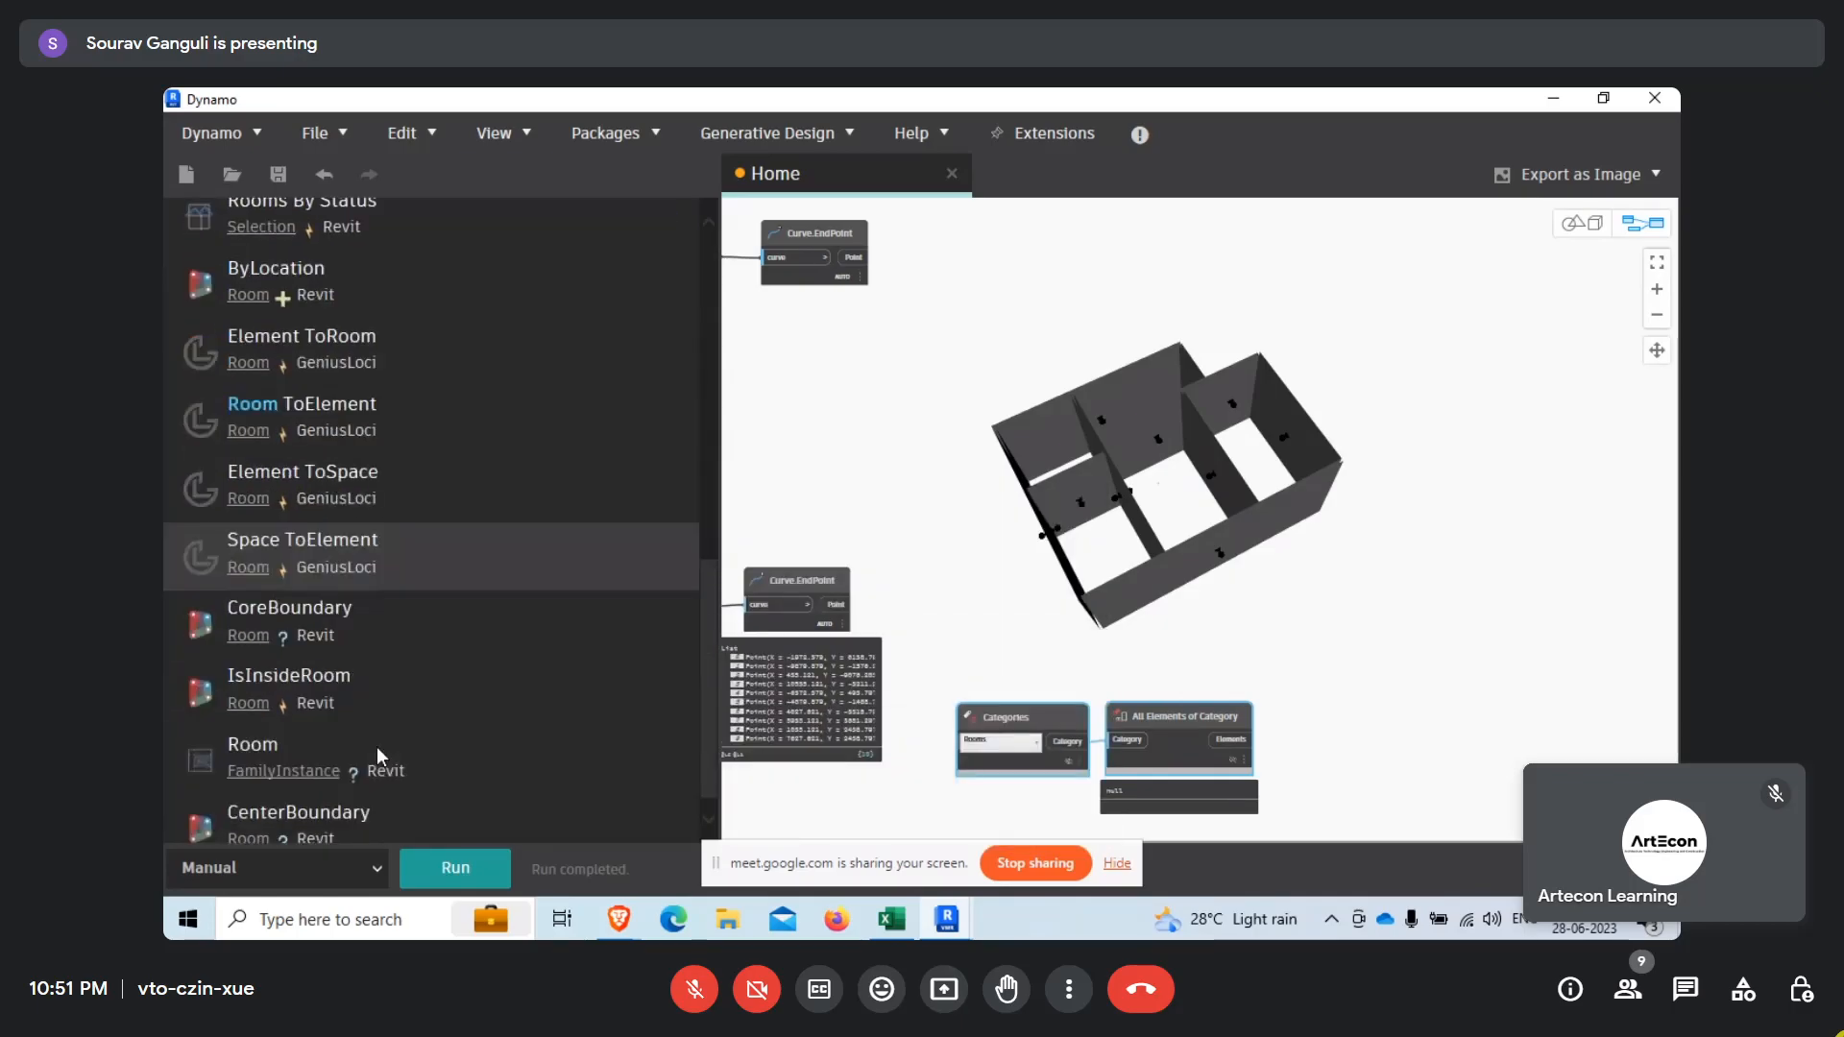
{"action": "left_click", "coordinate": [401, 687]}
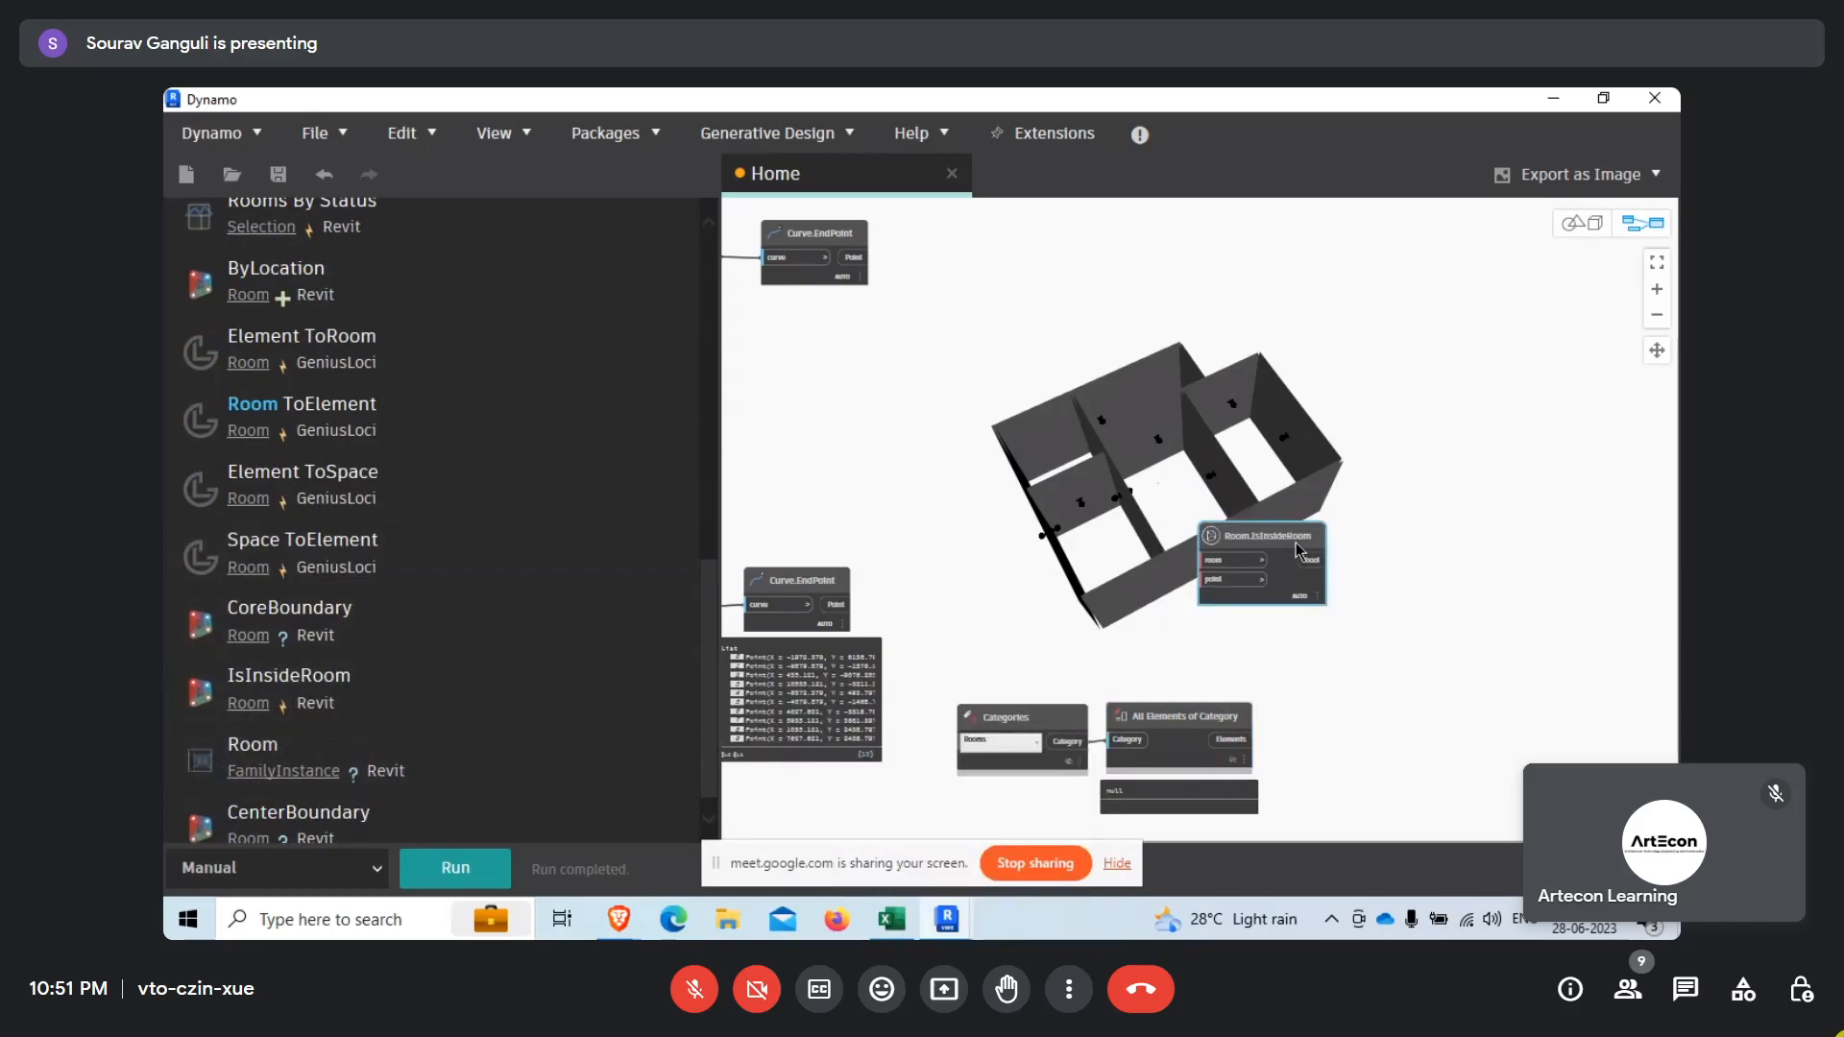
Connect the room collection's Elements output to the room input of Room.IsInsideRoom and line up the three nodes in a row.
{"action": "scroll", "coordinate": [1280, 581], "scroll_direction": "up", "scroll_amount": 3}
{"action": "scroll", "coordinate": [989, 538], "scroll_direction": "down", "scroll_amount": 3}
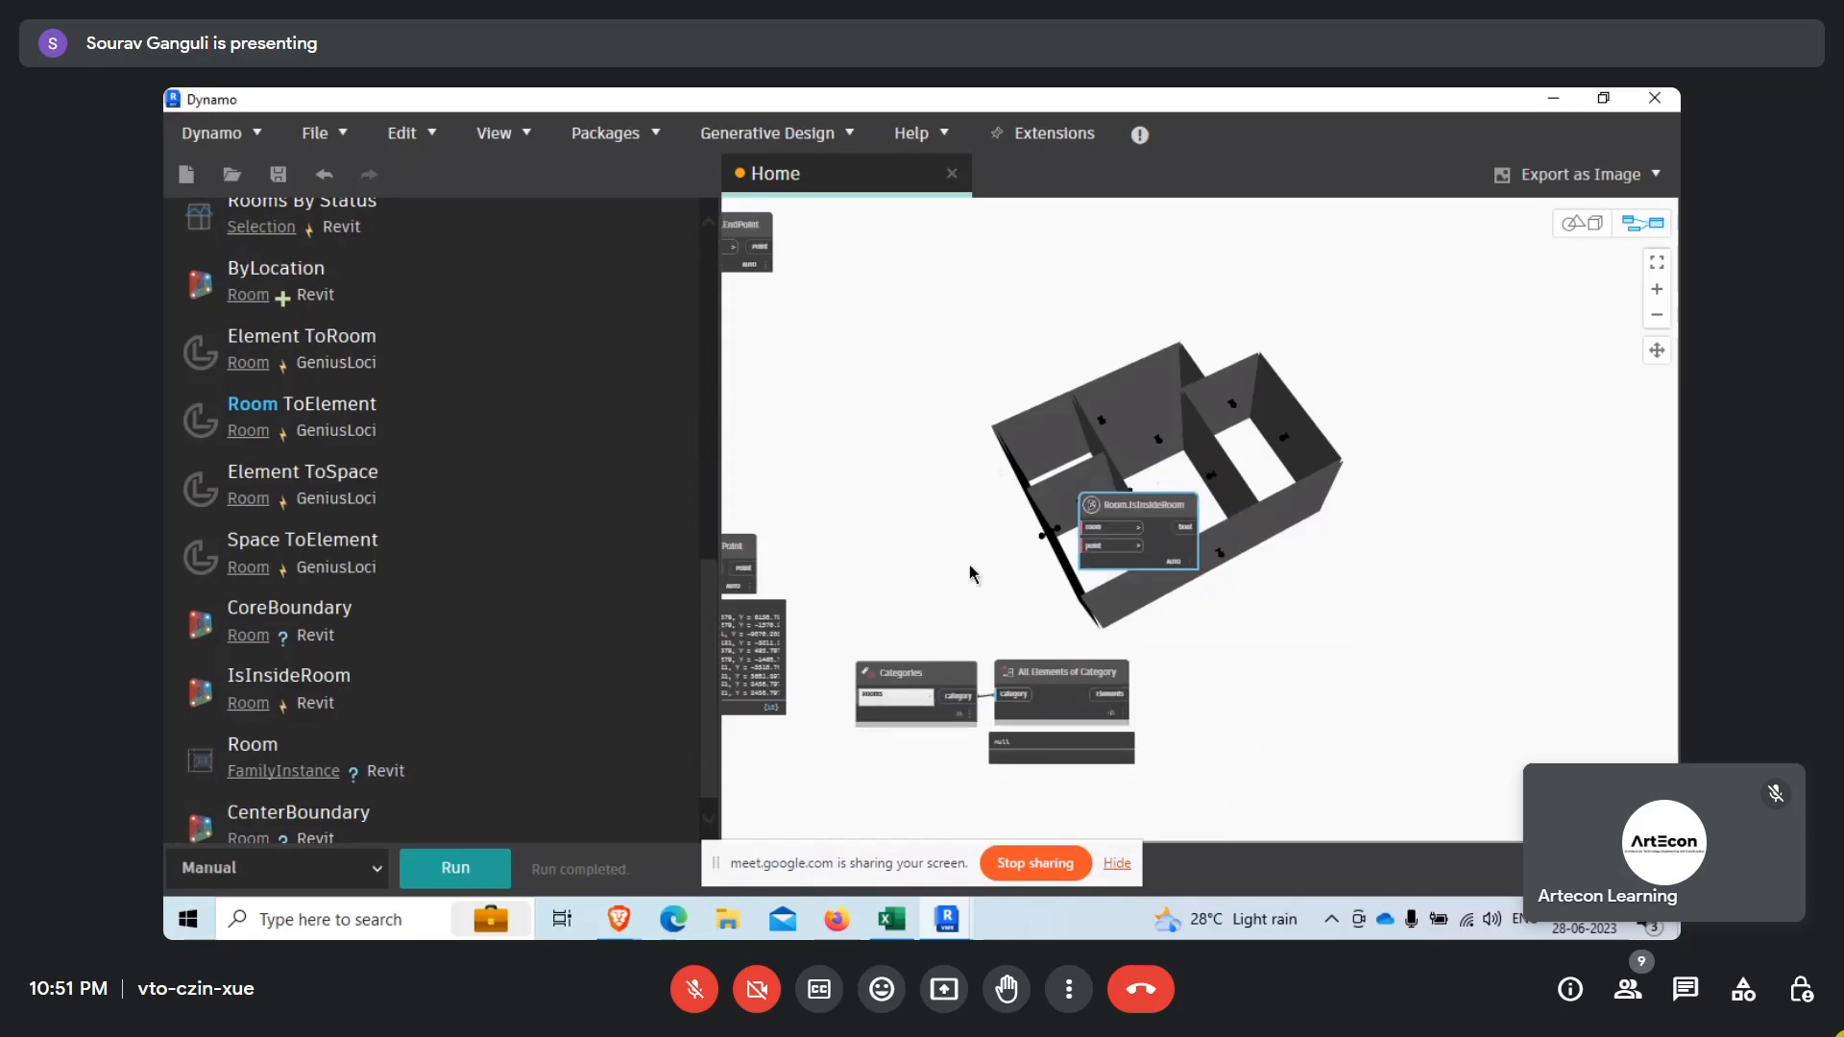
{"action": "left_click_drag", "start_coordinate": [826, 612], "coordinate": [1226, 763]}
{"action": "left_click_drag", "start_coordinate": [1085, 672], "coordinate": [1107, 503]}
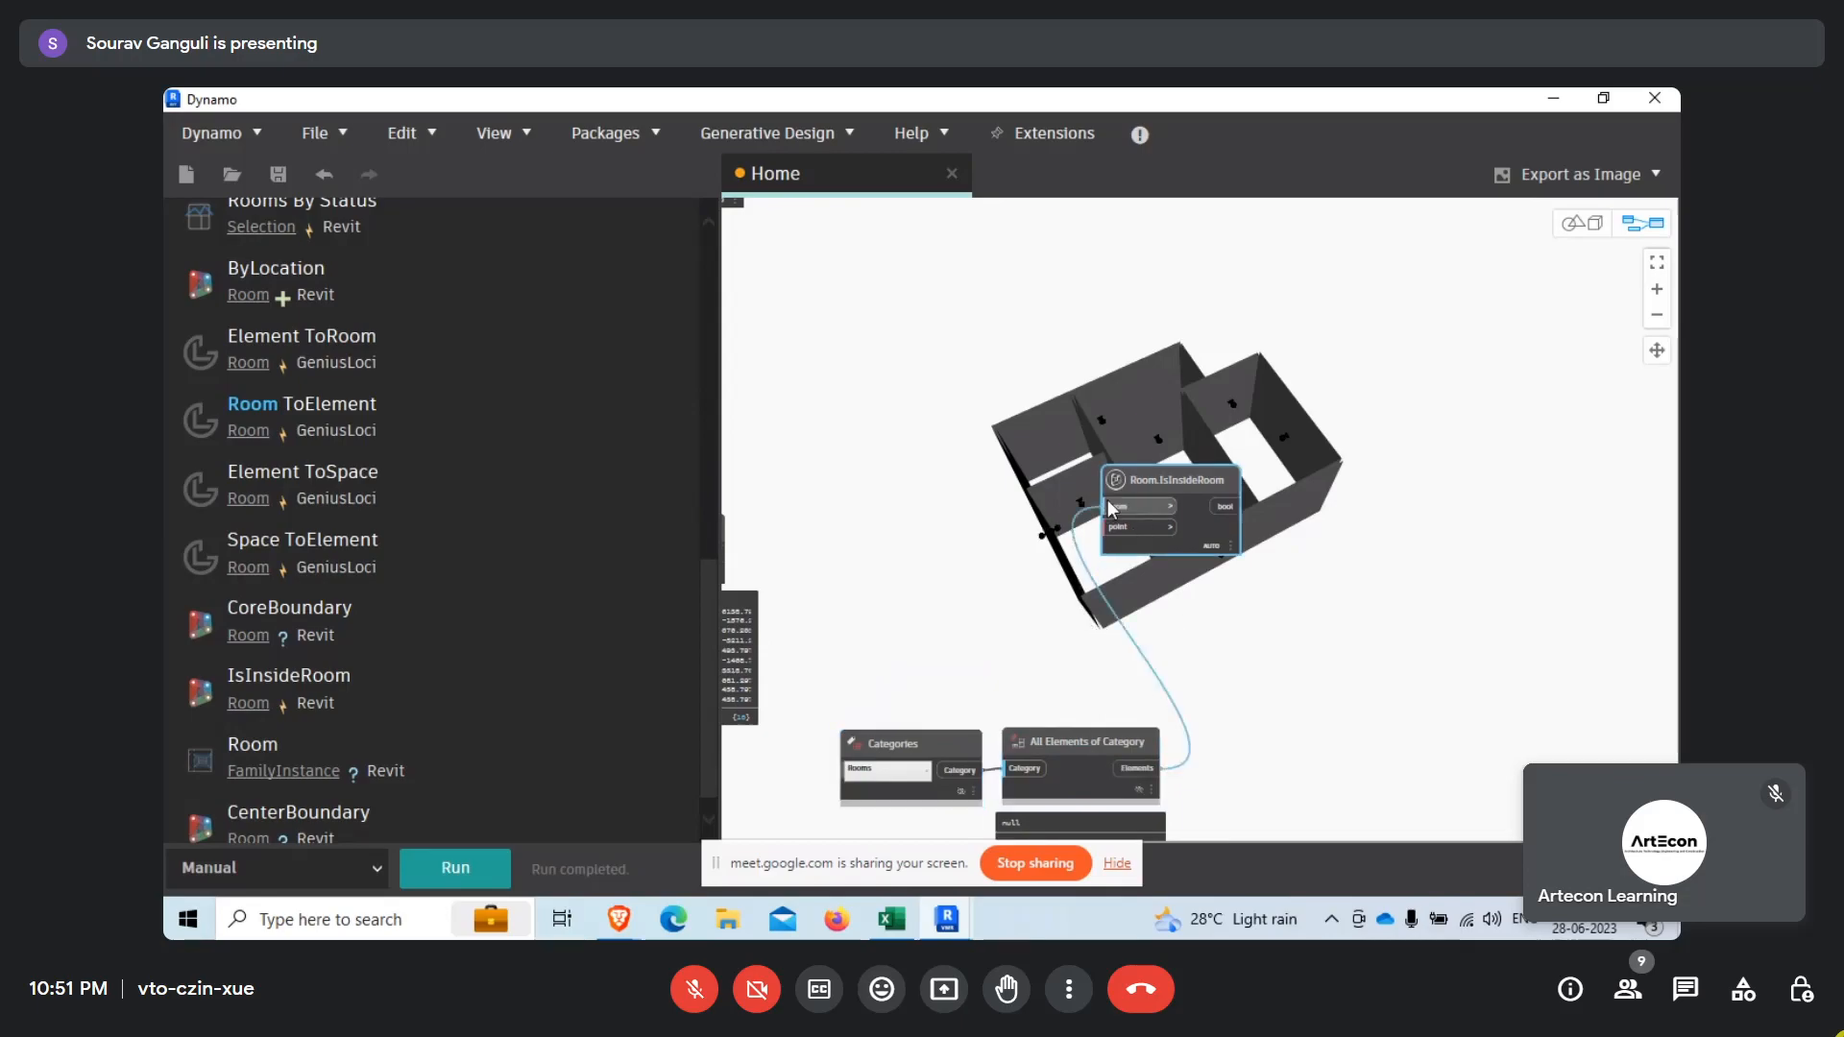
{"action": "left_click_drag", "start_coordinate": [1133, 479], "coordinate": [1279, 729]}
{"action": "middle_click_drag", "start_coordinate": [1182, 700], "coordinate": [1273, 589]}
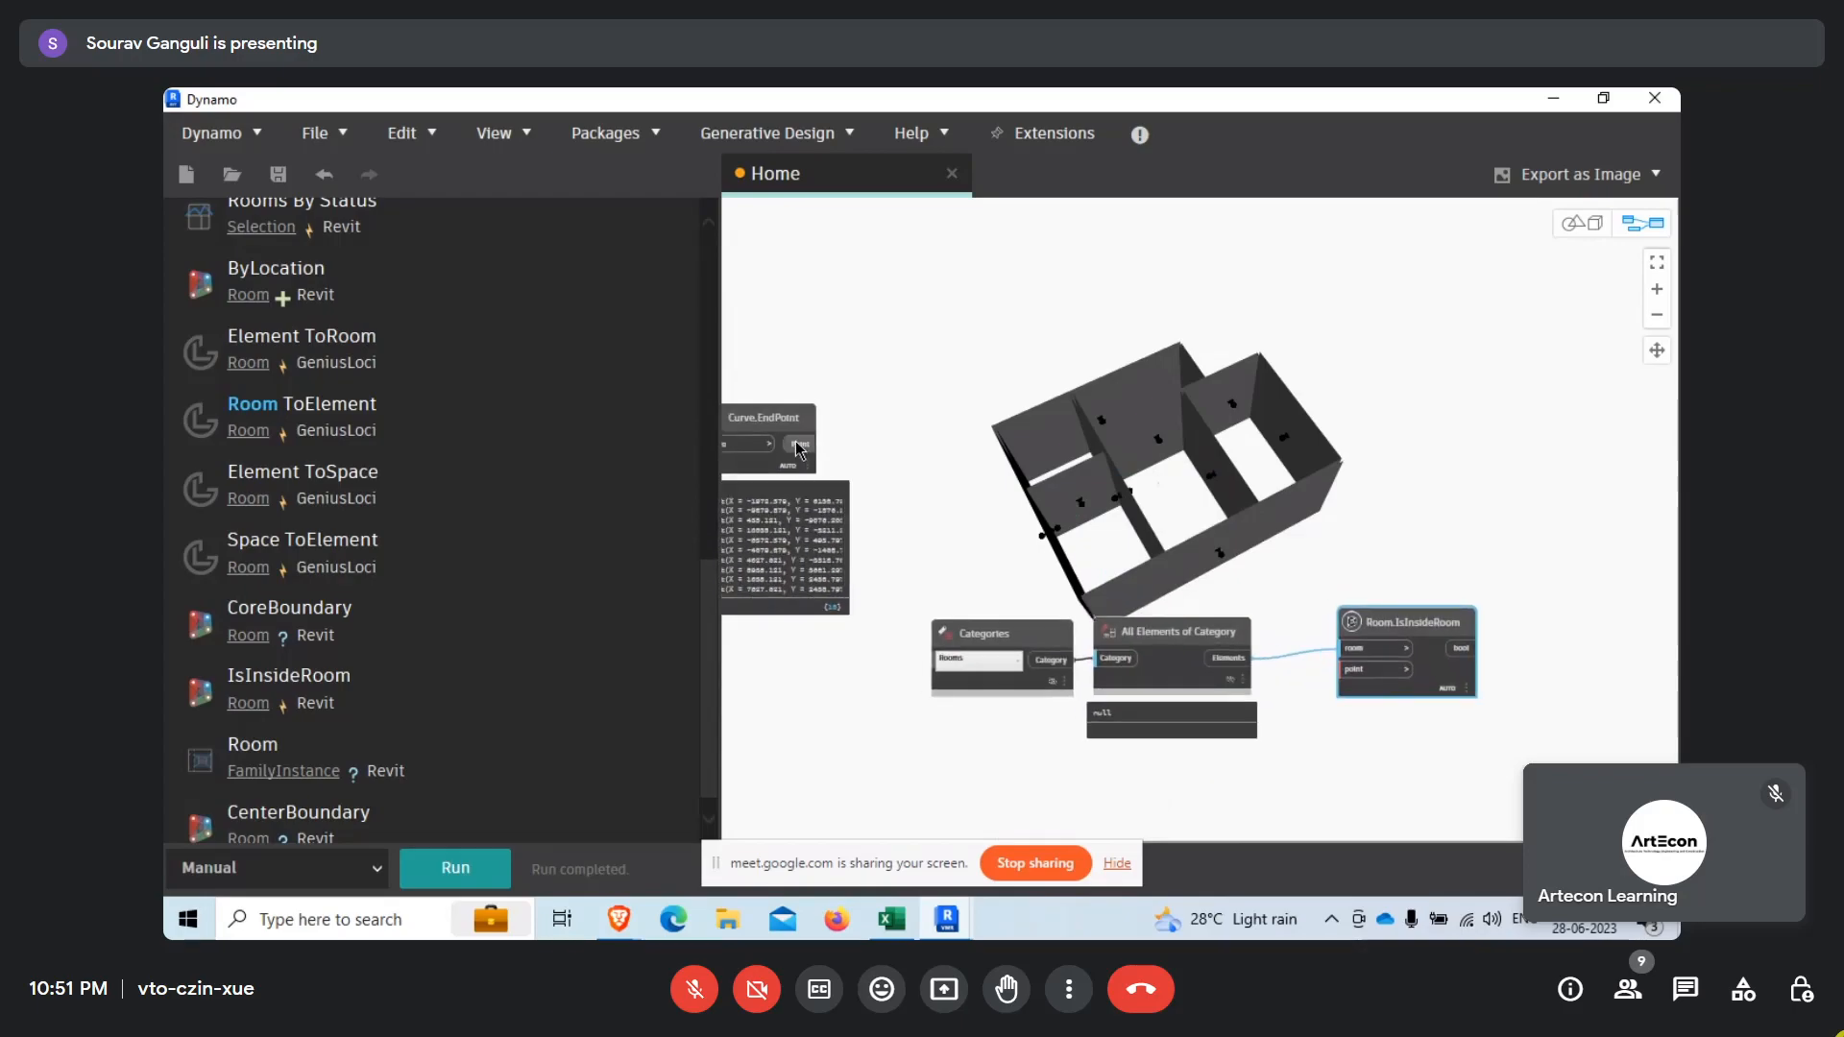
{"action": "left_click_drag", "start_coordinate": [915, 553], "coordinate": [1527, 792]}
{"action": "left_click_drag", "start_coordinate": [1413, 686], "coordinate": [1334, 680]}
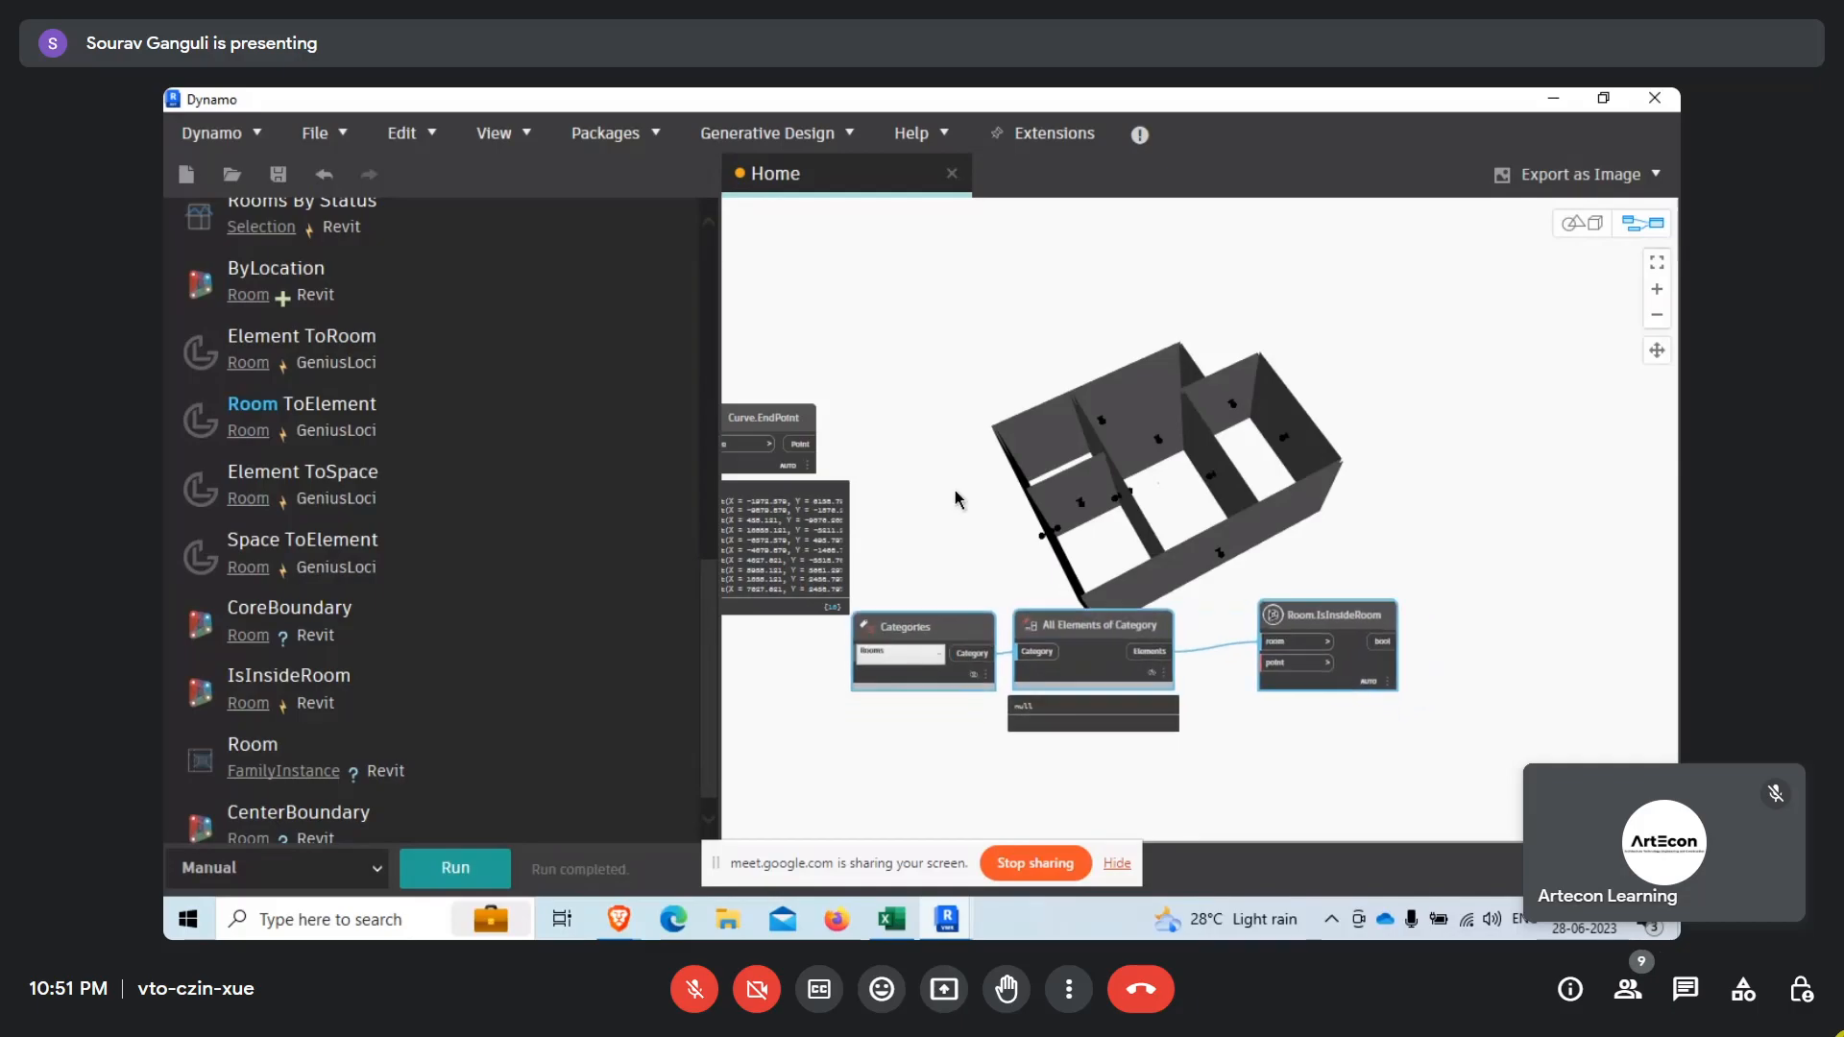
Connect the lower Curve.EndPoint Point output to the point input of Room.IsInsideRoom, run the graph and review the output lists.
{"action": "scroll", "coordinate": [1285, 643], "scroll_direction": "up", "scroll_amount": 1}
{"action": "middle_click_drag", "start_coordinate": [1024, 564], "coordinate": [1089, 592]}
{"action": "left_click", "coordinate": [784, 441]}
{"action": "left_click", "coordinate": [1338, 695]}
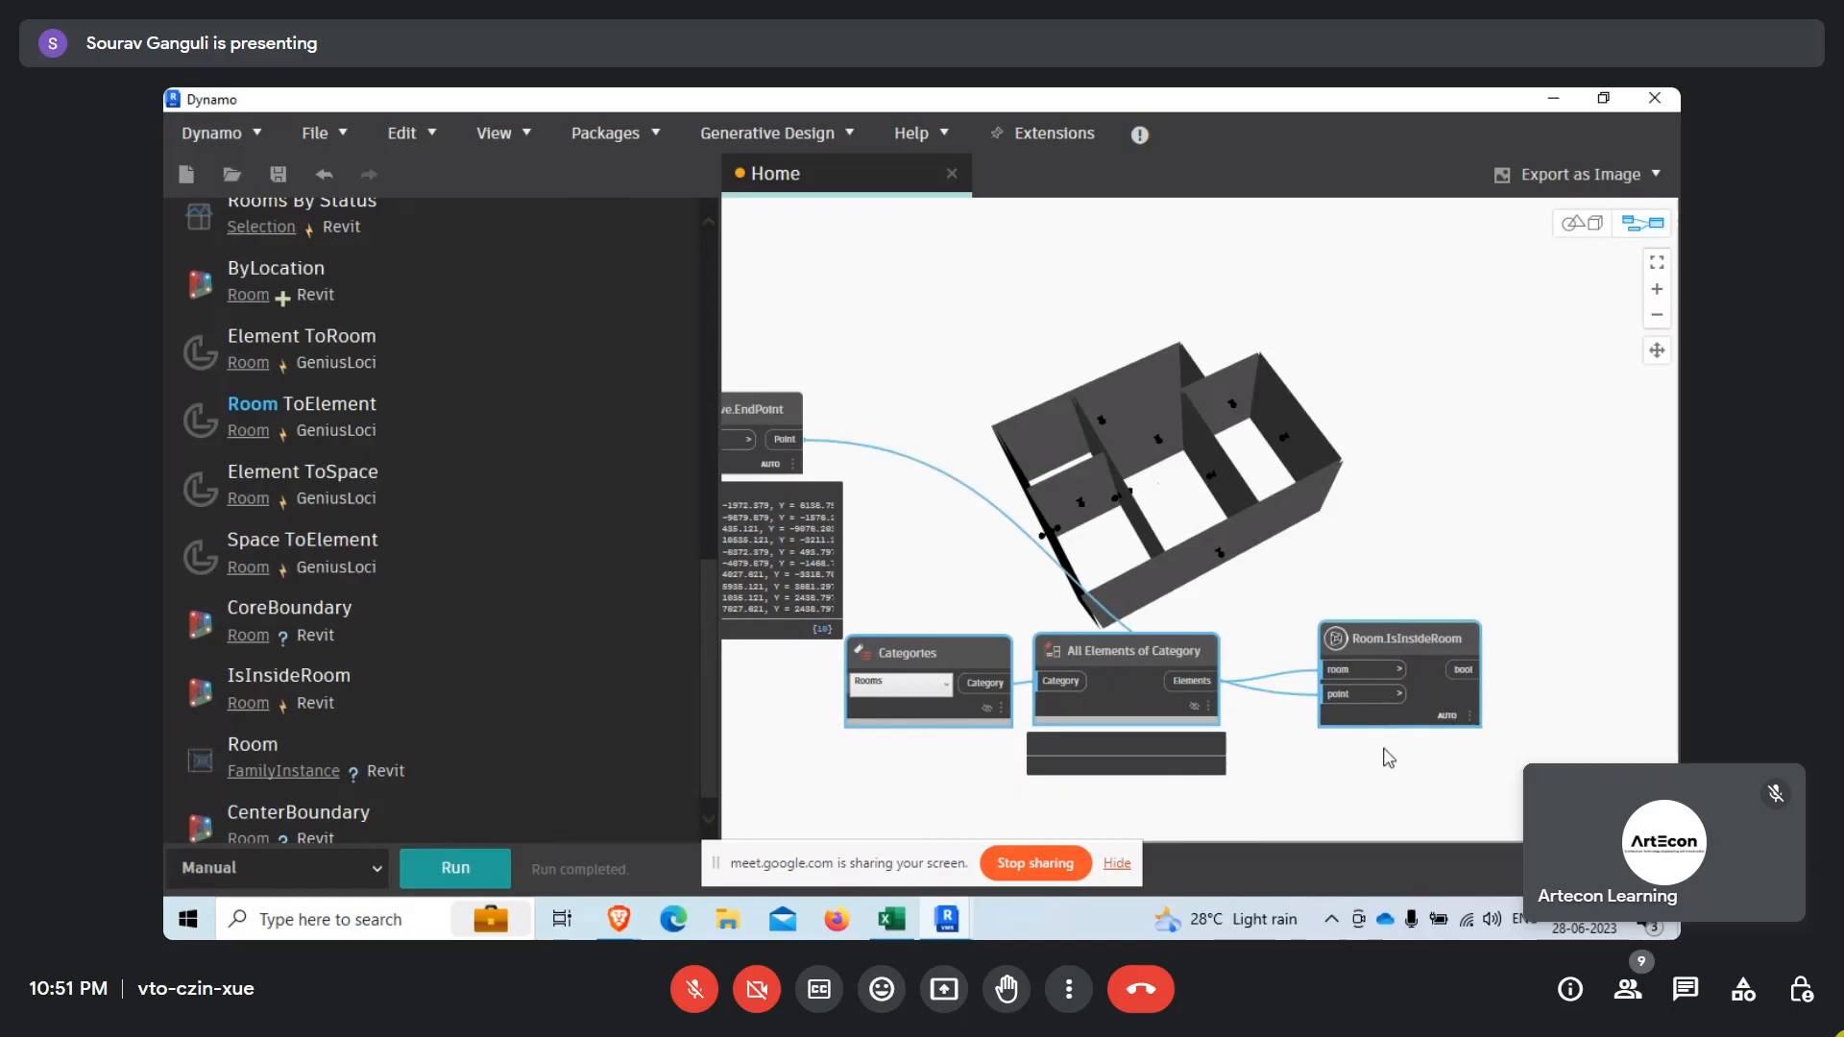
{"action": "middle_click_drag", "start_coordinate": [1465, 752], "coordinate": [1413, 716]}
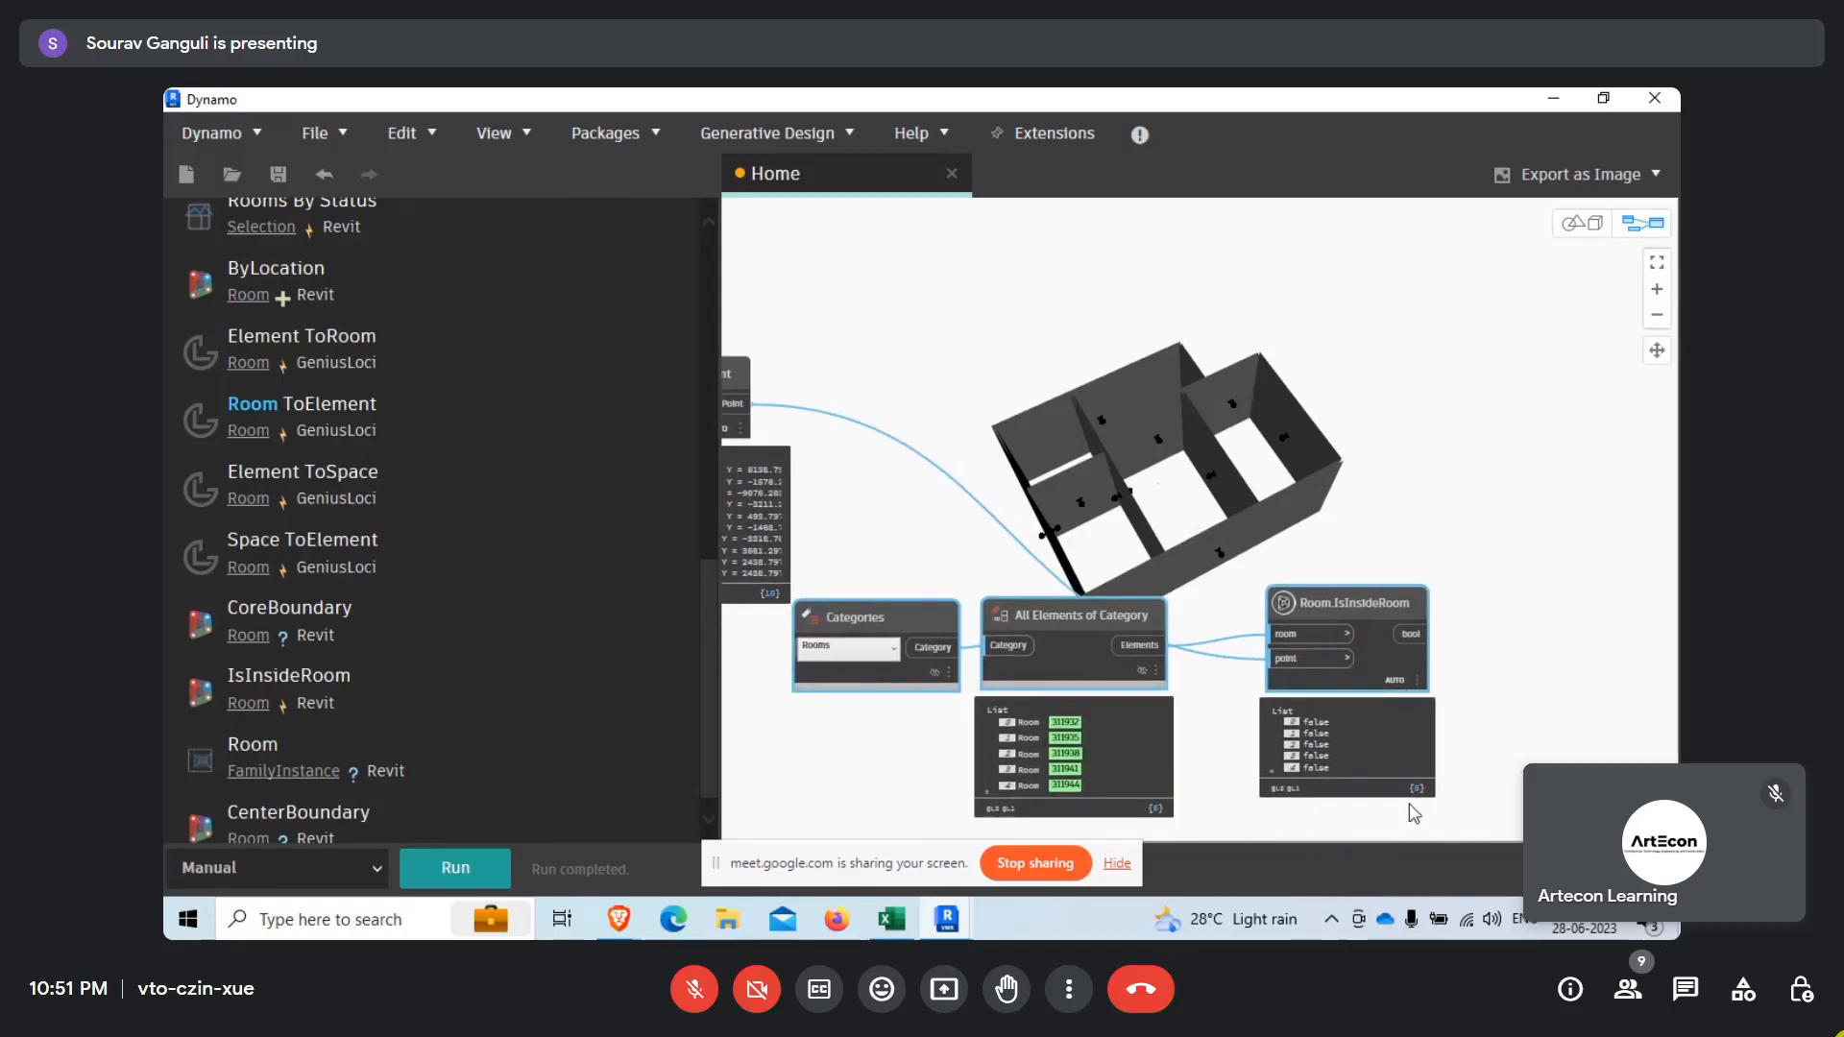
{"action": "middle_click_drag", "start_coordinate": [1111, 566], "coordinate": [1237, 617]}
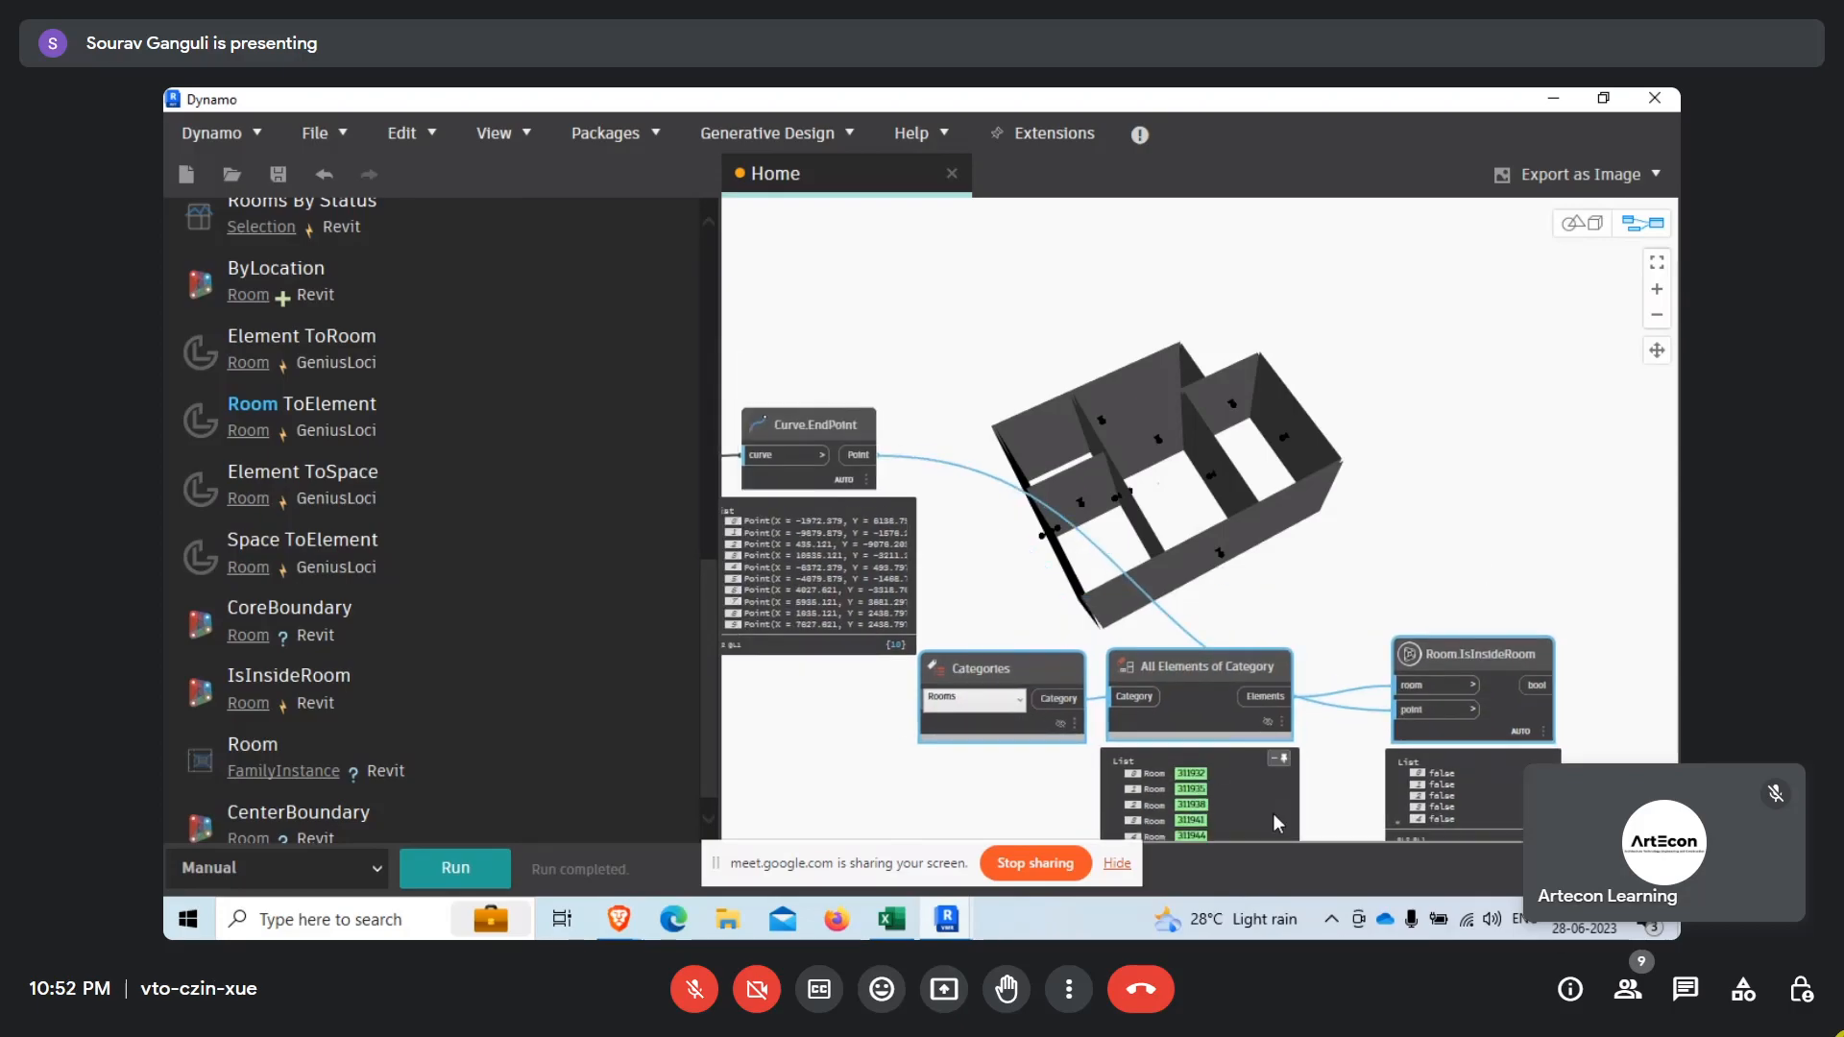
Search the library for "map" and add the List.Map node from the list matching category.
{"action": "scroll", "coordinate": [418, 342], "scroll_direction": "up", "scroll_amount": 10}
{"action": "left_click", "coordinate": [377, 287]}
{"action": "left_click_drag", "start_coordinate": [377, 286], "coordinate": [164, 285]}
{"action": "type", "text": "list"}
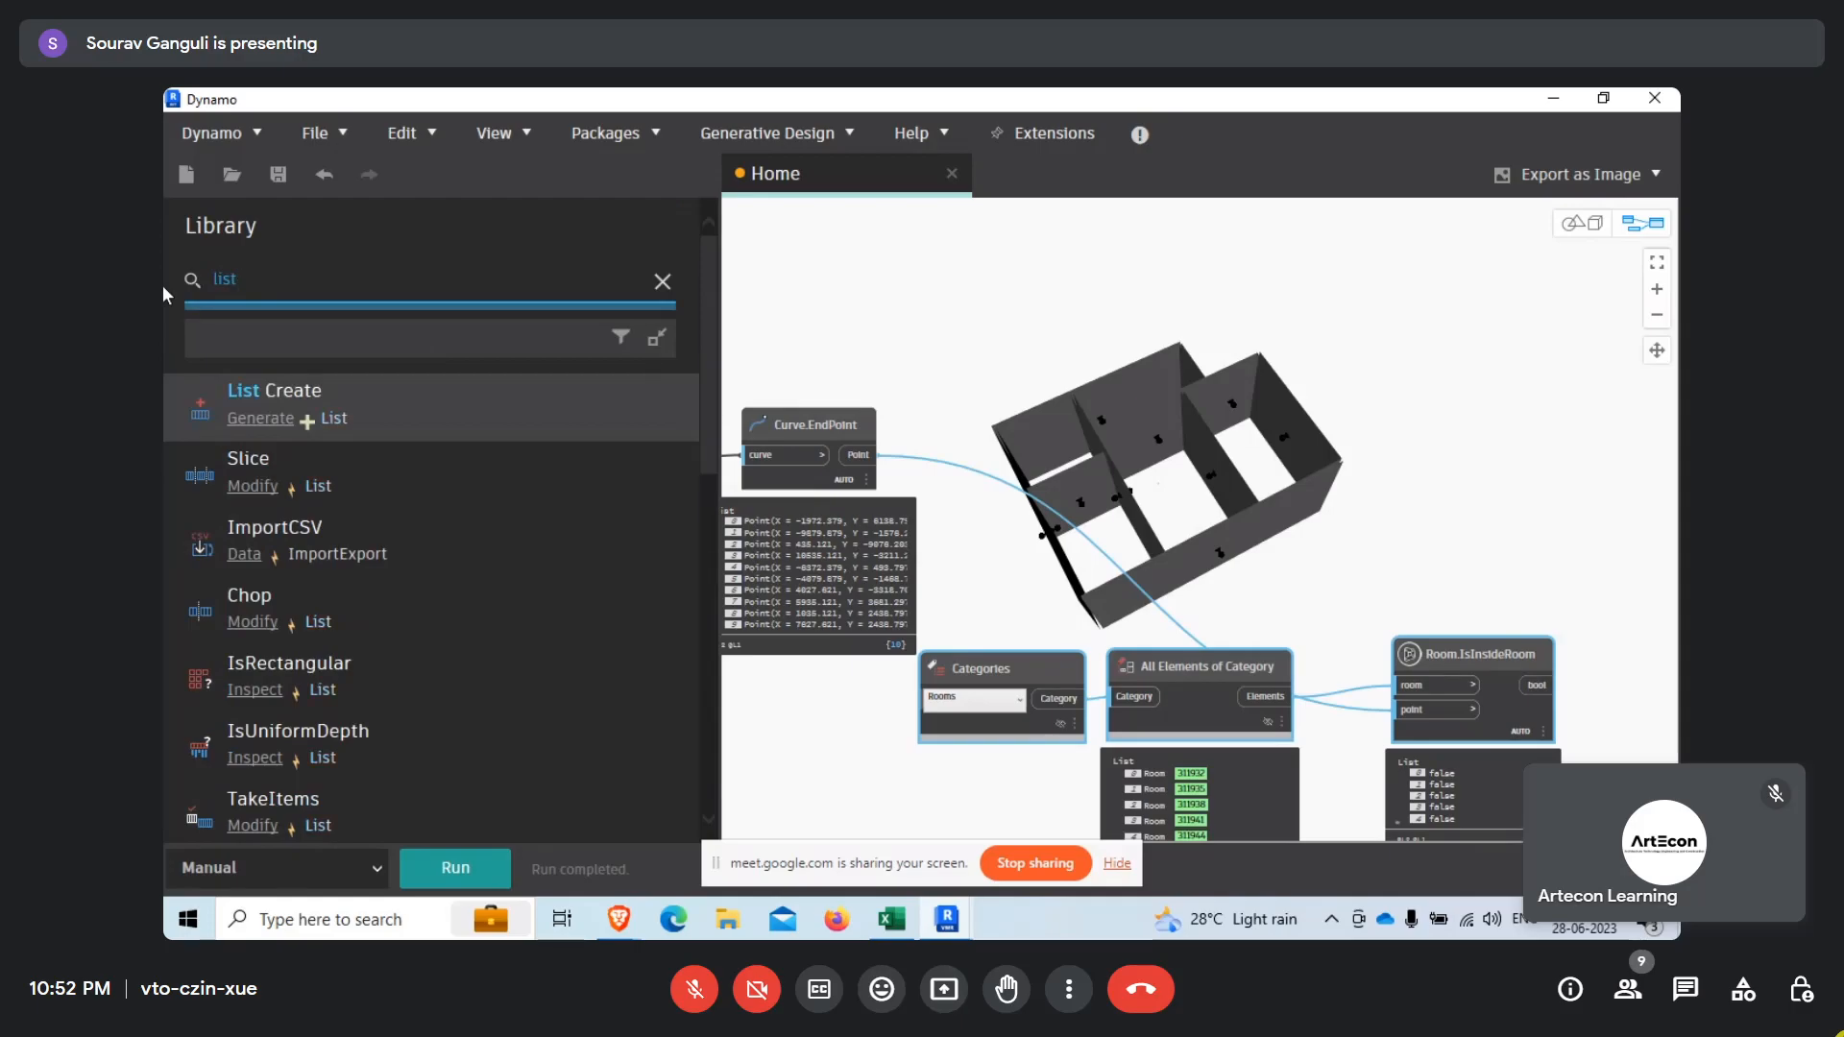
{"action": "type", "text": " ma"}
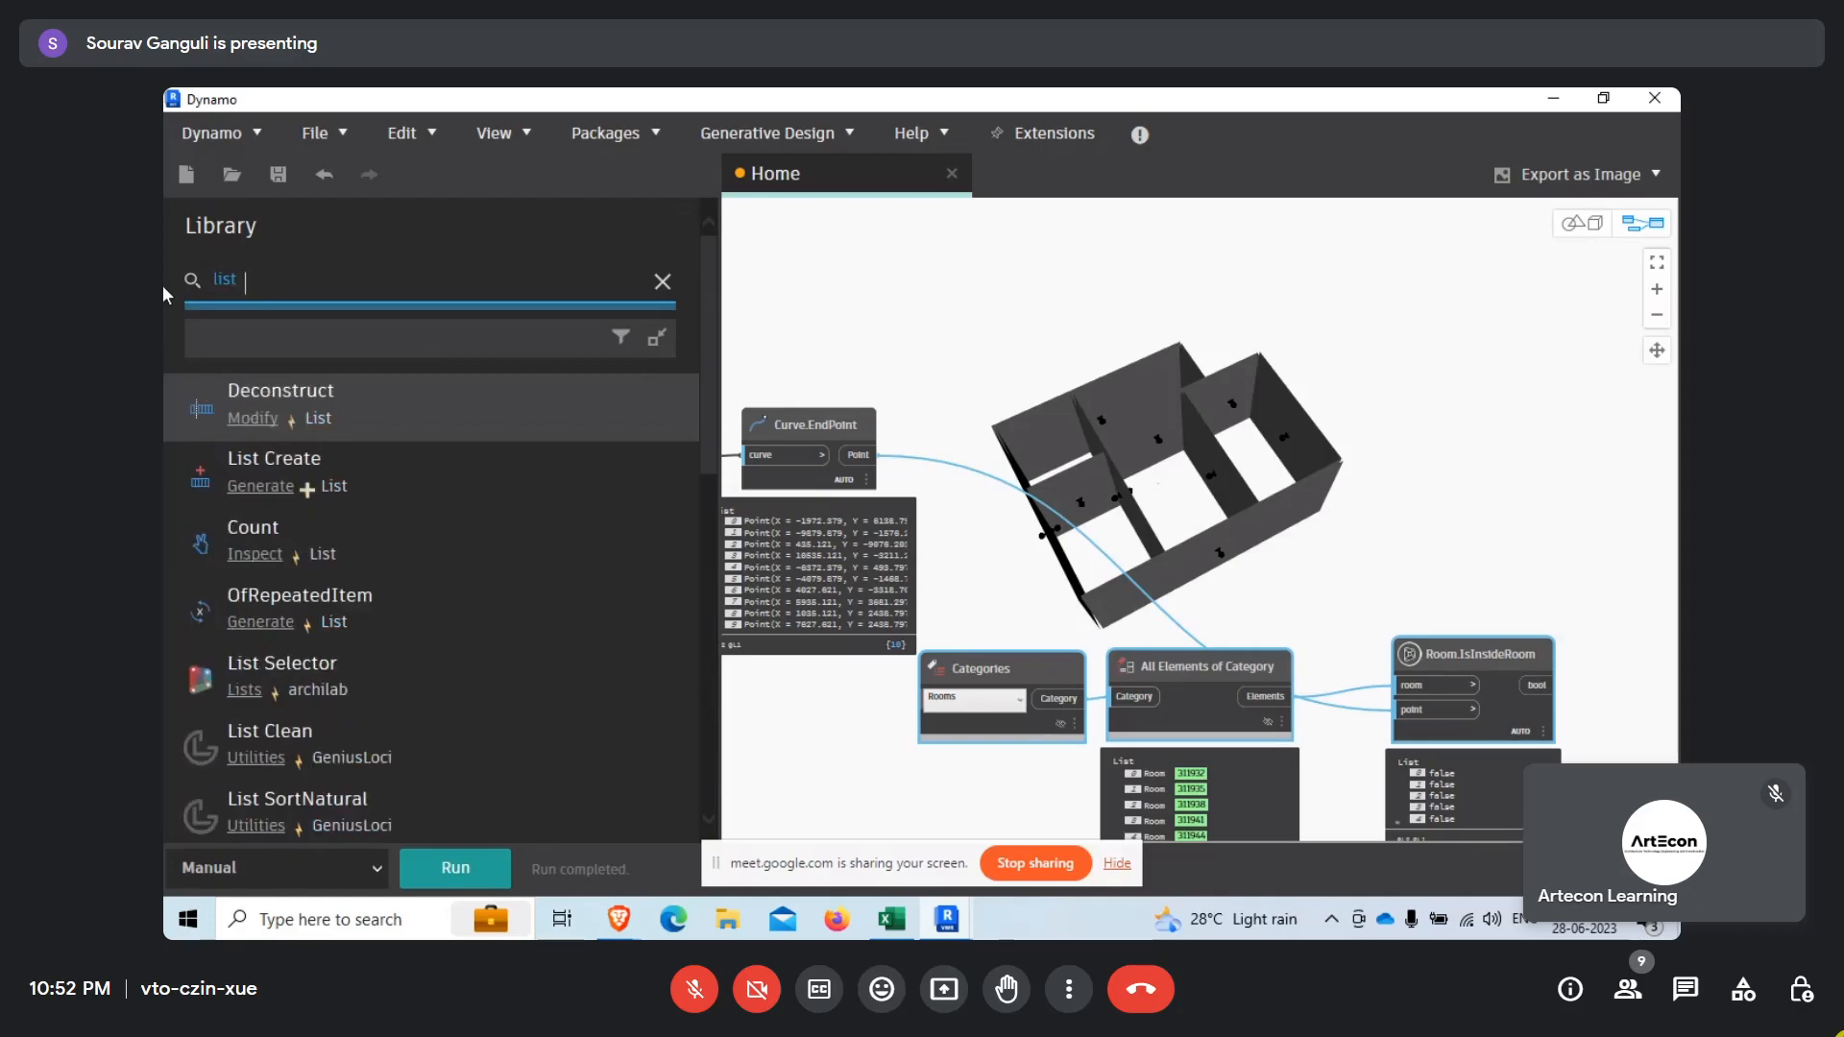
{"action": "key", "text": "BackSpace"}
{"action": "key", "text": "BackSpace"}
{"action": "key", "text": "BackSpace"}
{"action": "key", "text": "BackSpace"}
{"action": "key", "text": "BackSpace"}
{"action": "key", "text": "BackSpace"}
{"action": "key", "text": "BackSpace"}
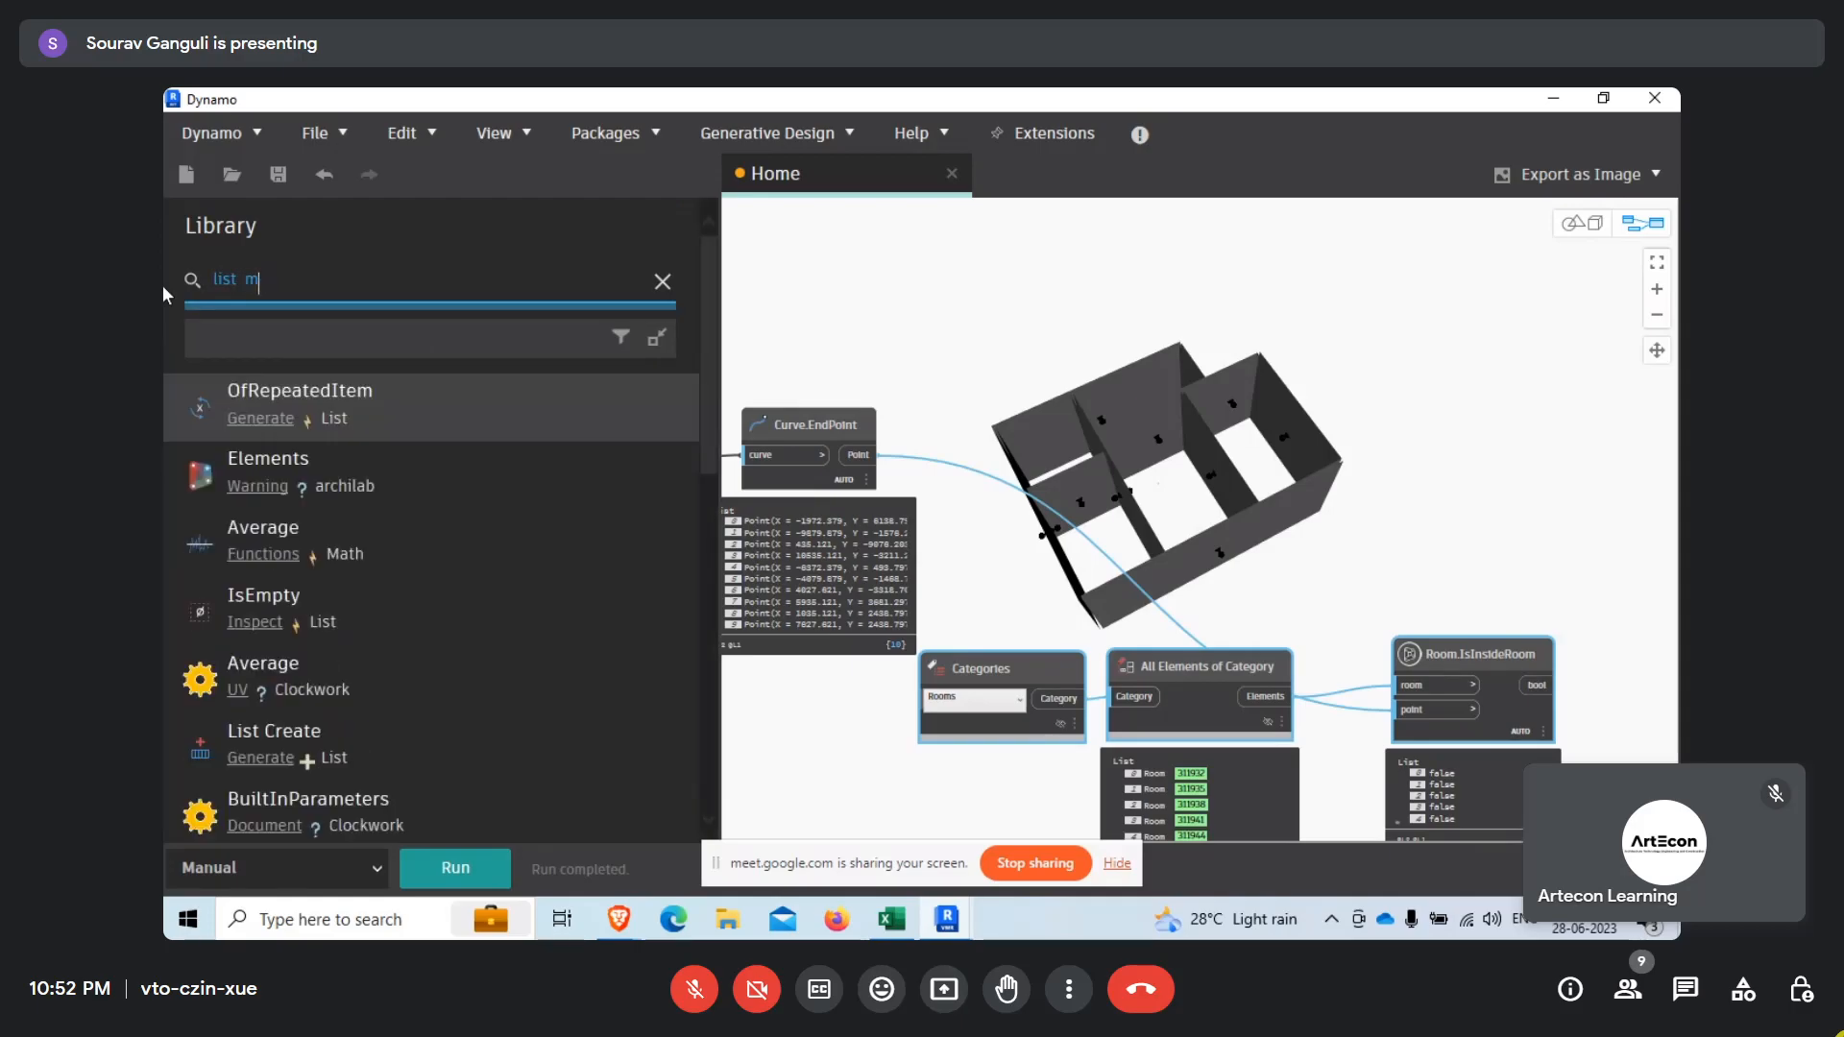
{"action": "type", "text": "map"}
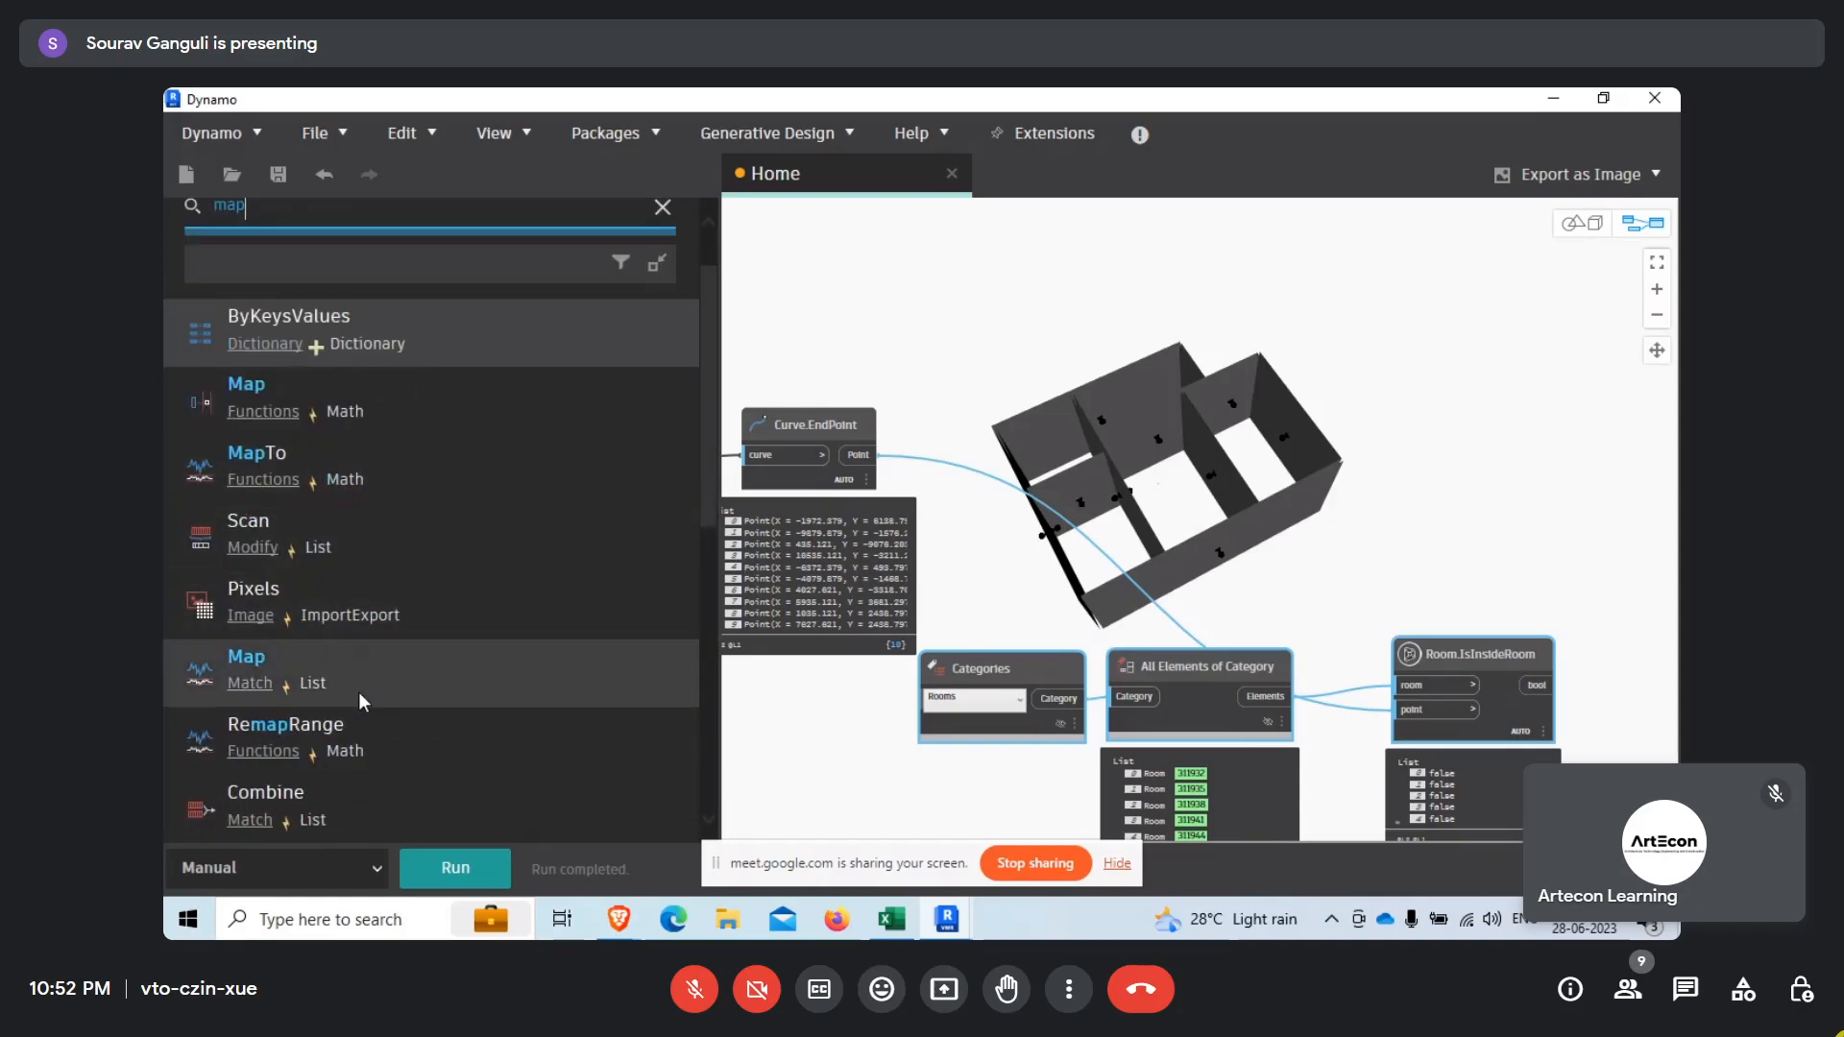
{"action": "left_click", "coordinate": [389, 672]}
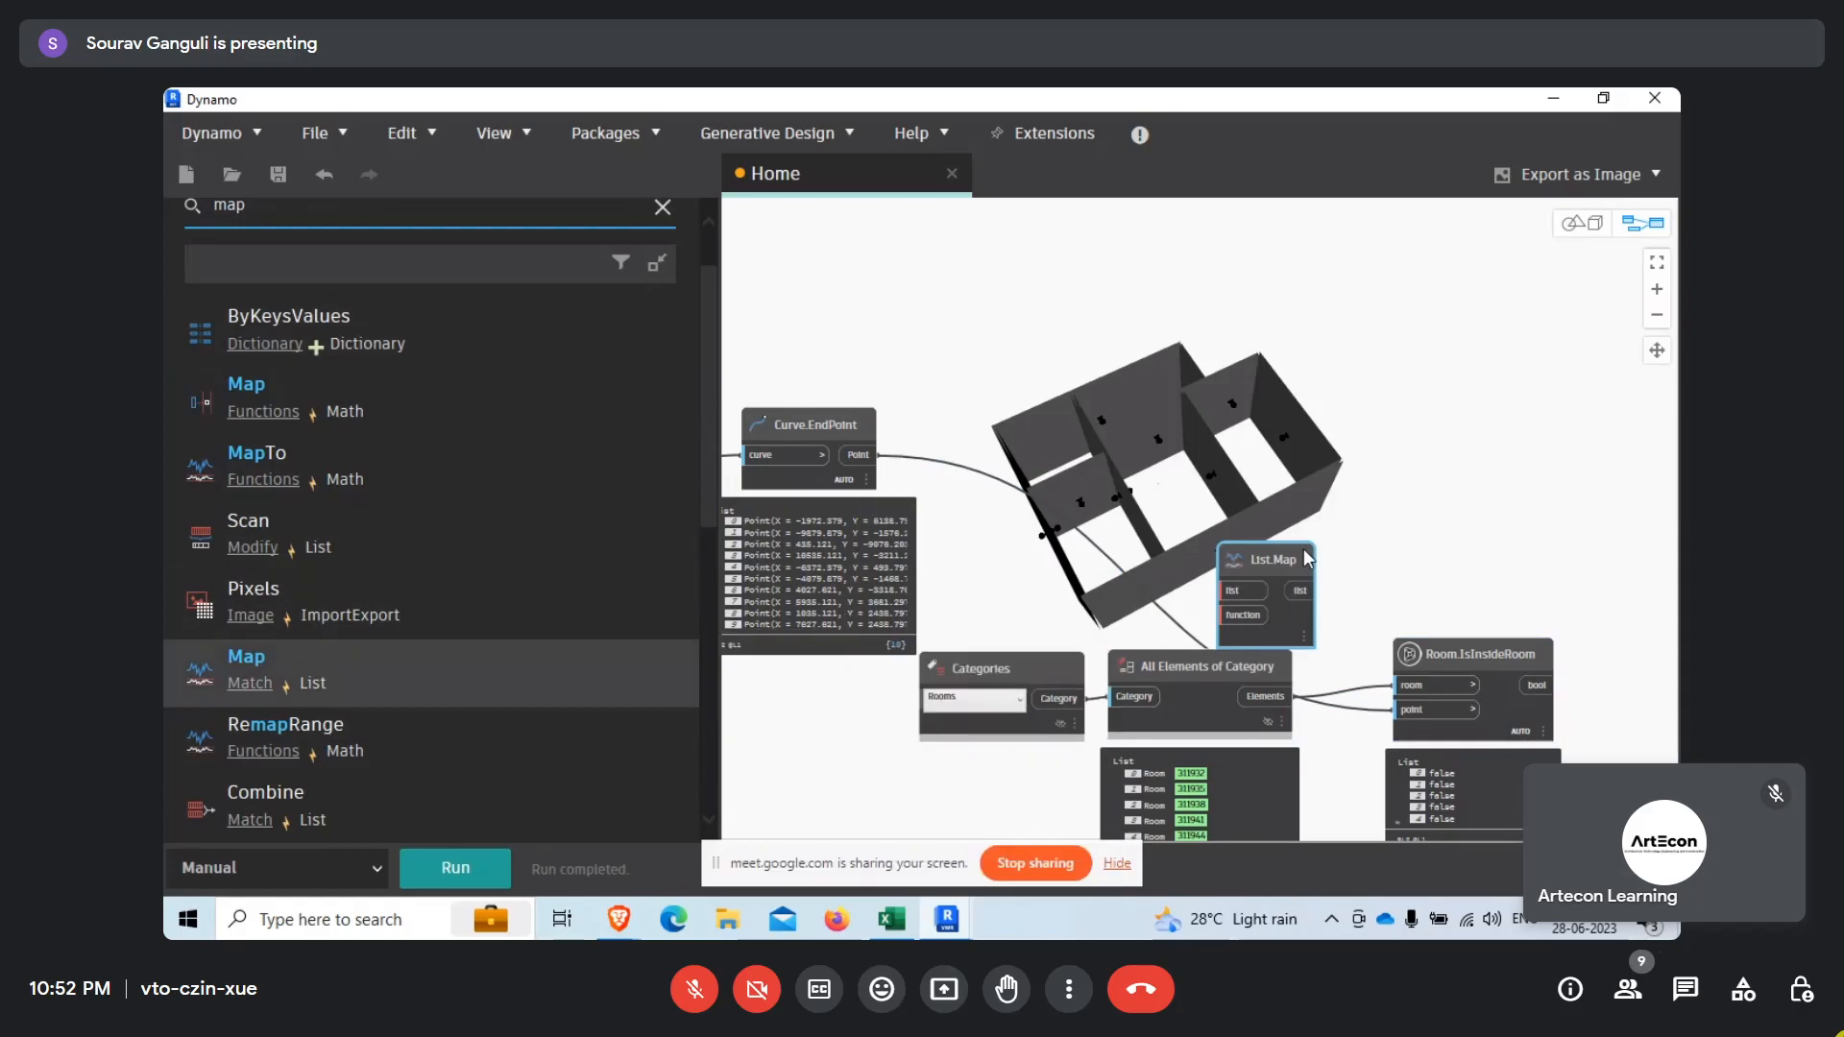
Place List.Map above Room.IsInsideRoom, reroute the lower Curve.EndPoint Point output to its list input, and connect Room.IsInsideRoom's bool output to its function input.
{"action": "scroll", "coordinate": [1224, 605], "scroll_direction": "up", "scroll_amount": 3}
{"action": "left_click_drag", "start_coordinate": [1404, 451], "coordinate": [1434, 359]}
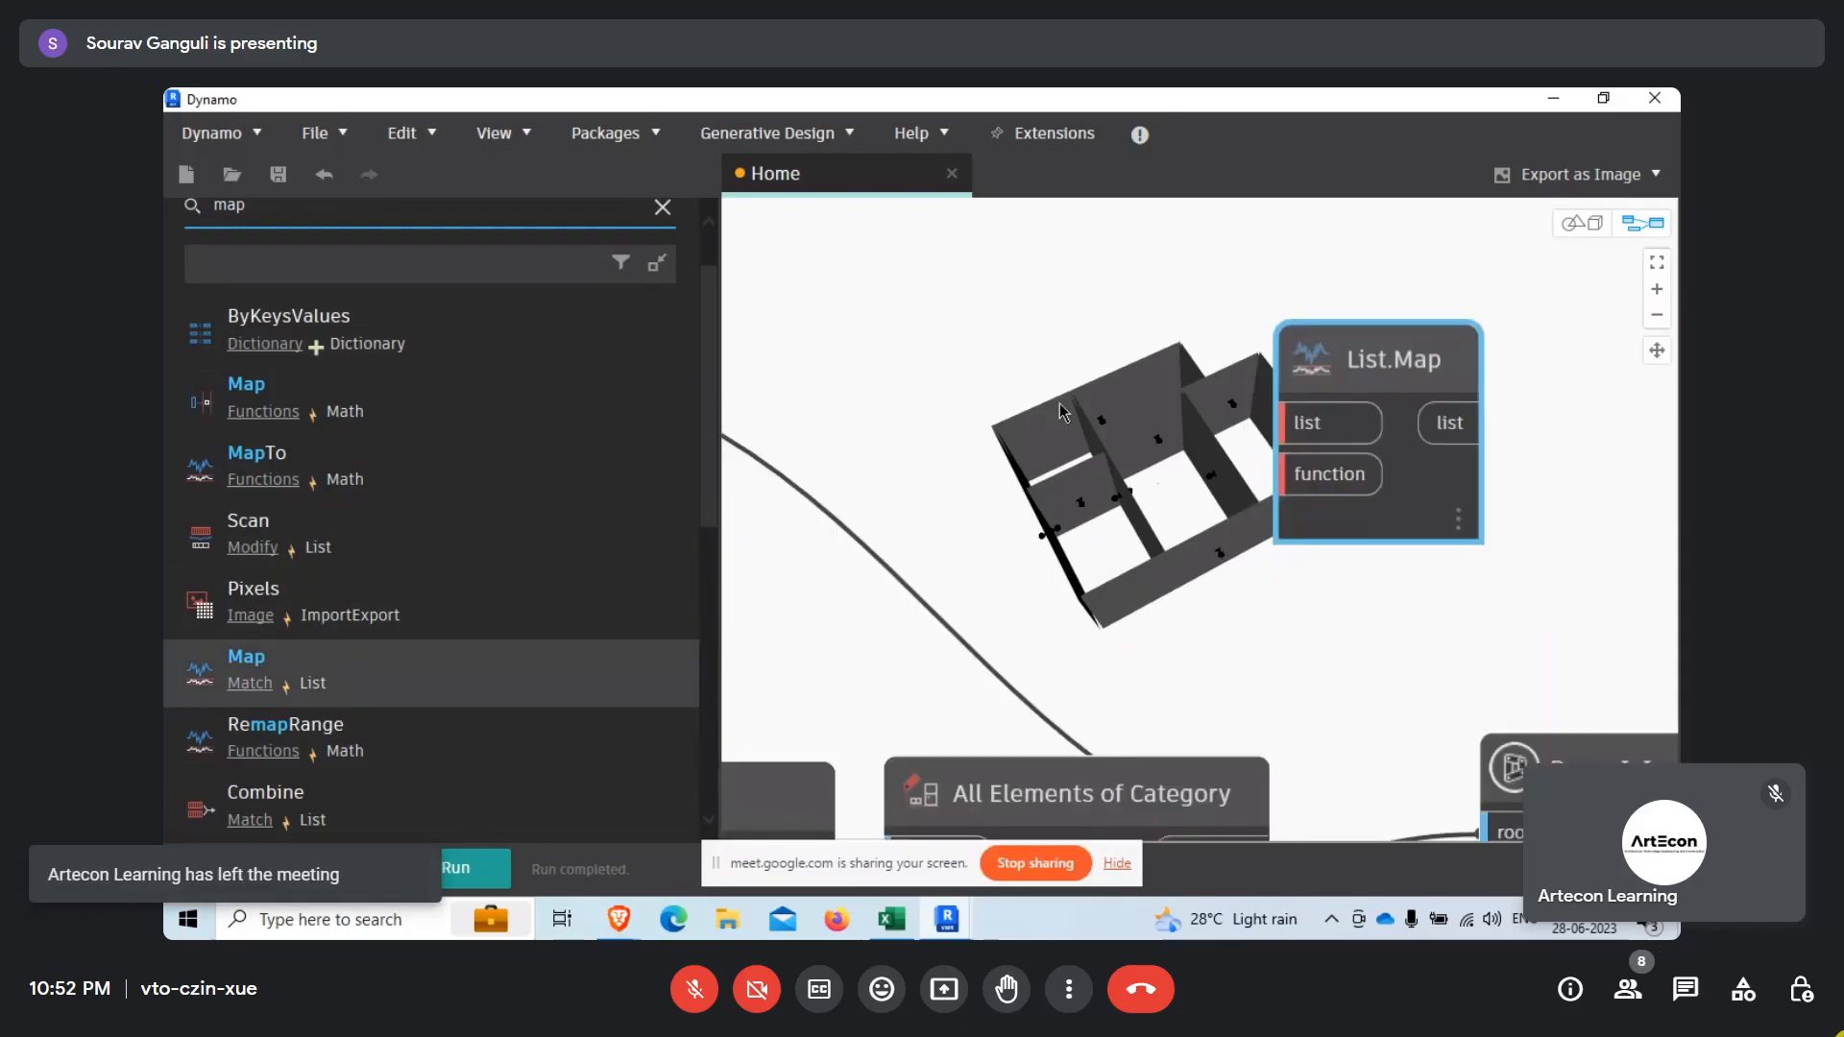
{"action": "scroll", "coordinate": [1058, 401], "scroll_direction": "down", "scroll_amount": 3}
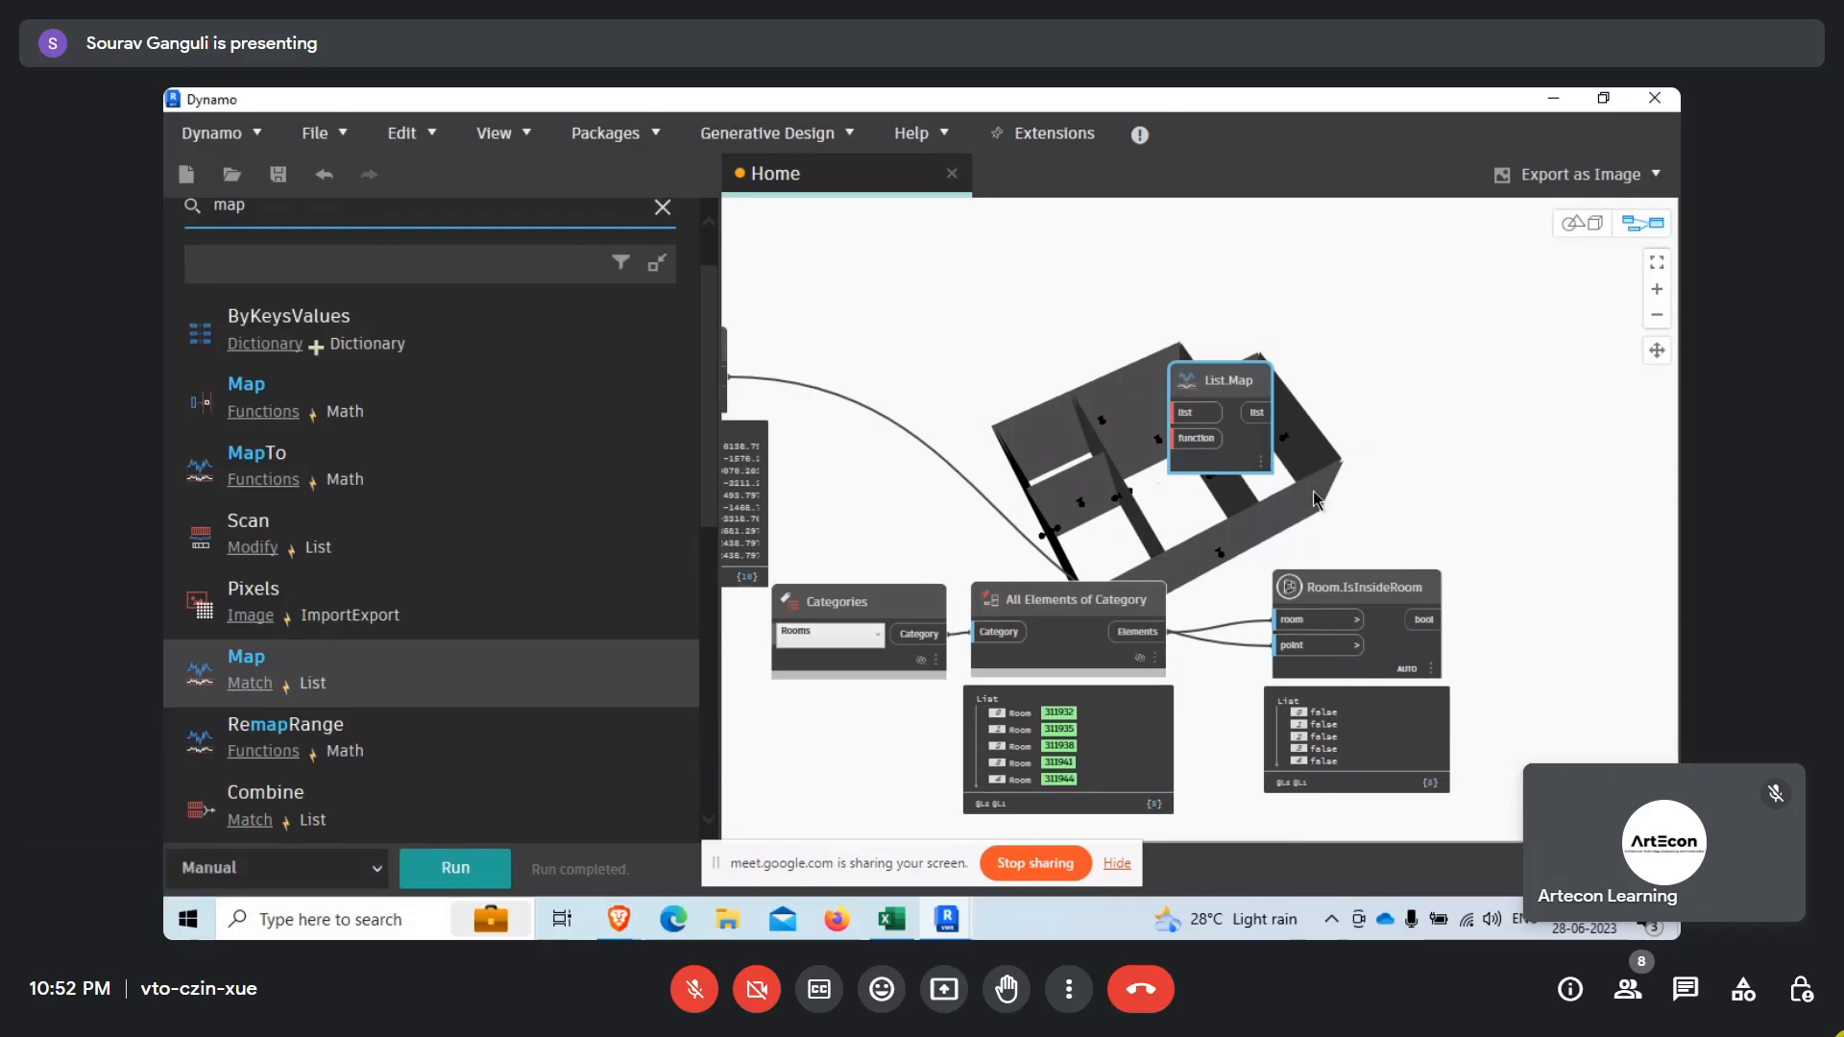
{"action": "middle_click_drag", "start_coordinate": [1339, 480], "coordinate": [1416, 561]}
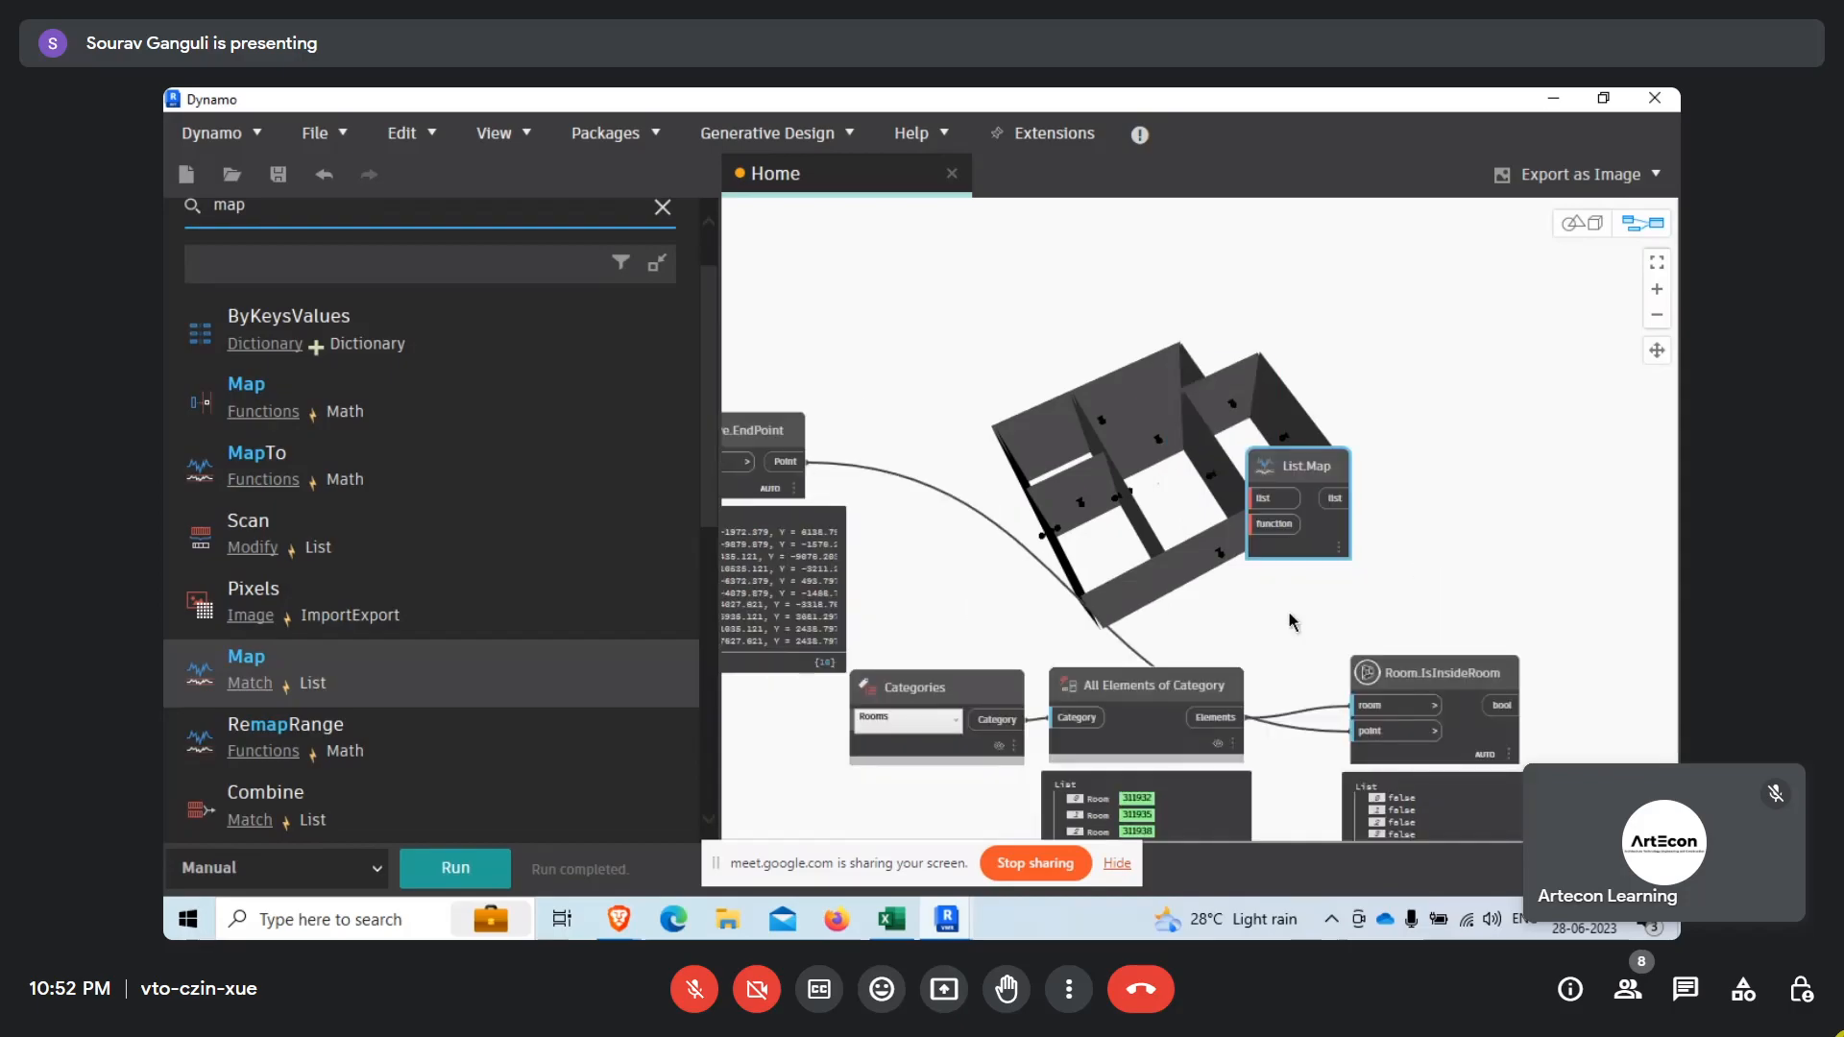
{"action": "left_click_drag", "start_coordinate": [1402, 731], "coordinate": [1501, 486]}
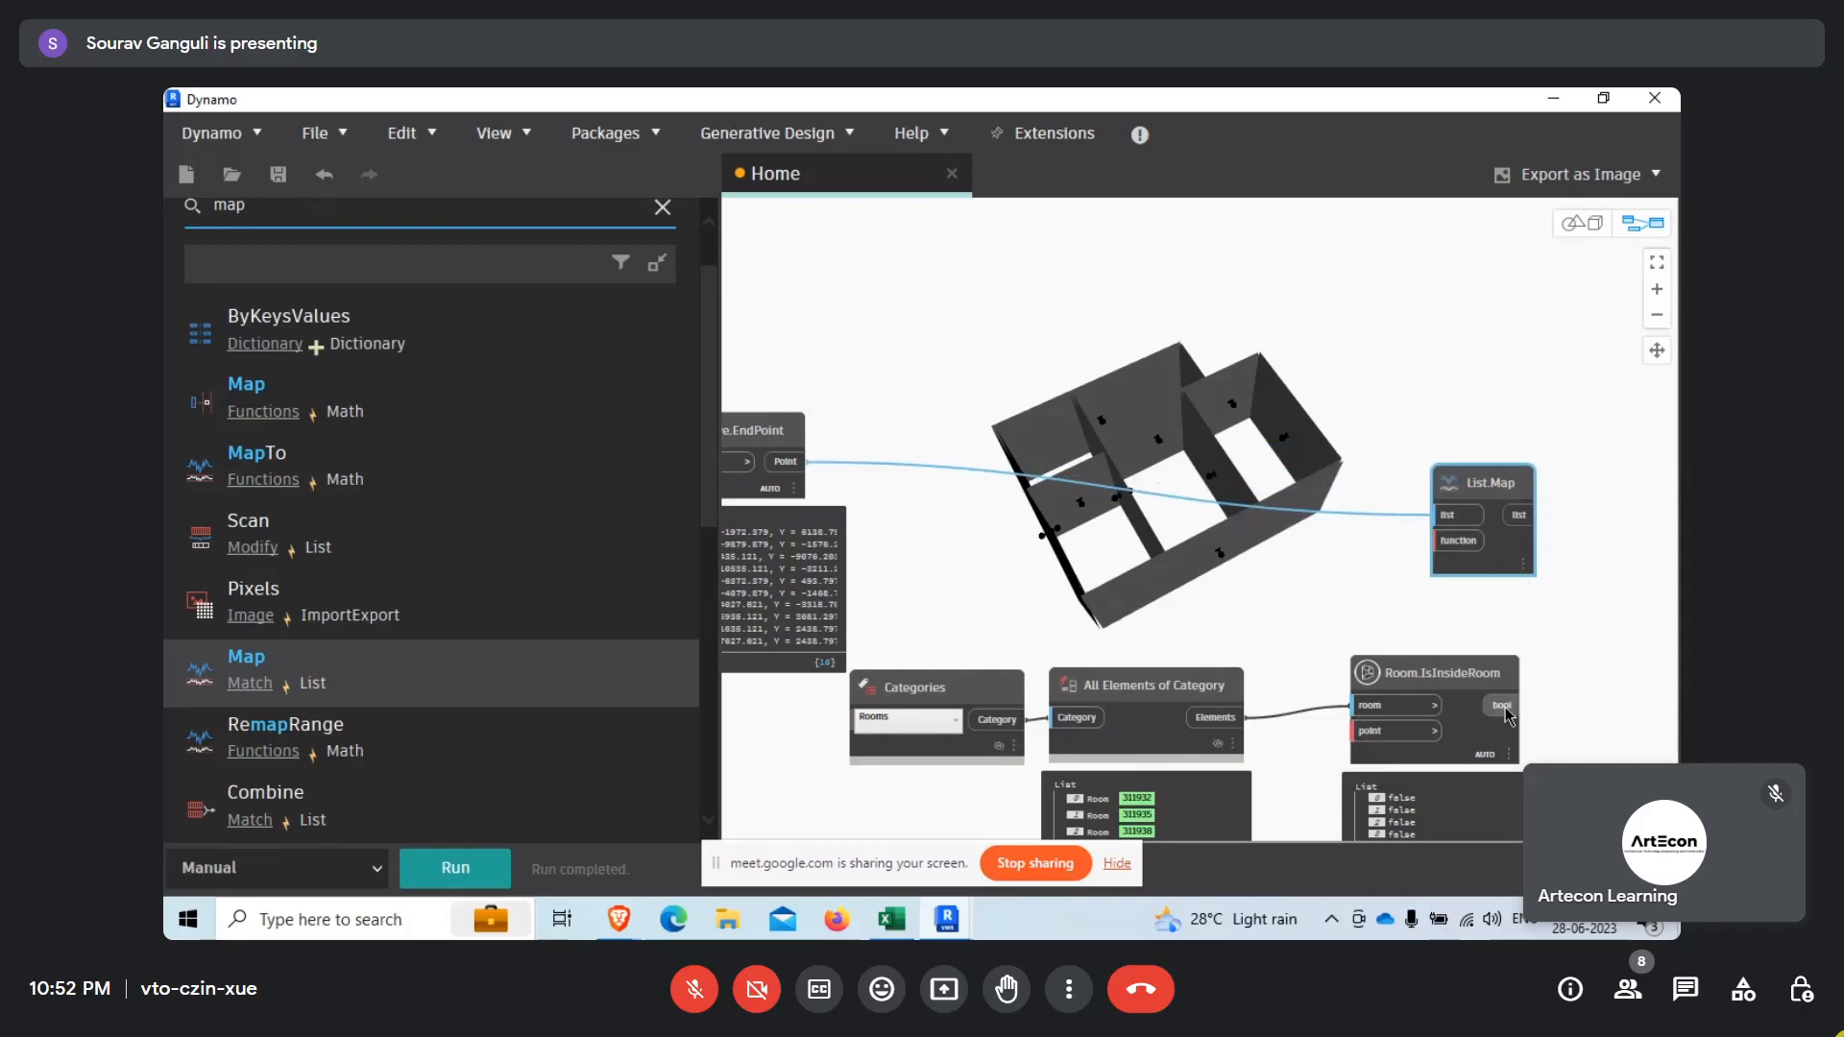
{"action": "left_click_drag", "start_coordinate": [1512, 710], "coordinate": [1431, 542]}
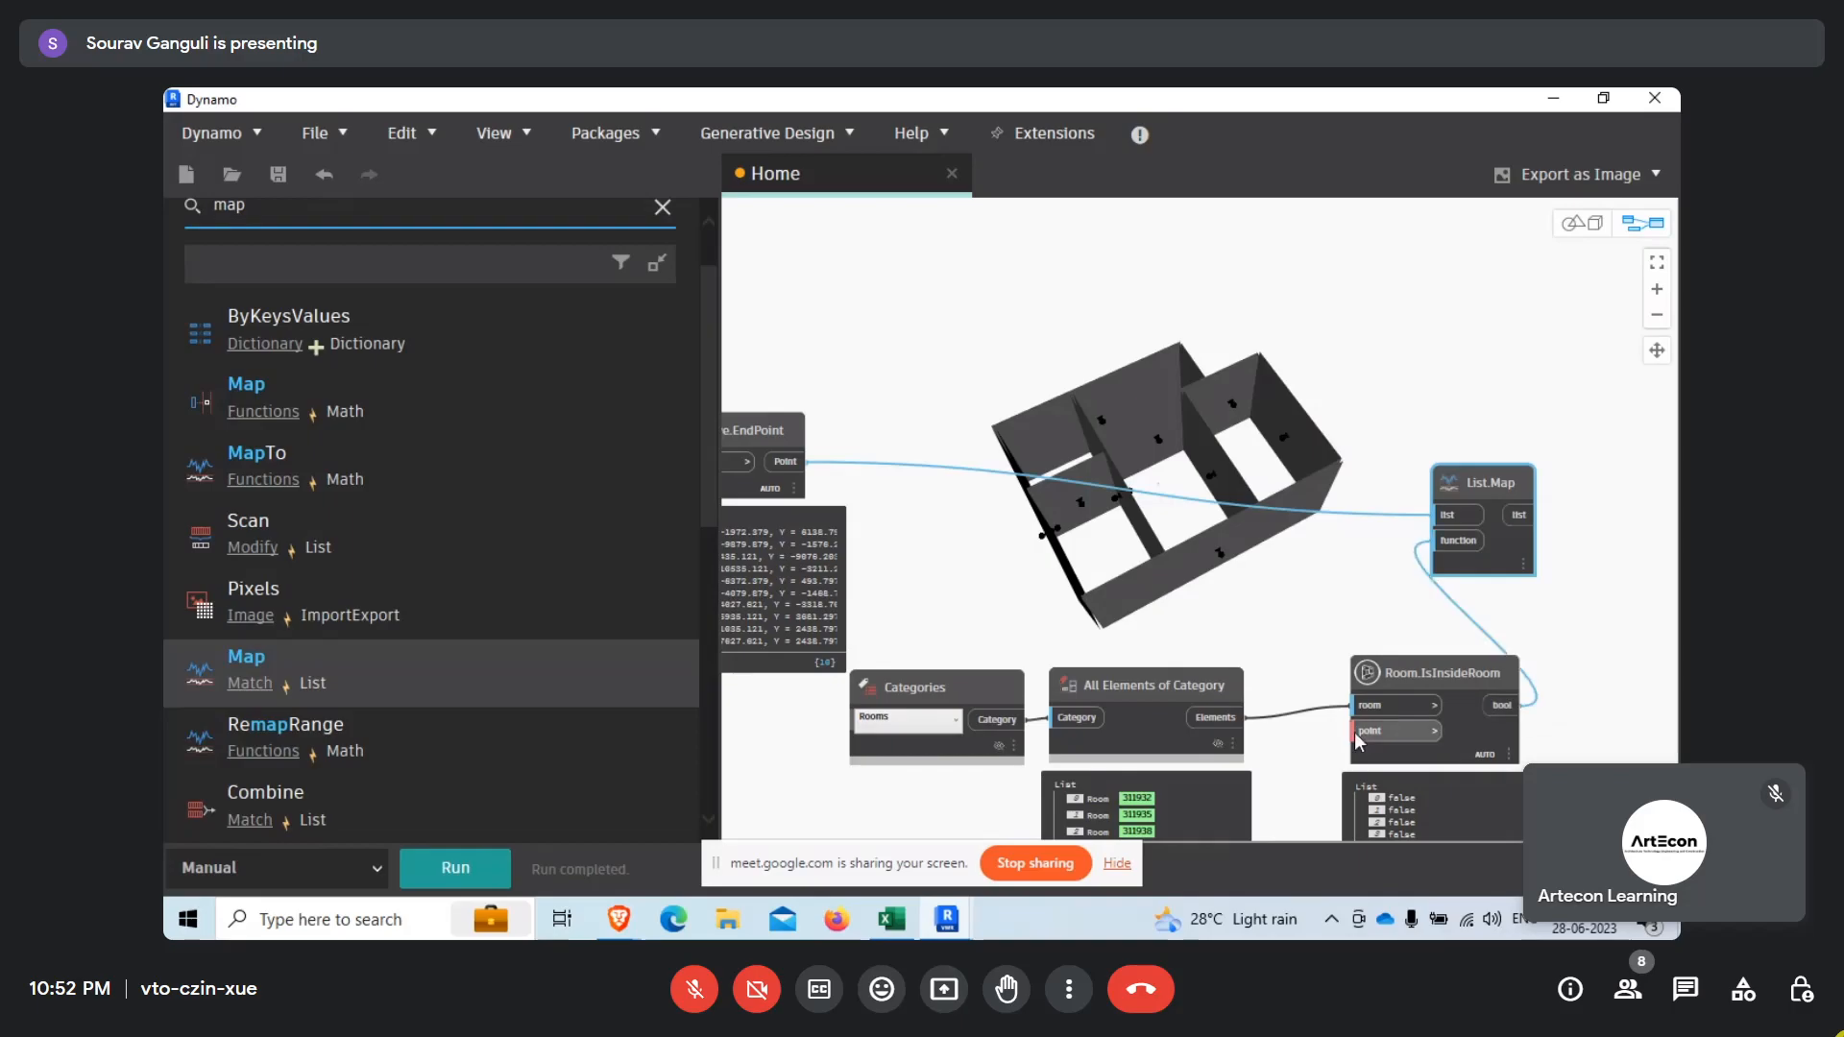
Run the graph, shift List.Map farther along, and swap the pinned preview from the room collection to List.Map's output.
{"action": "middle_click_drag", "start_coordinate": [1209, 630], "coordinate": [1093, 568]}
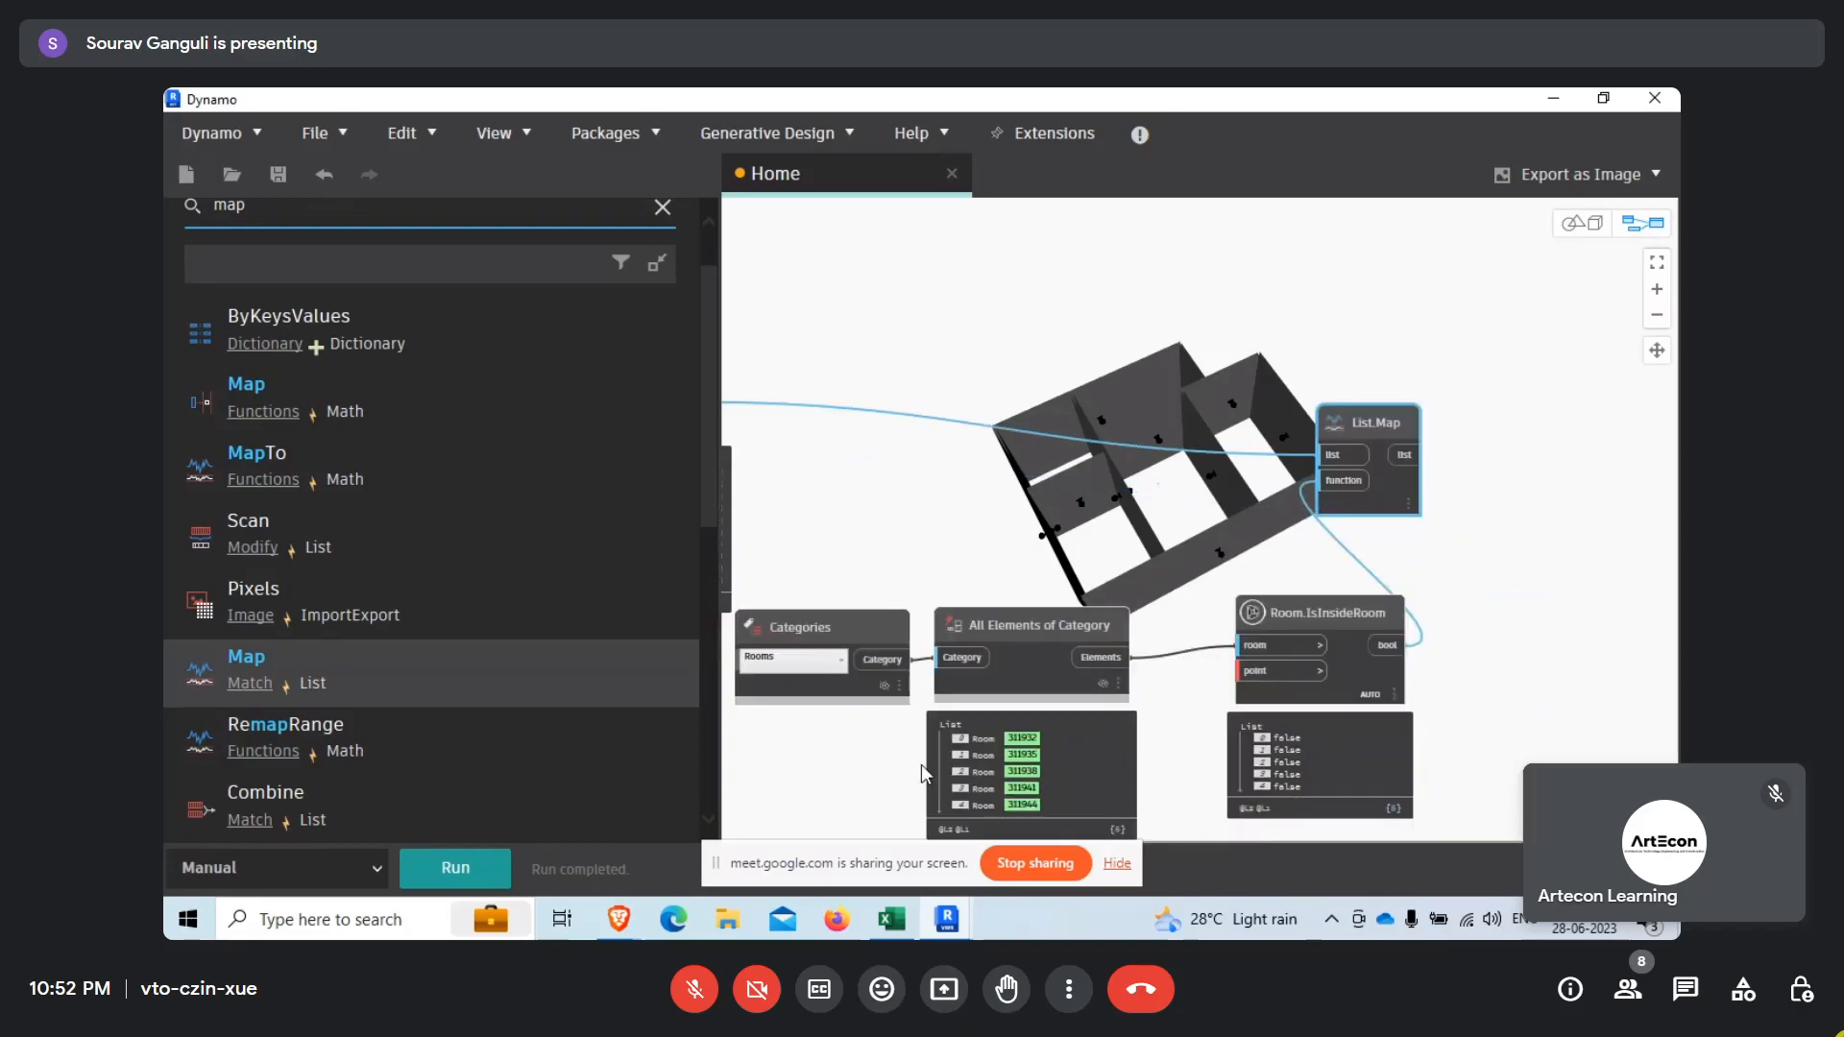
{"action": "left_click", "coordinate": [455, 867]}
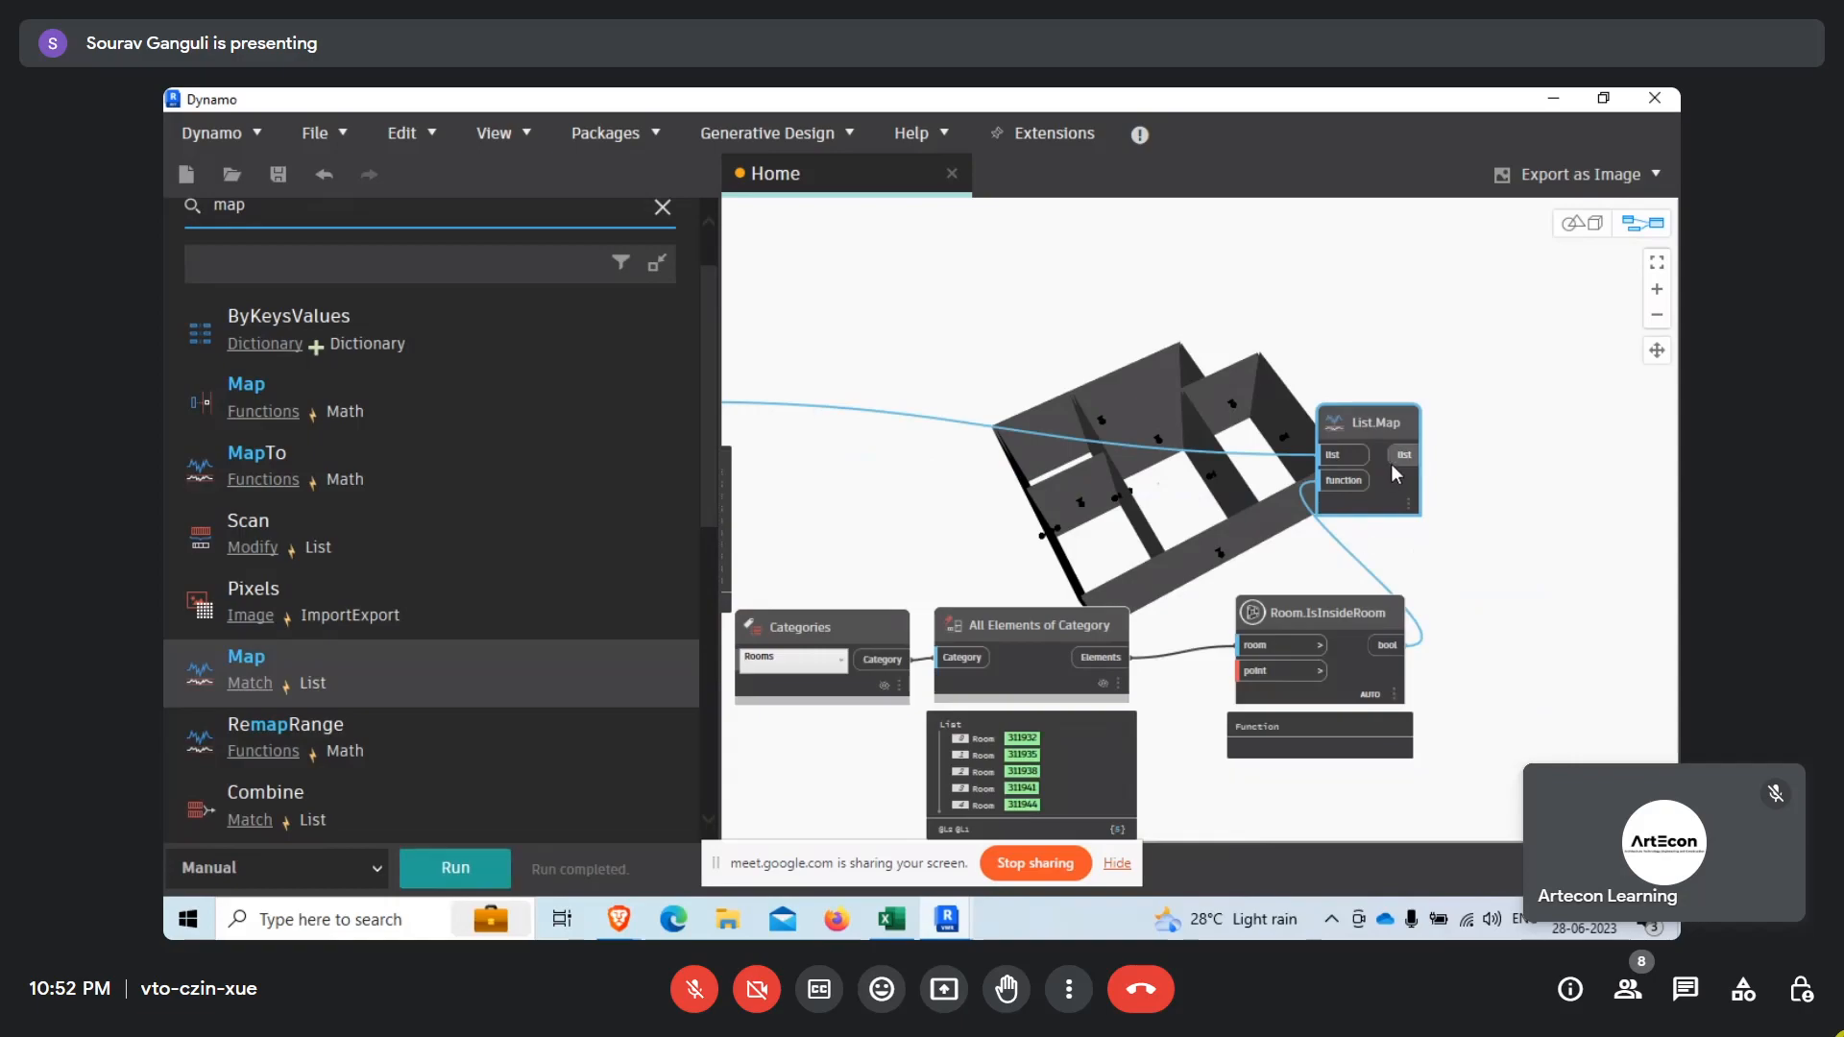
{"action": "left_click_drag", "start_coordinate": [1390, 464], "coordinate": [1473, 468]}
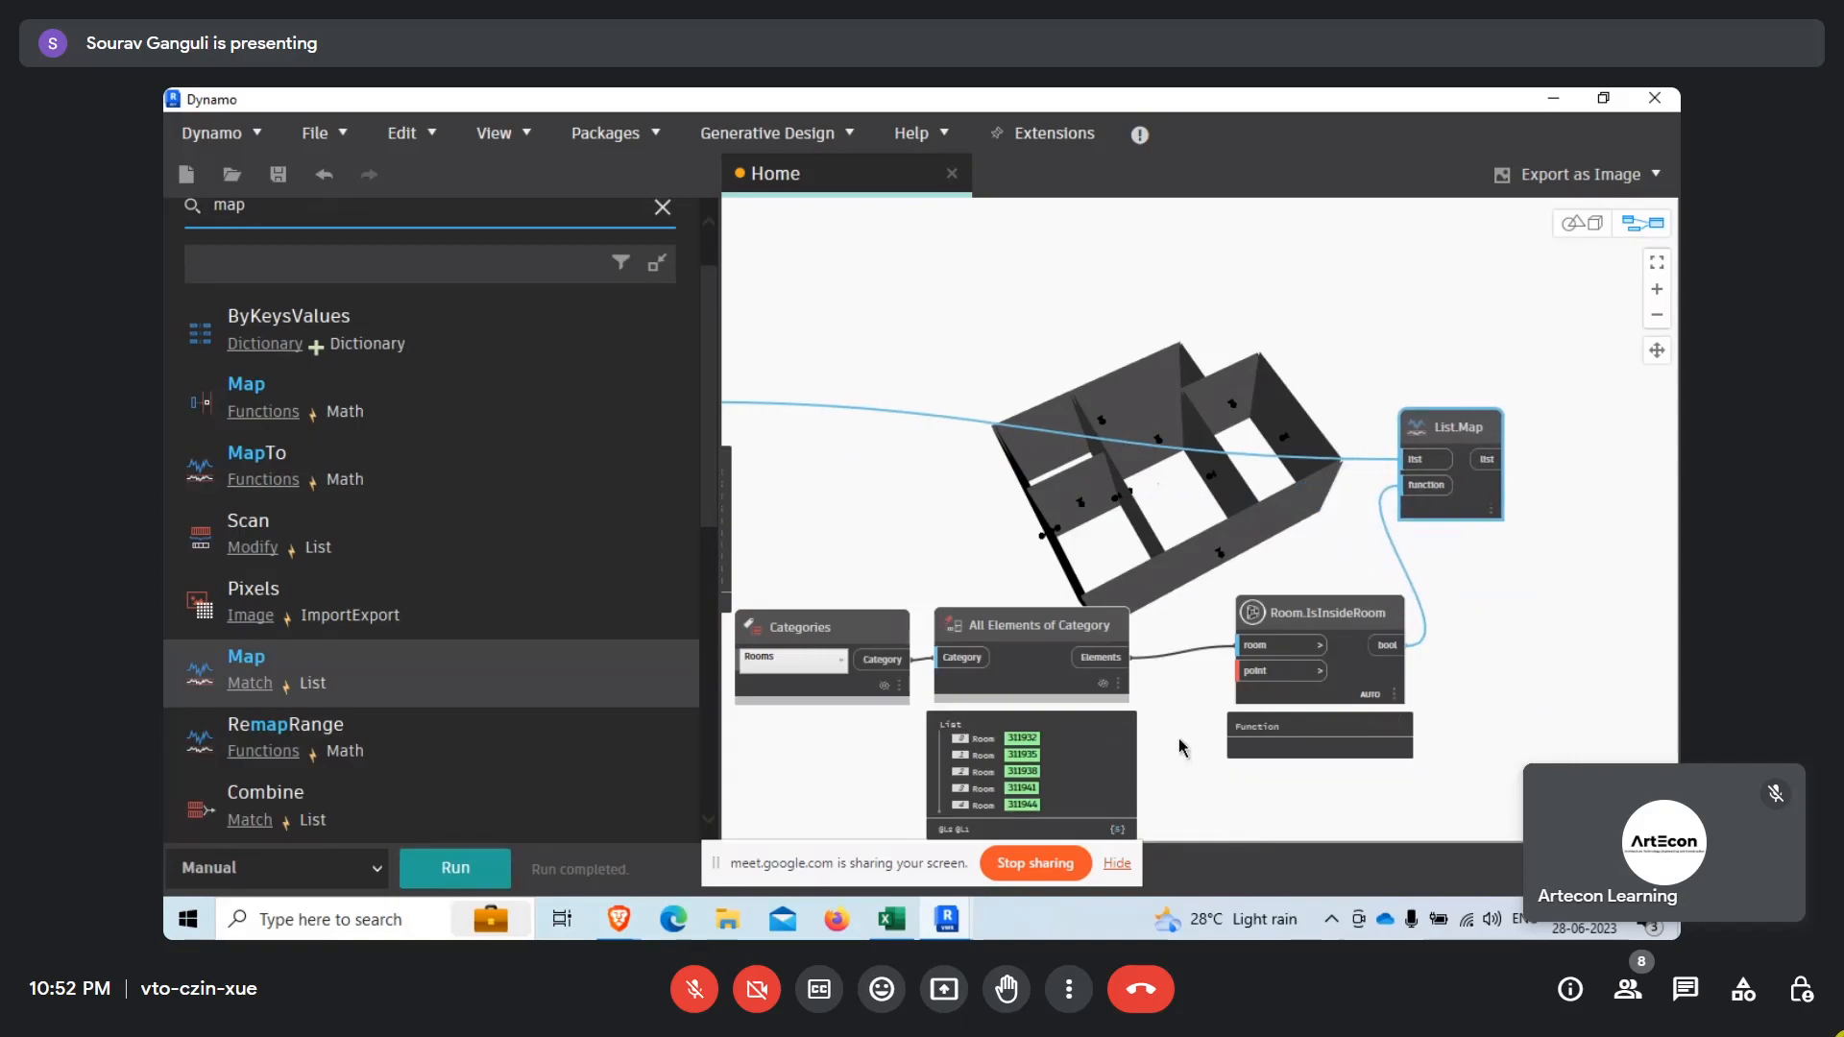
{"action": "left_click", "coordinate": [1106, 728]}
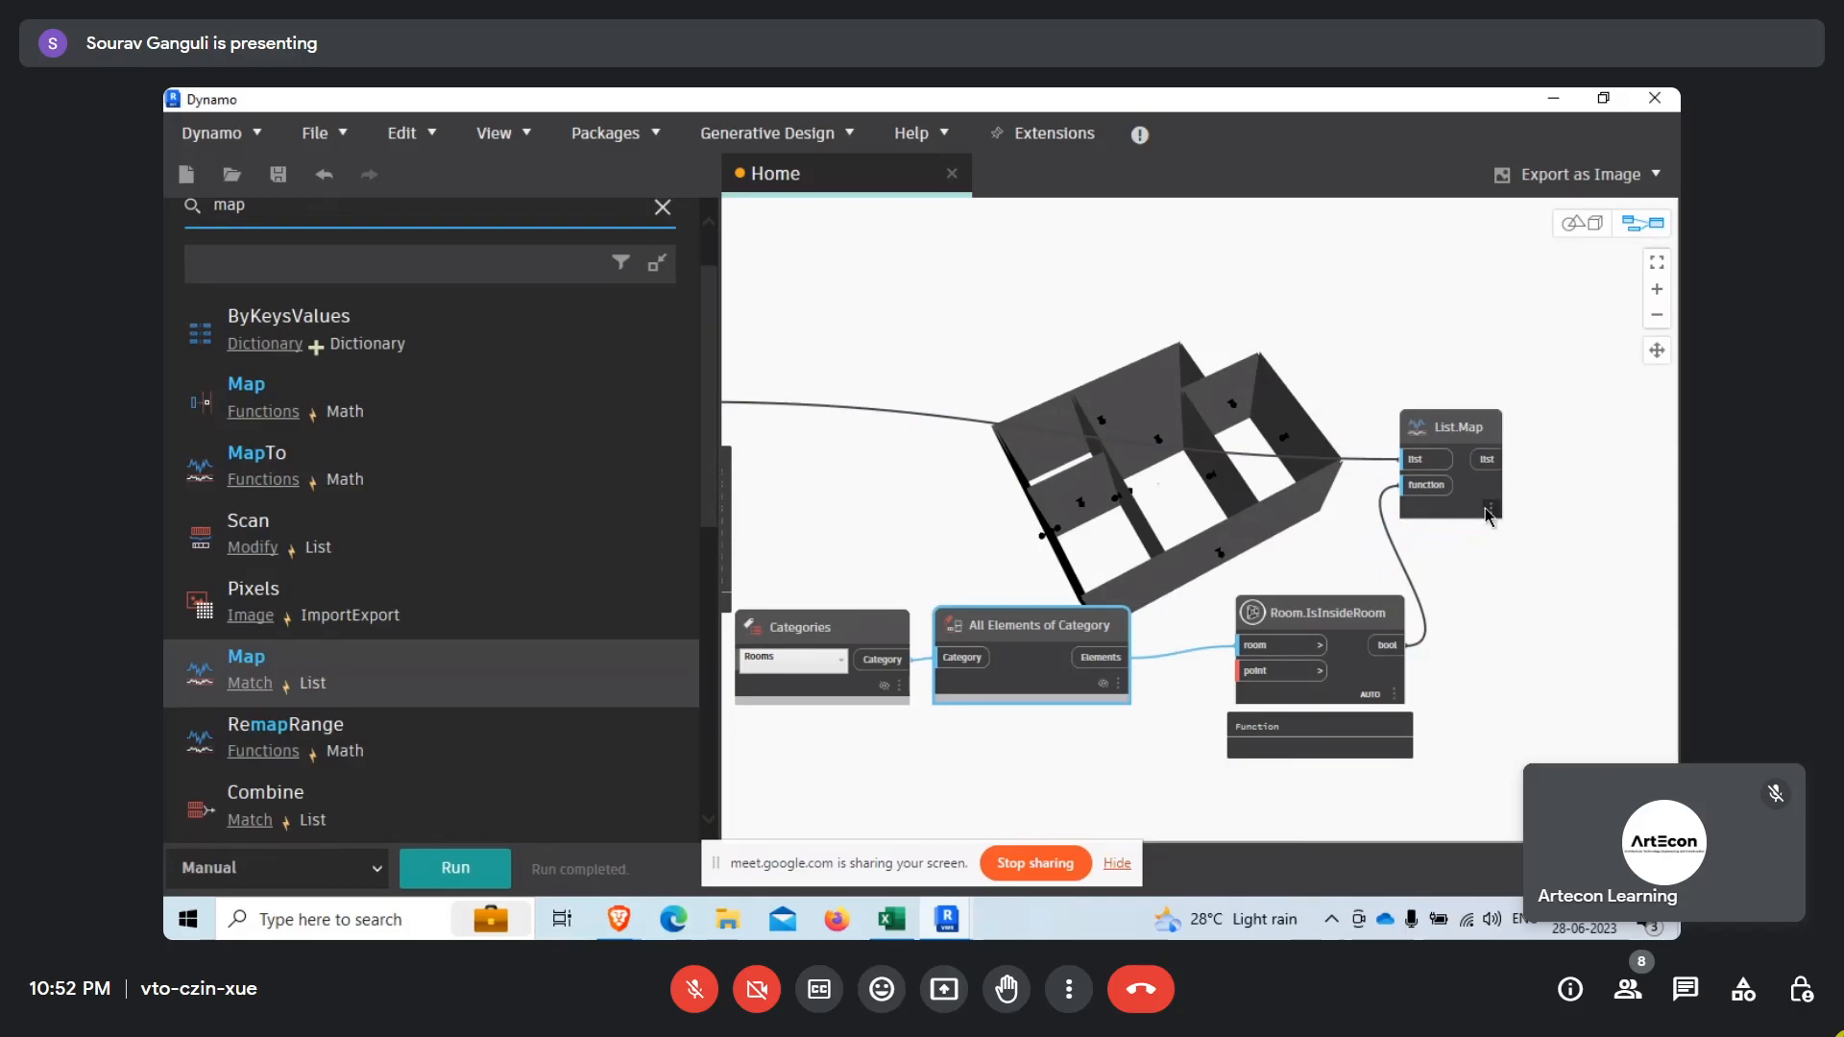
{"action": "scroll", "coordinate": [1483, 507], "scroll_direction": "up", "scroll_amount": 3}
{"action": "left_click", "coordinate": [1490, 553]}
{"action": "middle_click_drag", "start_coordinate": [1582, 643], "coordinate": [1465, 604]}
{"action": "scroll", "coordinate": [1521, 642], "scroll_direction": "down", "scroll_amount": 5}
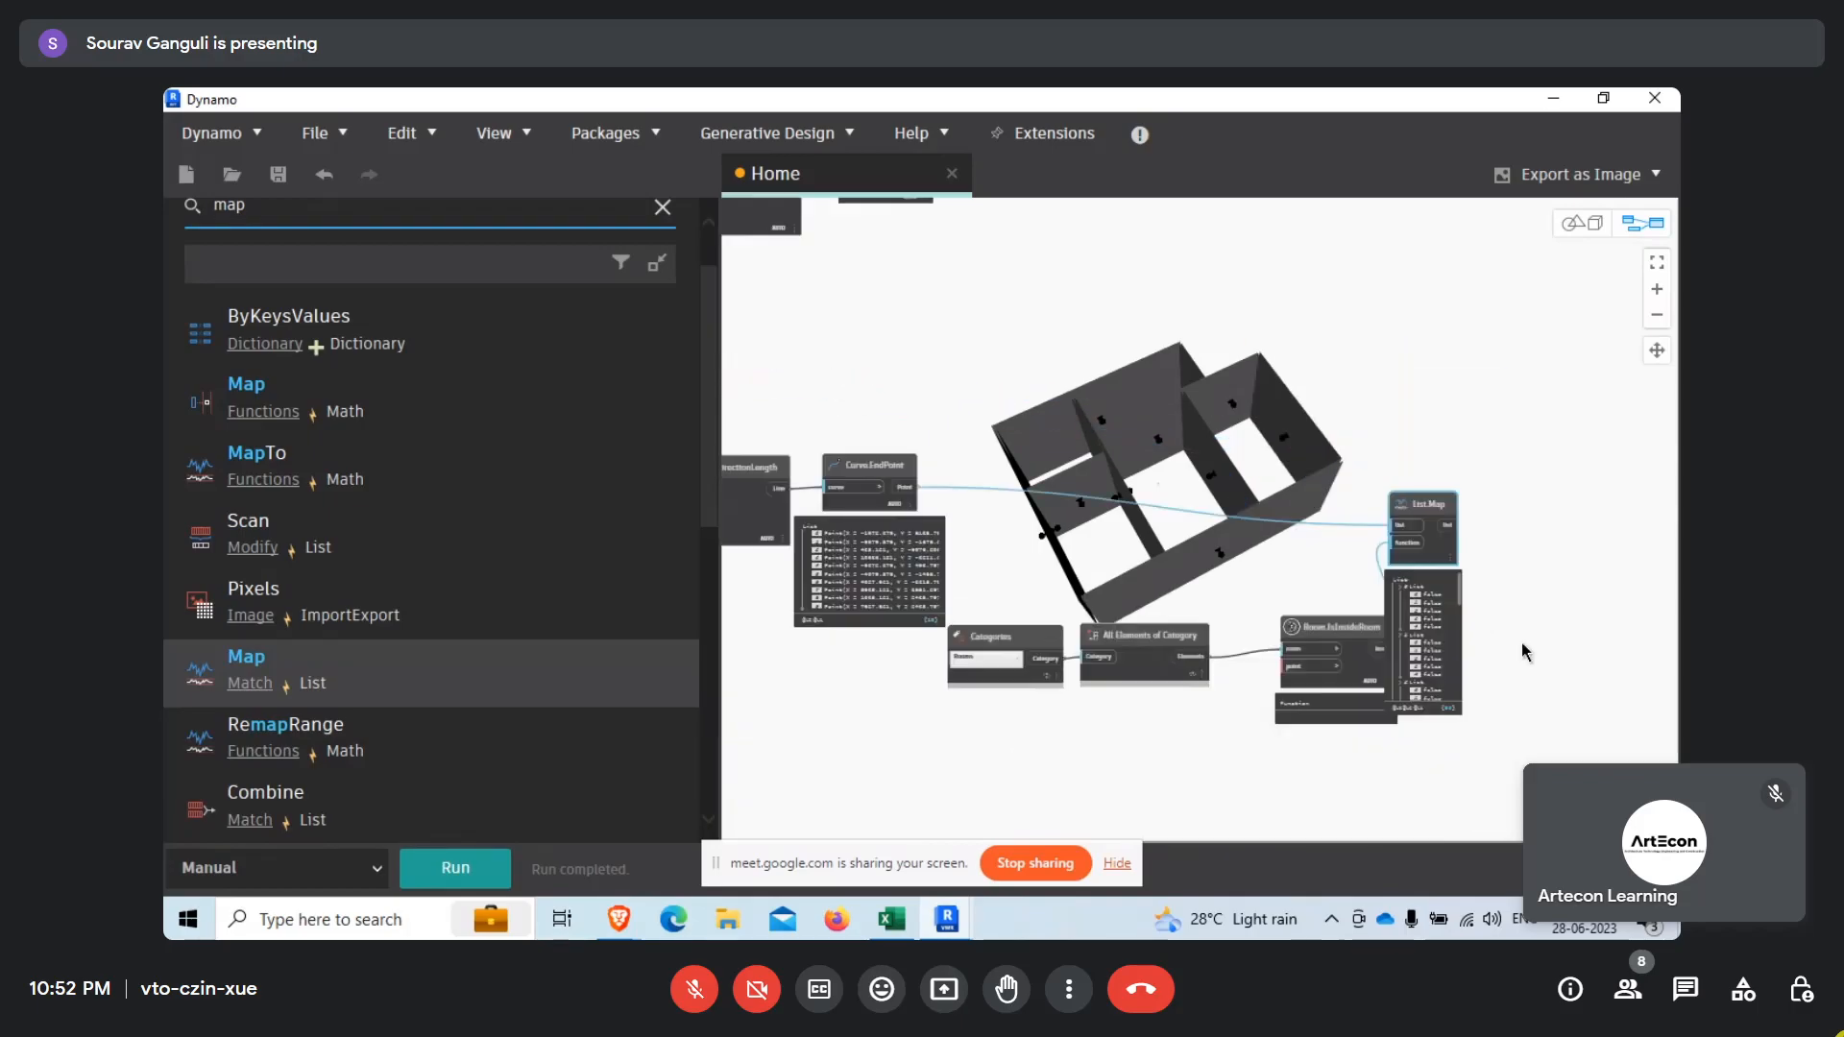
Move Room.IsInsideRoom closer to the room collection's All Elements of Category node and pin that node's room list preview.
{"action": "scroll", "coordinate": [1056, 571], "scroll_direction": "up", "scroll_amount": 4}
{"action": "middle_click_drag", "start_coordinate": [1306, 603], "coordinate": [1114, 601]}
{"action": "scroll", "coordinate": [1224, 567], "scroll_direction": "down", "scroll_amount": 3}
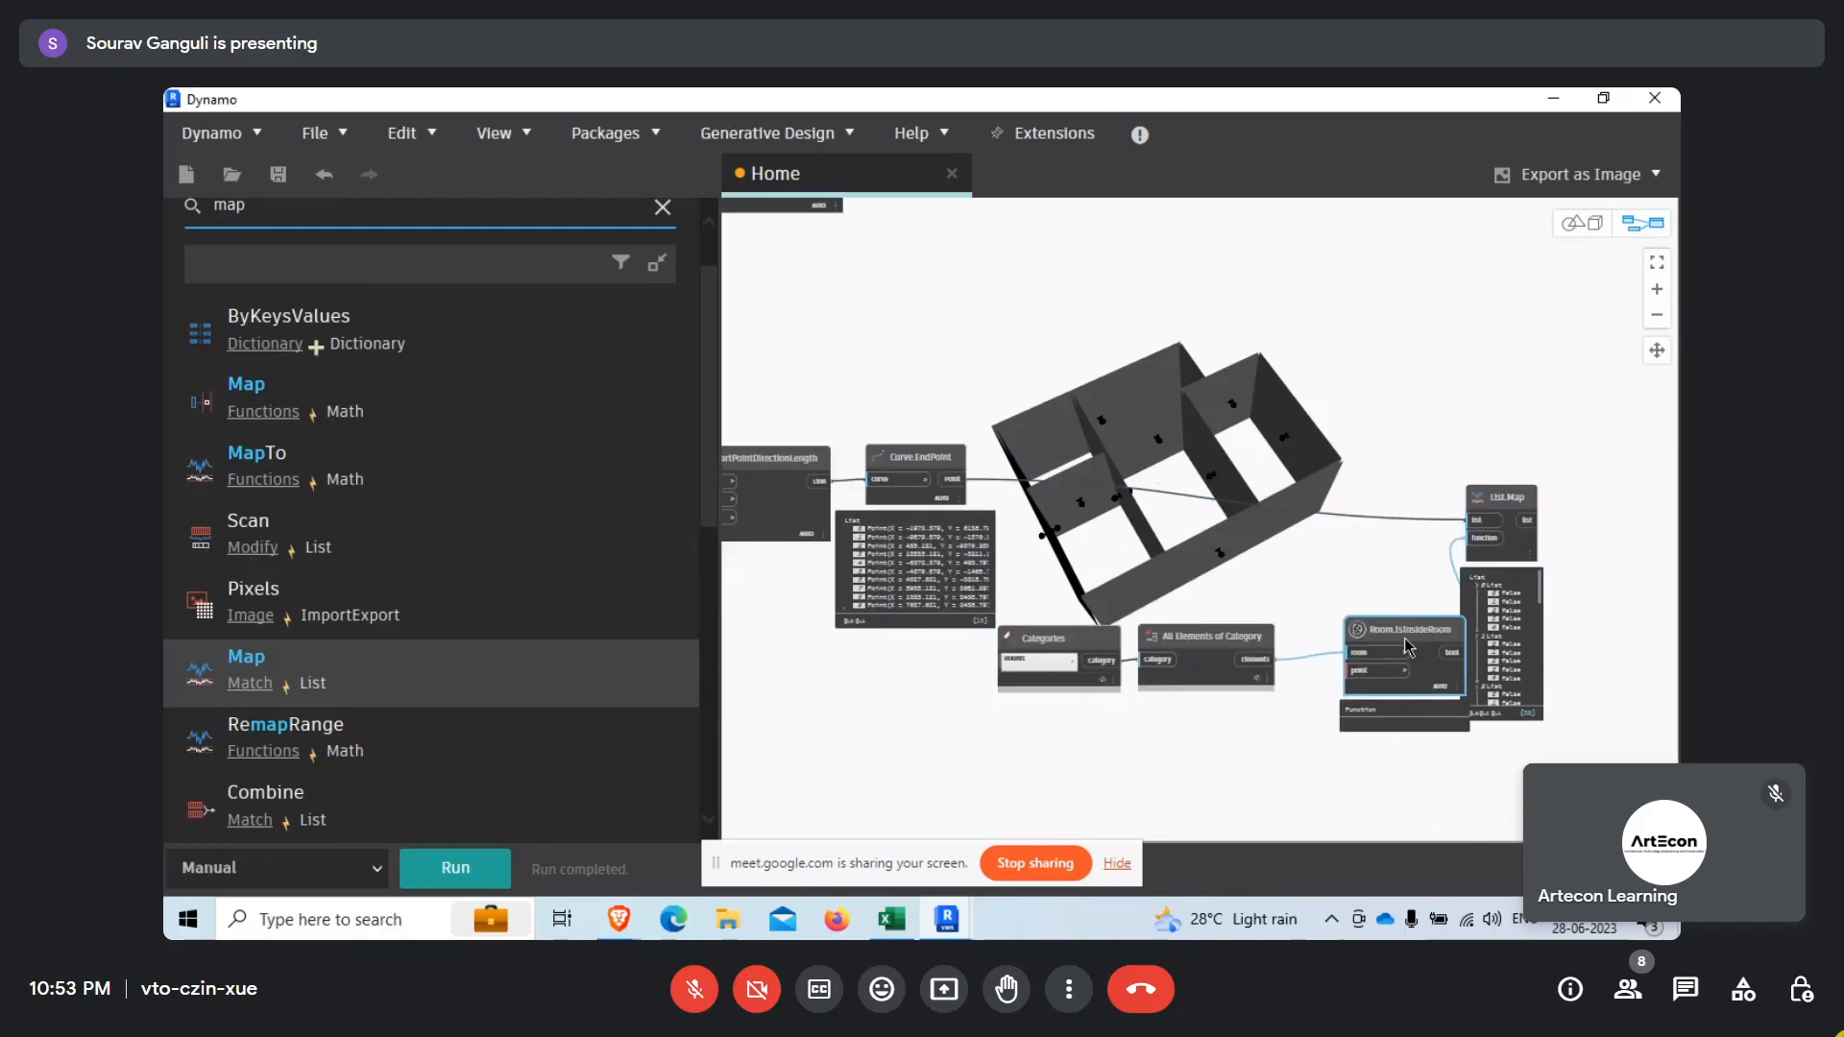
{"action": "scroll", "coordinate": [946, 483], "scroll_direction": "up", "scroll_amount": 2}
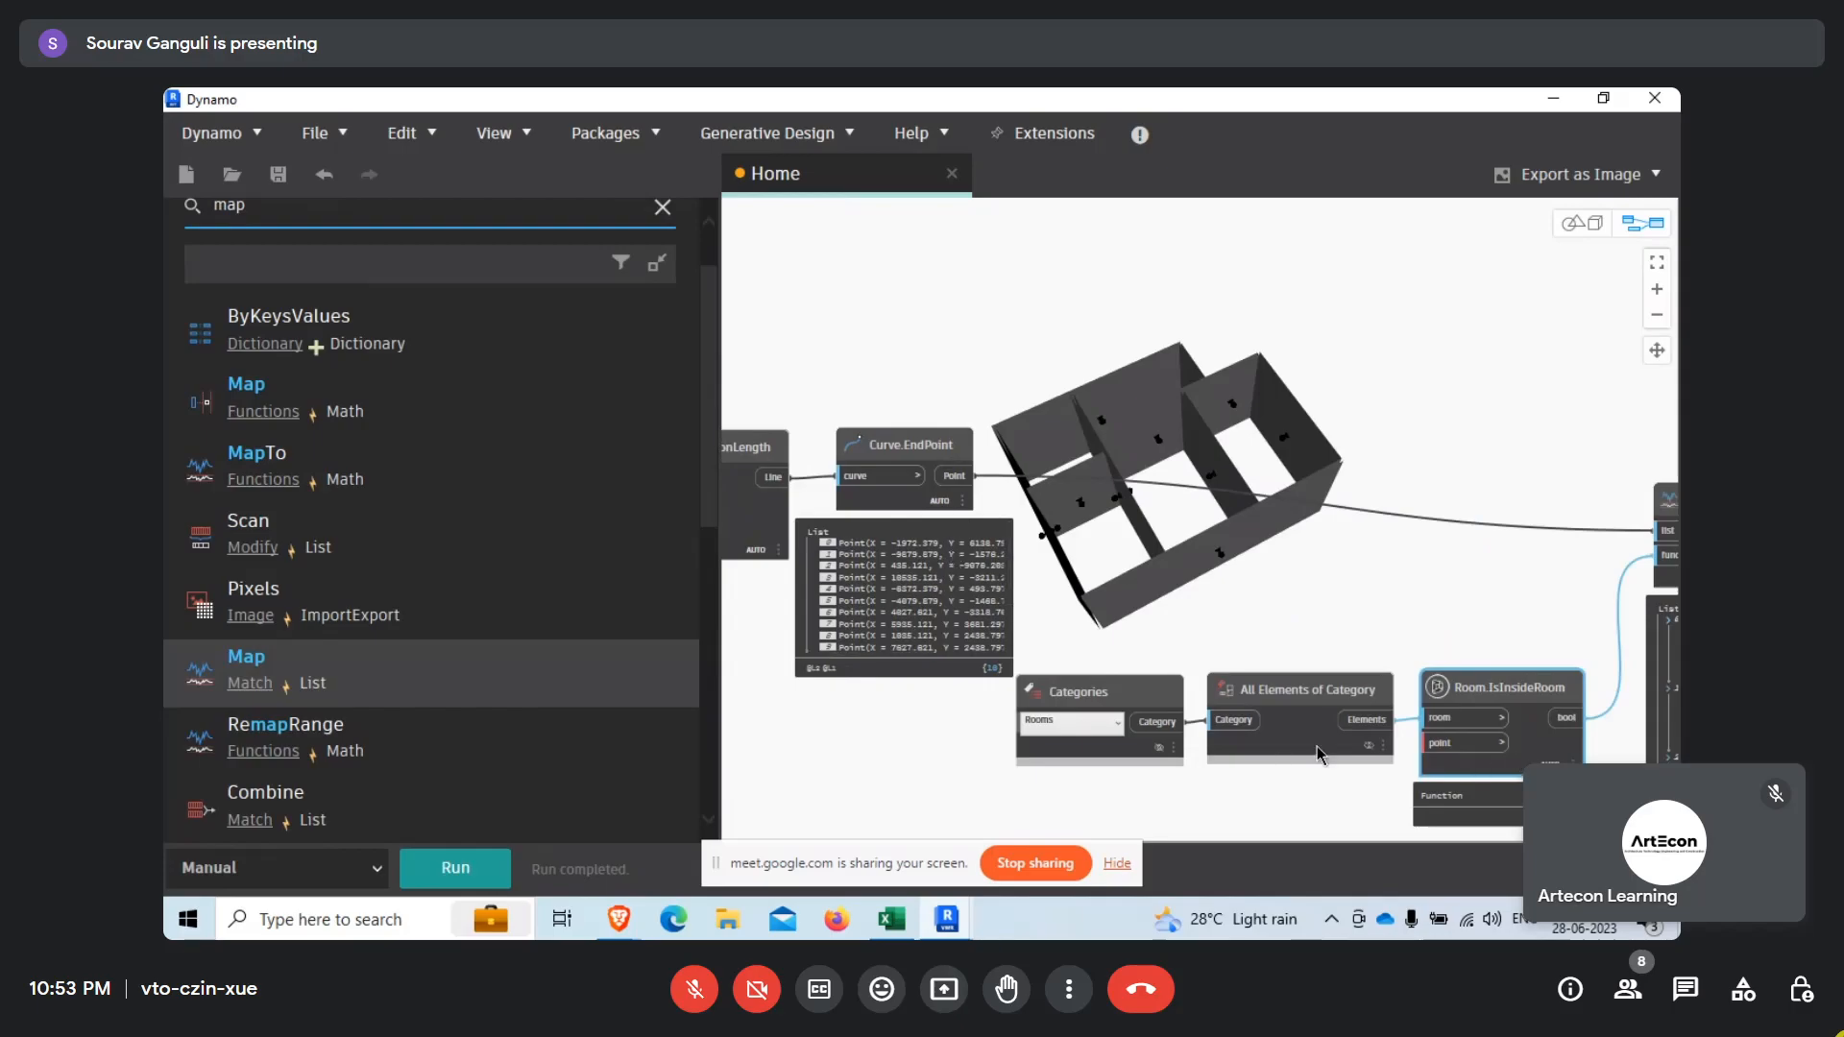
{"action": "mouse_move", "coordinate": [1374, 781]}
{"action": "left_click", "coordinate": [1377, 784]}
{"action": "middle_click_drag", "start_coordinate": [1270, 640], "coordinate": [1259, 528]}
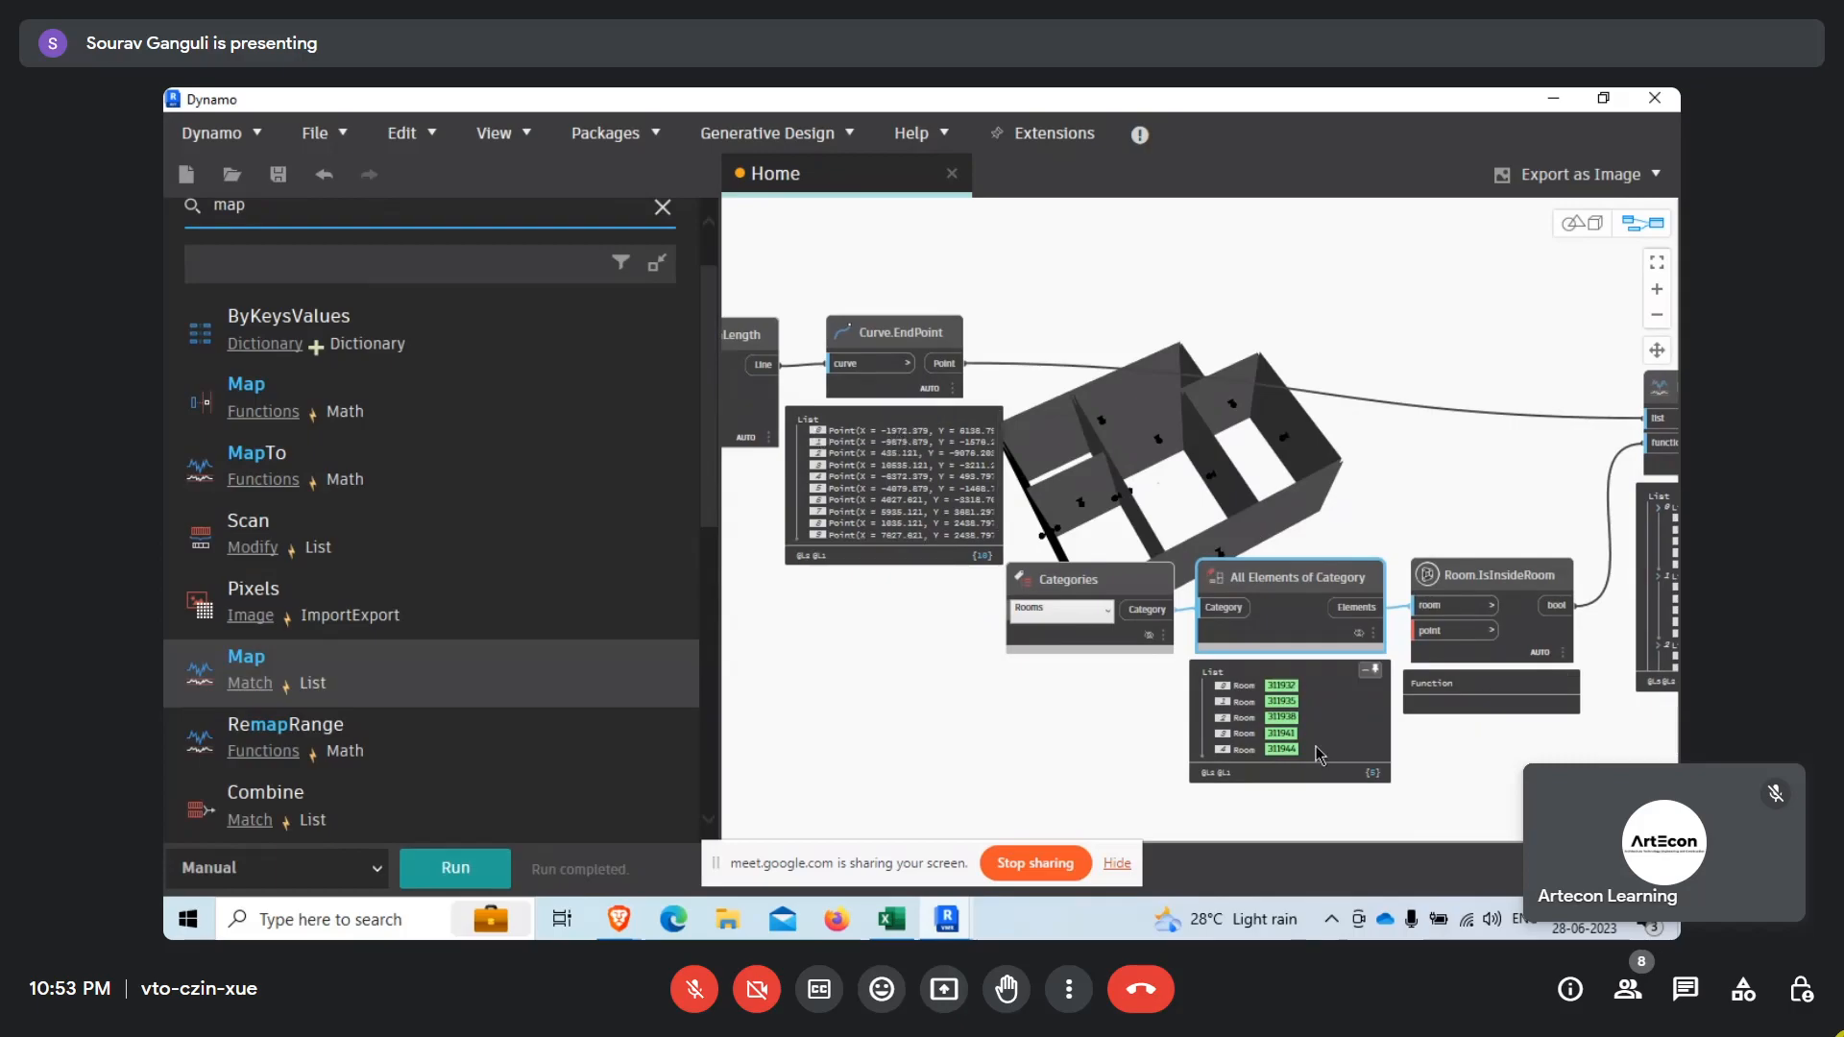
Examine List.Map's nested true/false lists against the Curve.EndPoint points and the room list.
{"action": "middle_click_drag", "start_coordinate": [1437, 756], "coordinate": [1219, 807]}
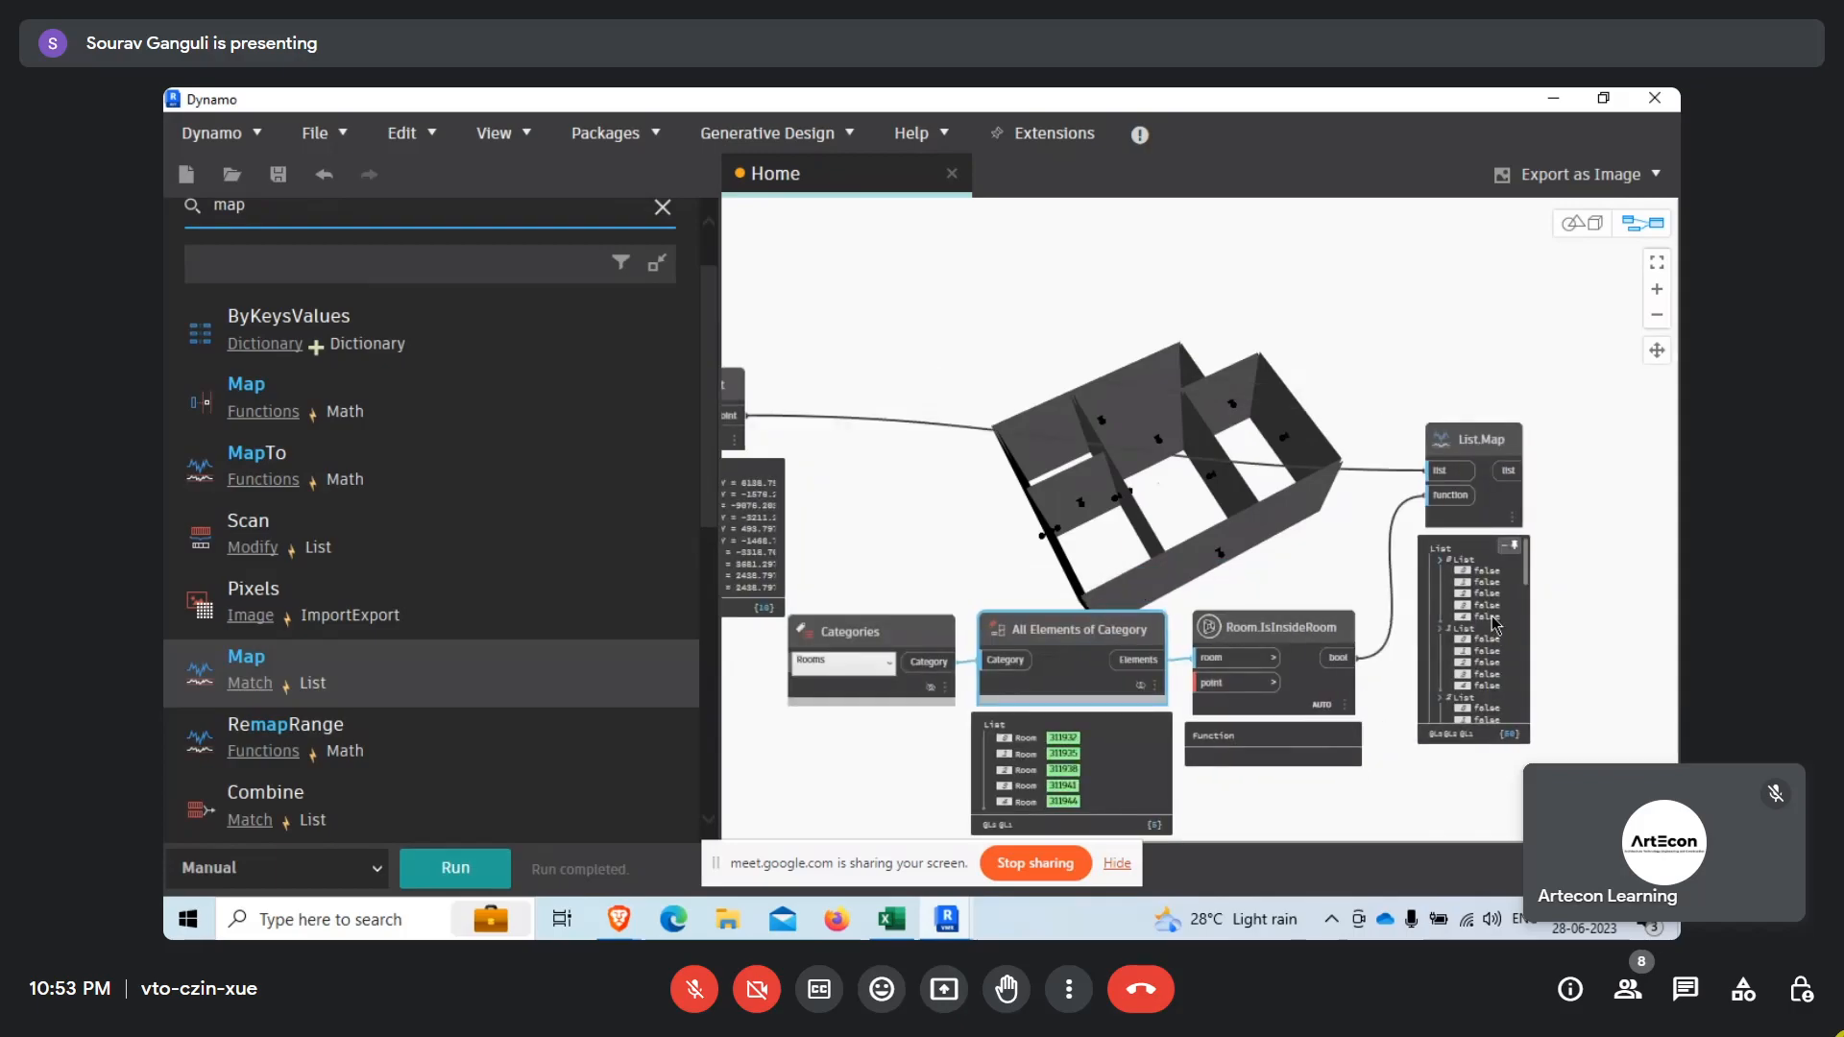
{"action": "scroll", "coordinate": [1508, 589], "scroll_direction": "up", "scroll_amount": 3}
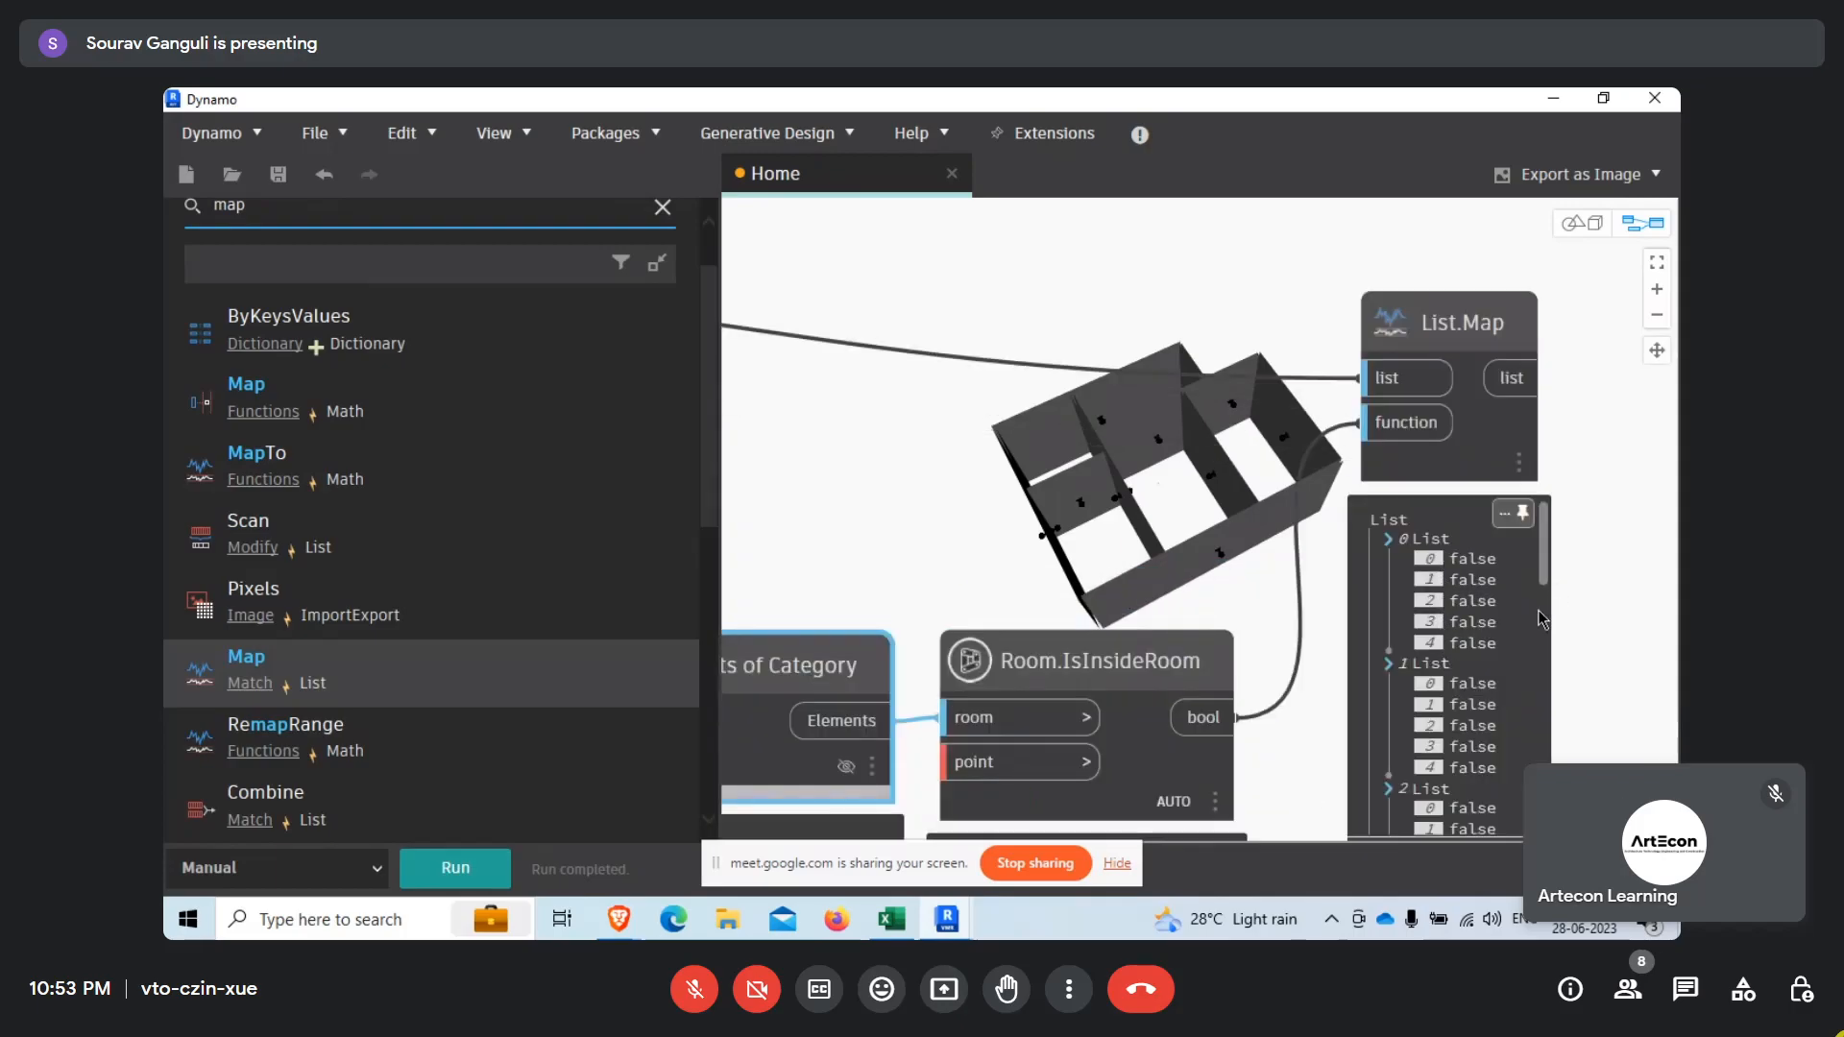
{"action": "left_click_drag", "start_coordinate": [1548, 585], "coordinate": [1557, 683]}
{"action": "scroll", "coordinate": [1614, 682], "scroll_direction": "down", "scroll_amount": 5}
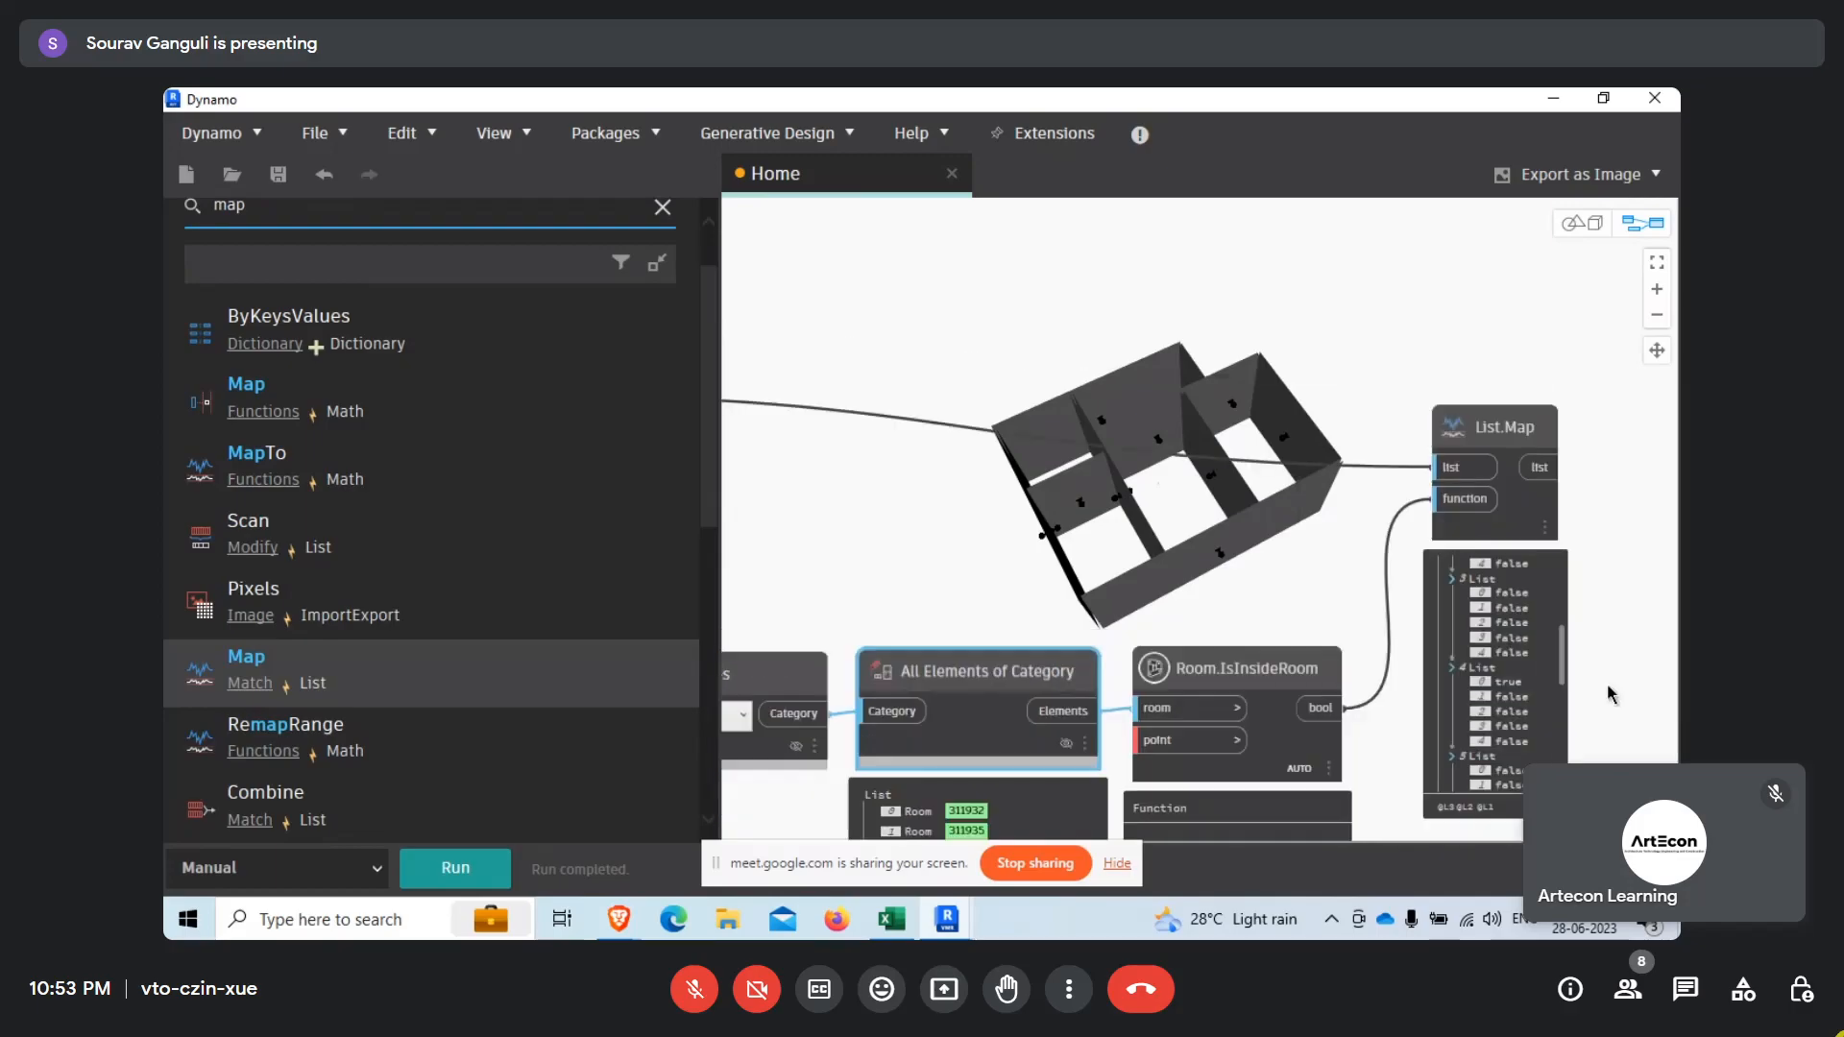
{"action": "scroll", "coordinate": [1153, 614], "scroll_direction": "up", "scroll_amount": 4}
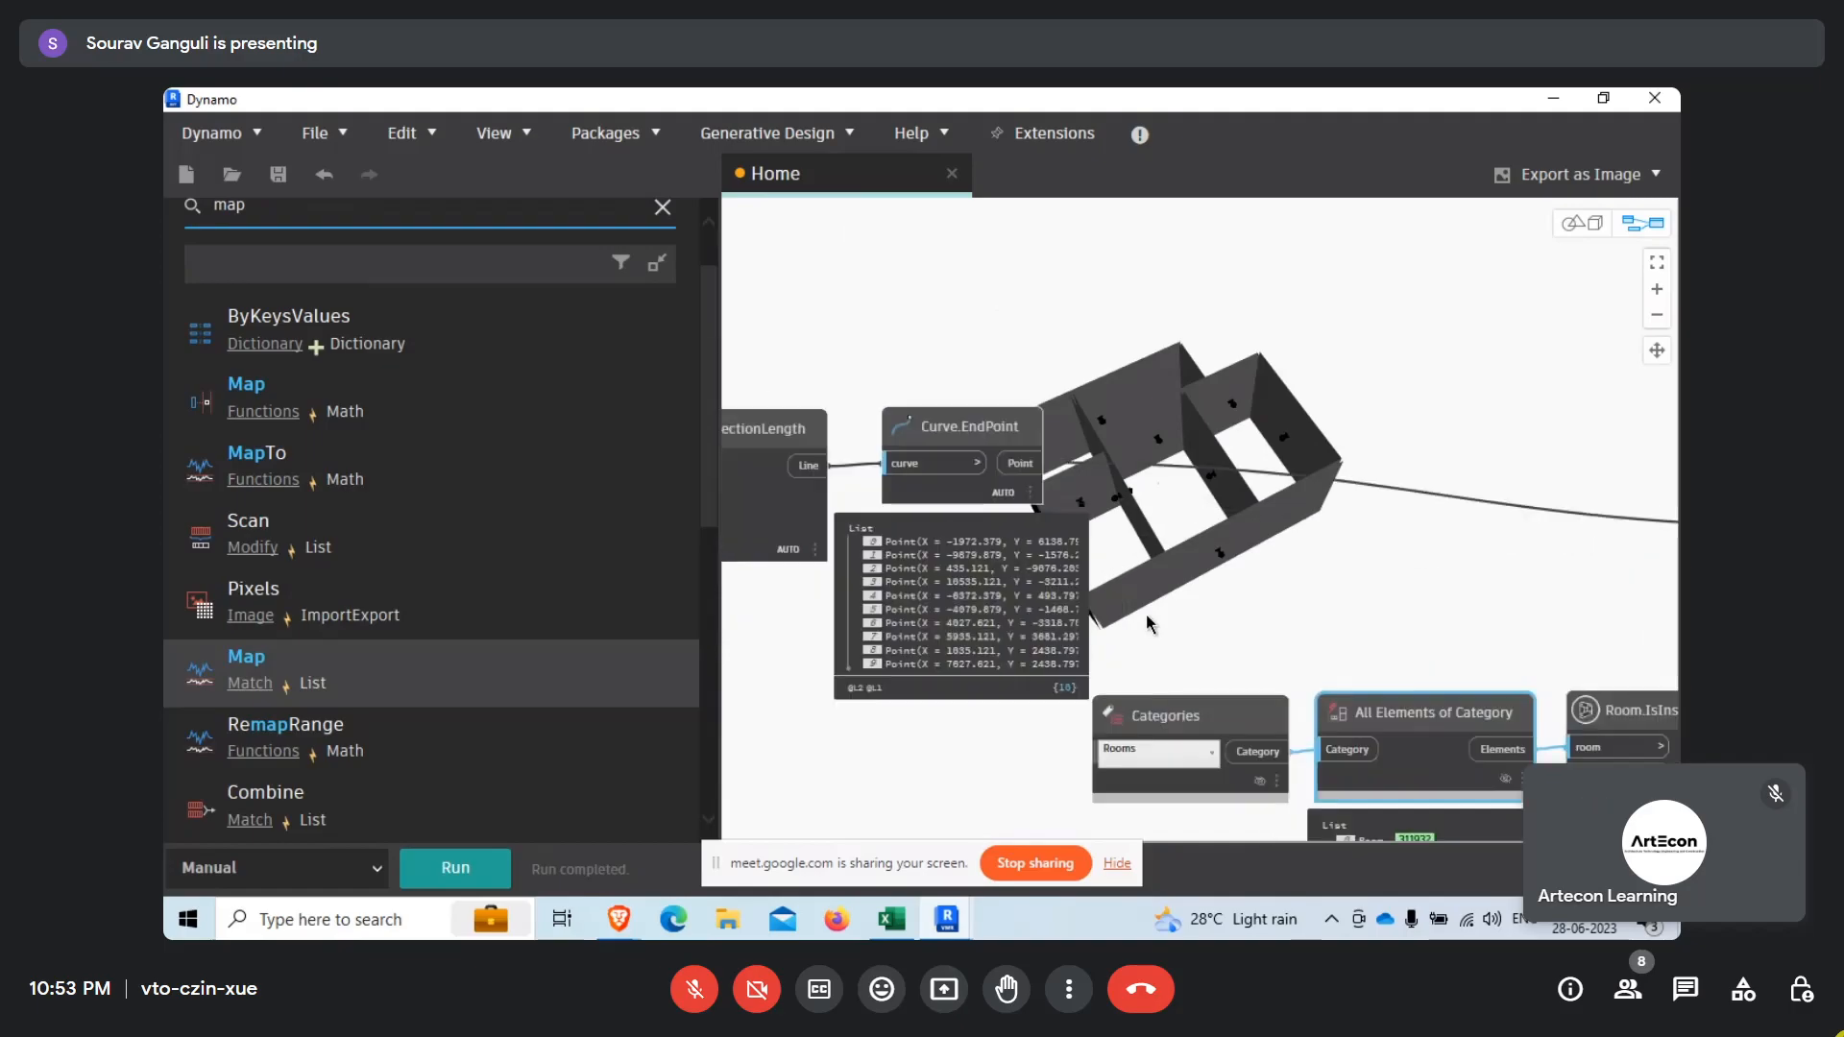
{"action": "scroll", "coordinate": [816, 415], "scroll_direction": "down", "scroll_amount": 3}
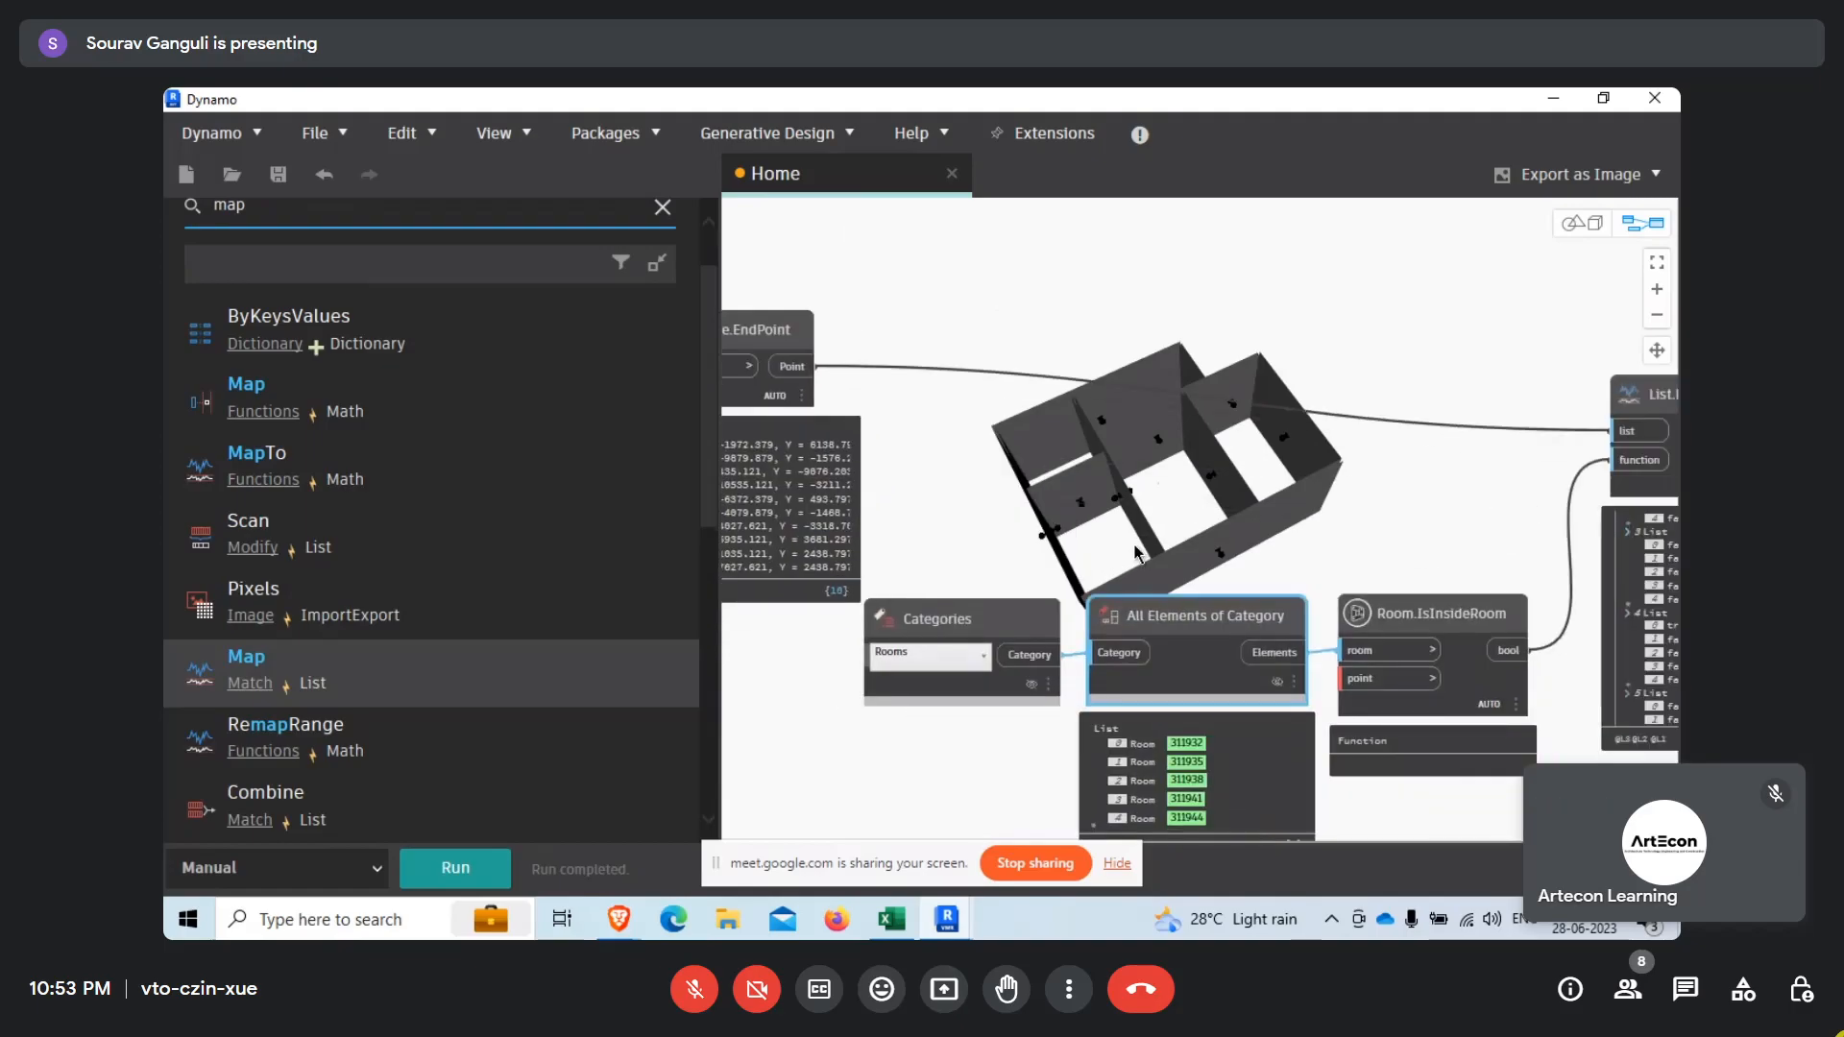
{"action": "scroll", "coordinate": [1517, 624], "scroll_direction": "up", "scroll_amount": 3}
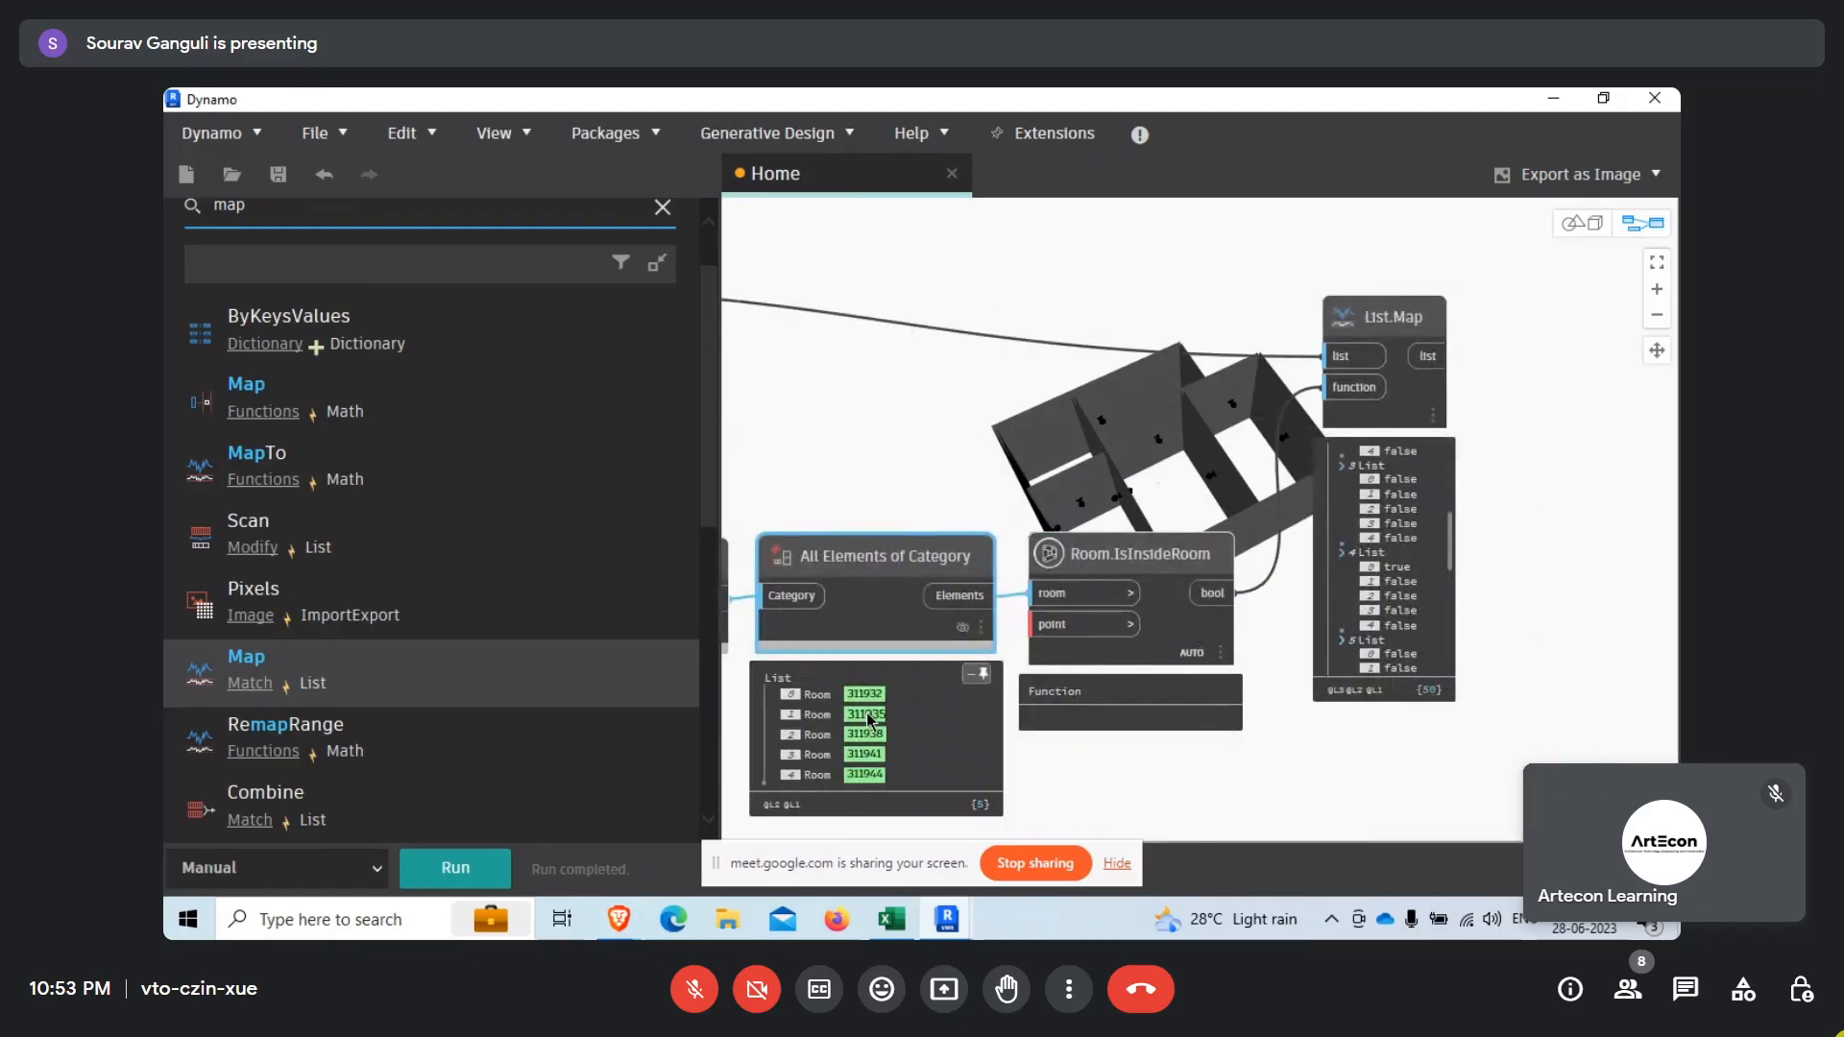
{"action": "scroll", "coordinate": [1513, 663], "scroll_direction": "down", "scroll_amount": 4}
{"action": "scroll", "coordinate": [1398, 638], "scroll_direction": "up", "scroll_amount": 4}
{"action": "scroll", "coordinate": [964, 525], "scroll_direction": "down", "scroll_amount": 5}
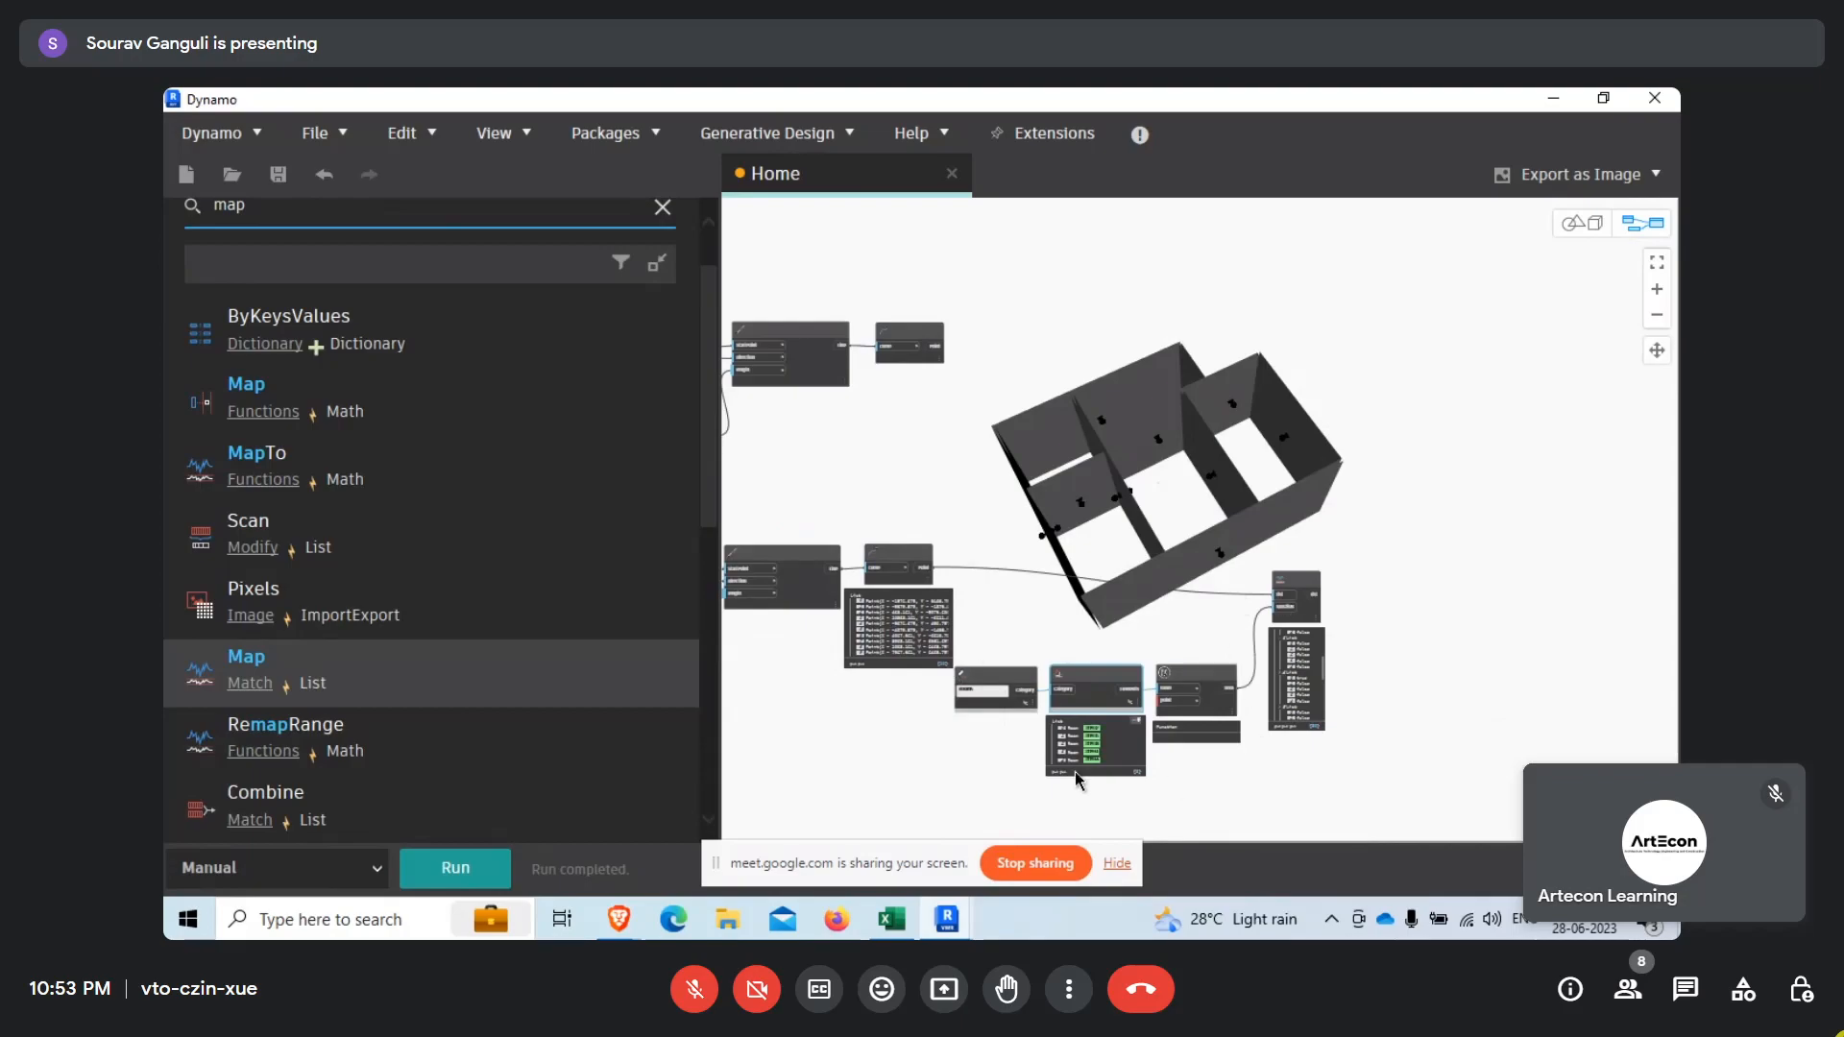
{"action": "scroll", "coordinate": [1407, 638], "scroll_direction": "up", "scroll_amount": 2}
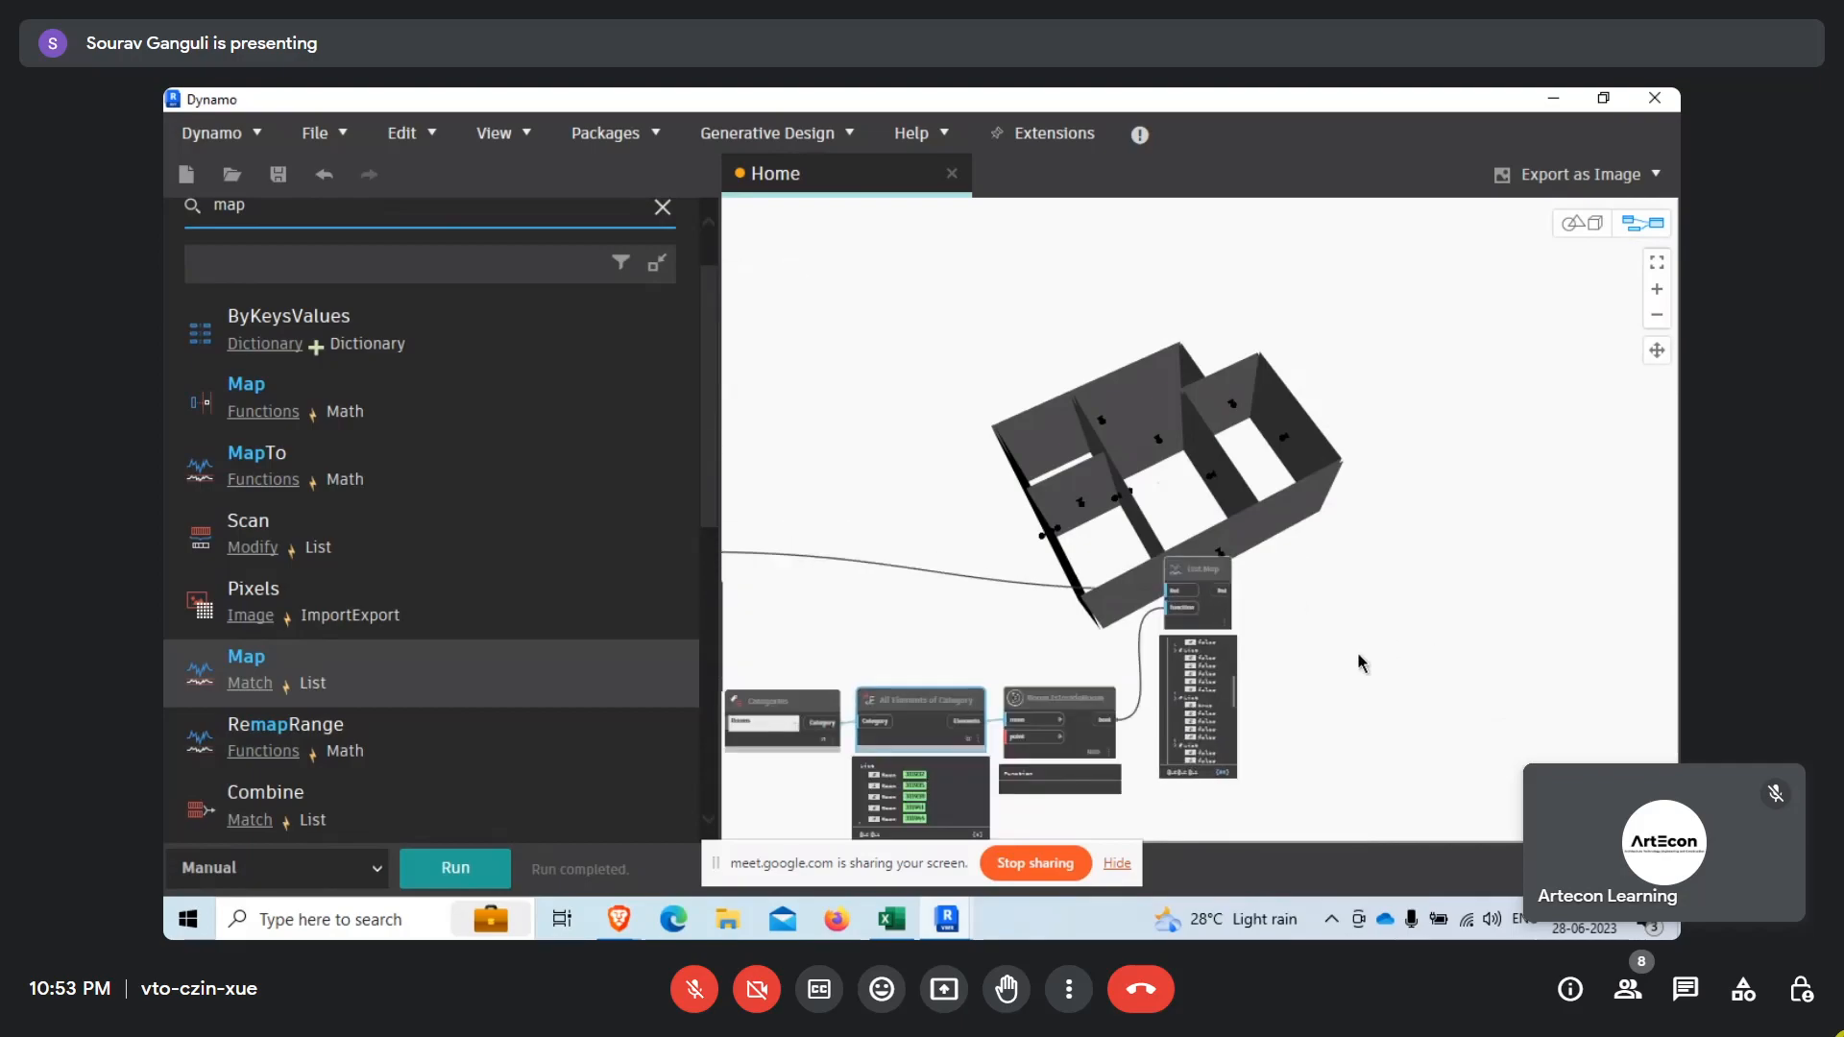
Hide List.Map's output preview and move the node level with the lower Curve.EndPoint node.
{"action": "left_click_drag", "start_coordinate": [1215, 619], "coordinate": [1263, 575]}
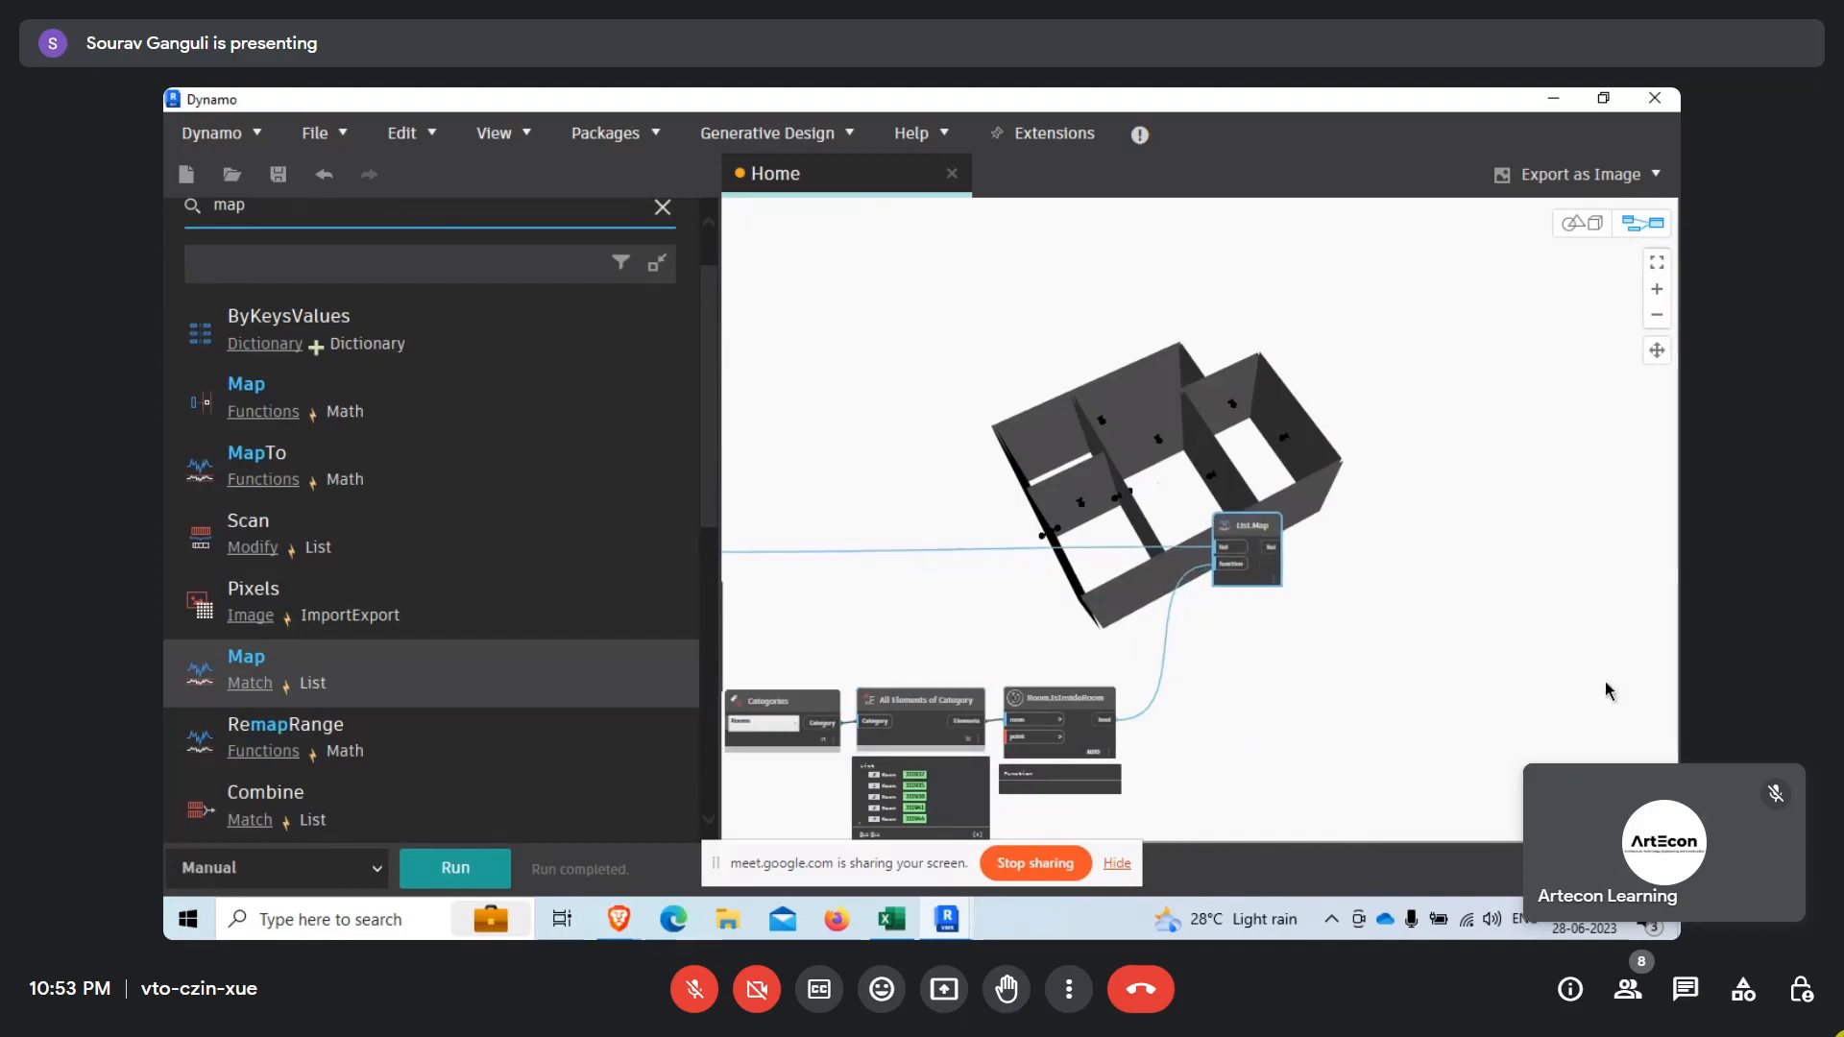
{"action": "scroll", "coordinate": [1547, 609], "scroll_direction": "down", "scroll_amount": 2}
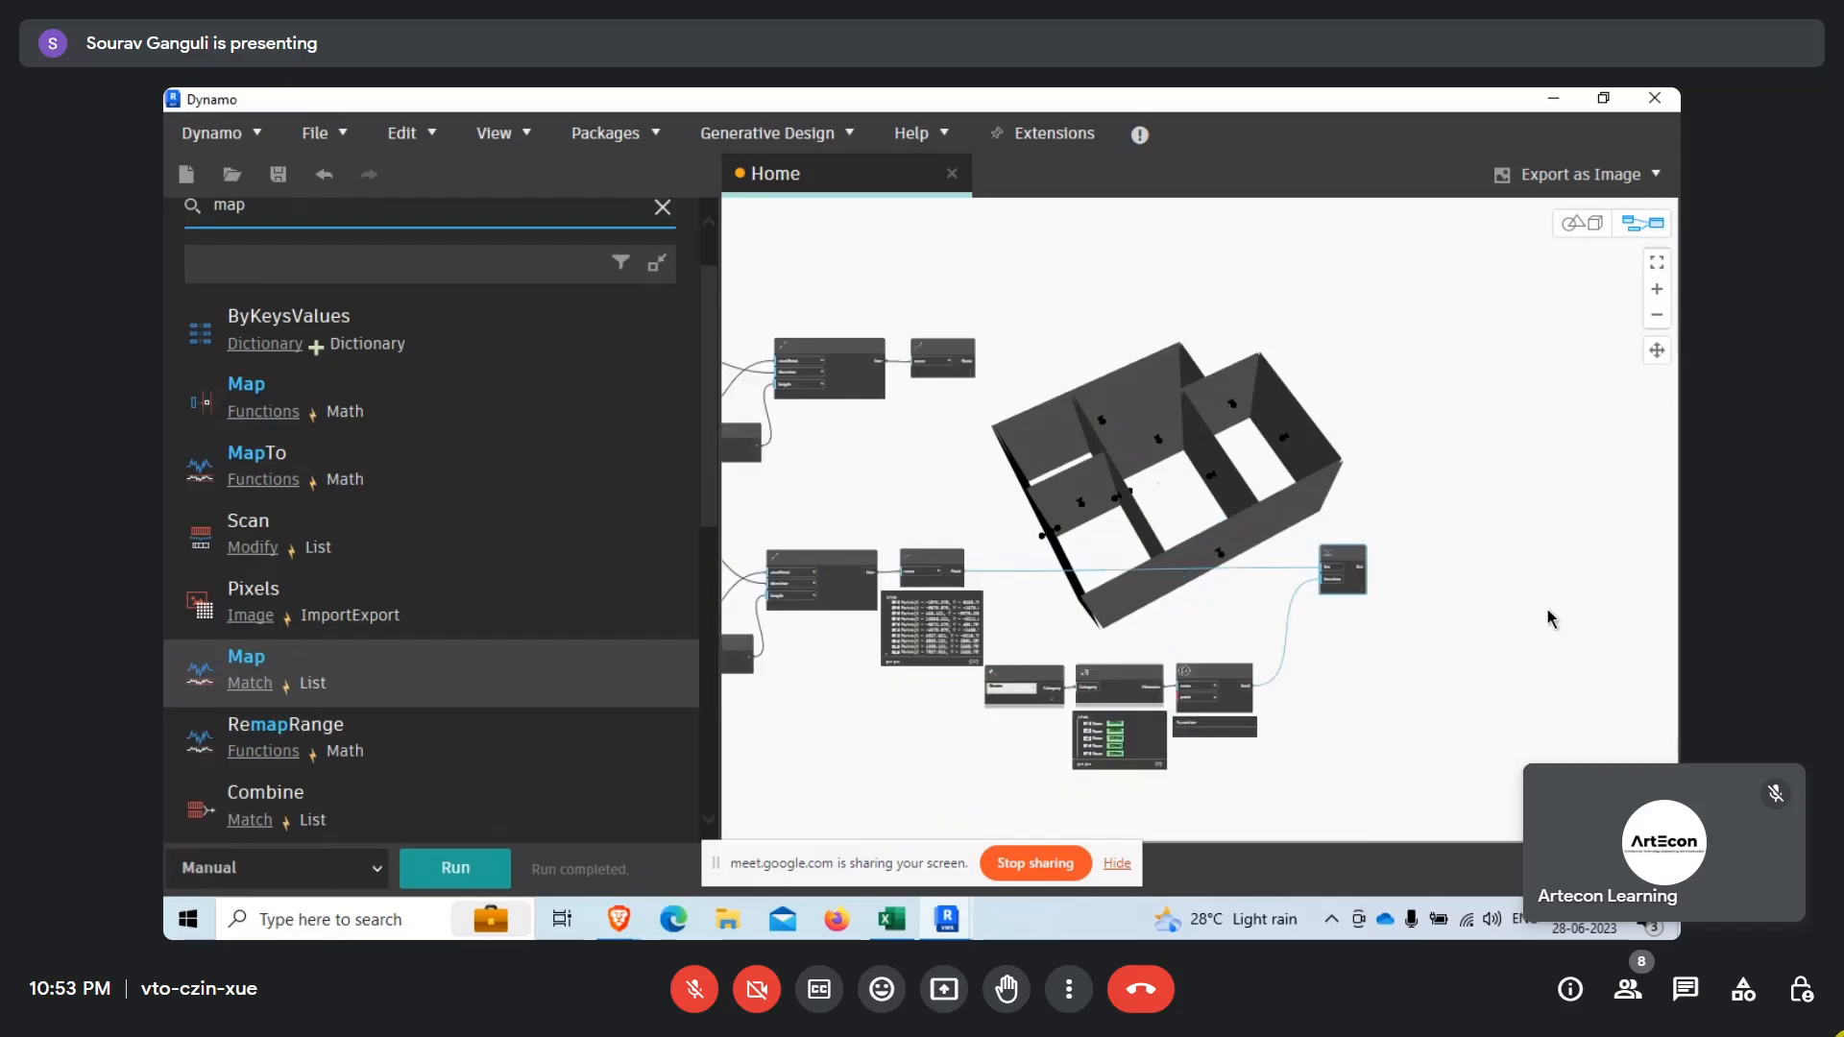
{"action": "middle_click_drag", "start_coordinate": [1547, 608], "coordinate": [1508, 591]}
{"action": "middle_click_drag", "start_coordinate": [1197, 763], "coordinate": [1230, 763]}
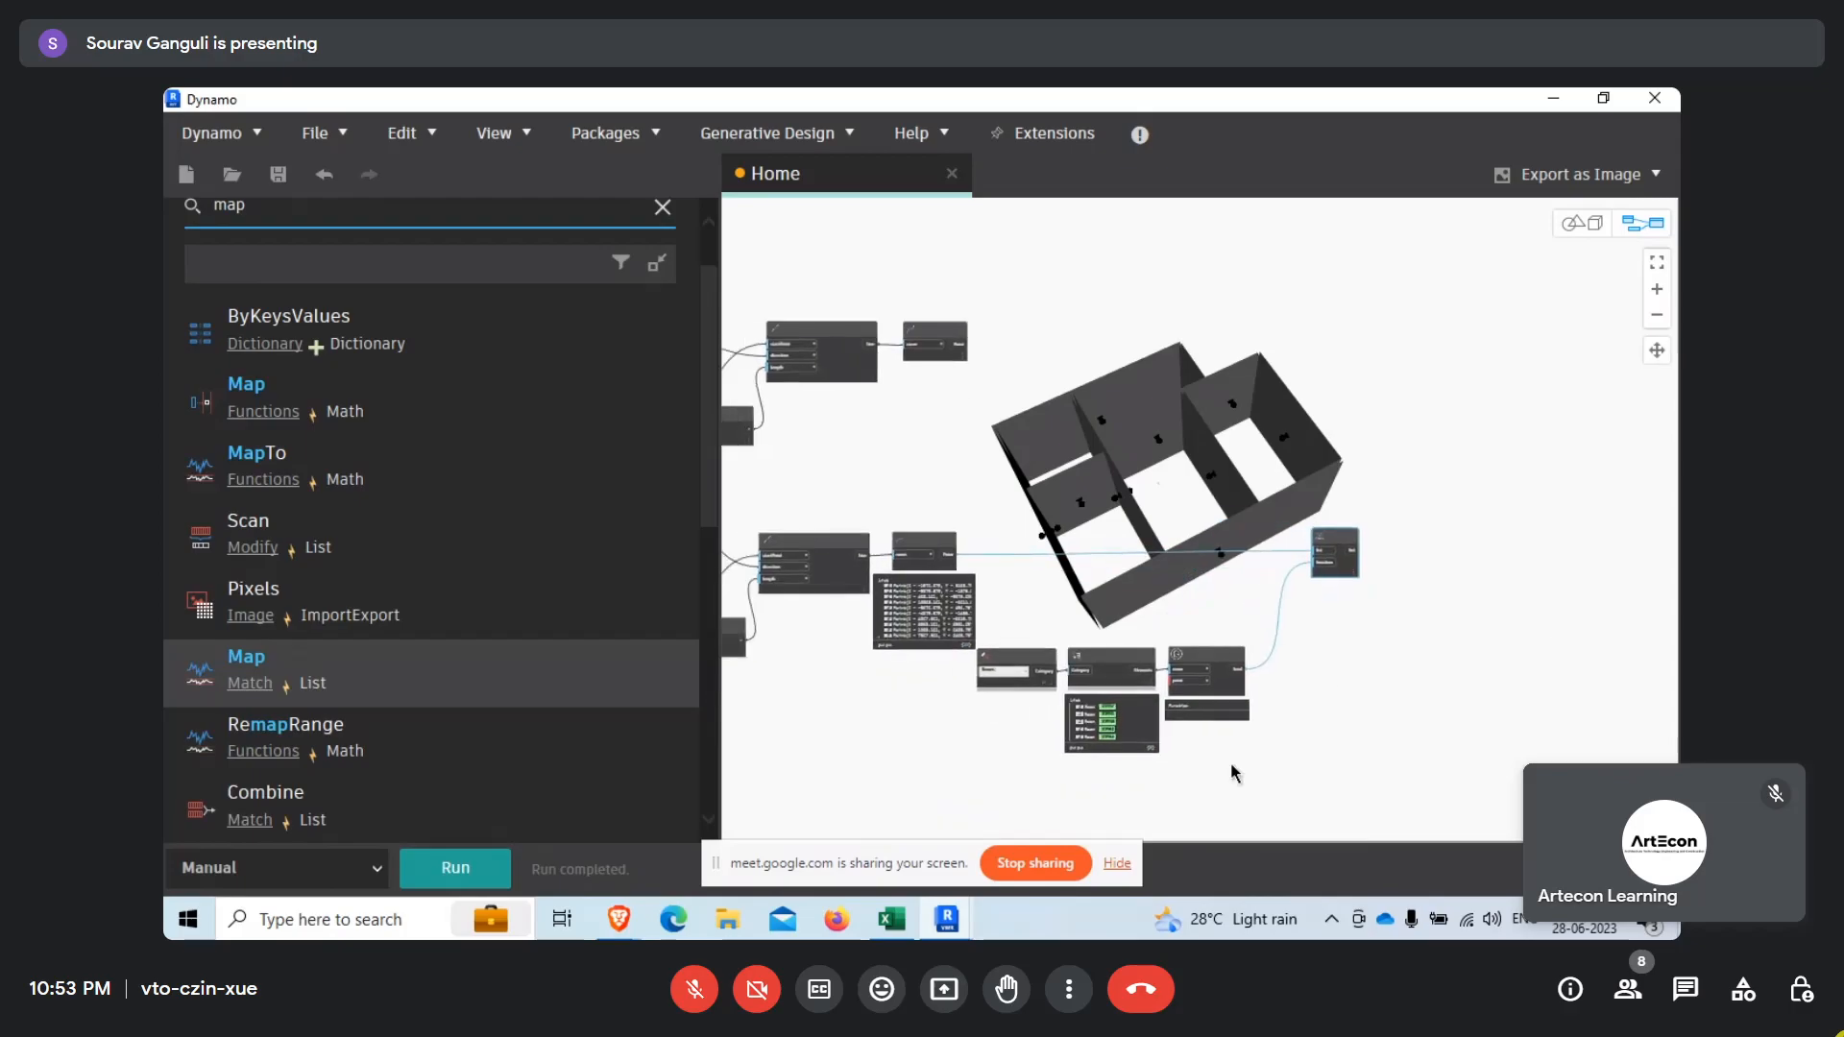
{"action": "scroll", "coordinate": [1230, 762], "scroll_direction": "up", "scroll_amount": 2}
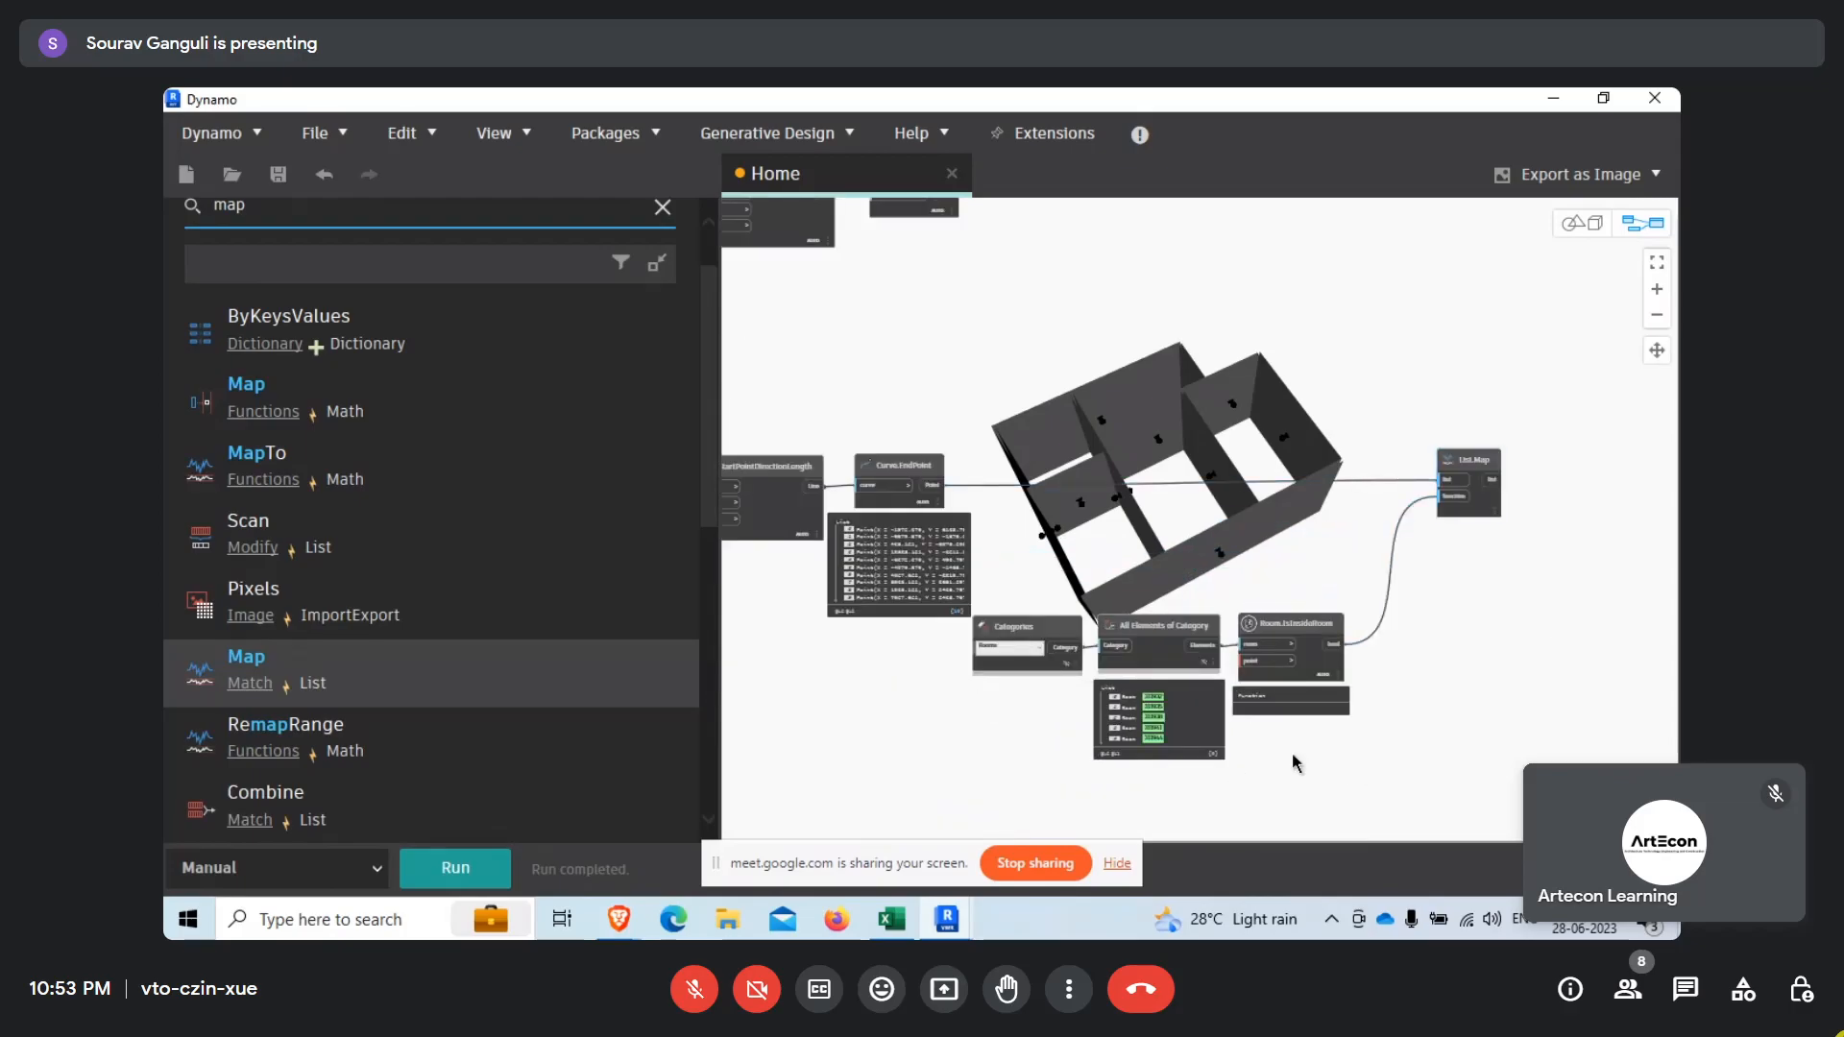
{"action": "scroll", "coordinate": [1214, 688], "scroll_direction": "up", "scroll_amount": 2}
Hide the room list preview and move the Categories, All Elements of Category and Room.IsInsideRoom nodes together closer to List.Map.
{"action": "left_click", "coordinate": [1207, 651]}
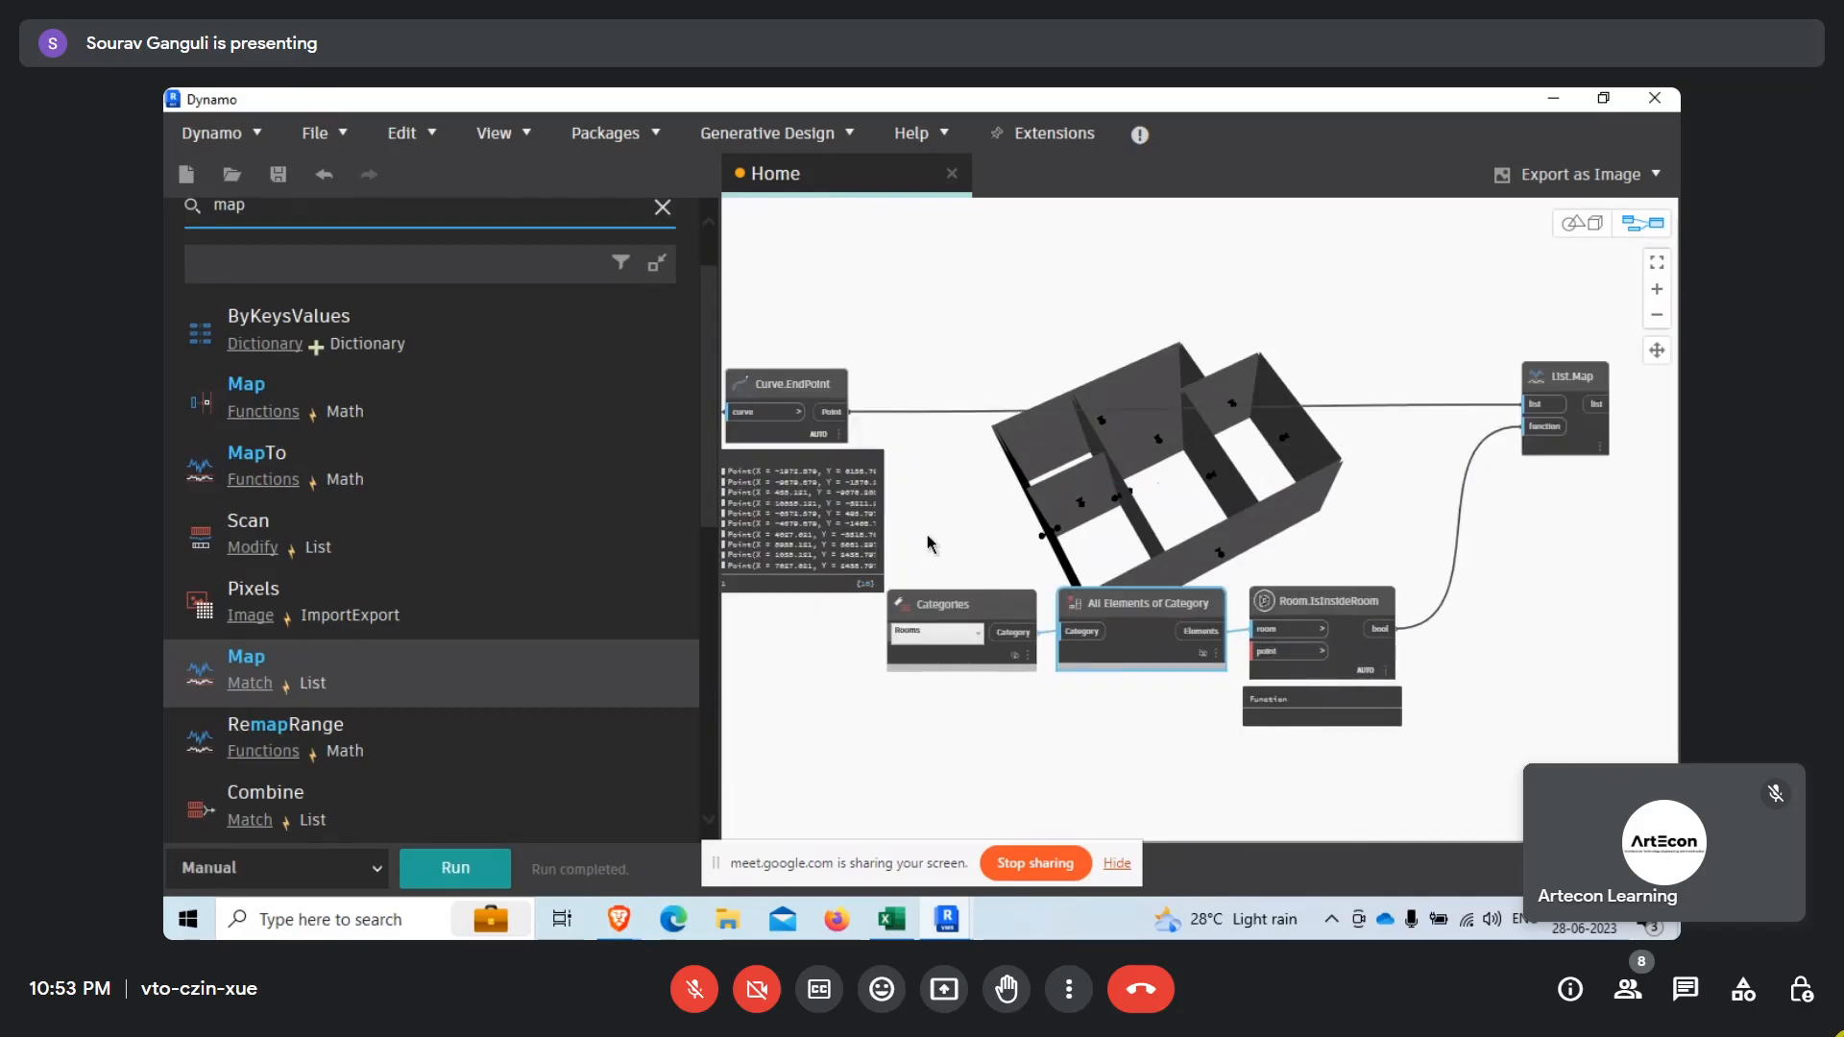
{"action": "left_click_drag", "start_coordinate": [1511, 753], "coordinate": [1039, 617]}
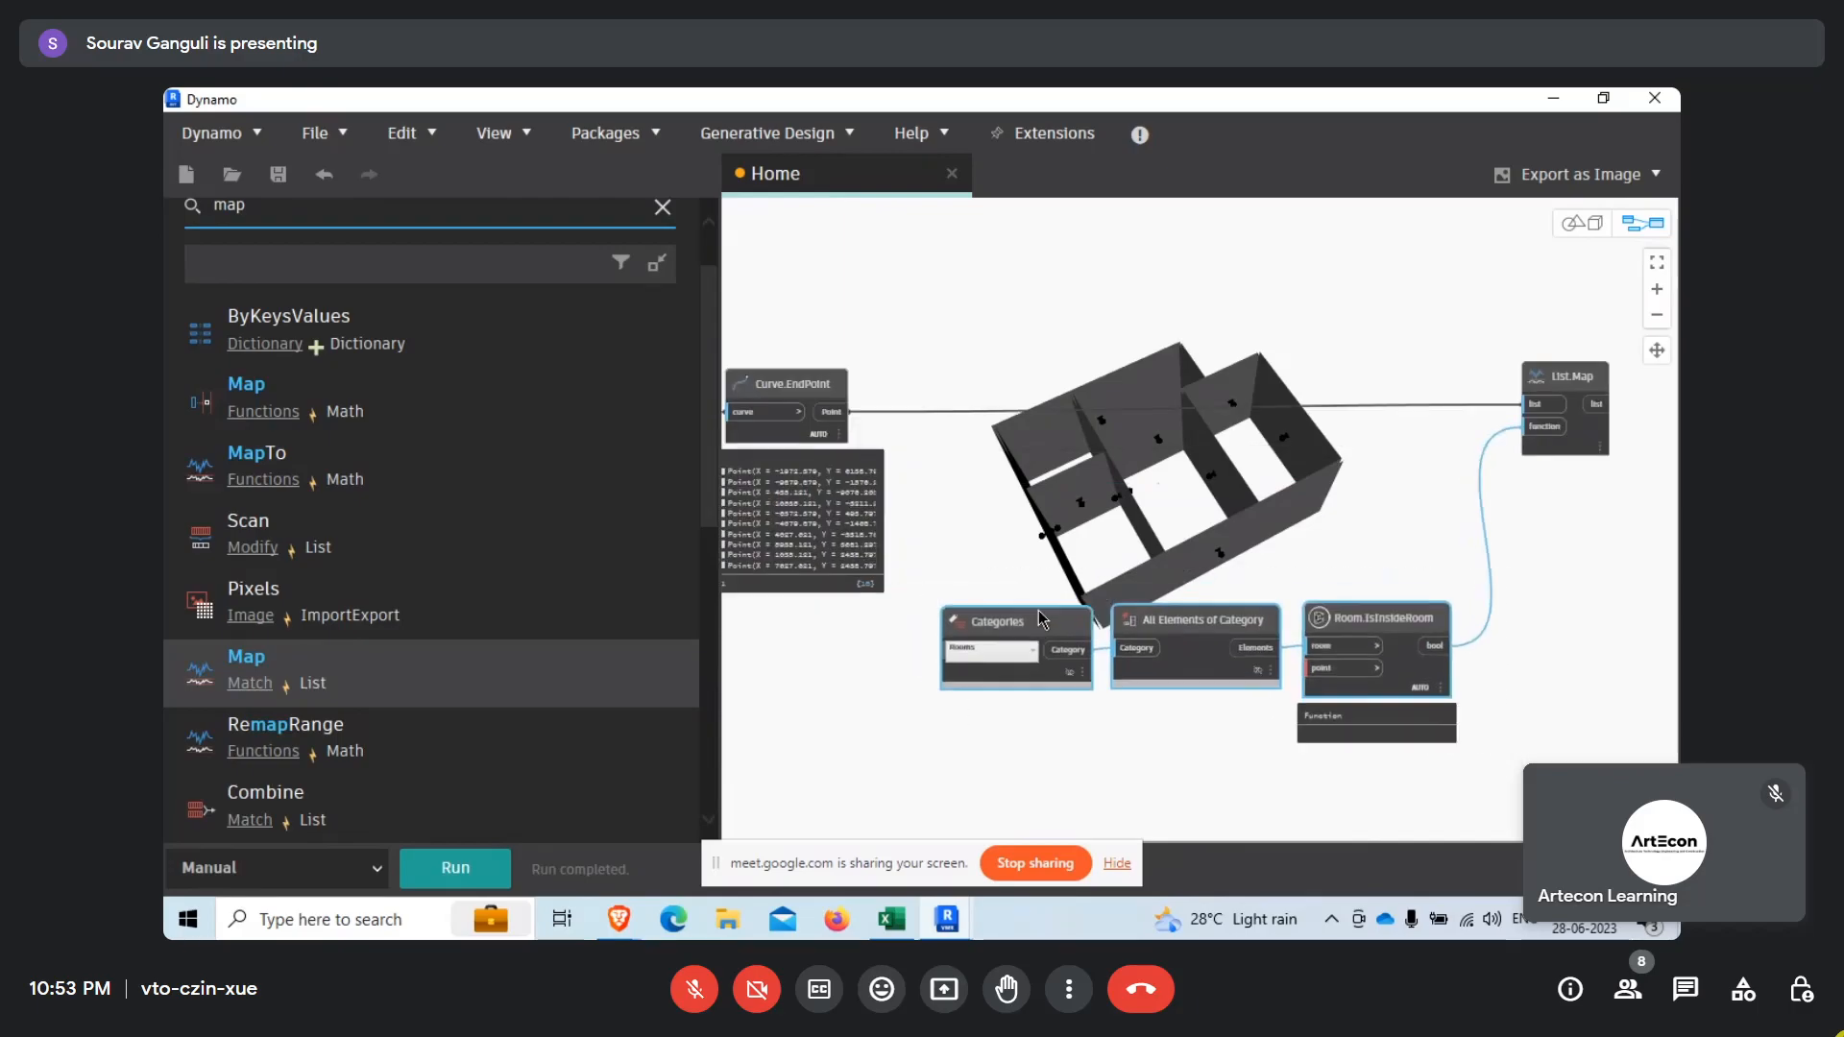
{"action": "left_click", "coordinate": [1104, 531]}
{"action": "middle_click_drag", "start_coordinate": [1332, 571], "coordinate": [1081, 734]}
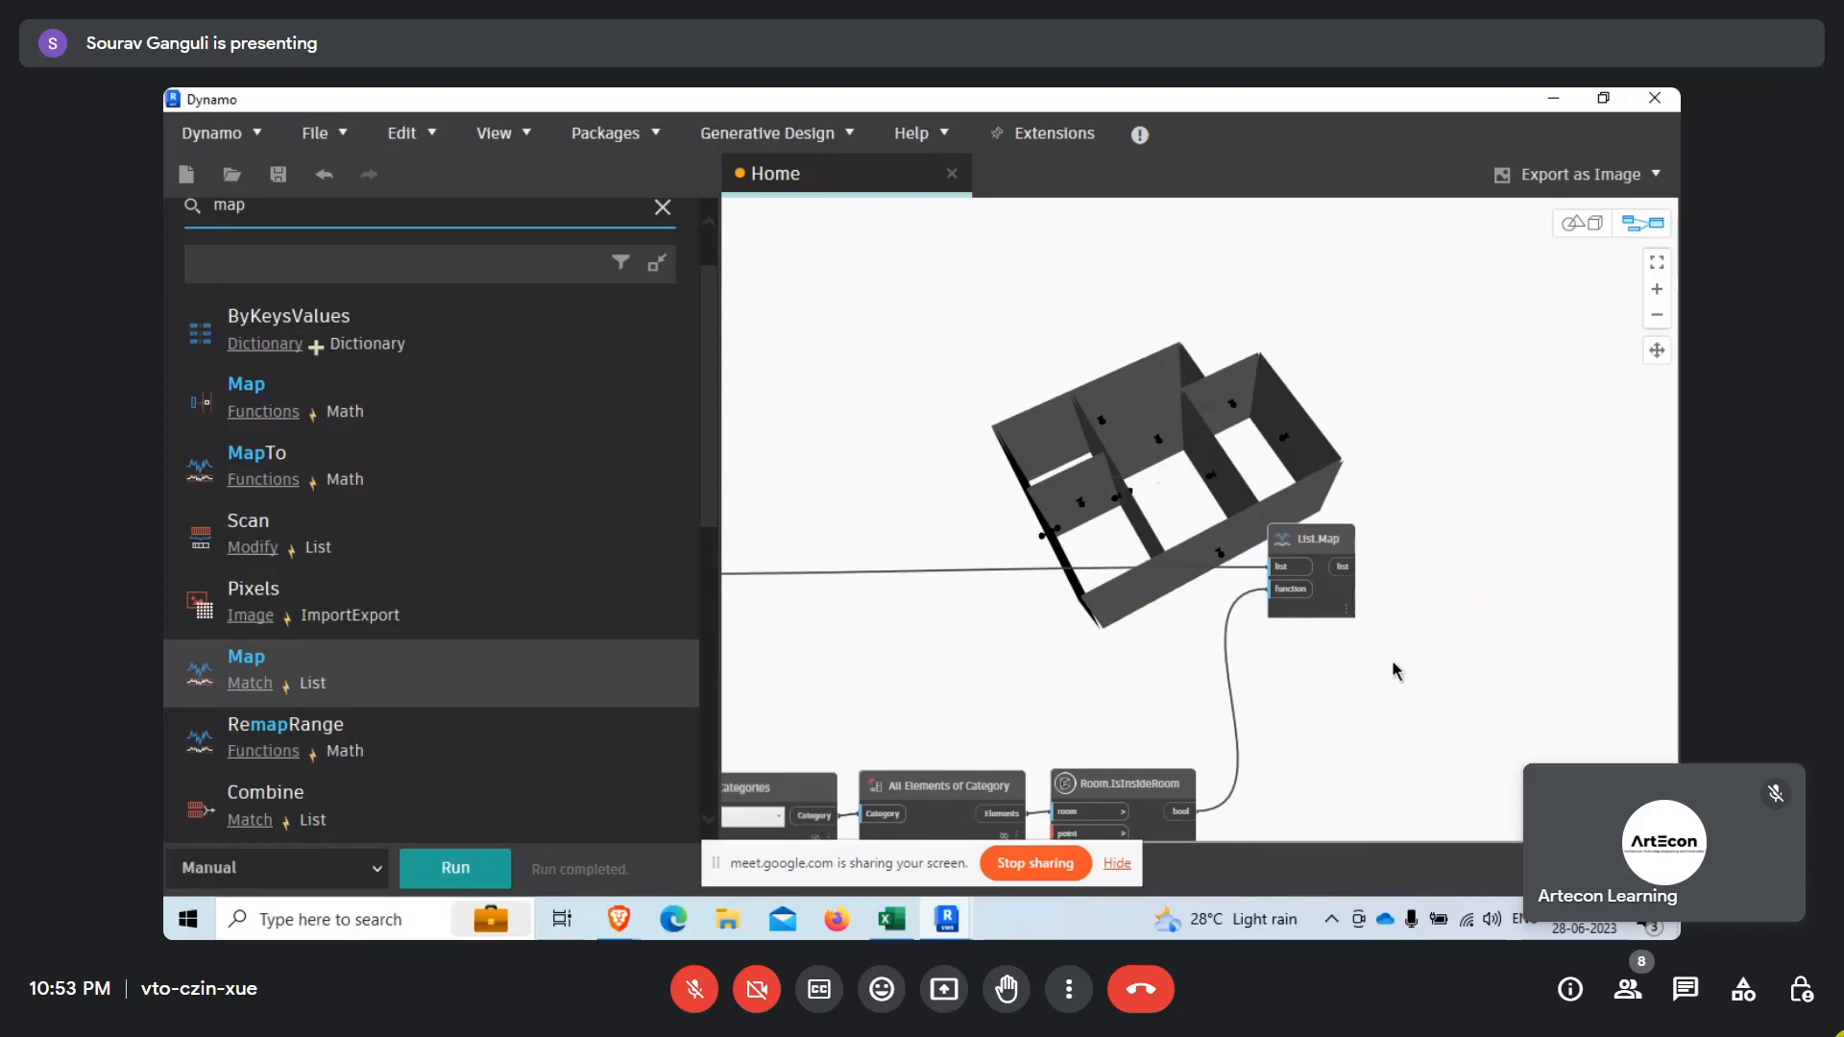
{"action": "scroll", "coordinate": [1228, 650], "scroll_direction": "down", "scroll_amount": 3}
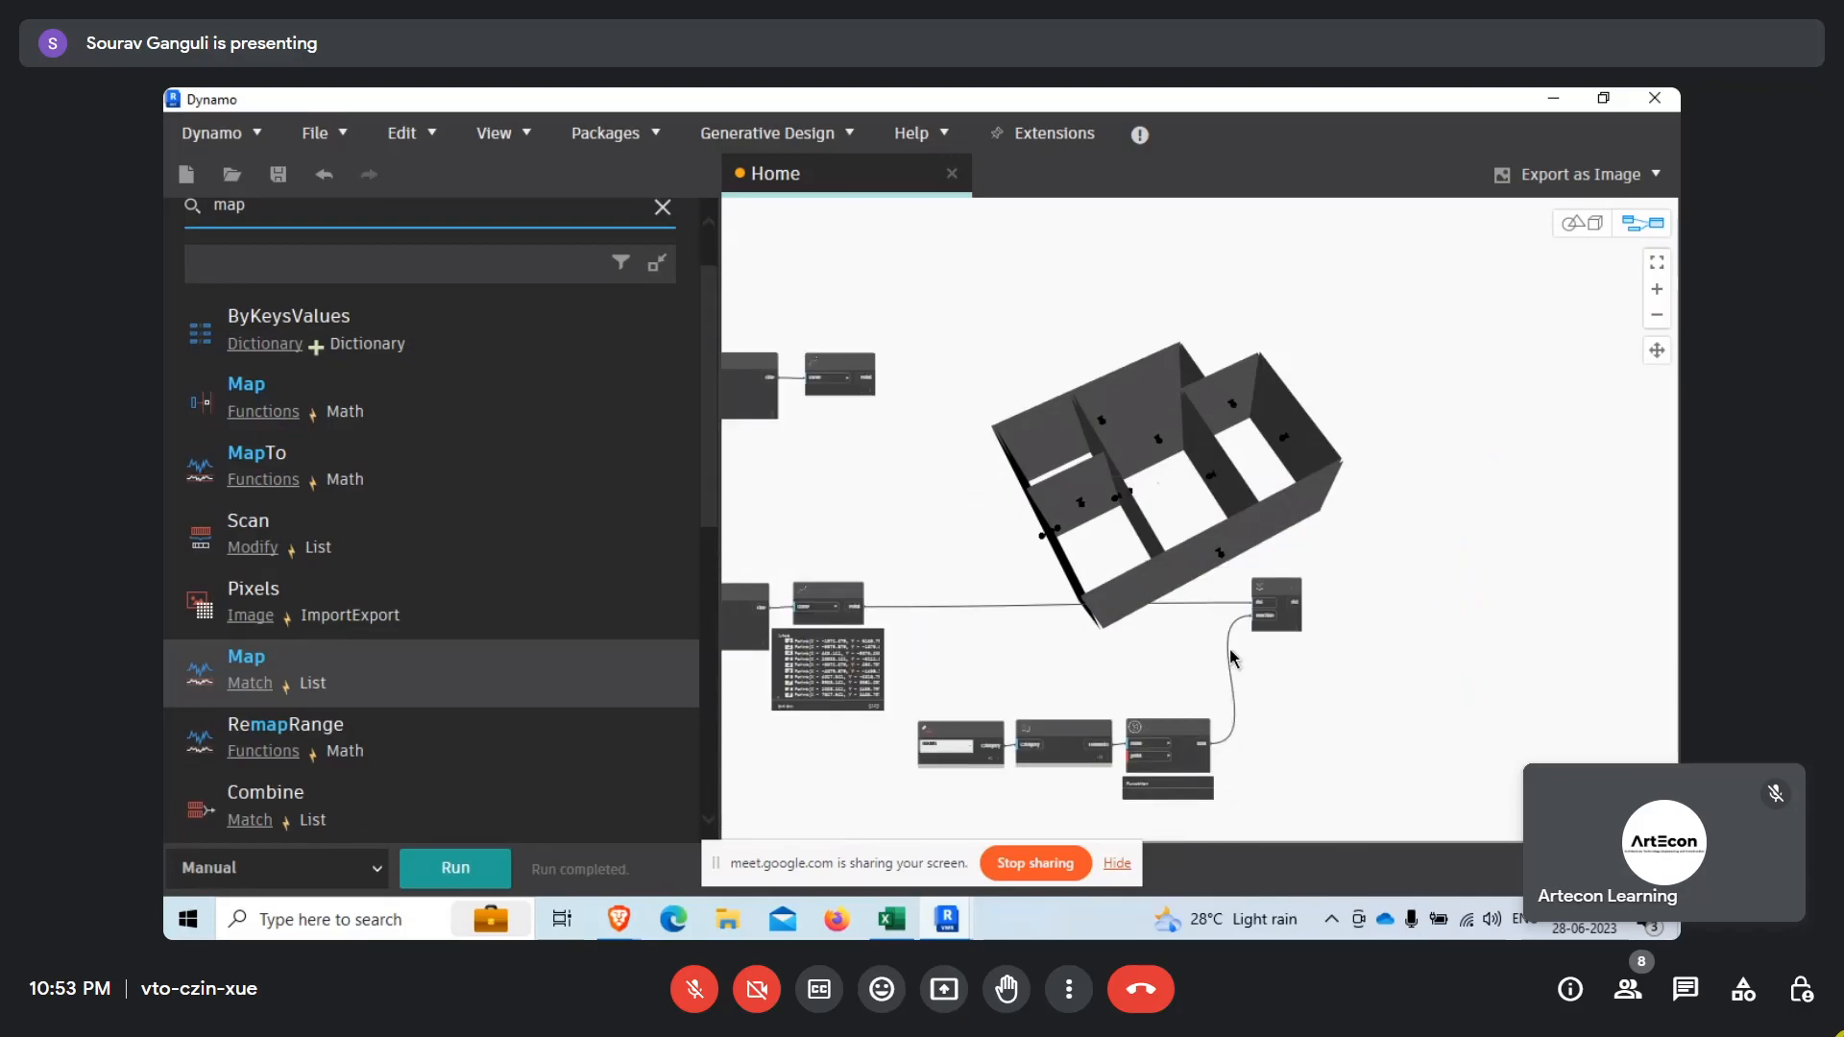
{"action": "key", "text": "ctrl+s"}
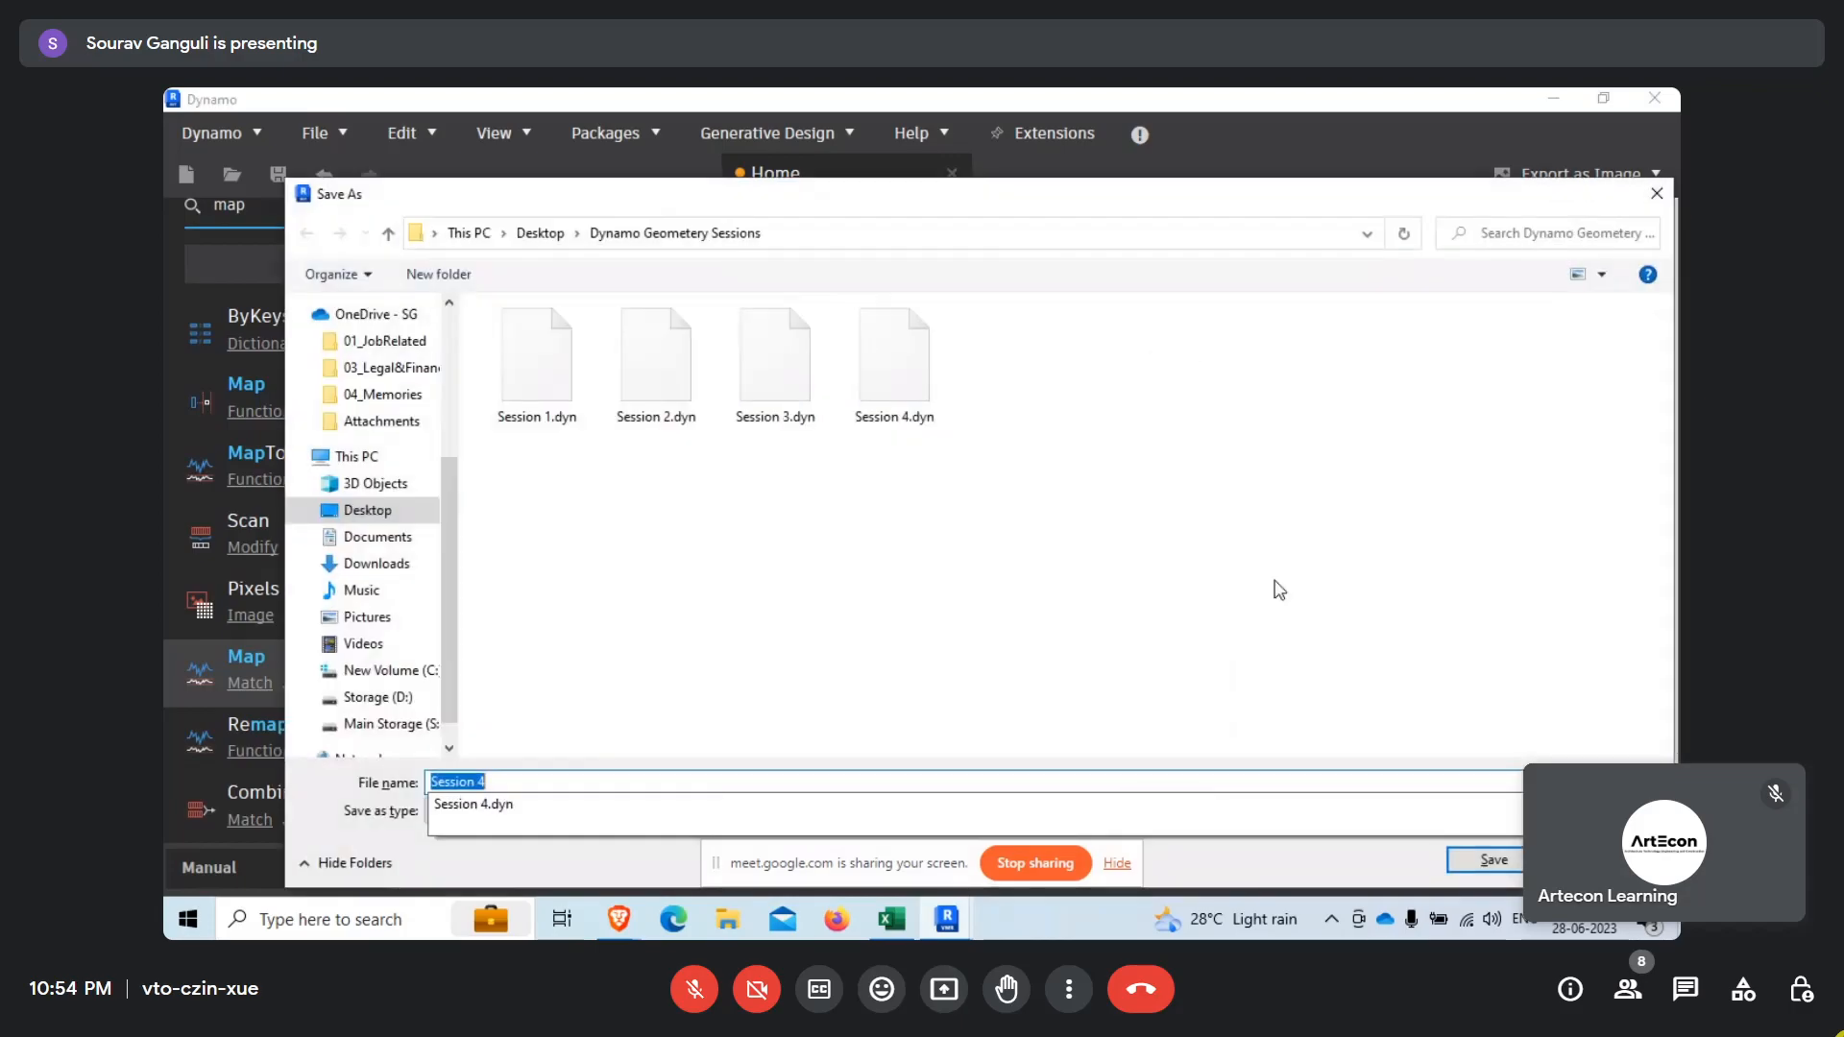
{"action": "key", "text": "Escape"}
{"action": "scroll", "coordinate": [1287, 625], "scroll_direction": "down", "scroll_amount": 3}
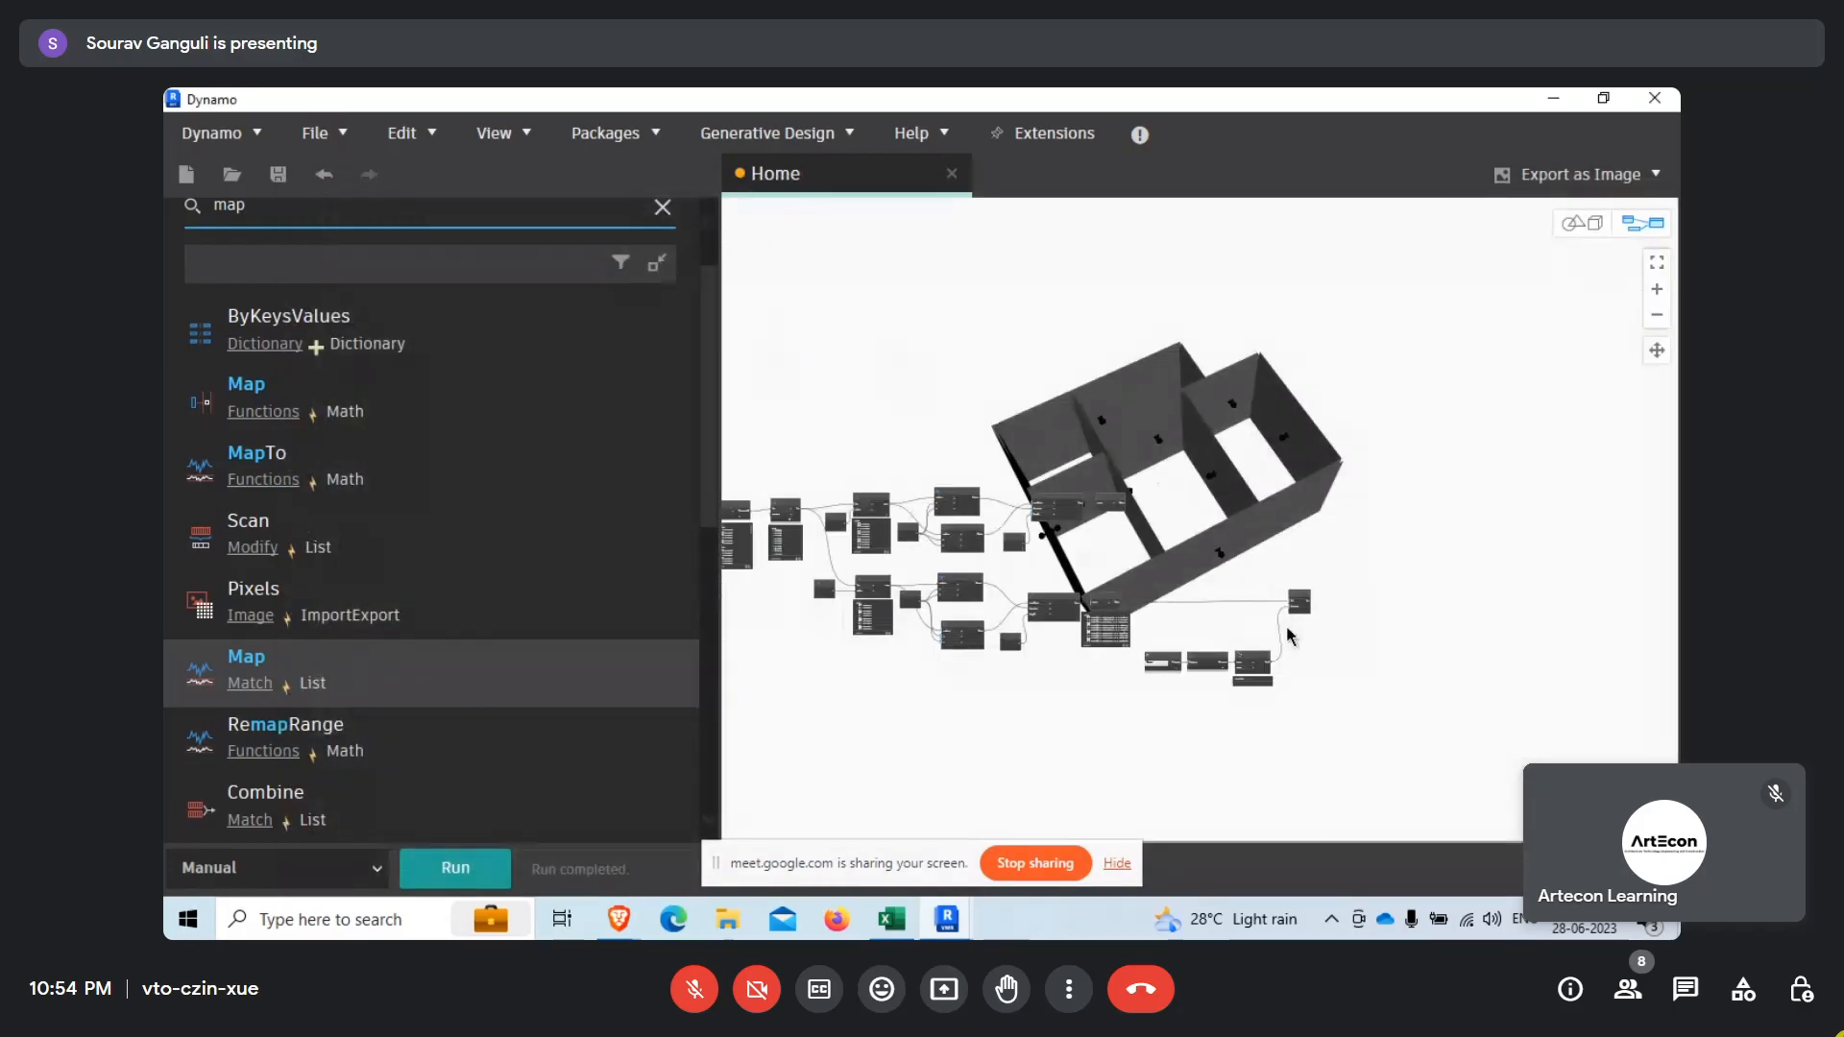
{"action": "scroll", "coordinate": [1248, 595], "scroll_direction": "up", "scroll_amount": 5}
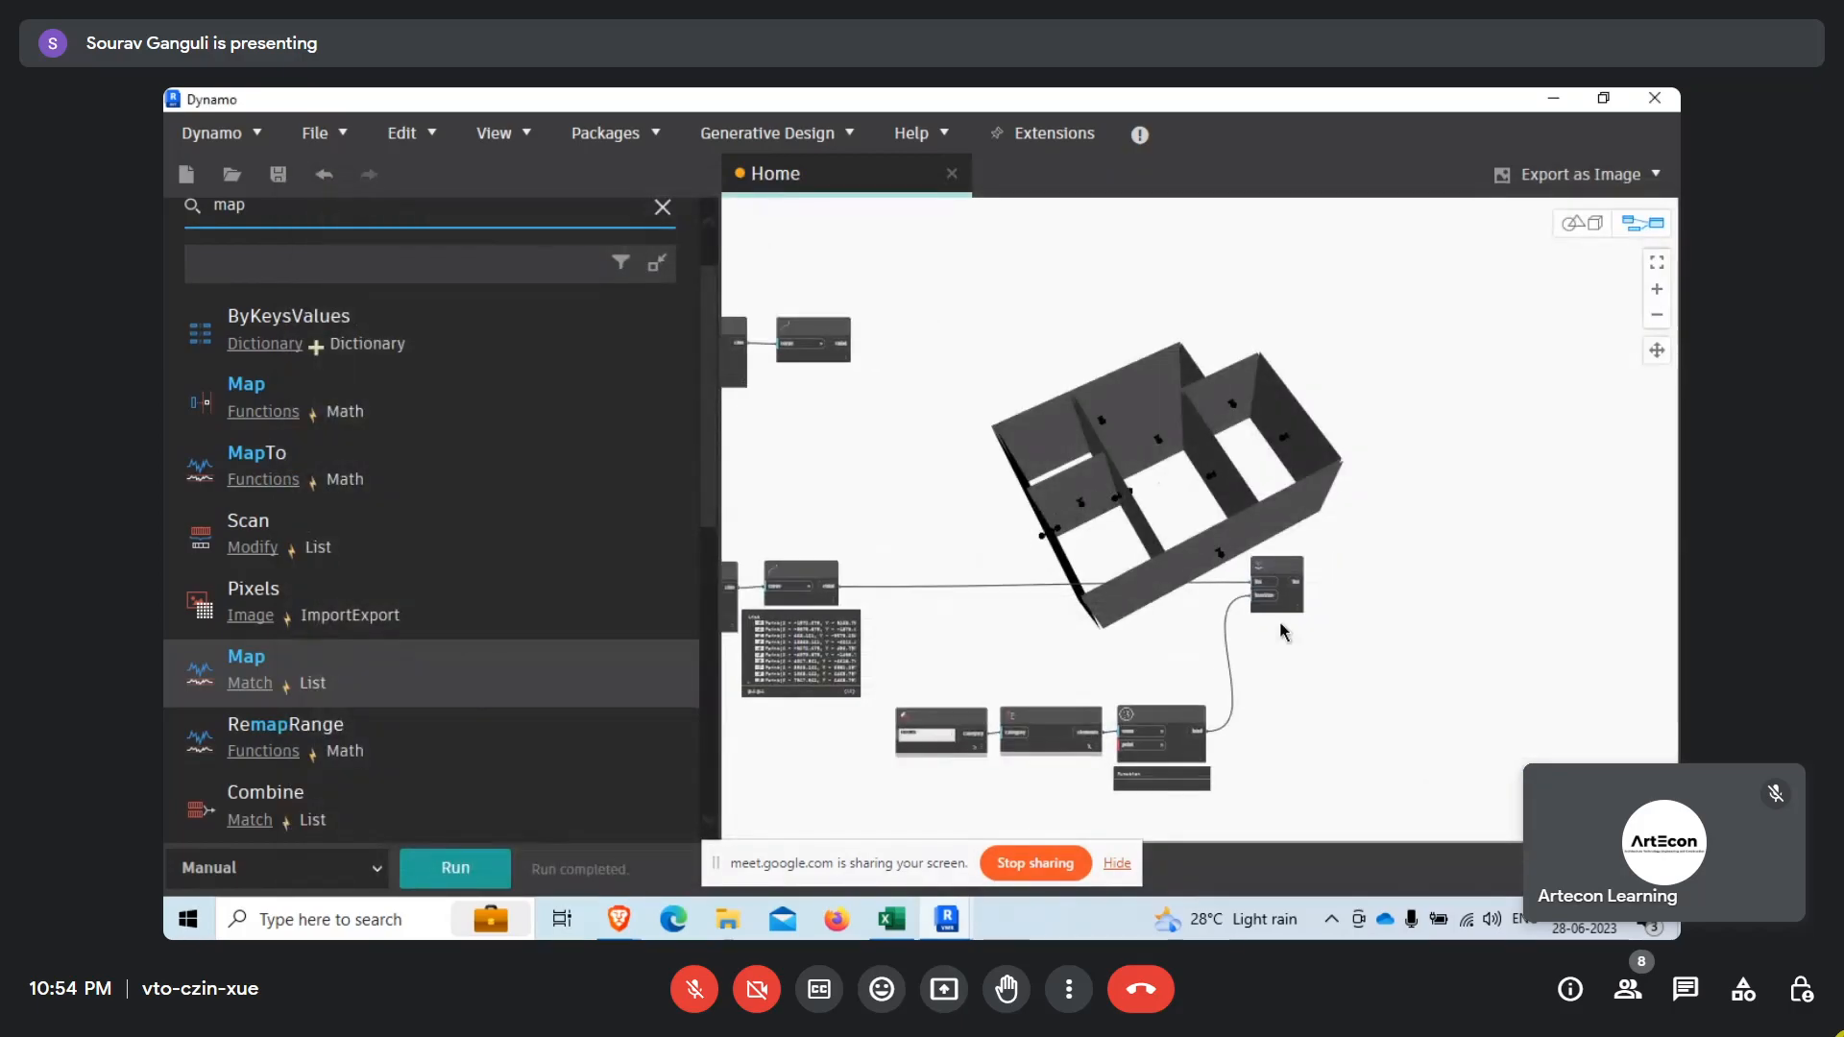
Pin List.Map's output preview and review its nested true/false lists from the first sublist.
{"action": "left_click", "coordinate": [1306, 630]}
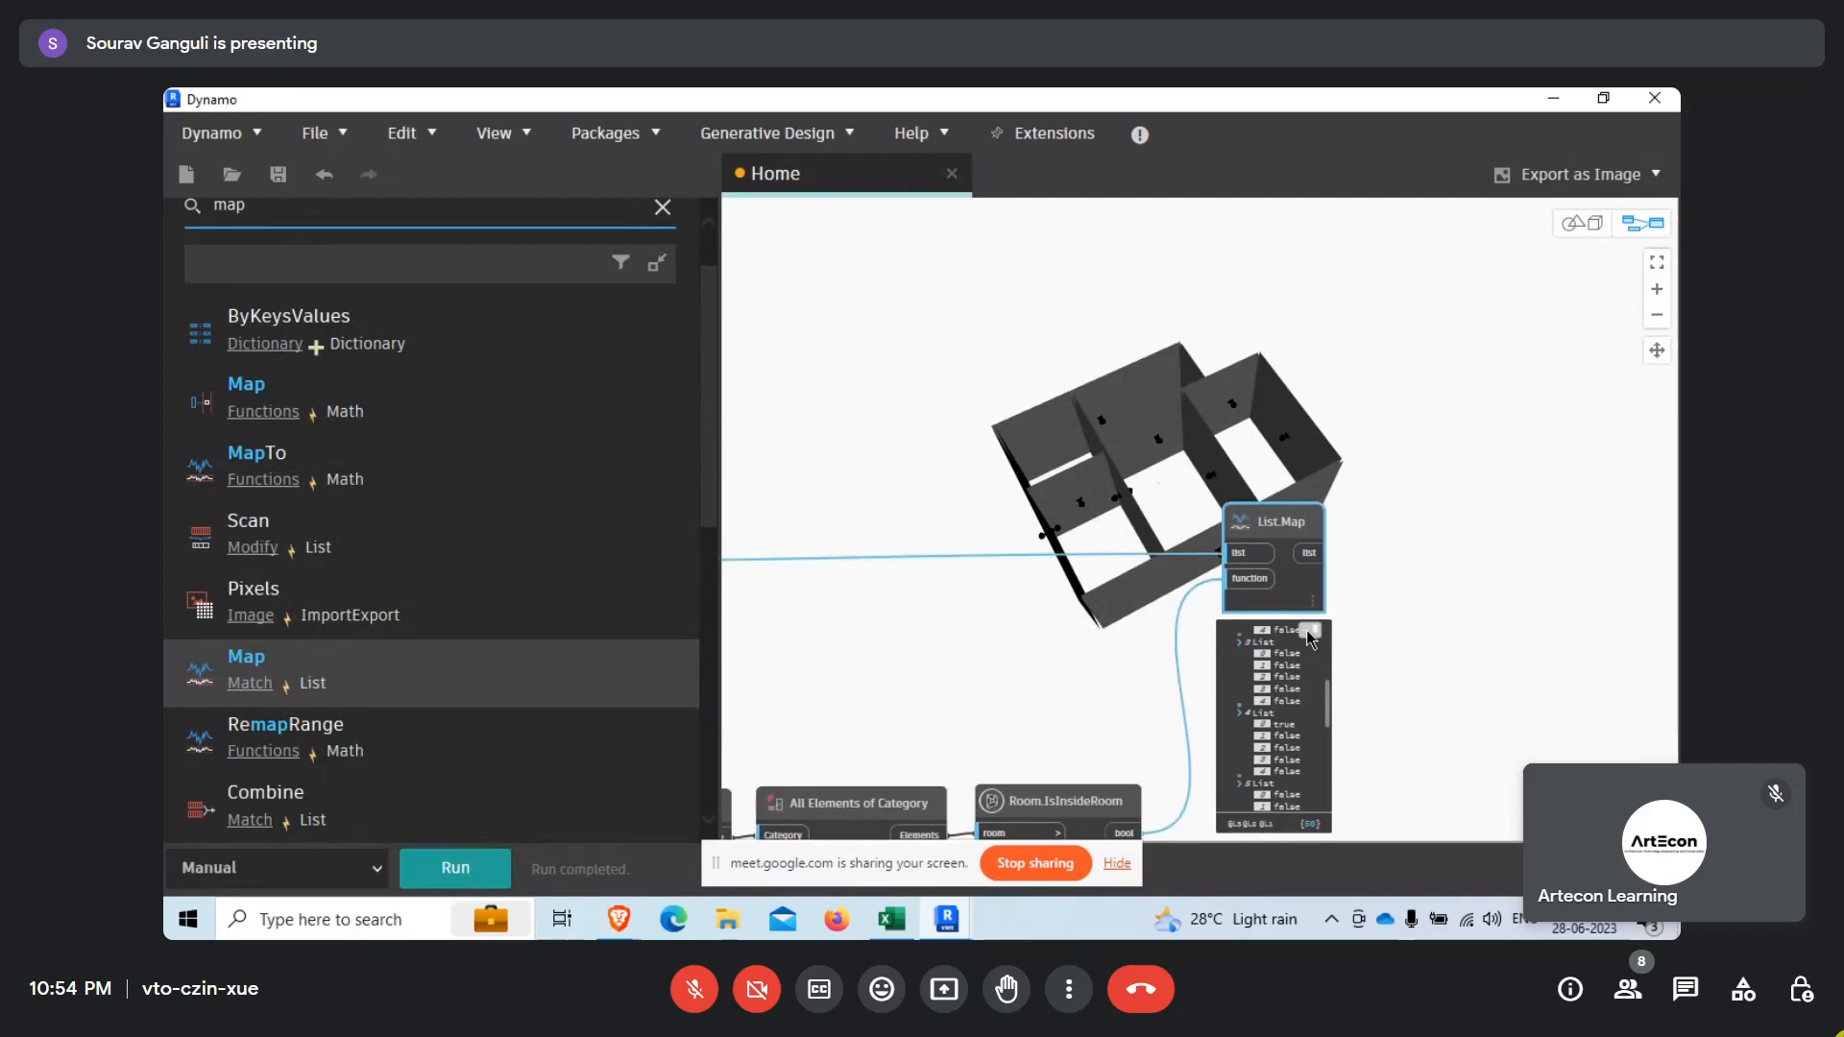
{"action": "left_click", "coordinate": [1332, 720]}
{"action": "left_click_drag", "start_coordinate": [1329, 726], "coordinate": [1322, 817]}
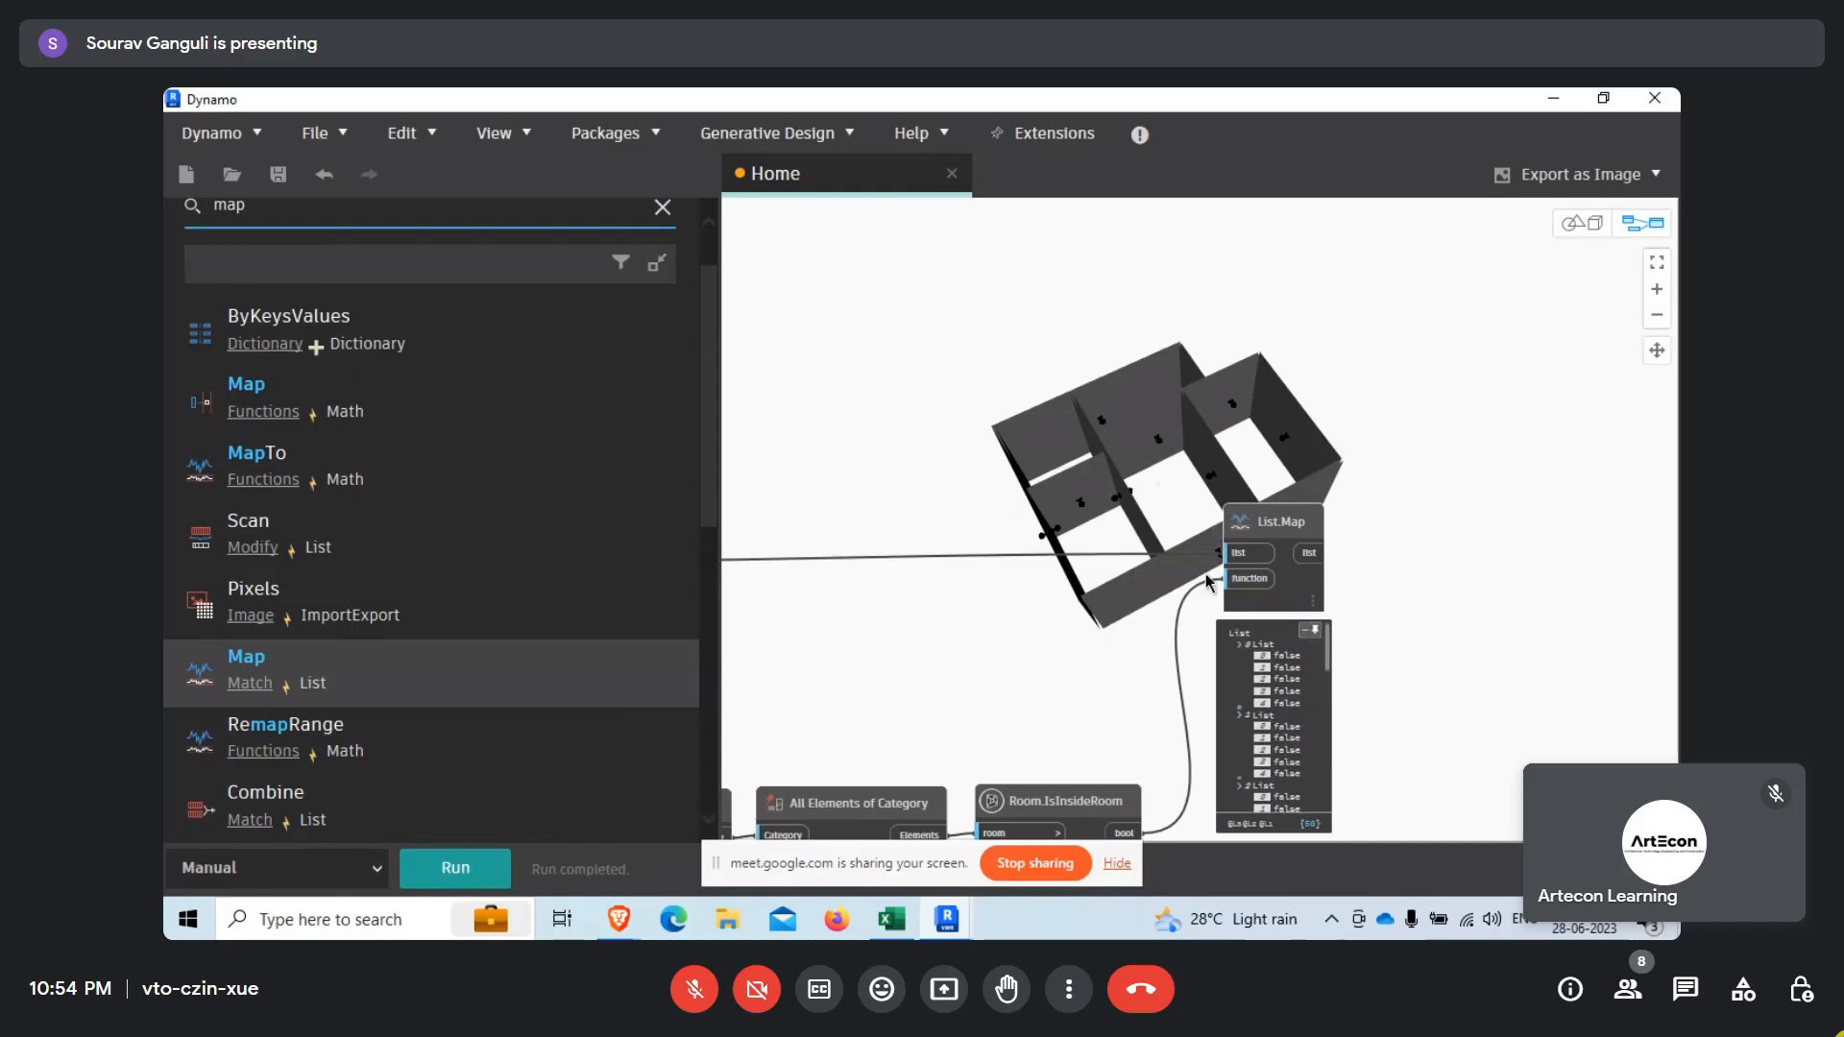
{"action": "middle_click_drag", "start_coordinate": [989, 638], "coordinate": [1329, 605]}
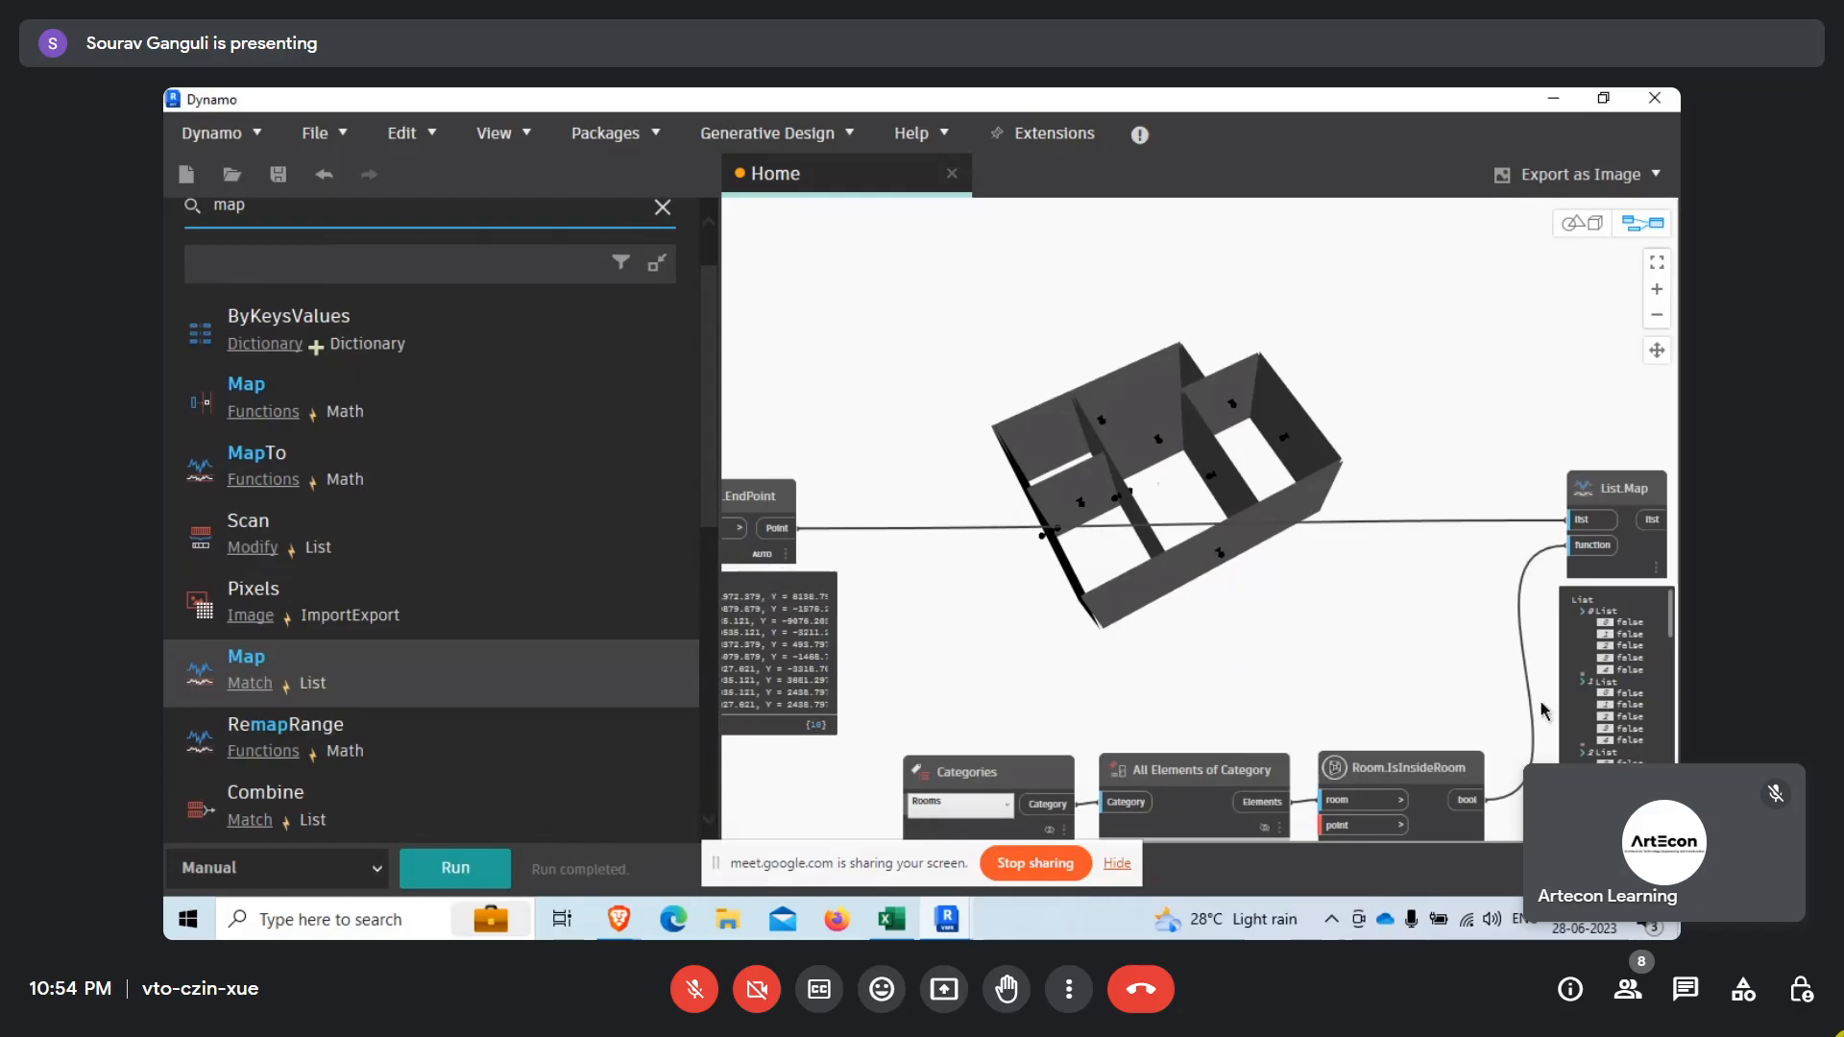
{"action": "scroll", "coordinate": [1081, 649], "scroll_direction": "down", "scroll_amount": 4}
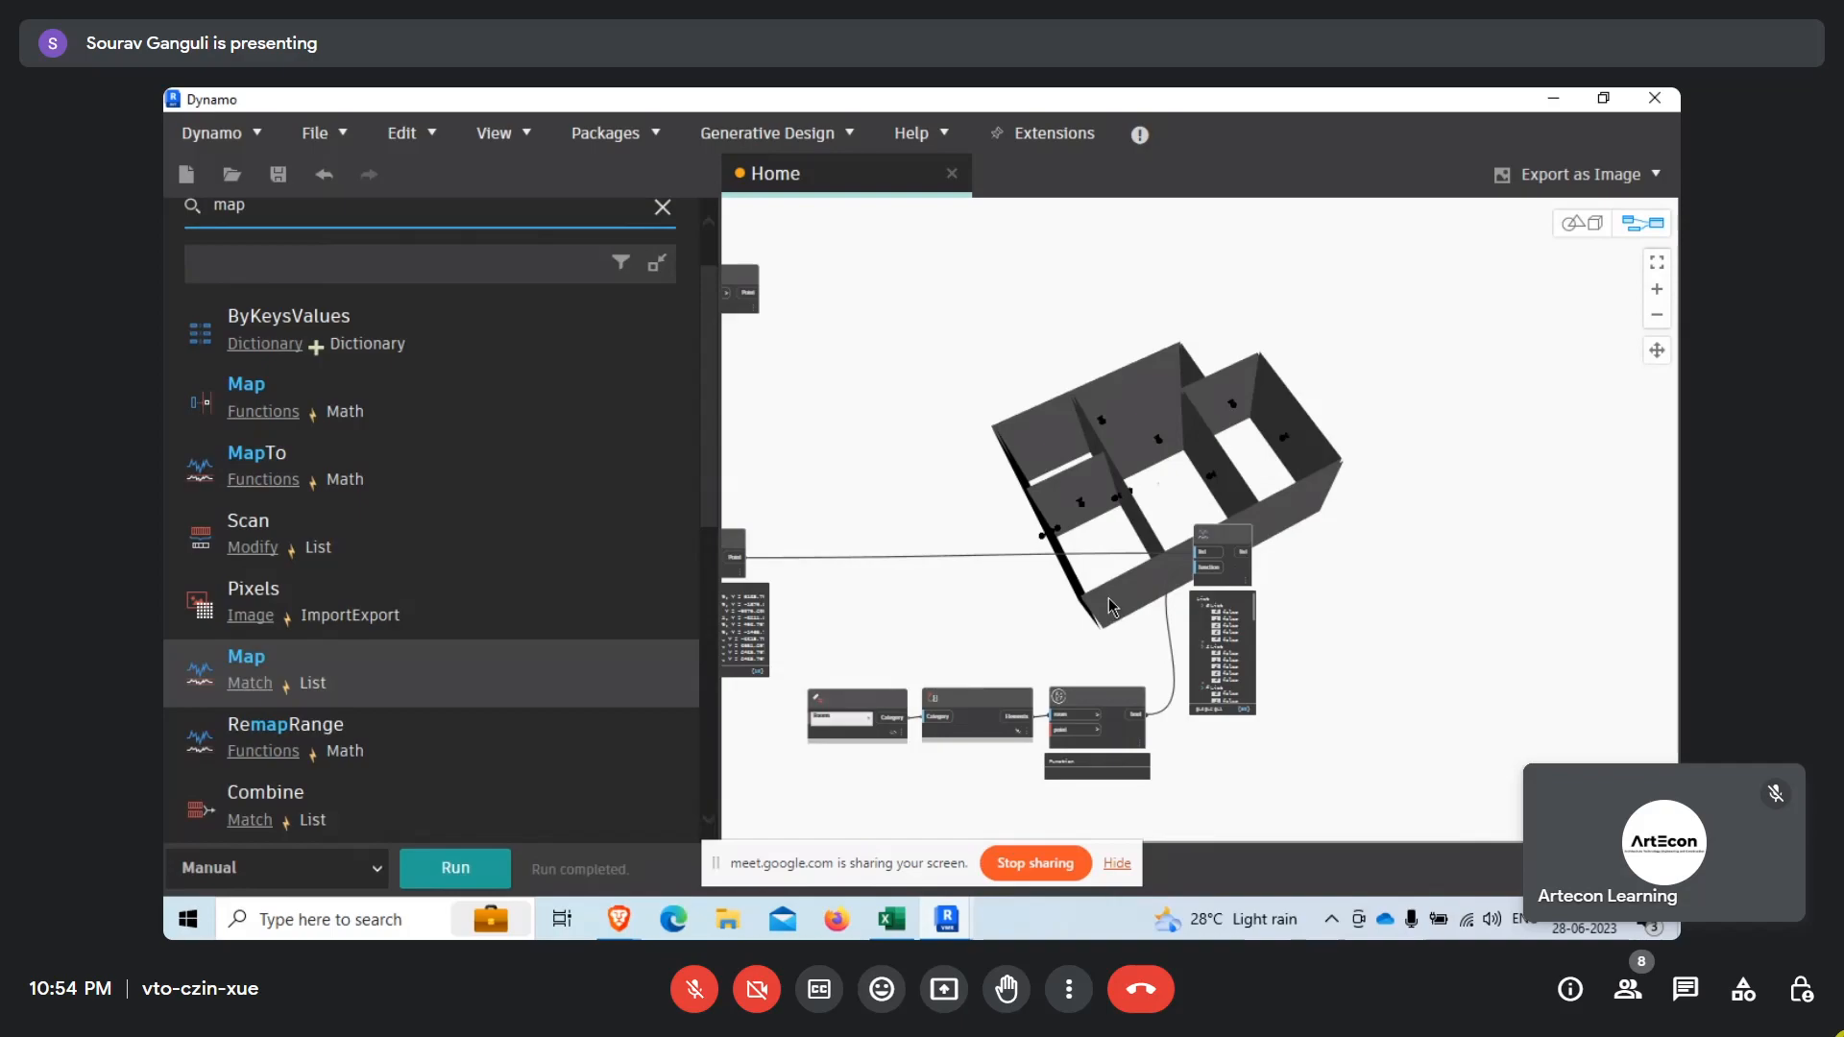
Search the node library for "true" and add the List.AnyTrue node to the graph.
{"action": "scroll", "coordinate": [246, 267], "scroll_direction": "up", "scroll_amount": 2}
{"action": "left_click_drag", "start_coordinate": [252, 280], "coordinate": [170, 279]}
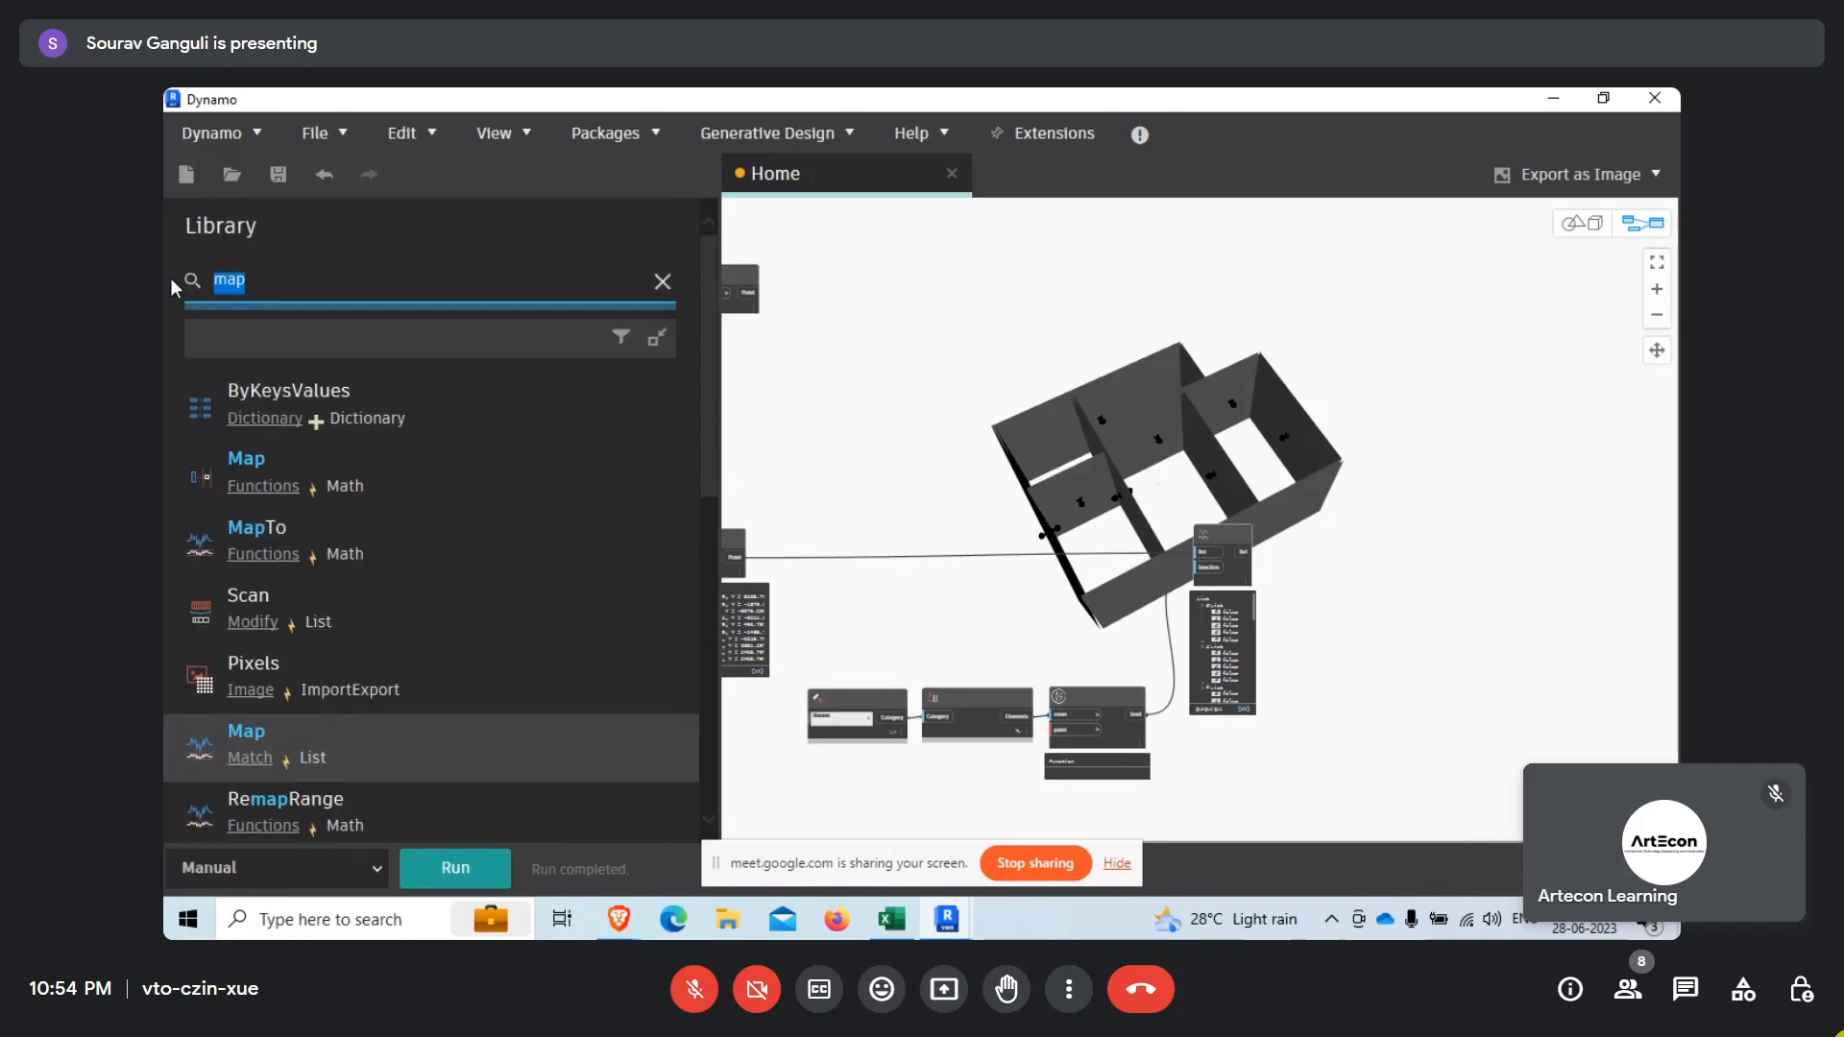
{"action": "type", "text": "list"}
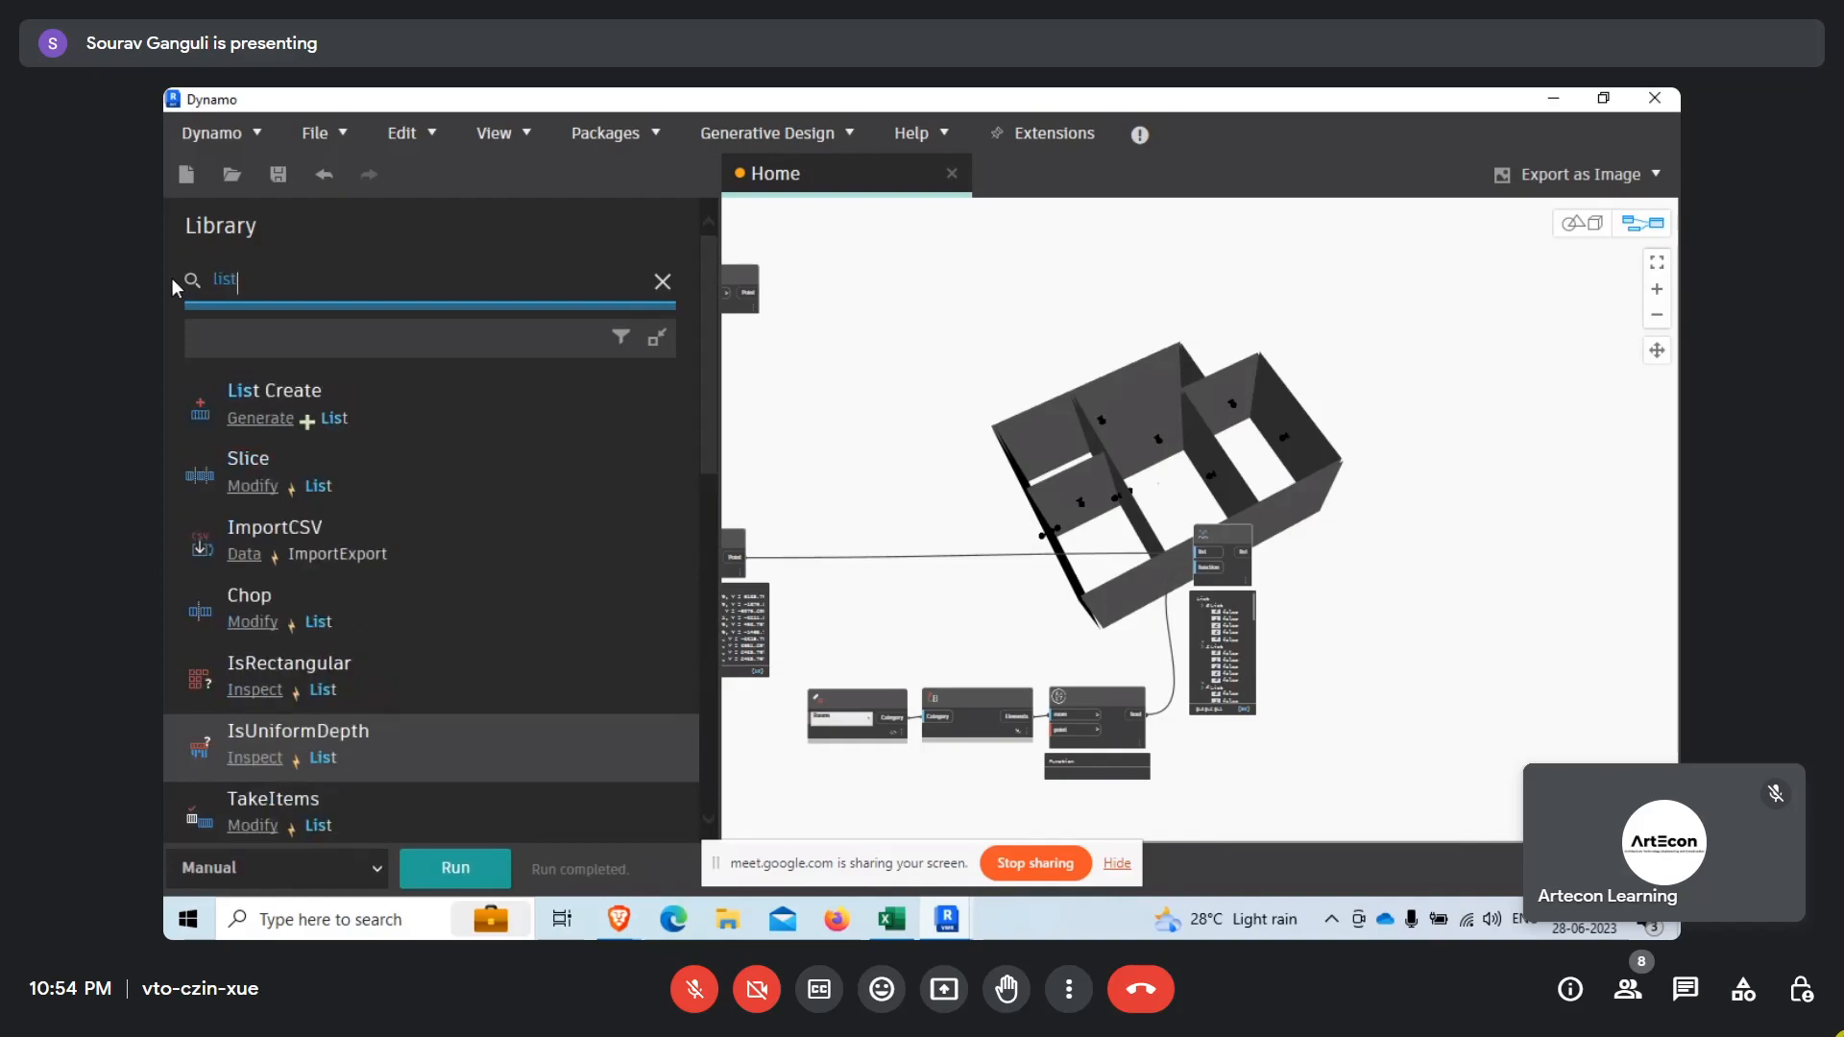
{"action": "type", "text": " true"}
{"action": "left_click", "coordinate": [241, 285]}
{"action": "key", "text": "BackSpace"}
{"action": "key", "text": "BackSpace"}
{"action": "key", "text": "BackSpace"}
{"action": "key", "text": "BackSpace"}
{"action": "key", "text": "BackSpace"}
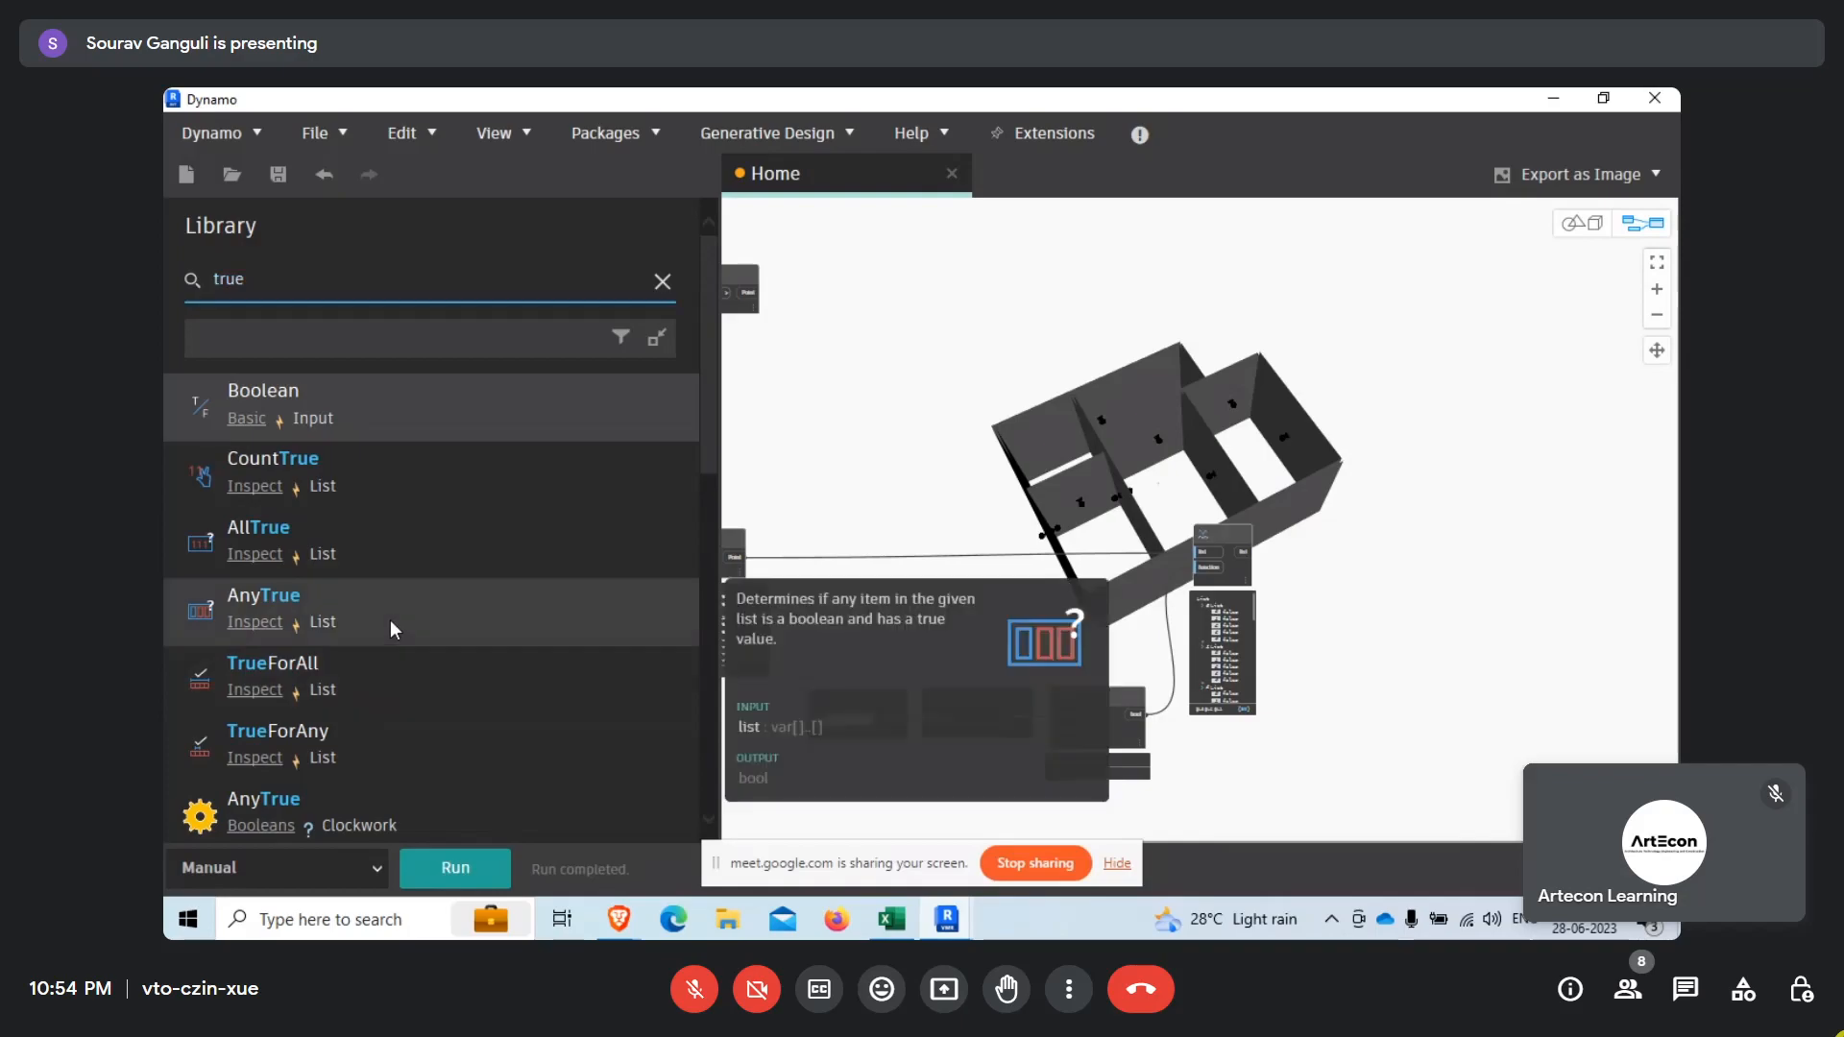
{"action": "left_click", "coordinate": [440, 620]}
Place List.AnyTrue beside List.Map and connect List.Map's list output to its list input.
{"action": "scroll", "coordinate": [1363, 586], "scroll_direction": "up", "scroll_amount": 5}
{"action": "middle_click_drag", "start_coordinate": [1294, 563], "coordinate": [1212, 677]}
{"action": "left_click_drag", "start_coordinate": [1072, 648], "coordinate": [1266, 570]}
{"action": "left_click_drag", "start_coordinate": [952, 560], "coordinate": [1173, 623]}
{"action": "middle_click_drag", "start_coordinate": [1003, 788], "coordinate": [868, 679]}
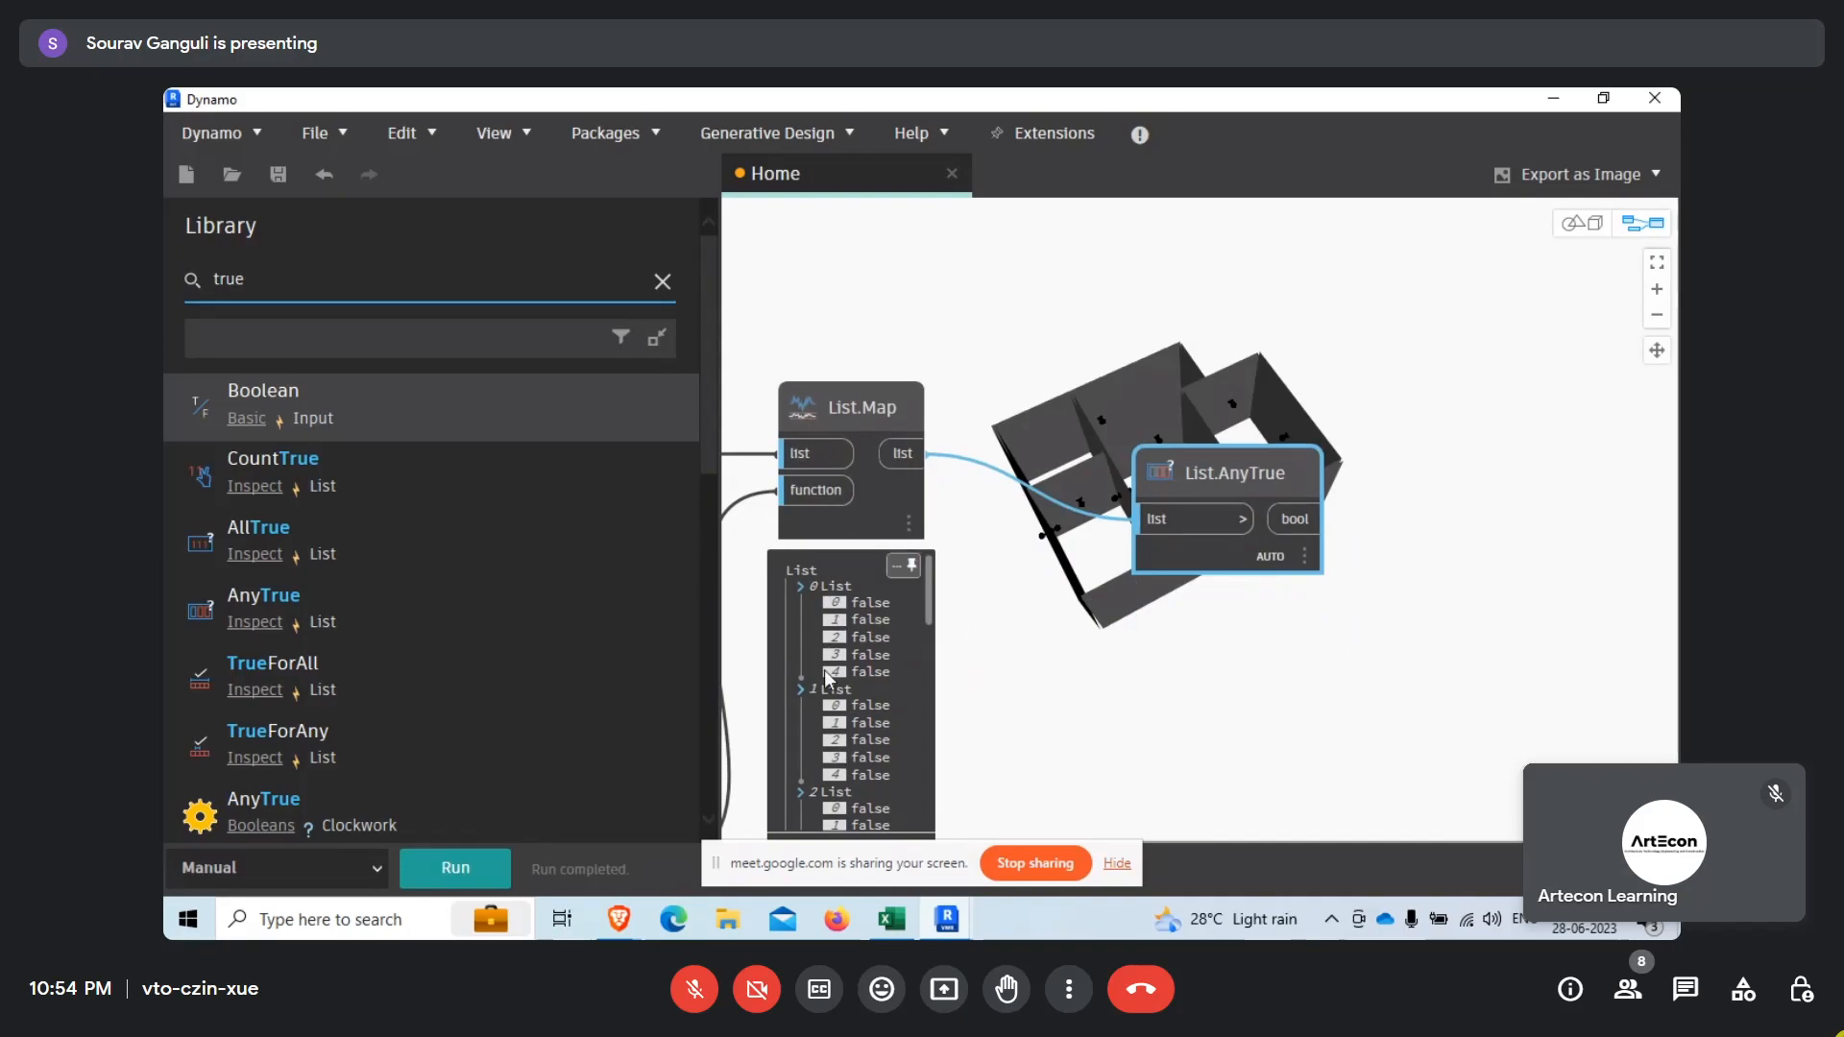
{"action": "left_click", "coordinate": [1243, 519]}
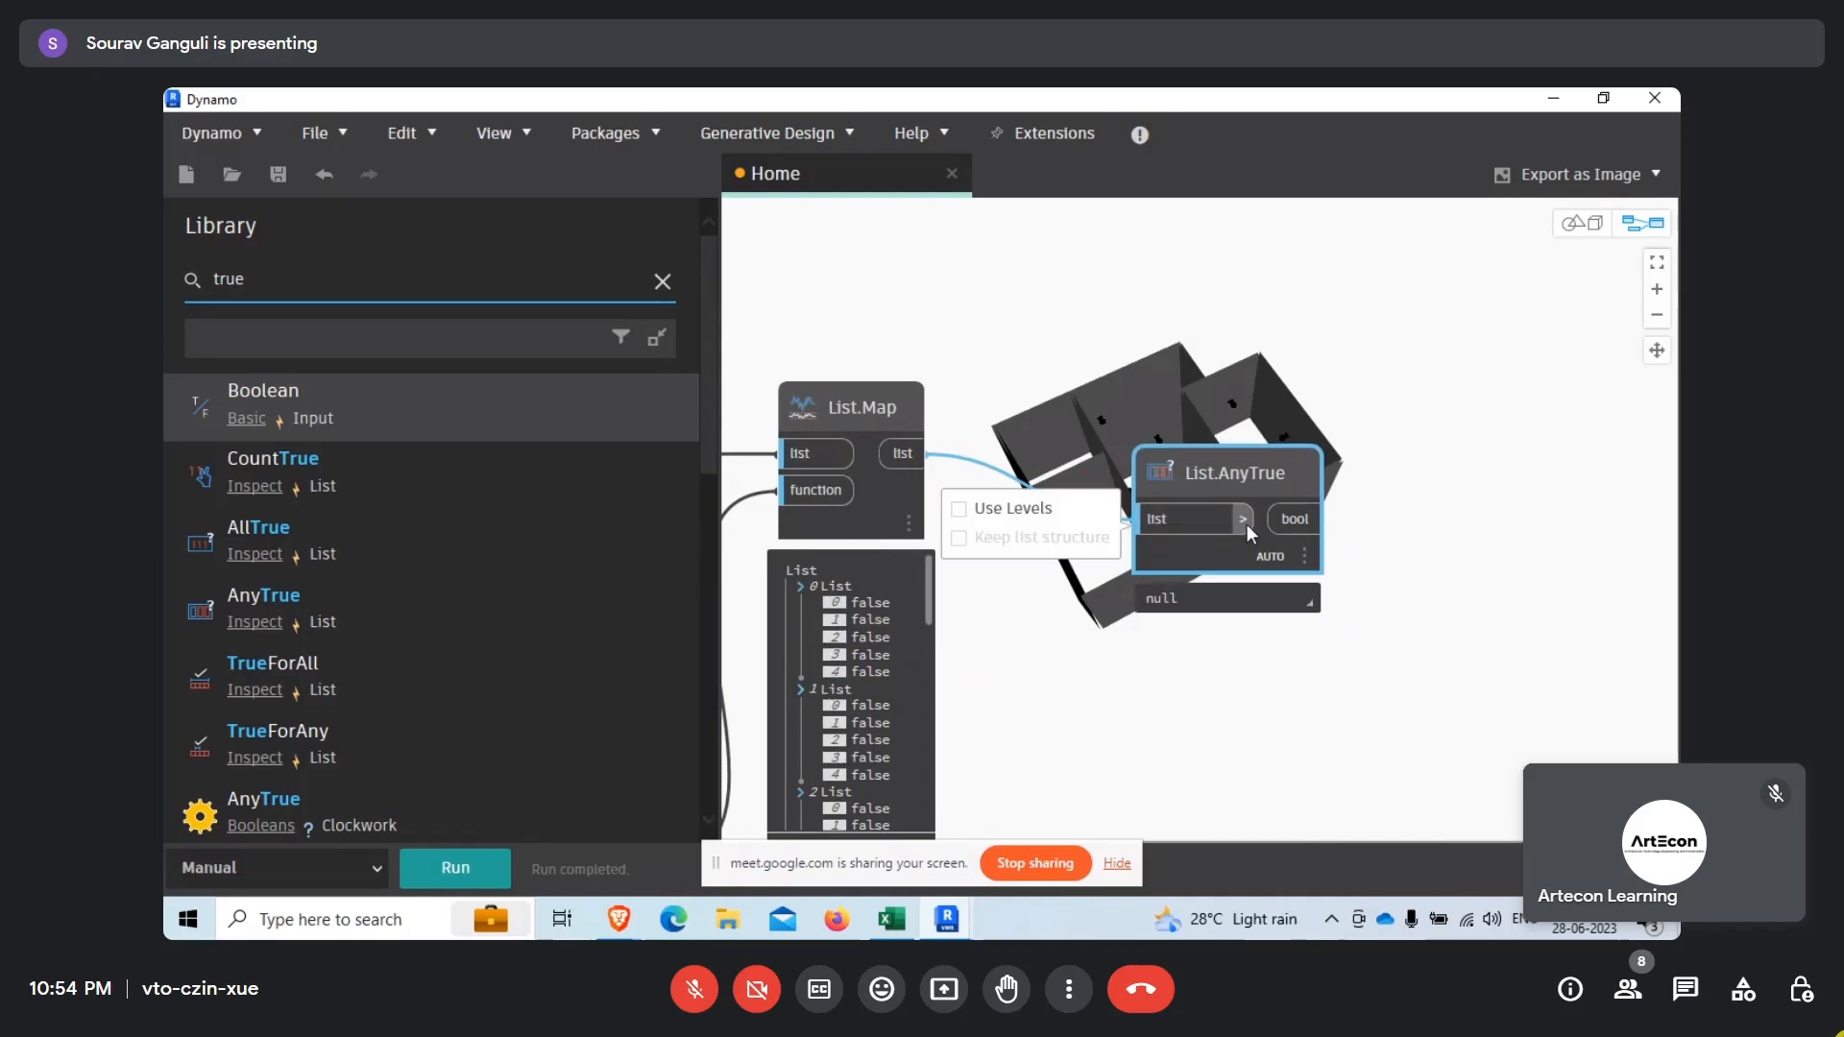
{"action": "left_click", "coordinate": [959, 509]}
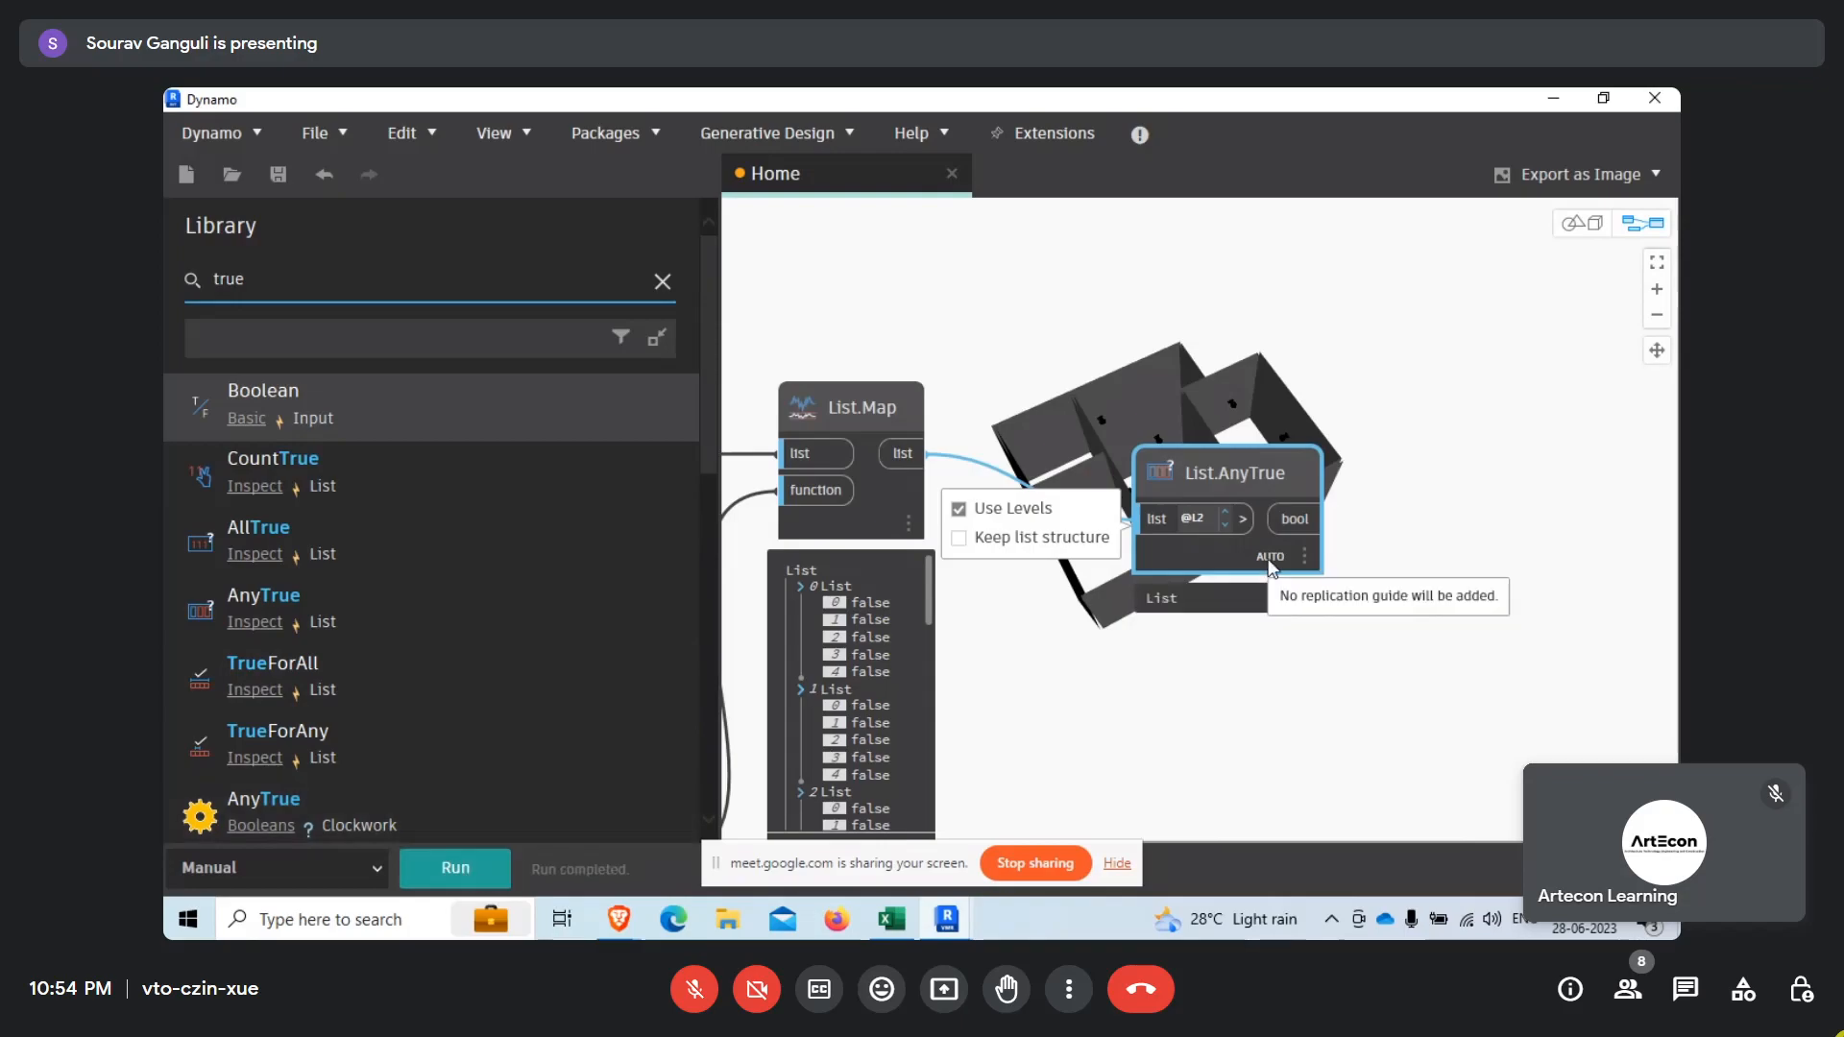
{"action": "left_click", "coordinate": [1295, 598]}
{"action": "middle_click_drag", "start_coordinate": [1299, 662], "coordinate": [1272, 614]}
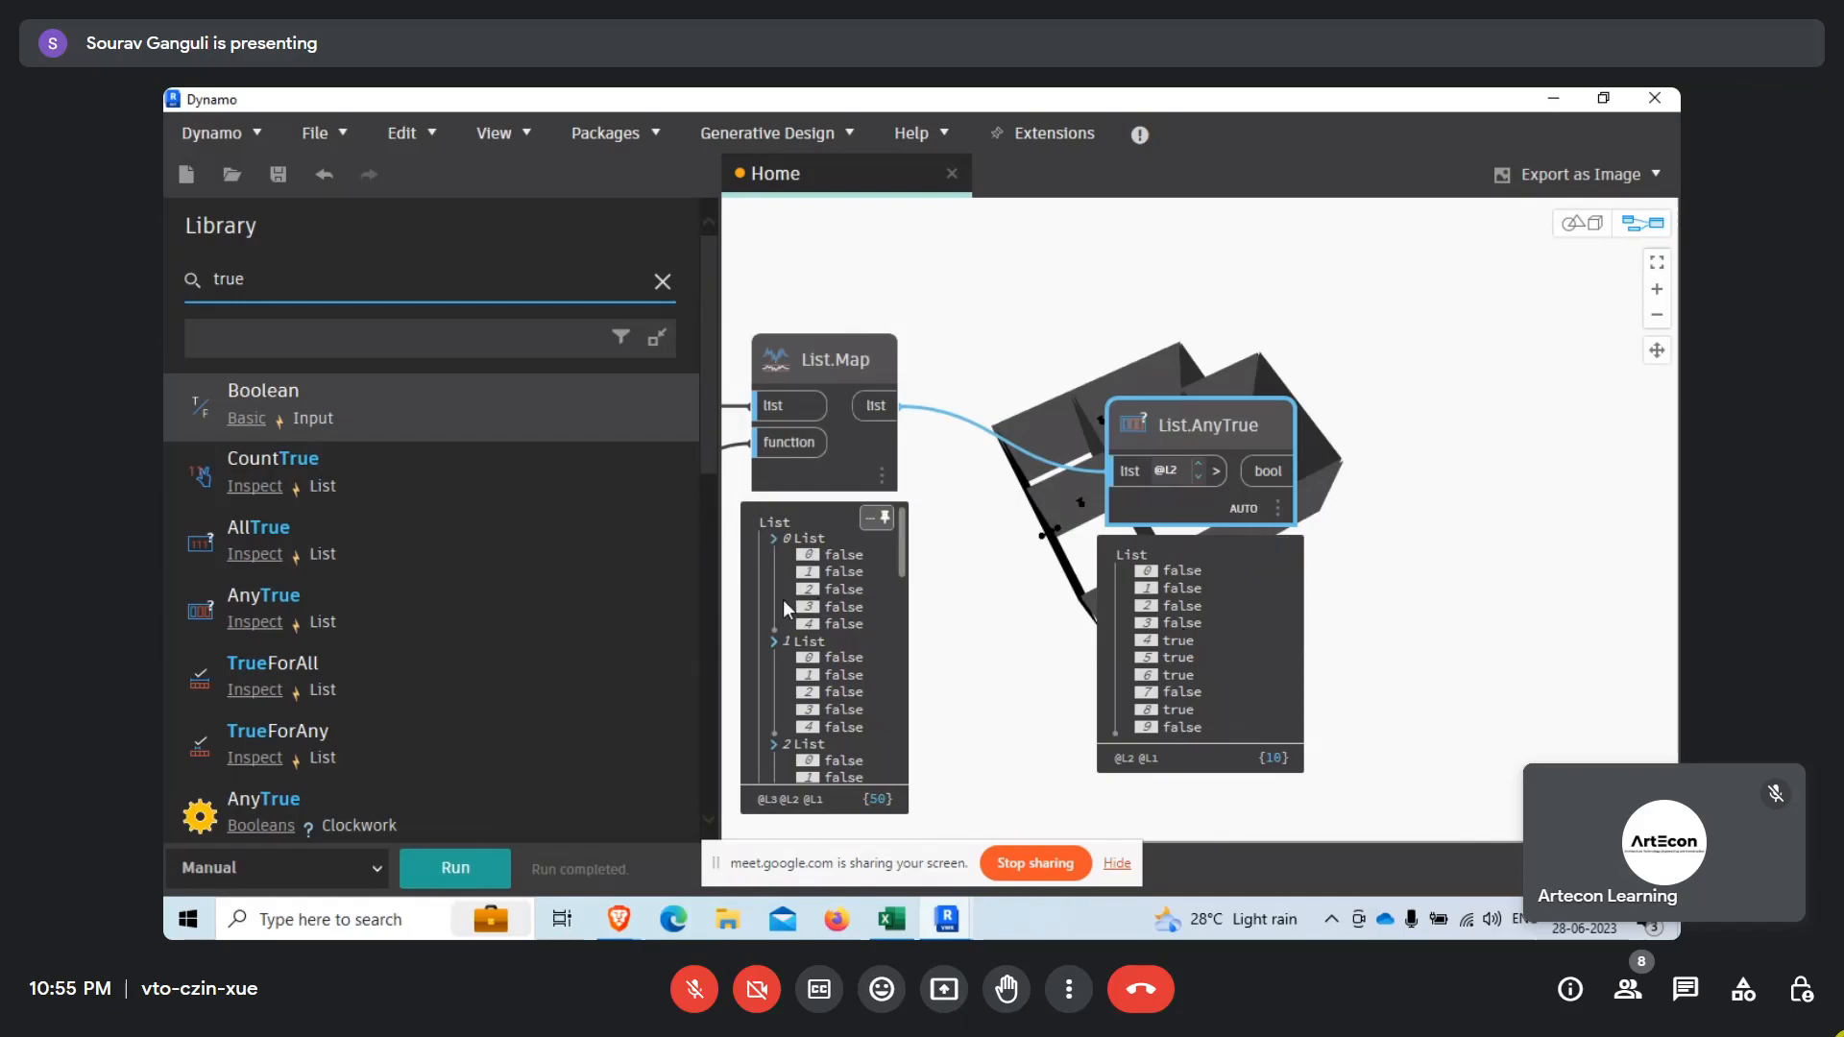
Collapse the first three sublists in List.Map's preview and compare the following sublists with List.AnyTrue's results.
{"action": "left_click", "coordinate": [774, 539]}
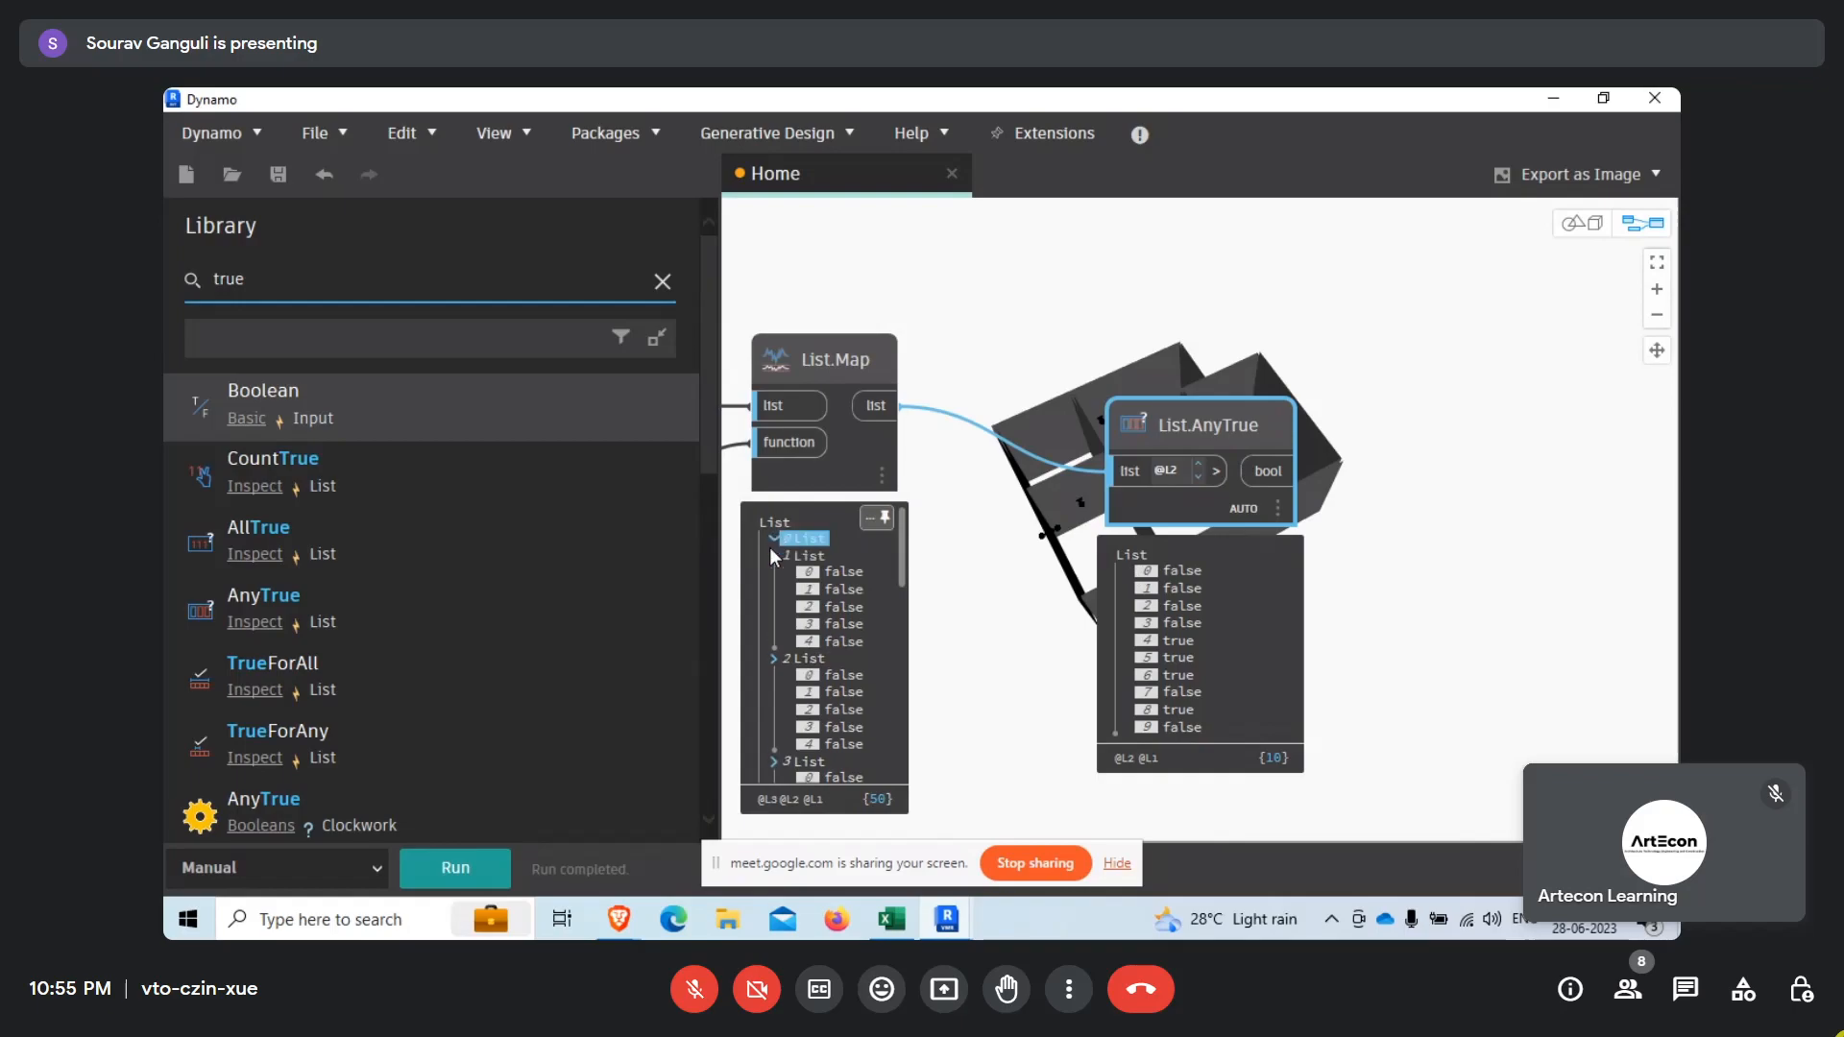
{"action": "left_click", "coordinate": [774, 555]}
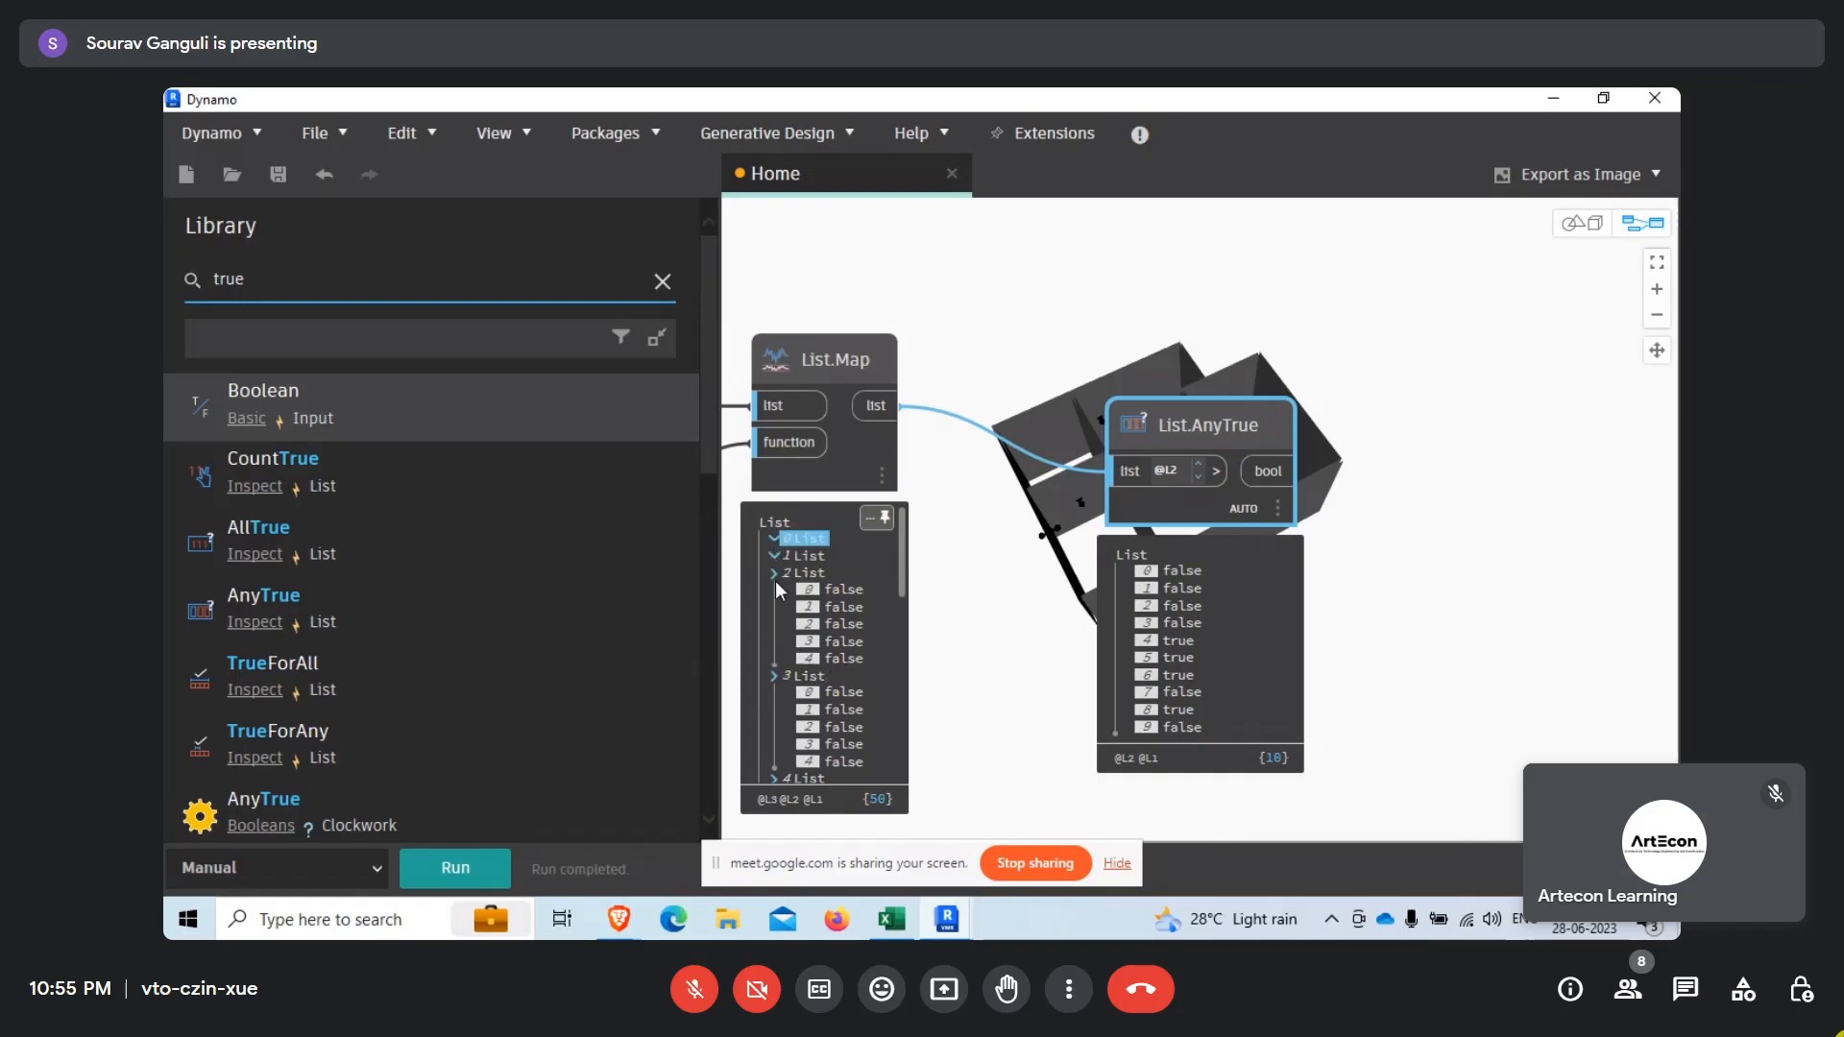
{"action": "left_click", "coordinate": [774, 573]}
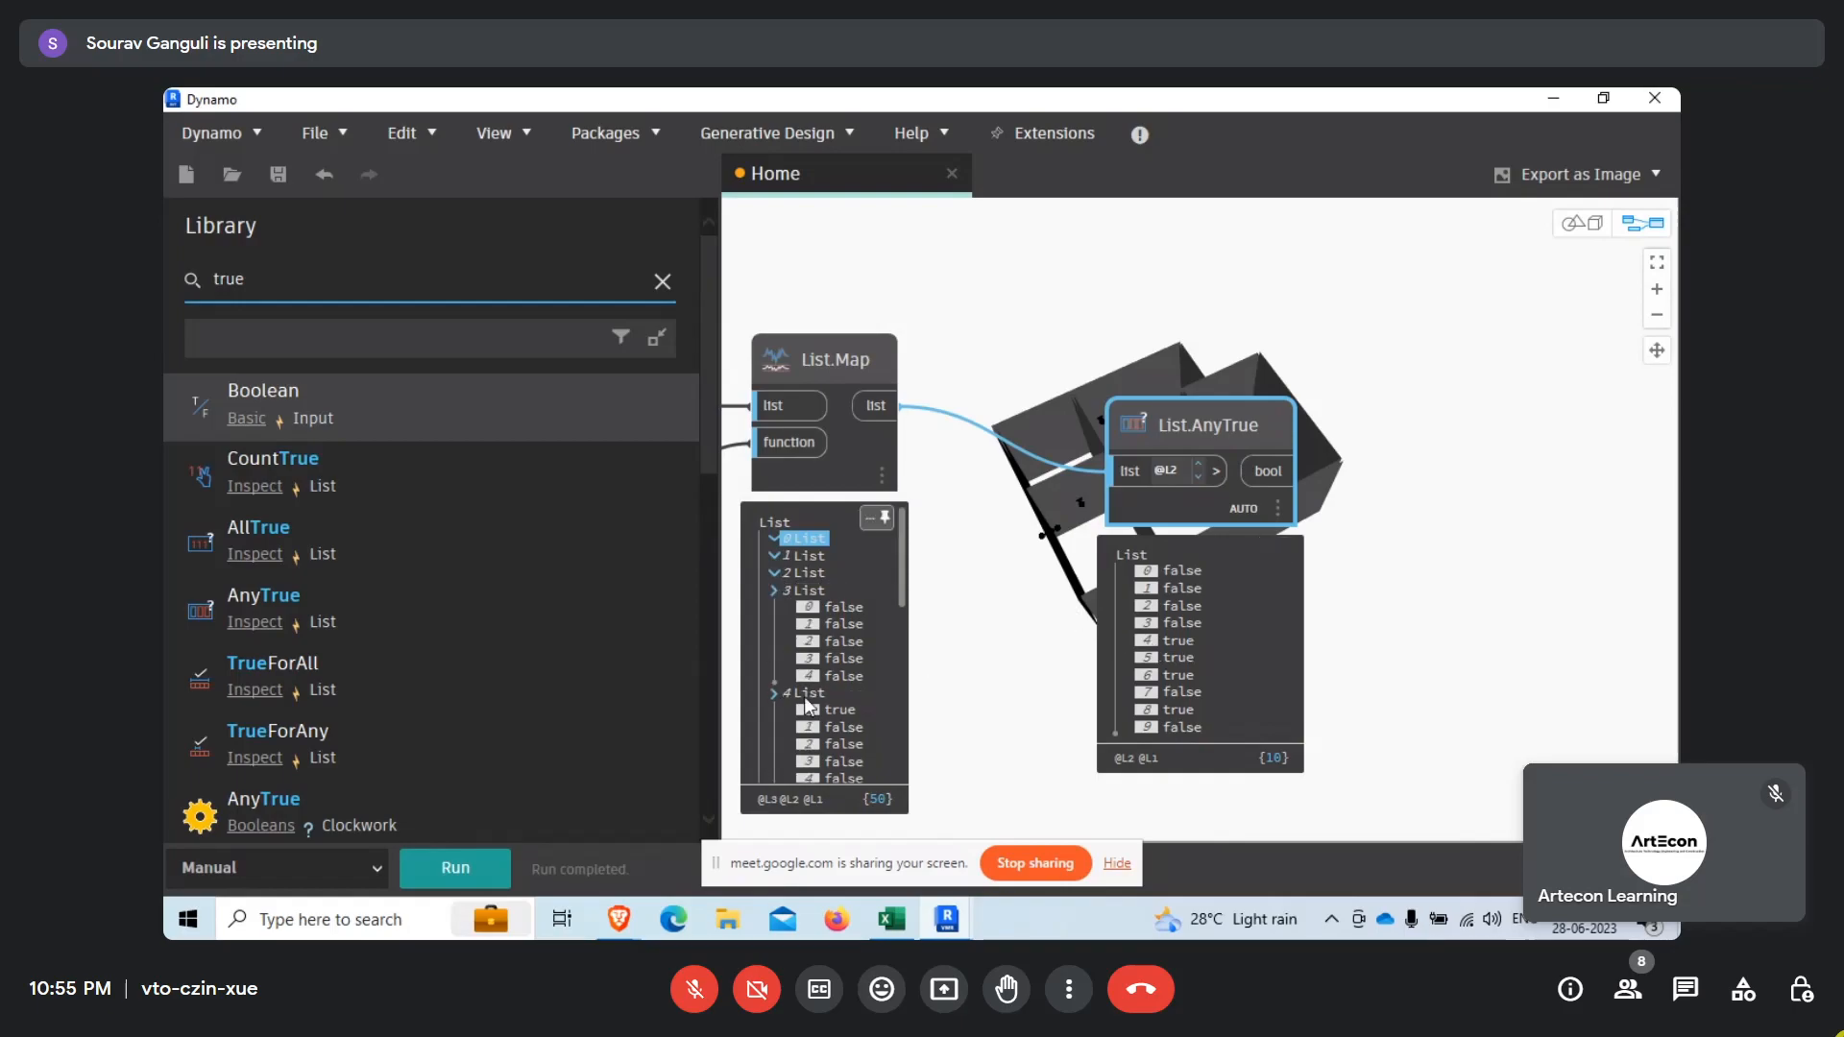
{"action": "scroll", "coordinate": [816, 691], "scroll_direction": "down", "scroll_amount": 3}
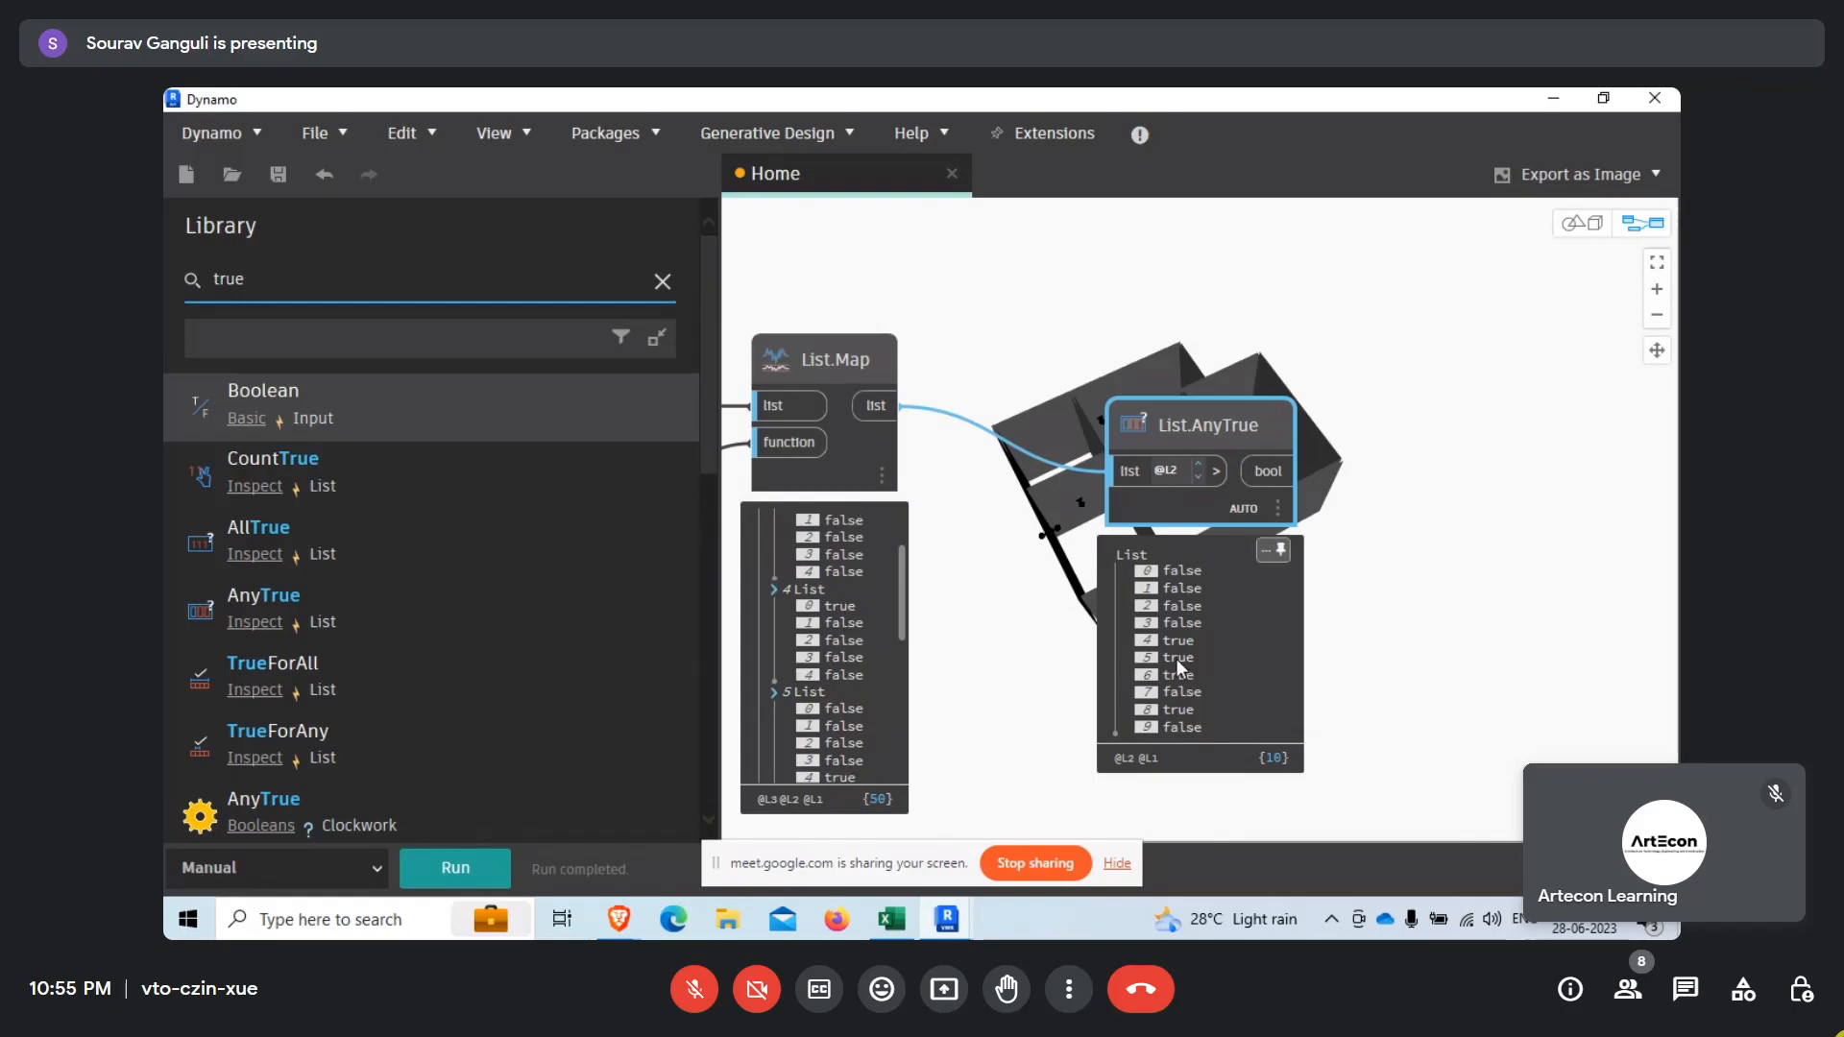
{"action": "scroll", "coordinate": [850, 672], "scroll_direction": "down", "scroll_amount": 2}
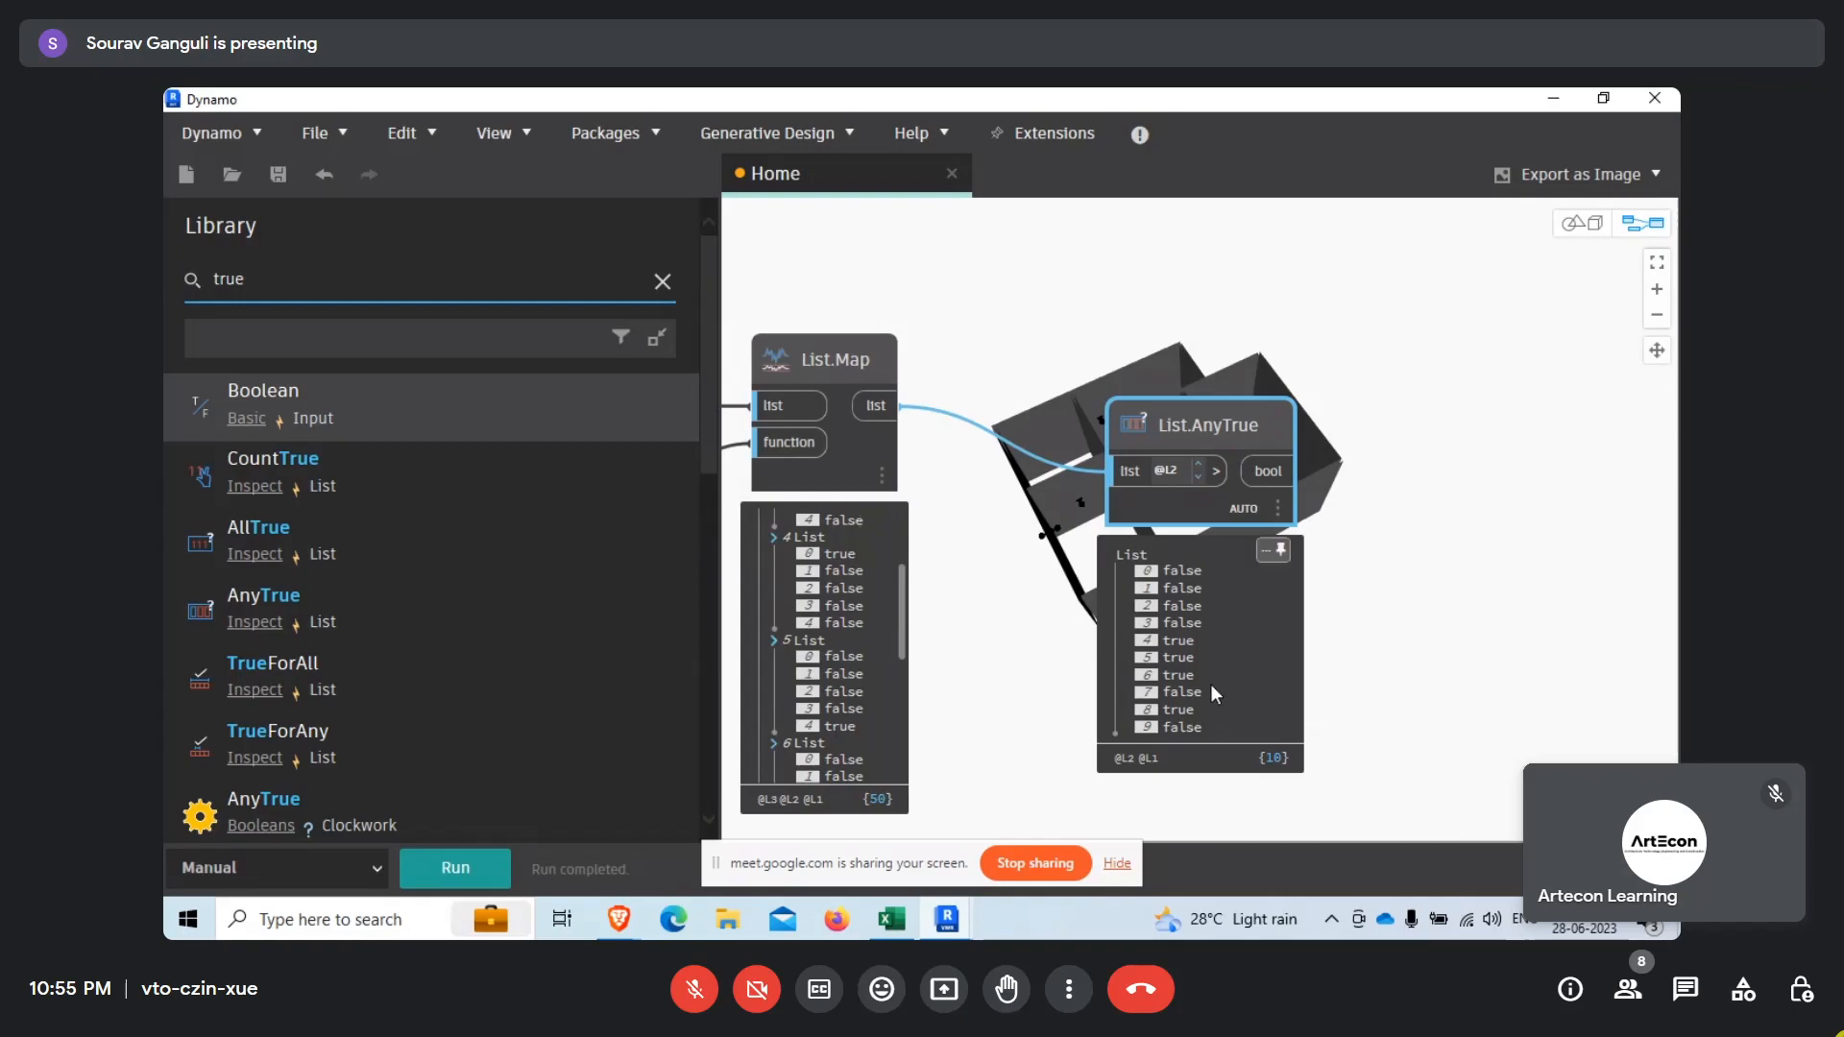
Move List.AnyTrue up until it is level with List.Map.
{"action": "left_click_drag", "start_coordinate": [1213, 501], "coordinate": [1157, 459]}
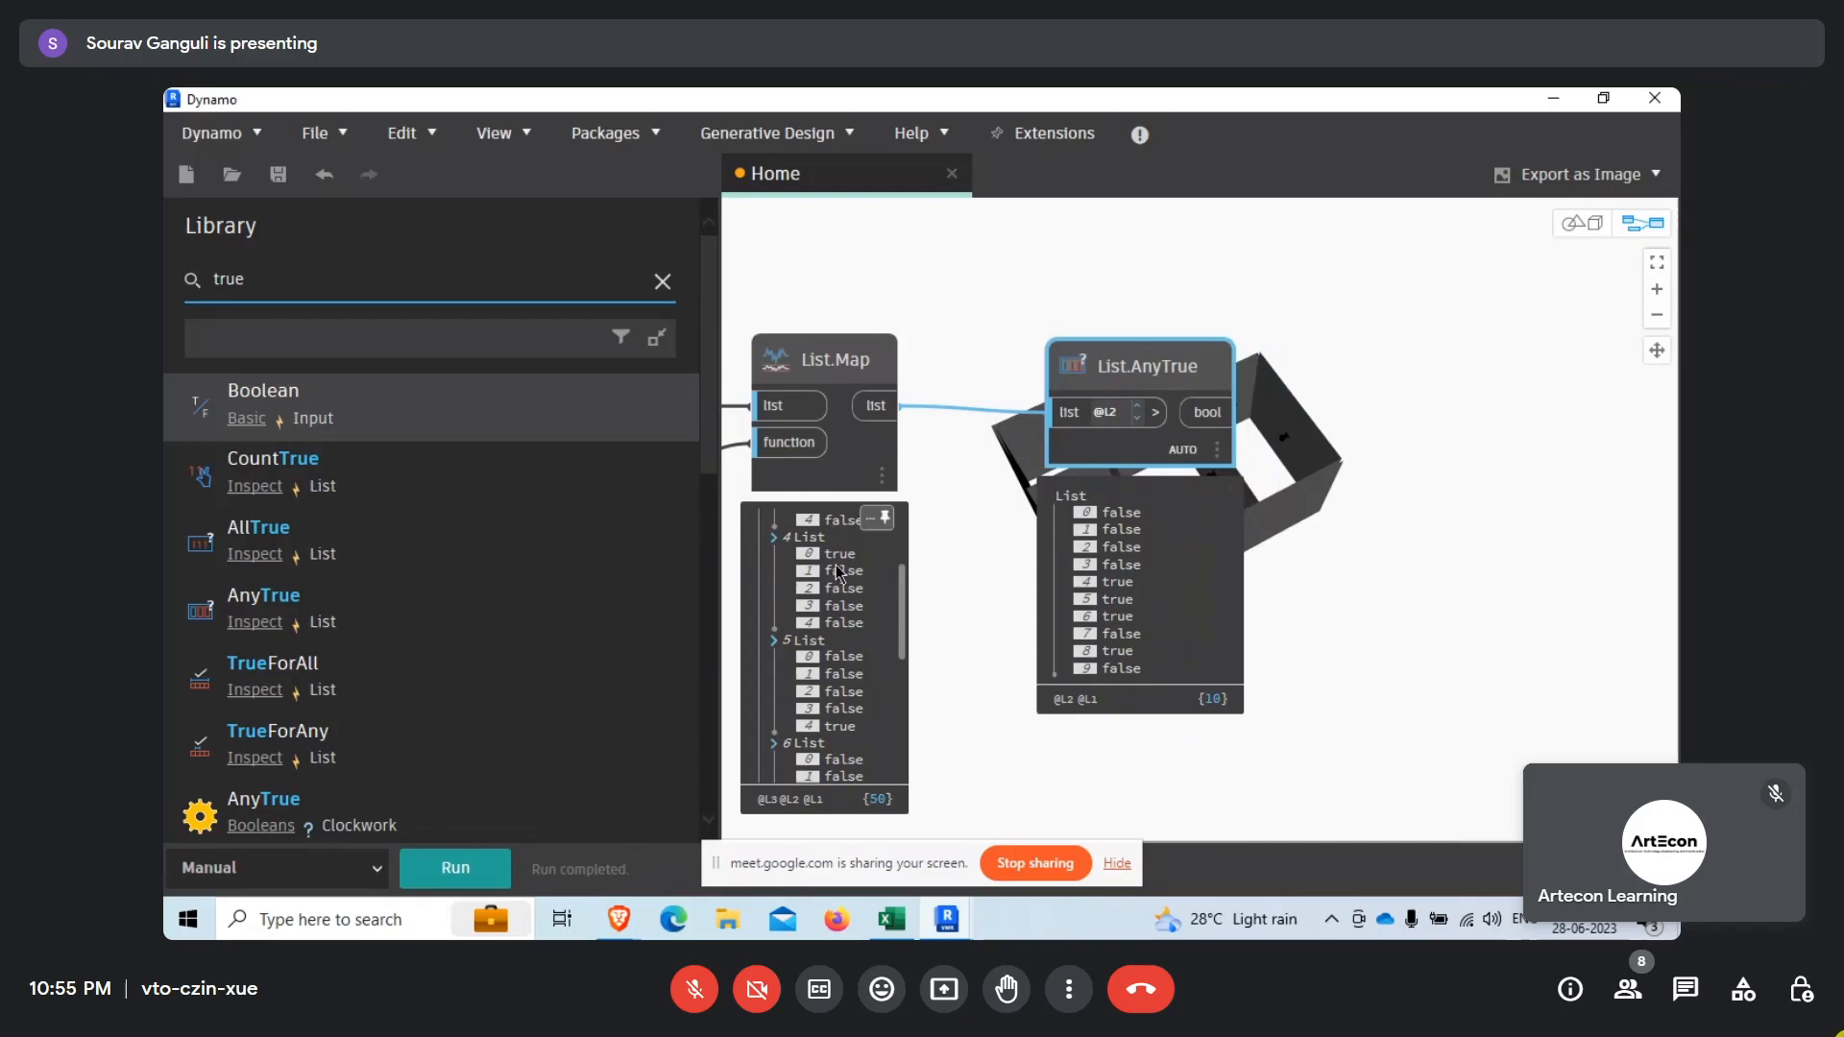
{"action": "scroll", "coordinate": [1129, 598], "scroll_direction": "down", "scroll_amount": 5}
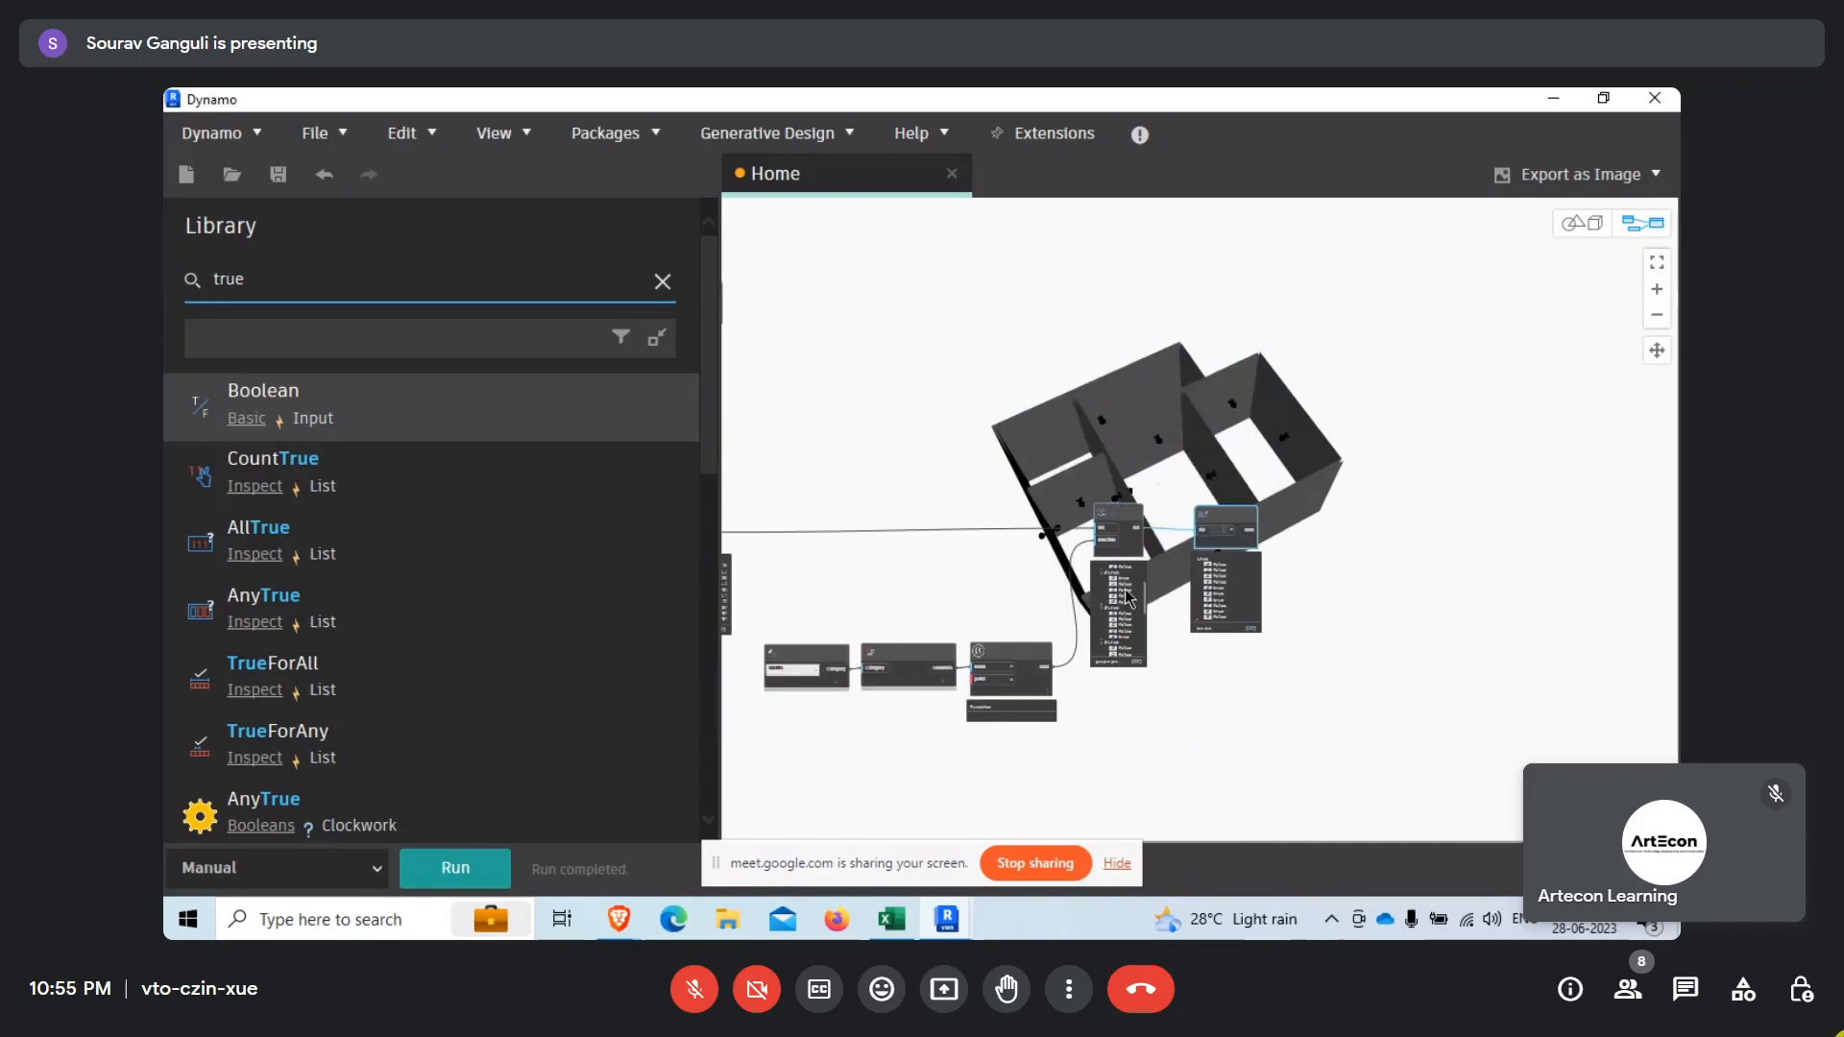
{"action": "scroll", "coordinate": [858, 605], "scroll_direction": "up", "scroll_amount": 3}
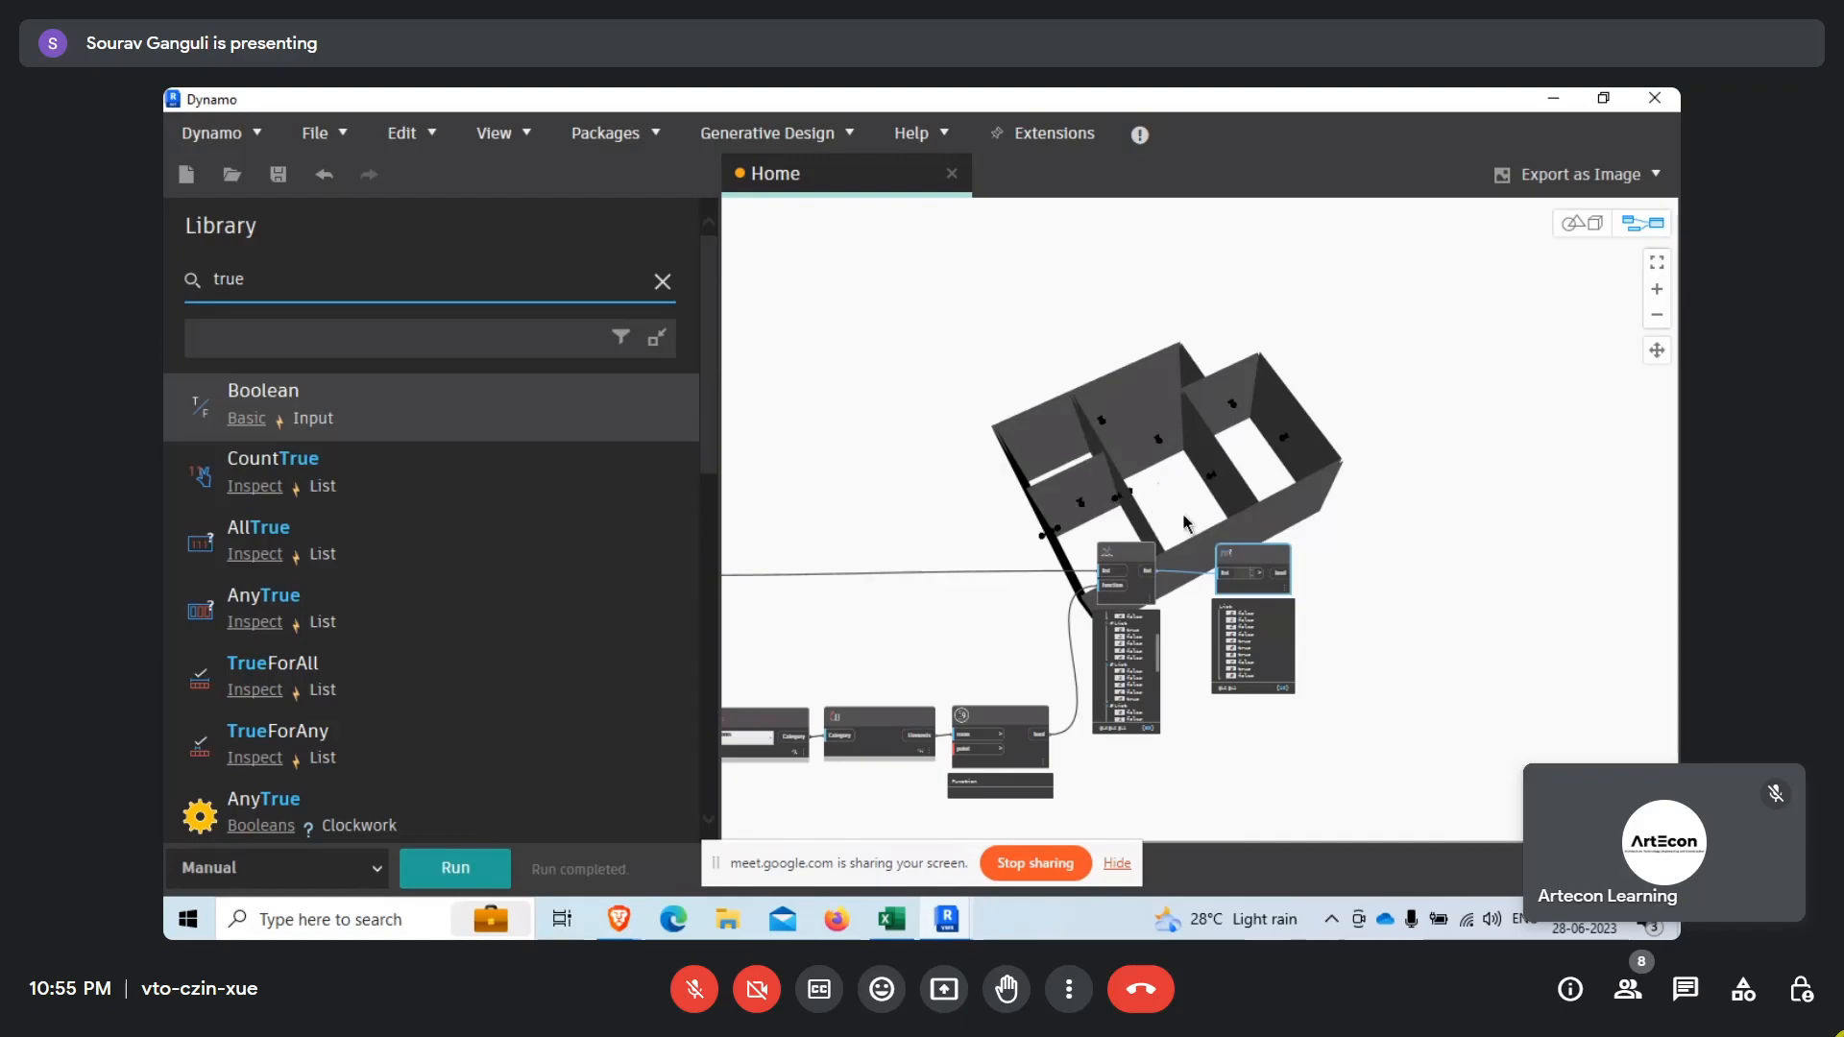
{"action": "scroll", "coordinate": [1148, 631], "scroll_direction": "down", "scroll_amount": 2}
{"action": "scroll", "coordinate": [1391, 636], "scroll_direction": "up", "scroll_amount": 2}
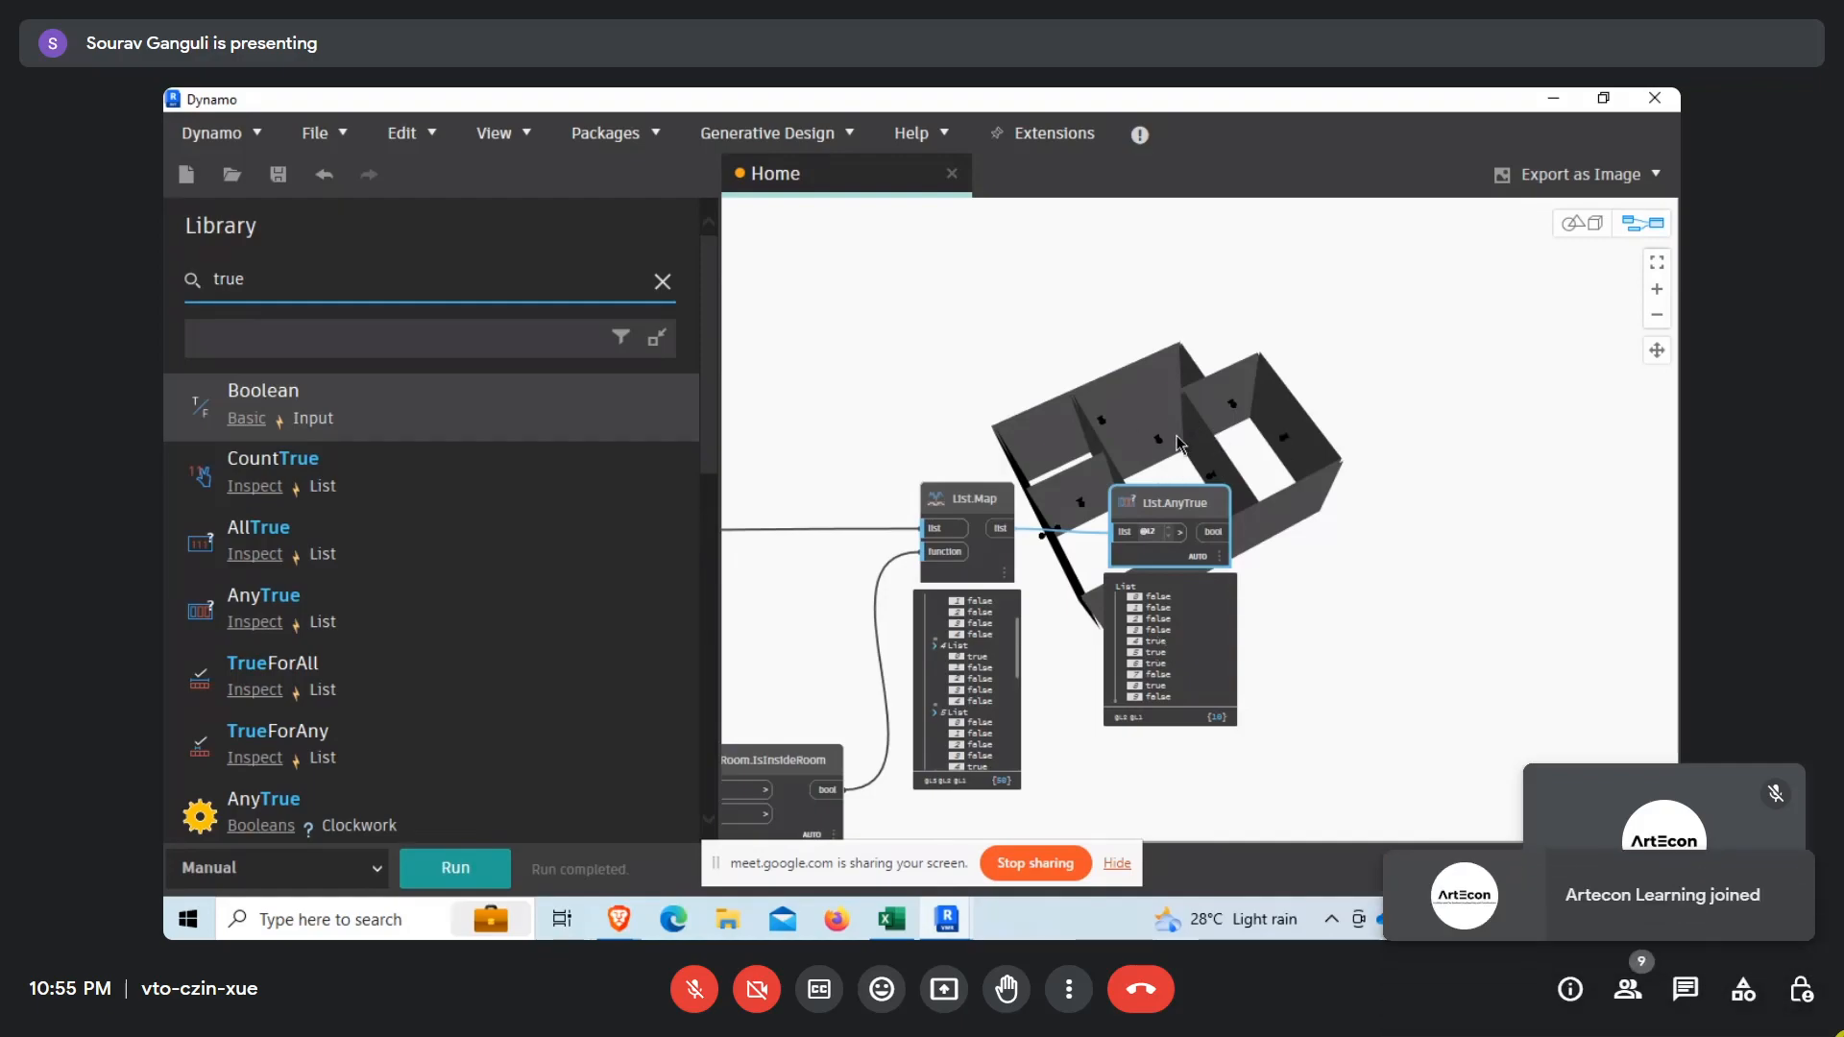
{"action": "scroll", "coordinate": [1354, 604], "scroll_direction": "down", "scroll_amount": 5}
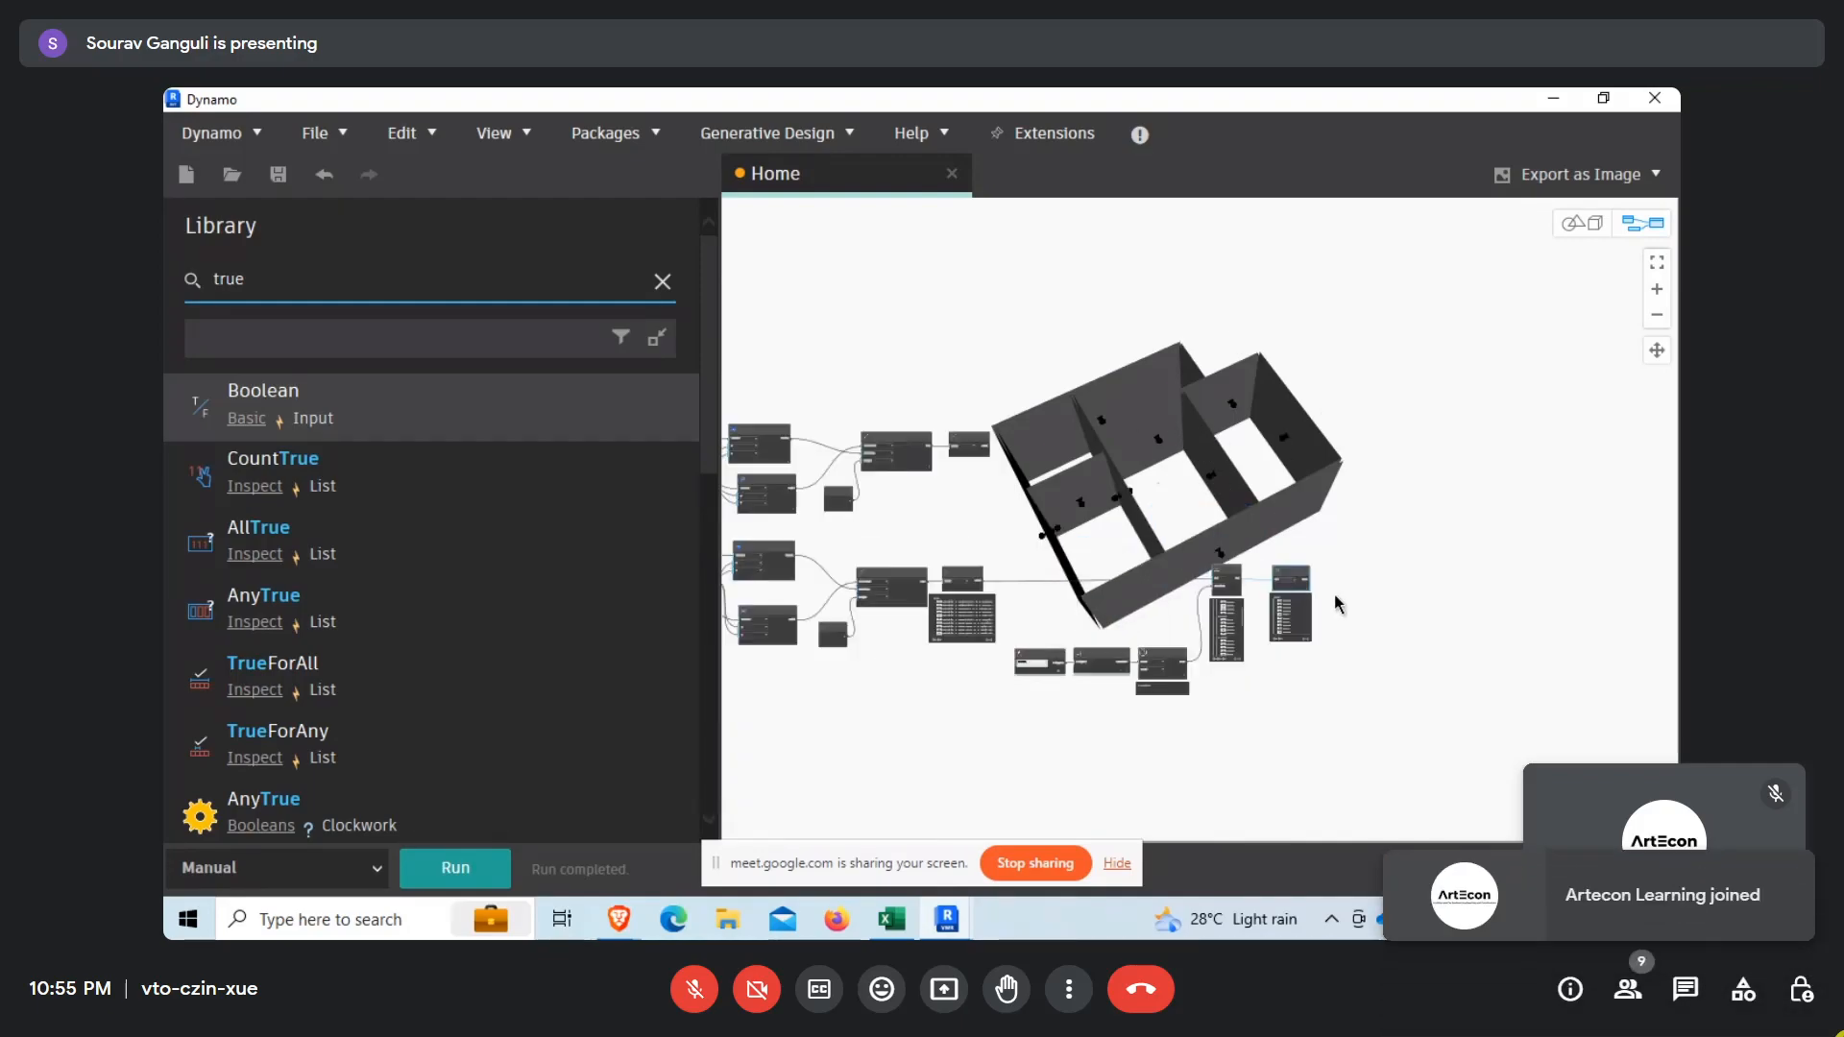
Select the Categories, All Elements of Category, Room.IsInsideRoom, List.Map and List.AnyTrue nodes and move them together lower in the graph.
{"action": "left_click", "coordinate": [1010, 662]}
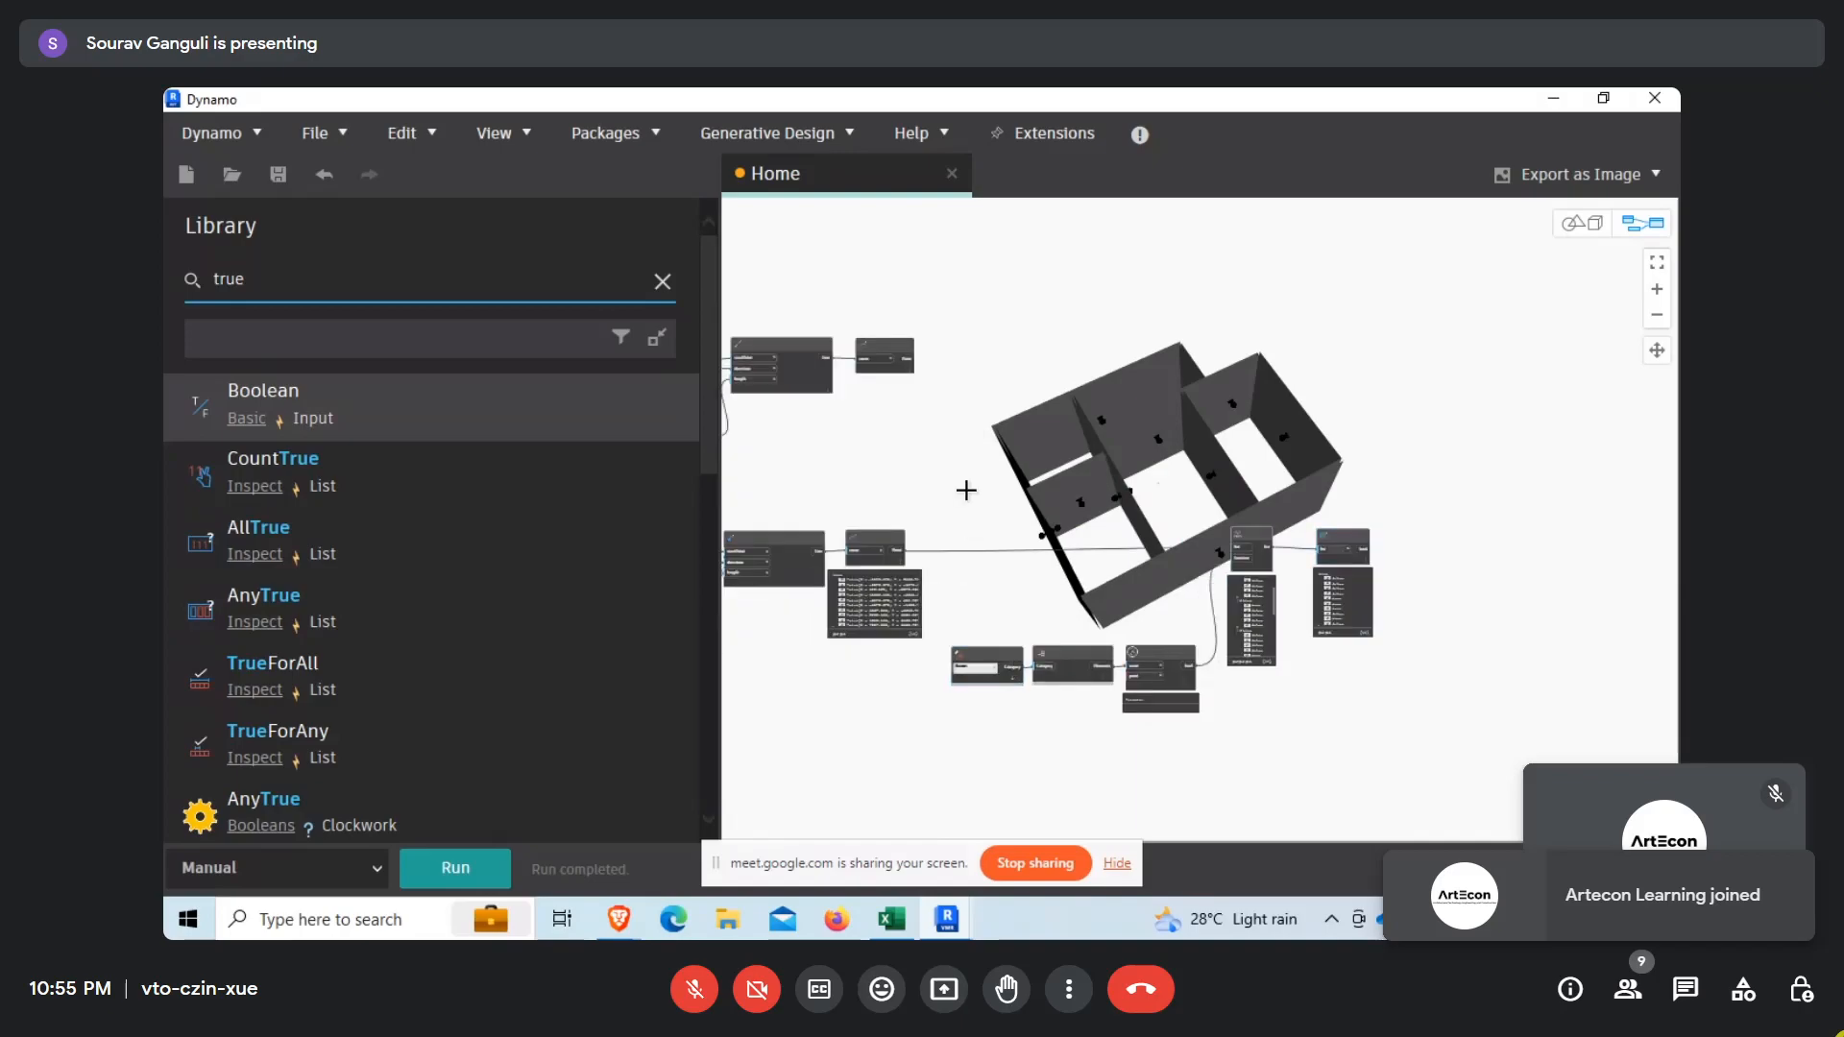
{"action": "left_click_drag", "start_coordinate": [941, 466], "coordinate": [1483, 783]}
{"action": "left_click_drag", "start_coordinate": [1257, 545], "coordinate": [1293, 638]}
Duplicate the five selected room-test nodes and place the copies beside the upper Curve.EndPoint node.
{"action": "left_click", "coordinate": [1210, 329]}
{"action": "key", "text": "ctrl+v"}
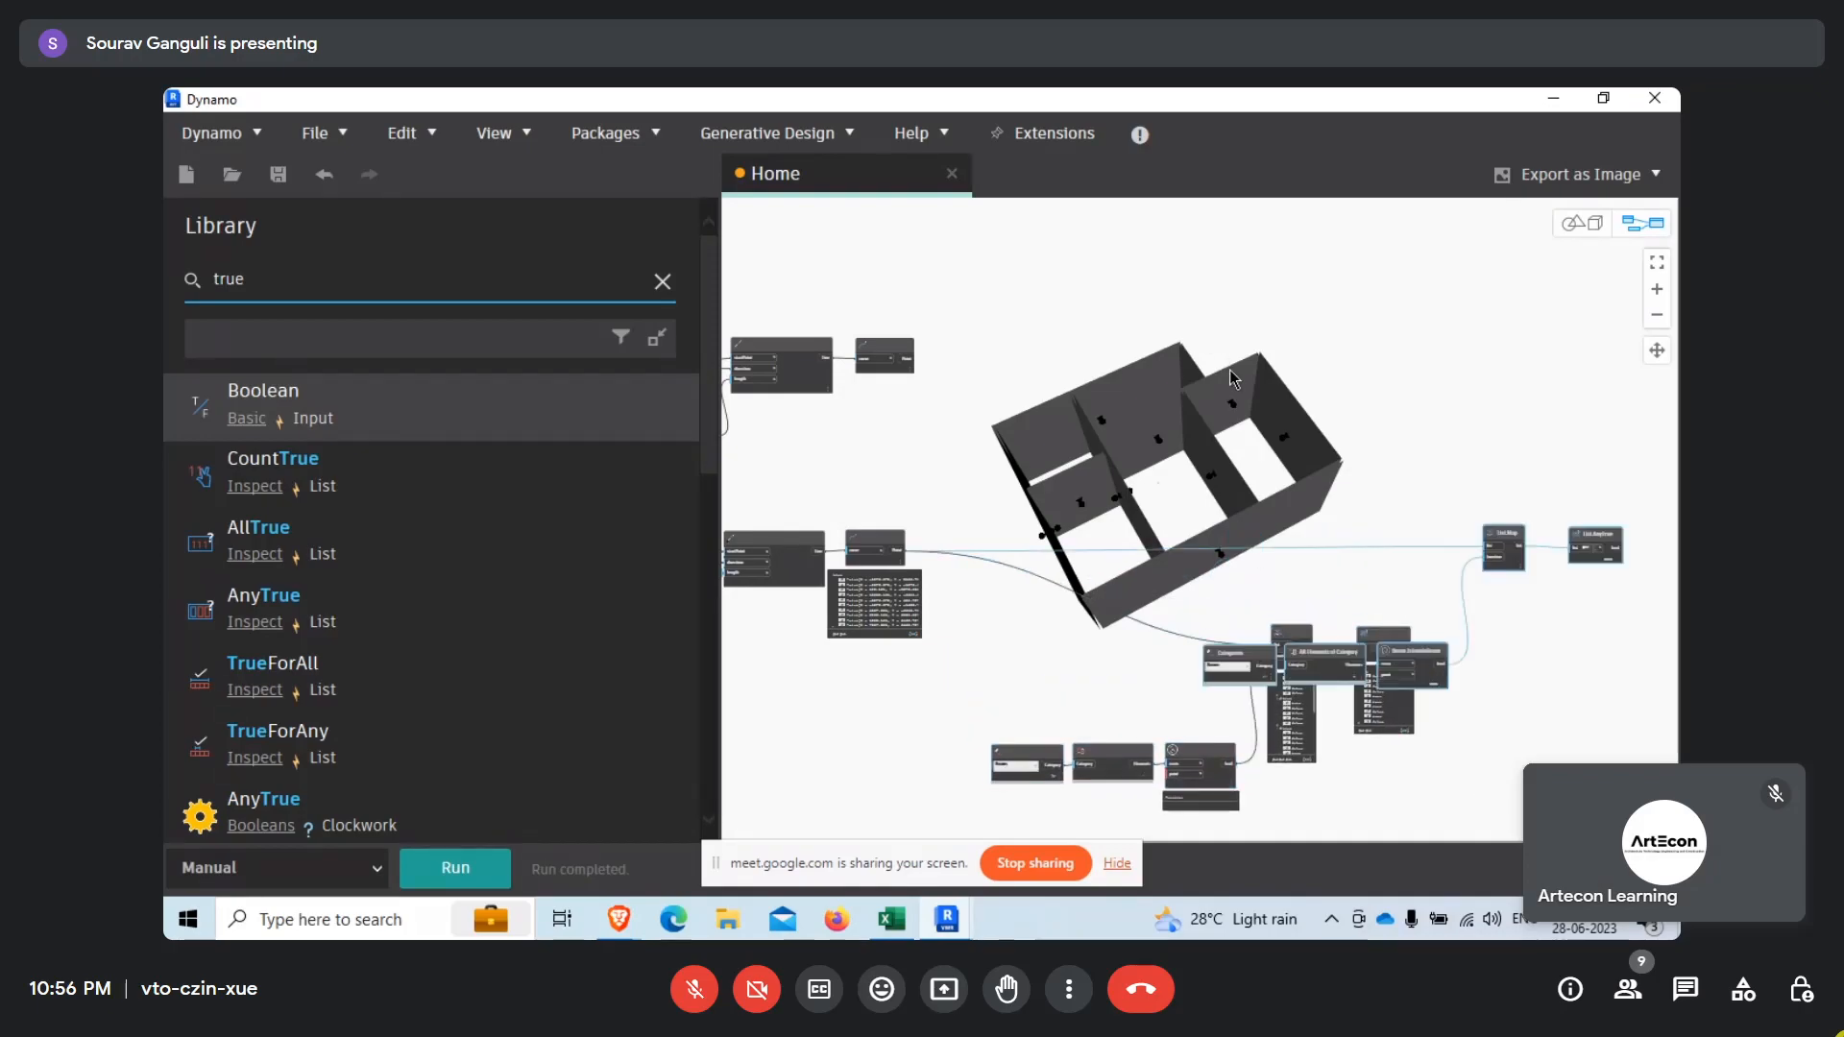
{"action": "left_click_drag", "start_coordinate": [1487, 526], "coordinate": [1281, 298]}
Connect the upper Curve.EndPoint's Point output to the list input of the copied List.Map.
{"action": "scroll", "coordinate": [932, 363], "scroll_direction": "up", "scroll_amount": 5}
{"action": "left_click", "coordinate": [882, 355]}
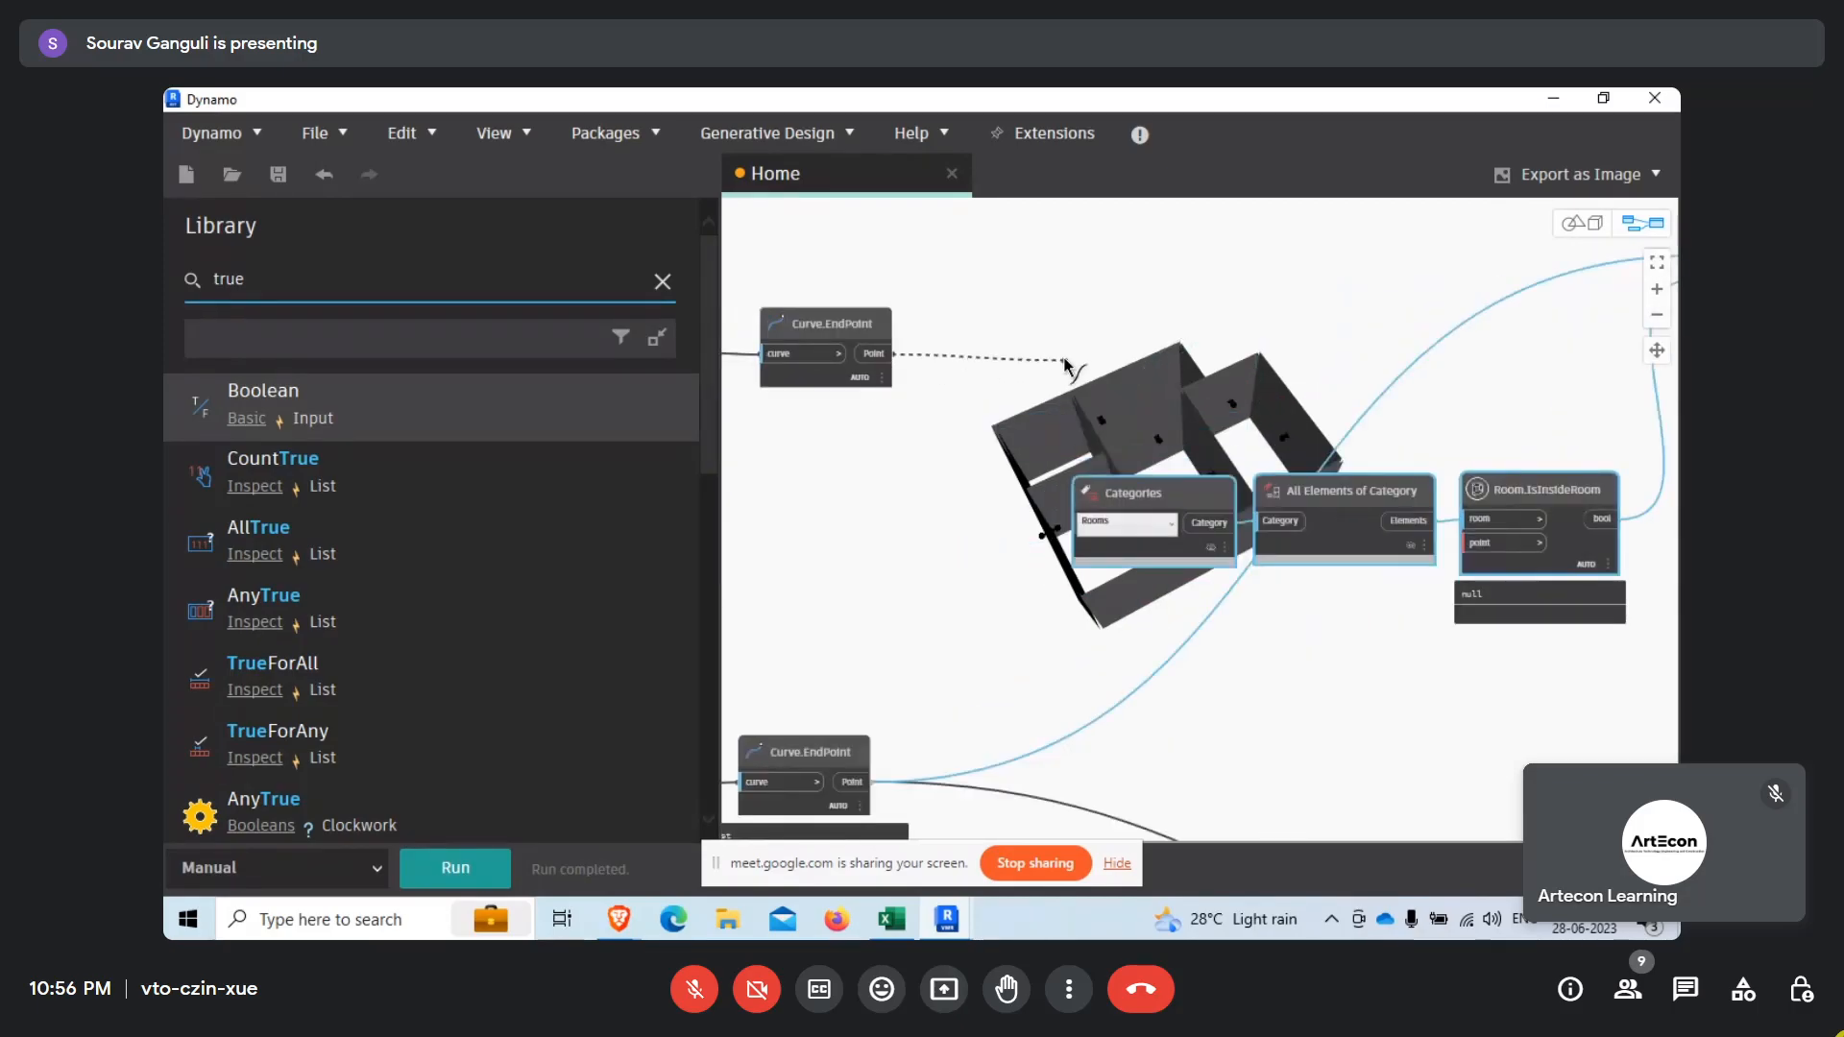
{"action": "scroll", "coordinate": [1058, 369], "scroll_direction": "down", "scroll_amount": 3}
{"action": "left_click", "coordinate": [1513, 289]}
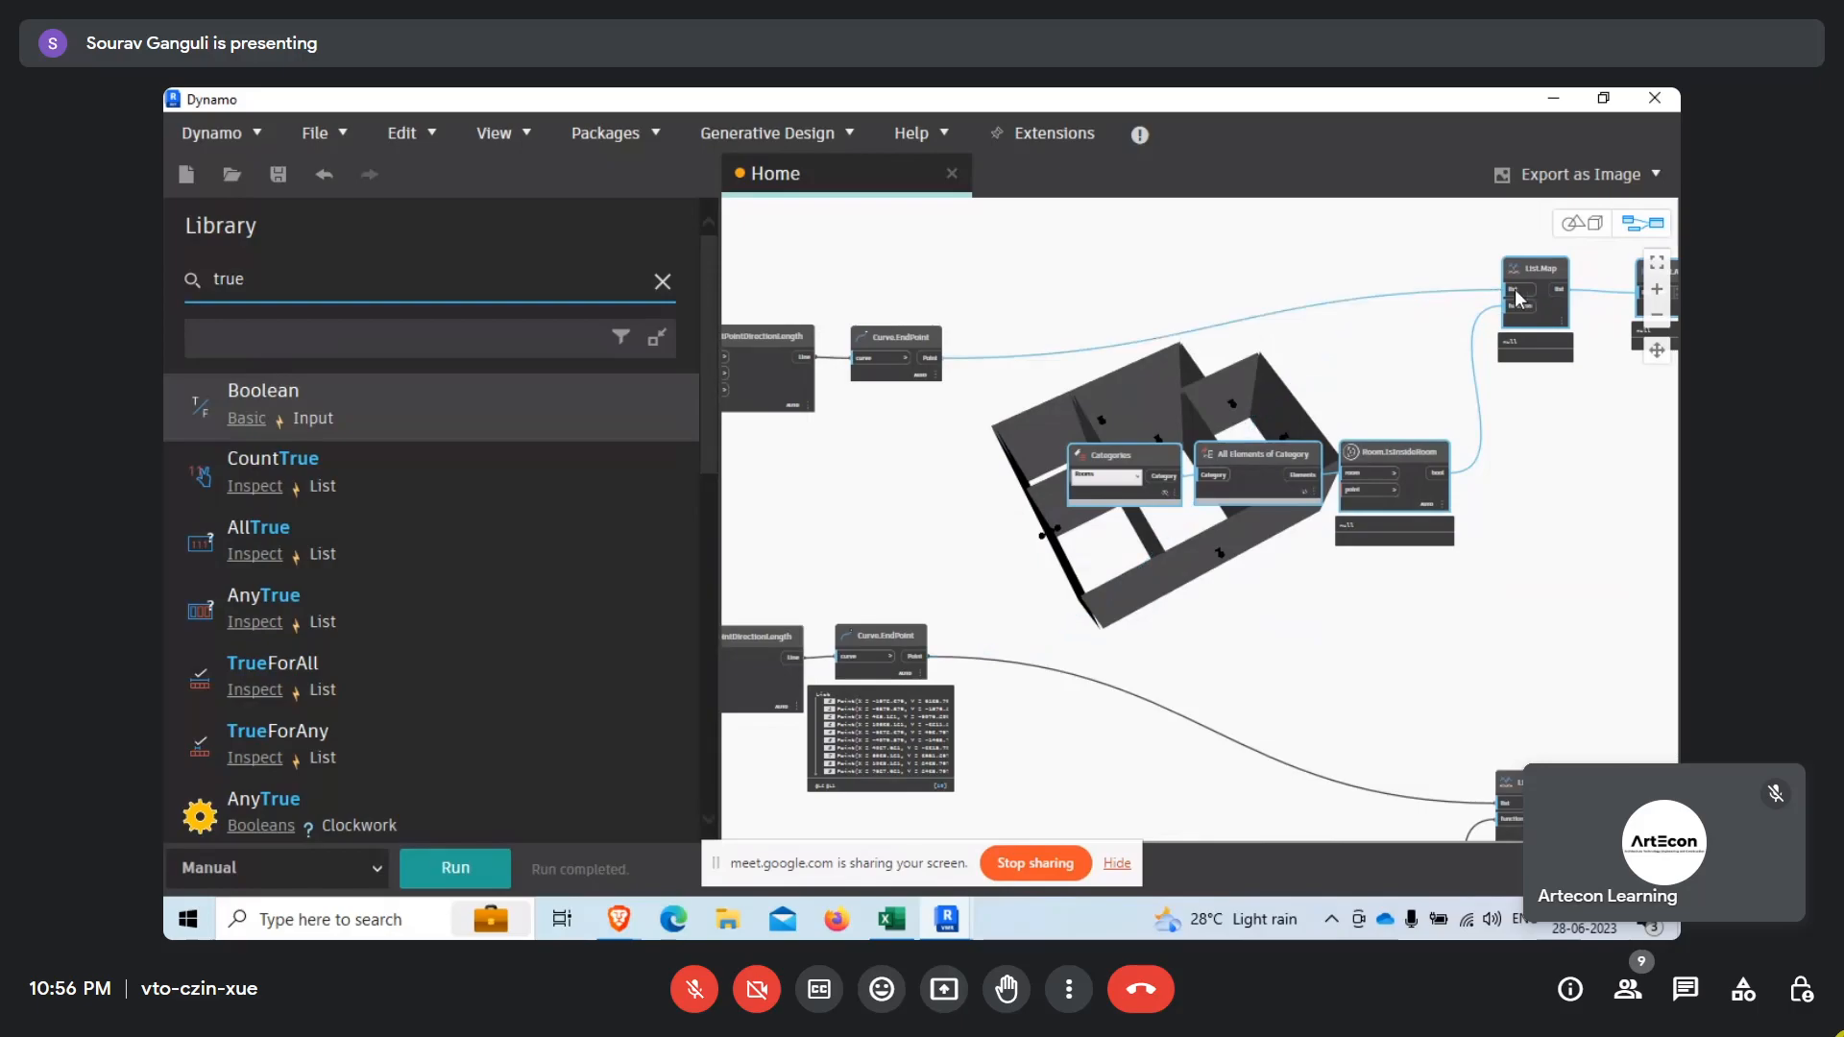
Select the upper List.GetItemAtIndex node to highlight its wall faces in the 3D background preview.
{"action": "left_click", "coordinate": [938, 446]}
{"action": "left_click", "coordinate": [782, 389]}
{"action": "middle_click_drag", "start_coordinate": [815, 413], "coordinate": [1092, 555]}
{"action": "middle_click_drag", "start_coordinate": [1129, 632], "coordinate": [1439, 634]}
{"action": "left_click", "coordinate": [769, 520]}
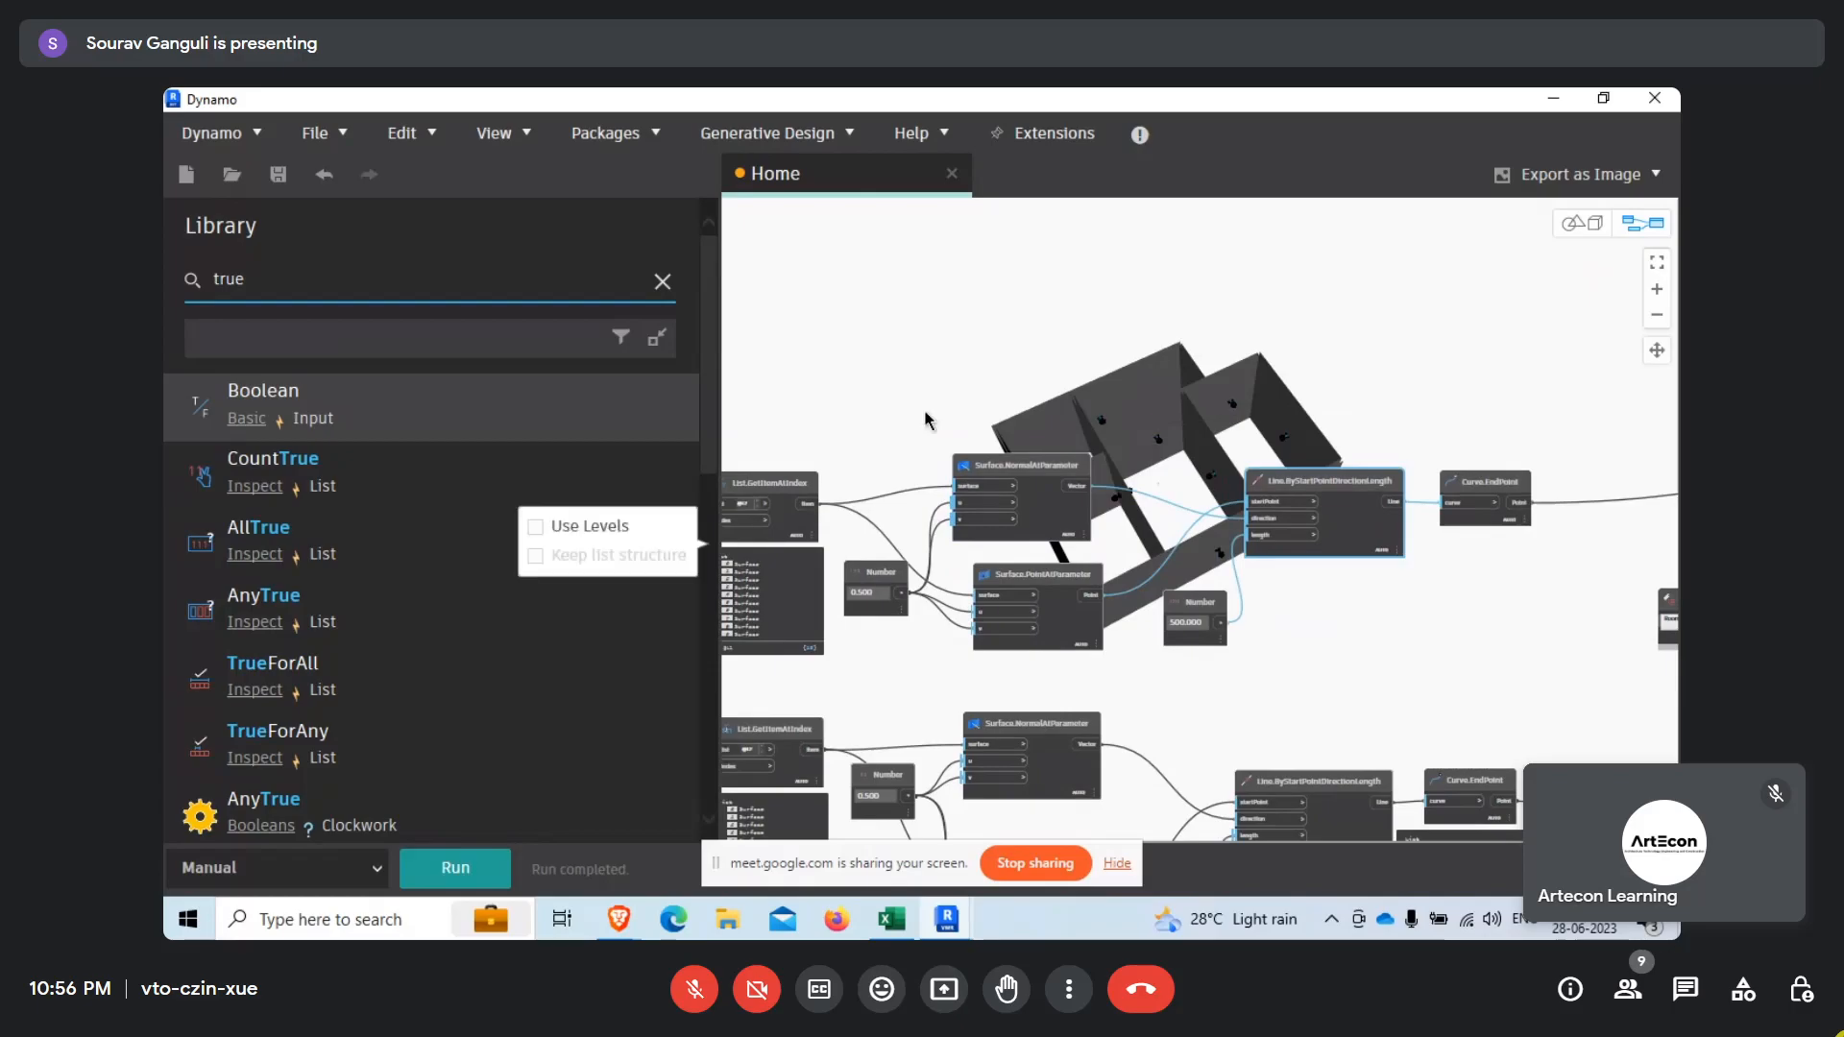
{"action": "left_click", "coordinate": [780, 494]}
Run the graph and check the output lists of the copied List.Map and List.AnyTrue nodes.
{"action": "scroll", "coordinate": [1082, 308], "scroll_direction": "down", "scroll_amount": 5}
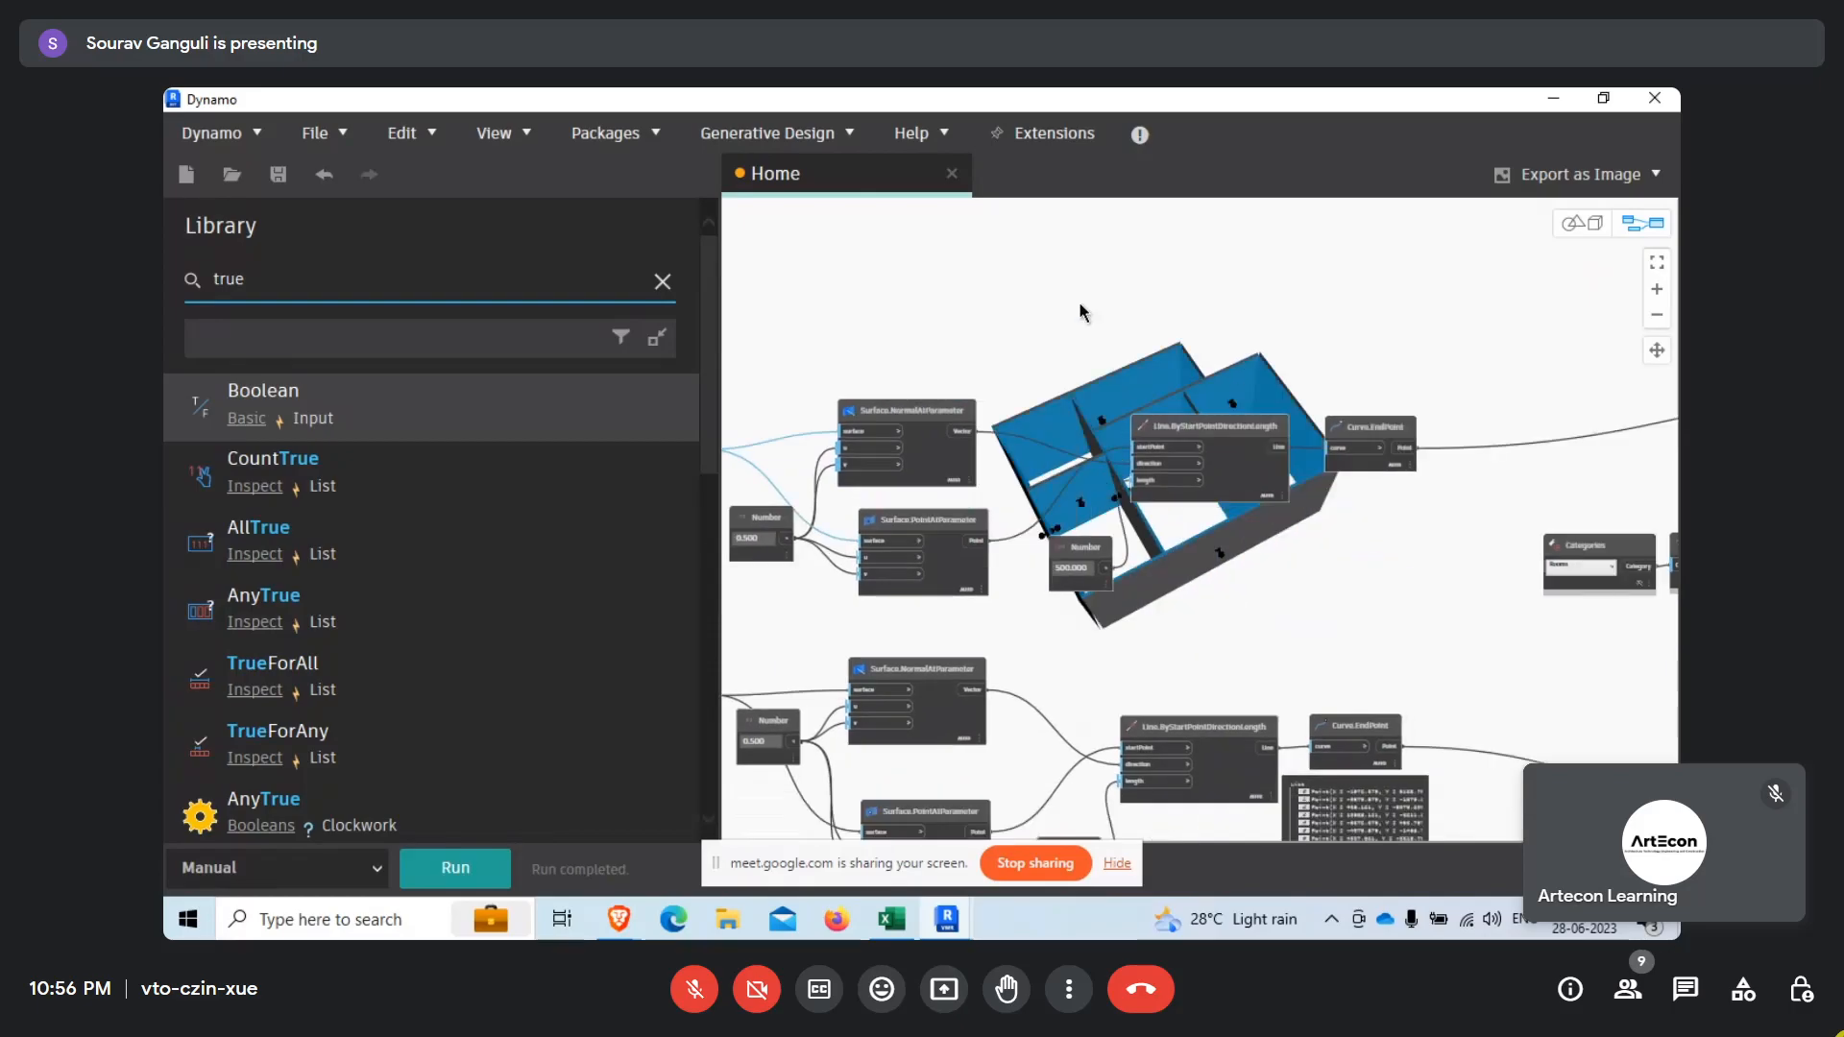
{"action": "scroll", "coordinate": [806, 321], "scroll_direction": "down", "scroll_amount": 3}
{"action": "scroll", "coordinate": [1354, 360], "scroll_direction": "up", "scroll_amount": 5}
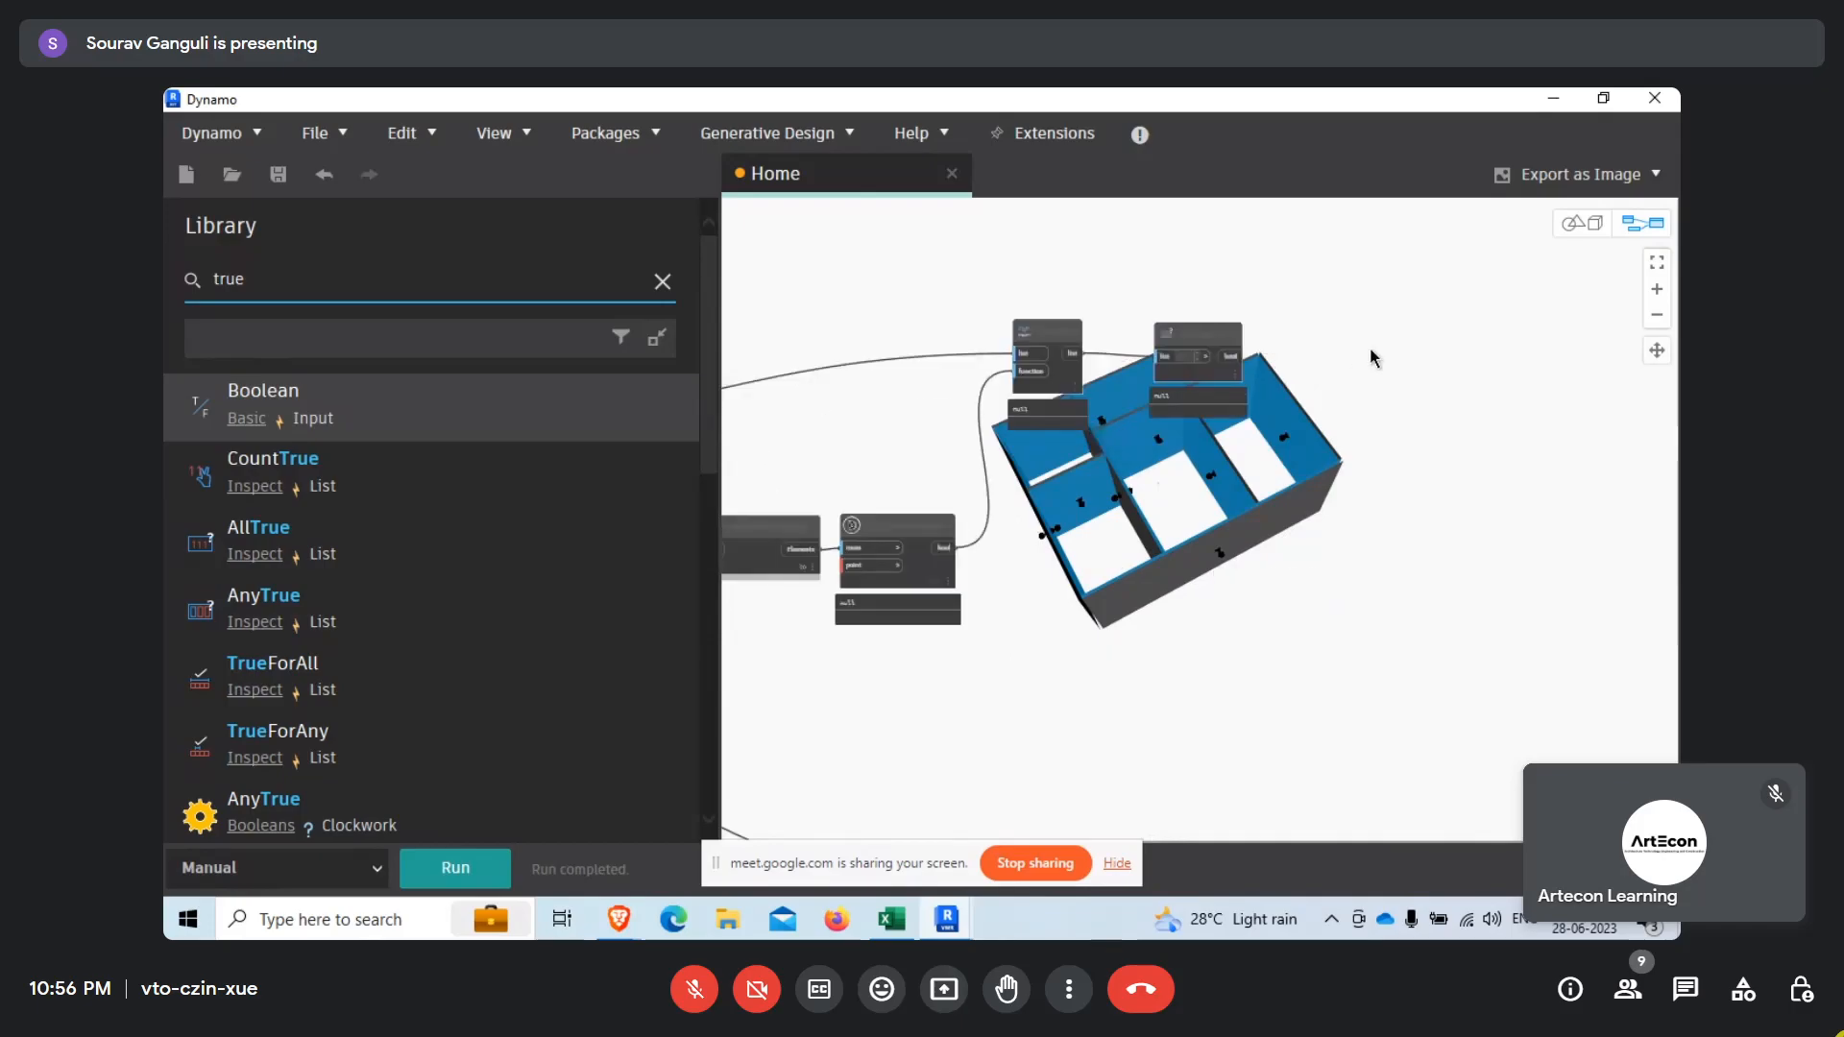
{"action": "left_click", "coordinate": [479, 870]}
{"action": "scroll", "coordinate": [1248, 365], "scroll_direction": "up", "scroll_amount": 5}
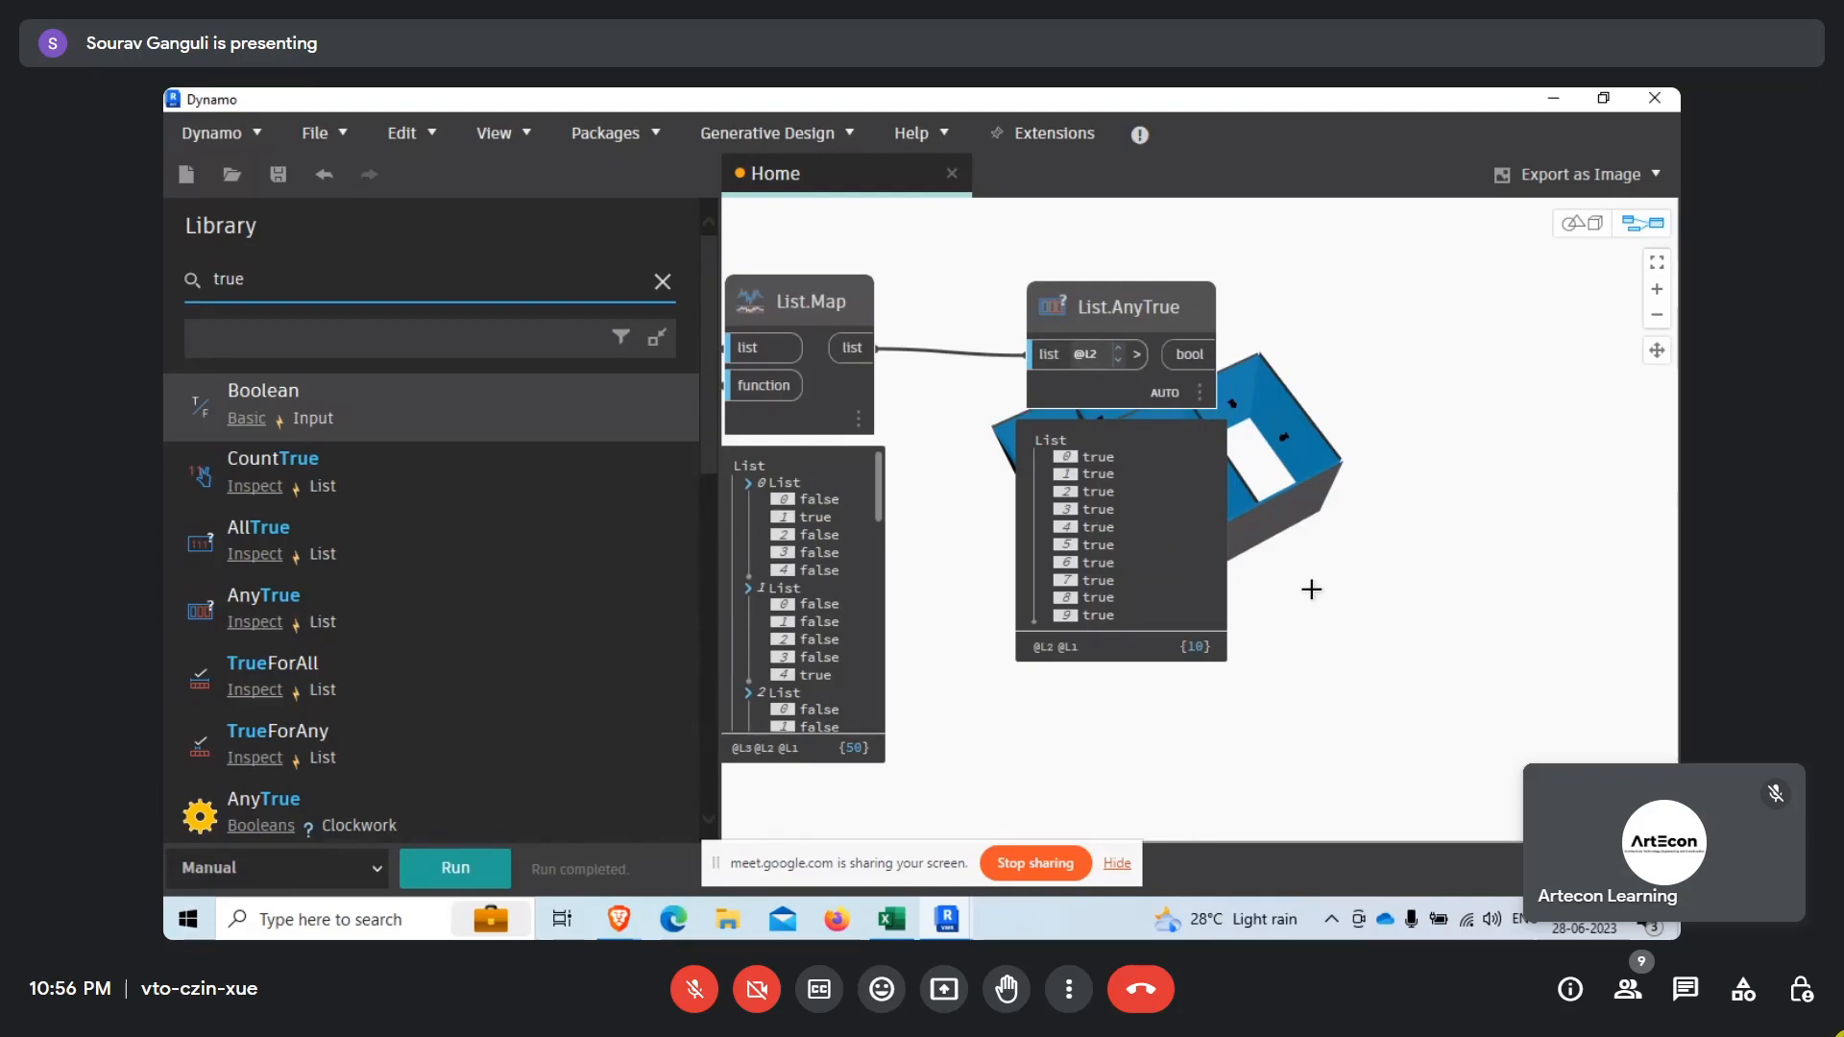
{"action": "left_click", "coordinate": [1306, 597]}
{"action": "middle_click_drag", "start_coordinate": [1261, 437], "coordinate": [1155, 442]}
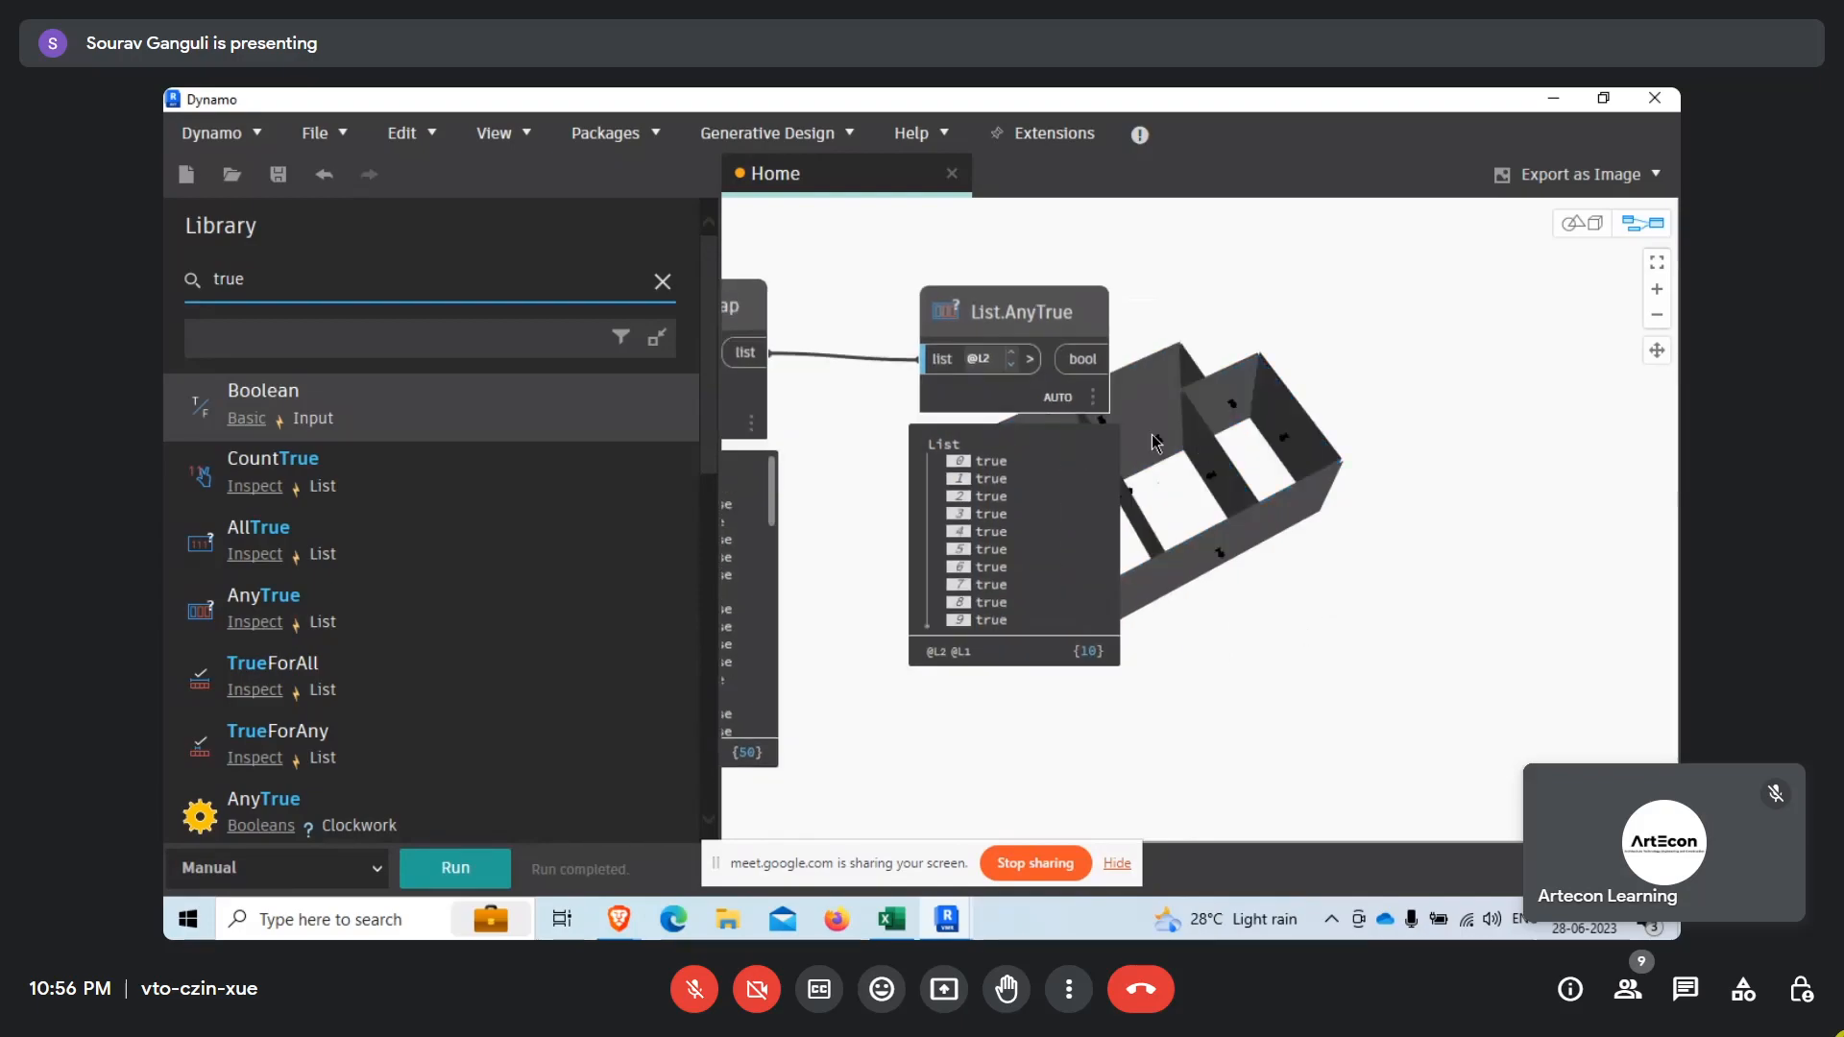
Orbit the 3D background preview to examine the walls and normal lines from another side.
{"action": "middle_click_drag", "start_coordinate": [1216, 659], "coordinate": [1172, 531]}
{"action": "scroll", "coordinate": [1096, 622], "scroll_direction": "down", "scroll_amount": 5}
{"action": "middle_click_drag", "start_coordinate": [1081, 642], "coordinate": [1025, 500]}
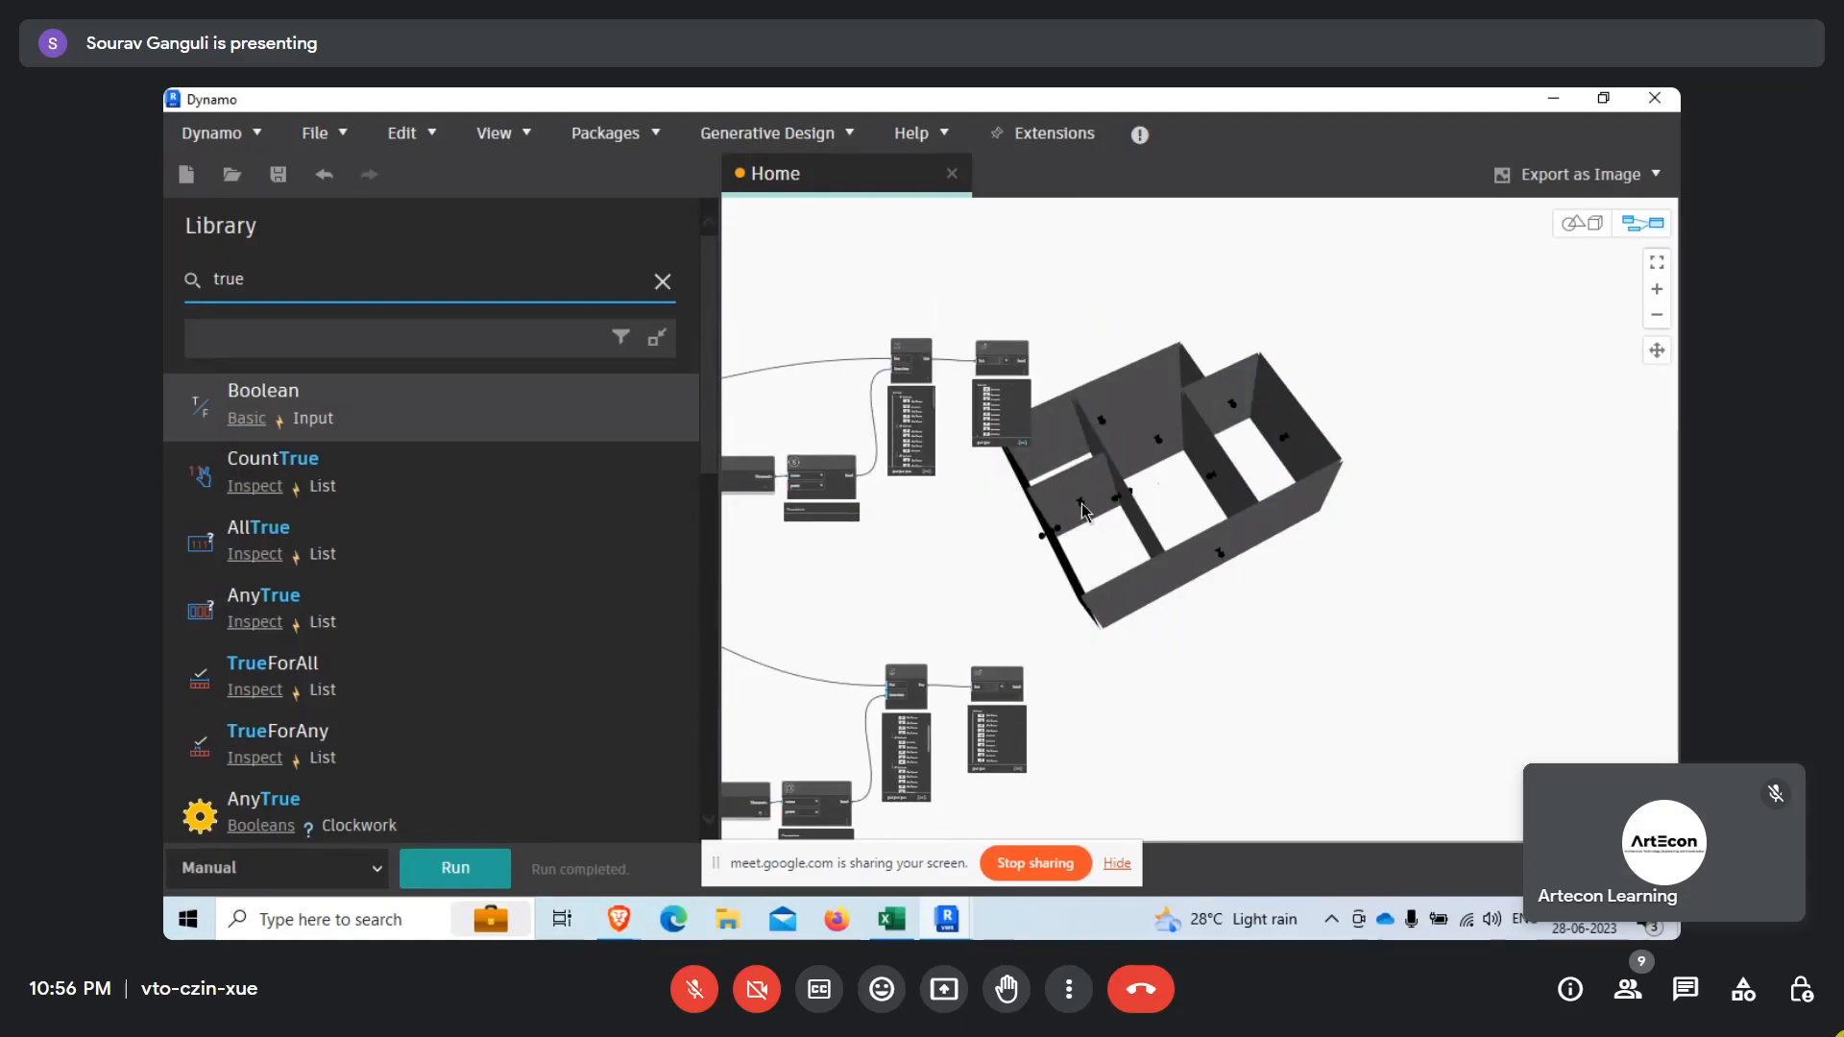
{"action": "middle_click_drag", "start_coordinate": [1092, 566], "coordinate": [1123, 374]}
{"action": "right_click", "coordinate": [1272, 645]}
{"action": "left_click", "coordinate": [1397, 551]}
{"action": "scroll", "coordinate": [1195, 531], "scroll_direction": "up", "scroll_amount": 5}
{"action": "right_click_drag", "start_coordinate": [1195, 527], "coordinate": [1027, 521]}
{"action": "scroll", "coordinate": [1317, 486], "scroll_direction": "down", "scroll_amount": 5}
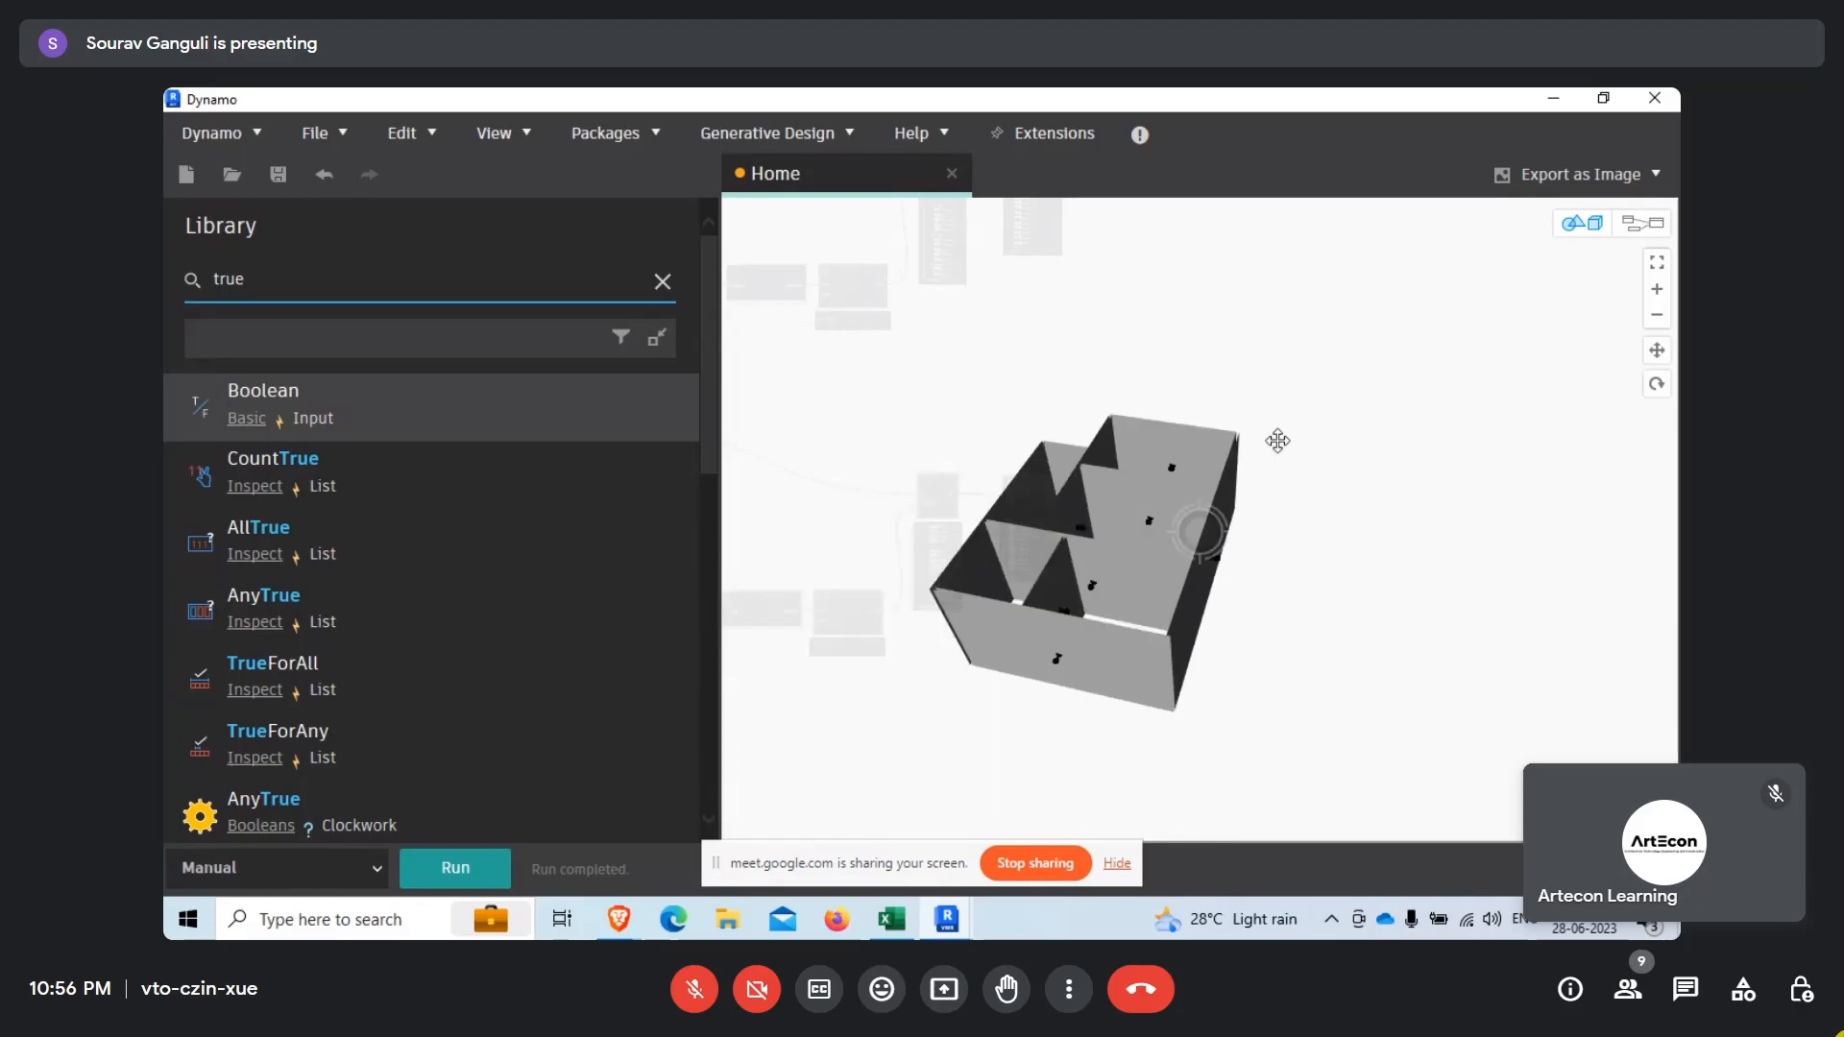
{"action": "right_click", "coordinate": [1282, 465]}
{"action": "left_click", "coordinate": [1320, 464]}
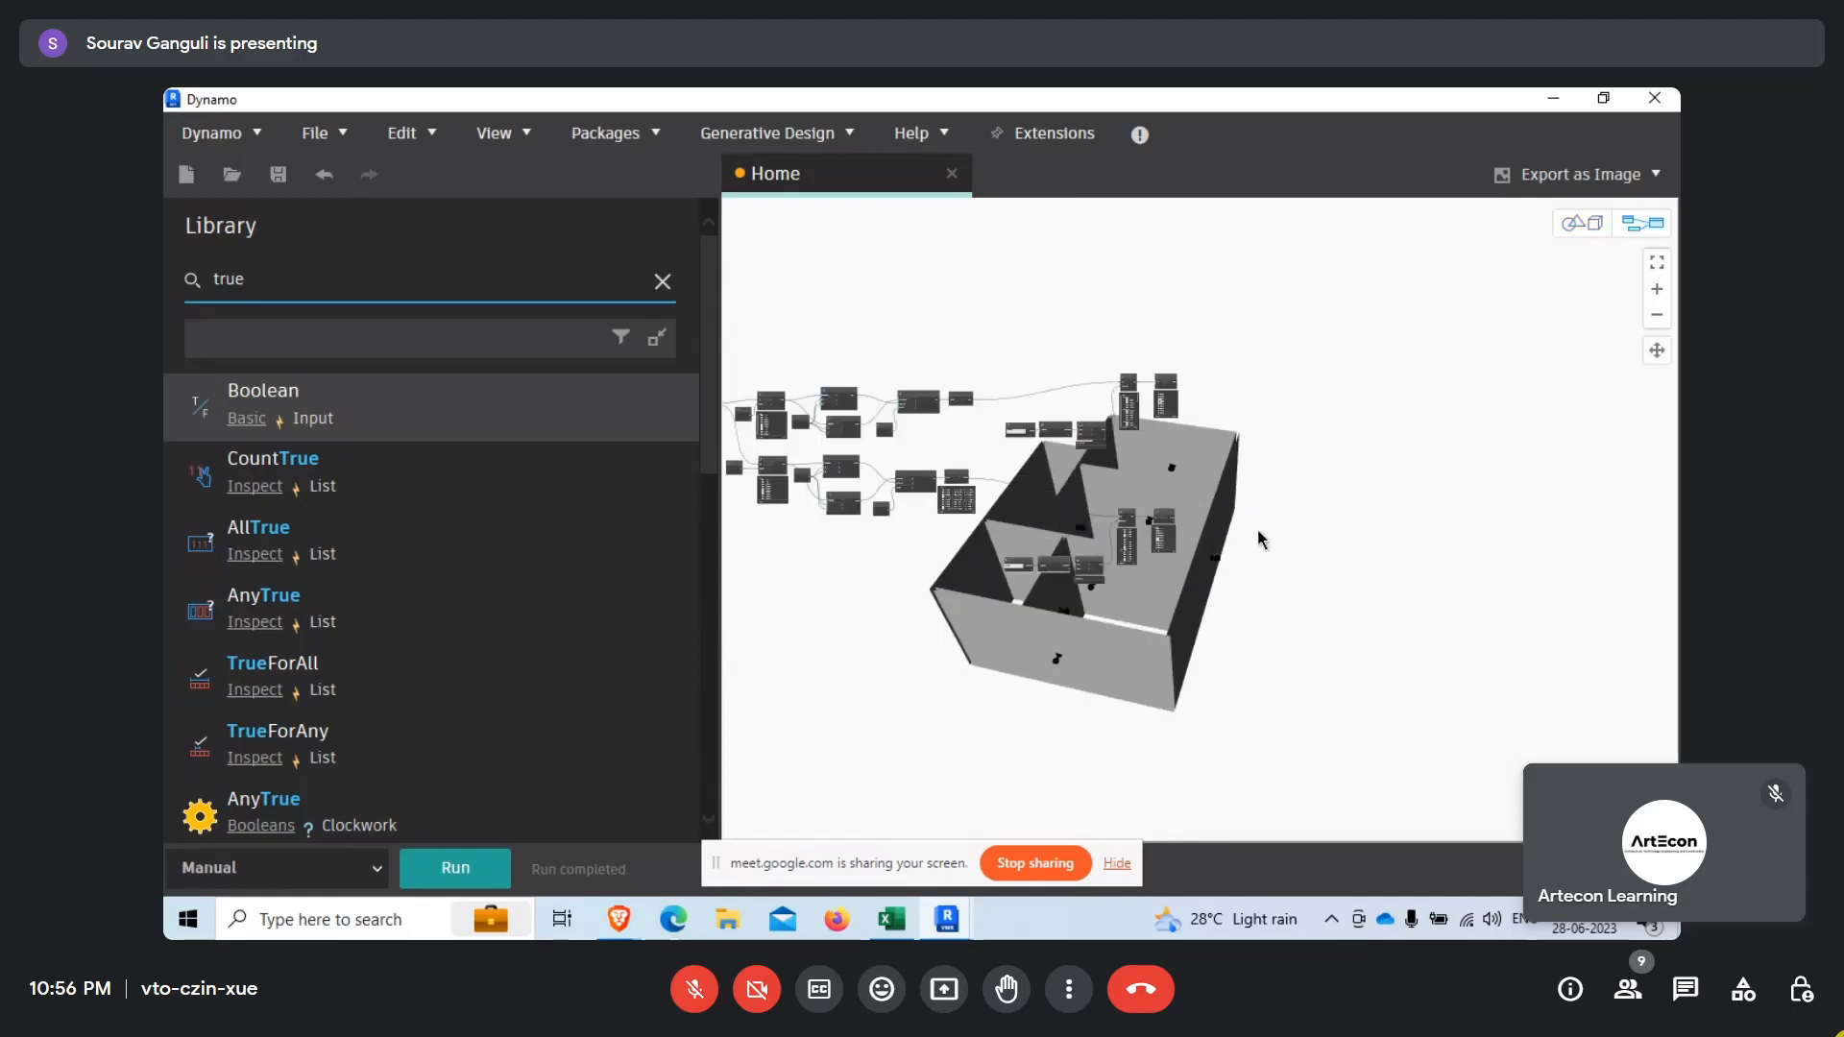
Select the upper List.GetItemAtIndex node and compare its highlighted wall faces with the upper List.AnyTrue output.
{"action": "scroll", "coordinate": [1174, 544], "scroll_direction": "up", "scroll_amount": 4}
{"action": "middle_click_drag", "start_coordinate": [1124, 650], "coordinate": [1107, 641]}
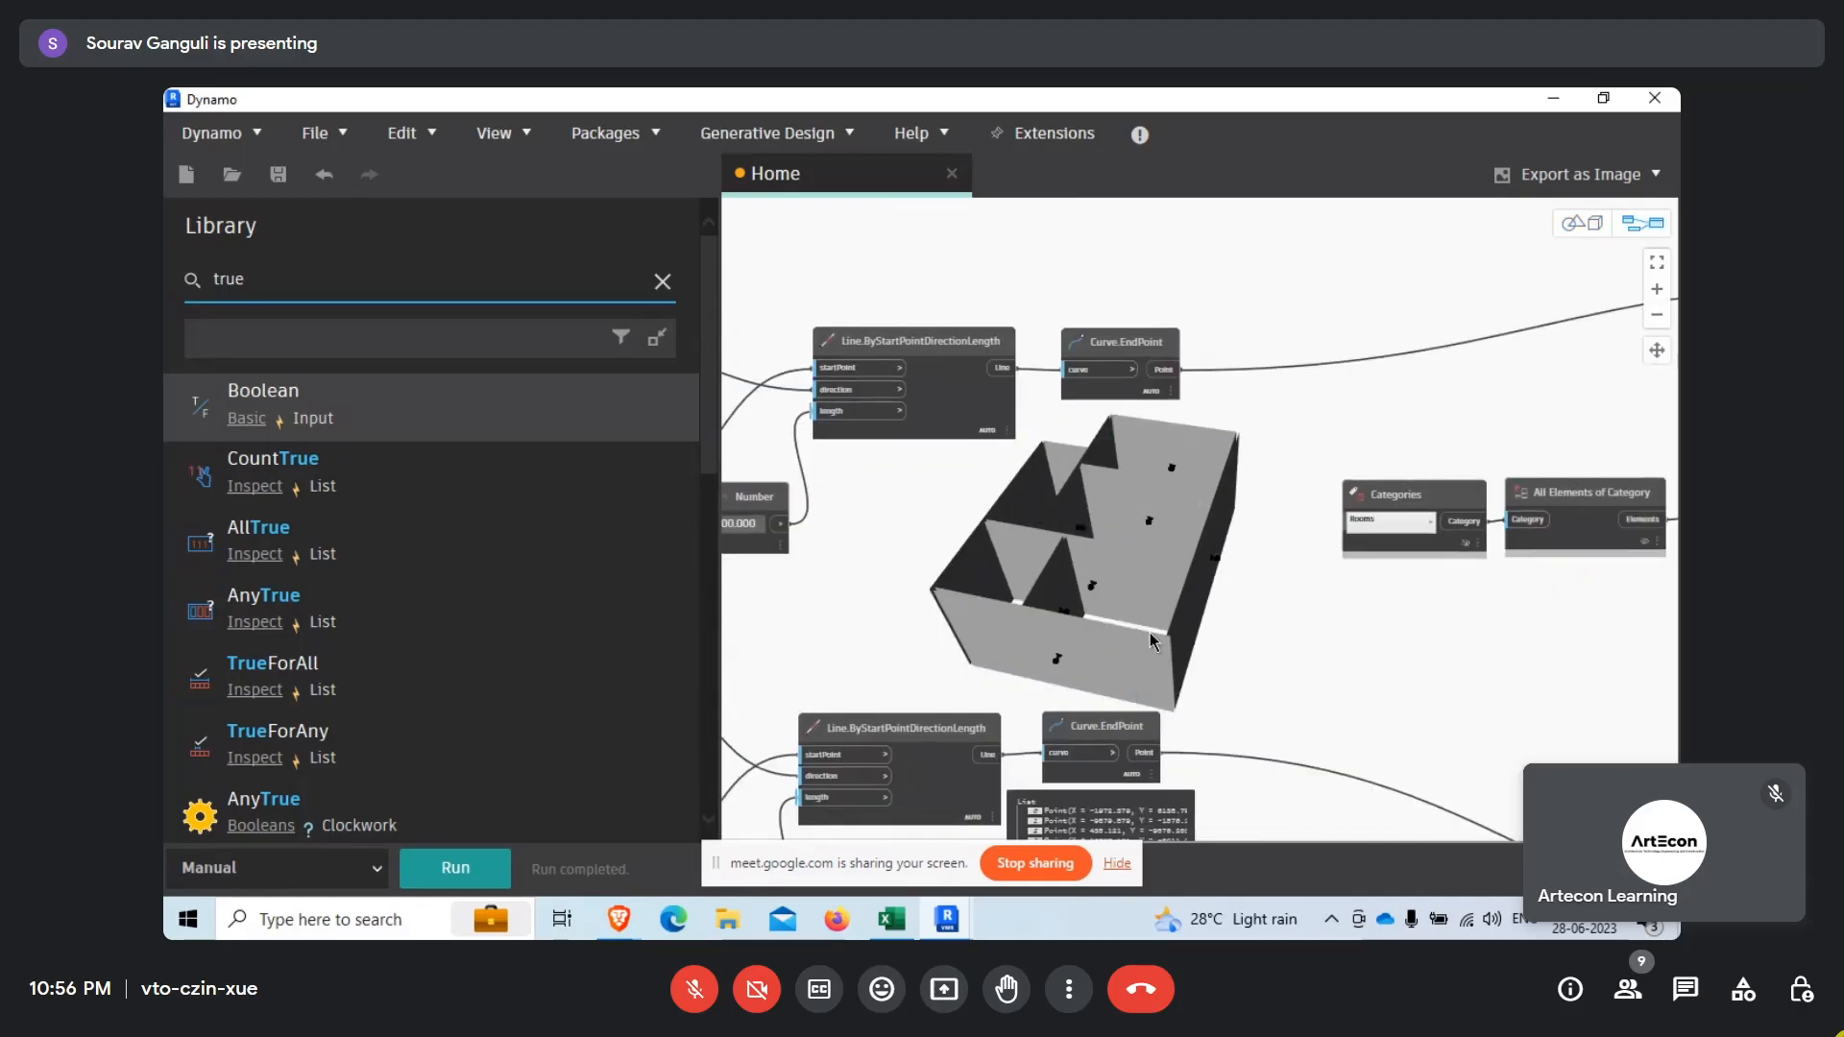
{"action": "scroll", "coordinate": [1149, 617], "scroll_direction": "down", "scroll_amount": 6}
{"action": "scroll", "coordinate": [917, 624], "scroll_direction": "up", "scroll_amount": 3}
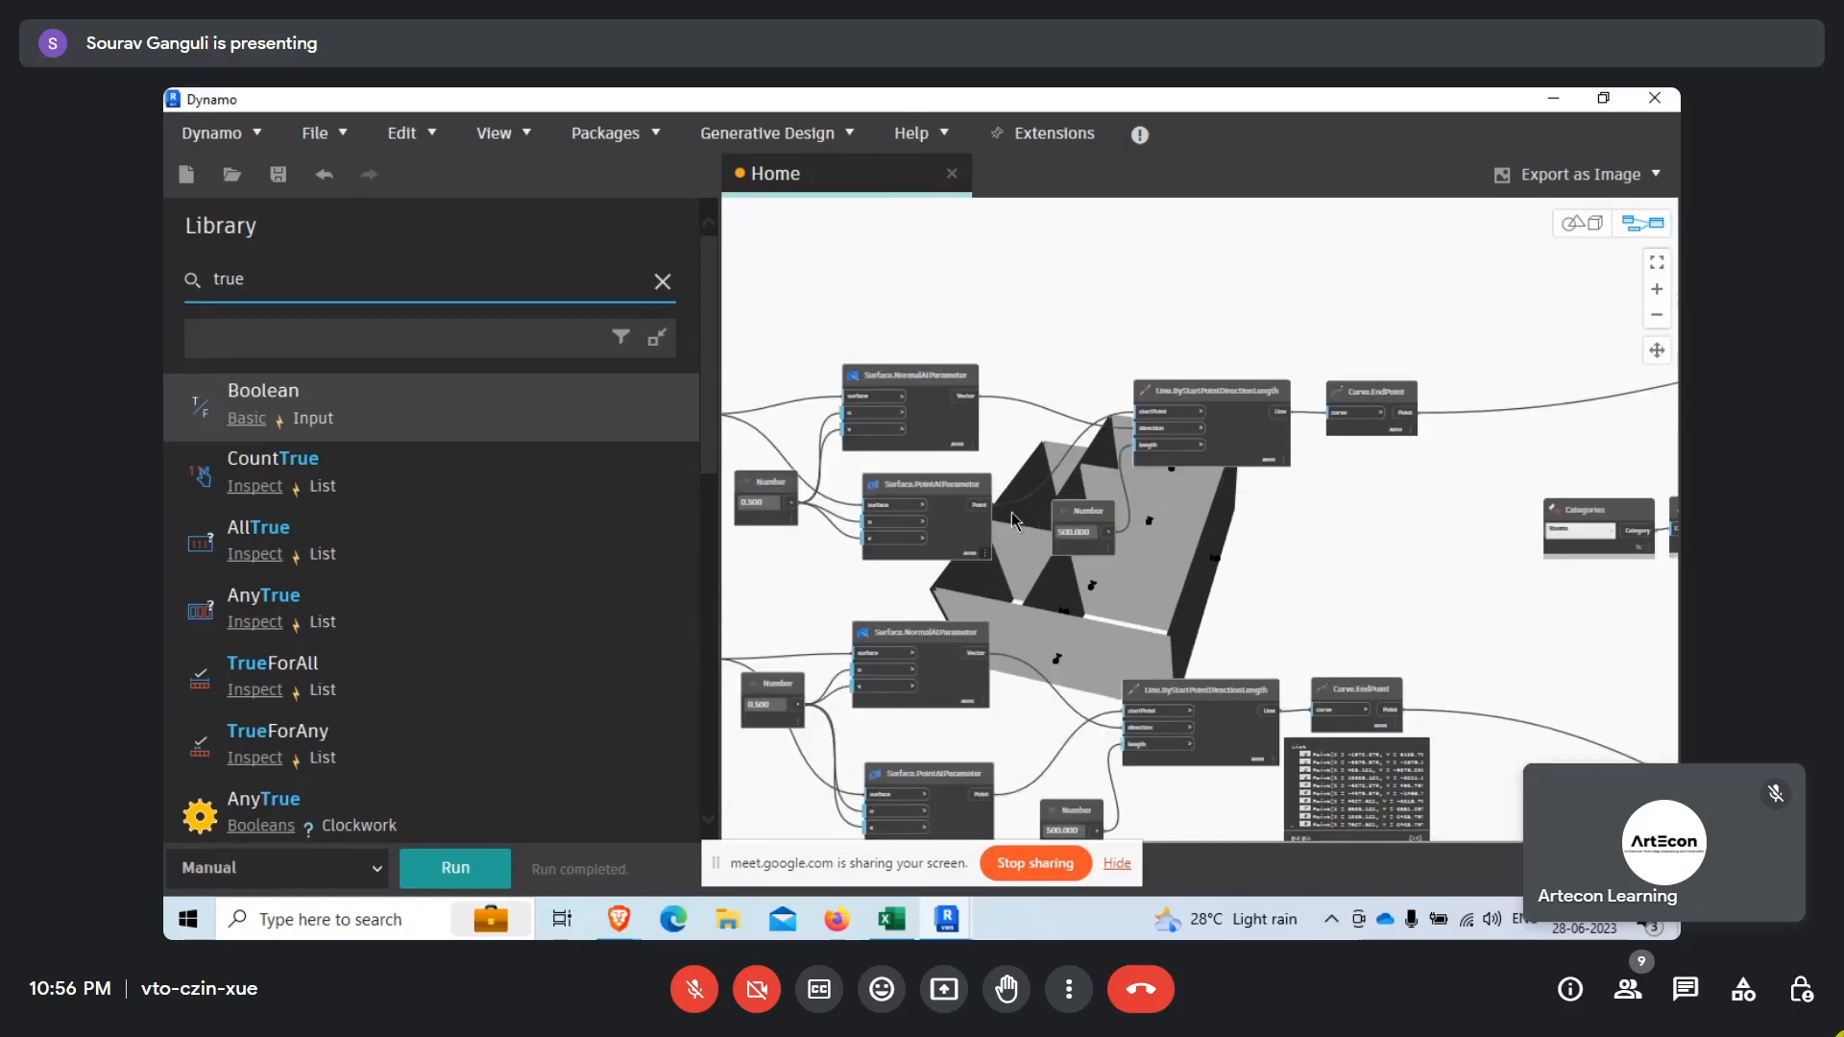
{"action": "scroll", "coordinate": [1248, 609], "scroll_direction": "up", "scroll_amount": 1}
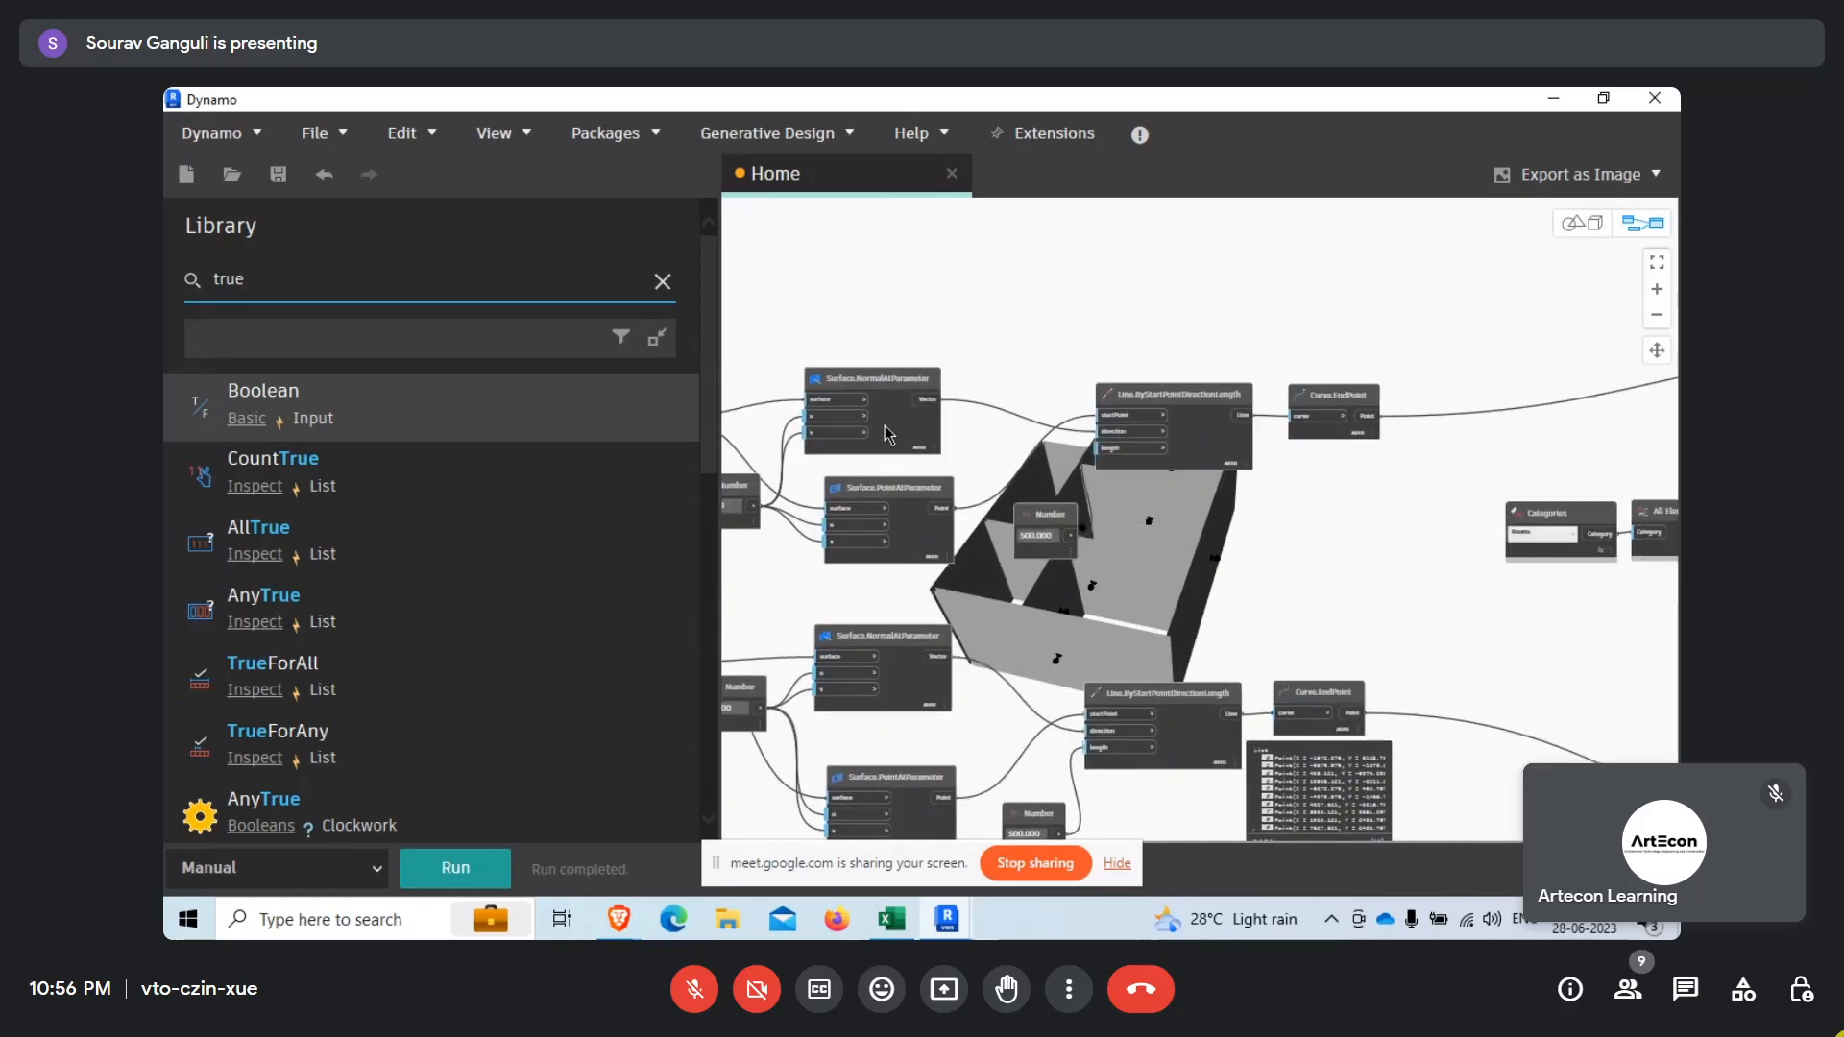
{"action": "scroll", "coordinate": [1391, 540], "scroll_direction": "down", "scroll_amount": 4}
{"action": "scroll", "coordinate": [1047, 534], "scroll_direction": "up", "scroll_amount": 2}
{"action": "left_click", "coordinate": [987, 447]}
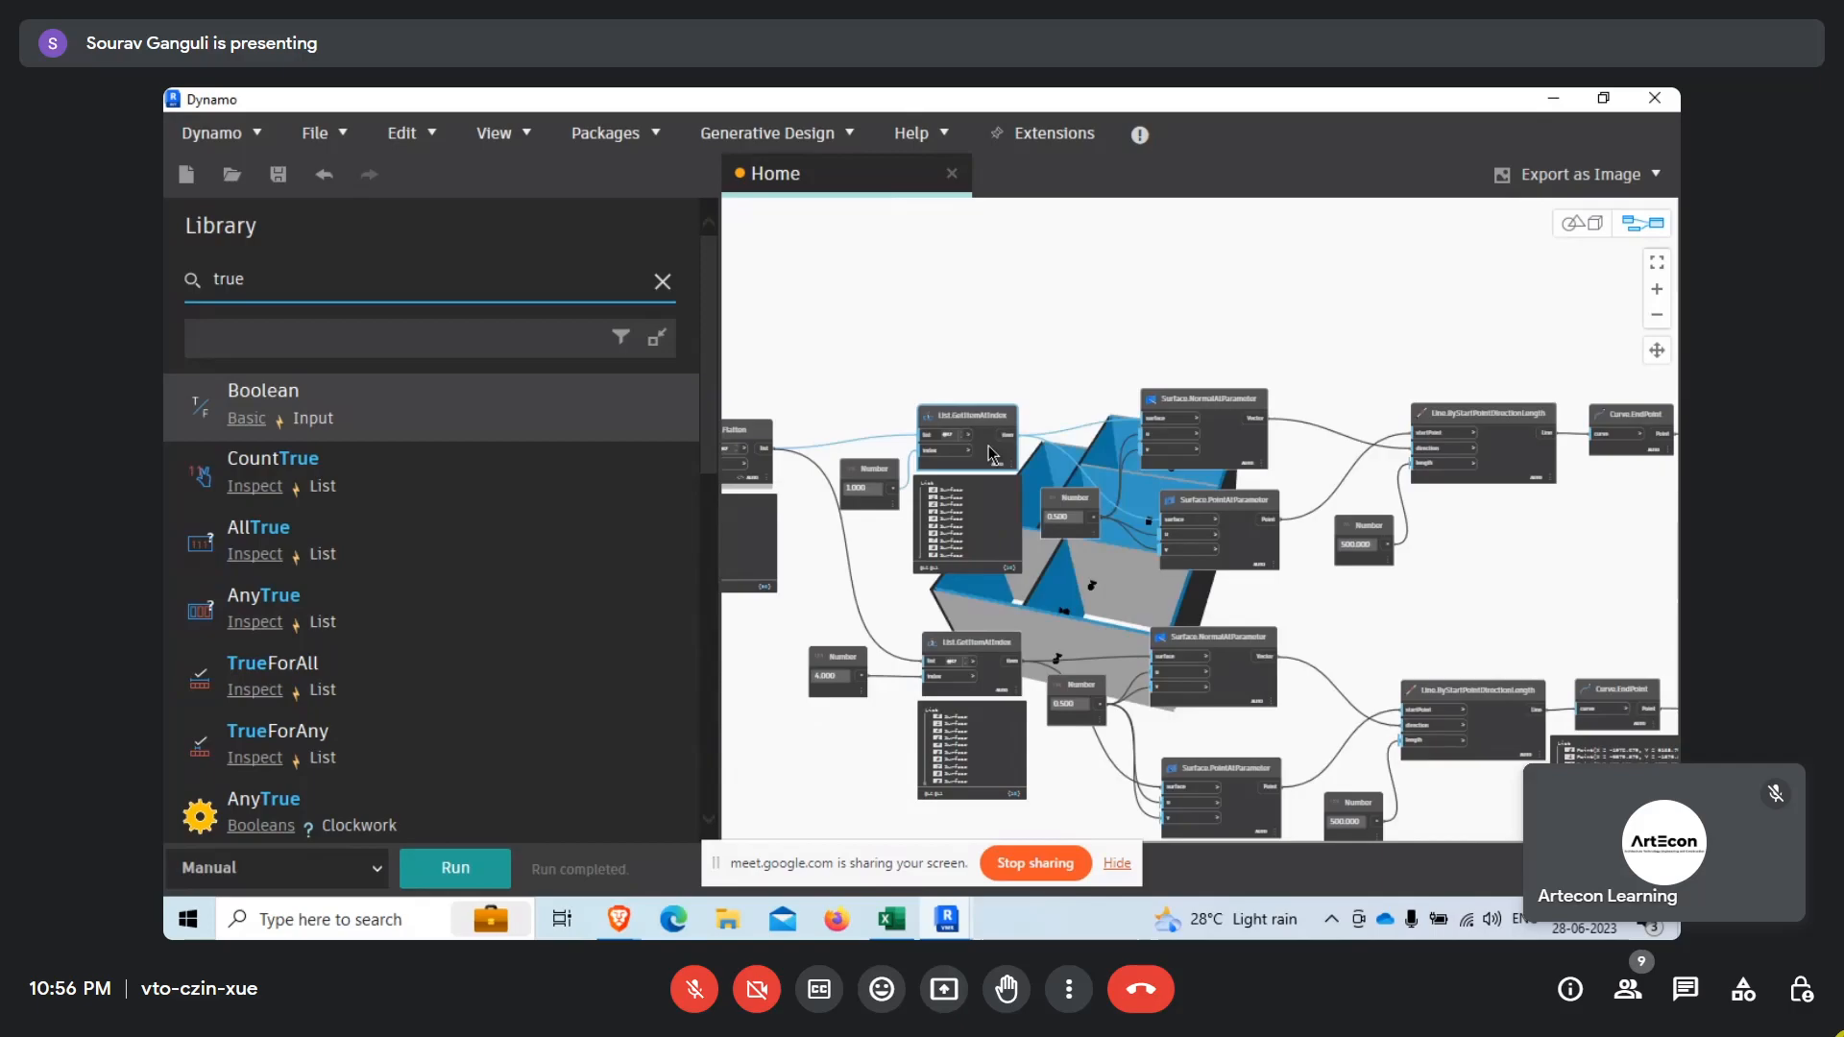
{"action": "middle_click_drag", "start_coordinate": [1436, 606], "coordinate": [1025, 607]}
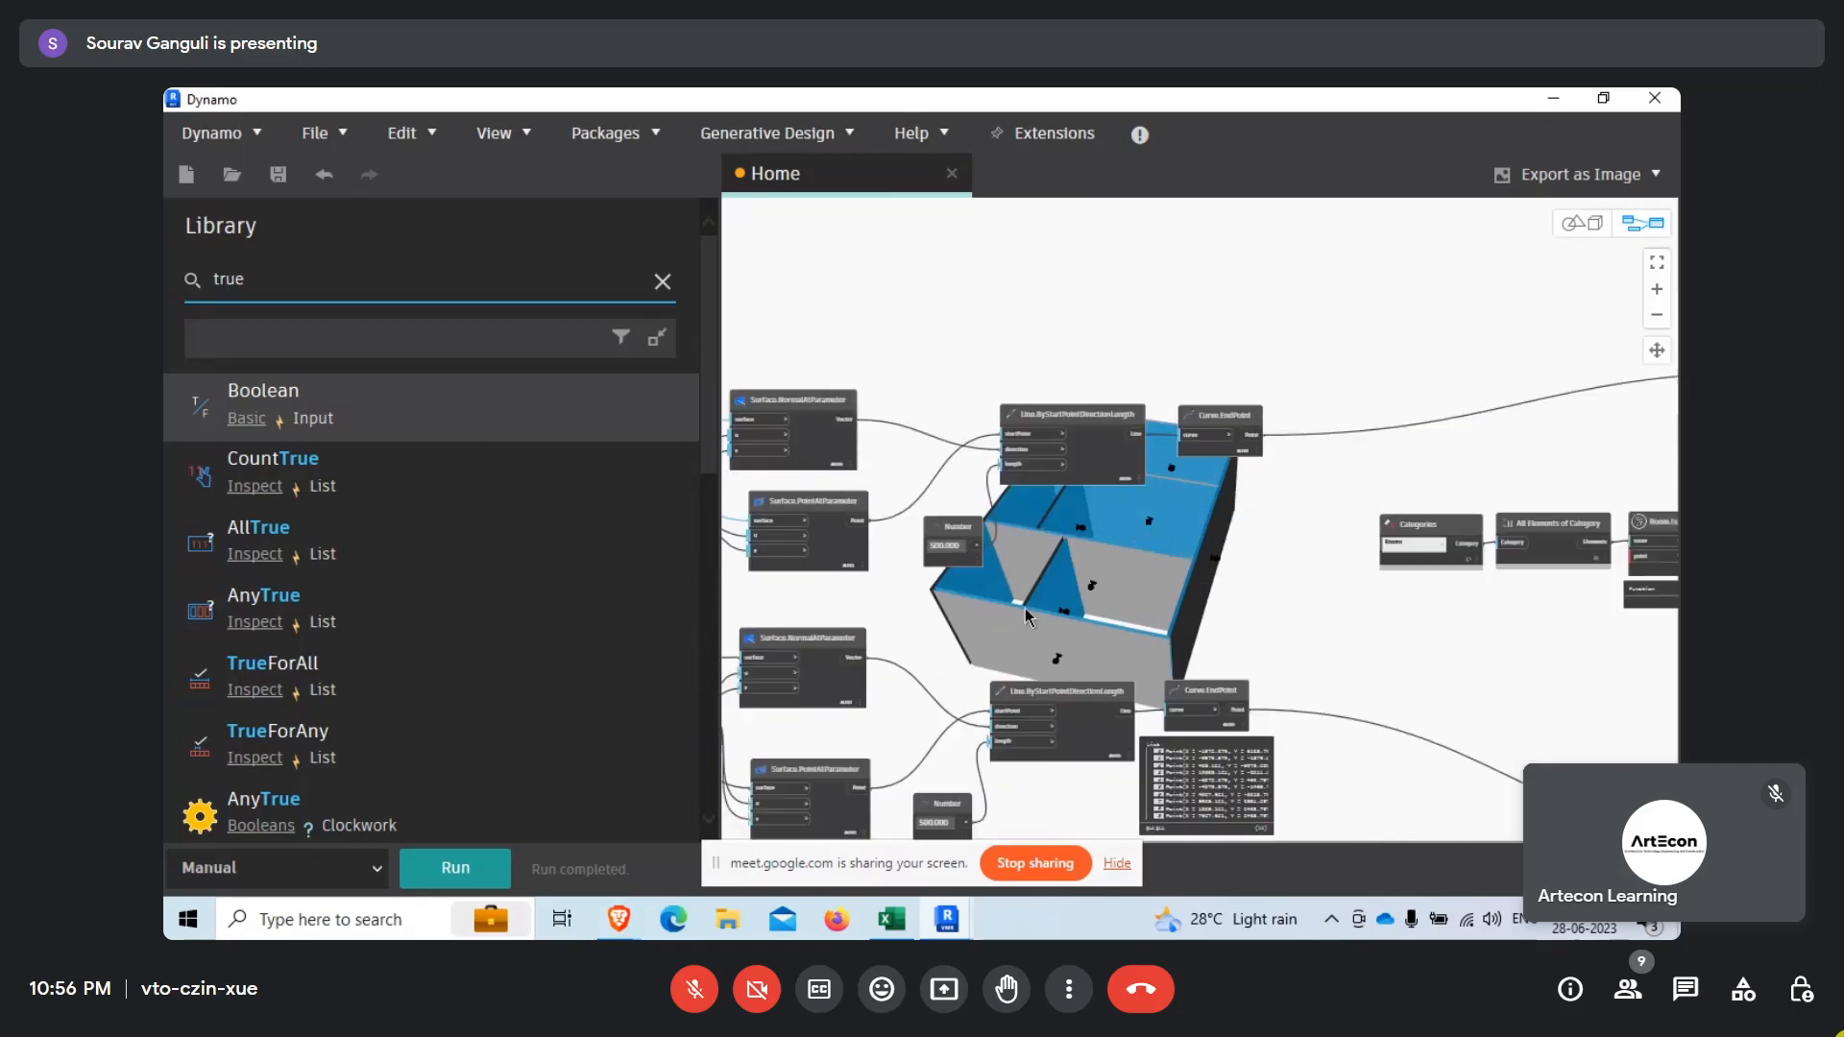
{"action": "scroll", "coordinate": [1234, 571], "scroll_direction": "down", "scroll_amount": 3}
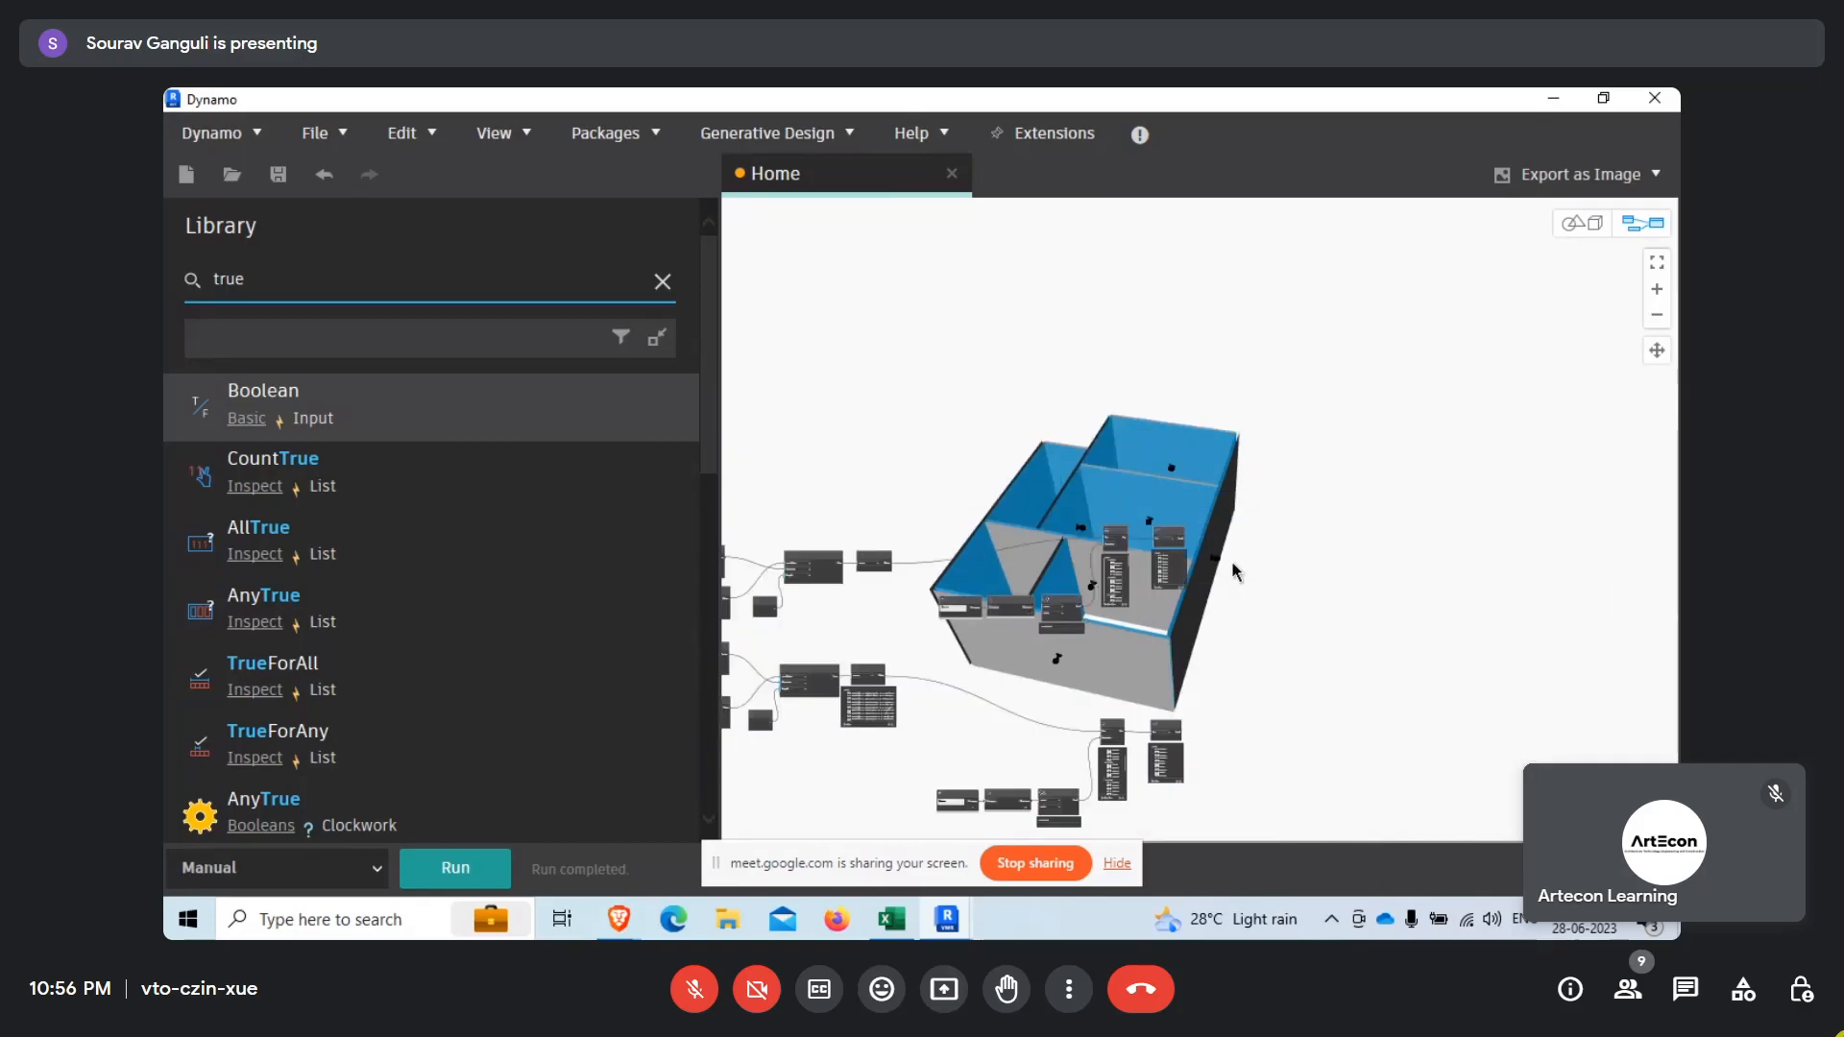
{"action": "scroll", "coordinate": [1234, 572], "scroll_direction": "up", "scroll_amount": 2}
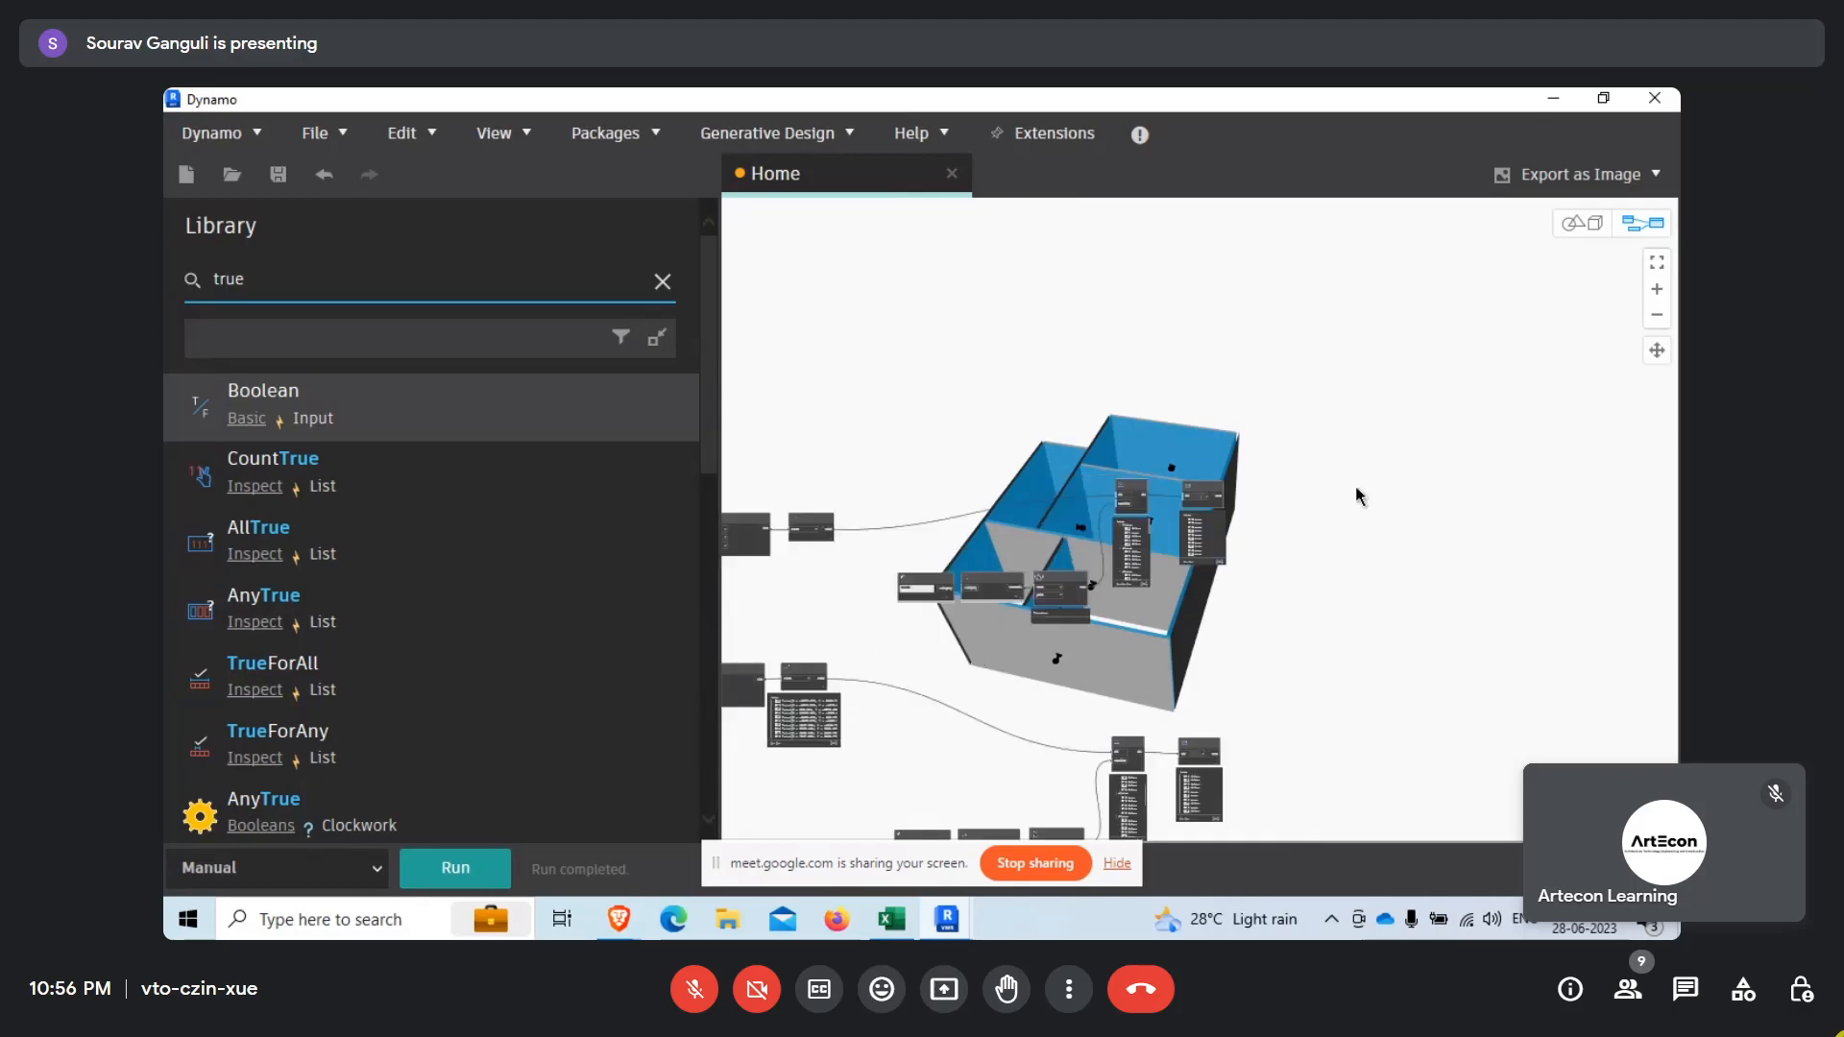
Select the lower List.GetItemAtIndex node and compare its highlighted wall faces with the lower List.AnyTrue output.
{"action": "scroll", "coordinate": [1356, 495], "scroll_direction": "down", "scroll_amount": 3}
{"action": "scroll", "coordinate": [917, 567], "scroll_direction": "up", "scroll_amount": 4}
{"action": "scroll", "coordinate": [1271, 535], "scroll_direction": "down", "scroll_amount": 3}
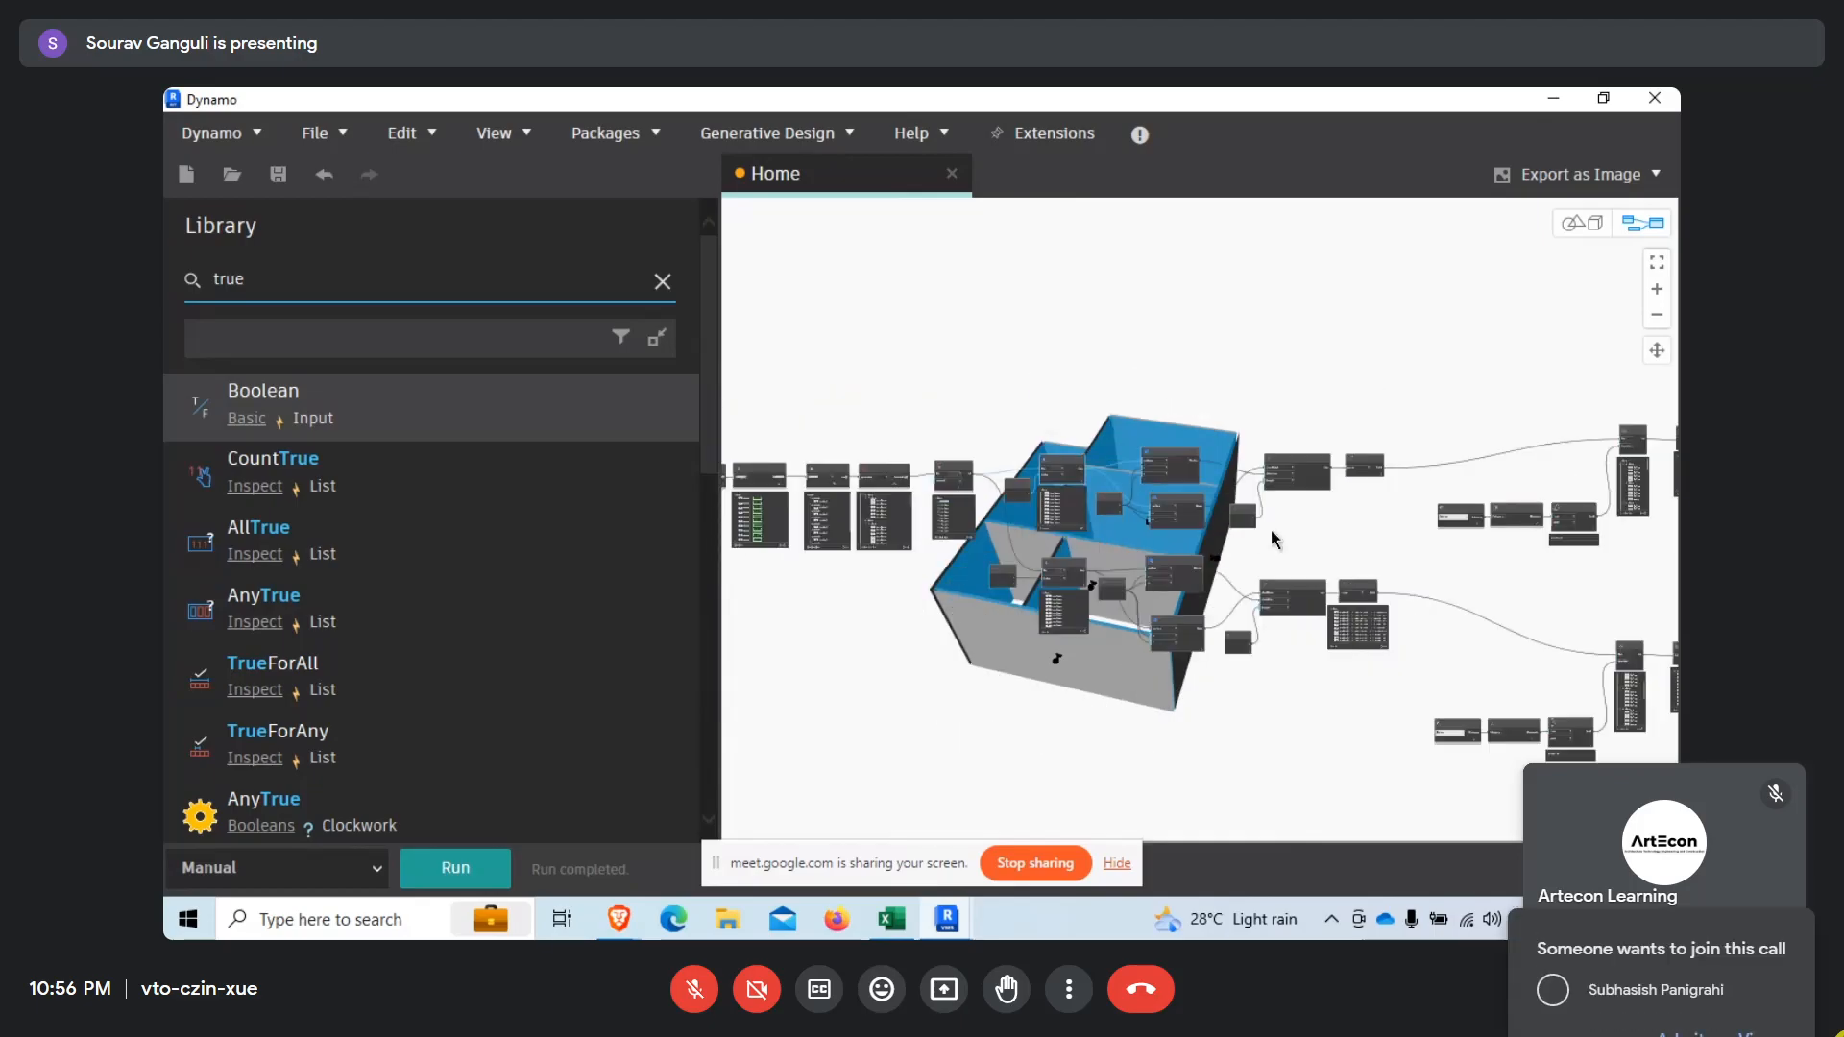
{"action": "scroll", "coordinate": [992, 530], "scroll_direction": "up", "scroll_amount": 4}
{"action": "left_click", "coordinate": [1279, 636]}
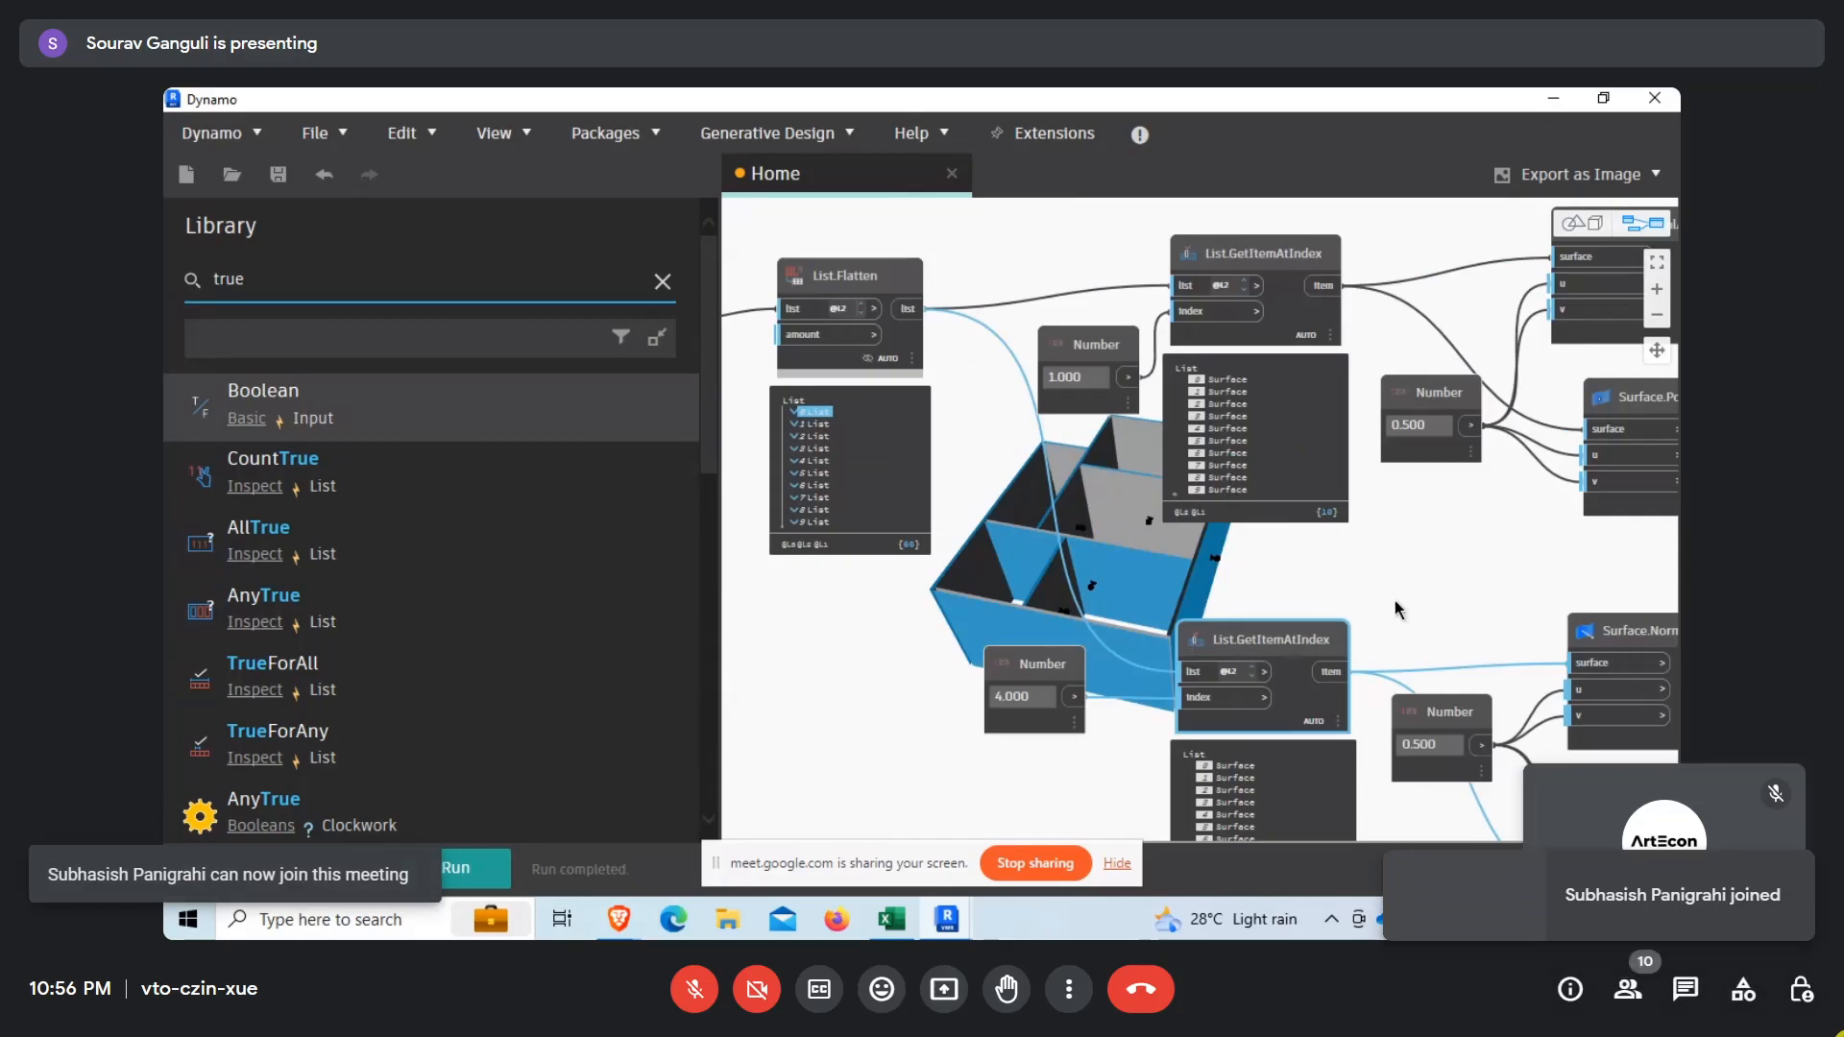
{"action": "middle_click_drag", "start_coordinate": [1393, 604], "coordinate": [992, 528]}
{"action": "scroll", "coordinate": [994, 534], "scroll_direction": "down", "scroll_amount": 5}
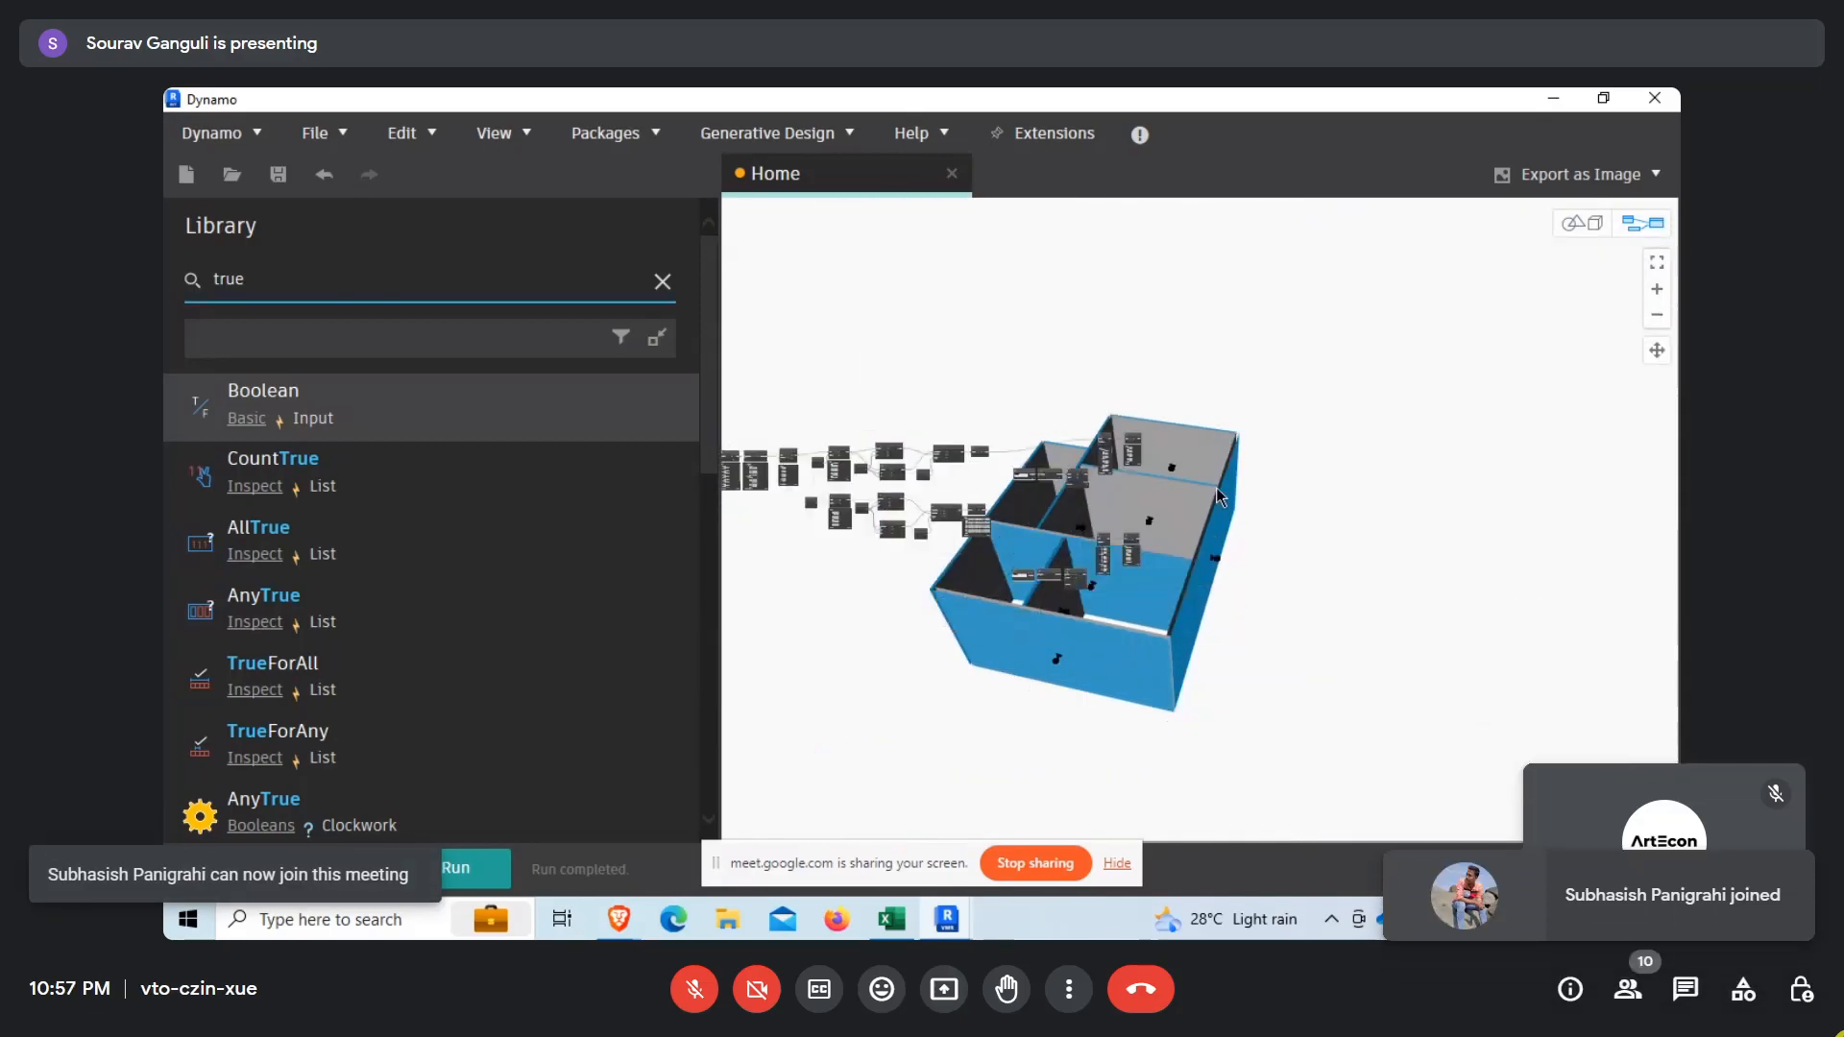
{"action": "scroll", "coordinate": [1177, 597], "scroll_direction": "up", "scroll_amount": 1}
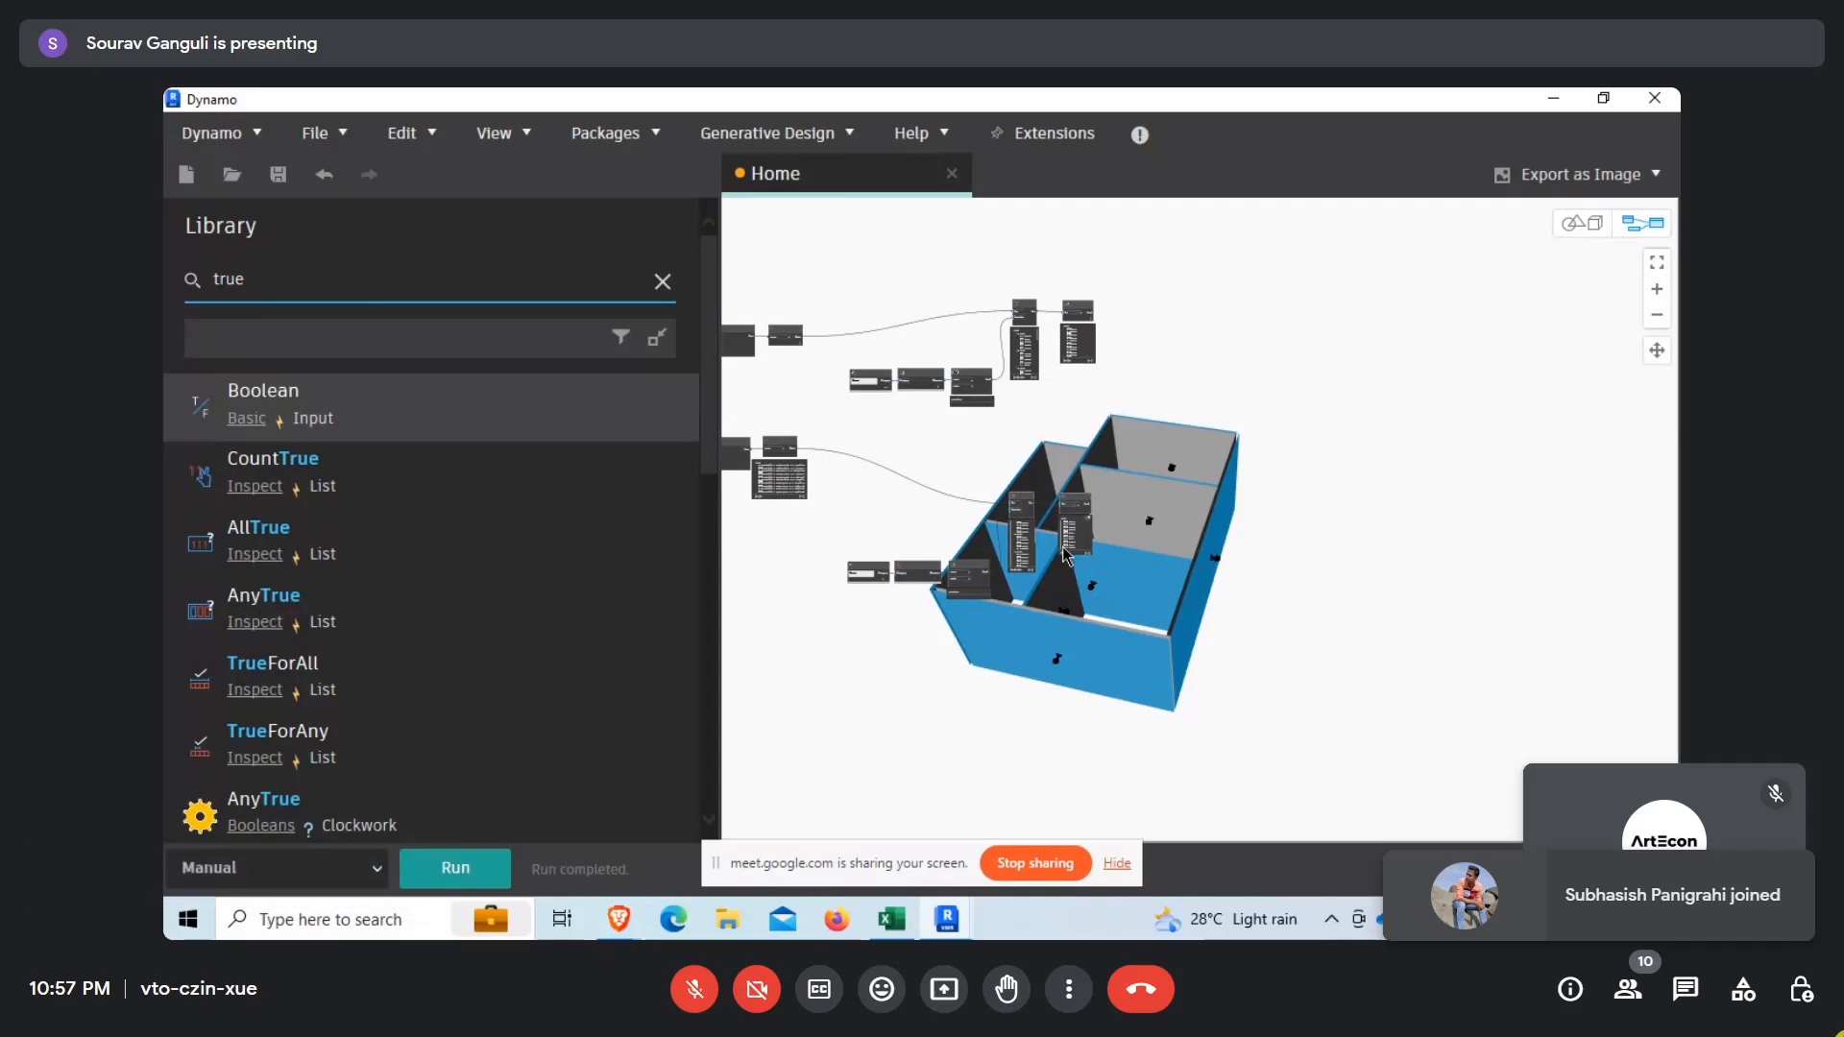
{"action": "scroll", "coordinate": [1114, 538], "scroll_direction": "up", "scroll_amount": 3}
{"action": "scroll", "coordinate": [1113, 528], "scroll_direction": "up", "scroll_amount": 3}
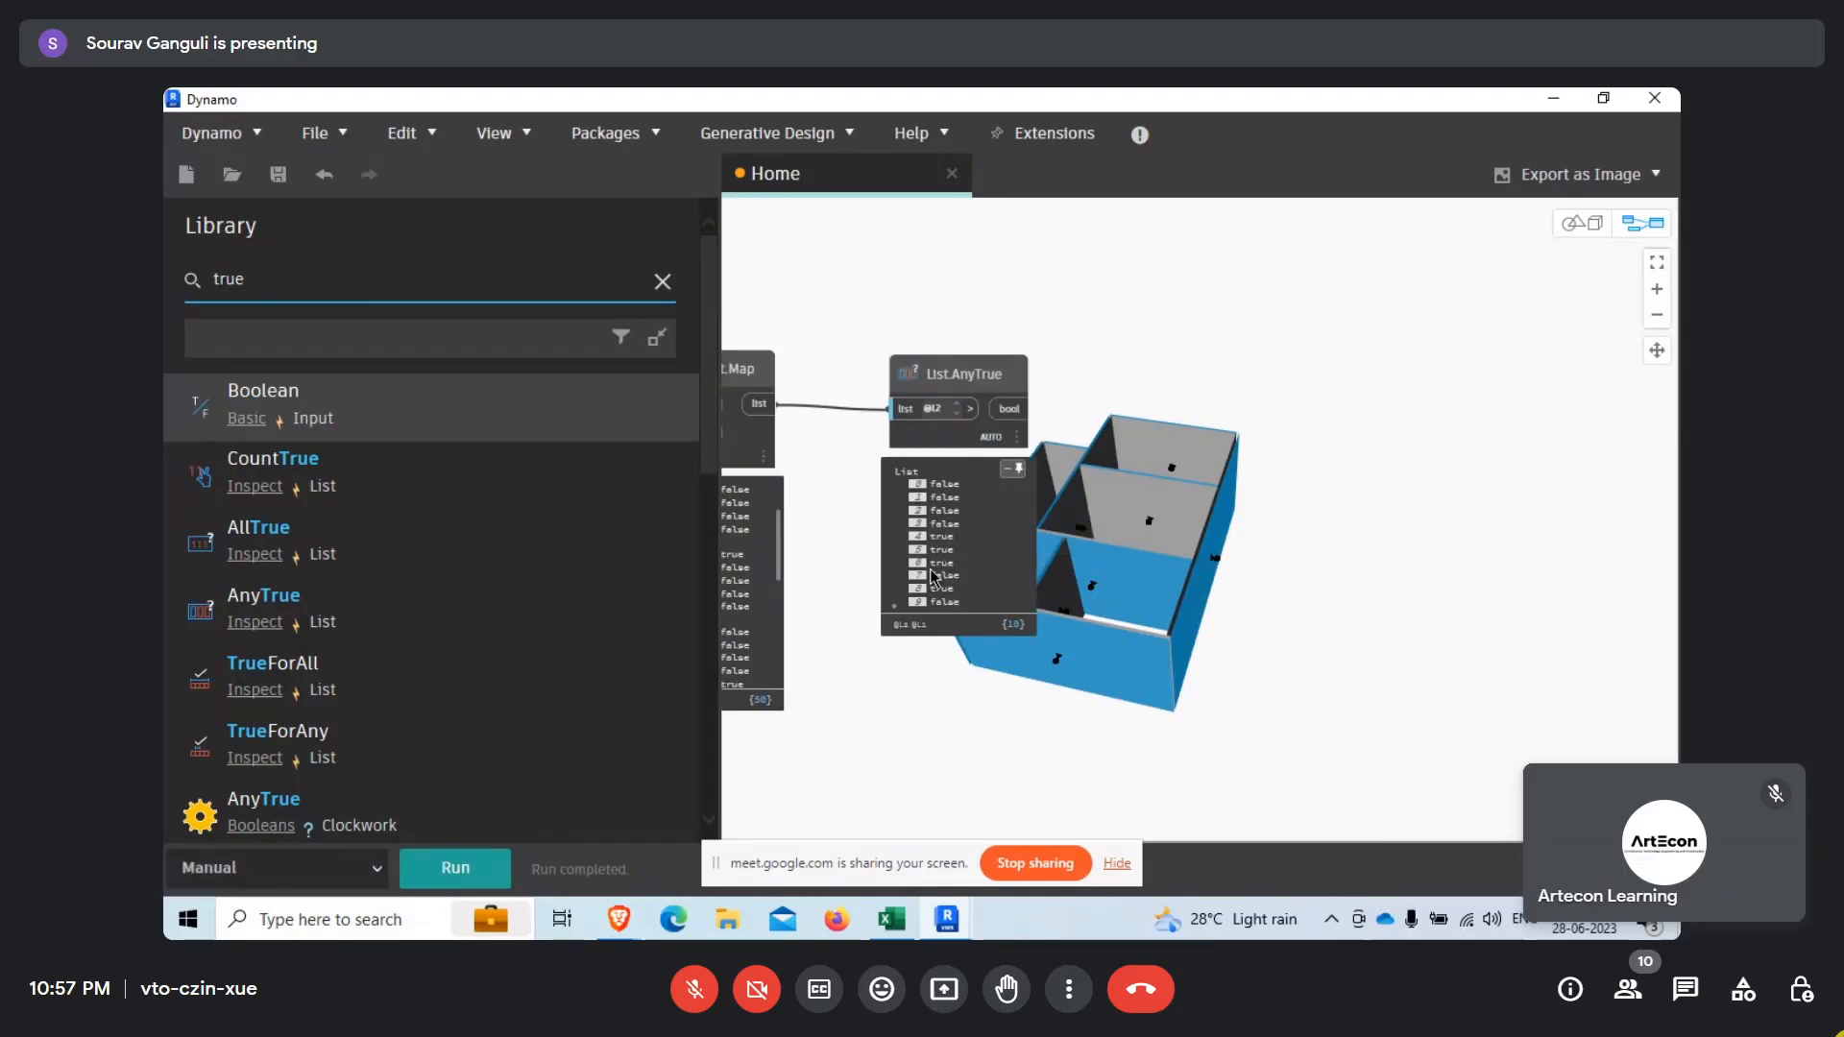
{"action": "middle_click_drag", "start_coordinate": [1076, 389], "coordinate": [985, 696]}
{"action": "scroll", "coordinate": [995, 683], "scroll_direction": "up", "scroll_amount": 1}
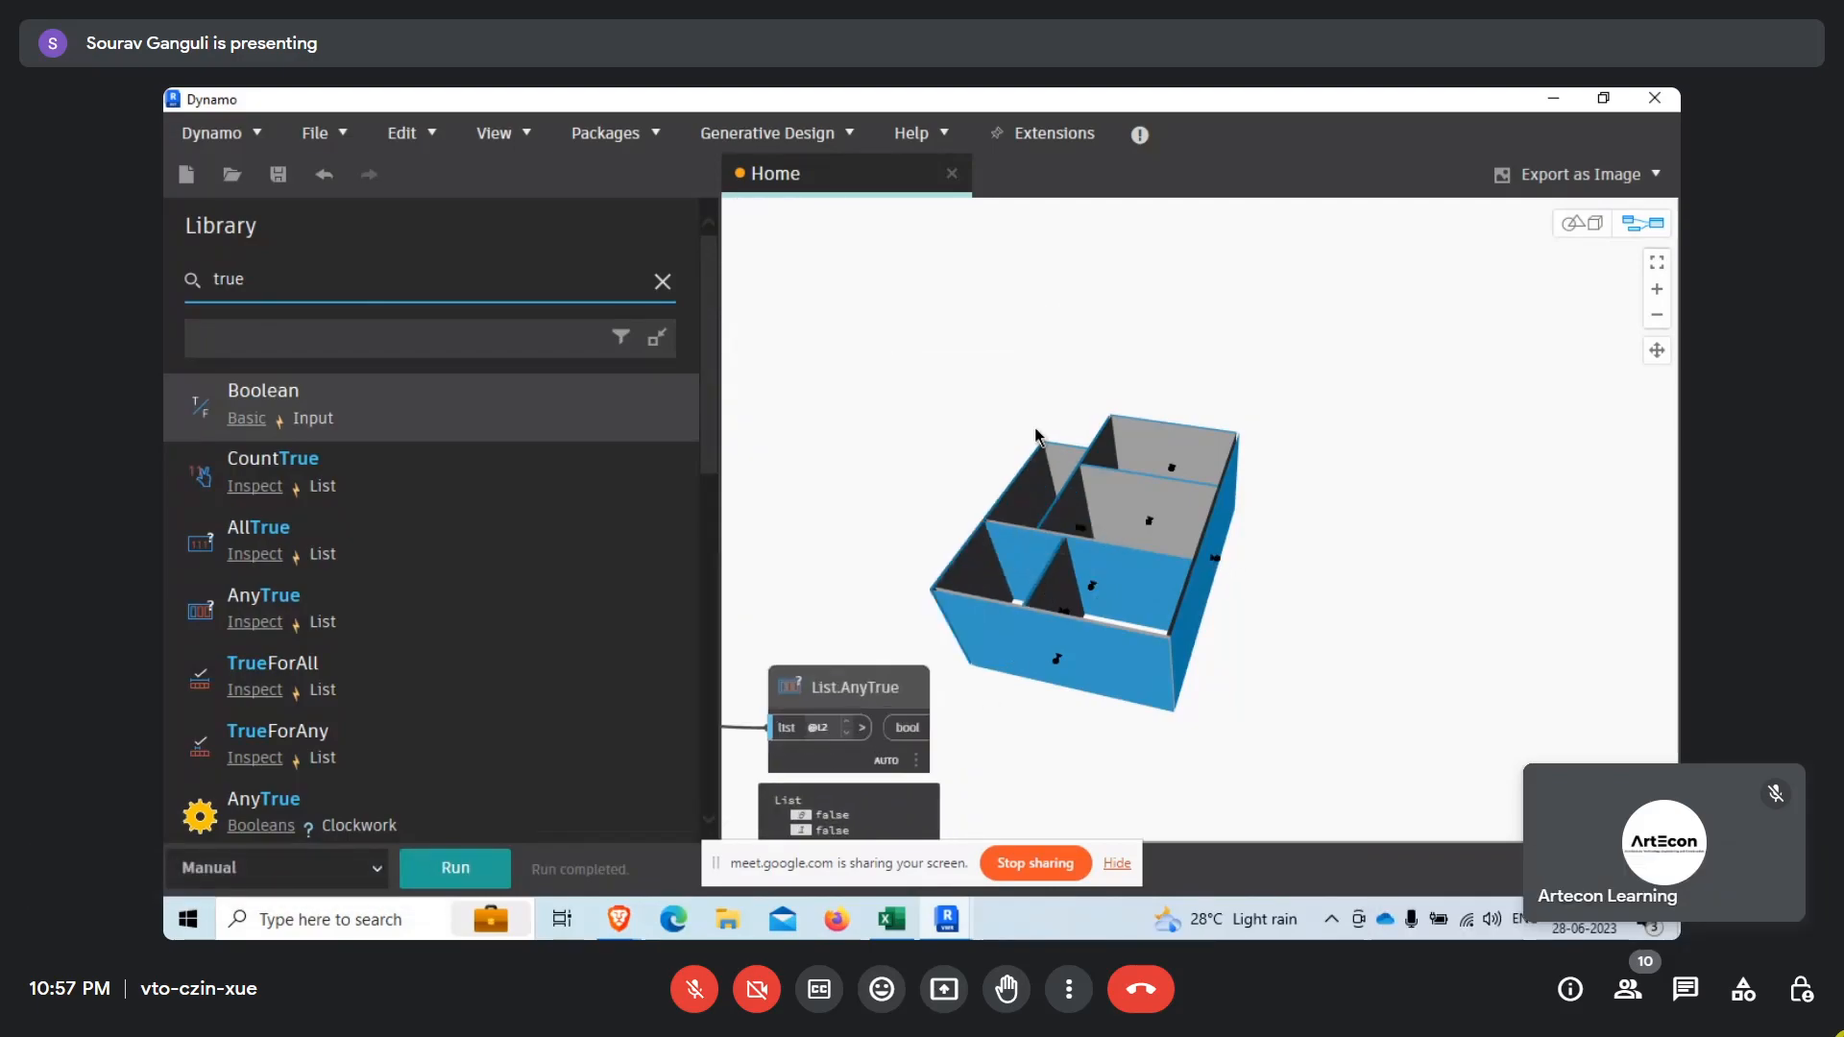
Clear the node selection to remove the wall-face highlight, with both List.AnyTrue nodes in view.
{"action": "right_click", "coordinate": [1044, 433]}
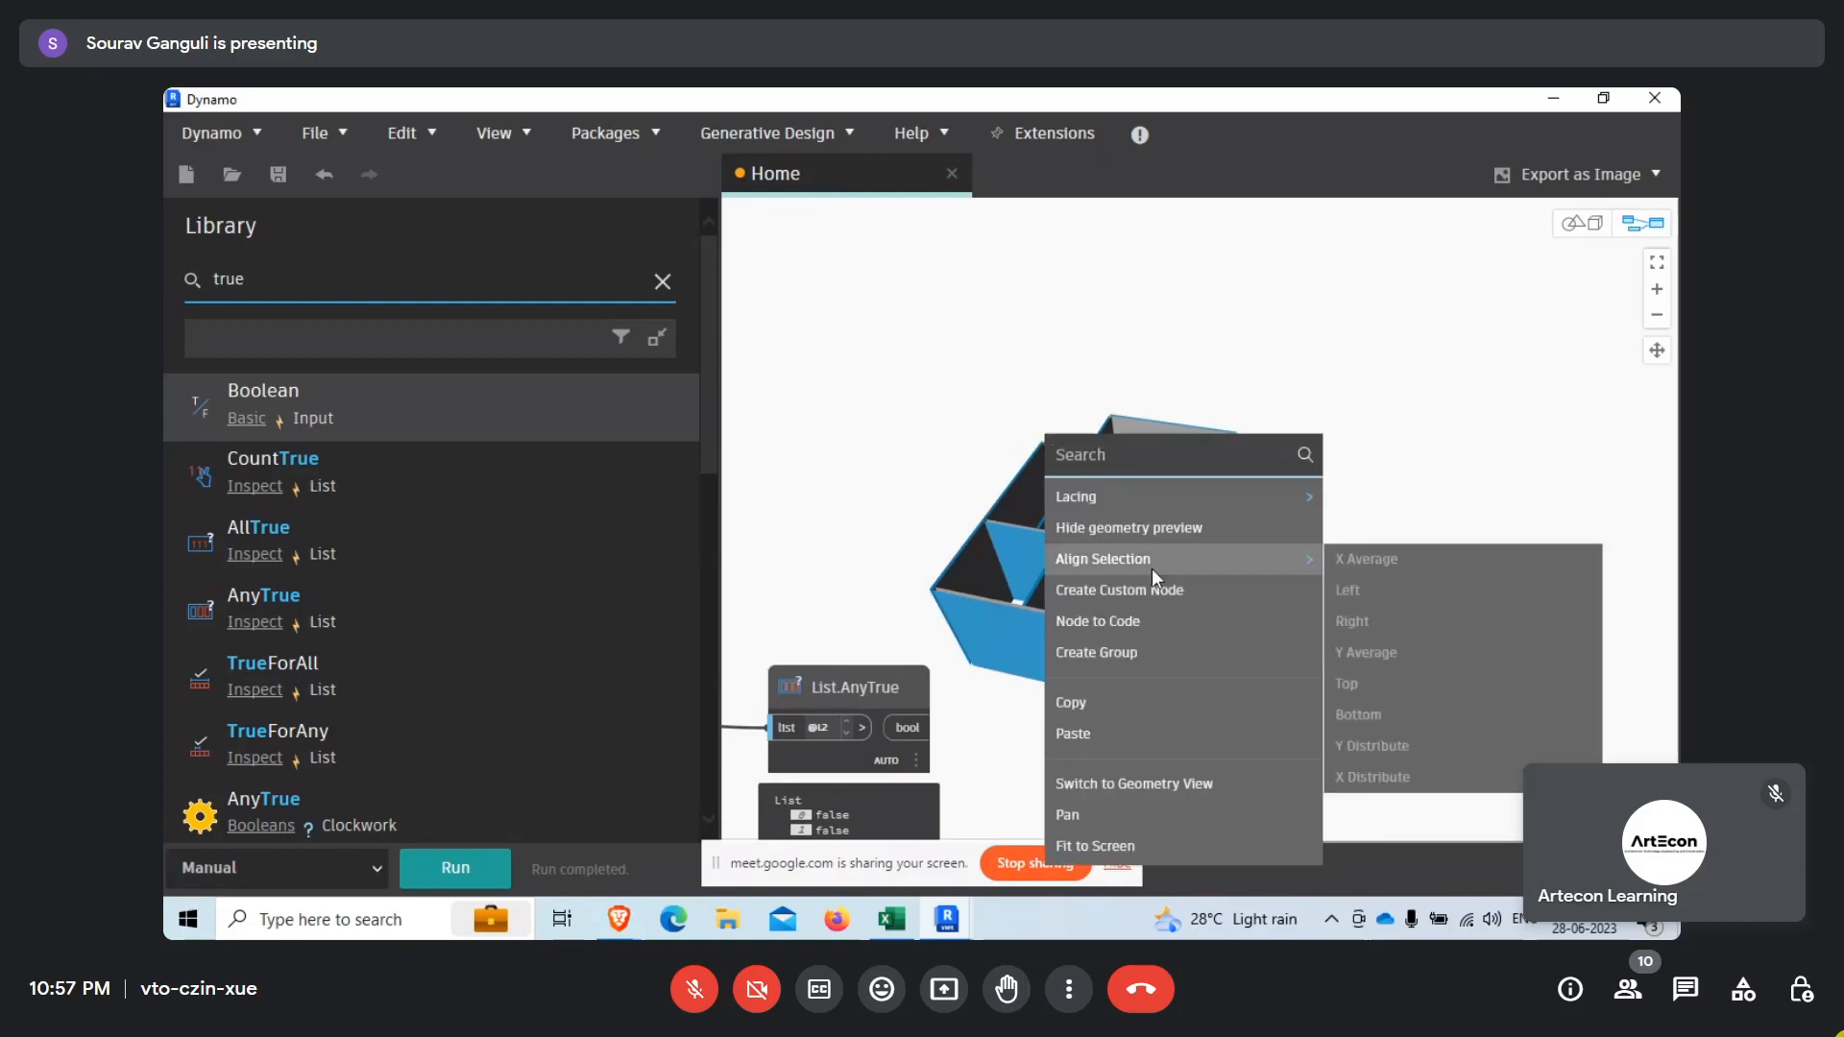
{"action": "left_click", "coordinate": [1124, 781]}
{"action": "left_click", "coordinate": [857, 388]}
{"action": "right_click", "coordinate": [967, 423]}
{"action": "left_click", "coordinate": [902, 425]}
{"action": "scroll", "coordinate": [1212, 619], "scroll_direction": "down", "scroll_amount": 4}
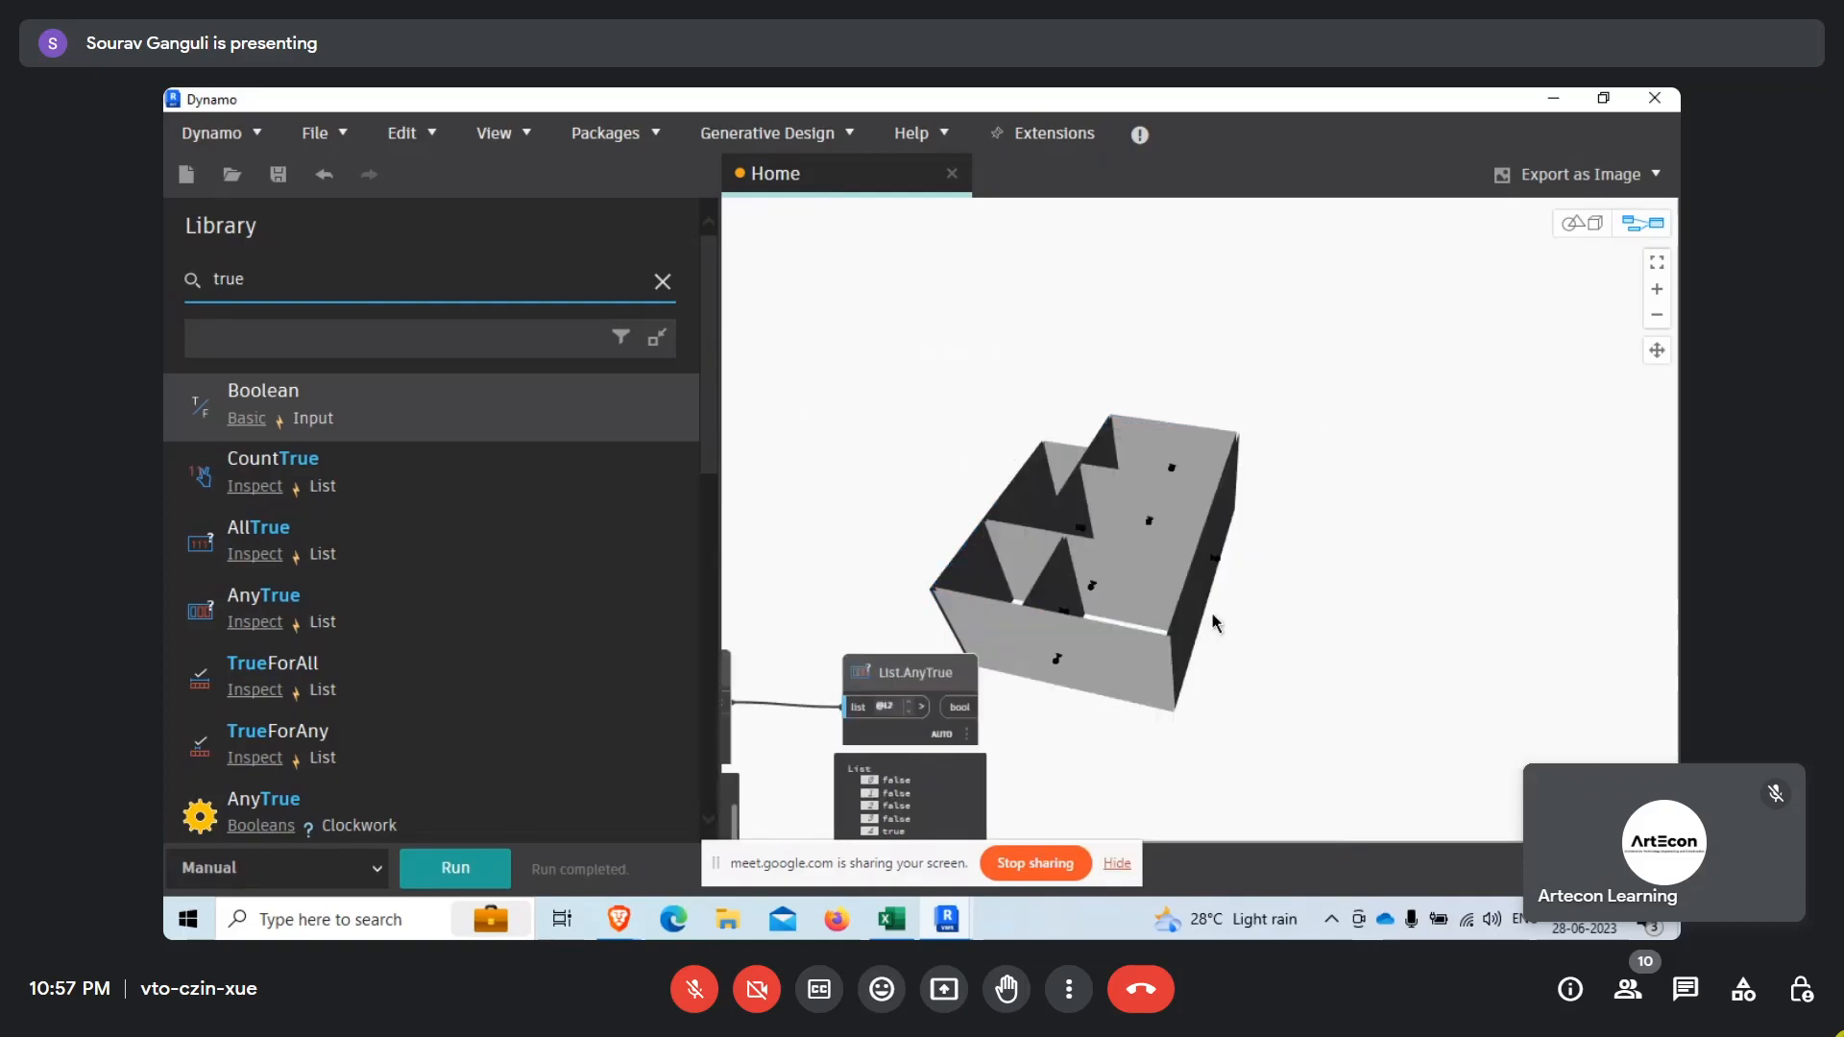
{"action": "middle_click_drag", "start_coordinate": [1076, 516], "coordinate": [975, 603]}
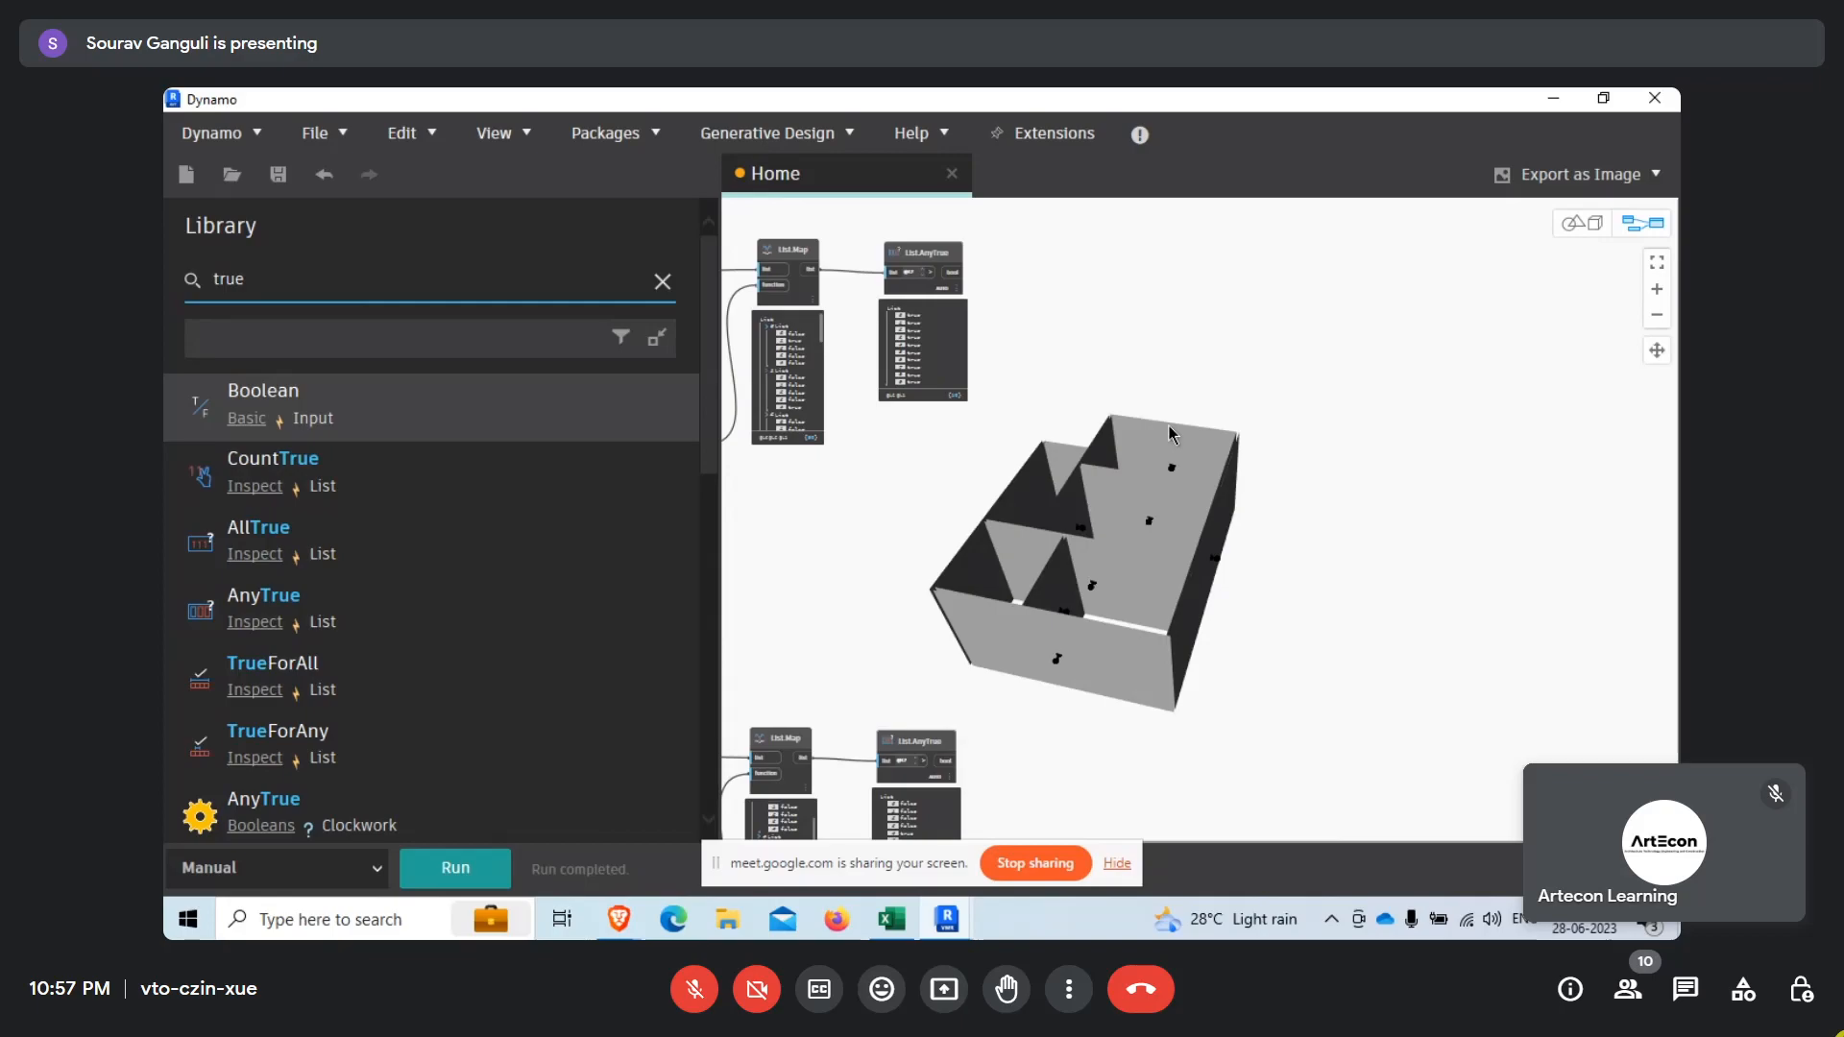
Search the node library for "formul" and add a Formula node beside the List.AnyTrue nodes.
{"action": "left_click_drag", "start_coordinate": [249, 280], "coordinate": [193, 283]}
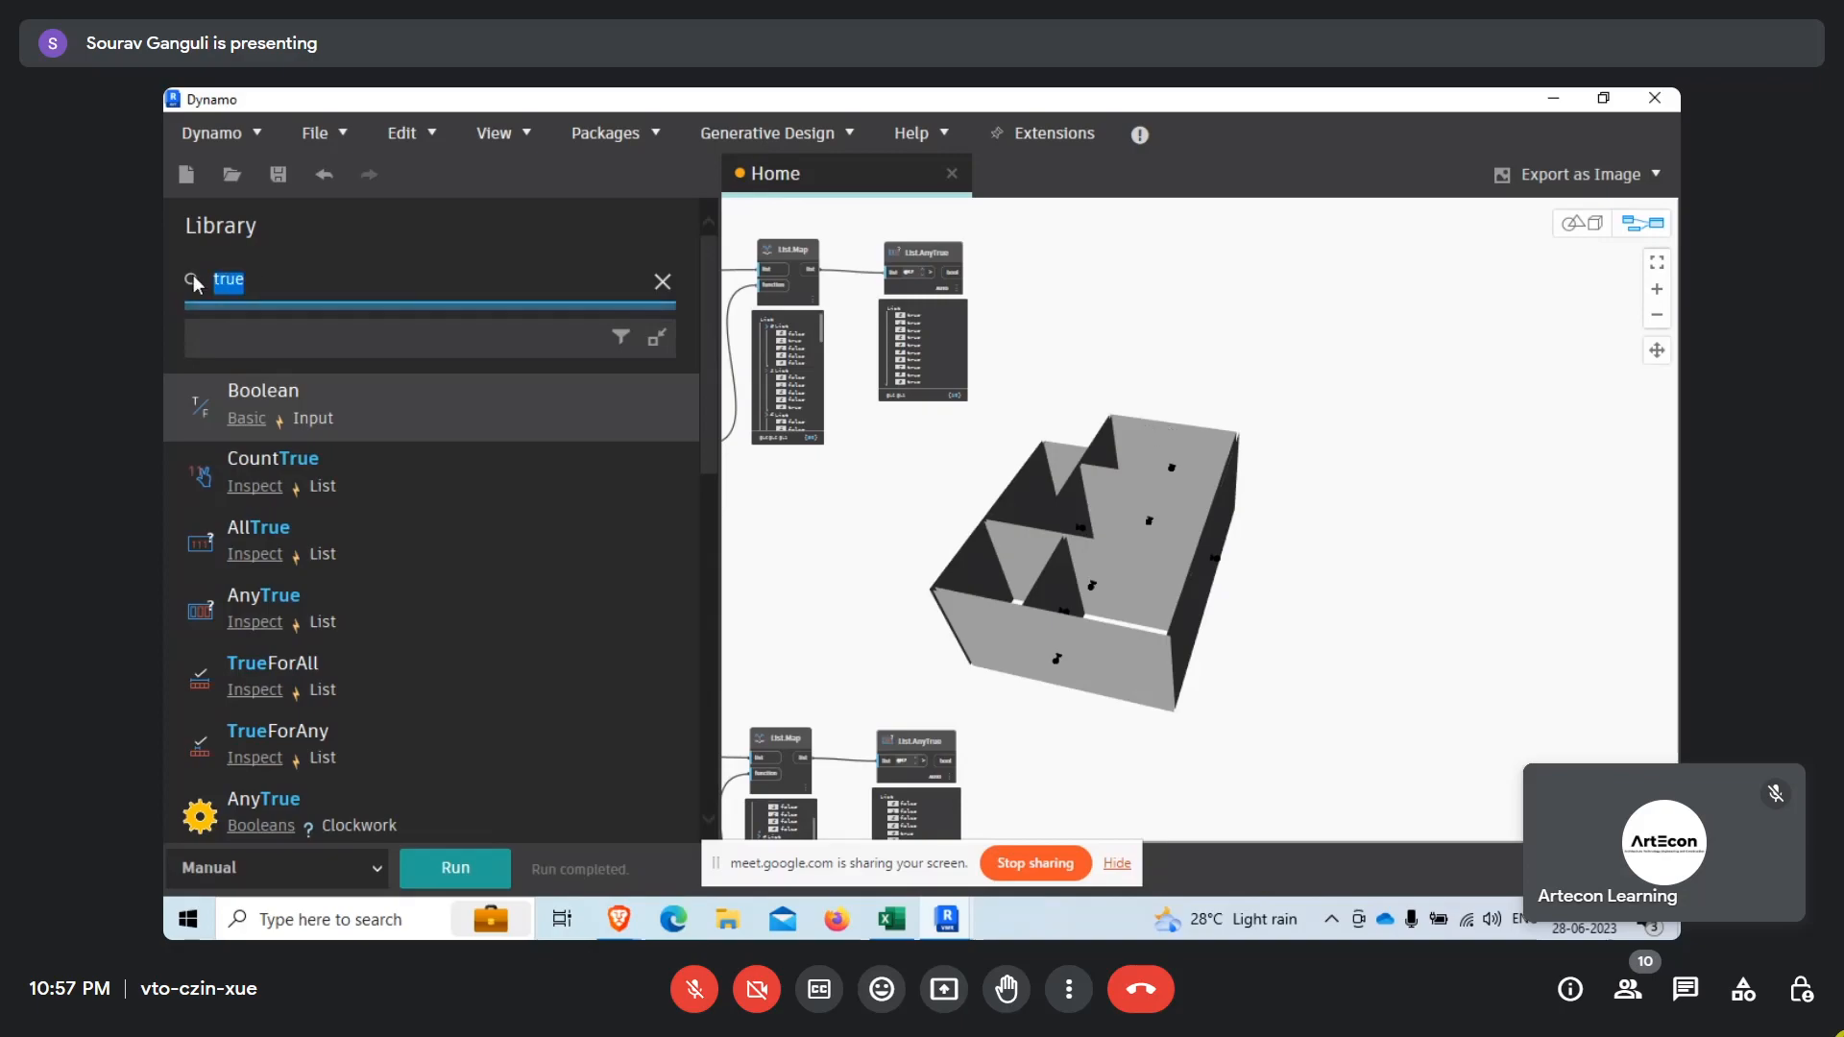
{"action": "type", "text": "formul"}
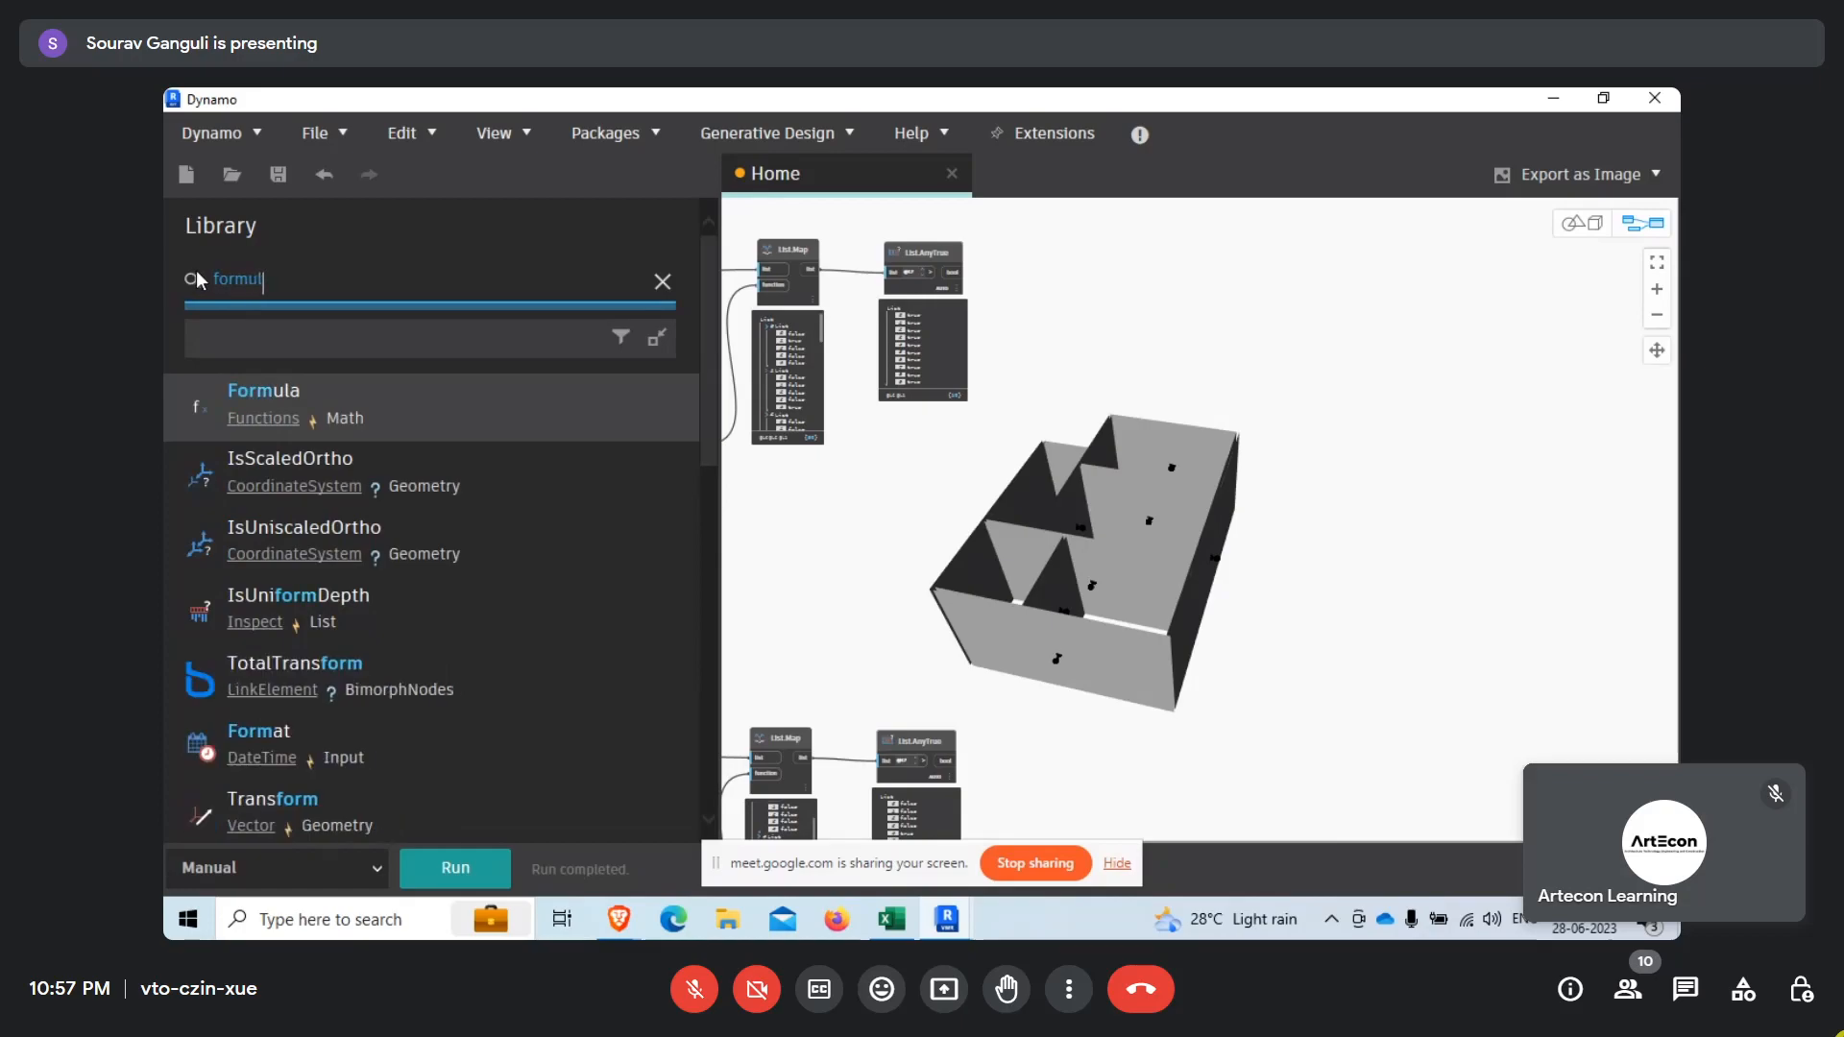
{"action": "left_click", "coordinate": [436, 413]}
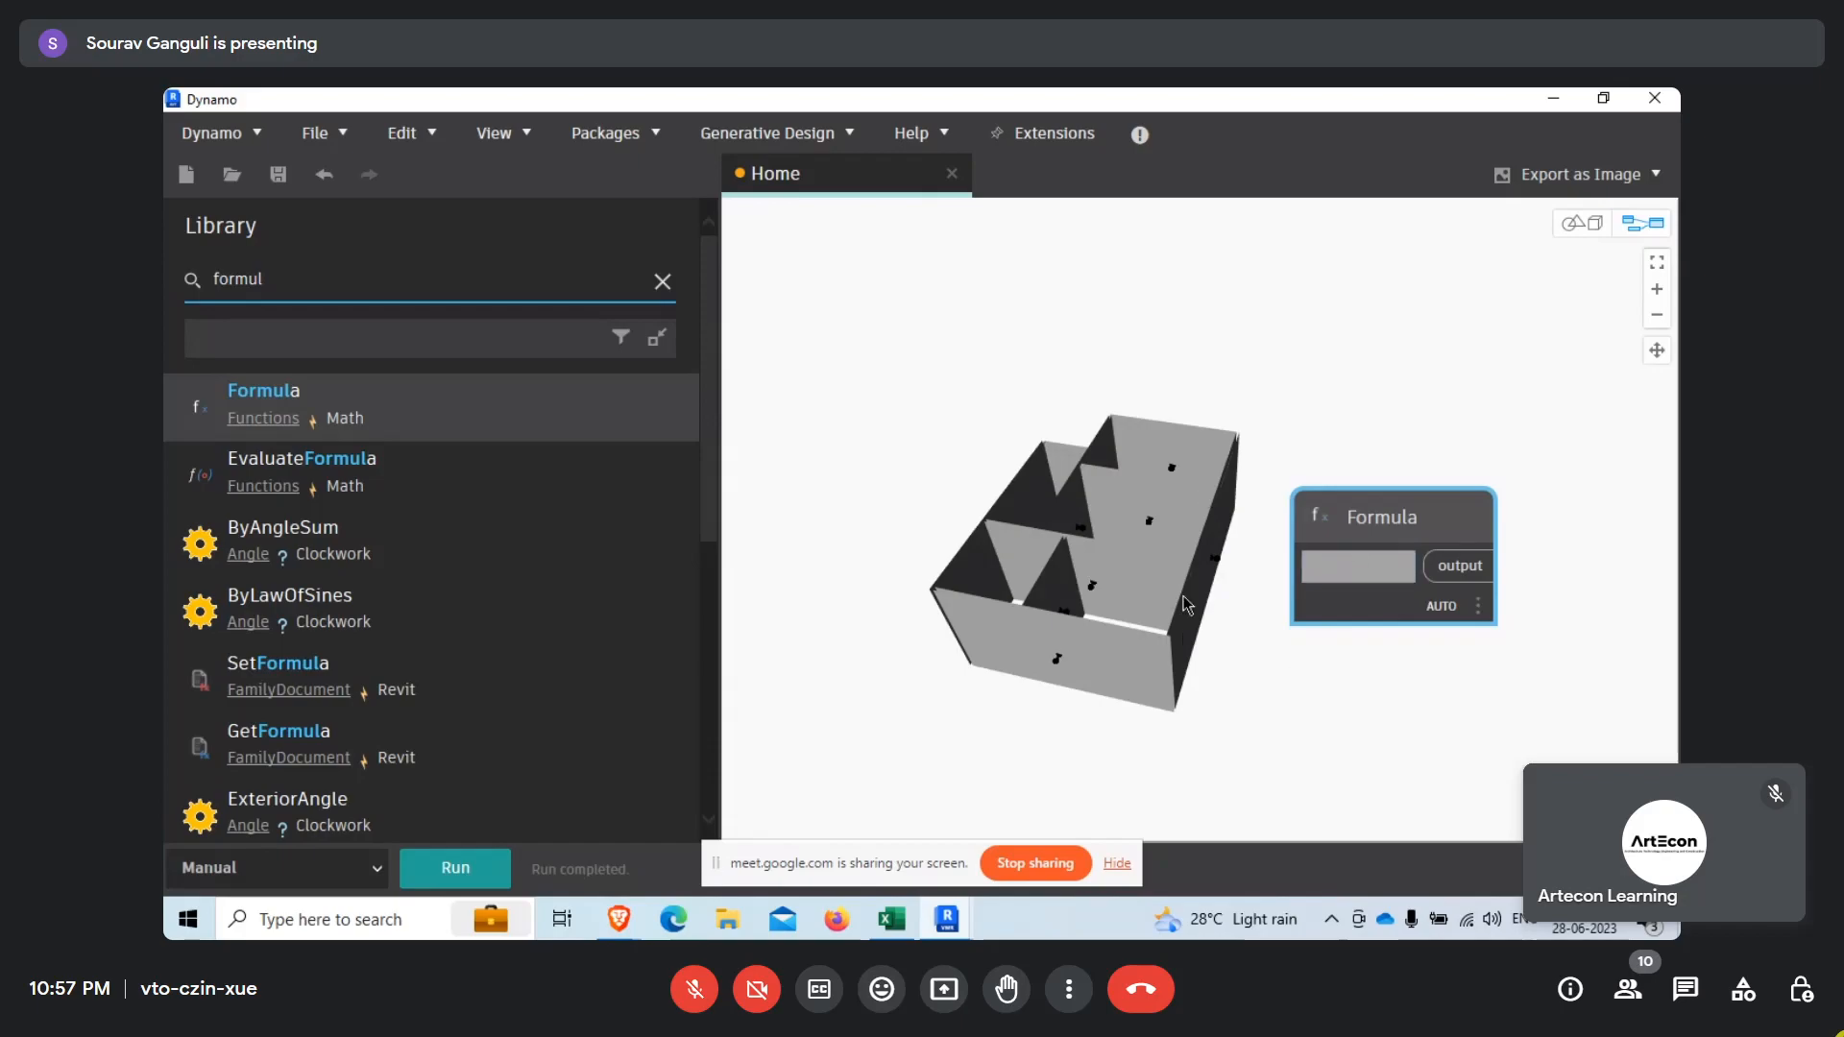
Begin the Formula node's expression with "if(" and check the outputs of both List.AnyTrue nodes.
{"action": "left_click", "coordinate": [1337, 574]}
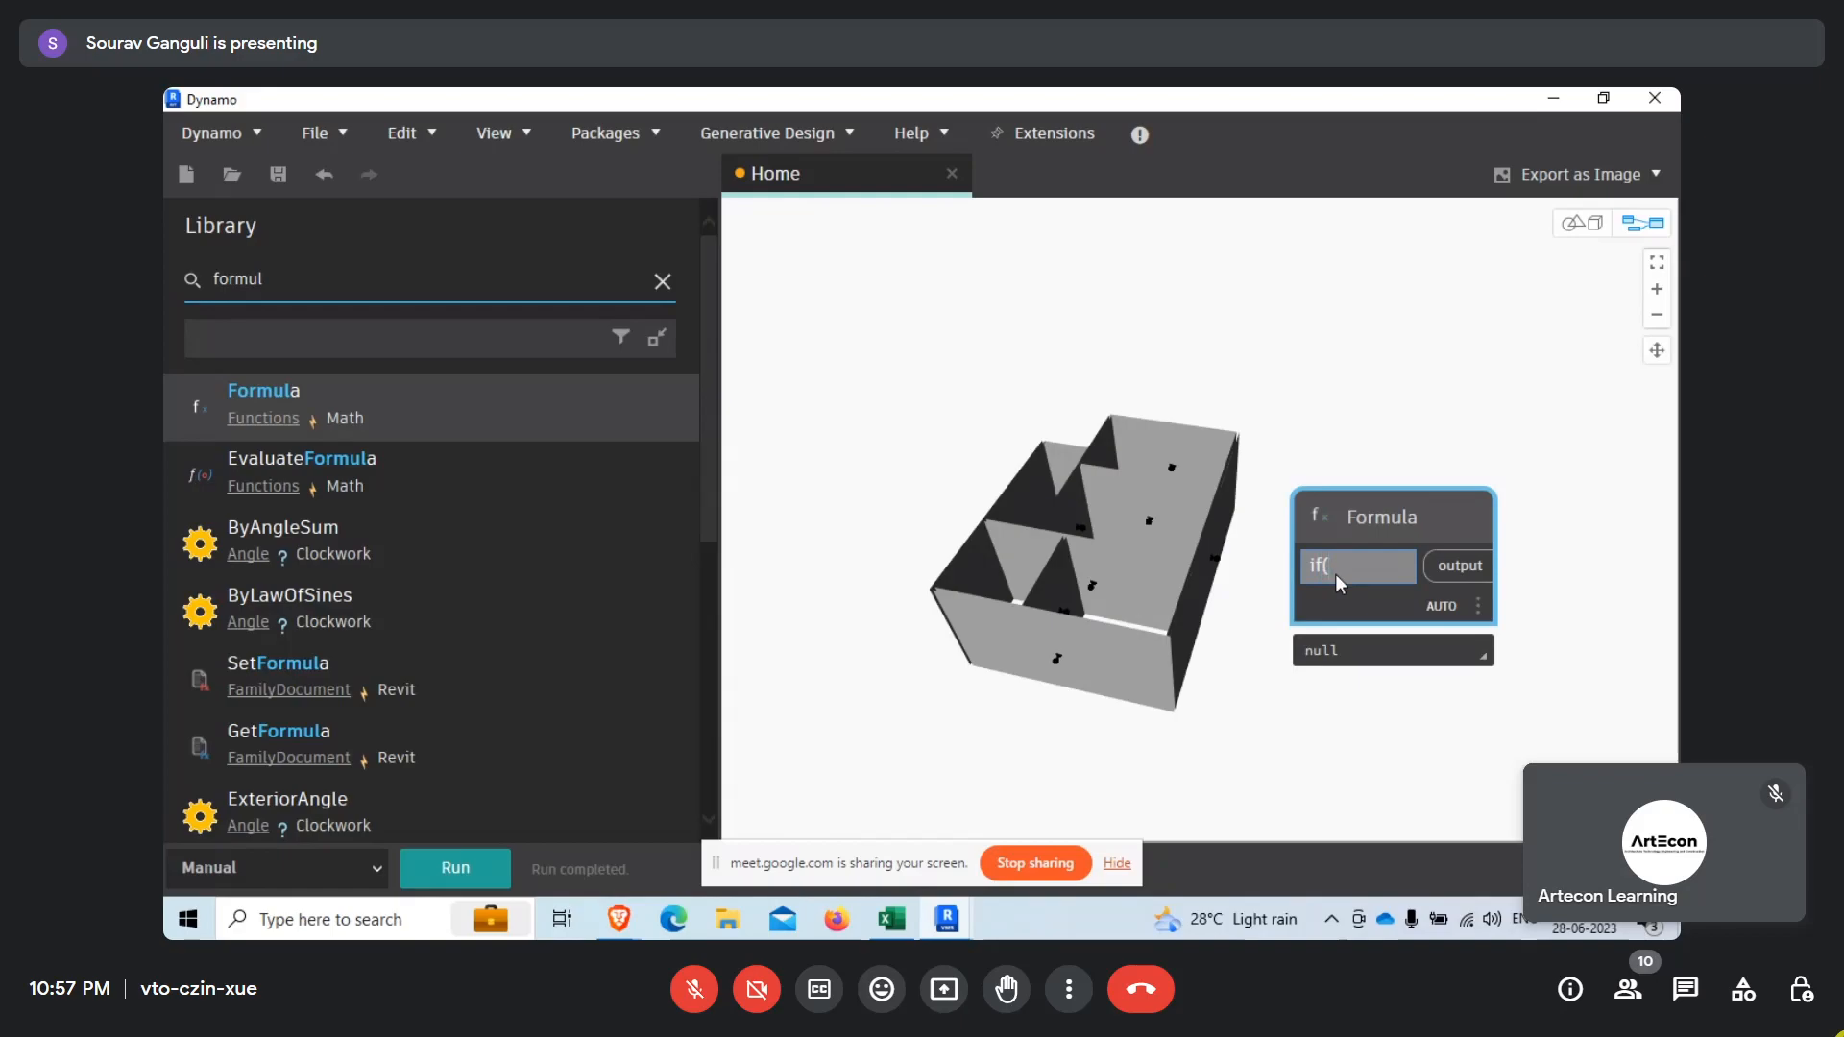
{"action": "scroll", "coordinate": [1505, 502], "scroll_direction": "down", "scroll_amount": 5}
{"action": "scroll", "coordinate": [1181, 605], "scroll_direction": "up", "scroll_amount": 3}
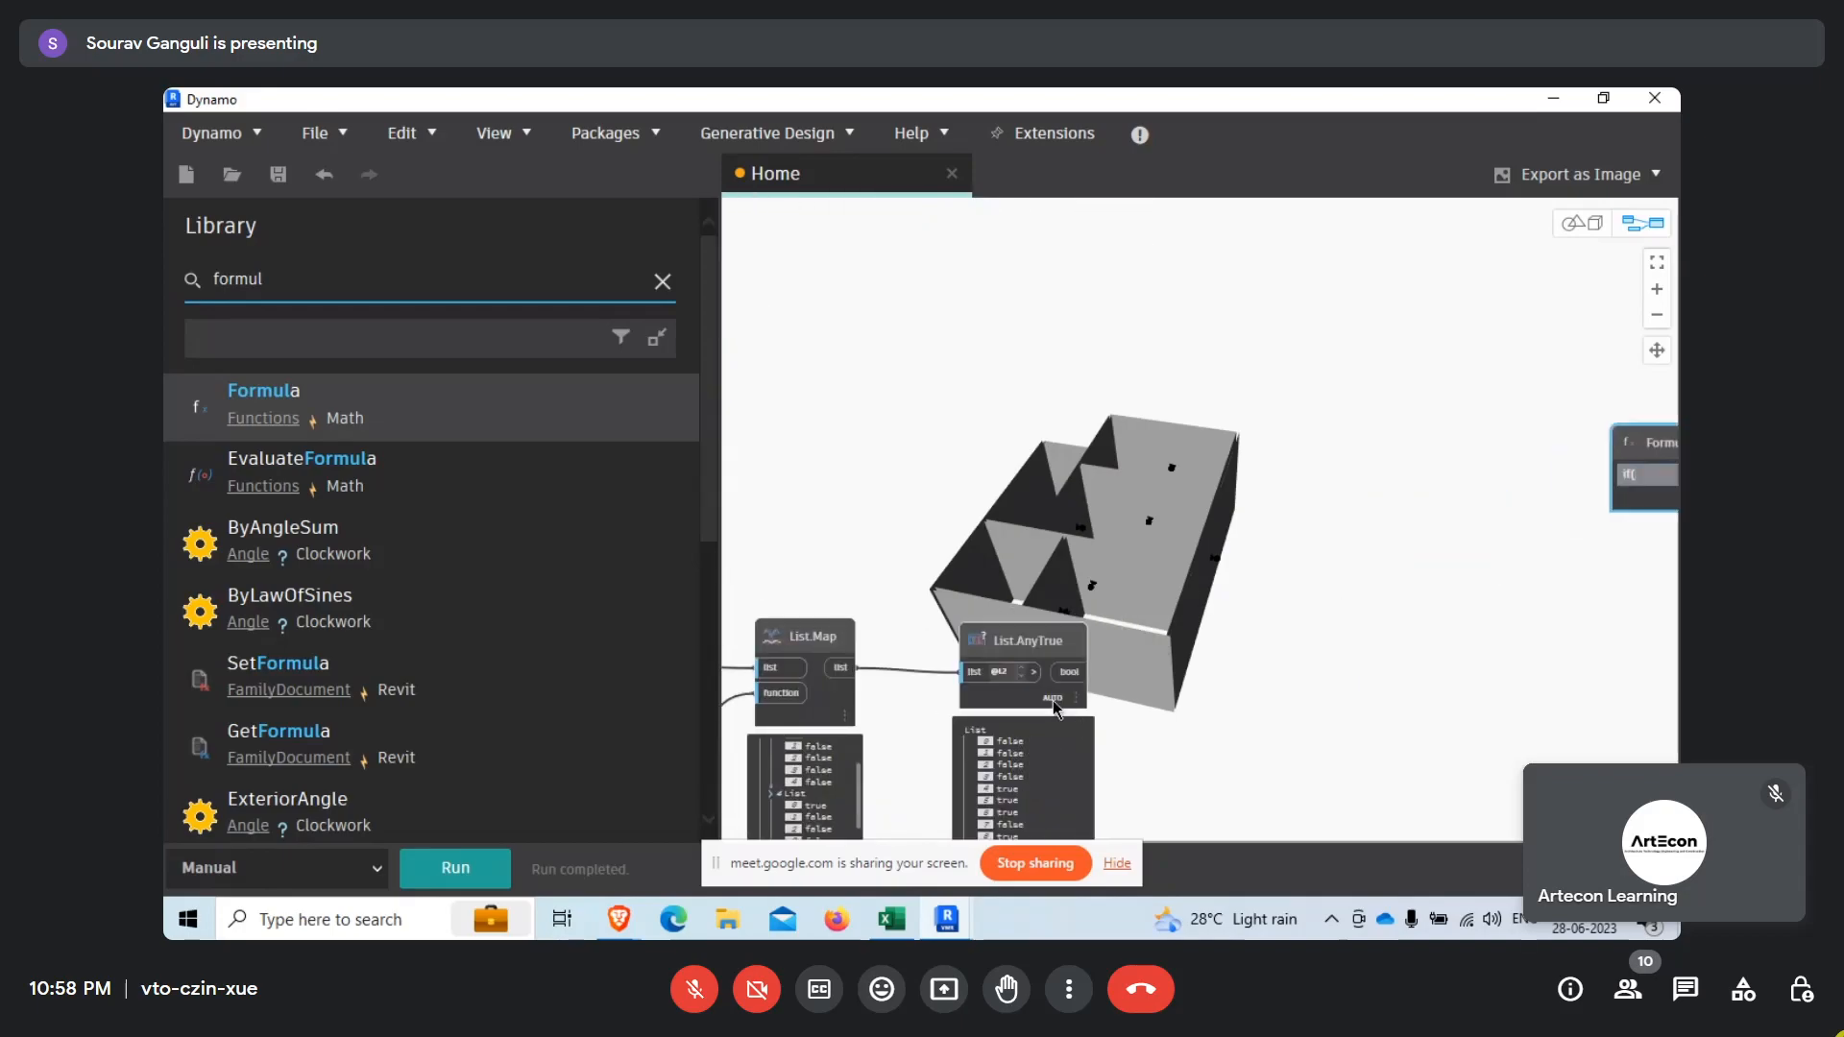
{"action": "scroll", "coordinate": [1148, 750], "scroll_direction": "down", "scroll_amount": 5}
{"action": "scroll", "coordinate": [1115, 354], "scroll_direction": "up", "scroll_amount": 3}
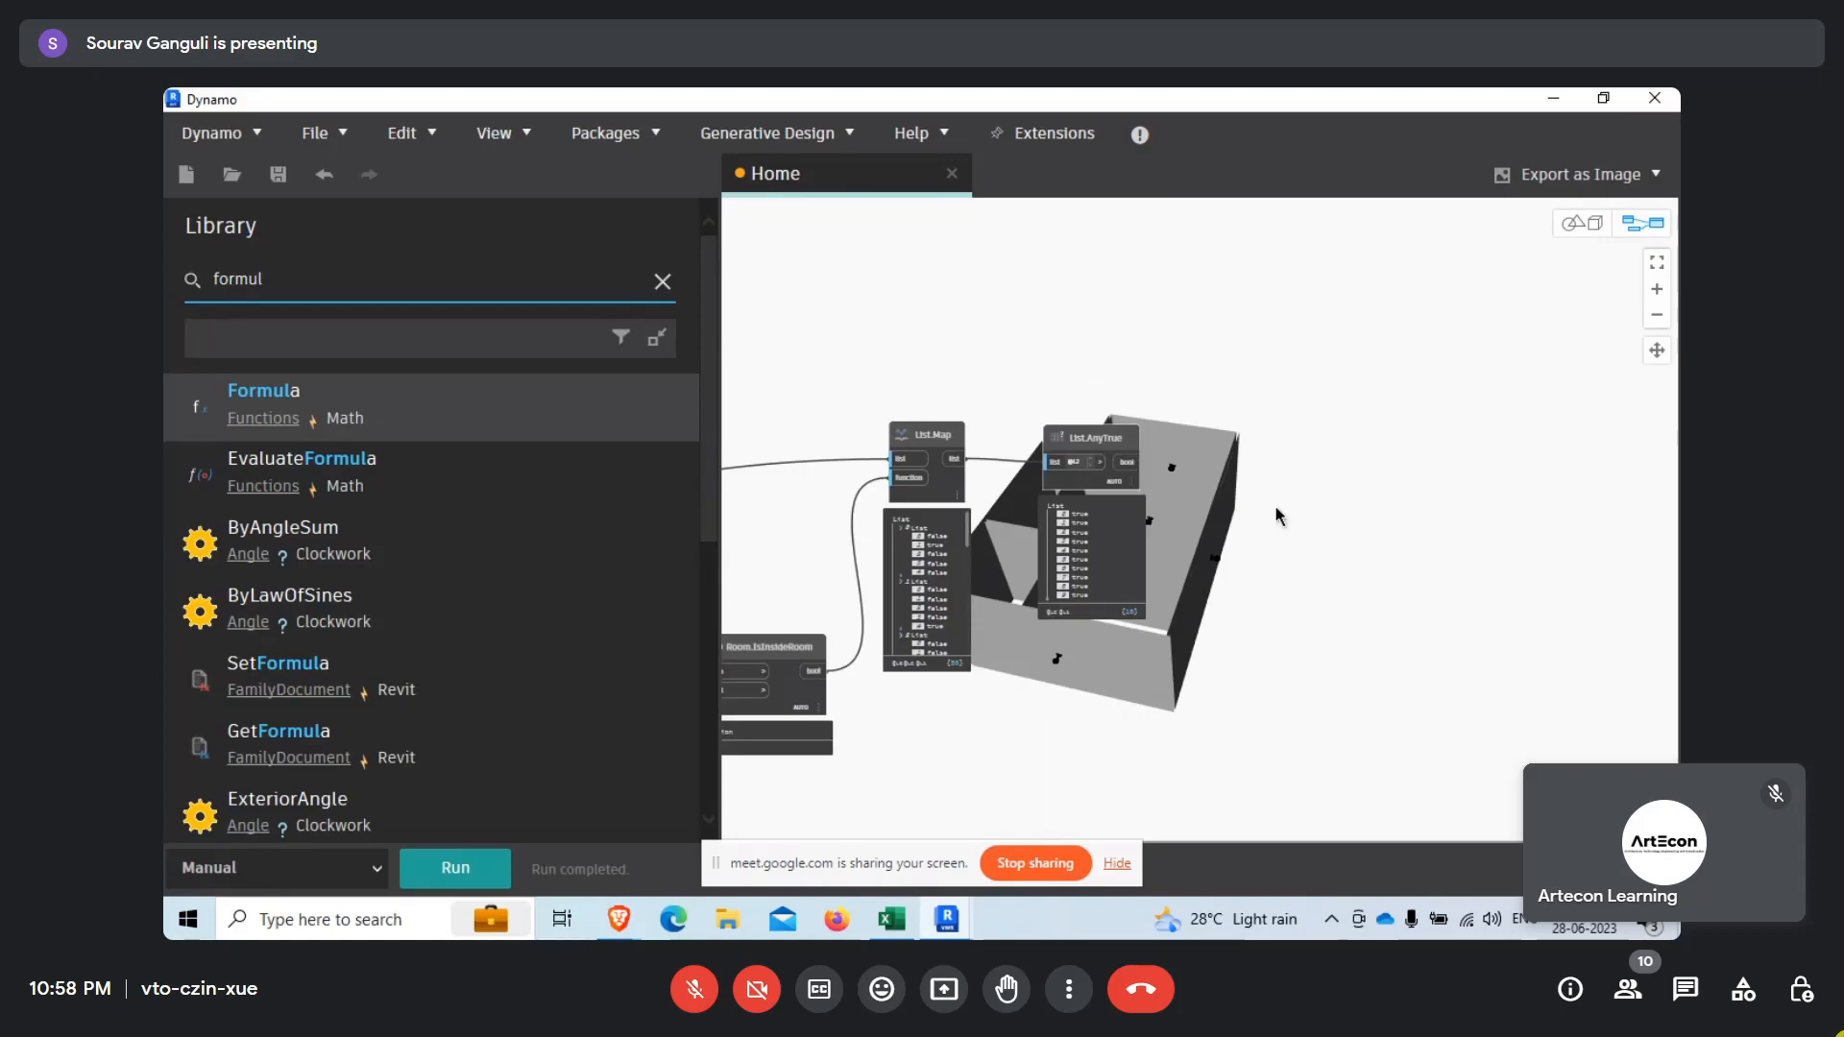
{"action": "scroll", "coordinate": [1312, 673], "scroll_direction": "down", "scroll_amount": 5}
{"action": "scroll", "coordinate": [1277, 672], "scroll_direction": "up", "scroll_amount": 6}
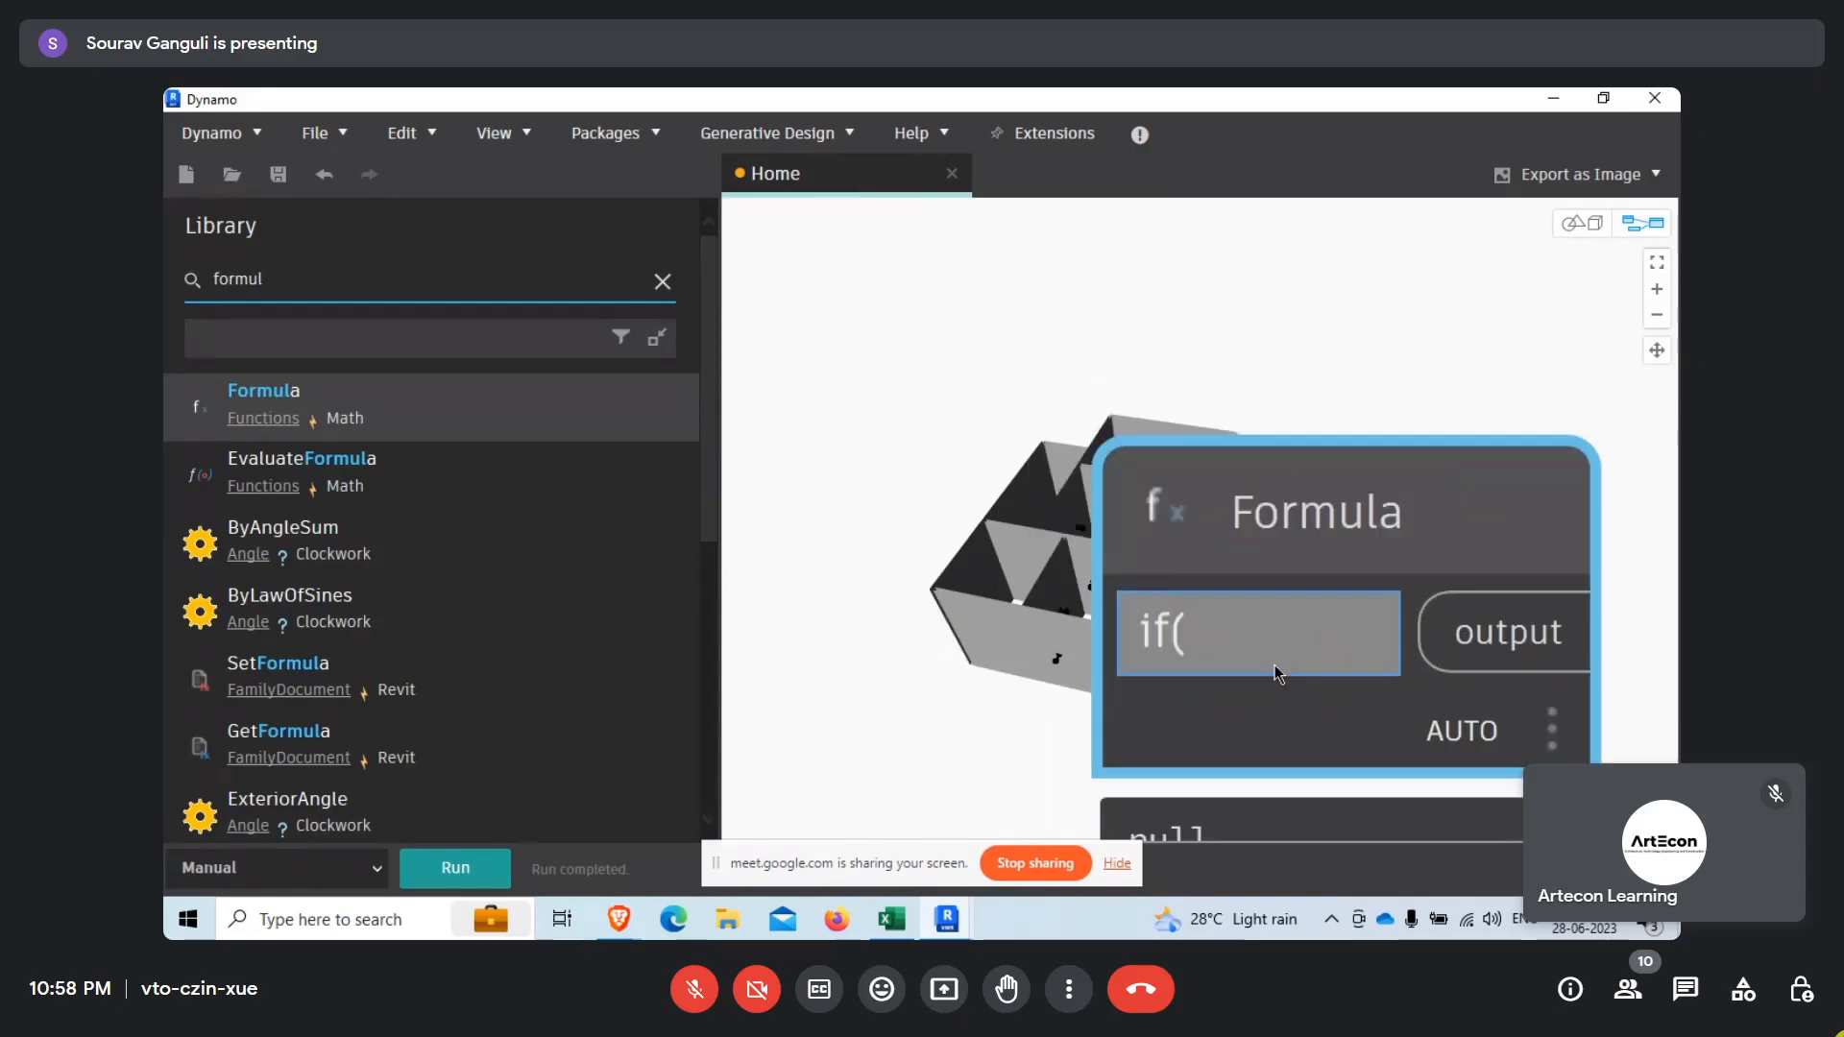
Complete the Formula node's expression as if(X&Y,True,False).
{"action": "type", "text": "X&"}
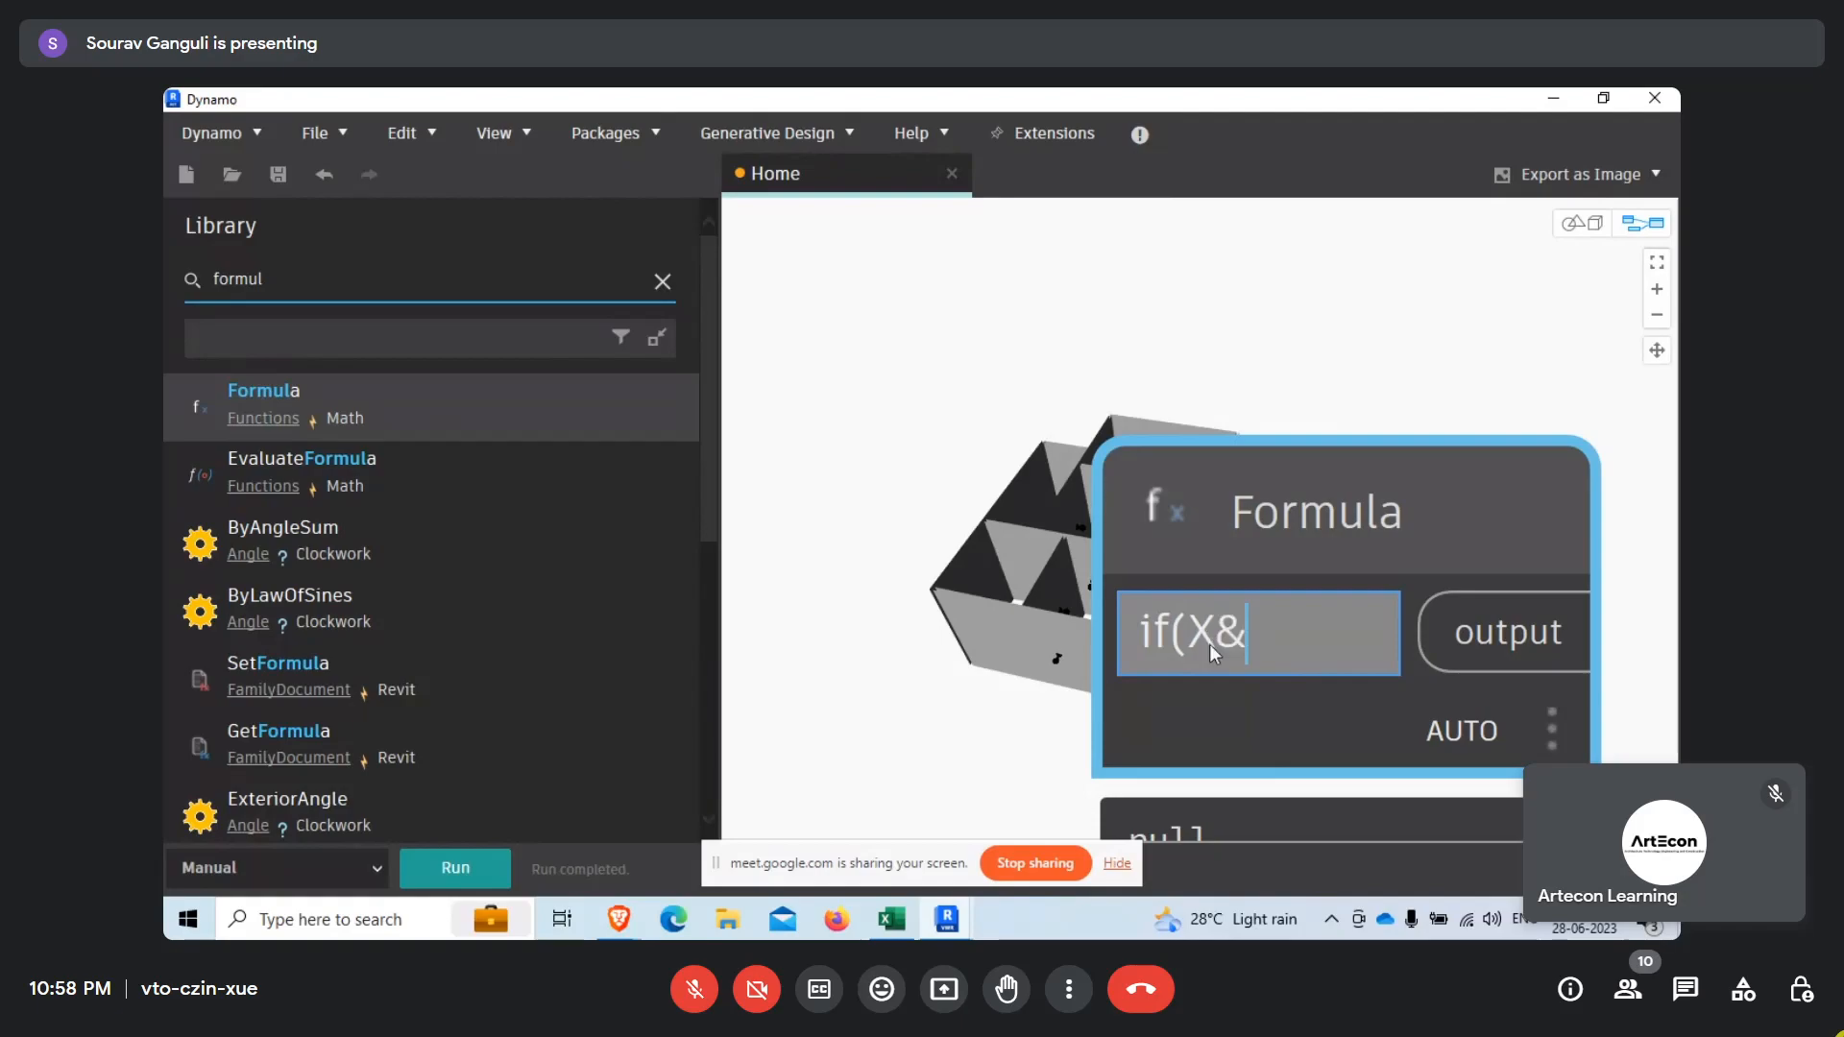
{"action": "double_click", "coordinate": [1227, 631]}
{"action": "left_click", "coordinate": [1251, 639]}
{"action": "type", "text": "Y,True,"}
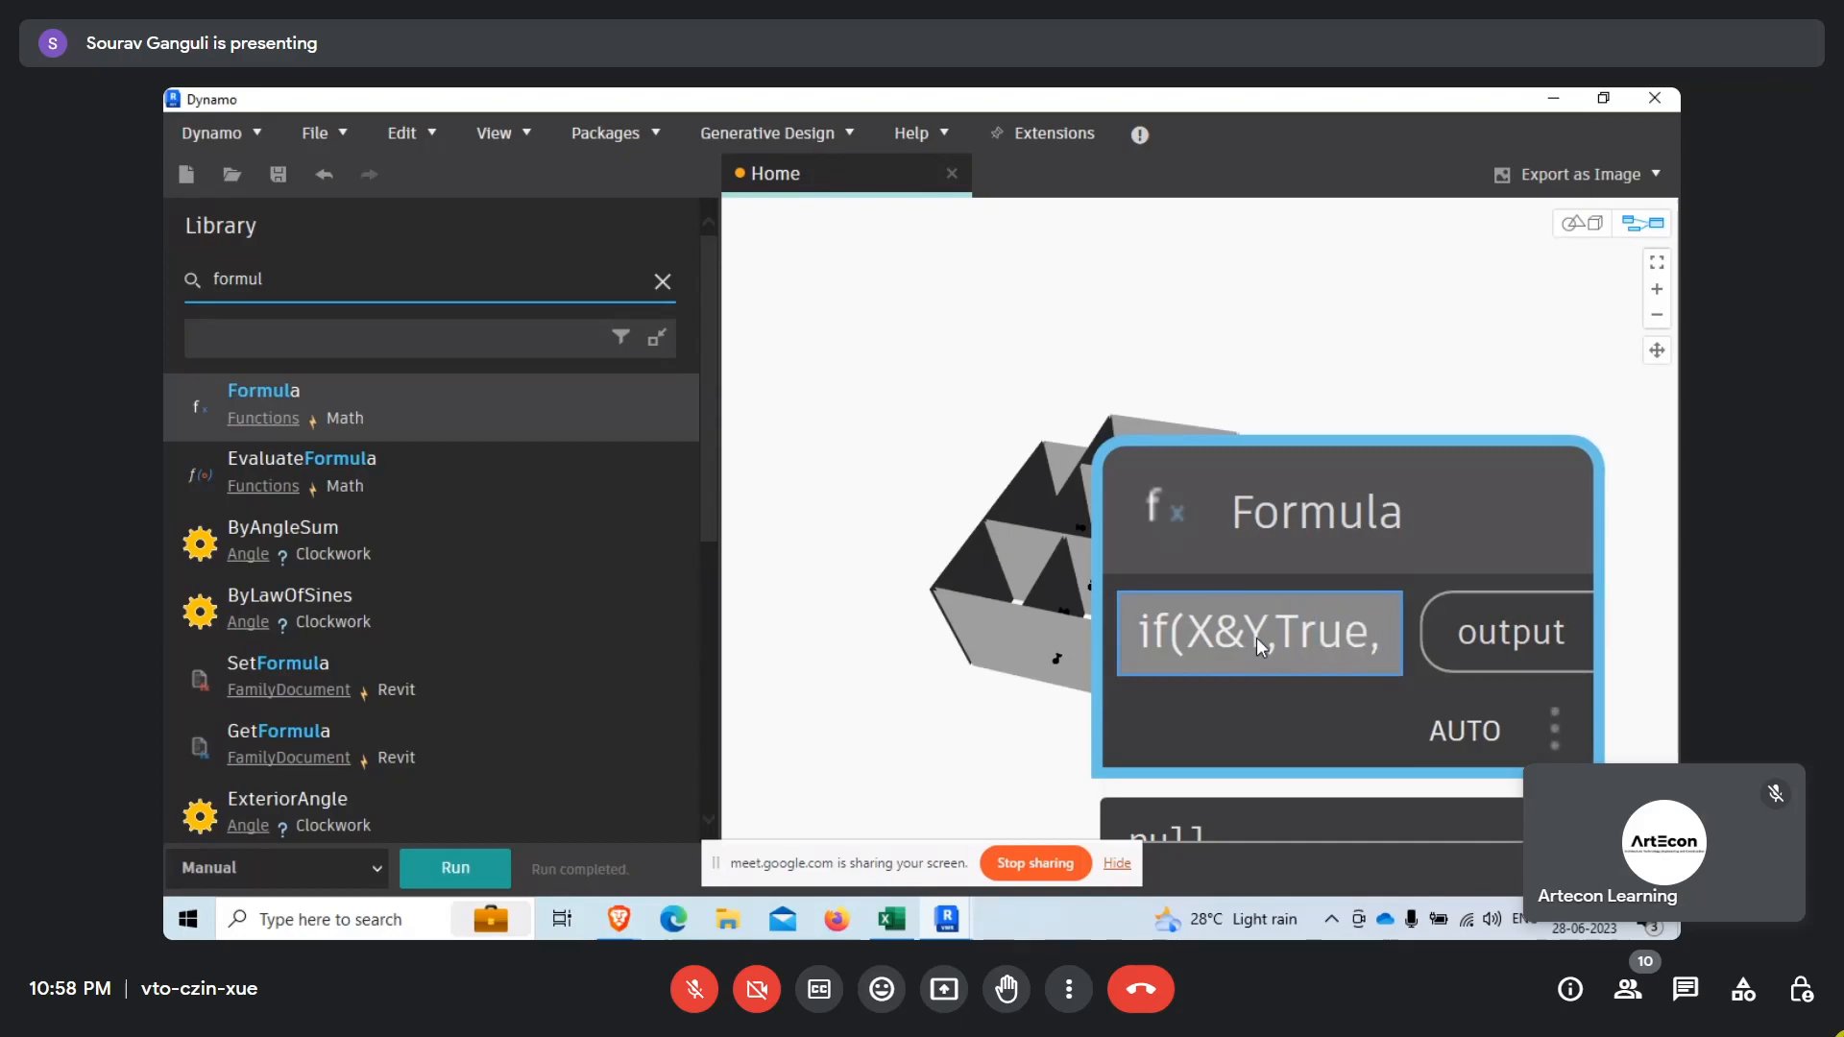
{"action": "type", "text": "Fal"}
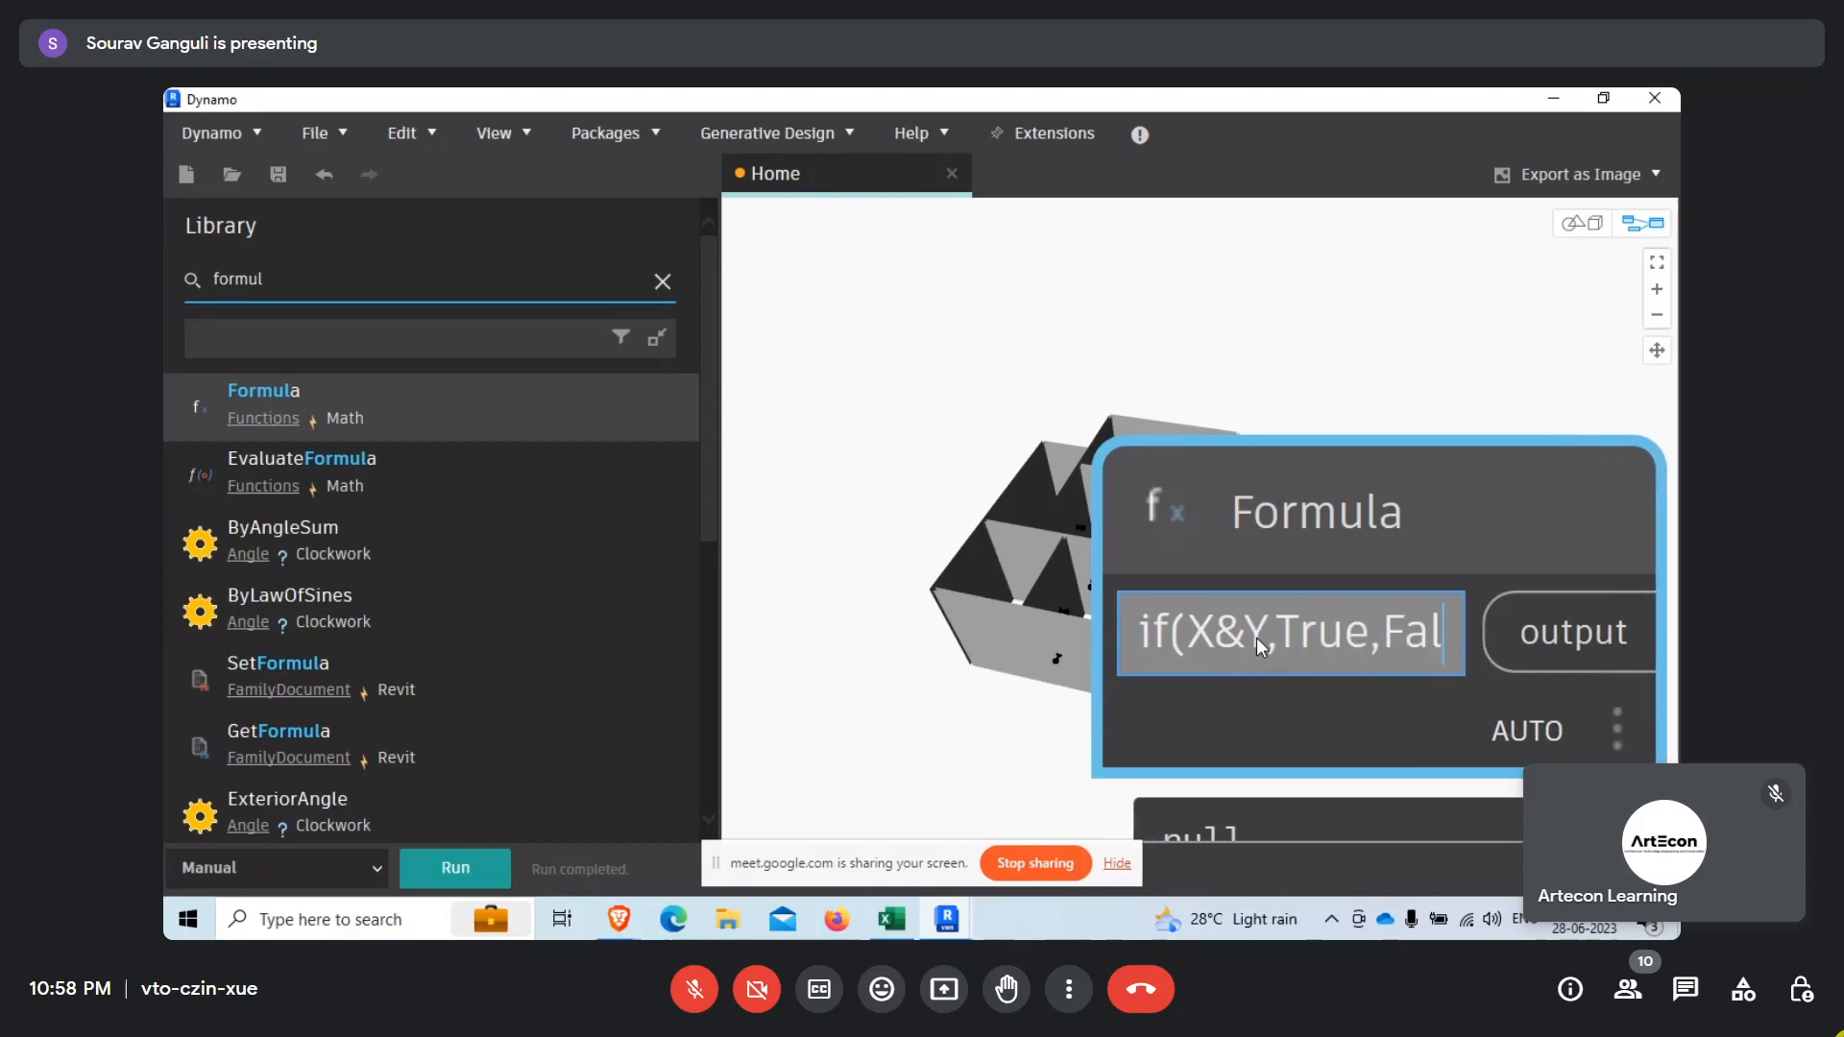
{"action": "type", "text": "se)"}
{"action": "left_click", "coordinate": [1317, 365]}
Connect the lower List.AnyTrue node's bool output to the Formula node's y input.
{"action": "scroll", "coordinate": [1185, 407], "scroll_direction": "down", "scroll_amount": 5}
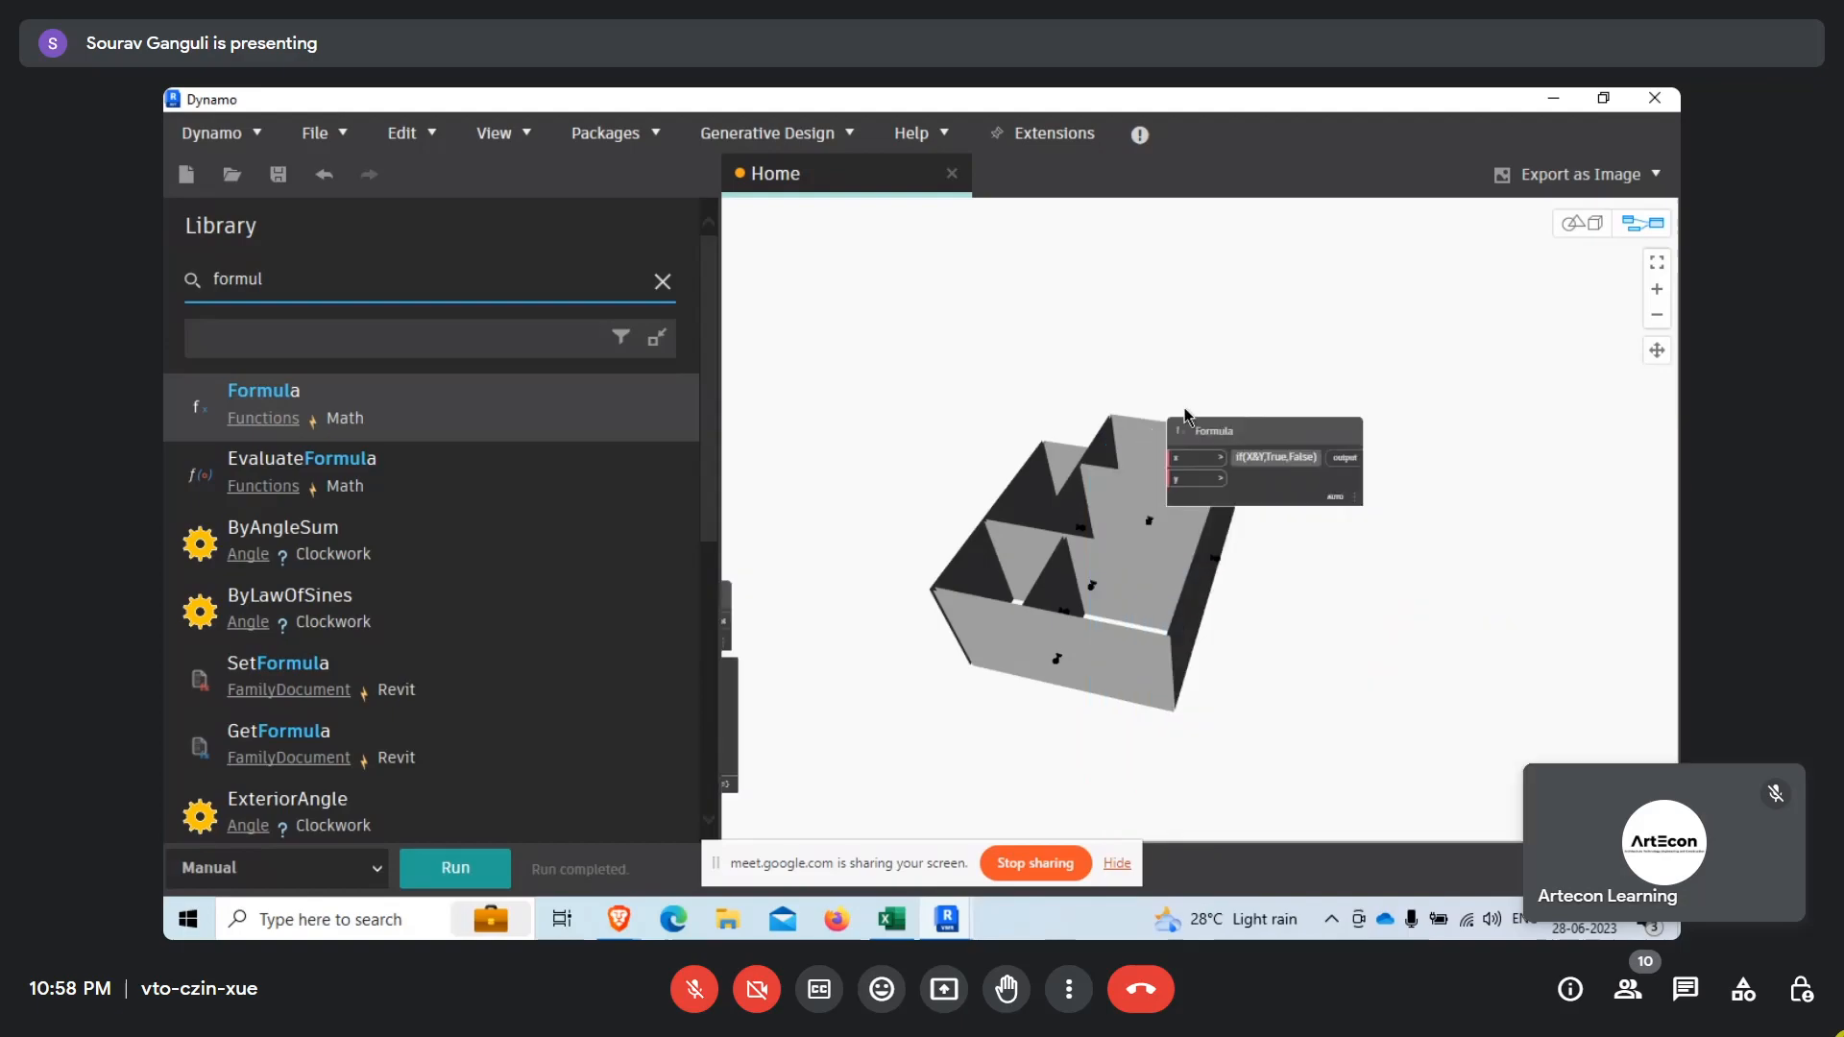
{"action": "left_click", "coordinate": [964, 534]}
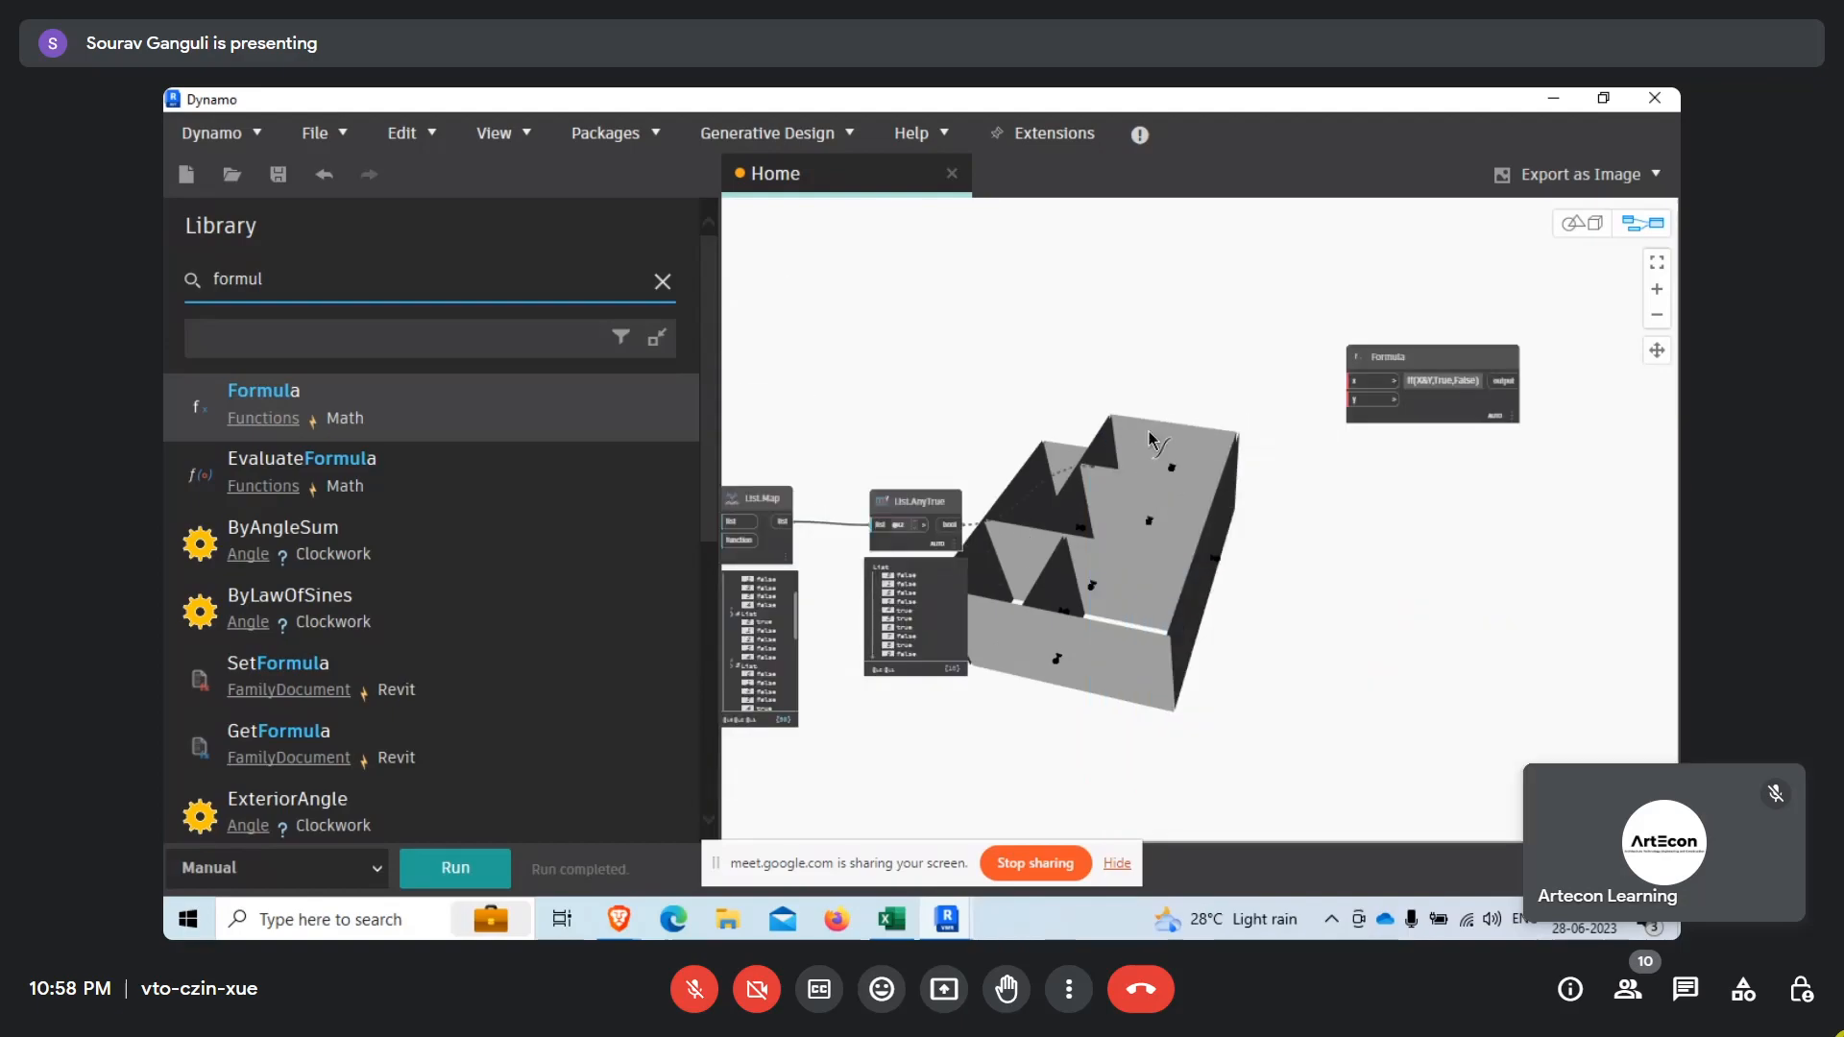
{"action": "scroll", "coordinate": [1360, 354], "scroll_direction": "up", "scroll_amount": 3}
{"action": "left_click", "coordinate": [1350, 466]}
Connect the upper List.AnyTrue node's bool output to the Formula node's x input.
{"action": "scroll", "coordinate": [1344, 473], "scroll_direction": "down", "scroll_amount": 4}
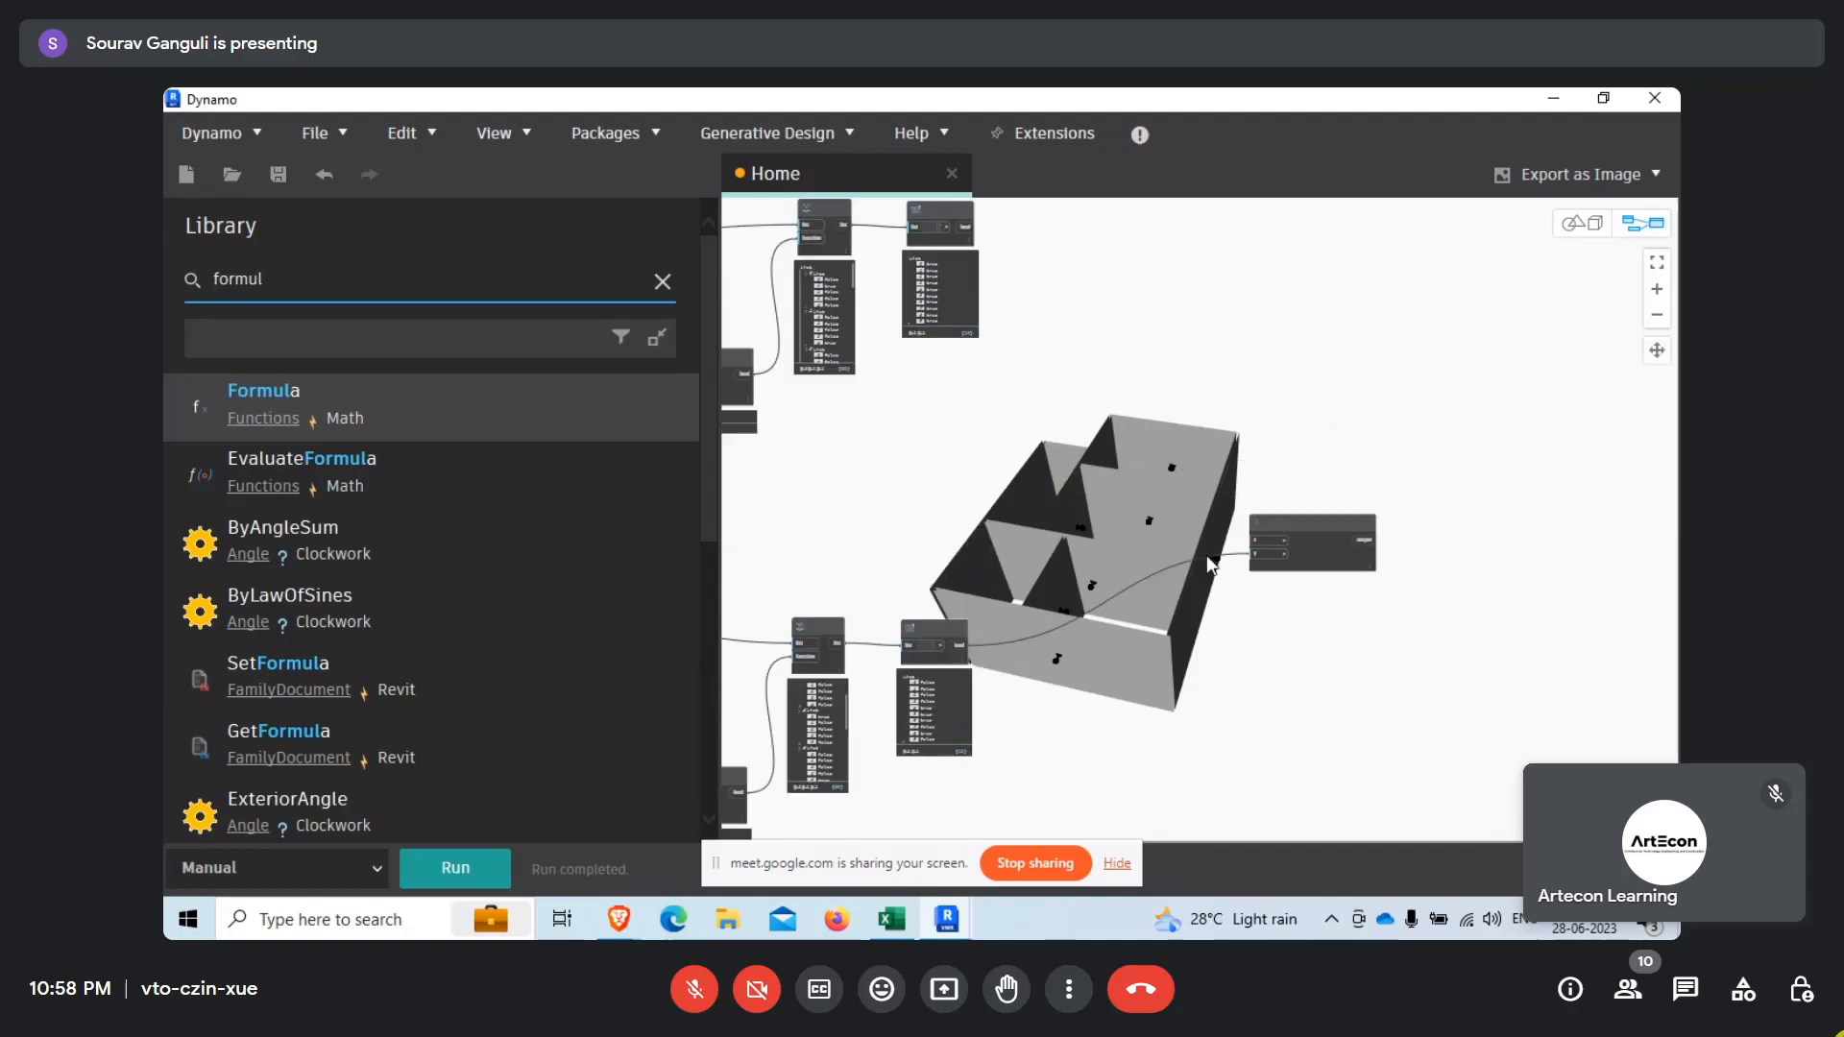
{"action": "scroll", "coordinate": [989, 282], "scroll_direction": "up", "scroll_amount": 2}
{"action": "left_click", "coordinate": [920, 306]}
{"action": "scroll", "coordinate": [1061, 306], "scroll_direction": "down", "scroll_amount": 2}
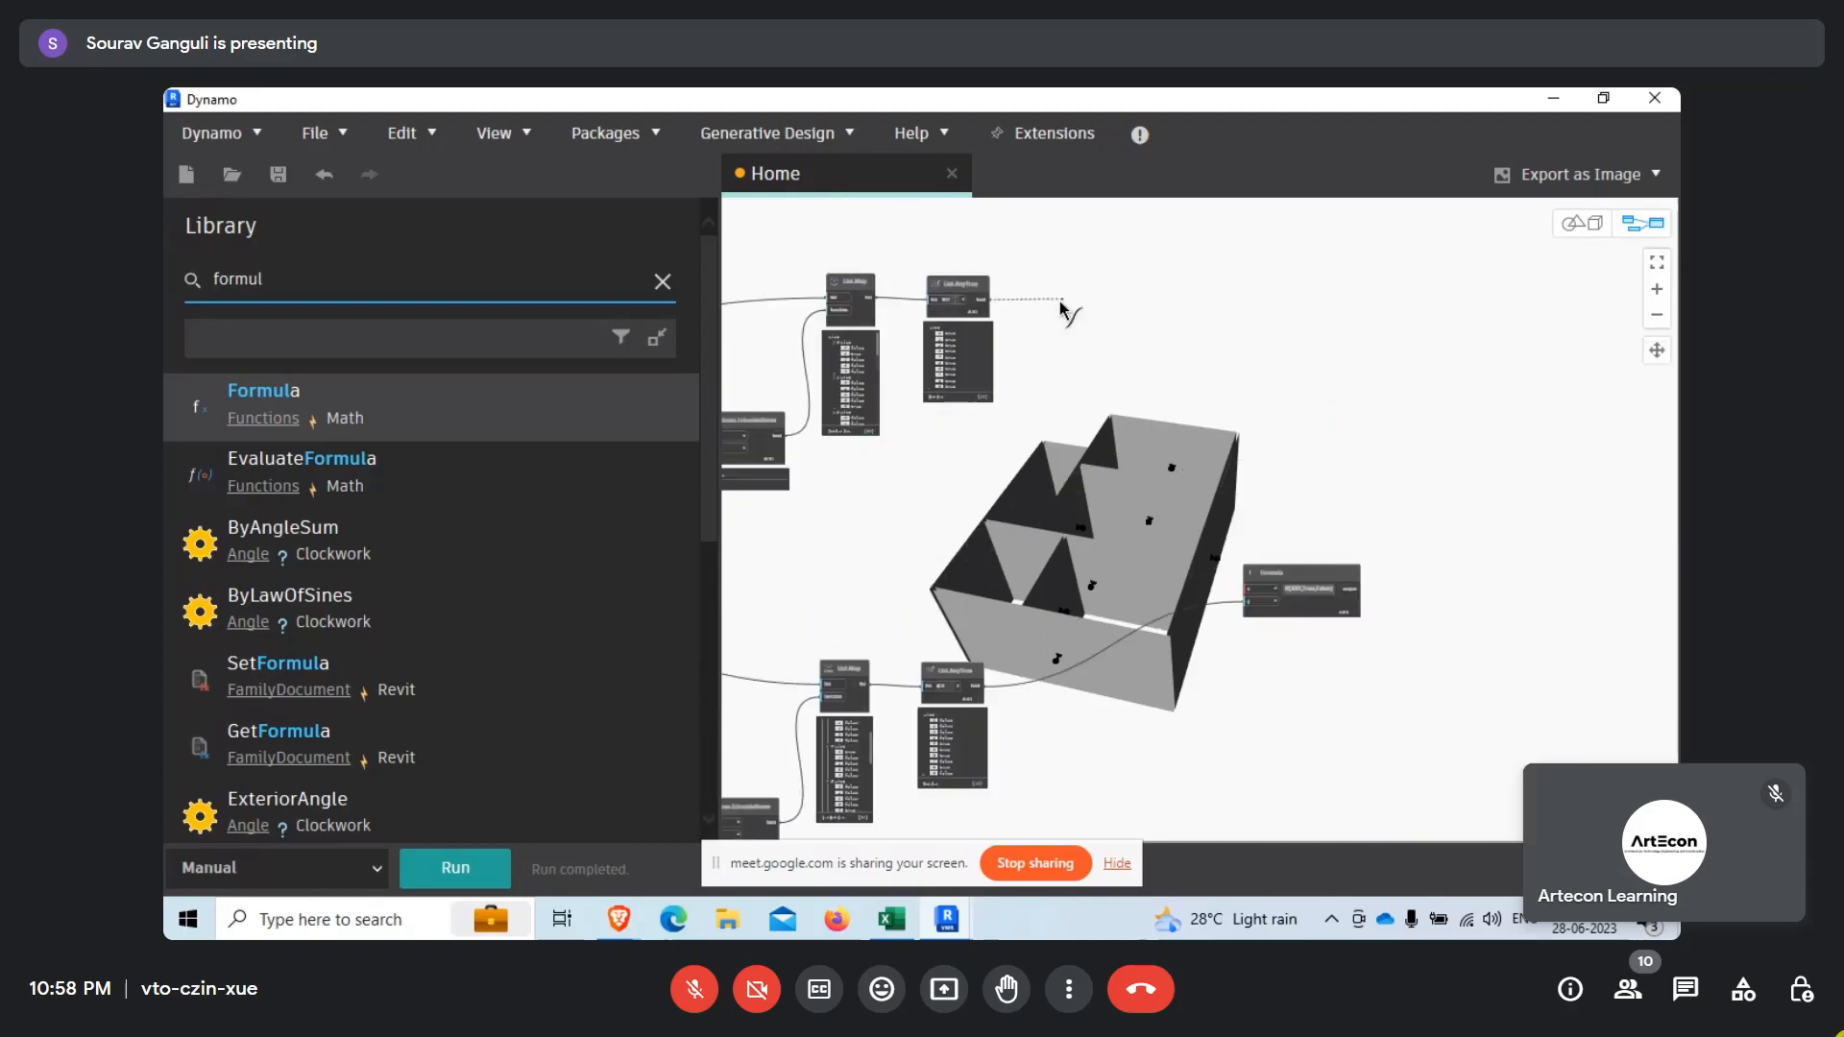
{"action": "scroll", "coordinate": [1251, 589], "scroll_direction": "up", "scroll_amount": 4}
{"action": "left_click", "coordinate": [1253, 591]}
Run the graph and inspect the Formula node's output list.
{"action": "middle_click_drag", "start_coordinate": [1397, 716], "coordinate": [1242, 660]}
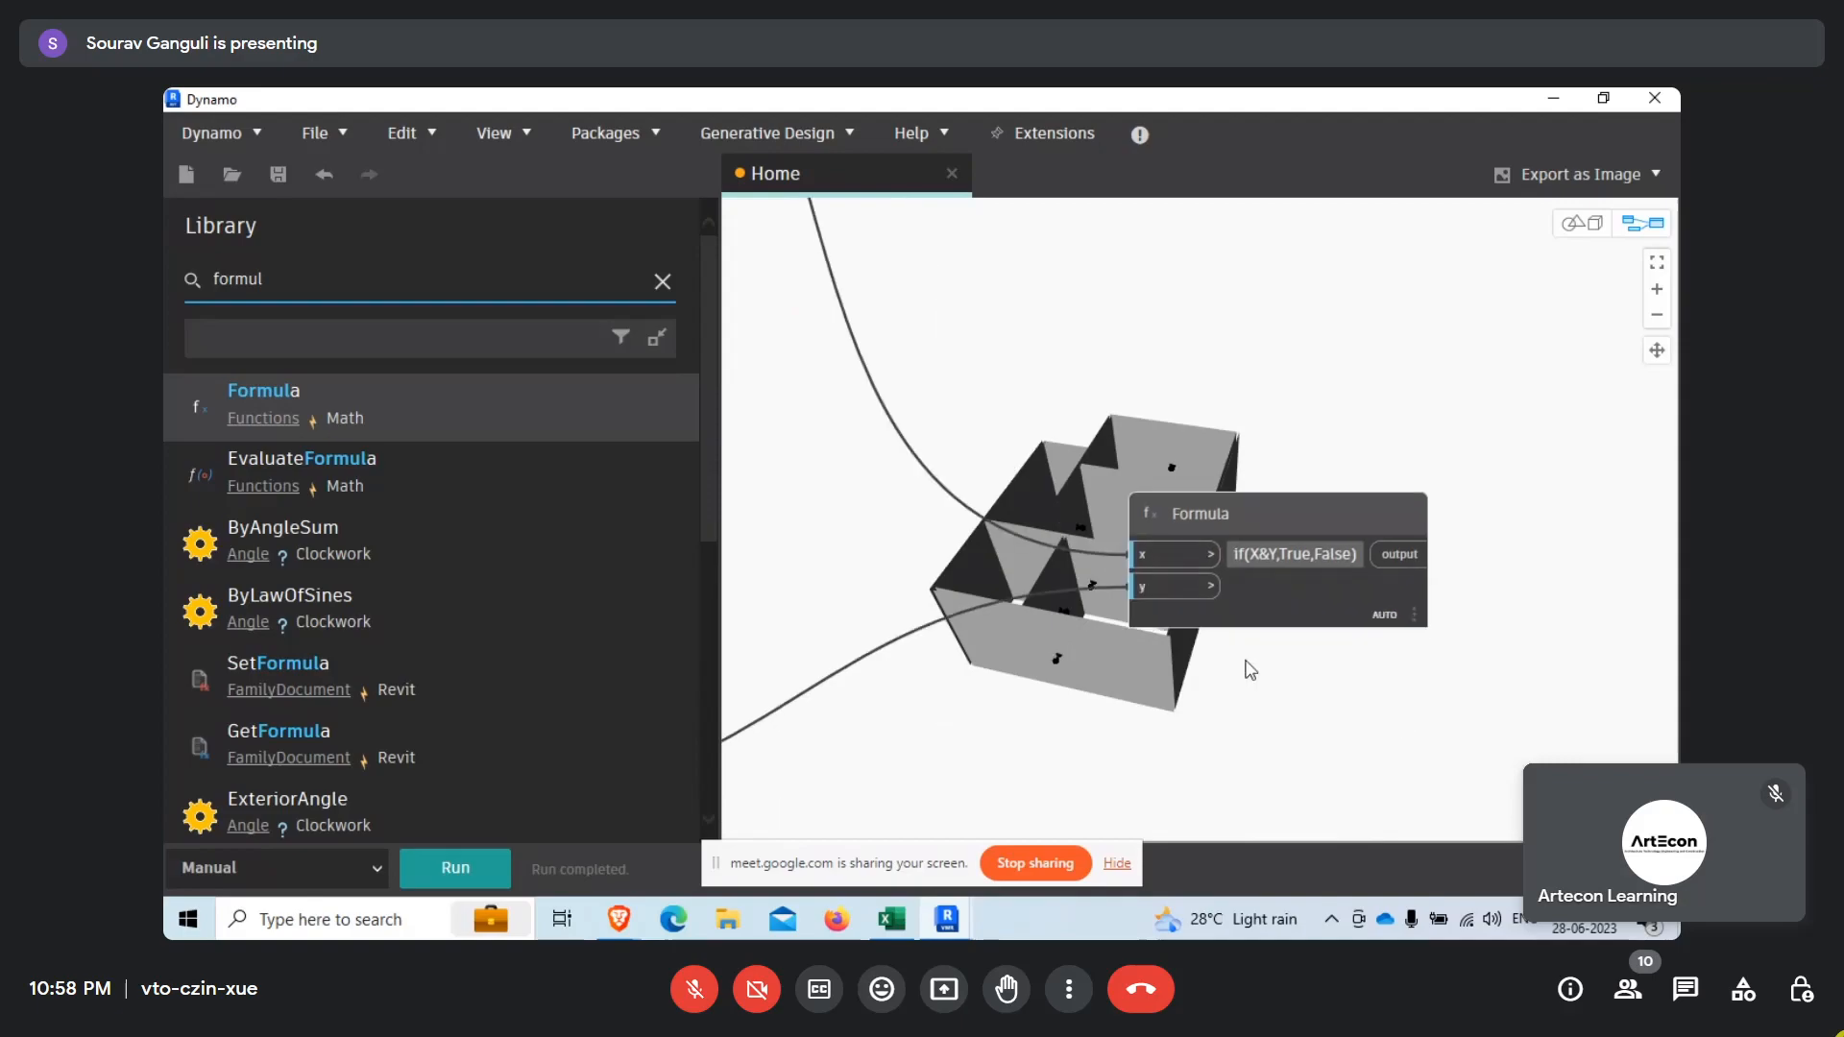
{"action": "left_click", "coordinate": [473, 870]}
{"action": "scroll", "coordinate": [1348, 587], "scroll_direction": "up", "scroll_amount": 3}
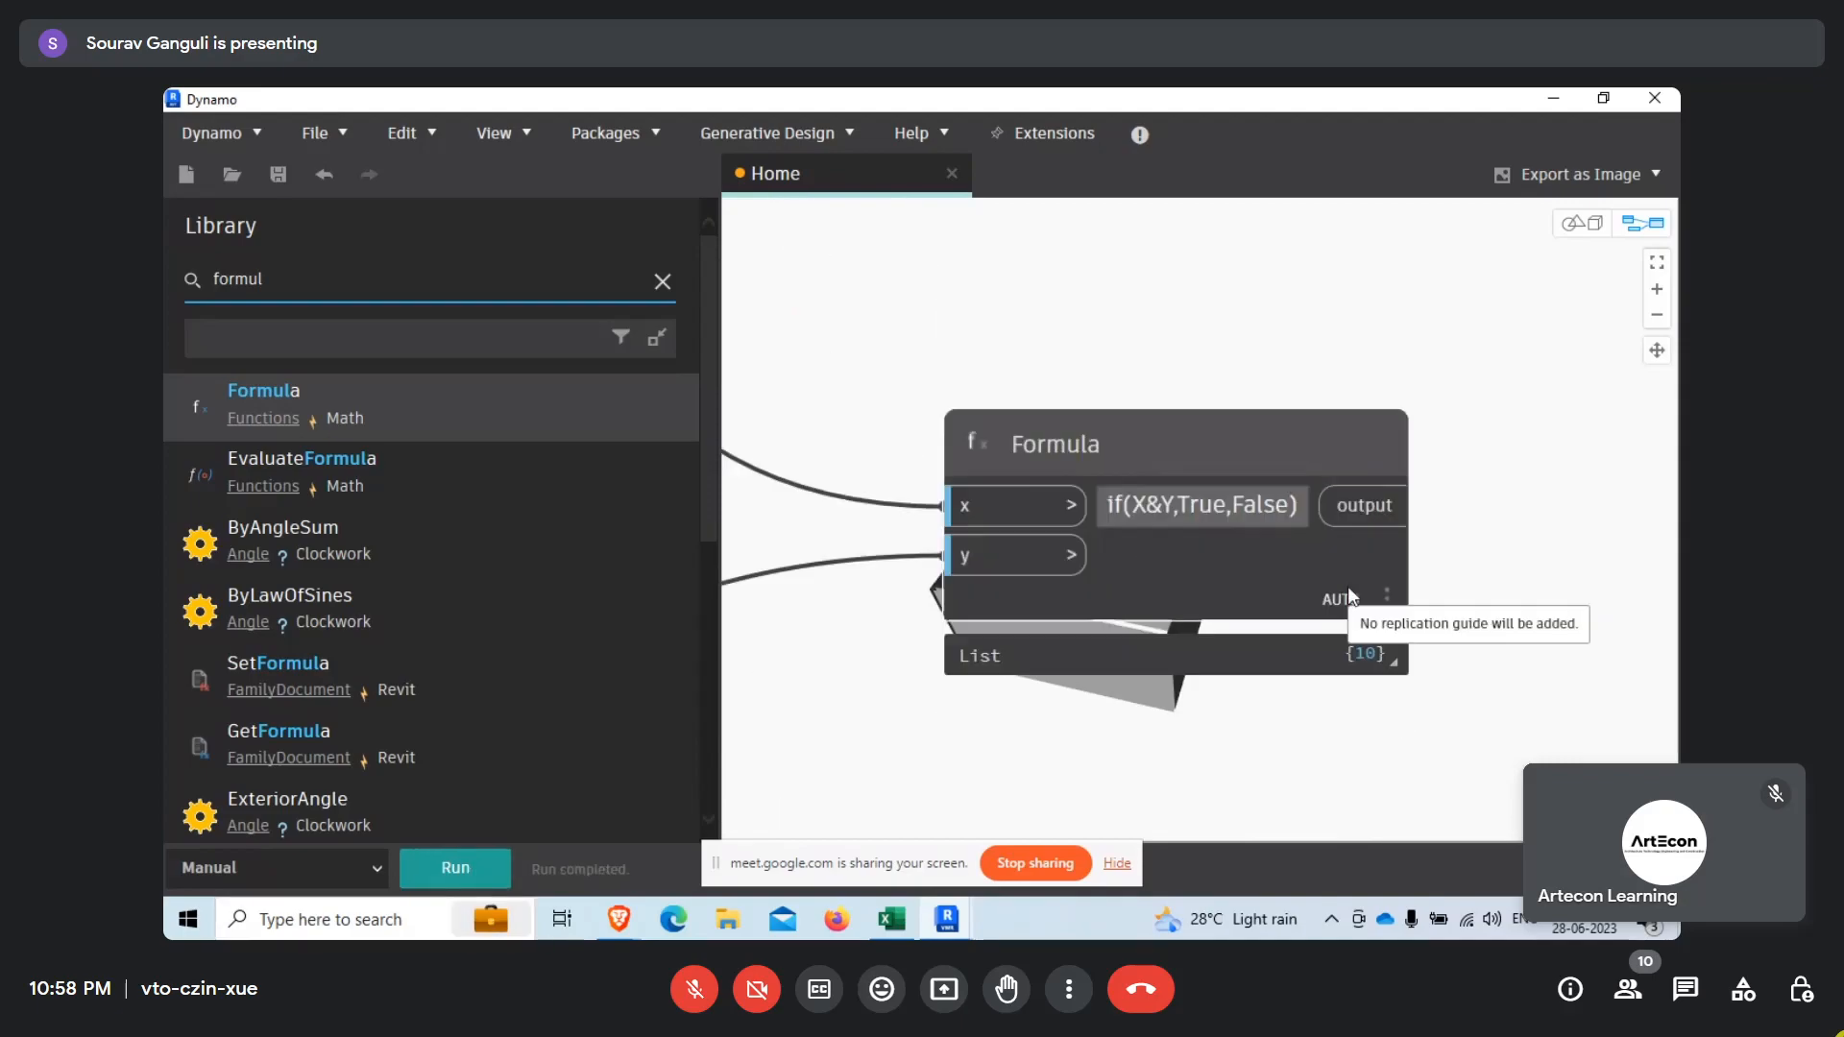
Expand the Formula node's output list and compare its true/false values with the outputs of the two List.AnyTrue nodes.
{"action": "left_click", "coordinate": [1377, 653]}
{"action": "middle_click_drag", "start_coordinate": [1458, 717], "coordinate": [1429, 629]}
{"action": "scroll", "coordinate": [1442, 604], "scroll_direction": "down", "scroll_amount": 3}
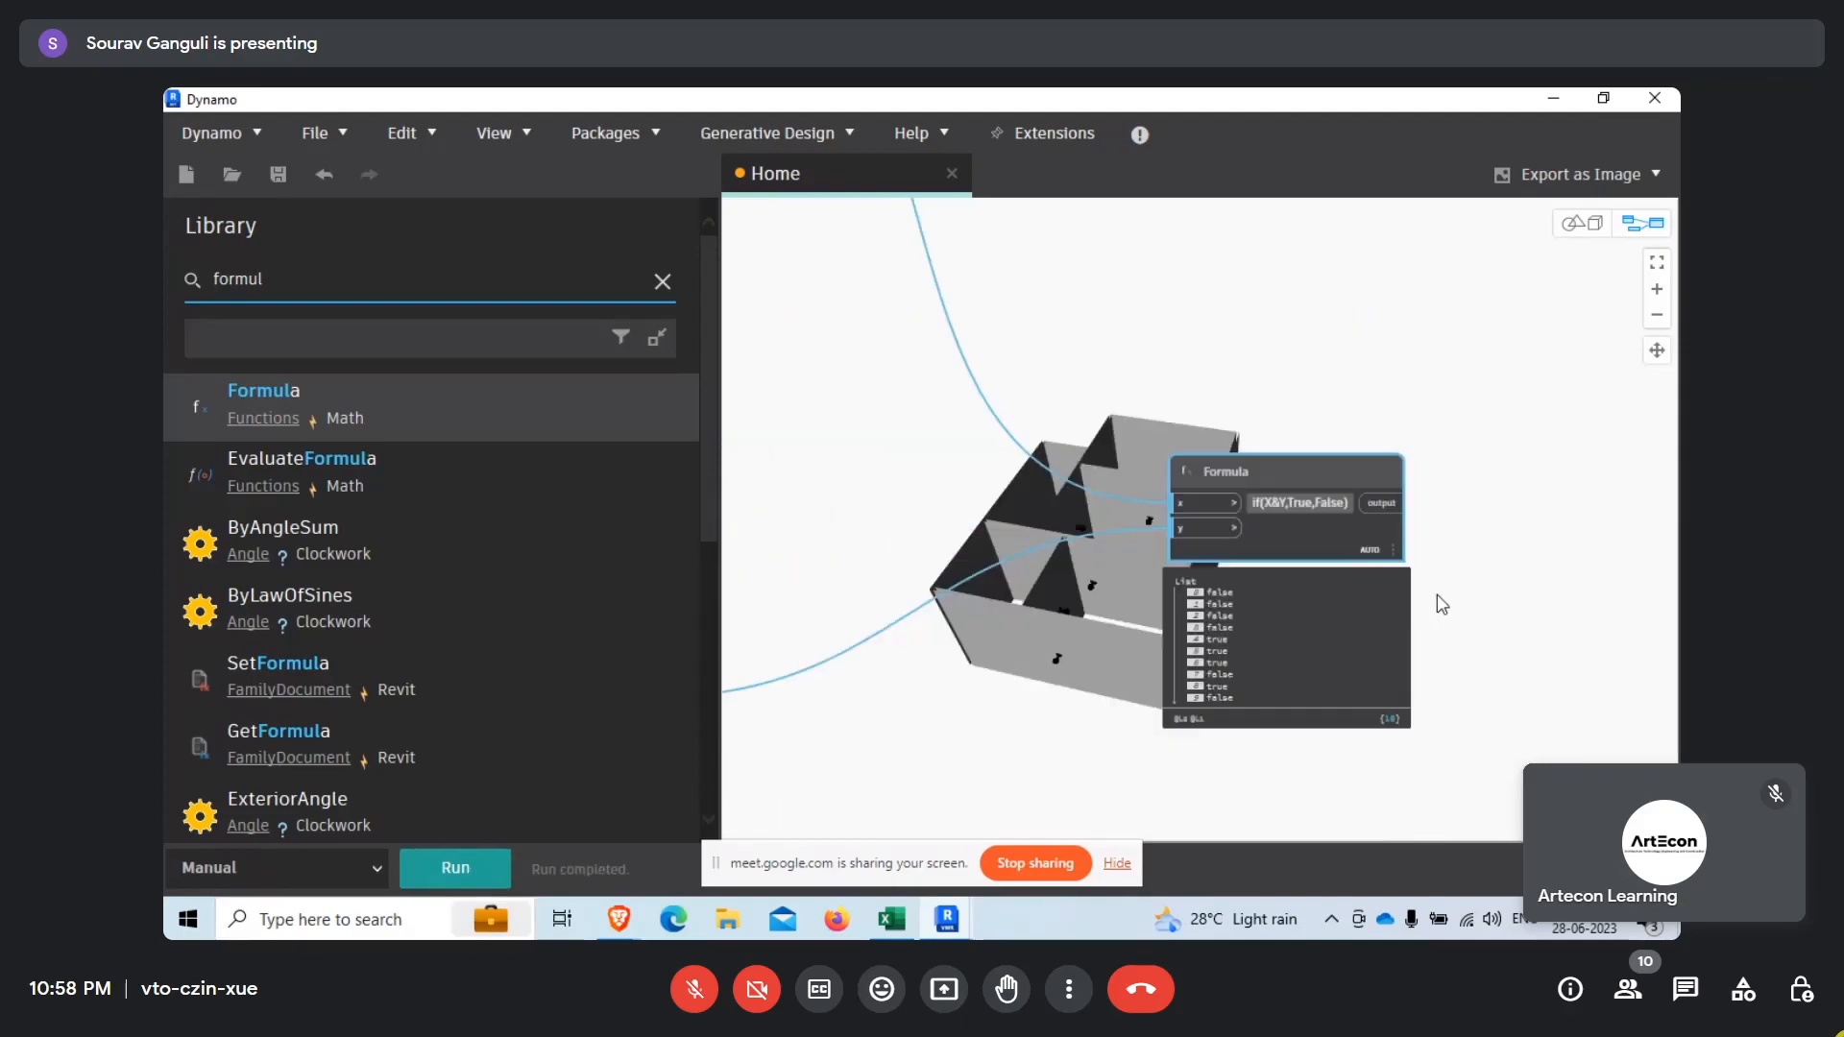
{"action": "middle_click_drag", "start_coordinate": [1161, 654], "coordinate": [1421, 644]}
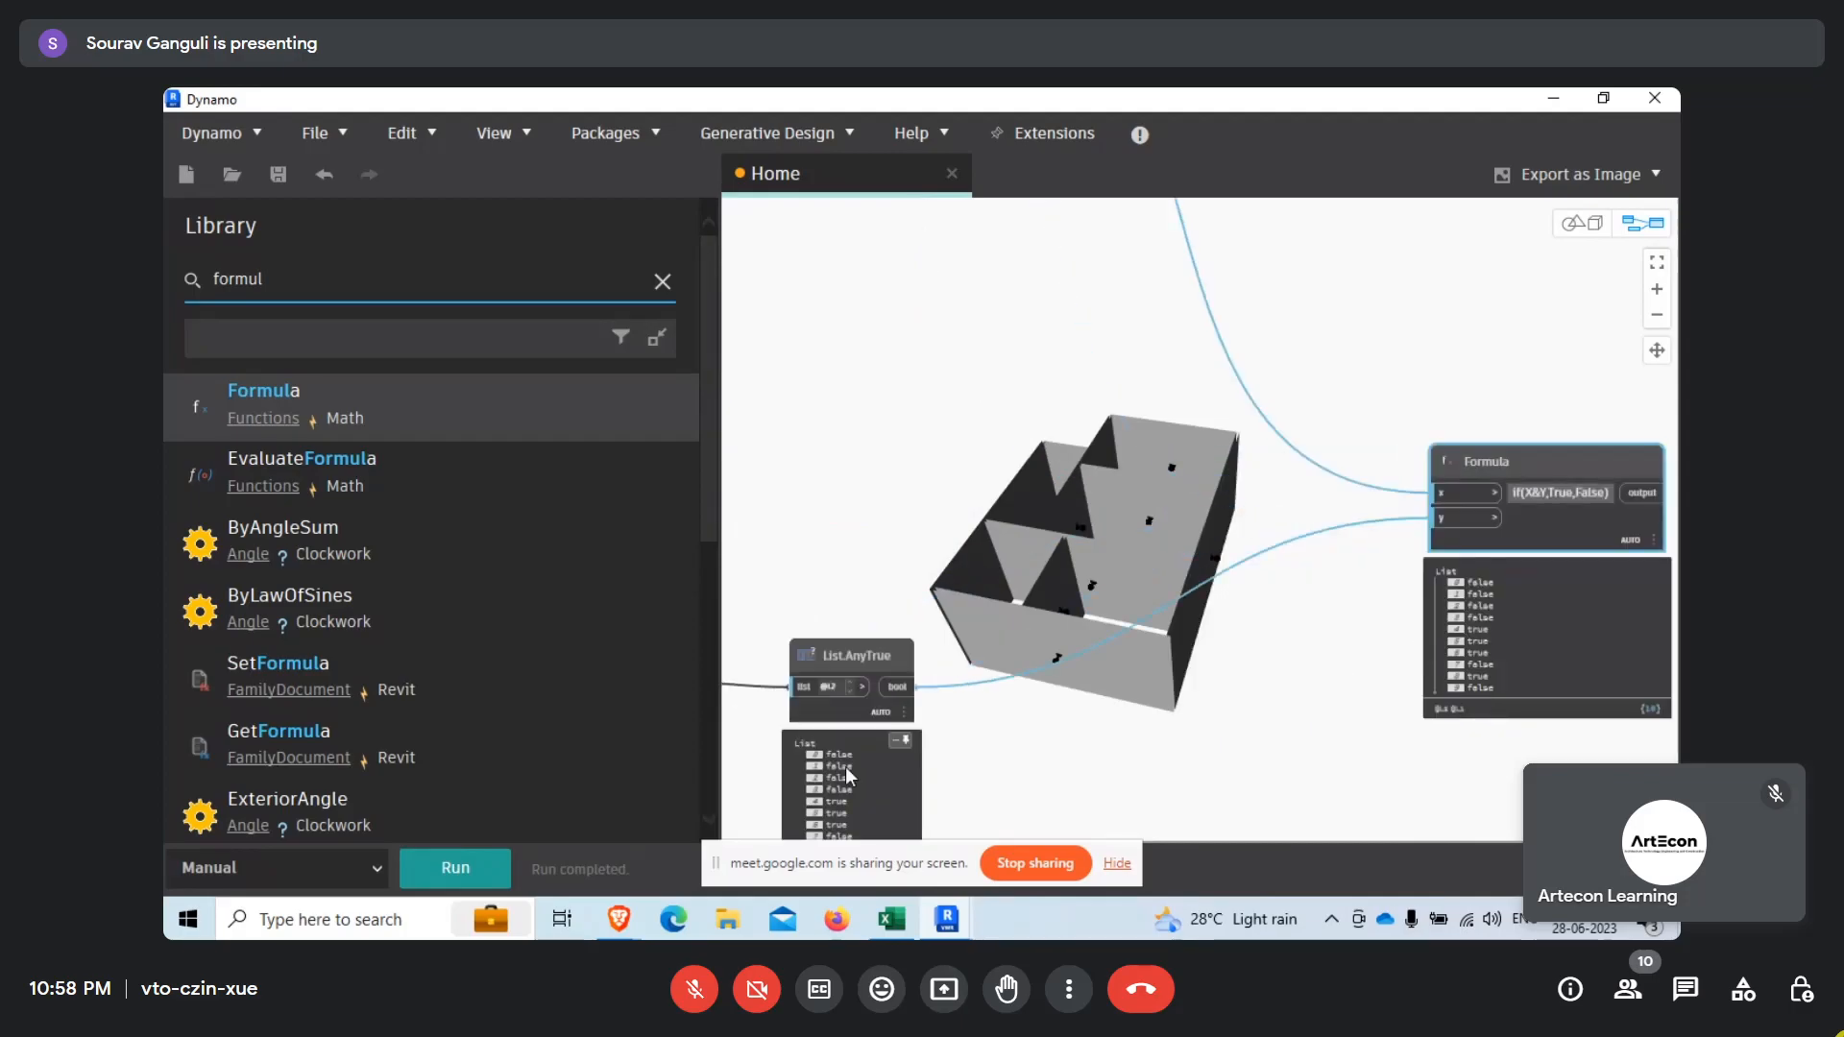
{"action": "middle_click_drag", "start_coordinate": [1075, 465], "coordinate": [1074, 472]}
{"action": "scroll", "coordinate": [1073, 473], "scroll_direction": "down", "scroll_amount": 2}
{"action": "scroll", "coordinate": [1320, 389], "scroll_direction": "down", "scroll_amount": 2}
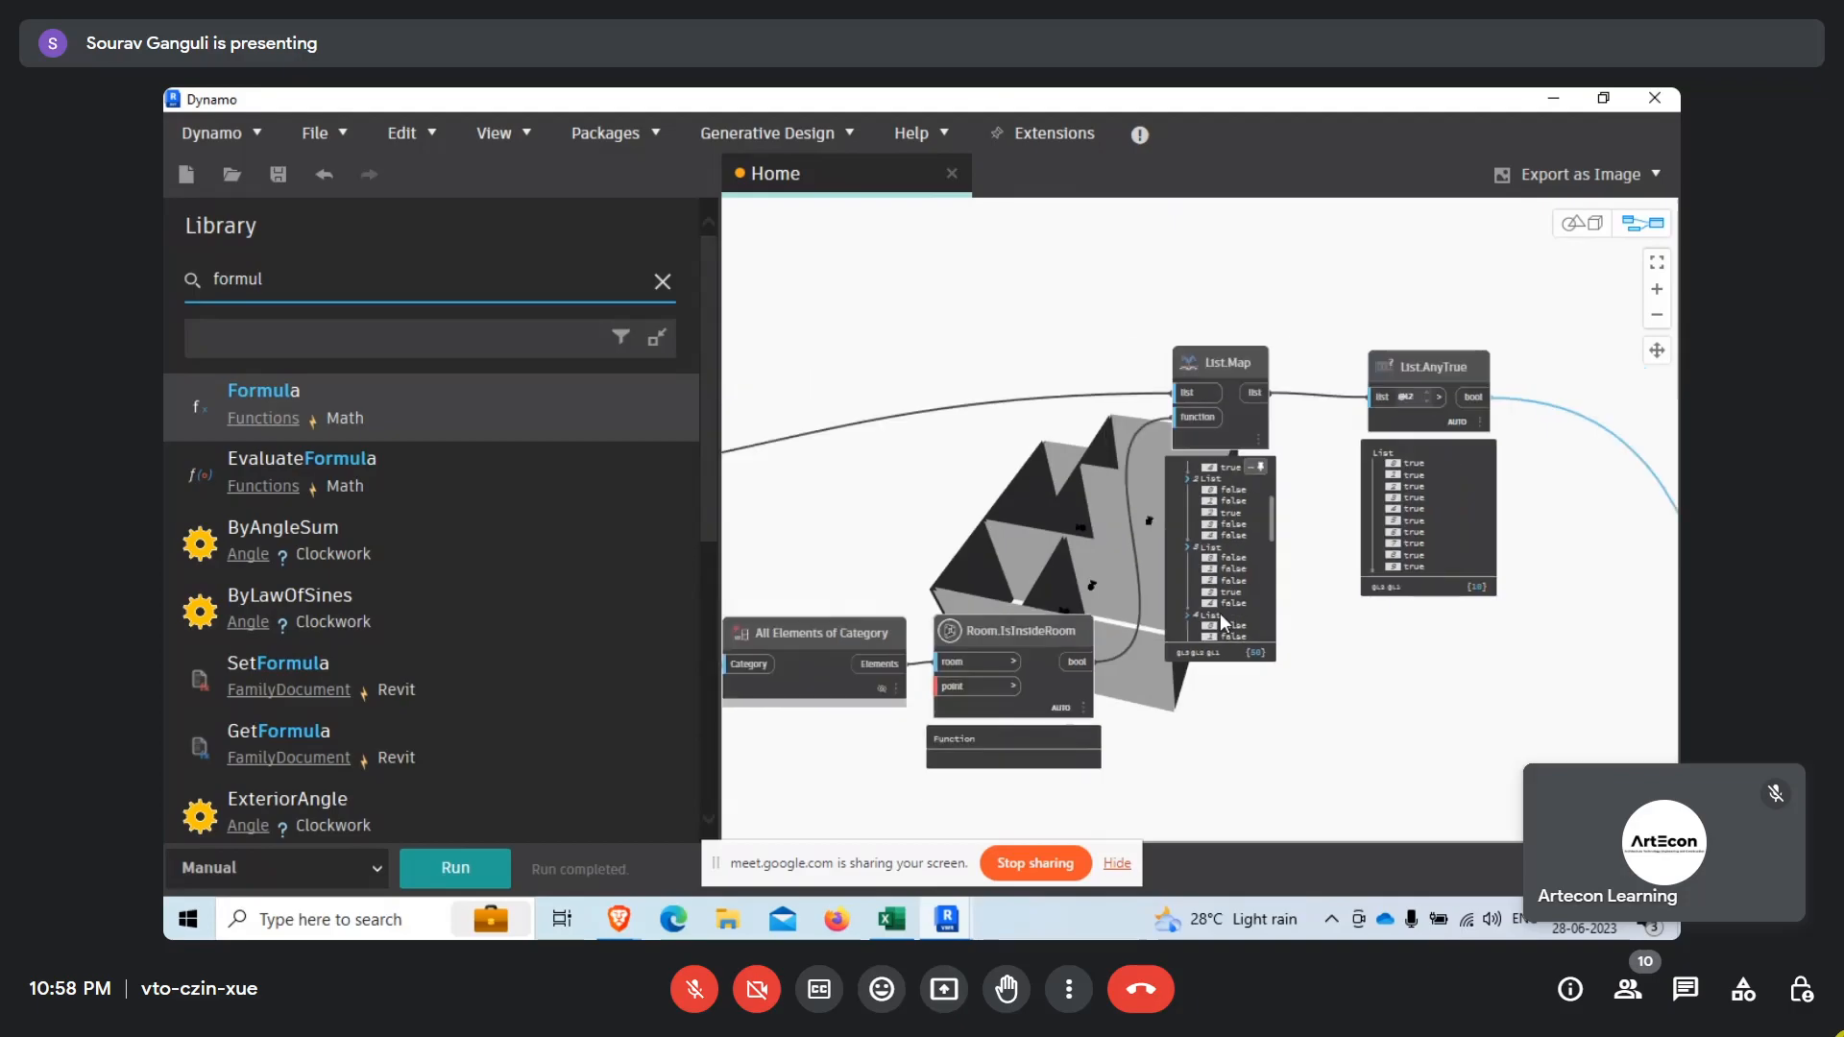
{"action": "scroll", "coordinate": [1349, 574], "scroll_direction": "down", "scroll_amount": 2}
{"action": "scroll", "coordinate": [1349, 575], "scroll_direction": "up", "scroll_amount": 4}
{"action": "middle_click_drag", "start_coordinate": [1239, 621], "coordinate": [1083, 405]}
{"action": "scroll", "coordinate": [1099, 421], "scroll_direction": "down", "scroll_amount": 2}
{"action": "scroll", "coordinate": [1614, 722], "scroll_direction": "up", "scroll_amount": 5}
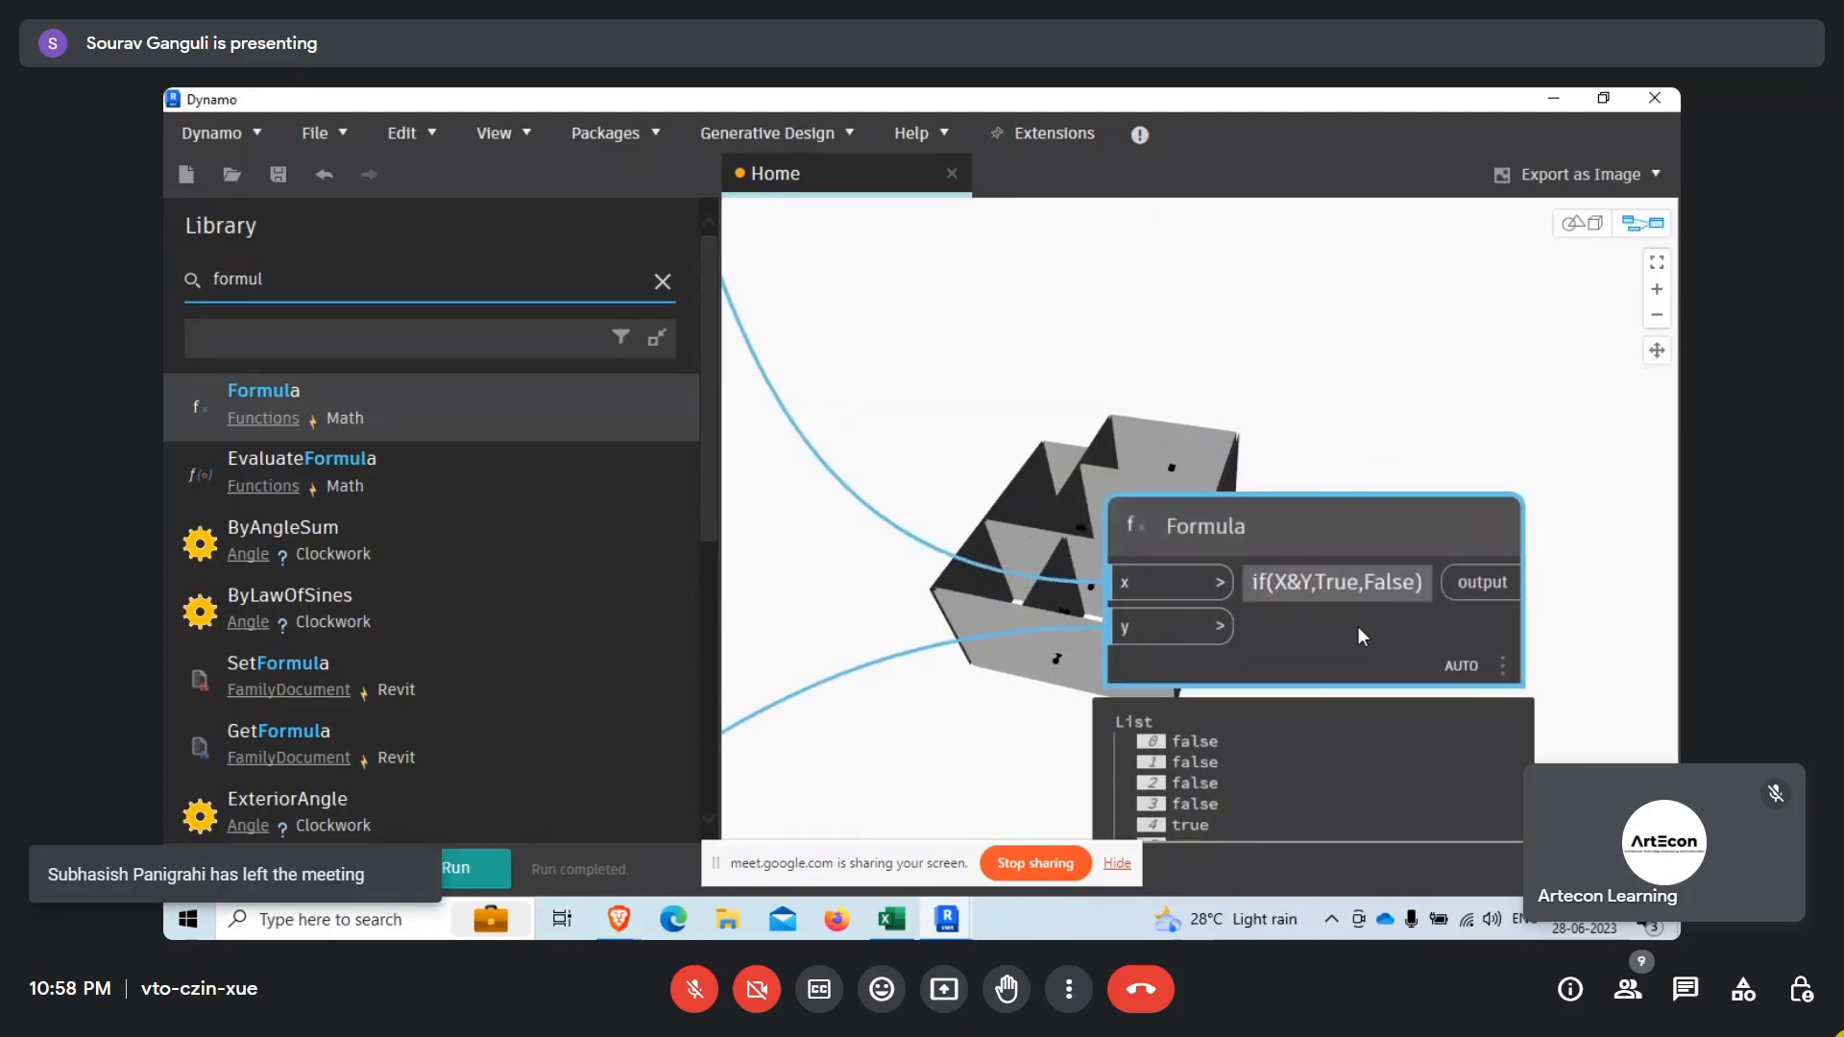
{"action": "scroll", "coordinate": [1357, 626], "scroll_direction": "up", "scroll_amount": 1}
{"action": "scroll", "coordinate": [1114, 392], "scroll_direction": "down", "scroll_amount": 2}
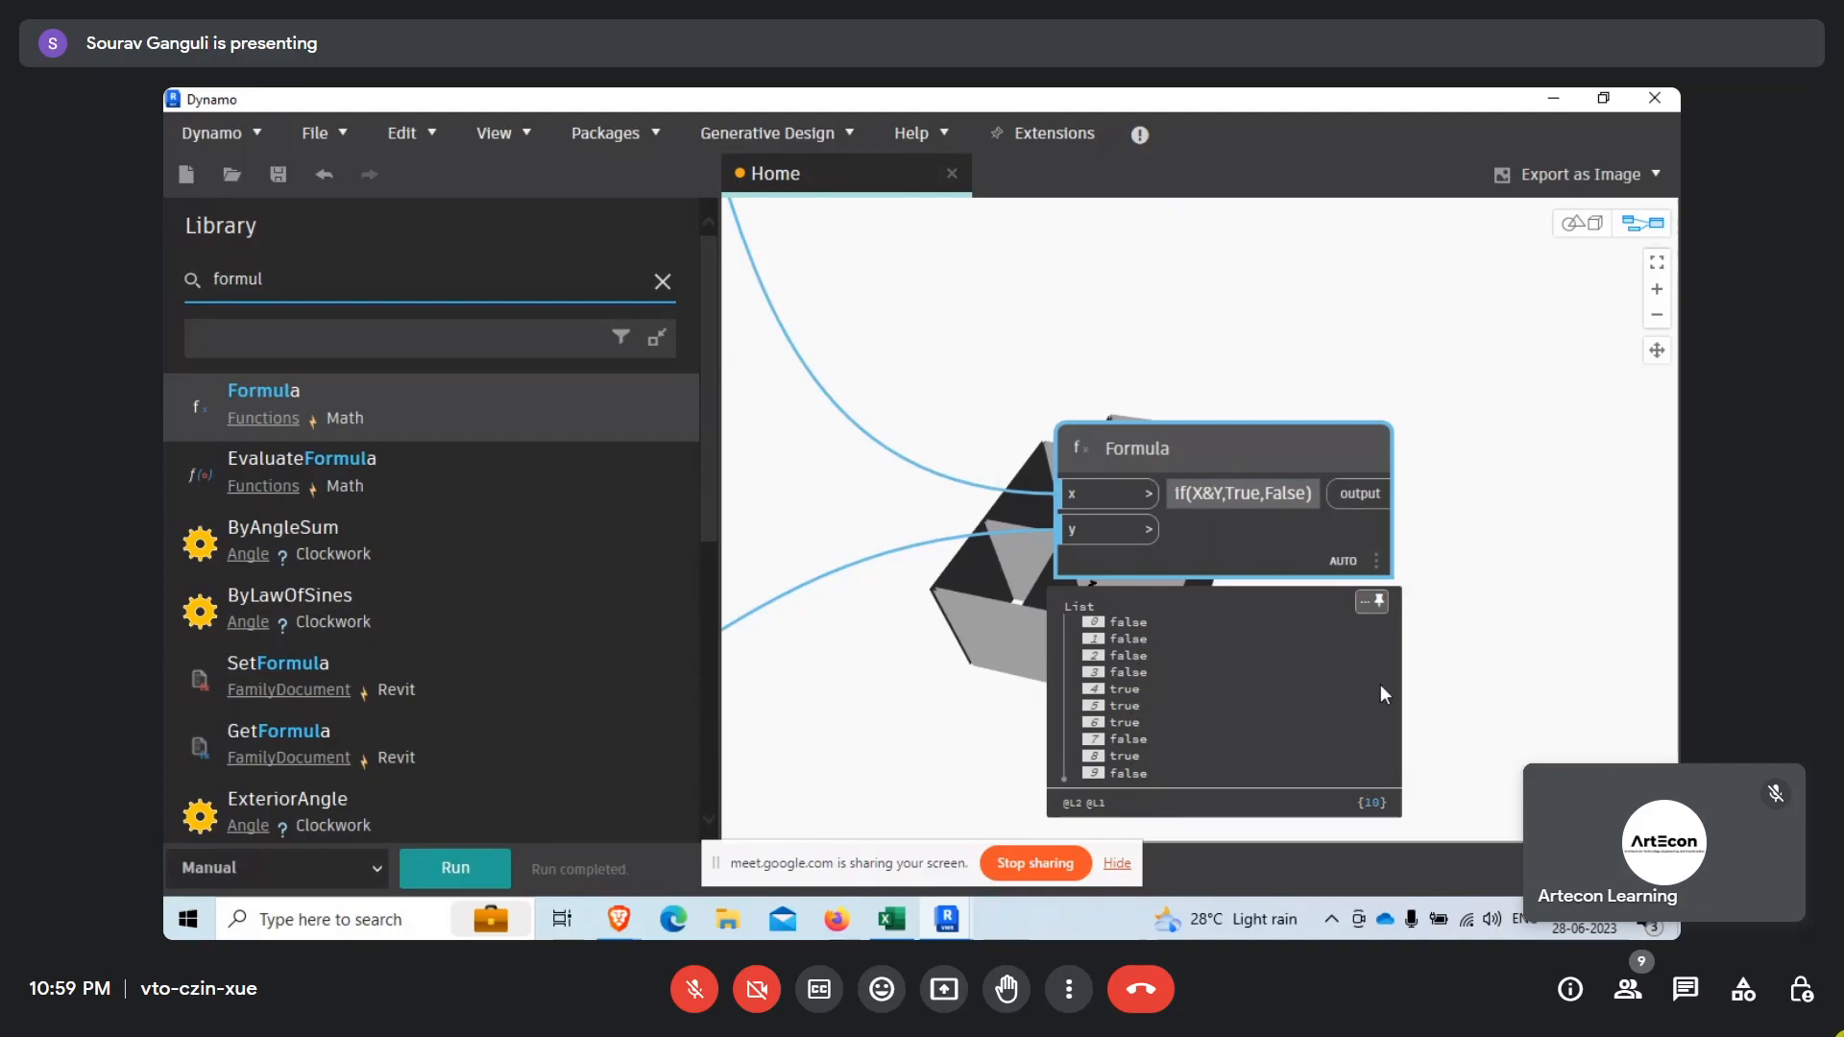
{"action": "scroll", "coordinate": [1356, 608], "scroll_direction": "down", "scroll_amount": 3}
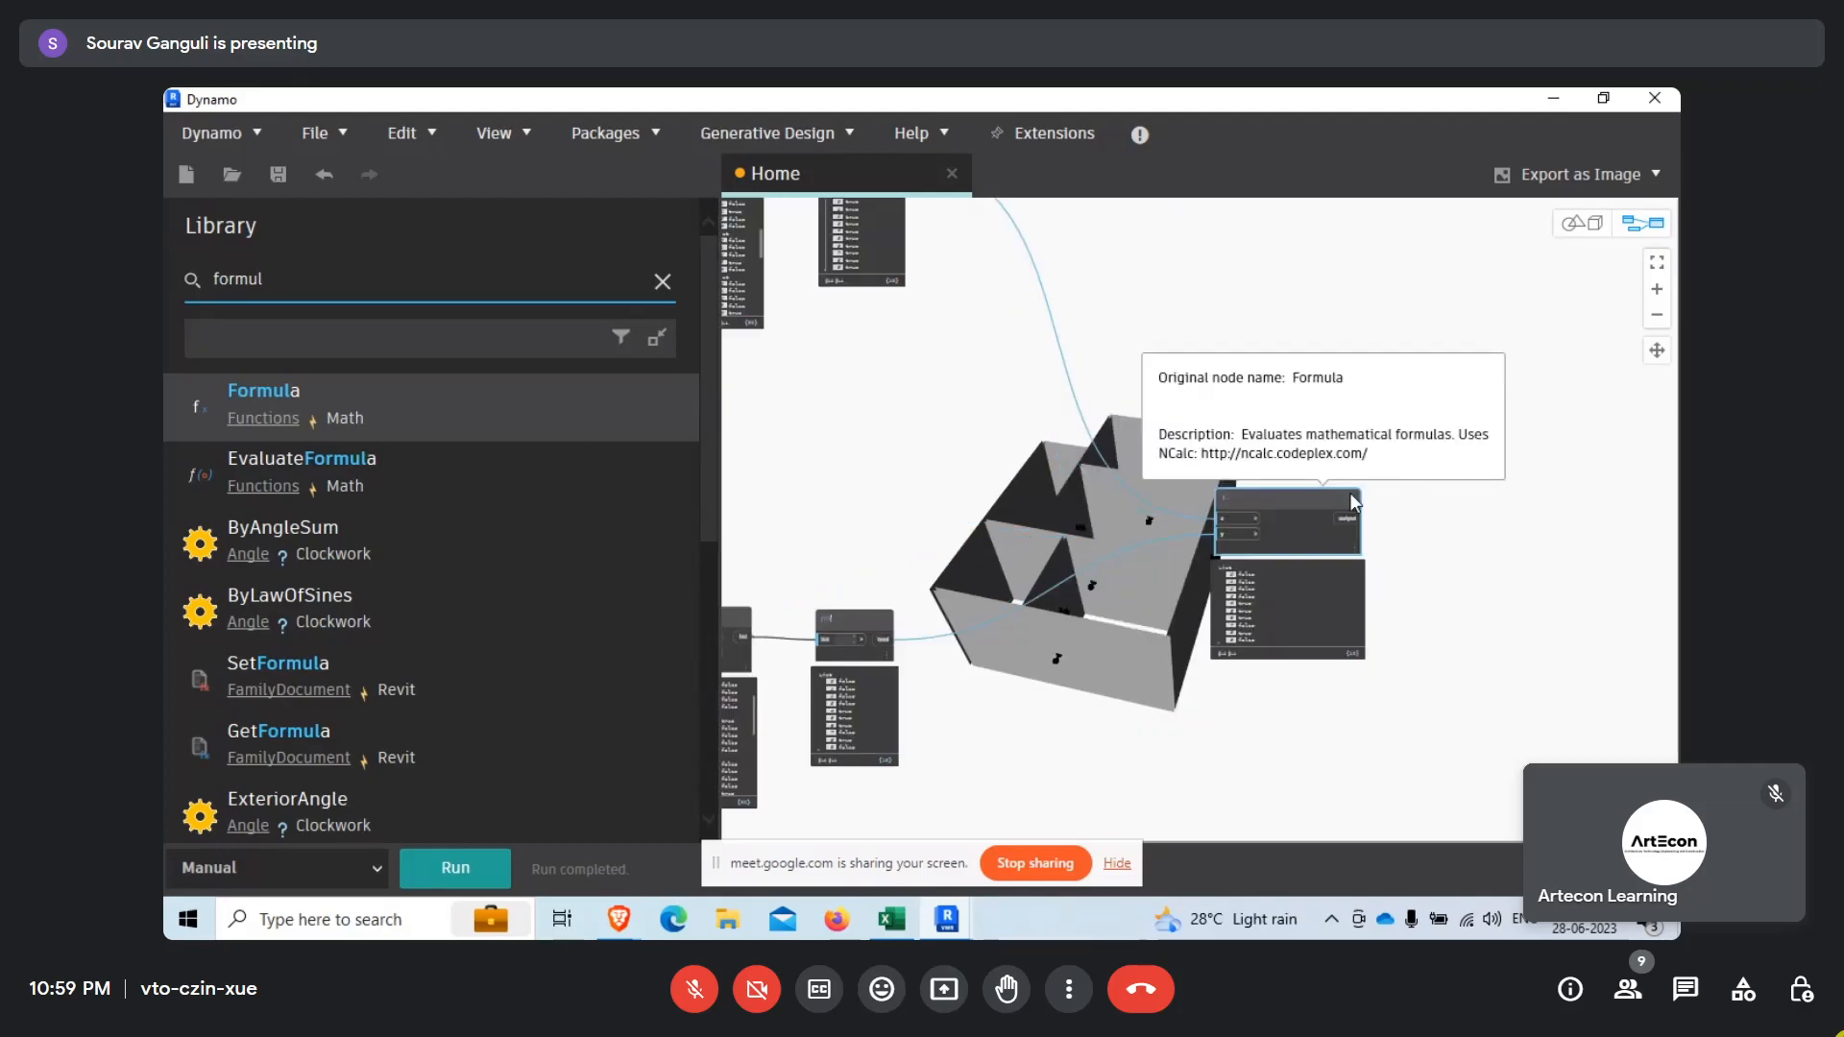
{"action": "scroll", "coordinate": [1361, 708], "scroll_direction": "up", "scroll_amount": 5}
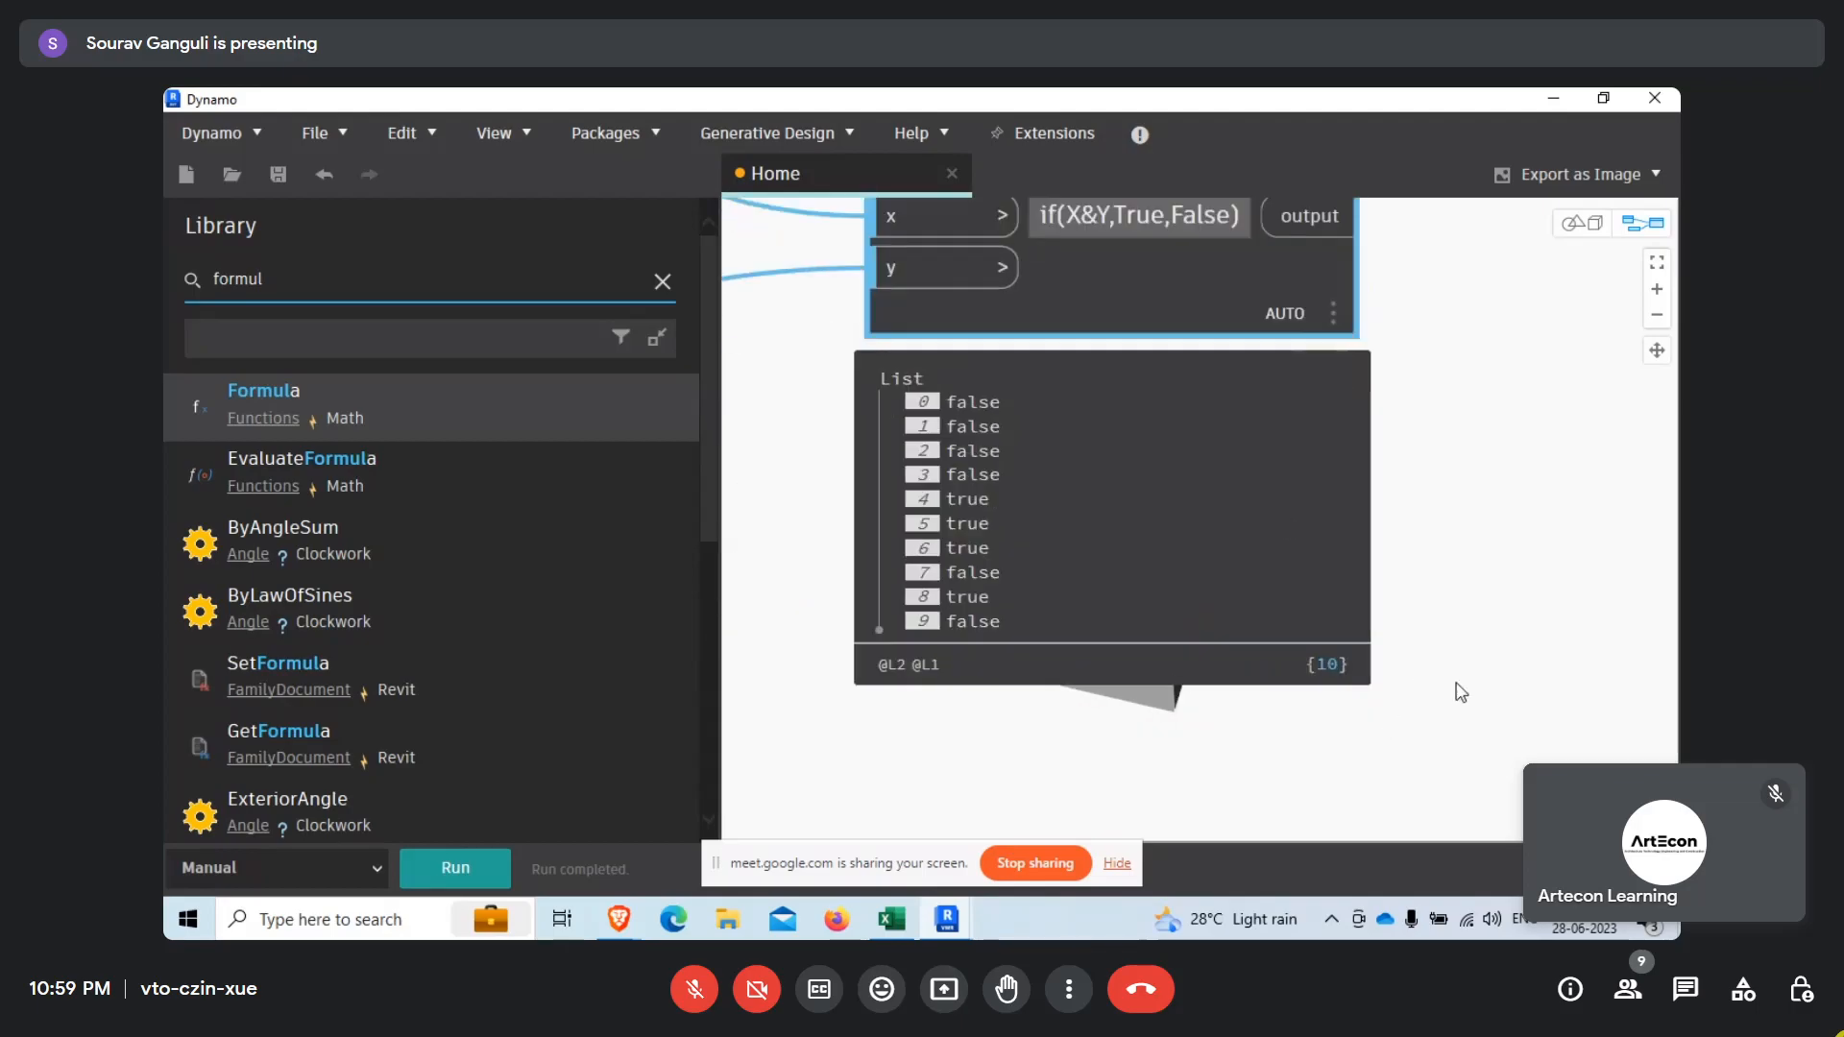
Search the node library for "filter" and add a List.FilterByBoolMask node to the graph.
{"action": "scroll", "coordinate": [1472, 662], "scroll_direction": "down", "scroll_amount": 4}
{"action": "scroll", "coordinate": [1498, 645], "scroll_direction": "down", "scroll_amount": 5}
{"action": "scroll", "coordinate": [1143, 519], "scroll_direction": "up", "scroll_amount": 5}
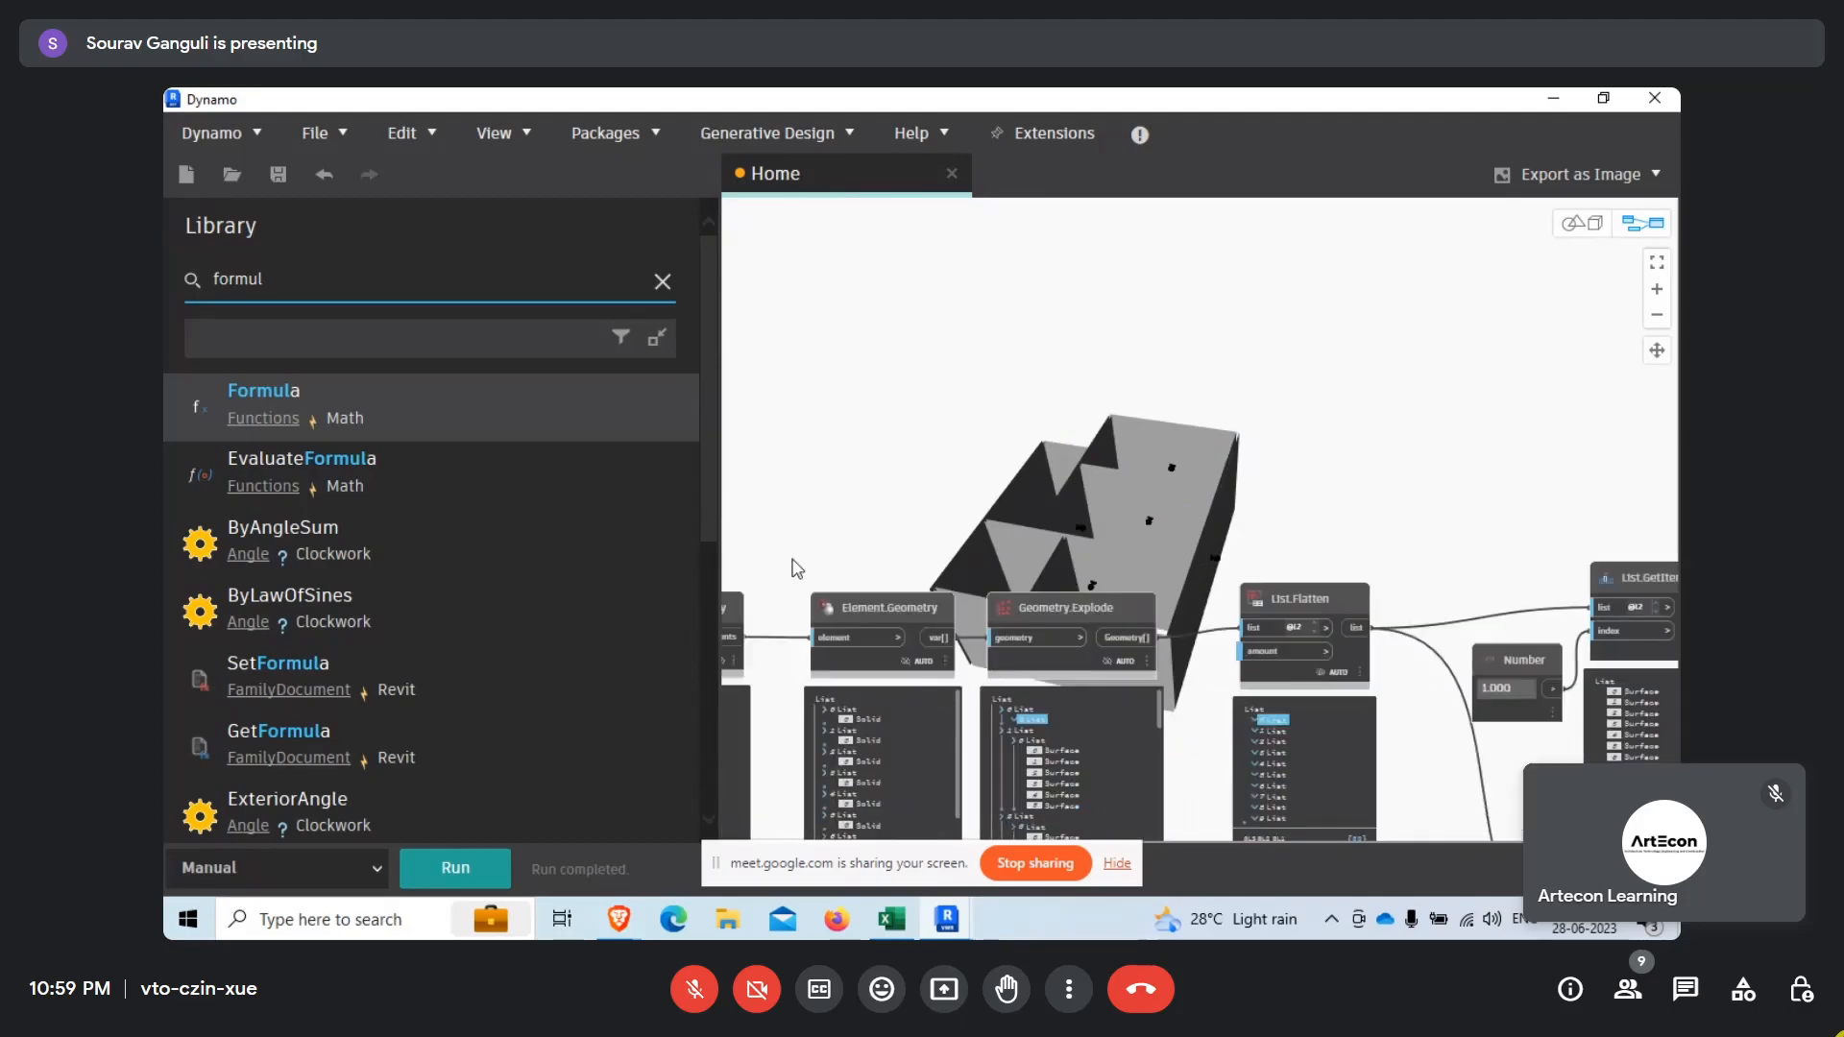
{"action": "middle_click_drag", "start_coordinate": [795, 567], "coordinate": [1143, 486]}
{"action": "scroll", "coordinate": [1028, 580], "scroll_direction": "up", "scroll_amount": 3}
{"action": "scroll", "coordinate": [1066, 568], "scroll_direction": "down", "scroll_amount": 5}
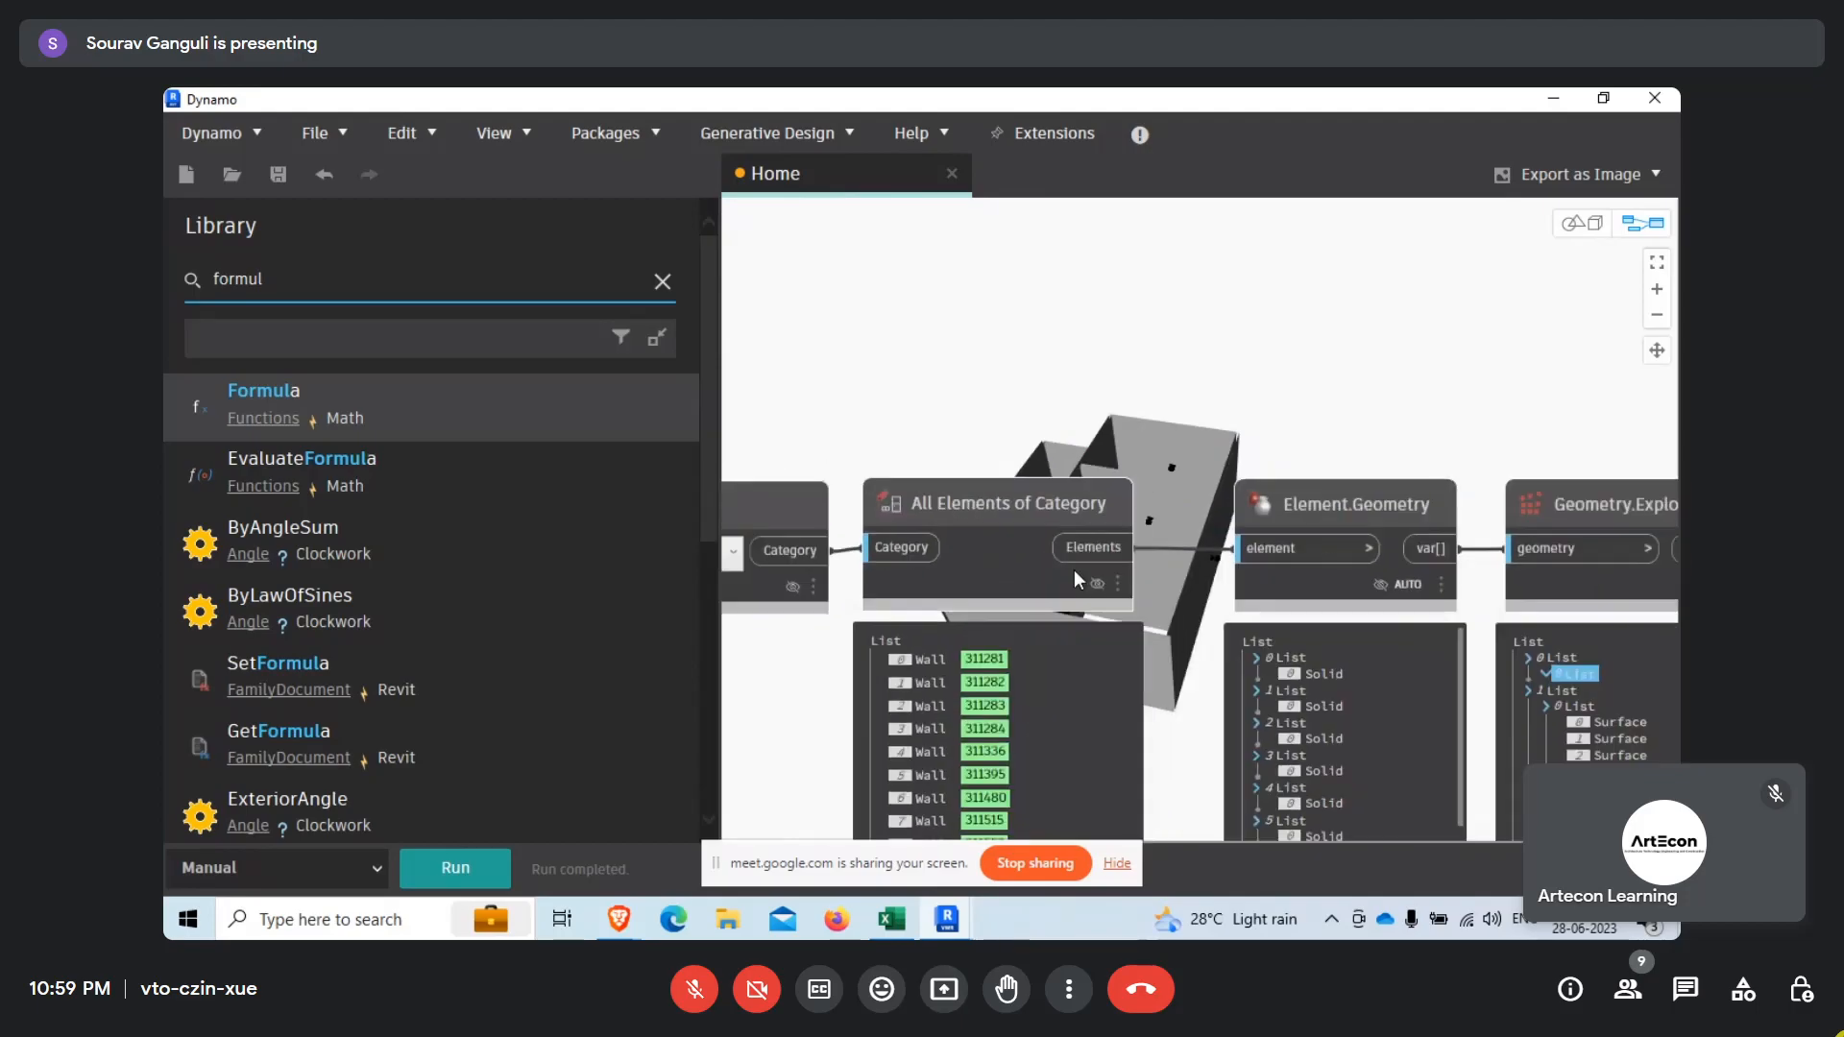
{"action": "scroll", "coordinate": [175, 519], "scroll_direction": "down", "scroll_amount": 3}
{"action": "scroll", "coordinate": [384, 560], "scroll_direction": "up", "scroll_amount": 3}
{"action": "left_click_drag", "start_coordinate": [292, 283], "coordinate": [163, 279]}
{"action": "type", "text": "filter"}
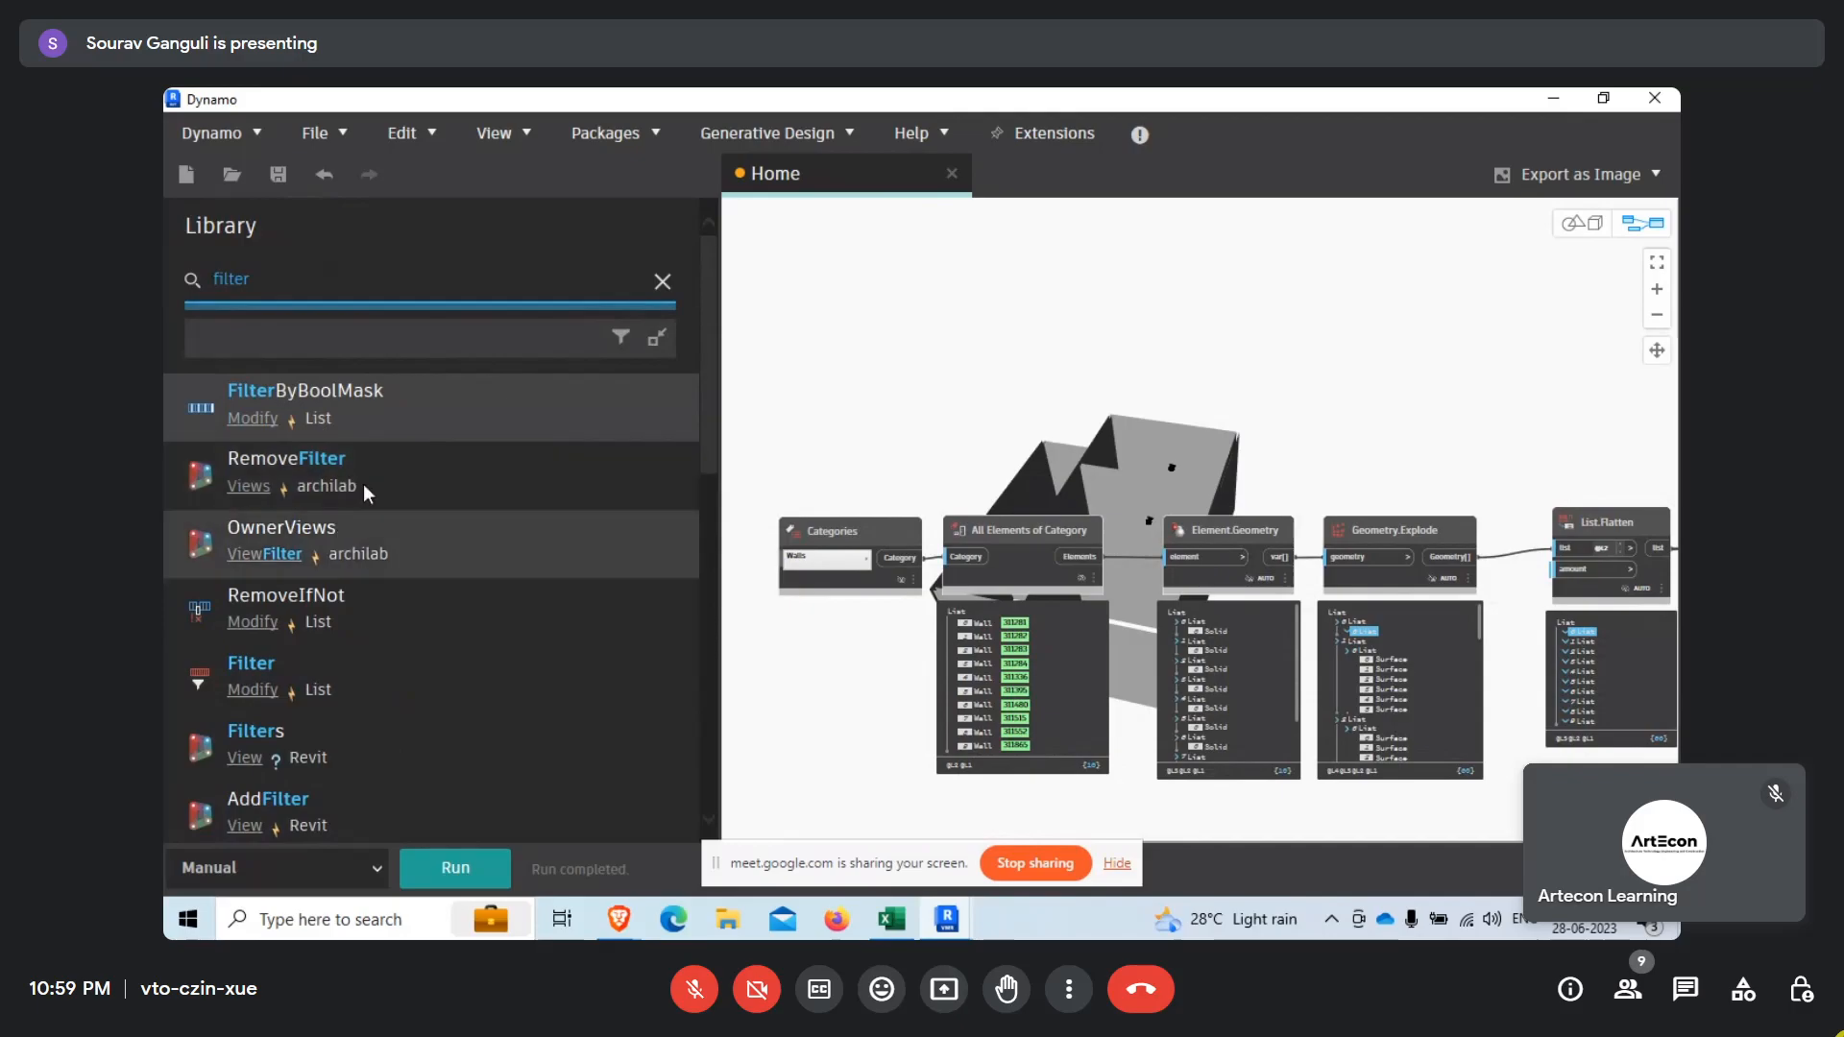
{"action": "left_click", "coordinate": [437, 411]}
Place the List.FilterByBoolMask node beside the Formula node and connect the Formula output to its mask input.
{"action": "scroll", "coordinate": [1047, 436], "scroll_direction": "down", "scroll_amount": 5}
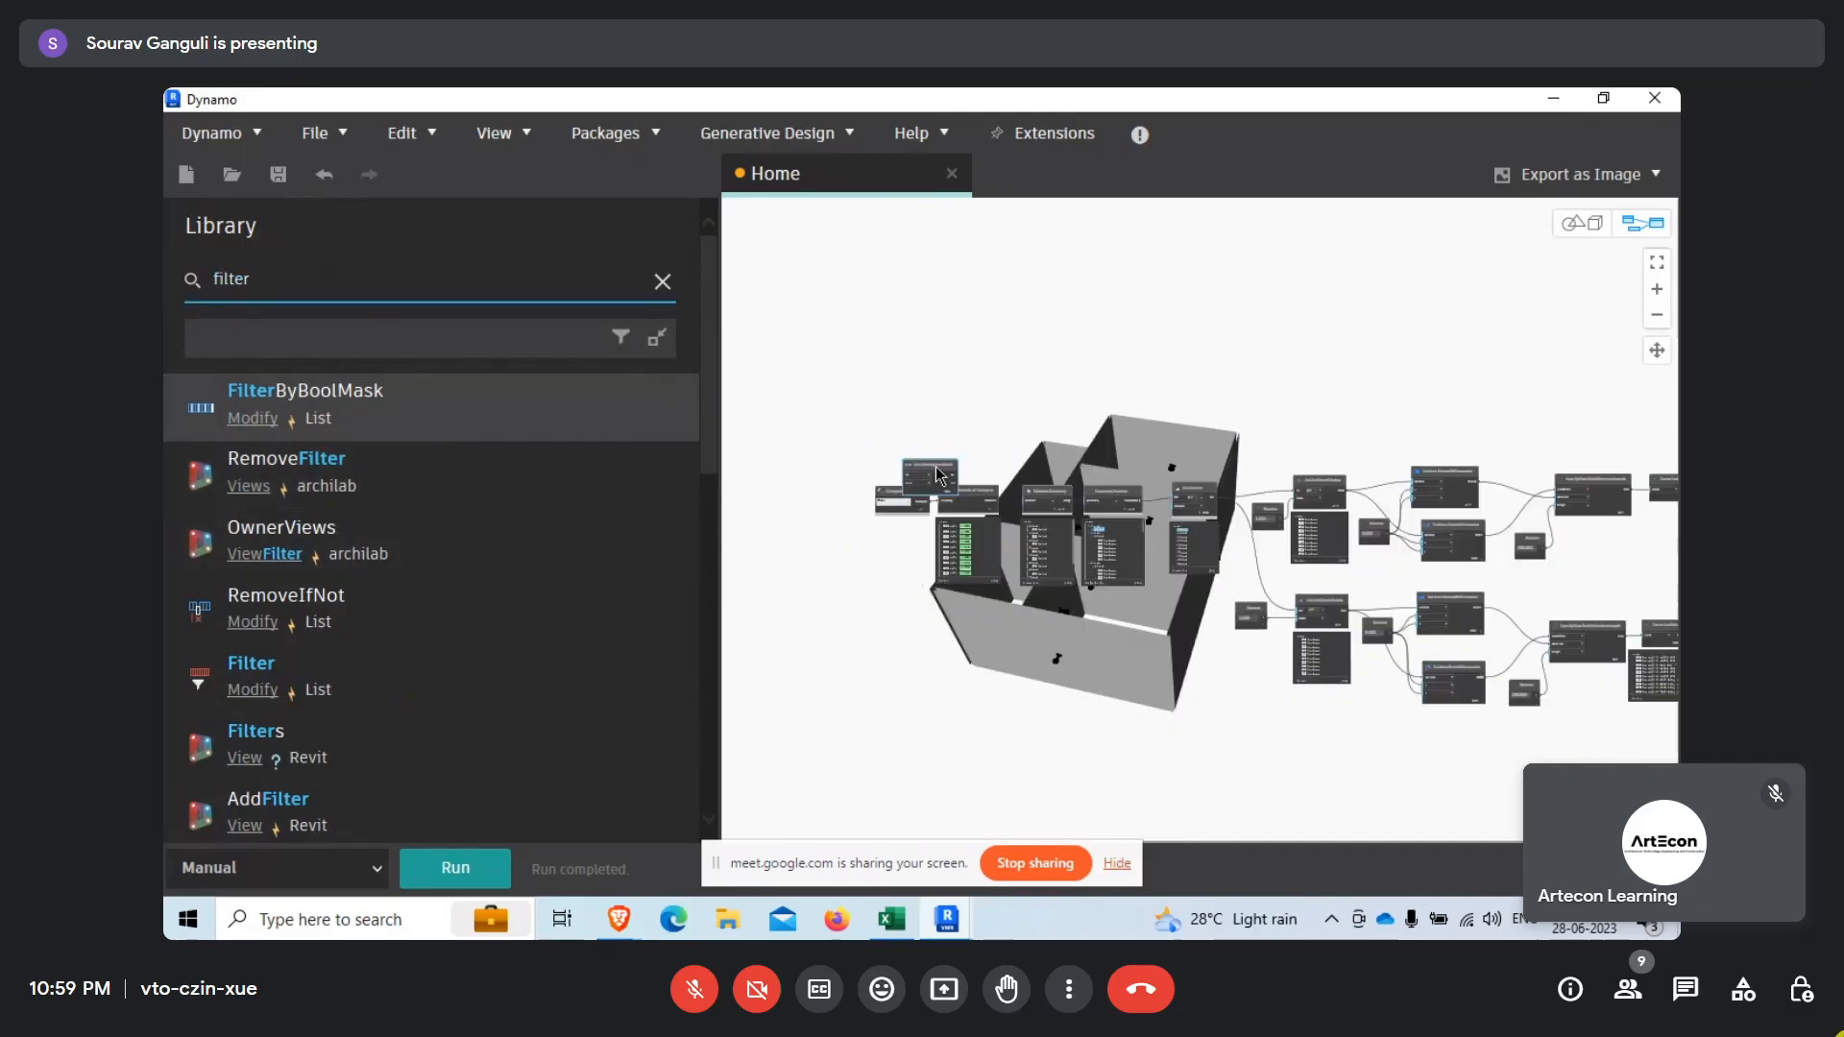
{"action": "scroll", "coordinate": [1047, 437], "scroll_direction": "up", "scroll_amount": 5}
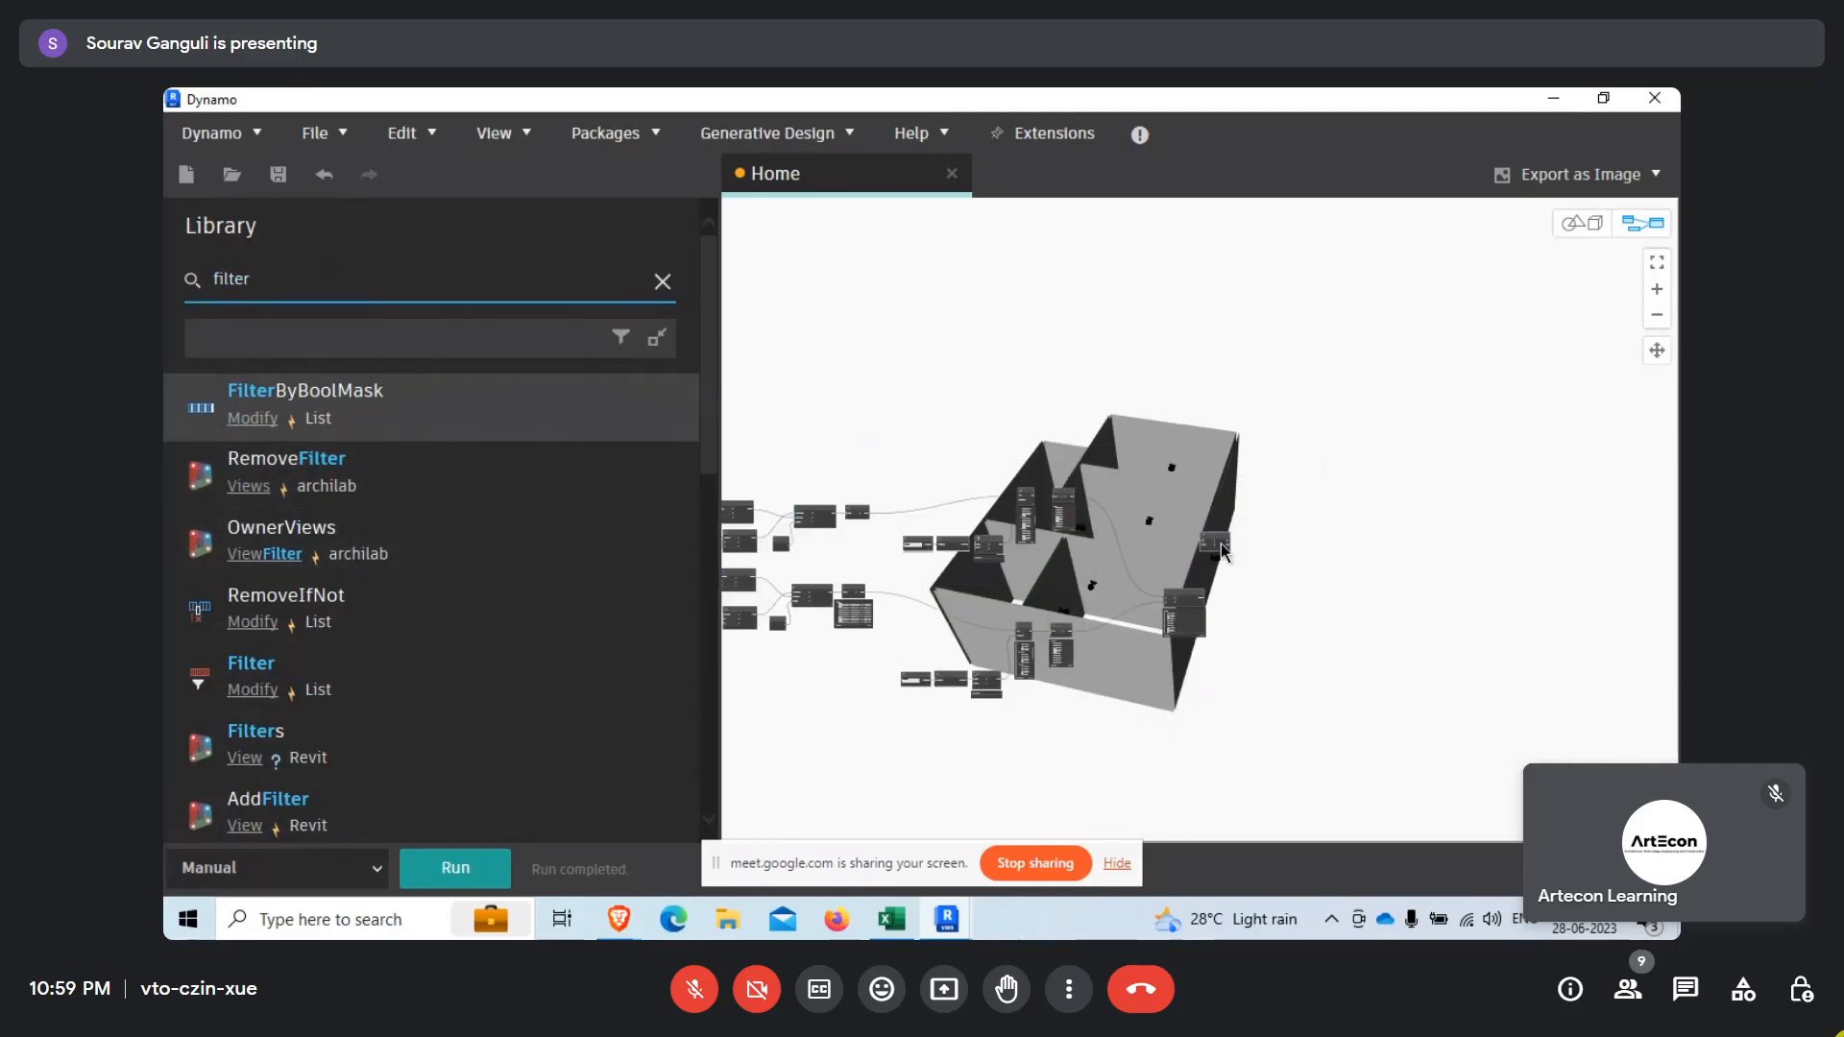
{"action": "scroll", "coordinate": [1368, 540], "scroll_direction": "up", "scroll_amount": 3}
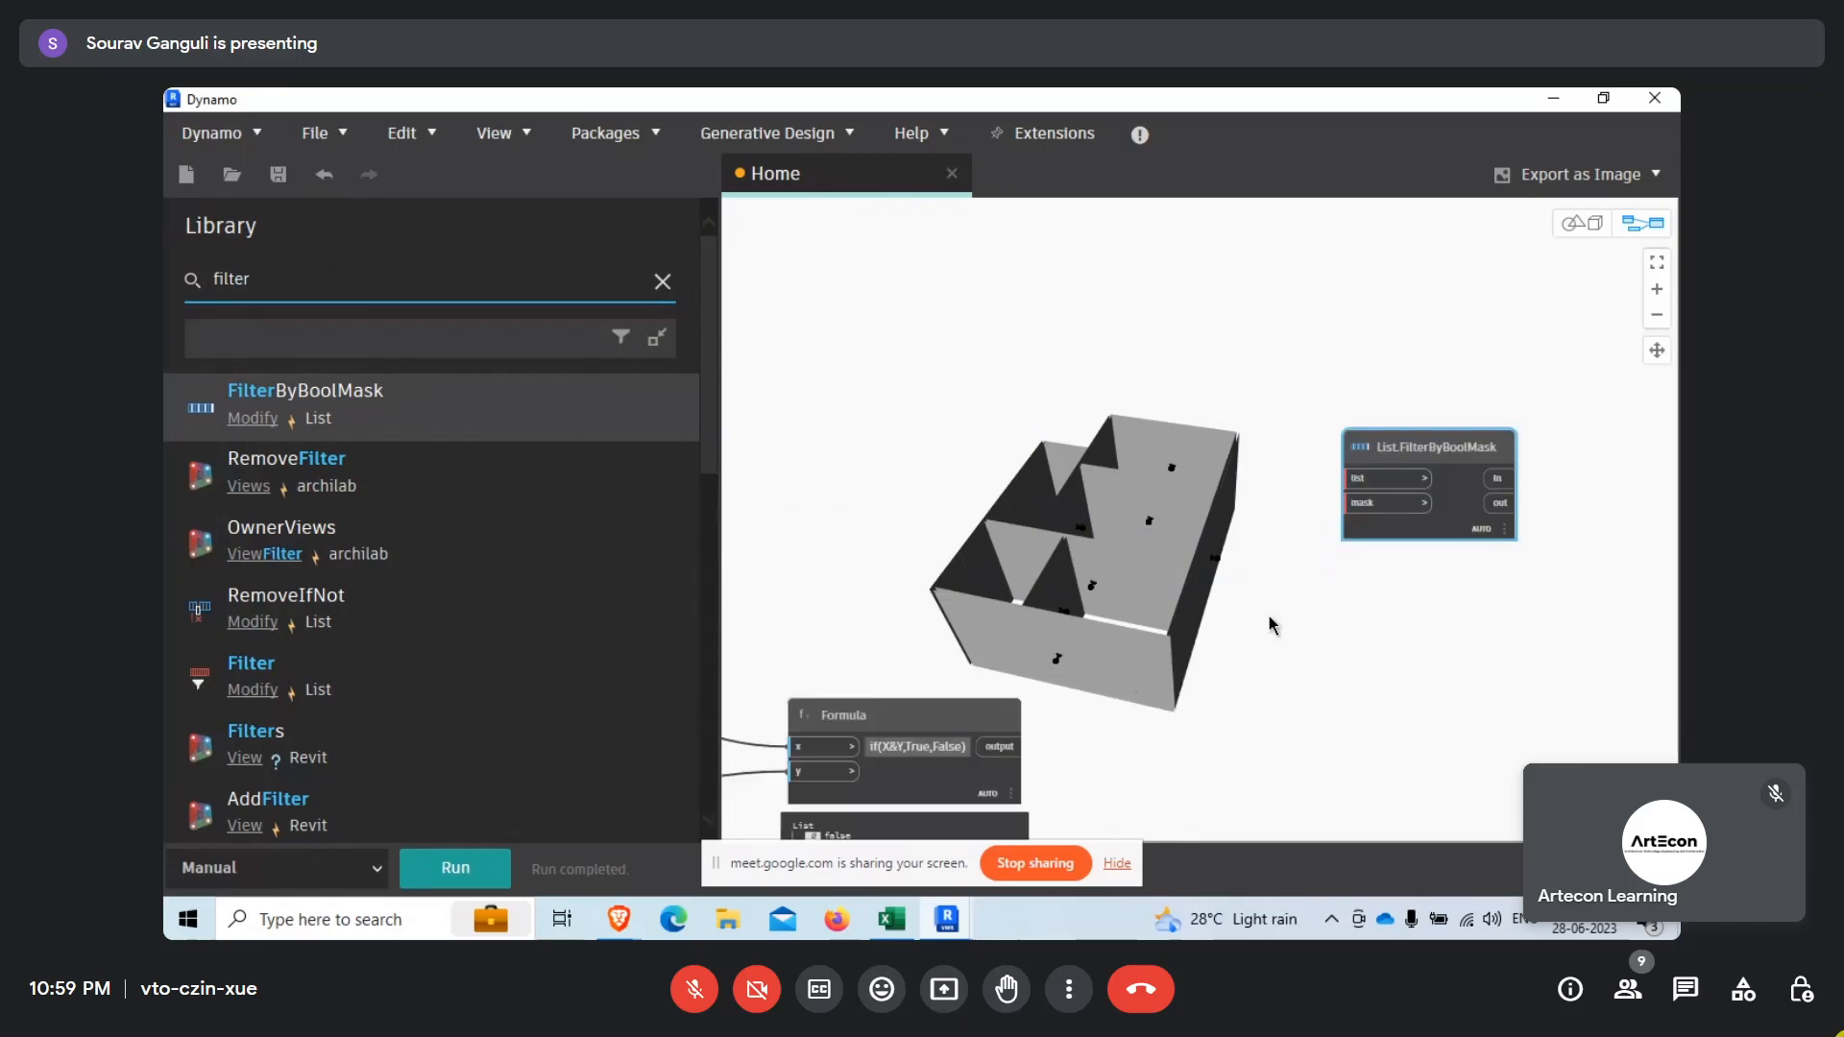
{"action": "left_click", "coordinate": [1016, 746]}
{"action": "left_click", "coordinate": [1346, 503]}
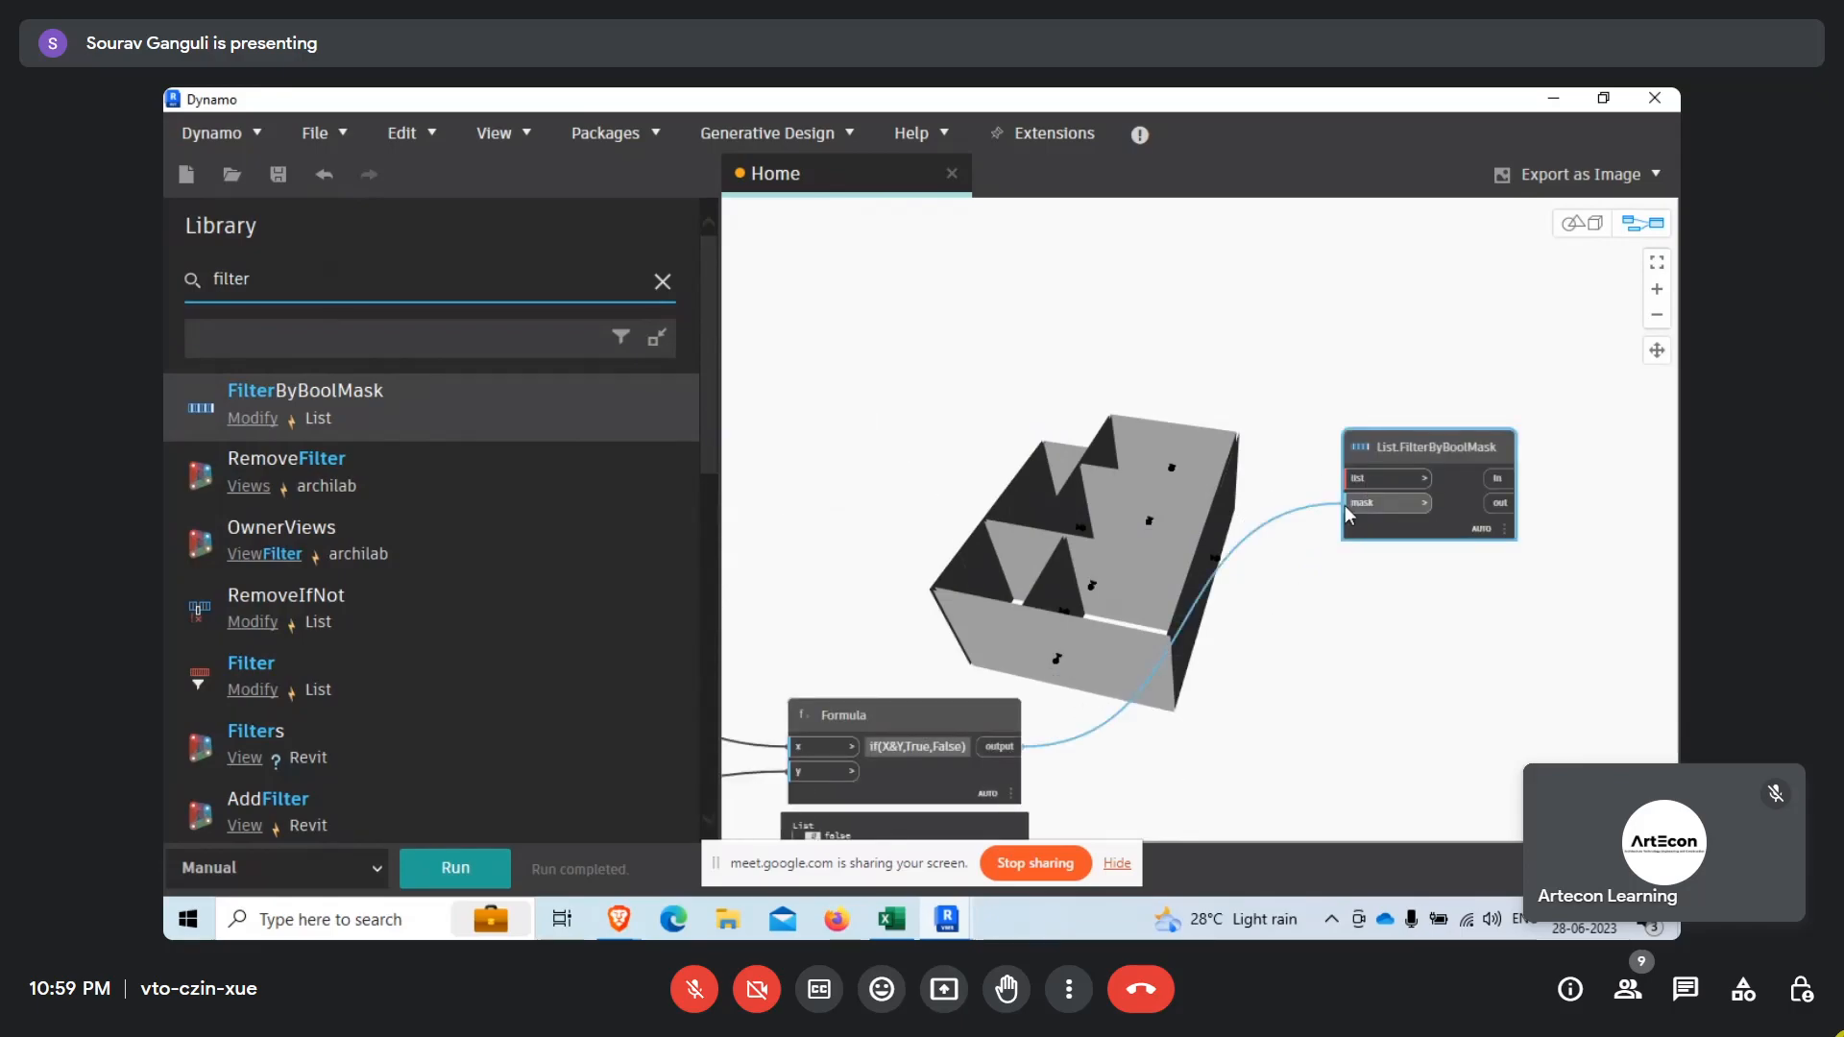
Connect the Element.Geometry node's var[] output to the list input of List.FilterByBoolMask and run the graph.
{"action": "scroll", "coordinate": [1479, 711], "scroll_direction": "down", "scroll_amount": 6}
{"action": "scroll", "coordinate": [964, 662], "scroll_direction": "up", "scroll_amount": 6}
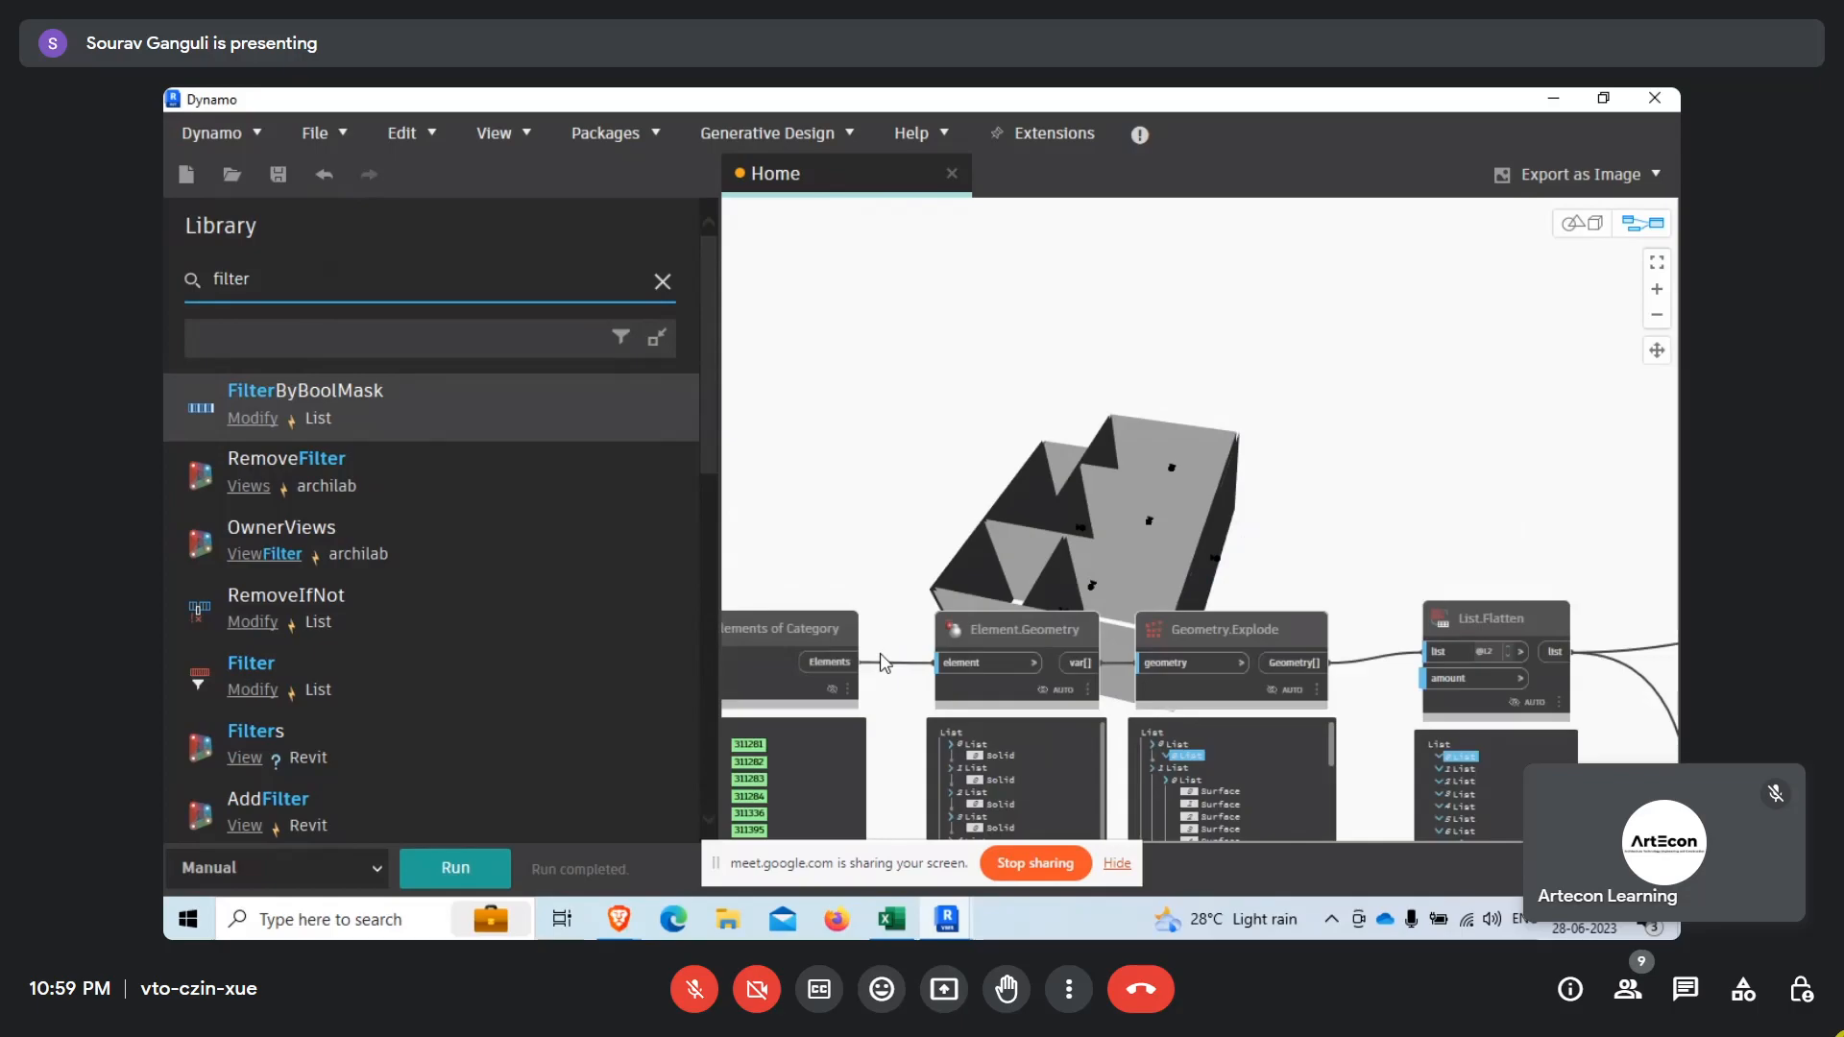
{"action": "left_click", "coordinate": [1089, 656]}
{"action": "scroll", "coordinate": [1006, 476], "scroll_direction": "down", "scroll_amount": 6}
{"action": "scroll", "coordinate": [1449, 486], "scroll_direction": "up", "scroll_amount": 3}
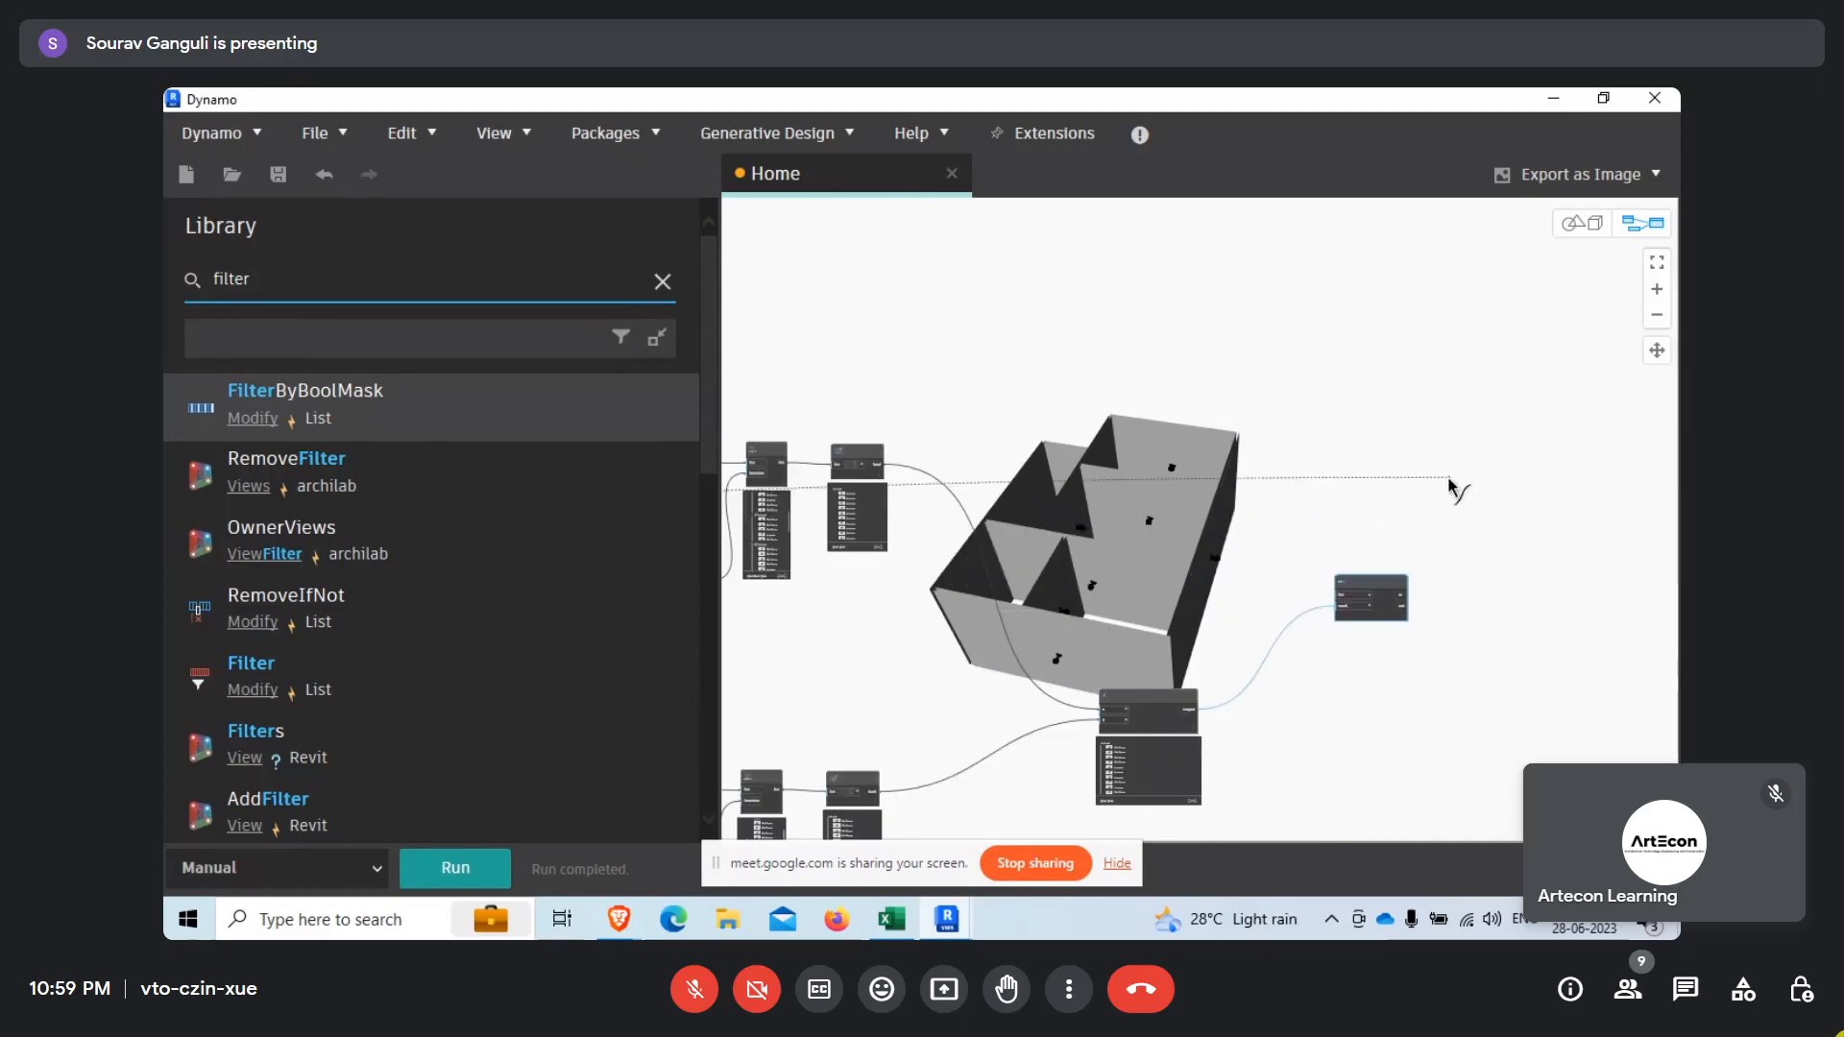
{"action": "scroll", "coordinate": [1405, 575], "scroll_direction": "up", "scroll_amount": 3}
{"action": "left_click", "coordinate": [1284, 616]}
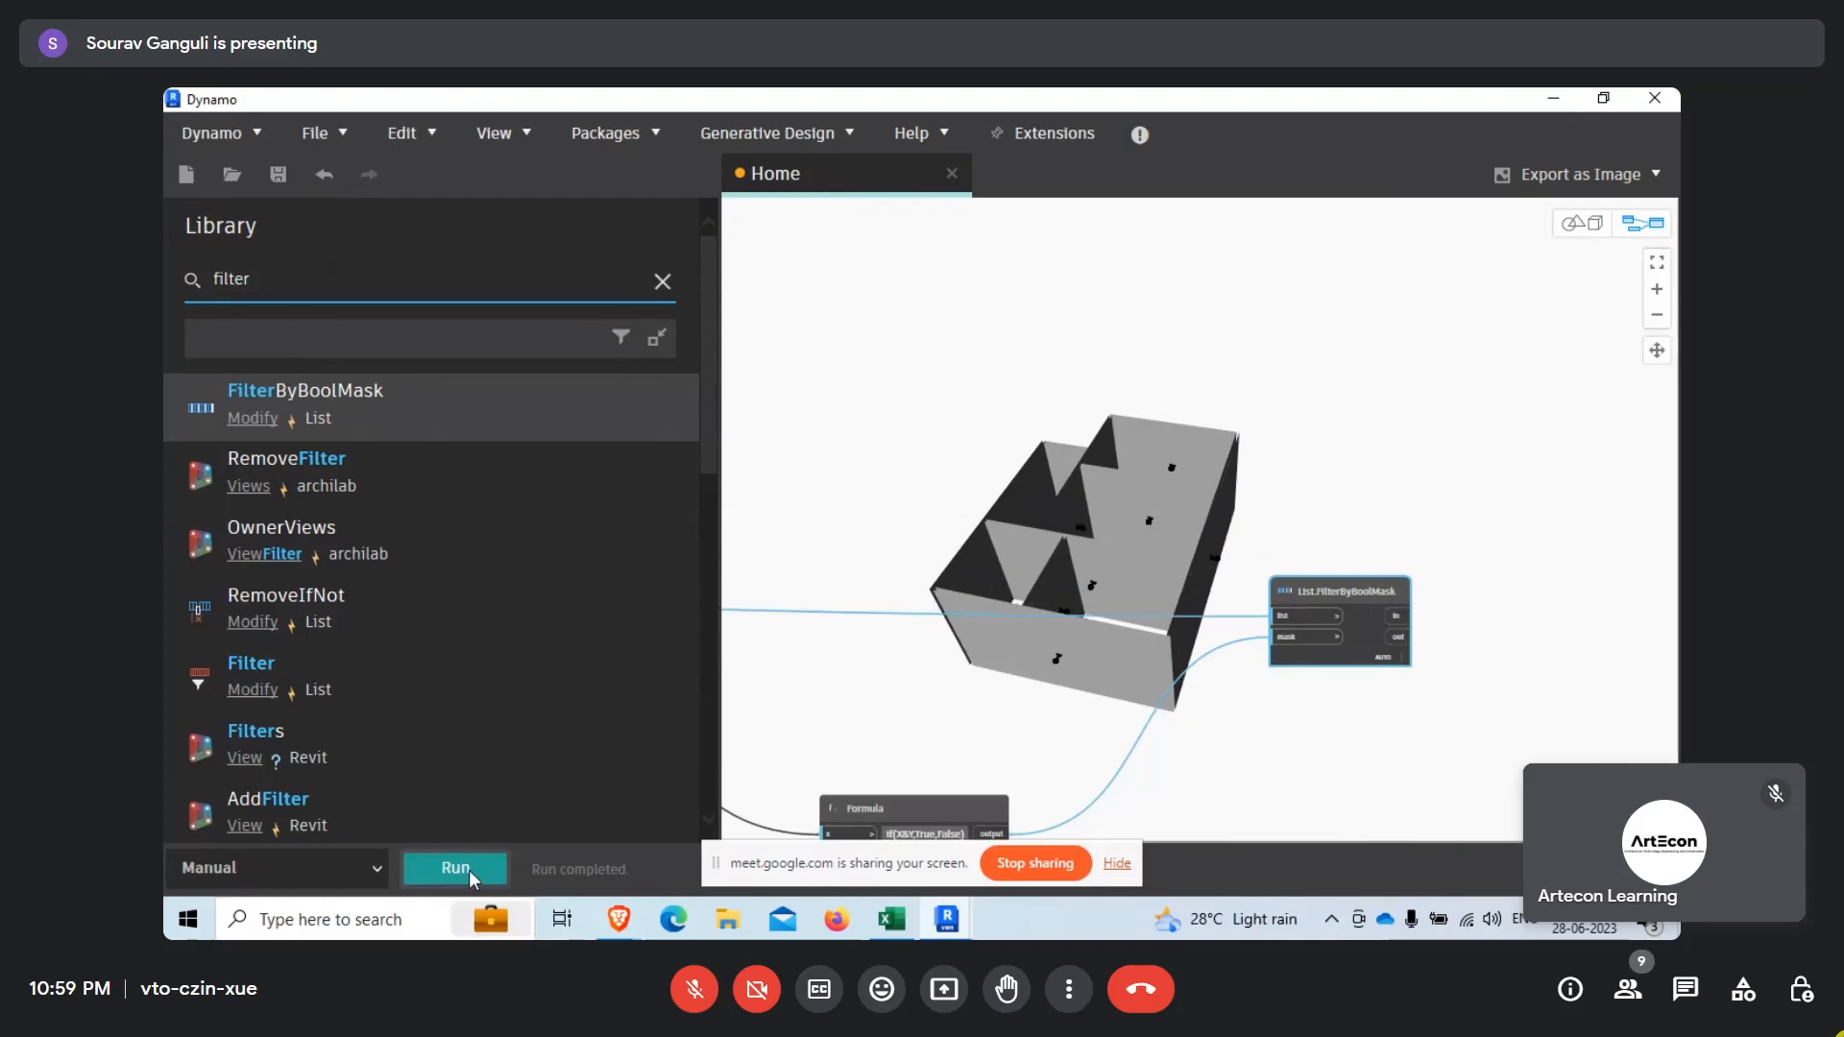
{"action": "scroll", "coordinate": [933, 741], "scroll_direction": "up", "scroll_amount": 5}
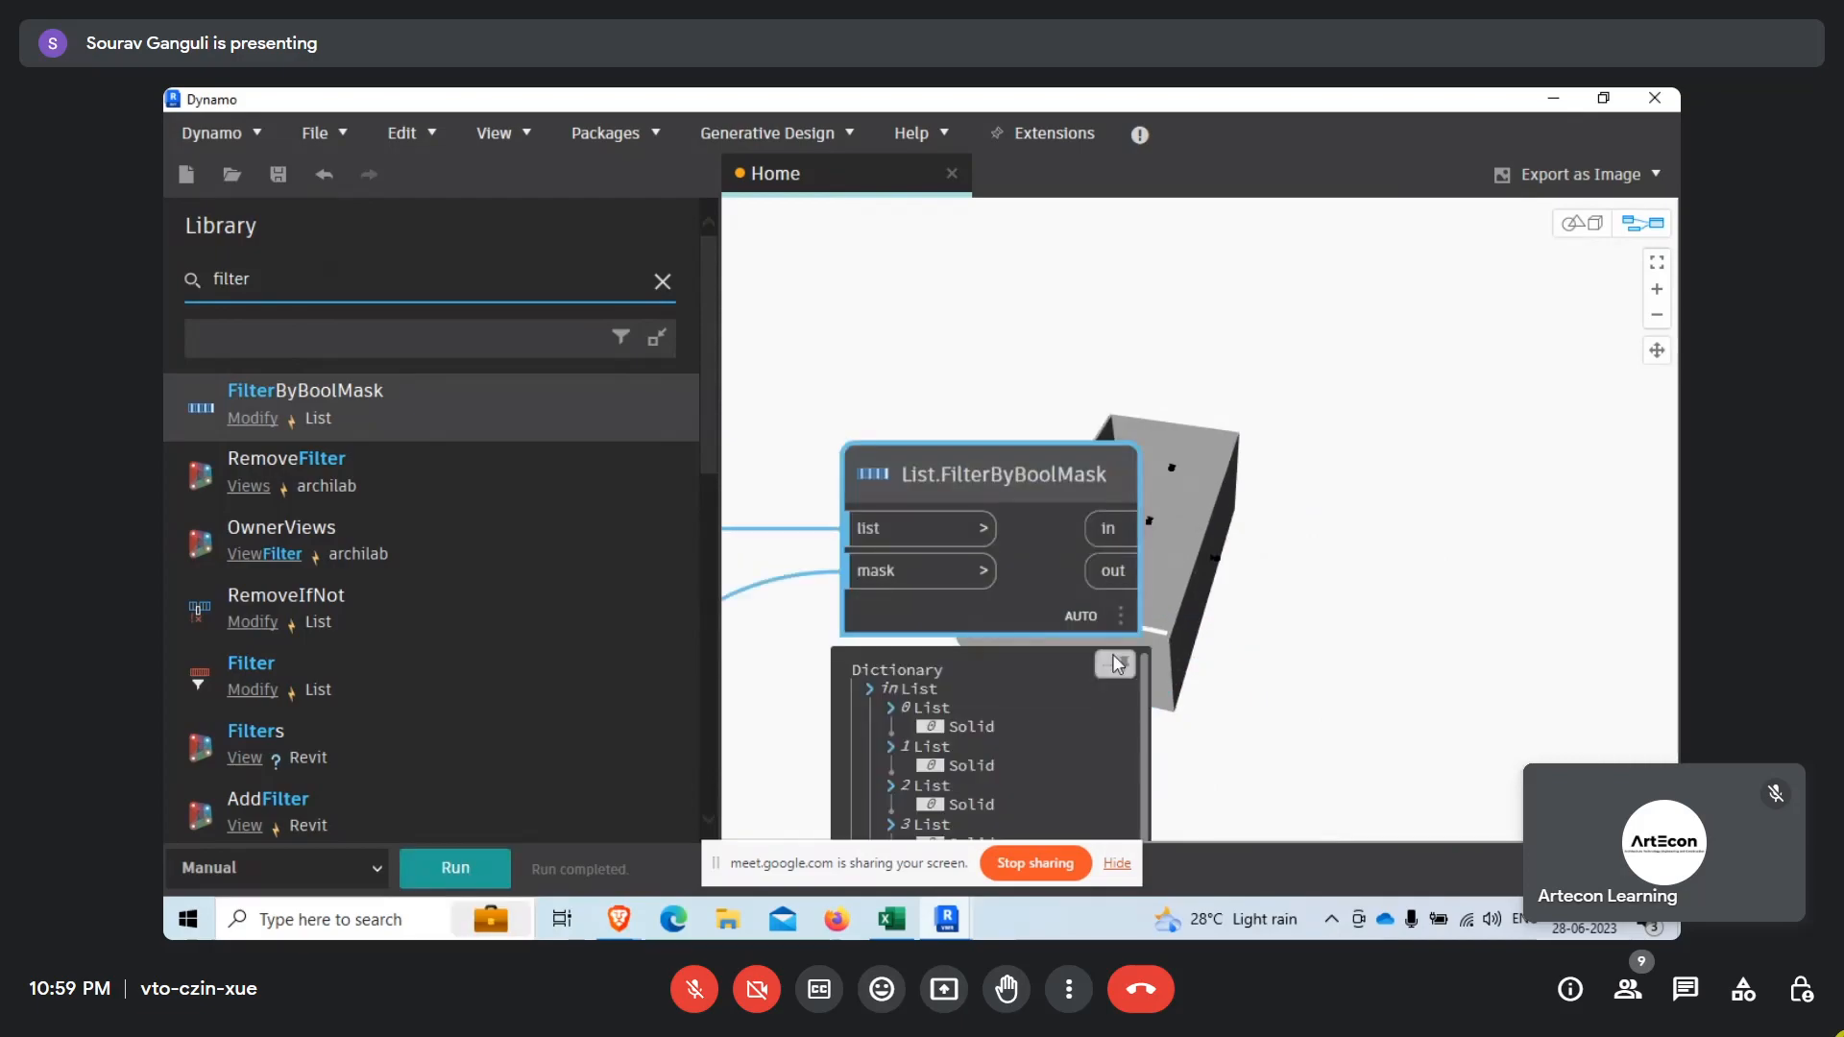
Add two List.Flatten nodes beside the List.FilterByBoolMask node, one above the other.
{"action": "left_click", "coordinate": [181, 275]}
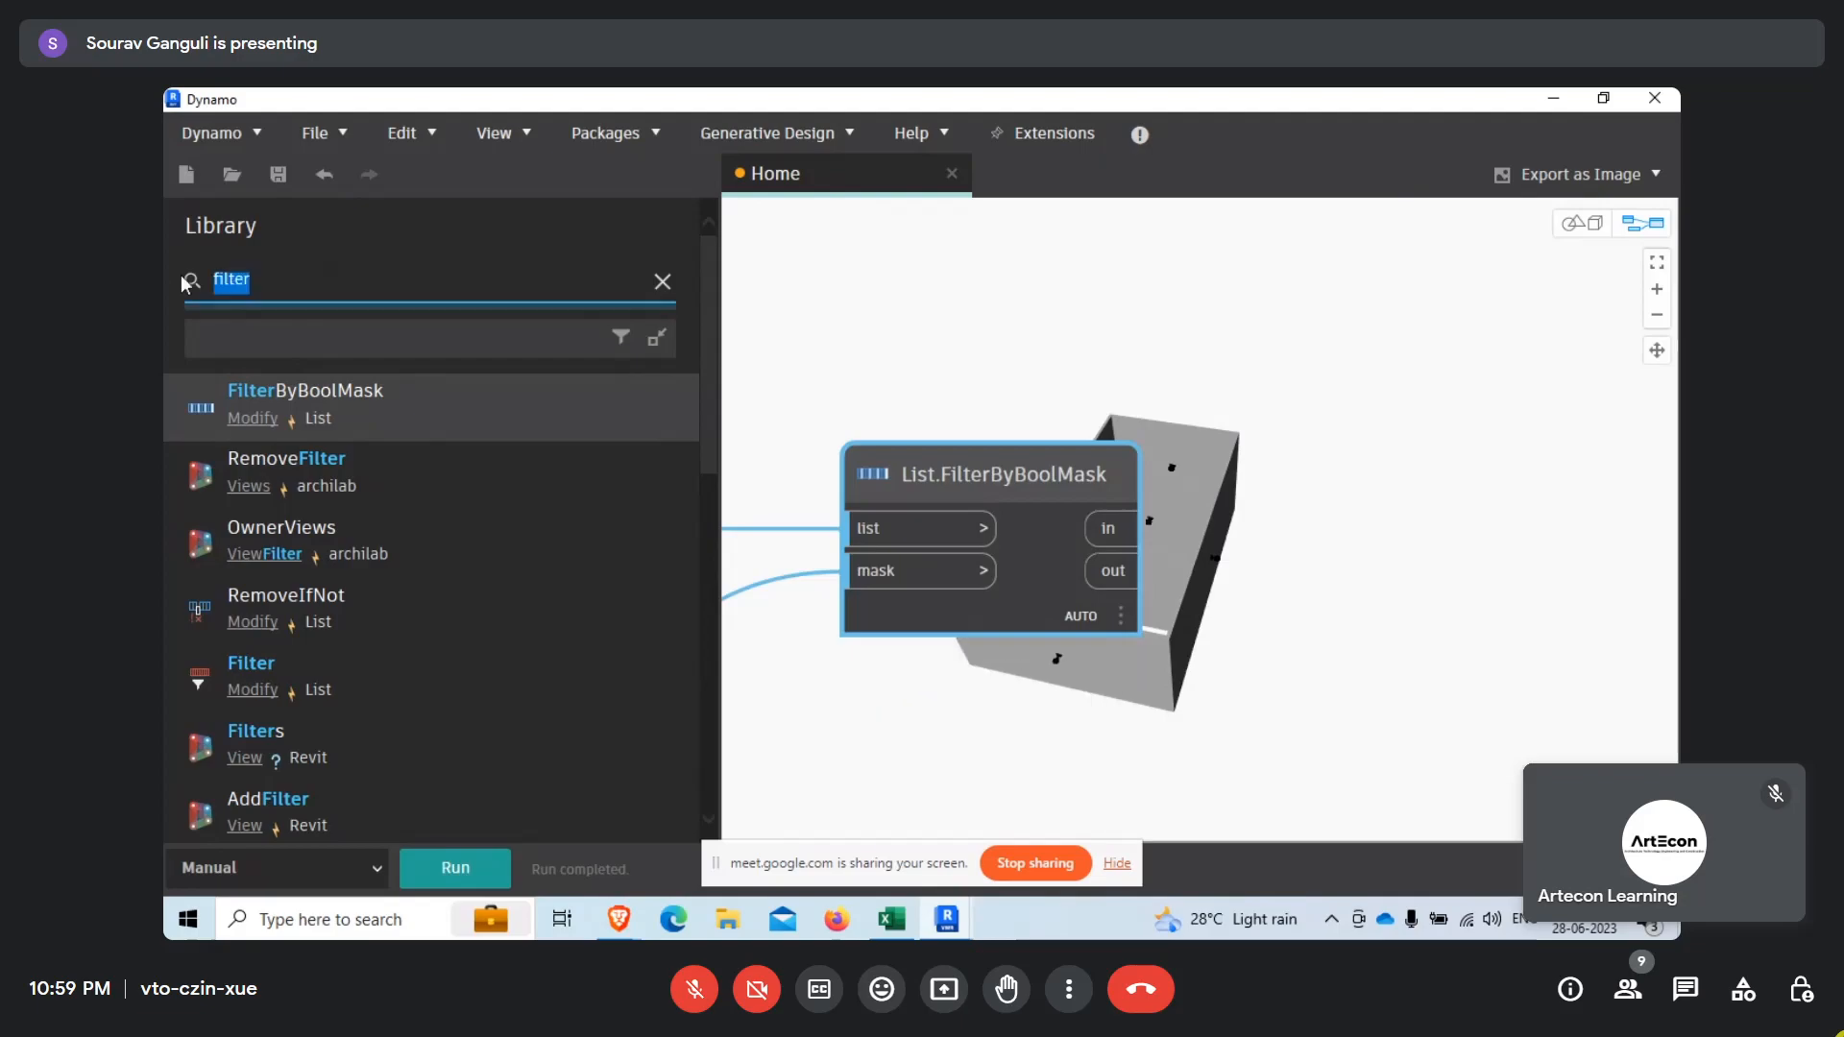
{"action": "type", "text": "fla"}
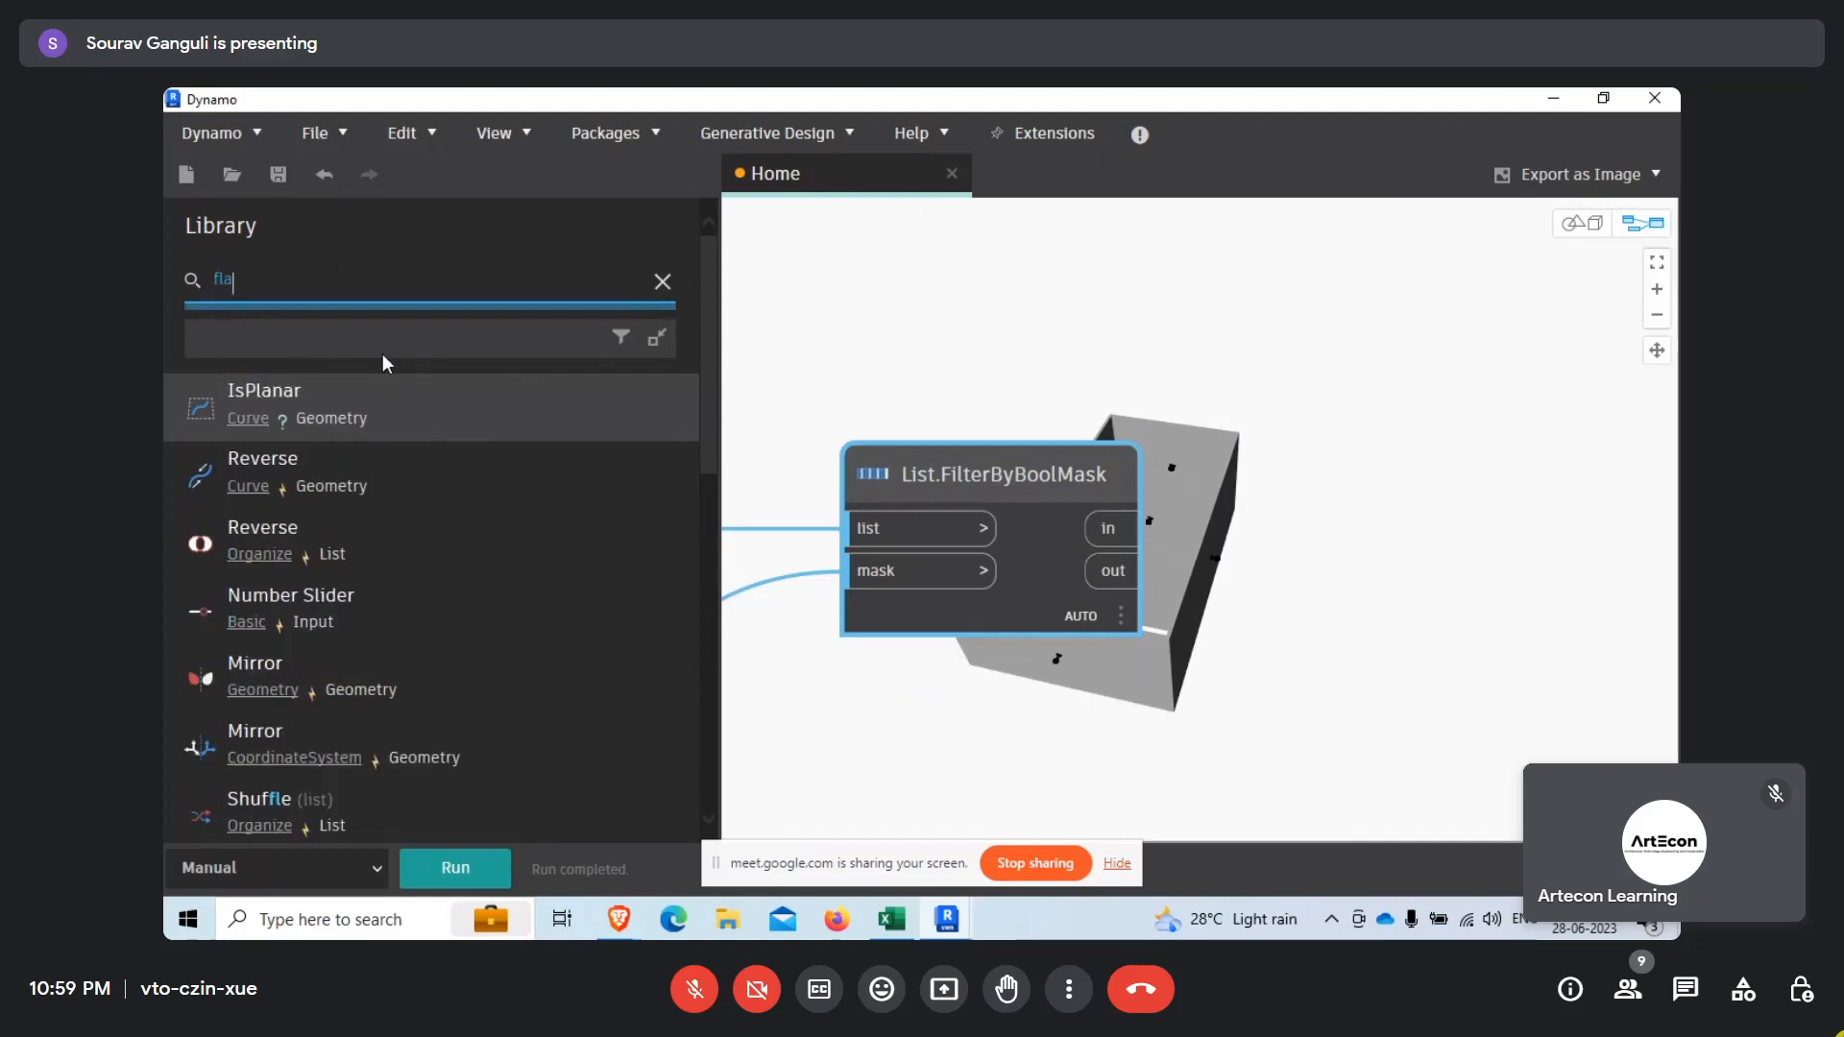
{"action": "type", "text": "t"}
{"action": "left_click", "coordinate": [439, 483]}
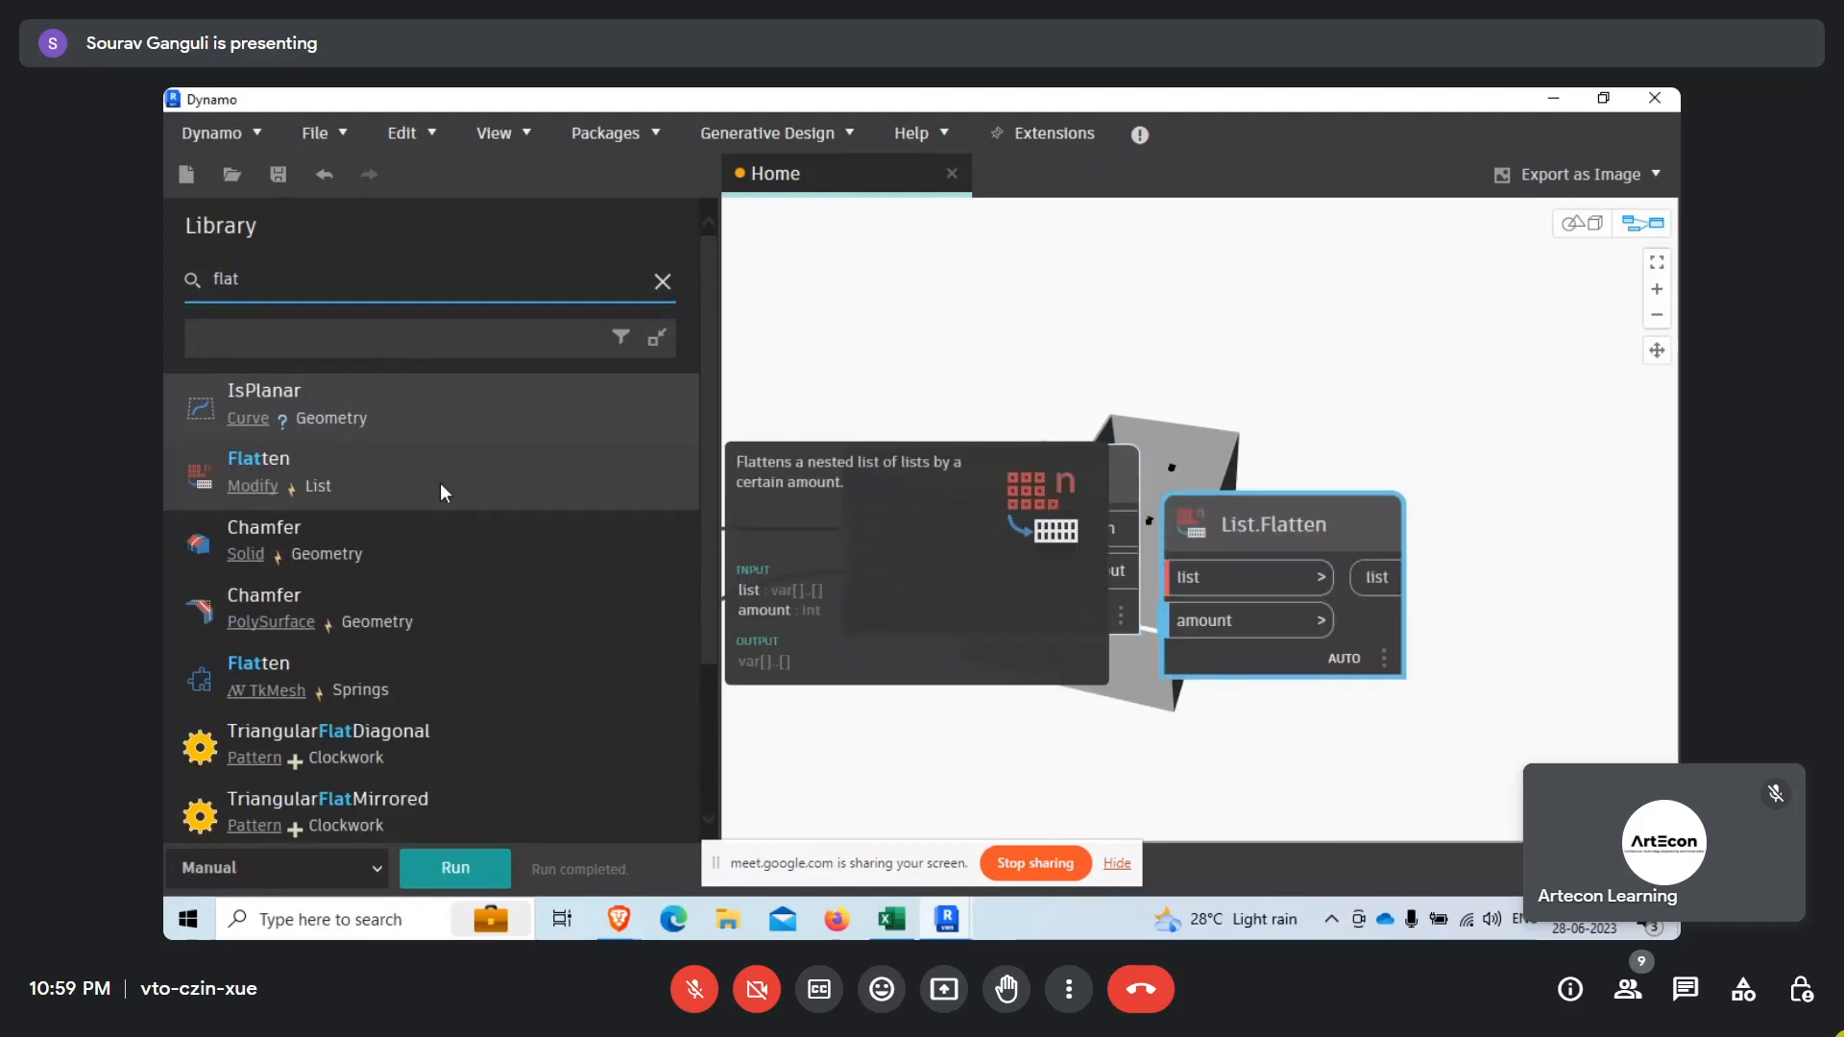
{"action": "left_click_drag", "start_coordinate": [1351, 509], "coordinate": [1450, 293]}
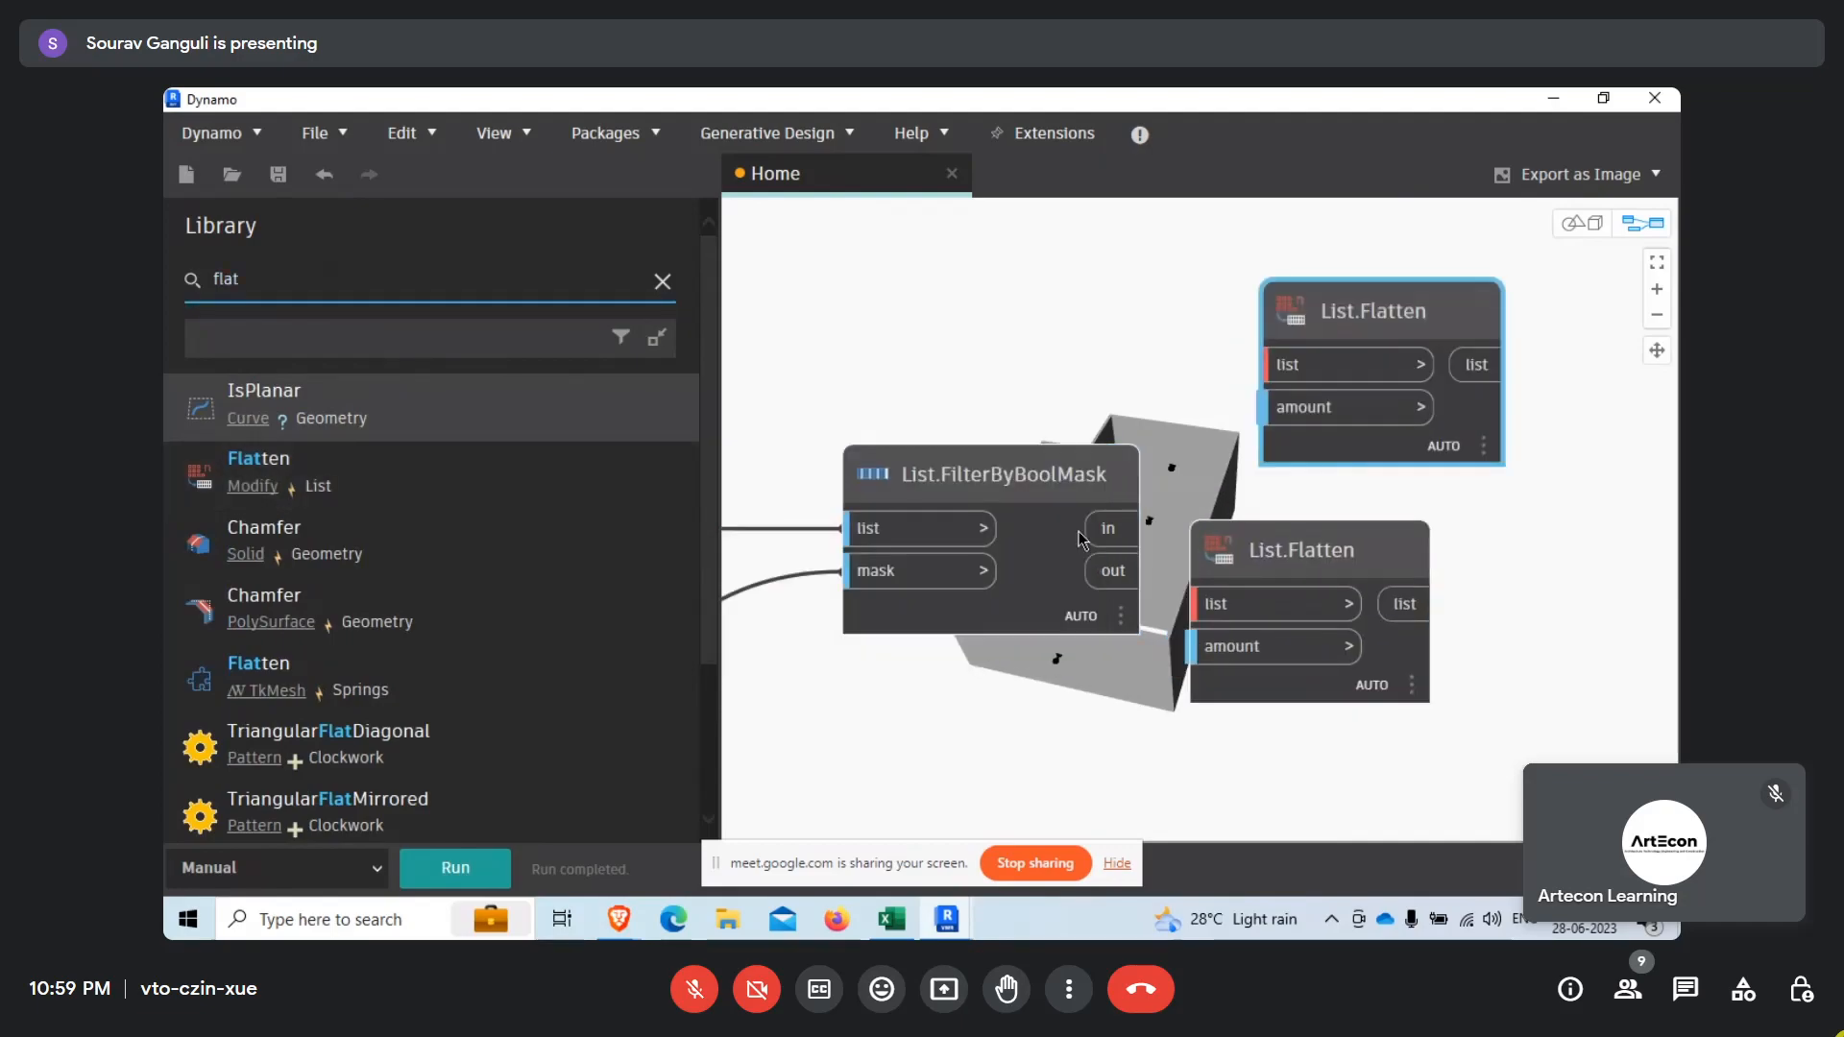
Connect the List.FilterByBoolMask in output to the upper List.Flatten list input and the out output to the lower one.
{"action": "left_click", "coordinate": [1264, 365]}
{"action": "left_click_drag", "start_coordinate": [1306, 551], "coordinate": [1329, 650]}
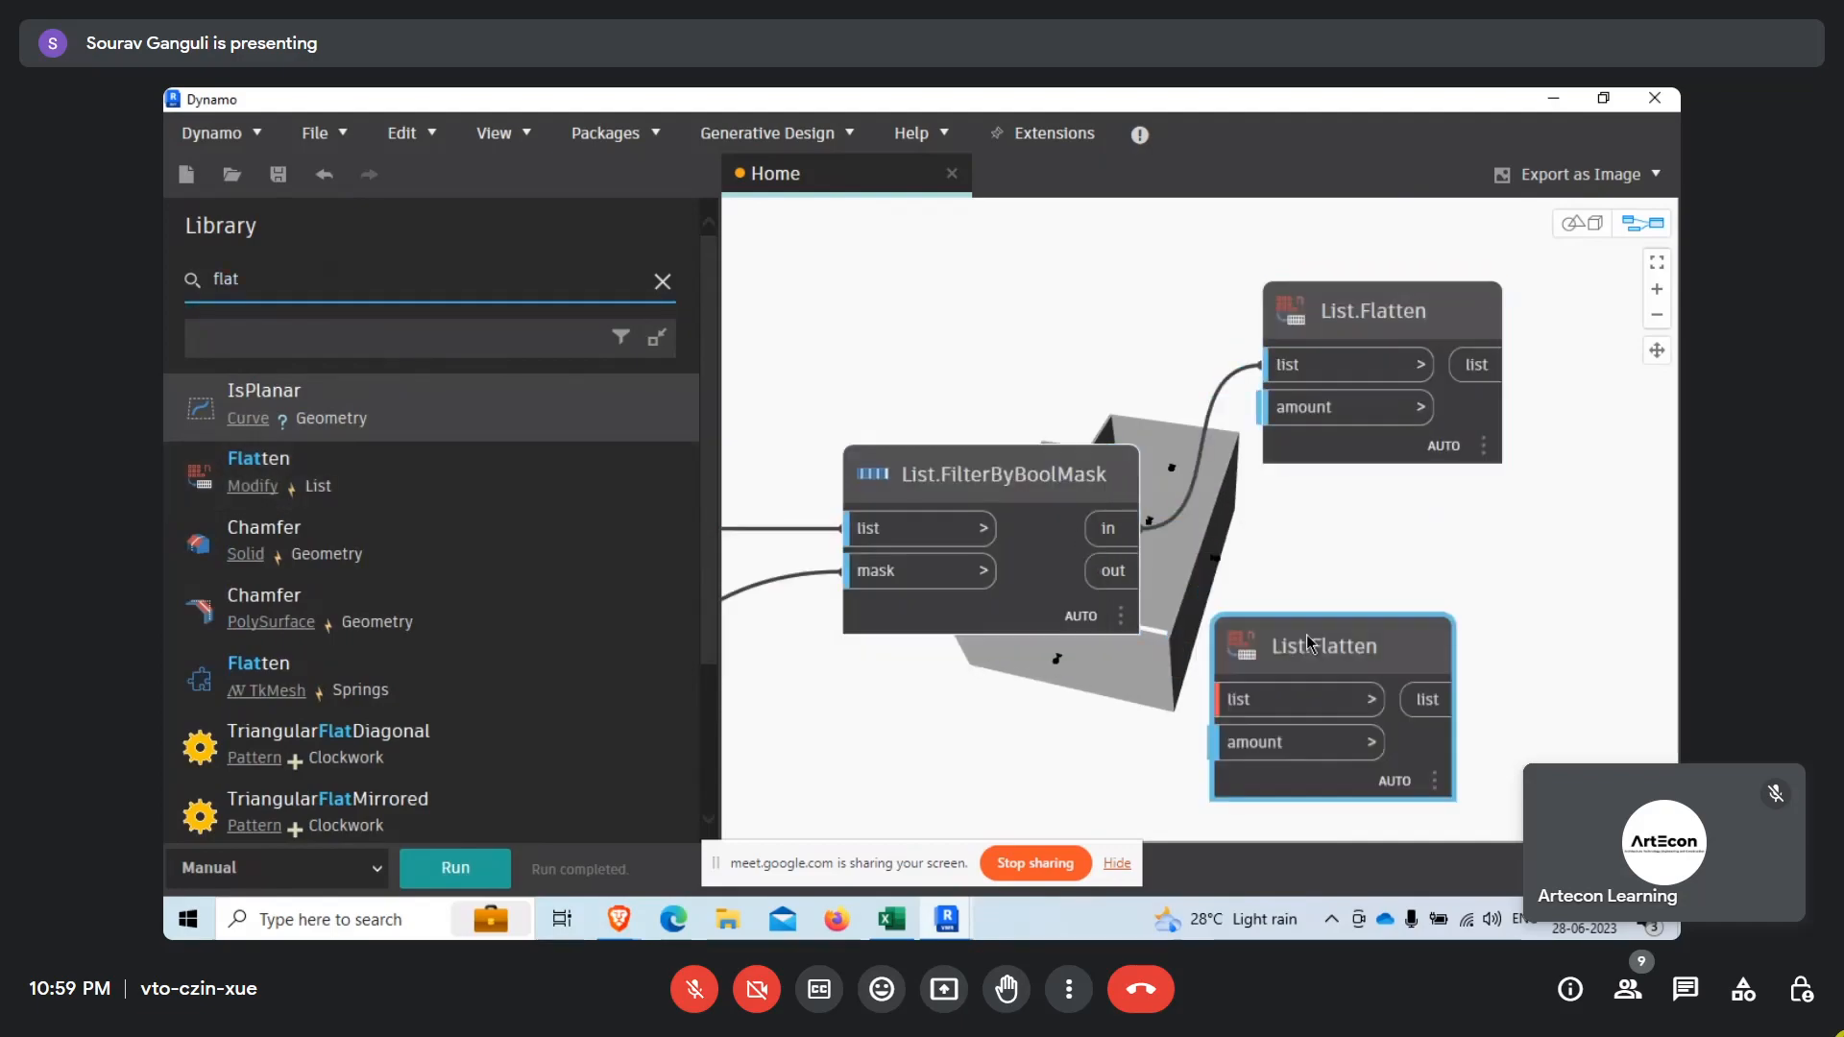
{"action": "left_click", "coordinate": [1100, 577]}
{"action": "left_click", "coordinate": [1229, 703]}
Run the graph and line up the lower List.Flatten node beneath the upper one.
{"action": "middle_click_drag", "start_coordinate": [1190, 730], "coordinate": [864, 698]}
{"action": "left_click", "coordinate": [459, 870]}
{"action": "scroll", "coordinate": [1302, 589], "scroll_direction": "down", "scroll_amount": 10}
{"action": "middle_click_drag", "start_coordinate": [1303, 589], "coordinate": [1007, 741]}
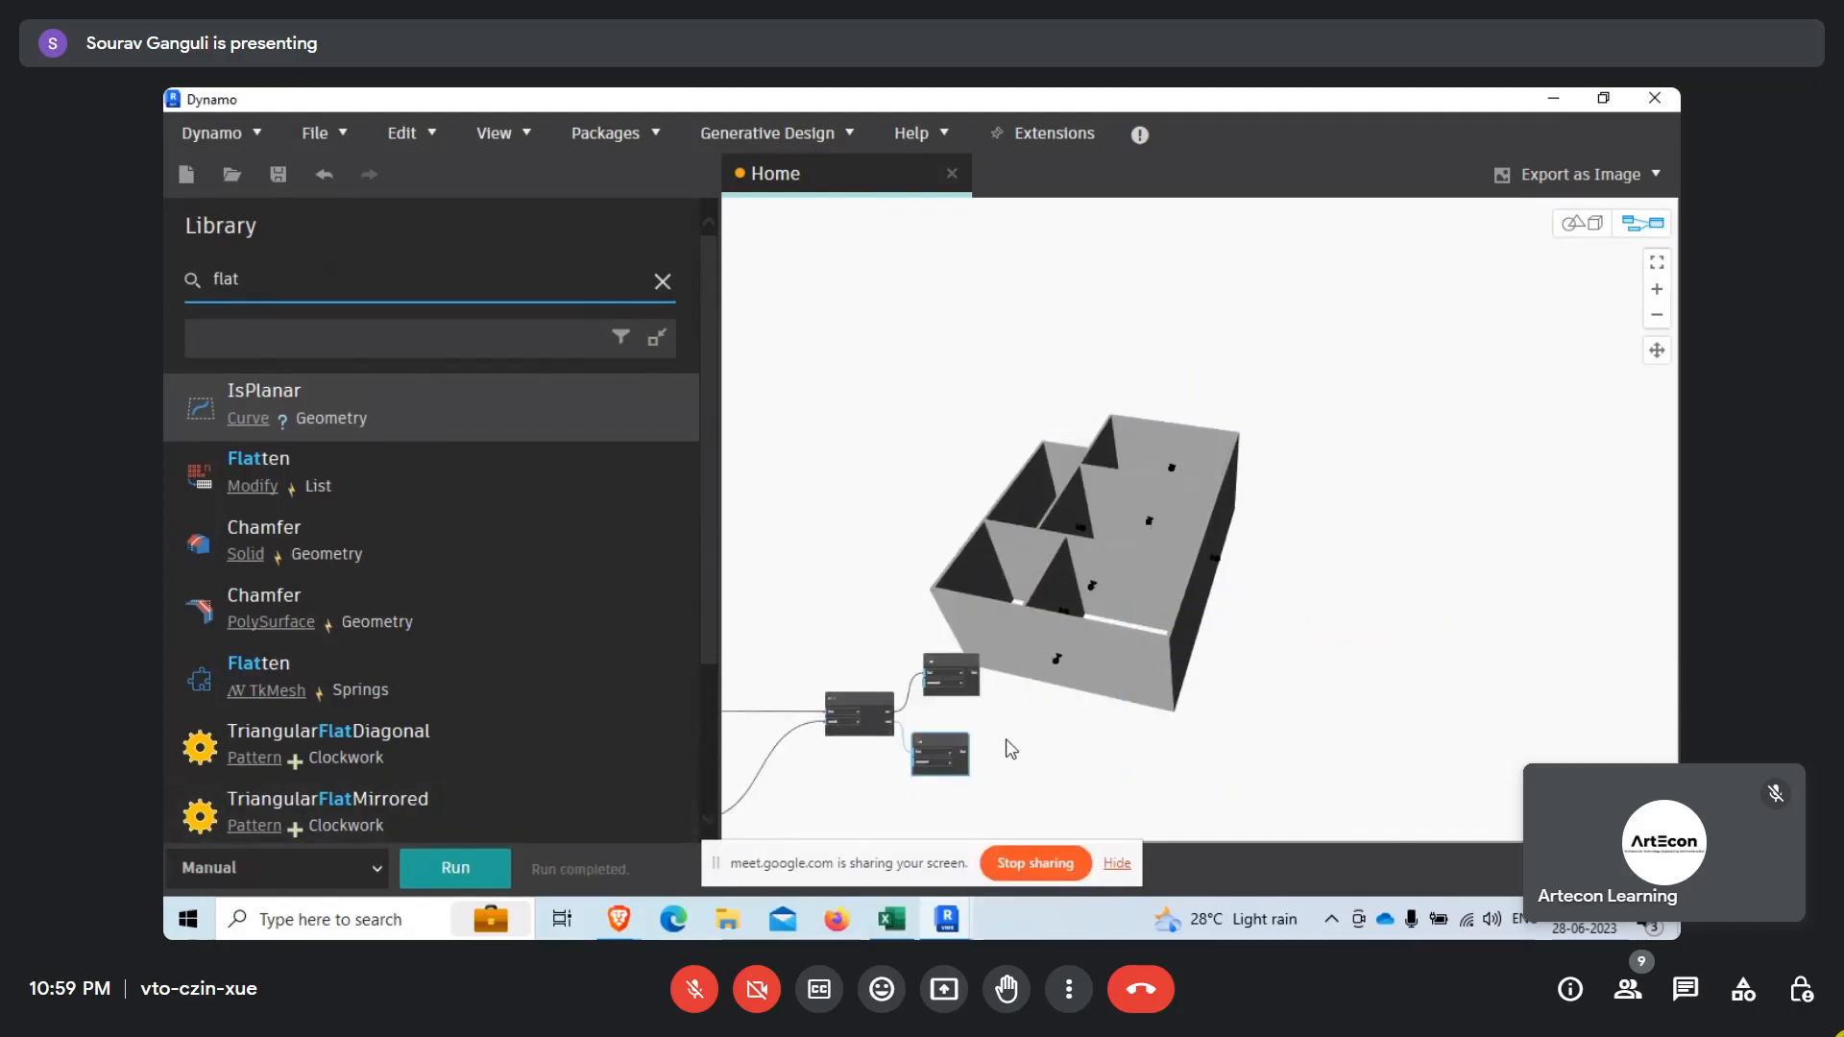
{"action": "scroll", "coordinate": [1007, 741], "scroll_direction": "up", "scroll_amount": 5}
{"action": "left_click_drag", "start_coordinate": [890, 737], "coordinate": [917, 742]}
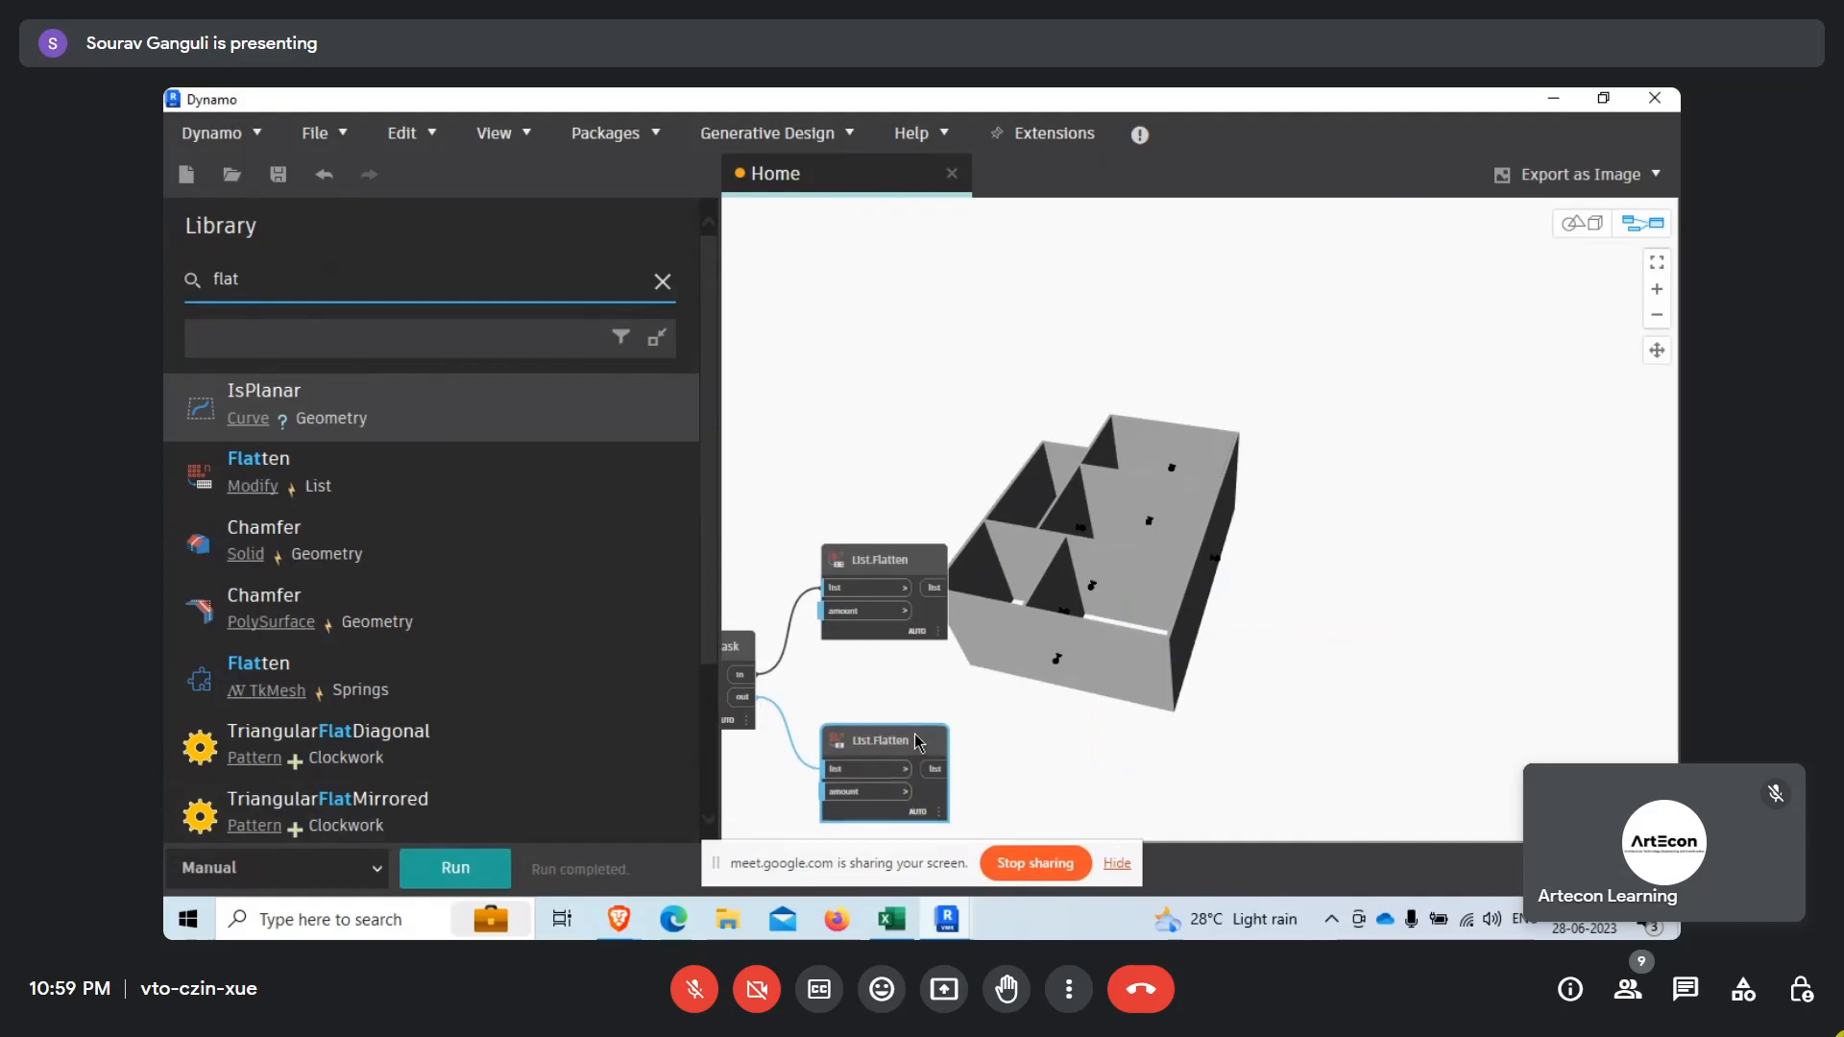
{"action": "left_click", "coordinate": [1035, 716]}
Hide the geometry preview of all nodes upstream of the two List.Flatten nodes, including List.FilterByBoolMask.
{"action": "scroll", "coordinate": [1149, 611], "scroll_direction": "down", "scroll_amount": 5}
{"action": "scroll", "coordinate": [1159, 684], "scroll_direction": "up", "scroll_amount": 2}
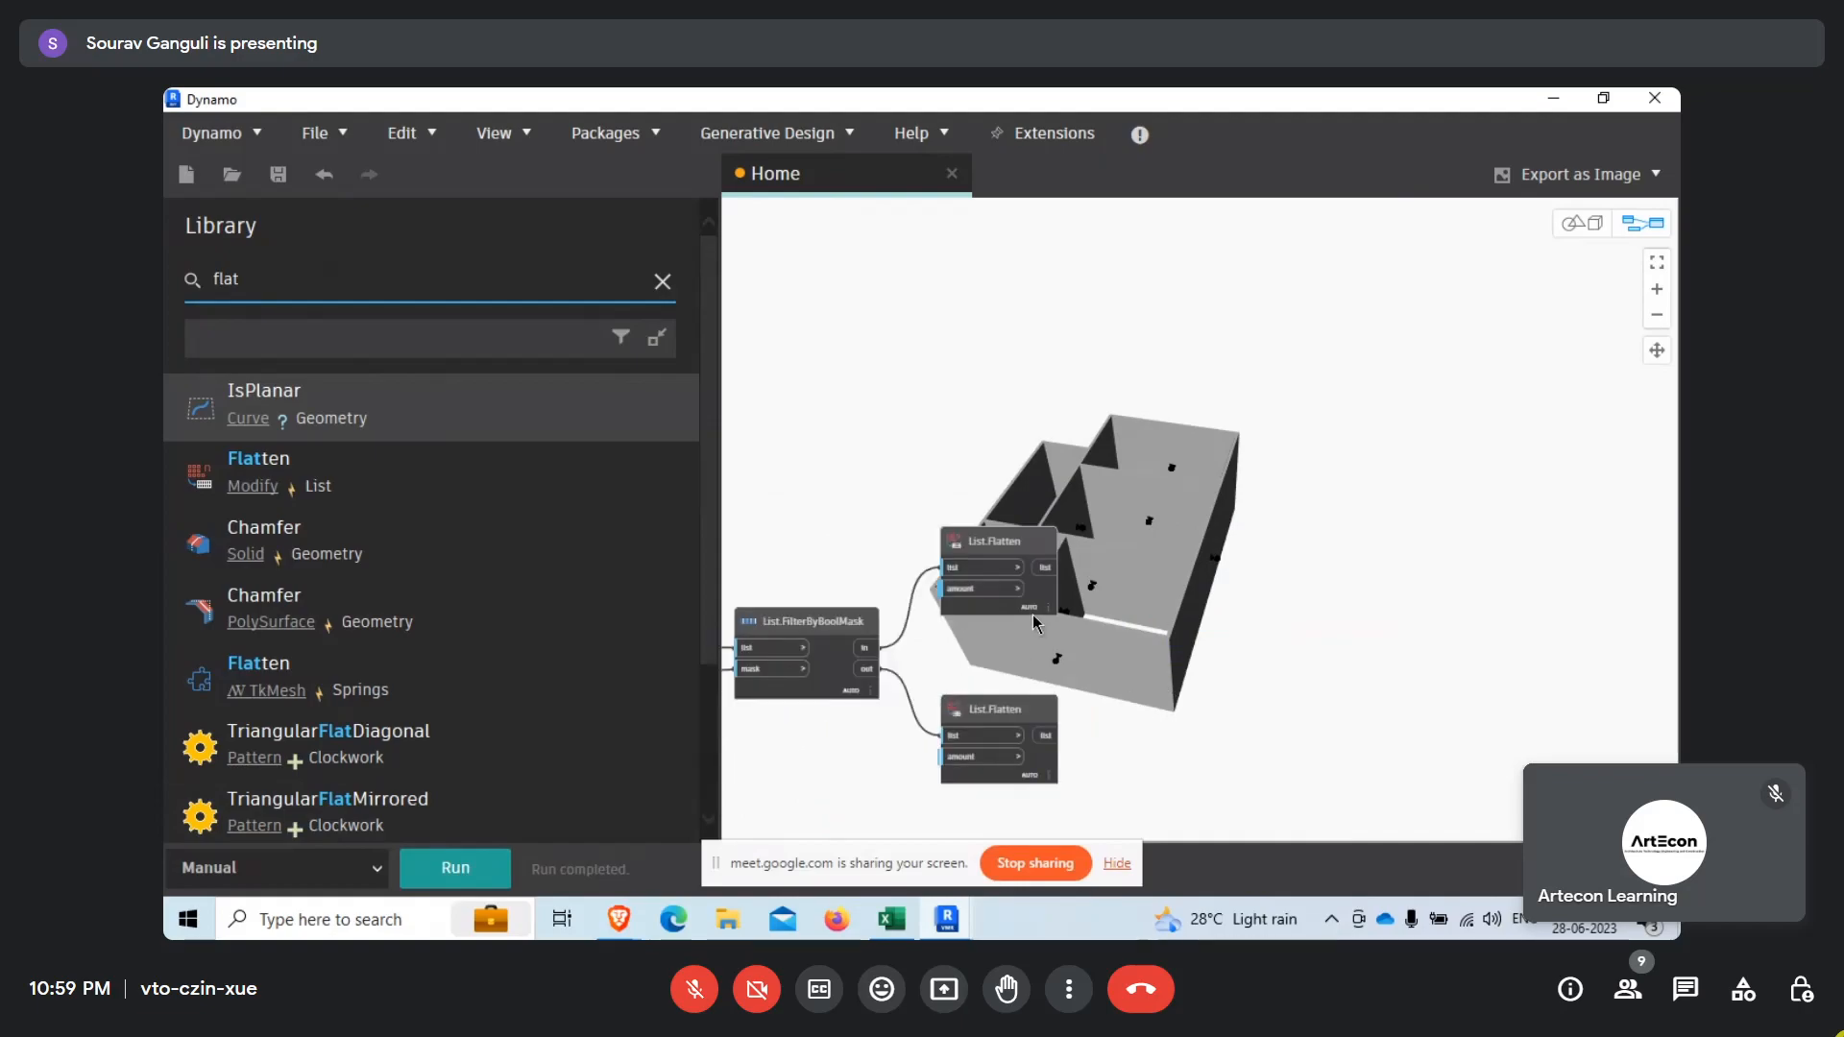
{"action": "scroll", "coordinate": [1239, 641], "scroll_direction": "down", "scroll_amount": 5}
{"action": "scroll", "coordinate": [1220, 605], "scroll_direction": "down", "scroll_amount": 3}
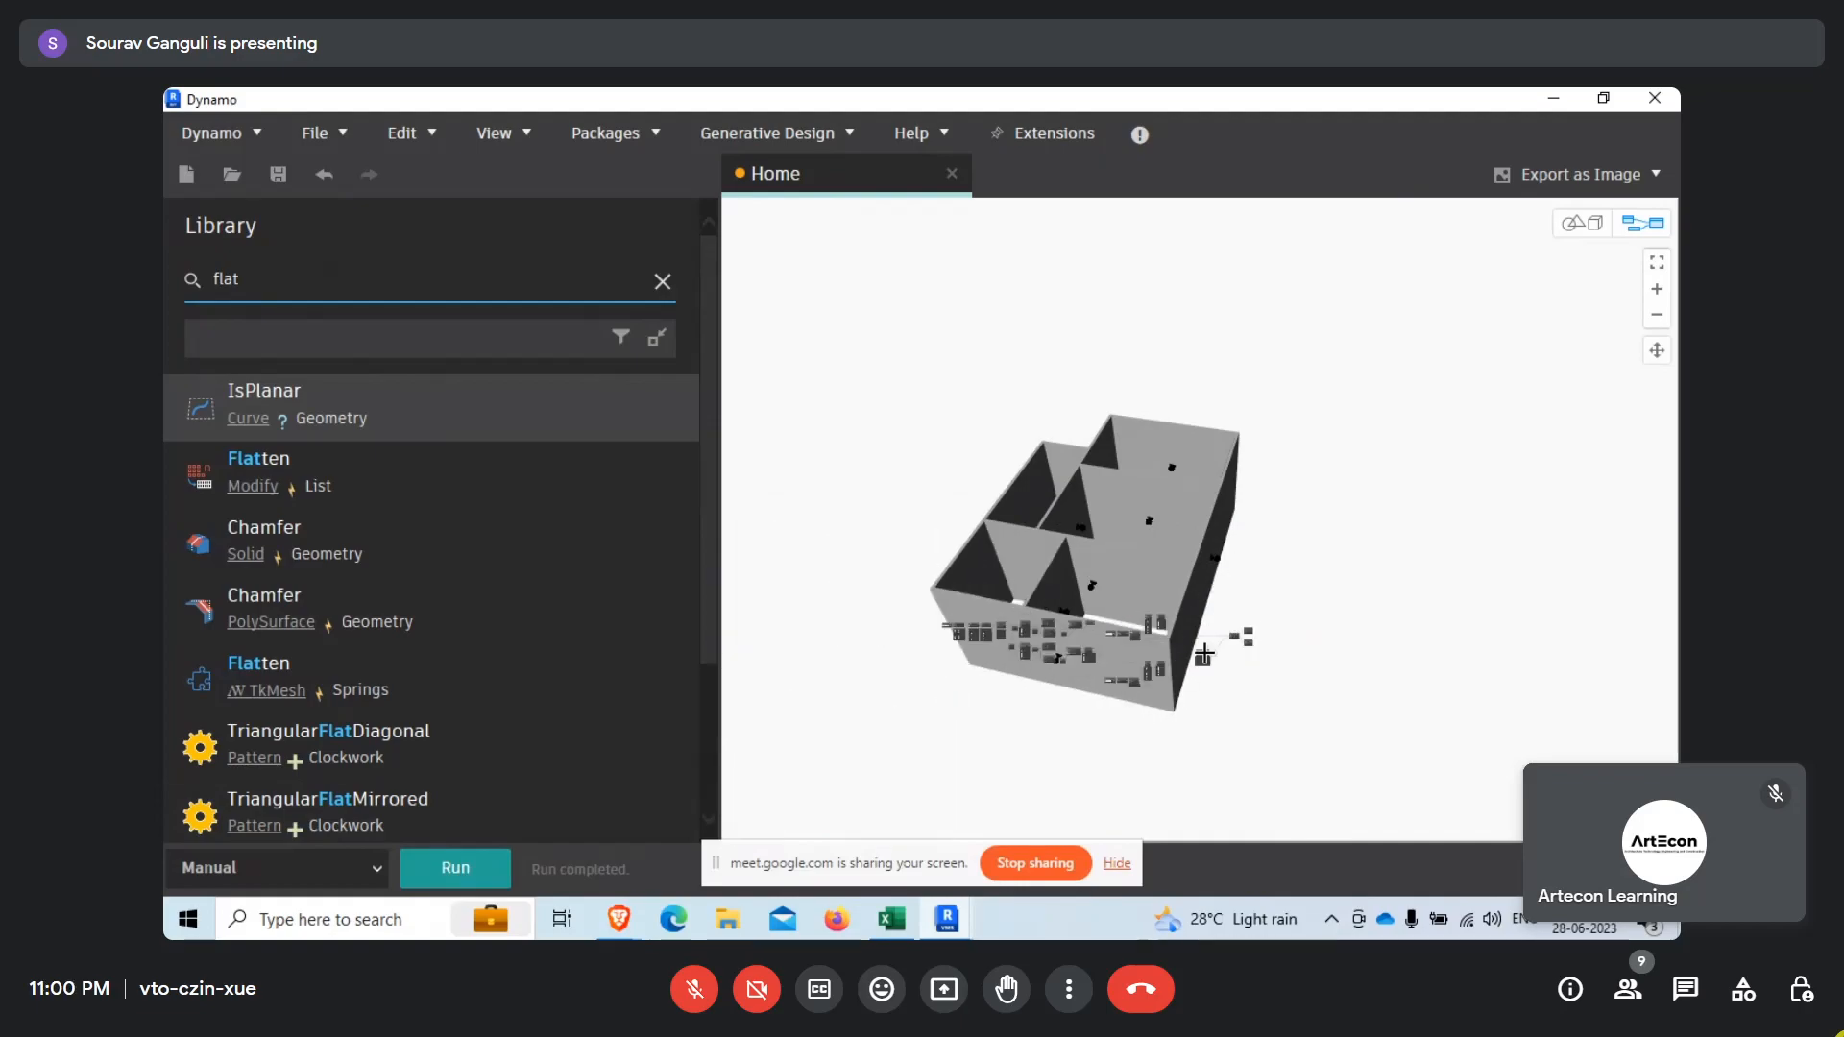
{"action": "left_click_drag", "start_coordinate": [1203, 653], "coordinate": [922, 745]}
{"action": "right_click", "coordinate": [971, 671]}
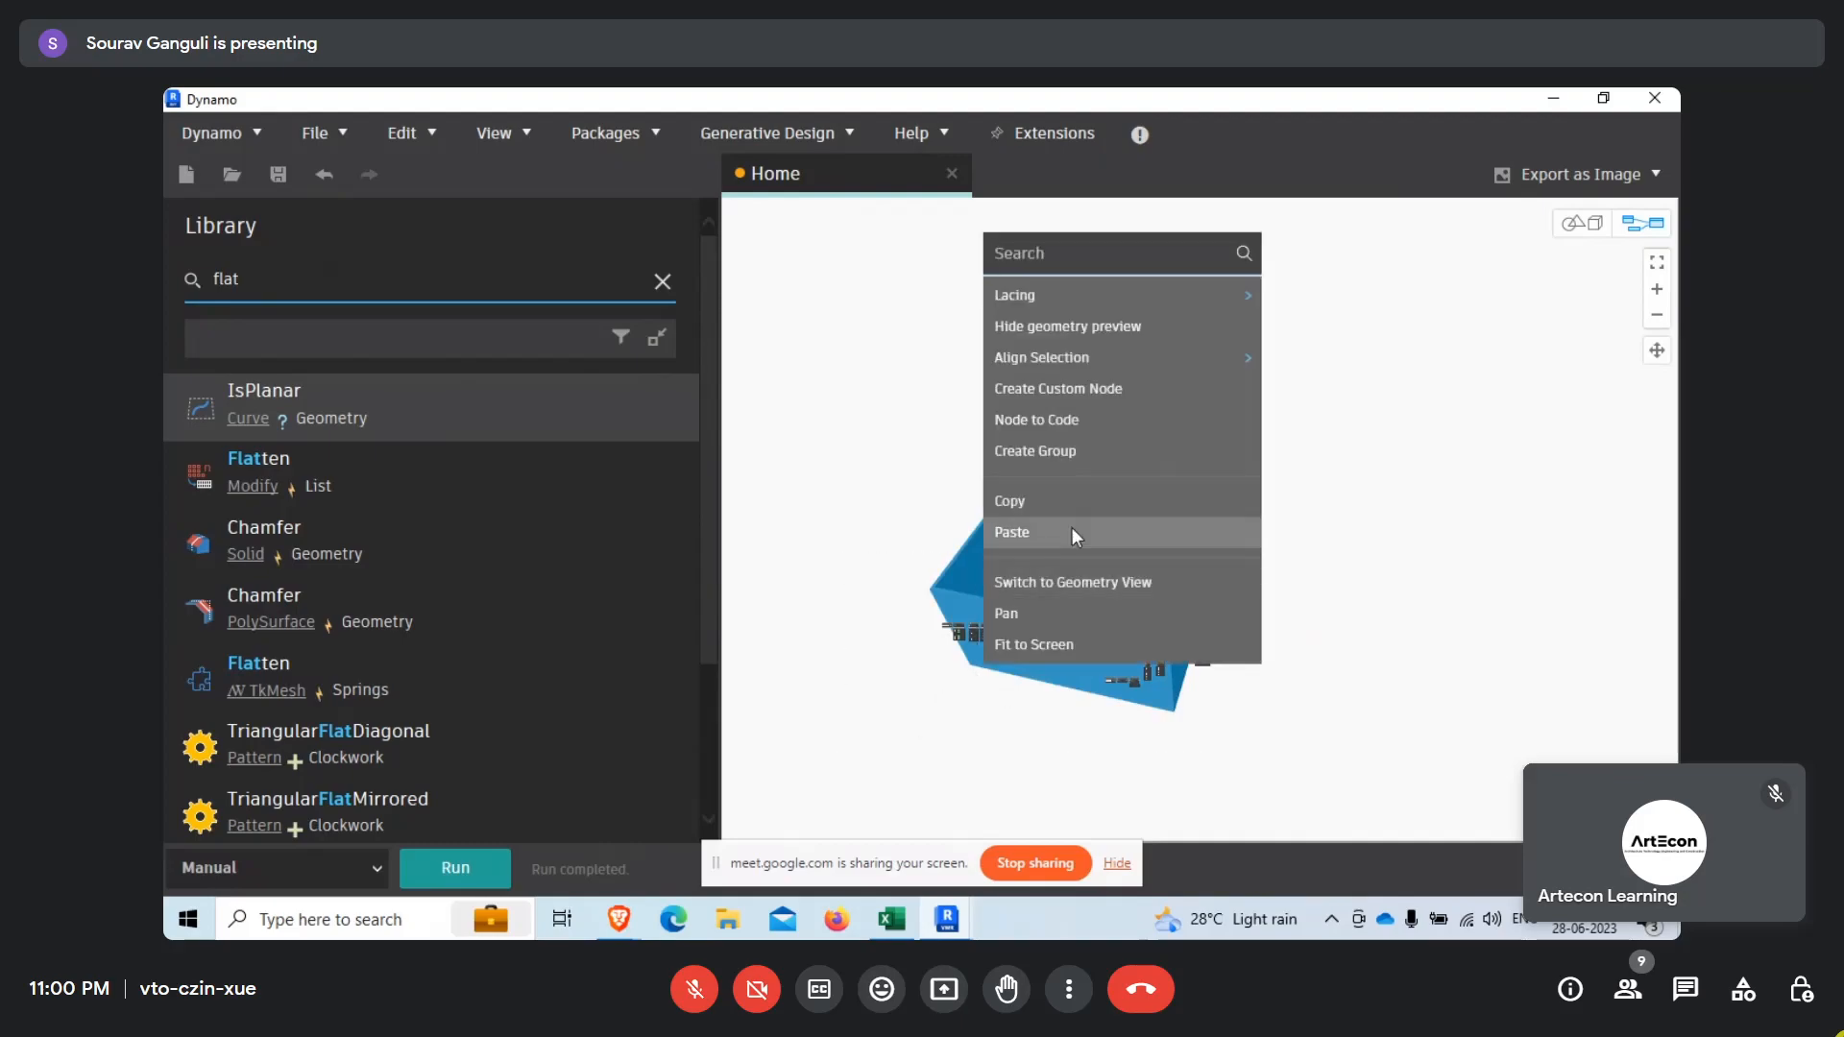
{"action": "left_click", "coordinate": [1034, 326]}
{"action": "scroll", "coordinate": [1158, 559], "scroll_direction": "up", "scroll_amount": 5}
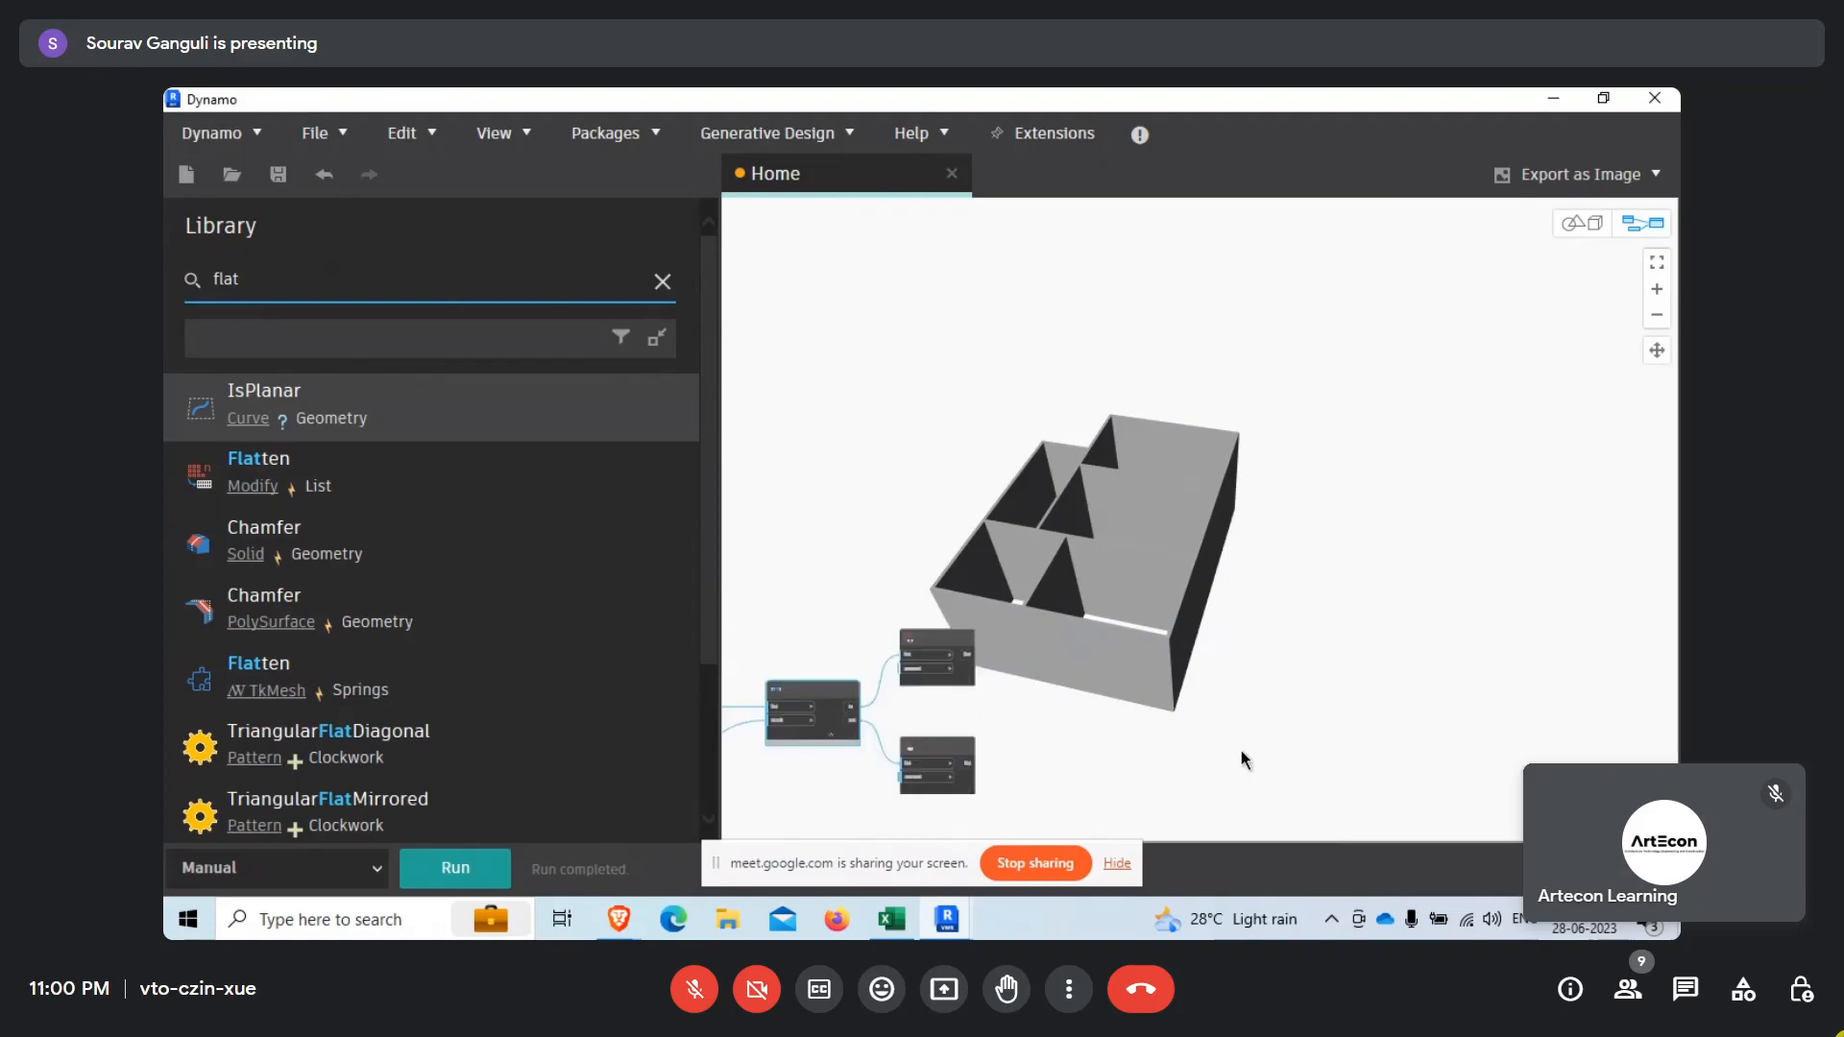
Select the upper List.Flatten node to highlight its walls in the background preview.
{"action": "scroll", "coordinate": [977, 706], "scroll_direction": "up", "scroll_amount": 3}
{"action": "left_click", "coordinate": [943, 647]}
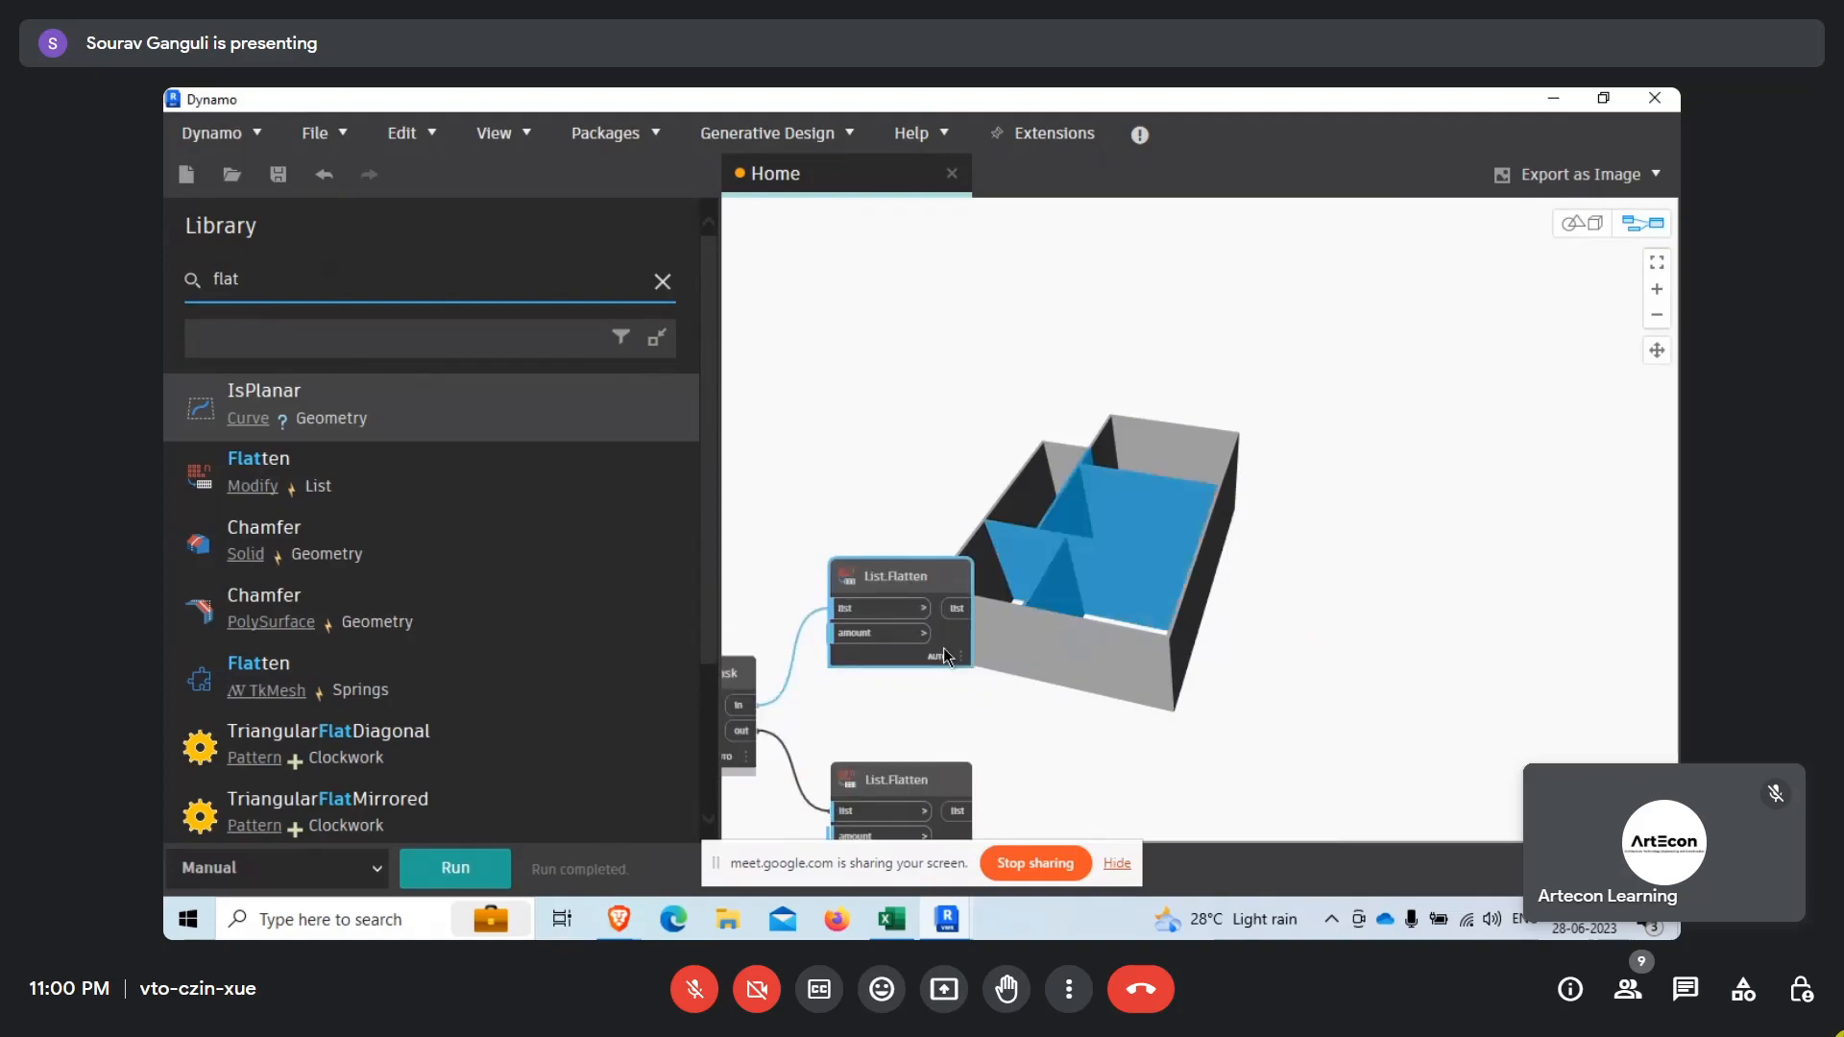
{"action": "scroll", "coordinate": [906, 655], "scroll_direction": "up", "scroll_amount": 2}
{"action": "right_click", "coordinate": [1103, 523]}
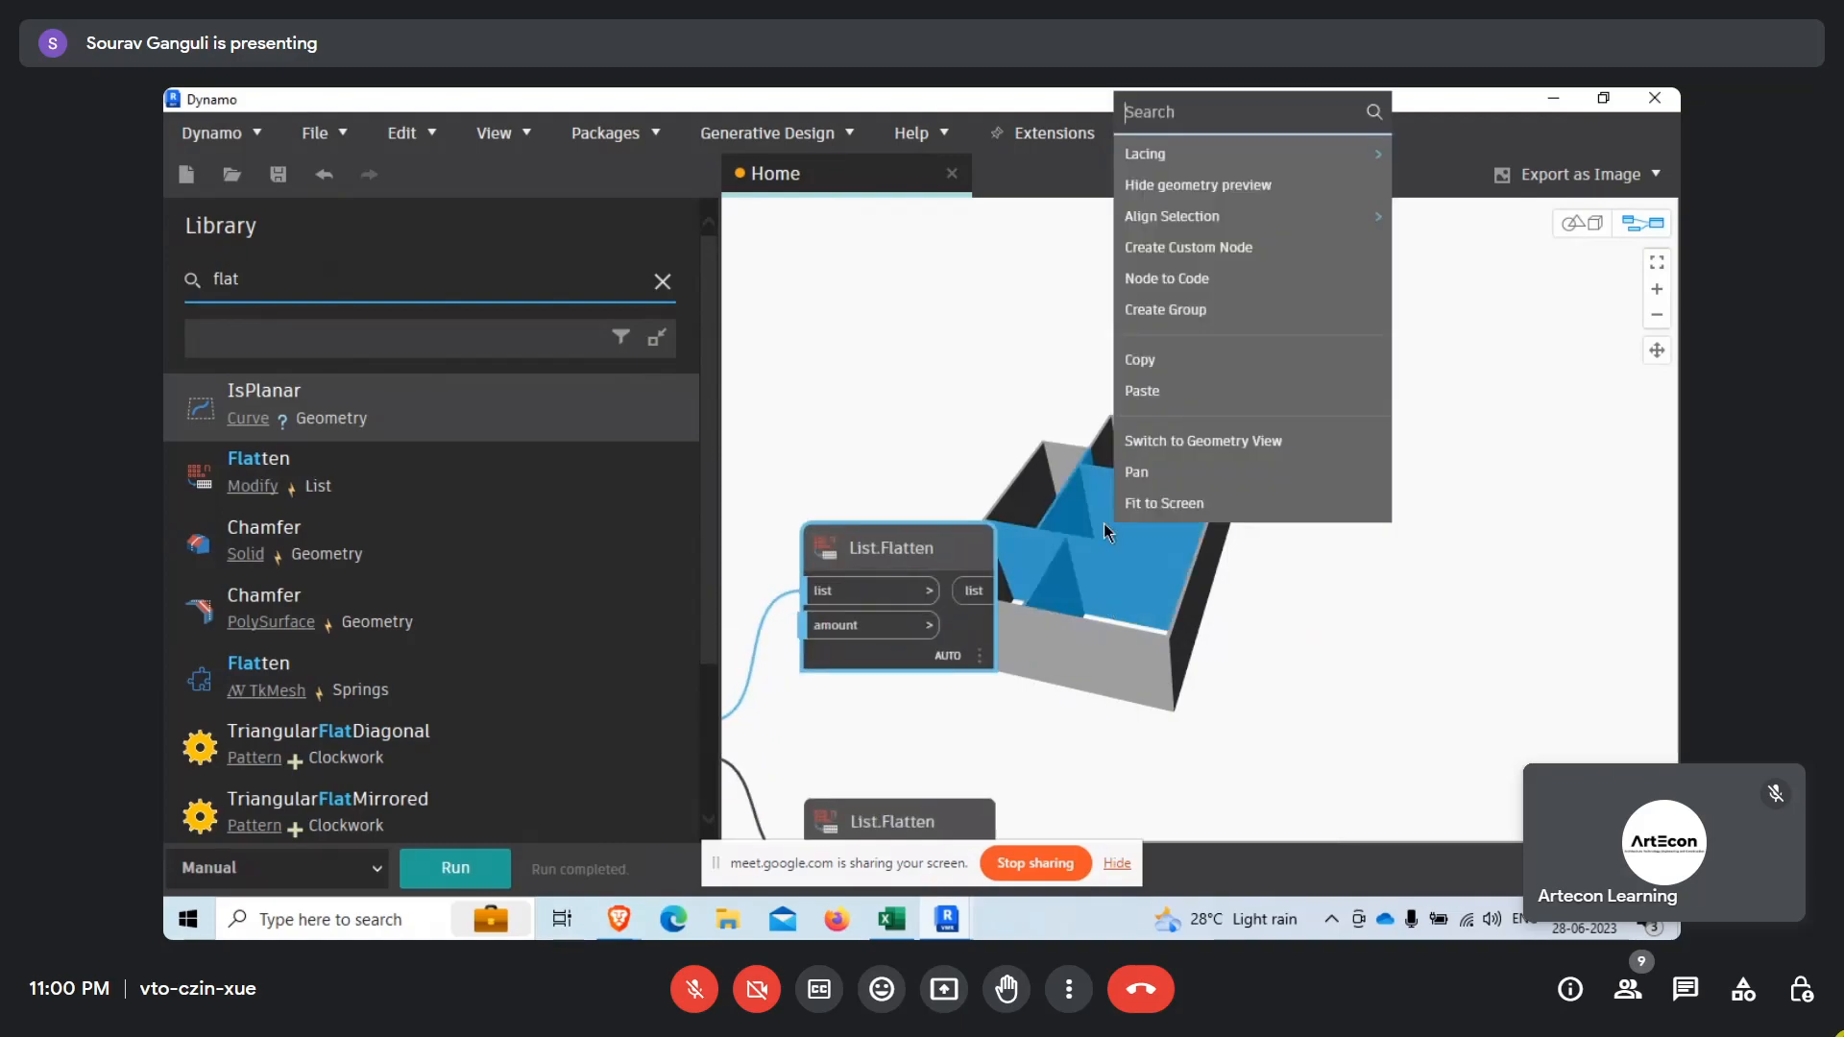
{"action": "left_click", "coordinate": [1150, 555]}
{"action": "scroll", "coordinate": [1245, 697], "scroll_direction": "down", "scroll_amount": 3}
{"action": "scroll", "coordinate": [994, 735], "scroll_direction": "up", "scroll_amount": 3}
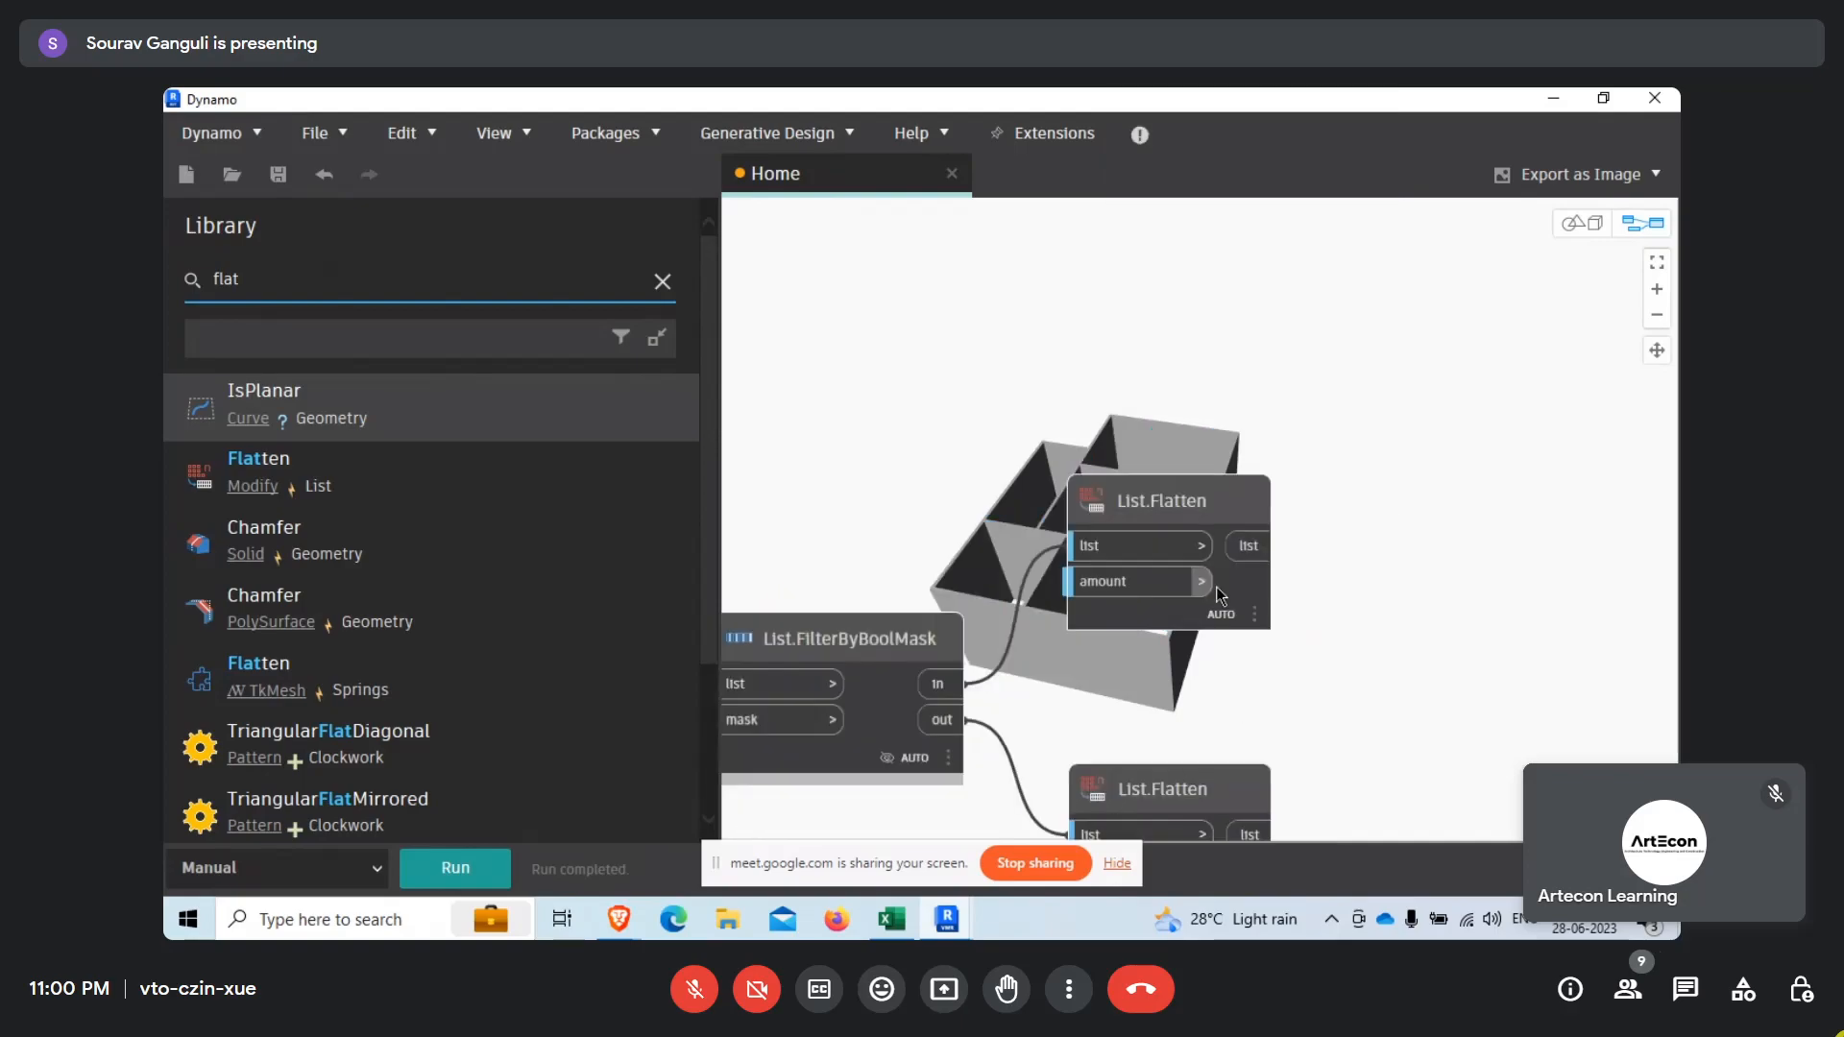
With the upper List.Flatten node selected, examine its highlighted walls from above in the geometry view, then return to the graph view.
{"action": "left_click", "coordinate": [1224, 586]}
{"action": "middle_click_drag", "start_coordinate": [1326, 644], "coordinate": [970, 736]}
{"action": "right_click", "coordinate": [1102, 507]}
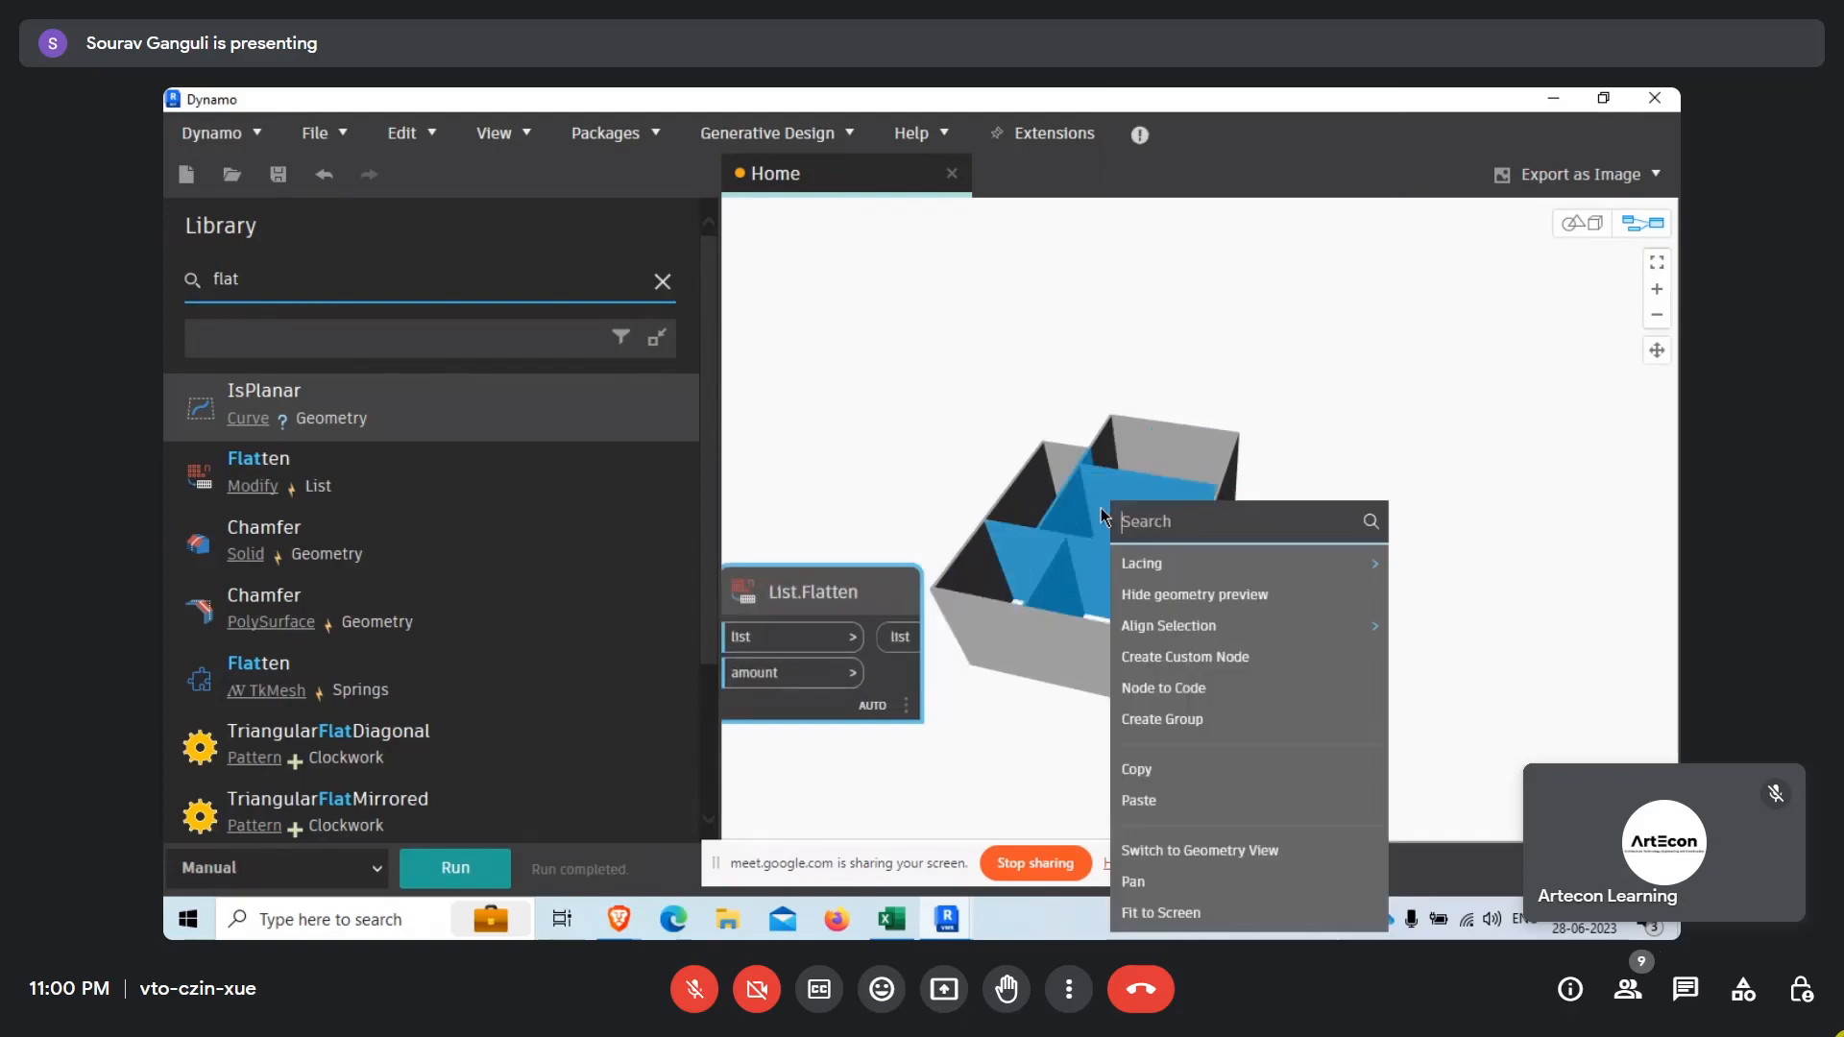
{"action": "left_click", "coordinate": [1201, 845]}
{"action": "right_click_drag", "start_coordinate": [1149, 642], "coordinate": [905, 694]}
{"action": "scroll", "coordinate": [1126, 532], "scroll_direction": "up", "scroll_amount": 4}
{"action": "right_click_drag", "start_coordinate": [1424, 441], "coordinate": [1155, 431]}
{"action": "right_click_drag", "start_coordinate": [989, 407], "coordinate": [1009, 500]}
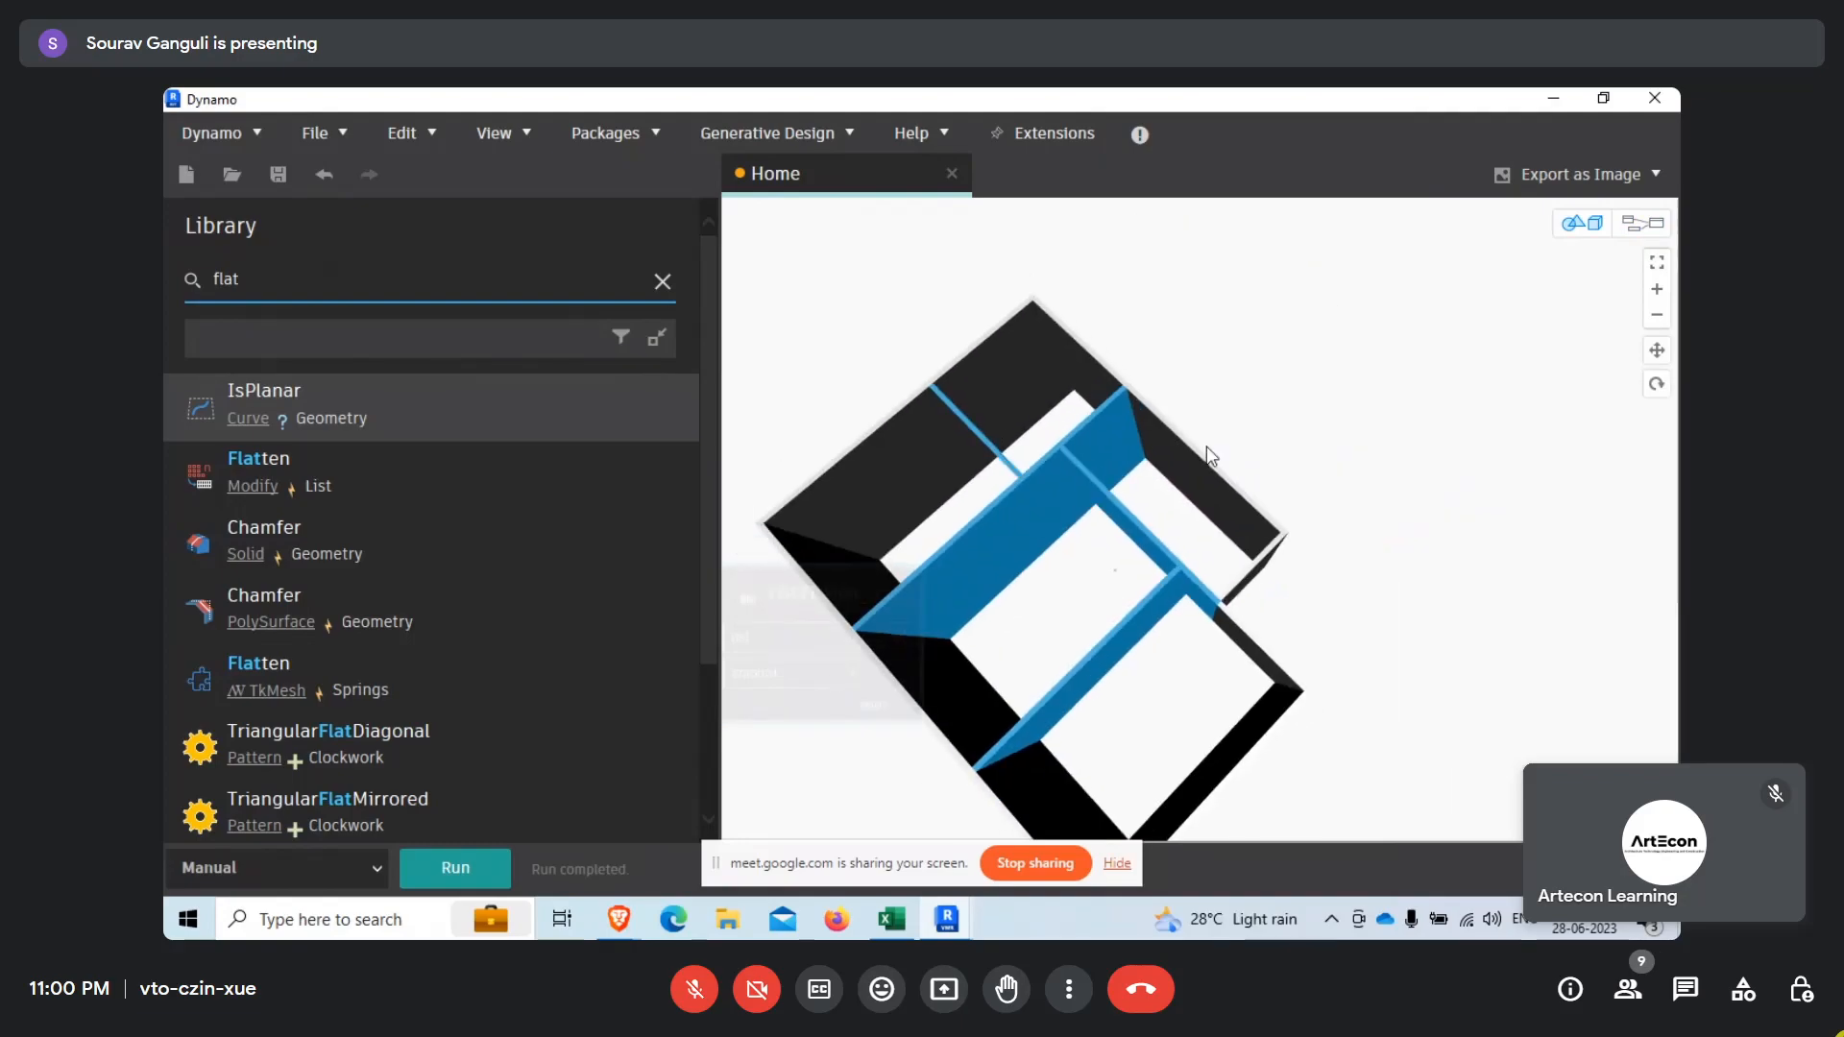
{"action": "scroll", "coordinate": [1206, 453], "scroll_direction": "down", "scroll_amount": 4}
{"action": "right_click", "coordinate": [1096, 501]}
{"action": "left_click", "coordinate": [1164, 523]}
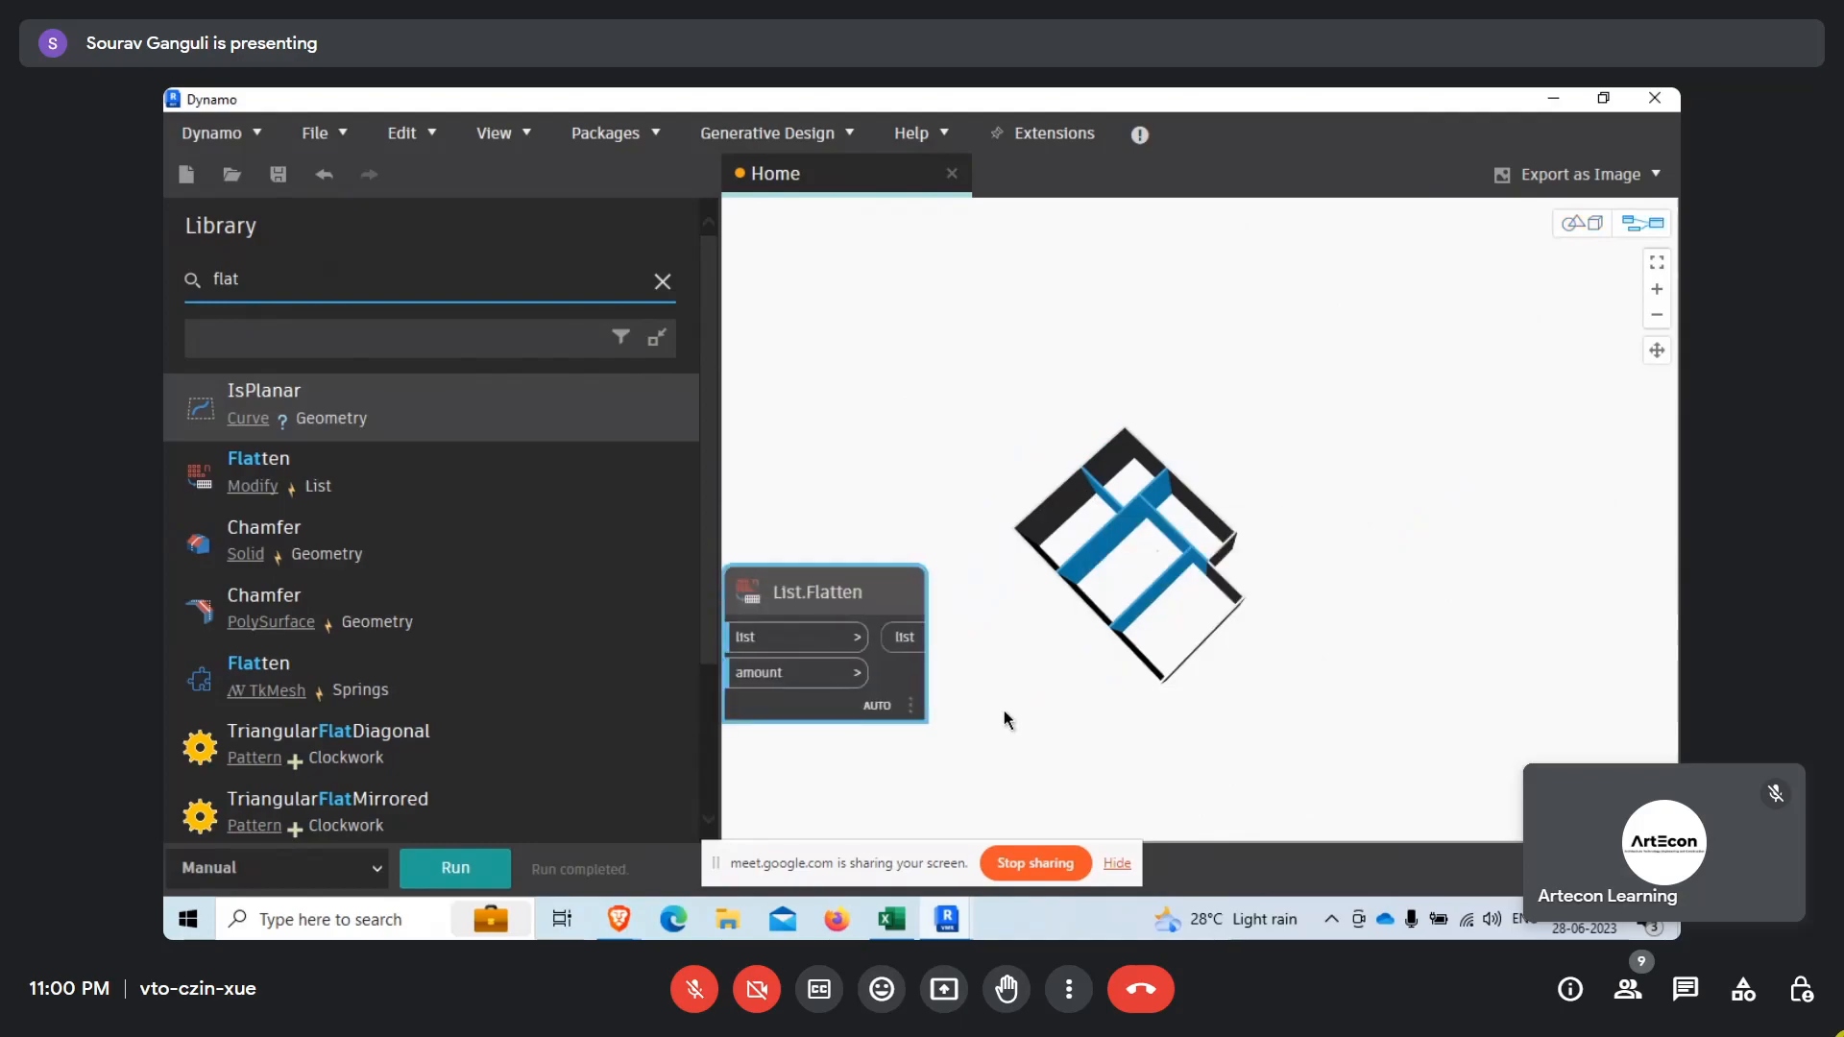
Select the lower List.Flatten node, examine its highlighted walls in the geometry view, and return to the graph view.
{"action": "middle_click_drag", "start_coordinate": [1258, 567], "coordinate": [969, 539]}
{"action": "right_click", "coordinate": [1155, 538]}
{"action": "left_click", "coordinate": [1262, 447]}
{"action": "scroll", "coordinate": [1168, 625], "scroll_direction": "up", "scroll_amount": 5}
{"action": "right_click_drag", "start_coordinate": [1161, 666], "coordinate": [1280, 510]}
{"action": "right_click", "coordinate": [1285, 524]}
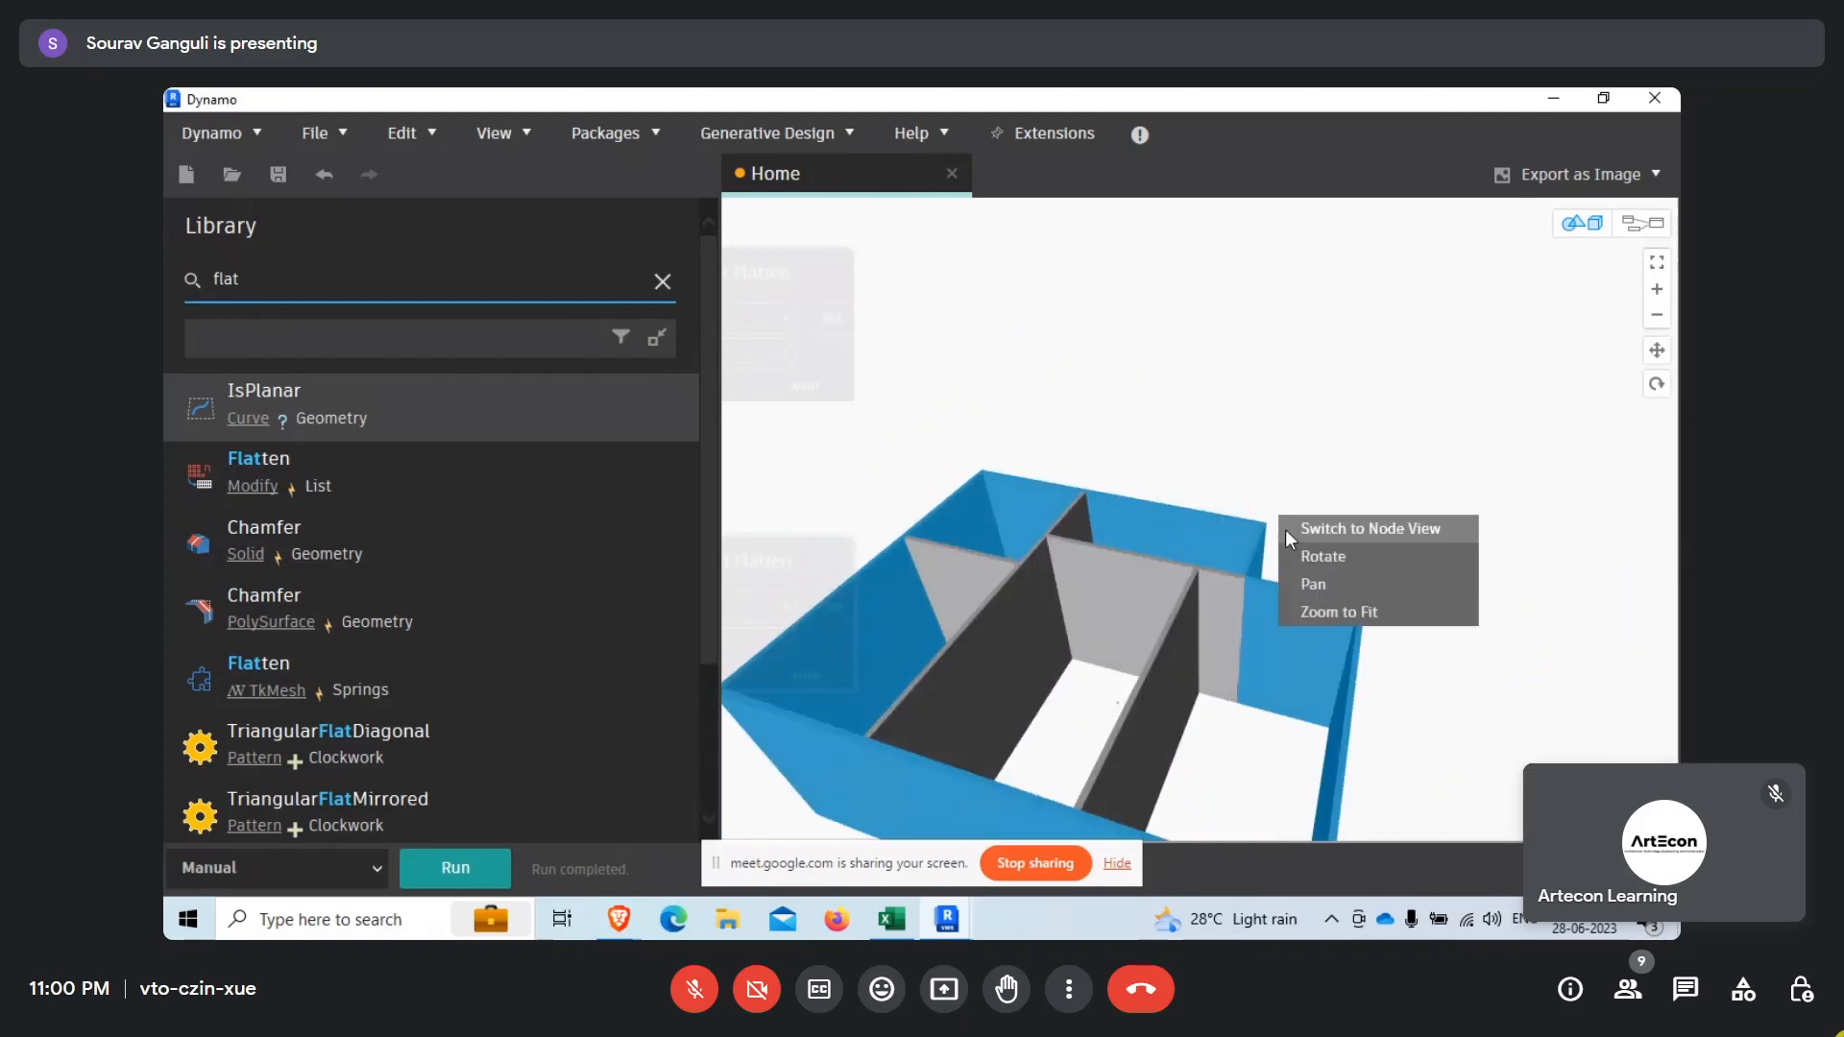
{"action": "left_click", "coordinate": [1391, 534]}
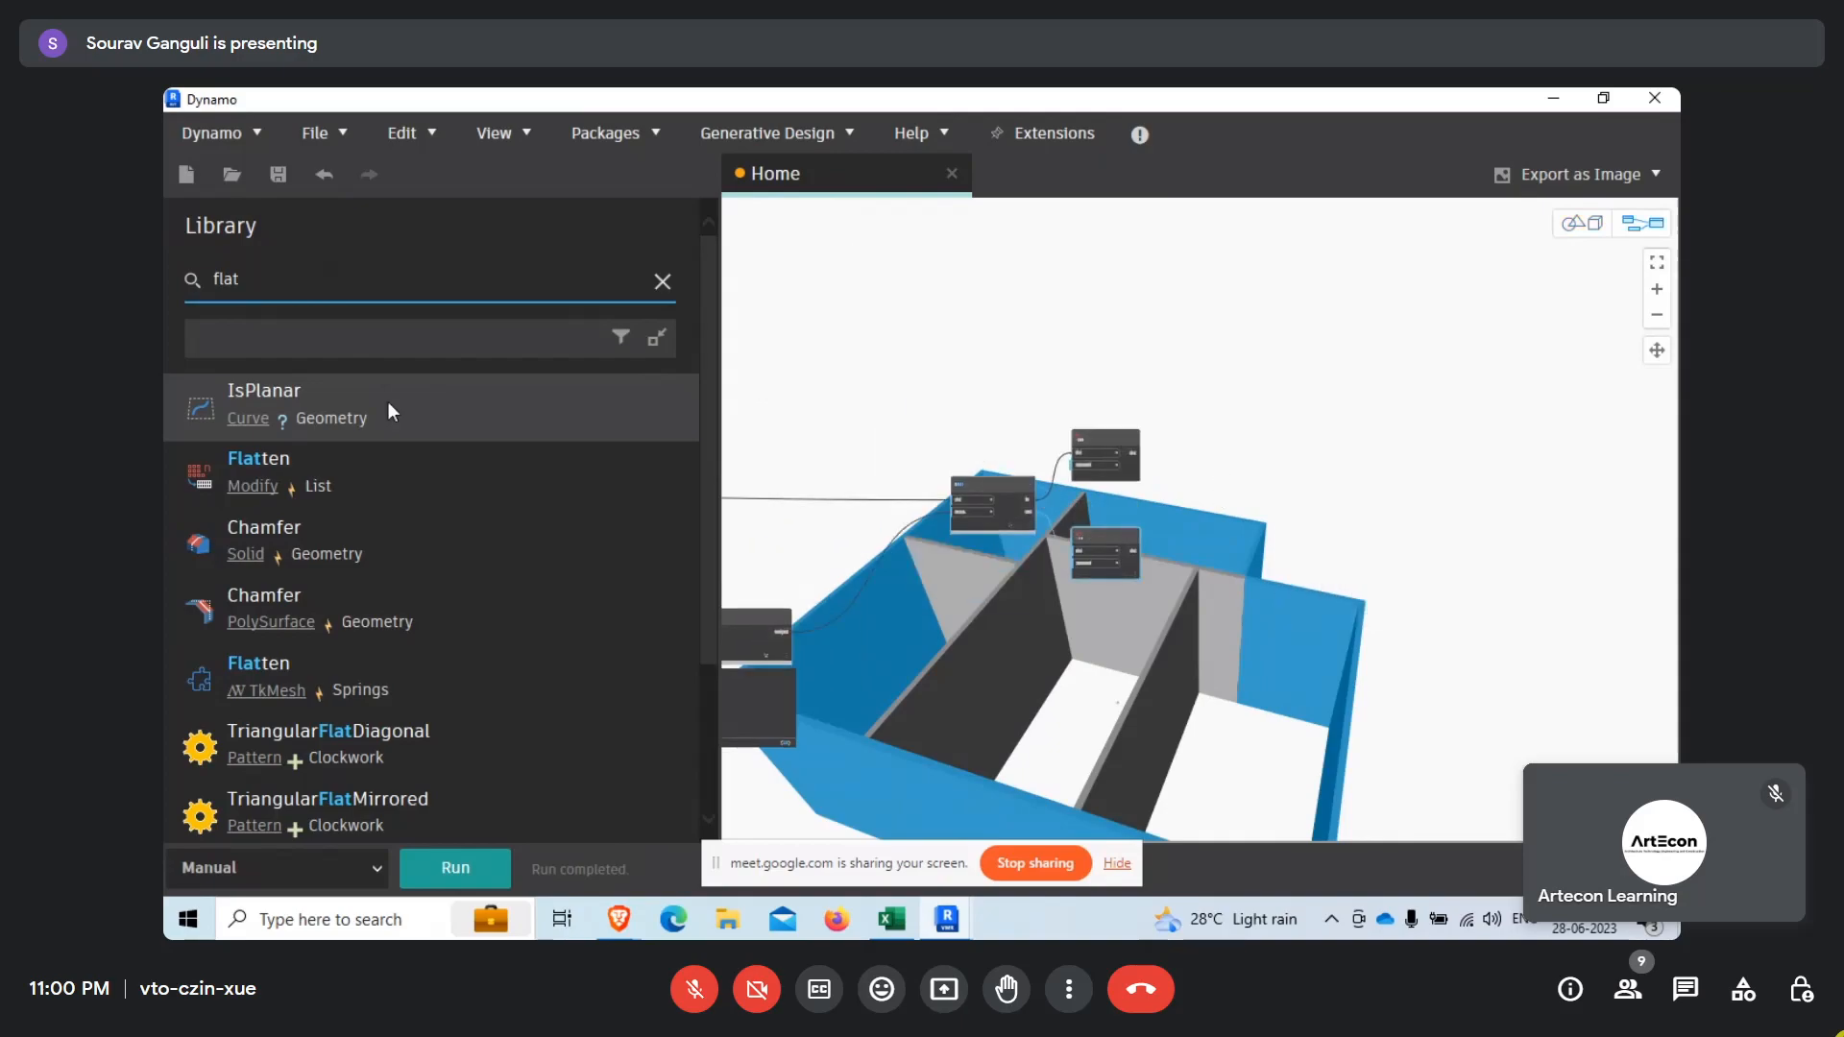
Add two GeometryColor.ByGeometryColor nodes from the library's Geometry Color modifiers.
{"action": "left_click", "coordinate": [664, 284]}
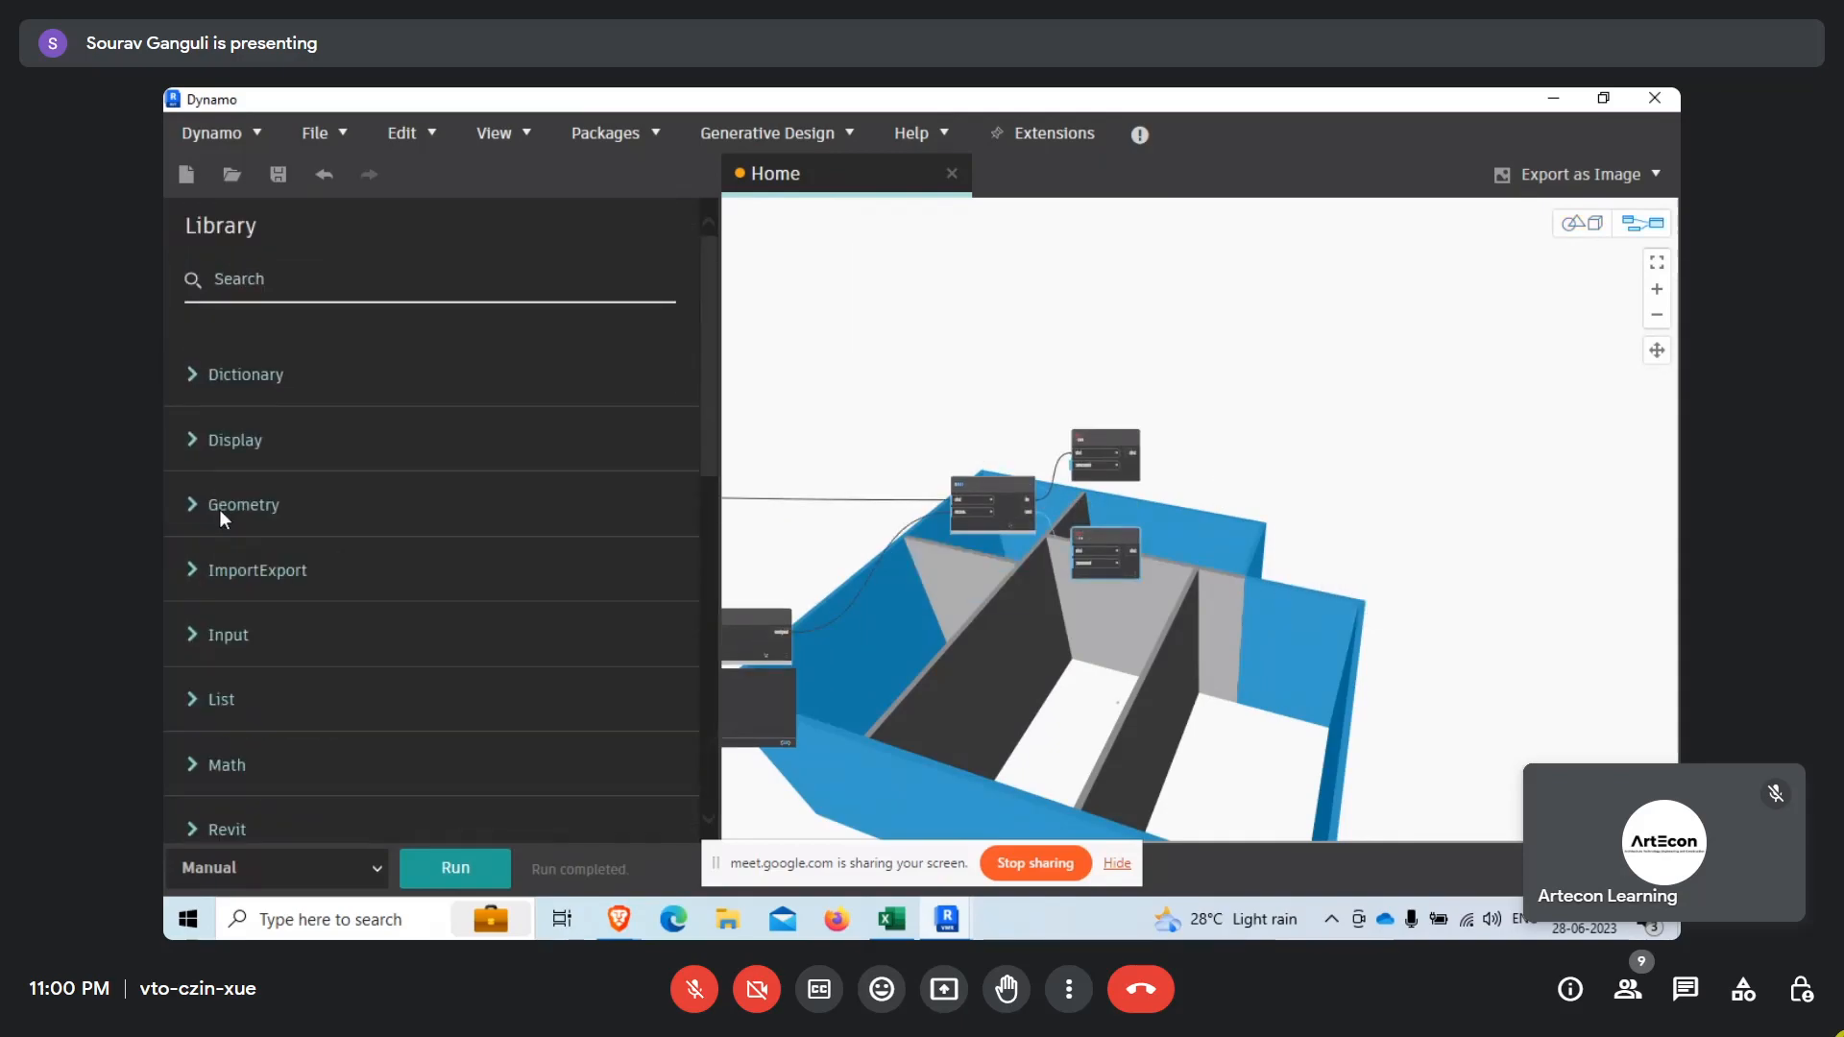
{"action": "left_click", "coordinate": [190, 504]}
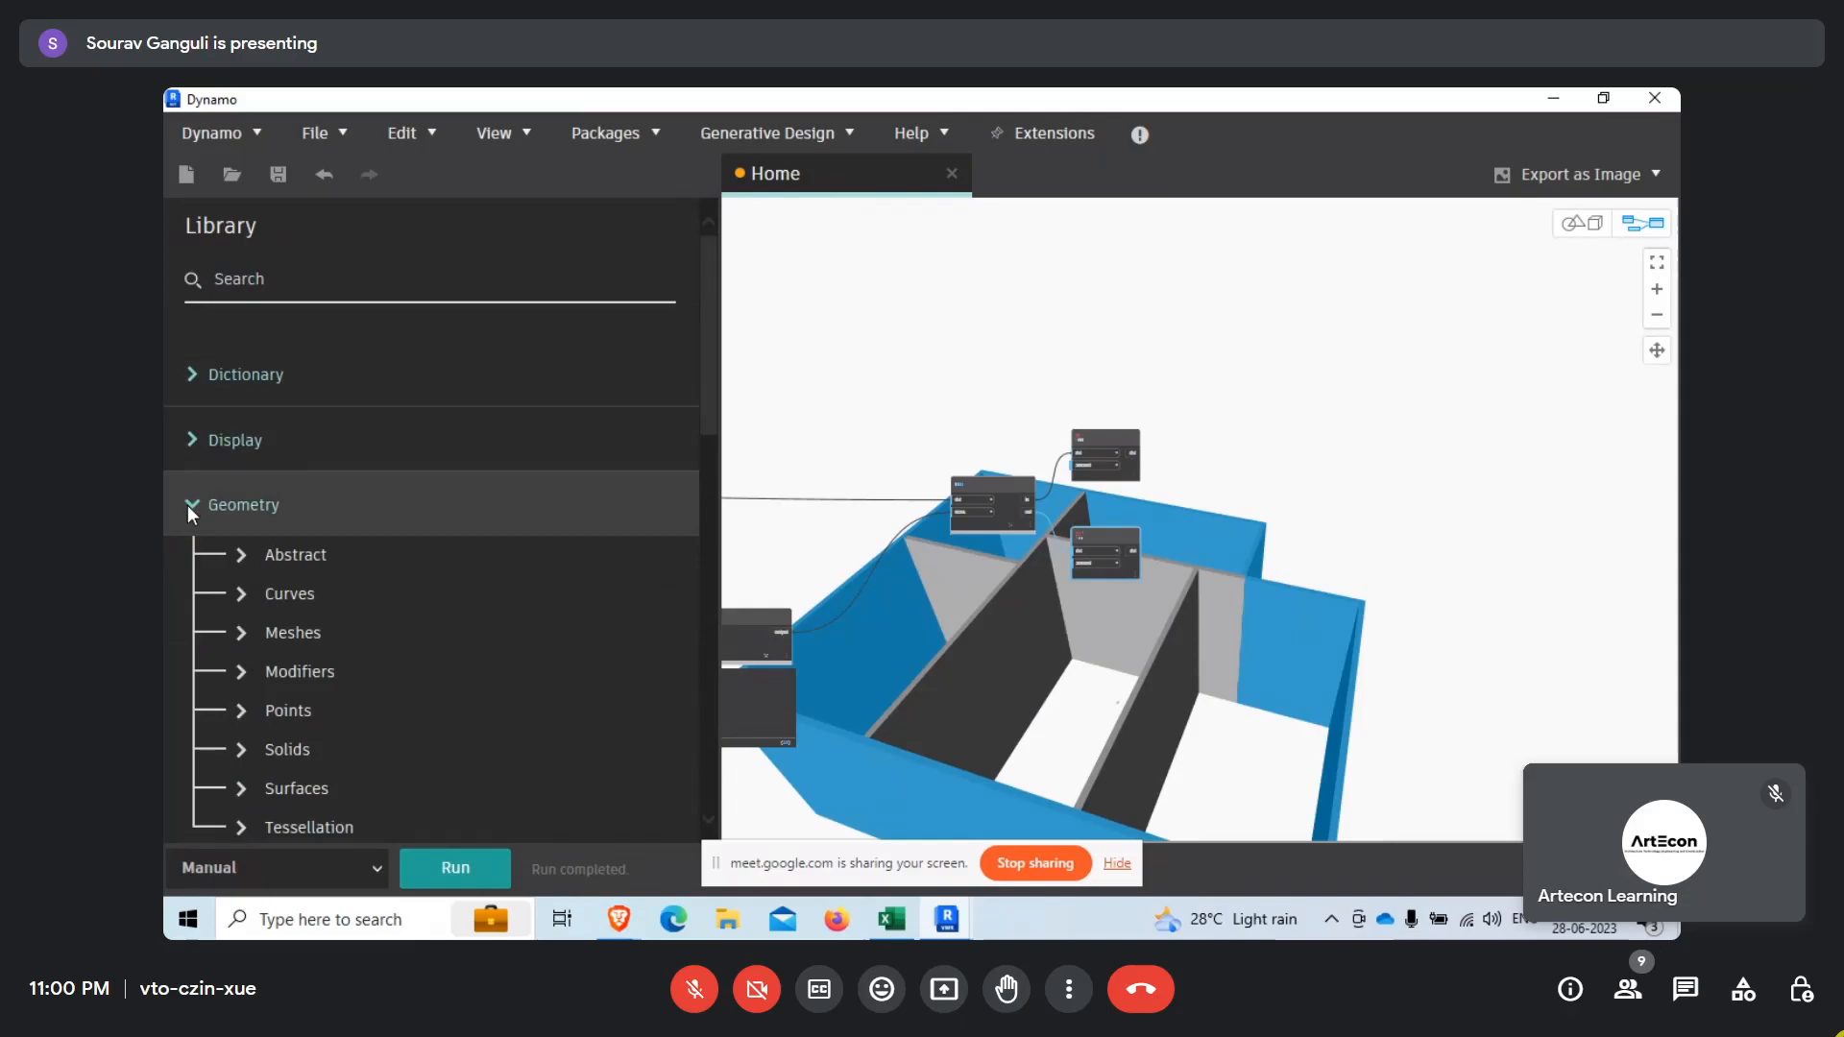
{"action": "scroll", "coordinate": [332, 579], "scroll_direction": "down", "scroll_amount": 2}
{"action": "left_click", "coordinate": [230, 475]}
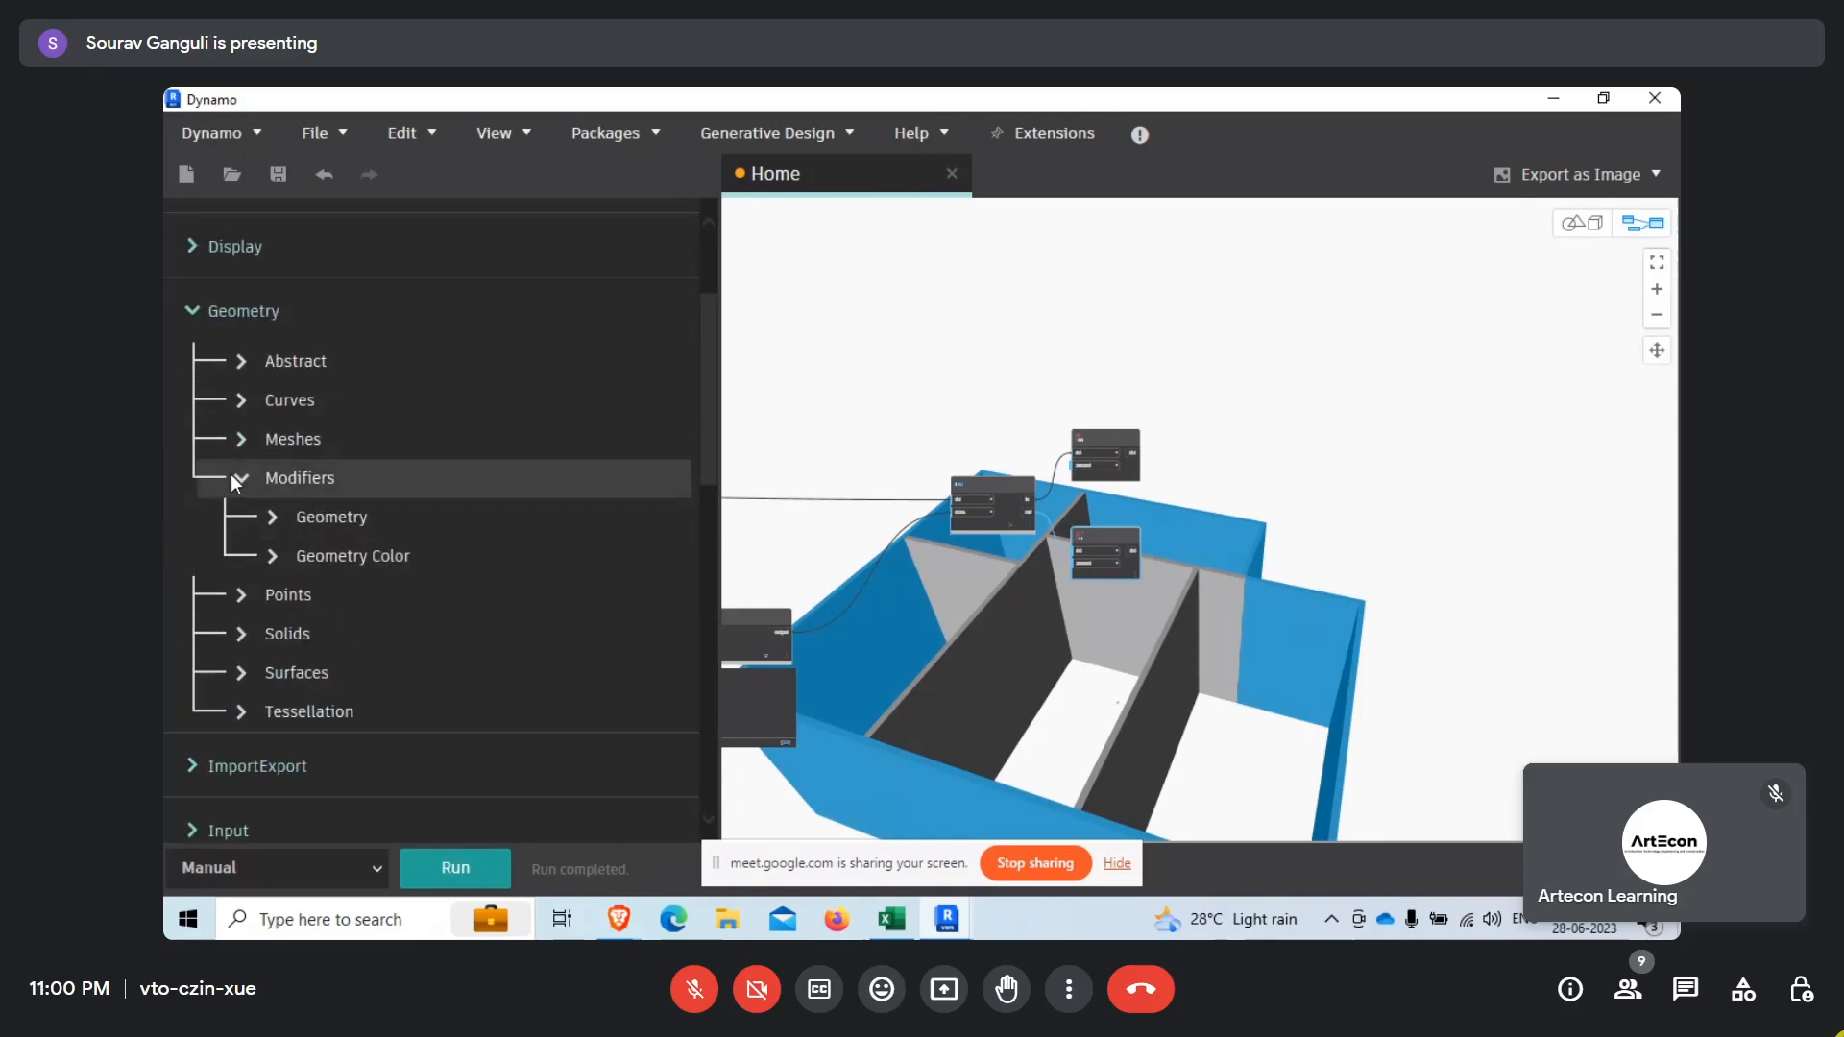
{"action": "left_click", "coordinate": [276, 565]}
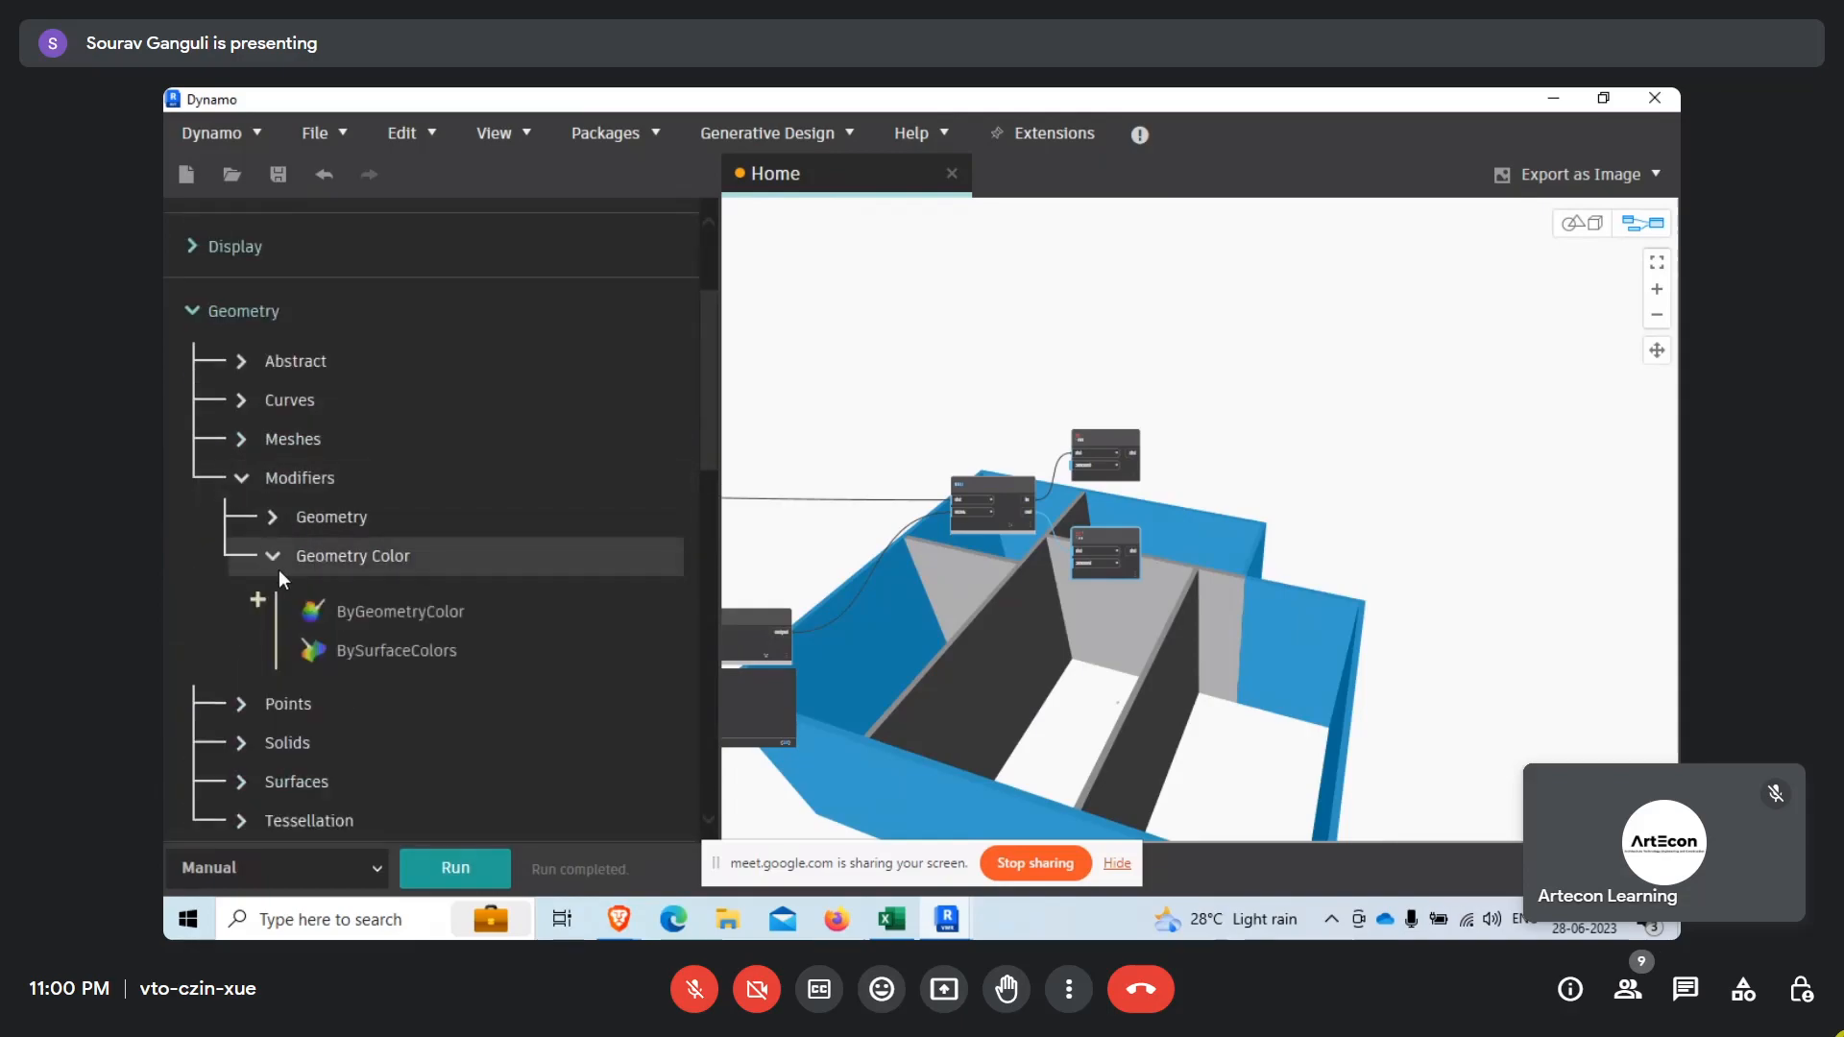
{"action": "left_click", "coordinate": [412, 612]}
{"action": "left_click", "coordinate": [412, 613]}
Place one GeometryColor.ByGeometryColor node beside each List.Flatten node and feed each flattened list into the matching geometry input.
{"action": "scroll", "coordinate": [1330, 605], "scroll_direction": "up", "scroll_amount": 5}
{"action": "left_click", "coordinate": [1239, 590]}
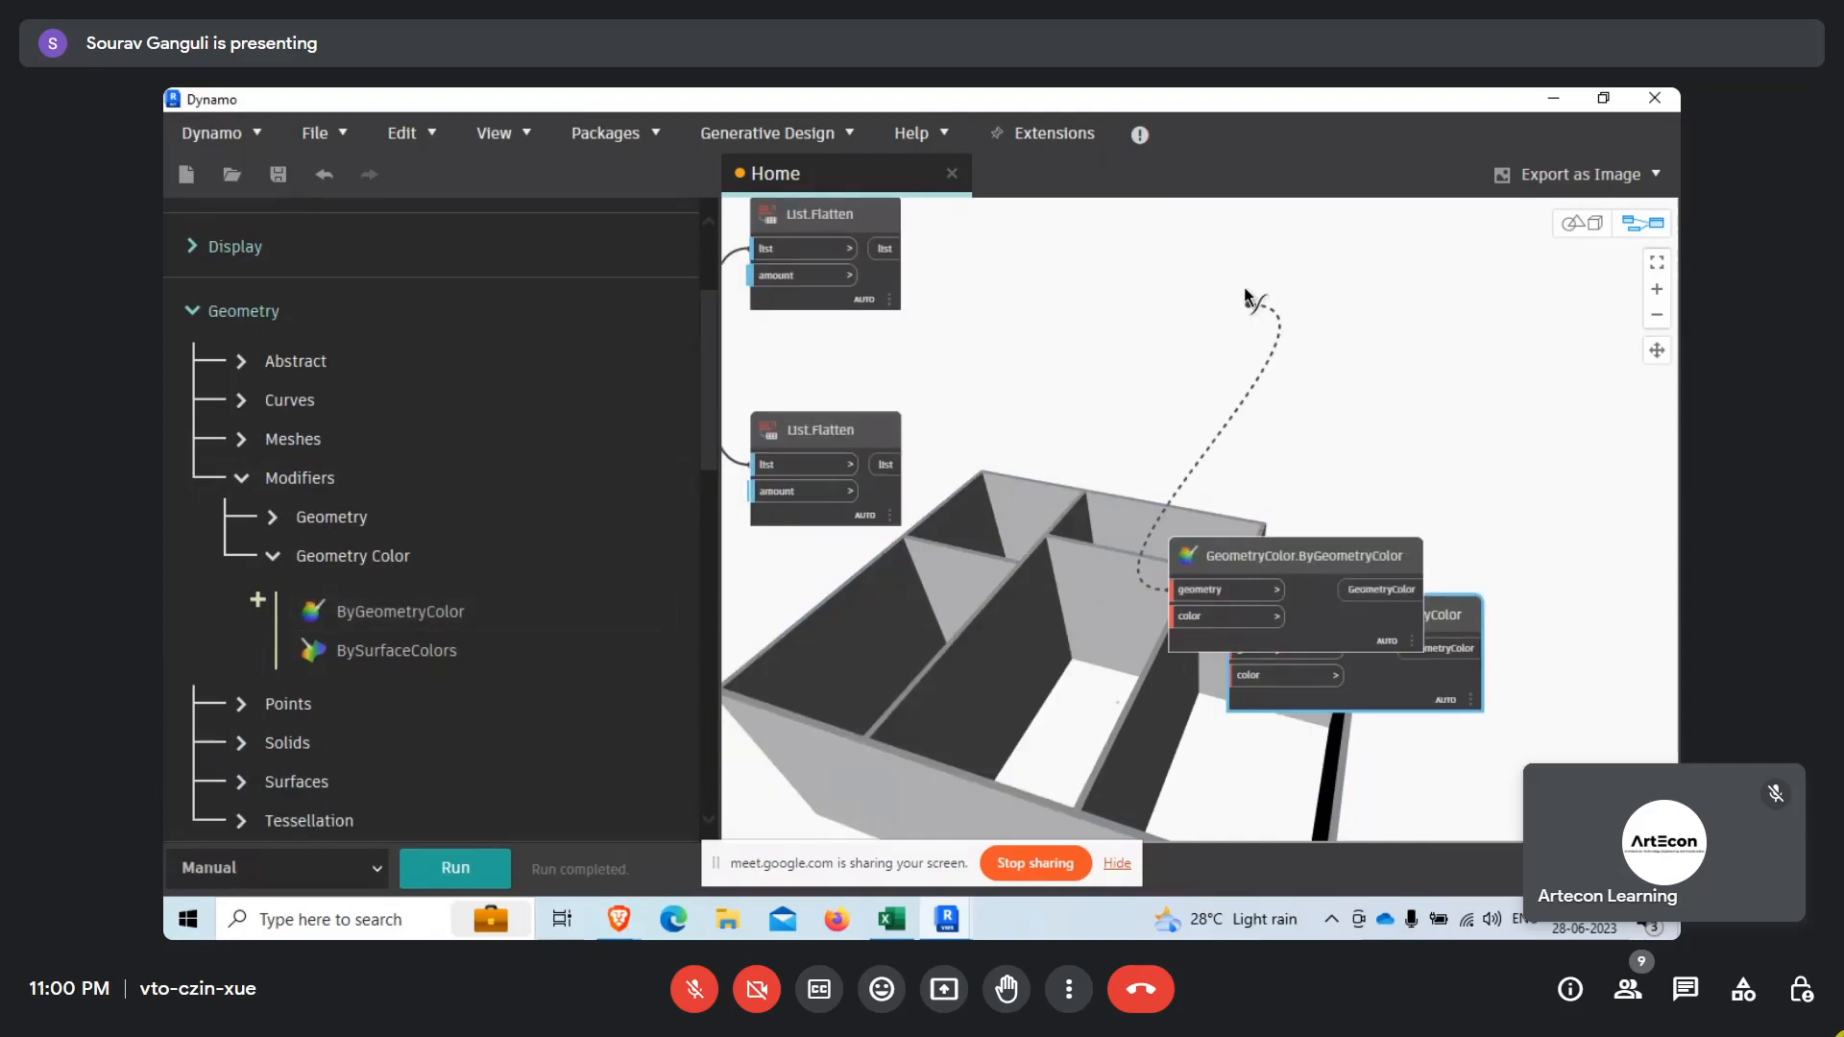
{"action": "left_click", "coordinate": [1218, 341]}
{"action": "left_click", "coordinate": [1234, 549]}
{"action": "left_click_drag", "start_coordinate": [1236, 555], "coordinate": [1112, 259]}
{"action": "left_click", "coordinate": [885, 249]}
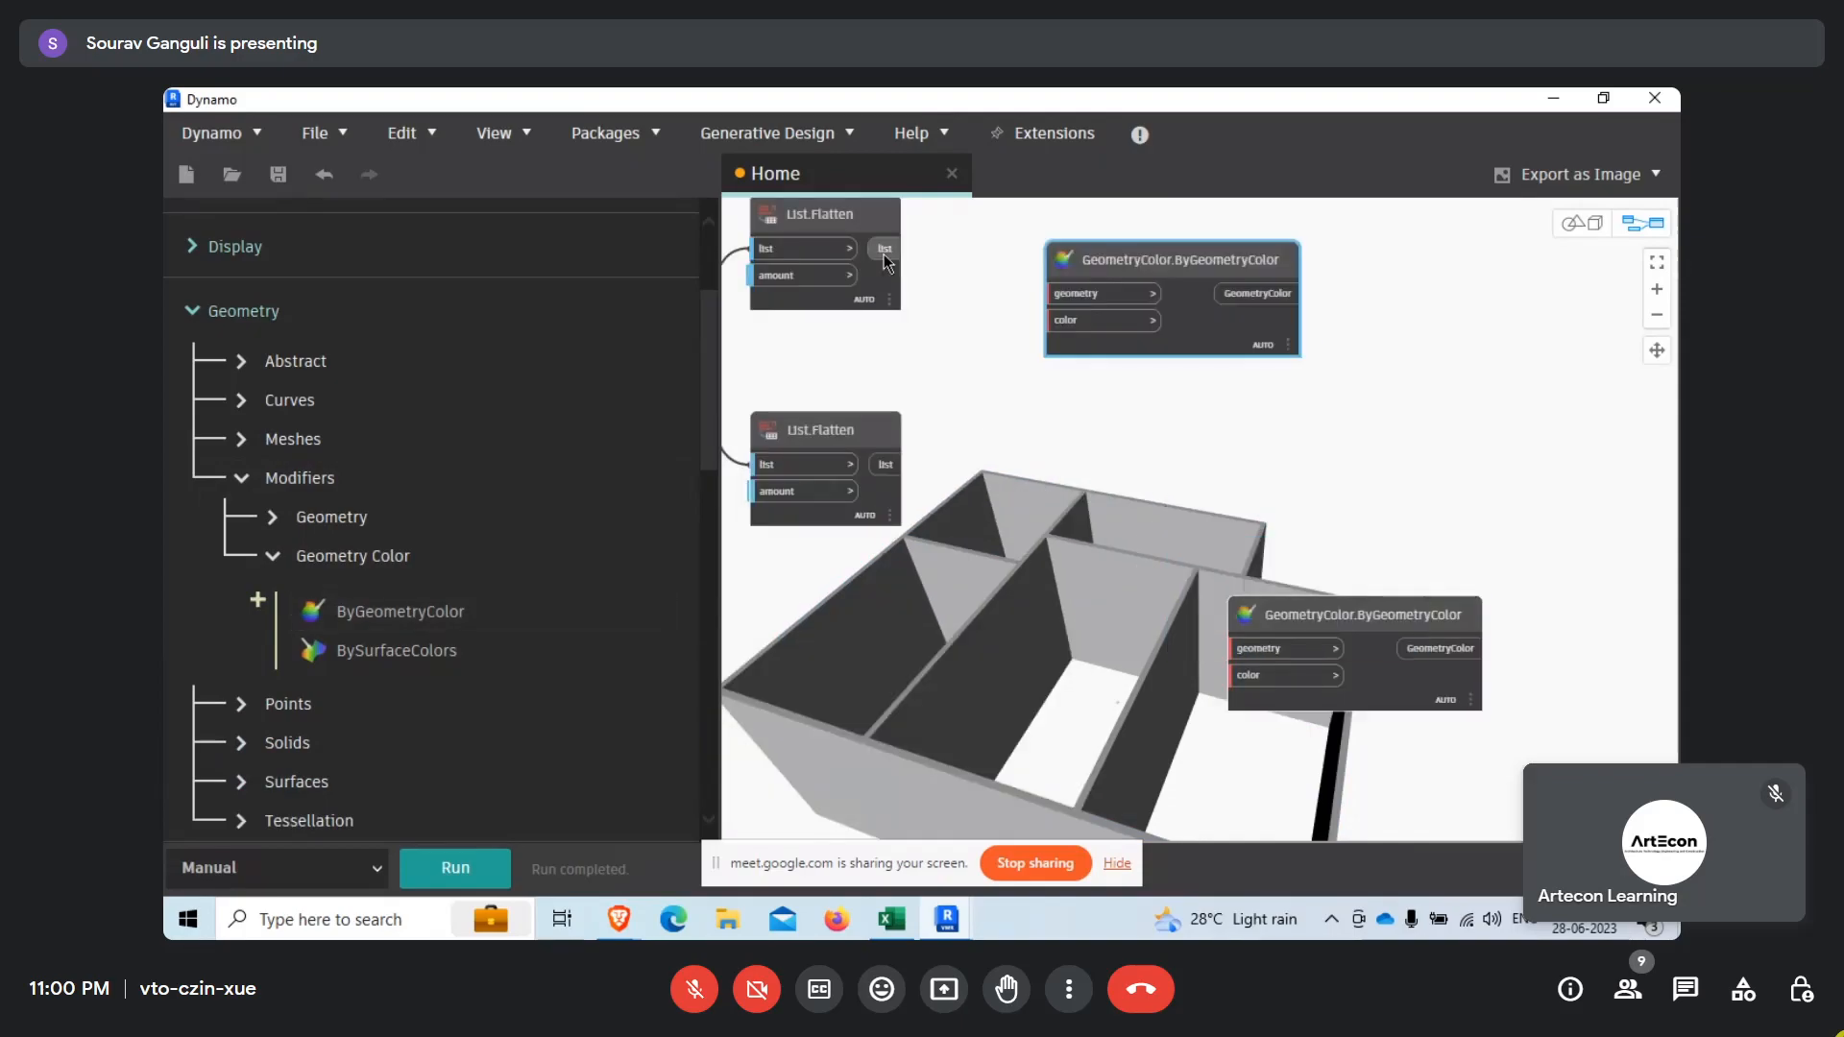
{"action": "left_click_drag", "start_coordinate": [1271, 596], "coordinate": [1132, 536]}
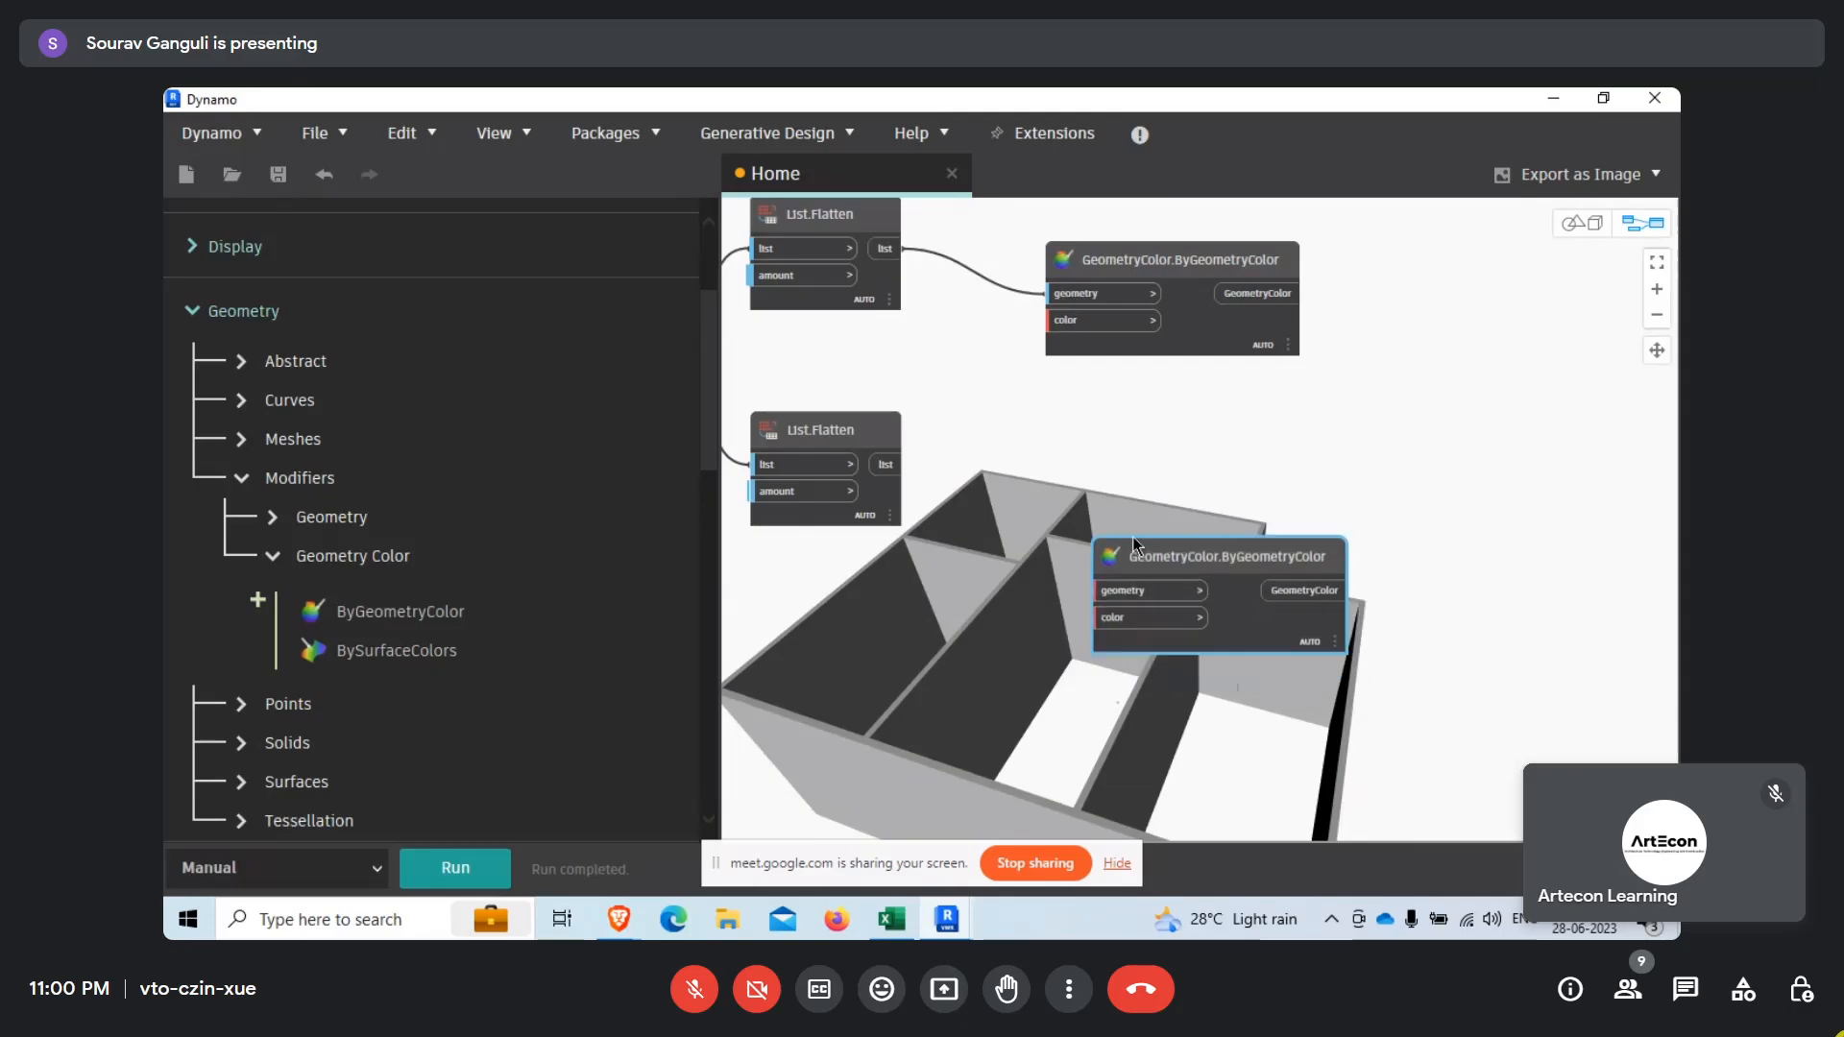
Search the library for color and place a Color Palette node near the lower GeometryColor.ByGeometryColor node.
{"action": "scroll", "coordinate": [252, 340], "scroll_direction": "up", "scroll_amount": 3}
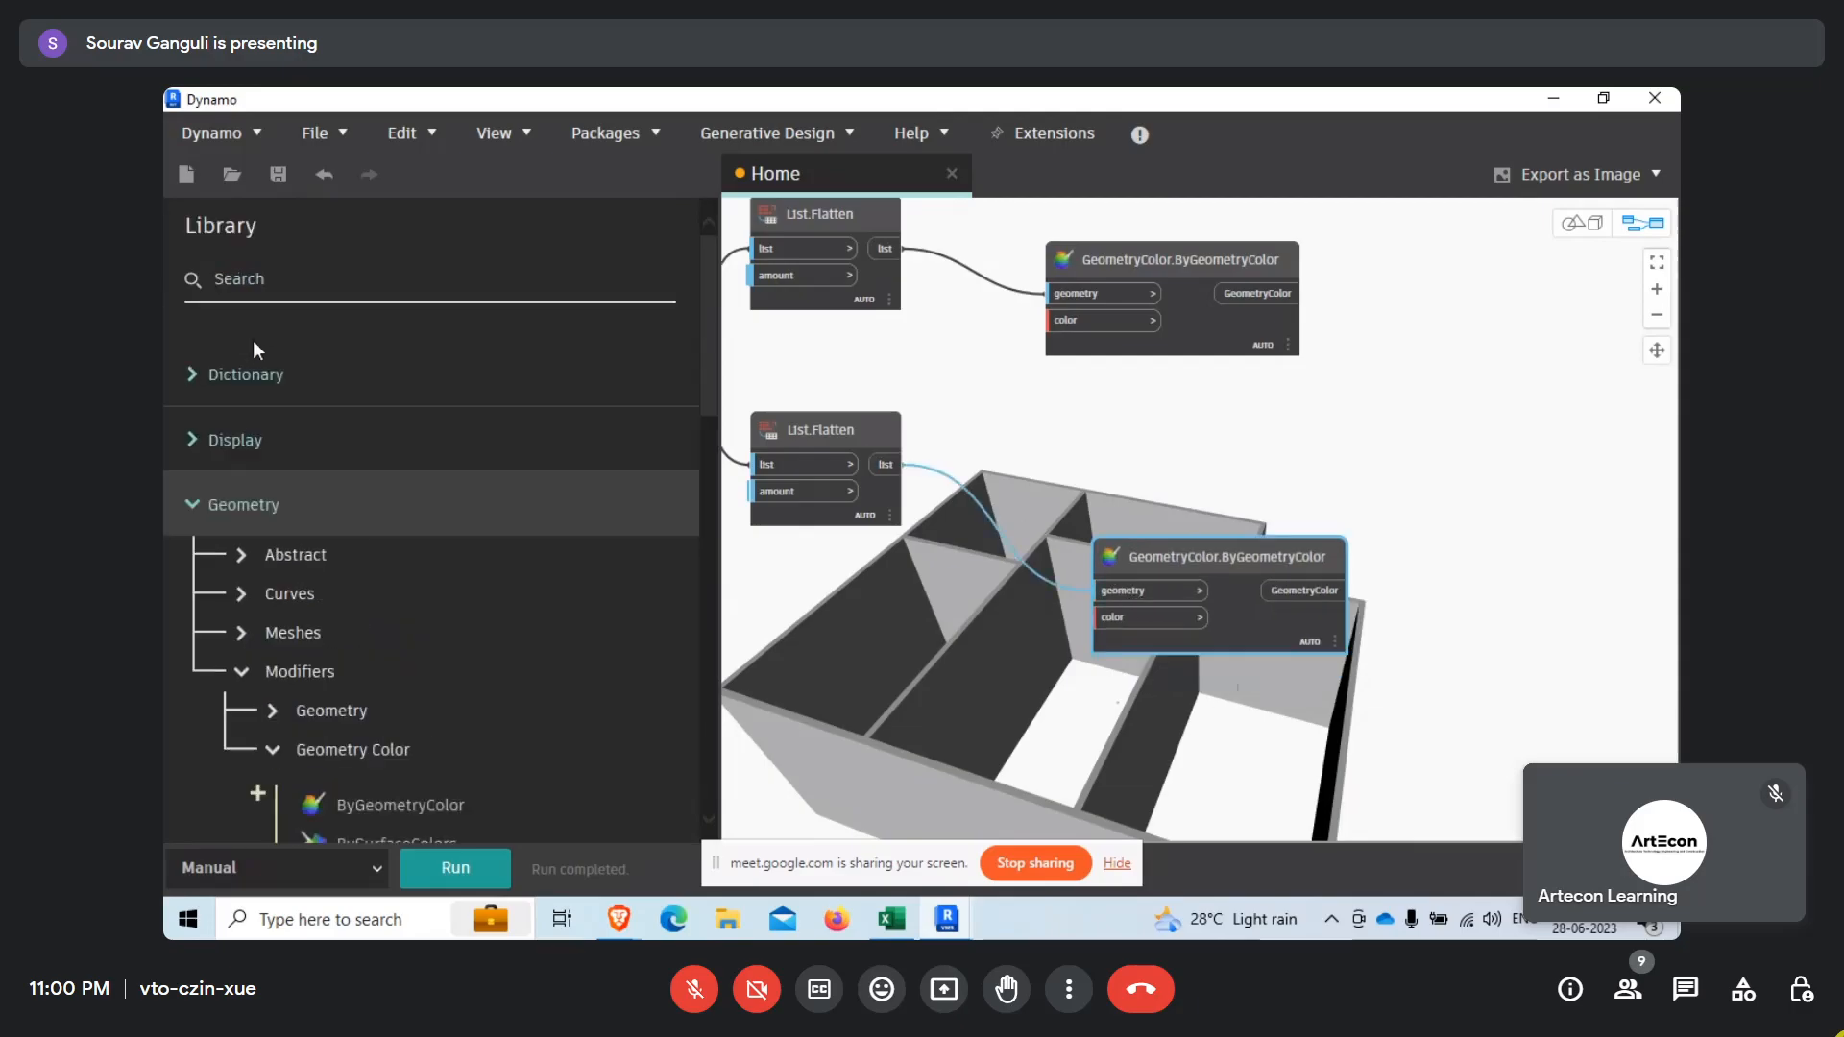
{"action": "left_click", "coordinate": [333, 290]}
{"action": "type", "text": "color"}
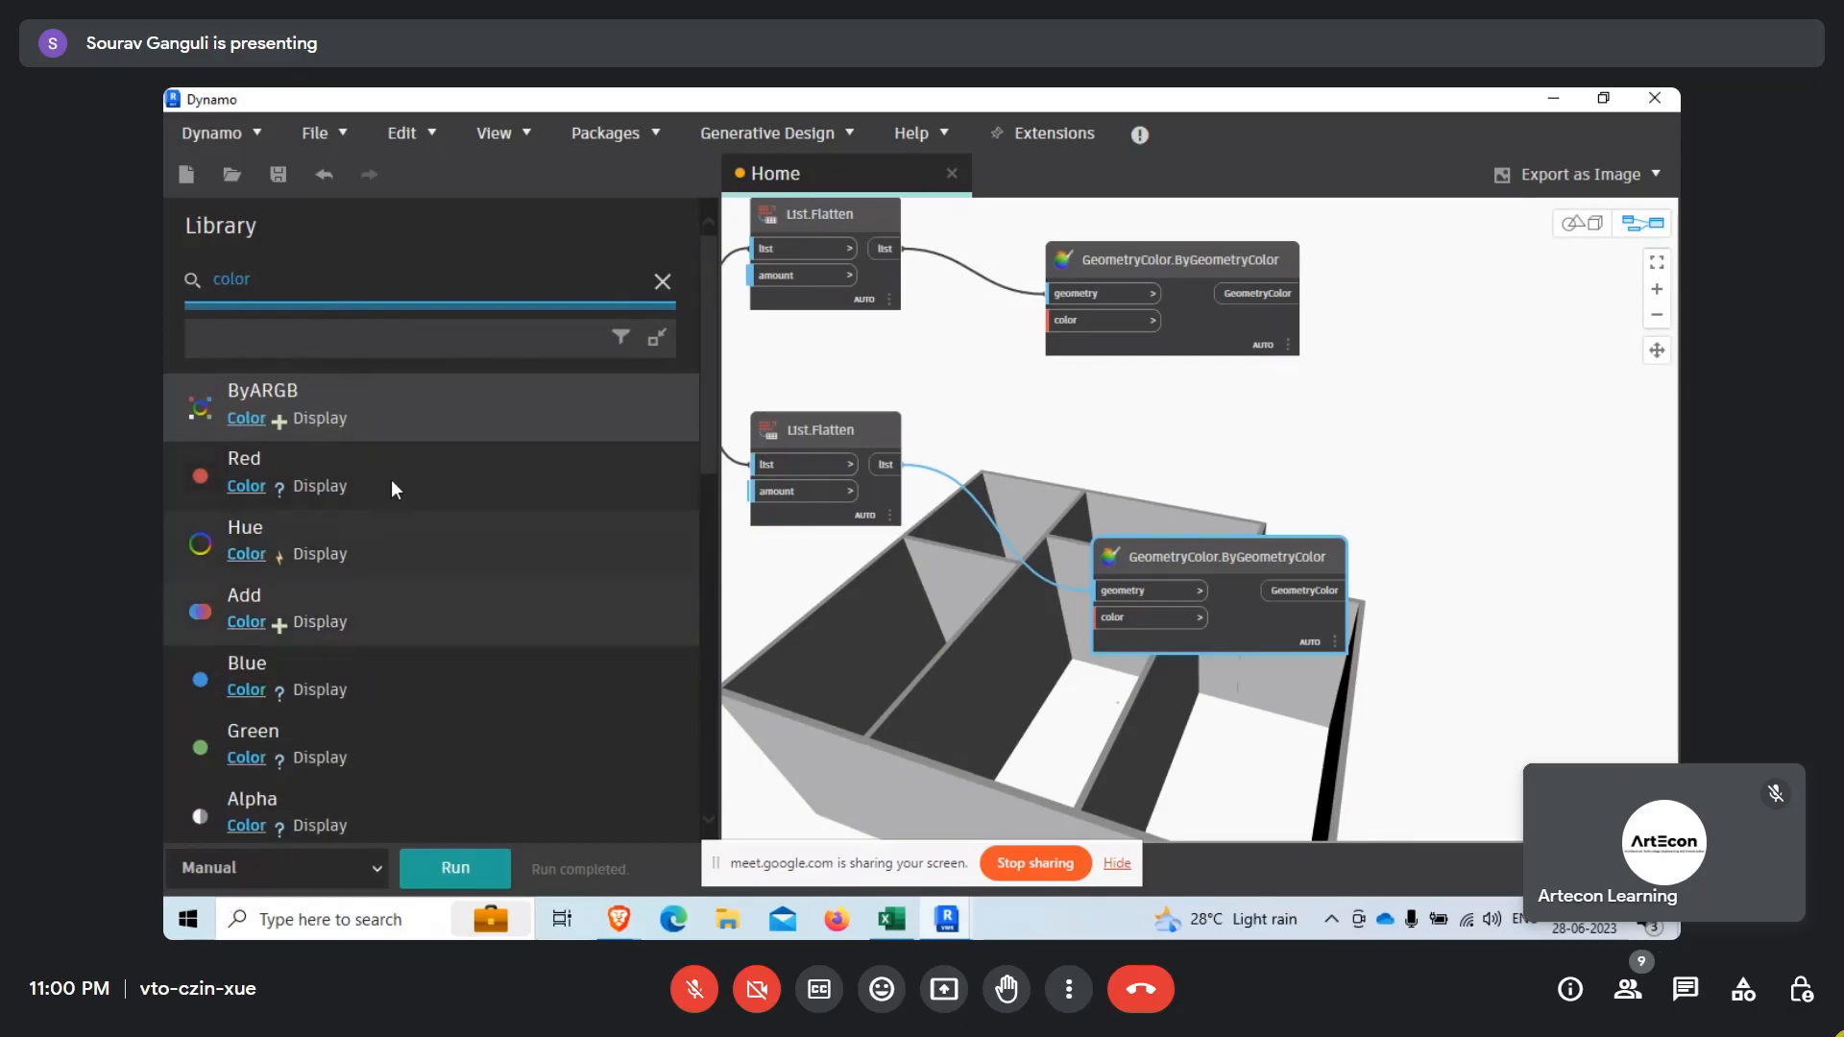
{"action": "scroll", "coordinate": [338, 578], "scroll_direction": "down", "scroll_amount": 6}
{"action": "scroll", "coordinate": [326, 618], "scroll_direction": "down", "scroll_amount": 2}
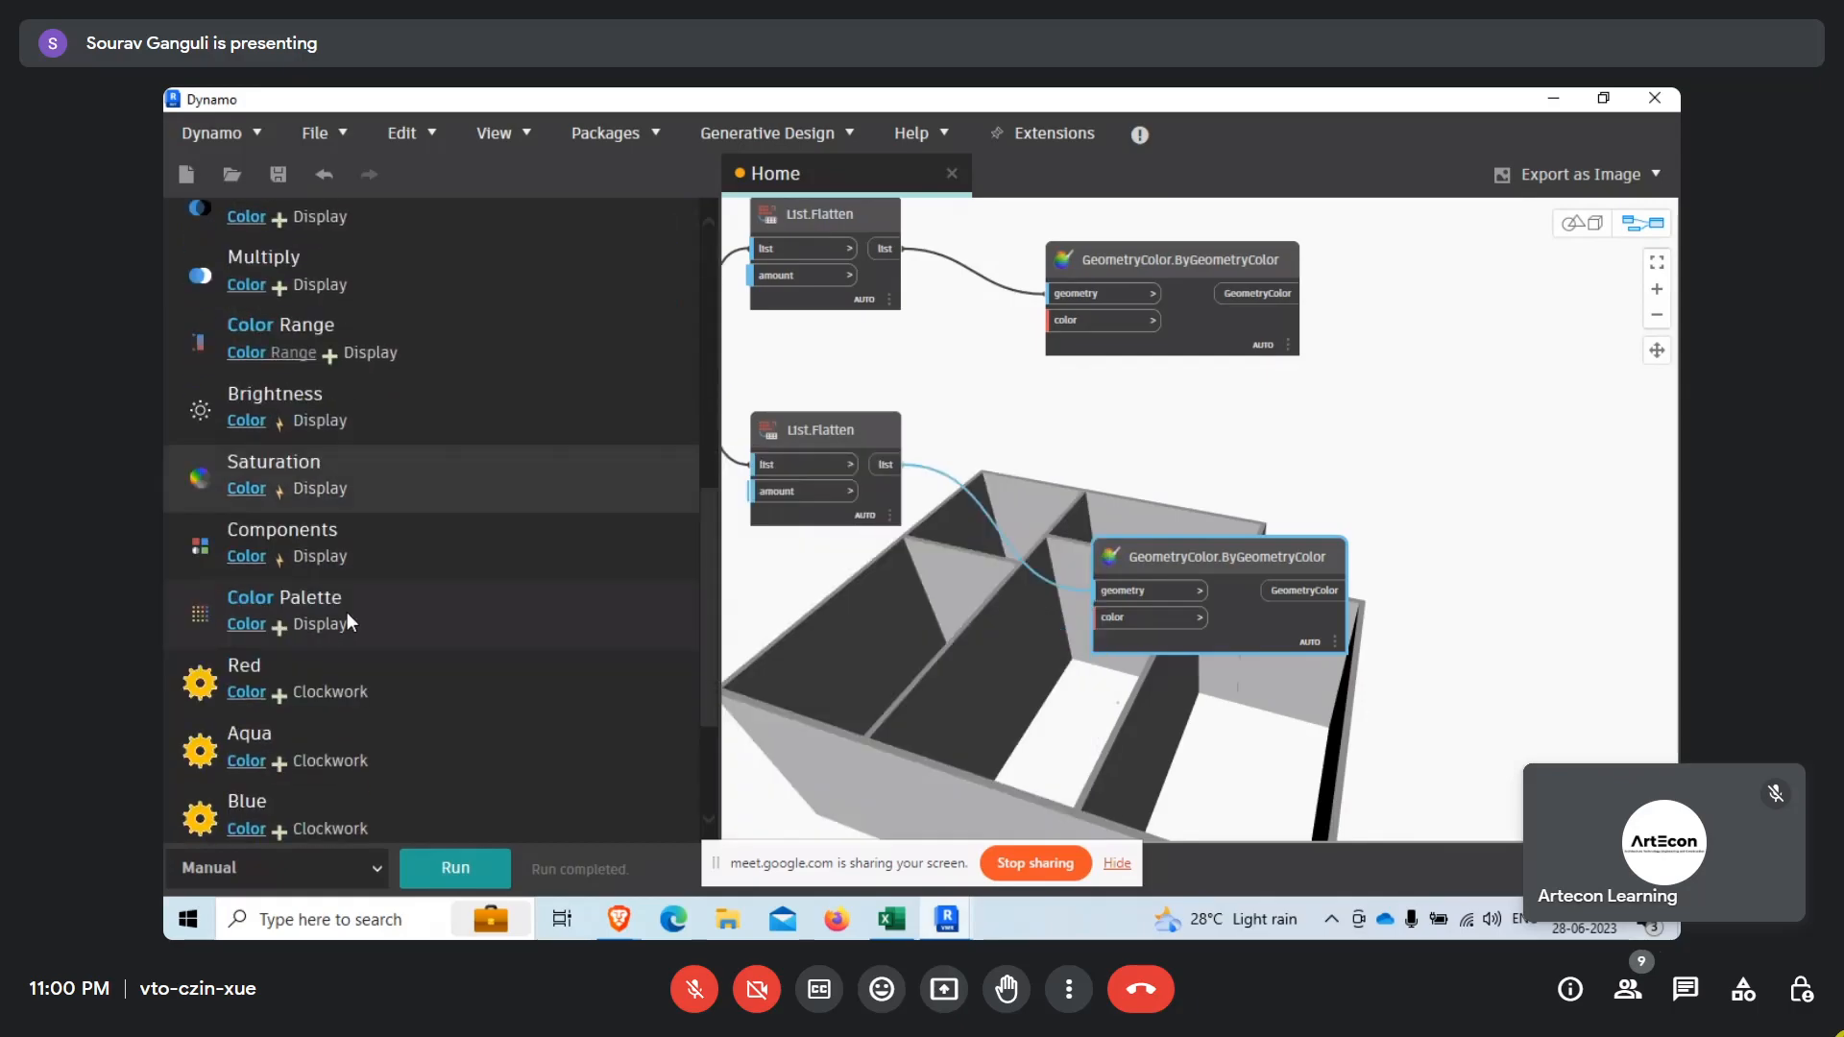
{"action": "left_click_drag", "start_coordinate": [363, 615], "coordinate": [897, 648]}
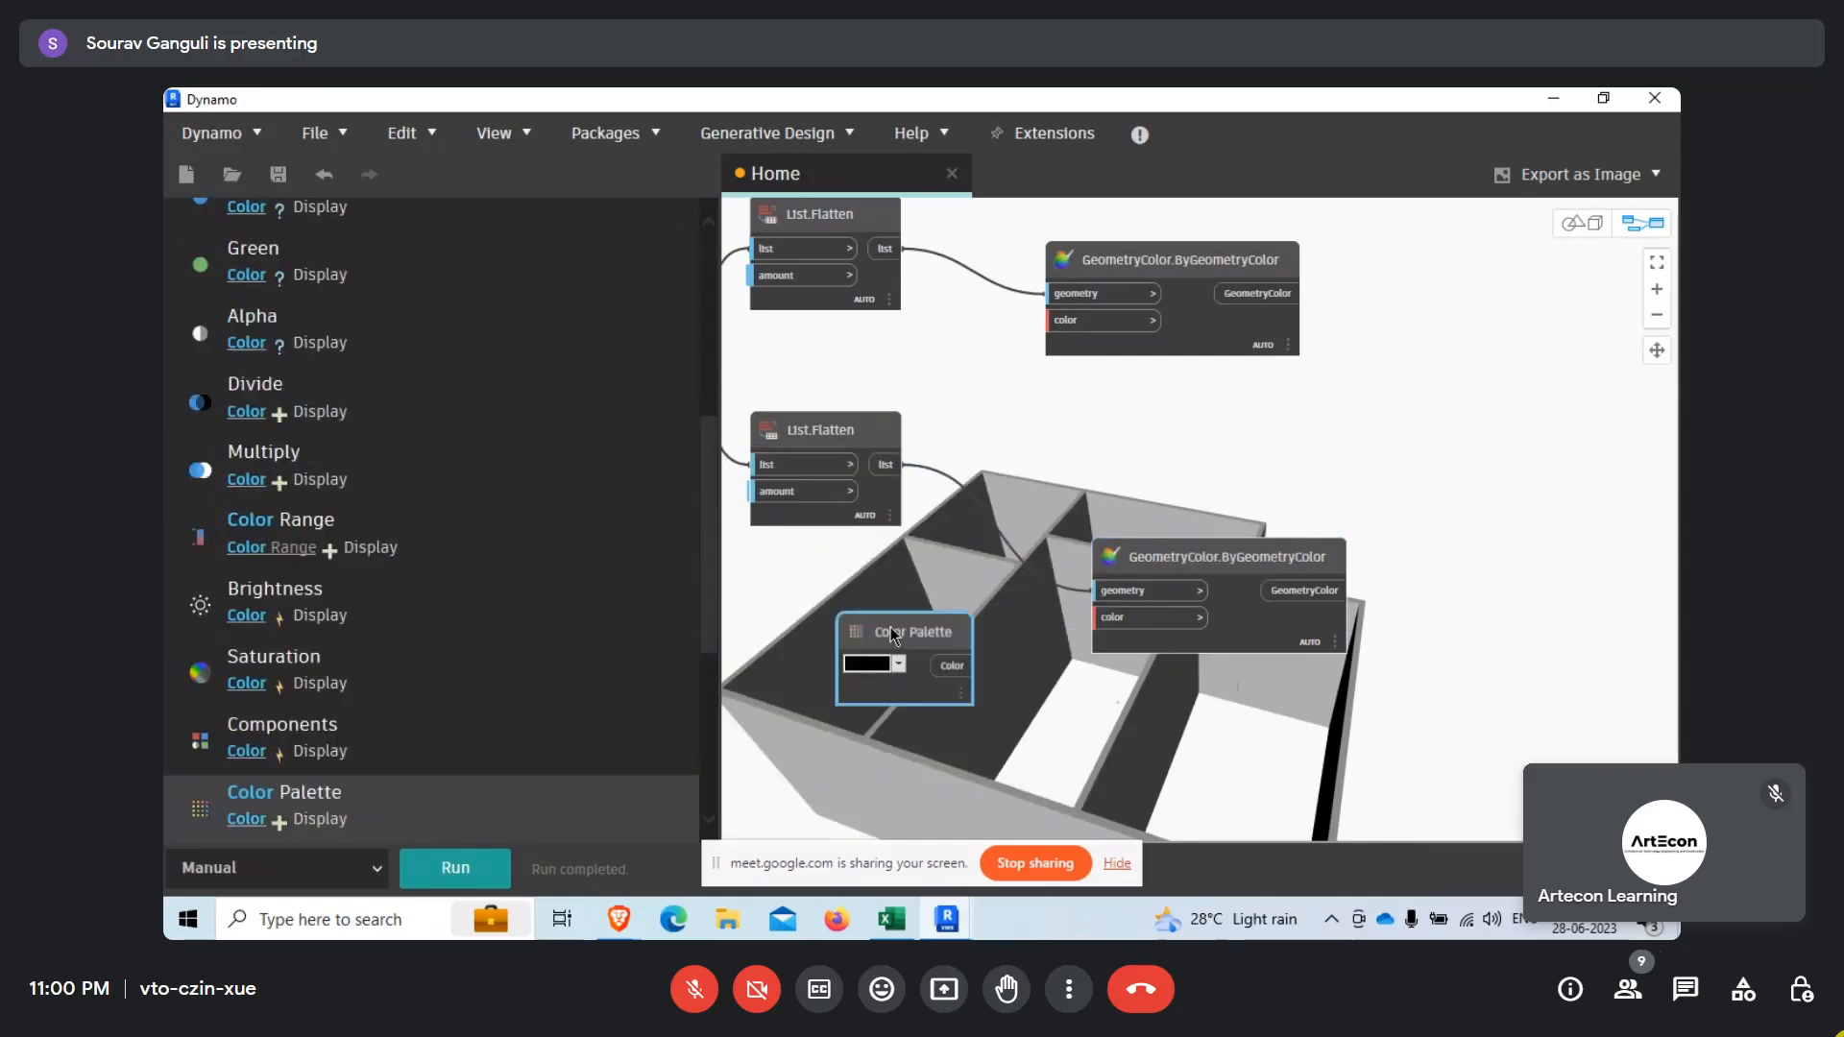
Set the Color Palette to blue and connect it to the color input of the lower GeometryColor.ByGeometryColor node.
{"action": "scroll", "coordinate": [899, 648], "scroll_direction": "up", "scroll_amount": 3}
{"action": "left_click", "coordinate": [894, 644]}
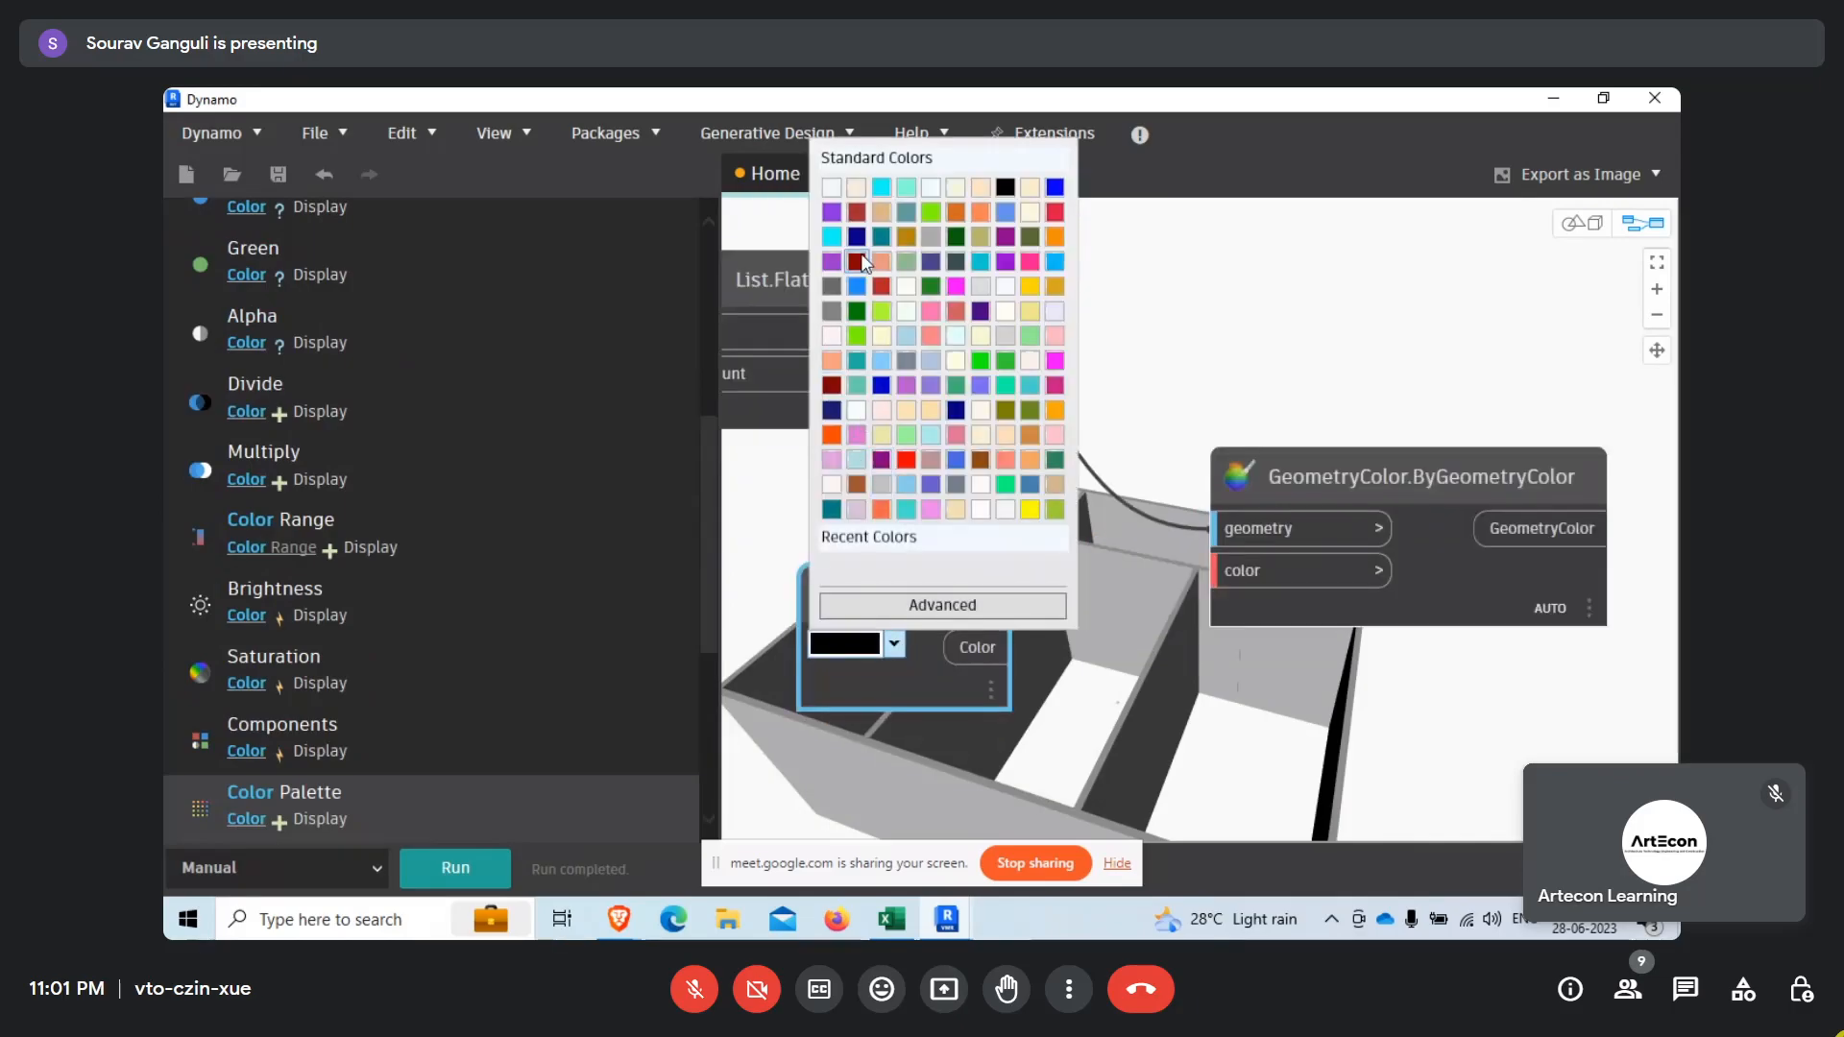
{"action": "left_click", "coordinate": [1054, 187]}
{"action": "left_click_drag", "start_coordinate": [1008, 646], "coordinate": [1227, 587]}
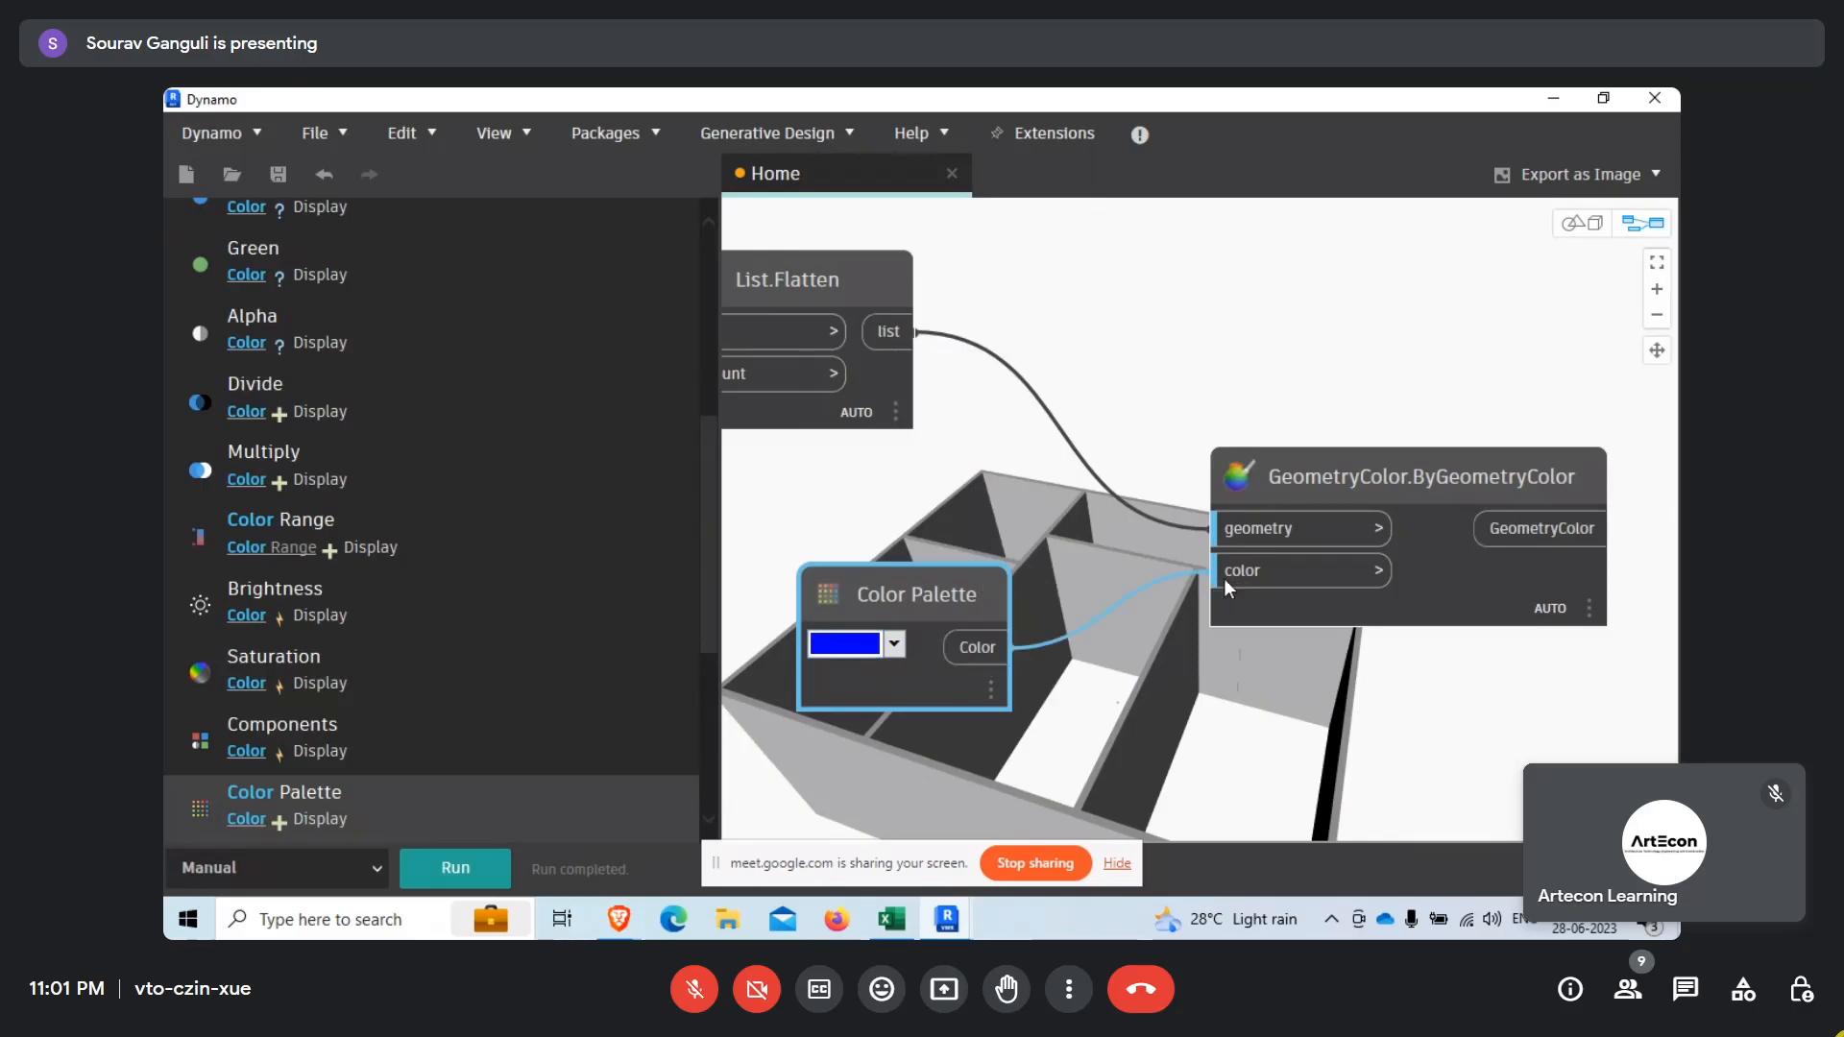
Duplicate the Color Palette node in red and connect the copy to the color input of the upper GeometryColor.ByGeometryColor node.
{"action": "middle_click_drag", "start_coordinate": [1157, 413], "coordinate": [1151, 662]}
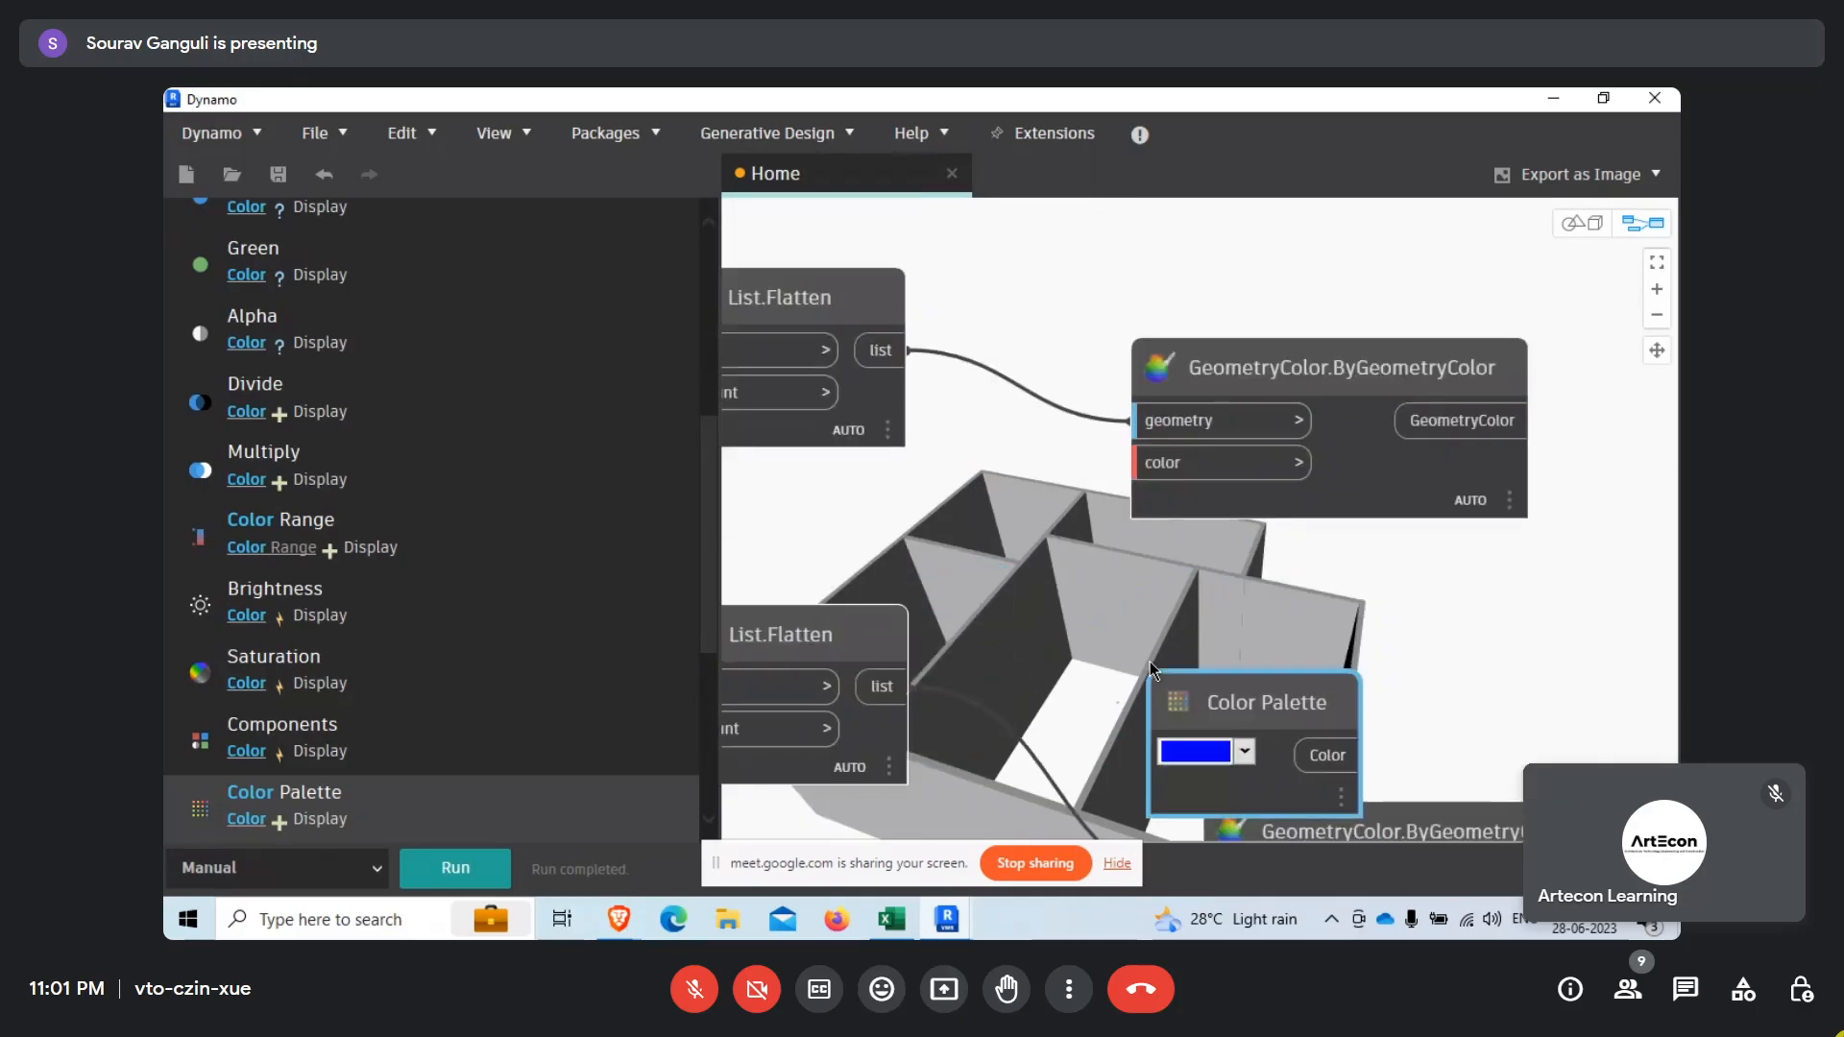
{"action": "left_click", "coordinate": [1207, 675]}
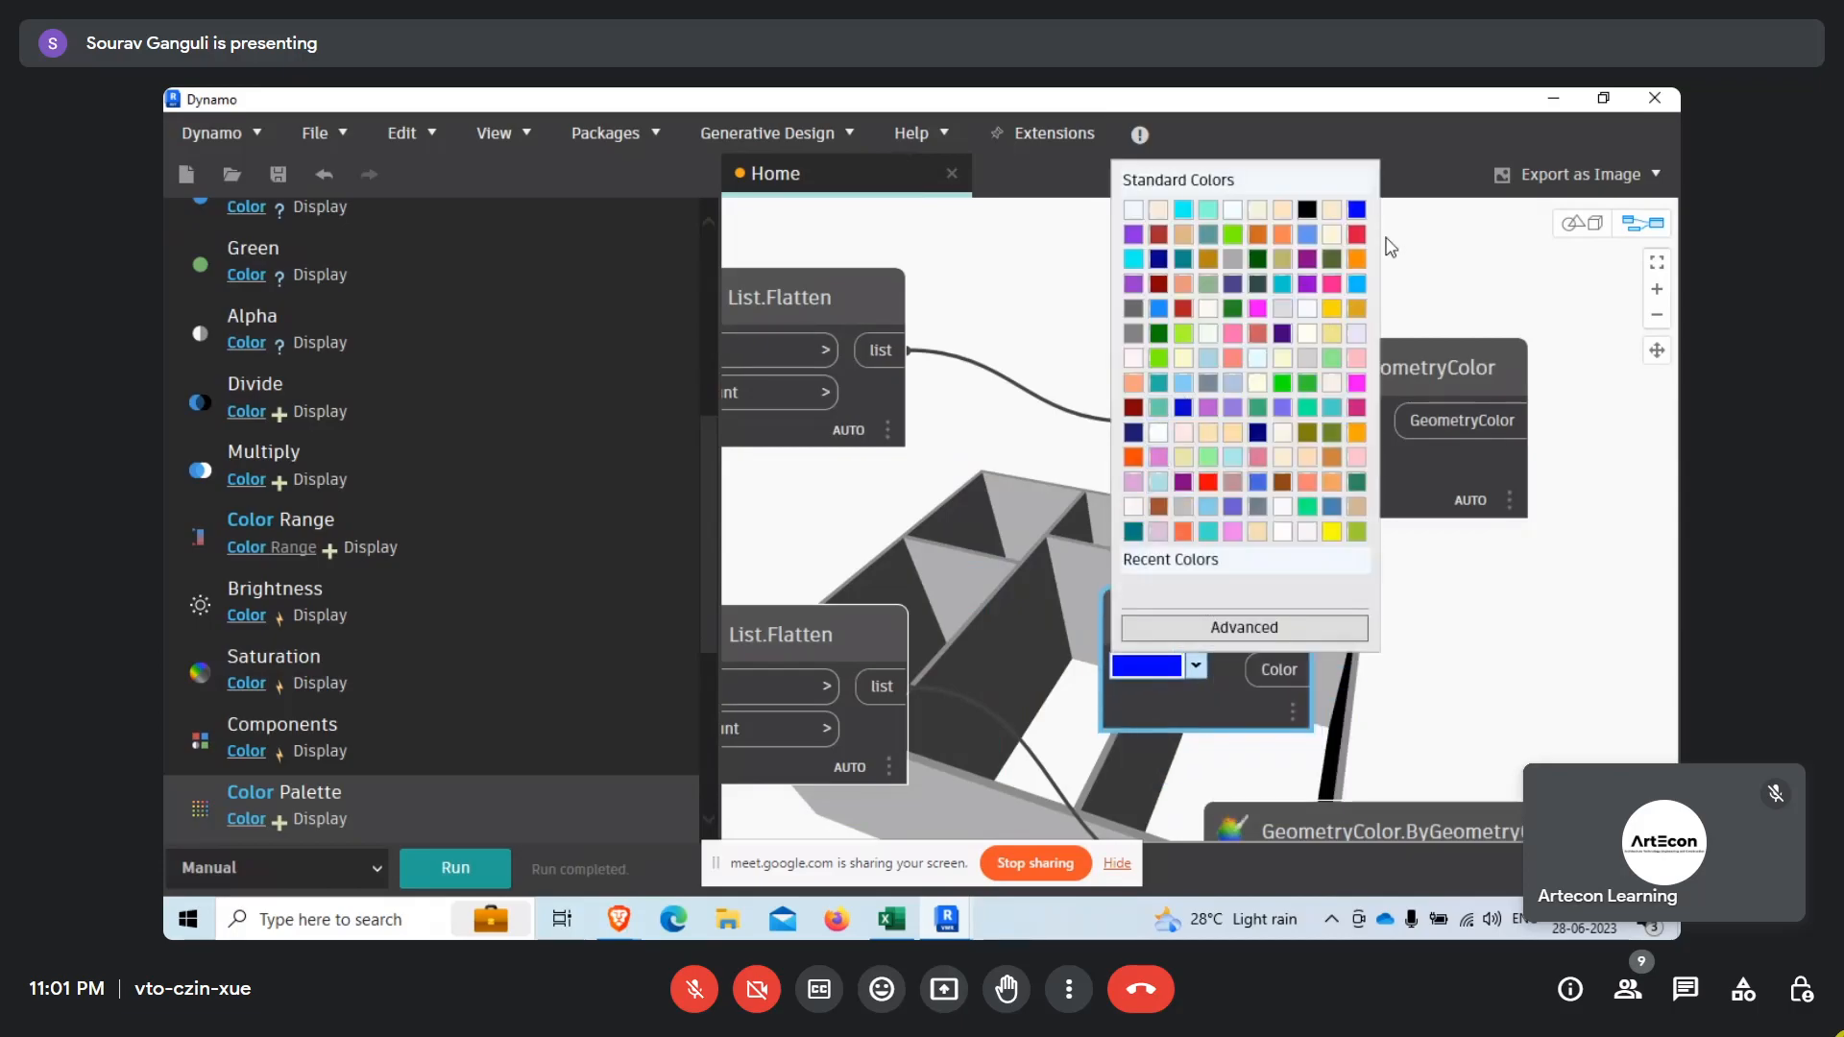
{"action": "left_click", "coordinate": [1205, 483]}
{"action": "left_click", "coordinate": [1210, 457]}
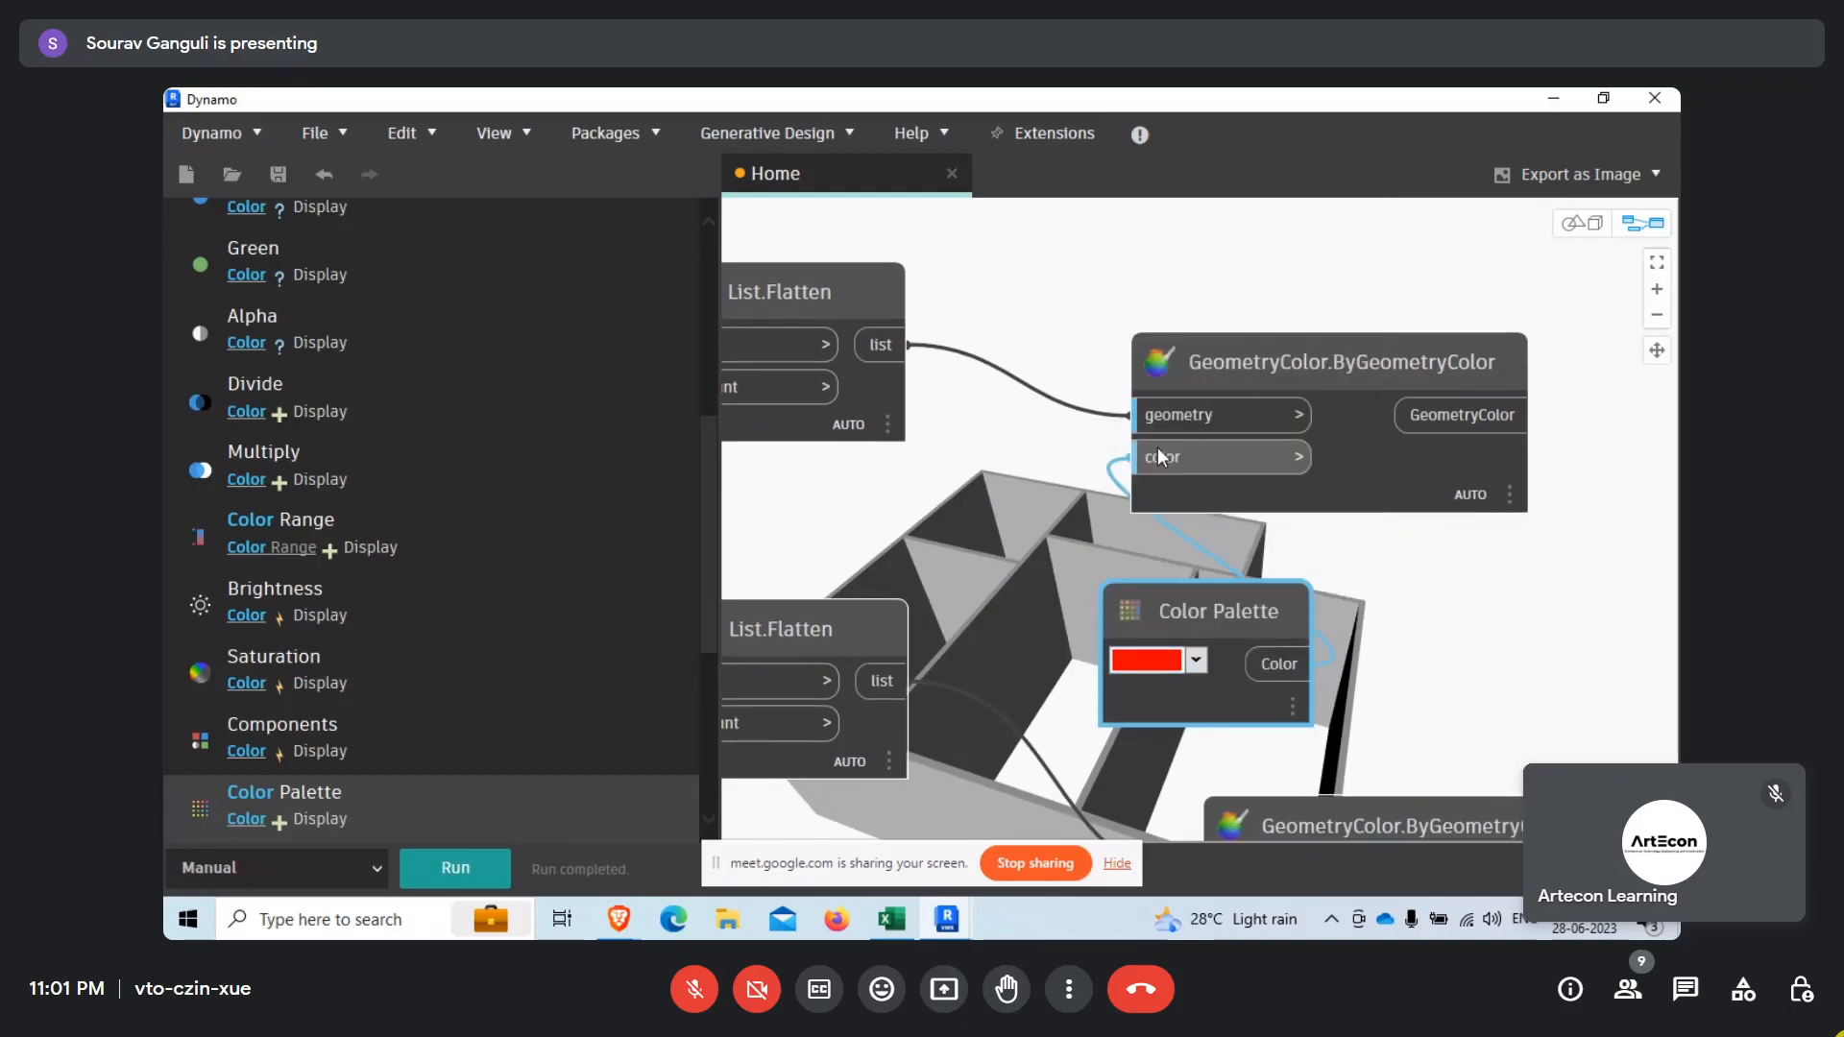
Arrange the palette and GeometryColor.ByGeometryColor nodes in two neat rows beside the List.Flatten nodes and run the graph.
{"action": "left_click_drag", "start_coordinate": [1249, 614], "coordinate": [1264, 473]}
{"action": "scroll", "coordinate": [1054, 502], "scroll_direction": "down", "scroll_amount": 5}
{"action": "scroll", "coordinate": [1287, 516], "scroll_direction": "up", "scroll_amount": 4}
{"action": "scroll", "coordinate": [1332, 469], "scroll_direction": "down", "scroll_amount": 3}
{"action": "left_click_drag", "start_coordinate": [955, 504], "coordinate": [1073, 467]}
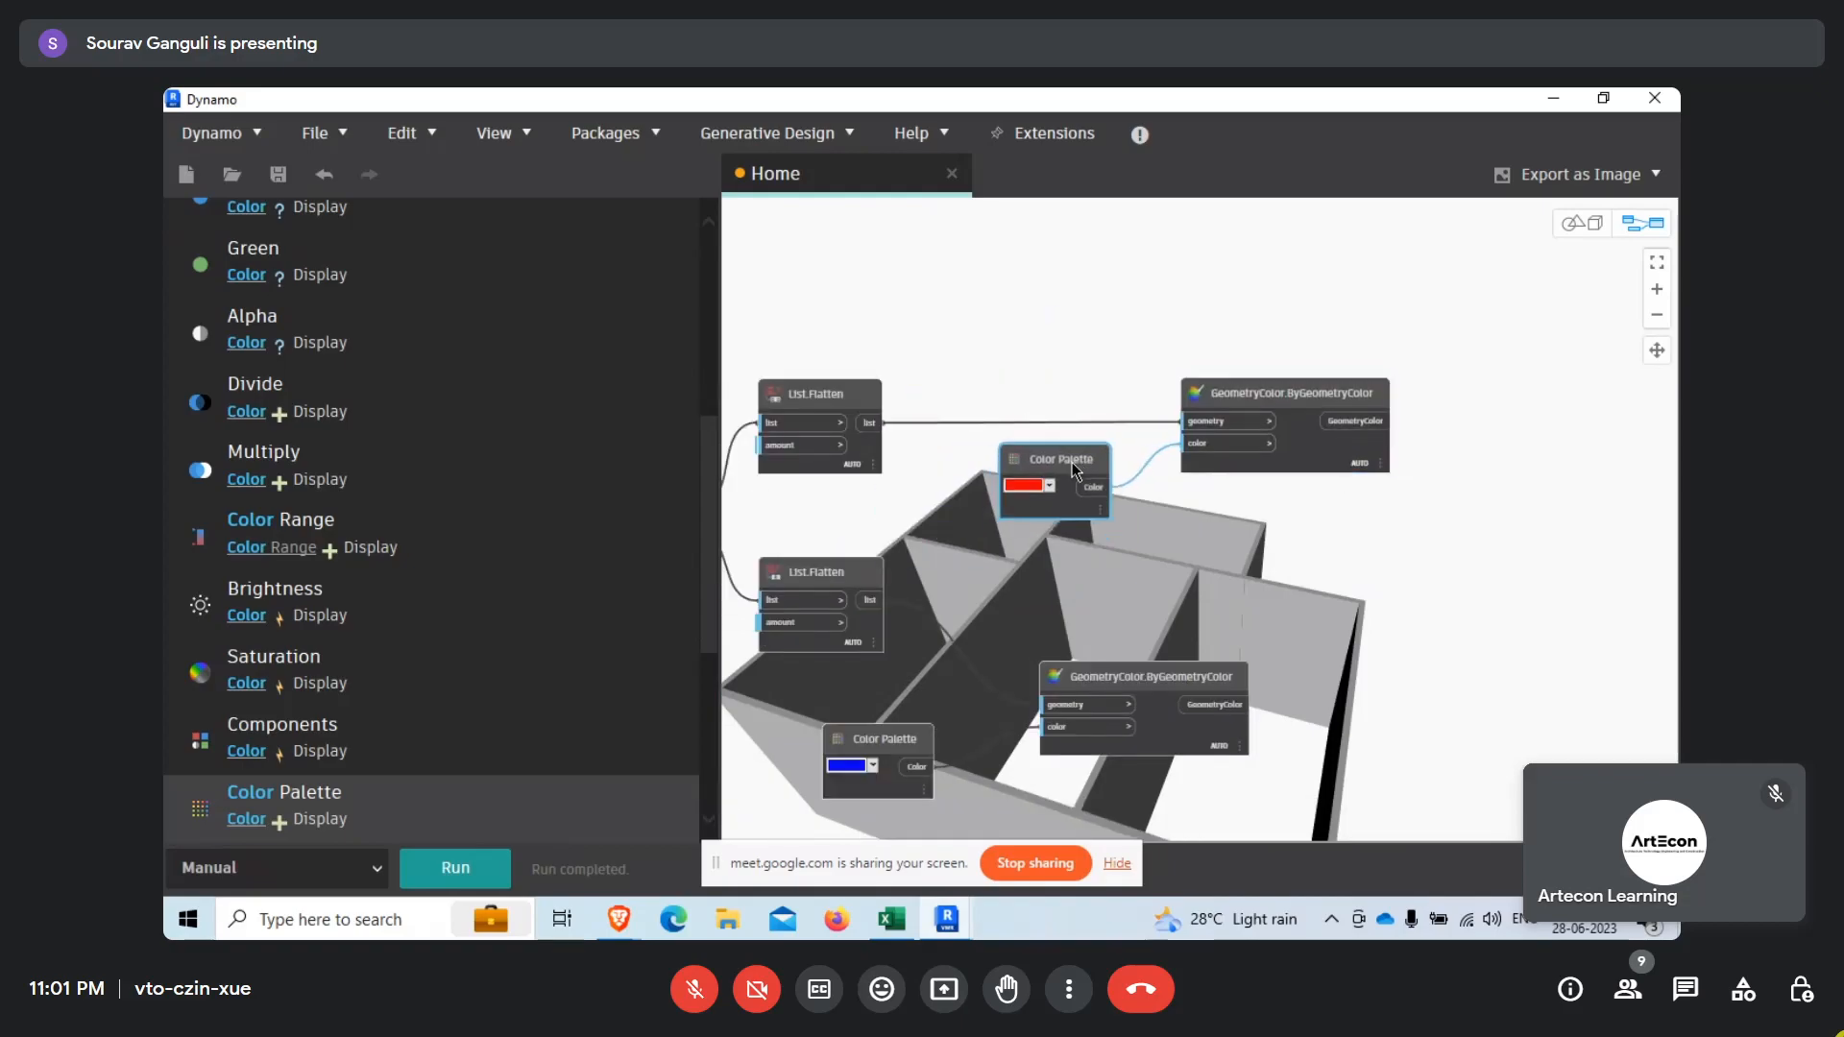
{"action": "left_click_drag", "start_coordinate": [1127, 684], "coordinate": [1267, 586]}
{"action": "left_click_drag", "start_coordinate": [906, 747], "coordinate": [1089, 643]}
{"action": "left_click", "coordinate": [452, 870]}
Hide the geometry preview of the List.FilterByBoolMask node and both List.Flatten nodes.
{"action": "scroll", "coordinate": [1367, 621], "scroll_direction": "up", "scroll_amount": 1}
{"action": "scroll", "coordinate": [1330, 630], "scroll_direction": "down", "scroll_amount": 1}
{"action": "scroll", "coordinate": [1313, 523], "scroll_direction": "down", "scroll_amount": 1}
{"action": "scroll", "coordinate": [1312, 523], "scroll_direction": "down", "scroll_amount": 1}
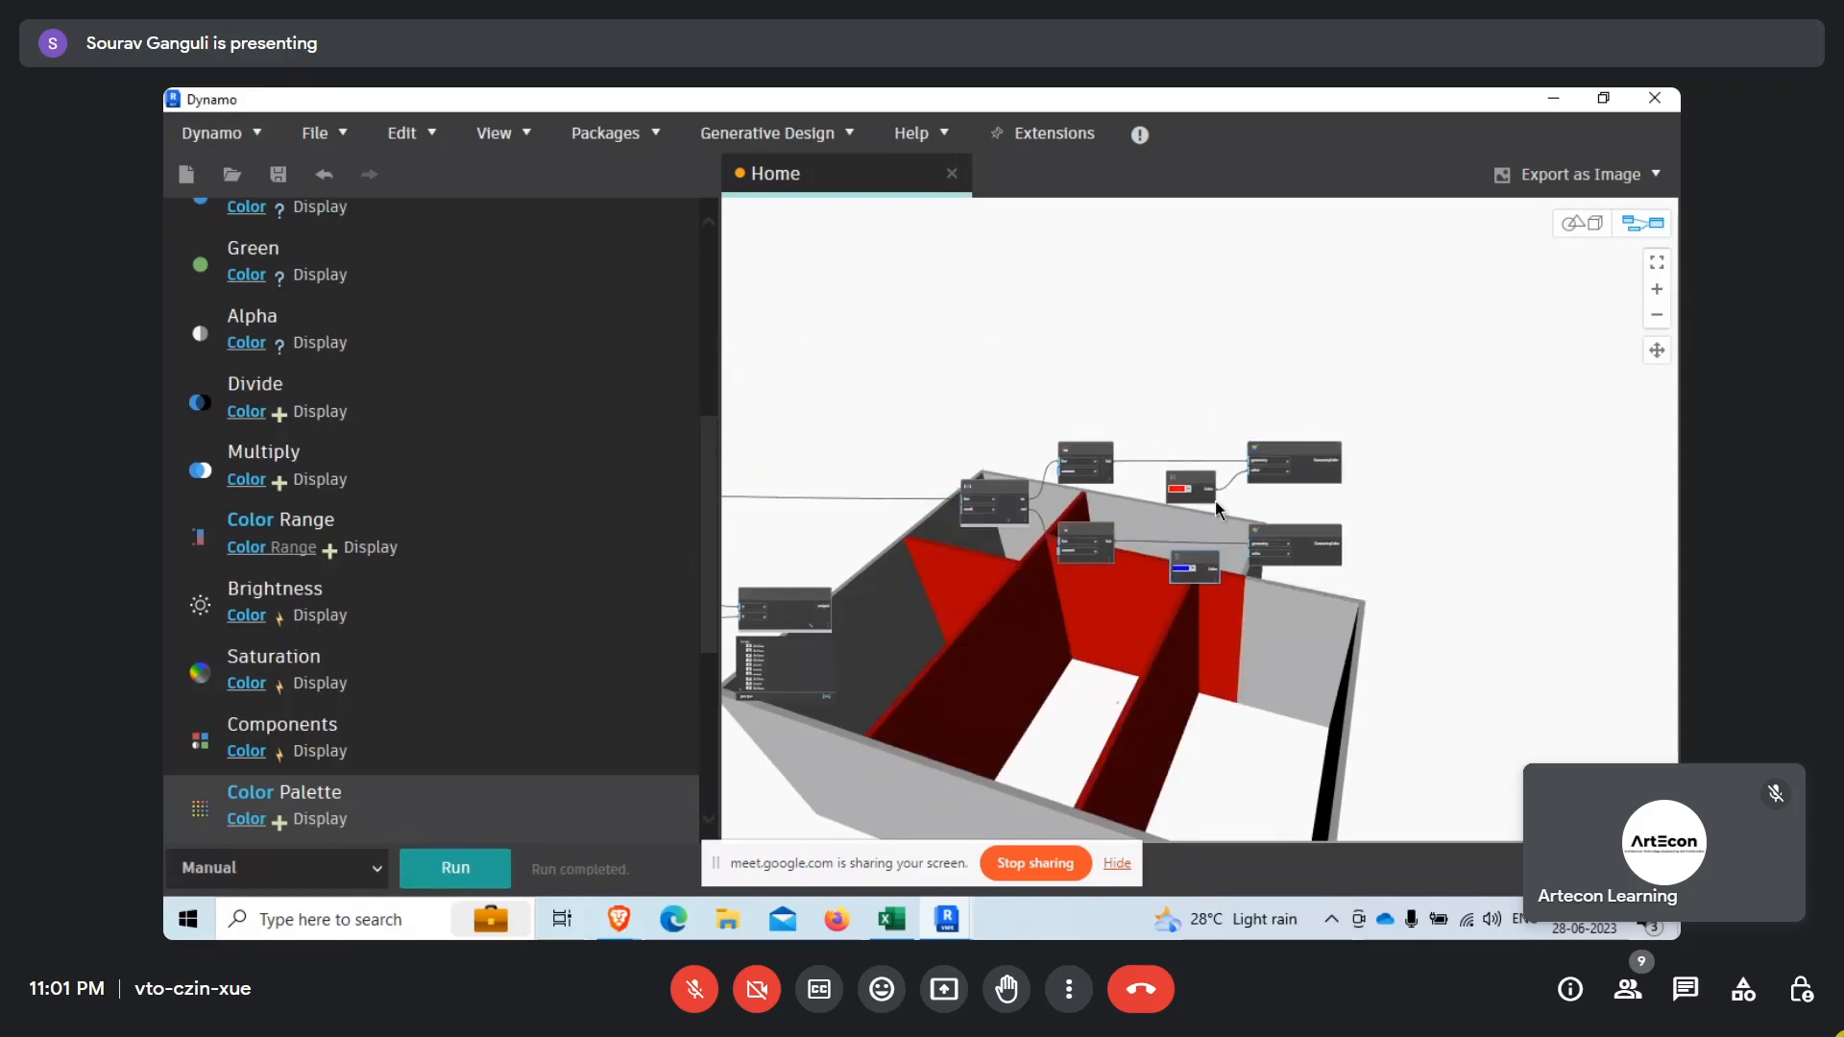
{"action": "left_click_drag", "start_coordinate": [1154, 371], "coordinate": [900, 563]}
{"action": "right_click", "coordinate": [901, 563]}
{"action": "left_click", "coordinate": [902, 562]}
{"action": "right_click", "coordinate": [924, 541]}
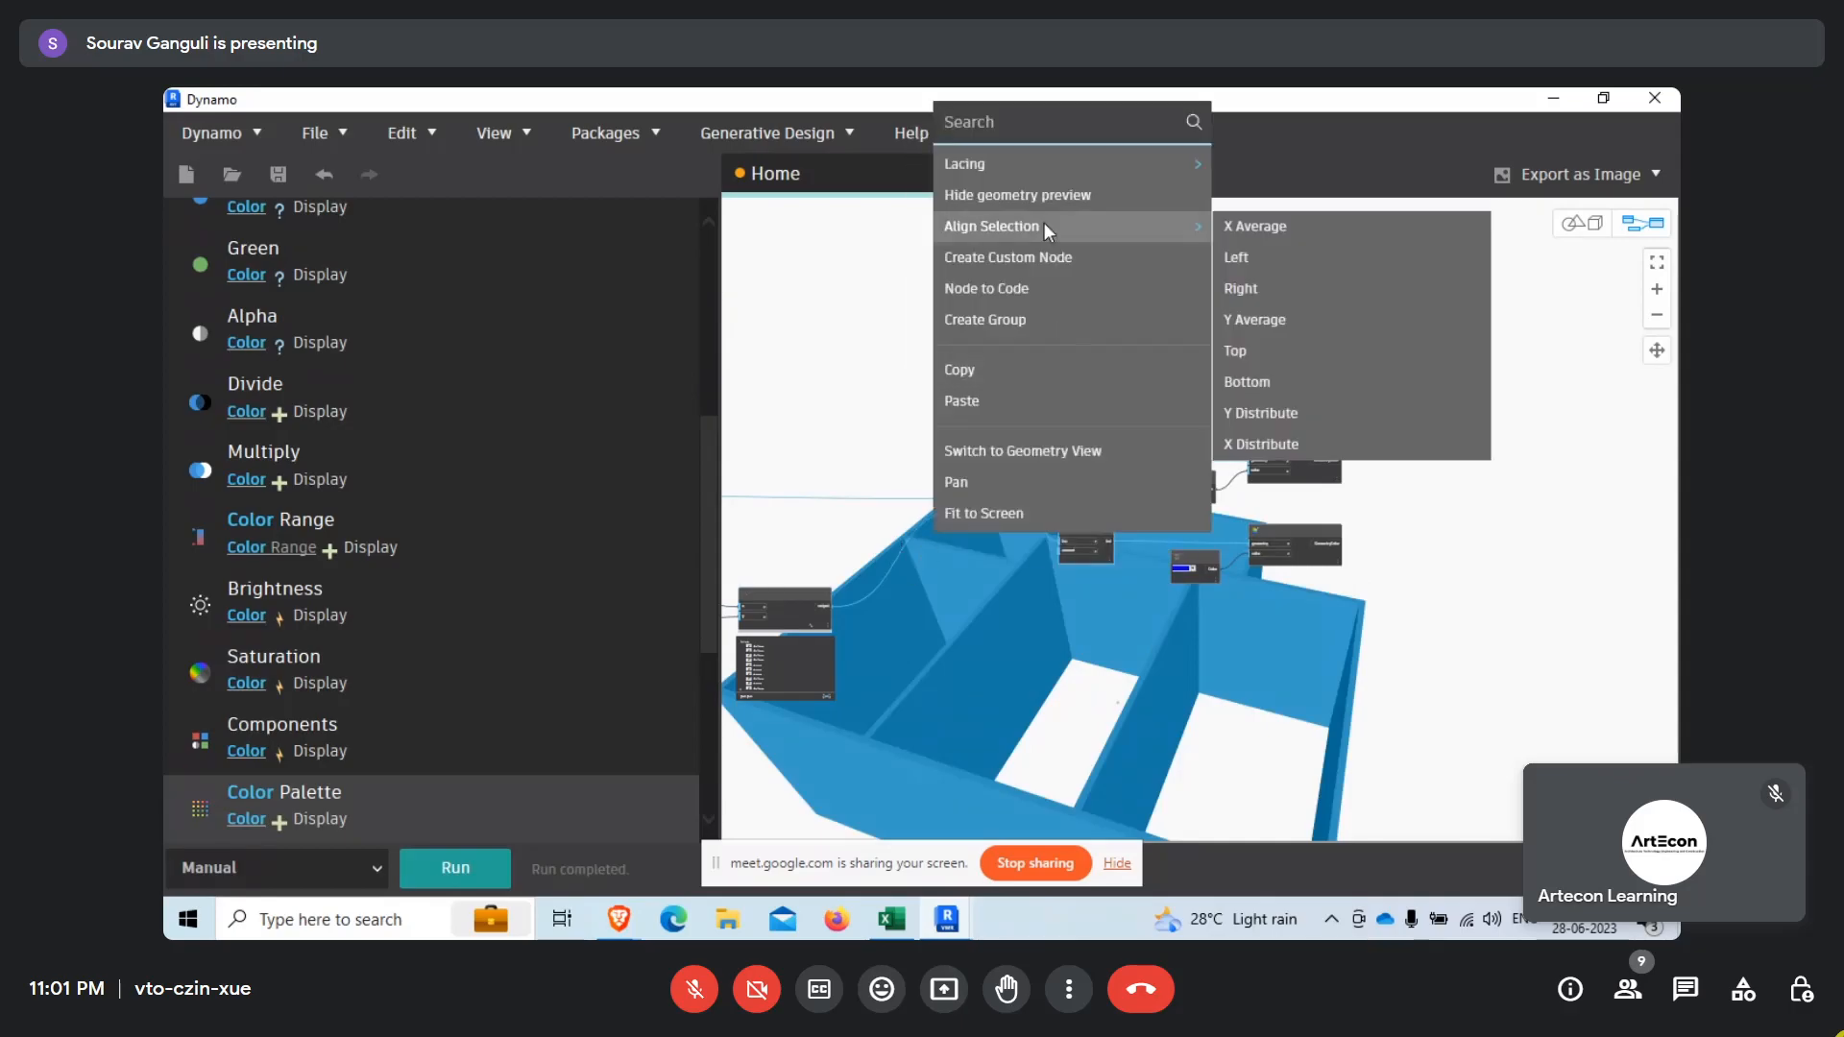
{"action": "left_click", "coordinate": [1023, 197]}
Examine the red and blue walls from different angles in the geometry view to compare interior with exterior walls.
{"action": "middle_click_drag", "start_coordinate": [1049, 386], "coordinate": [869, 380]}
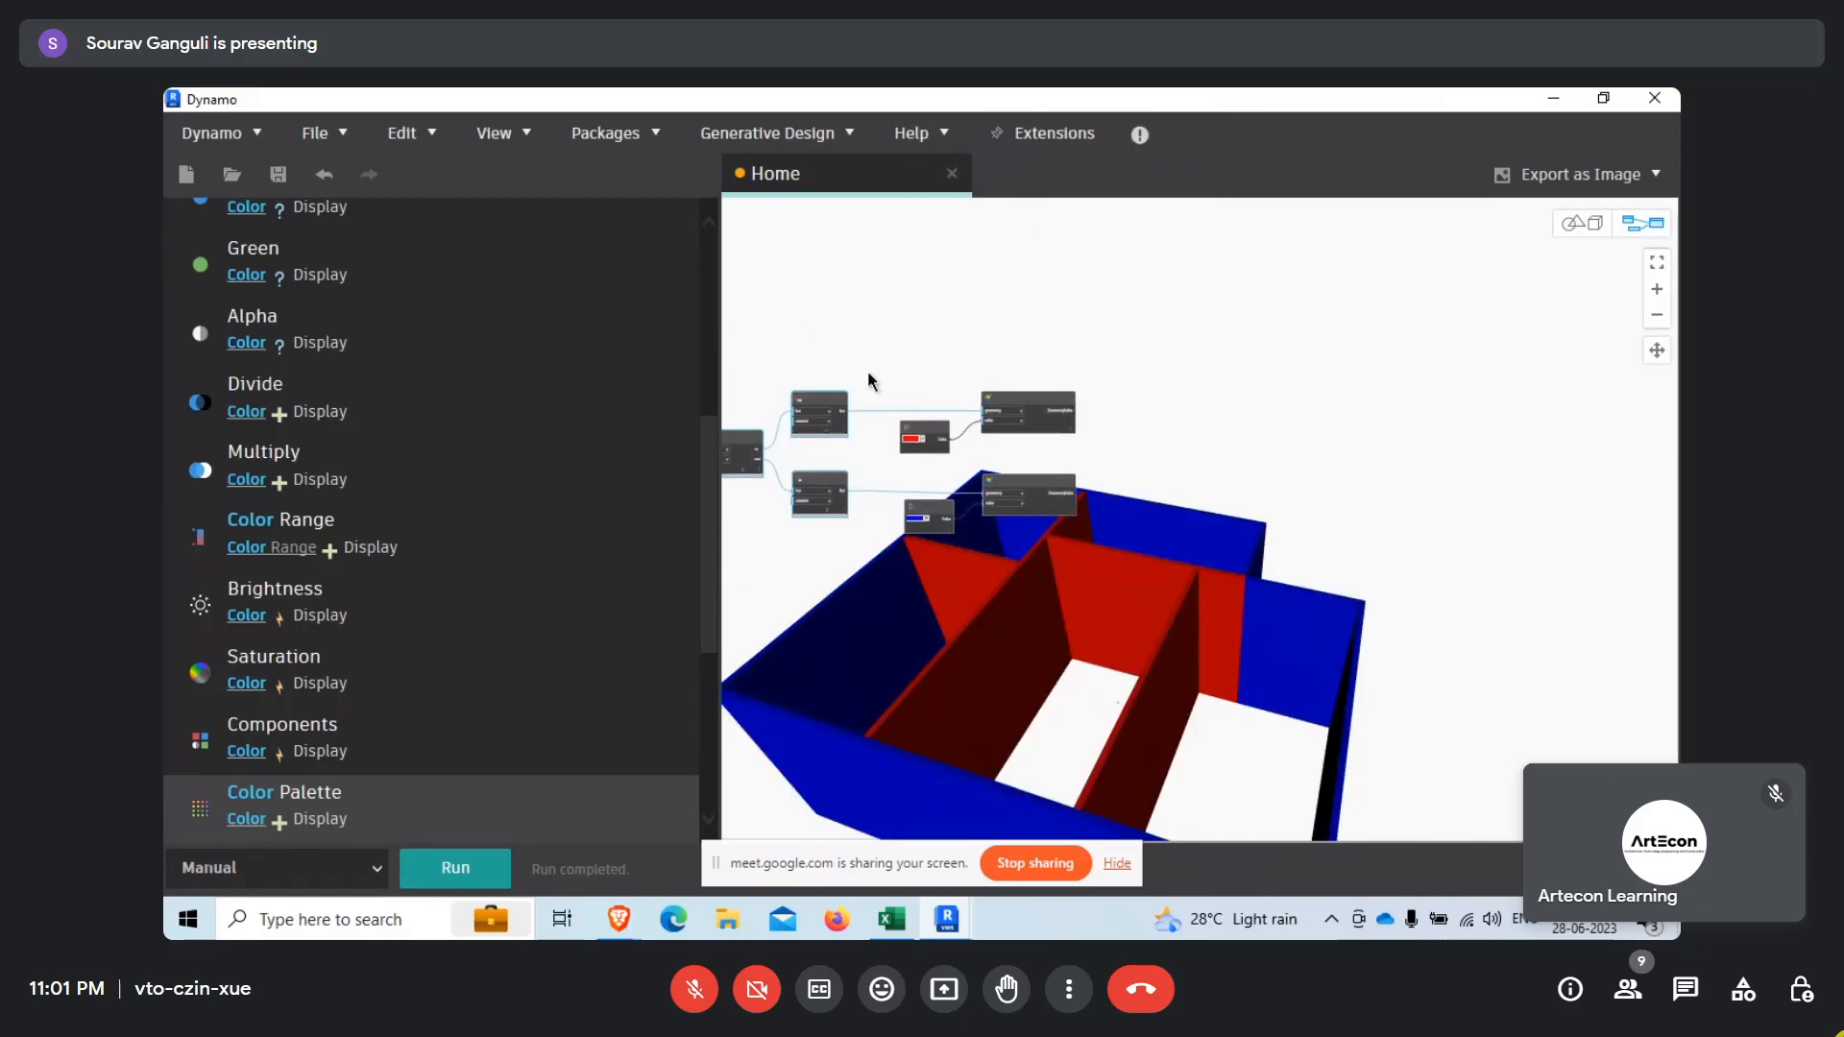
{"action": "scroll", "coordinate": [1107, 471], "scroll_direction": "up", "scroll_amount": 3}
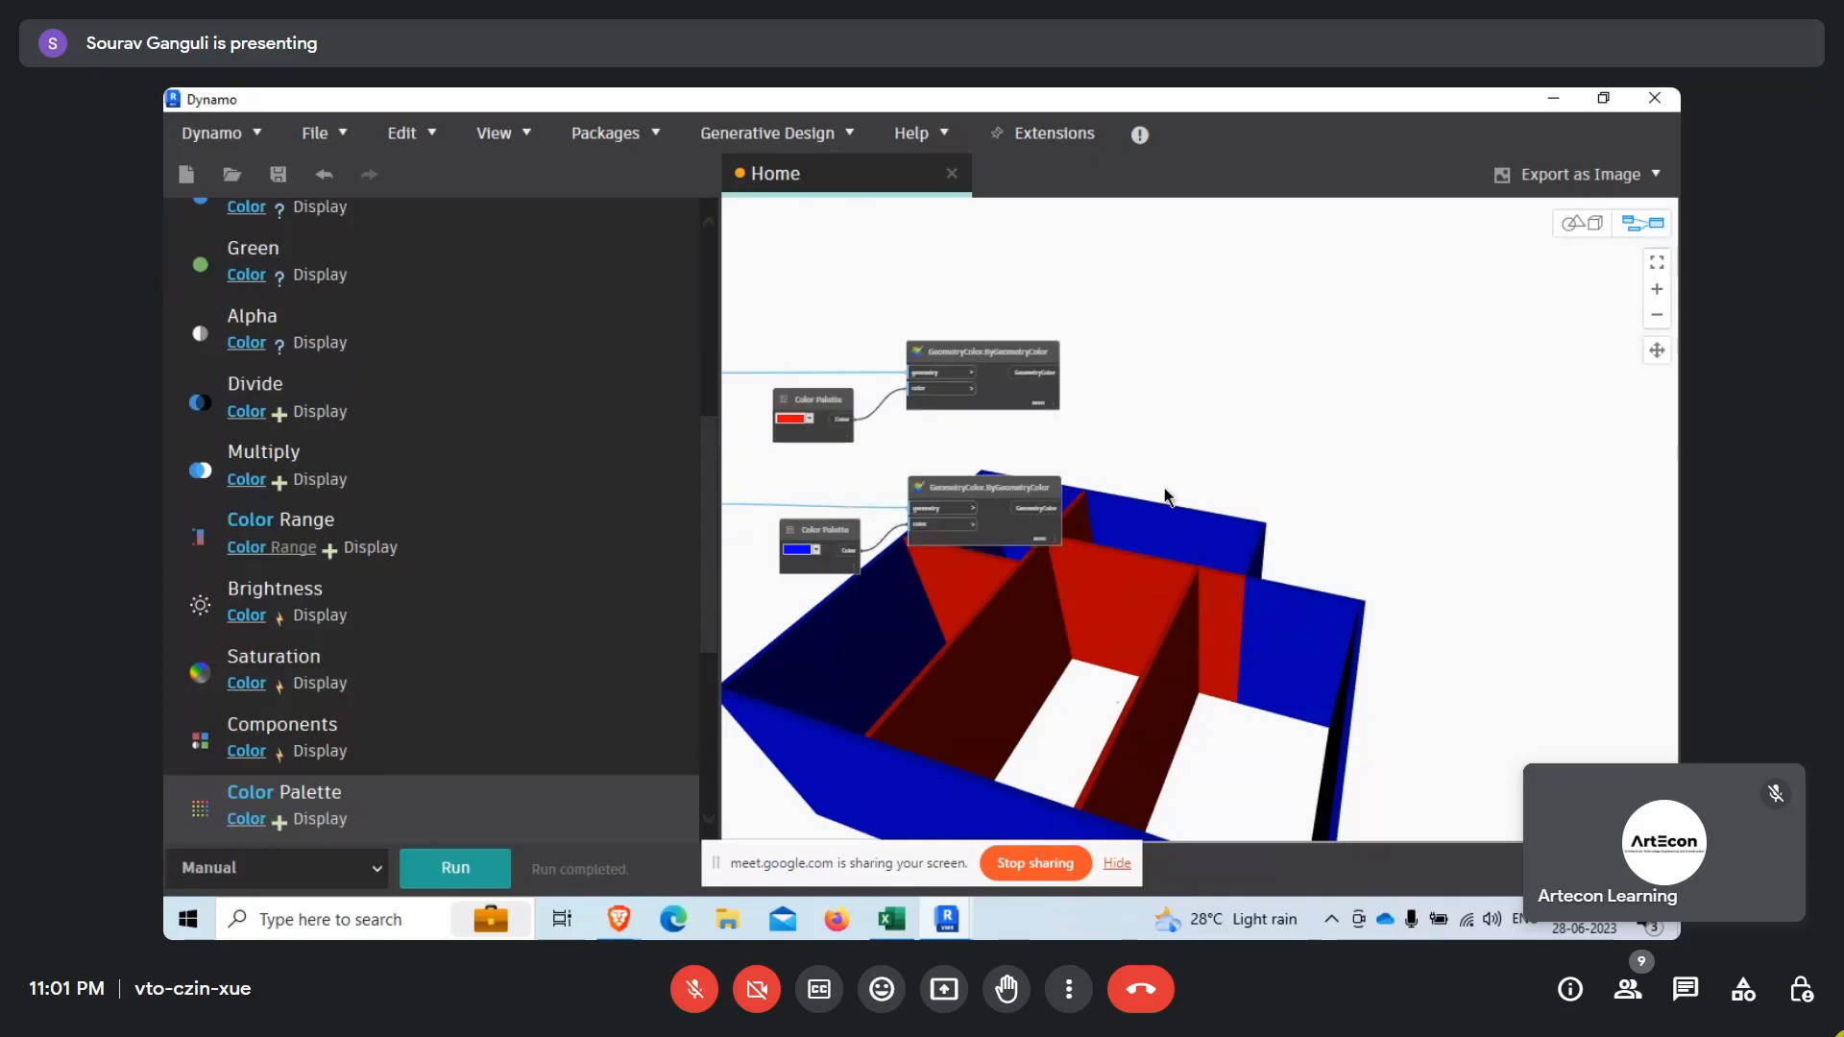
{"action": "scroll", "coordinate": [1177, 555], "scroll_direction": "up", "scroll_amount": 1}
{"action": "scroll", "coordinate": [1056, 566], "scroll_direction": "up", "scroll_amount": 2}
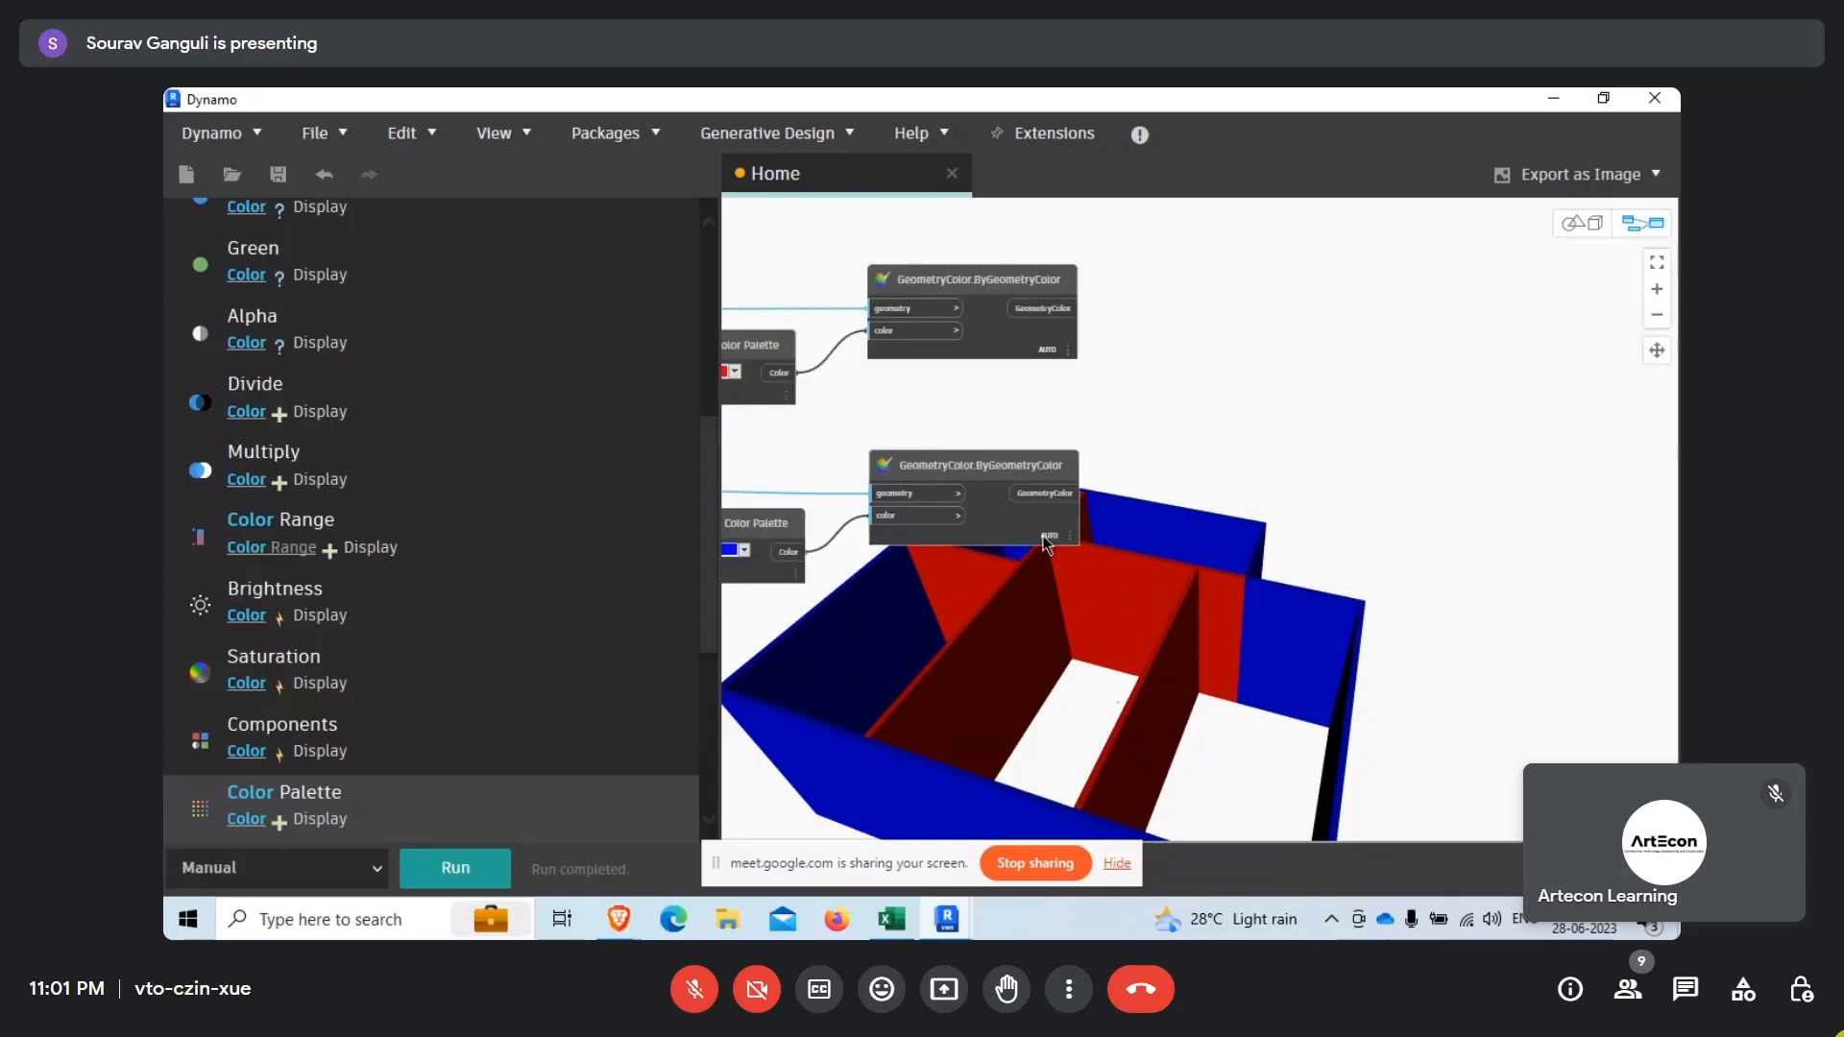
{"action": "right_click", "coordinate": [1237, 504]}
{"action": "left_click", "coordinate": [1331, 845]}
{"action": "right_click_drag", "start_coordinate": [1321, 831], "coordinate": [1248, 549]}
{"action": "scroll", "coordinate": [1255, 486], "scroll_direction": "down", "scroll_amount": 5}
{"action": "middle_click_drag", "start_coordinate": [1193, 588], "coordinate": [1253, 622]}
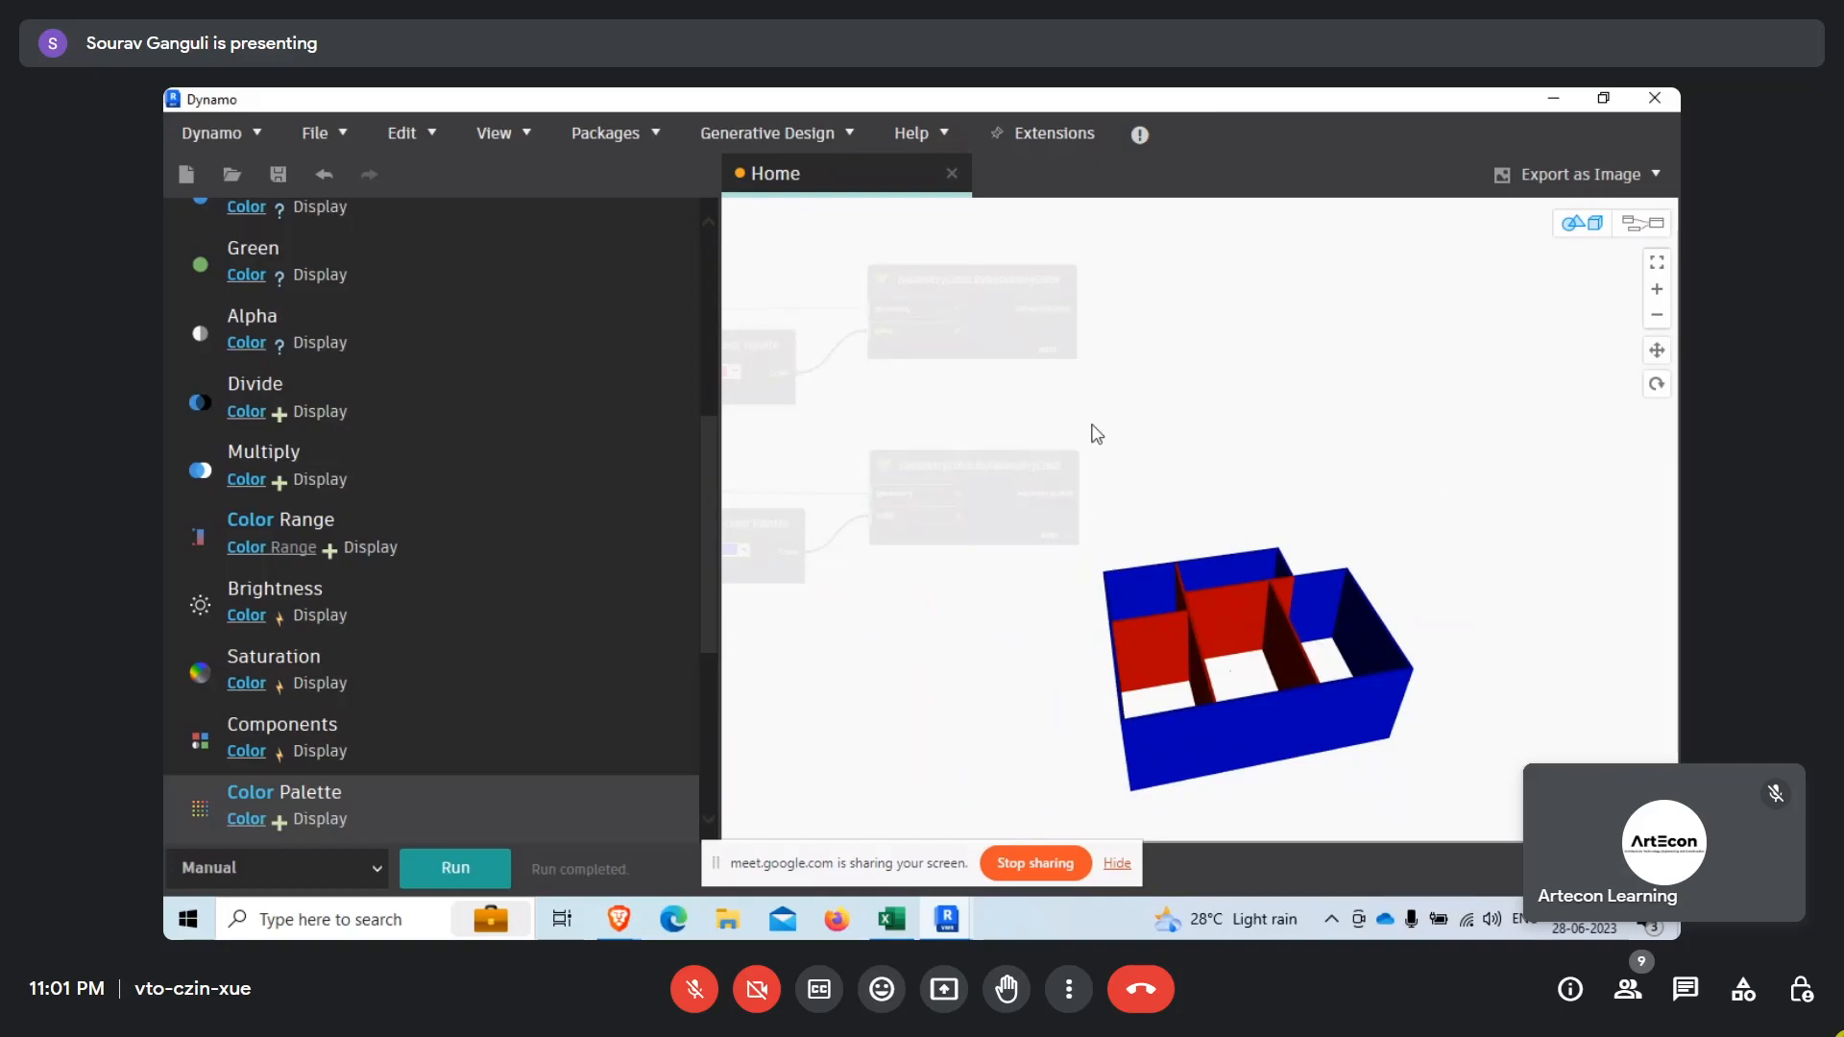
Return to graph navigation and move the lower List.Map, List.AnyTrue and Rooms category nodes up to straighten the lower branch.
{"action": "right_click", "coordinate": [1185, 390]}
{"action": "left_click", "coordinate": [1275, 414]}
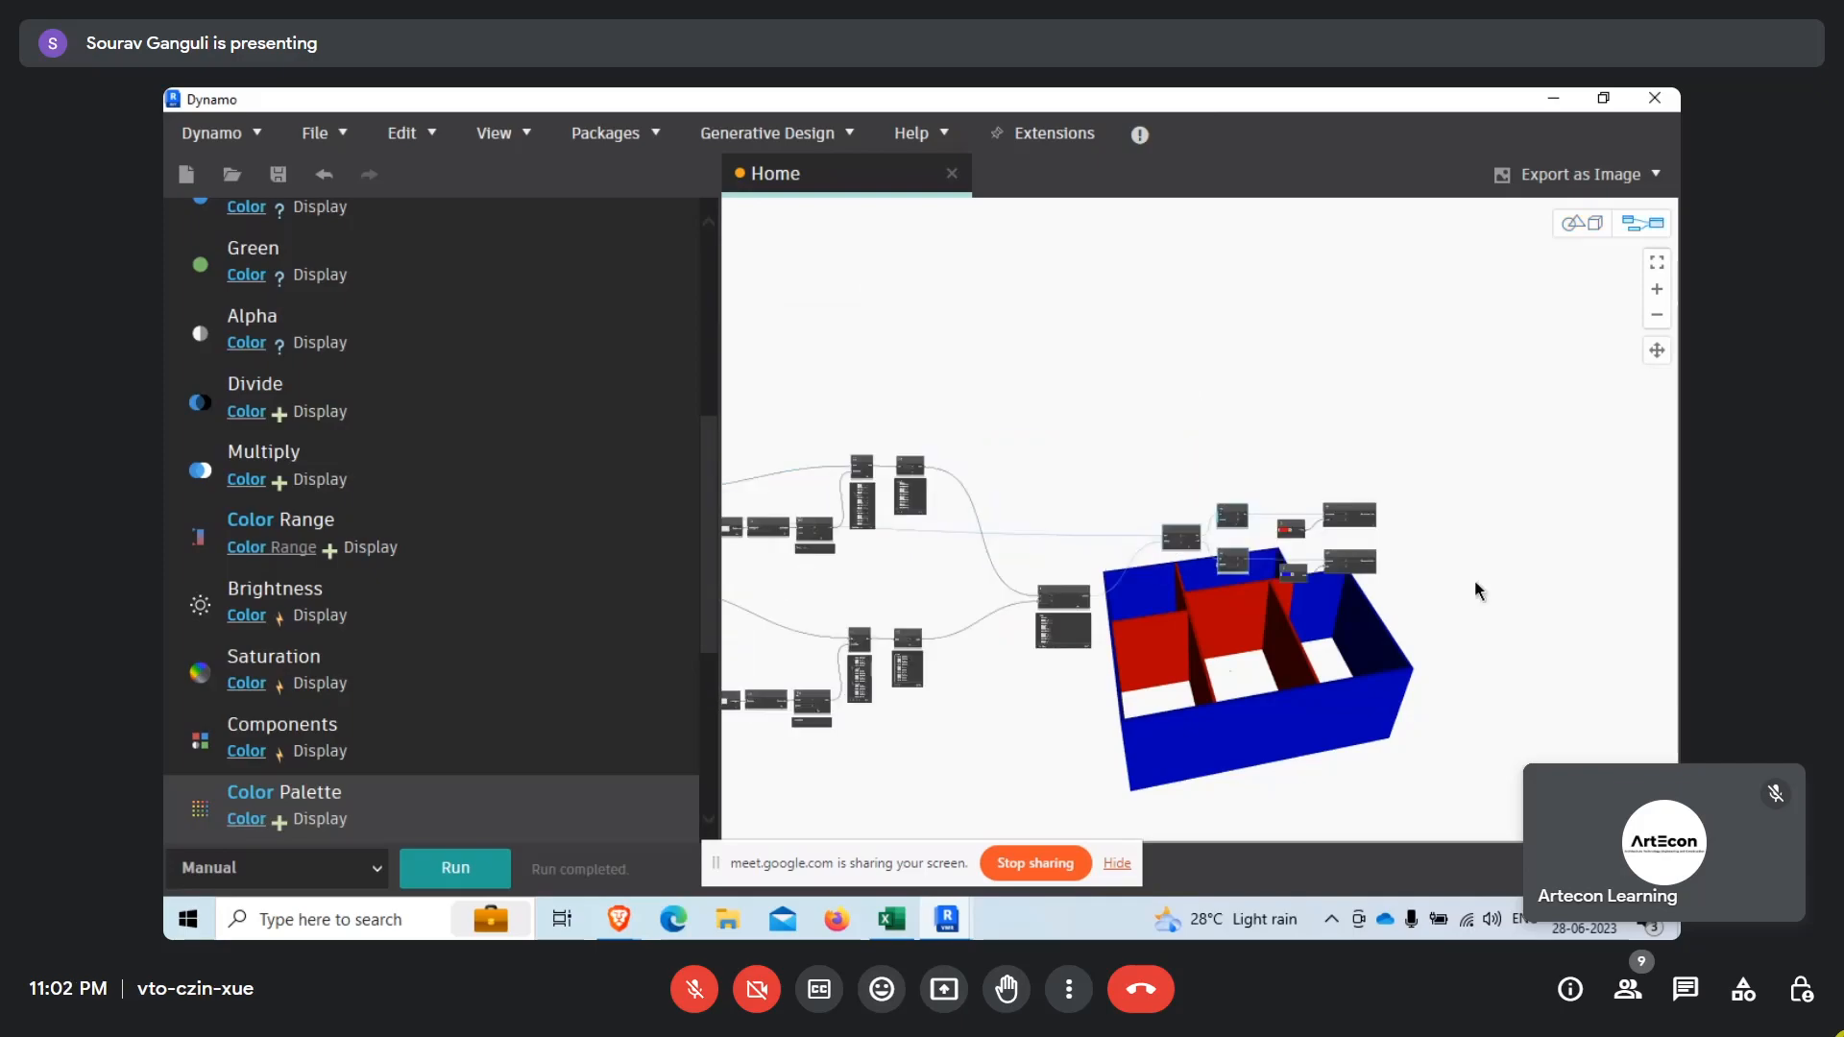
{"action": "scroll", "coordinate": [1078, 625], "scroll_direction": "down", "scroll_amount": 3}
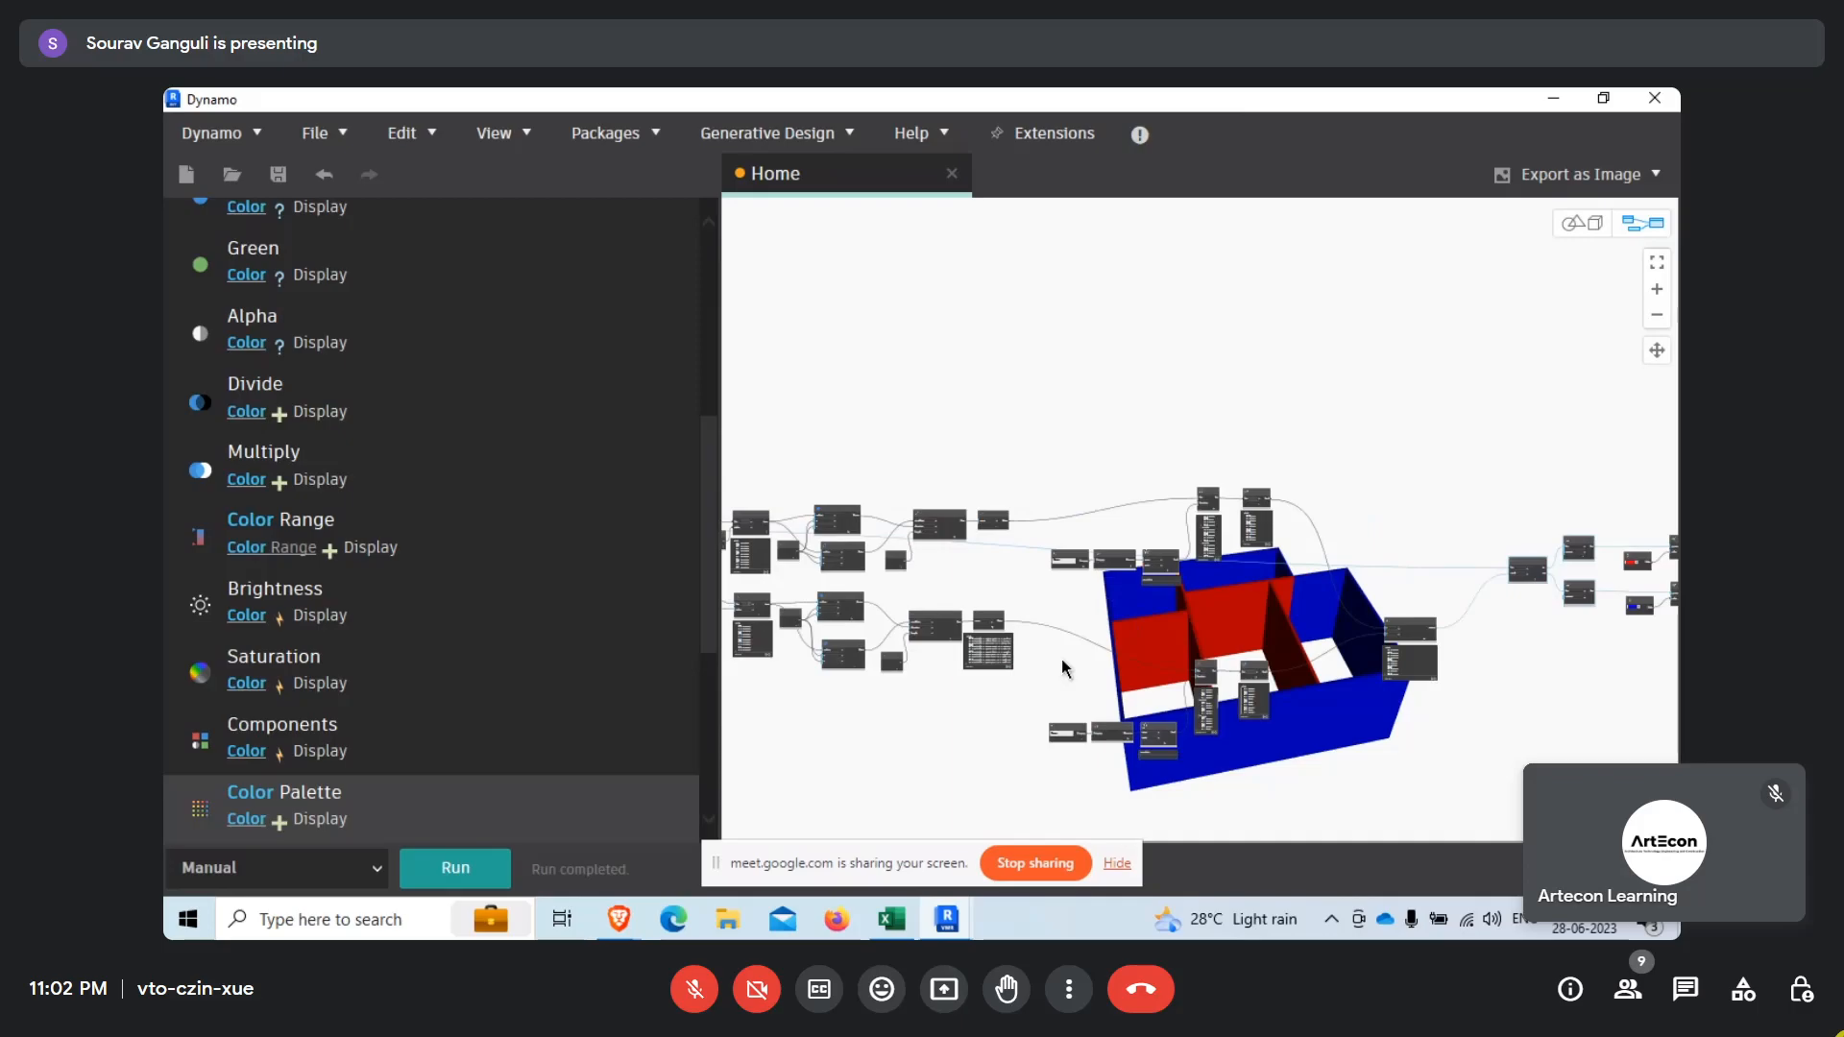
{"action": "scroll", "coordinate": [1229, 671], "scroll_direction": "up", "scroll_amount": 3}
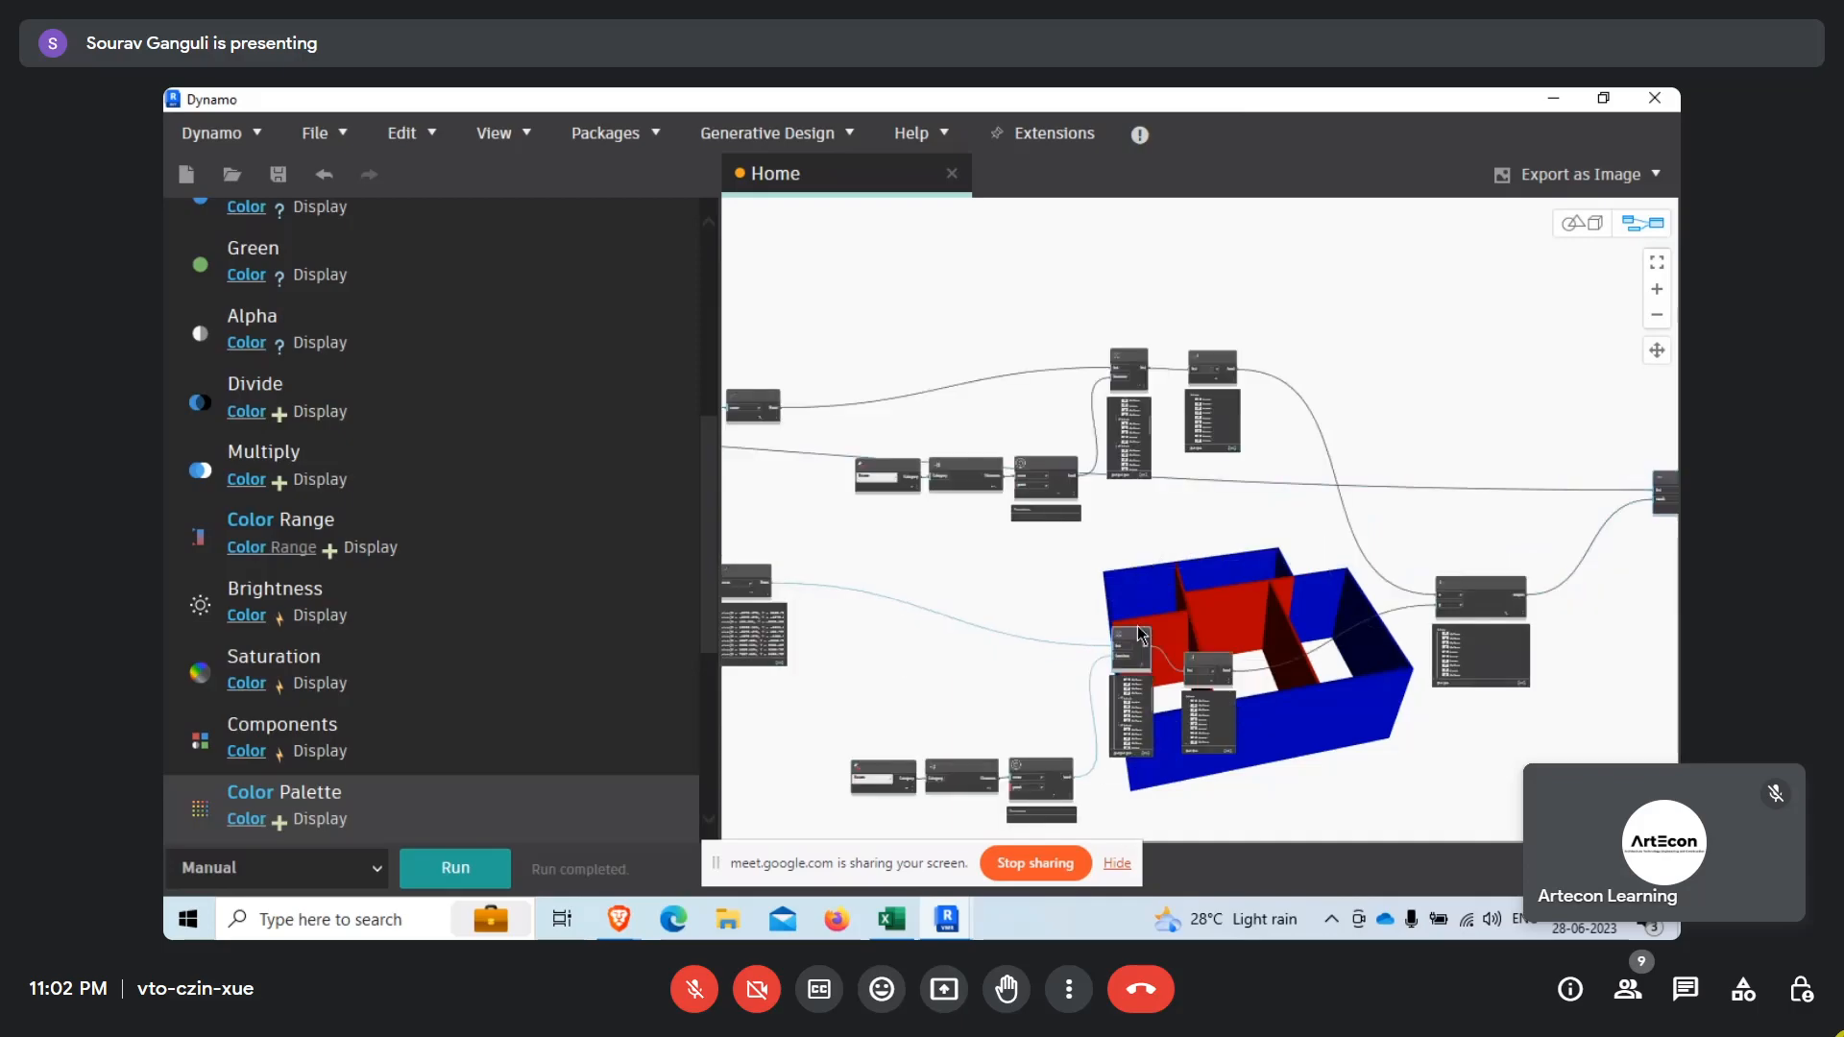
{"action": "left_click_drag", "start_coordinate": [1207, 663], "coordinate": [1199, 592]}
{"action": "left_click_drag", "start_coordinate": [1048, 715], "coordinate": [864, 697]}
{"action": "left_click", "coordinate": [1050, 531]}
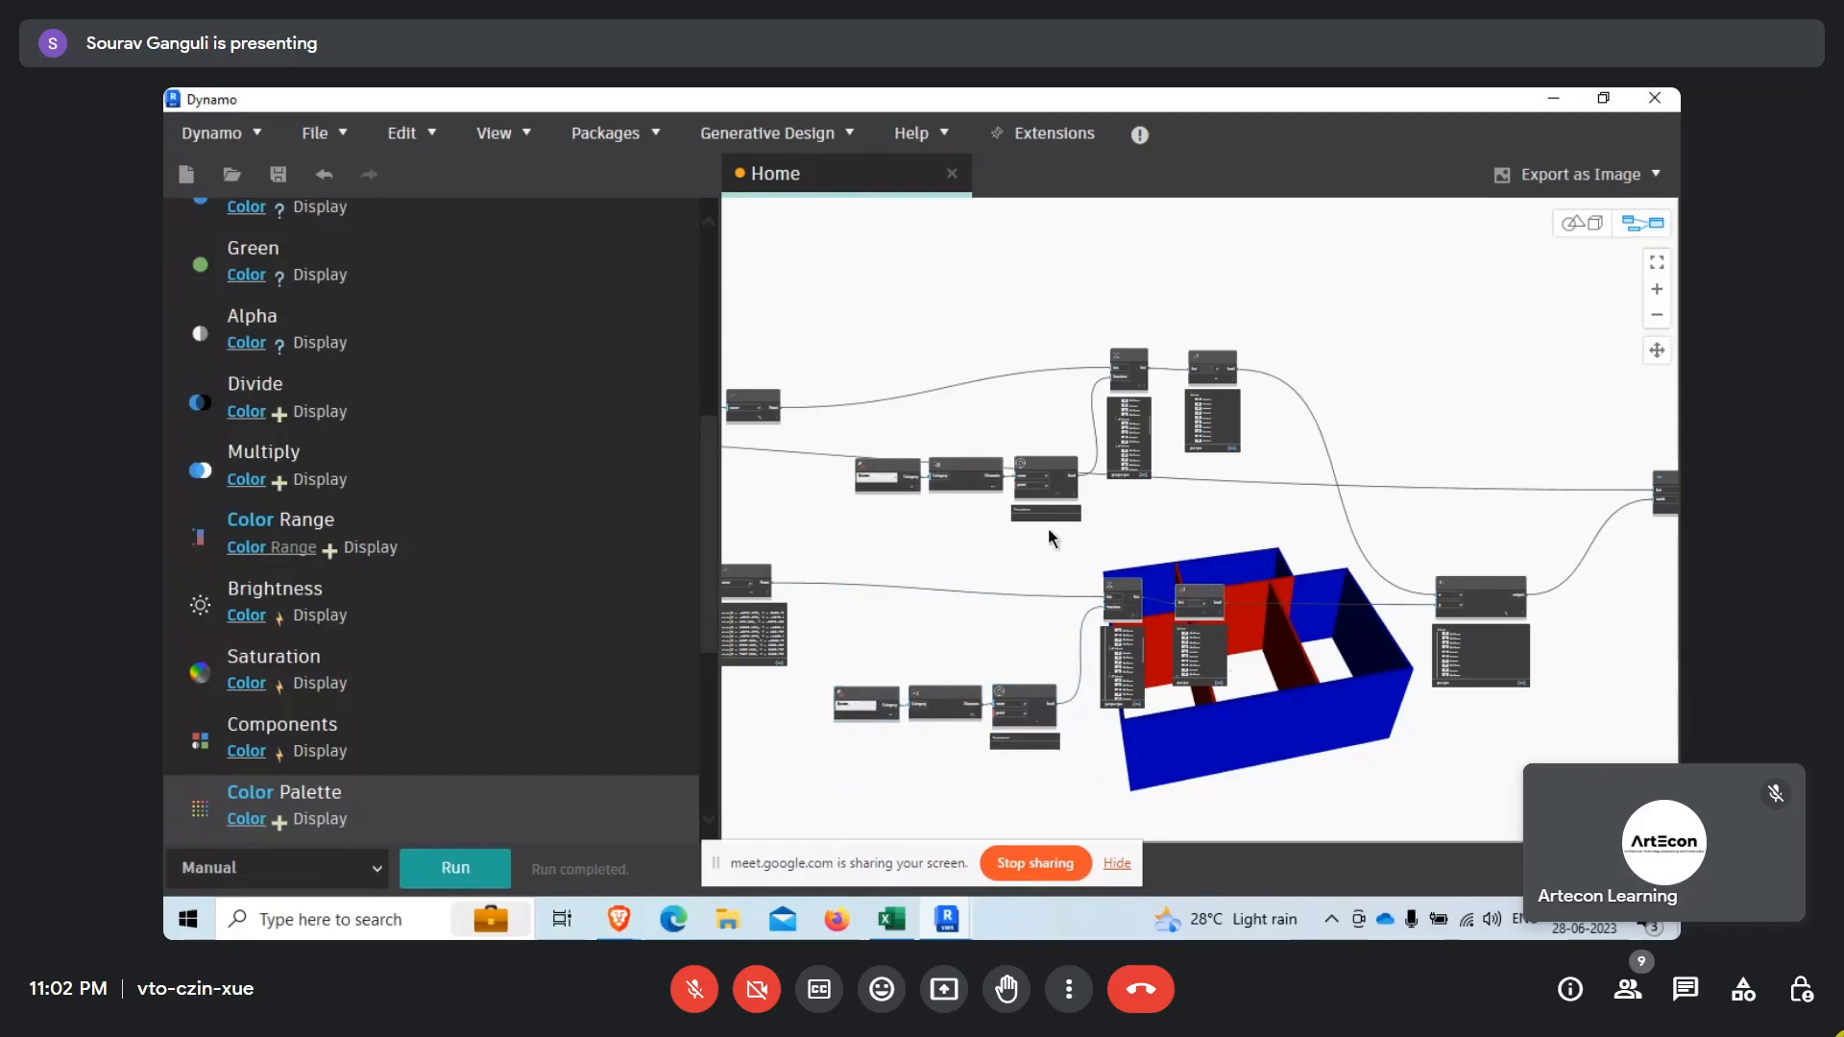
{"action": "left_click", "coordinate": [1552, 98]}
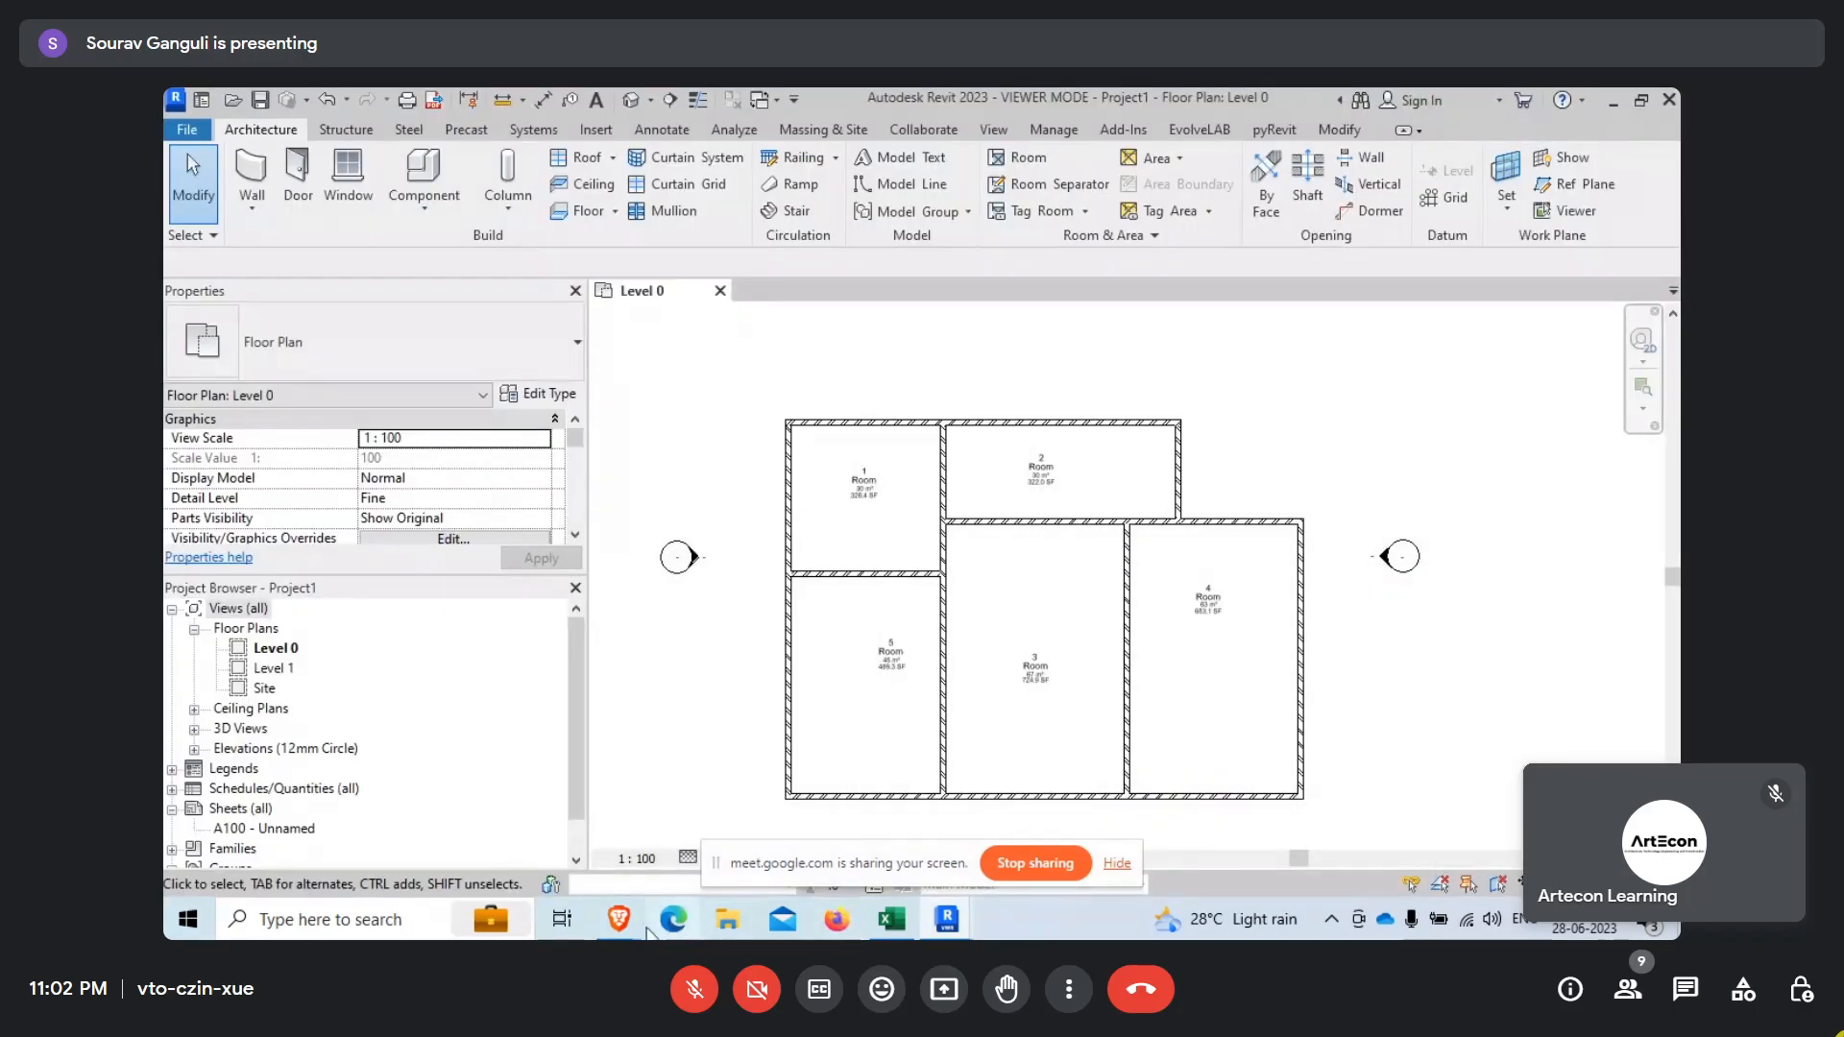
{"action": "mouse_move", "coordinate": [617, 917]}
{"action": "left_click", "coordinate": [592, 866]}
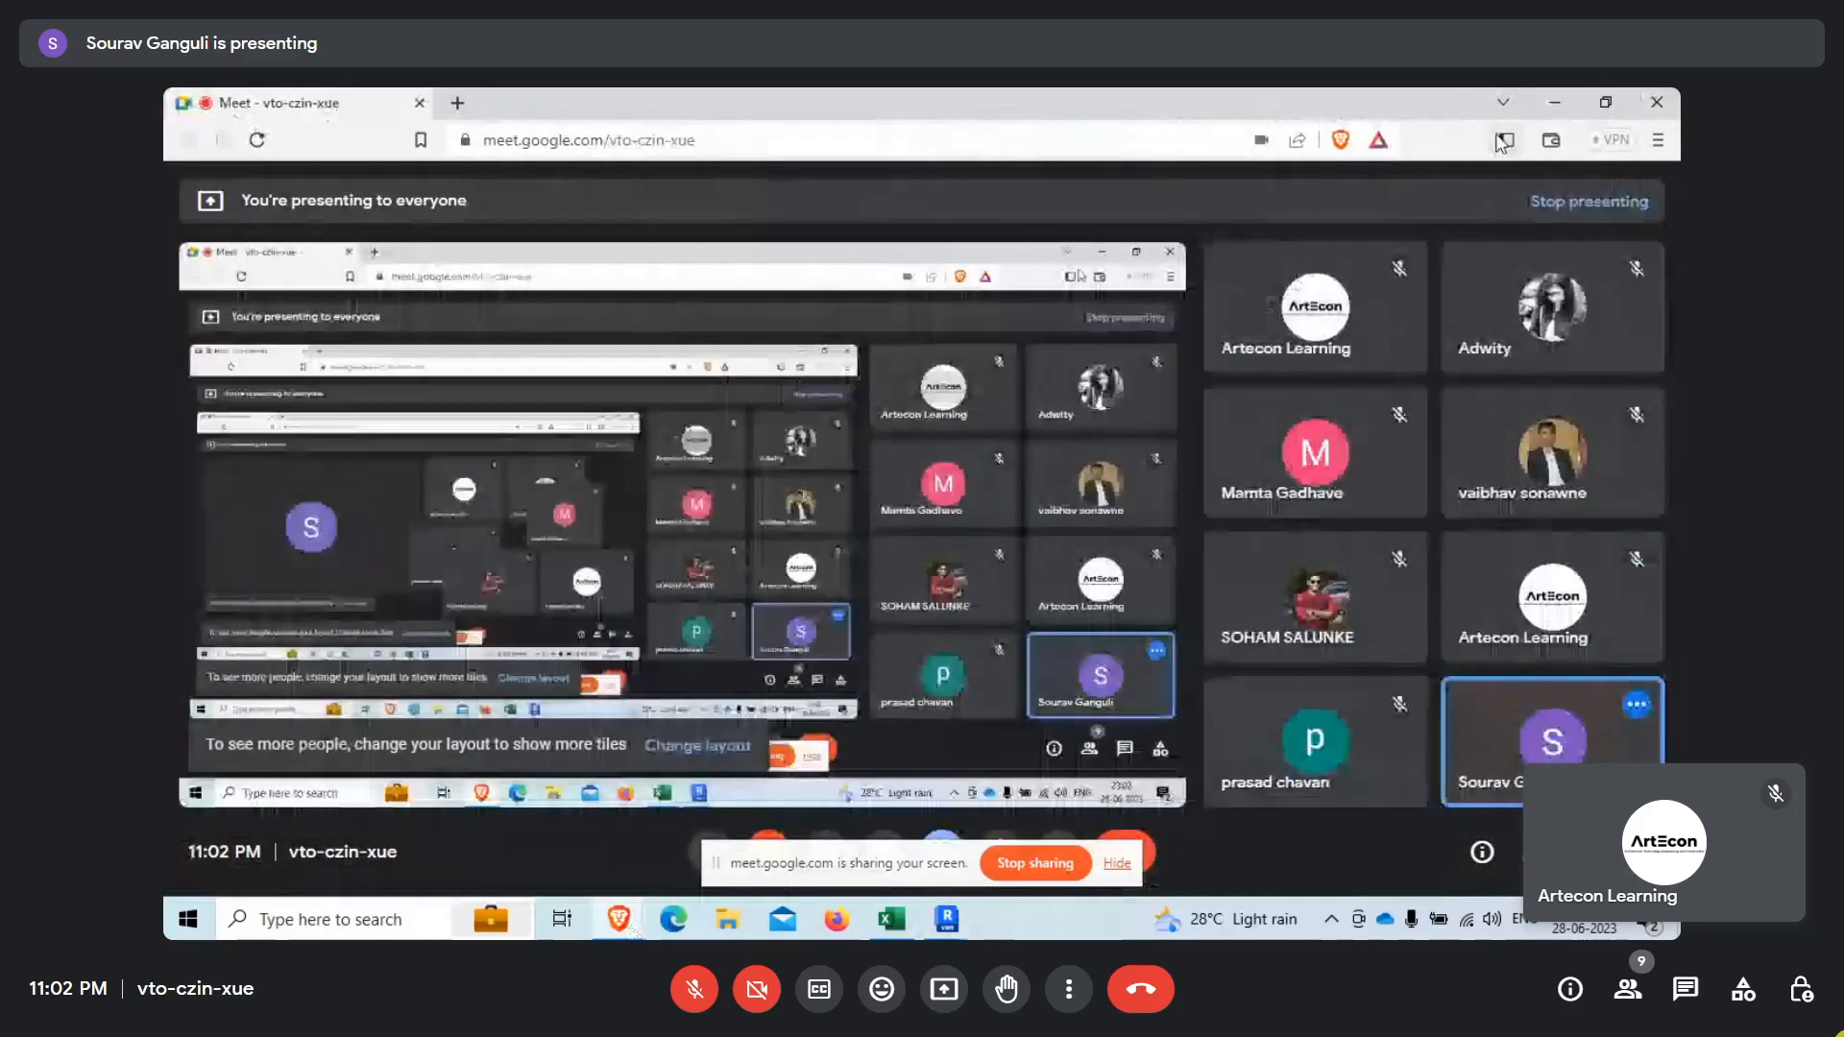
{"action": "left_click", "coordinate": [1565, 106]}
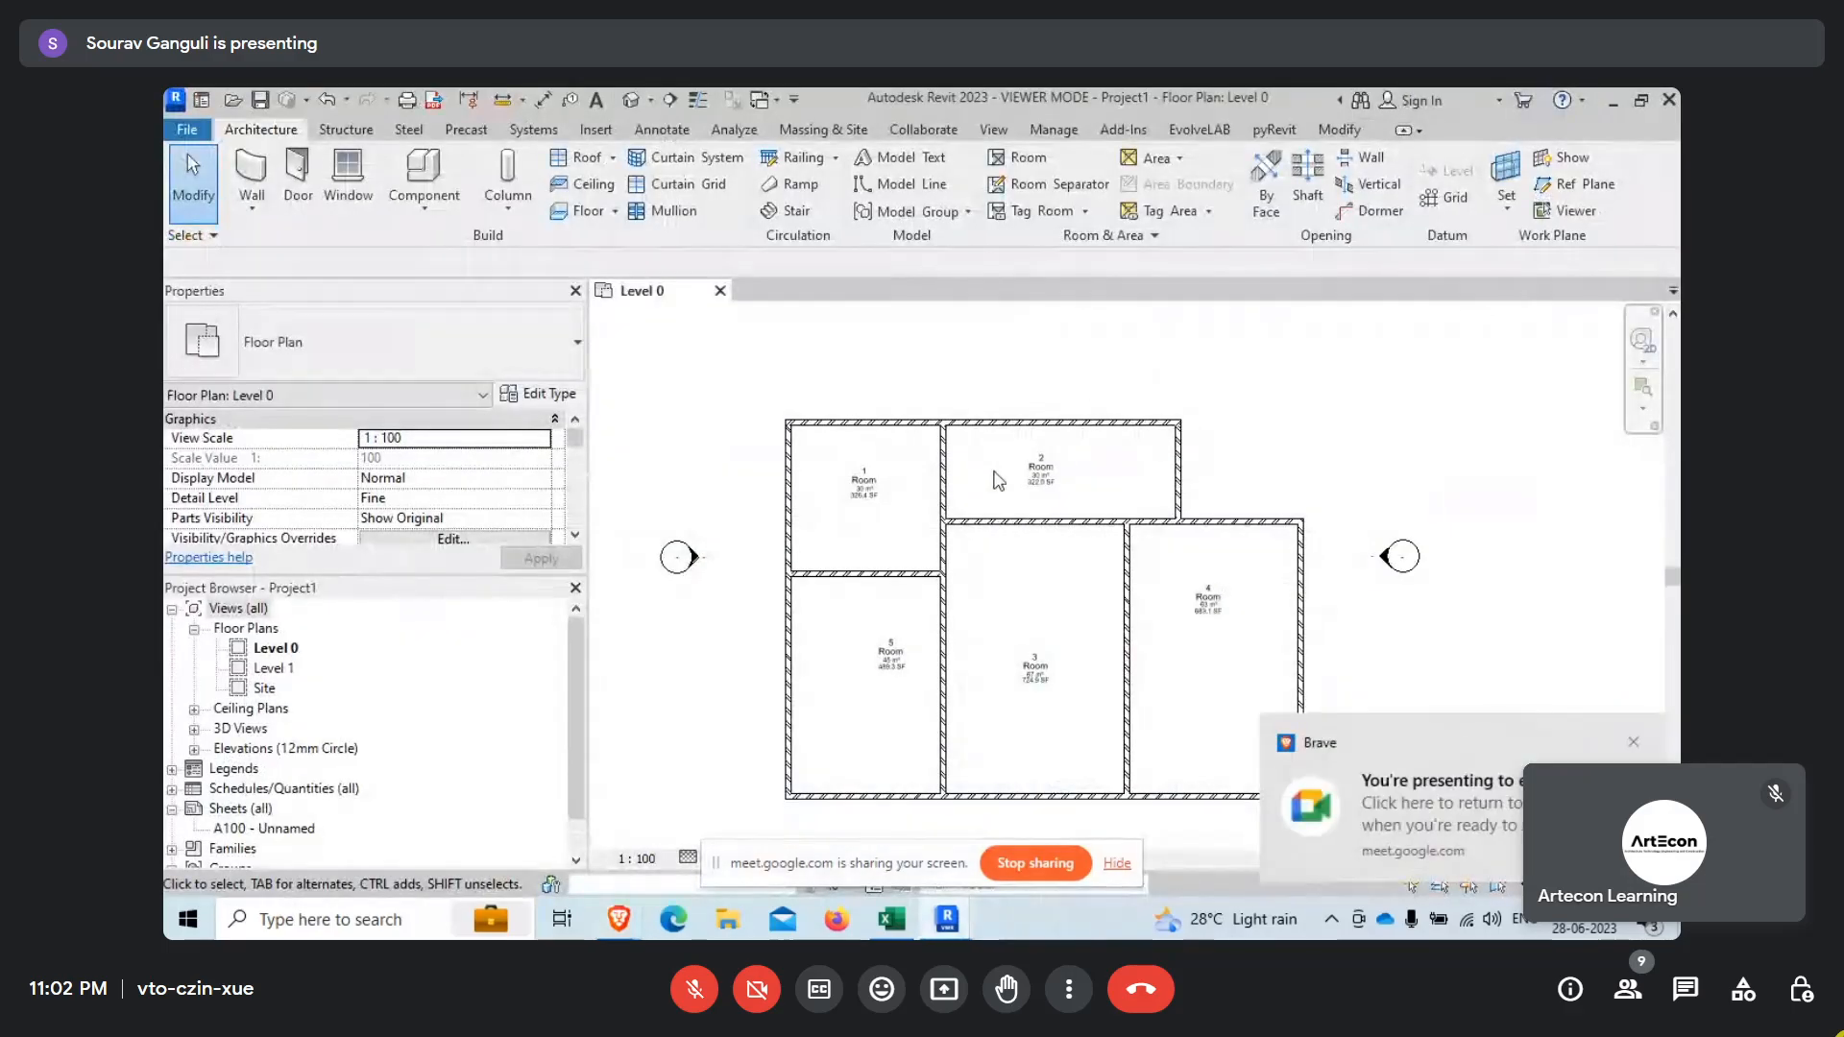
{"action": "left_click", "coordinate": [1632, 740]}
{"action": "mouse_move", "coordinate": [950, 917]}
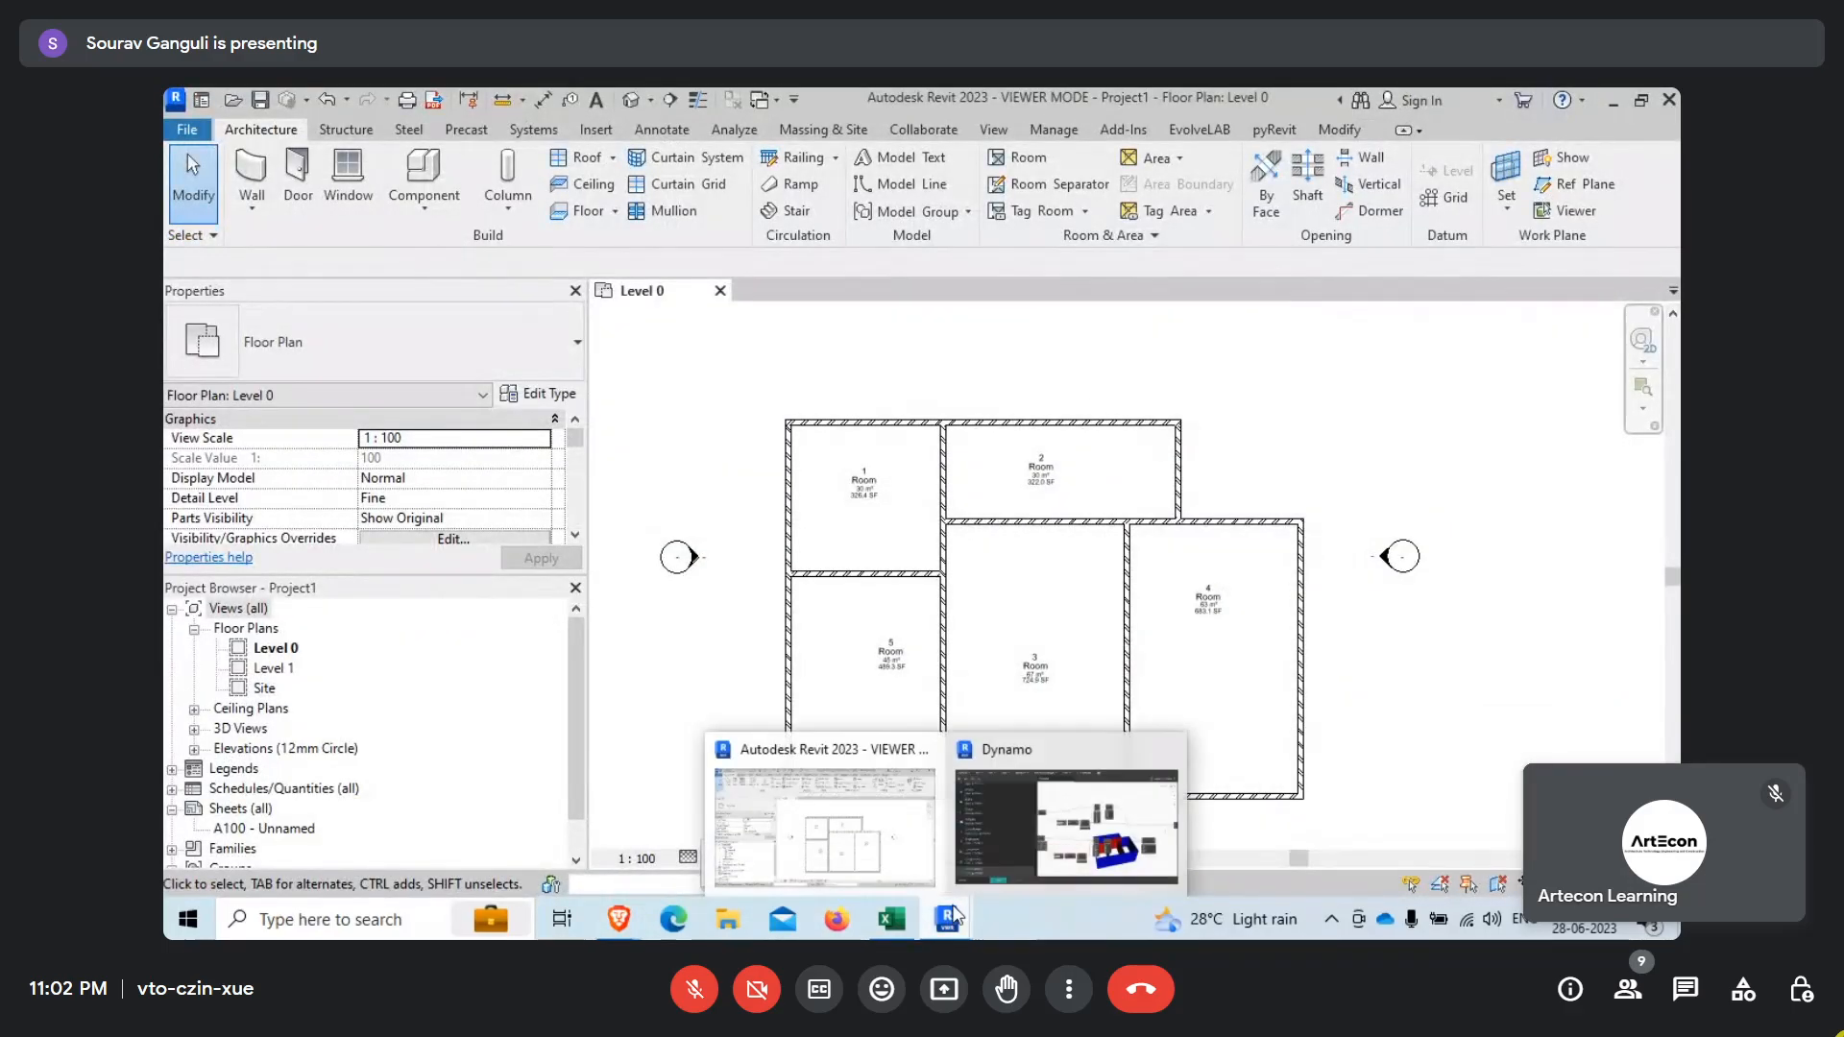
{"action": "left_click", "coordinate": [1056, 847]}
{"action": "scroll", "coordinate": [1168, 453], "scroll_direction": "down", "scroll_amount": 5}
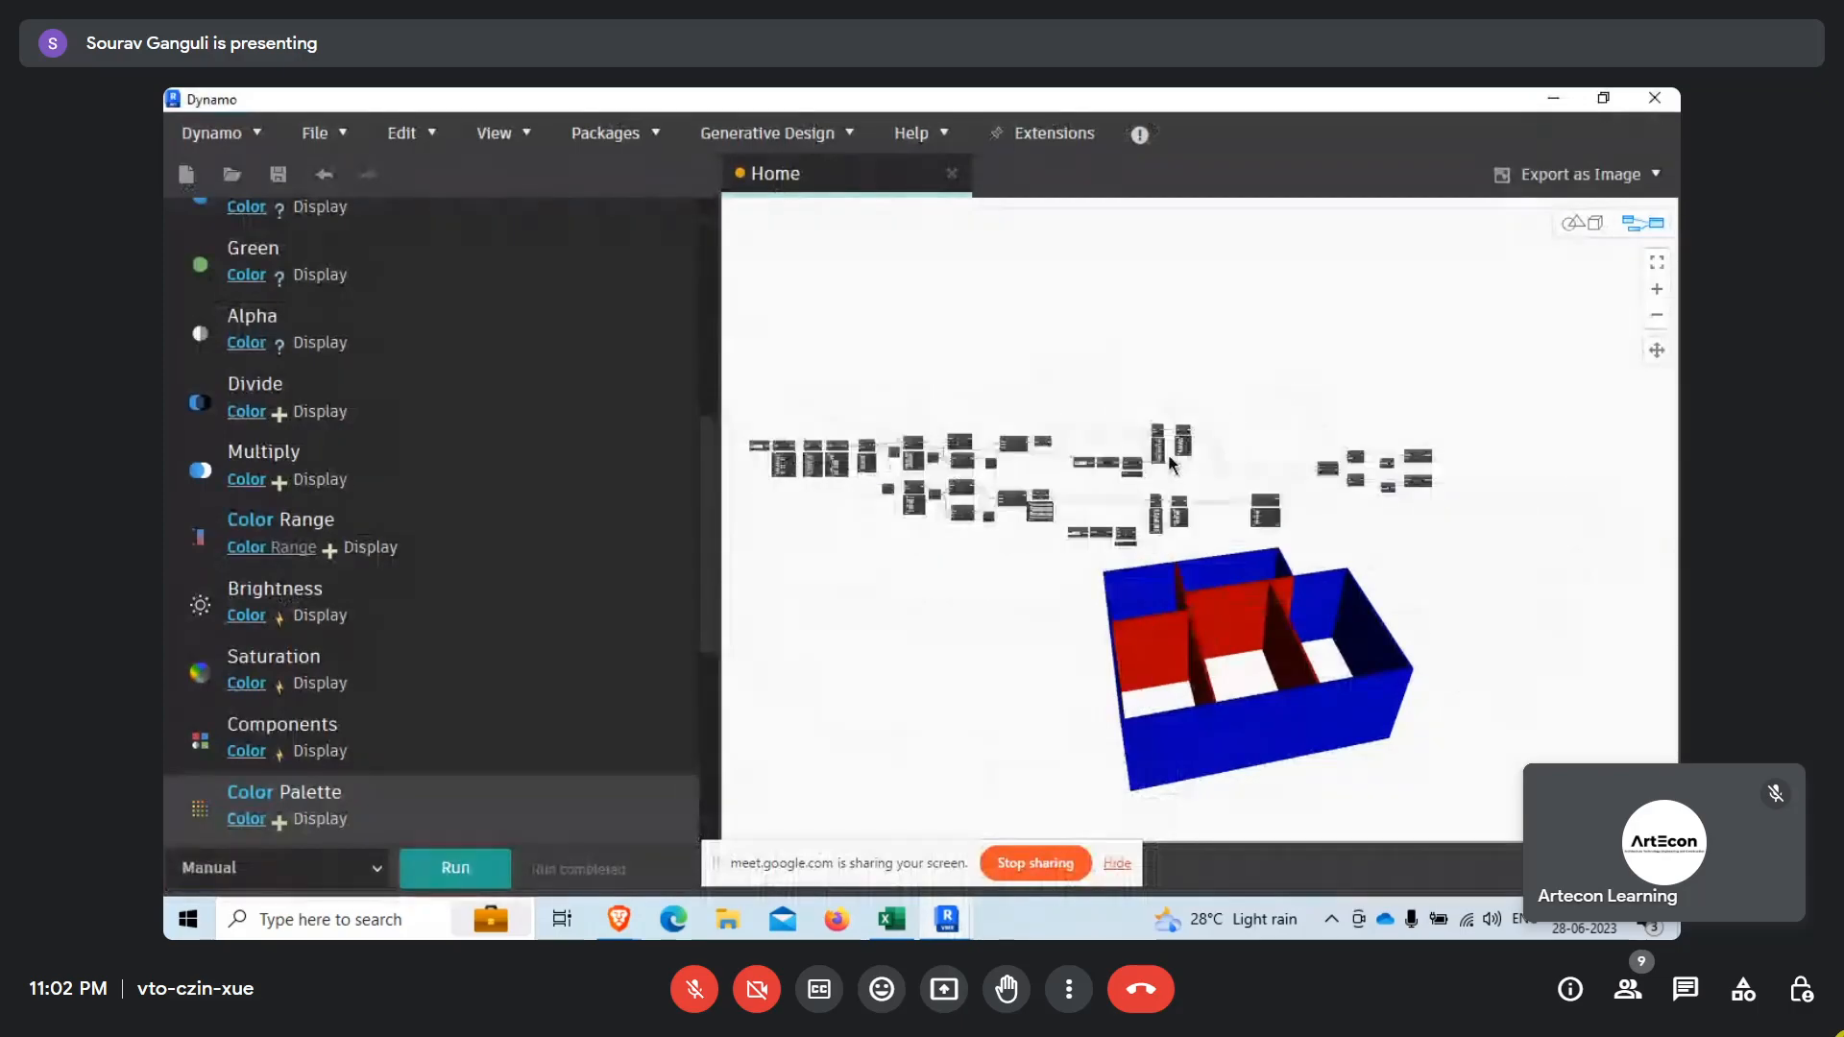
{"action": "scroll", "coordinate": [1168, 453], "scroll_direction": "up", "scroll_amount": 6}
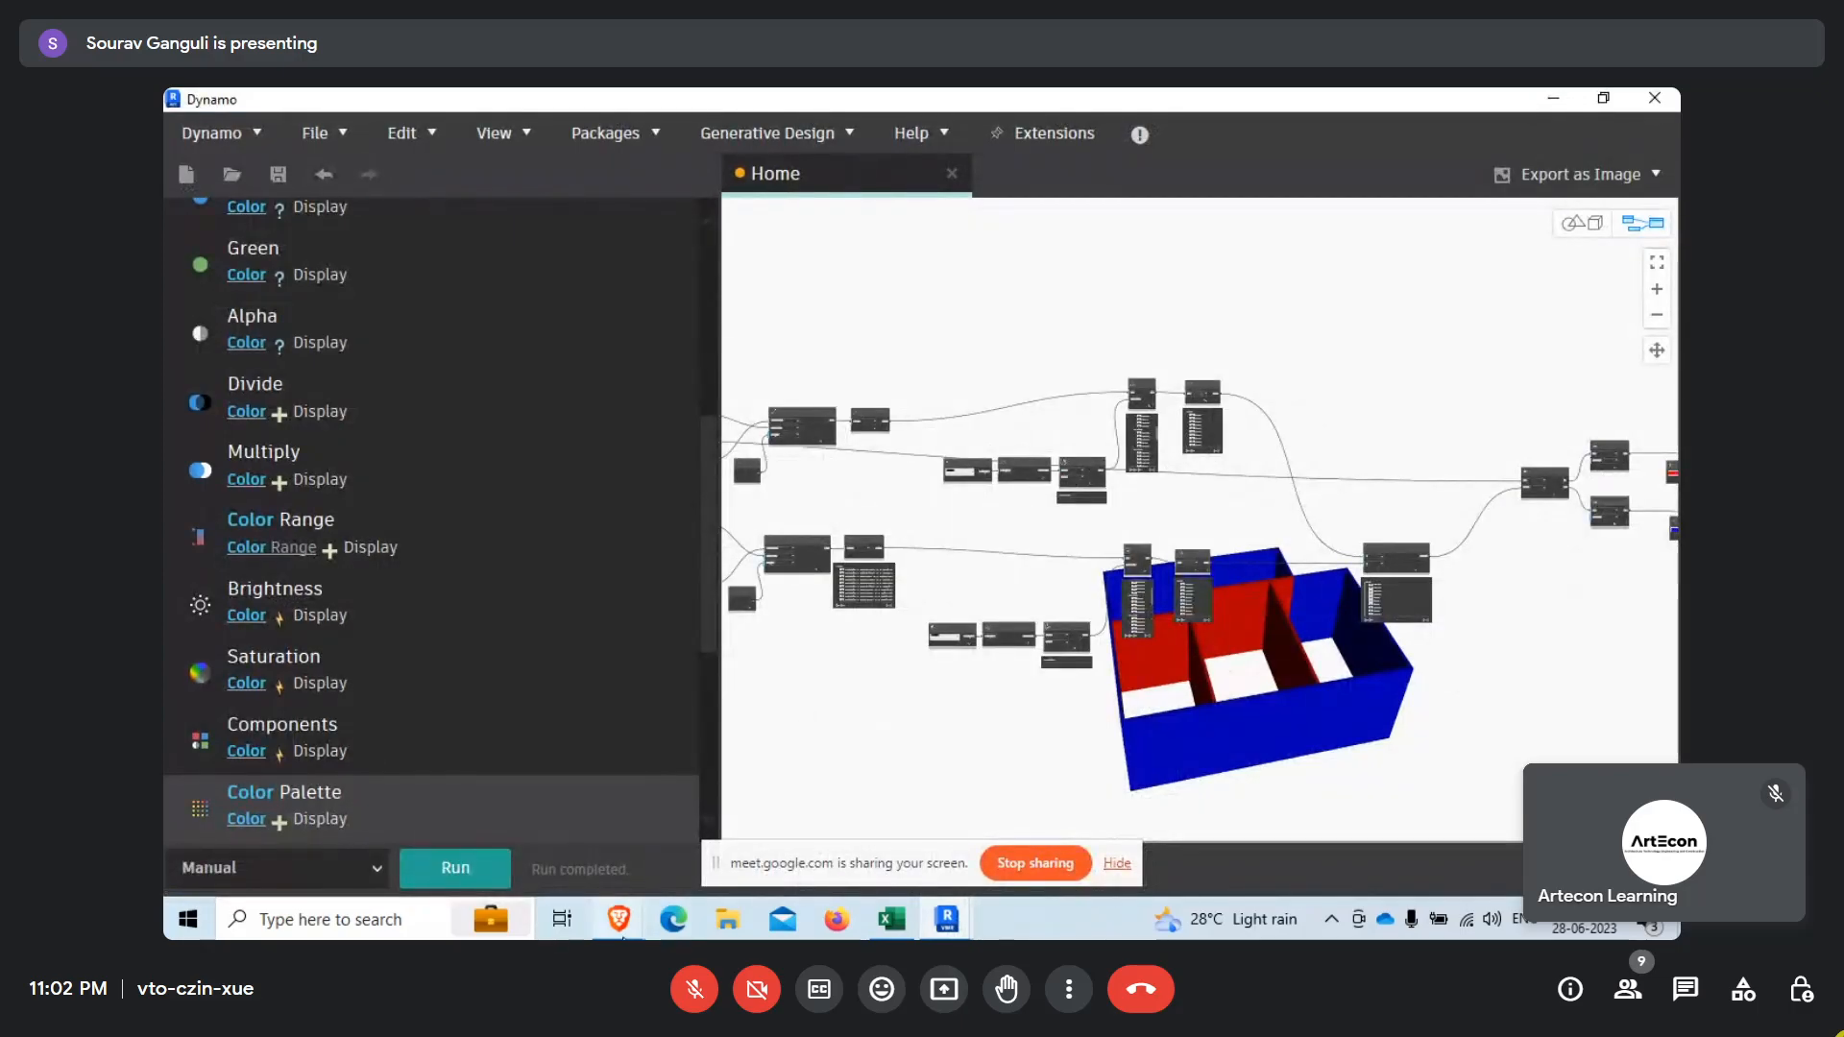
{"action": "mouse_move", "coordinate": [618, 922]}
{"action": "left_click", "coordinate": [511, 833]}
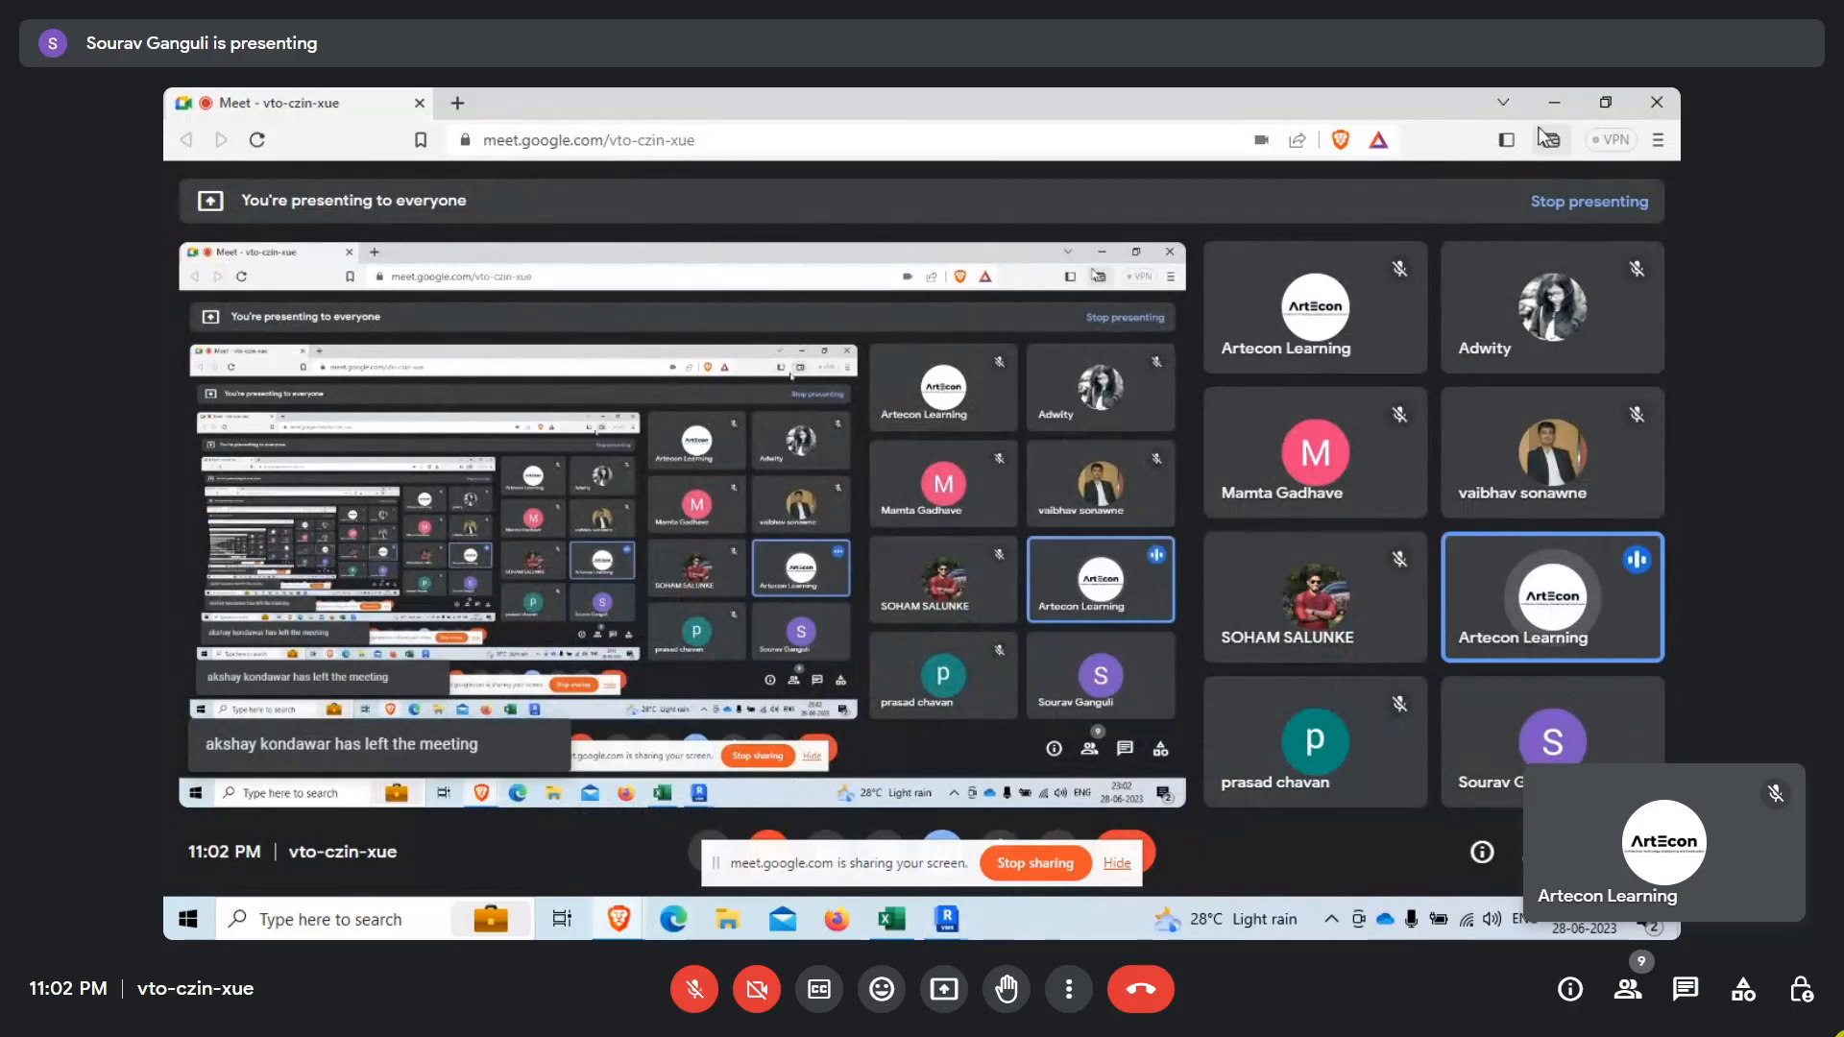
{"action": "left_click", "coordinate": [1552, 101]}
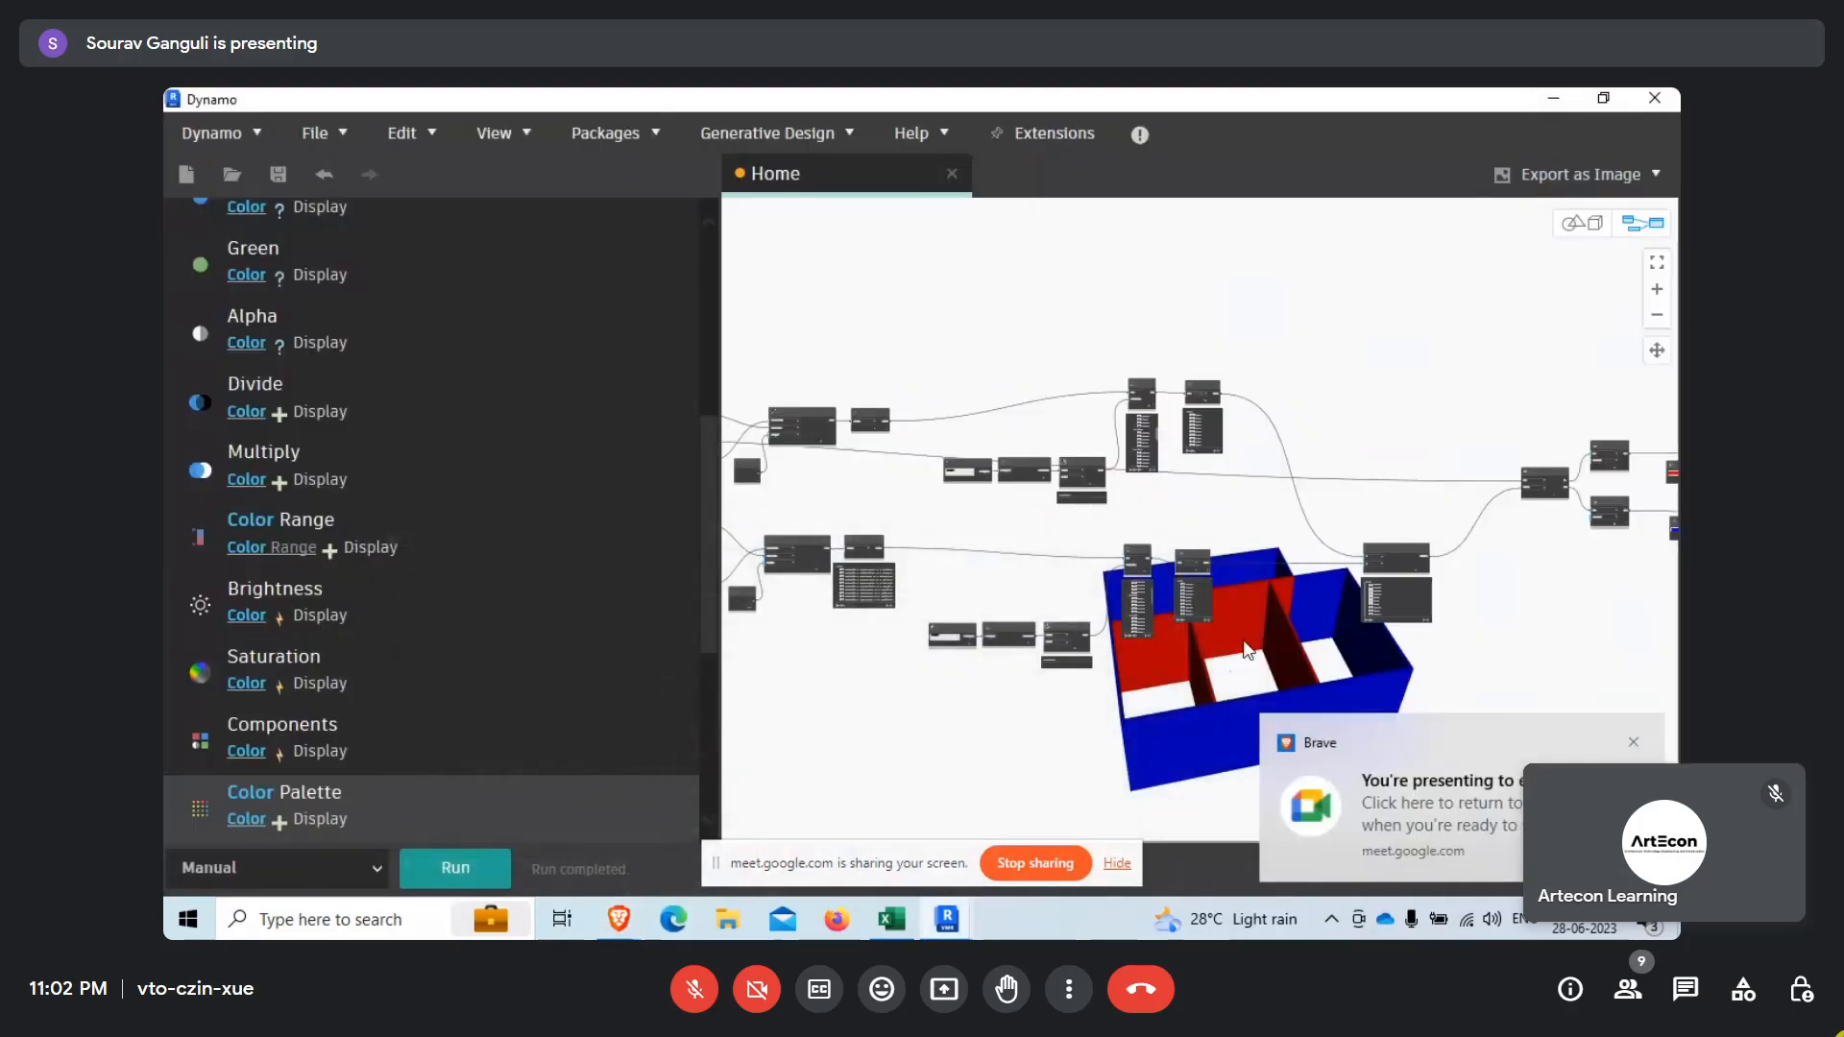
{"action": "left_click", "coordinate": [1635, 743]}
Align the lower List.AnyTrue node with its List.Map node and move the connected Categories, All Elements of Category and Room.IsInsideRoom nodes closer.
{"action": "scroll", "coordinate": [1334, 547], "scroll_direction": "up", "scroll_amount": 4}
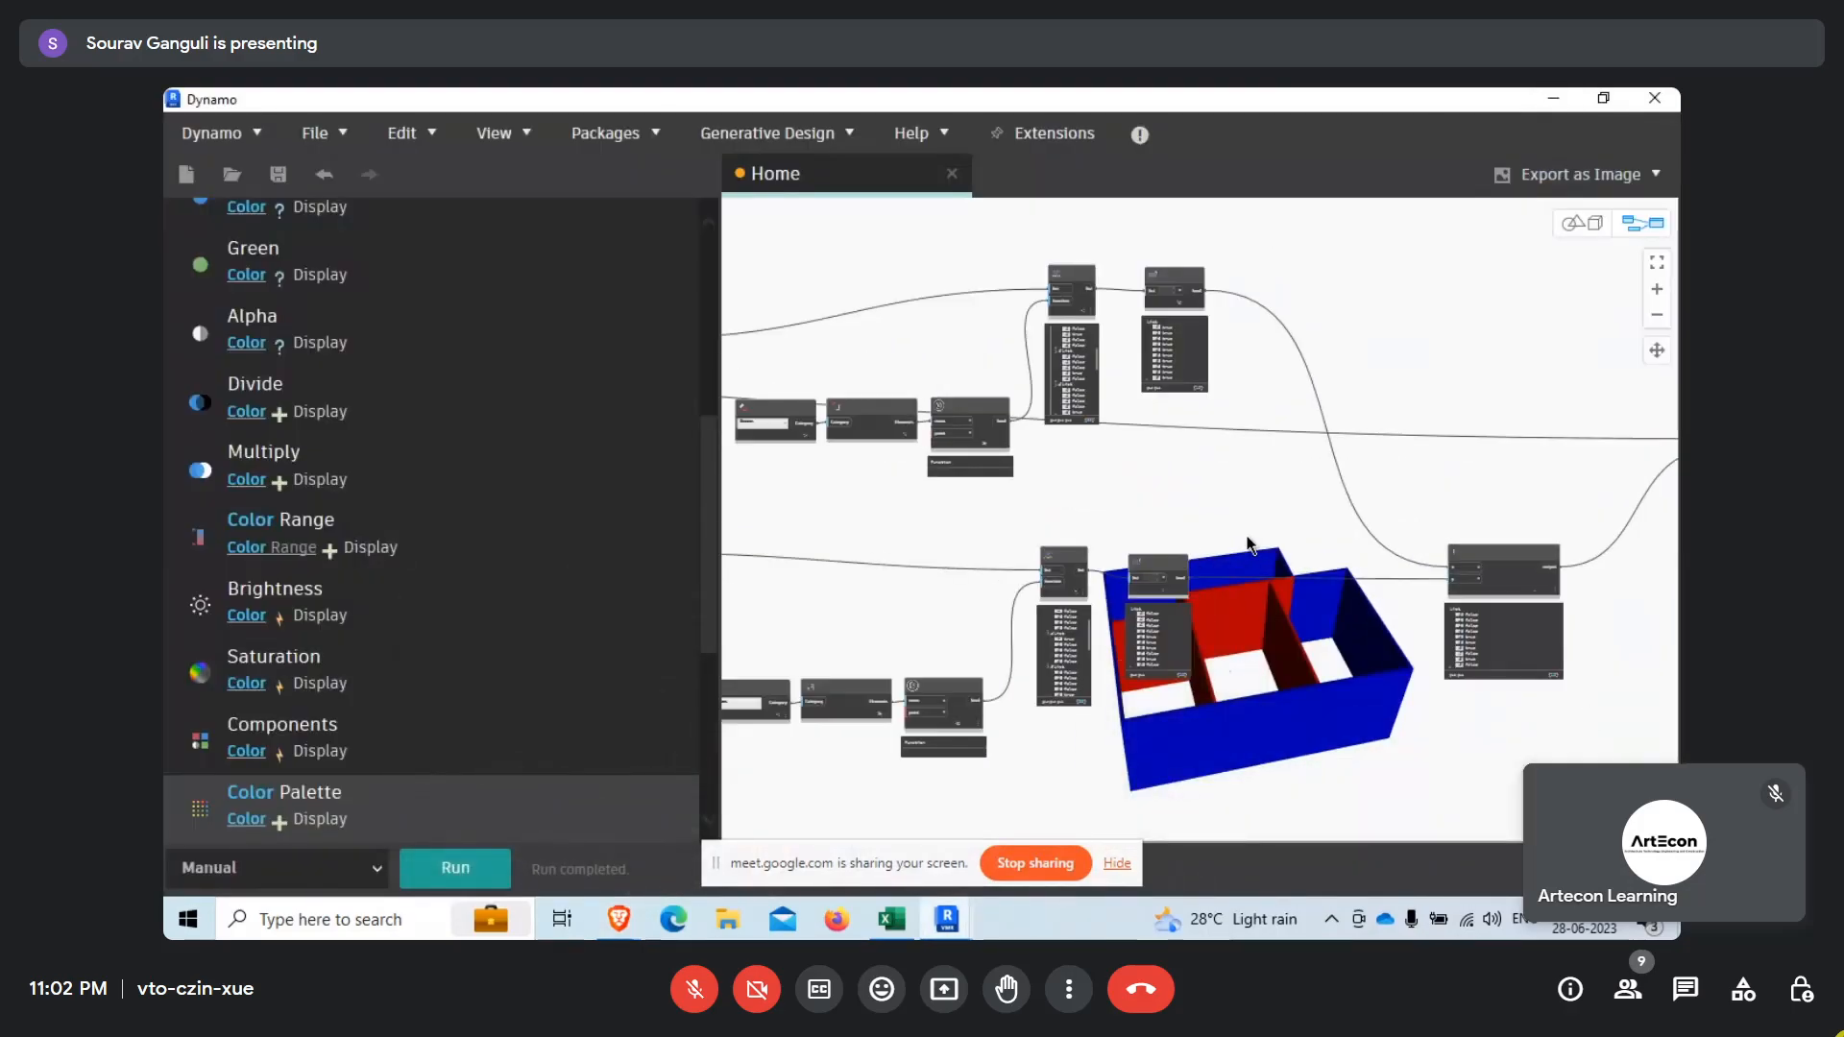
{"action": "scroll", "coordinate": [1109, 603], "scroll_direction": "up", "scroll_amount": 4}
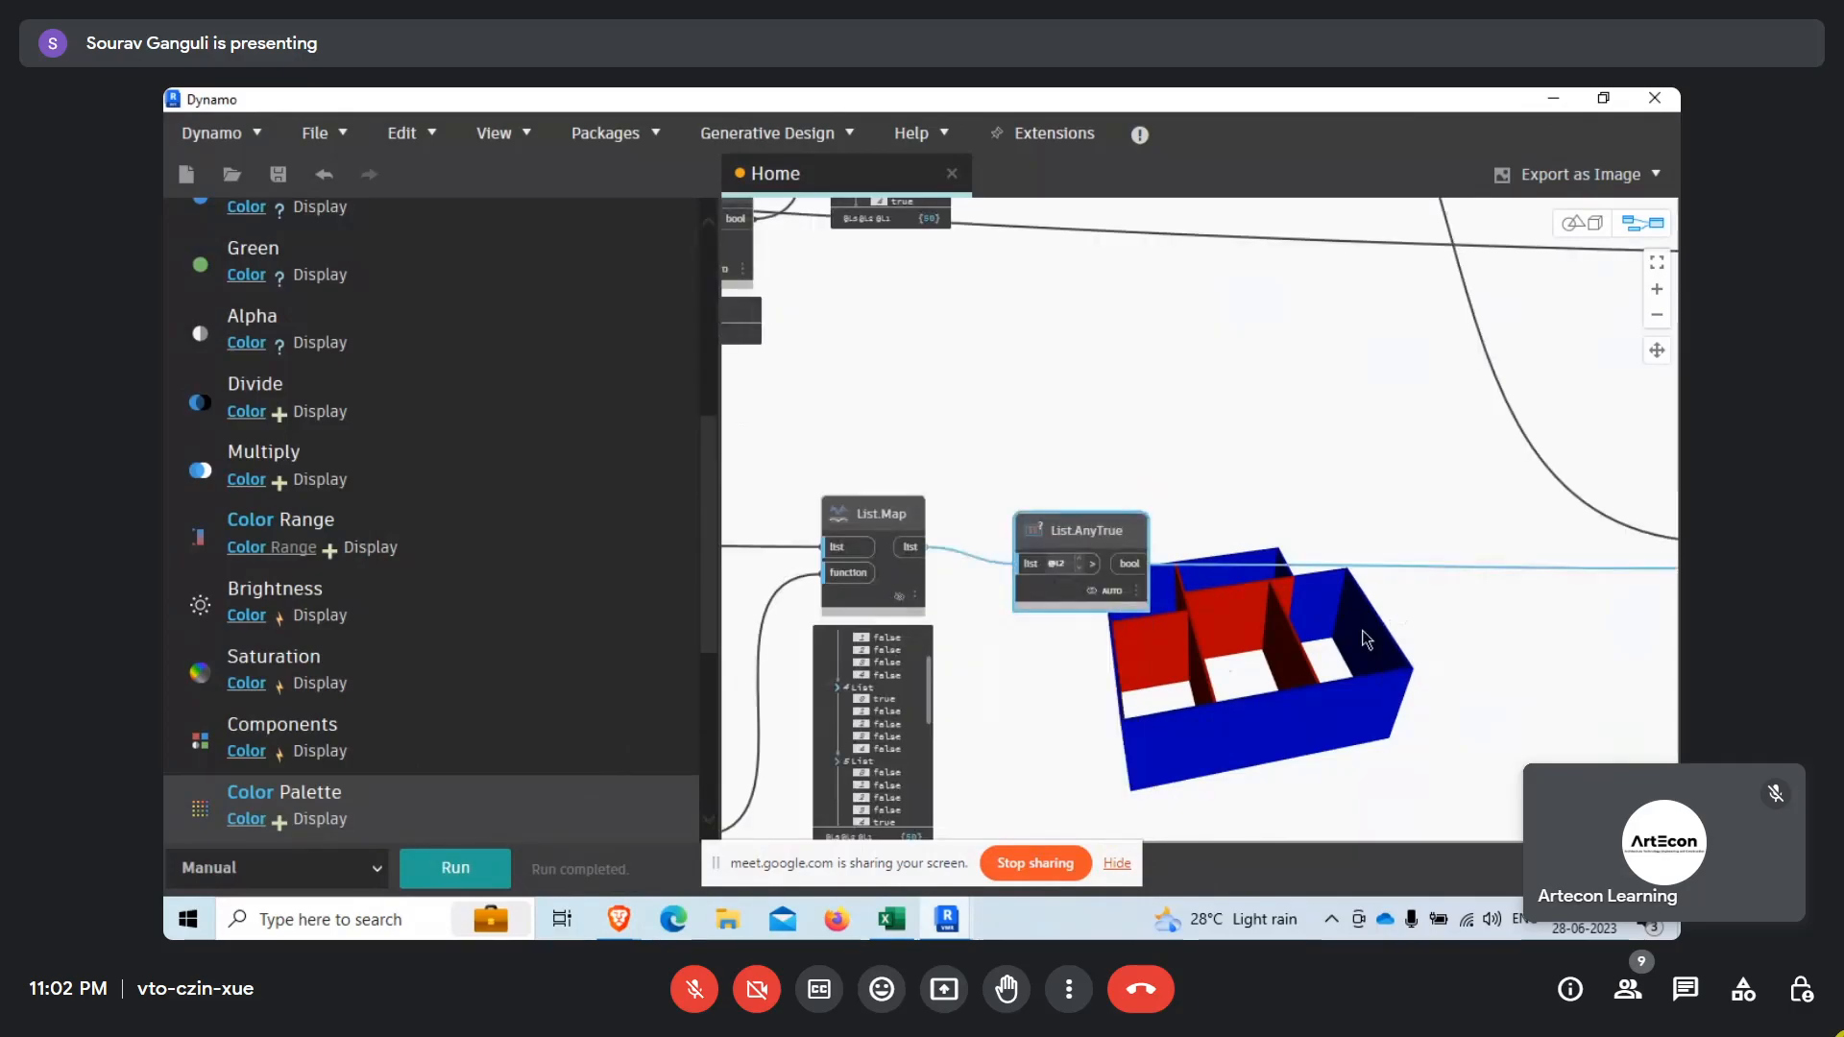
{"action": "left_click_drag", "start_coordinate": [1053, 532], "coordinate": [1021, 516]}
{"action": "scroll", "coordinate": [996, 651], "scroll_direction": "down", "scroll_amount": 5}
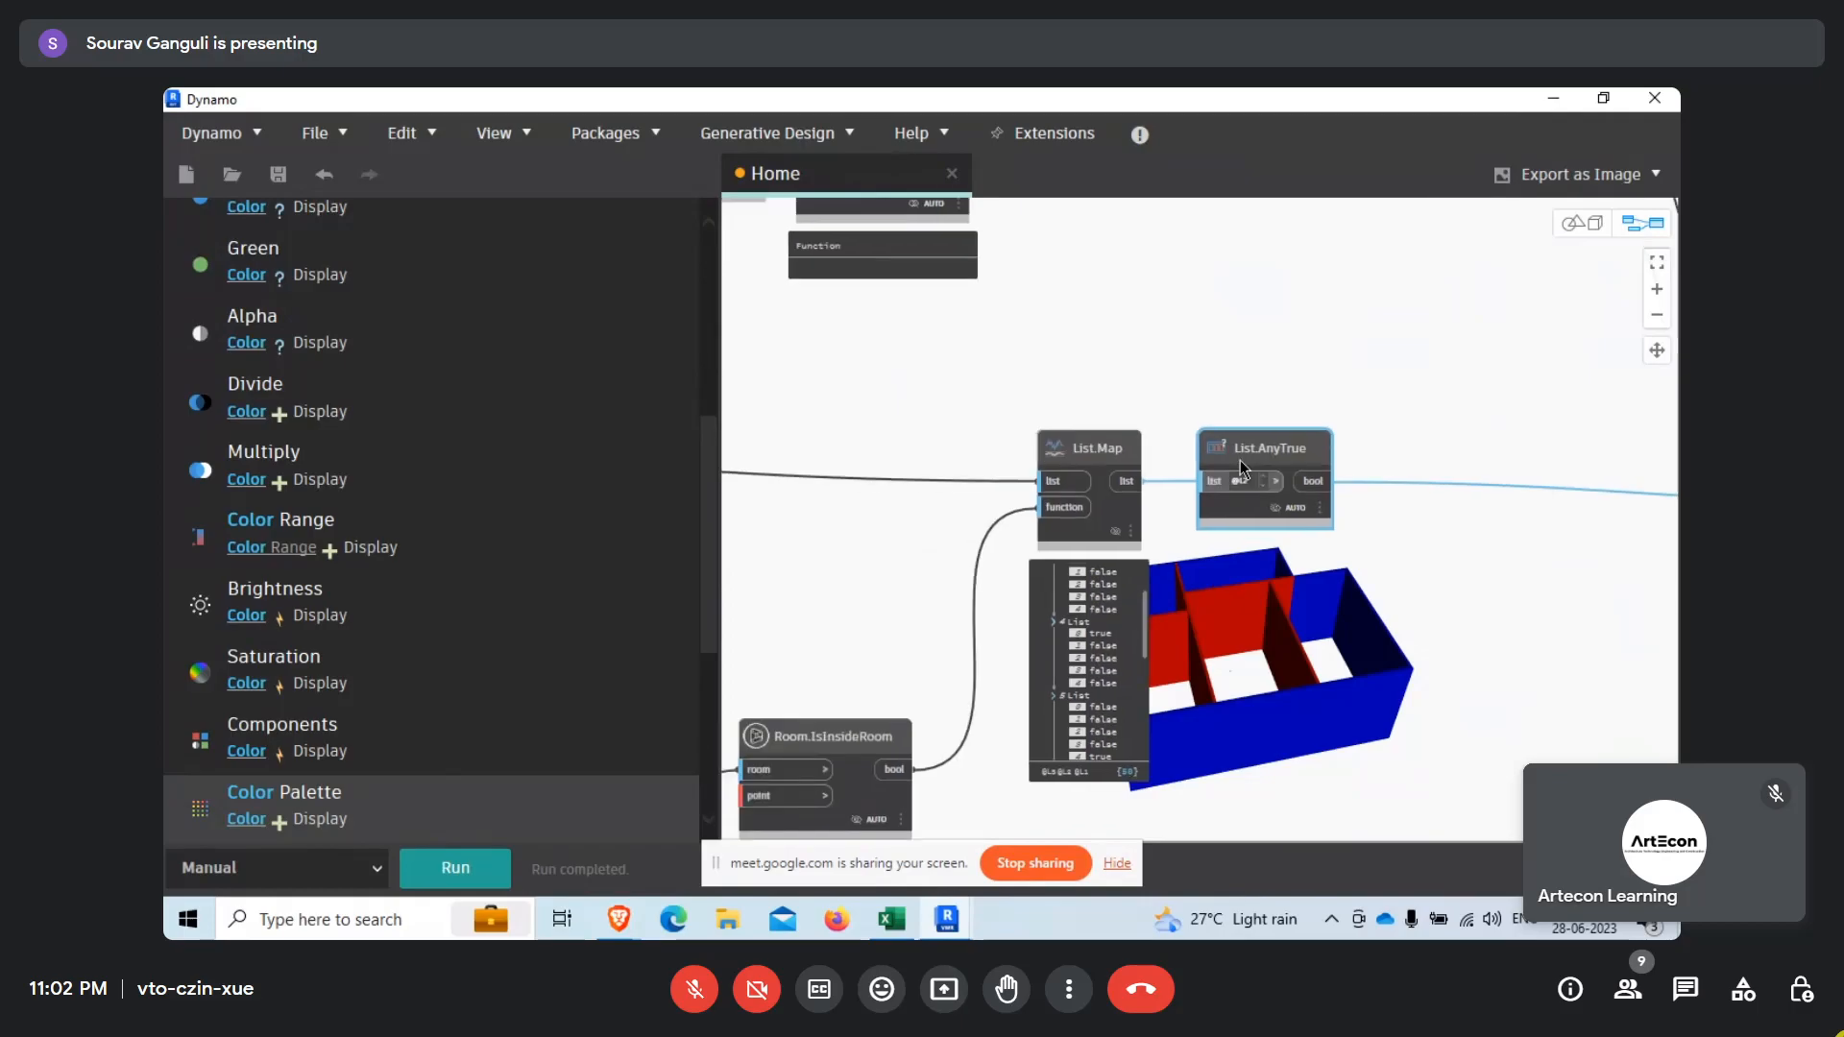
{"action": "middle_click_drag", "start_coordinate": [963, 602], "coordinate": [1150, 619]}
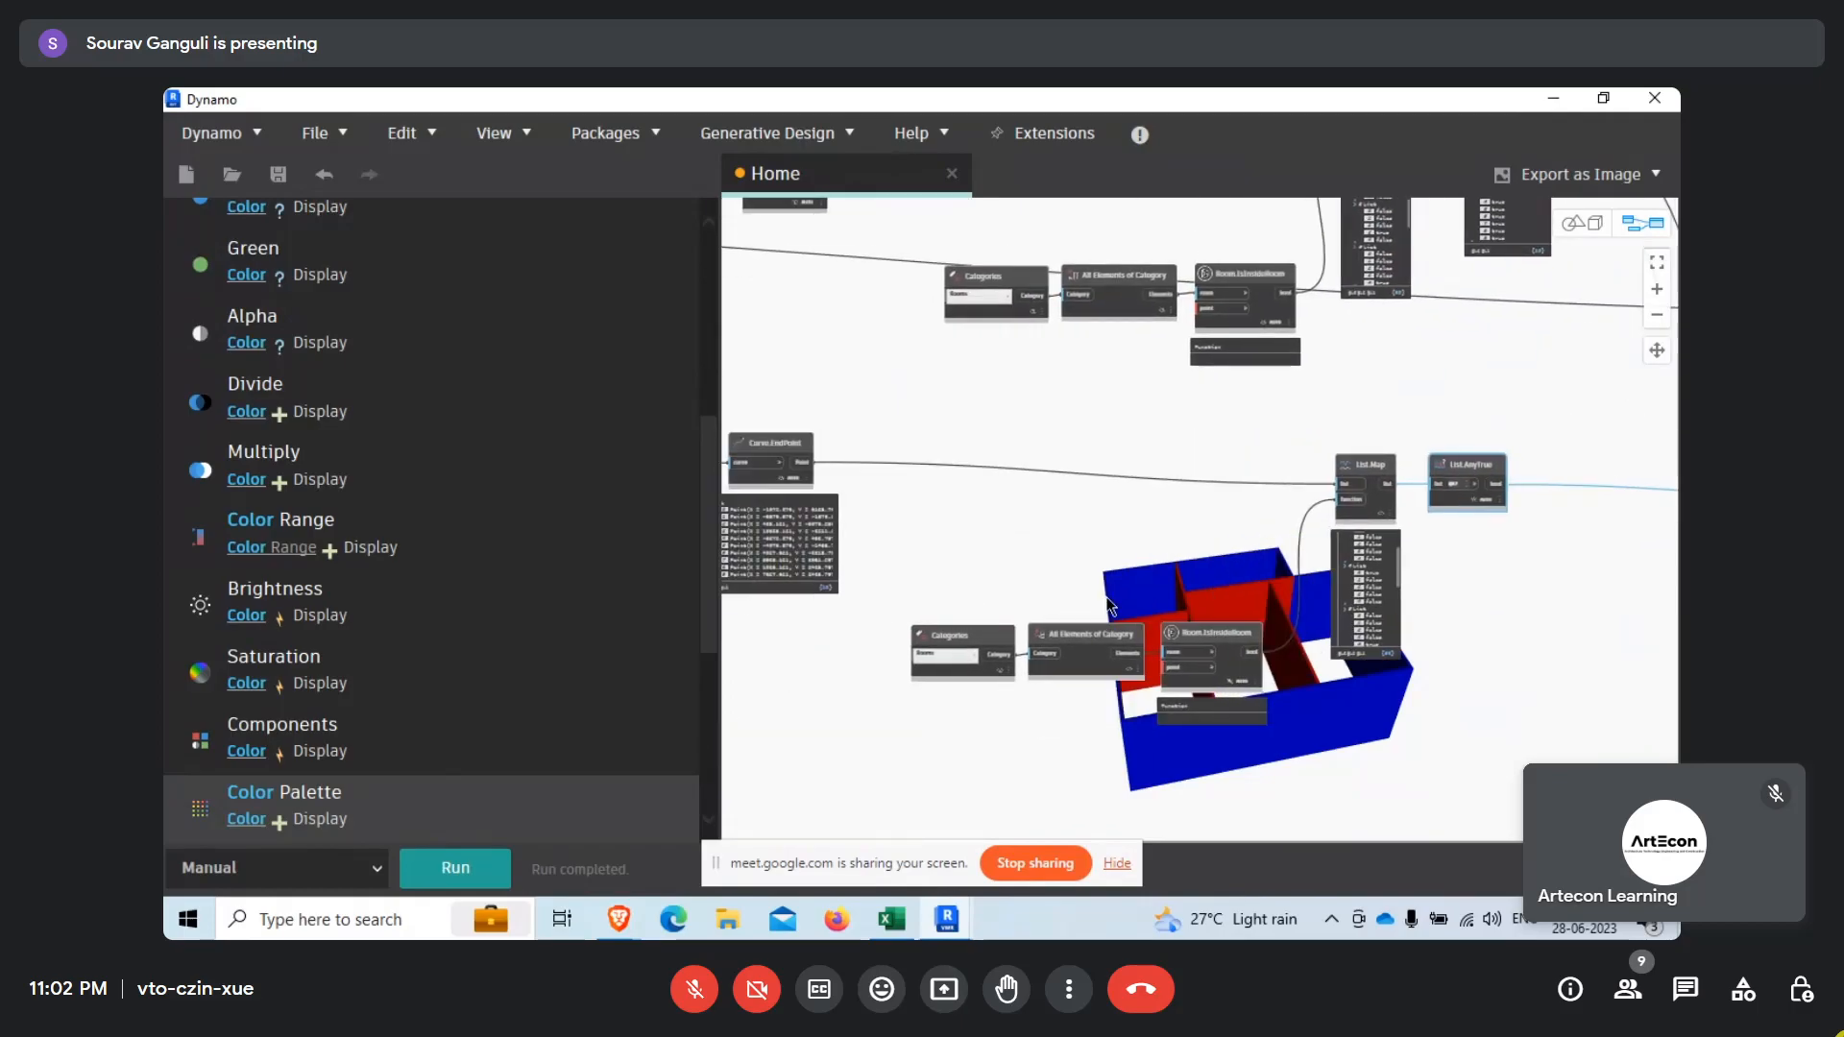
{"action": "left_click_drag", "start_coordinate": [890, 584], "coordinate": [1296, 741]}
{"action": "scroll", "coordinate": [1296, 741], "scroll_direction": "up", "scroll_amount": 3}
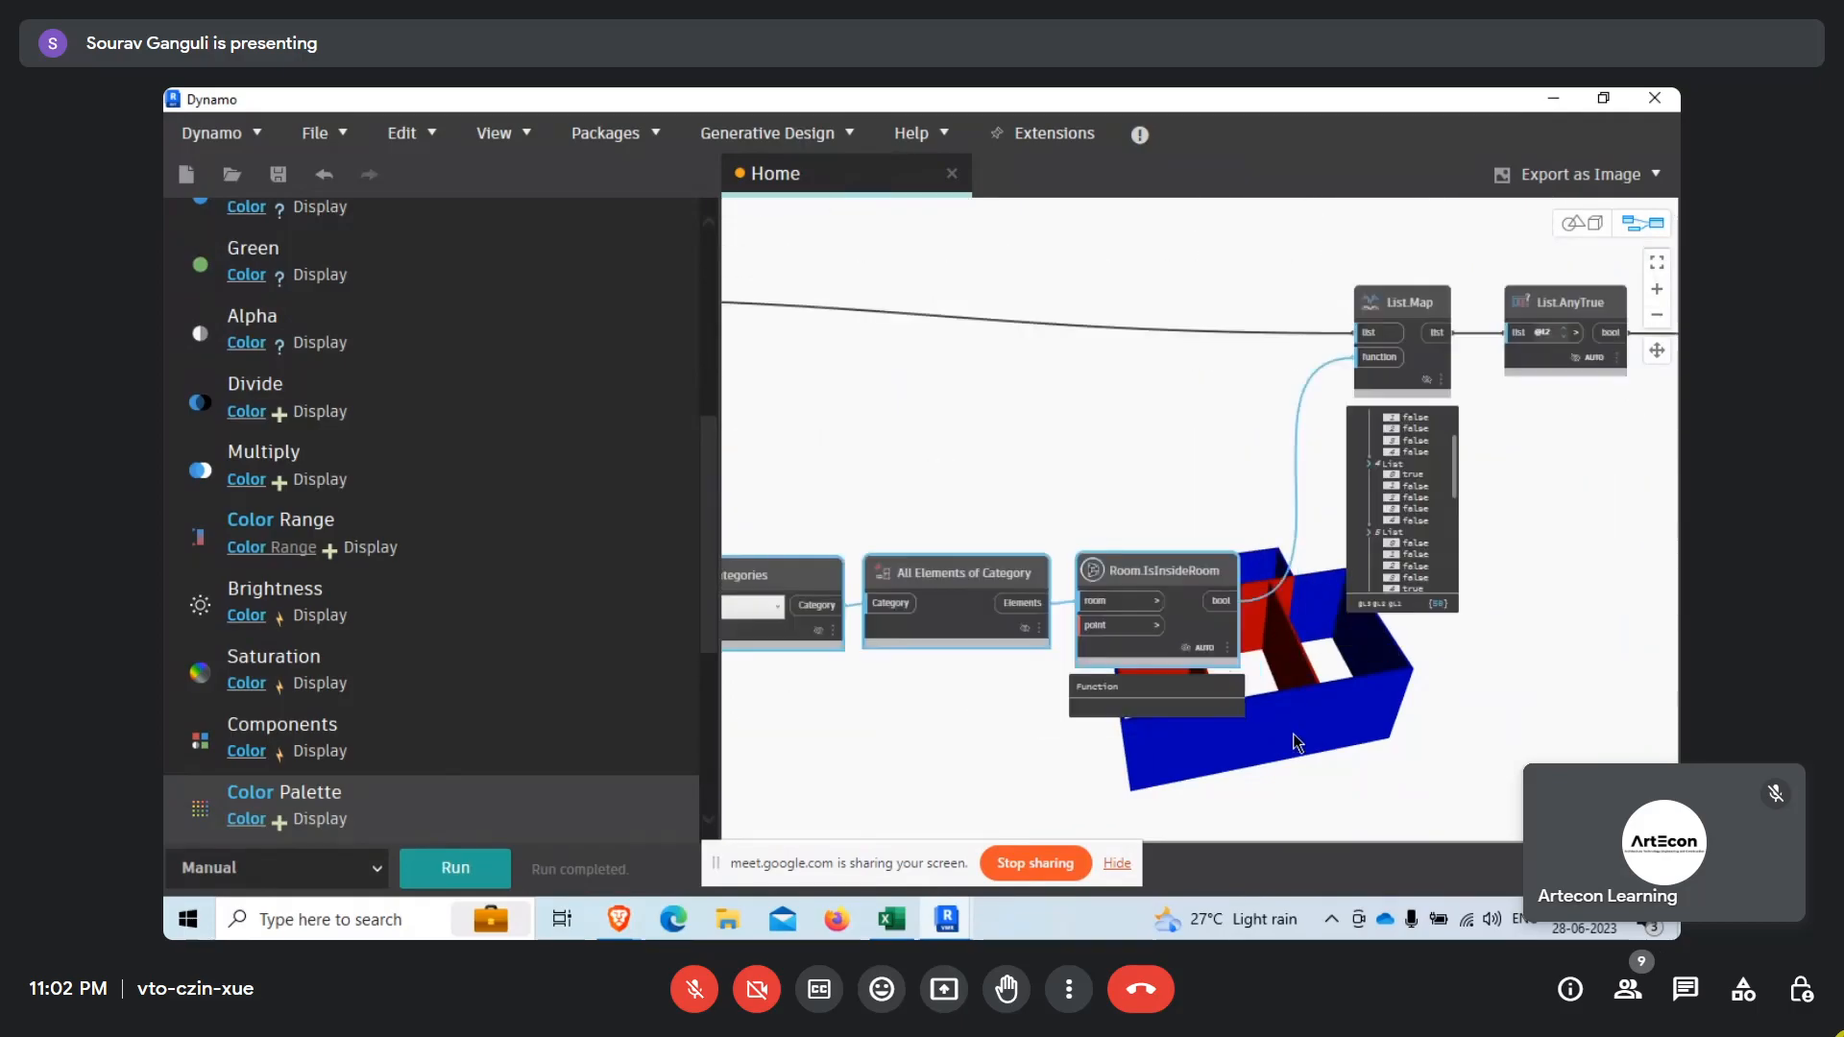
{"action": "scroll", "coordinate": [1150, 728], "scroll_direction": "down", "scroll_amount": 5}
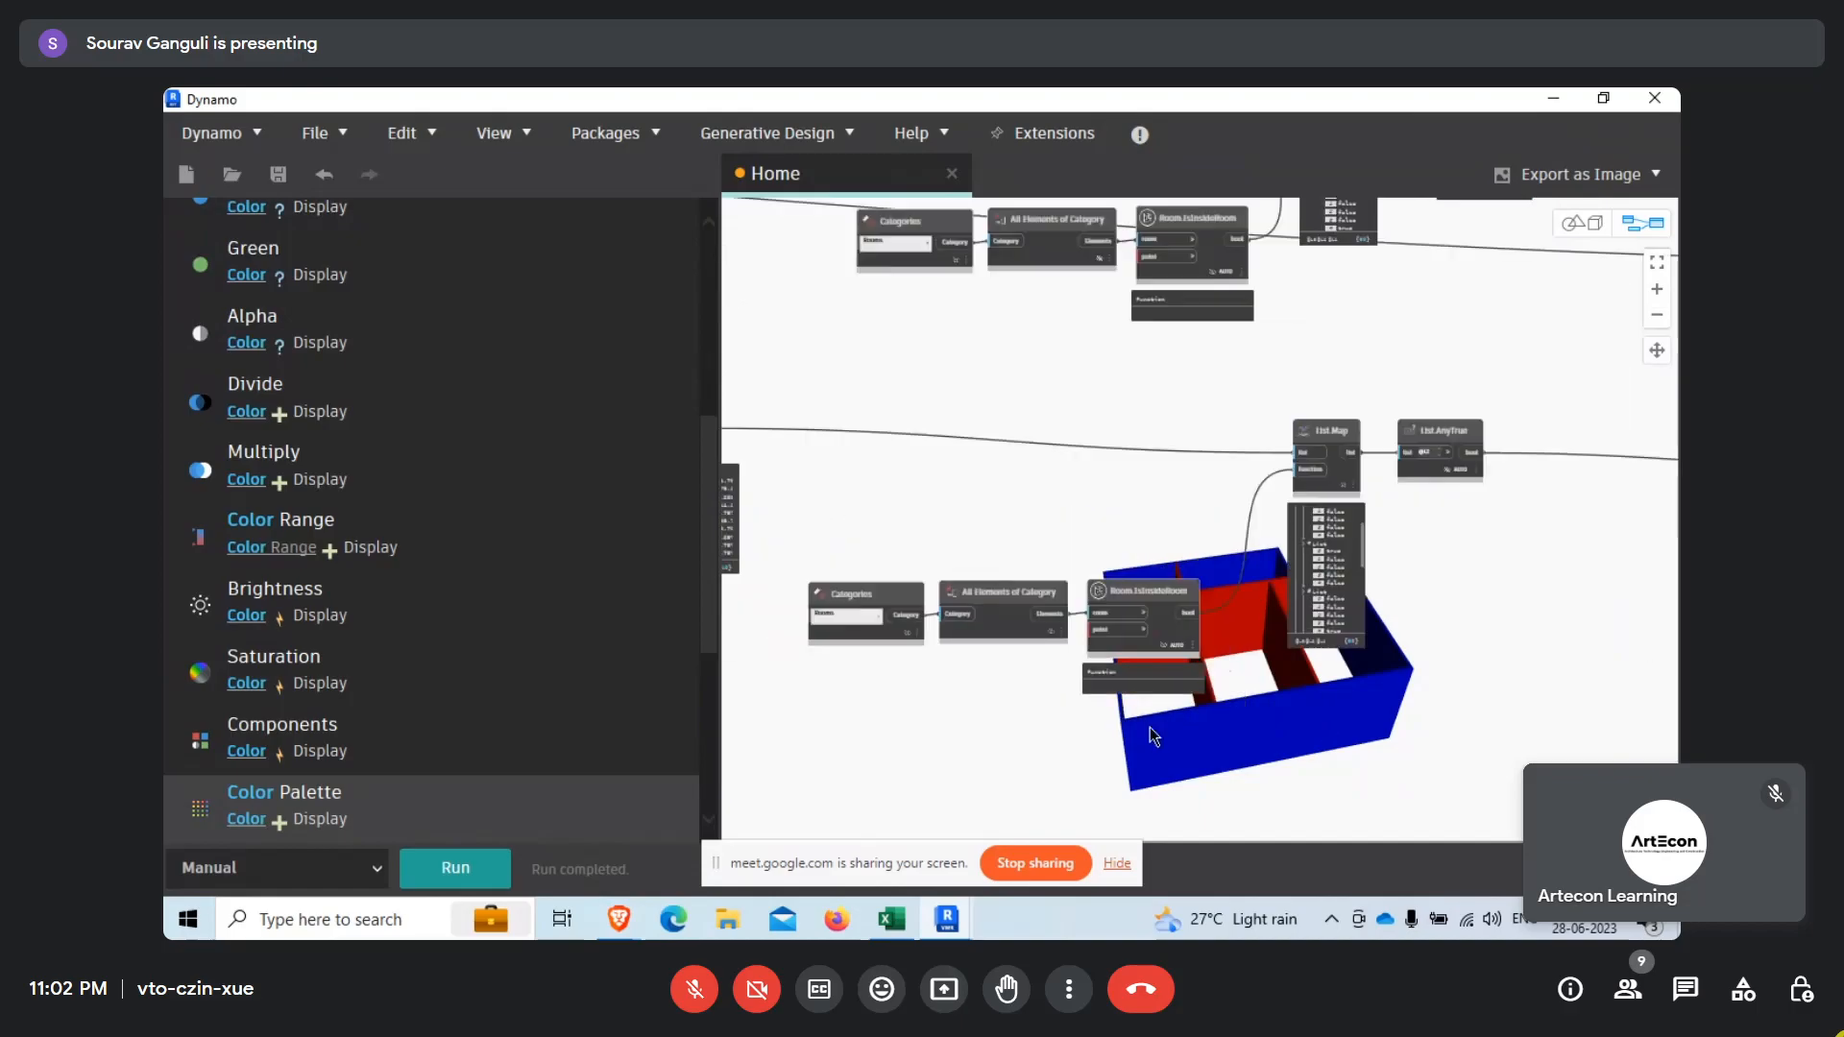
Move the List.Flatten node after Geometry.Explode slightly below the row of wall geometry nodes.
{"action": "mouse_move", "coordinate": [1308, 709]}
{"action": "middle_mouse_down"}
{"action": "mouse_move", "coordinate": [1262, 699]}
{"action": "mouse_move", "coordinate": [1482, 745]}
{"action": "middle_mouse_up"}
{"action": "middle_click_drag", "start_coordinate": [850, 617], "coordinate": [1048, 637]}
{"action": "scroll", "coordinate": [950, 503], "scroll_direction": "up", "scroll_amount": 5}
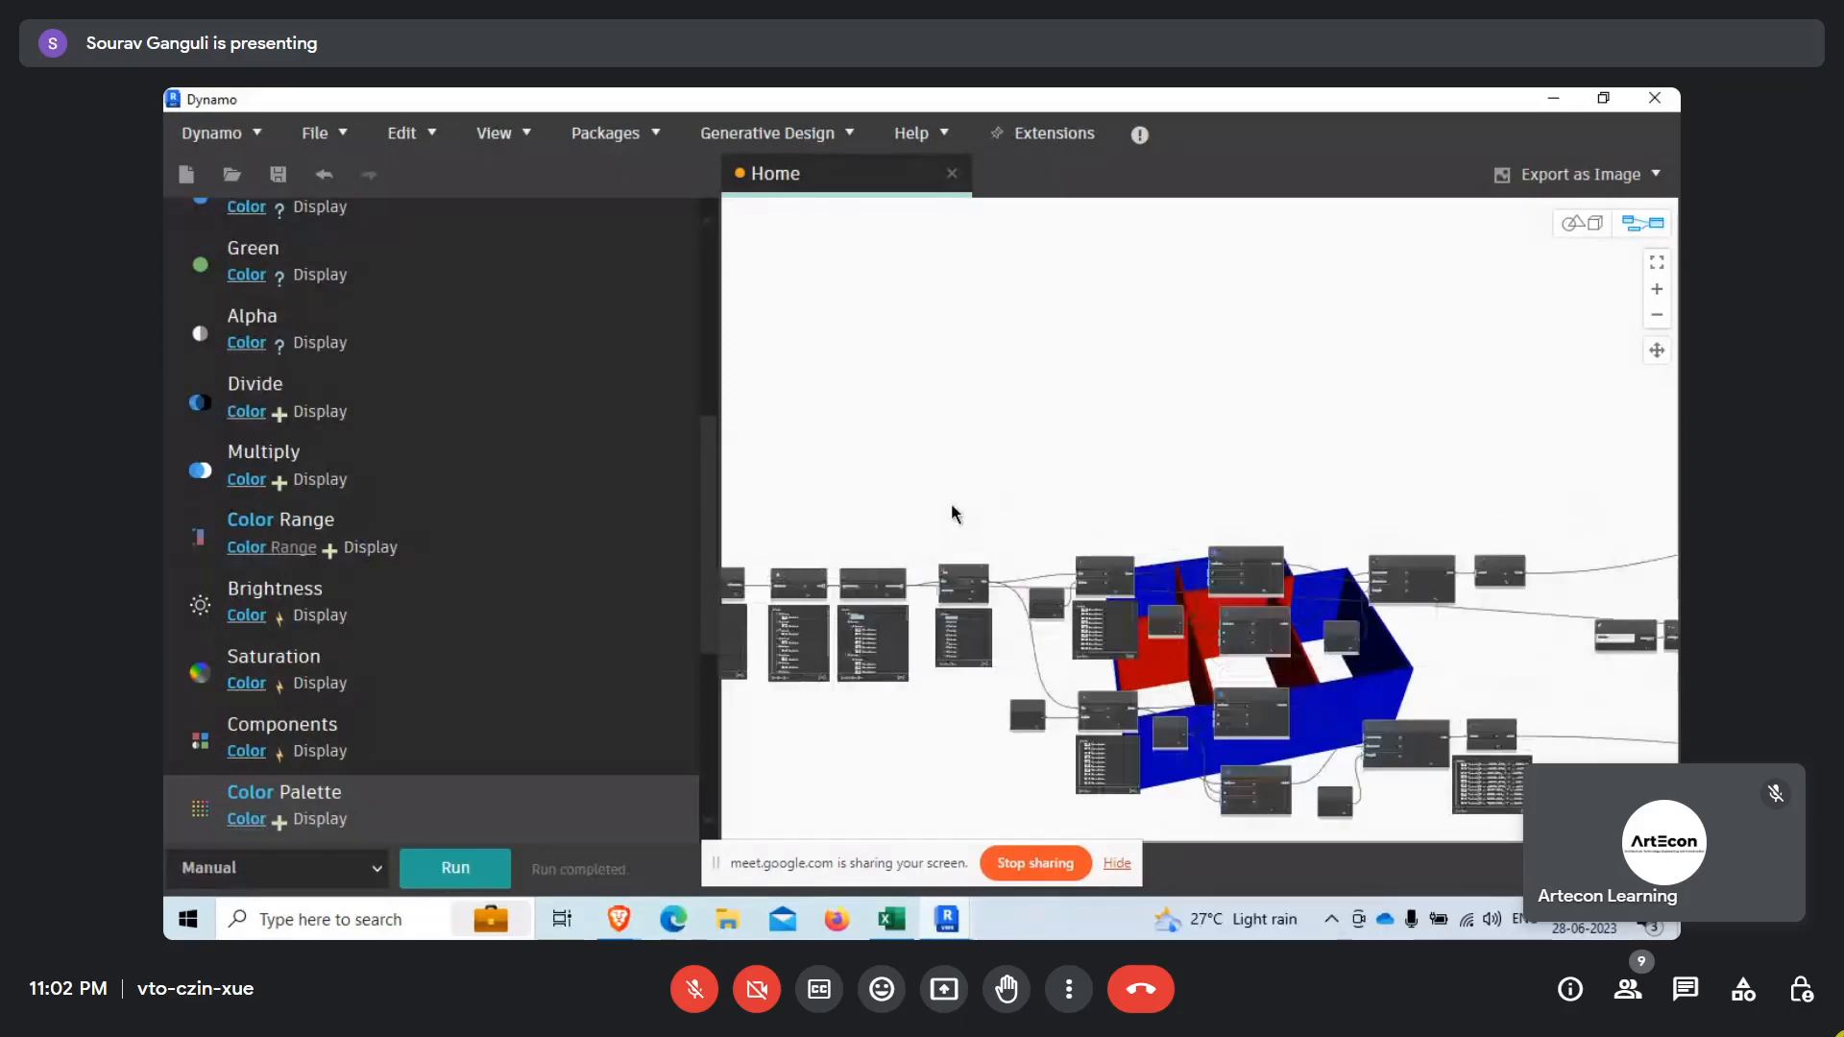
{"action": "left_click_drag", "start_coordinate": [1122, 562], "coordinate": [1108, 614]}
{"action": "scroll", "coordinate": [1103, 505], "scroll_direction": "down", "scroll_amount": 3}
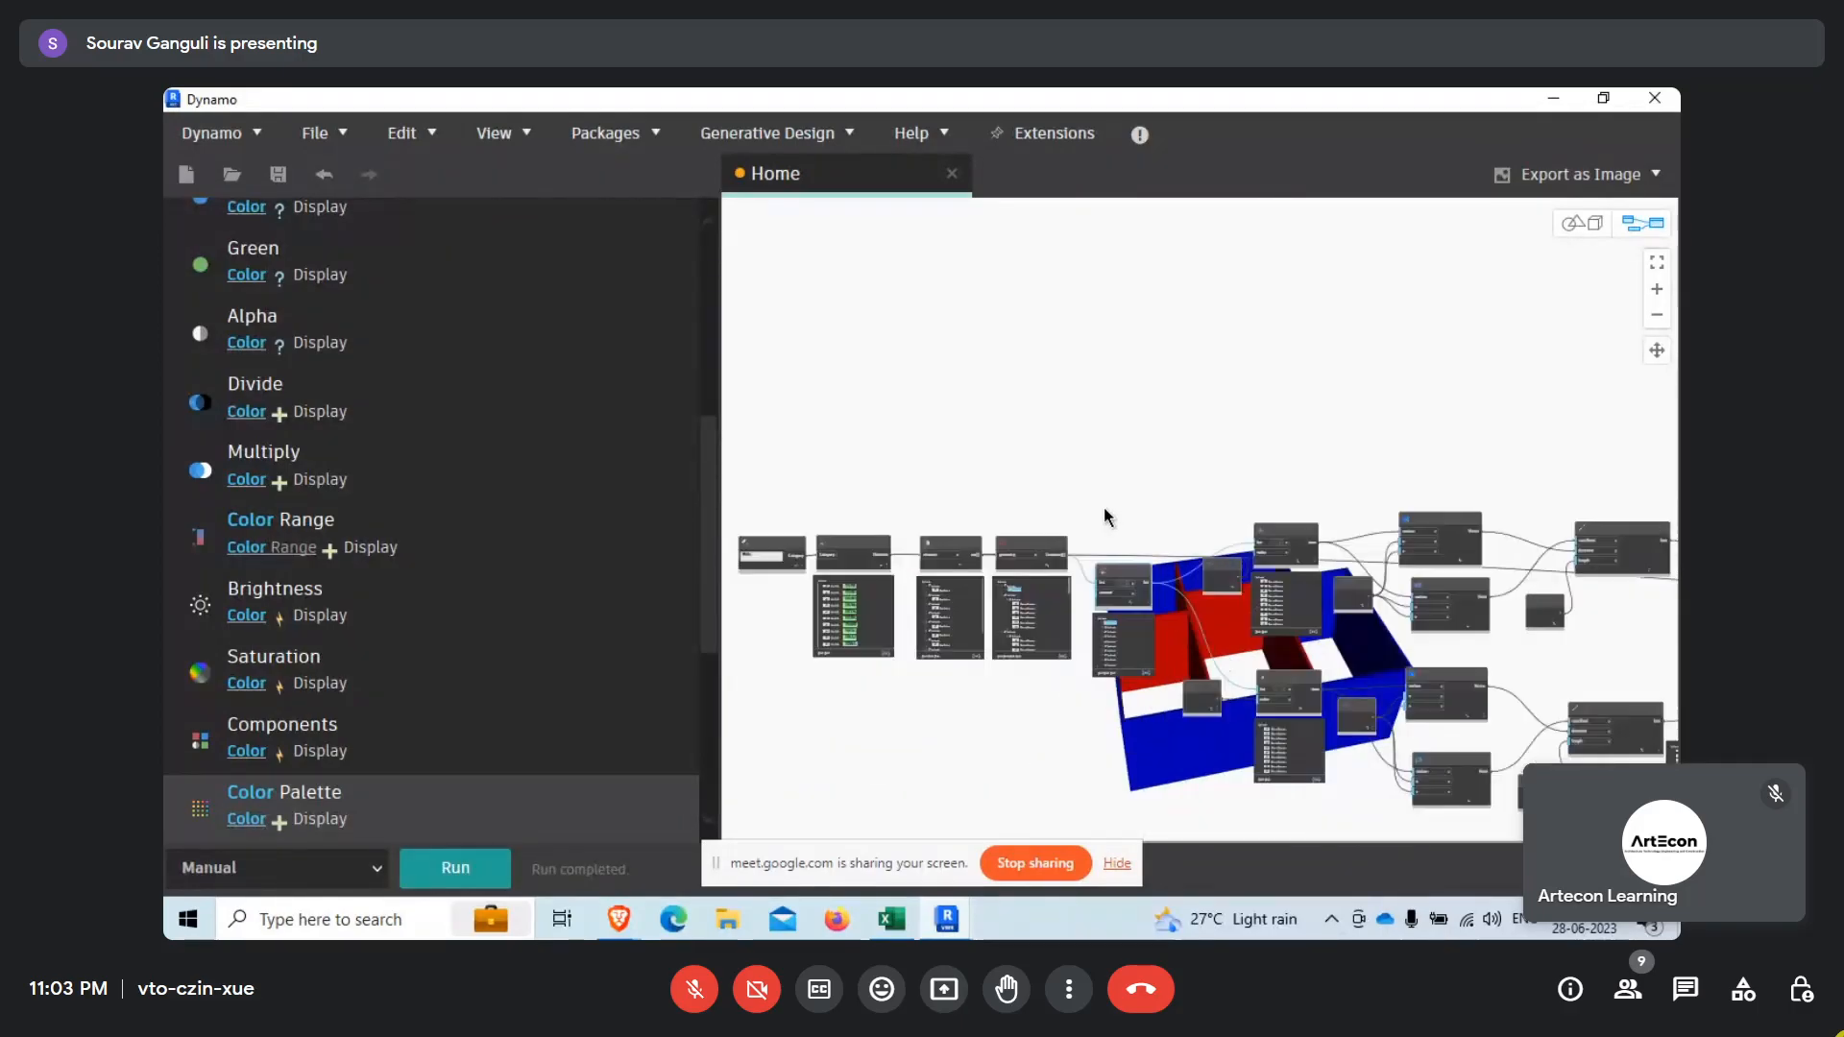
Collapse the pinned output previews of the Geometry.Explode and Element.Geometry nodes.
{"action": "scroll", "coordinate": [837, 519], "scroll_direction": "up", "scroll_amount": 3}
{"action": "left_click_drag", "start_coordinate": [1201, 472], "coordinate": [1128, 533]}
{"action": "scroll", "coordinate": [1131, 544], "scroll_direction": "up", "scroll_amount": 2}
{"action": "scroll", "coordinate": [1229, 656], "scroll_direction": "up", "scroll_amount": 2}
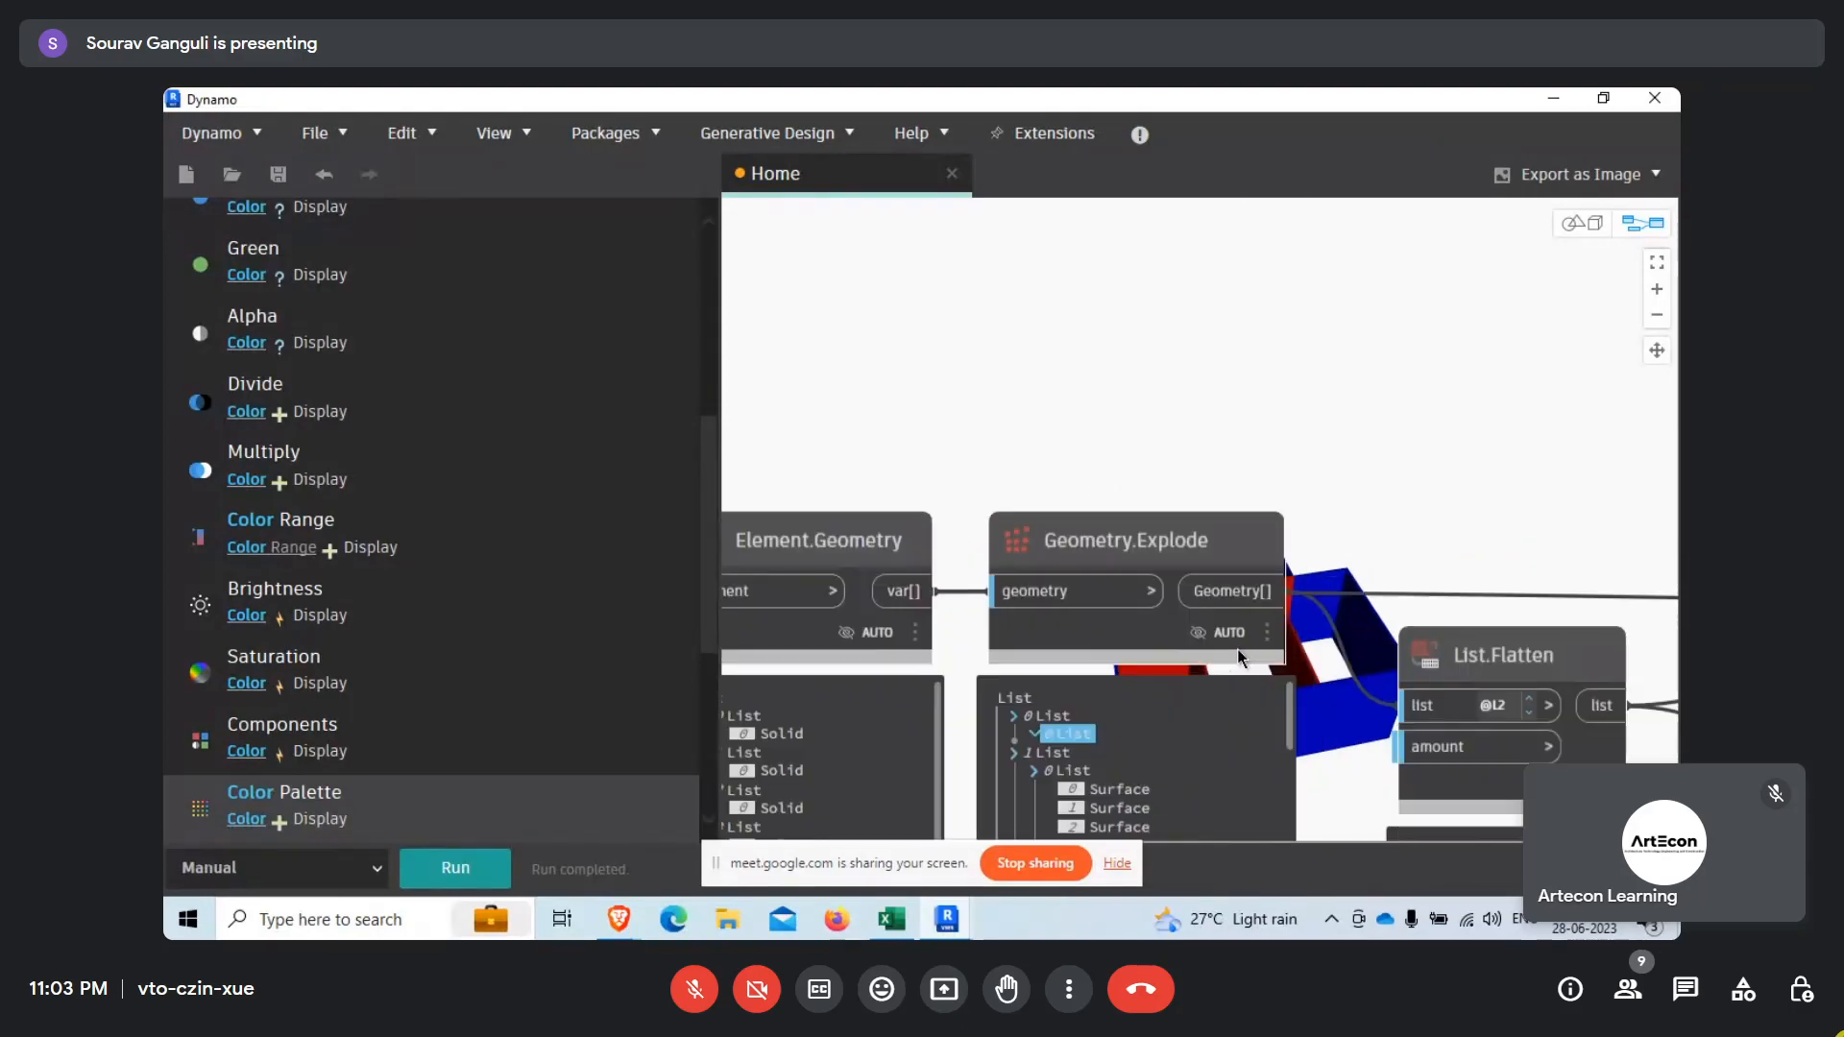
{"action": "left_click", "coordinate": [1260, 704]}
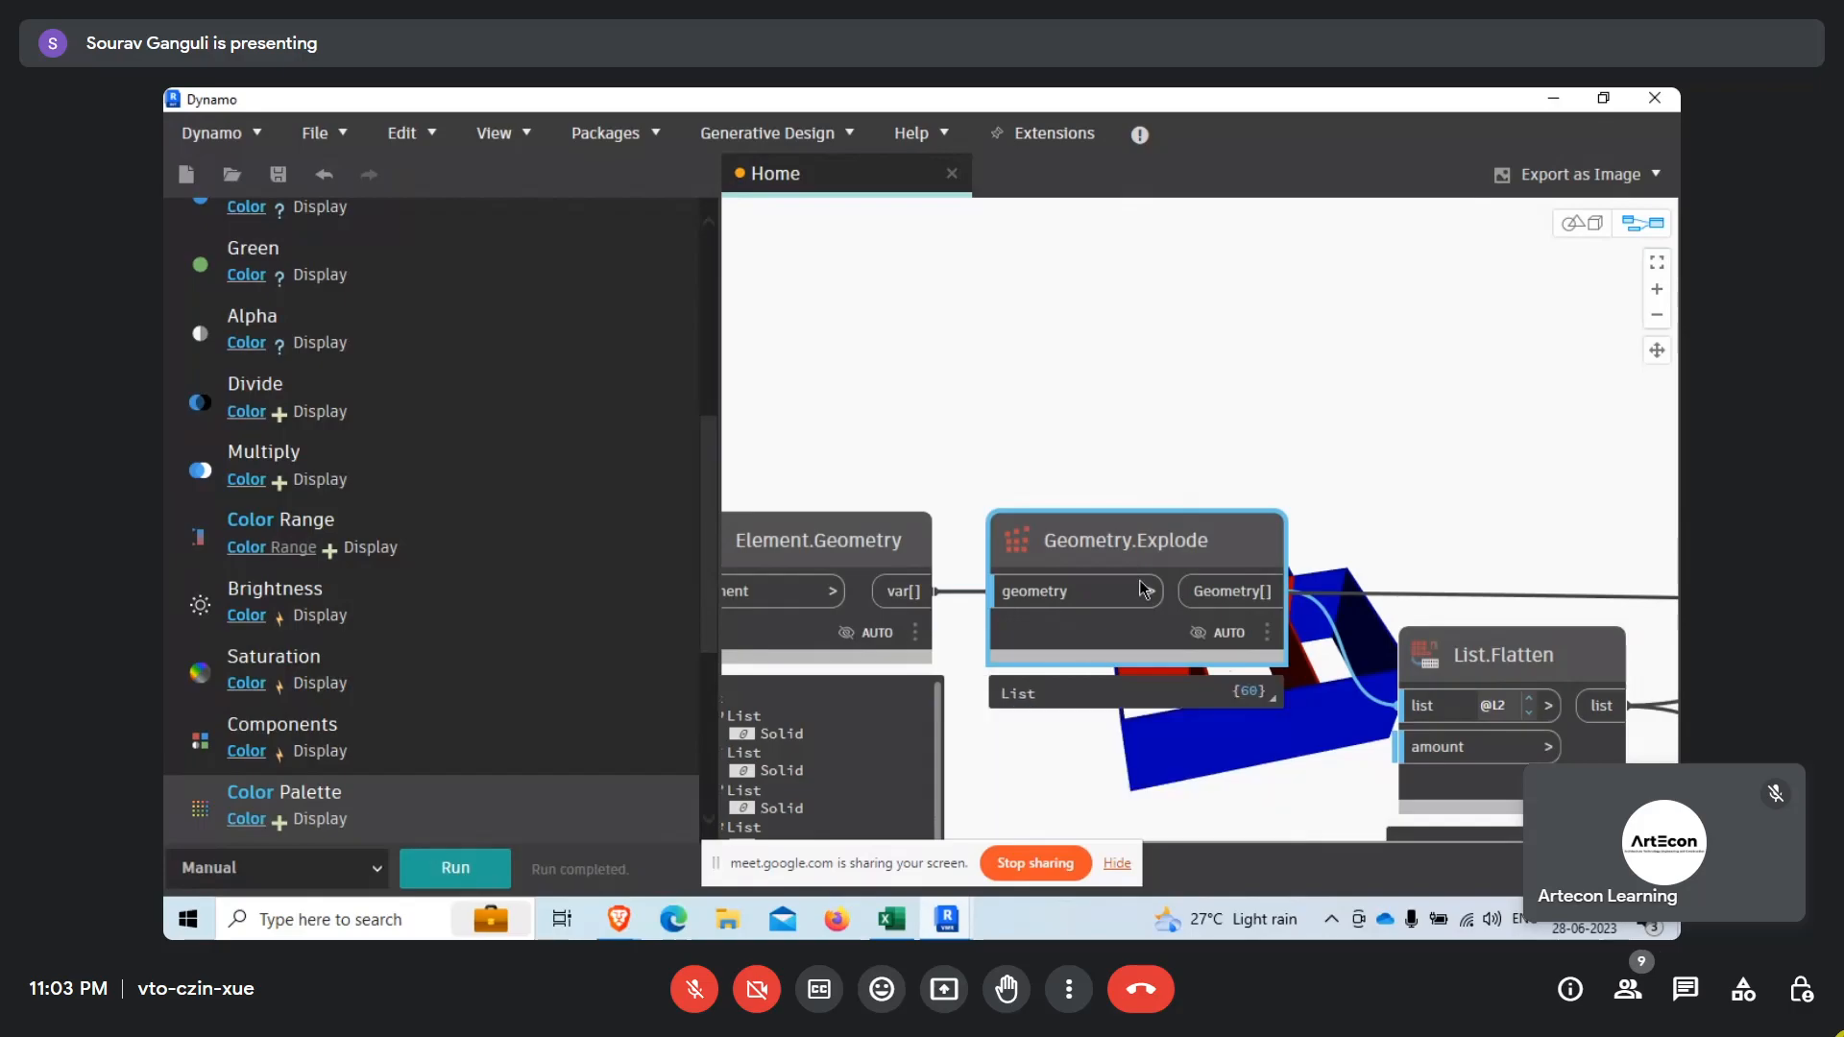
{"action": "scroll", "coordinate": [1135, 552], "scroll_direction": "down", "scroll_amount": 3}
{"action": "scroll", "coordinate": [1047, 605], "scroll_direction": "up", "scroll_amount": 2}
{"action": "left_click", "coordinate": [1055, 627]}
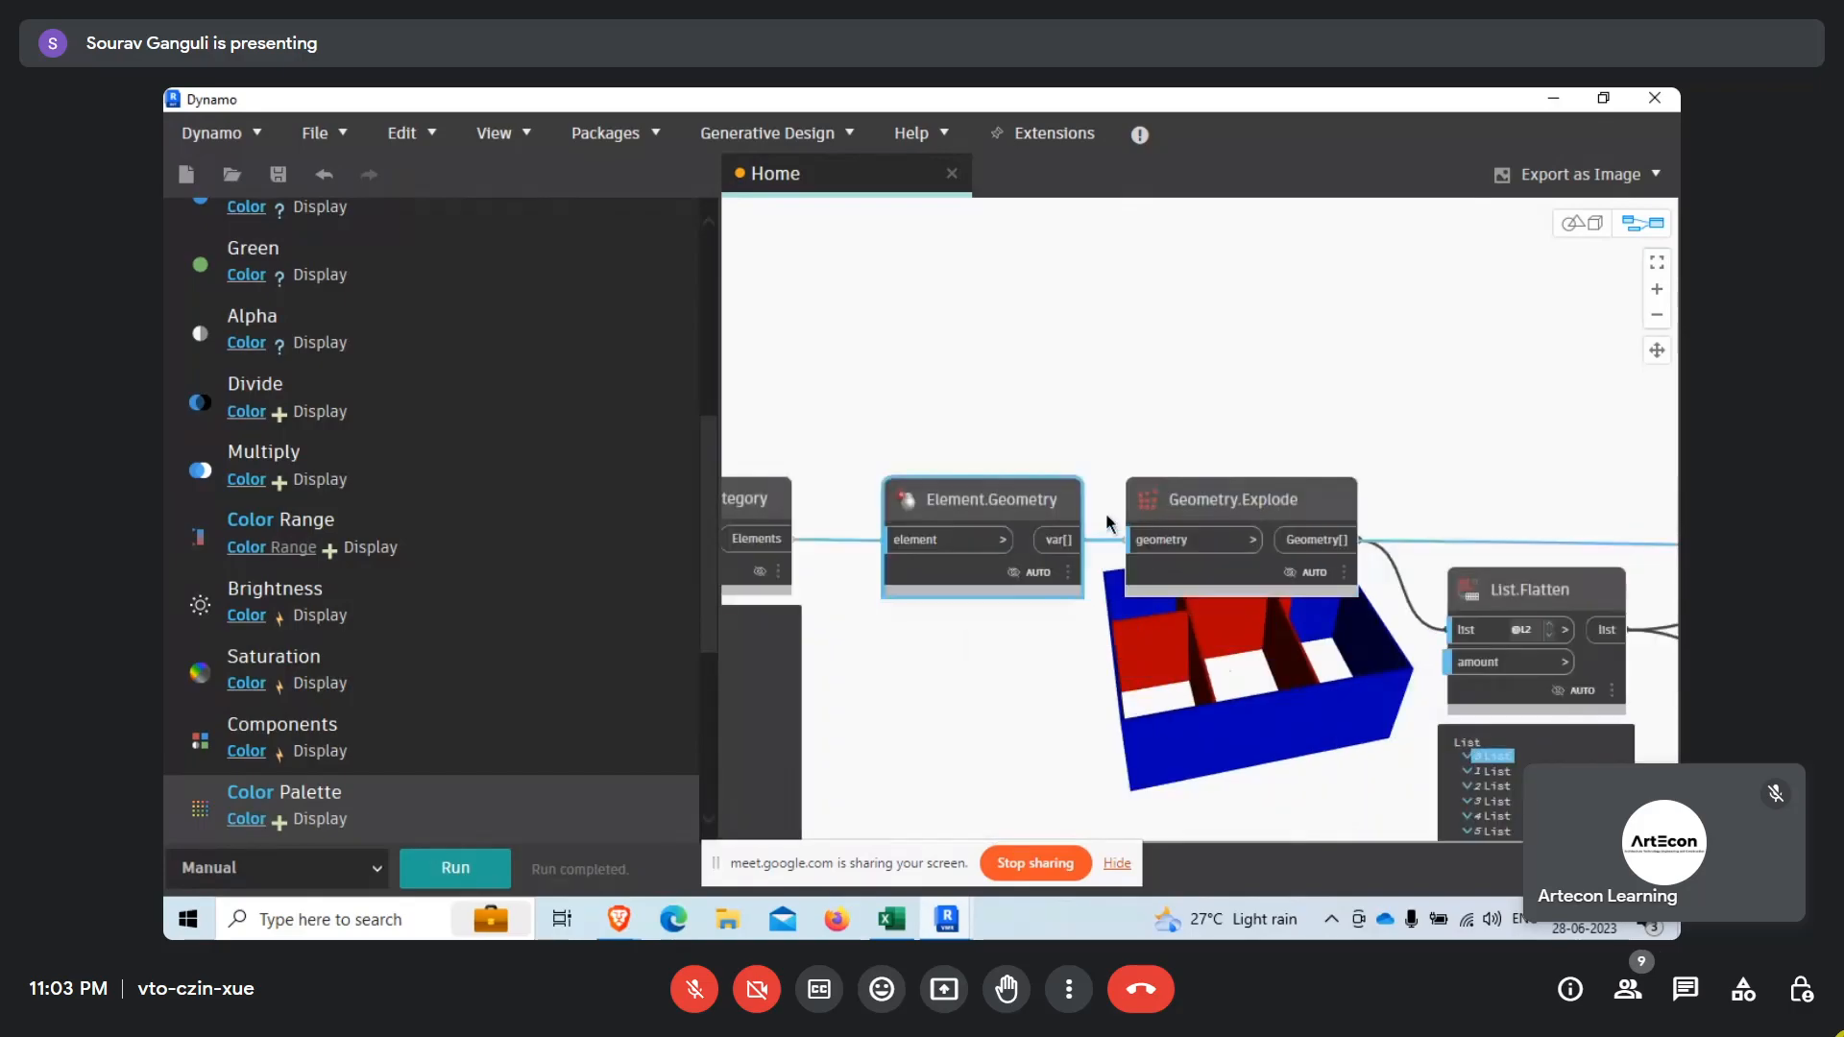
{"action": "scroll", "coordinate": [1104, 512], "scroll_direction": "down", "scroll_amount": 2}
{"action": "mouse_move", "coordinate": [630, 925]}
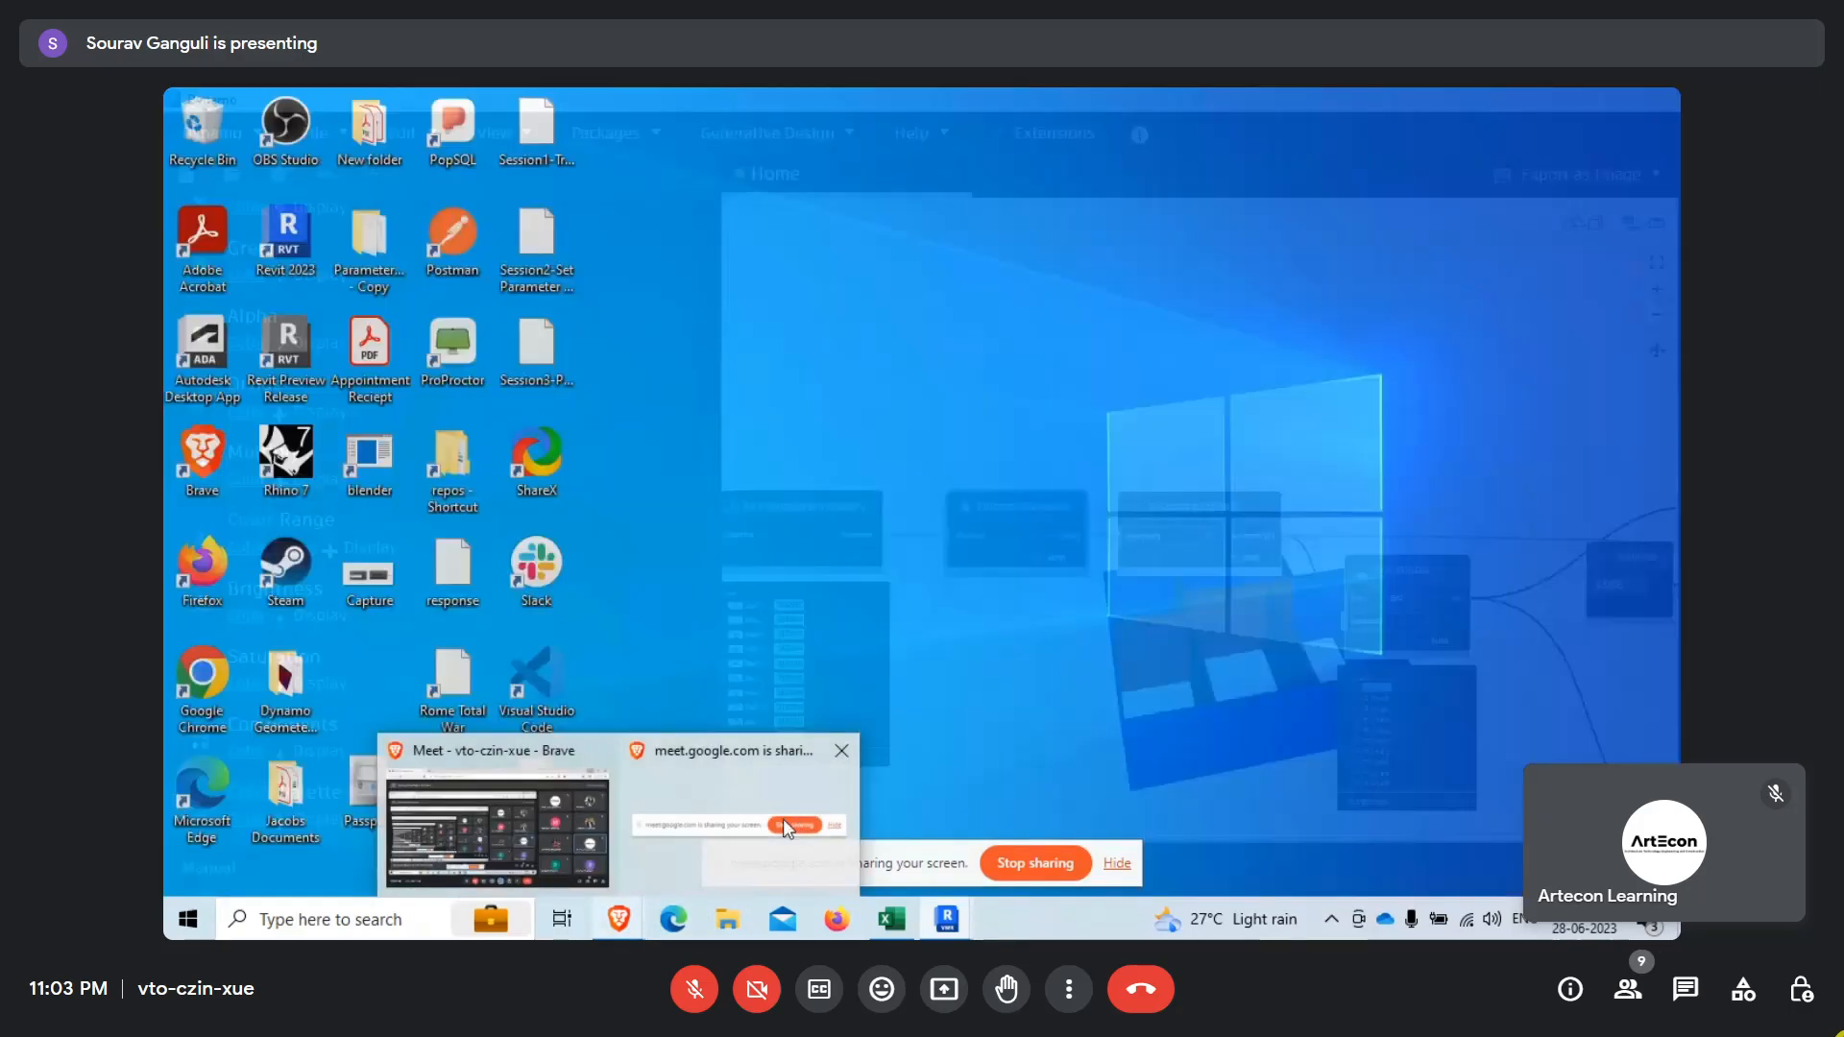
{"action": "left_click", "coordinate": [495, 826]}
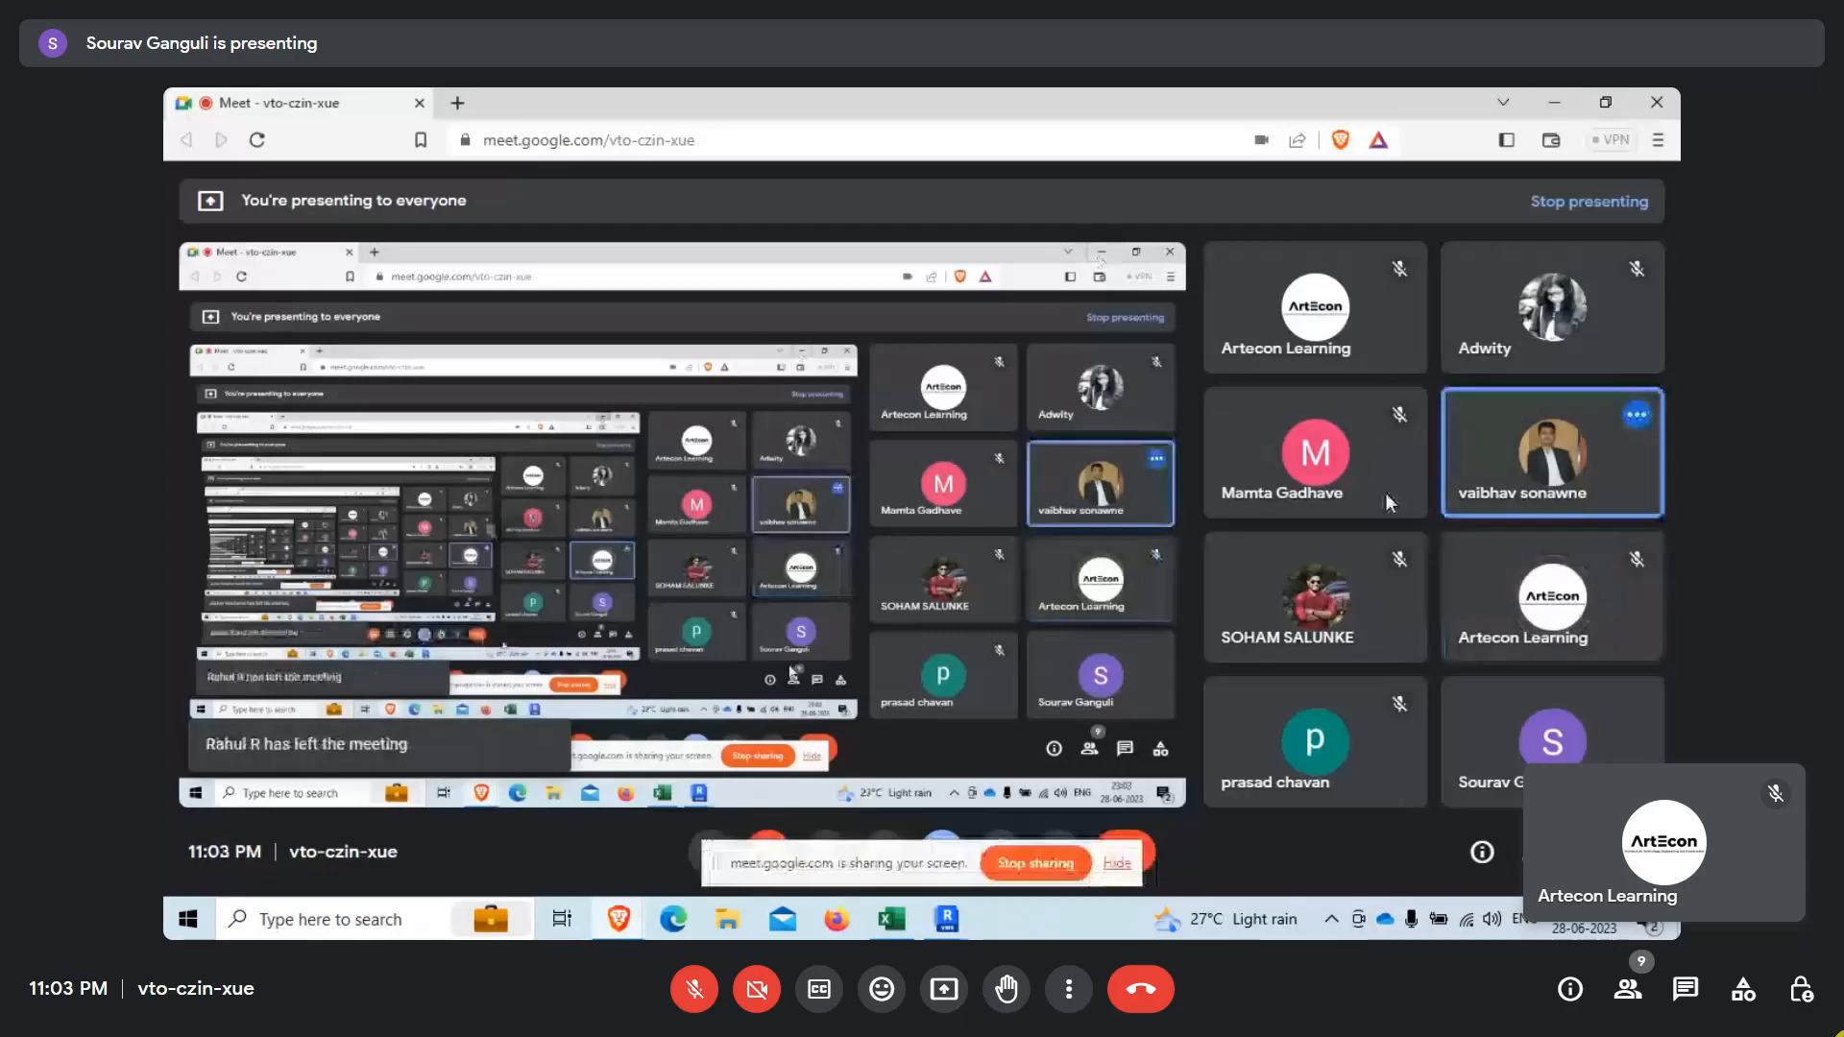
{"action": "left_click", "coordinate": [1557, 104]}
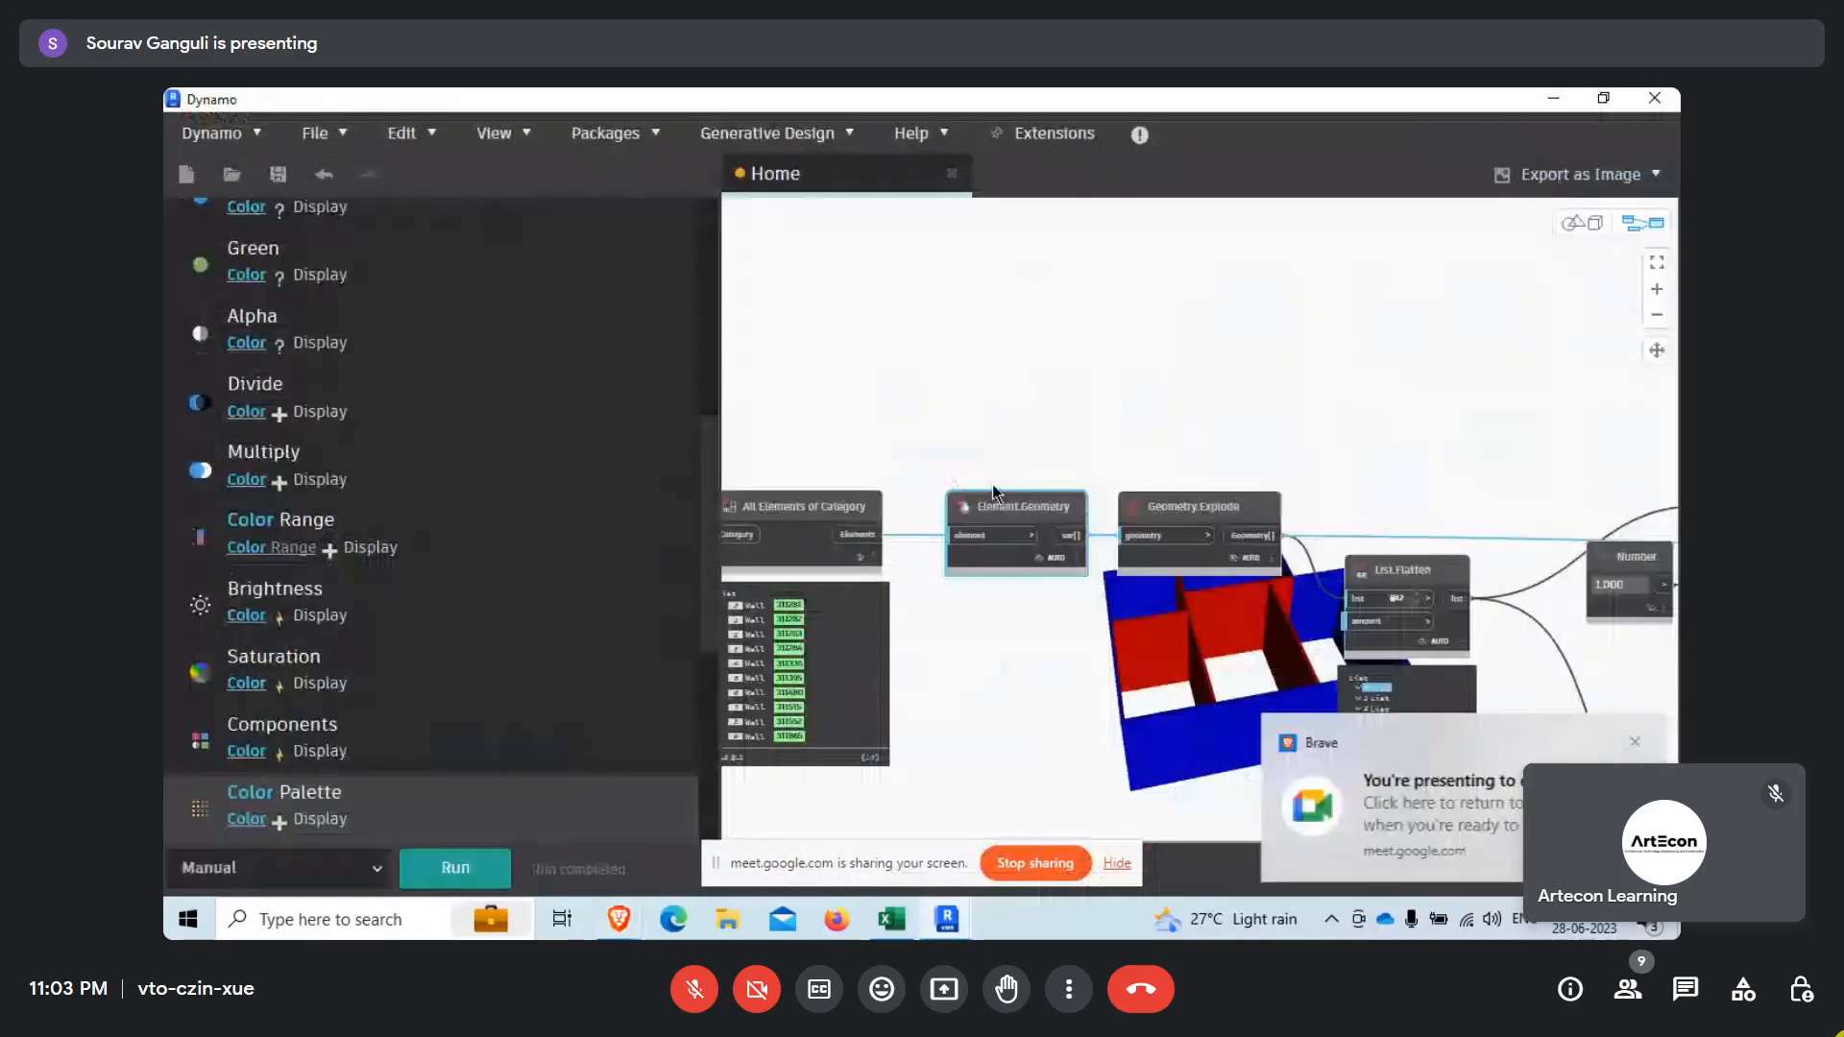
{"action": "scroll", "coordinate": [1308, 626], "scroll_direction": "down", "scroll_amount": 3}
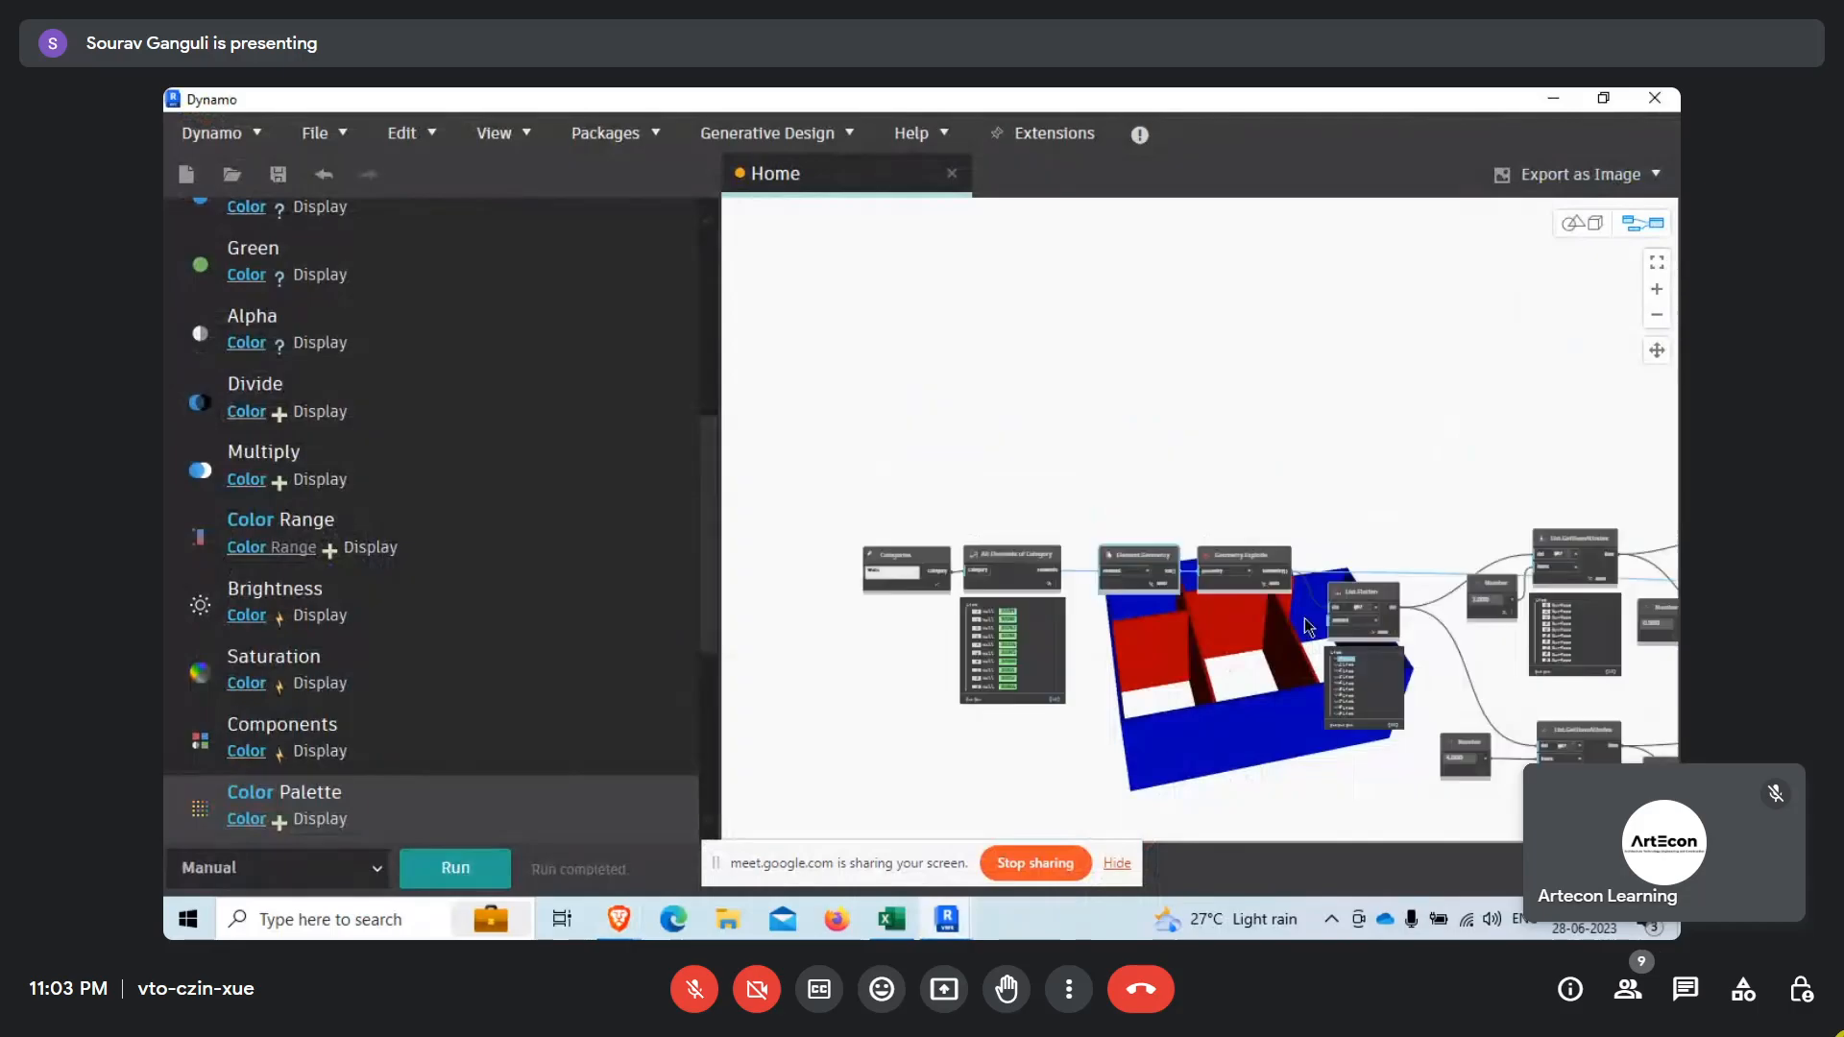
{"action": "scroll", "coordinate": [1307, 626], "scroll_direction": "up", "scroll_amount": 5}
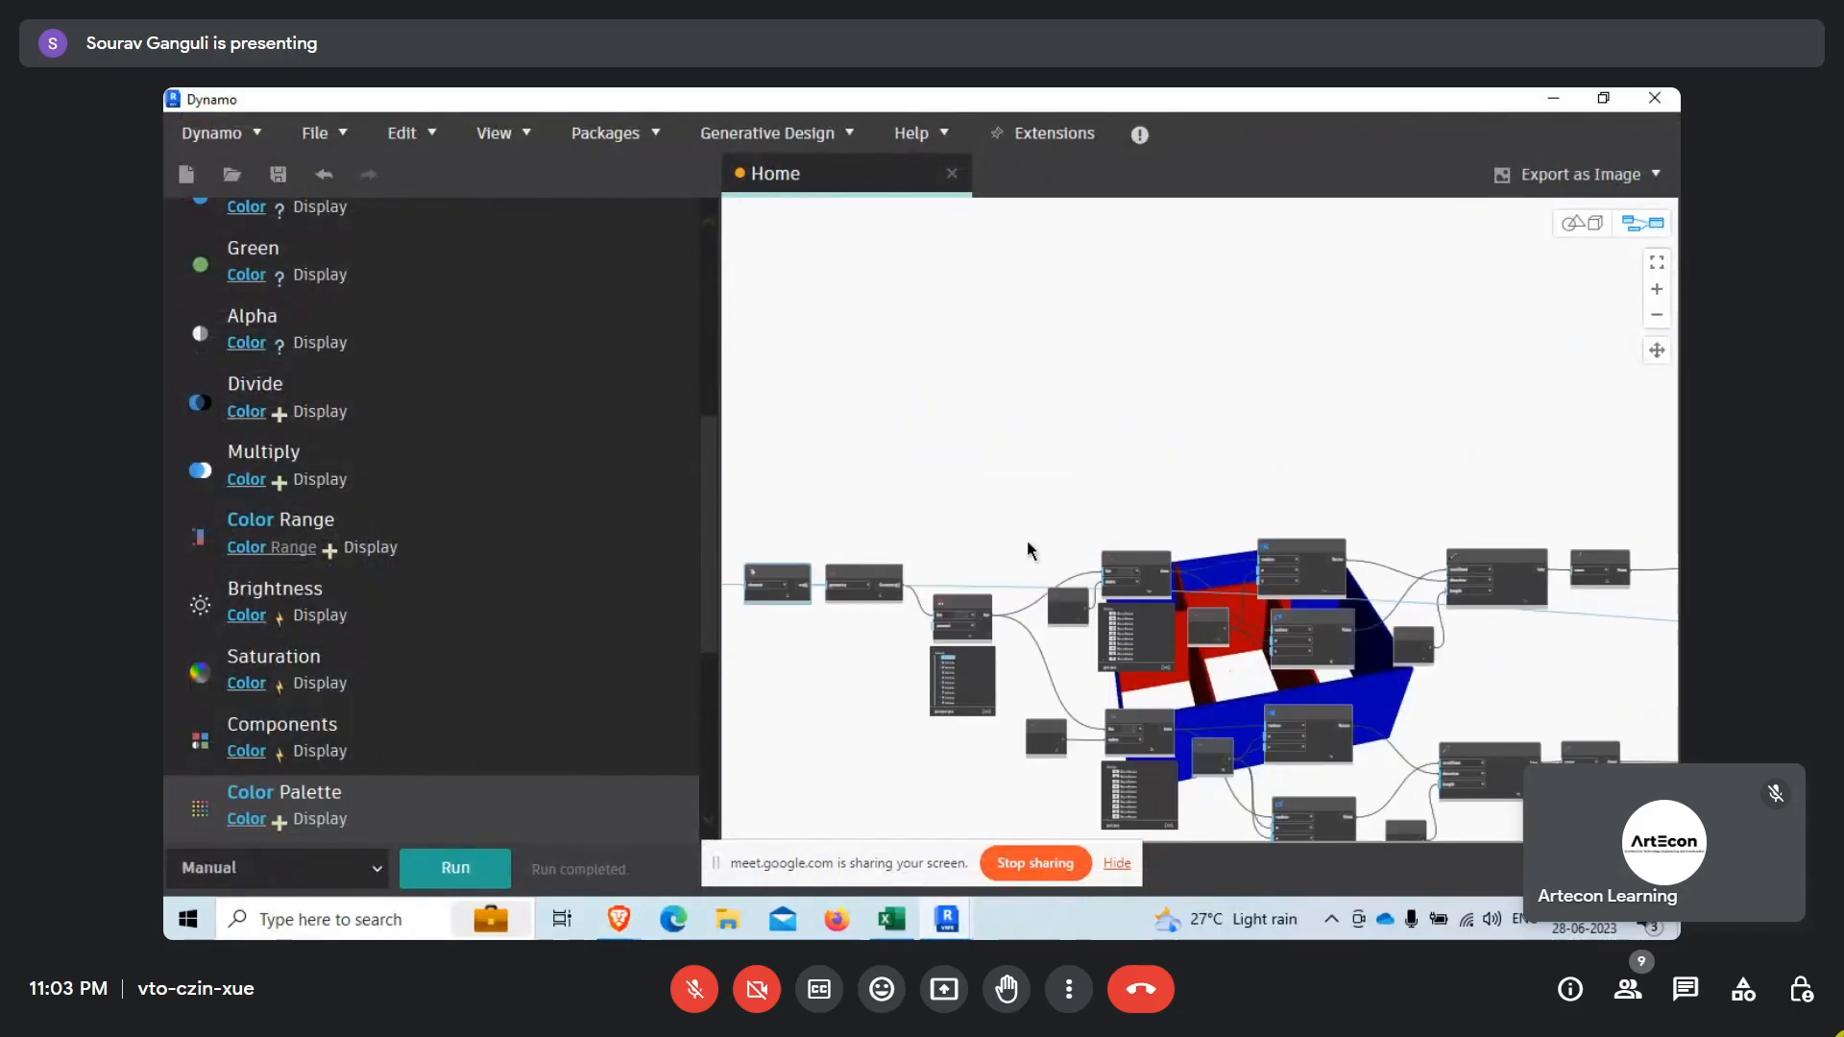
{"action": "mouse_move", "coordinate": [622, 929]}
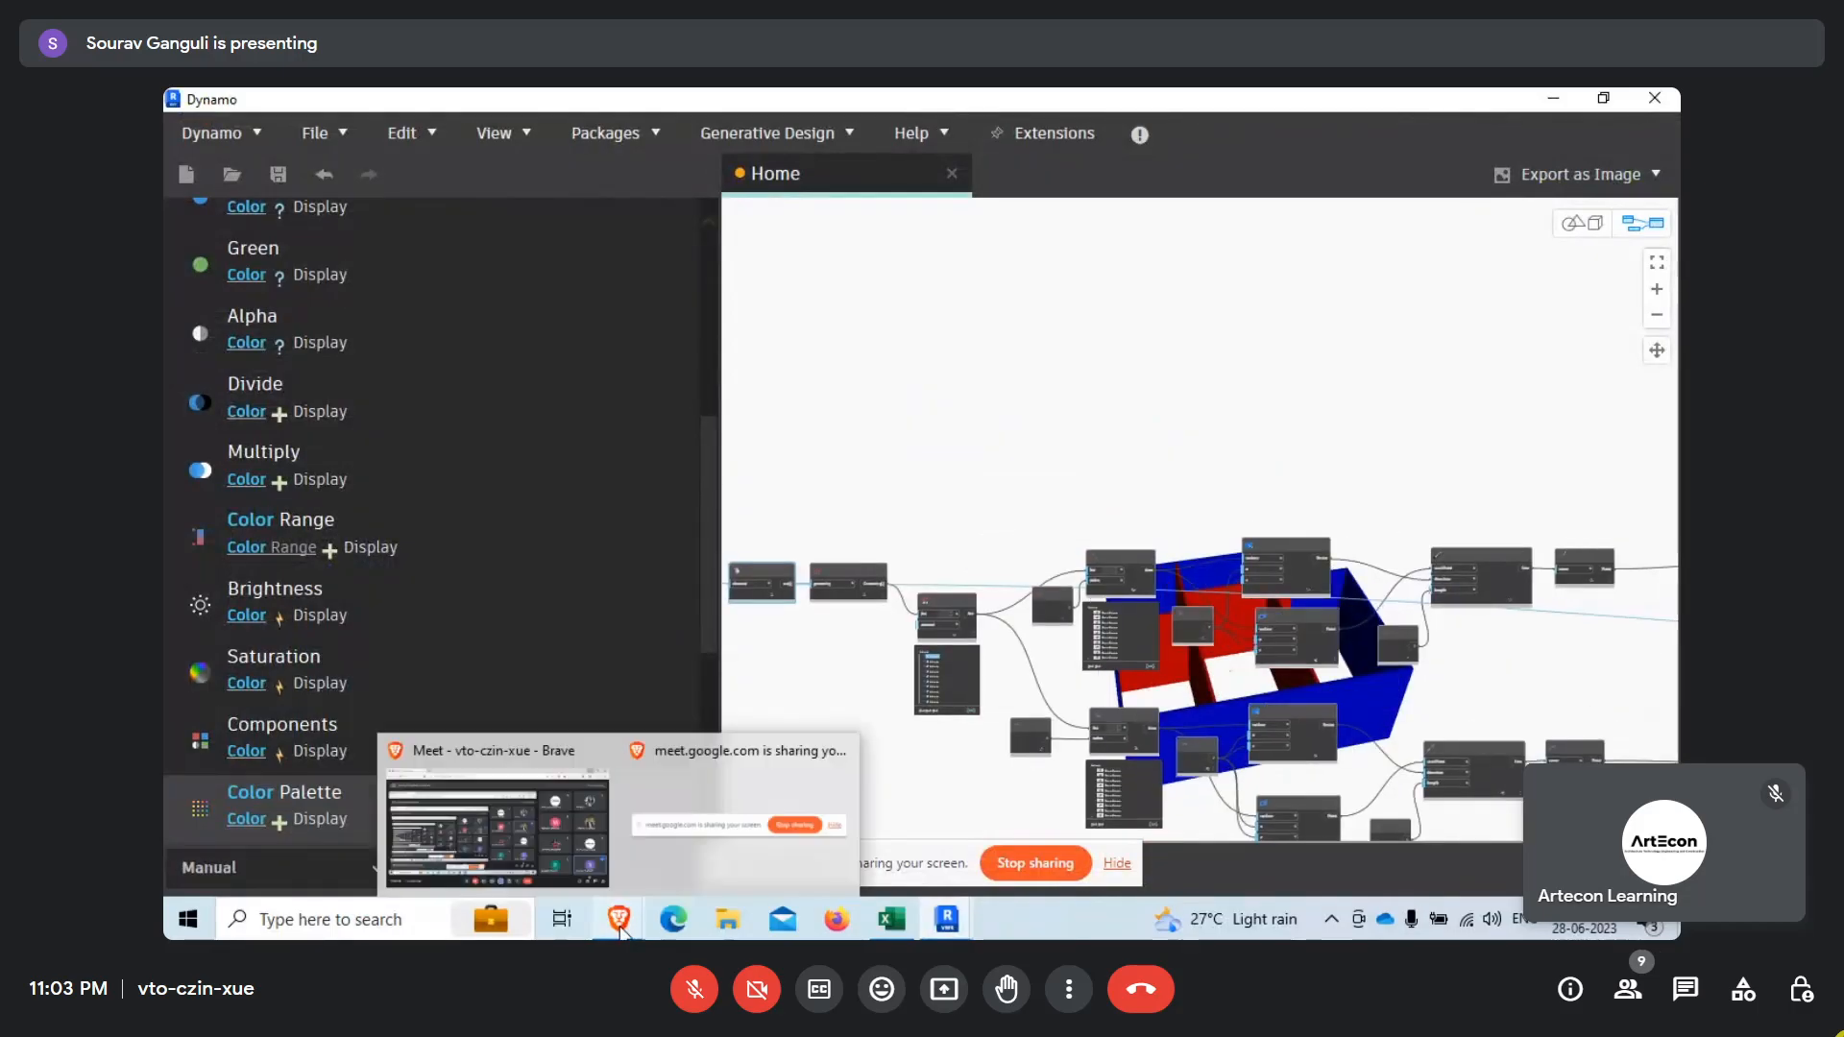
{"action": "left_click", "coordinate": [564, 838]}
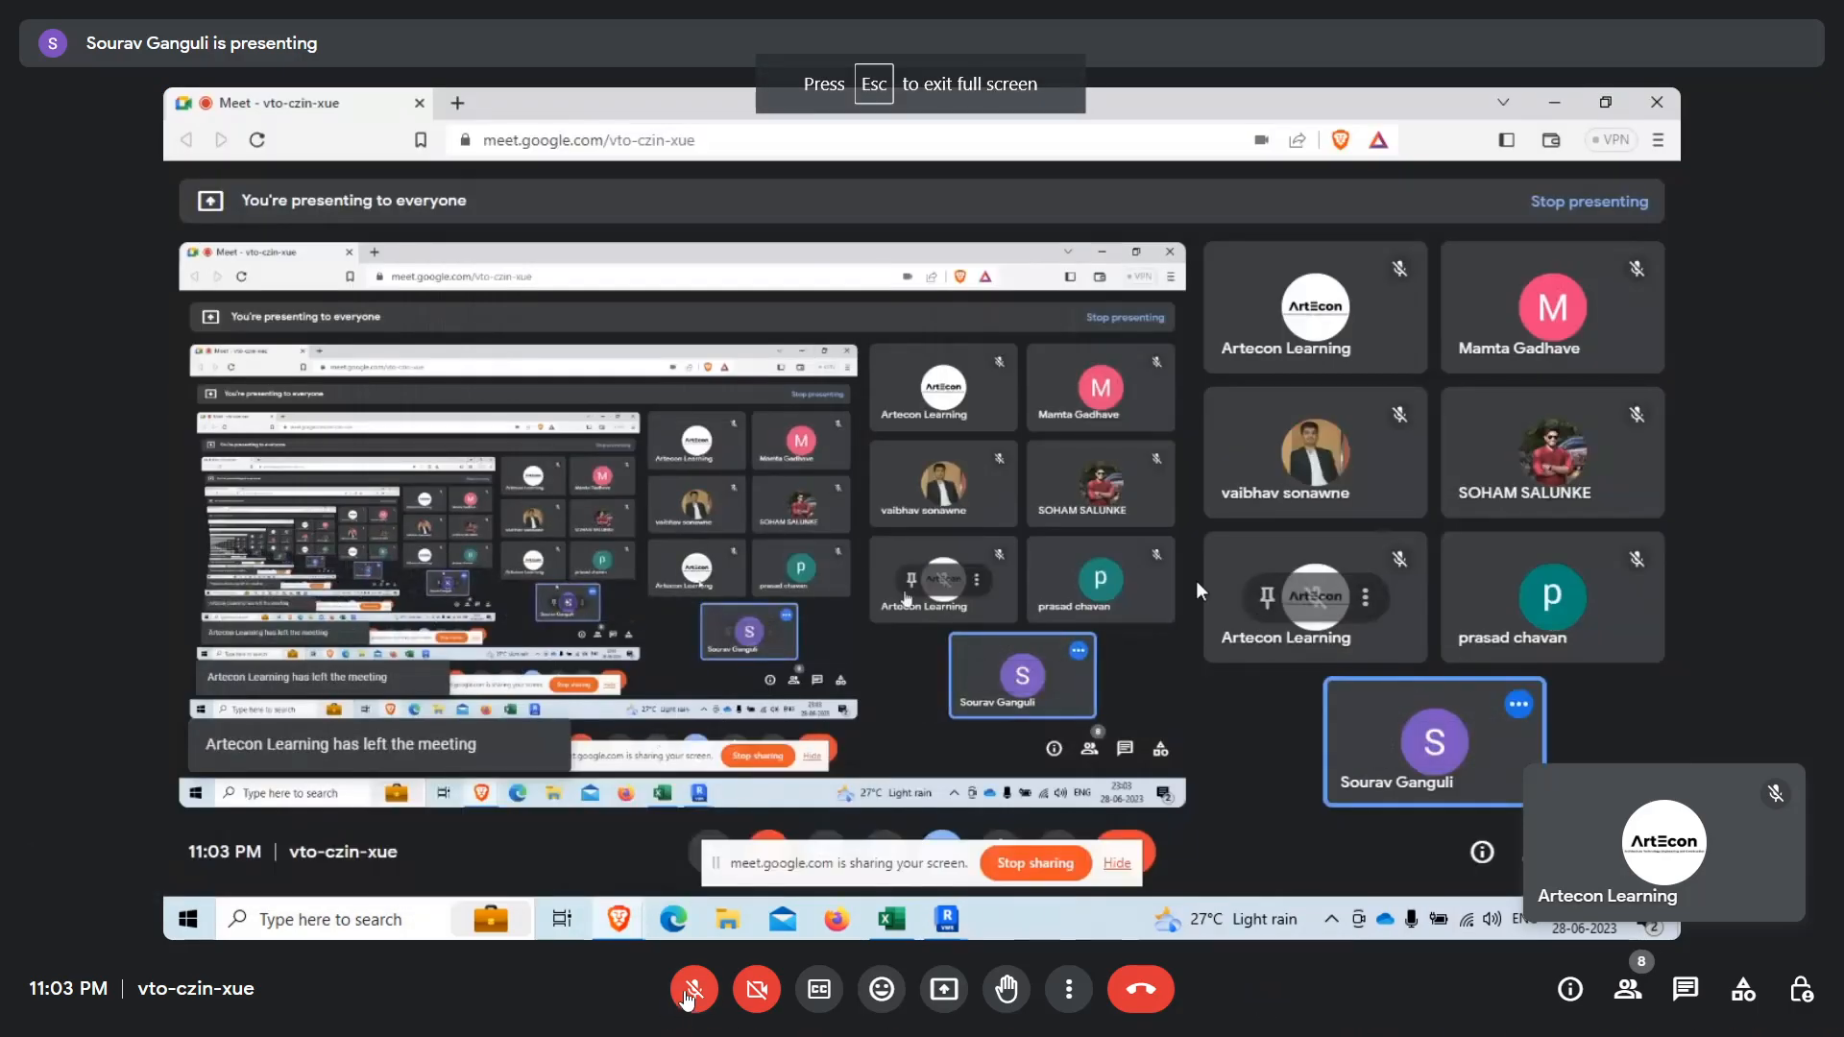
{"action": "left_click", "coordinate": [692, 990]}
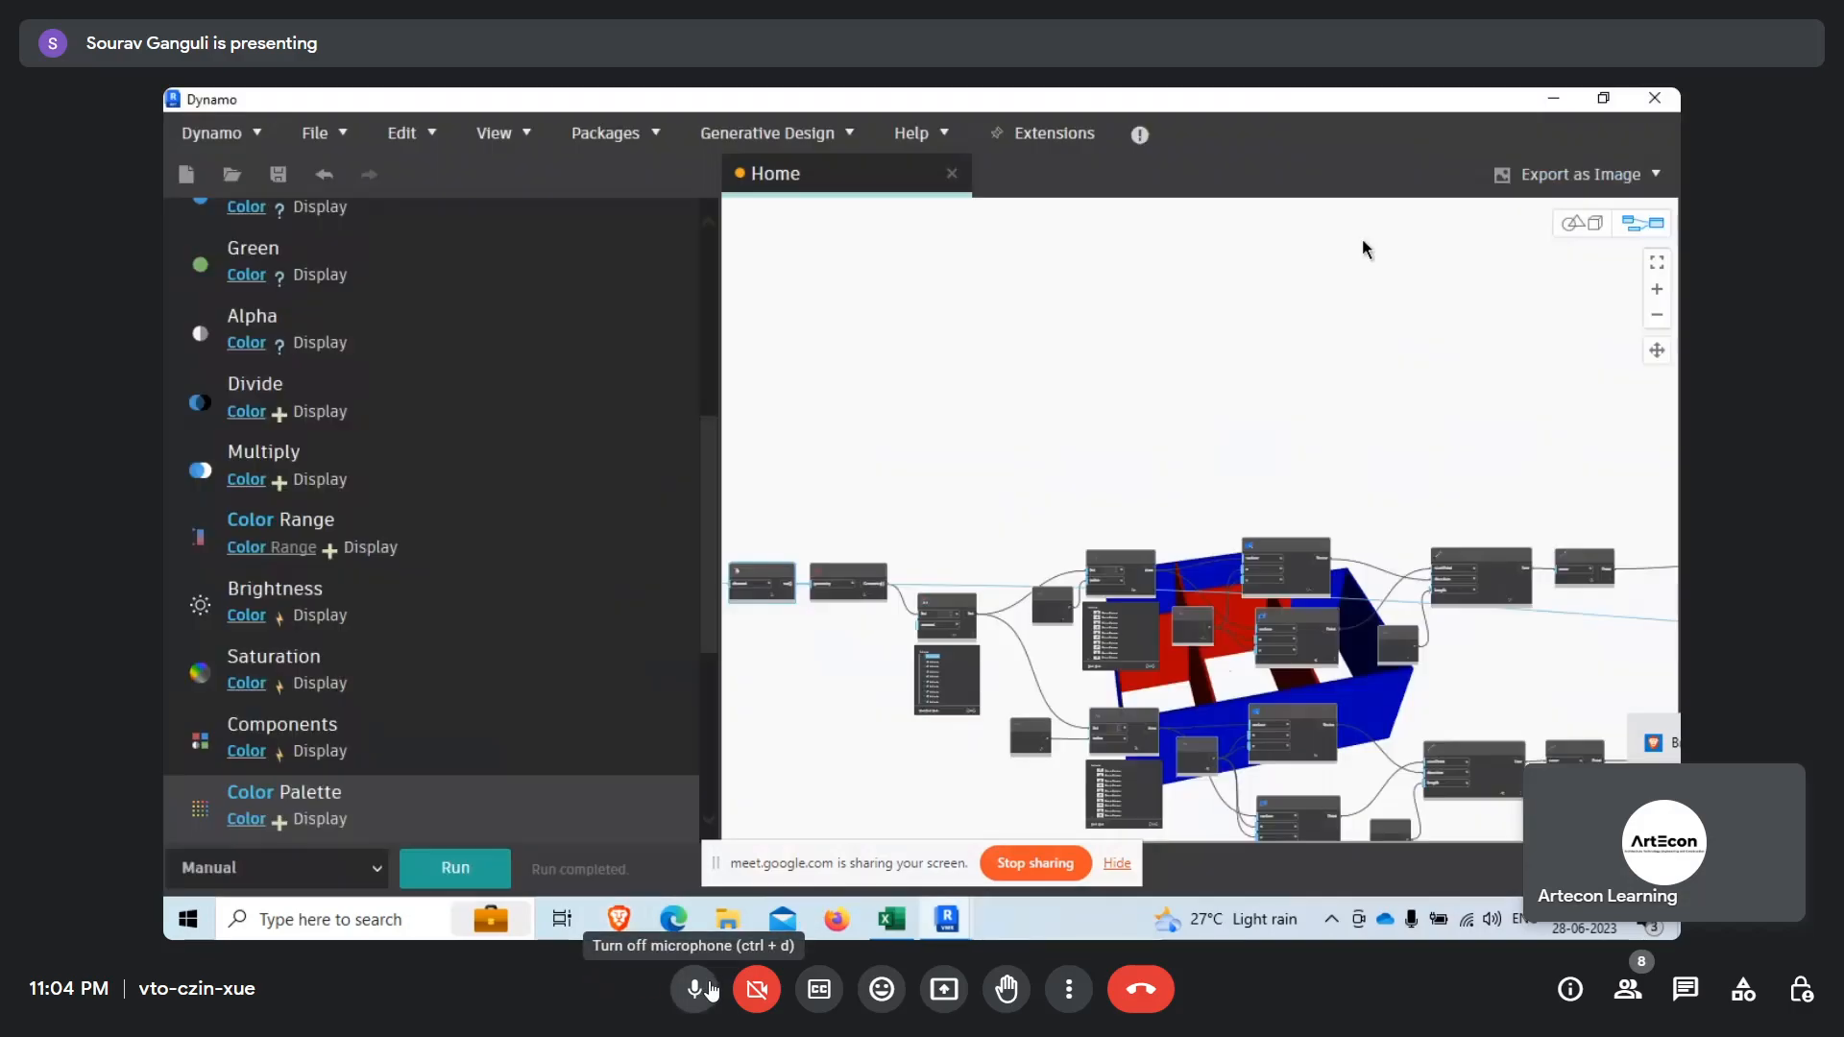
{"action": "left_click", "coordinate": [709, 989]}
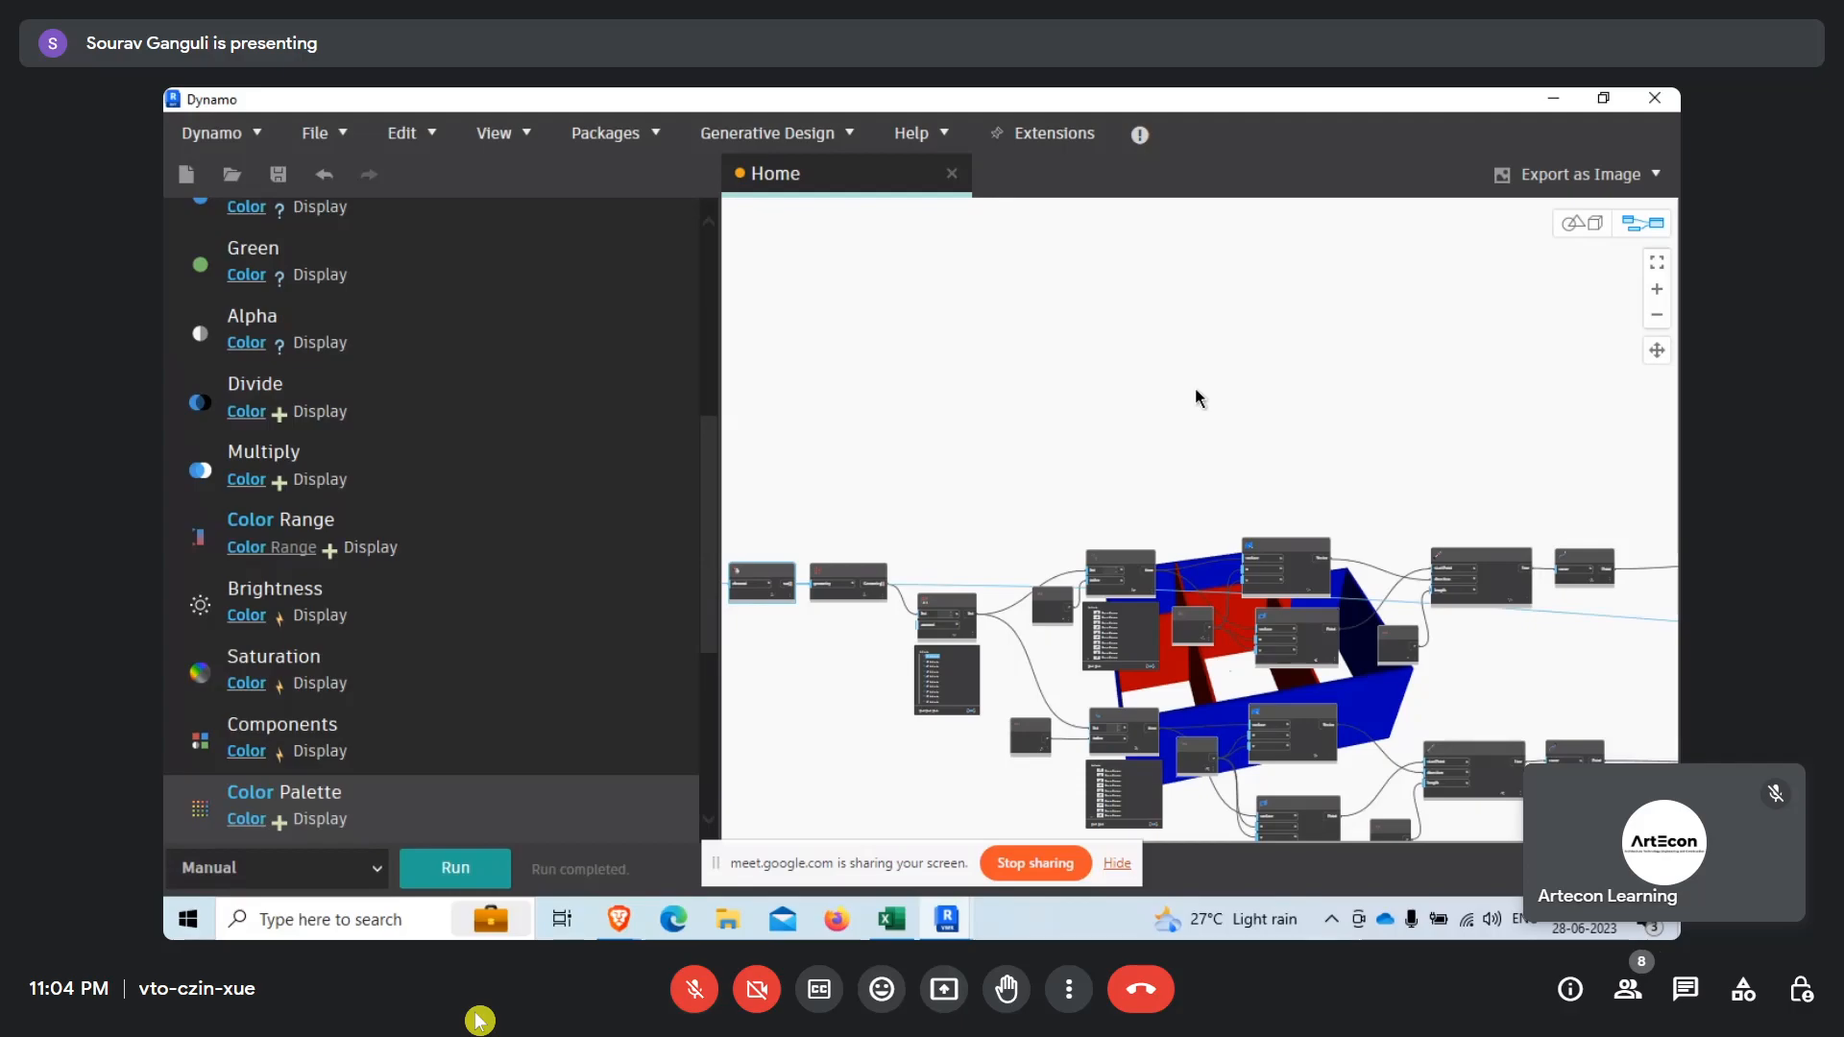
Replace the node library's search text with "o" and view the whole graph beside the coloured walls.
{"action": "scroll", "coordinate": [442, 542], "scroll_direction": "up", "scroll_amount": 5}
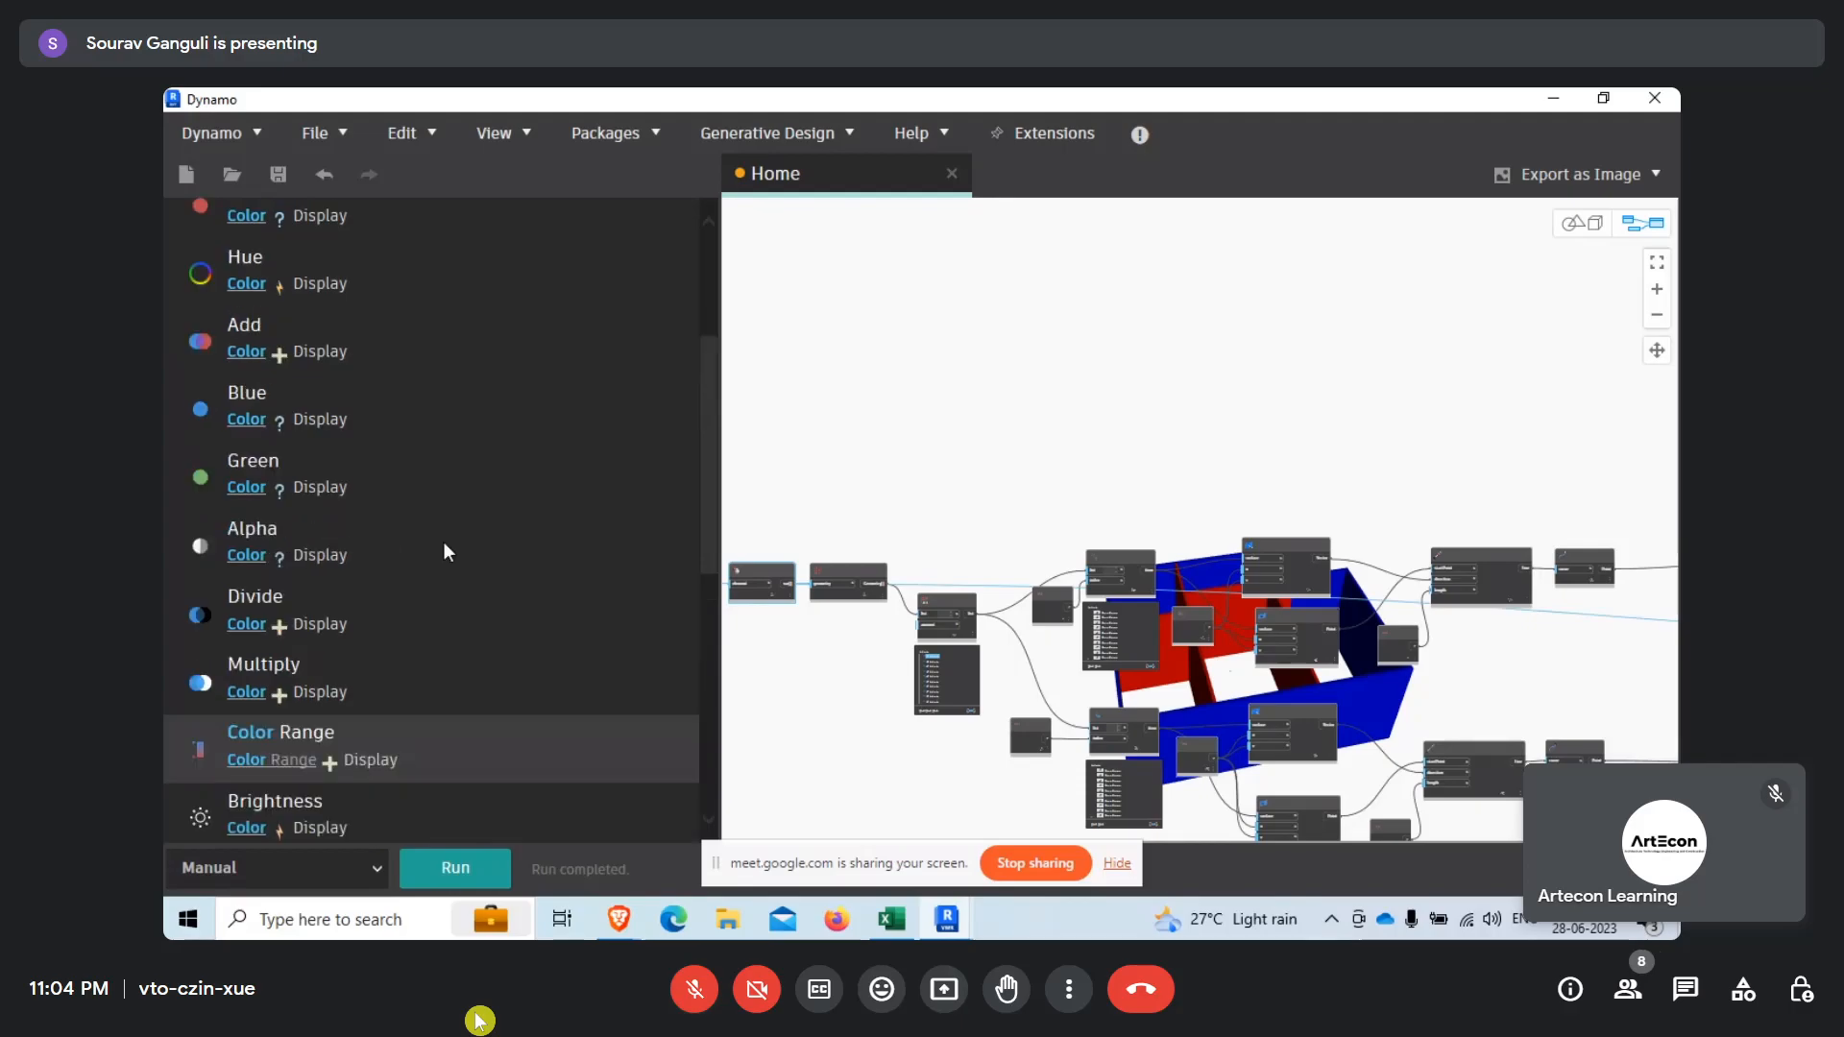
{"action": "left_click_drag", "start_coordinate": [429, 284], "coordinate": [163, 275]}
{"action": "type", "text": "o"}
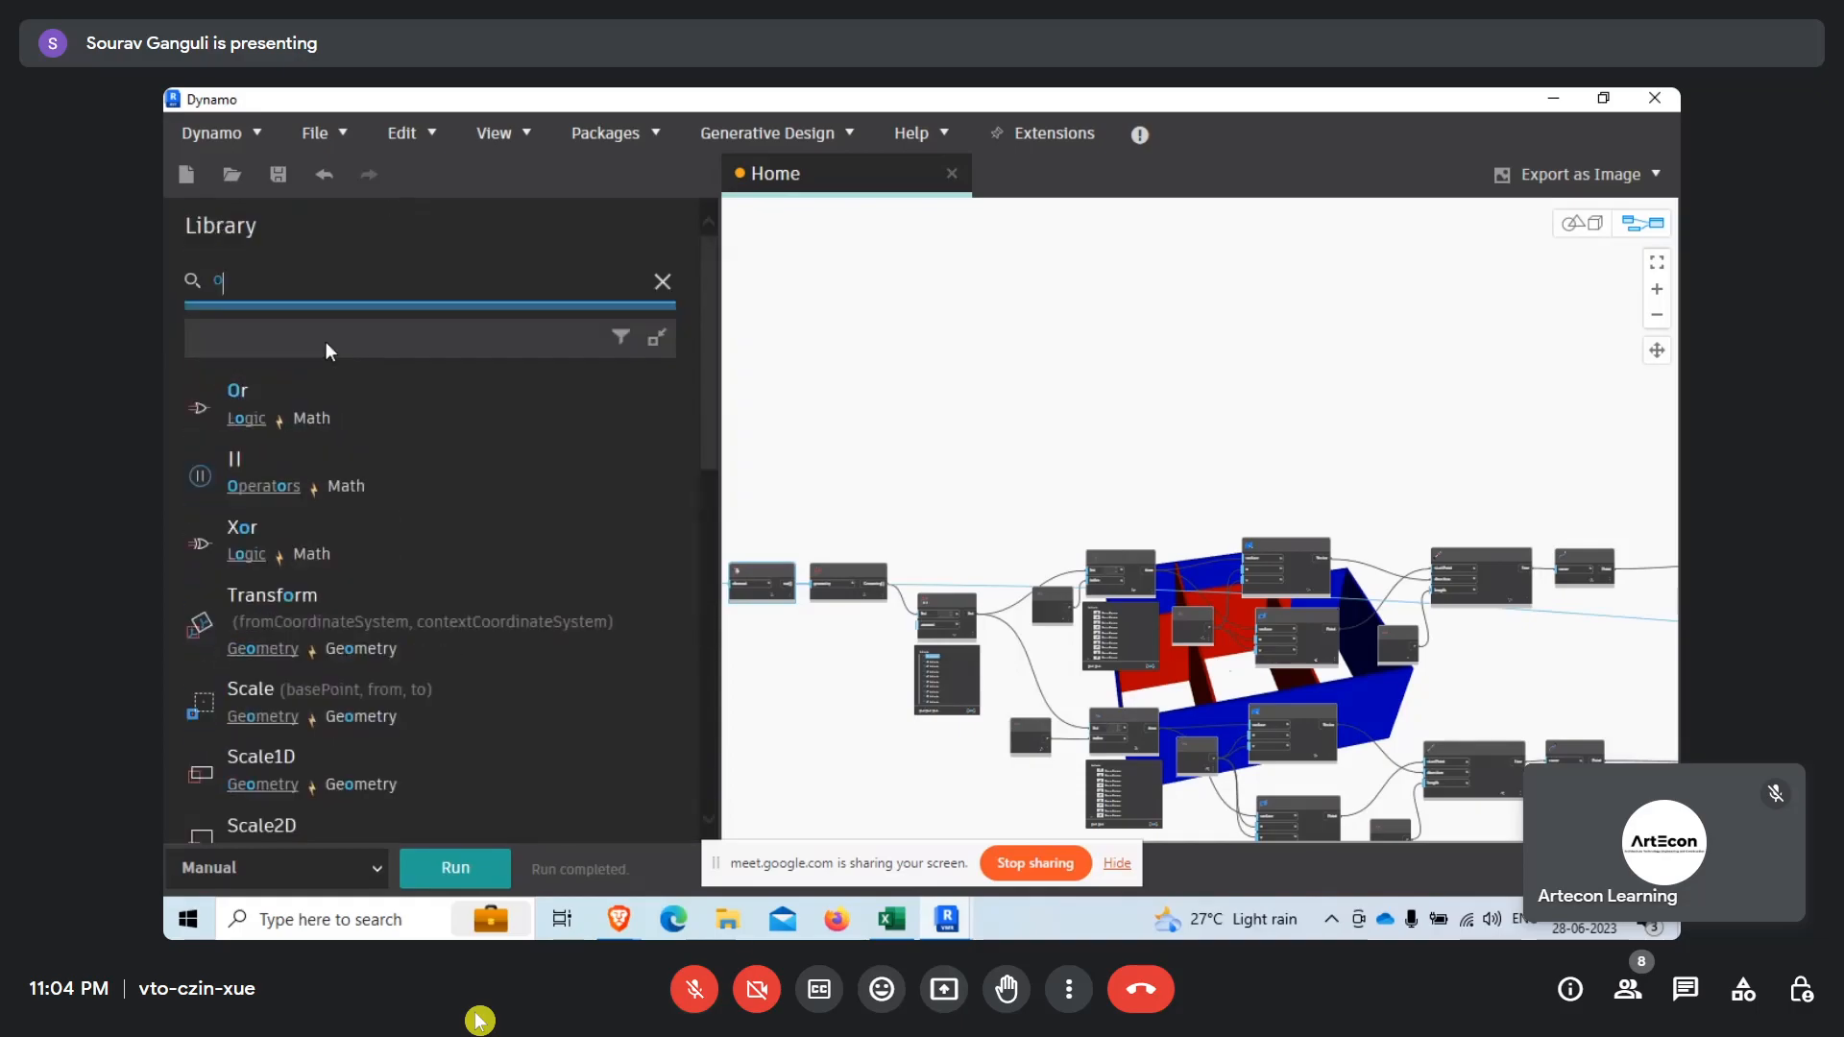
{"action": "scroll", "coordinate": [1411, 459], "scroll_direction": "down", "scroll_amount": 6}
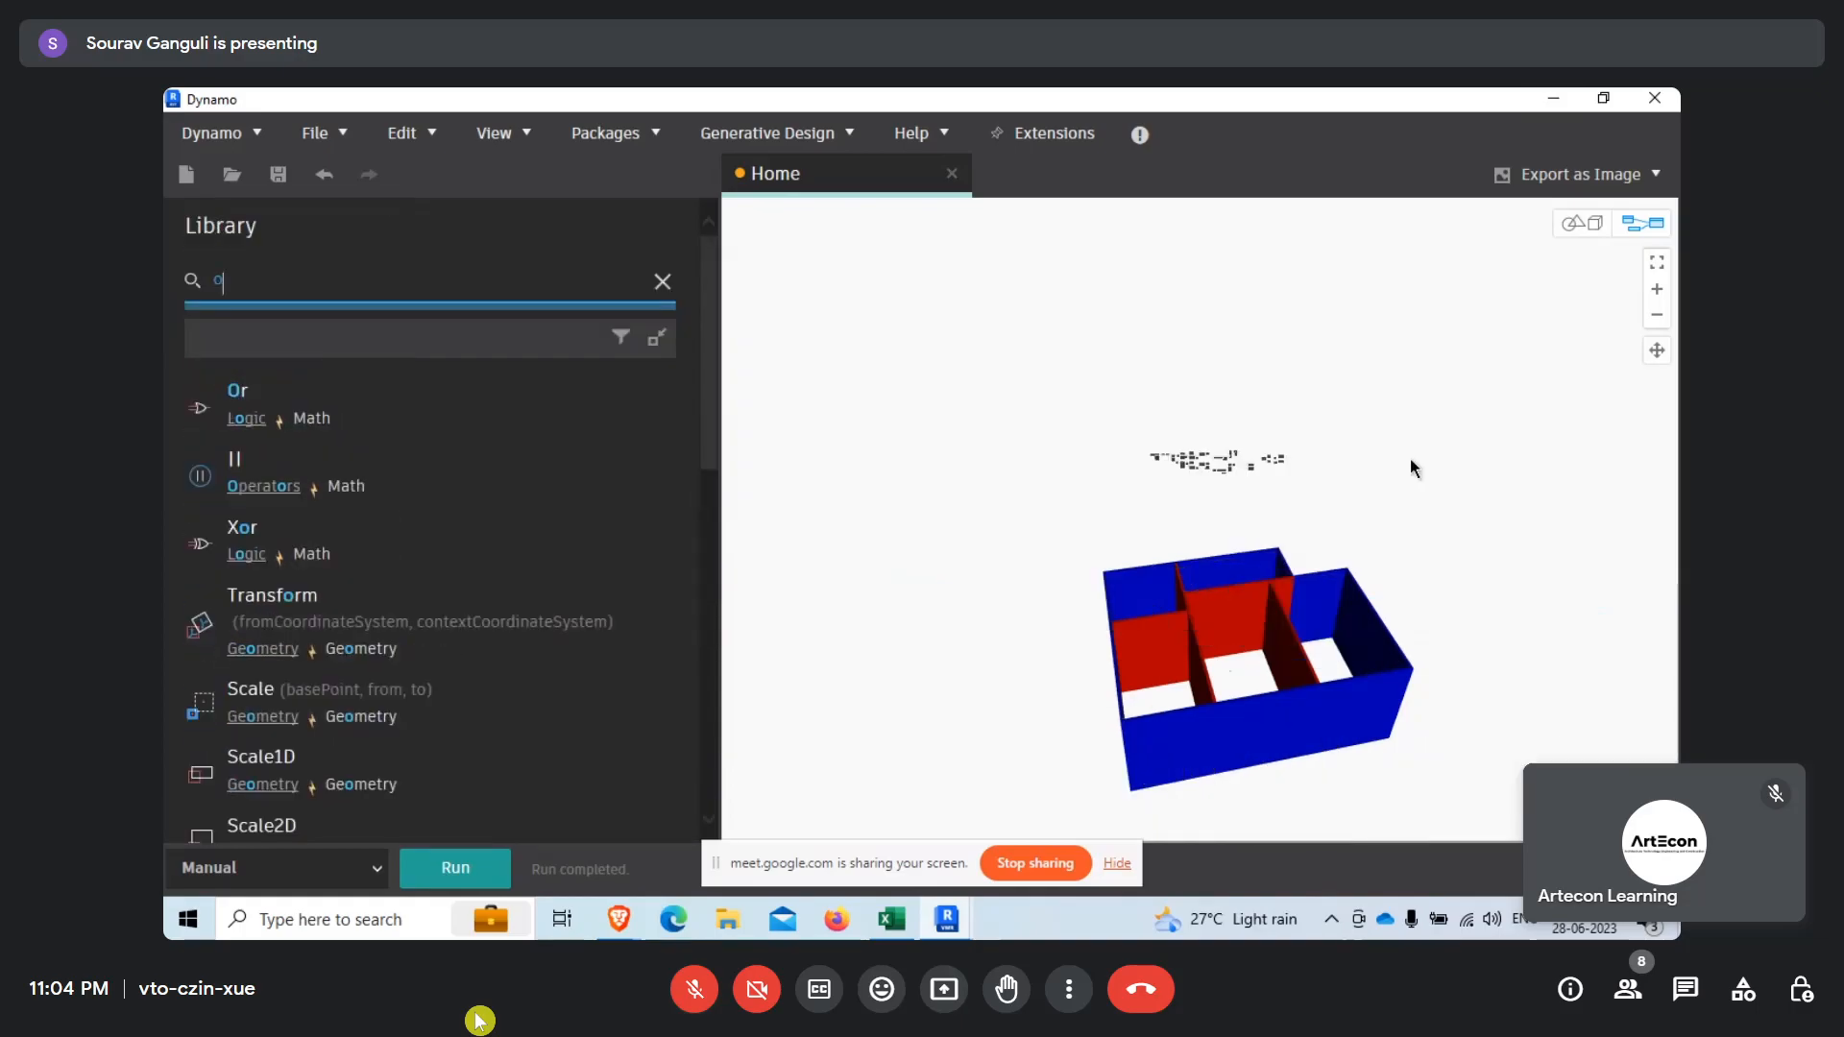
Search the node library for "set" and look through the matching nodes.
{"action": "scroll", "coordinate": [1131, 473], "scroll_direction": "up", "scroll_amount": 5}
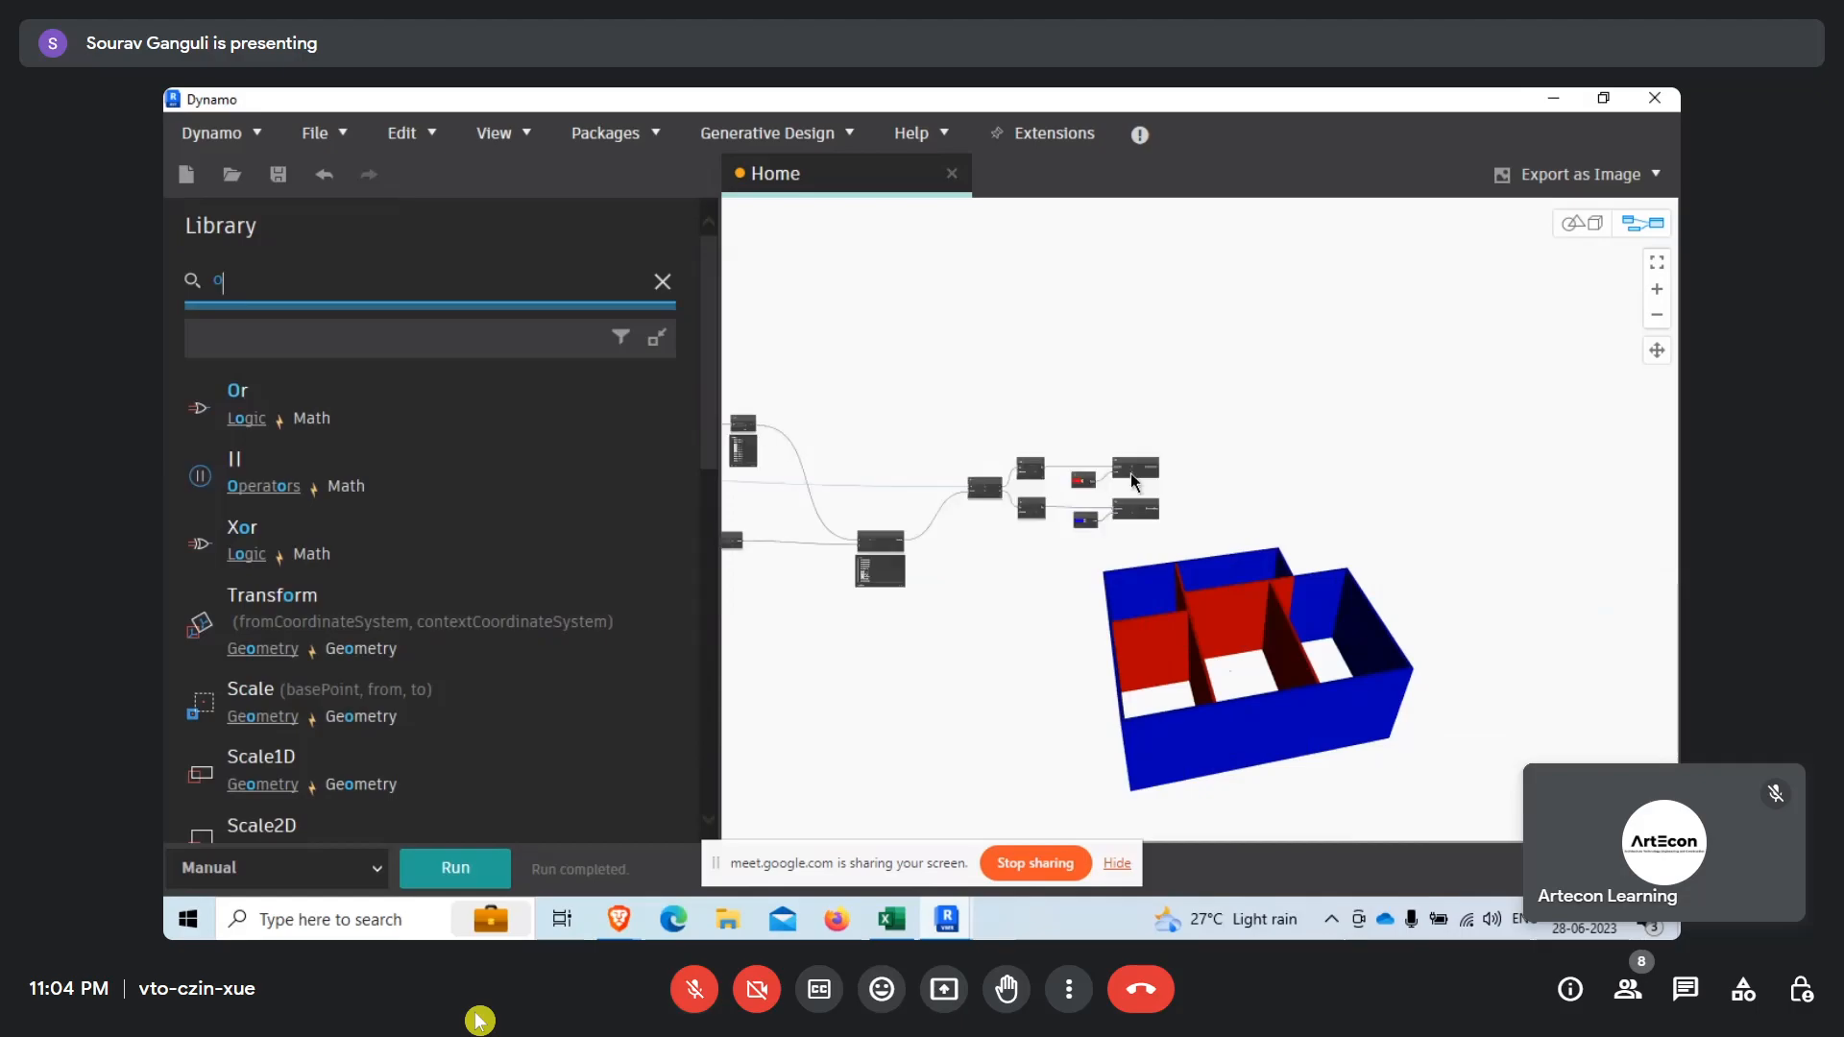
{"action": "scroll", "coordinate": [1056, 513], "scroll_direction": "up", "scroll_amount": 5}
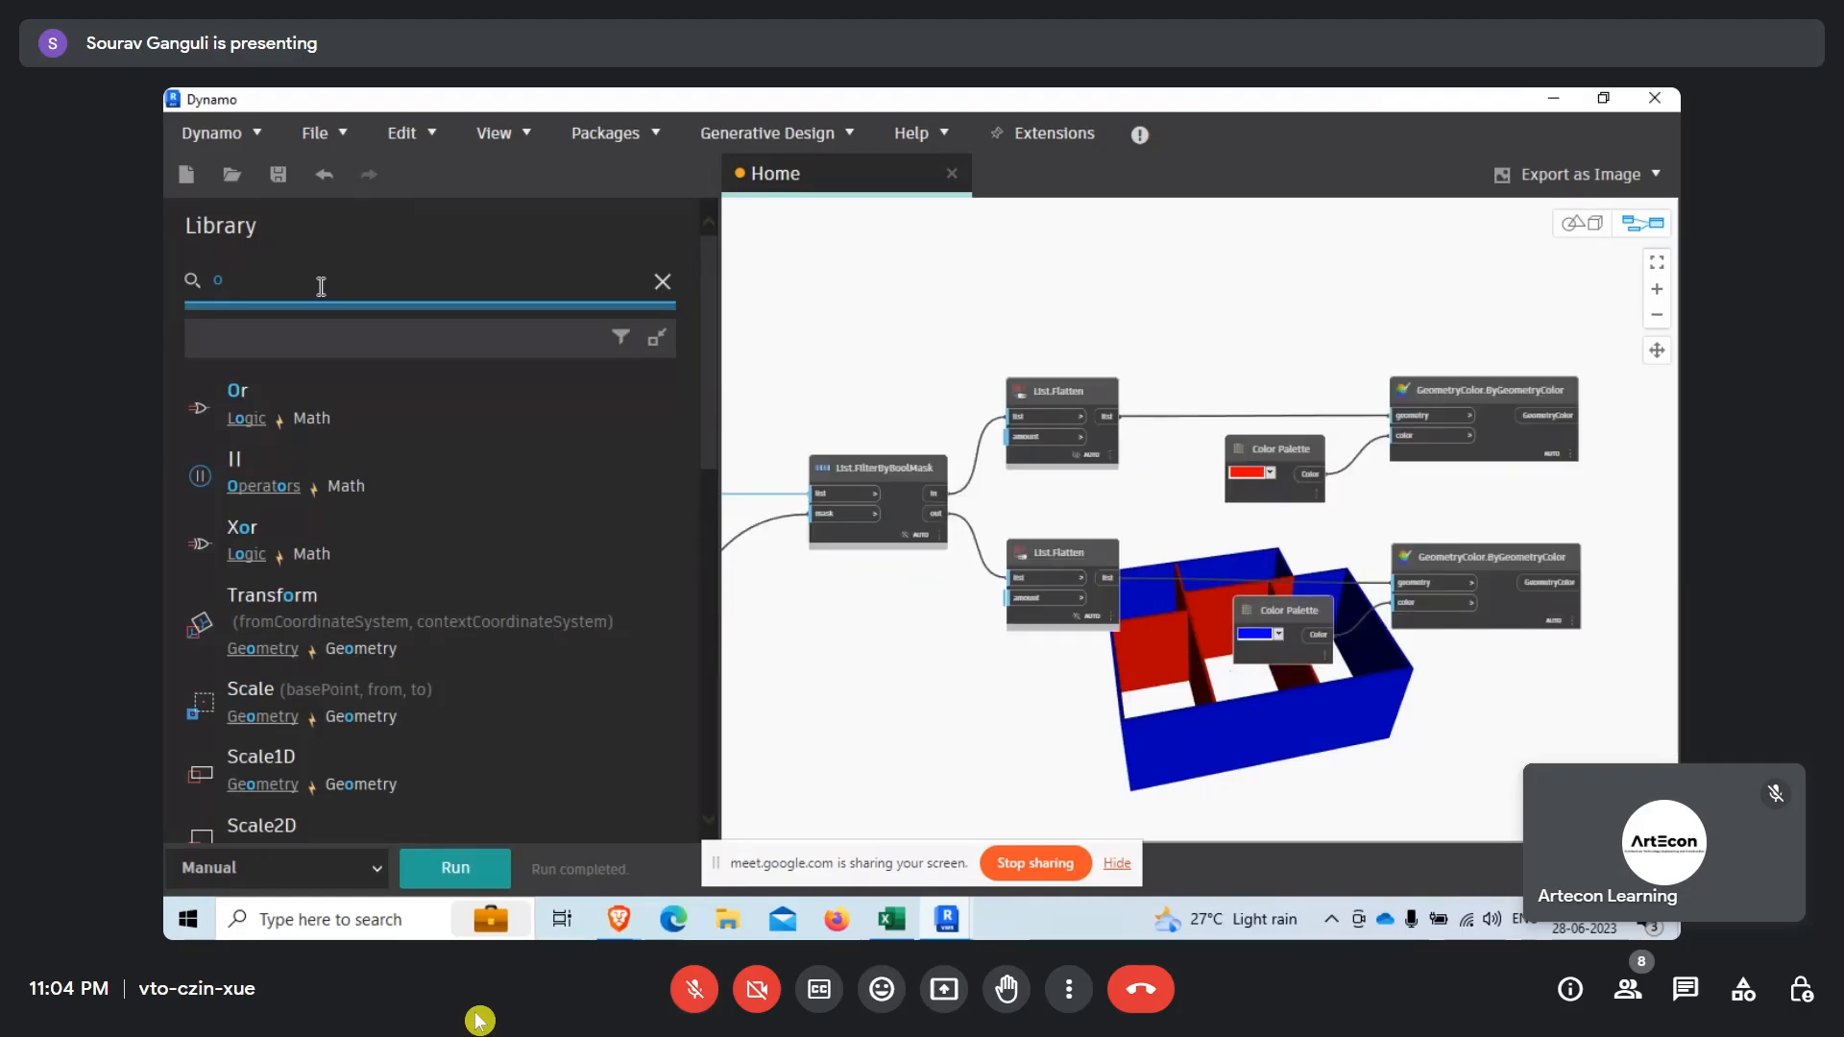
{"action": "key", "text": "BackSpace"}
{"action": "type", "text": "set"}
{"action": "scroll", "coordinate": [340, 349], "scroll_direction": "down", "scroll_amount": 5}
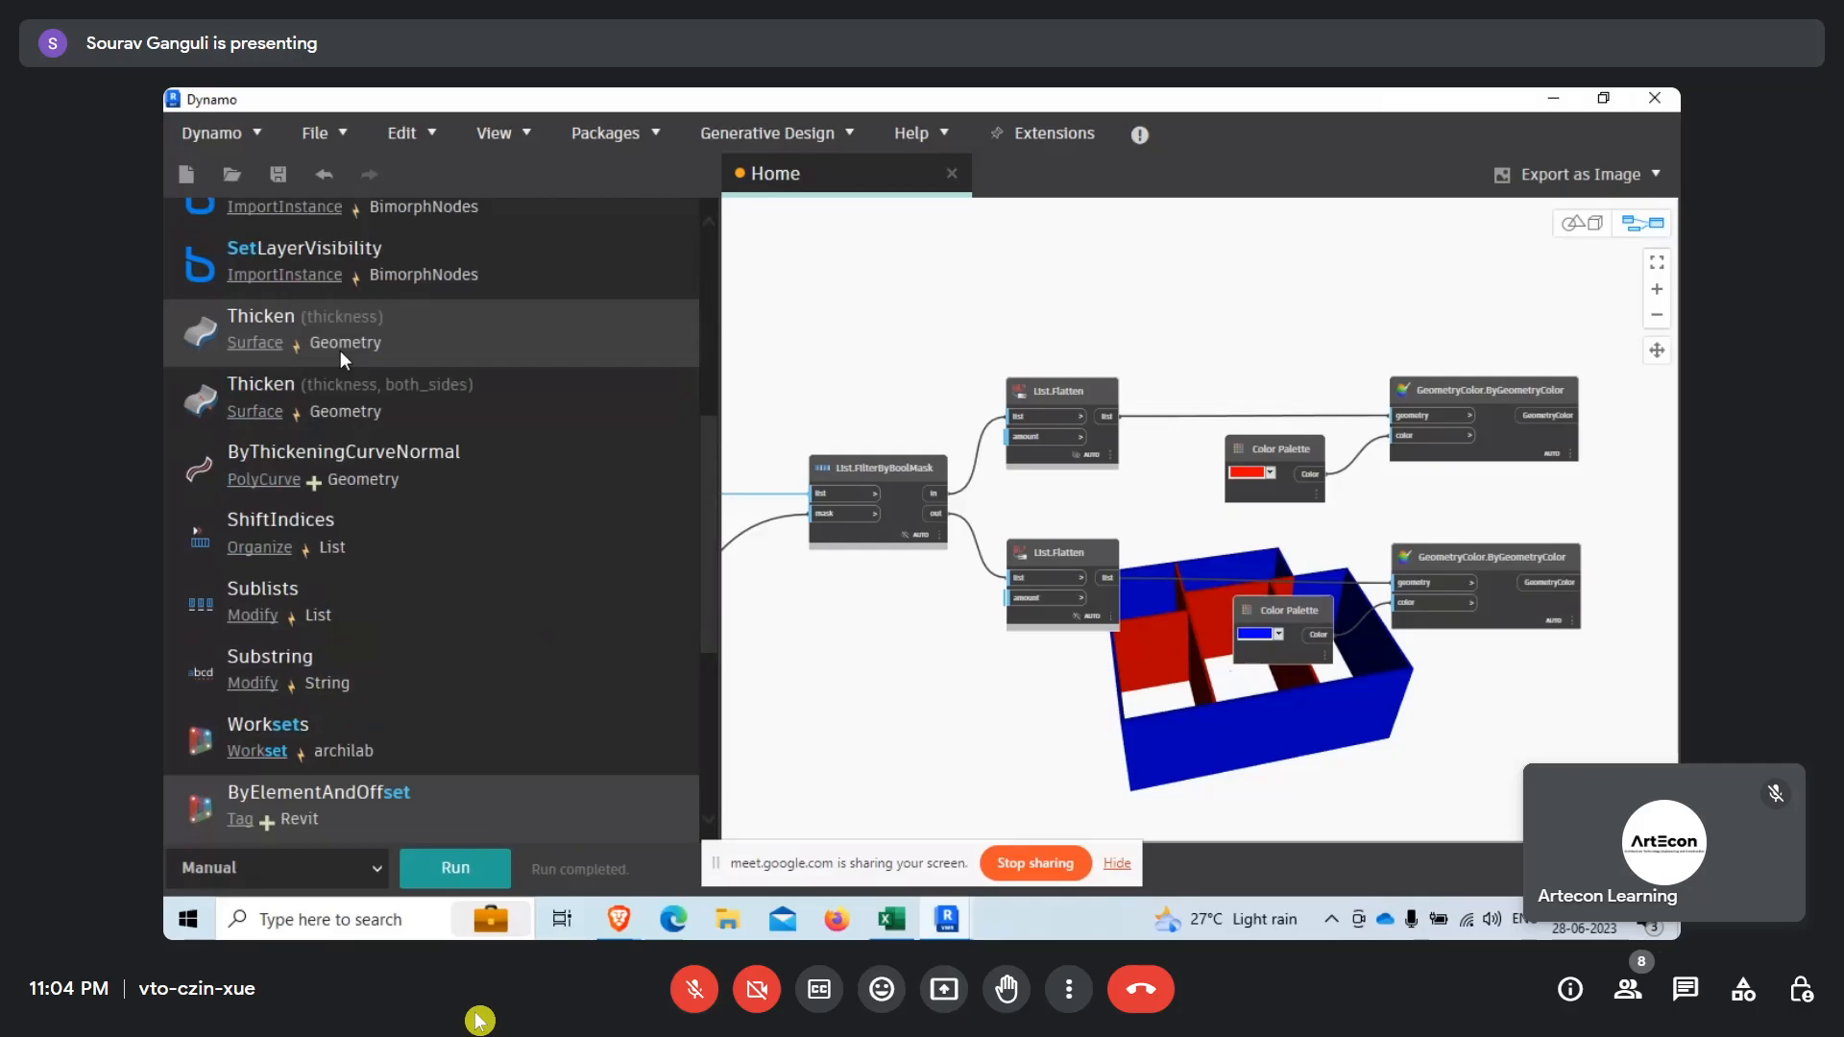
{"action": "scroll", "coordinate": [453, 425], "scroll_direction": "up", "scroll_amount": 1}
{"action": "scroll", "coordinate": [453, 422], "scroll_direction": "up", "scroll_amount": 4}
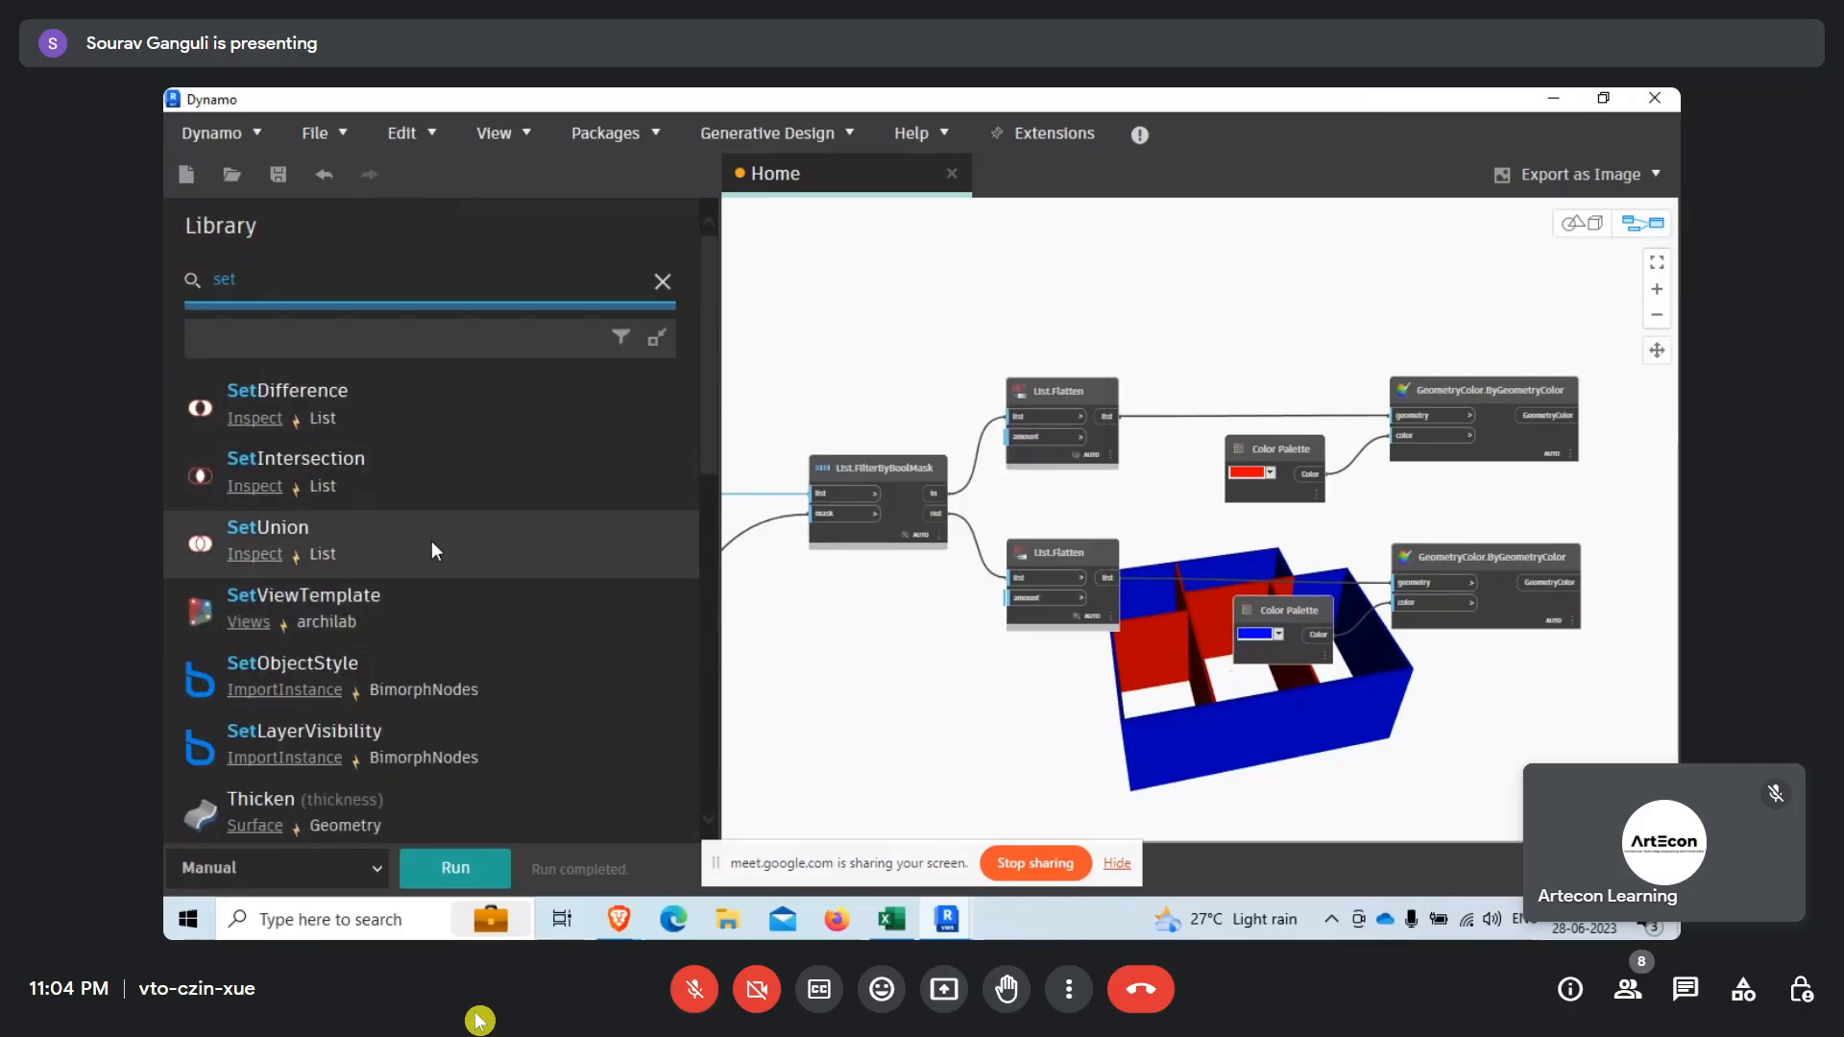
Search the node library for "over" and add an Element.OverrideInView node beside the lower List.Flatten node.
{"action": "left_click_drag", "start_coordinate": [305, 289], "coordinate": [171, 287]}
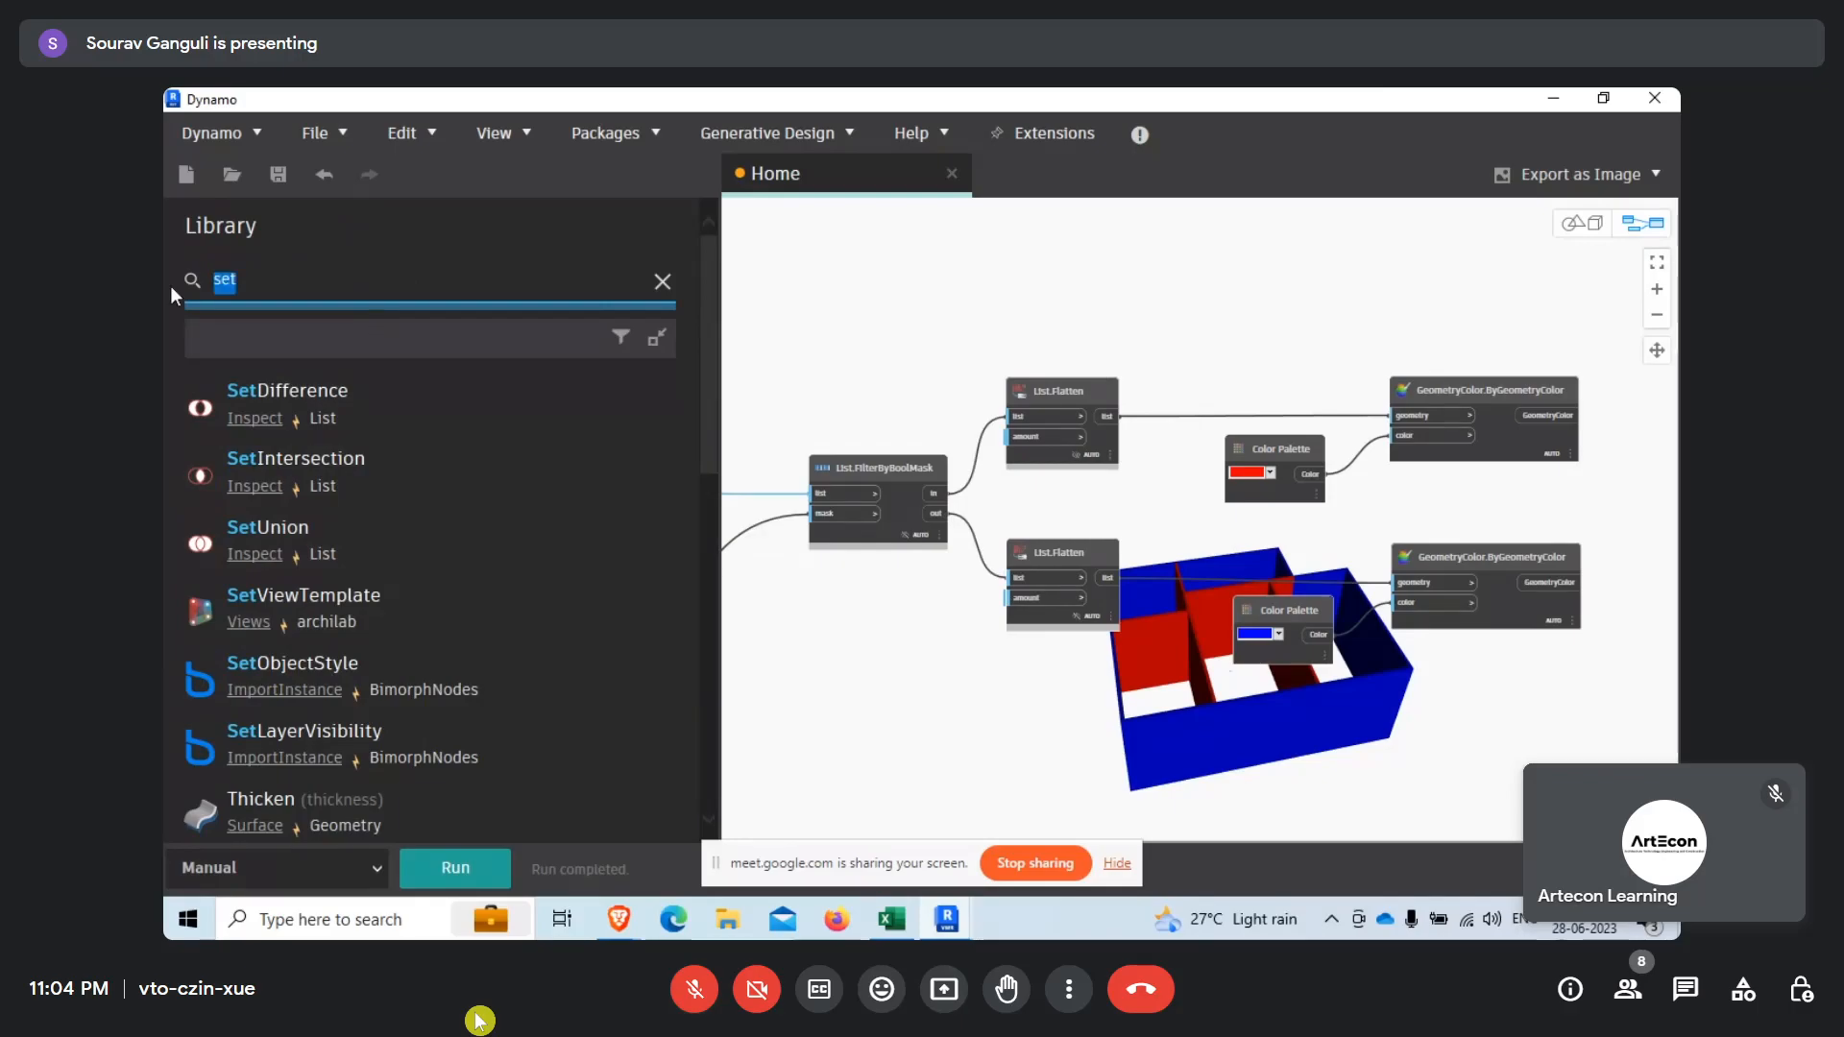
{"action": "type", "text": "over"}
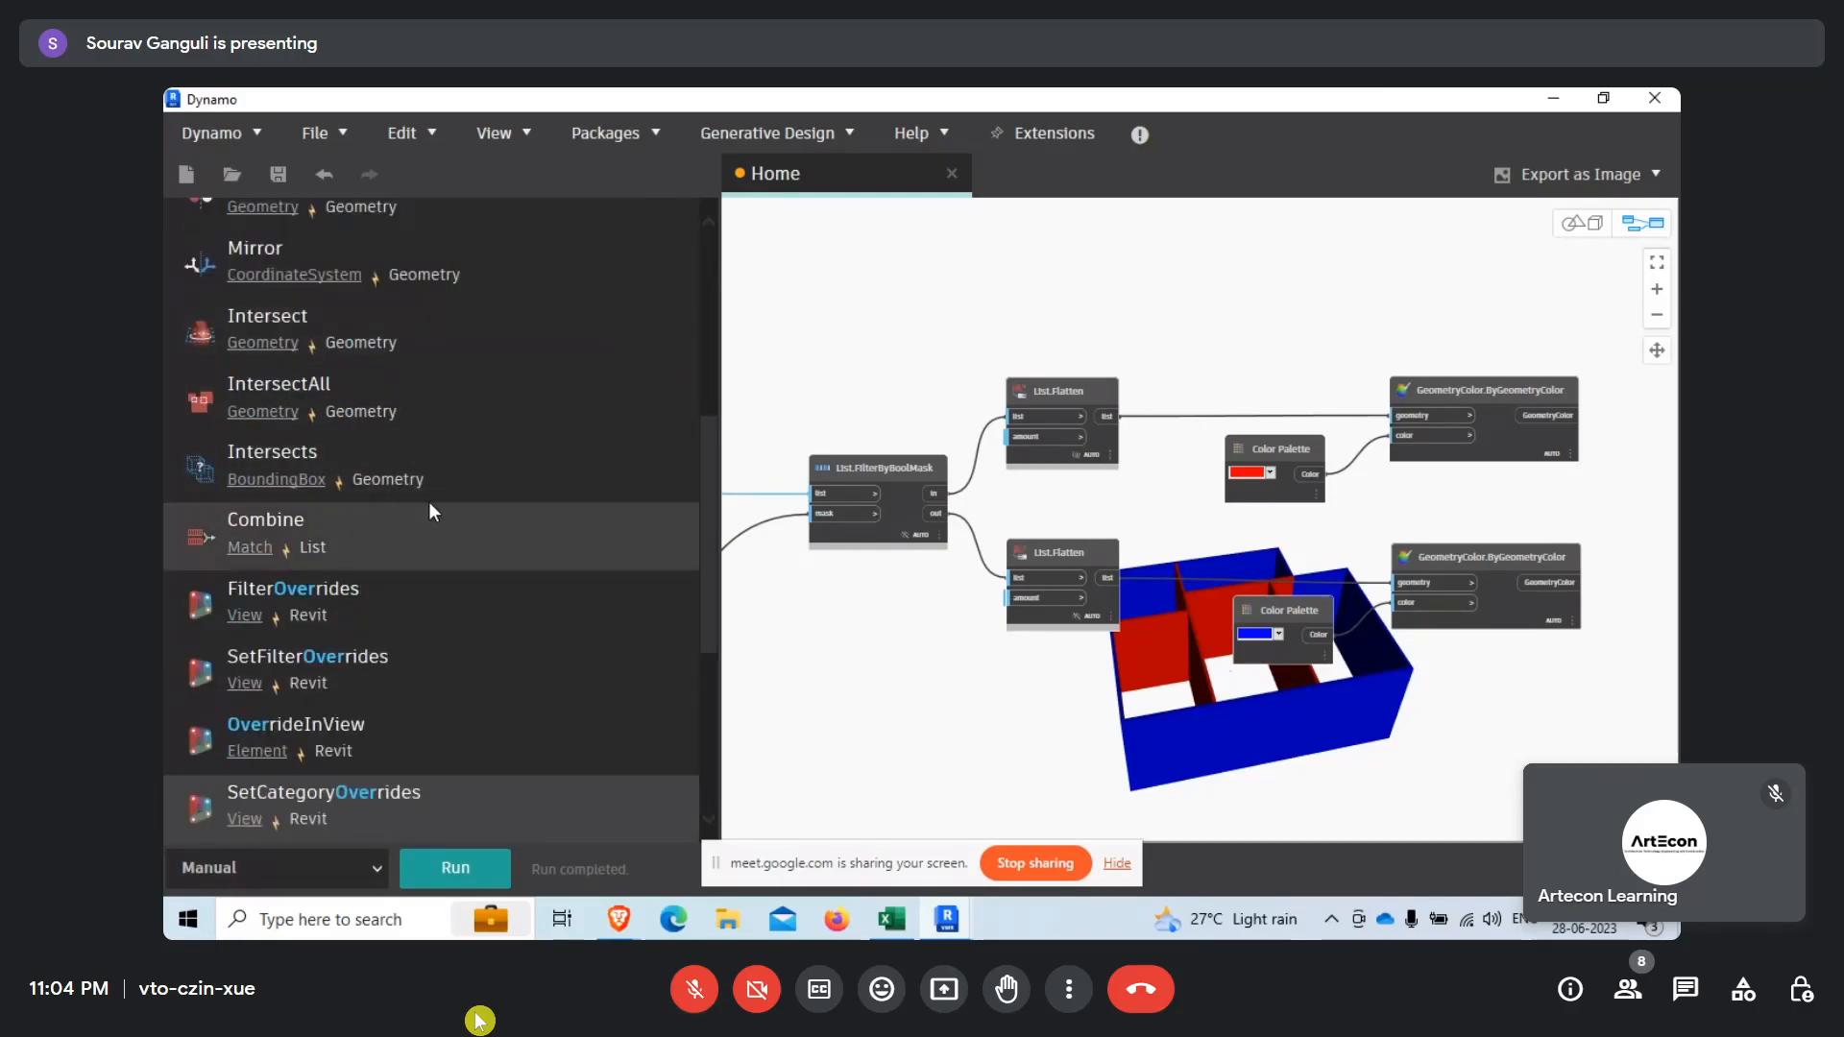
{"action": "scroll", "coordinate": [424, 742], "scroll_direction": "up", "scroll_amount": 1}
{"action": "left_click", "coordinate": [424, 792]}
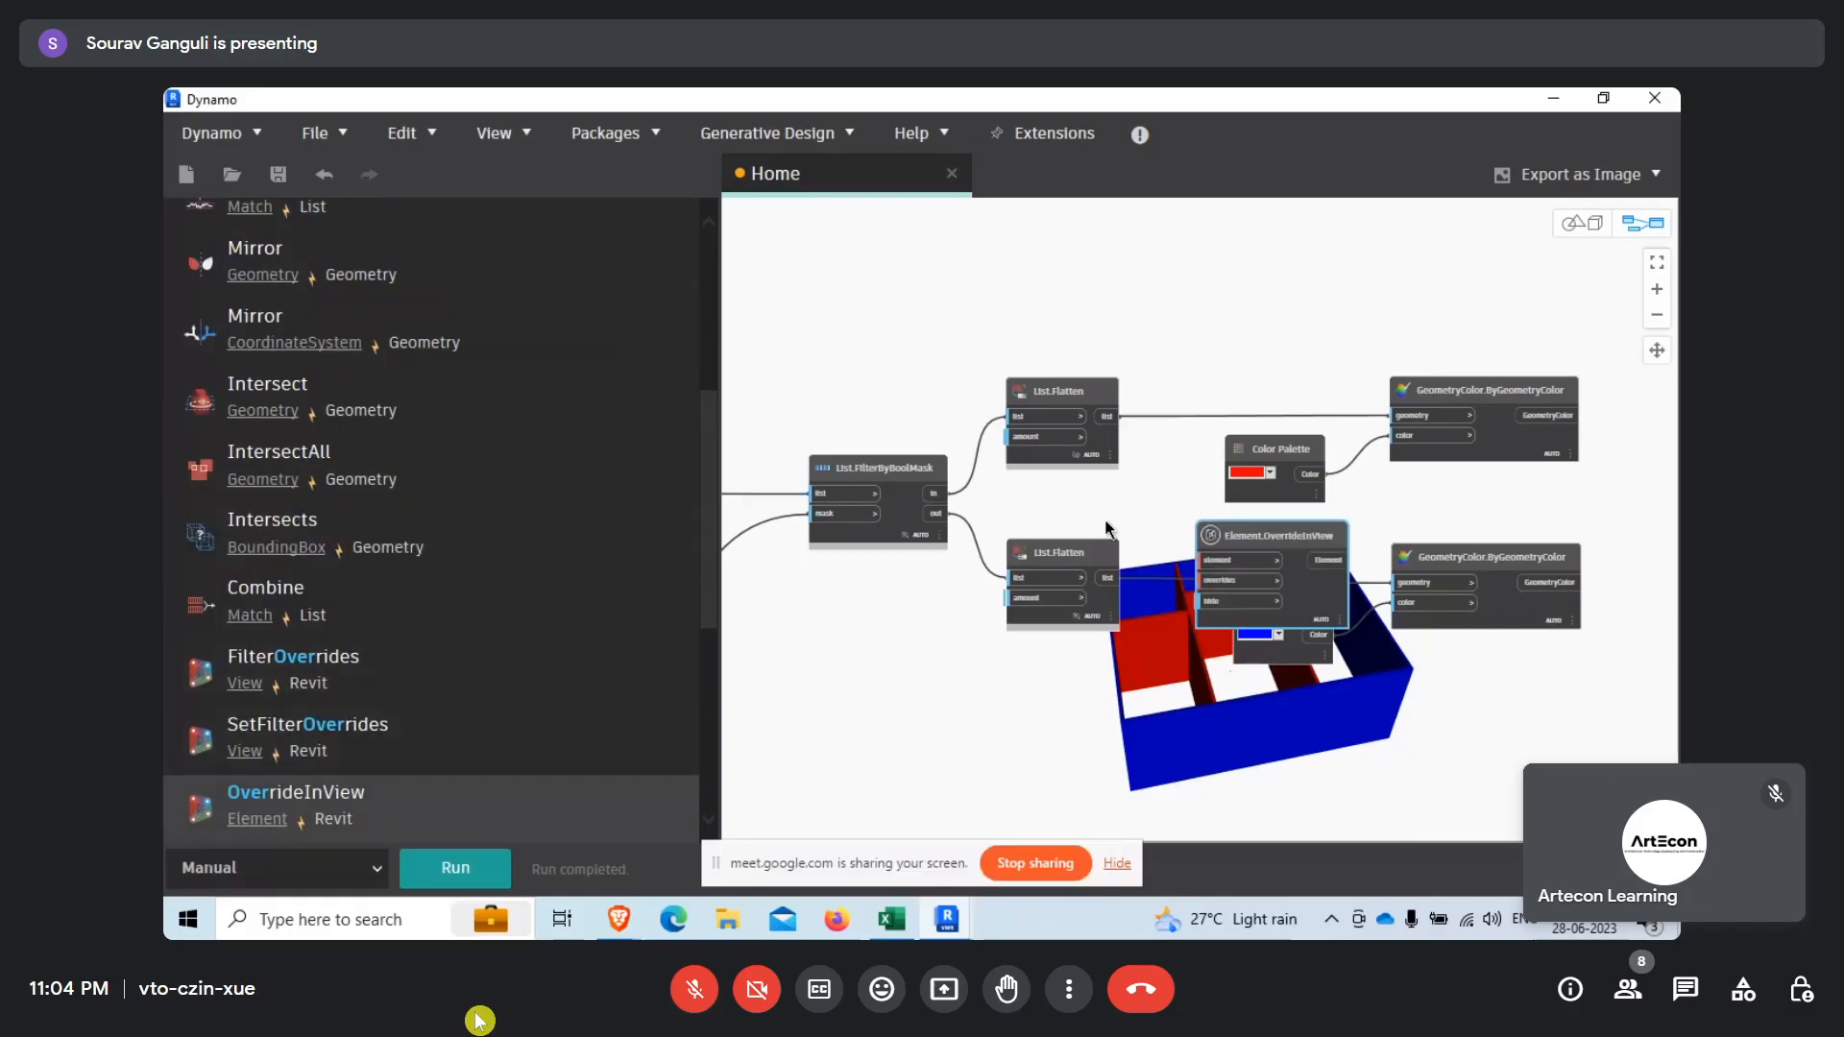
{"action": "left_click_drag", "start_coordinate": [1256, 530], "coordinate": [1189, 545]}
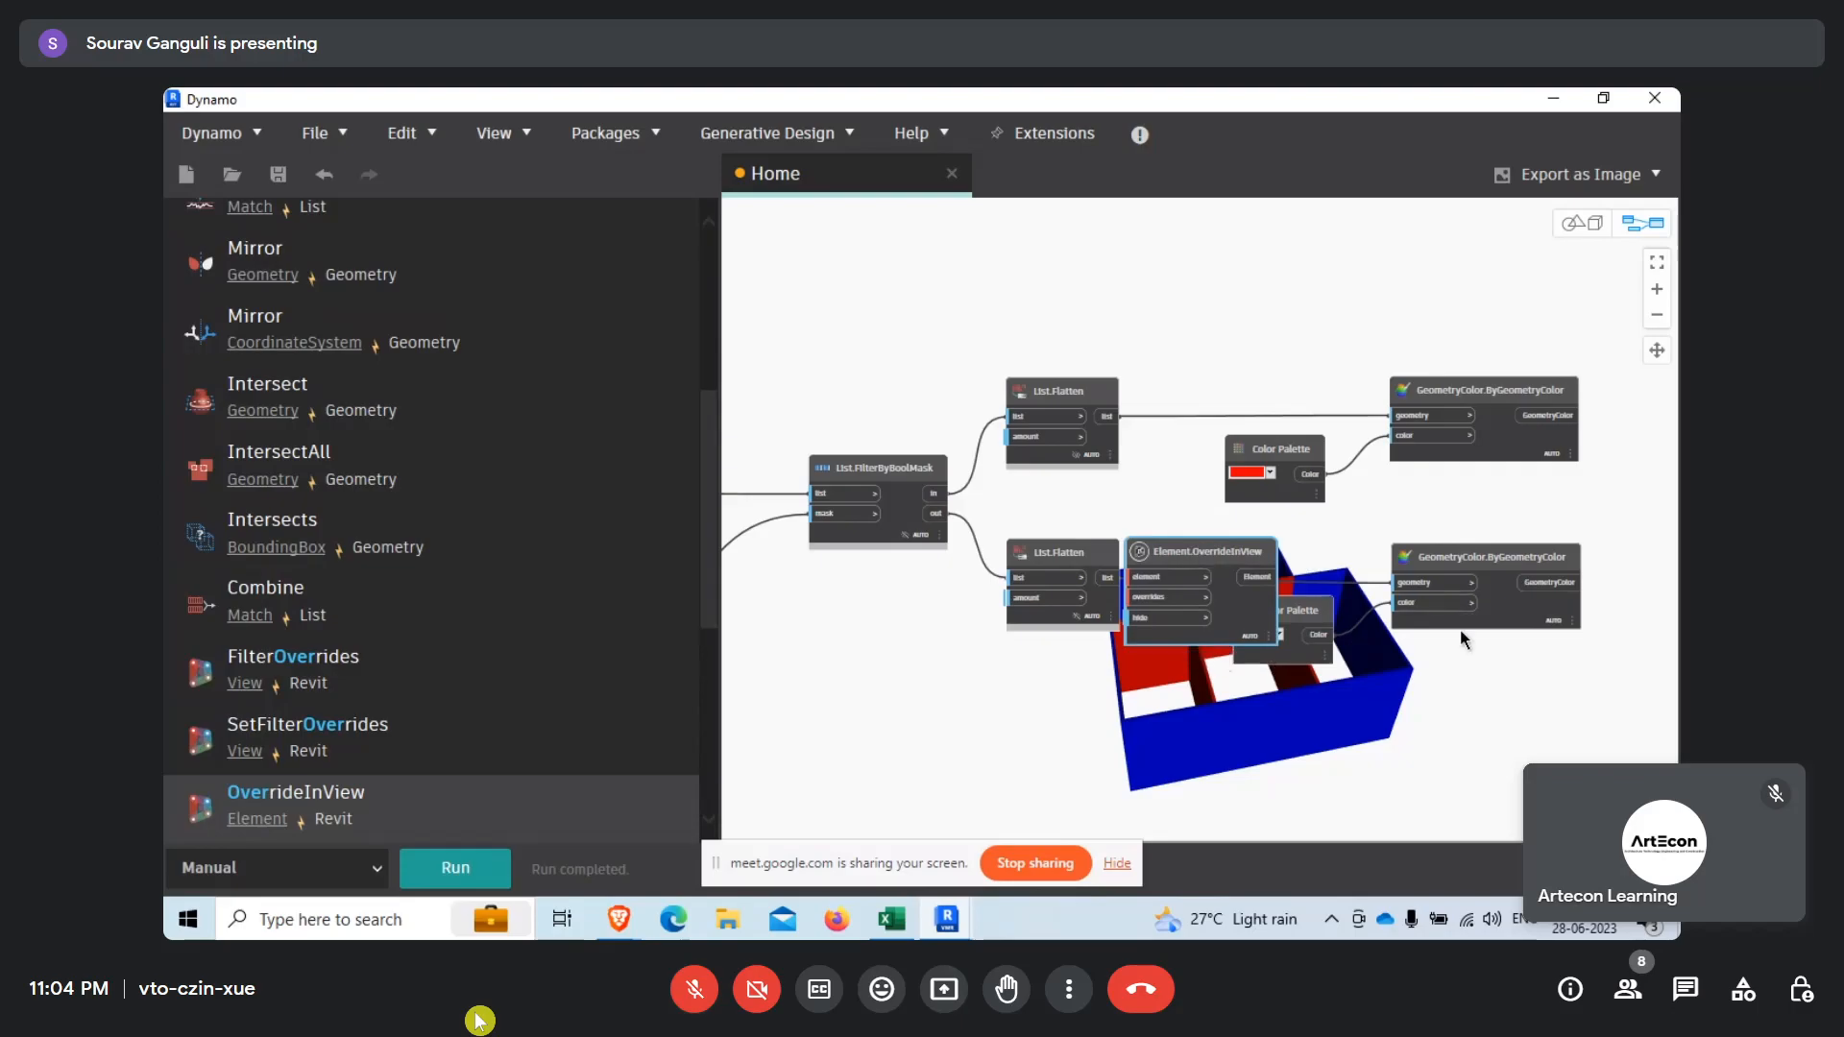
Move the Element.OverrideInView node below the blue Color Palette, check its overrides input, and delete the node.
{"action": "scroll", "coordinate": [1404, 682], "scroll_direction": "up", "scroll_amount": 1}
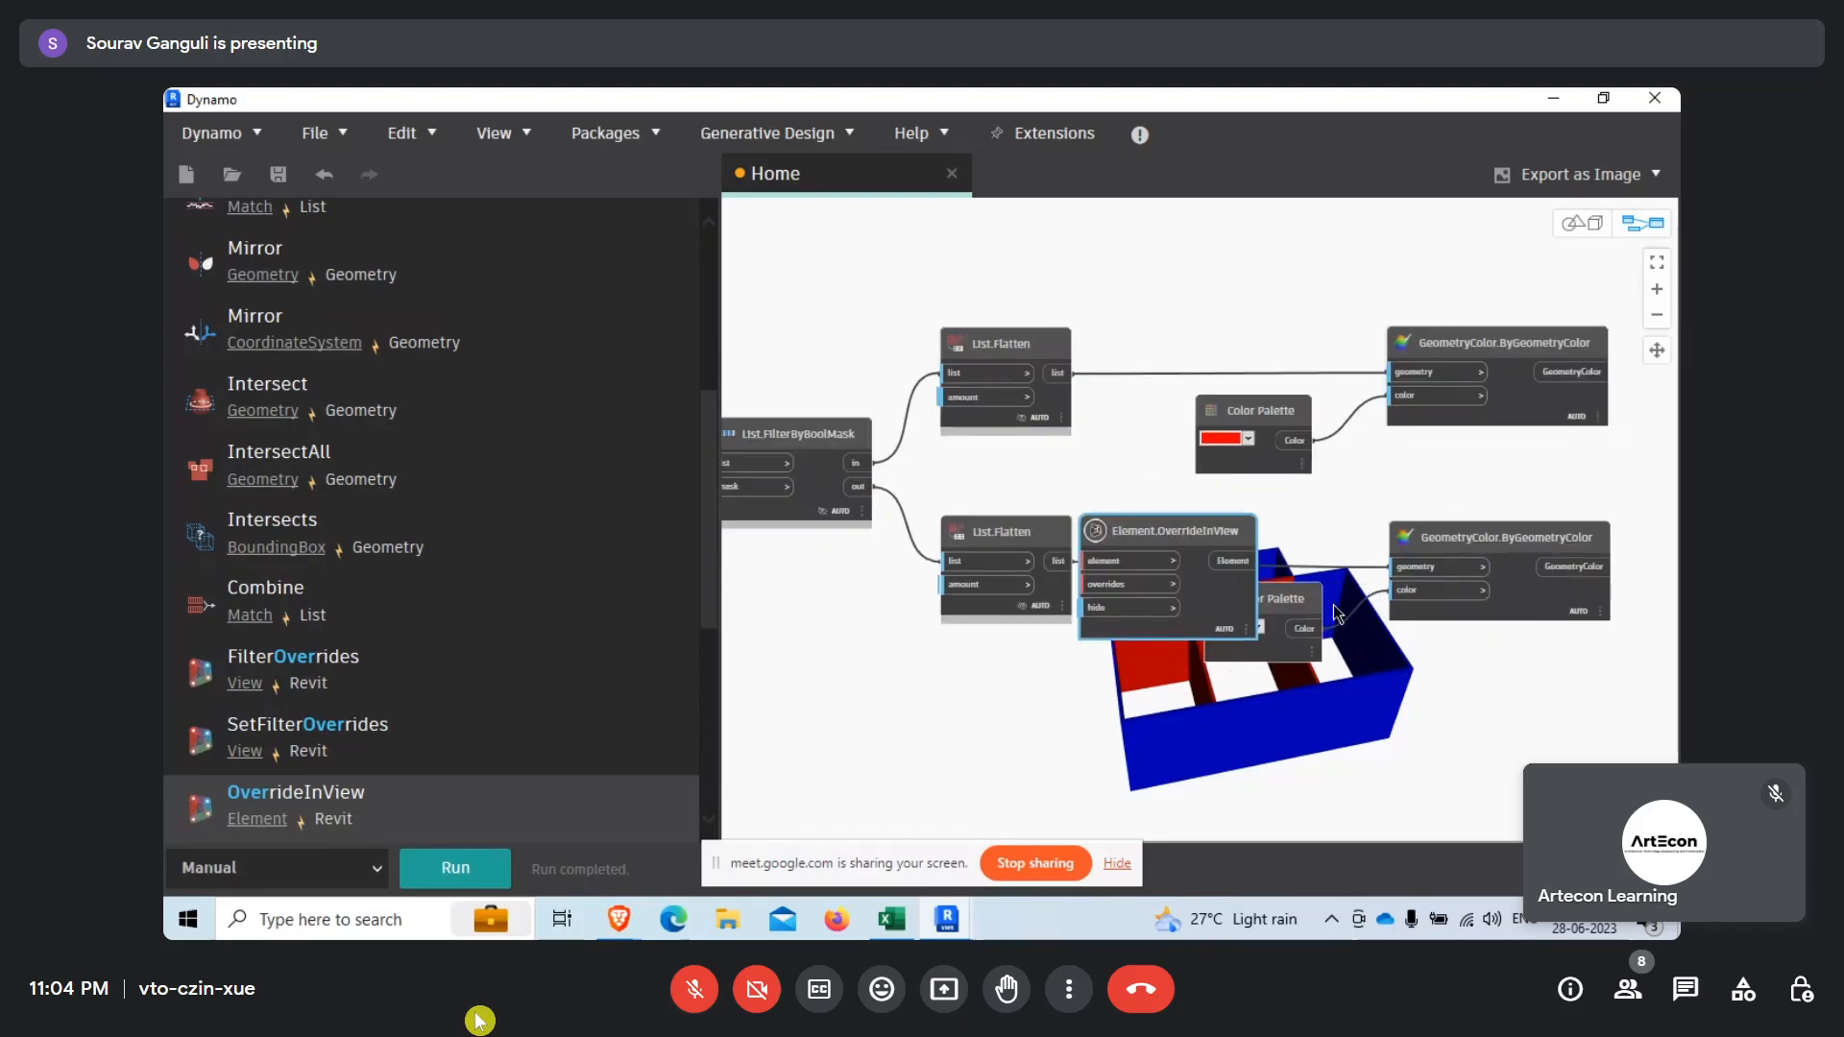
{"action": "left_click_drag", "start_coordinate": [1189, 532], "coordinate": [1179, 680]}
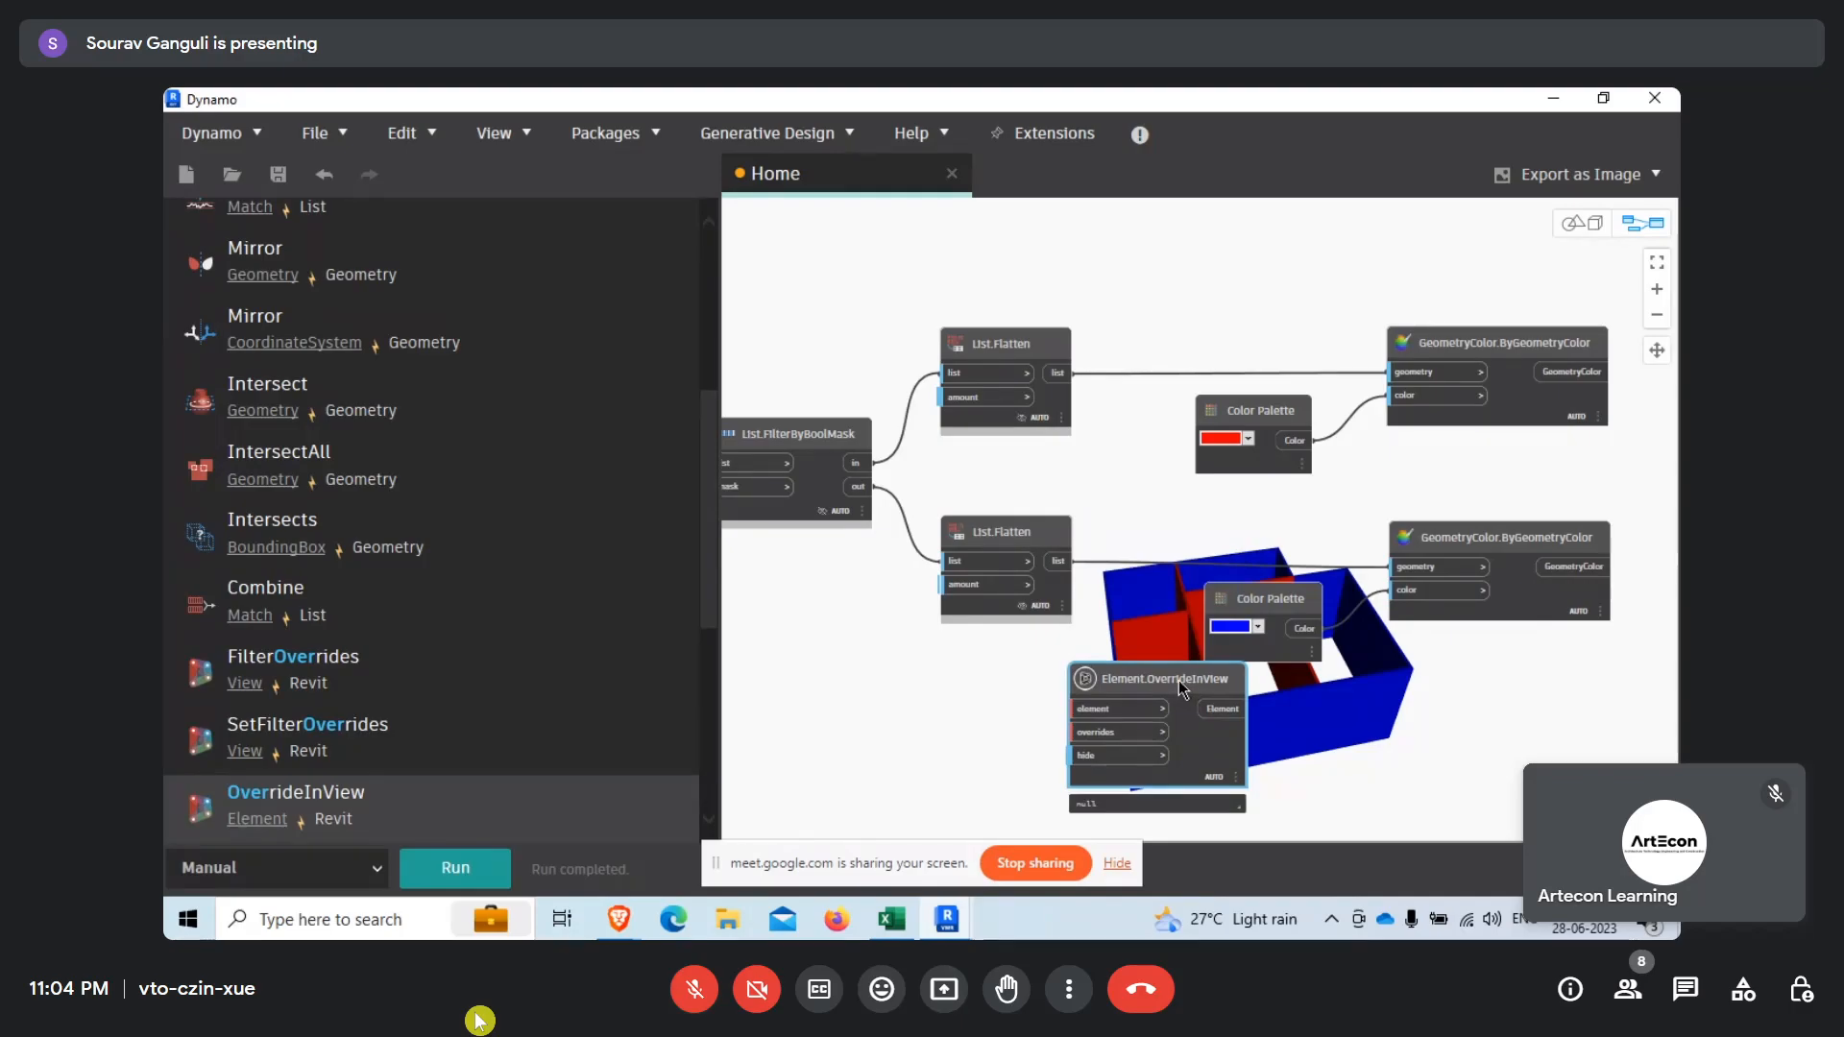
{"action": "scroll", "coordinate": [1181, 684], "scroll_direction": "up", "scroll_amount": 3}
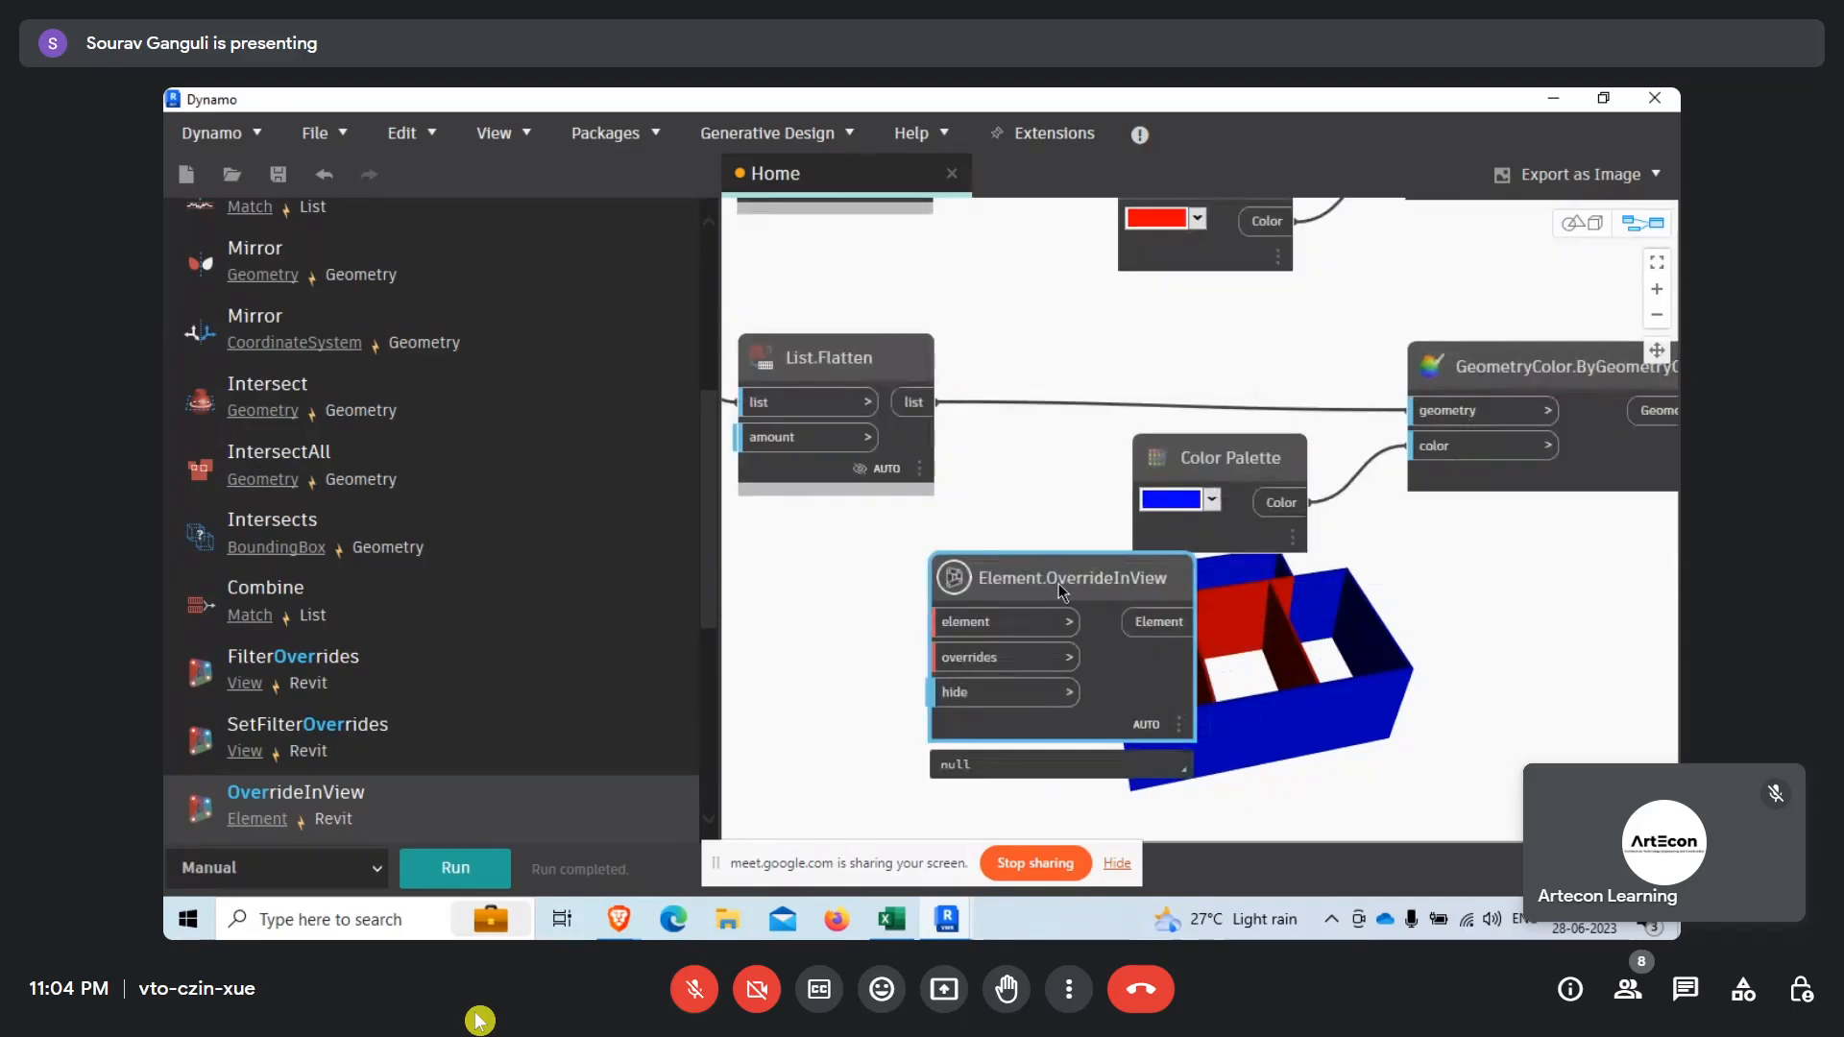
{"action": "left_click_drag", "start_coordinate": [1136, 587], "coordinate": [1143, 624]}
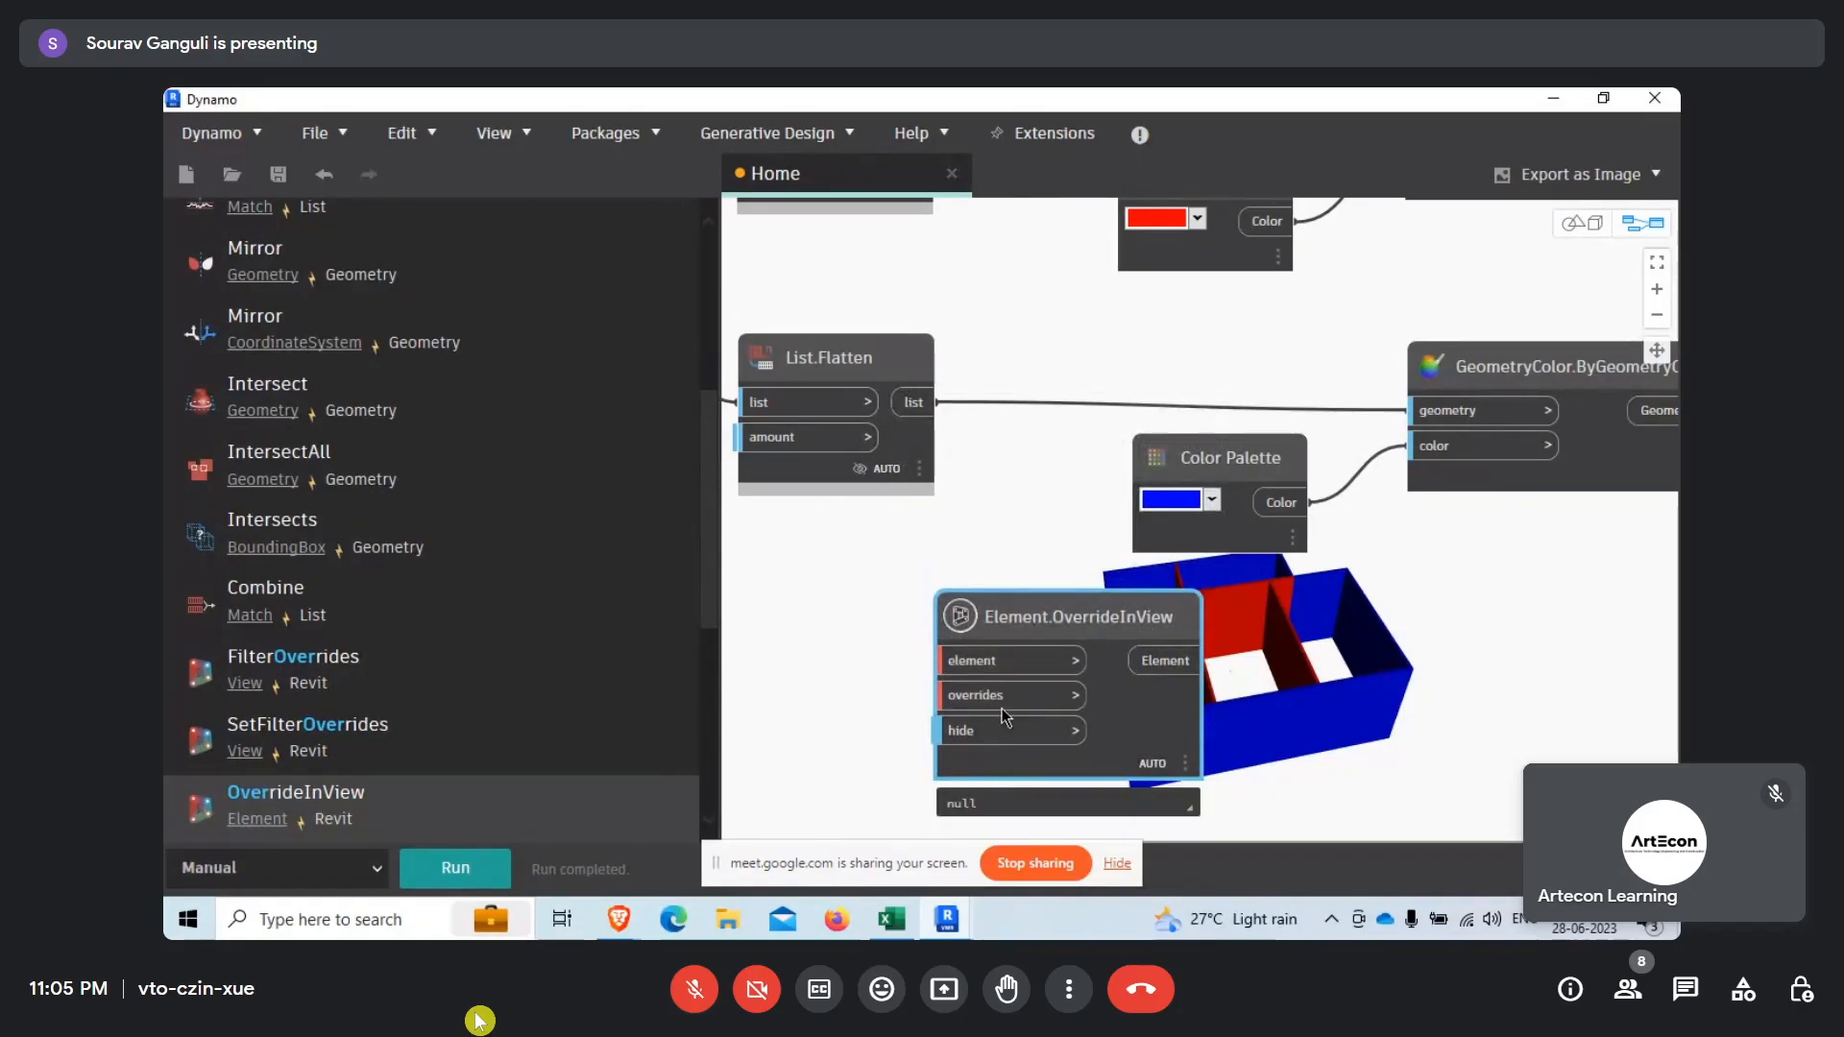
{"action": "mouse_move", "coordinate": [1005, 713]}
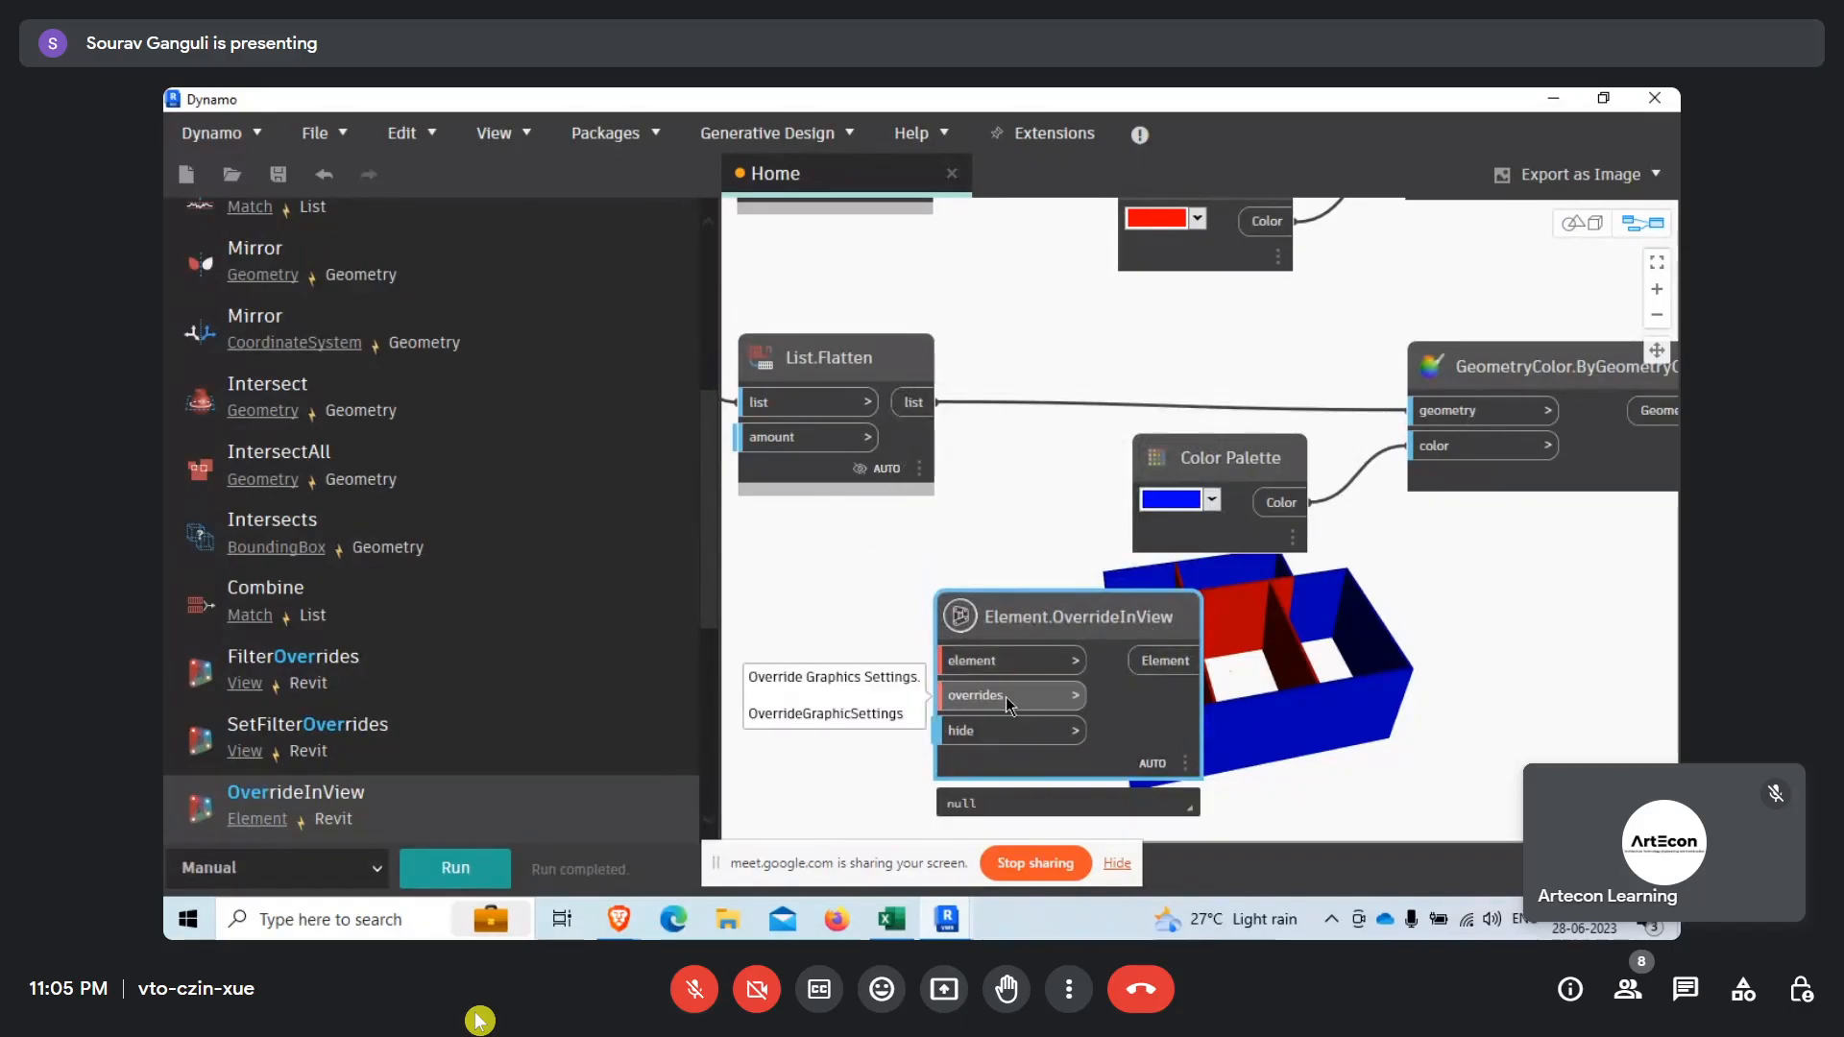
{"action": "key", "text": "Delete"}
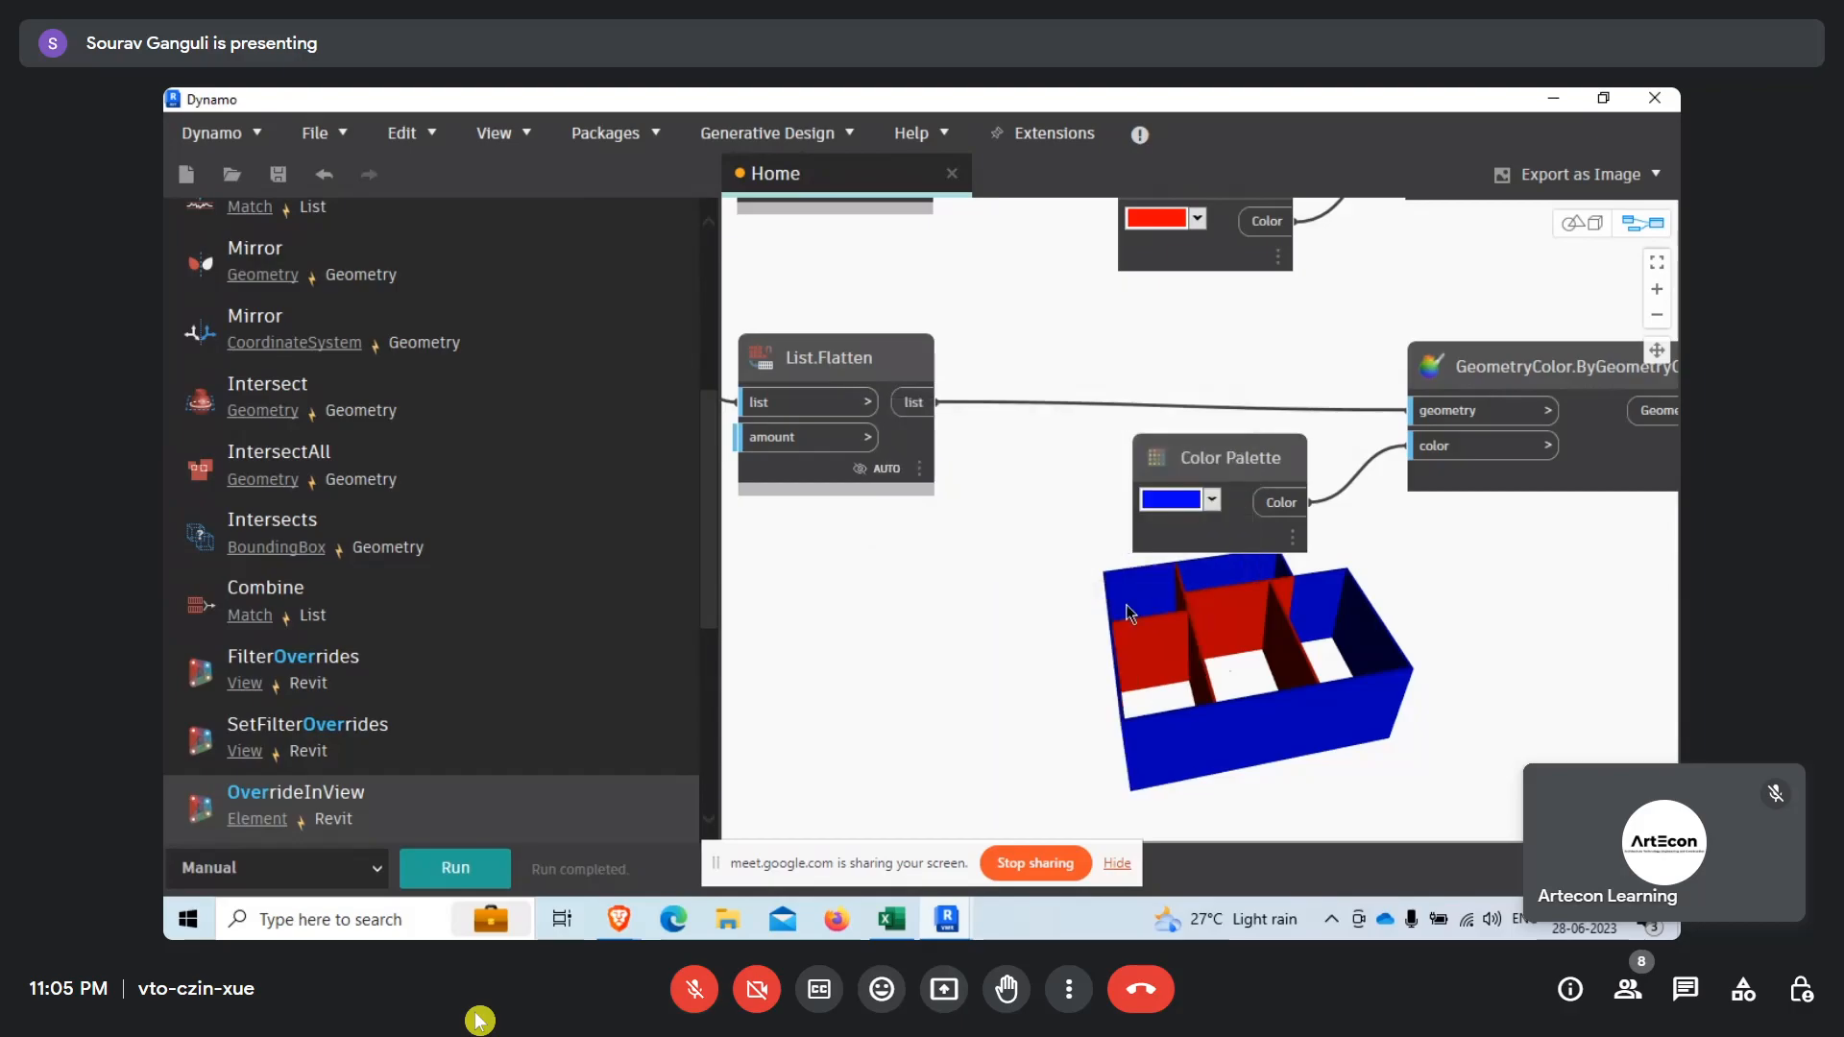
Clear the node library's search text to return to the list of node categories.
{"action": "scroll", "coordinate": [961, 567], "scroll_direction": "down", "scroll_amount": 4}
{"action": "scroll", "coordinate": [872, 428], "scroll_direction": "up", "scroll_amount": 1}
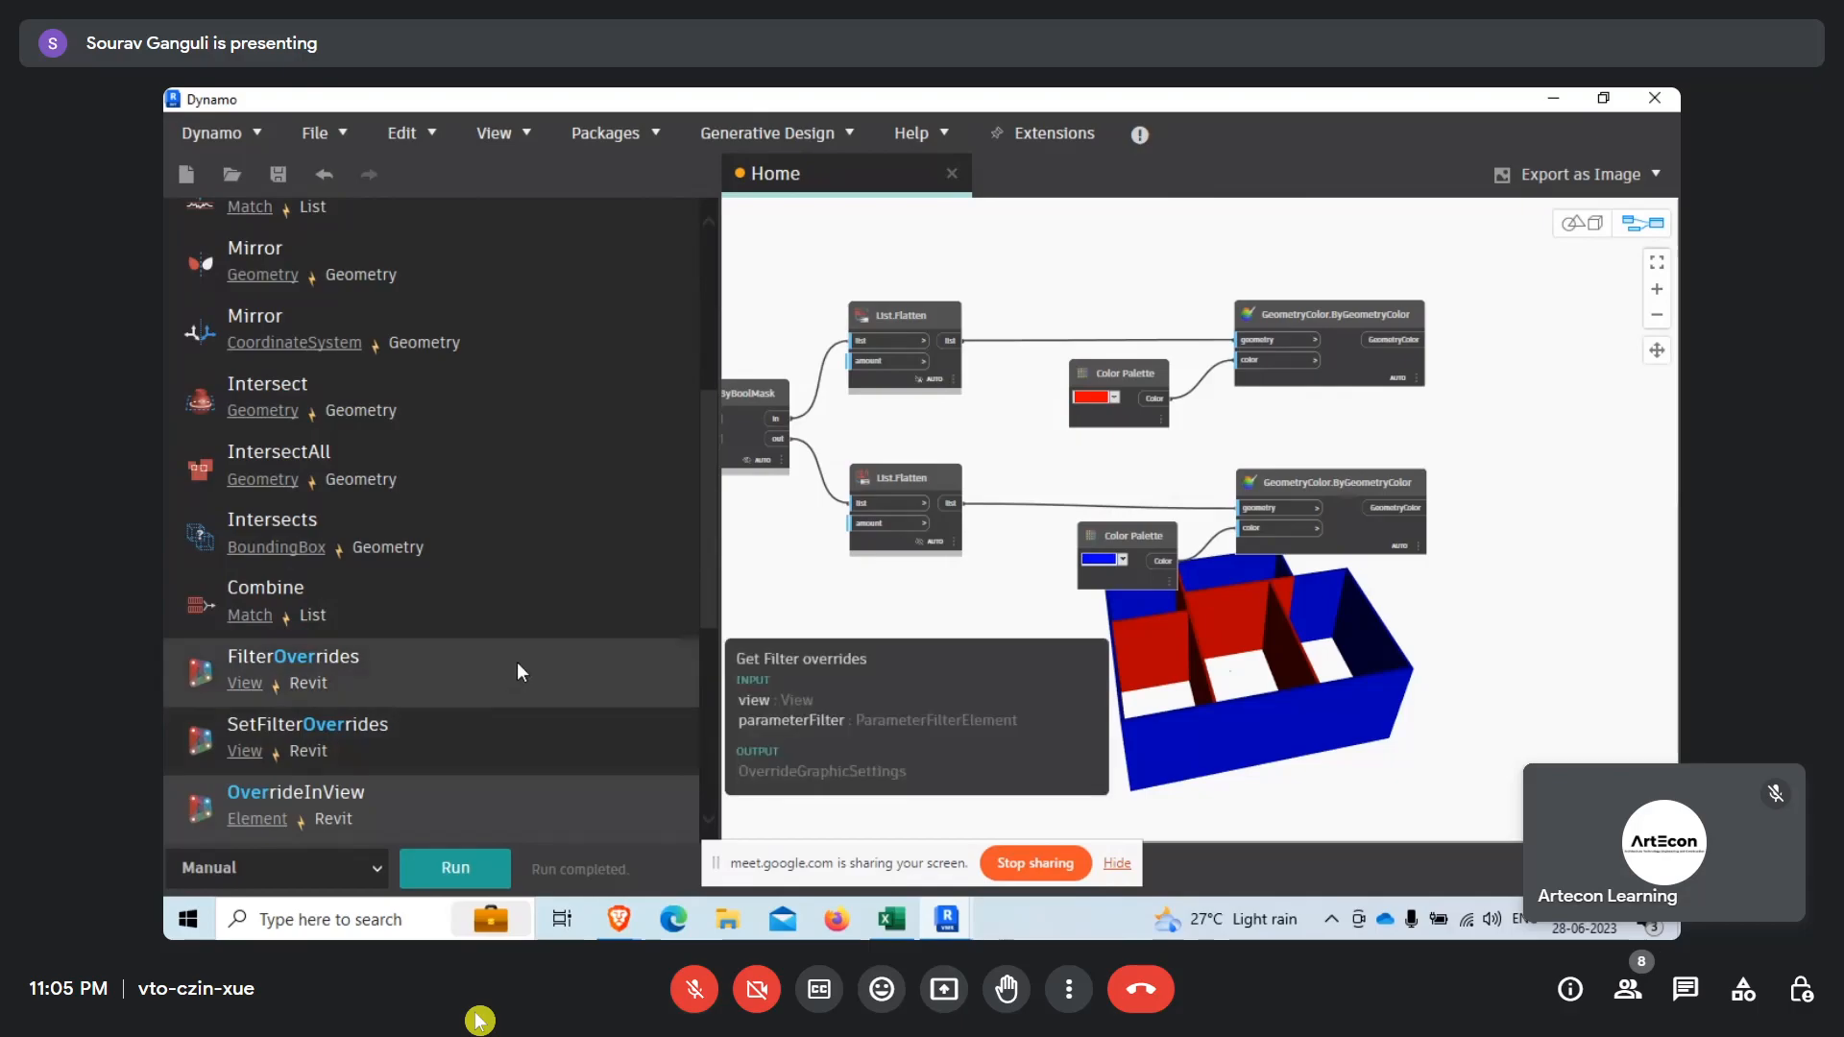
{"action": "scroll", "coordinate": [1064, 536], "scroll_direction": "up", "scroll_amount": 1}
{"action": "scroll", "coordinate": [355, 388], "scroll_direction": "up", "scroll_amount": 5}
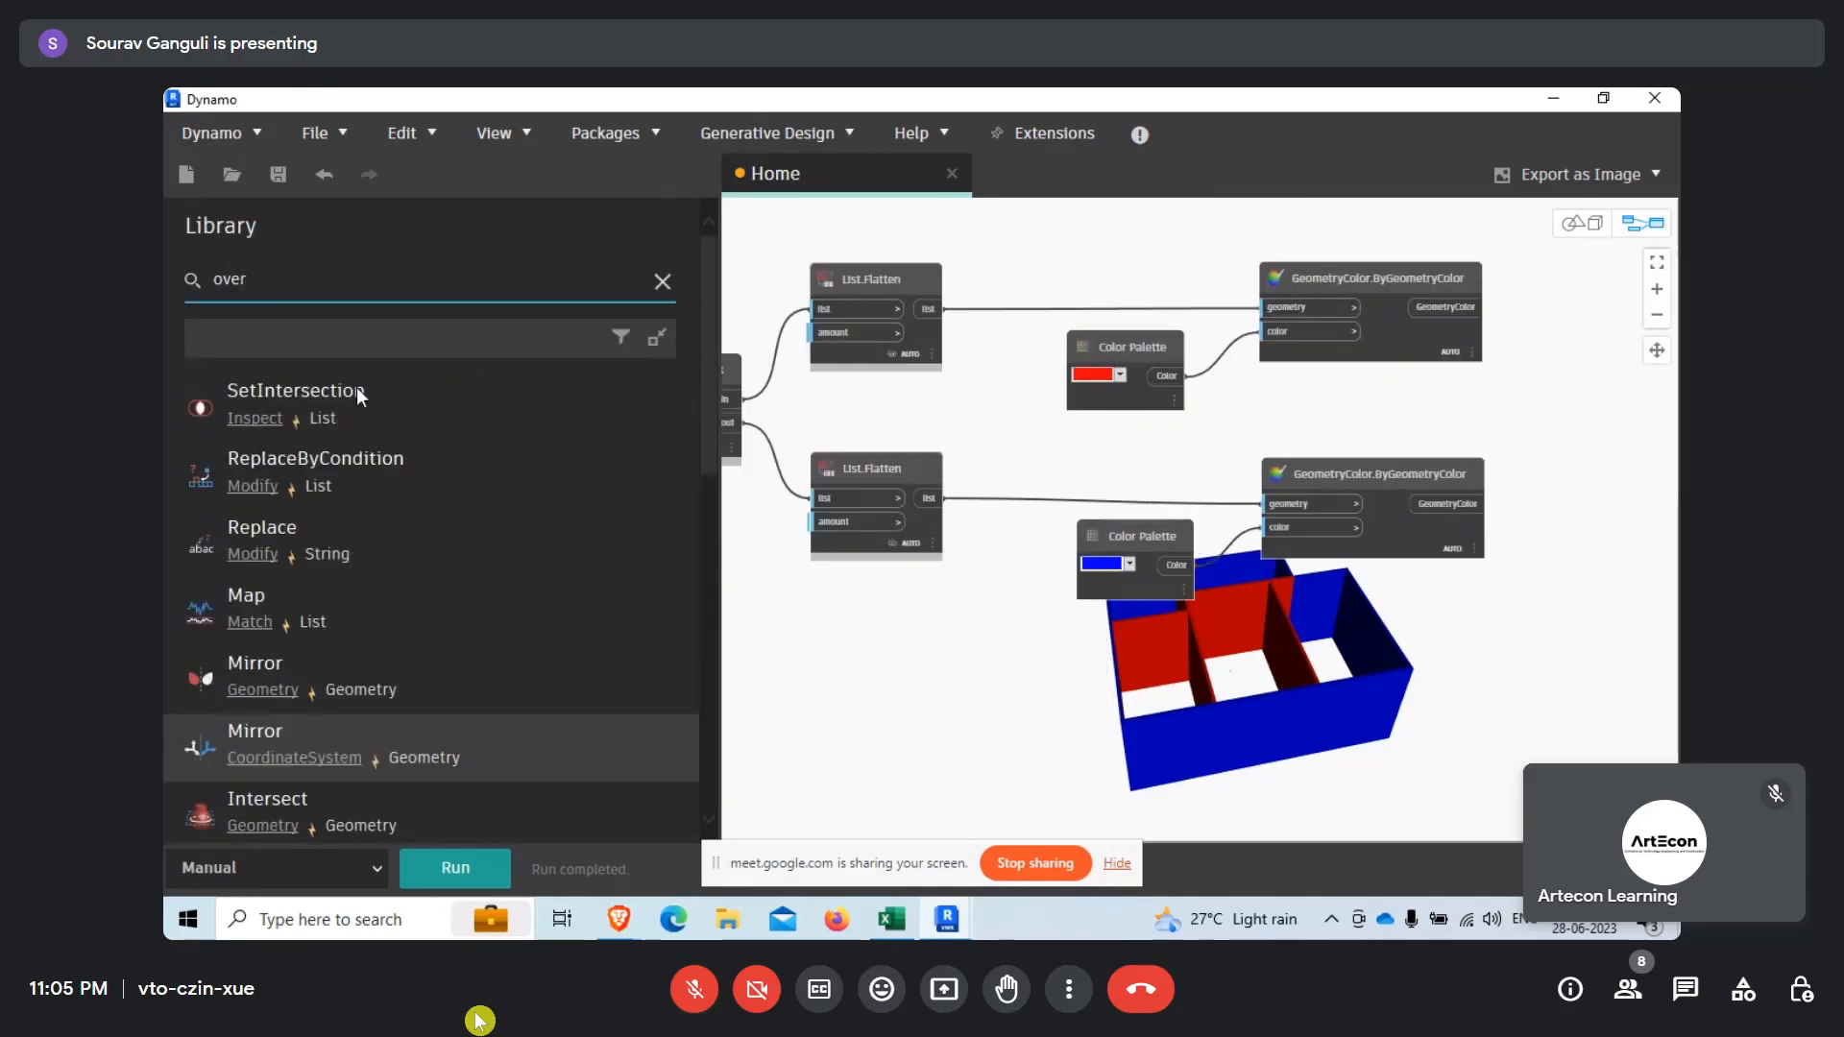
{"action": "left_click", "coordinate": [285, 288]}
{"action": "left_click", "coordinate": [663, 282]}
{"action": "scroll", "coordinate": [235, 570], "scroll_direction": "up", "scroll_amount": 8}
{"action": "scroll", "coordinate": [232, 613], "scroll_direction": "down", "scroll_amount": 3}
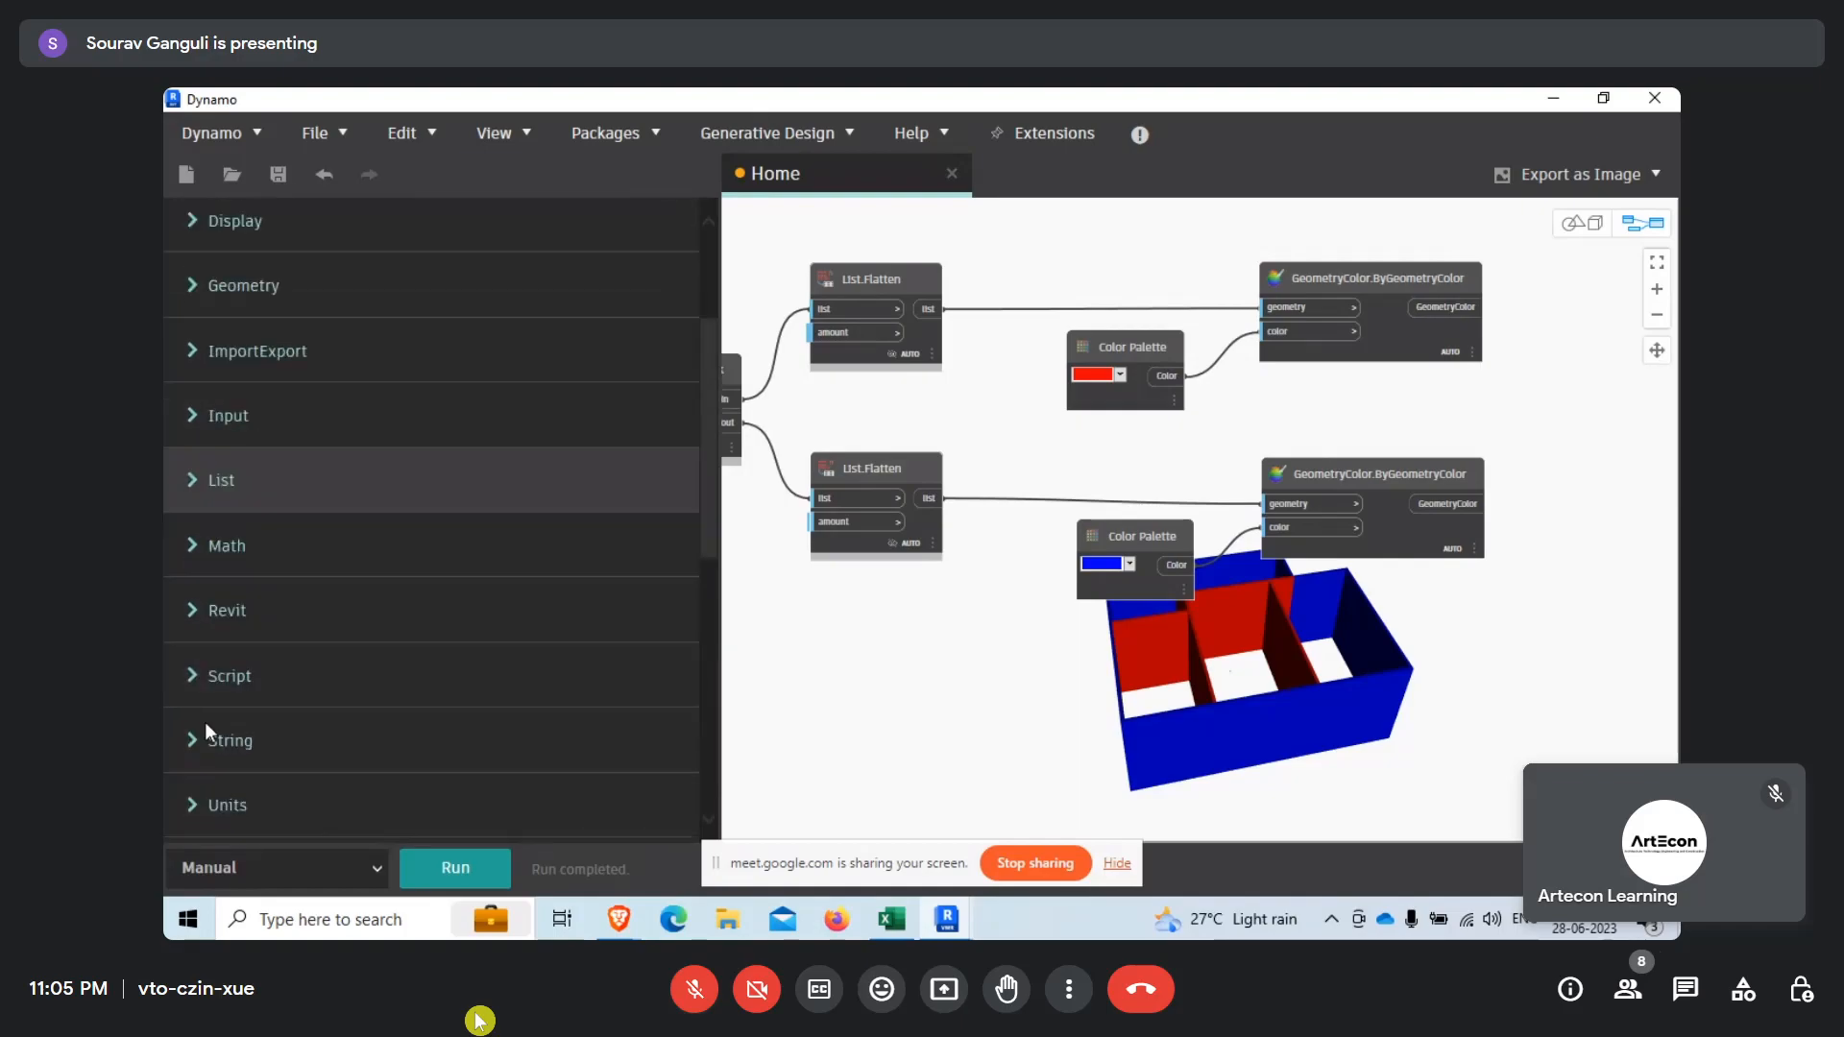
Add an Element.SetParameterByName node from the library's Revit > Elements > Element category and place it below the blue Color Palette.
{"action": "left_click", "coordinate": [196, 535]}
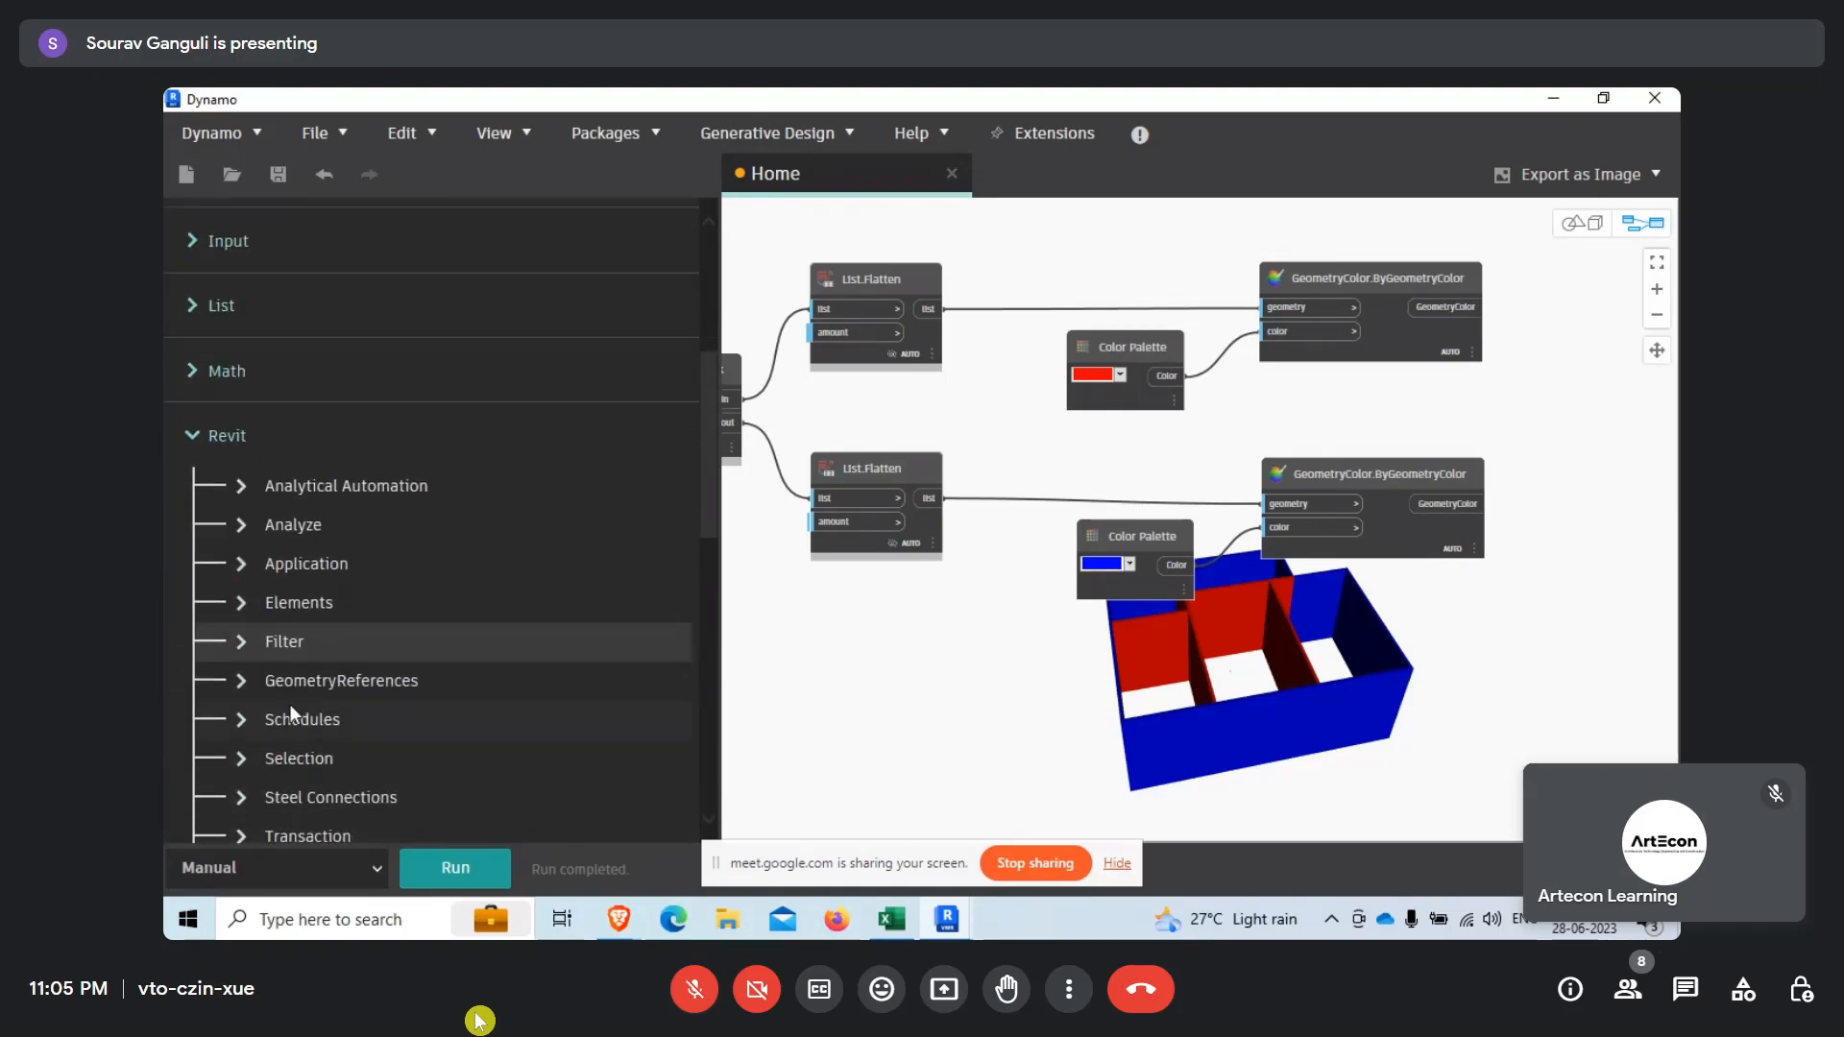
{"action": "left_click", "coordinate": [251, 605]}
{"action": "scroll", "coordinate": [350, 647], "scroll_direction": "down", "scroll_amount": 2}
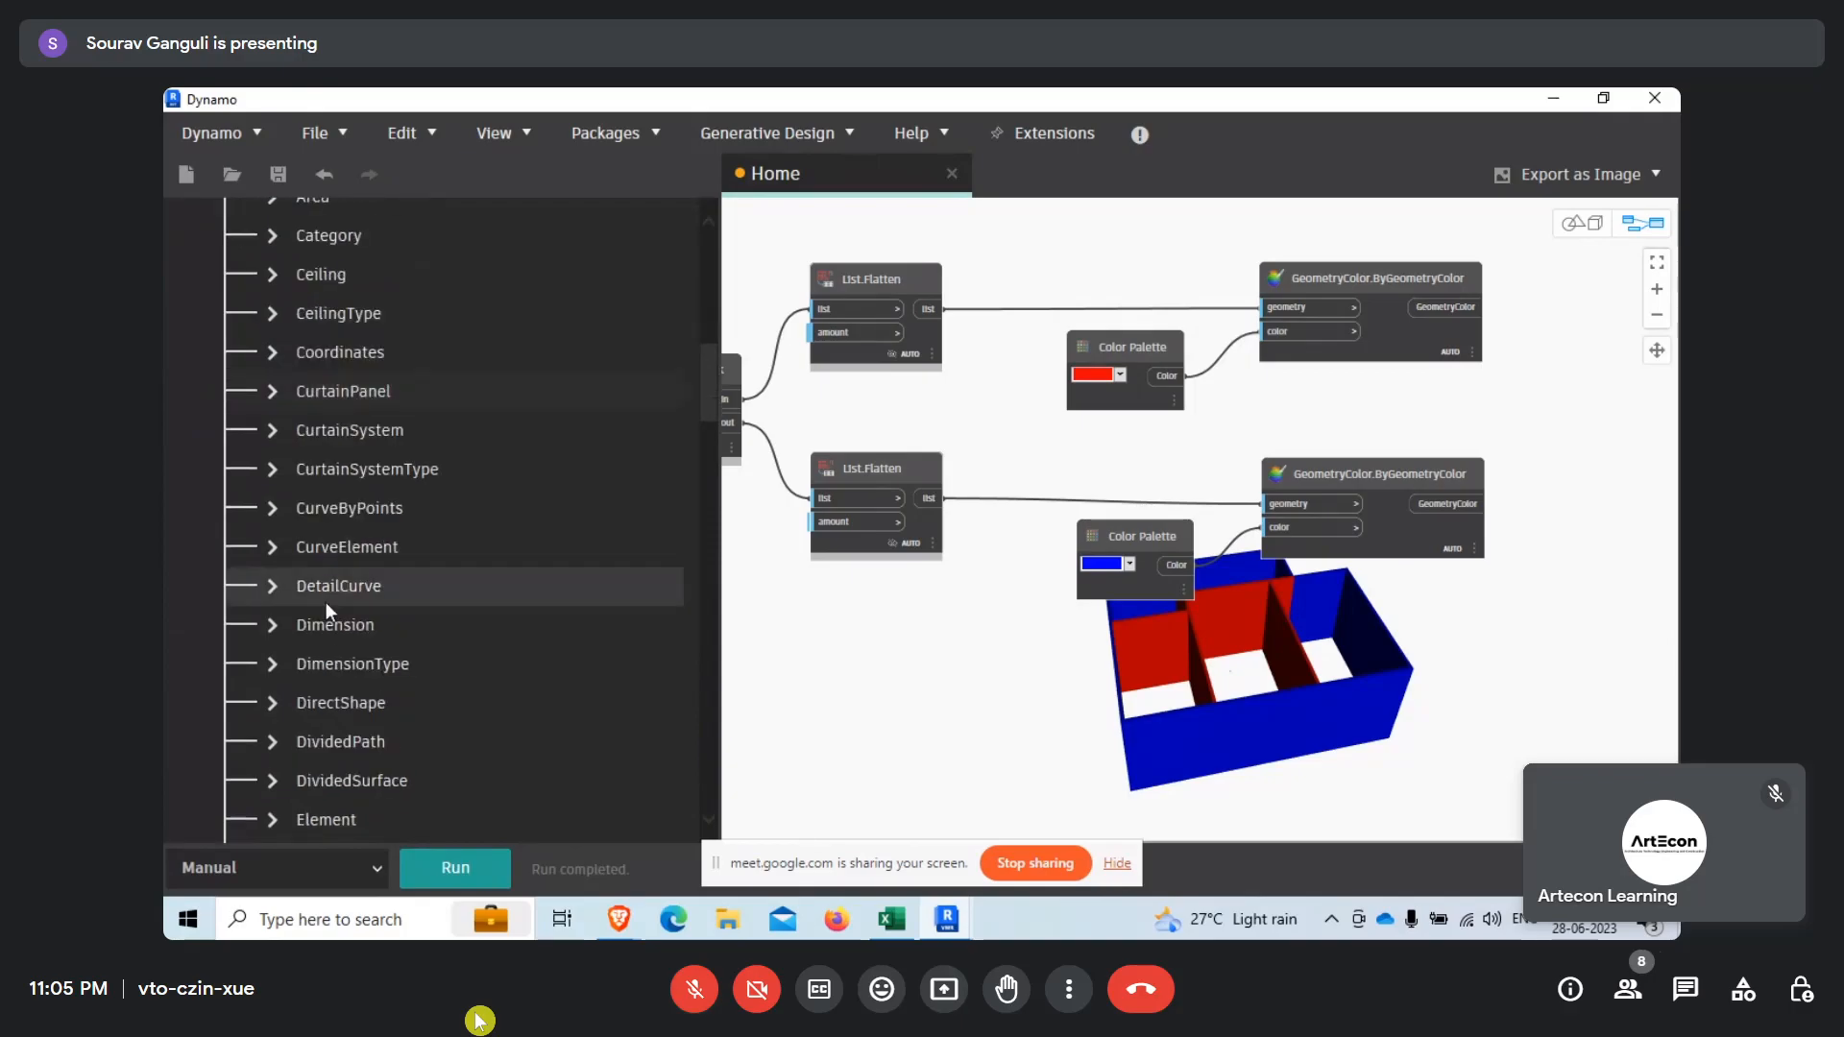
{"action": "scroll", "coordinate": [303, 659], "scroll_direction": "up", "scroll_amount": 2}
{"action": "scroll", "coordinate": [308, 576], "scroll_direction": "down", "scroll_amount": 5}
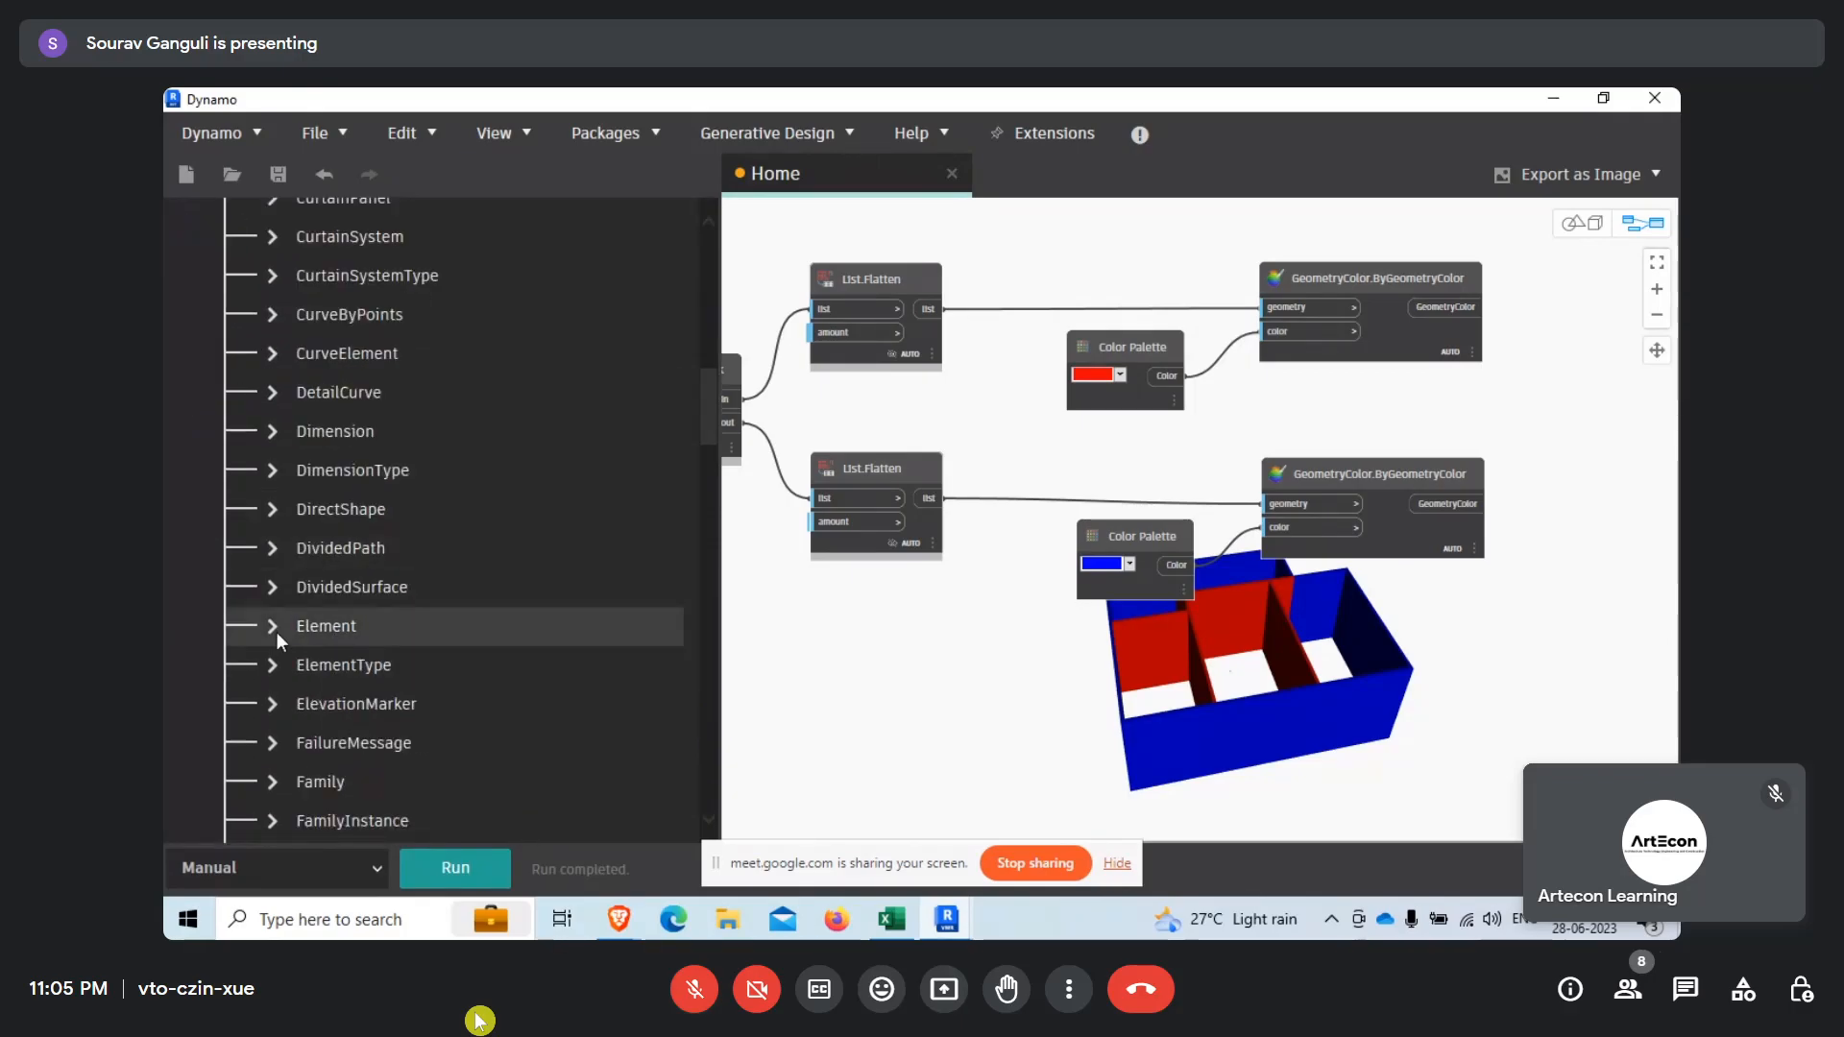
{"action": "left_click", "coordinate": [274, 628]}
{"action": "scroll", "coordinate": [457, 685], "scroll_direction": "down", "scroll_amount": 3}
{"action": "scroll", "coordinate": [424, 720], "scroll_direction": "down", "scroll_amount": 3}
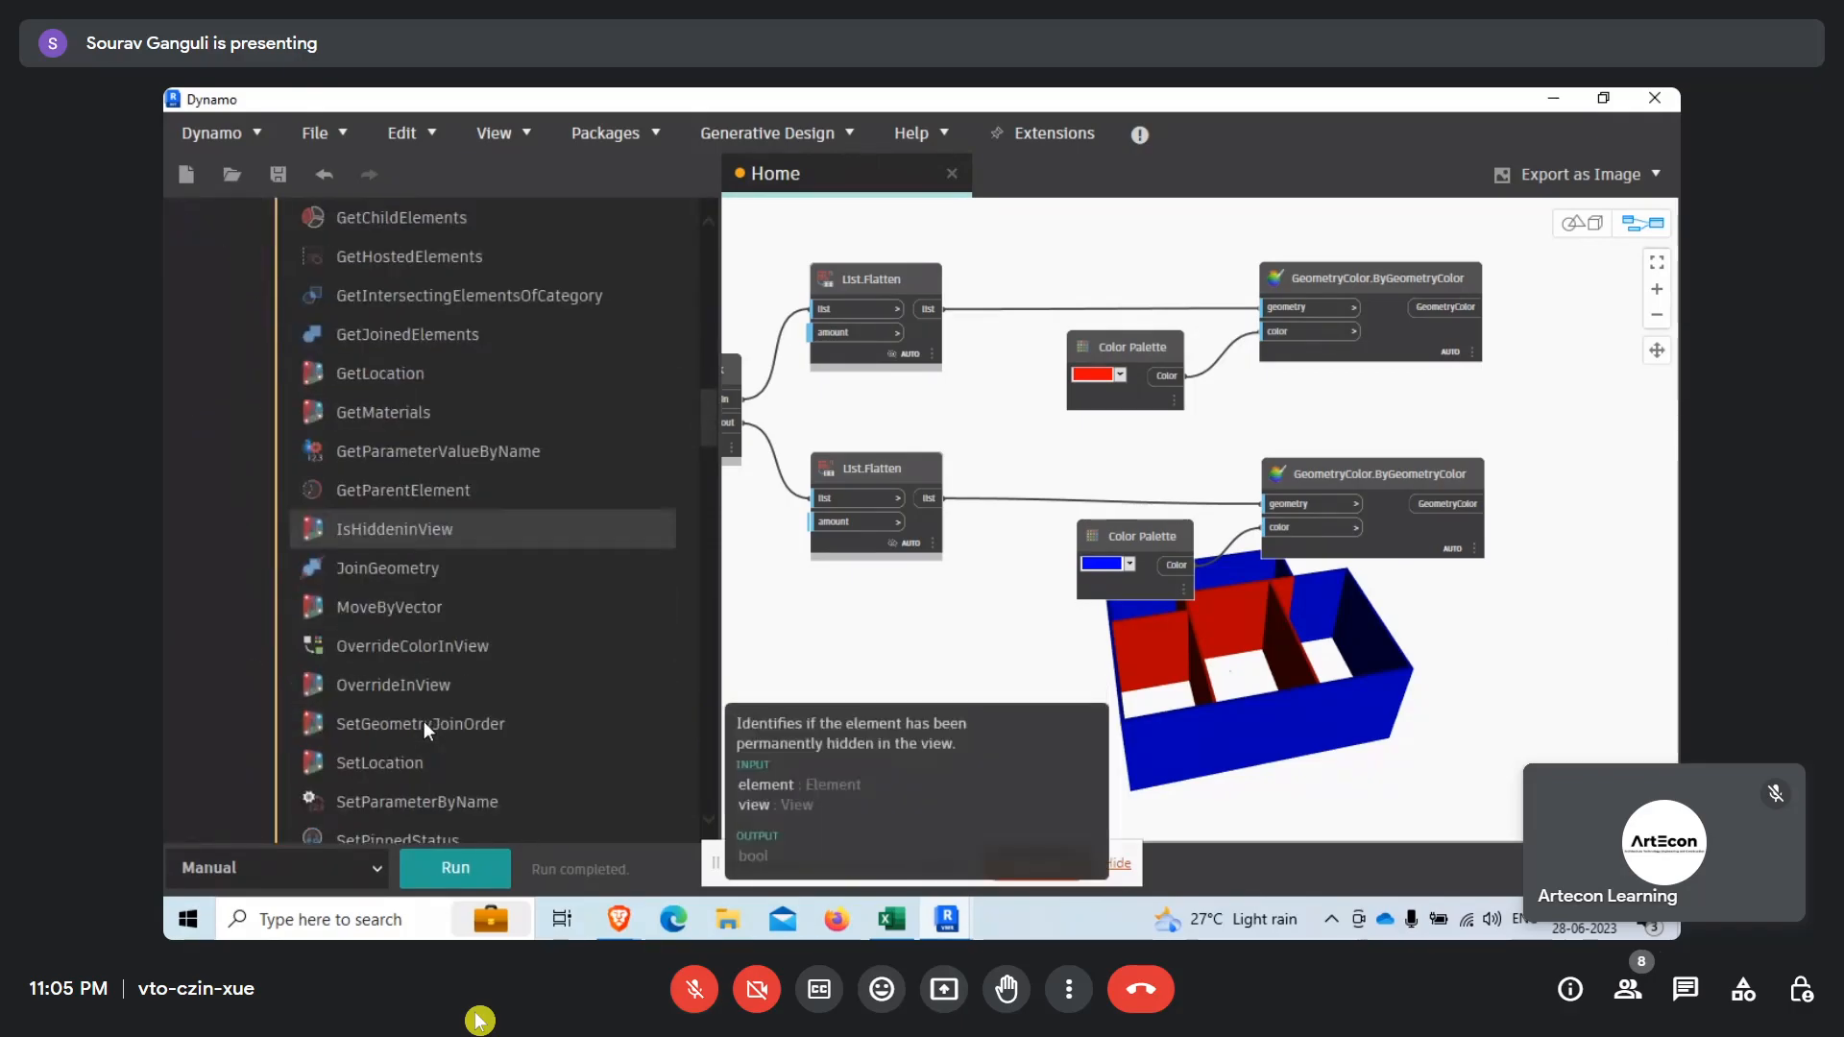
{"action": "left_click", "coordinate": [376, 805]}
{"action": "left_click_drag", "start_coordinate": [1304, 602], "coordinate": [1025, 684]}
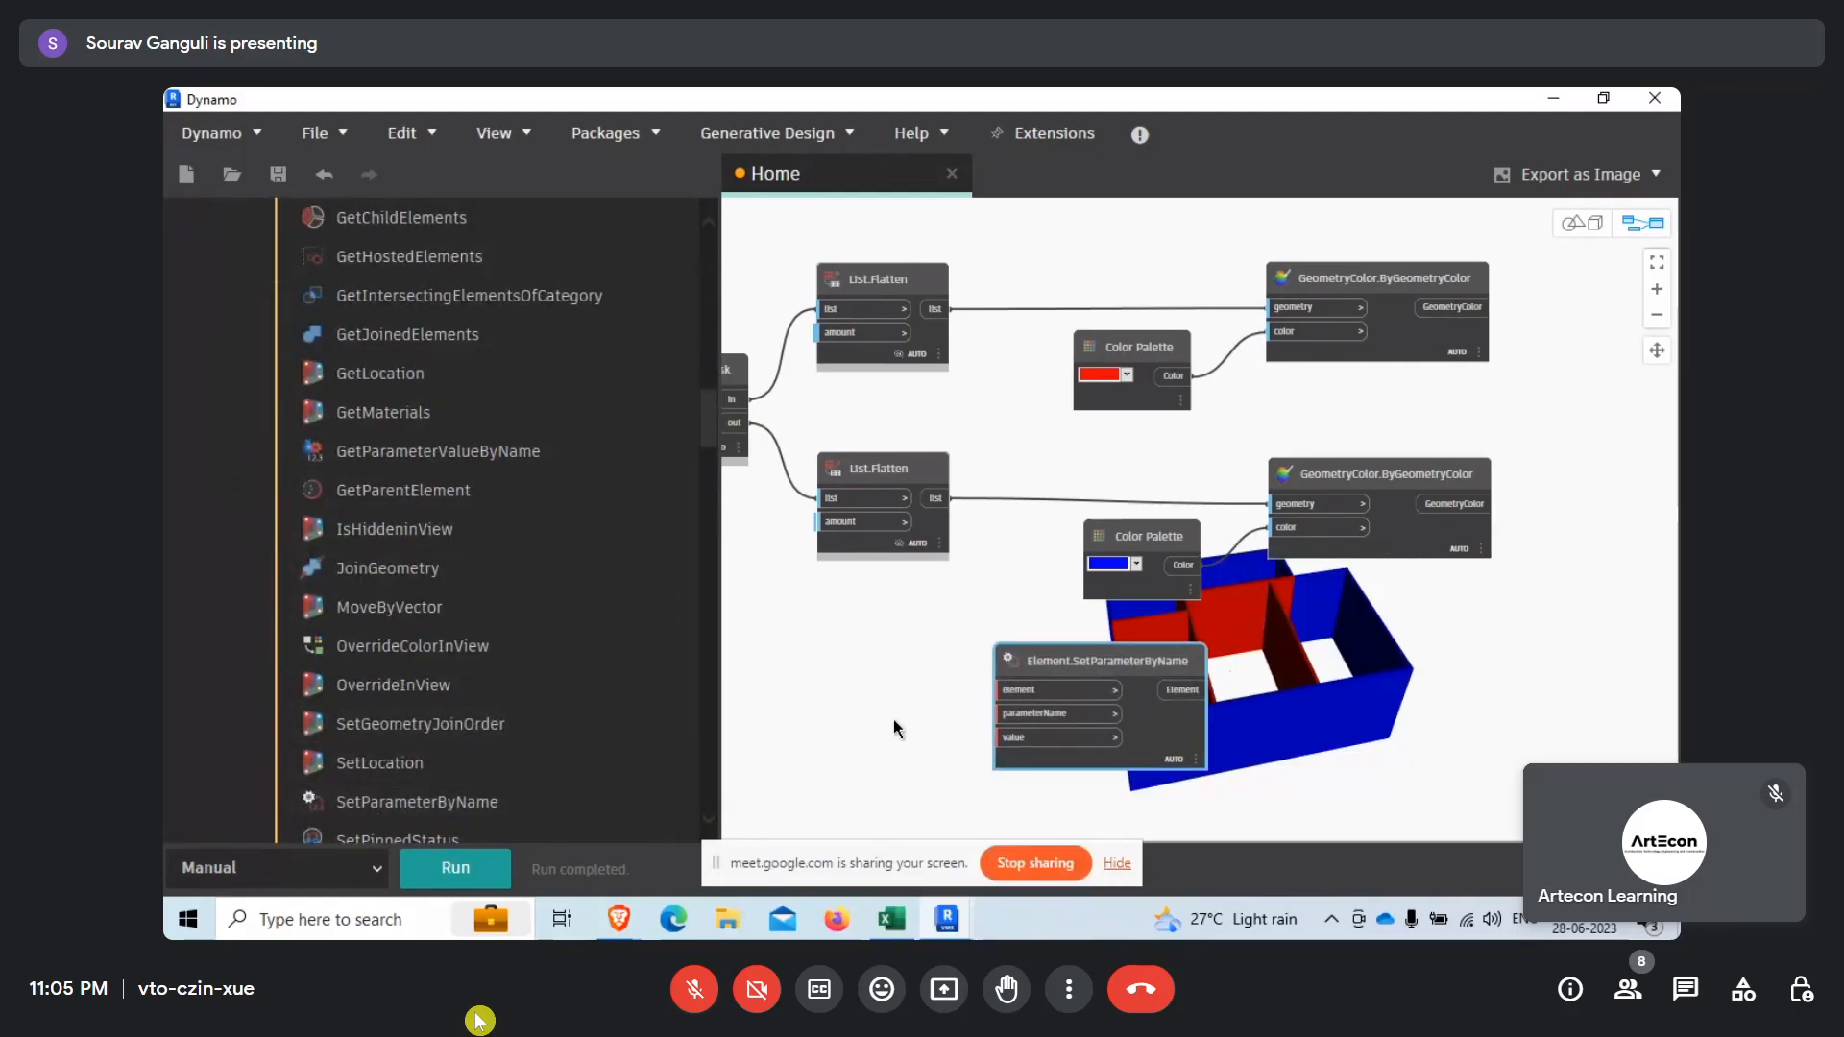
{"action": "scroll", "coordinate": [1239, 598], "scroll_direction": "down", "scroll_amount": 5}
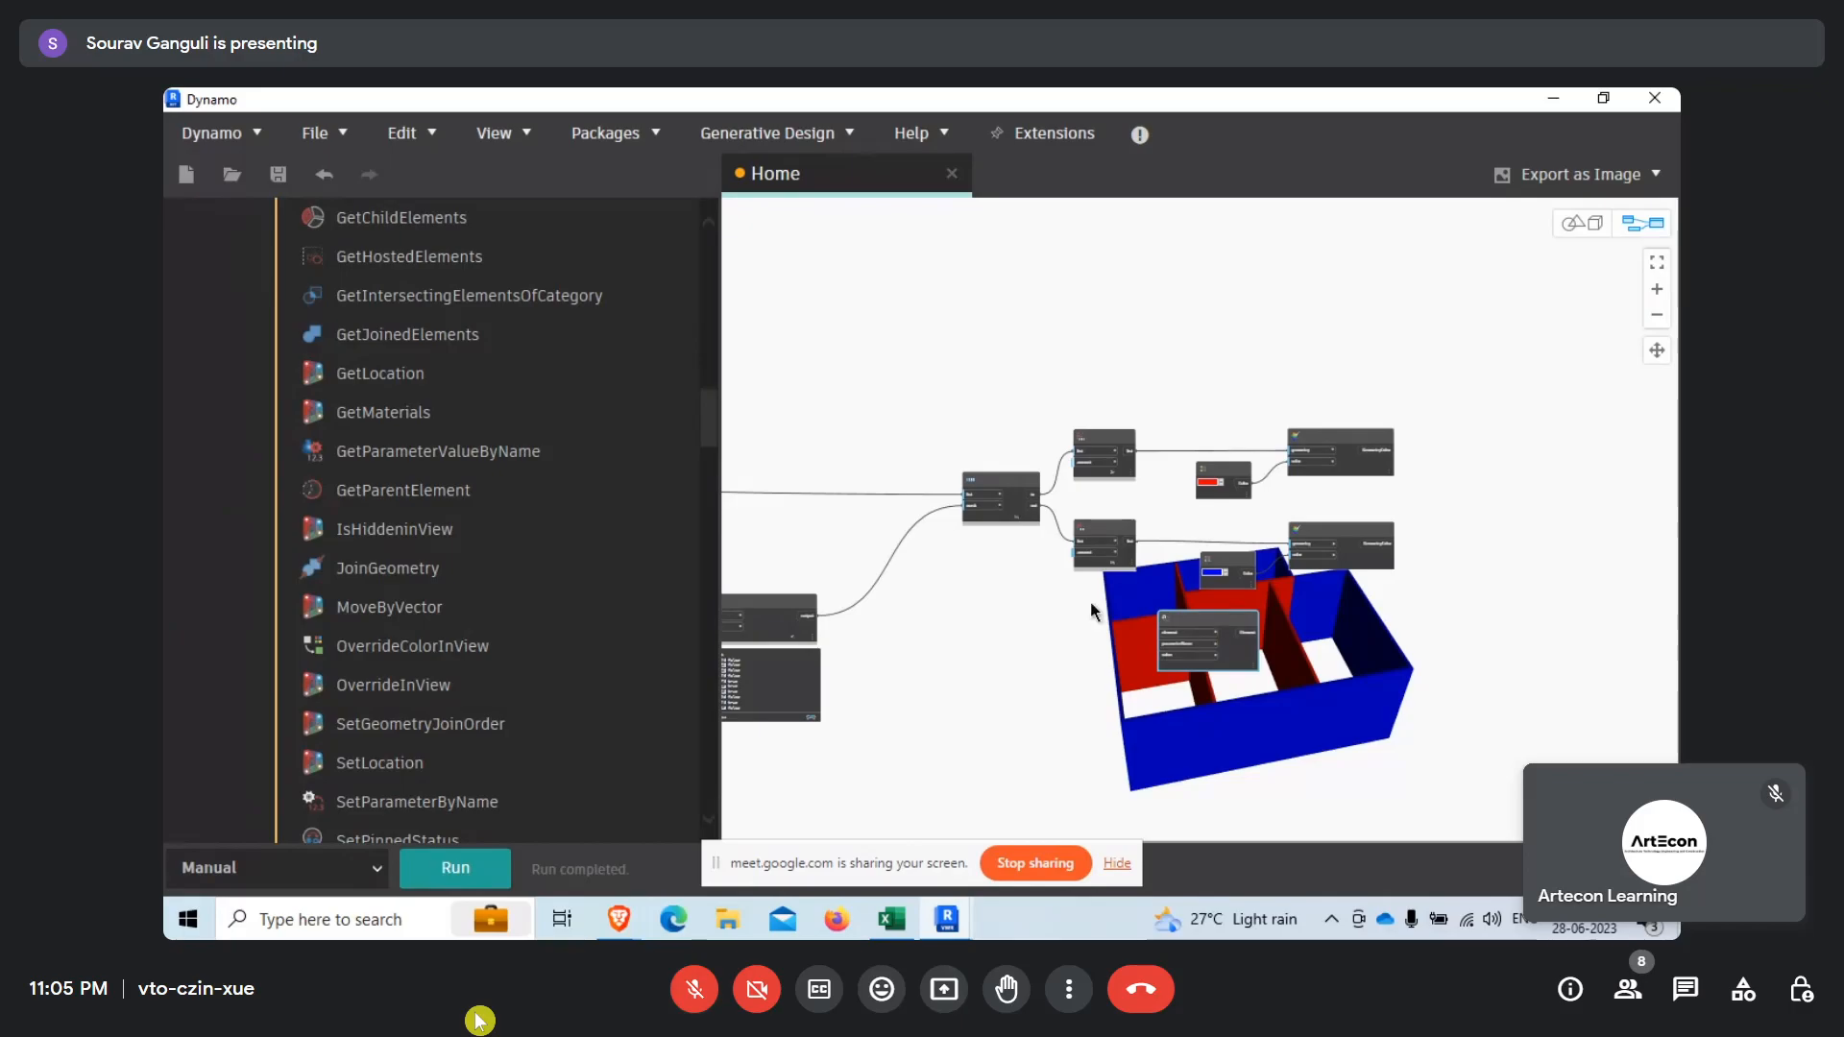
{"action": "scroll", "coordinate": [1094, 586], "scroll_direction": "up", "scroll_amount": 5}
{"action": "left_click_drag", "start_coordinate": [1153, 526], "coordinate": [1212, 713]}
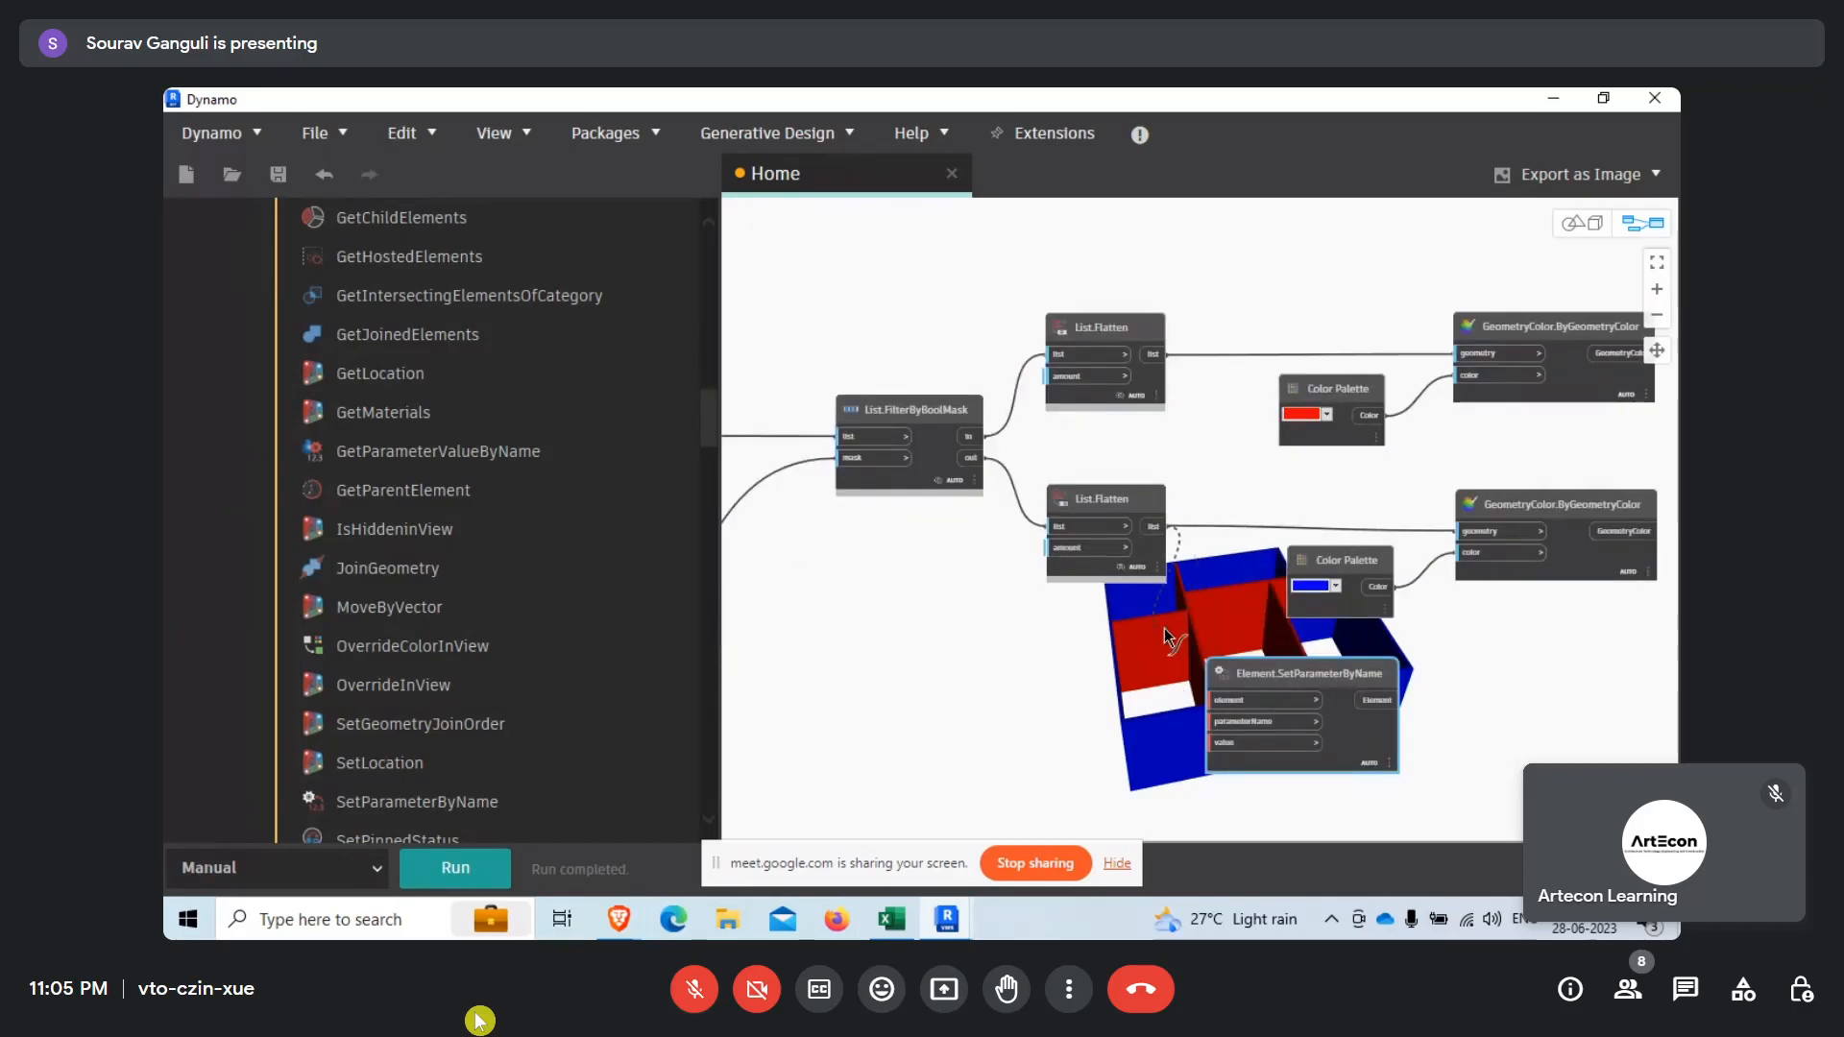
{"action": "left_click", "coordinate": [1170, 682]}
Duplicate the List.FilterByBoolMask node and place the copy below the original, near the Element.SetParameterByName node.
{"action": "scroll", "coordinate": [1208, 595], "scroll_direction": "down", "scroll_amount": 1}
{"action": "middle_click_drag", "start_coordinate": [1040, 616], "coordinate": [1106, 537]}
{"action": "left_click", "coordinate": [1037, 355]}
{"action": "key", "text": "ctrl+c"}
{"action": "key", "text": "ctrl+v"}
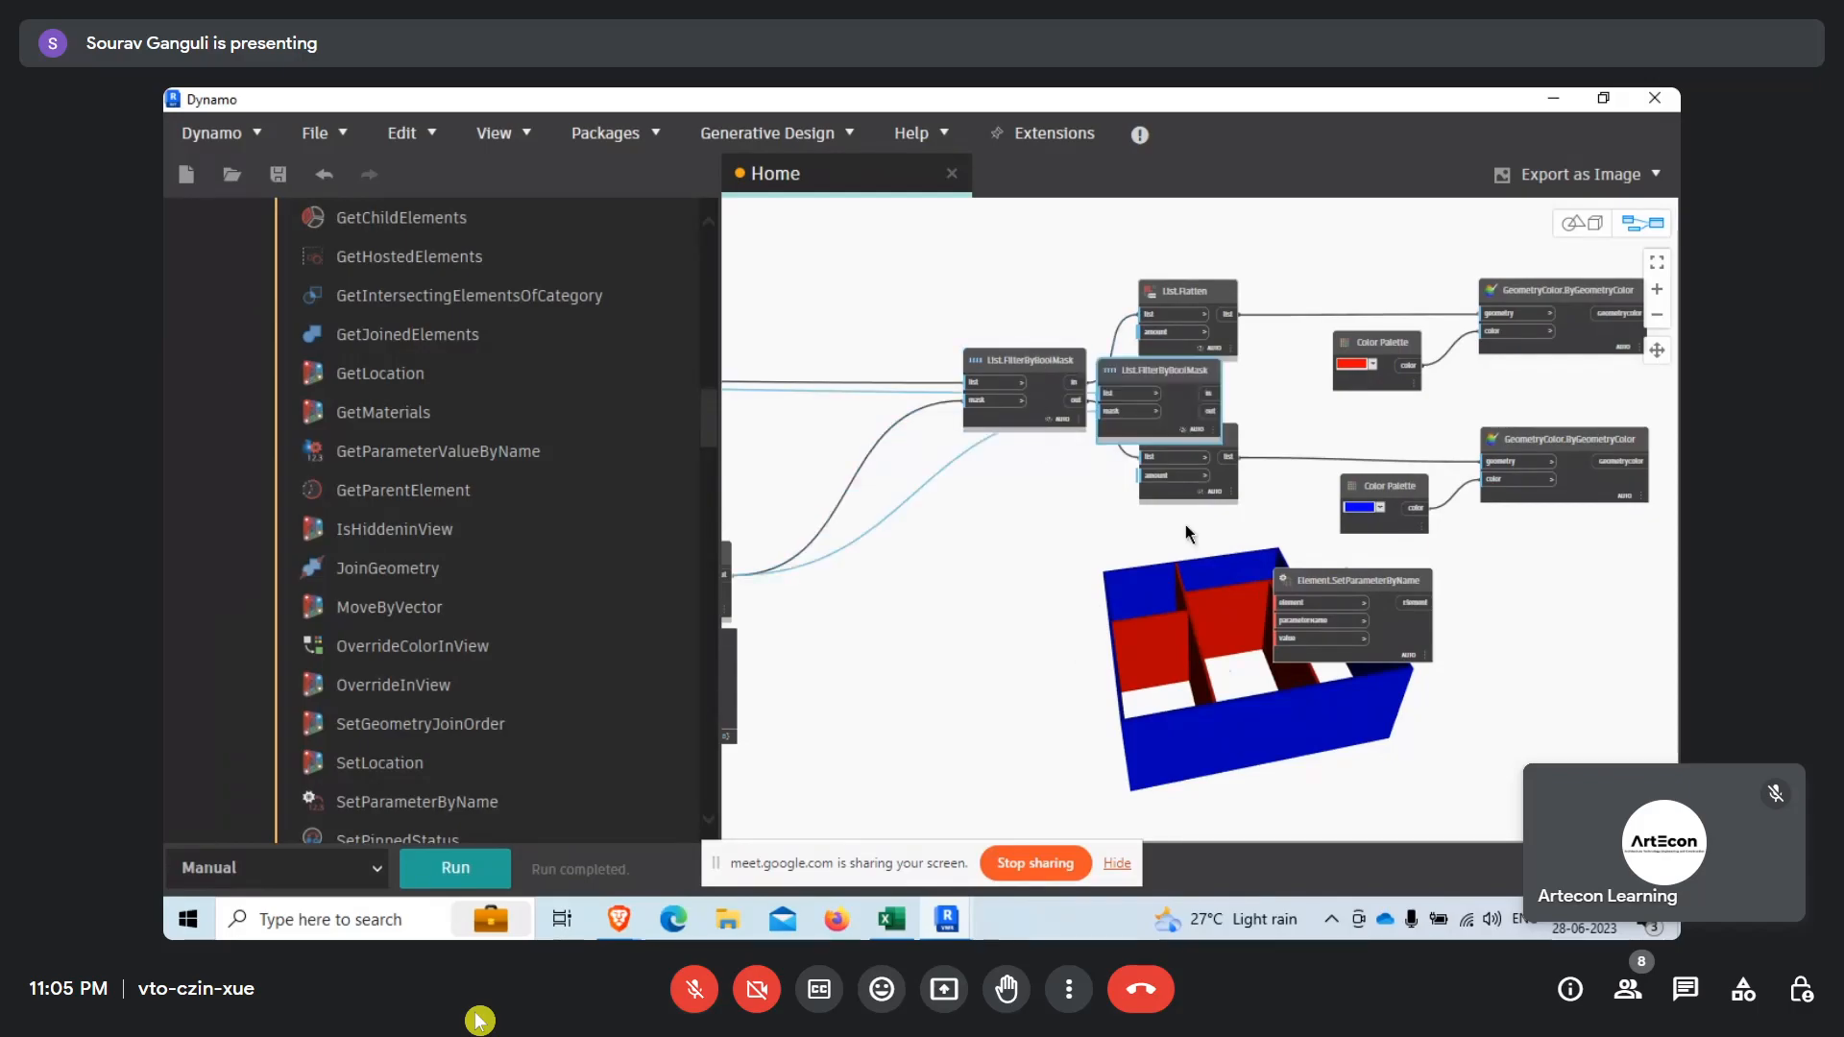
{"action": "left_click_drag", "start_coordinate": [1153, 413], "coordinate": [1120, 742]}
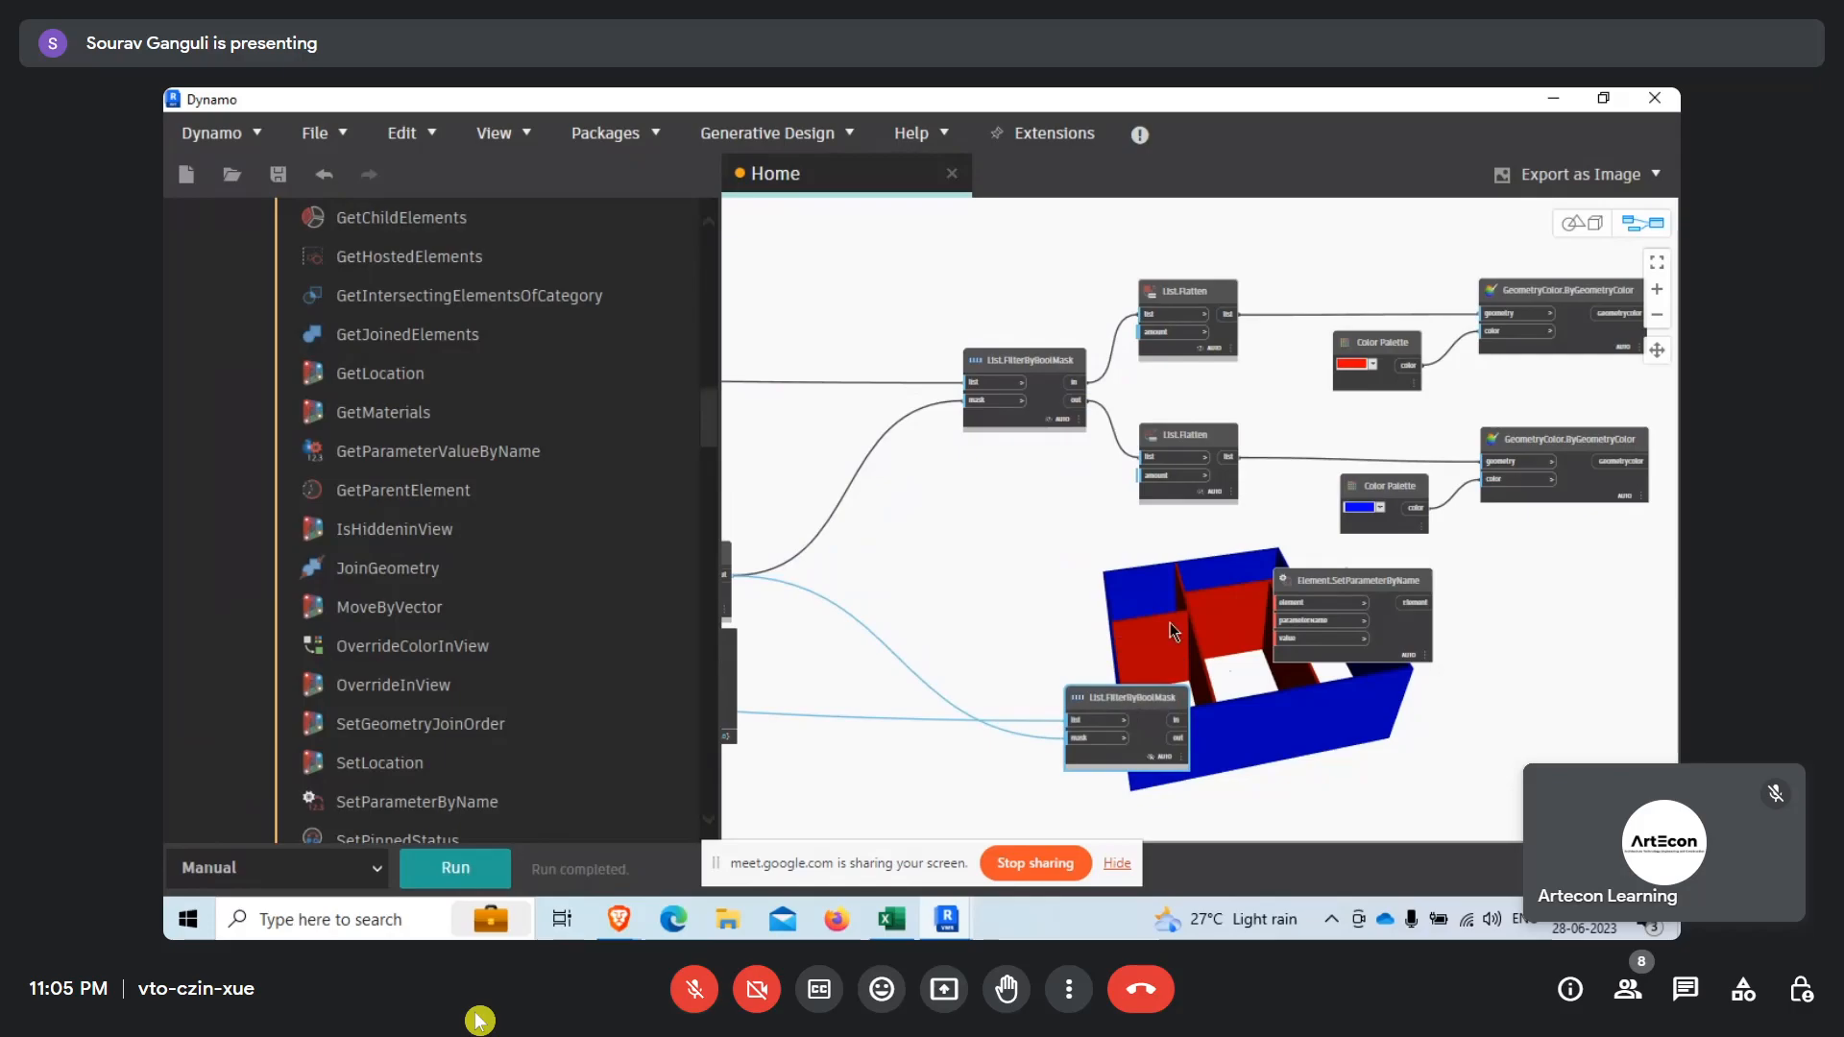
Connect the Elements output of the walls' All Elements of Category node to the copied List.FilterByBoolMask node's list input.
{"action": "scroll", "coordinate": [1169, 630], "scroll_direction": "down", "scroll_amount": 10}
{"action": "scroll", "coordinate": [1091, 611], "scroll_direction": "up", "scroll_amount": 10}
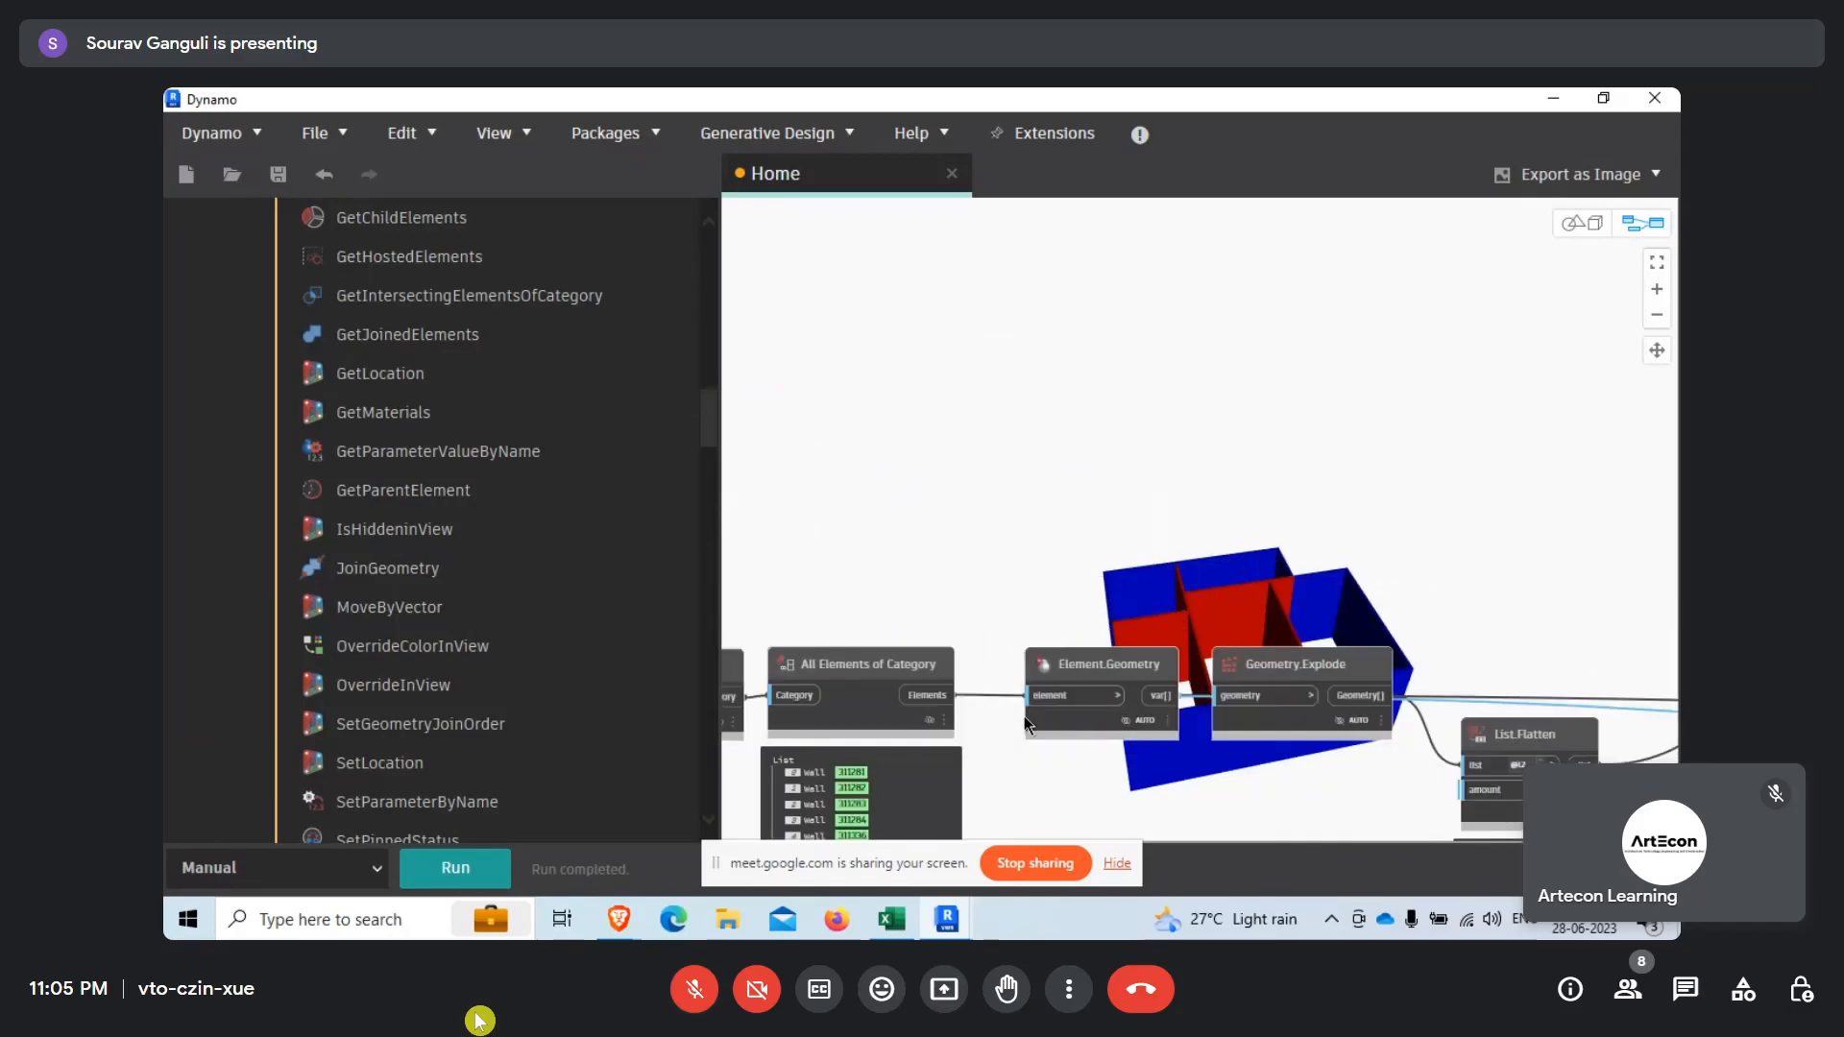
{"action": "left_click_drag", "start_coordinate": [946, 695], "coordinate": [999, 544]}
{"action": "scroll", "coordinate": [958, 507], "scroll_direction": "down", "scroll_amount": 8}
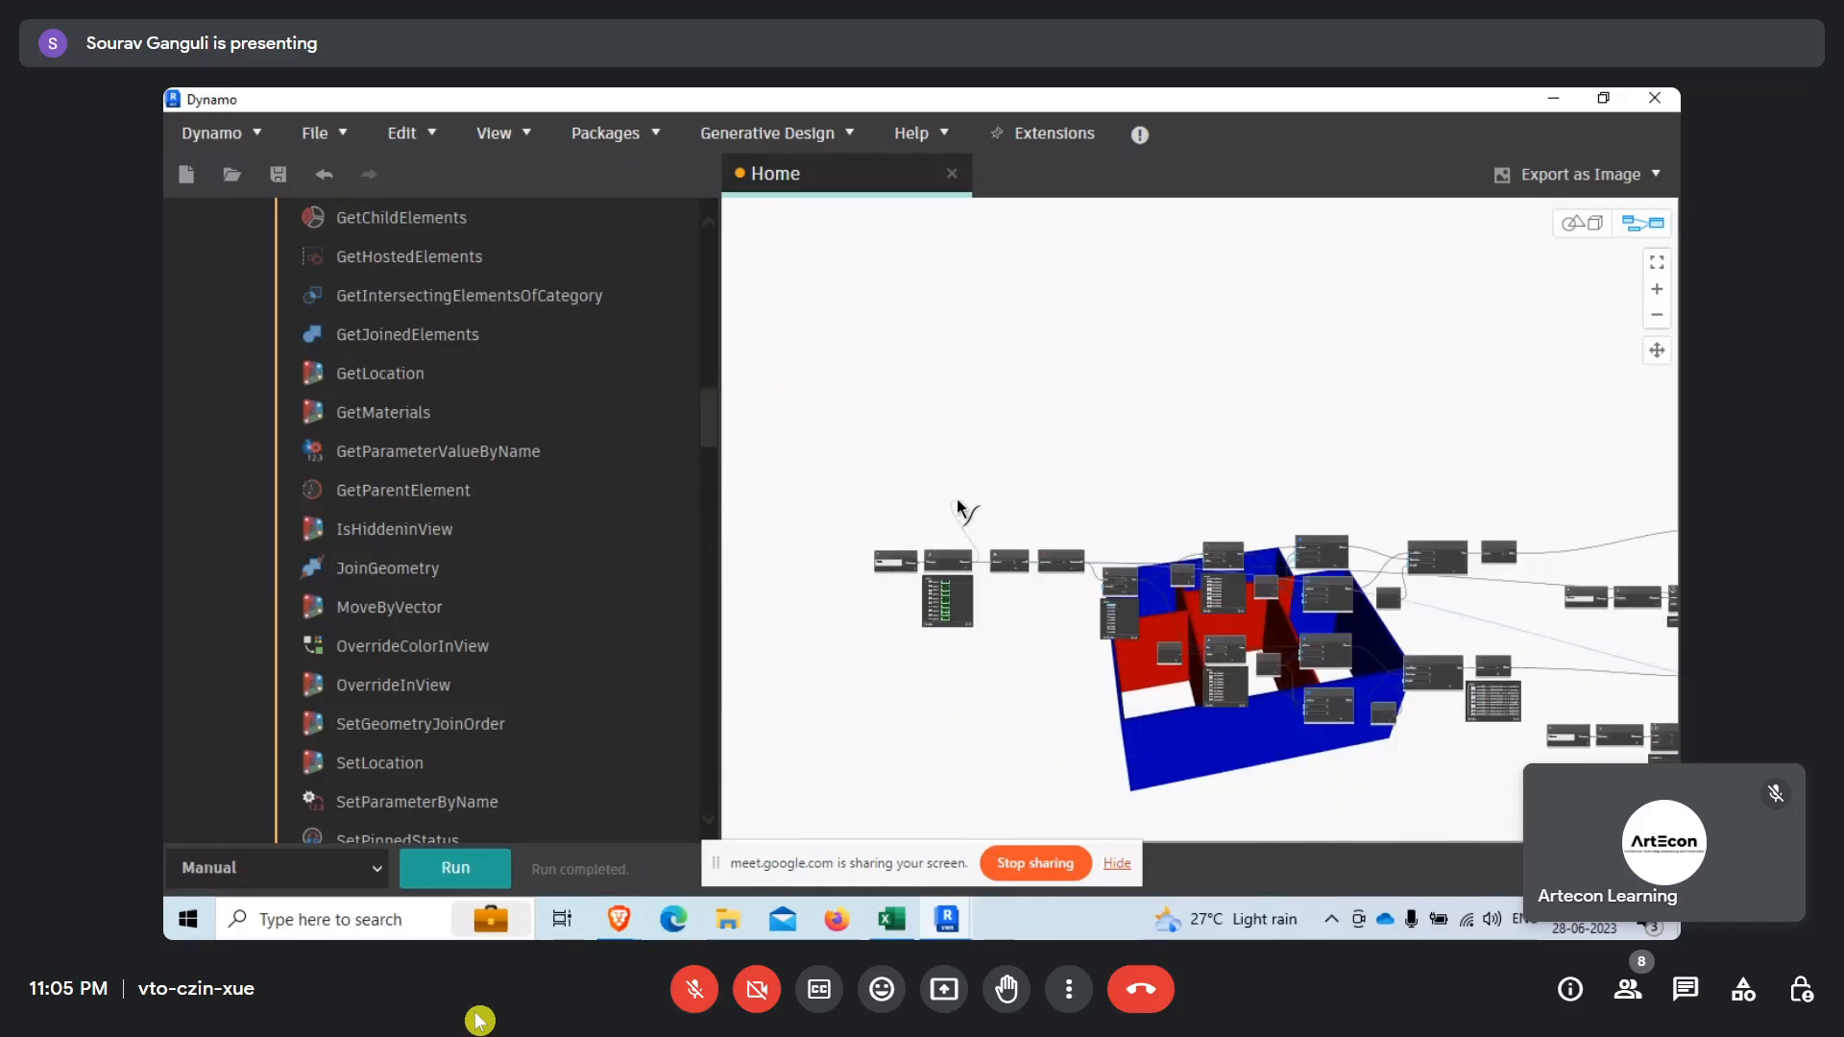
{"action": "scroll", "coordinate": [1463, 616], "scroll_direction": "up", "scroll_amount": 4}
{"action": "scroll", "coordinate": [1464, 616], "scroll_direction": "up", "scroll_amount": 6}
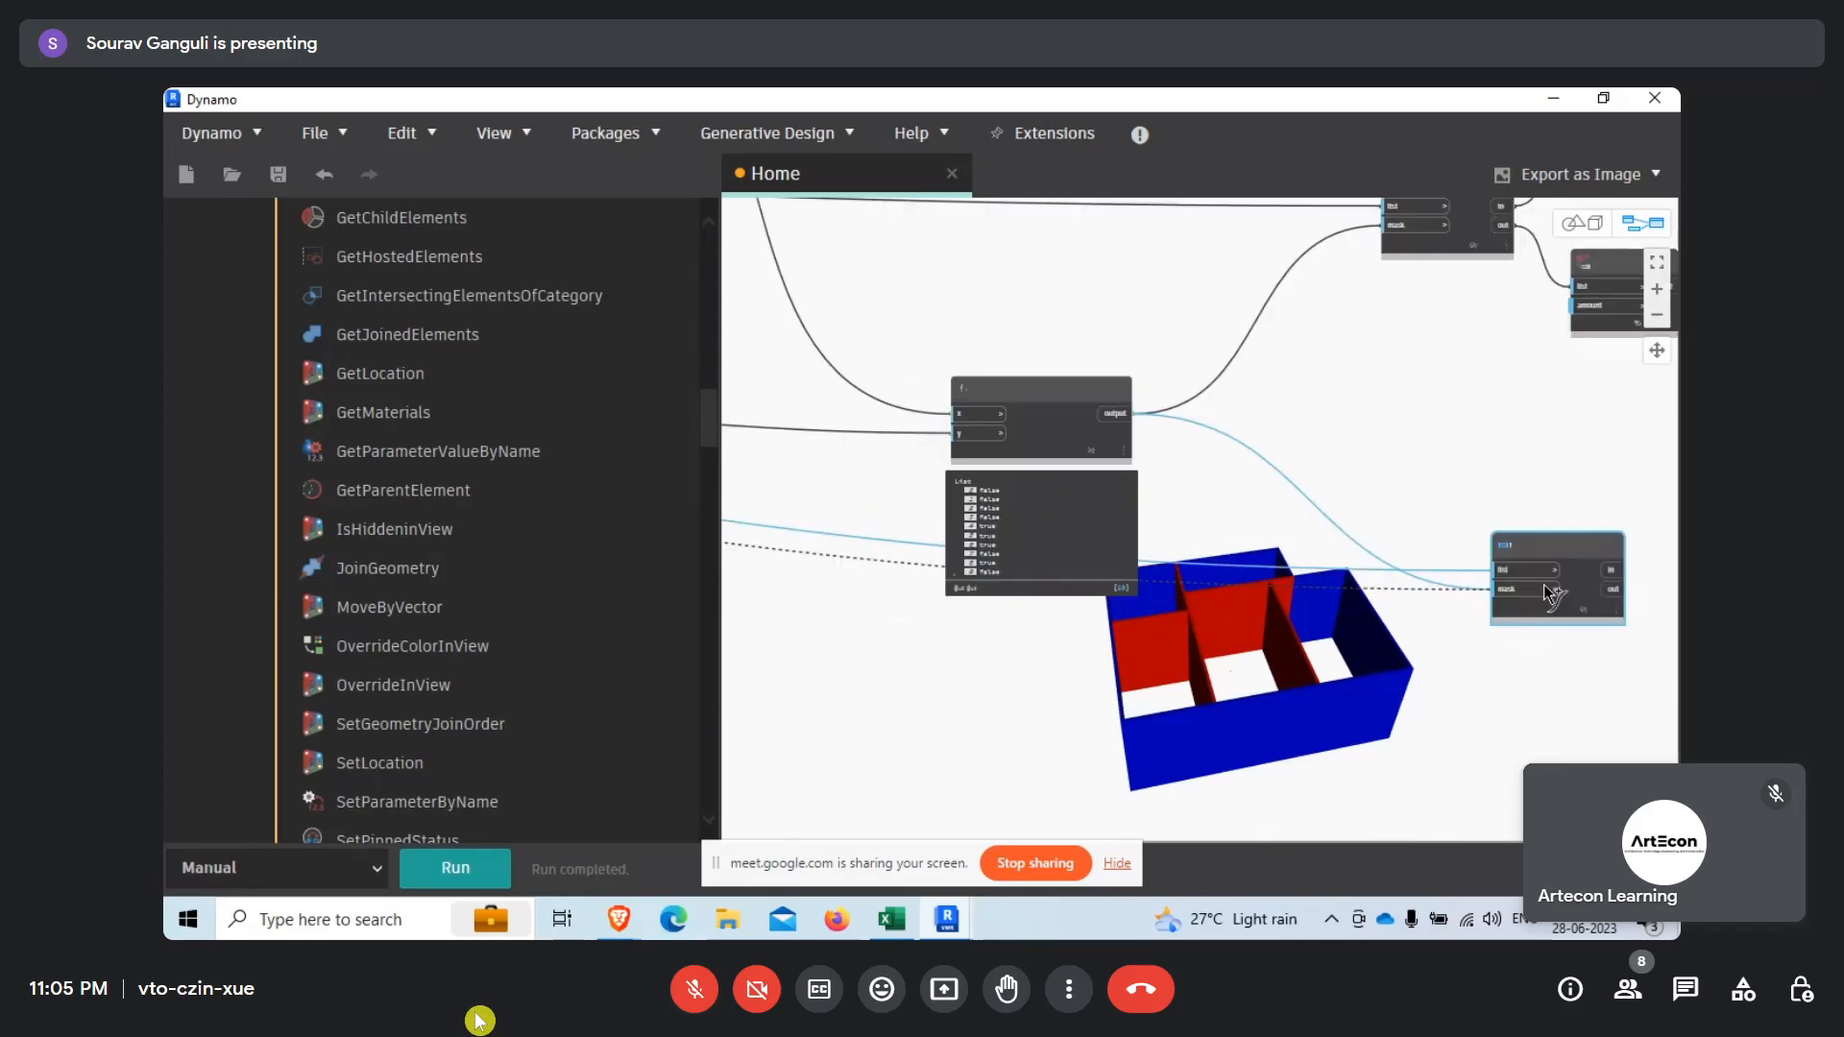
{"action": "left_click", "coordinate": [1376, 581]}
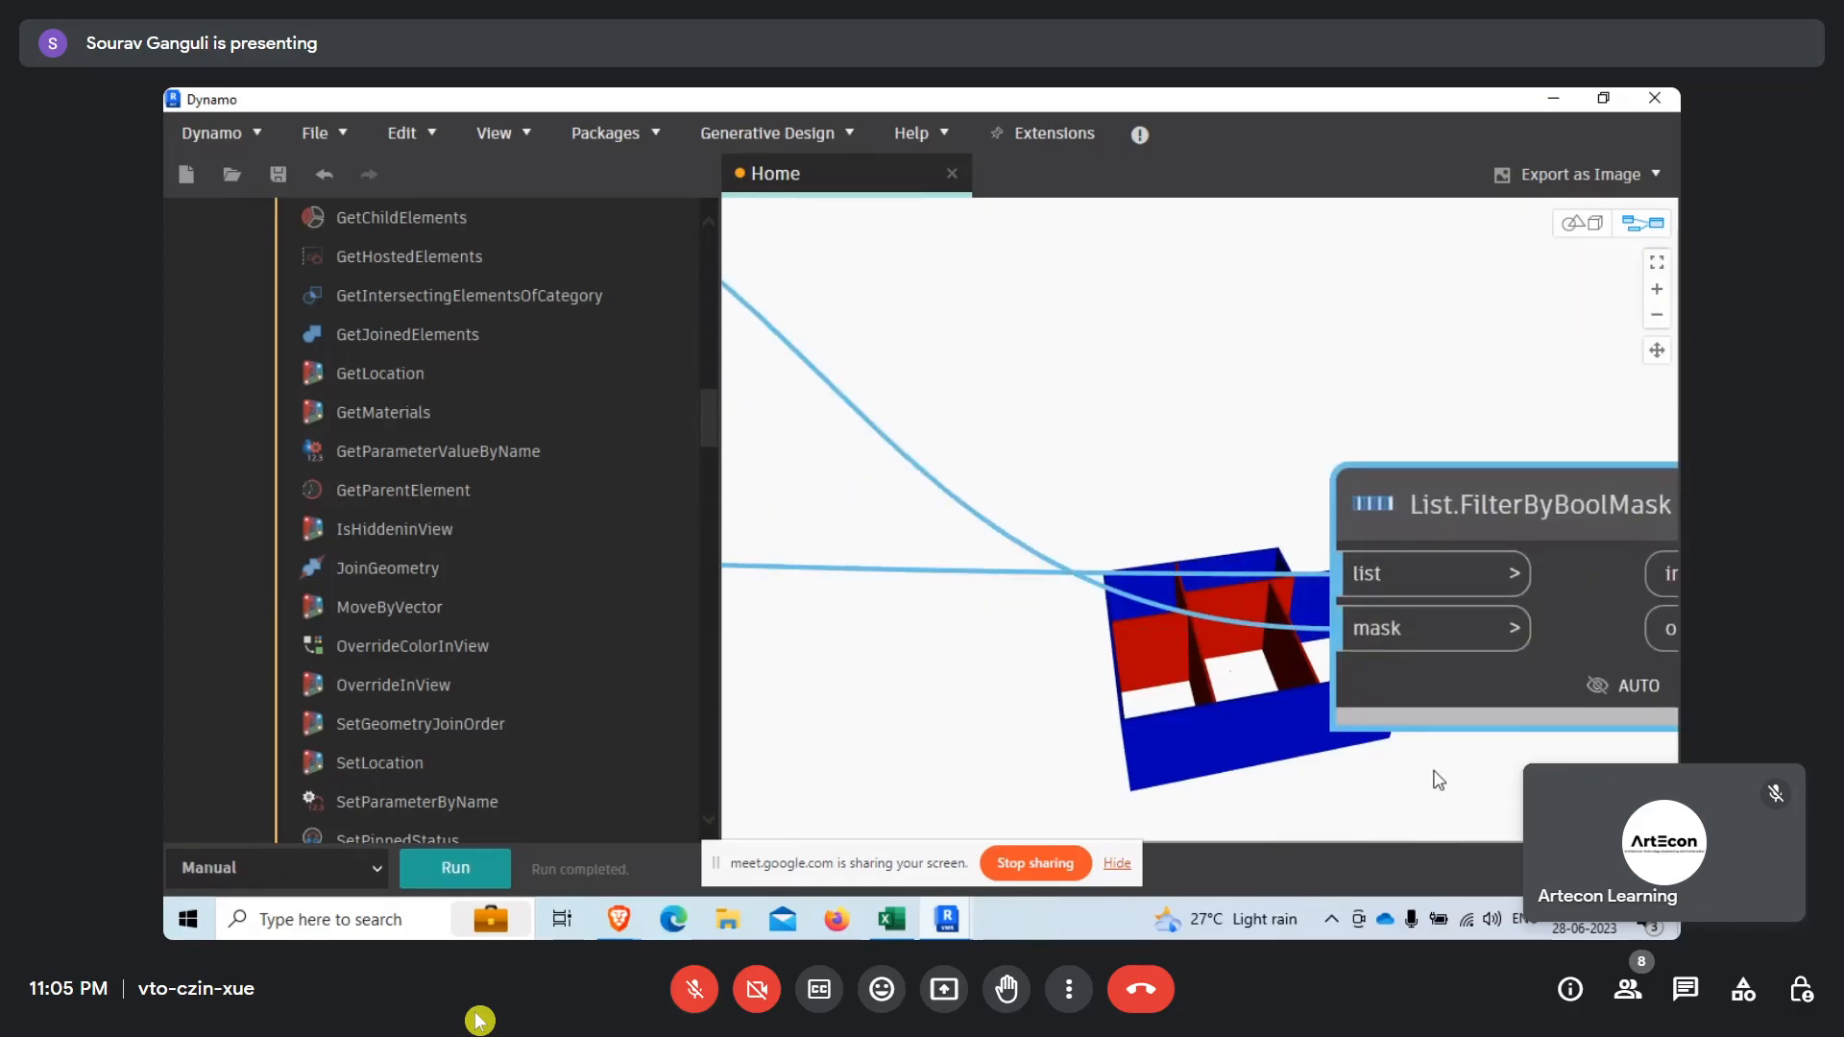
Run the graph and check the copied List.FilterByBoolMask node's output preview.
{"action": "scroll", "coordinate": [1248, 586], "scroll_direction": "down", "scroll_amount": 5}
{"action": "scroll", "coordinate": [1185, 584], "scroll_direction": "up", "scroll_amount": 2}
{"action": "left_click", "coordinate": [457, 865]}
{"action": "mouse_move", "coordinate": [1028, 630]}
{"action": "mouse_move", "coordinate": [1051, 664]}
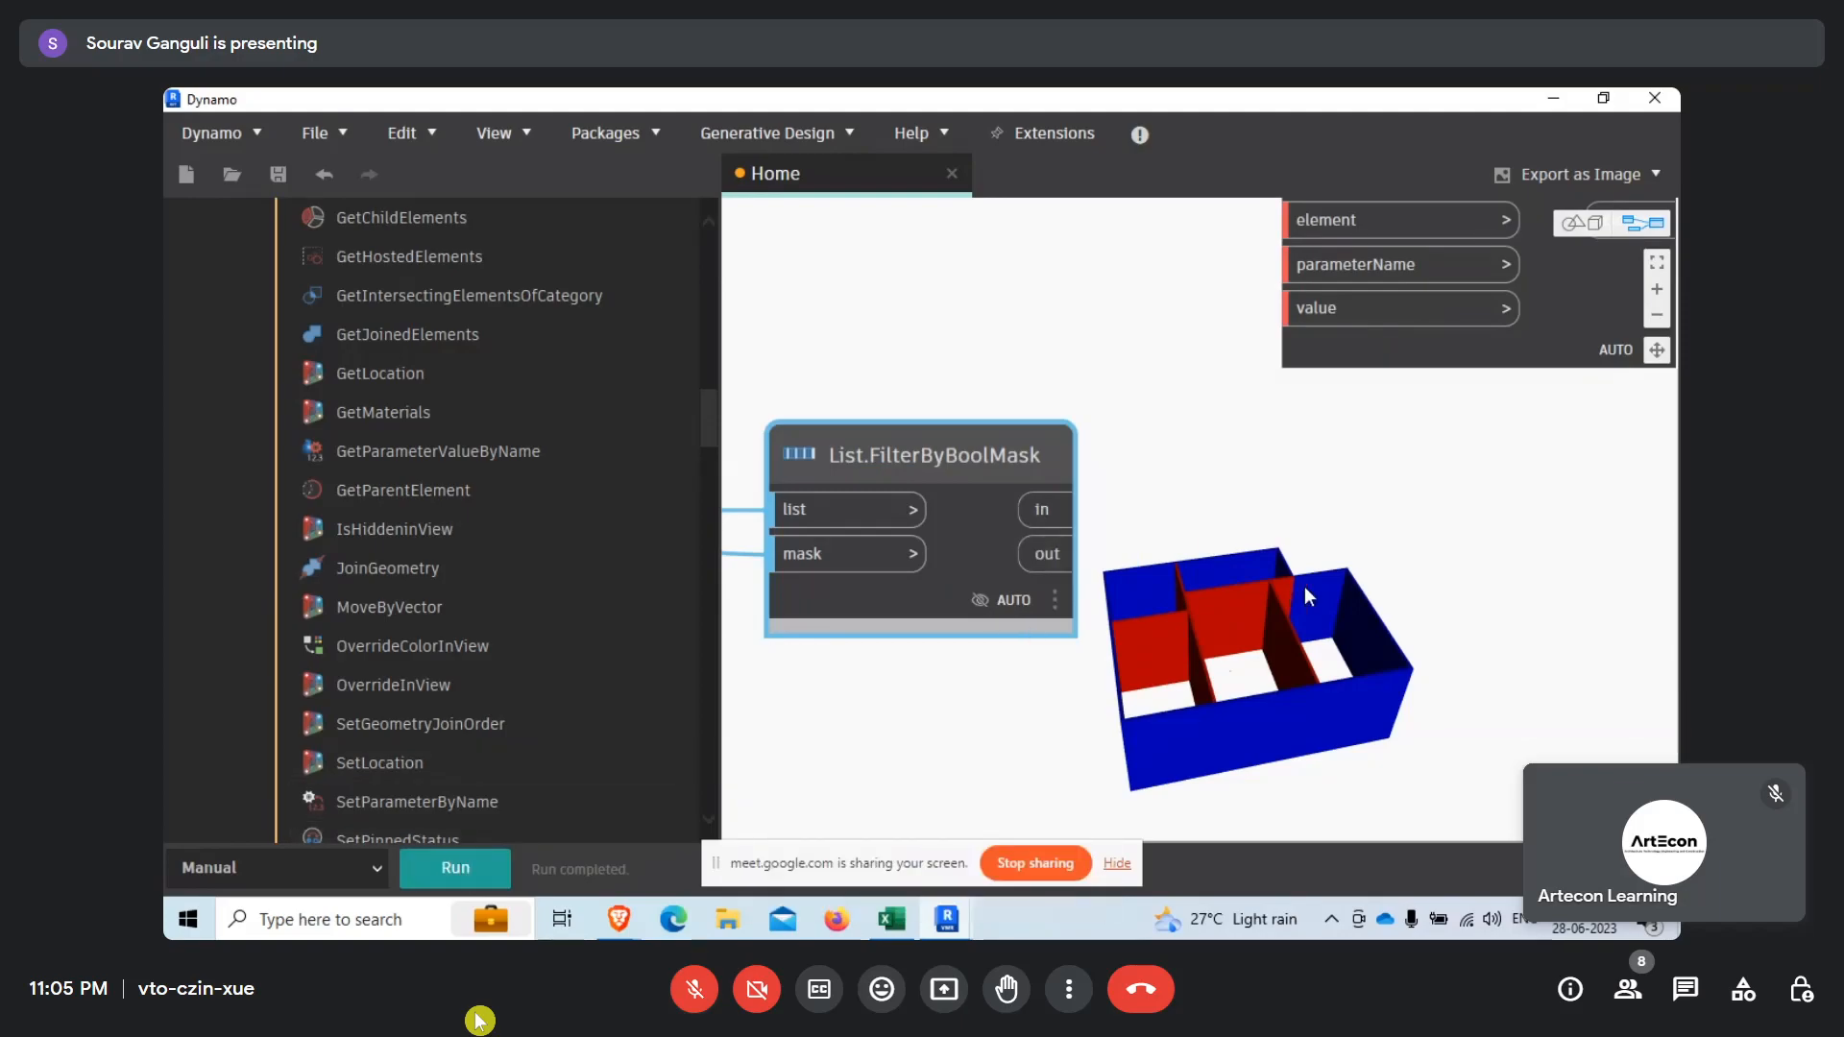
Move the Element.SetParameterByName node beside the copied List.FilterByBoolMask and connect the filter's in output to its element input.
{"action": "scroll", "coordinate": [1248, 634], "scroll_direction": "down", "scroll_amount": 5}
{"action": "left_click_drag", "start_coordinate": [1373, 432], "coordinate": [1423, 526]}
{"action": "scroll", "coordinate": [1292, 432], "scroll_direction": "up", "scroll_amount": 3}
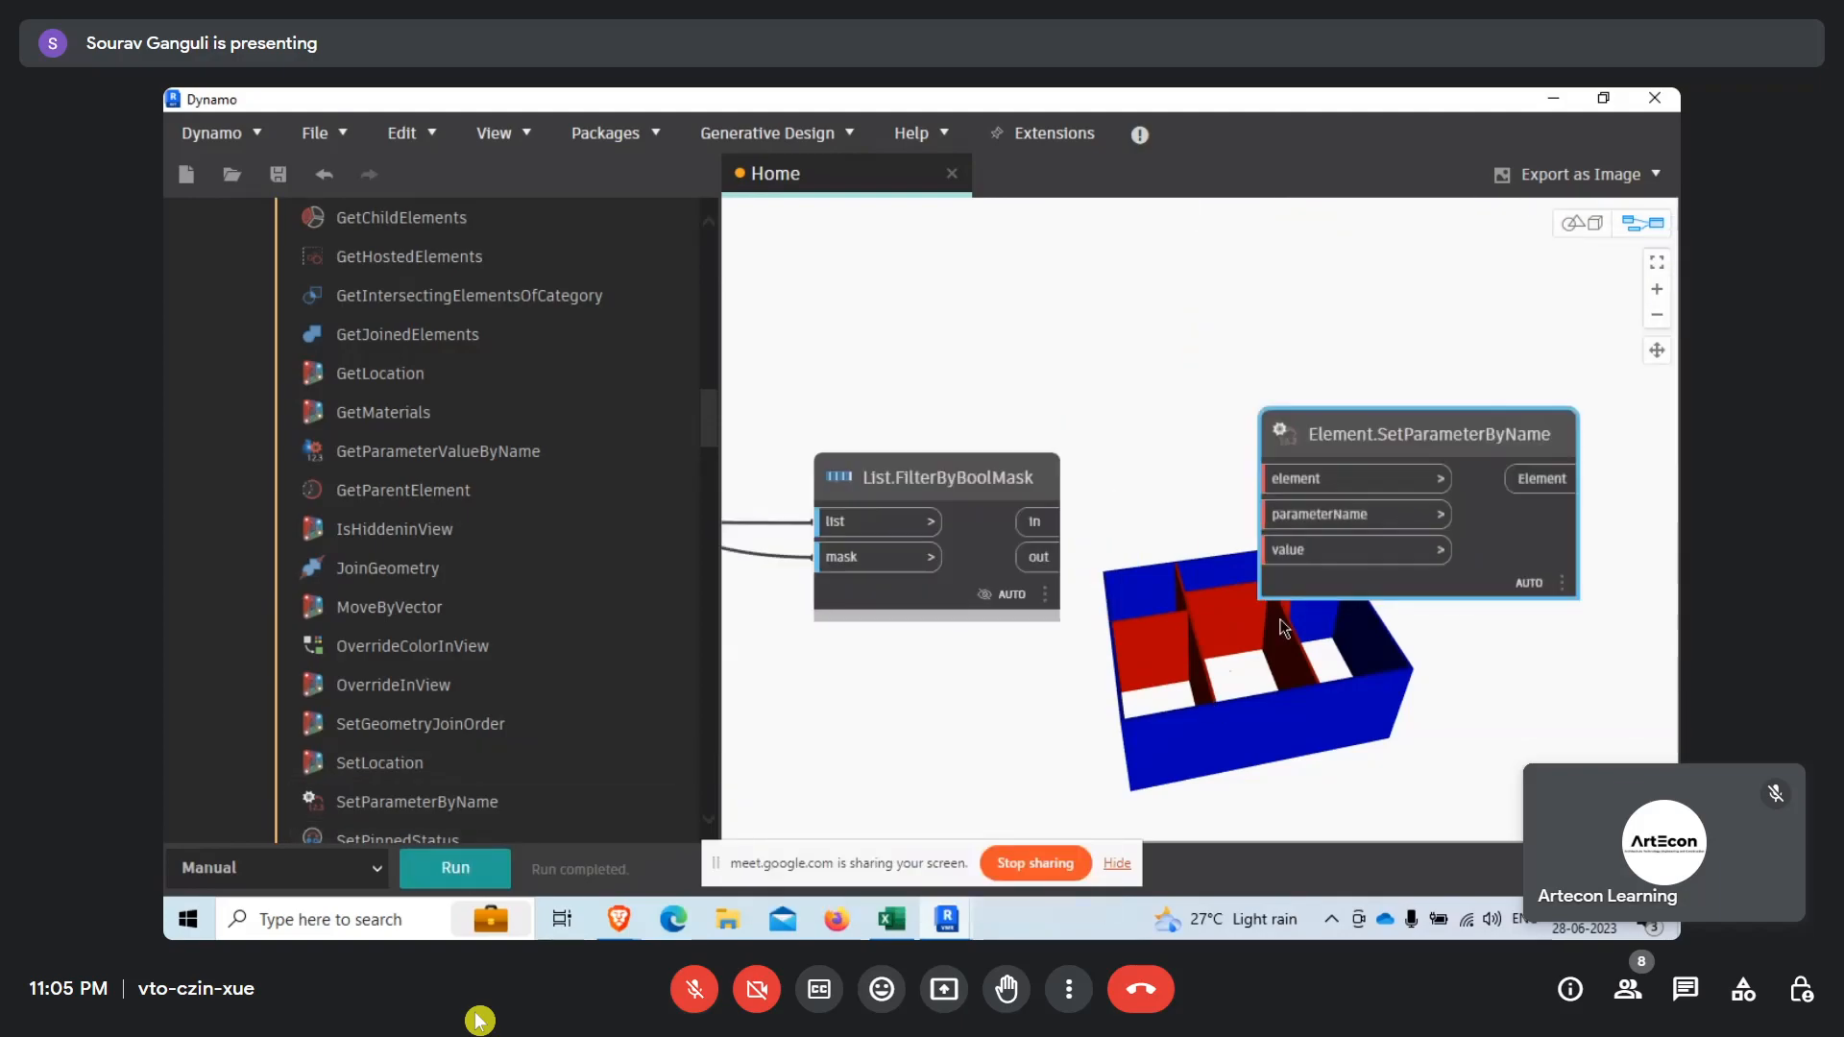
{"action": "left_click", "coordinate": [1034, 522]}
{"action": "left_click", "coordinate": [1296, 478]}
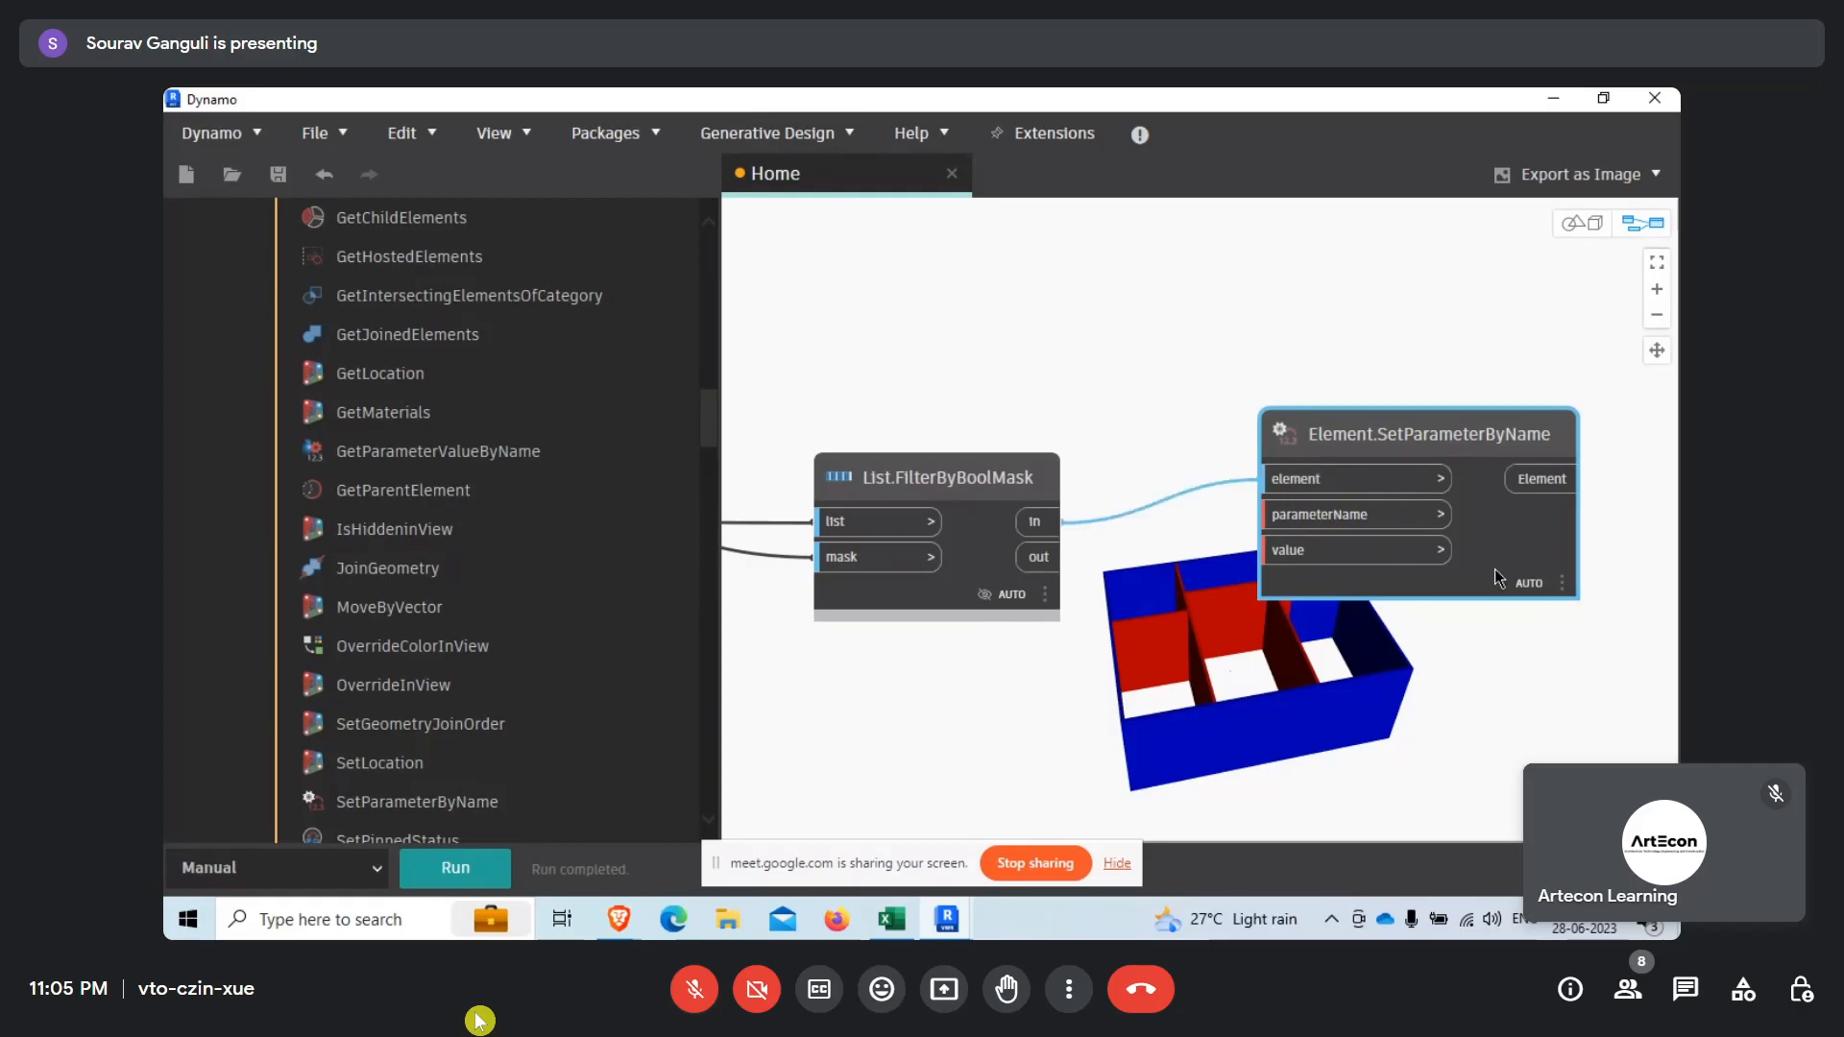
Duplicate the Element.SetParameterByName node below the original and connect the copied List.FilterByBoolMask node's out output to its element input.
{"action": "left_click_drag", "start_coordinate": [1494, 568], "coordinate": [1497, 494]}
{"action": "left_click", "coordinate": [1331, 712]}
{"action": "key", "text": "ctrl+v"}
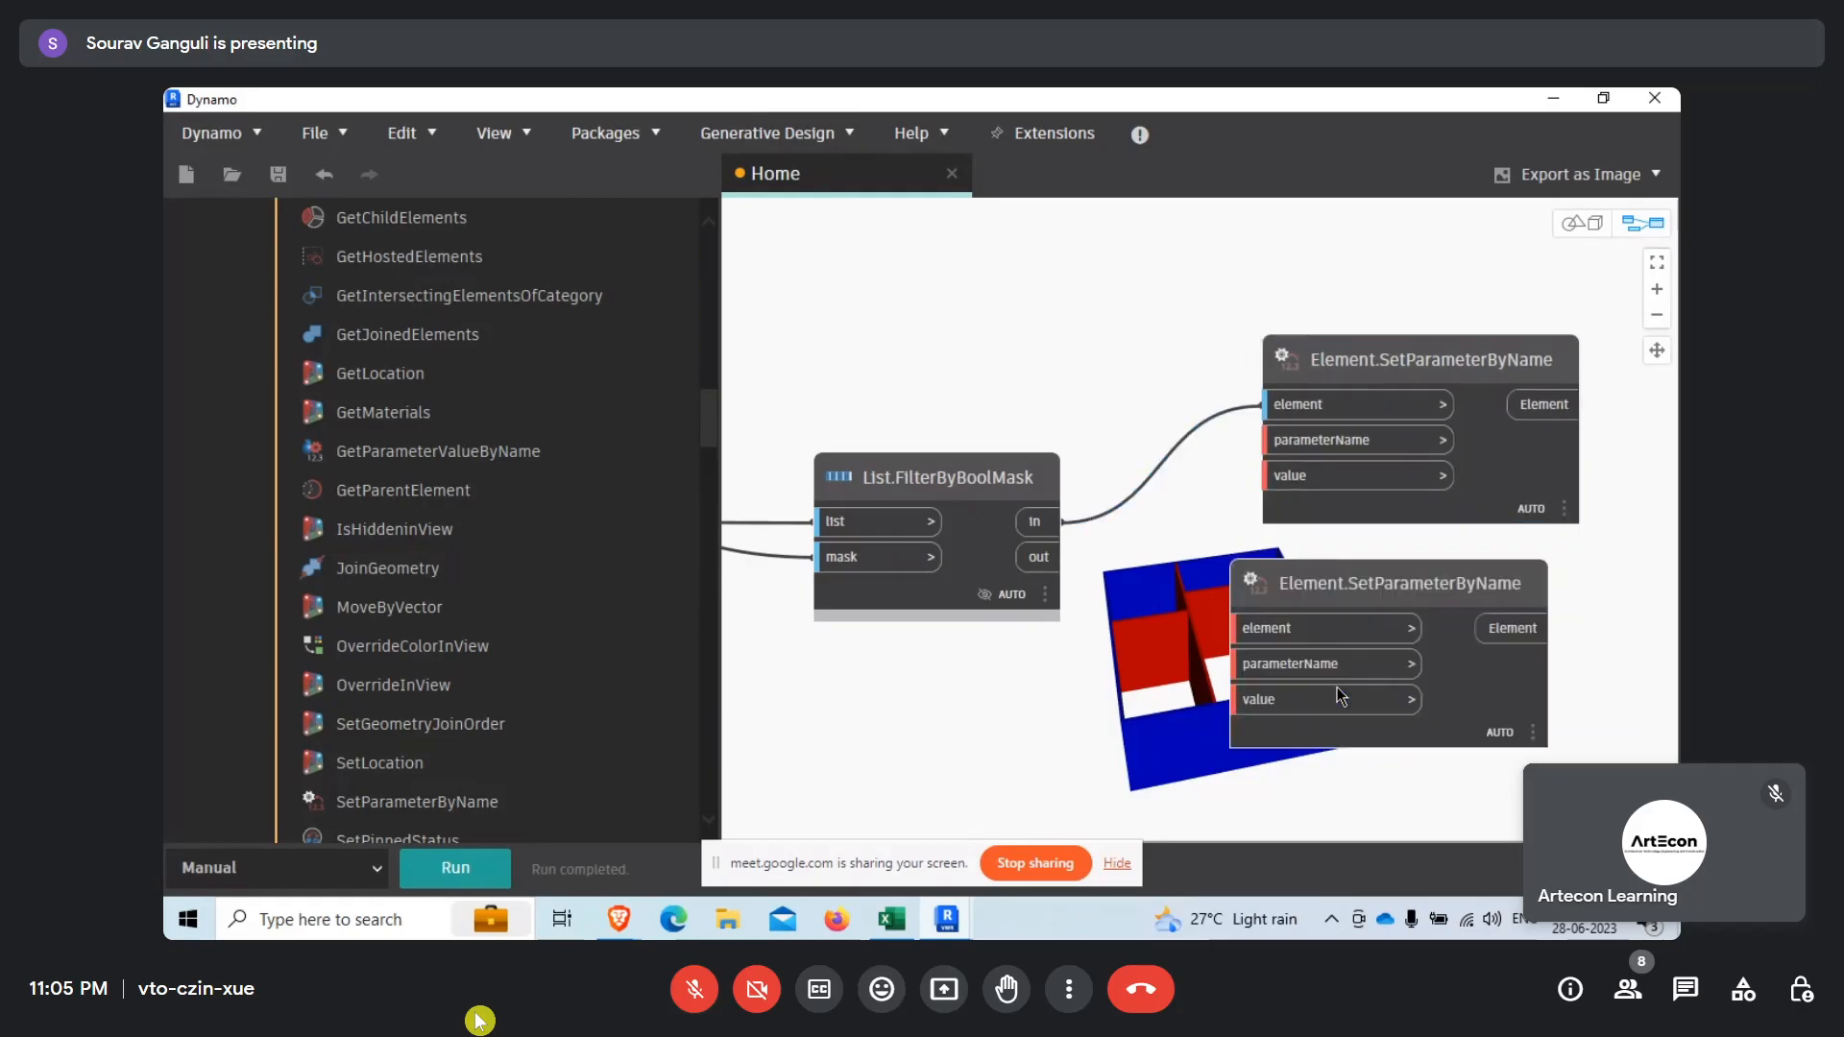
{"action": "left_click_drag", "start_coordinate": [1438, 601], "coordinate": [1449, 685]}
{"action": "left_click", "coordinate": [1042, 557]}
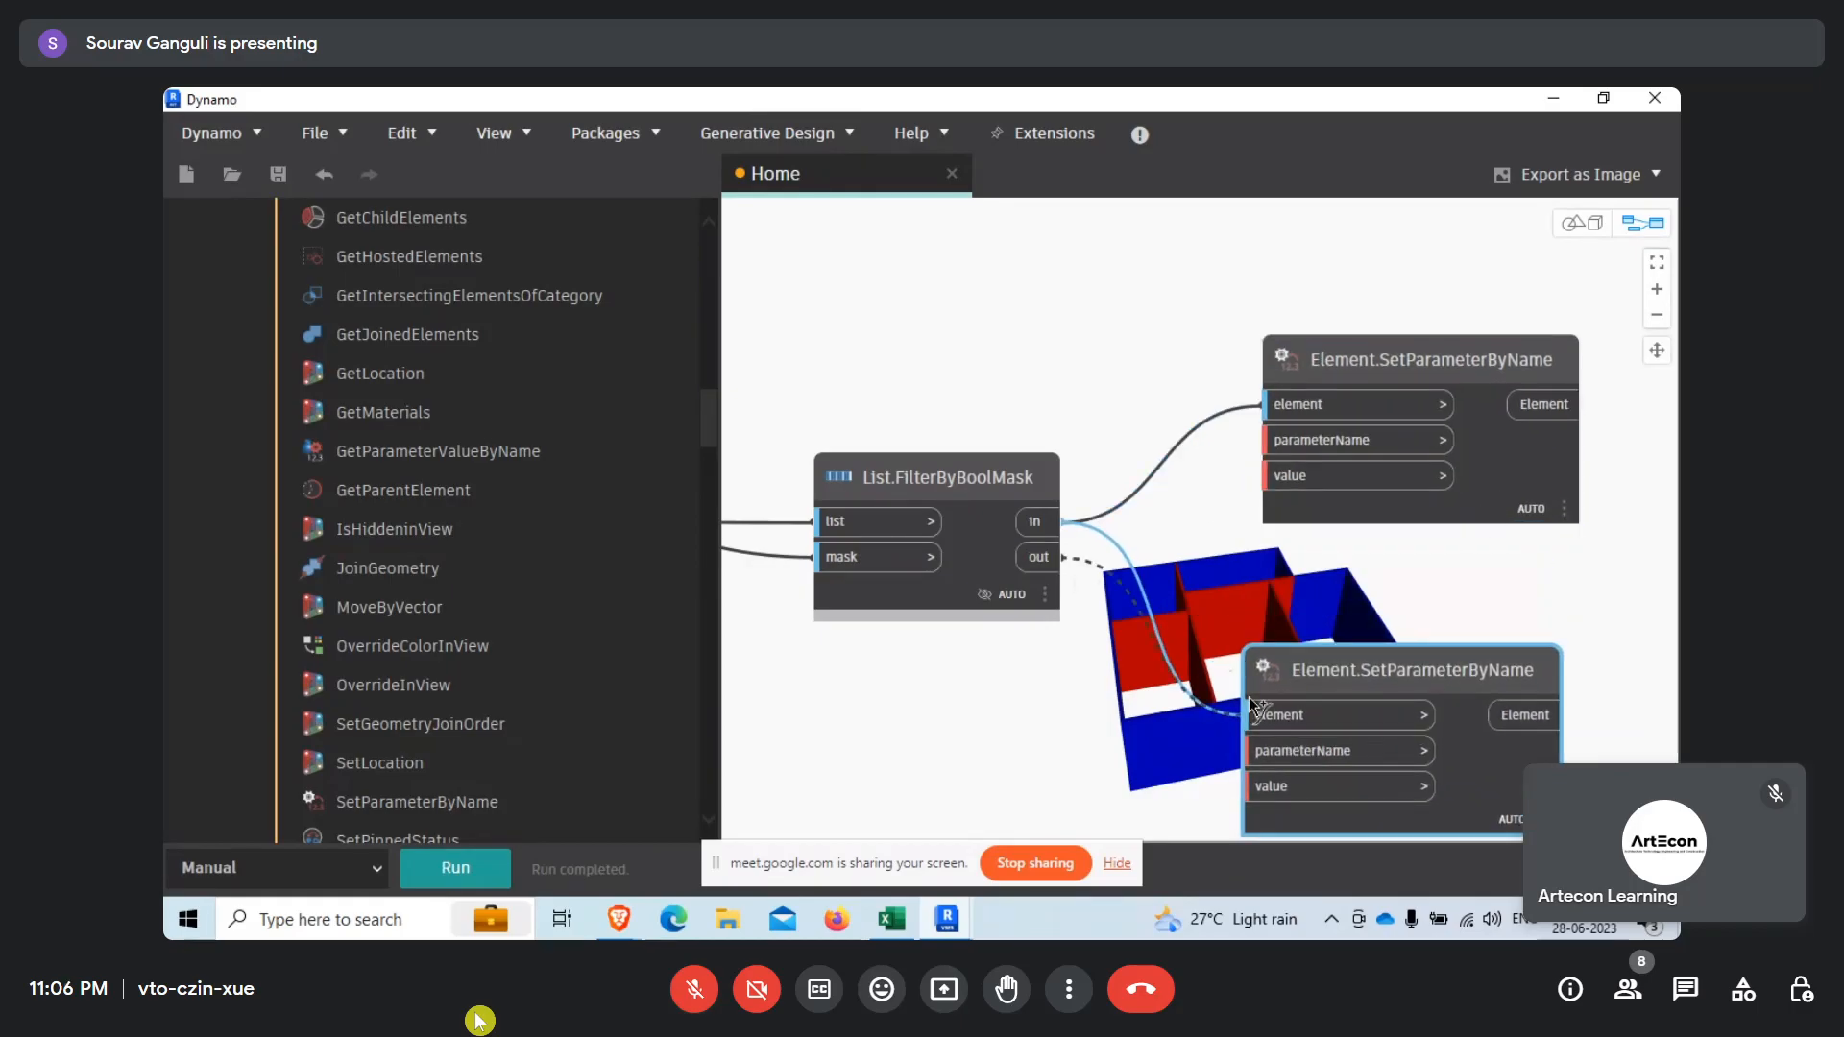
{"action": "left_click", "coordinate": [1260, 713]}
Add a String node containing "Comments" and connect it to the lower Element.SetParameterByName node's parameterName input.
{"action": "scroll", "coordinate": [358, 284], "scroll_direction": "up", "scroll_amount": 10}
{"action": "scroll", "coordinate": [357, 284], "scroll_direction": "up", "scroll_amount": 10}
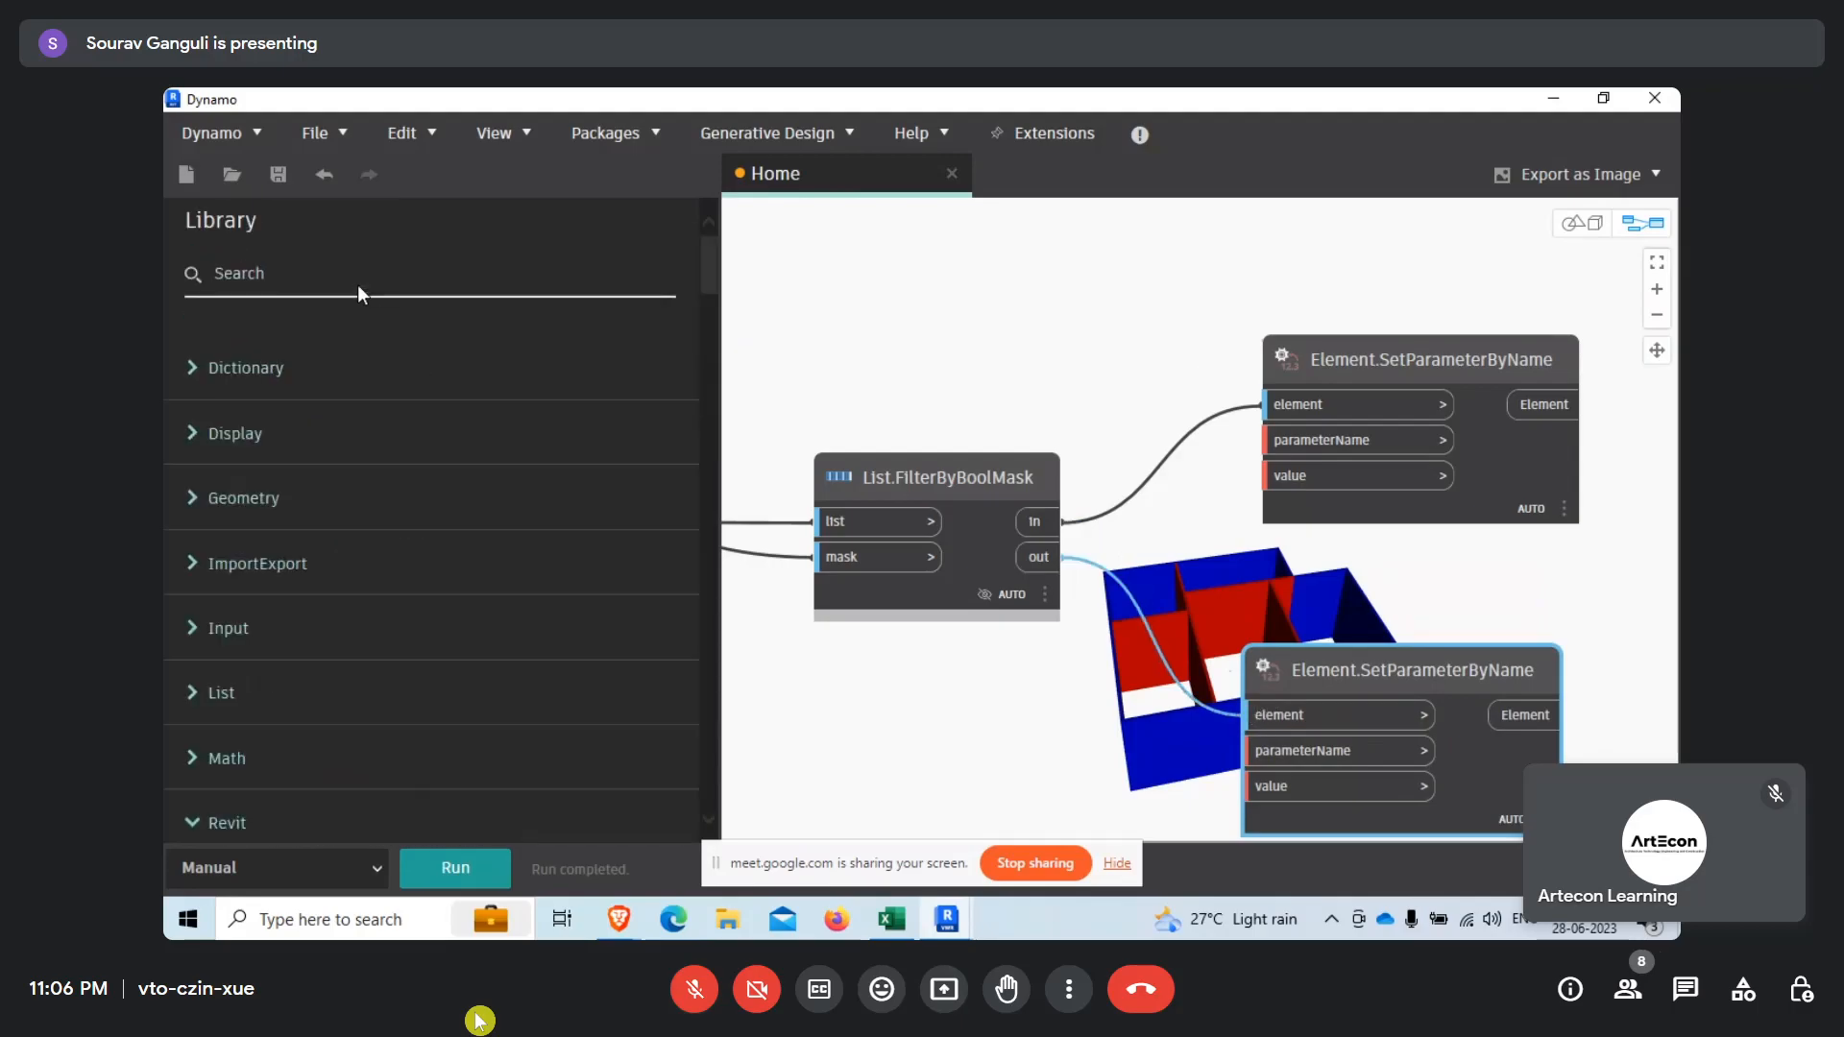
{"action": "left_click", "coordinate": [341, 285]}
{"action": "type", "text": "string"}
{"action": "left_click_drag", "start_coordinate": [409, 392], "coordinate": [1059, 706]}
{"action": "left_click", "coordinate": [1065, 737]}
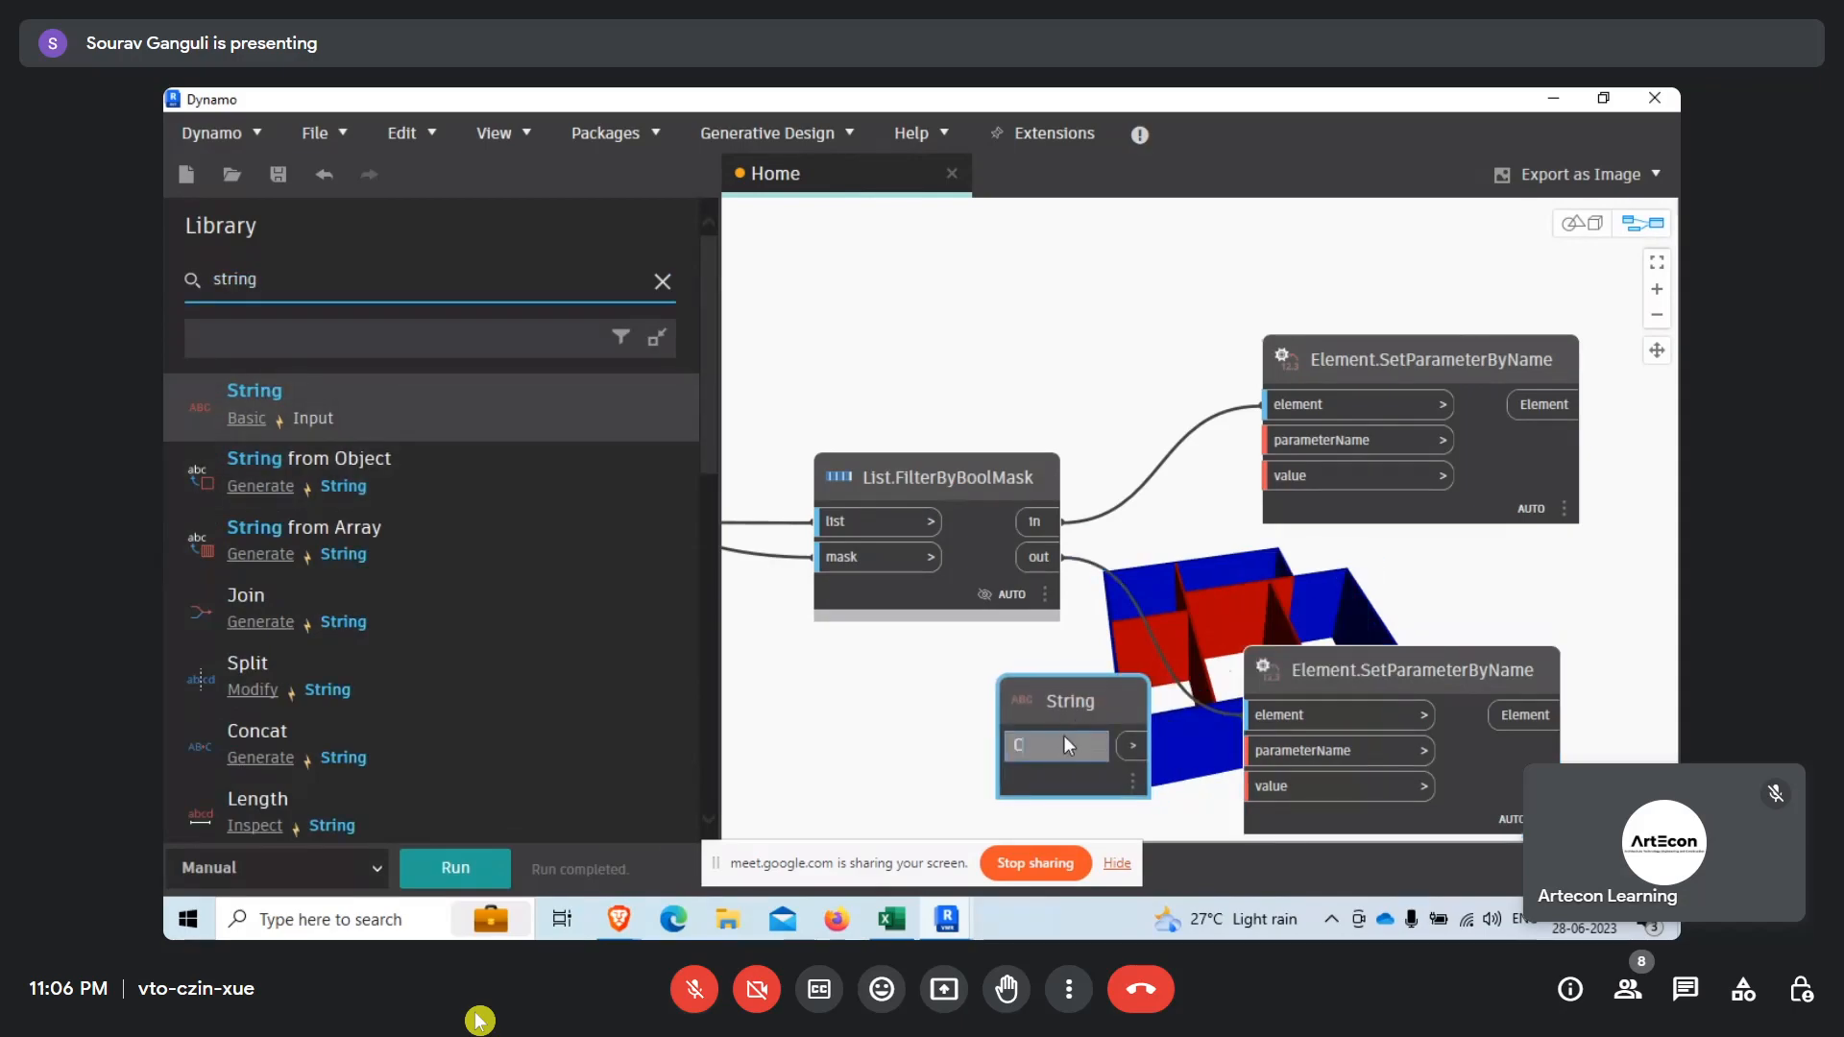
{"action": "type", "text": "Comments"}
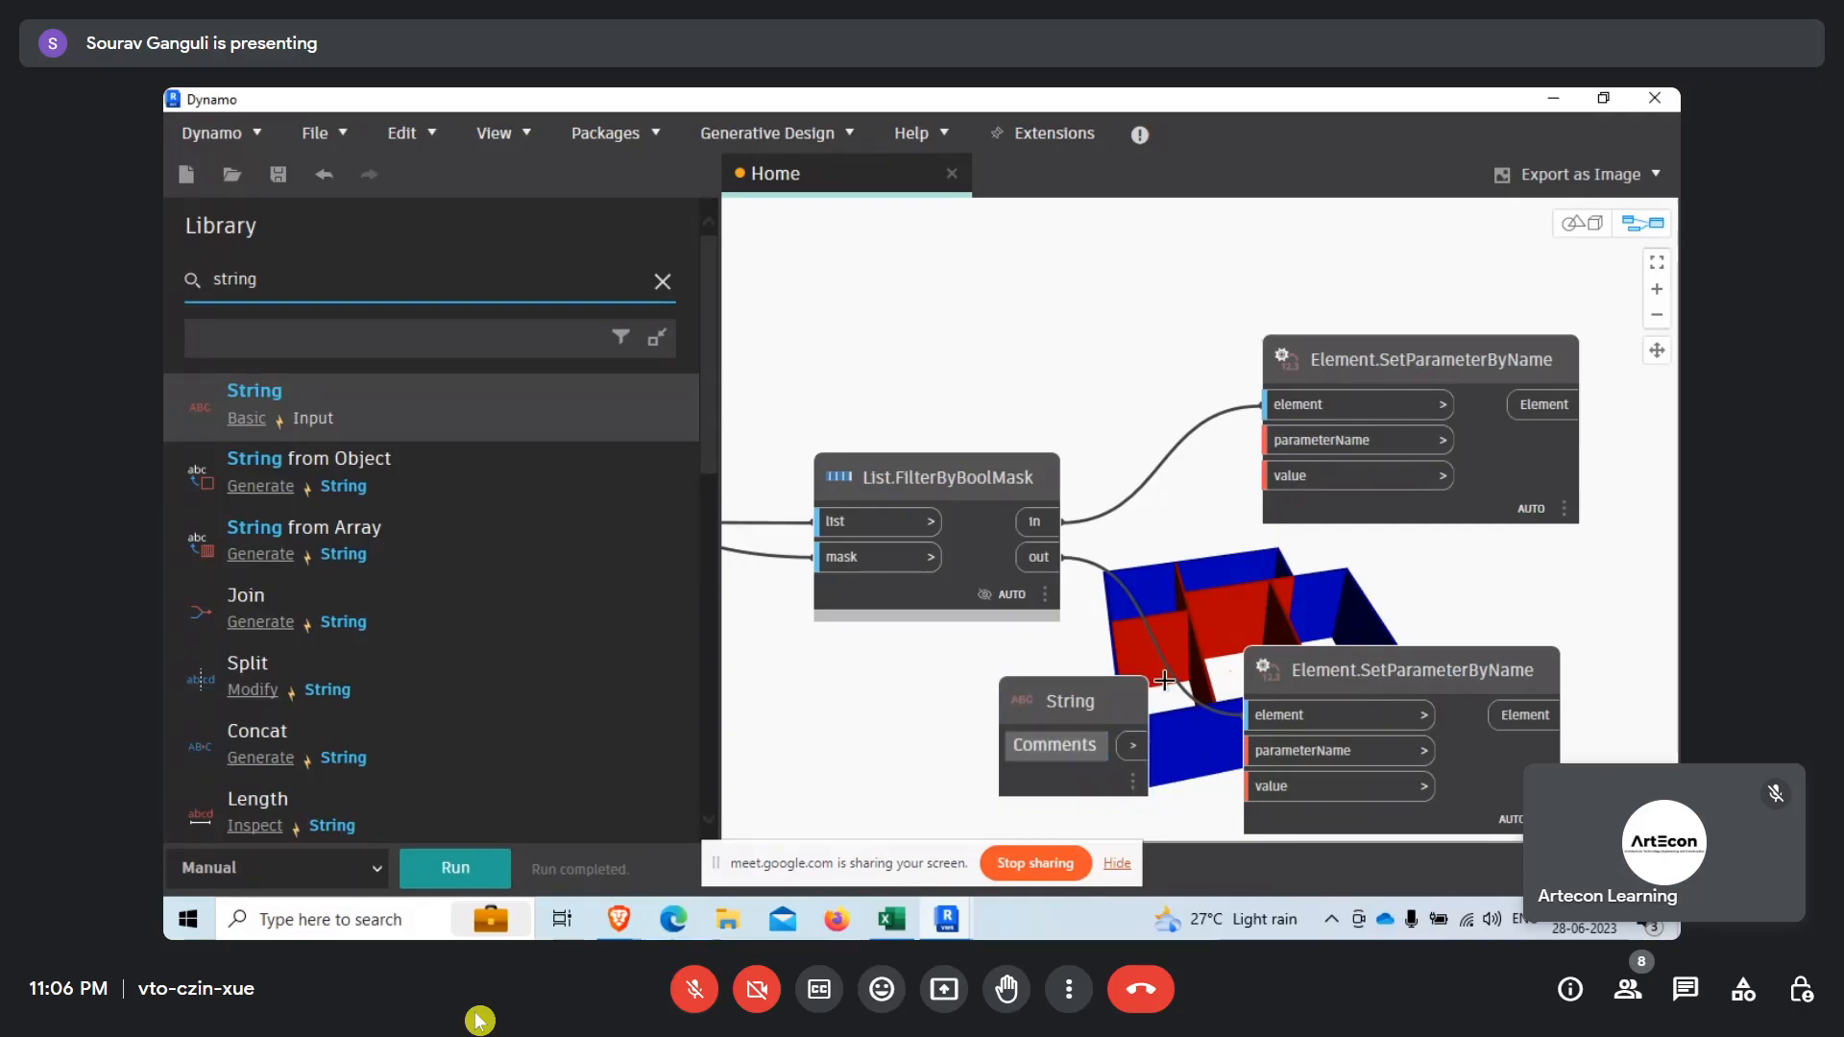
{"action": "left_click", "coordinate": [1288, 756]}
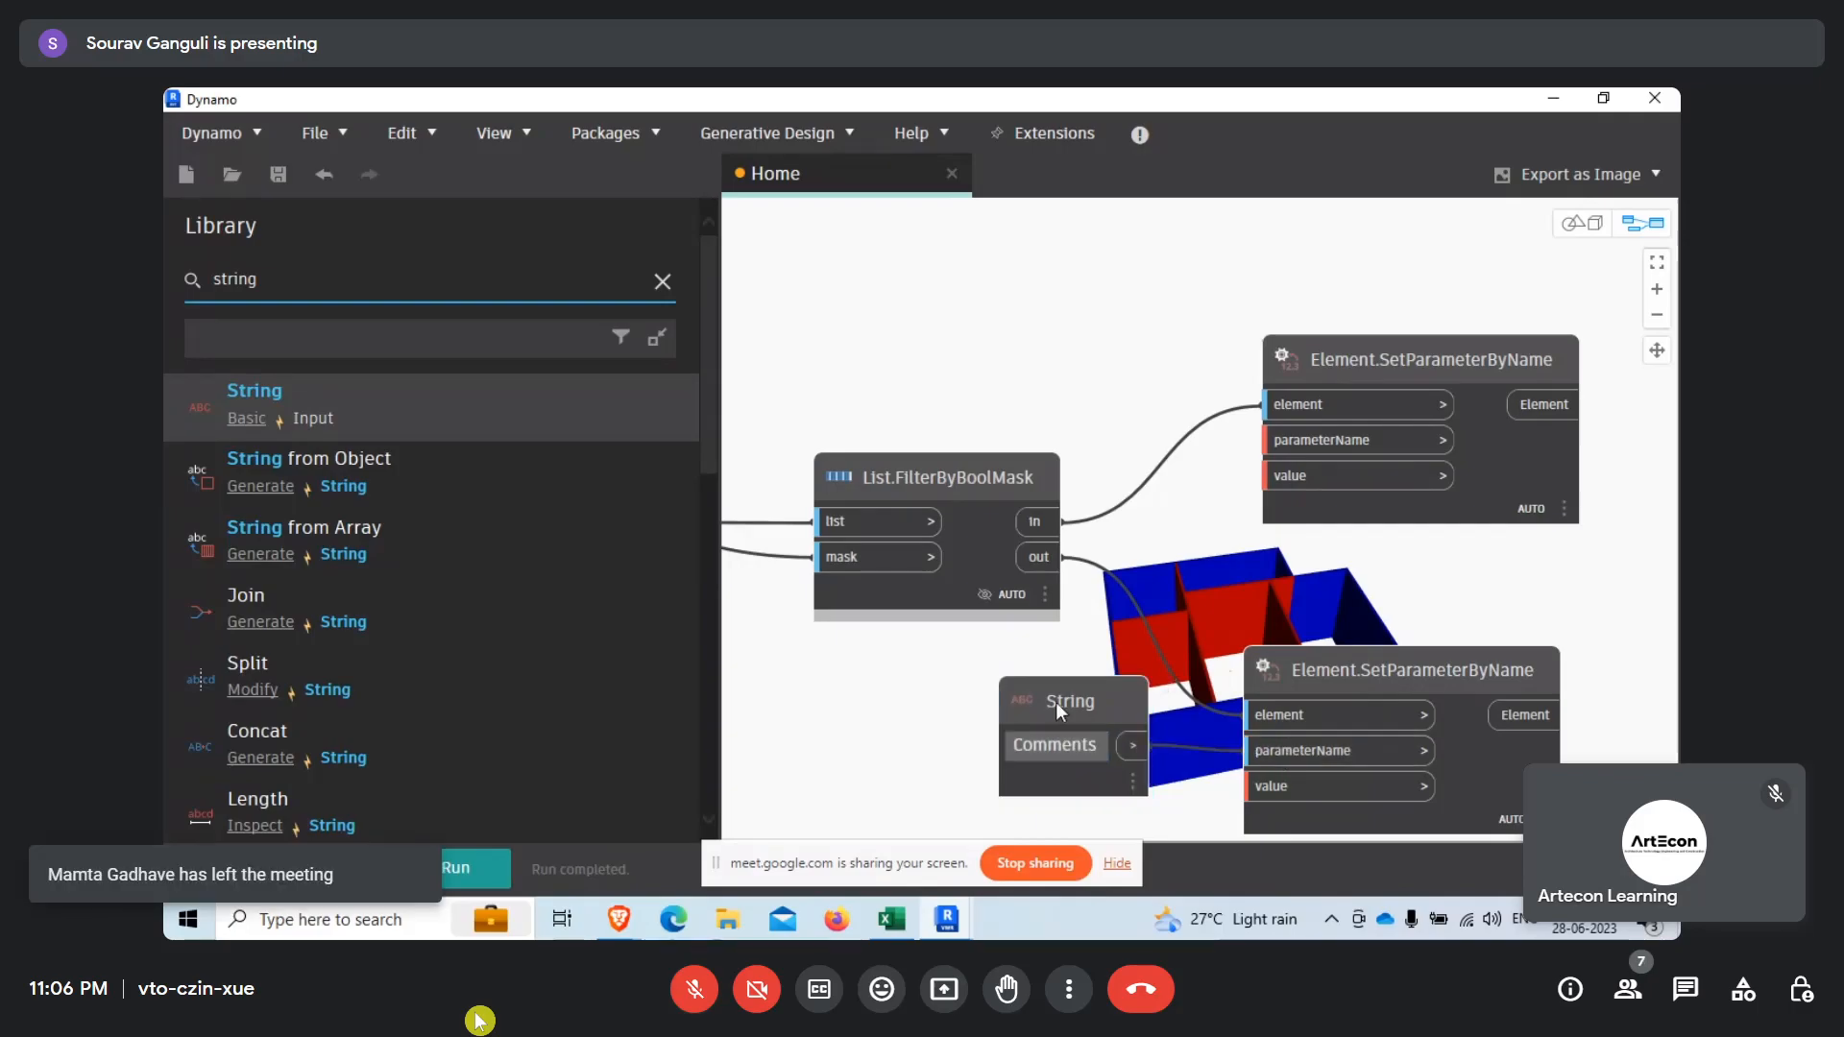
Duplicate the "Comments" String node and connect the copy to the upper Element.SetParameterByName node's parameterName input.
{"action": "left_click_drag", "start_coordinate": [1057, 702], "coordinate": [1036, 705]}
{"action": "key", "text": "ctrl+c"}
{"action": "key", "text": "ctrl+v"}
{"action": "left_click_drag", "start_coordinate": [1245, 747], "coordinate": [1033, 294]}
{"action": "left_click", "coordinate": [1136, 377]}
{"action": "left_click", "coordinate": [1305, 443]}
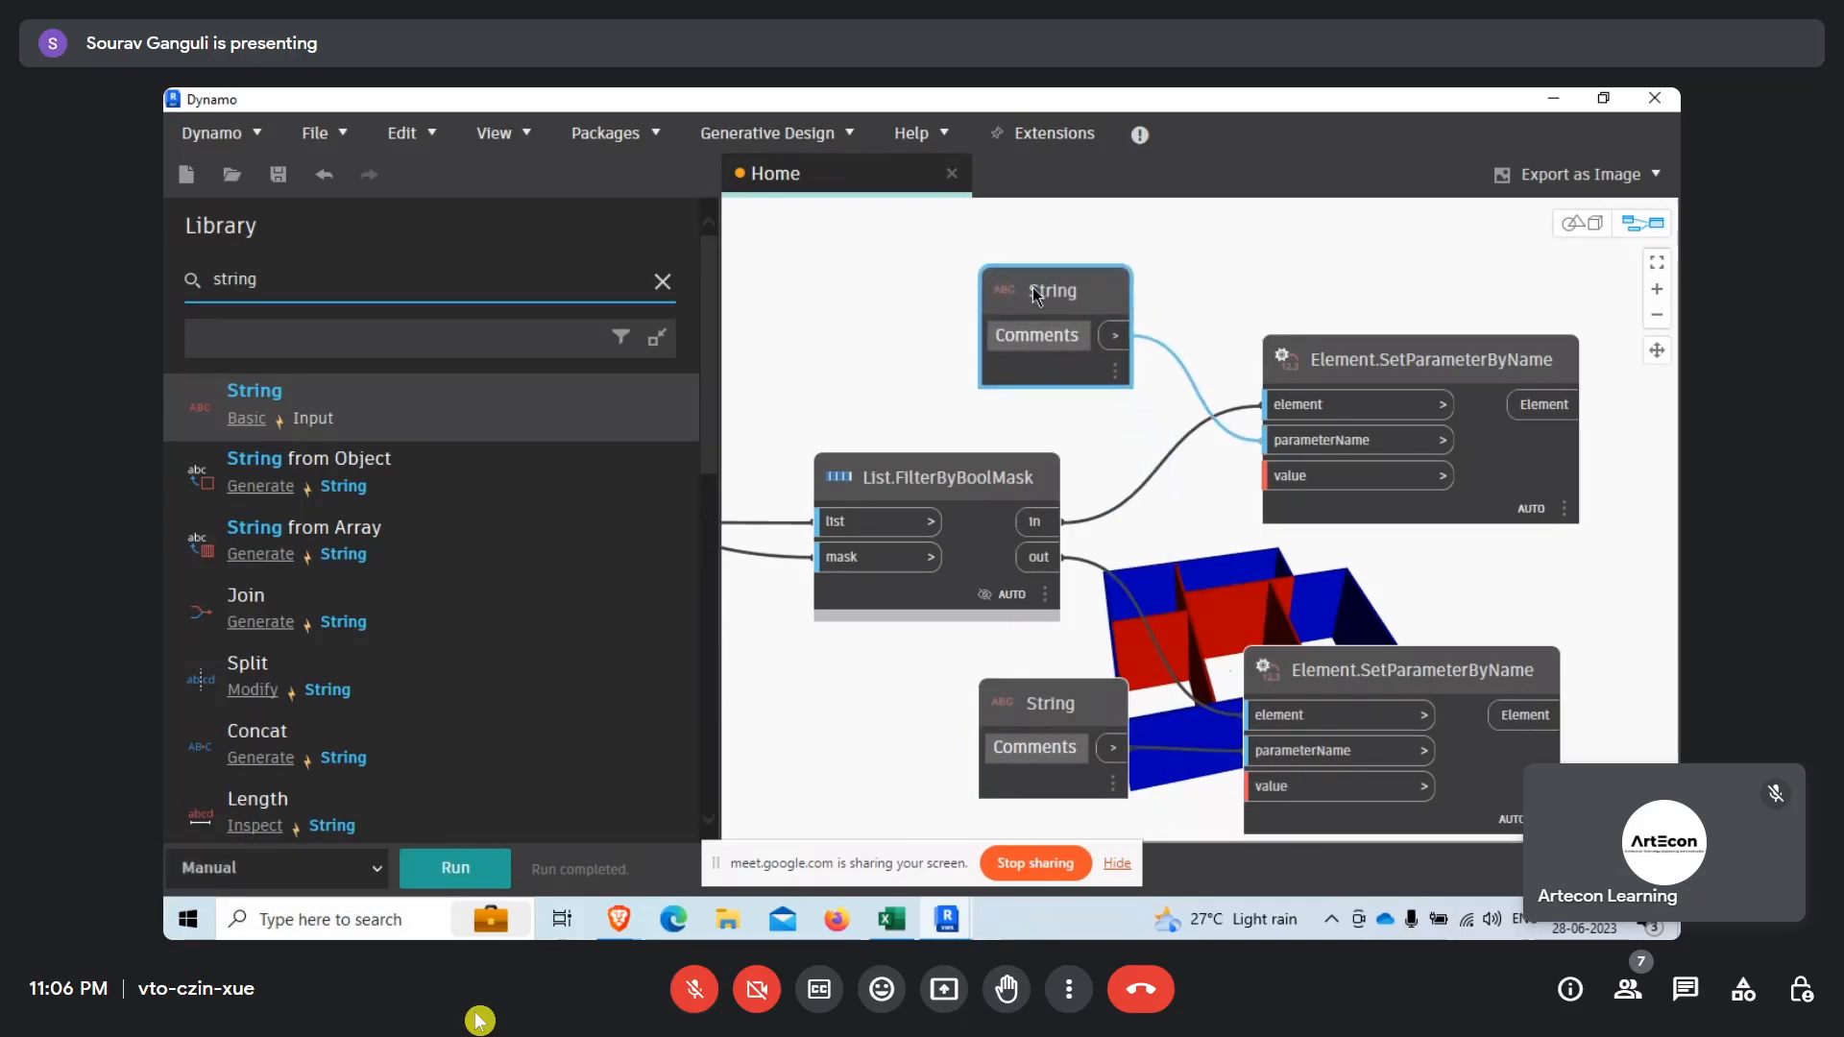
Paste another String node, set its text to "Interior" and connect it to the upper Element.SetParameterByName node's value input.
{"action": "left_click", "coordinate": [1078, 428]}
{"action": "key", "text": "ctrl+v"}
{"action": "left_click_drag", "start_coordinate": [1242, 315], "coordinate": [1179, 424]}
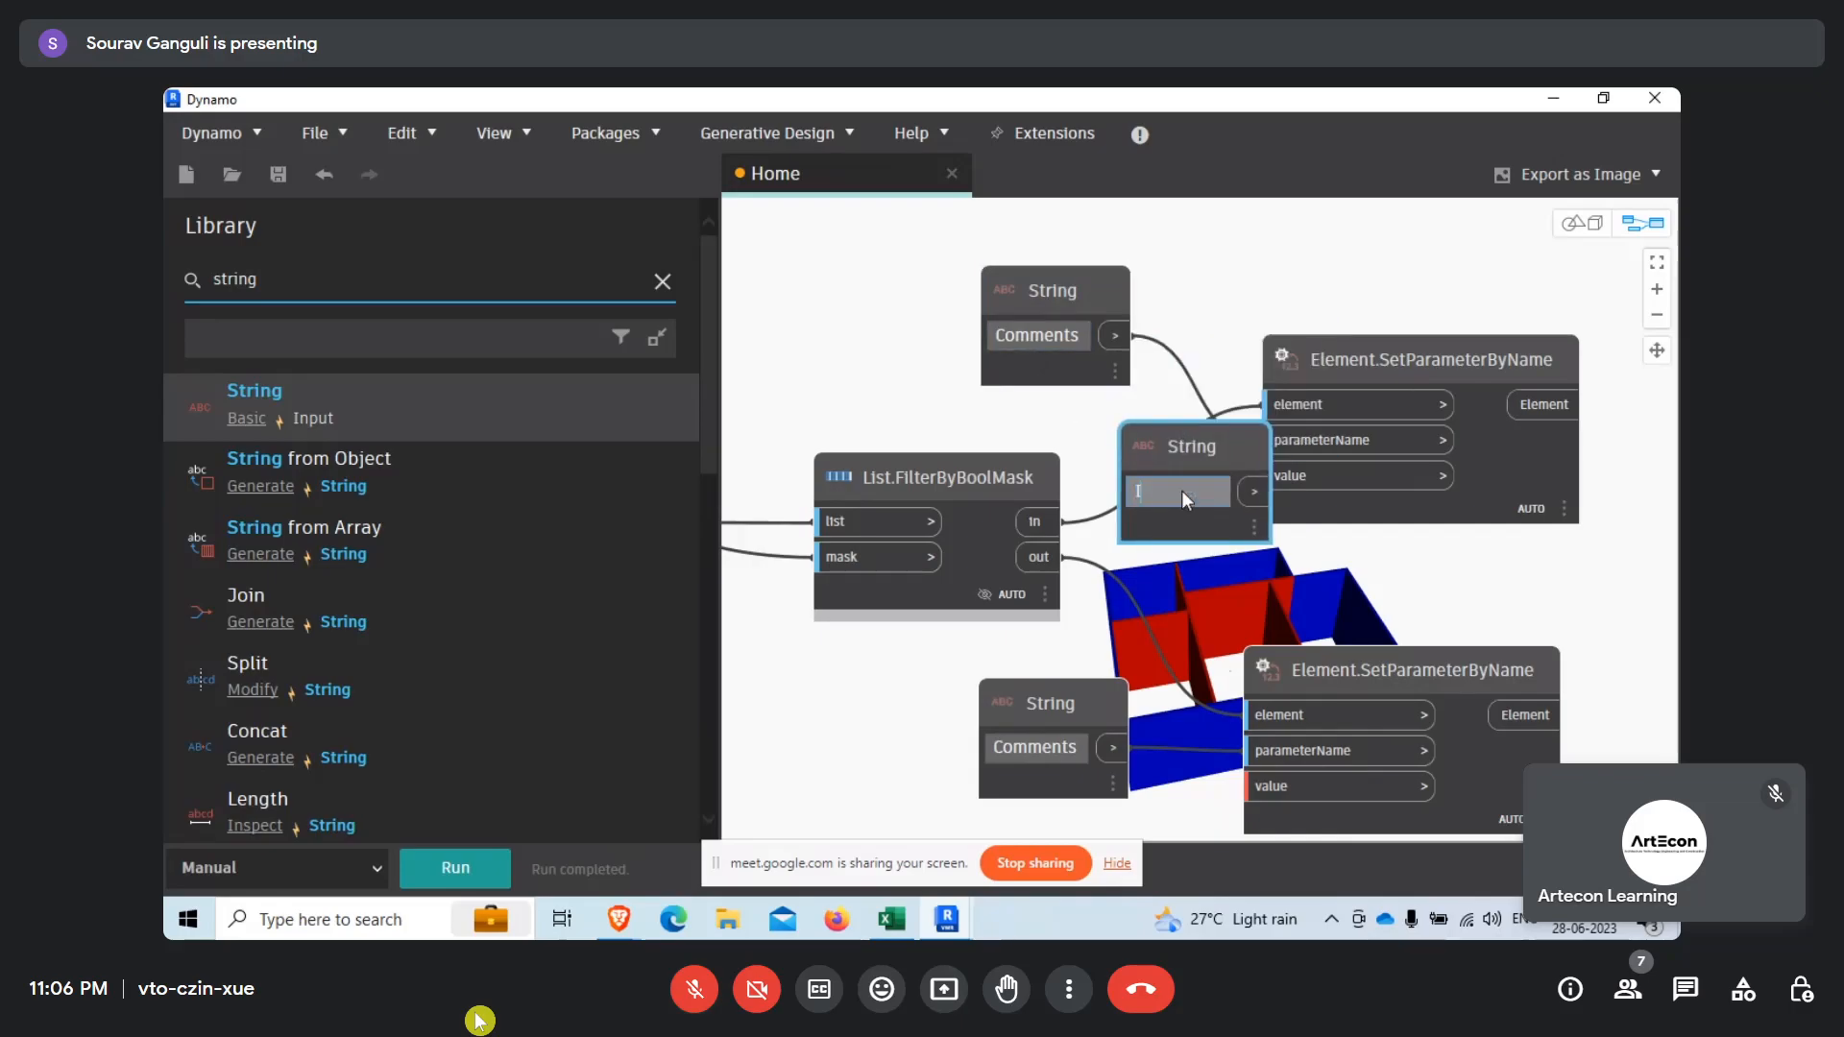
{"action": "left_click", "coordinate": [1181, 489]}
{"action": "type", "text": "Interior"}
{"action": "left_click_drag", "start_coordinate": [1167, 457], "coordinate": [1266, 475]}
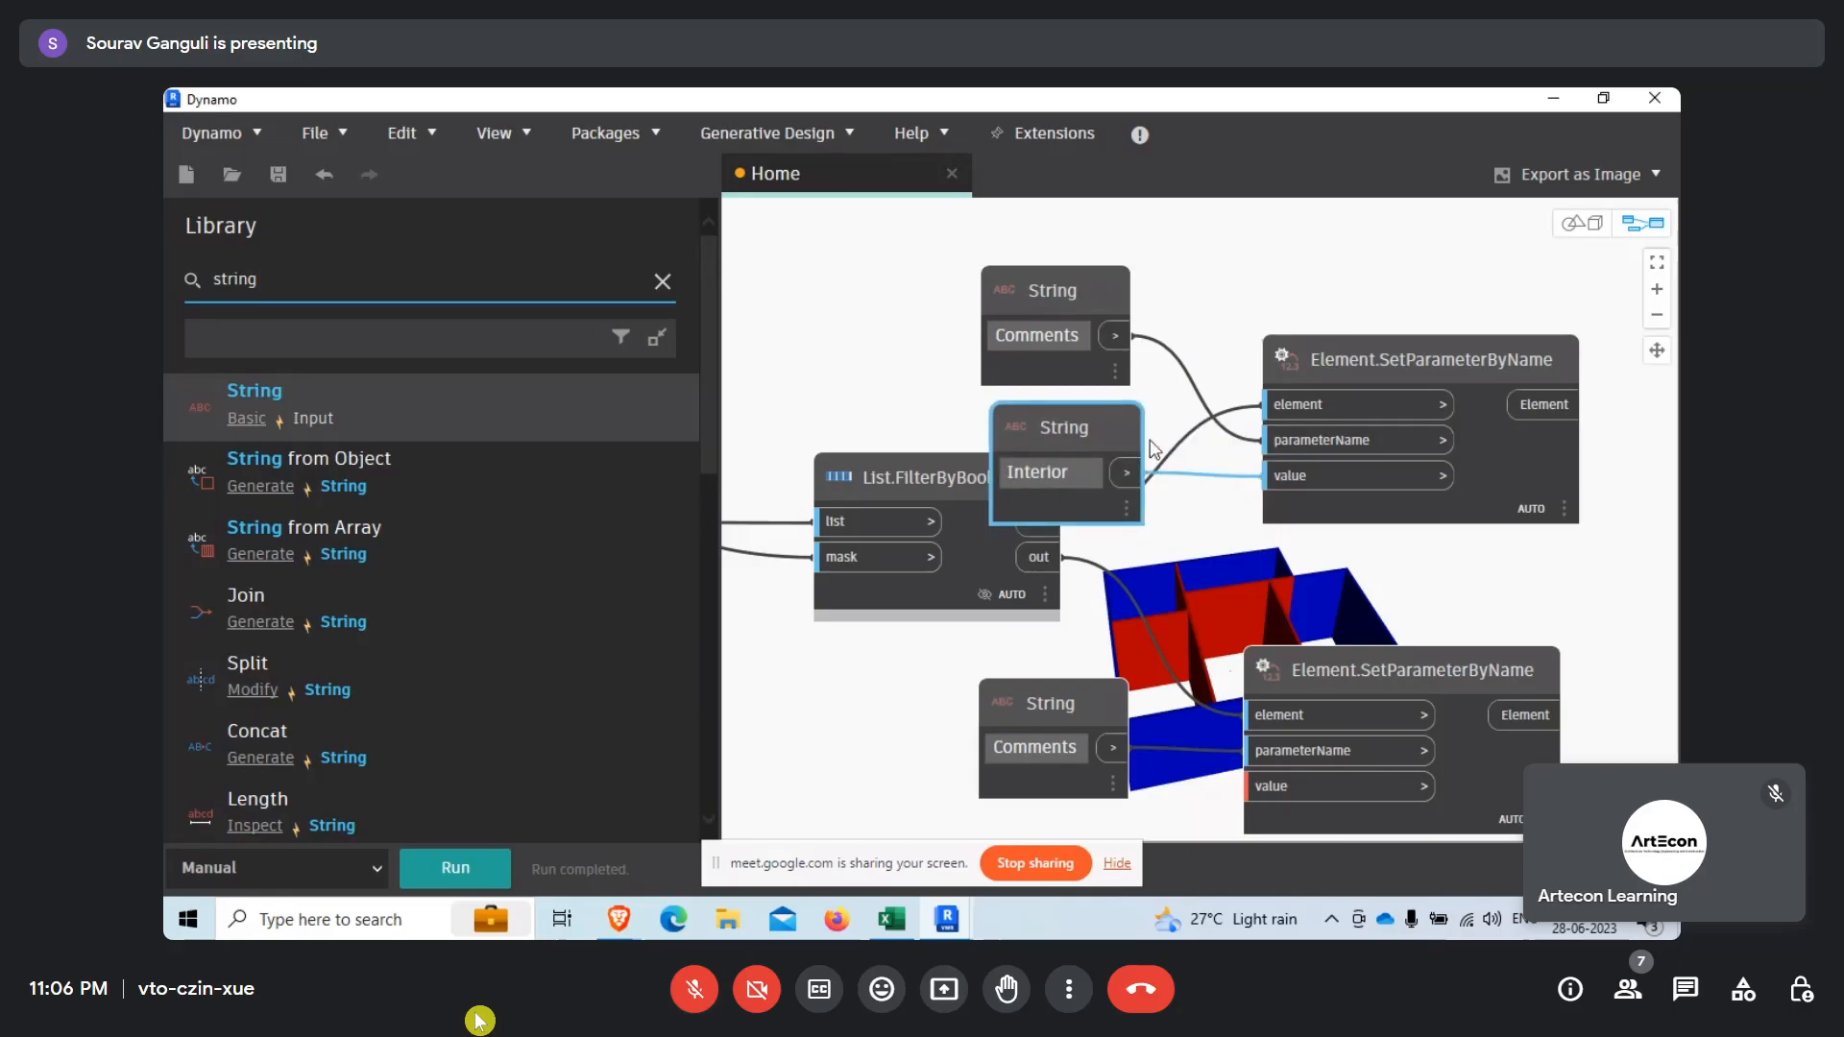
Paste another String node, set its text to "Exterior" and connect it to the lower Element.SetParameterByName node's value input.
{"action": "scroll", "coordinate": [1188, 709], "scroll_direction": "down", "scroll_amount": 3}
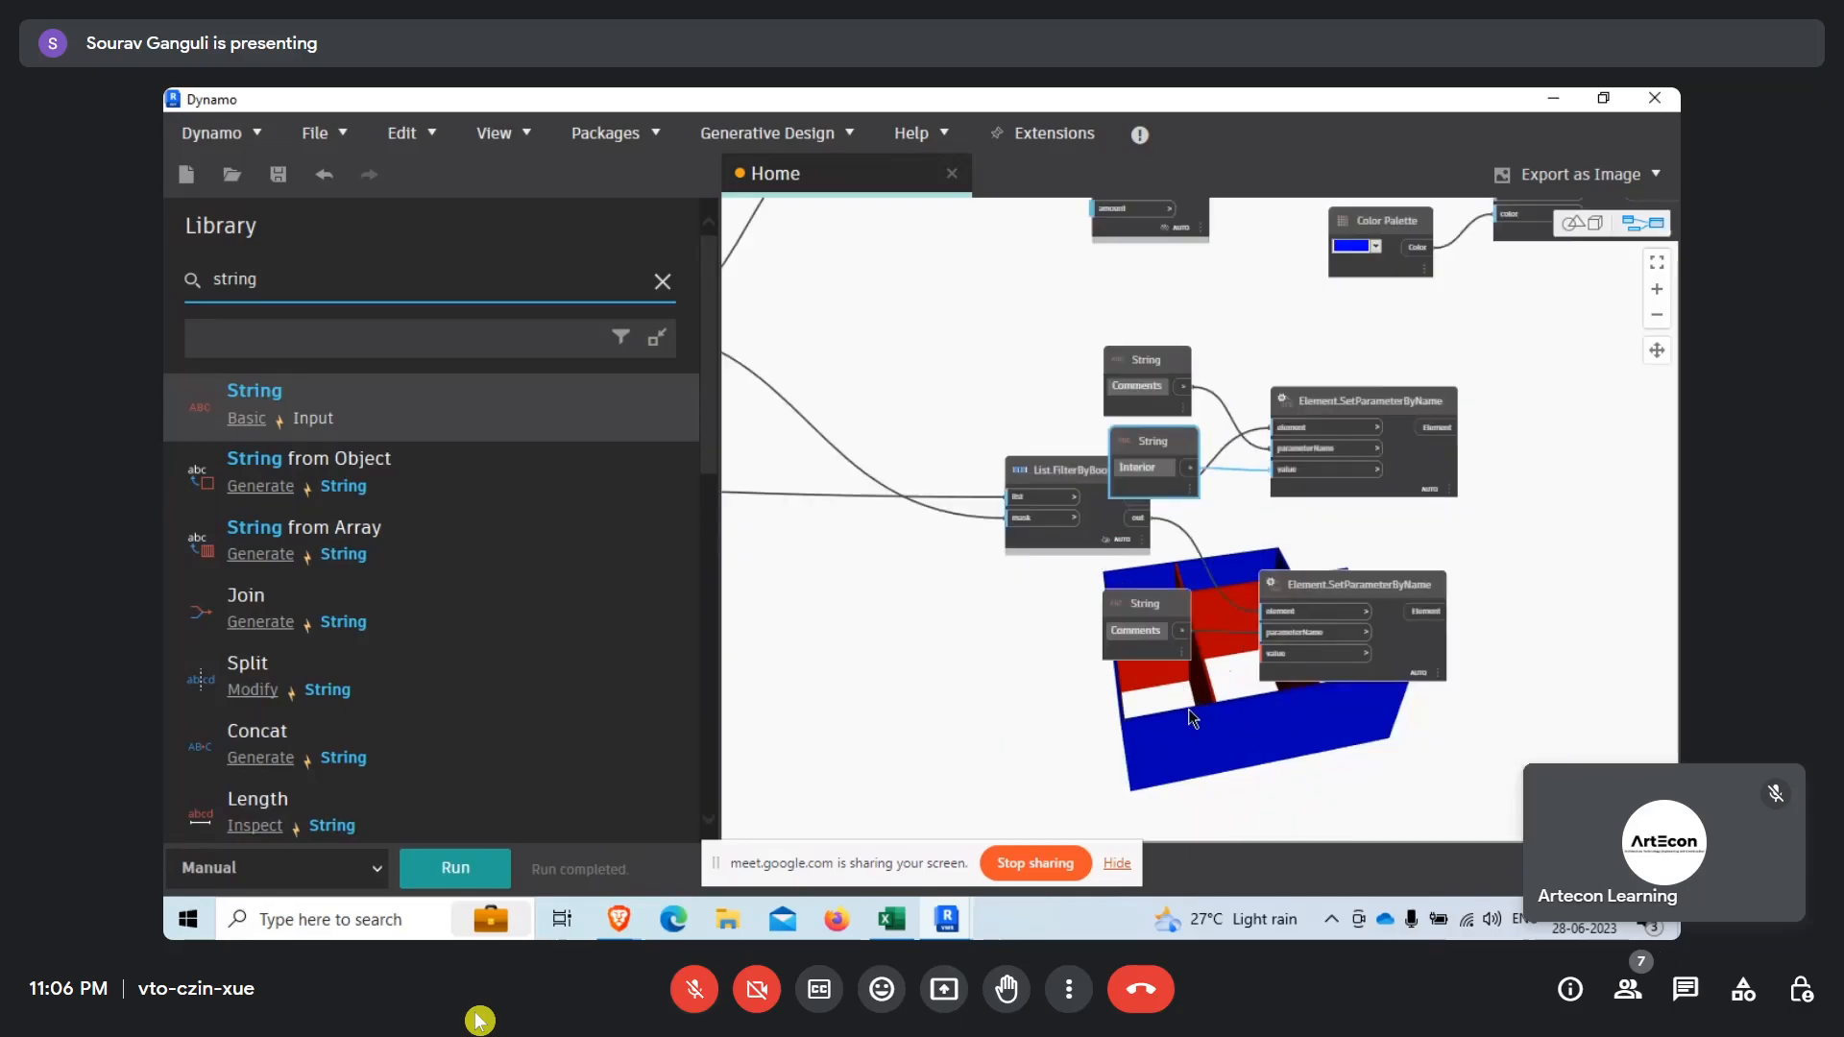
{"action": "scroll", "coordinate": [1137, 748], "scroll_direction": "up", "scroll_amount": 3}
{"action": "key", "text": "ctrl+v"}
{"action": "left_click_drag", "start_coordinate": [1328, 350], "coordinate": [1337, 623]}
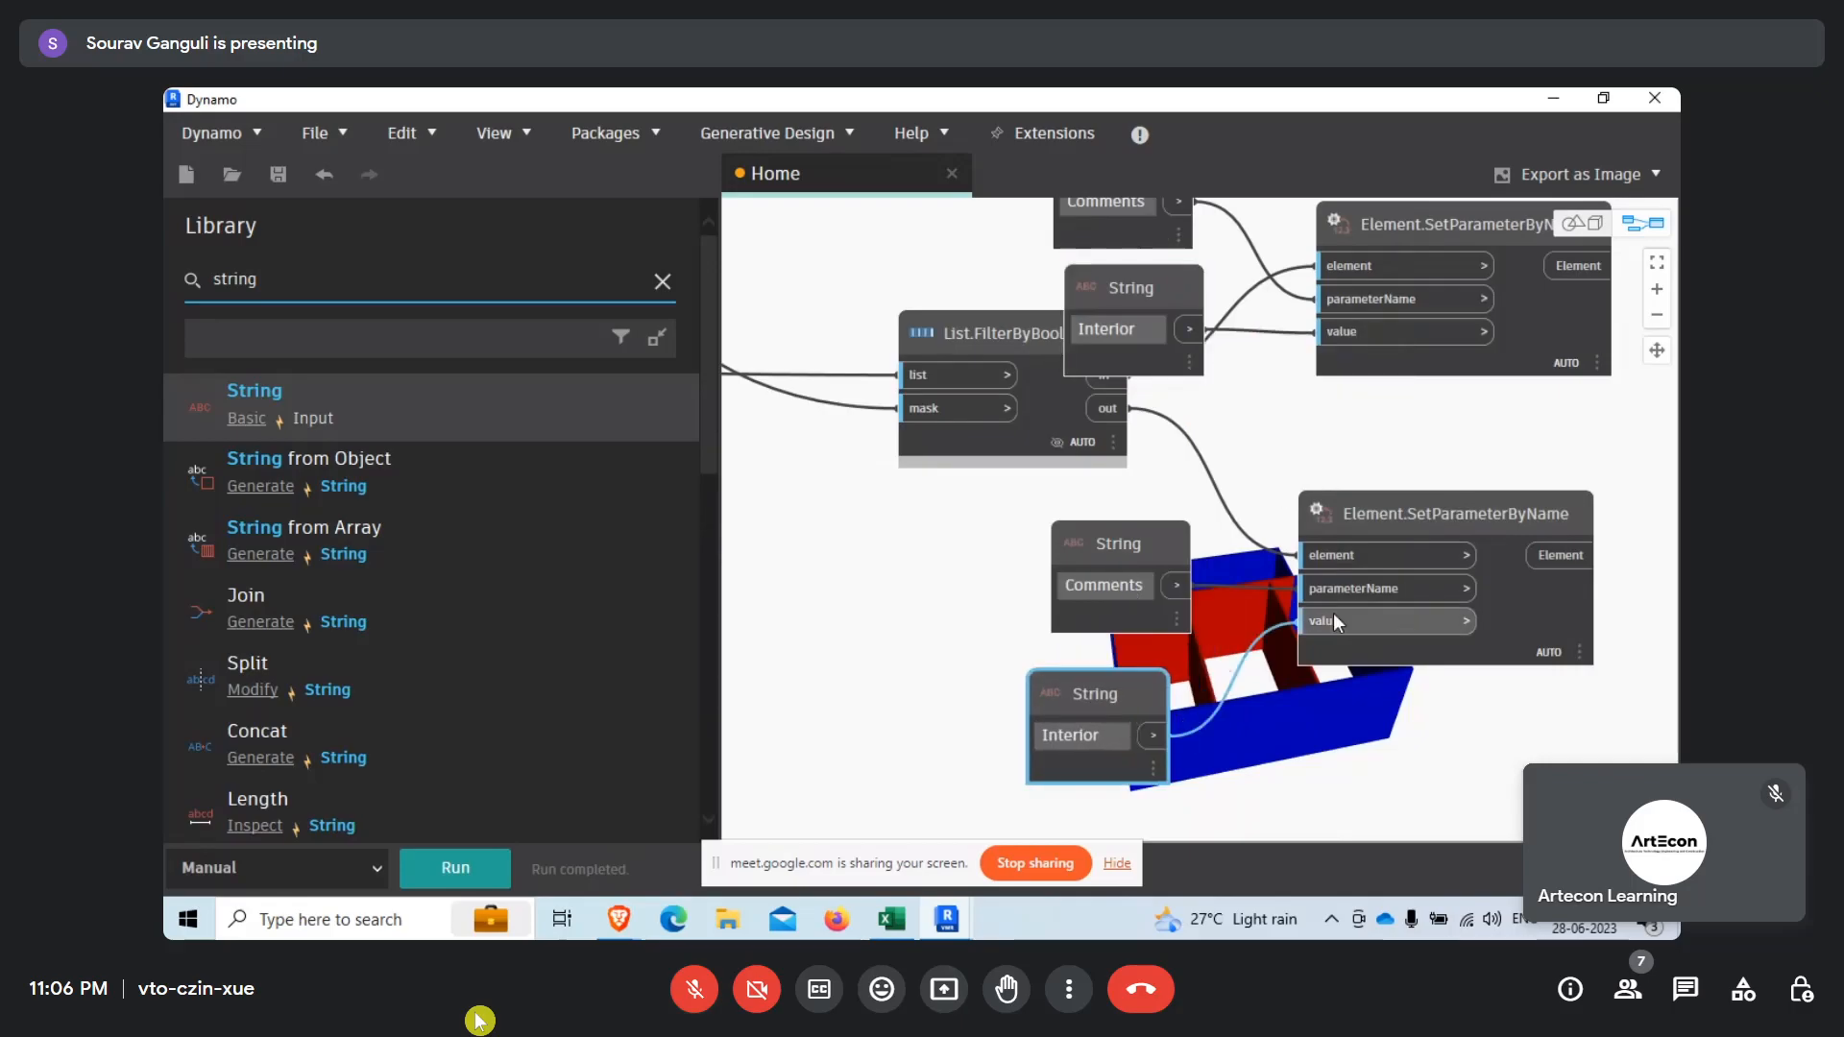
{"action": "double_click", "coordinate": [1103, 734]}
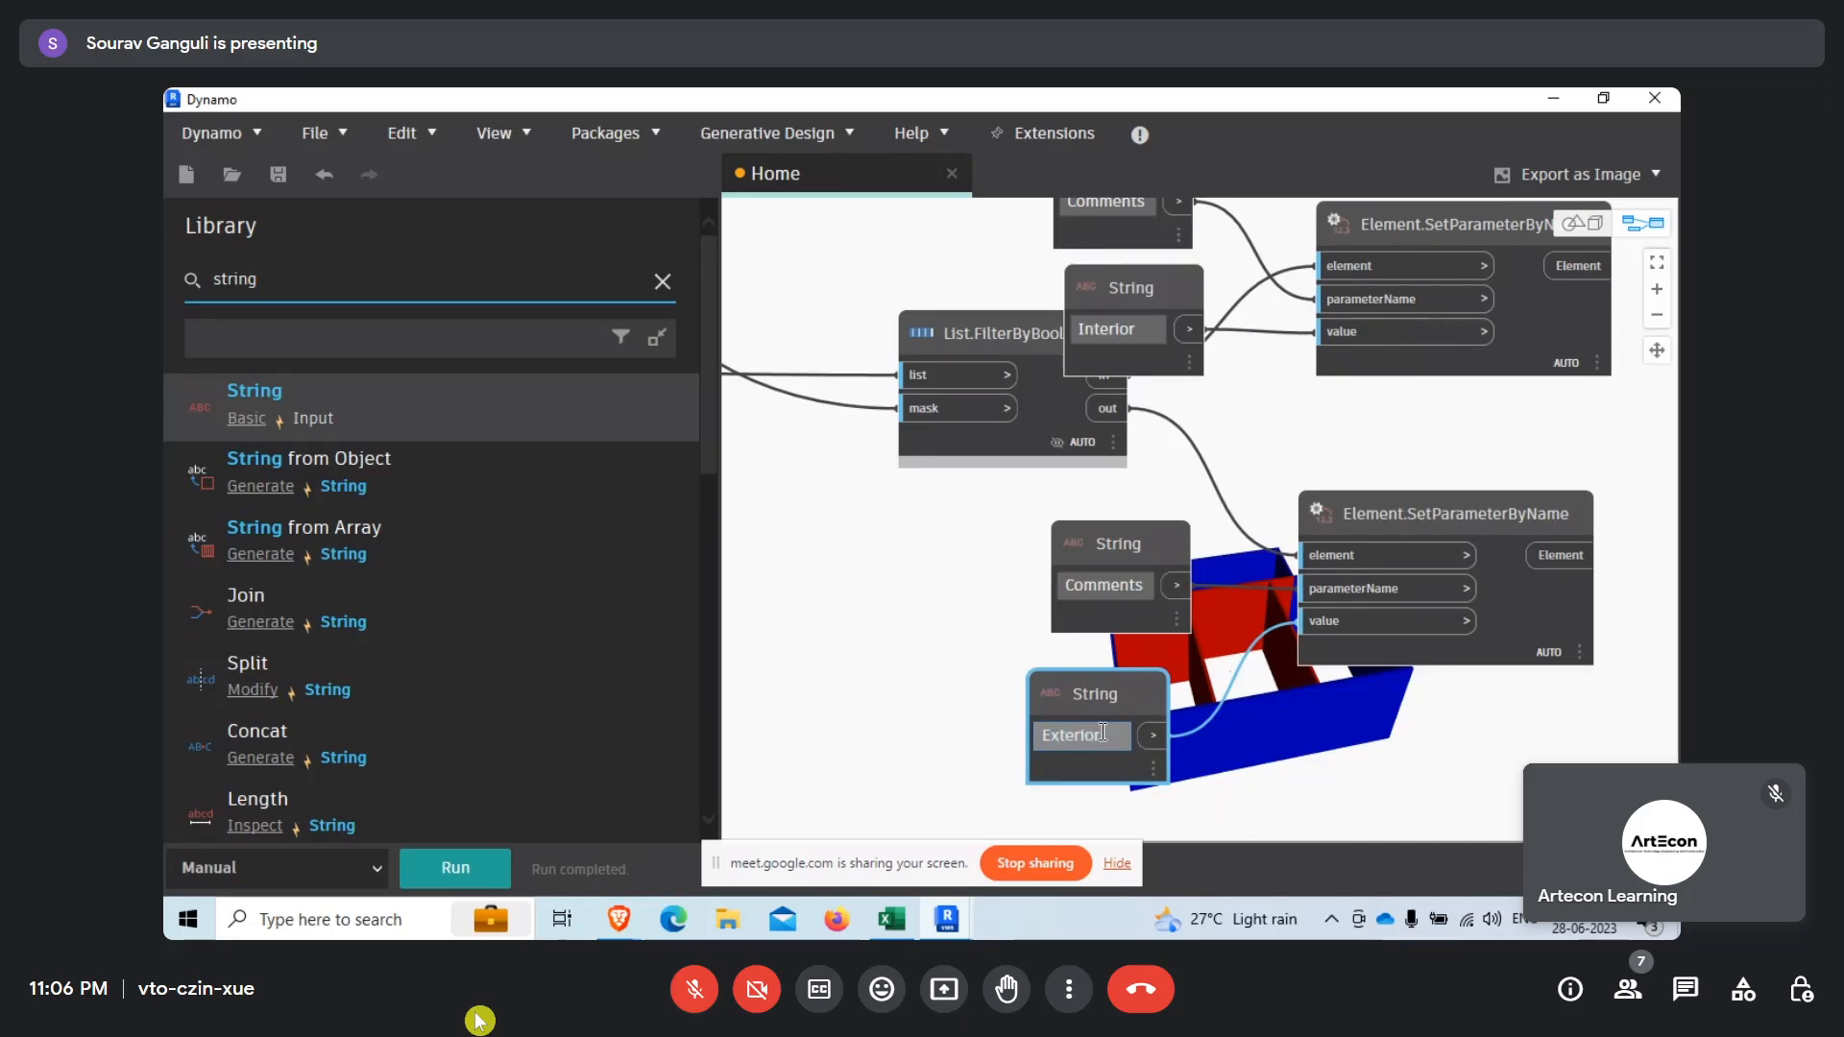
Run the graph to write the Comments values to the interior and exterior walls.
{"action": "left_click", "coordinate": [1310, 736]}
{"action": "middle_click_drag", "start_coordinate": [1301, 735], "coordinate": [1001, 697]}
{"action": "left_click", "coordinate": [481, 875]}
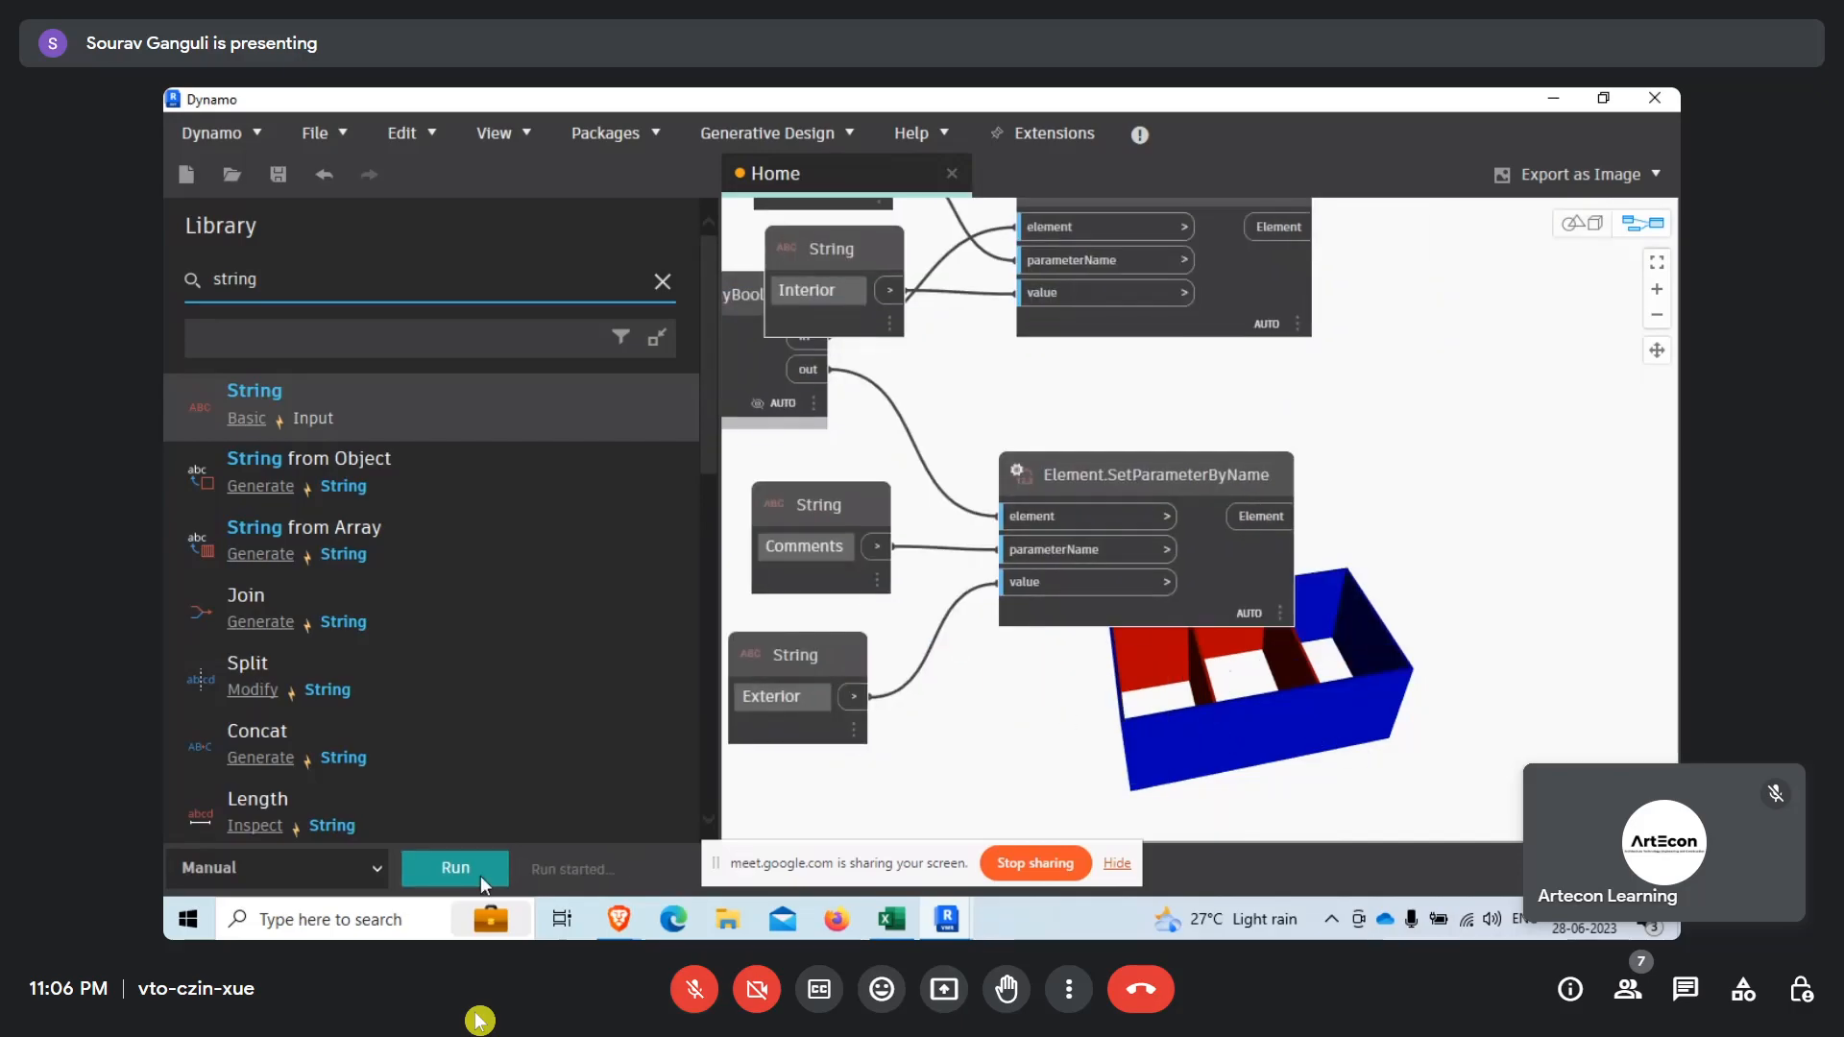
Switch to Revit and check the Comments property of an outer wall and of the wall between rooms 3 and 4.
{"action": "left_click", "coordinate": [1553, 99]}
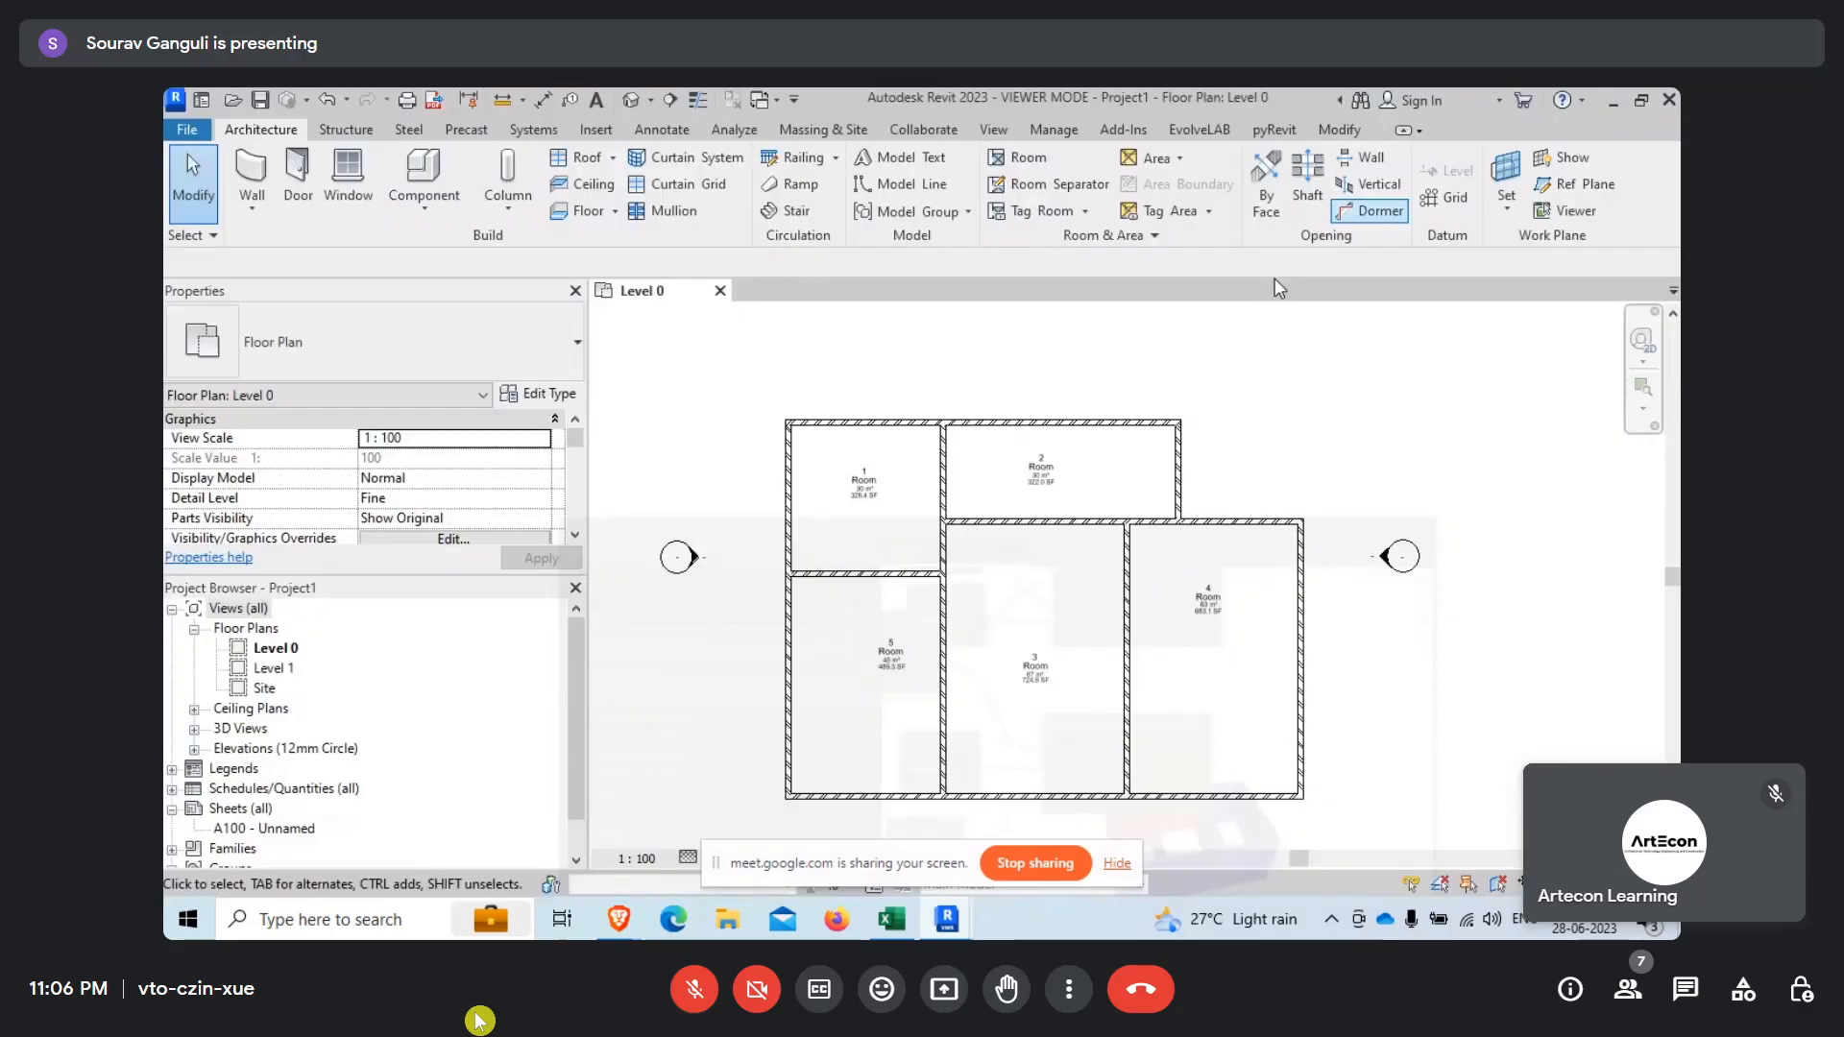
{"action": "scroll", "coordinate": [989, 506], "scroll_direction": "up", "scroll_amount": 3}
{"action": "left_click", "coordinate": [874, 683]}
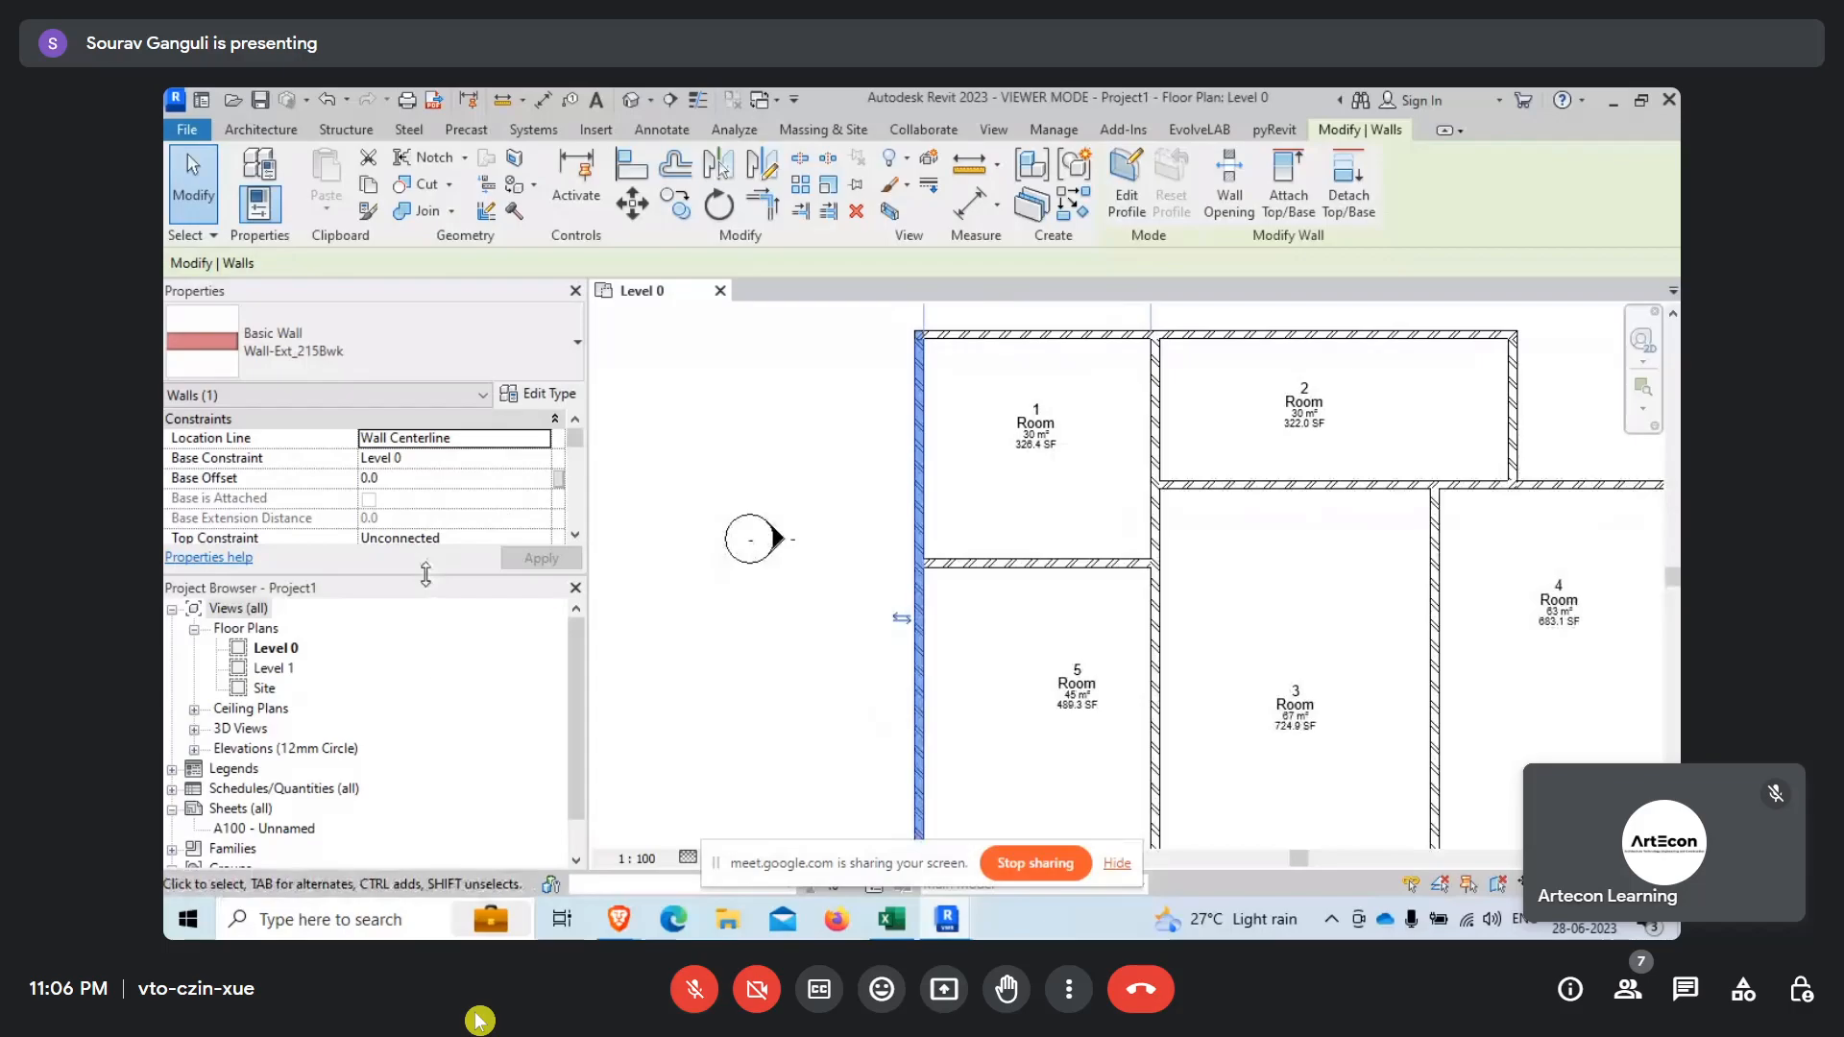
{"action": "left_click_drag", "start_coordinate": [425, 574], "coordinate": [420, 758]}
{"action": "scroll", "coordinate": [469, 566], "scroll_direction": "down", "scroll_amount": 5}
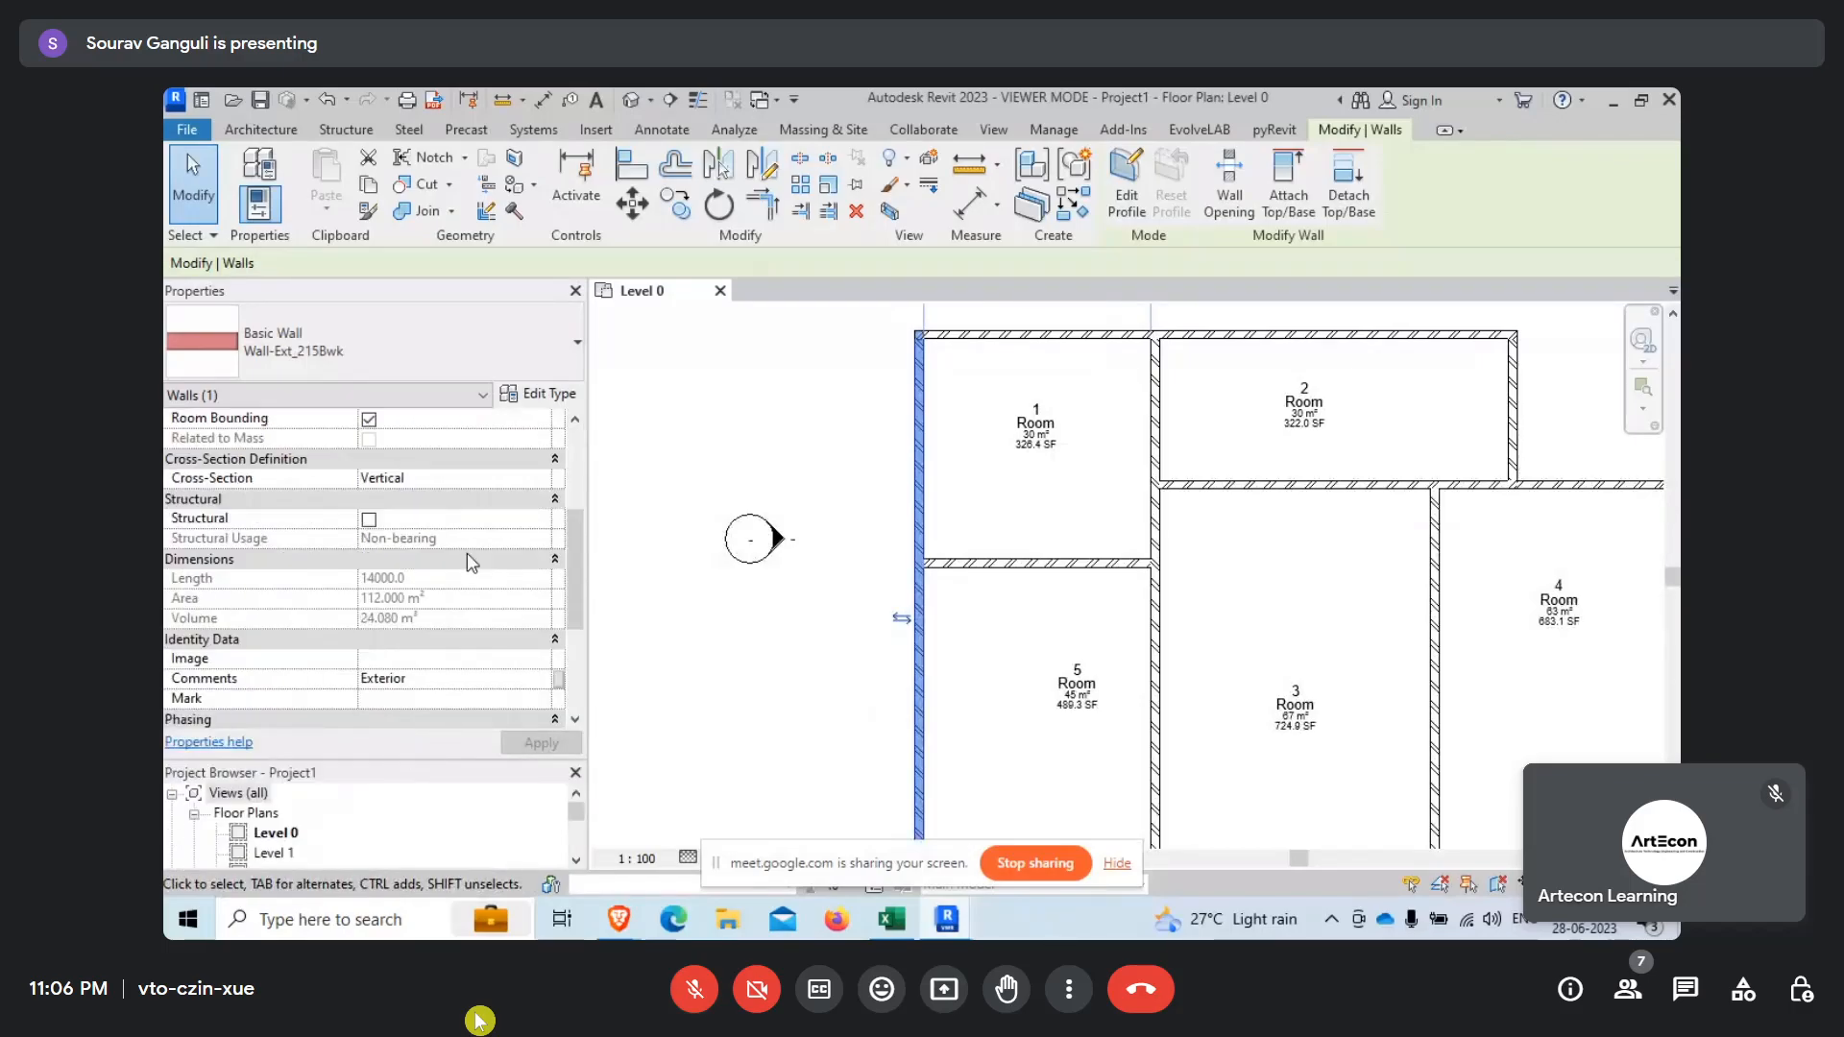
{"action": "scroll", "coordinate": [309, 701], "scroll_direction": "down", "scroll_amount": 1}
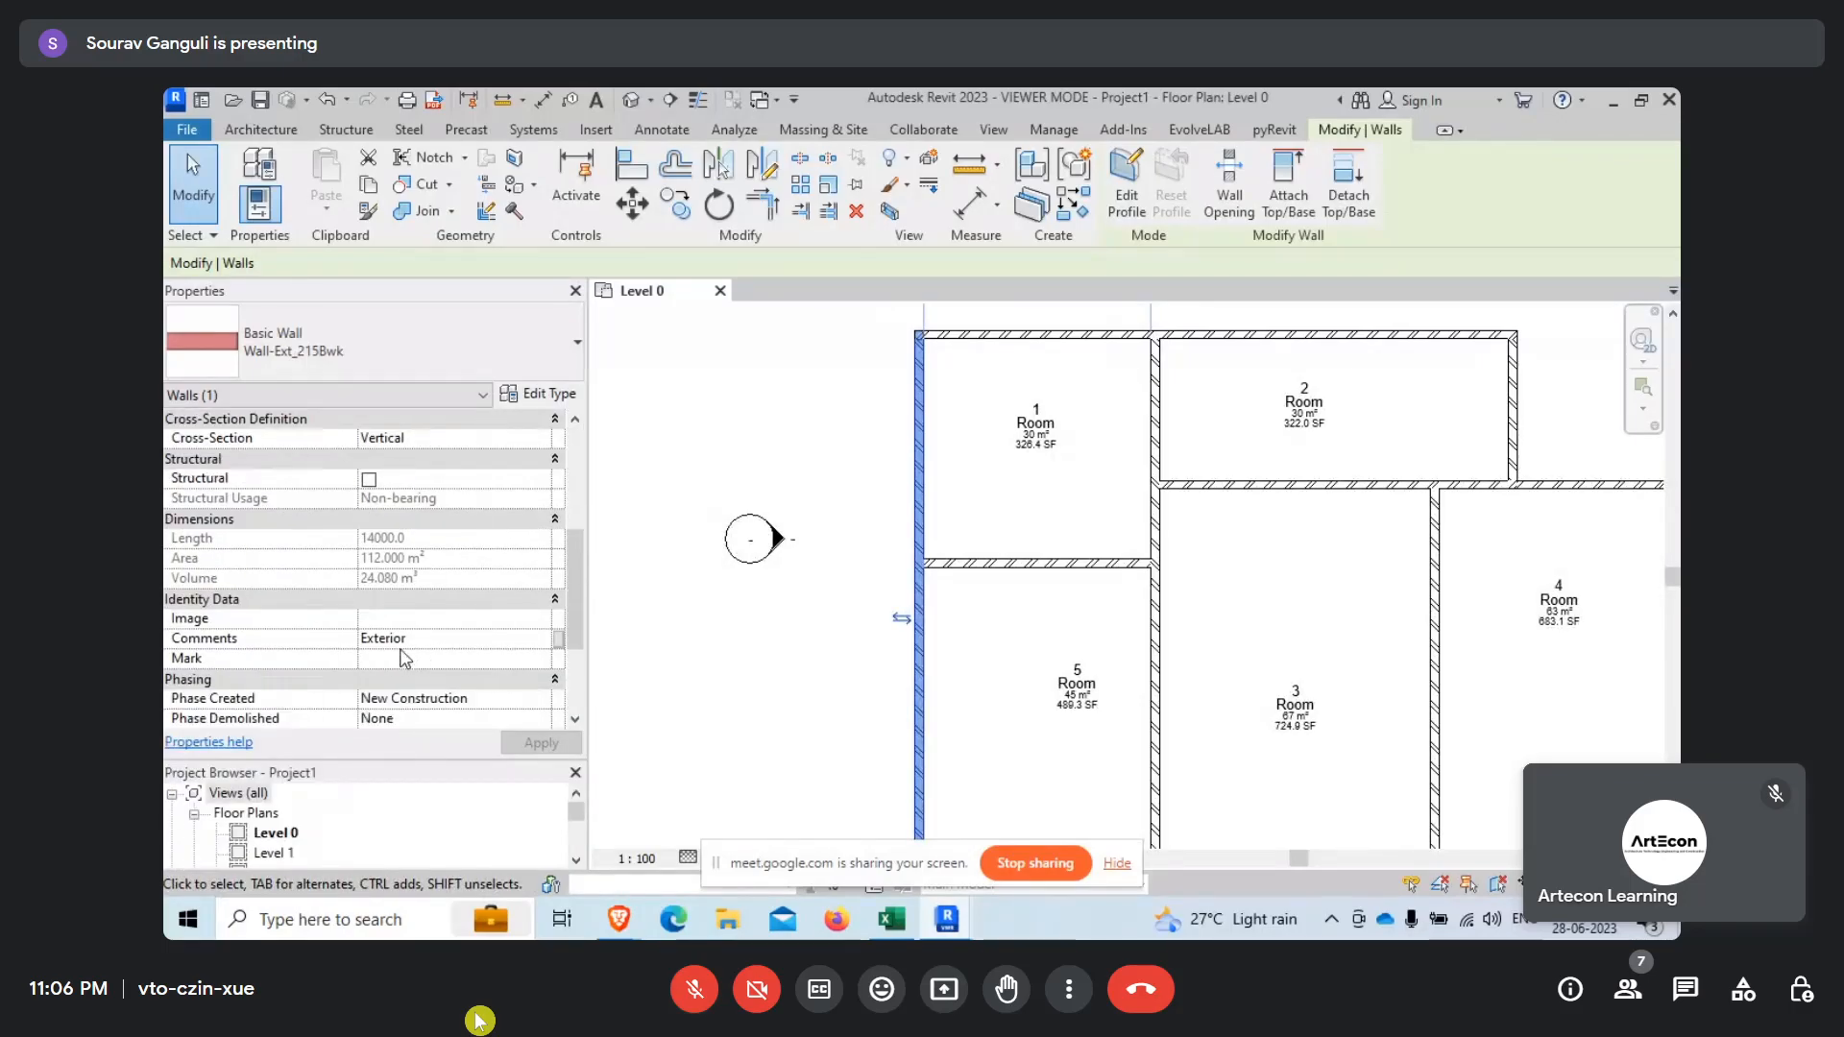
{"action": "scroll", "coordinate": [768, 622], "scroll_direction": "down", "scroll_amount": 1}
{"action": "middle_click_drag", "start_coordinate": [1152, 691], "coordinate": [883, 647]}
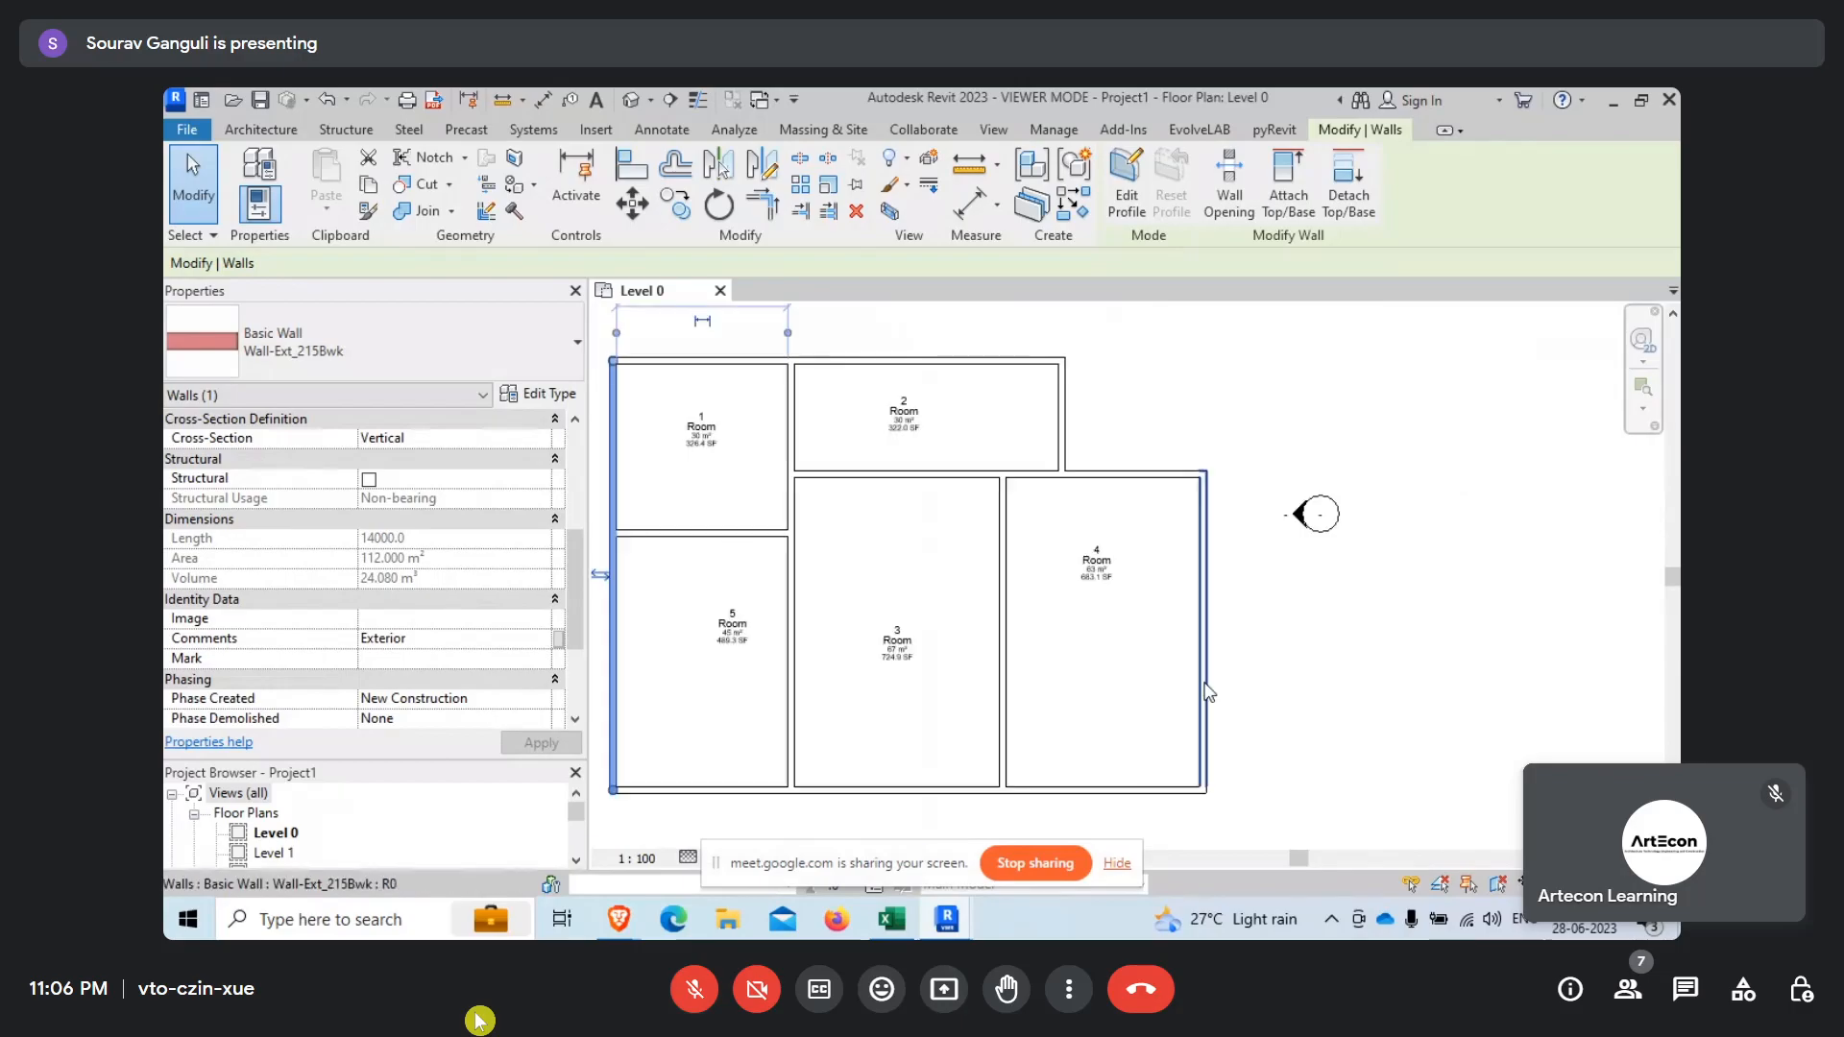
{"action": "left_click", "coordinate": [1002, 634]}
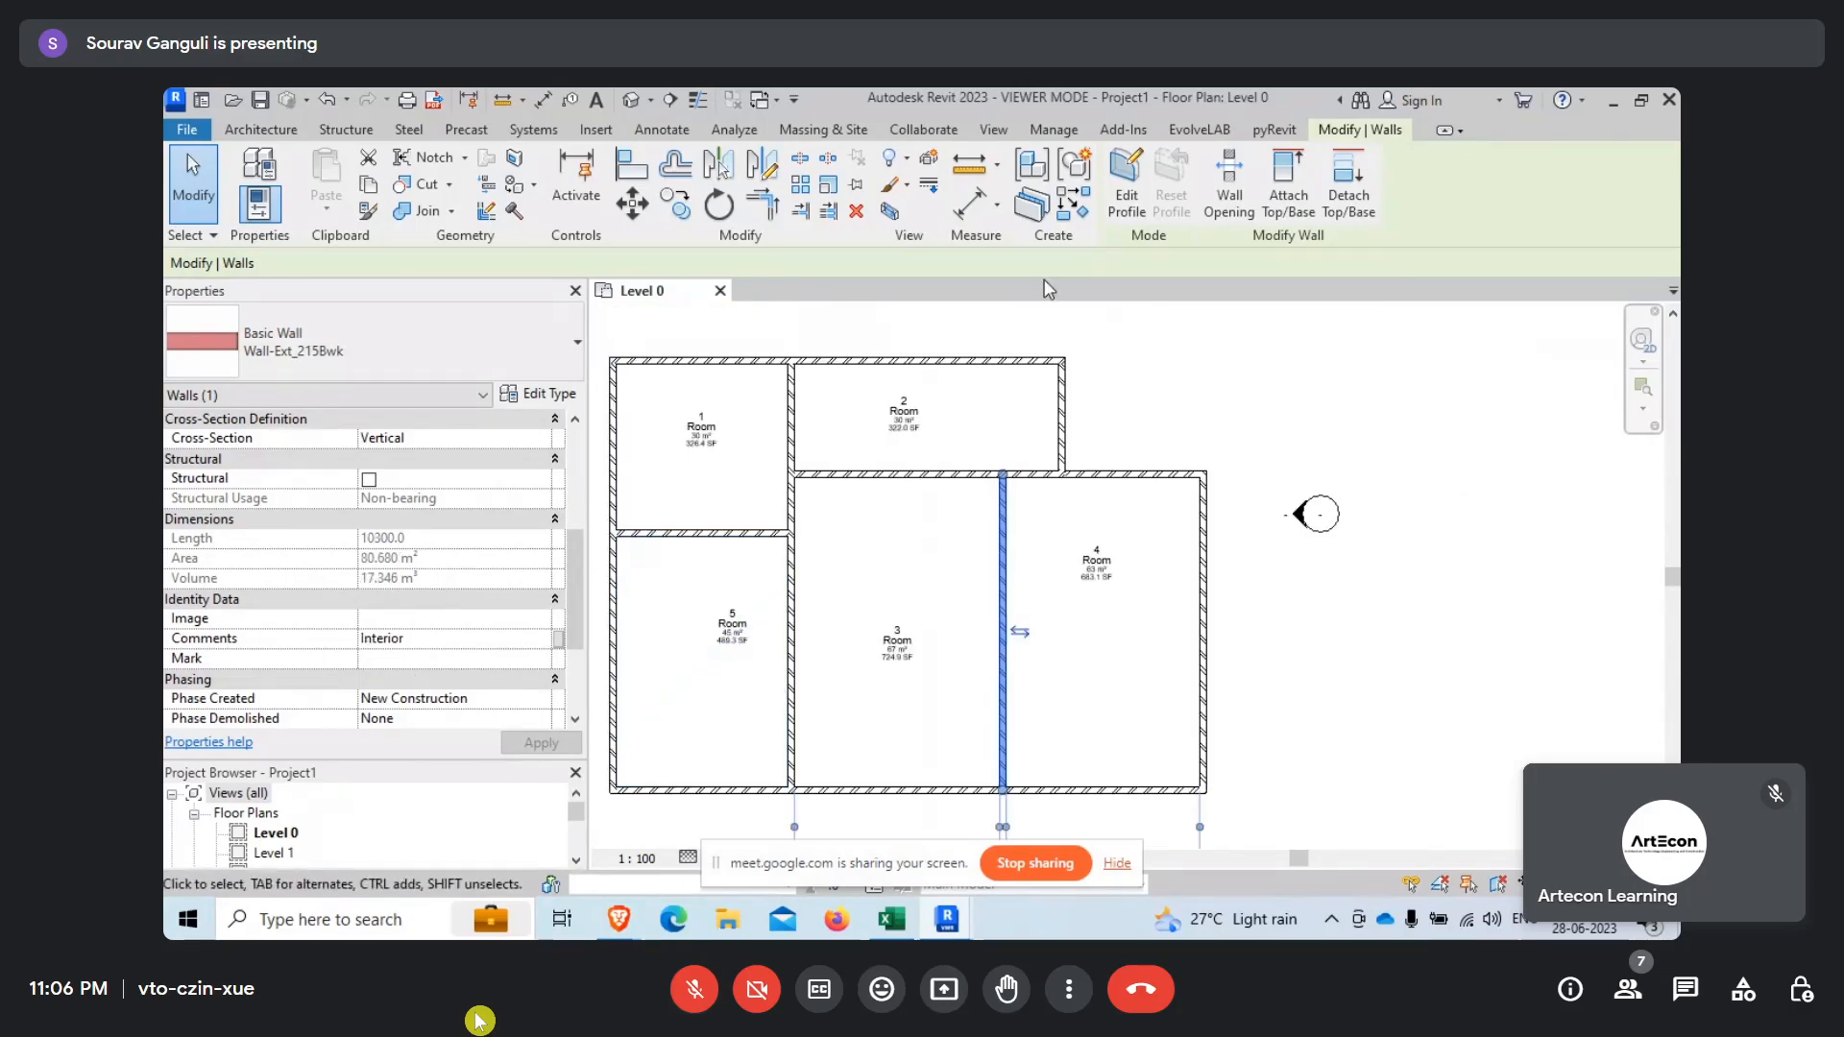
Create a new rule-based view filter named "InteriorWall".
{"action": "left_click", "coordinate": [993, 128]}
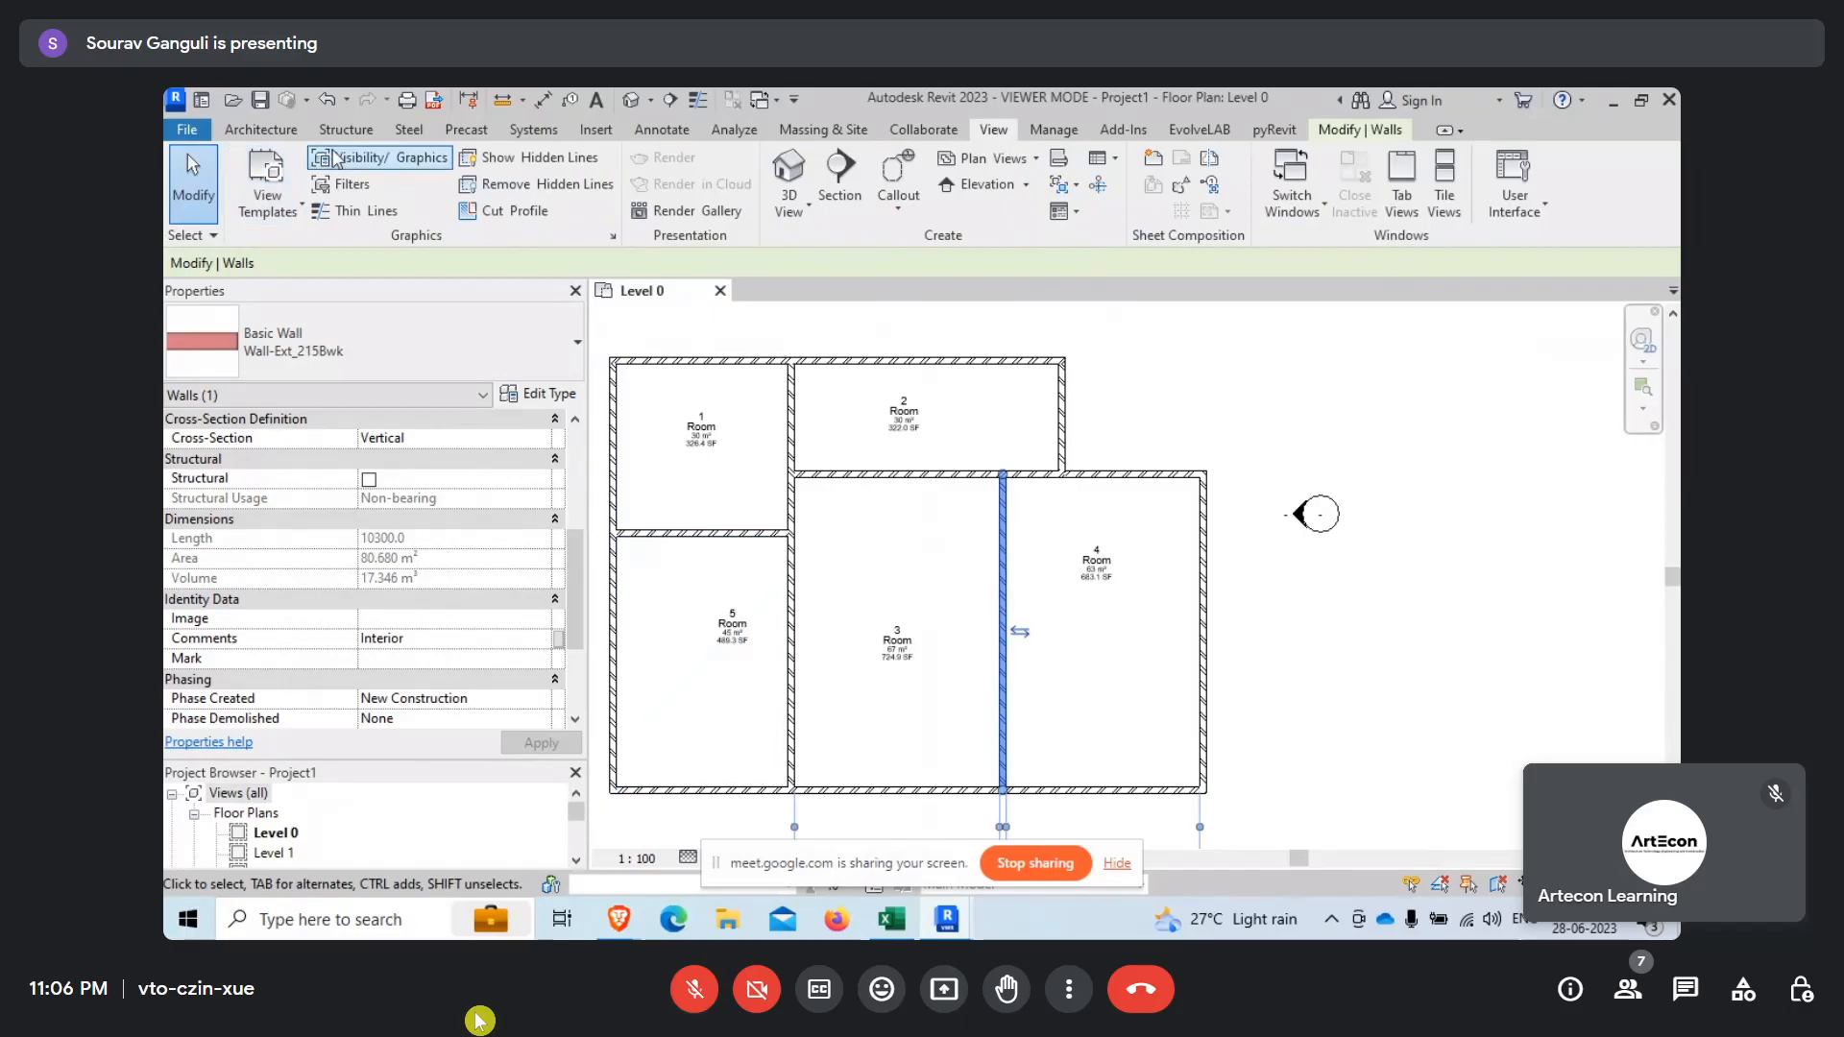
{"action": "left_click", "coordinate": [336, 159]}
{"action": "left_click", "coordinate": [1121, 800]}
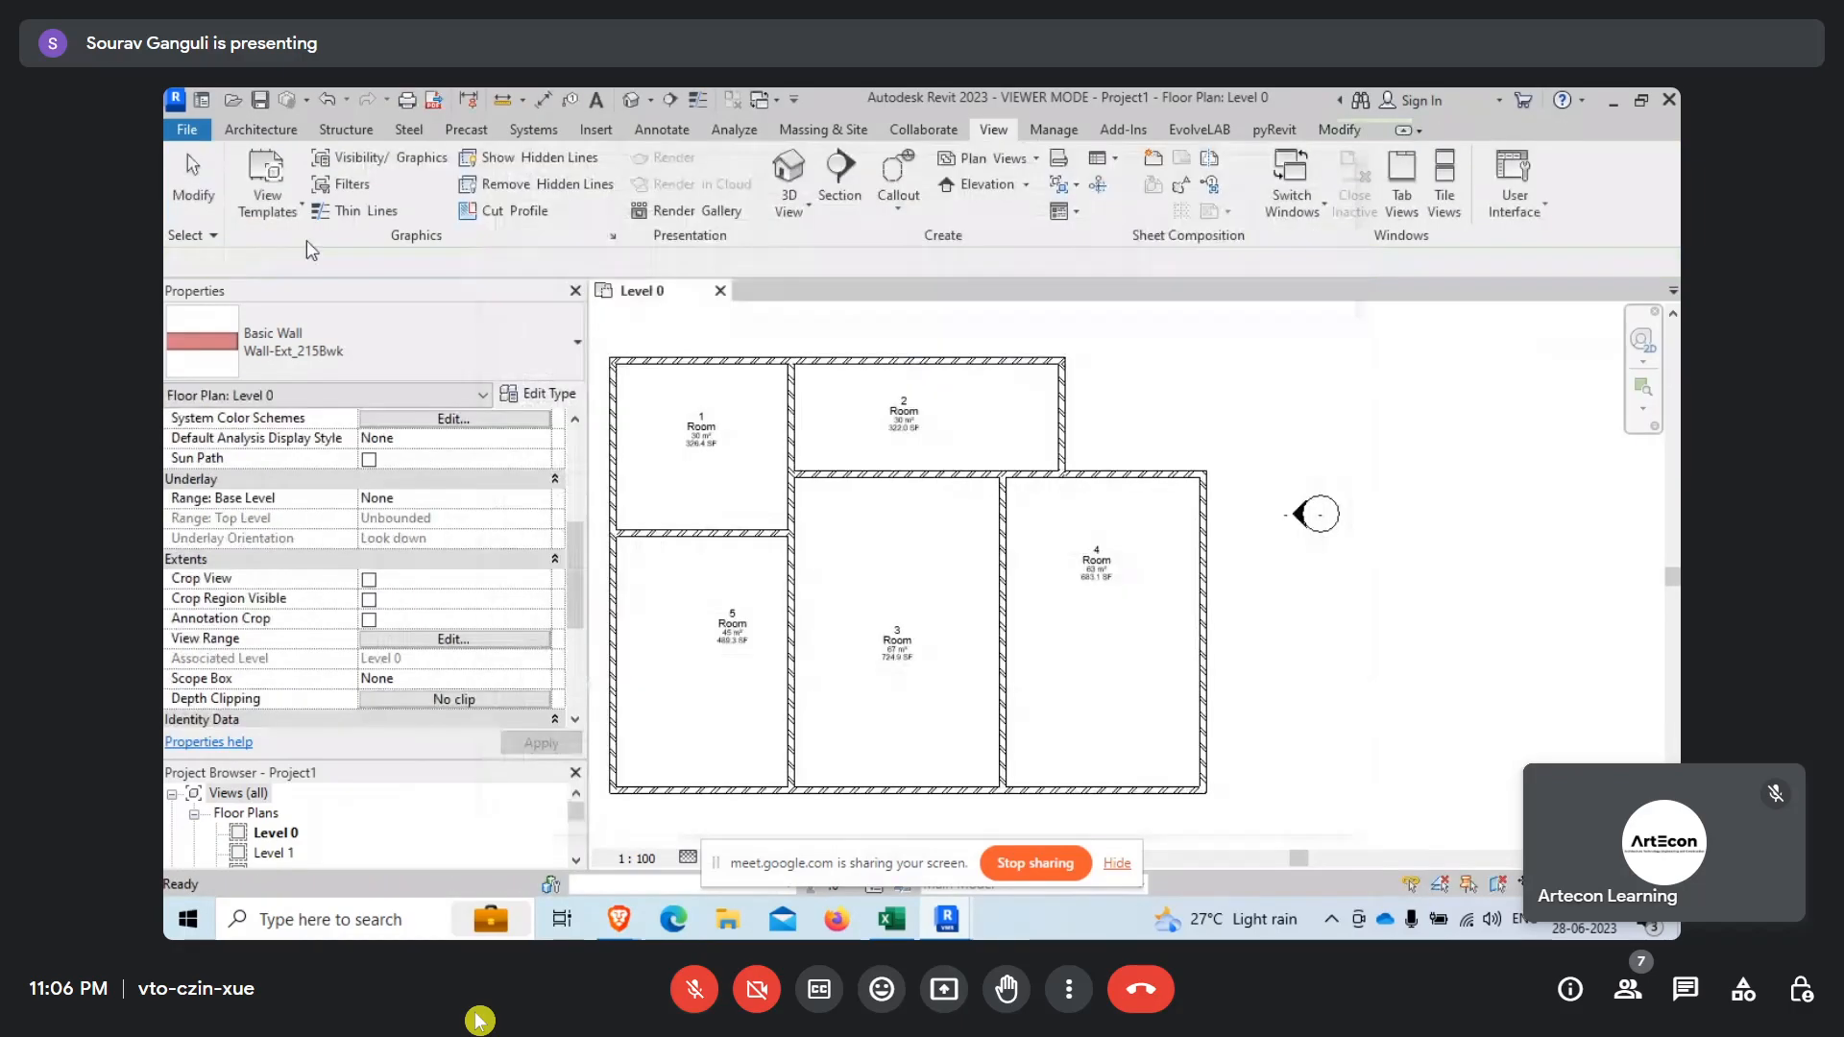
{"action": "left_click", "coordinate": [351, 183]}
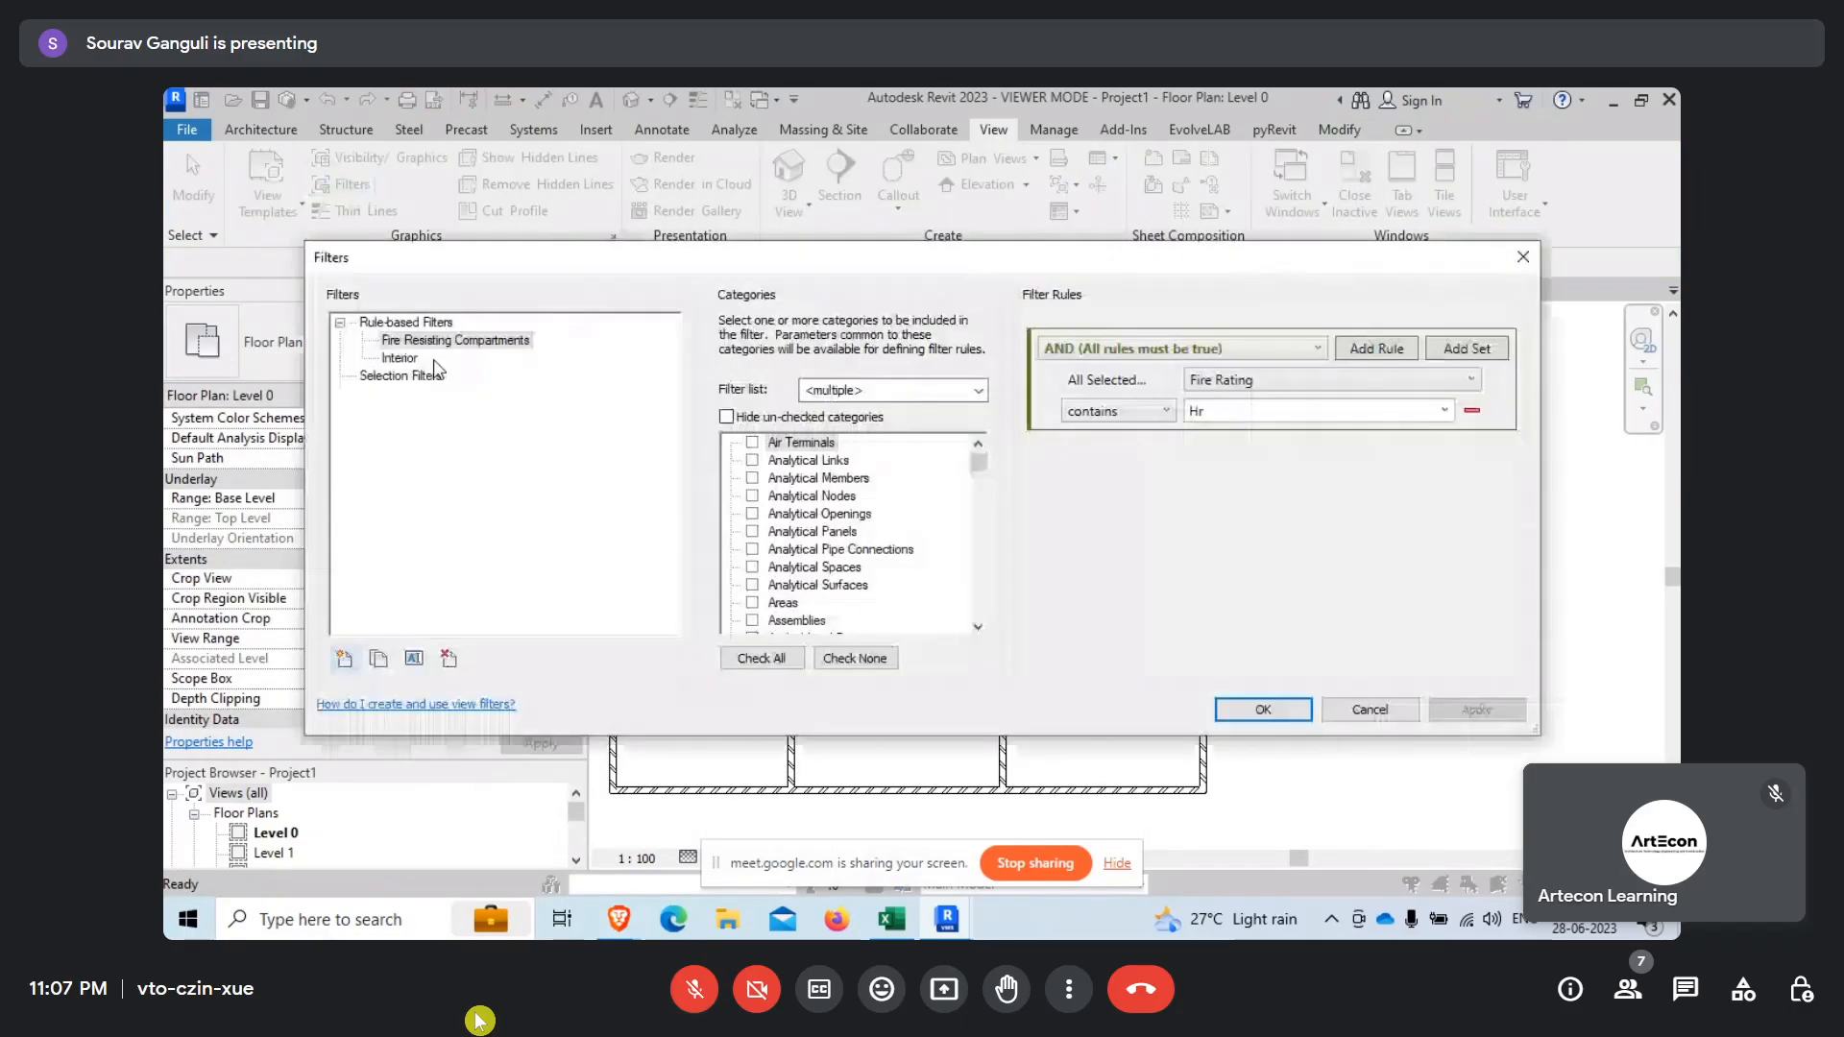
{"action": "left_click", "coordinate": [344, 659]}
{"action": "left_click", "coordinate": [934, 441]}
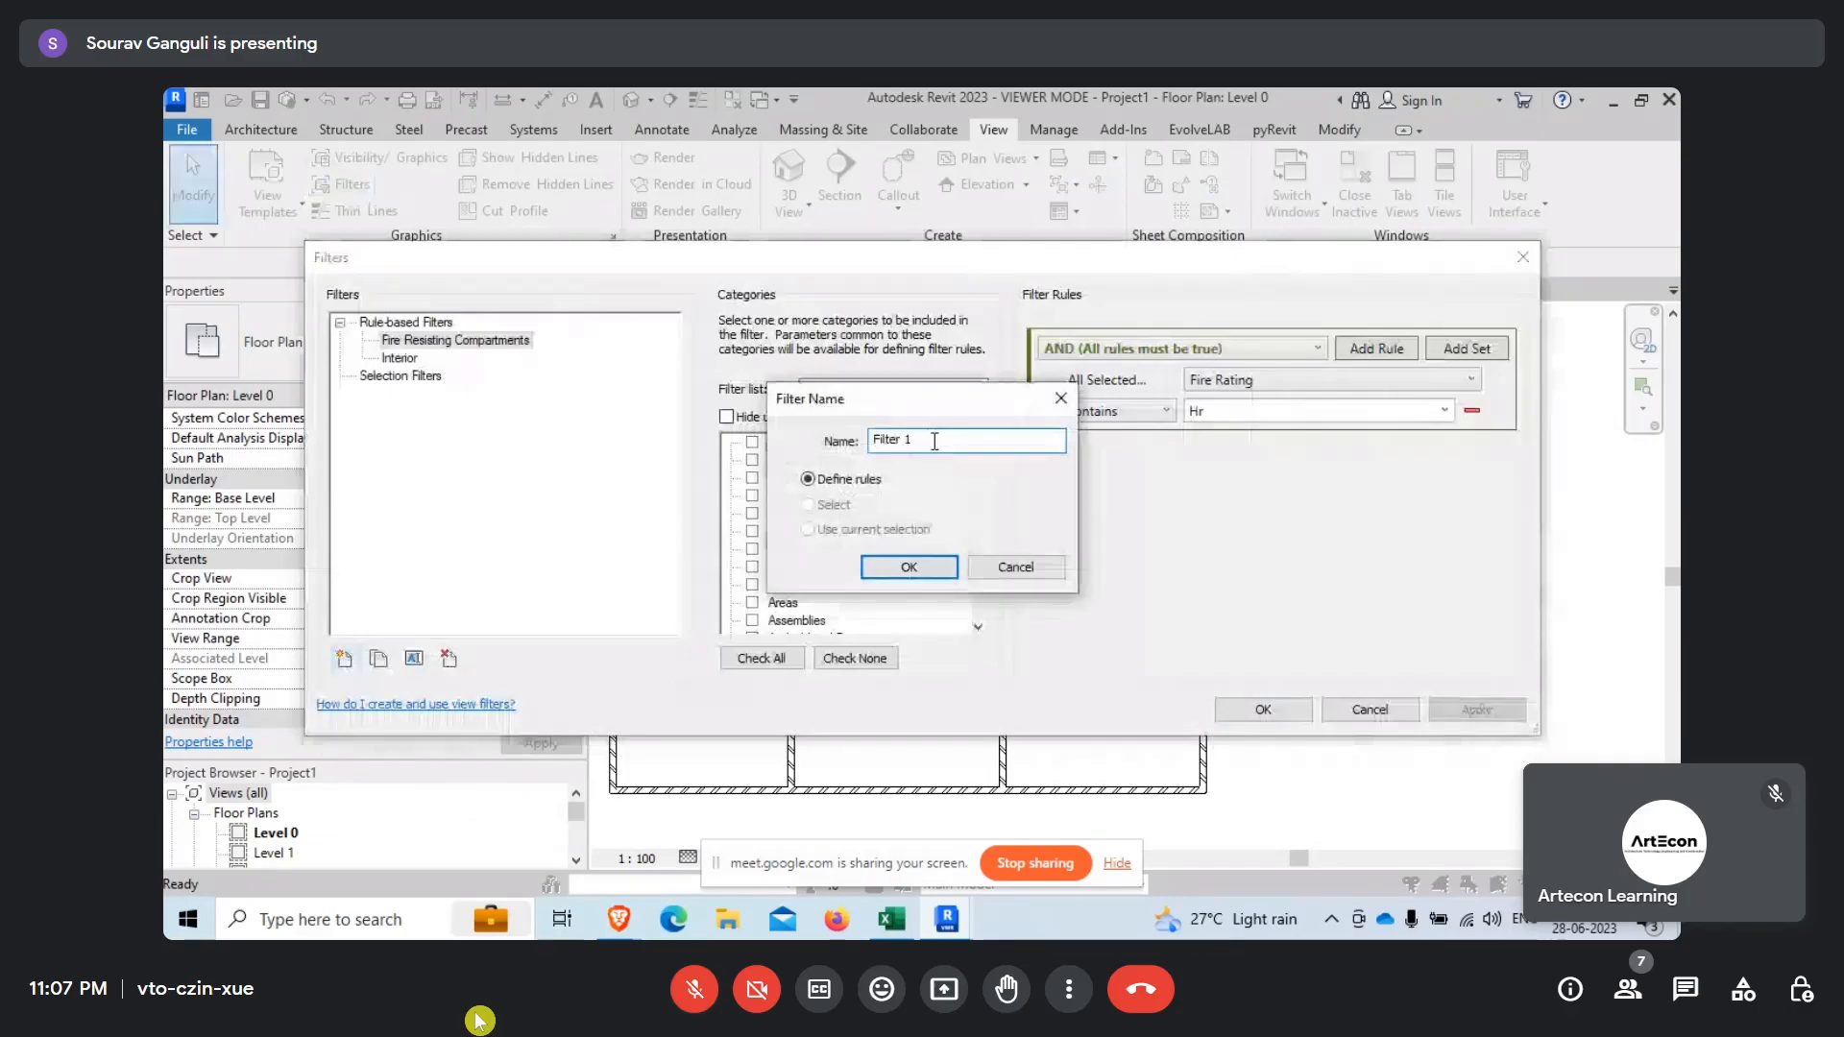
{"action": "left_click_drag", "start_coordinate": [935, 441], "coordinate": [790, 450]}
{"action": "type", "text": "Interior"}
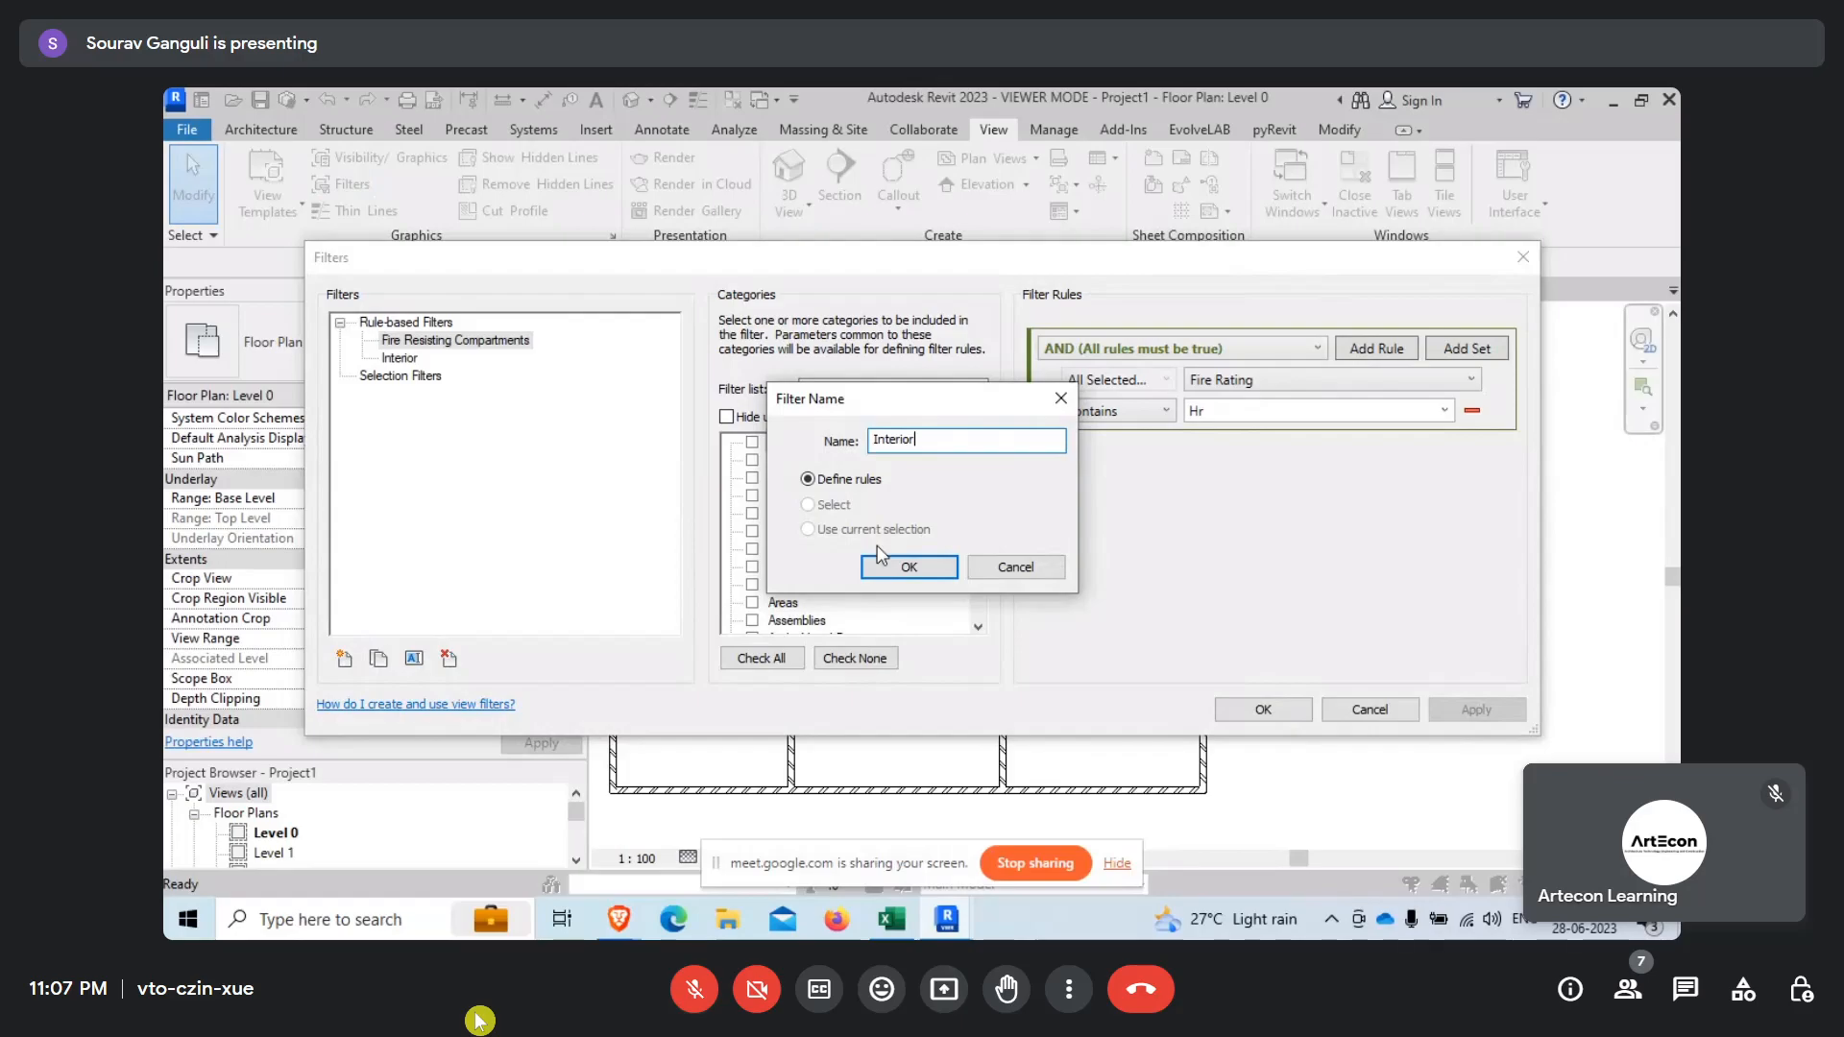
{"action": "left_click", "coordinate": [903, 566]}
{"action": "key", "text": "Return"}
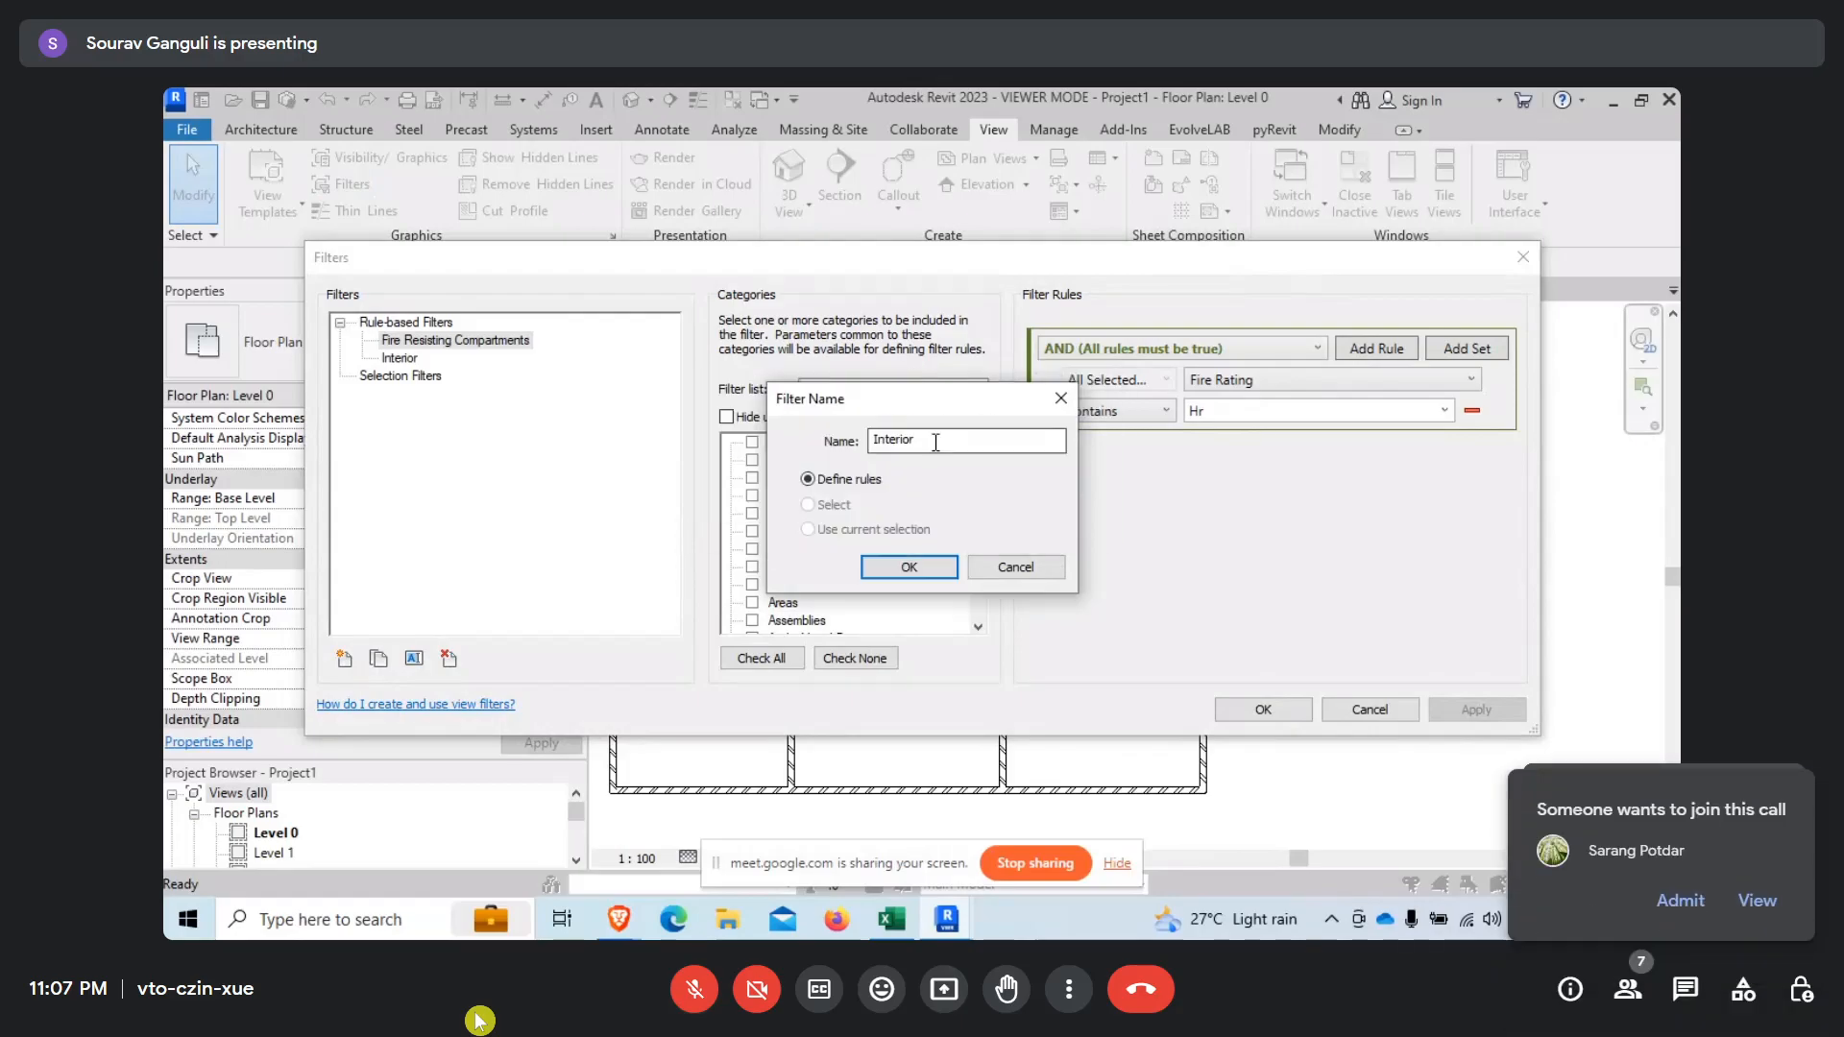
{"action": "type", "text": "Wall"}
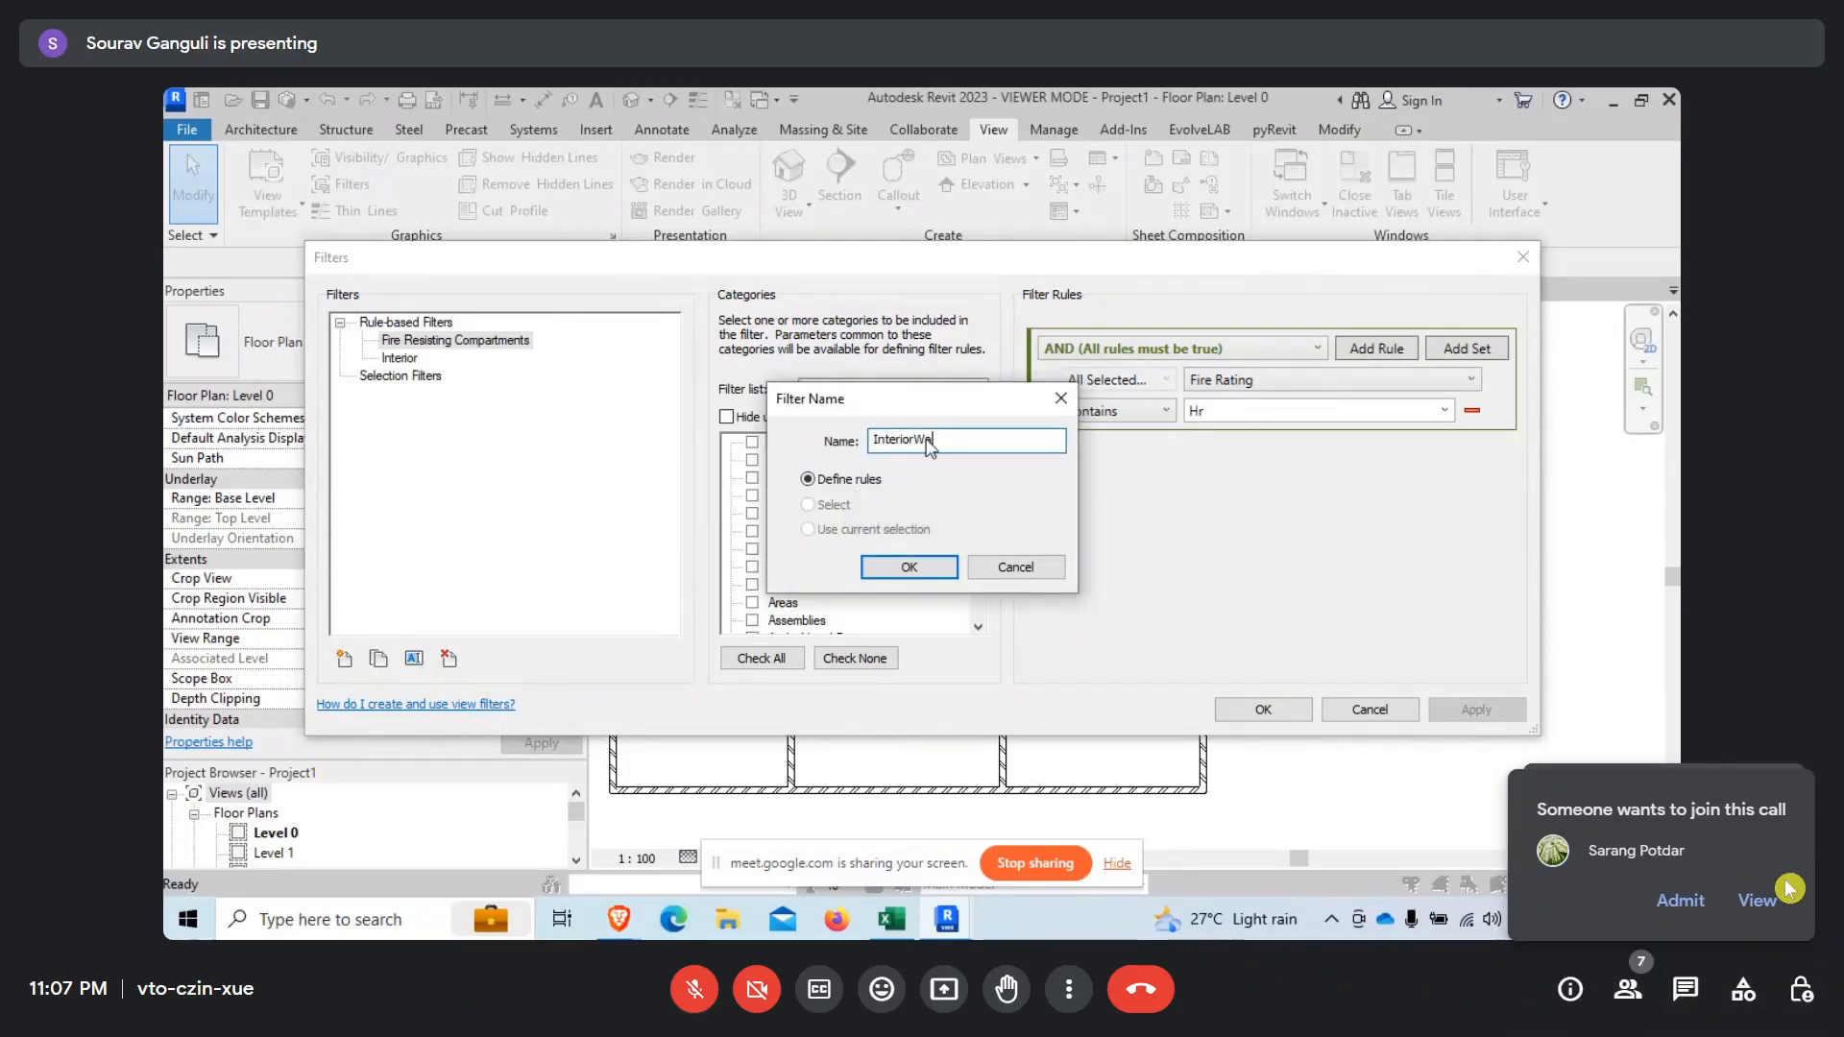
{"action": "left_click", "coordinate": [1681, 900]}
{"action": "left_click", "coordinate": [907, 567]}
Assign the Walls category to the InteriorWall filter and set its rule to Comments equals Interior.
{"action": "left_click", "coordinate": [811, 460]}
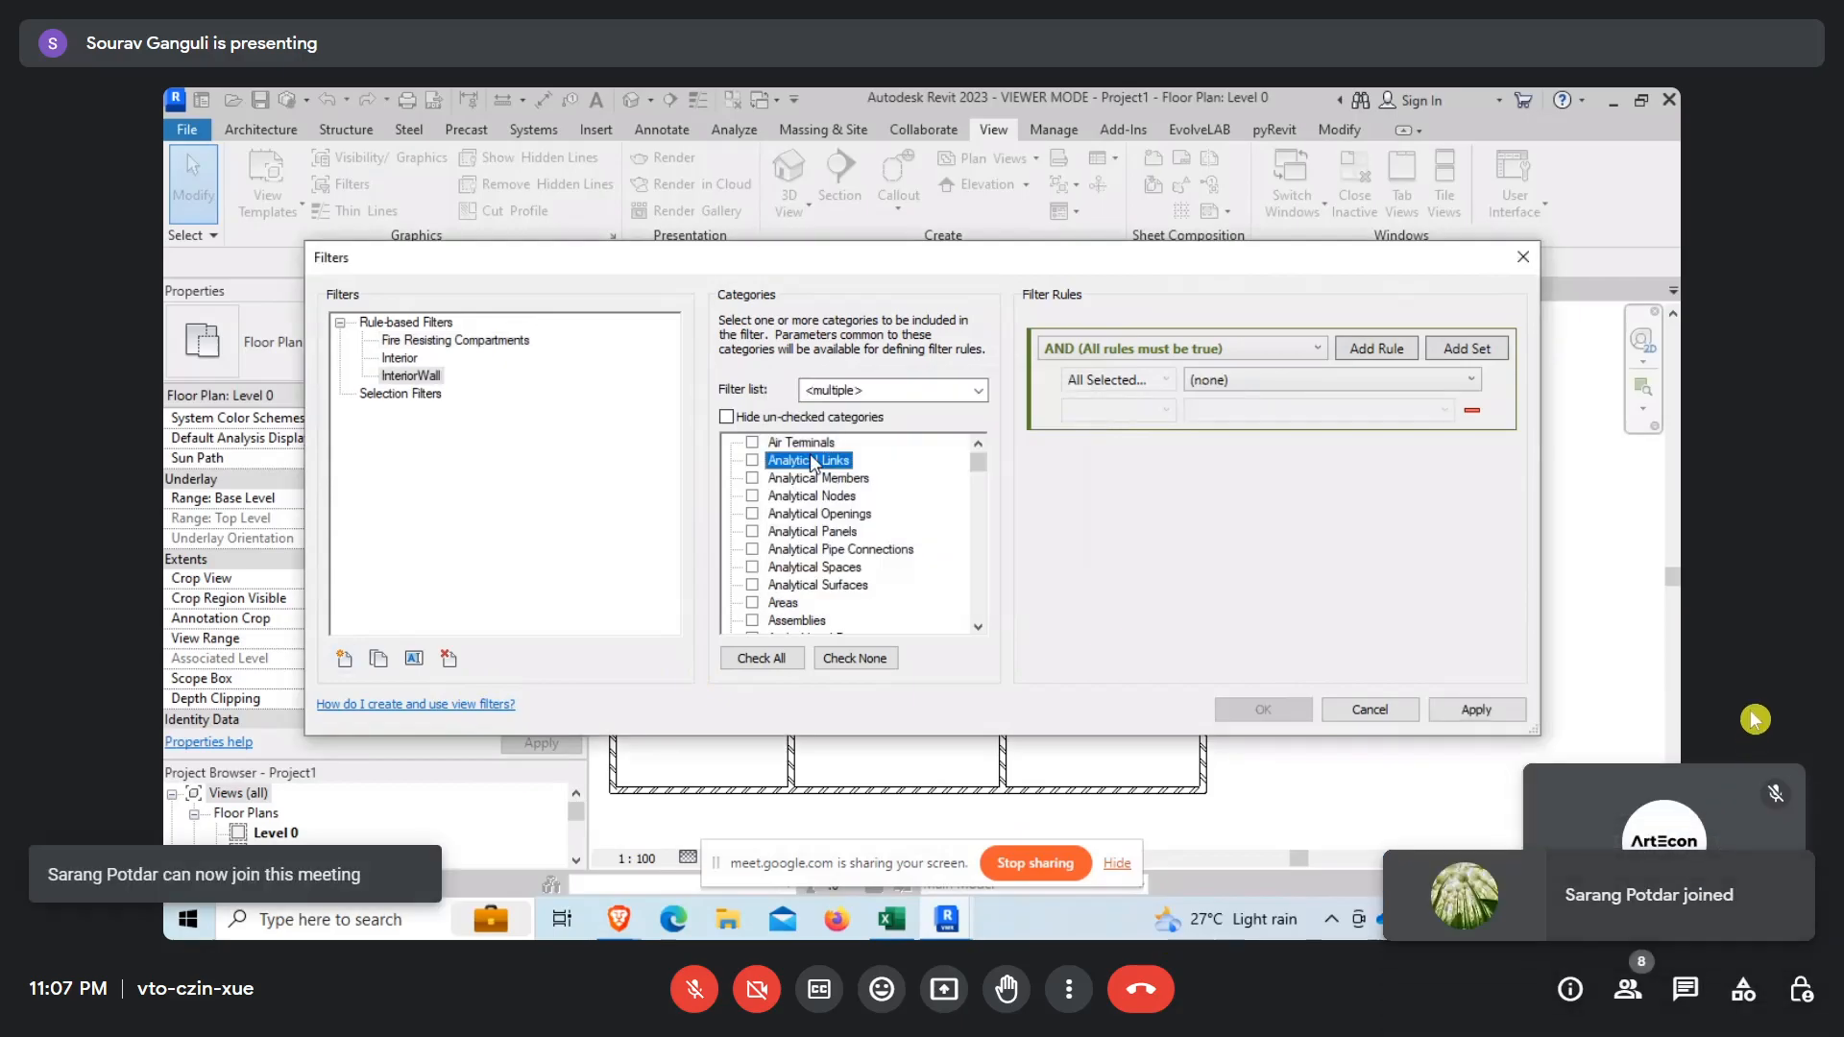
{"action": "key", "text": "w"}
{"action": "left_click", "coordinate": [753, 603]}
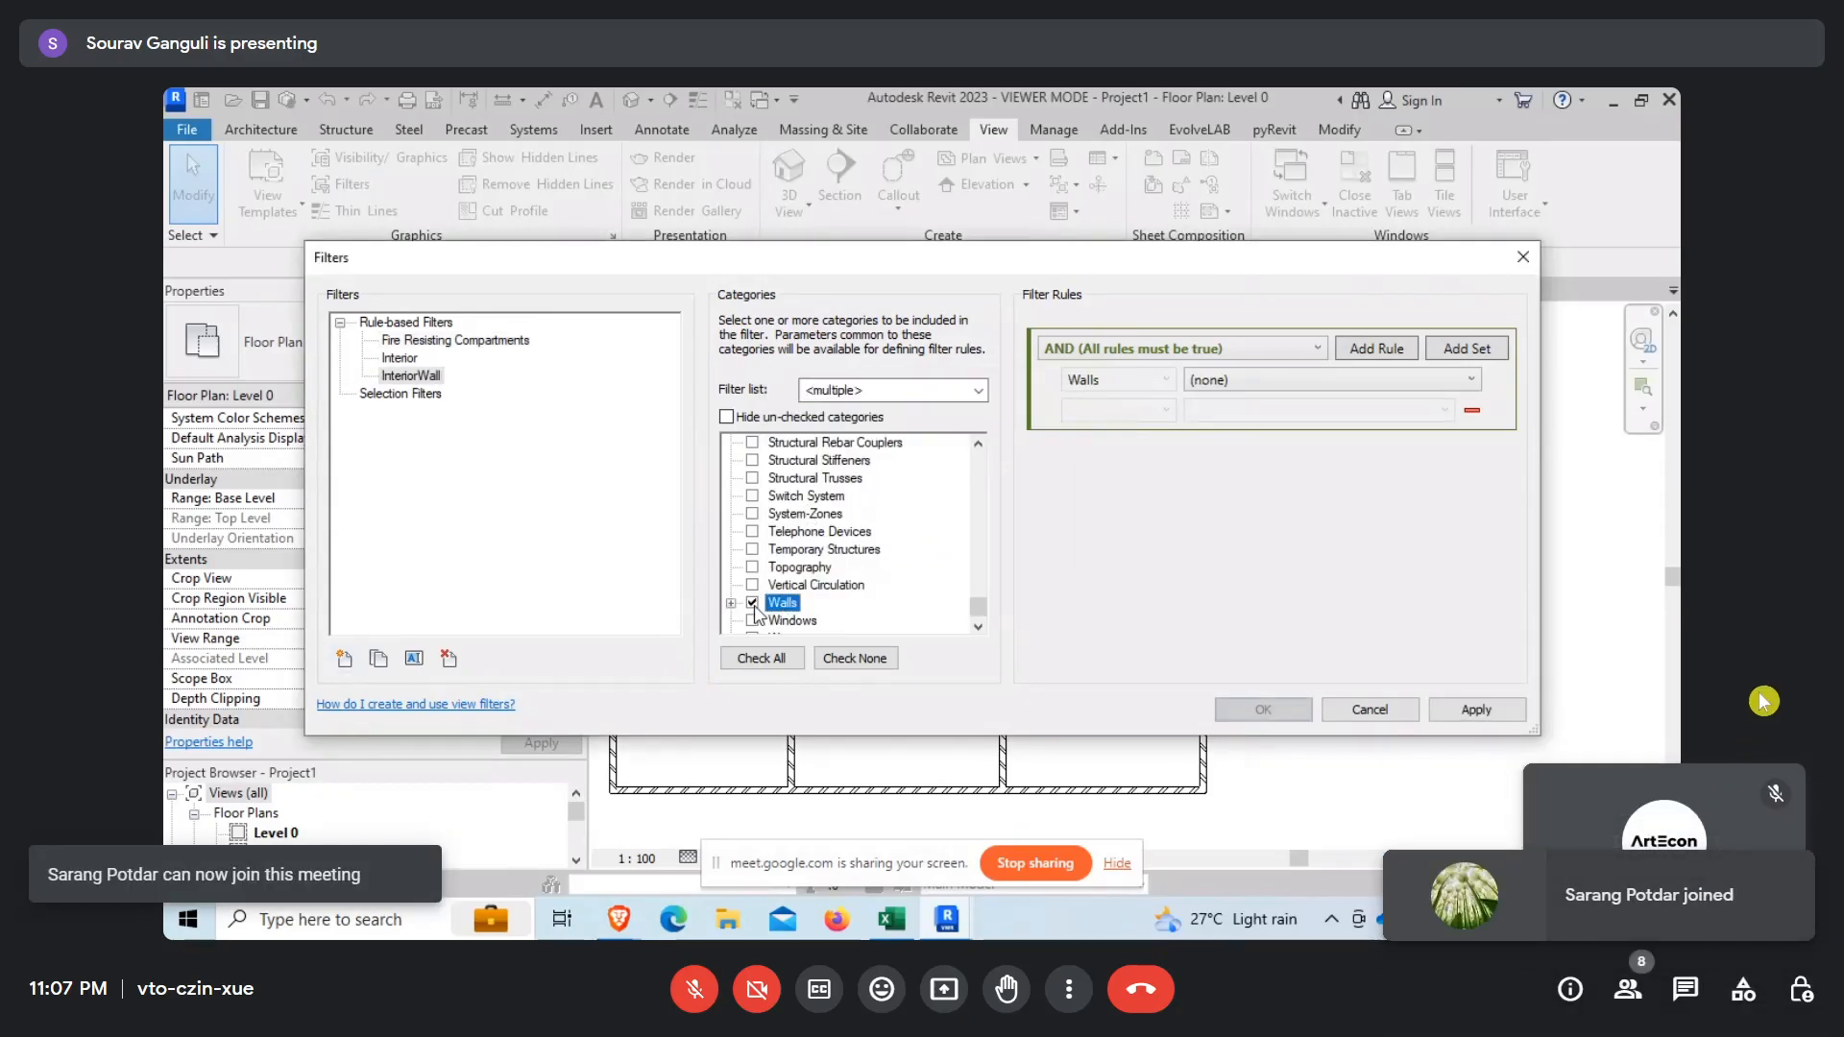
{"action": "left_click", "coordinate": [1239, 380]}
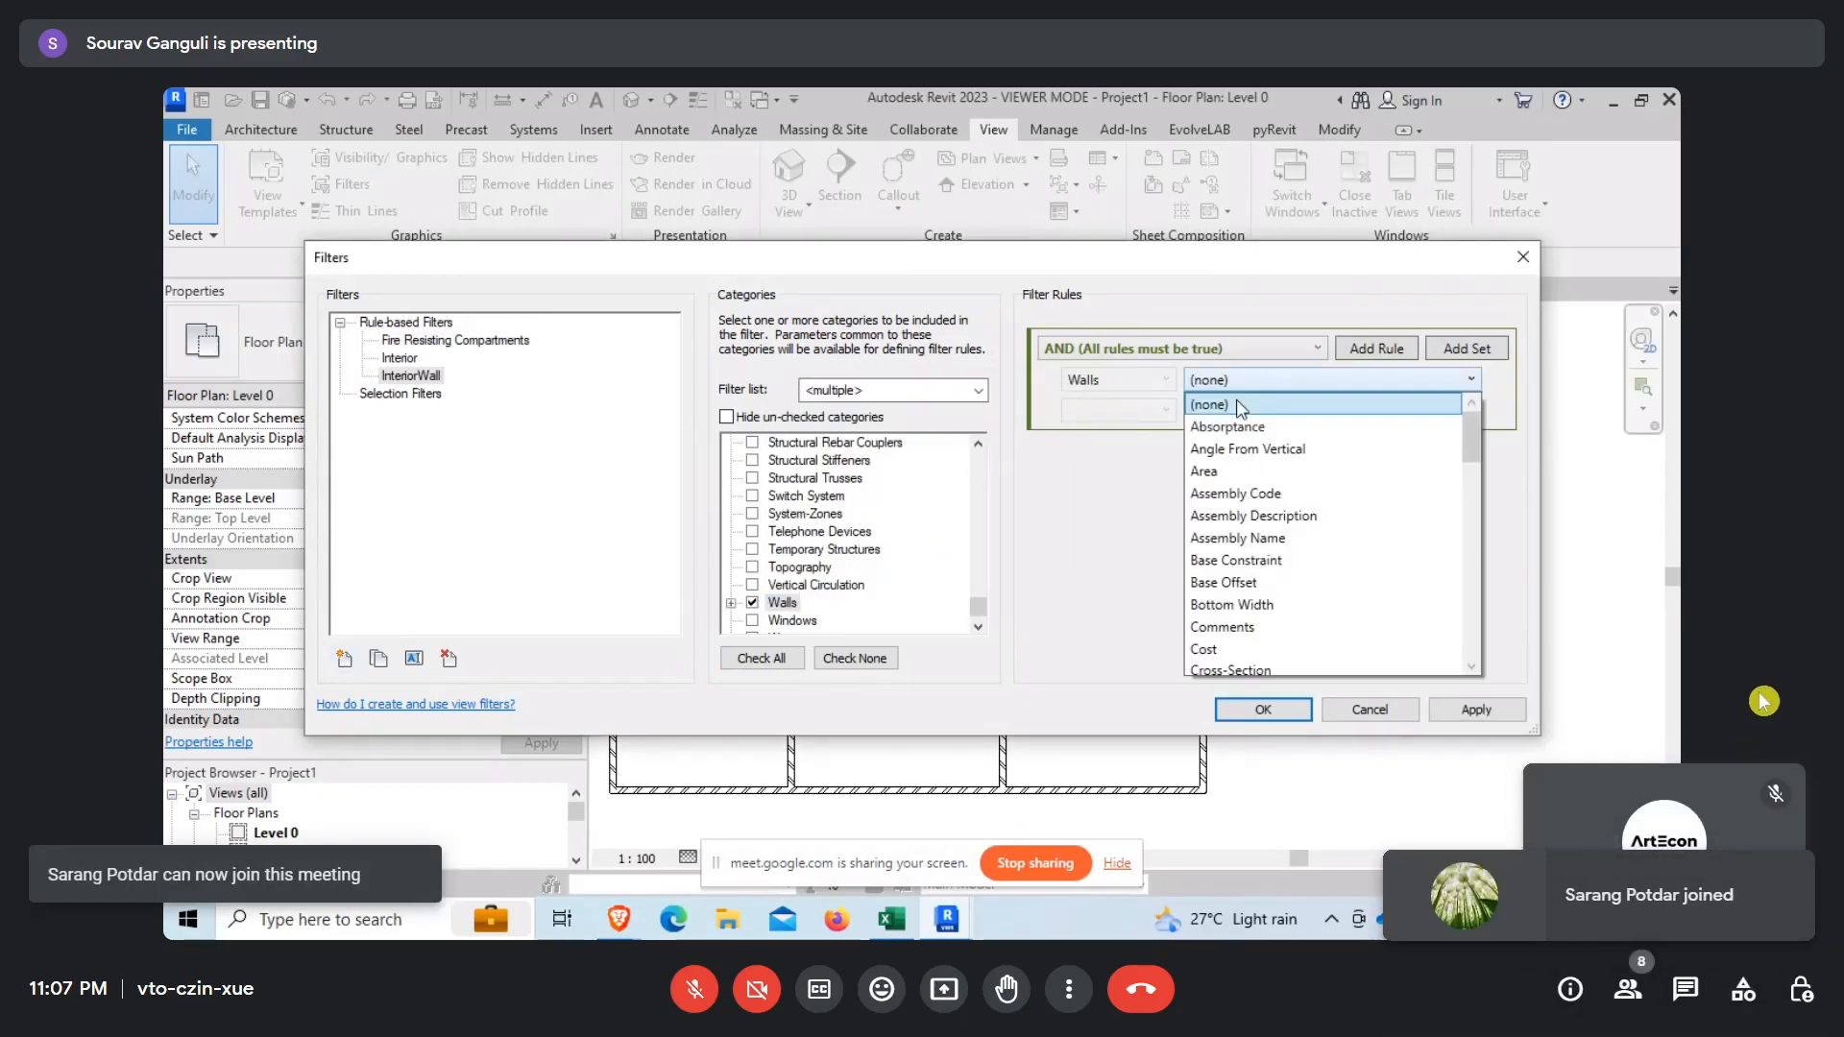
{"action": "left_click", "coordinate": [1234, 627]}
{"action": "left_click", "coordinate": [1157, 415]}
{"action": "left_click", "coordinate": [1114, 436]}
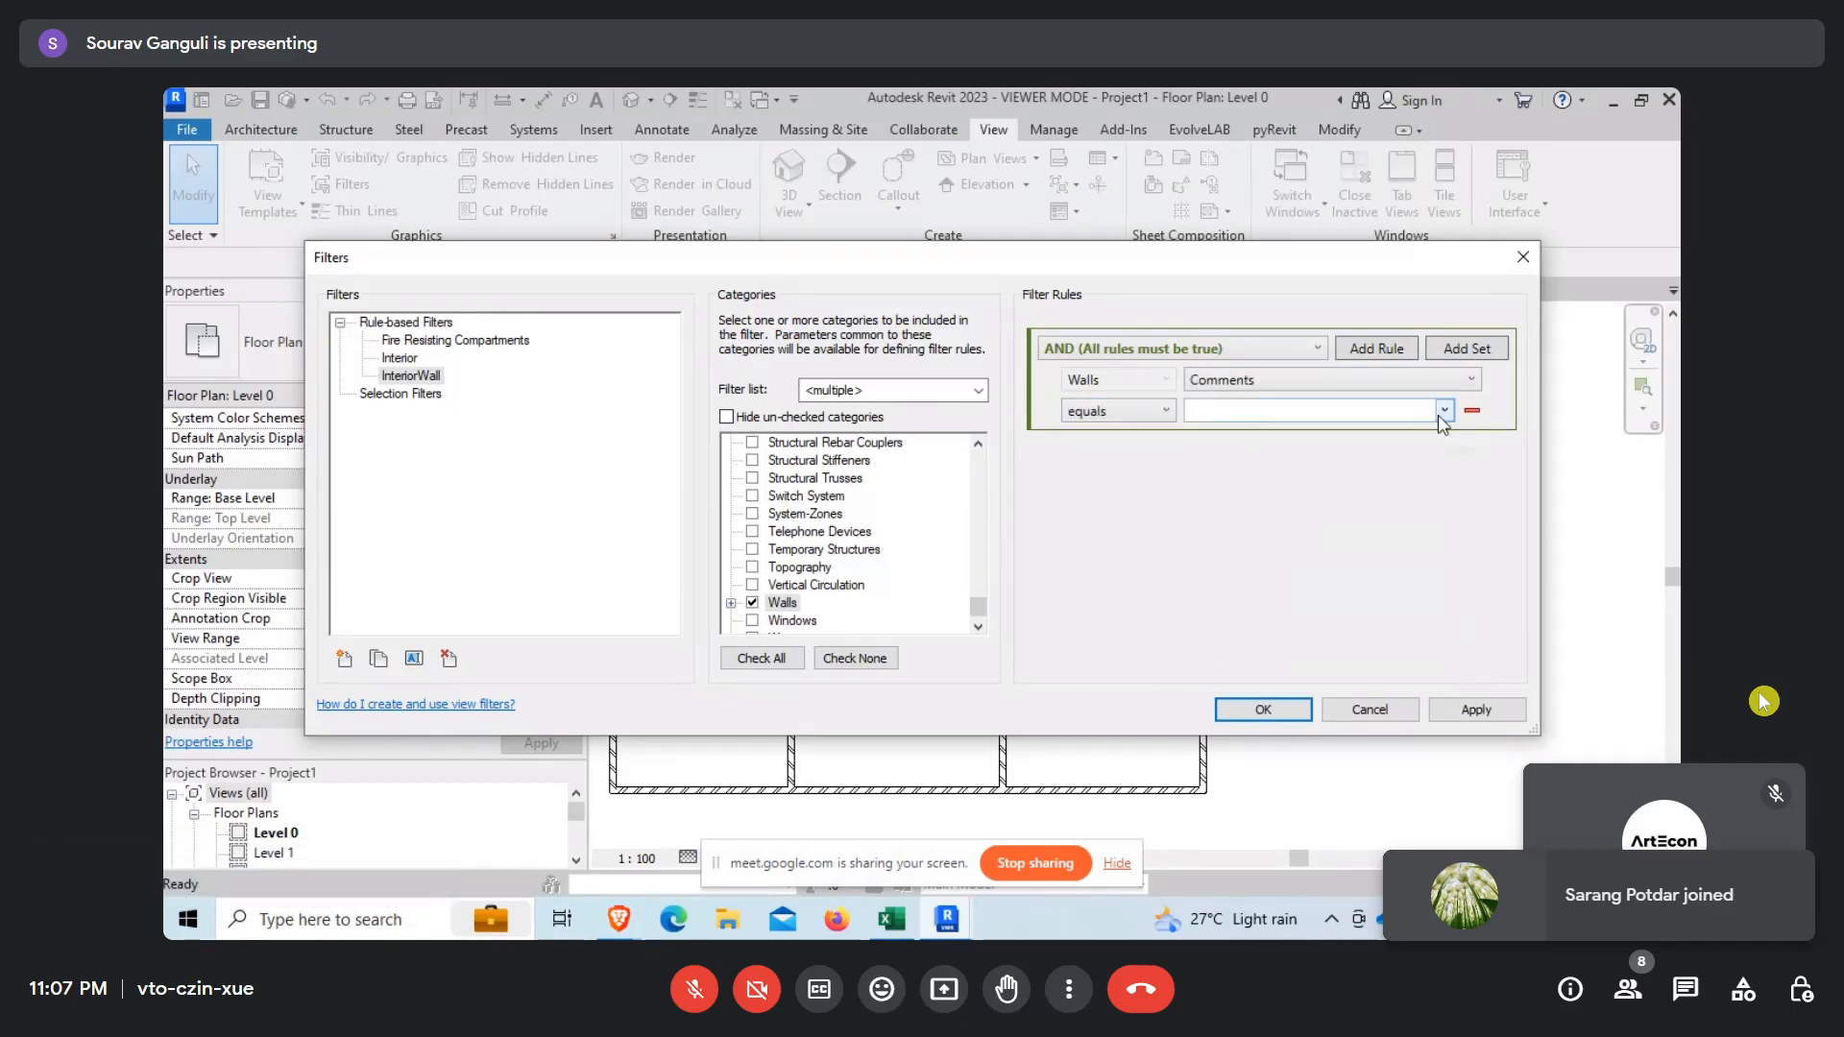
{"action": "left_click", "coordinate": [1443, 410]}
{"action": "left_click", "coordinate": [1212, 458]}
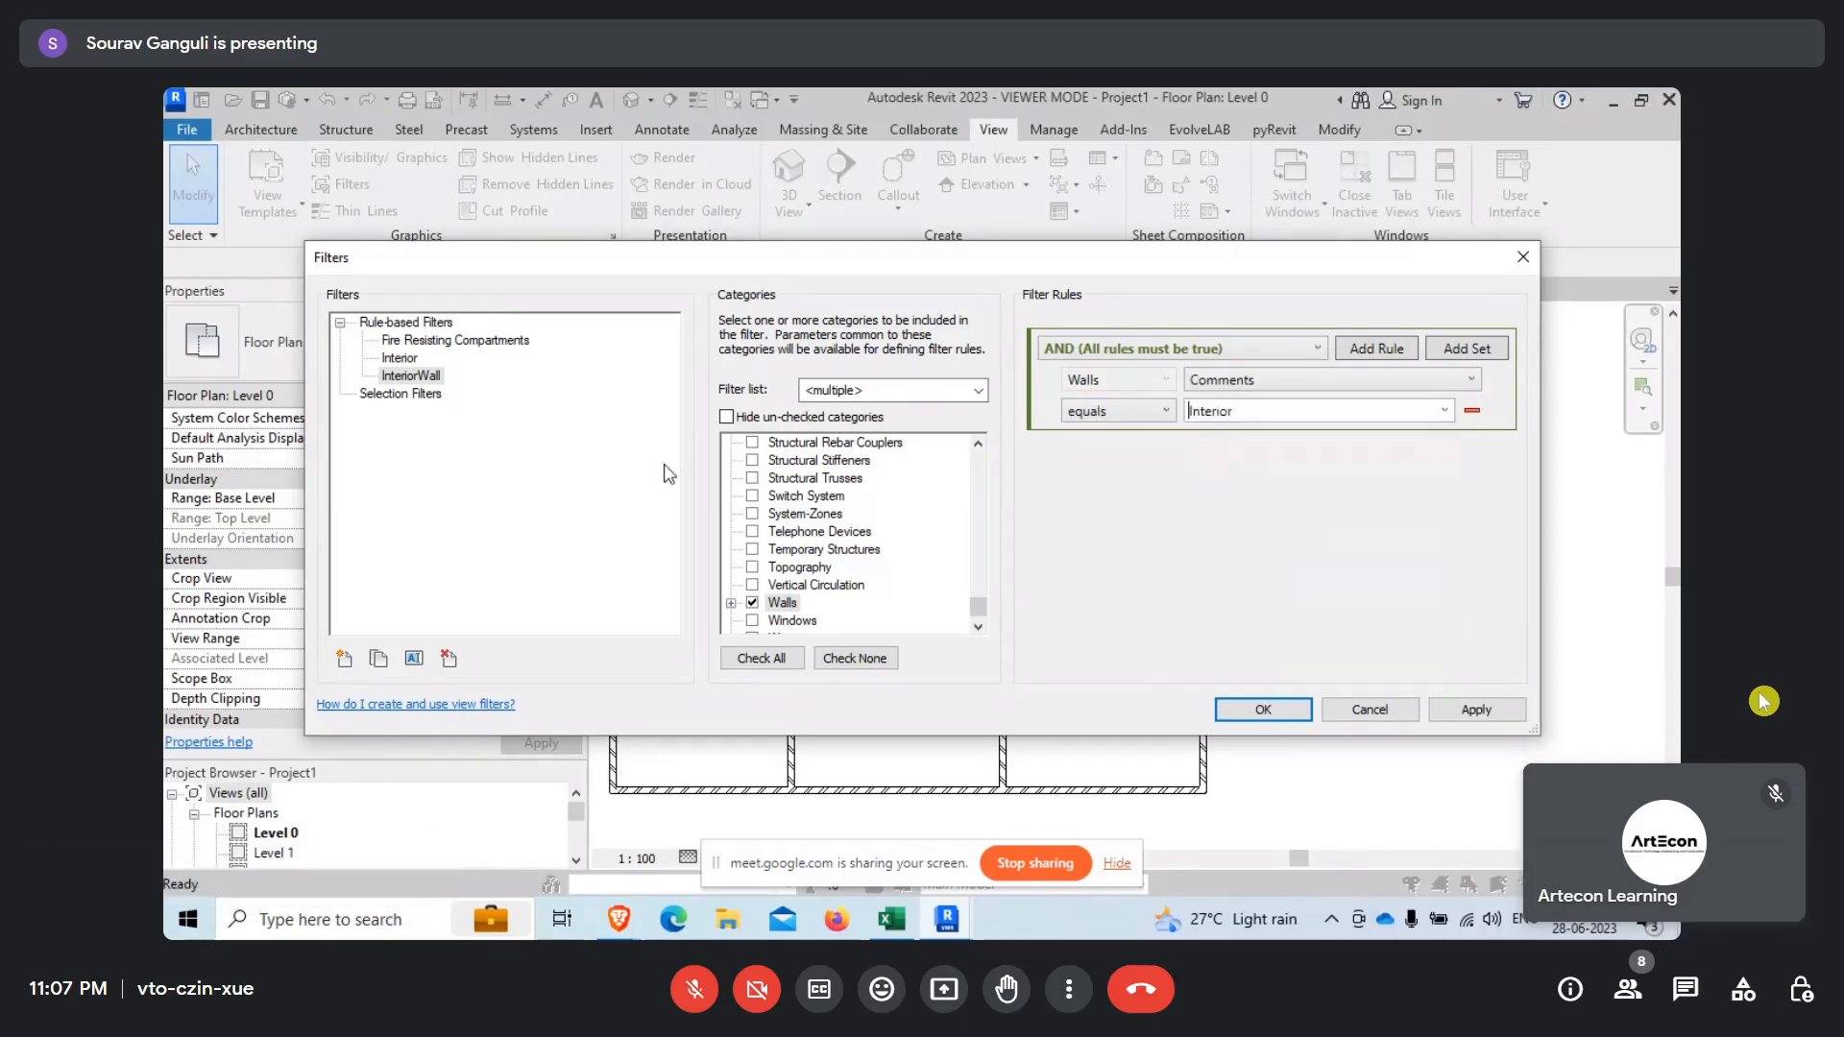
{"action": "left_click", "coordinate": [1260, 710]}
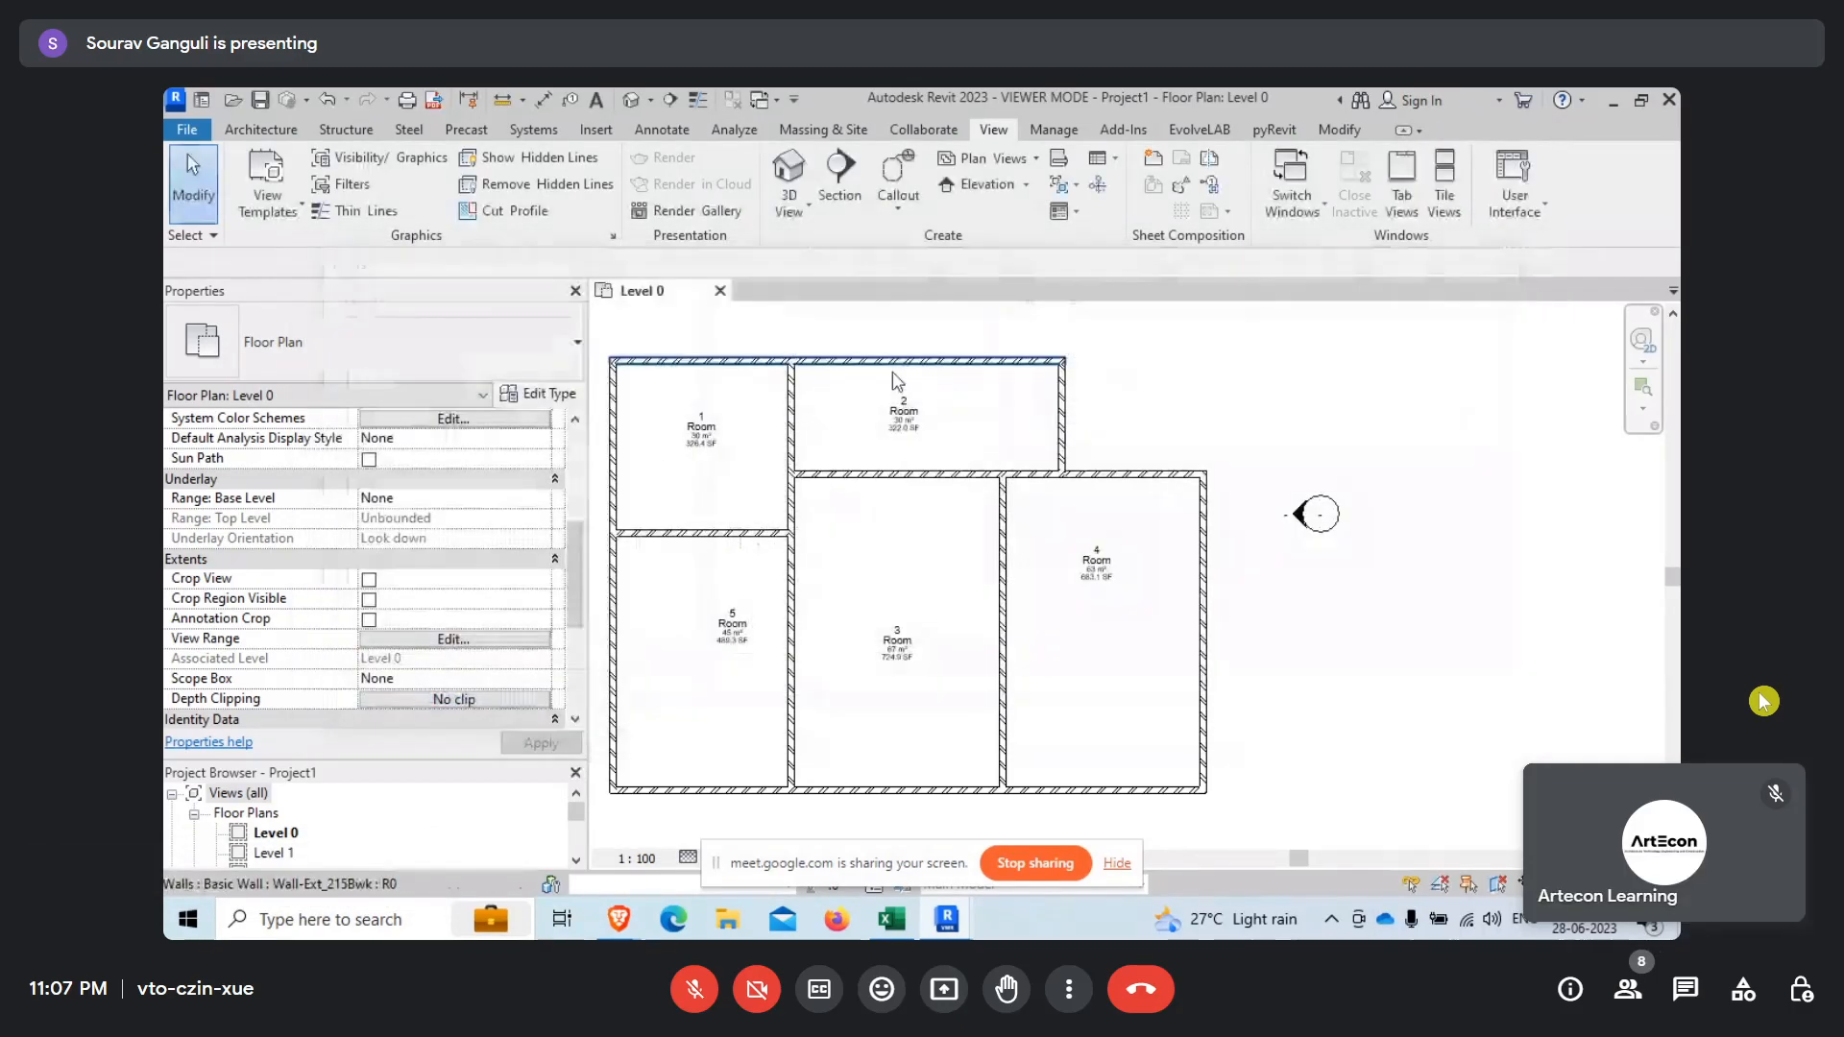
Add the InteriorWall filter to the Level 0 floor plan's visibility/graphic overrides.
{"action": "left_click", "coordinate": [368, 169]}
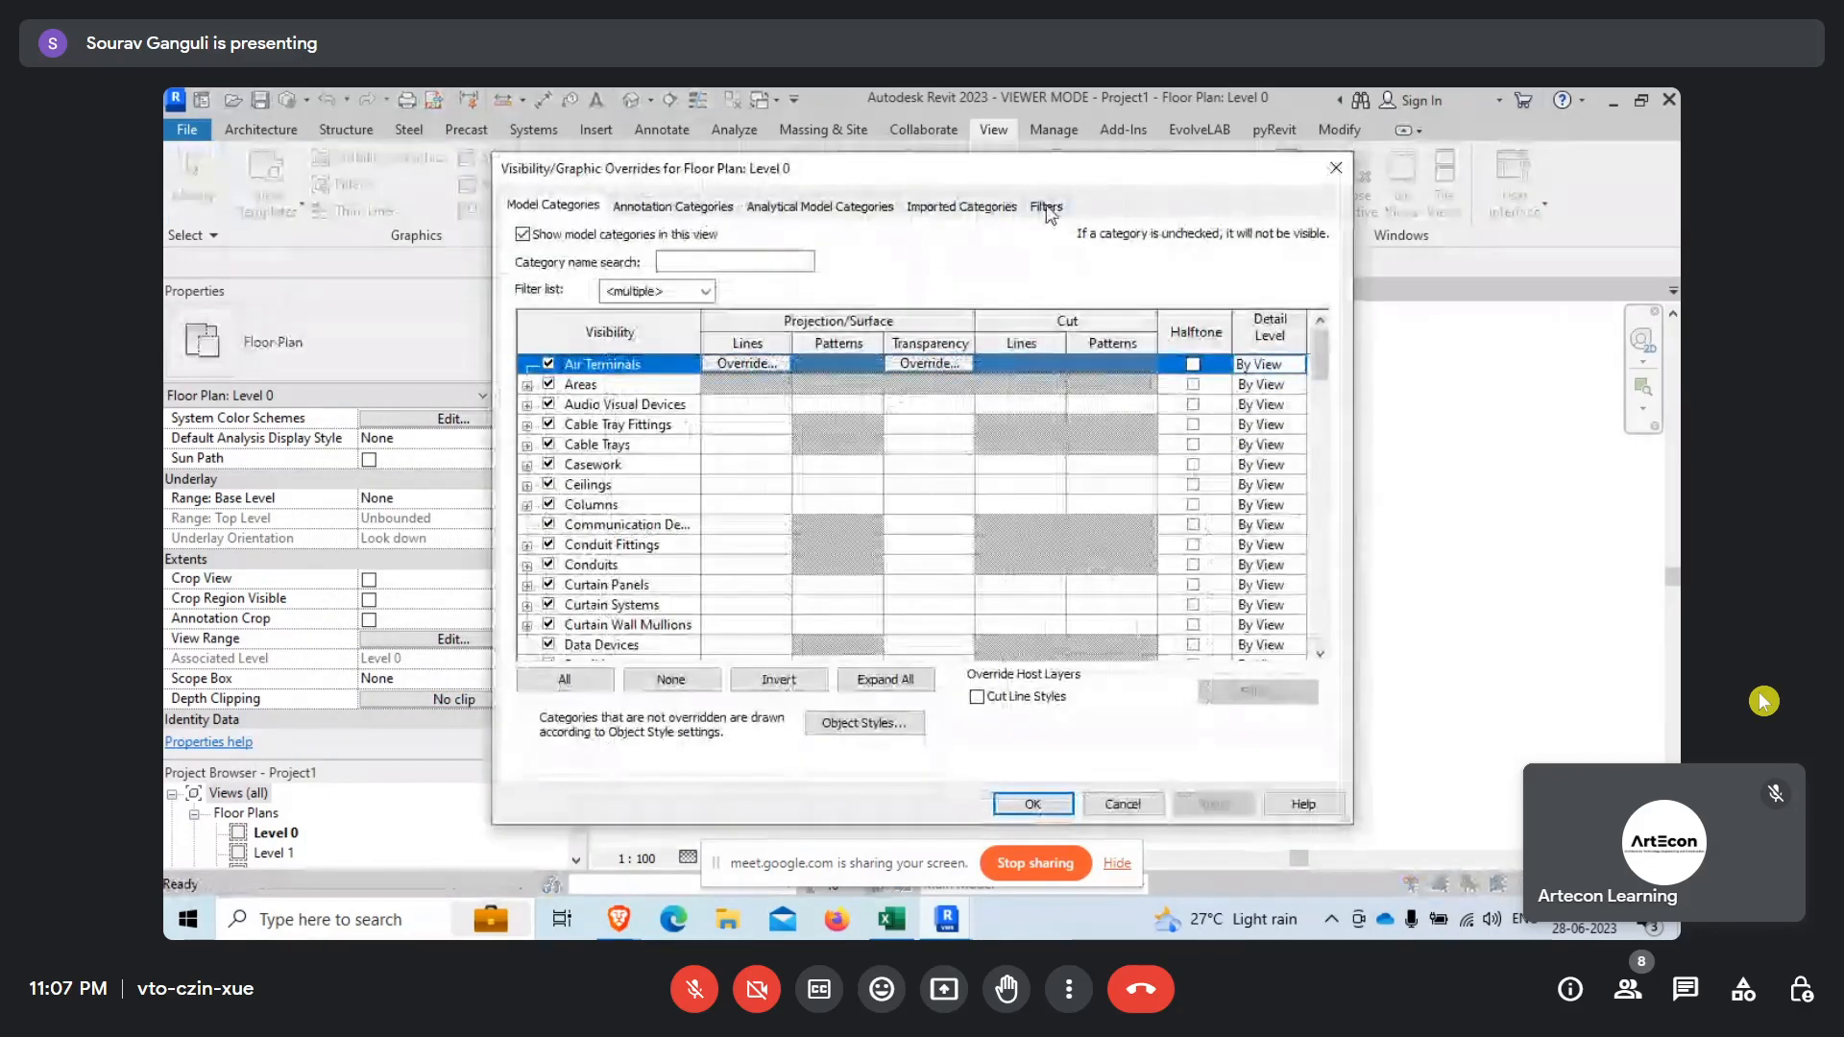
{"action": "left_click", "coordinate": [563, 624]}
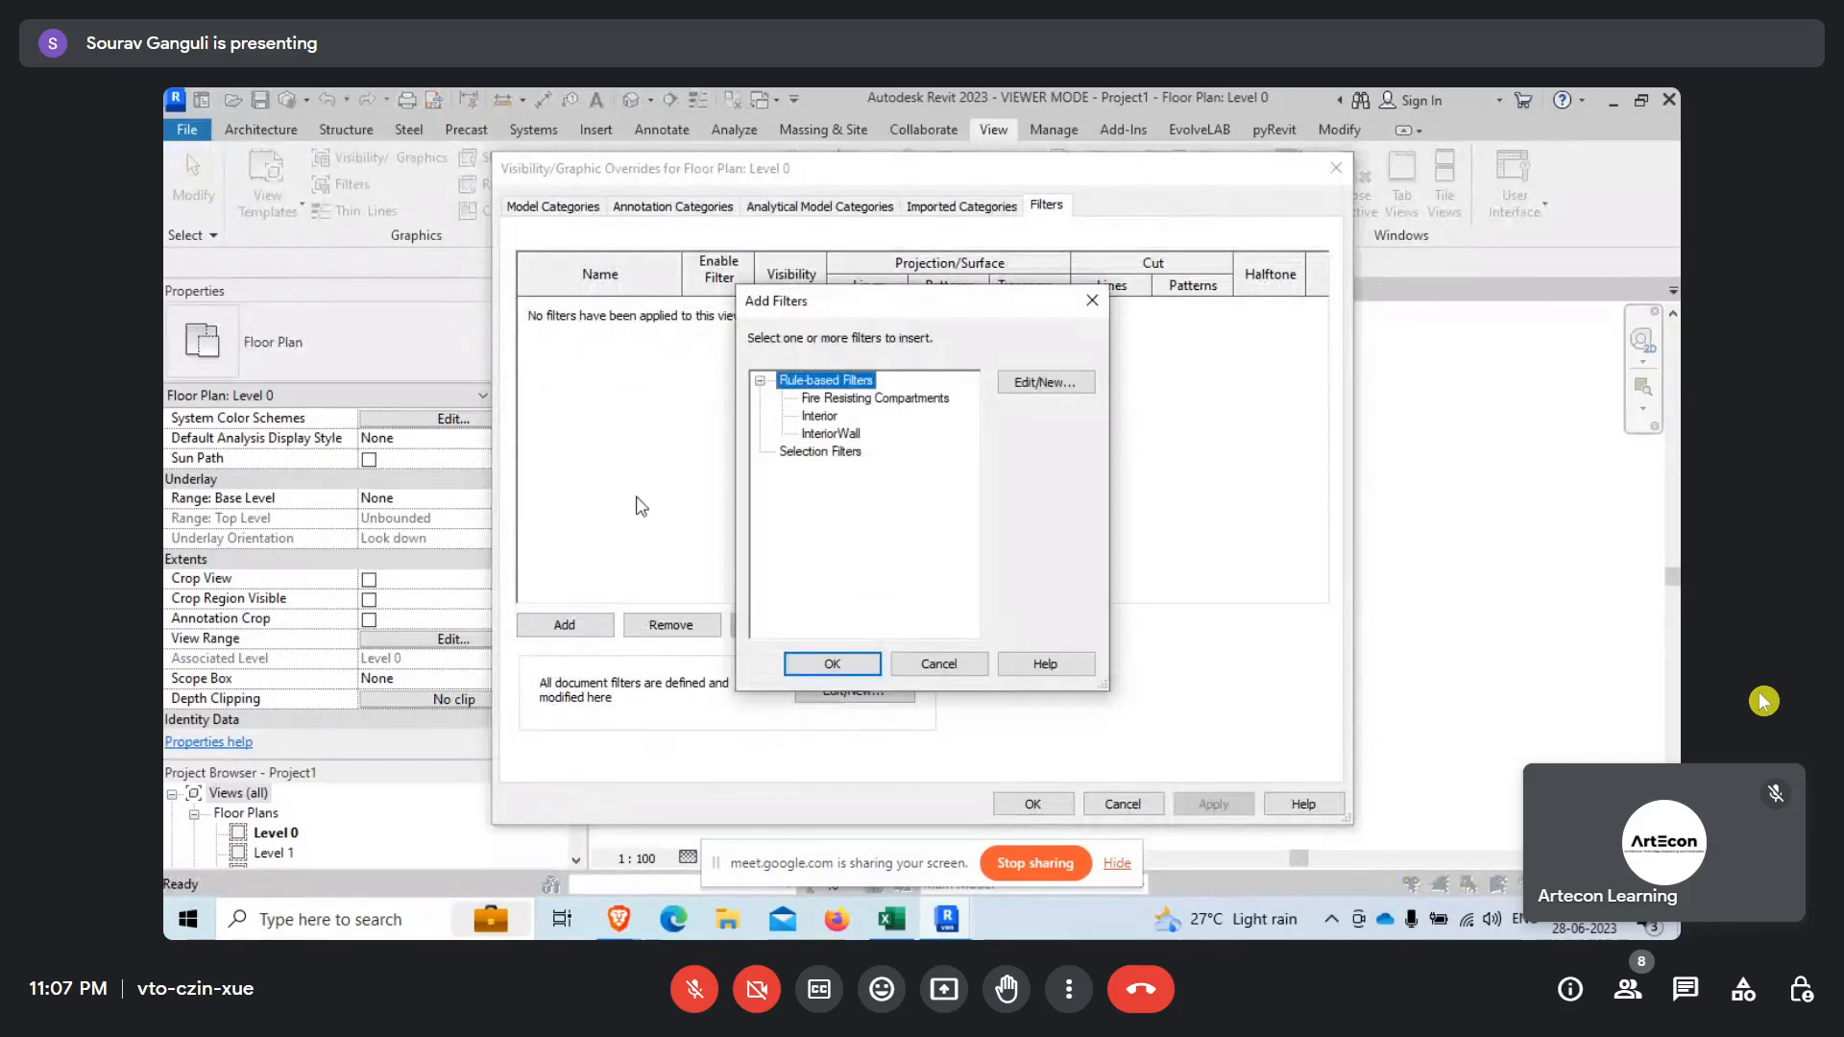
{"action": "left_click", "coordinate": [832, 434]}
{"action": "left_click", "coordinate": [824, 663]}
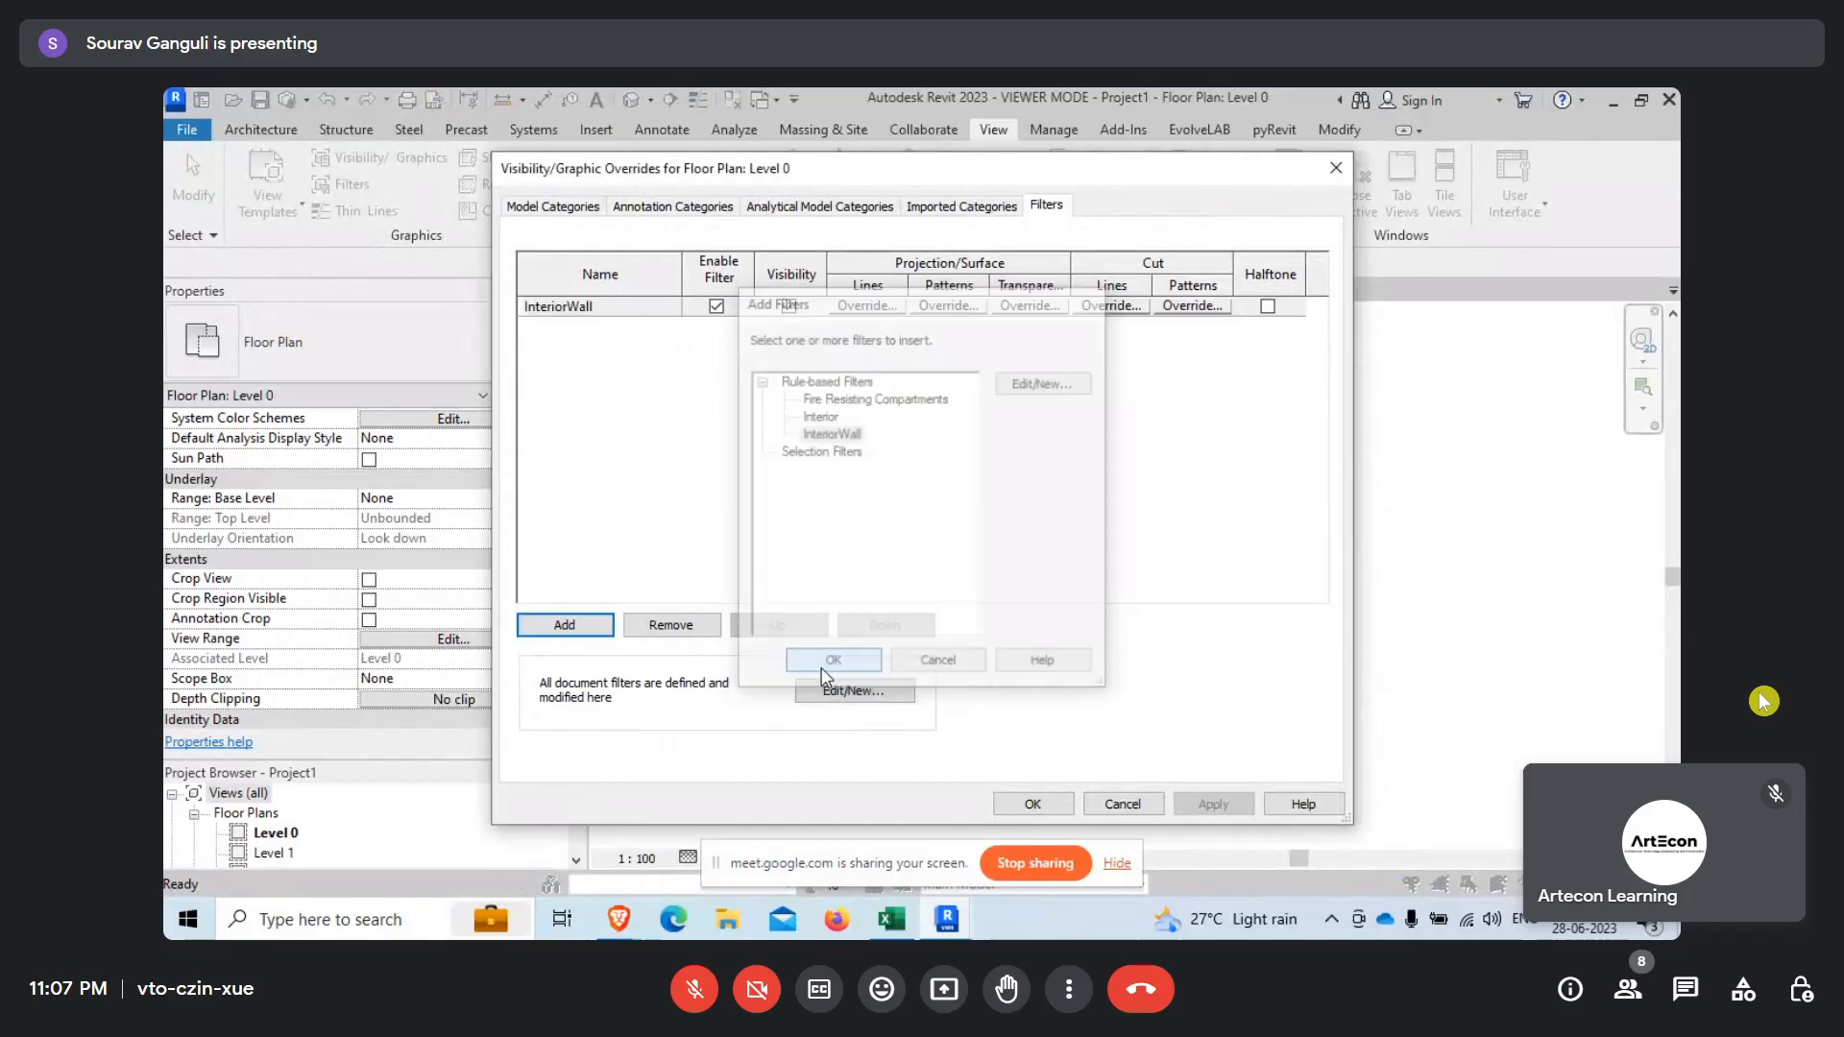
Override the InteriorWall filter's cut pattern with a solid fill foreground in RGB 000-128-255 and apply it to the floor plan.
{"action": "left_click", "coordinate": [1183, 309]}
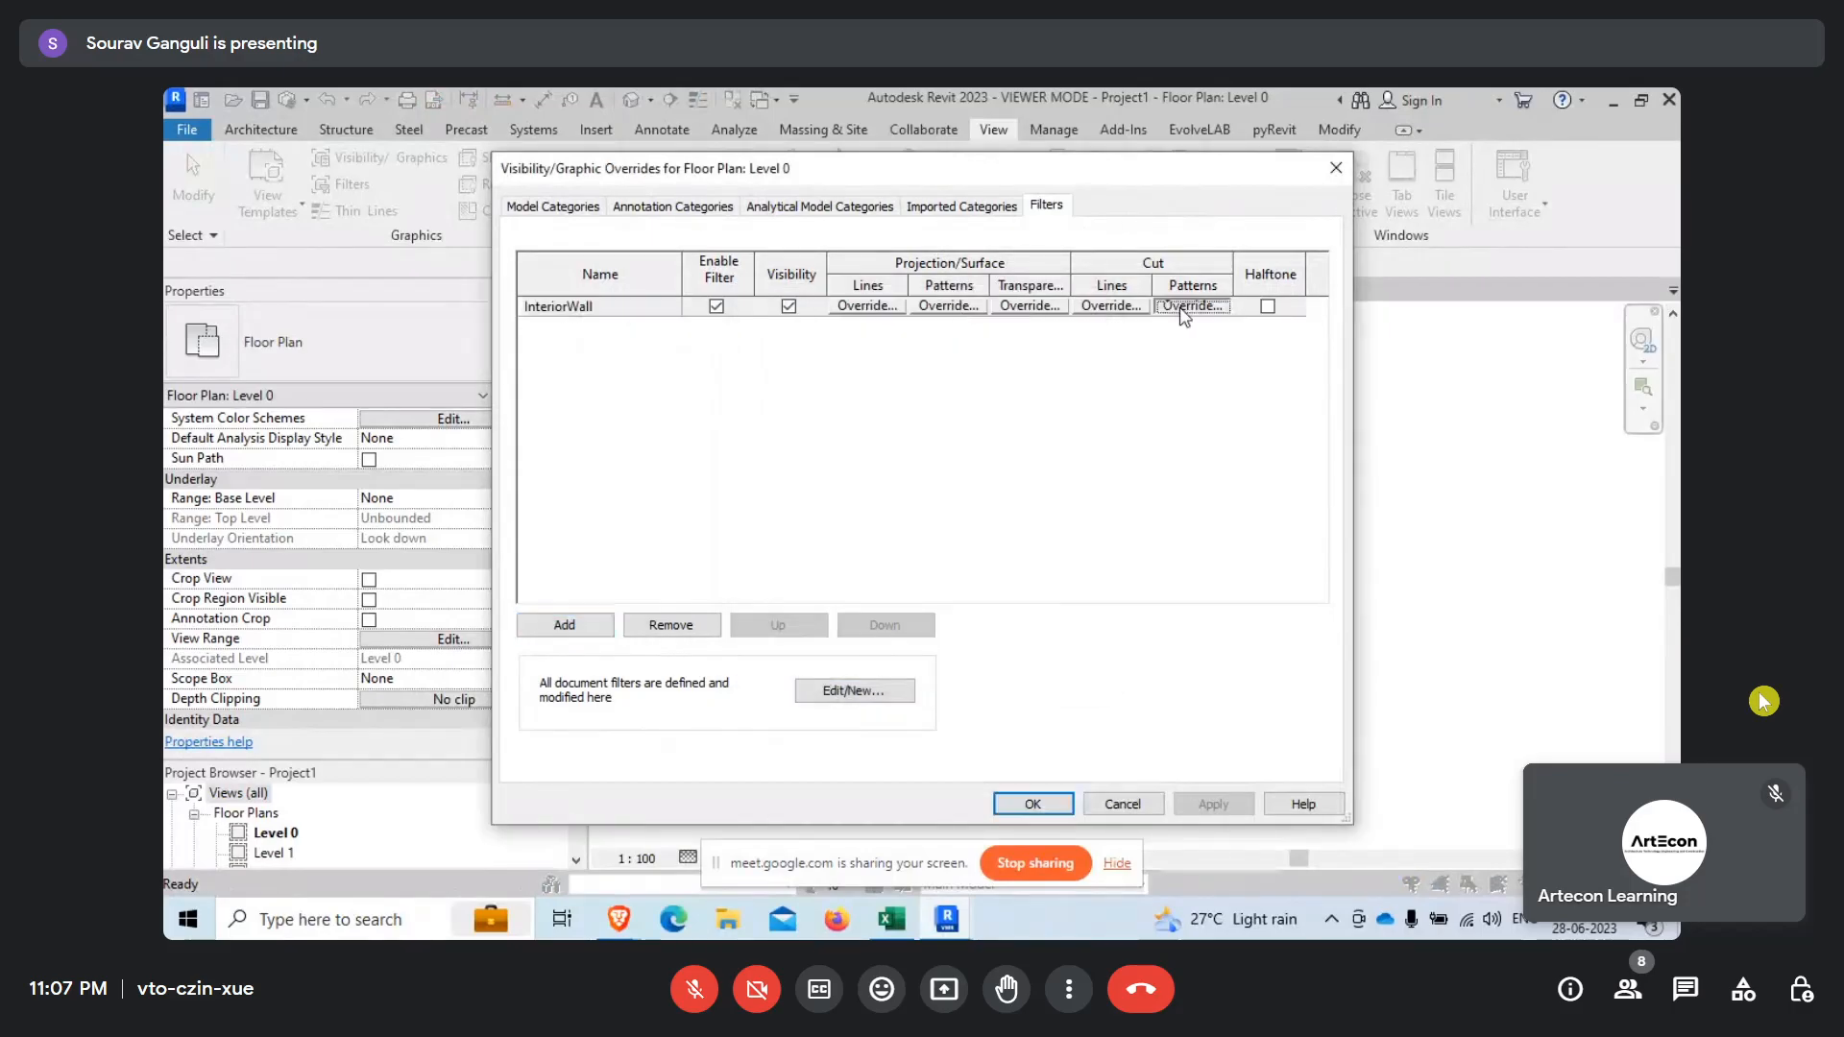
{"action": "left_click", "coordinate": [960, 425]}
{"action": "left_click", "coordinate": [946, 119]}
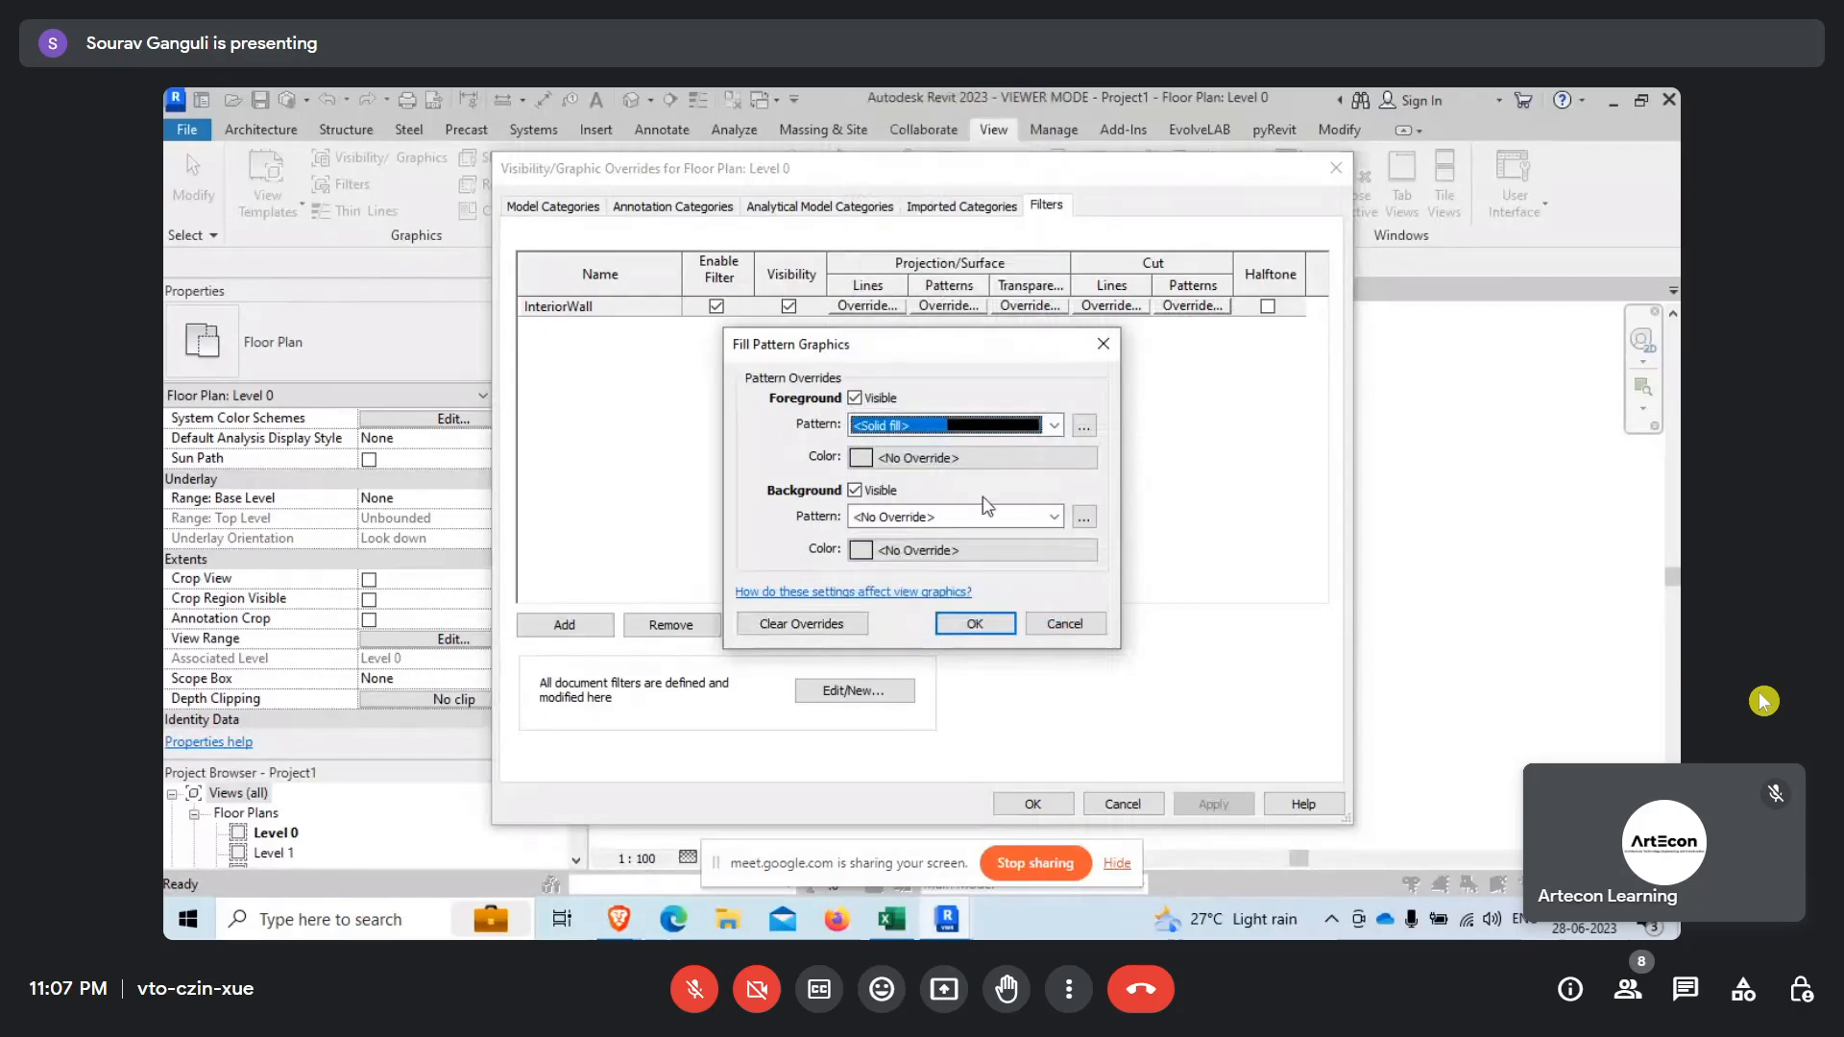
{"action": "left_click", "coordinate": [970, 457]}
{"action": "left_click", "coordinate": [835, 337]}
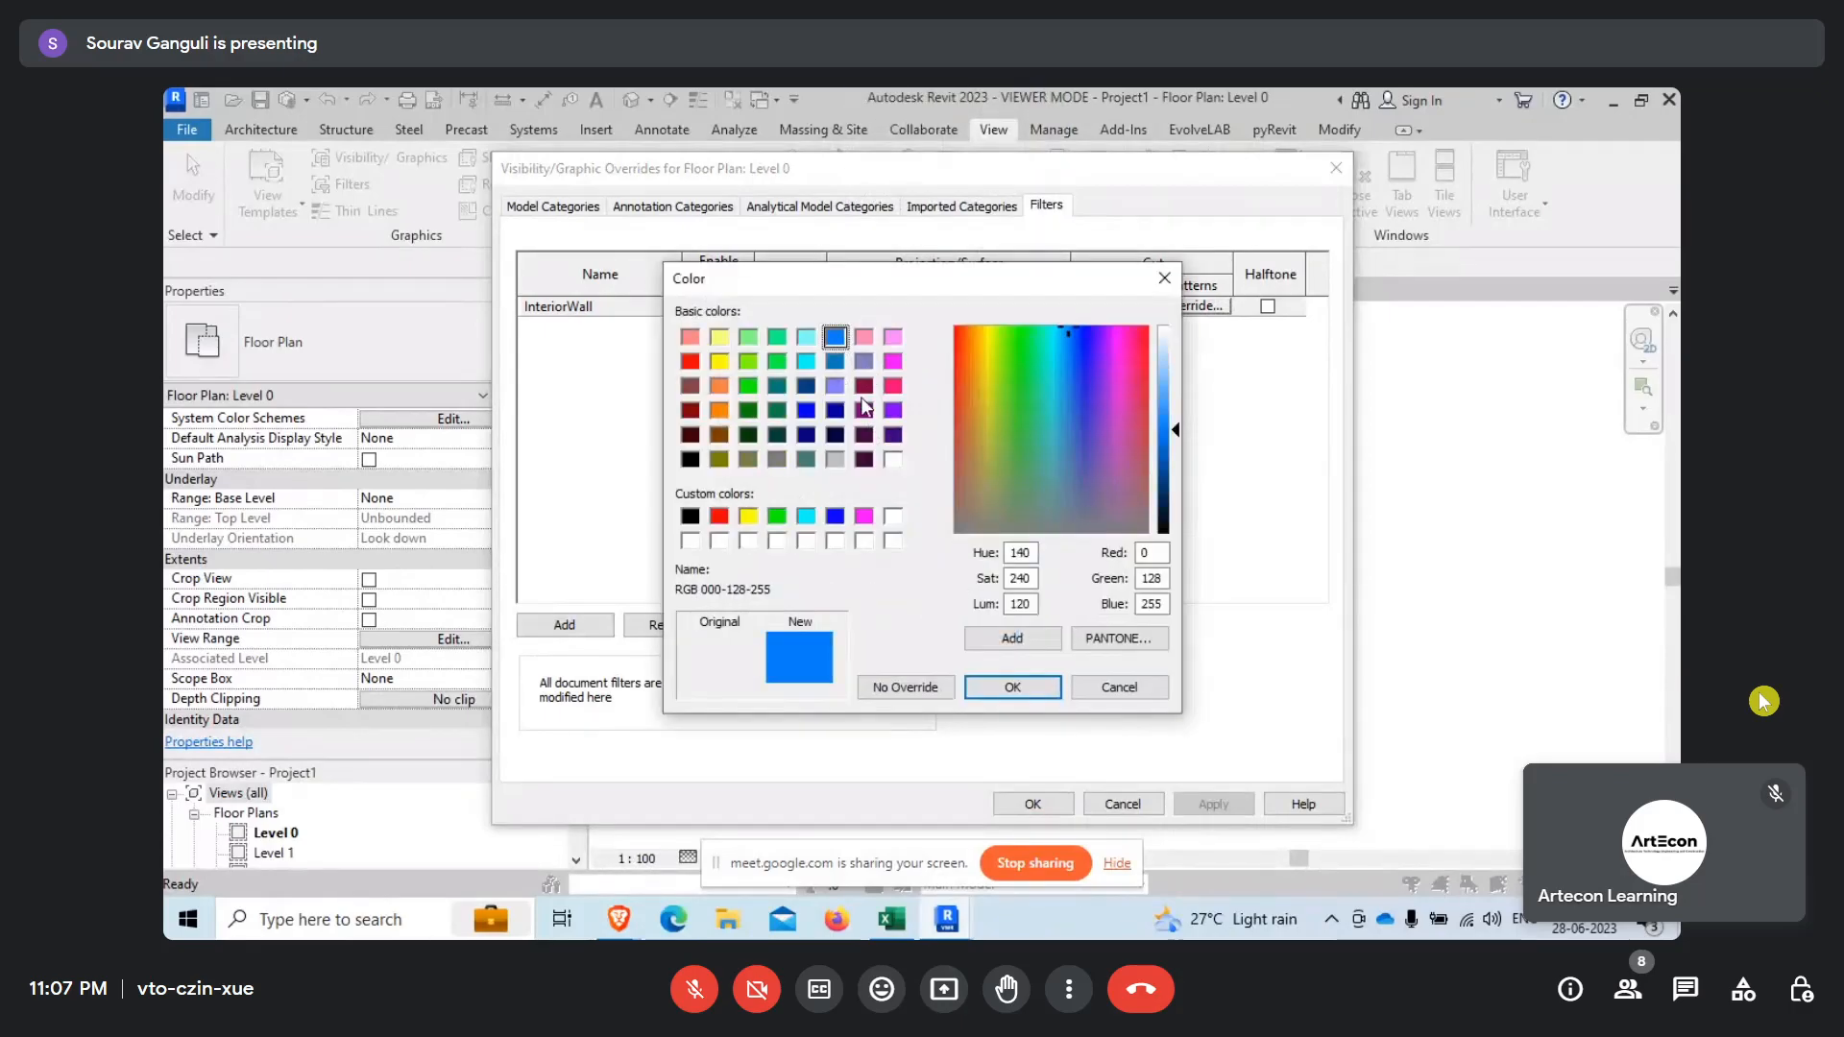
{"action": "left_click", "coordinate": [1012, 686]}
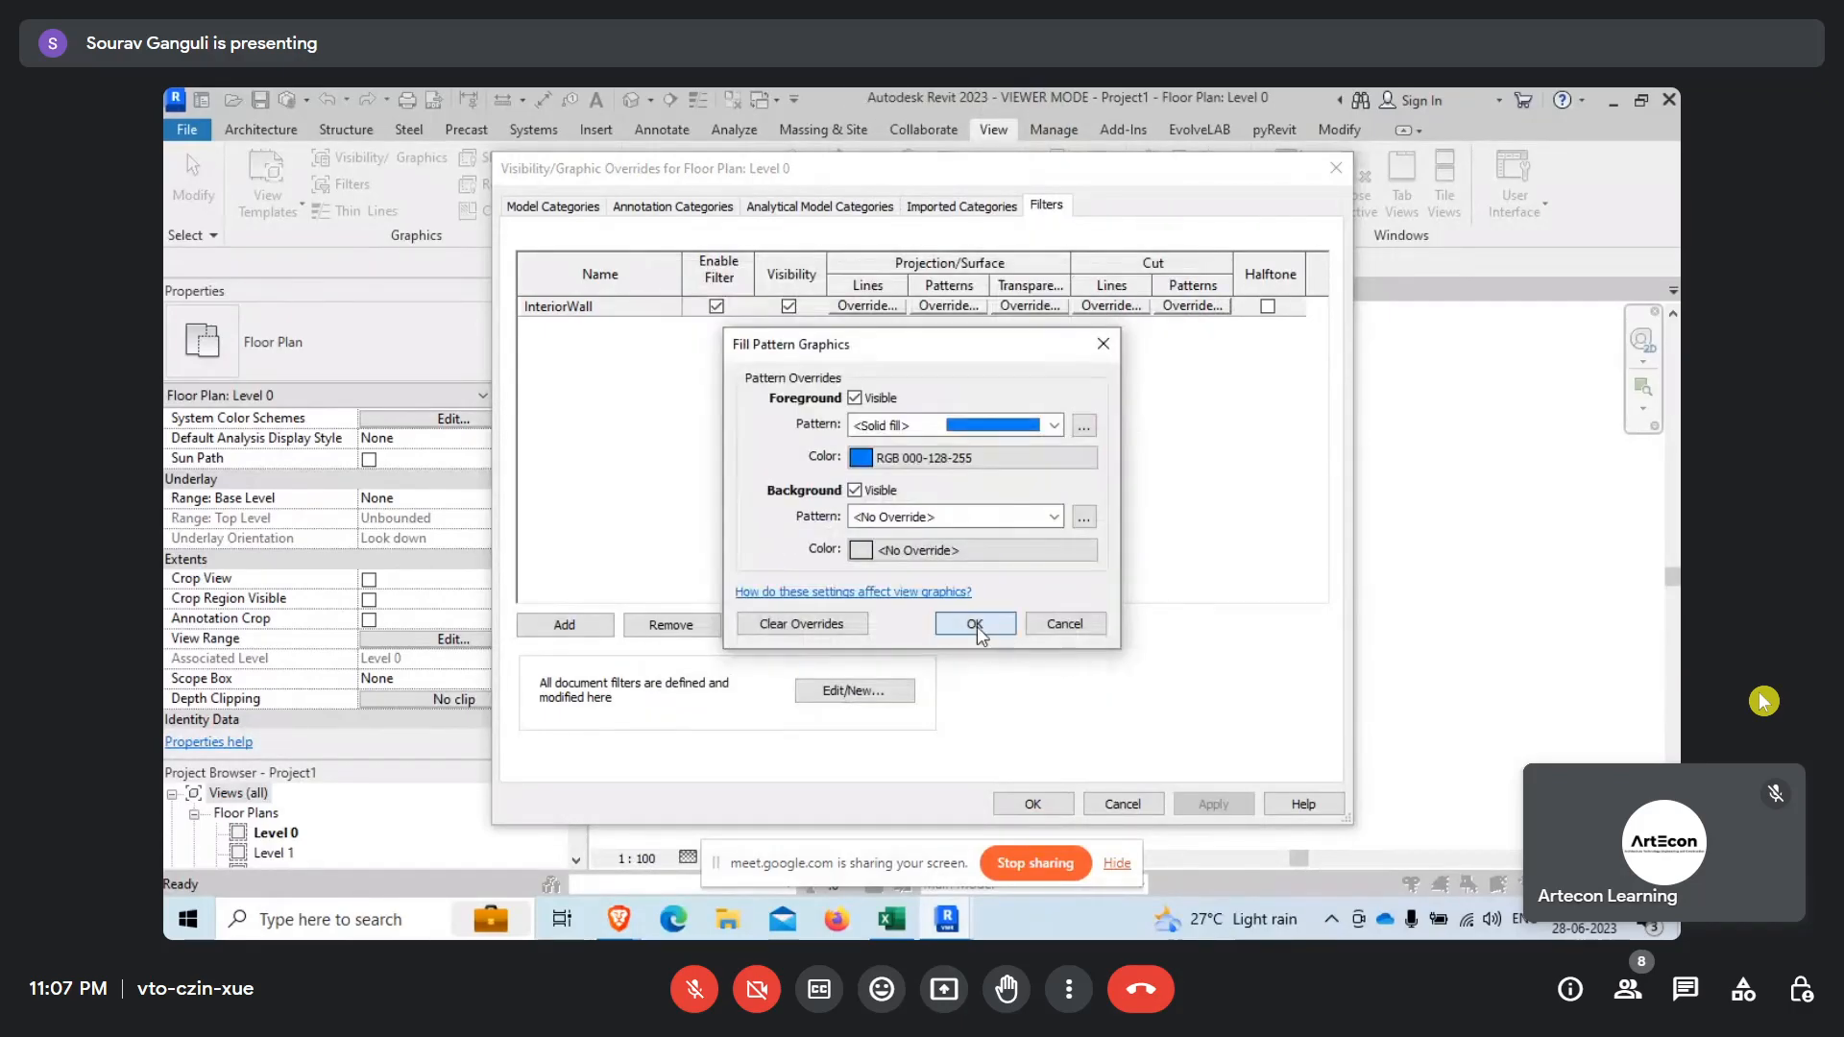
{"action": "left_click", "coordinate": [974, 624]}
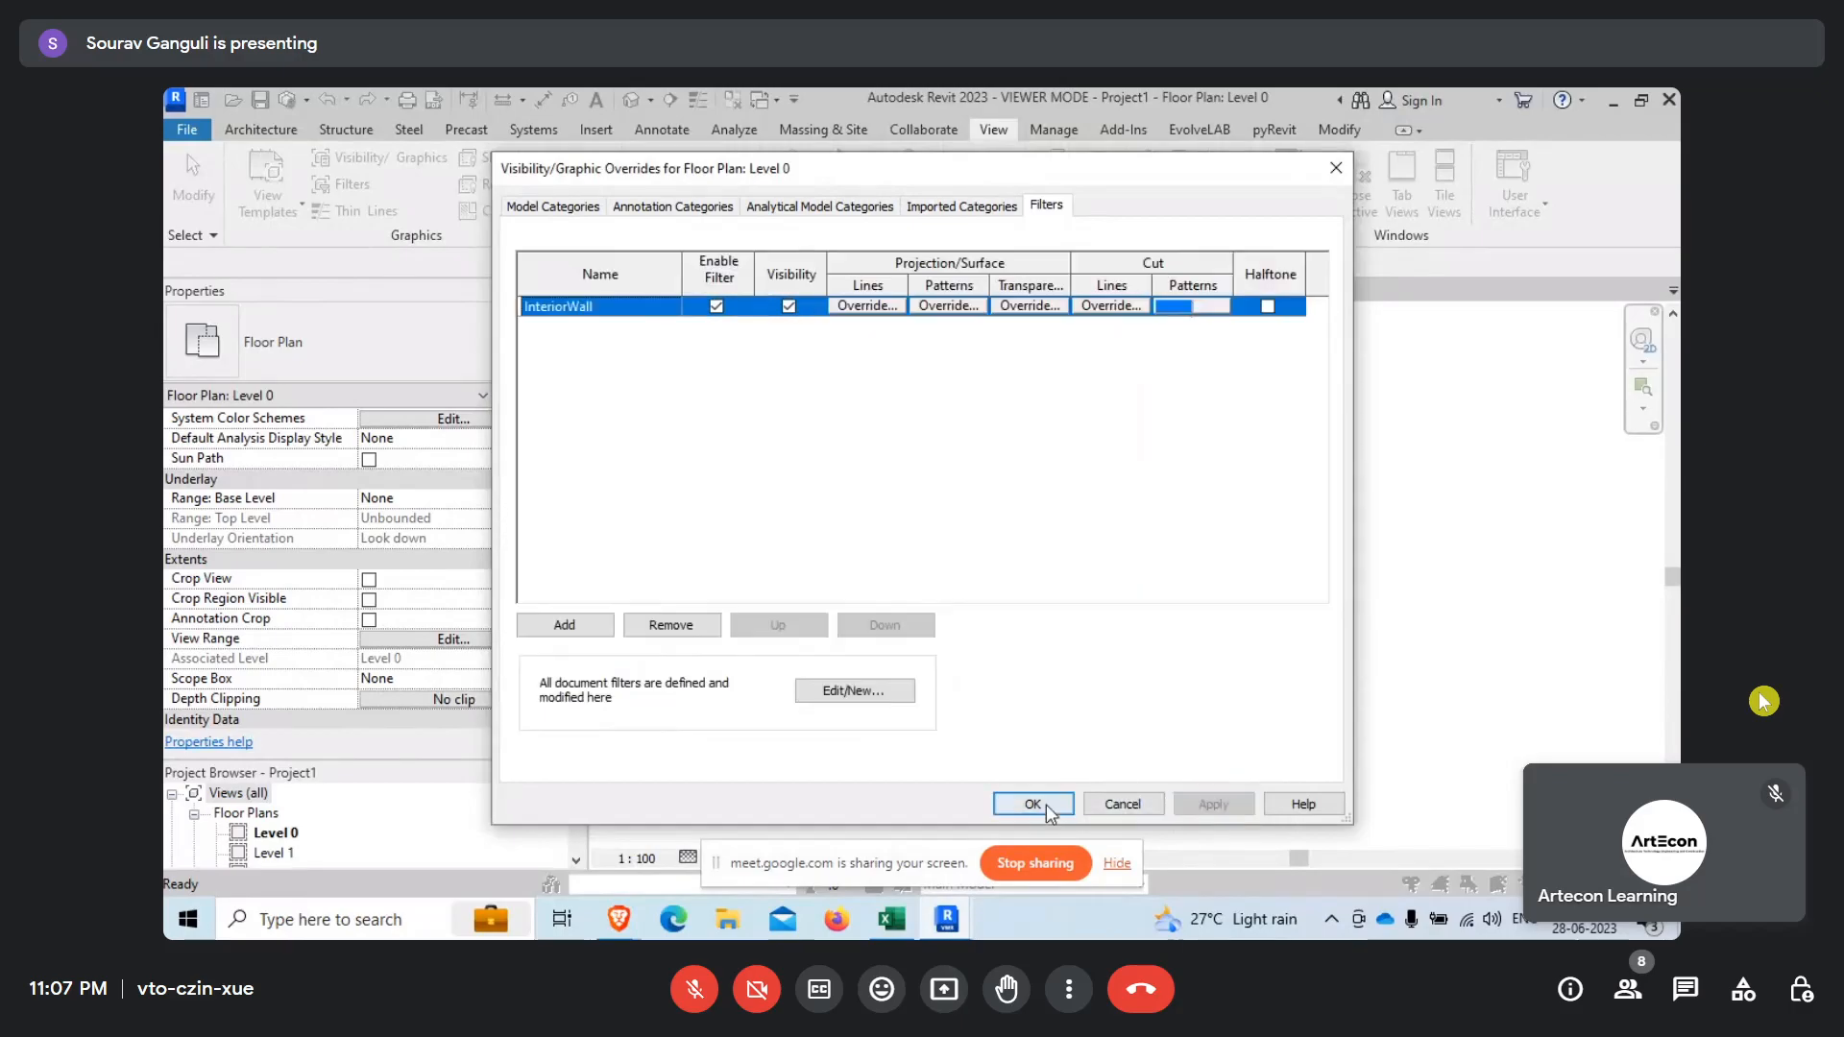
{"action": "left_click", "coordinate": [1046, 807]}
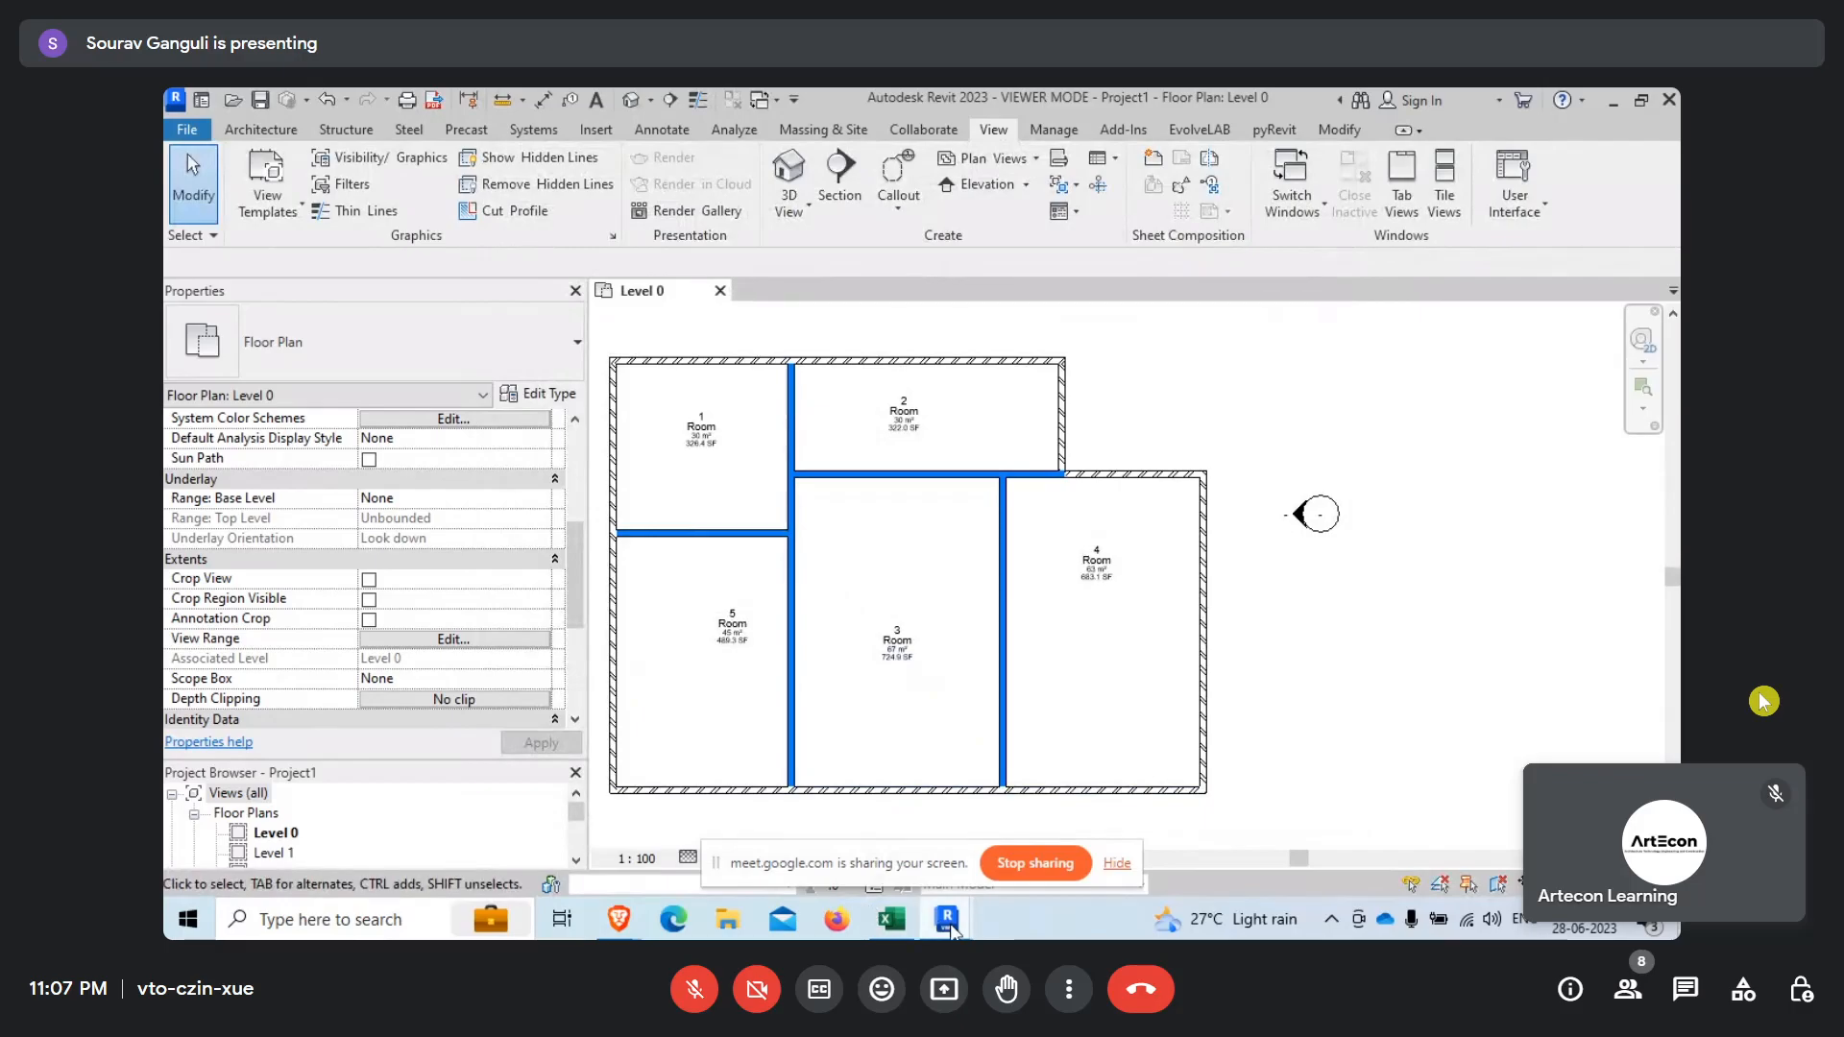
Switch to Dynamo and search the node library for "overide".
{"action": "mouse_move", "coordinate": [949, 924]}
{"action": "left_click", "coordinate": [1066, 863]}
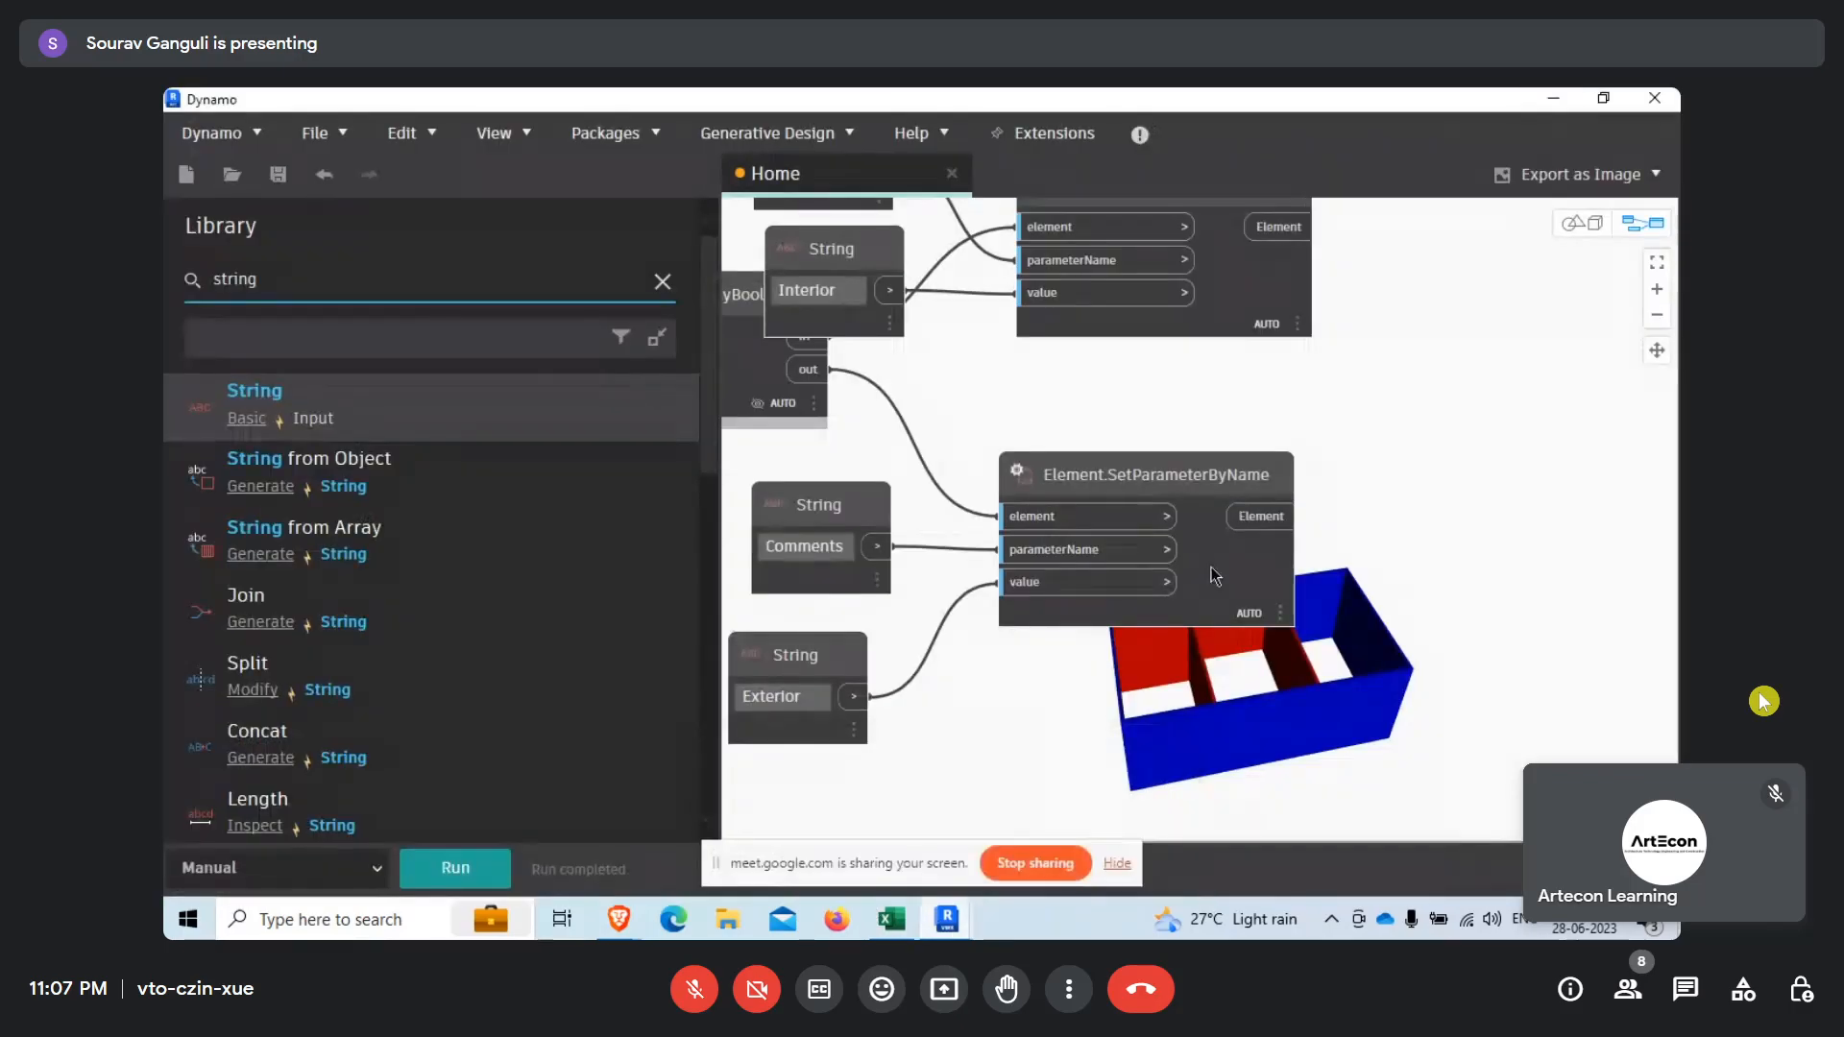
{"action": "scroll", "coordinate": [1211, 567], "scroll_direction": "down", "scroll_amount": 5}
{"action": "left_click_drag", "start_coordinate": [337, 283], "coordinate": [177, 285]}
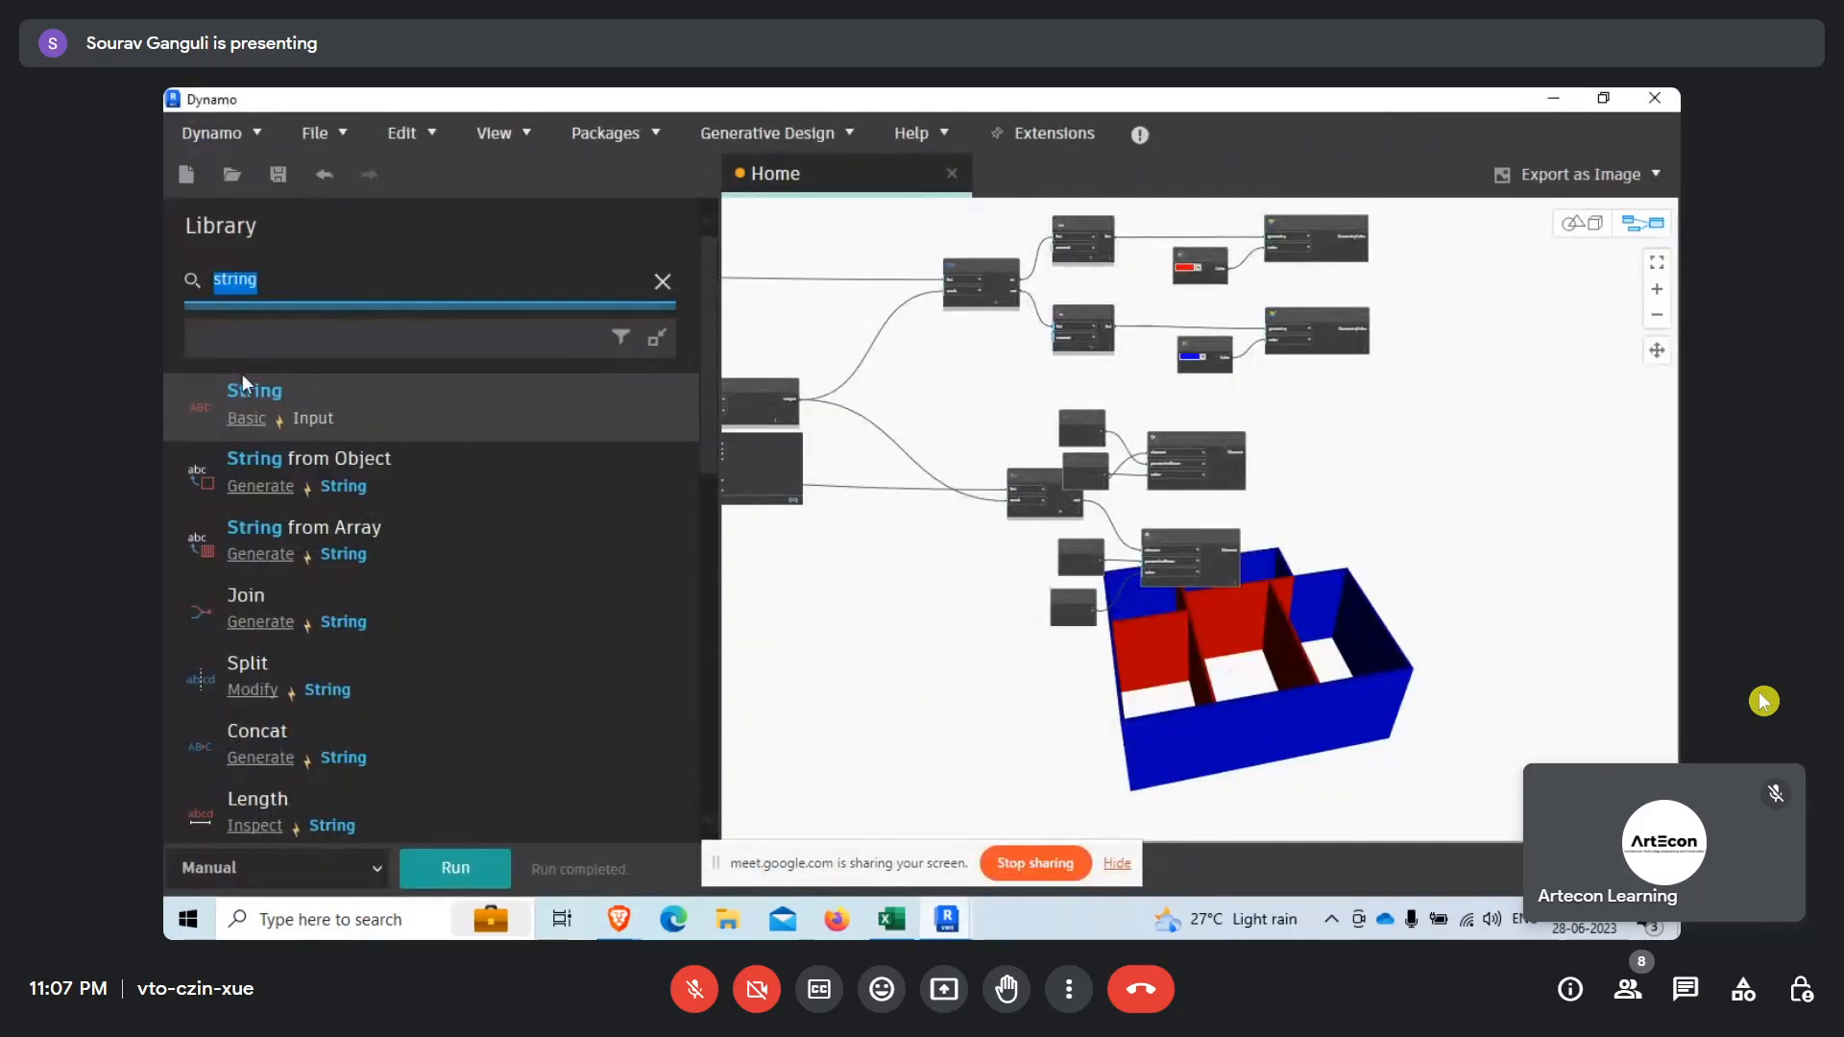
{"action": "type", "text": "ove"}
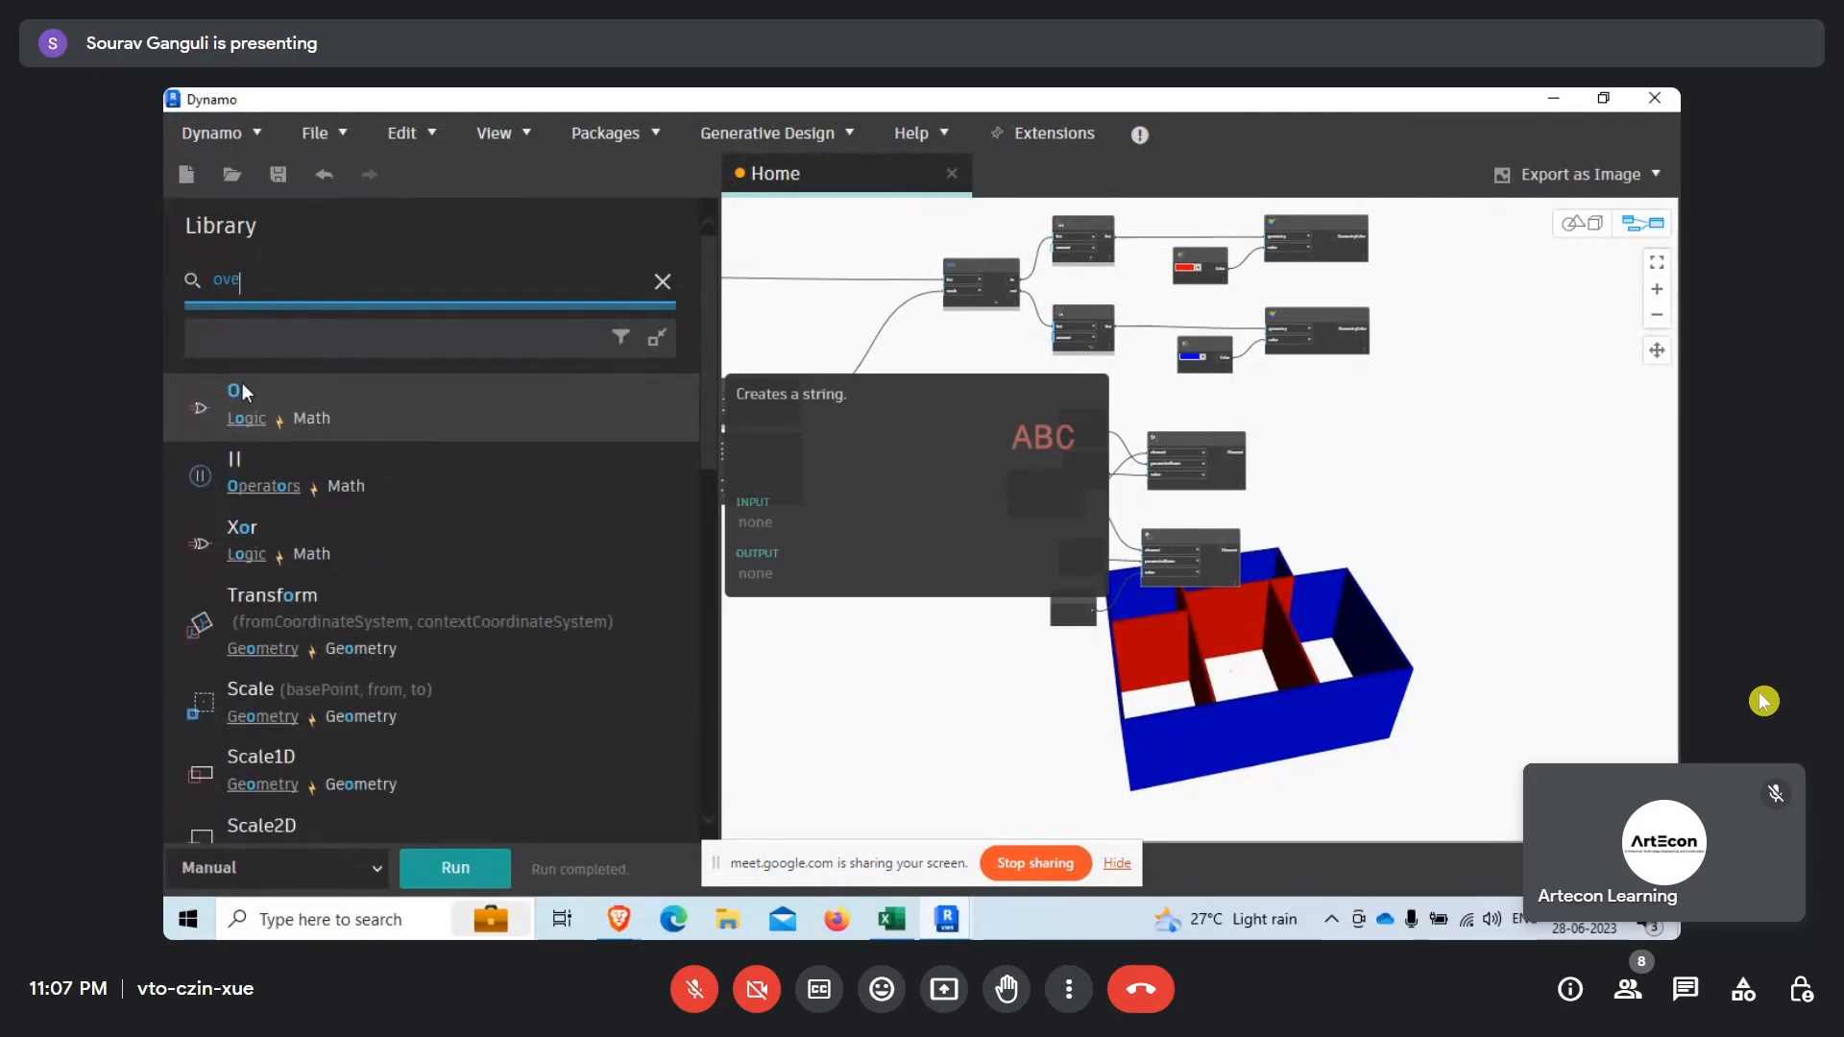
{"action": "type", "text": "r"}
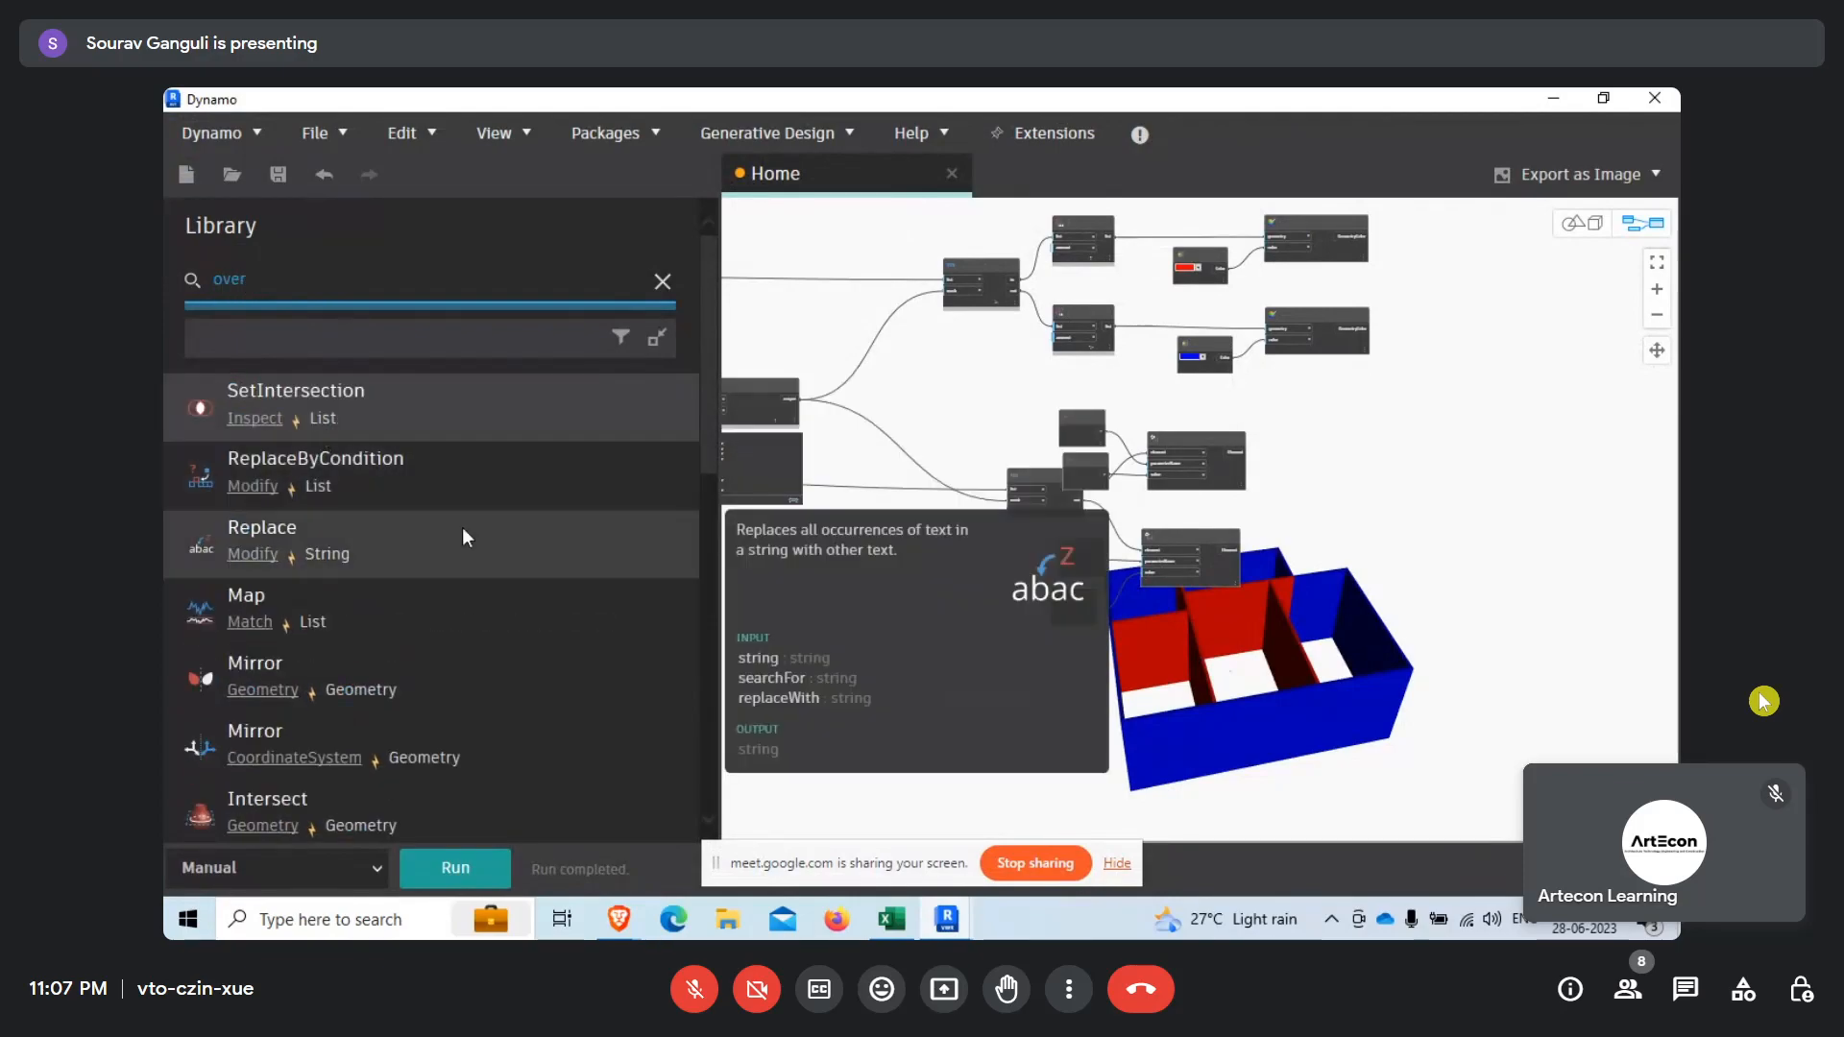
{"action": "type", "text": "ide"}
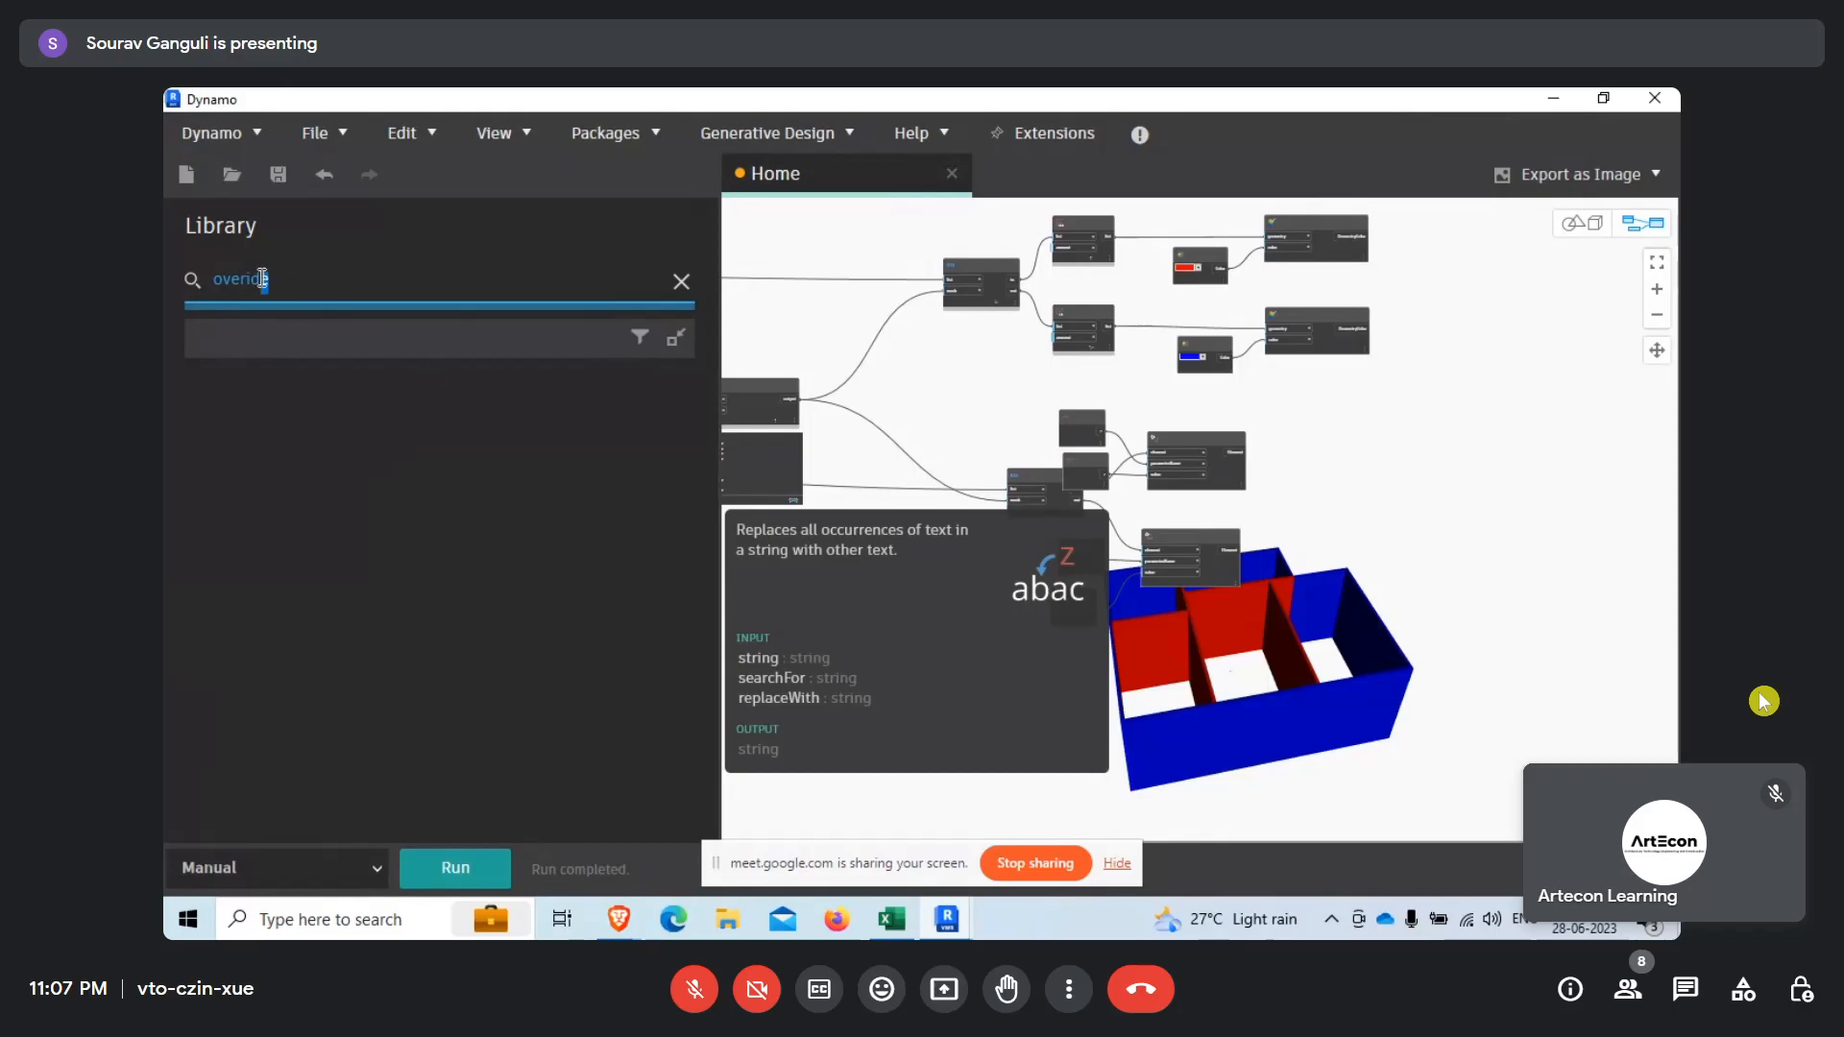
Search the node library for "vi" and look through the view-related nodes.
{"action": "left_click_drag", "start_coordinate": [282, 287], "coordinate": [165, 282]}
{"action": "type", "text": "vi"}
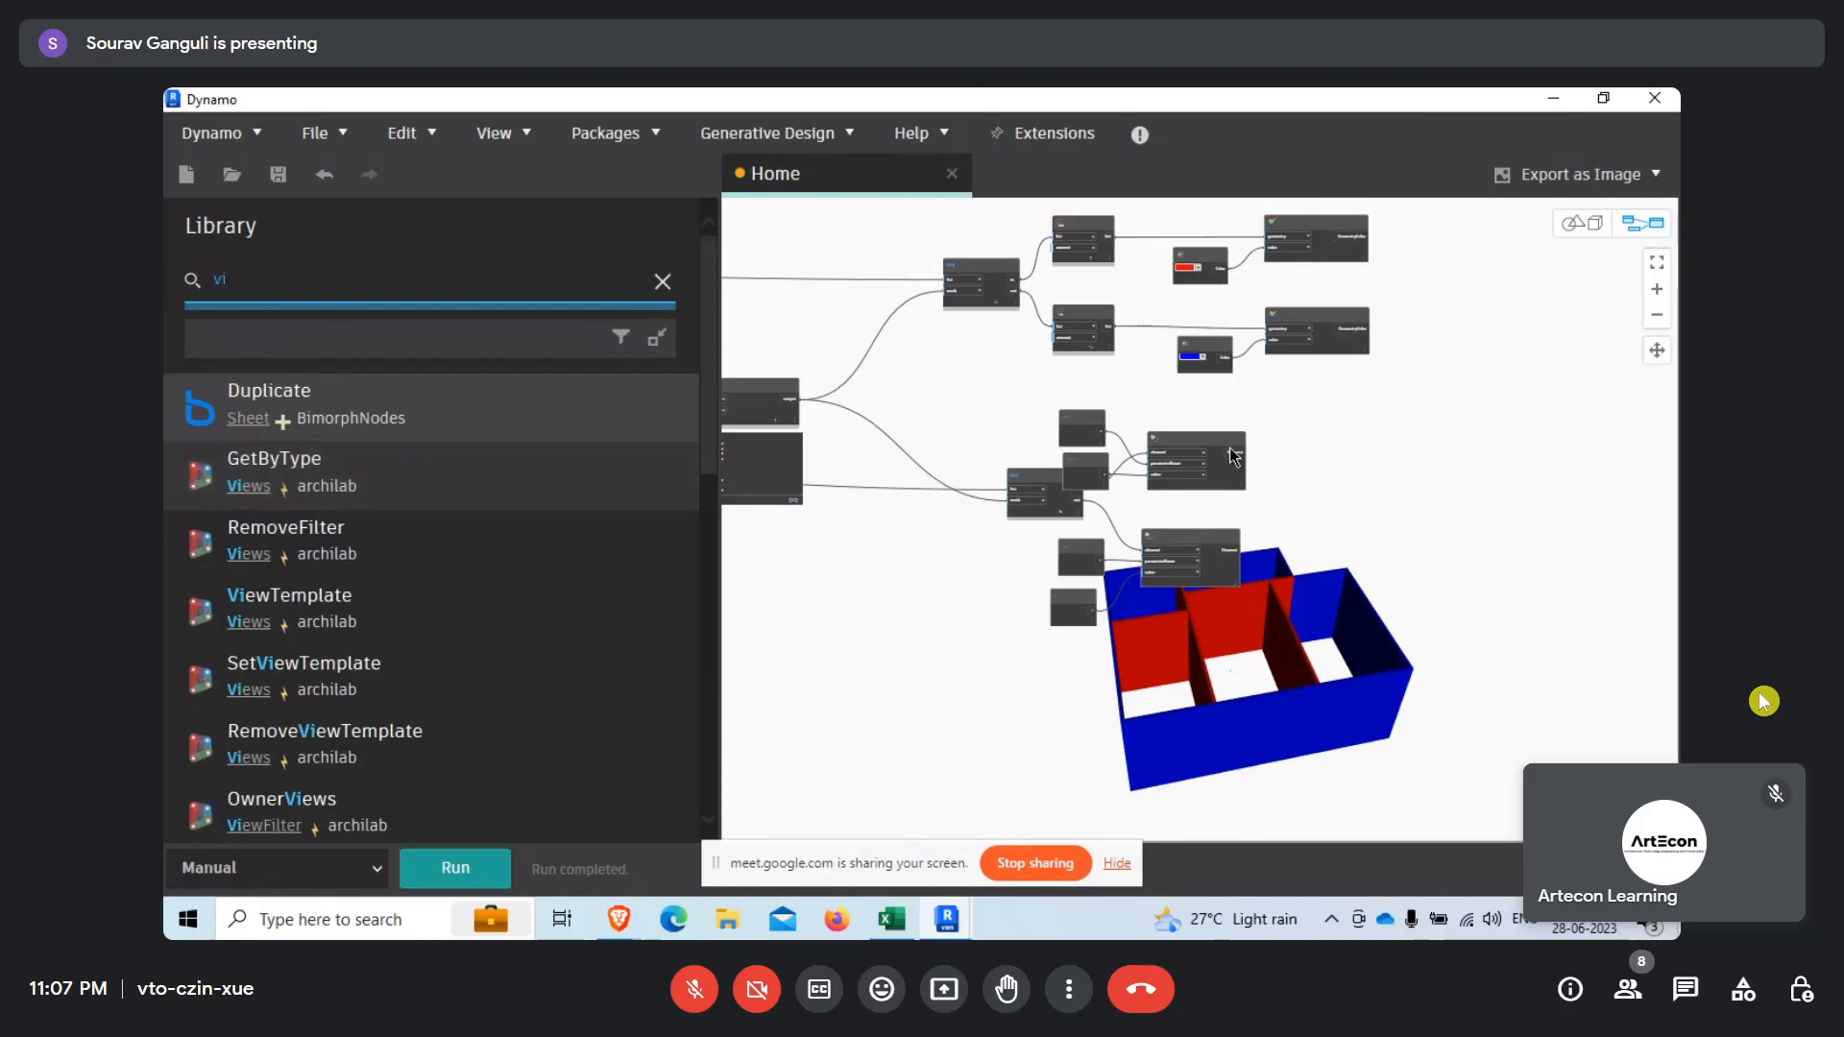
{"action": "scroll", "coordinate": [1252, 418], "scroll_direction": "up", "scroll_amount": 5}
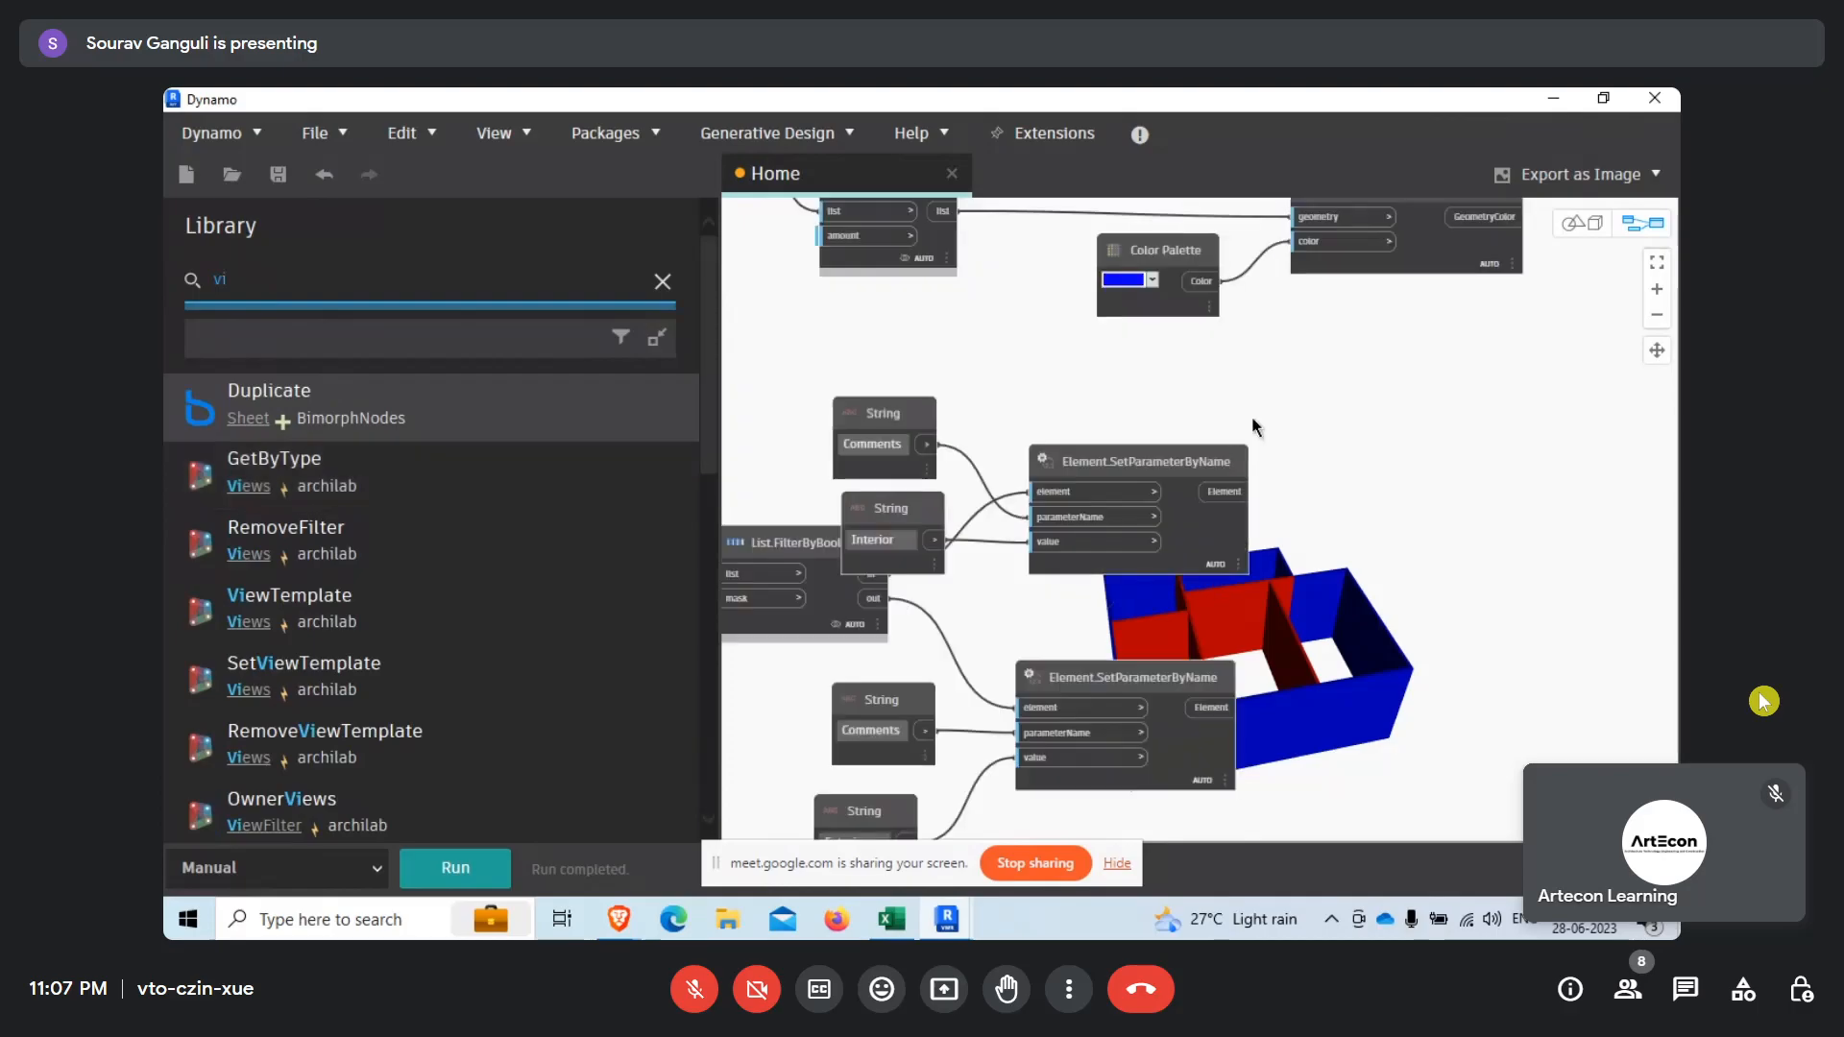
{"action": "middle_click_drag", "start_coordinate": [1362, 439], "coordinate": [1256, 582]}
{"action": "scroll", "coordinate": [1256, 582], "scroll_direction": "down", "scroll_amount": 7}
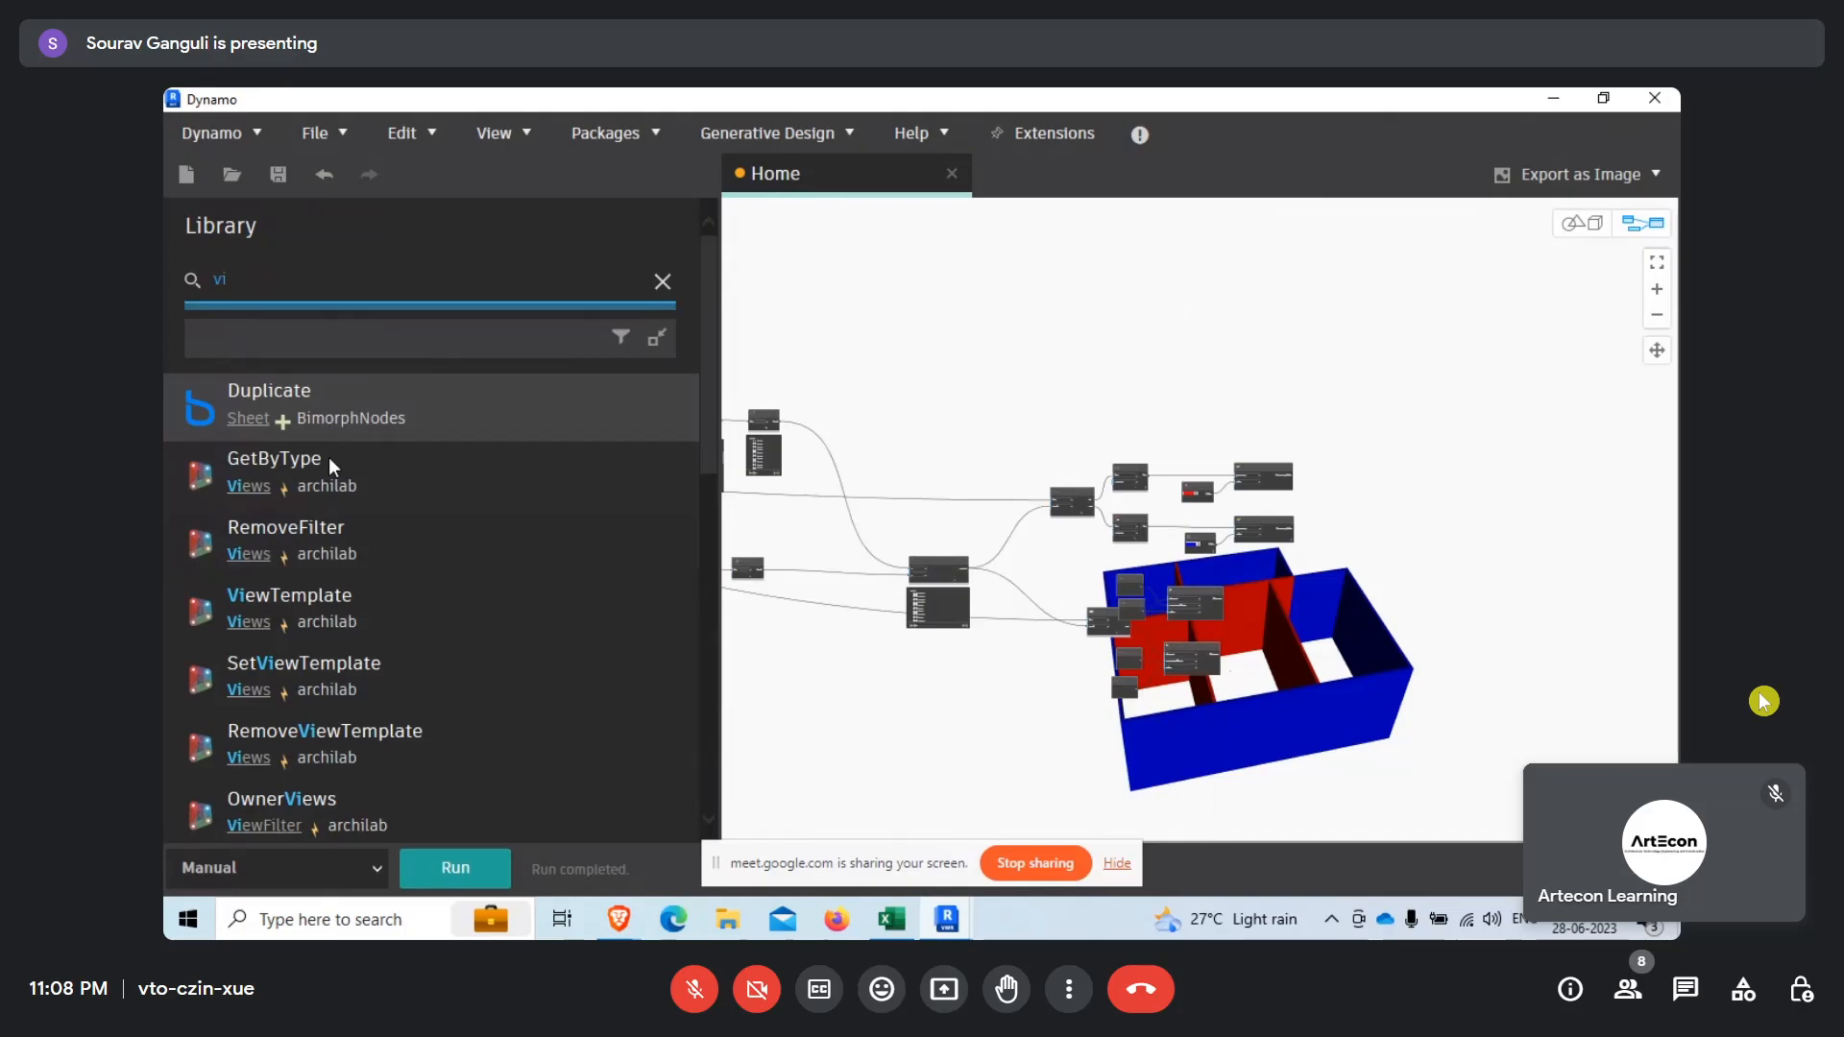
{"action": "scroll", "coordinate": [337, 732], "scroll_direction": "down", "scroll_amount": 5}
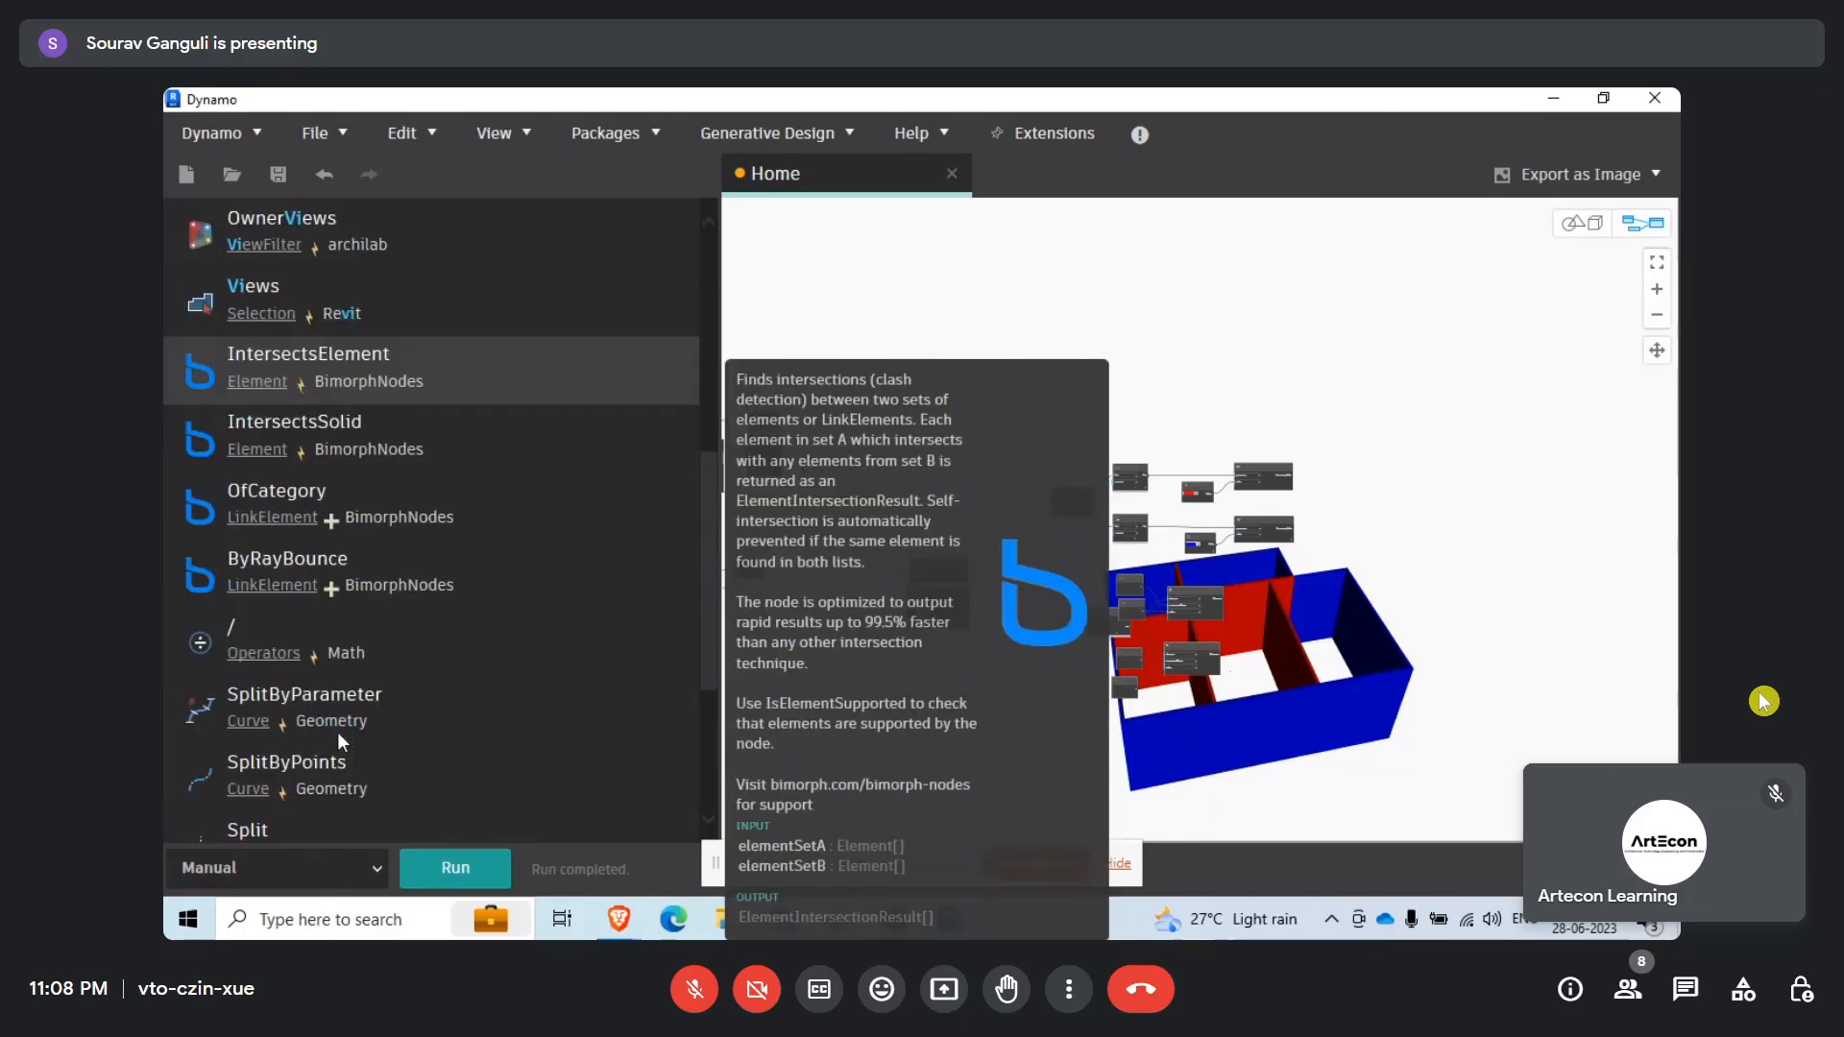
{"action": "scroll", "coordinate": [338, 732], "scroll_direction": "up", "scroll_amount": 6}
Switch to Revit and view the Override Graphics in View options for the exterior wall above room 4.
{"action": "left_click", "coordinate": [1552, 97]}
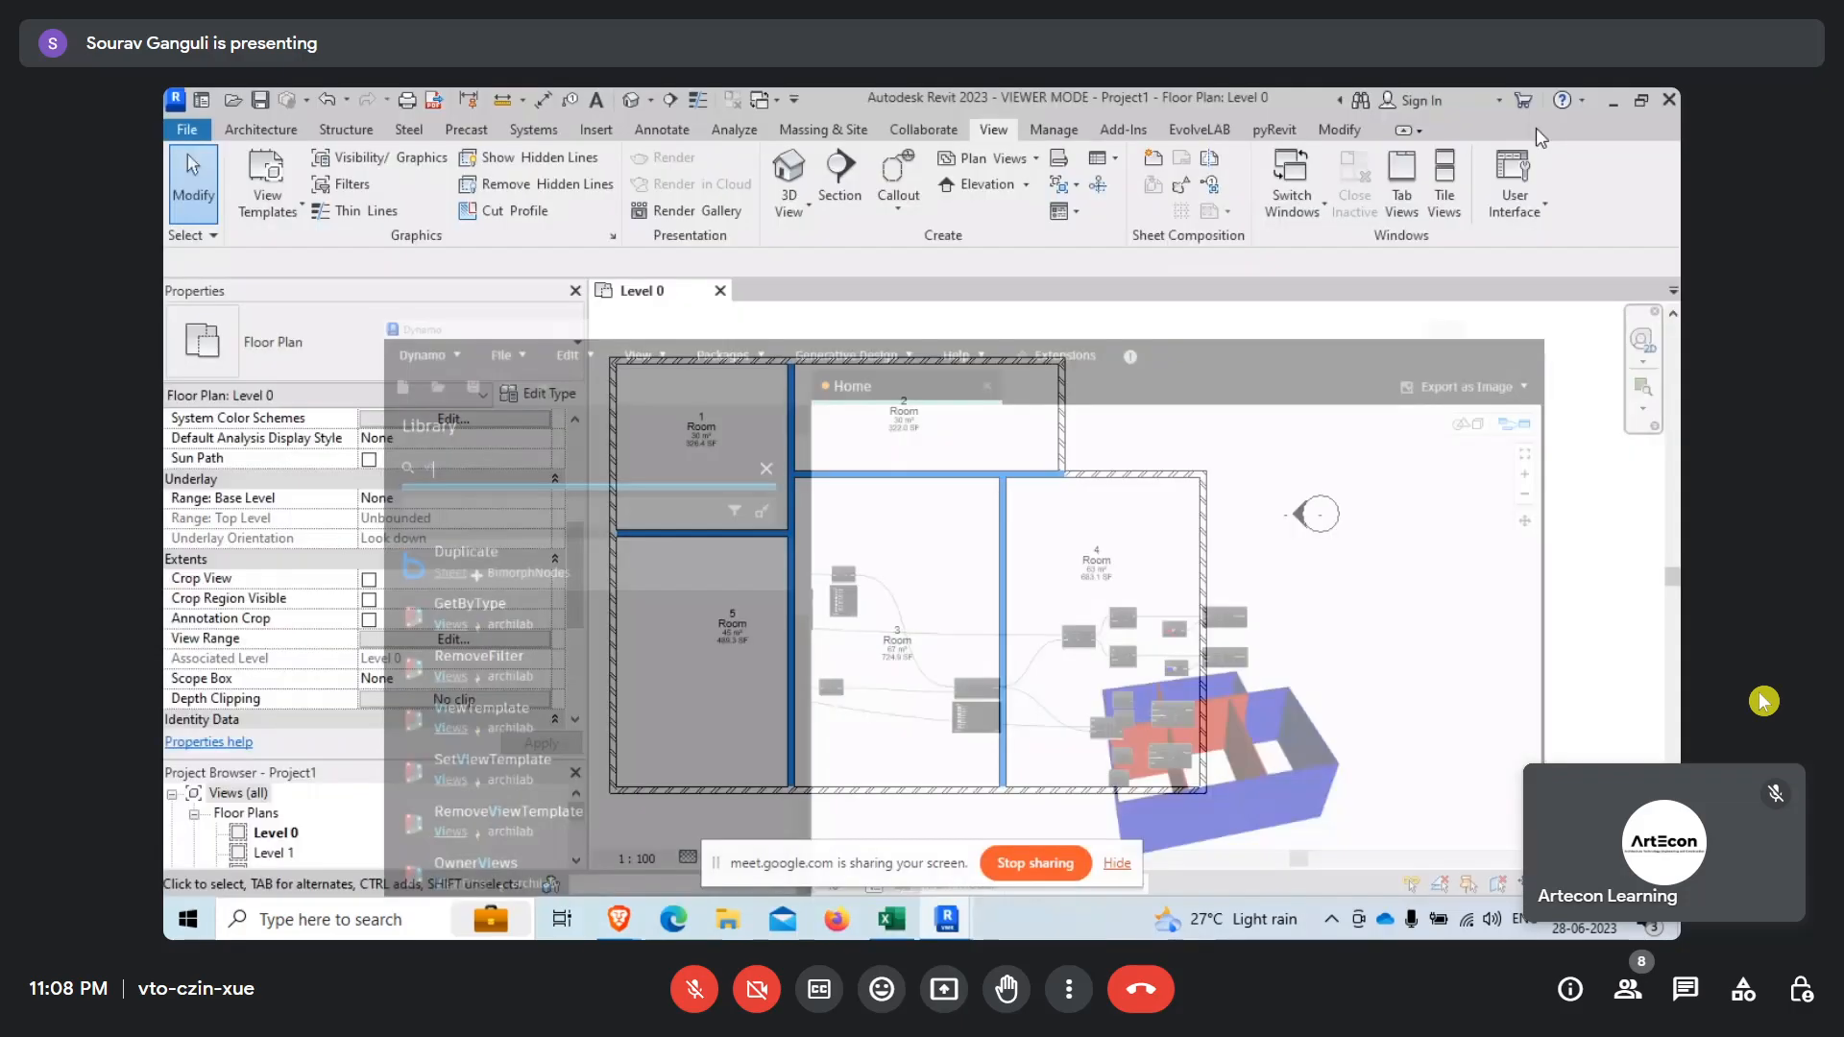
{"action": "right_click", "coordinate": [1165, 485]}
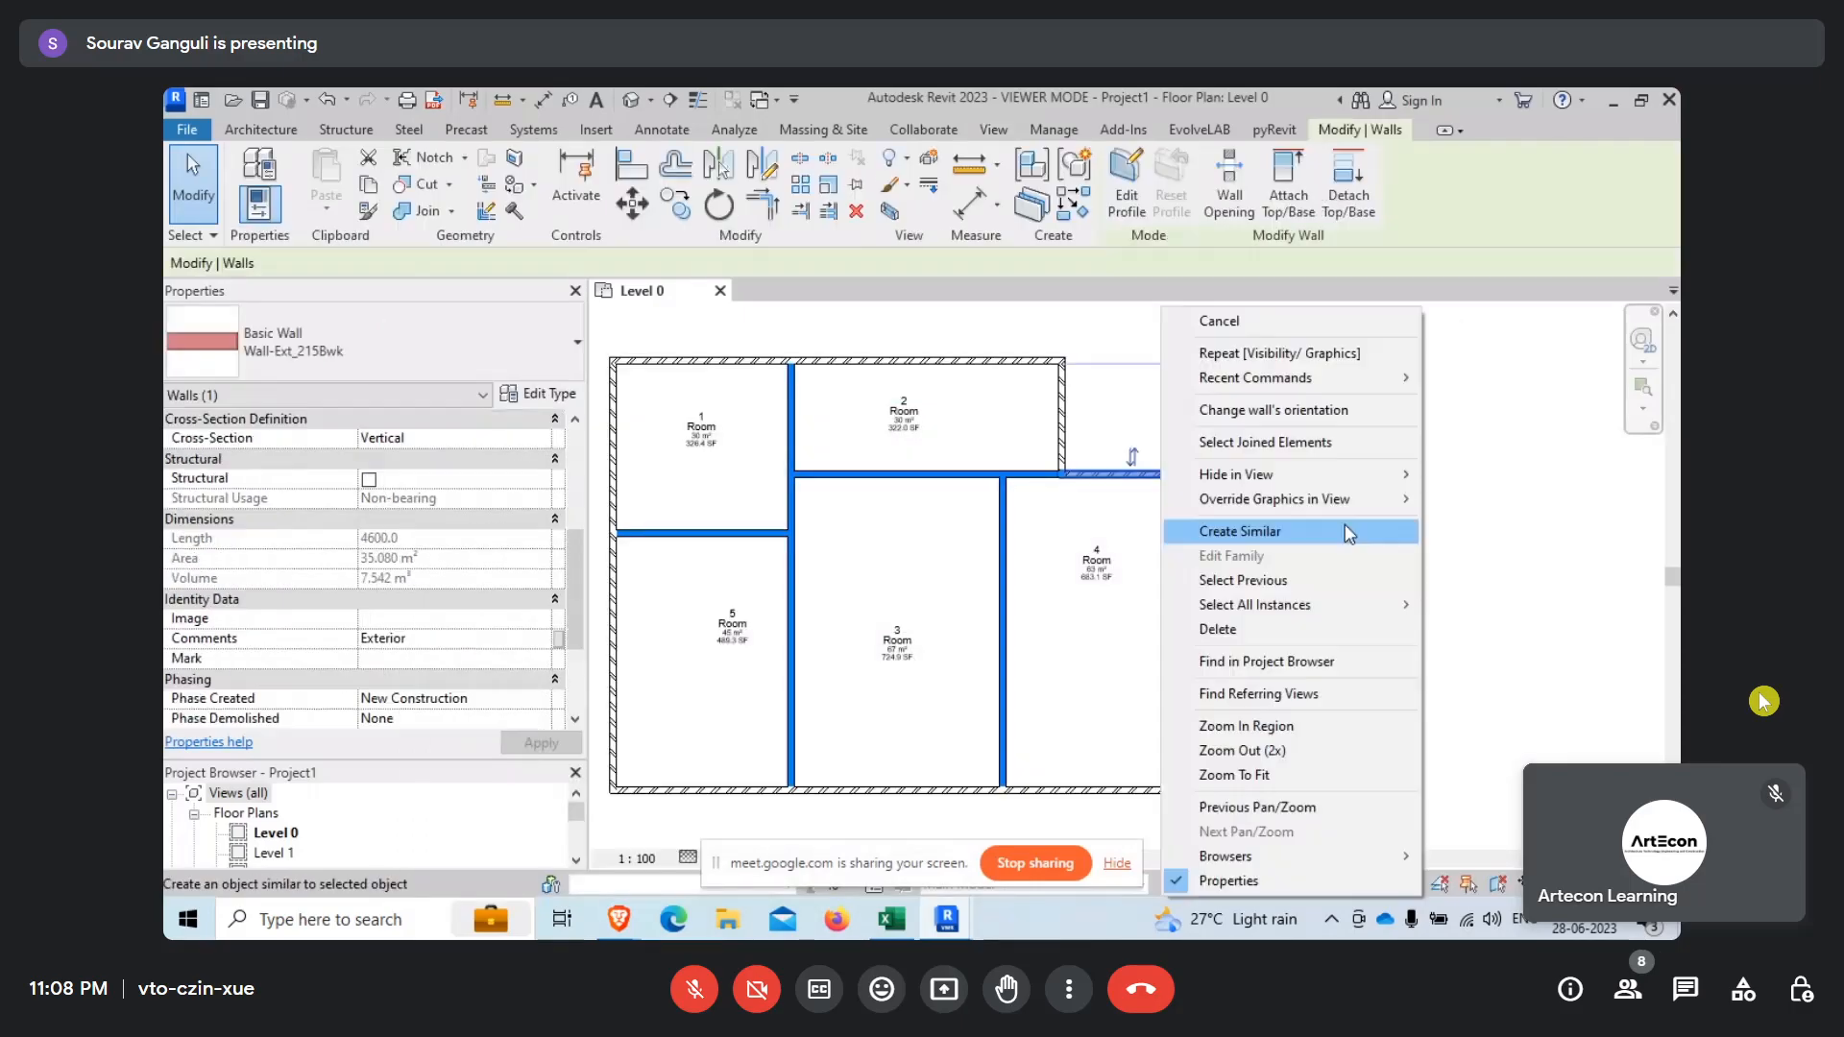
{"action": "mouse_move", "coordinate": [1441, 499]}
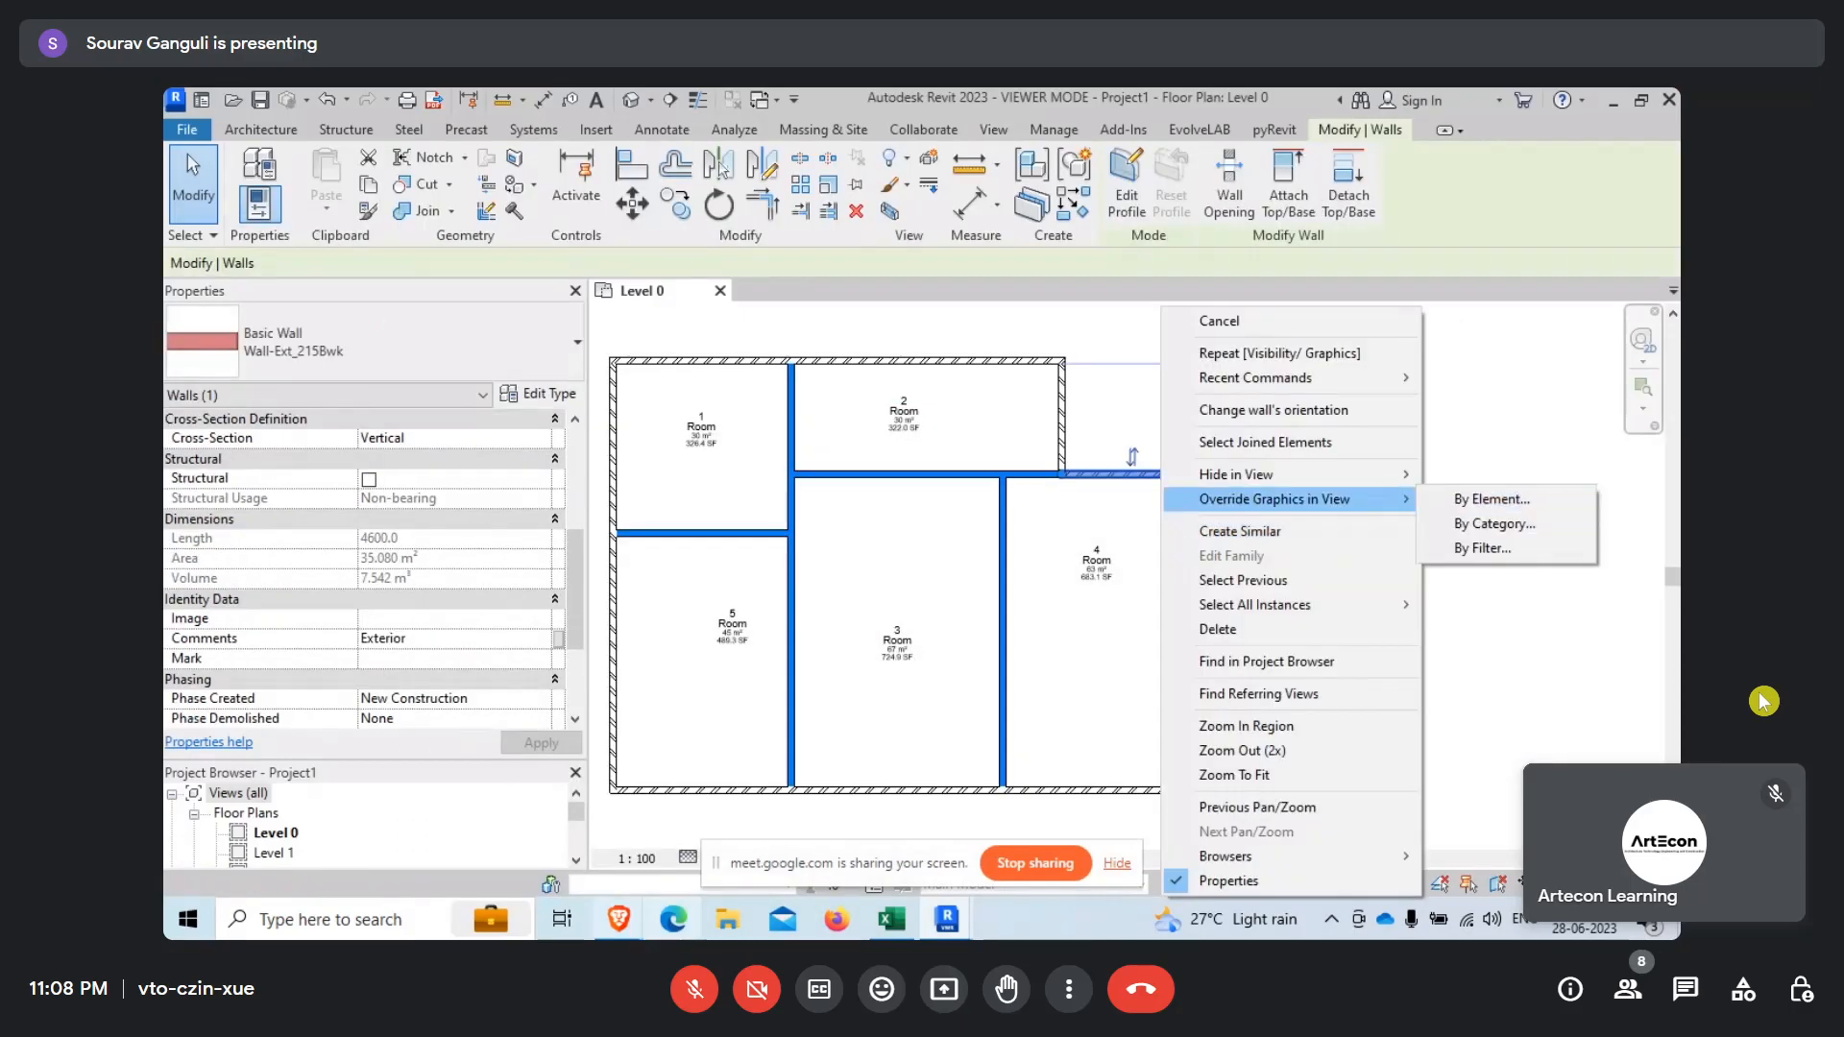
Return to Dynamo, search the node library for "view" and "view ove", and clear the search.
{"action": "left_click", "coordinate": [947, 919]}
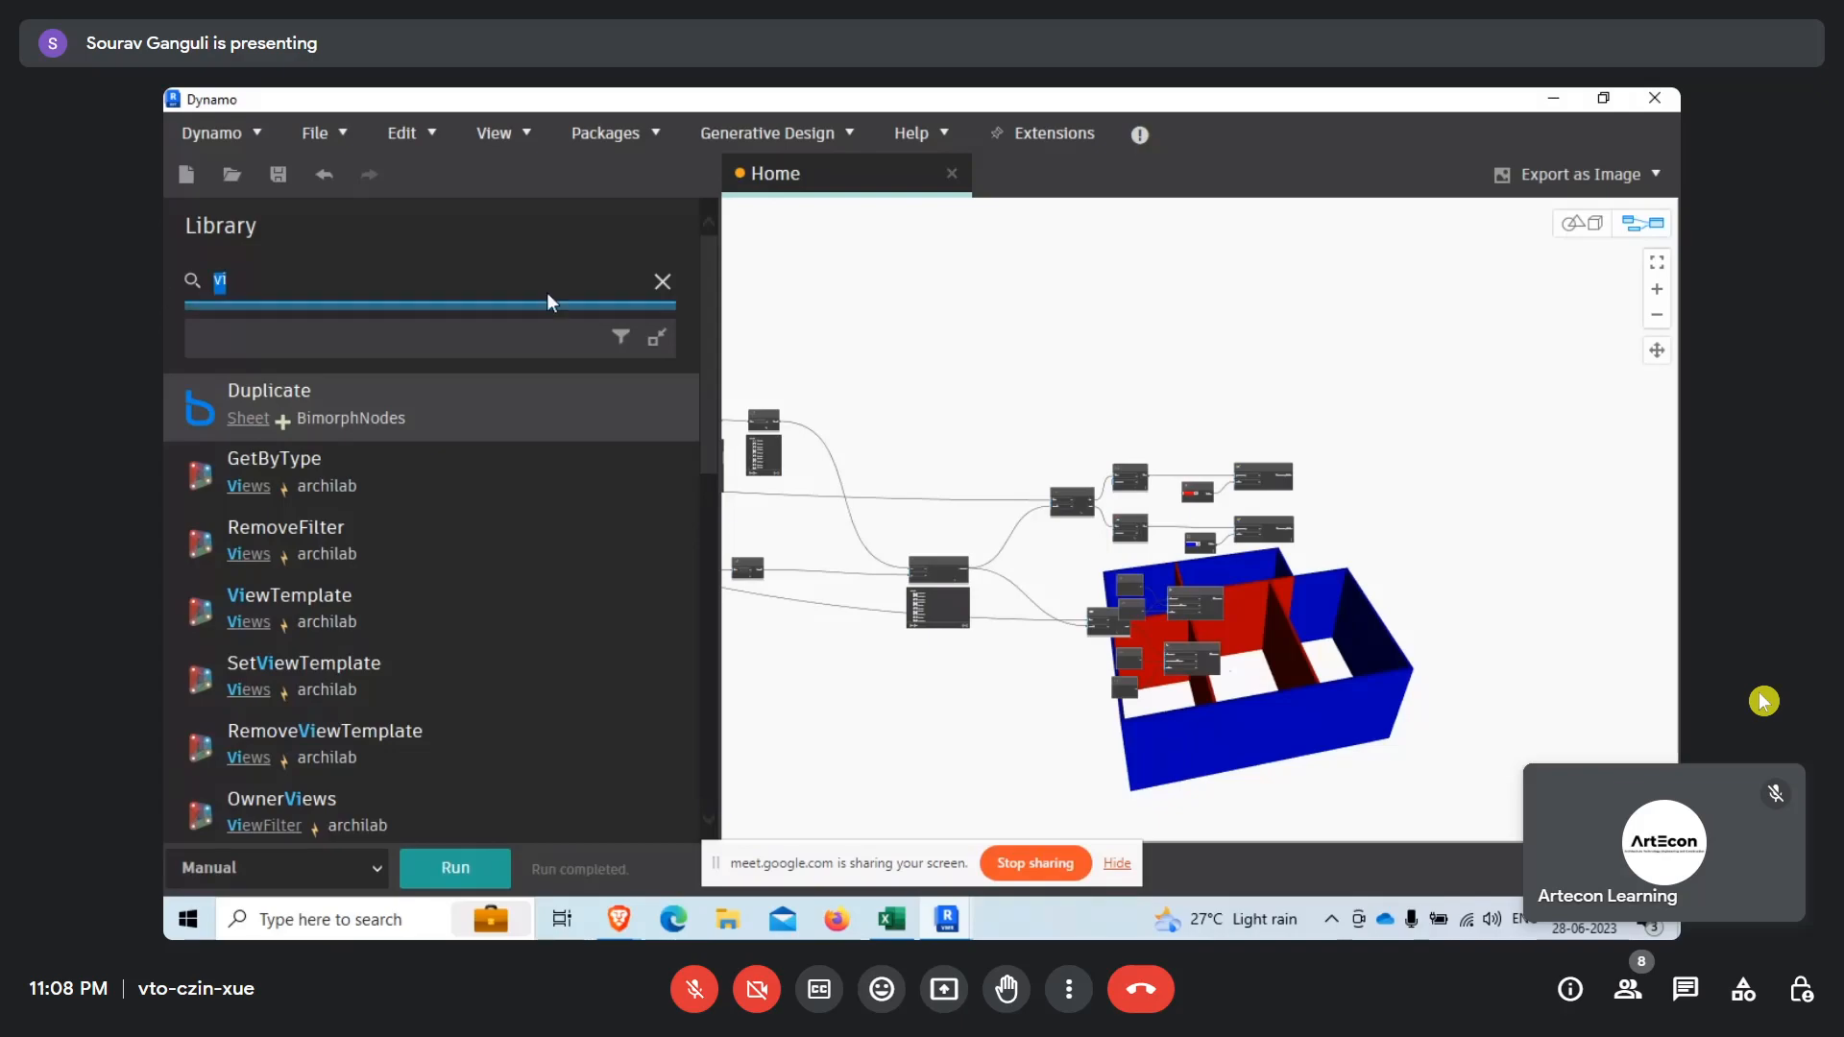
{"action": "scroll", "coordinate": [1220, 523], "scroll_direction": "up", "scroll_amount": 4}
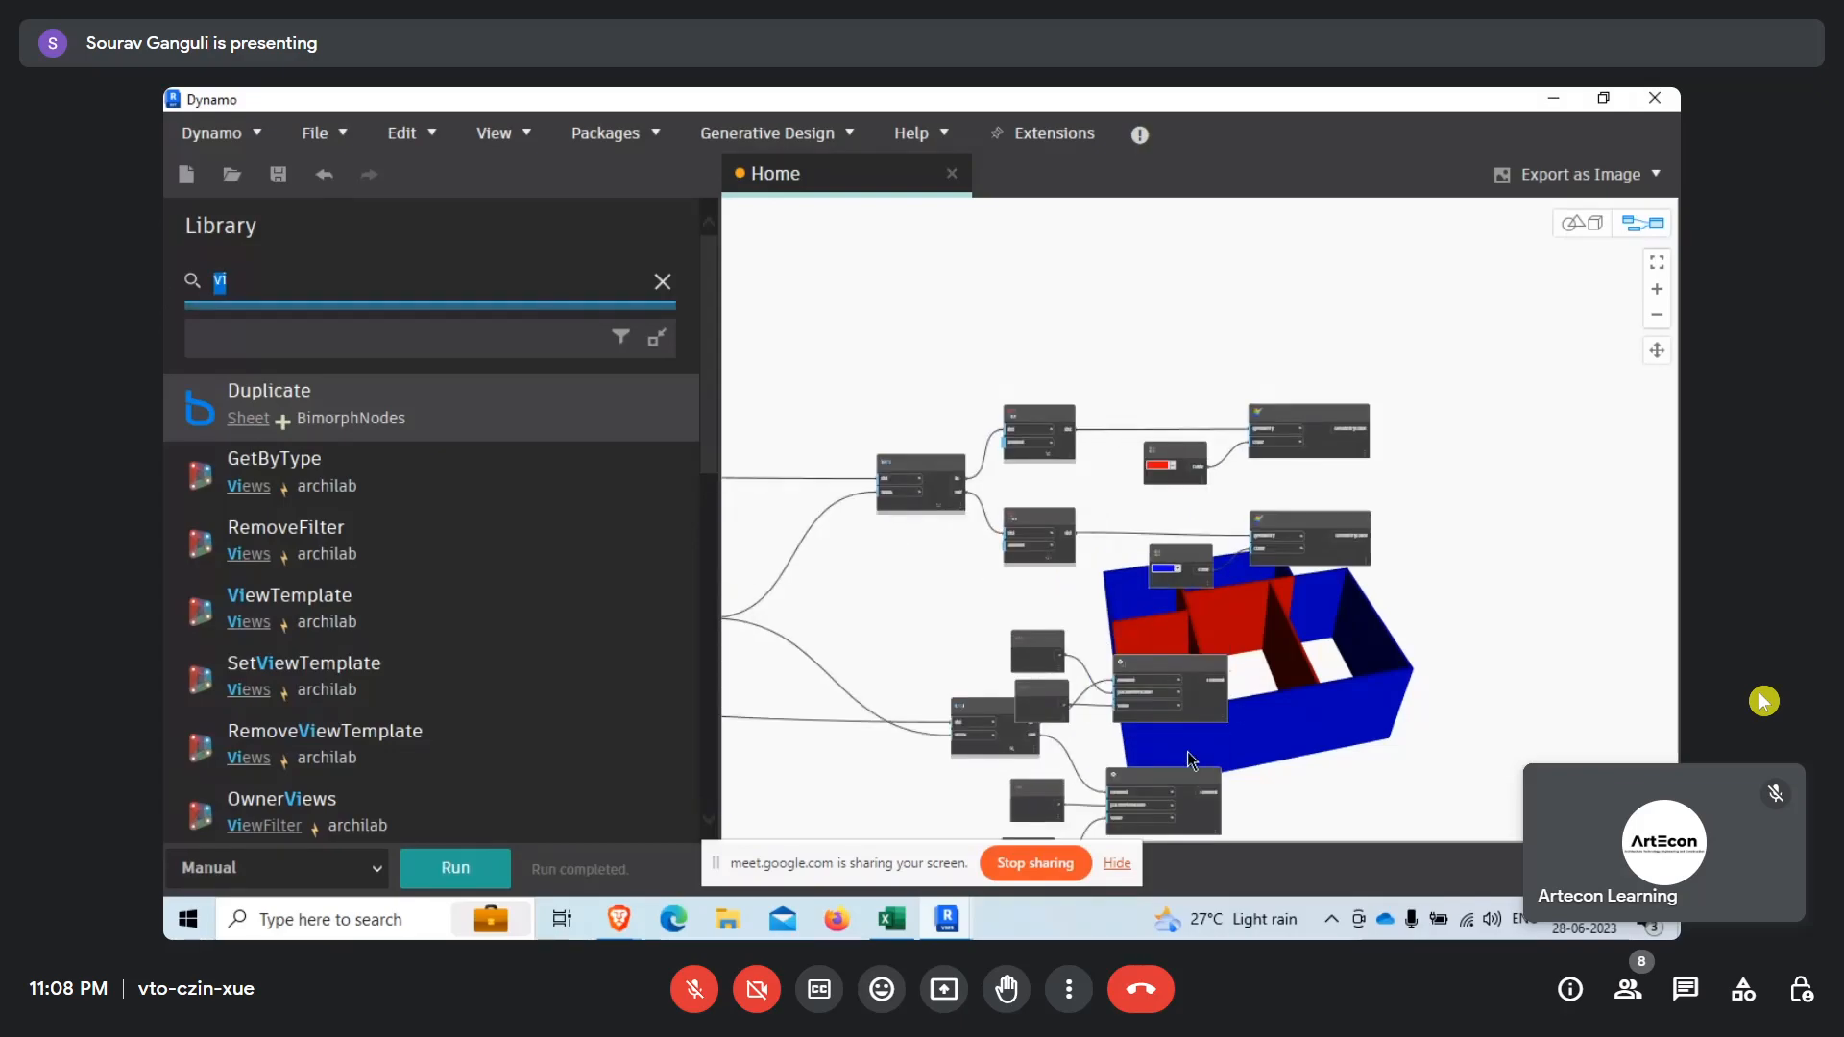
{"action": "left_click", "coordinate": [325, 286]}
{"action": "key", "text": "BackSpace"}
{"action": "type", "text": "view"}
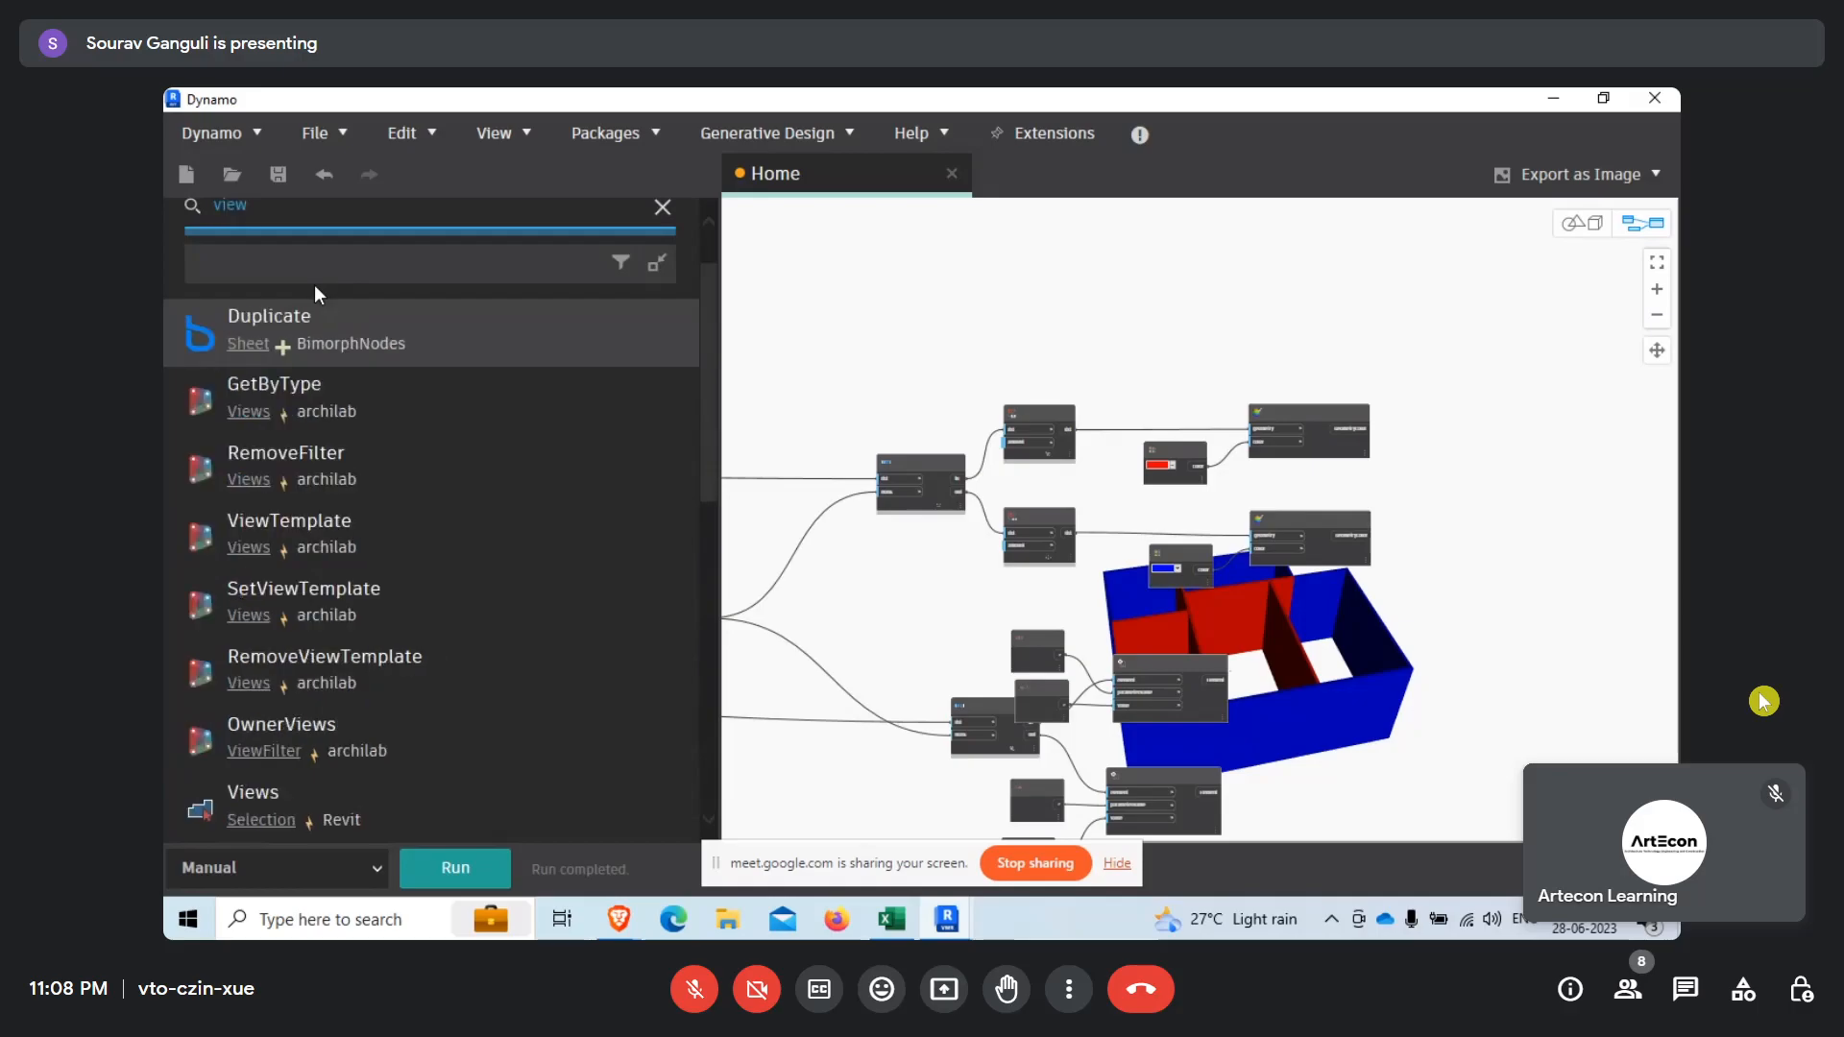
{"action": "type", "text": " o"}
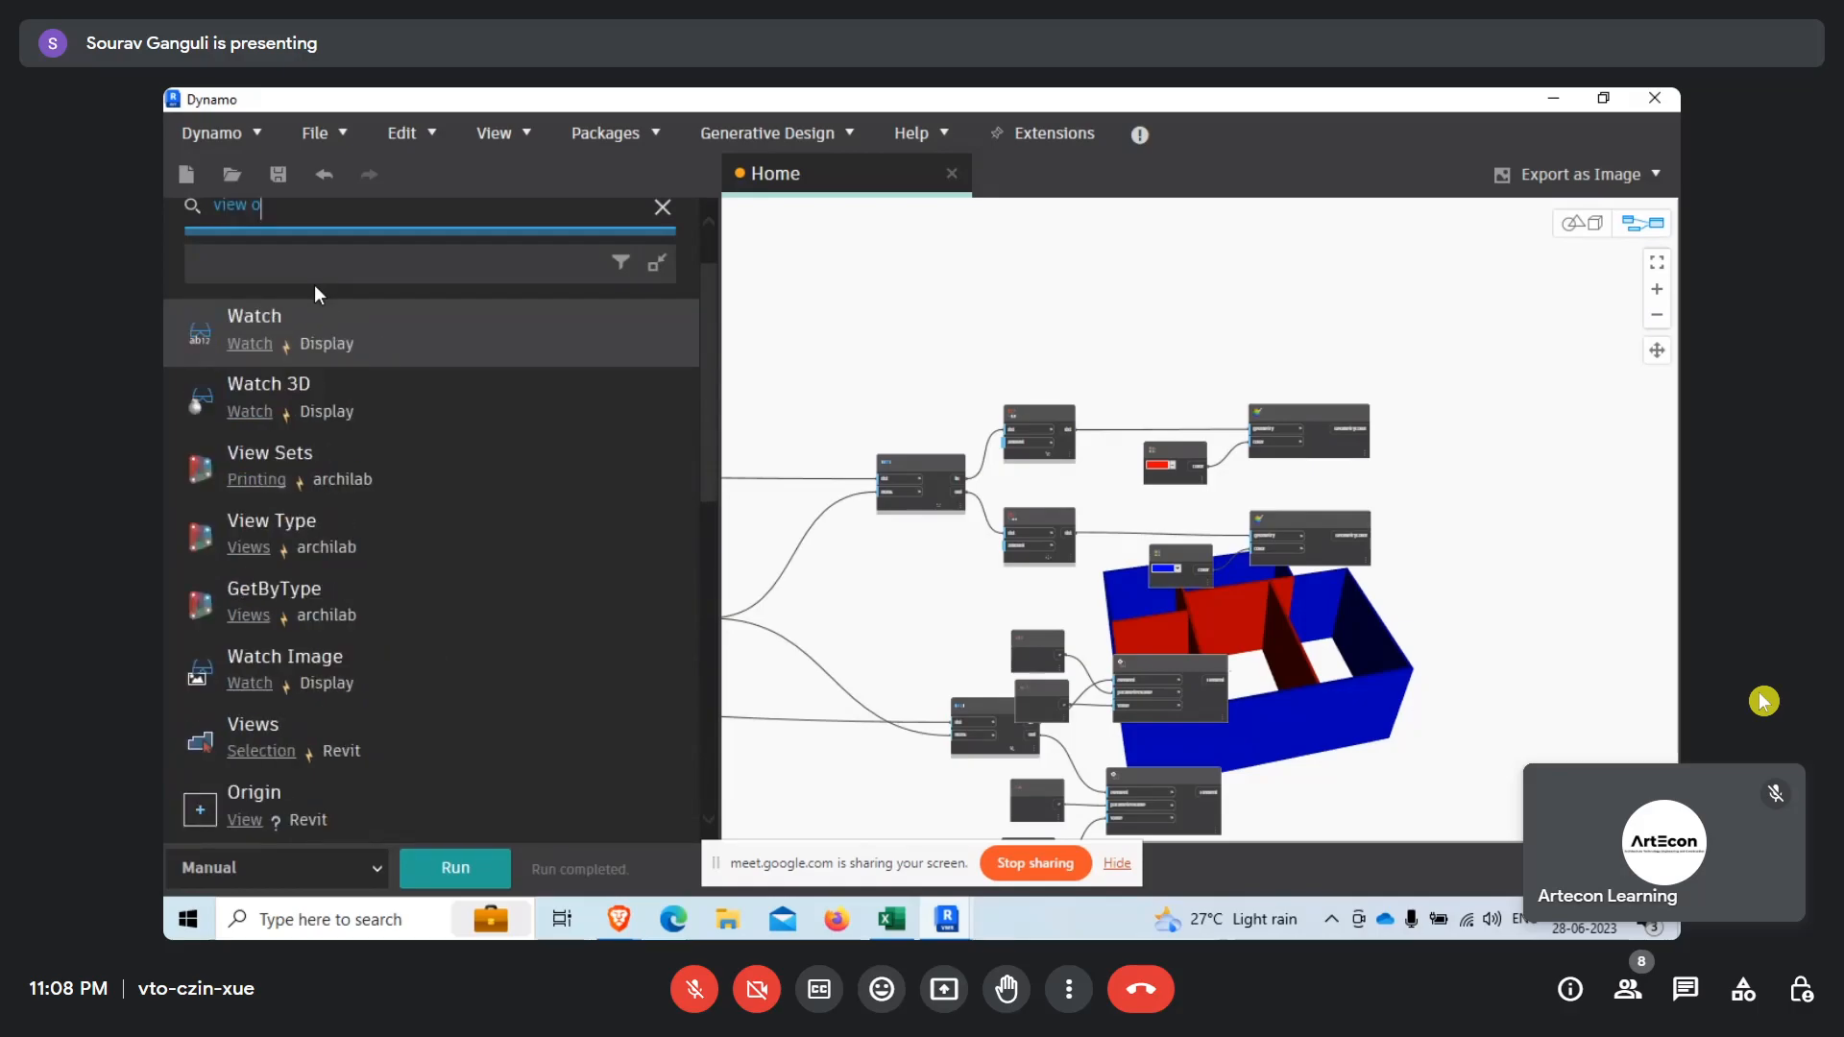
{"action": "type", "text": "ve"}
{"action": "key", "text": "BackSpace"}
{"action": "key", "text": "BackSpace"}
{"action": "key", "text": "BackSpace"}
{"action": "key", "text": "BackSpace"}
{"action": "key", "text": "BackSpace"}
{"action": "key", "text": "BackSpace"}
{"action": "key", "text": "BackSpace"}
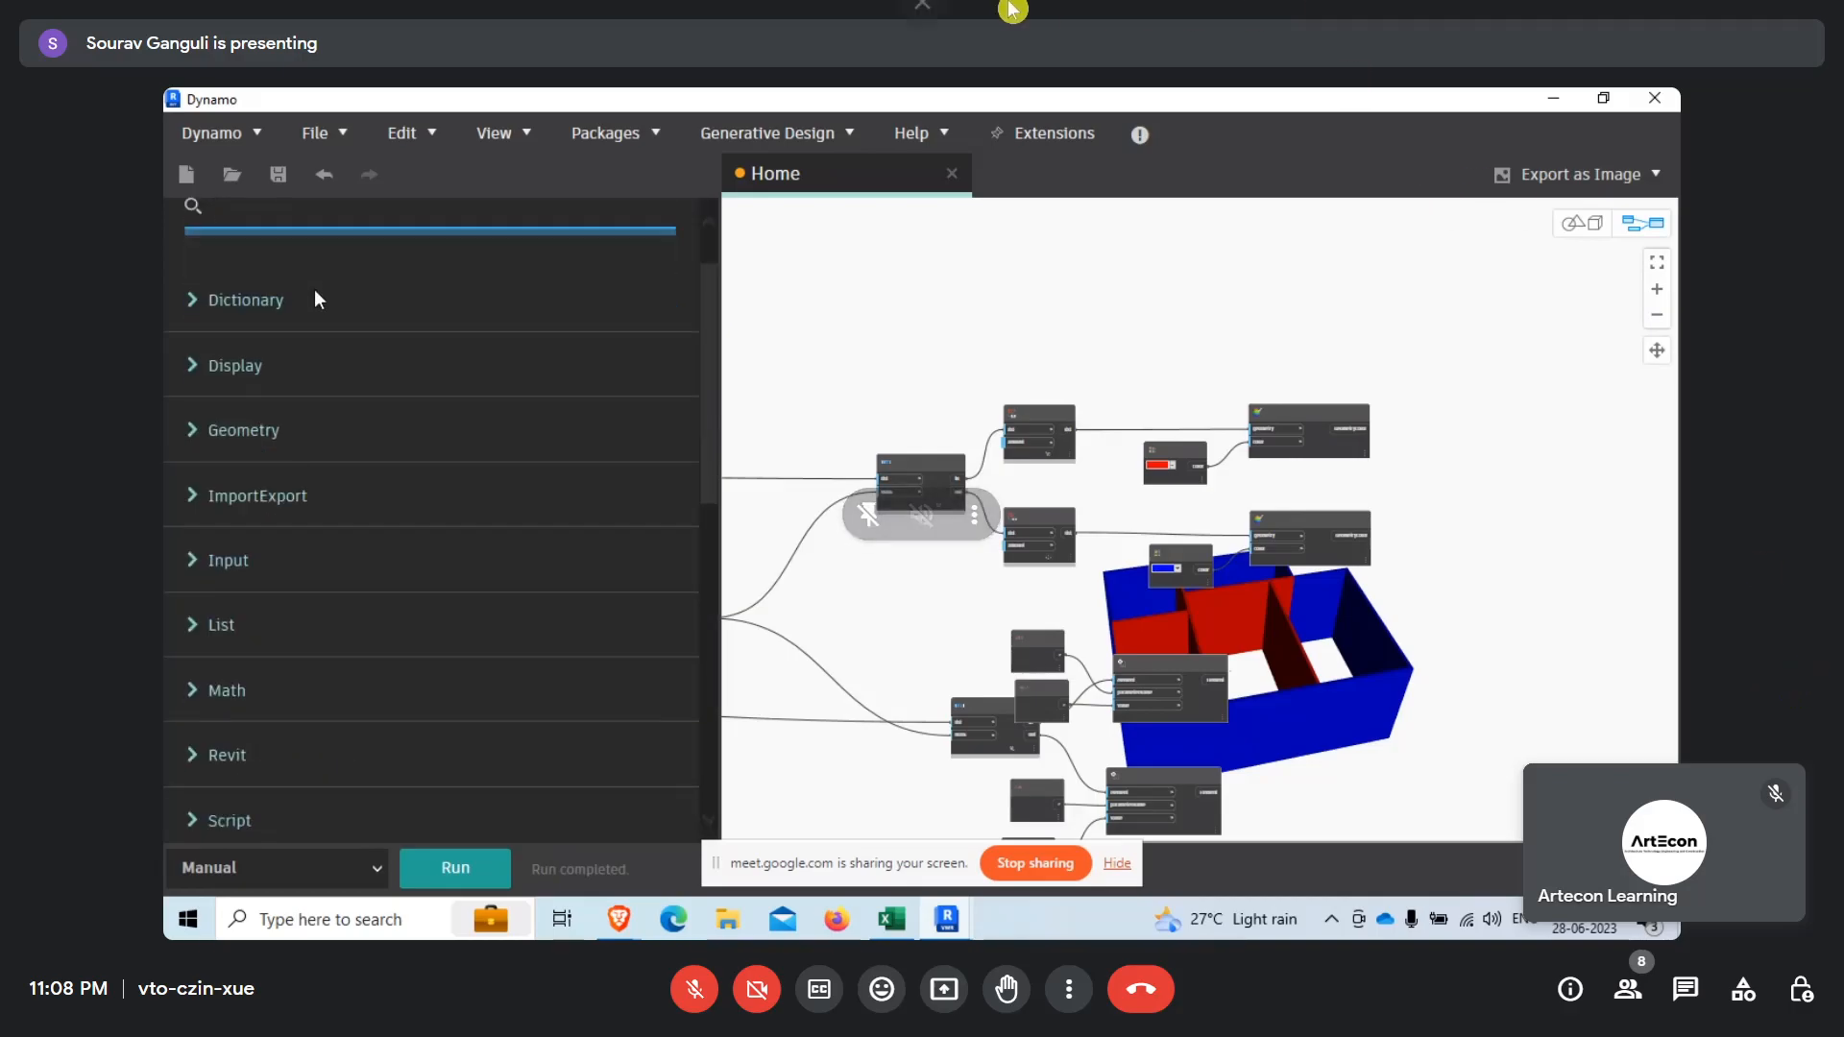
Expand the library's Revit category down to the View node group under Views.
{"action": "left_click", "coordinate": [192, 756]}
{"action": "scroll", "coordinate": [355, 561], "scroll_direction": "down", "scroll_amount": 5}
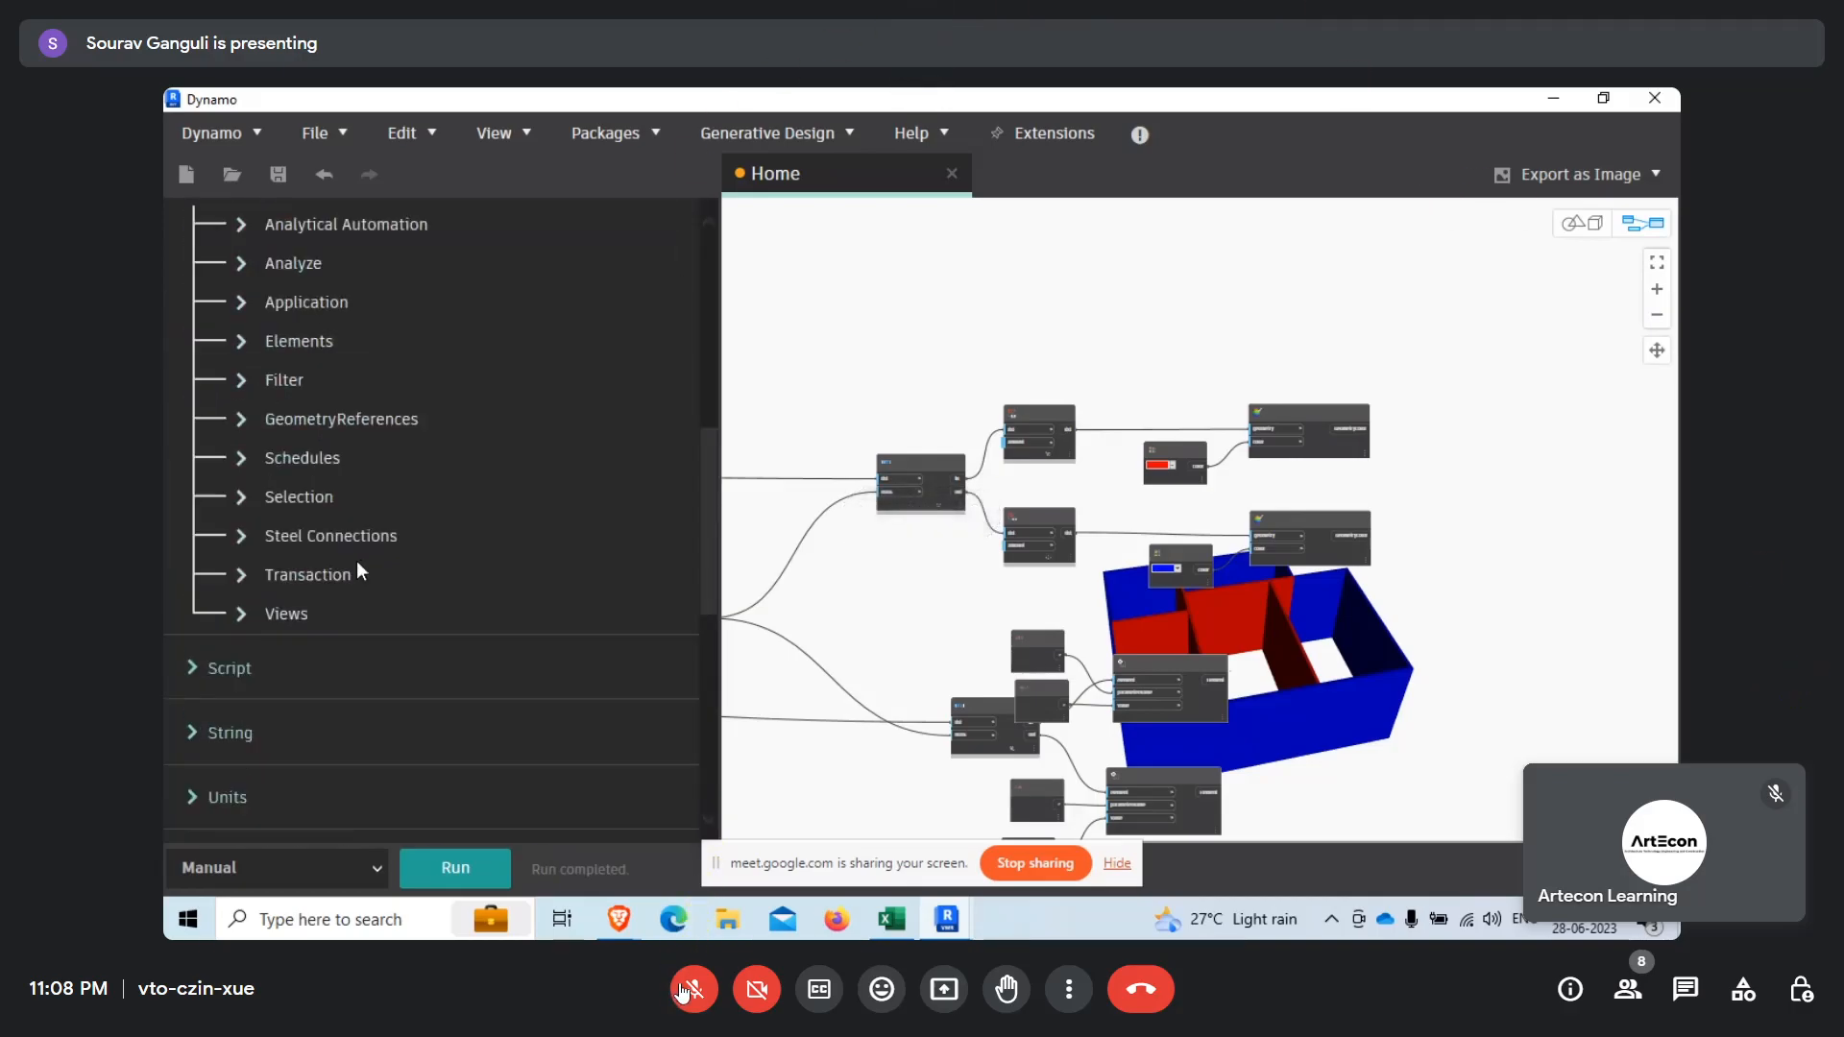
{"action": "left_click", "coordinate": [241, 615]}
{"action": "scroll", "coordinate": [441, 534], "scroll_direction": "down", "scroll_amount": 5}
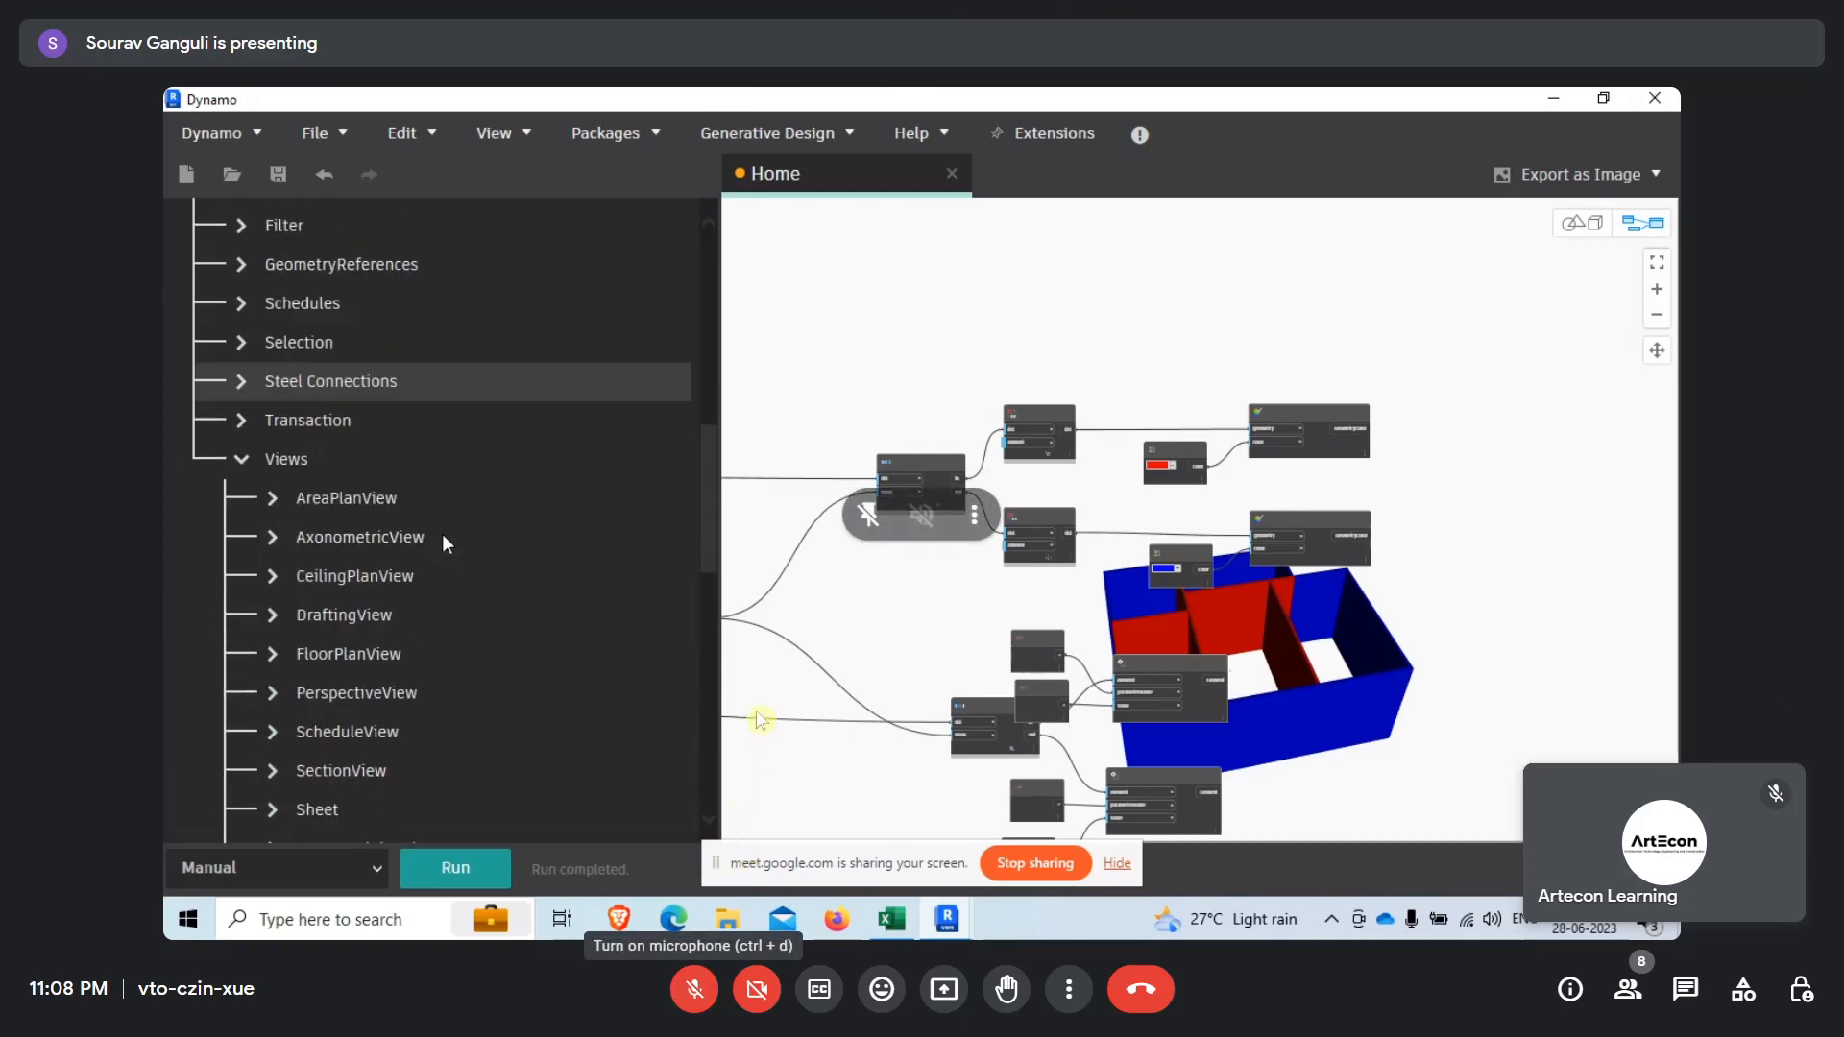
{"action": "scroll", "coordinate": [441, 534], "scroll_direction": "down", "scroll_amount": 2}
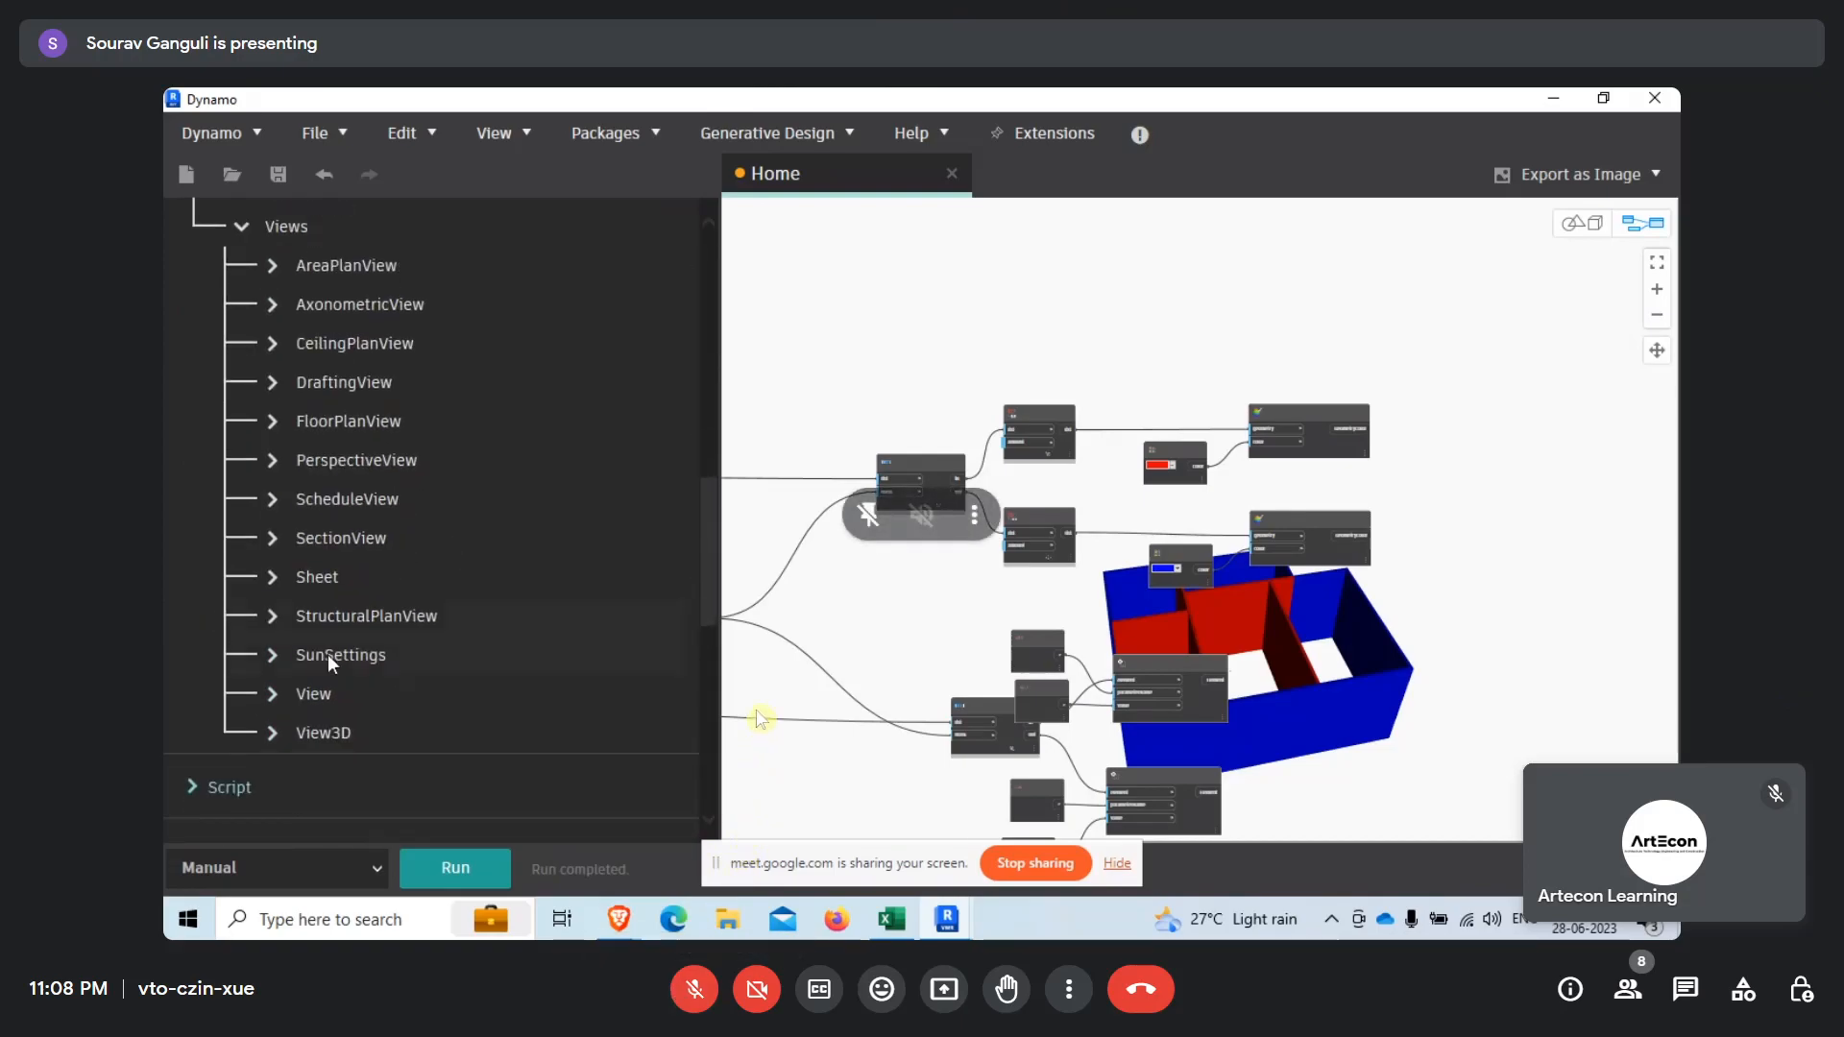
{"action": "left_click", "coordinate": [275, 694]}
Find the SetCategoryOverrides node among the View nodes and add it to the graph.
{"action": "scroll", "coordinate": [376, 606], "scroll_direction": "down", "scroll_amount": 6}
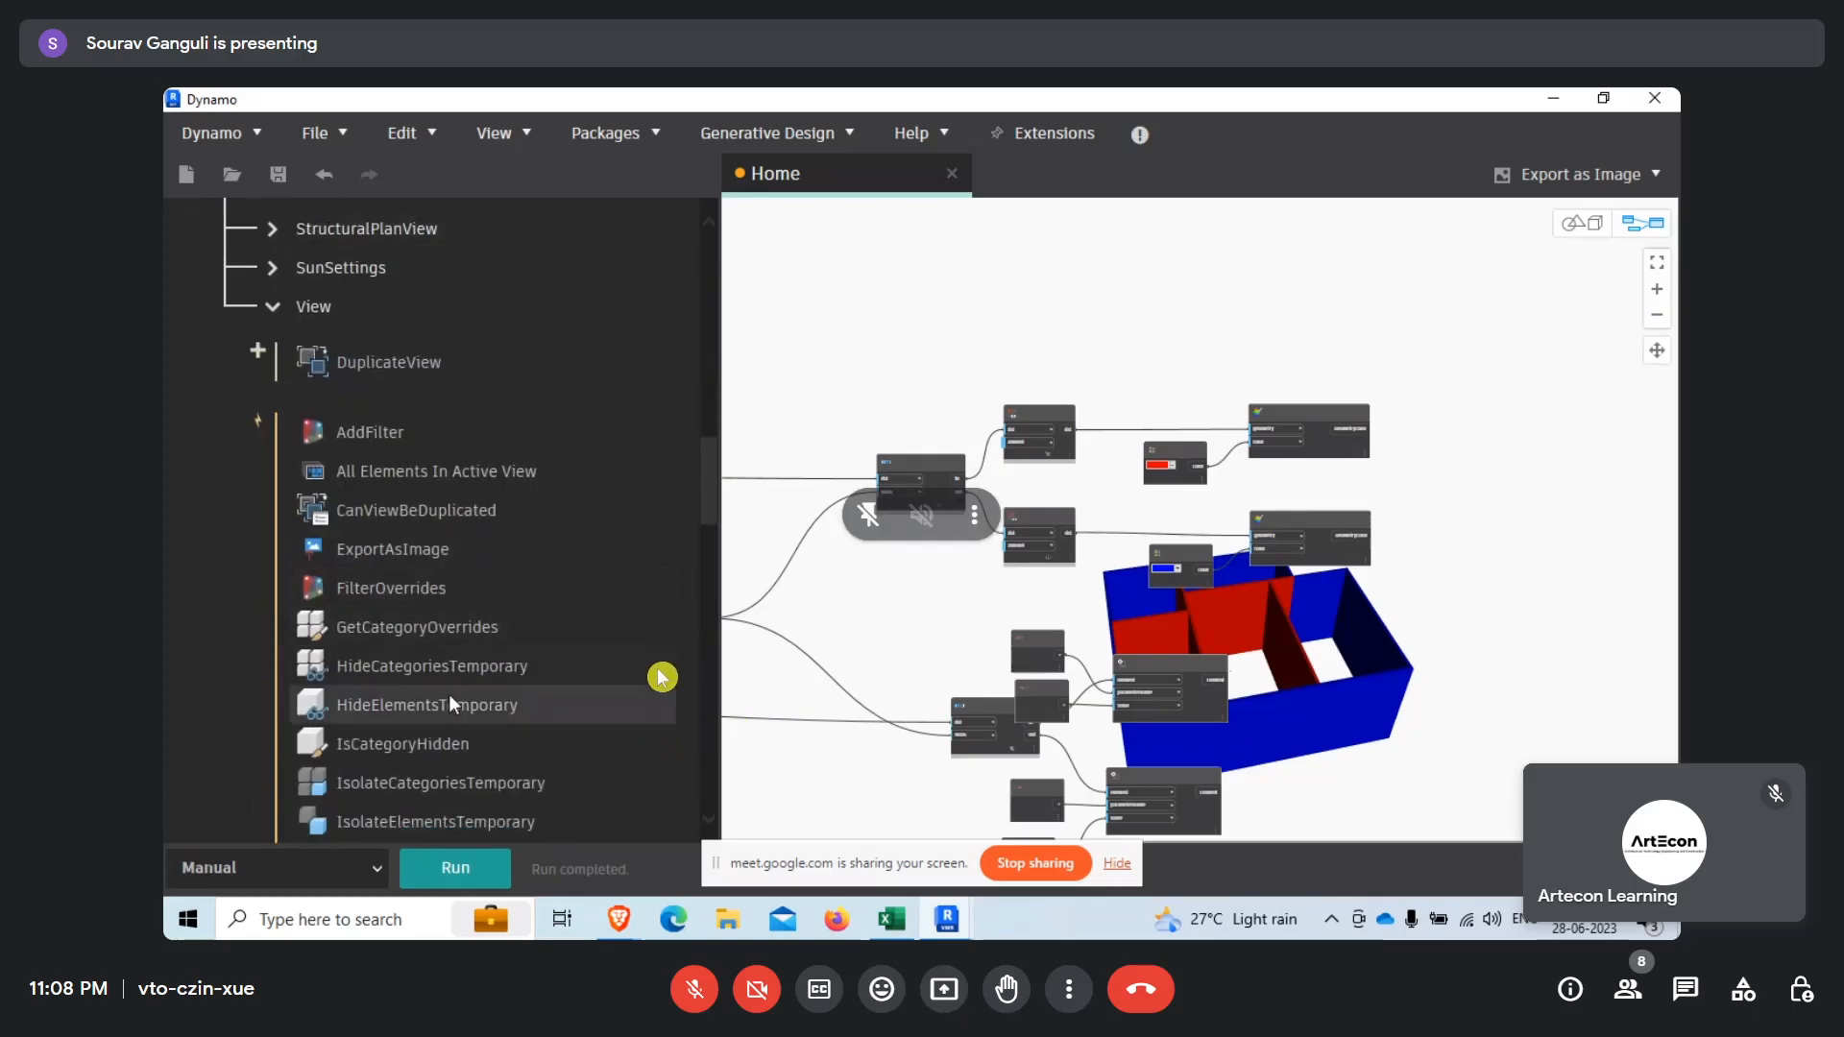
{"action": "scroll", "coordinate": [445, 739], "scroll_direction": "down", "scroll_amount": 1}
{"action": "scroll", "coordinate": [446, 752], "scroll_direction": "down", "scroll_amount": 4}
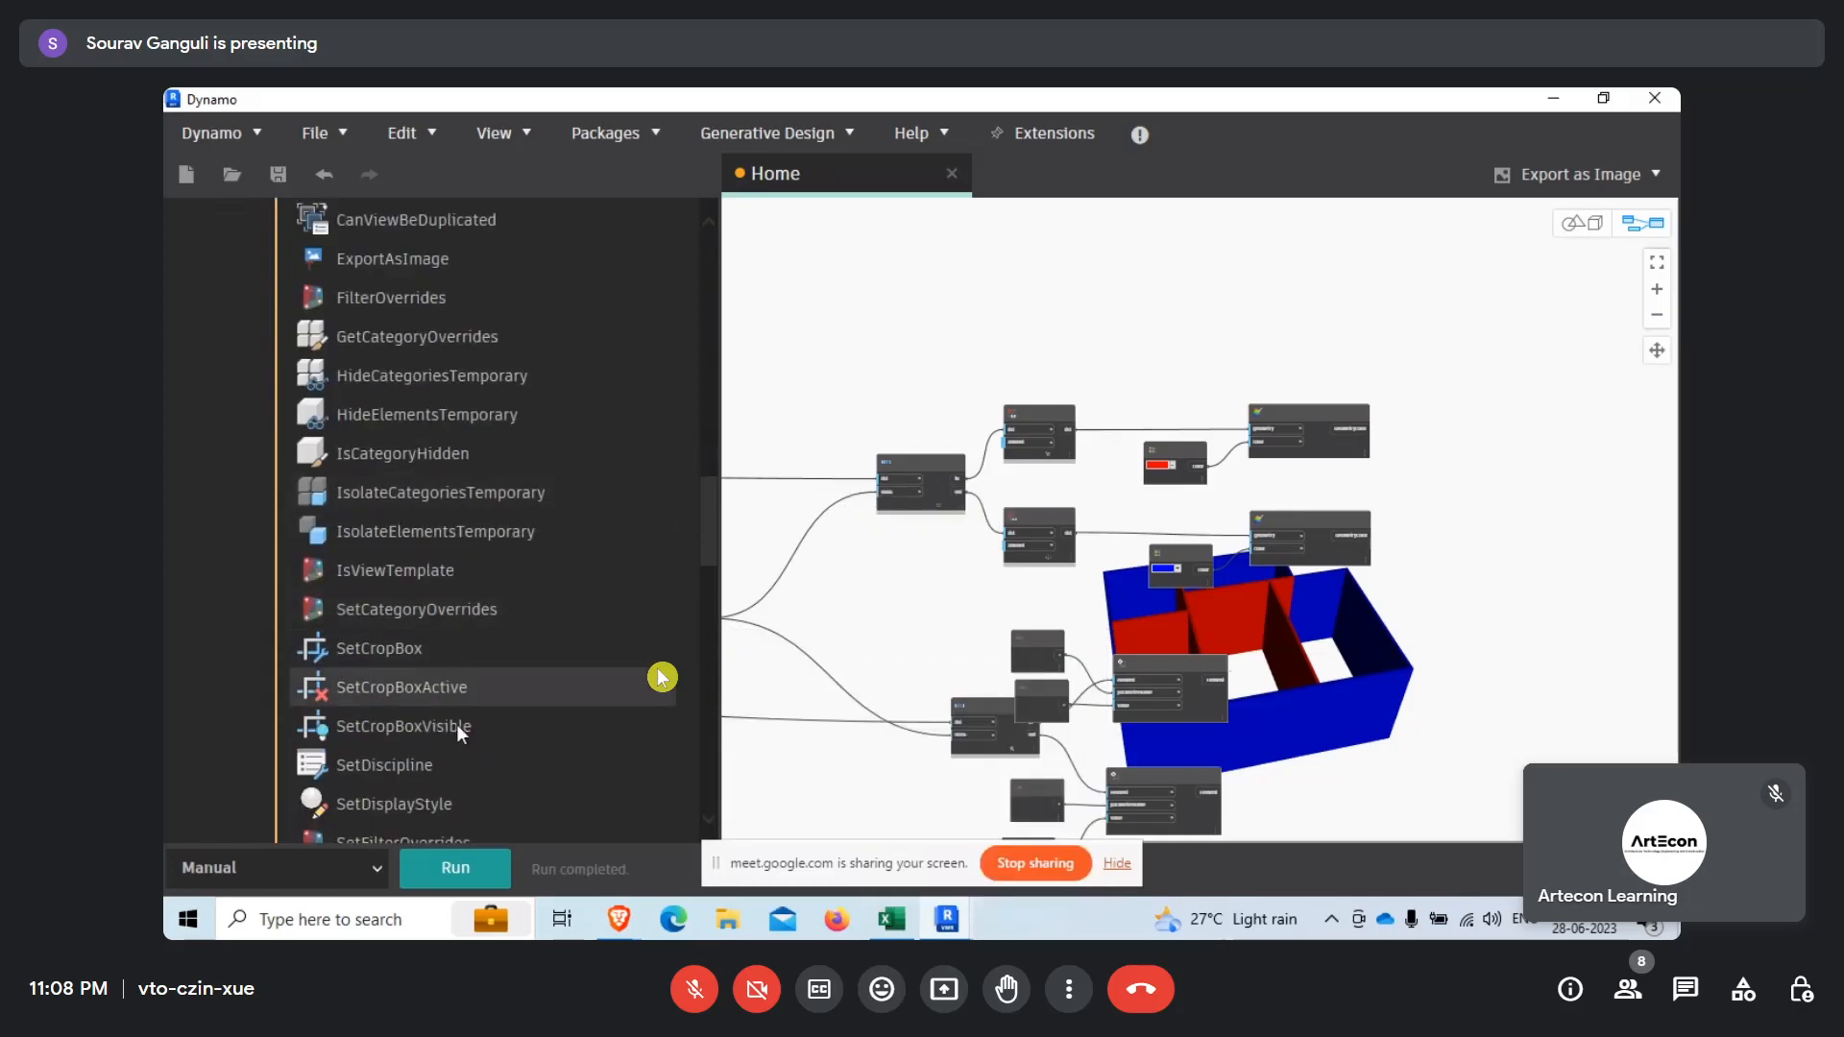
{"action": "scroll", "coordinate": [459, 755], "scroll_direction": "down", "scroll_amount": 2}
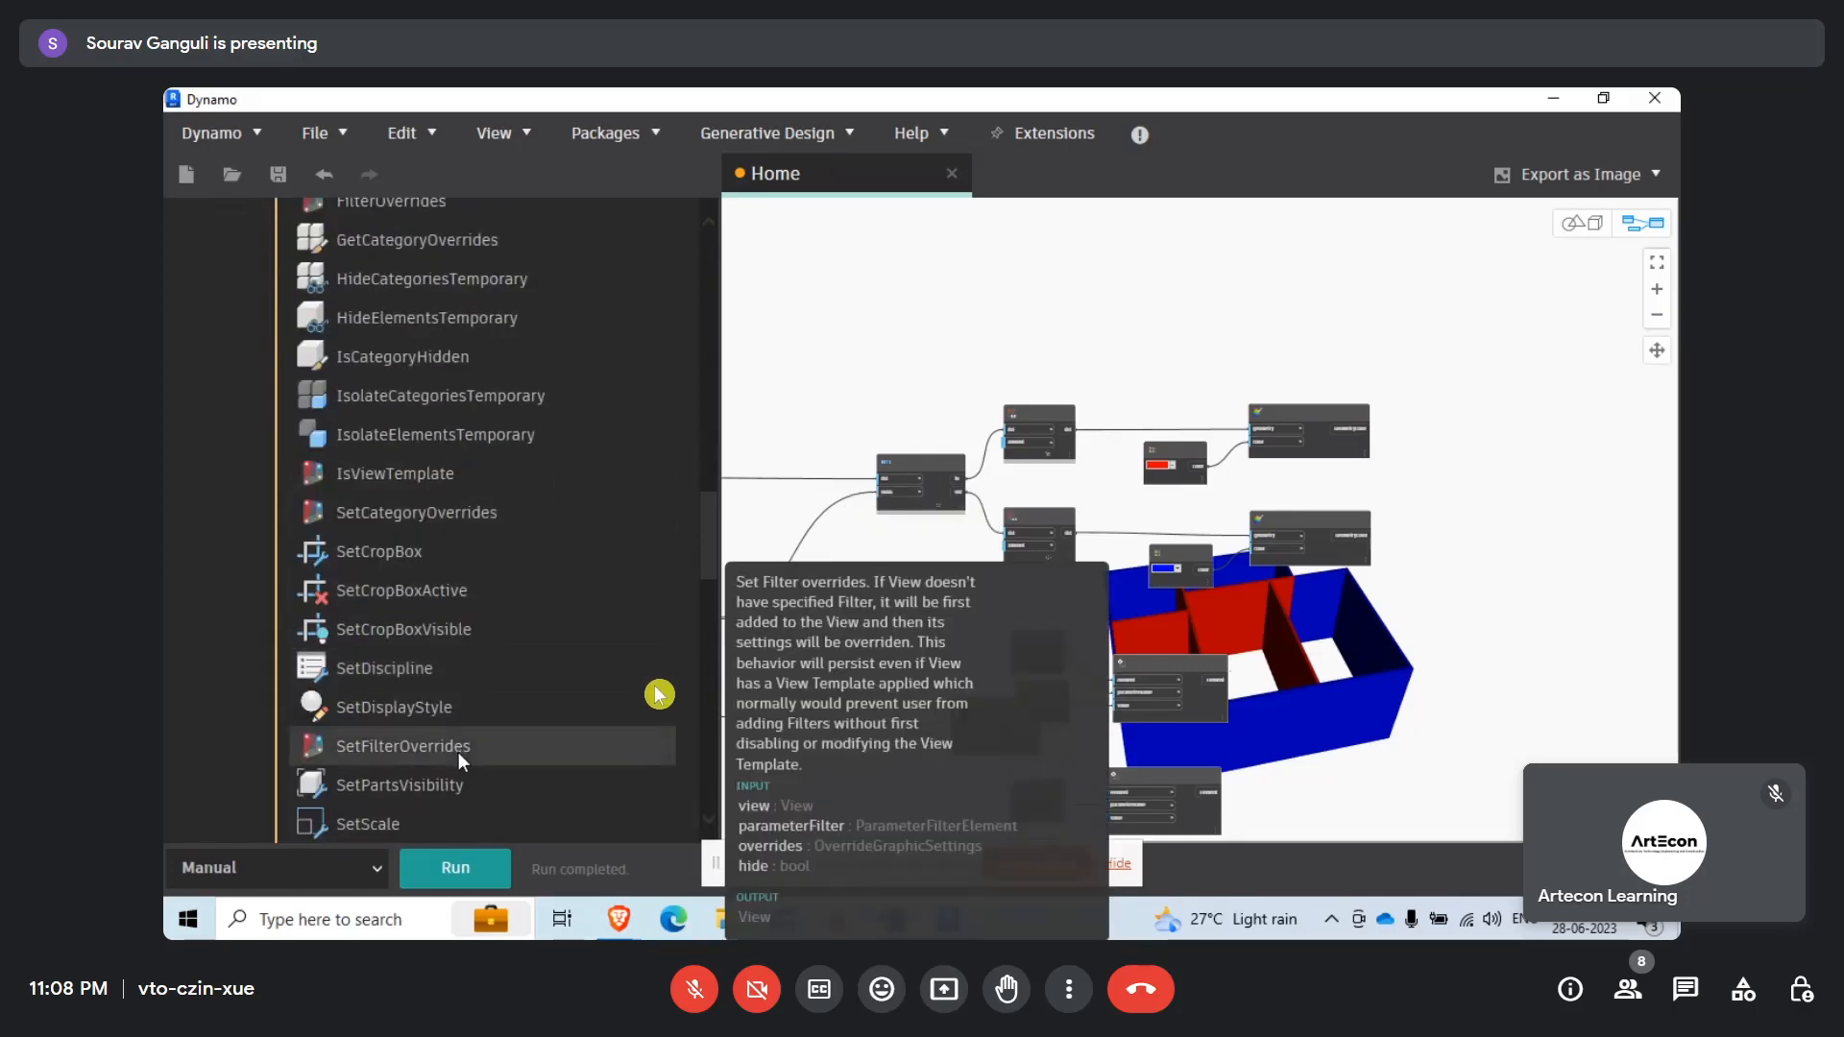
{"action": "scroll", "coordinate": [476, 687], "scroll_direction": "down", "scroll_amount": 3}
{"action": "scroll", "coordinate": [476, 708], "scroll_direction": "up", "scroll_amount": 3}
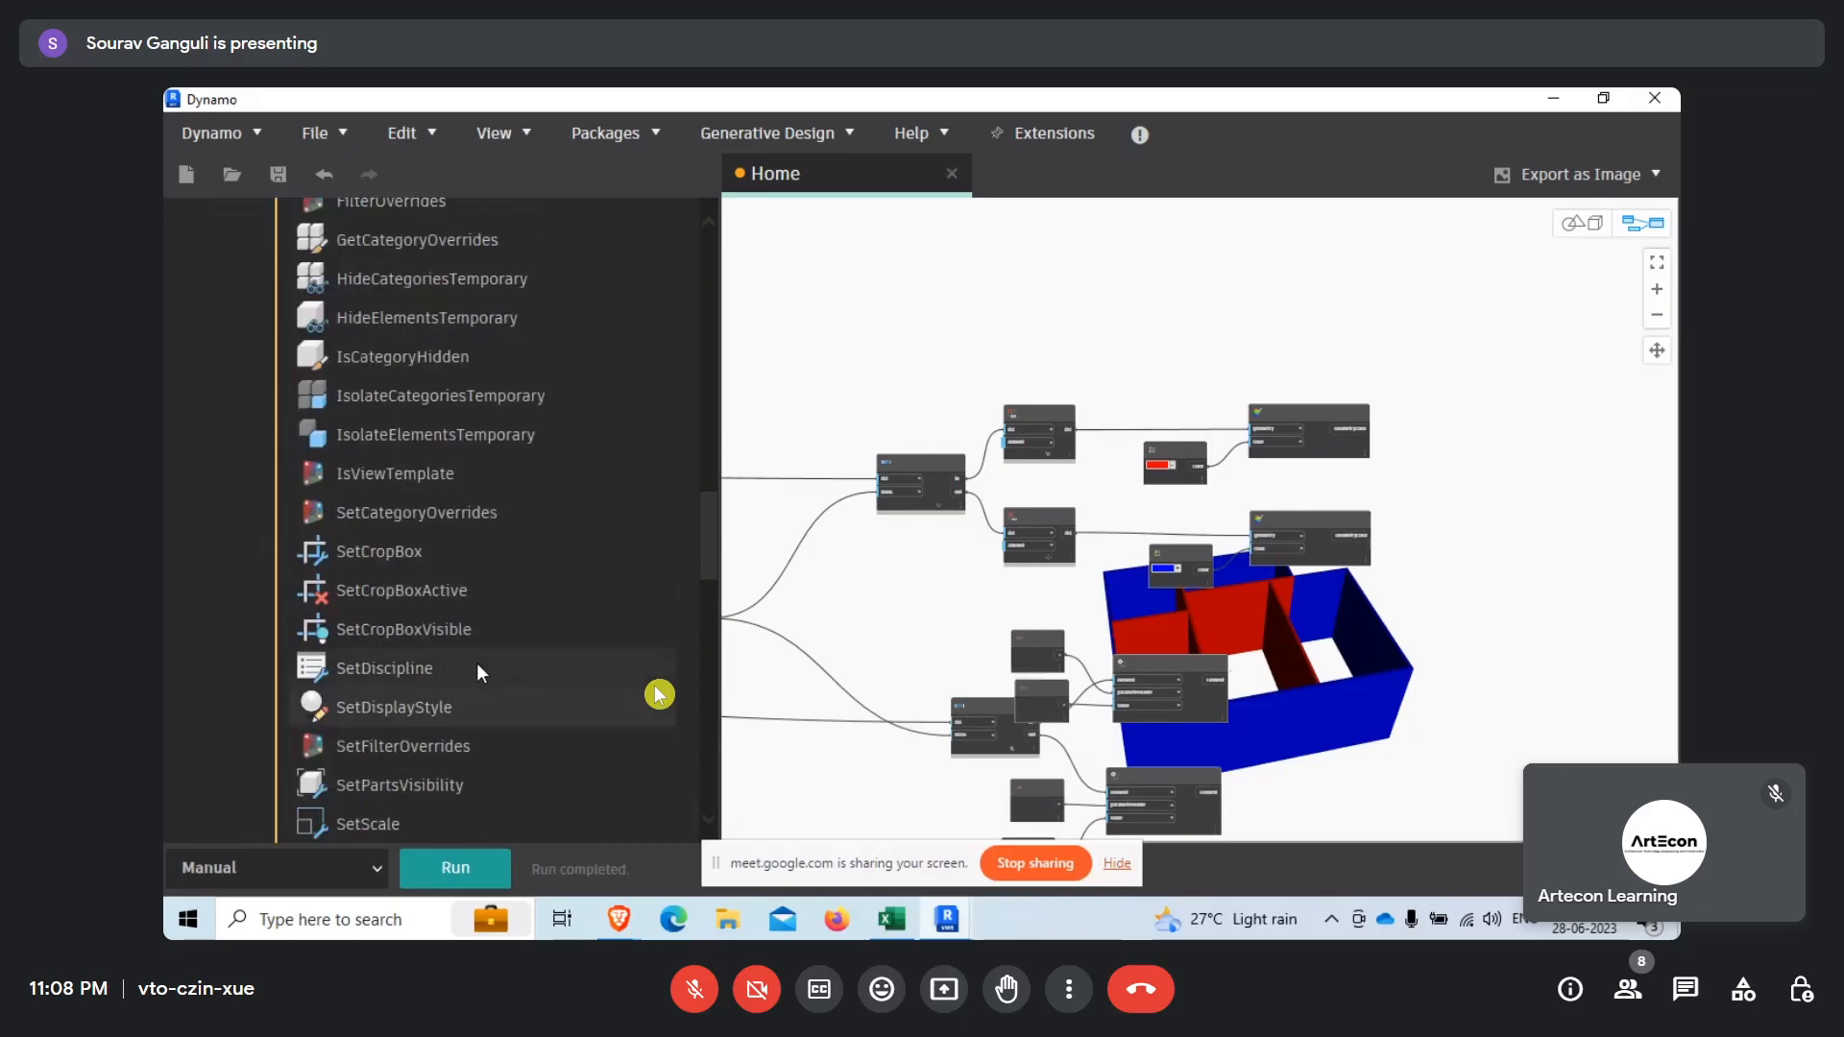
{"action": "mouse_move", "coordinate": [461, 515]}
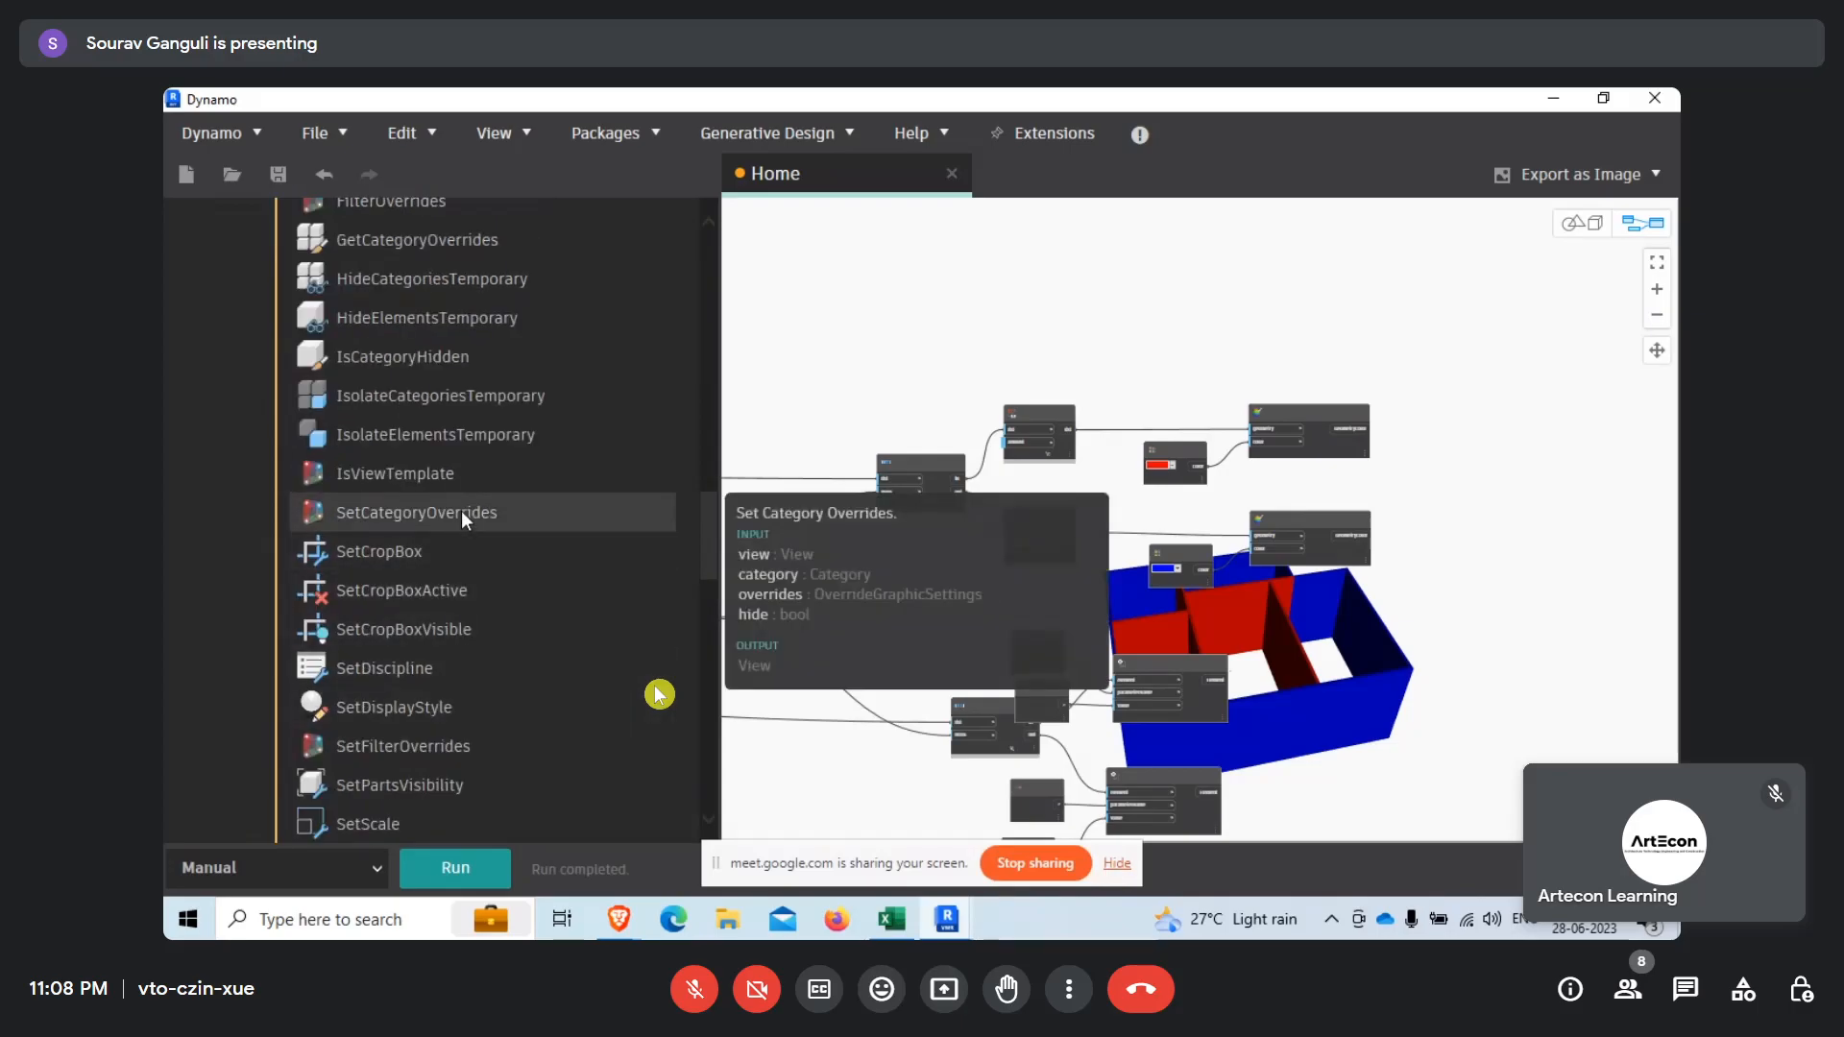
{"action": "left_click", "coordinate": [461, 515]}
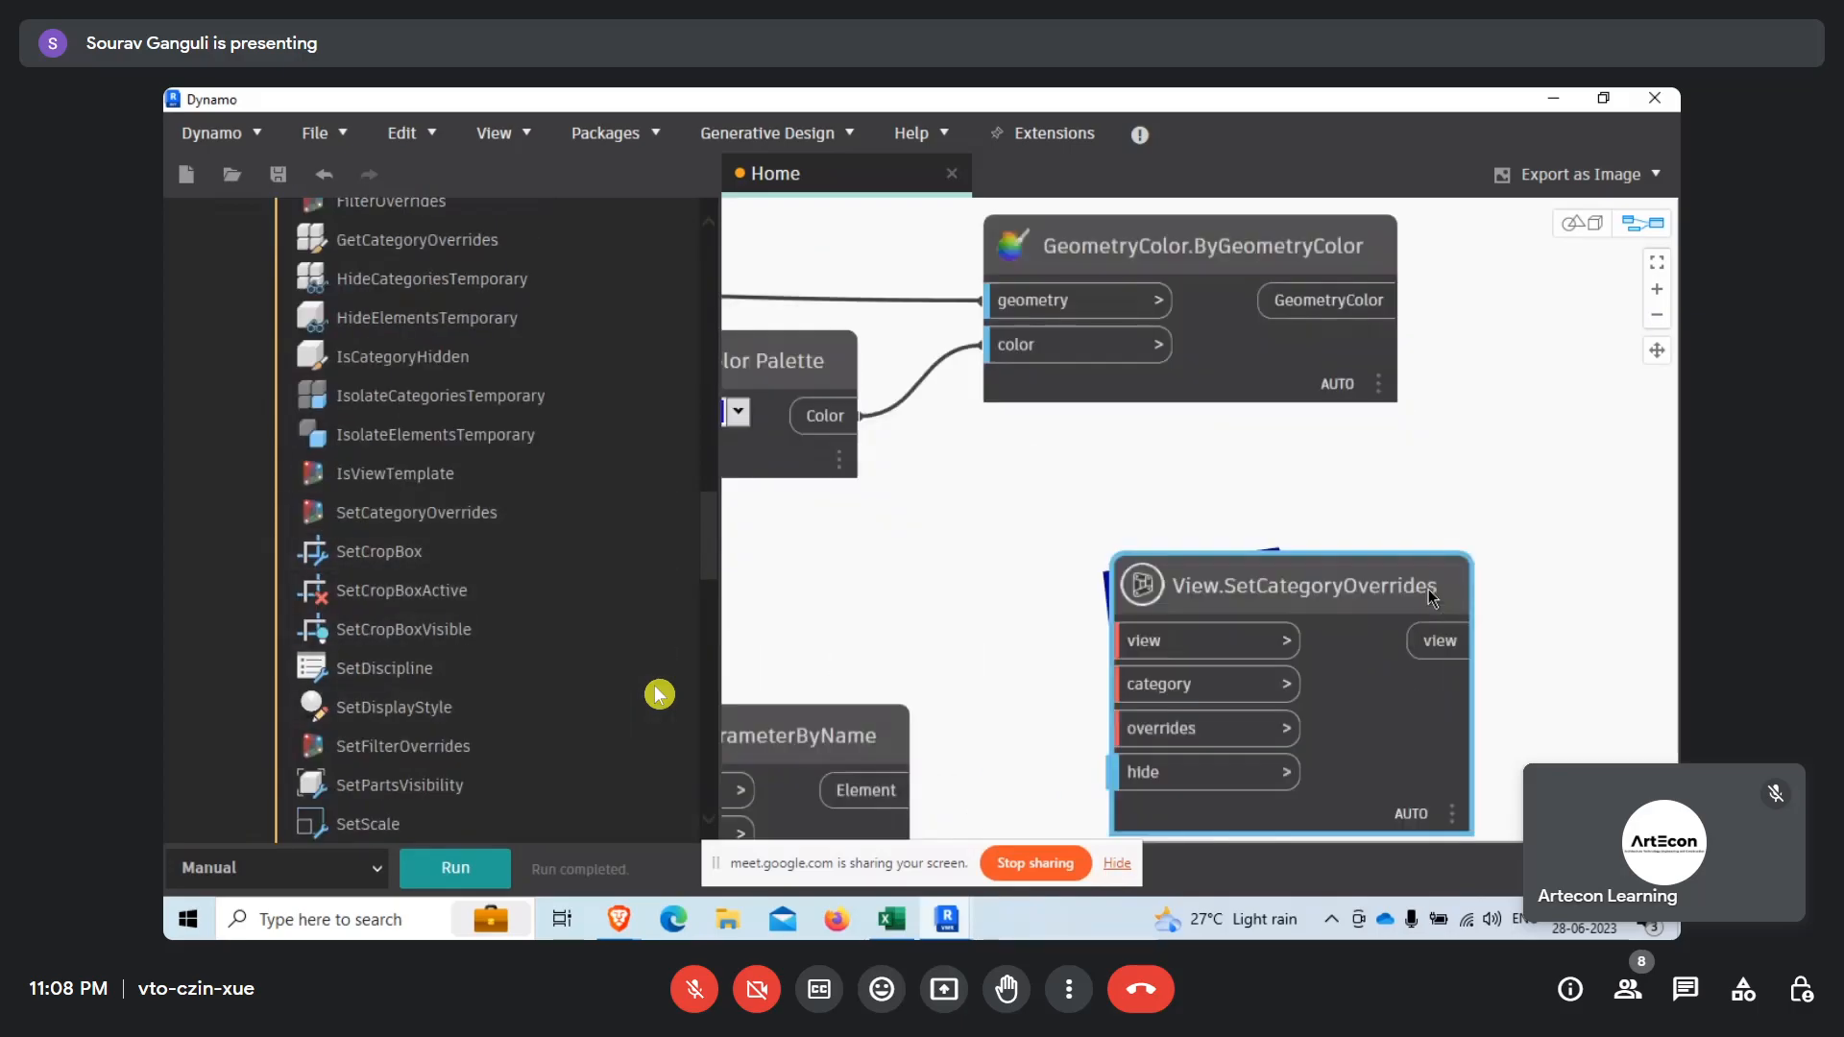
Examine the nodes in the library's View group, from DuplicateView and AddFilter down to ViewDirection, for further override and filter nodes.
{"action": "scroll", "coordinate": [469, 677], "scroll_direction": "up", "scroll_amount": 1}
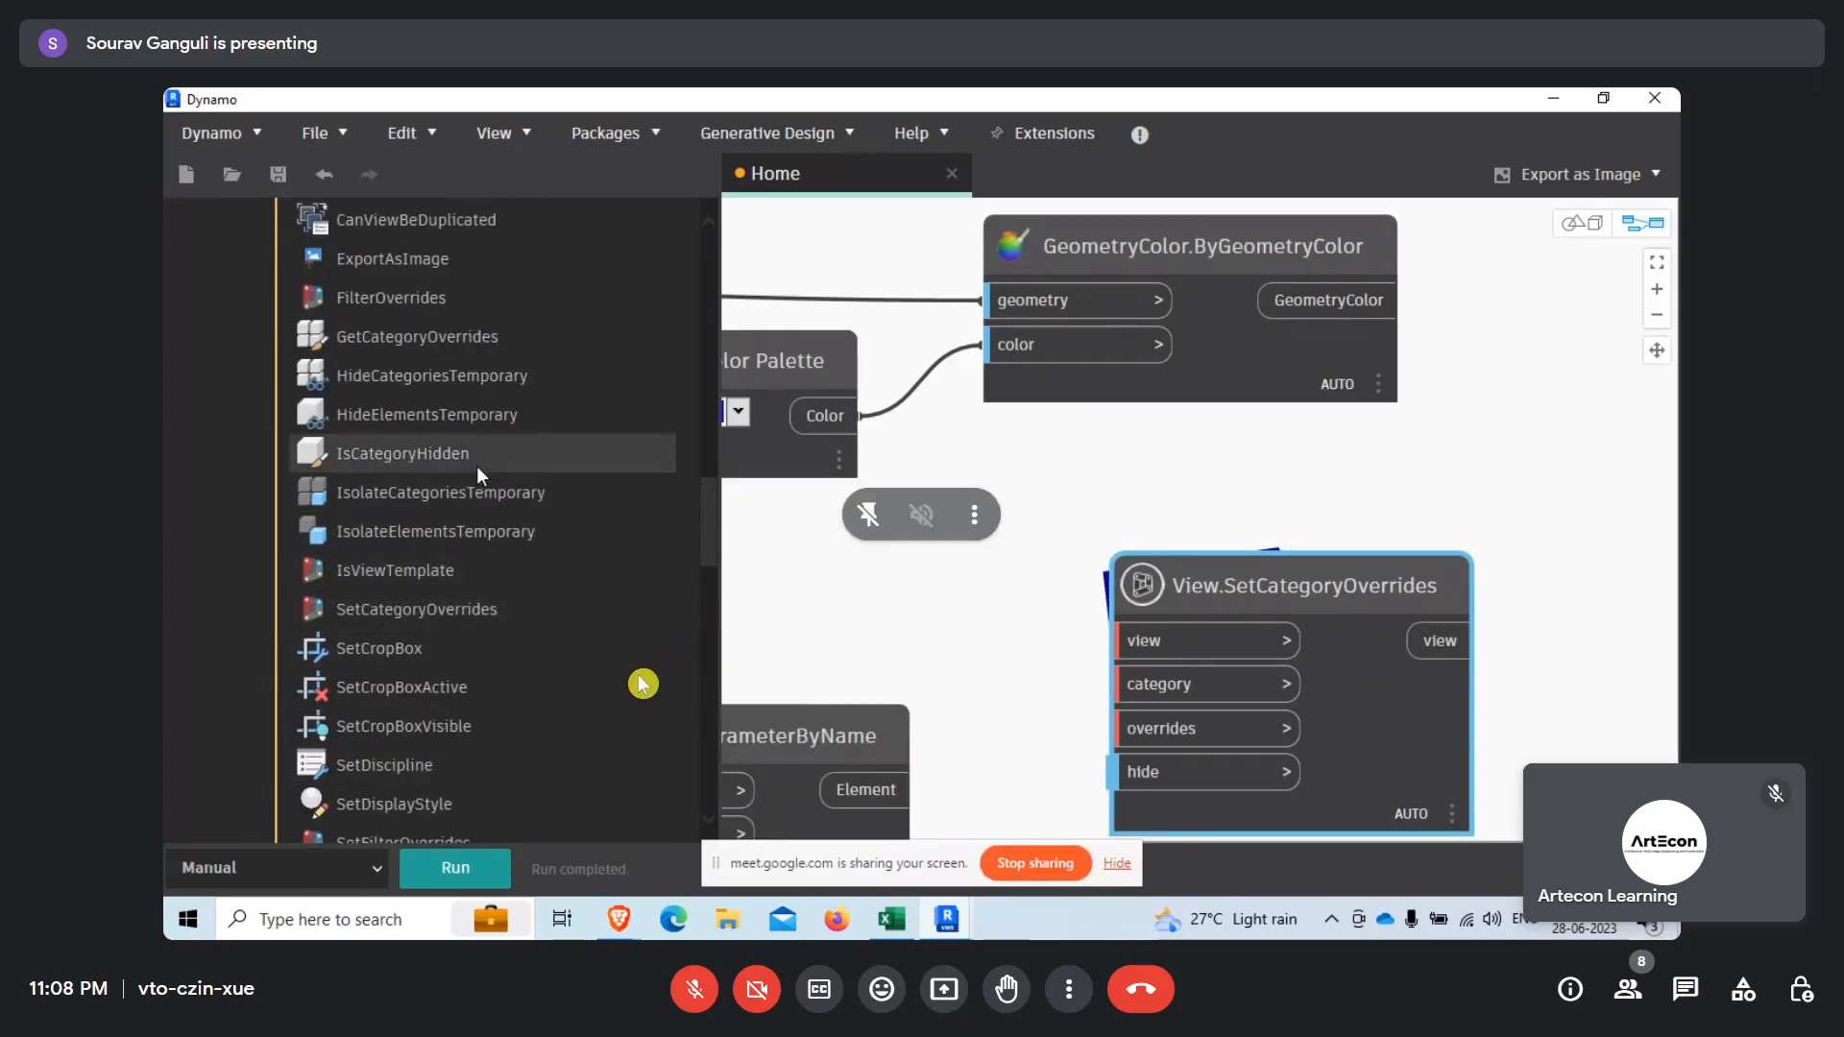
{"action": "mouse_move", "coordinate": [436, 619]}
{"action": "scroll", "coordinate": [436, 618], "scroll_direction": "up", "scroll_amount": 1}
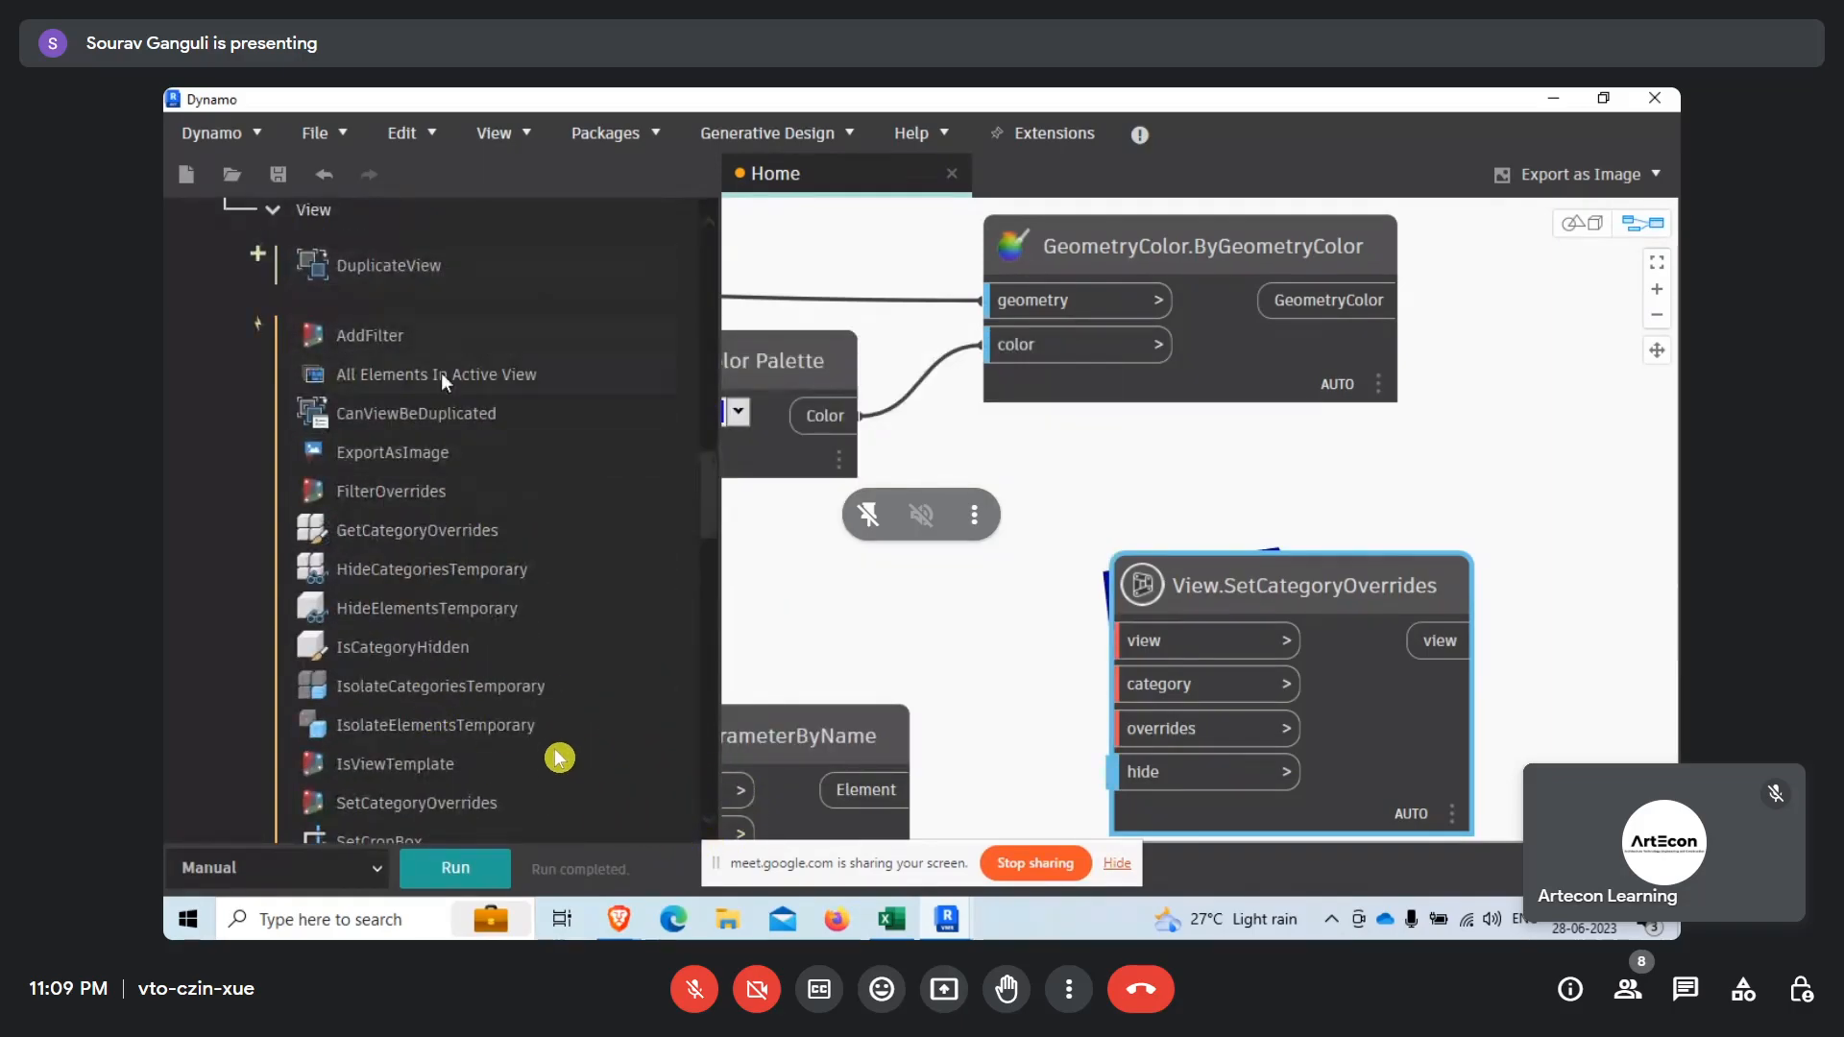
{"action": "scroll", "coordinate": [438, 611], "scroll_direction": "down", "scroll_amount": 1}
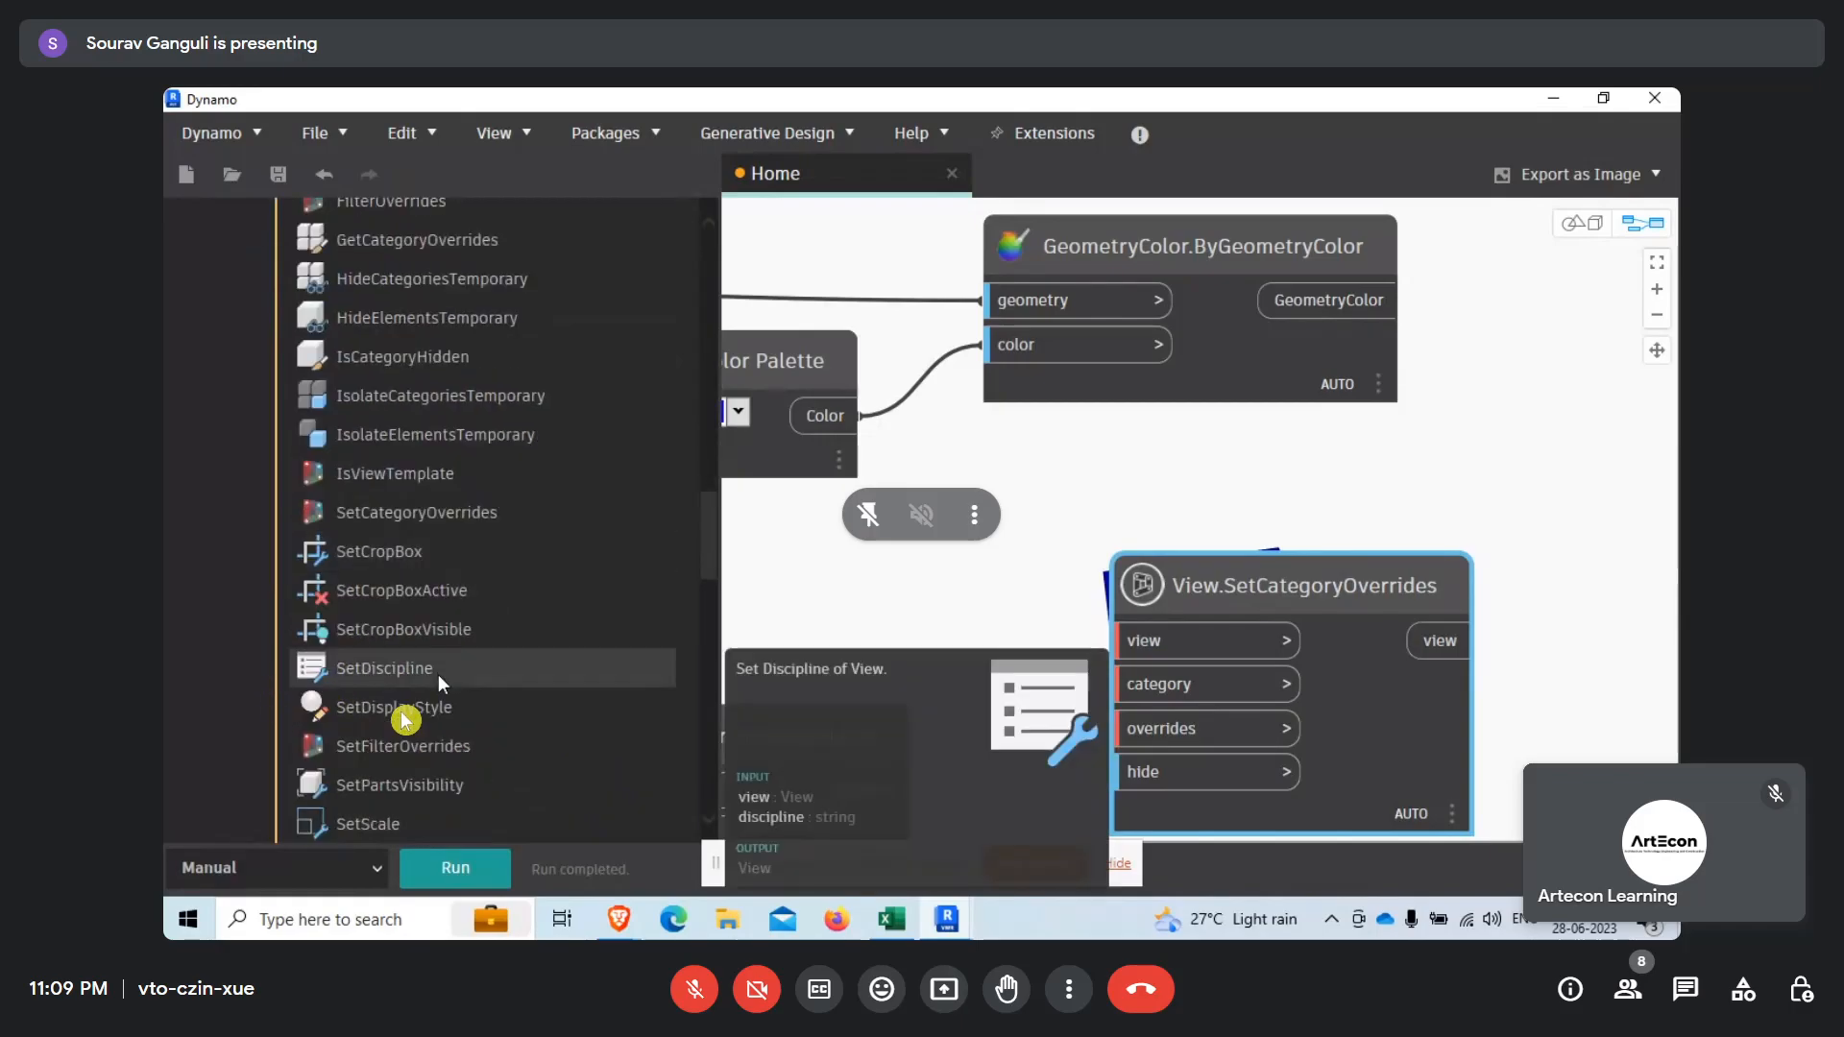
{"action": "scroll", "coordinate": [437, 665], "scroll_direction": "down", "scroll_amount": 5}
{"action": "scroll", "coordinate": [404, 719], "scroll_direction": "down", "scroll_amount": 6}
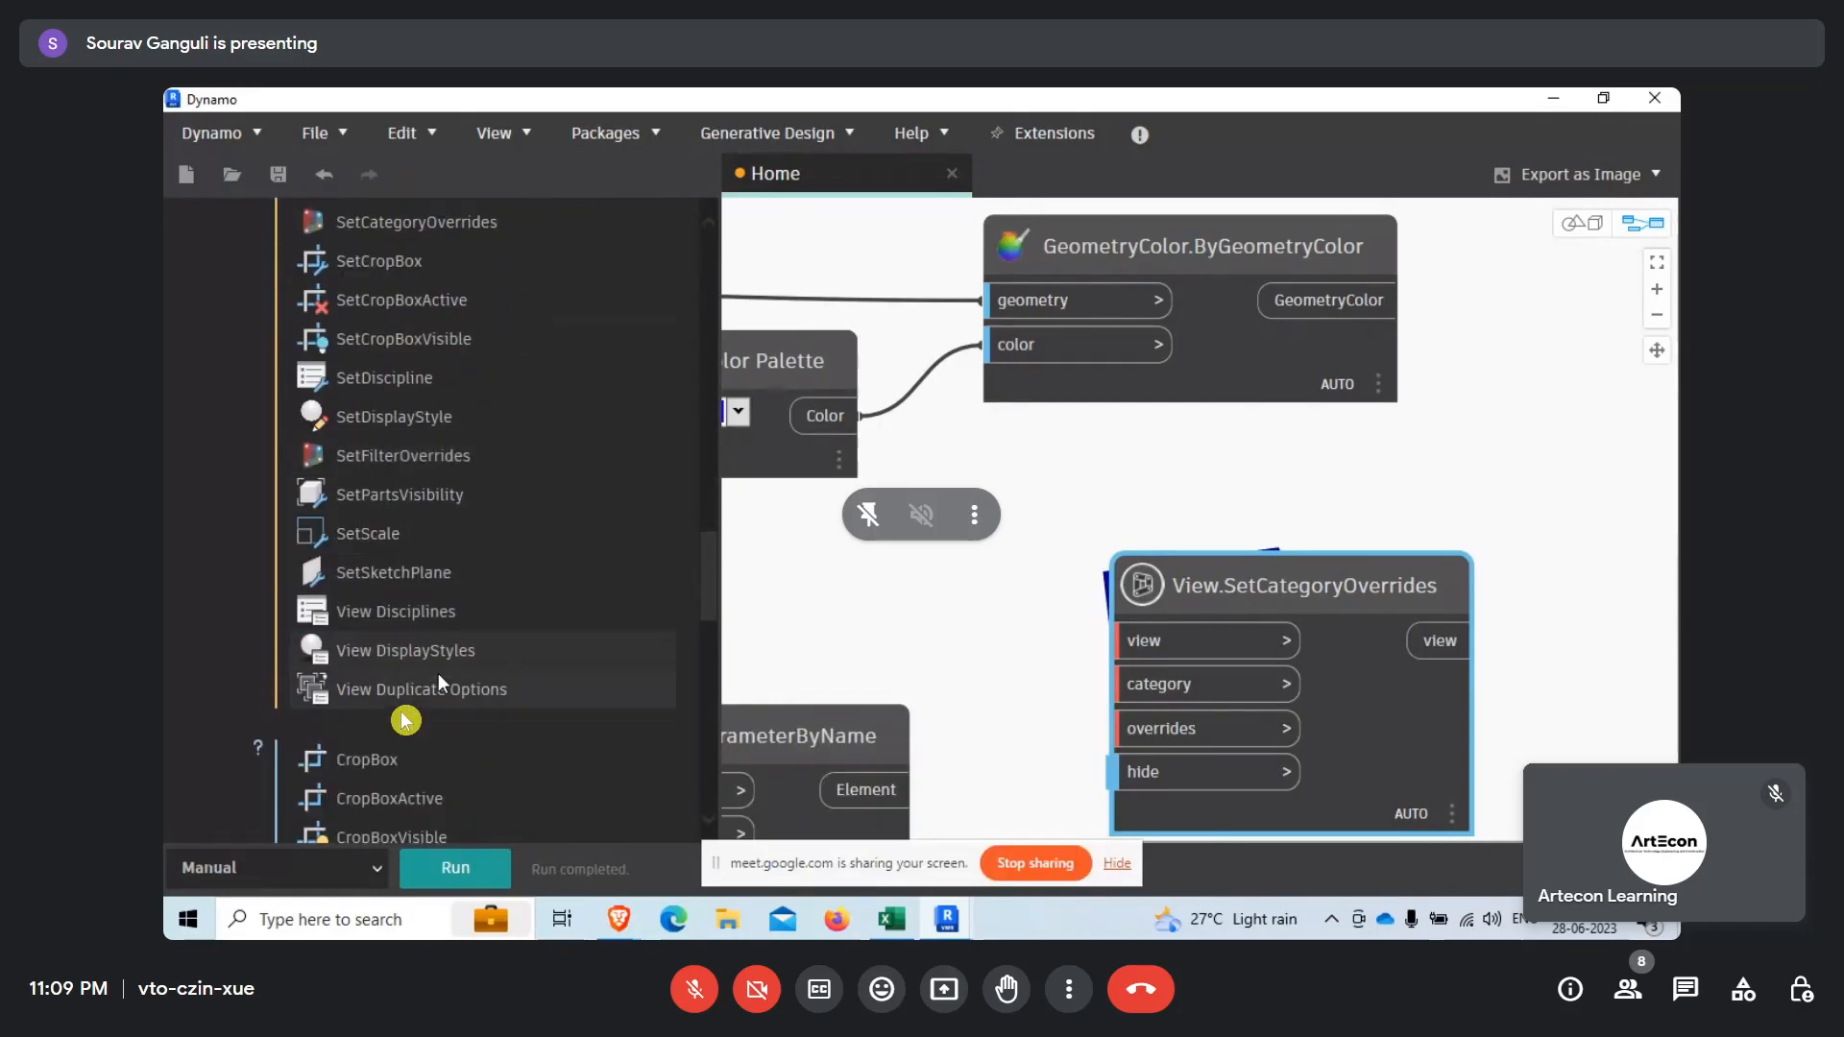
{"action": "scroll", "coordinate": [440, 717], "scroll_direction": "down", "scroll_amount": 6}
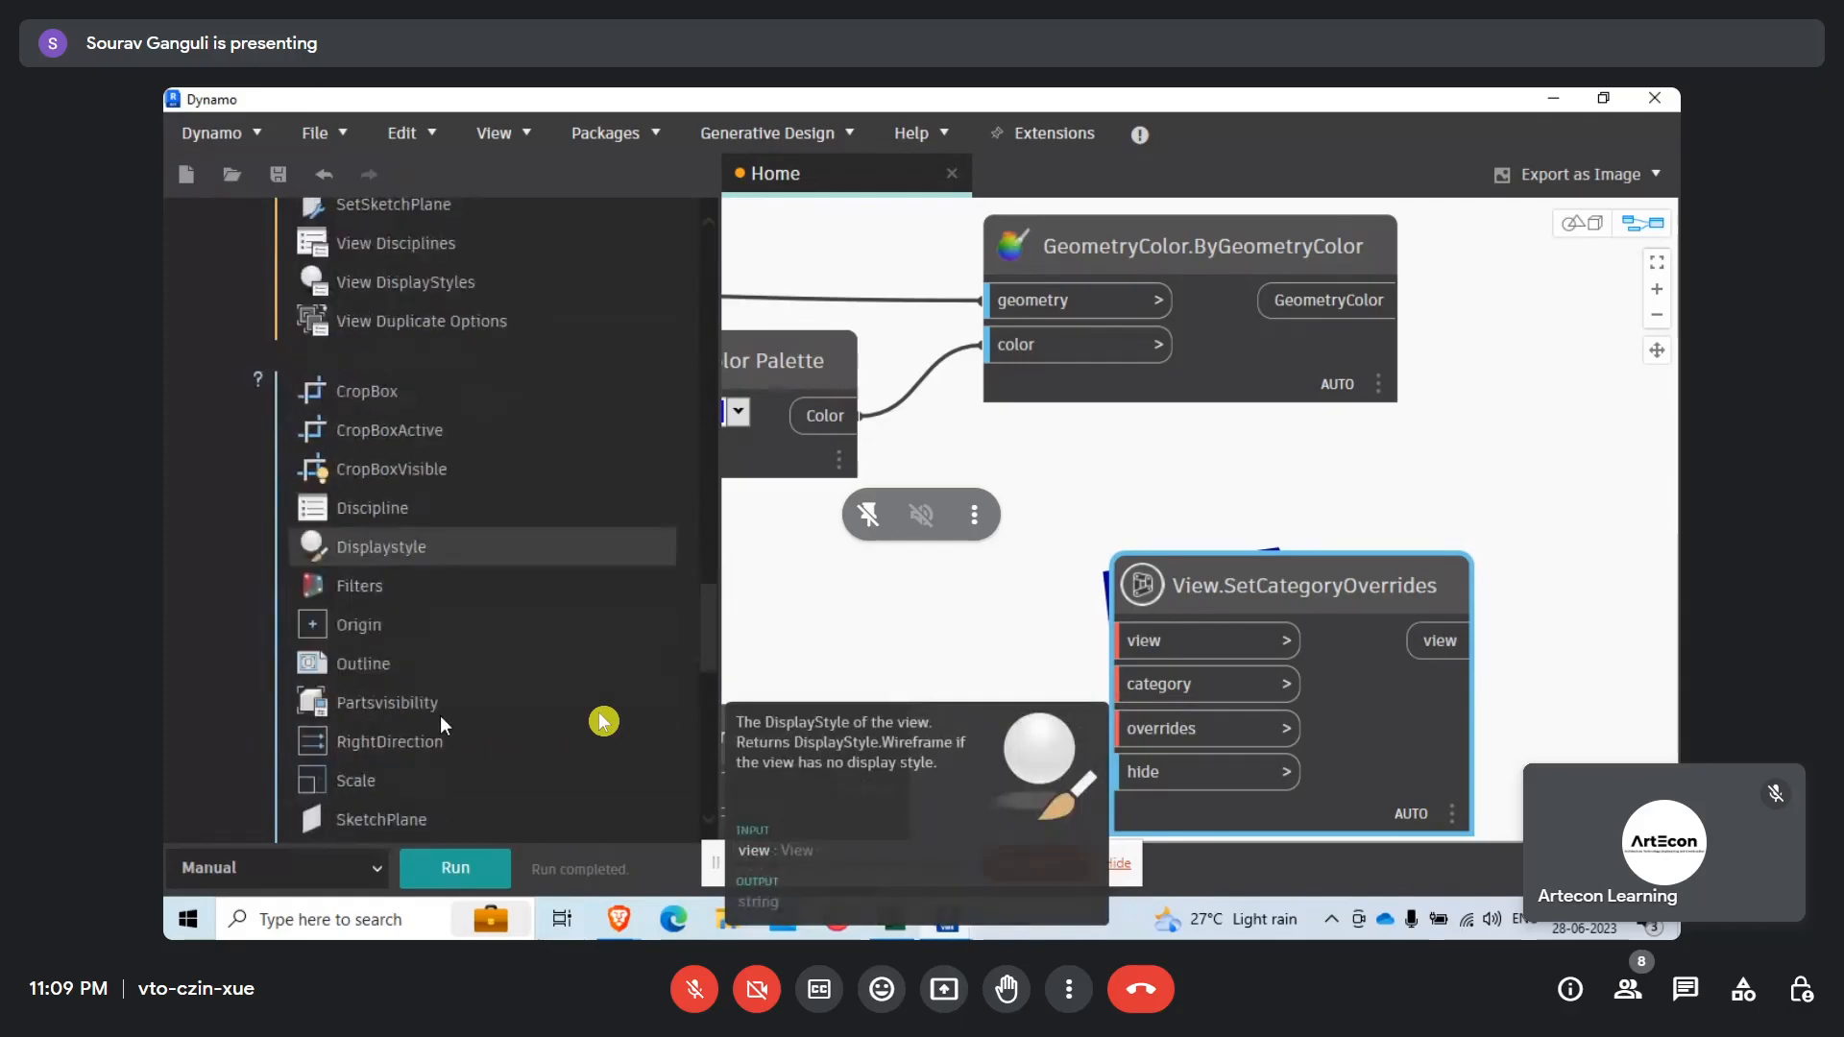
{"action": "scroll", "coordinate": [442, 731], "scroll_direction": "up", "scroll_amount": 10}
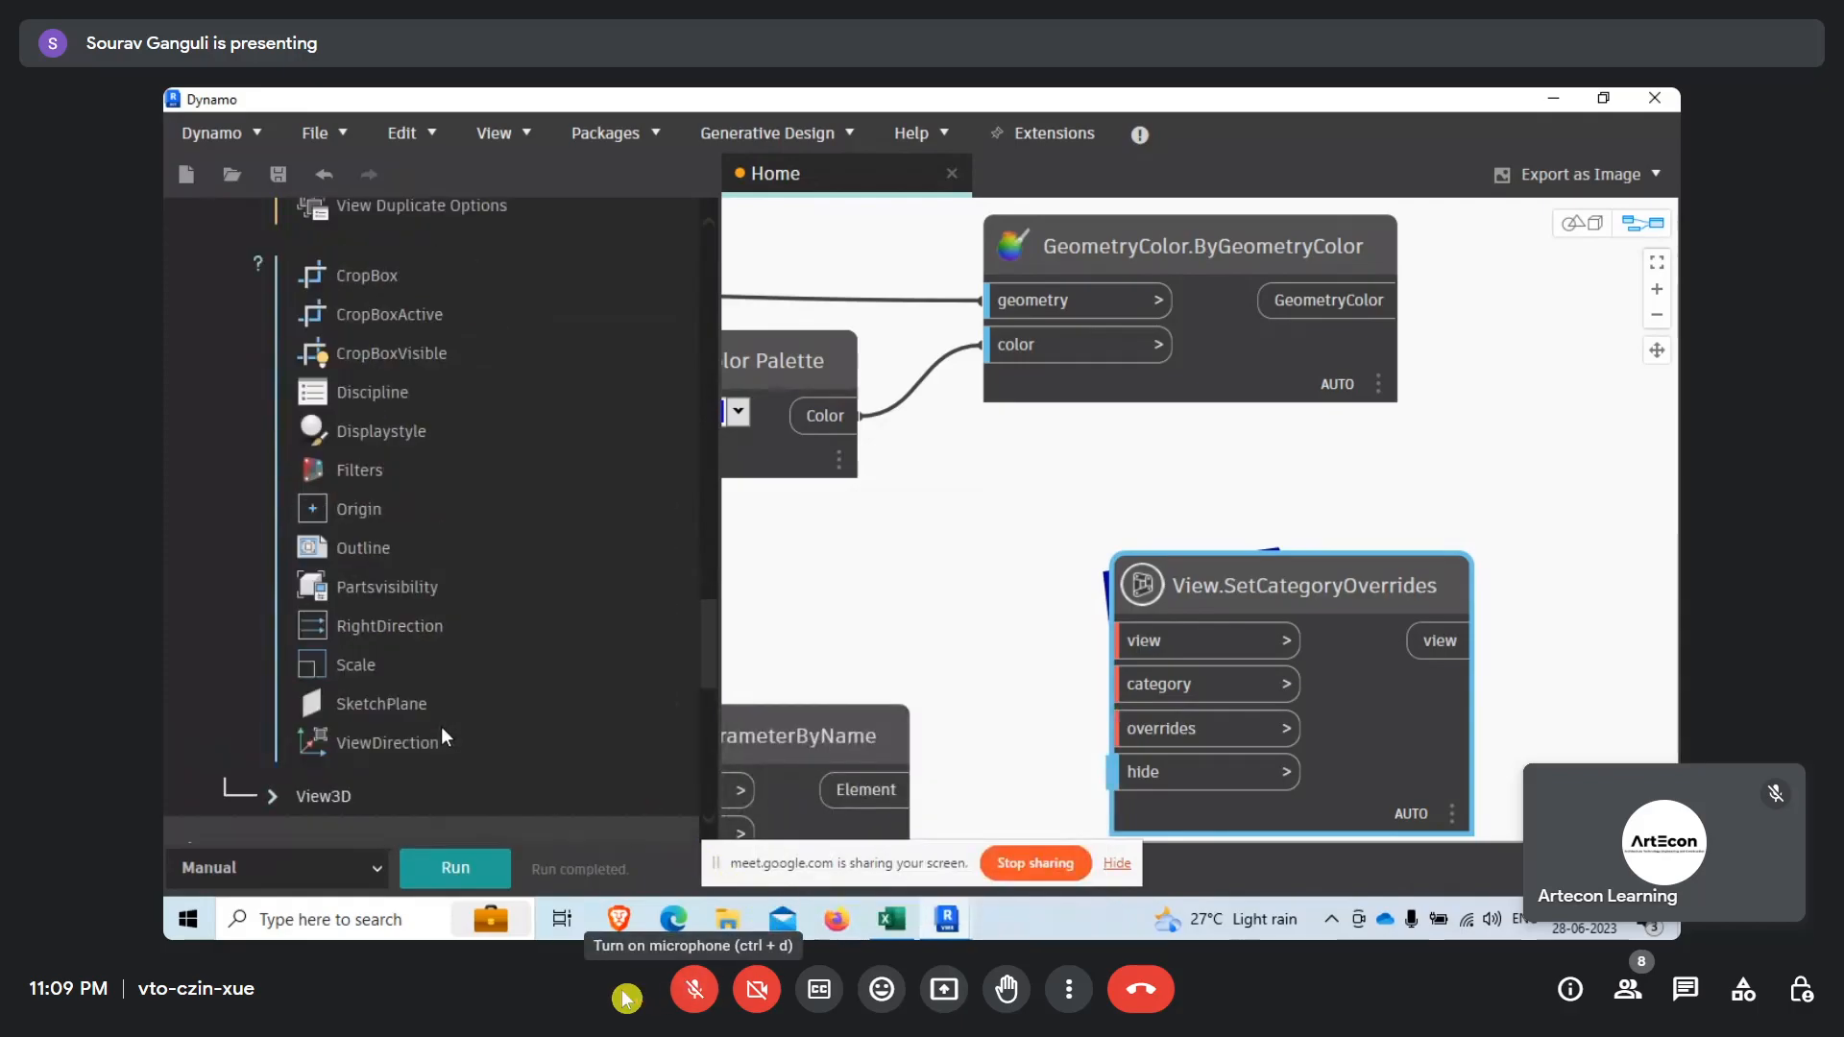
{"action": "scroll", "coordinate": [441, 736], "scroll_direction": "up", "scroll_amount": 5}
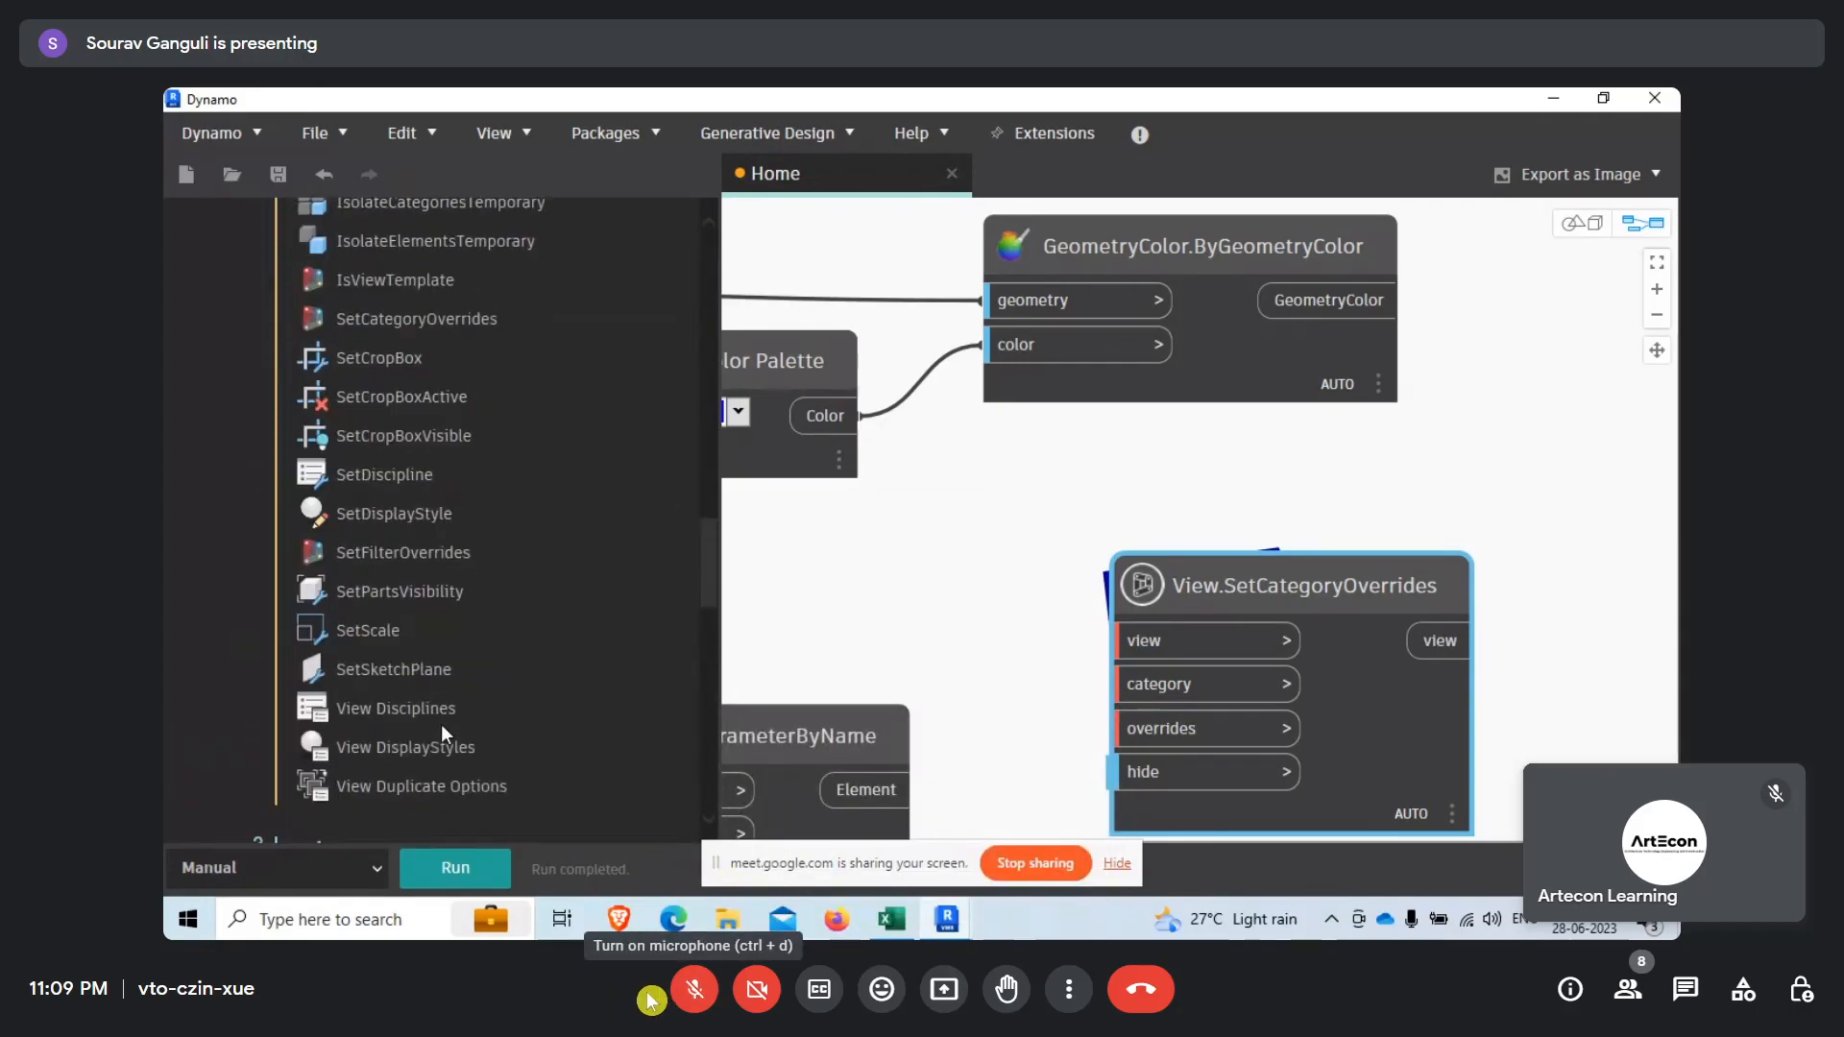
{"action": "scroll", "coordinate": [451, 623], "scroll_direction": "up", "scroll_amount": 3}
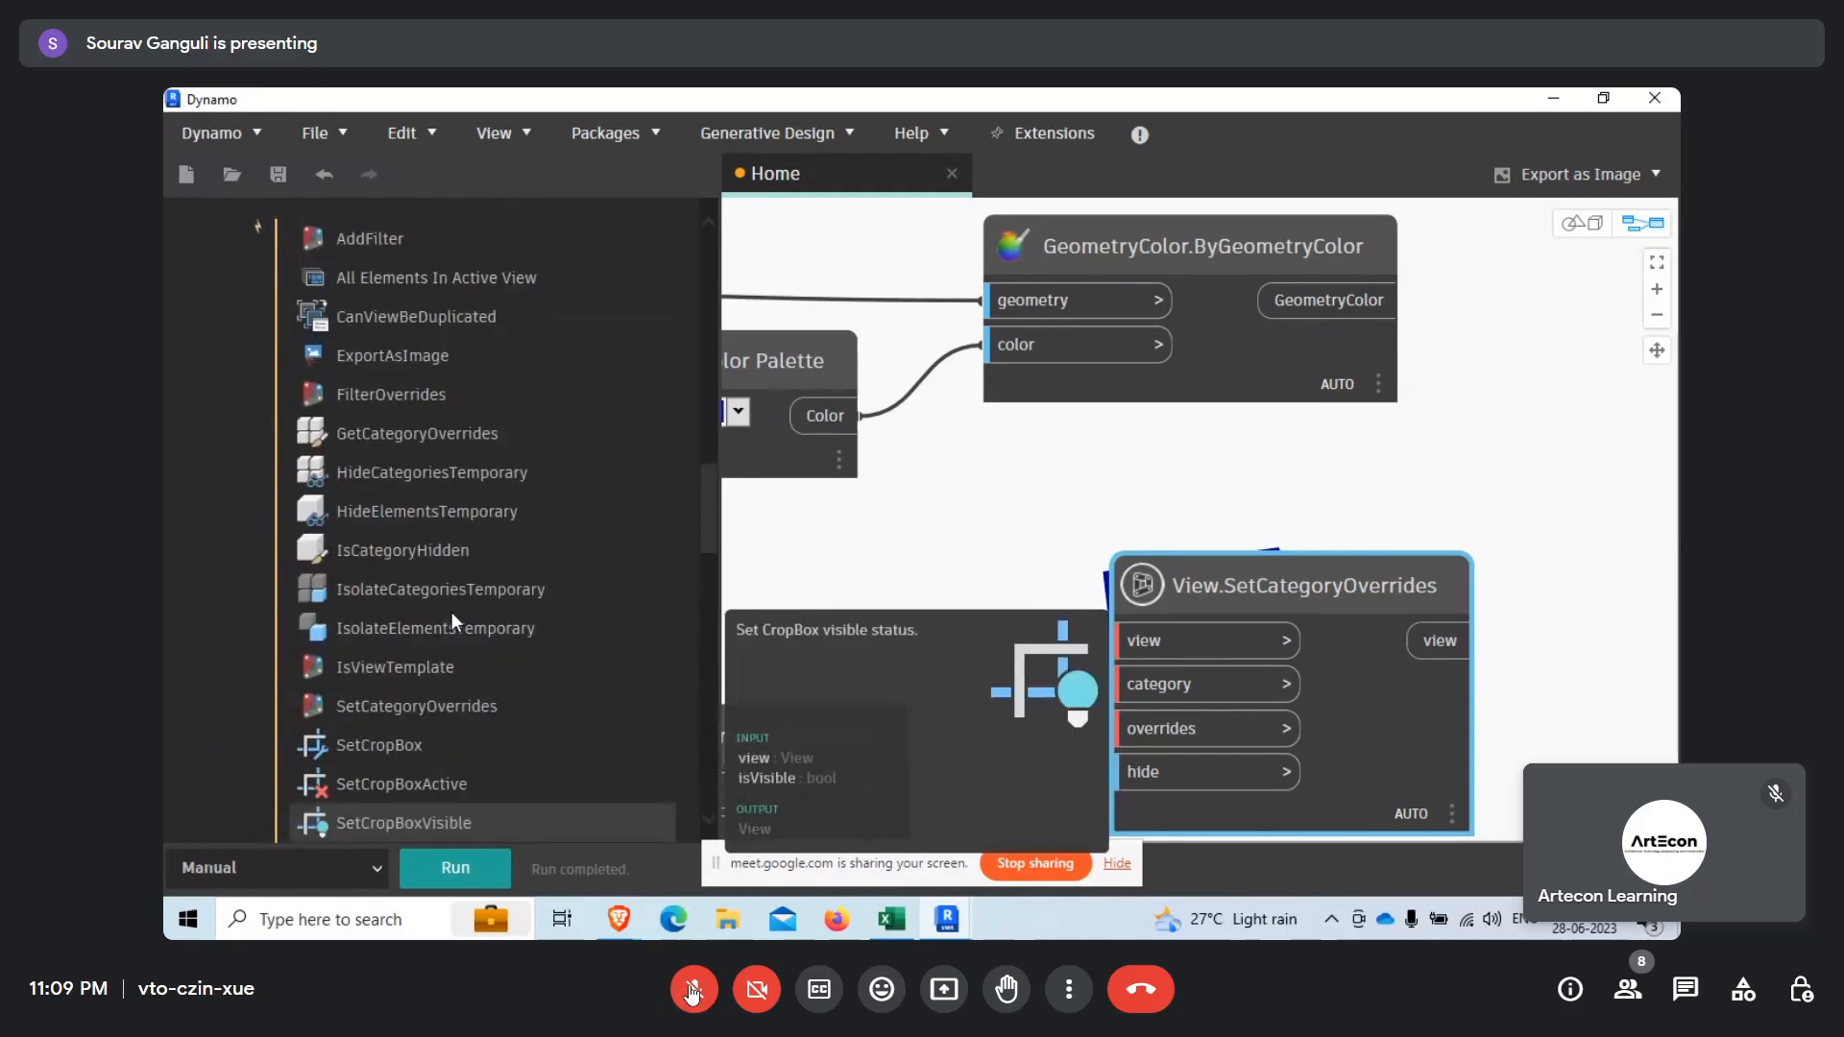
{"action": "scroll", "coordinate": [452, 623], "scroll_direction": "up", "scroll_amount": 3}
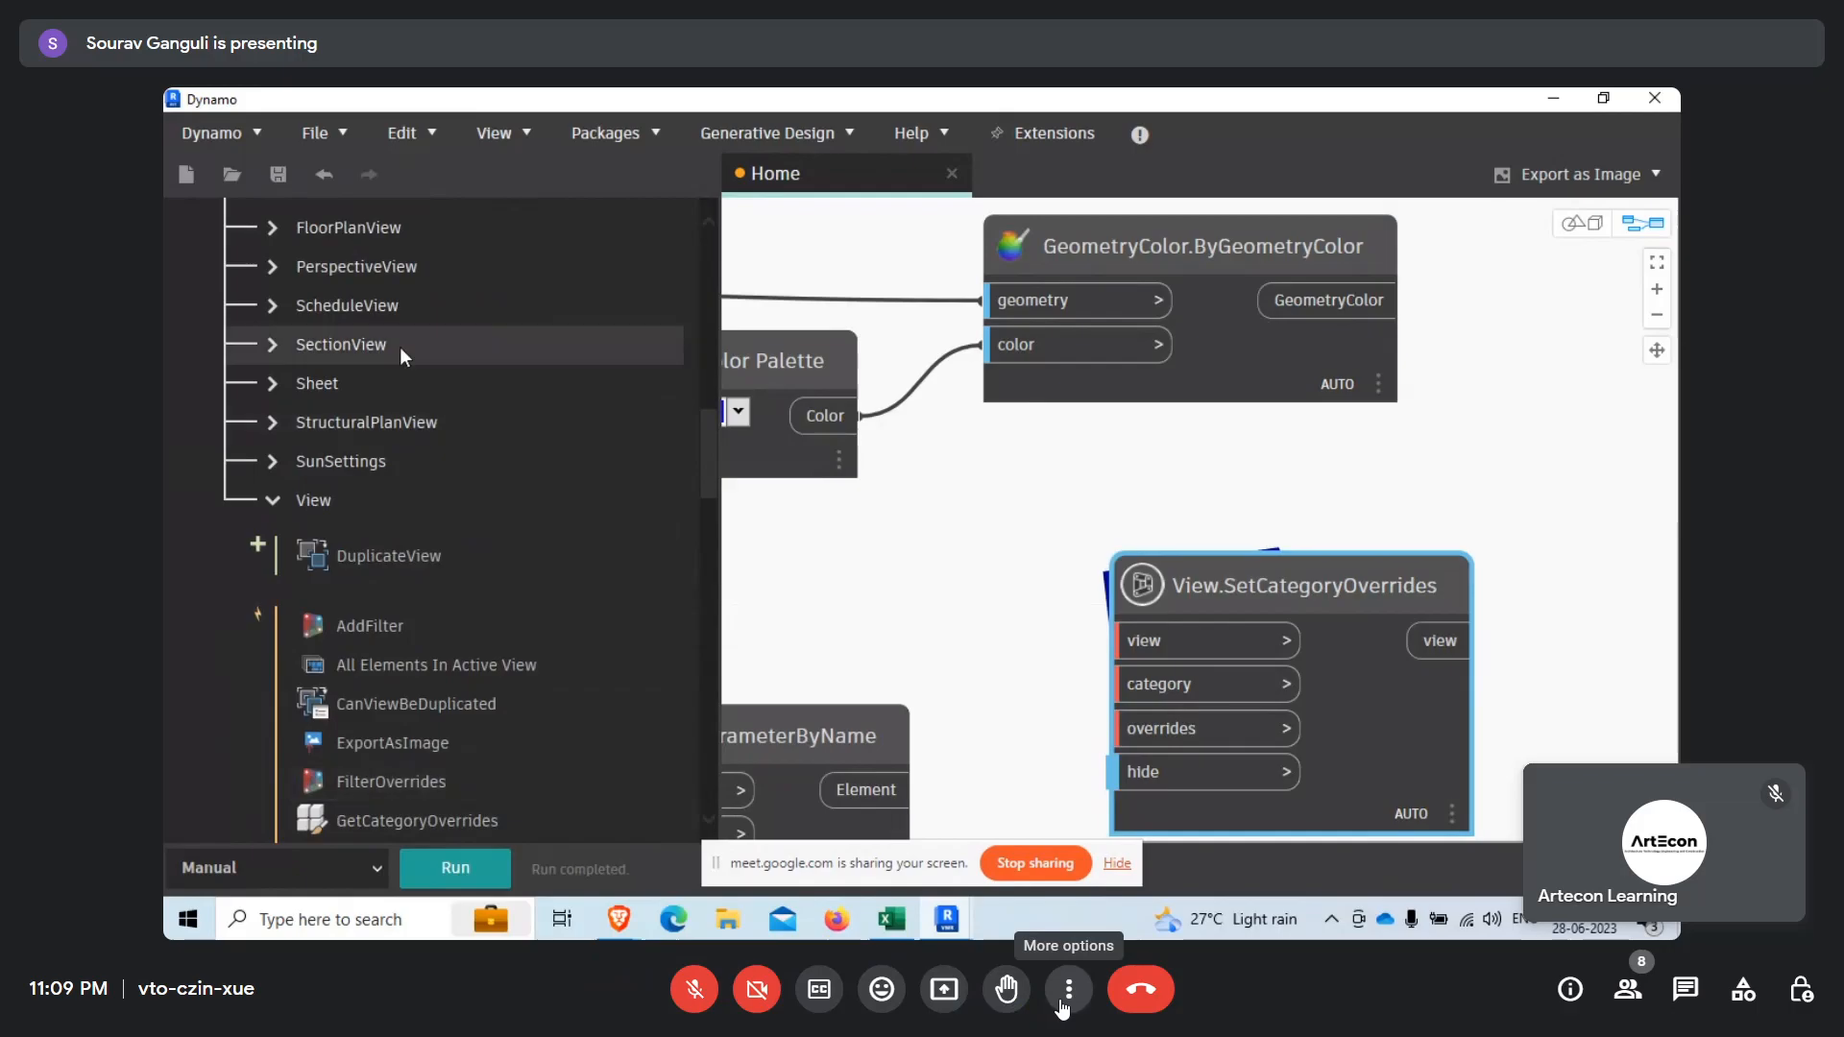
Turn the microphone on briefly in the Google Meet call and mute it again.
{"action": "left_click", "coordinate": [1063, 1002]}
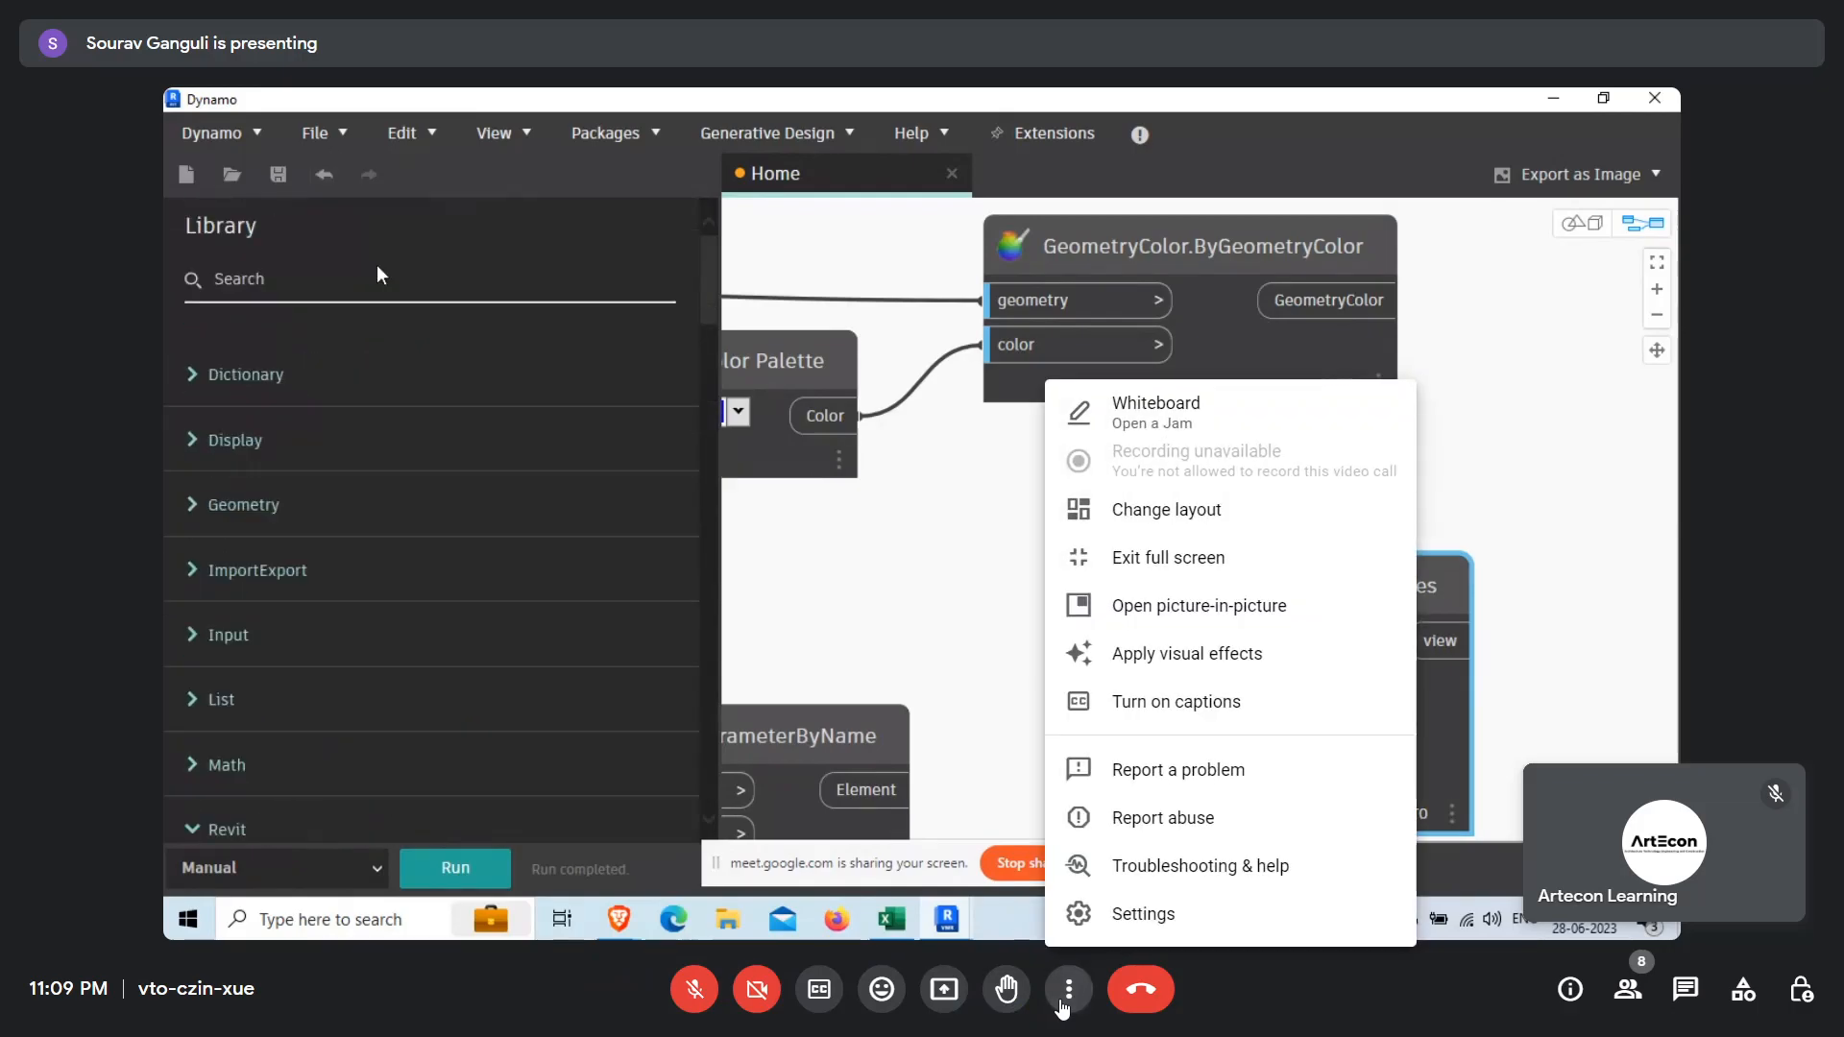
{"action": "left_click", "coordinate": [1066, 993]}
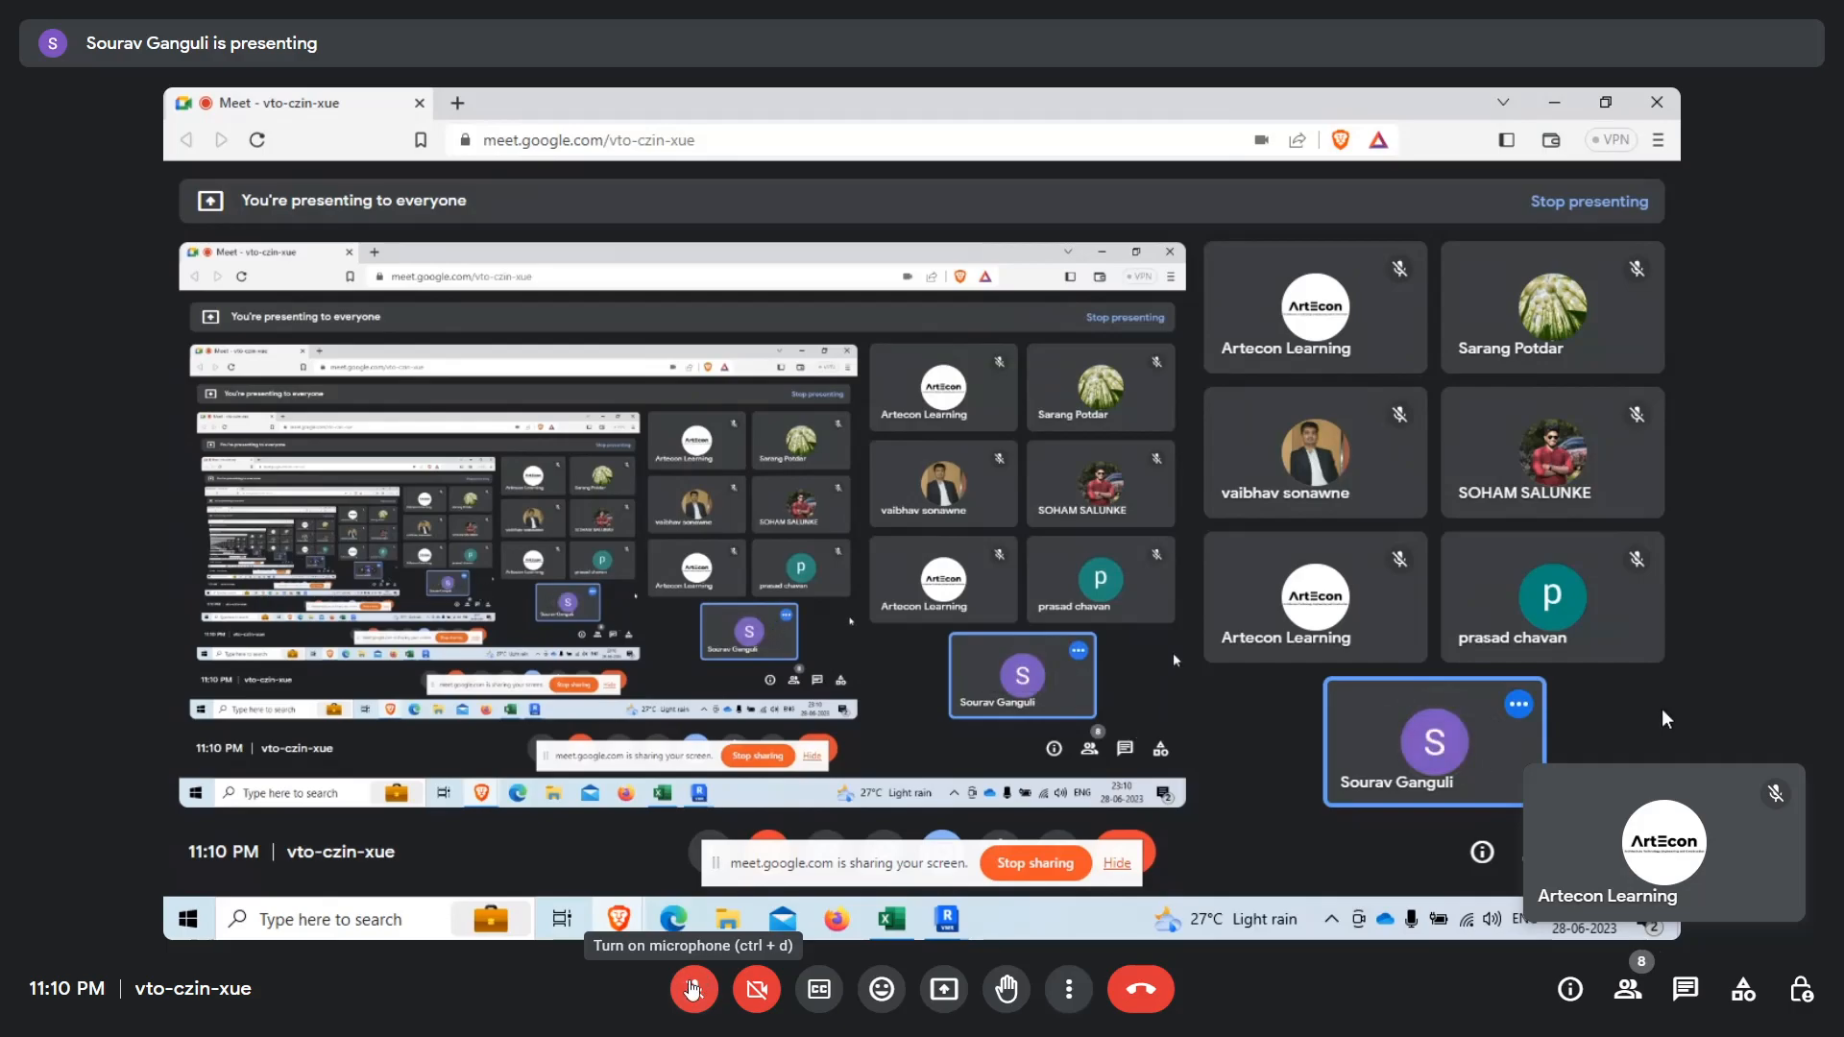
{"action": "left_click", "coordinate": [687, 980]}
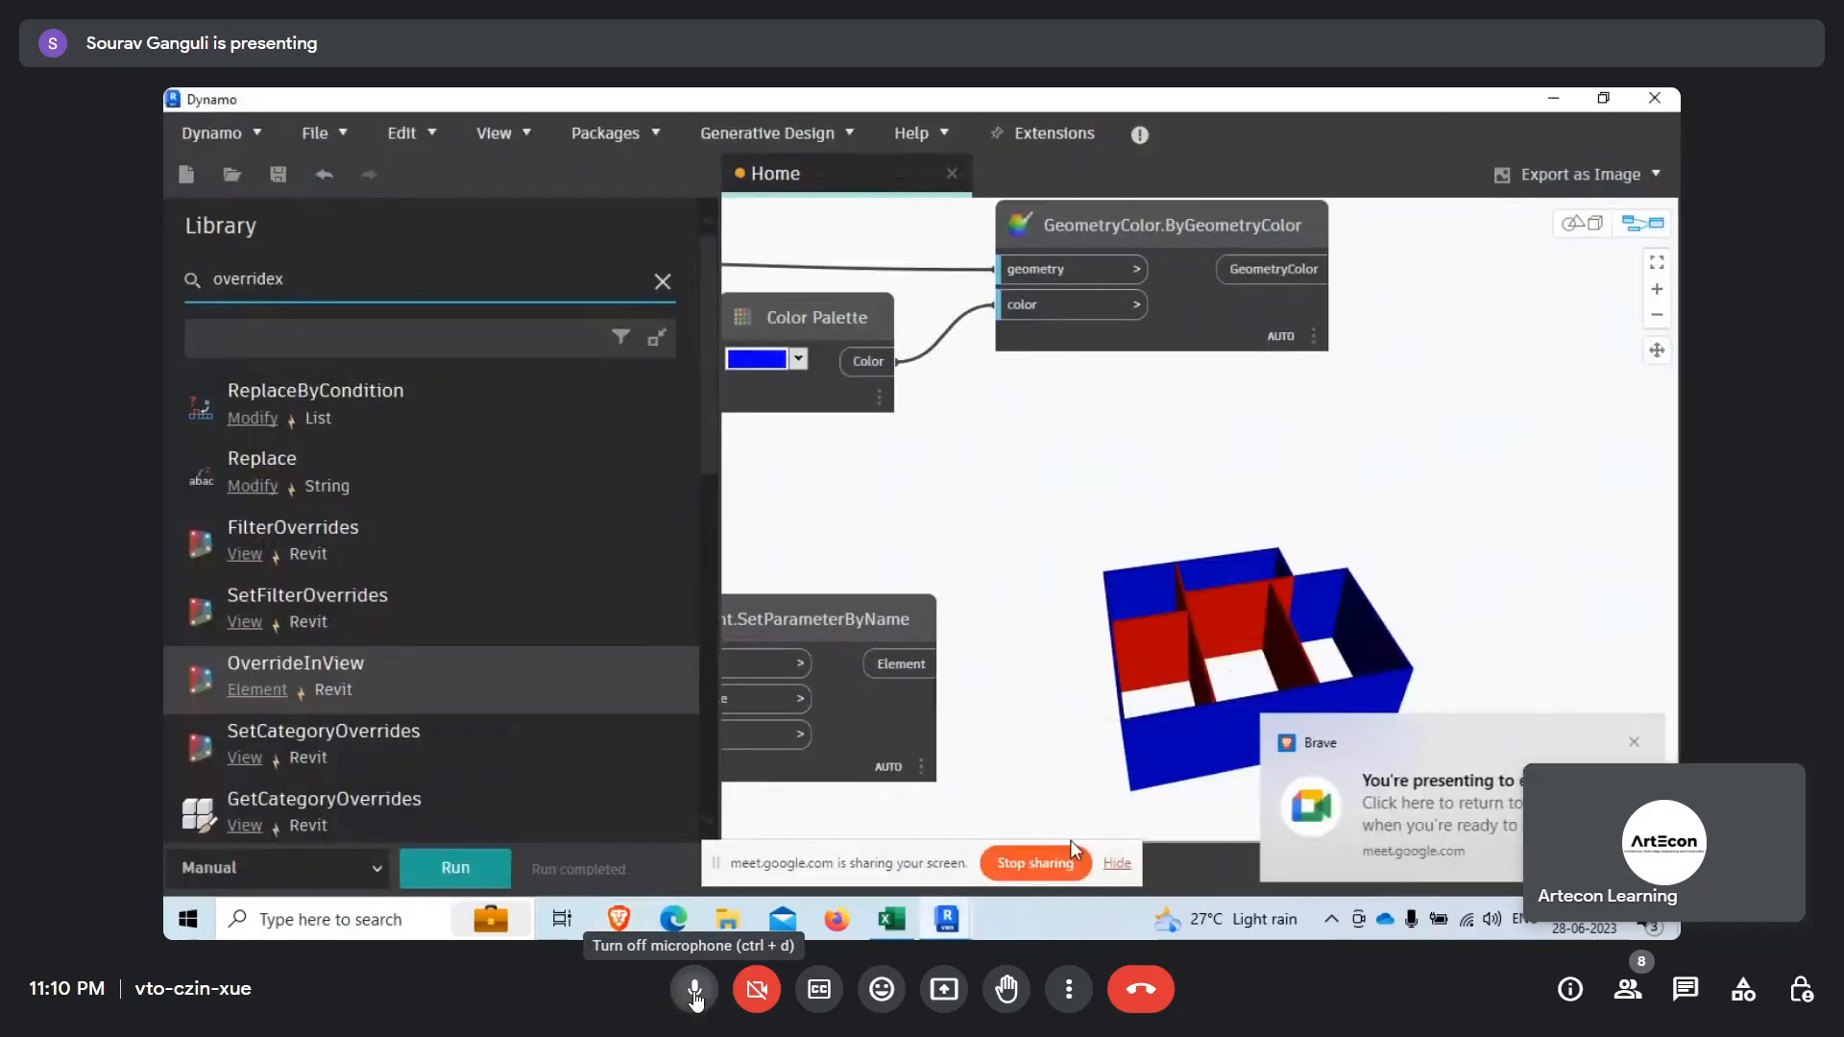
{"action": "left_click", "coordinate": [694, 992]}
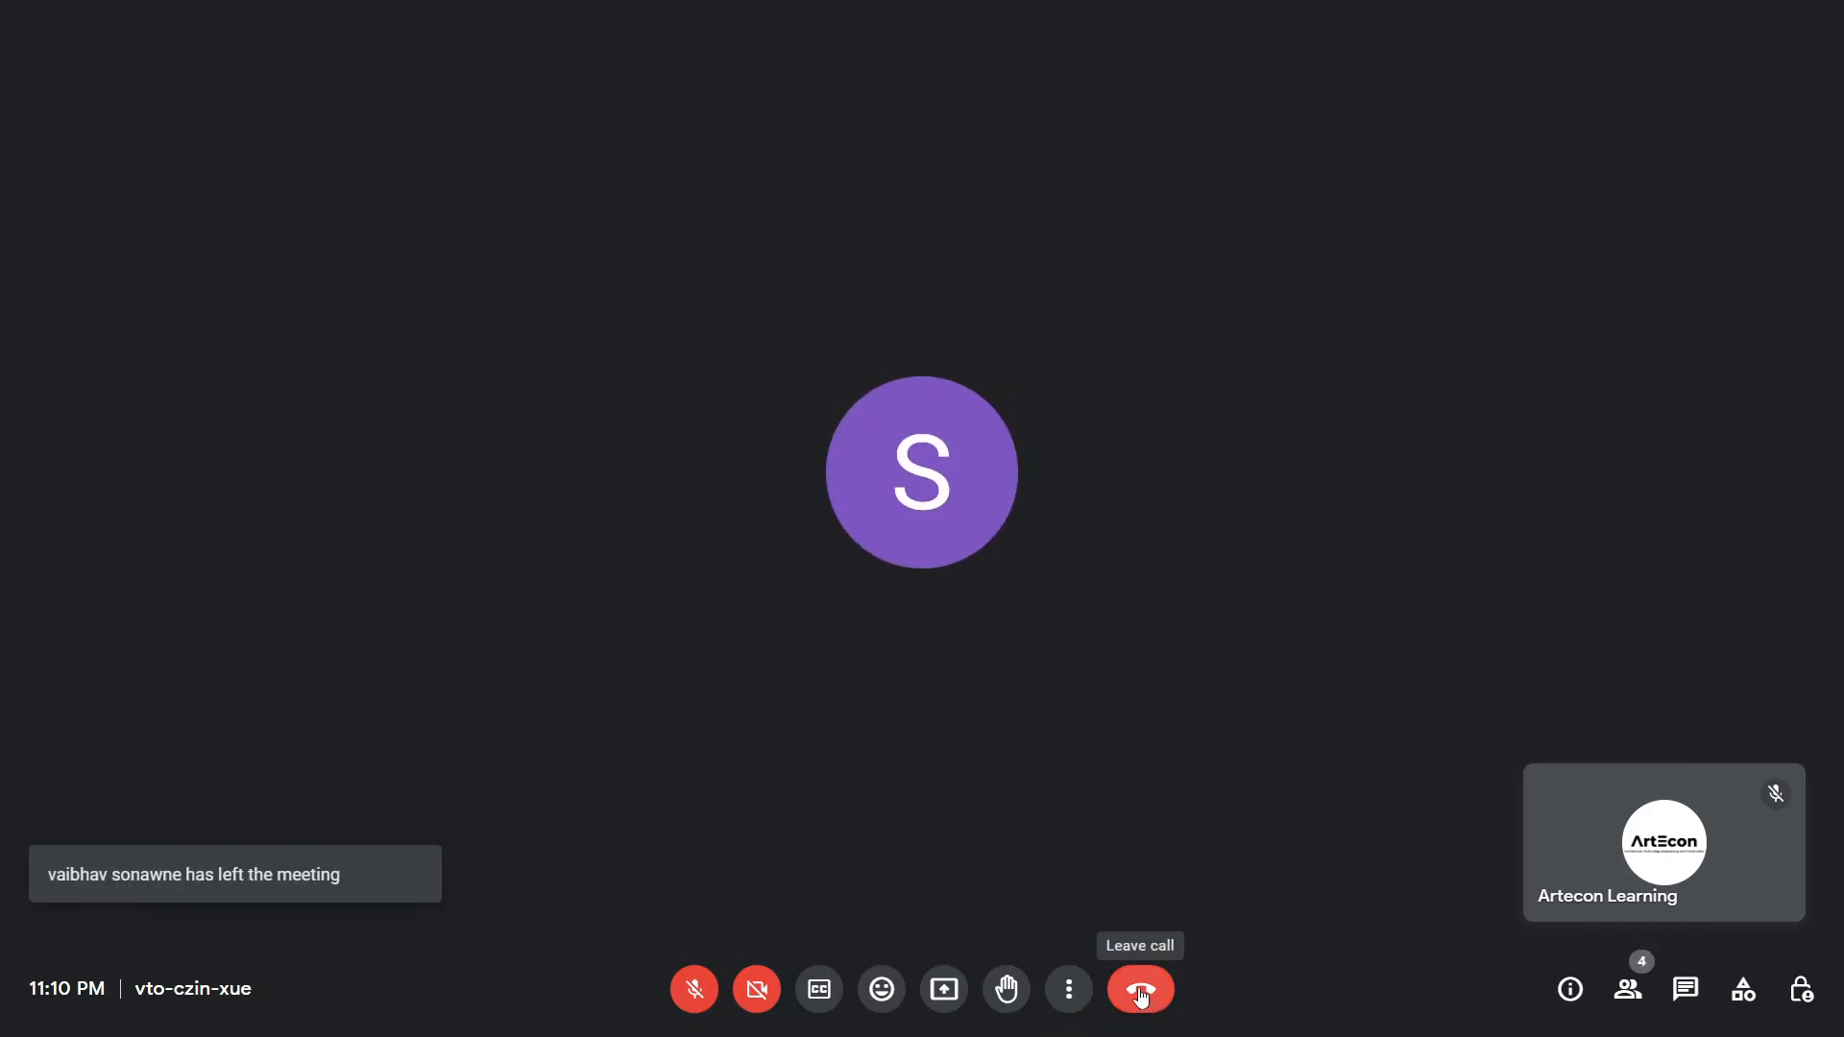
Leave the Google Meet call and switch to OBS.
{"action": "left_click", "coordinate": [1140, 991]}
{"action": "left_click", "coordinate": [1090, 1013]}
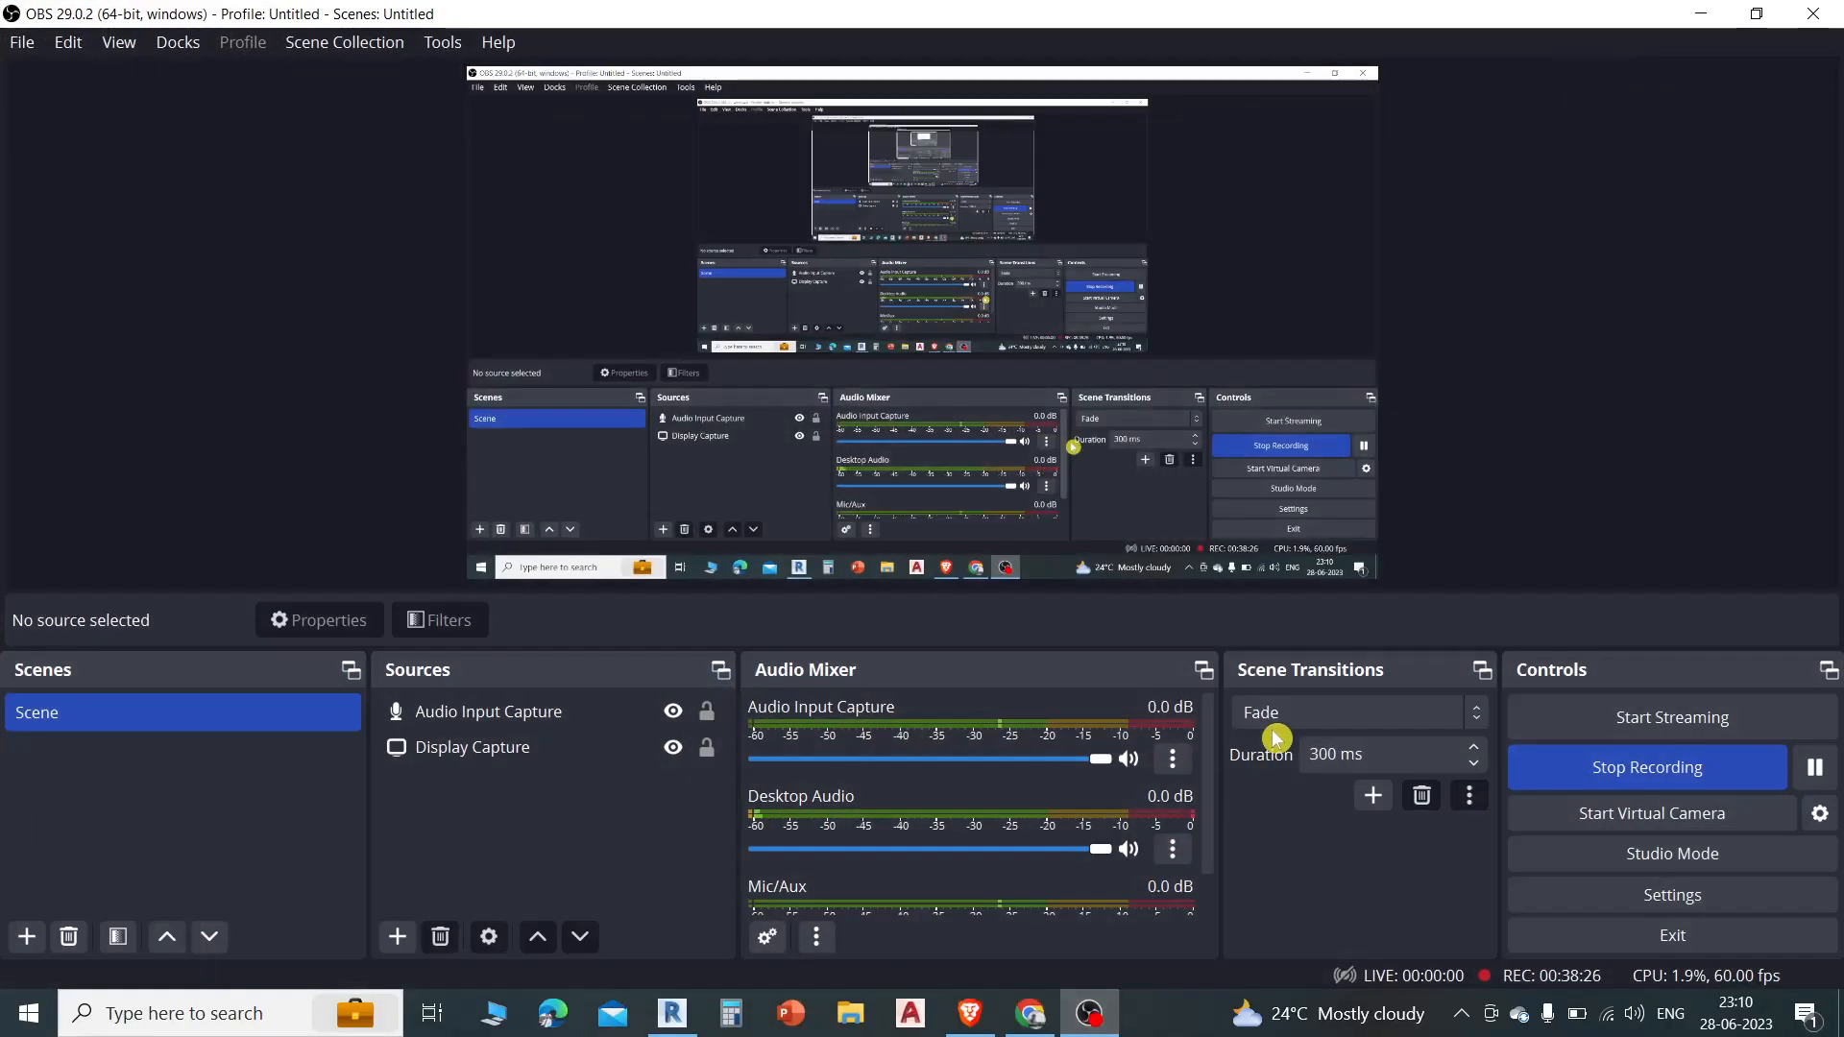